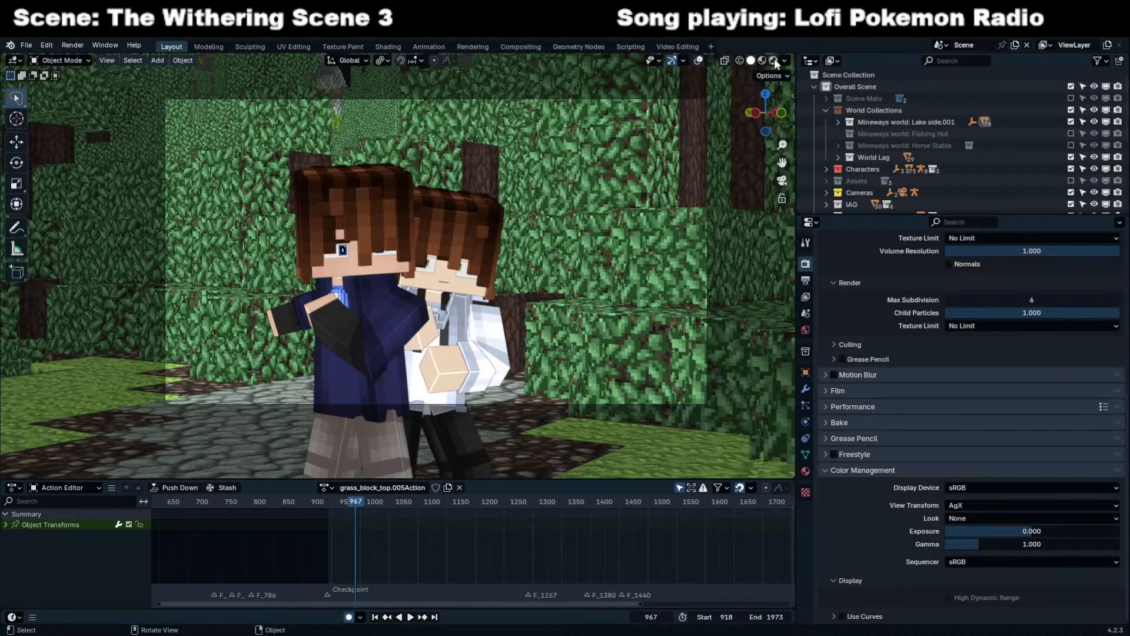
Save the file and preview the two characters and the surrounding forest in rendered shading.
key("ctrl+s")
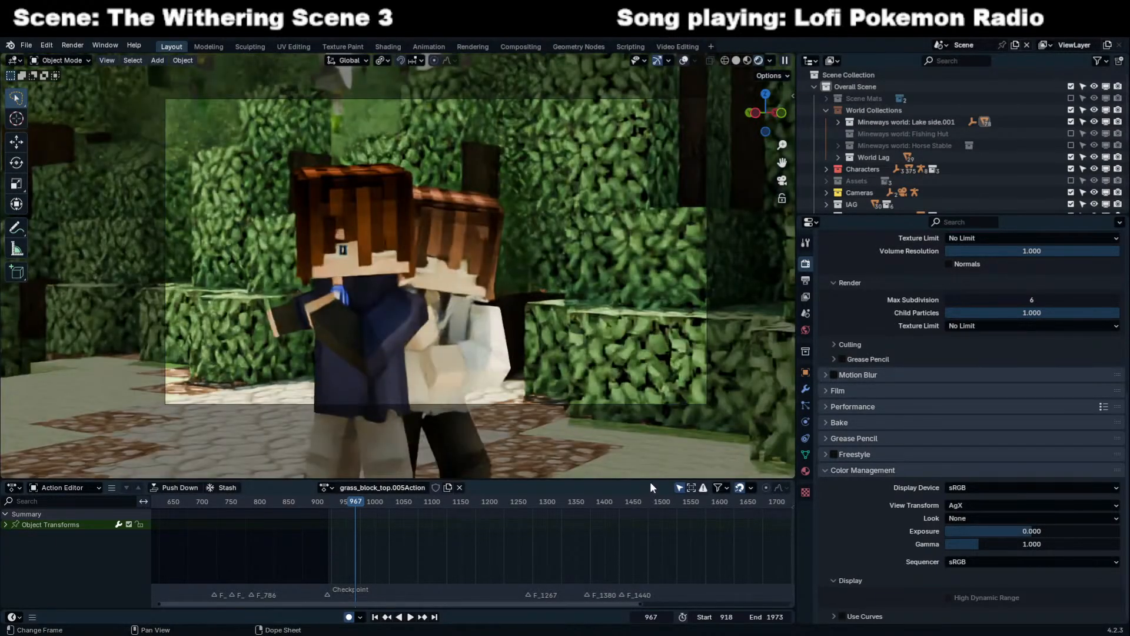
middle_click_drag(338, 257, 354, 286)
scroll(354, 287, "down", 3)
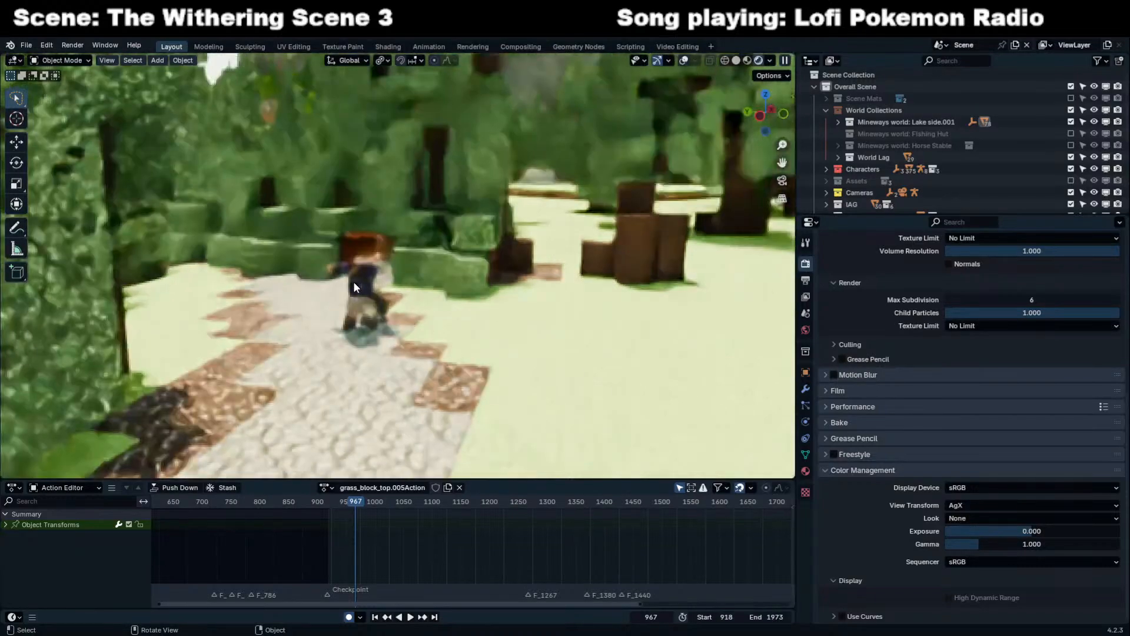
scroll(353, 281, "down", 2)
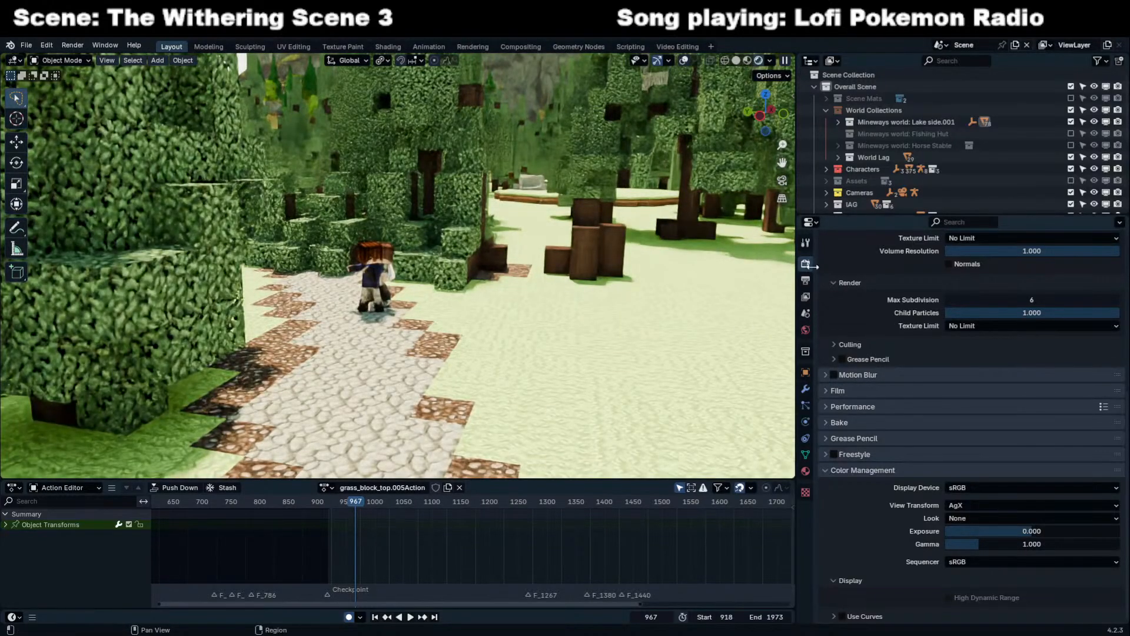
Show the viewport sampling and denoise settings, and inspect the rendered path from above and through the camera.
scroll(894, 295, "up", 10)
left_click(853, 341)
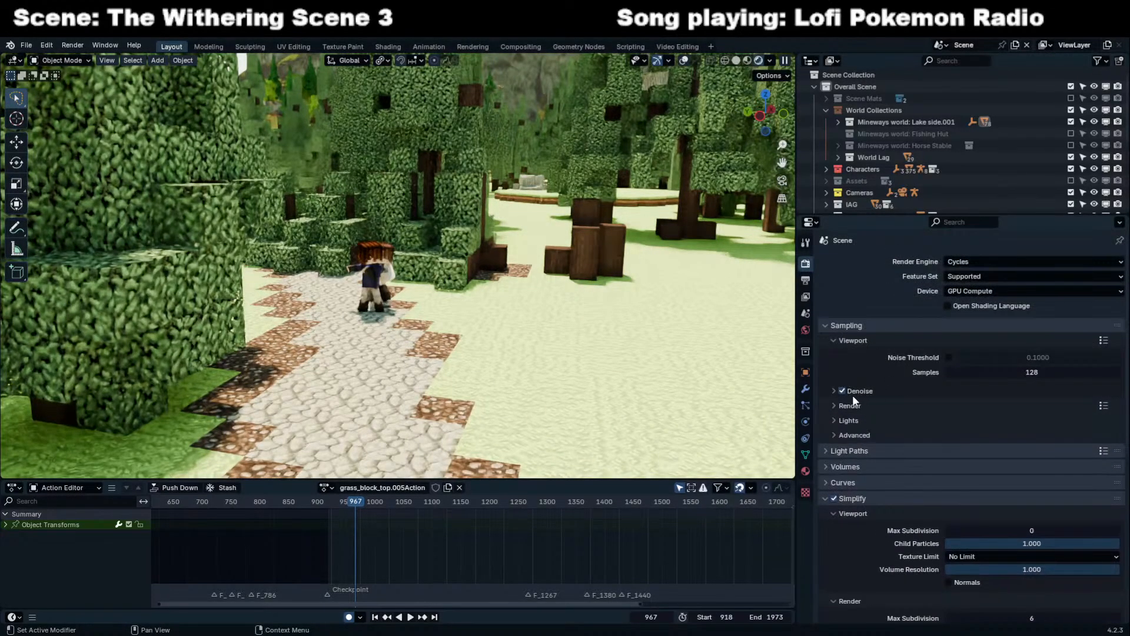
left_click(880, 391)
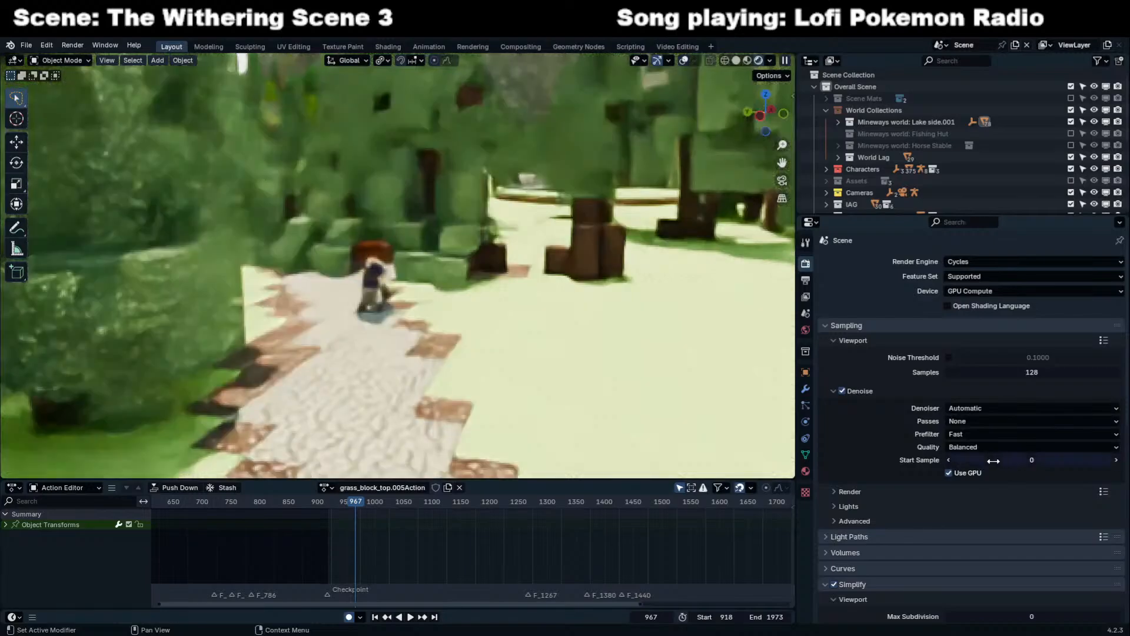
middle_click_drag(517, 306, 425, 372)
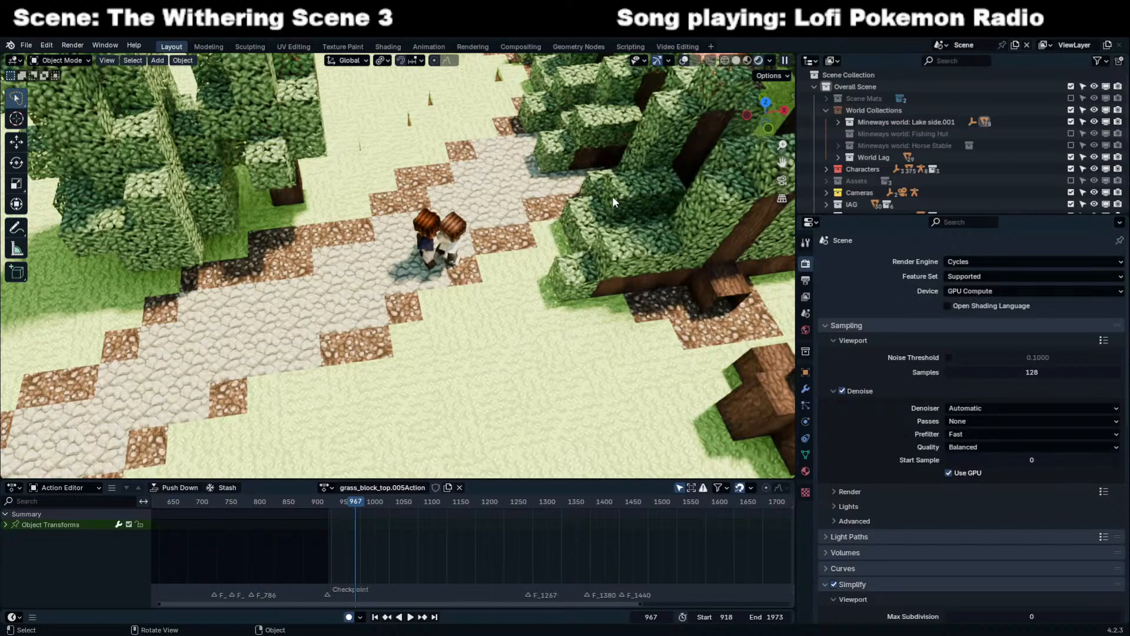
key("KP_0")
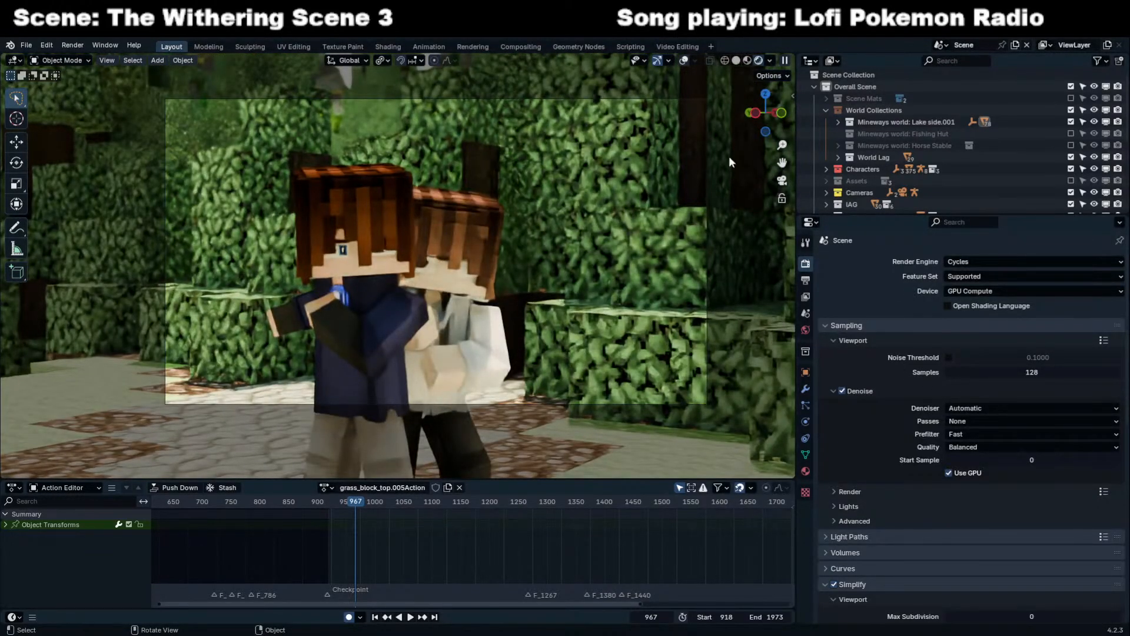
Exclude the Characters collection and switch the viewport to solid shading with overlays shown.
left_click(1069, 168)
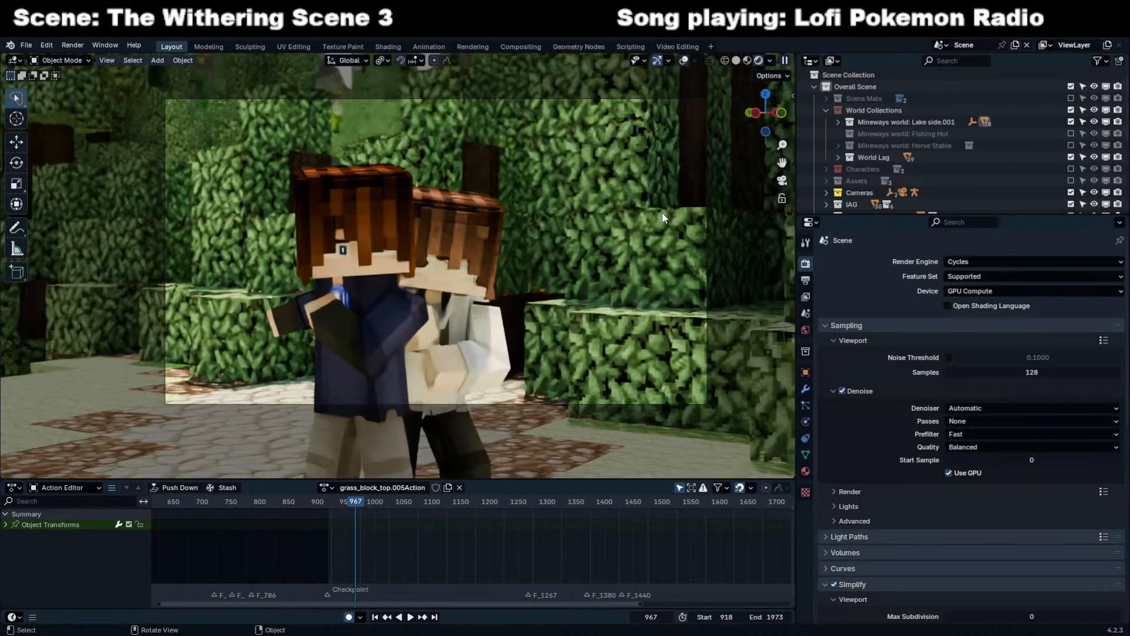
left_click(684, 61)
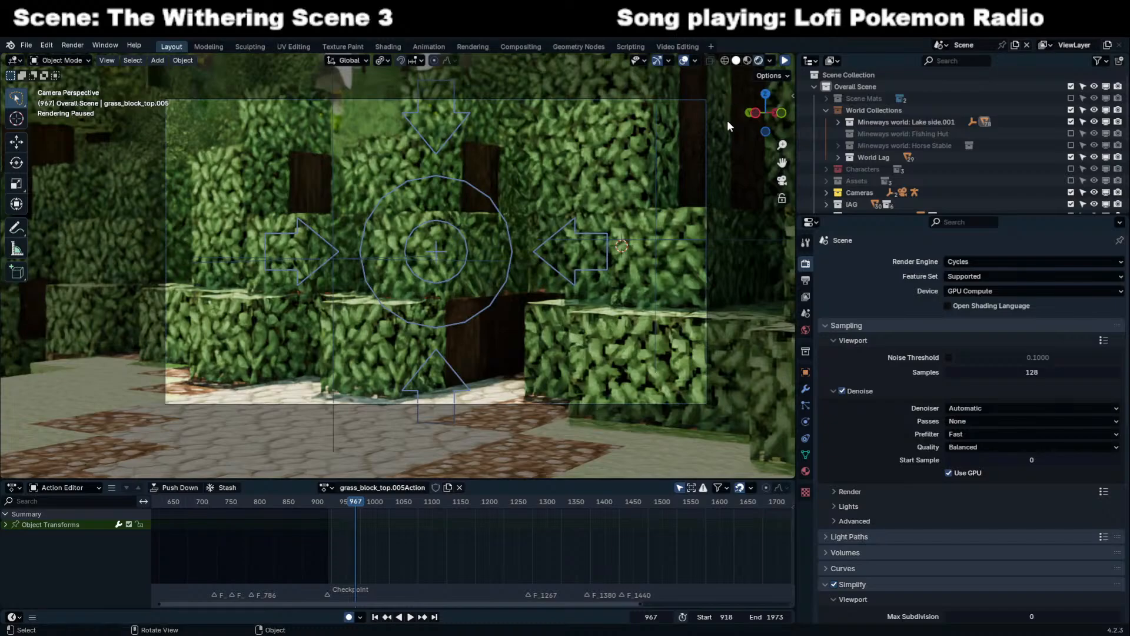
left_click(736, 60)
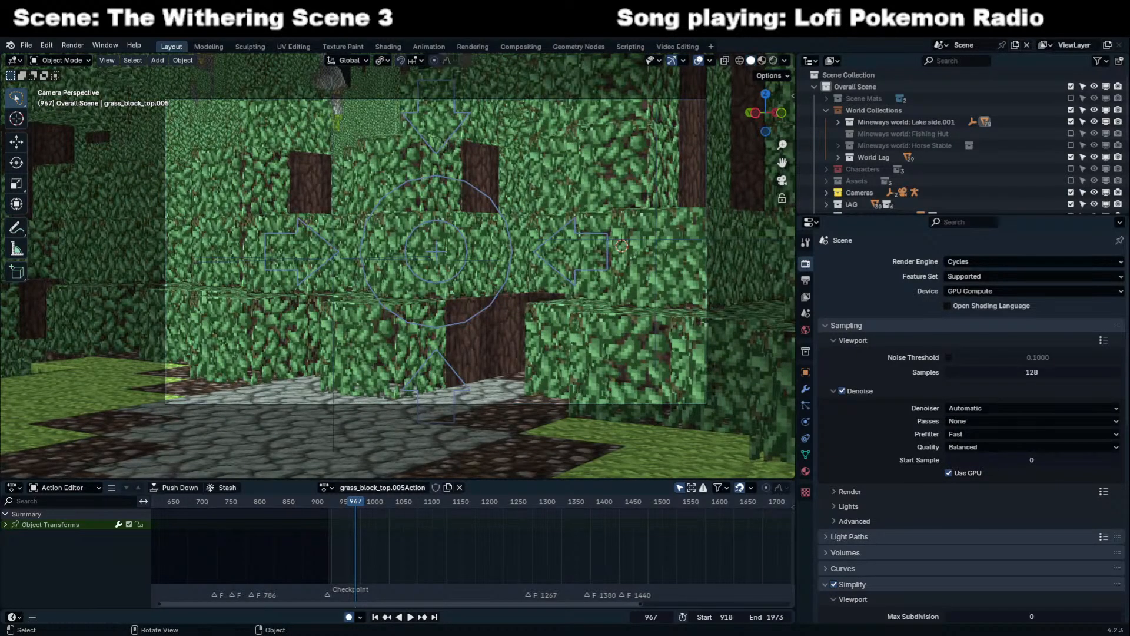
Select the spruce tree beside the path and inspect the surrounding forest from above.
middle_click_drag(700, 233, 695, 271)
scroll(927, 529, "down", 10)
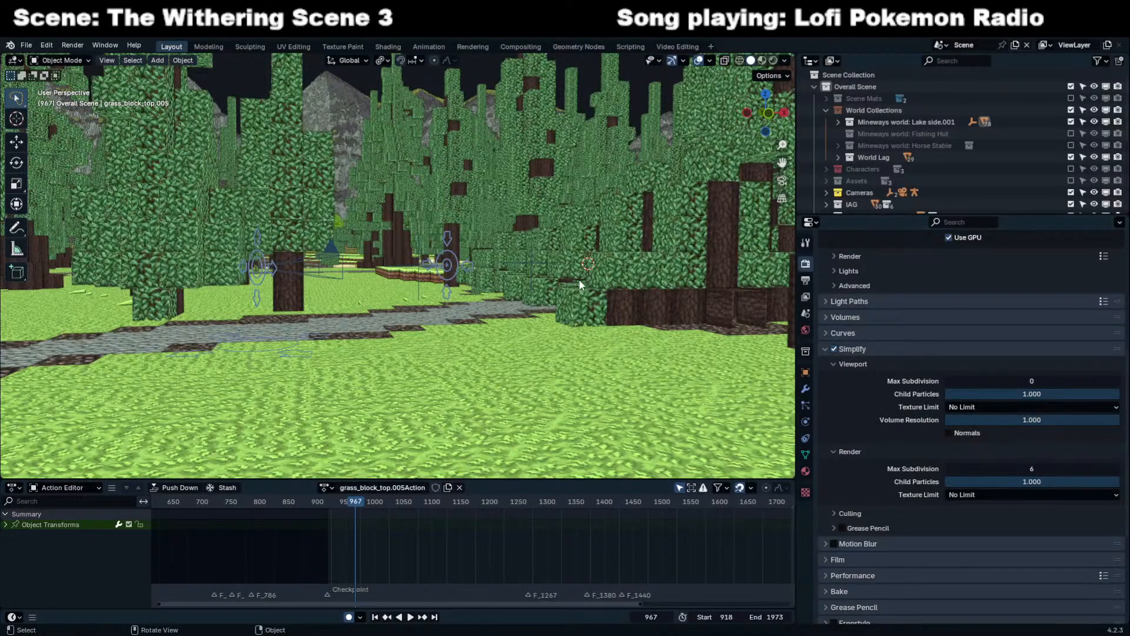
left_click(575, 280)
middle_click_drag(575, 280, 617, 286)
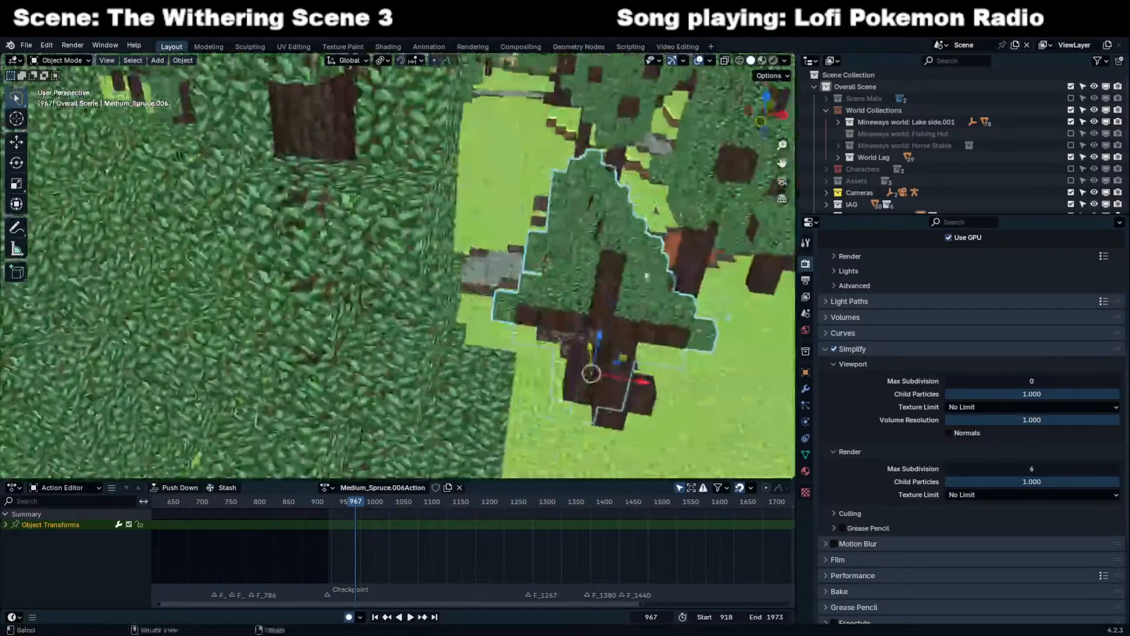
middle_click_drag(701, 223, 624, 253)
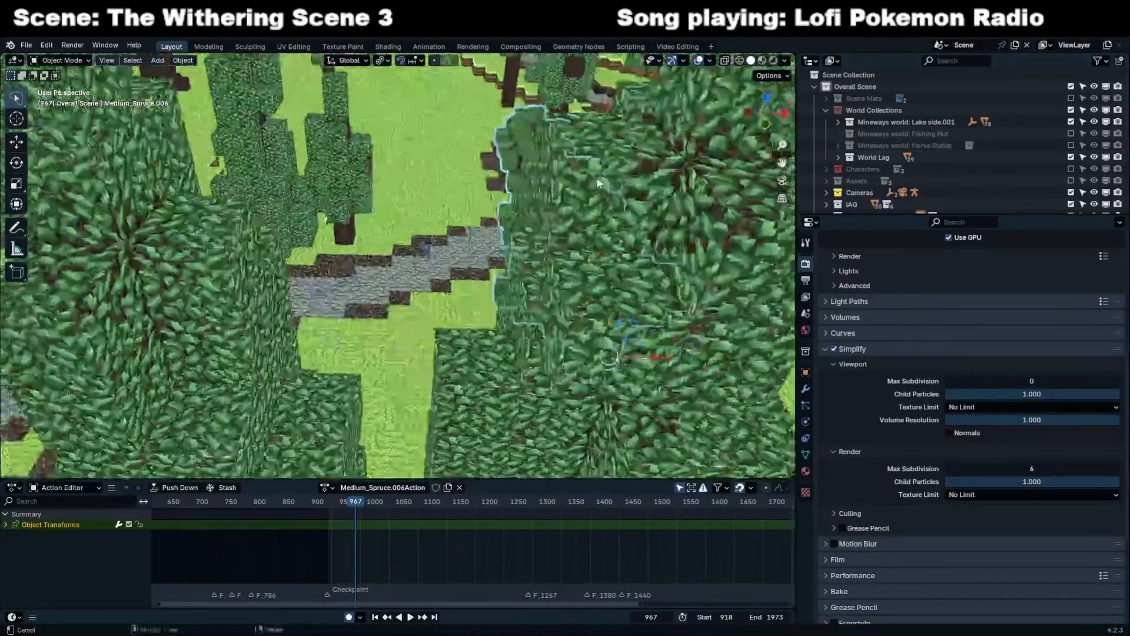
Move the Manual Placments and Not Important collections into World Collections.
left_click(826, 110)
left_click(857, 180)
left_click(859, 171, "ctrl")
left_click_drag(859, 170, 865, 111)
left_click(826, 110)
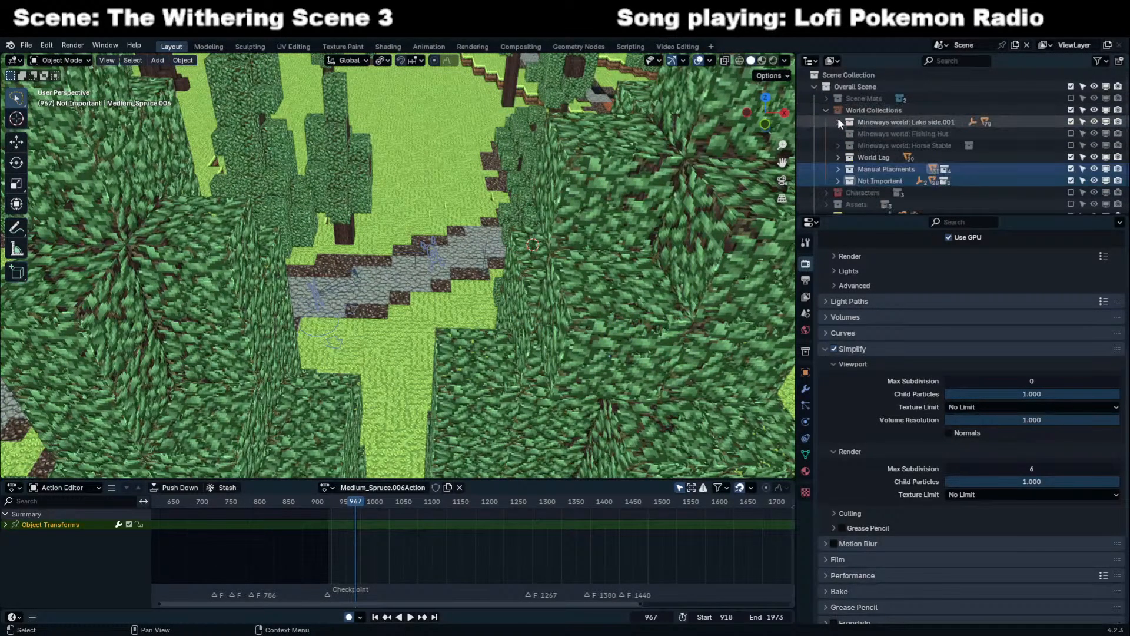
Exclude the Manual Placments and Not Important collections from the view layer.
left_click(882, 168)
left_click_drag(1071, 169, 1070, 181)
middle_click_drag(612, 229, 616, 159)
scroll(881, 168, "down", 3)
Move the IAG collection into World Collections and exclude it from the view layer.
left_click_drag(852, 157, 865, 110)
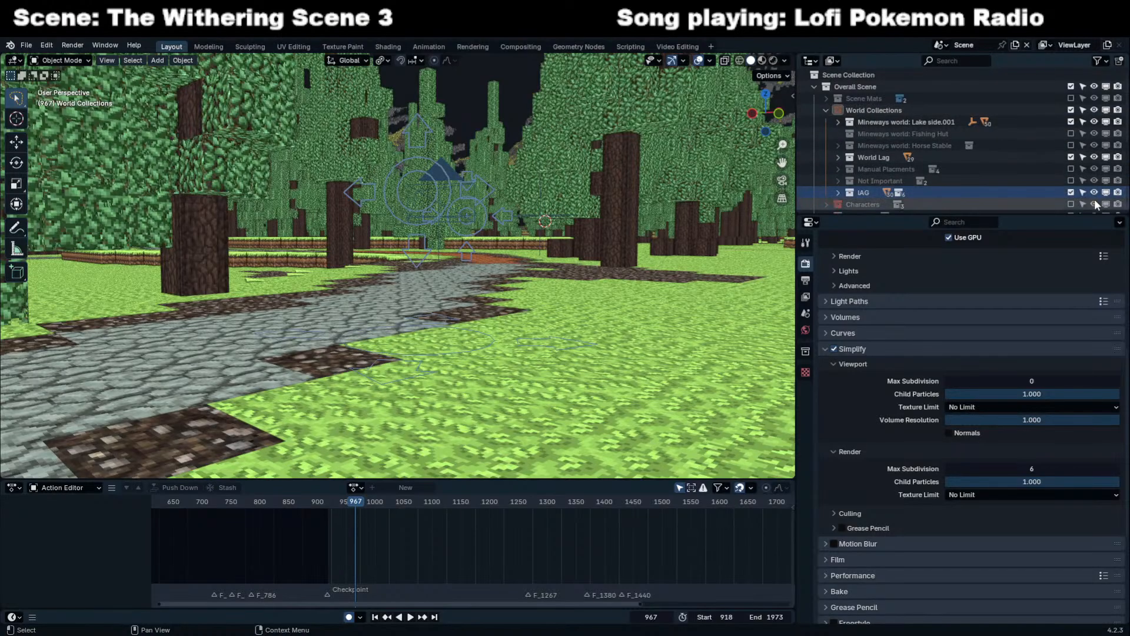
left_click(1070, 193)
Preview the bare terrain and path in rendered shading.
middle_click_drag(415, 133, 503, 107, "shift")
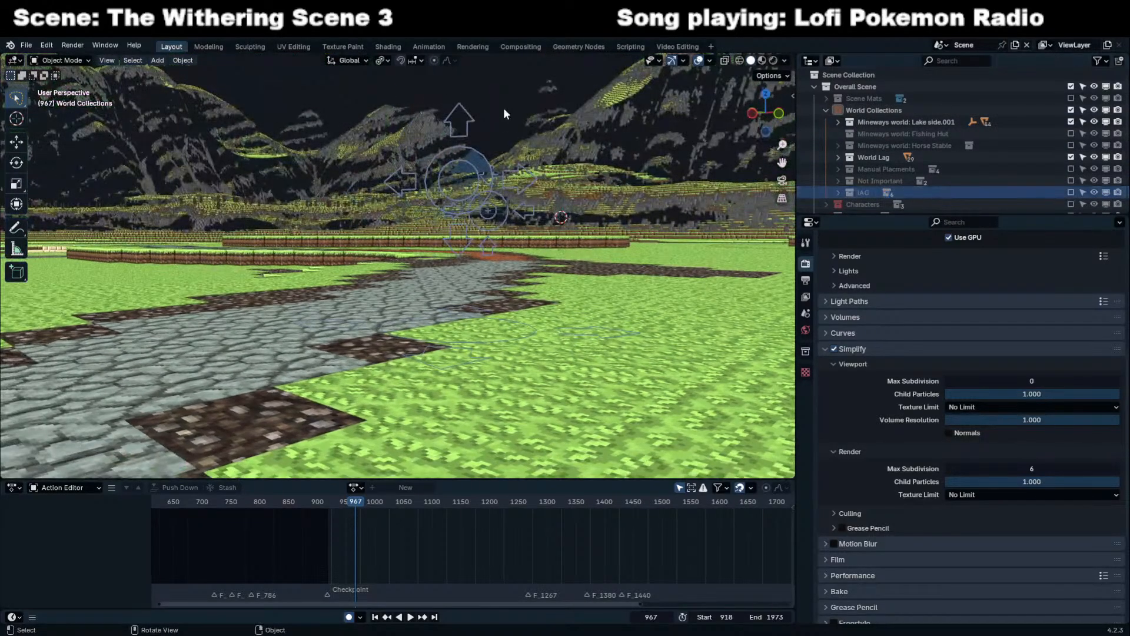
left_click(773, 60)
middle_click_drag(660, 197, 604, 211)
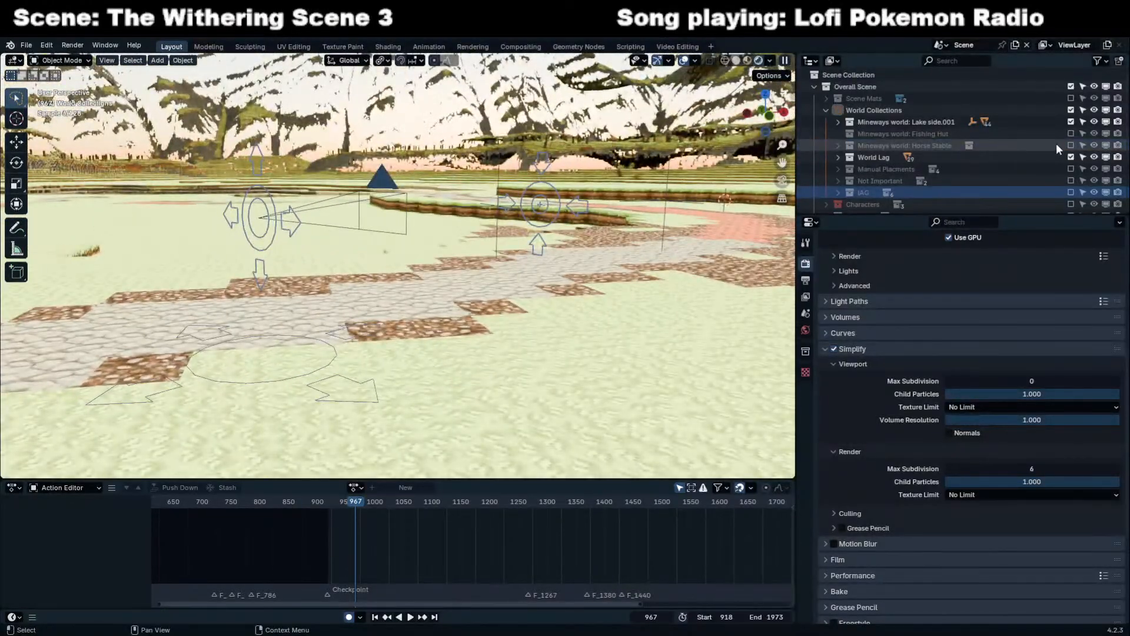
Include the Not Important and Manual Placments collections to compare the rendered lighting, and exclude both again.
left_click(1070, 180)
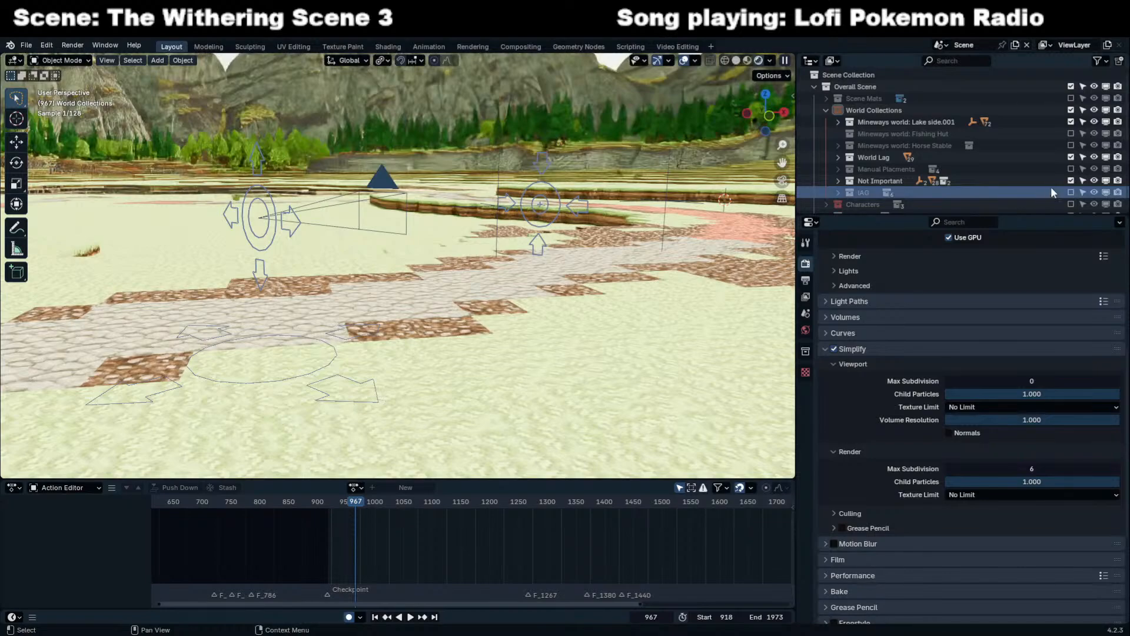
middle_click_drag(547, 206, 559, 195)
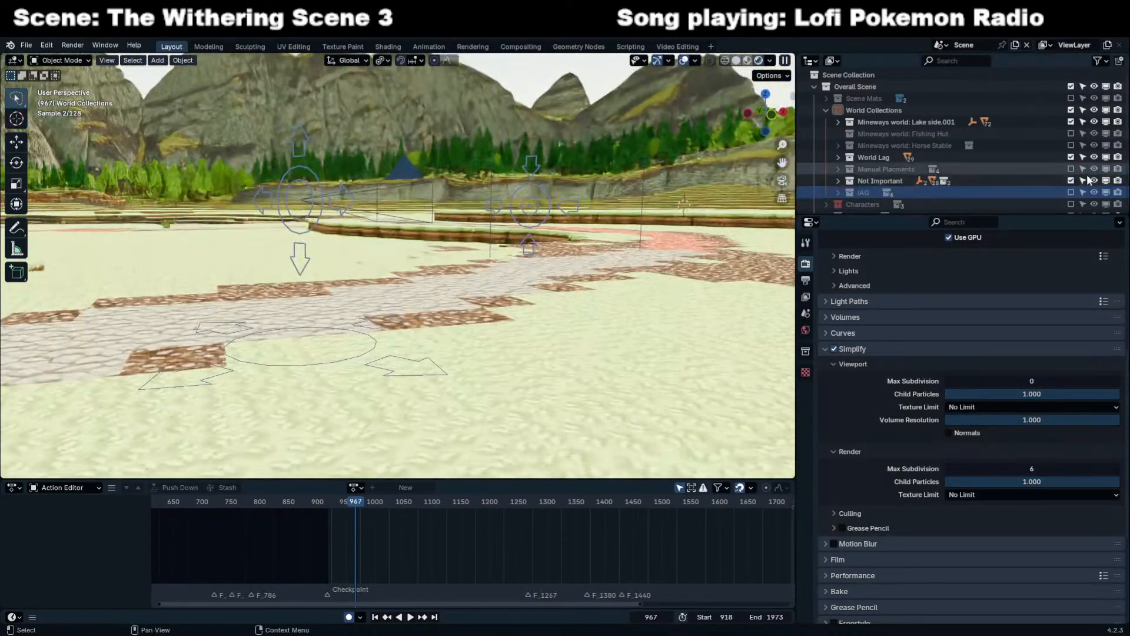
left_click(1070, 169)
middle_click_drag(508, 222, 551, 227)
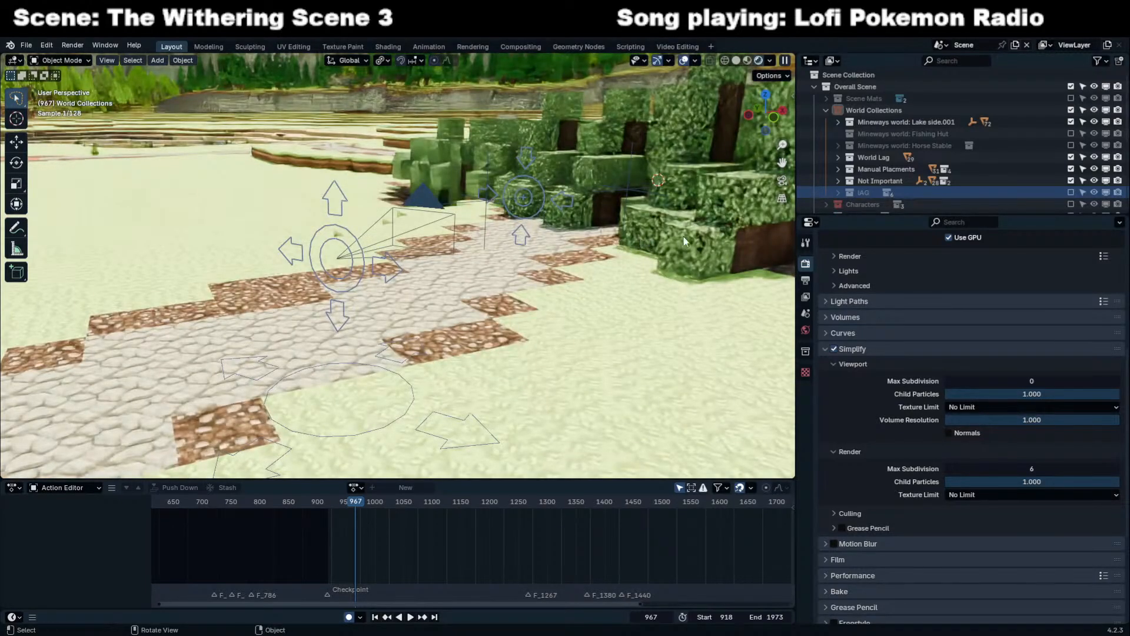
left_click(1071, 169)
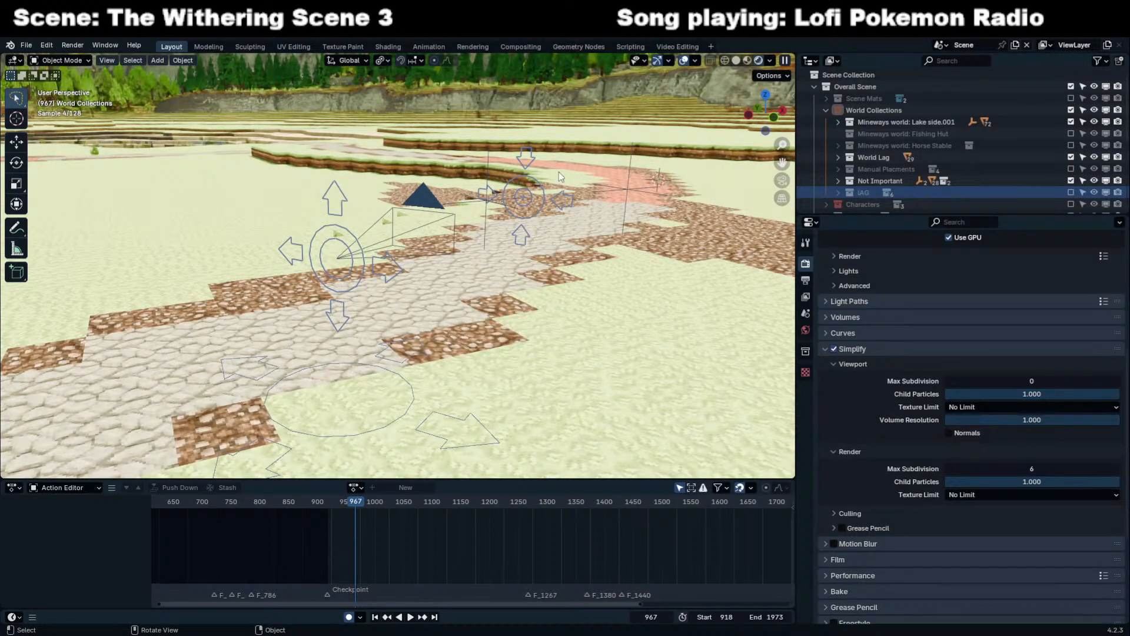
middle_click_drag(568, 168, 507, 218)
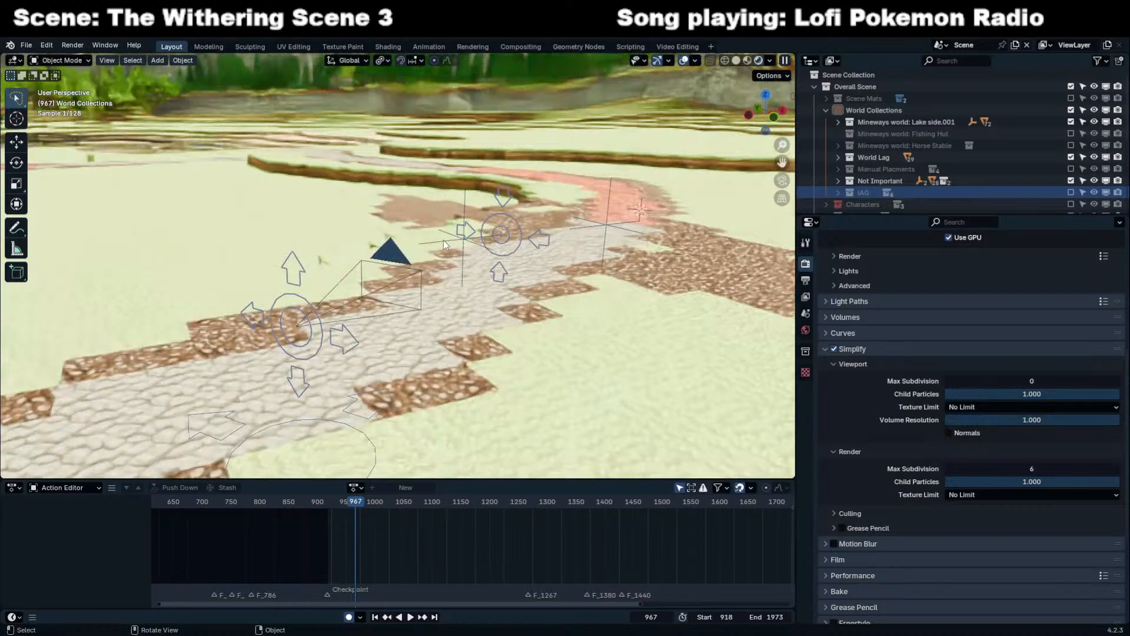
middle_click_drag(443, 238, 873, 204)
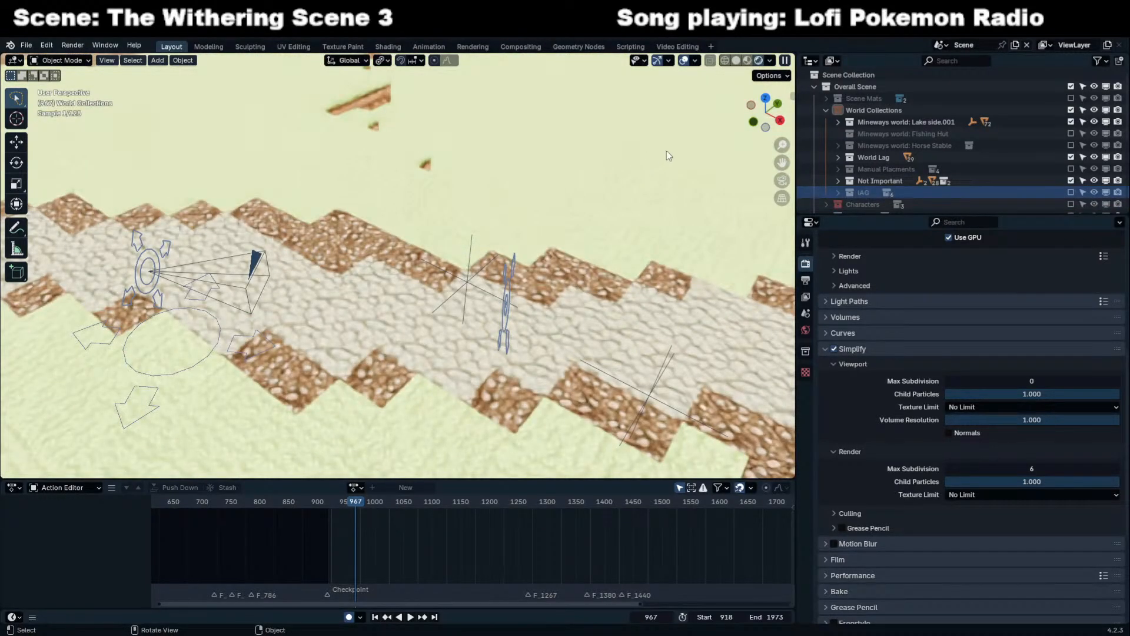
middle_click_drag(665, 151, 681, 140)
left_click(1071, 181)
middle_click_drag(630, 275, 668, 272)
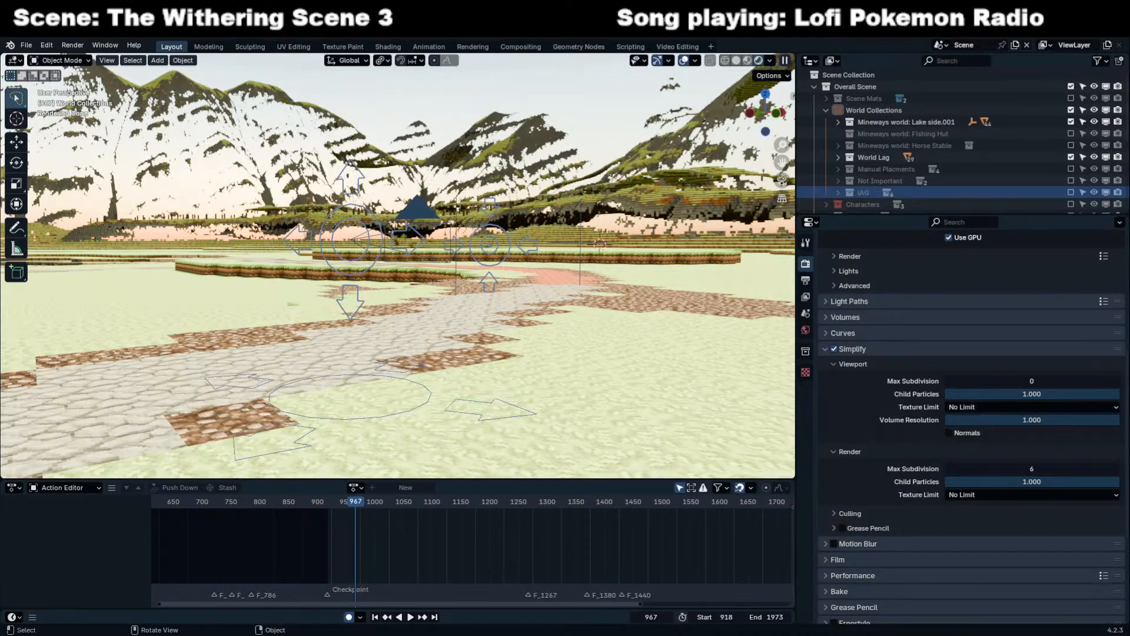
Replace the outliner with an enlarged shader editor showing the Base Sky world nodes.
middle_click_drag(570, 102, 542, 142)
left_click(811, 61)
left_click(419, 170)
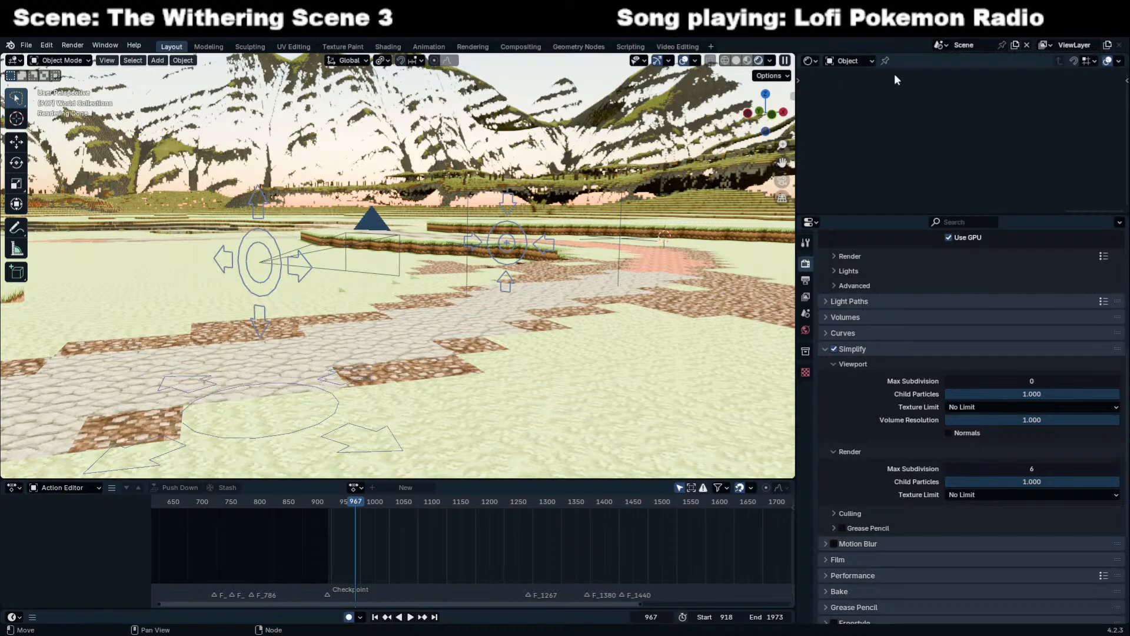
left_click(571, 101)
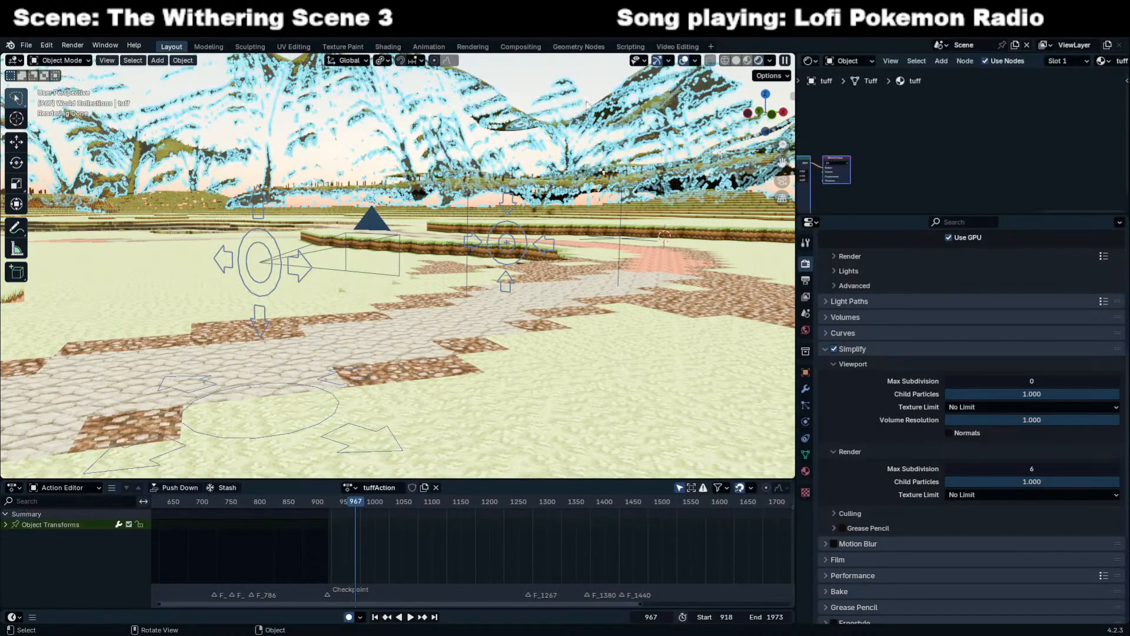
left_click(848, 61)
left_click(847, 97)
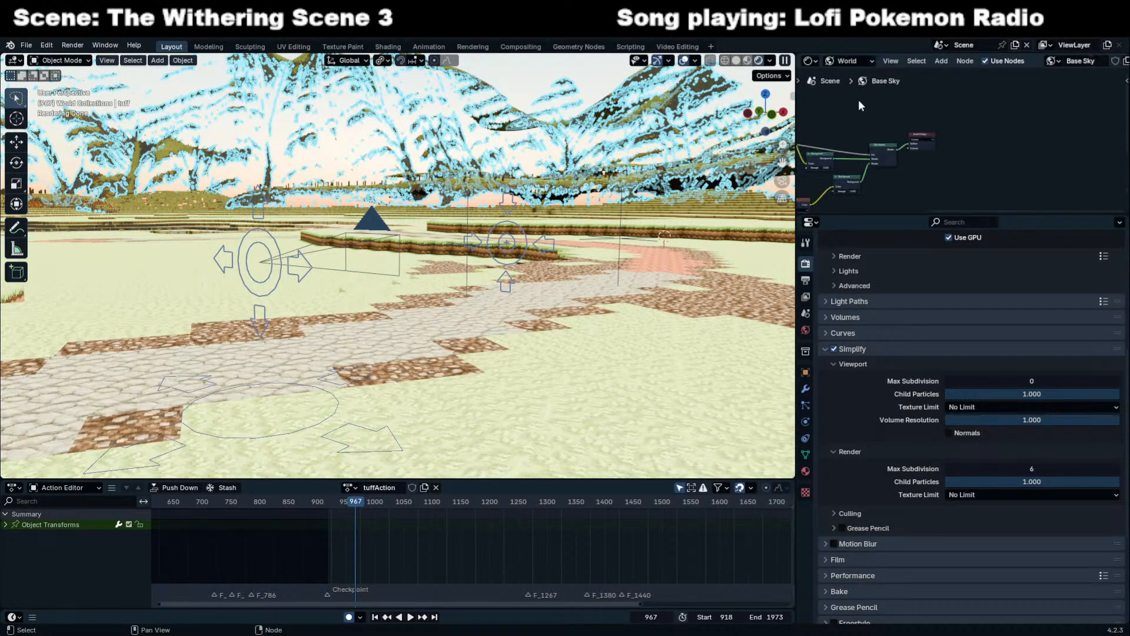
left_click_drag(969, 212, 969, 526)
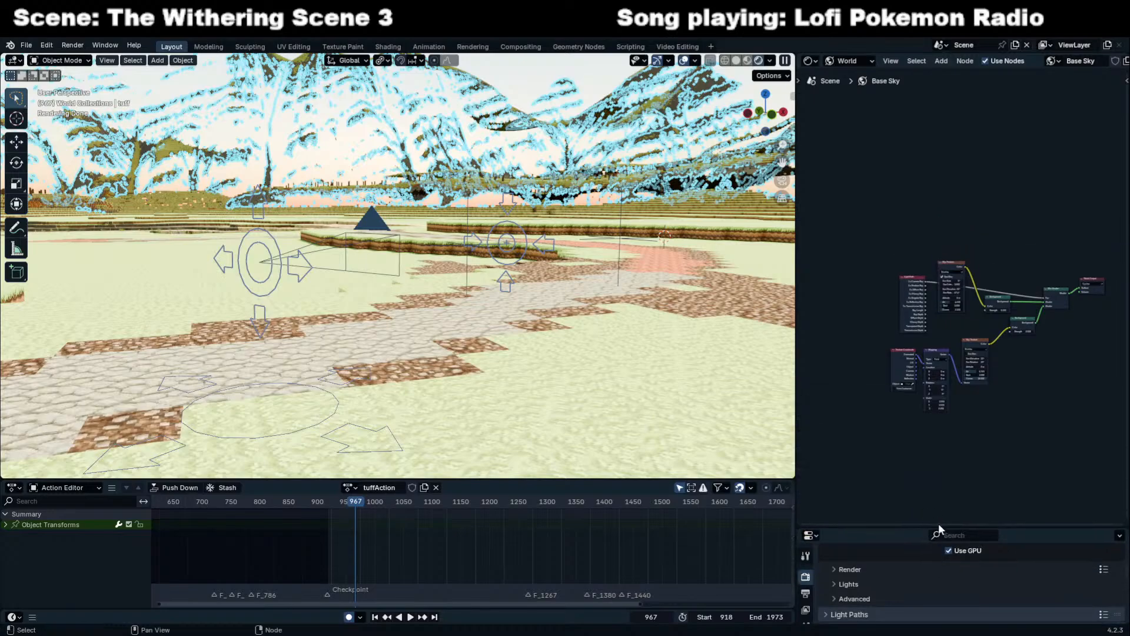
Delete all Base Sky world nodes except the World Output.
middle_click_drag(941, 407, 924, 398)
scroll(940, 302, "up", 6)
left_click_drag(1049, 181, 839, 503)
scroll(967, 339, "down", 6)
key("x")
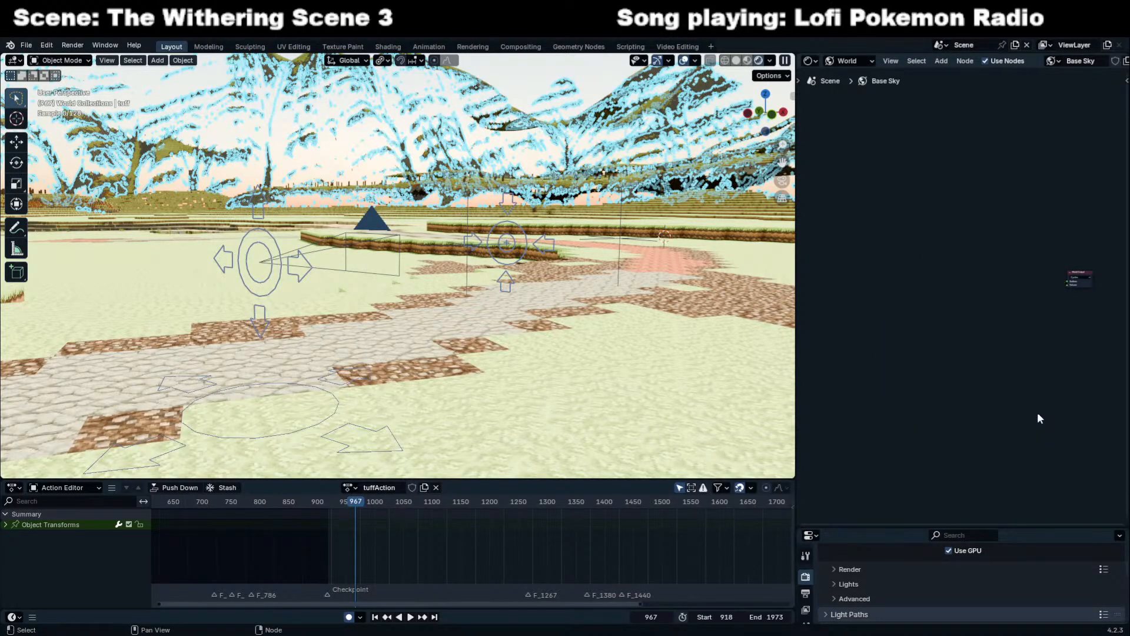
Add a Sky Texture node beside the World Output node.
middle_click_drag(1021, 247, 919, 263)
left_click_drag(927, 259, 1019, 331)
scroll(1019, 333, "up", 10)
middle_click_drag(921, 288, 966, 263)
key("shift+a")
left_click(967, 263)
type("sky")
key("Return")
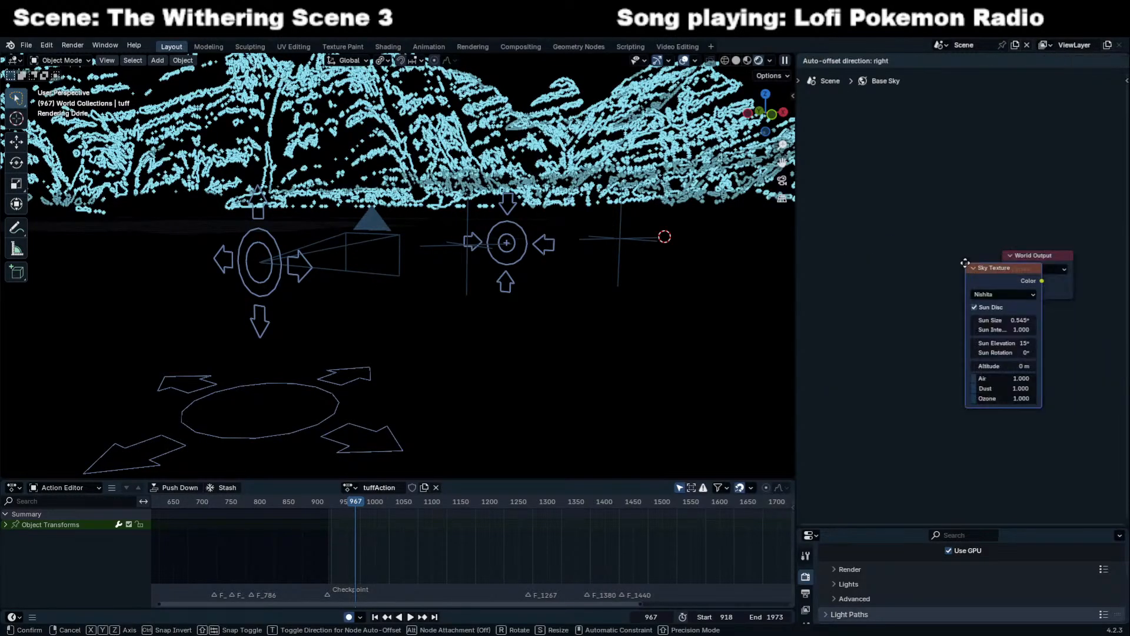
left_click(904, 234)
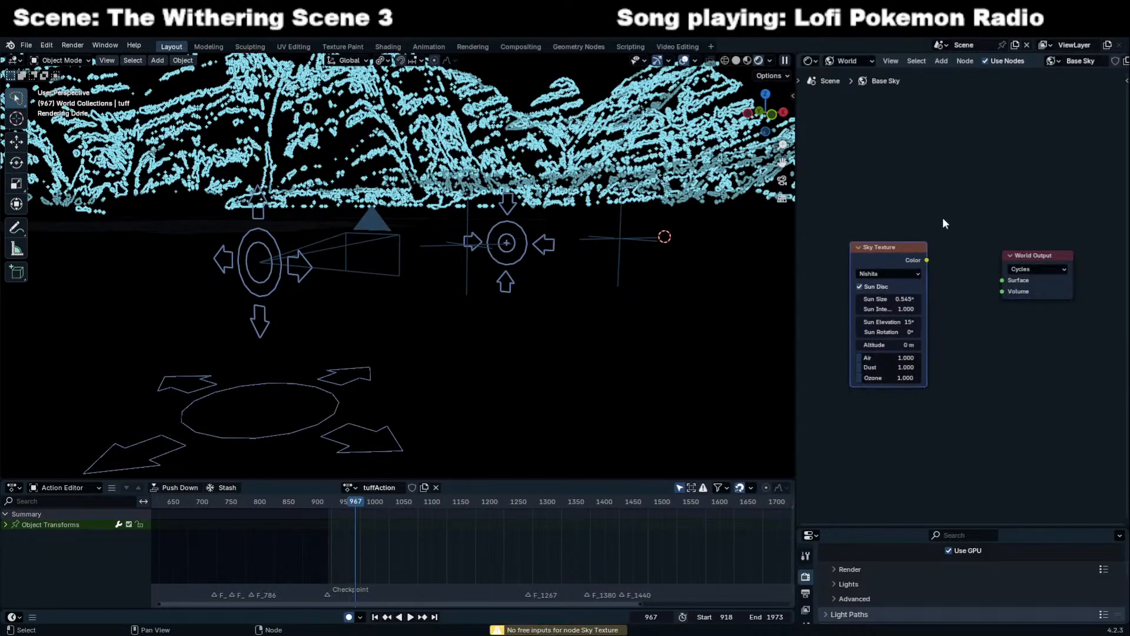
Add a Background node and arrange it between the Sky Texture and World Output nodes.
key("shift+a")
left_click(951, 250)
type("b")
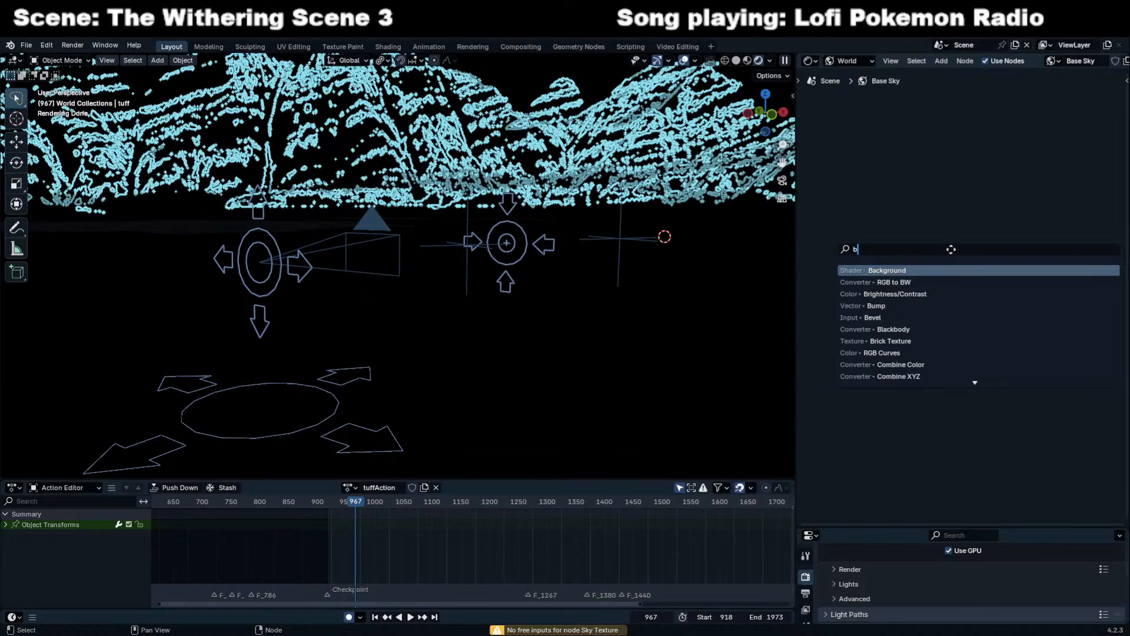
key("Return")
left_click(944, 247)
left_click_drag(900, 226, 907, 245)
left_click_drag(886, 232, 994, 337)
key("g")
left_click(916, 353)
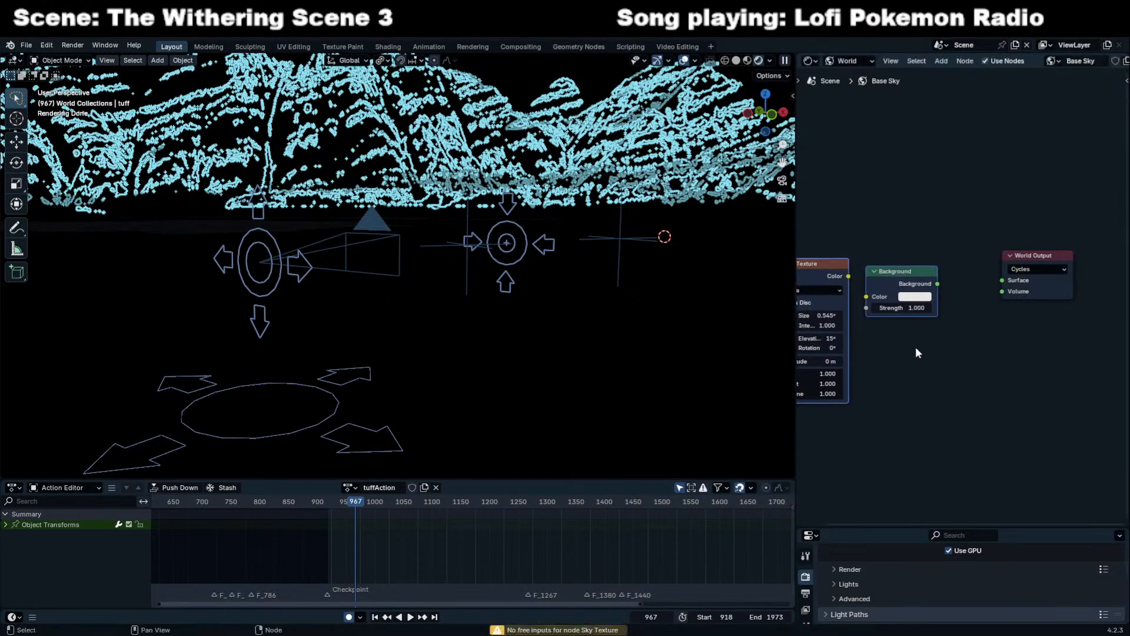
Link the Sky Texture color to the Background color, and the Background output to the World Output surface.
left_click_drag(848, 276, 866, 296)
left_click_drag(937, 284, 1002, 280)
left_click_drag(900, 272, 925, 271)
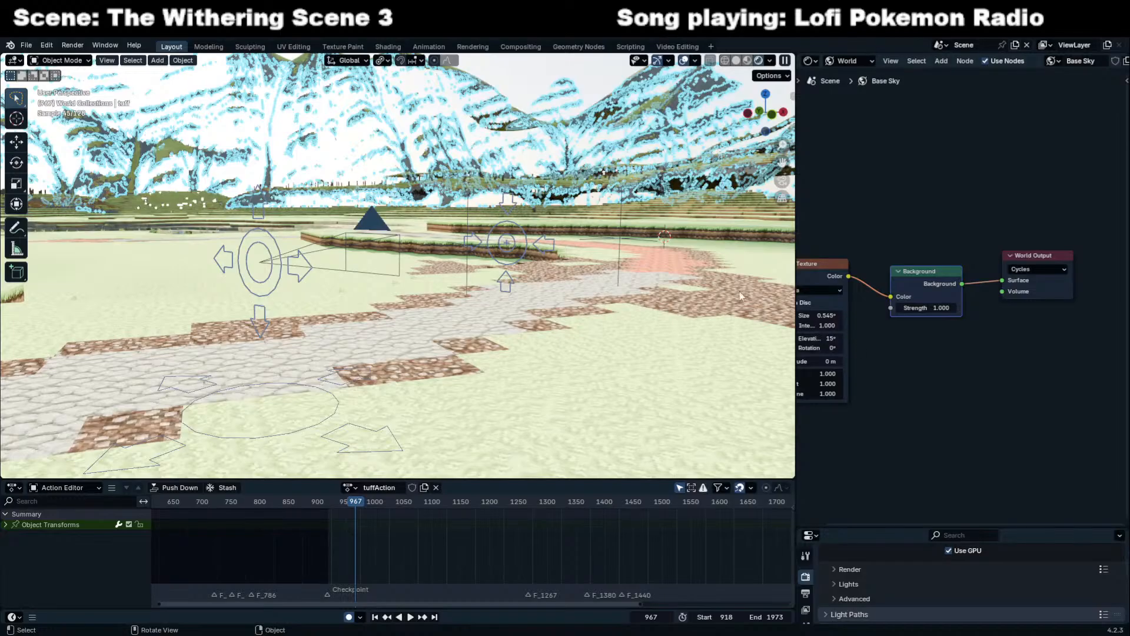
scroll(721, 298, "up", 6)
scroll(577, 290, "down", 10)
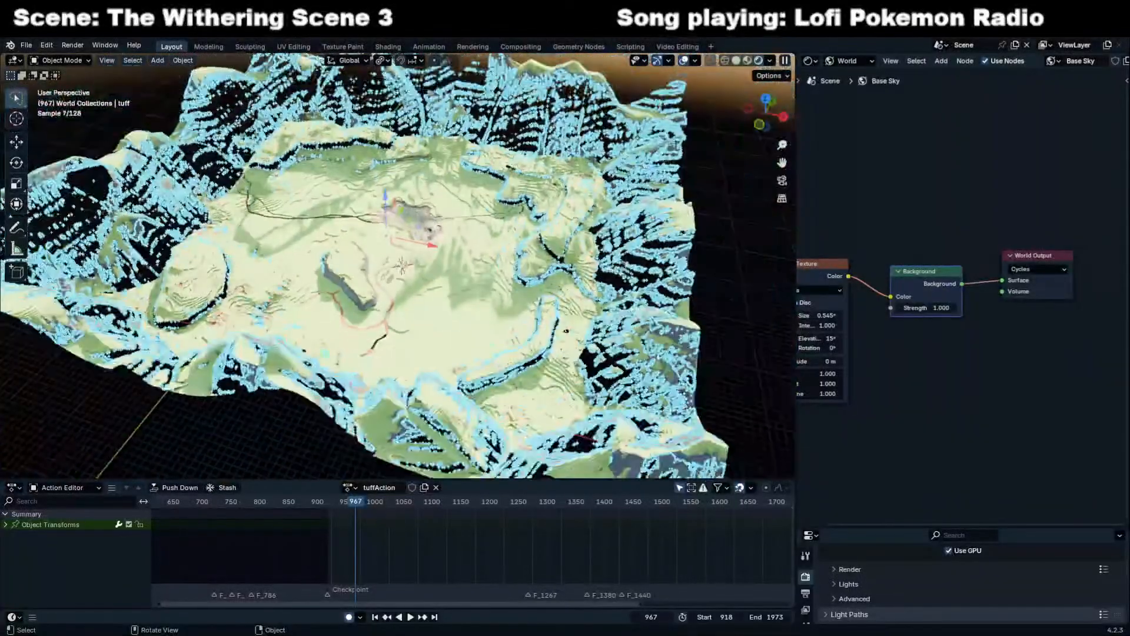
Split the world shader node area horizontally and turn its lower half into an Outliner.
middle_click_drag(515, 338, 626, 285)
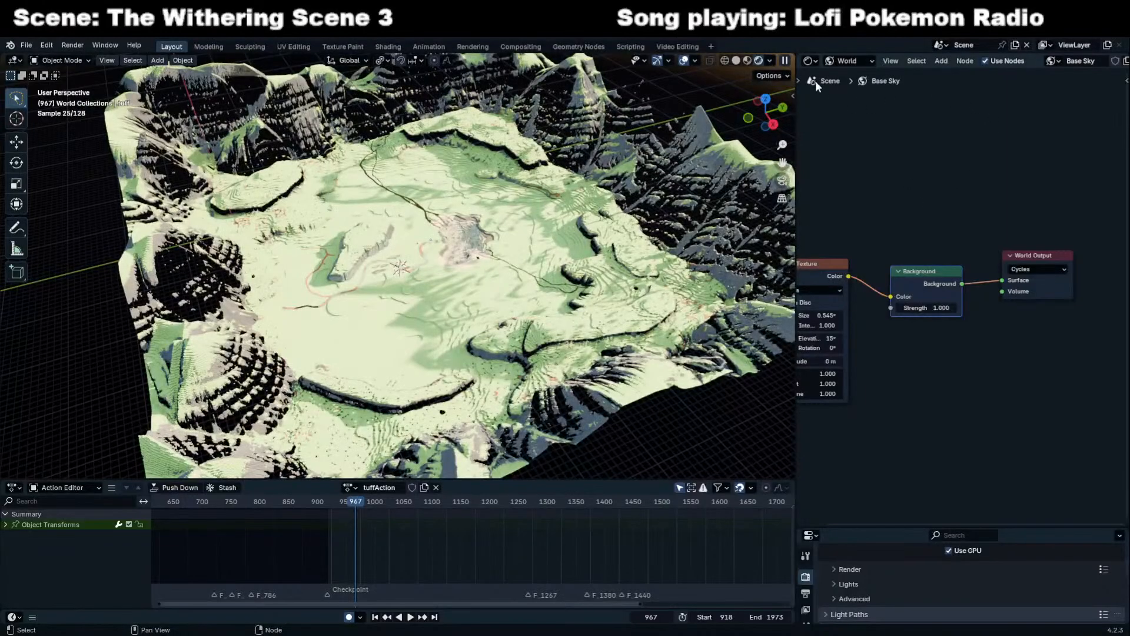
left_click_drag(799, 524, 810, 275)
left_click(812, 280)
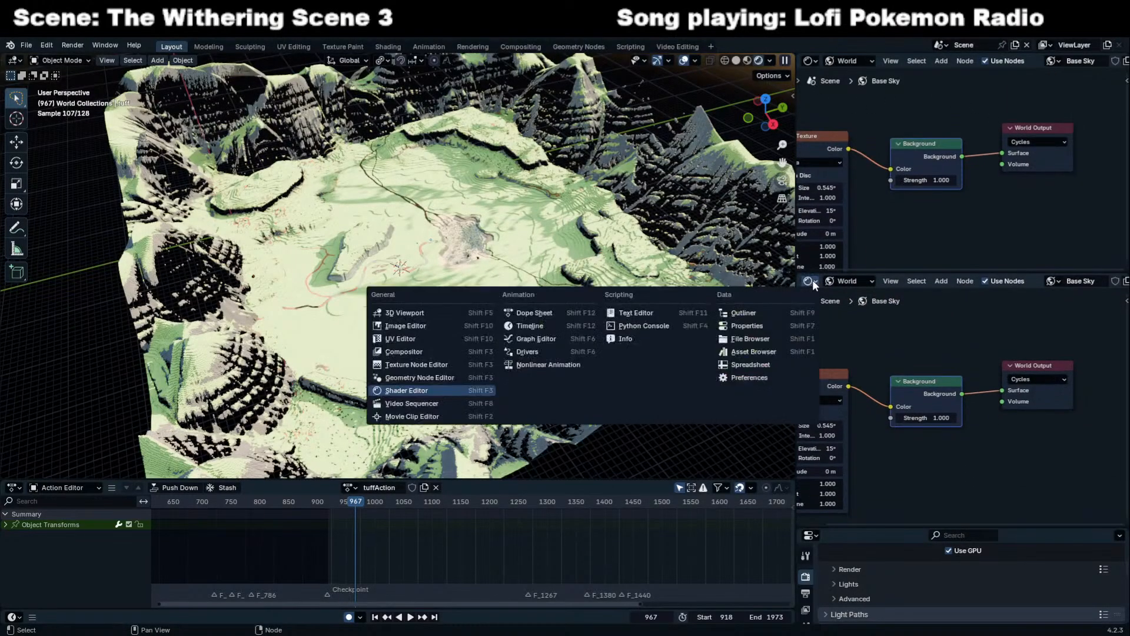
left_click(736, 307)
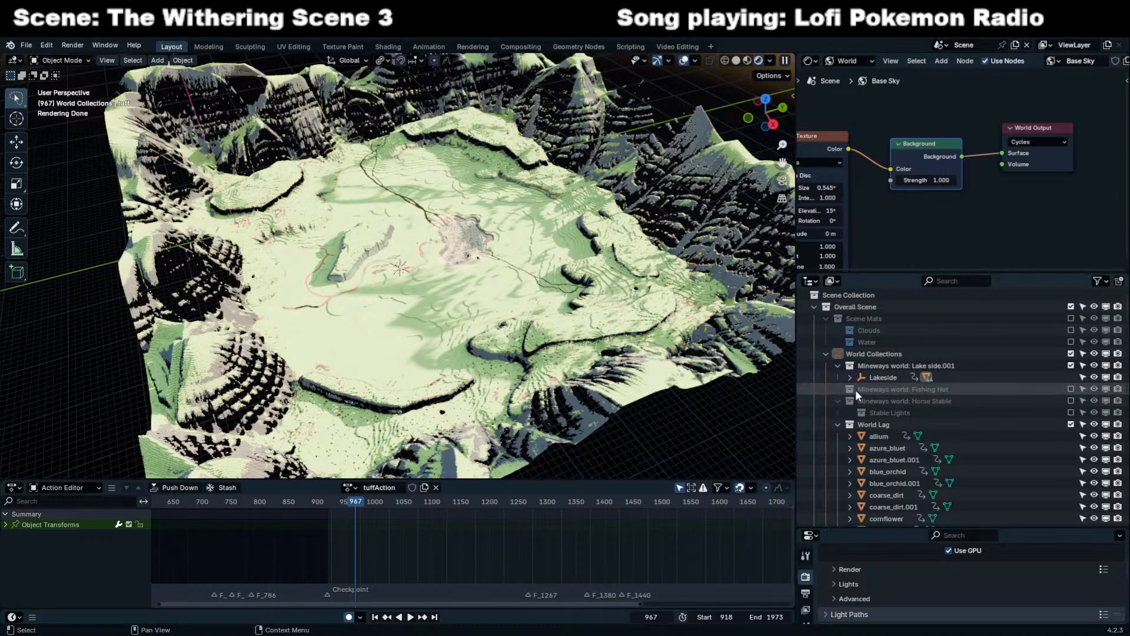
Include the World Lag, Manual Placments and Not Important collections in the view layer and collapse the Lake side.001 and IAG branches.
left_click(837, 366)
left_click(1071, 412)
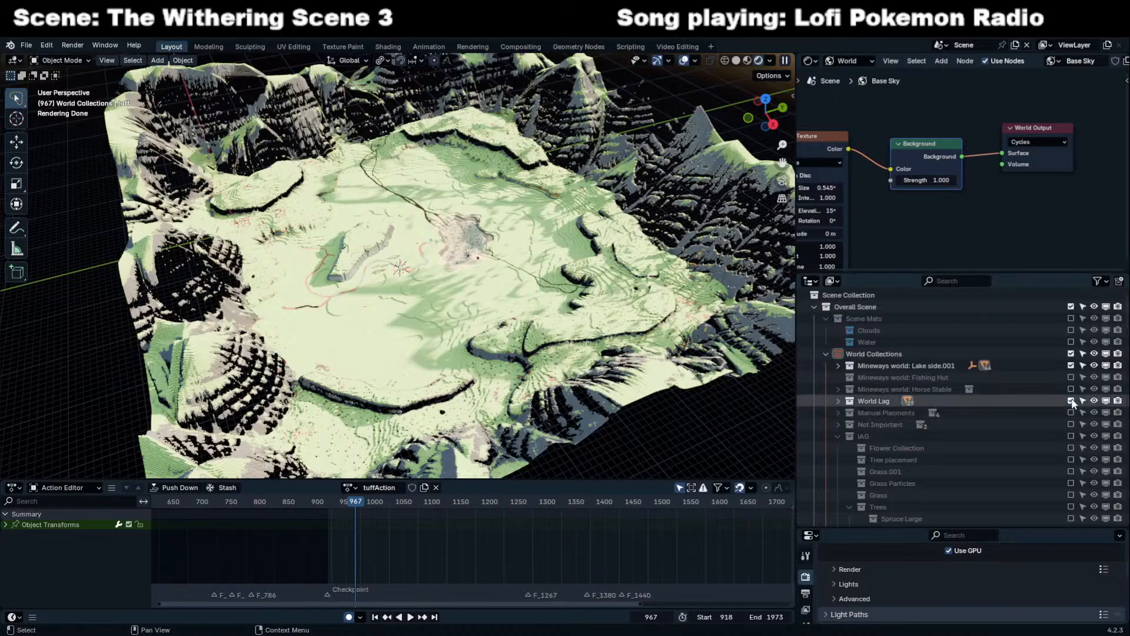
left_click(1071, 412)
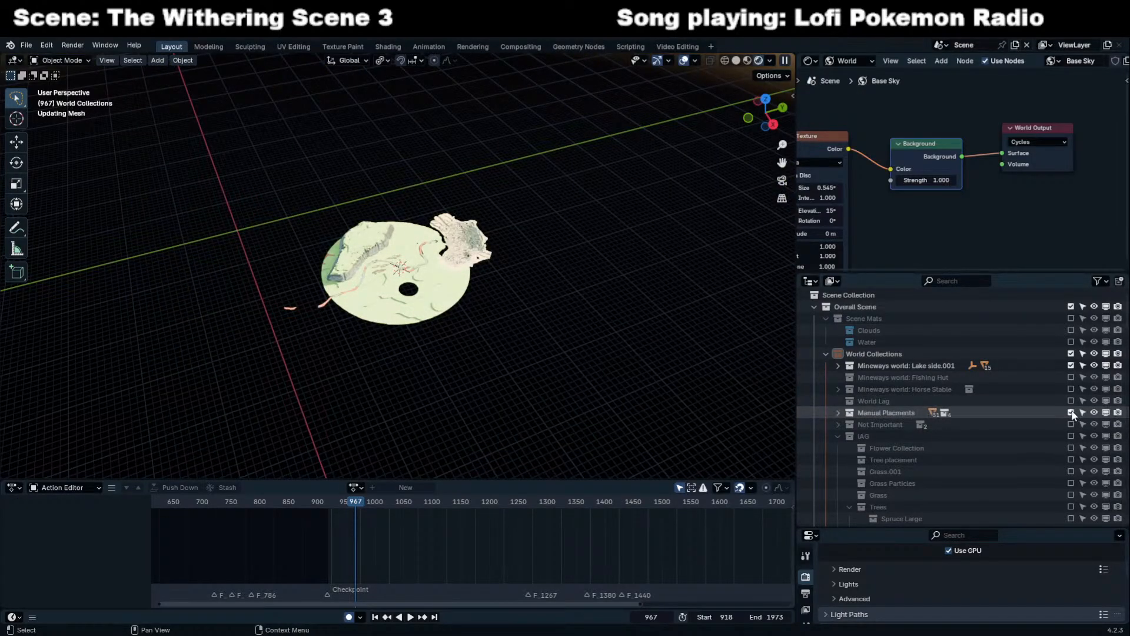
left_click(1070, 400)
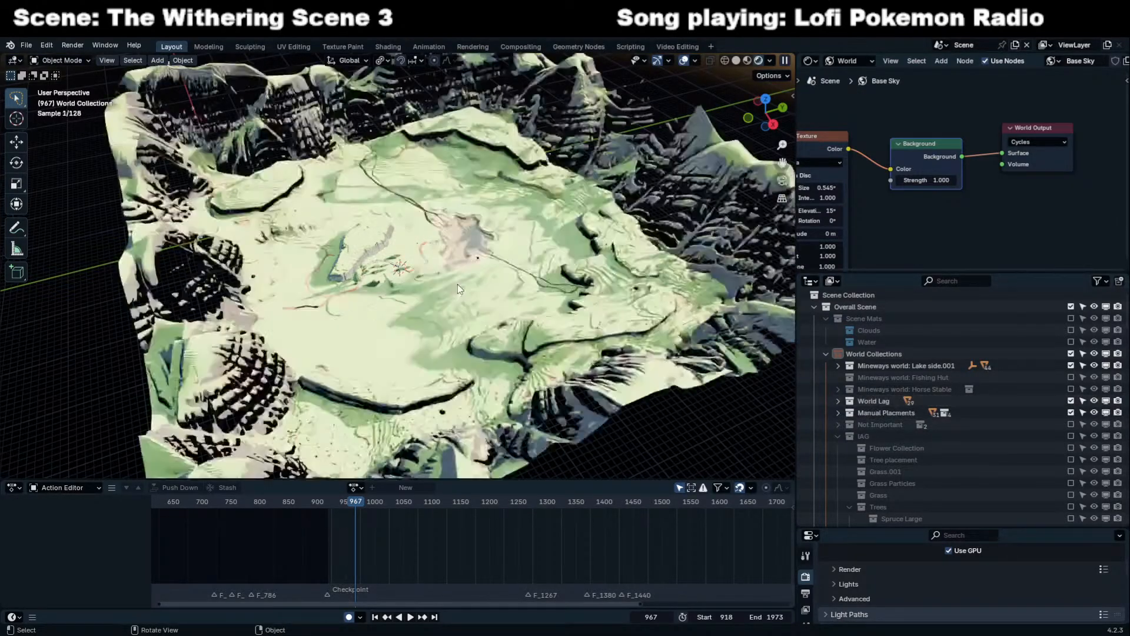
left_click(837, 436)
left_click(1070, 424)
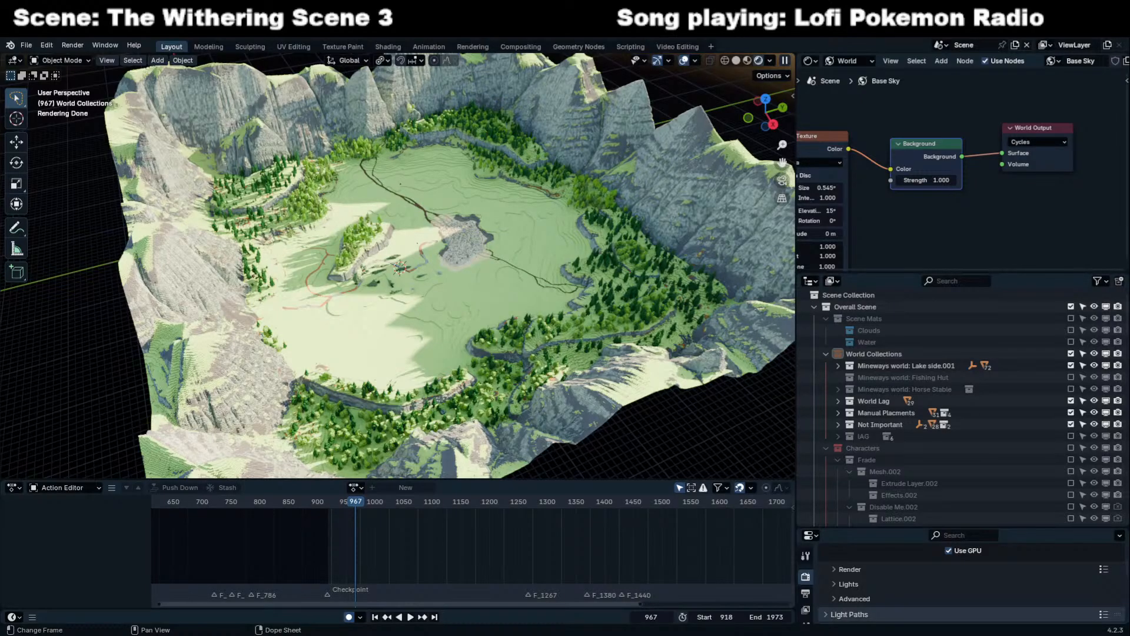
Raise the Sky Texture's ozone to 10 and its sun elevation to 38.1°, checking the lighting around the terrain.
middle_click_drag(424, 305, 489, 250)
middle_click_drag(845, 241, 919, 201)
left_click_drag(908, 228, 965, 227)
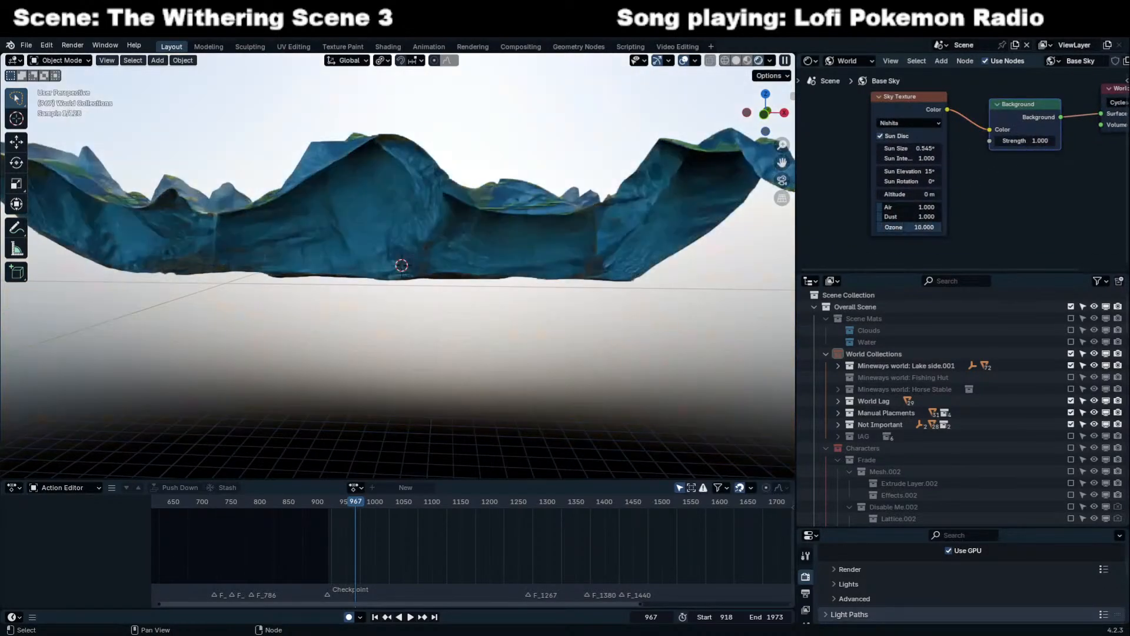
middle_click_drag(495, 247, 426, 299)
scroll(426, 297, "up", 8)
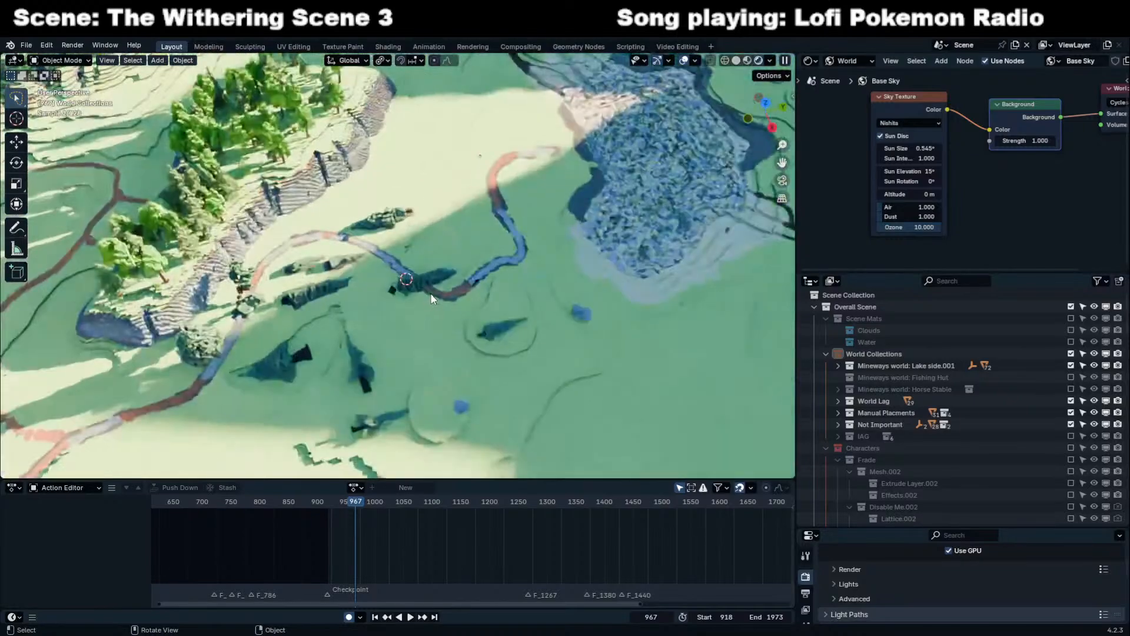
middle_click_drag(476, 266, 281, 266)
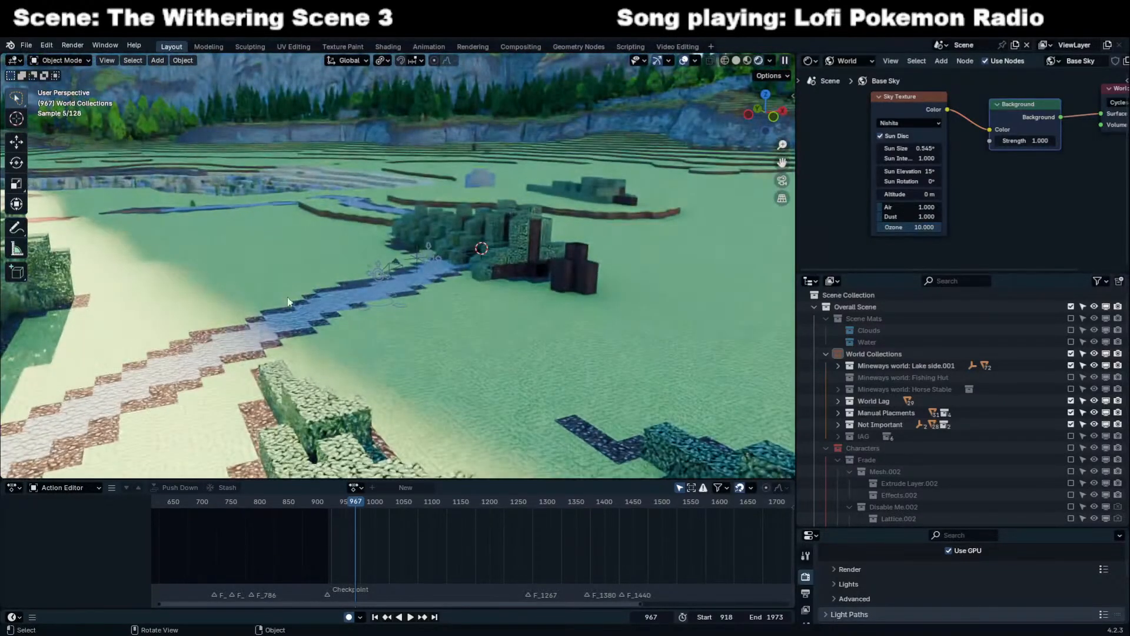
left_click_drag(911, 171, 965, 171)
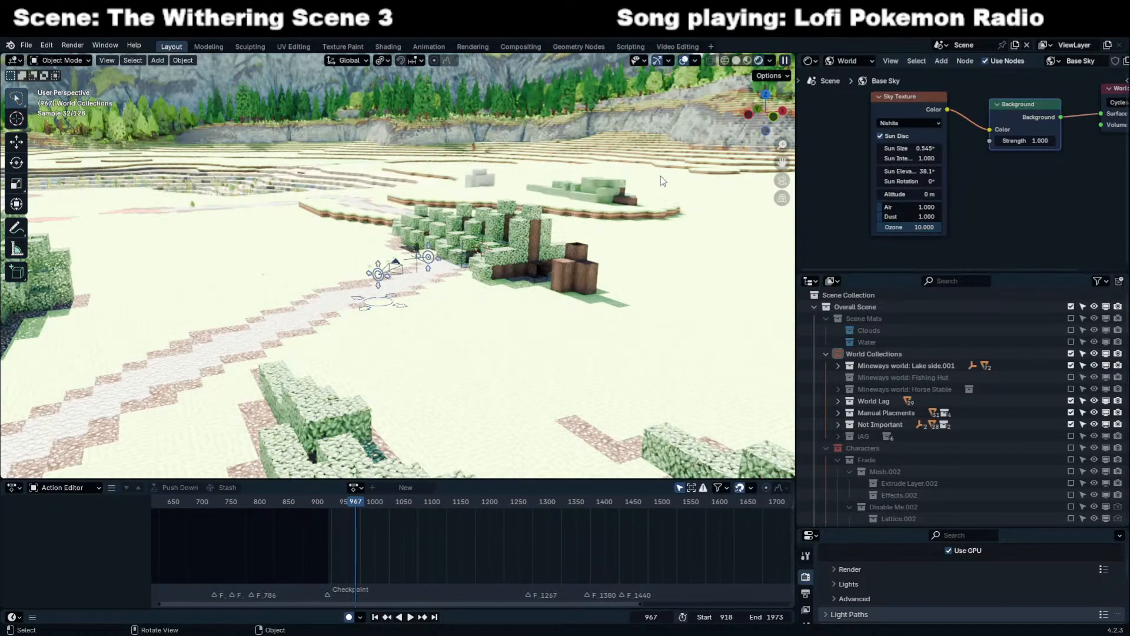
Include the IAG collection in the view layer to bring back the scattered trees.
left_click(1070, 435)
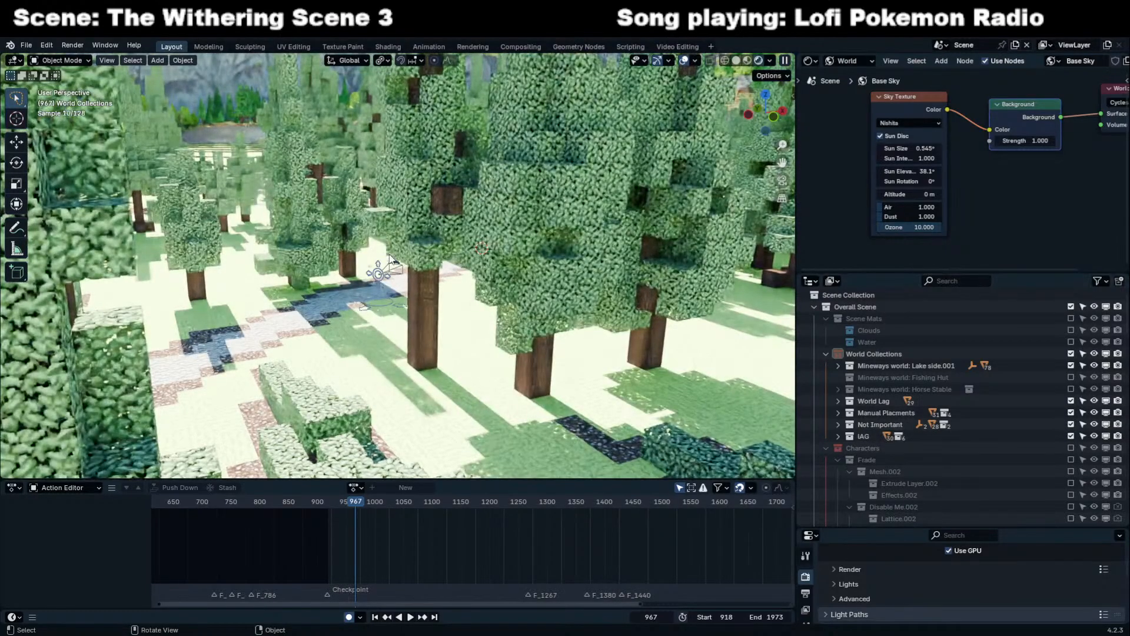
middle_click_drag(394, 256, 435, 280)
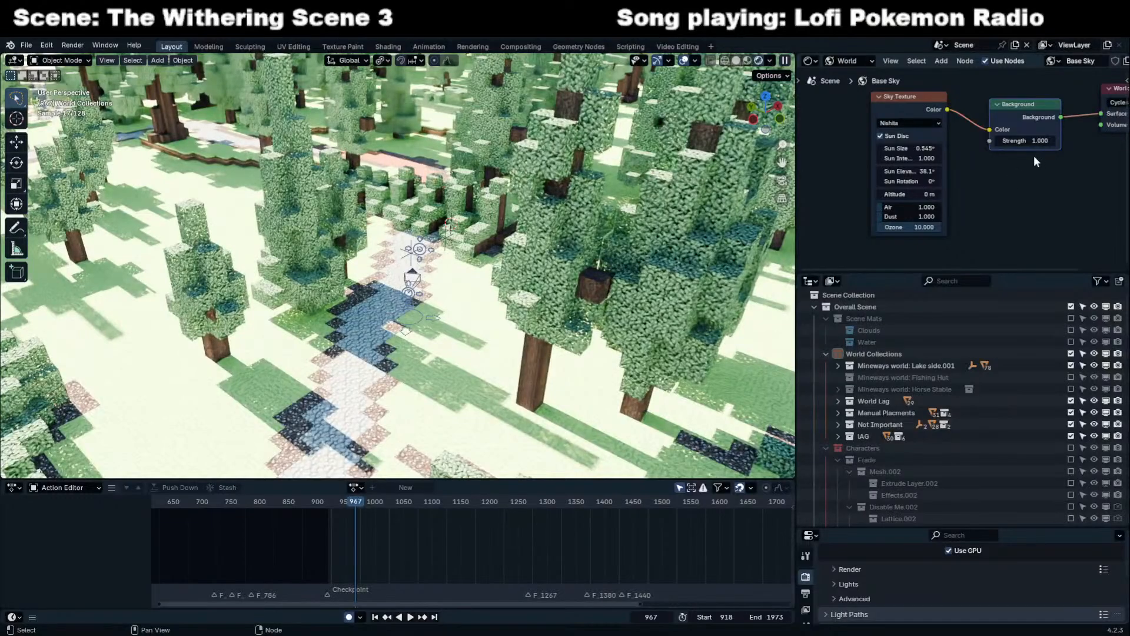
Try sun intensities of 0 and 0.45 on the Sky Texture, then settle on 0.1.
left_click_drag(894, 158, 848, 159)
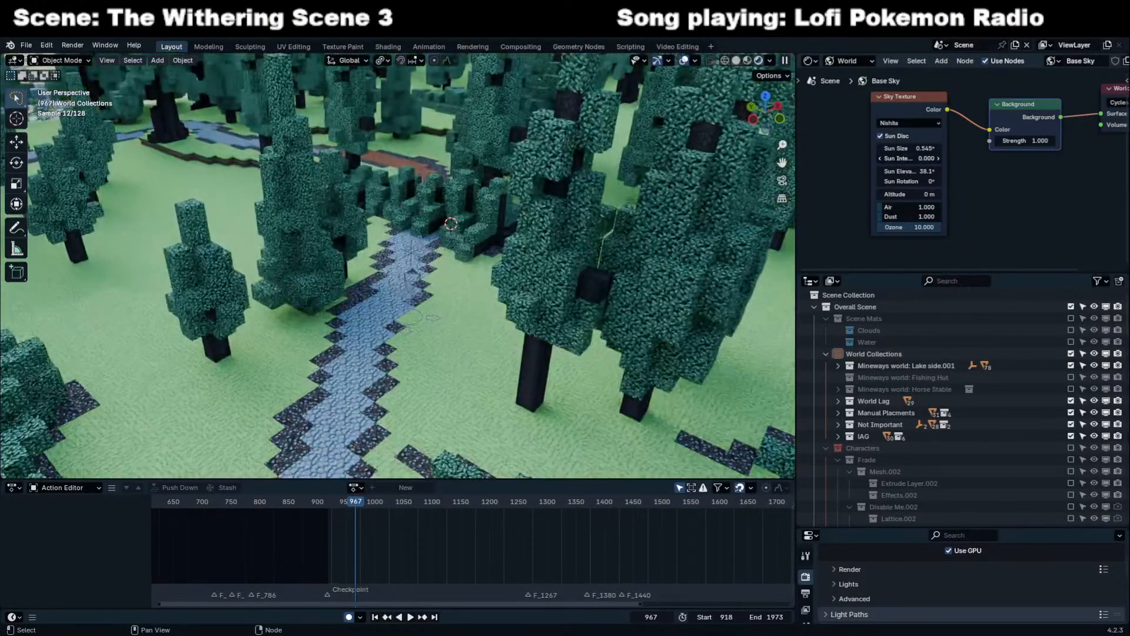
key("ctrl+z")
left_click(909, 159)
type(".45")
key("Return")
left_click(905, 160)
type(".1")
key("Return")
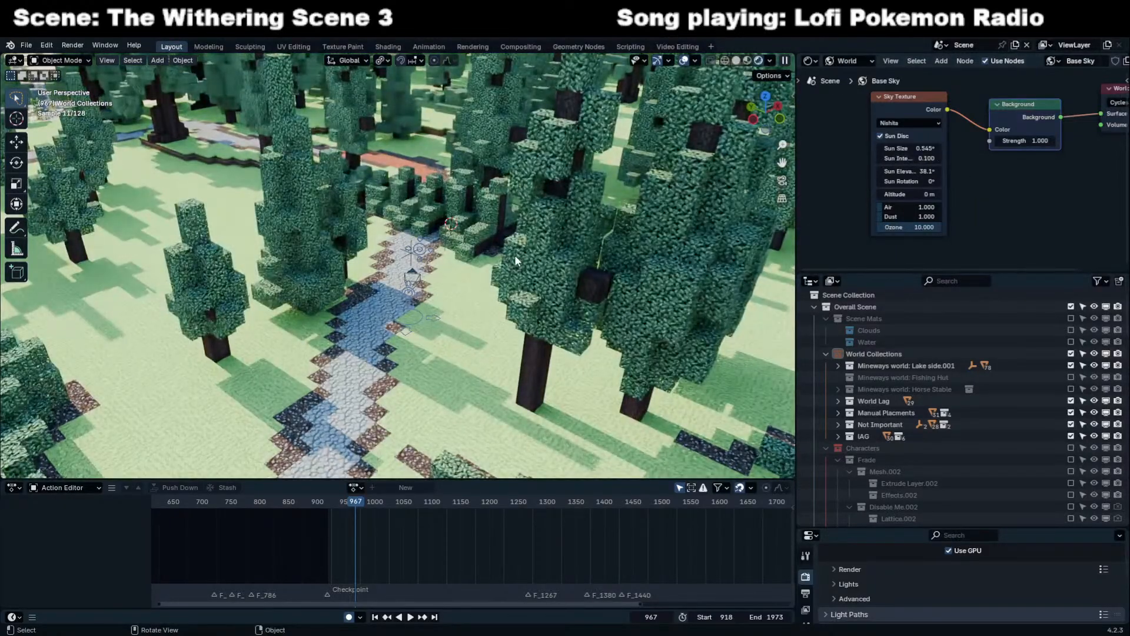
Look through the scene camera and raise the Background node's strength to 1.5.
key("KP_0")
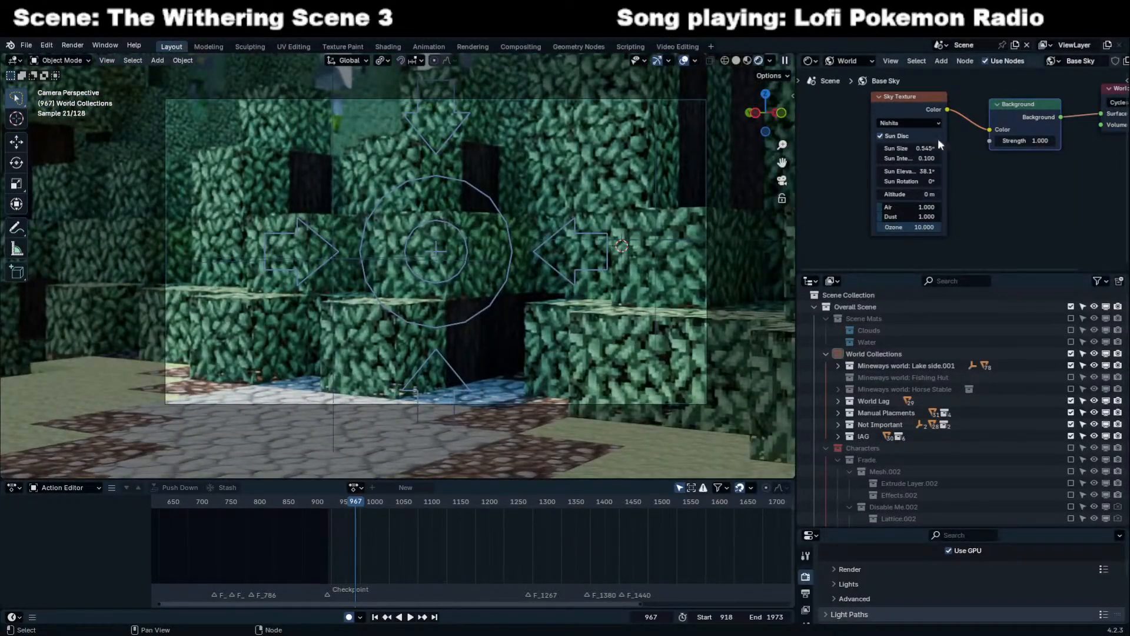
left_click(1054, 140)
left_click(1054, 141)
left_click(1054, 140)
left_click(1054, 141)
left_click(1054, 141)
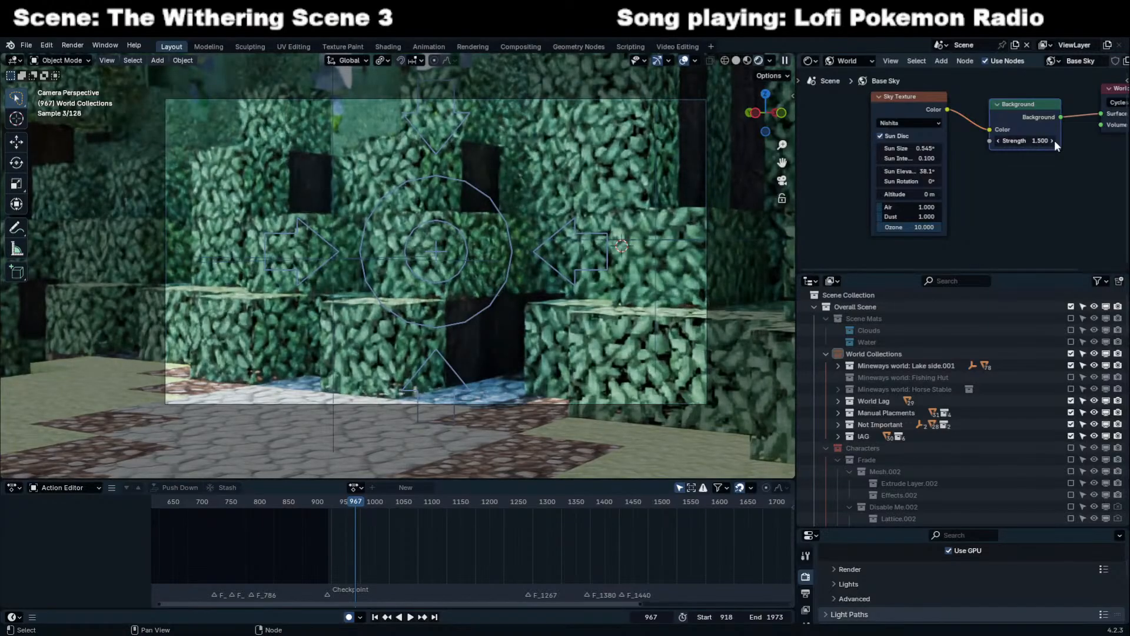
Try different air and dust amounts on the Sky Texture while viewing the forest from ground level.
middle_click_drag(767, 278, 593, 271)
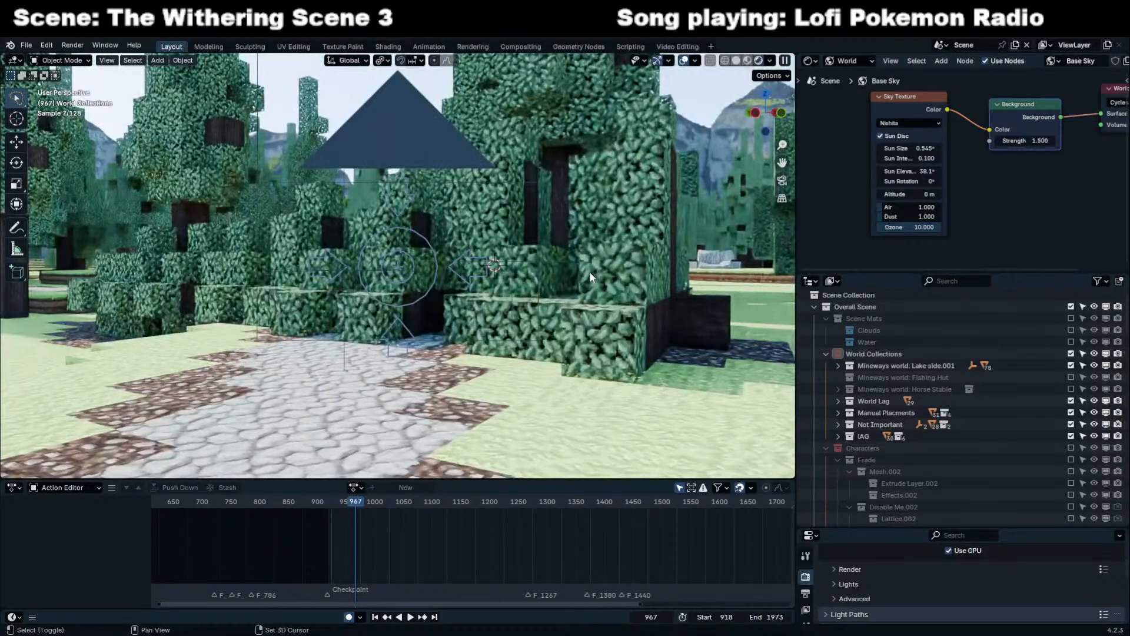
key("shift+grave")
left_click(700, 240)
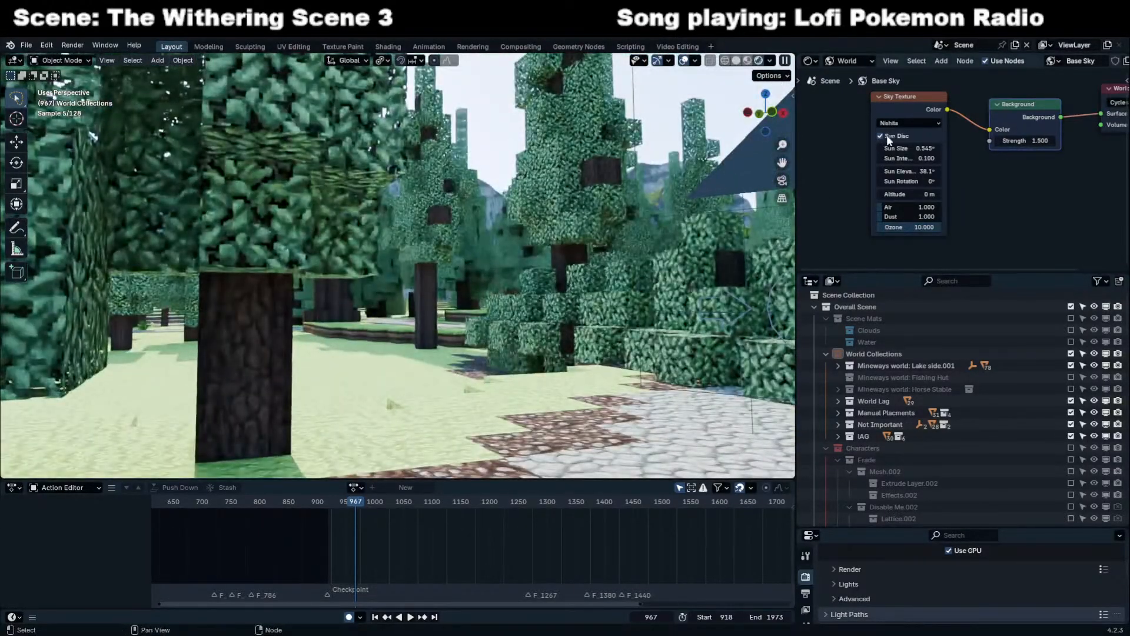
left_click_drag(909, 207, 988, 207)
right_click(908, 207)
mouse_move(915, 217)
left_mouse_down()
mouse_move(989, 217)
mouse_move(895, 218)
mouse_move(906, 217)
left_mouse_up()
right_click(940, 216)
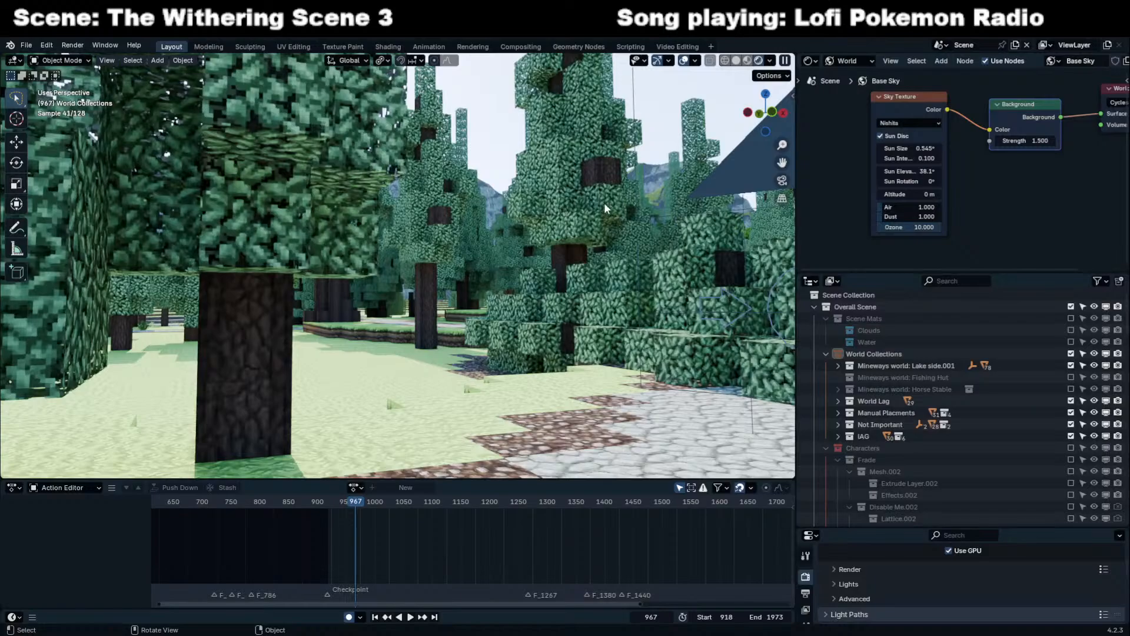
Reduce the Sky Texture's sun size to 0°, keeping the altitude and sun rotation.
left_click_drag(903, 194, 918, 148)
right_click(911, 194)
right_click(918, 182)
Inspect the forest path's lighting and play the animation through the camera up to frame 1012.
middle_click_drag(457, 156, 483, 204)
scroll(440, 206, "up", 3)
scroll(483, 203, "down", 5)
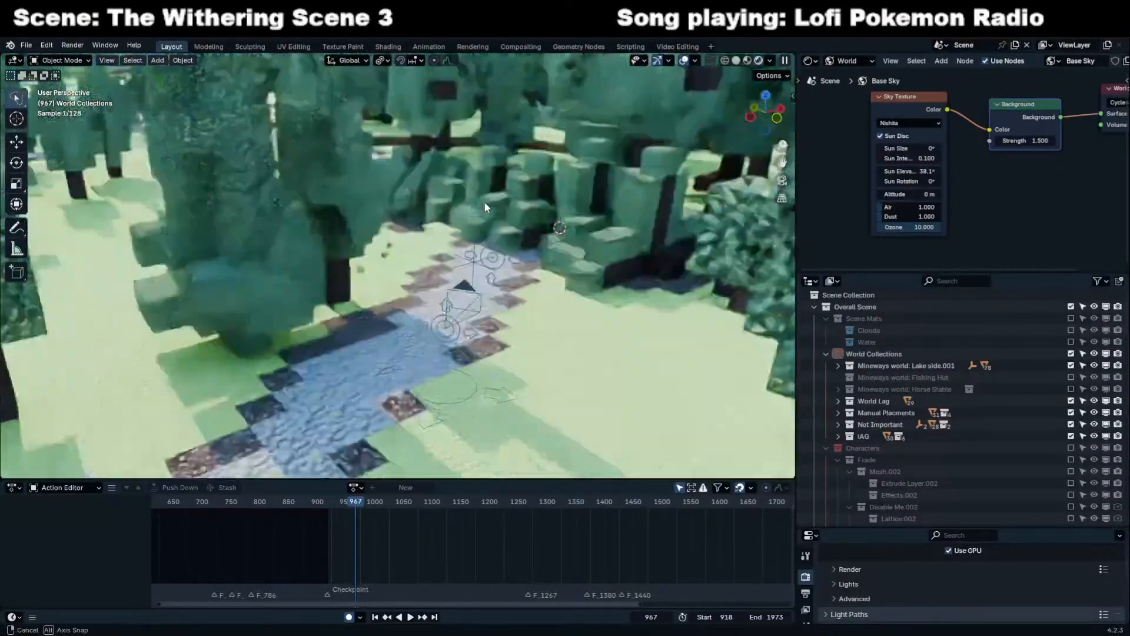
key("KP_0")
key("space")
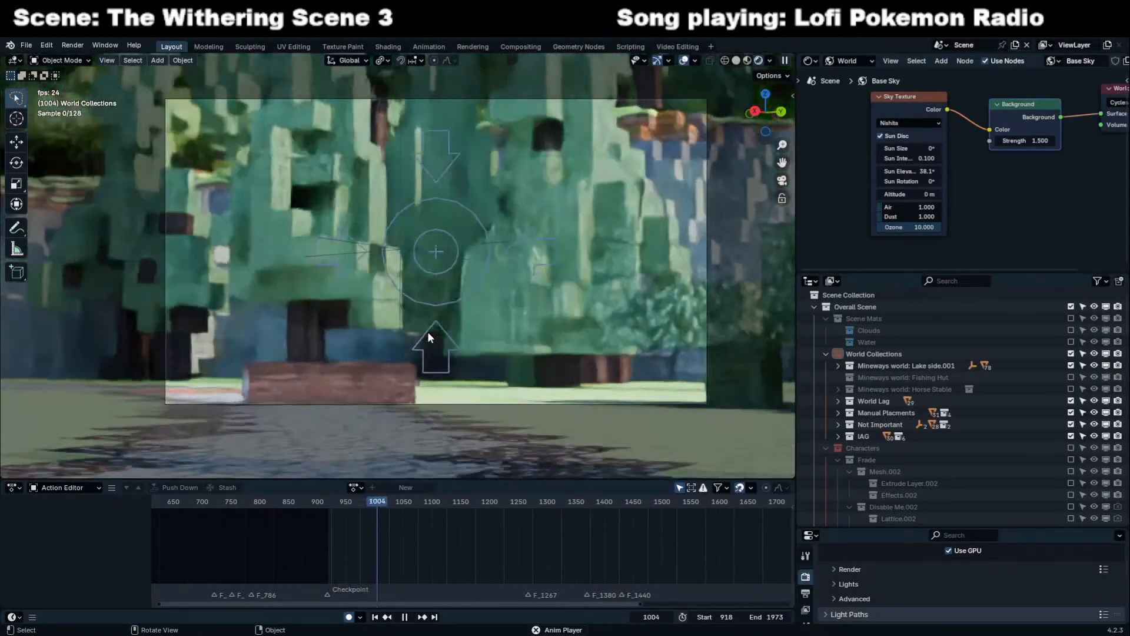
key("space")
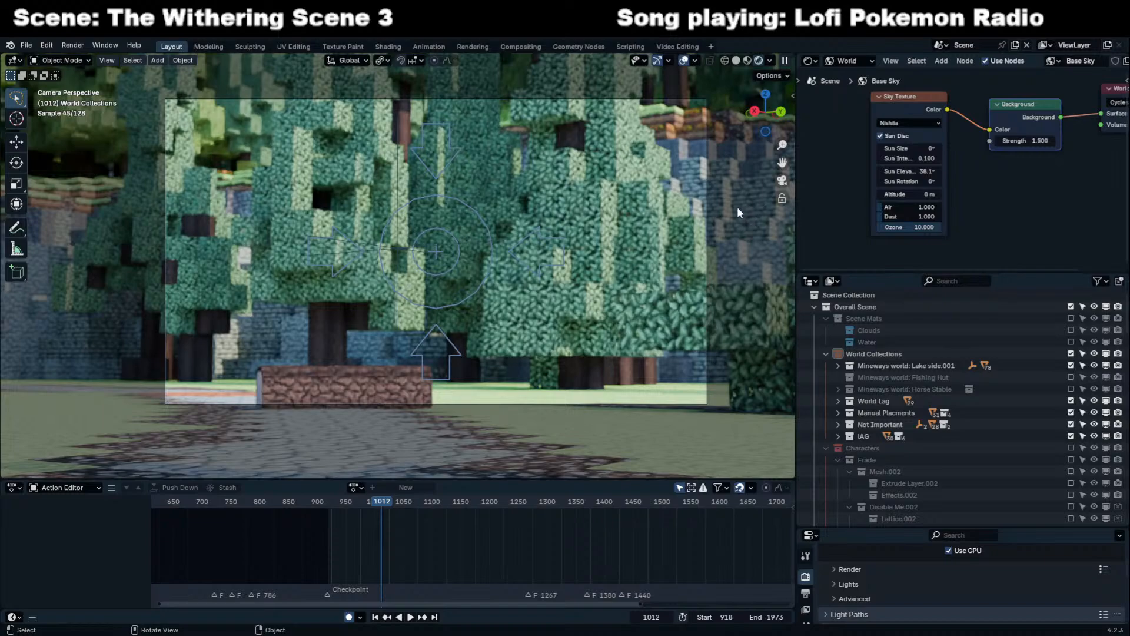
Preview the Mist render pass in the viewport and return to the Combined pass.
left_click(768, 59)
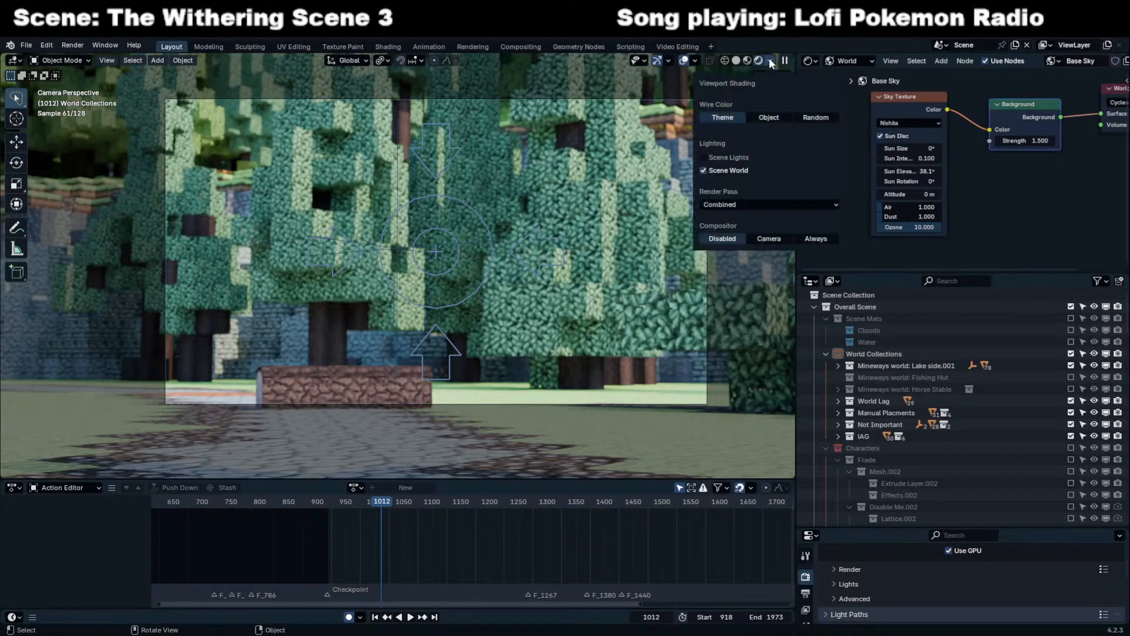
left_click(787, 204)
left_click(765, 273)
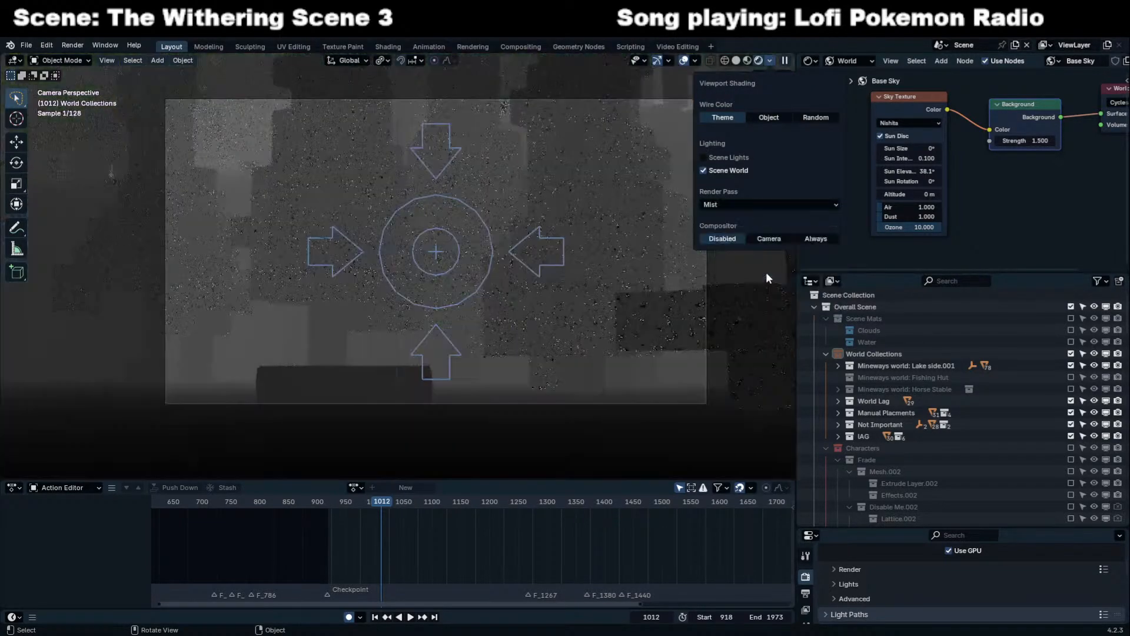
left_click(783, 204)
left_click(489, 236)
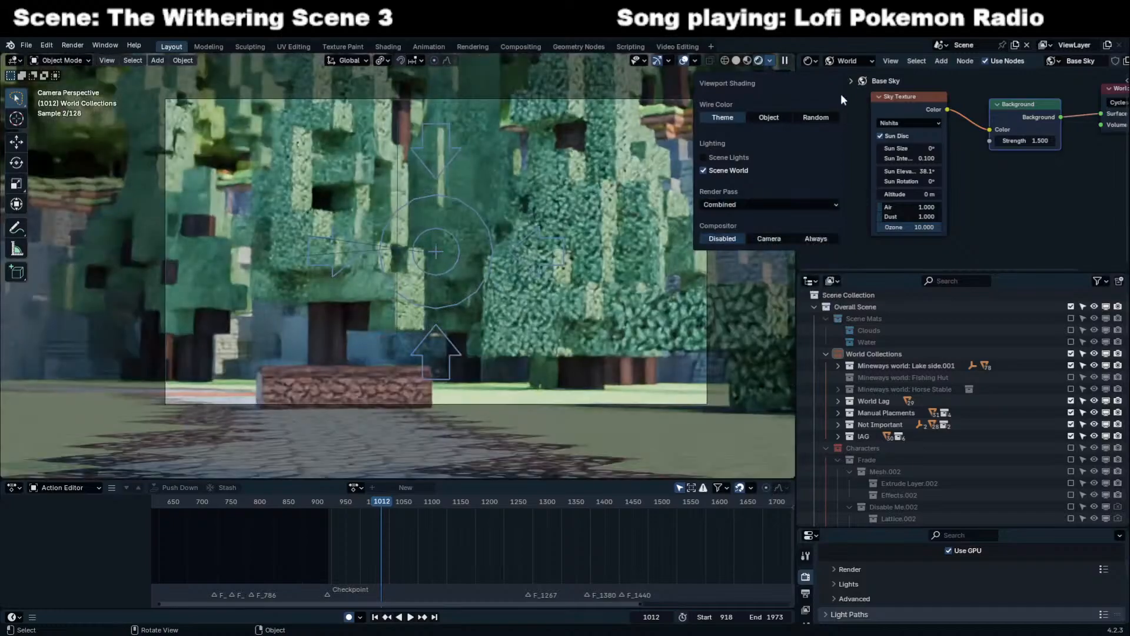
Examine the compositing node tree and the scene's render, output, view layer pass and world mist settings.
left_click(506, 47)
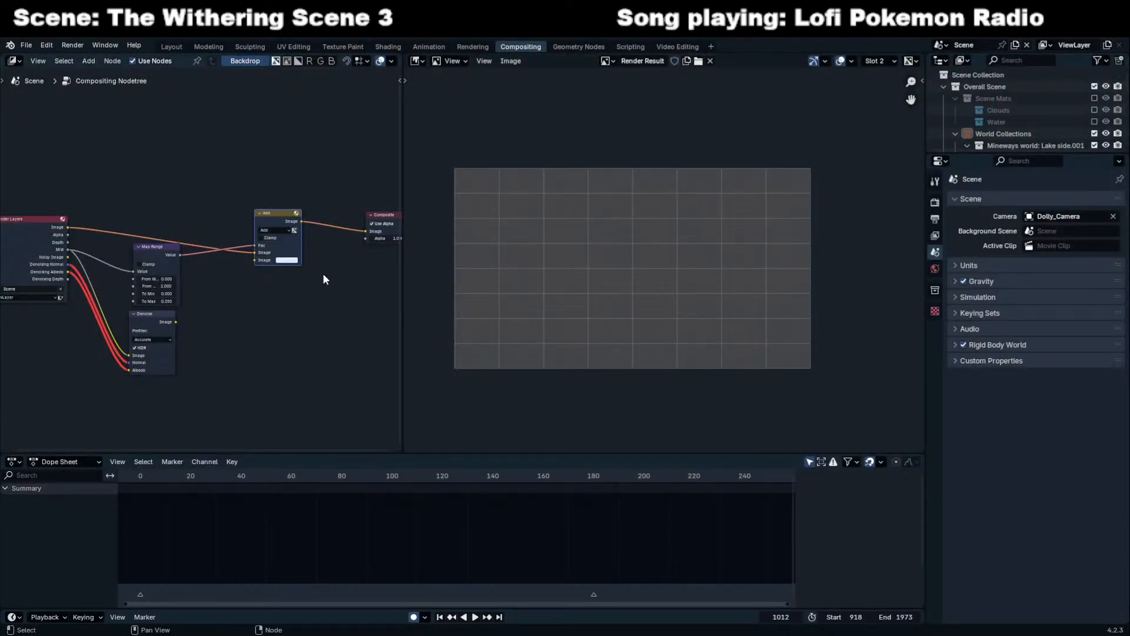
scroll(200, 318, "up", 1)
scroll(189, 325, "up", 1)
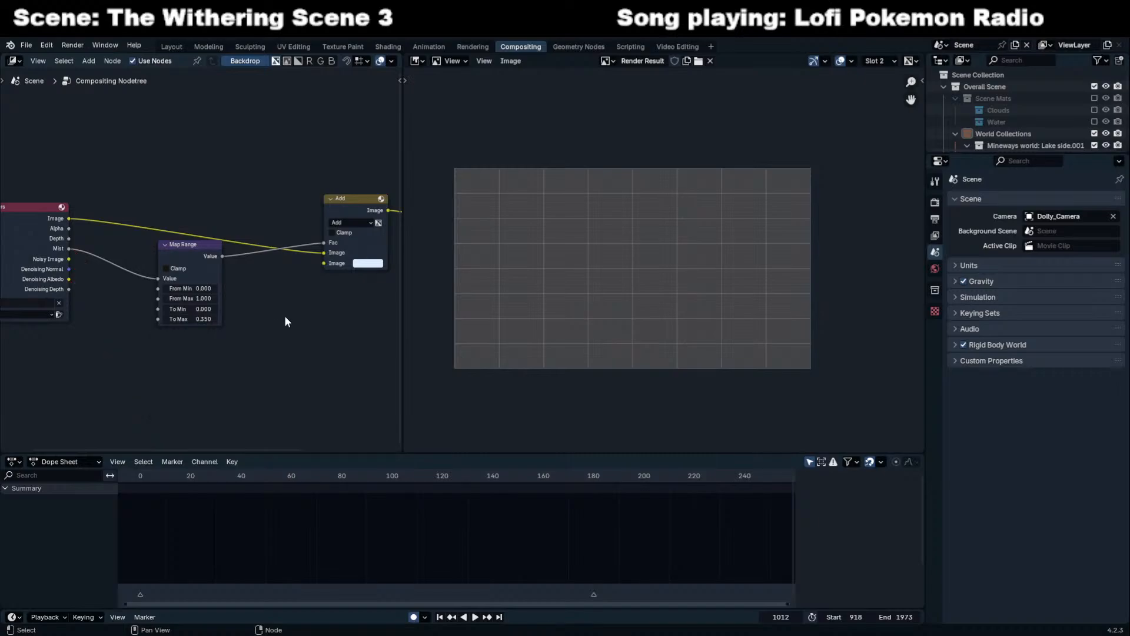
left_click(935, 202)
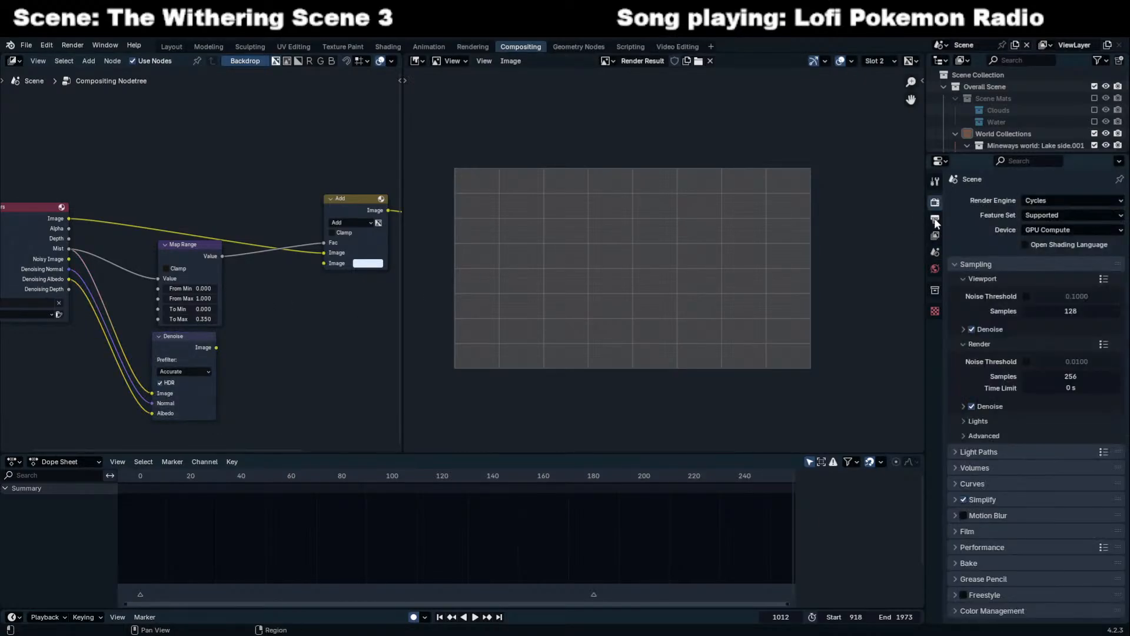
left_click(935, 220)
left_click(936, 252)
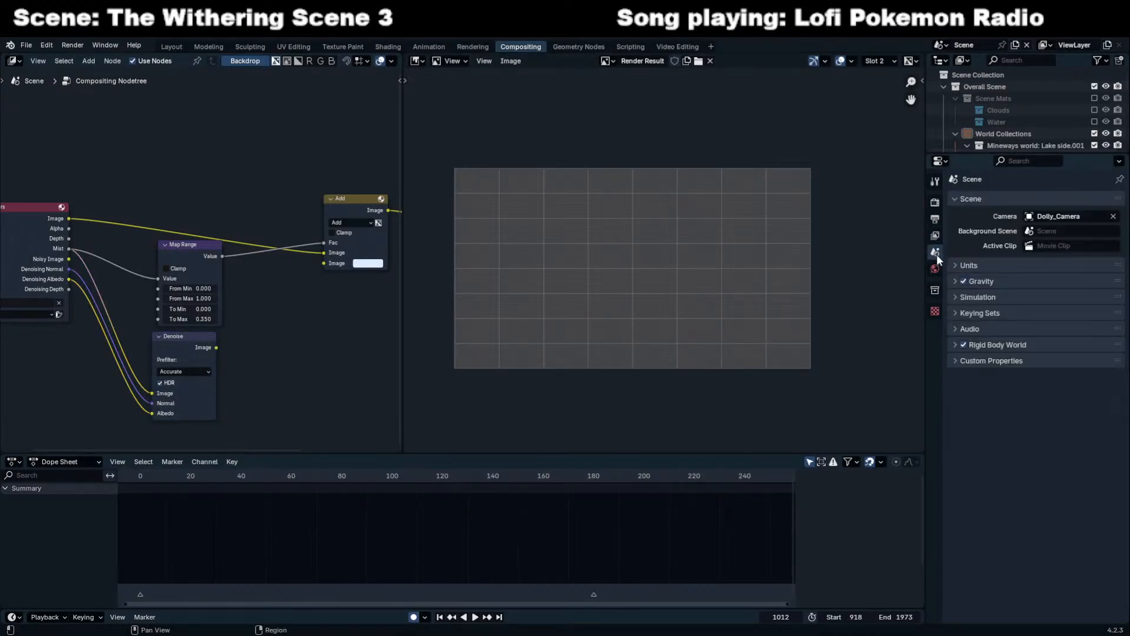
left_click(935, 235)
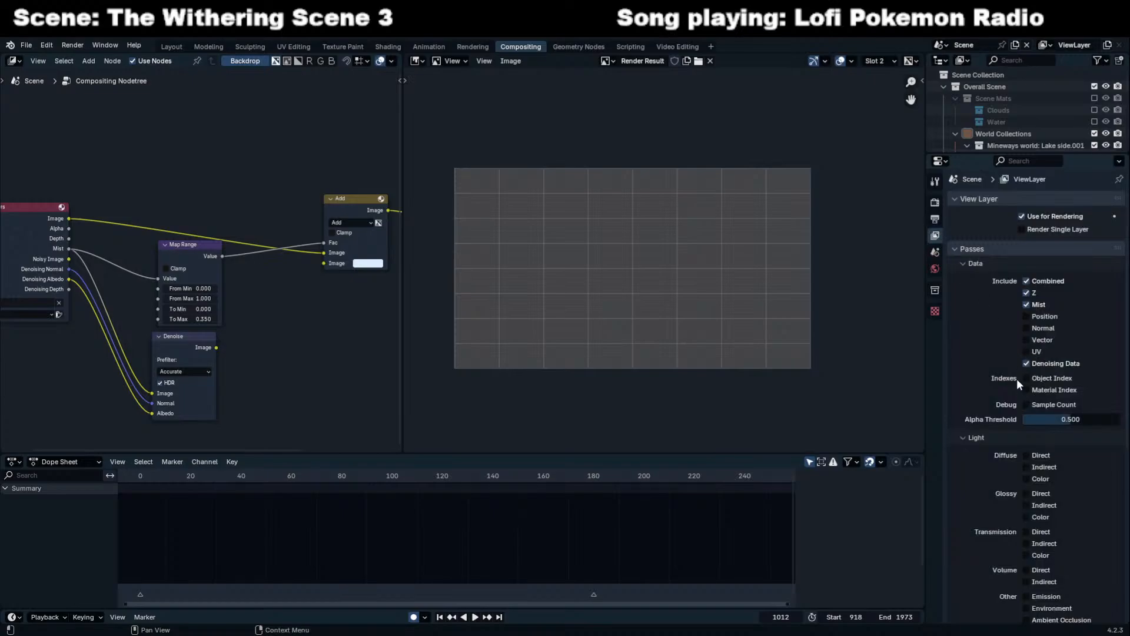
left_click(934, 220)
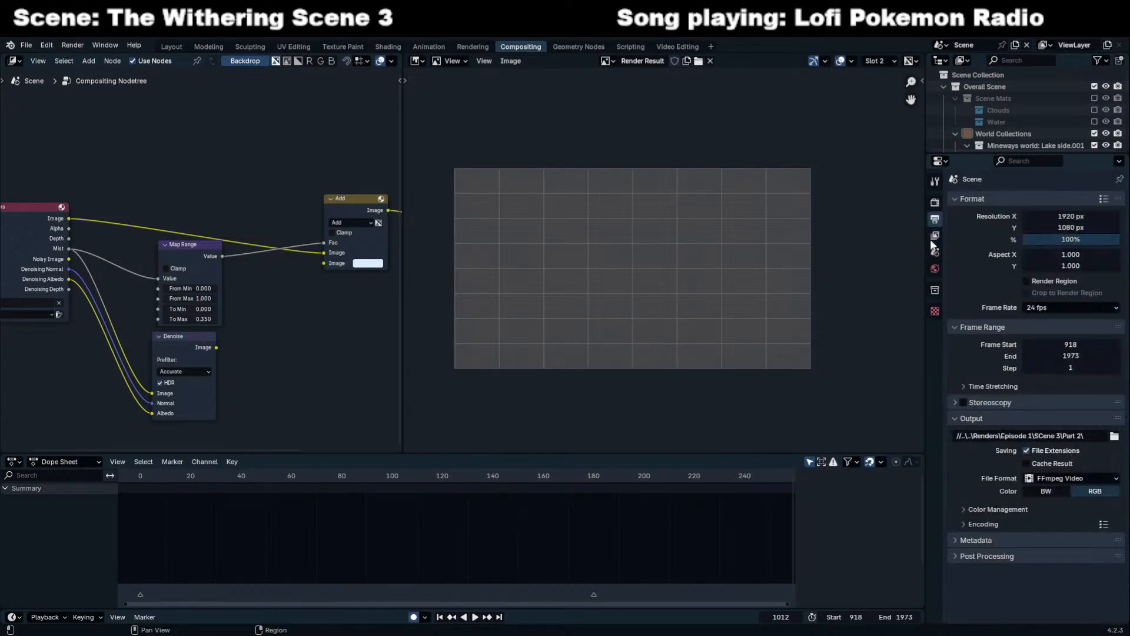
left_click(934, 268)
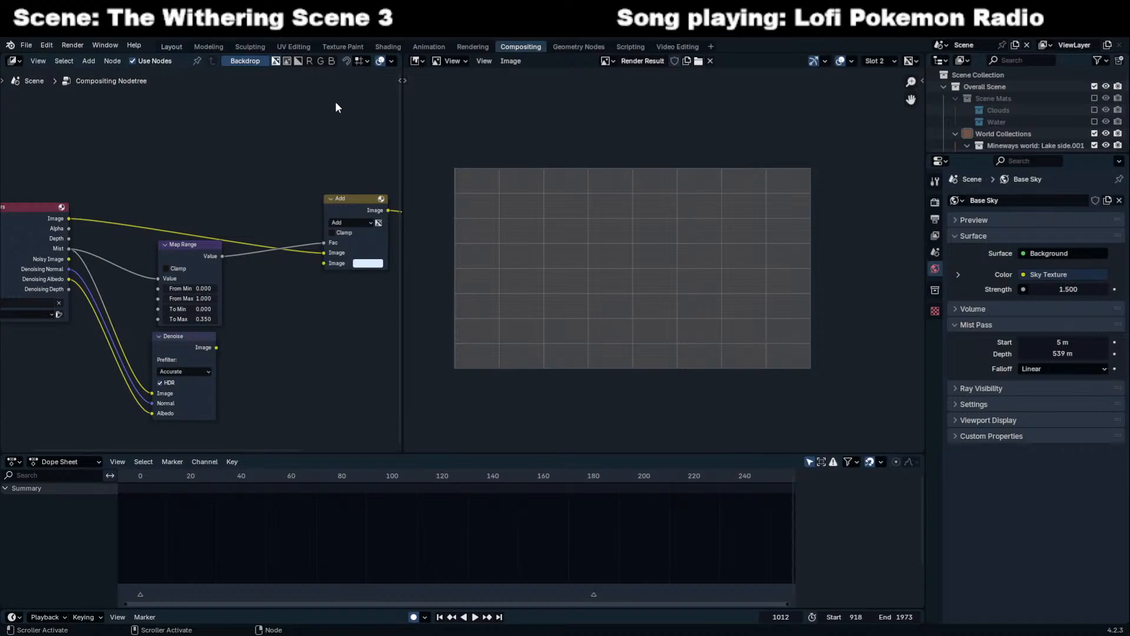
Return to the Layout workspace and enable Render Region in the scene's output format settings.
left_click(172, 47)
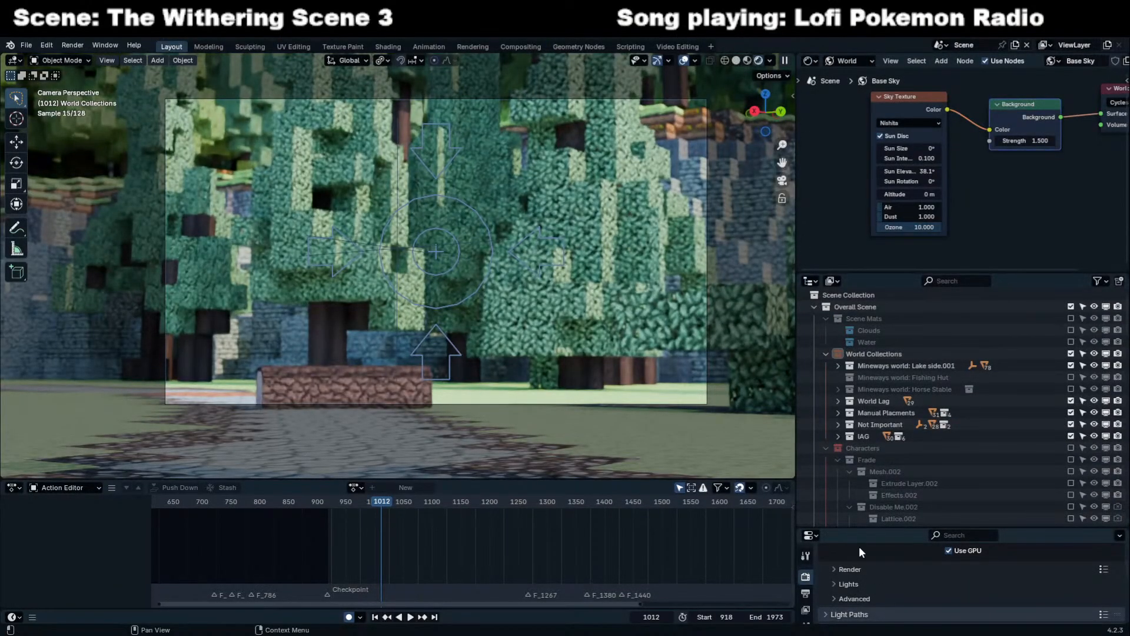
left_click_drag(861, 529, 836, 318)
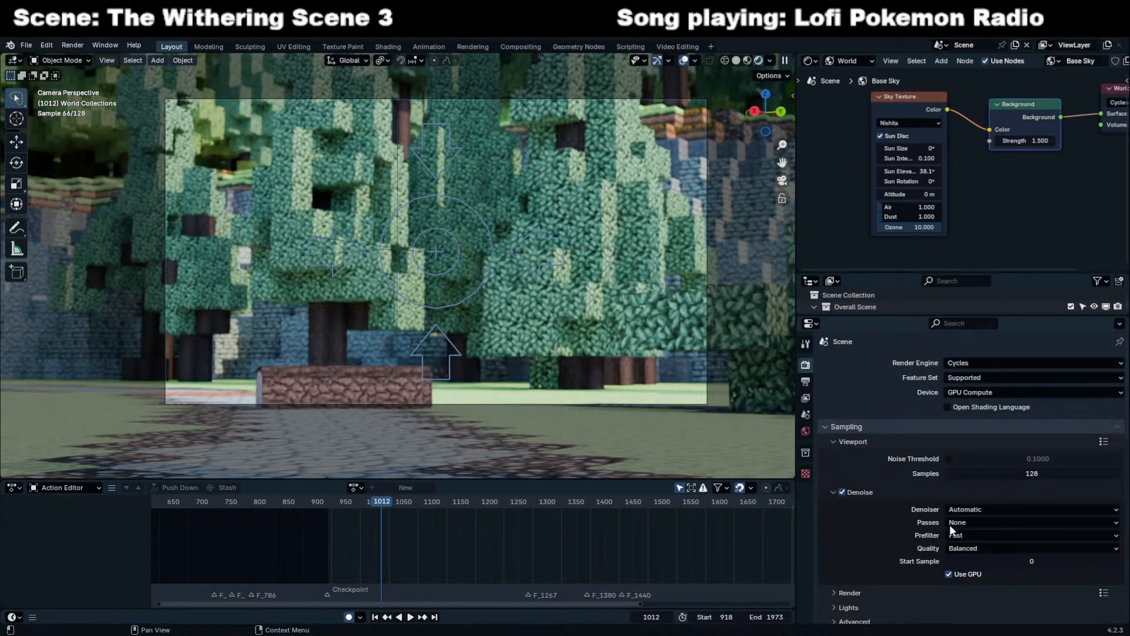
left_click(806, 381)
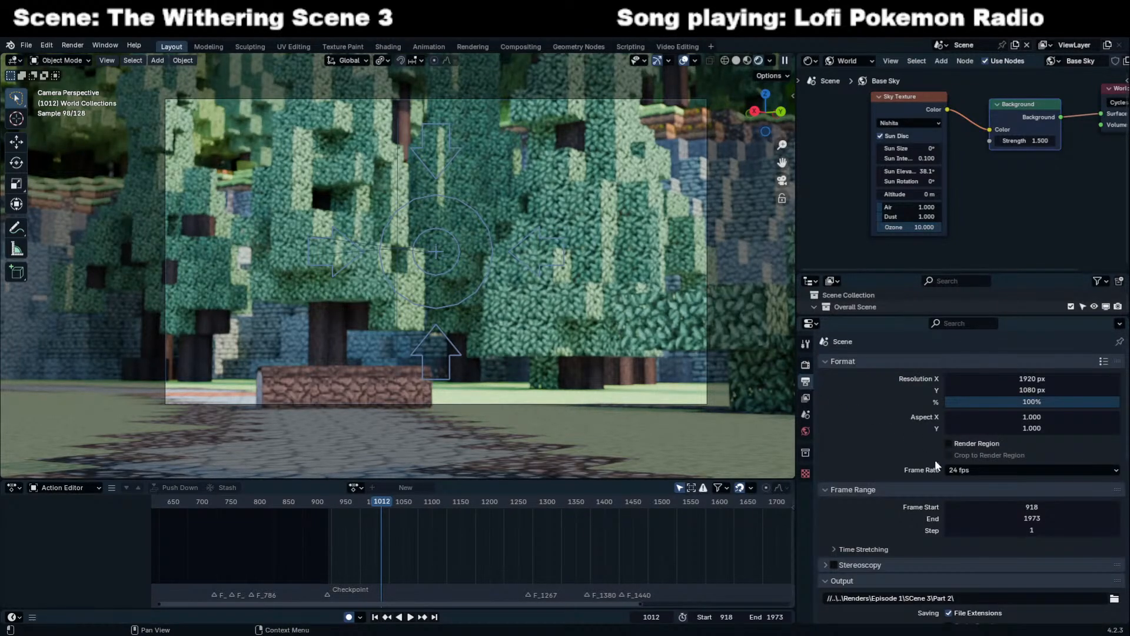
left_click(972, 442)
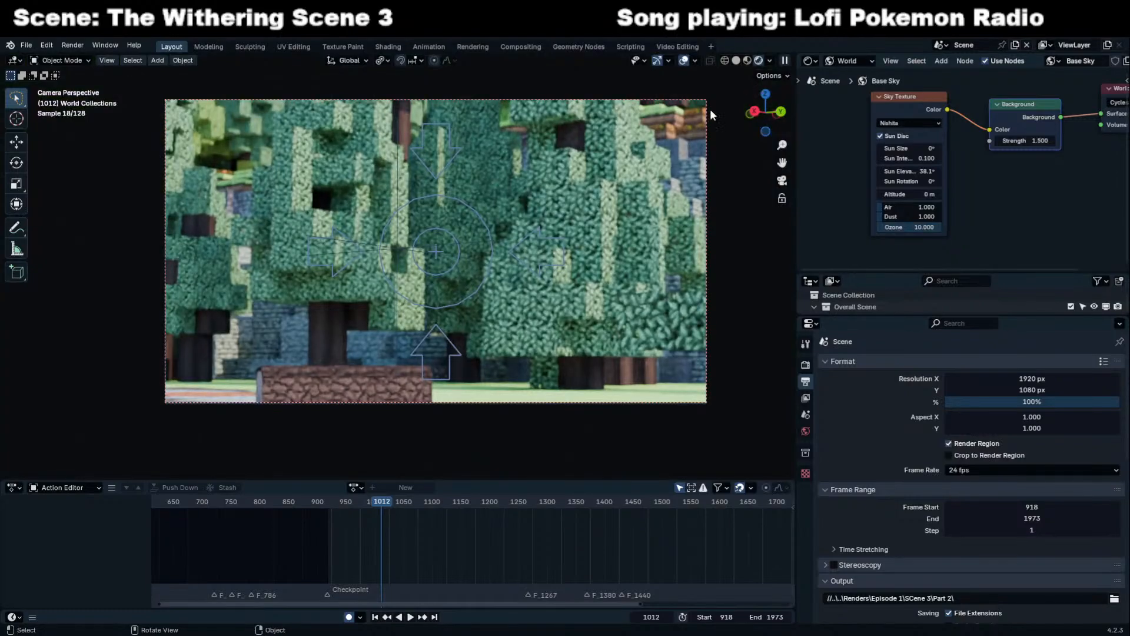
Keep the viewport's render pass on Combined and enable the compositor in the rendered viewport shading.
left_click(768, 60)
left_click(786, 204)
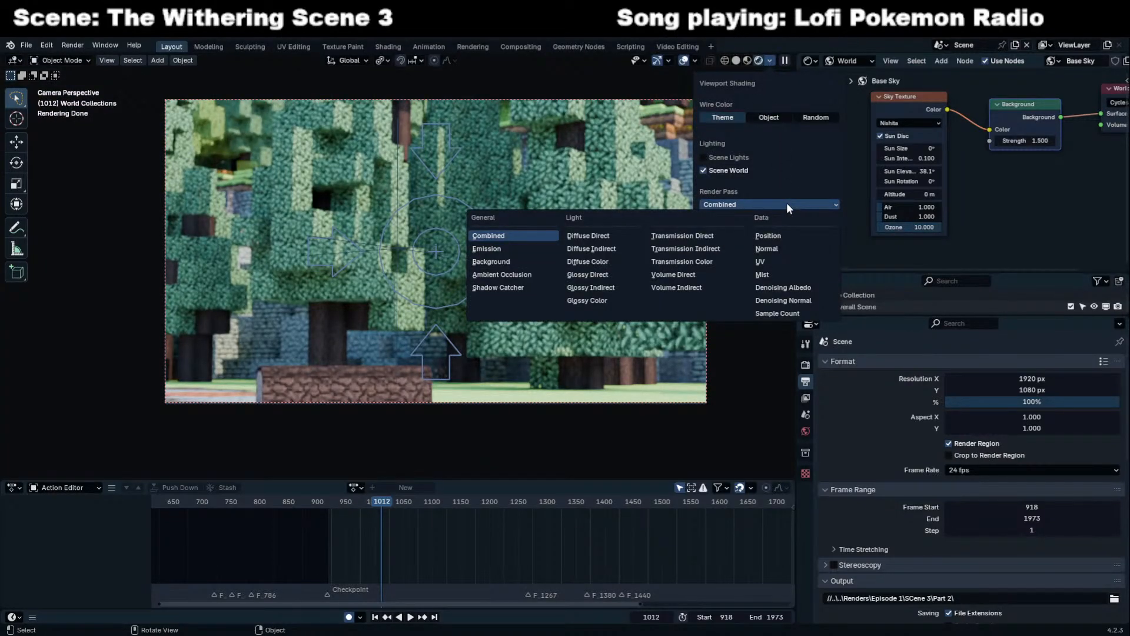
left_click(787, 203)
left_click(786, 236)
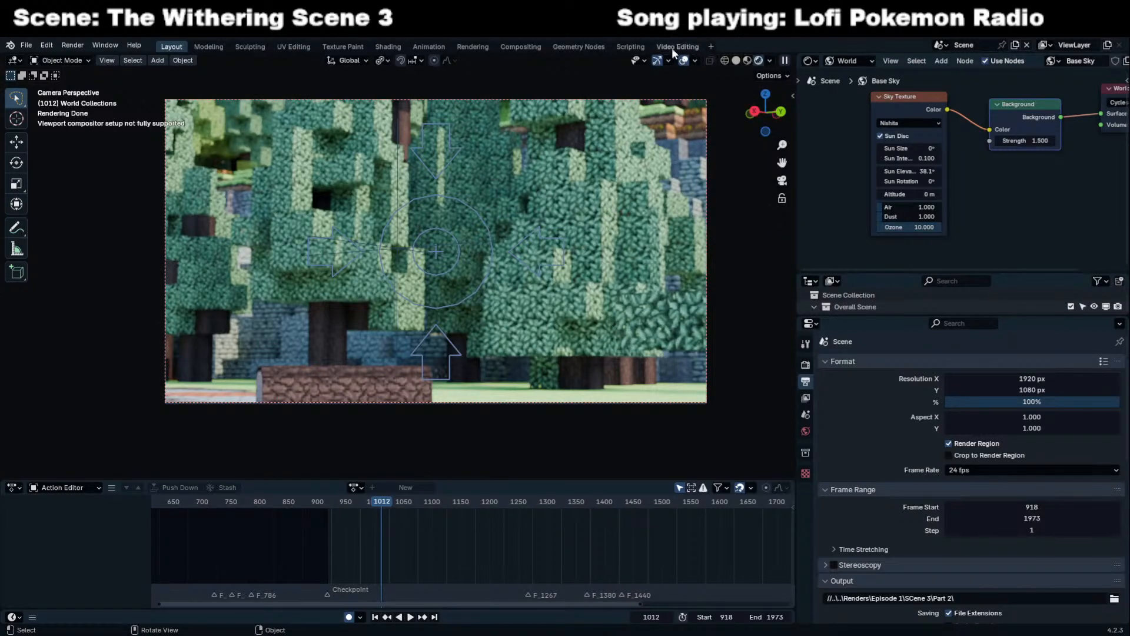
Render frame 1012 in the Compositing workspace and view the render's Combined pass.
left_click(520, 47)
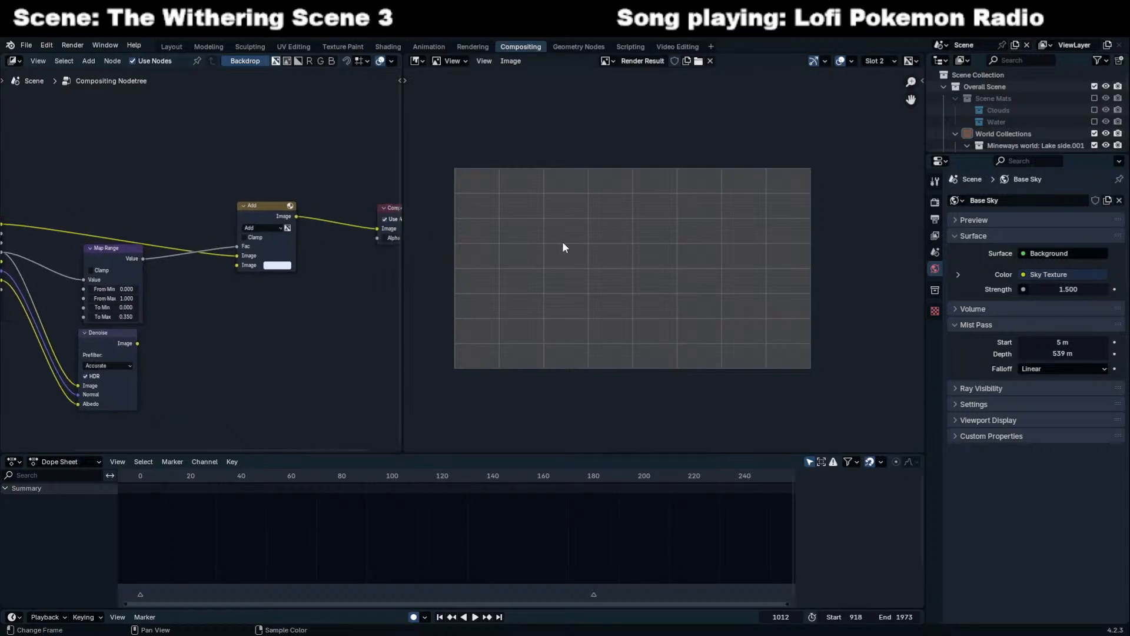
key("F12")
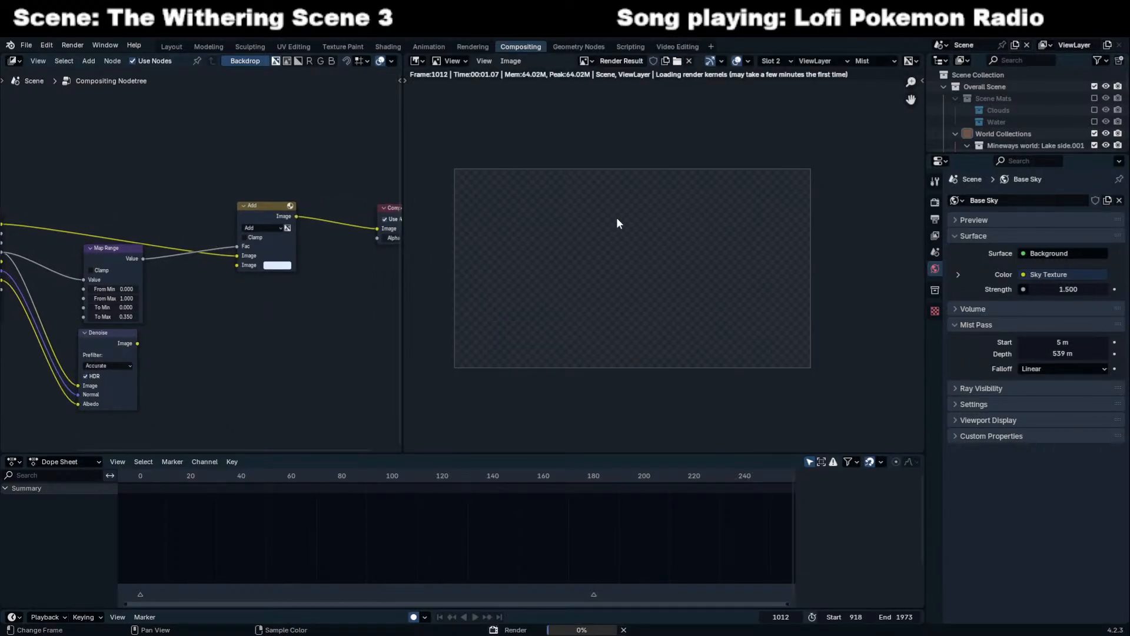
middle_click_drag(612, 227, 622, 212)
left_click(873, 61)
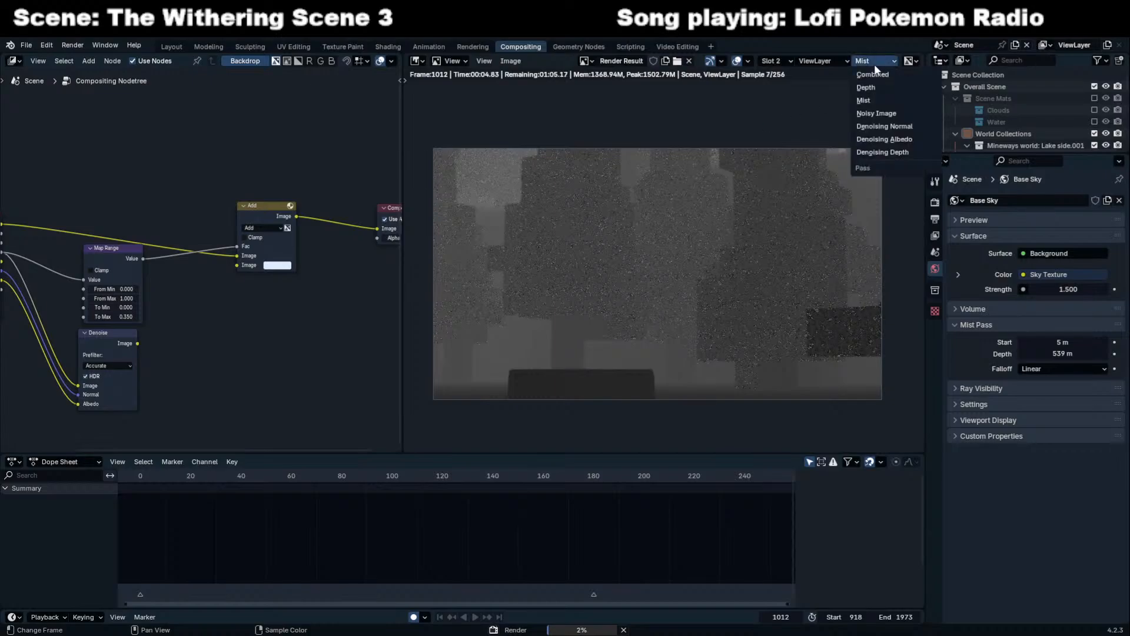
left_click(864, 76)
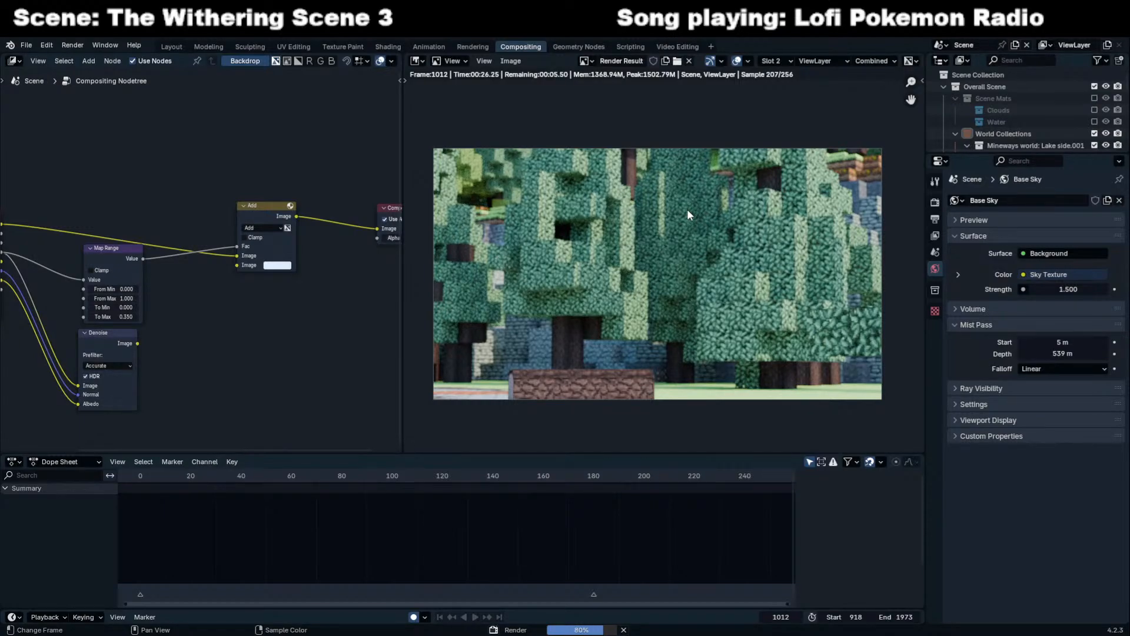
Examine the scene's render sampling settings and the composited forest image up close.
left_click(934, 202)
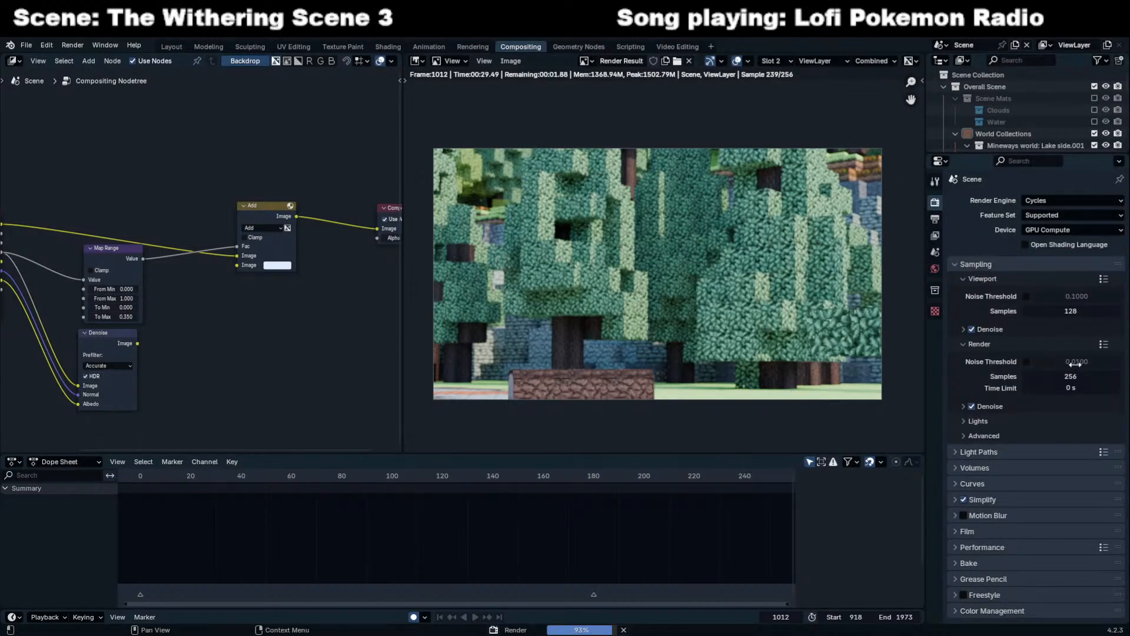
left_click(989, 468)
left_click(988, 468)
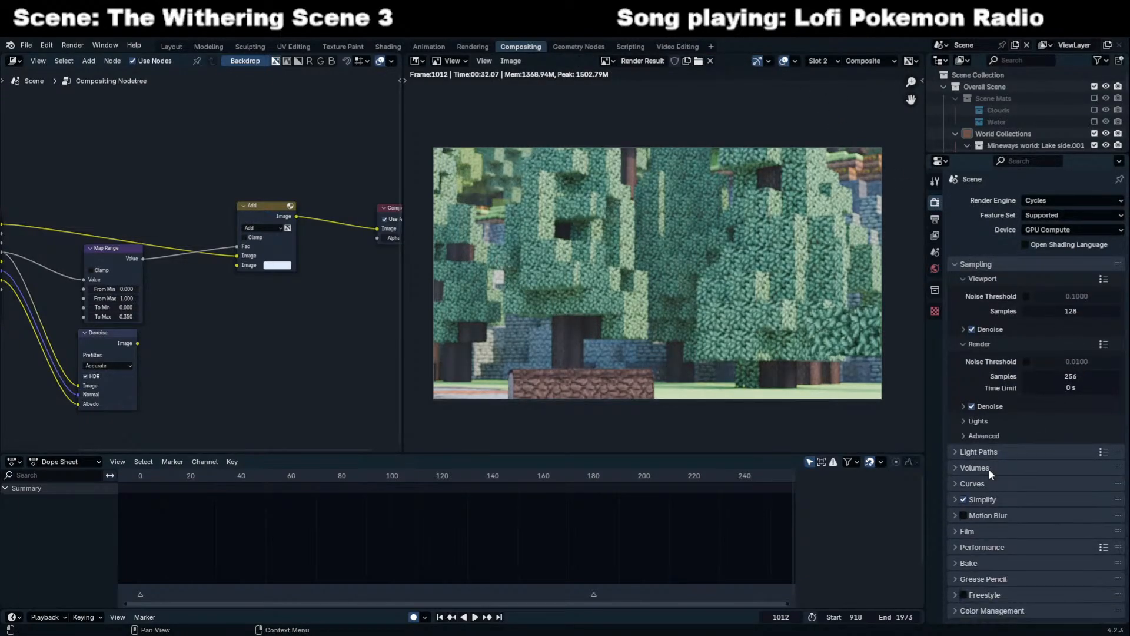
scroll(591, 297, "up", 3)
scroll(292, 235, "down", 2)
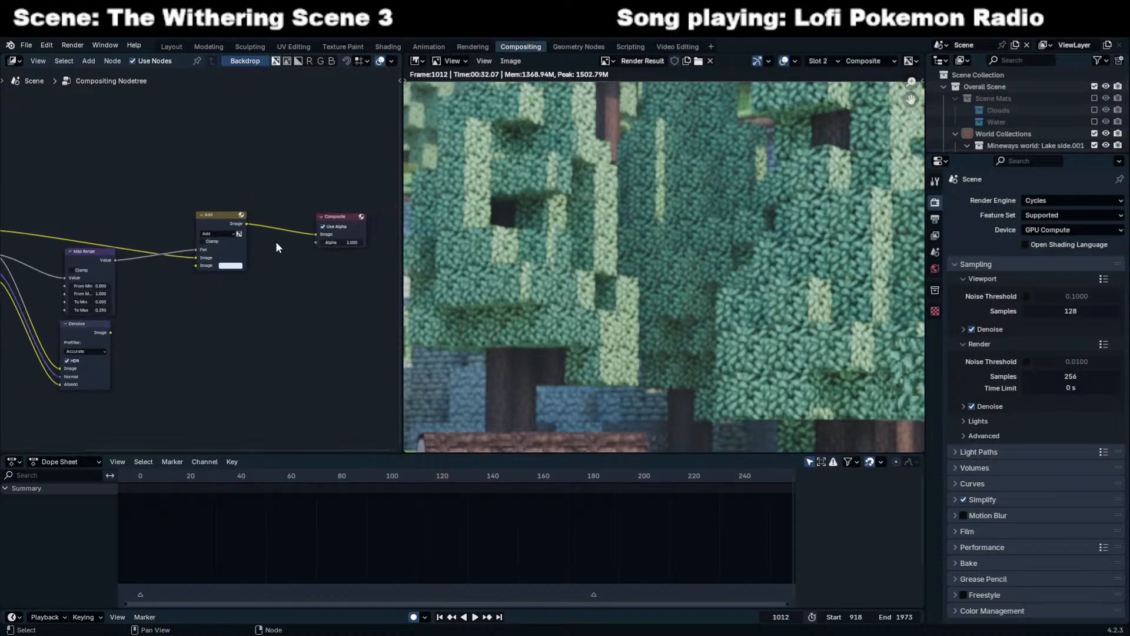
Toggle muting of the compositor's Add node to compare the forest image with and without the mist.
left_click(206, 217)
key("m")
key("m")
key("m")
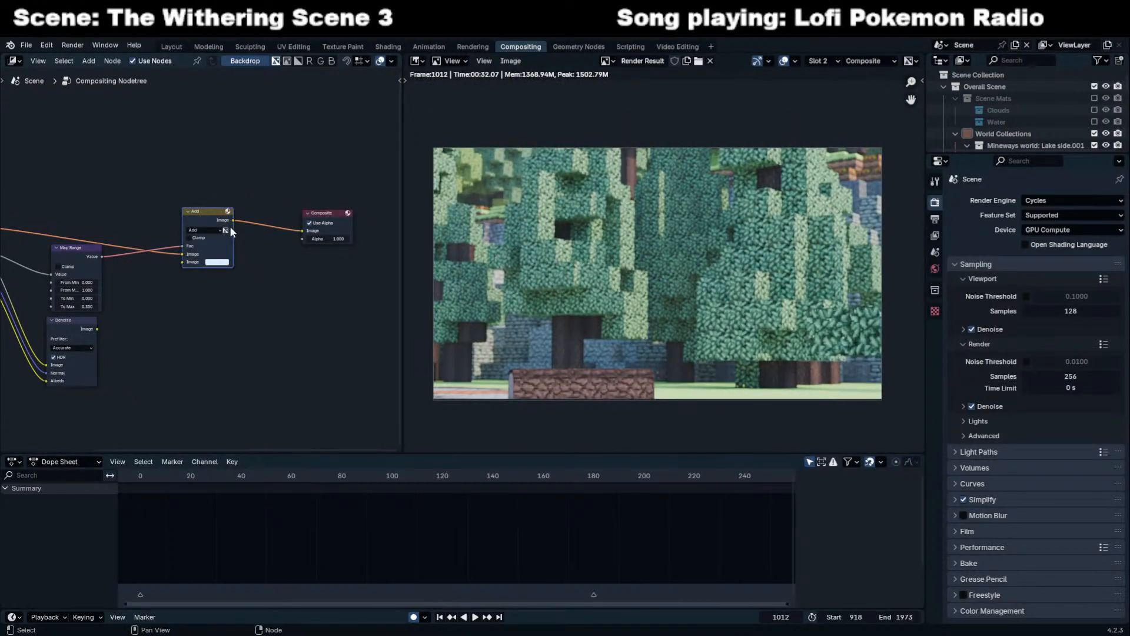
Change the Add node's second image color to a saturated blue to tint the mist.
left_click(217, 261)
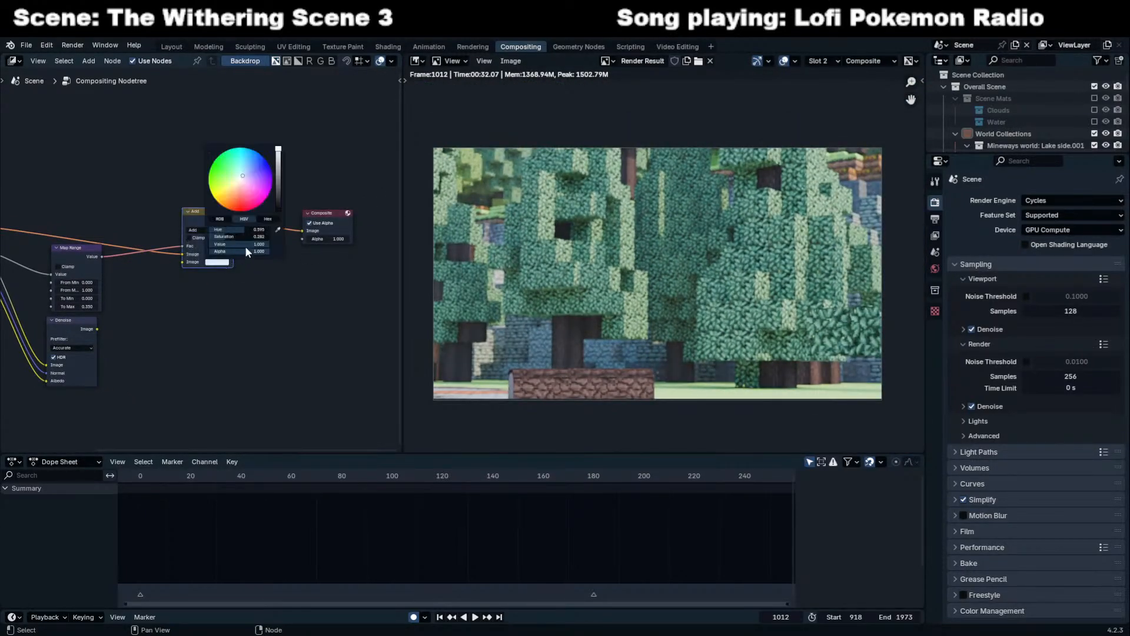
left_click(256, 168)
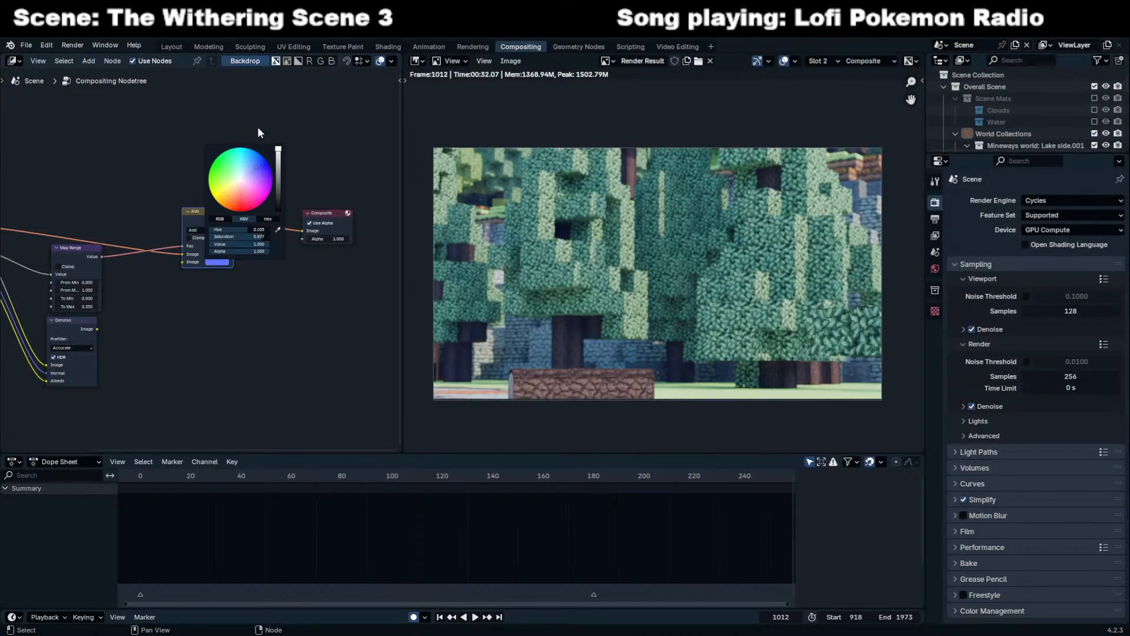
left_click(218, 262)
left_click_drag(156, 296, 356, 304)
scroll(290, 287, "down", 3)
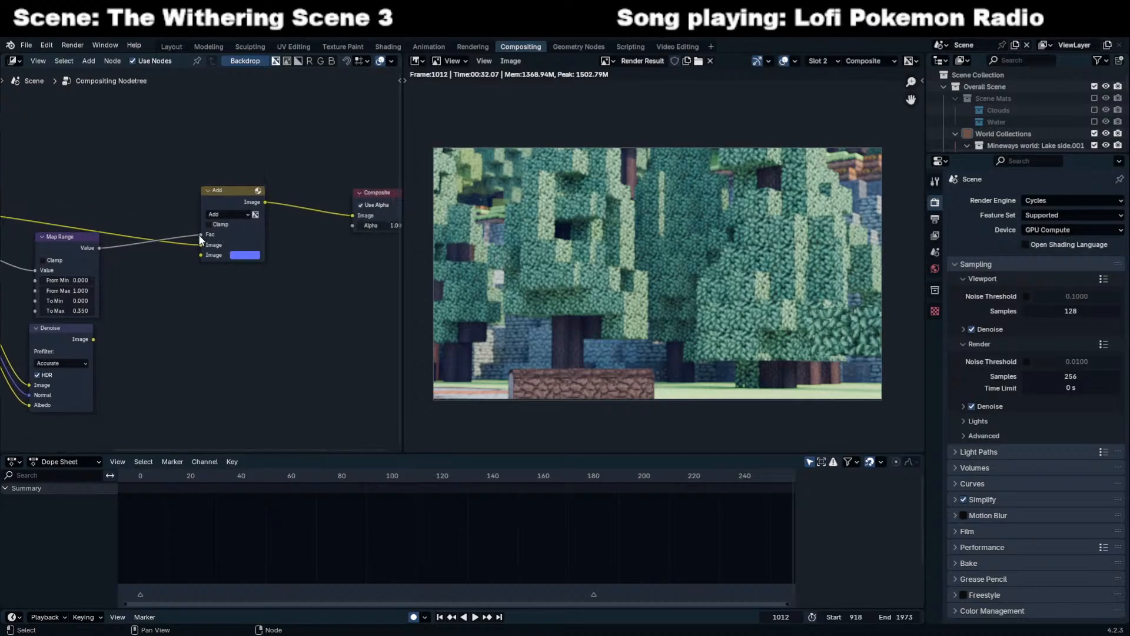
Preview the Depth output and the Map Range value by linking each directly to the Composite node.
left_click_drag(28, 240, 303, 229)
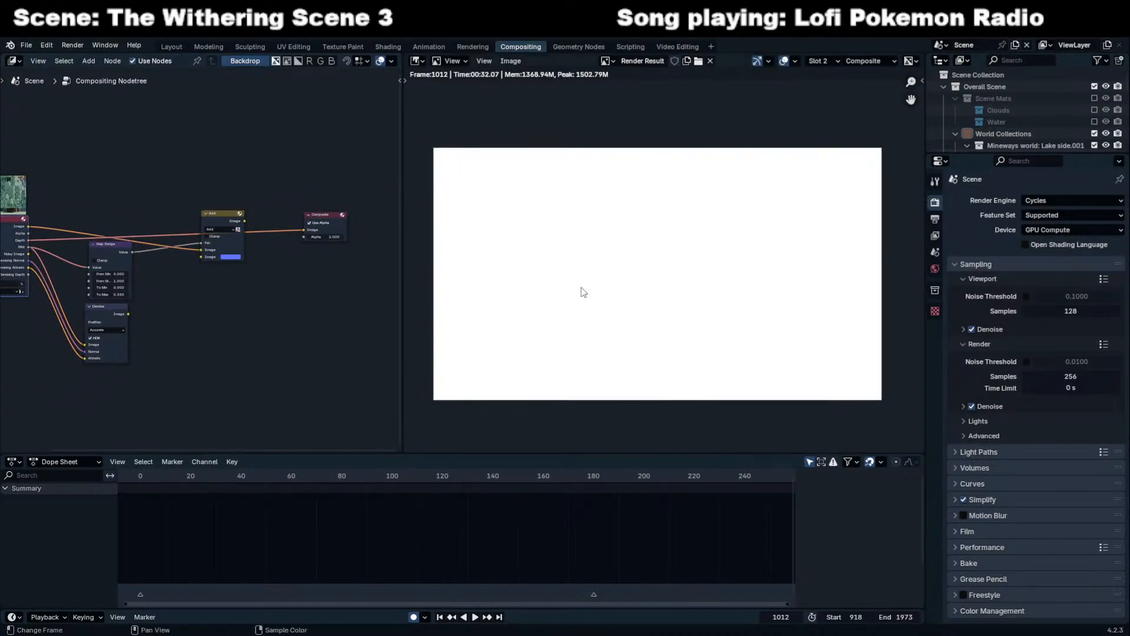
left_click_drag(132, 252, 313, 232)
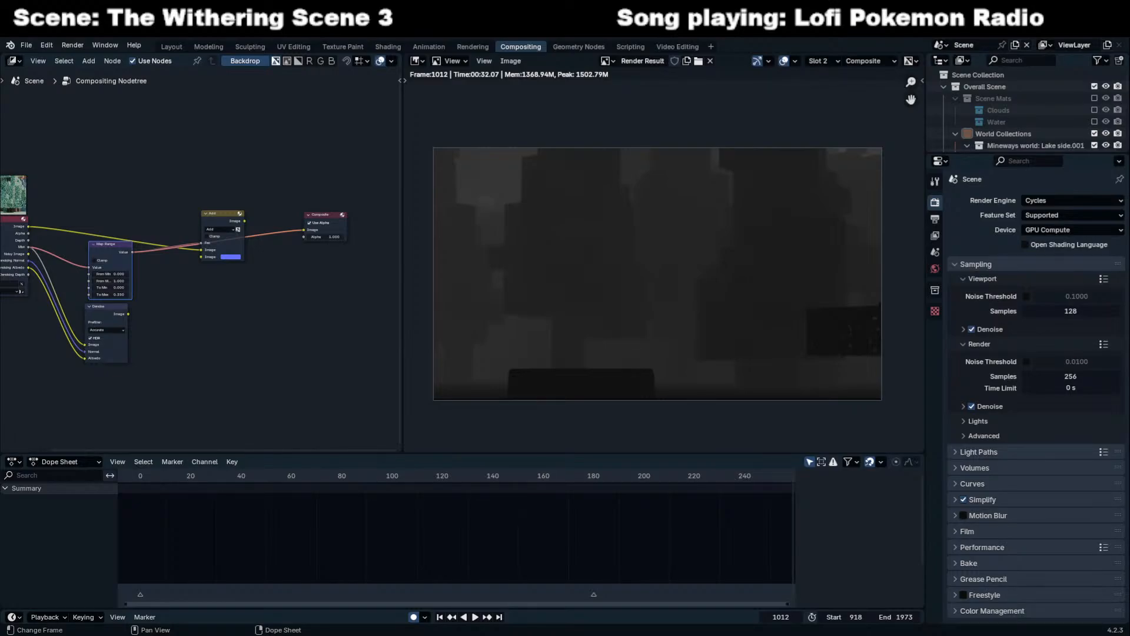
scroll(635, 269, "up", 4)
scroll(637, 270, "down", 4)
scroll(257, 319, "up", 4)
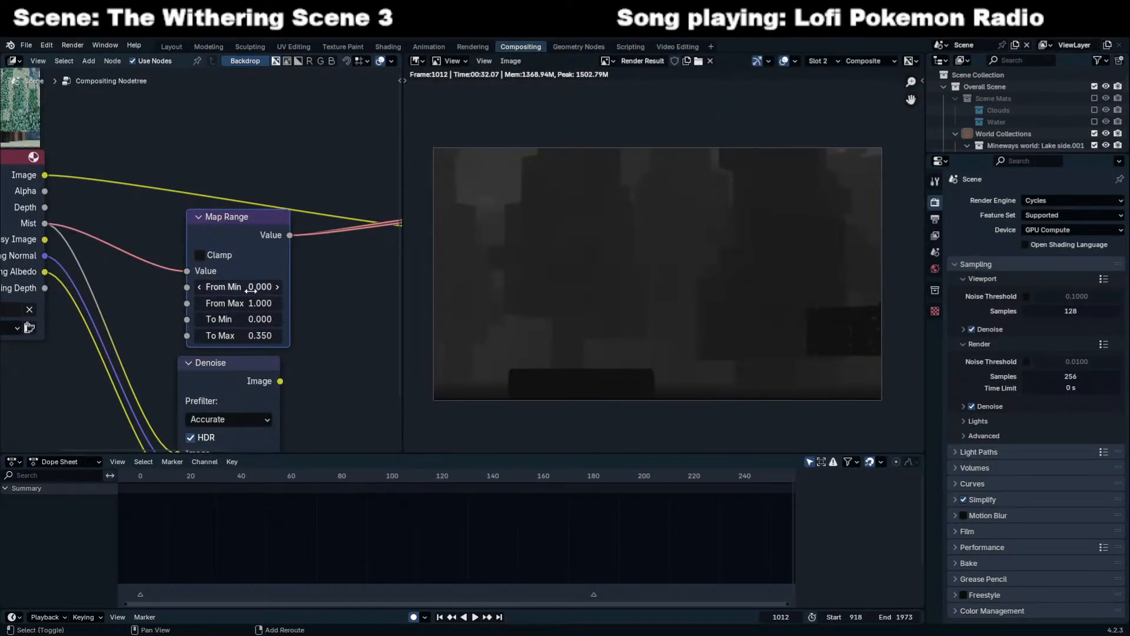
Set the Map Range node's To Min value to -0.005.
left_click_drag(257, 319, 250, 319)
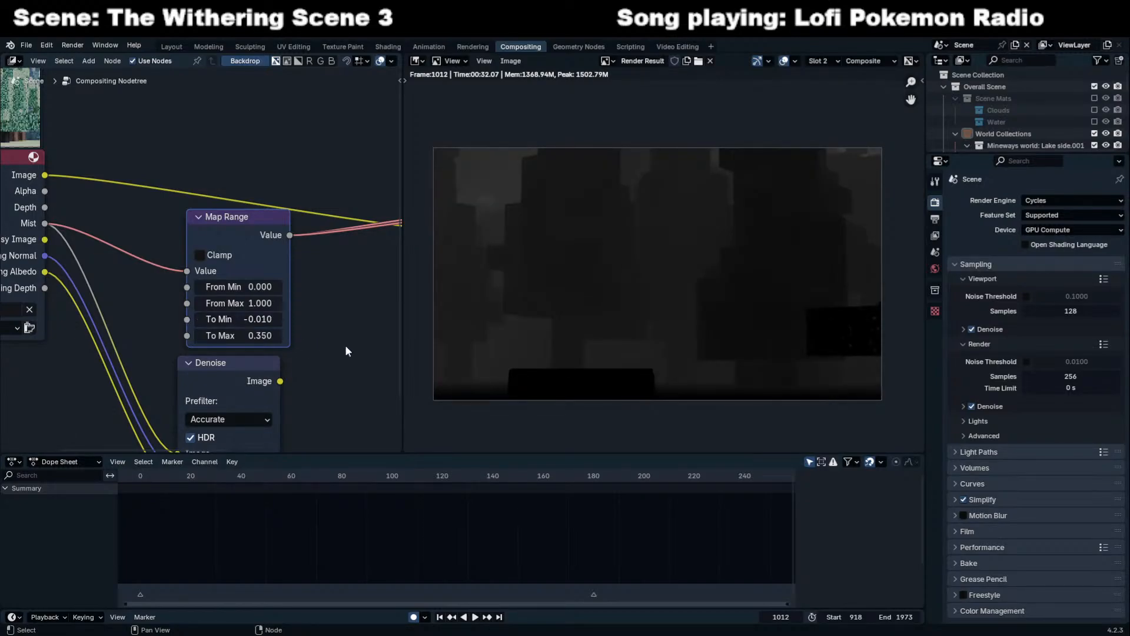
scroll(229, 330, "up", 1)
left_click(241, 320)
type("-0.0")
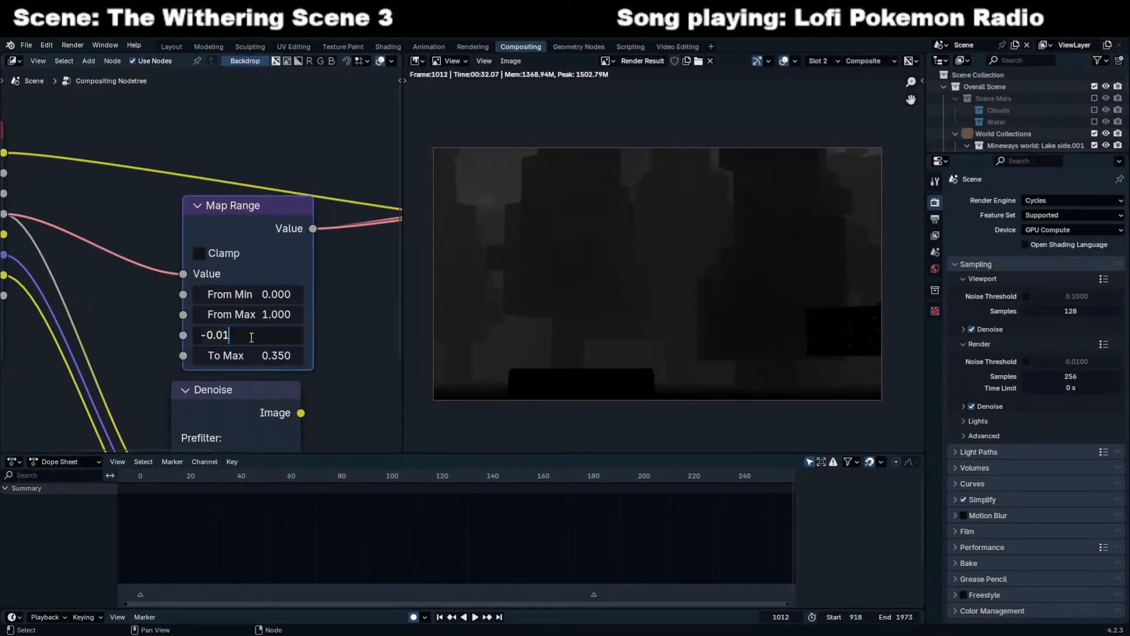
type("05")
key("Return")
scroll(318, 249, "down", 4)
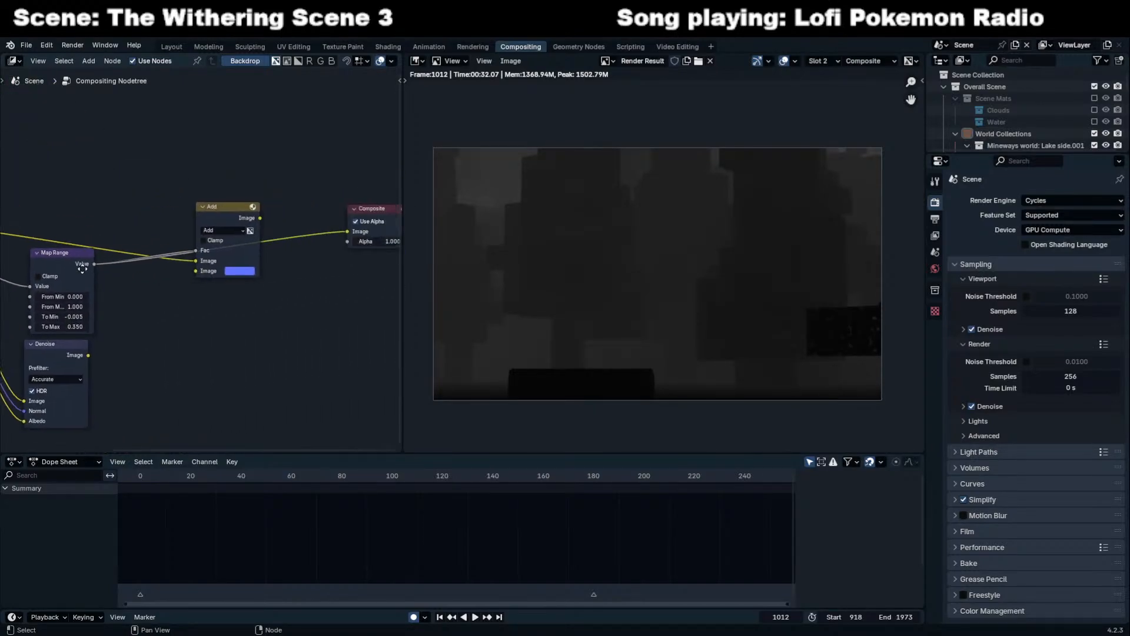
Reconnect the Add node's image output to the Composite node and inspect the blue-tinted forest image.
left_click_drag(241, 218, 329, 231)
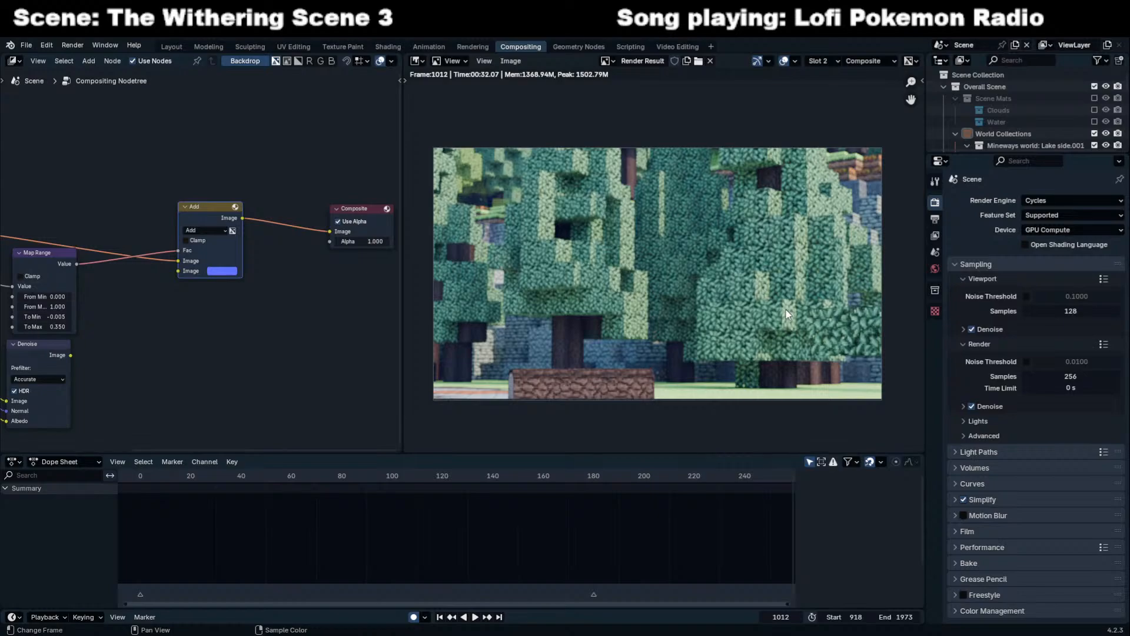
scroll(758, 309, "up", 3)
scroll(757, 309, "down", 3)
scroll(282, 283, "down", 1)
Try inserting a Hue/Saturation/Value node between the Add and Composite nodes.
key("shift+a")
left_click(299, 275)
type("hue")
key("Return")
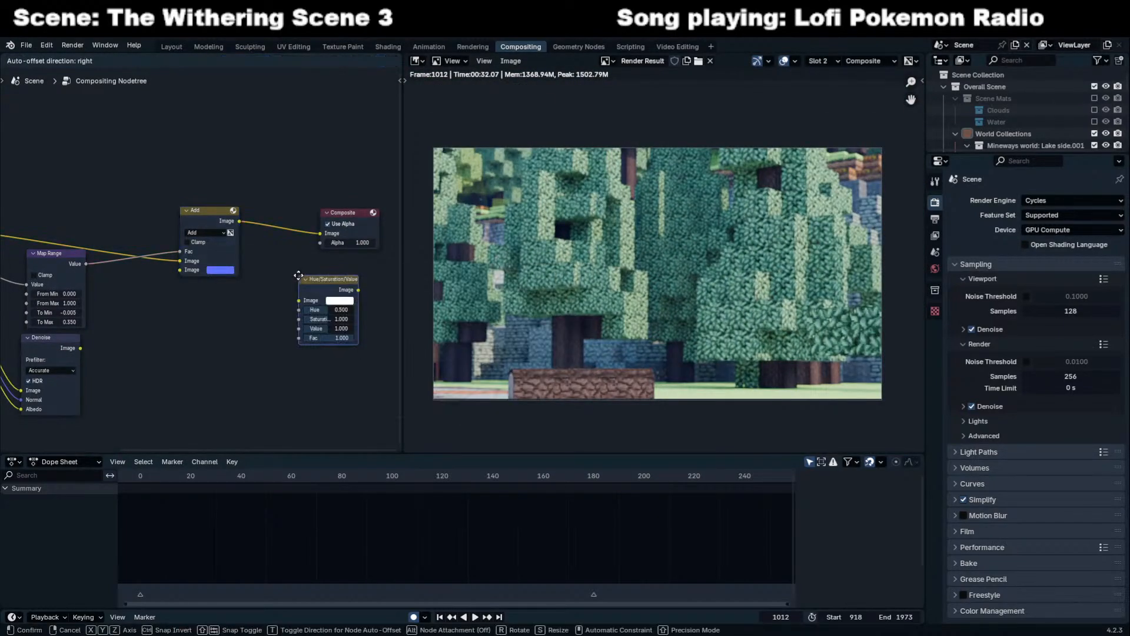
left_click(287, 237)
scroll(318, 230, "up", 2)
scroll(319, 230, "up", 3)
middle_click_drag(318, 230, 223, 237)
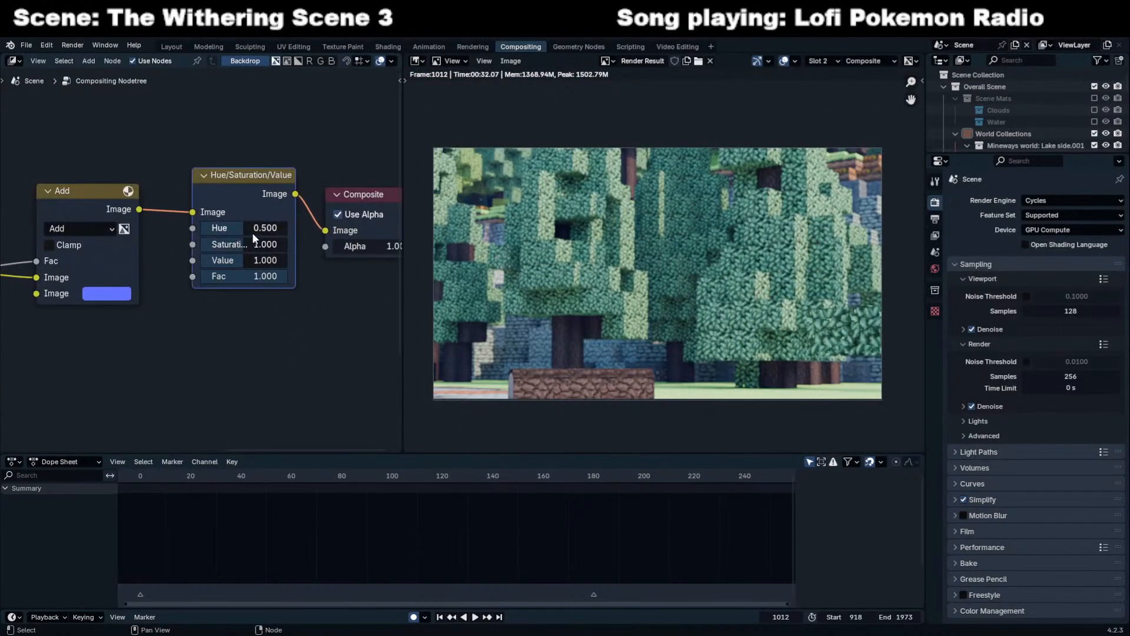
key("x")
Add a Color Balance node to the compositing tree beside the Add node.
key("shift+a")
left_click(245, 179)
type("color bala")
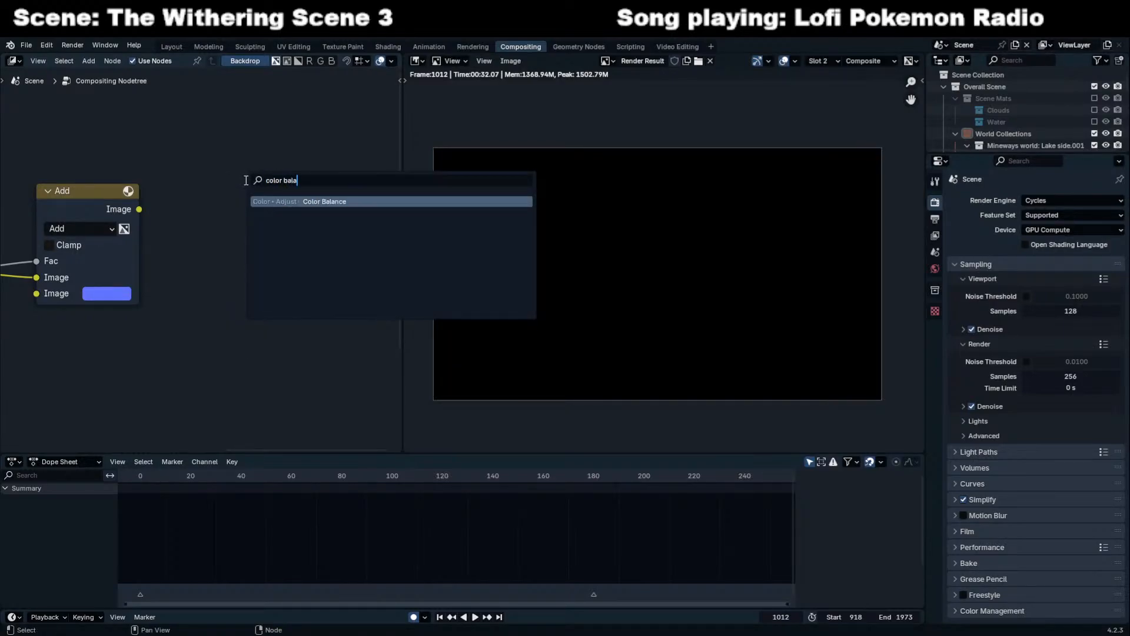
key("Return")
left_click(86, 158)
scroll(86, 159, "down", 3)
key("g")
left_click(282, 191)
Arrange the nodes and link the Add node's image through Color Balance to the Composite node.
left_click_drag(297, 197, 312, 188)
middle_click_drag(312, 189, 199, 189)
left_click_drag(182, 191, 288, 202)
key("g")
left_click(252, 263)
left_click_drag(234, 241, 263, 222)
middle_click_drag(63, 228, 266, 223)
left_click_drag(180, 206, 232, 331)
middle_click_drag(241, 331, 221, 329)
left_click_drag(203, 330, 207, 342)
middle_click_drag(302, 340, 272, 344)
scroll(271, 343, "up", 3)
scroll(268, 333, "up", 3)
middle_click_drag(563, 337, 624, 342)
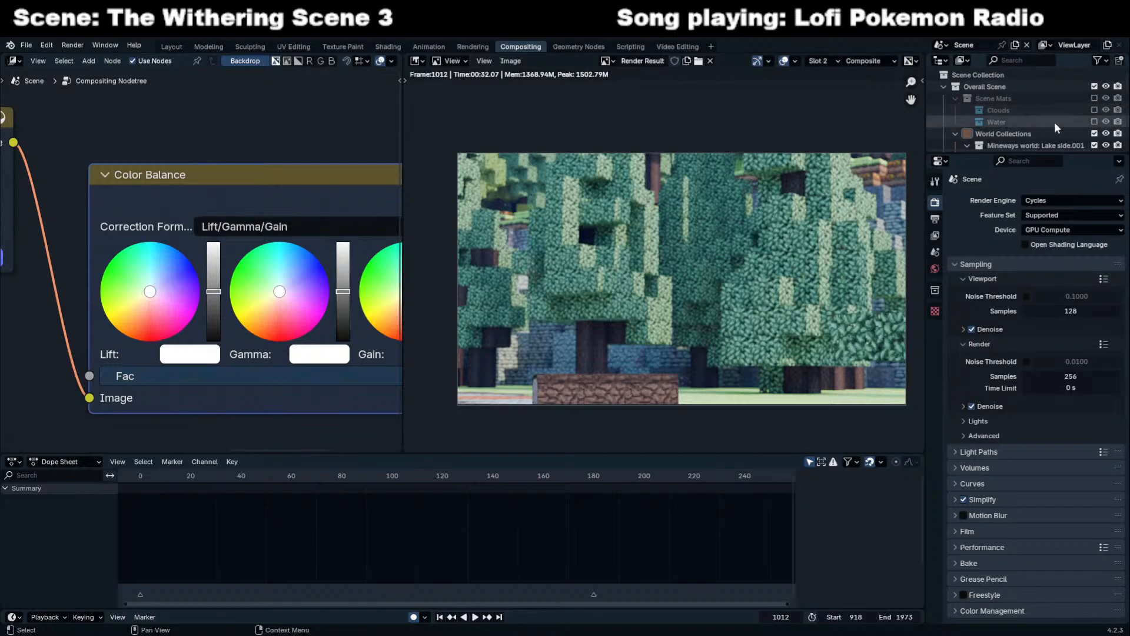
Enable the Characters collection in the view layer and save the file.
scroll(1059, 123, "down", 5)
scroll(1088, 124, "down", 8)
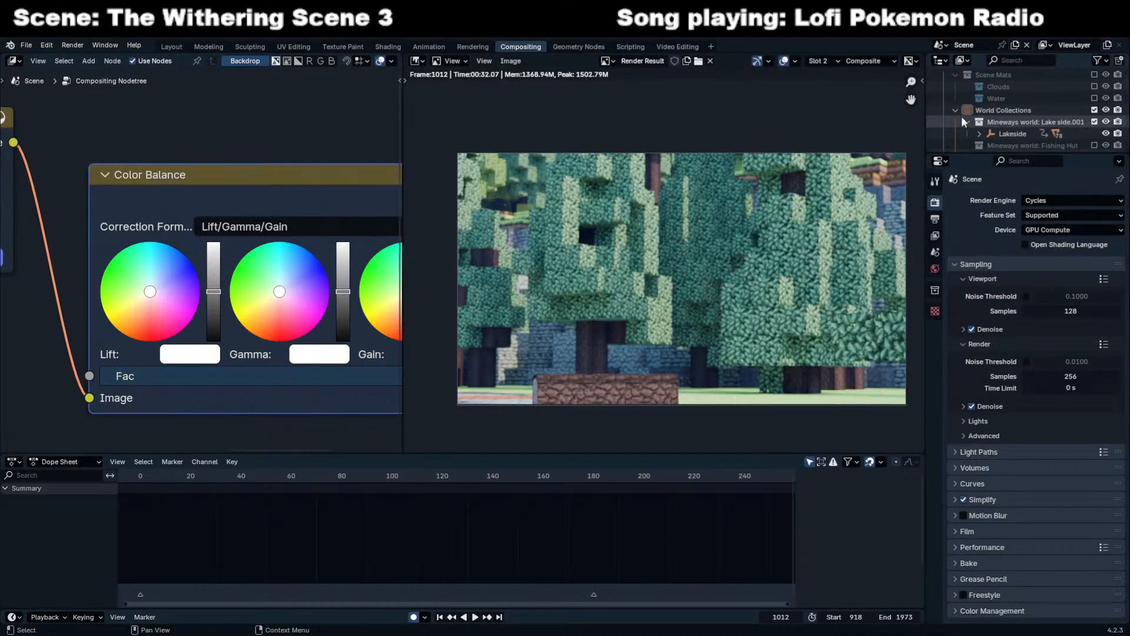
left_click(1093, 122)
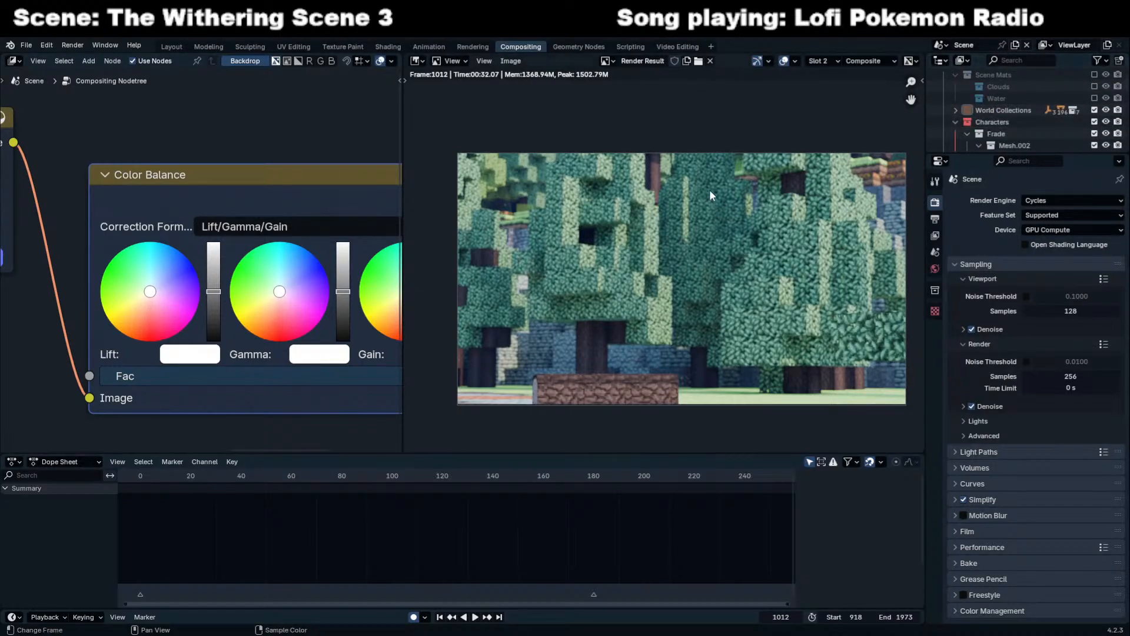
key("ctrl+s")
Render frame 1012 with the character included and inspect the character's lighting up close.
key("F12")
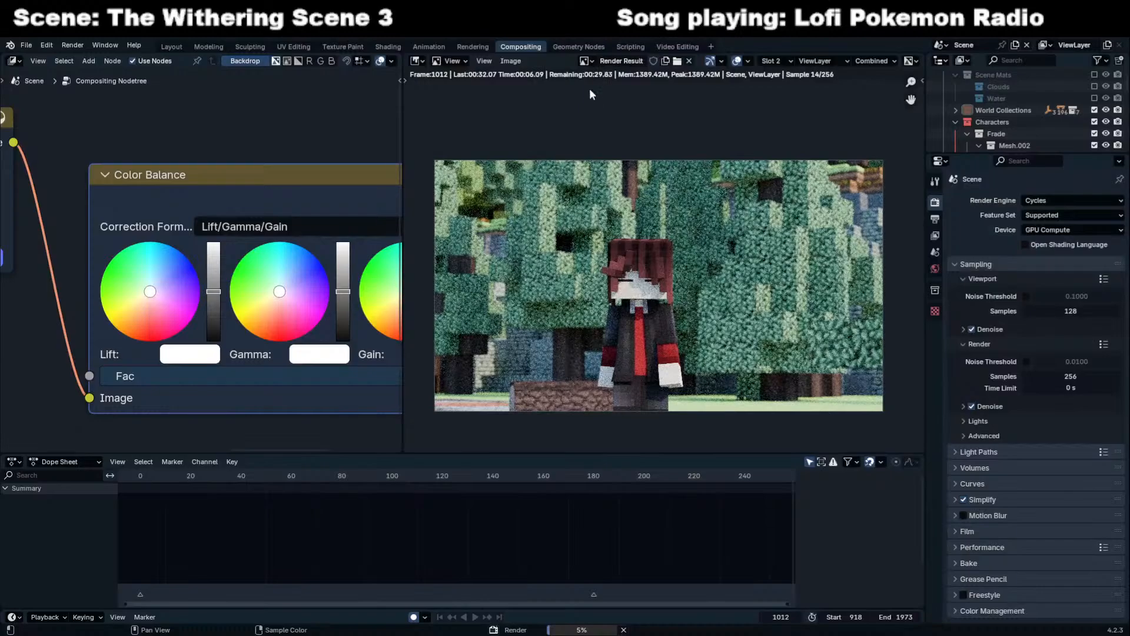
scroll(641, 390, "up", 3)
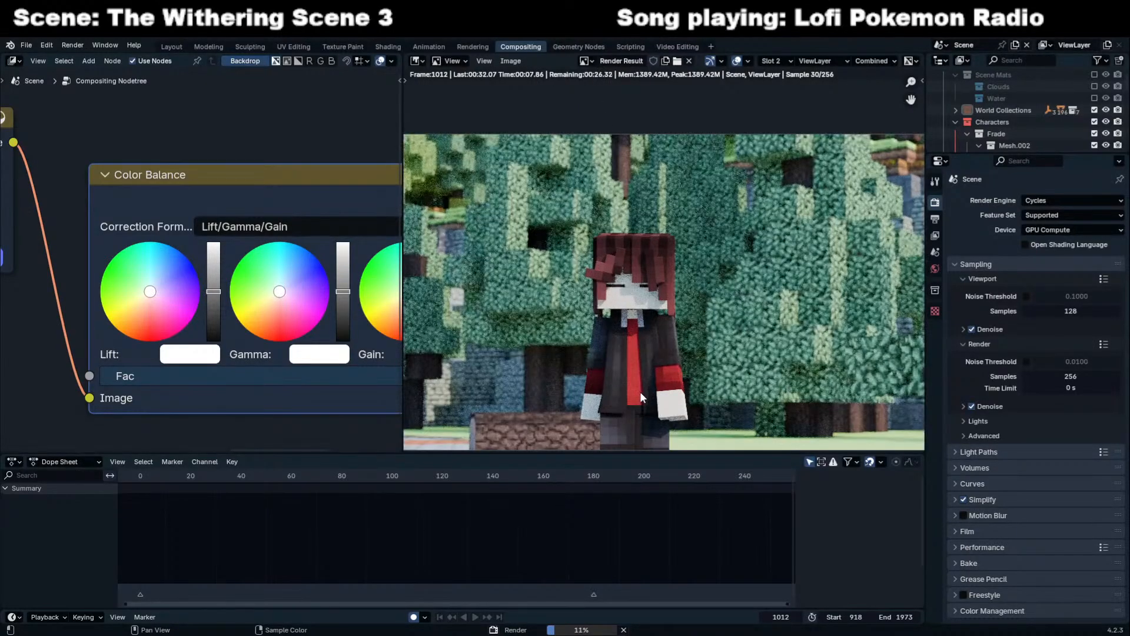
scroll(640, 385, "up", 2)
scroll(627, 282, "up", 3)
middle_click_drag(626, 281, 587, 321)
scroll(606, 306, "down", 2)
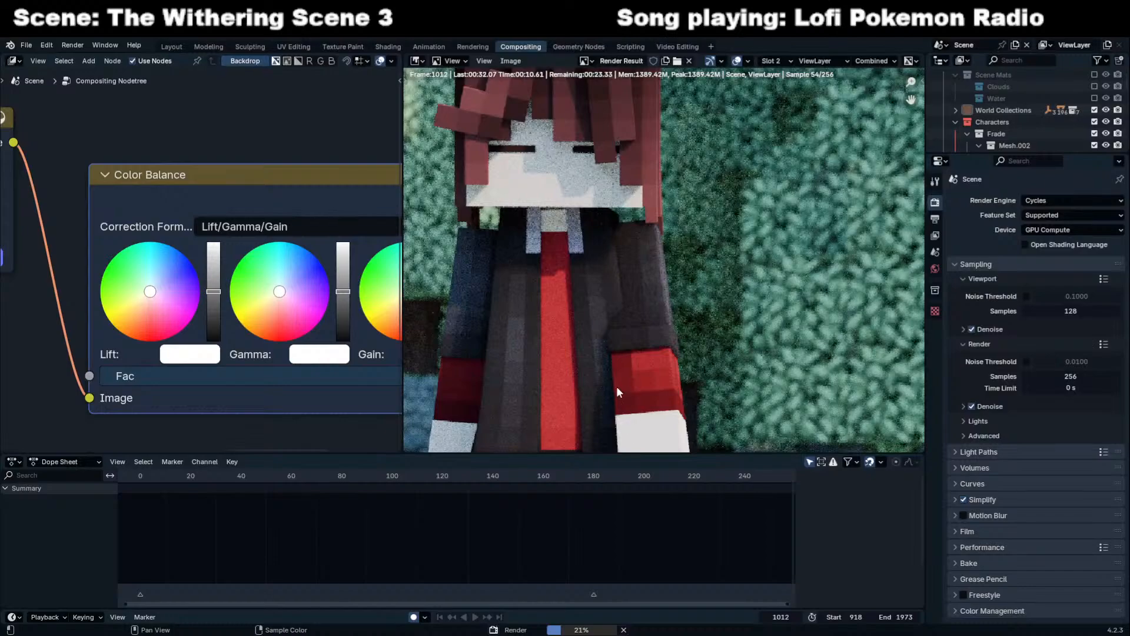
scroll(612, 267, "down", 1)
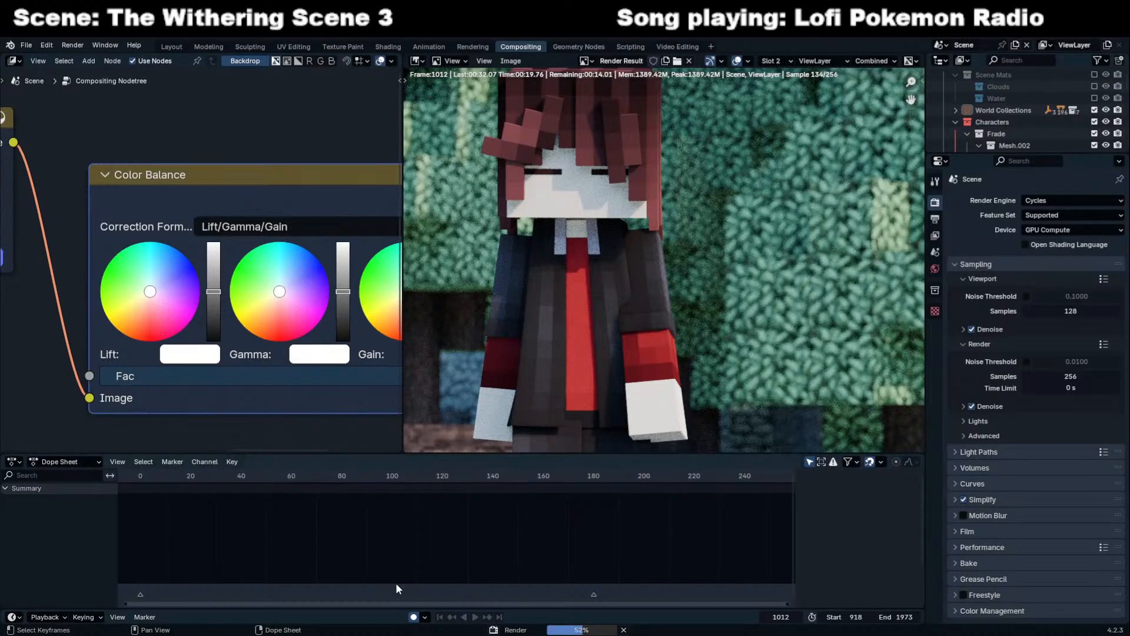
scroll(669, 389, "down", 2)
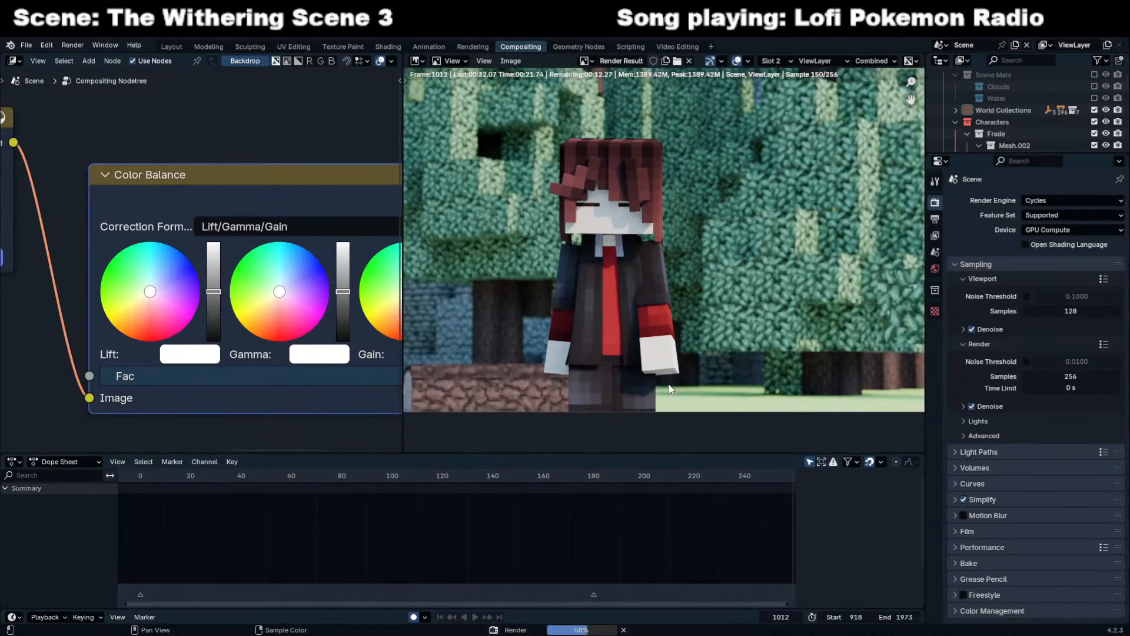
Examine the shading on the character's face and hair up close while frame 1012 renders.
scroll(609, 193, "up", 3)
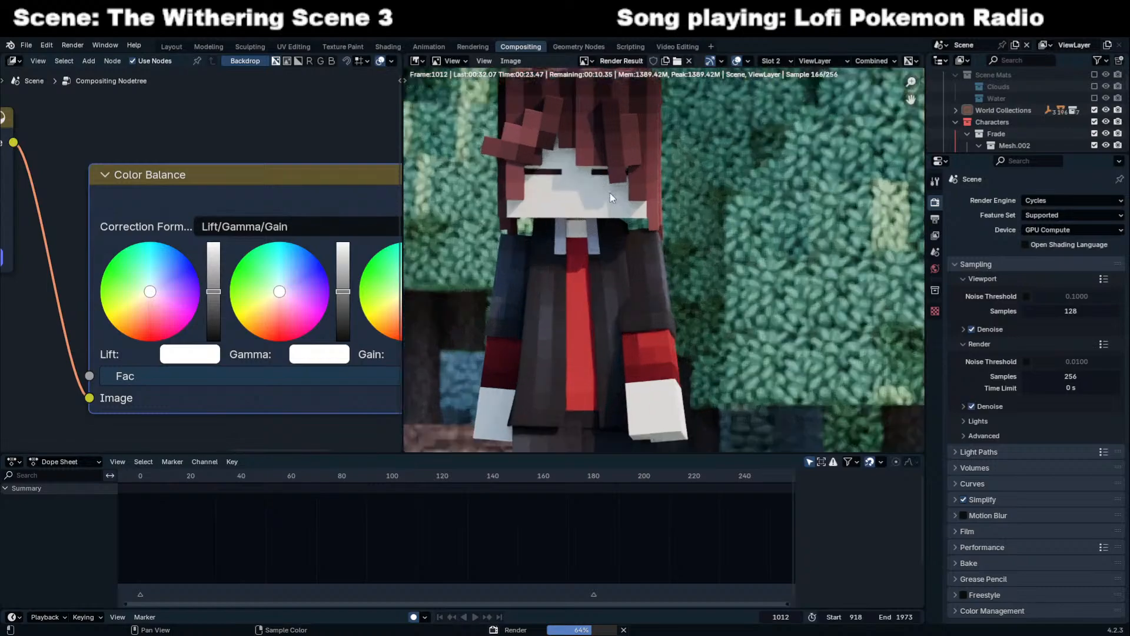
scroll(672, 207, "up", 3)
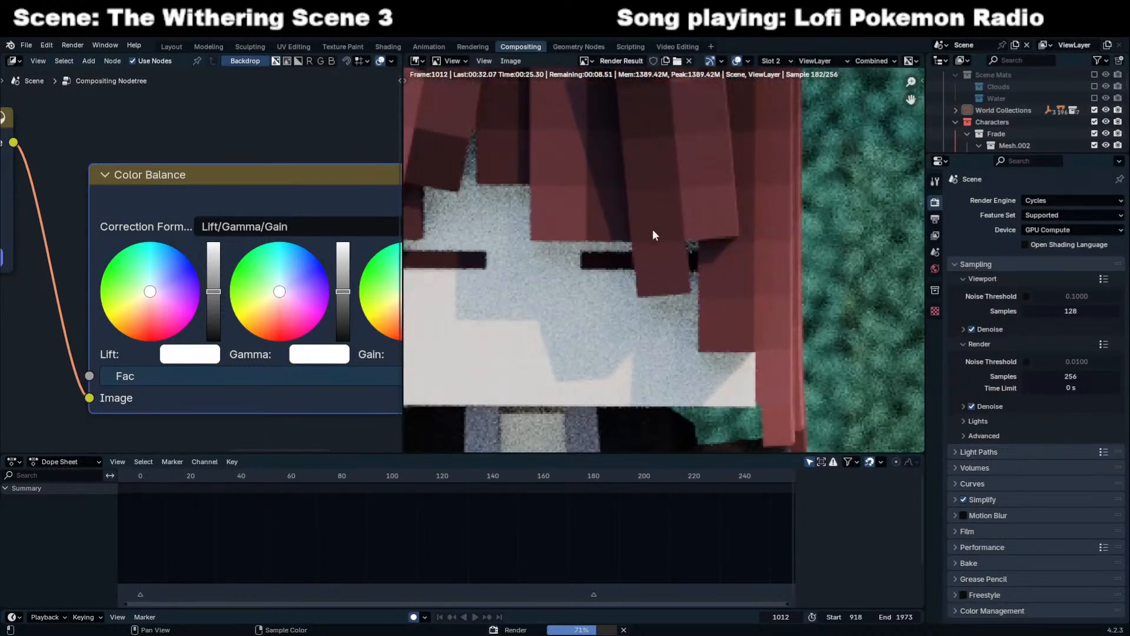
scroll(652, 232, "down", 5)
scroll(623, 312, "up", 4)
scroll(639, 252, "down", 4)
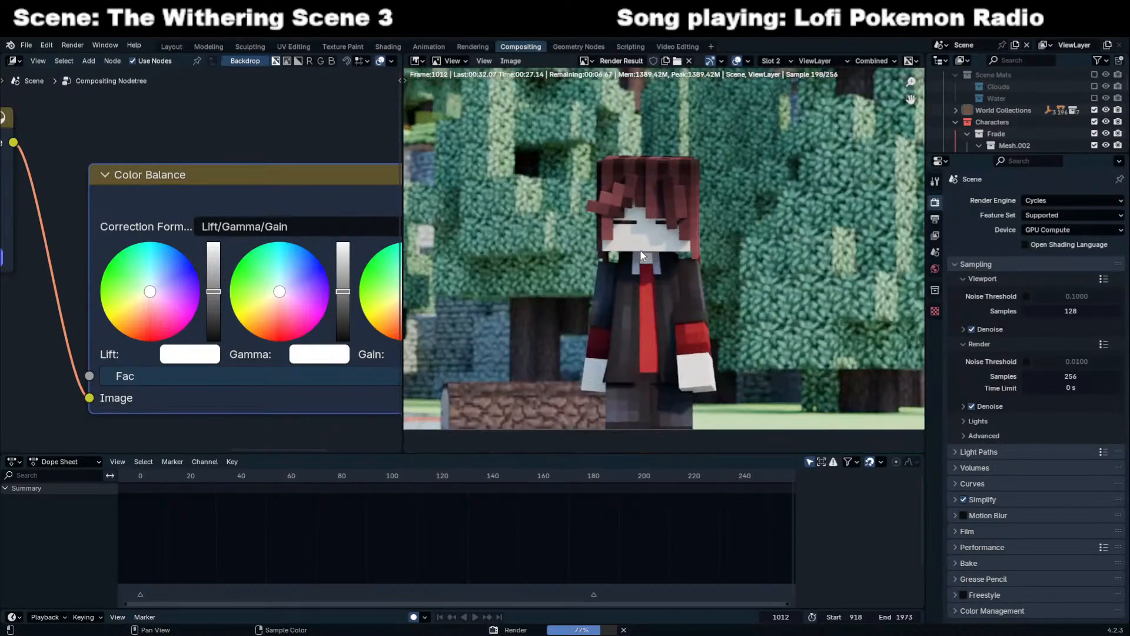
scroll(641, 255, "down", 3)
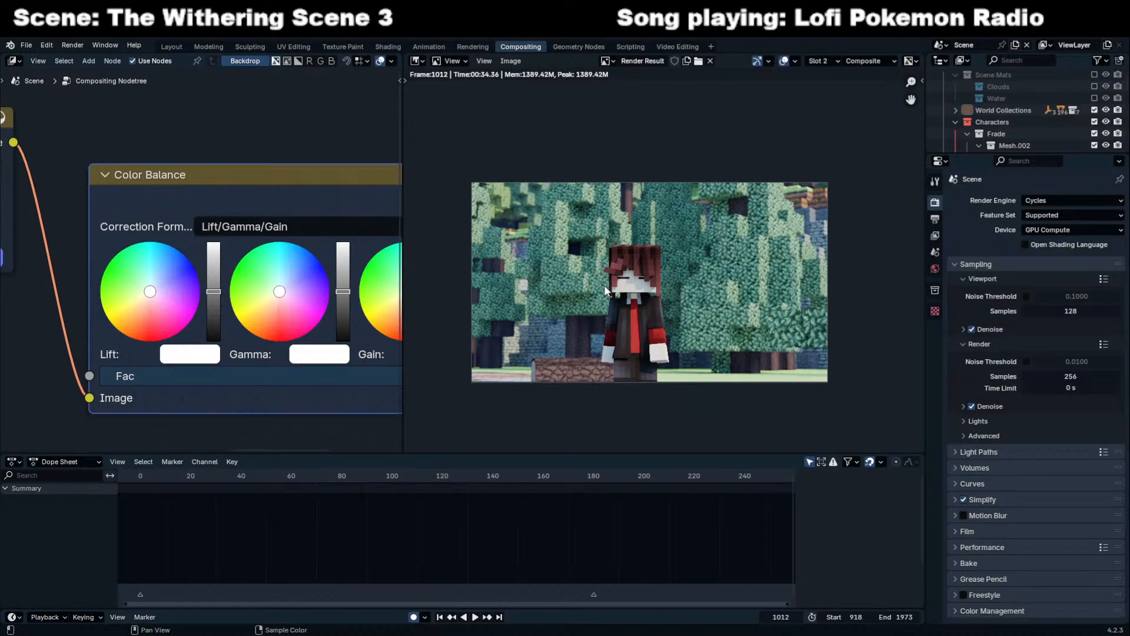
Examine the finished render of frame 1012, comparing the character with the surrounding leaves and background.
scroll(761, 338, "up", 3)
scroll(725, 350, "down", 2)
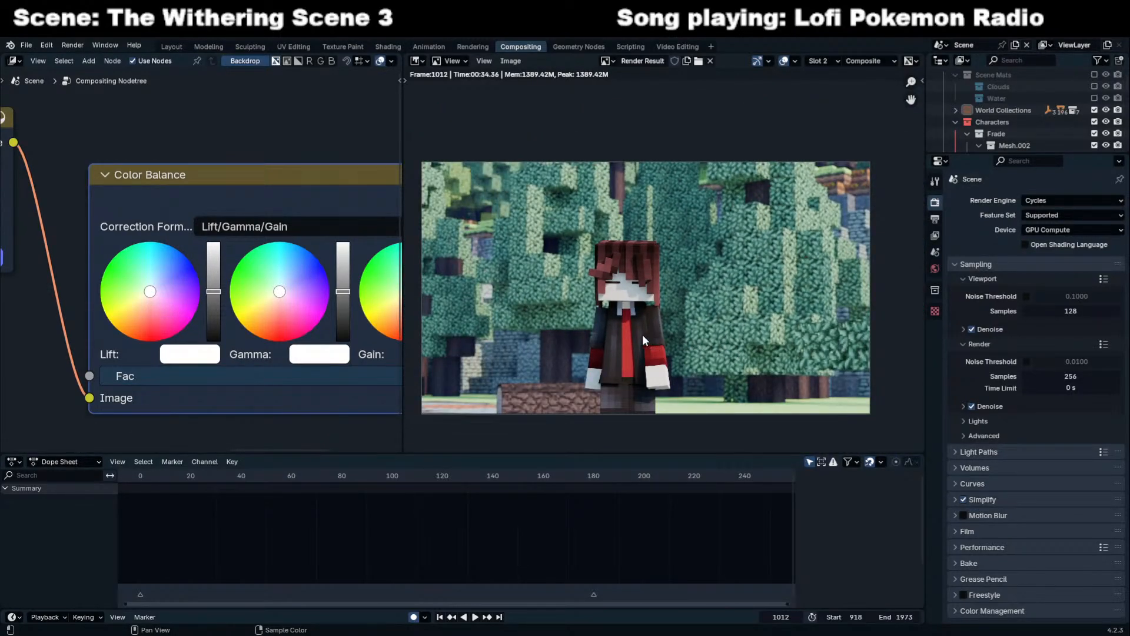
scroll(641, 335, "up", 3)
scroll(652, 328, "down", 2)
scroll(692, 333, "up", 2)
scroll(842, 285, "down", 3)
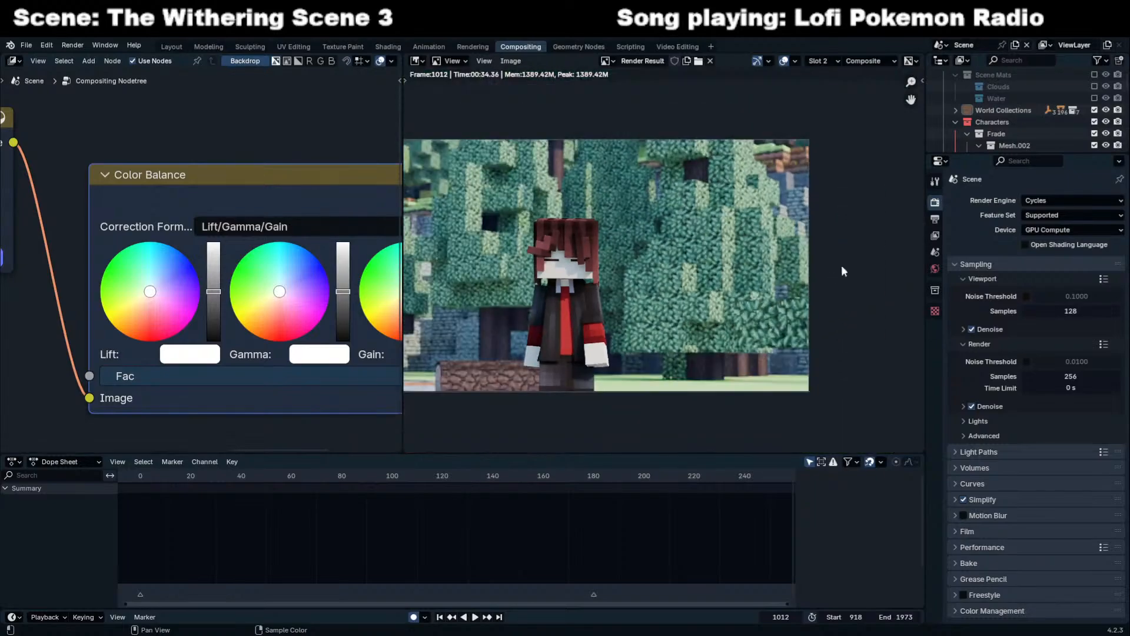
middle_click_drag(415, 302, 536, 286)
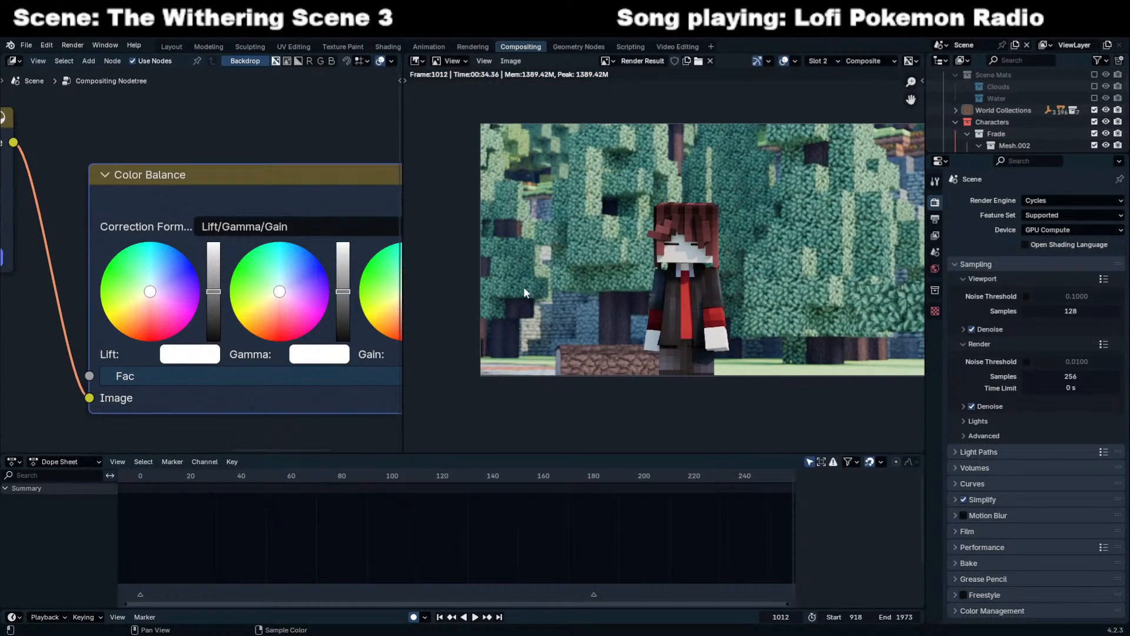
middle_click_drag(786, 334, 645, 338)
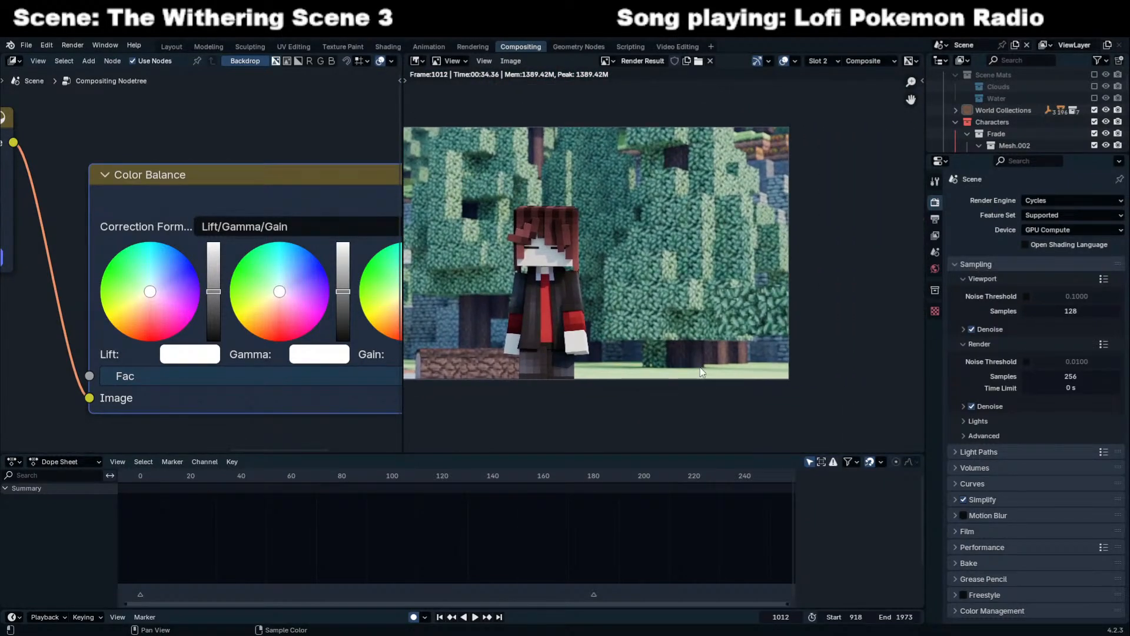
scroll(701, 368, "up", 3)
scroll(732, 222, "up", 4)
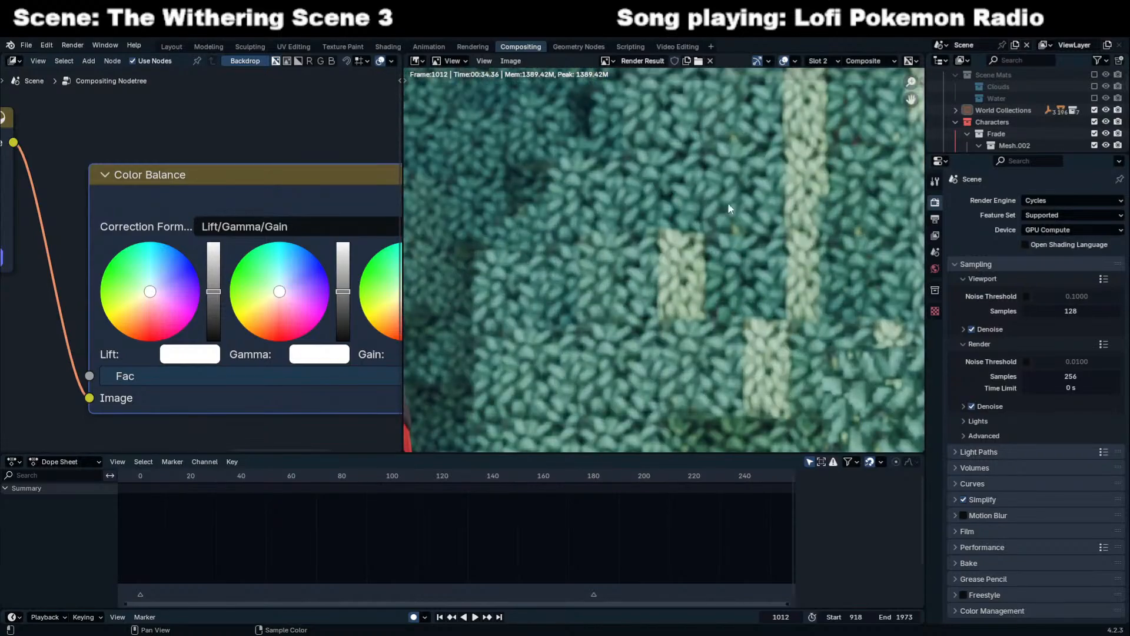
scroll(732, 217, "down", 7)
scroll(630, 276, "up", 1)
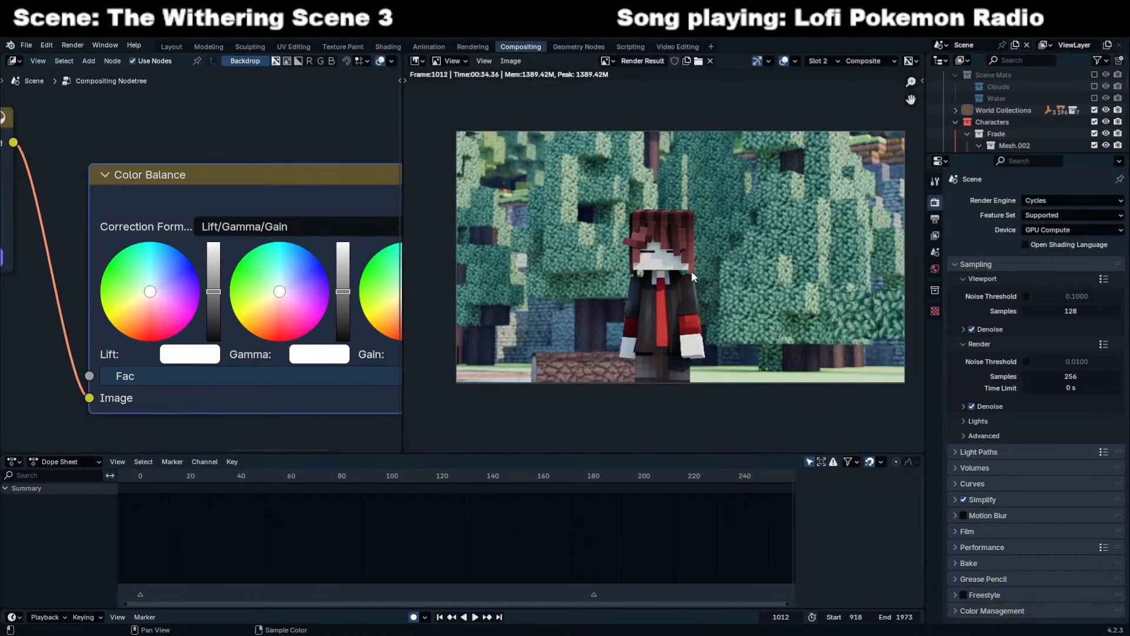
Inspect the character's jacket, tie and face up close in the finished render.
scroll(697, 324, "up", 2)
scroll(711, 370, "up", 1)
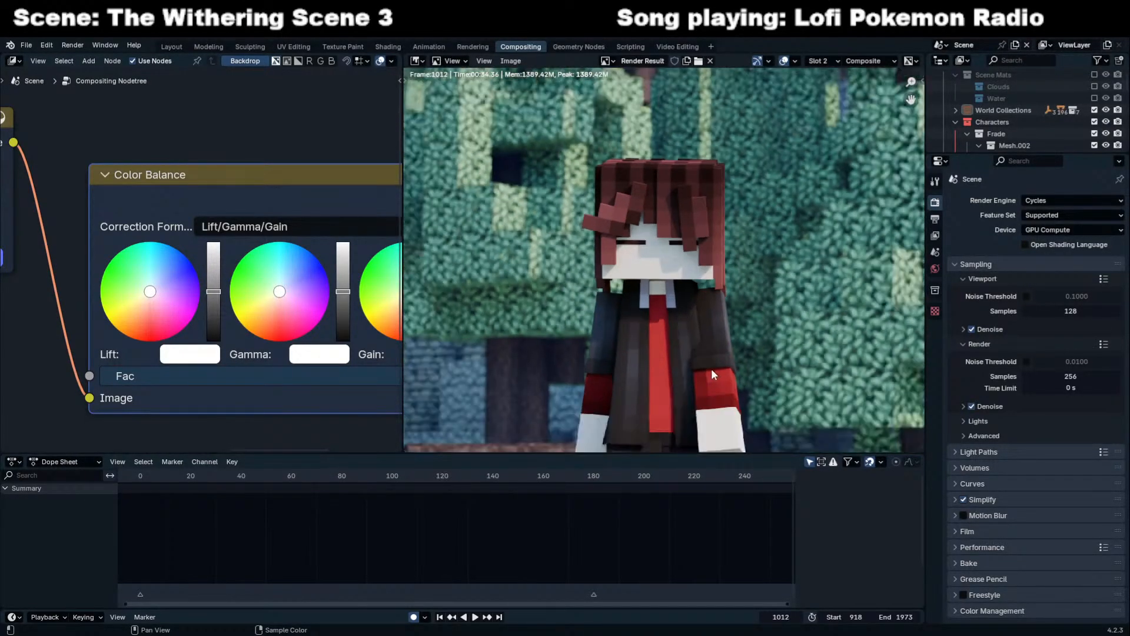
scroll(711, 369, "up", 3)
scroll(662, 328, "up", 1)
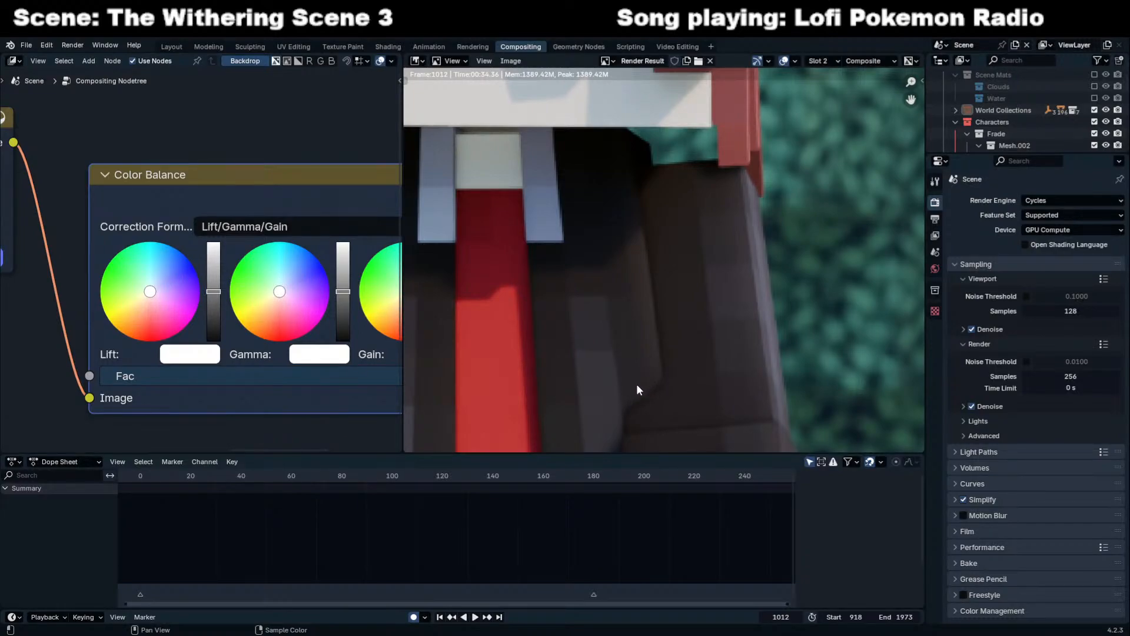
scroll(635, 382, "down", 5)
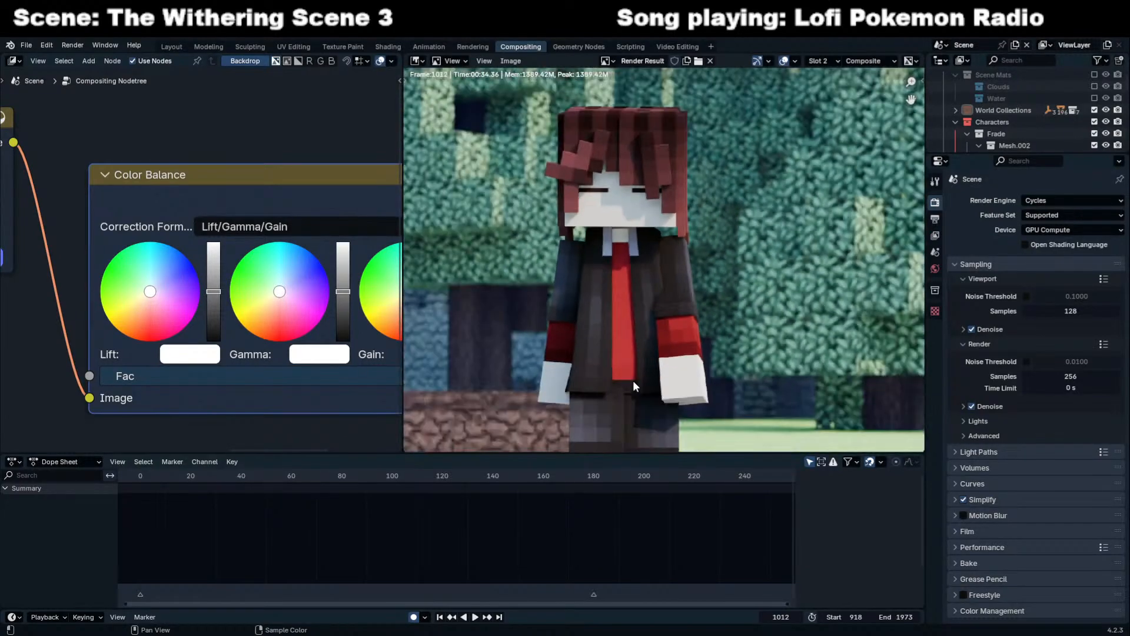
scroll(695, 361, "down", 4)
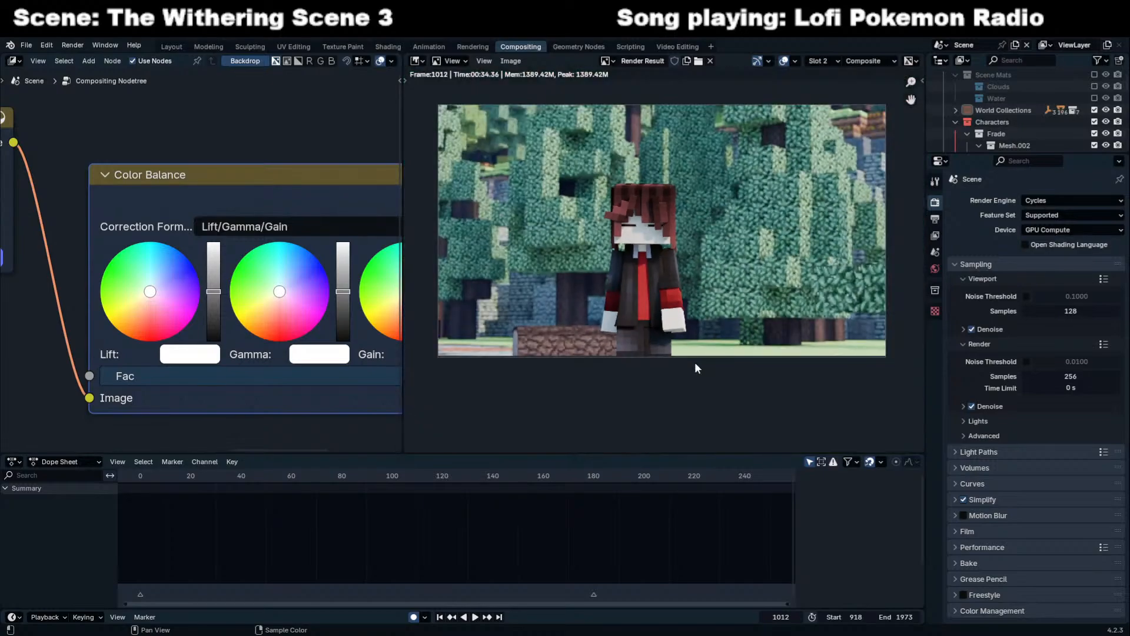
scroll(694, 363, "up", 4)
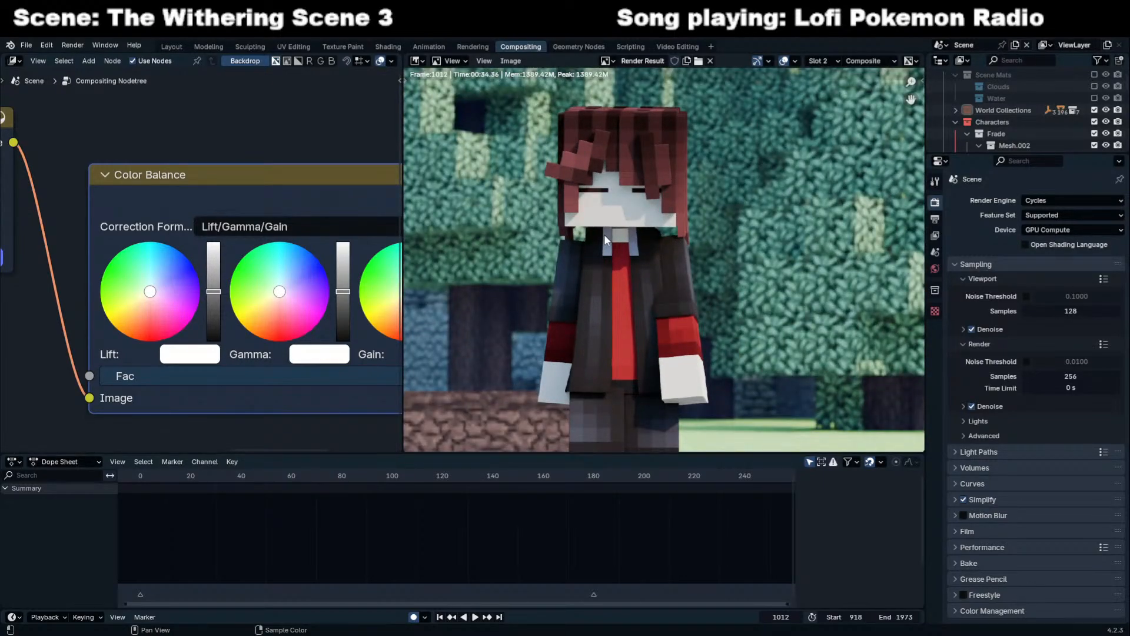
scroll(645, 253, "up", 2)
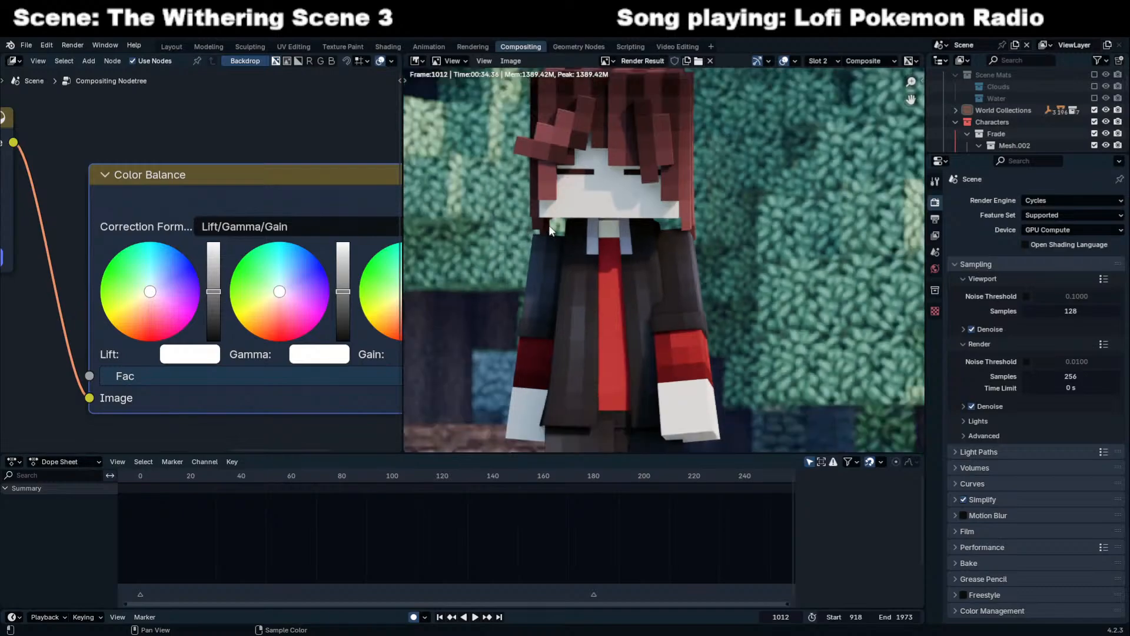
Switch to the Layout workspace with solid shading, select the character's jacket mesh and expand the Subsurface settings of MAT_Jacket.
left_click(183, 52)
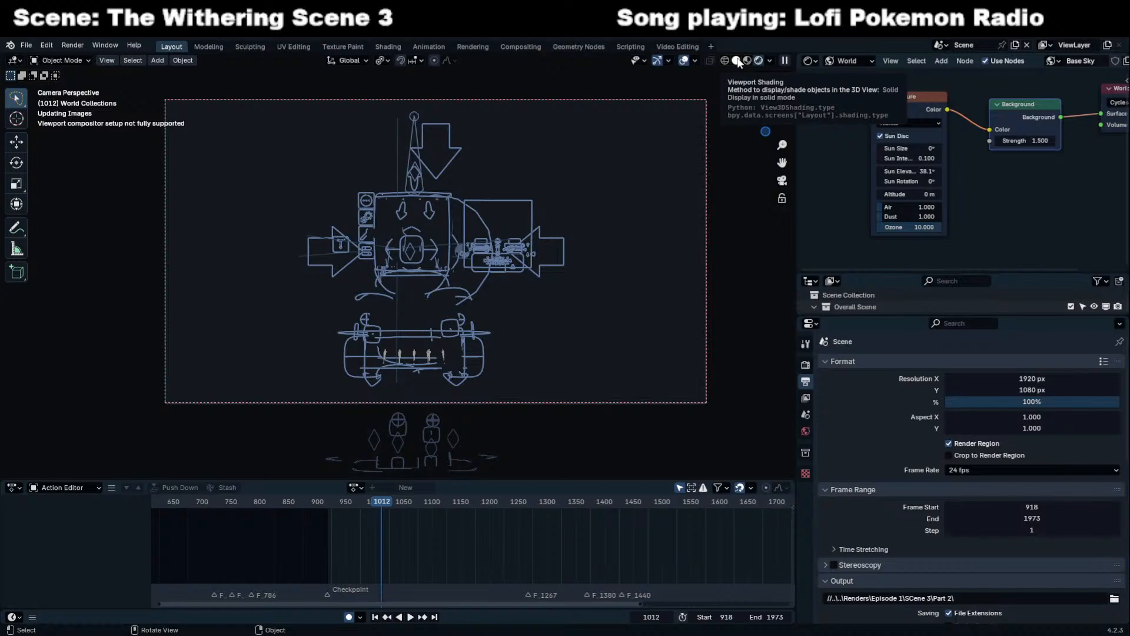
left_click(737, 61)
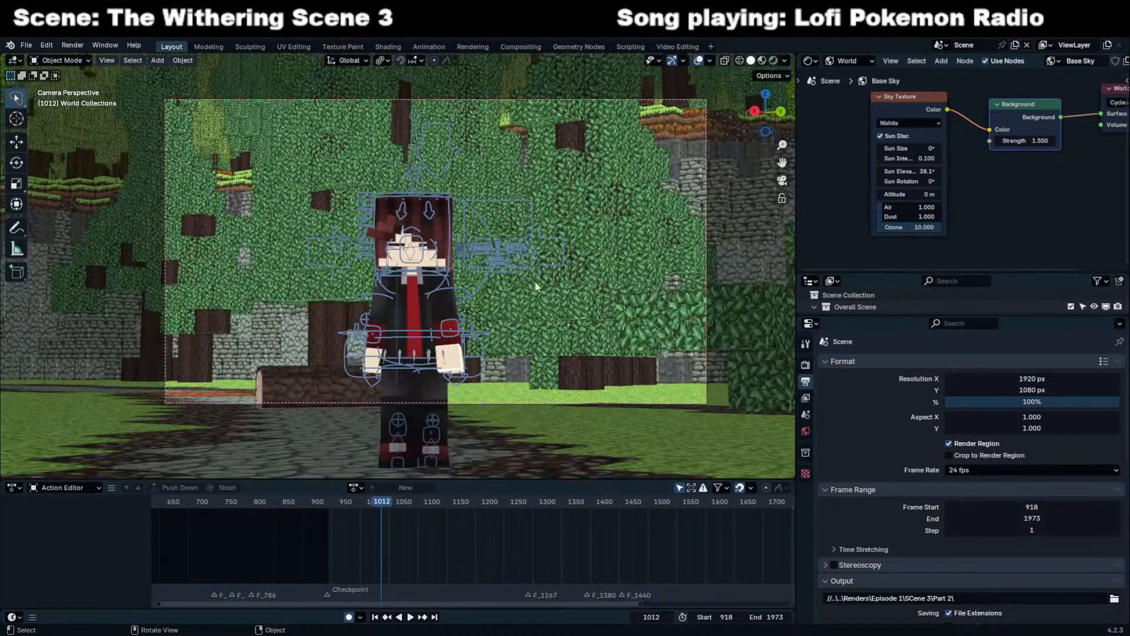
left_click(460, 333)
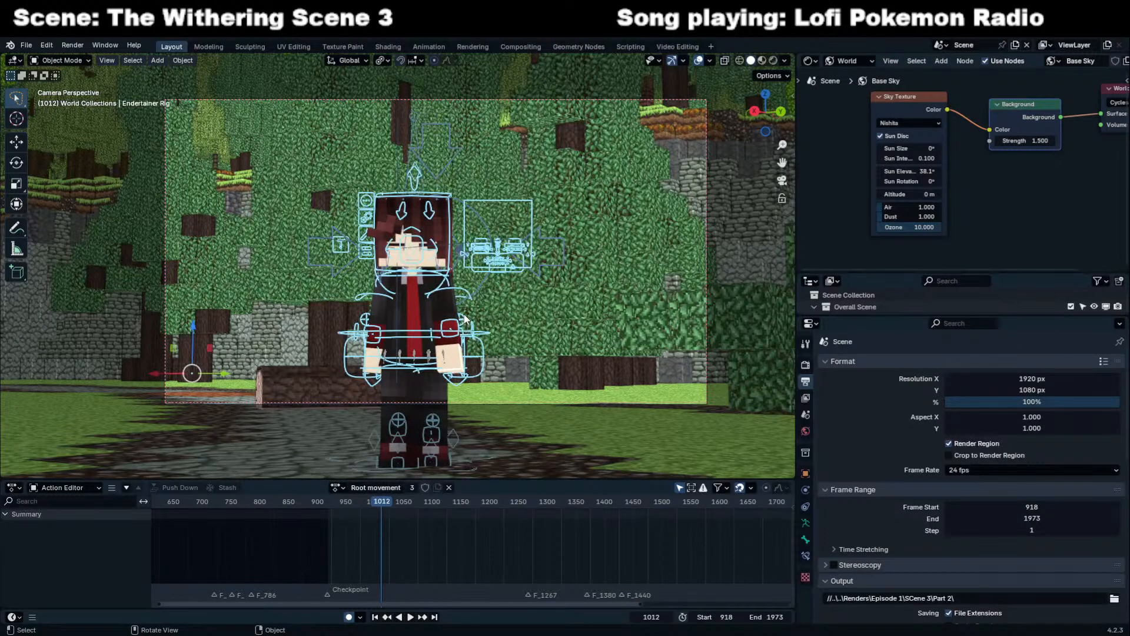
left_click(462, 310)
scroll(463, 311, "up", 6)
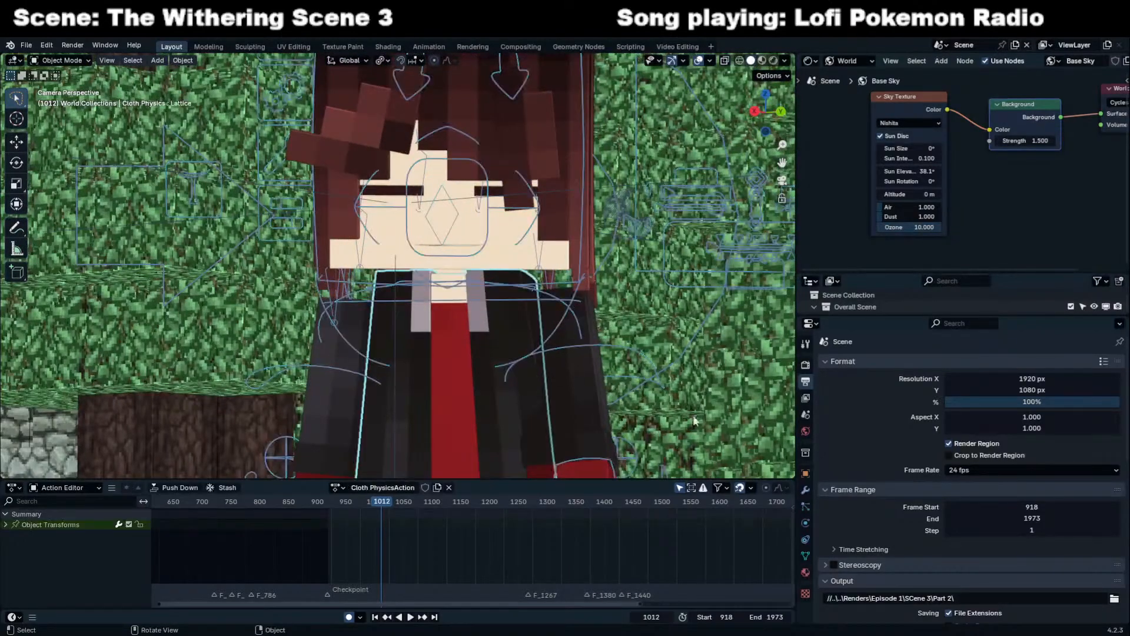
left_click(806, 572)
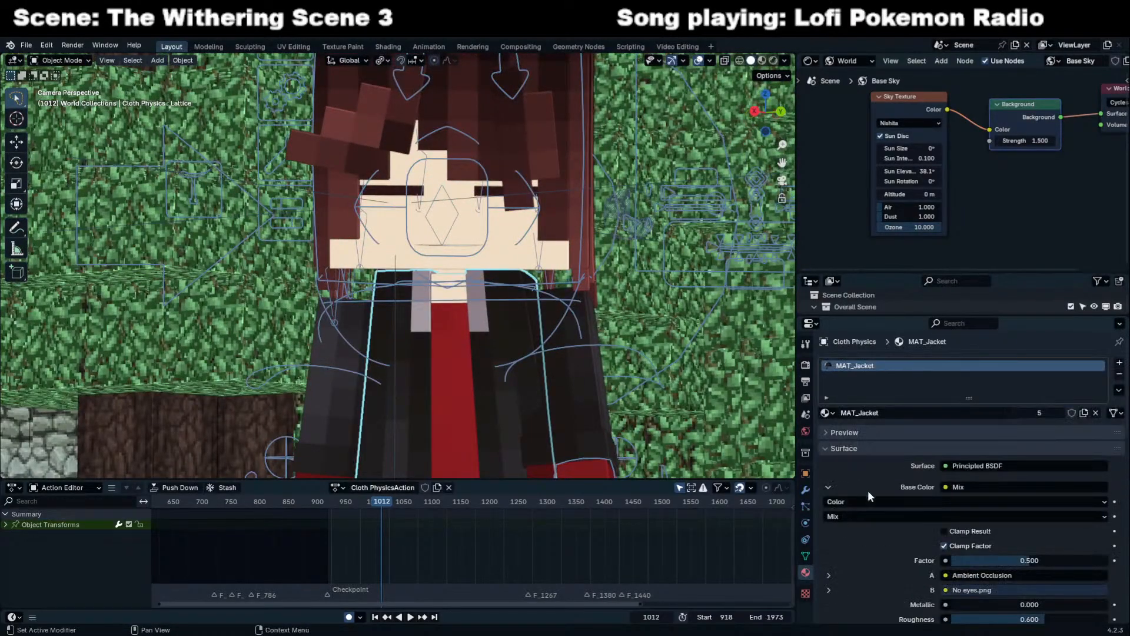
scroll(851, 507, "down", 10)
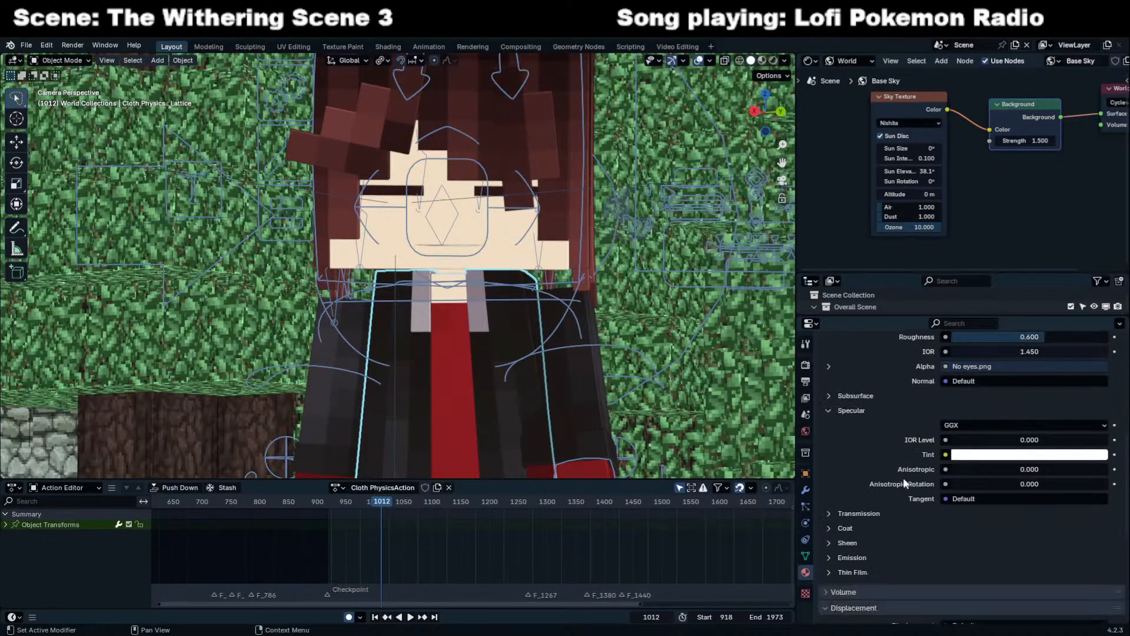
left_click(852, 411)
left_click(859, 396)
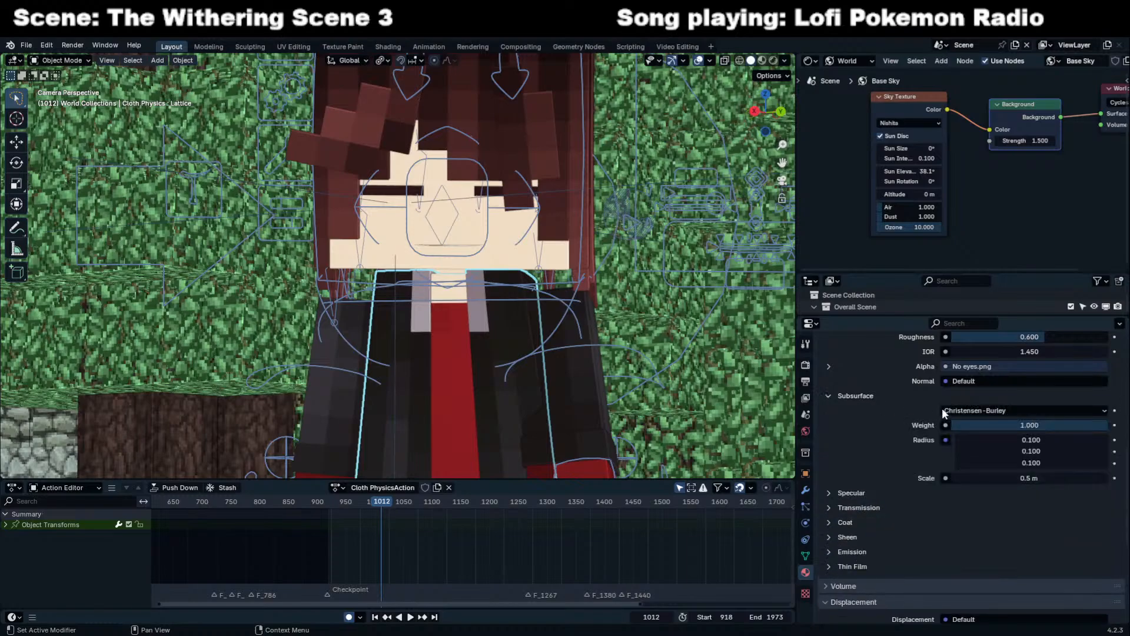
Set the jacket material's subsurface scale to 0.1 m and preview it in rendered shading.
left_click(1017, 474)
type(".1")
key("Return")
left_click(773, 60)
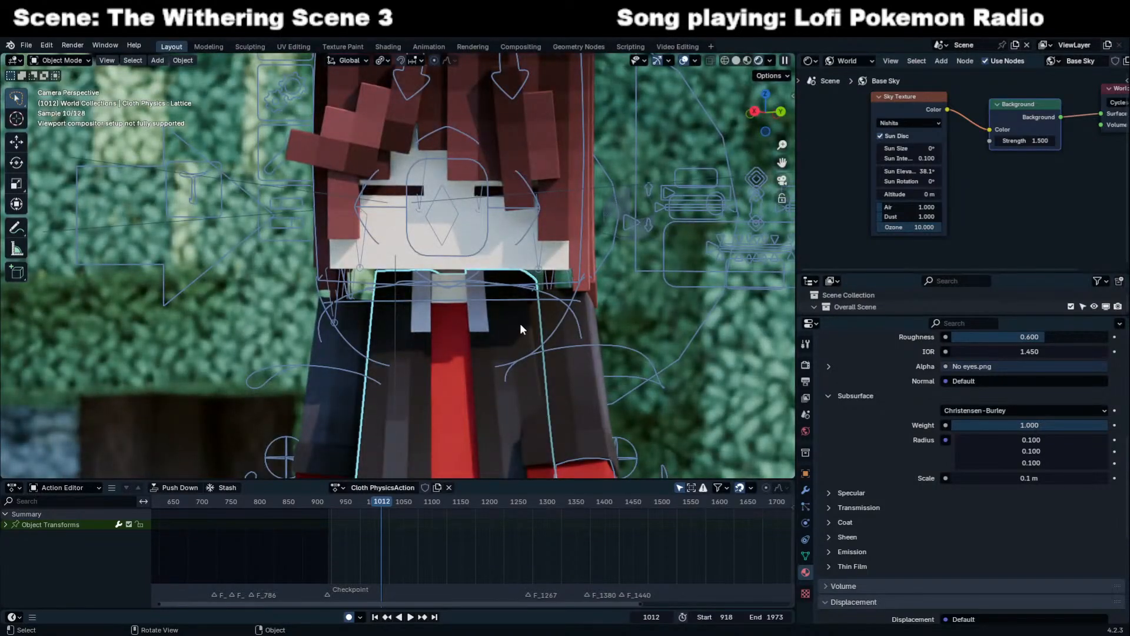
Try a subsurface scale of 0.5 m on the jacket material, and undo the change.
left_click(1026, 478)
type("0.5")
key("Return")
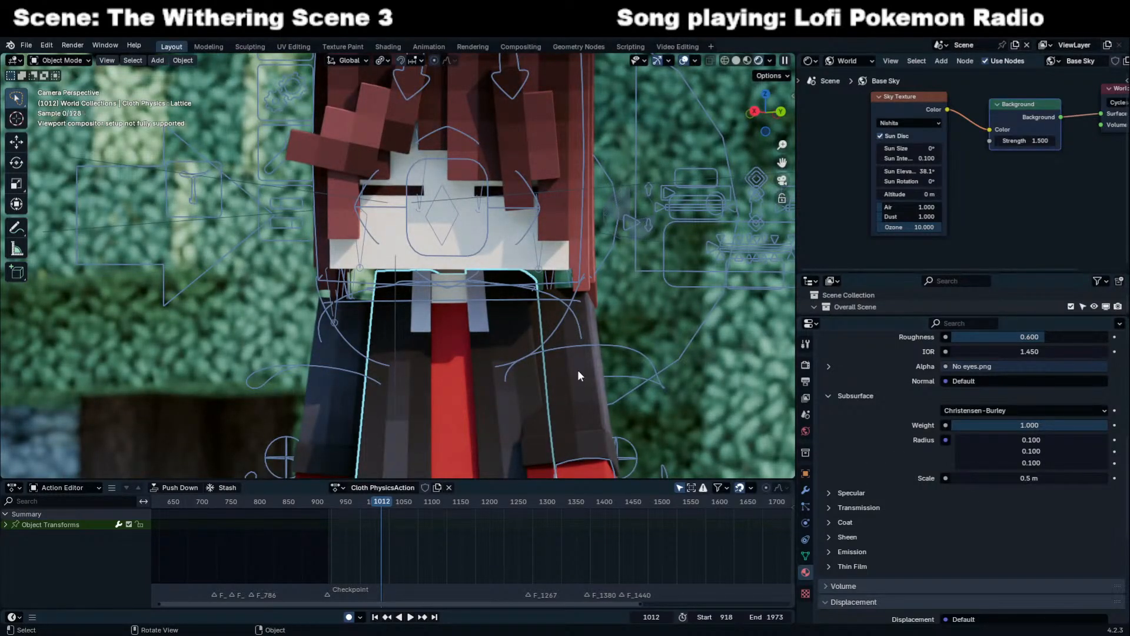
key("ctrl+z")
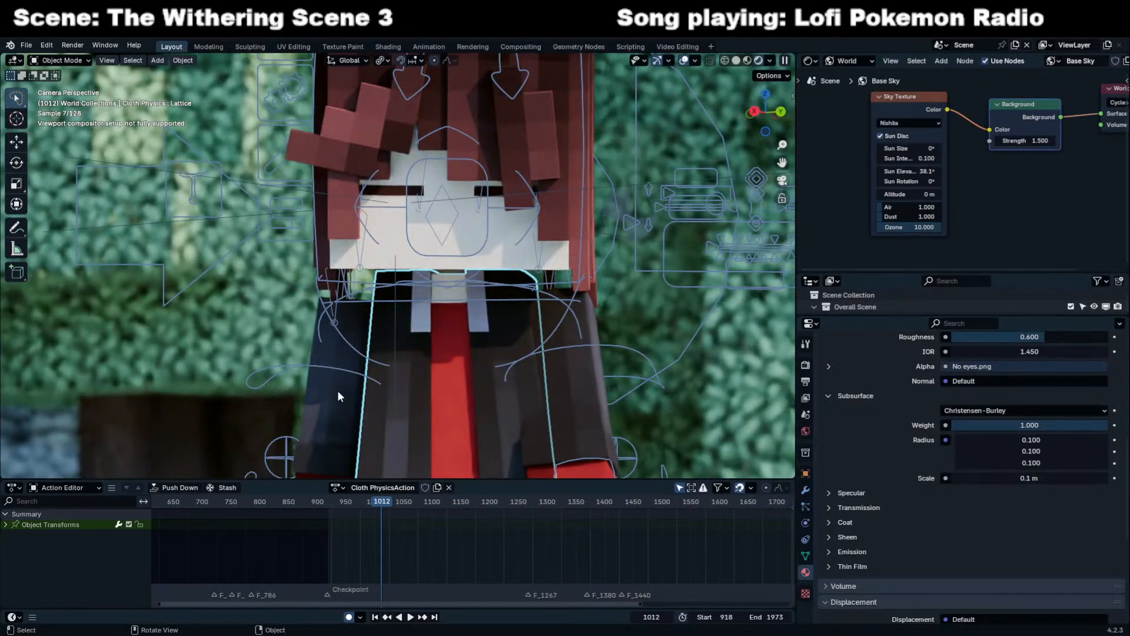
Check the material settings of the character's torso and head meshes.
left_click(442, 407)
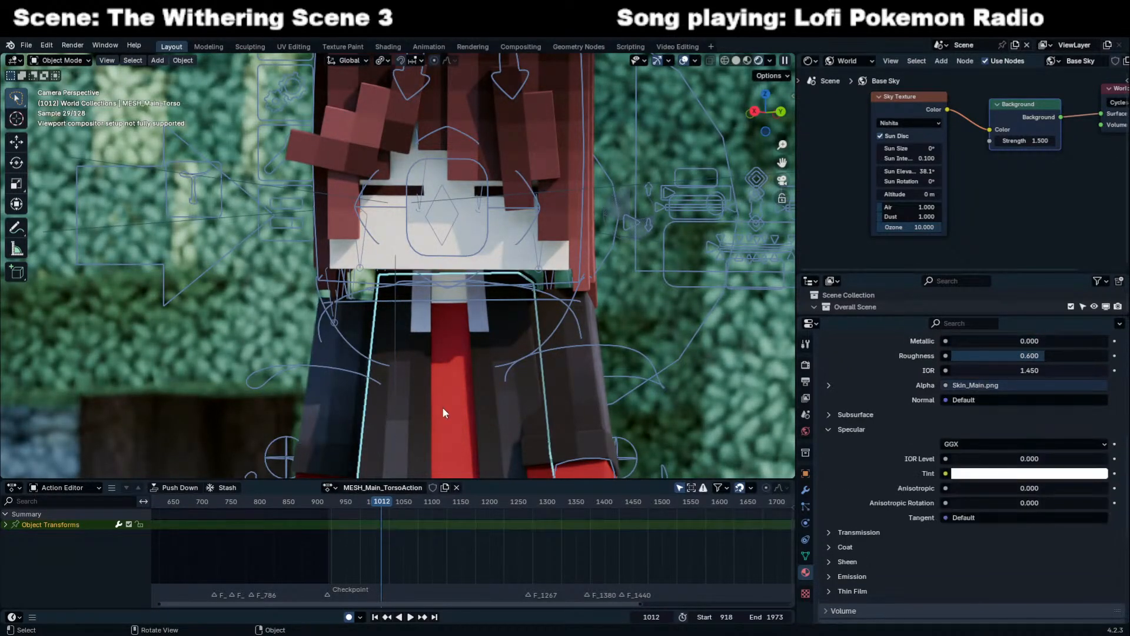
left_click(860, 414)
left_click(523, 259)
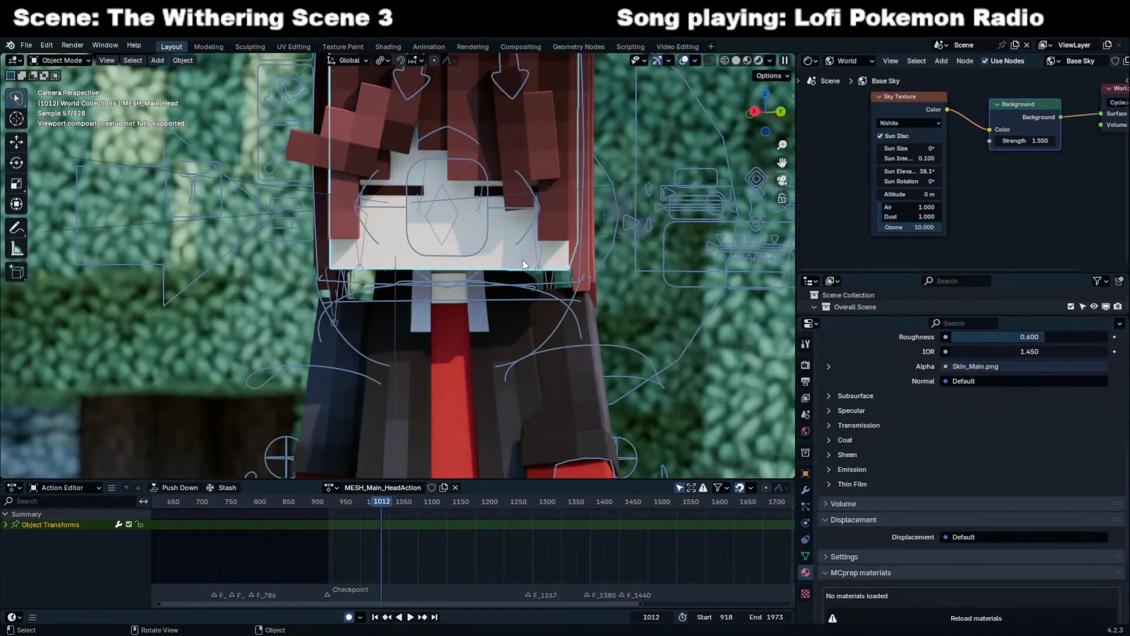
Select the character's hair extension mesh and set its material's subsurface method to Christensen-Burley.
left_click(563, 210)
scroll(980, 472, "down", 3)
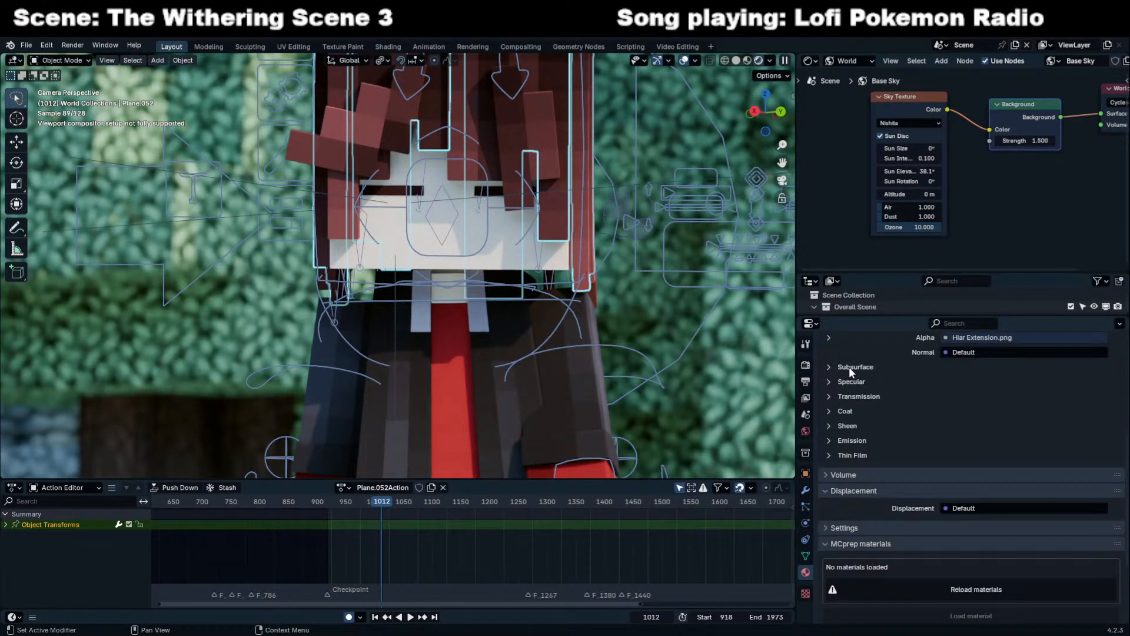
left_click(849, 366)
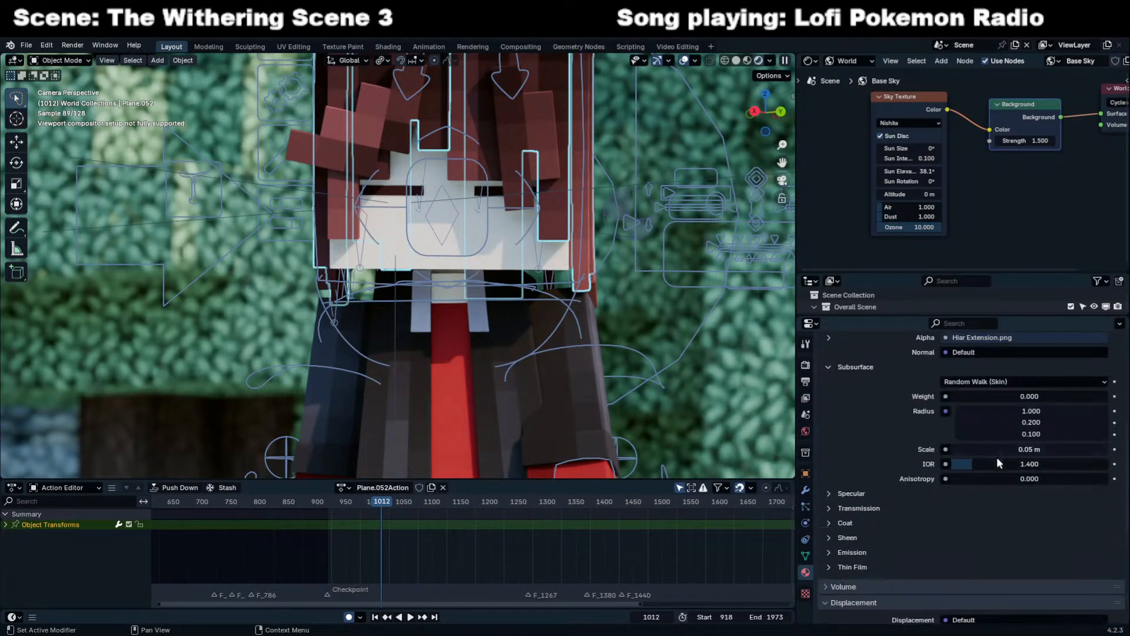
left_click(1001, 370)
left_click(912, 366)
left_click(980, 382)
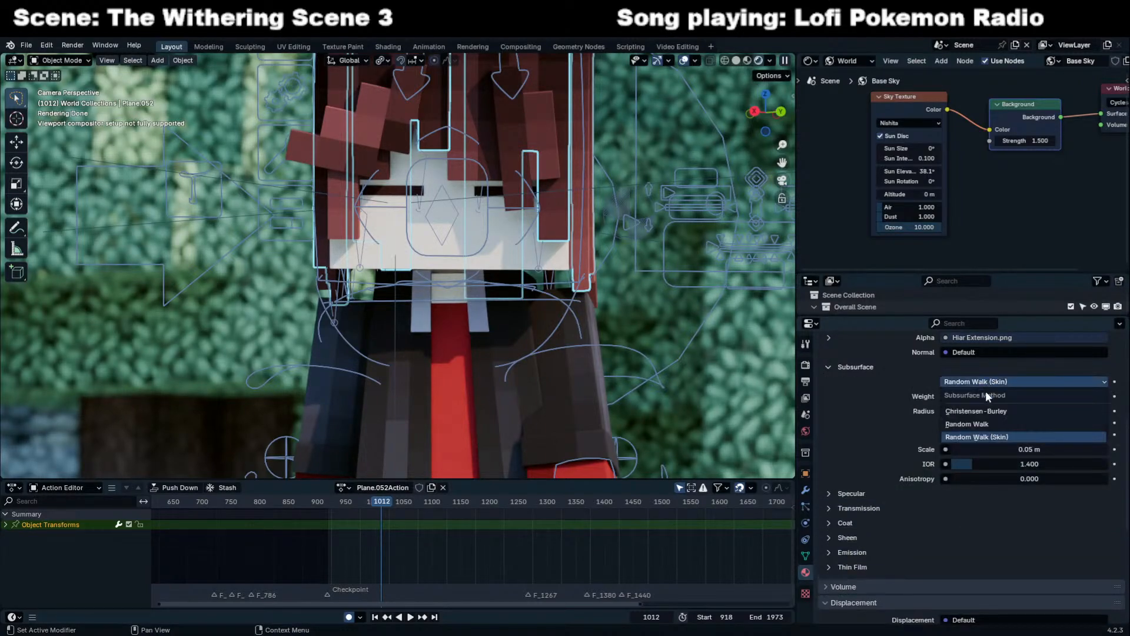
left_click(989, 411)
Set the hair material's subsurface scale to 0.1 m, all three radius values to 0.1 and the weight to 1.
left_click(1020, 450)
type("1 m.1")
key("Return")
left_click_drag(1013, 409, 1017, 435)
type(".1")
key("Return")
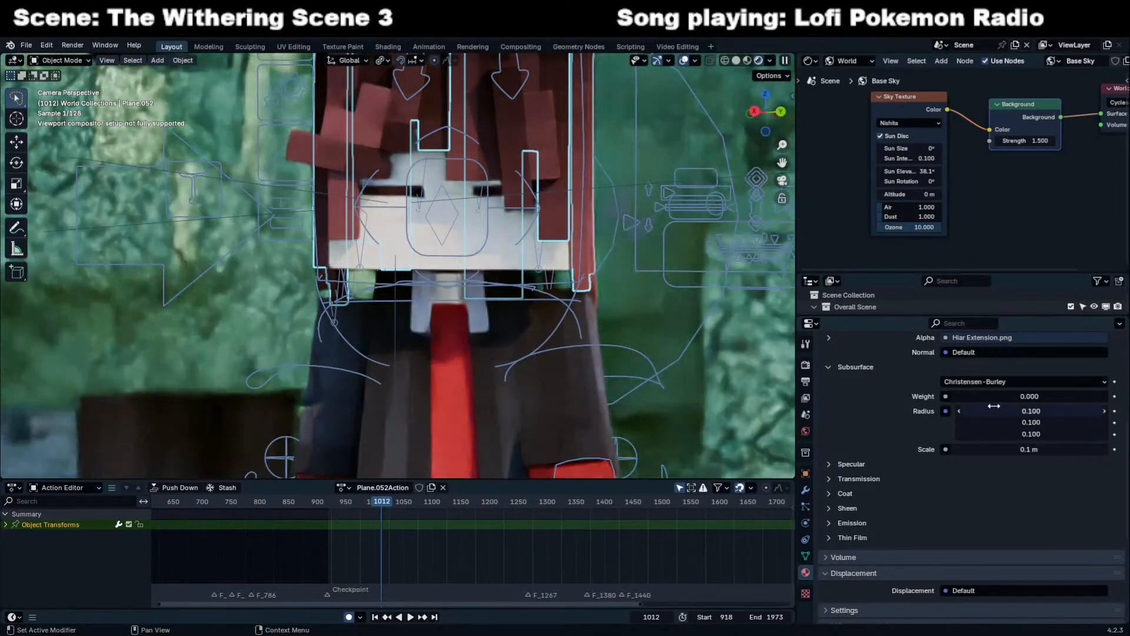
left_click_drag(997, 397, 1110, 398)
Compare the hair with a subsurface scale of 0 m, restore 0.1 m and examine its shading up close.
scroll(594, 280, "down", 3)
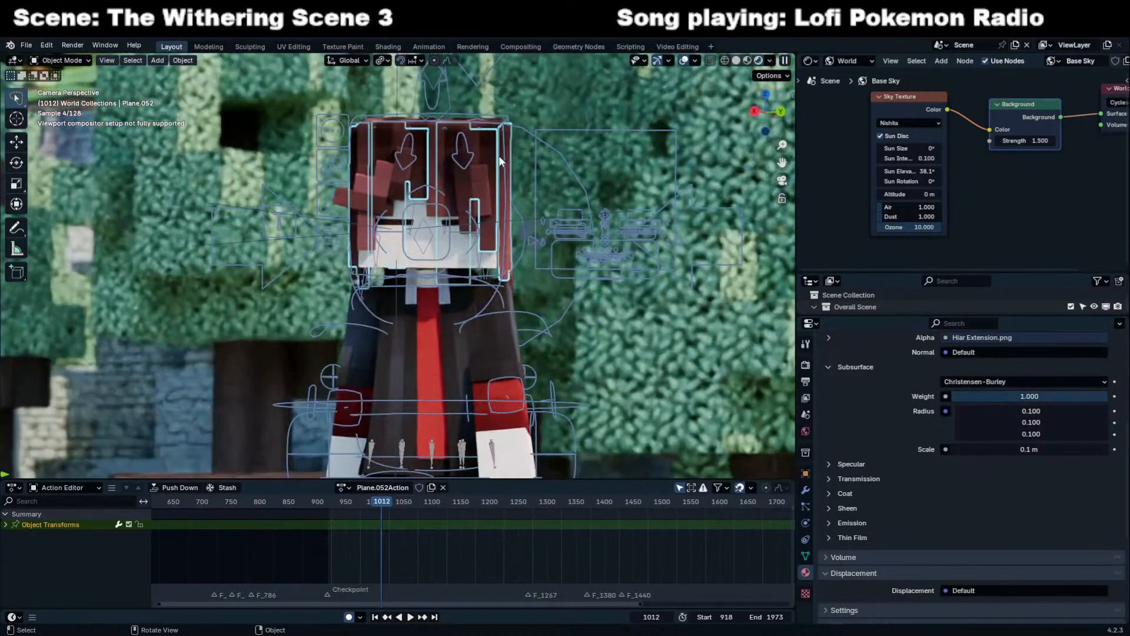
key("ctrl+z")
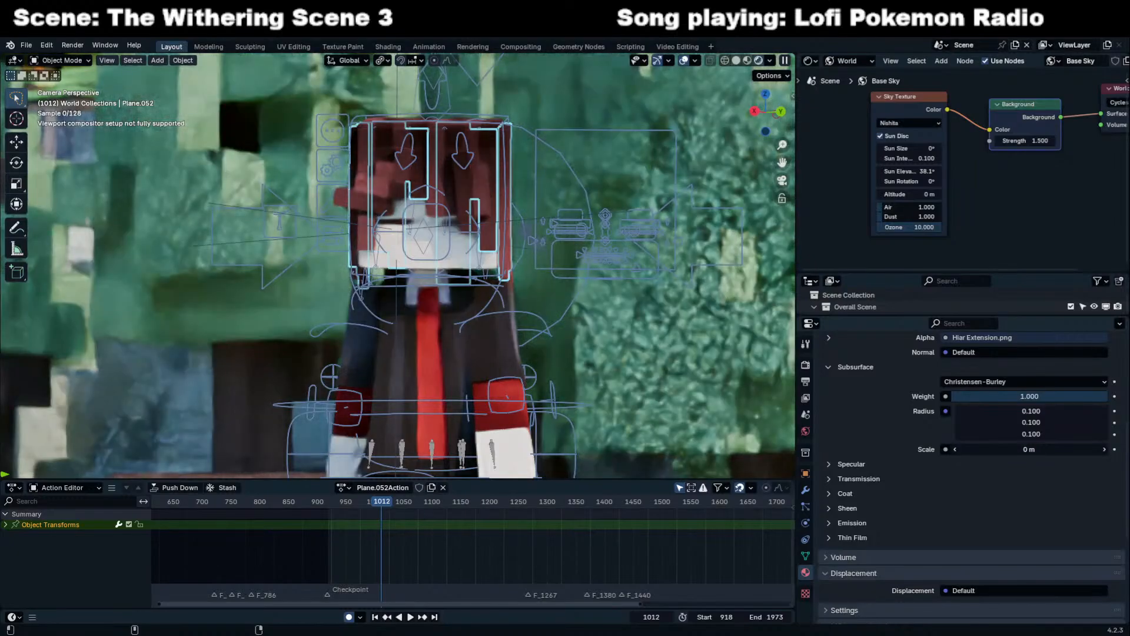
key("ctrl+shift+z")
scroll(558, 200, "up", 10)
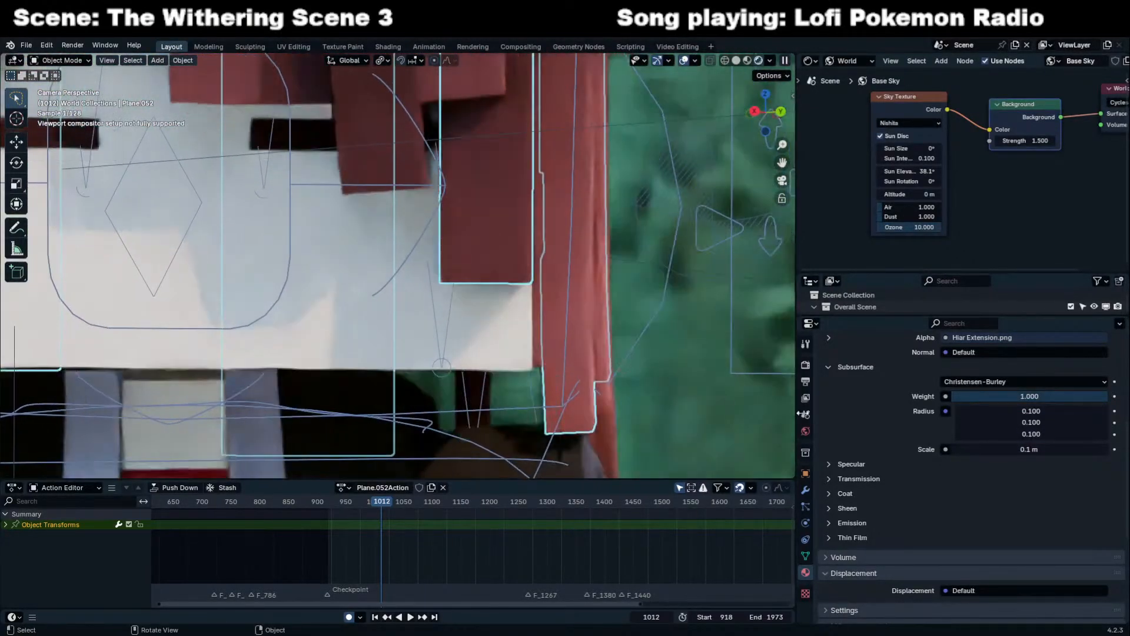
Set the hair material's subsurface scale to 0.05 m and check the head's shading.
left_click(1062, 453)
type(".05")
key("Return")
scroll(612, 316, "down", 8)
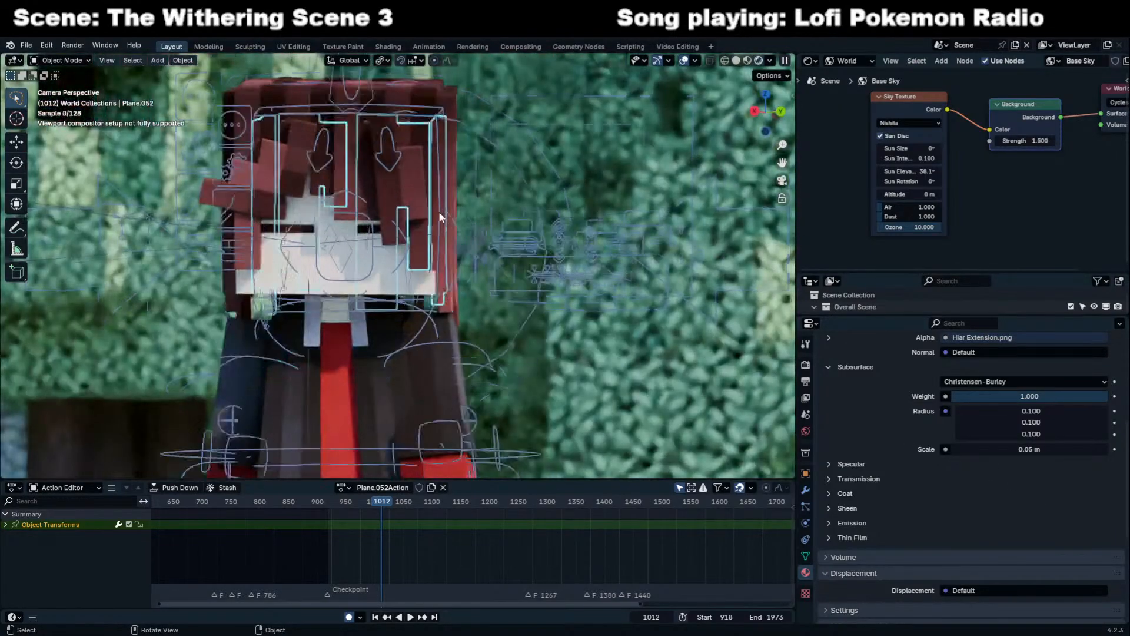
scroll(412, 200, "down", 2)
Keyframe the rig's two hair control bones in Pose Mode at frame 1012, delete those keyframes and return to Object Mode.
left_click(398, 192)
left_click(308, 185)
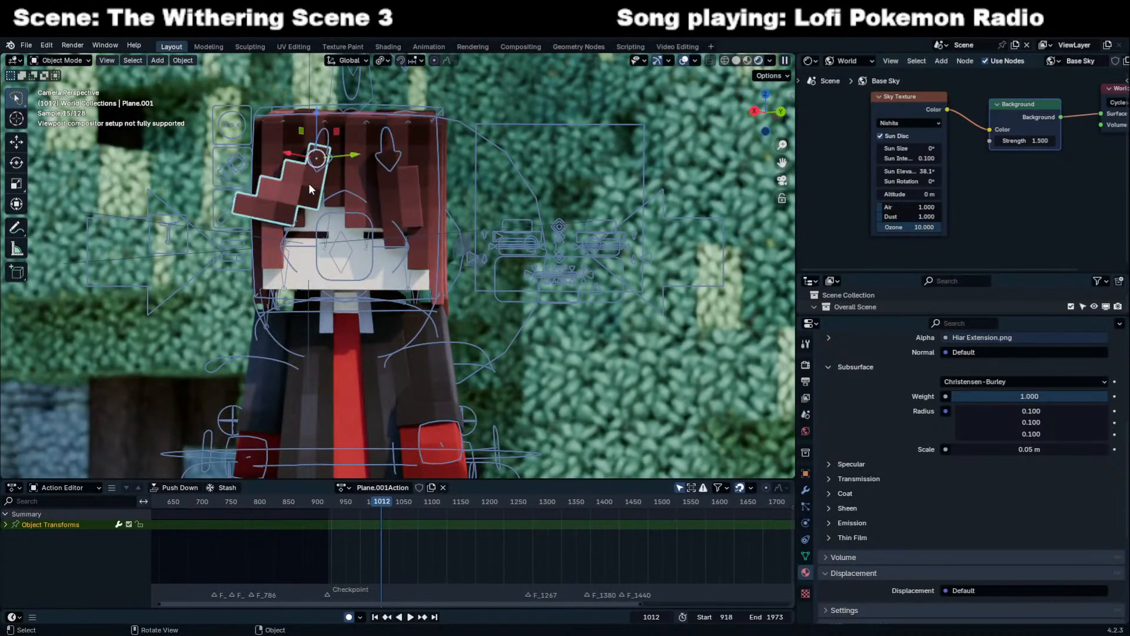
left_click(321, 171)
key("ctrl+Tab")
left_click(392, 164, "shift")
key("i")
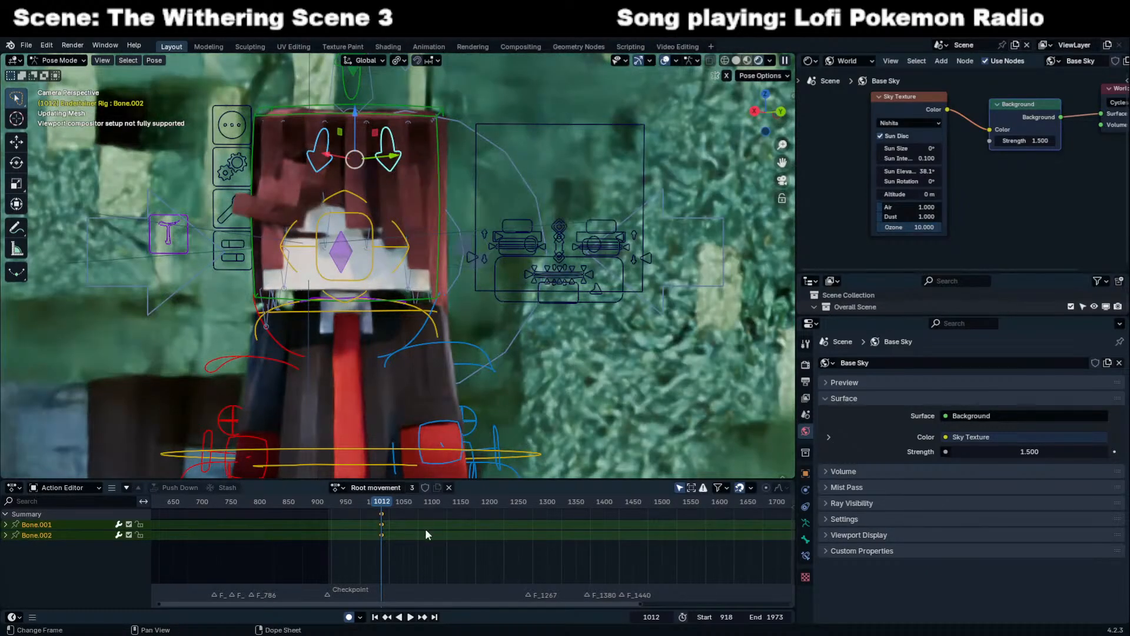
key("x")
left_click(425, 528)
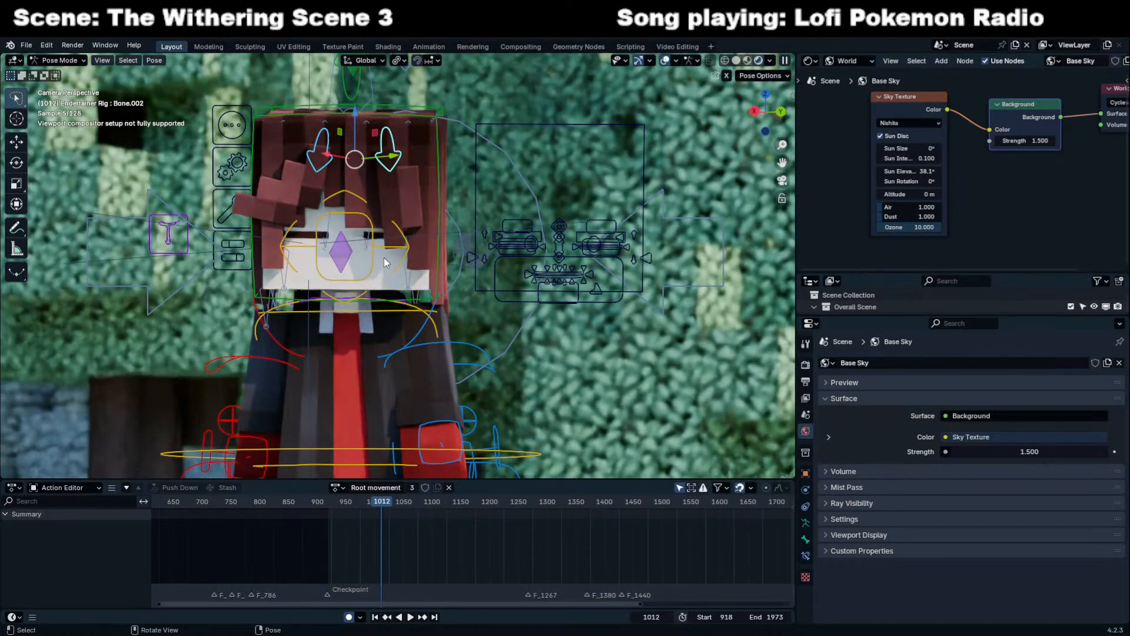
key("ctrl+Tab")
Go to frame 939 and inspect the two characters and the surrounding forest with viewport overlays hidden, ending in the camera view.
scroll(411, 557, "down", 5)
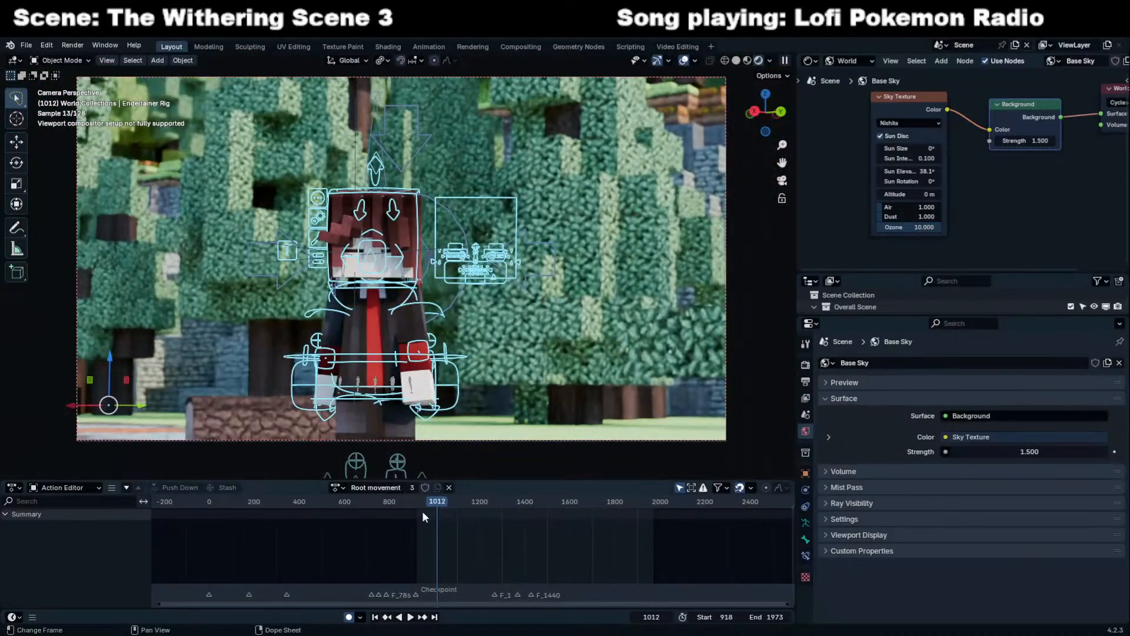
left_click(420, 505)
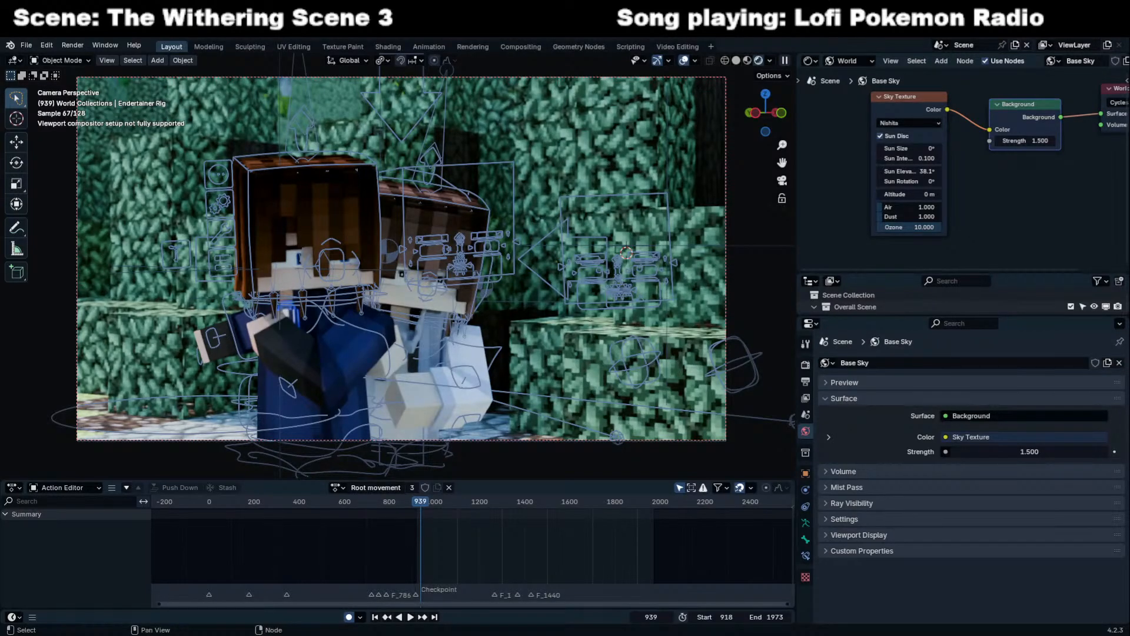
middle_click_drag(586, 315, 559, 209)
scroll(559, 209, "down", 6)
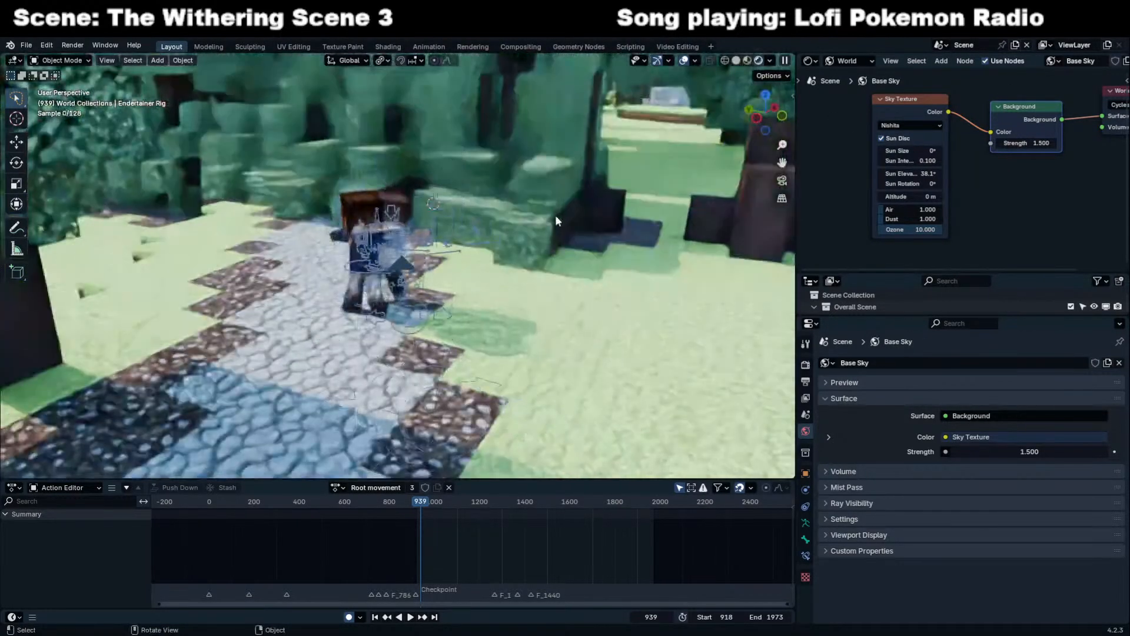
left_click(683, 61)
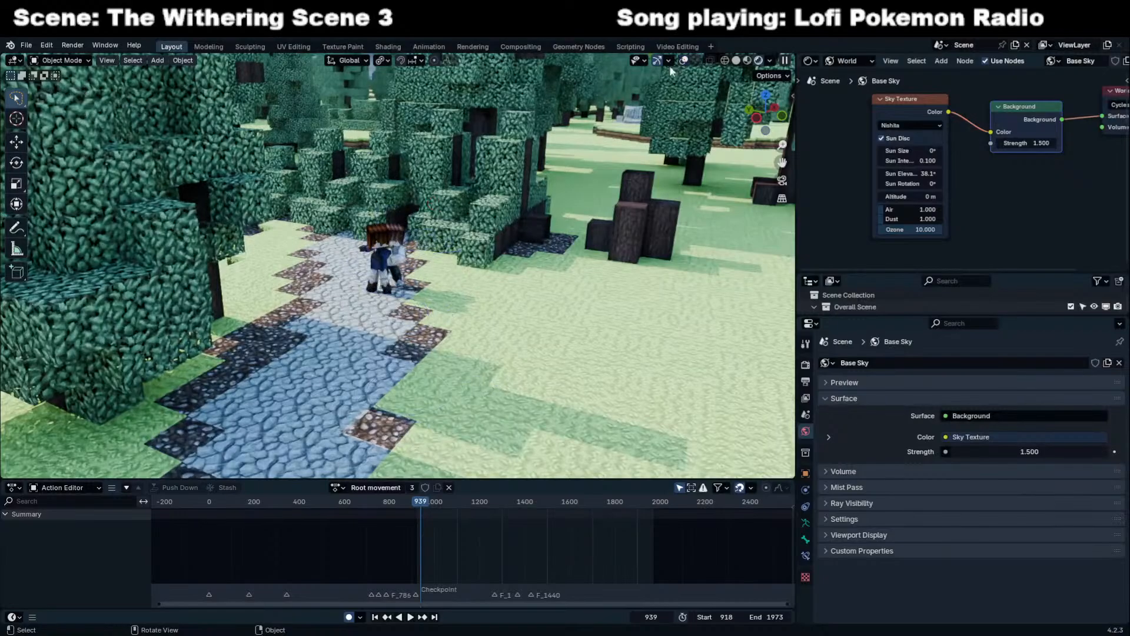
scroll(444, 310, "up", 3)
middle_click_drag(444, 310, 412, 400, "shift")
scroll(396, 320, "up", 4)
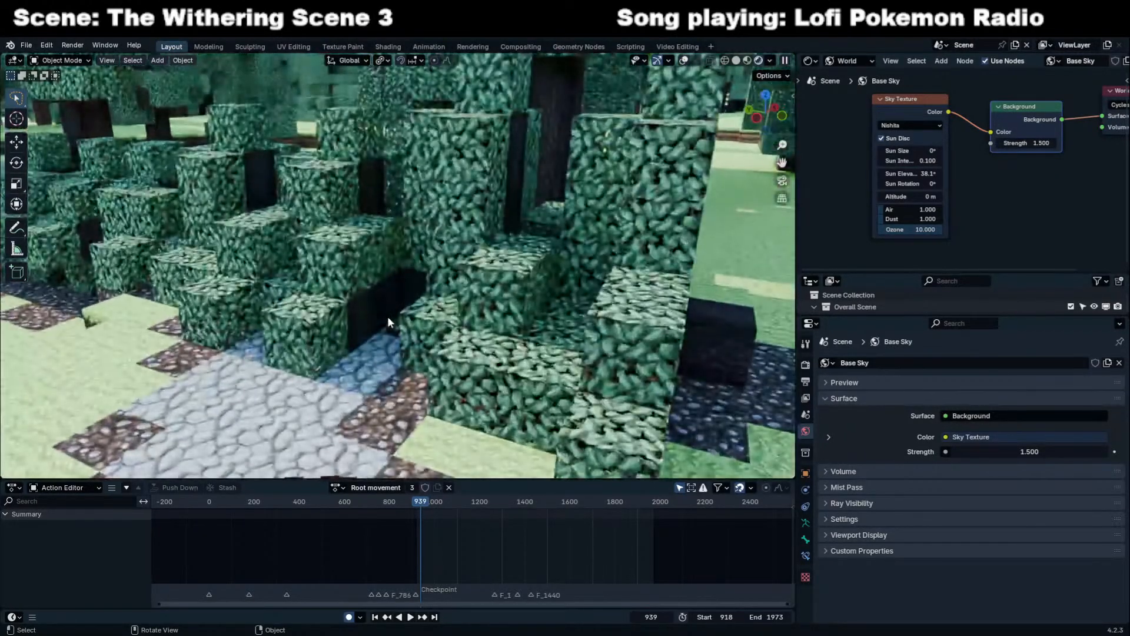
key("KP_0")
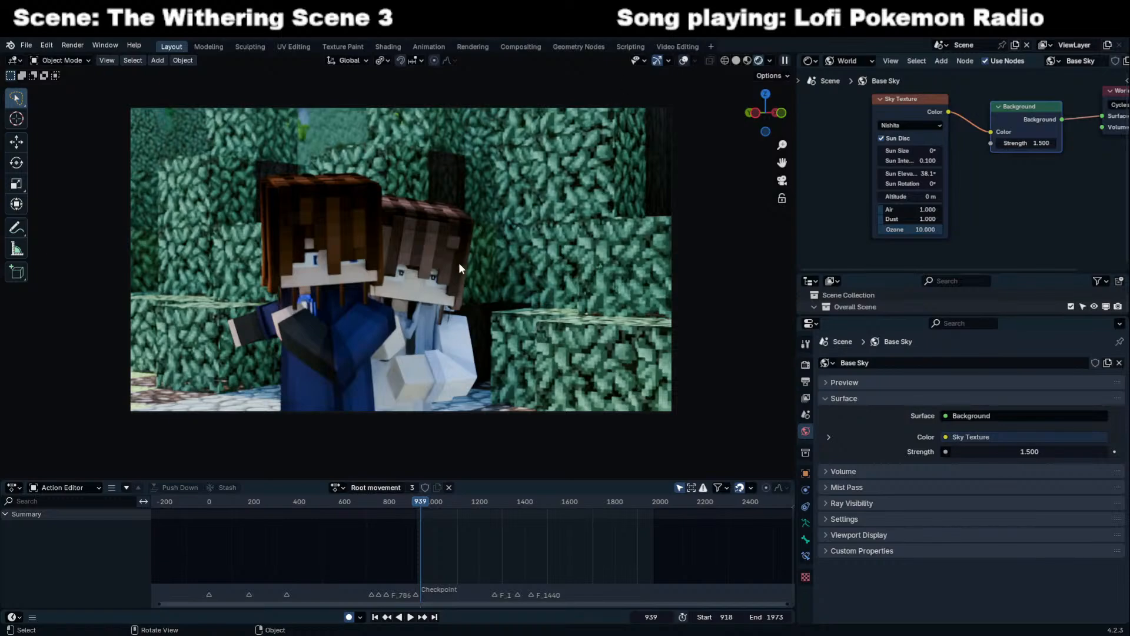
key("Home")
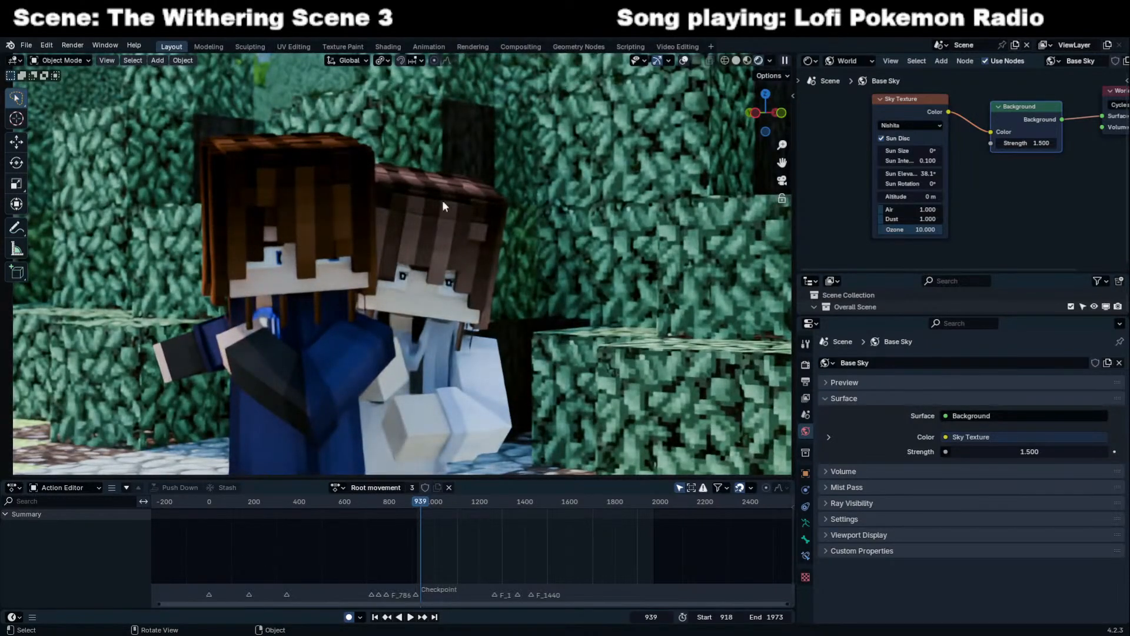
left_click(683, 60)
Change the node editor to an Outliner and hide the blue-clothed character's Armature.002 and Cloth Simulation.002 in the viewport.
left_click(811, 60)
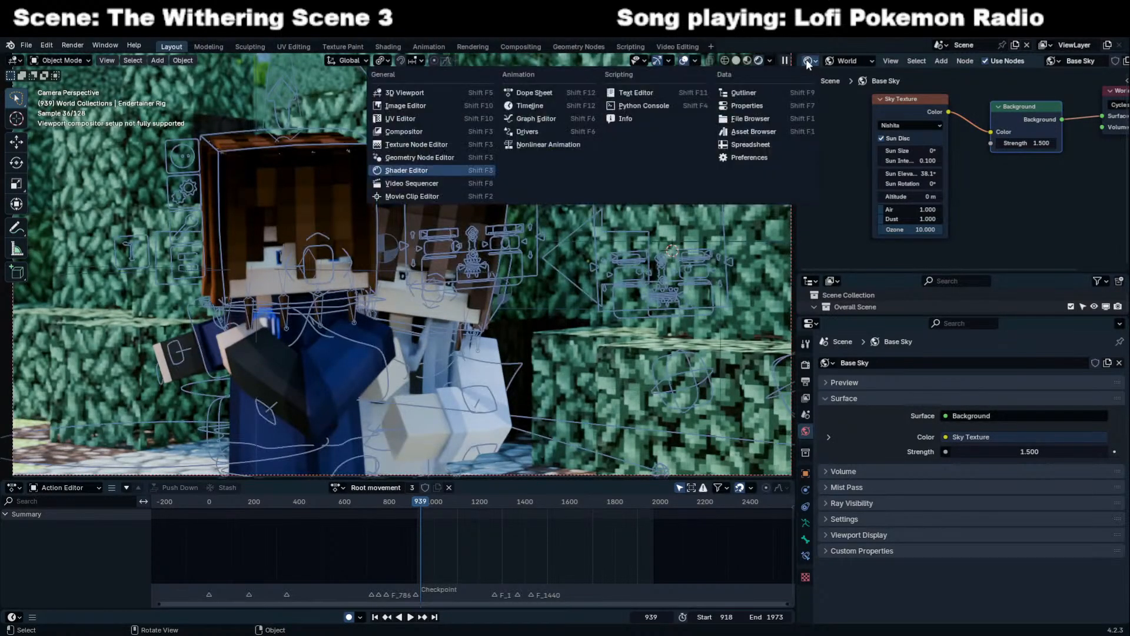
left_click(730, 92)
left_click(289, 321)
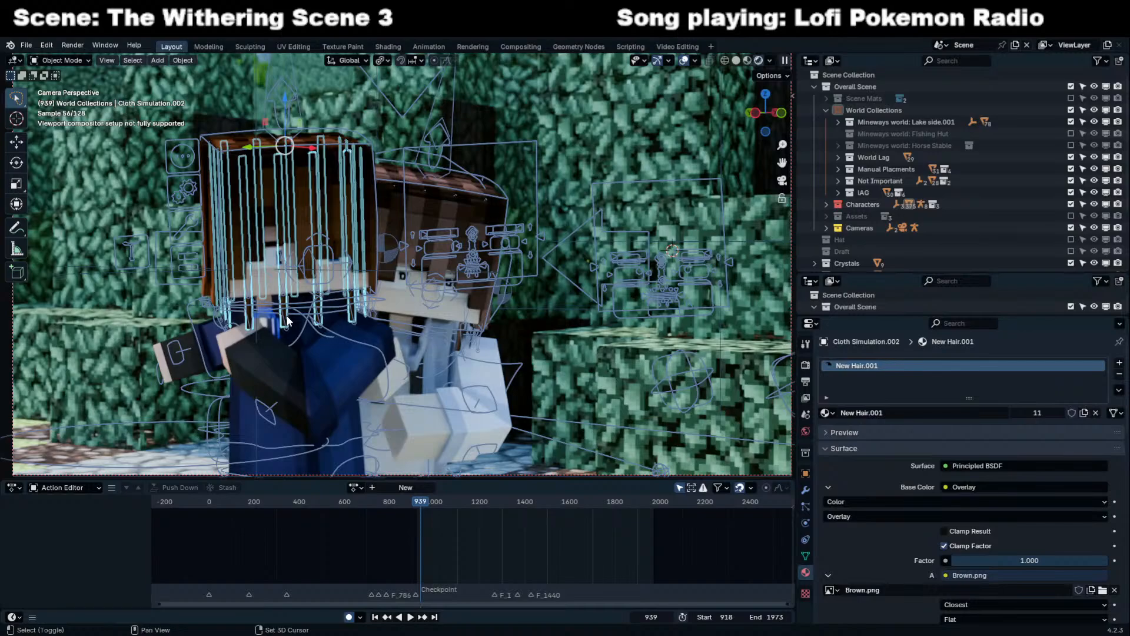
left_click(288, 321)
key("period")
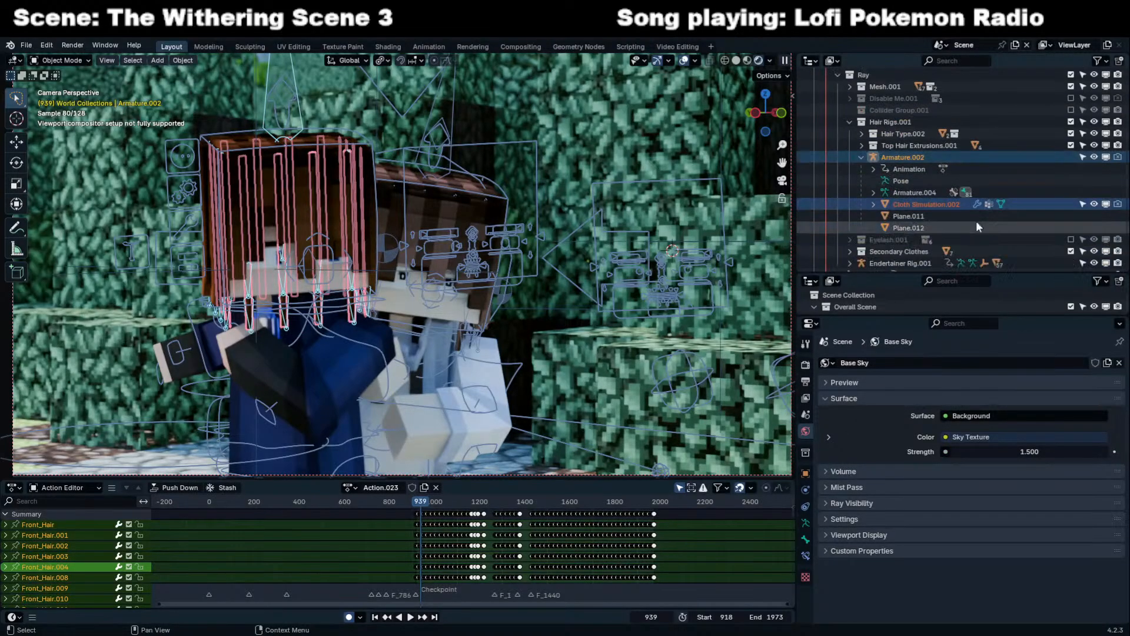
left_click(1095, 181)
left_click(1094, 134)
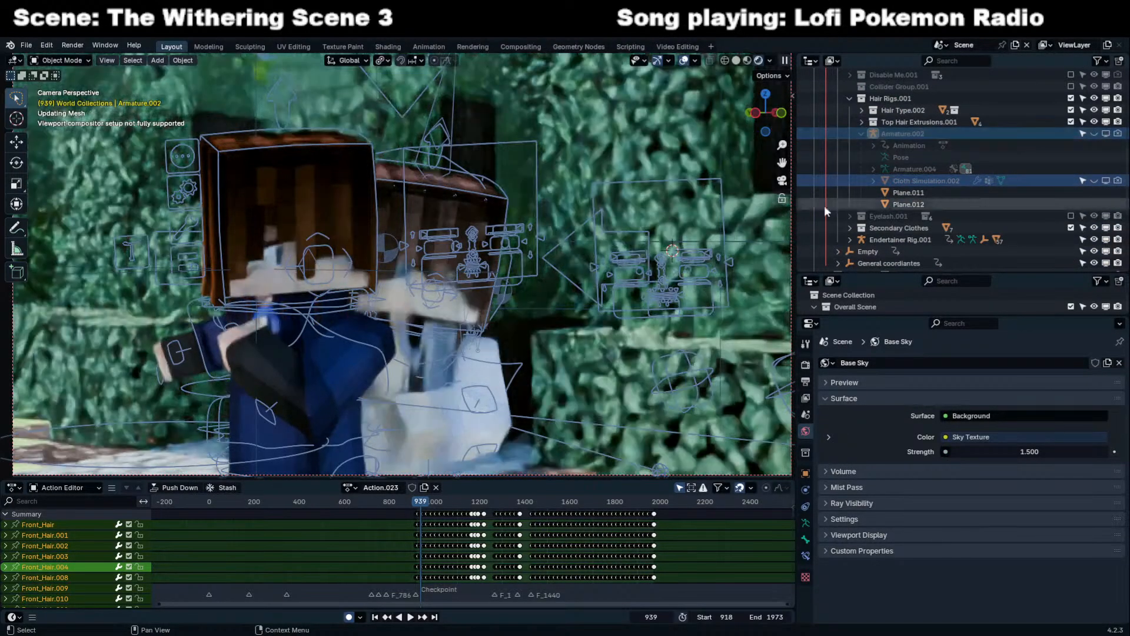
Hide the white-clothed character's Armature.003 and Cloth Simulation.003 in the viewport.
left_click(478, 342)
scroll(918, 153, "up", 5)
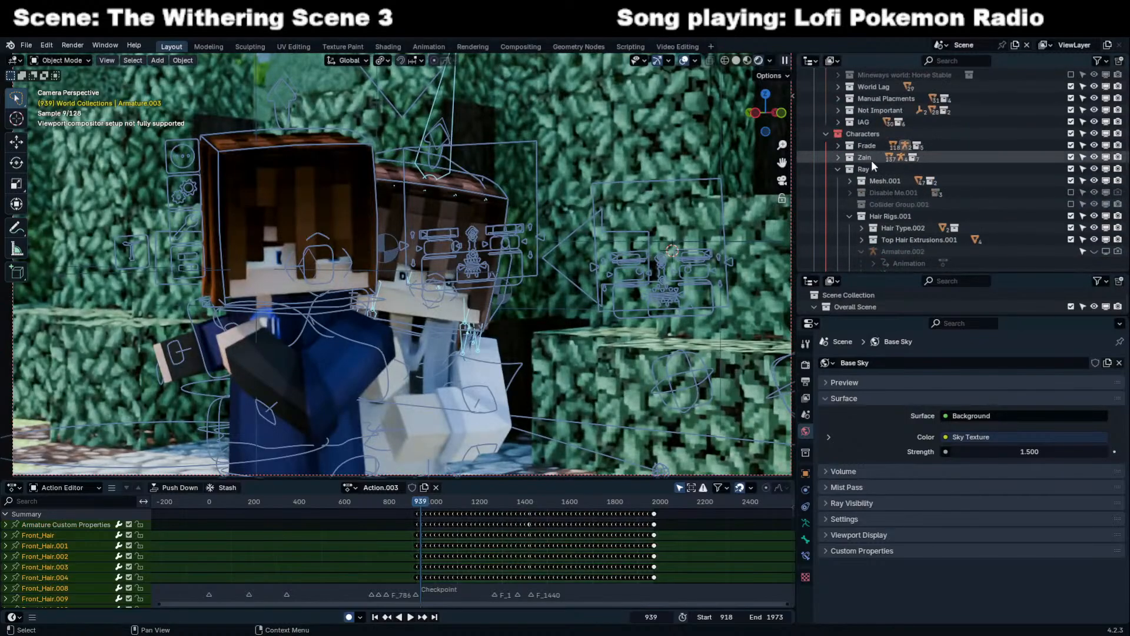
left_click(839, 170)
left_click(839, 144)
scroll(941, 188, "down", 4)
left_click(1094, 228)
scroll(1096, 224, "down", 4)
left_click(1094, 180)
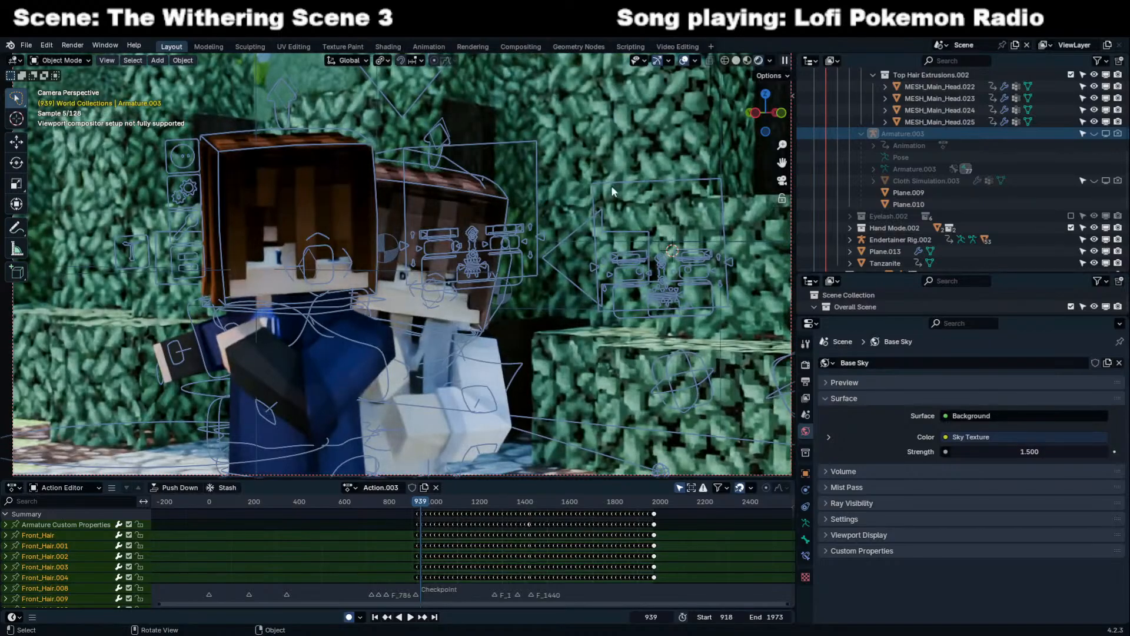
Set the viewport to solid shading and switch to the Compositing workspace.
left_click(516, 338)
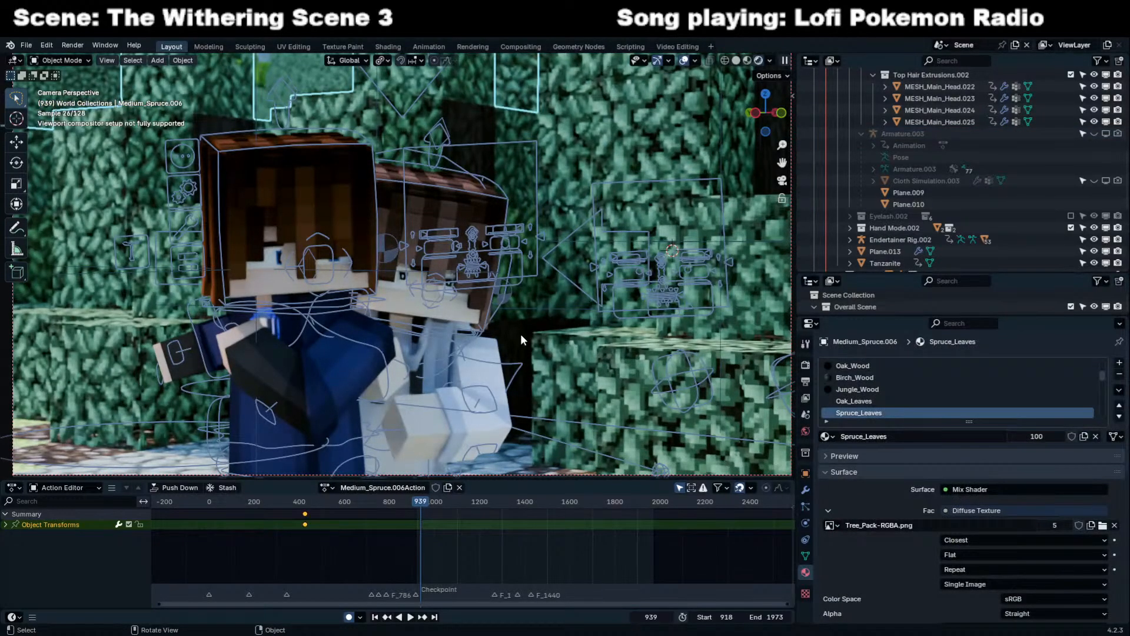
left_click(736, 61)
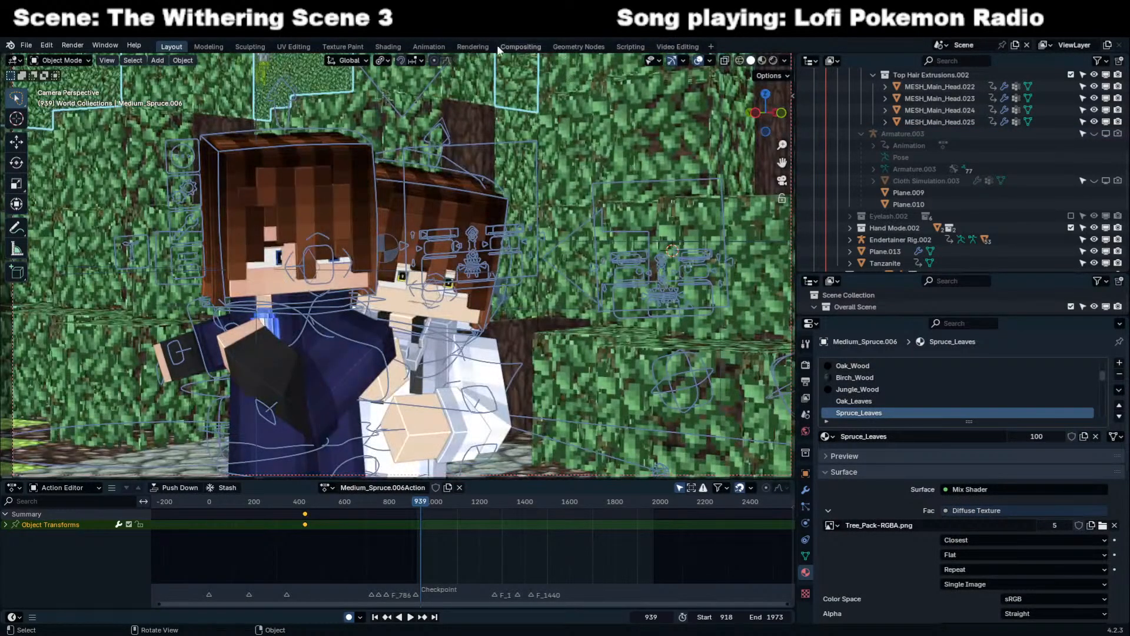
left_click(518, 47)
scroll(531, 223, "up", 3)
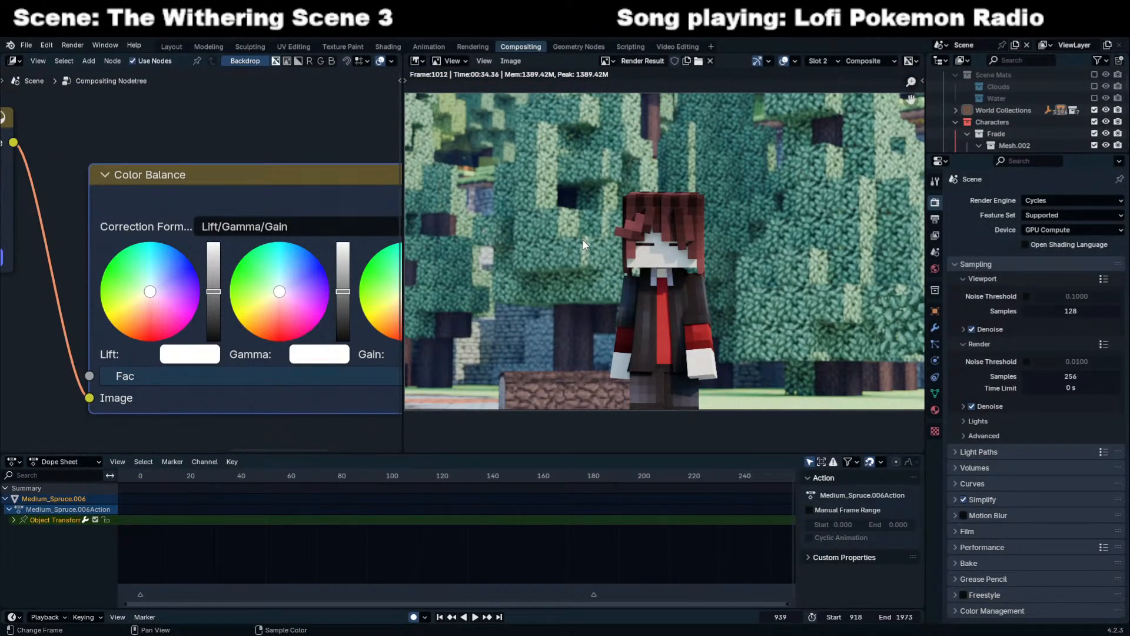
Select render Slot 1 for the Render Result and render frame 939.
left_click(819, 61)
left_click(824, 74)
left_click(878, 61)
left_click(877, 85)
left_click(878, 62)
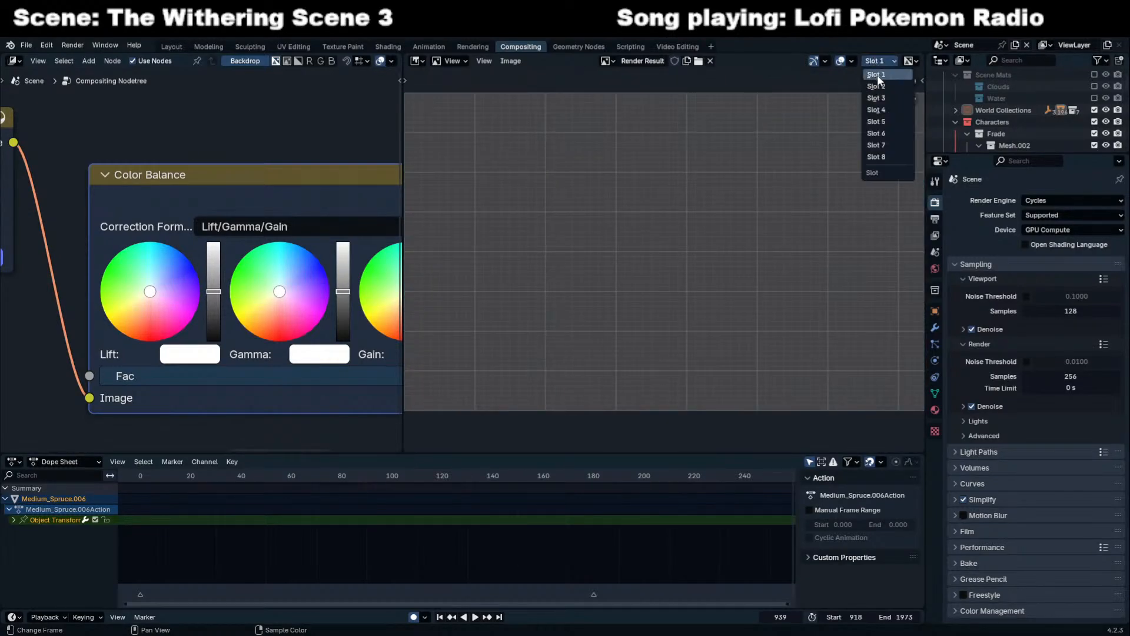
left_click(877, 75)
key("F12")
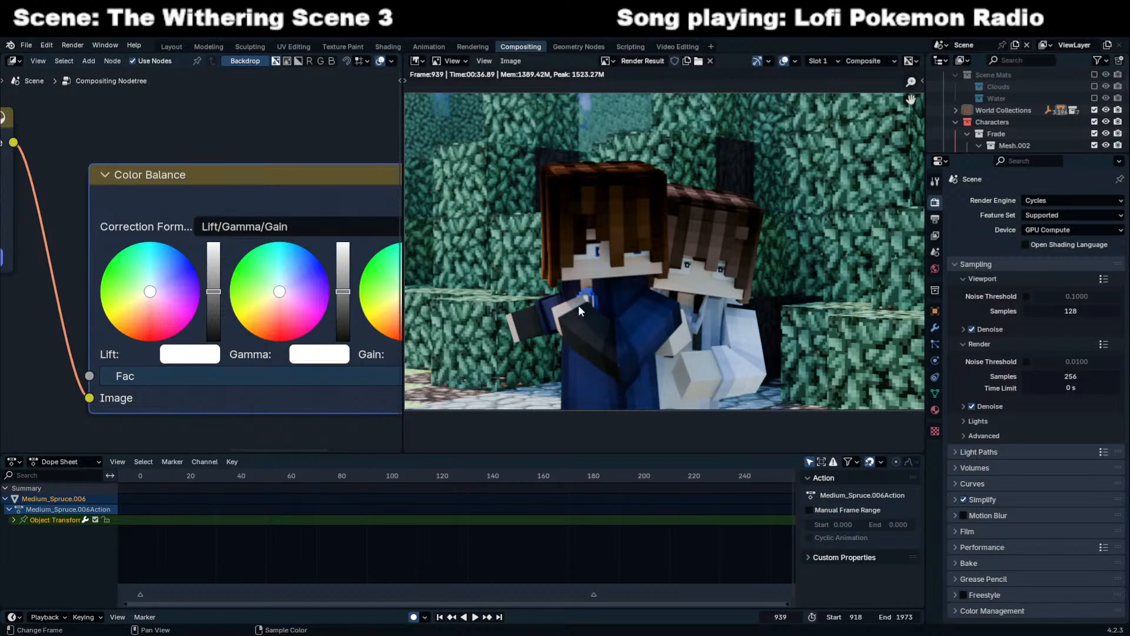
Inspect the render and try brightening it with the Color Balance node's brightness sliders, undoing the lift change.
middle_click_drag(578, 305, 626, 314)
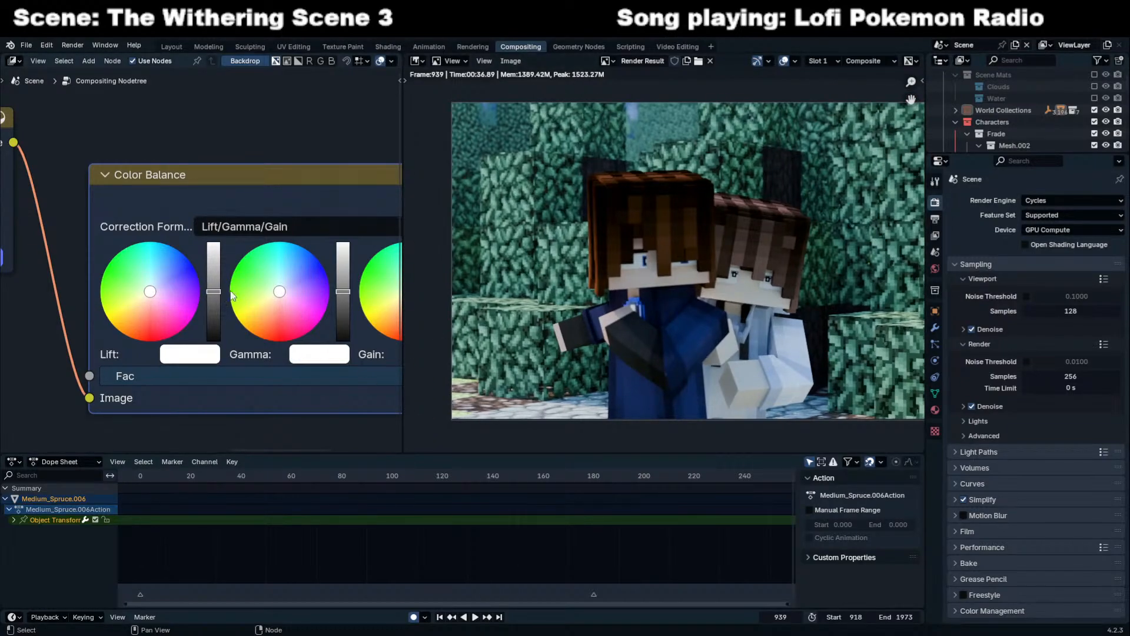
scroll(584, 299, "down", 3)
scroll(716, 301, "up", 2)
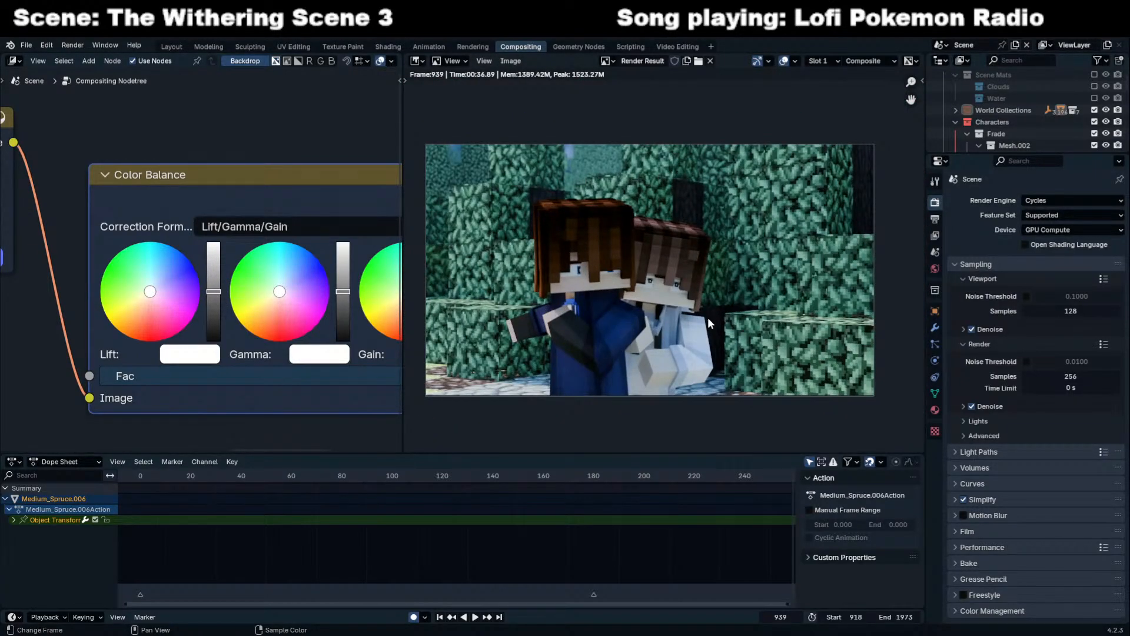
middle_click_drag(306, 320, 211, 286)
left_click_drag(178, 273, 179, 262)
key("ctrl+z")
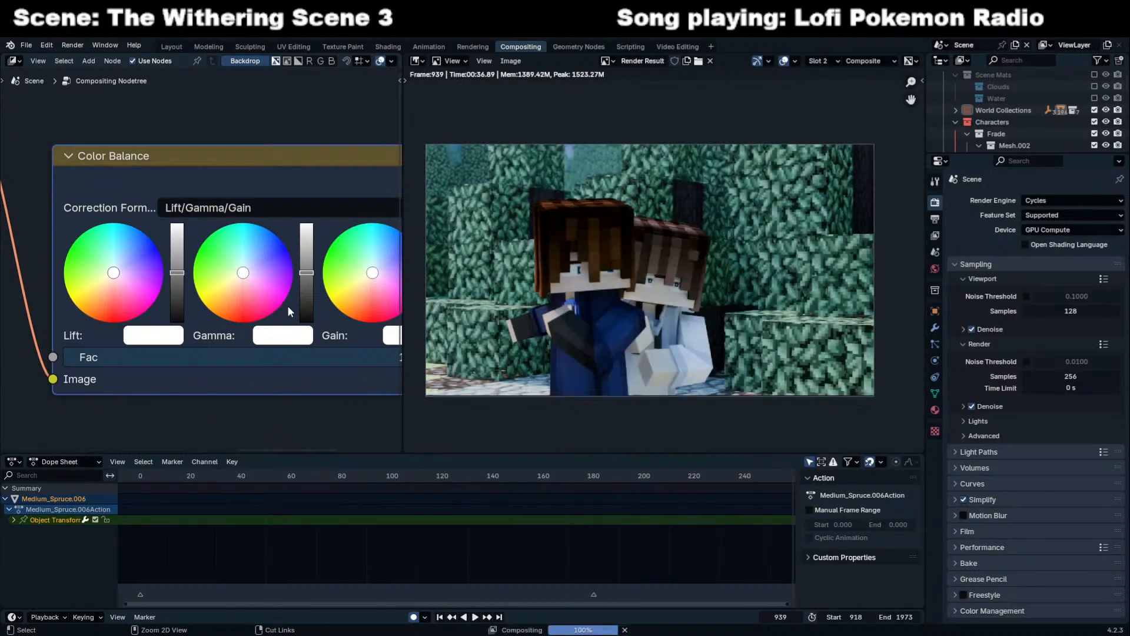
middle_click_drag(288, 306, 167, 299)
left_click_drag(296, 268, 299, 241)
Add a Color Correction node between the Color Balance and Composite nodes.
scroll(200, 210, "down", 2)
key("shift+a")
type("color")
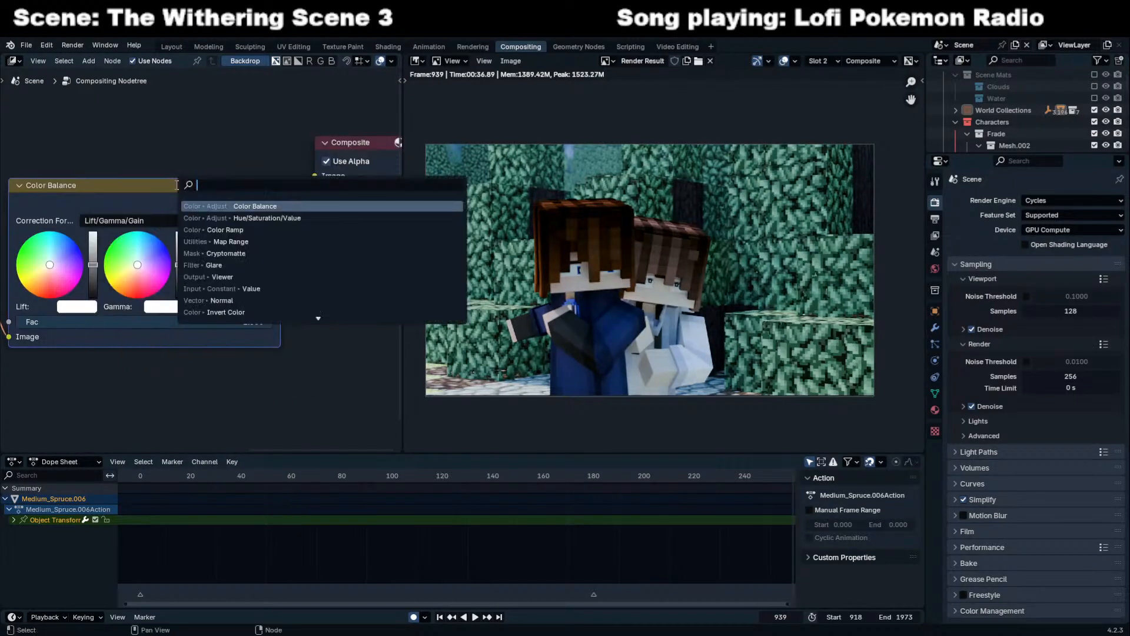
type(" corr")
key("Return")
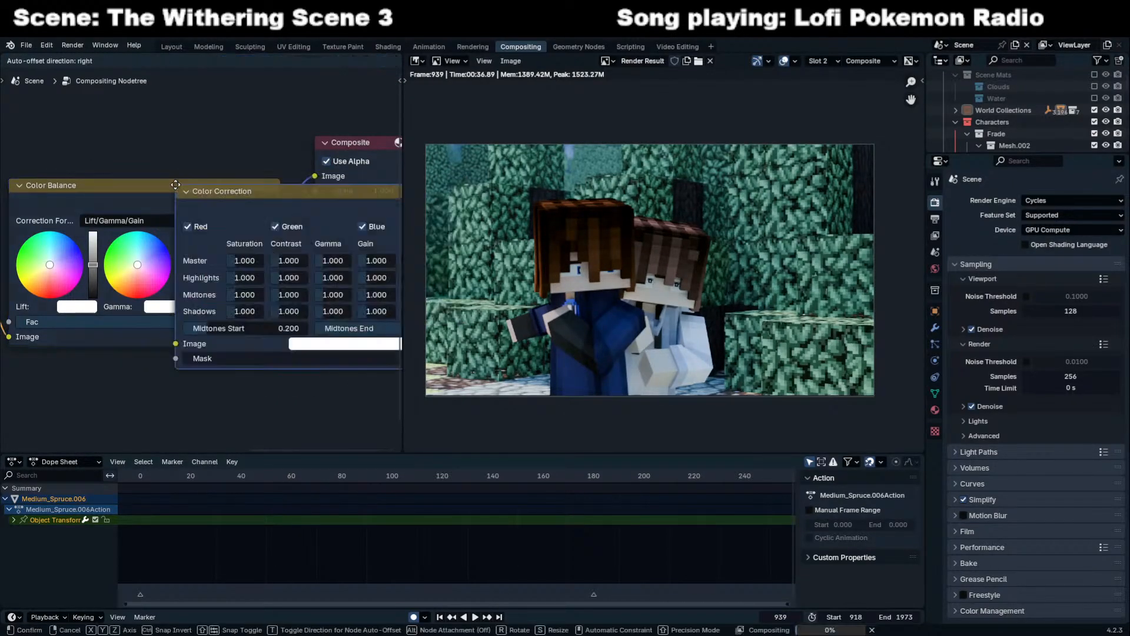
left_click(160, 176)
middle_click_drag(348, 248, 113, 236)
scroll(114, 240, "up", 2)
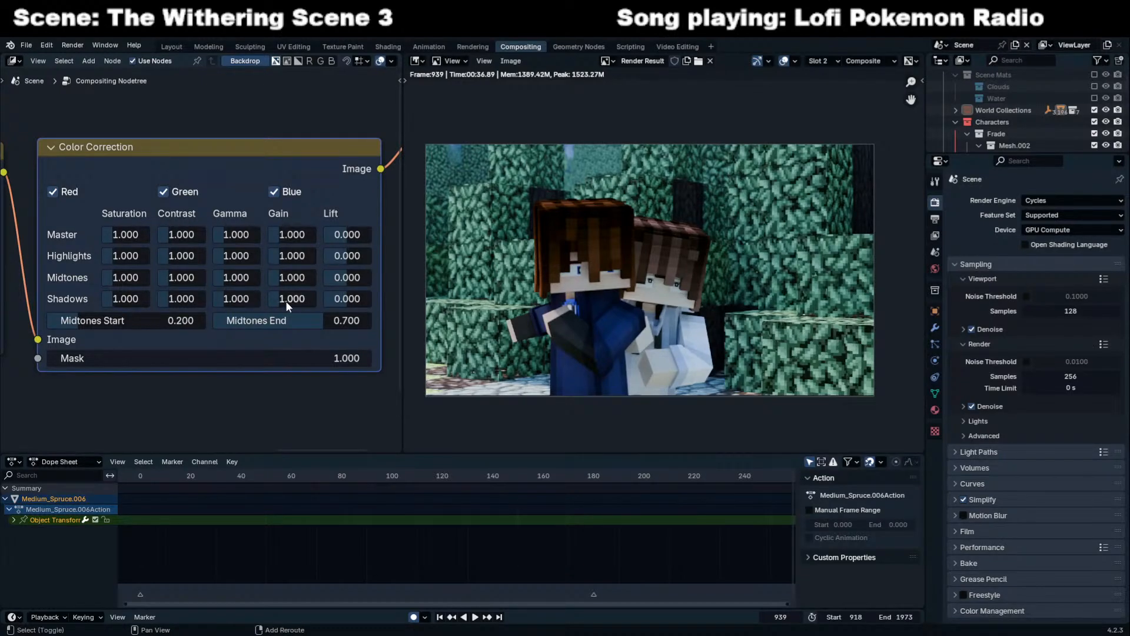
Try raising the Color Correction node's shadow gain to 3.523, reset it and test the shadow lift.
mouse_move(259, 298)
left_mouse_down("shift")
mouse_move(305, 299)
mouse_move(274, 299)
left_mouse_up("shift")
right_click(269, 298)
right_click(309, 298)
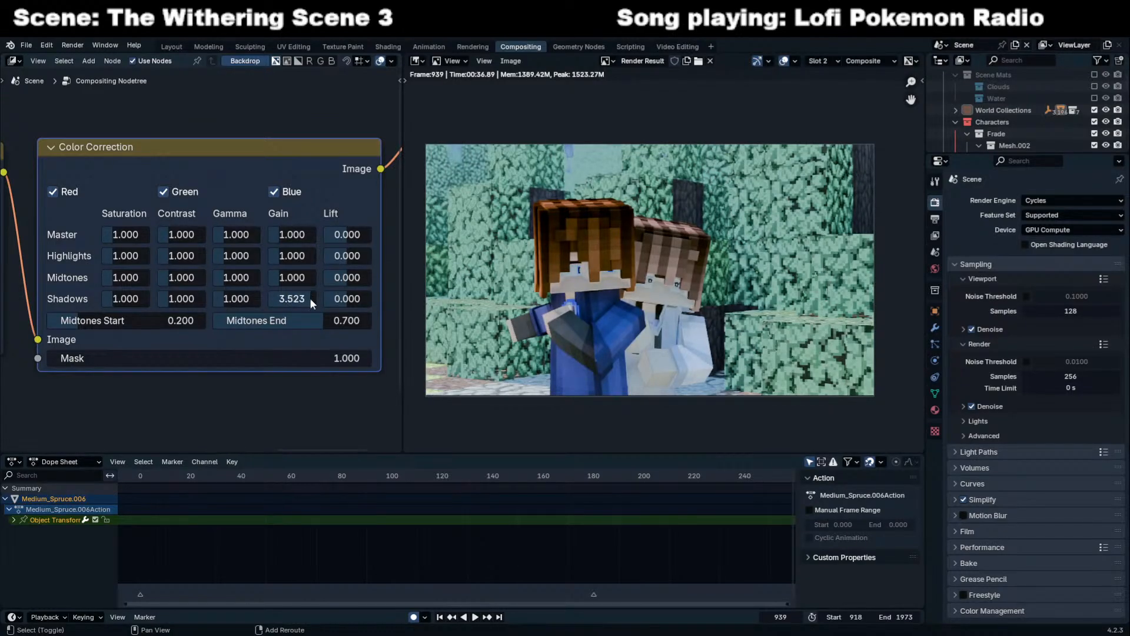
left_click_drag(346, 298, 359, 298)
right_click(352, 299)
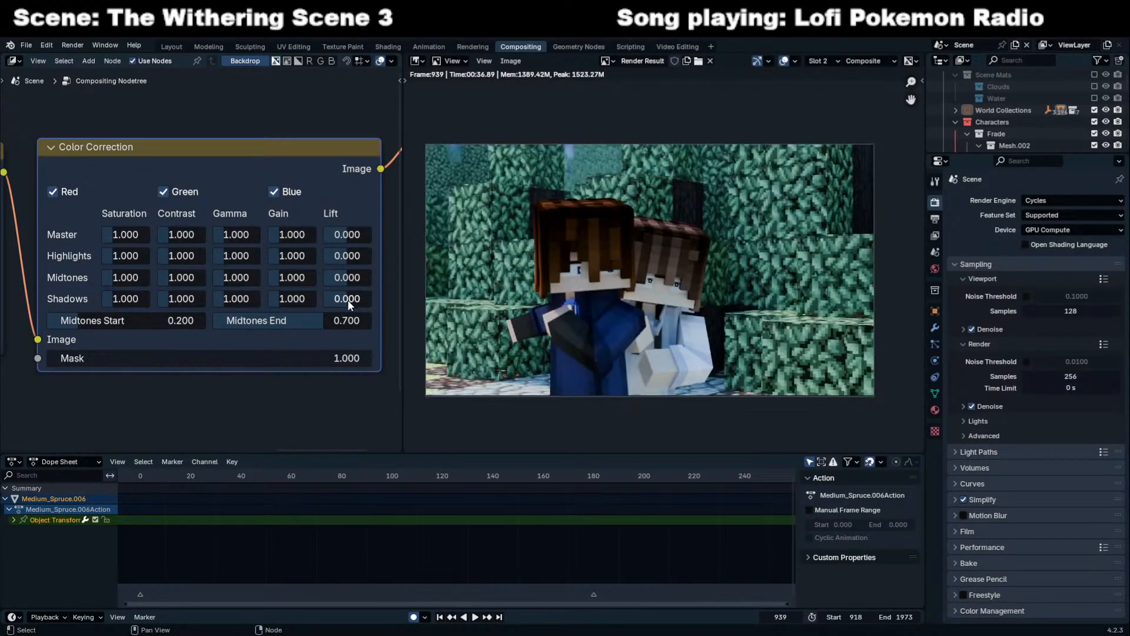
Try a shadow gamma of 4 with Midtones Start at 0.024, and set the shadow gamma back to 1.
left_click_drag(236, 299, 258, 299)
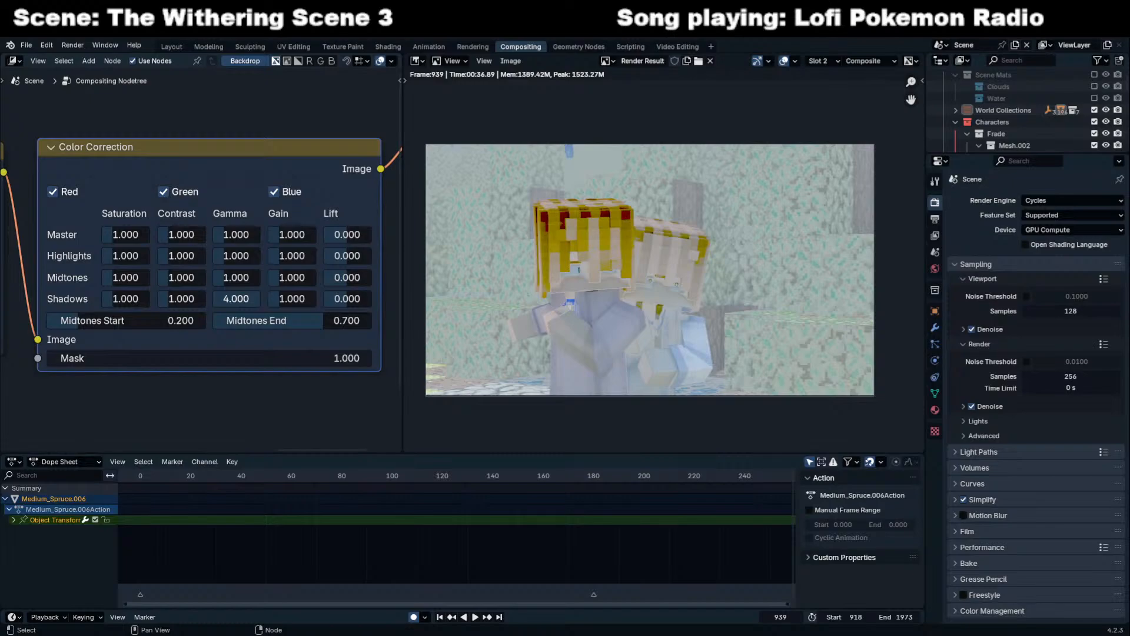
scroll(377, 335, "up", 4)
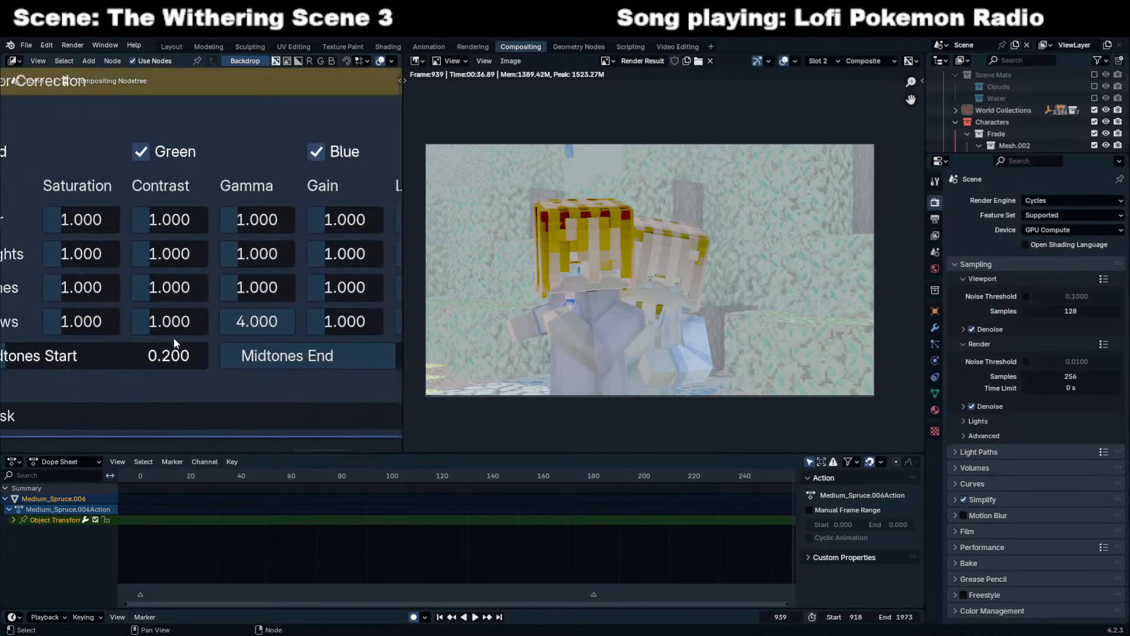
left_click_drag(312, 308, 208, 308)
middle_click_drag(222, 282, 87, 310)
scroll(179, 272, "down", 3)
middle_click_drag(280, 297, 250, 301)
left_click(250, 302)
type("1")
key("Return")
Try further shadow adjustments in the Color Correction node, including a lift of 0.982, and undo them.
left_click_drag(236, 298, 243, 297)
key("ctrl+z")
middle_click_drag(307, 299, 245, 301)
left_click_drag(245, 301, 343, 301)
key("ctrl+z")
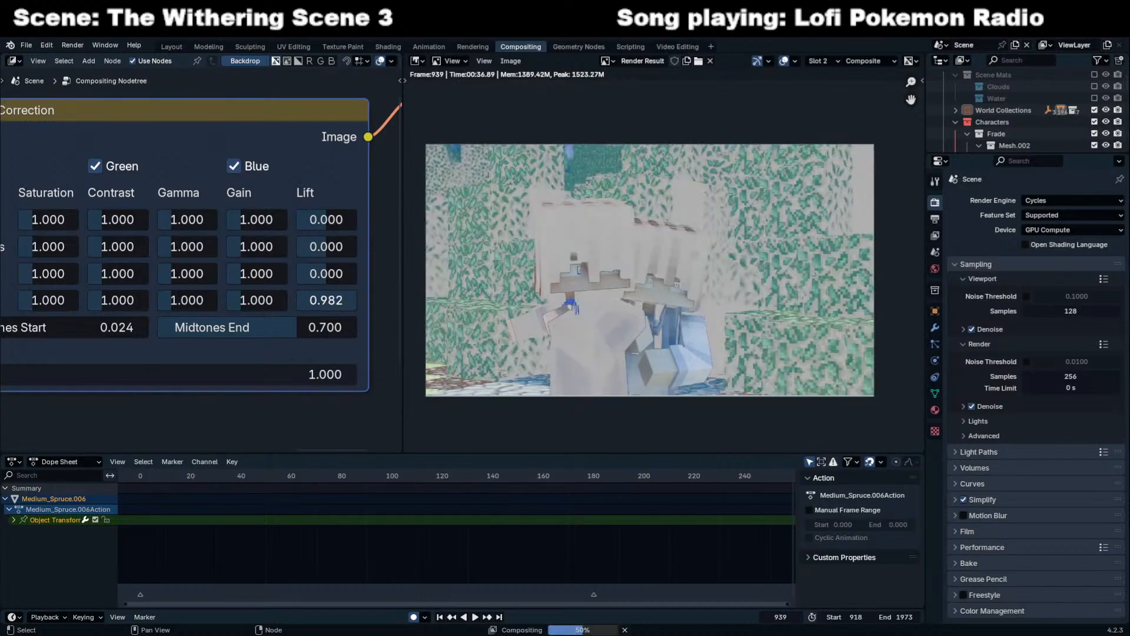
key("ctrl+z")
Delete the Color Balance and Color Correction nodes and move the Composite node closer to the Add node.
scroll(270, 263, "down", 9)
middle_click_drag(141, 178, 237, 166)
left_click_drag(215, 175, 309, 302)
key("x")
left_click_drag(310, 180, 401, 250)
key("g")
left_click(190, 261)
Connect the Add node's image output to the Composite node's Image input and place the Composite node beside it.
scroll(129, 228, "up", 7)
middle_click_drag(129, 228, 251, 231)
scroll(249, 236, "up", 1)
left_click_drag(225, 167, 352, 213)
left_click_drag(323, 175, 294, 143)
left_click(337, 233)
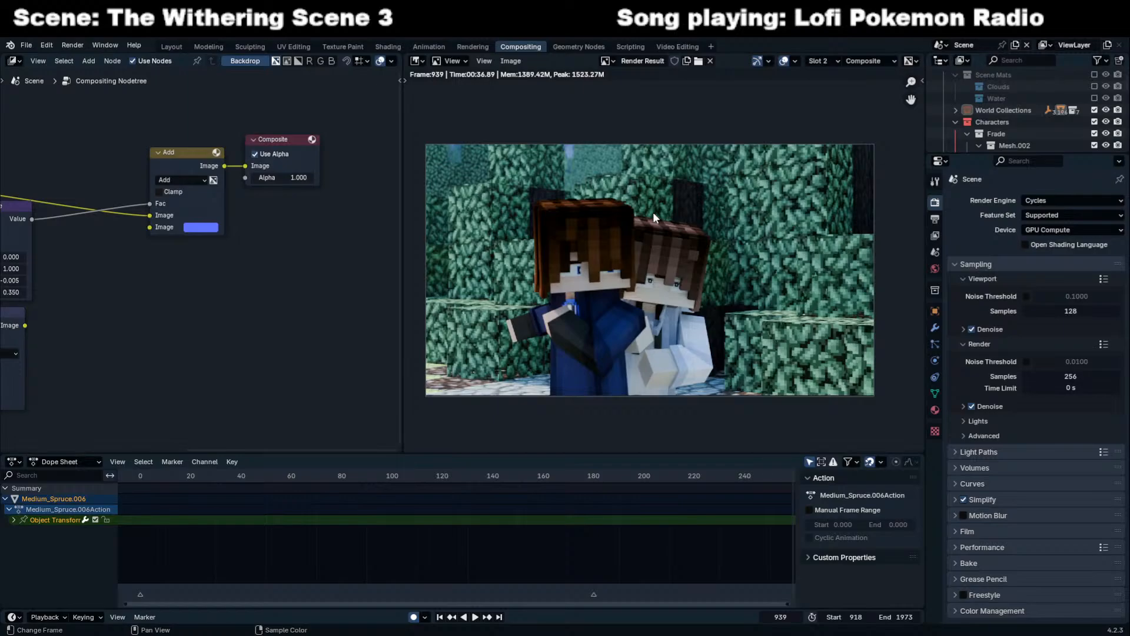
Return to the Layout workspace and view the two characters and their surroundings at frame 939.
left_click(172, 47)
scroll(481, 164, "down", 3)
middle_click_drag(482, 163, 480, 163)
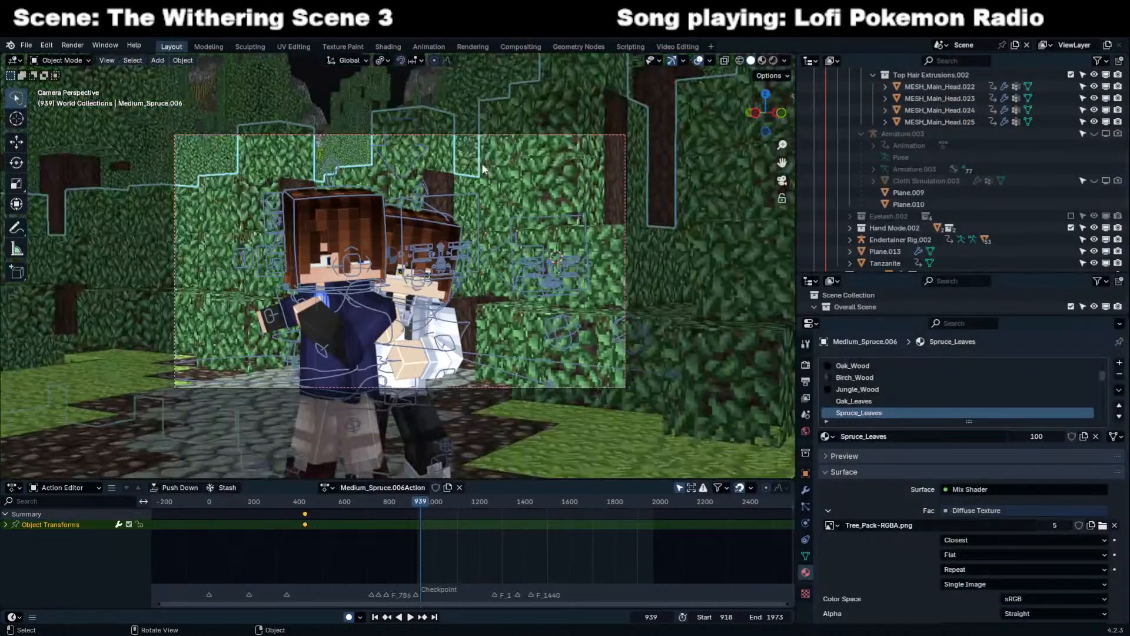
Enable the Scene Mats collection together with its Clouds and Water collections in the view layer.
key("shift+grave")
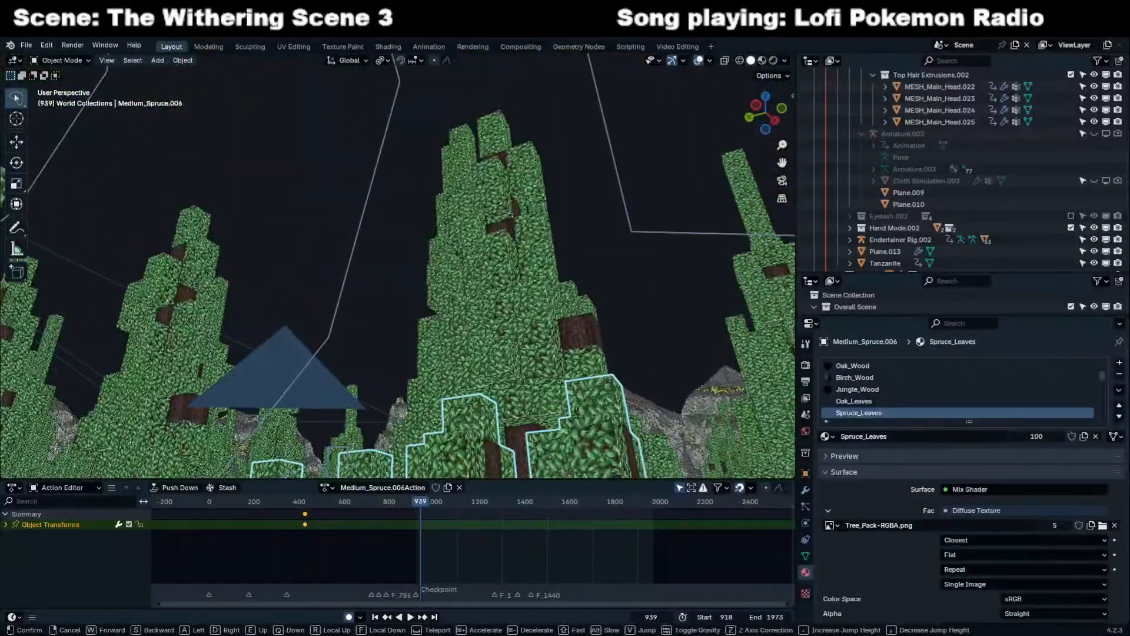
key("Return")
scroll(1051, 130, "up", 10)
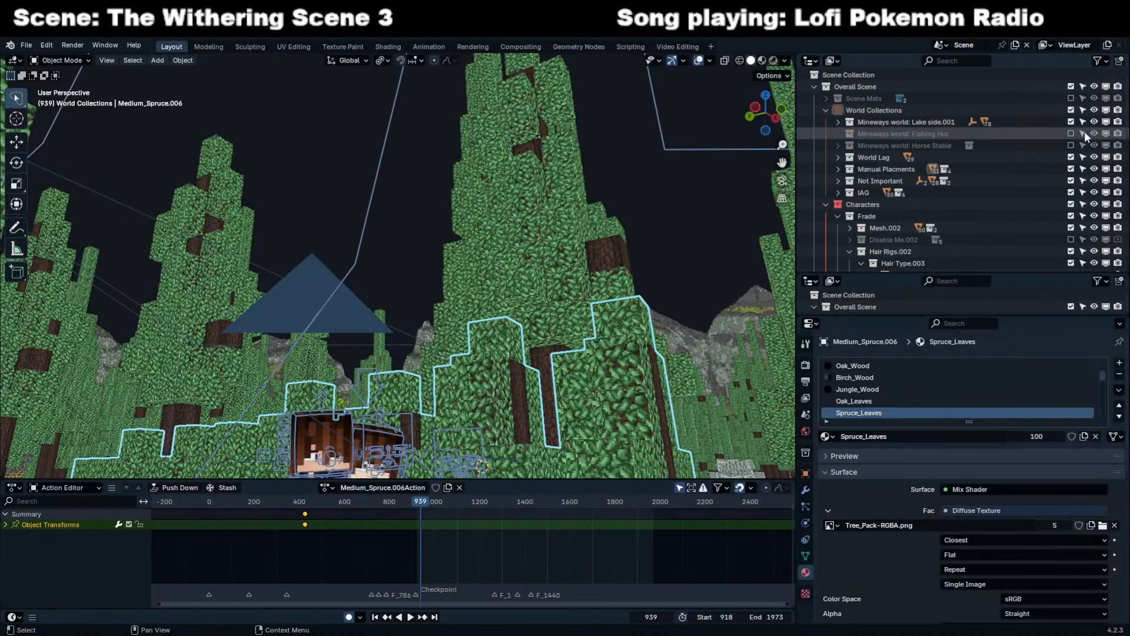
left_click(827, 99)
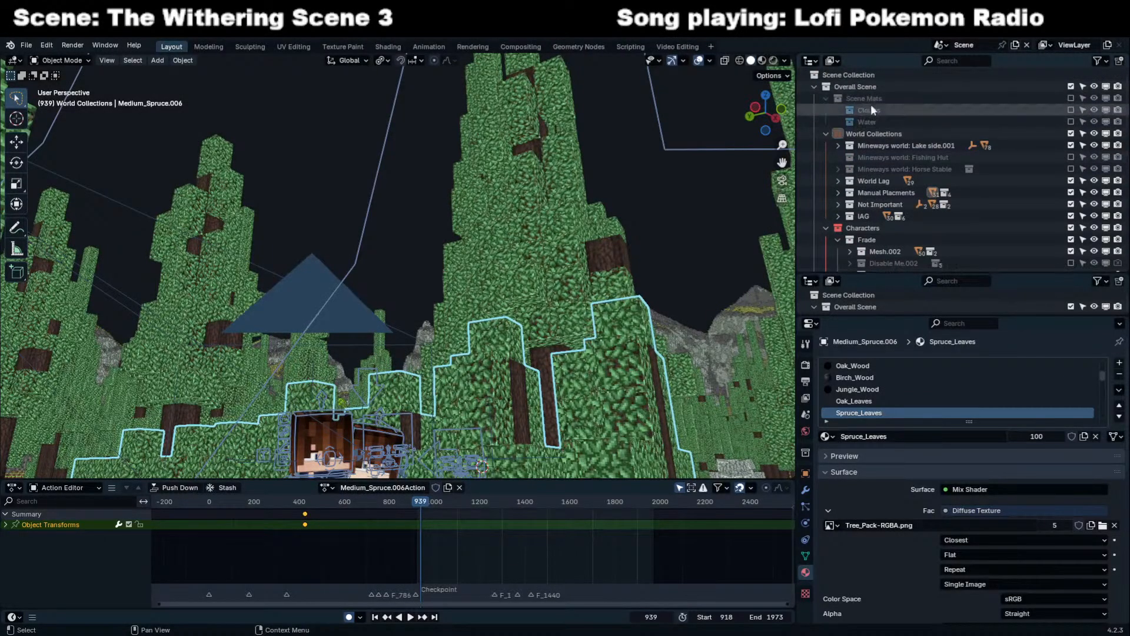
left_click(1071, 111)
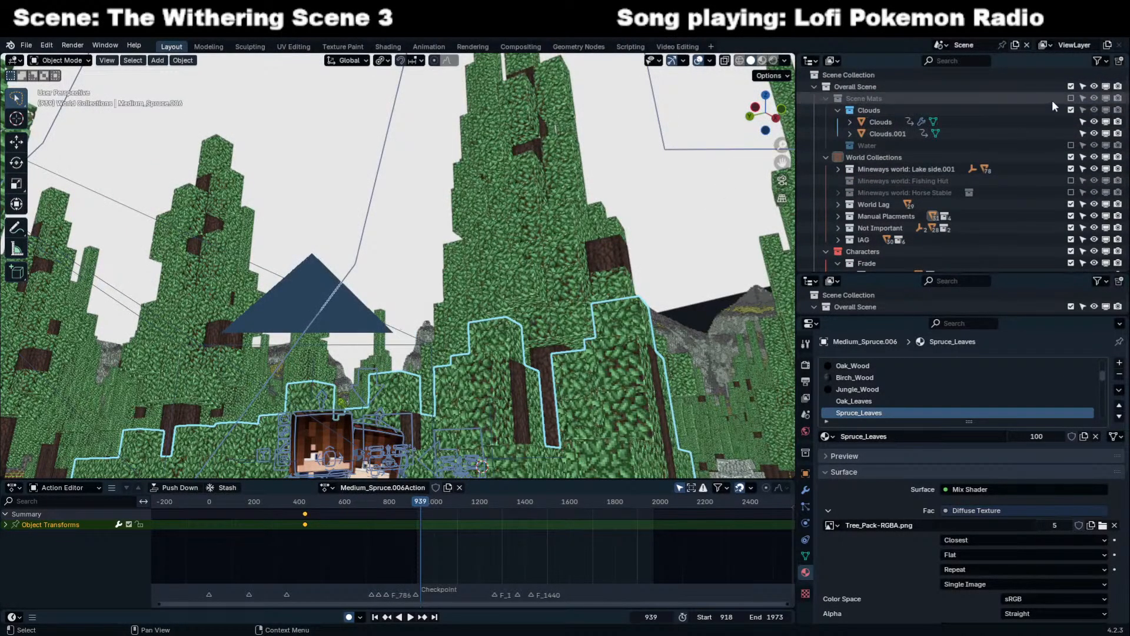
left_click(1070, 98)
left_click(1071, 145)
Look over the landscape from above and from ground level, ending on the two characters with the spruces and sky behind them.
middle_click_drag(377, 118, 330, 223)
scroll(318, 118, "down", 15)
scroll(319, 114, "up", 15)
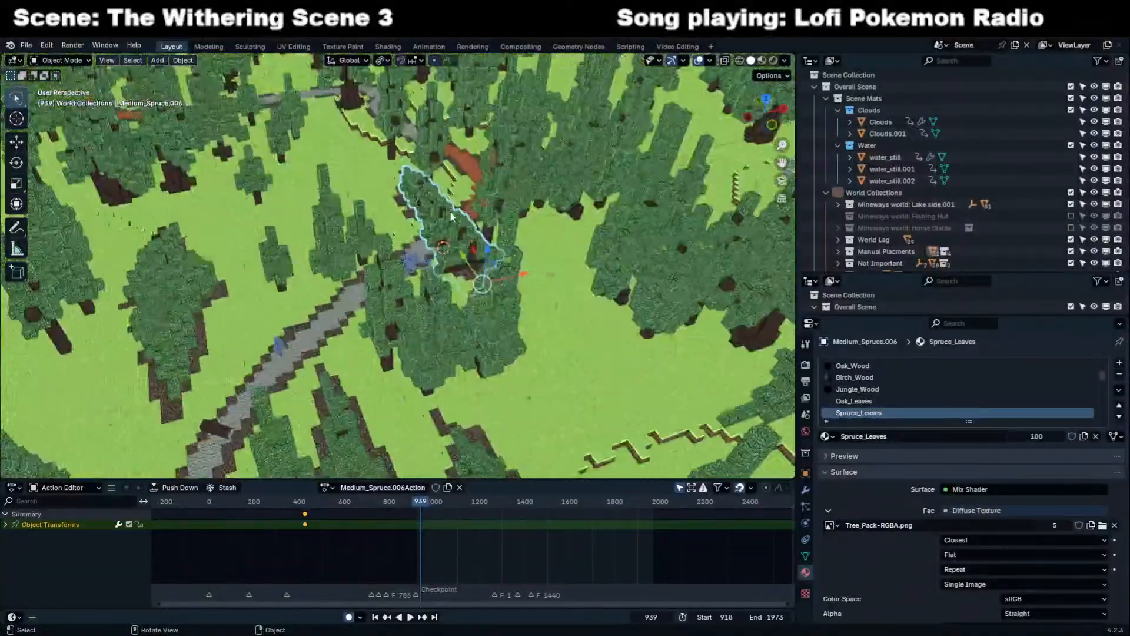
middle_click_drag(318, 114, 320, 59)
key("shift+grave")
key("q")
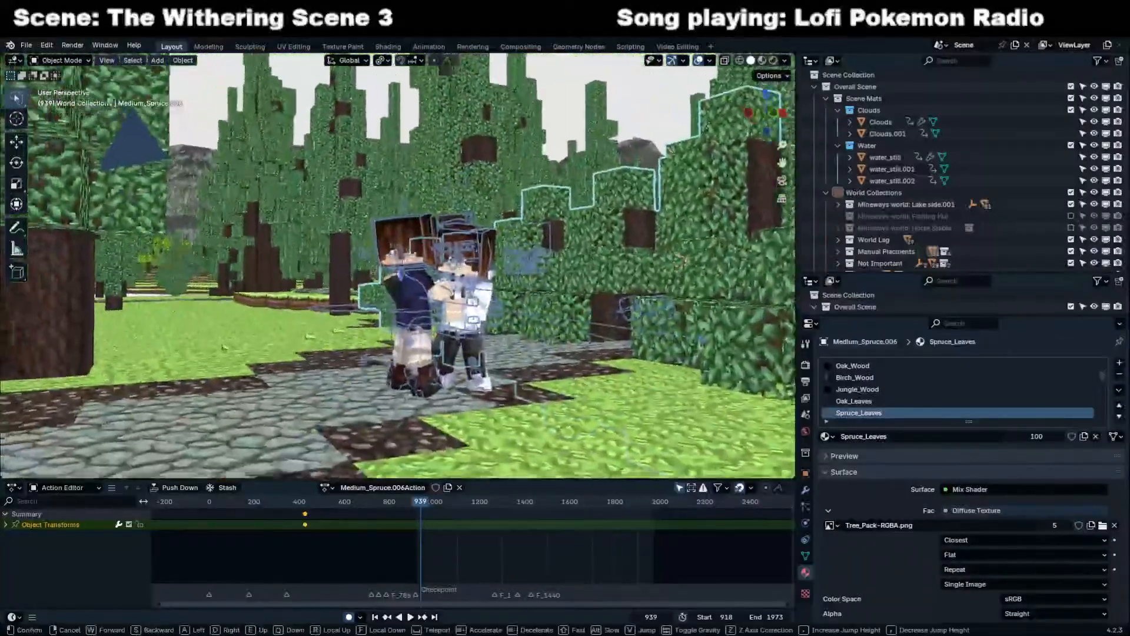
key("w")
key("s")
key("s")
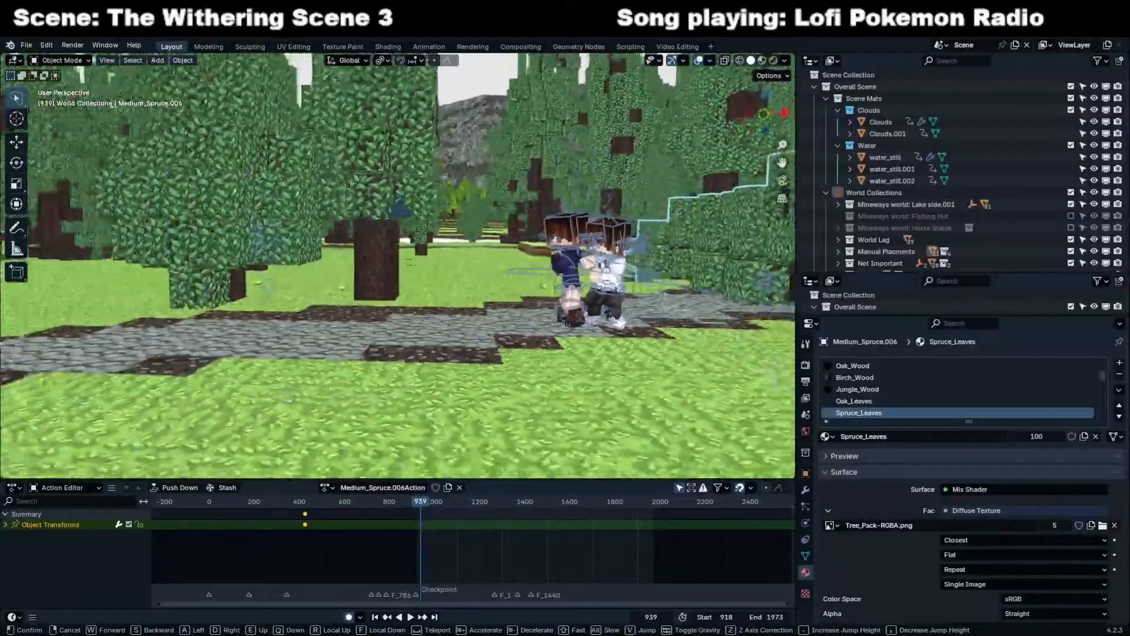
key("w")
key("s")
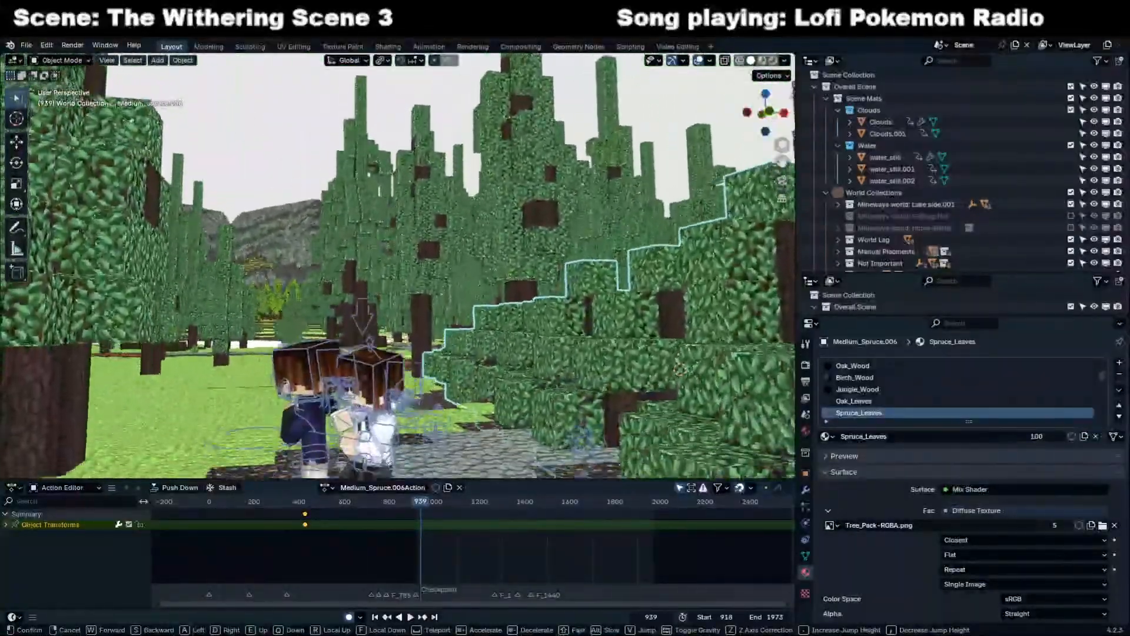
left_click(467, 214)
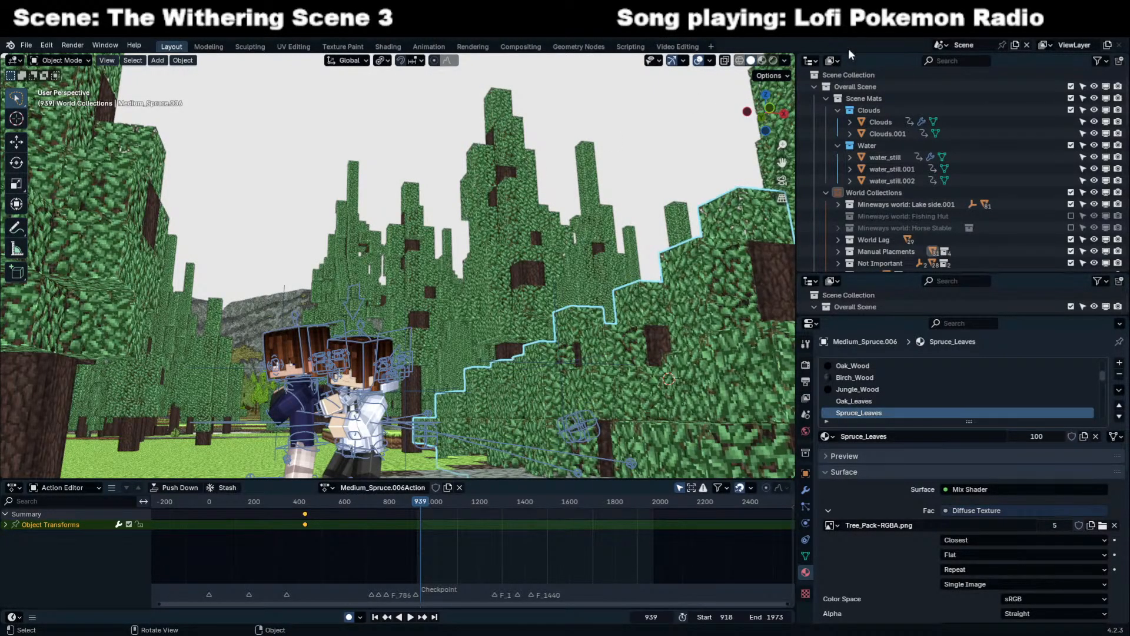
Preview the scene in rendered shading and show the volume shader settings of the Clouds object's material.
key("z")
key("8")
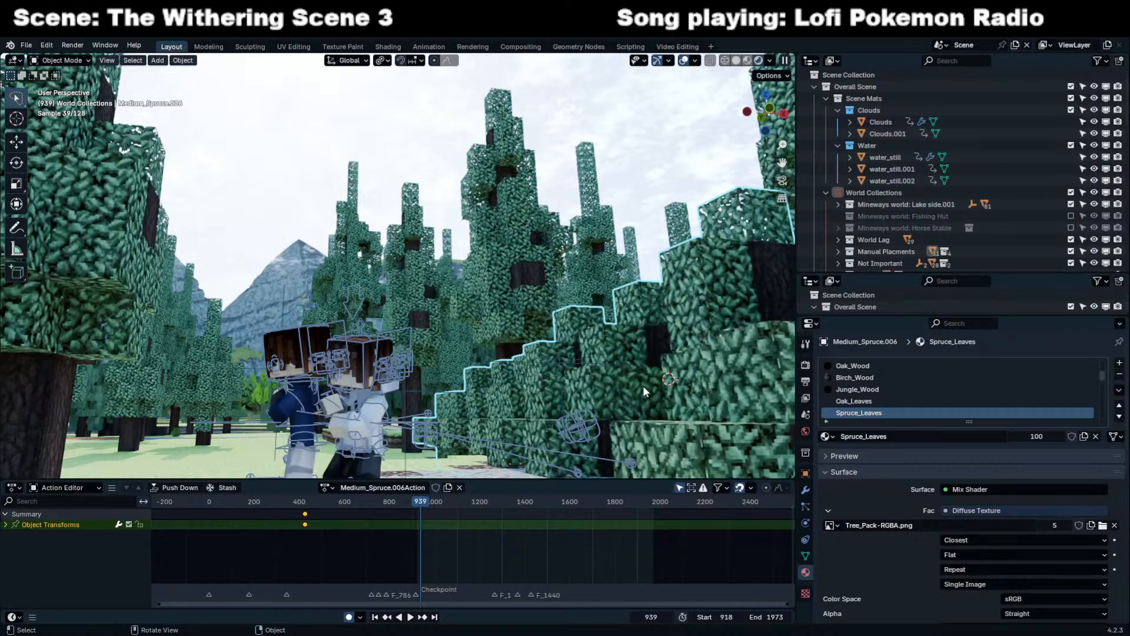
left_click(673, 143)
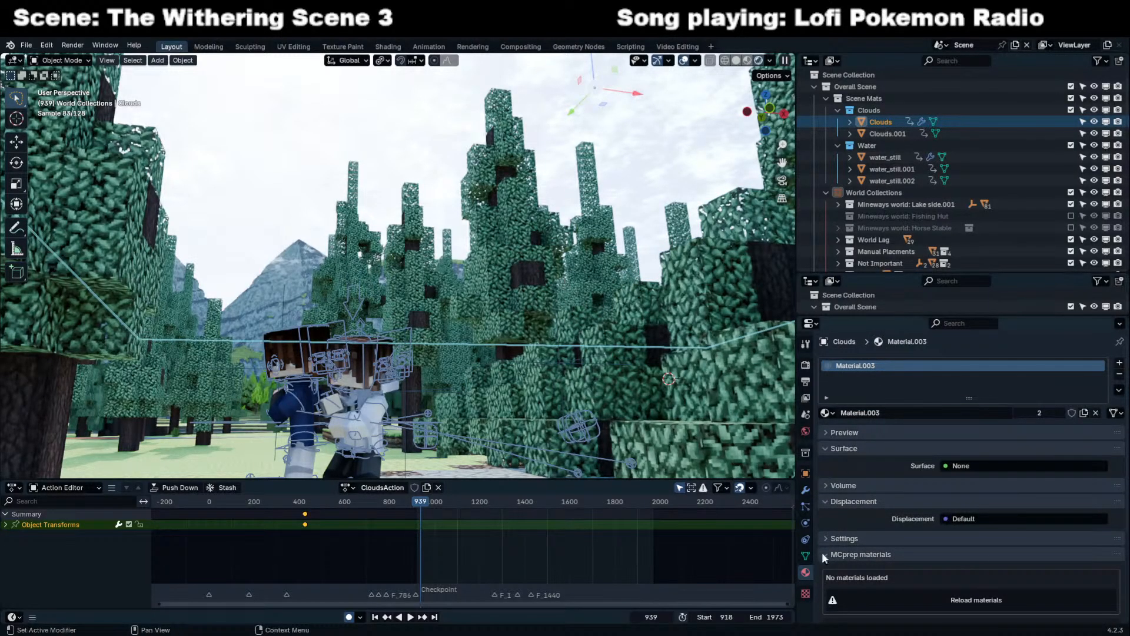
left_click(911, 485)
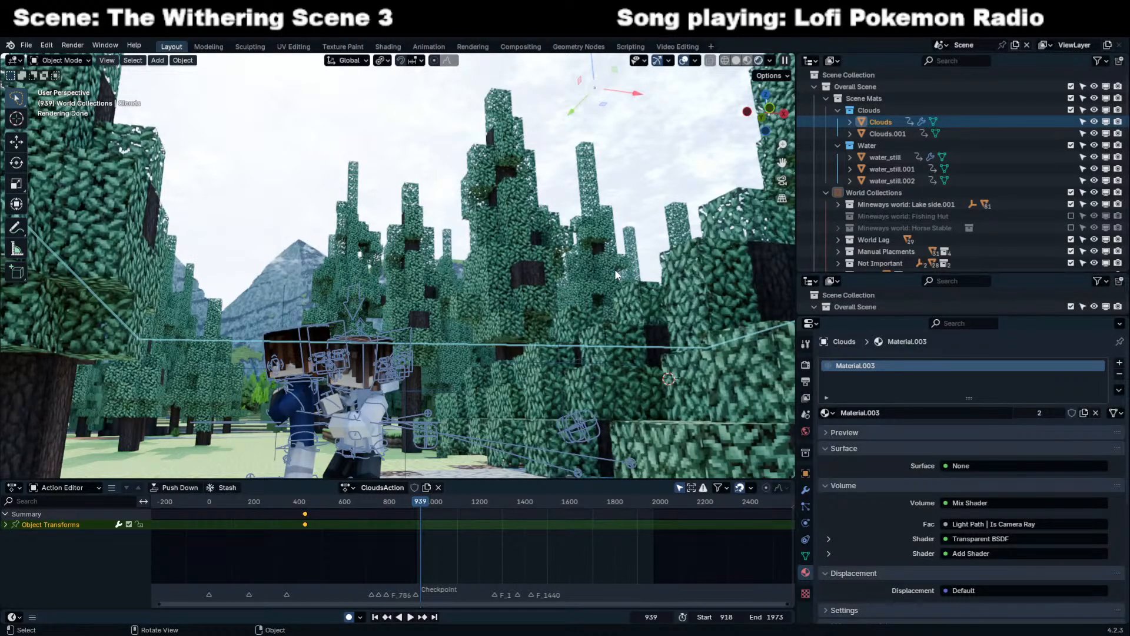
Frame the Clouds object to inspect it above the mountains, and return to the camera view.
key("KP_Decimal")
middle_click_drag(613, 316, 510, 289)
left_click(602, 331)
left_click(501, 258)
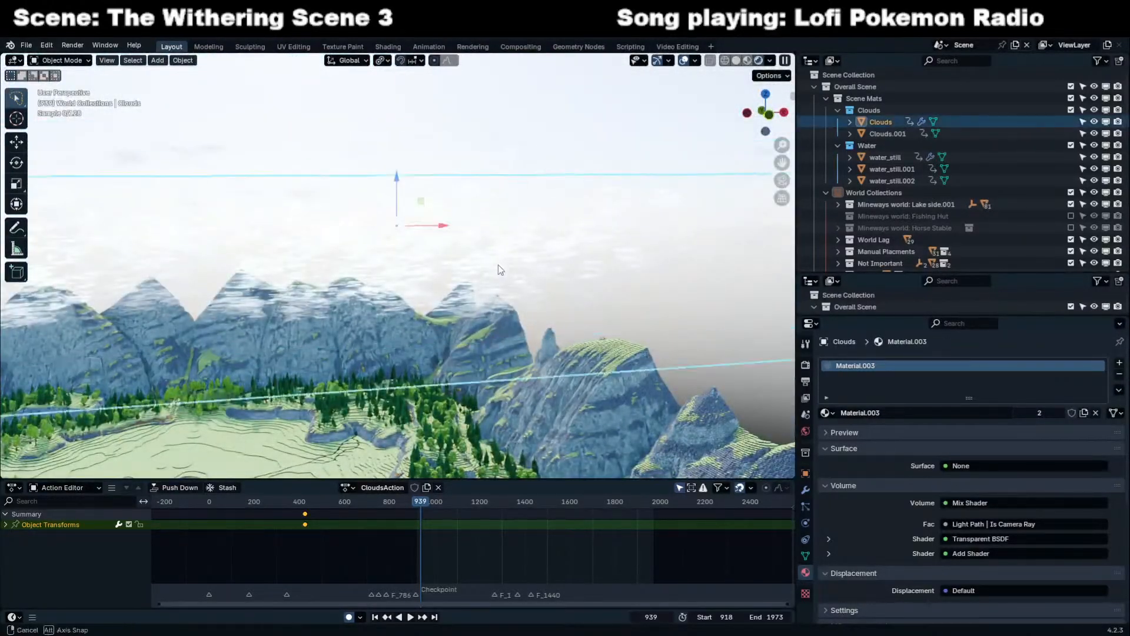
key("KP_0")
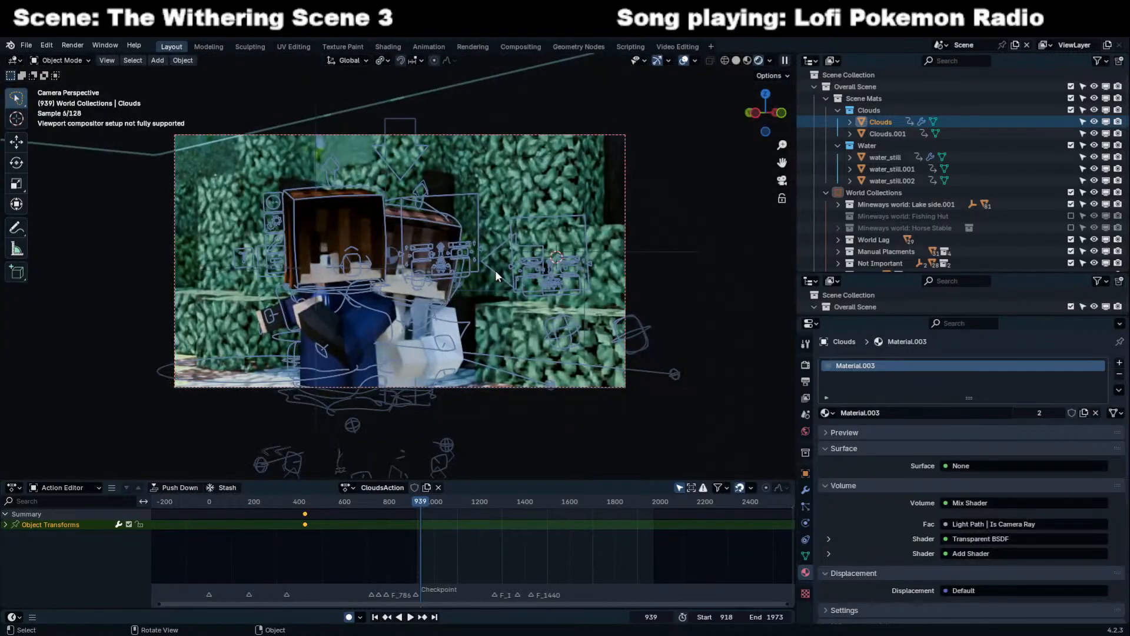
Move the timeline to frame 1143 in solid shading and preview that camera shot in rendered shading.
left_click(736, 61)
left_click_drag(425, 508, 472, 506)
key("Escape")
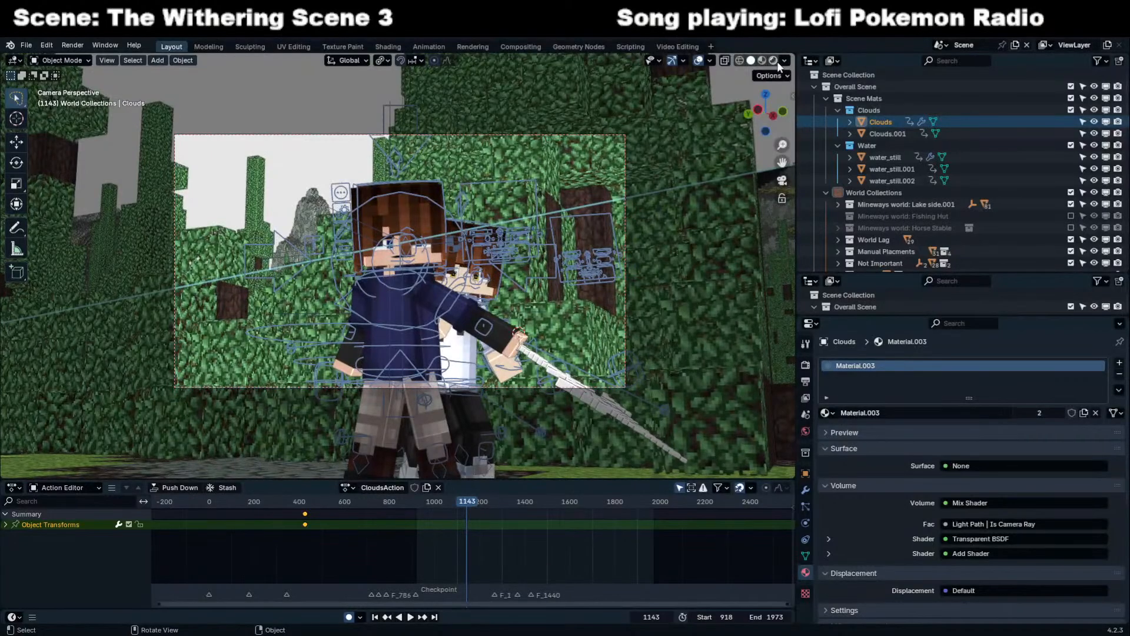
left_click(774, 61)
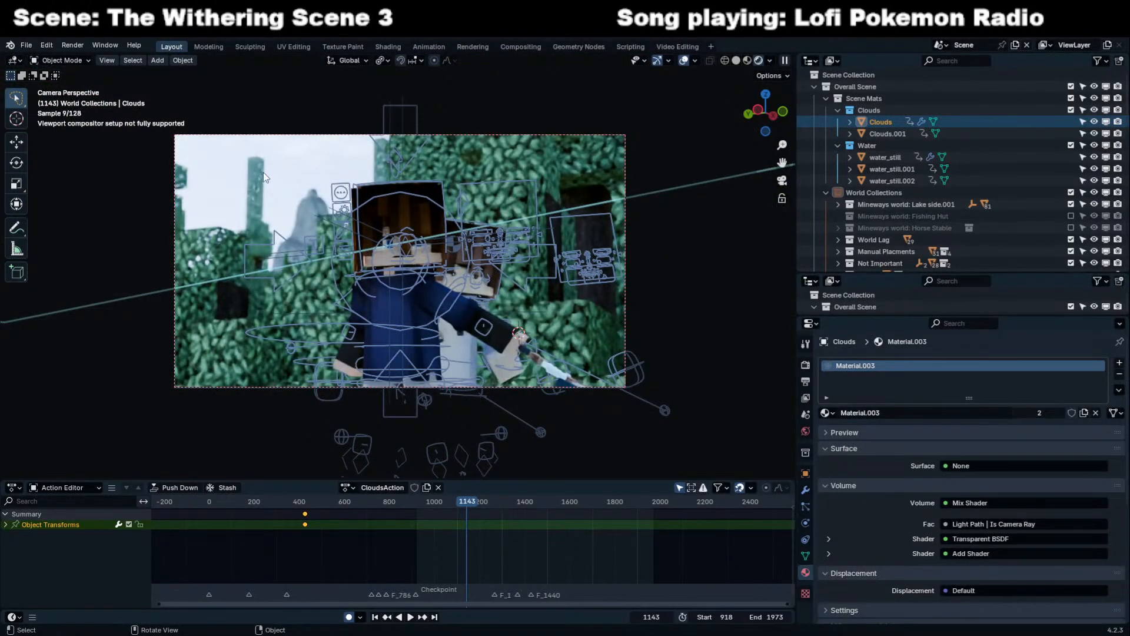
Turn the scene outliner area into a Shader Editor showing object shaders and bring the cloud material's Emission node into view.
left_click(812, 62)
key("s")
scroll(937, 145, "up", 2)
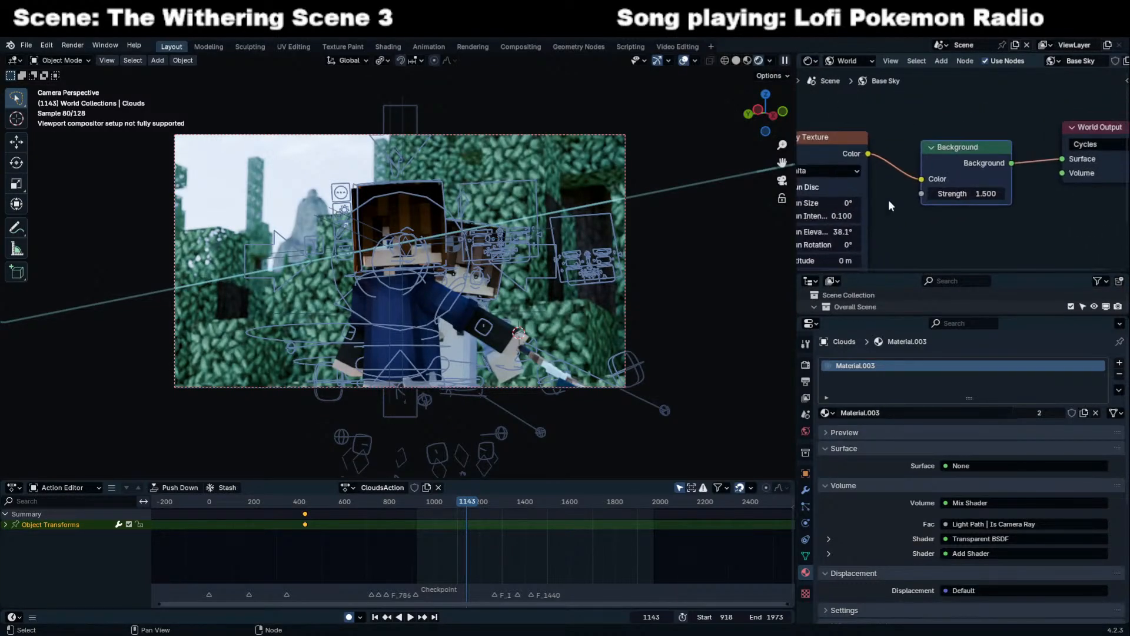
left_click(864, 61)
left_click(858, 92)
middle_click_drag(935, 159, 1106, 112)
scroll(1026, 174, "down", 4)
scroll(842, 179, "down", 6)
middle_click_drag(910, 146, 998, 241)
scroll(946, 171, "up", 5)
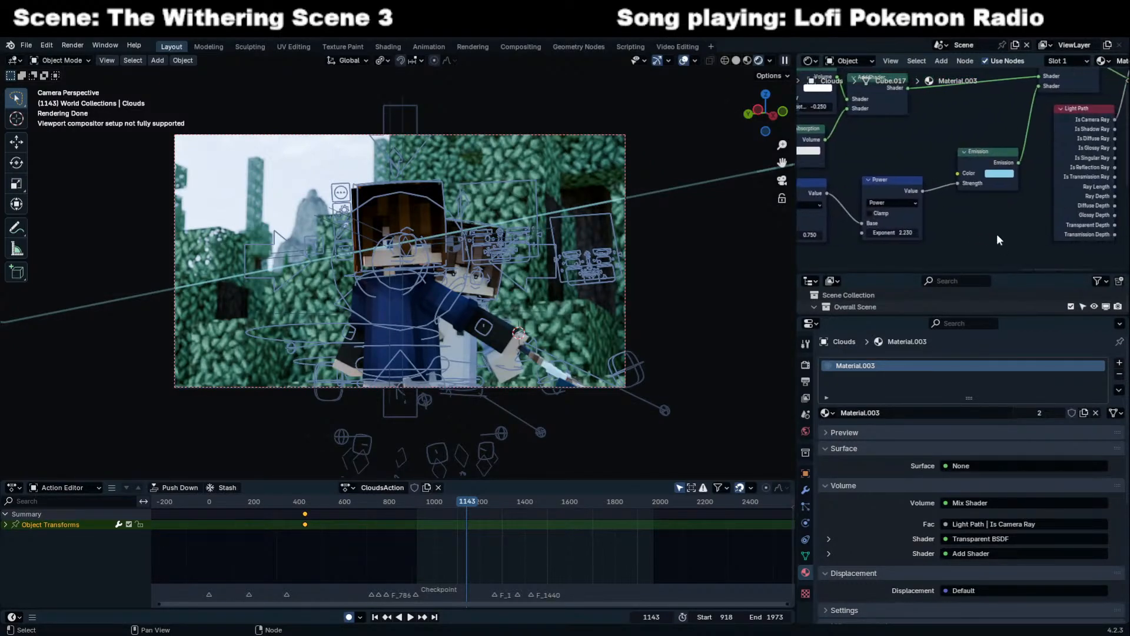
middle_click_drag(931, 168, 910, 210)
scroll(958, 204, "up", 1)
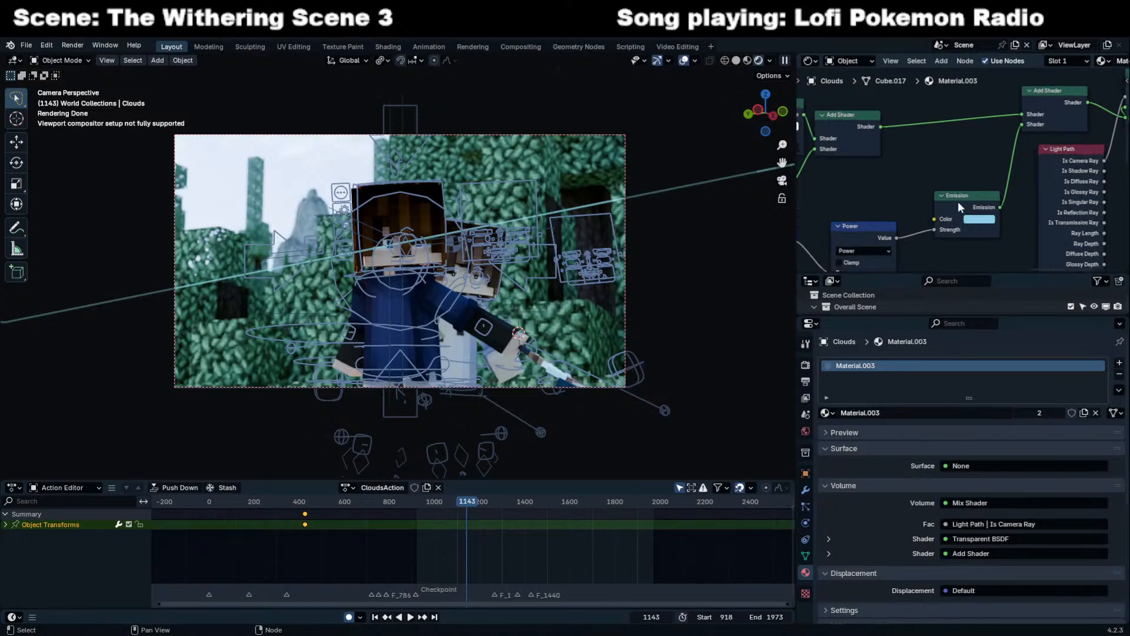
Examine the rendered sky and distant mountains through the camera and from a free viewpoint beside the characters.
key("Home")
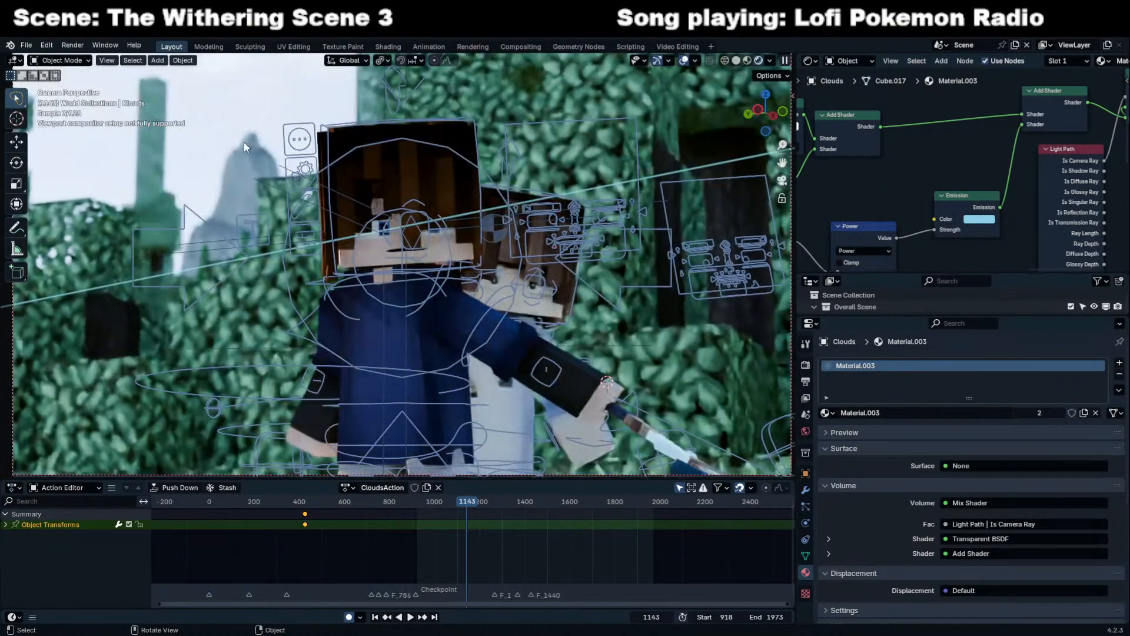
key("KP_0")
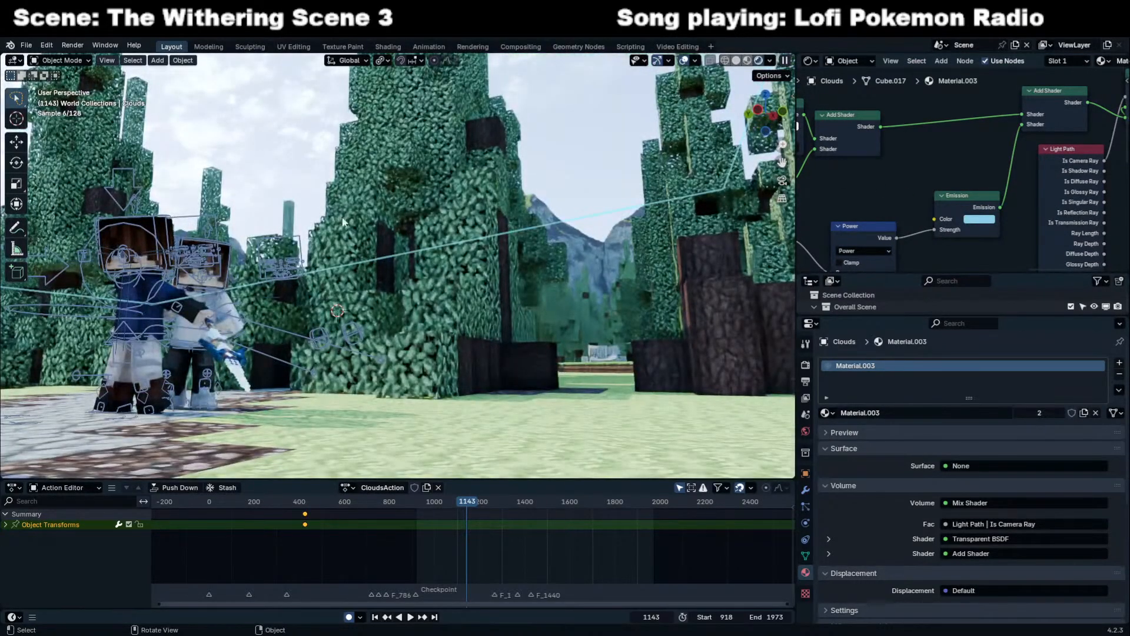
key("KP_0")
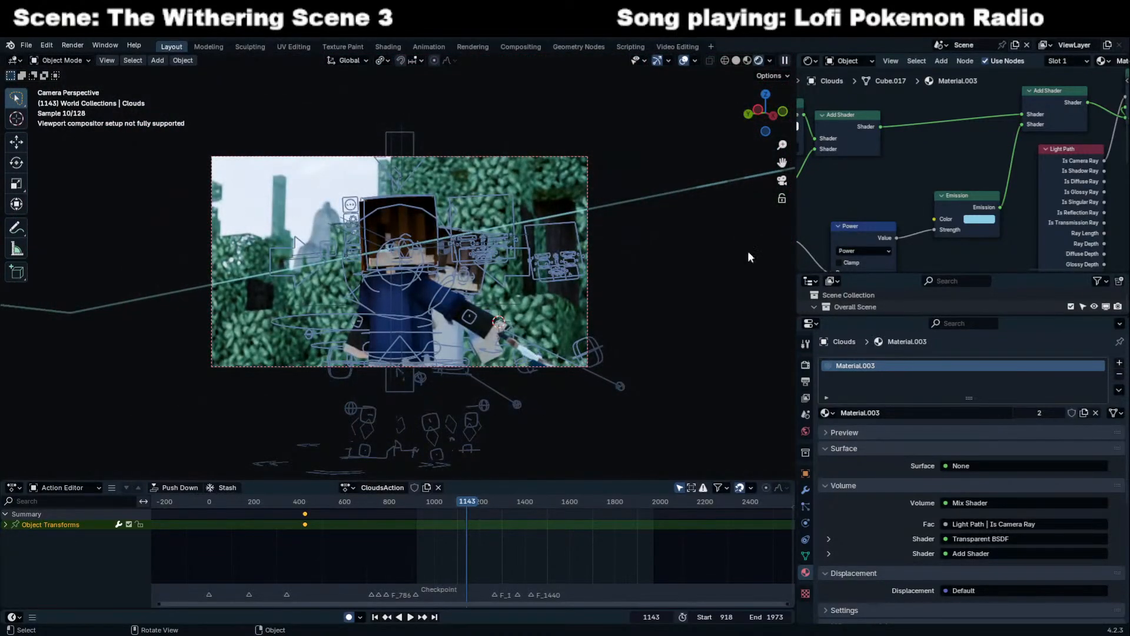
Try shifting the cloud texture's Mapping location to 0.76 m in X and undo it.
middle_click_drag(829, 194, 992, 170)
middle_click_drag(863, 217, 1070, 173)
middle_click_drag(962, 195, 937, 151)
left_click_drag(934, 143, 972, 143)
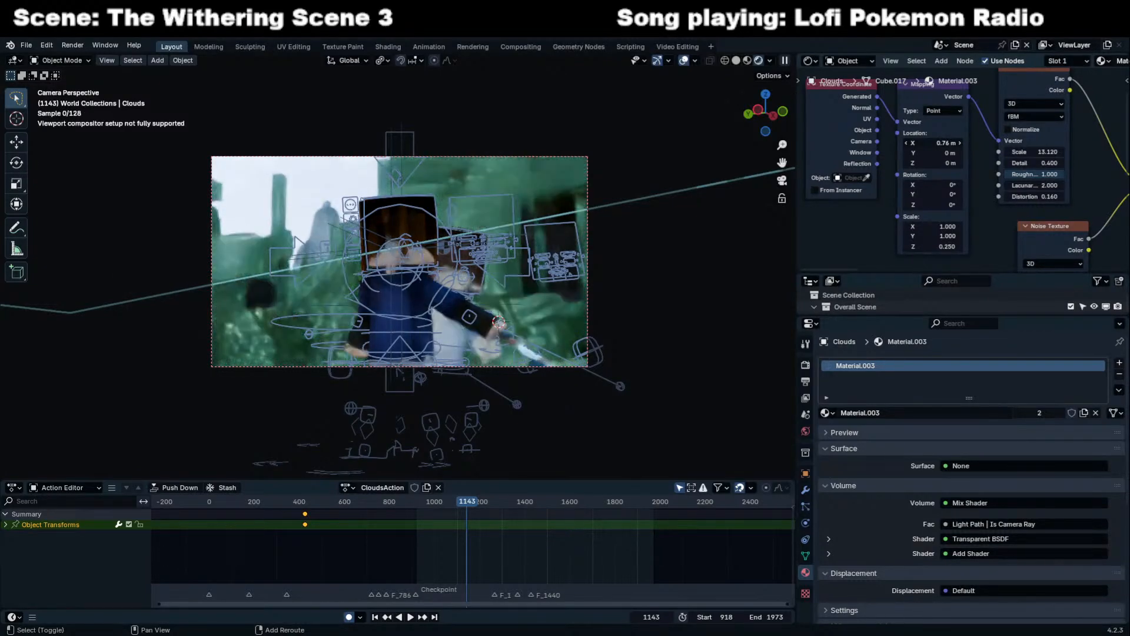
key("ctrl+z")
Try moving the black stop of the cloud material's Color Ramp to position 0.018 and undo it.
middle_click_drag(1021, 154, 960, 167)
scroll(953, 165, "up", 2)
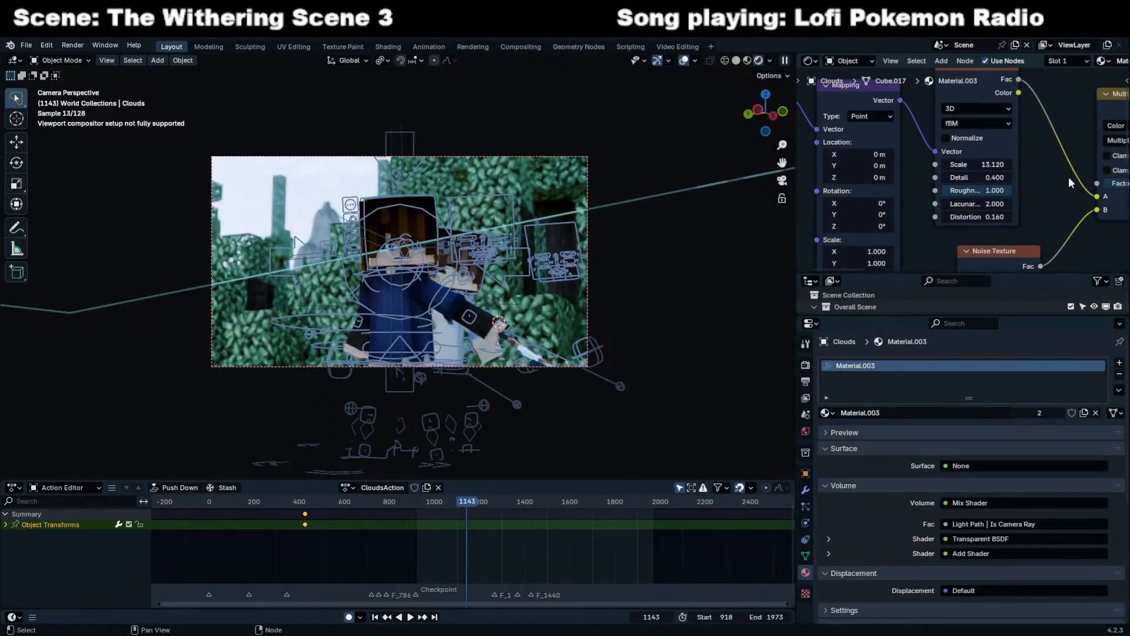
middle_click_drag(1059, 183, 800, 157)
middle_click_drag(1089, 154, 1044, 172)
left_click_drag(984, 152, 938, 170)
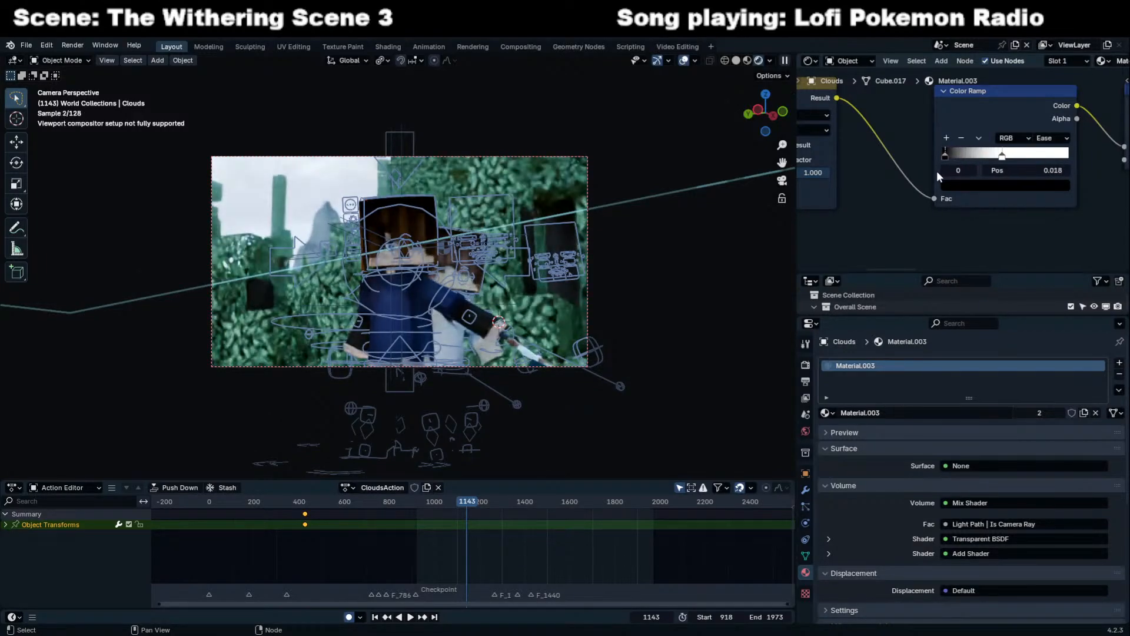
key("ctrl+z")
Move the Clouds object about 456 m in X, -66 m in Y and 33 m in Z, and delete its keyframes.
key("KP_0")
key("KP_Decimal")
middle_click_drag(419, 192, 359, 231)
key("g")
left_click(562, 234)
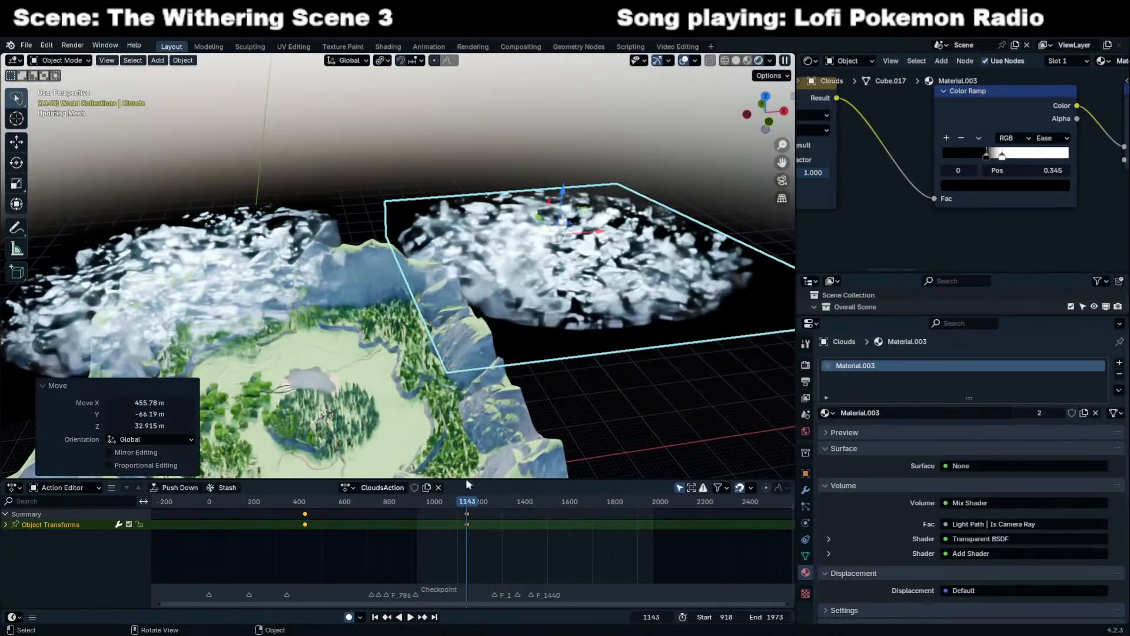
key("x")
left_click(611, 526)
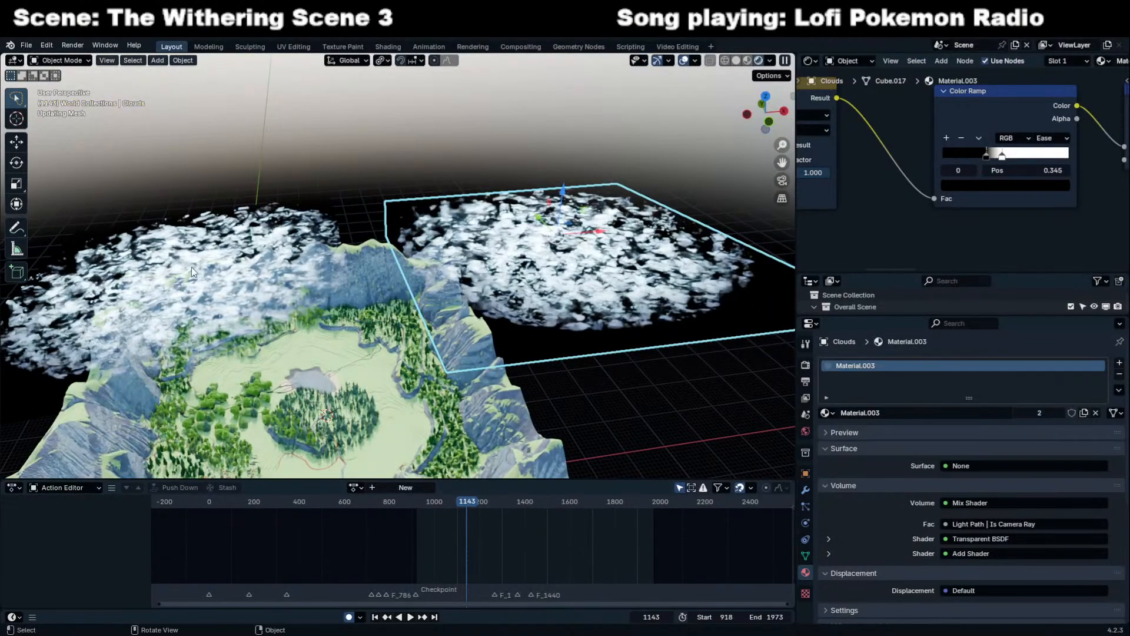
Move the Clouds.001 object about 305 m in X, -45 m in Y and 20 m in Z, and delete its keyframes.
key("shift+d")
left_click(301, 259)
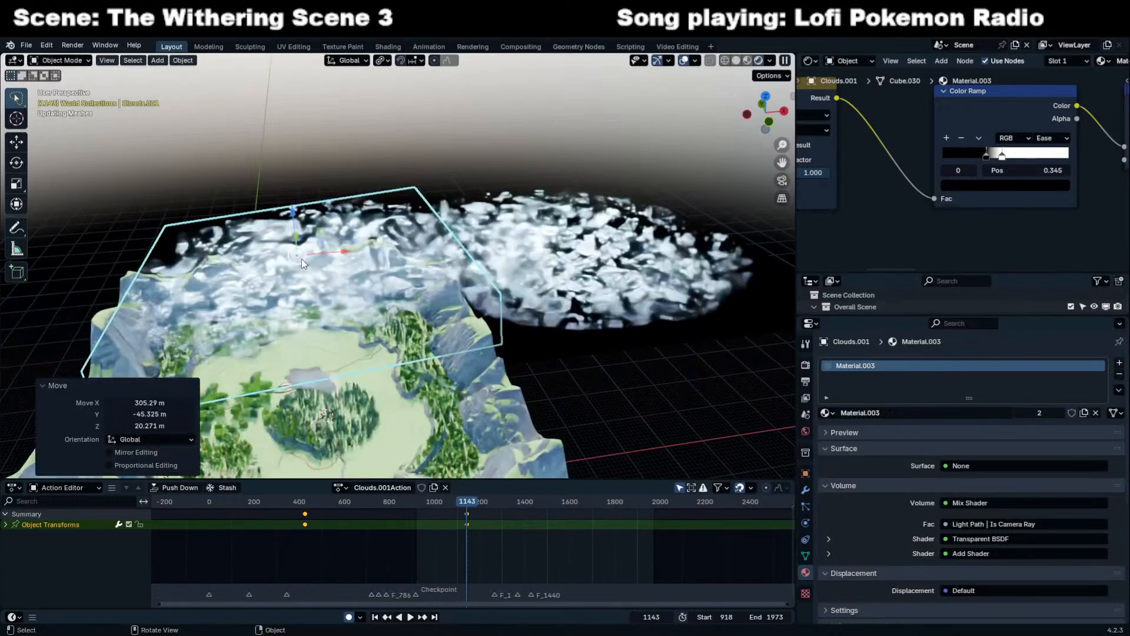
key("KP_0")
key("x")
left_click(482, 556)
Select the Dolly_Camera and set its clip end distance to 1500 m.
left_click(333, 179)
scroll(349, 182, "up", 1)
left_click(370, 135)
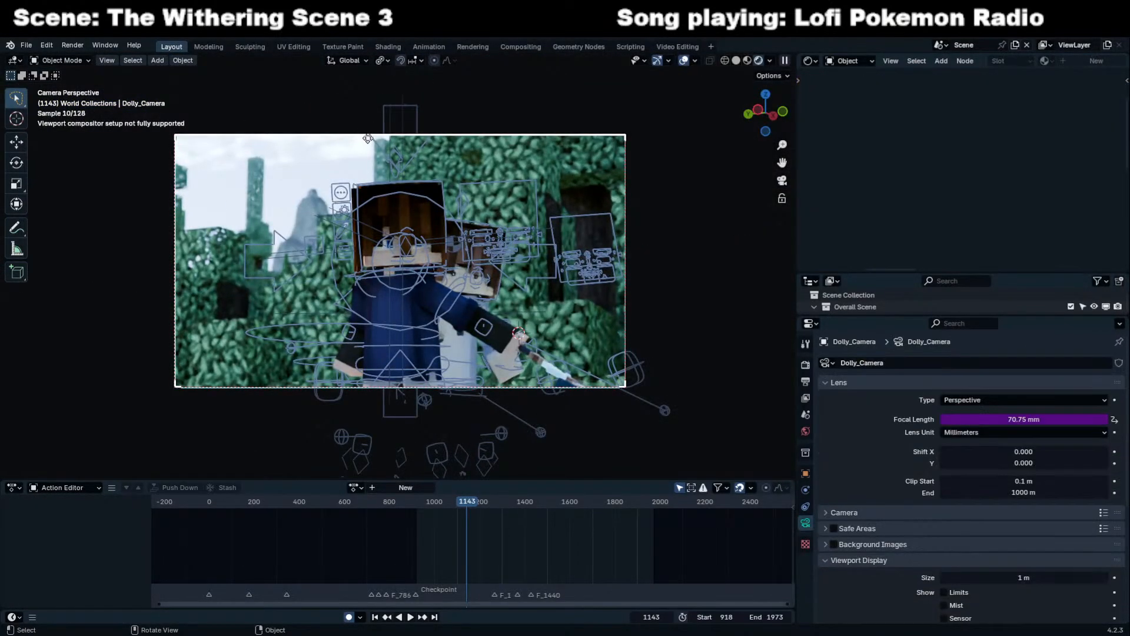
key("n")
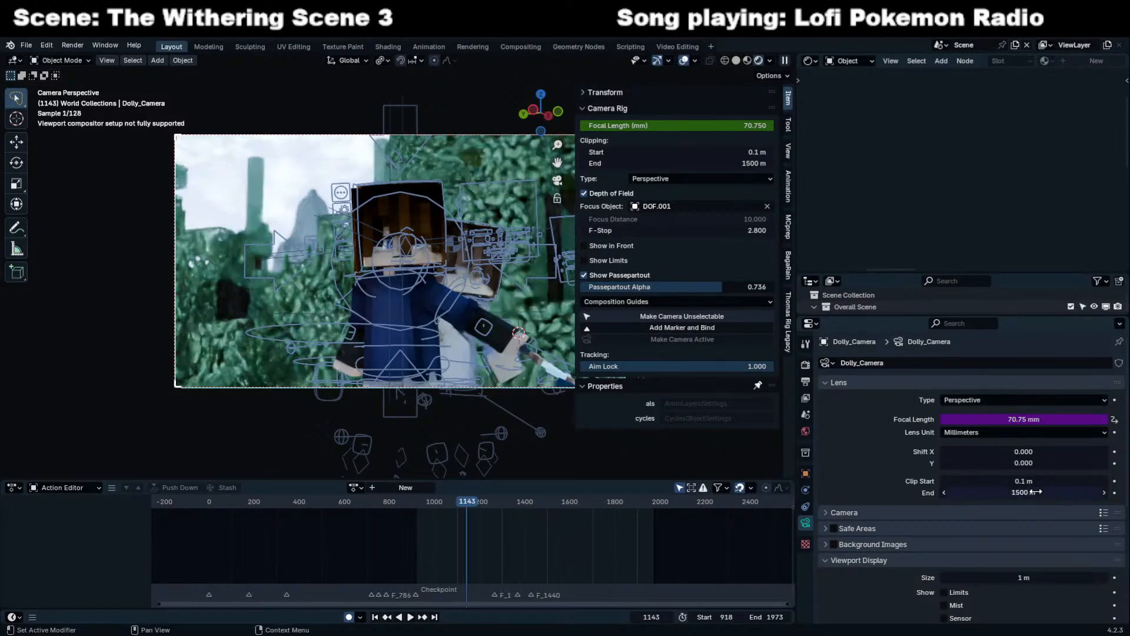
scroll(260, 214, "up", 2)
key("n")
Examine the sky and distant mountain up close in the camera preview, and return to solid shading.
middle_click_drag(236, 204, 495, 169, "shift")
scroll(547, 179, "up", 2)
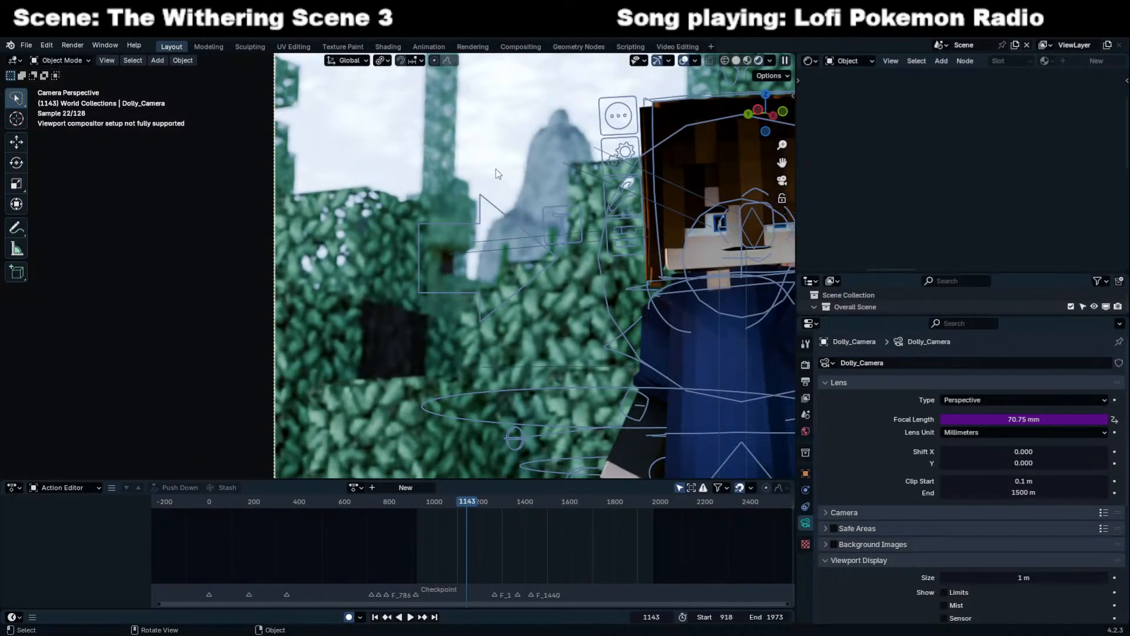
scroll(496, 168, "down", 3)
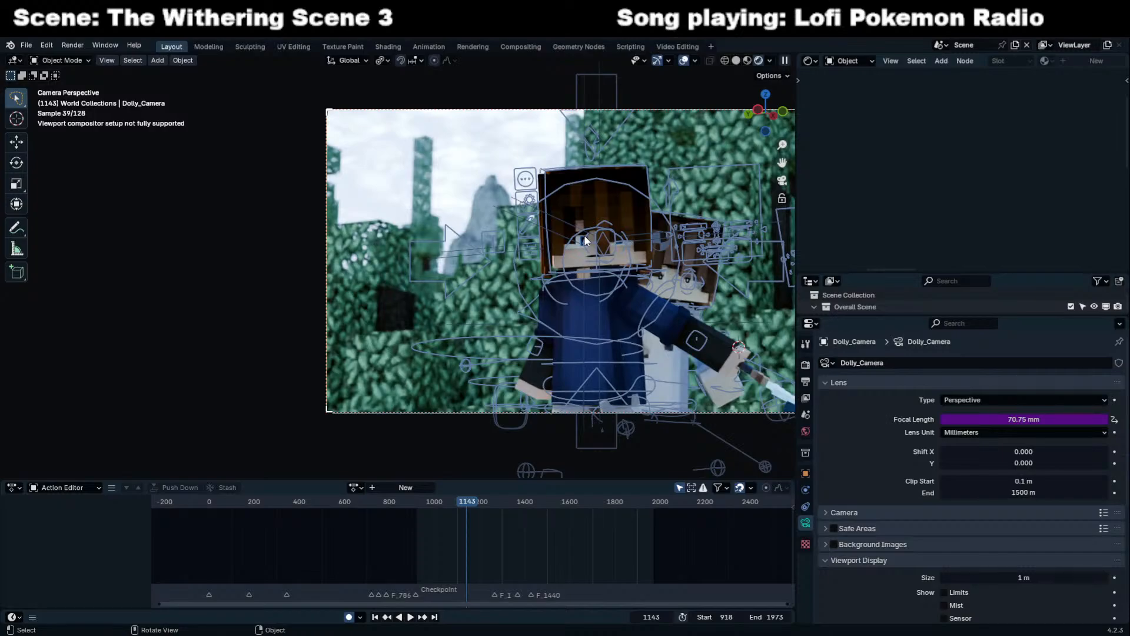
middle_click_drag(697, 307, 695, 206, "ctrl")
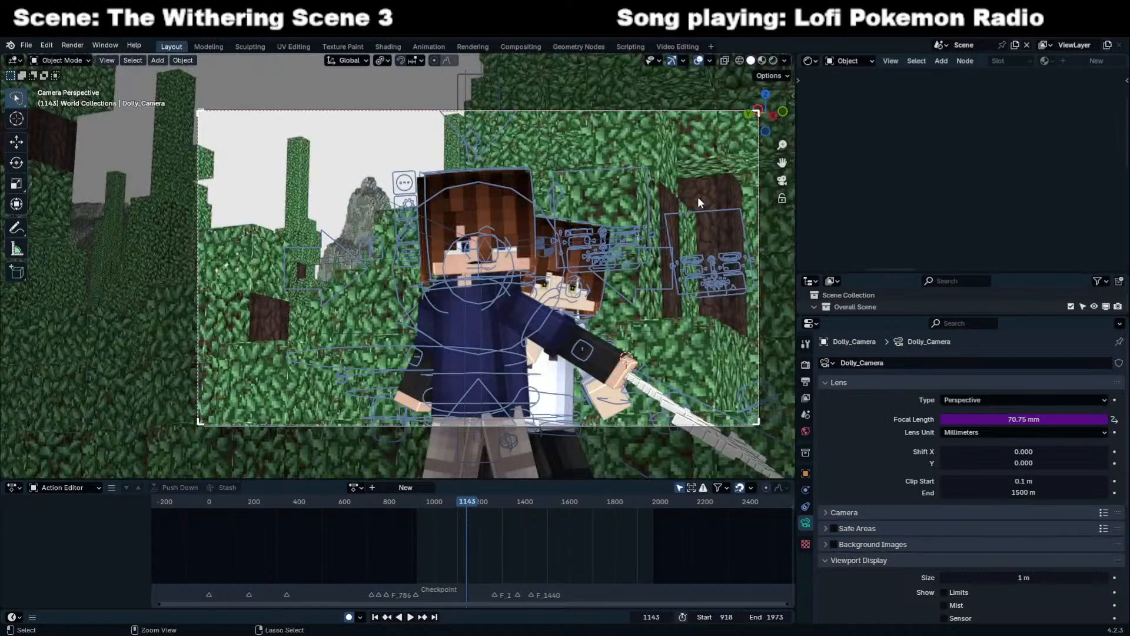
Save the file, render frame 1143 and switch to the Compositing workspace to watch the result.
key("ctrl+s")
key("F12")
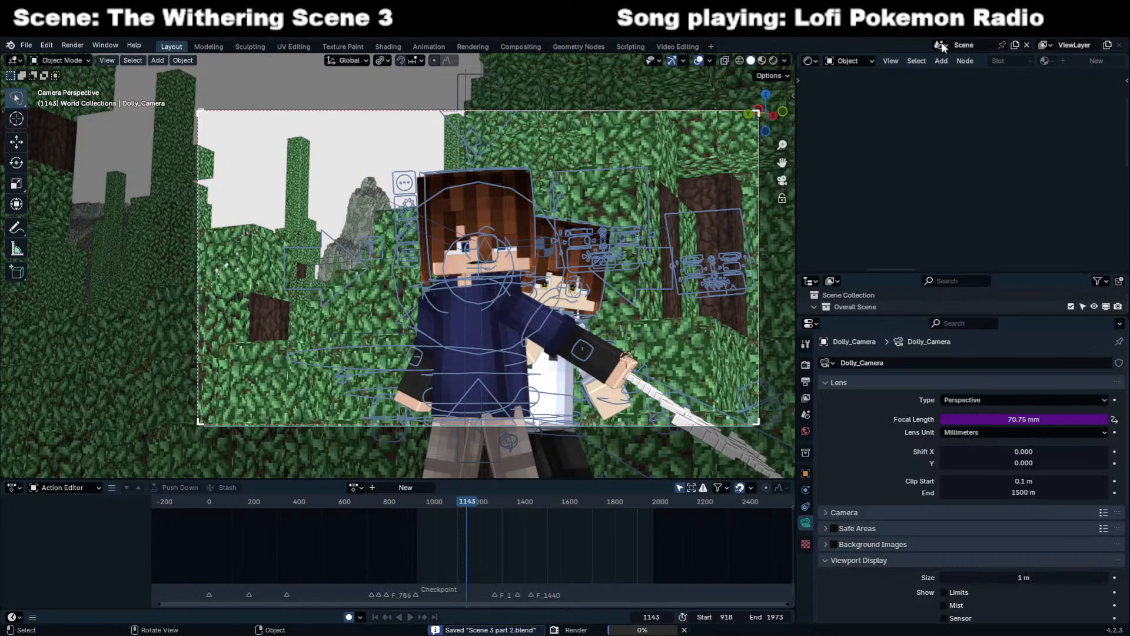
left_click(514, 45)
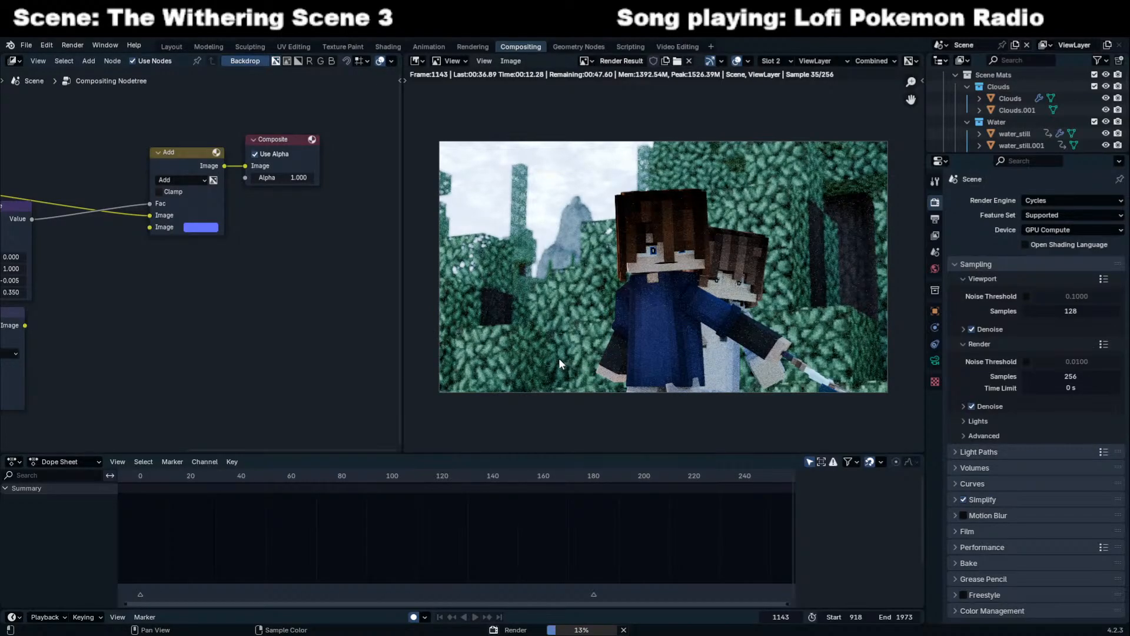
Fly through the forest in the Layout workspace during the render to examine the tree placement and distant mountains.
left_click(176, 47)
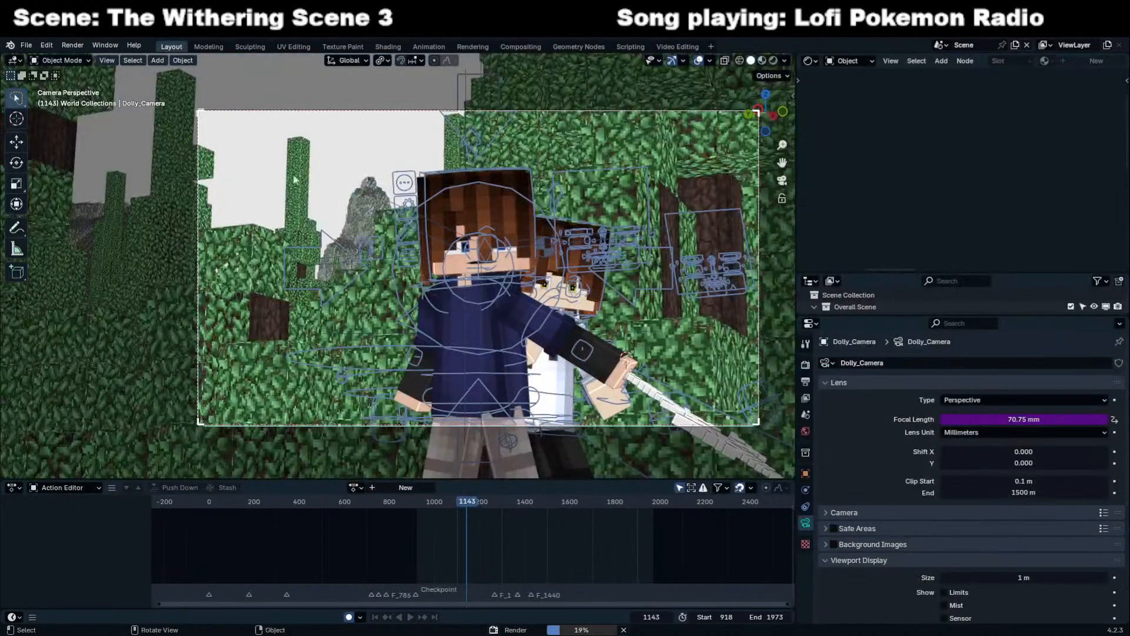
key("shift+grave")
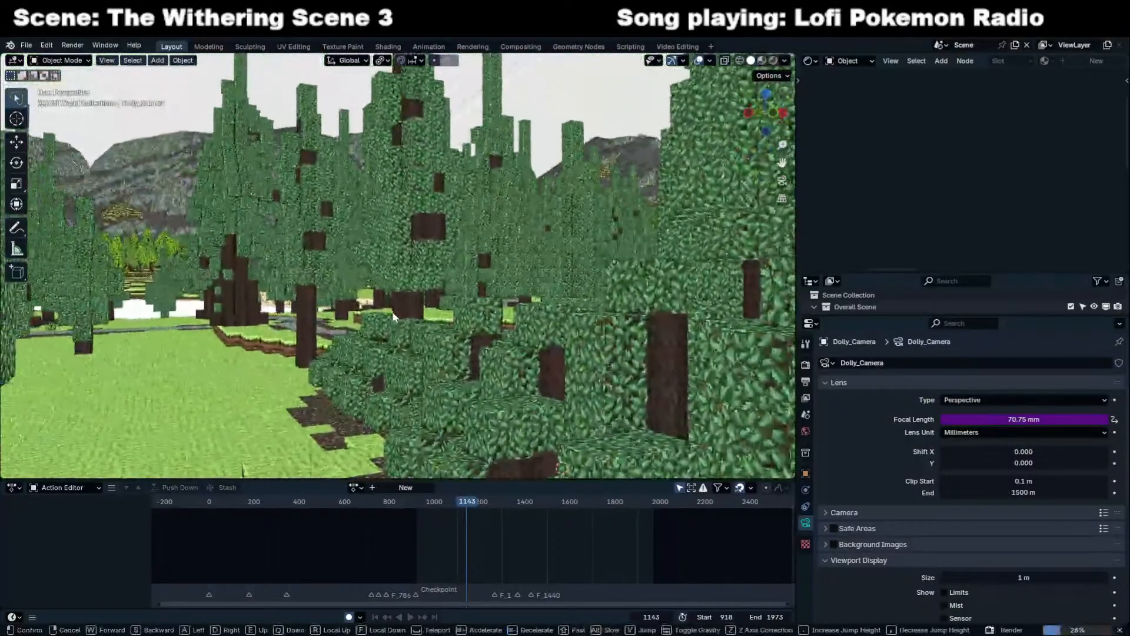
left_click(391, 240)
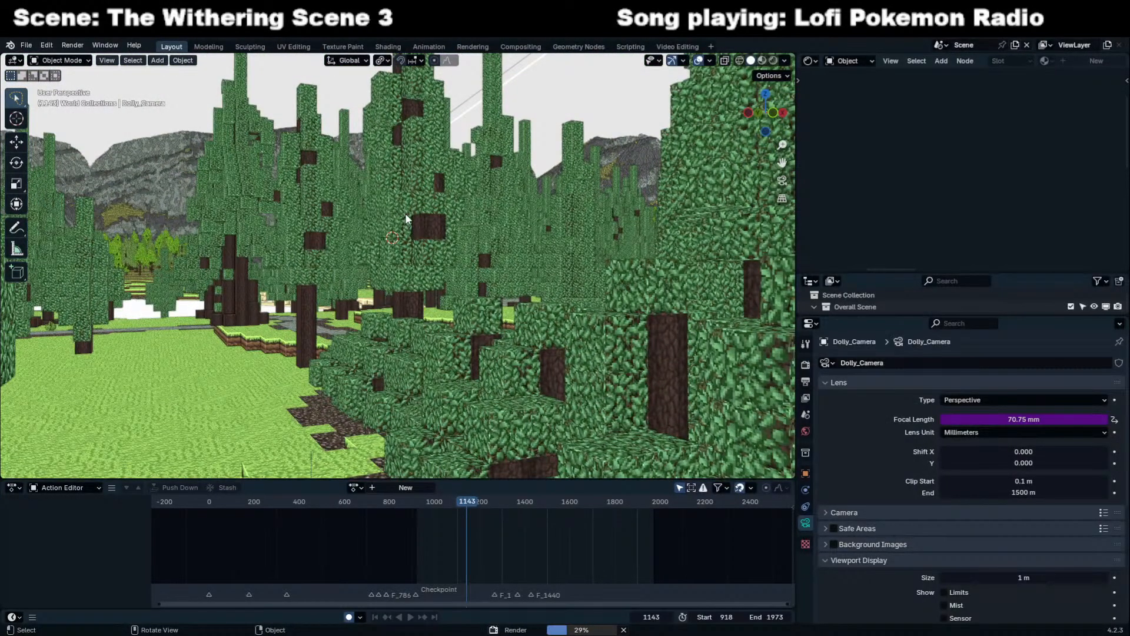
key("shift+grave")
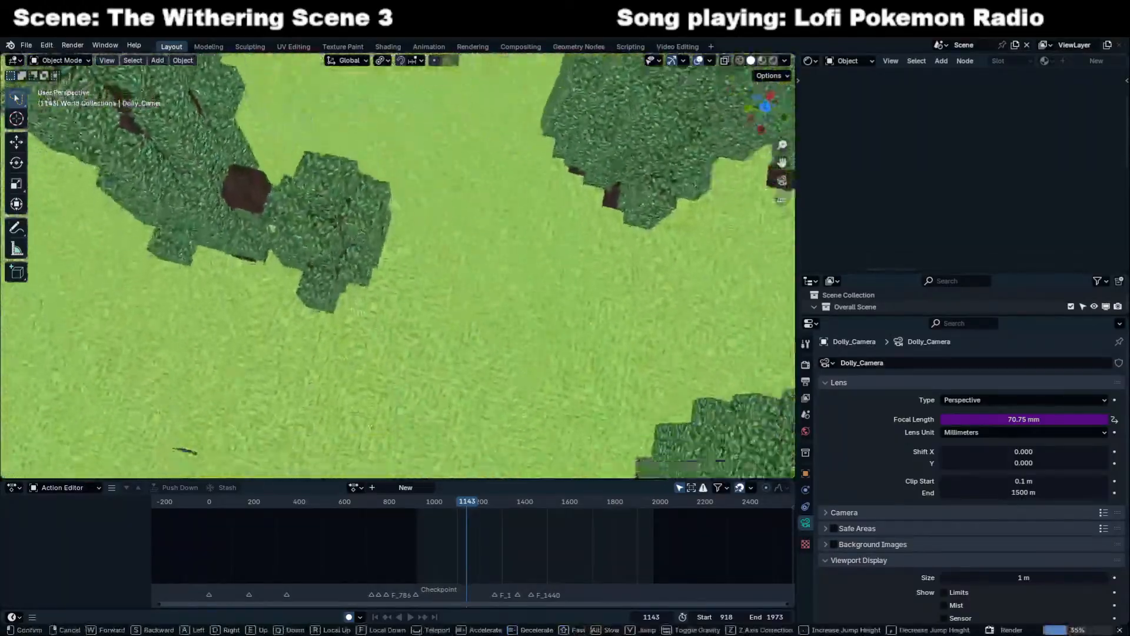
left_click(398, 265)
key("KP_0")
key("shift+grave")
key("e")
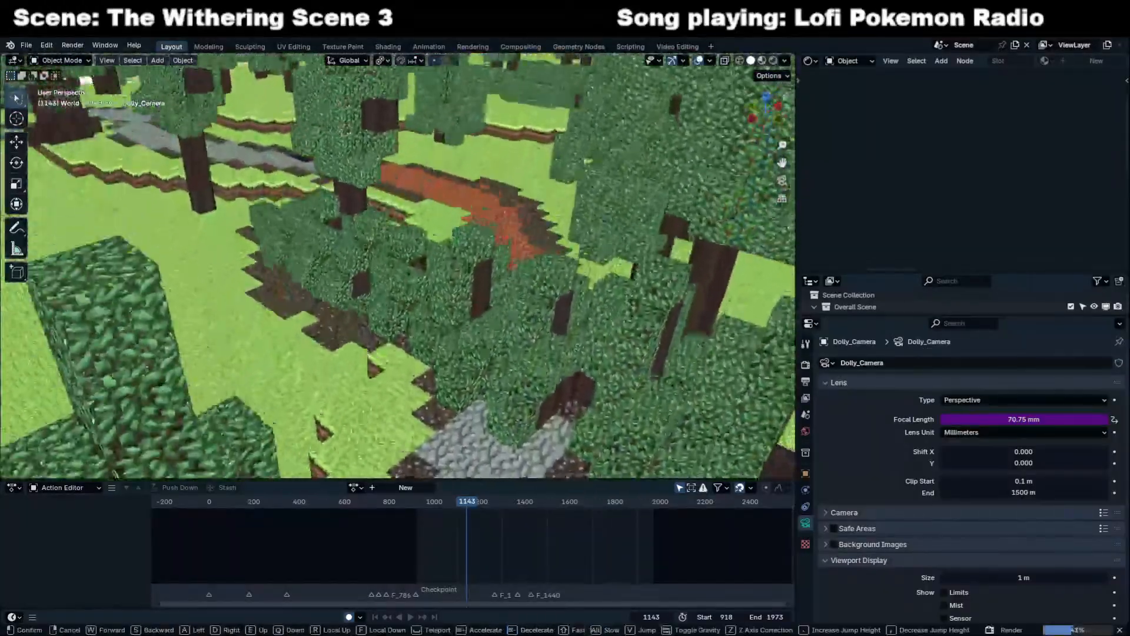
key("q")
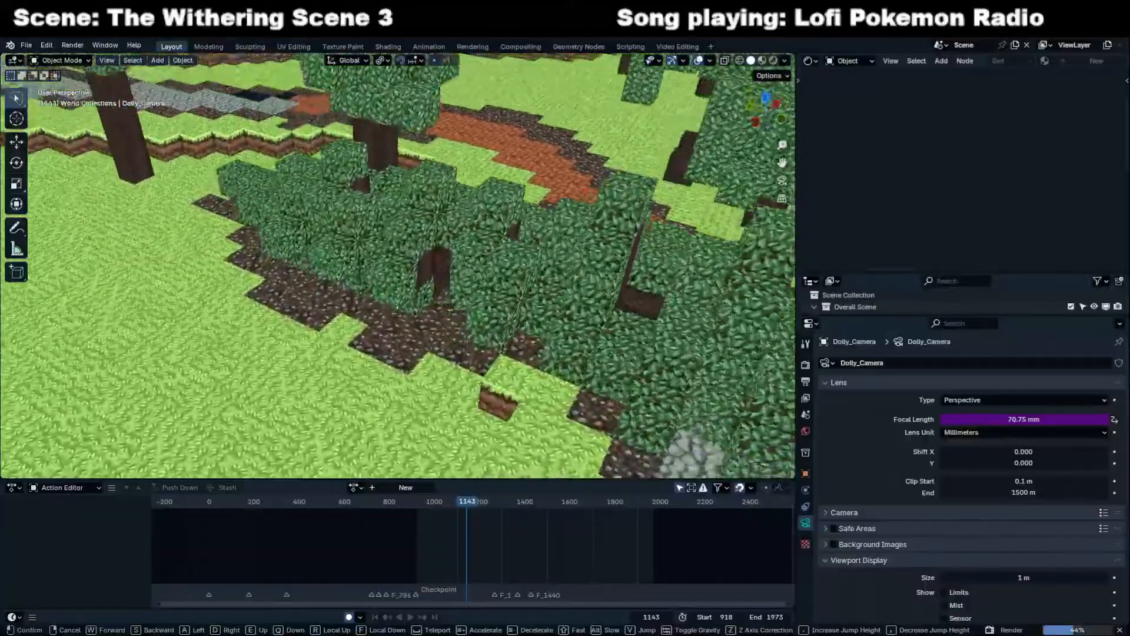
key("e")
key("e")
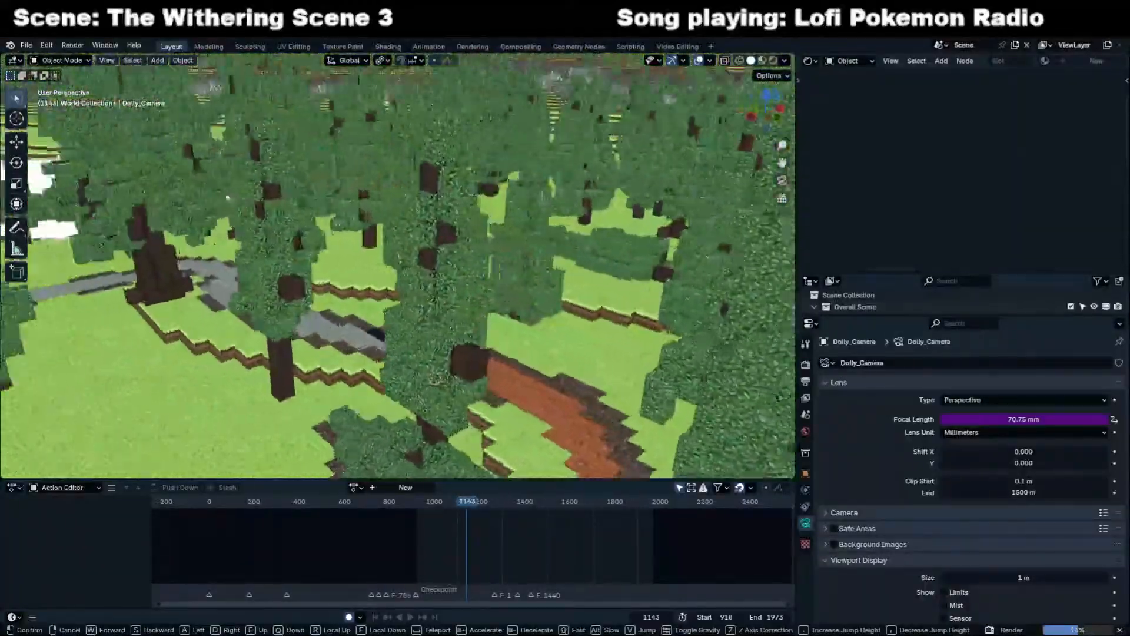
key("q")
key("q")
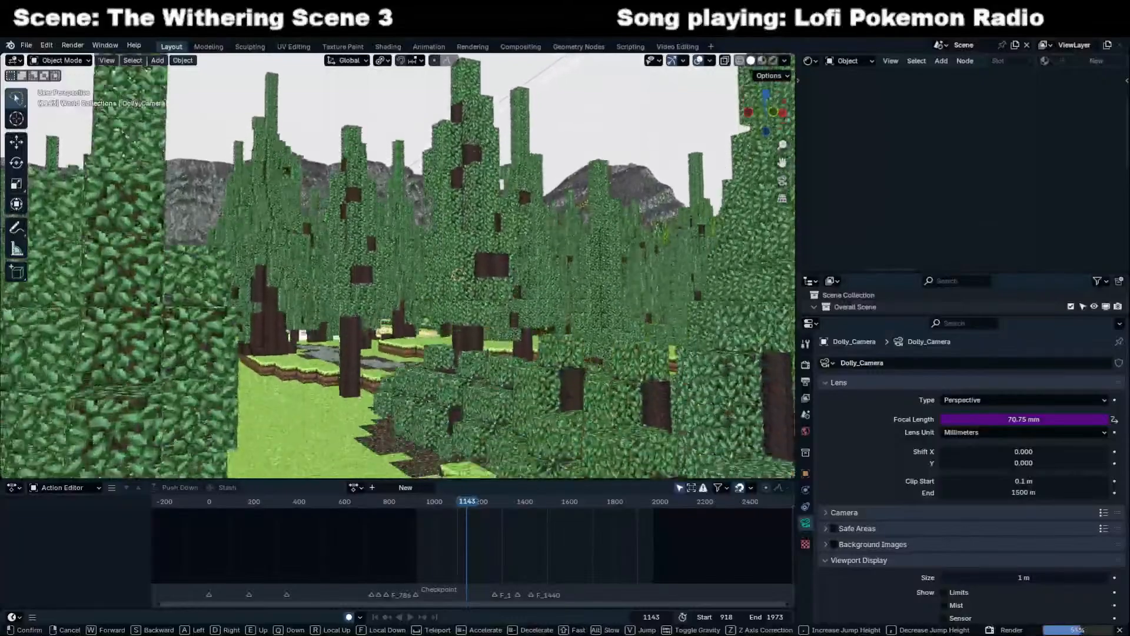
key("Return")
Examine the frame 1143 render in the Compositing workspace and enlarge the render result view.
left_click(520, 47)
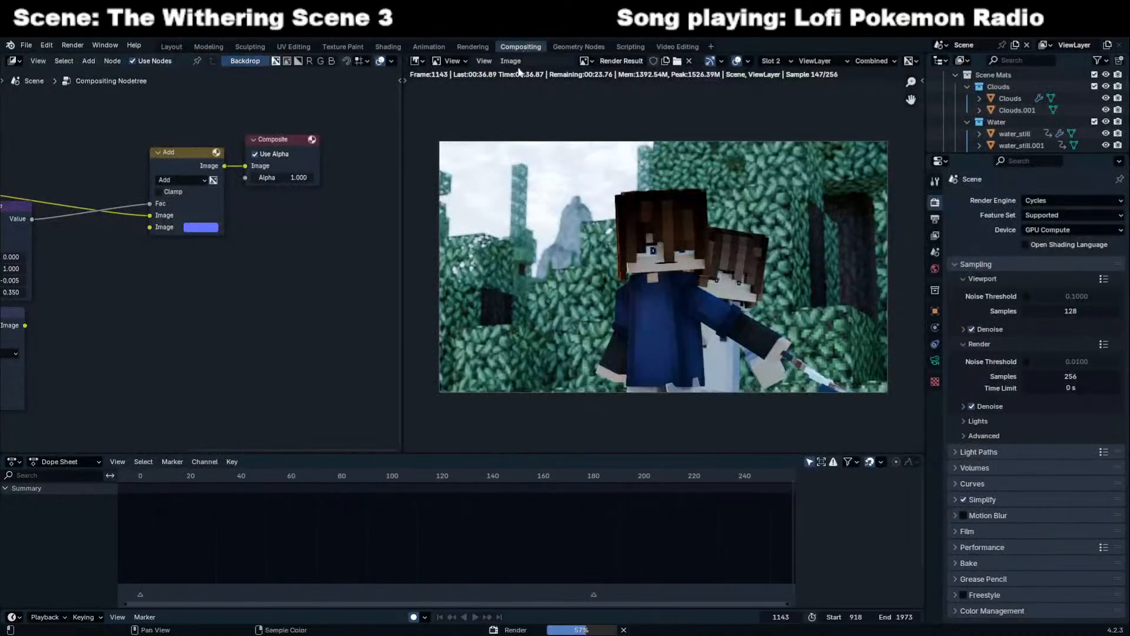
scroll(619, 281, "down", 1)
scroll(613, 305, "up", 1)
mouse_move(619, 281)
middle_mouse_down()
mouse_move(613, 305)
mouse_move(590, 302)
mouse_move(652, 287)
mouse_move(640, 284)
middle_mouse_up()
scroll(619, 290, "up", 1)
scroll(651, 287, "down", 1)
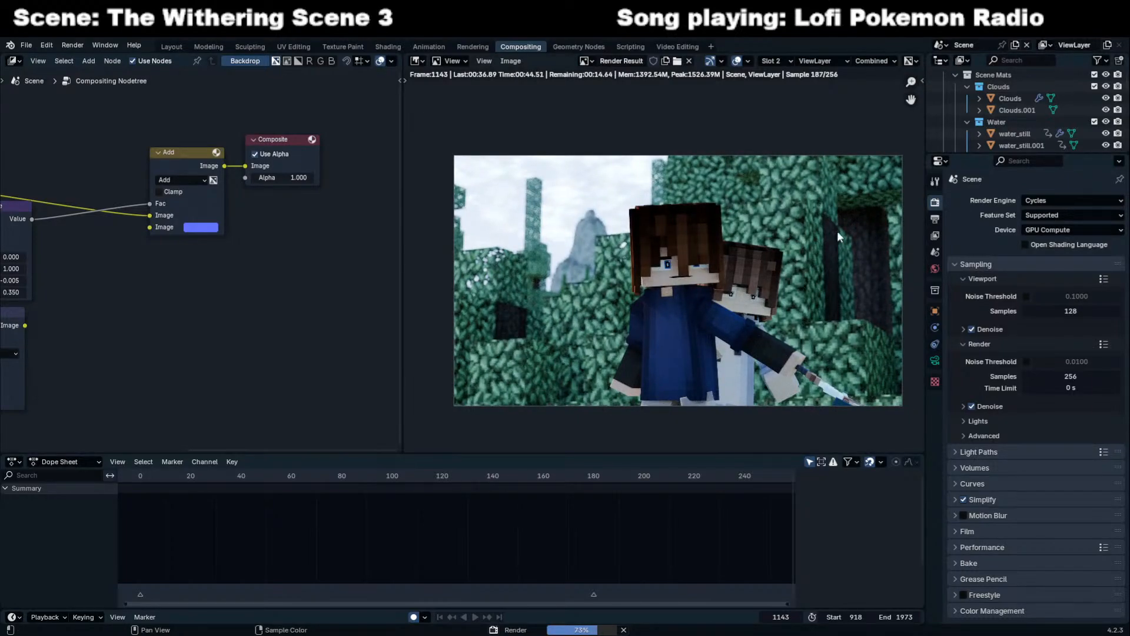
middle_click_drag(641, 283, 626, 290)
scroll(603, 290, "up", 1)
scroll(437, 267, "down", 1)
scroll(438, 267, "up", 1)
left_click_drag(401, 275, 318, 275)
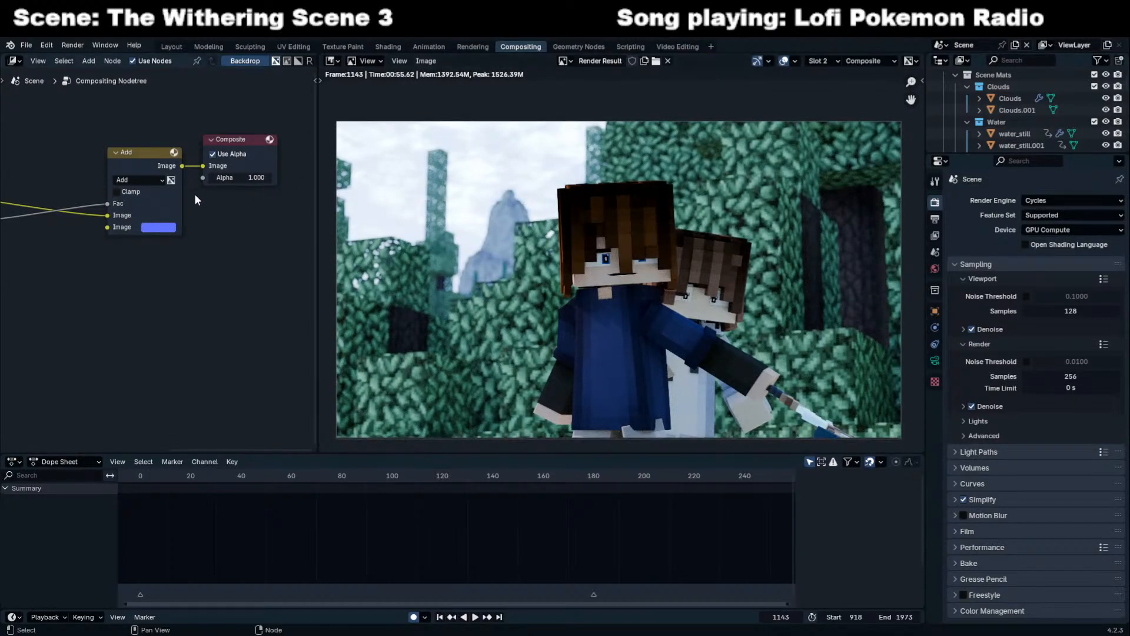
Preview the Map Range output through the Composite node, and reconnect the Add node's image to Composite.
left_click(164, 158)
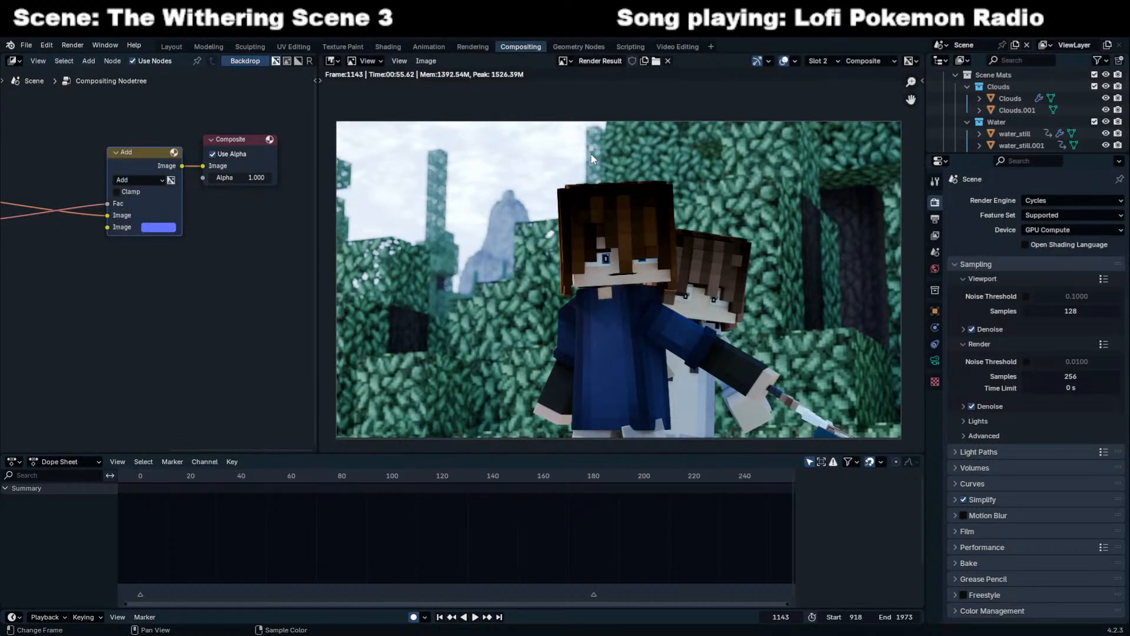
middle_click_drag(62, 288, 141, 300)
scroll(91, 218, "down", 2)
left_click_drag(262, 183, 262, 182)
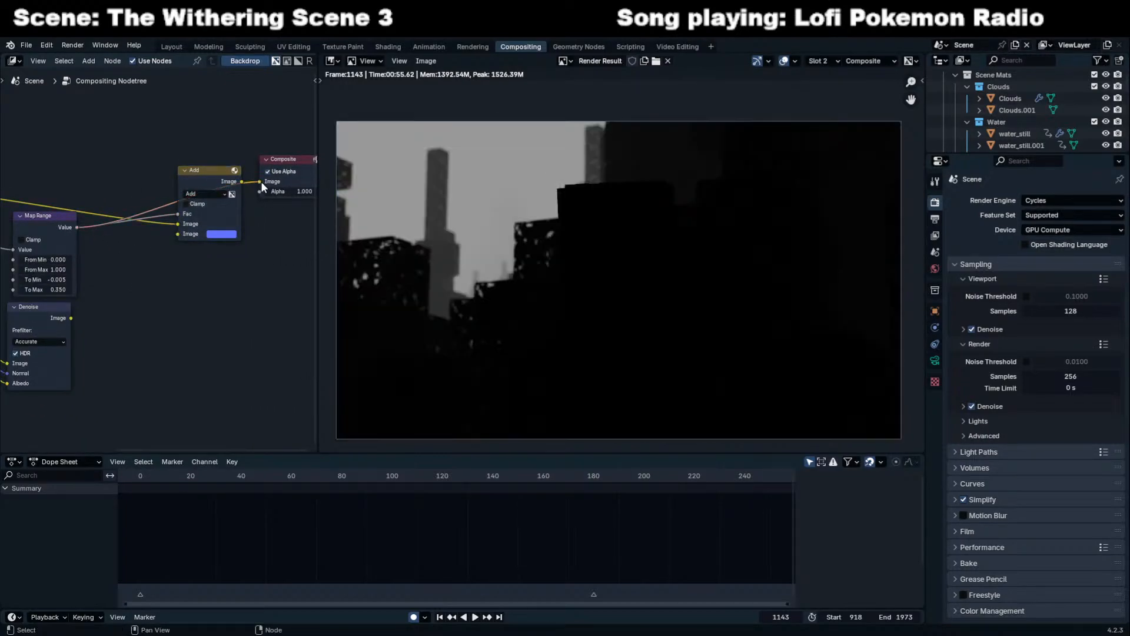
middle_click_drag(137, 223, 207, 202)
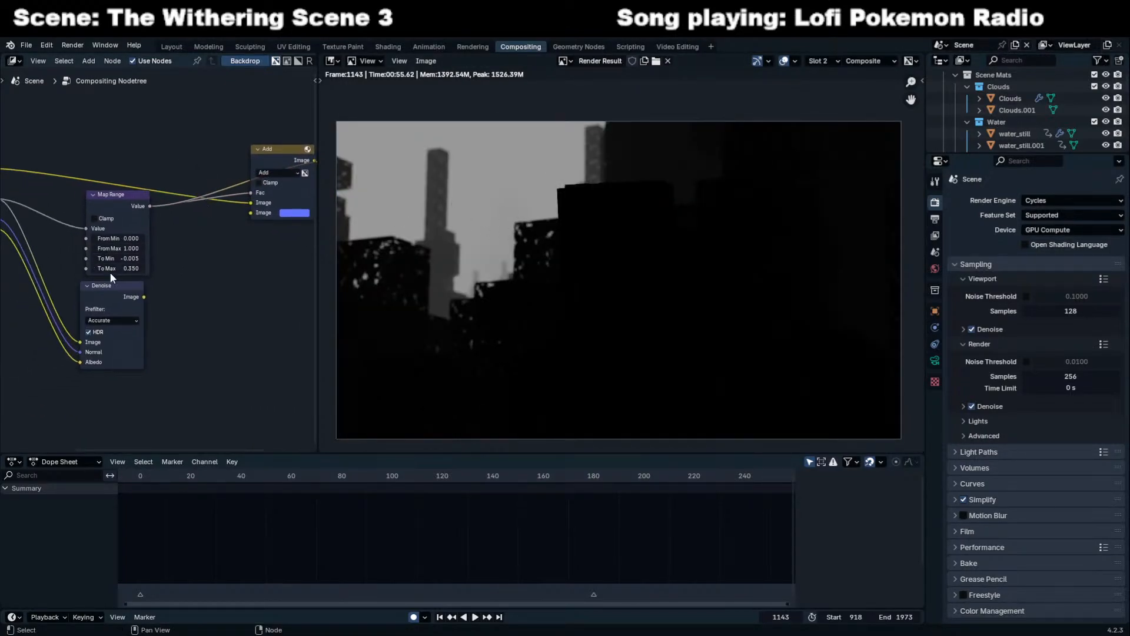
middle_click_drag(290, 159, 164, 177)
left_click_drag(209, 178, 209, 179)
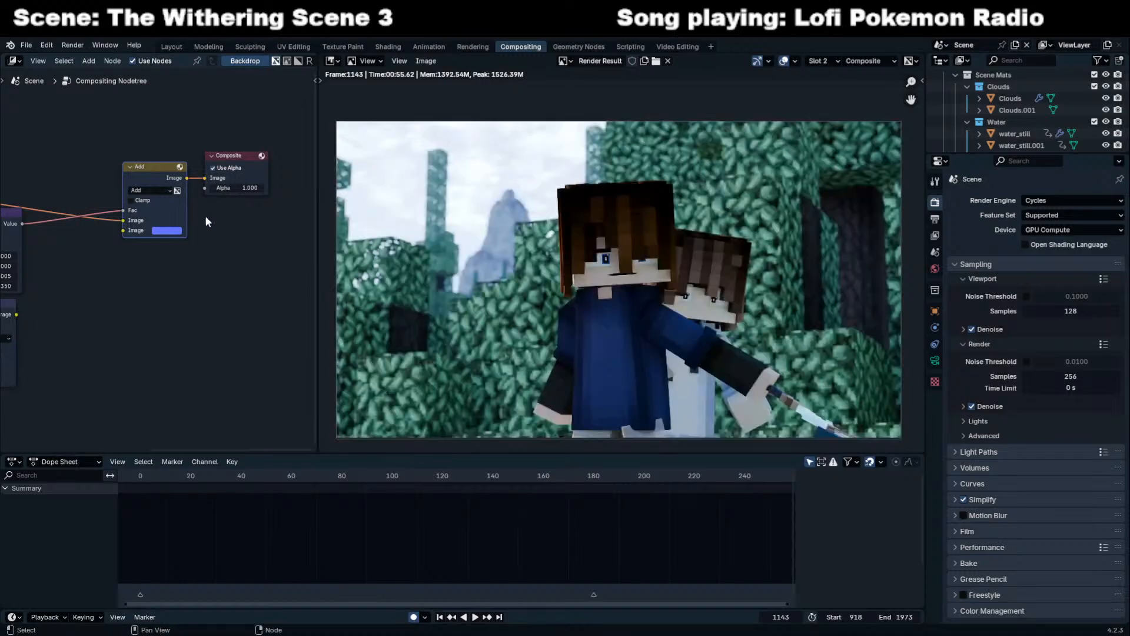
middle_click_drag(18, 268, 105, 260)
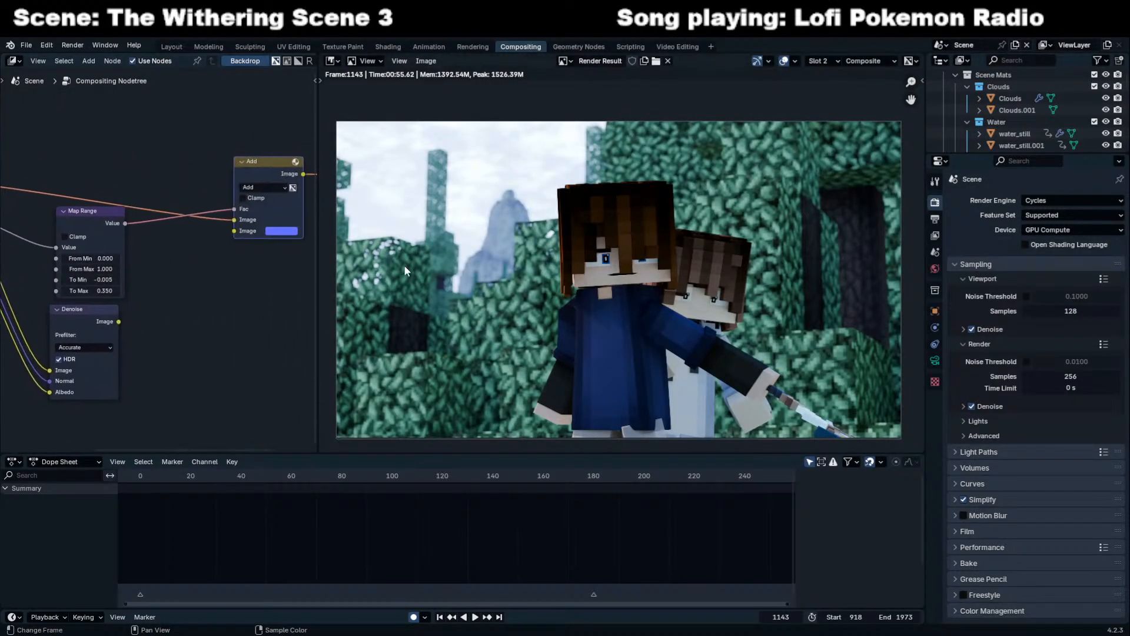
middle_click_drag(299, 221, 150, 224)
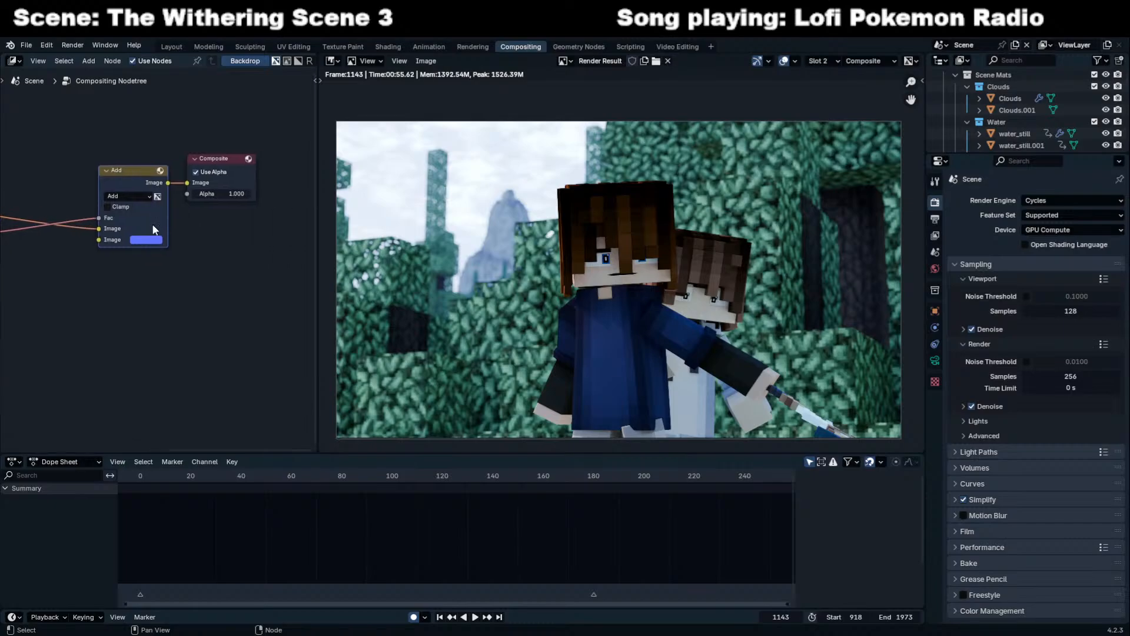
Inspect the front character's face in the render, and fly around the characters and surrounding forest in the Layout workspace.
scroll(640, 282, "up", 2)
scroll(640, 281, "up", 3)
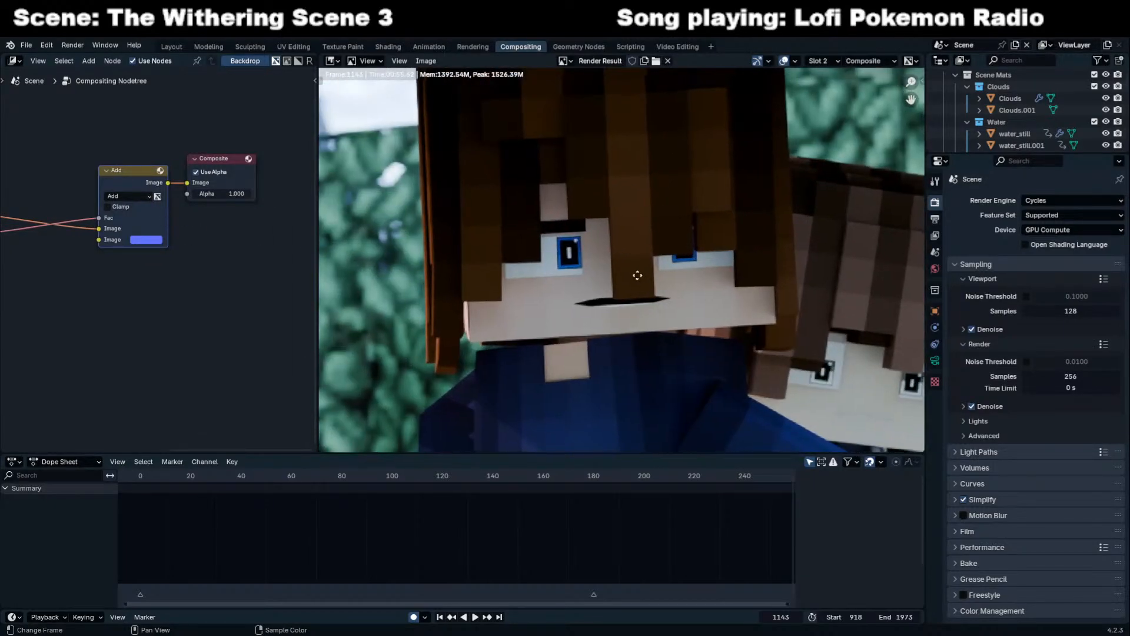
scroll(608, 266, "up", 1)
left_click(178, 50)
key("shift+grave")
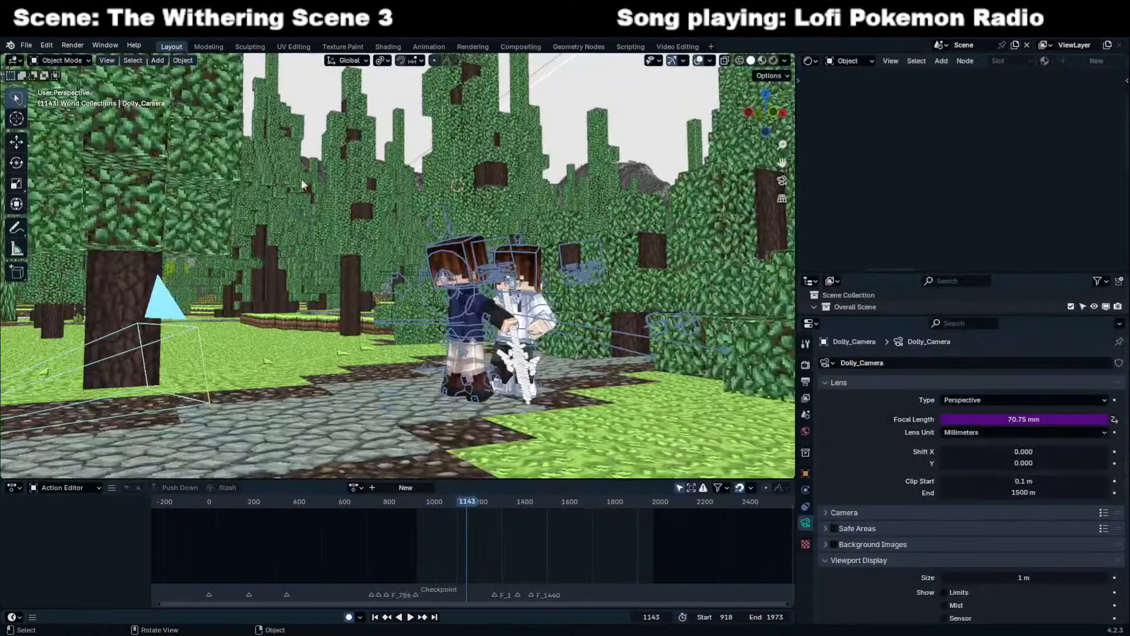
key("w")
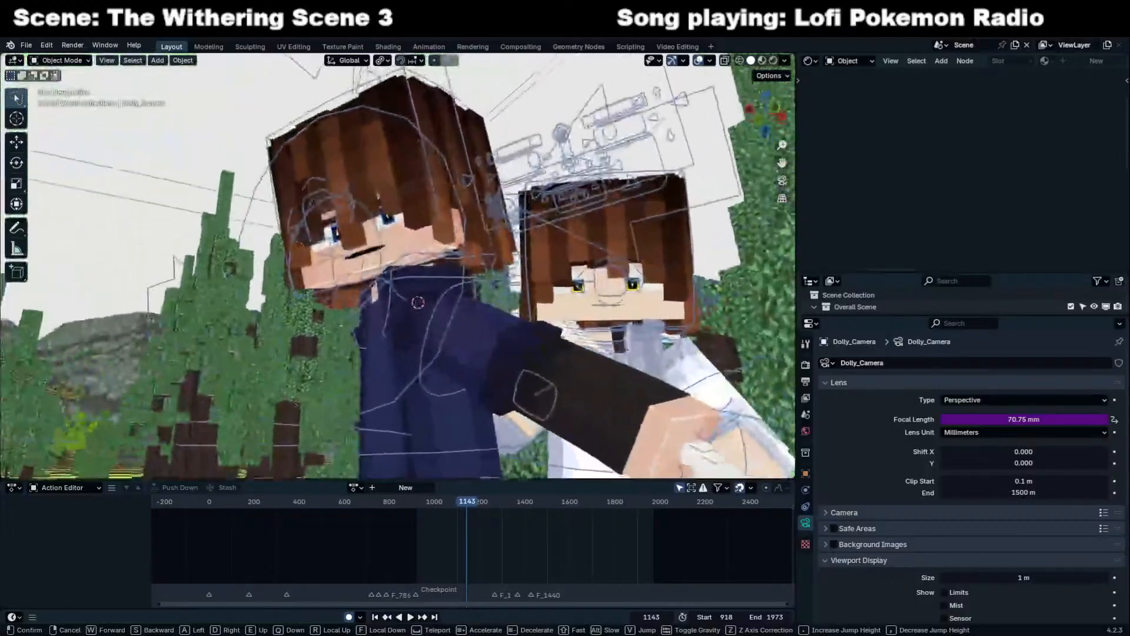
key("e")
key("q")
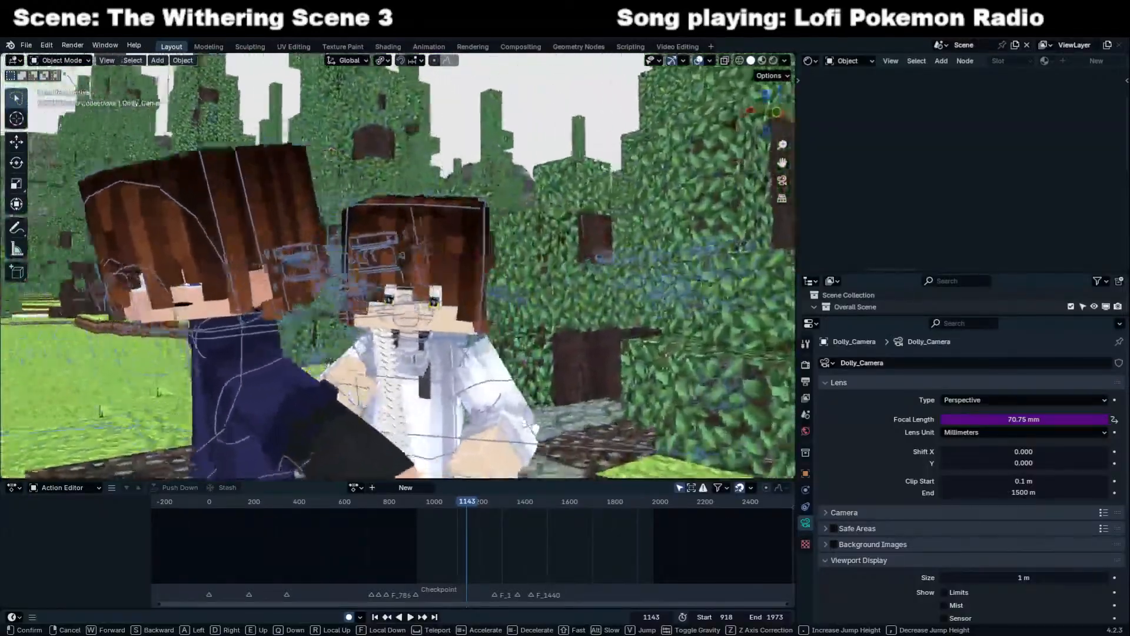
key("w")
key("w")
key("w")
key("s")
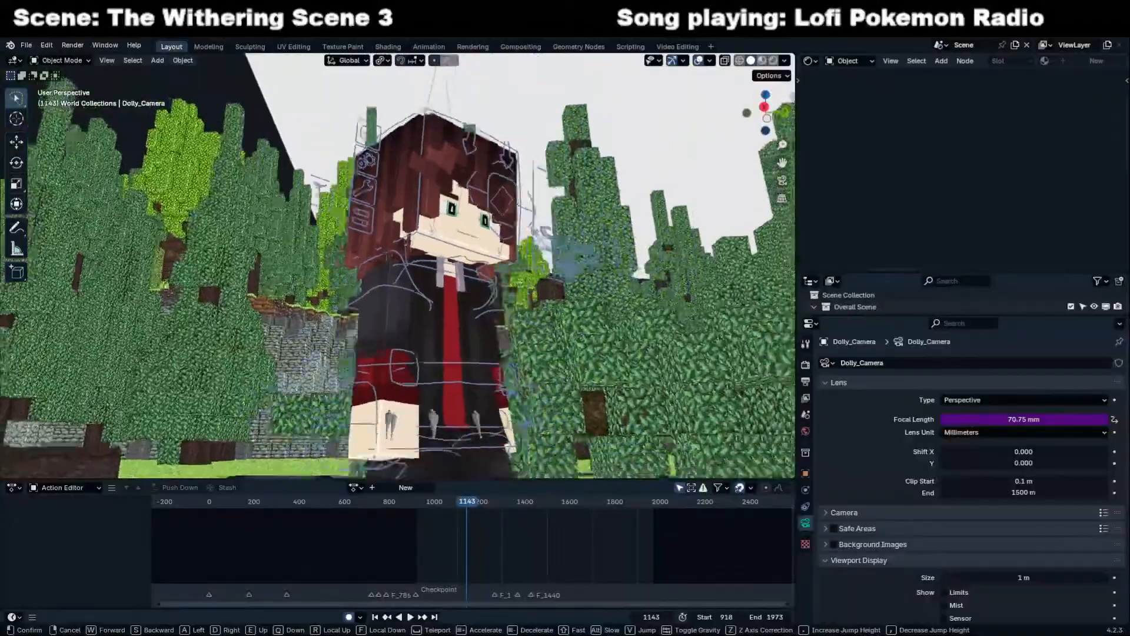
key("e")
key("s")
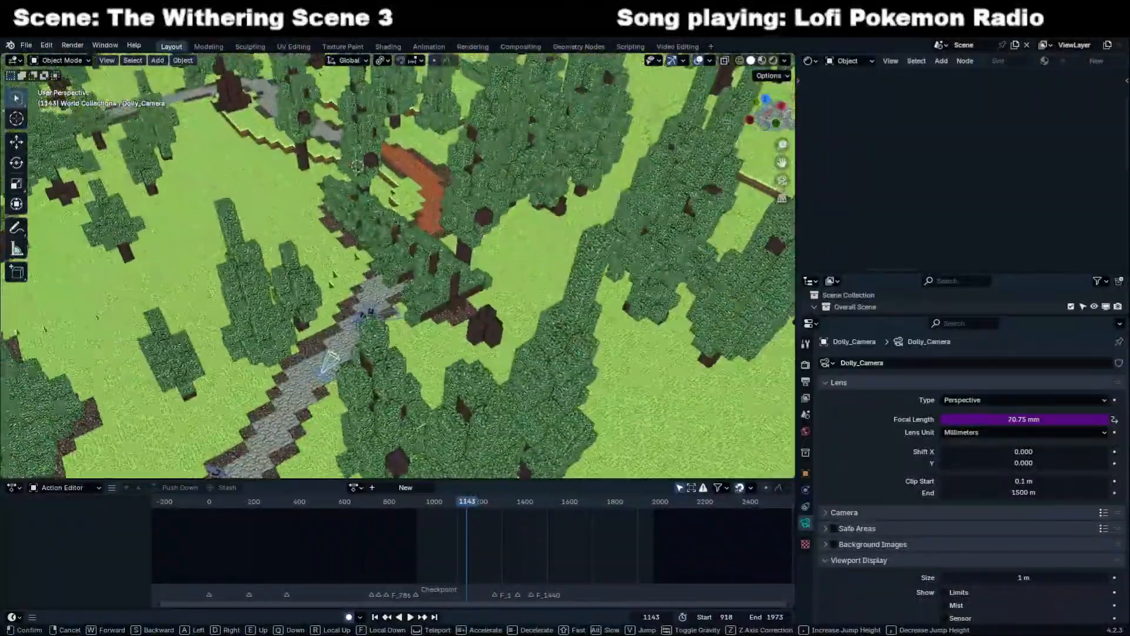
key("a")
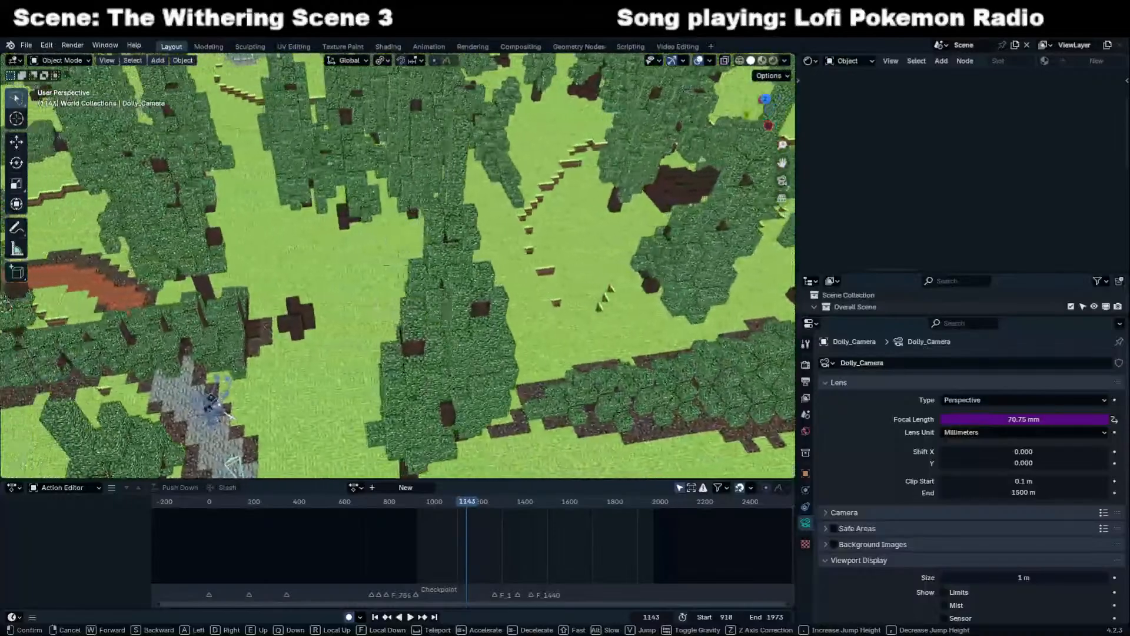
left_click(428, 271)
Collapse the Not Important collection and select the Grass scatter object in the IAG group's Grass.001 collection.
left_click(744, 93)
scroll(866, 236, "down", 3)
left_click(839, 253)
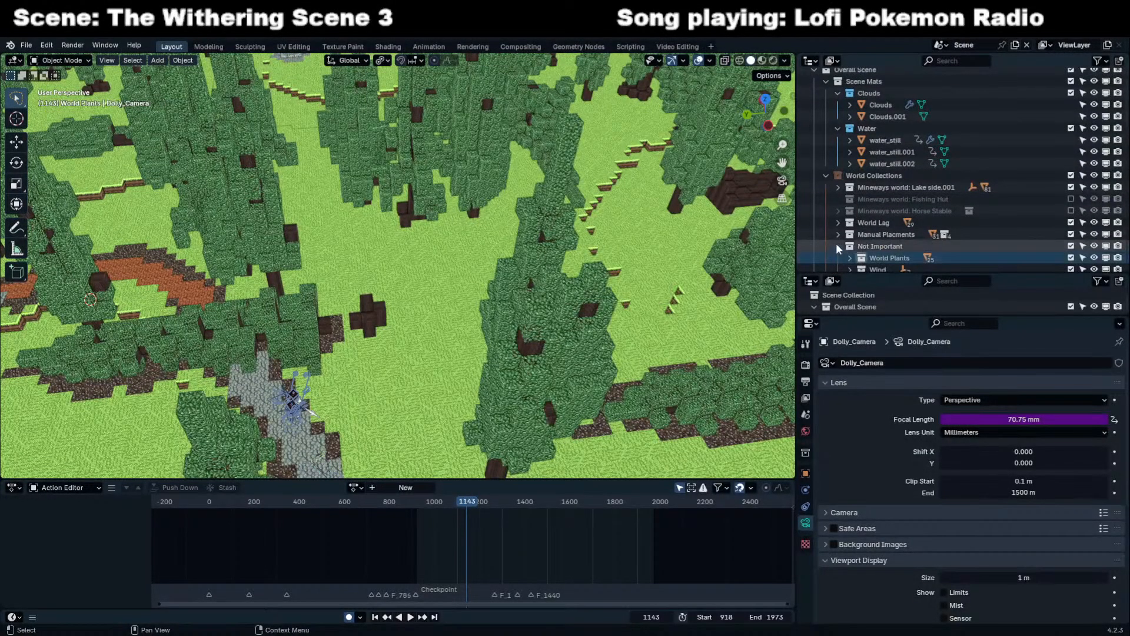
left_click(836, 246)
scroll(859, 230, "down", 5)
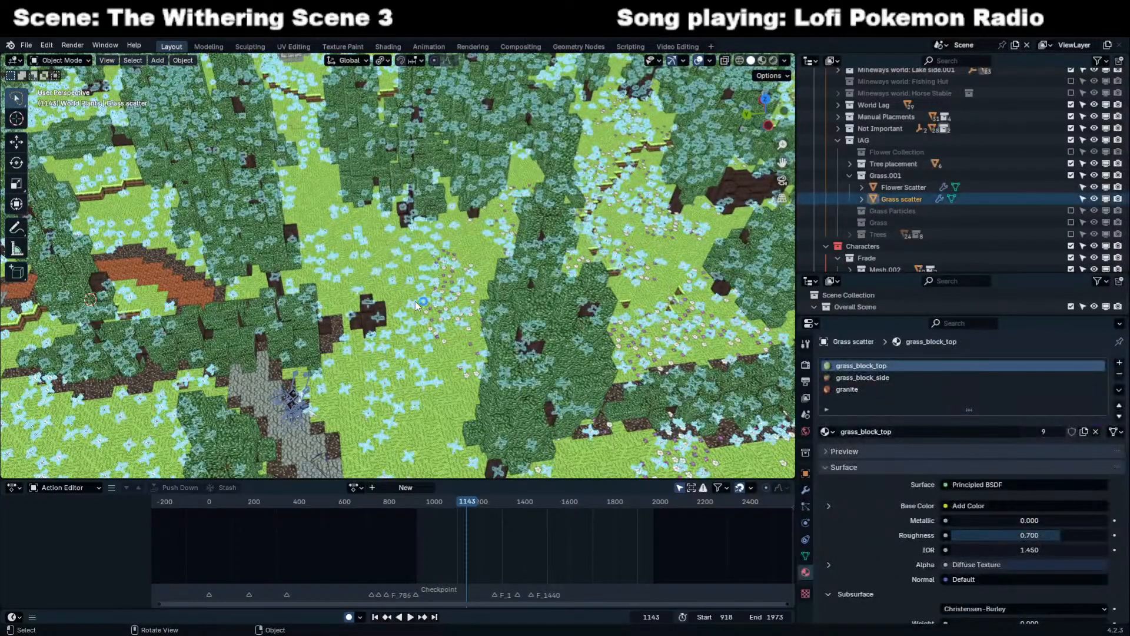
Check the grass scatter's coverage around the forest and lake, exclude the Grass.001 collection, and save the file.
key("KP_0")
middle_click_drag(414, 301, 327, 357)
scroll(452, 316, "down", 10)
scroll(441, 369, "down", 2)
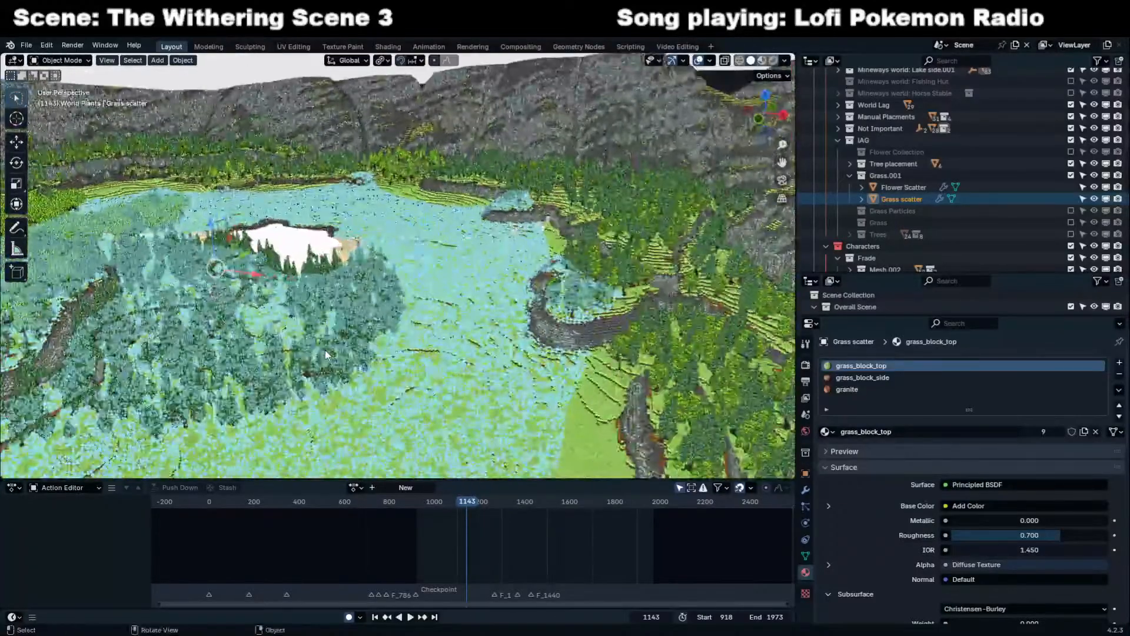
left_click(1071, 175)
middle_click_drag(322, 205, 459, 238)
key("ctrl+s")
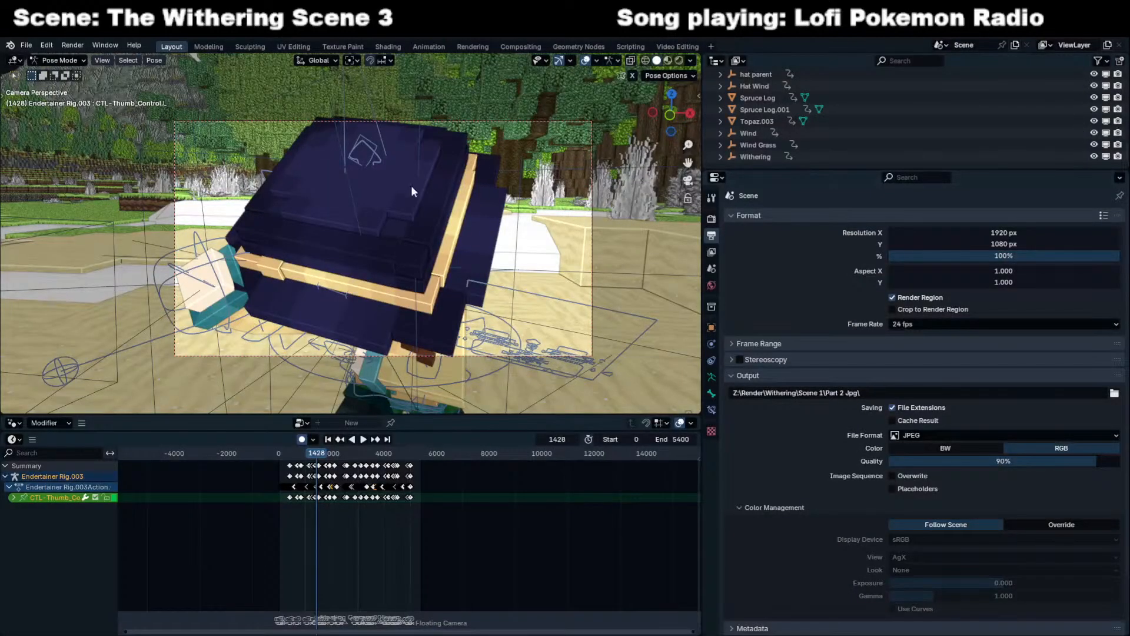
In the other Blender scene at frame 1428, fly out of the camera view to examine the grass scattered across the meadow.
scroll(415, 189, "up", 8)
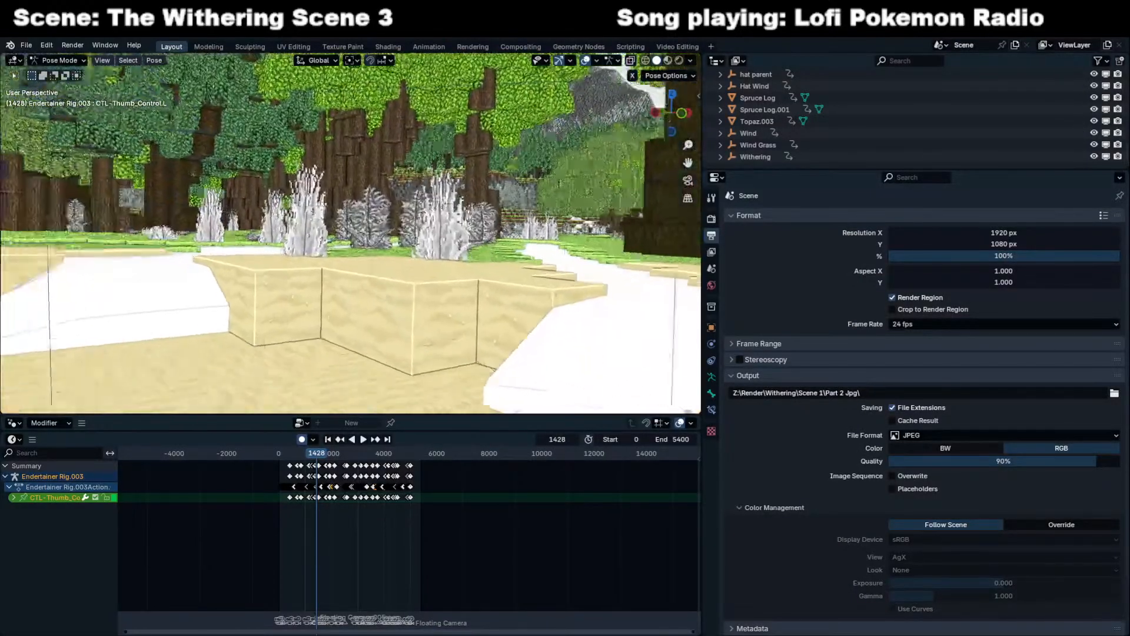
key("w")
key("w")
key("w")
key("w")
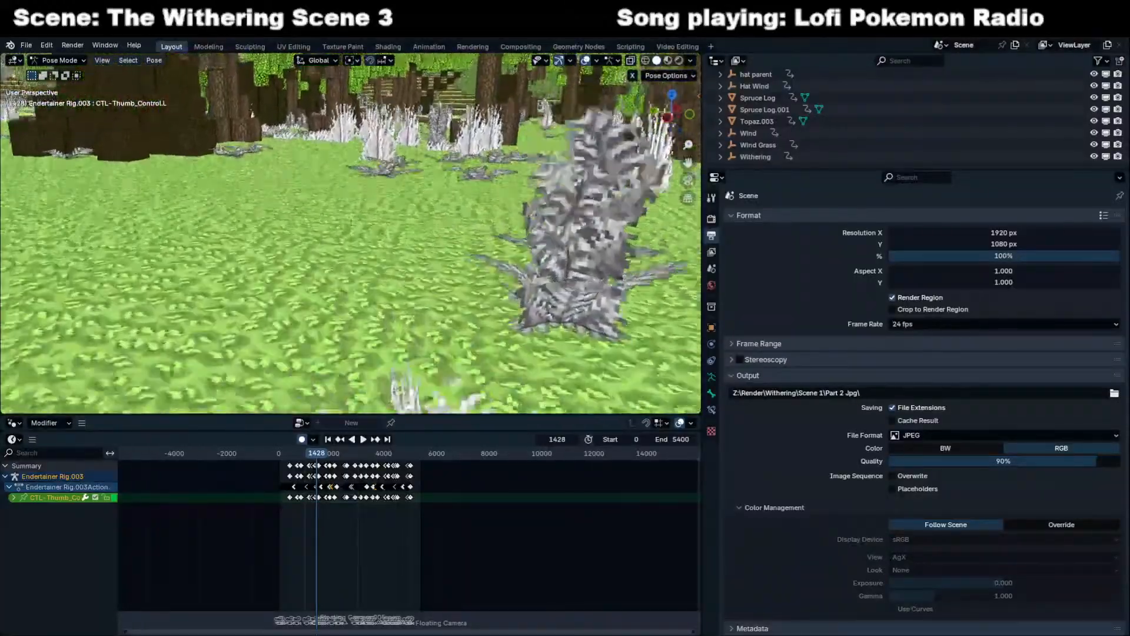
key("w")
key("w")
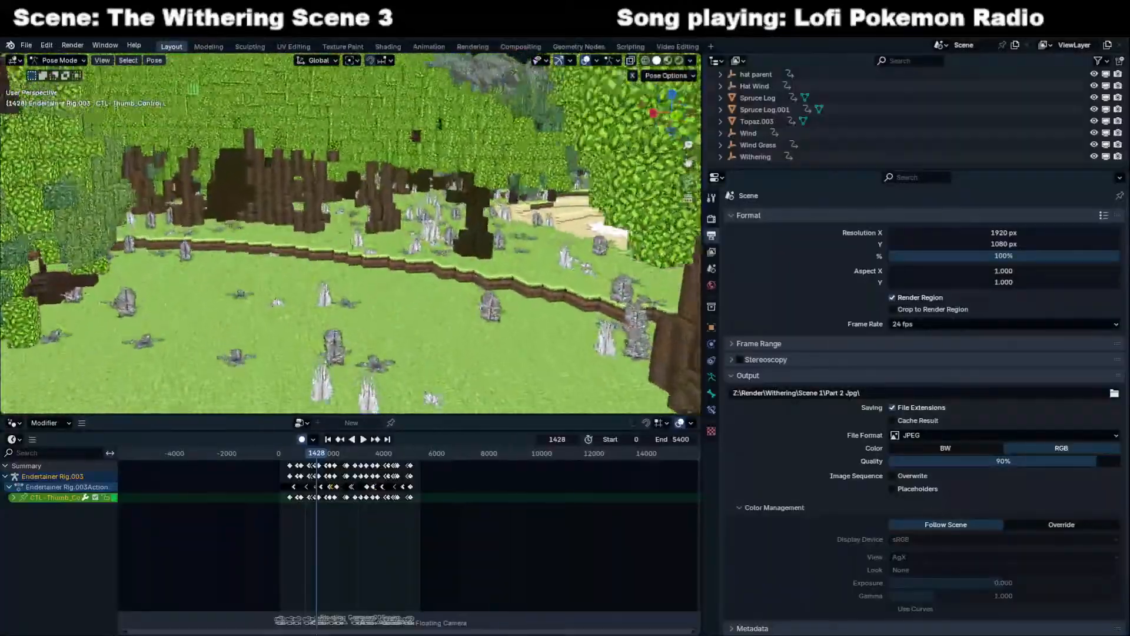
key("w")
key("w")
left_click(393, 223)
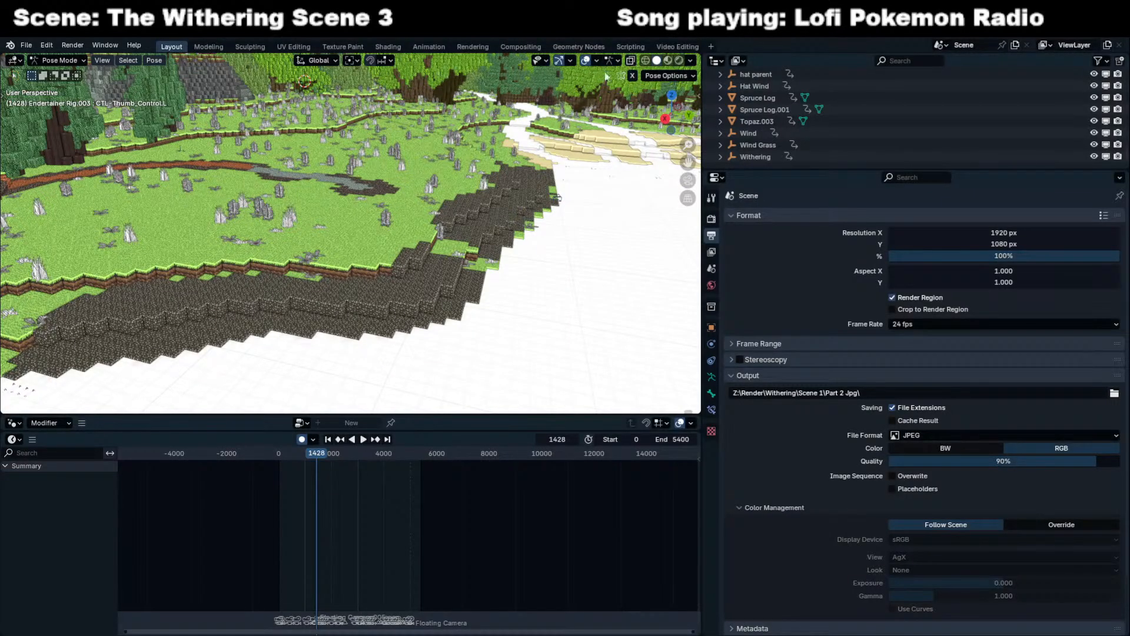
Inspect the grass_block_top.004 ground mesh in Edit Mode, and select the Grass that matters.001 mesh to view its coverage.
left_click(397, 218)
key("g")
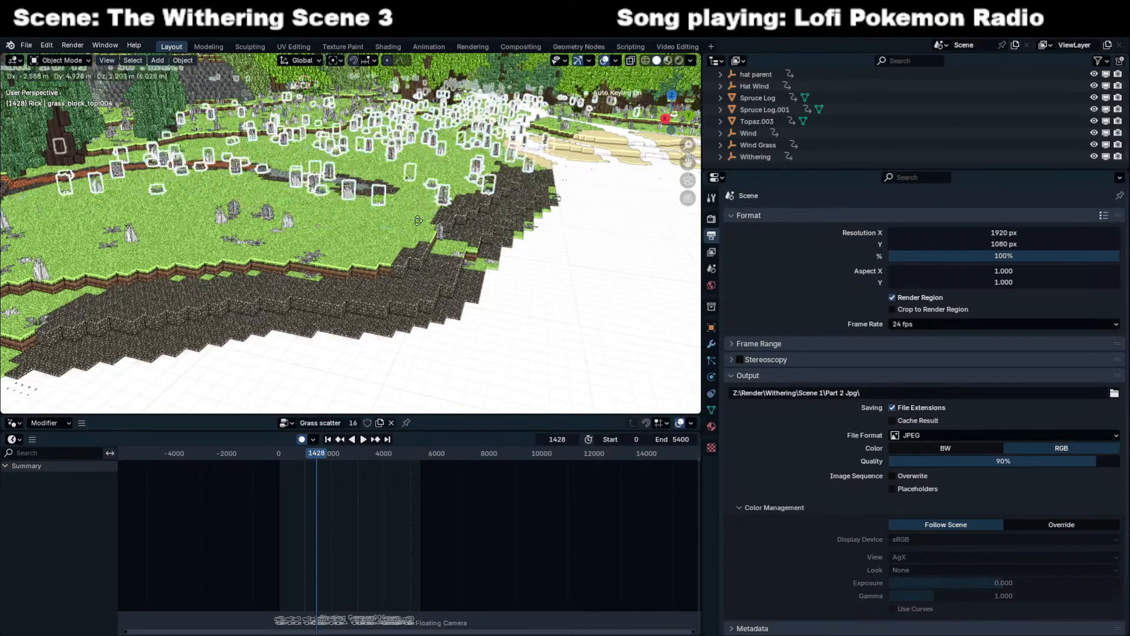
middle_click_drag(335, 388, 348, 356)
key("s")
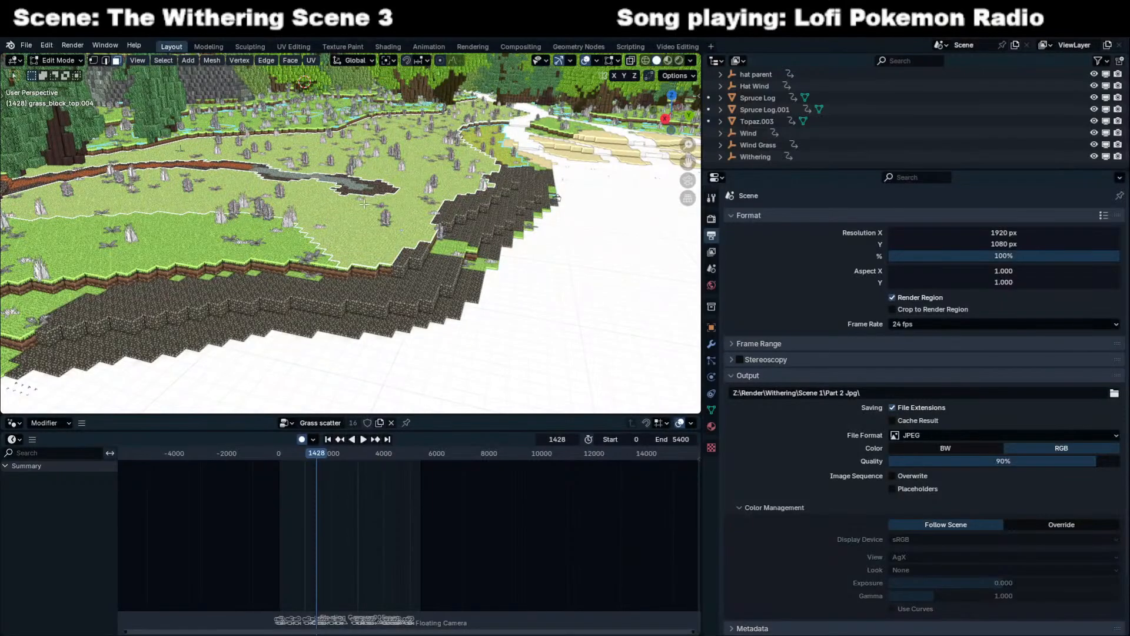
left_click(284, 217)
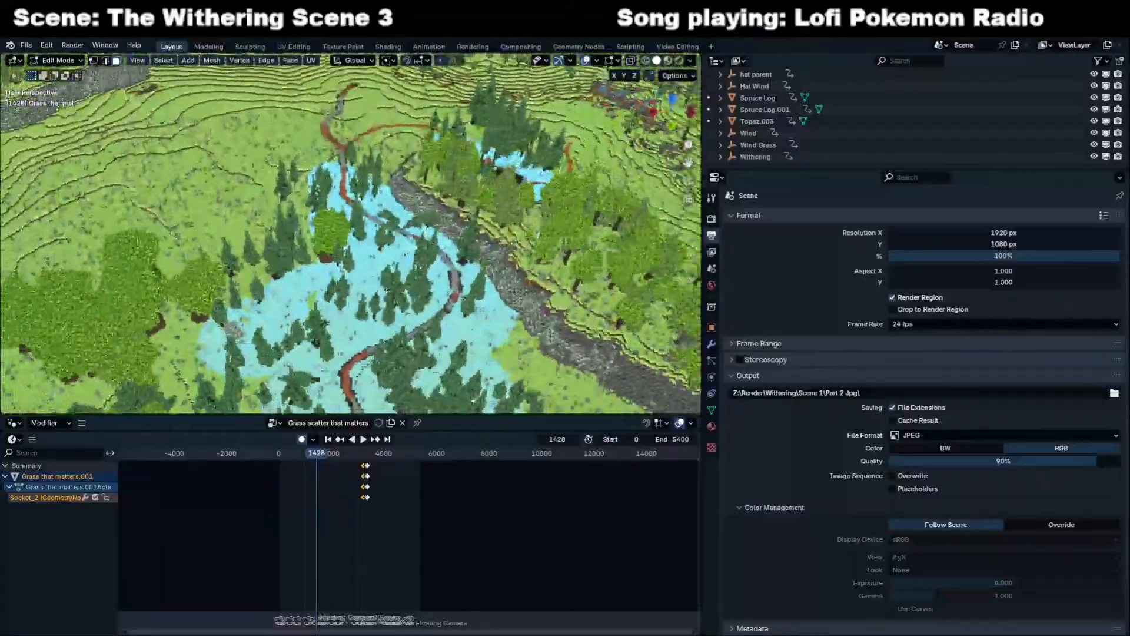
Examine how far the Grass that matters.001 mesh covers the forest floor, path, cliff and lakeshore in Edit Mode.
middle_click_drag(296, 253, 351, 222)
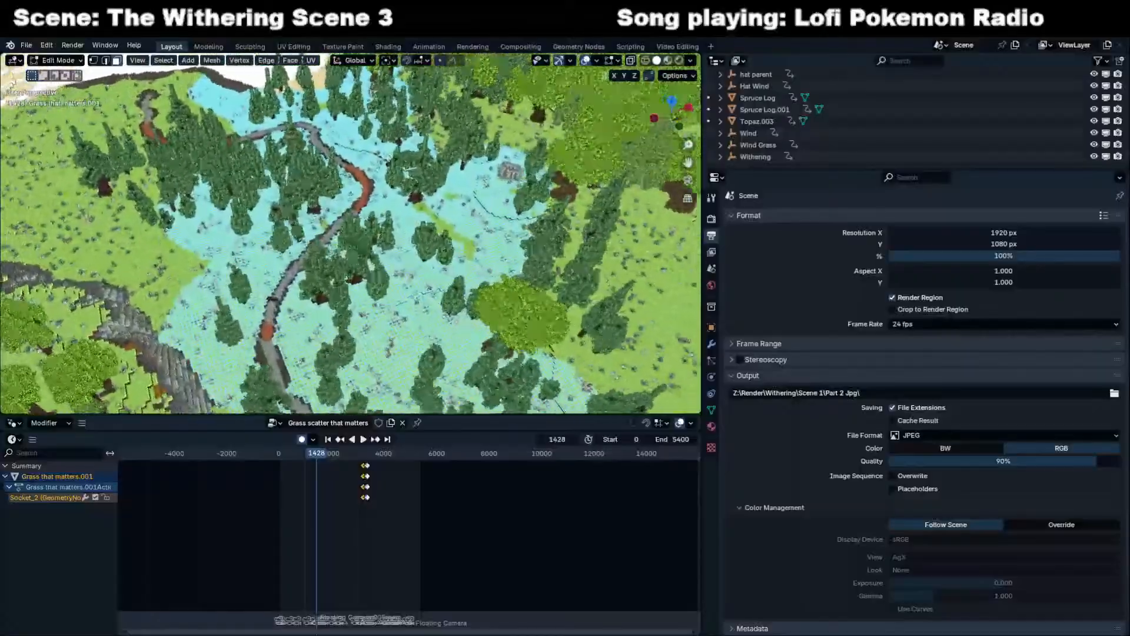
scroll(338, 231, "up", 2)
scroll(352, 233, "up", 3)
middle_click_drag(351, 234, 271, 213)
scroll(351, 222, "down", 5)
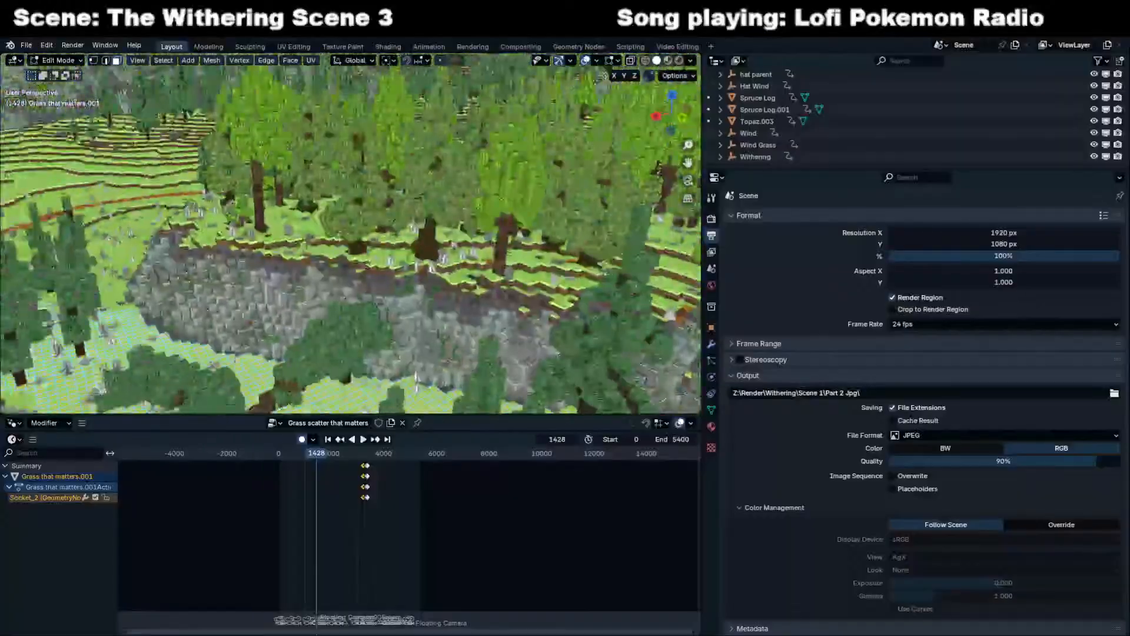
scroll(352, 222, "down", 5)
middle_click_drag(351, 222, 328, 323)
scroll(351, 233, "up", 5)
scroll(351, 233, "down", 5)
key("c")
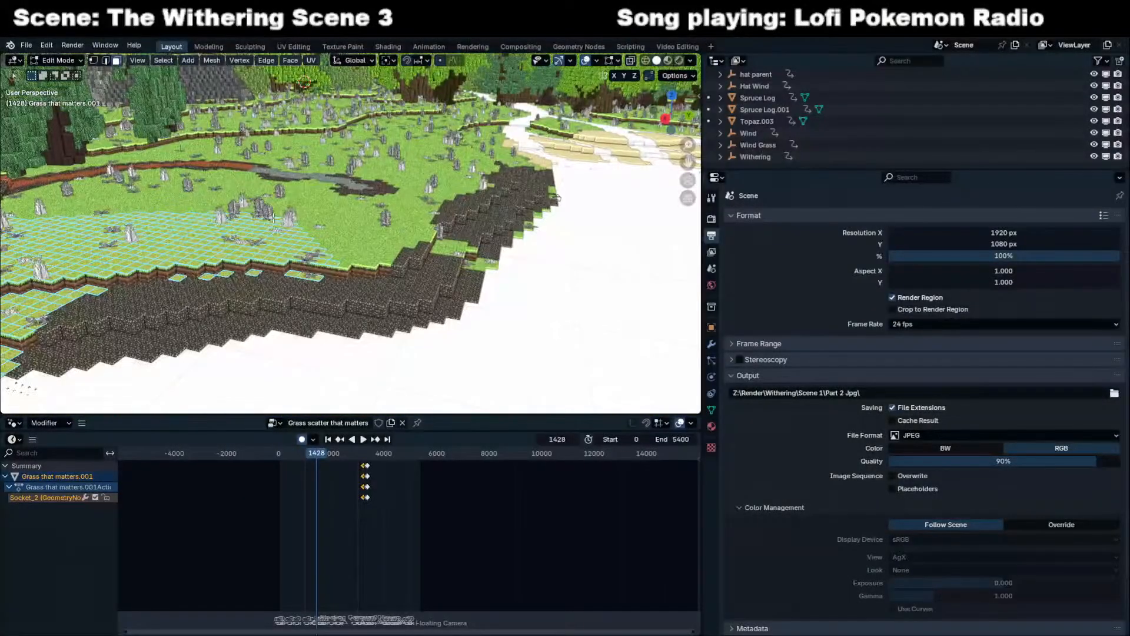
Return to Object Mode, rename the grass object as "Grass that I can transfer", and save the file.
key("Tab")
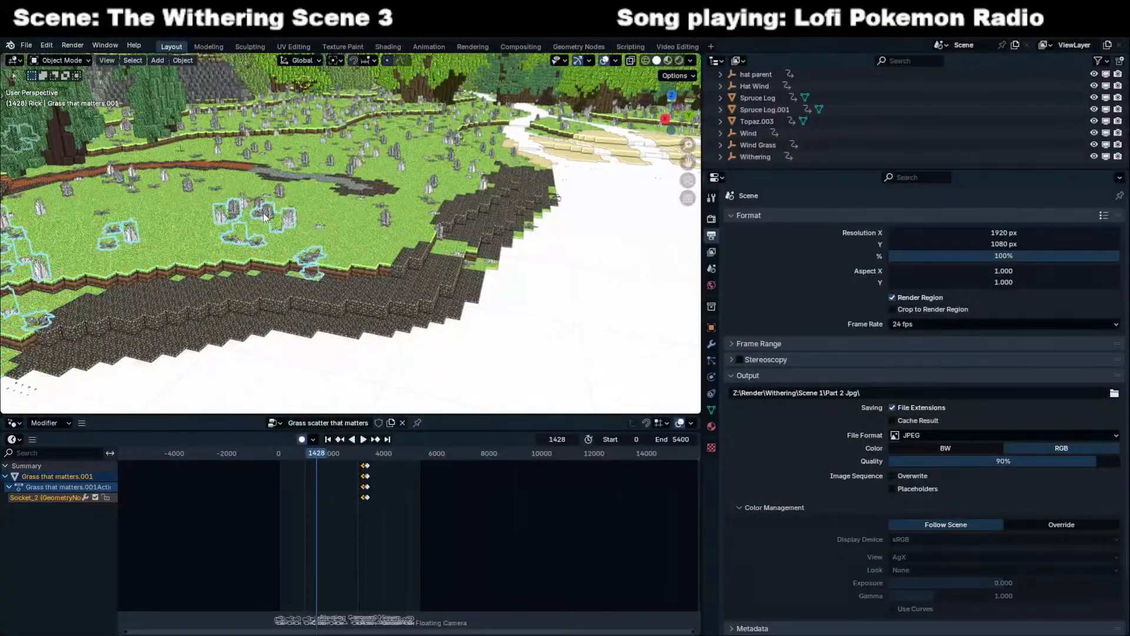
key("F2")
type("Grass that a")
key("BackSpace")
type("I can transfer")
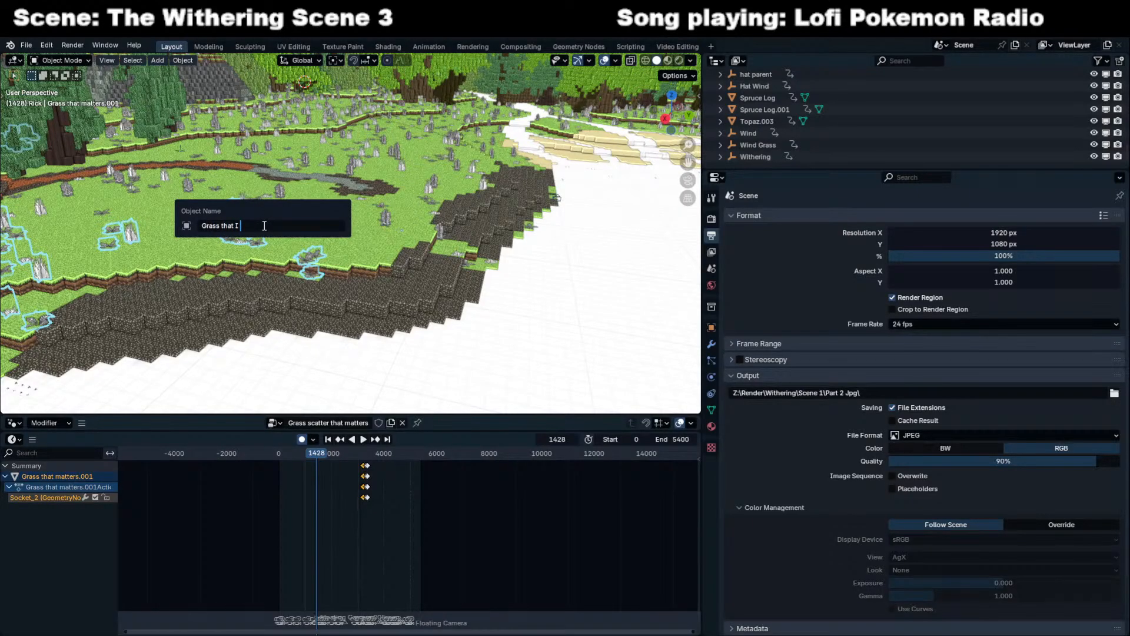
key("Return")
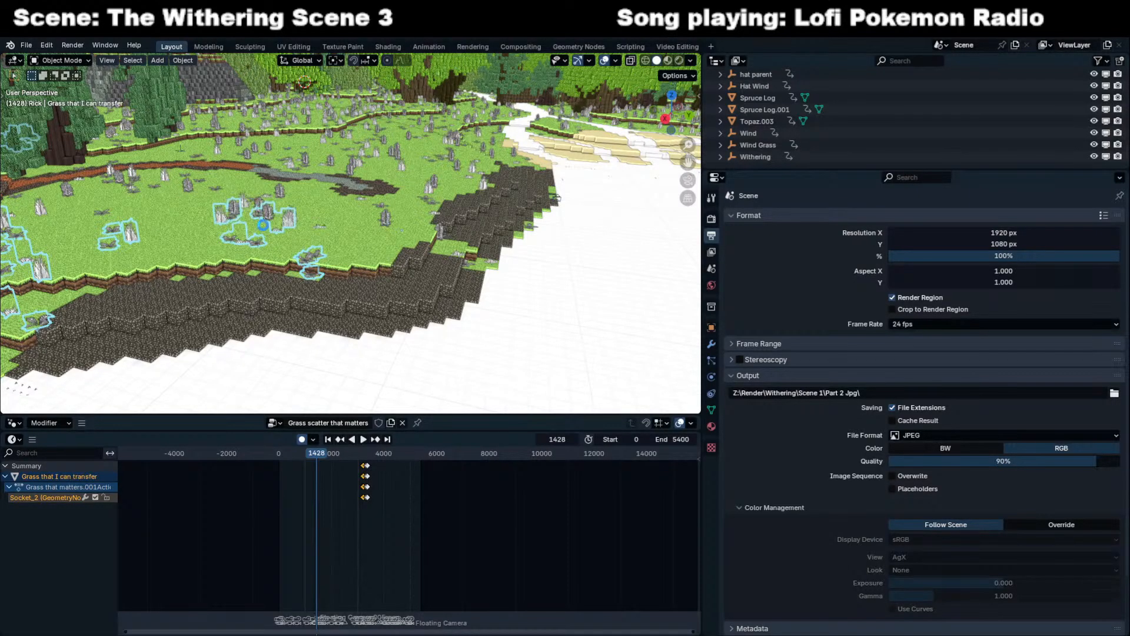
key("ctrl+s")
Locate the Grass that I can transfer object in the enlarged outliner and move it to a new collection named Transfer.
left_click(711, 345)
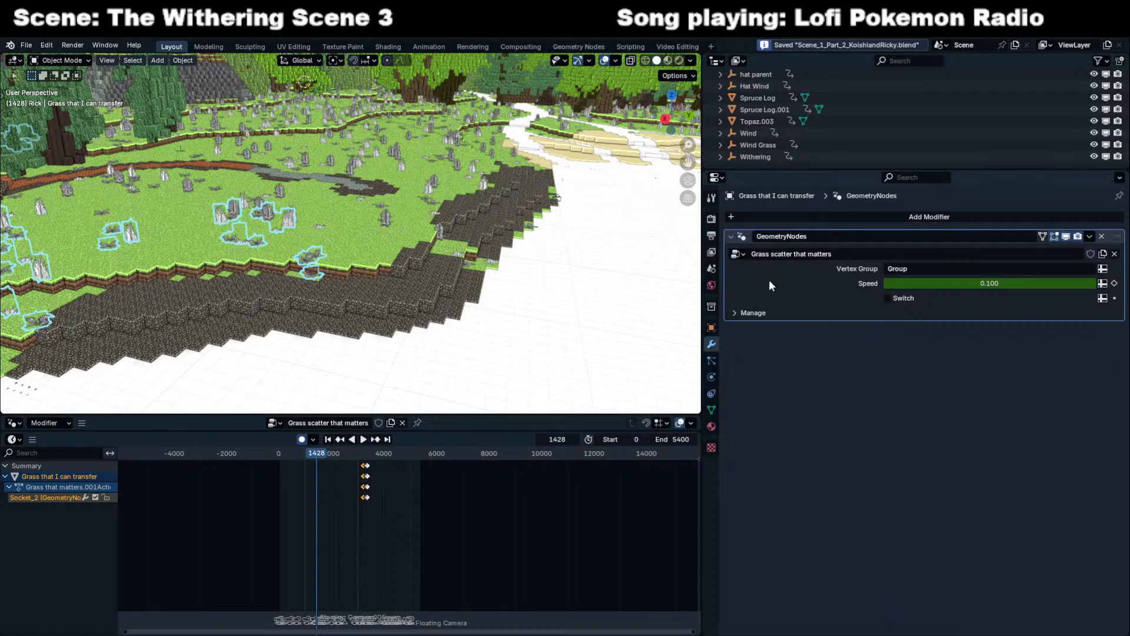
key("KP_Decimal")
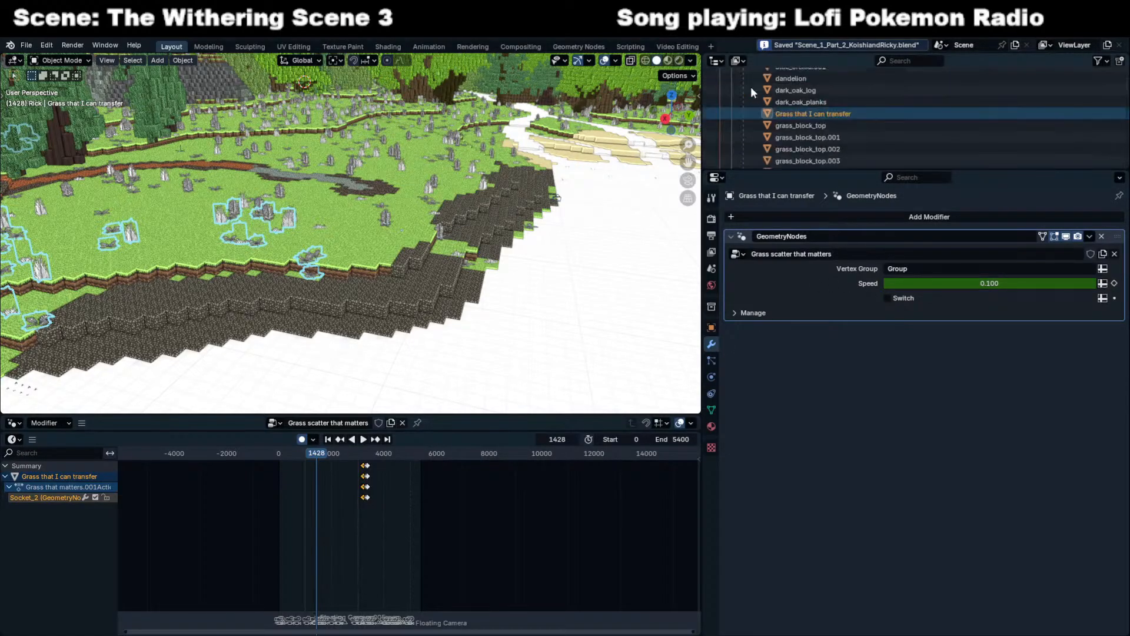
left_click_drag(808, 169, 809, 478)
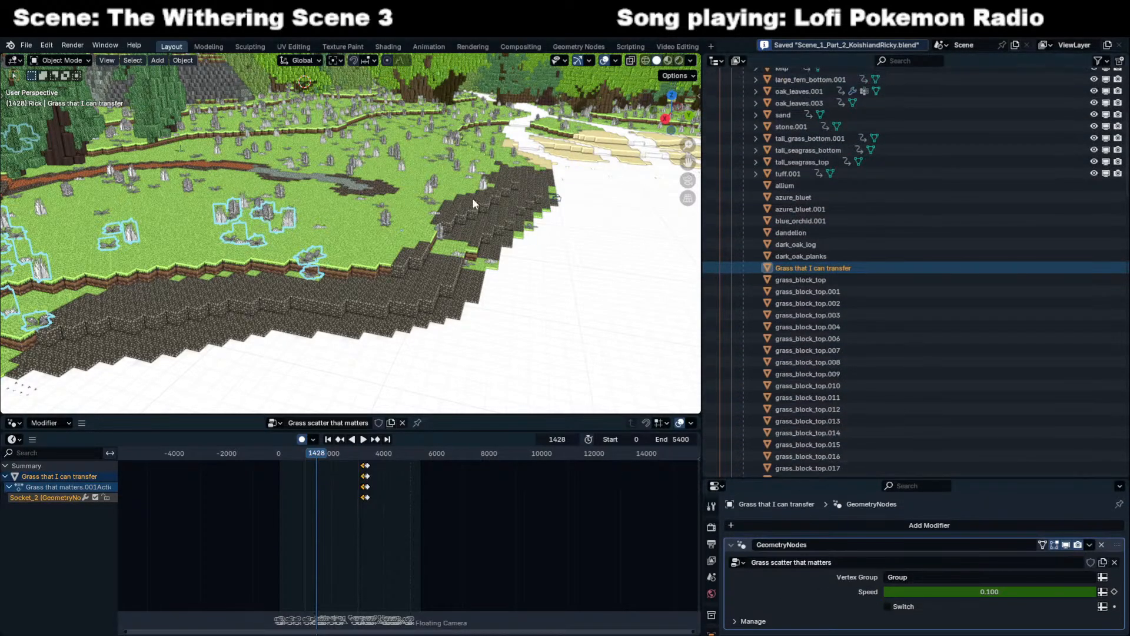
key("n")
key("m")
left_click(471, 198)
type("Transve")
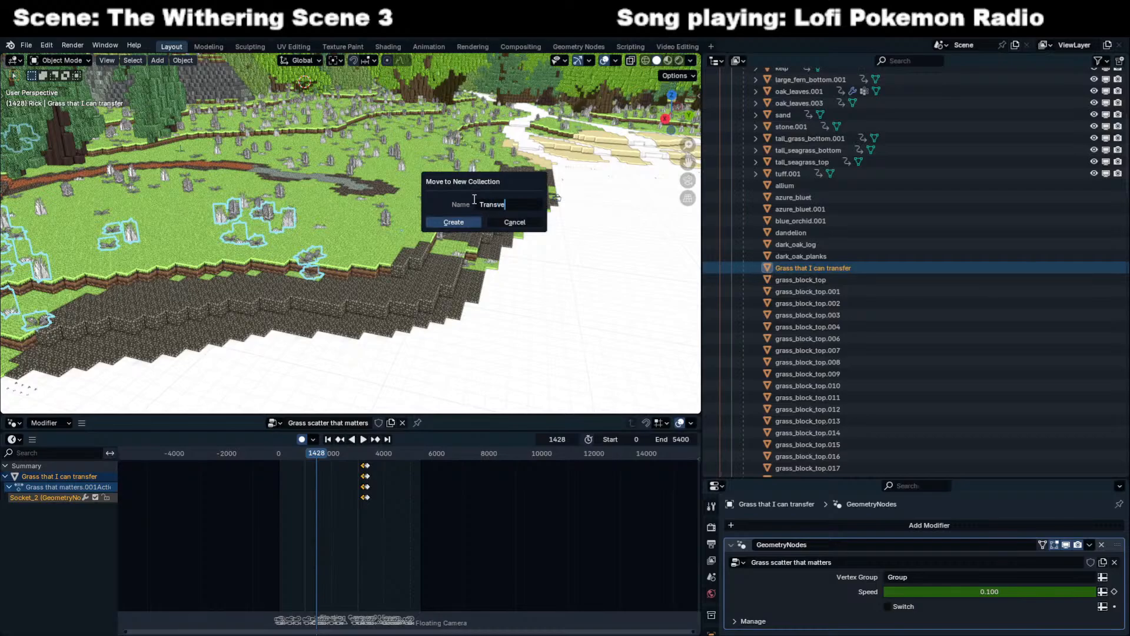
key("BackSpace")
key("BackSpace")
type("fer")
left_click(468, 222)
Collapse the World Collections and IAG hierarchies in the outliner and select the grass object inside the Transfer collection.
scroll(715, 211, "up", 9)
left_click(730, 109)
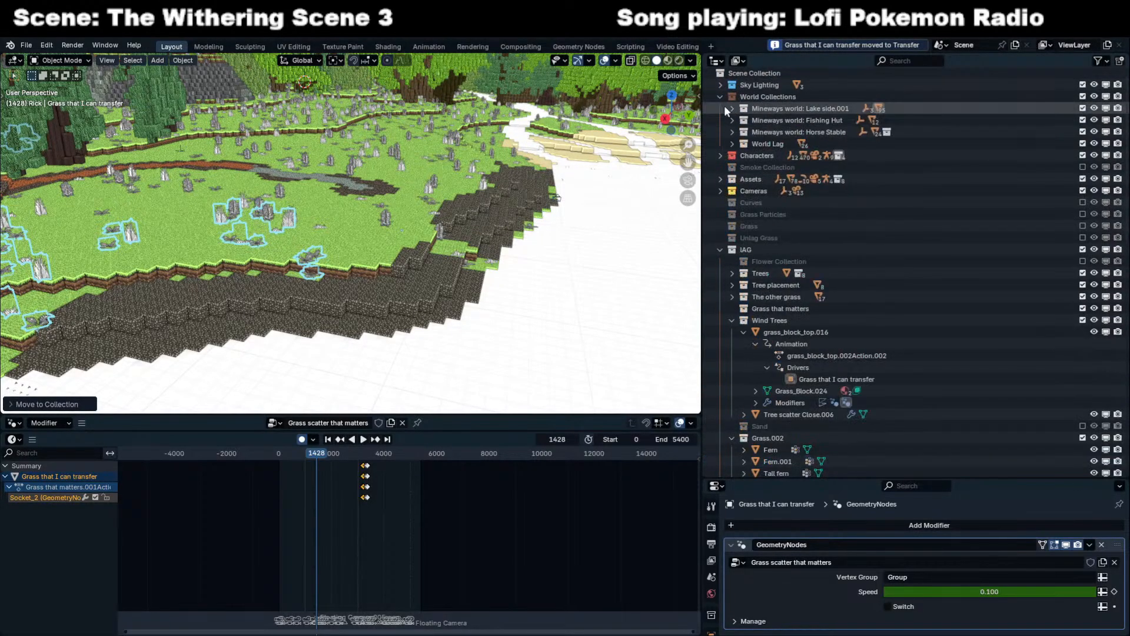
left_click(720, 97)
left_click_drag(731, 288, 733, 372)
left_click(752, 363)
left_click(753, 357)
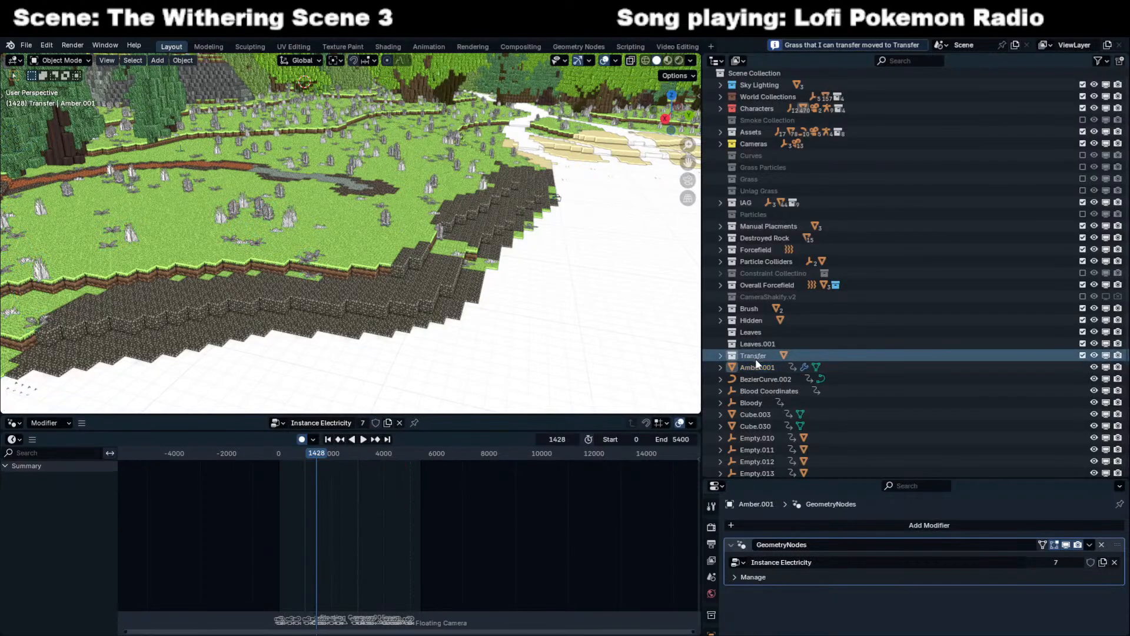
left_click(785, 355)
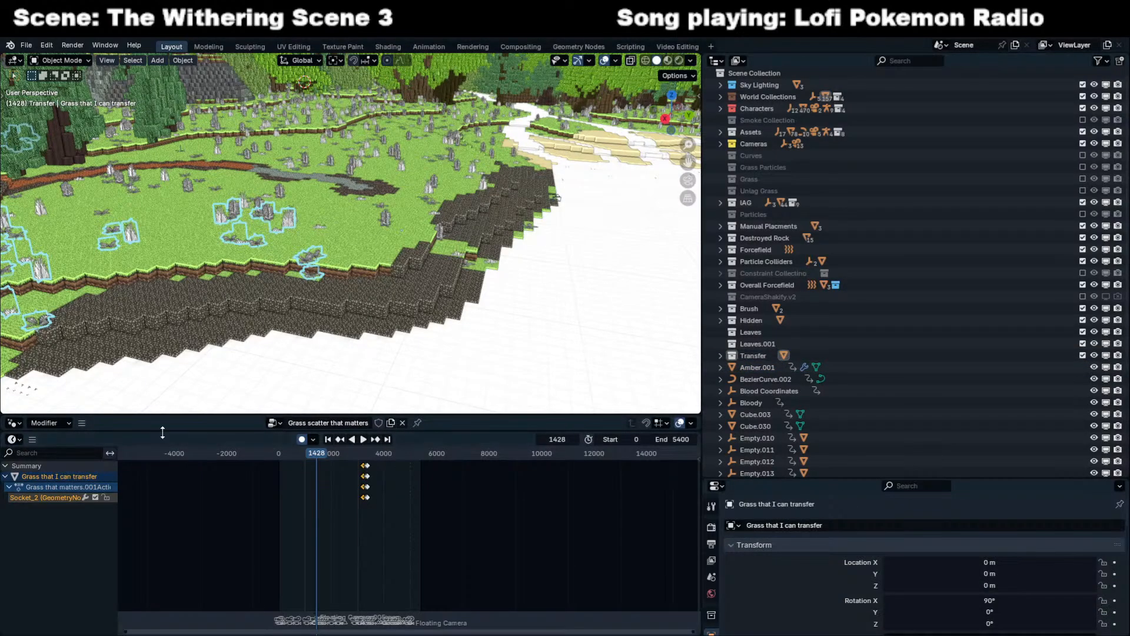
Reveal the Grass scatter that matters node tree and examine which collection its Collection Info node instances.
left_click_drag(164, 431, 178, 627)
middle_click_drag(227, 551, 288, 439)
middle_click_drag(251, 524, 518, 501)
key("n")
middle_click_drag(647, 501, 588, 500)
scroll(527, 531, "down", 6)
middle_click_drag(535, 545, 474, 581)
scroll(302, 525, "up", 4)
scroll(302, 525, "up", 2)
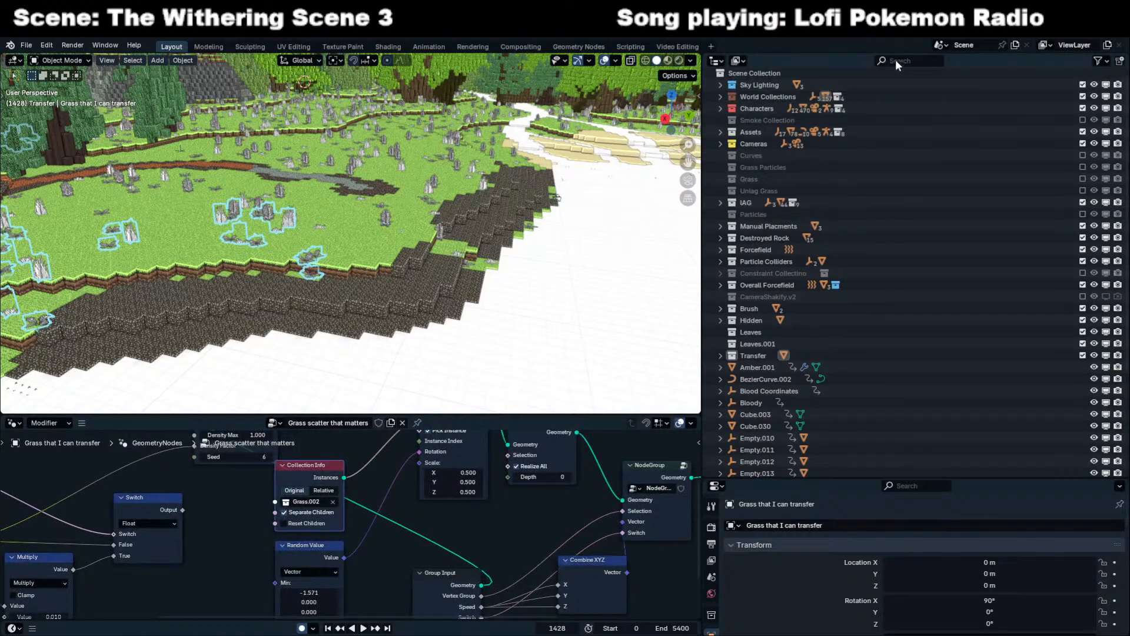
Search the outliner for grass.002, clear the search, and move the Grass.002 collection from IAG into the Transfer collection.
left_click(894, 60)
type("grass.")
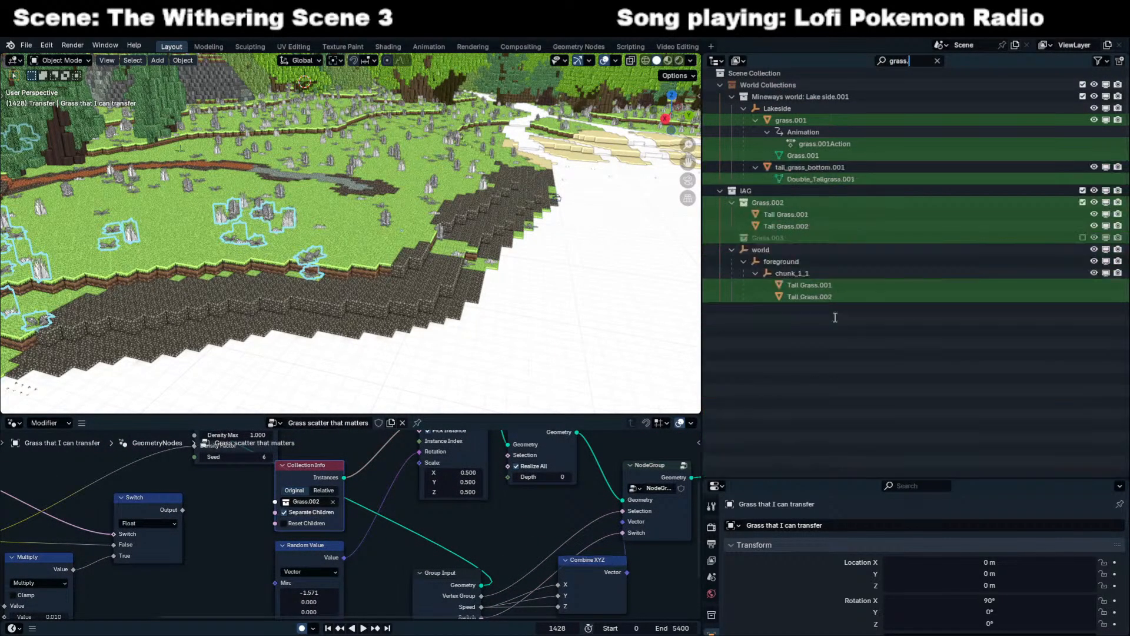
type("002")
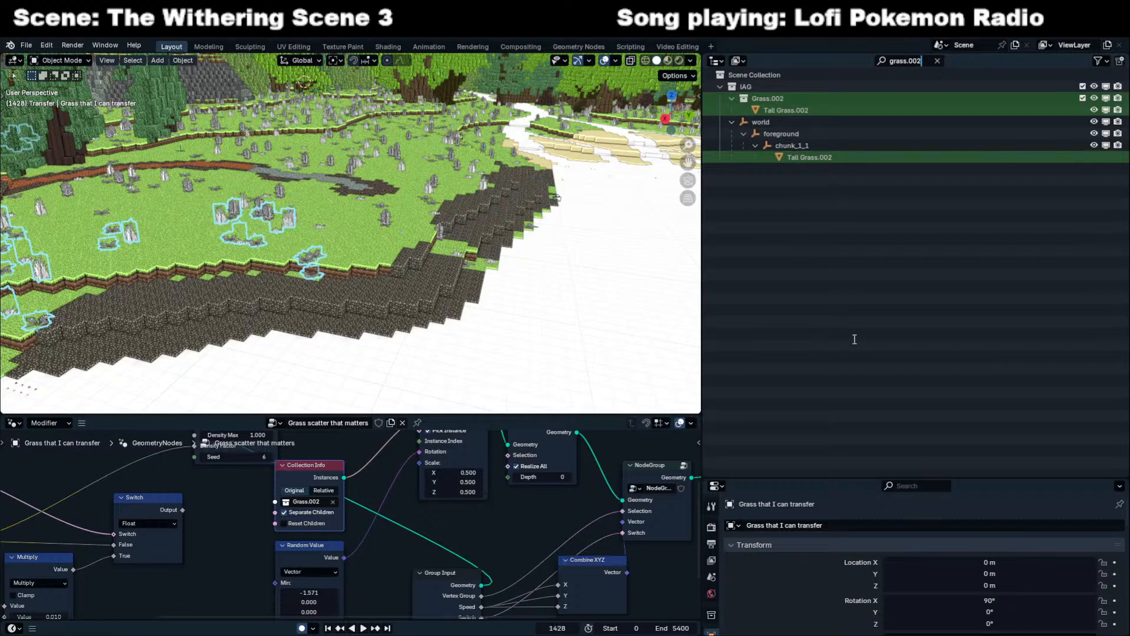
left_click(937, 61)
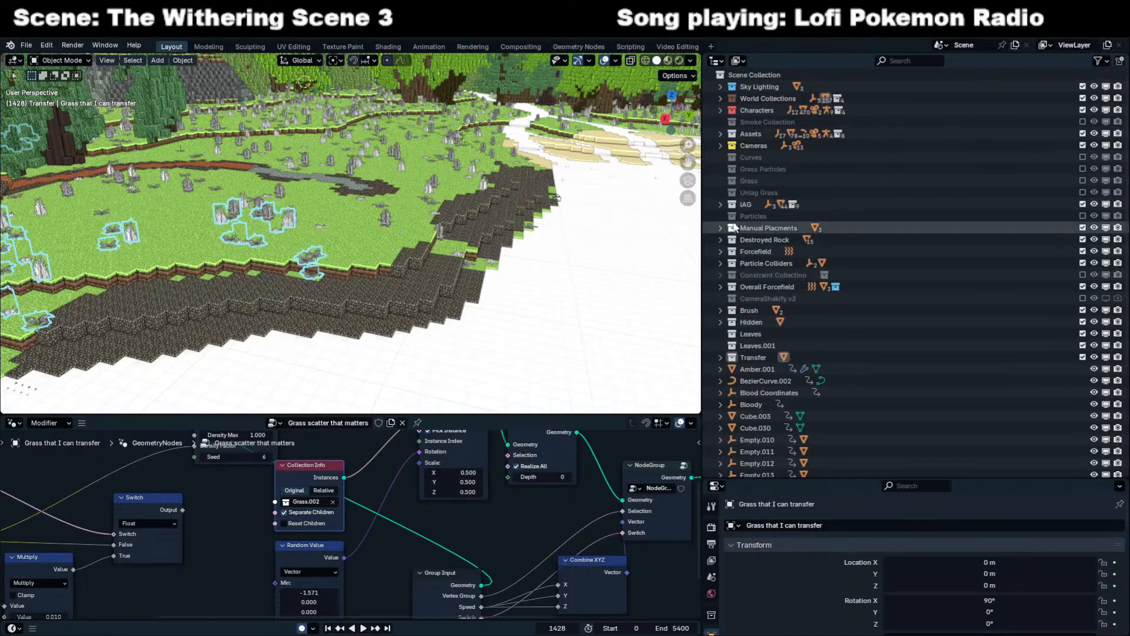
left_click(721, 204)
left_click_drag(732, 277, 733, 332)
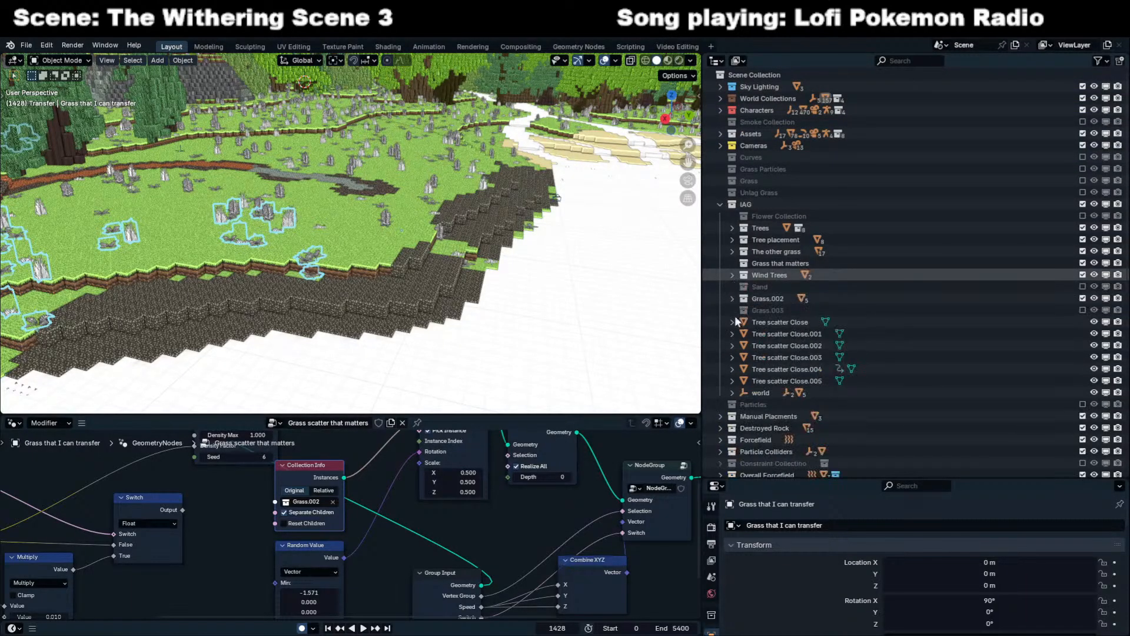
left_click_drag(764, 298, 760, 218)
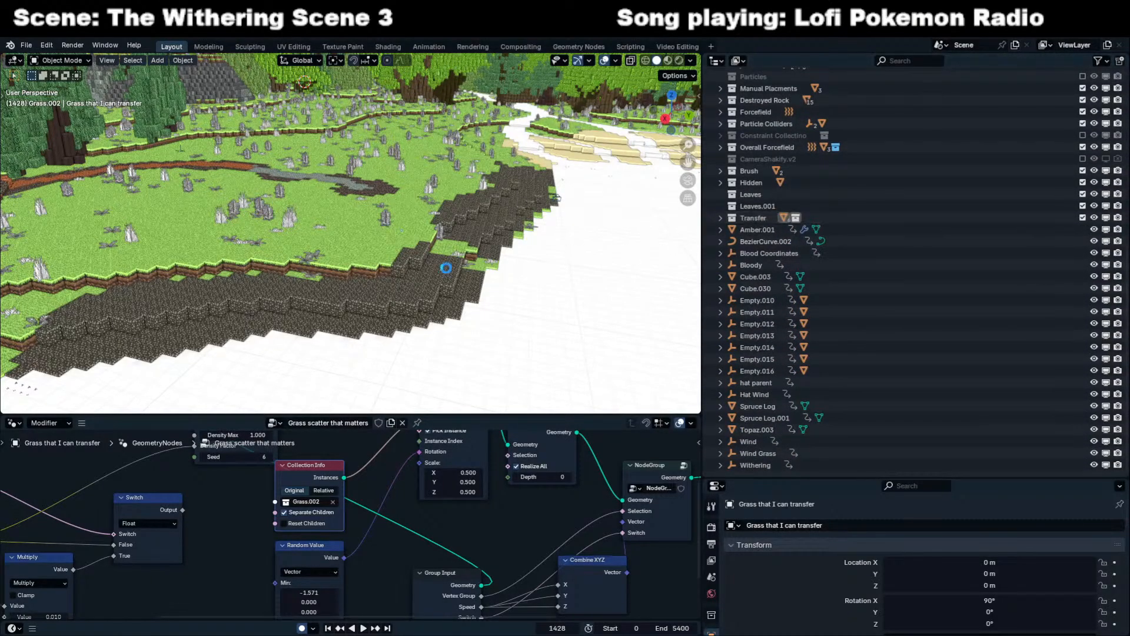
Save the file and go back to the Scene 3 forest file.
key("ctrl+s")
left_click(26, 45)
mouse_move(70, 82)
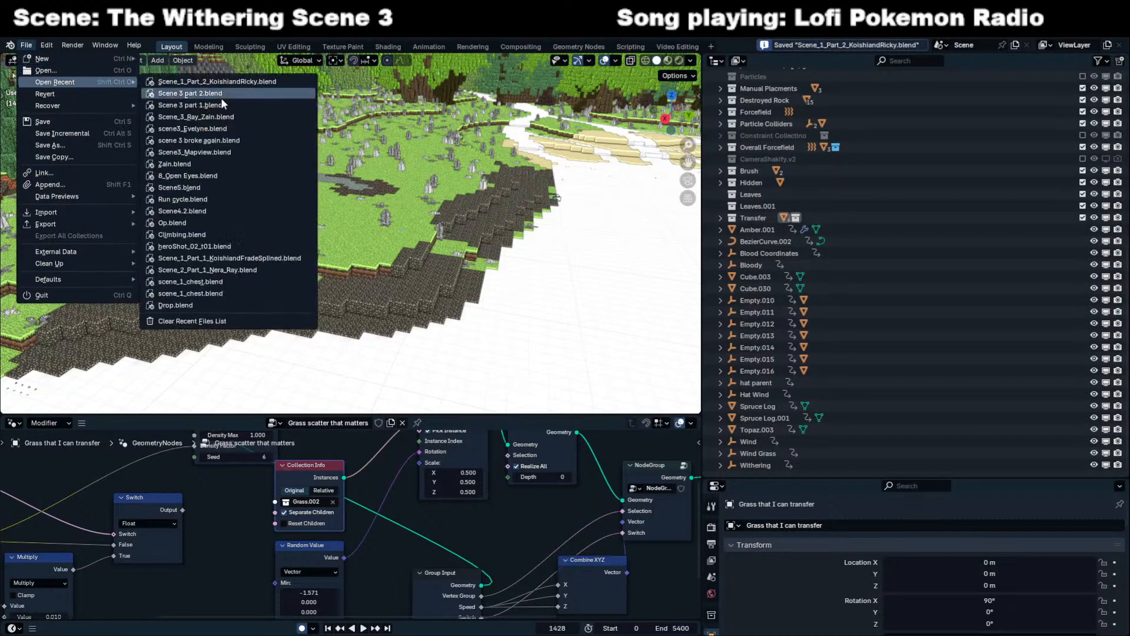
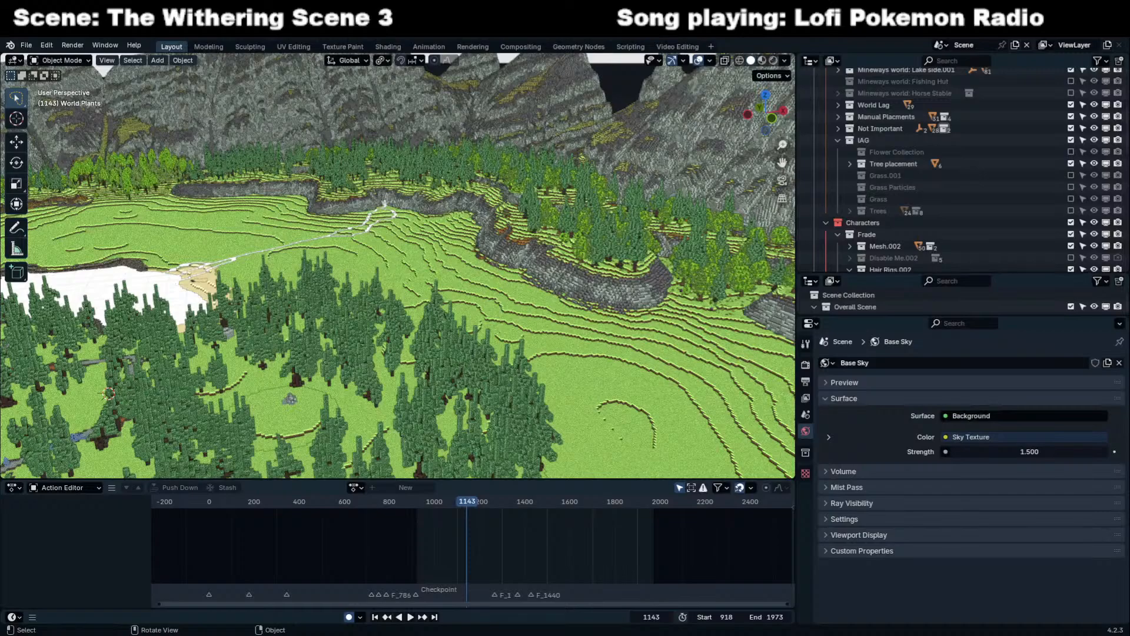
Collapse Overall Scene in the outliner and bring the Transfer collection with its grass into the Scene Collection.
middle_click_drag(359, 259, 389, 247)
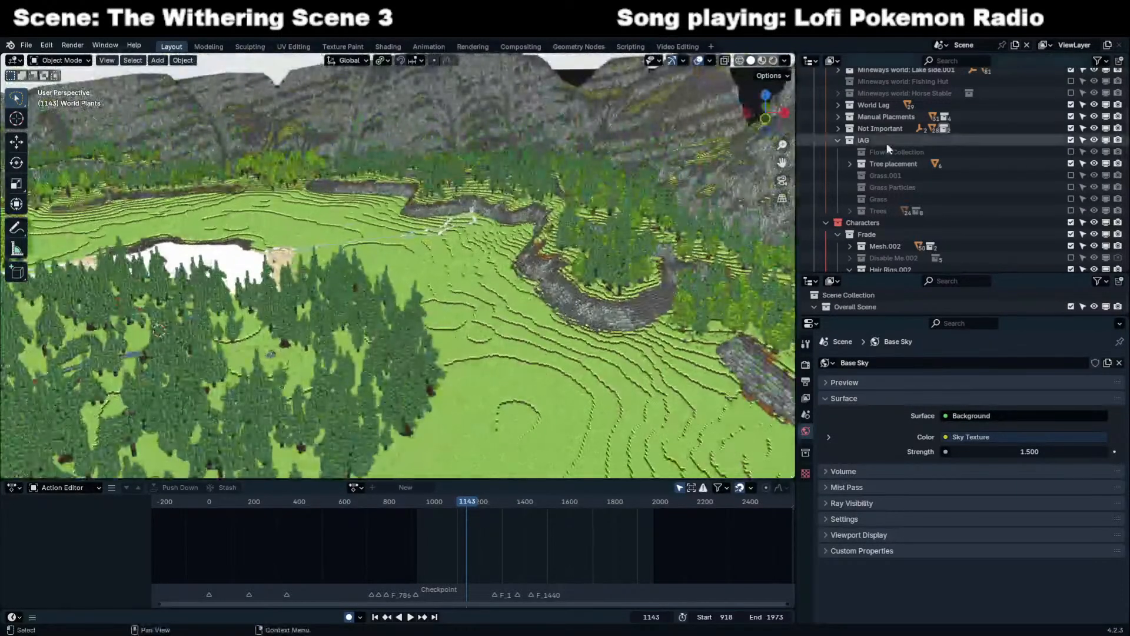
scroll(886, 143, "up", 6)
left_click_drag(826, 98, 831, 165)
left_click(816, 86)
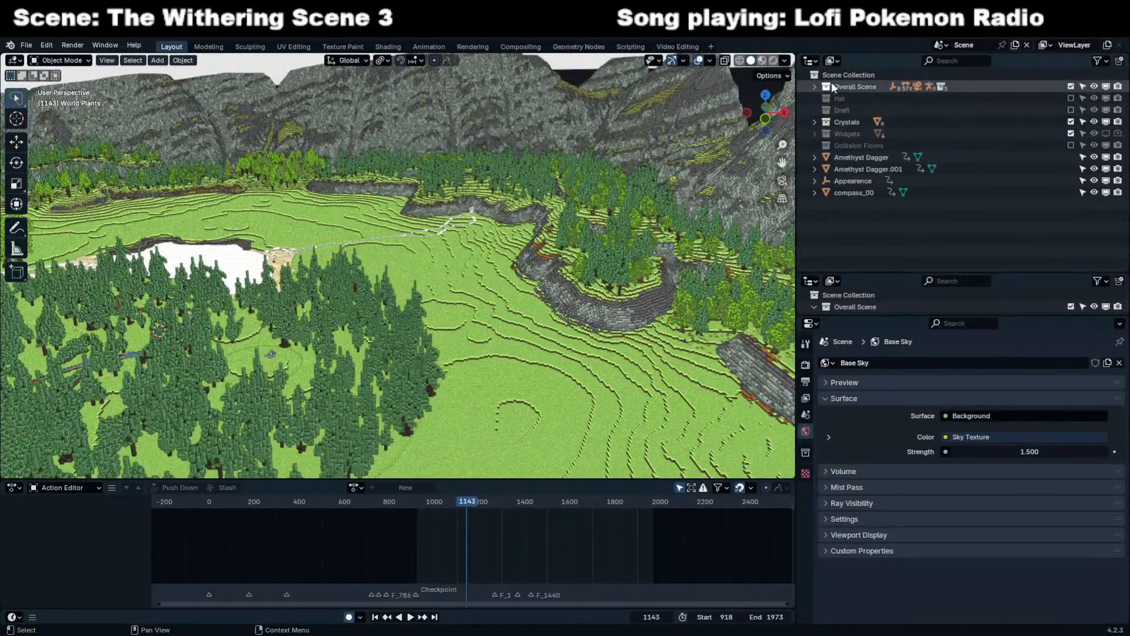
left_click(842, 75)
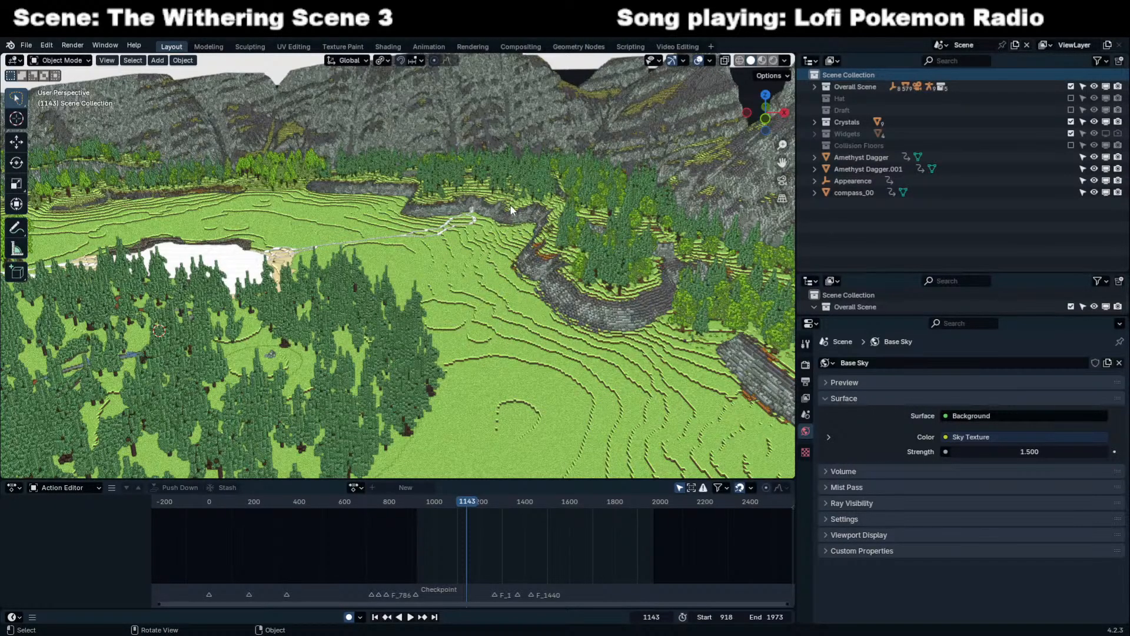
key("ctrl+v")
Fly down through the forest and along the stone path to examine the transferred grass and ferns.
key("shift+grave")
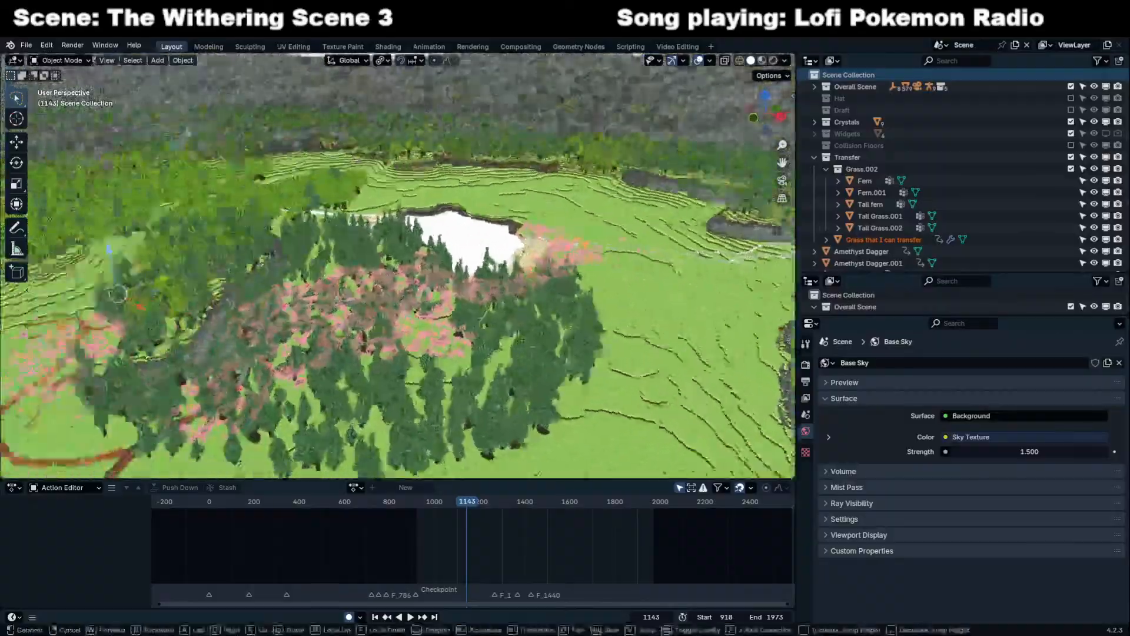
key("w")
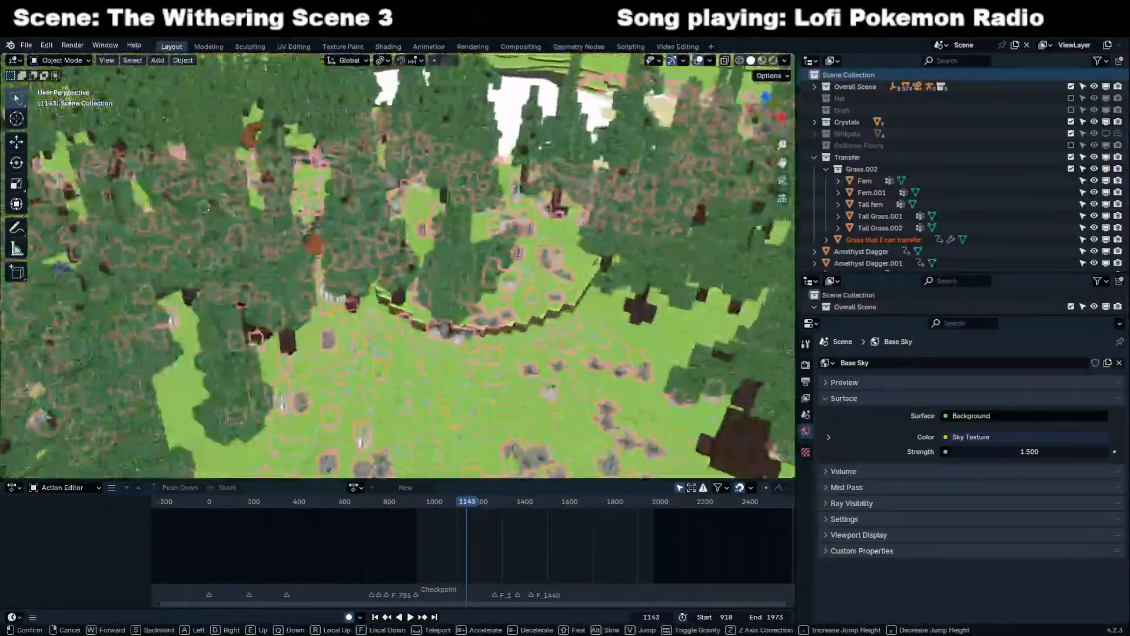
key("w")
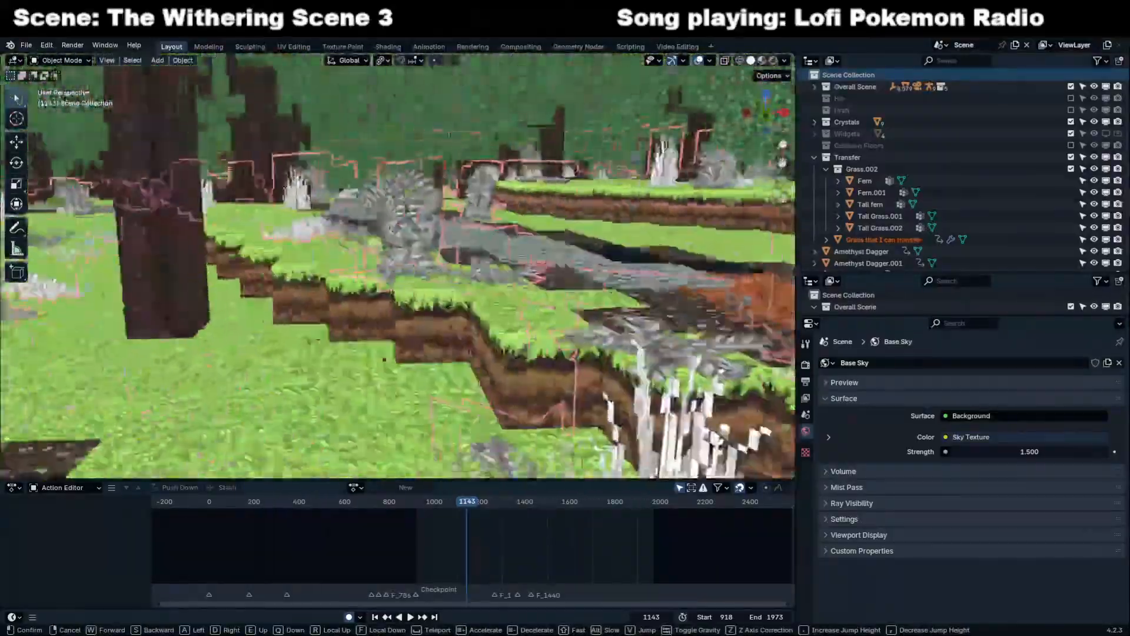
key("w")
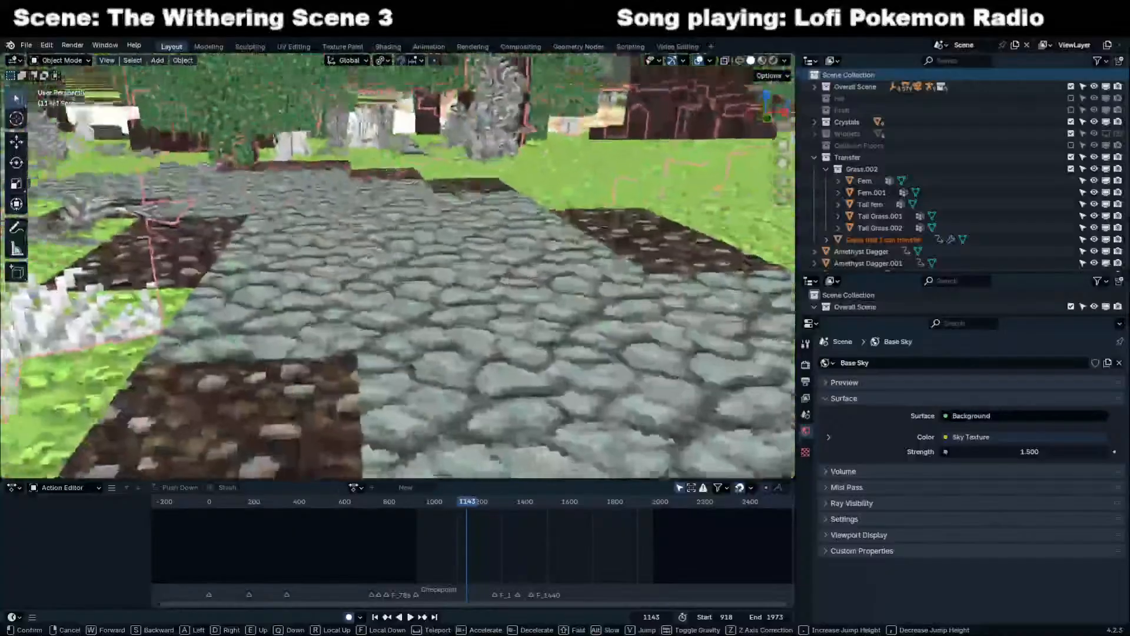
key("w")
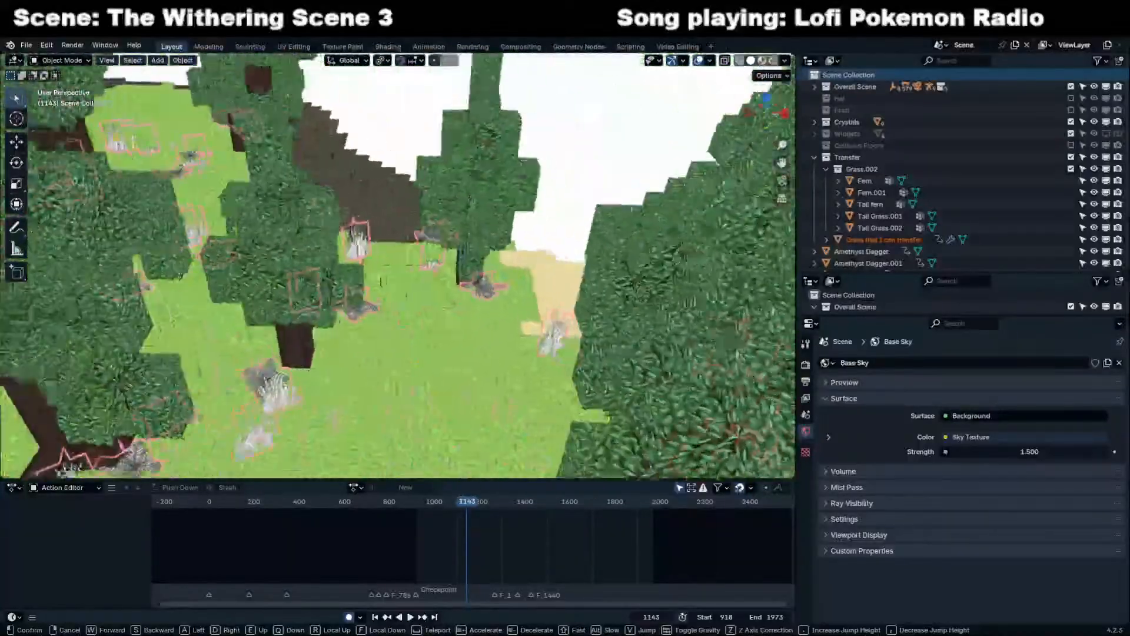
key("s")
left_click(398, 266)
Move the Transfer collection into World Collections under Overall Scene, between Not Important and IAG, and collapse IAG.
left_click_drag(851, 158, 866, 110)
left_click(815, 86)
left_click(826, 110)
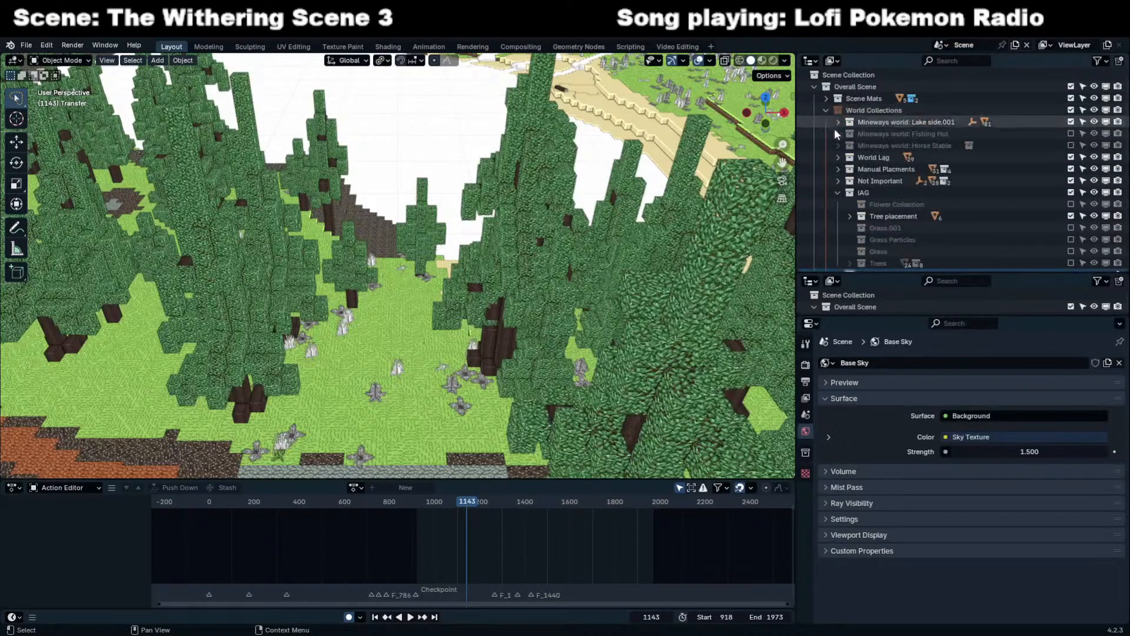
left_click_drag(860, 206, 854, 181)
left_click(848, 205)
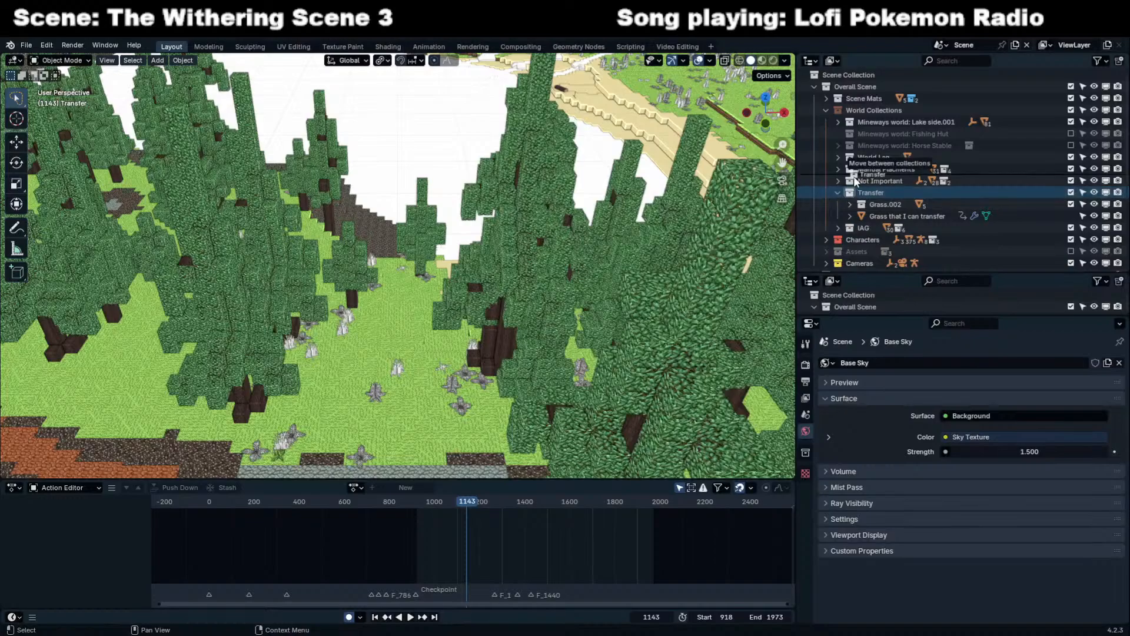
Play the animation through the camera from around frame 938, select the transferred grass object, and stop at frame 955.
key("KP_0")
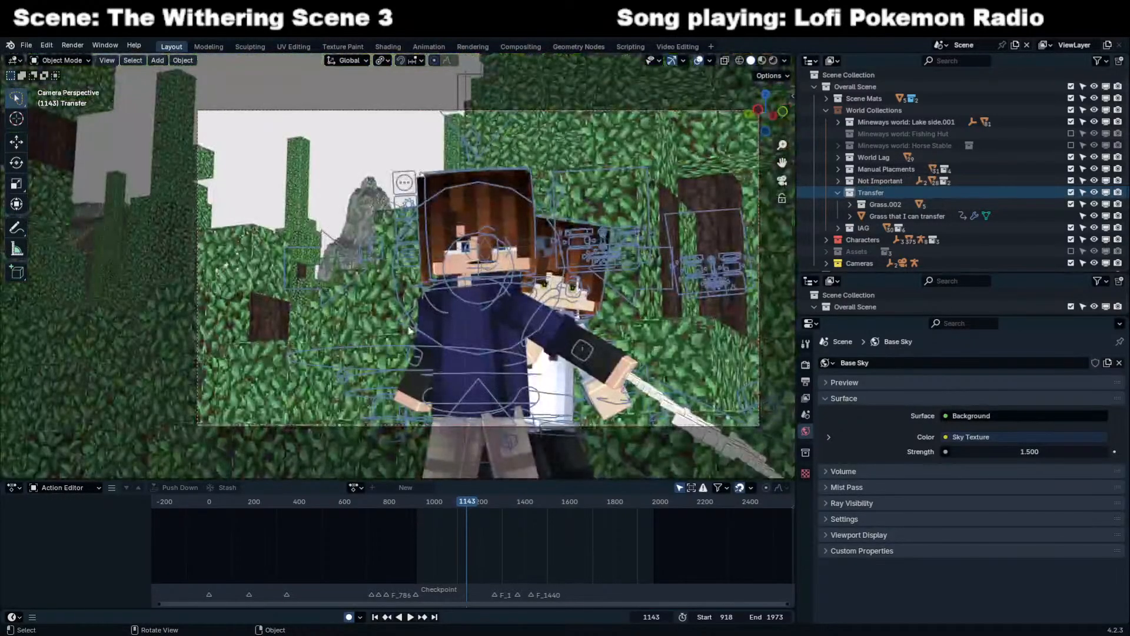
left_click_drag(439, 502, 418, 502)
key("space")
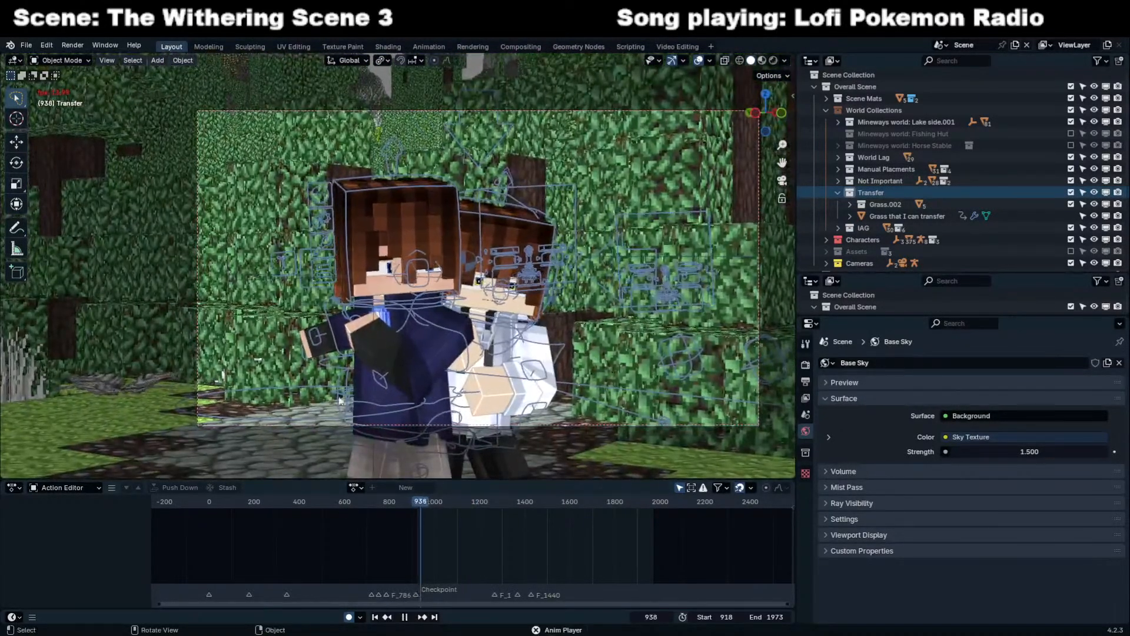
left_click(118, 385)
key("space")
Fly out of the camera view to examine the scattered grass and ferns up close beside the path.
key("shift+grave")
key("w")
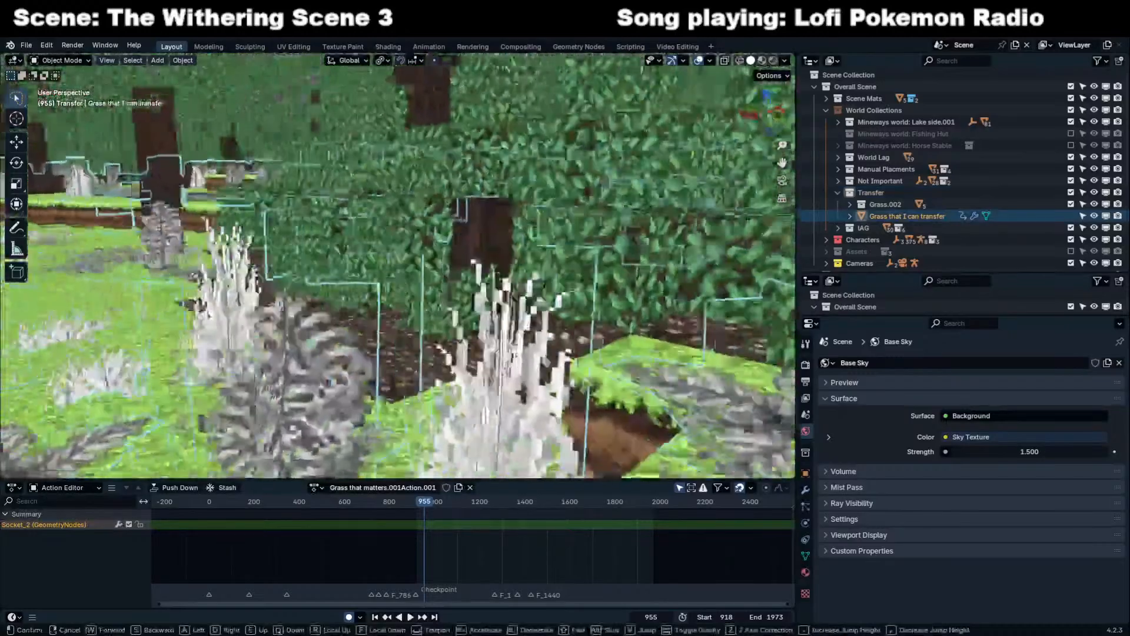
key("s")
left_click(398, 266)
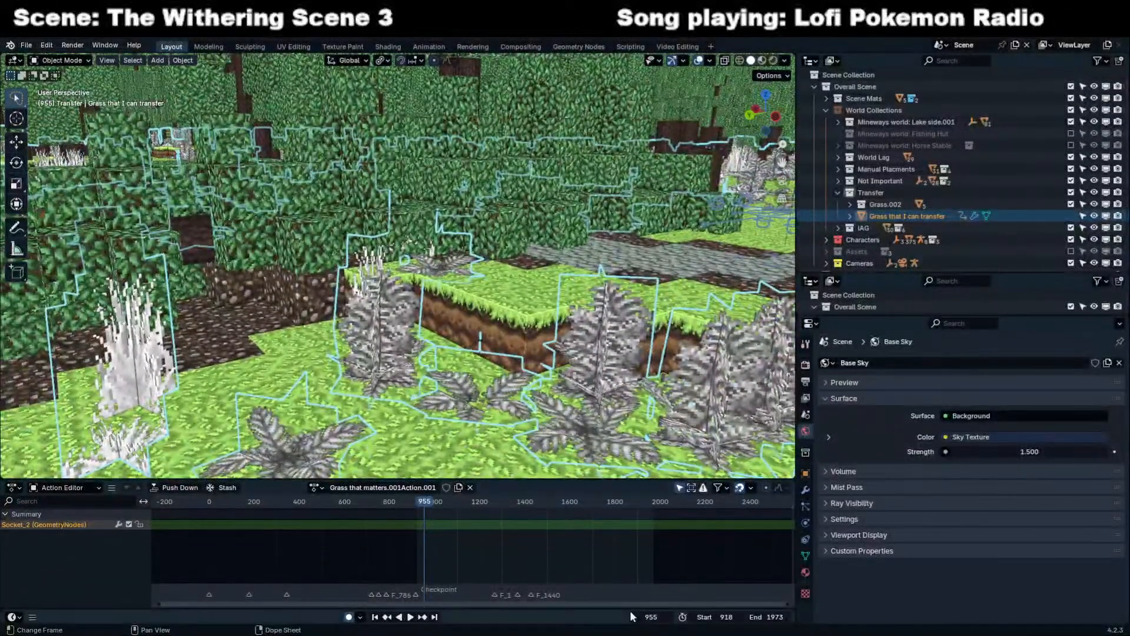
Show the transferred grass object's modifiers and play the animation close to a fern, stopping at frame 983.
left_click(805, 489)
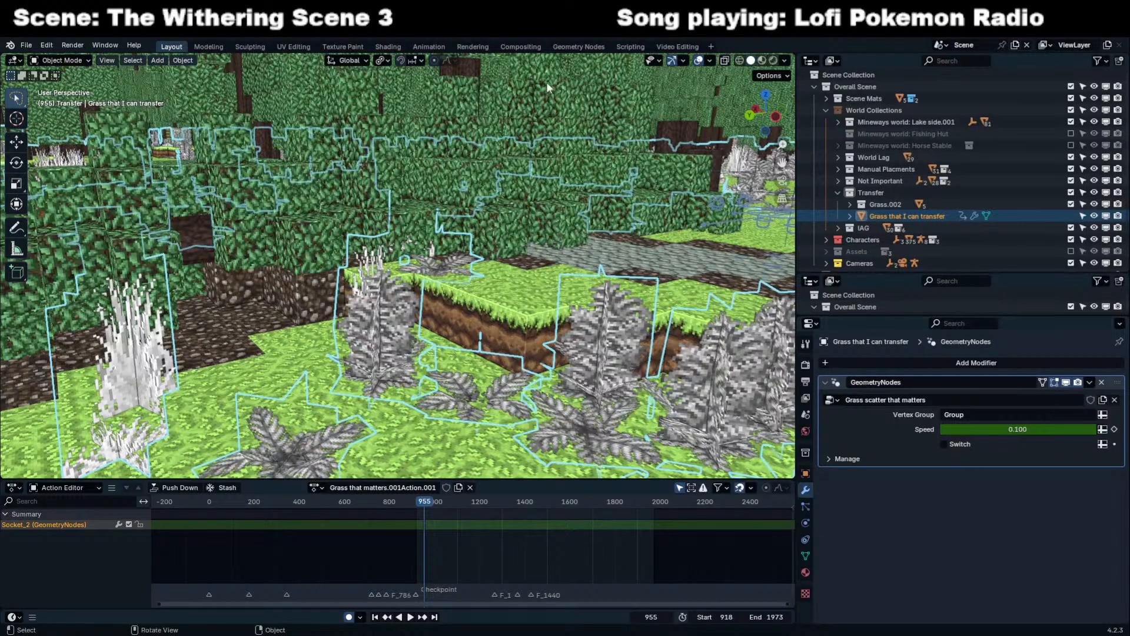
key("shift+grave")
key("w")
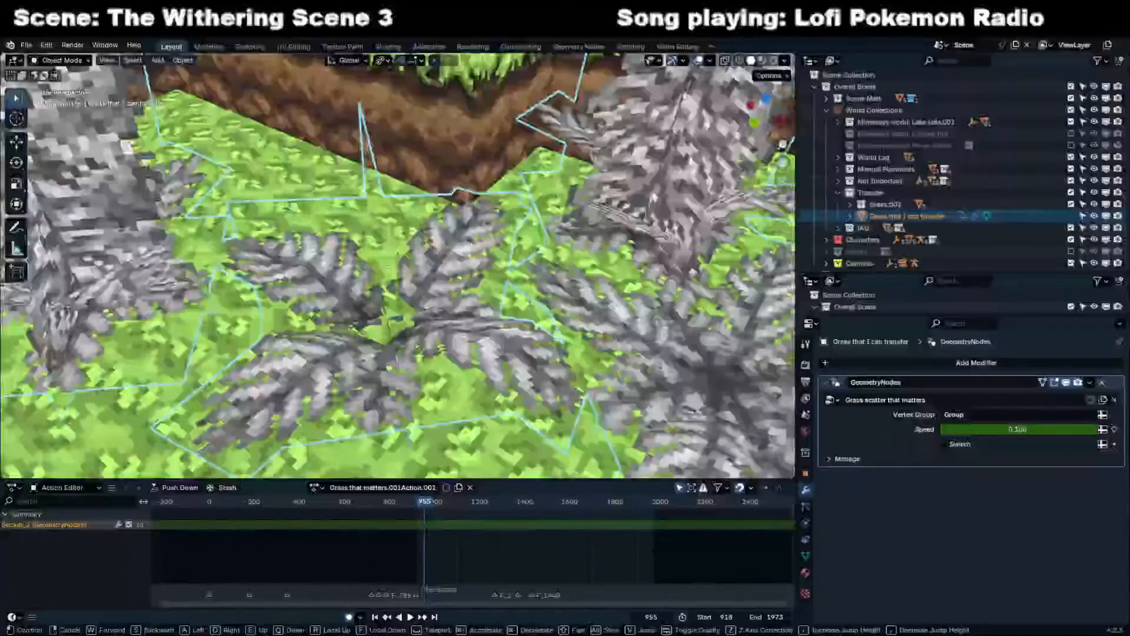
left_click(471, 183)
key("space")
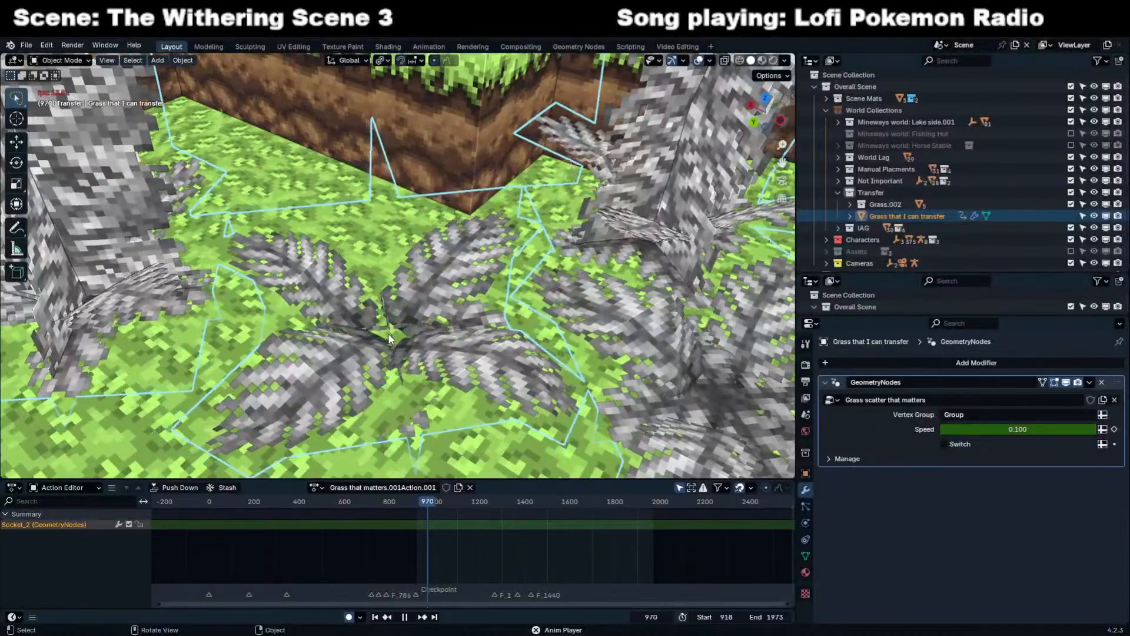
key("space")
Examine the fern from below the ground and briefly inspect the grass object's mesh in Edit Mode.
key("shift+grave")
key("q")
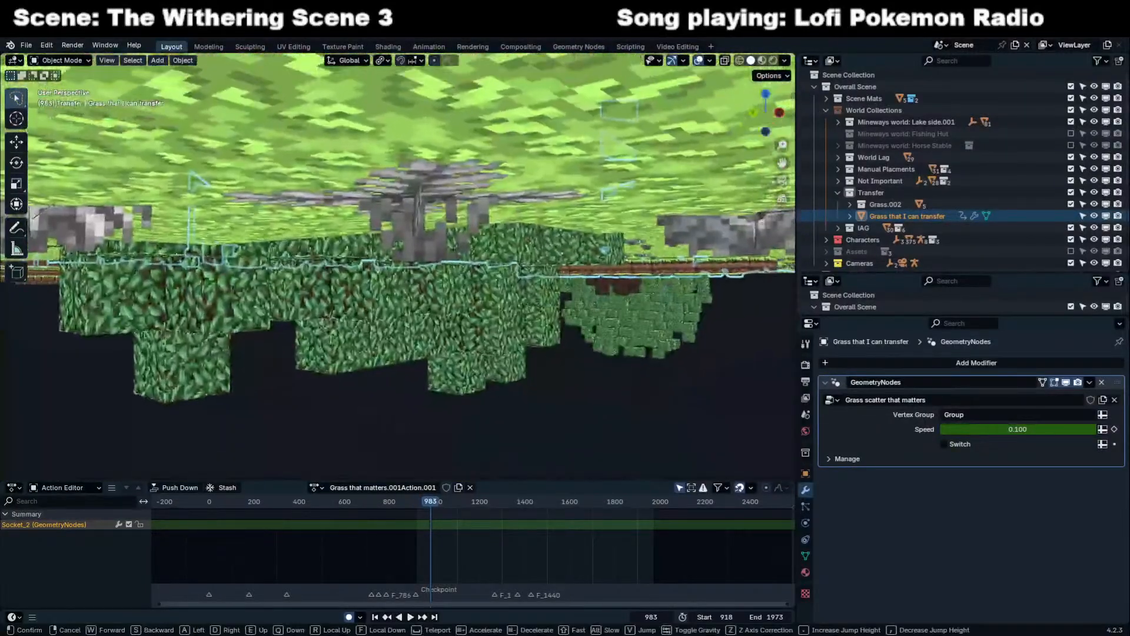
key("e")
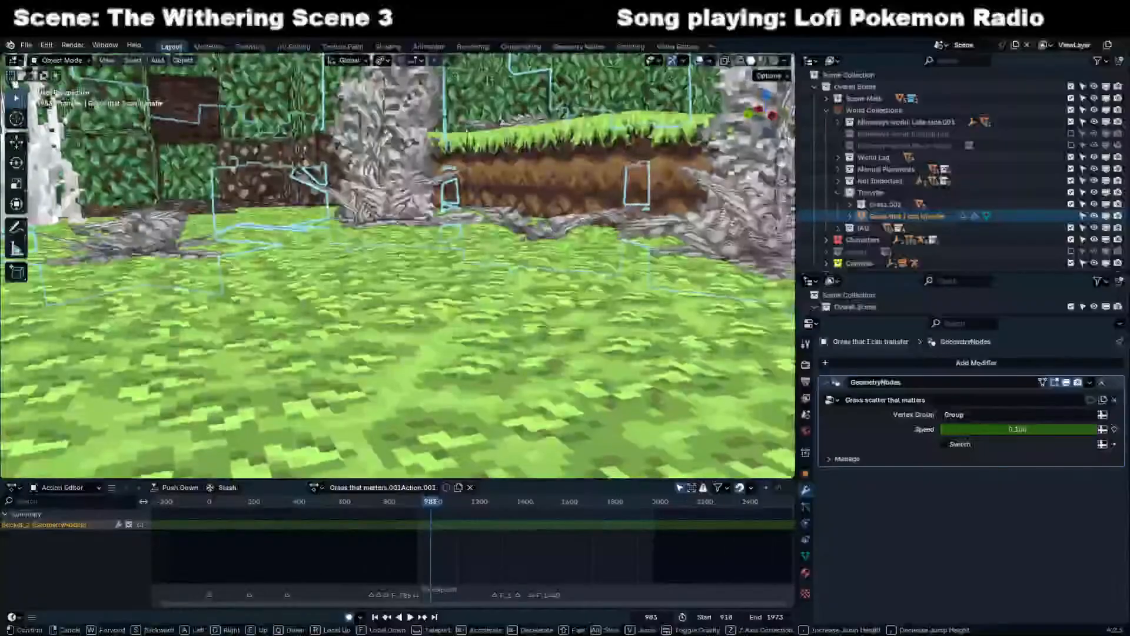
left_click(392, 323)
key("Tab")
key("shift+grave")
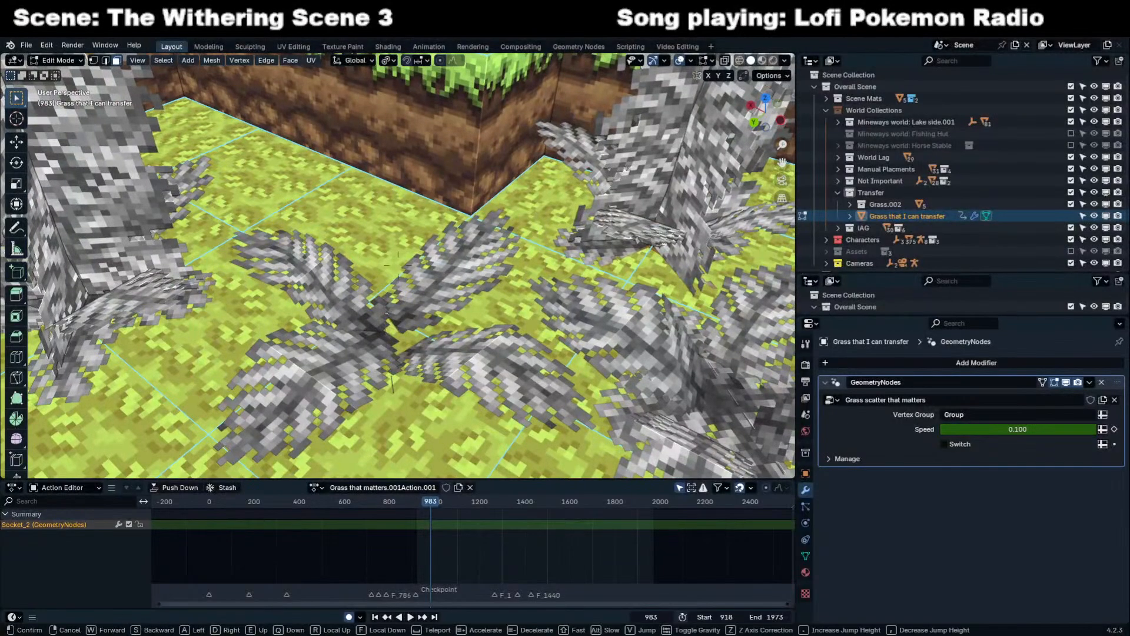
left_click(405, 322)
key("Tab")
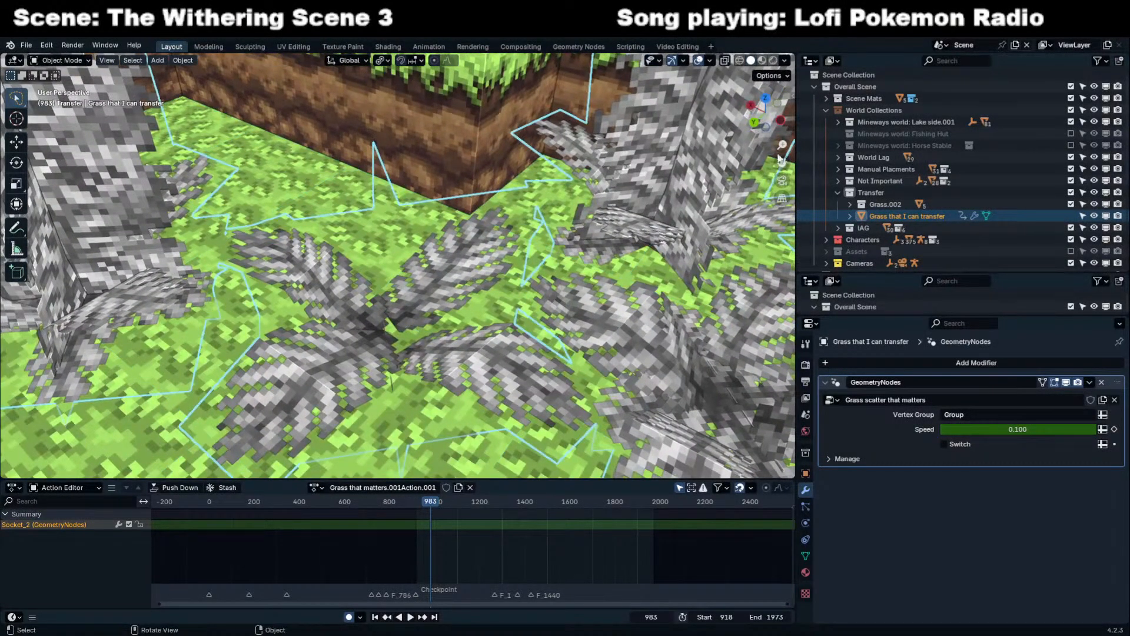
Enlarge the lower outliner area and change it into a Geometry Node Editor.
left_click(841, 273)
left_click_drag(846, 273, 841, 70)
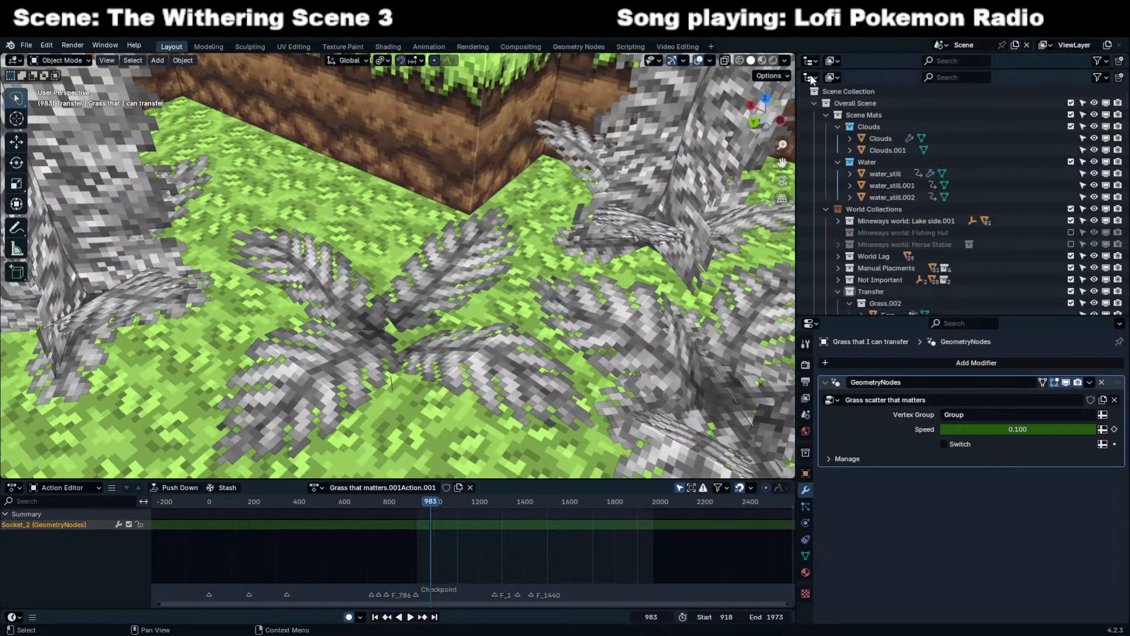
left_click(805, 79)
key("g")
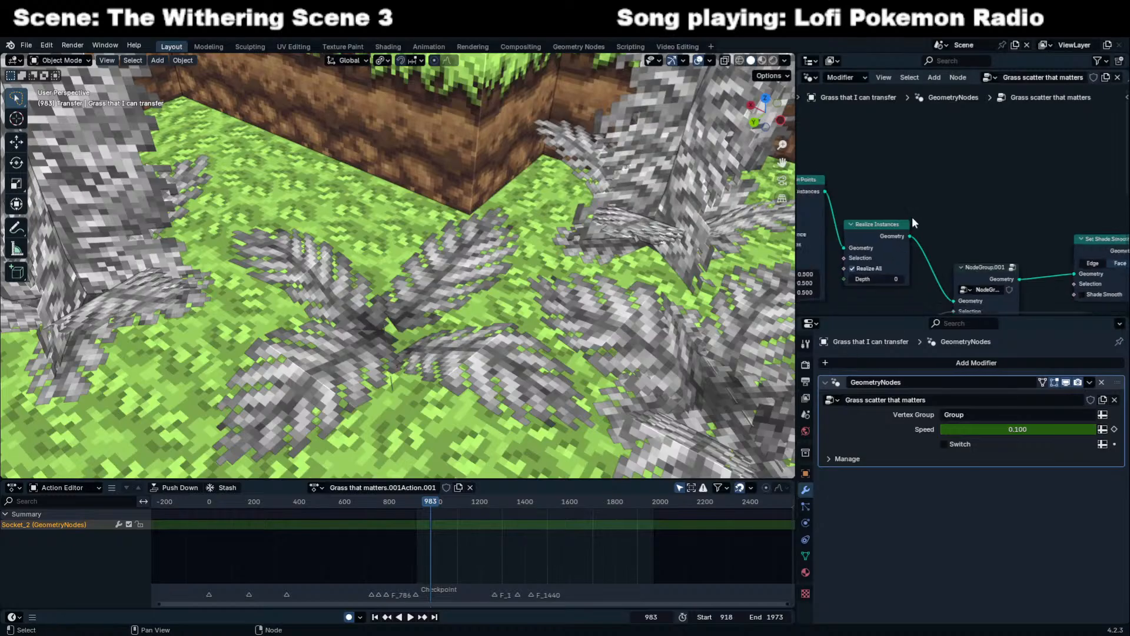
View the scattered grass from above, select its object, and fly back down among the ferns.
scroll(911, 226, "down", 2)
scroll(520, 285, "down", 20)
scroll(520, 284, "up", 6)
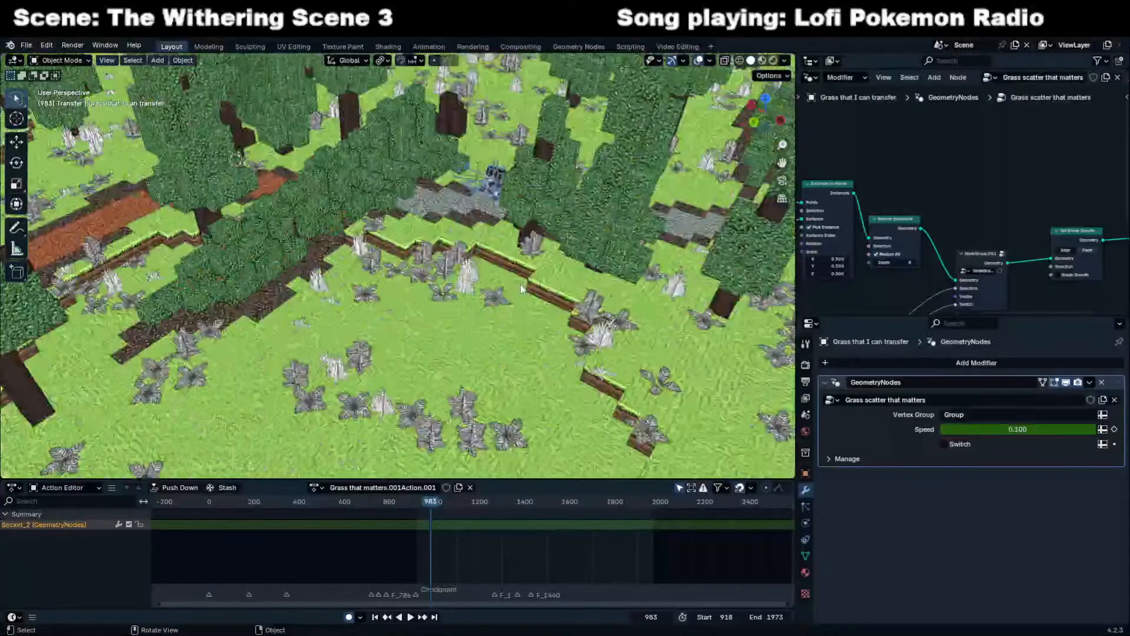
left_click(442, 296)
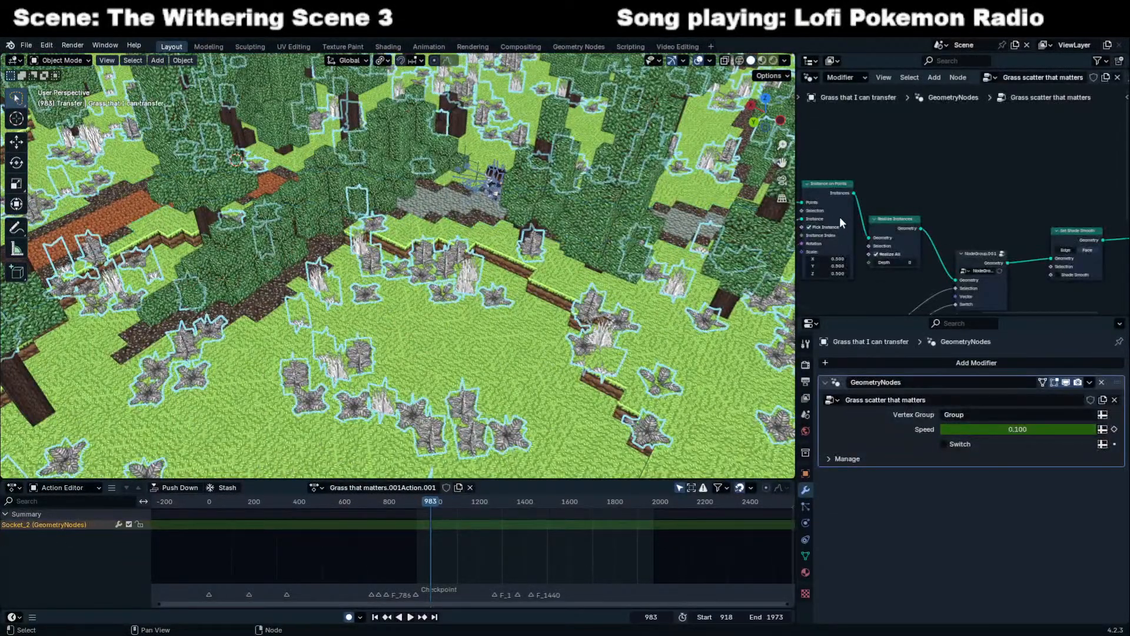
key("shift+grave")
key("w")
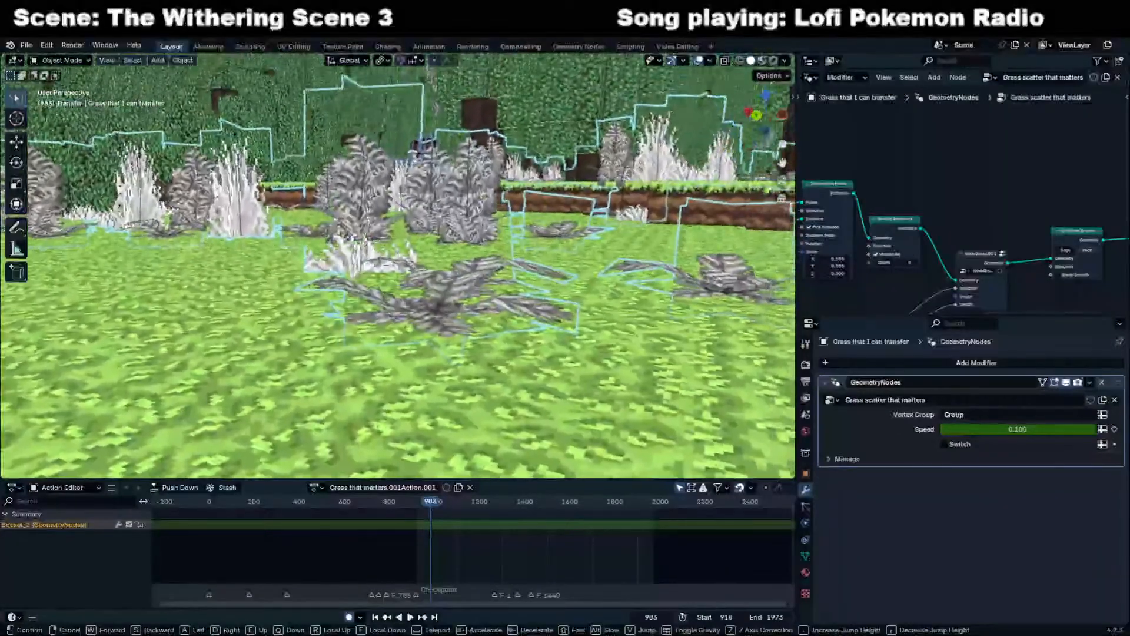
left_click(397, 266)
scroll(983, 221, "down", 4)
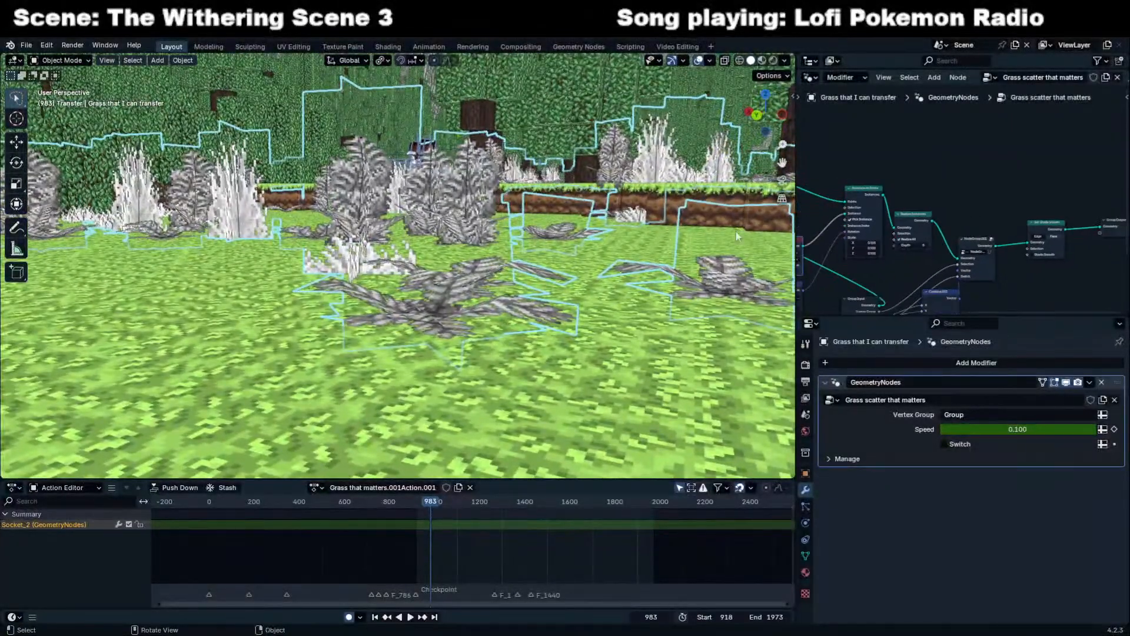
Examine the Grass scatter that matters node tree and enter its NodeGroup.001.
scroll(978, 185, "down", 2)
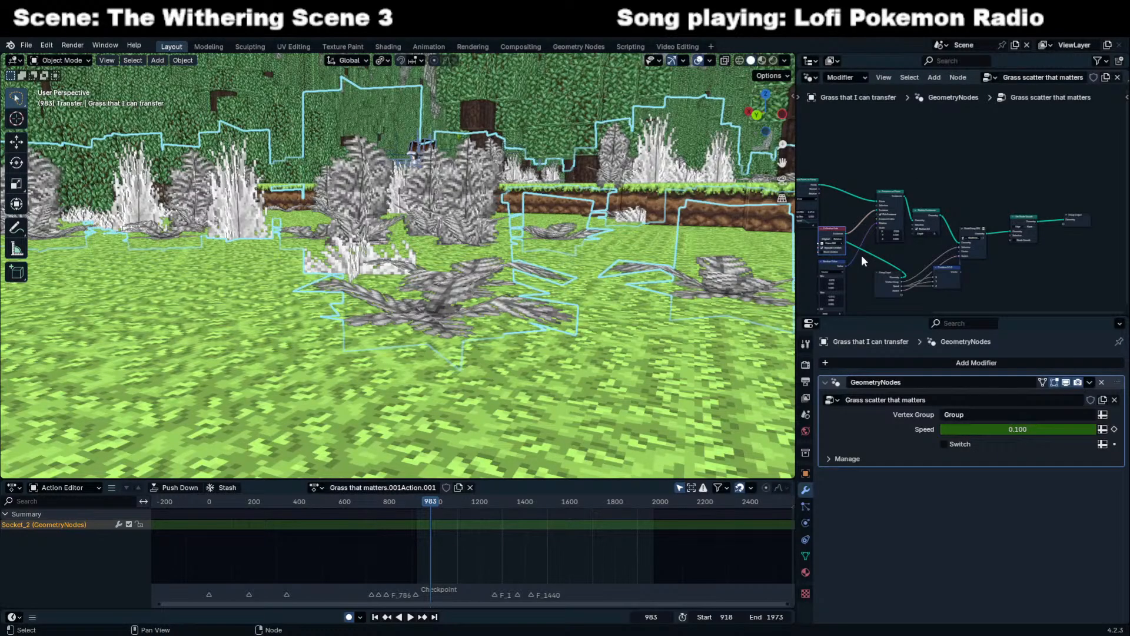
middle_click_drag(909, 294, 970, 202)
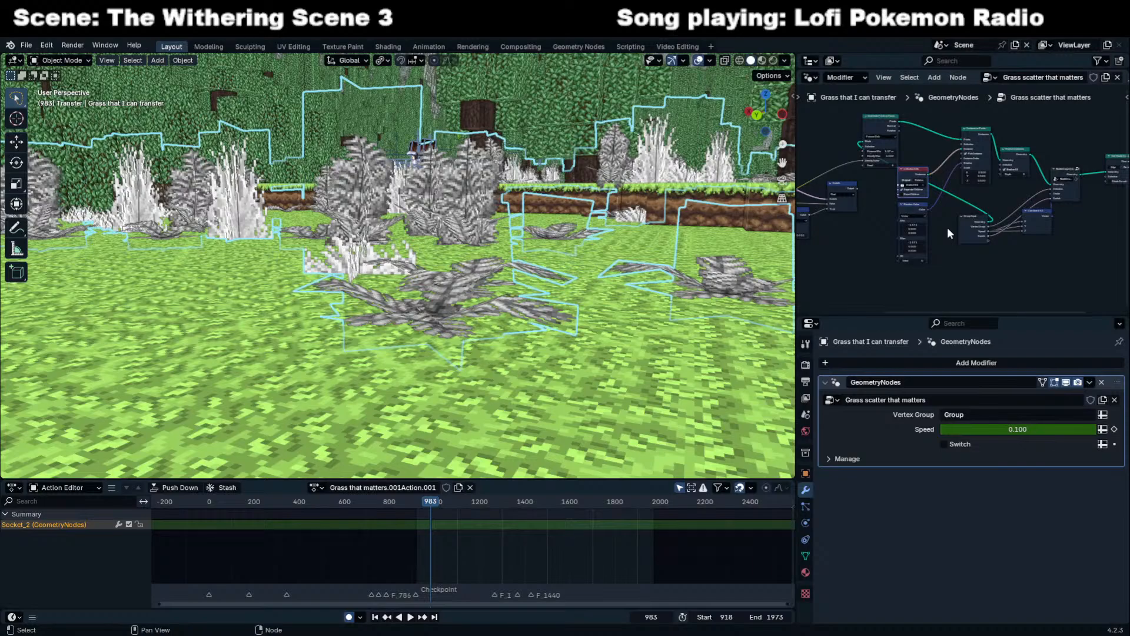
middle_click_drag(951, 222, 853, 257)
scroll(959, 241, "up", 5)
middle_click_drag(925, 220, 911, 106)
left_click(944, 243)
middle_click_drag(896, 249, 853, 257)
middle_click_drag(1059, 206, 991, 225)
left_click(1031, 143)
key("Tab")
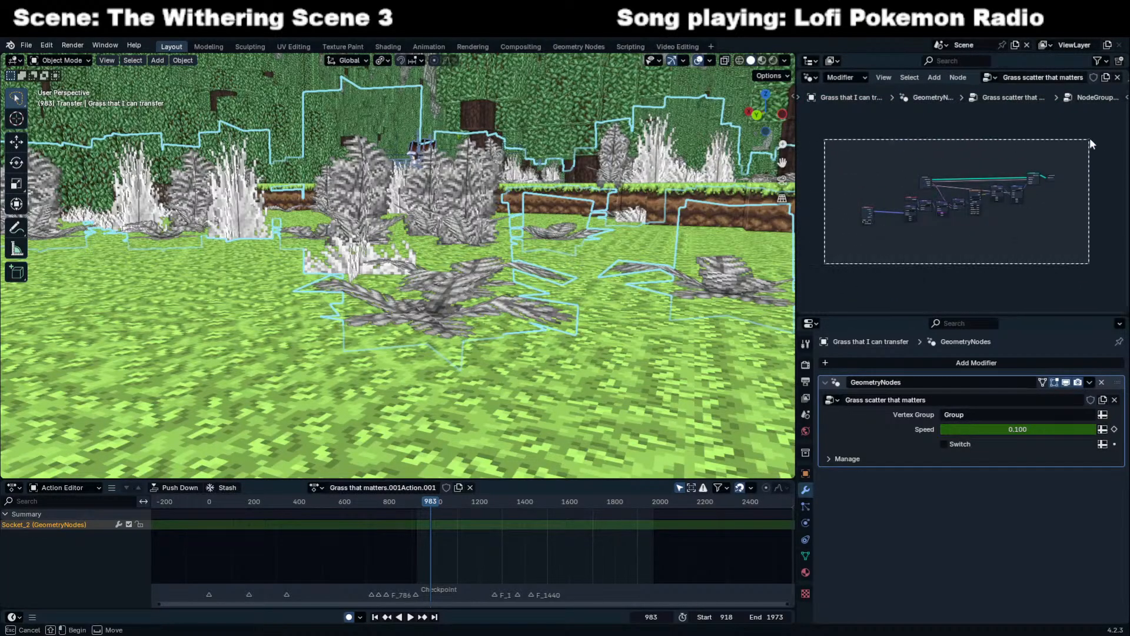
Examine the group's vector math chain and which object its Object Info node references.
scroll(1000, 223, "up", 4)
middle_click_drag(998, 226, 1018, 245)
scroll(884, 234, "down", 2)
middle_click_drag(885, 235, 1001, 219)
scroll(1000, 219, "up", 2)
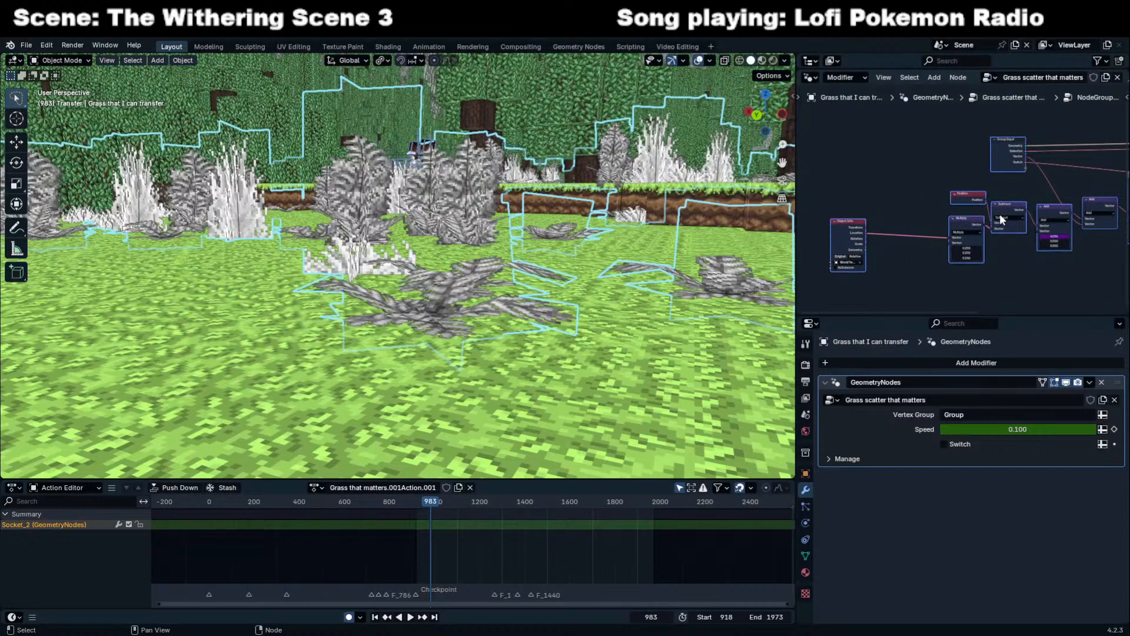
middle_click_drag(915, 229, 1017, 172)
scroll(1017, 172, "up", 3)
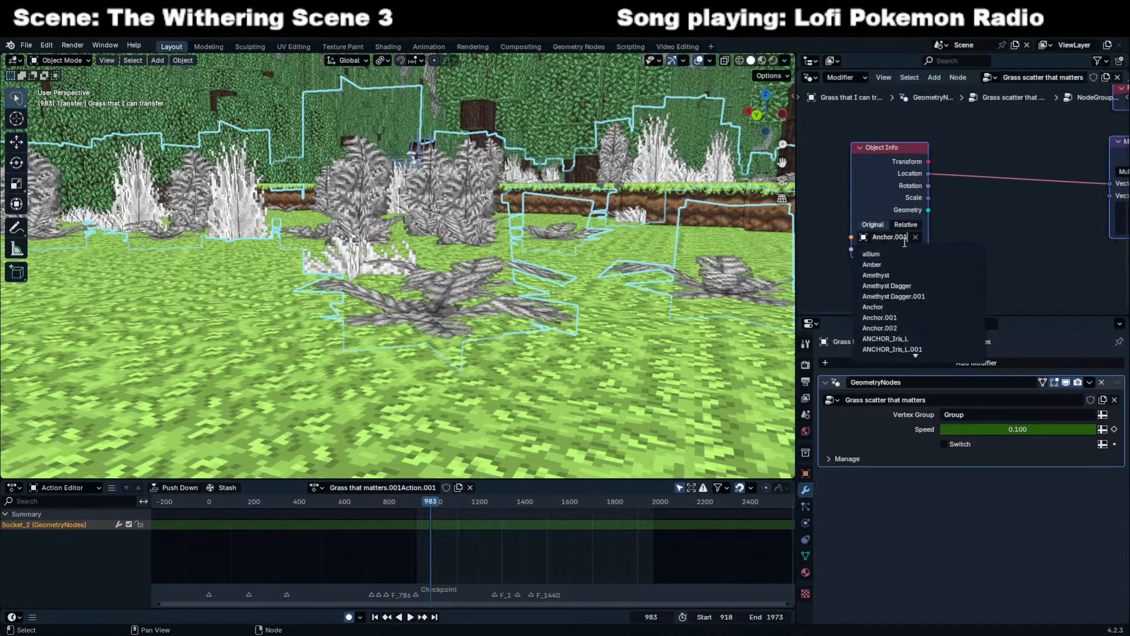
middle_click_drag(900, 242, 1081, 177)
Examine the Position, Subtract and Add nodes leading to the Noise Texture, and leave the node group.
scroll(973, 241, "down", 4)
left_click_drag(834, 155, 916, 270)
scroll(851, 169, "down", 1)
middle_click_drag(871, 145, 825, 143)
left_click_drag(824, 143, 909, 254)
left_click_drag(949, 157, 888, 225)
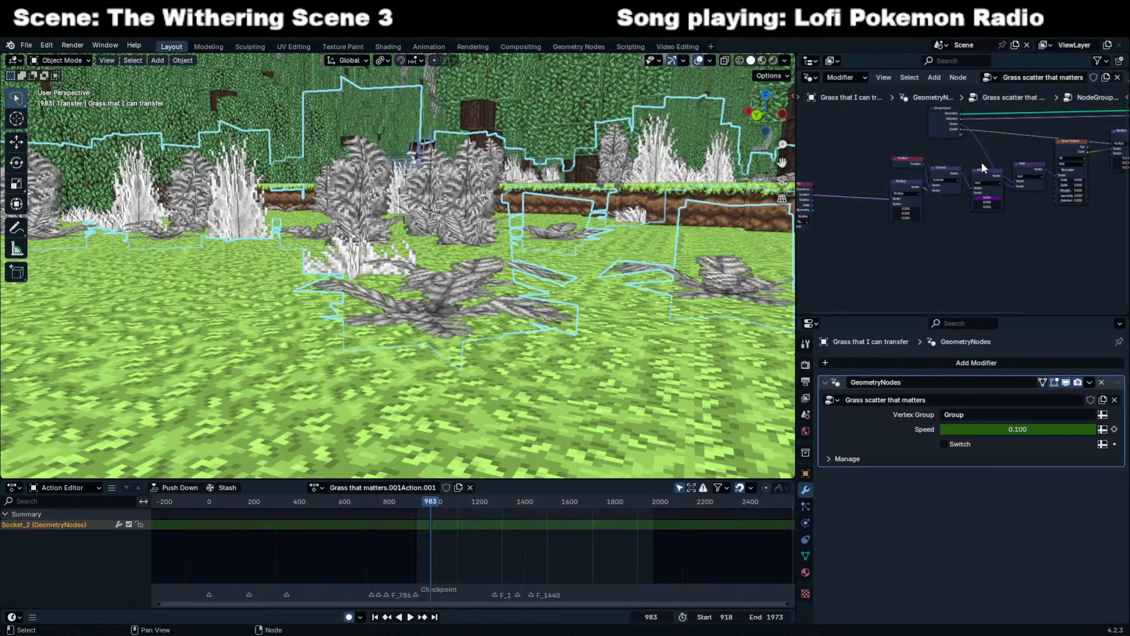
scroll(981, 162, "up", 4)
middle_click_drag(970, 196, 880, 222)
left_click(961, 150)
middle_click_drag(960, 162, 994, 252)
key("Tab")
Check how the Combine XYZ node feeds NodeGroup.001, keeping it in place, and enter the group again.
scroll(1077, 243, "down", 2)
scroll(1007, 218, "up", 3)
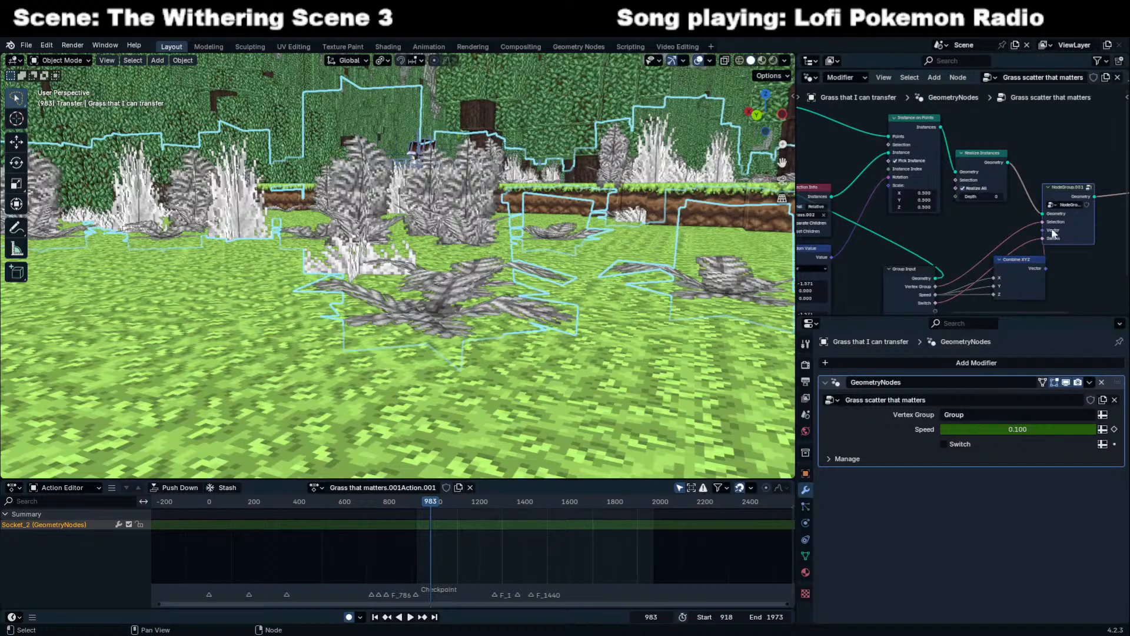
middle_click_drag(1051, 229, 1029, 226)
left_click_drag(997, 266, 975, 244)
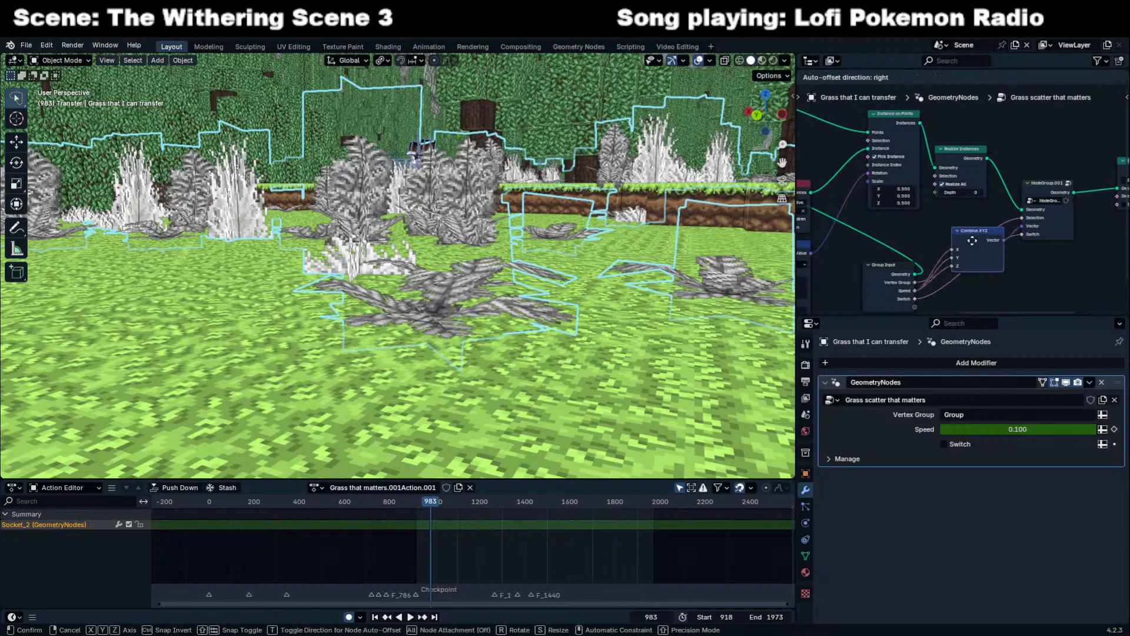
right_click(967, 235)
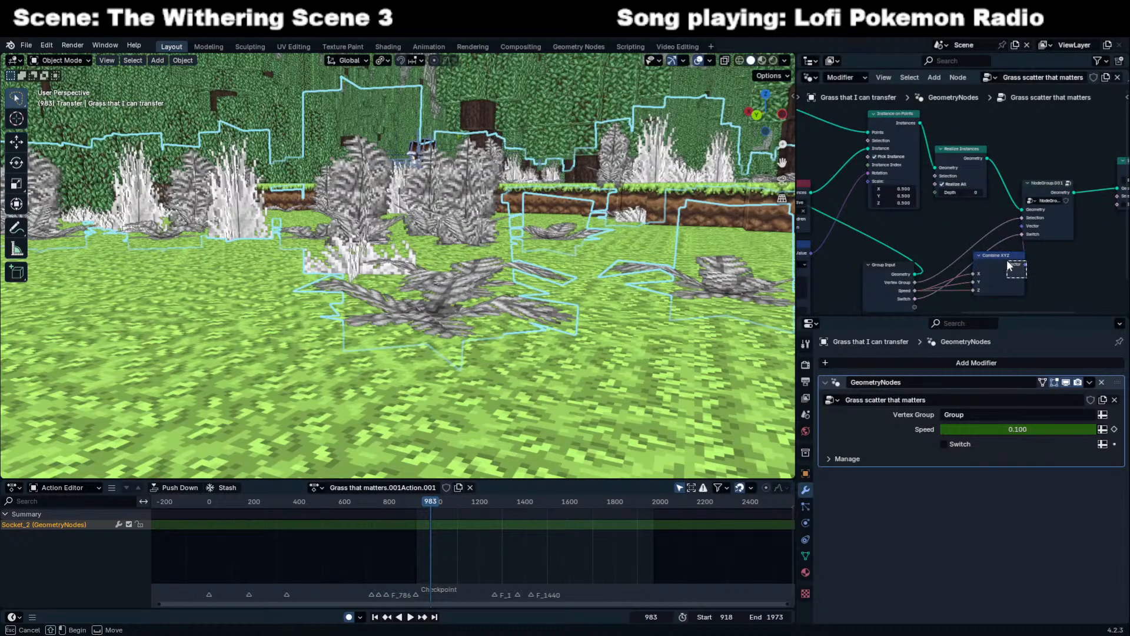
left_click(1045, 181)
key("Tab")
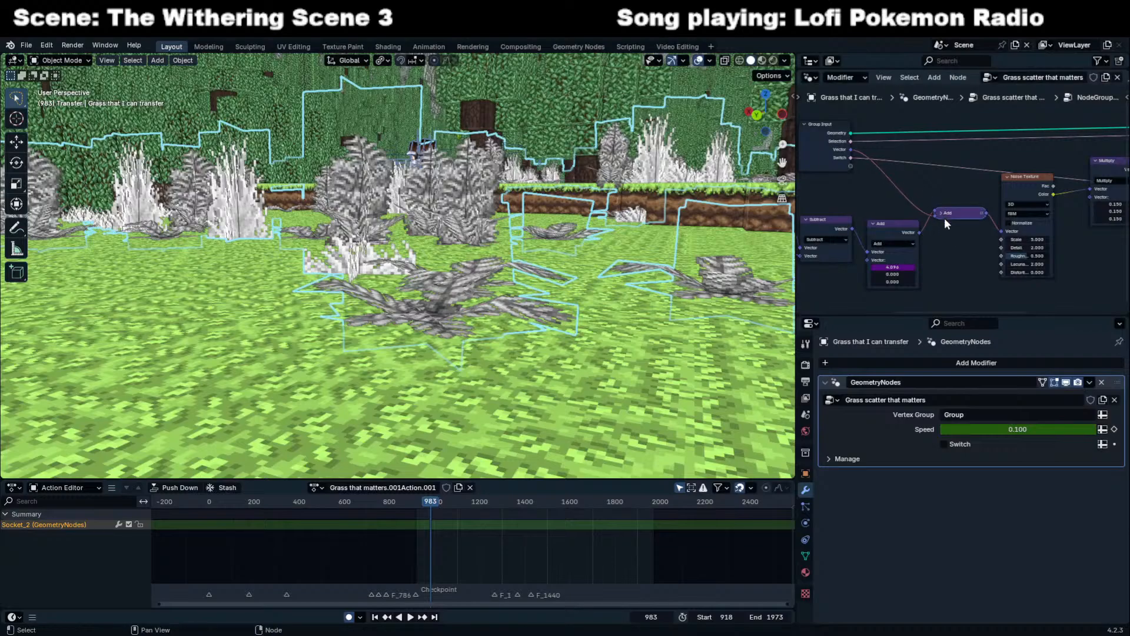
Expand the collapsed Add node and examine the Noise Texture settings beside it.
left_click(940, 213)
left_click_drag(943, 215, 931, 206)
right_click(932, 206)
left_click(1021, 194)
middle_click_drag(1022, 193, 928, 185)
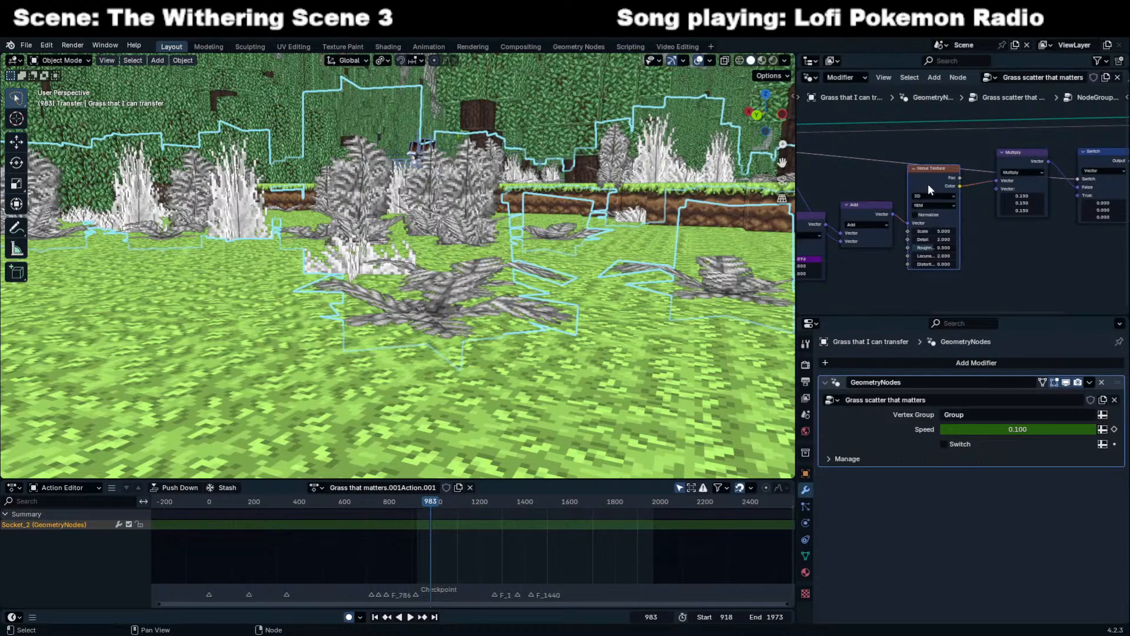
middle_click_drag(998, 285, 972, 301)
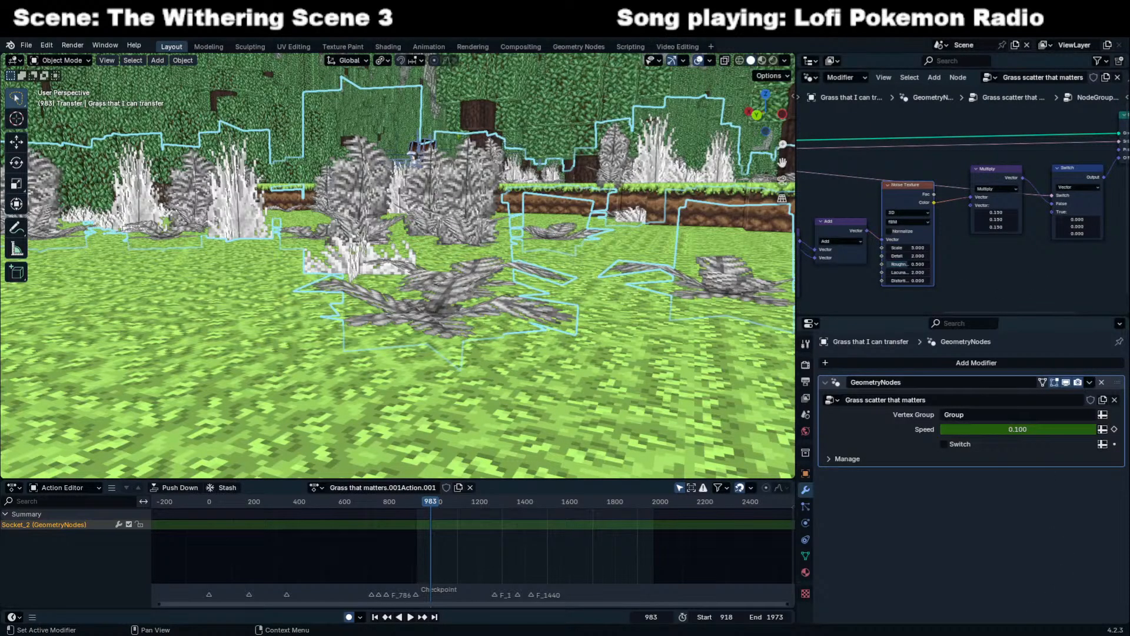
Try changing the vector values of the Multiply node after the Noise Texture, and undo the change.
middle_click_drag(982, 240, 942, 252)
left_click(948, 184)
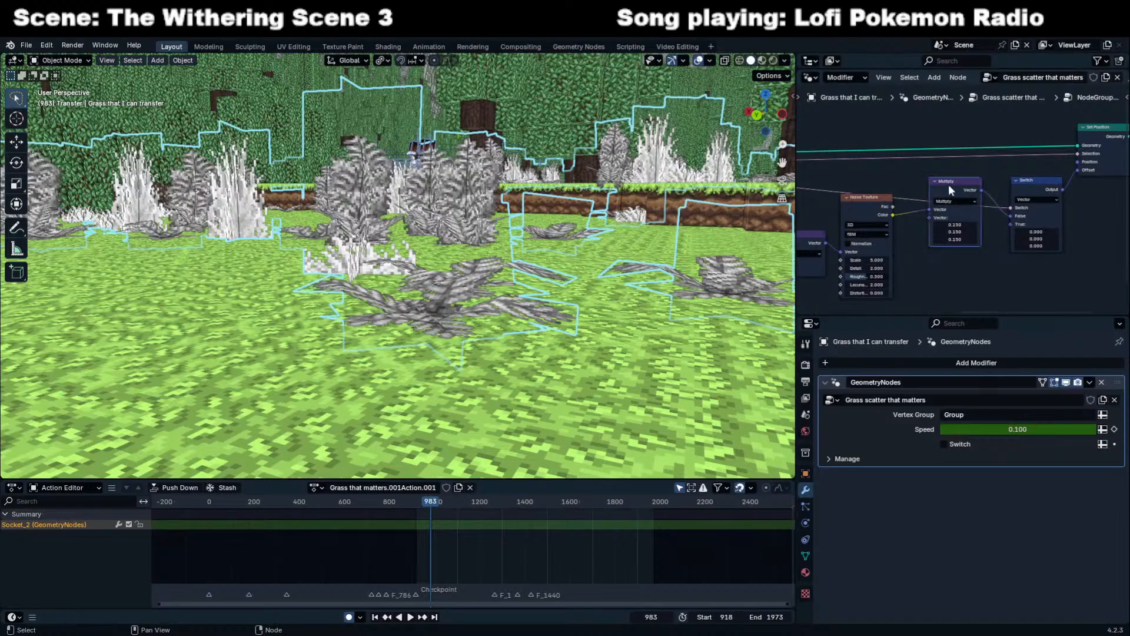
left_click_drag(959, 225, 989, 224)
key("ctrl+z")
key("ctrl+z")
Examine the Switch node and test the modifier's Switch option by turning it on and back off.
middle_click_drag(953, 158, 933, 163)
left_click(932, 165)
middle_click_drag(954, 213, 927, 227)
scroll(933, 214, "up", 1)
left_click(944, 210)
left_click(944, 445)
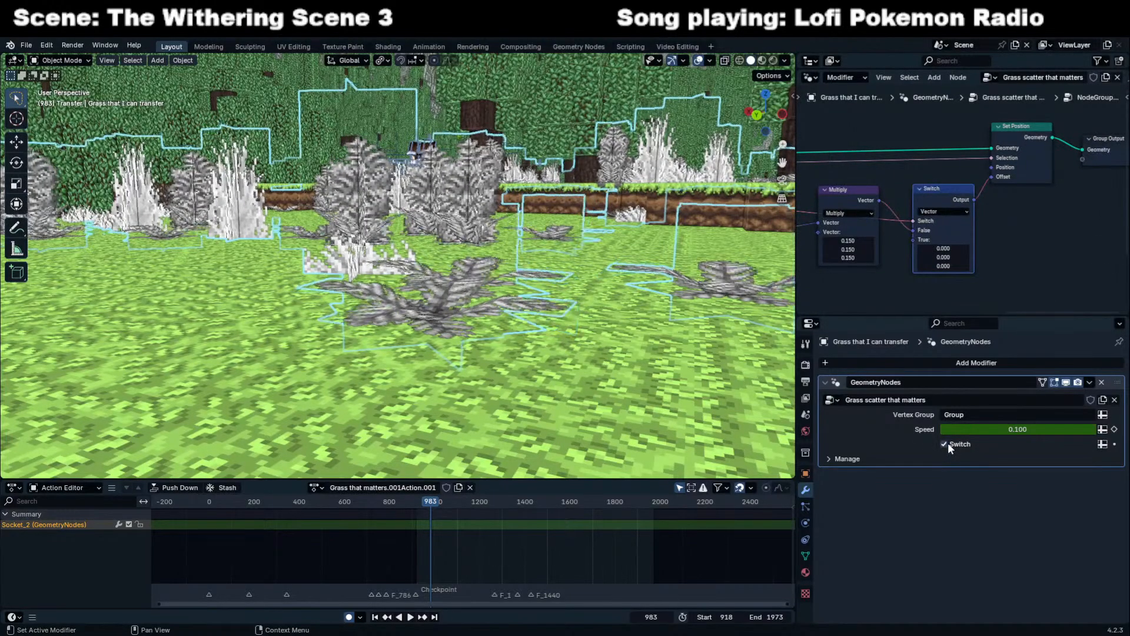
left_click(947, 444)
Leave the node group and examine the complete grass scatter node tree.
middle_click_drag(1006, 239, 980, 237)
key("Tab")
middle_click_drag(890, 233, 1025, 234)
scroll(1025, 235, "down", 8)
middle_click_drag(889, 212, 947, 205)
left_click_drag(828, 134, 1033, 265)
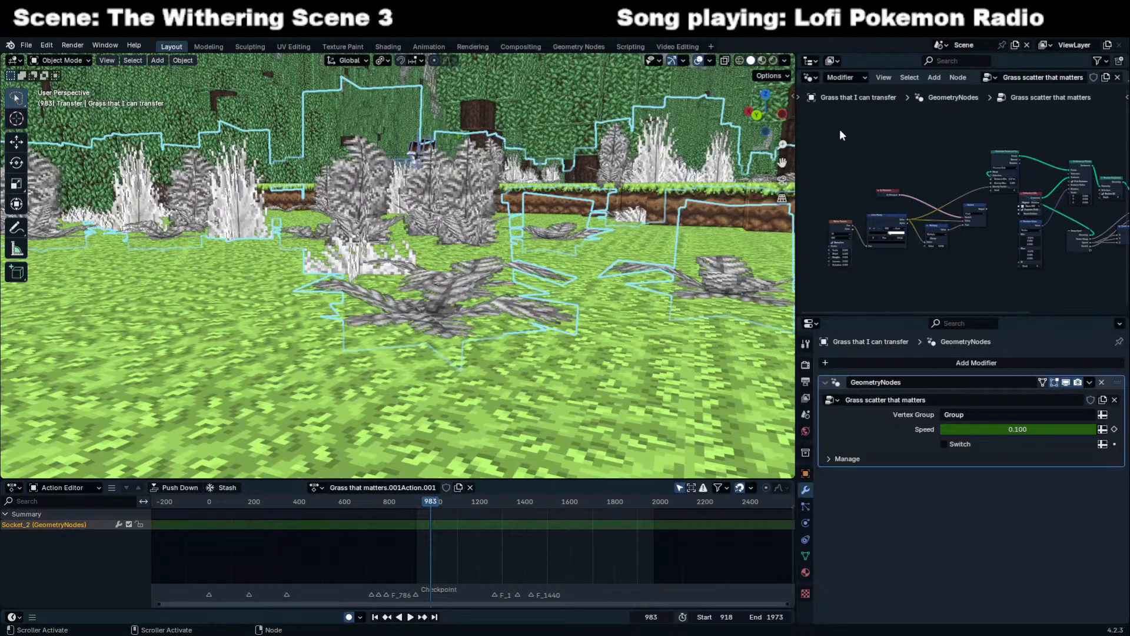
scroll(959, 227, "up", 6)
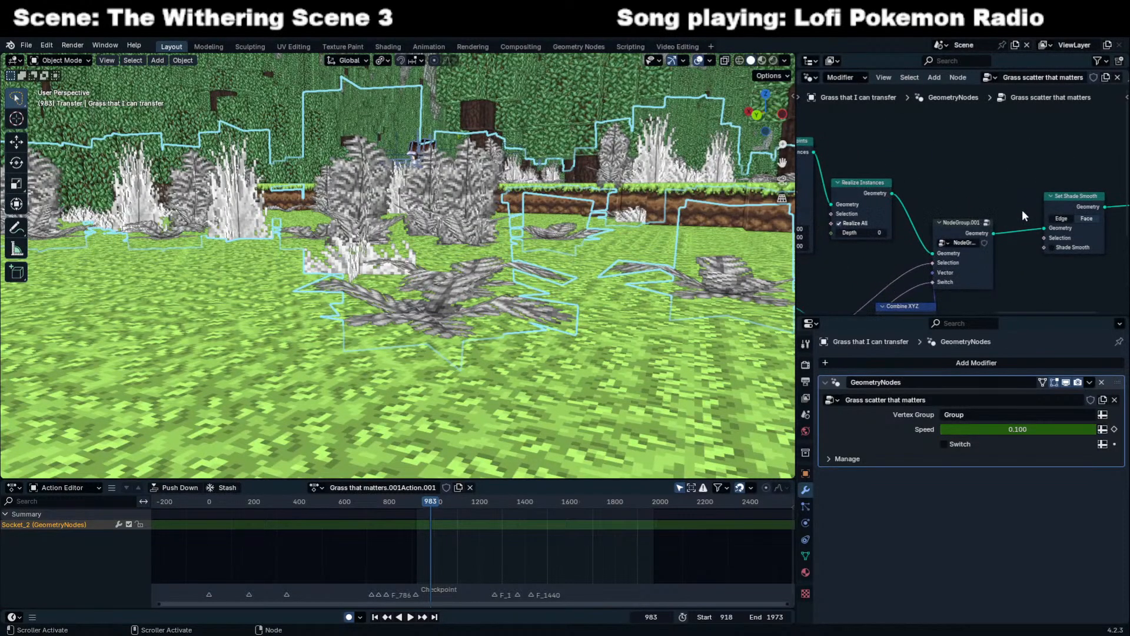
Enter NodeGroup.001 and insert a duplicate Set Position node before the Group Output.
middle_click_drag(853, 266, 881, 175)
key("Tab")
key("Tab")
key("Tab")
left_click(991, 131)
key("shift+d")
left_click(1017, 129)
Try adjusting the duplicated Set Position node's offset values, and undo the adjustments.
middle_click_drag(1044, 180, 973, 181)
left_click_drag(986, 197, 1007, 192, "shift")
key("ctrl+z")
key("ctrl+z")
Fly up to a tall grass clump to examine it closely, briefly checking the object in Edit Mode.
key("shift+grave")
key("w")
key("e")
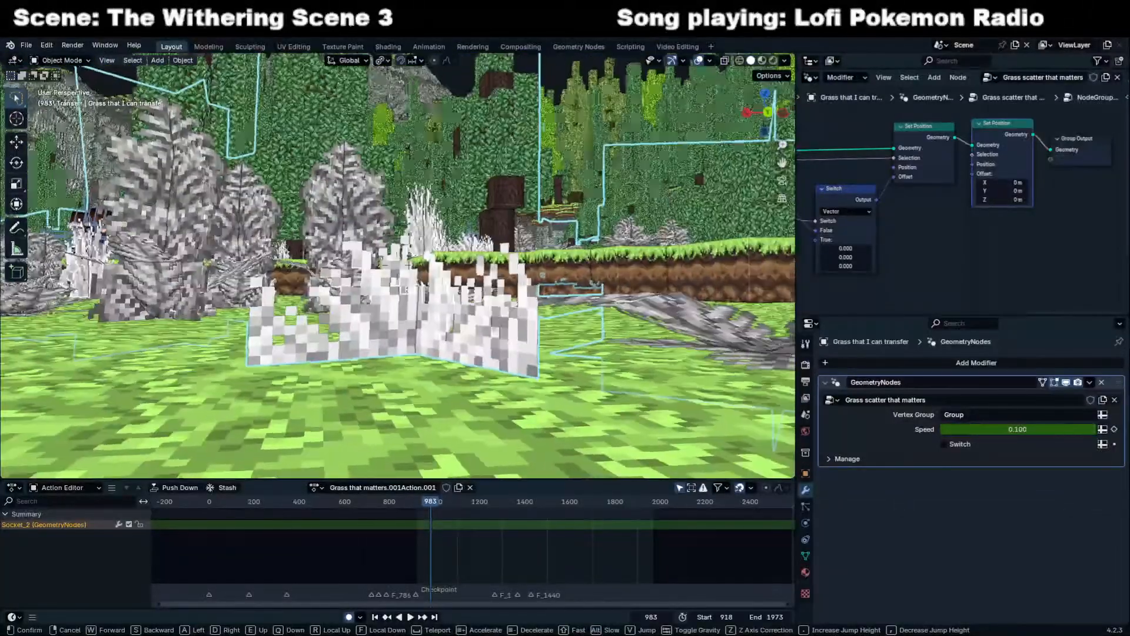
left_click(422, 304)
key("Tab")
key("Tab")
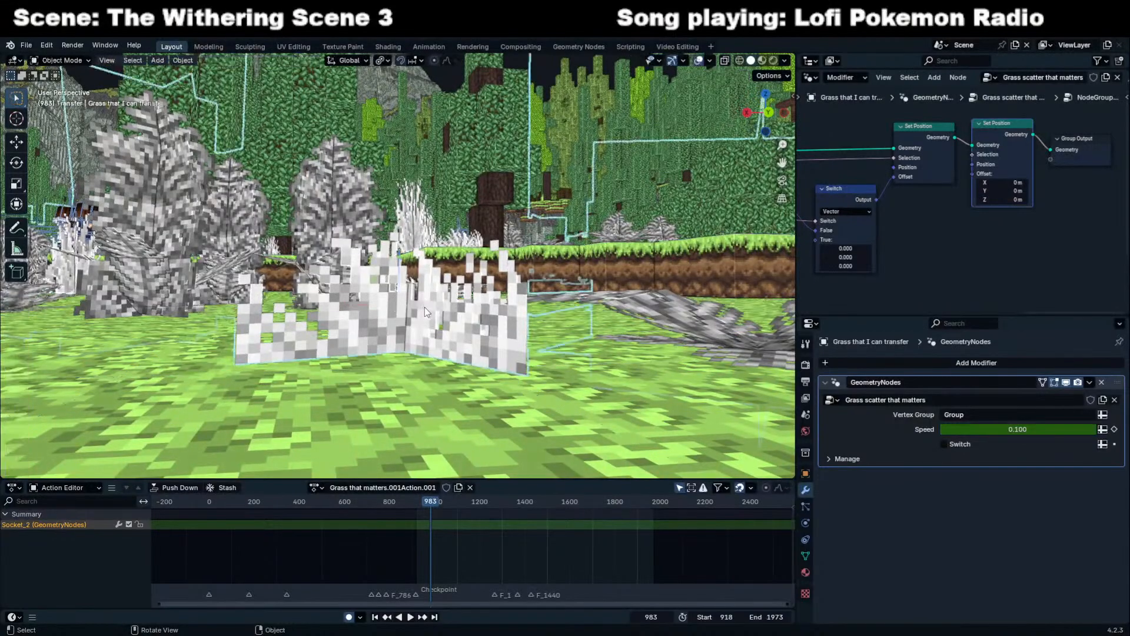
Try shifting the grass with the duplicated node's X and Y offsets, cancel it, and remove the duplicate.
mouse_move(1000, 183)
left_mouse_down("shift")
mouse_move(1018, 182)
mouse_move(1009, 191)
left_mouse_up("shift")
right_click(1000, 183)
right_click(1000, 191)
Join the thin outliner strip into the node editor area and turn the merged area back into an Outliner.
left_click(811, 61)
left_click(810, 62)
left_click(811, 61)
left_click(838, 78)
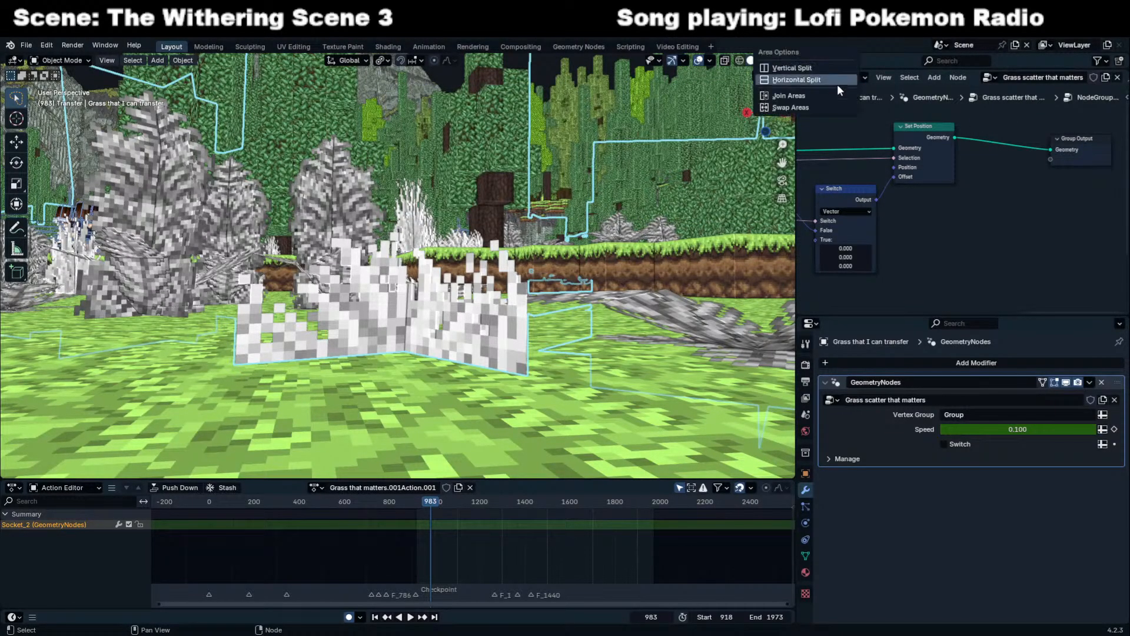
left_click(836, 96)
left_click(875, 143)
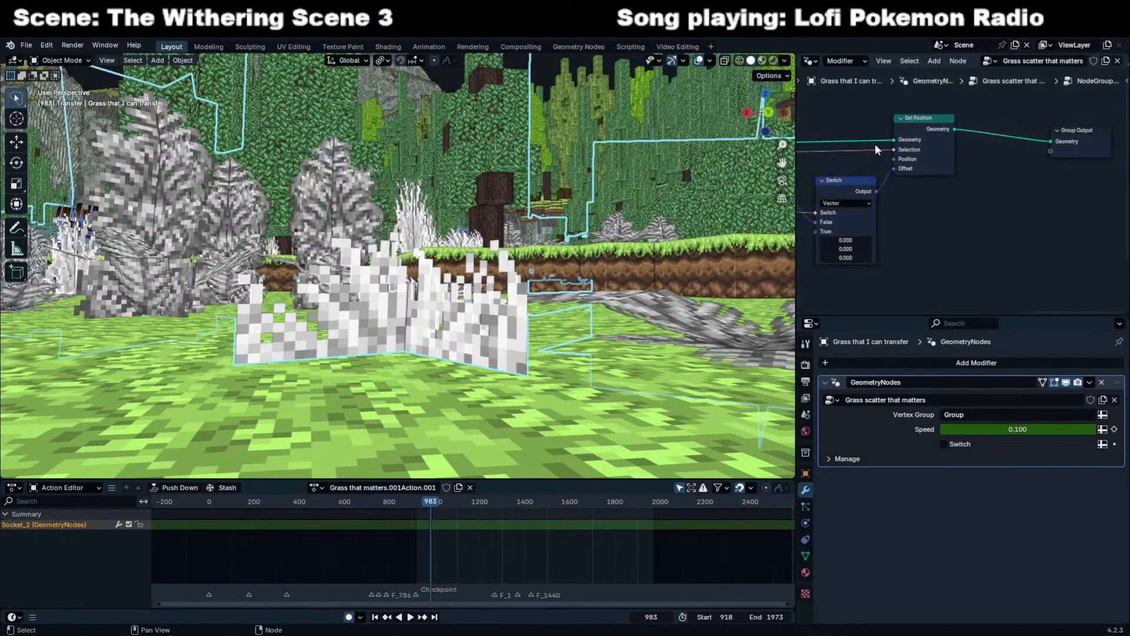
left_click(811, 61)
left_click(777, 92)
scroll(871, 176, "down", 4)
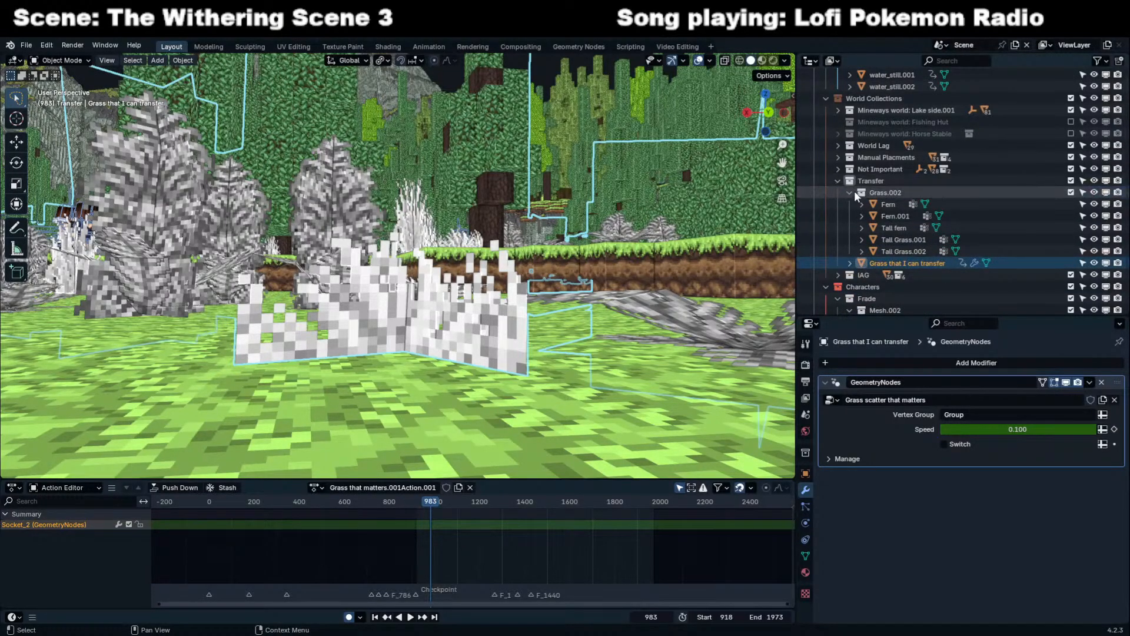
Frame Fern.001 from the Grass.002 collection in the viewport and select it together with Fern and Tall fern.
left_click(895, 215)
key("KP_Decimal")
middle_click_drag(546, 221, 452, 225)
middle_click_drag(391, 340, 397, 341)
left_click_drag(397, 341, 485, 373)
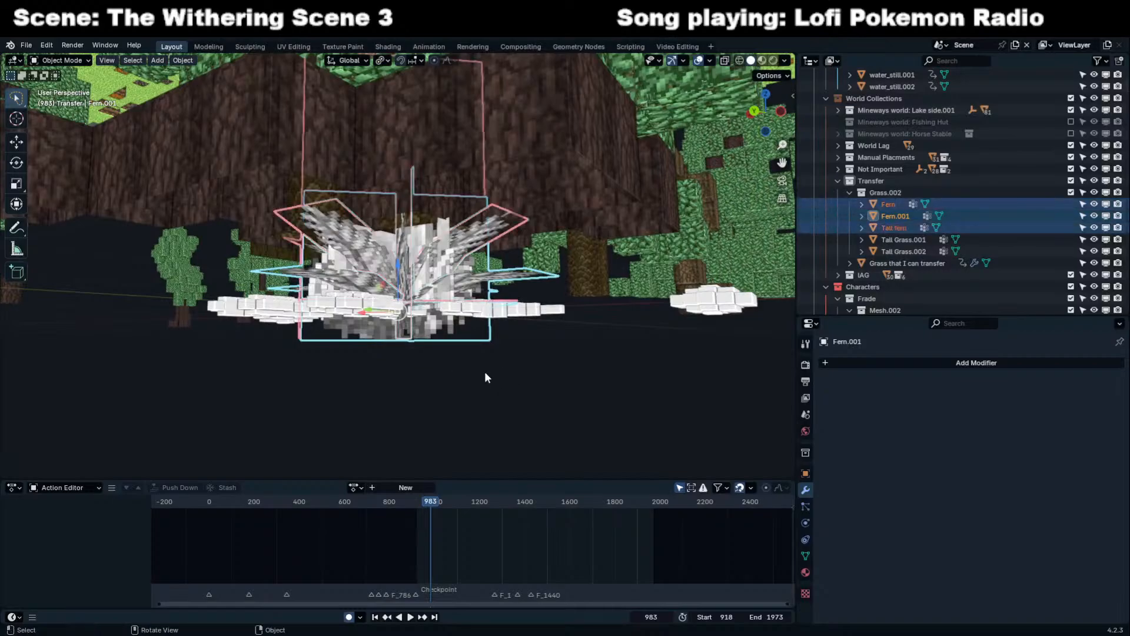
Raise the meshes of Fern, Fern.001 and Tall fern together along global Z in Edit Mode, working from the front view.
key("Tab")
key("KP_1")
key("g")
key("z")
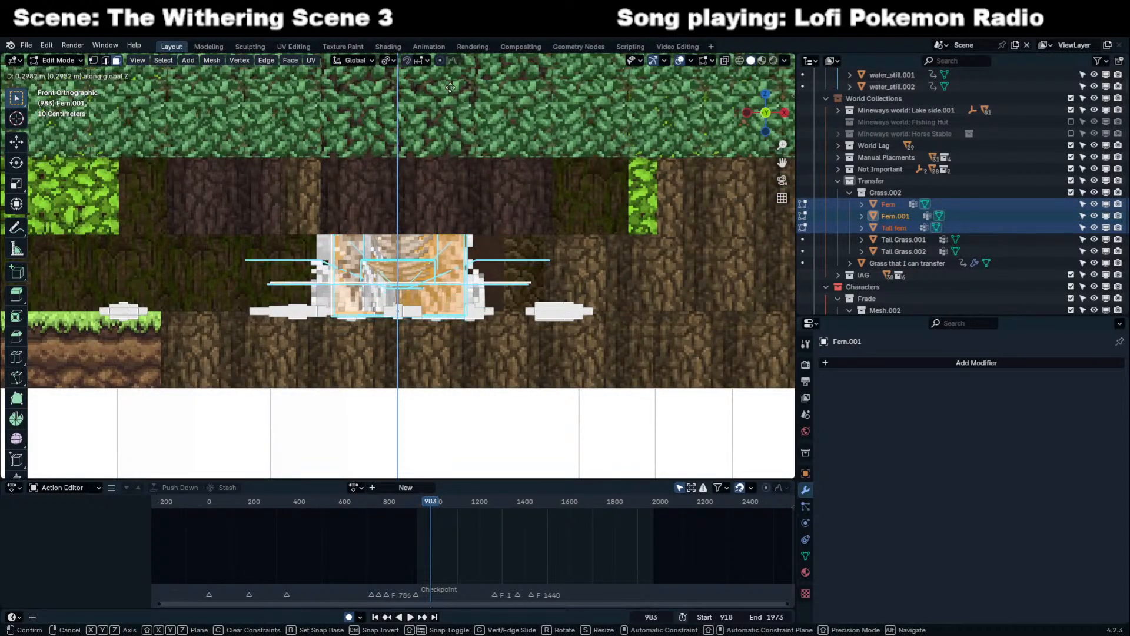
left_click(453, 214)
key("Tab")
middle_click_drag(452, 215, 455, 220)
Fly through the forest clearing, above and below the ground, to examine how the scattered ferns sit on the grass.
key("shift+grave")
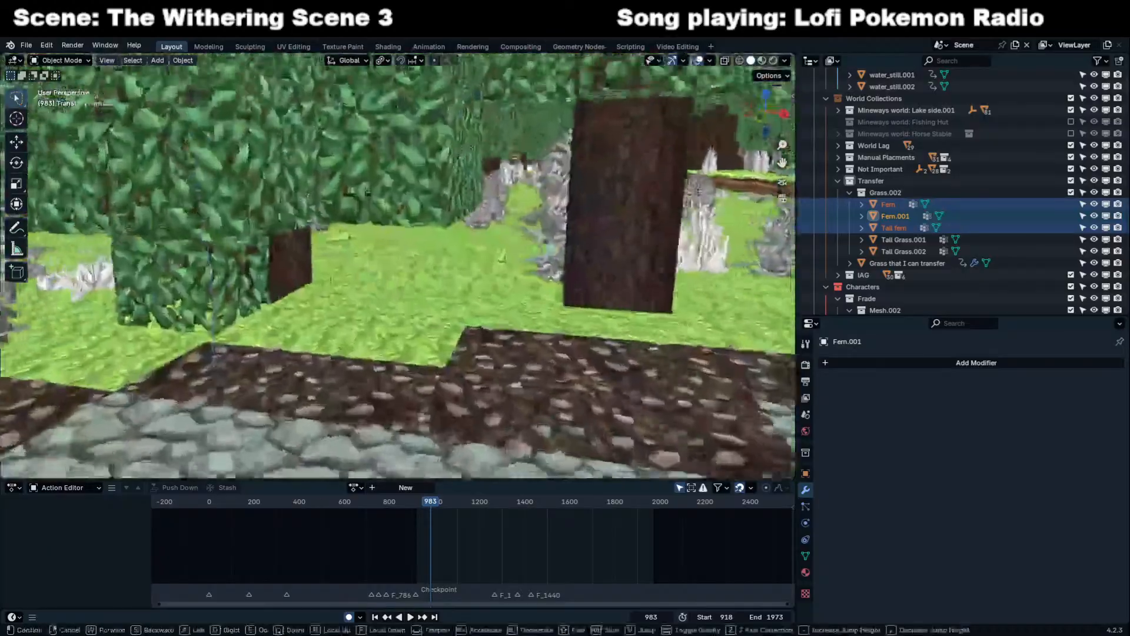
key("w")
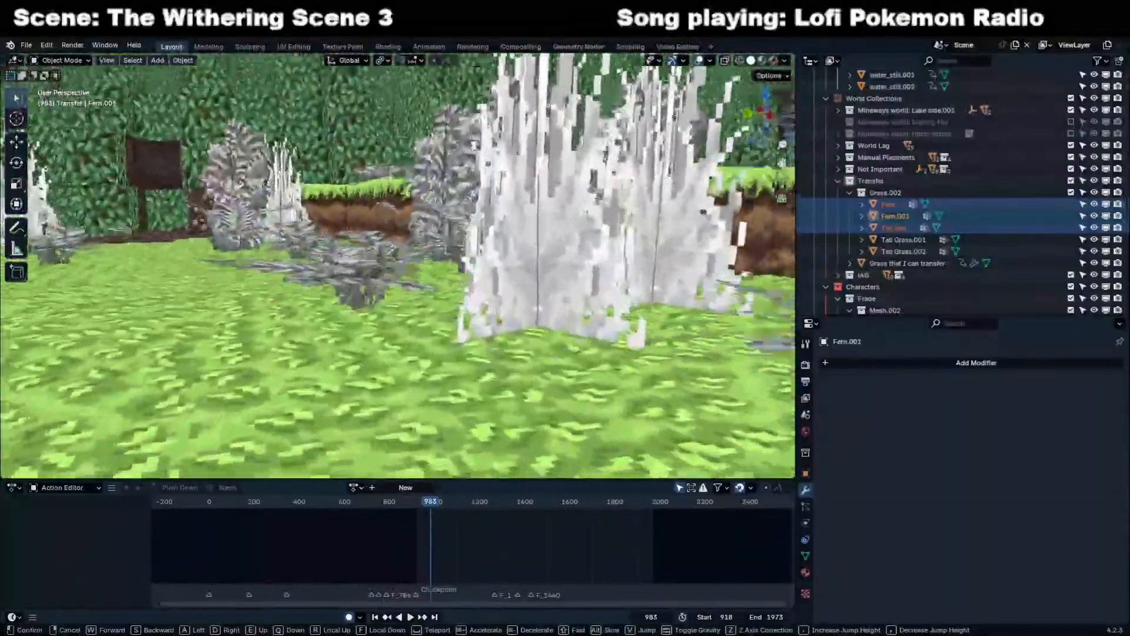
key("e")
key("q")
key("s")
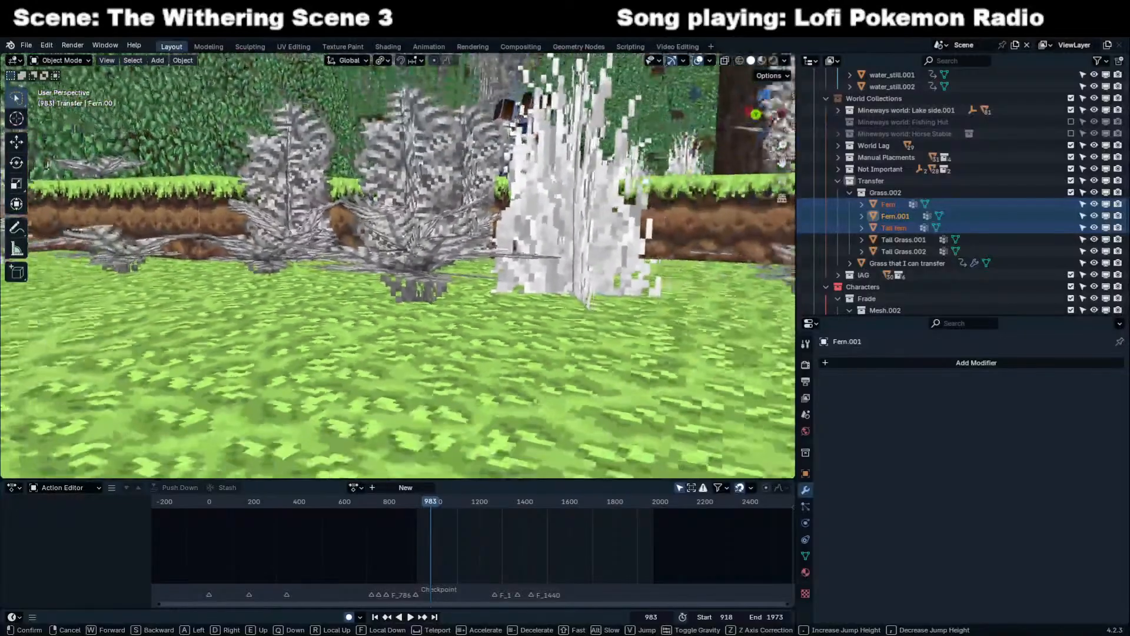
key("q")
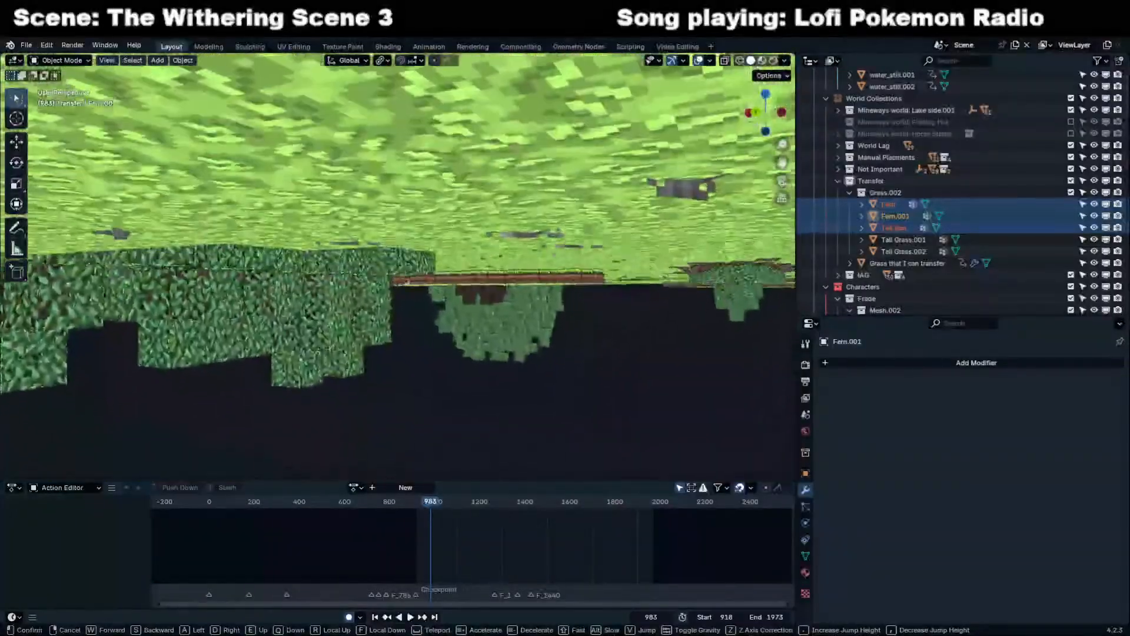
right_click(436, 214)
Frame the source plants and select Fern together with Fern.001, testing a free move on each selection and cancelling it.
key("KP_Decimal")
middle_click_drag(385, 313, 432, 194)
left_click(384, 363)
key("g")
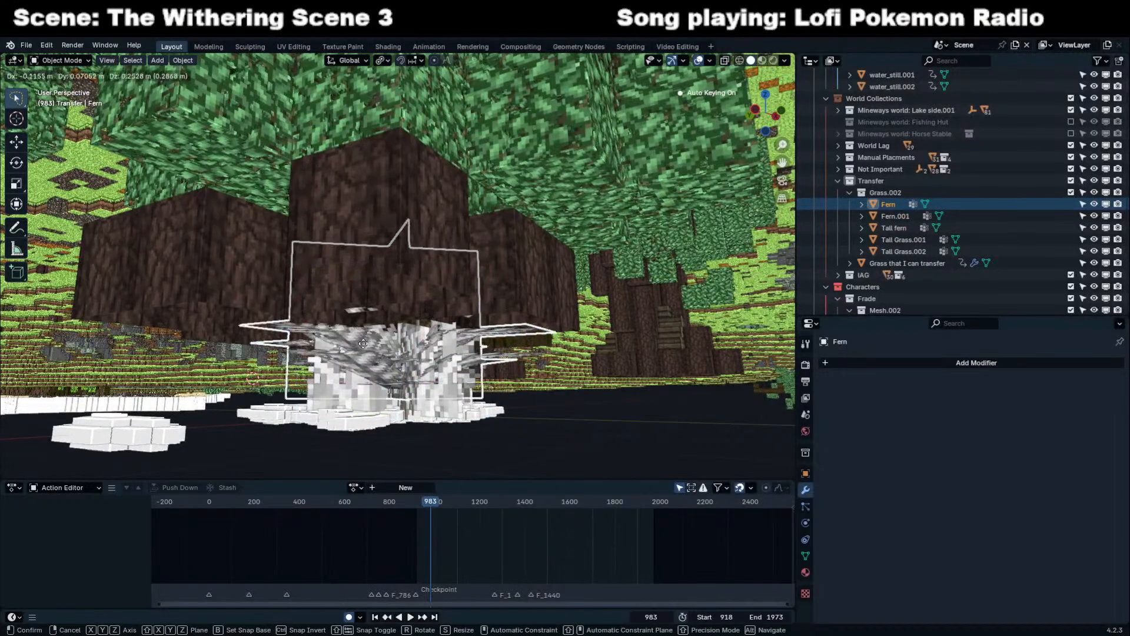
right_click(383, 318)
left_click(359, 357, "shift")
key("g")
right_click(426, 318)
Lower the meshes of Fern and Fern.001 slightly along global Z in Edit Mode.
key("Tab")
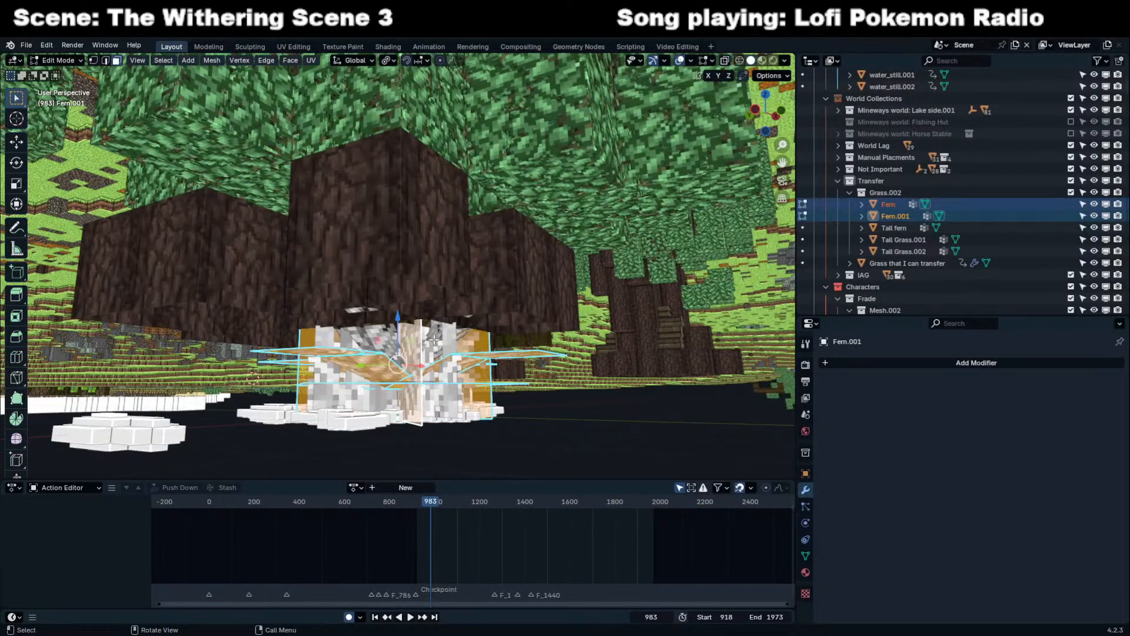
scroll(434, 339, "up", 4)
key("g")
key("z")
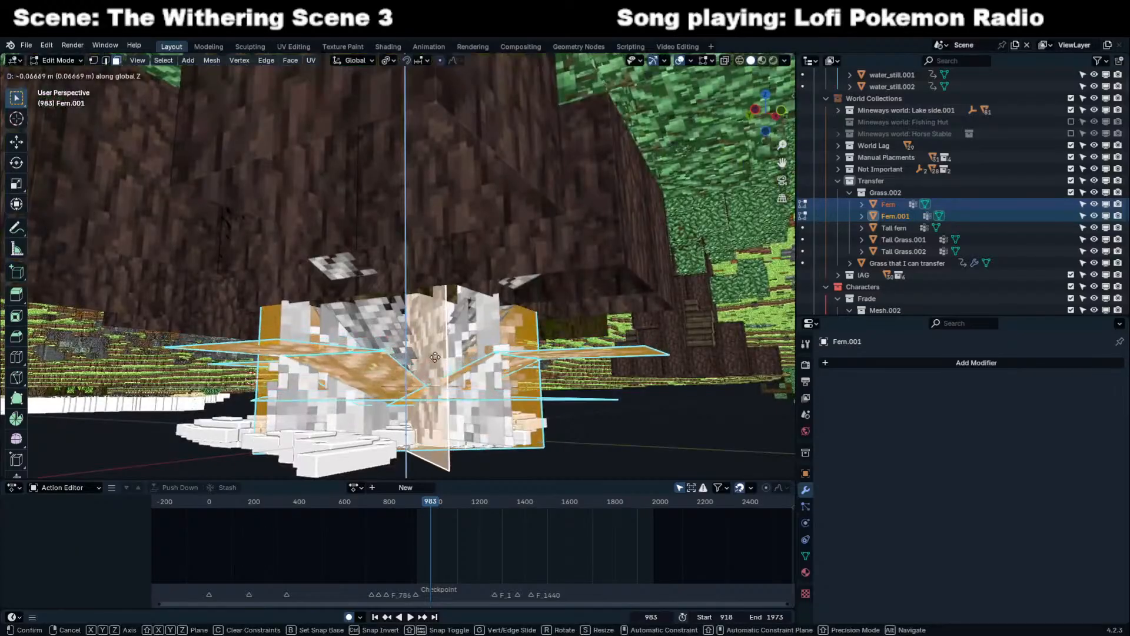
key("Tab")
Fly along the grass at ground level and back to the characters to check the height of the scattered ferns.
key("shift+grave")
key("w")
key("s")
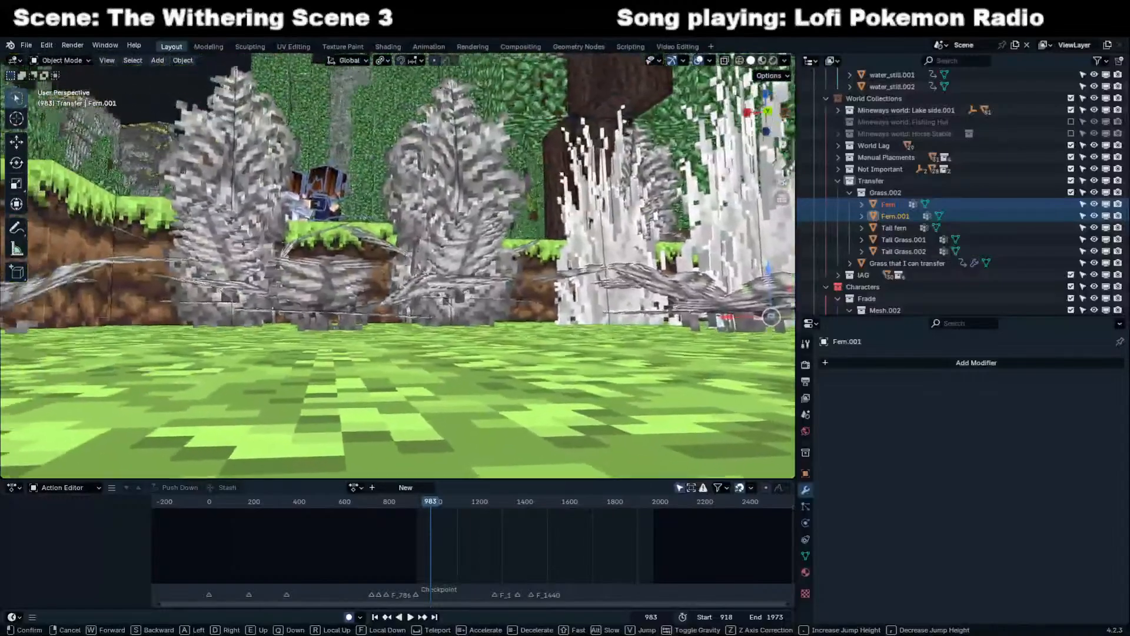
left_click(387, 369)
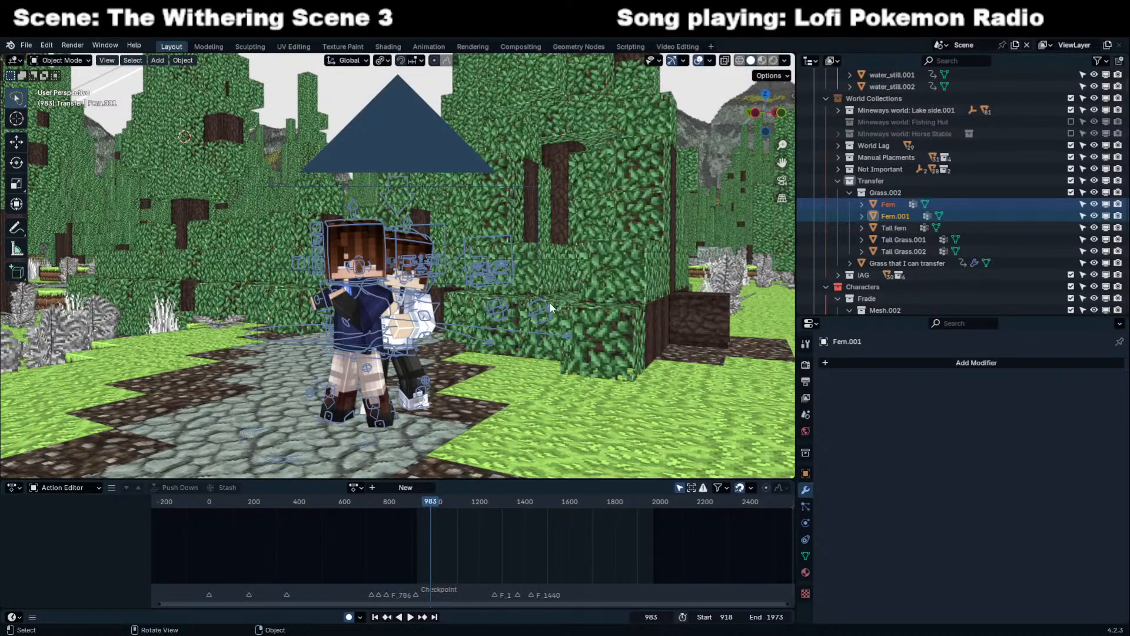
Play the animation through the scene camera to review the plants, and make Grass.002 the active collection.
key("KP_0")
key("space")
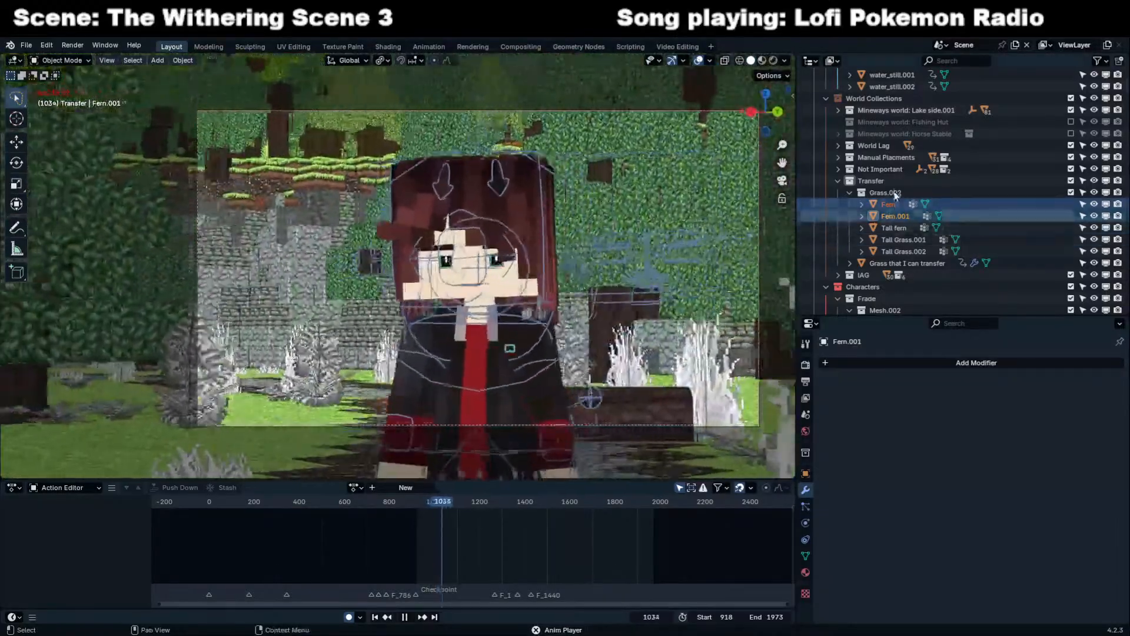
left_click(885, 193)
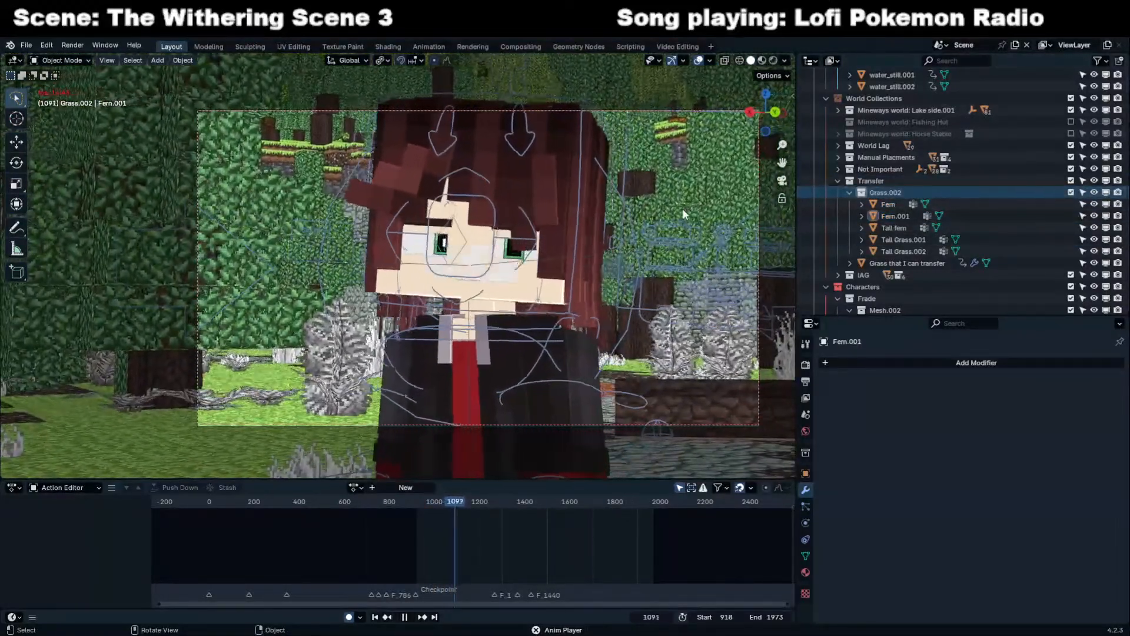
key("space")
Fly out of the camera view along the stone path to examine the surrounding grass and ferns.
key("shift+grave")
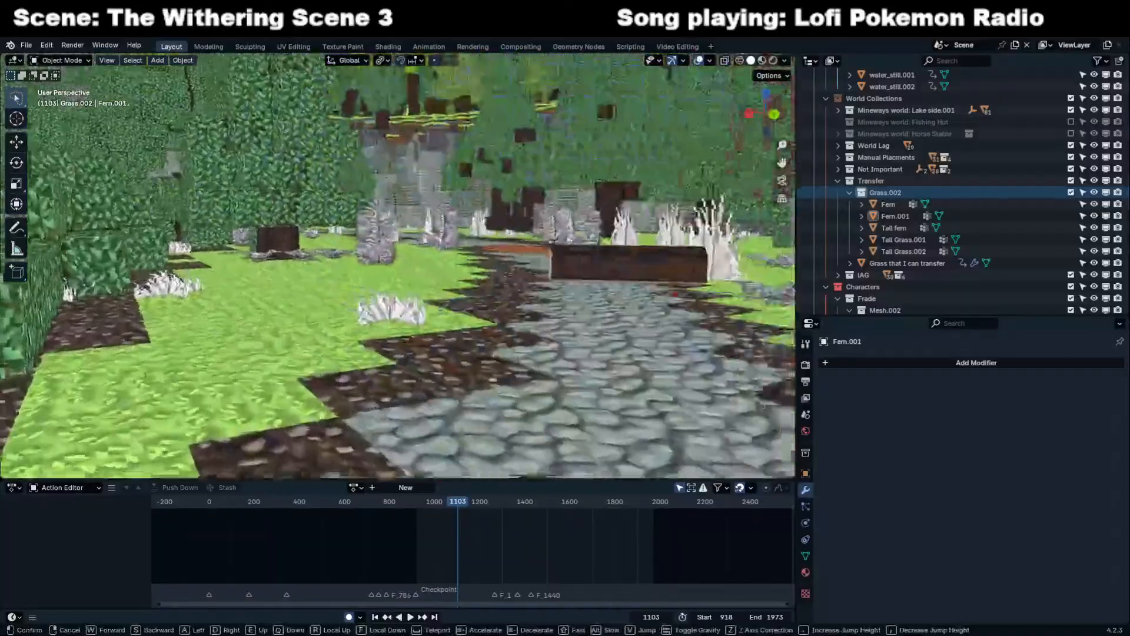
Select the "Grass that I can transfer" scatter object among the large ferns and tall grass.
key("w")
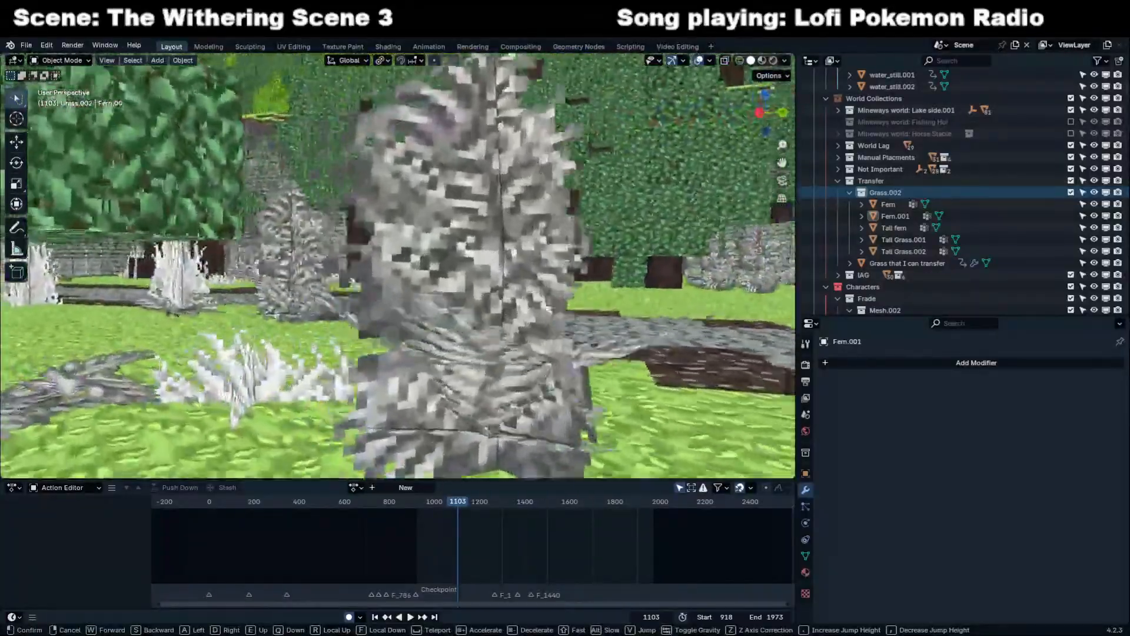
key("s")
key("e")
key("w")
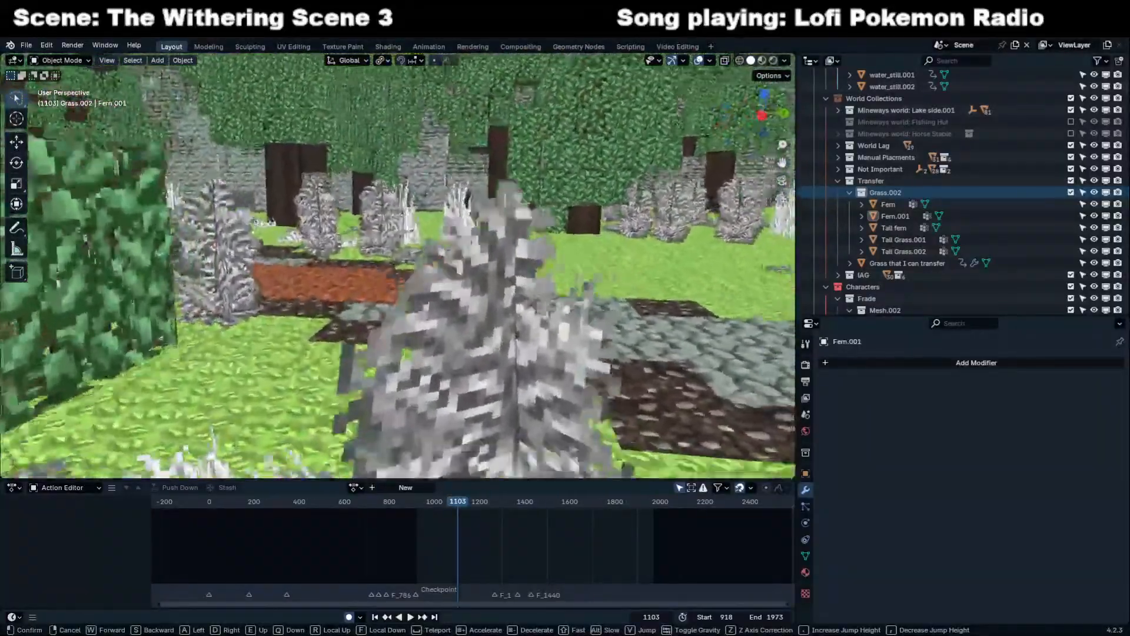
key("q")
key("s")
left_click(626, 255)
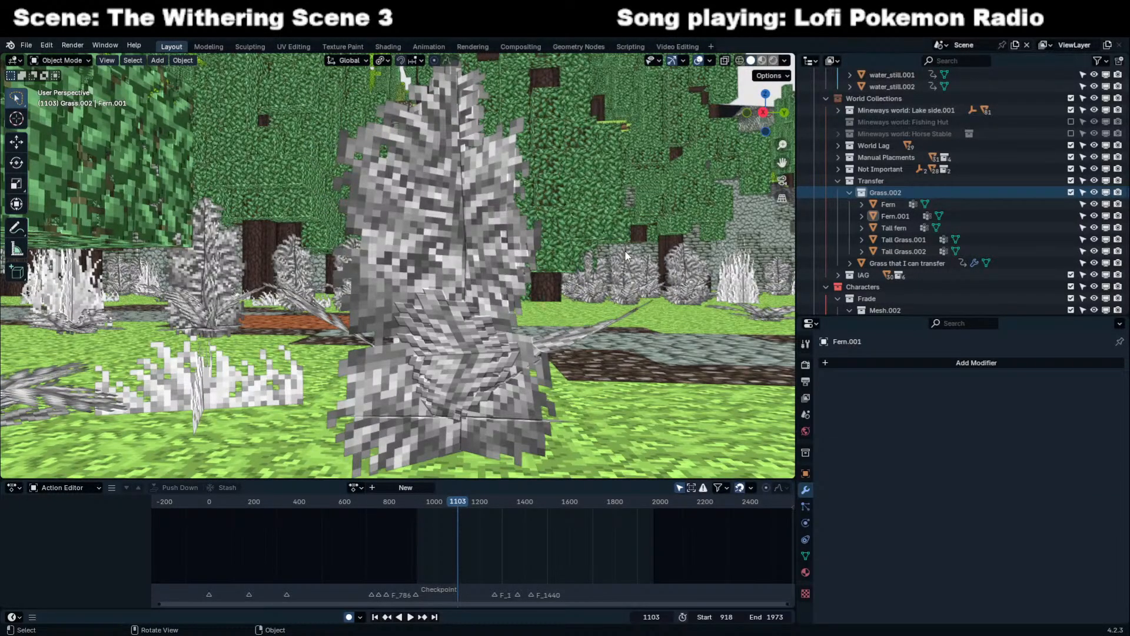
left_click(503, 287)
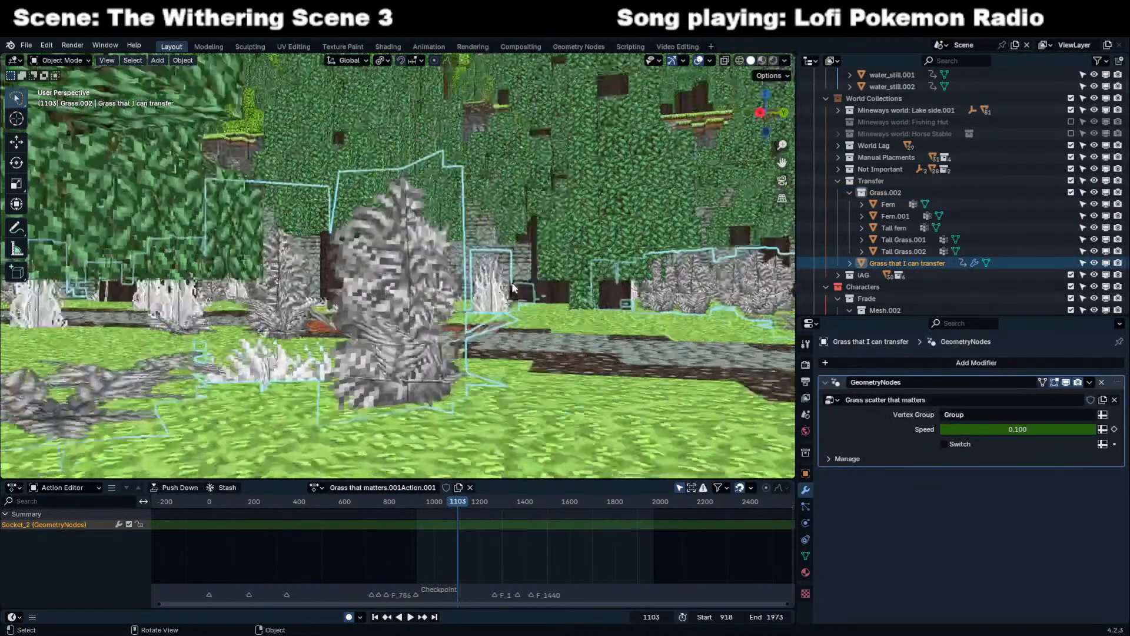
Play the animation through the scene camera from frame 1103 and stop at frame 1152.
key("KP_0")
key("space")
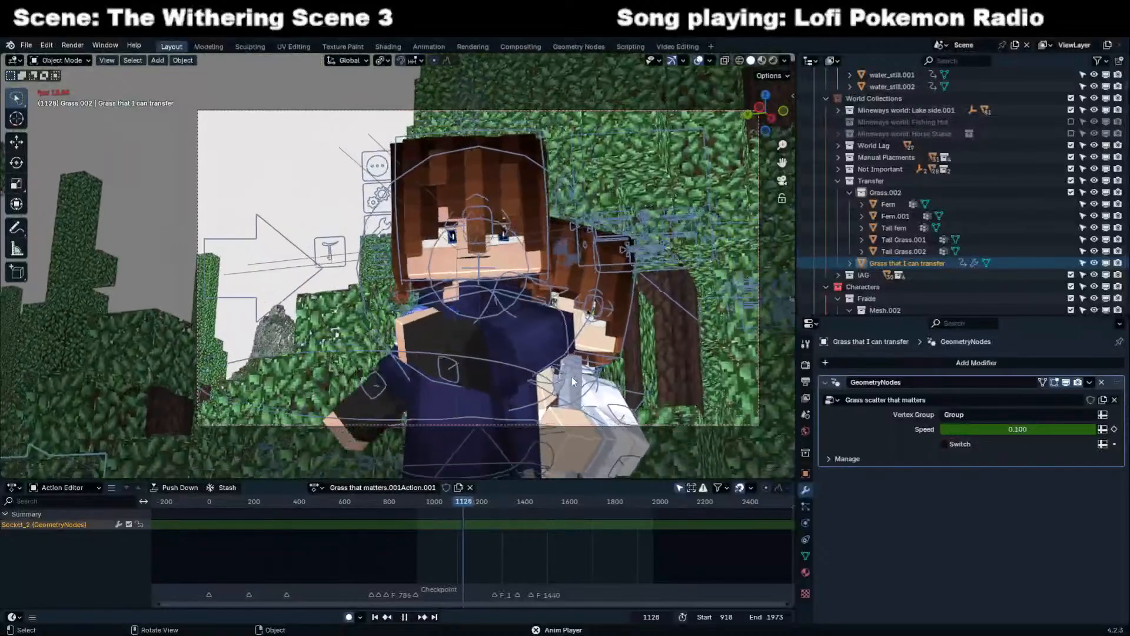
key("space")
key("KP_0")
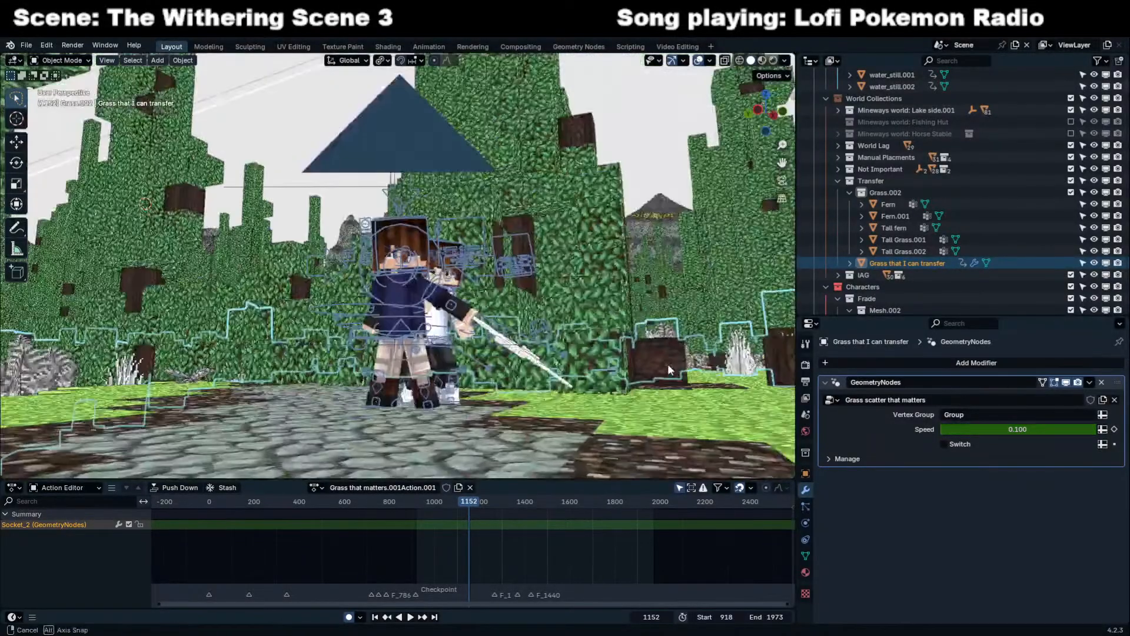
Try a Speed of 2.660 in the grass scatter modifier while viewing the ferns beside the tree trunk.
key("shift+grave")
key("w")
left_click(667, 363)
left_click_drag(1017, 429, 1077, 429)
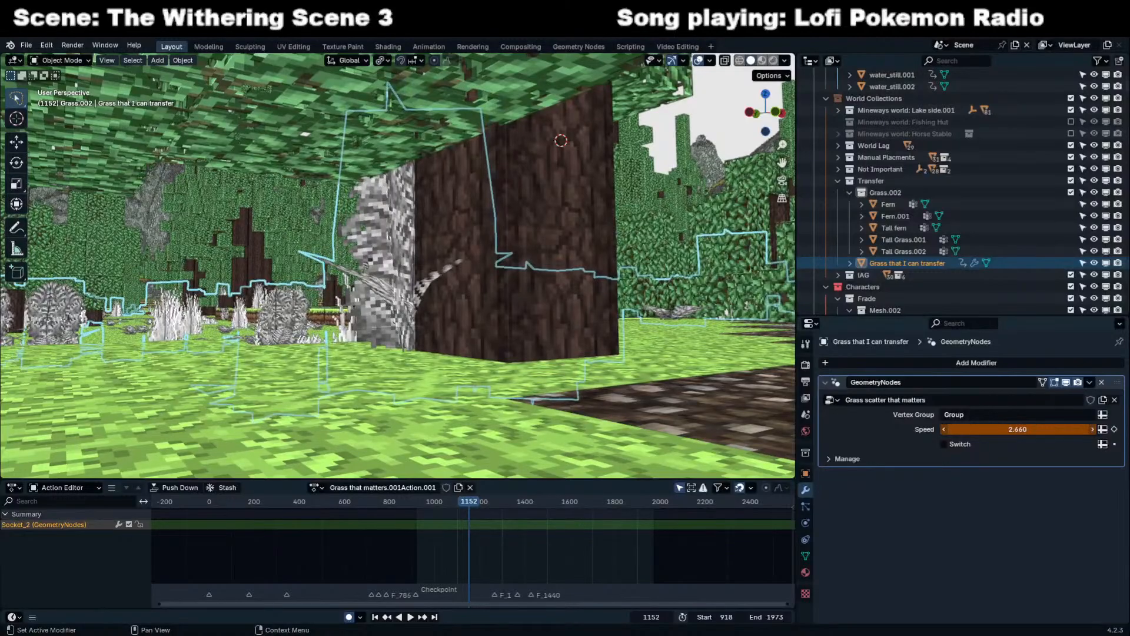
key("Escape")
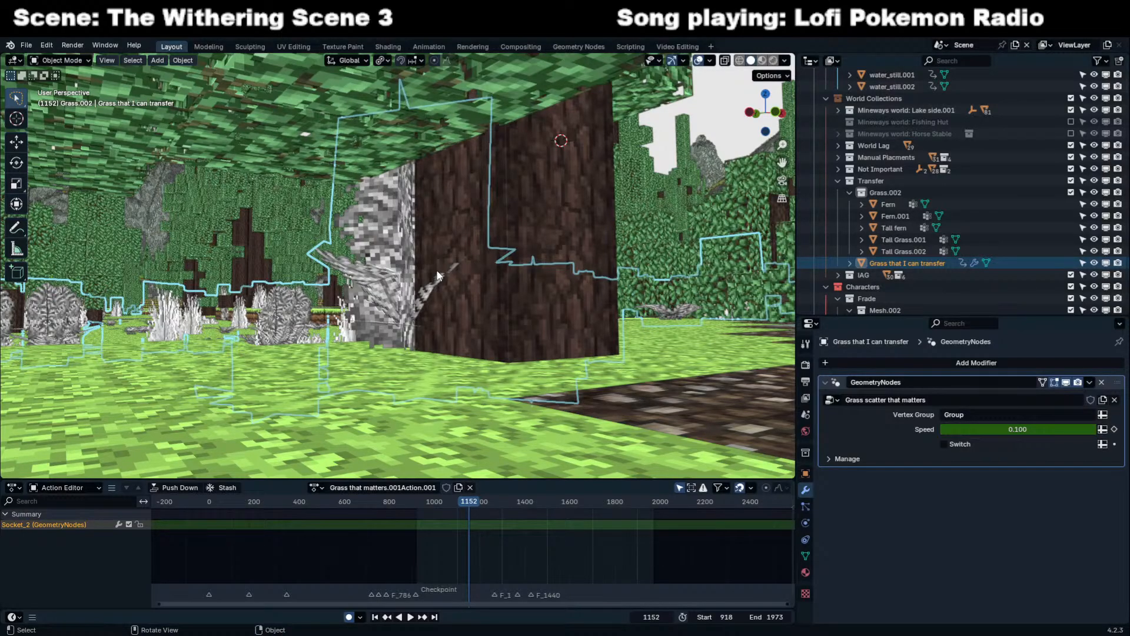
Play the camera shot on to frame 1251 and examine the grass and ferns along the stone path.
key("KP_0")
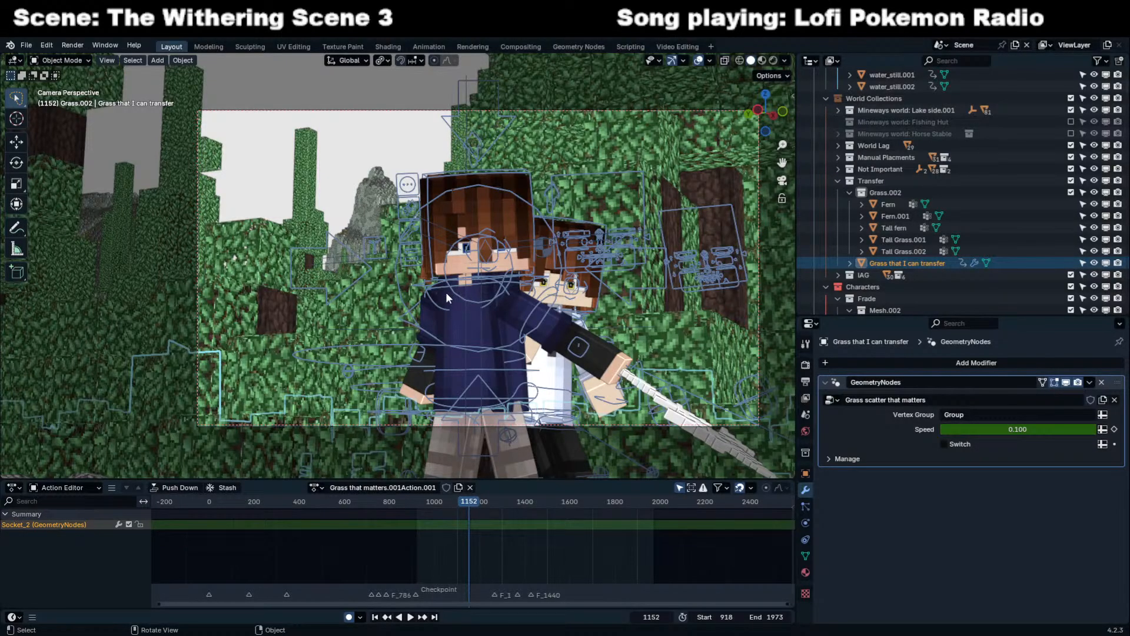
key("space")
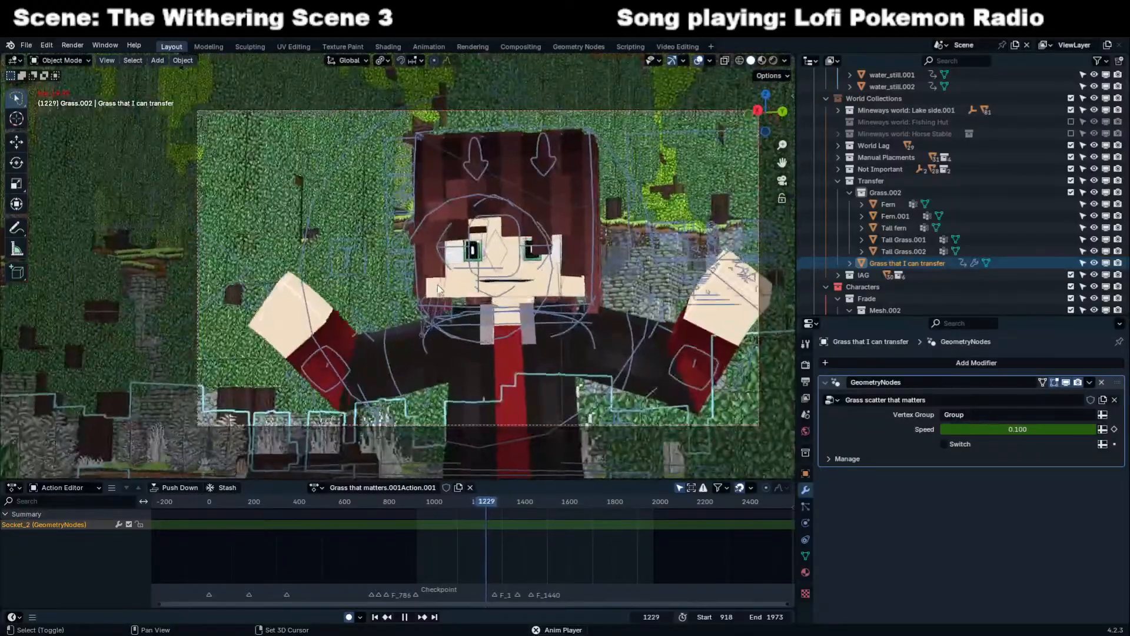
key("space")
middle_click_drag(343, 386, 353, 382)
key("shift+grave")
key("w")
key("w")
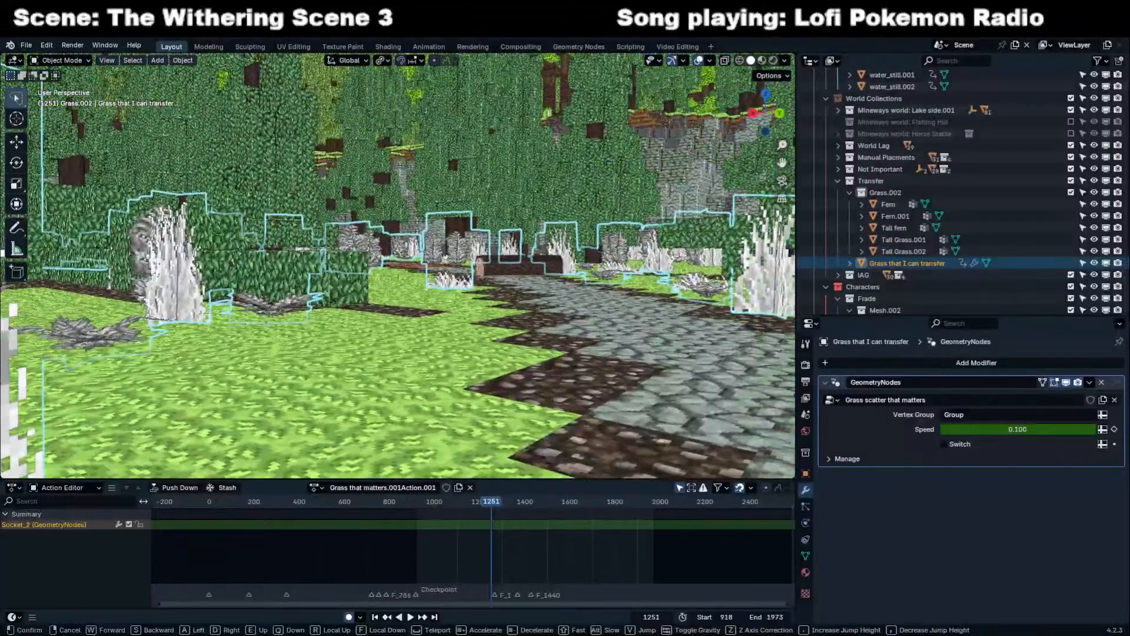
right_click(344, 384)
Continue playback through the scene camera from frame 1251 and stop at frame 1330.
key("KP_0")
key("space")
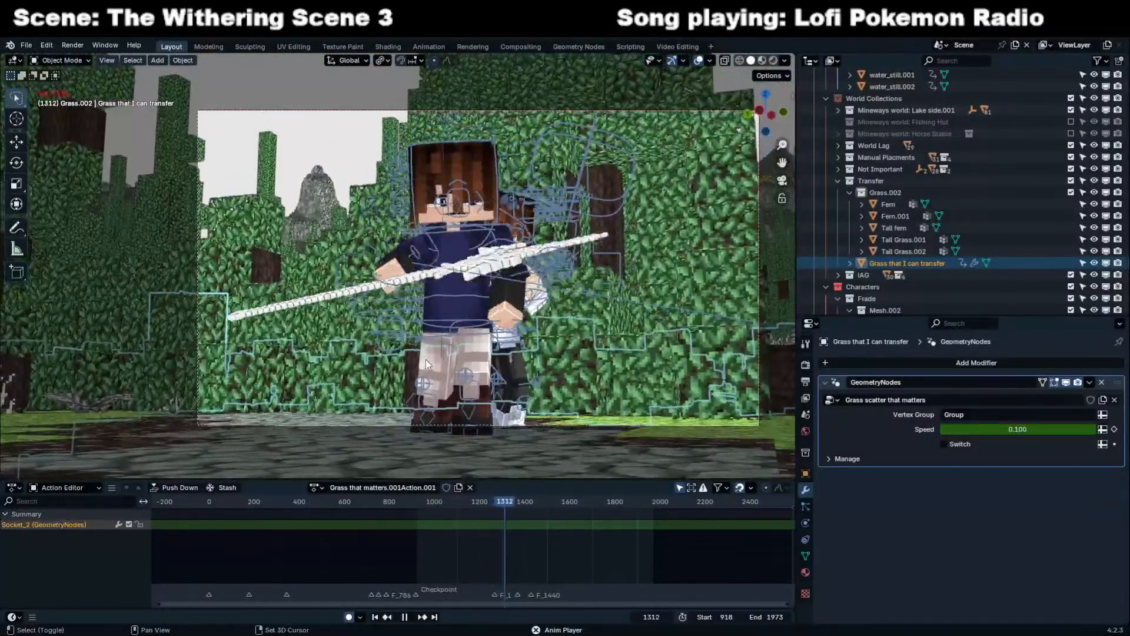
key("space")
Select the spruce tree Medium_Spruce.006 near the characters and remove its unused material slots.
left_click(540, 375)
middle_click_drag(539, 375, 536, 380)
key("shift+grave")
key("w")
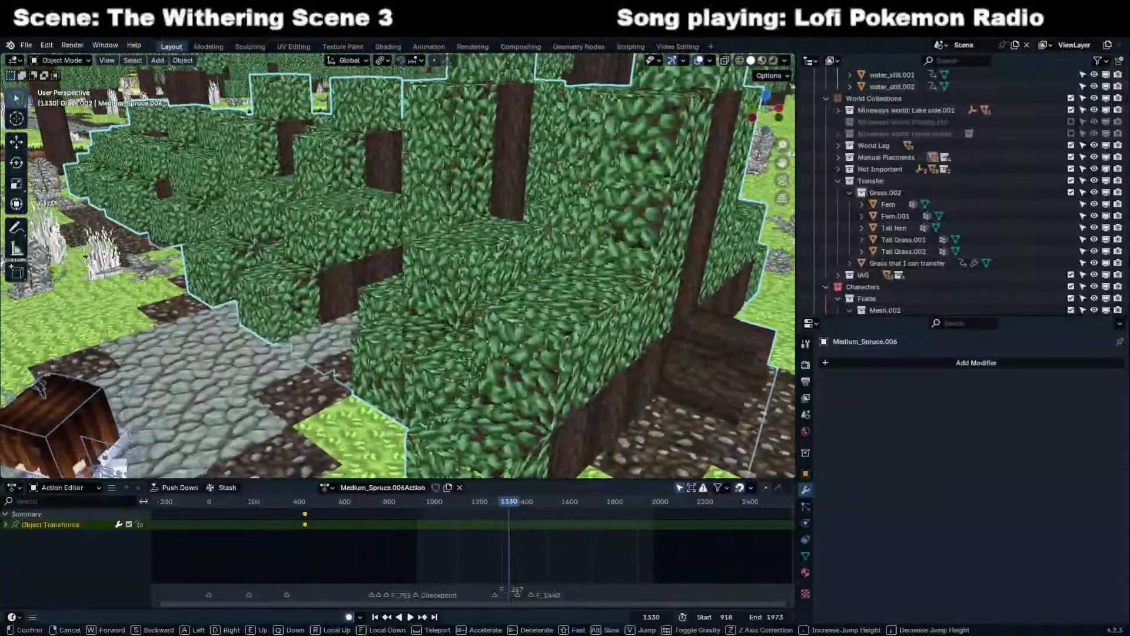
left_click(543, 361)
key("Tab")
left_click(552, 352)
key("l")
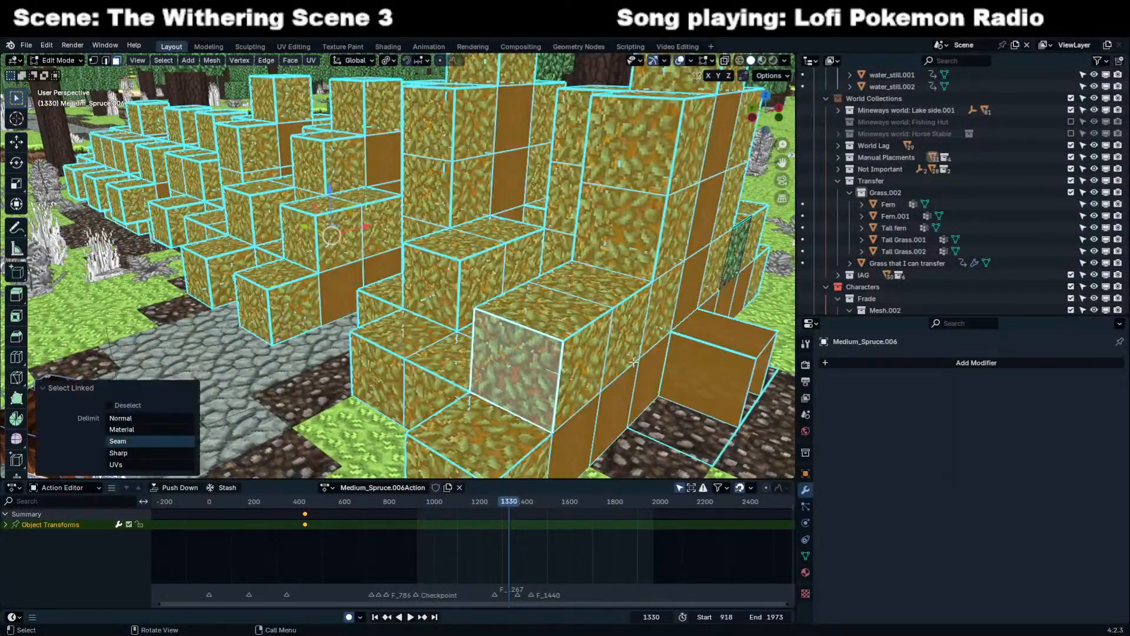
key("Tab")
left_click(805, 572)
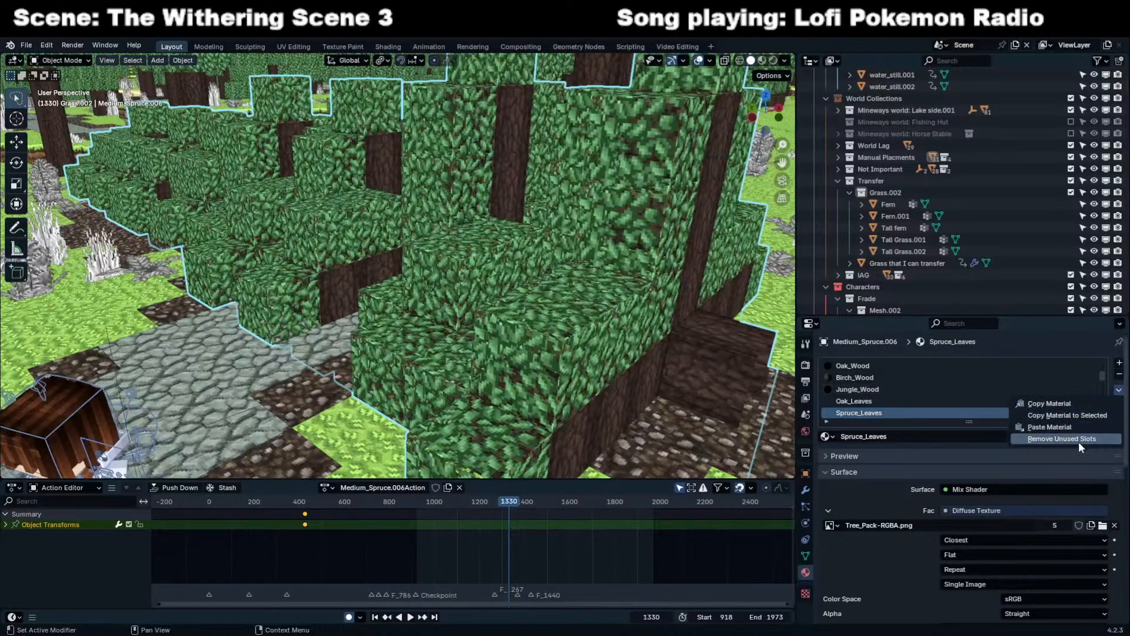
left_click(1078, 440)
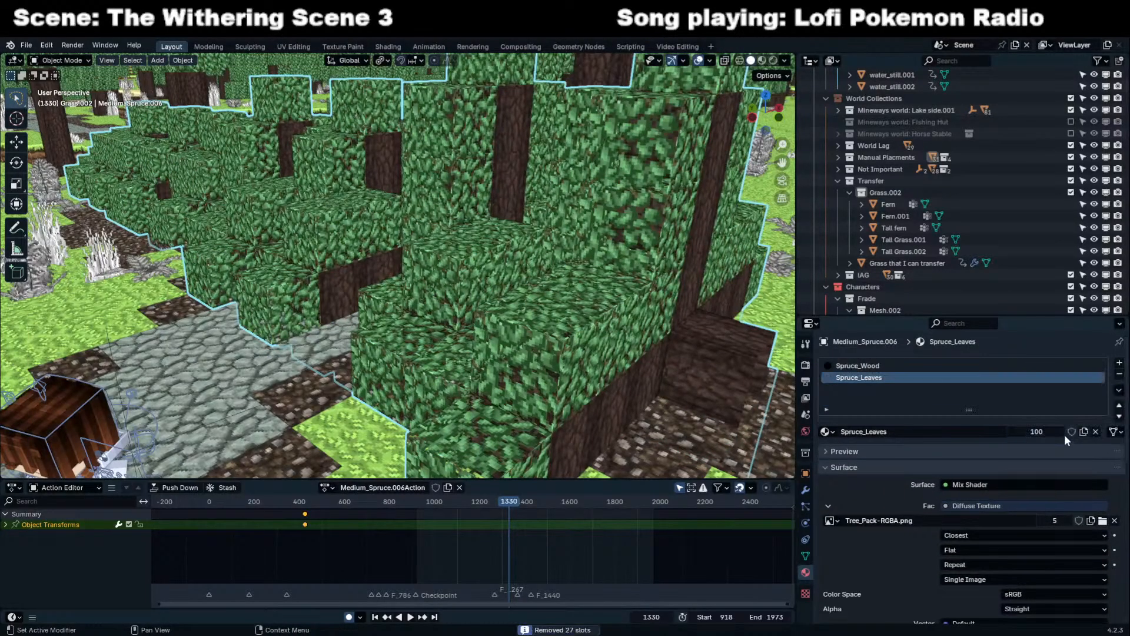
Select all faces with the Spruce_Leaves material and separate them from the tree into their own object.
key("Tab")
left_click(754, 391)
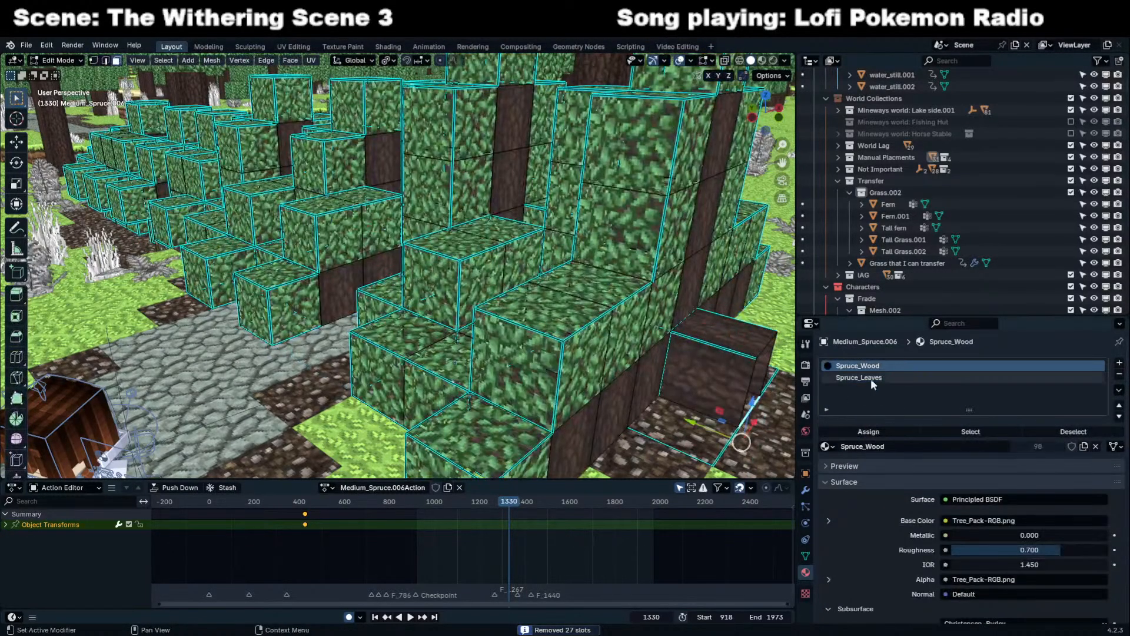
left_click(870, 379)
left_click(1000, 430)
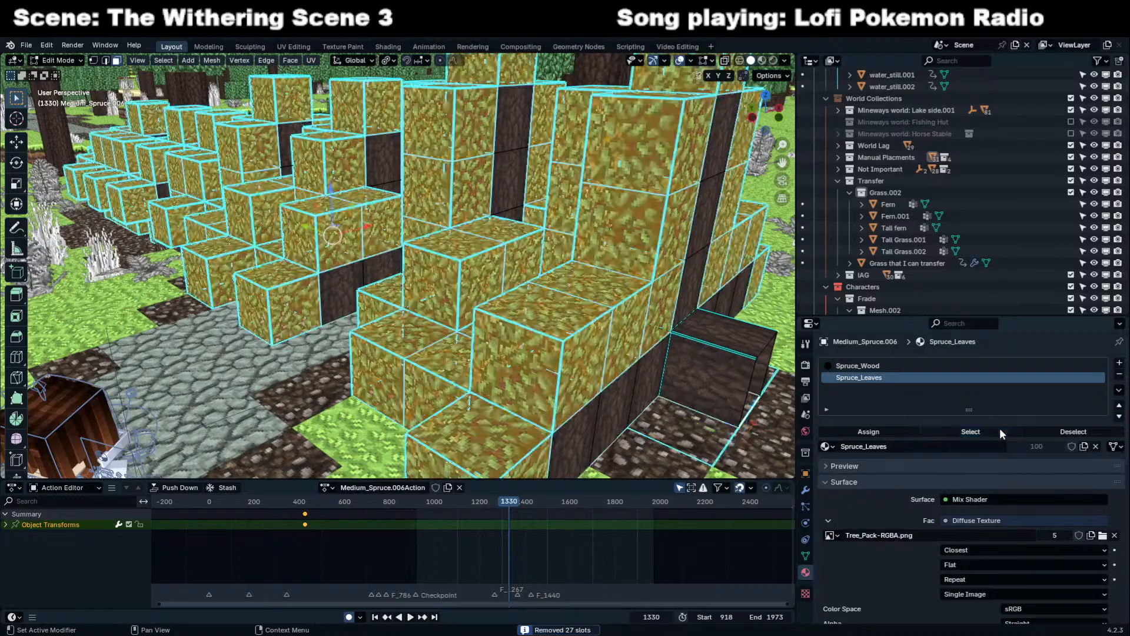
left_click(580, 288)
key("Tab")
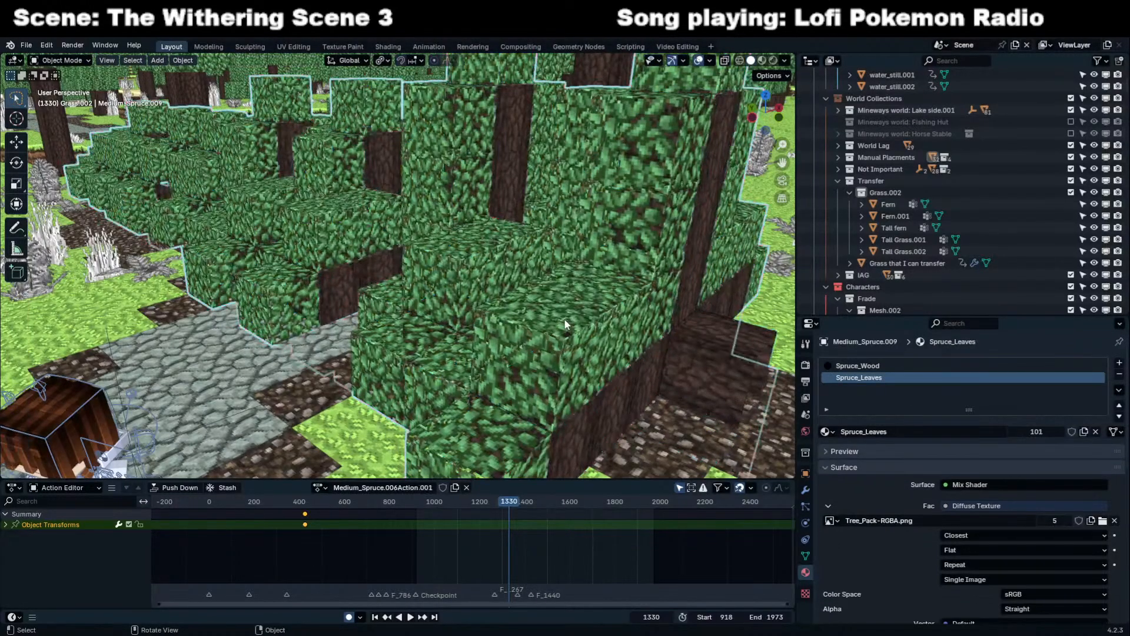
Check the separated spruce leaves with a test move and examine them from below the ground and from above.
key("g")
right_click(594, 268)
key("shift+grave")
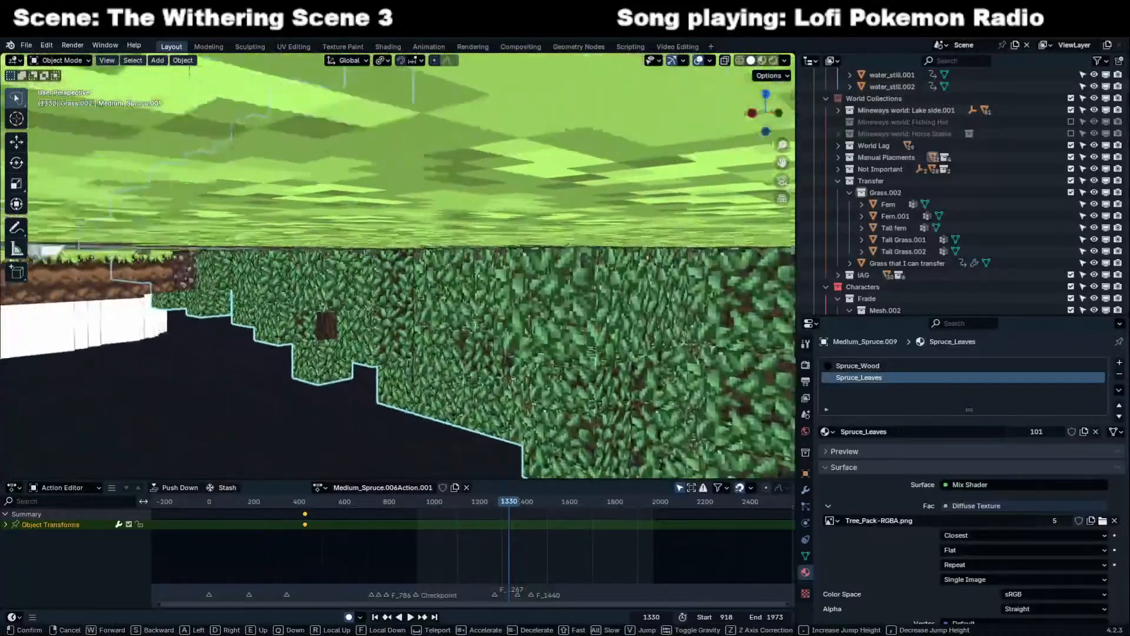
key("e")
key("s")
key("e")
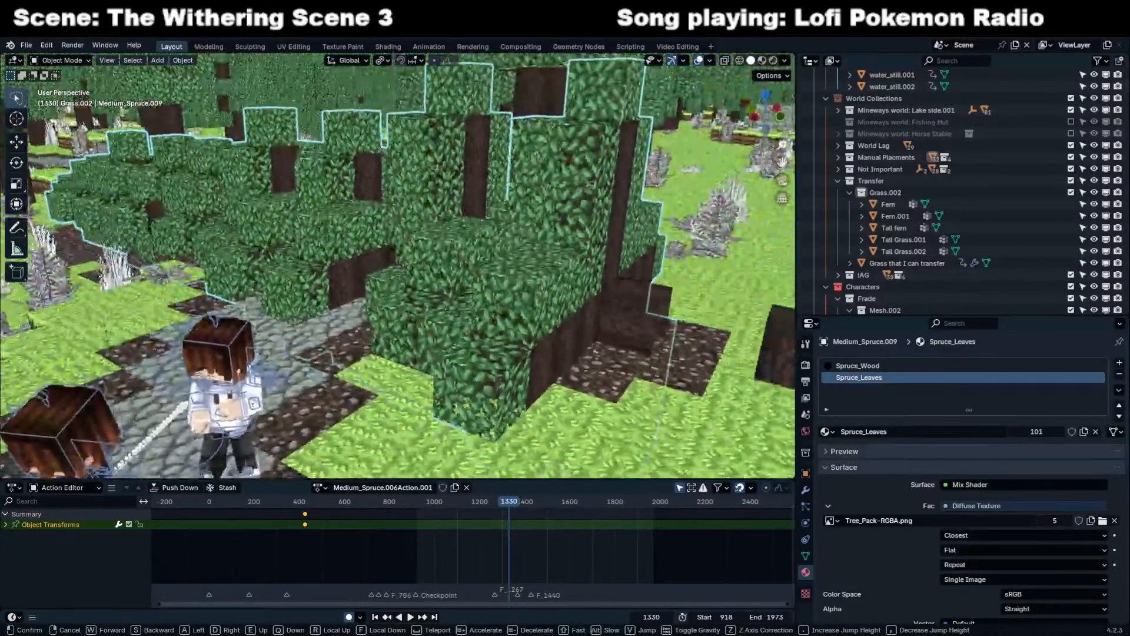
key("Return")
Add a Displace modifier to the separated spruce leaves and assign Texture.002 to it.
left_click(805, 489)
left_click(909, 363)
type("disp")
key("Return")
left_click(832, 400)
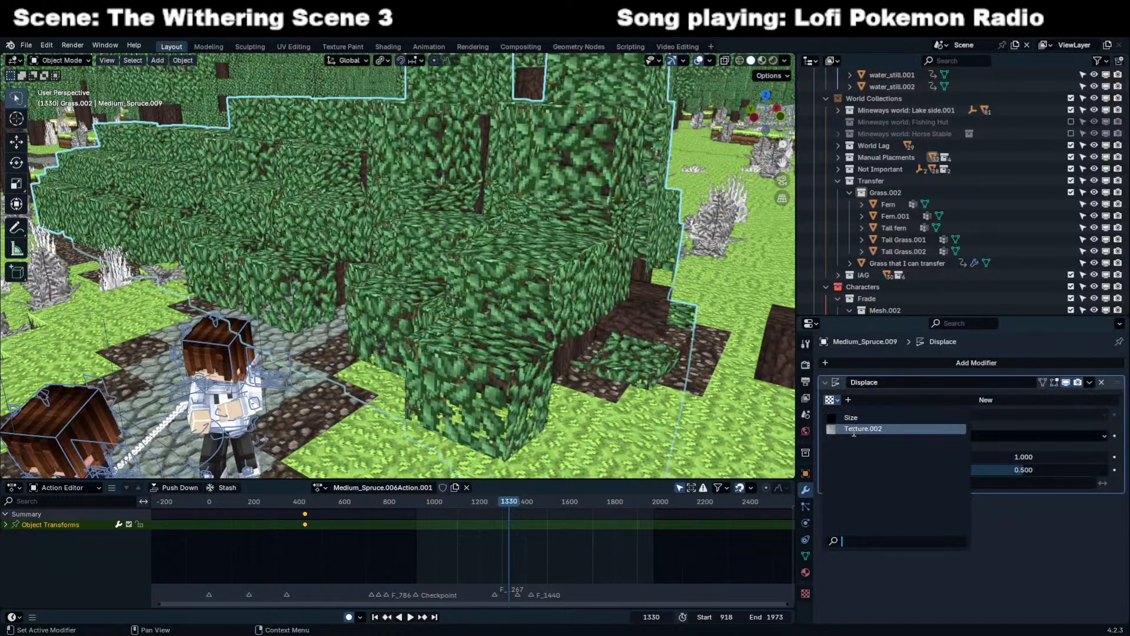
left_click(853, 430)
key("shift+grave")
key("w")
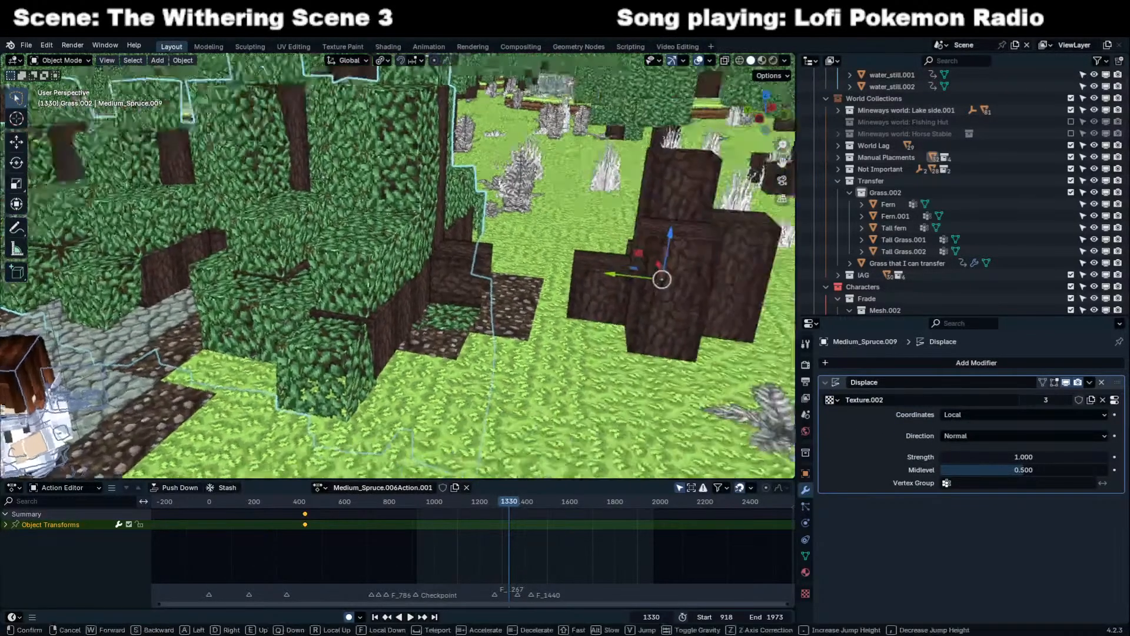
key("Escape")
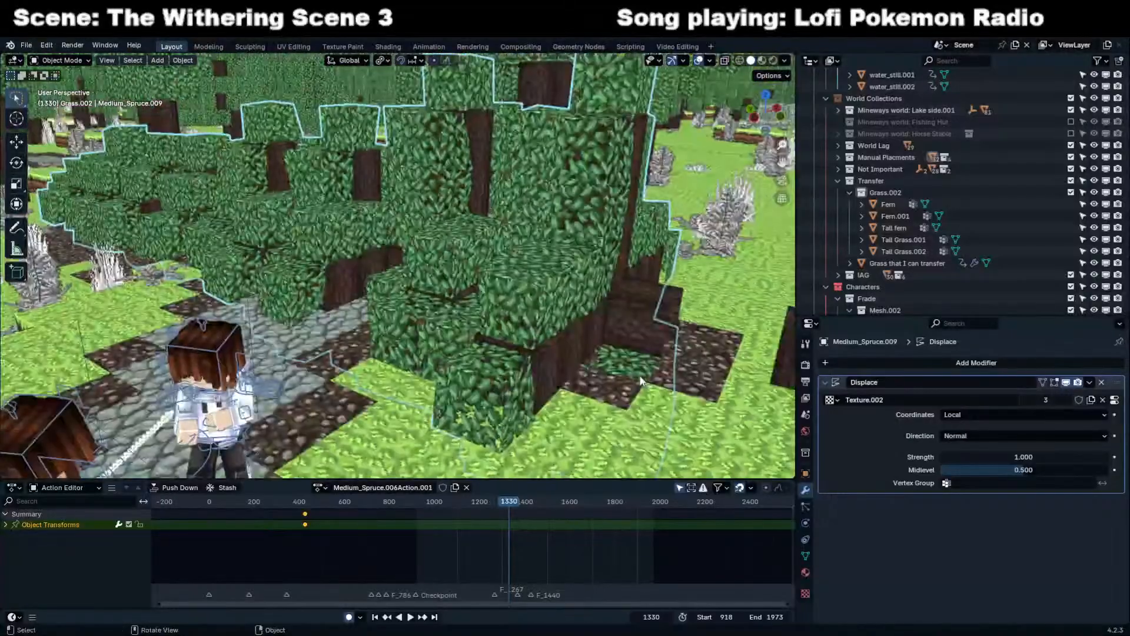
middle_click_drag(283, 294, 312, 285)
Examine the leaf blocks buried beneath the ground with the spruce leaves in Edit Mode.
key("Tab")
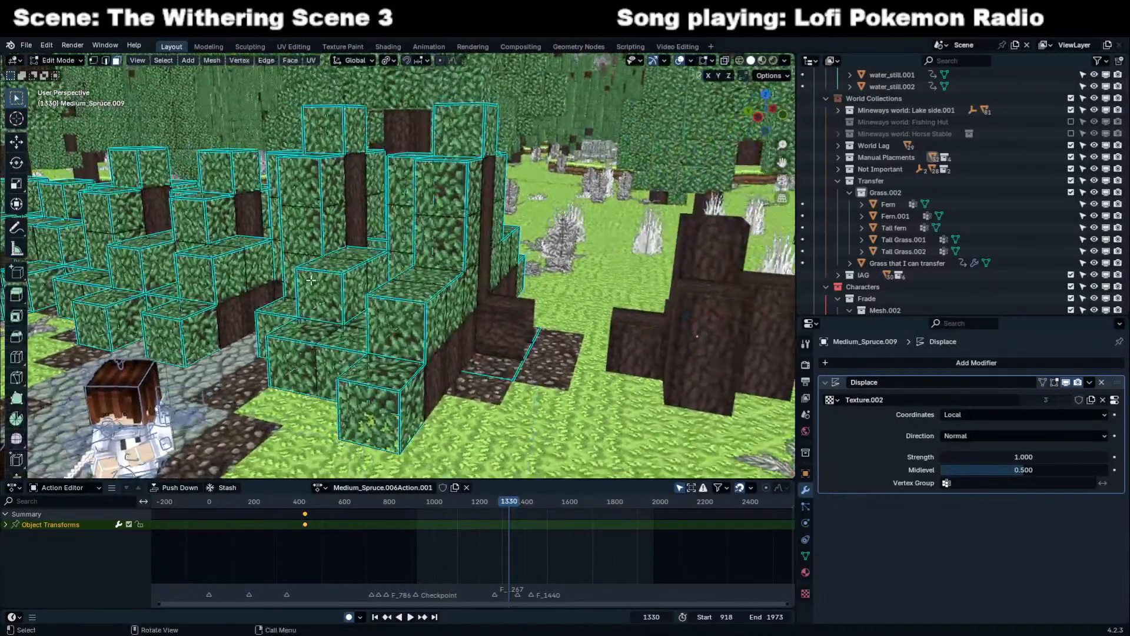
key("shift+grave")
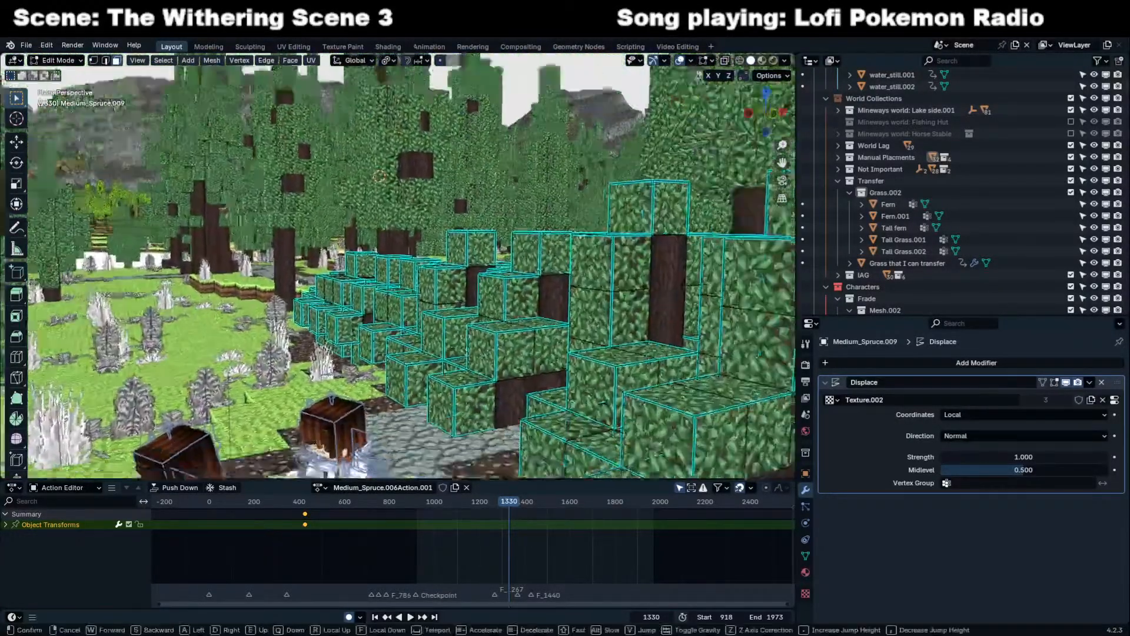
key("a")
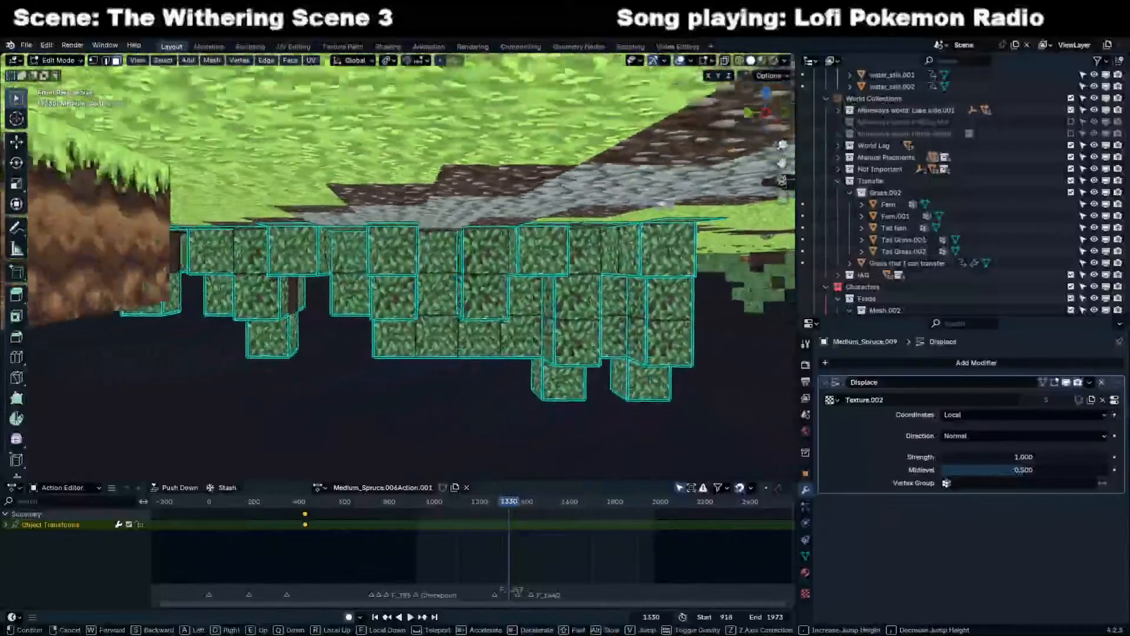
key("w")
key("s")
key("w")
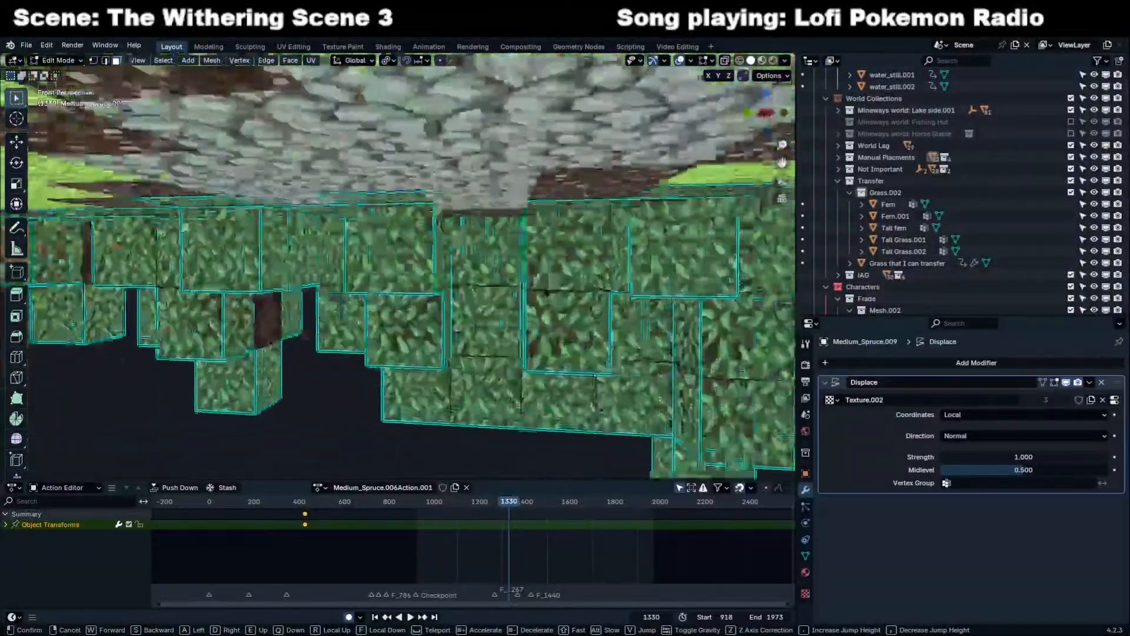
key("w")
key("s")
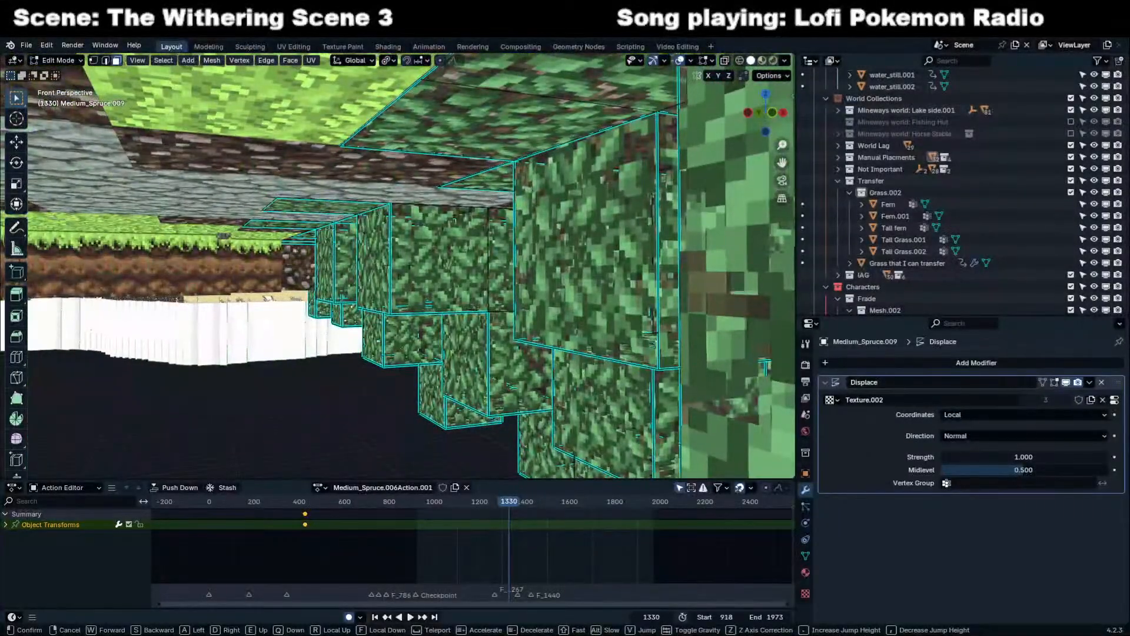
key("Escape")
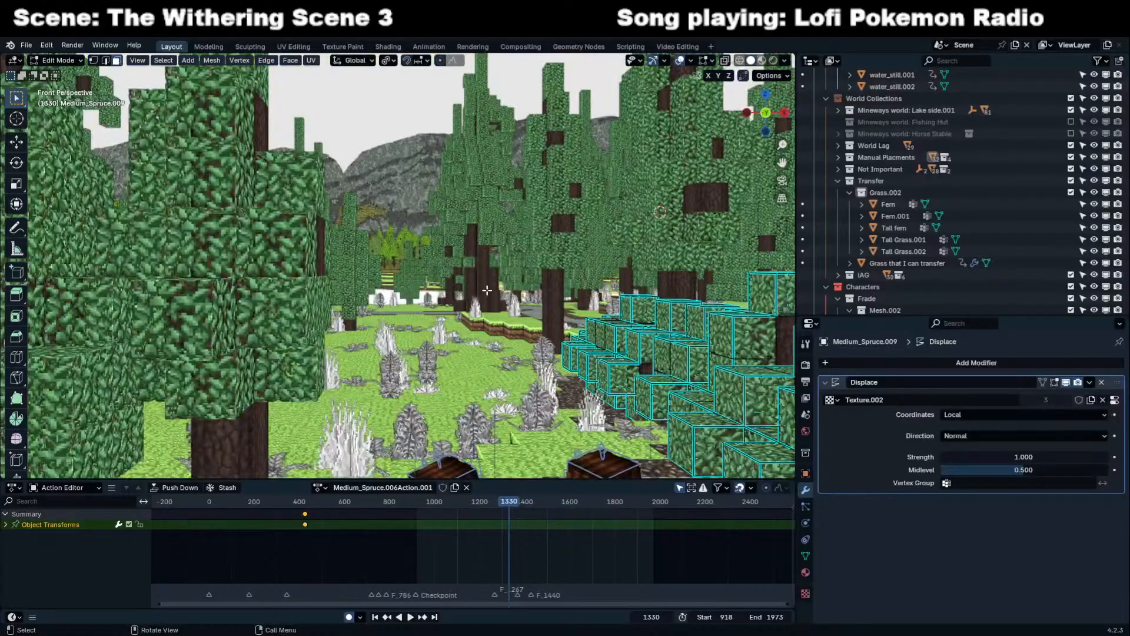
Inspect the leaf blocks at ground level, select the leaf face embedded in the dirt, and return to Object Mode.
key("shift+grave")
key("w")
key("s")
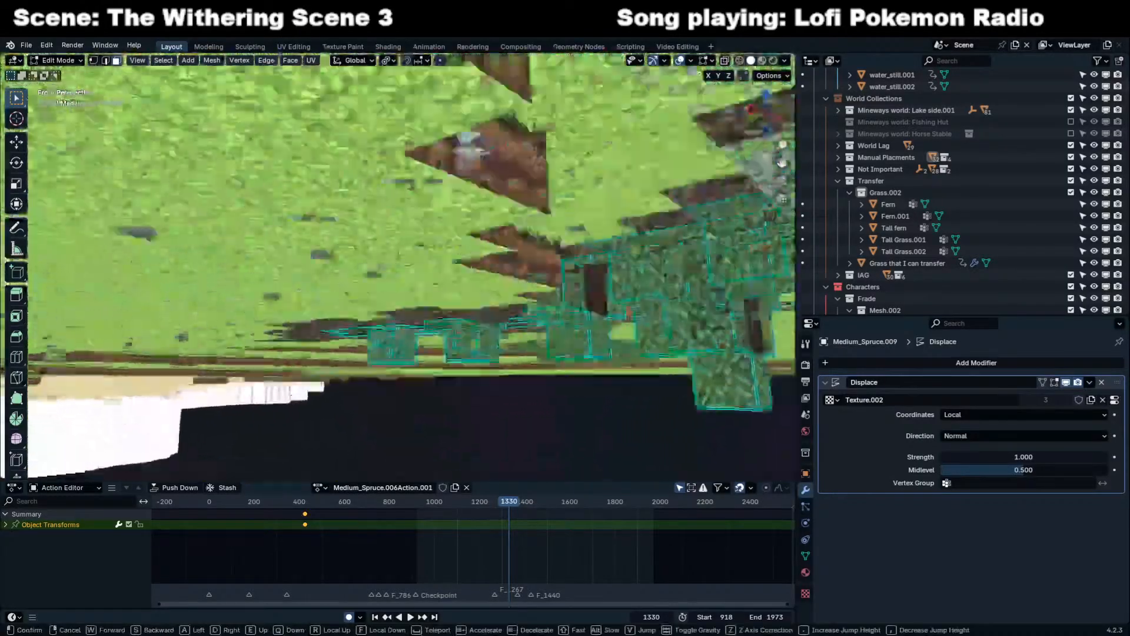
key("e")
key("w")
key("q")
key("w")
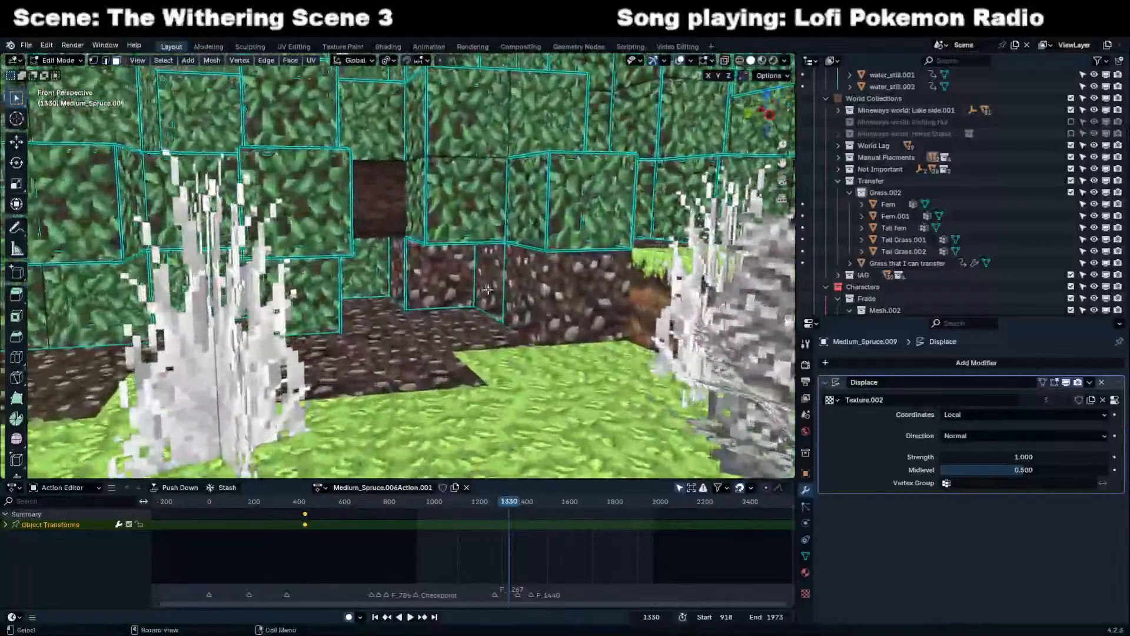
left_click(460, 292)
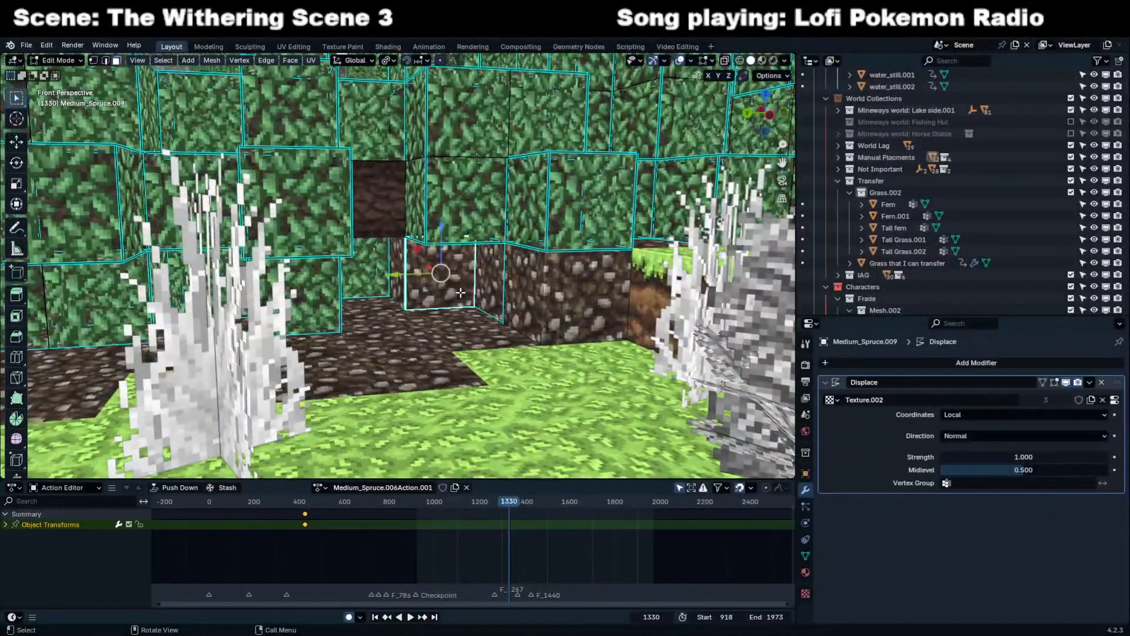
key("Tab")
Select the grass_block_top.005 and stone.001 ground together with the spruce leaves and isolate them in local view.
left_click(525, 289, "shift")
key("shift+grave")
key("e")
left_click(506, 325)
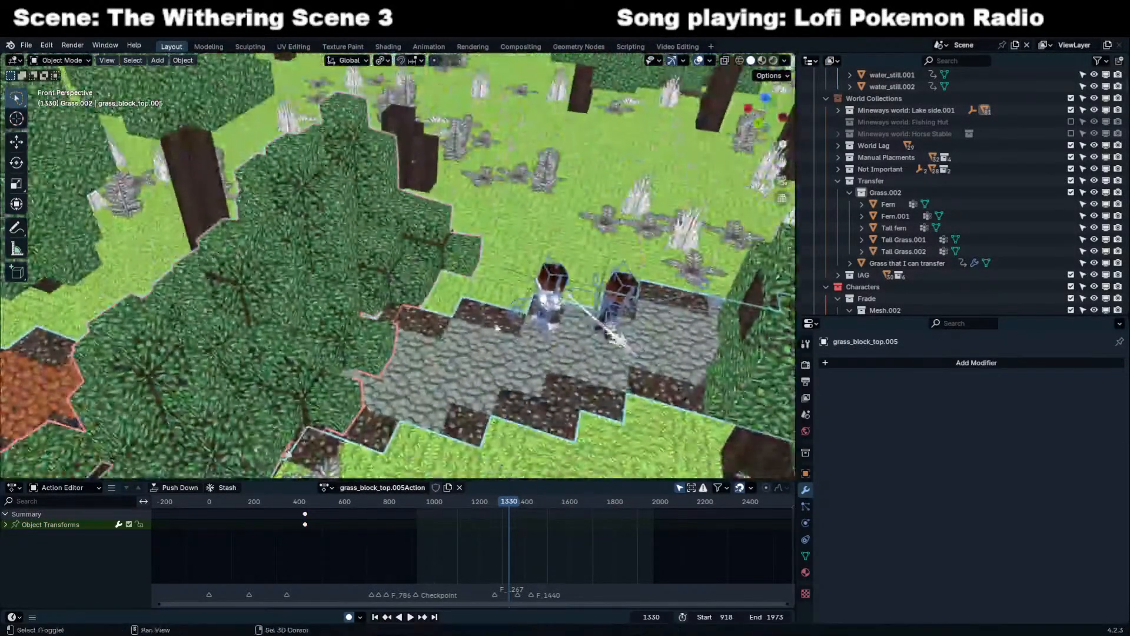
left_click(462, 329, "shift")
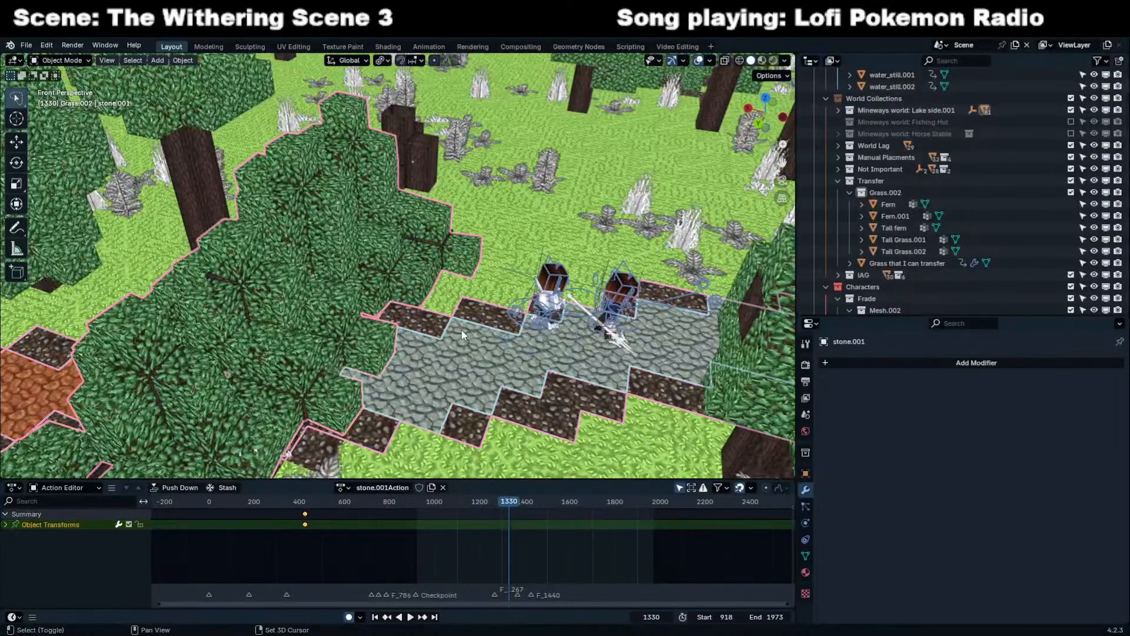
key("KP_Divide")
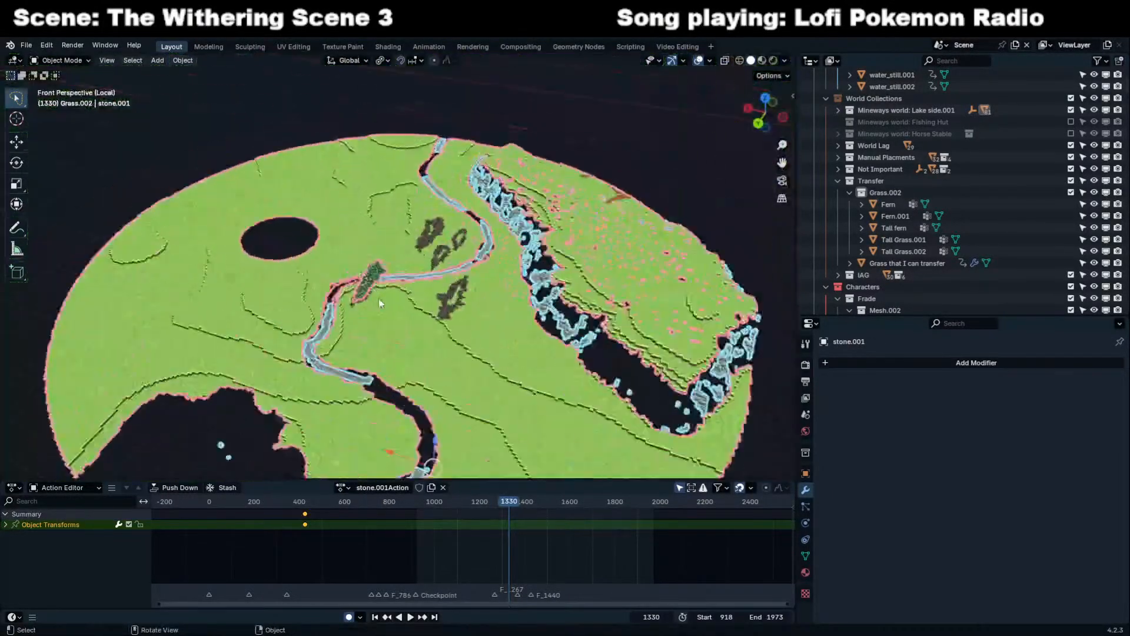
Edit the spruce leaves in the right orthographic view and box-select the leaf blocks at and below ground level through the mesh.
left_click(353, 287)
key("ctrl+KP_1")
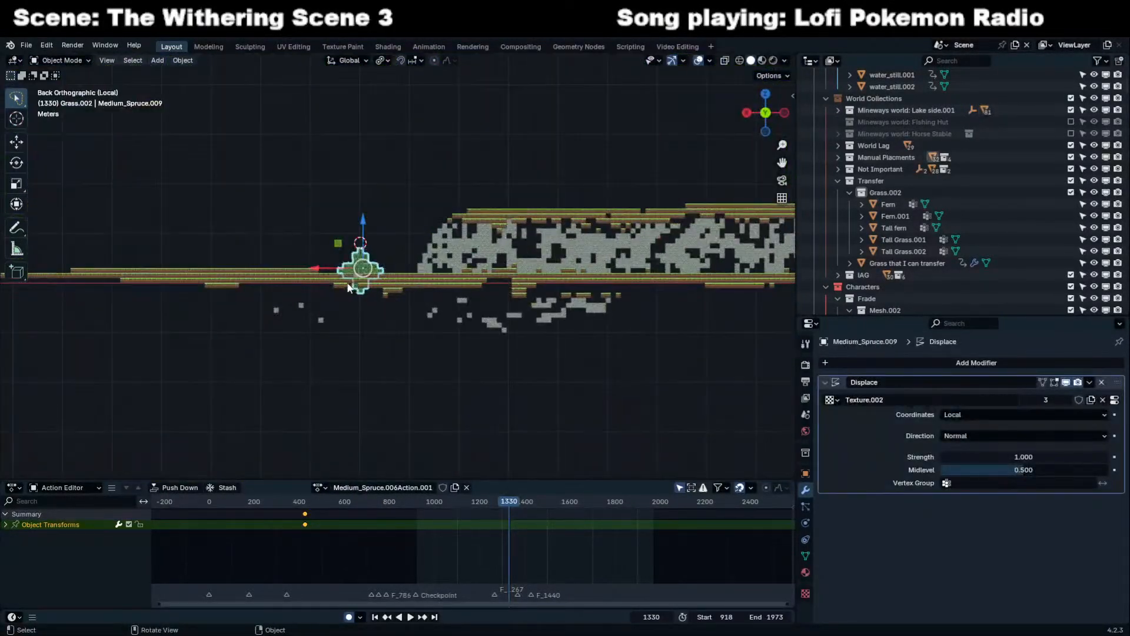
key("Tab")
key("KP_3")
scroll(338, 288, "up", 5)
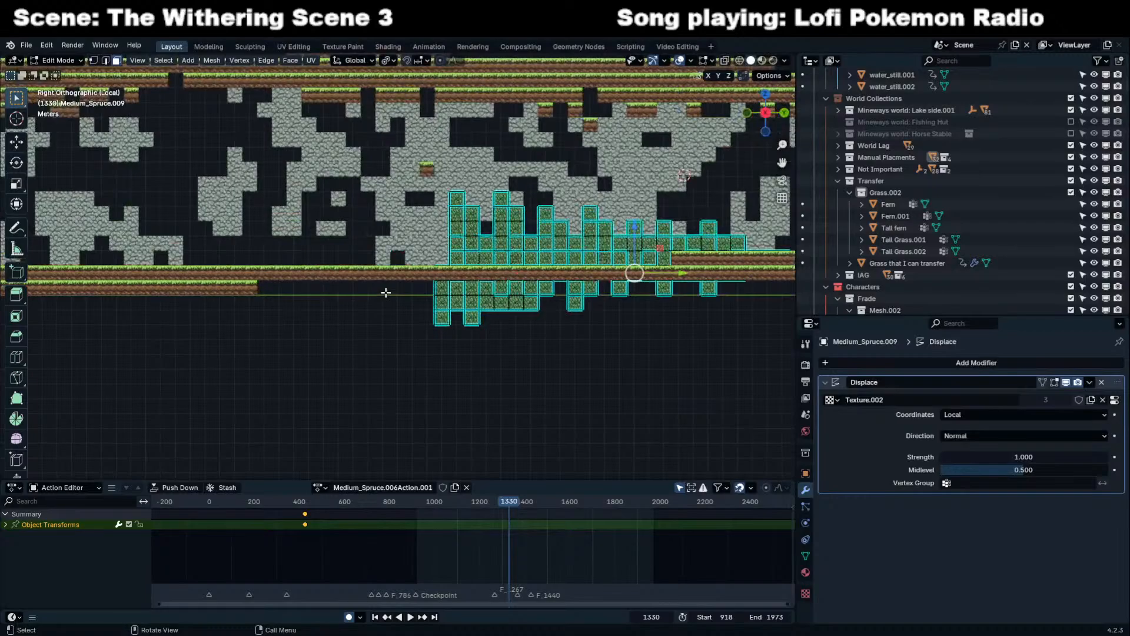
scroll(731, 281, "down", 2)
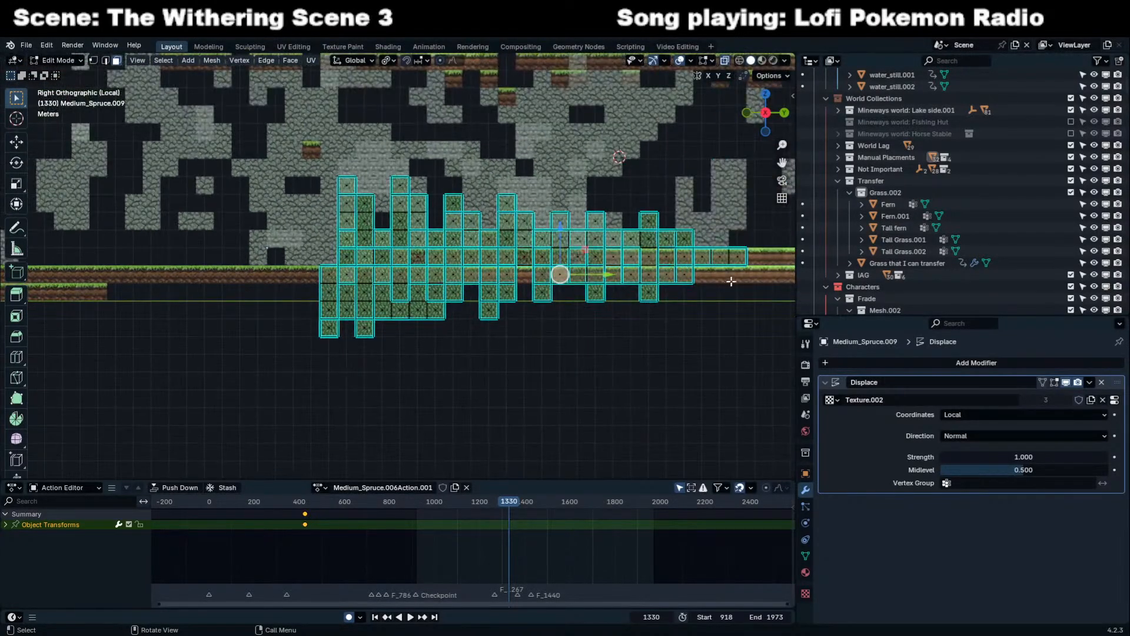
left_click_drag(706, 273, 92, 417)
Deselect the leaf blocks standing above the dirt from the buried selection and try moving the rest.
middle_click_drag(422, 262, 738, 288)
middle_click_drag(588, 288, 723, 244, "shift")
left_click(726, 62)
middle_click_drag(502, 271, 514, 309)
scroll(513, 309, "up", 1)
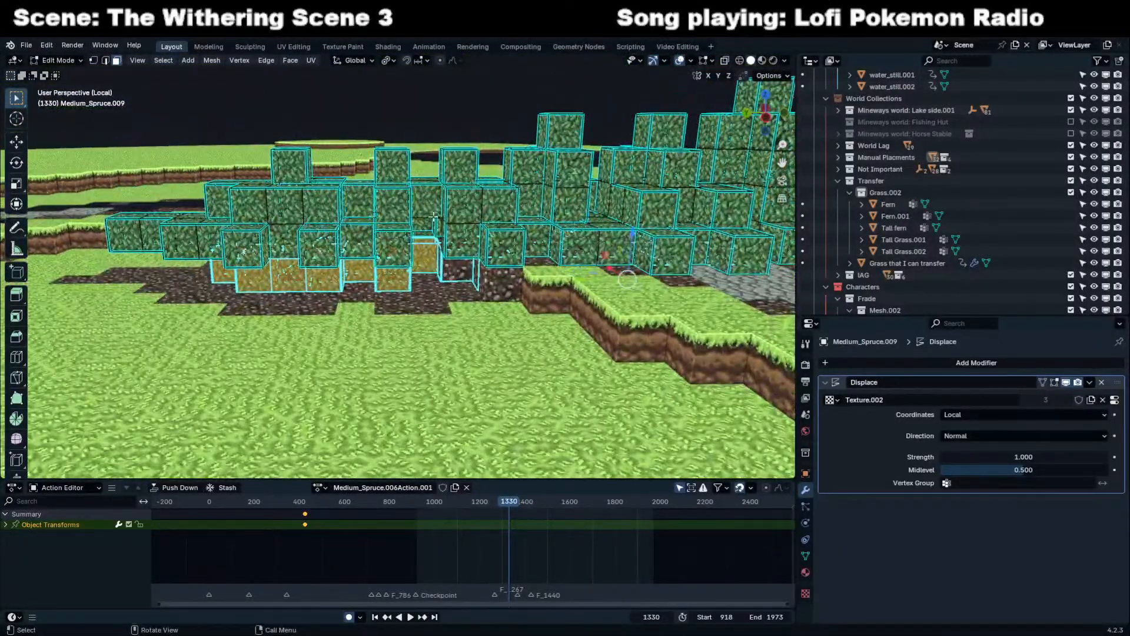
left_click(725, 61)
key("b")
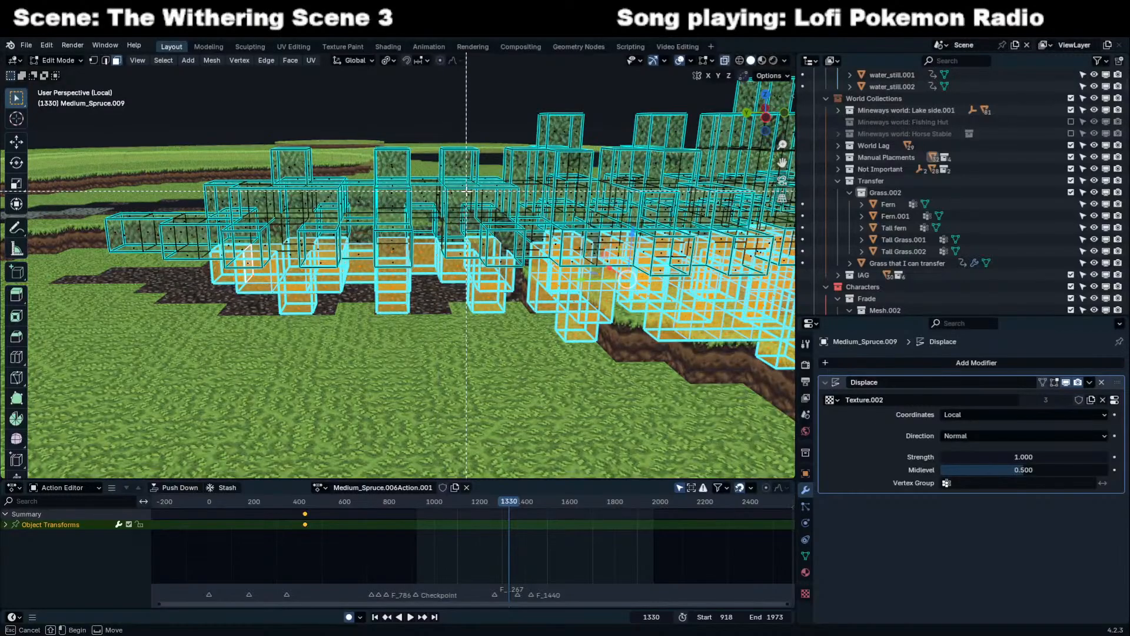
middle_click_drag(466, 190, 18, 427)
scroll(480, 275, "down", 2)
left_click(726, 61)
middle_click_drag(521, 246, 546, 227)
scroll(545, 227, "up", 3)
key("g")
right_click(575, 194)
scroll(540, 228, "down", 4)
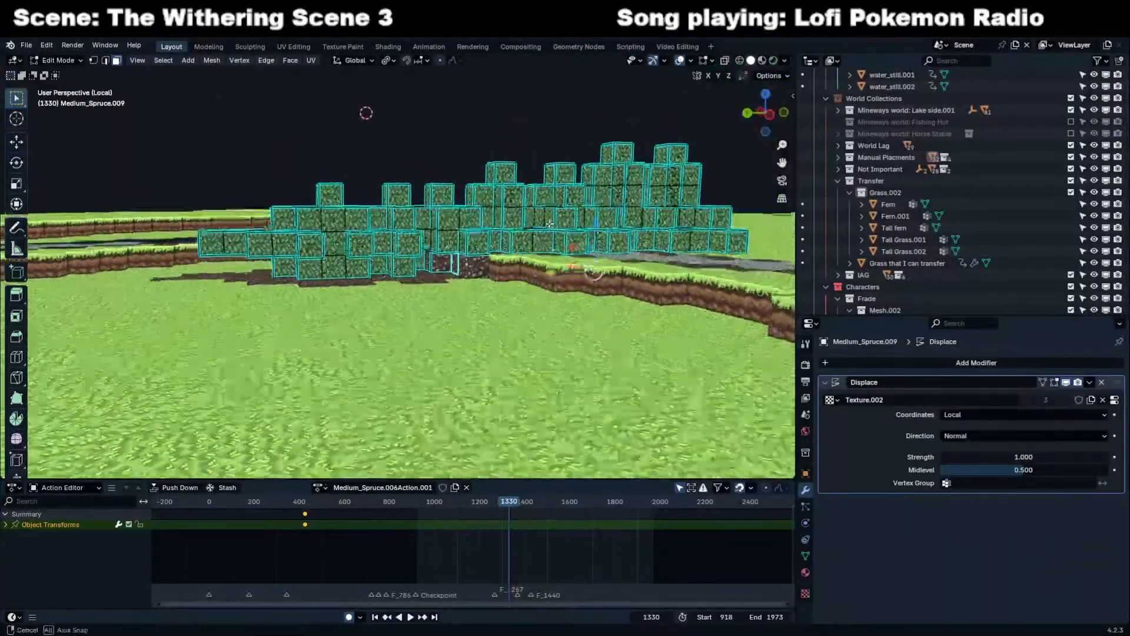
Separate the buried leaf blocks into their own object and raise that object along Z.
middle_click_drag(480, 267, 496, 219)
key("Tab")
left_click(514, 298)
middle_click_drag(515, 298, 518, 337)
middle_click_drag(595, 150, 529, 157)
key("g")
key("z")
left_click(556, 187)
Shift the separated leaf block object aside and delete it.
middle_click_drag(515, 206, 589, 197)
key("g")
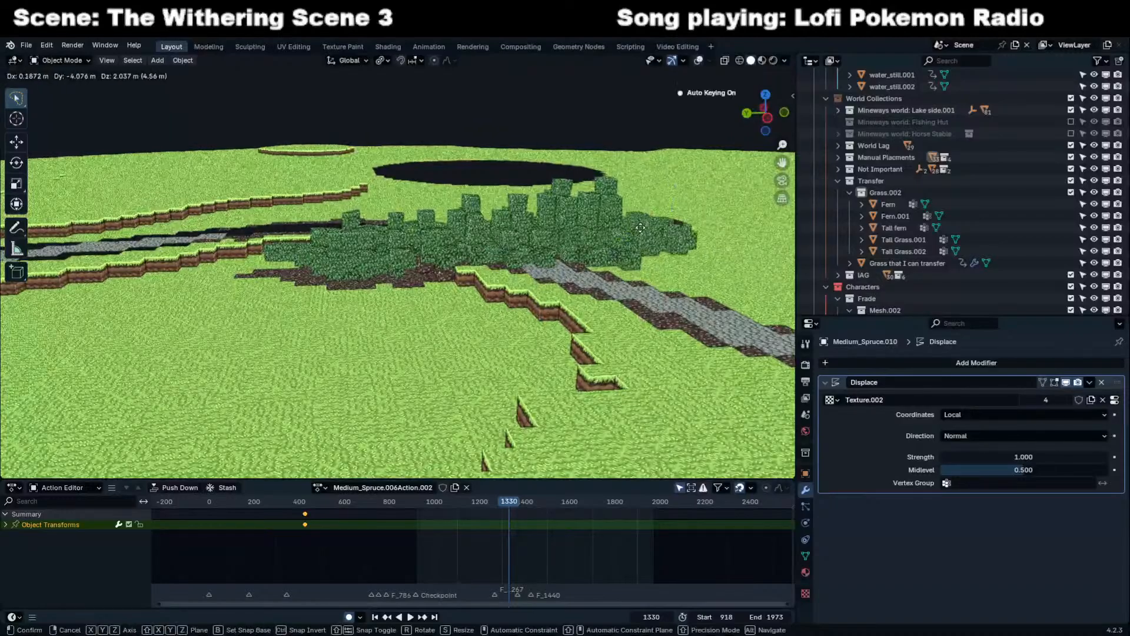
left_click(648, 219)
key("Delete")
Delete the leftover flat leaf face lying on the dirt beside the remaining spruce leaves.
middle_click_drag(677, 110, 633, 342)
scroll(632, 342, "up", 4)
left_click(667, 371)
key("Tab")
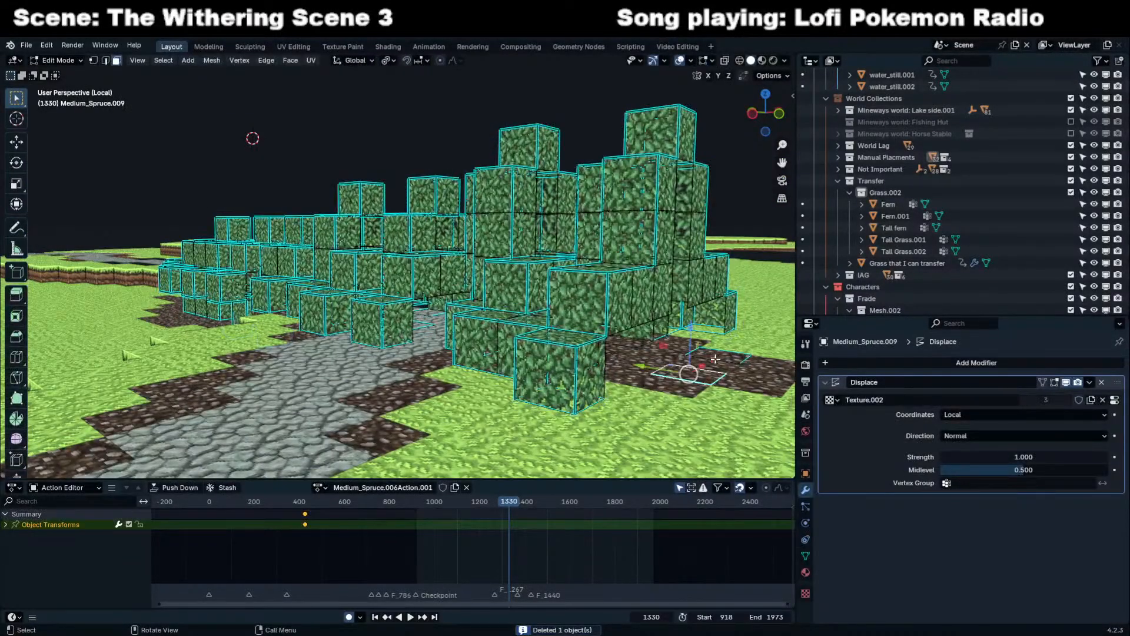
middle_click_drag(719, 356, 692, 360)
key("Delete")
left_click(688, 379)
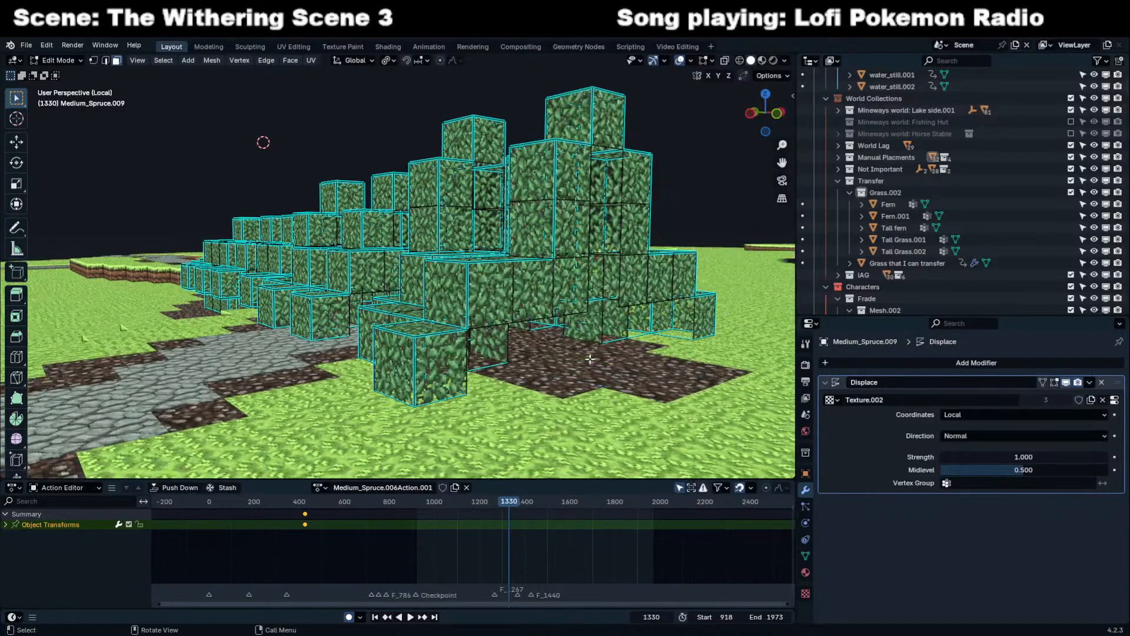
Remove further unwanted geometry from the spruce leaf mesh and return to Object Mode.
key("Tab")
middle_click_drag(577, 354, 504, 392)
key("Tab")
key("x")
left_click(424, 371)
key("Tab")
Set the spruce leaves' Displace coordinates to Object using the Wind empty, and preview the motion up close.
scroll(423, 370, "down", 3)
left_click(1024, 437)
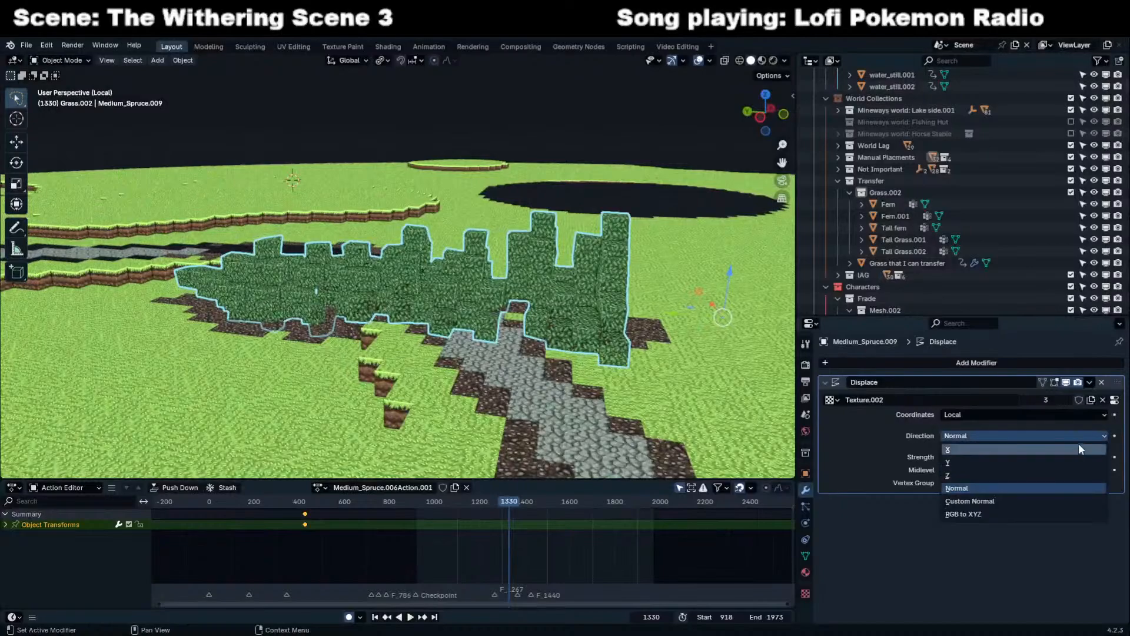
left_click(1021, 416)
left_click(983, 453)
left_click(1026, 428)
key("Return")
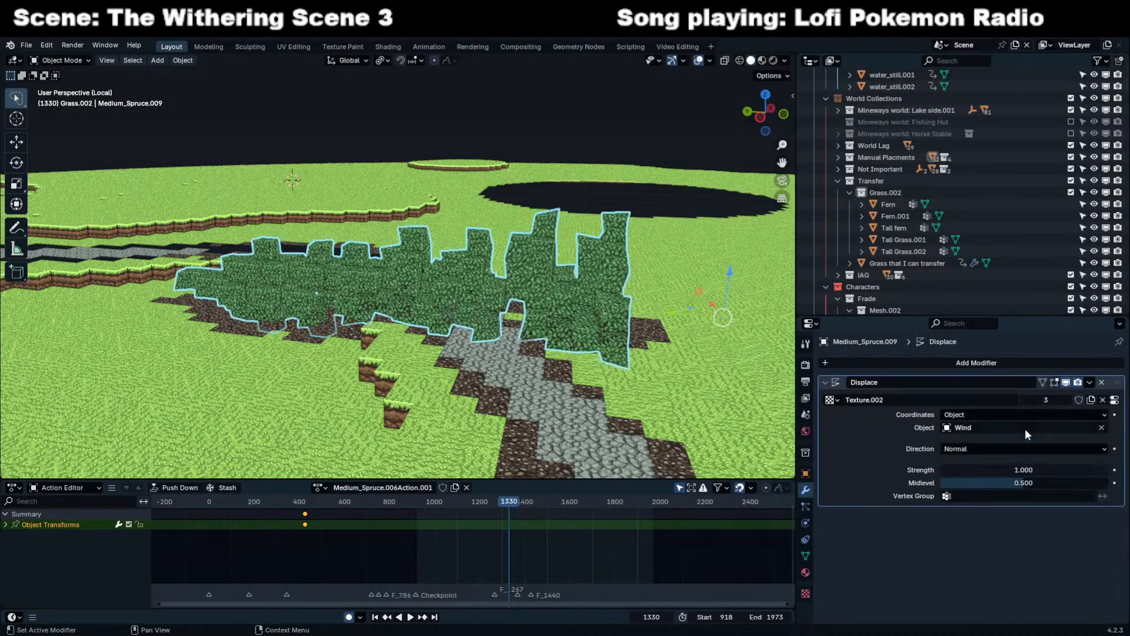
scroll(525, 318, "up", 3)
scroll(446, 314, "up", 2)
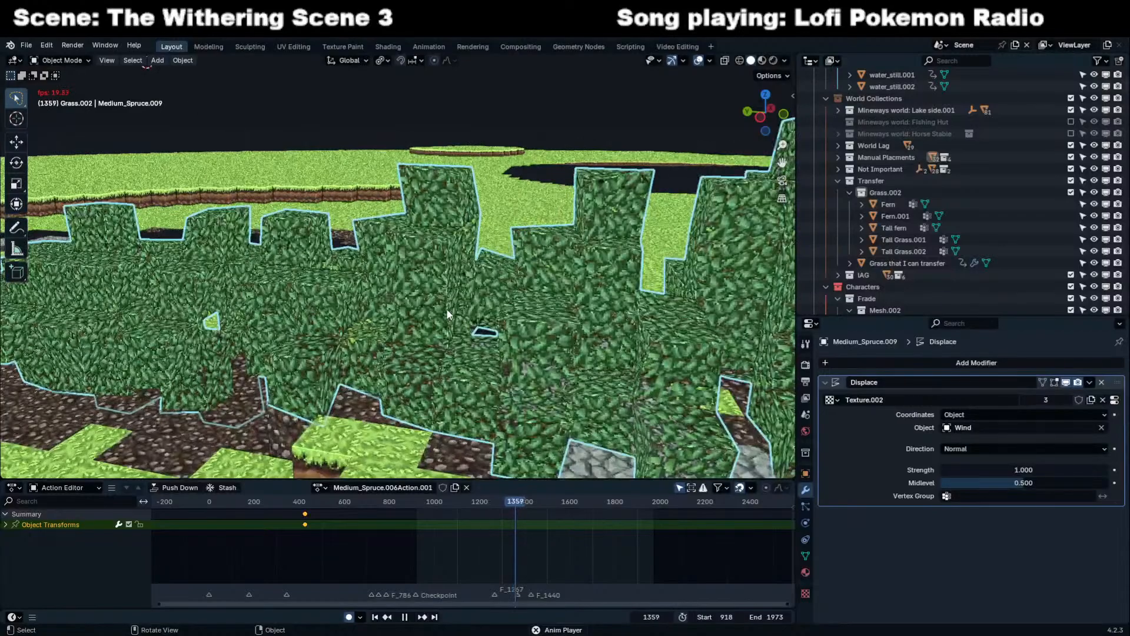
Filter the outliner for "wind" and examine the keyframes of the Wind and Wind Grass empties.
type("wind")
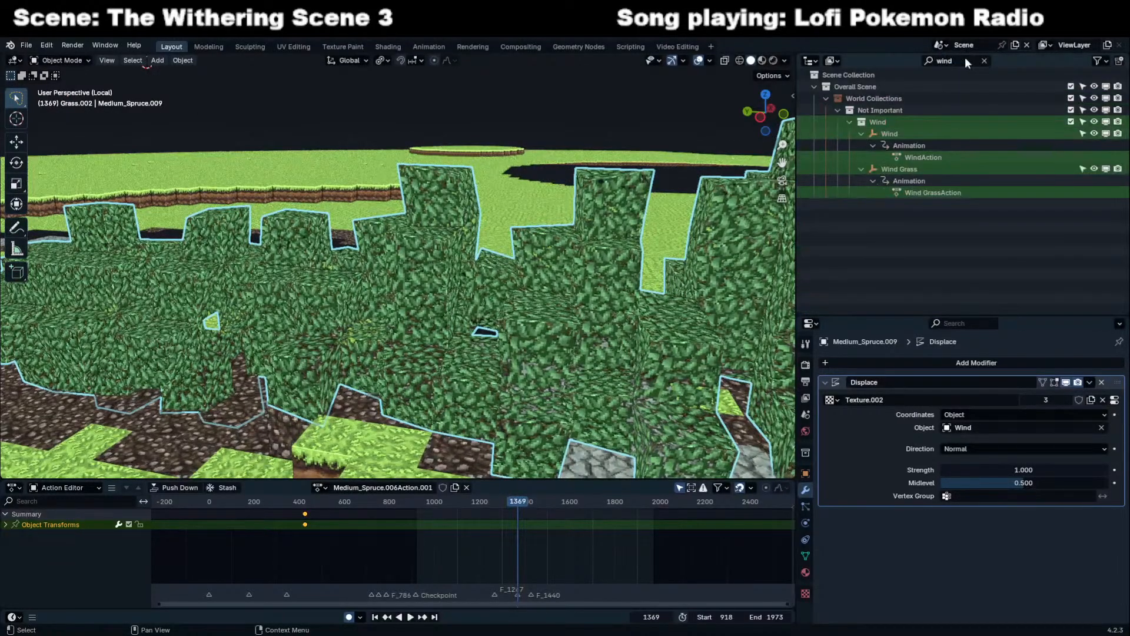
left_click(886, 137)
scroll(468, 550, "down", 3)
scroll(432, 553, "up", 2)
left_click(893, 168)
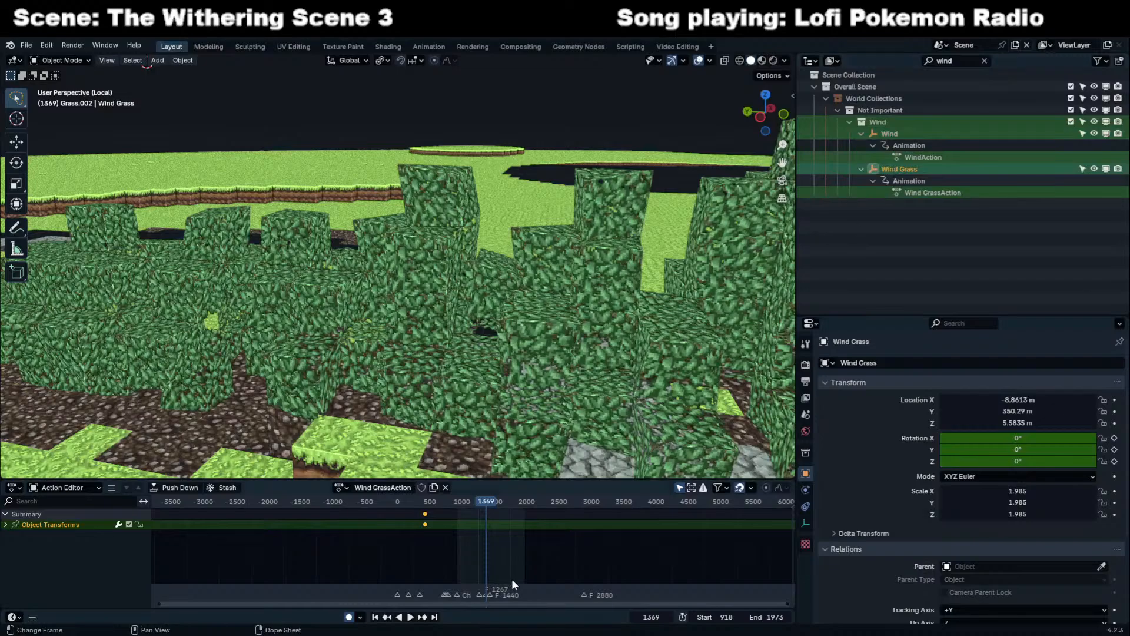
scroll(527, 546, "up", 3)
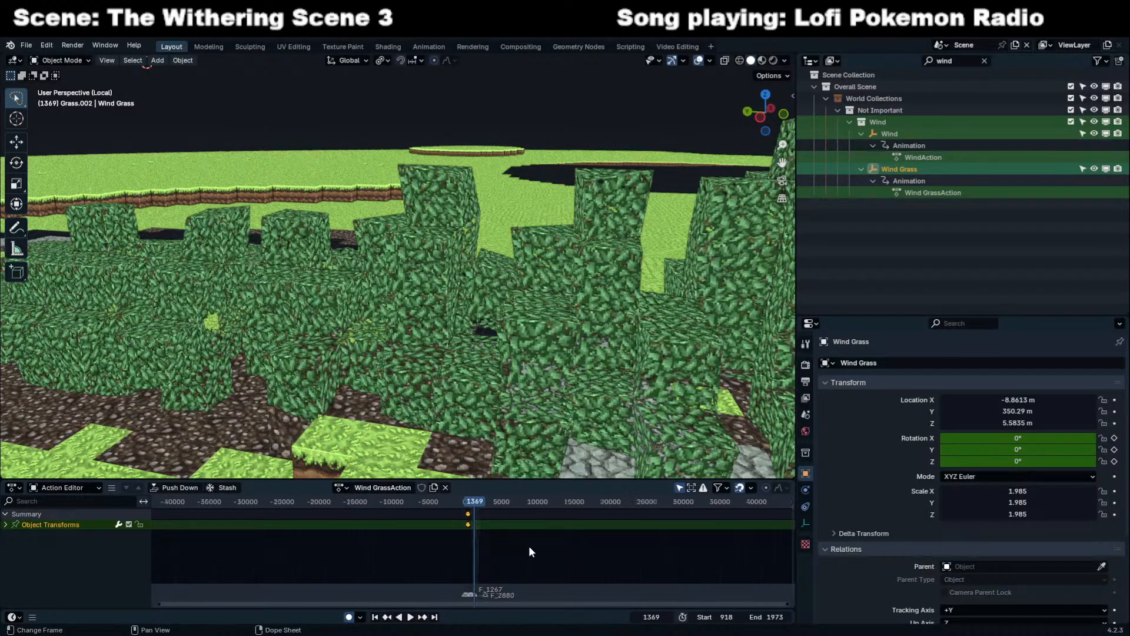
Select the Wind empty, exit local view and move it along X to -20.47 m at frame 1965.
left_click(889, 135)
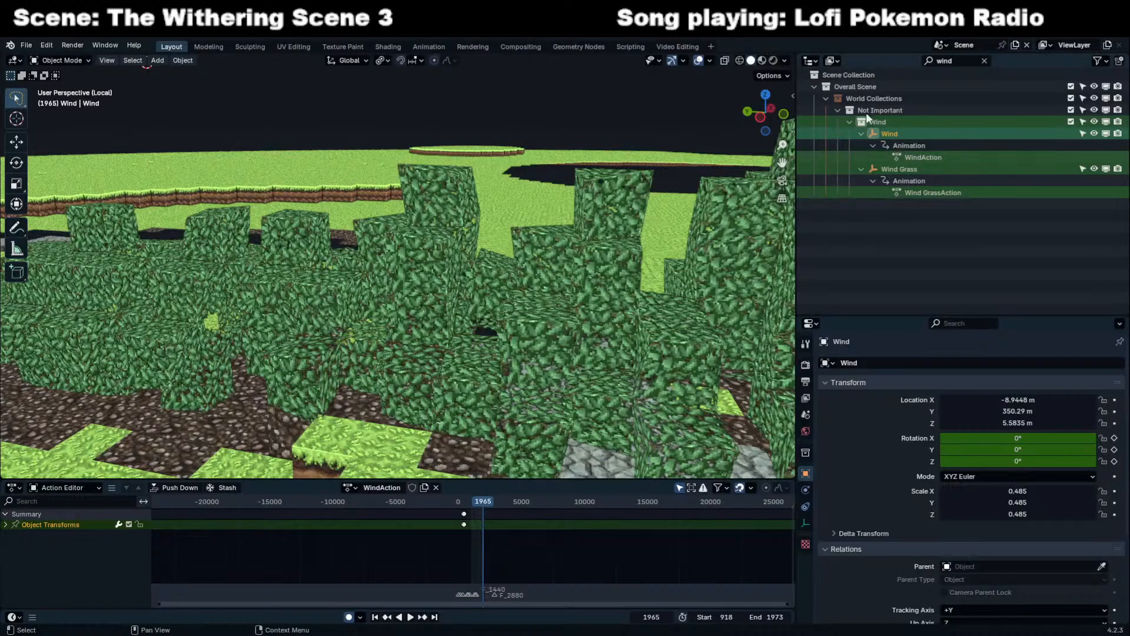
left_click(984, 61)
key("KP_Divide")
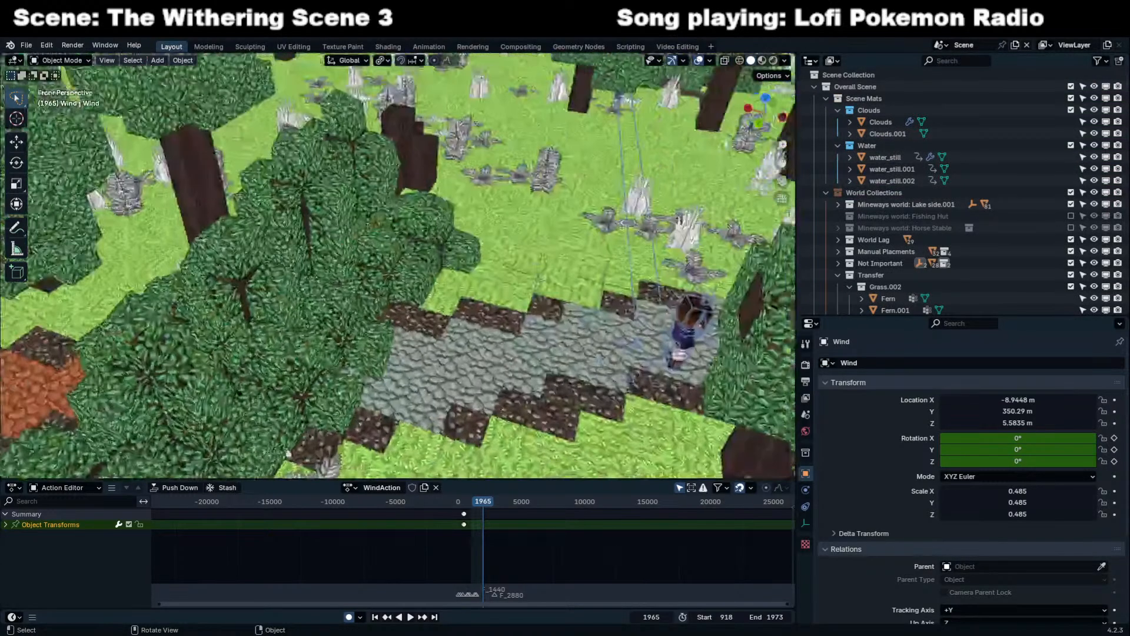
key("g")
key("x")
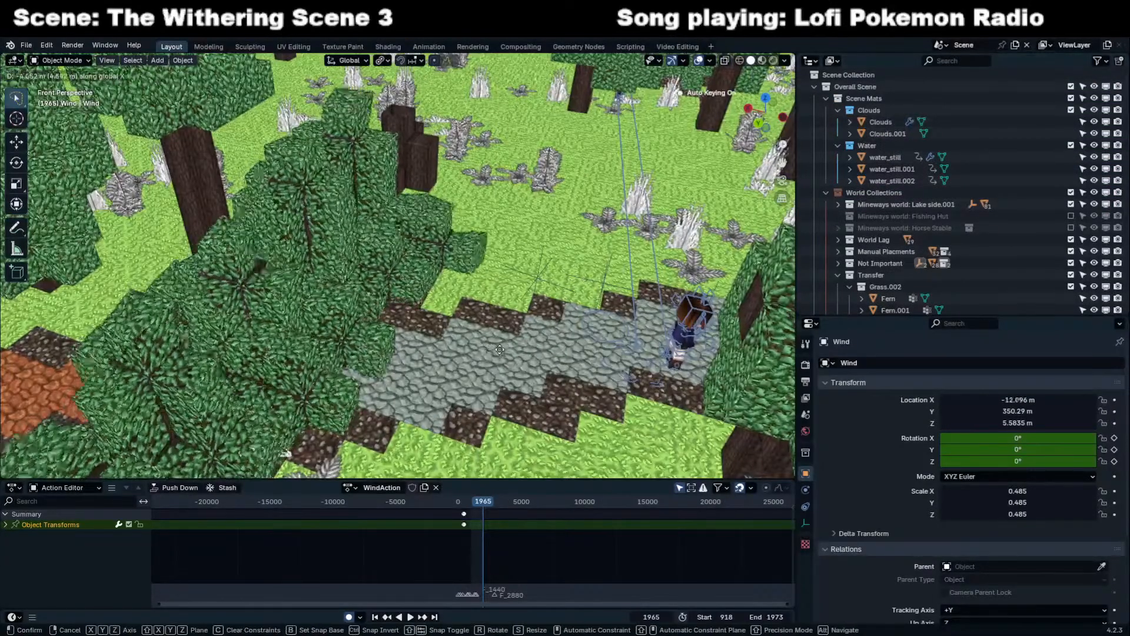
left_click(511, 334)
Move the new Wind keyframe to about frame 4070 and set the interpolation of all the empty's keyframes.
left_click_drag(479, 542, 509, 511)
key("g")
left_click(537, 512)
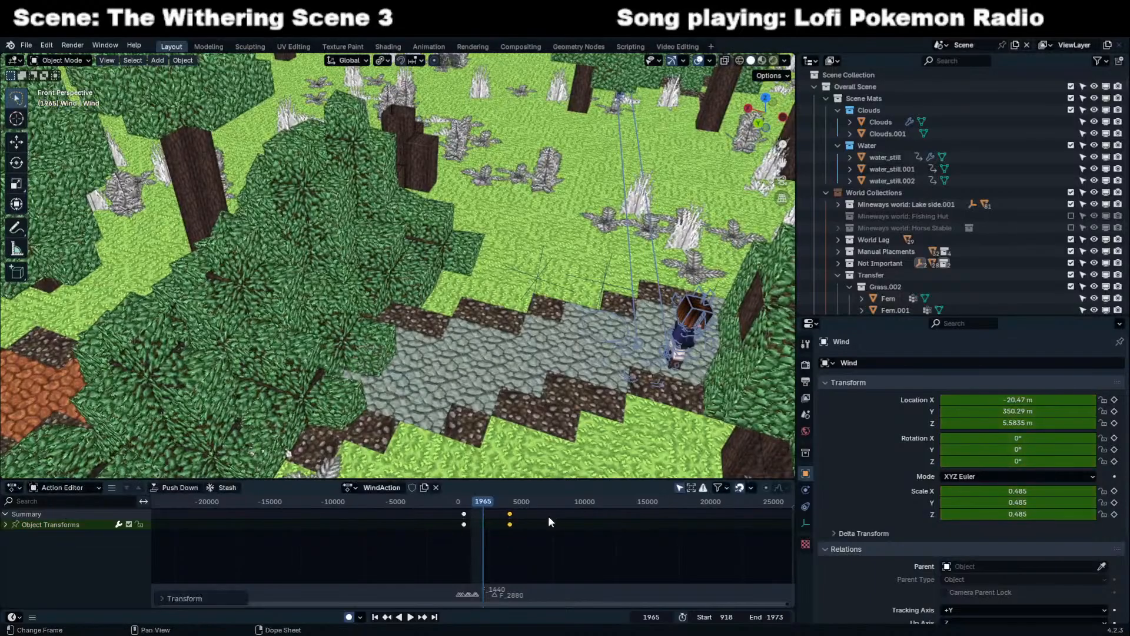
key("a")
key("t")
left_click(545, 517)
key("t")
left_click(549, 505)
Play the animation to check the spruce leaves up close, and exclude the Transfer collection from the view layer.
key("space")
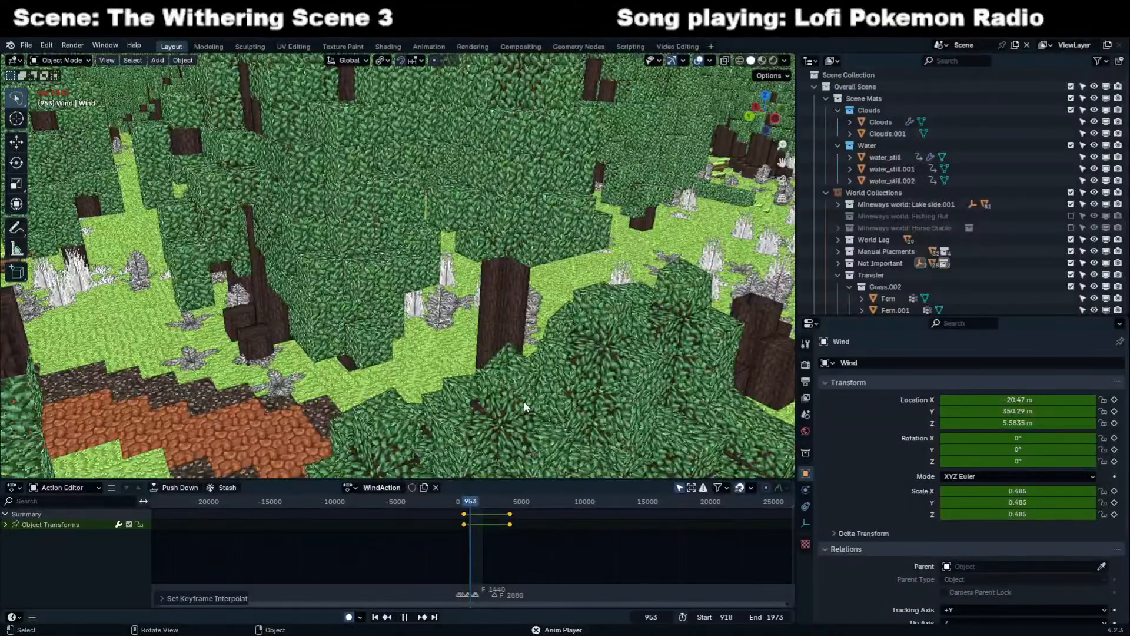
left_click(525, 407)
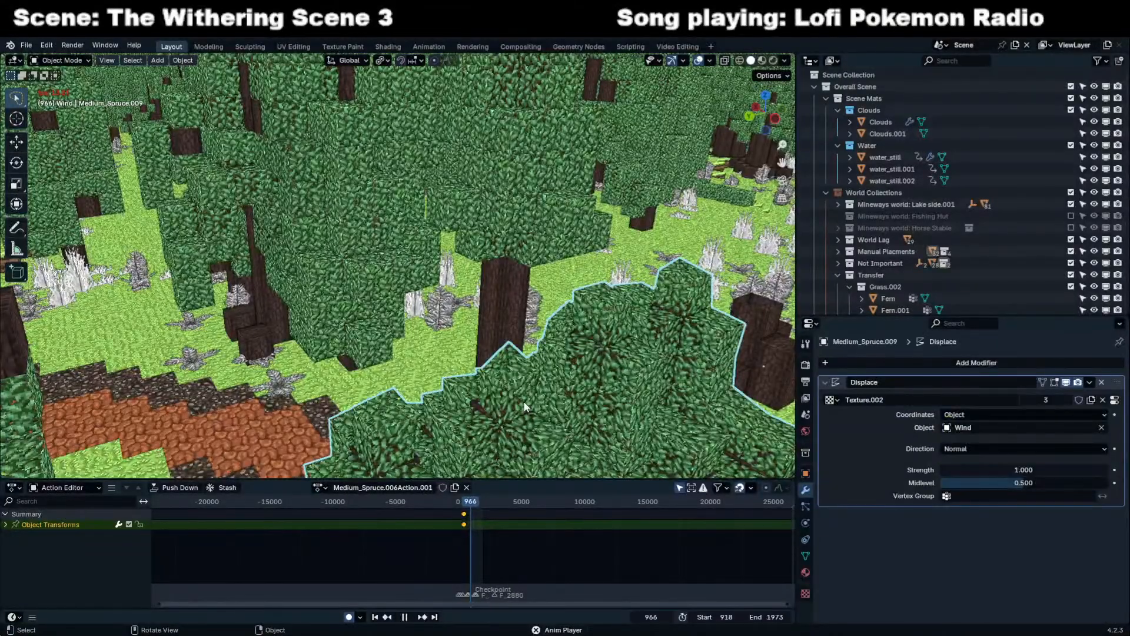
scroll(524, 405, "down", 7)
scroll(506, 371, "up", 9)
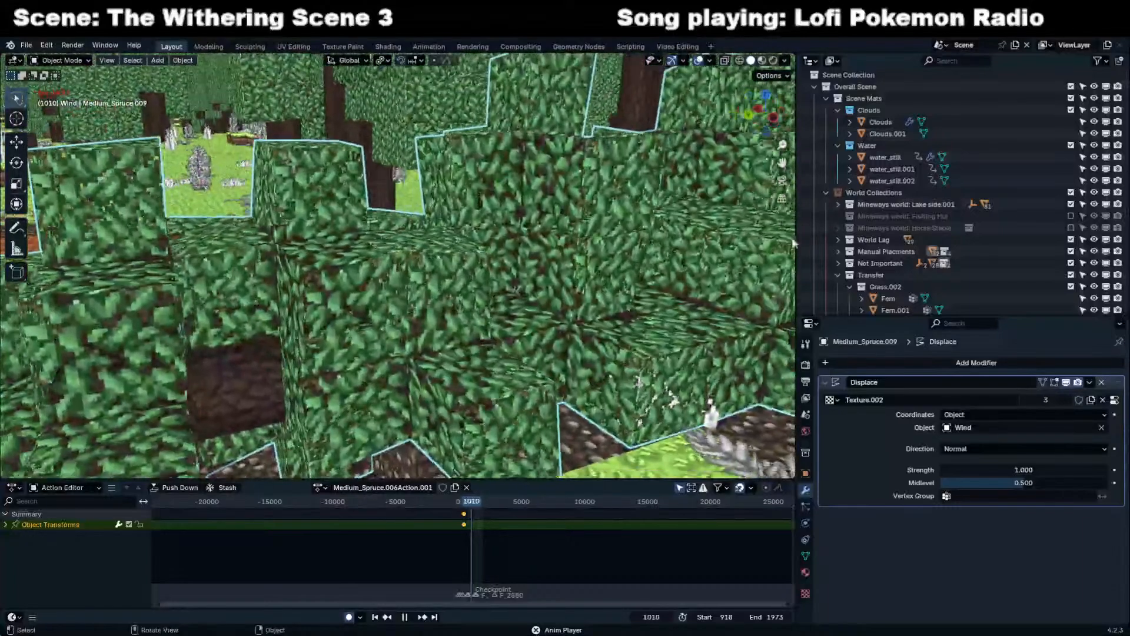
scroll(1031, 233, "down", 3)
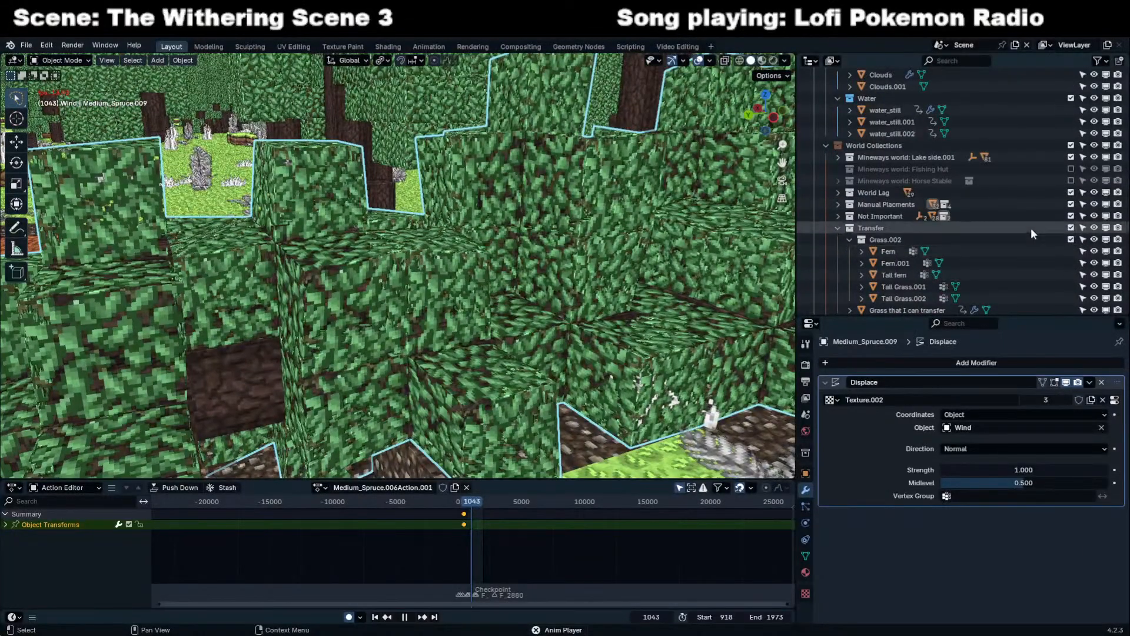
left_click(1071, 227)
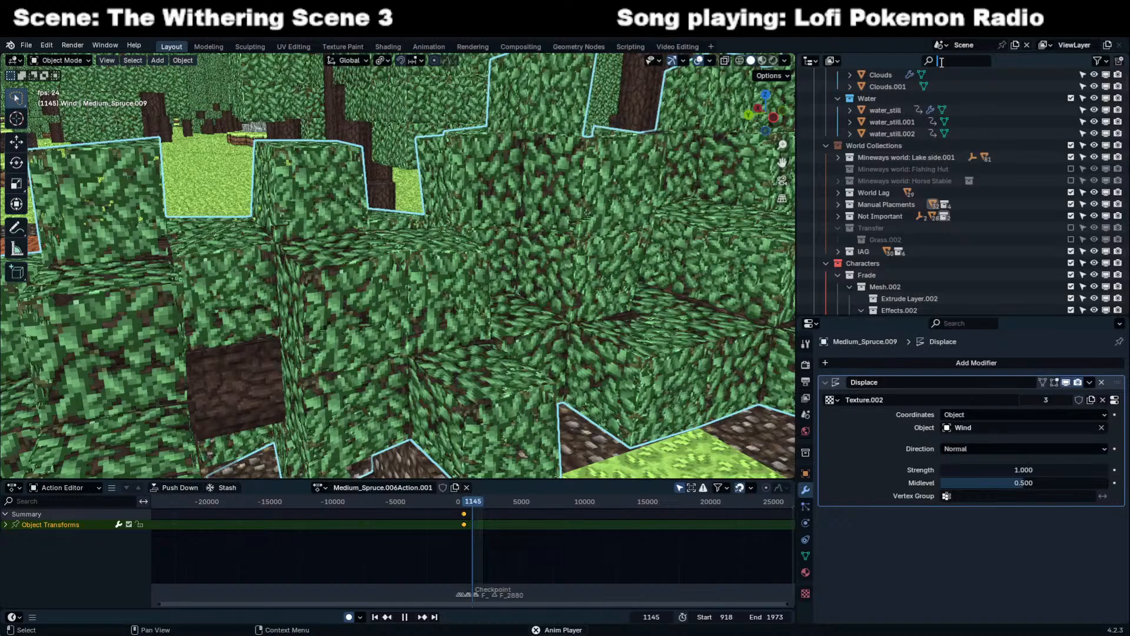
Find the Wind empty by filtering the outliner for "wind" and try moving its last keyframe earlier.
type("wind")
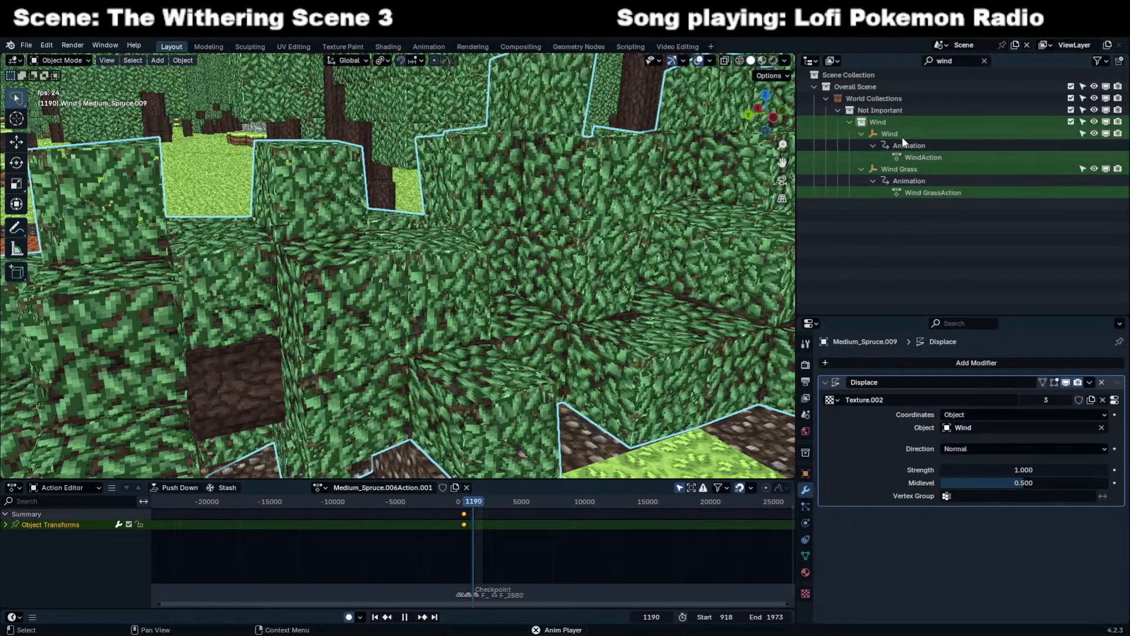
left_click(892, 135)
scroll(500, 563, "up", 5)
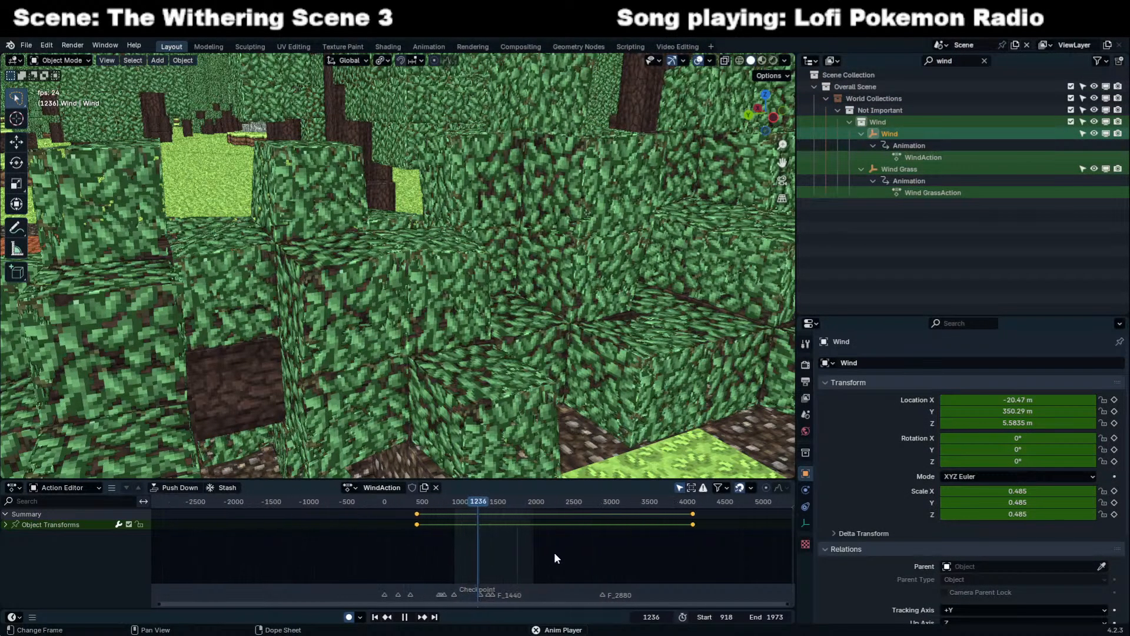
left_click(523, 428)
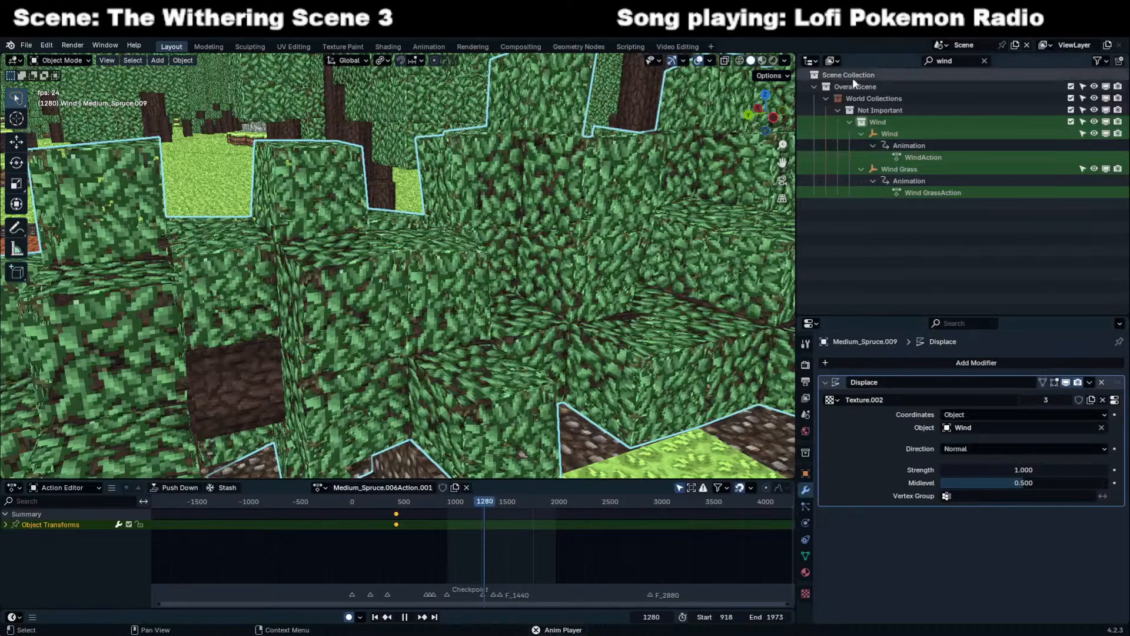
left_click(910, 135)
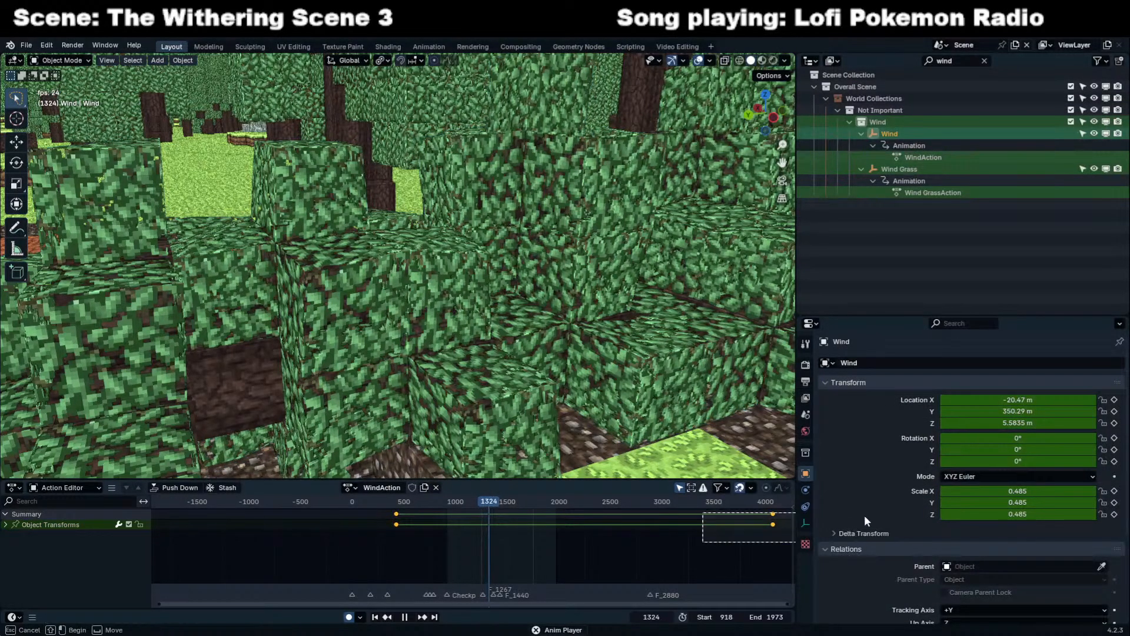
key("g")
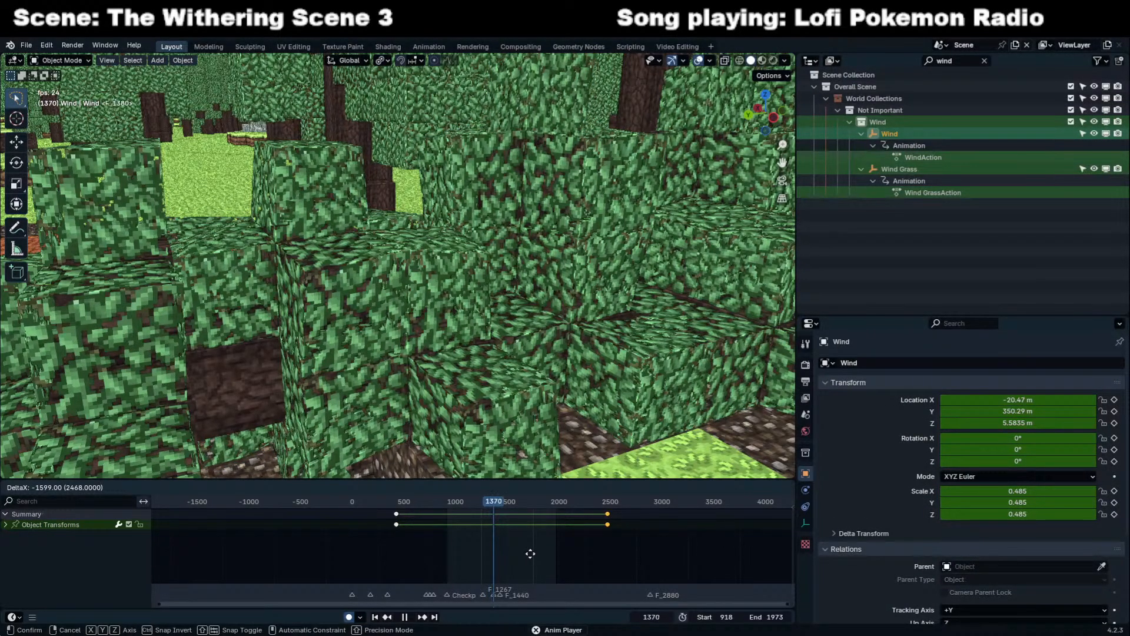
key("Escape")
Reapply the interpolation mode to all keyframes of the Wind action and stop playback.
key("a")
key("t")
left_click(356, 544)
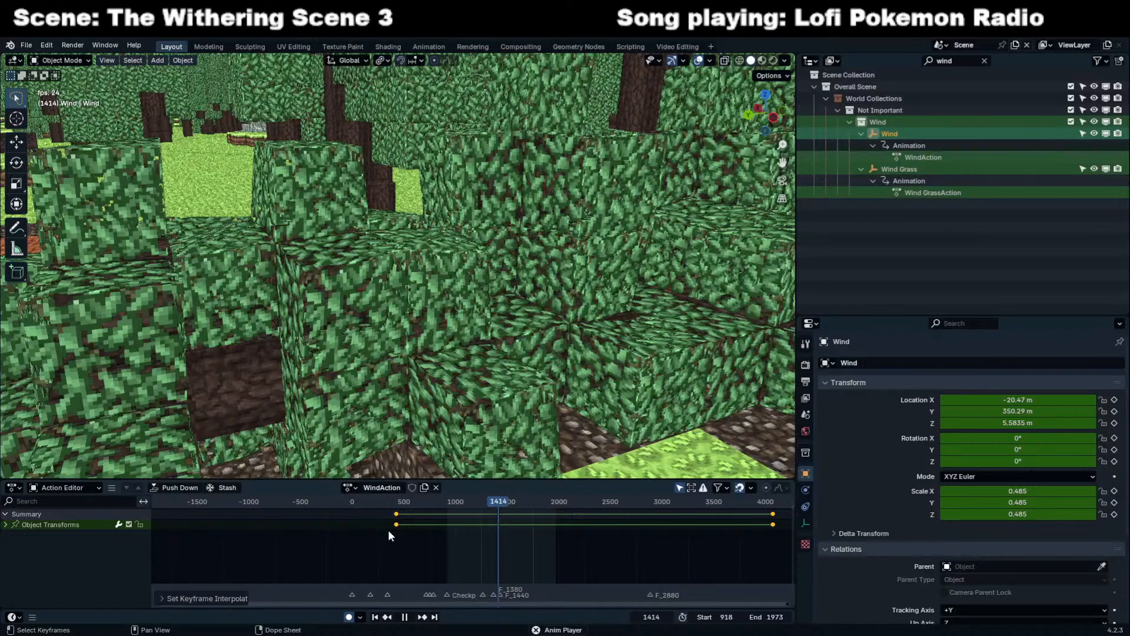
key("Escape")
Move the Wind empty at frame 443 to X 11.075, Y 420.59, Z 3.7762 m, delete its earlier starting keyframe and play the animation.
key("g")
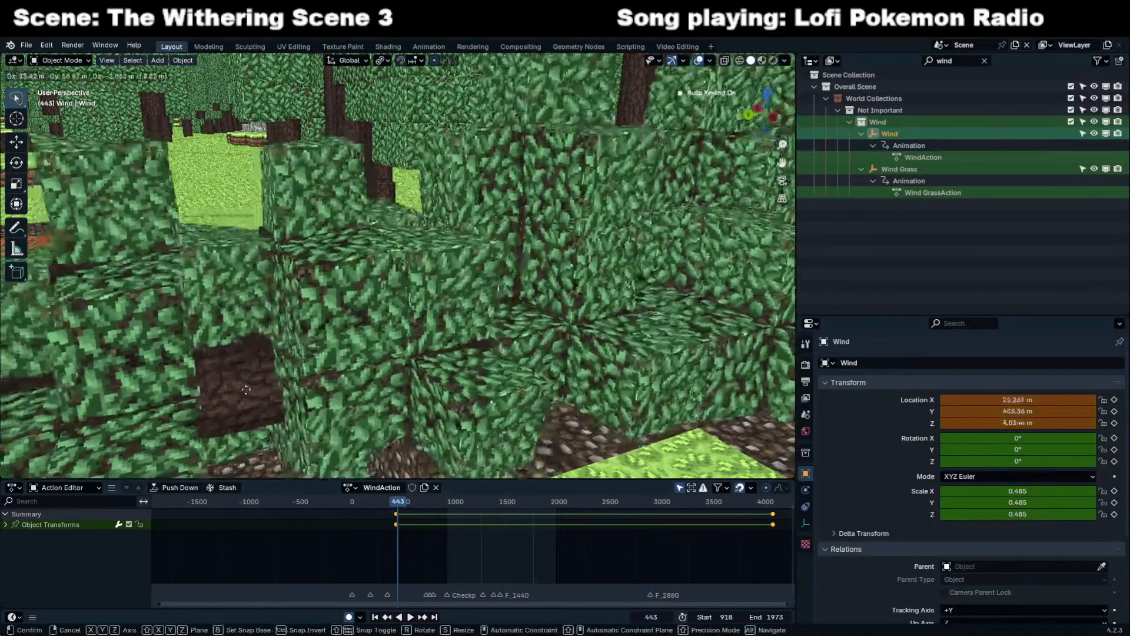
left_click(248, 393)
left_click(393, 523)
key("x")
left_click(393, 522)
key("space")
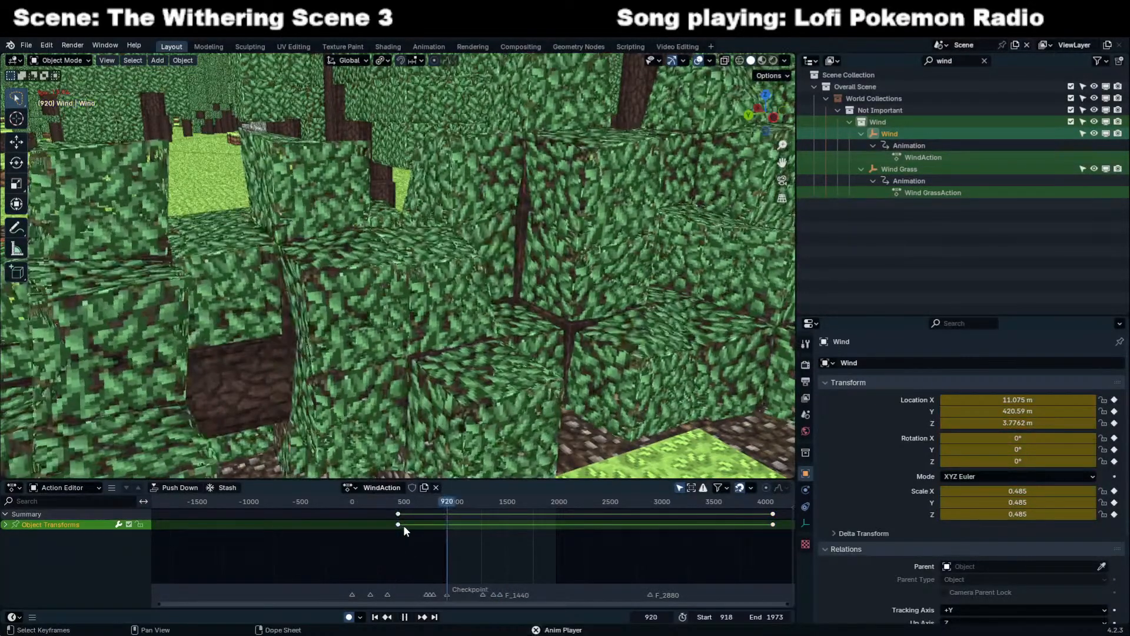
Set the Displace modifier's strength to 0.1 on the spruce tree beside the stone path.
scroll(542, 519, "down", 5)
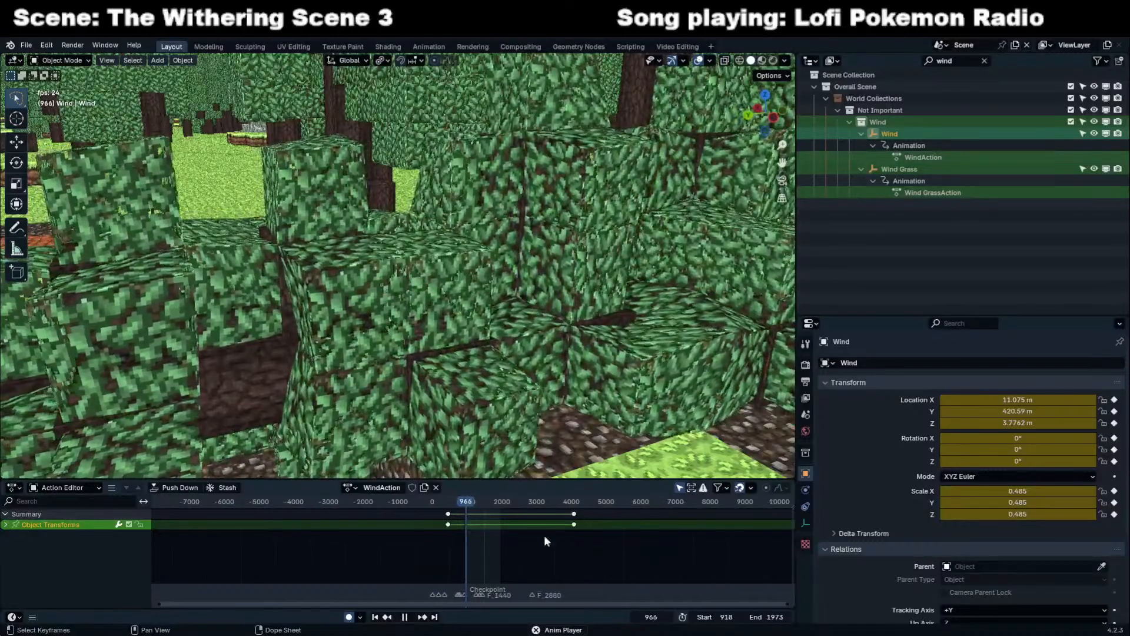
left_click(573, 524)
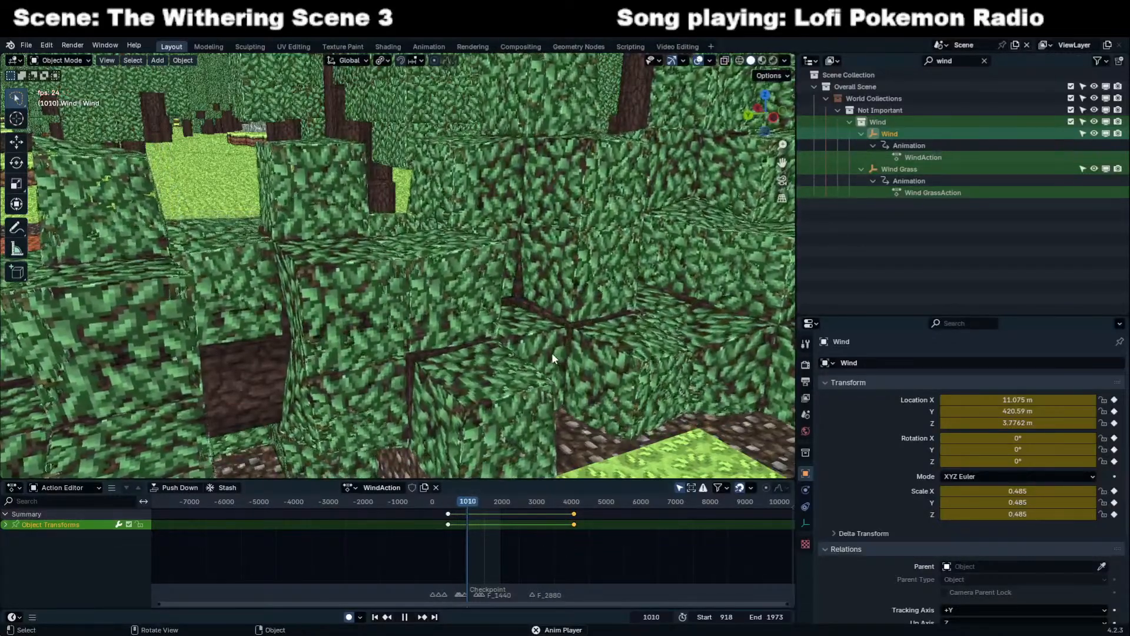
key("shift+grave")
key("d")
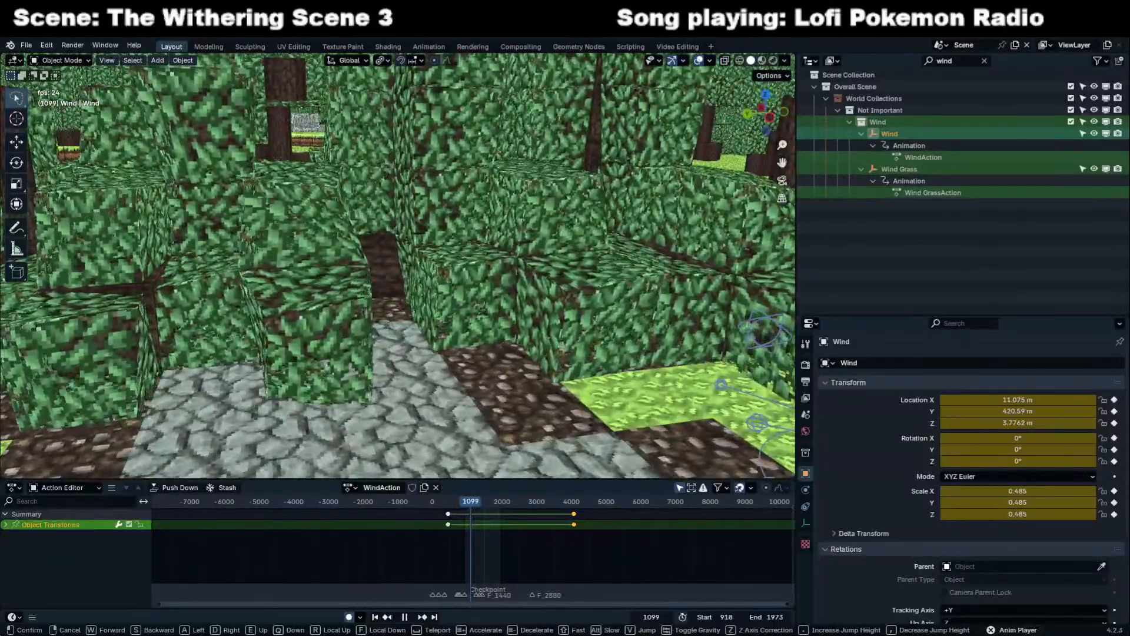
left_click(398, 266)
left_click(589, 316)
mouse_move(1024, 469)
left_mouse_down()
mouse_move(889, 470)
mouse_move(1018, 470)
left_mouse_up()
left_click(1023, 469)
type("1.0")
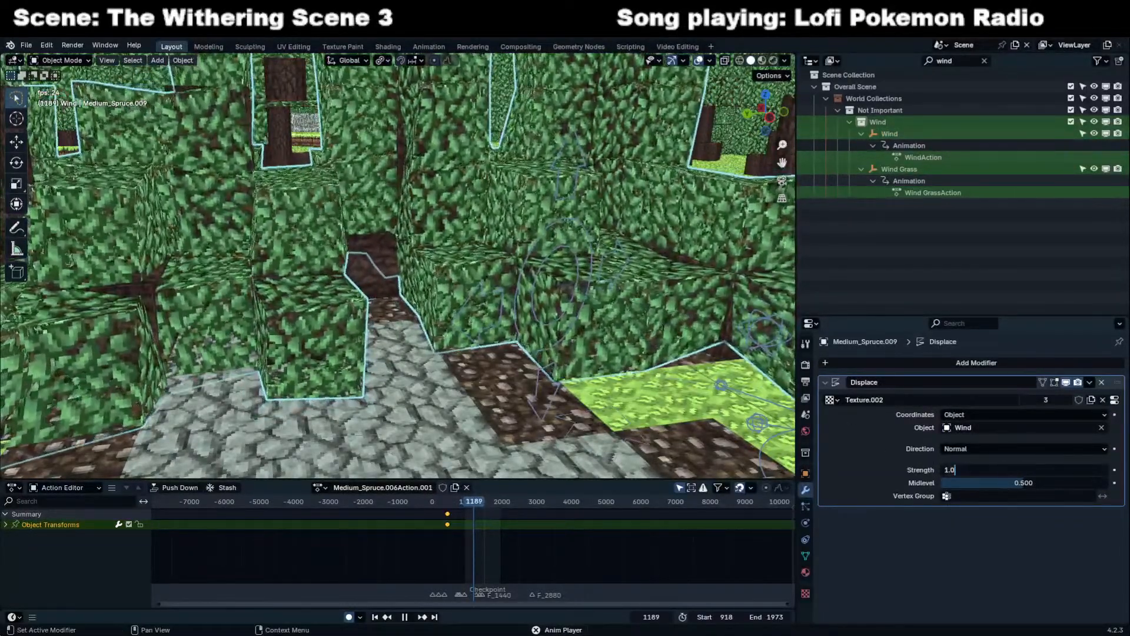
key("Return")
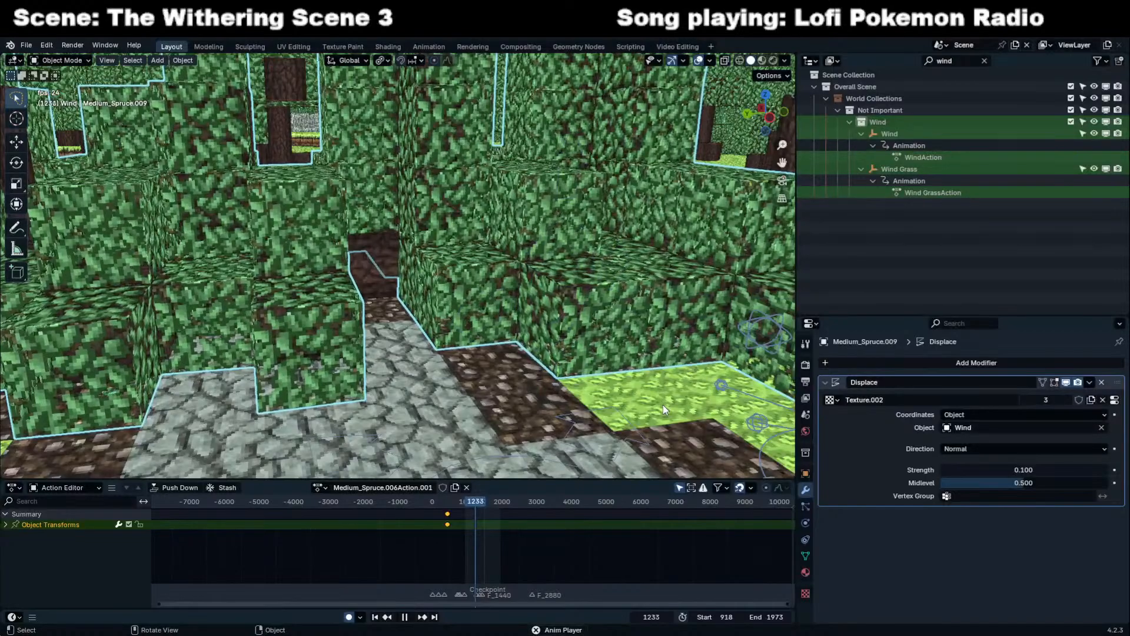
Stop playback and raise the spruce tree about 0.005 m along Z.
key("space")
key("shift+grave")
key("w")
left_click(630, 336)
key("g")
key("z")
left_click(633, 333)
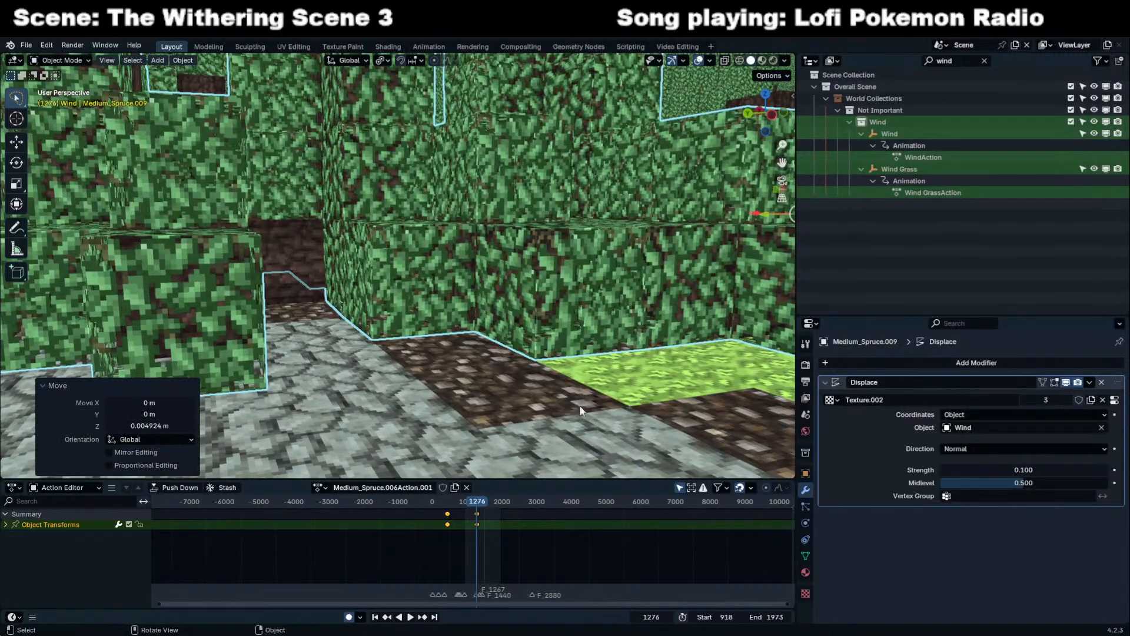
Delete the spruce tree's earlier transform keyframe, keeping the one at frame 1276, and briefly play the animation to check the leaves.
key("x")
left_click(450, 520)
key("x")
left_click(446, 513)
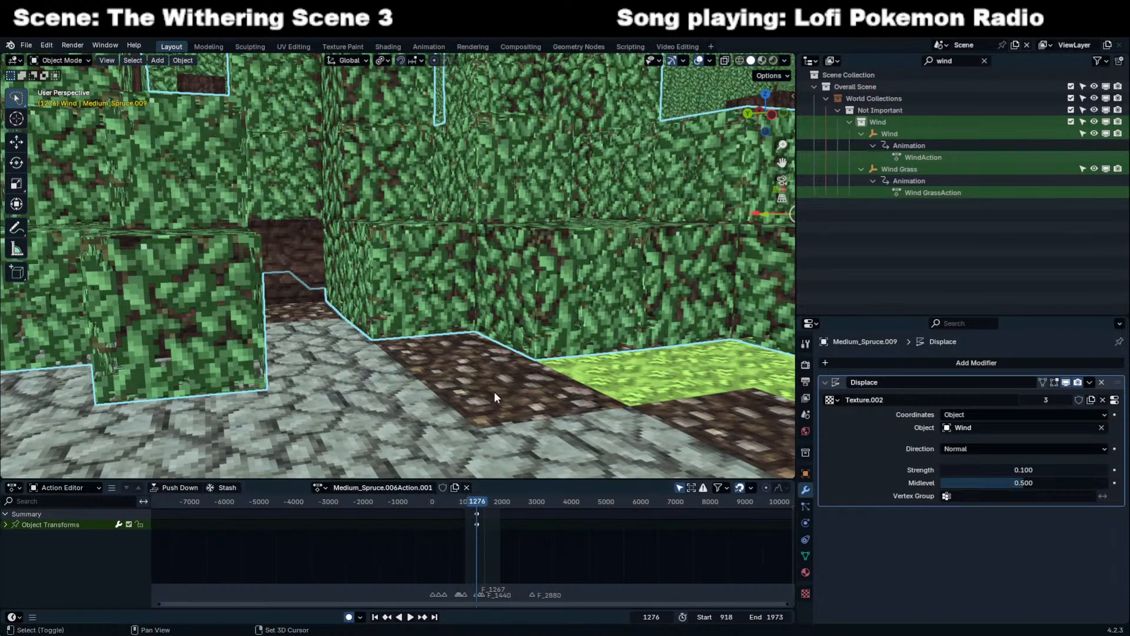
key("shift+grave")
key("s")
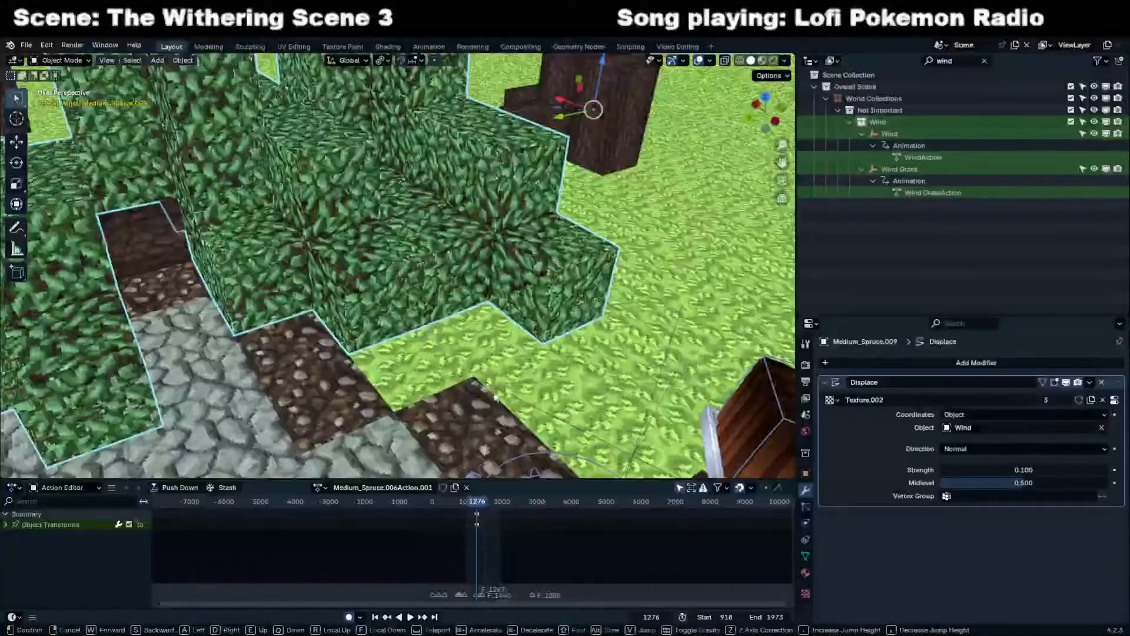
left_click(446, 388)
key("space")
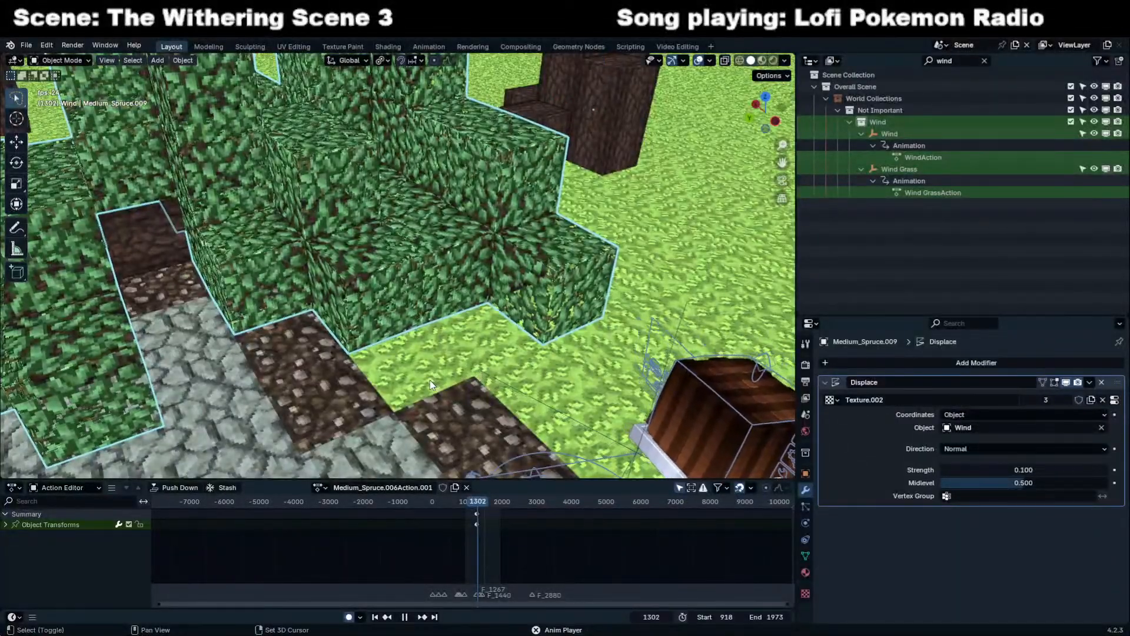
key("space")
Edit the spruce mesh and delete a buried face on the underside of its lowest leaf blocks.
key("Tab")
middle_click_drag(425, 375, 461, 253)
key("x")
left_click(507, 365)
middle_click_drag(502, 294, 291, 176)
key("Tab")
key("Tab")
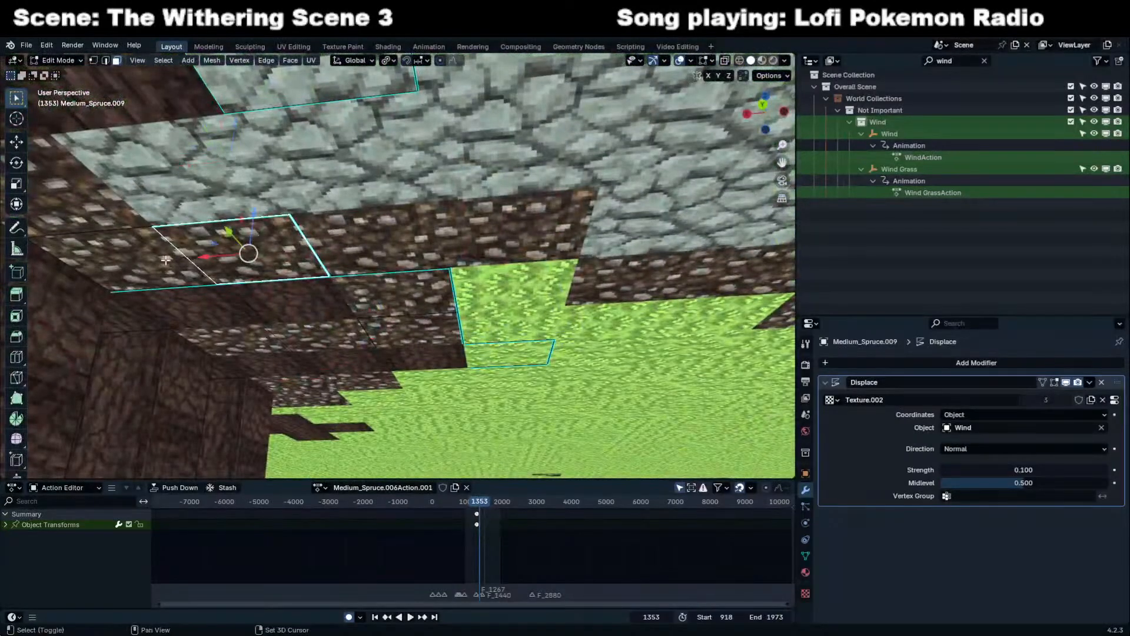
Delete further underside leaf faces at the dirt and stone path, and return to the camera view in Object Mode.
left_click(166, 264)
middle_click_drag(365, 324, 418, 341)
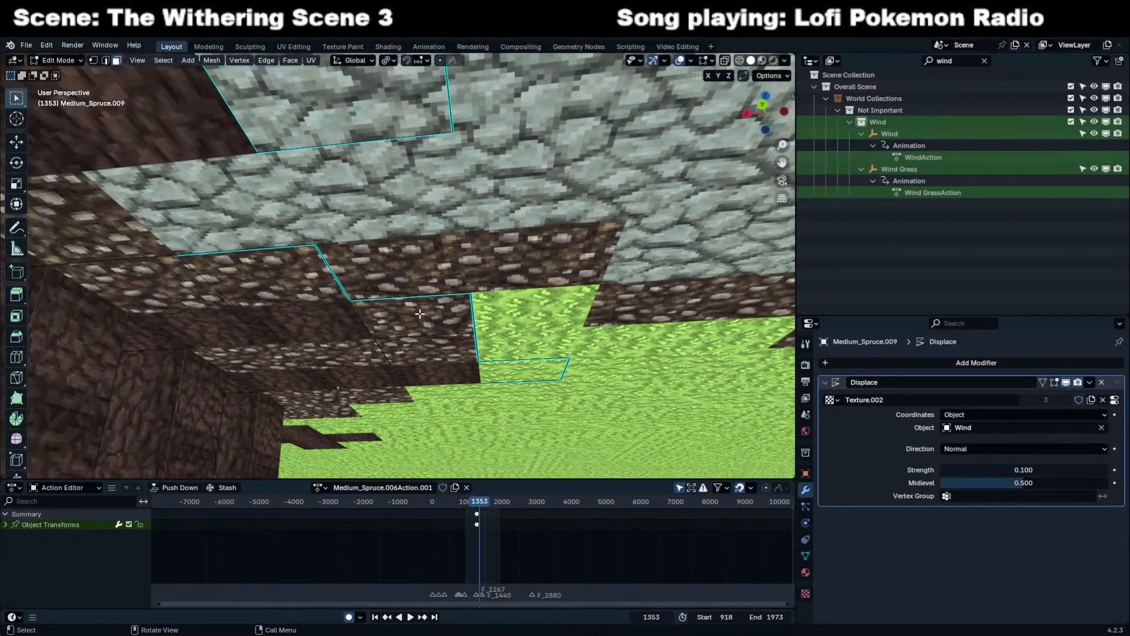
key("x")
left_click(321, 136)
left_click(409, 306)
middle_click_drag(409, 306, 372, 288)
key("g")
left_click(382, 344)
key("Tab")
key("Tab")
middle_click_drag(248, 270, 387, 257)
key("Tab")
key("KP_0")
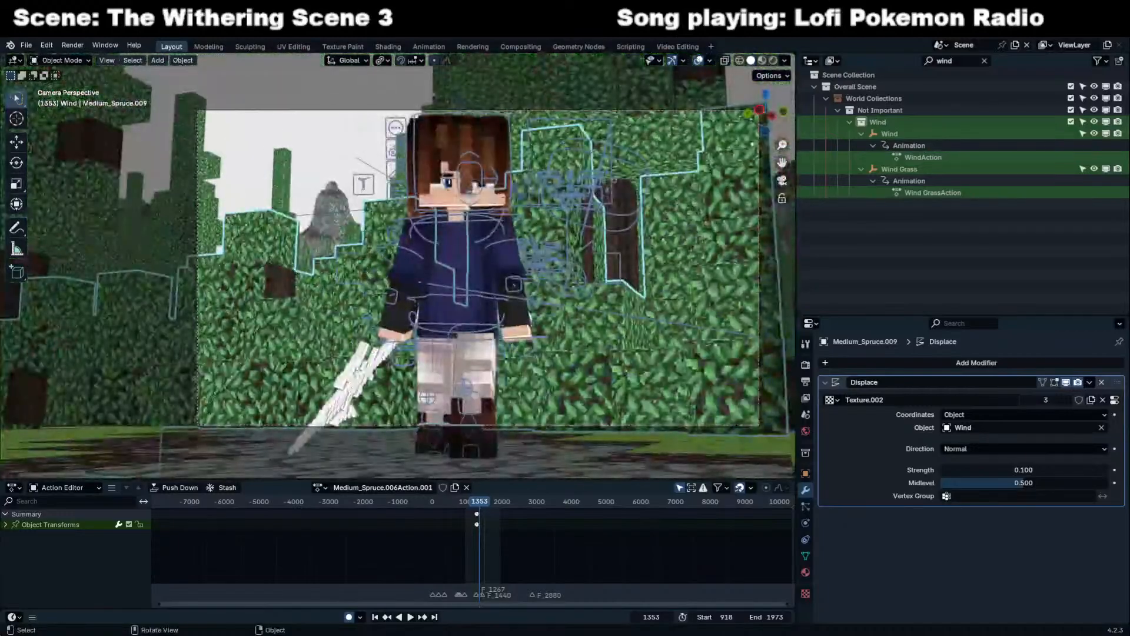
At frame 917, delete the buried face under the leaf block beside the characters and return to the camera view.
left_click_drag(465, 506, 464, 504)
scroll(325, 376, "up", 5)
key("Tab")
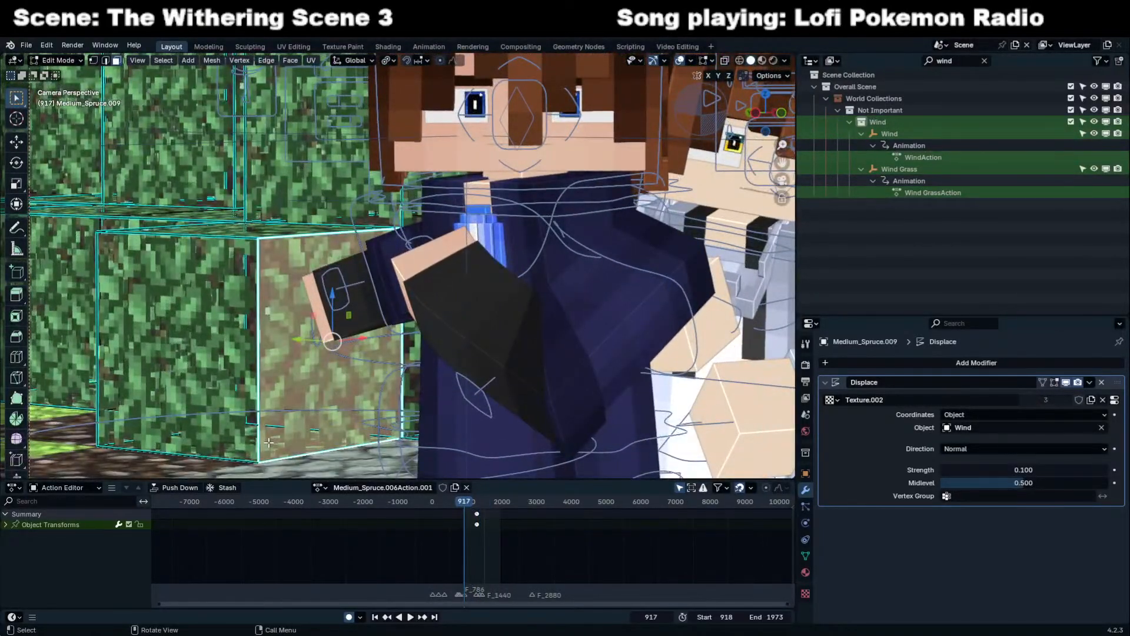
middle_click_drag(268, 459, 289, 386)
key("x")
left_click(290, 386)
key("Tab")
key("KP_0")
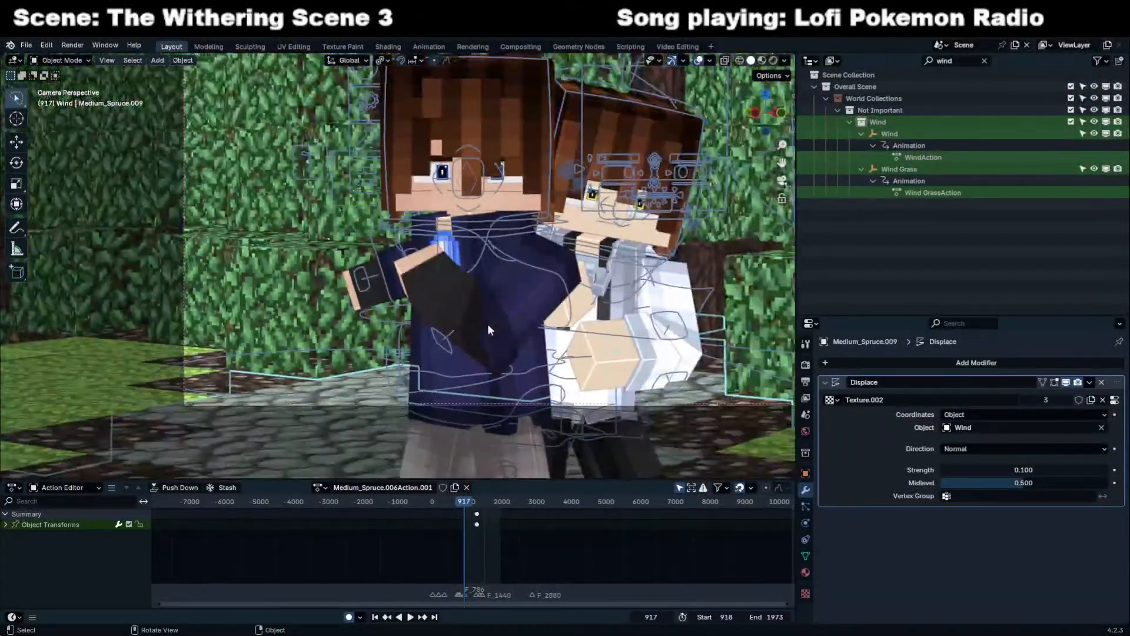
Delete three more underside faces of the spruce's lowest leaves one by one, and return to the camera view.
key("Tab")
left_click(213, 342)
middle_click_drag(213, 343, 203, 332)
left_click(183, 358)
key("x")
left_click(184, 360)
left_click(226, 357)
key("x")
left_click(225, 354)
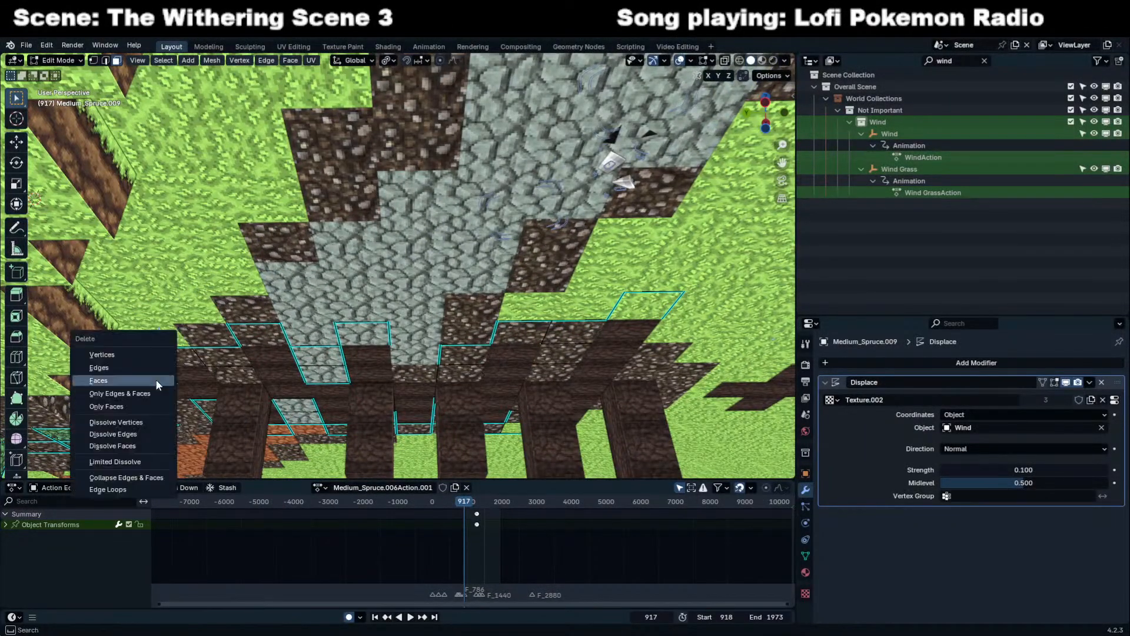
left_click(207, 400)
key("x")
left_click(208, 400)
key("Tab")
key("KP_0")
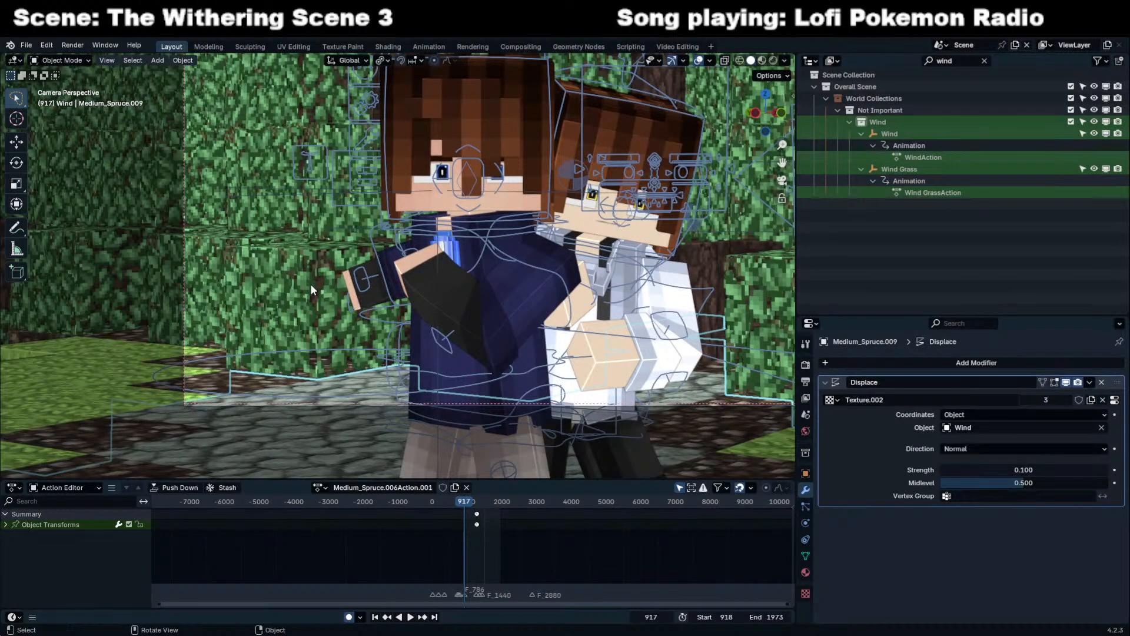
Play the animation and fly around the spruce tree to check its moving leaves.
key("space")
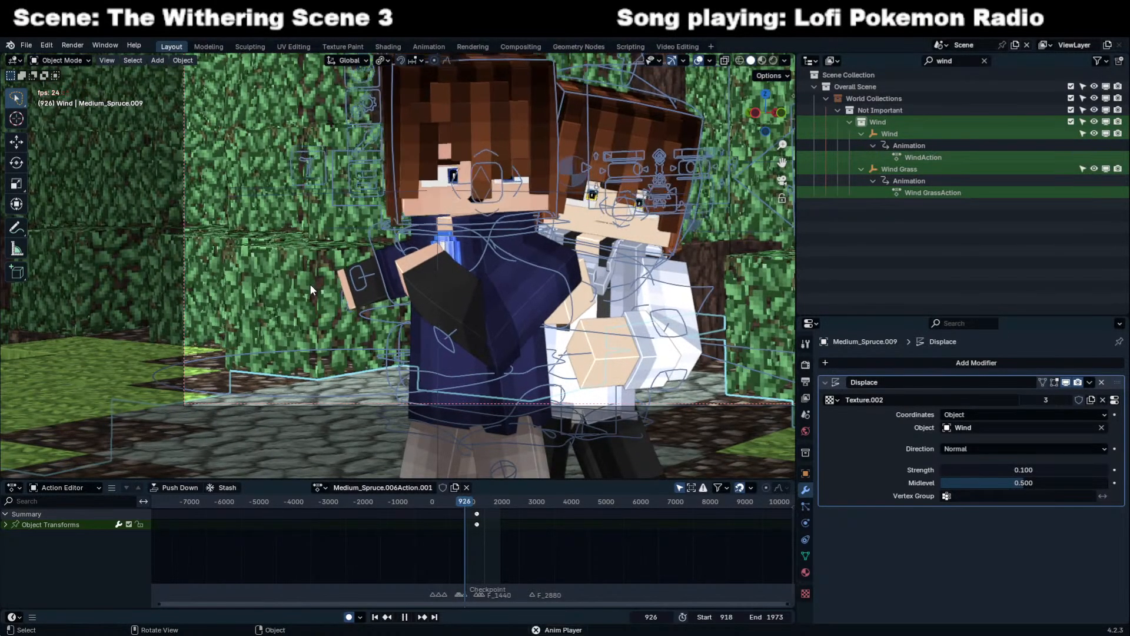
key("KP_0")
key("shift+grave")
key("w")
key("s")
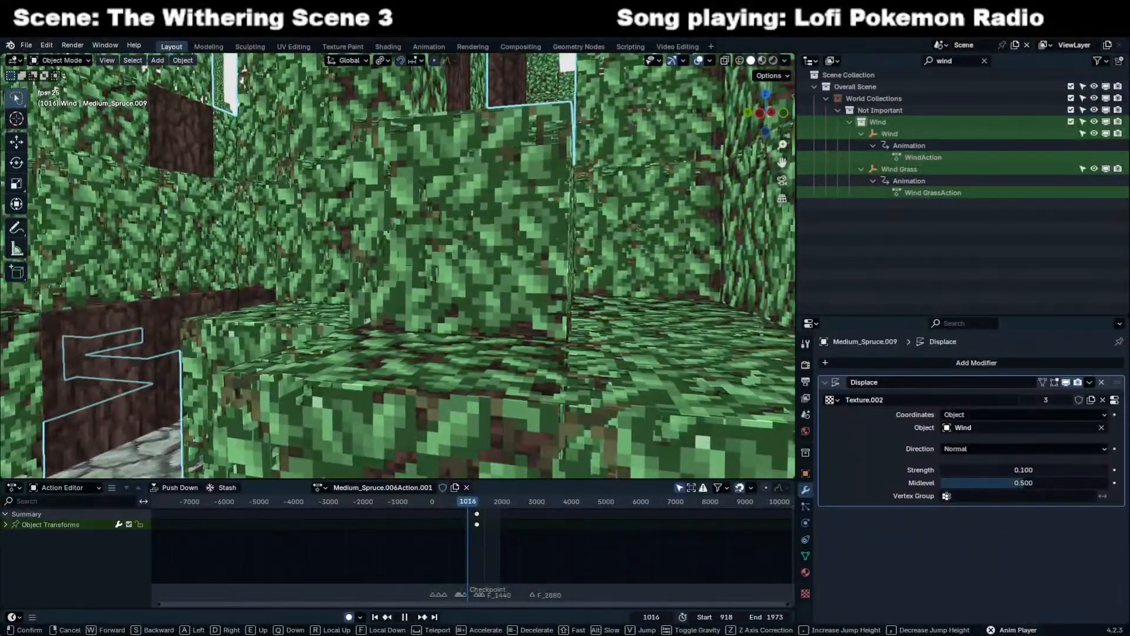
key("Return")
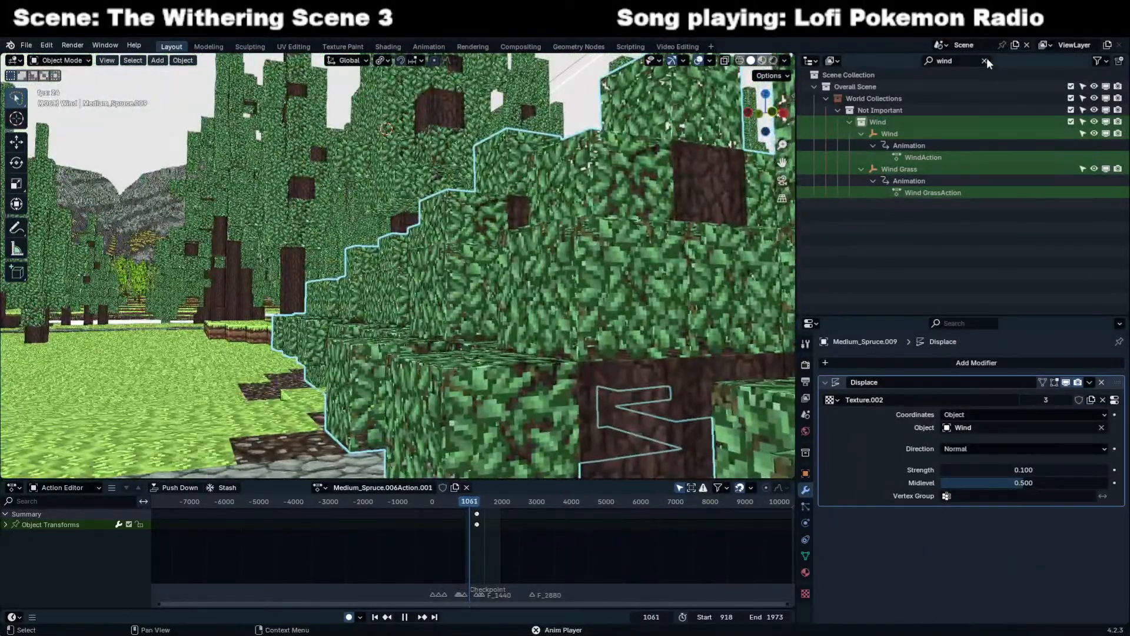
Clear the outliner filter, include the Transfer collection in the view layer, and select the "Grass that I can transfer" object.
left_click(984, 61)
left_click(1071, 275)
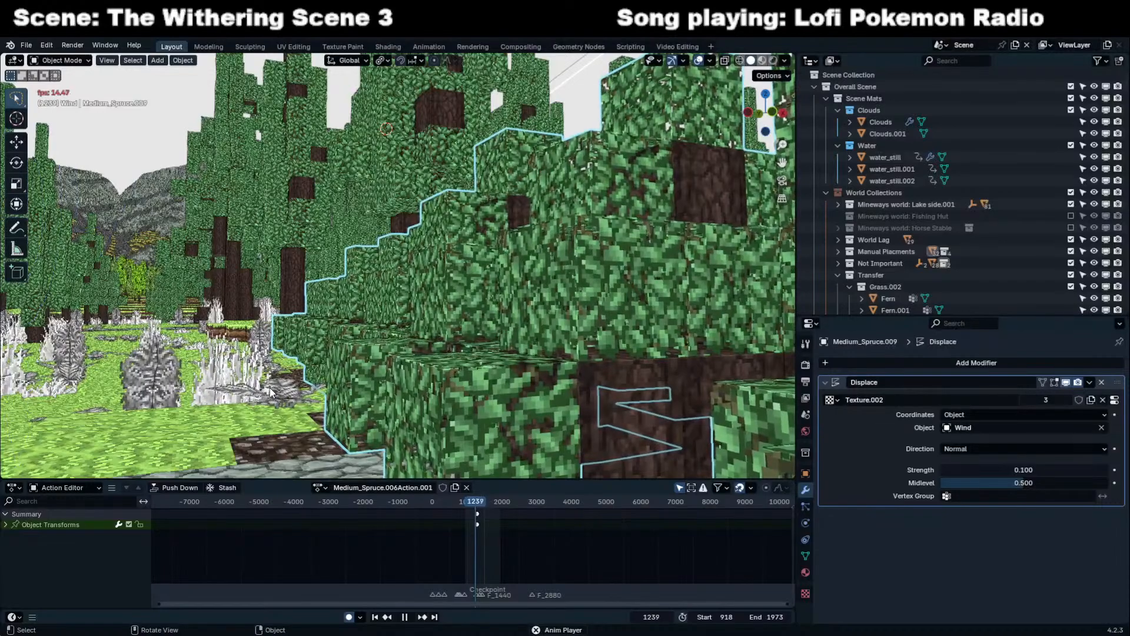
left_click(398, 359)
key("space")
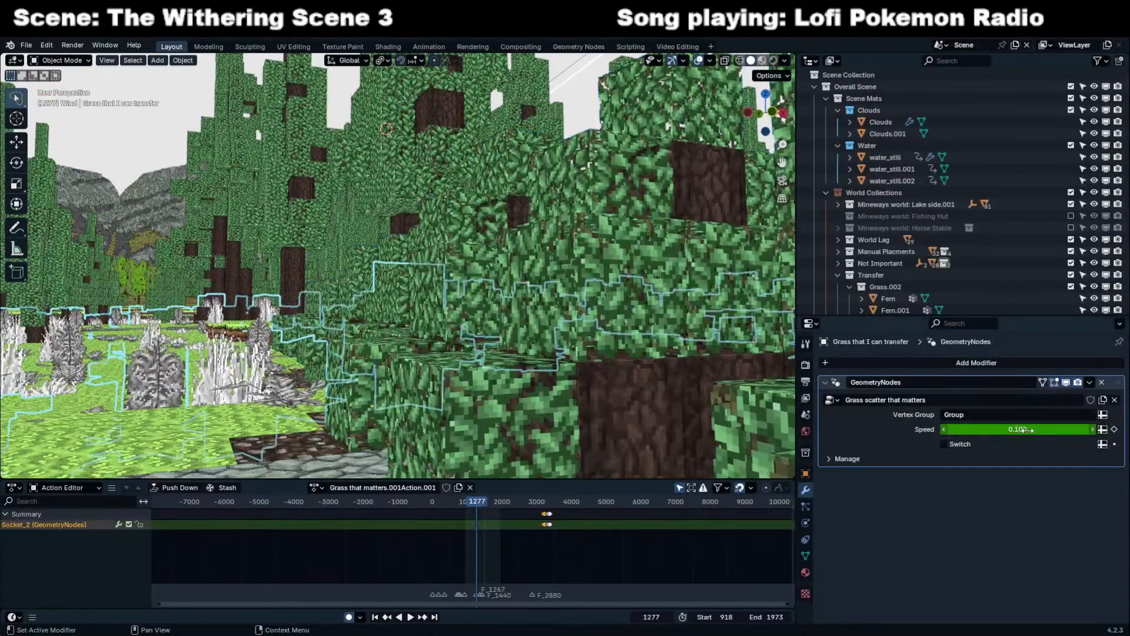
Set the grass scatter modifier's Speed to 0 and clear its keyframes.
double_click(1029, 431)
type("0")
key("Return")
key("space")
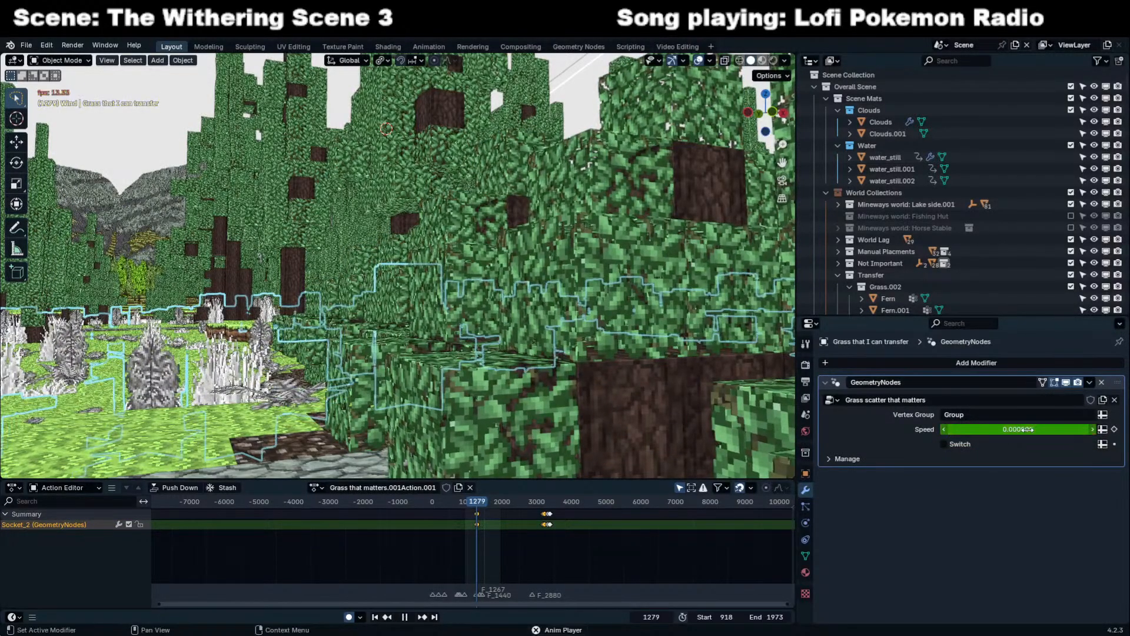
key("space")
right_click(1044, 430)
left_click(1048, 431)
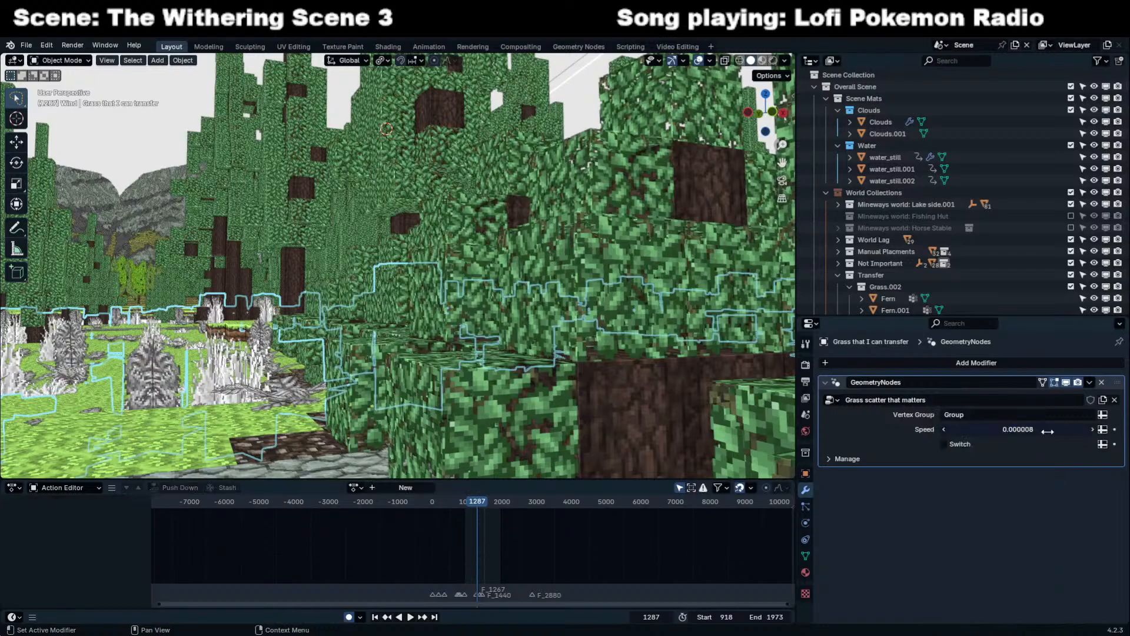
Replace the outliner with a Geometry Node editor and locate the driven Add node in the grass scatter's node group.
left_click(809, 61)
left_click(814, 61)
key("g")
middle_click_drag(846, 180, 995, 164)
scroll(921, 209, "down", 3)
middle_click_drag(913, 212, 1024, 212)
middle_click_drag(867, 193, 1019, 188)
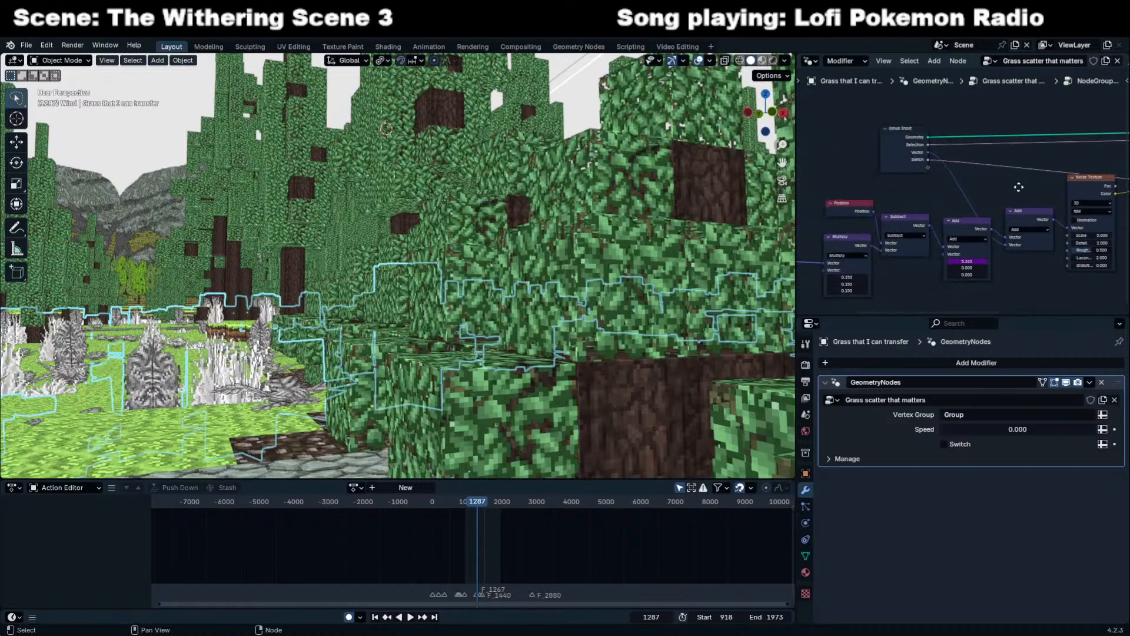
Set the driver expression of the Add node's first vector value to frame/250 and play the animation.
scroll(1000, 188, "up", 2)
right_click(959, 289)
left_click(924, 346)
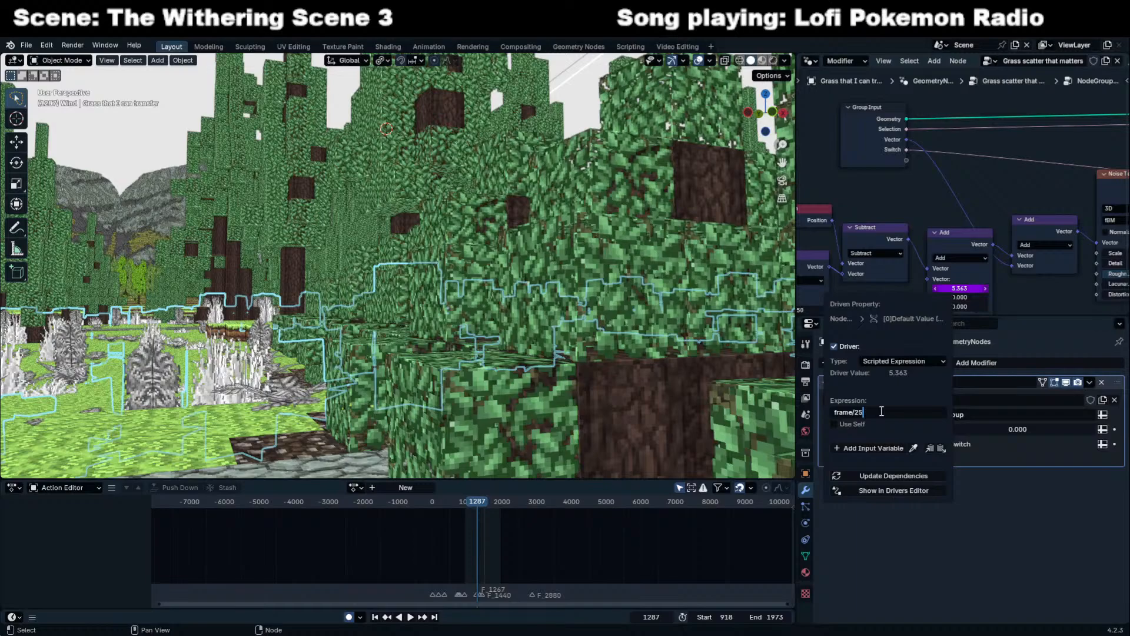
key("Return")
key("space")
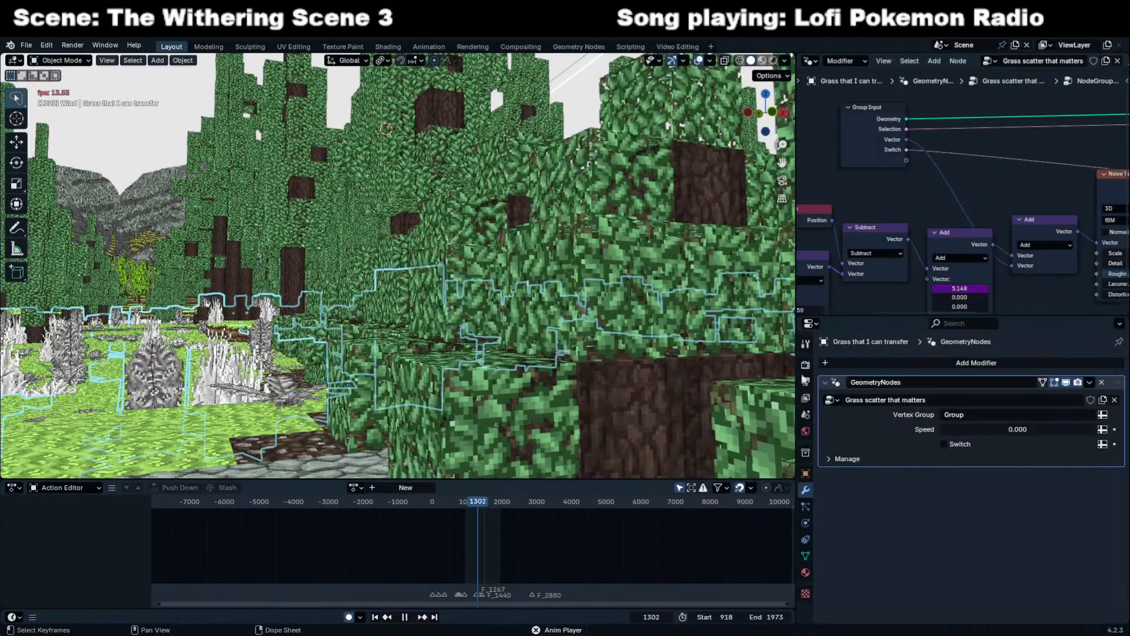
Change the driver expression of the Add node's first vector value to frame/500.
right_click(959, 288)
left_click(959, 290)
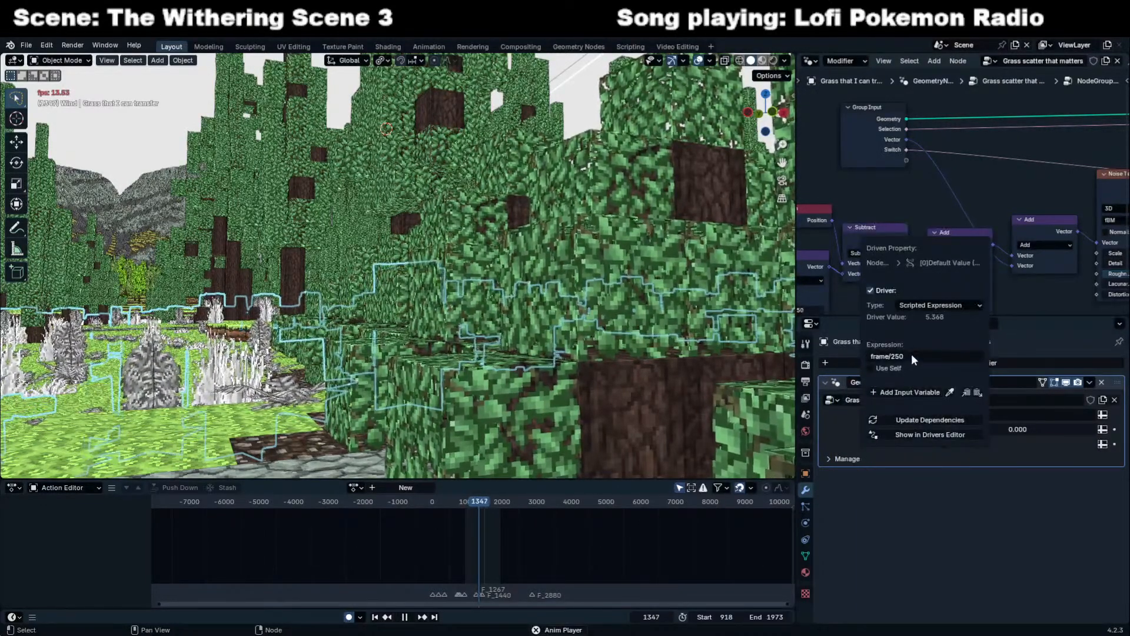
key("BackSpace")
key("BackSpace")
key("BackSpace")
type("500")
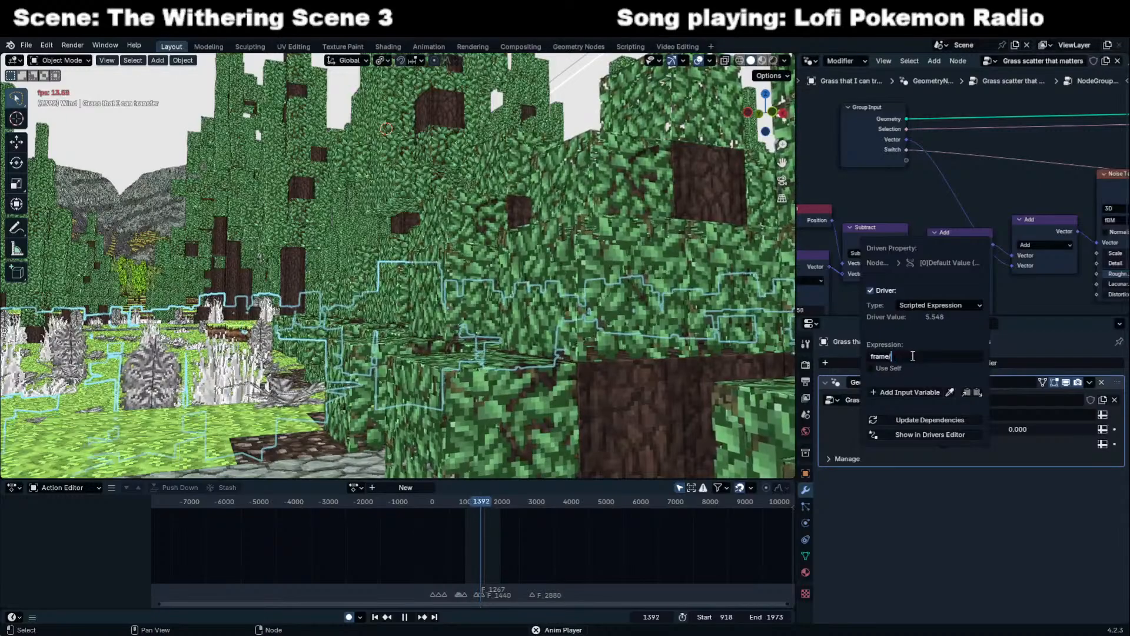
key("Return")
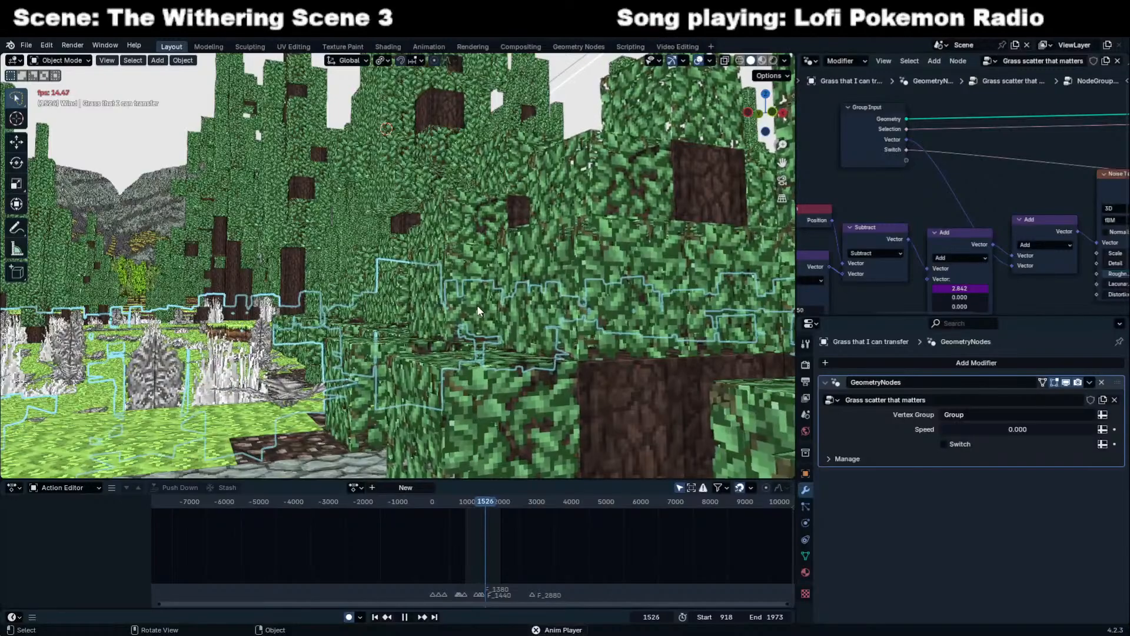
Stop playback, save the file, and switch the node editor area back to the outliner.
key("space")
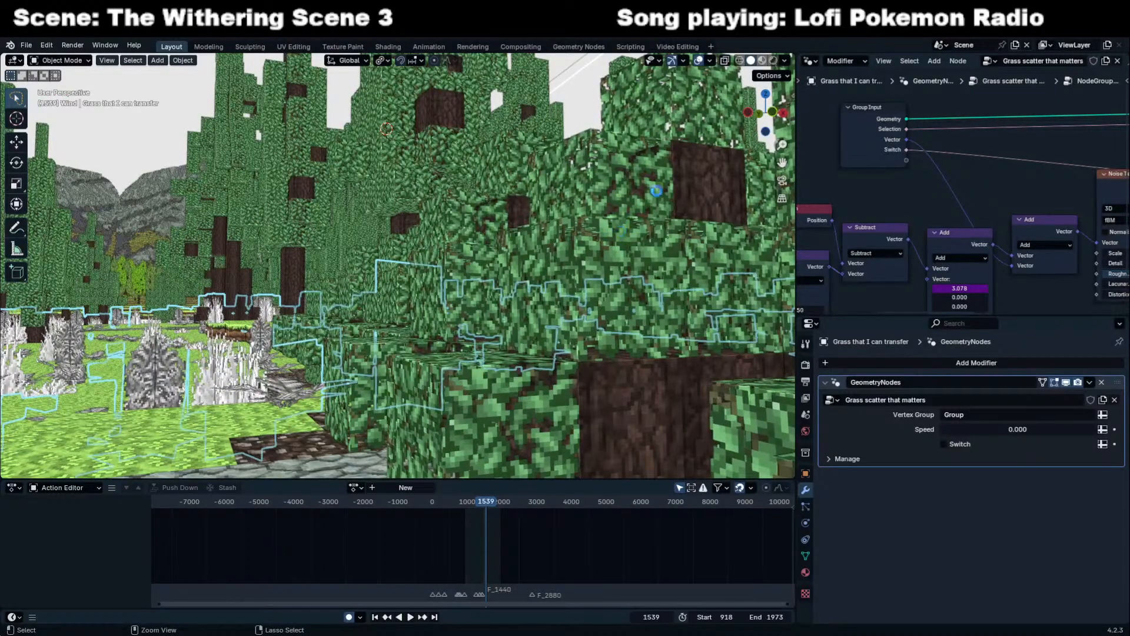
left_click(811, 62)
left_click(743, 94)
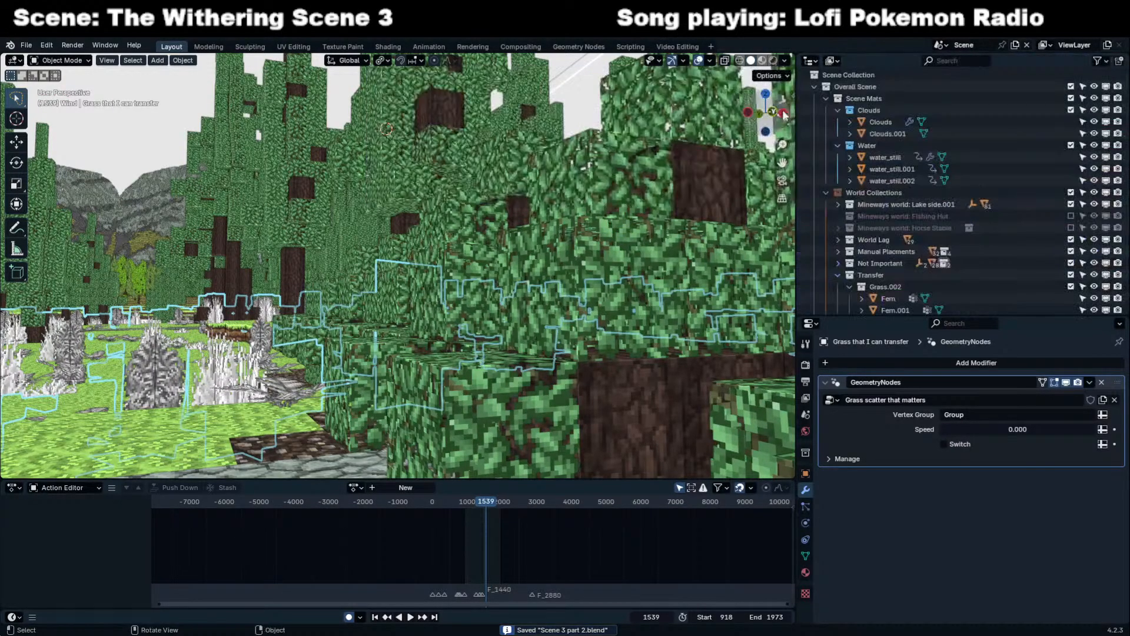
Play the shot from frame 918 in an enlarged camera view with overlays hidden, and turn the overlays back on.
key("KP_0")
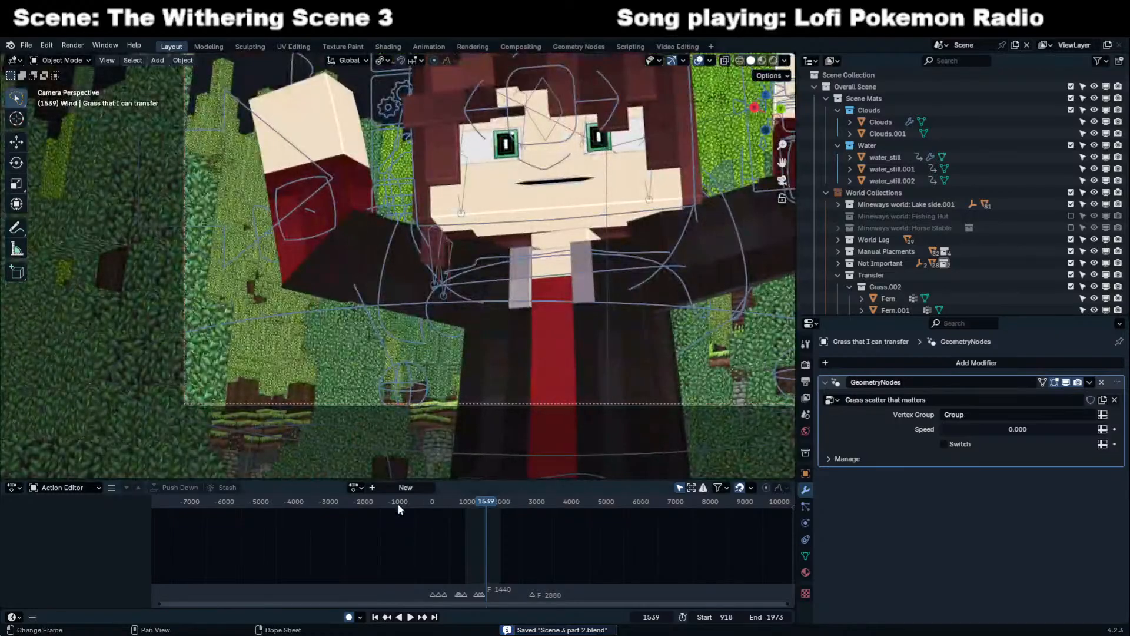
left_click(375, 616)
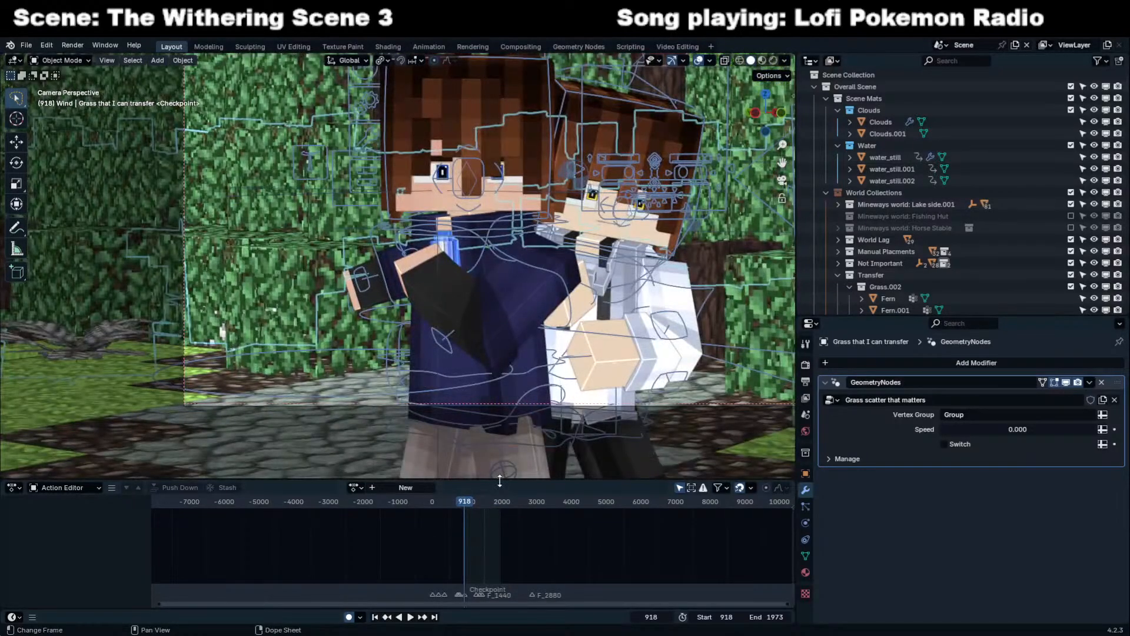
left_click_drag(499, 481, 487, 522)
key("space")
left_click(698, 60)
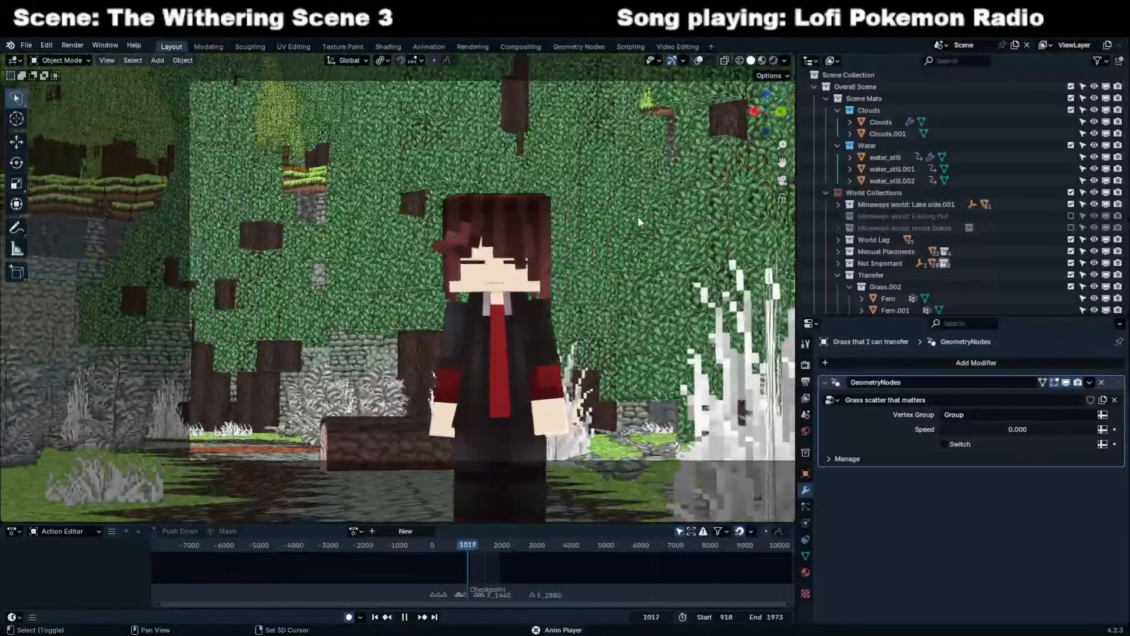
key("space")
left_click(698, 60)
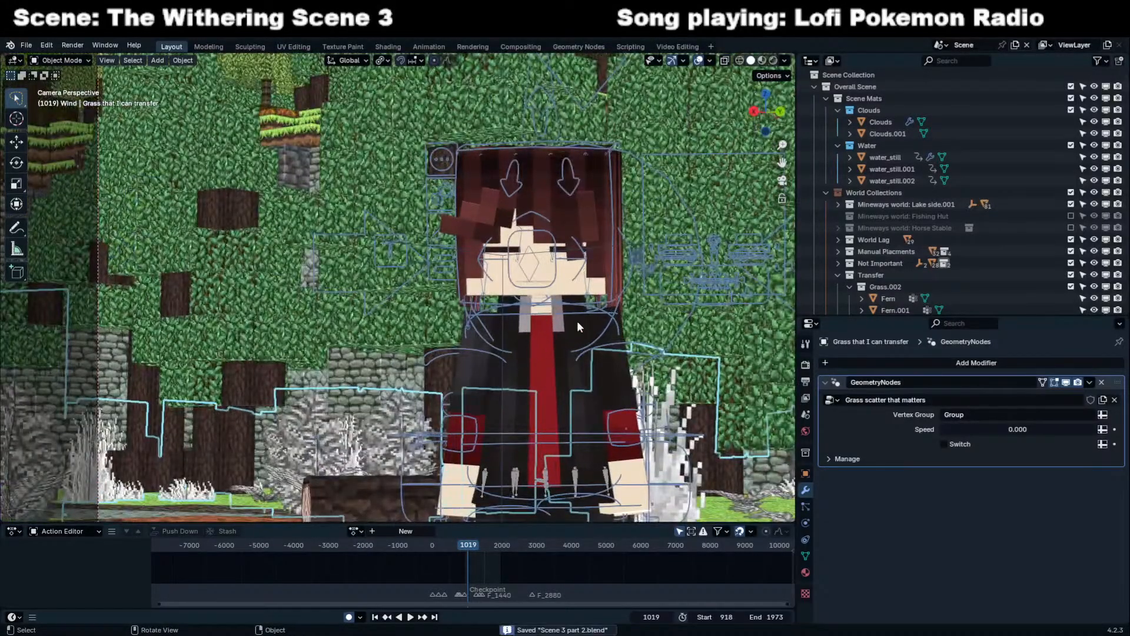
Enter Pose Mode on the red-haired character's rig, select its torso shape control and try scaling it uniformly.
left_click(570, 323)
key("ctrl+Tab")
left_click(587, 309)
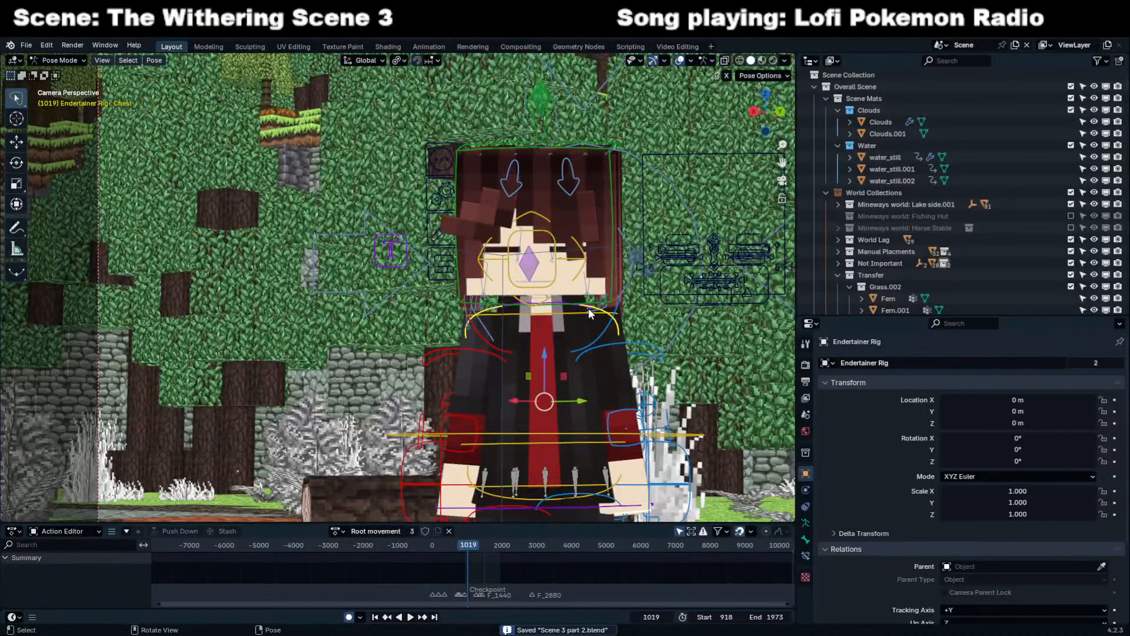
left_click(588, 309)
key("s")
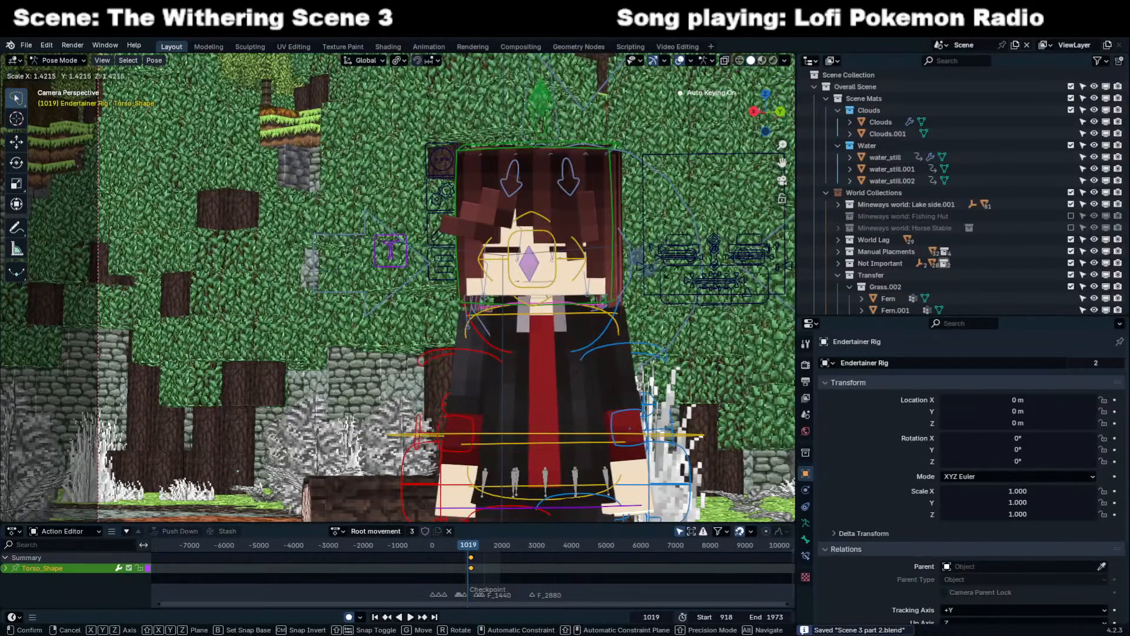
right_click(359, 256)
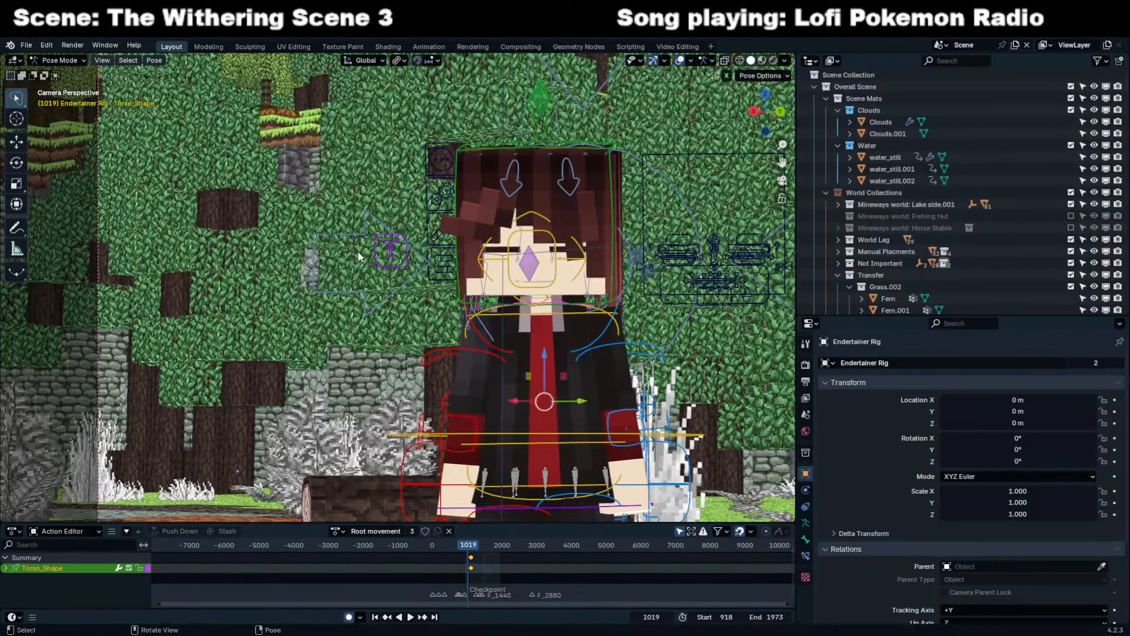
Open the recent file Scene_3_Ray_Zain.blend, examine the characters around frame 727, and close the file.
left_click(27, 47)
mouse_move(54, 82)
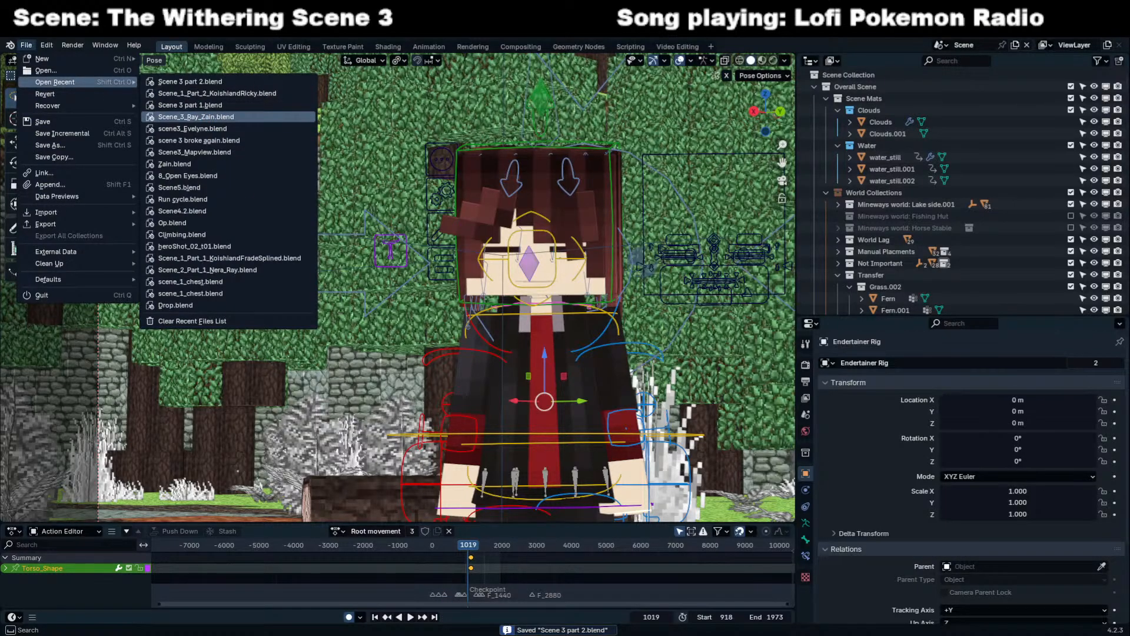
left_click(196, 117)
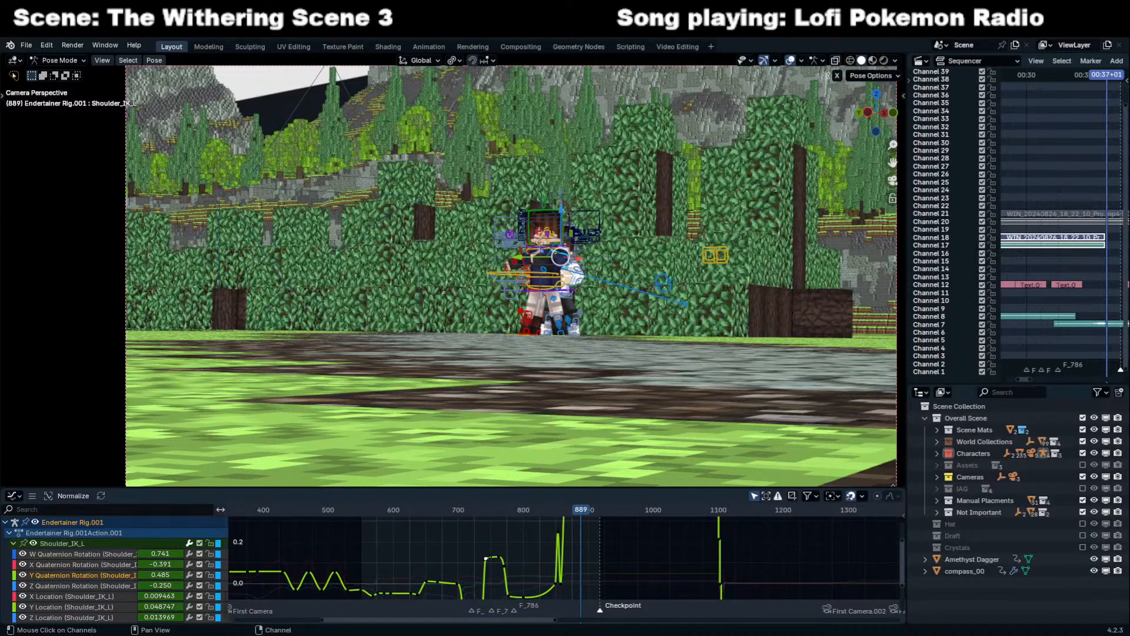
scroll(444, 346, "down", 2)
scroll(477, 527, "up", 3)
left_click_drag(443, 511, 518, 509)
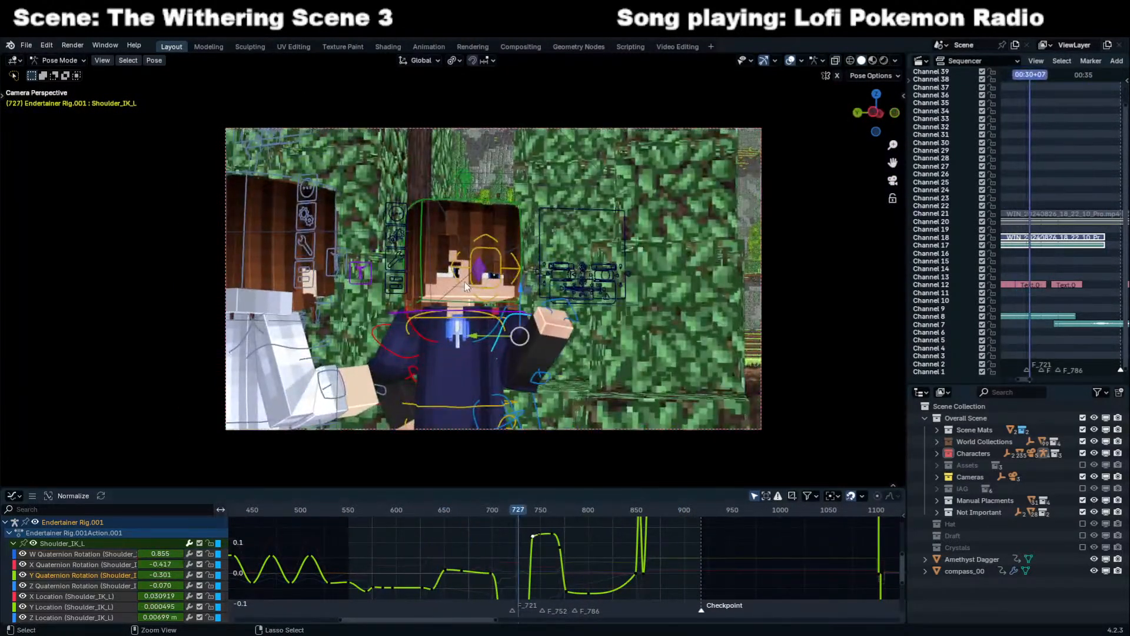
key("ctrl+q")
left_click(575, 358)
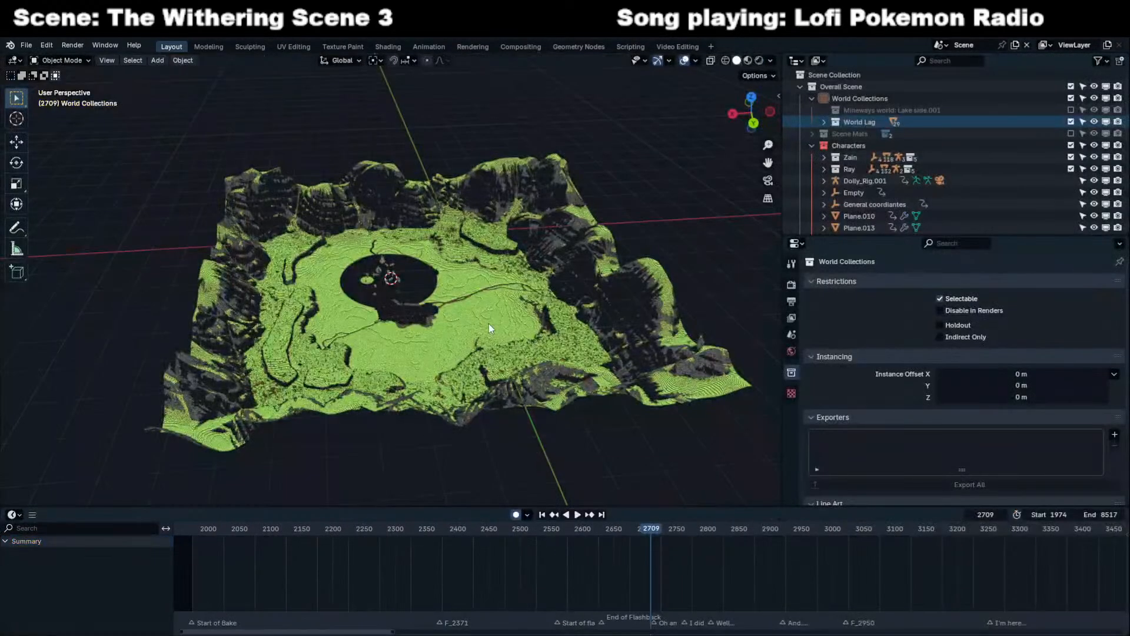
View the flashback scene through the camera, put the red-haired character's rig into Pose Mode, and look at its back.
key("KP_0")
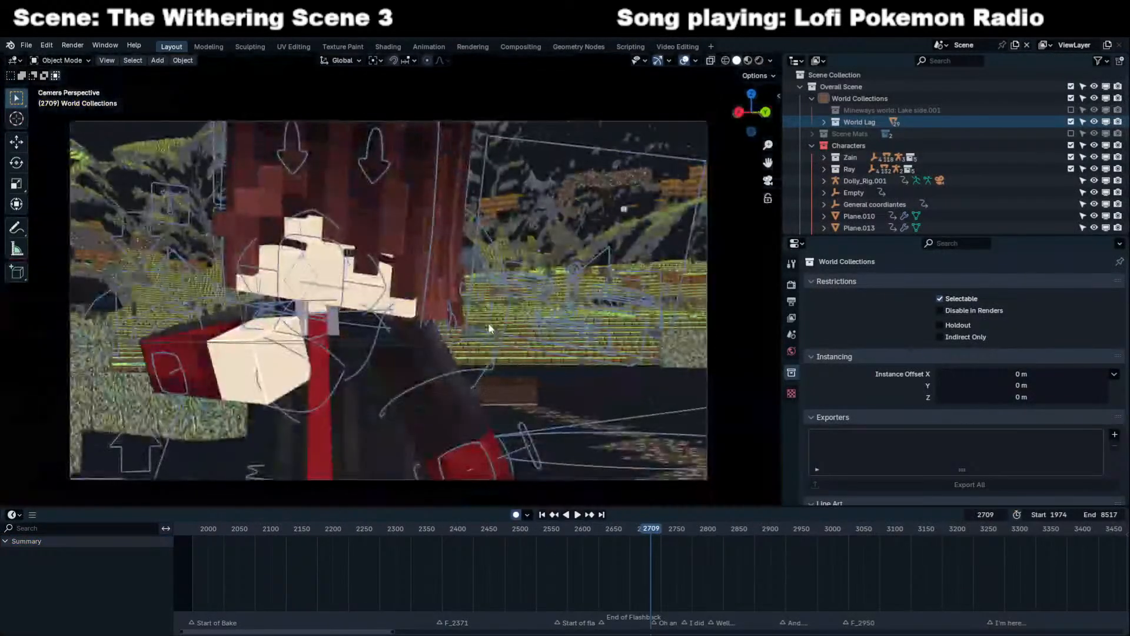
middle_click_drag(489, 328, 389, 337)
left_click(309, 308)
left_click(305, 312)
key("ctrl+Tab")
left_click(286, 307)
middle_click_drag(285, 307, 465, 372)
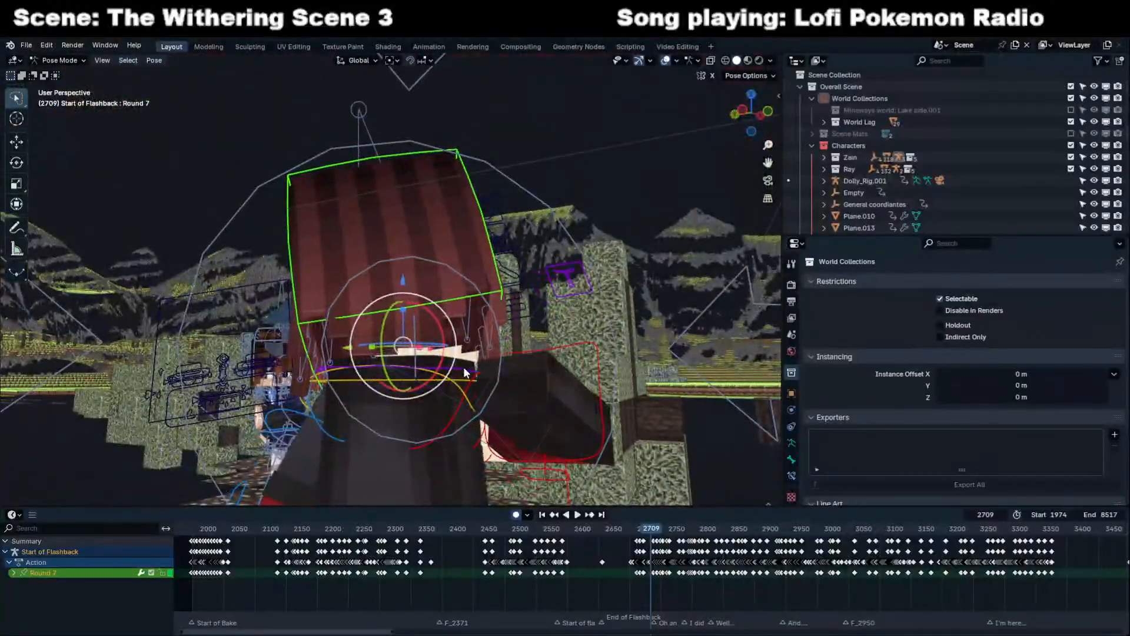
Select the flashback rig's torso shape control and check its scale values.
left_click(465, 372)
key("n")
left_click_drag(631, 253, 644, 232)
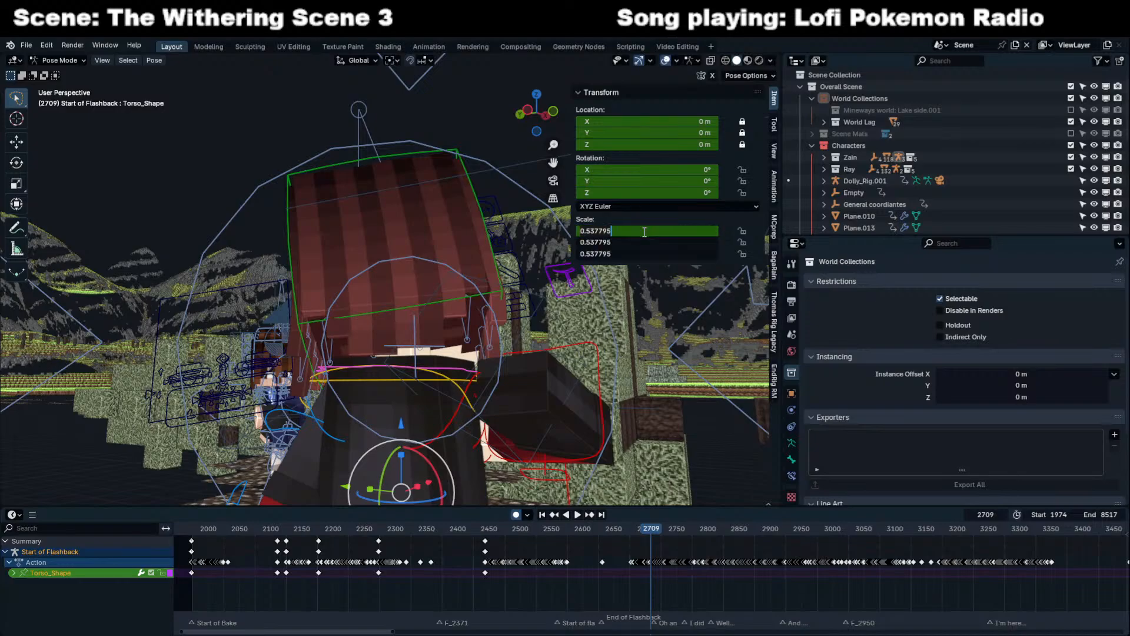
left_click(619, 241)
left_click(617, 235)
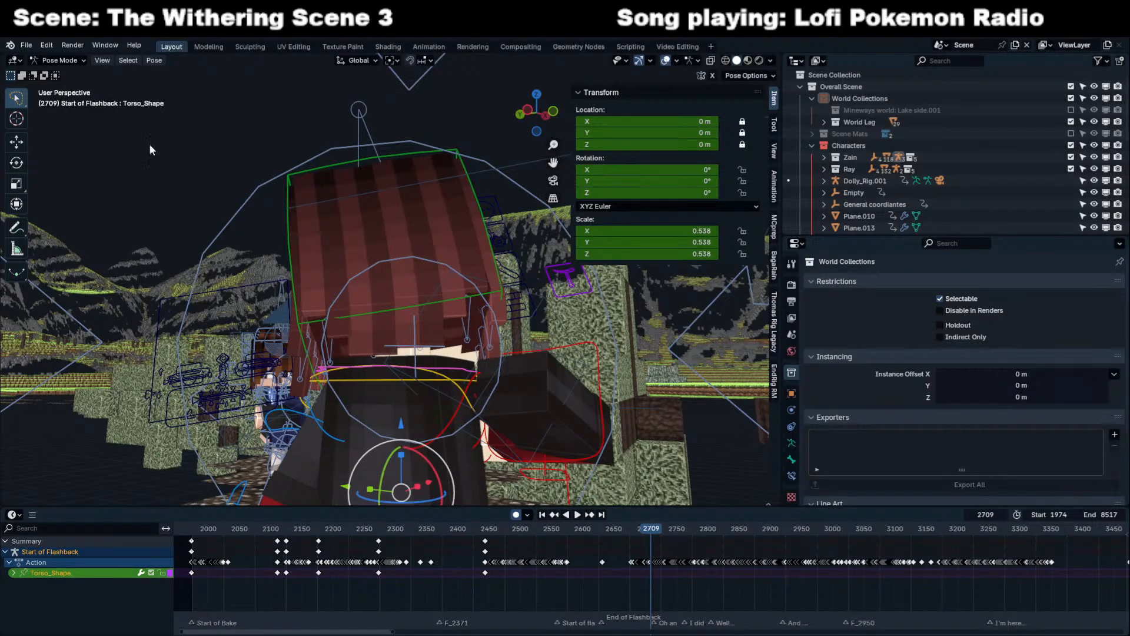
key("n")
left_click(25, 44)
mouse_move(55, 82)
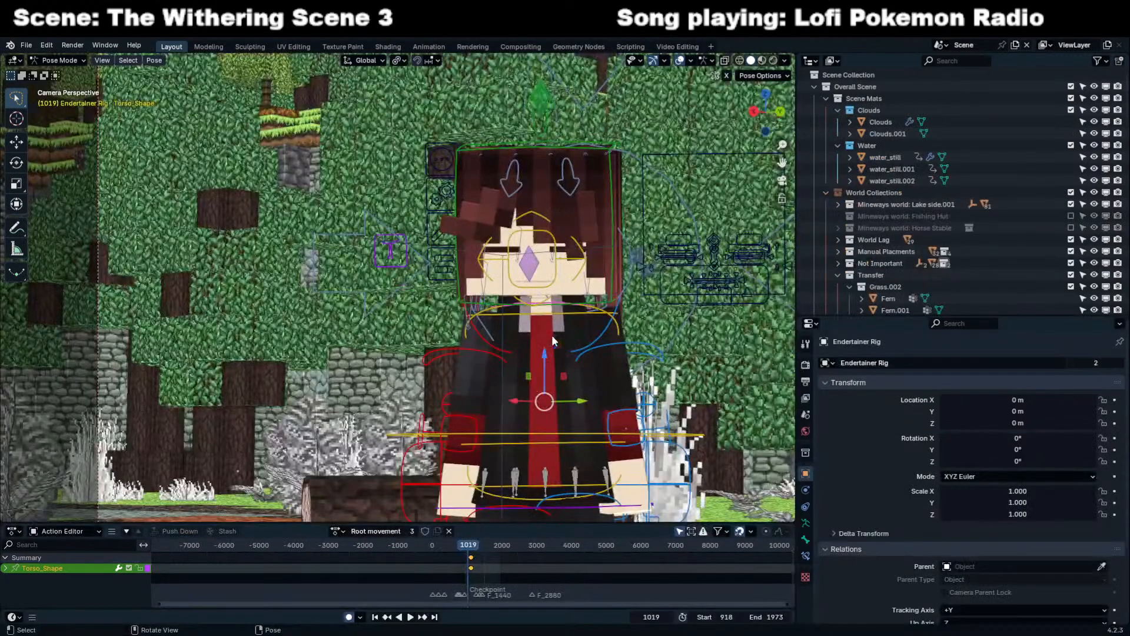
Set the torso shape control's X, Y and Z scale to 0.538 at frame 1019.
key("n")
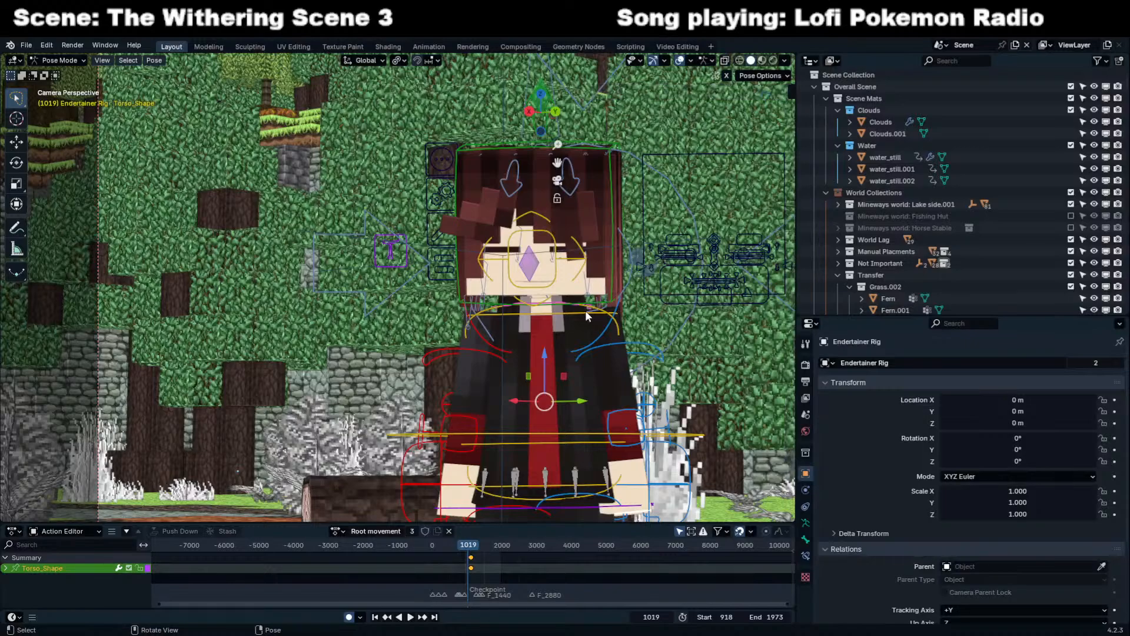
left_click(679, 229)
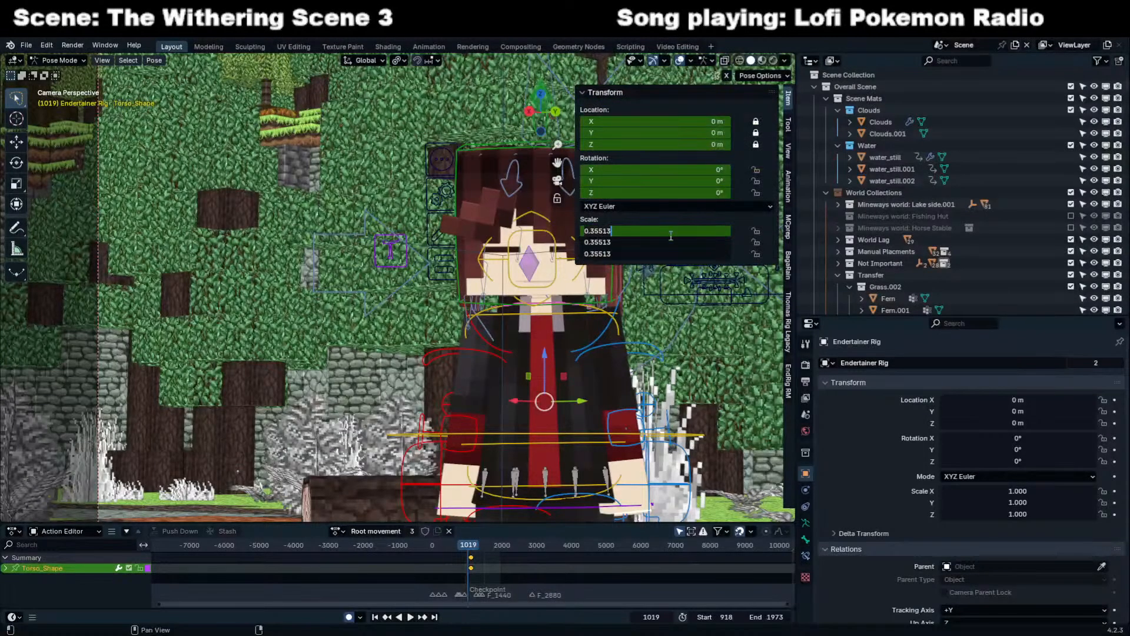
type("0.538")
key("Return")
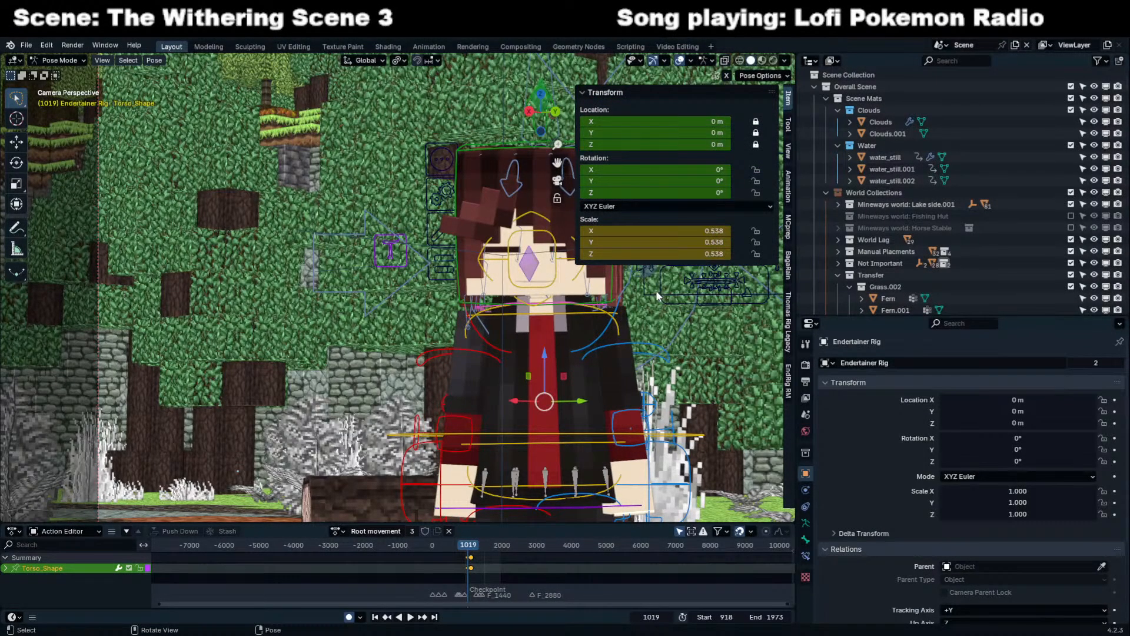
key("n")
Remove the torso shape keyframe that follows frame 1019 and play the animation to check the torso.
scroll(471, 567, "up", 6)
scroll(471, 564, "up", 1)
left_click(468, 560)
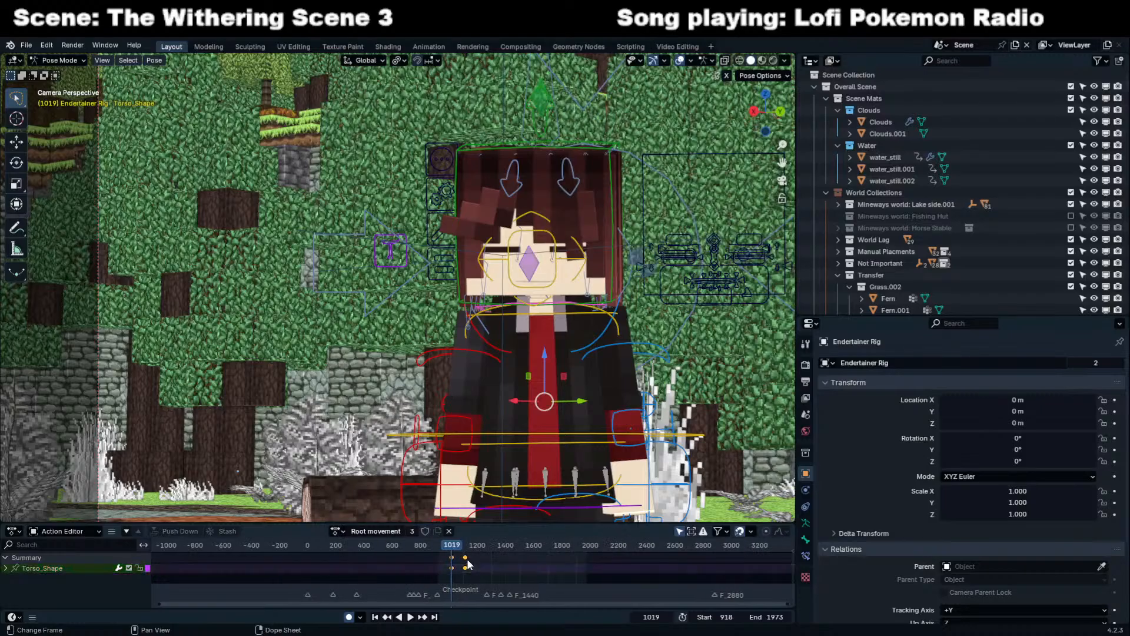
key("space")
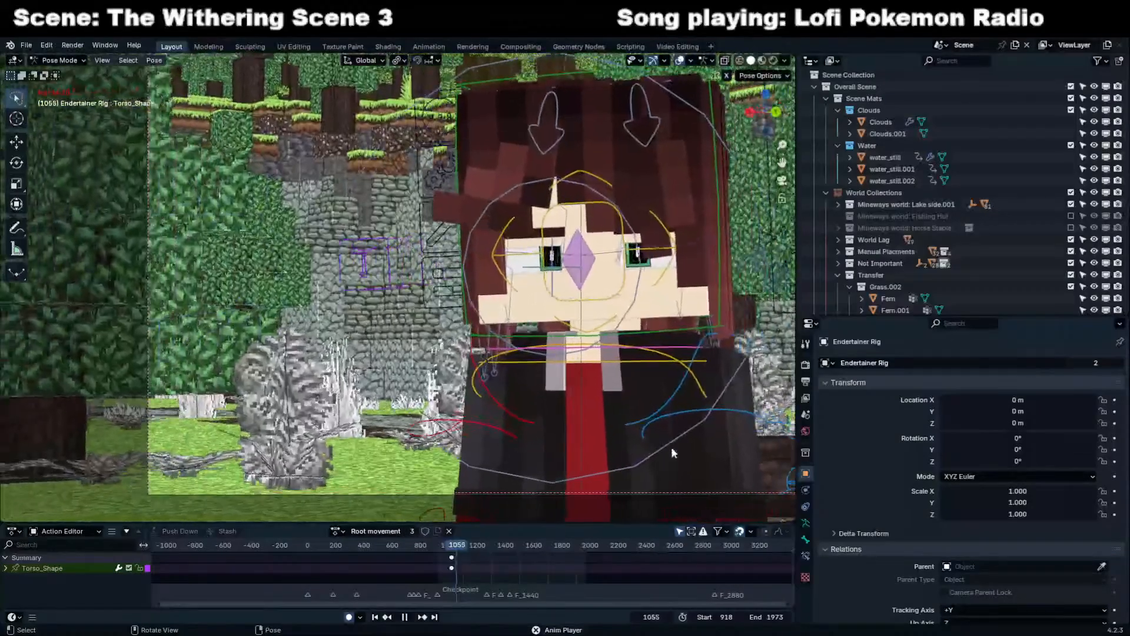
key("space")
Go to frame 1009 and check the transform values of the left and right arm offset controls.
left_click_drag(446, 551, 450, 551)
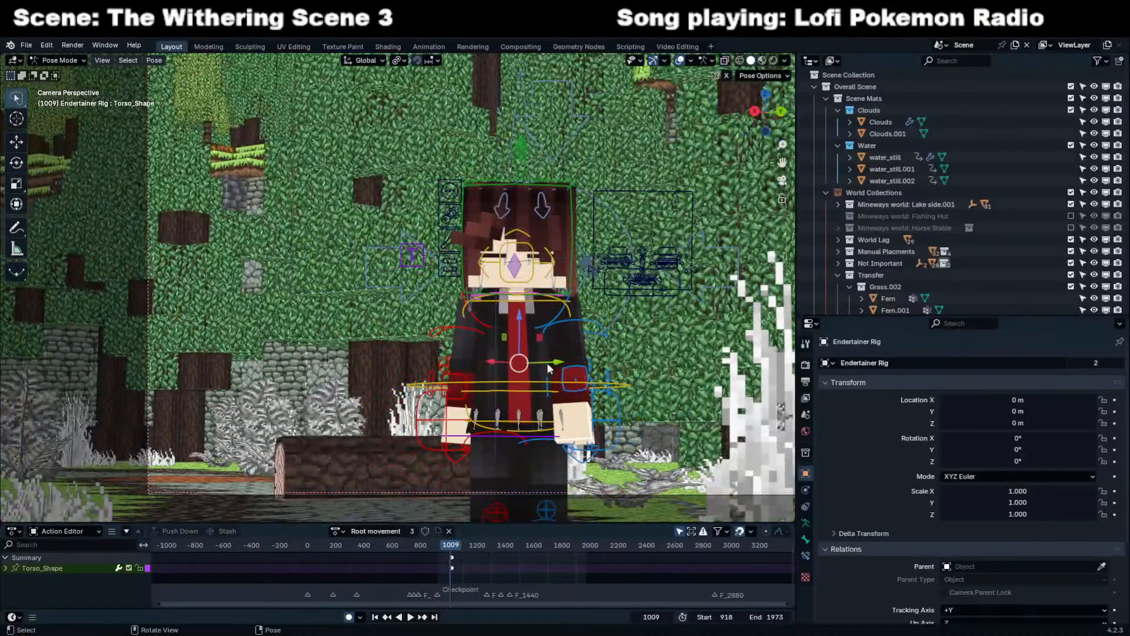
scroll(551, 366, "up", 2)
left_click(653, 337)
left_click(528, 343, "shift")
key("n")
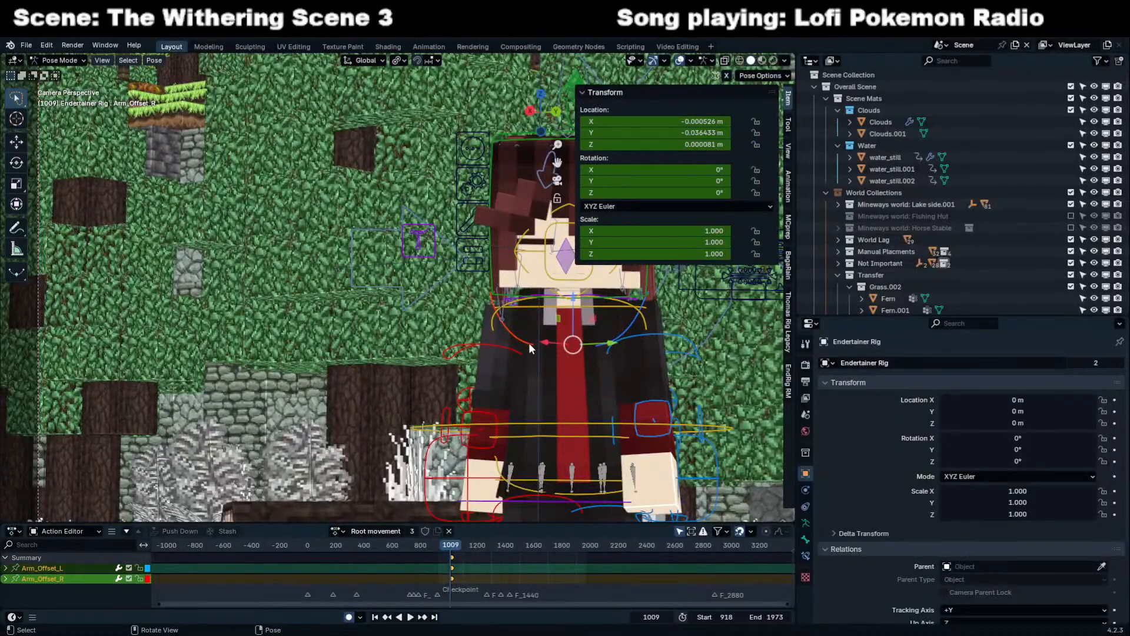
key("n")
Try to move the left arm offset control along the X axis at frame 1009.
left_click(628, 336)
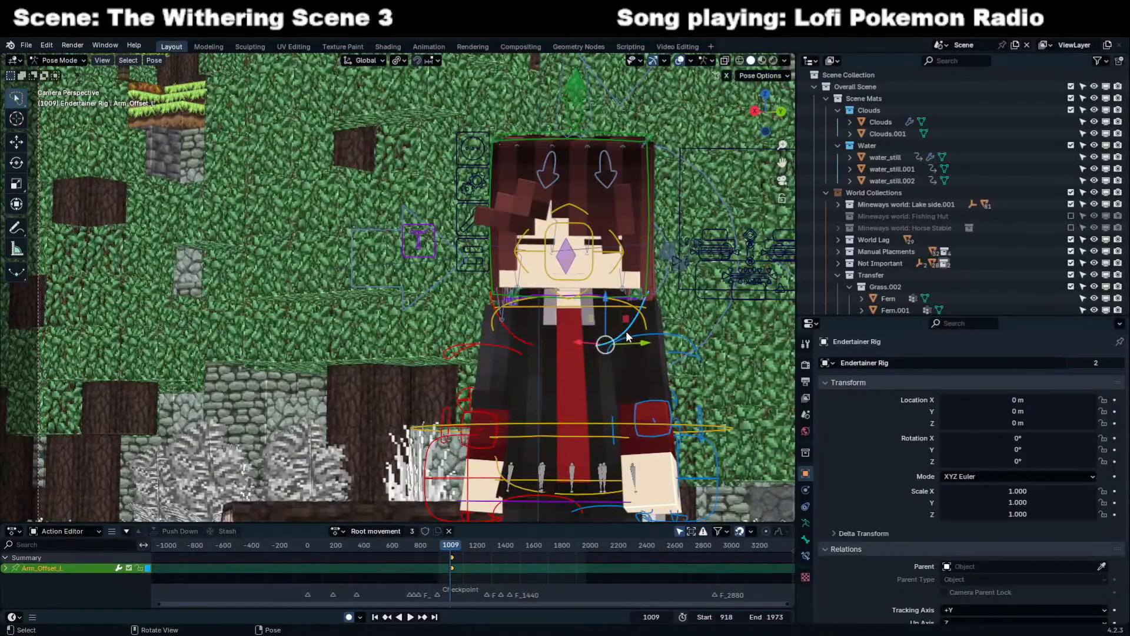
key("g")
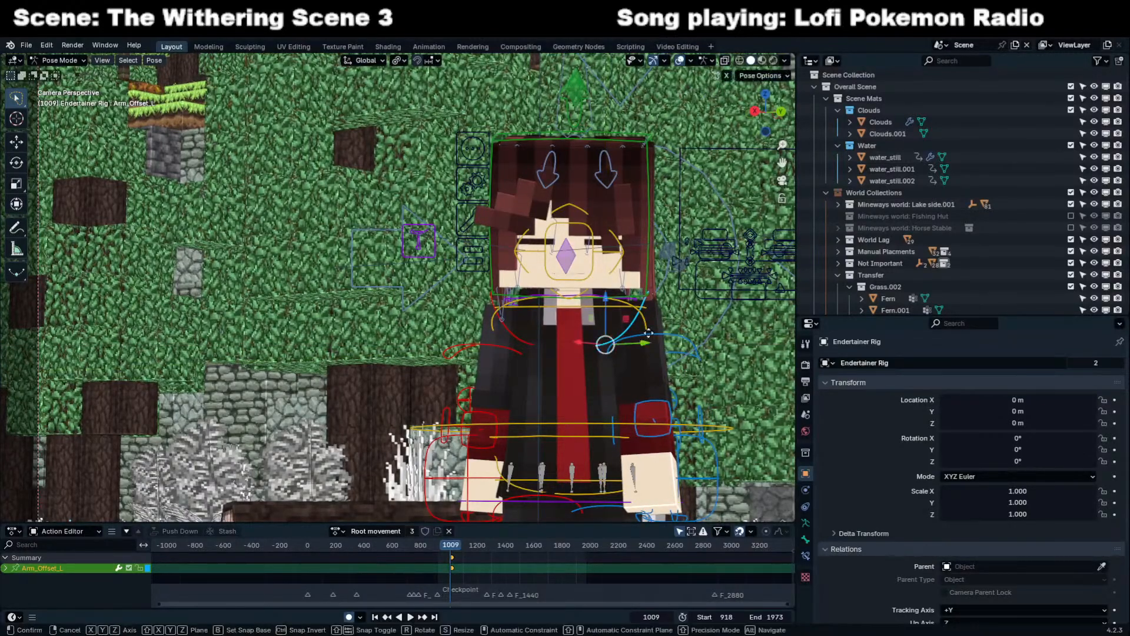
key("x")
left_click(658, 333)
Examine the left shoulder from an orbited view while playing and scrubbing the animation to frame 1045.
middle_click_drag(655, 334, 499, 355)
scroll(588, 343, "up", 8)
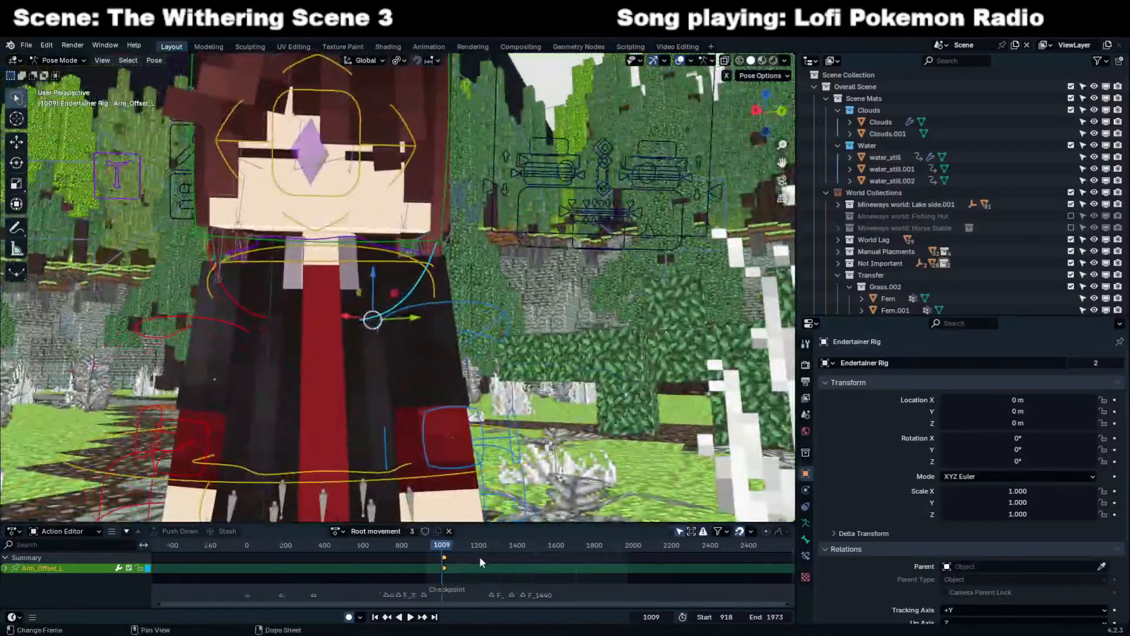
scroll(479, 556, "up", 6)
key("space")
left_click_drag(391, 547, 406, 546)
key("space")
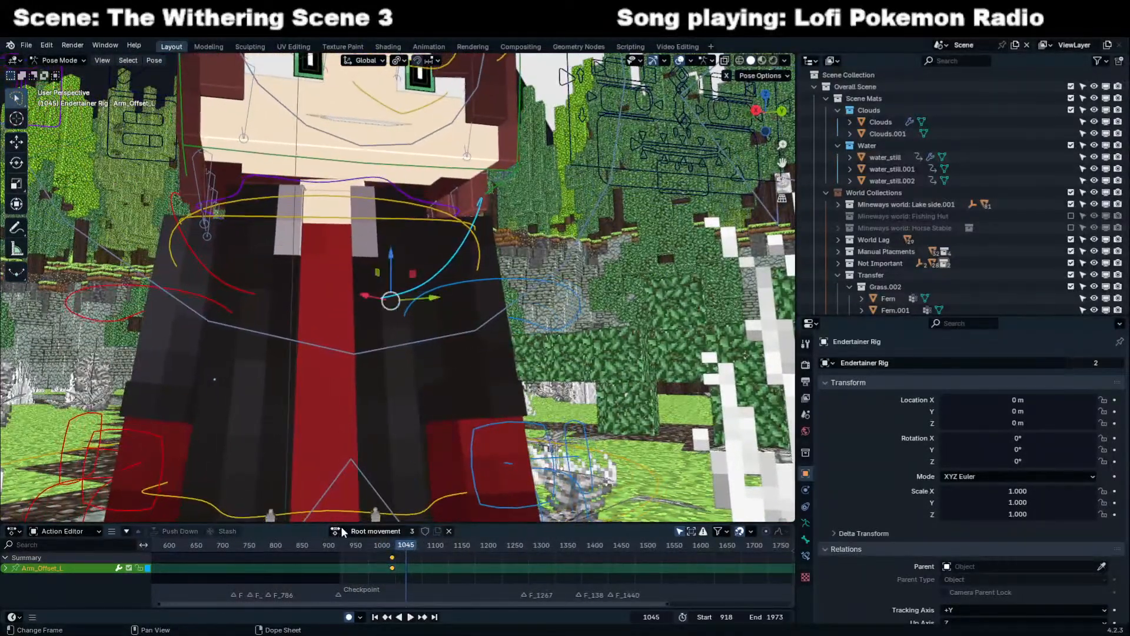
Compare the left arm offset control's keyframes on the Walk Cycle and Anim_Layer.001 animation layers.
key("n")
left_click(788, 188)
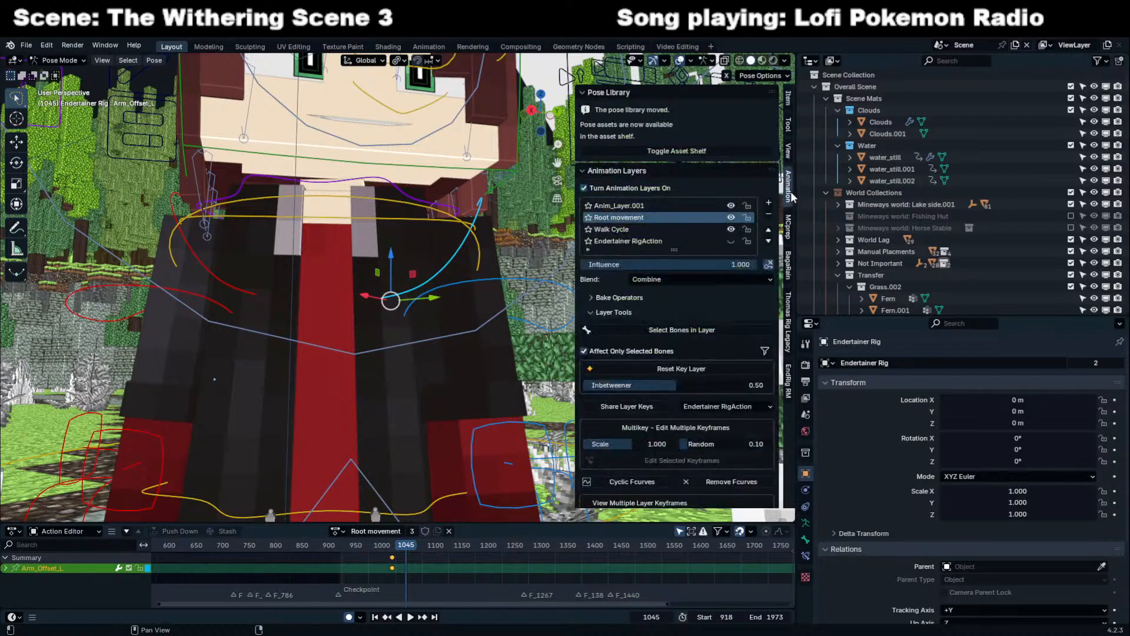
left_click(670, 229)
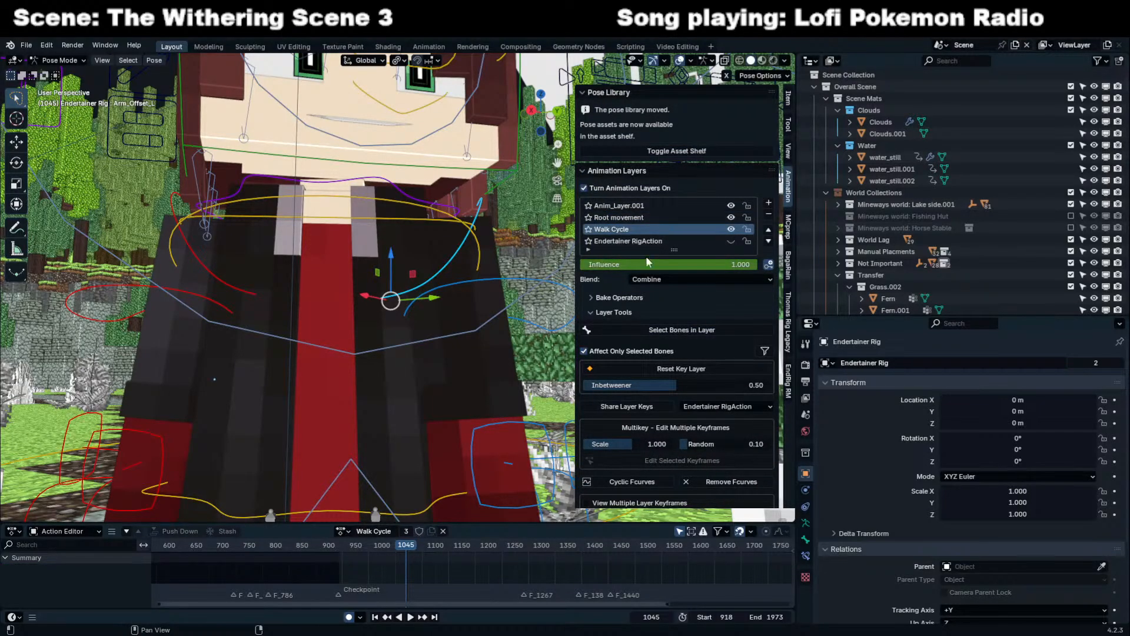
left_click(664, 205)
scroll(441, 579, "up", 2)
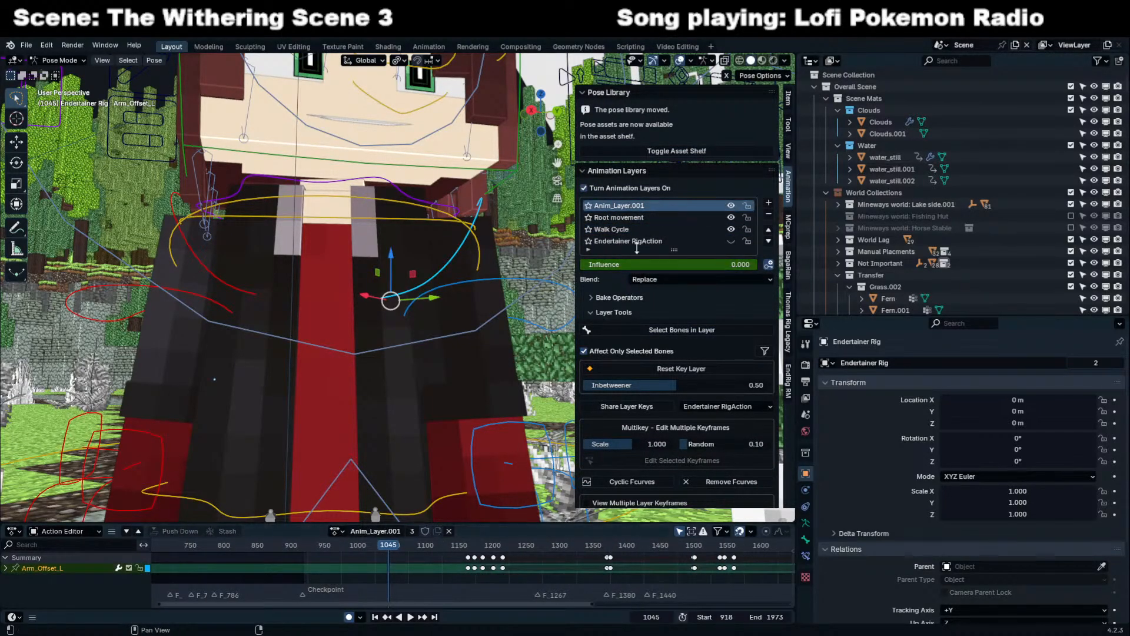
left_click(638, 229)
scroll(457, 574, "down", 10)
scroll(395, 562, "down", 3)
scroll(668, 240, "down", 4)
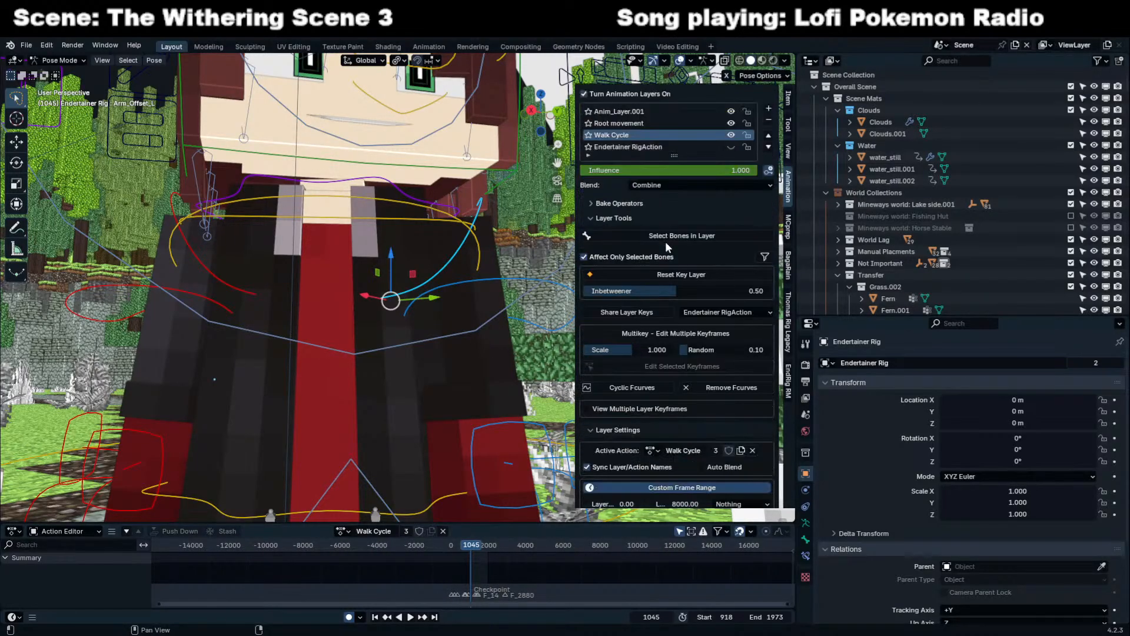
scroll(665, 241, "up", 3)
left_click(655, 194)
left_click(658, 183)
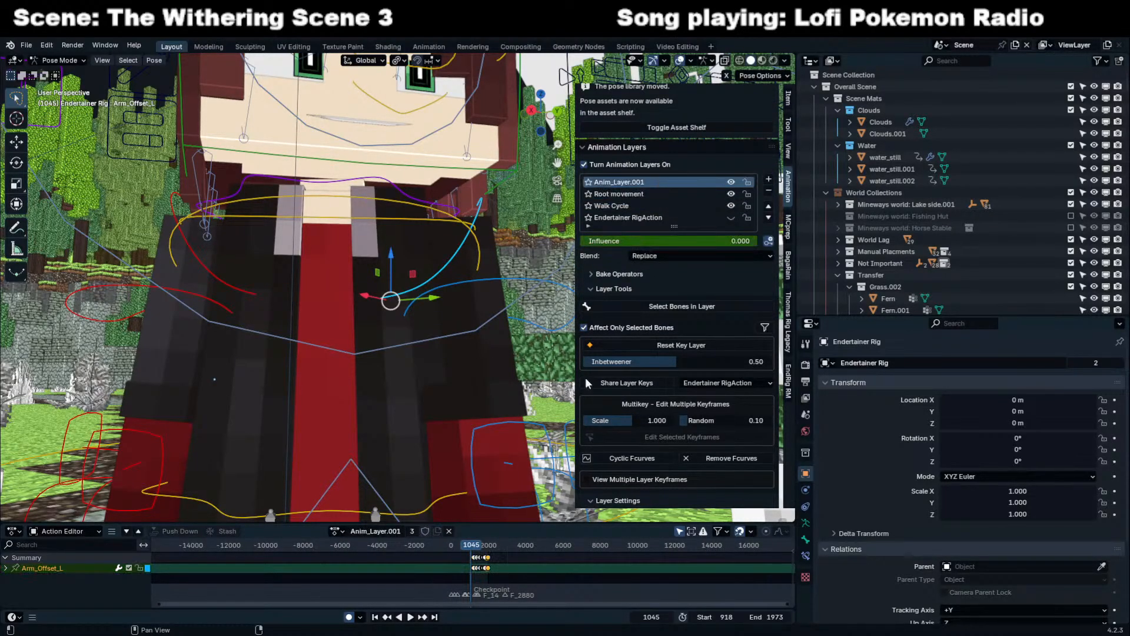
scroll(492, 583, "up", 6)
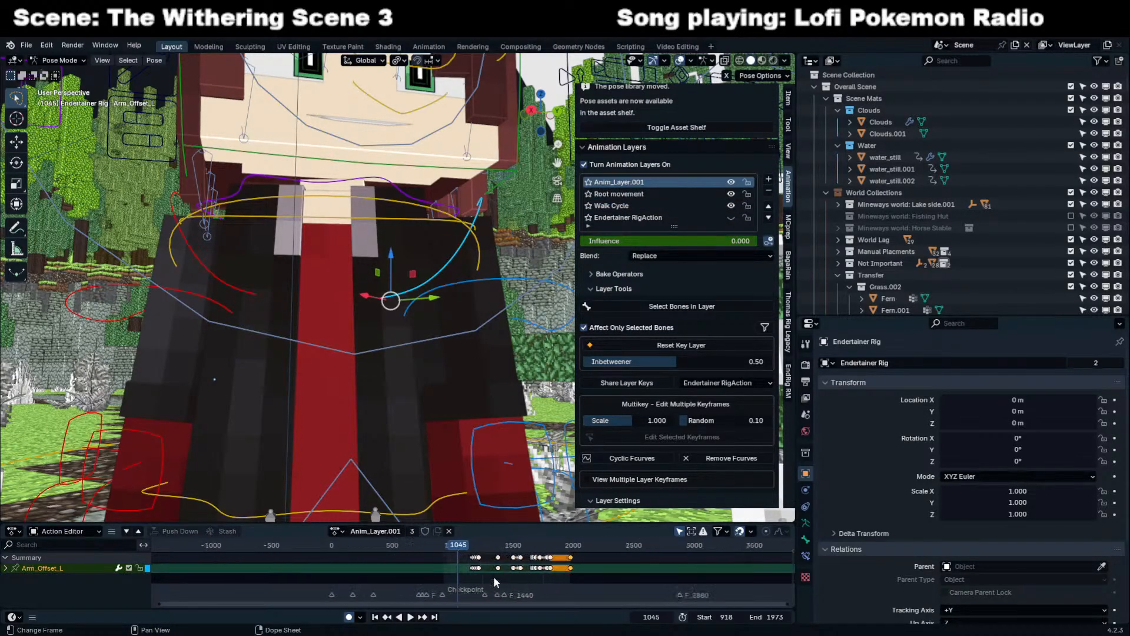
Make the Walk Cycle layer active and examine its keyframes around frame 1045 in the Dope Sheet.
left_click(652, 202)
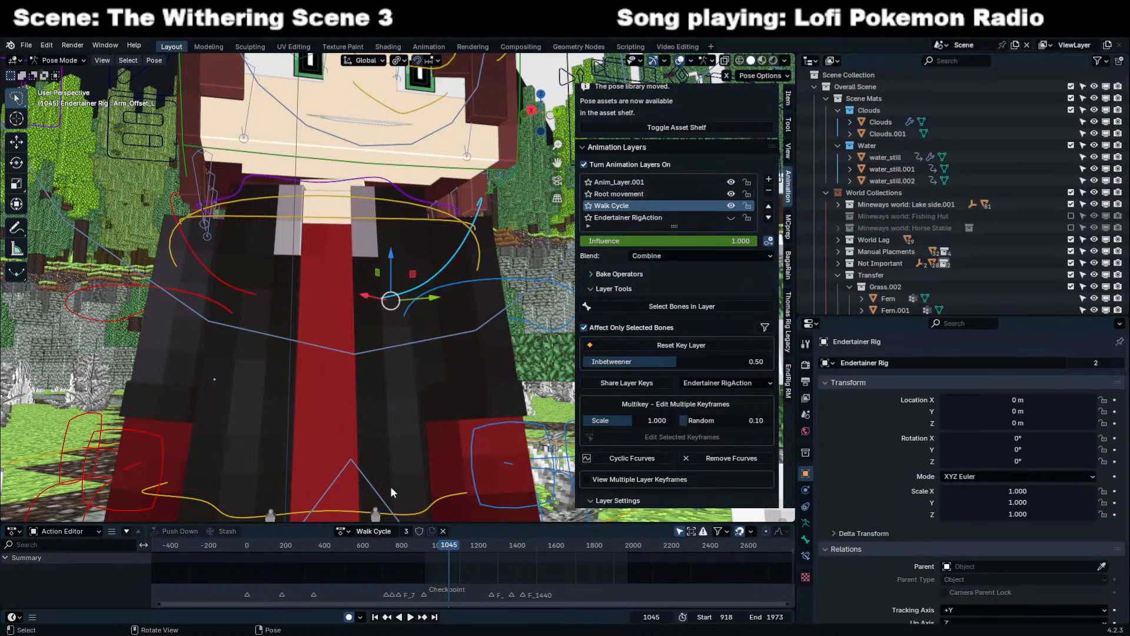
left_click(65, 531)
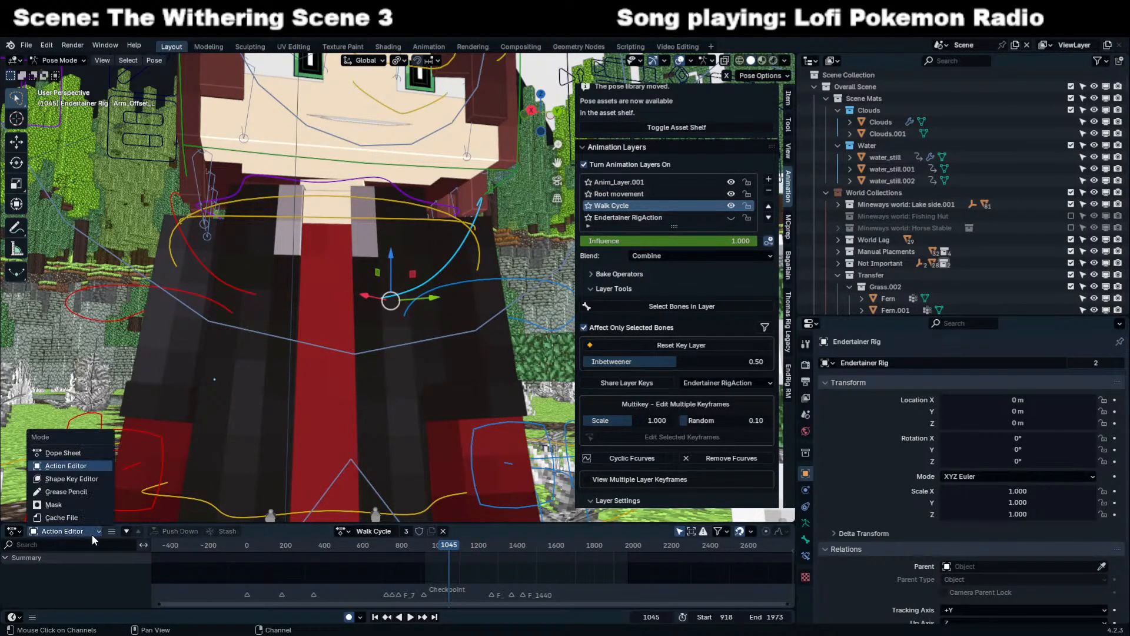
left_click(64, 452)
scroll(415, 569, "up", 6)
middle_click_drag(422, 558, 455, 551)
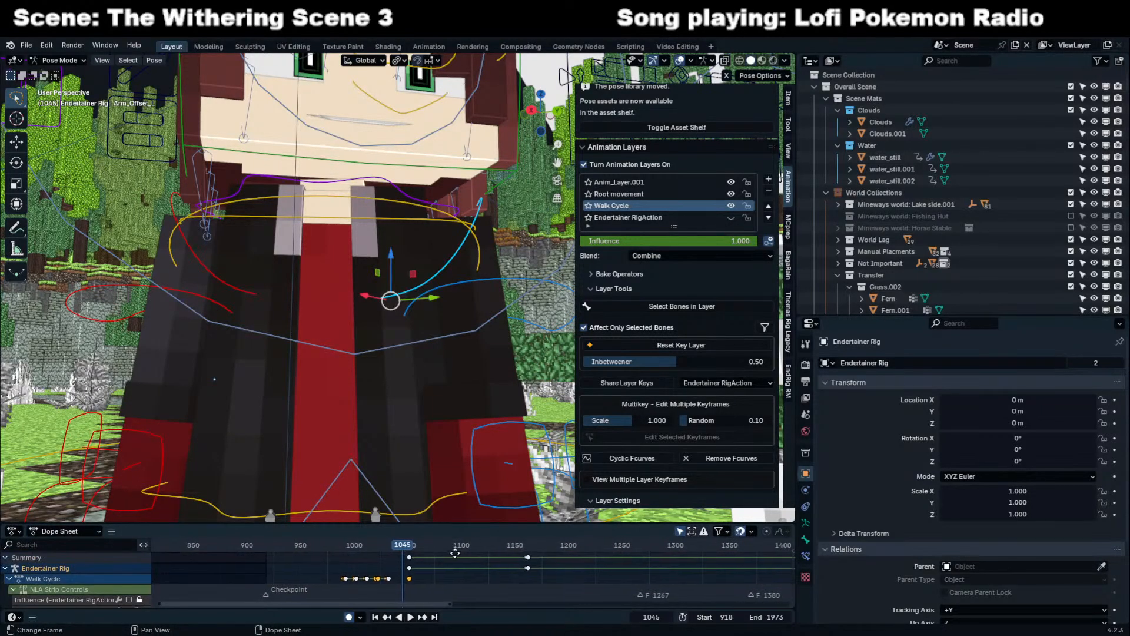
Make the Root movement layer active, return to the Action Editor, and play the animation from frame 1019.
left_click(634, 195)
left_click(58, 532)
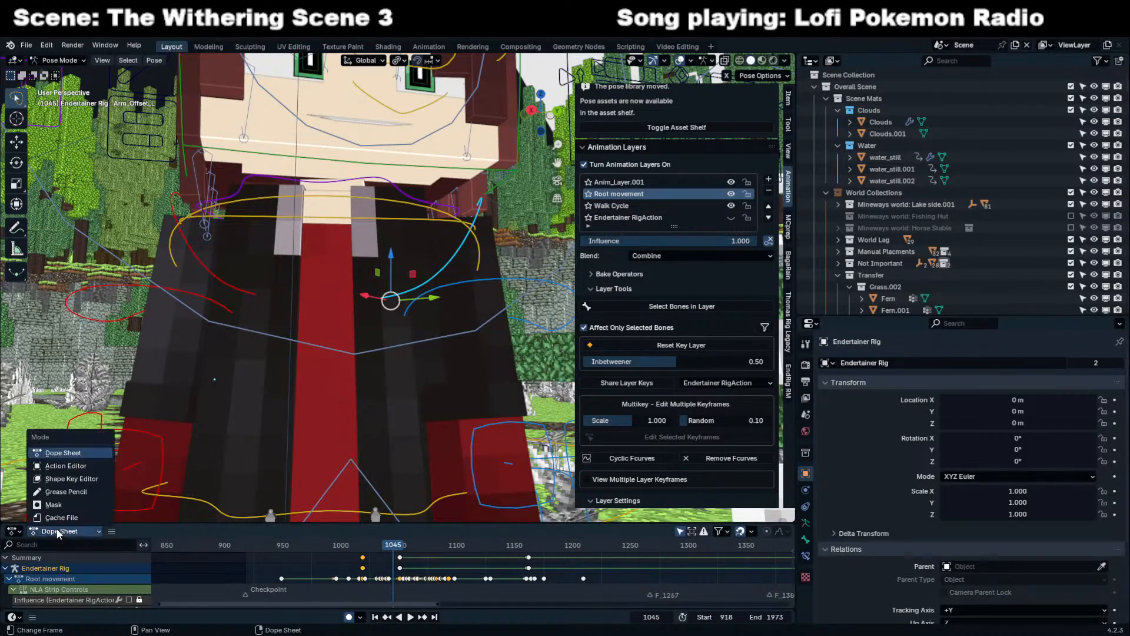
left_click(66, 466)
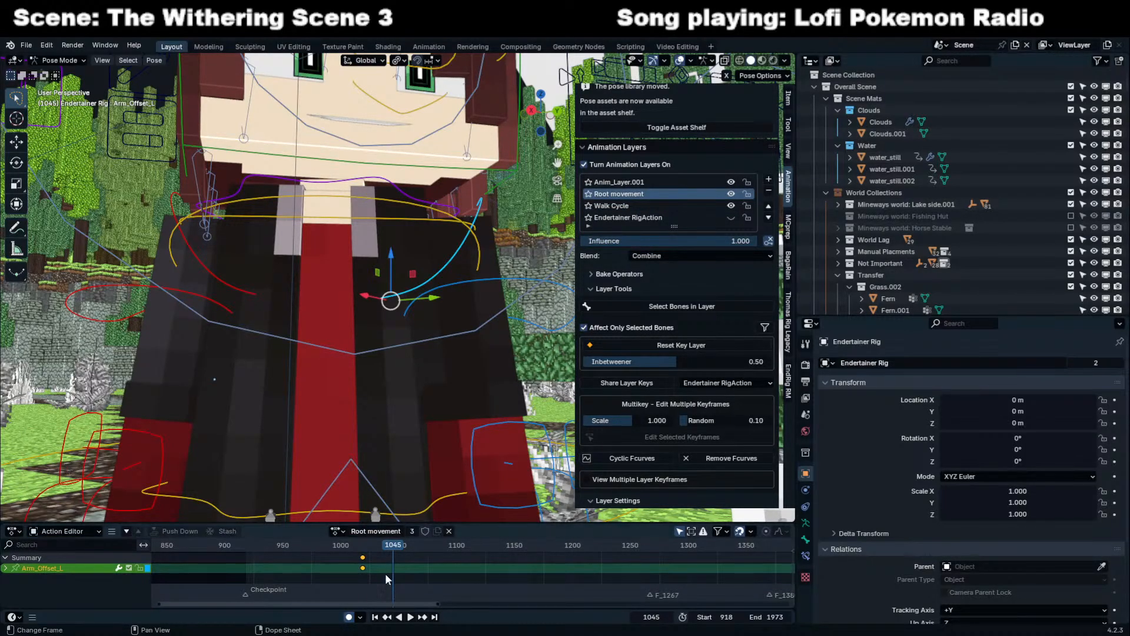
left_click(365, 549)
key("space")
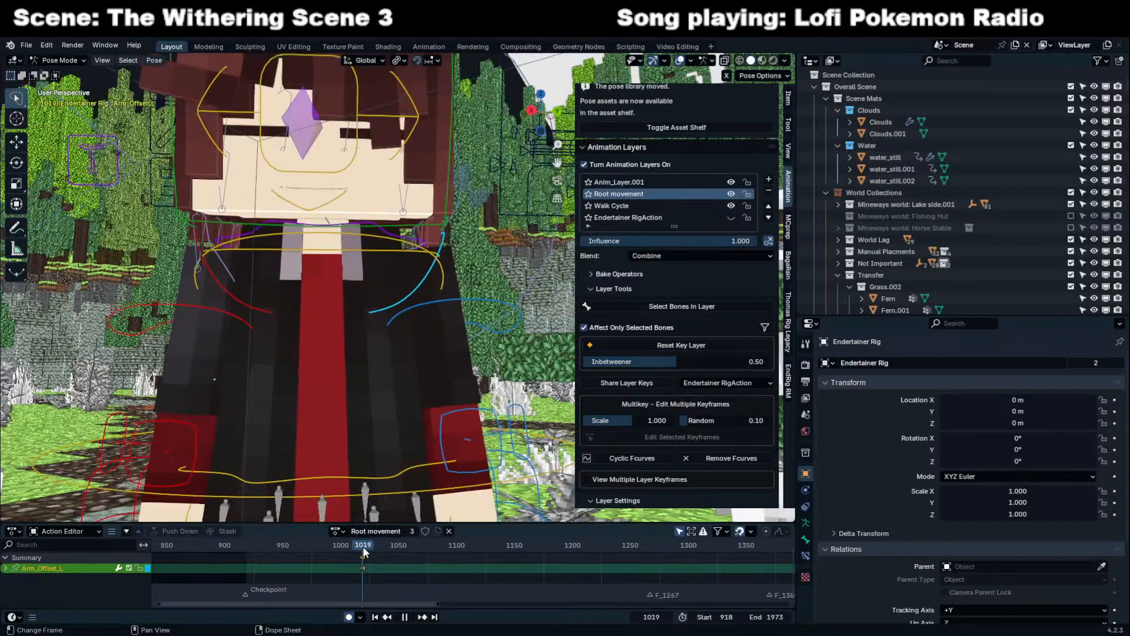
Stop playback at frame 1019, then move and rotate the left arm offset control to refit the shoulder.
key("Escape")
left_click_drag(415, 310, 432, 324)
middle_click_drag(432, 329, 320, 308)
key("r")
left_click(460, 325)
key("g")
left_click(462, 330)
key("r")
left_click(461, 331)
Move and rotate the right arm offset control at frame 1019 to refit the right shoulder.
left_click(323, 305)
key("g")
left_click(295, 328)
key("r")
left_click(366, 344)
middle_click_drag(371, 346, 412, 320, "shift")
key("g")
left_click(388, 320)
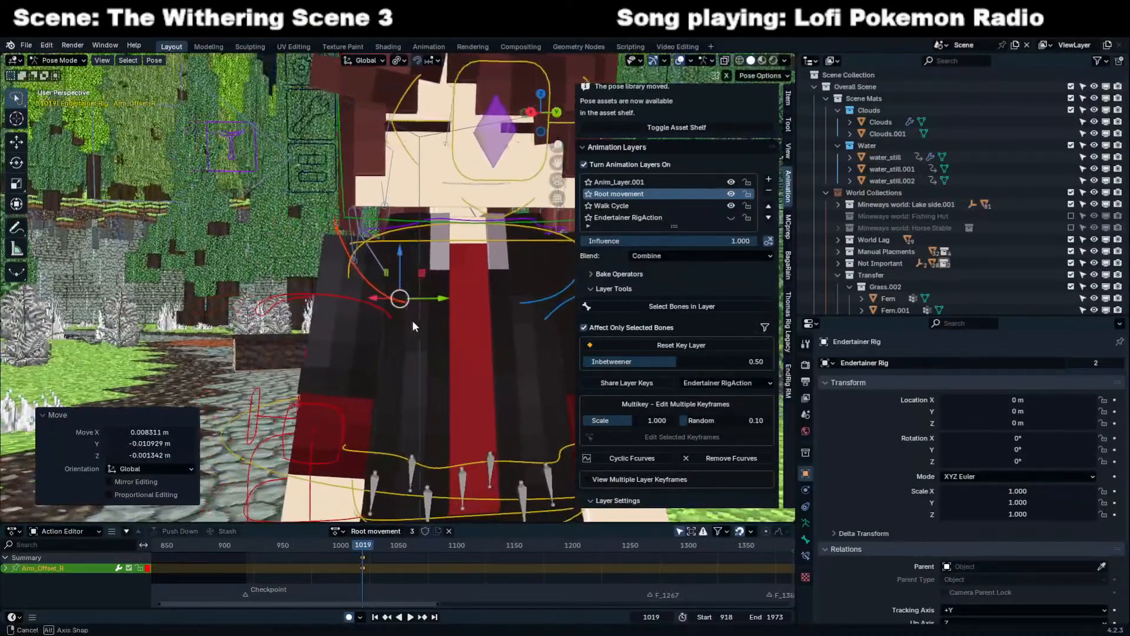
key("r")
left_click(319, 338)
Return the rig to Object Mode and look through the scene camera with the viewport overlays hidden.
scroll(319, 338, "down", 6)
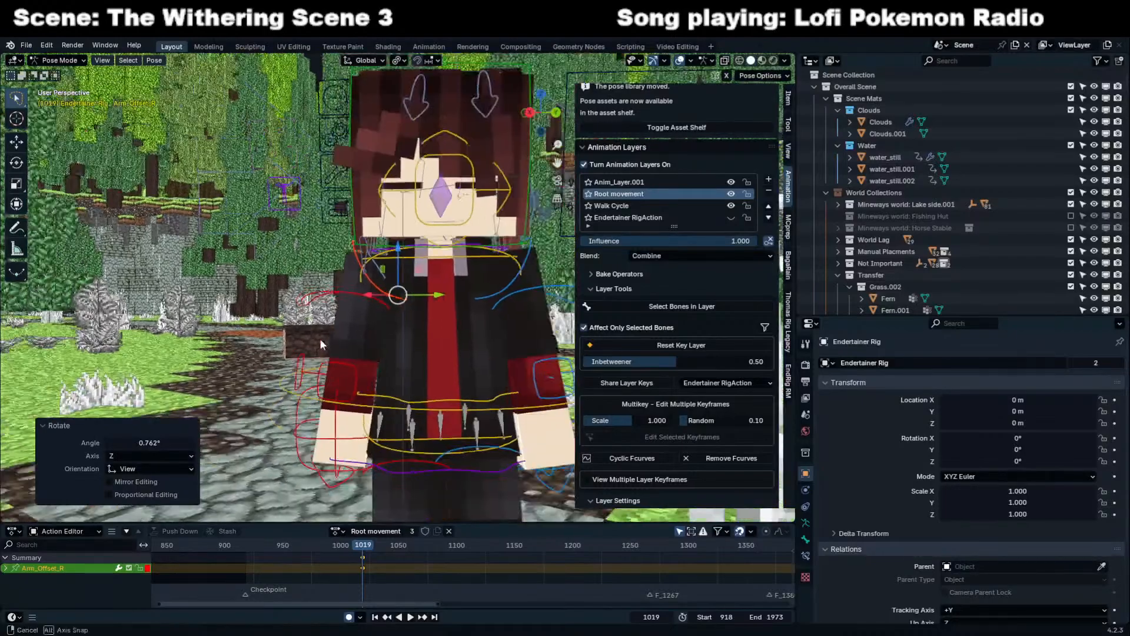
key("n")
key("ctrl+Tab")
key("KP_0")
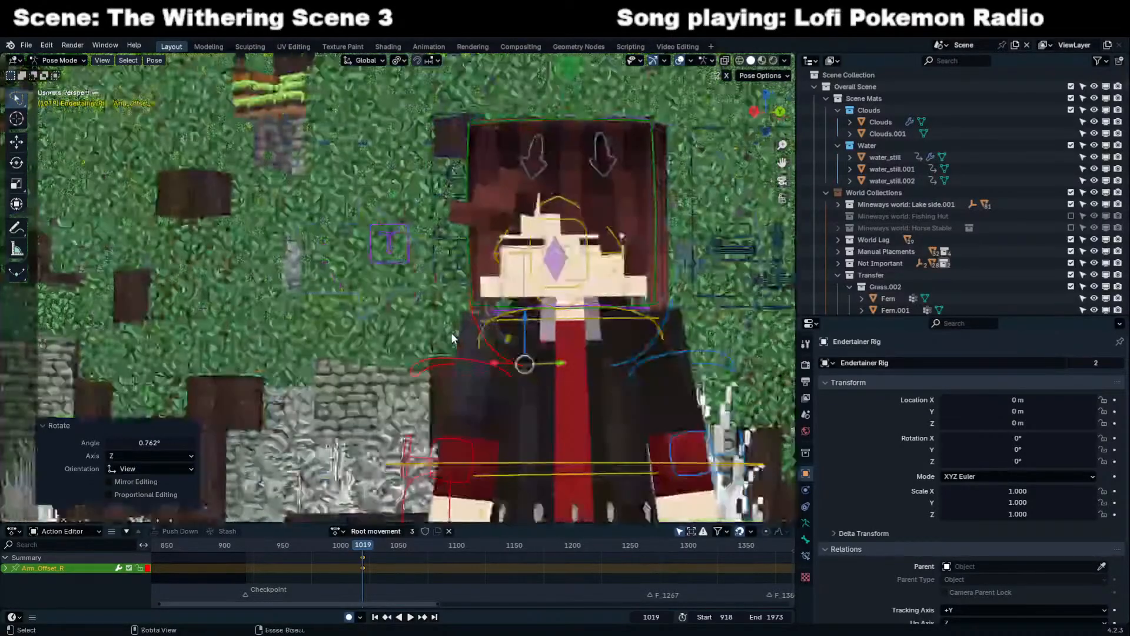
left_click(700, 60)
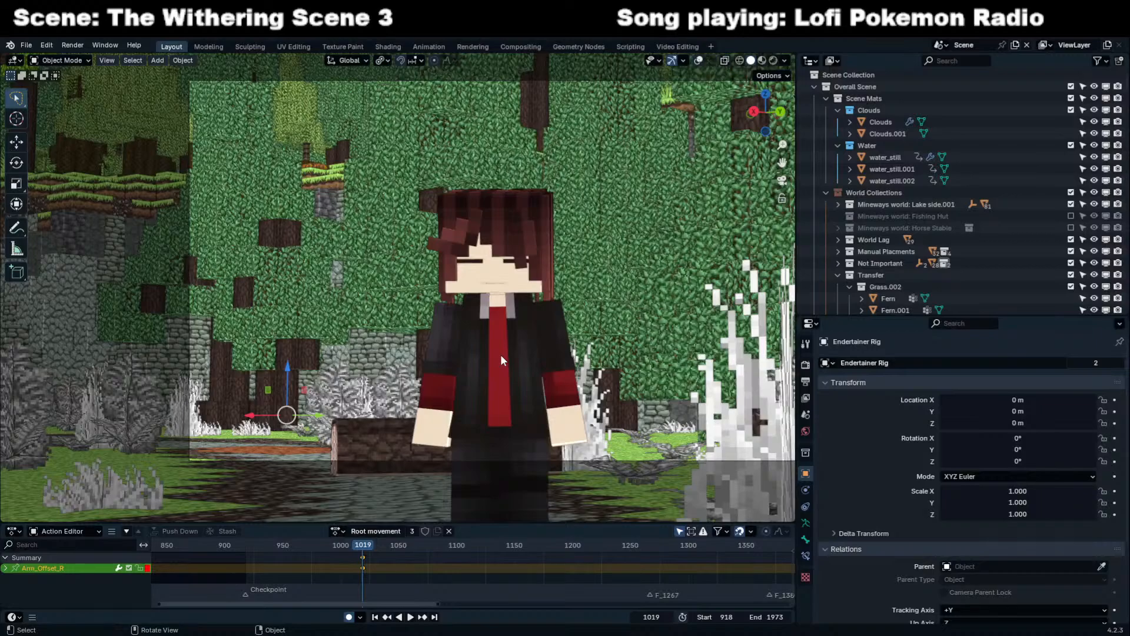
Play the animation through the camera from frame 1019 to frame 1480.
key("space")
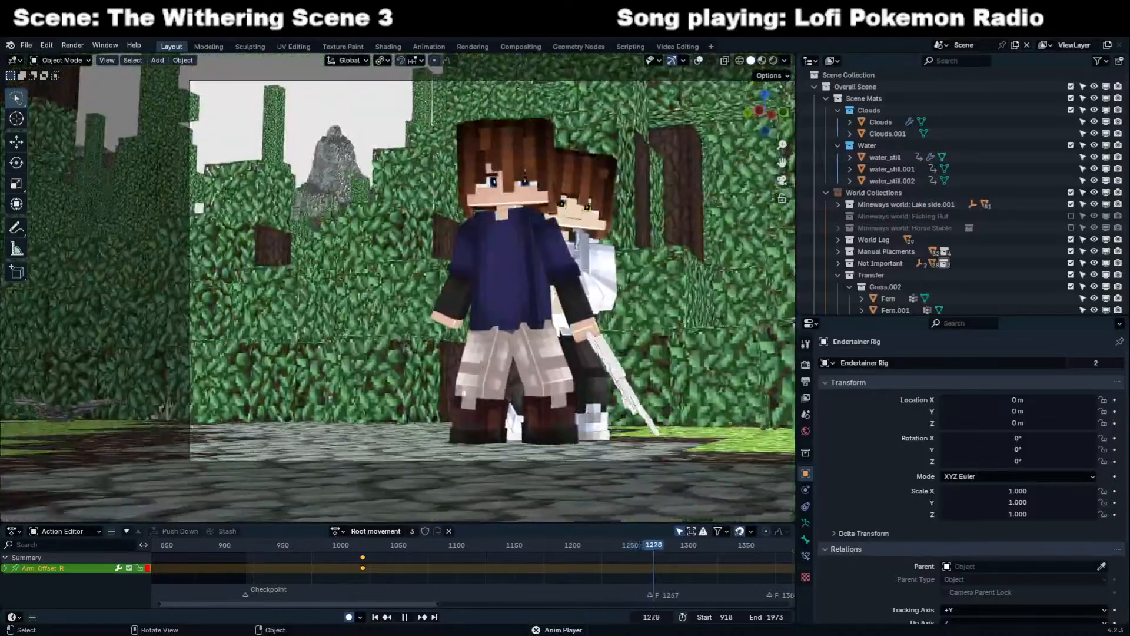
scroll(694, 560, "down", 6)
middle_click_drag(680, 563, 537, 580)
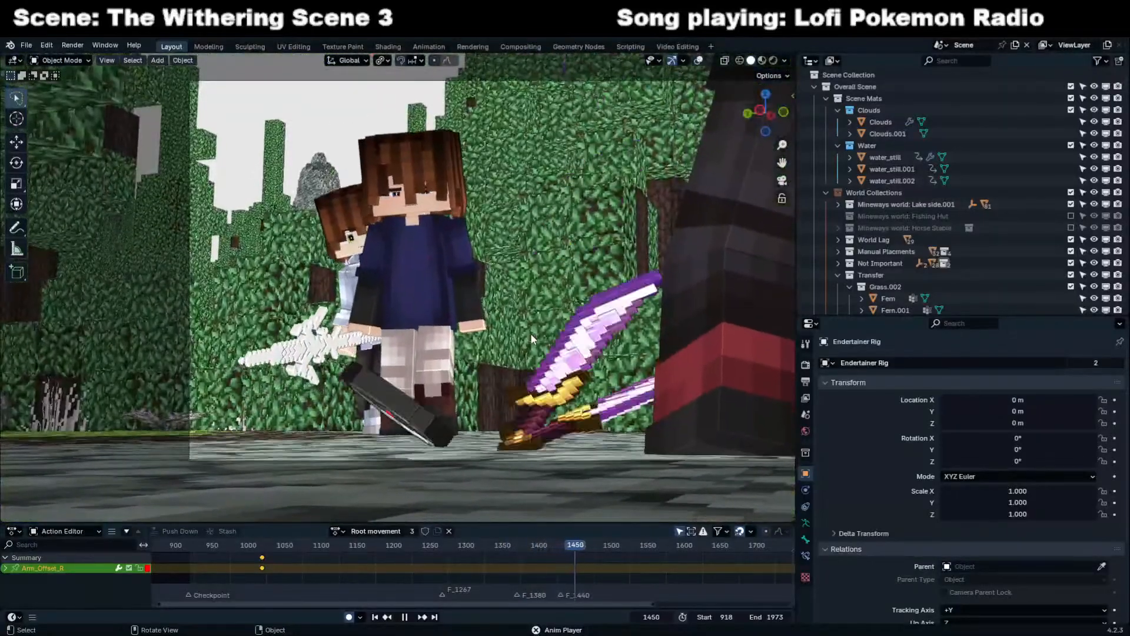
key("space")
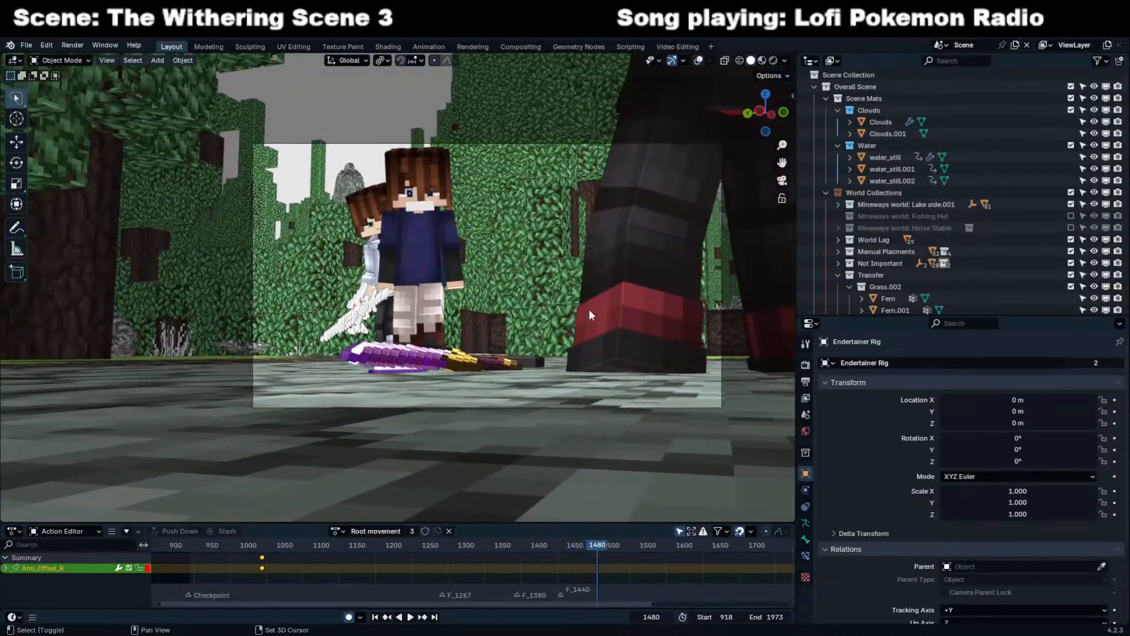
Preview the shot at frame 1487 in rendered shading and inspect the glowing daggers on the ground up close.
key("shift+space")
key("shift+space")
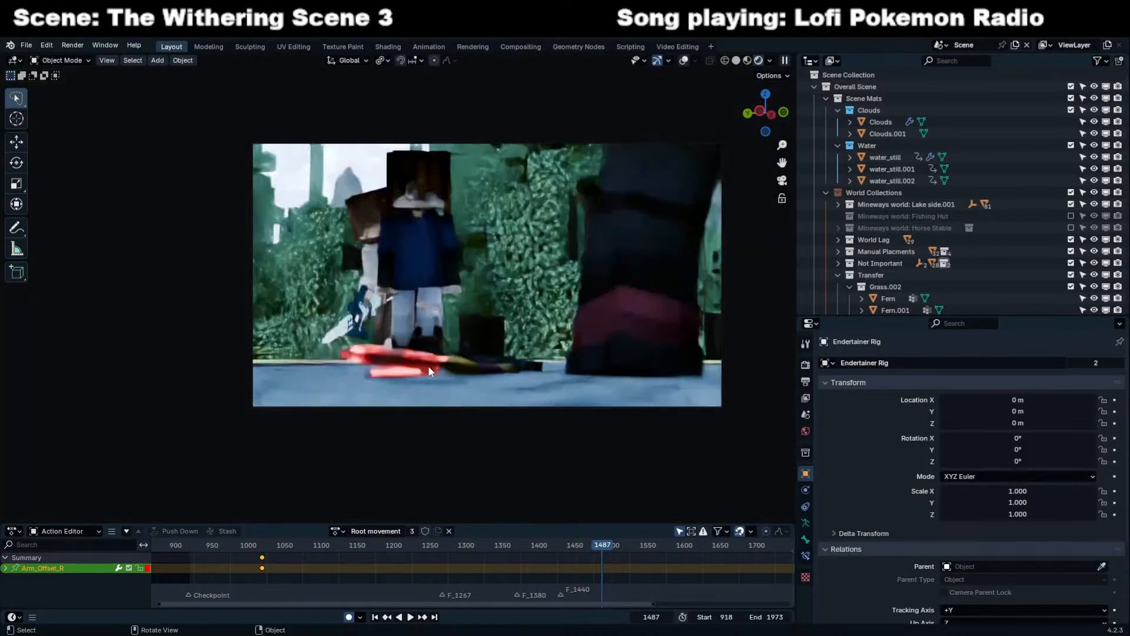
key("shift+grave")
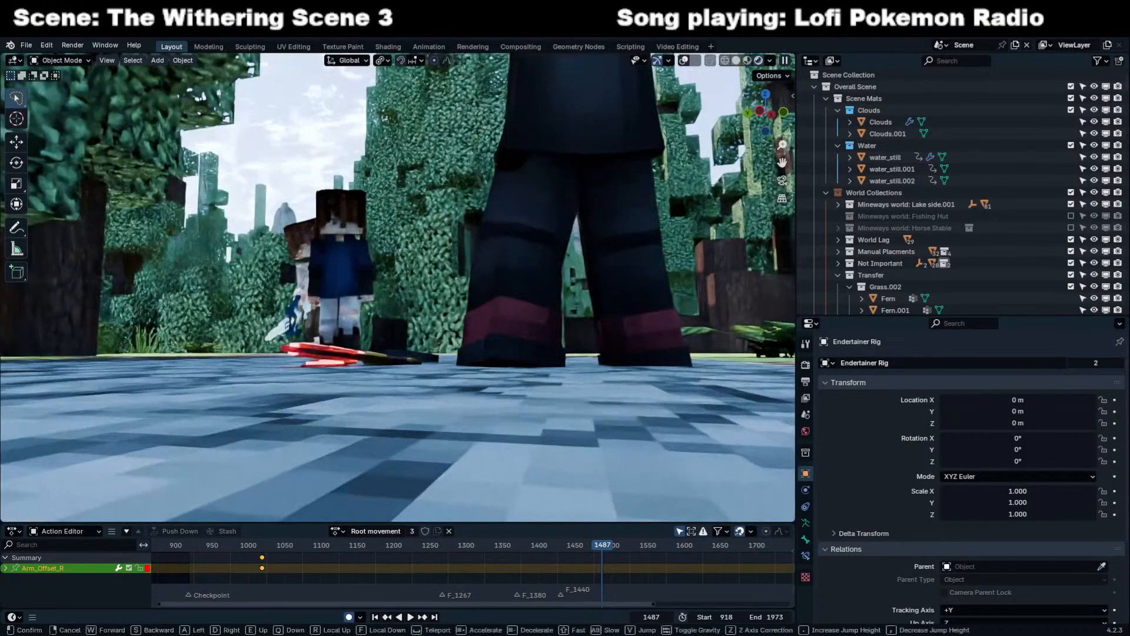
key("w")
key("w")
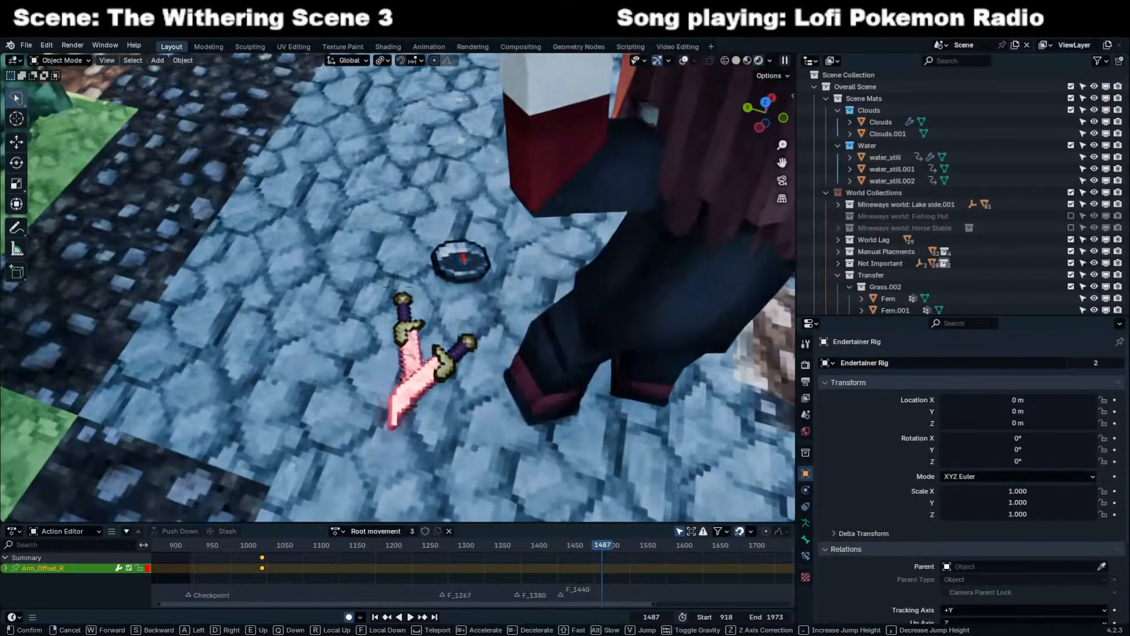
right_click(434, 387)
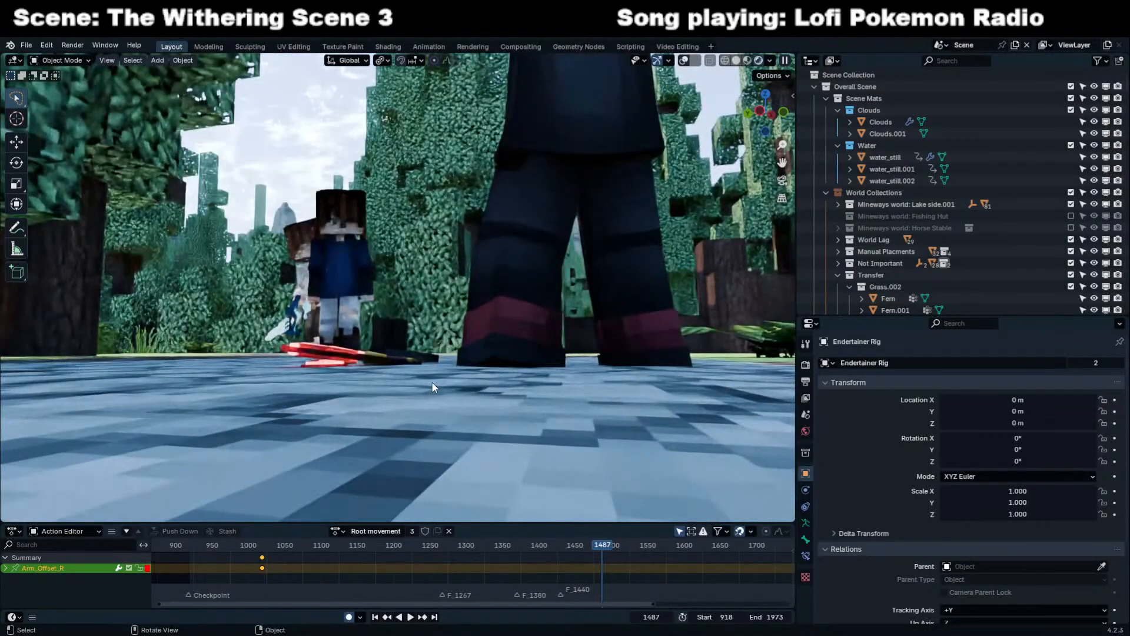
Select the glowing dagger on the ground and show its Knife Blade.001 material in the Shader Editor.
left_click(277, 333)
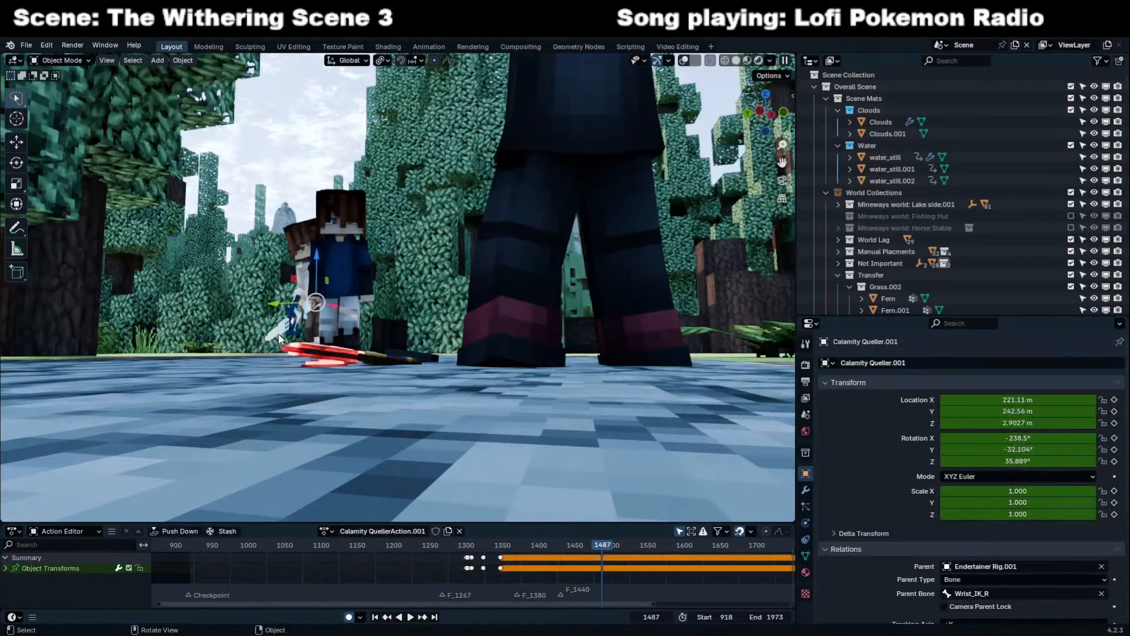
left_click(335, 353)
left_click(811, 61)
left_click(429, 163)
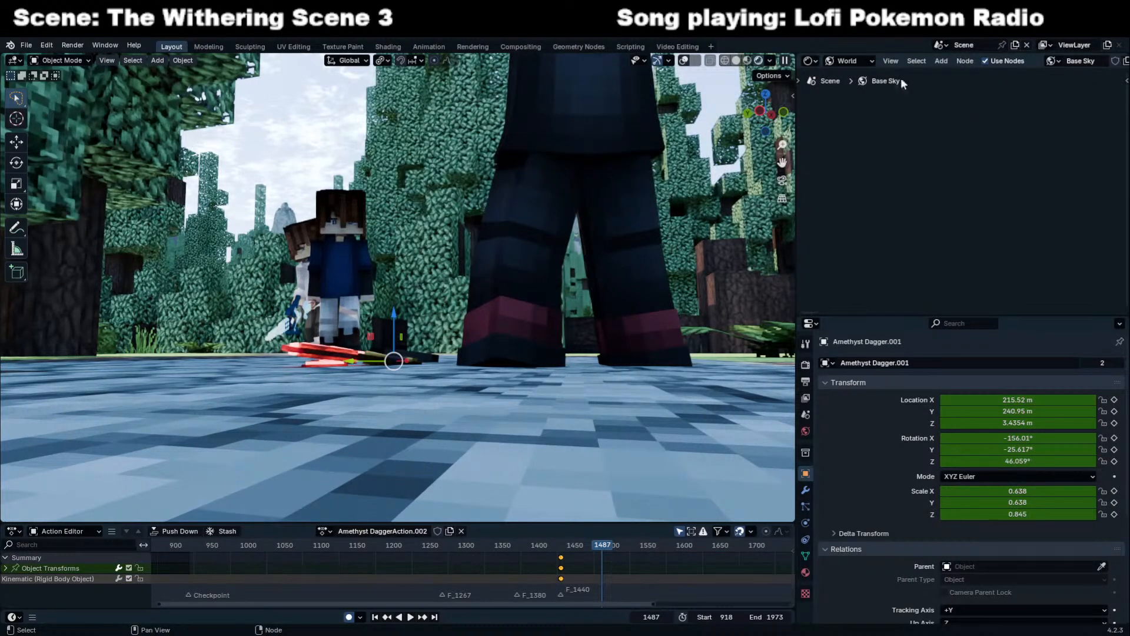
left_click(851, 89)
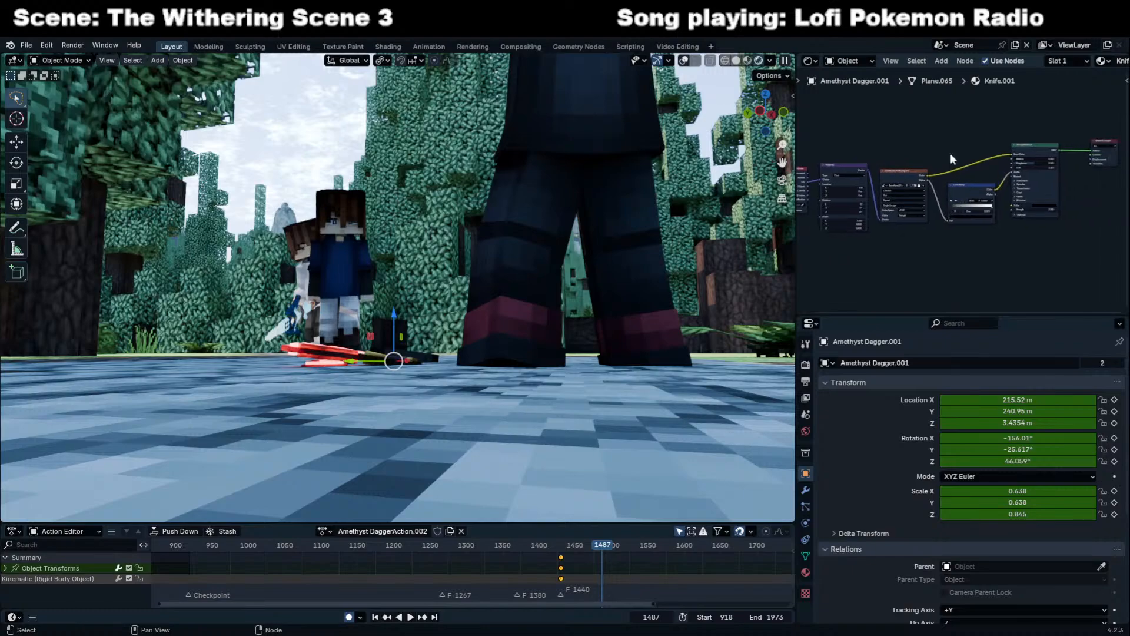
left_click(1004, 58)
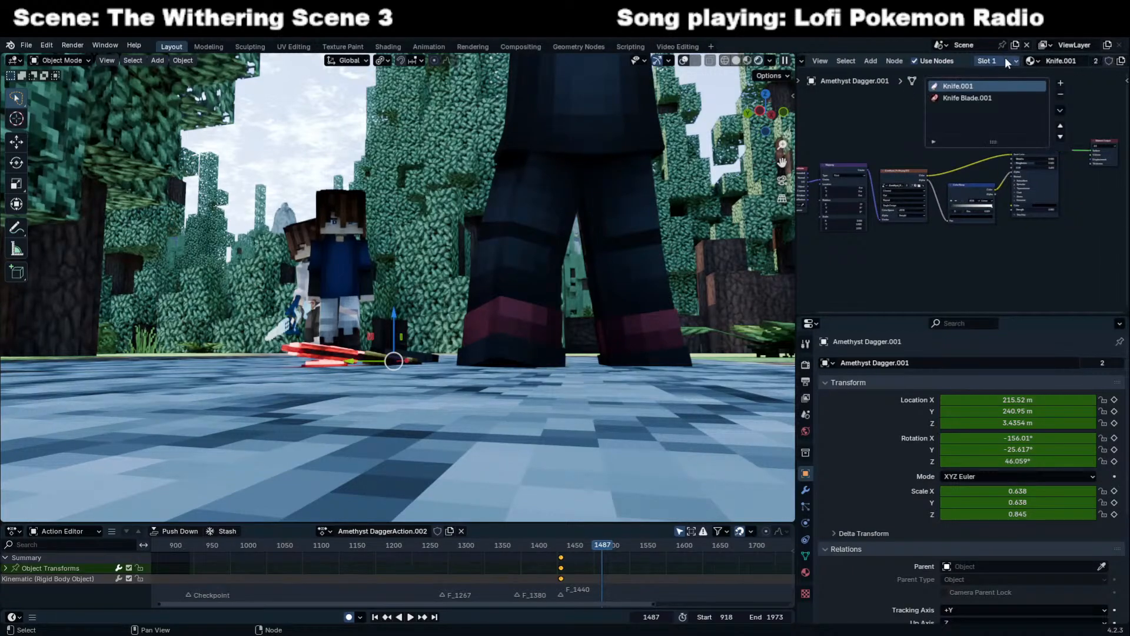
left_click(987, 97)
middle_click_drag(867, 150, 882, 166)
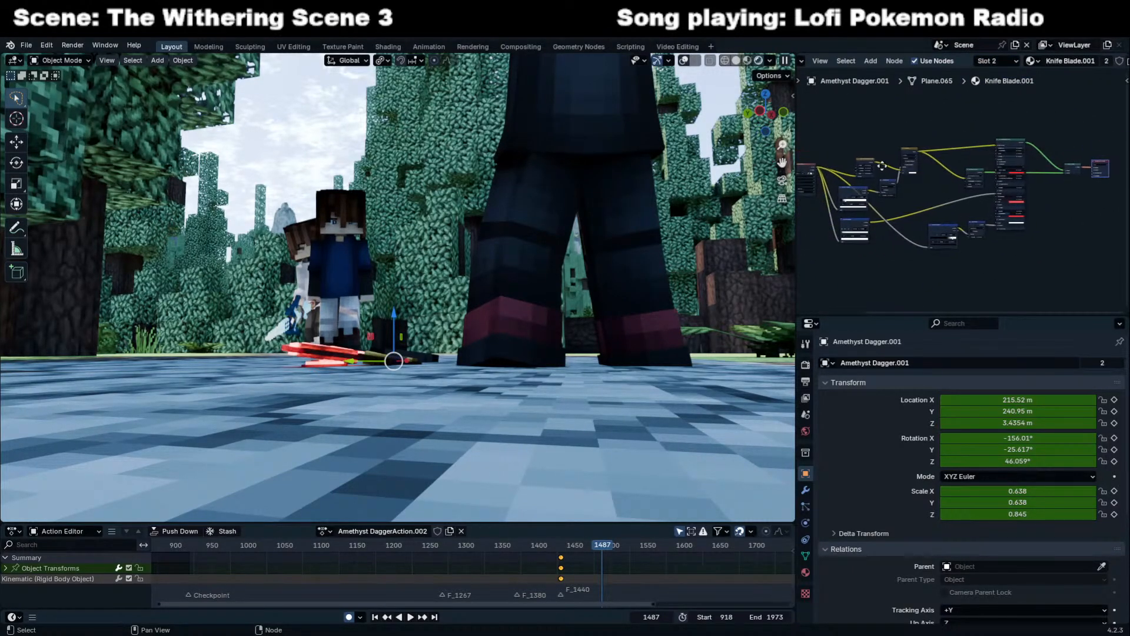
Enlarge the node editing area and select all nodes of the Knife Blade.001 material.
left_click_drag(867, 316, 870, 383)
scroll(949, 344, "up", 5)
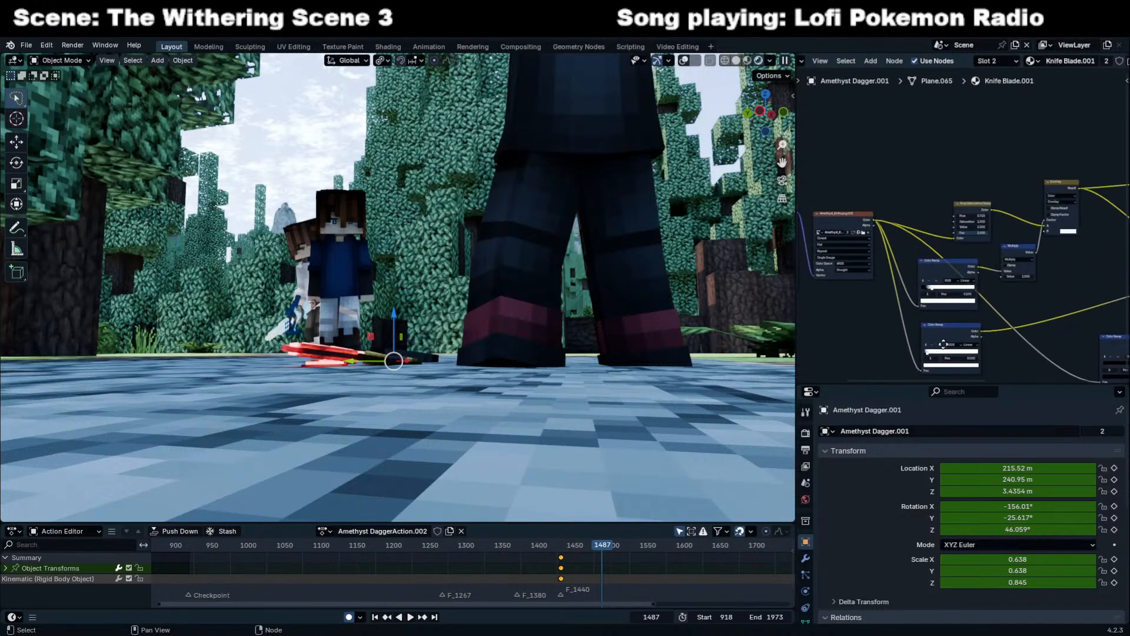
middle_click_drag(807, 298, 945, 287)
key("a")
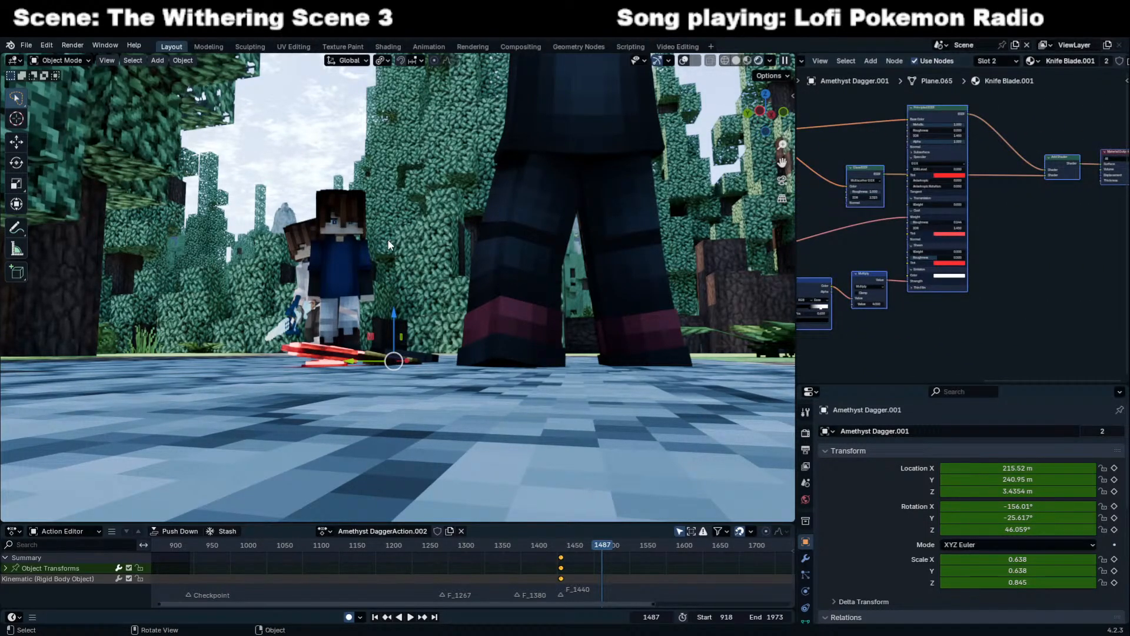
Select the Calamity Queller.001 sword near the blue-shirted character and show its Calamity Queller Glow material.
key("shift+grave")
key("w")
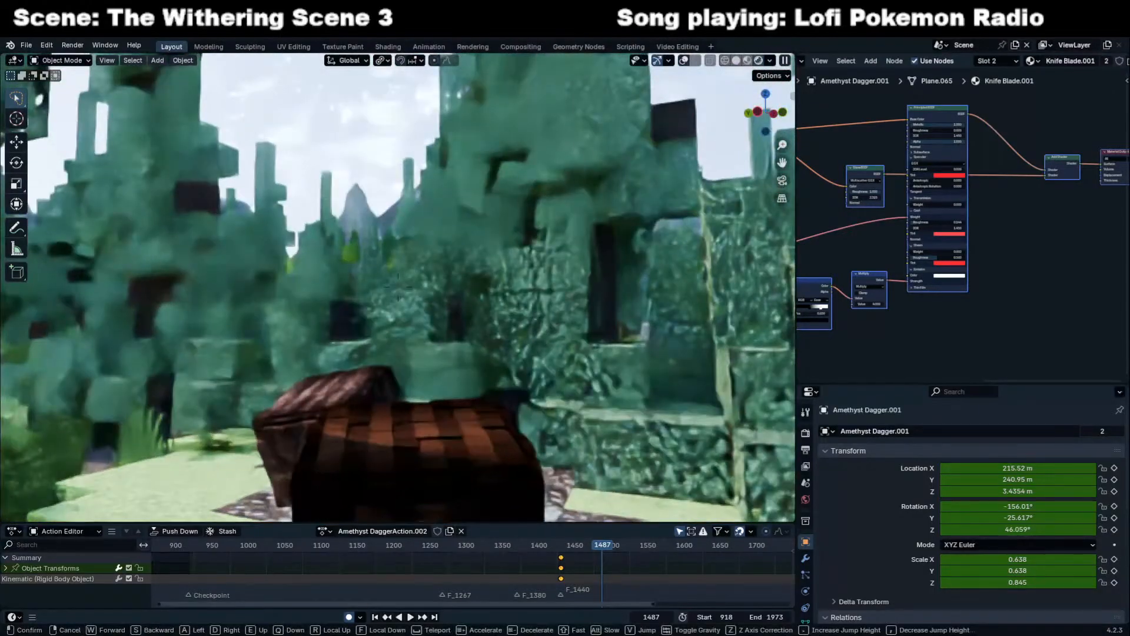
key("s")
left_click(308, 268)
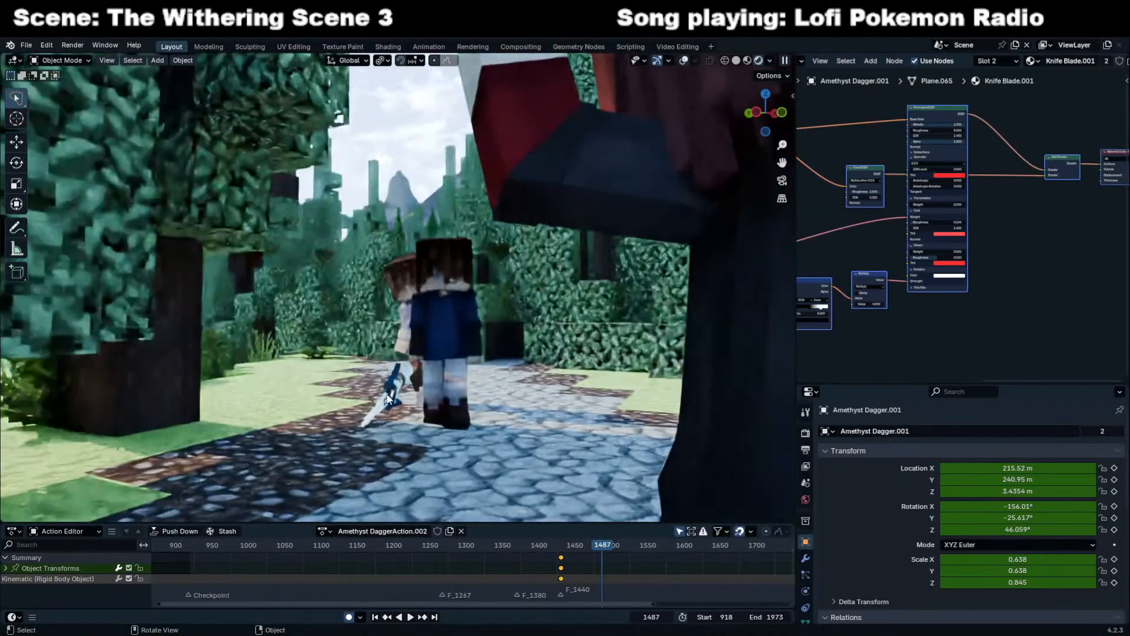
left_click(438, 407)
key("shift+grave")
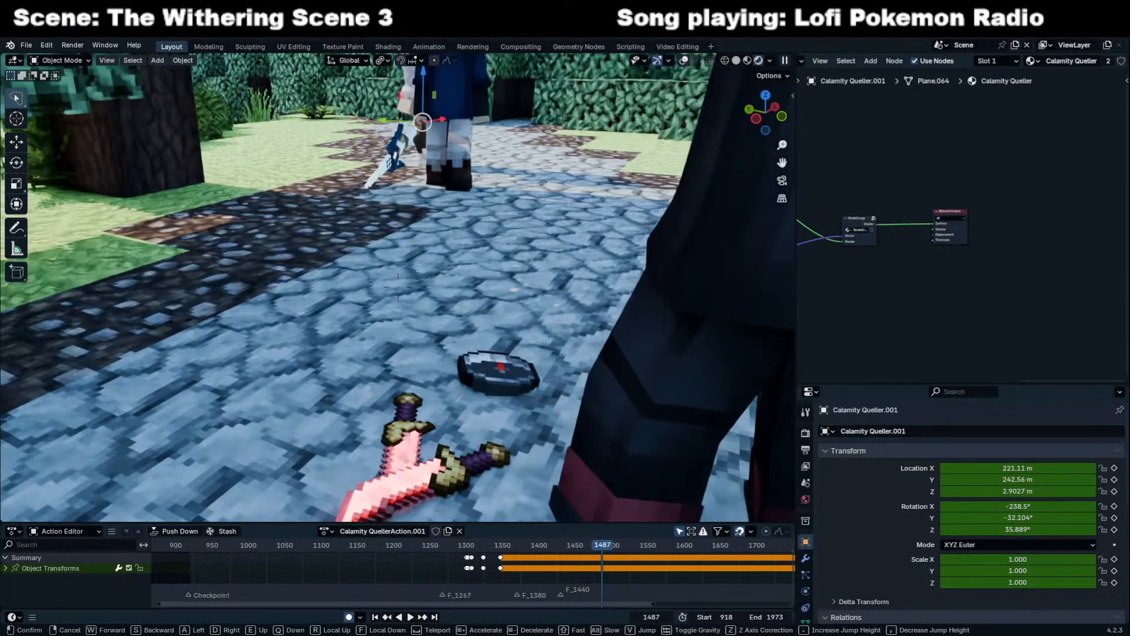
key("w")
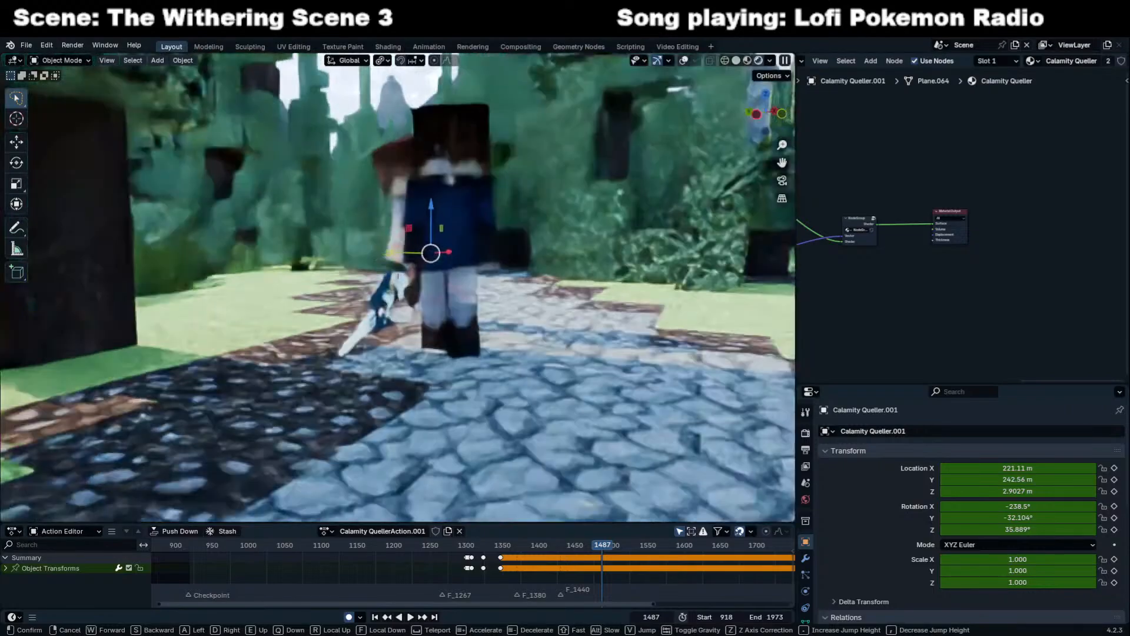
key("Escape")
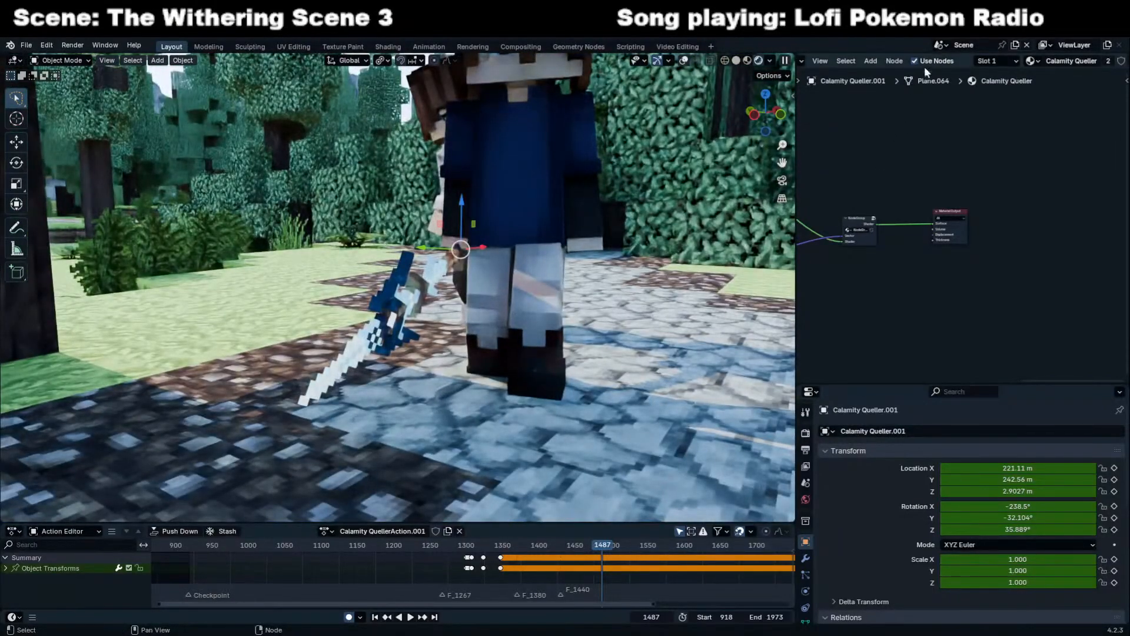
left_click(1007, 59)
left_click(1009, 93)
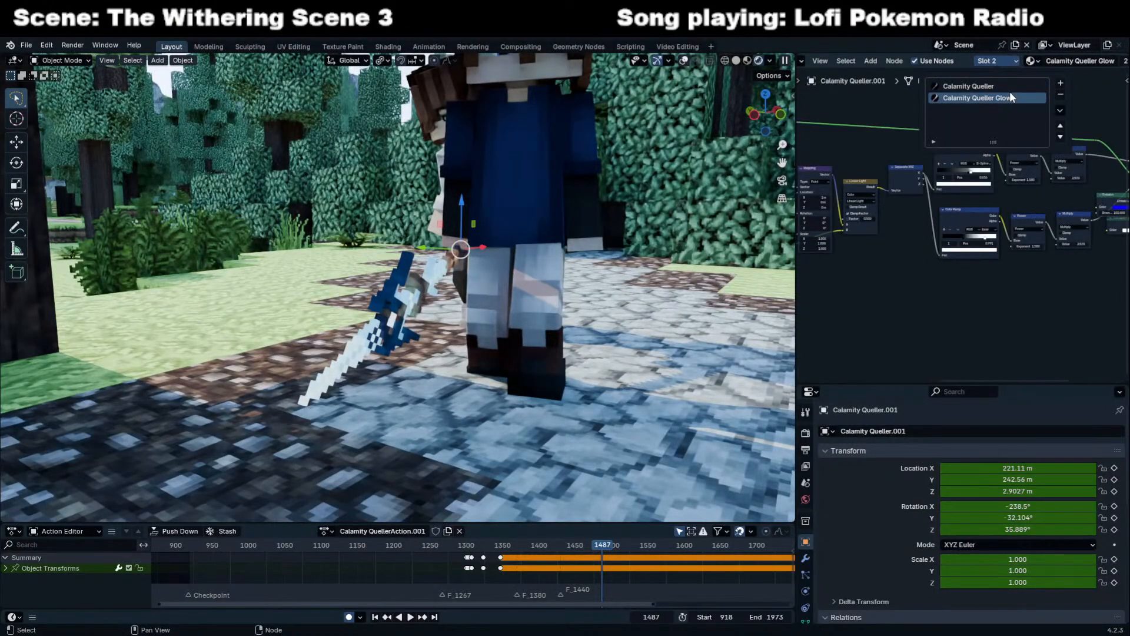
Cut the shader link to the Material Output in Calamity Queller Glow and try to paste the dagger's nodes.
scroll(972, 296, "down", 5)
right_click_drag(1029, 141, 1030, 178, "ctrl")
key("ctrl+v")
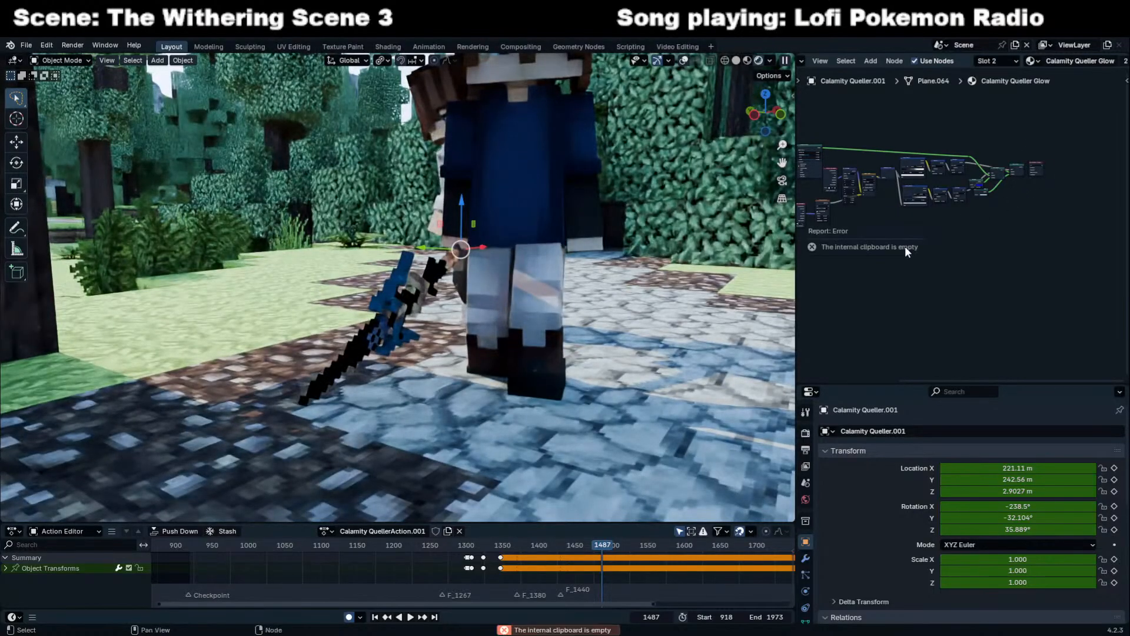
Reselect the dagger and copy all nodes of its Knife Blade.001 material.
scroll(369, 318, "down", 4)
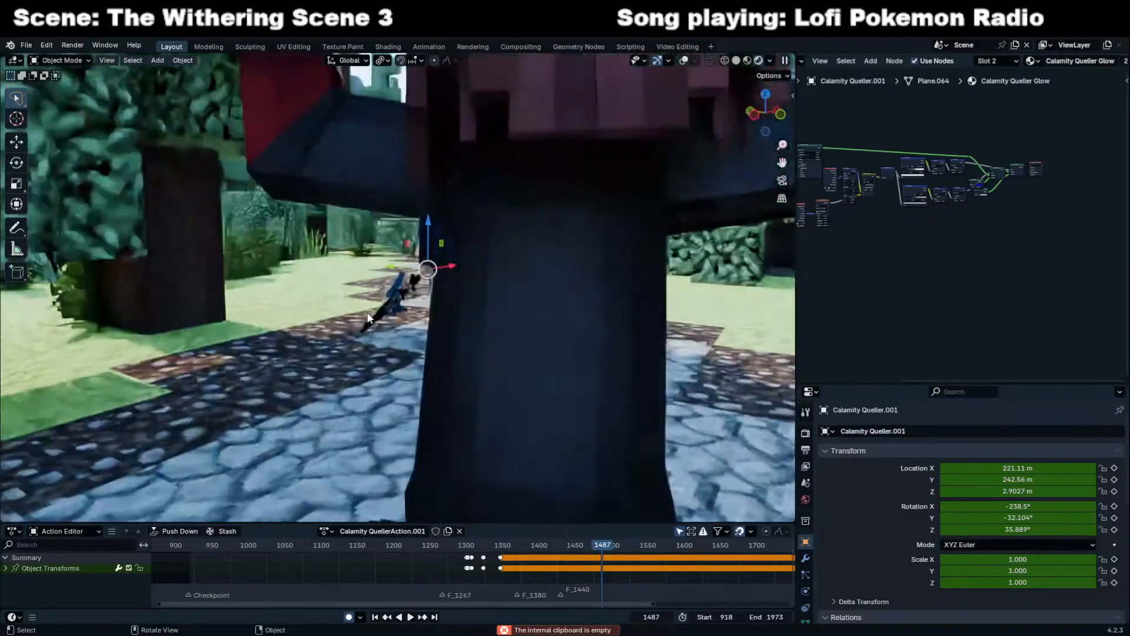
scroll(369, 318, "down", 3)
left_click(329, 458)
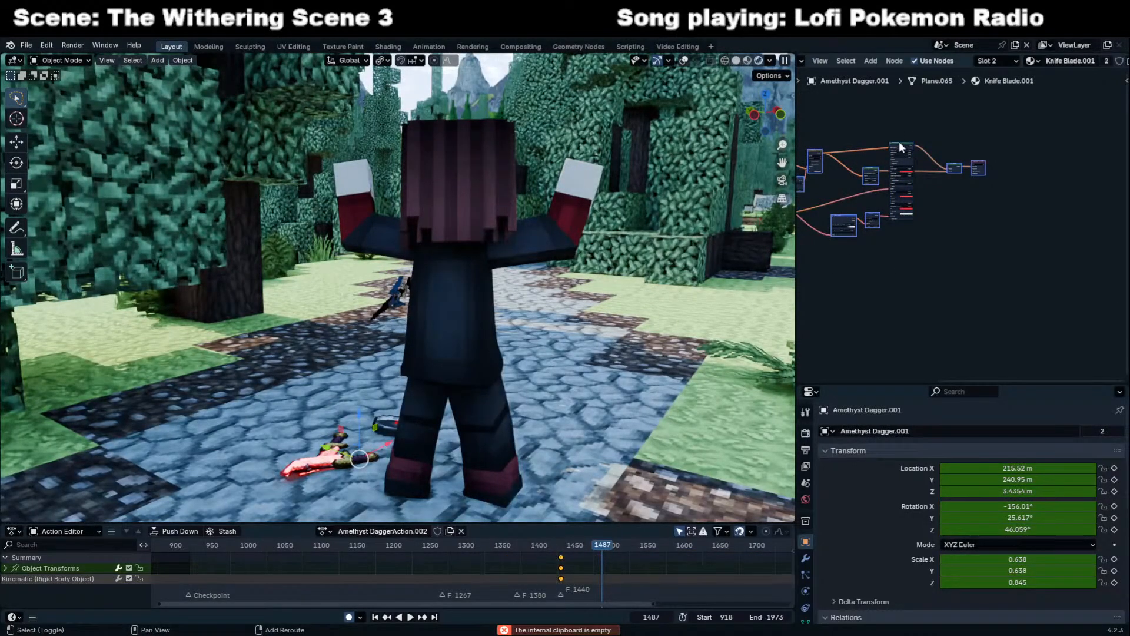
left_click(389, 309)
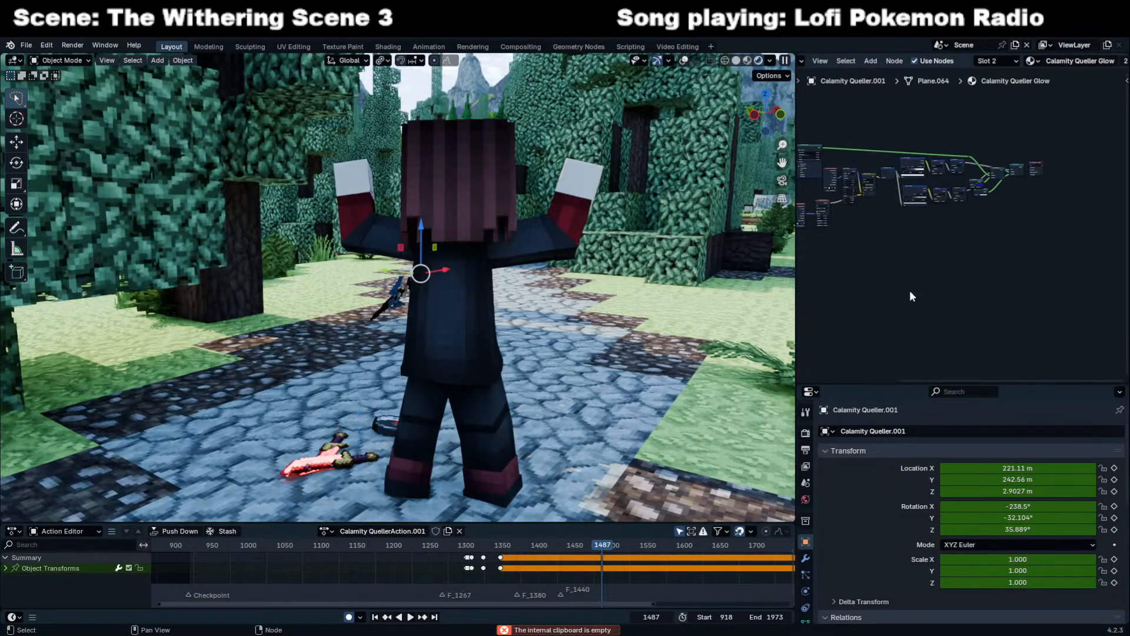
left_click(330, 460)
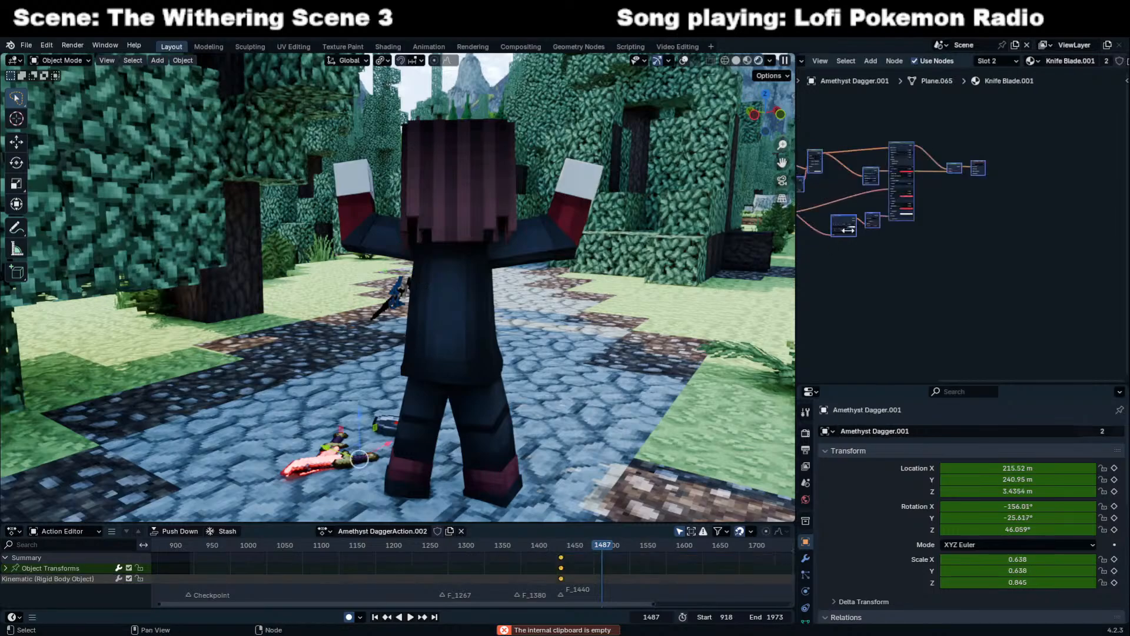
right_click(955, 247)
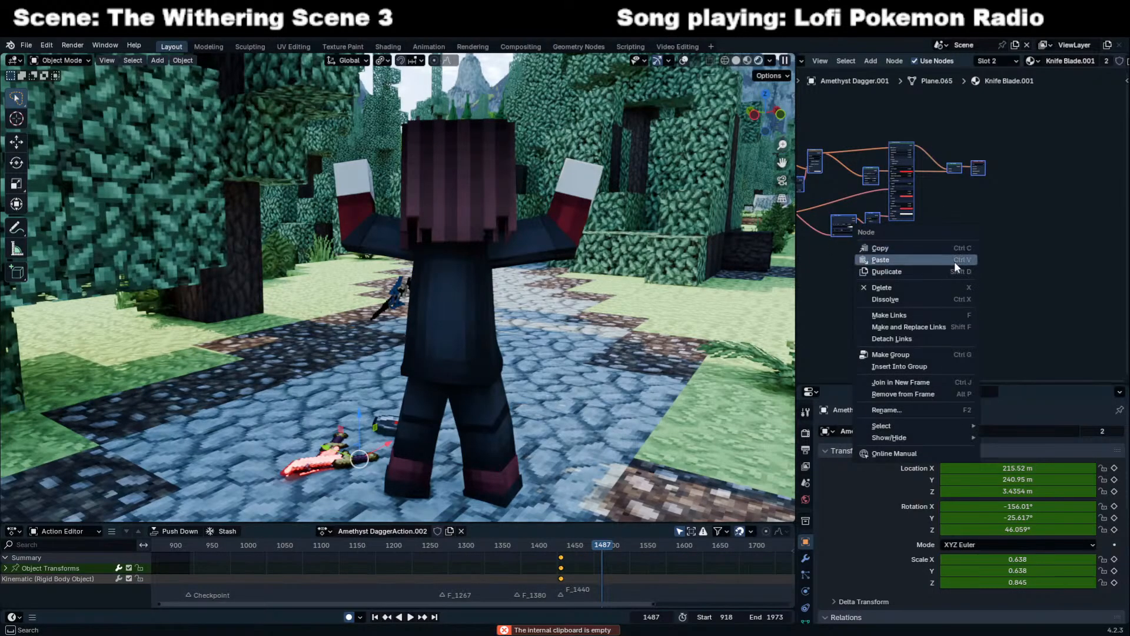
left_click(954, 261)
left_click(862, 263)
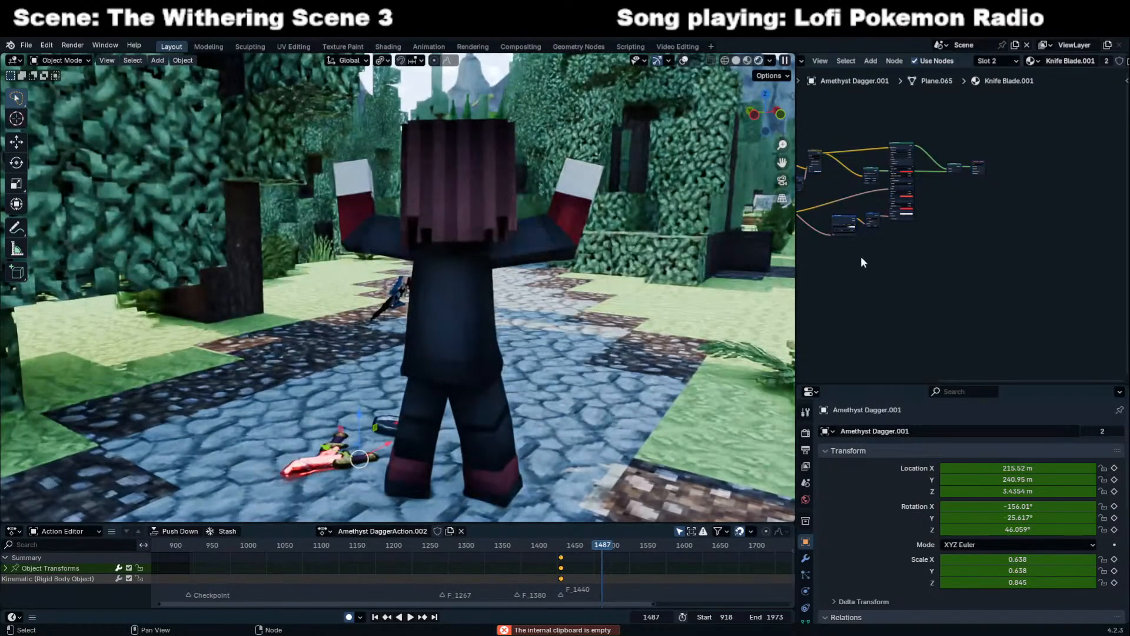
Paste the copied dagger nodes into the sword's Calamity Queller Glow material and place them clear of the existing nodes.
left_click(391, 299)
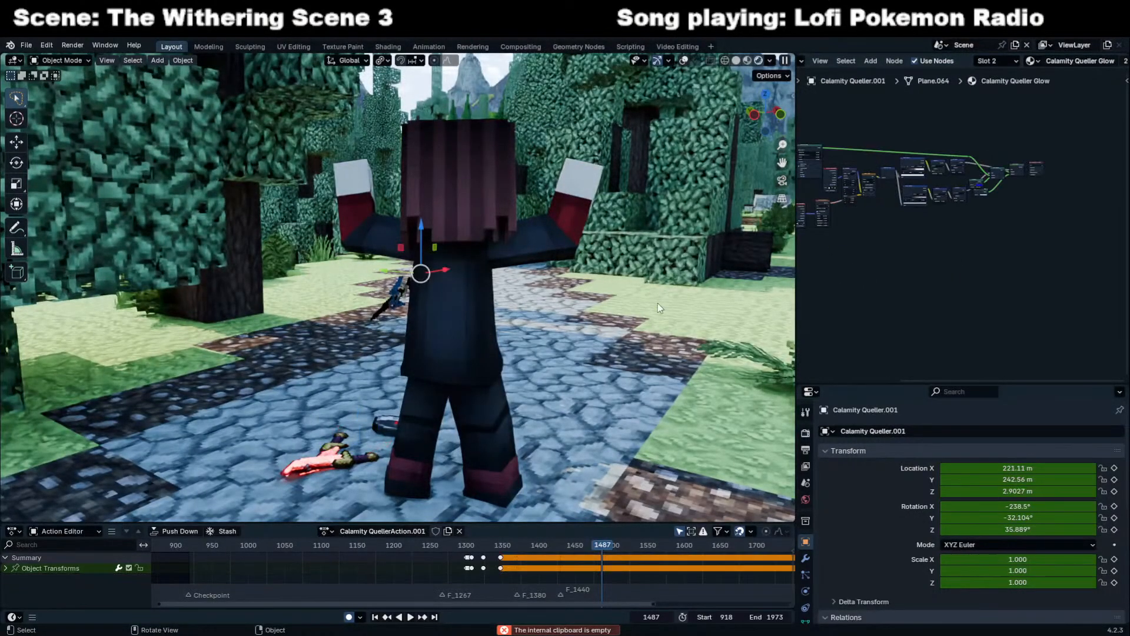
left_click(391, 298)
left_click(394, 299)
key("ctrl+v")
key("g")
left_click(994, 325)
Make the Material Output connected to the pasted Add Shader the active output of the Calamity Queller Glow material.
middle_click_drag(993, 246, 1047, 247)
scroll(1047, 248, "down", 3)
left_click(913, 251)
middle_click_drag(951, 260, 900, 245)
scroll(482, 255, "up", 3)
scroll(1050, 204, "up", 2)
middle_click_drag(1074, 275, 1031, 255)
scroll(1037, 265, "up", 5)
Fly the view in to the Calamity Queller sword and isolate it in local view.
key("shift+grave")
key("w")
key("w")
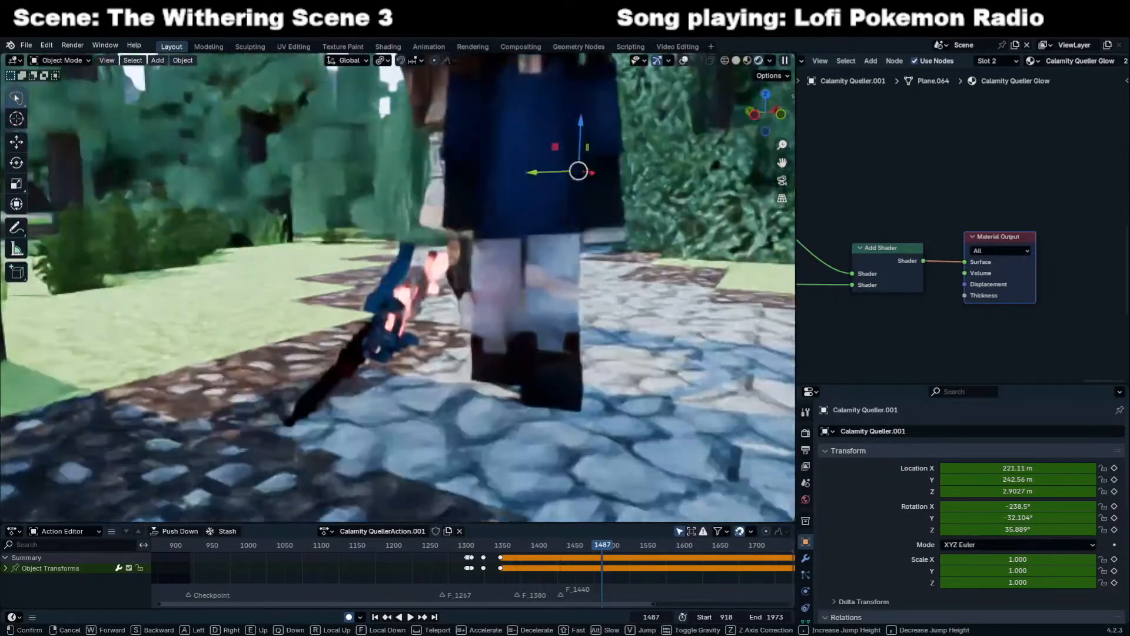
key("s")
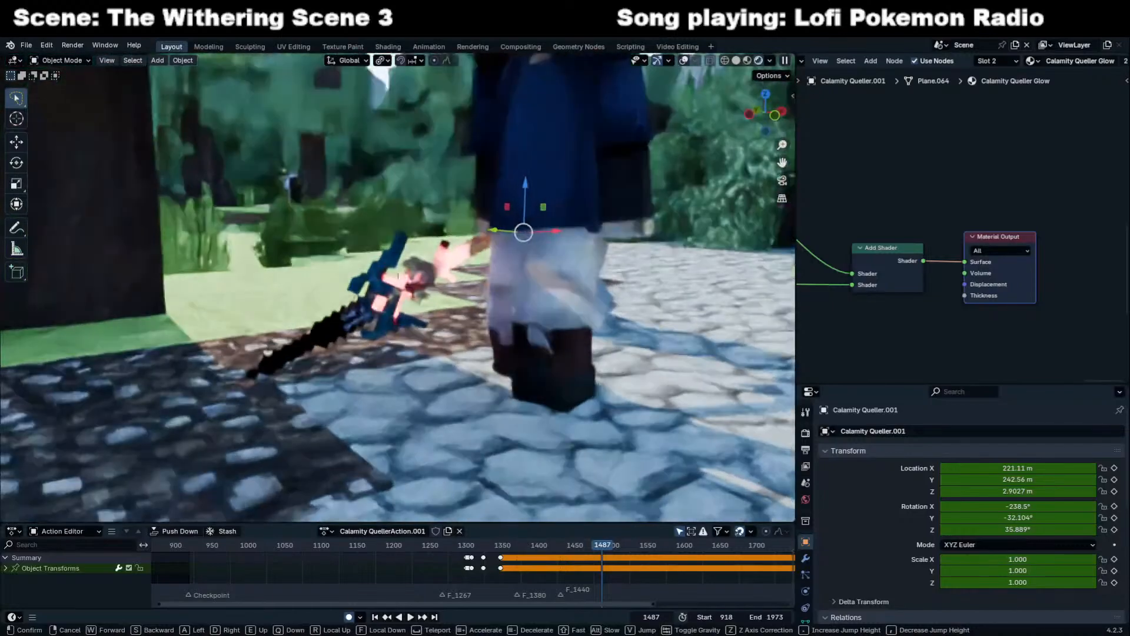
key("w")
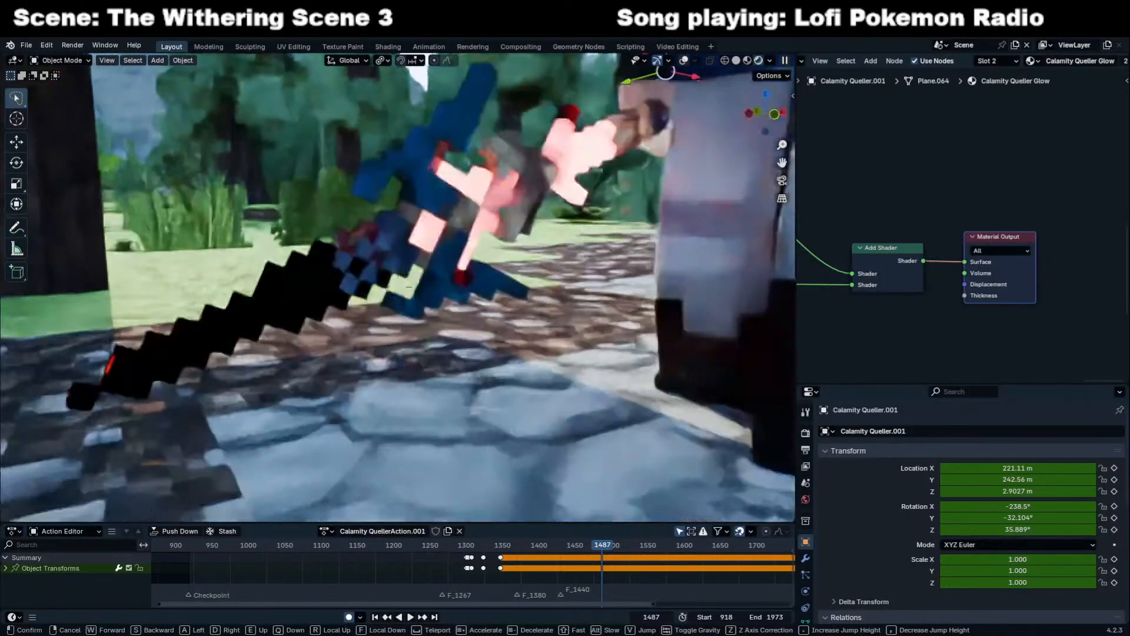
key("q")
left_click(306, 212)
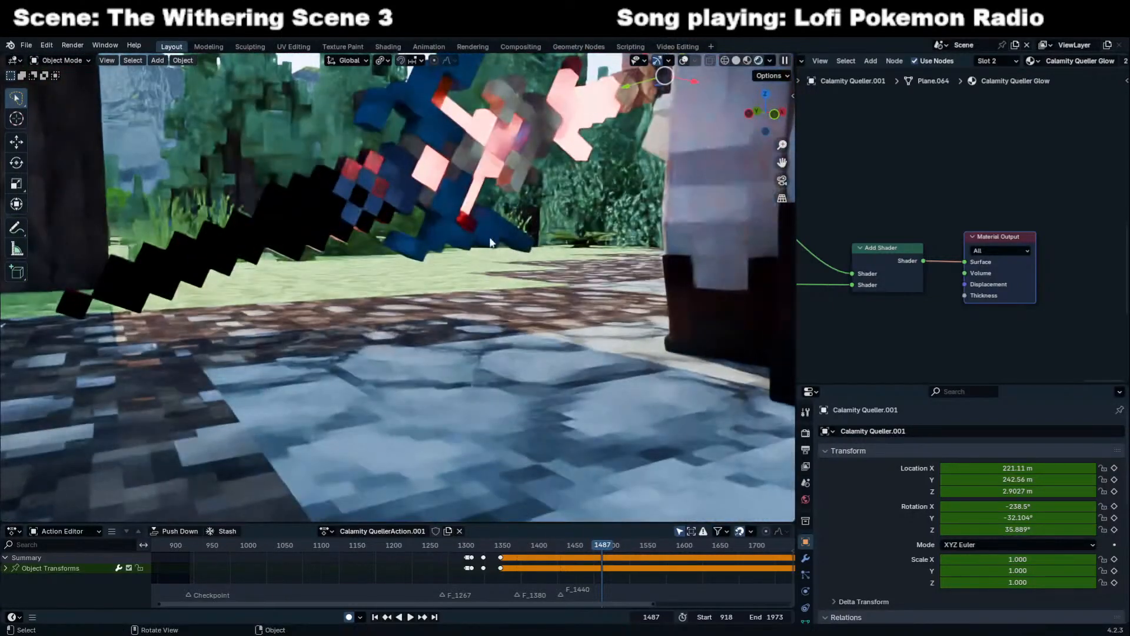
key("KP_Divide")
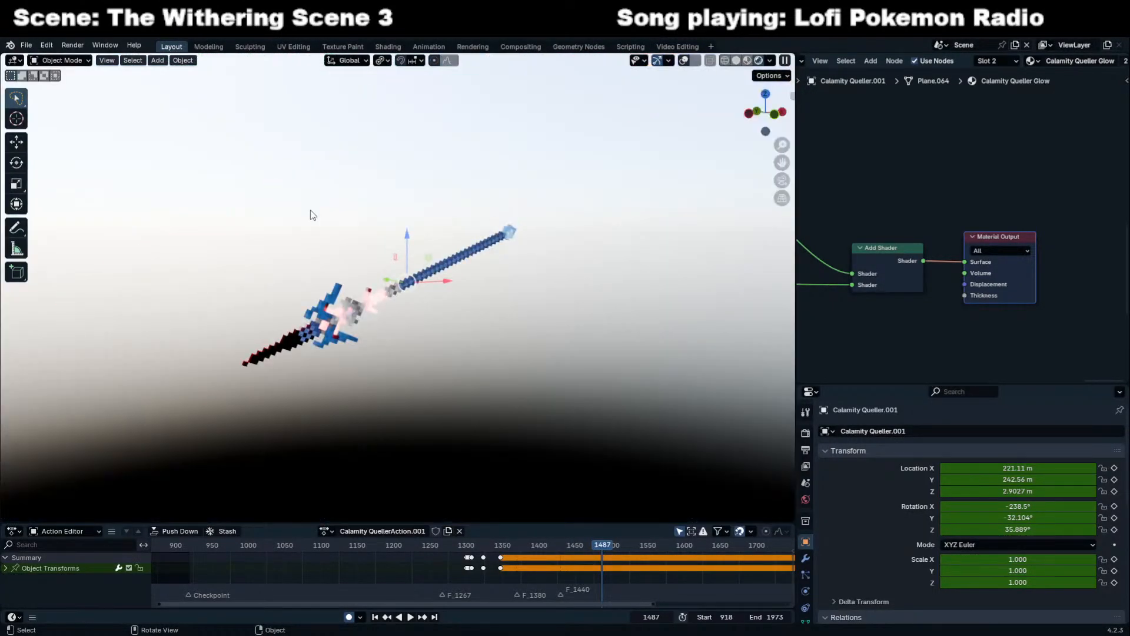
Feed the sword's original image texture colour into the pasted dagger shader nodes through a reroute on their texture links.
middle_click_drag(910, 291, 873, 251)
scroll(1062, 218, "down", 6)
scroll(968, 256, "down", 2)
right_click_drag(936, 247, 924, 266, "shift")
scroll(900, 256, "down", 3)
middle_click_drag(898, 253, 947, 358)
middle_click_drag(908, 213, 956, 229)
middle_click_drag(1005, 381, 1018, 347)
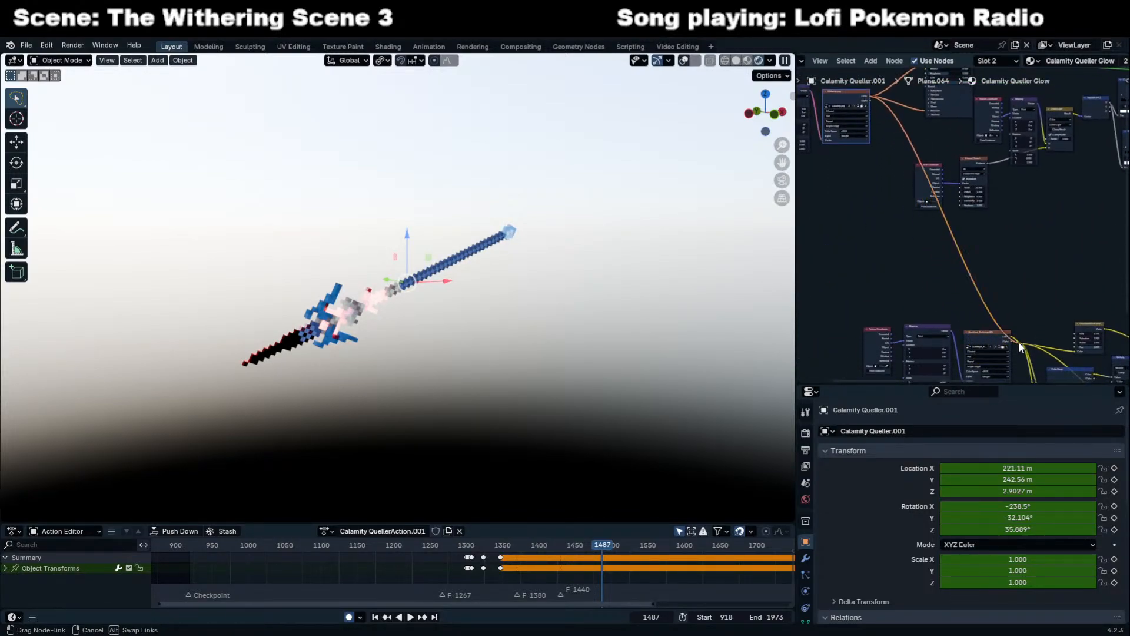
scroll(501, 283, "up", 4)
middle_click_drag(500, 283, 635, 187, "shift")
scroll(635, 187, "up", 2)
scroll(1001, 332, "down", 2)
middle_click_drag(1001, 332, 903, 294)
key("KP_Decimal")
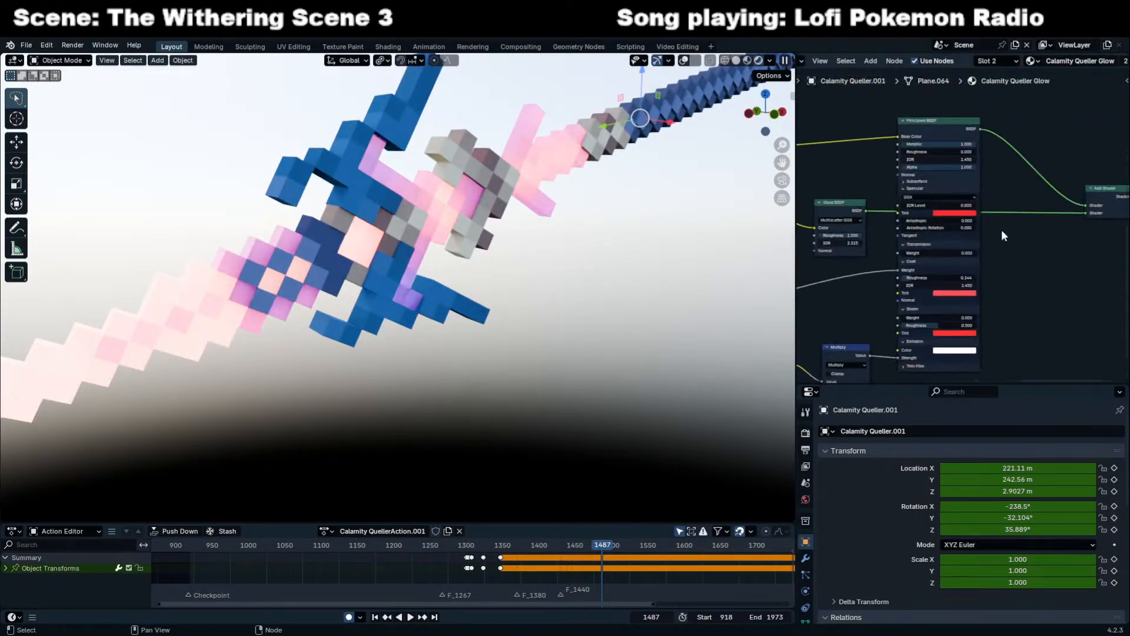
Add an RGB input node and place it before the Glass BSDF and Principled BSDF in the pasted node group.
left_click(966, 213)
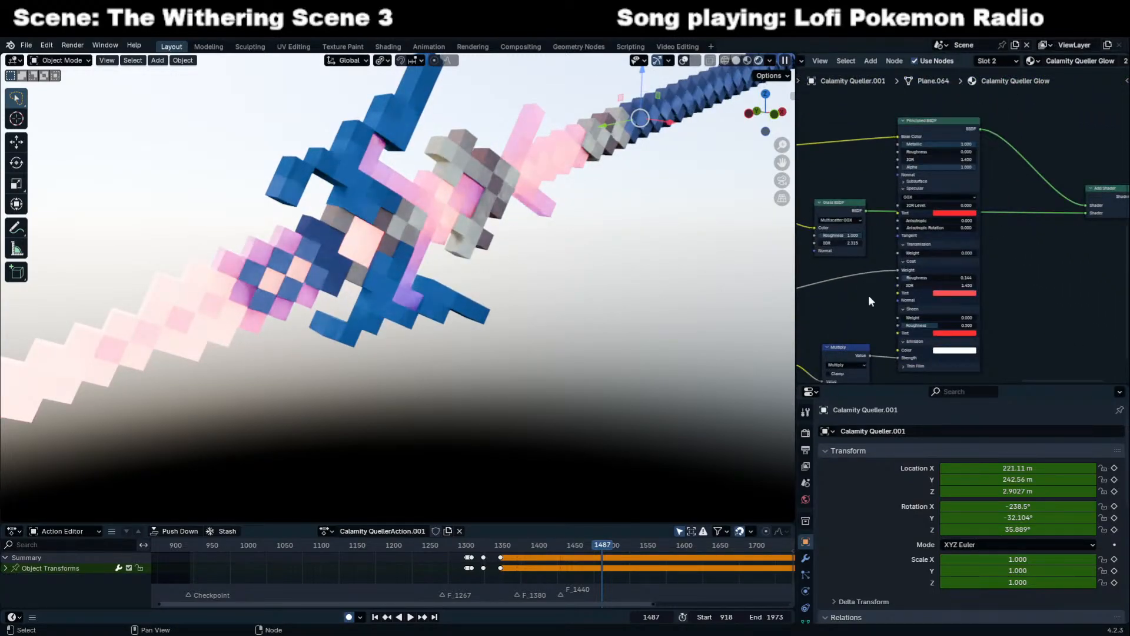
middle_click_drag(922, 265, 997, 242)
scroll(994, 242, "down", 2)
scroll(931, 278, "up", 1)
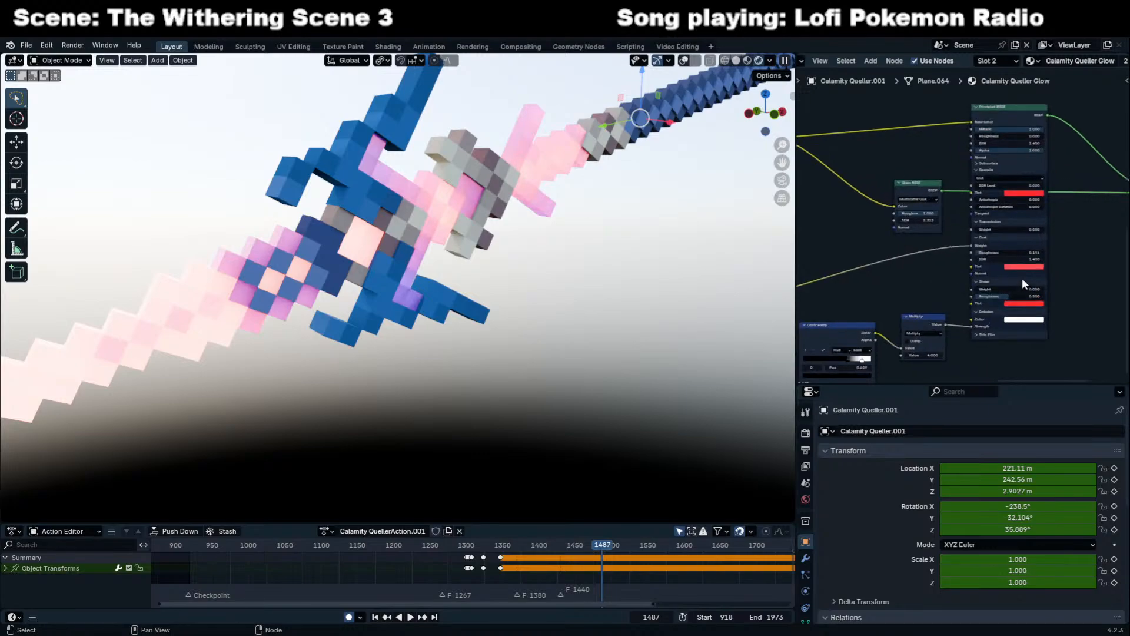
key("shift+a")
type("rgb")
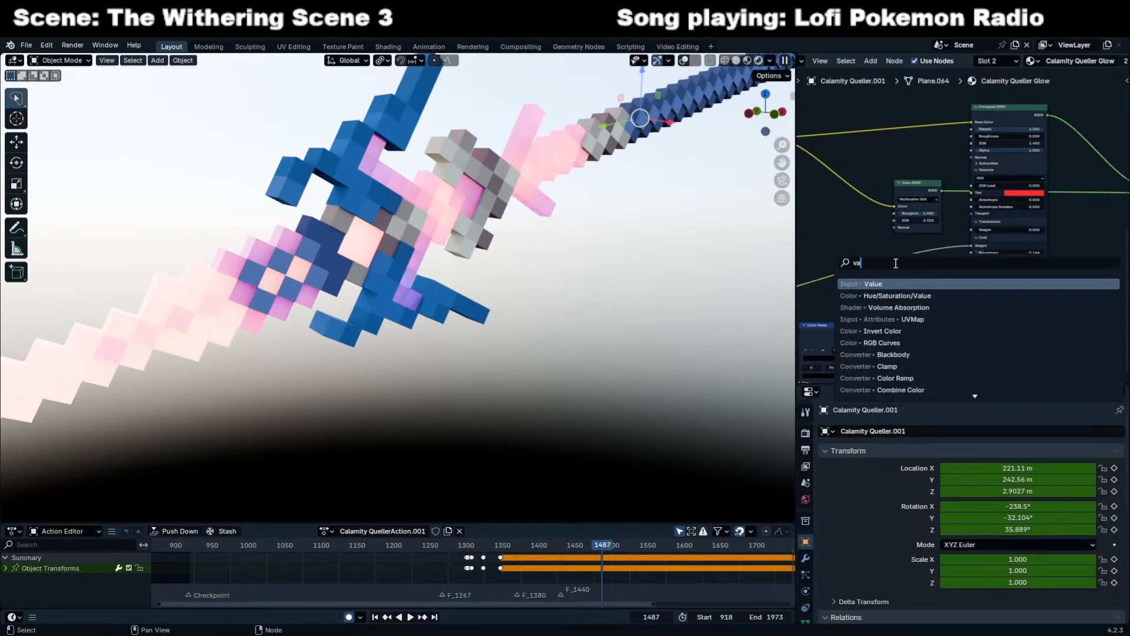
key("Return")
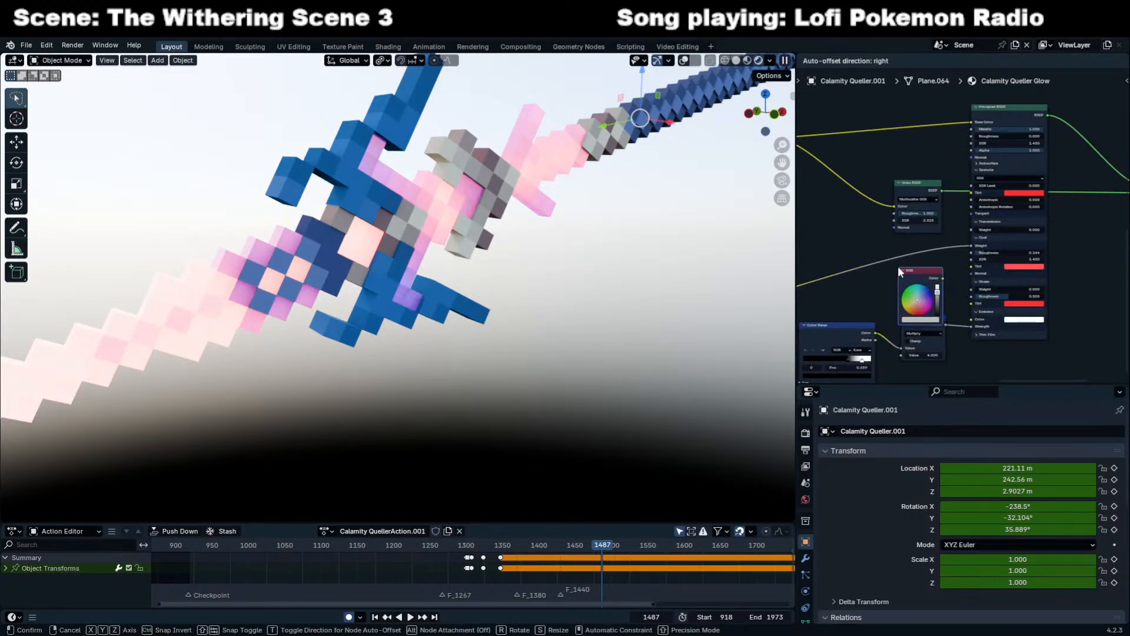
left_click(801, 229)
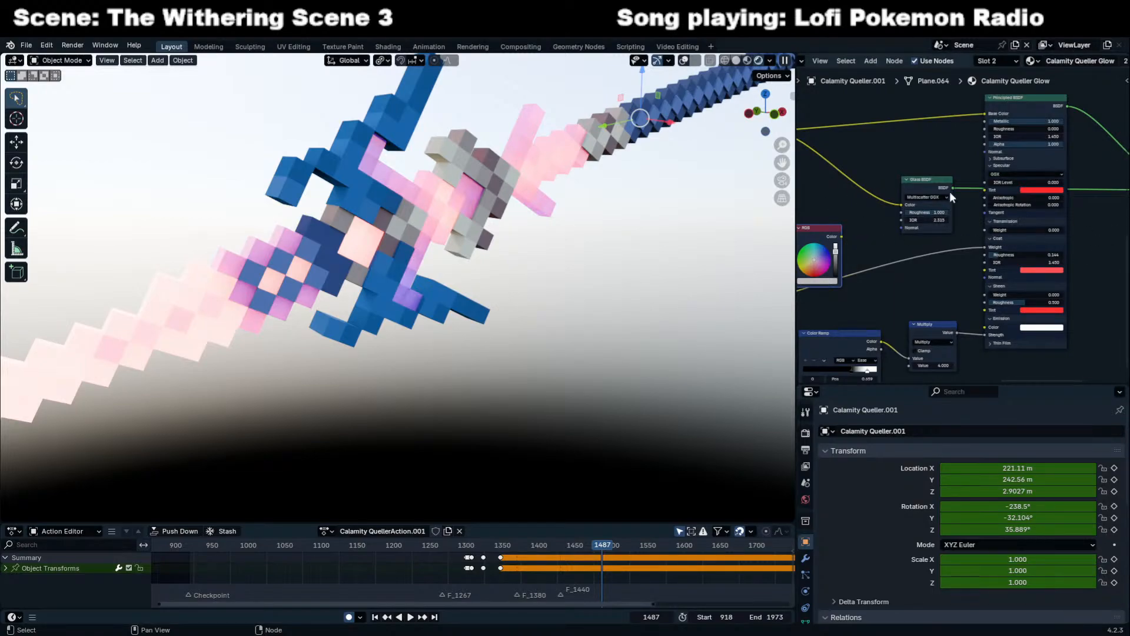
Paste the red tint into the RGB node, change it to blue, and connect it to the Principled BSDF's Specular Tint.
key("ctrl+v")
left_click(819, 283)
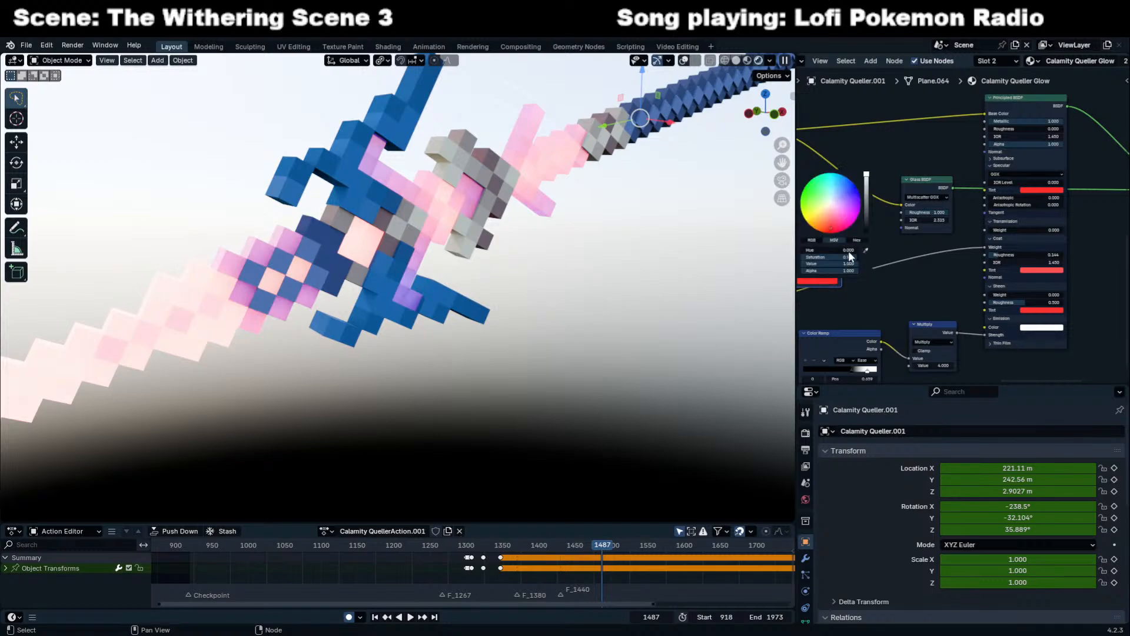
left_click_drag(836, 251, 855, 251)
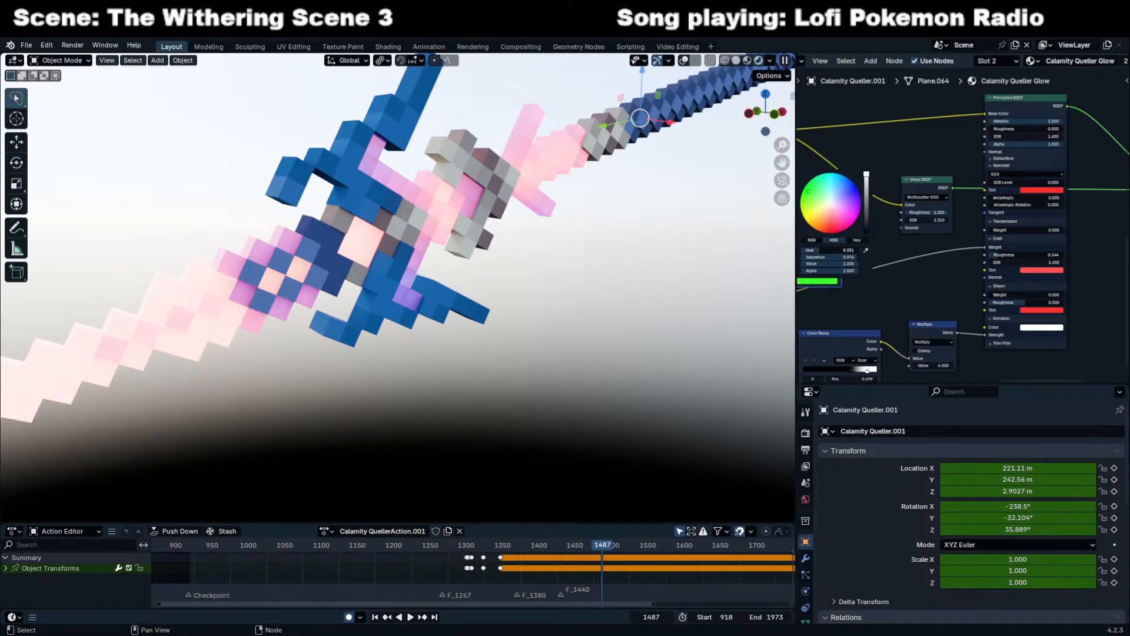
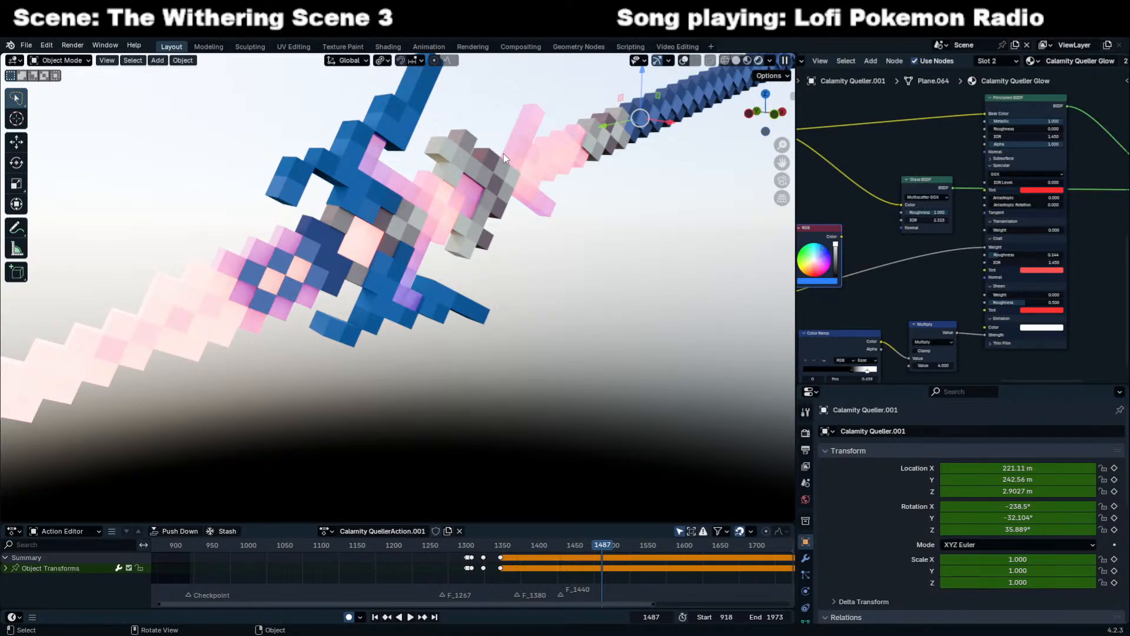
left_click_drag(841, 237, 985, 189)
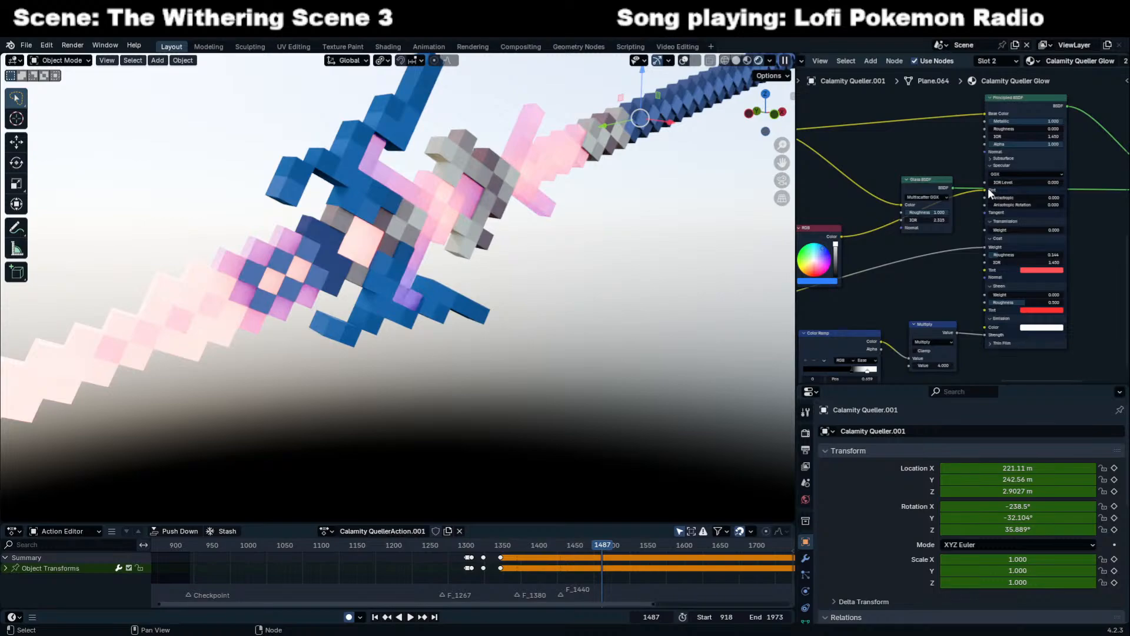
middle_click_drag(828, 225, 872, 206)
left_click_drag(873, 206, 858, 205)
Insert a Hue/Saturation/Value node with Saturation 0.8 between the RGB node and the Principled BSDF's Coat Tint.
key("shift+a")
left_click(876, 209)
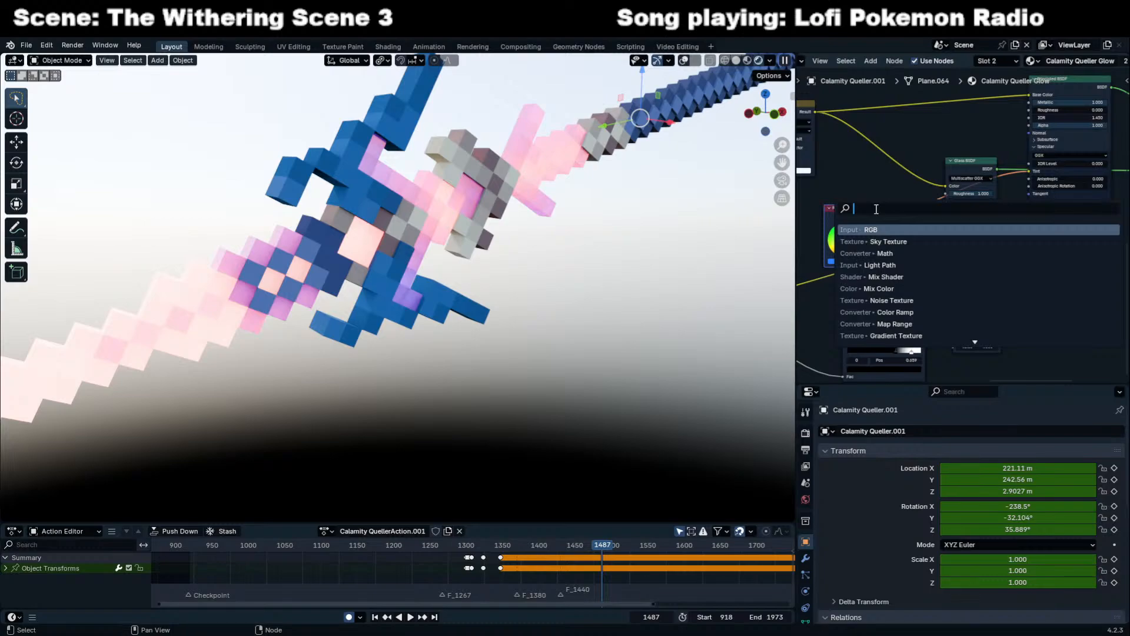
type("hue")
key("Return")
left_click(939, 260)
left_click_drag(872, 217, 940, 310)
left_click_drag(992, 271, 1029, 252)
mouse_move(968, 287)
left_mouse_down()
mouse_move(956, 288)
mouse_move(968, 287)
left_mouse_up()
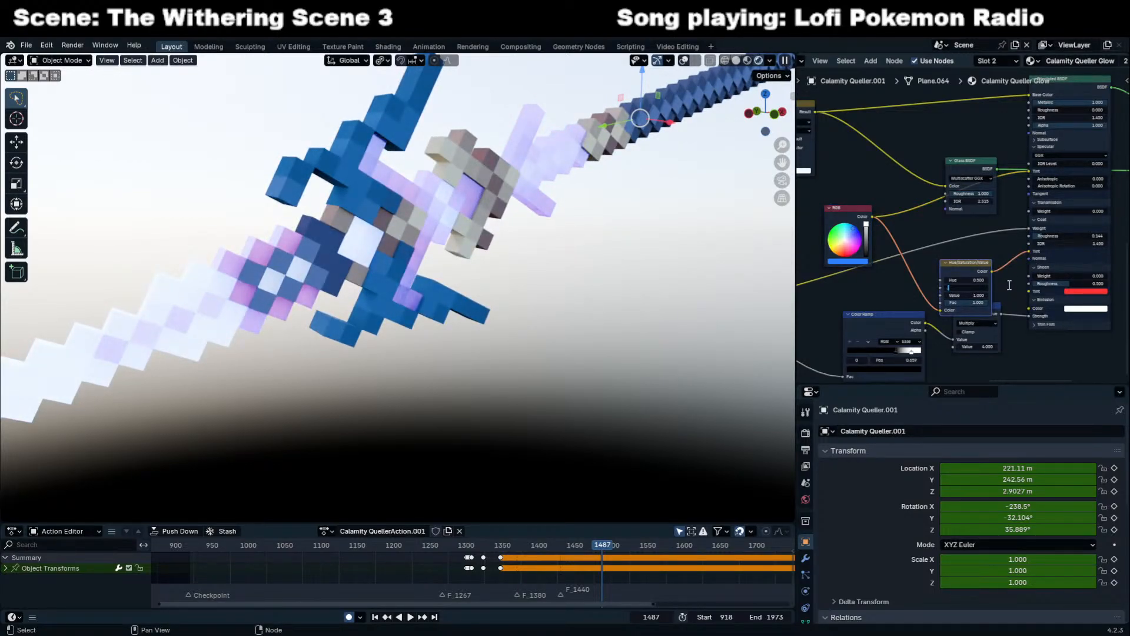
key("Return")
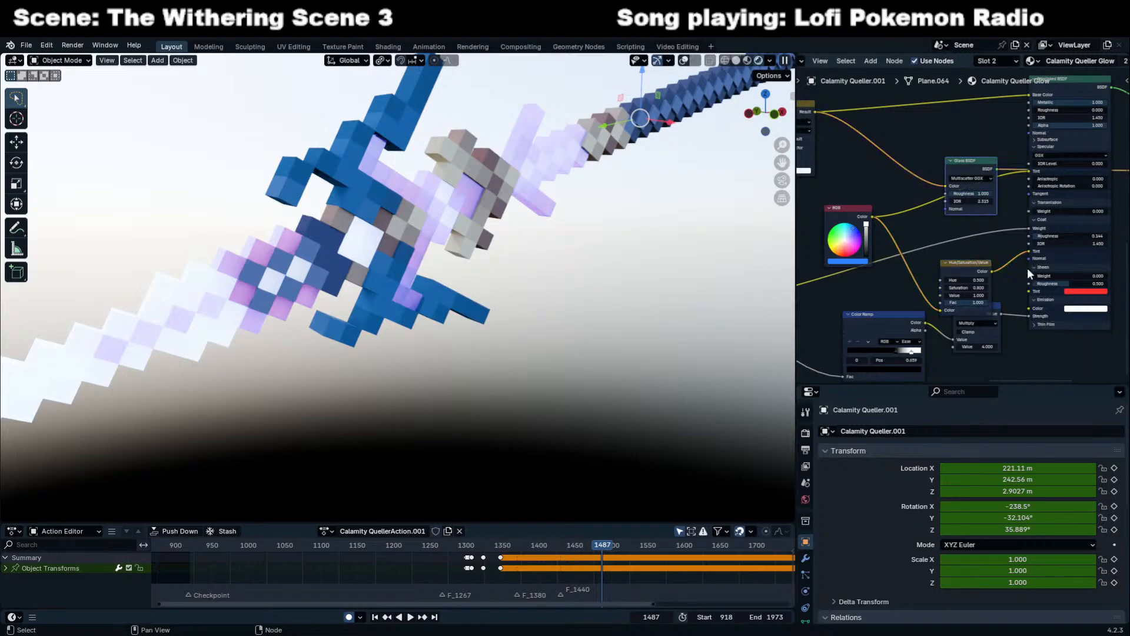
Move the Hue/Saturation/Value node off the Multiply node and connect the RGB colour to the Principled BSDF's Sheen Tint.
left_click_drag(949, 262, 948, 229)
left_click_drag(871, 216, 1031, 291)
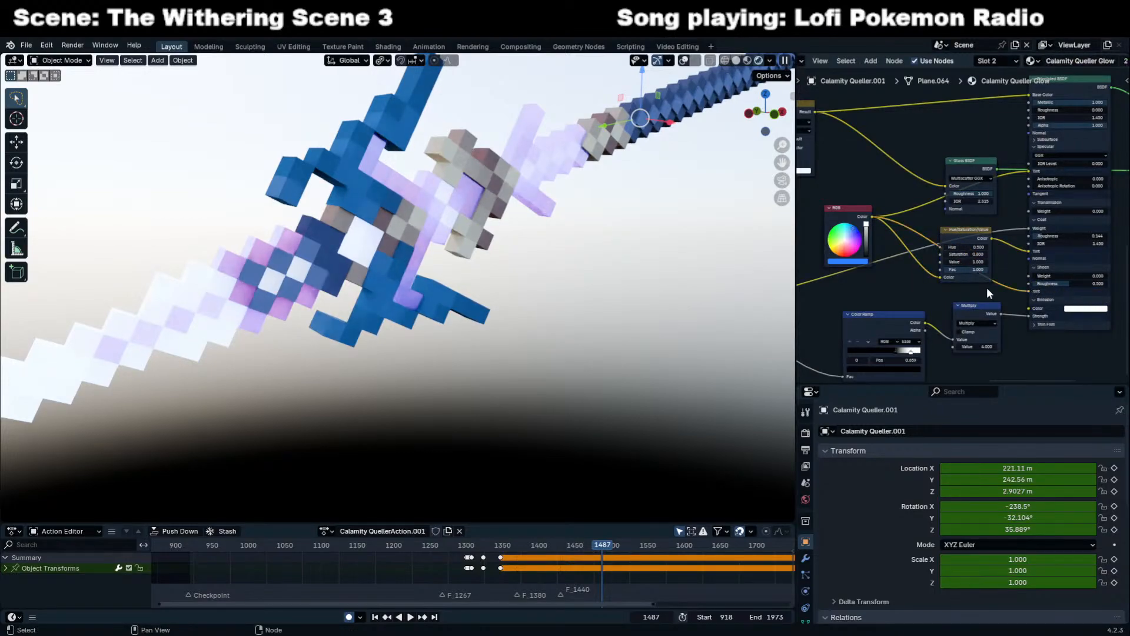
scroll(601, 309, "down", 1)
middle_click_drag(1010, 208, 974, 133)
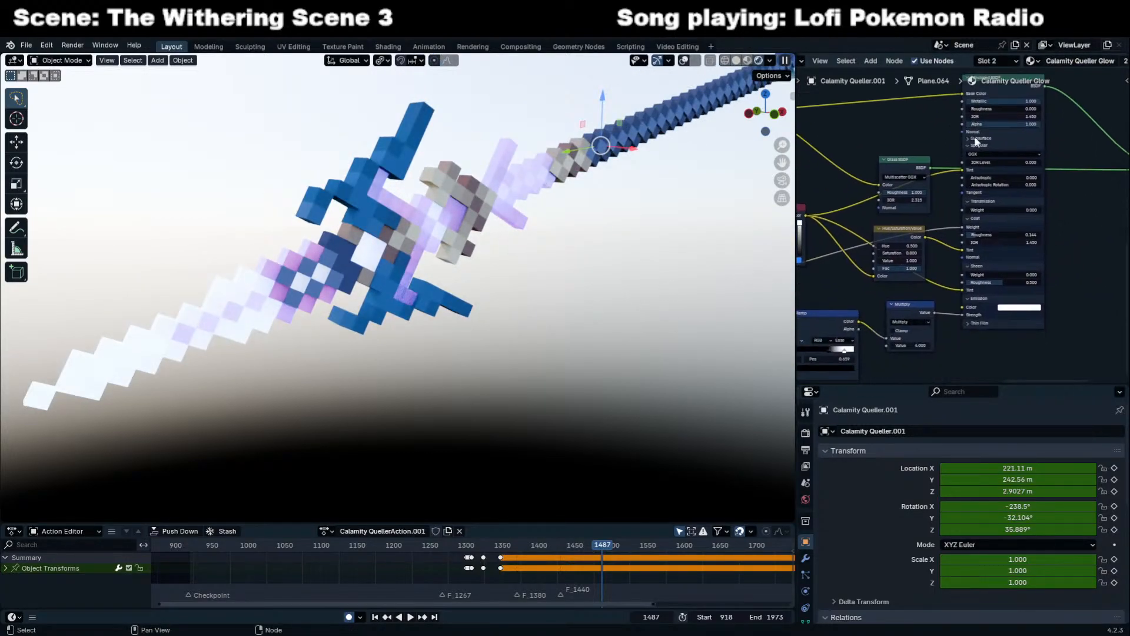
scroll(972, 219, "up", 2)
middle_click_drag(540, 266, 742, 266)
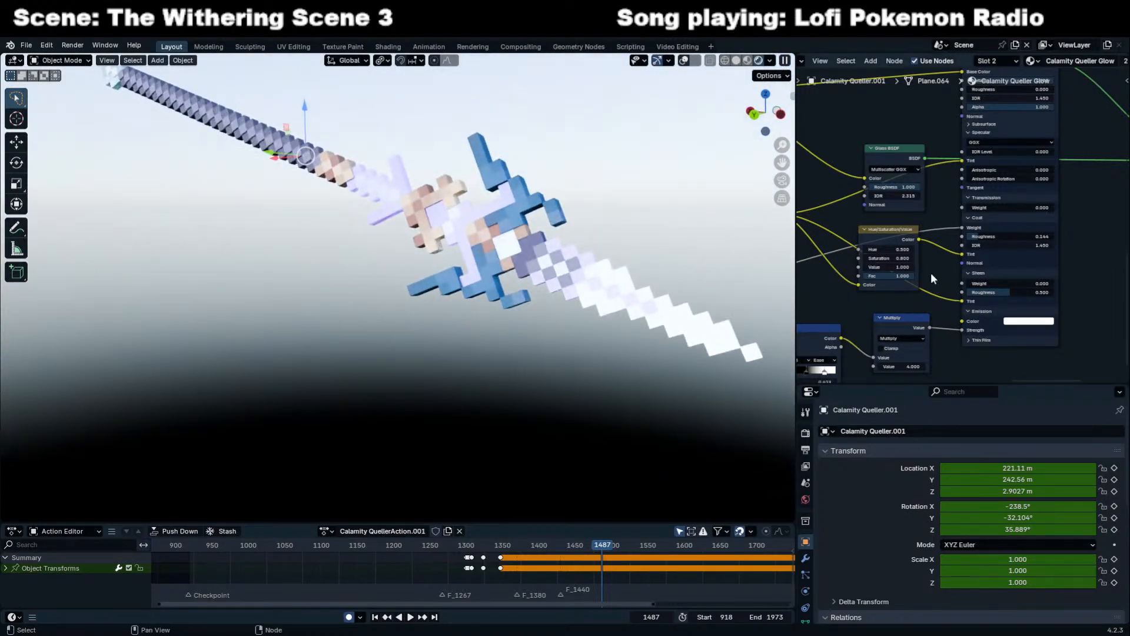
scroll(955, 258, "up", 2)
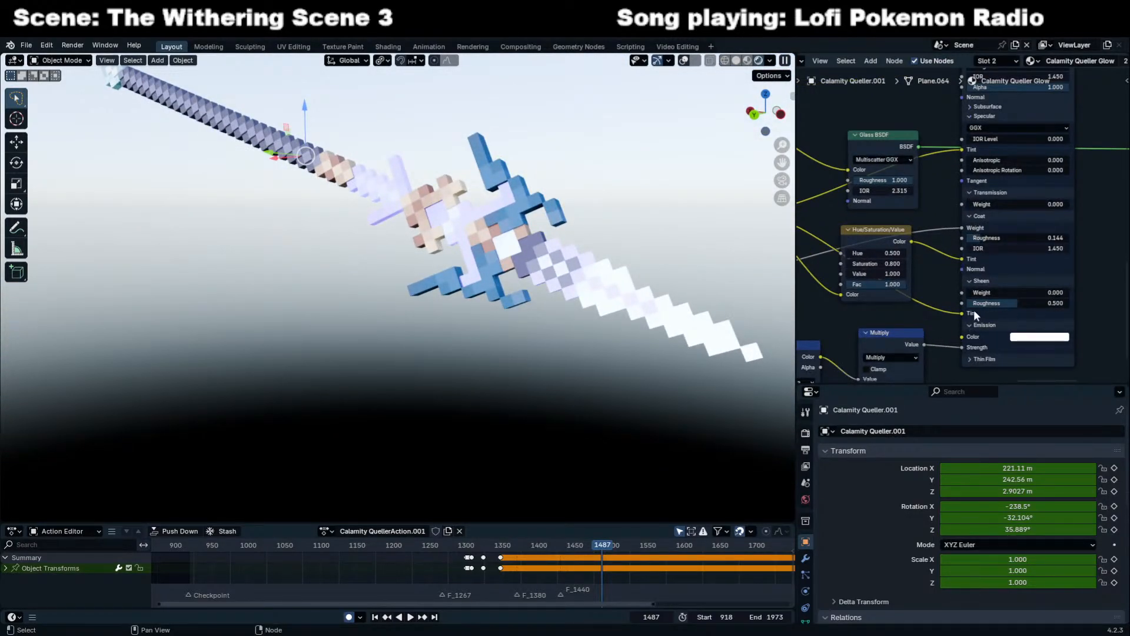
middle_click_drag(870, 295, 925, 288)
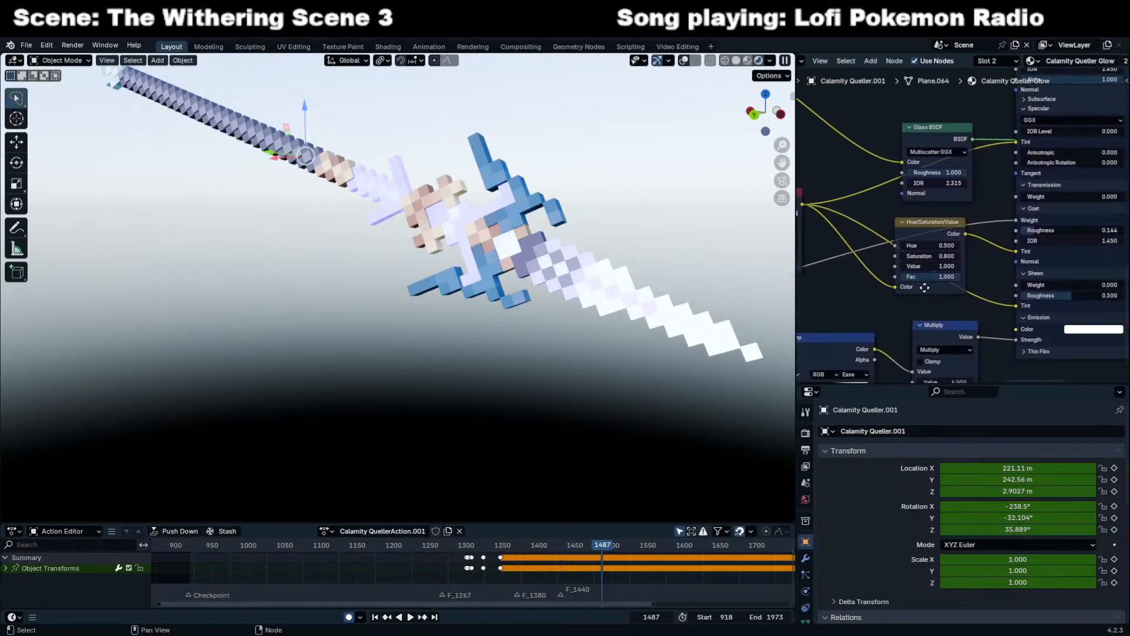
Move the Glass BSDF node clear of the Hue/Saturation/Value node and the RGB node's tint links.
left_click_drag(943, 256, 888, 256)
scroll(1070, 248, "down", 5)
middle_click_drag(1070, 249, 847, 297)
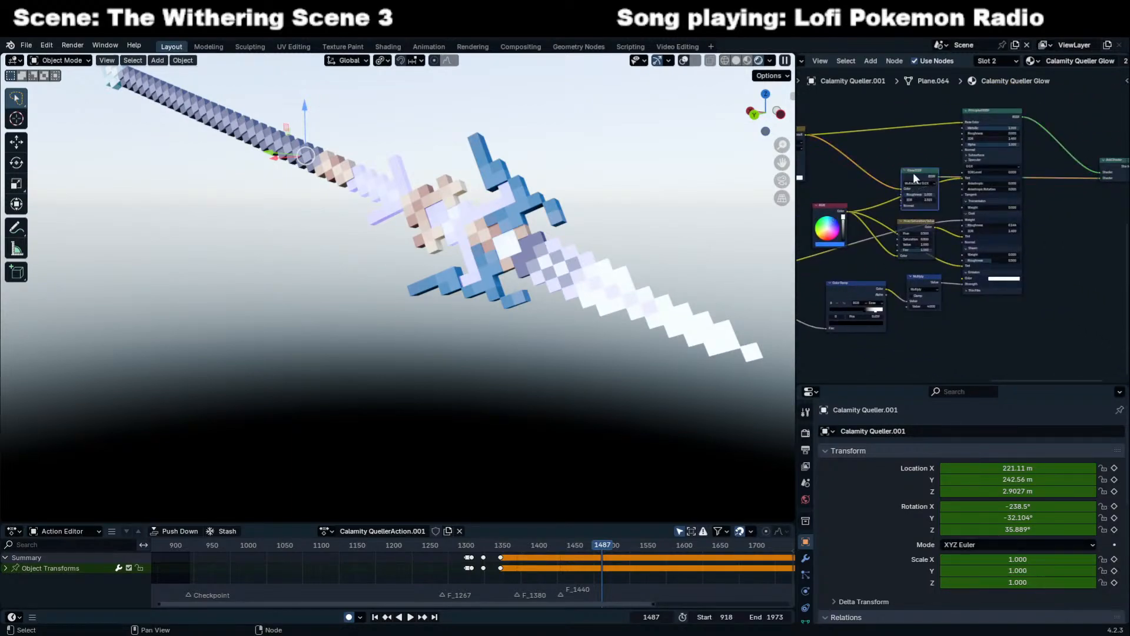
scroll(916, 175, "up", 3)
middle_click_drag(789, 232, 604, 286)
scroll(877, 261, "up", 2)
scroll(876, 260, "up", 2)
middle_click_drag(876, 261, 1096, 269)
mouse_move(958, 215)
left_mouse_down()
mouse_move(944, 203)
mouse_move(919, 245)
mouse_move(952, 225)
mouse_move(963, 241)
mouse_move(926, 208)
mouse_move(951, 204)
mouse_move(973, 235)
mouse_move(958, 210)
left_mouse_up()
middle_click_drag(1074, 141, 894, 238)
scroll(894, 238, "down", 3)
middle_click_drag(1061, 217, 947, 220)
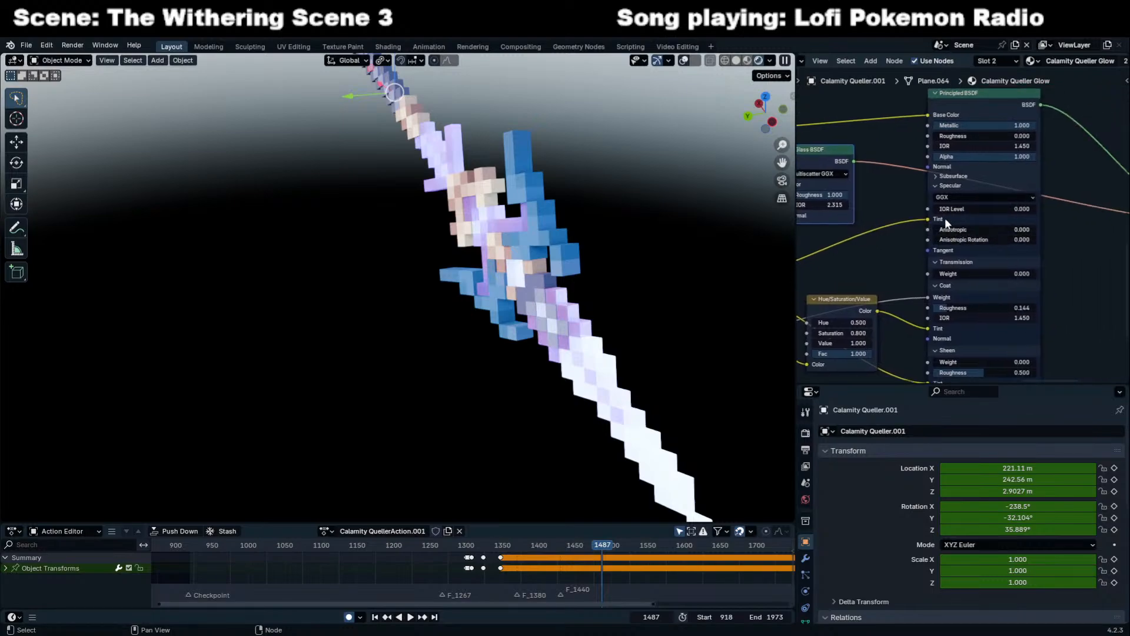
Disconnect the RGB colour from the Principled BSDF's Specular Tint and set that tint directly to pure blue.
left_click(936, 176)
left_click(937, 178)
left_click(933, 186)
left_click(935, 186)
left_click(980, 218)
left_click_drag(1006, 102, 1016, 95)
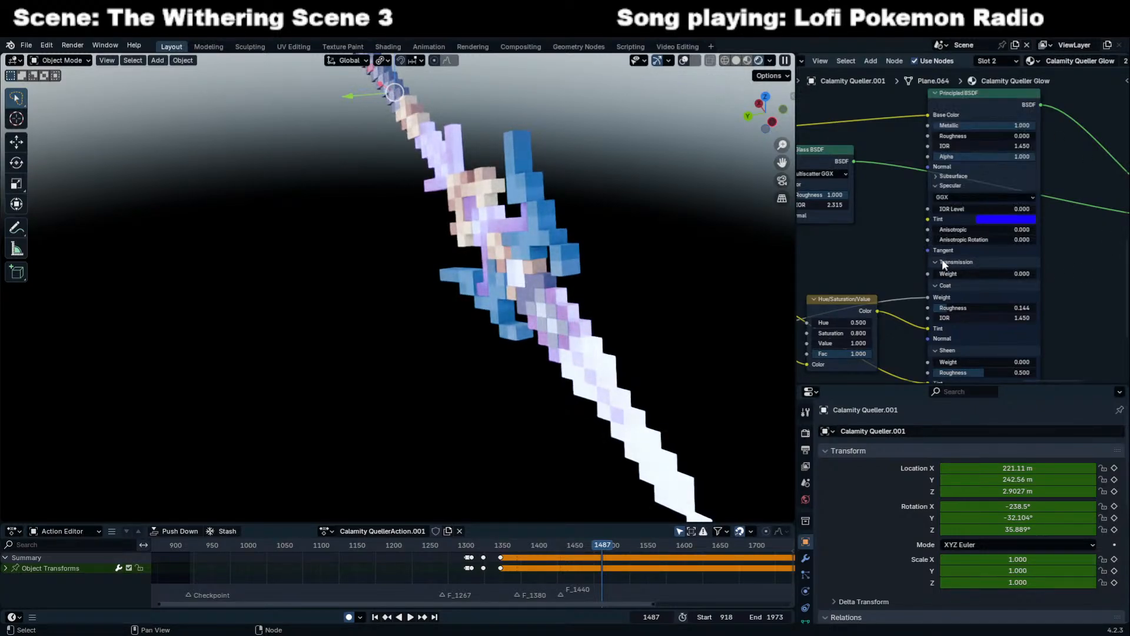
Disconnect the Coat Tint and set it directly to a blue with Hue 0.660 and Saturation 0.862.
left_click(933, 286)
left_click(934, 287)
left_click_drag(928, 328, 910, 320)
left_click(1014, 328)
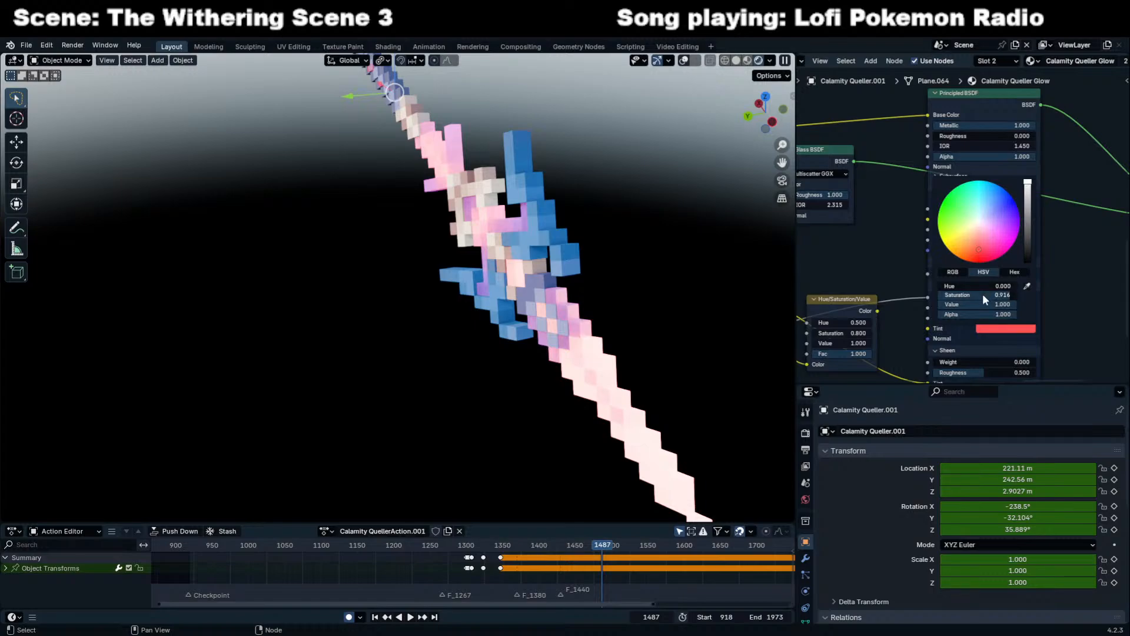
mouse_move(998, 218)
left_mouse_down()
mouse_move(1001, 207)
mouse_move(946, 196)
mouse_move(986, 252)
mouse_move(1001, 206)
left_mouse_up()
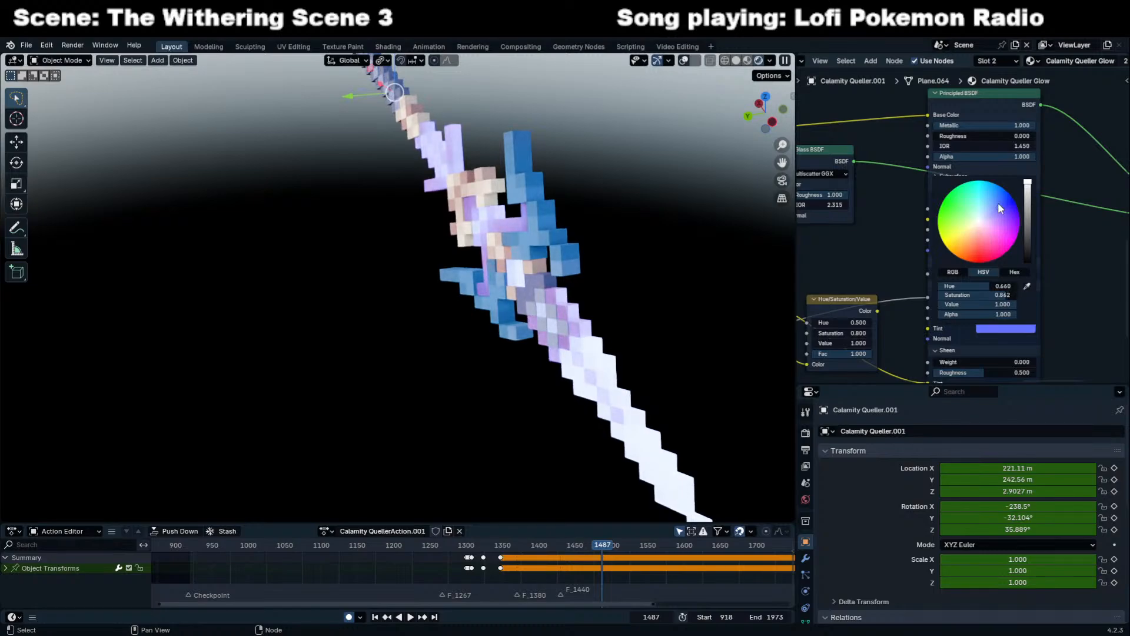
Pick a blue Emission Color on the Principled BSDF and link a colour from the upstream texture nodes into that input.
middle_click_drag(1044, 314, 1025, 212)
left_click(988, 305)
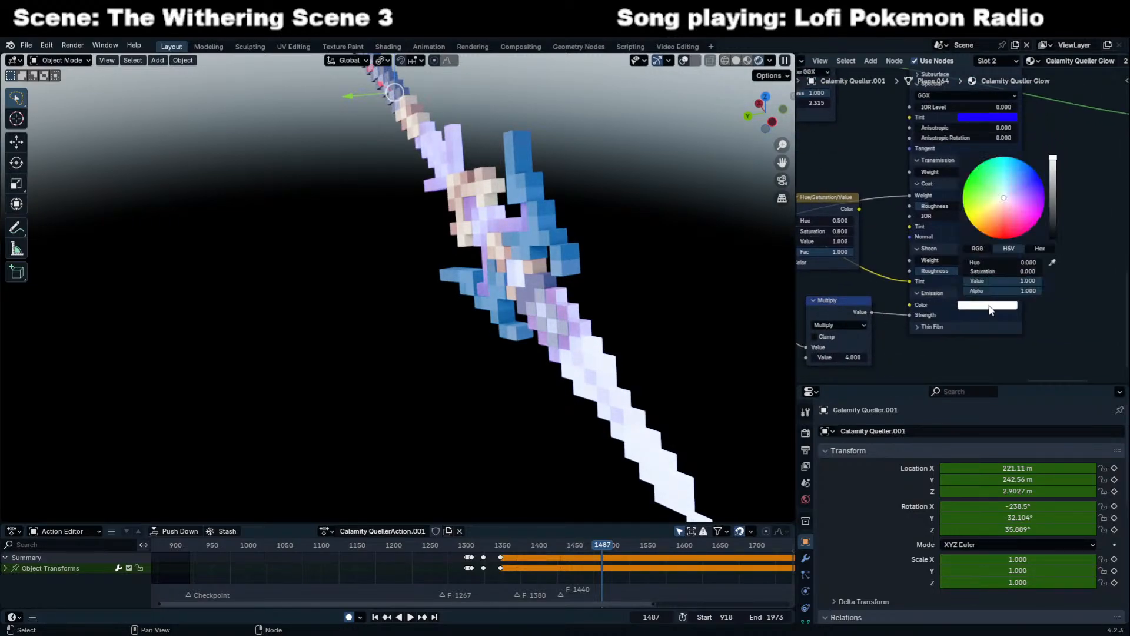
mouse_move(1017, 195)
left_mouse_down()
mouse_move(974, 169)
mouse_move(1026, 175)
mouse_move(1018, 183)
left_mouse_up()
scroll(903, 304, "down", 10)
middle_click_drag(917, 289, 962, 287)
scroll(961, 287, "down", 3)
middle_click_drag(884, 224, 995, 214)
middle_click_drag(877, 189, 912, 294)
left_click_drag(910, 297, 1037, 342)
middle_click_drag(943, 326, 885, 289)
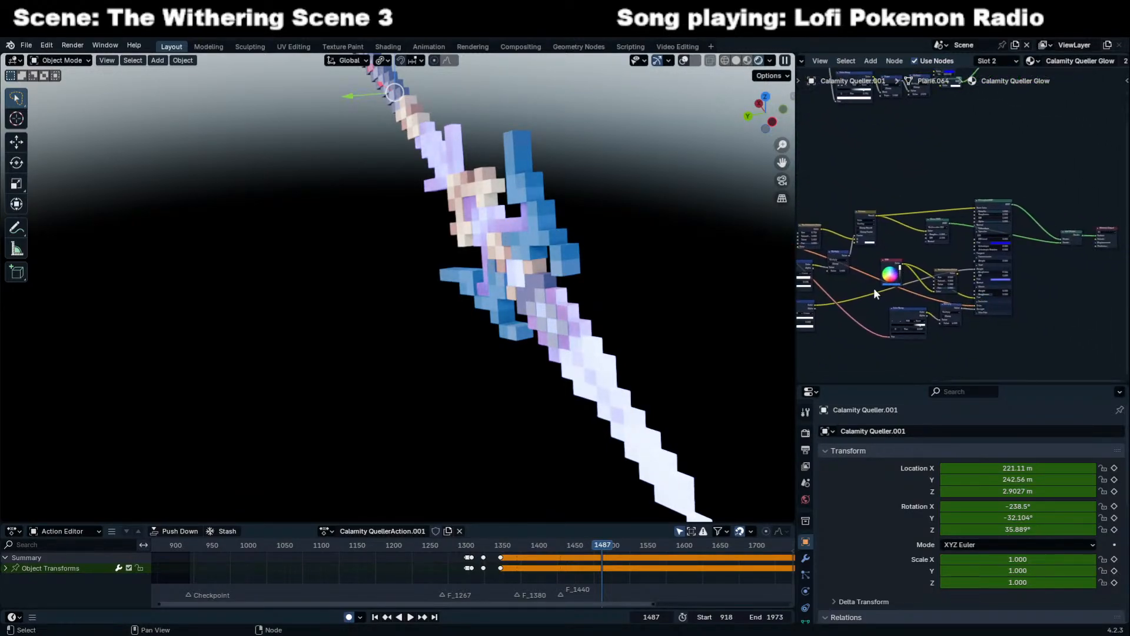
Replace the Sheen Tint link with a directly set blue colour and set the Principled BSDF's Alpha to 0.
middle_click_drag(480, 200, 540, 163)
scroll(540, 164, "up", 1)
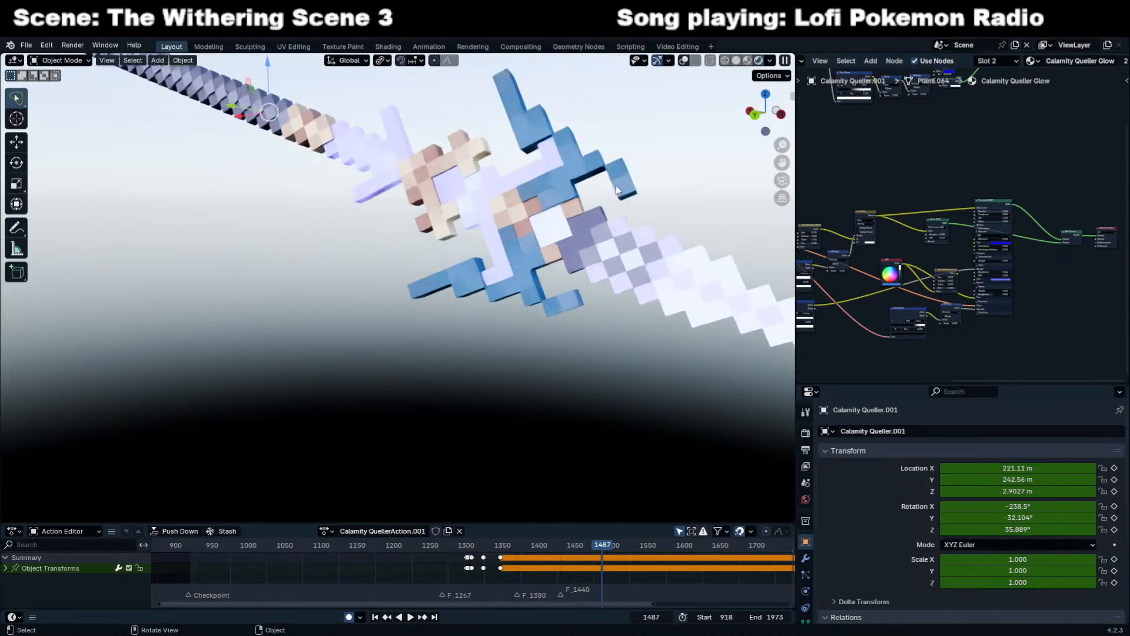
scroll(966, 230, "up", 6)
scroll(988, 268, "up", 8)
mouse_move(987, 244)
middle_mouse_down()
mouse_move(1009, 278)
mouse_move(971, 172)
middle_mouse_up()
right_click_drag(937, 336, 945, 302, "ctrl")
left_click(1037, 334)
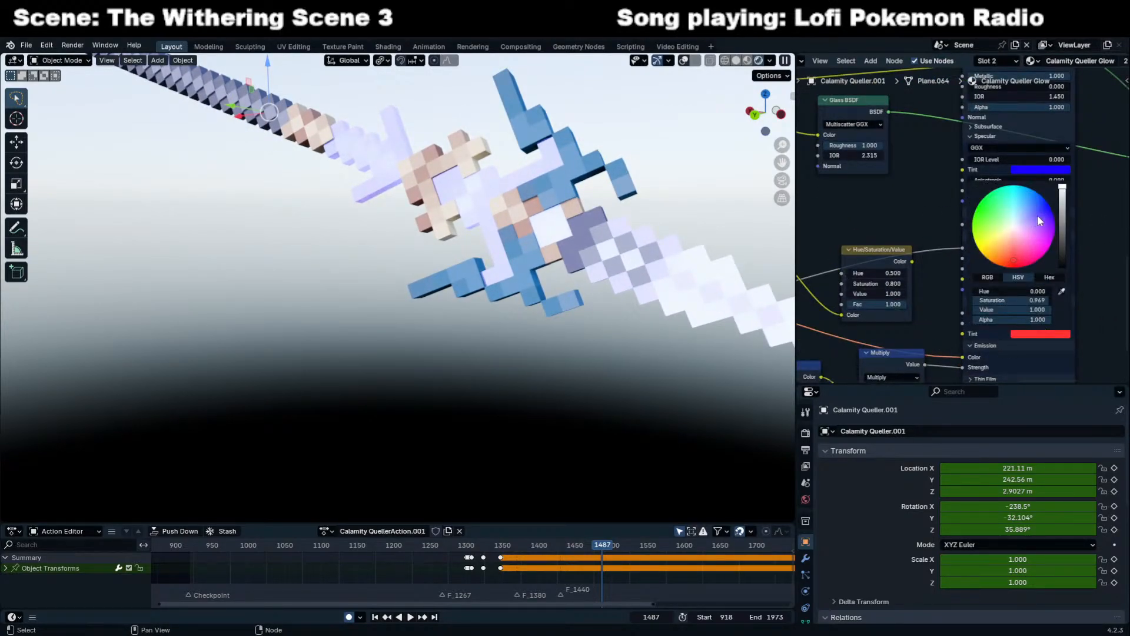
left_click(1036, 215)
middle_click_drag(1042, 107, 957, 165)
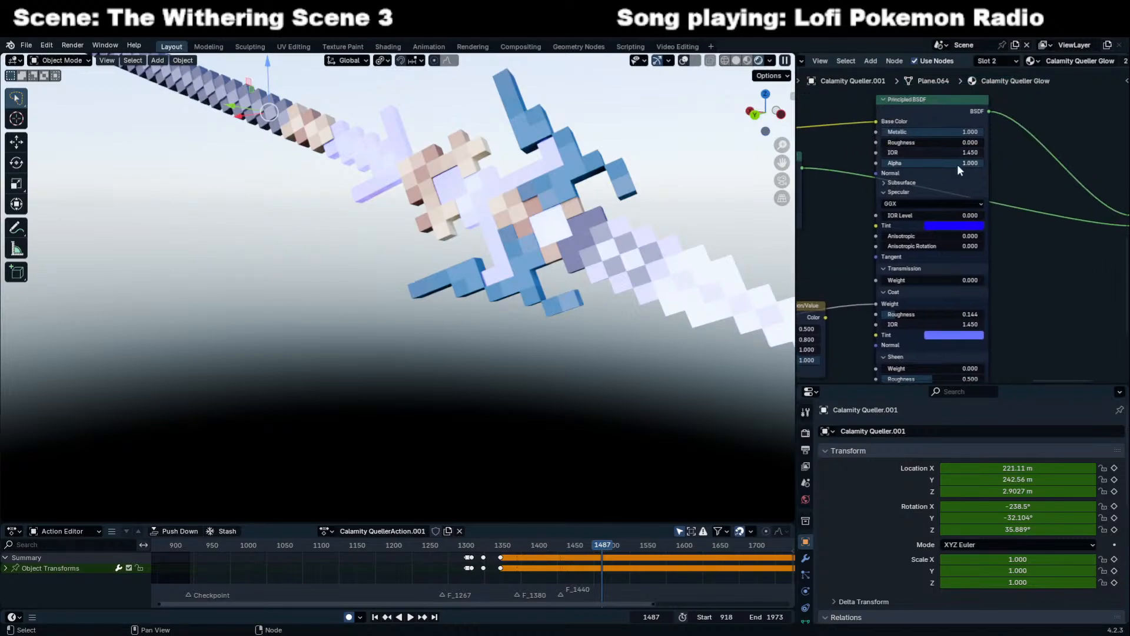
middle_click_drag(506, 200, 612, 271)
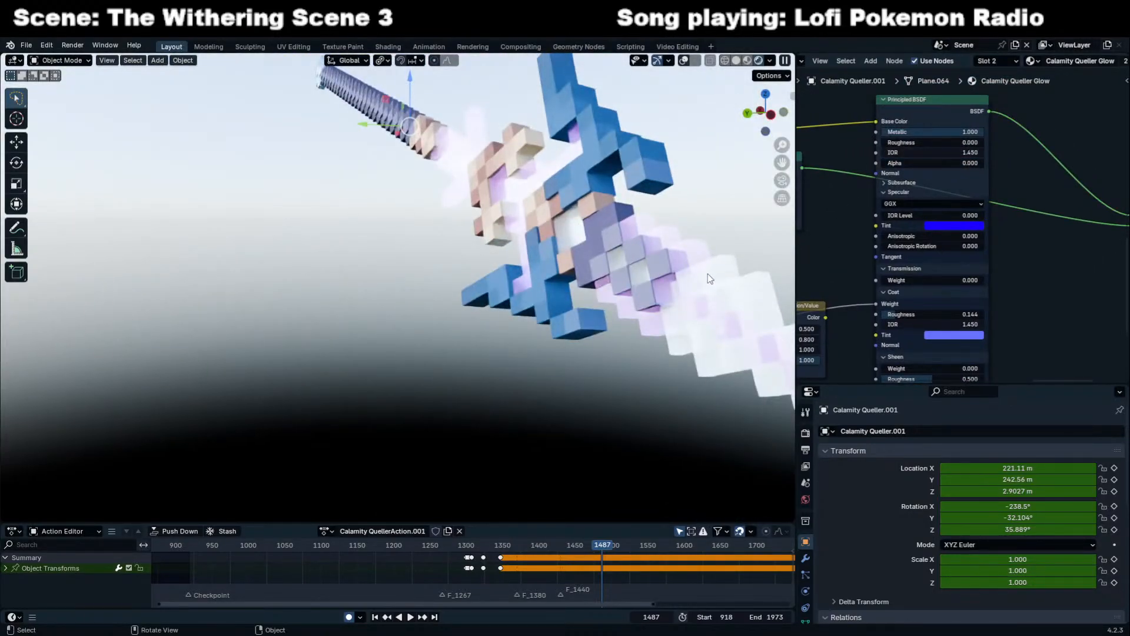
Set the Hue to 0.5 on the Hue/Saturation/Value node that feeds the Overlay colour mix.
middle_click_drag(711, 267, 687, 236)
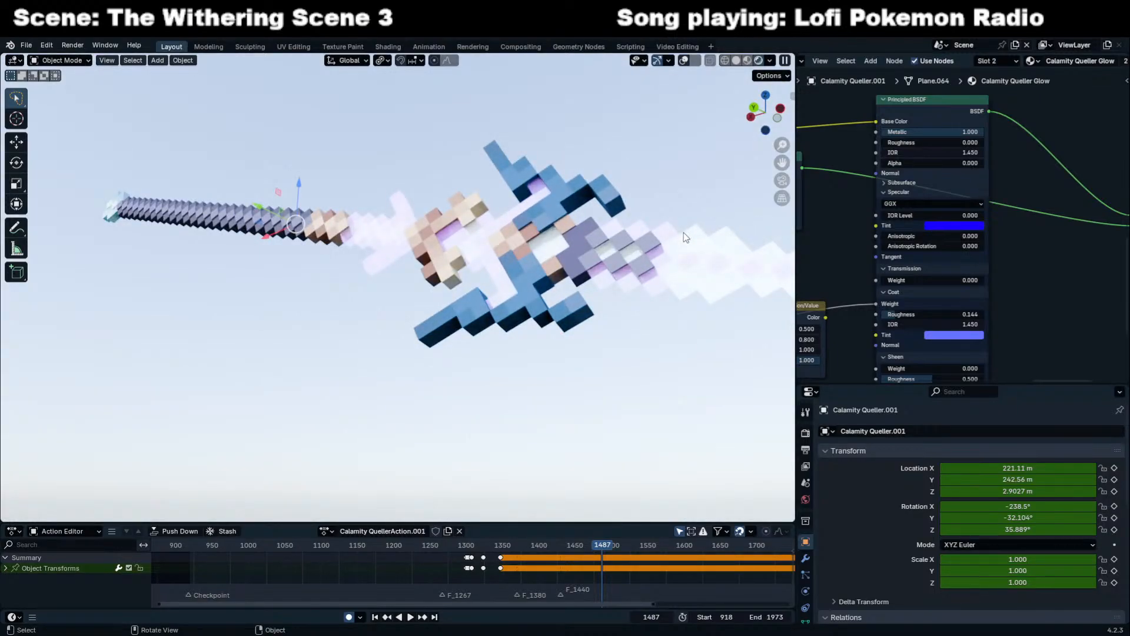
scroll(954, 300, "down", 3)
scroll(936, 318, "up", 3)
middle_click_drag(935, 326, 947, 269)
left_click(883, 314)
left_click(884, 313)
left_click(1030, 133)
scroll(1029, 133, "down", 3)
middle_click_drag(941, 165, 982, 339)
scroll(938, 246, "up", 3)
scroll(953, 235, "up", 3)
double_click(955, 256)
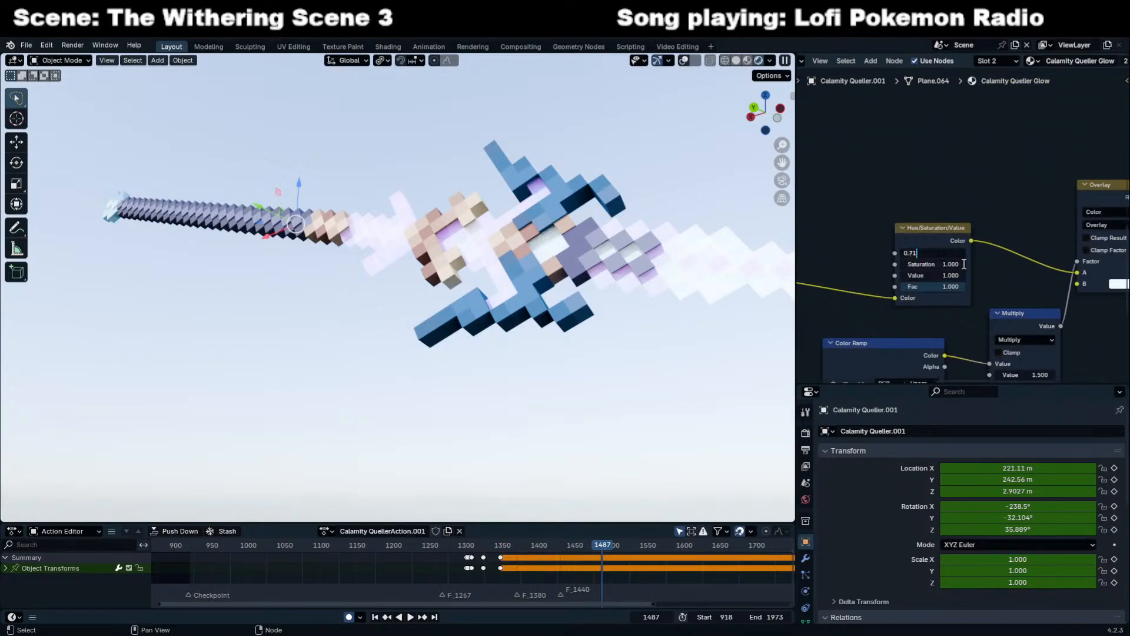
type(".5")
key("Return")
Raise the Alpha of the lower tree's Principled BSDF to 1.
middle_click_drag(656, 263, 593, 379)
middle_click_drag(983, 294, 876, 208)
left_click_drag(1000, 154, 1099, 153)
Leave the isolated view and reselect the Calamity Queller sword in the full scene.
middle_click_drag(619, 254, 459, 234)
key("KP_Divide")
left_click(394, 255)
middle_click_drag(394, 256, 647, 318)
middle_click_drag(647, 318, 672, 317)
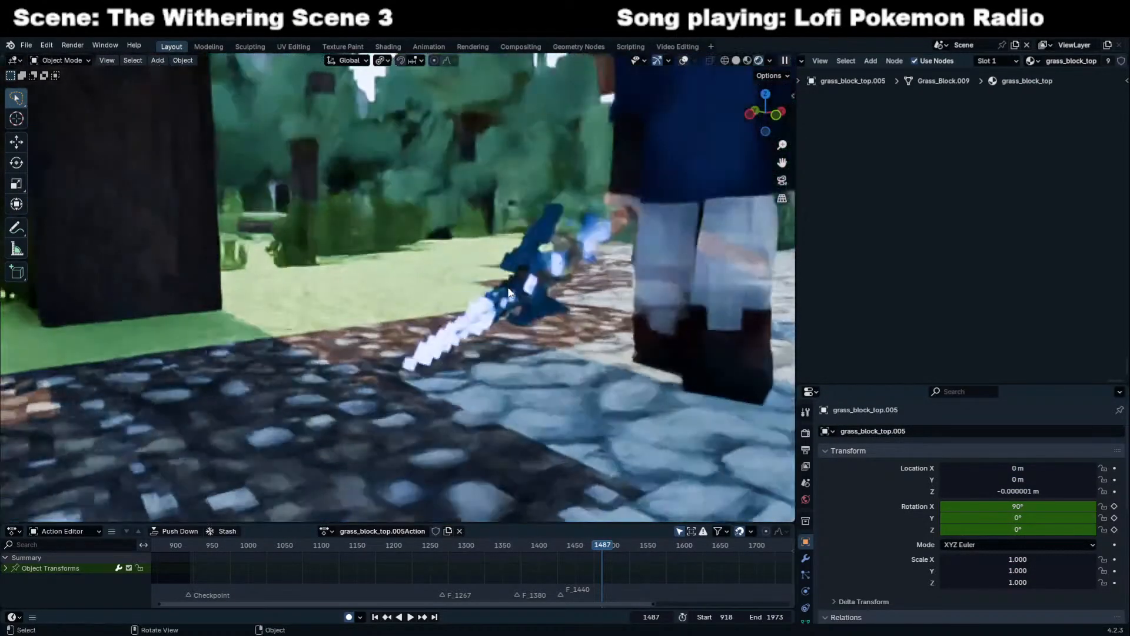
left_click(563, 255)
Compare the sword's two shader versions by activating the upper tree's Material Output, then the lower glow tree's output.
scroll(924, 239, "down", 3)
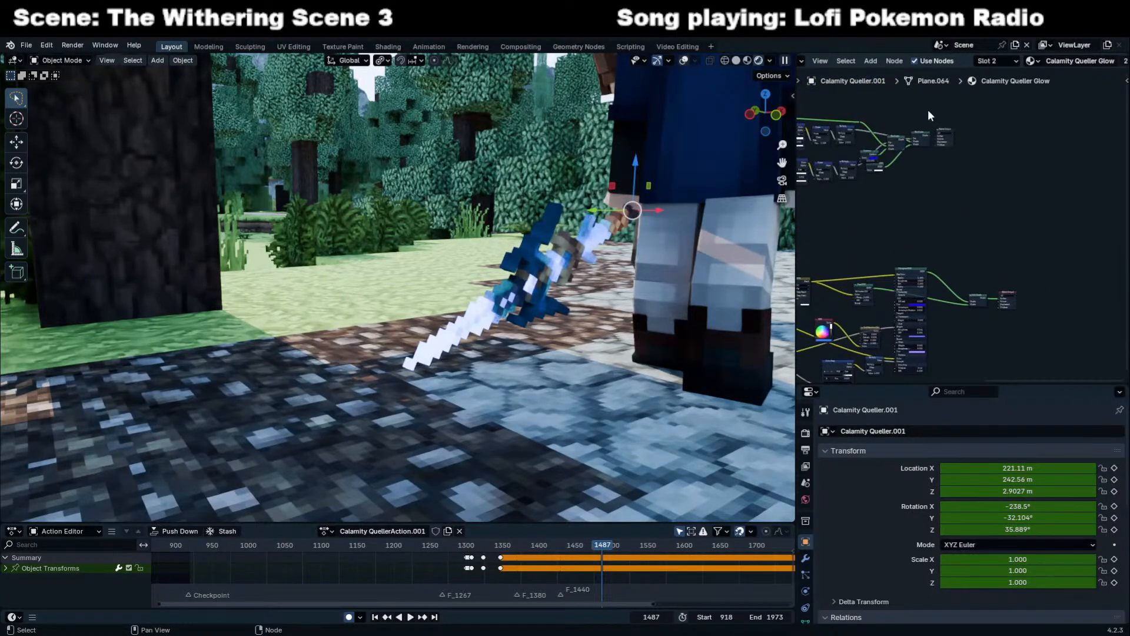
key("g")
left_click(1021, 273)
scroll(1009, 303, "up", 5)
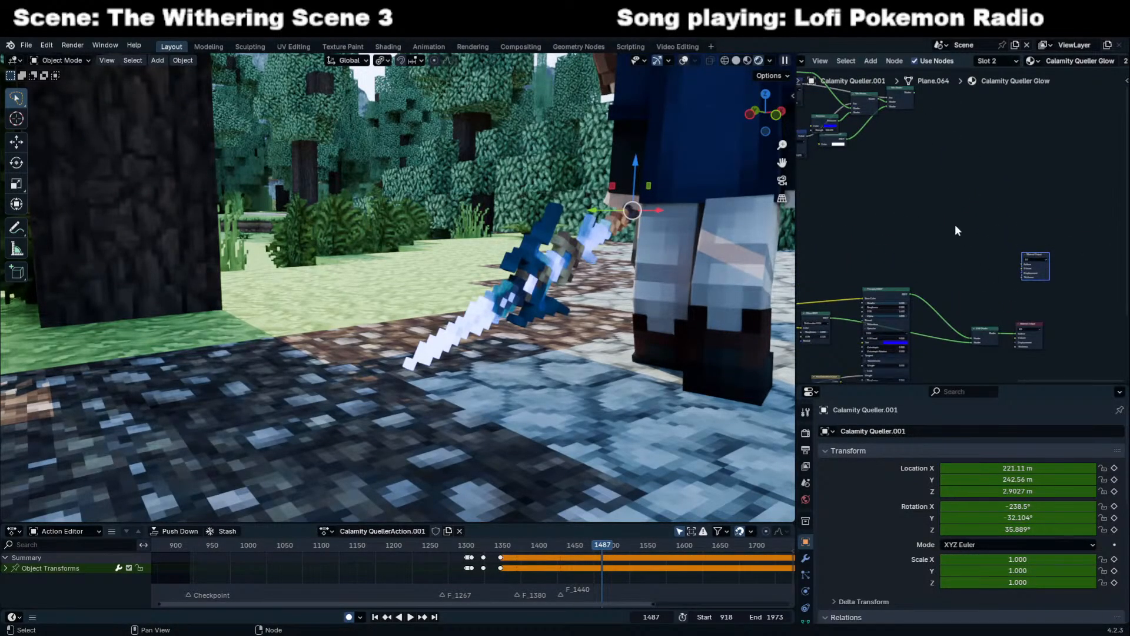
middle_click_drag(1024, 327, 883, 209)
left_click_drag(882, 207, 889, 207)
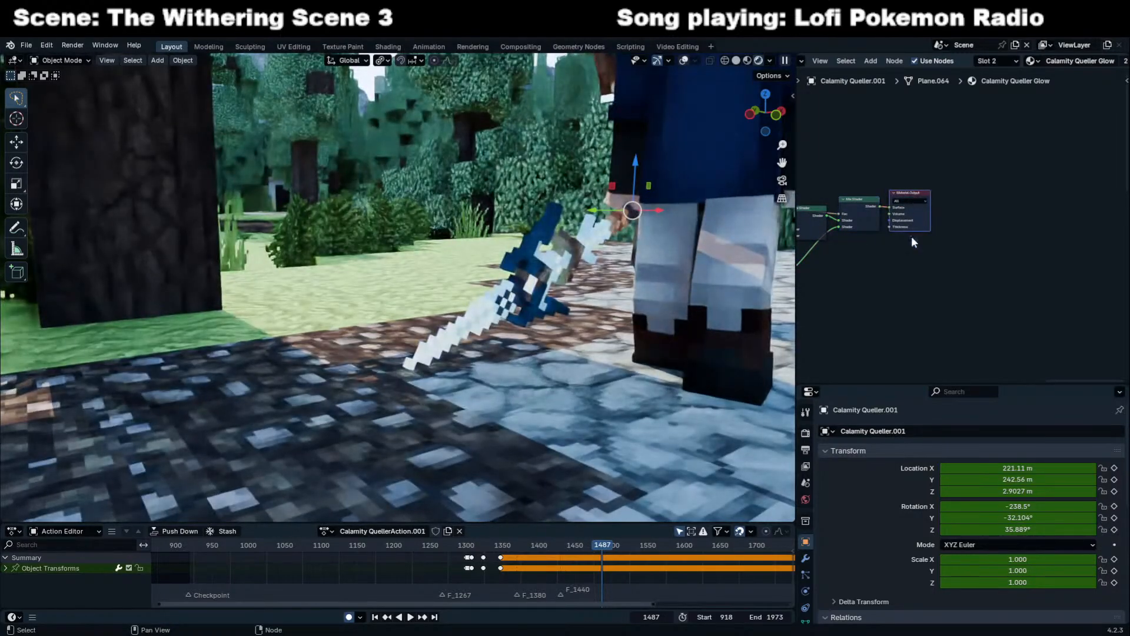
middle_click_drag(584, 286, 575, 280)
middle_click_drag(910, 269, 905, 204)
middle_click_drag(1000, 305, 891, 175)
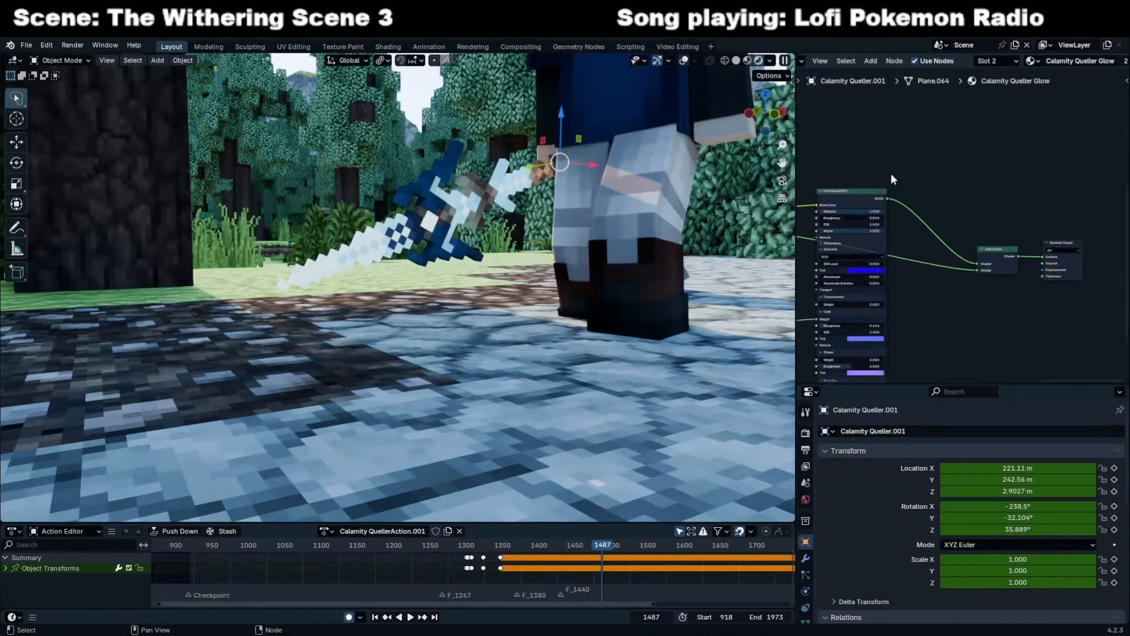
left_click(1057, 240)
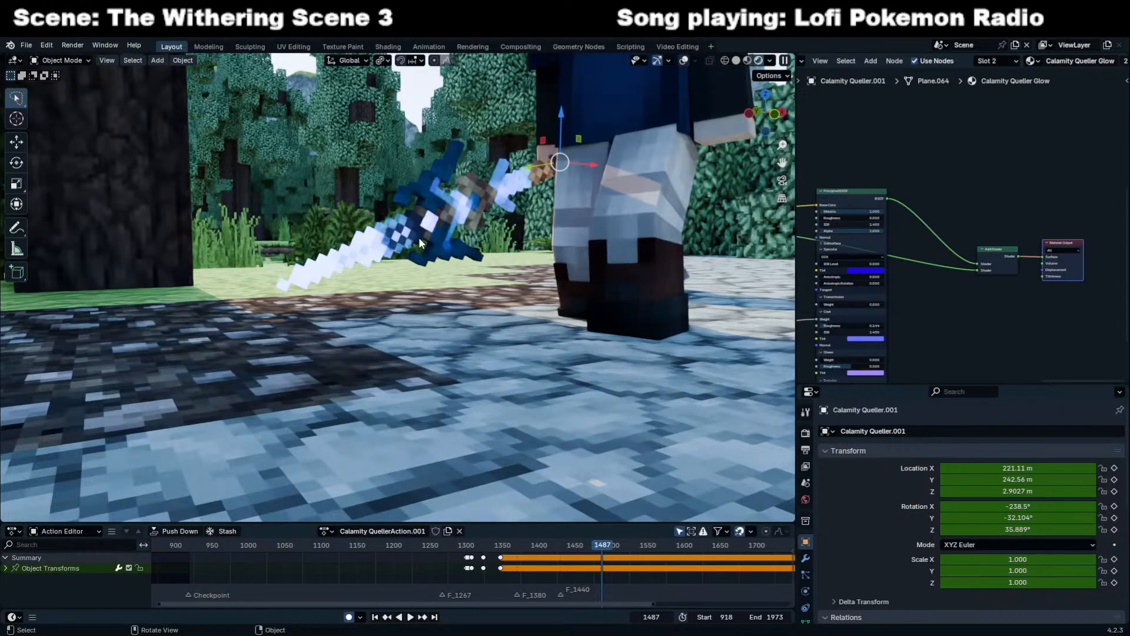
key("KP_0")
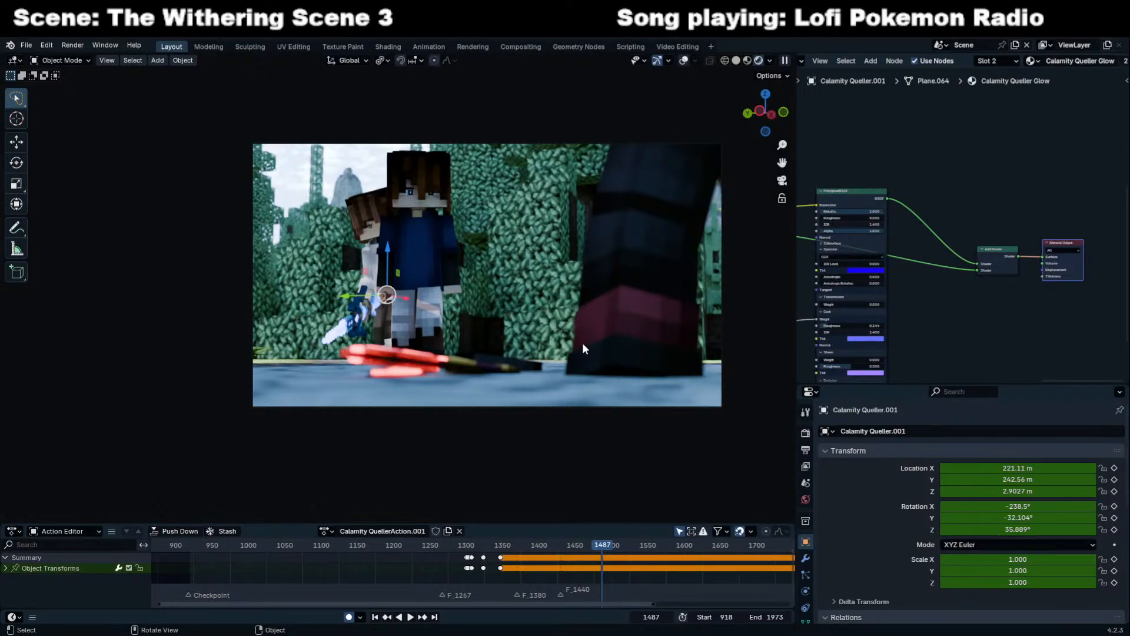
Move the RGB colour node out of the lower shader network, placing it upstream of the Color Ramp nodes.
middle_click_drag(933, 240, 1054, 220)
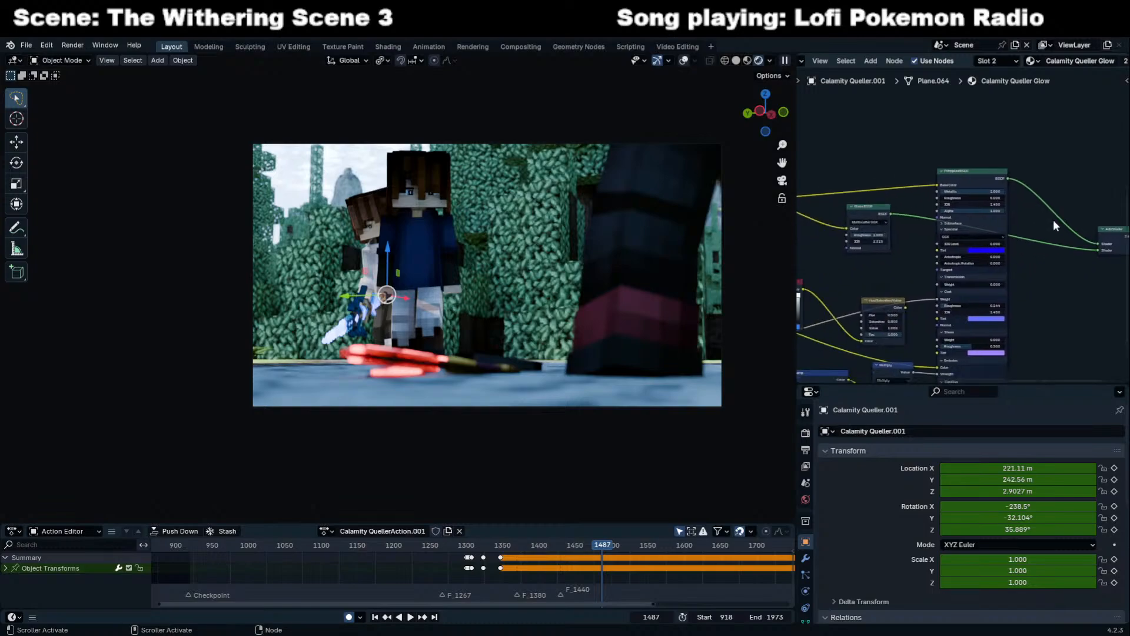
scroll(960, 219, "down", 4)
left_click(963, 189)
scroll(948, 197, "down", 6)
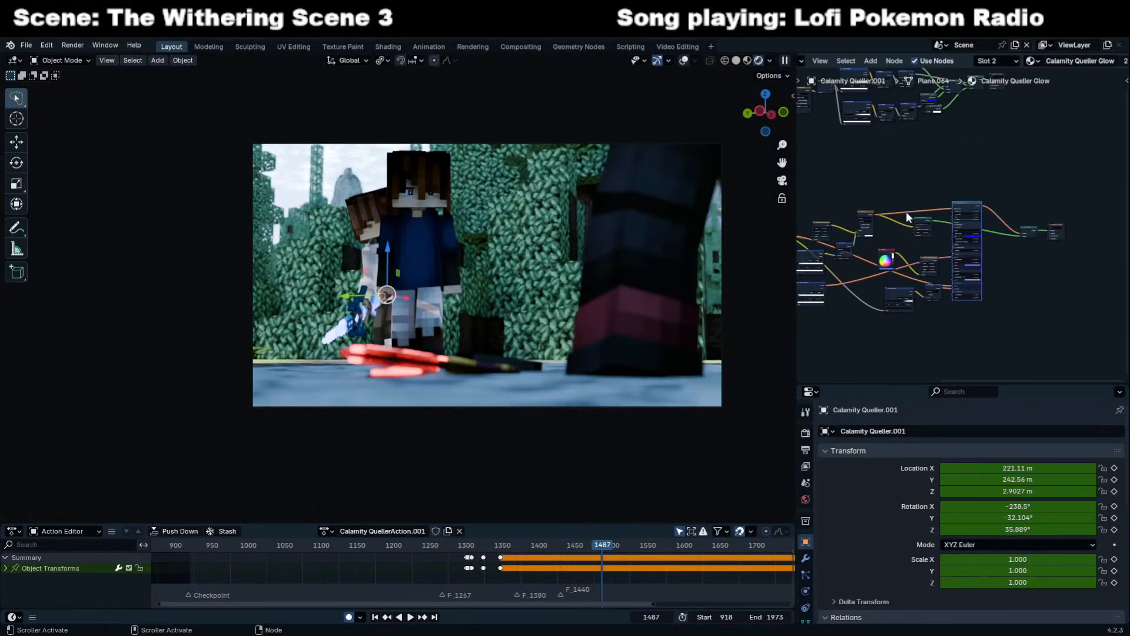
left_click_drag(977, 262, 841, 275)
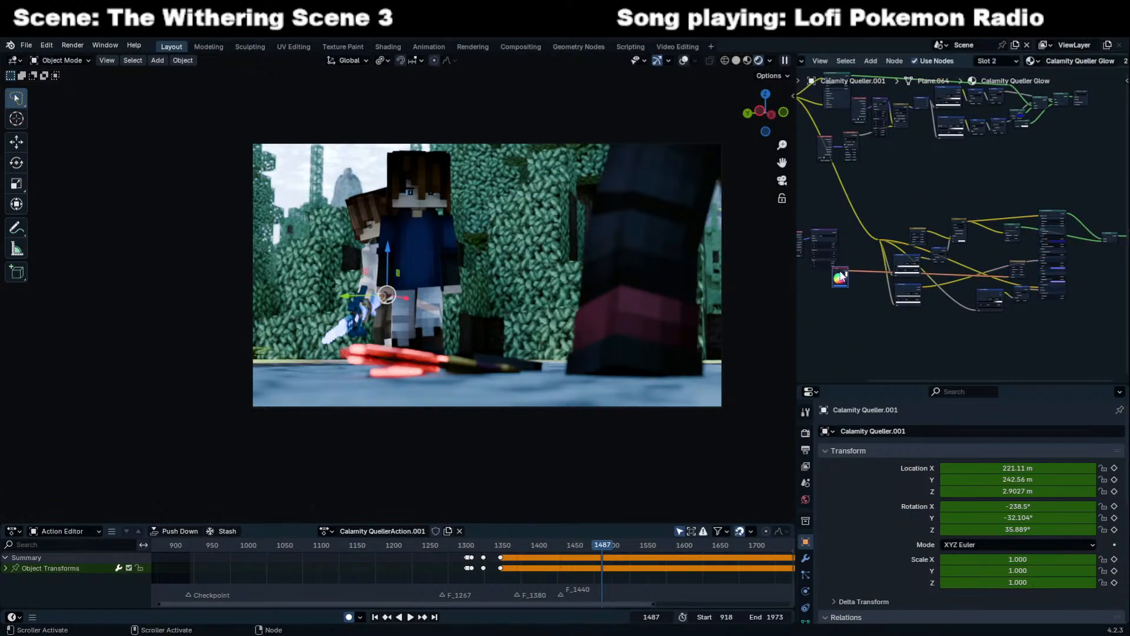
scroll(897, 244, "up", 4)
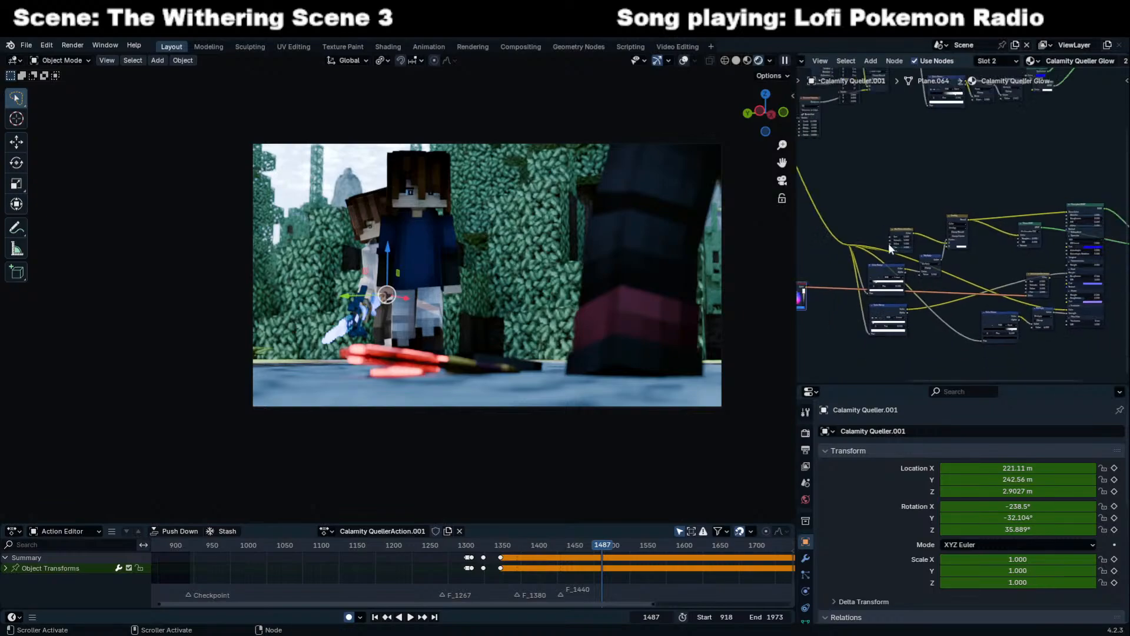
Group the lower tree's shader nodes, excluding the RGB, image texture and Material Output nodes, and name the group Crystal Shader.
left_click(874, 192)
scroll(874, 191, "down", 1)
key("b")
left_click_drag(865, 169, 1084, 353)
middle_click_drag(1087, 271, 1002, 267)
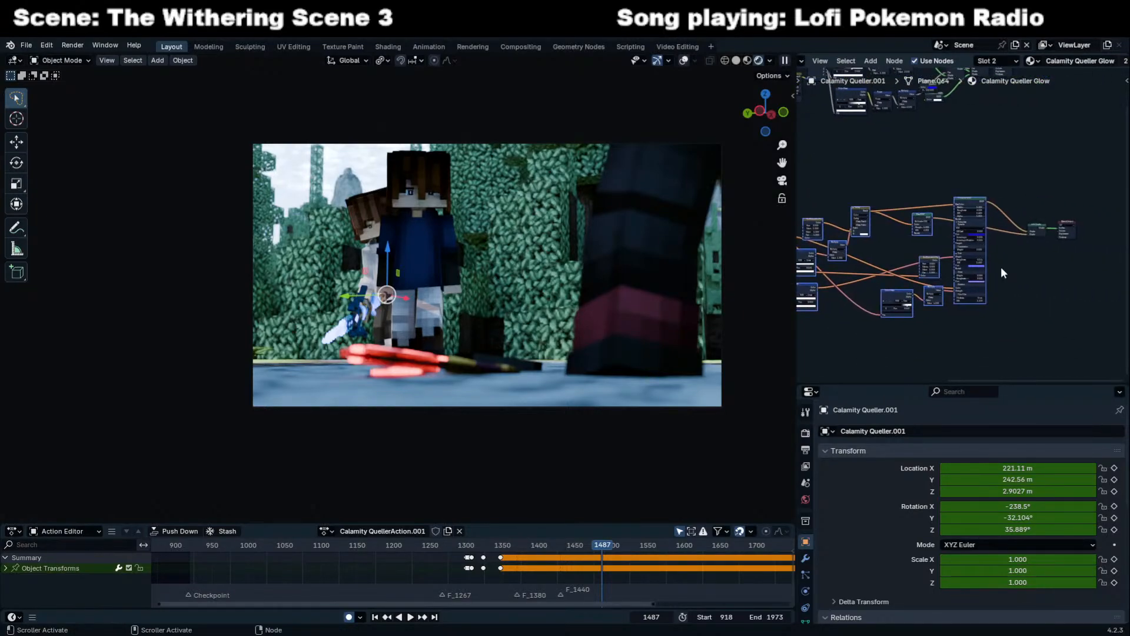
key("b")
left_click_drag(1031, 200, 1047, 247)
key("ctrl+g")
key("Tab")
middle_click_drag(953, 233, 959, 229)
key("Tab")
key("Tab")
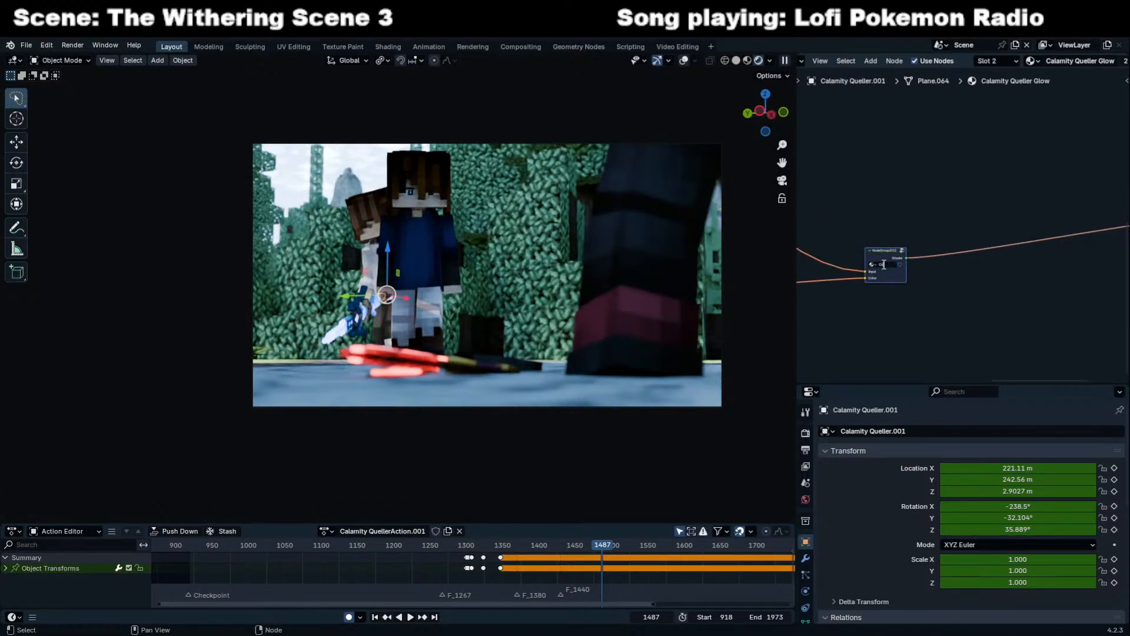
Move the RGB node and the image texture node close to the Crystal Shader group's inputs.
key("Home")
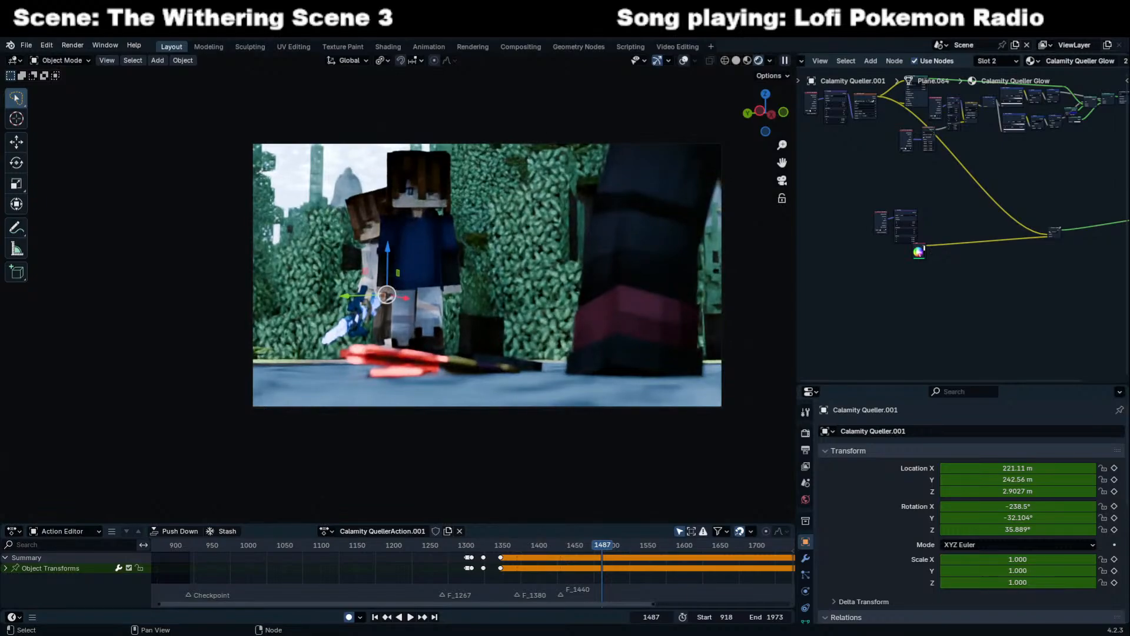
scroll(906, 268, "up", 6)
left_click(871, 278)
left_click_drag(872, 265, 1061, 251)
middle_click_drag(1049, 257, 901, 275)
scroll(895, 238, "down", 4)
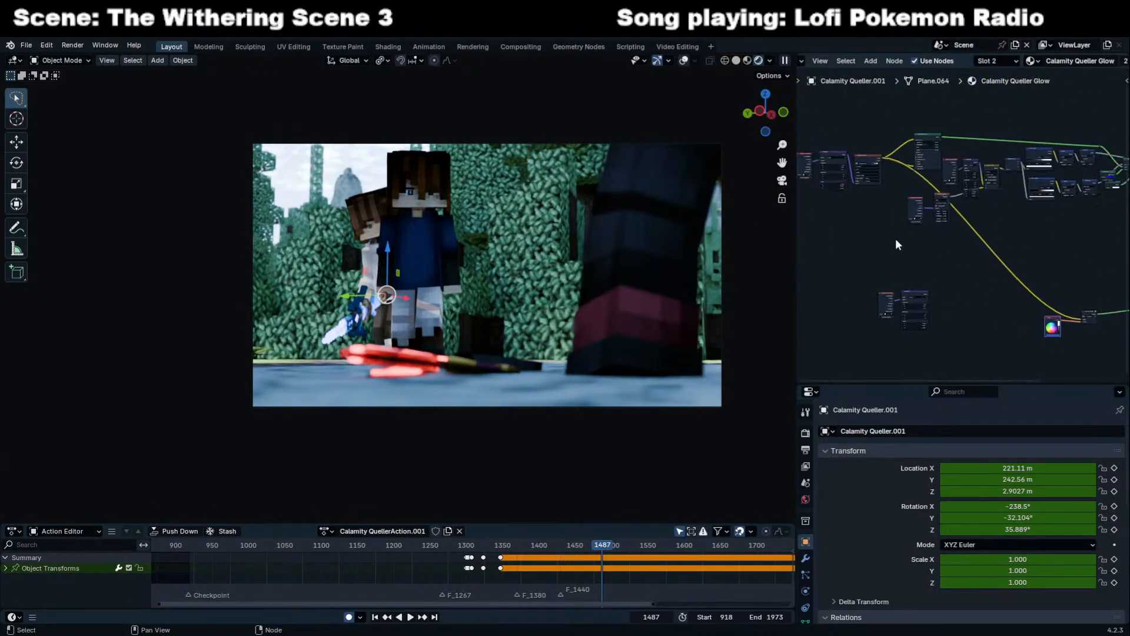
scroll(942, 274, "up", 4)
scroll(942, 274, "up", 4)
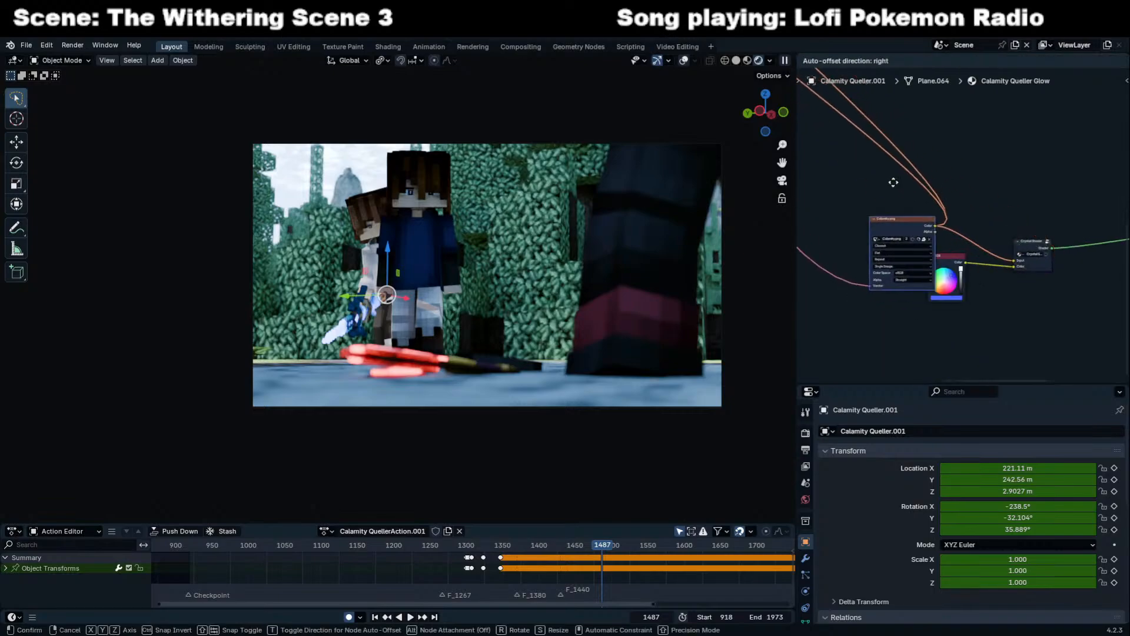
Open the Crystal Shader group's socket settings and rename its first colour input Image Texture.
key("n")
left_click(1123, 111)
left_click(1122, 137)
left_click(1122, 85)
key("Tab")
left_click(1123, 114)
left_click(1123, 86)
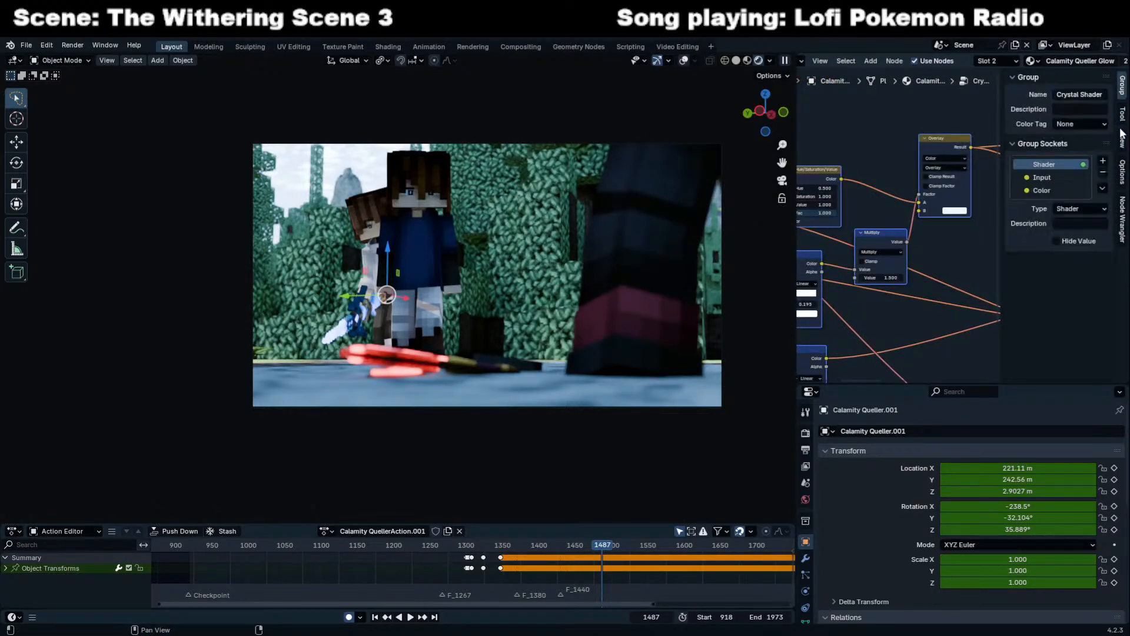
double_click(1042, 178)
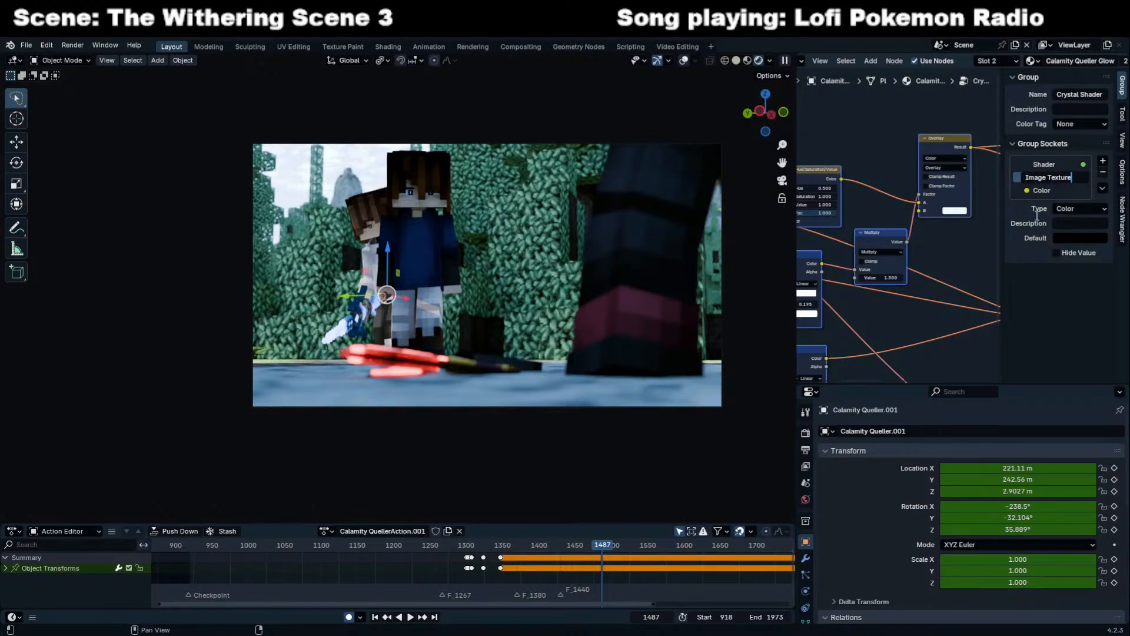
Rename the group's second colour input Crystal Color.
double_click(1051, 190)
type("Crystal Colo")
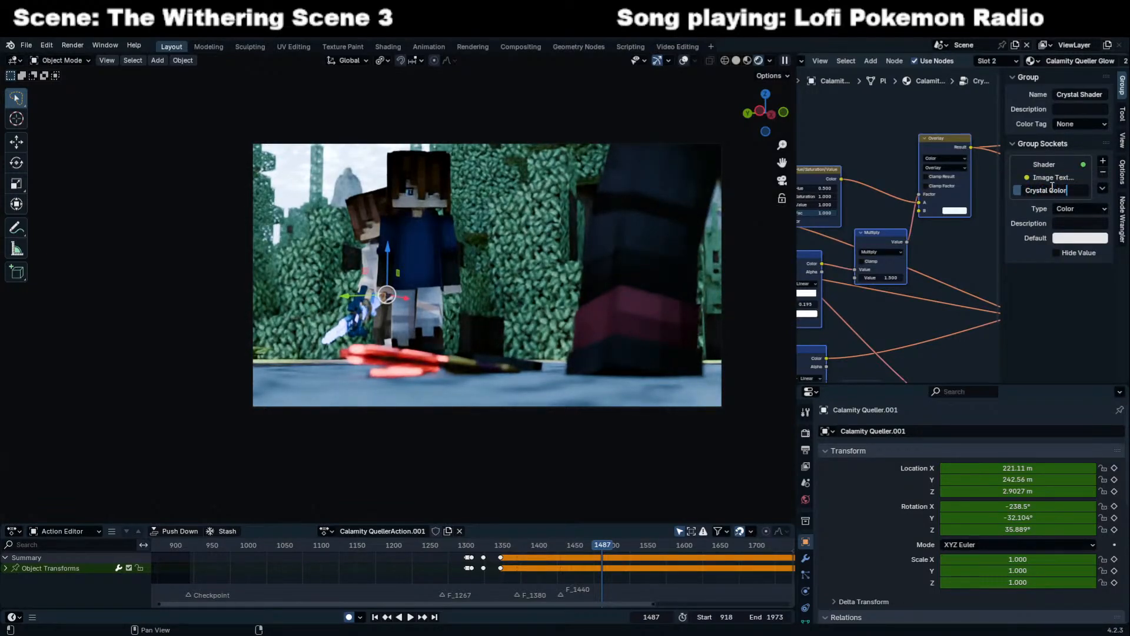
type("r")
key("Return")
key("n")
Leave the group, delete the RGB node and adjust the Crystal Color directly on the Crystal Shader node.
scroll(1000, 206, "down", 4)
key("Tab")
key("x")
left_click(1022, 259)
mouse_move(1044, 204)
left_mouse_down()
mouse_move(1040, 228)
mouse_move(1038, 209)
left_mouse_up()
Frame the sword up close and test a yellow Crystal Color on the Crystal Shader node.
key("KP_Decimal")
middle_click_drag(581, 244, 497, 250)
scroll(432, 295, "up", 4)
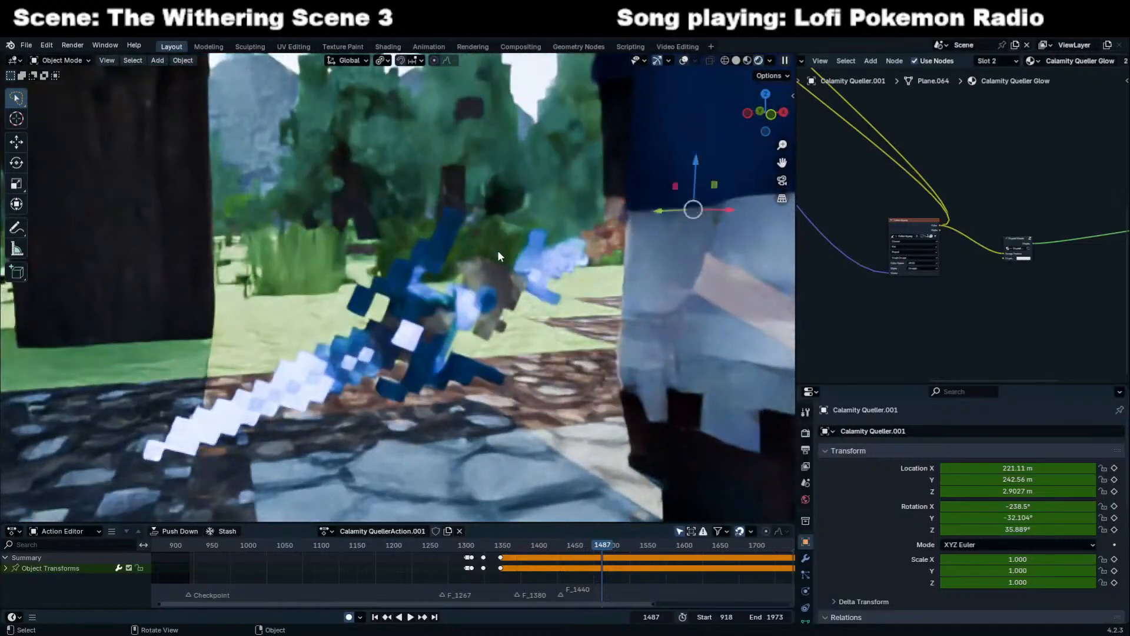
scroll(496, 250, "up", 3)
left_click(1024, 258)
mouse_move(1040, 219)
left_mouse_down()
mouse_move(1036, 228)
mouse_move(1039, 191)
mouse_move(1019, 215)
left_mouse_up()
left_click(1033, 245)
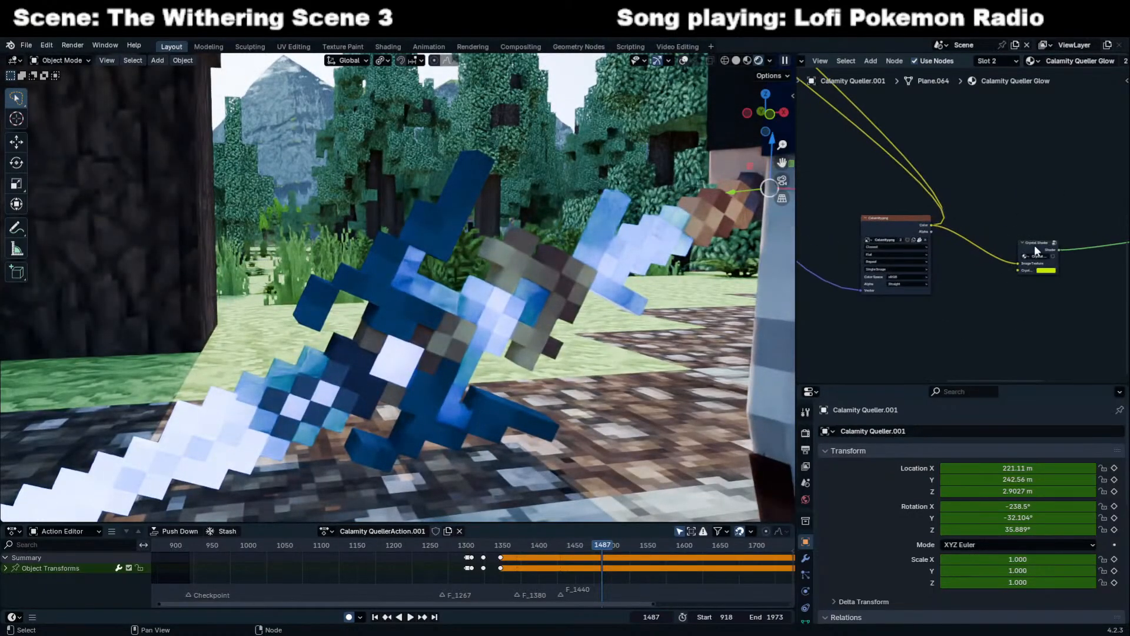
Inside the Crystal Shader group, reposition the Hue/Saturation/Value node and link its colour to the Principled BSDF's Coat Tint.
key("Tab")
left_click_drag(938, 211, 906, 207)
middle_click_drag(1026, 253, 798, 220)
middle_click_drag(1129, 221, 1089, 217)
middle_click_drag(1019, 236, 955, 251)
scroll(955, 251, "up", 2)
left_click_drag(977, 215, 934, 195)
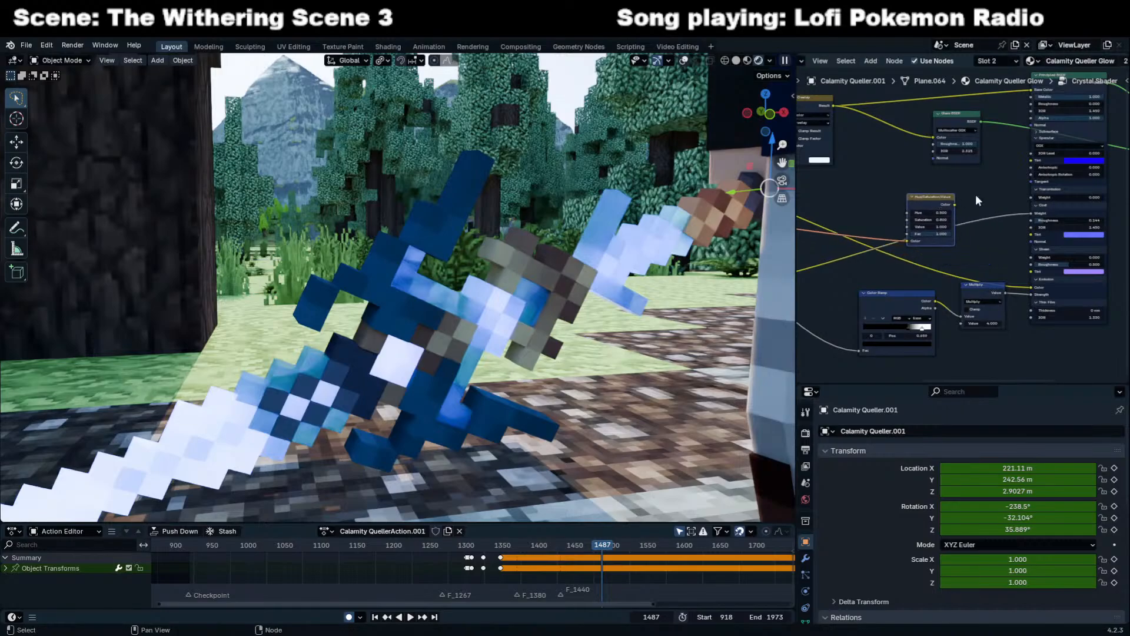
scroll(962, 195, "up", 4)
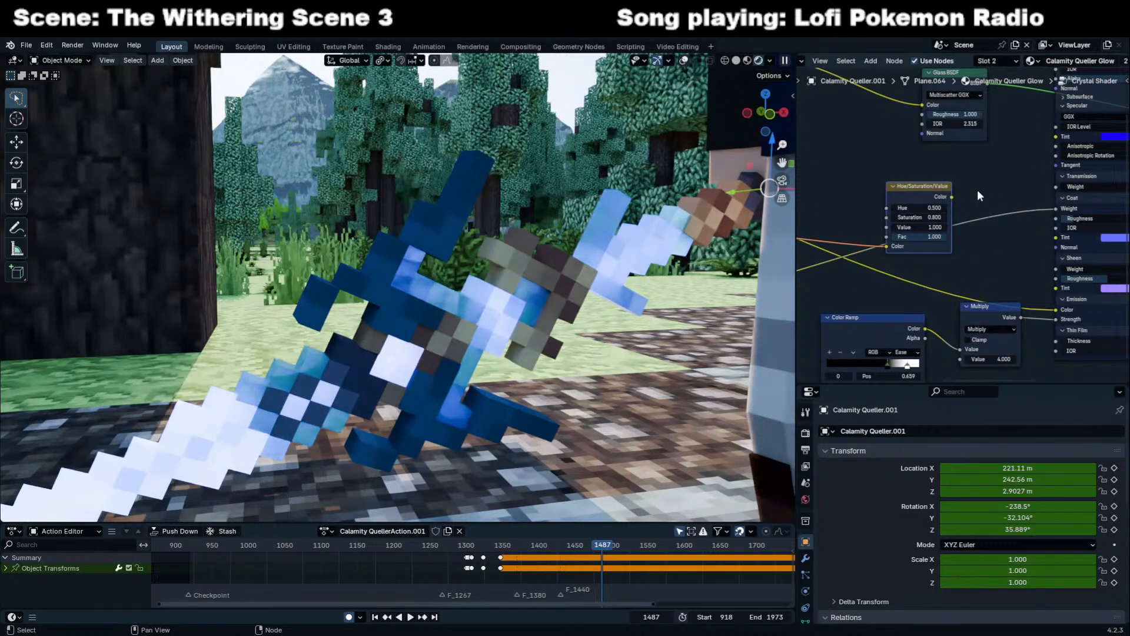
left_click_drag(1057, 287, 1056, 237)
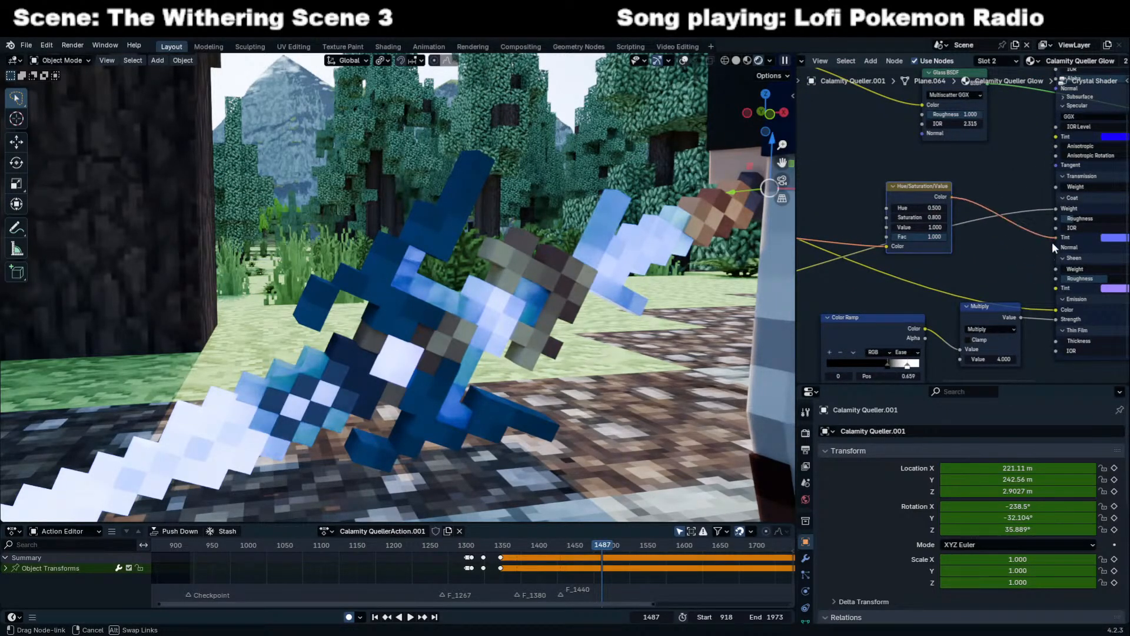
middle_click_drag(1060, 289, 980, 295)
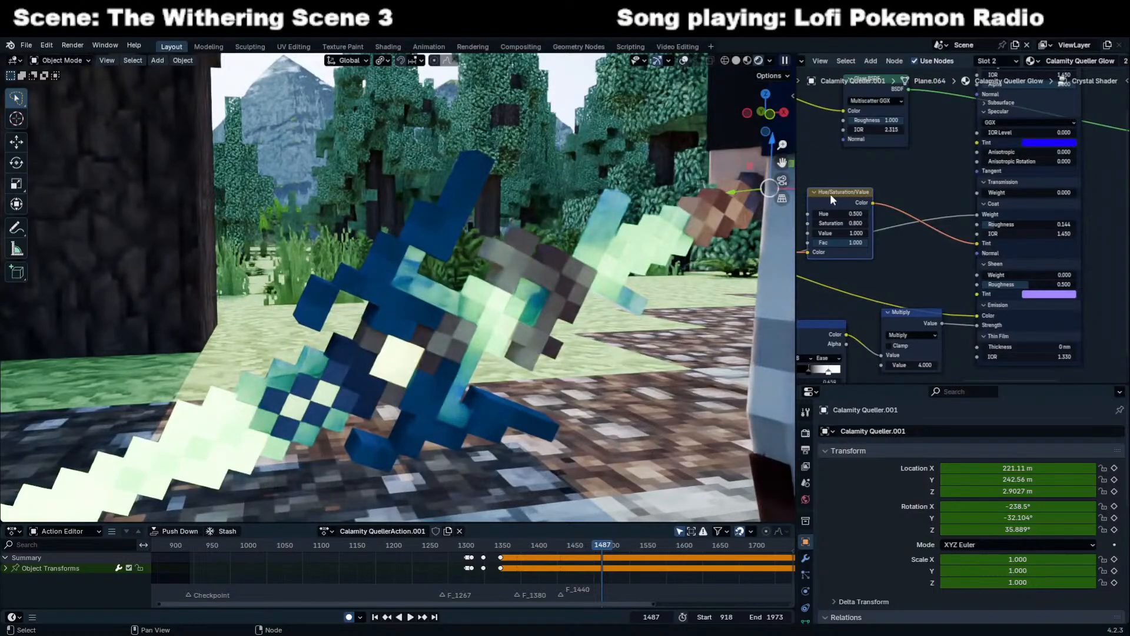
Duplicate the Hue/Saturation/Value node below the first, feed it the Crystal Color and link its output to the Sheen Tint.
key("shift+d")
left_click(1089, 312)
left_click_drag(1089, 312, 988, 270)
scroll(857, 271, "down", 3)
middle_click_drag(849, 259, 1089, 274)
scroll(1088, 275, "down", 3)
scroll(856, 242, "down", 3)
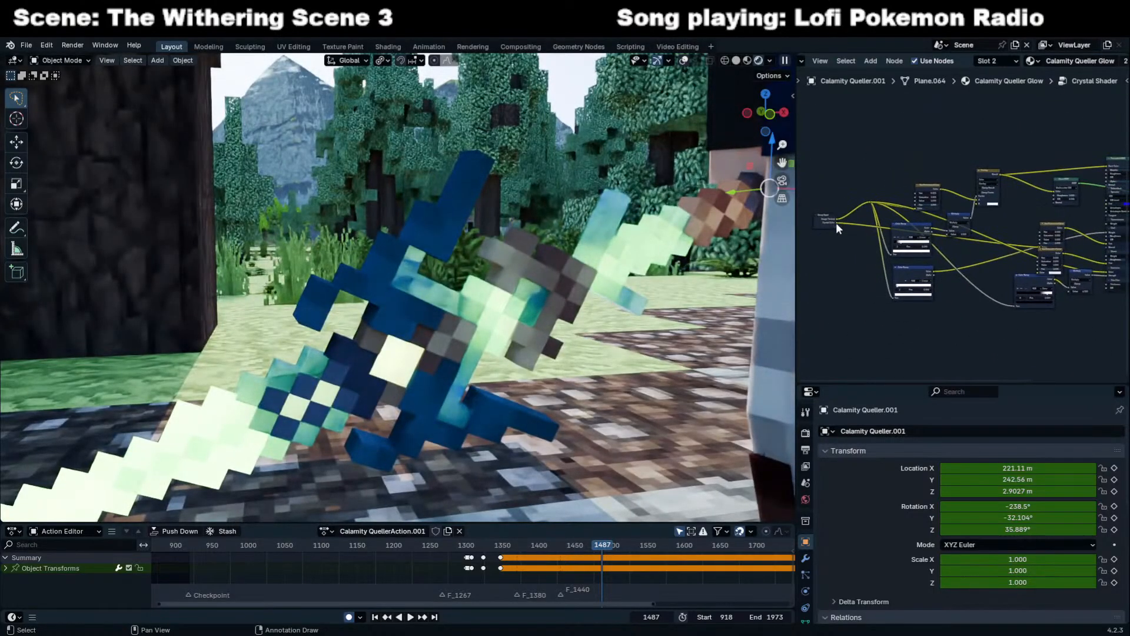
scroll(937, 259, "up", 5)
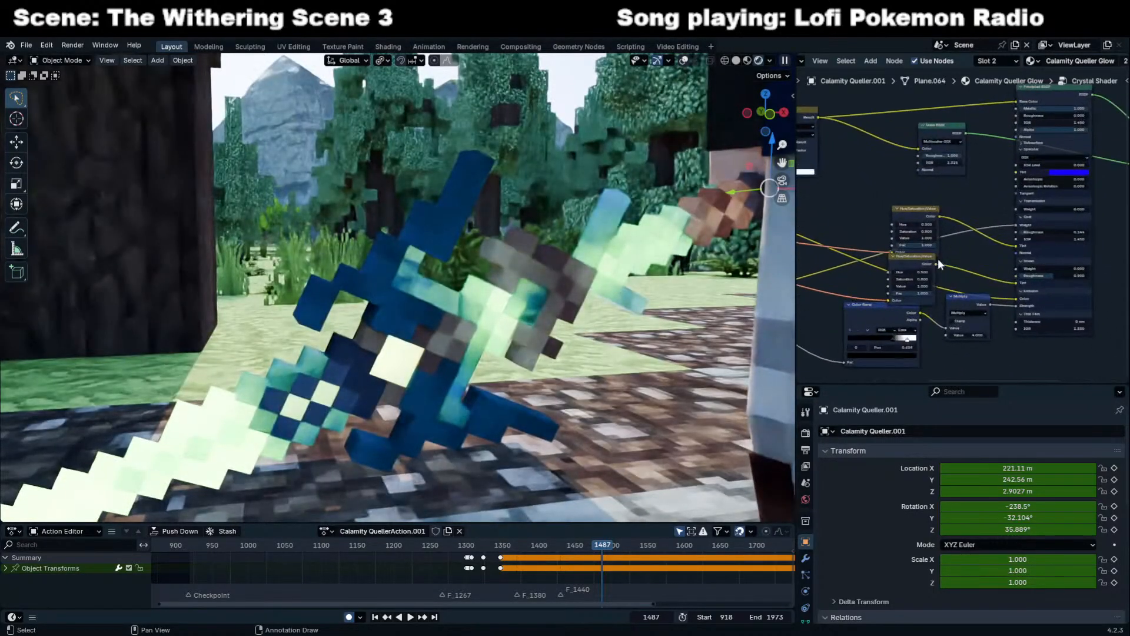
Link Crystal Color to the Specular Tint and set the duplicated Hue/Saturation/Value node to Hue 0.600 and Saturation 1.000.
left_click_drag(1016, 192, 880, 208)
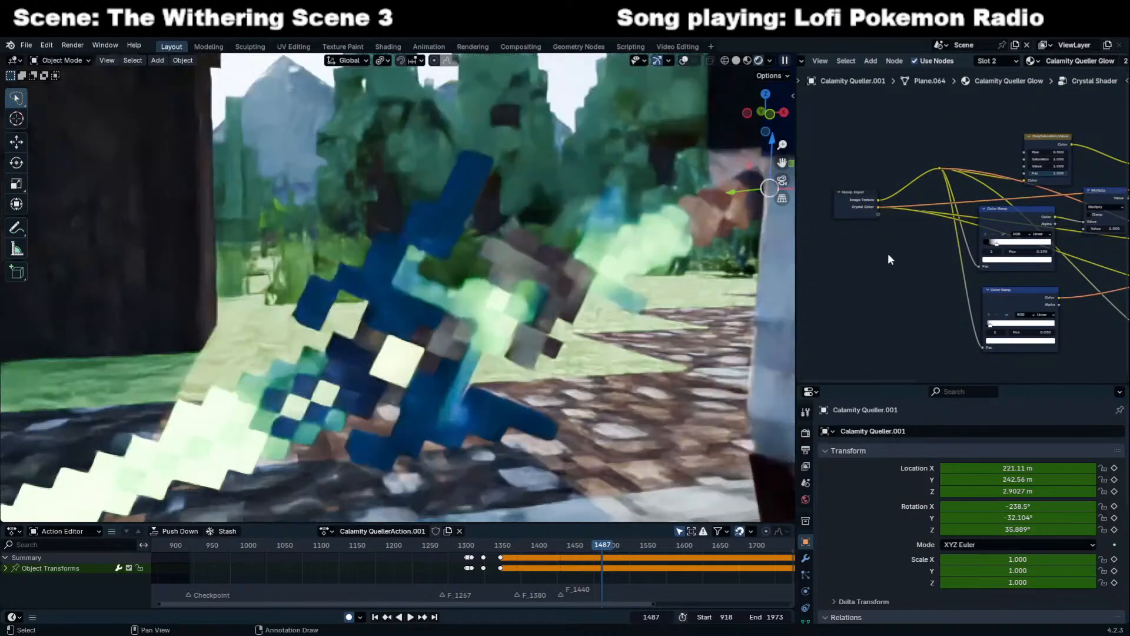
scroll(888, 259, "up", 6)
mouse_move(981, 289)
left_mouse_down()
mouse_move(1006, 289)
mouse_move(976, 302)
mouse_move(978, 276)
mouse_move(989, 275)
left_mouse_up()
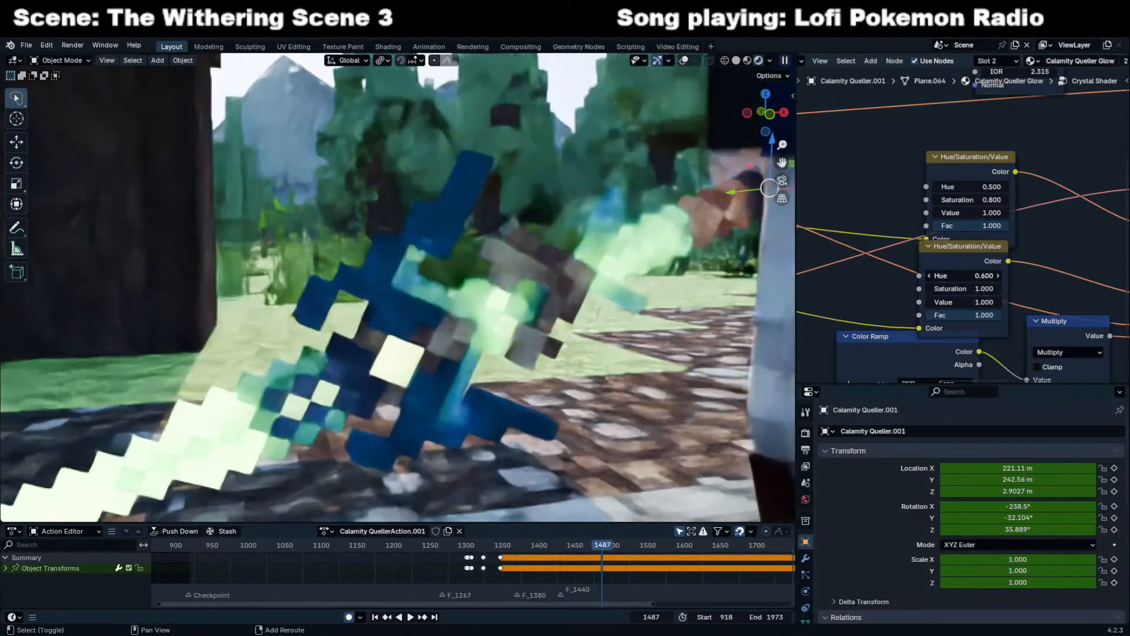
Leave the group, set the Crystal Shader node's Crystal Color to pure blue and save the file.
key("Tab")
scroll(918, 265, "down", 2)
middle_click_drag(911, 275, 850, 274)
left_click(1039, 307)
left_click_drag(1025, 190, 1035, 168)
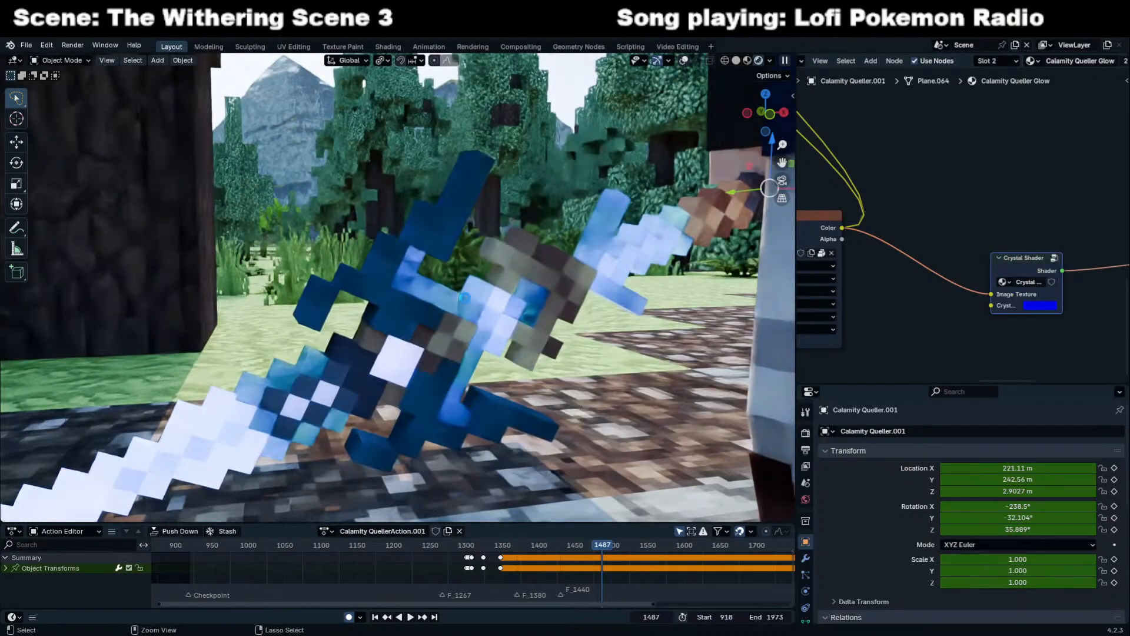
key("ctrl+s")
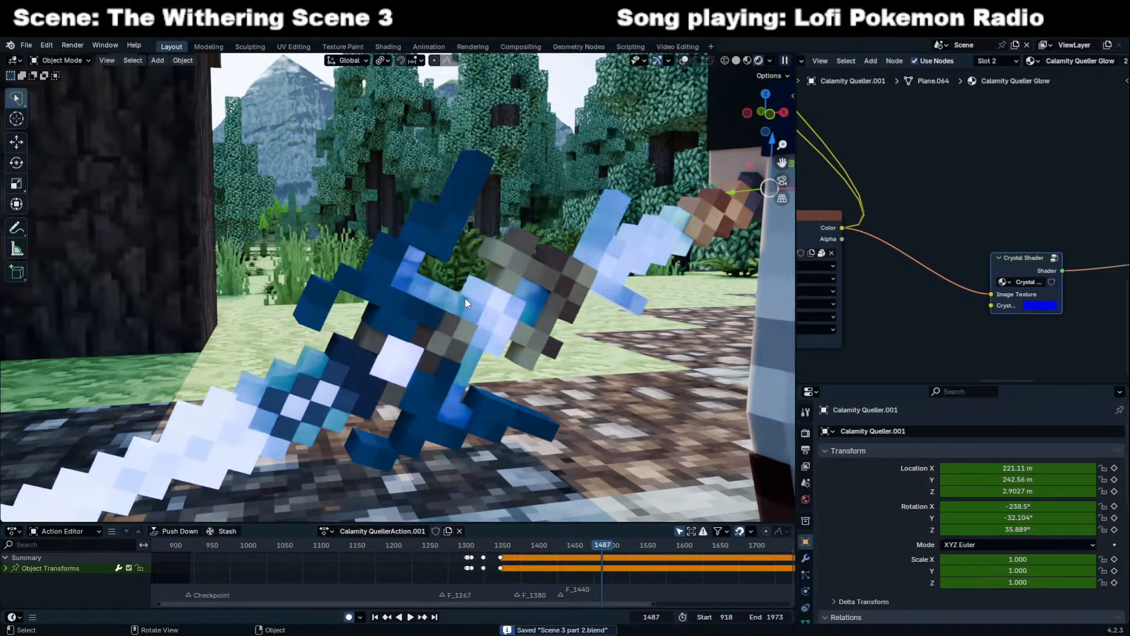
key("KP_0")
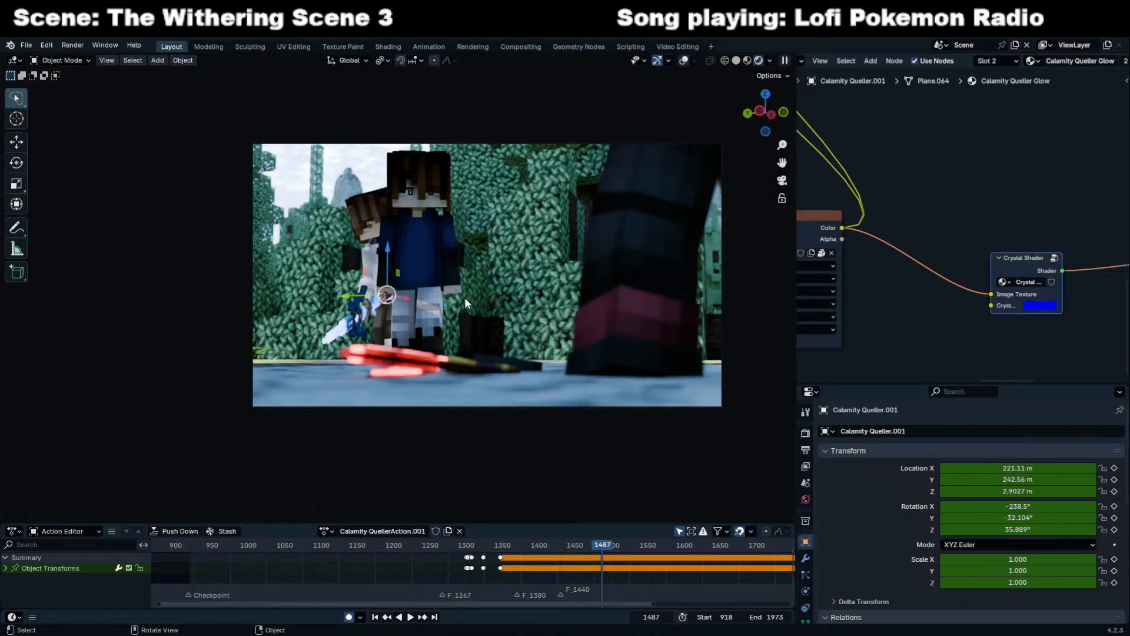
key("r")
key("r")
left_click(327, 344)
key("g")
right_click(387, 303)
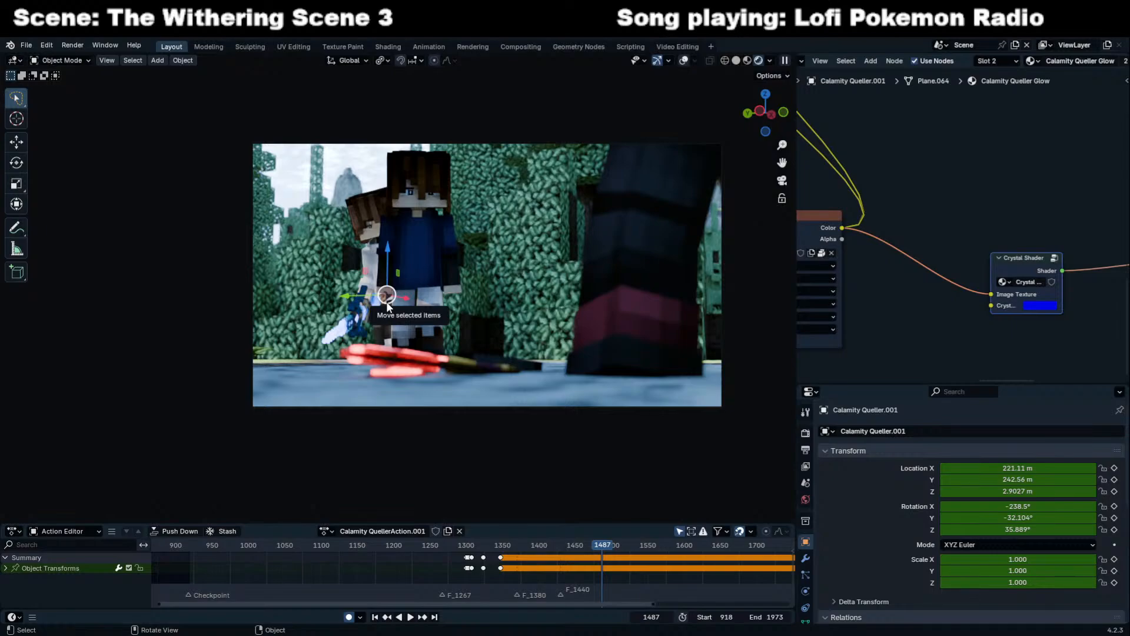
Save the scene file with the finished Crystal Shader setup on the sword.
middle_click_drag(1030, 265, 993, 251)
scroll(992, 251, "up", 3)
mouse_move(992, 250)
left_mouse_down()
mouse_move(1032, 251)
mouse_move(994, 248)
left_mouse_up()
scroll(995, 240, "down", 2)
key("ctrl+s")
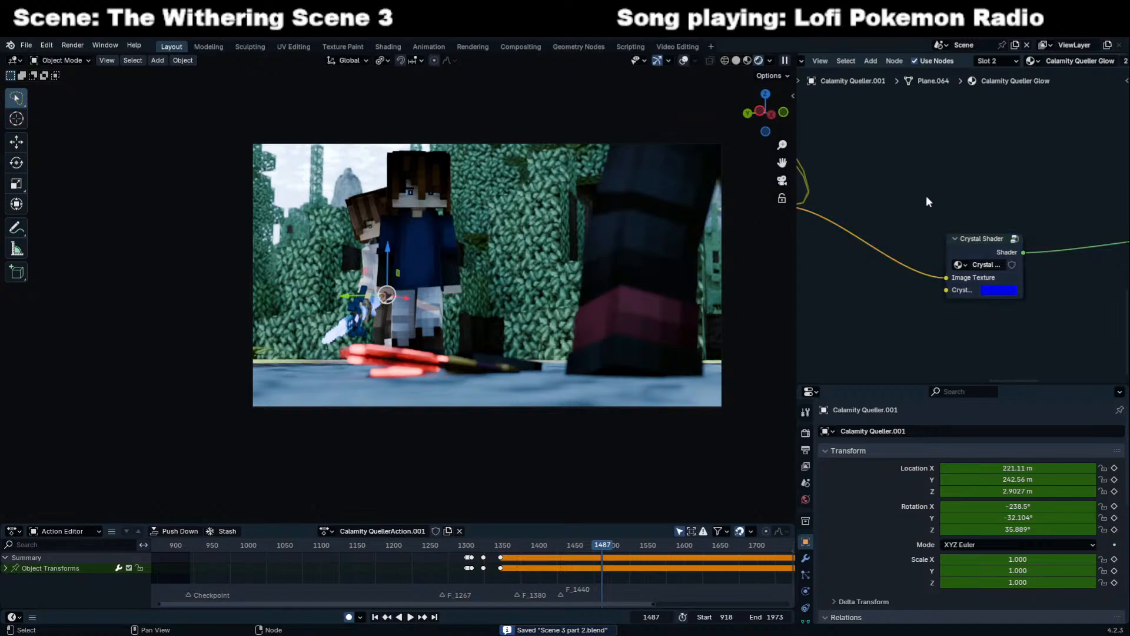
scroll(941, 277, "down", 6)
scroll(382, 327, "up", 2)
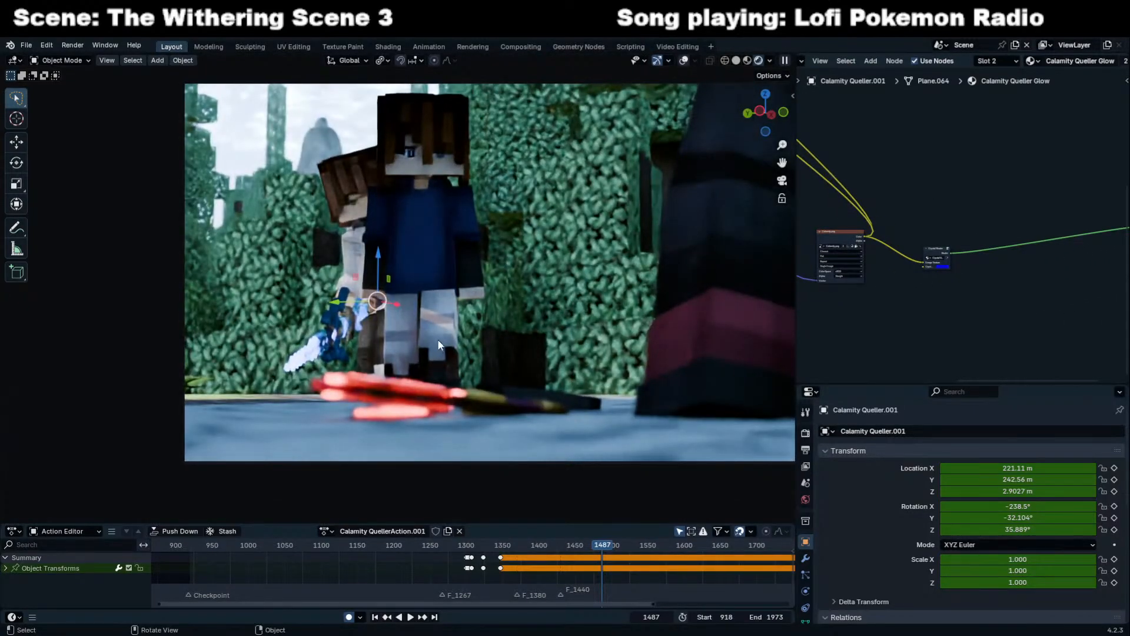
scroll(587, 574, "down", 3)
scroll(587, 571, "down", 3)
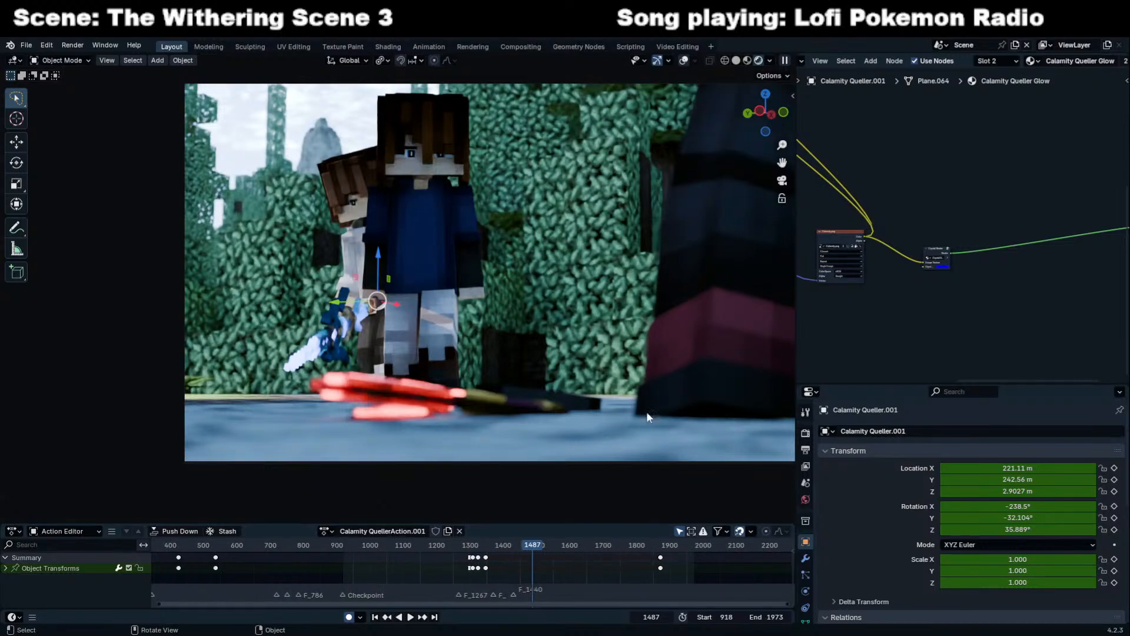
Replace the node editor with the Outliner and nest the Scene Mats collection inside World Collections.
left_click(809, 62)
left_click(756, 94)
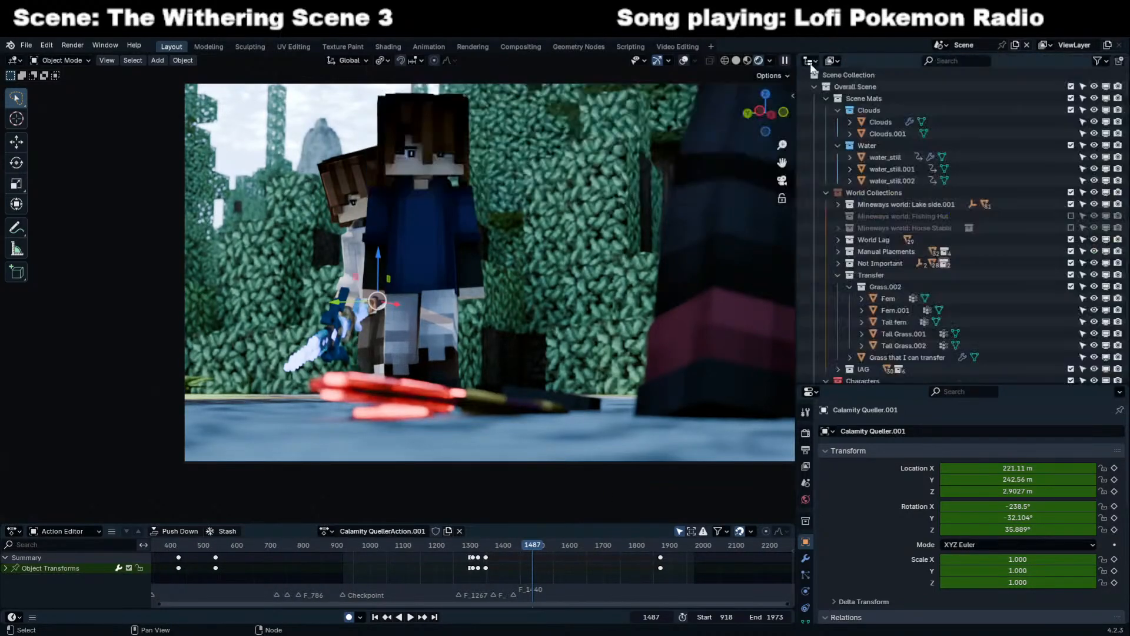
left_click_drag(828, 98, 834, 180)
left_click_drag(850, 100, 853, 112)
left_click(827, 99)
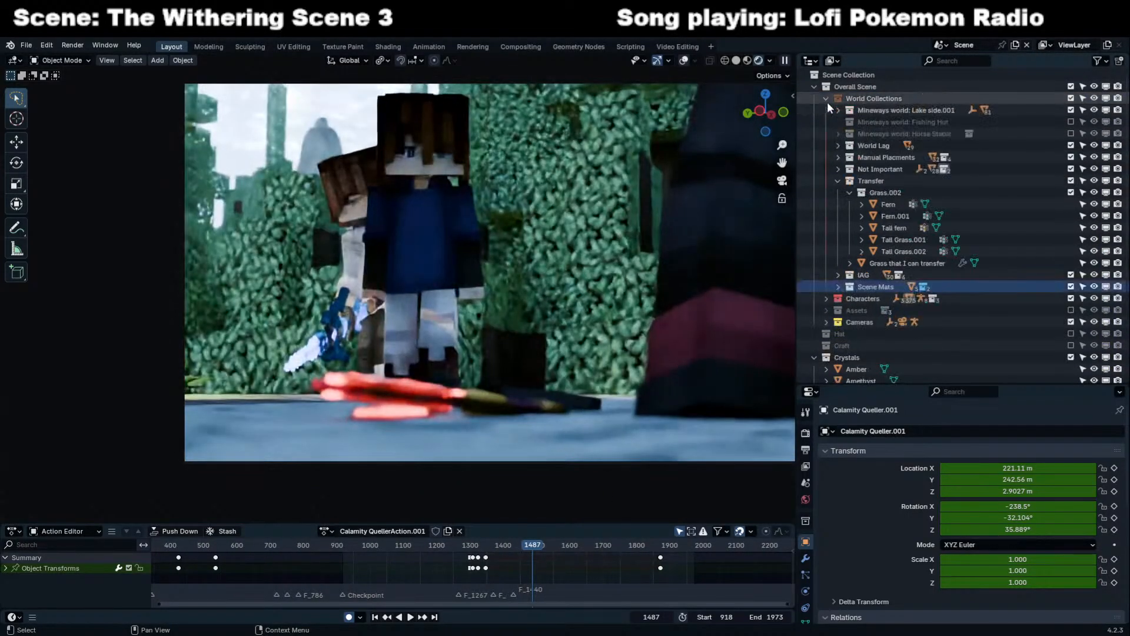
Move the World Textures Anchor.001 empty into World Collections under Overall Scene.
left_click(839, 263)
left_click(838, 275)
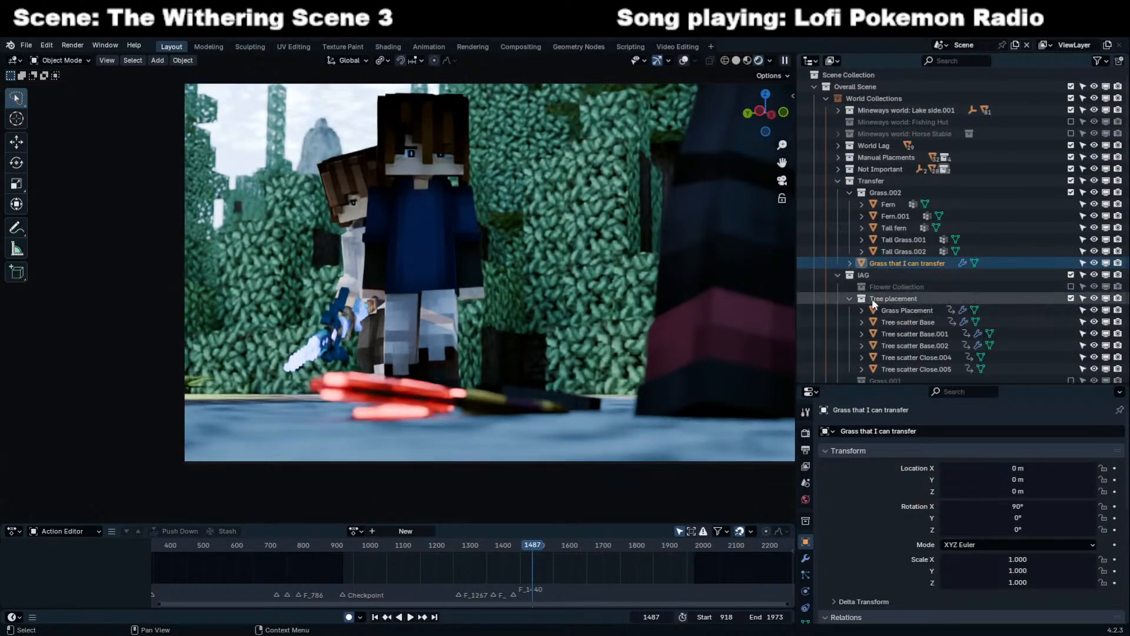
left_click(814, 87)
scroll(846, 225, "down", 1)
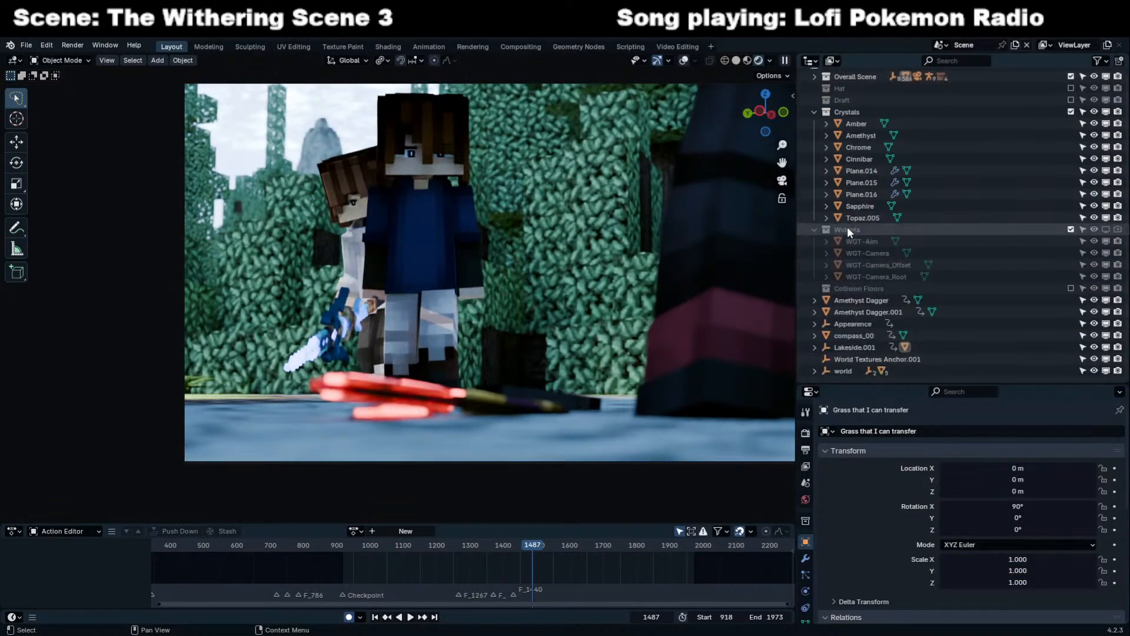
left_click_drag(864, 359, 852, 86)
left_click(815, 86)
left_click_drag(851, 147, 859, 98)
left_click(815, 87)
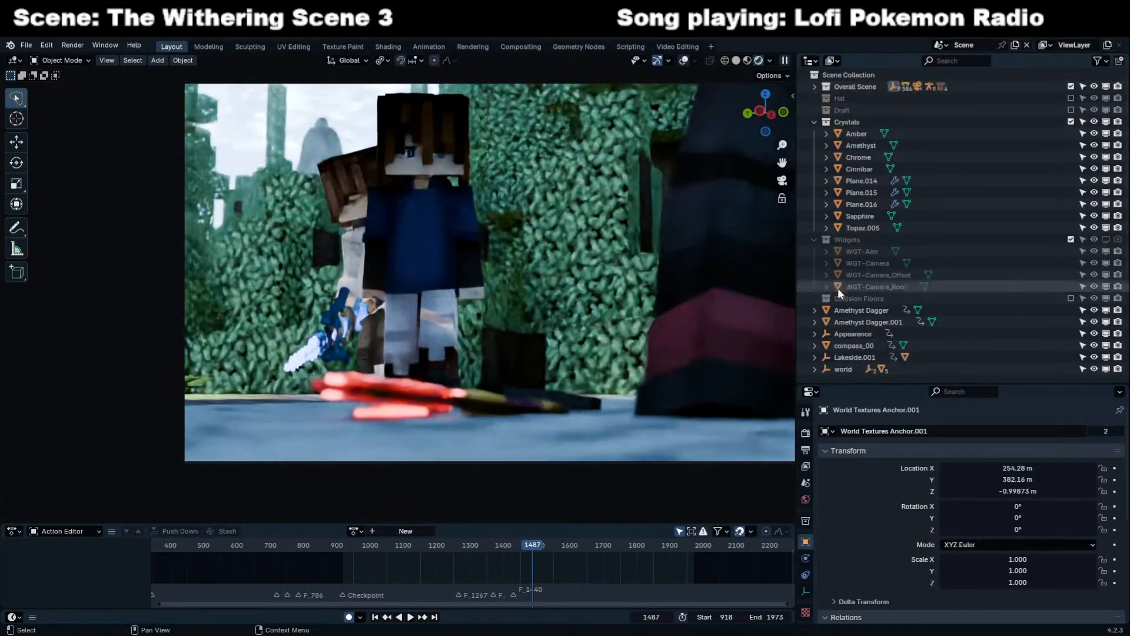
Frame the world empty in the viewport and examine its child objects to determine what it controls.
left_click(851, 370)
key("KP_Decimal")
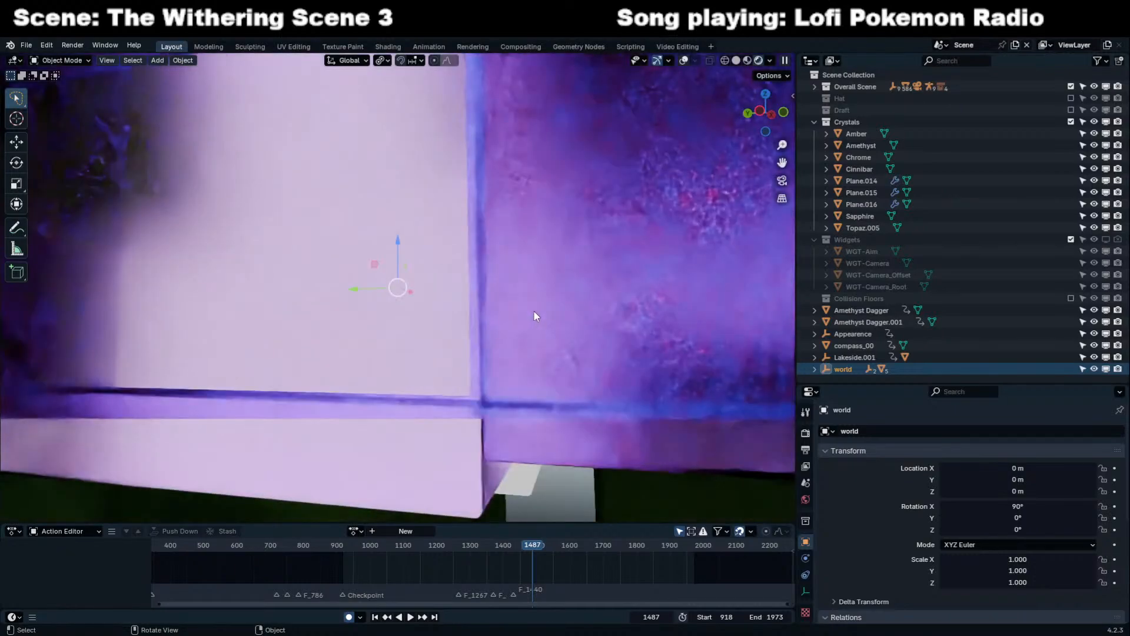
middle_click_drag(495, 292, 446, 352)
key("g")
left_click(565, 259)
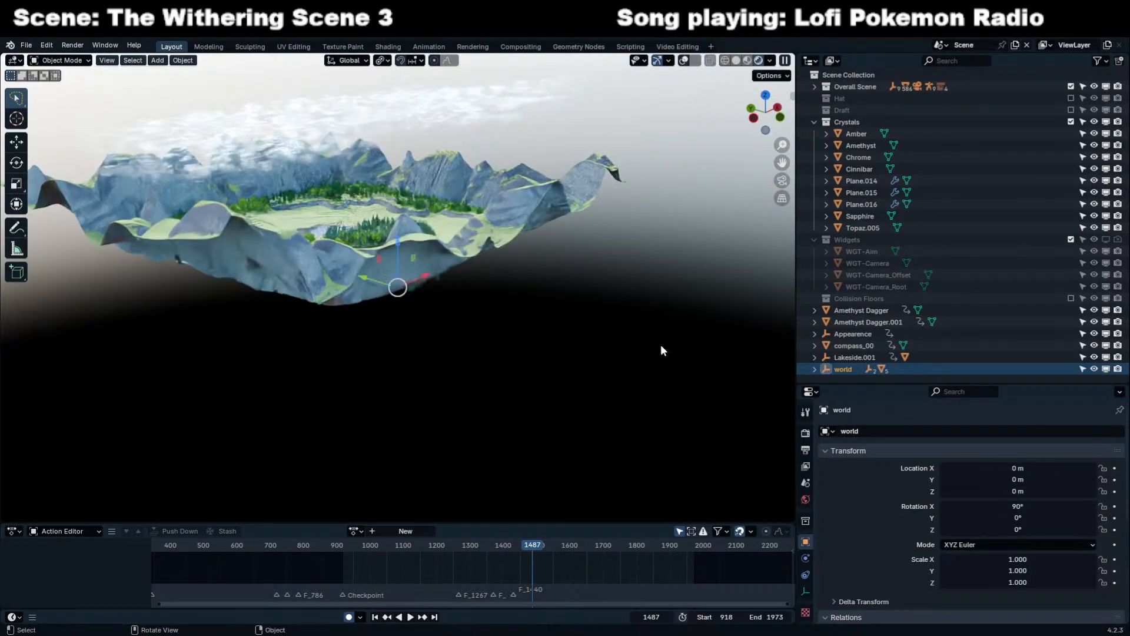
left_click(814, 370)
scroll(824, 365, "down", 1)
left_click(860, 372)
left_click(822, 359)
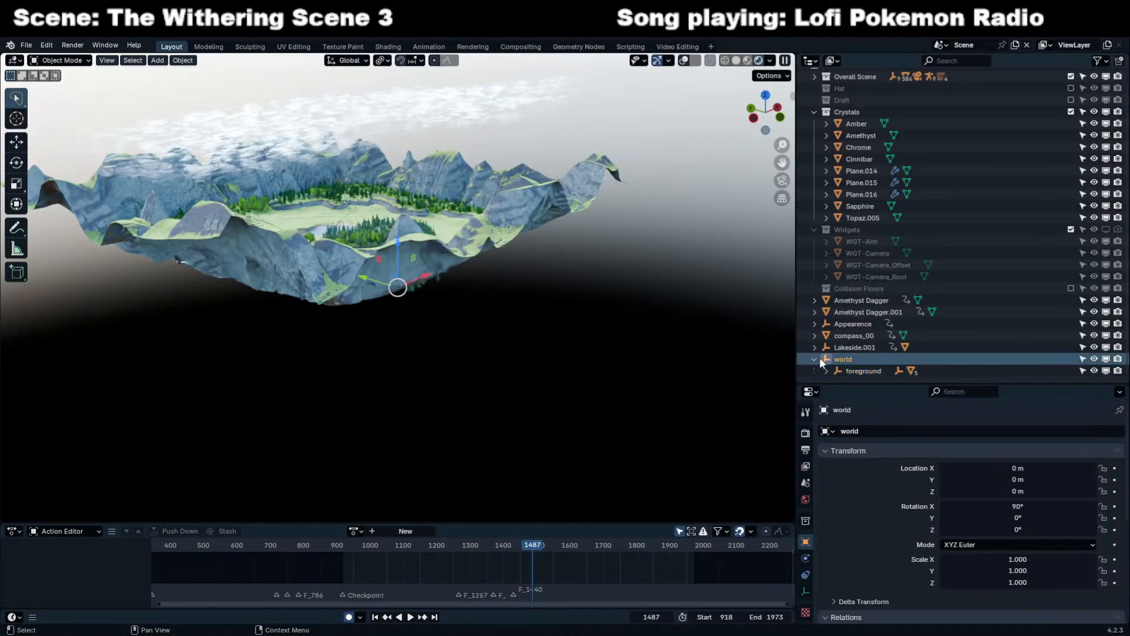
Select the Lakeside.001 empty and test-move it to check what it controls, cancelling each move.
left_click(815, 358)
left_click(846, 358)
key("g")
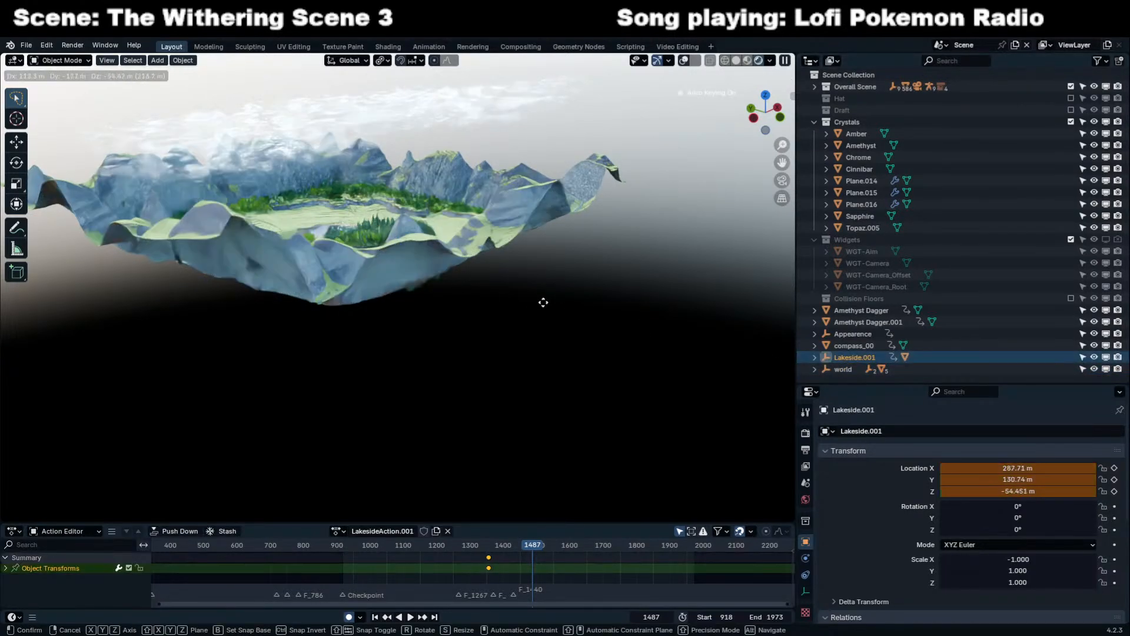
right_click(532, 286)
middle_click_drag(520, 285, 517, 319)
key("g")
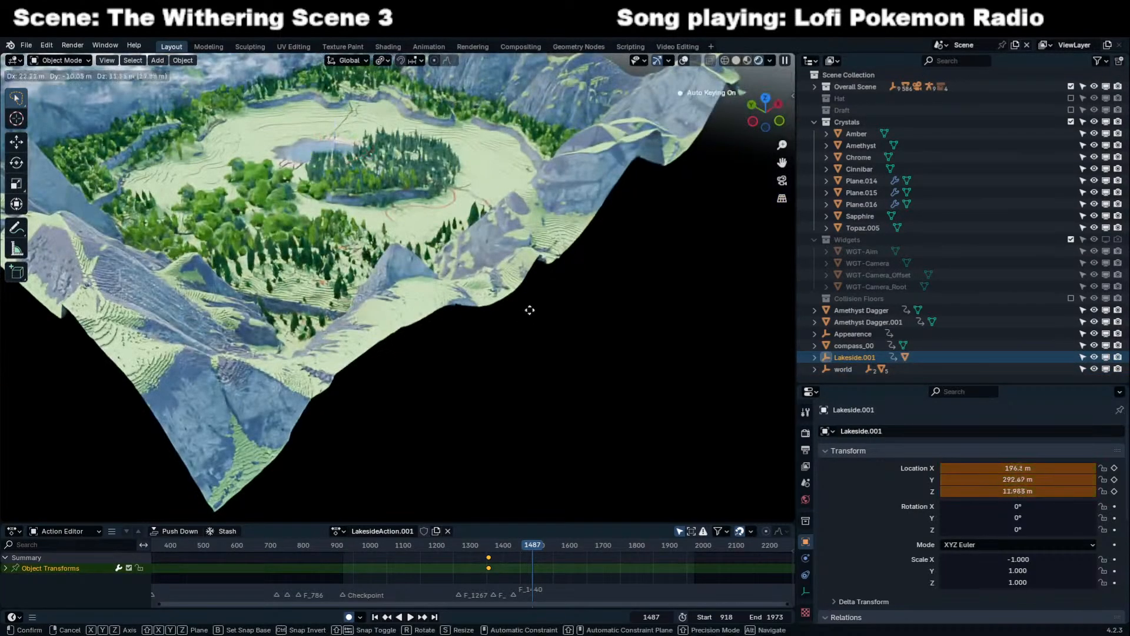
right_click(19, 395)
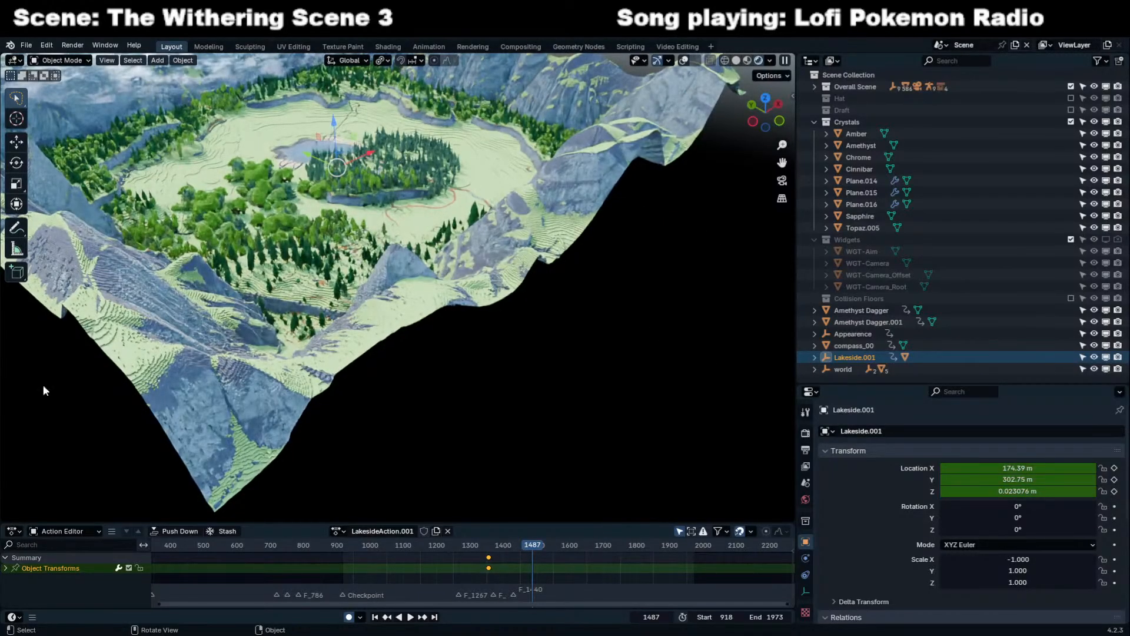
Select the Grass that I can transfer object under Lakeside.001 and turn on the viewport overlays.
left_click(815, 357)
left_click(866, 379)
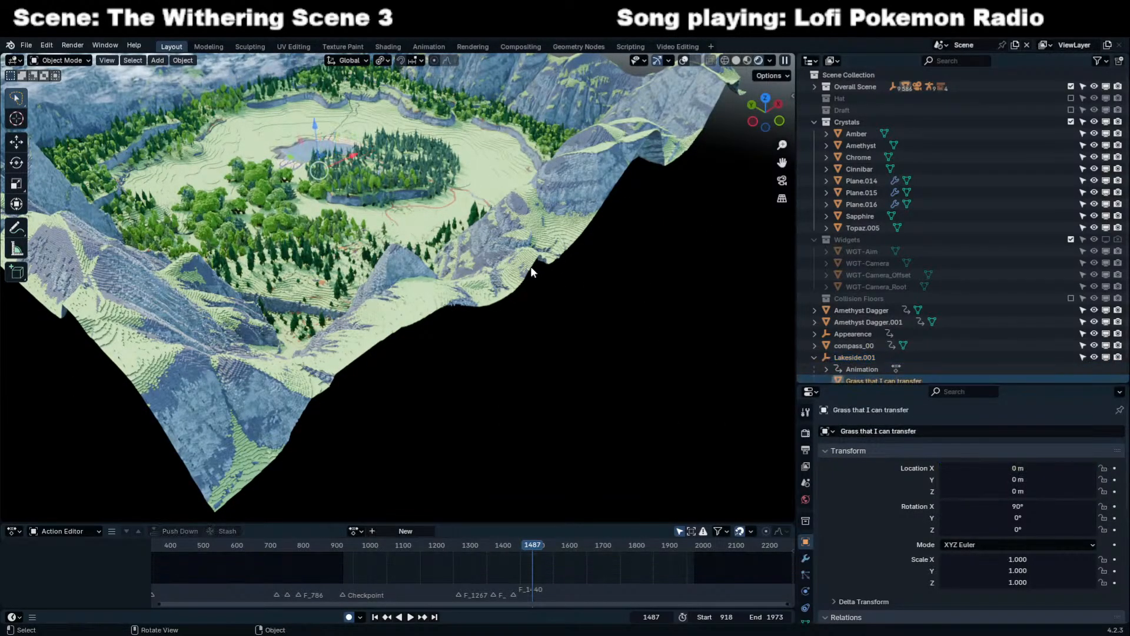
scroll(476, 204, "up", 8)
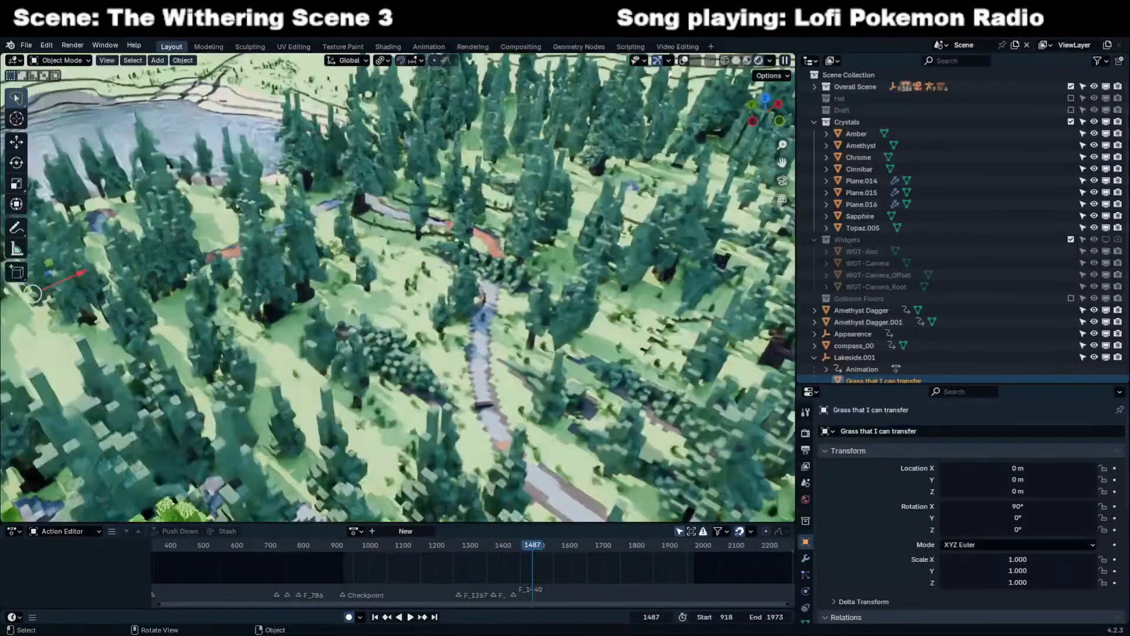
left_click(688, 61)
left_click(683, 60)
scroll(487, 202, "up", 5)
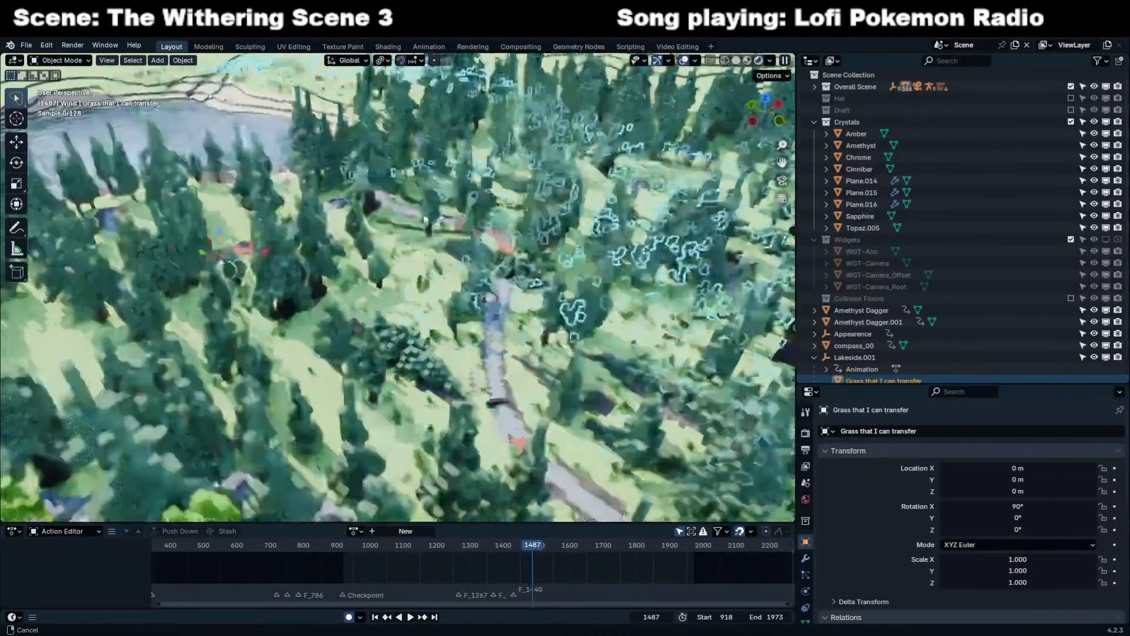
Move Lakeside.001 with its grass child into the Transfer collection inside World Collections.
left_click_drag(870, 357, 881, 90)
left_click(814, 86)
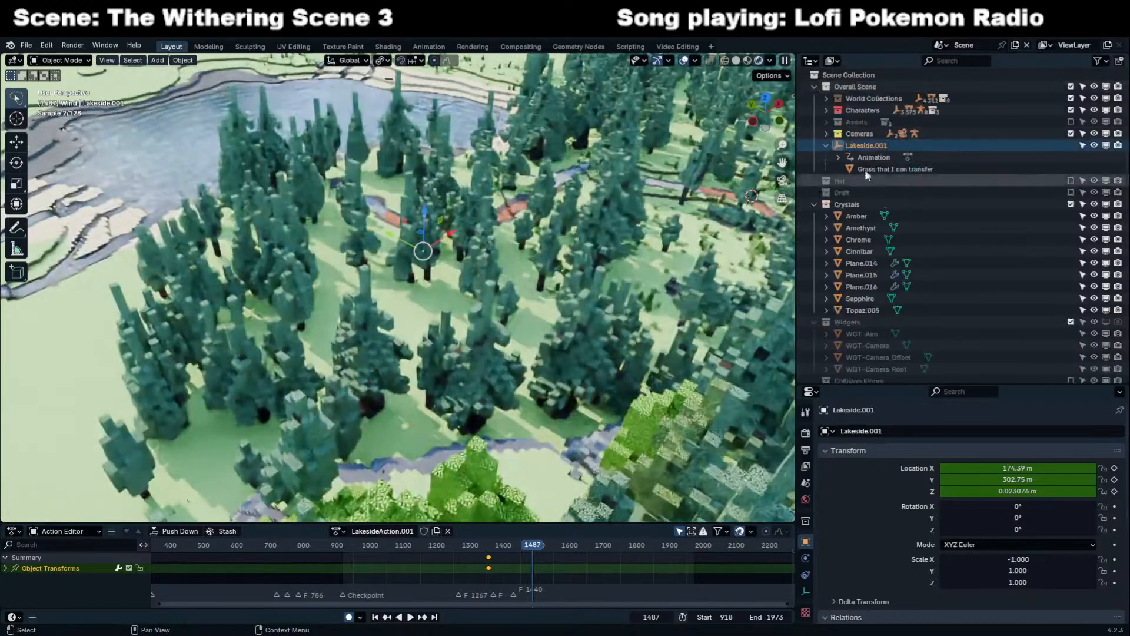
left_click_drag(860, 346, 878, 182)
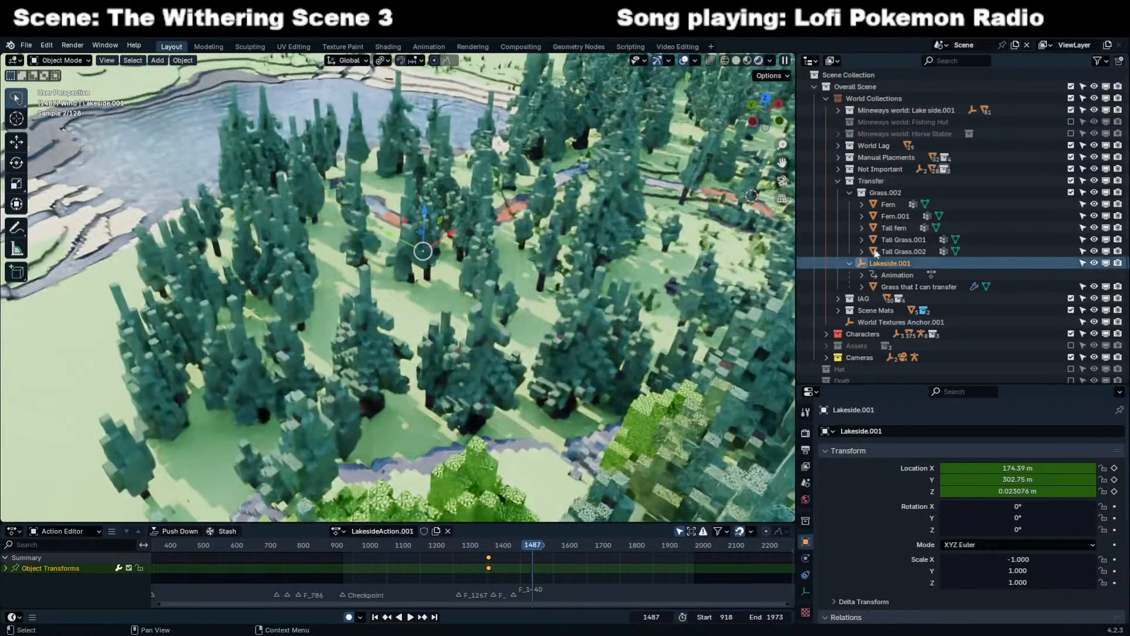
left_click(815, 87)
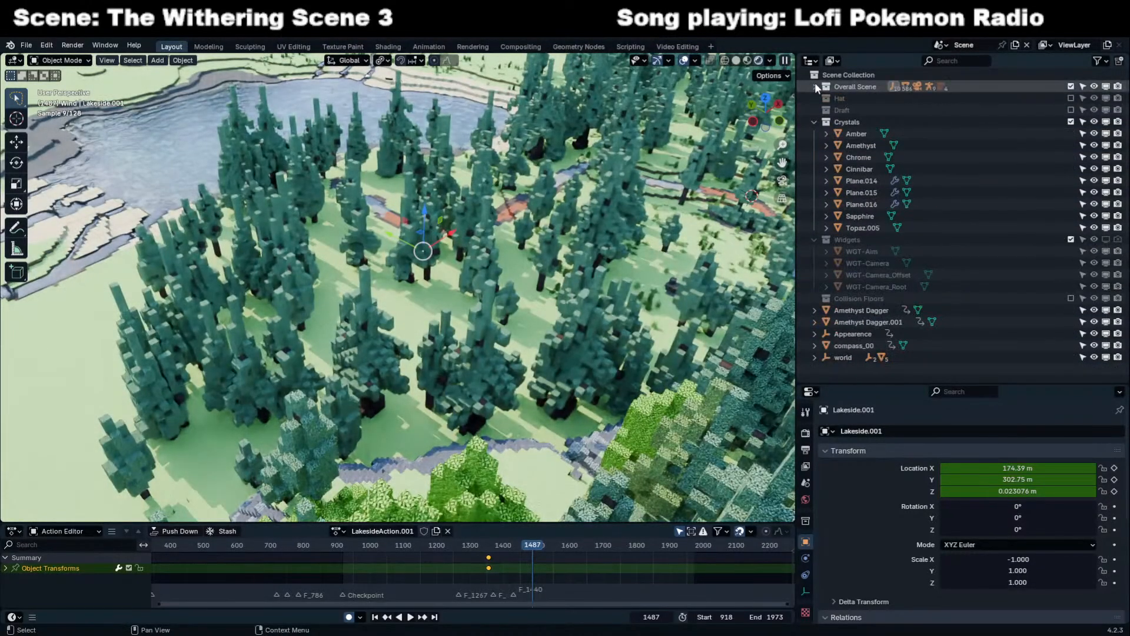
Collapse the Crystals collection and frame compass_00 in the viewport to identify it.
left_click(815, 122)
left_click(850, 192)
key("KP_Decimal")
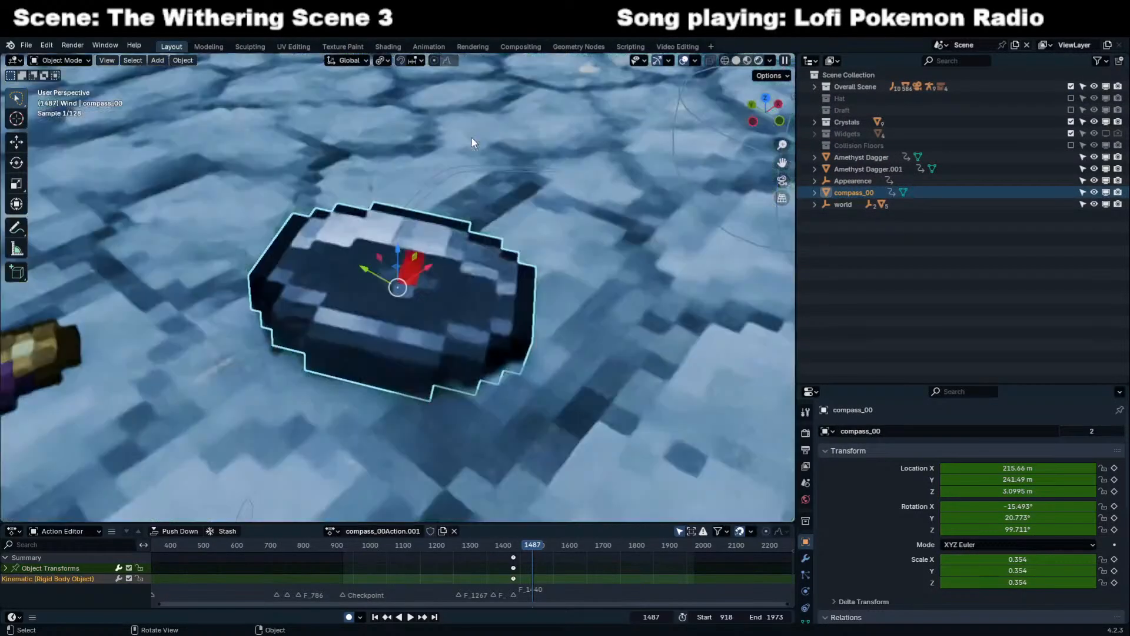
Select both Amethyst Dagger objects and compass_00, and move them to a new collection named Zain's Equipment.
left_click(851, 169)
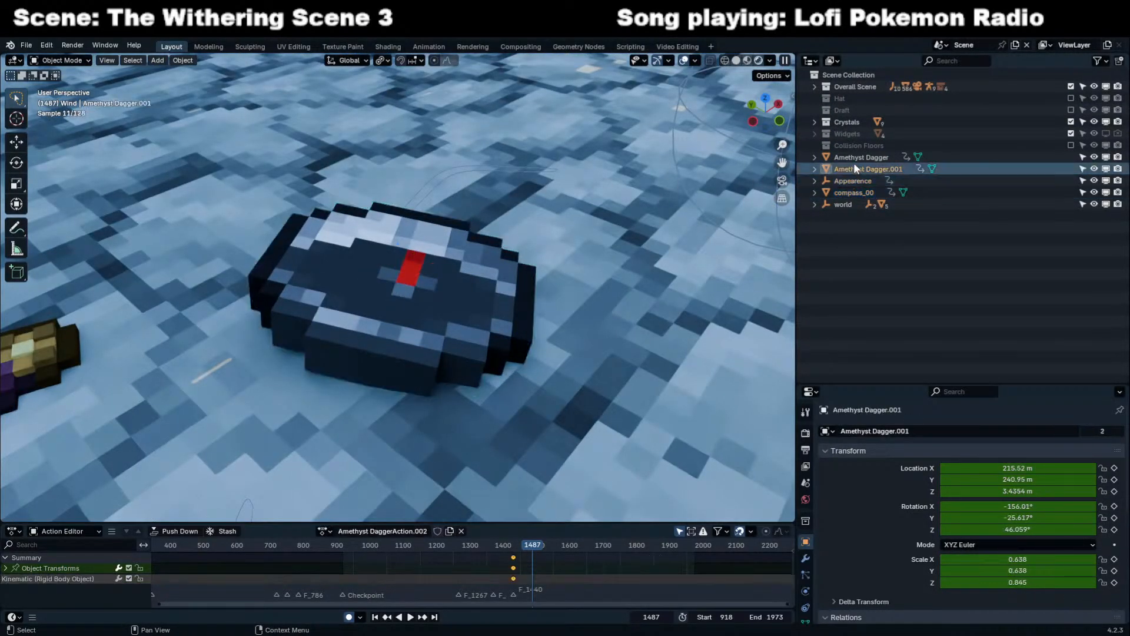
left_click(853, 159, "shift")
left_click(815, 87)
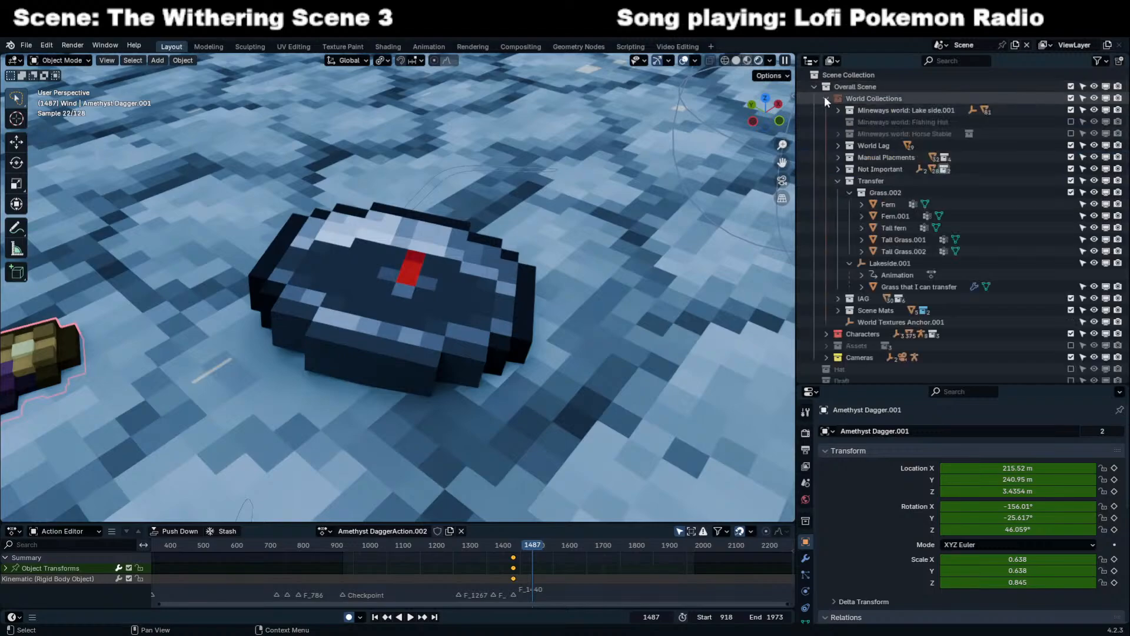
left_click(826, 122)
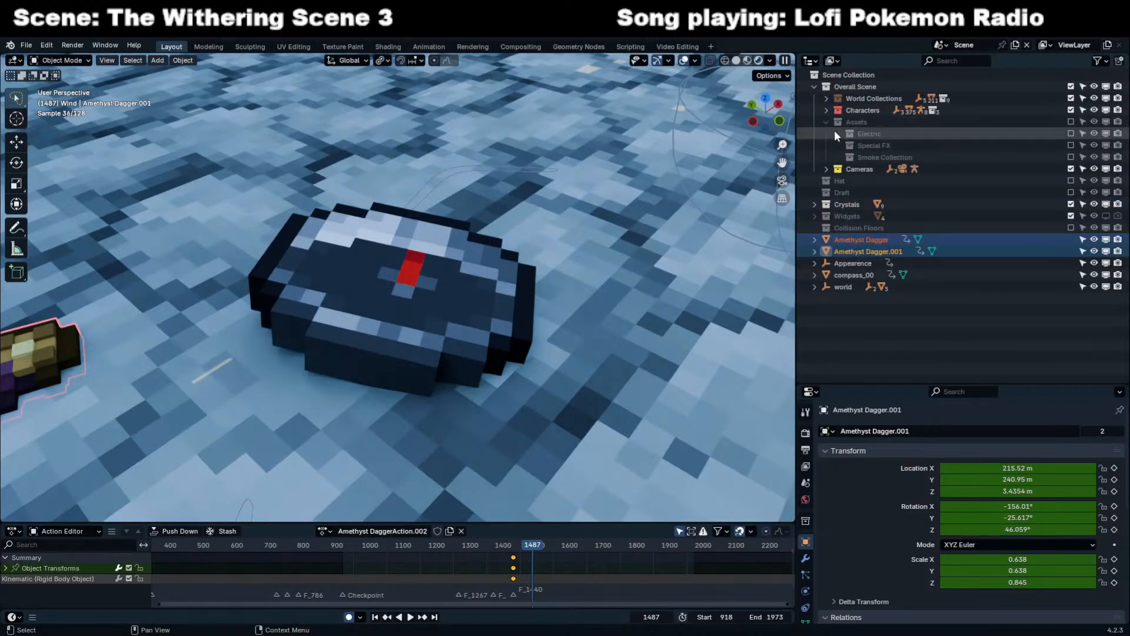
left_click(856, 275, "ctrl")
key("KP_Decimal")
key("n")
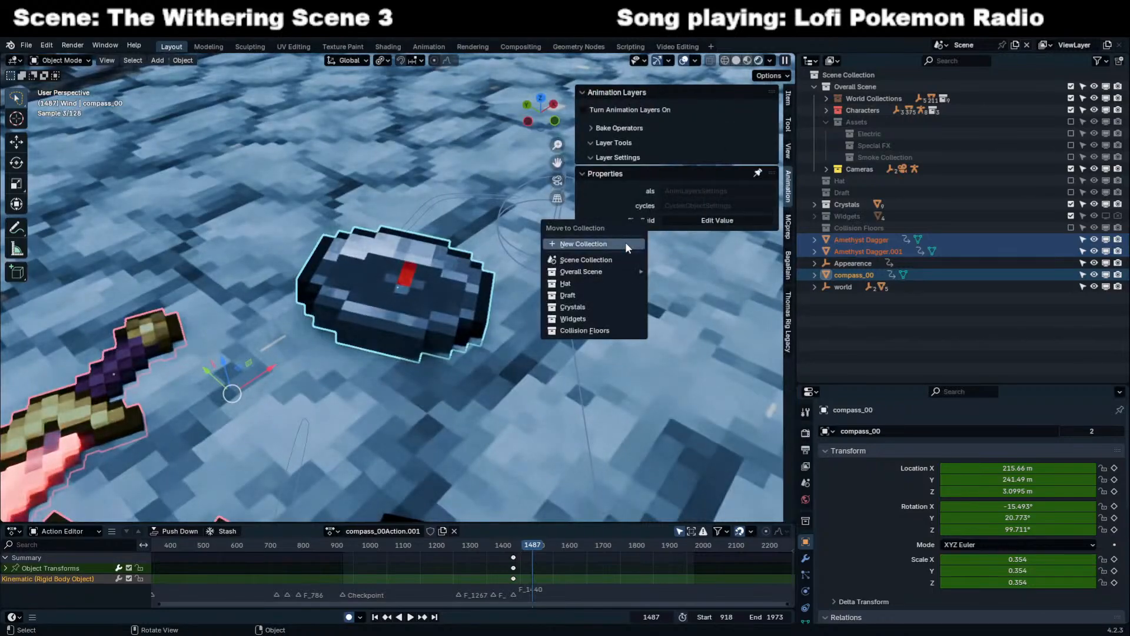
key("n")
key("m")
left_click(578, 234)
type("Zain's Equipment")
key("Return")
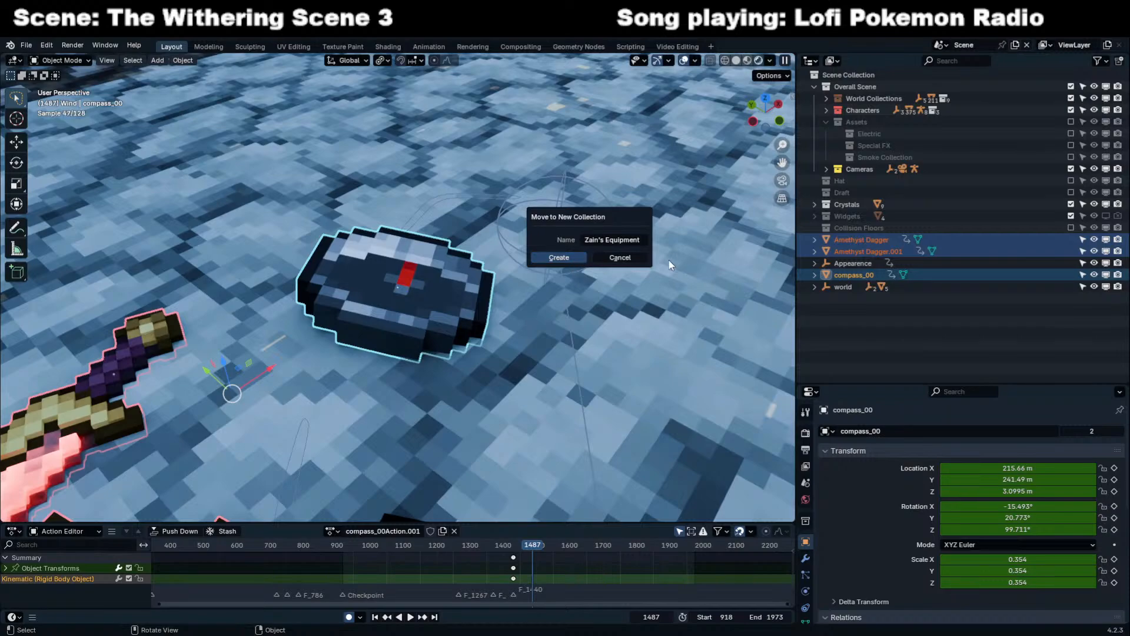
left_click(559, 257)
Nest the Zain's Equipment collection inside the Assets collection.
left_click(839, 239)
left_click_drag(861, 236, 868, 123)
left_click(1052, 277)
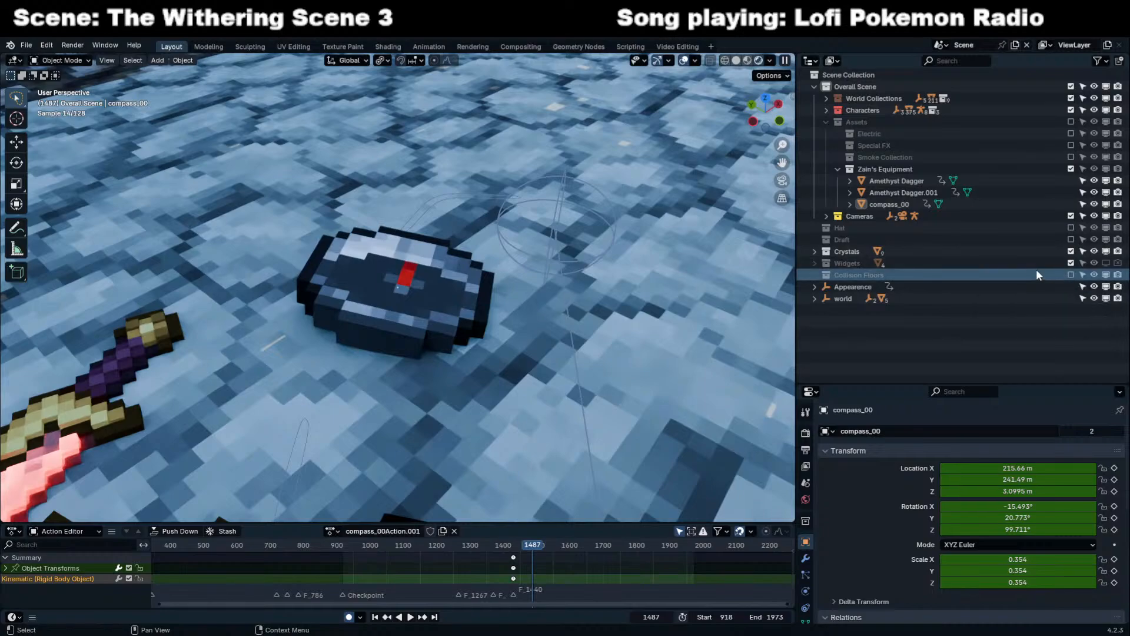
Enable the Draft collection to check its contents and delete it together with the plane inside.
left_click(1071, 238)
left_click(871, 250)
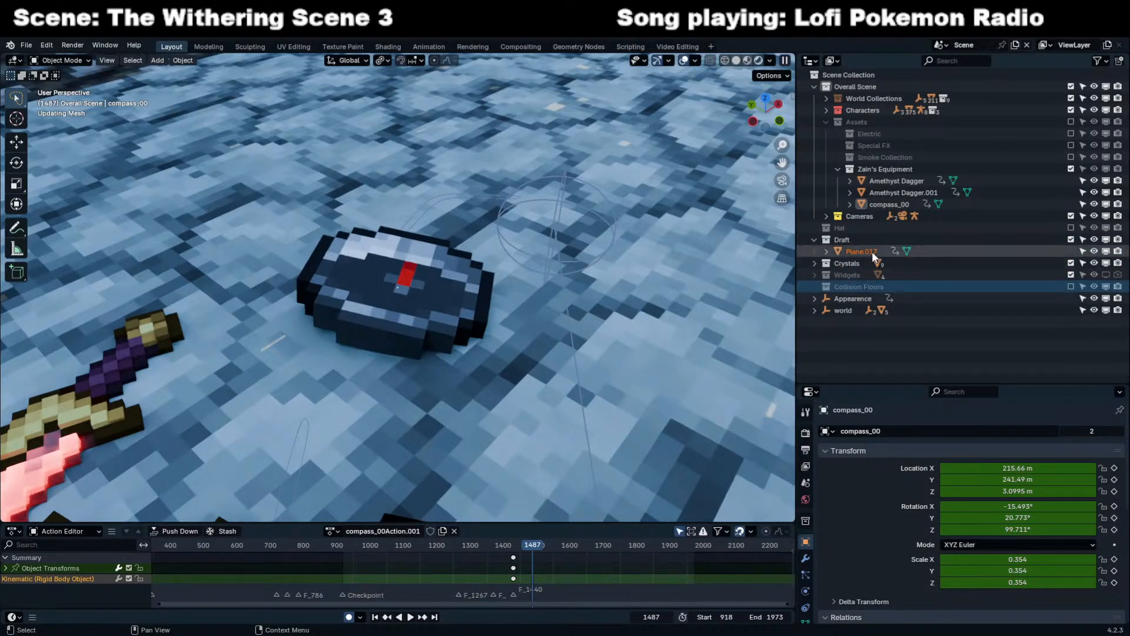
left_click(880, 239)
right_click(881, 239)
left_click(881, 239)
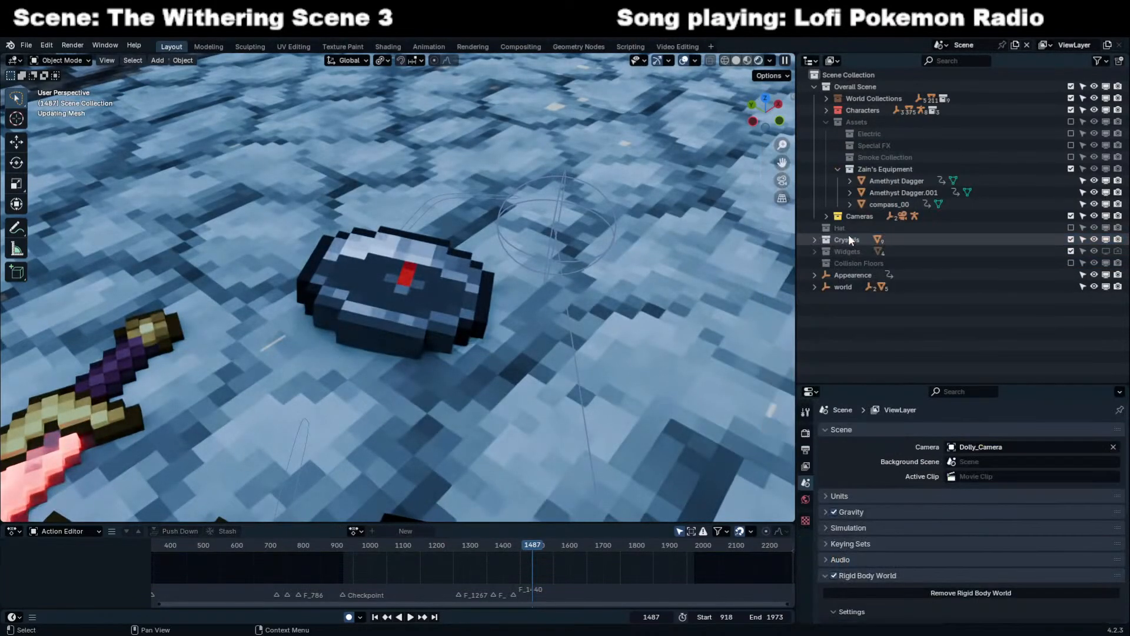
Enable the Hat collection and frame the Hat object to locate it in the scene.
left_click(848, 239)
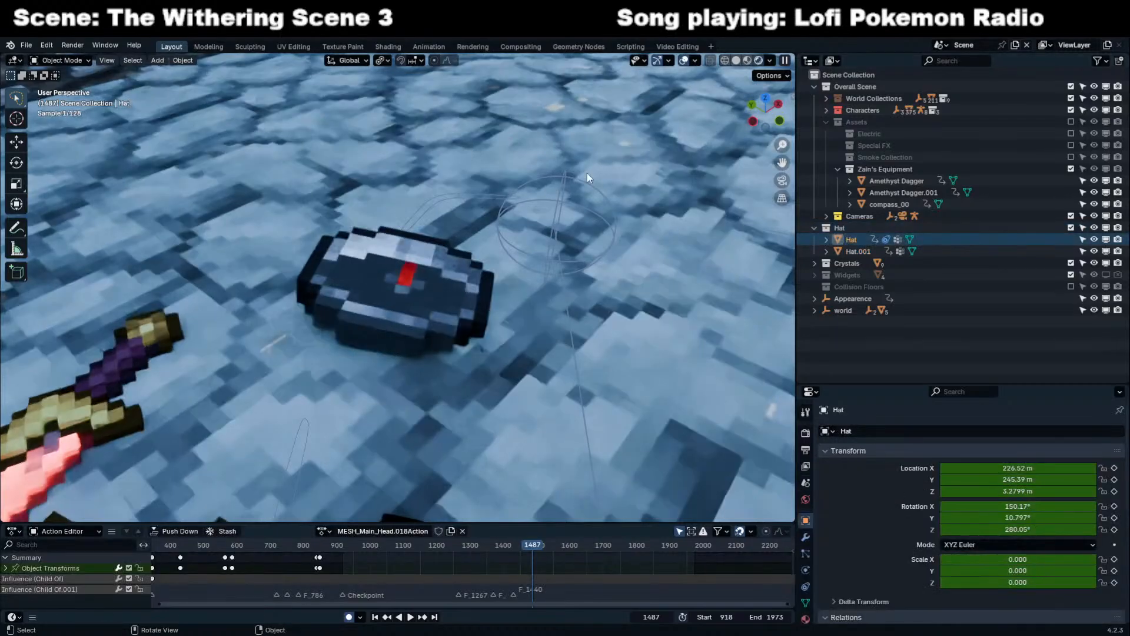
key("KP_Decimal")
scroll(541, 224, "down", 6)
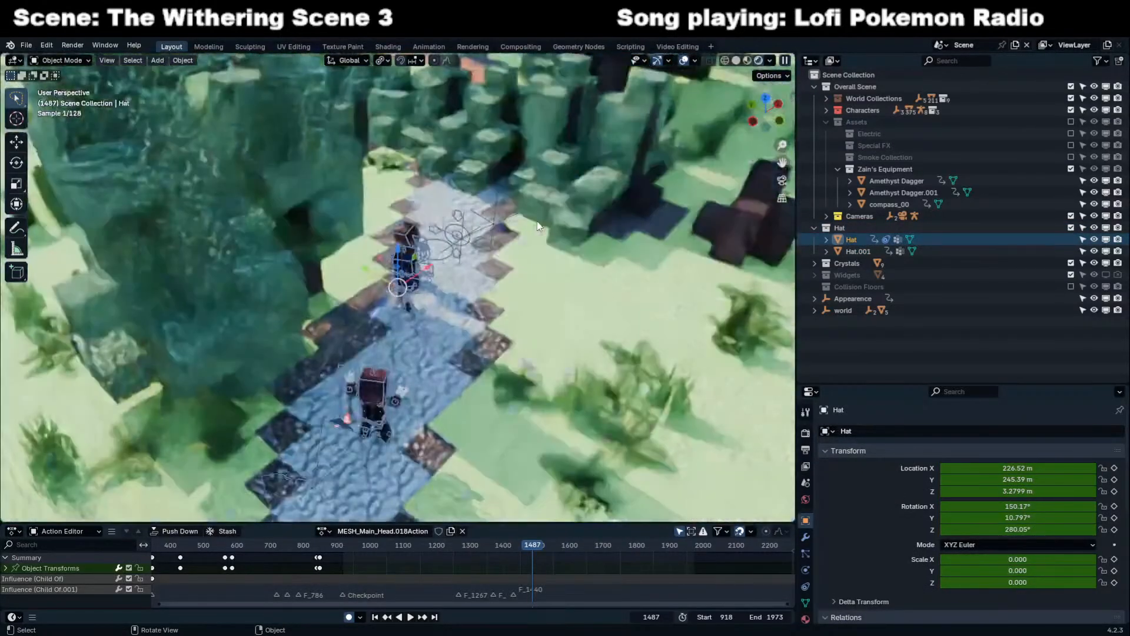
scroll(281, 545, "down", 2)
scroll(281, 545, "down", 2)
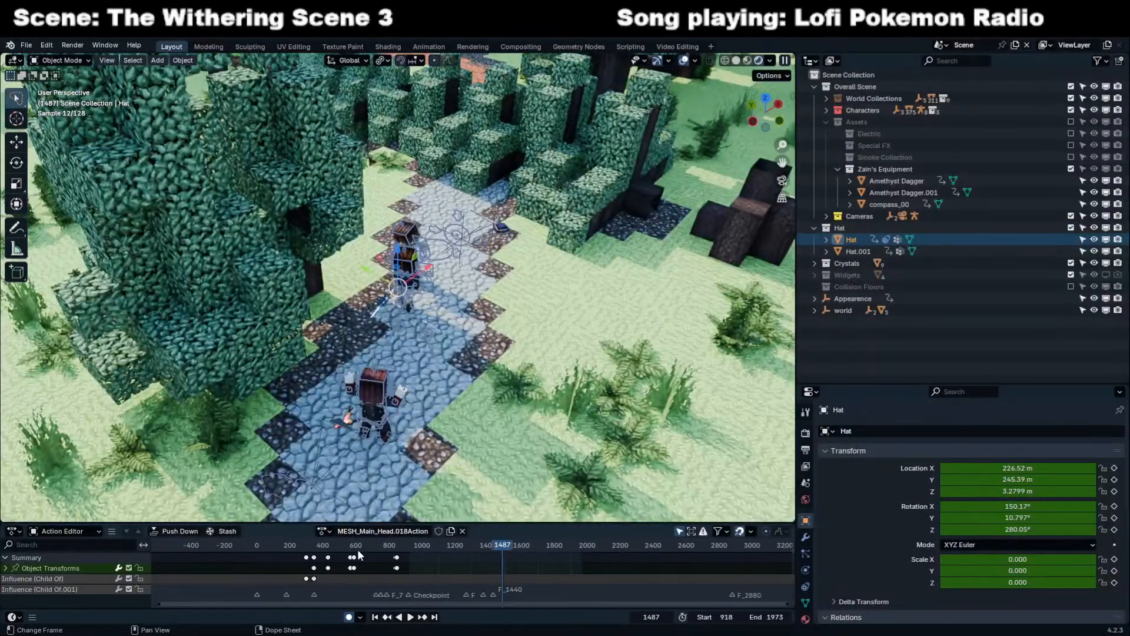
Frame Hat.001 and return to the camera view to check where it sits in the shot.
left_click(856, 247)
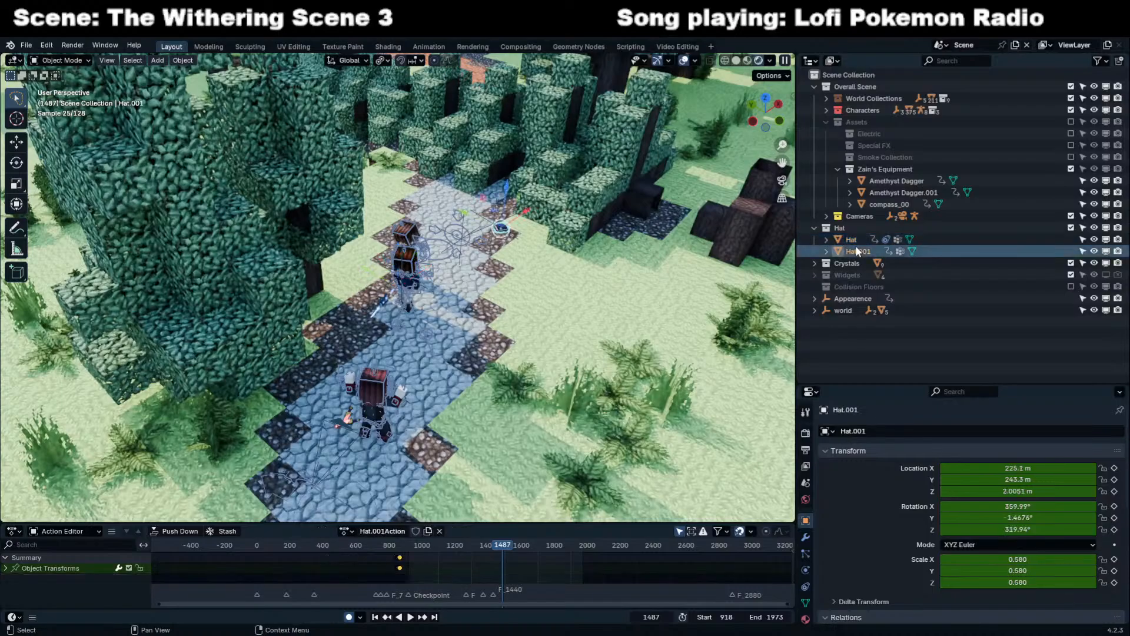
key("KP_Decimal")
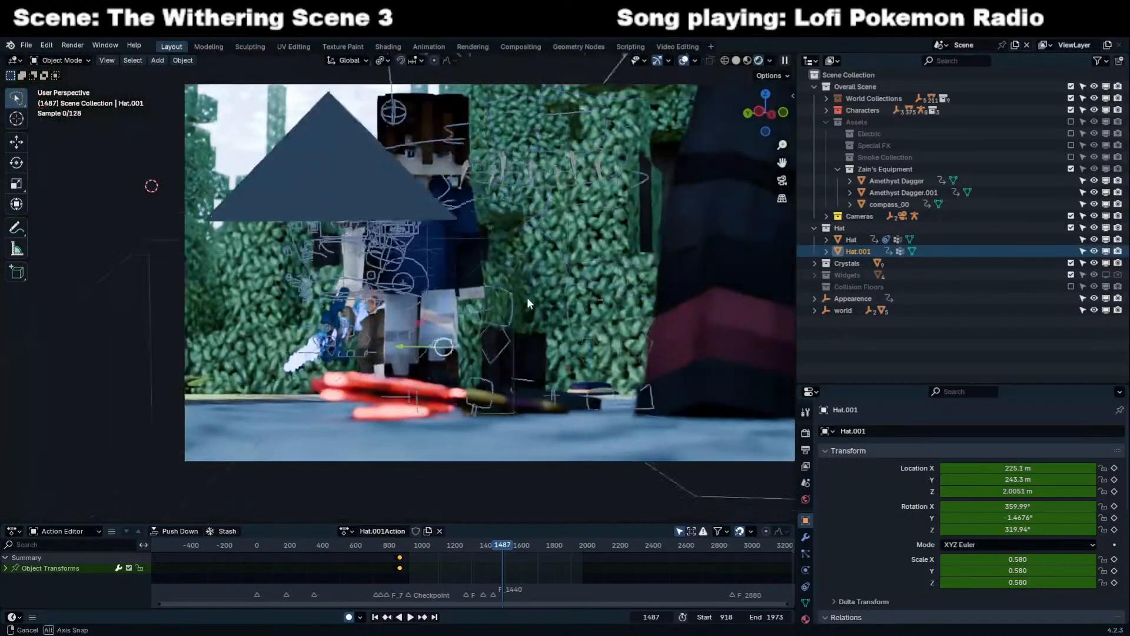
key("KP_0")
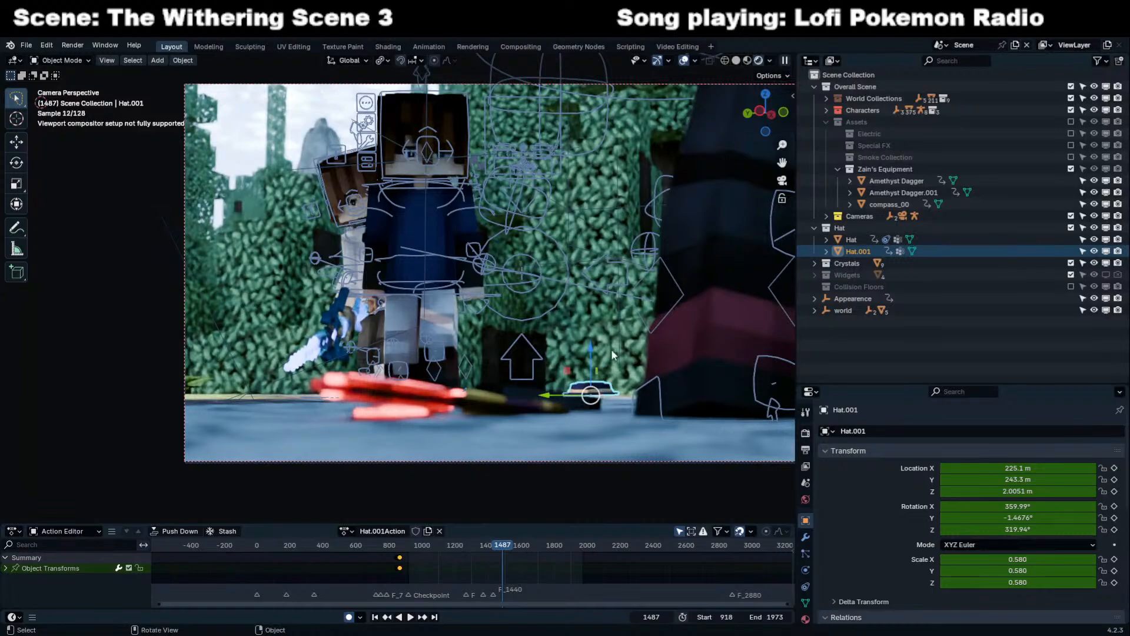
Save the file, then collapse the Hat collection and expand the Crystals collection.
key("ctrl+s")
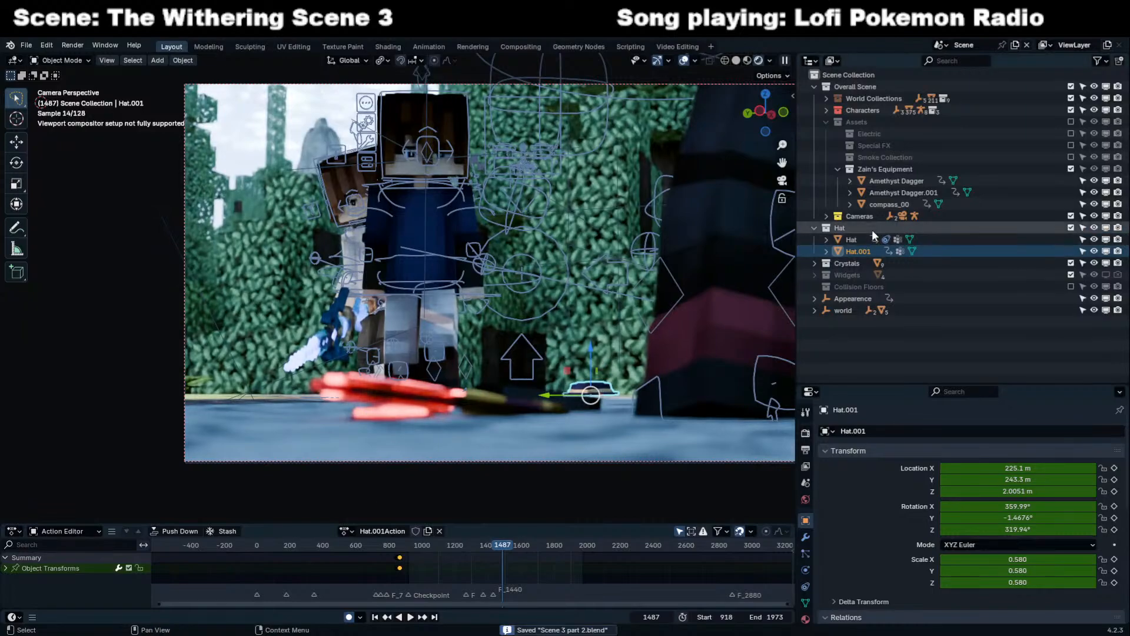
left_click(815, 227)
left_click(815, 239)
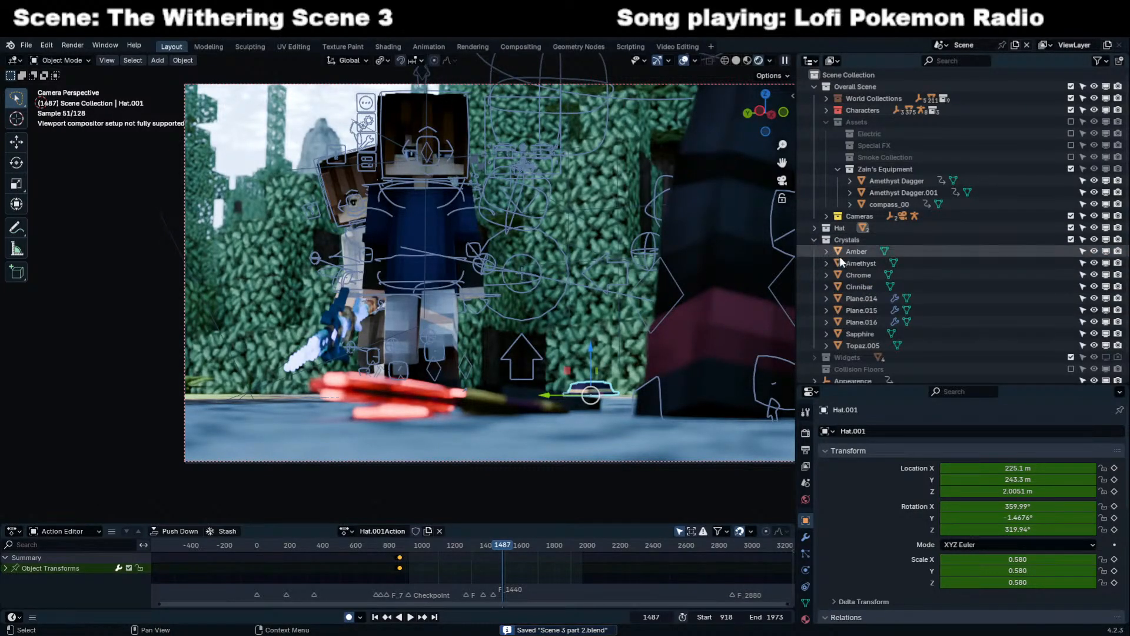
Go to frame 971 and isolate the Tanzanite gem in local view for a closer look.
left_click(417, 546)
key("space")
key("space")
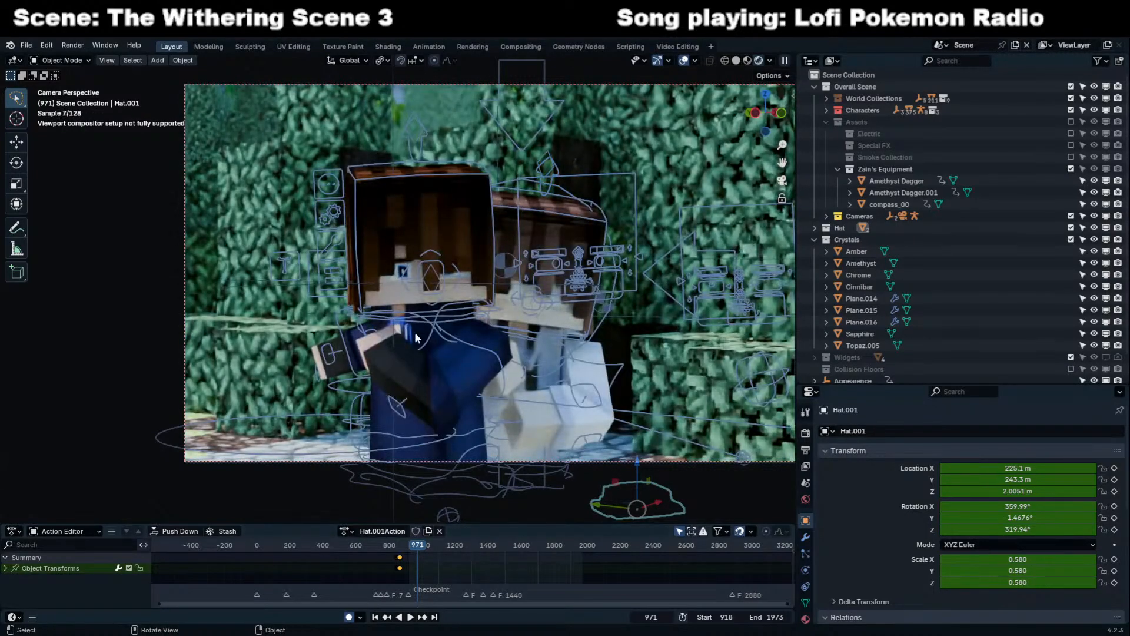
left_click(410, 333)
key("KP_Divide")
middle_click_drag(408, 328, 665, 318)
Switch the Outliner area to the Shader Editor and frame the nodes of the Tanzanite Gem Base material.
left_click(817, 60)
key("s")
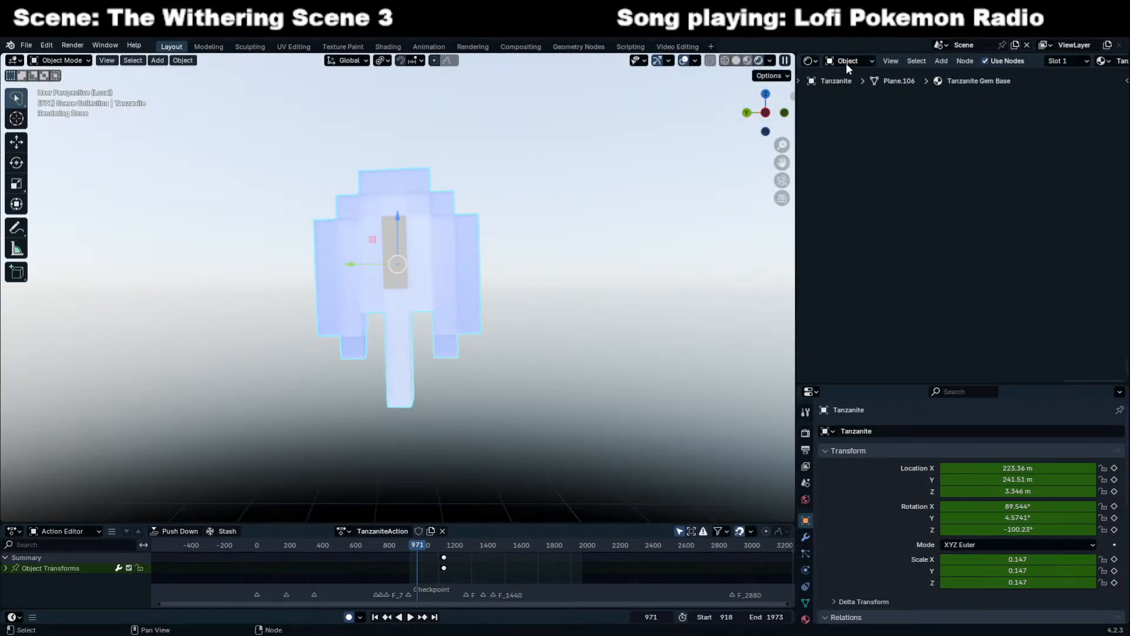
key("a")
key("KP_Decimal")
scroll(1021, 168, "up", 10)
Try a different saturation on the Hue/Saturation/Value node and undo it.
left_click(961, 169)
scroll(959, 171, "up", 2)
left_click_drag(968, 210, 1038, 210)
key("ctrl+z")
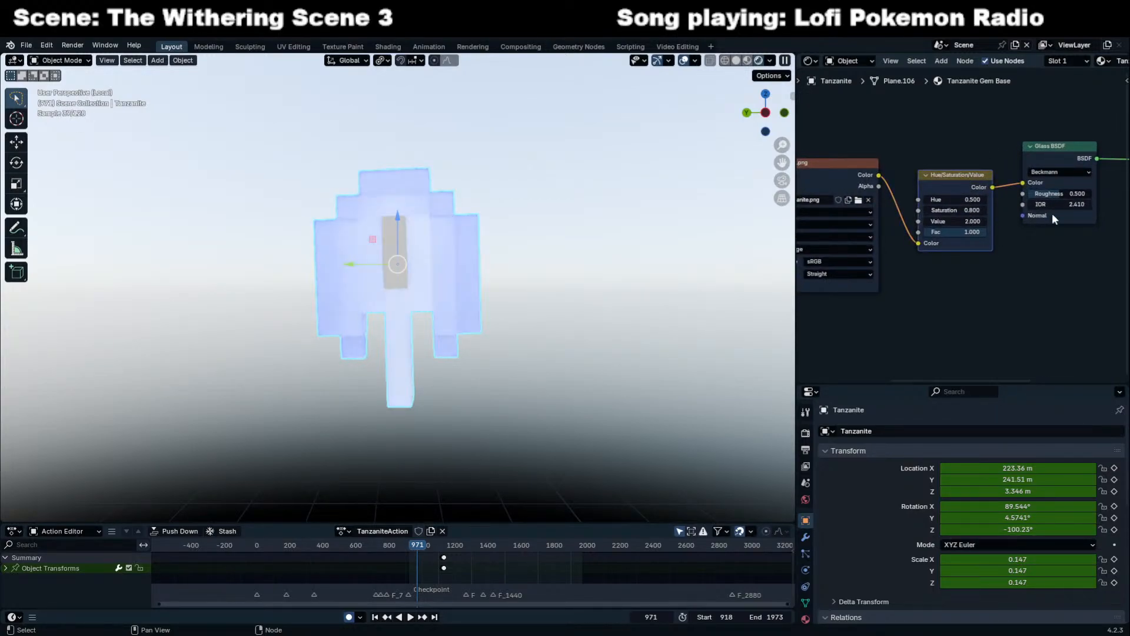
Turn off Scene World in the viewport shading and lower the preview HDRI strength to 0.000.
left_click(768, 60)
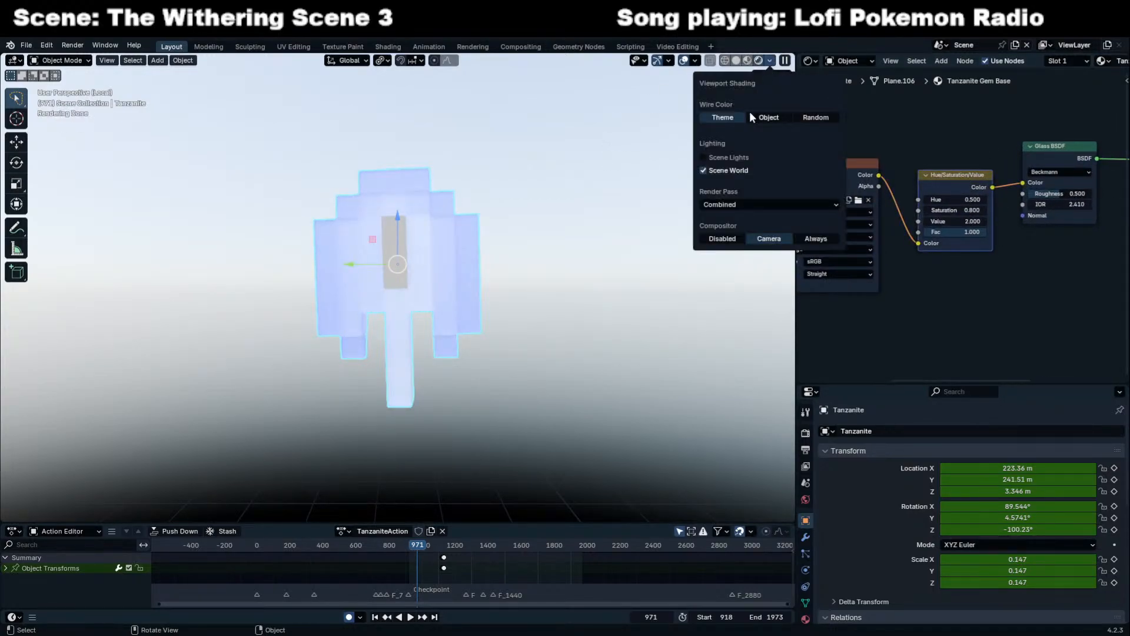
left_click(735, 170)
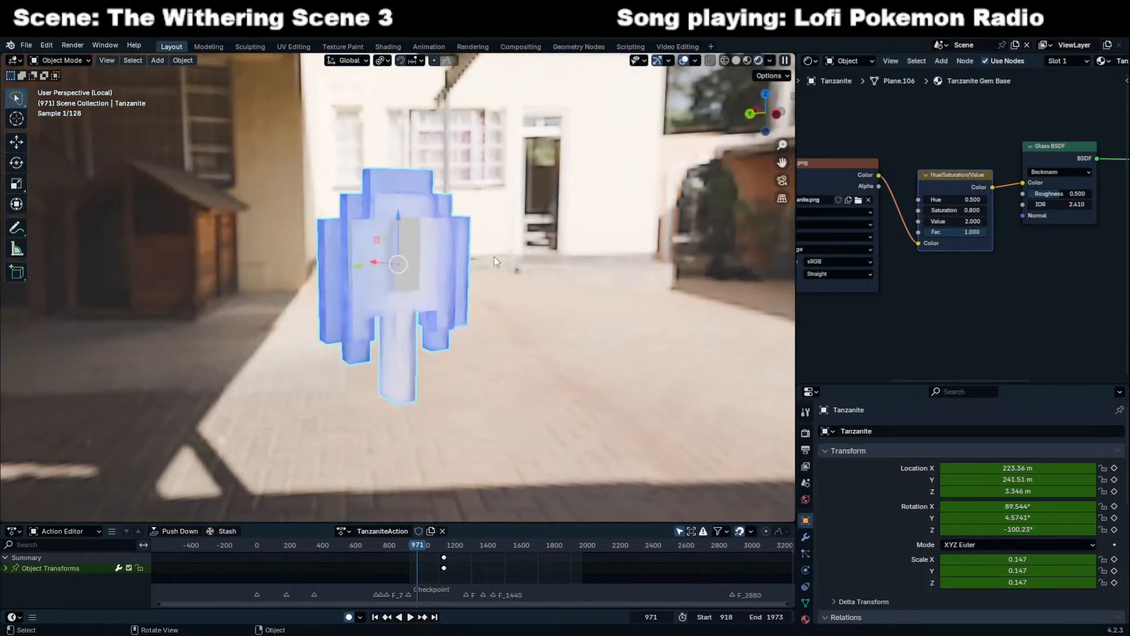
mouse_move(493, 256)
middle_mouse_down()
mouse_move(475, 276)
mouse_move(410, 266)
middle_mouse_up()
left_click(770, 61)
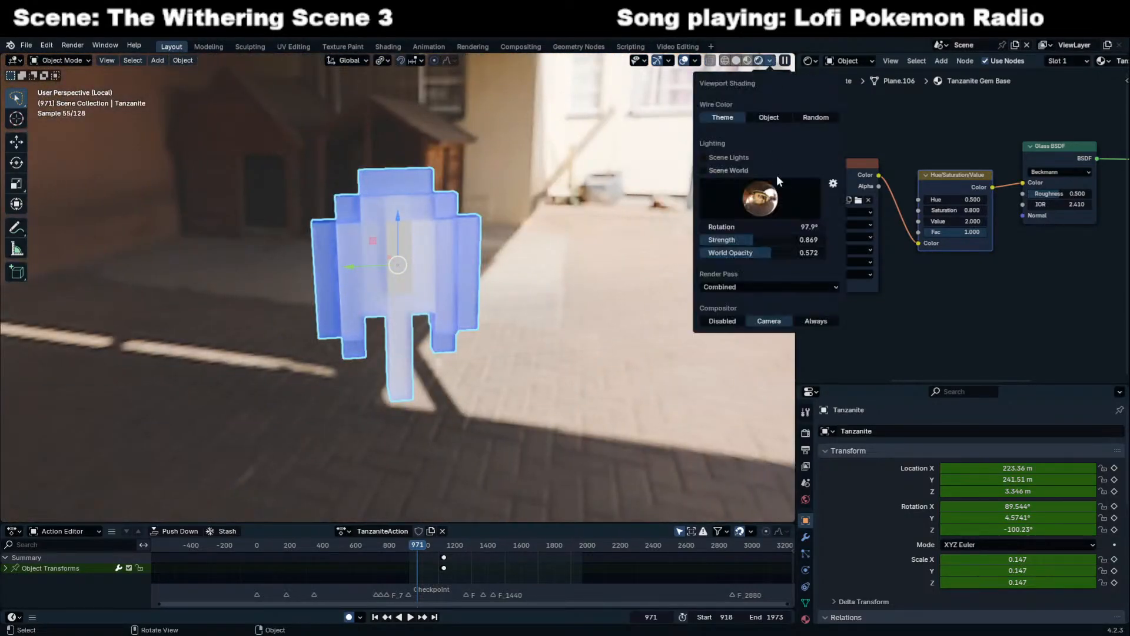
left_click_drag(759, 240, 701, 240)
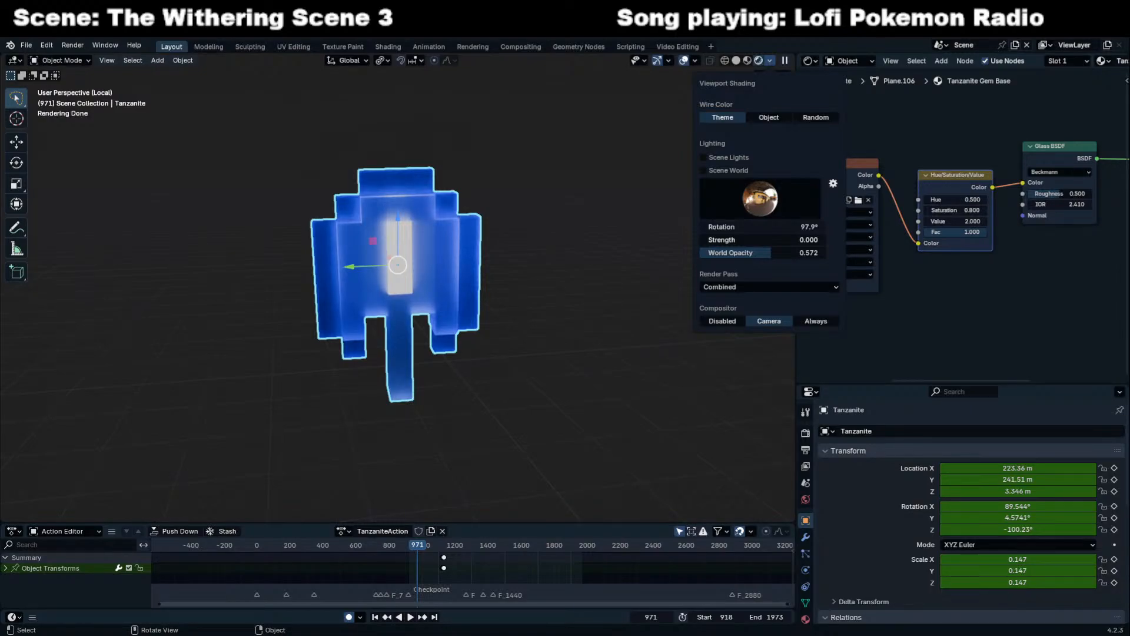
mouse_move(358, 252)
middle_mouse_down()
mouse_move(259, 258)
mouse_move(360, 301)
middle_mouse_up()
Show the Gem Glow.005 material and examine its Emission node against the gem's glow.
left_click(1046, 61)
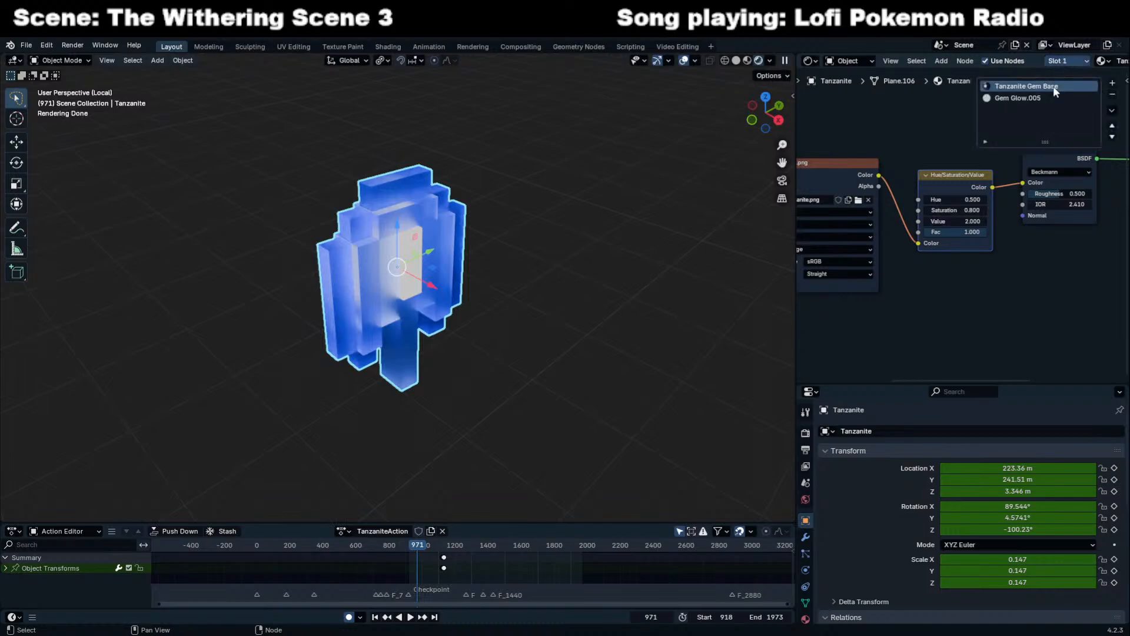
left_click(1037, 98)
key("Return")
middle_click_drag(994, 340, 924, 301)
middle_click_drag(987, 194, 959, 173)
middle_click_drag(586, 196, 494, 157)
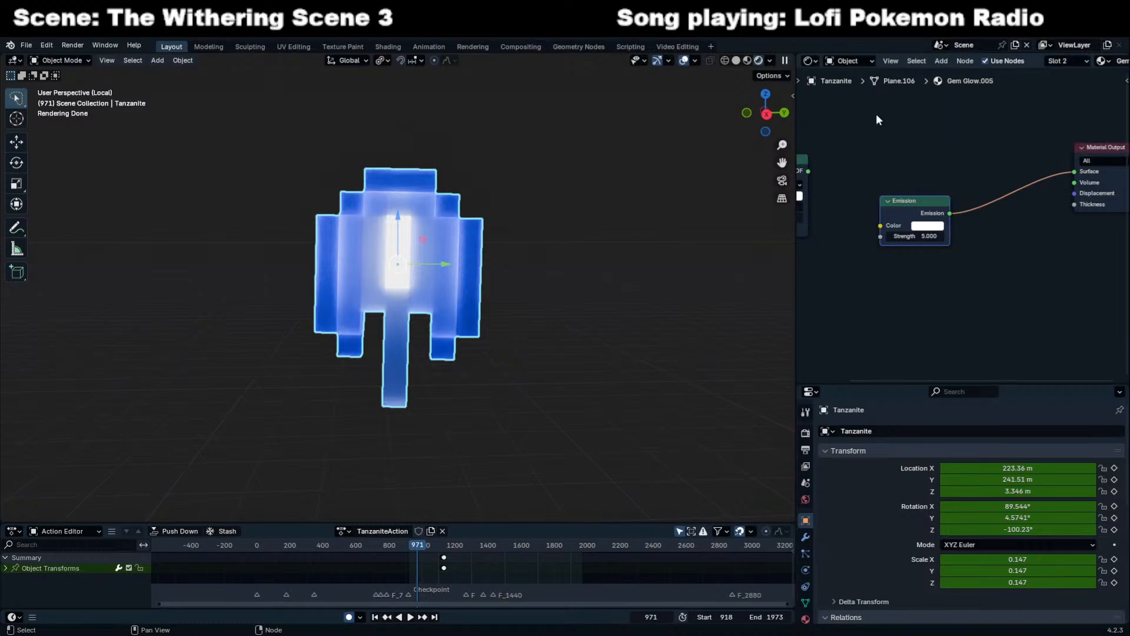
Turn Scene World lighting back on in the viewport and return to the Tanzanite Gem Base material.
left_click(770, 60)
left_click(711, 171)
mouse_move(650, 201)
middle_mouse_down()
mouse_move(591, 228)
mouse_move(539, 287)
middle_mouse_up()
left_click(1066, 61)
left_click(1059, 83)
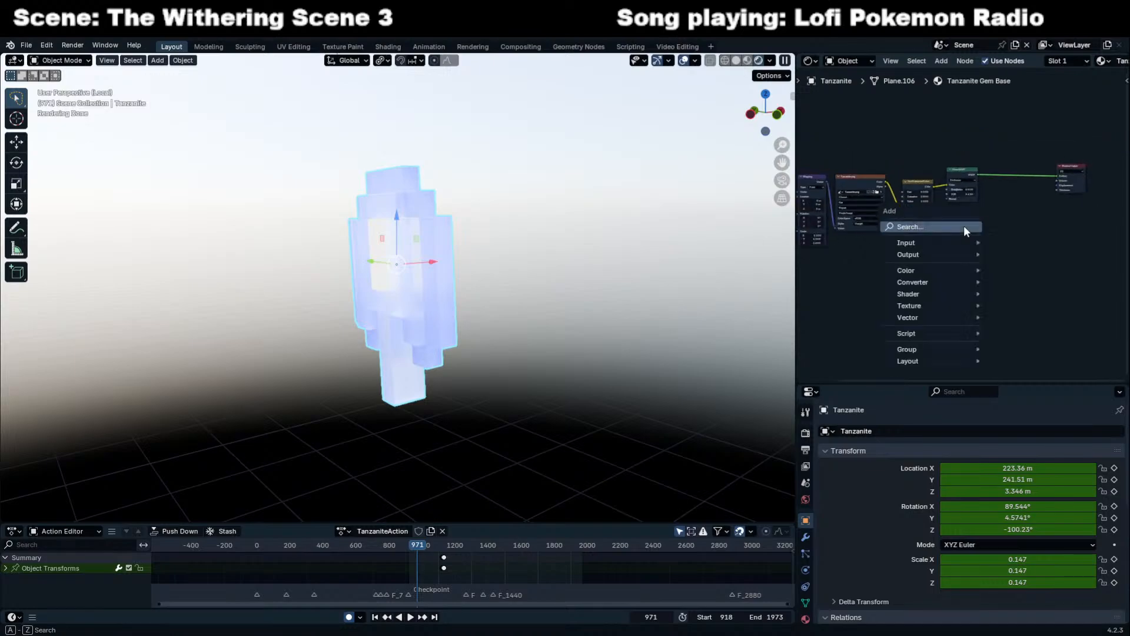
Add a Crystal Shader group node and connect its Shader output to the Material Output's Surface.
key("shift+a")
left_click(964, 227)
type("cryst")
key("Return")
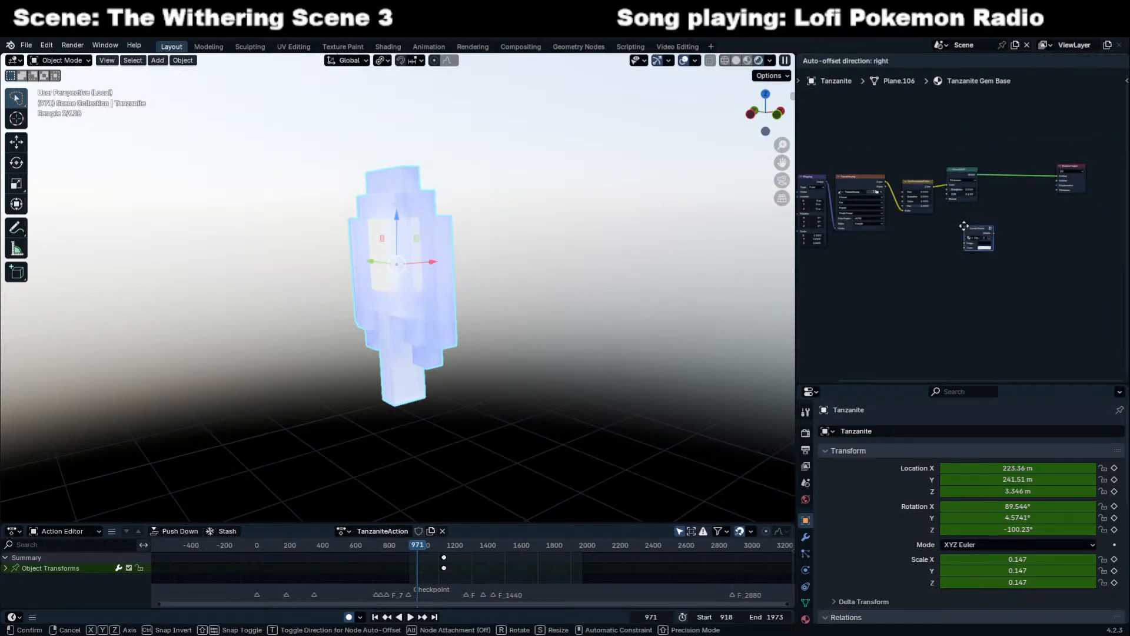
left_click(963, 225)
scroll(964, 227, "up", 2)
left_click_drag(1072, 179, 1101, 153)
Place the Crystal Shader apart from the old Hue/Saturation and Glass nodes and feed the gem texture's Color into its Image Texture input.
left_click(955, 147)
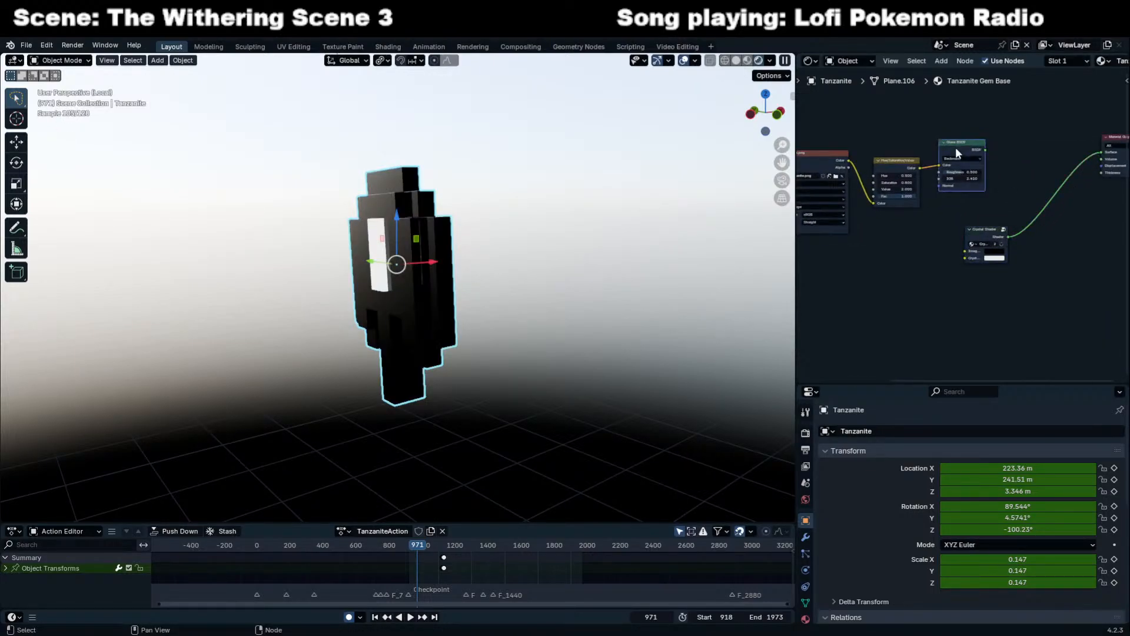
scroll(1034, 230, "up", 1)
left_click_drag(997, 229, 1033, 141)
scroll(1000, 166, "up", 2)
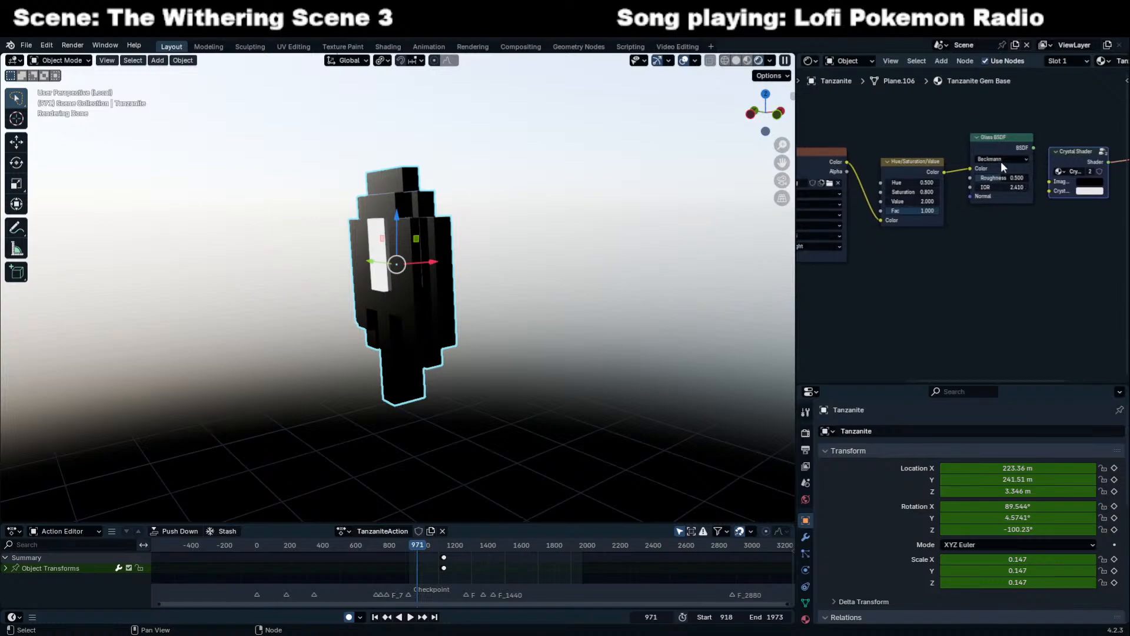
left_click_drag(910, 145, 995, 222)
key("g")
left_click(980, 133)
left_click_drag(847, 162, 845, 160)
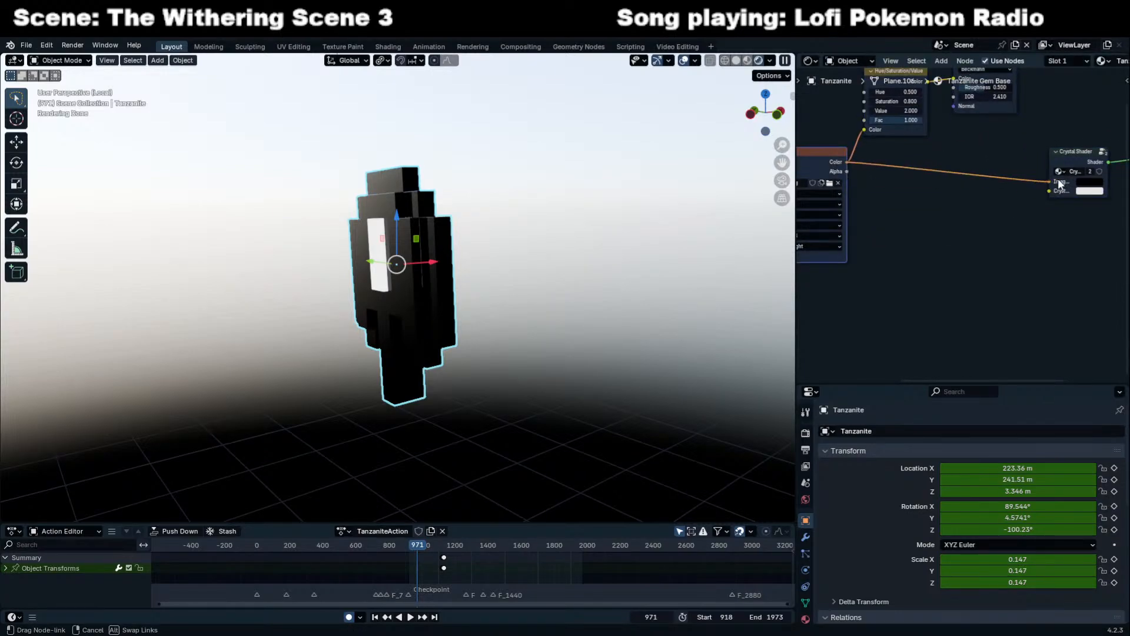
left_click_drag(1057, 181, 1050, 182)
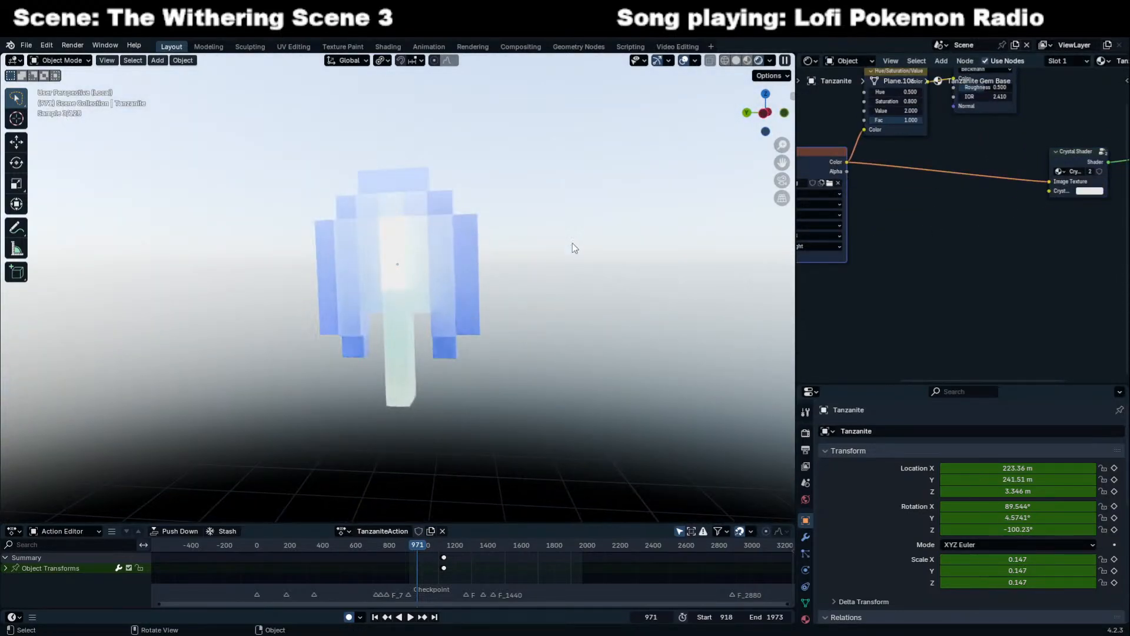
Set the Crystal Shader's crystal color to a saturated violet-blue.
middle_click_drag(573, 242, 552, 250)
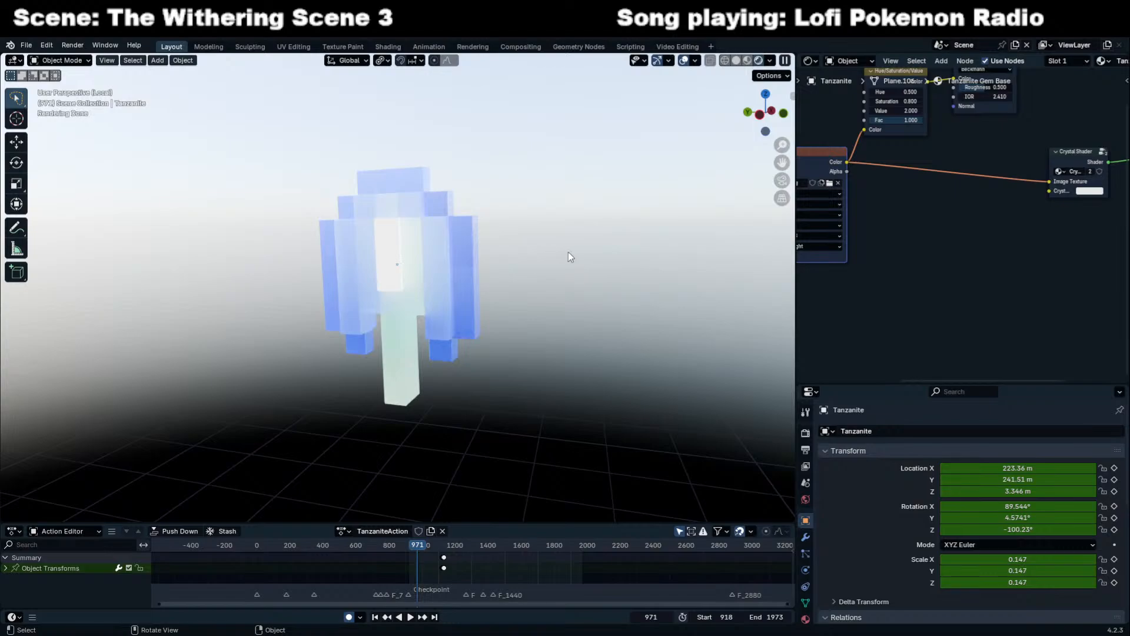
left_click(1098, 192)
left_click_drag(1063, 98, 1084, 77)
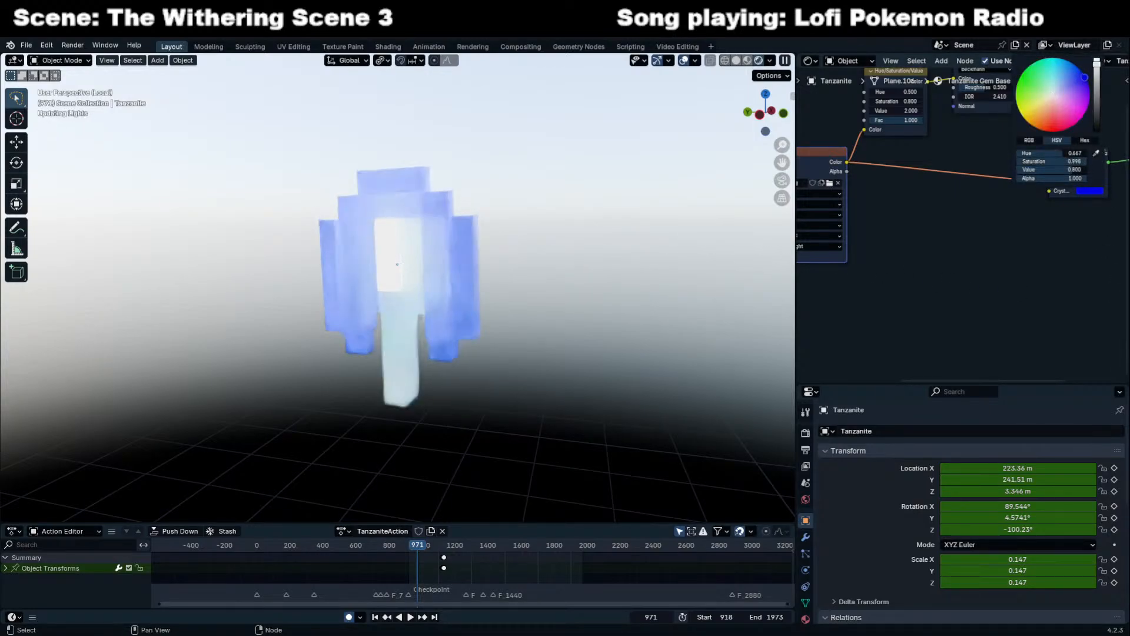
scroll(588, 273, "up", 3)
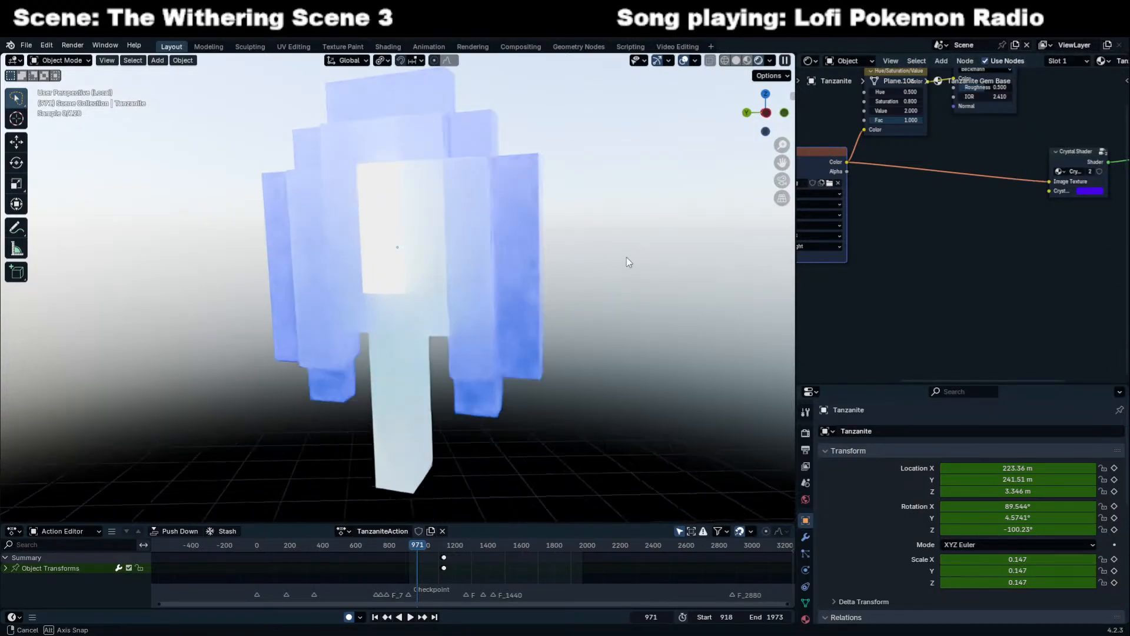
Turn off Scene World in the viewport shading to judge the Crystal Shader on a dark background.
middle_click_drag(1046, 130, 940, 177)
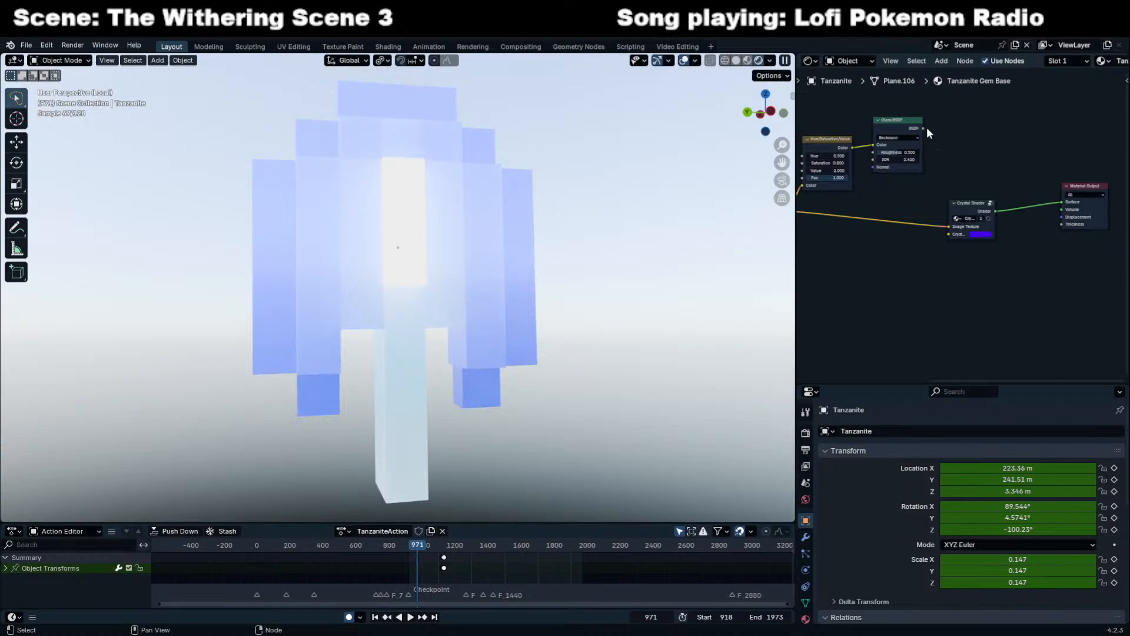
left_click_drag(1062, 196, 1057, 202)
left_click(771, 61)
left_click(722, 171)
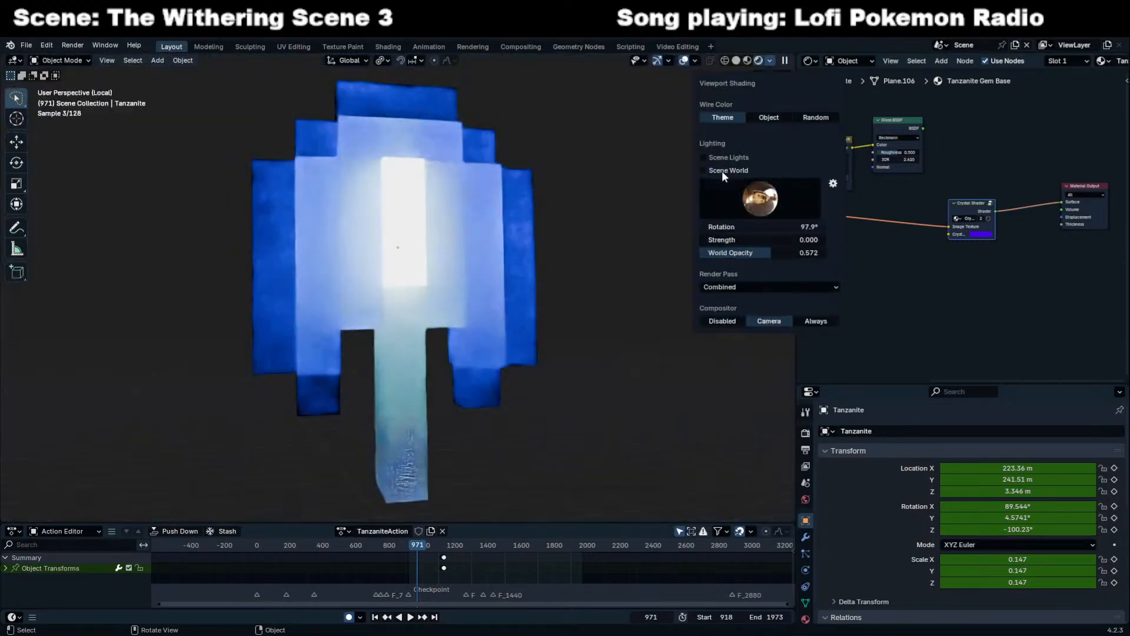
Reconnect the Glass BSDF to the Material Output's Surface to compare it, then restore the Crystal Shader link.
left_click(917, 122)
key("g")
right_click(1019, 176)
key("g")
right_click(1042, 177)
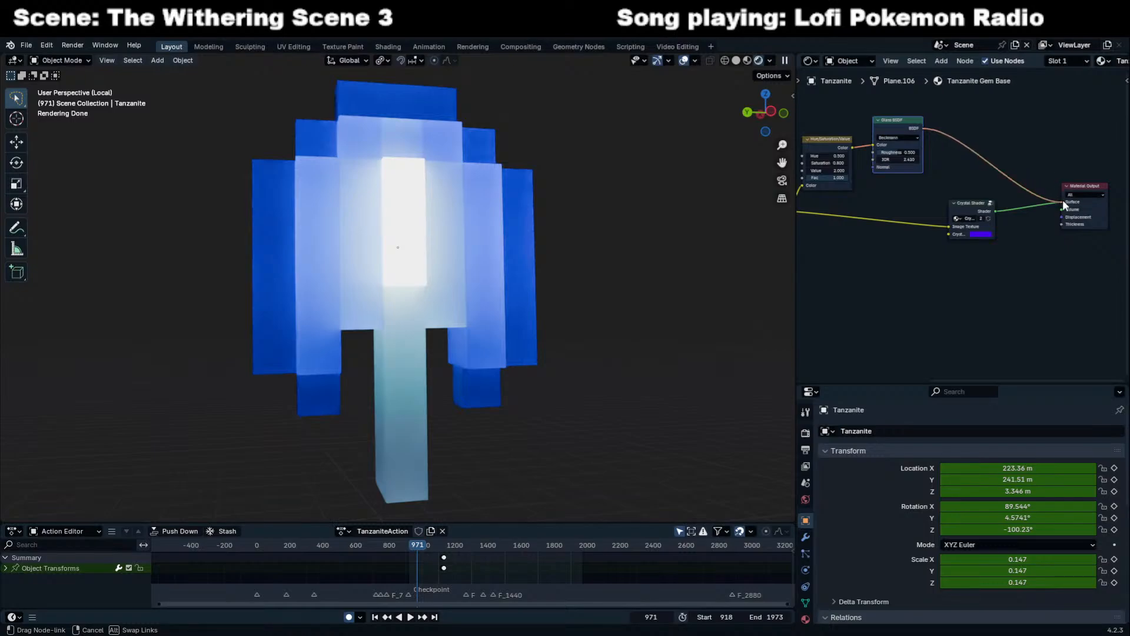
left_click_drag(1061, 199, 1060, 197)
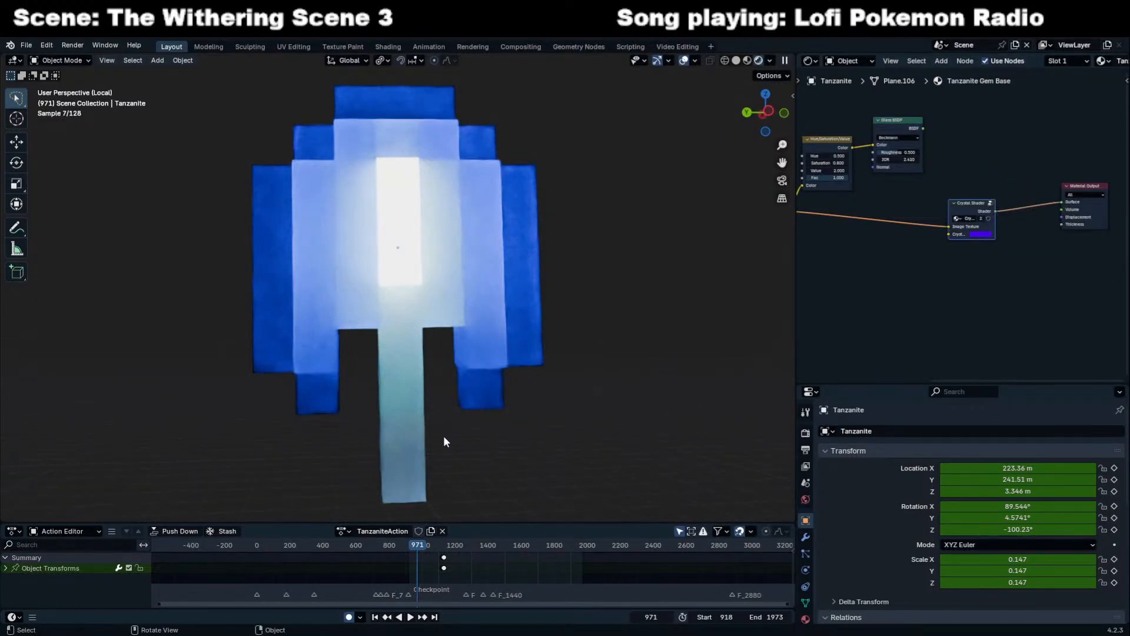
Set the Crystal Shader's crystal color to pure blue with hue 0.665, saturation 1.000 and value 0.802.
scroll(443, 436, "down", 3)
left_click(413, 431)
scroll(1006, 260, "up", 2)
left_click(995, 237)
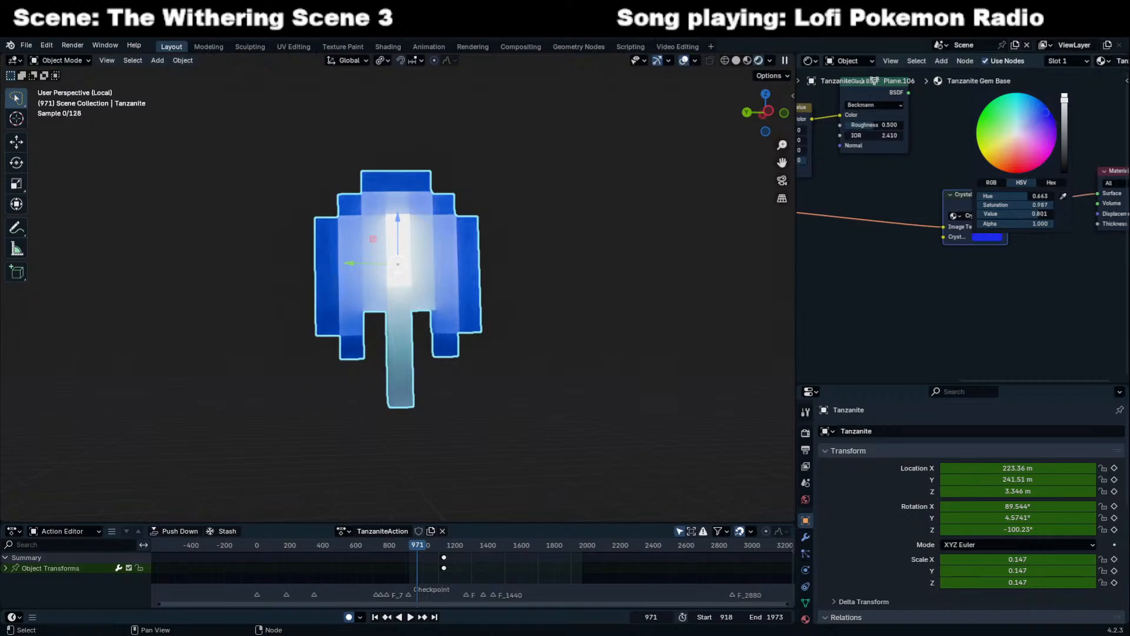
mouse_move(1046, 111)
left_mouse_down()
mouse_move(1010, 172)
mouse_move(990, 142)
mouse_move(996, 118)
mouse_move(1025, 104)
mouse_move(1049, 110)
left_mouse_up()
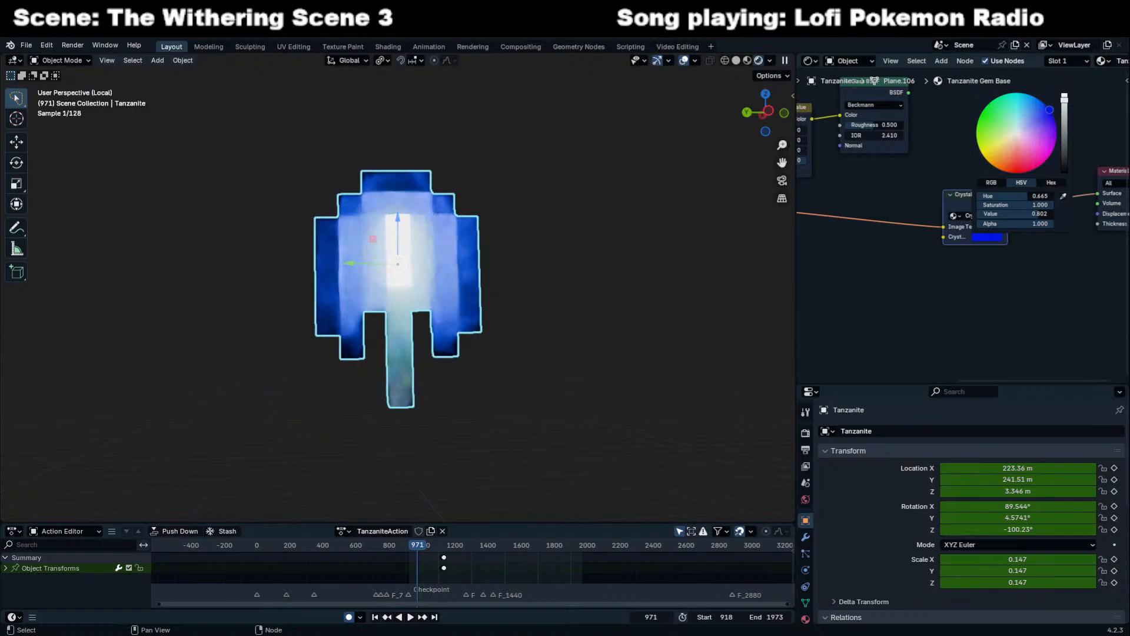
Open the Crystal Shader node group for editing and bring its Principled BSDF node into view.
middle_click_drag(531, 281, 442, 230)
scroll(1041, 216, "up", 1)
left_click(990, 182)
key("Tab")
scroll(991, 228, "down", 6)
middle_click_drag(991, 231, 888, 225)
scroll(982, 338, "up", 5)
Try different specular, anisotropic and transmission values on the group's Principled BSDF, cancelling each one.
mouse_move(1036, 345)
left_mouse_down()
mouse_move(1064, 344)
mouse_move(1027, 344)
left_mouse_up()
left_click_drag(1026, 196, 1003, 196)
right_click(1004, 196)
middle_click_drag(1072, 207, 1032, 268)
left_click_drag(996, 168, 1067, 170)
right_click(1067, 171)
mouse_move(1001, 143)
left_mouse_down()
mouse_move(1061, 145)
mouse_move(1001, 147)
left_mouse_up()
left_click_drag(1001, 147, 1061, 151)
right_click(1061, 151)
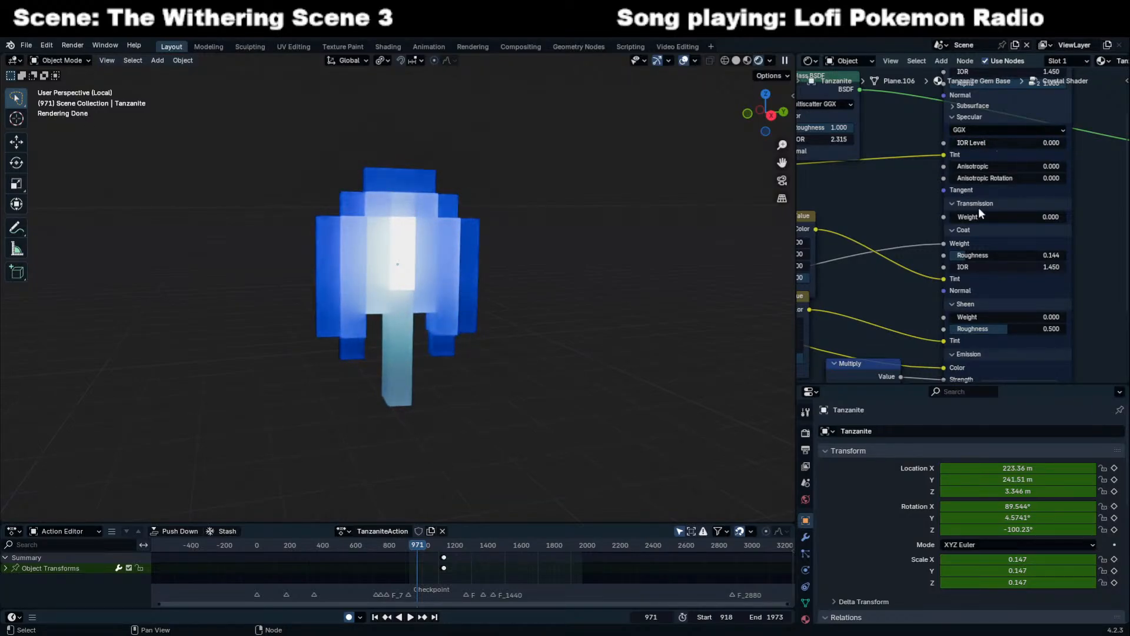
left_click_drag(1002, 216, 1061, 218)
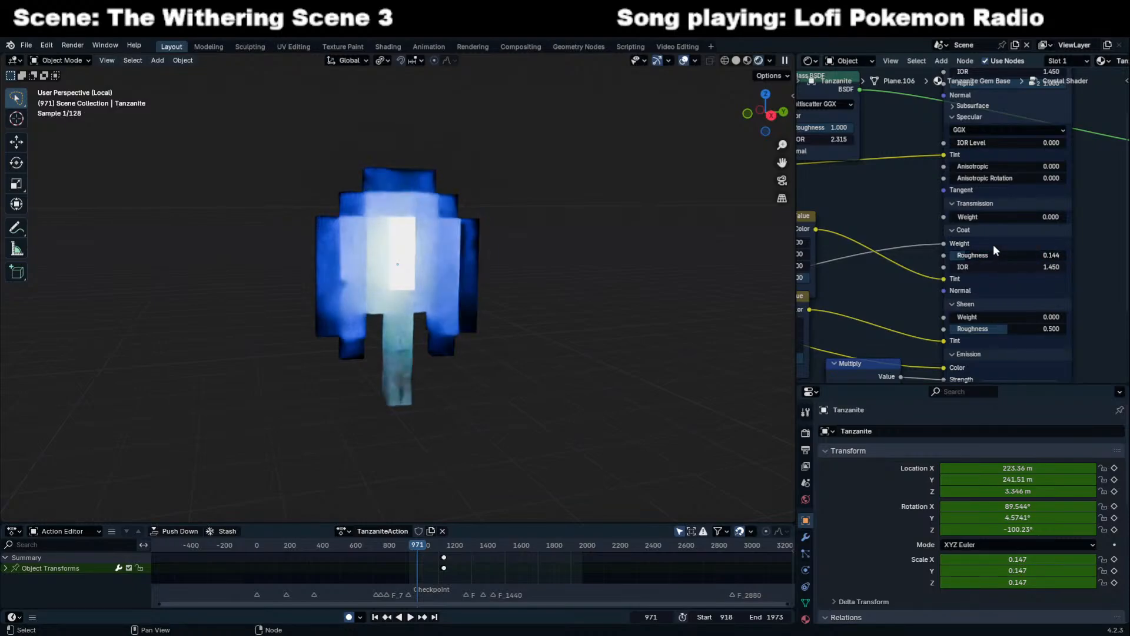
Try different Alpha and IOR values on the group's Principled BSDF and inspect the gem from several sides.
middle_click_drag(992, 111, 971, 196)
left_click_drag(959, 135, 842, 168)
middle_click_drag(331, 186, 696, 201)
scroll(461, 241, "up", 3)
left_click_drag(959, 168, 1077, 168)
left_click_drag(988, 157, 1083, 156)
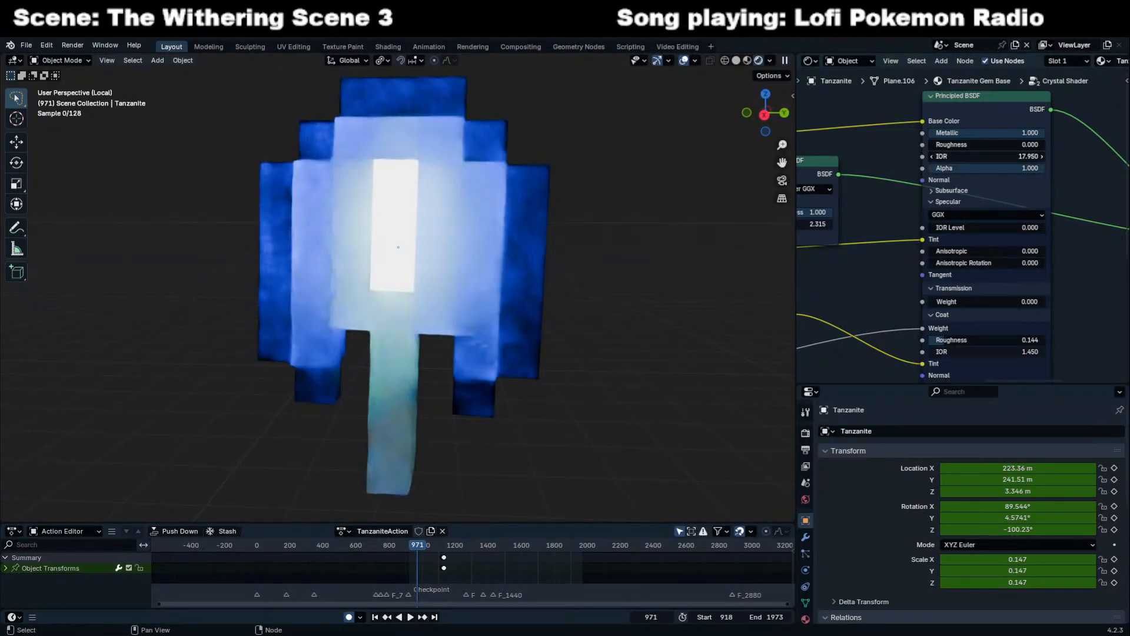
left_click_drag(989, 157, 1083, 157)
middle_click_drag(506, 294, 584, 217)
scroll(581, 230, "down", 3)
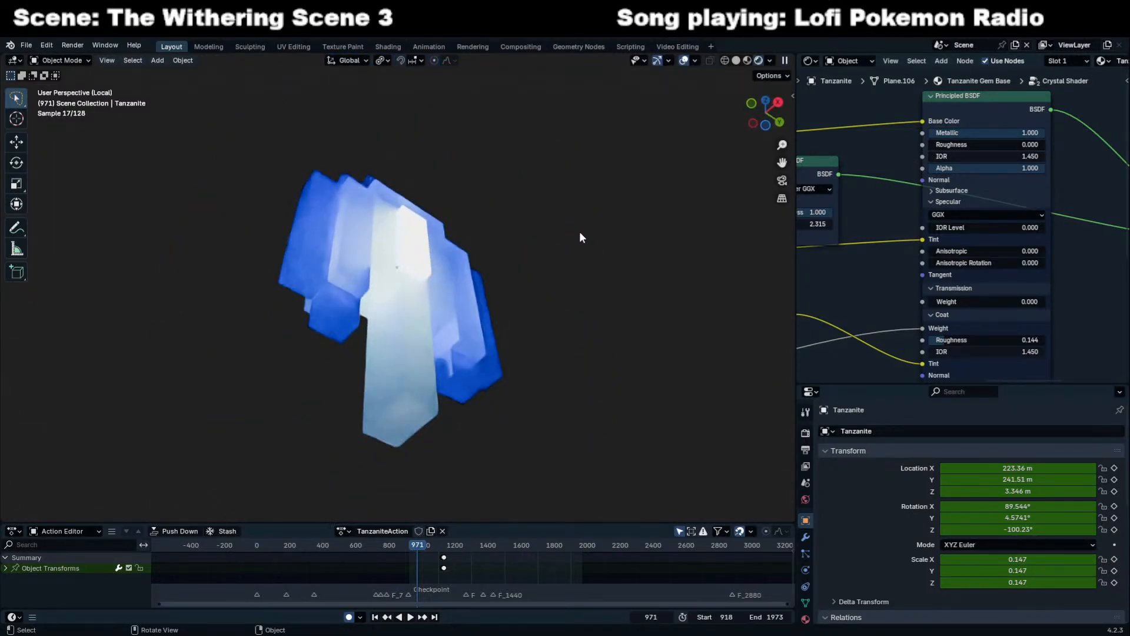
Try other coat and base roughness values and a Transmission Weight of 1.000, then reset the weight.
scroll(978, 290, "up", 1)
left_click_drag(978, 349, 1072, 350)
right_click(1071, 349)
left_click_drag(963, 139, 918, 138)
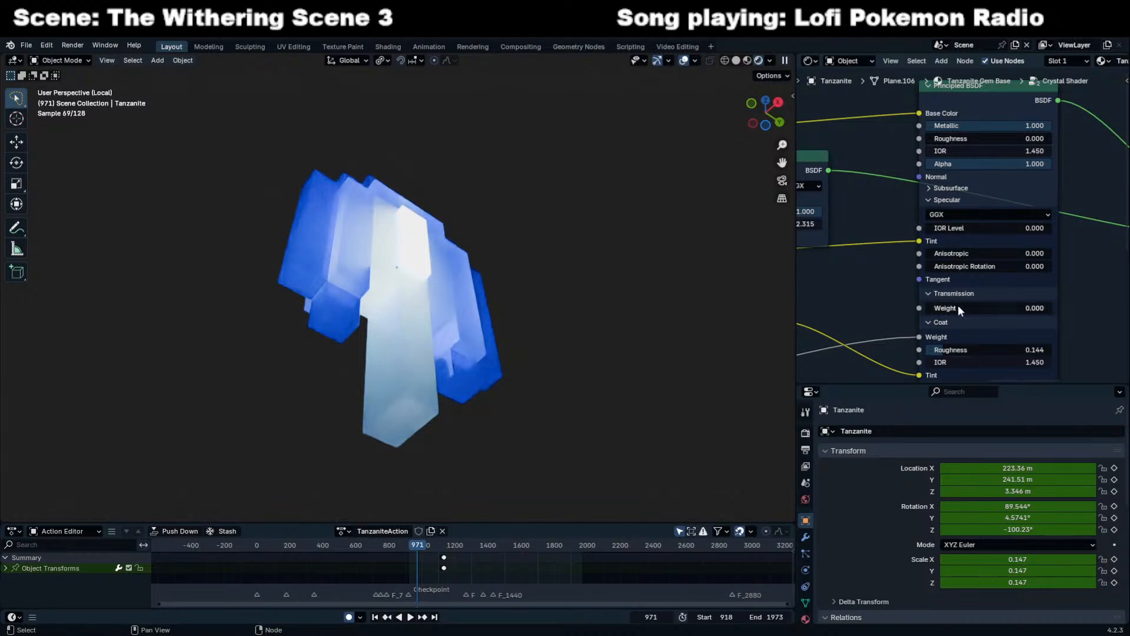
left_click_drag(959, 306, 1071, 308)
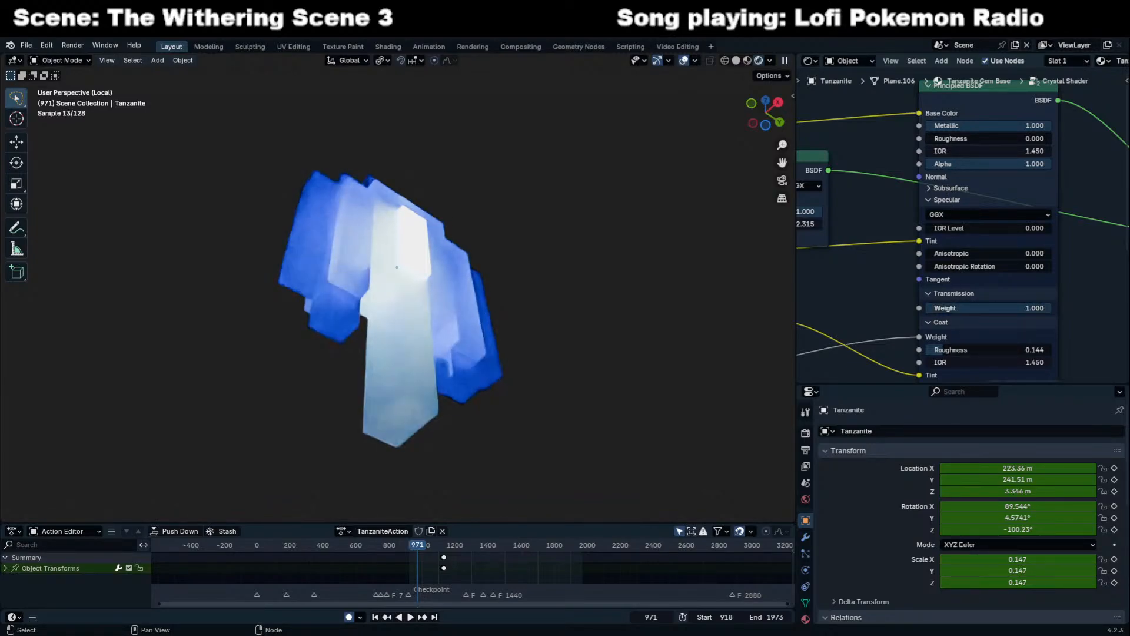
middle_click_drag(447, 212, 446, 284)
key("BackSpace")
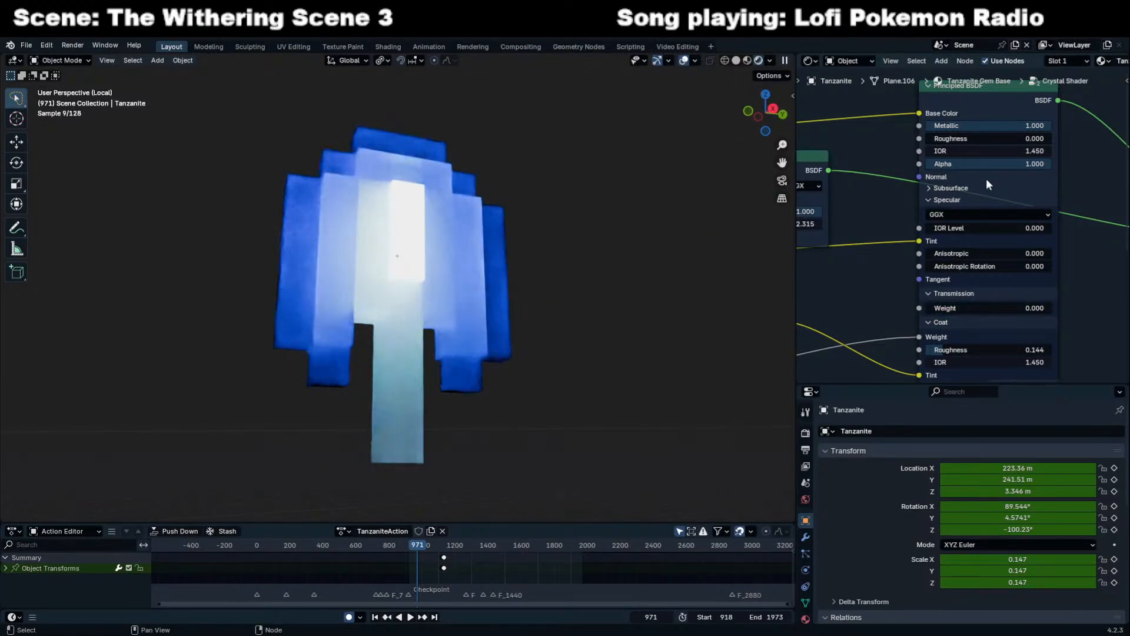
Set the Principled BSDF's Alpha to 0.5 and check the gem.
left_click(995, 163)
type(".5")
key("Return")
middle_click_drag(532, 272, 554, 279)
Try a higher multiplier on the Multiply node driving the emission strength, then set it back to 4.
middle_click_drag(1062, 292, 1041, 150)
scroll(966, 292, "up", 2)
middle_click_drag(966, 293, 954, 159)
middle_click_drag(919, 236, 1092, 231)
left_click_drag(949, 275, 1118, 275)
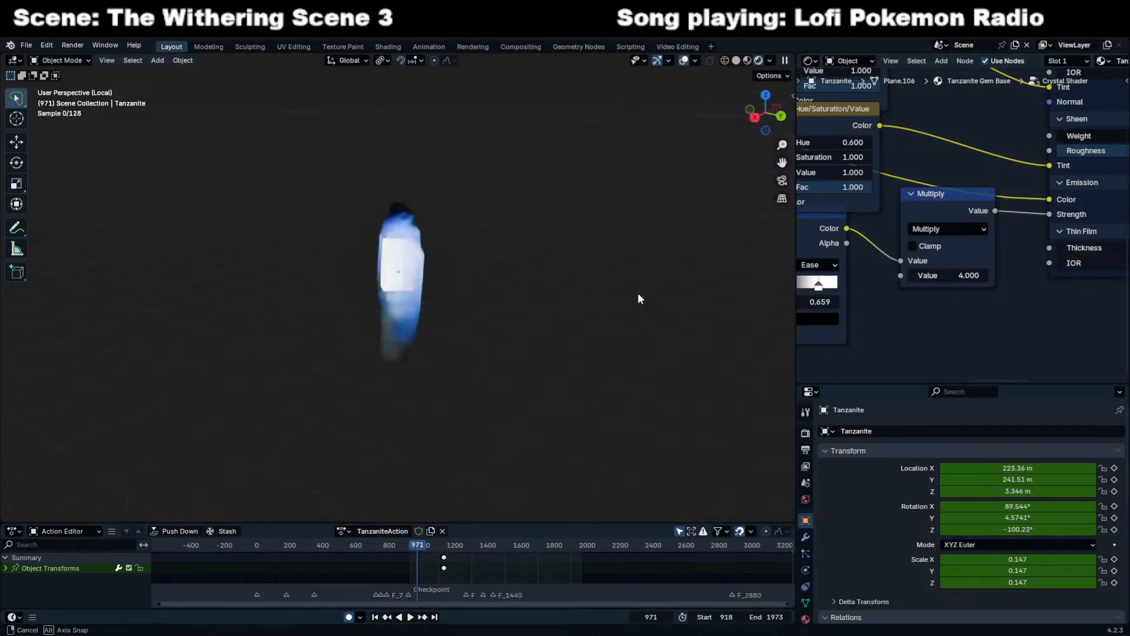
middle_click_drag(618, 300, 677, 297)
key("Return")
middle_click_drag(993, 305, 886, 359)
double_click(966, 279)
type("4")
key("Return")
Bring the Principled BSDF's Alpha back to 1.000.
middle_click_drag(970, 125, 929, 353)
middle_click_drag(942, 282, 934, 380)
left_click_drag(972, 230, 1050, 232)
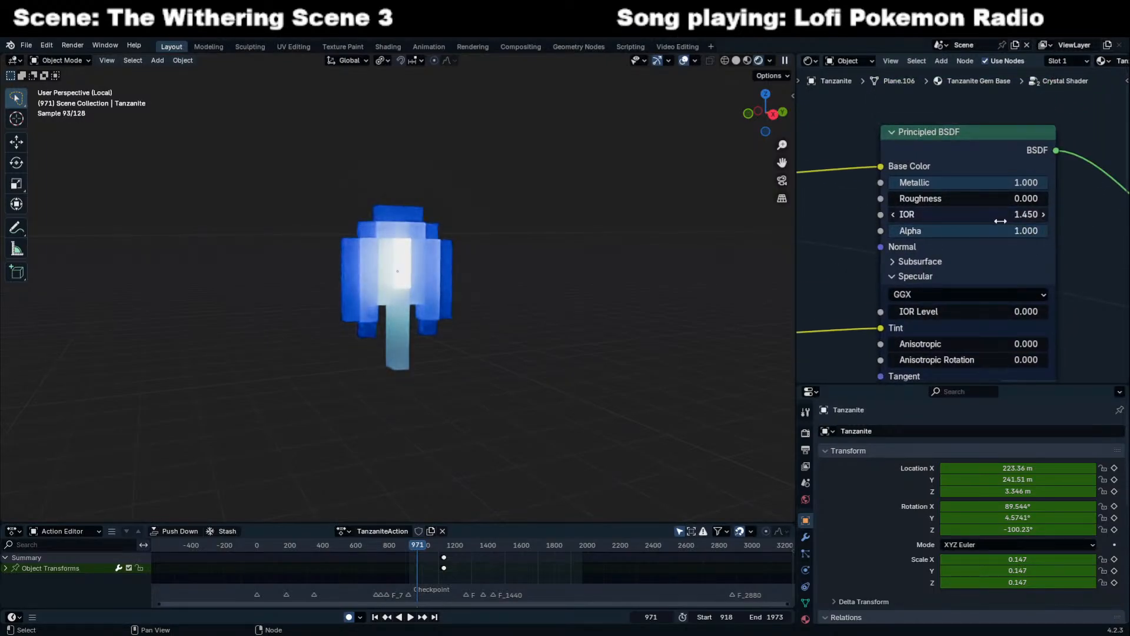
Leave the Crystal Shader group and insert an Add Shader node between it and the Material Output.
key("n")
key("Tab")
key("n")
scroll(977, 242, "down", 3)
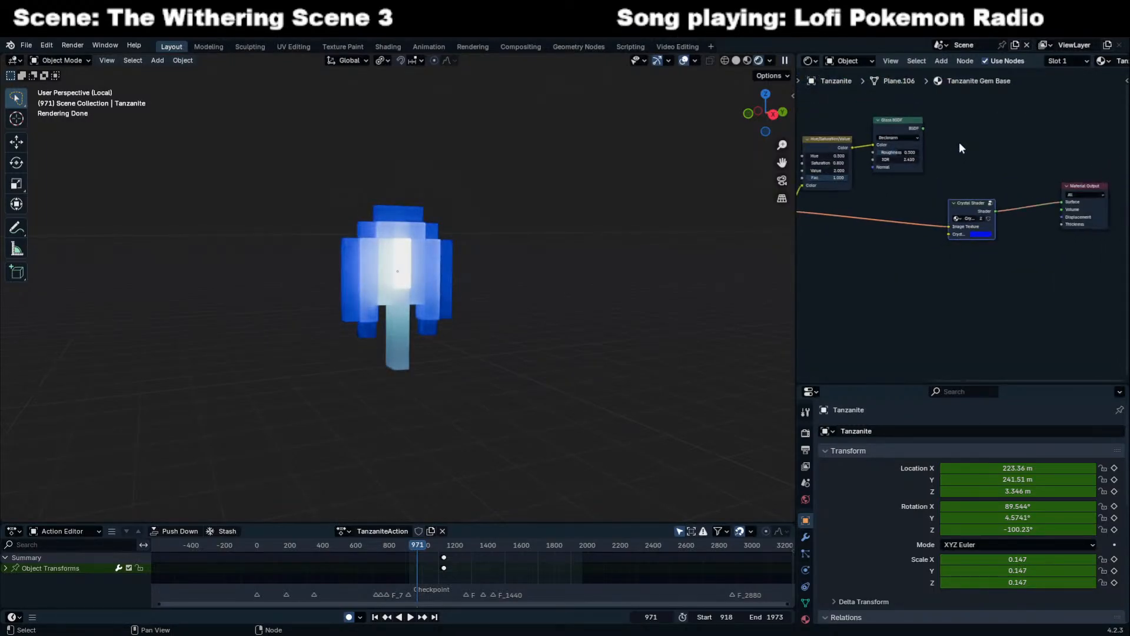
key("shift+a")
type("mix a")
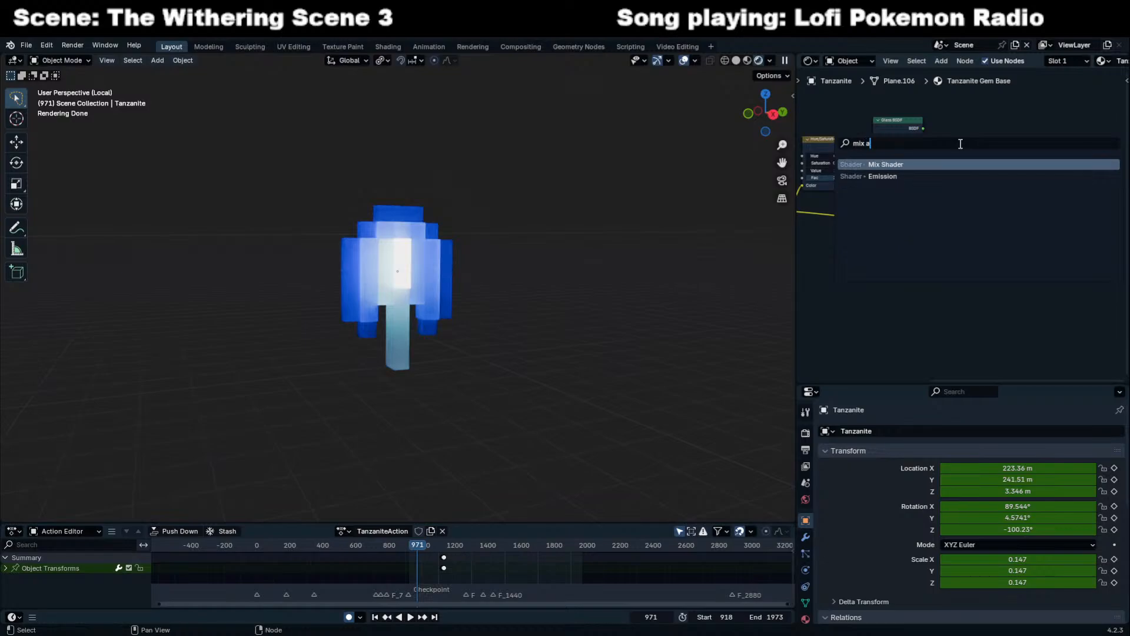
key("BackSpace")
key("BackSpace")
key("BackSpace")
key("BackSpace")
key("BackSpace")
key("BackSpace")
type("add")
key("Return")
left_click(998, 179)
Connect the Glass BSDF's output to the second shader input of the Add Shader node.
scroll(998, 179, "up", 4)
left_click_drag(908, 93, 1025, 199)
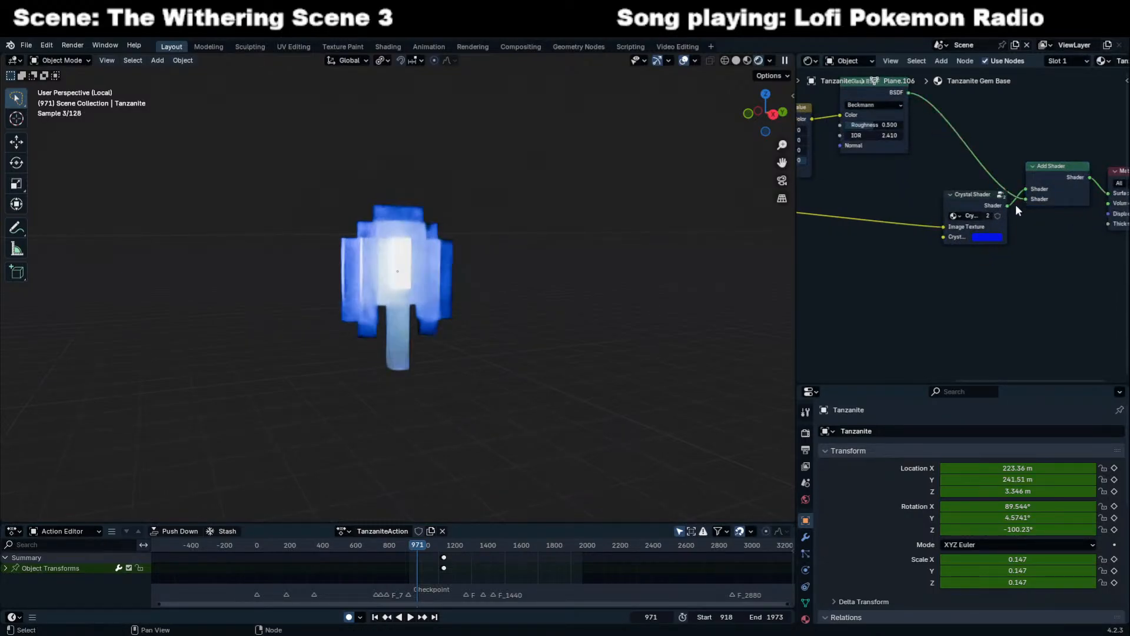
scroll(562, 277, "up", 3)
middle_click_drag(1048, 162, 955, 175)
key("n")
left_click(957, 182)
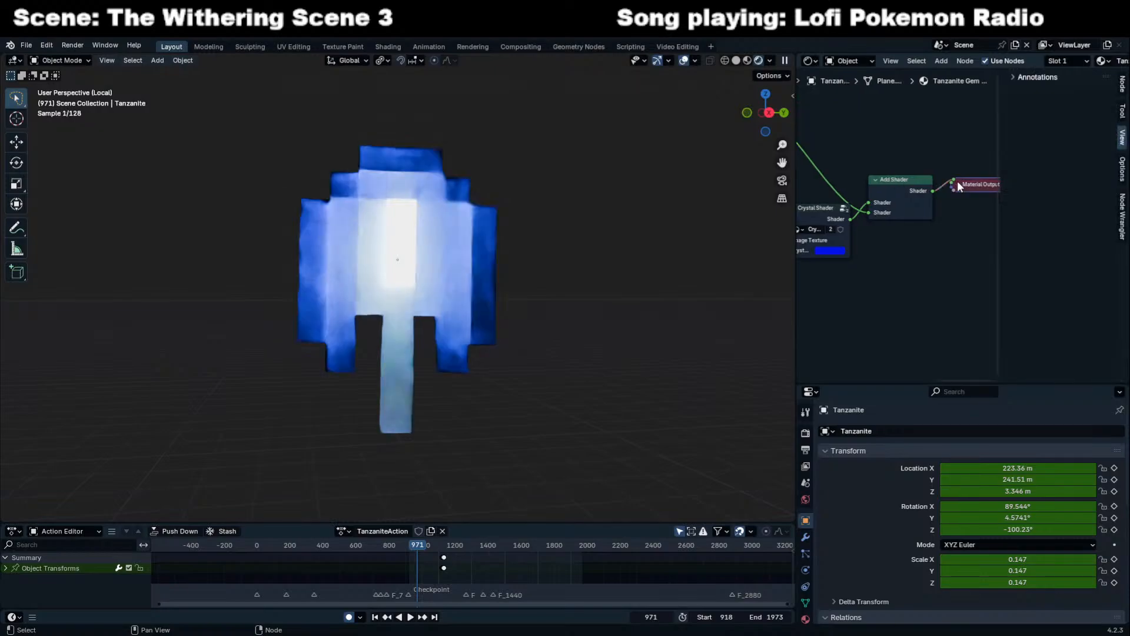
left_click(960, 184)
Mute and unmute the Add Shader node repeatedly to compare the gem with and without the added glass.
left_click(907, 177)
key("m")
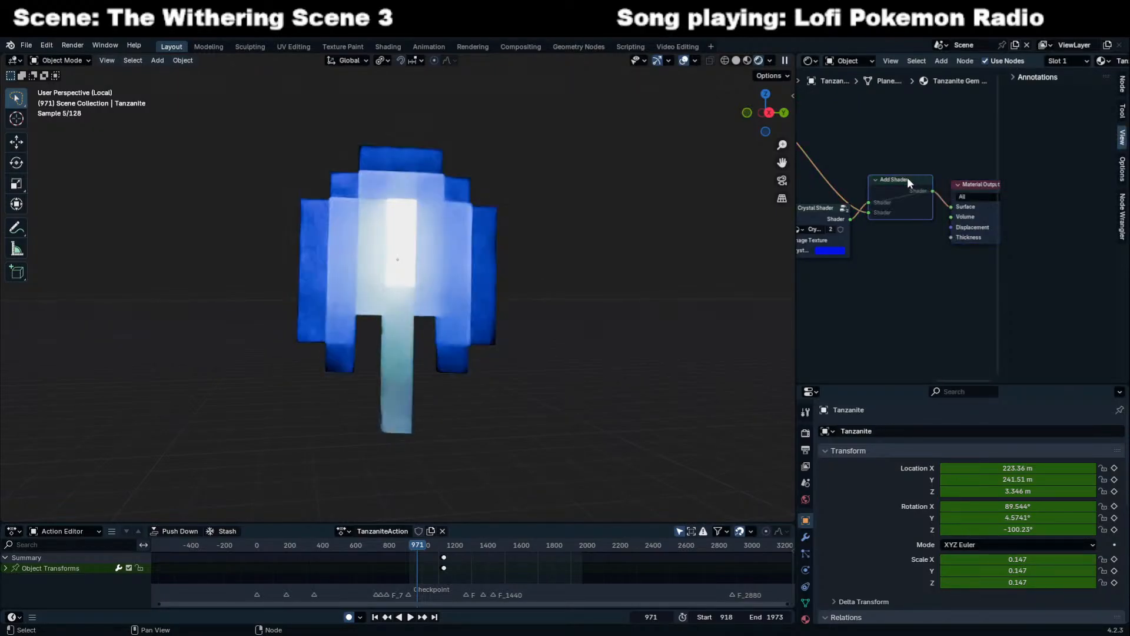
key("m")
key("m")
key("m")
key("m")
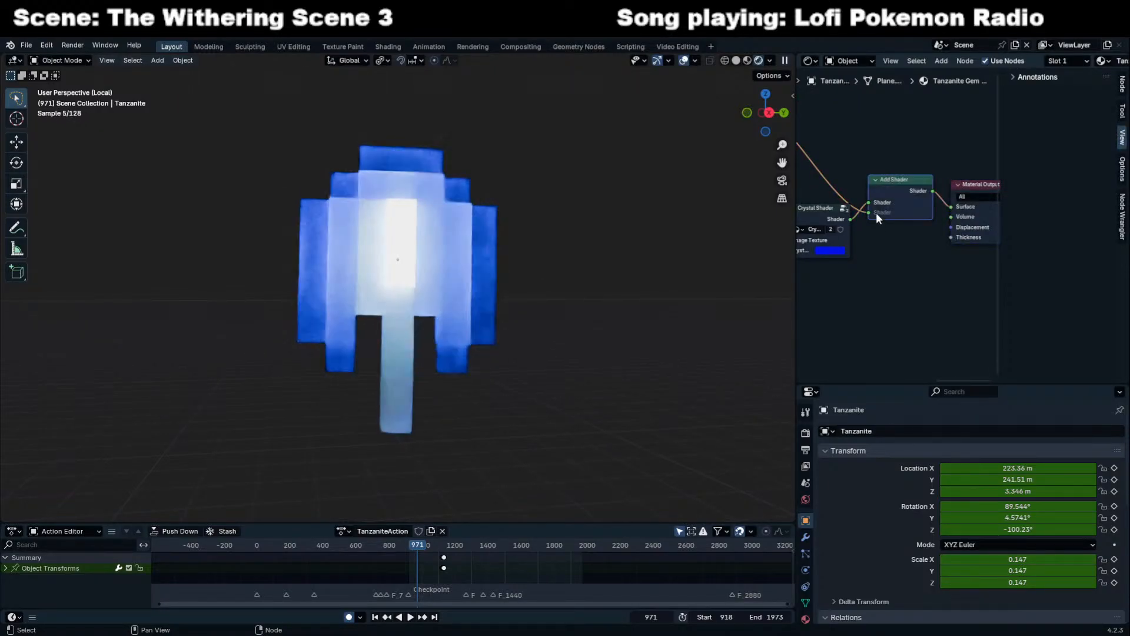
key("m")
key("m")
key("m")
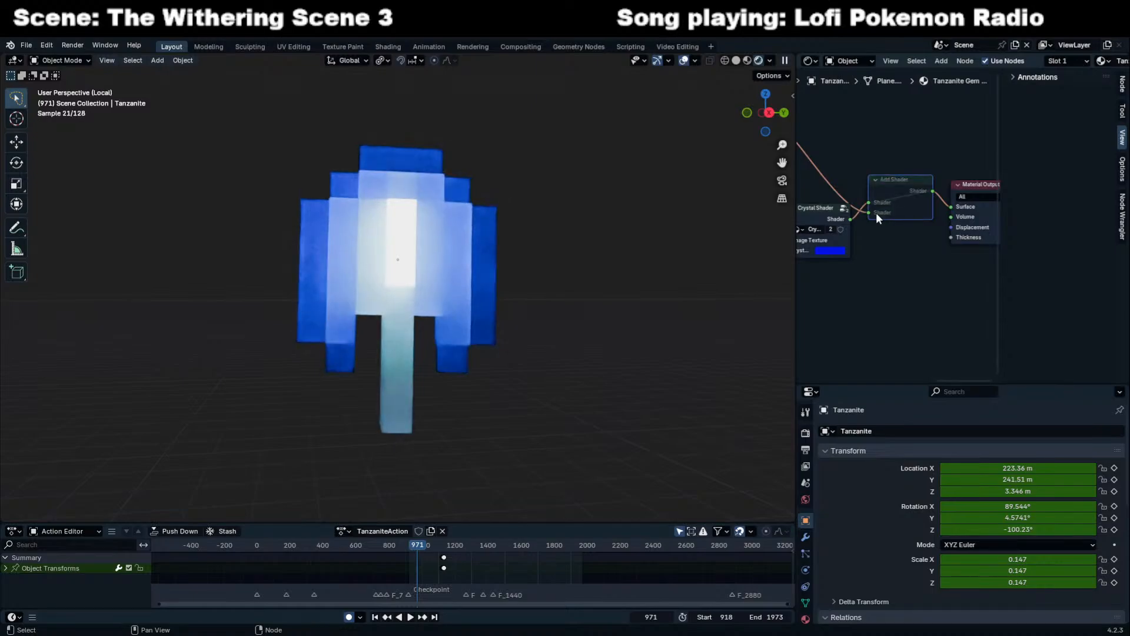
Turn on Scene World lighting for the viewport, mute the Add Shader node and view the gem from other angles.
middle_click_drag(648, 265, 577, 216)
left_click(770, 61)
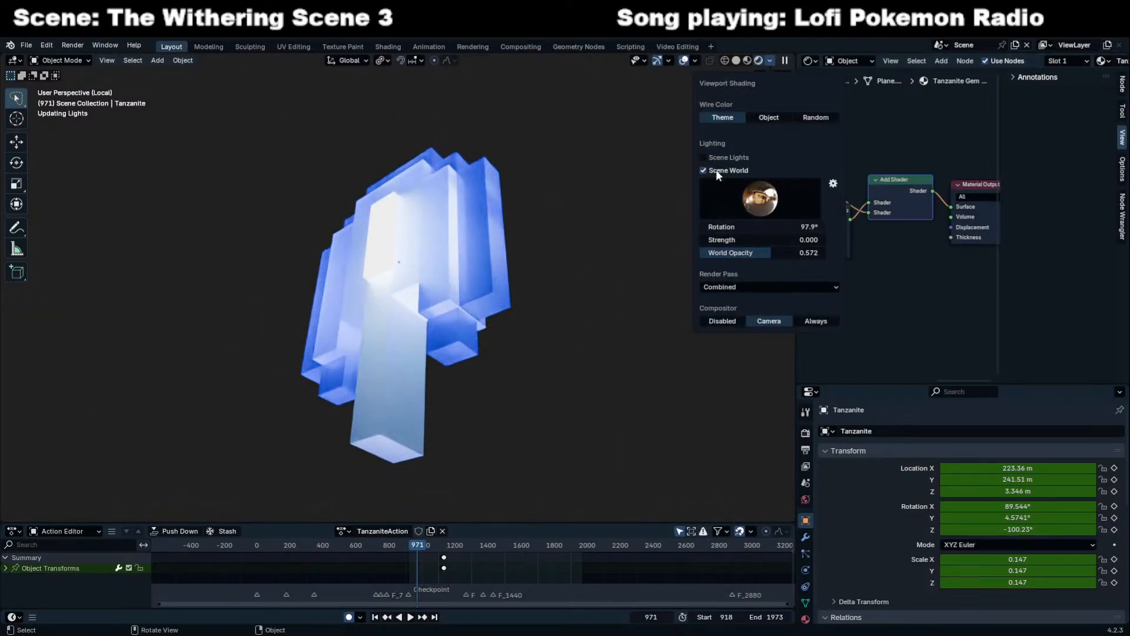
left_click(716, 169)
key("m")
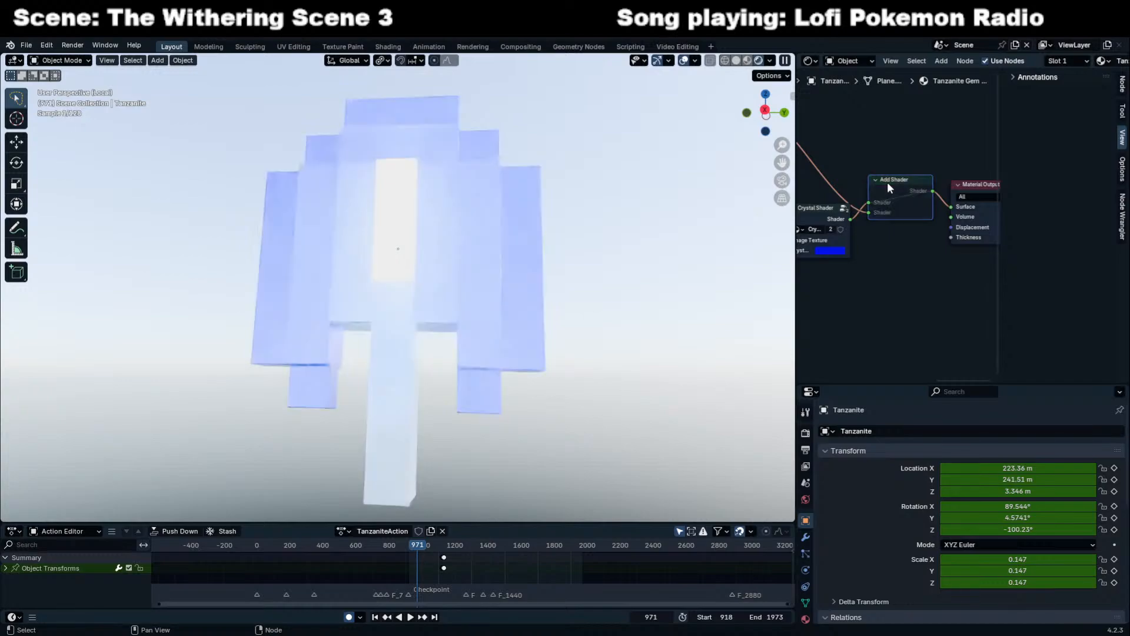
middle_click_drag(447, 306, 580, 265)
scroll(855, 222, "down", 1)
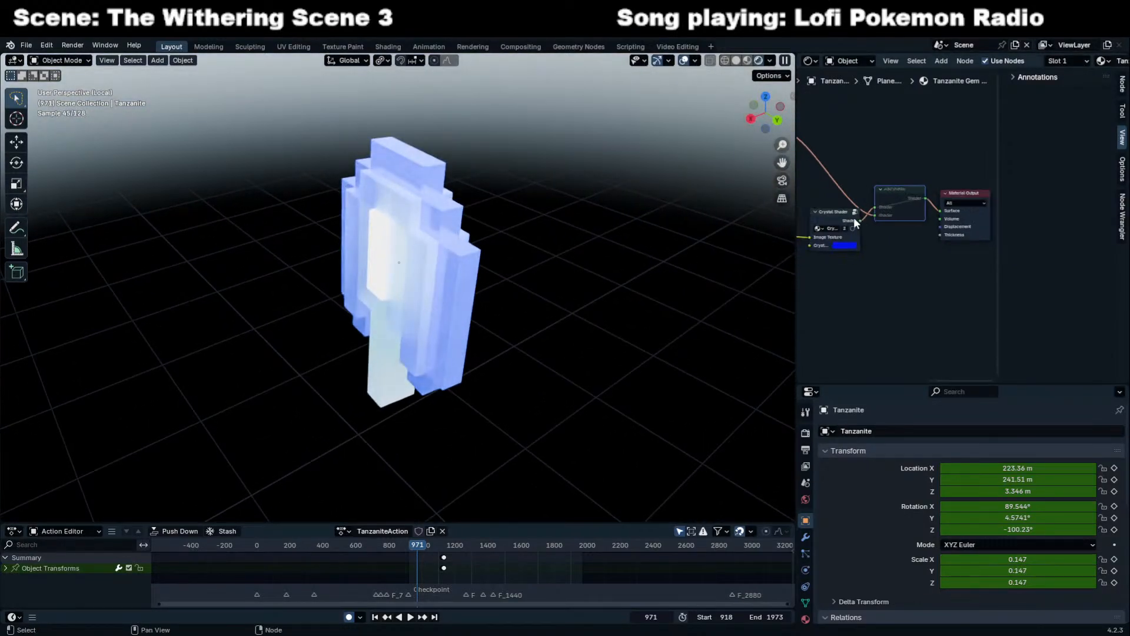
scroll(850, 211, "down", 4)
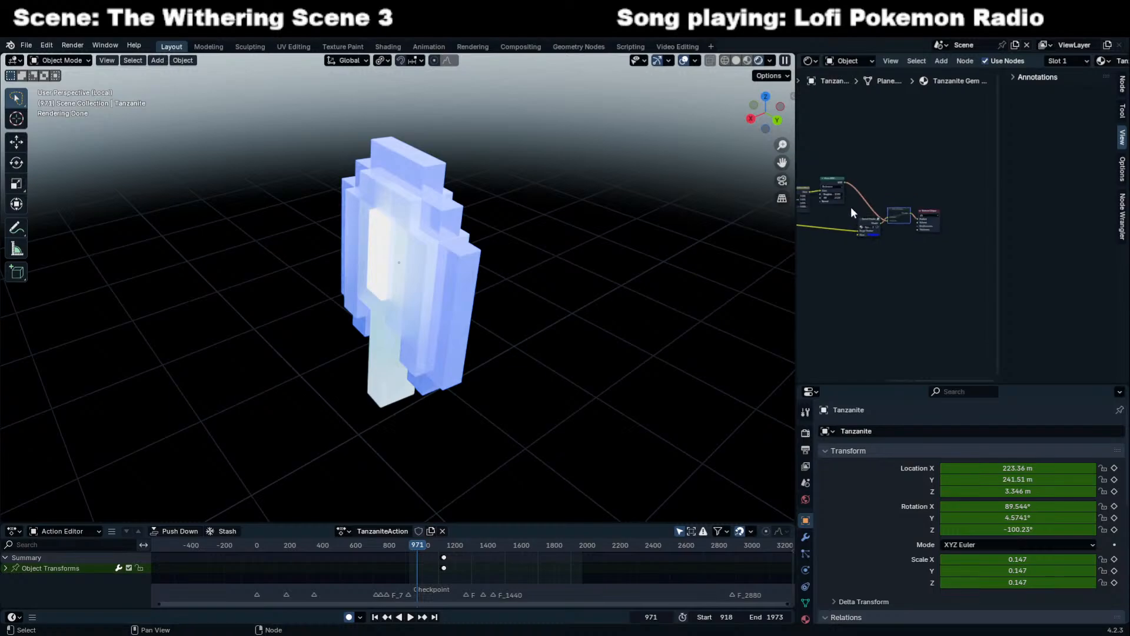
middle_click_drag(452, 244, 461, 269)
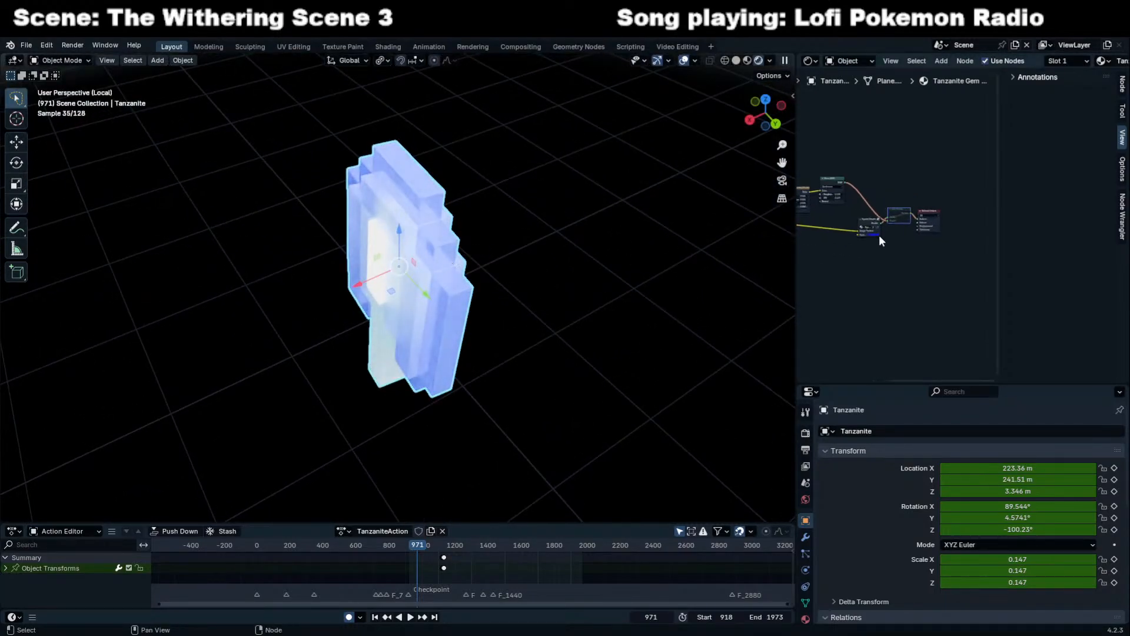
Examine the gem up close under the scene world's light and turn Scene World lighting off.
scroll(876, 233, "up", 6)
middle_click_drag(830, 215, 889, 232)
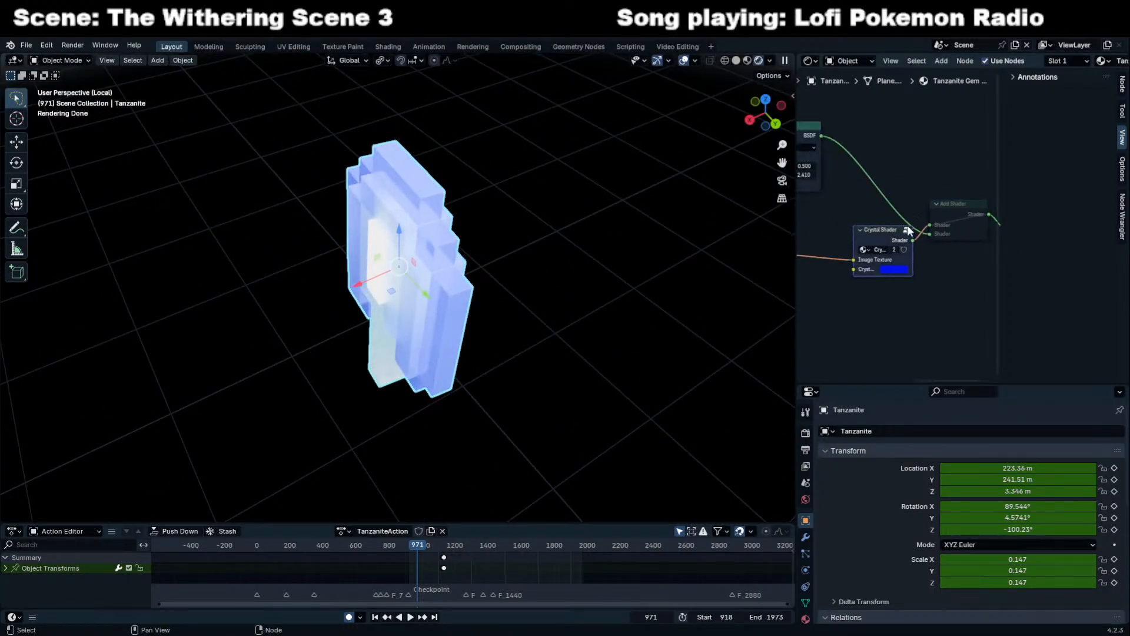
scroll(904, 228, "down", 1)
scroll(517, 260, "up", 3)
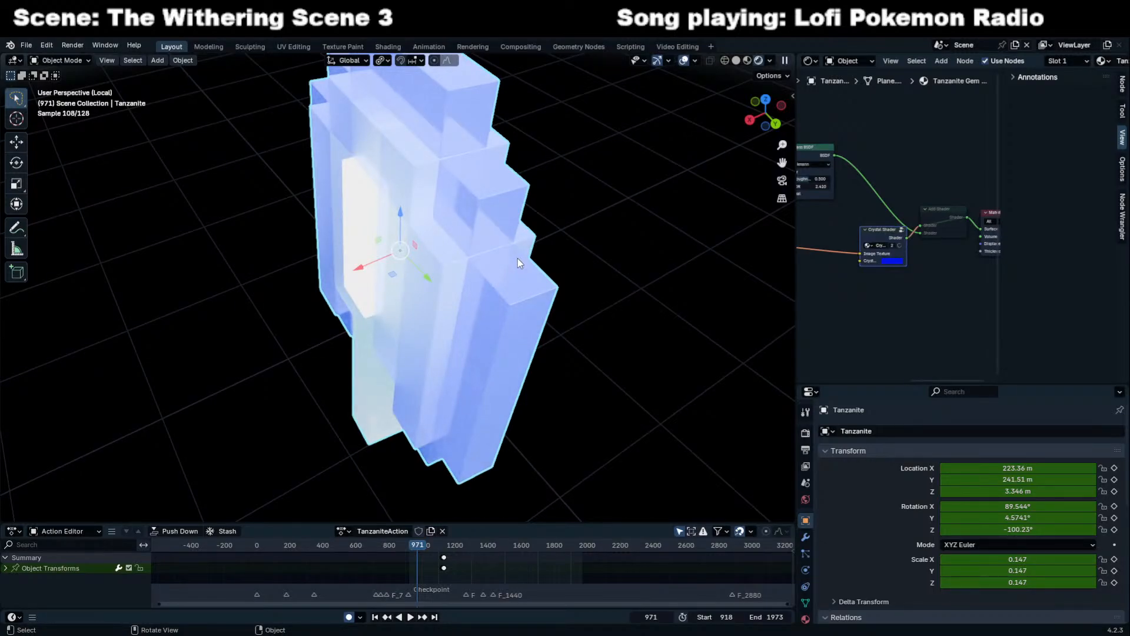
middle_click_drag(528, 259, 546, 238)
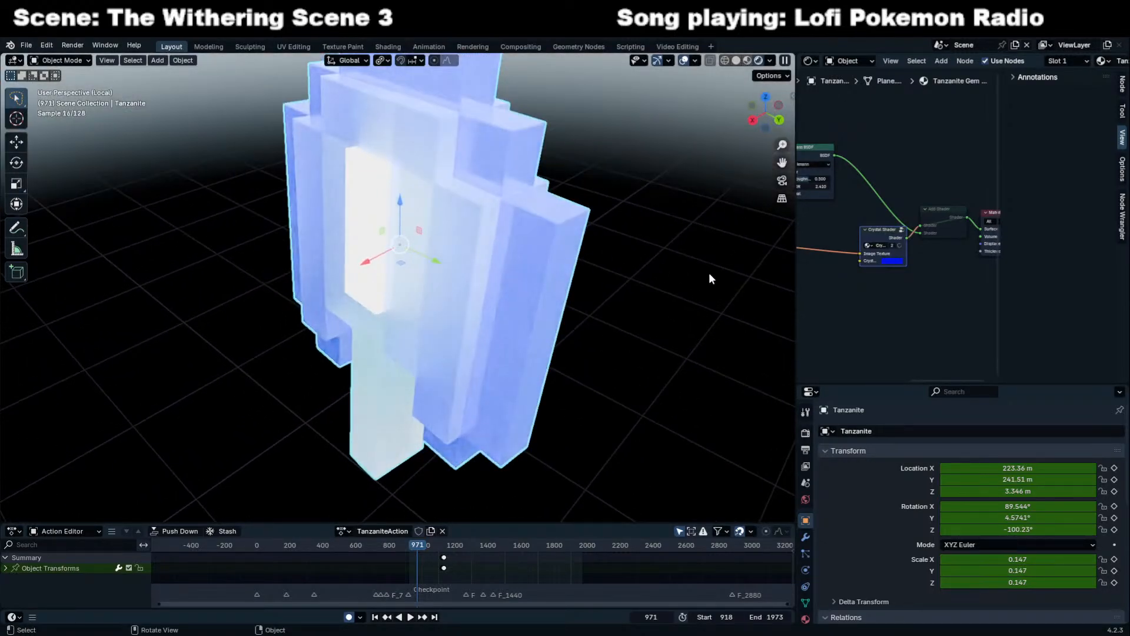
left_click(769, 60)
left_click(734, 177)
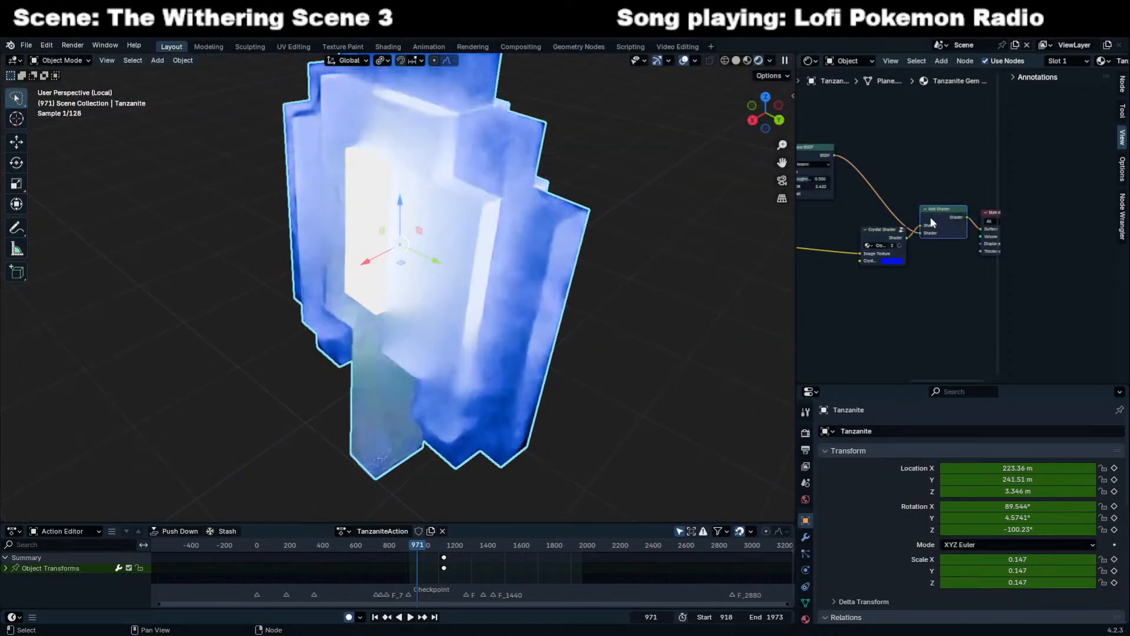
Replace the Add Shader with a Mix Shader that combines the Glass BSDF and the Crystal Shader into the material output.
key("x")
key("shift+a")
type("mix sh")
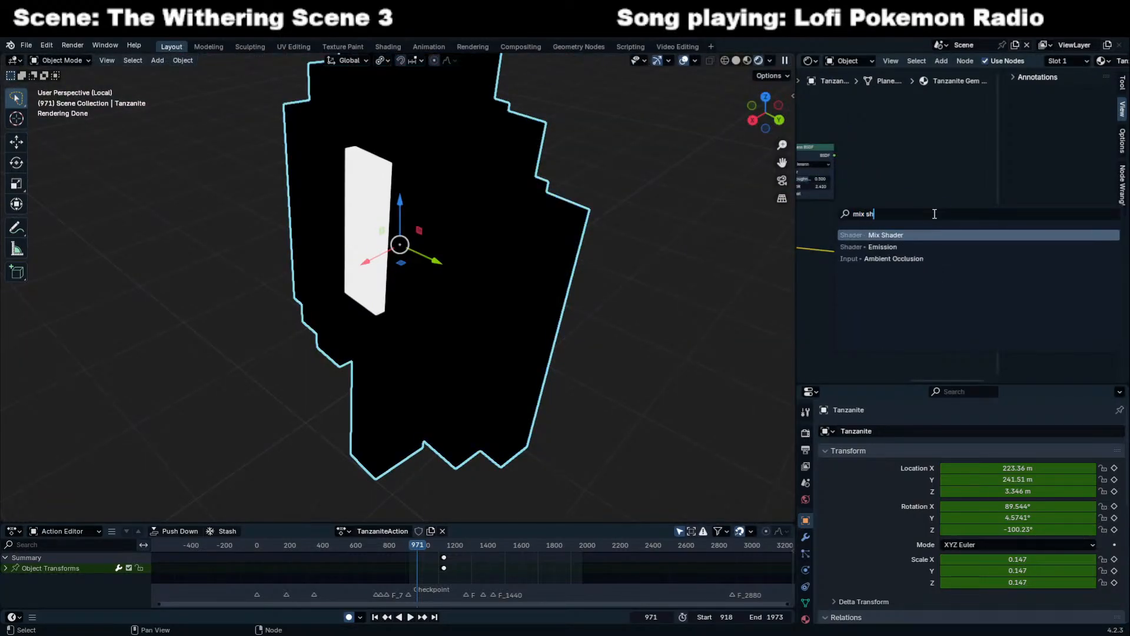
key("Return")
left_click(936, 219)
left_click_drag(833, 154, 906, 237)
left_click_drag(936, 217, 909, 197)
left_click_drag(952, 204, 920, 218)
Enable Scene World lighting for the rendered viewport and set the Mix Shader factor to 1.
middle_click_drag(509, 246, 554, 216)
left_click(770, 60)
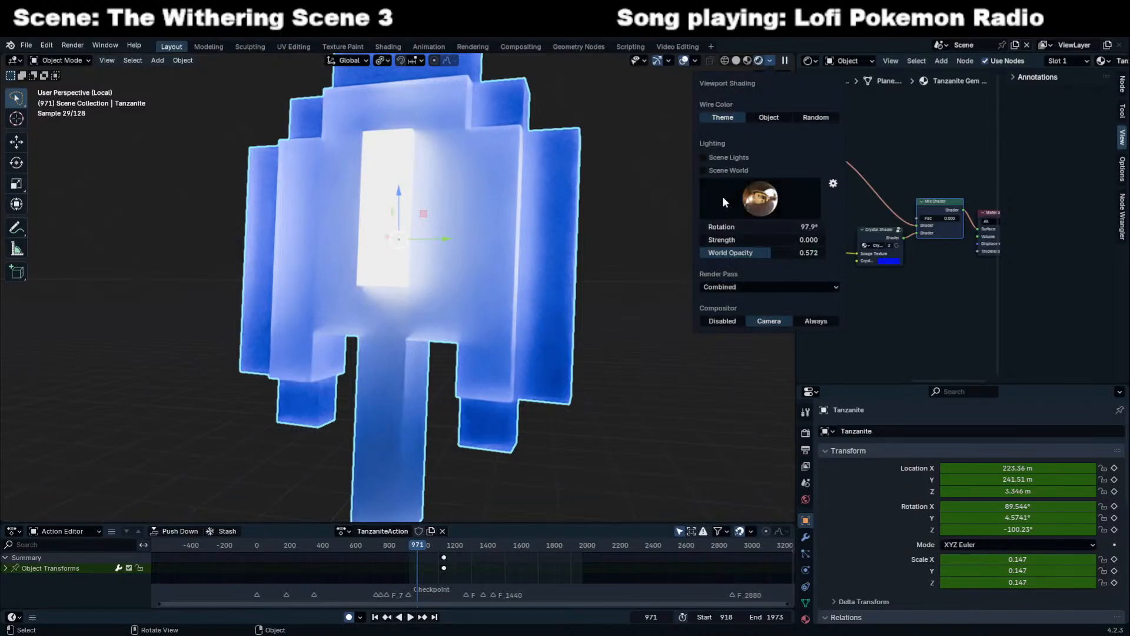
left_click(733, 171)
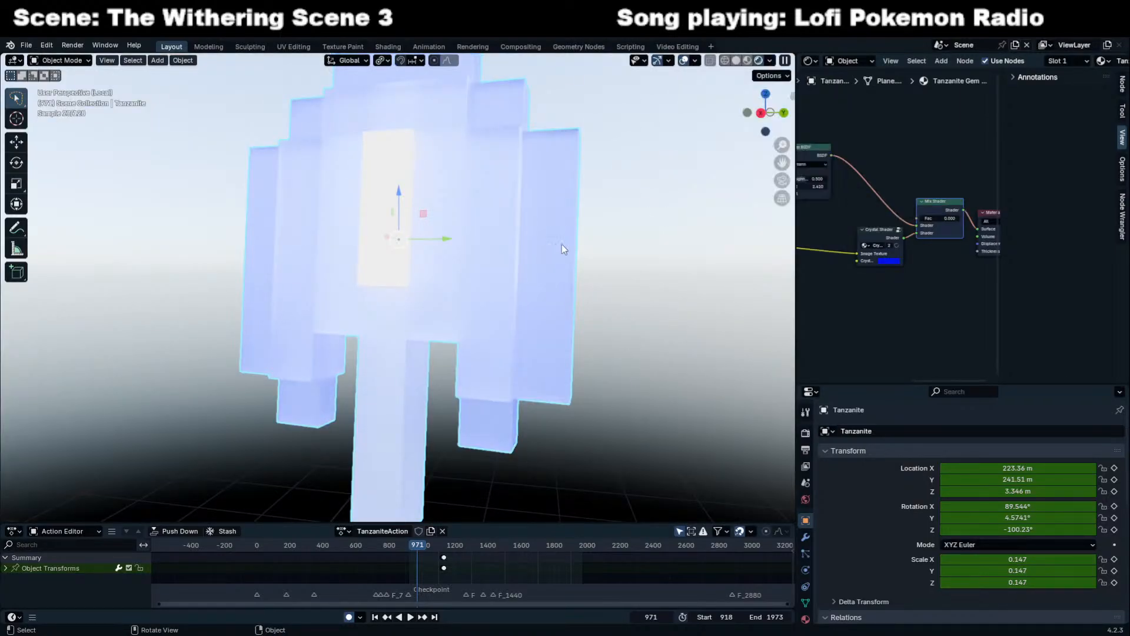
left_click_drag(945, 222, 962, 219)
scroll(502, 291, "down", 5)
middle_click_drag(555, 292, 634, 259)
Duplicate the Hue/Saturation/Value node and insert the copy between the image texture and the Crystal Shader.
middle_click_drag(917, 270, 805, 259)
key("n")
left_click(881, 144)
key("shift+d")
left_click(921, 196)
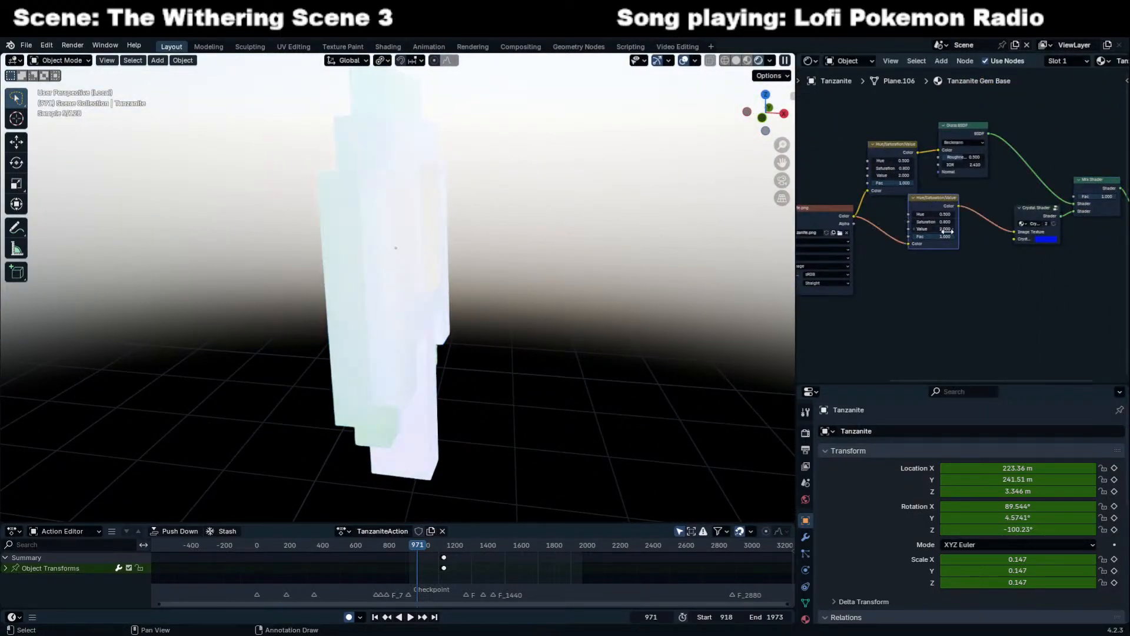
Set both saturation and value to 1 on the duplicated Hue/Saturation/Value node feeding the Crystal Shader.
left_click_drag(940, 222, 953, 226)
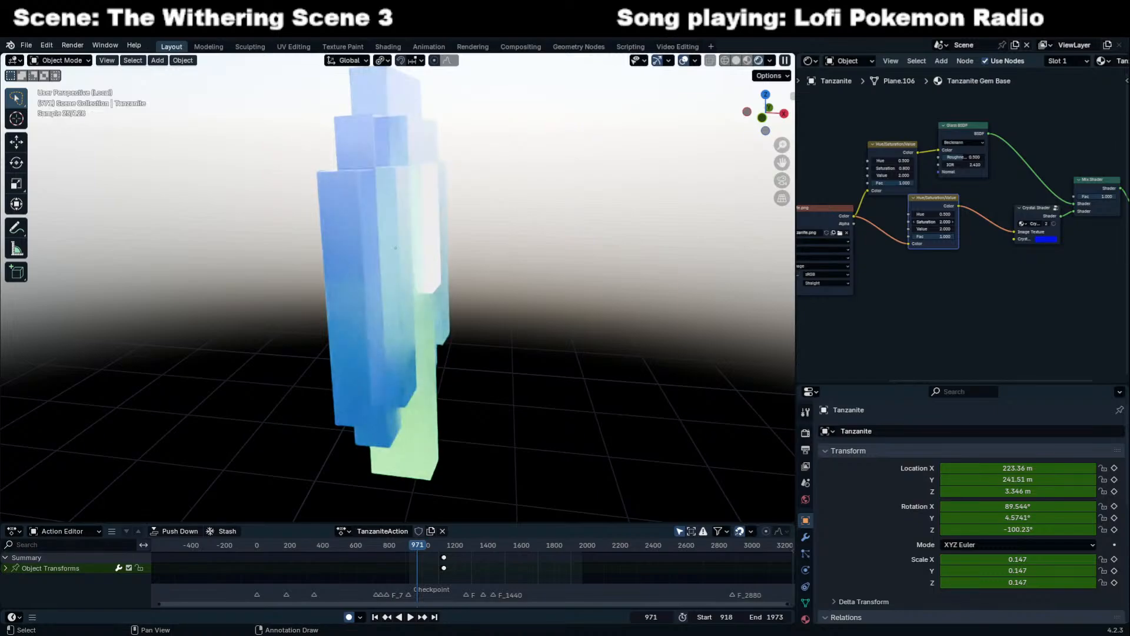
mouse_move(646, 242)
middle_mouse_down()
mouse_move(574, 252)
mouse_move(649, 246)
middle_mouse_up()
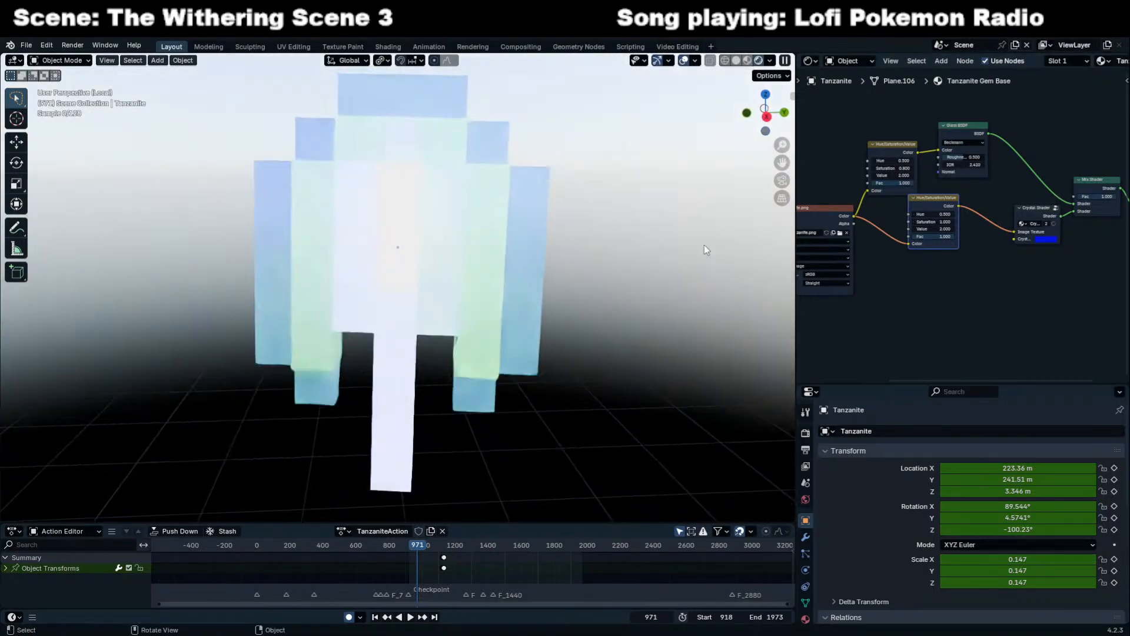
scroll(963, 227, "up", 2)
double_click(918, 231)
type("1")
key("Return")
mouse_move(937, 222)
left_mouse_down()
mouse_move(979, 221)
mouse_move(901, 222)
mouse_move(954, 221)
mouse_move(937, 221)
left_mouse_up()
middle_click_drag(510, 391, 537, 359)
left_click(511, 350)
Add a Color Ramp node beside the duplicated Hue/Saturation/Value node in the Tanzanite Gem Base material.
scroll(1030, 273, "up", 5)
left_click(1031, 274)
left_click(891, 315)
scroll(932, 275, "up", 2)
middle_click_drag(878, 294, 1016, 262)
scroll(999, 269, "down", 3)
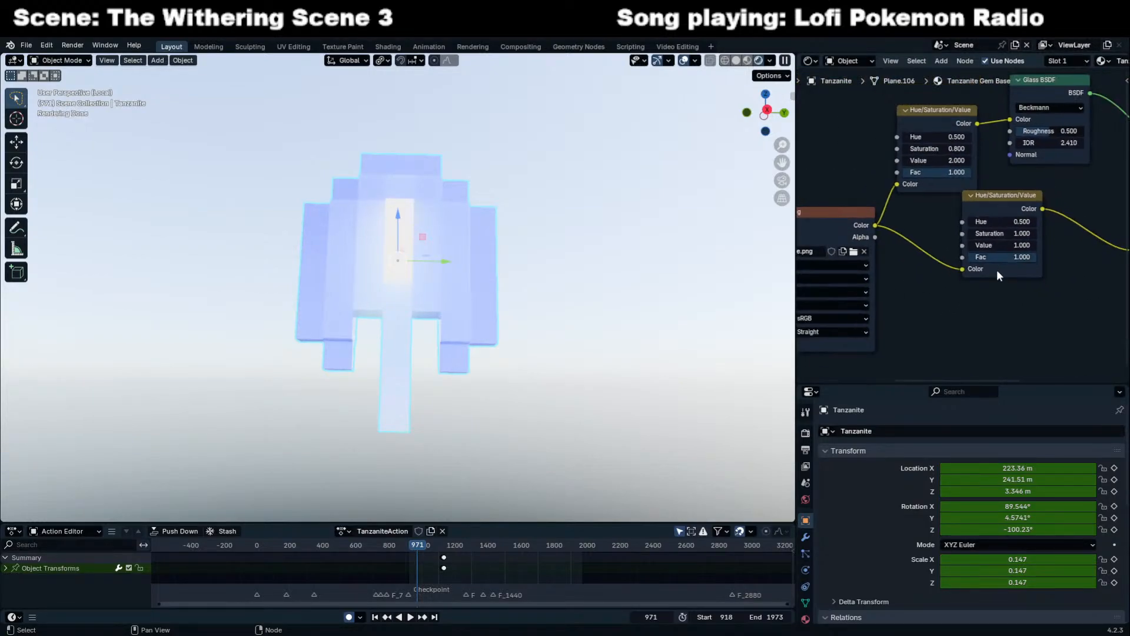
key("shift+a")
left_click(1001, 243)
type("ramp")
key("Return")
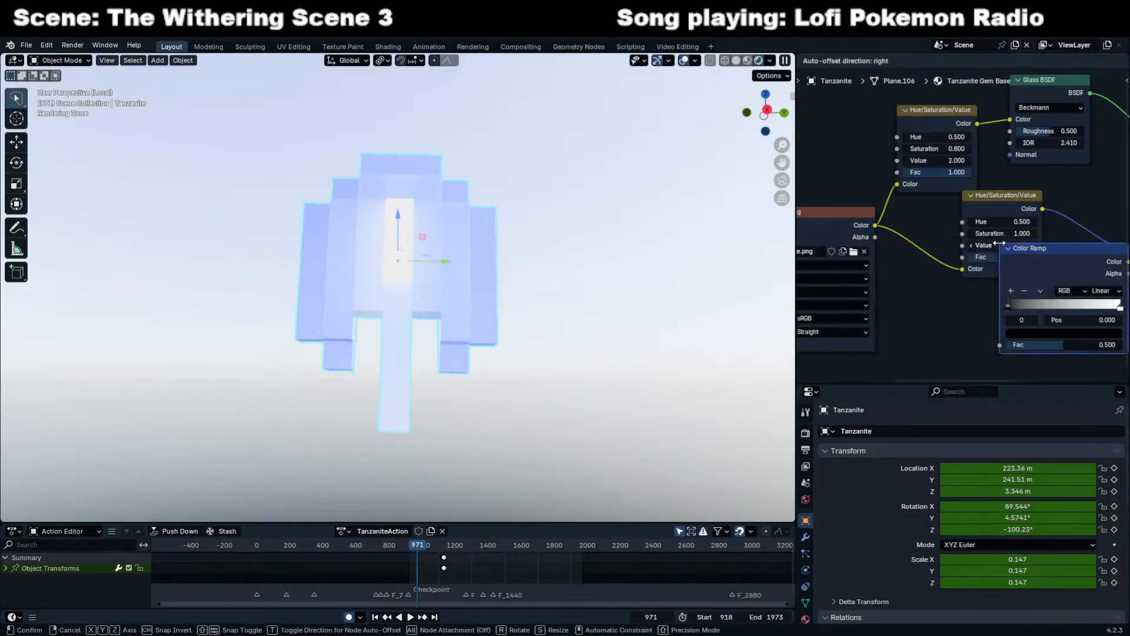
left_click(932, 312)
Link the image texture color through the white-to-black Color Ramp into the duplicated node's saturation, with the white stop at 0.495.
scroll(919, 282, "down", 3)
left_click_drag(893, 226, 893, 193)
left_click(940, 345)
left_click_drag(1042, 274, 962, 202)
left_click_drag(987, 277, 1039, 309)
mouse_move(953, 306)
left_mouse_down()
mouse_move(909, 311)
mouse_move(962, 307)
left_mouse_up()
middle_click_drag(967, 277, 937, 280)
Insert a Math node set to Multiply with a value of 2 between the Color Ramp and the saturation input.
key("shift+a")
type("m Ba")
left_click(954, 296)
left_click(954, 259)
left_click(1024, 284)
key("m")
left_click(1030, 315)
type("2")
key("Return")
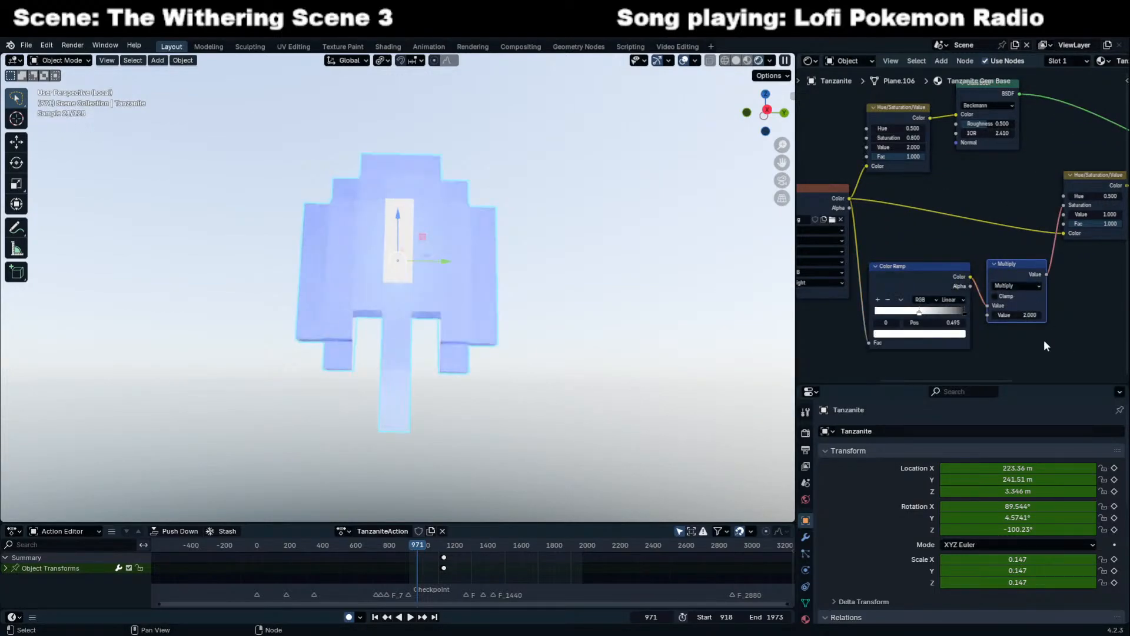
Adjust the Color Ramp's stops with the black one at 0.486, and try a Multiply value of 15.
middle_click_drag(869, 292, 820, 290)
left_click_drag(916, 309, 869, 309)
right_click(881, 315)
middle_click_drag(640, 286, 623, 318)
left_click_drag(966, 313, 995, 312)
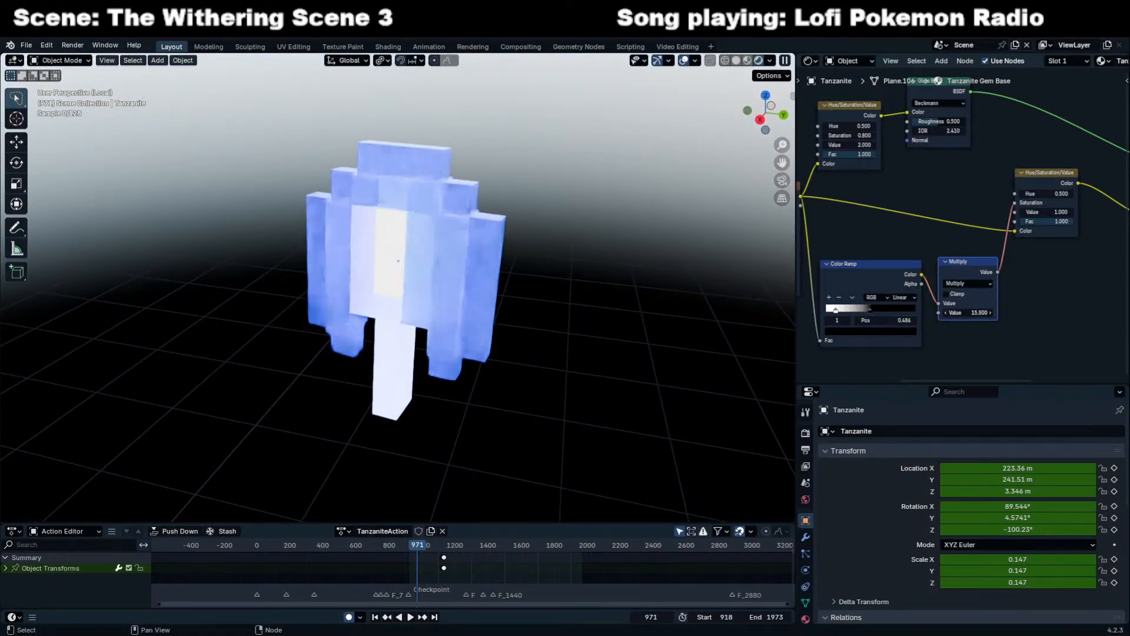
right_click(971, 313)
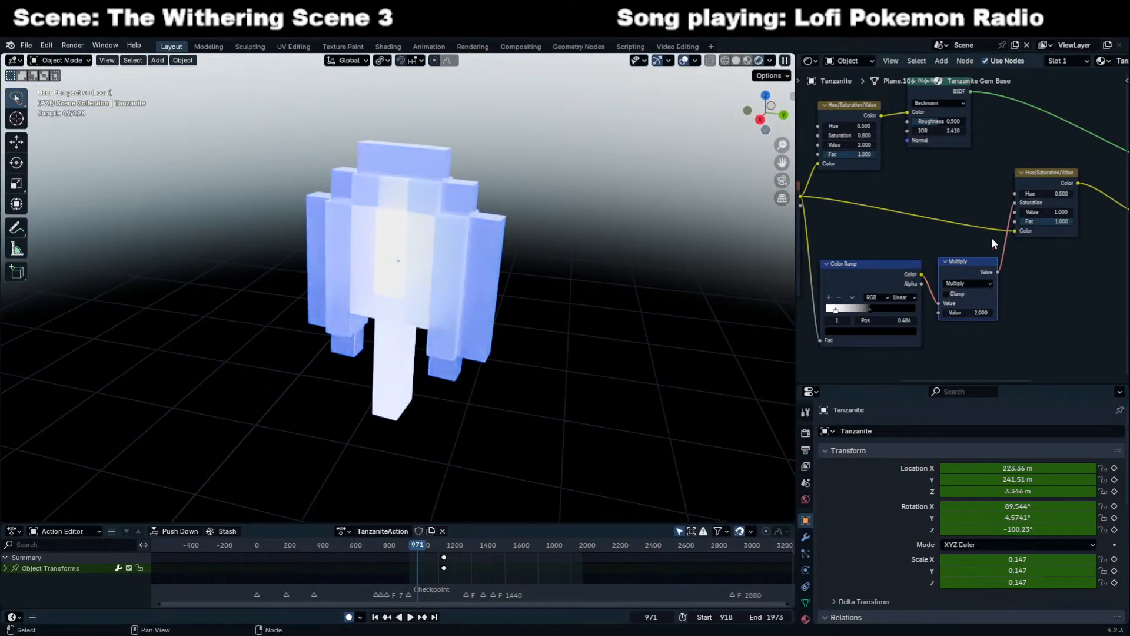
Set the Crystal Shader's Hue/Saturation/Value node to value 2 and hue 0.46.
scroll(1024, 232, "up", 3)
middle_click_drag(1070, 209, 981, 210)
left_click_drag(981, 210, 1042, 210)
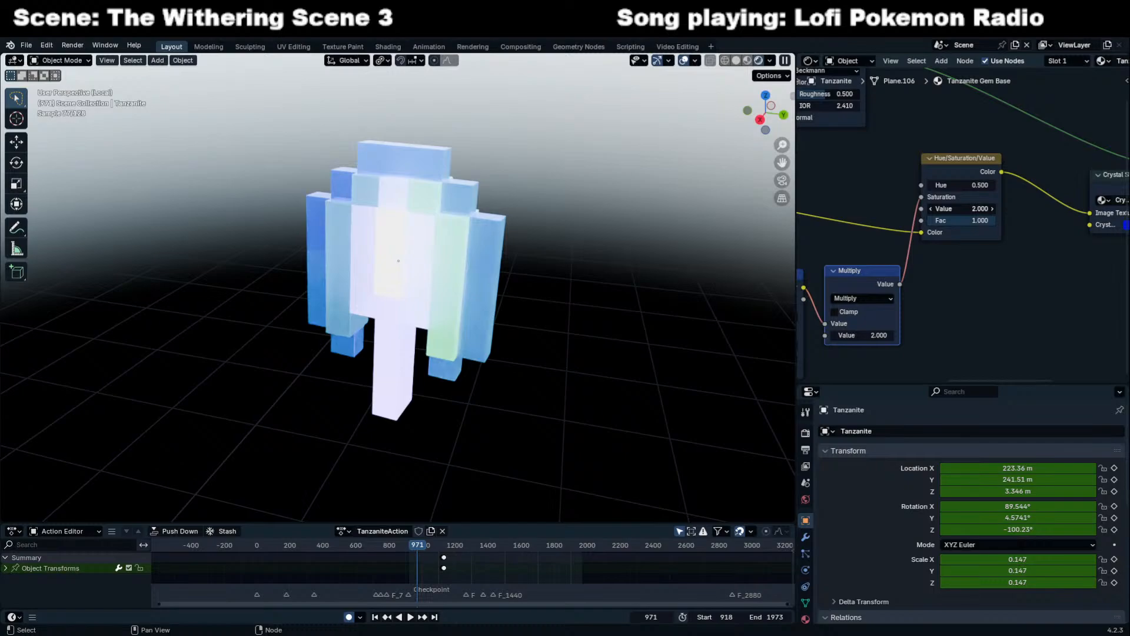
left_click_drag(971, 185, 982, 184, "shift")
Set the view transform to Standard in the scene's render color management.
left_click(805, 433)
scroll(922, 542, "down", 8)
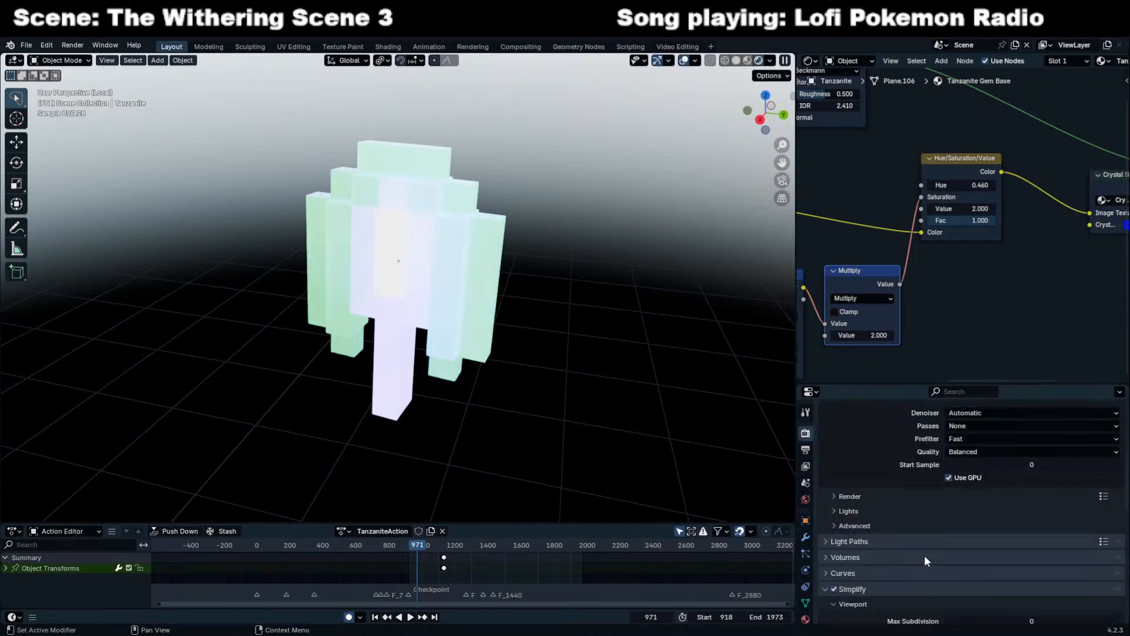
scroll(960, 586, "down", 5)
left_click(977, 505)
left_click(976, 513)
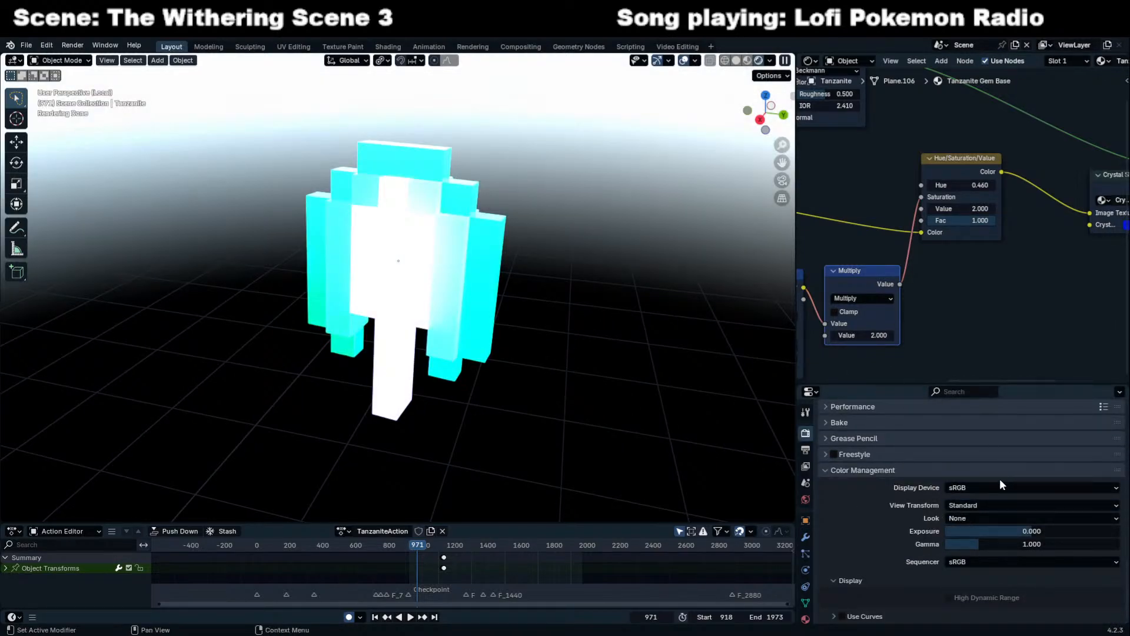
Try a value of 1 on the Multiply node and undo the change.
middle_click_drag(878, 340, 919, 337)
scroll(919, 338, "up", 1)
left_click(919, 336)
type("1")
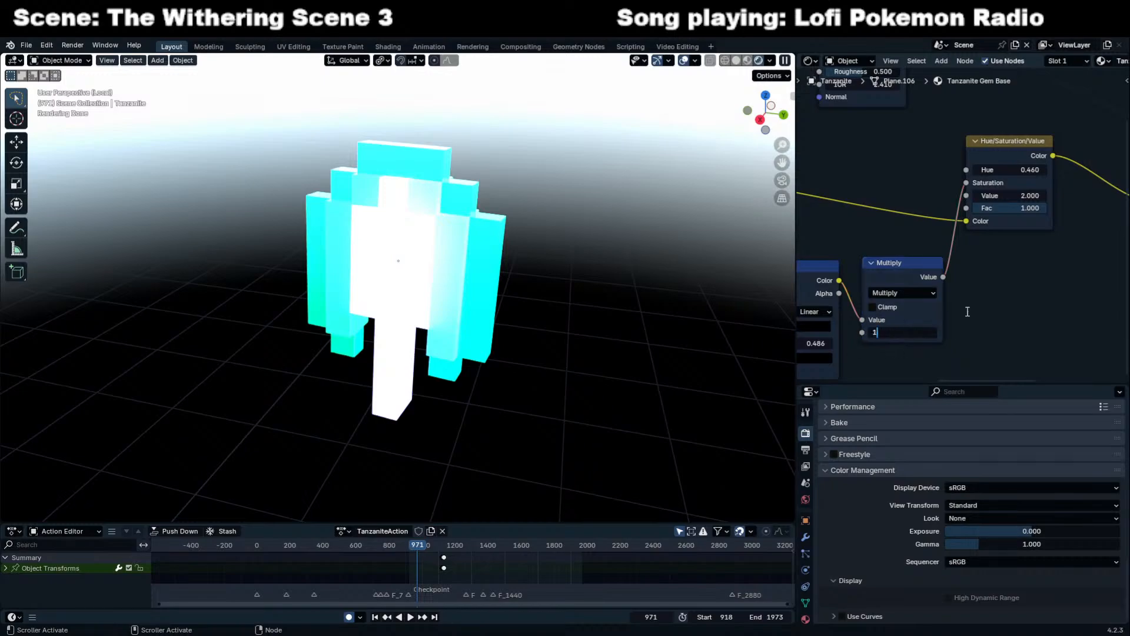
key("Return")
key("ctrl+z")
Set the hue of the Crystal Shader's Hue/Saturation/Value node to 0.5.
left_click(1023, 168)
type(".5")
key("Return")
middle_click_drag(521, 291, 555, 272)
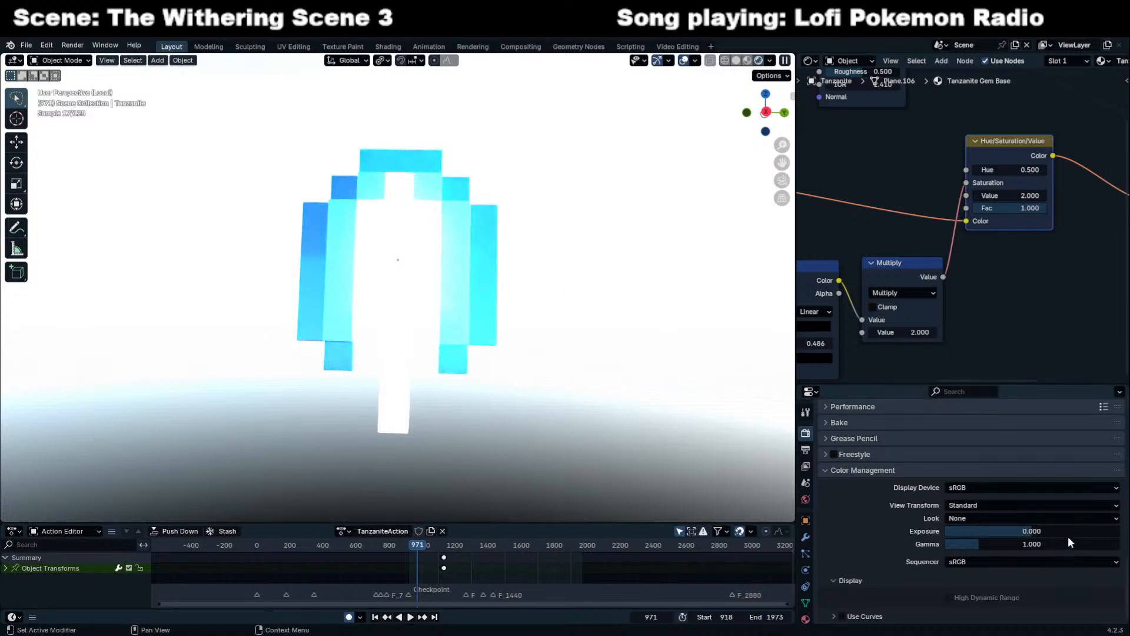
Compare the AgX and Khronos PBR Neutral view transforms on the isolated gem, ending on Khronos PBR Neutral.
left_click(1049, 504)
left_click(1027, 542)
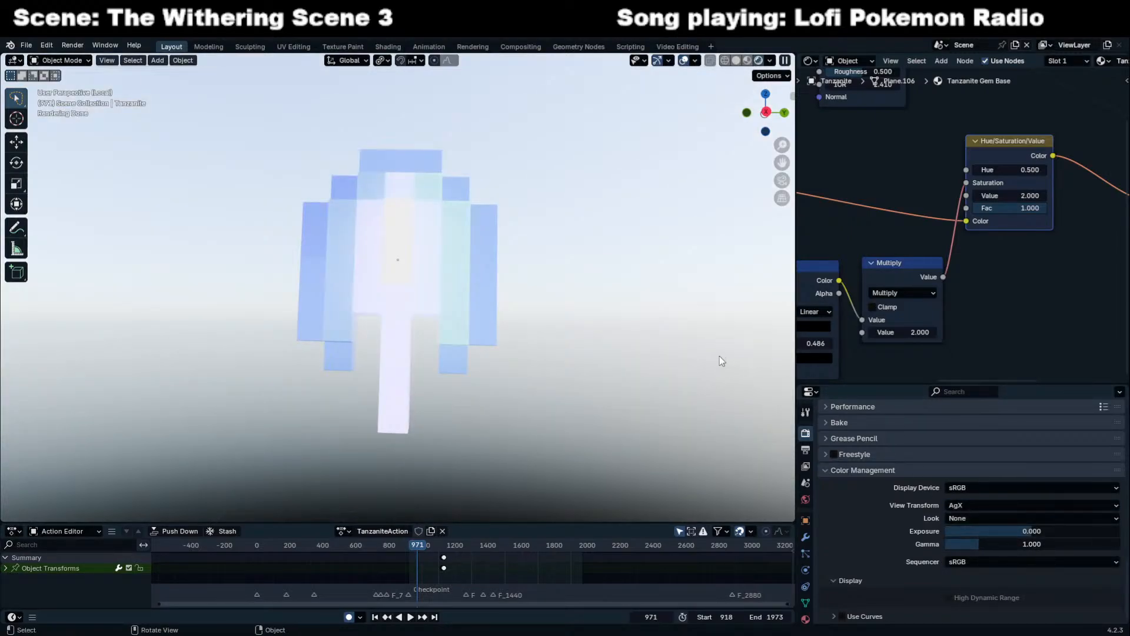
middle_click_drag(563, 285, 479, 336)
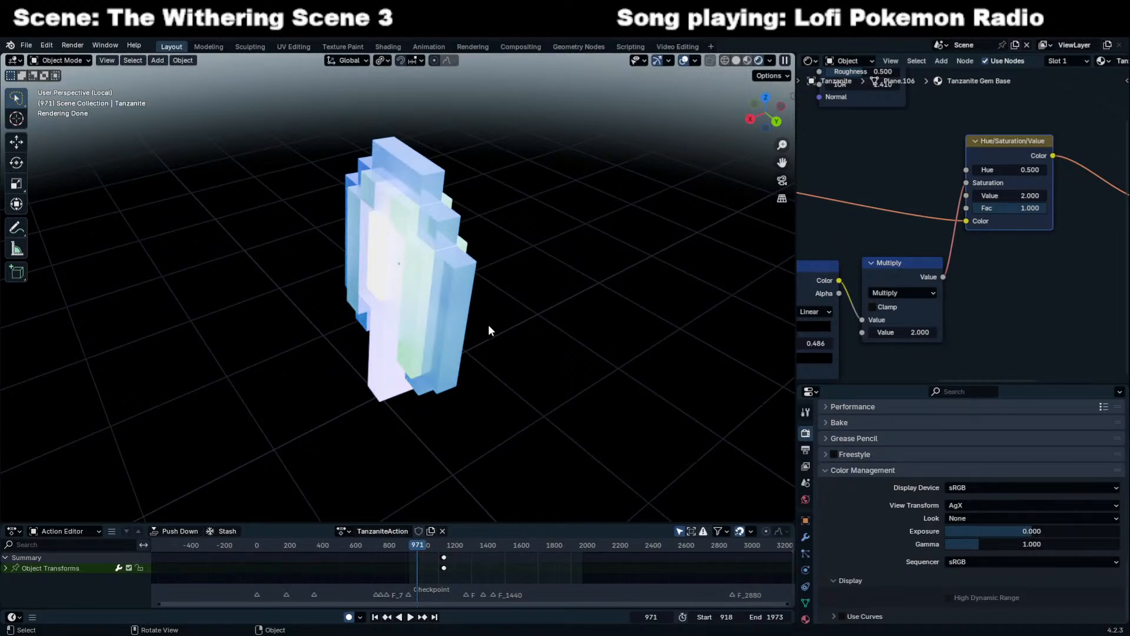
left_click(1021, 505)
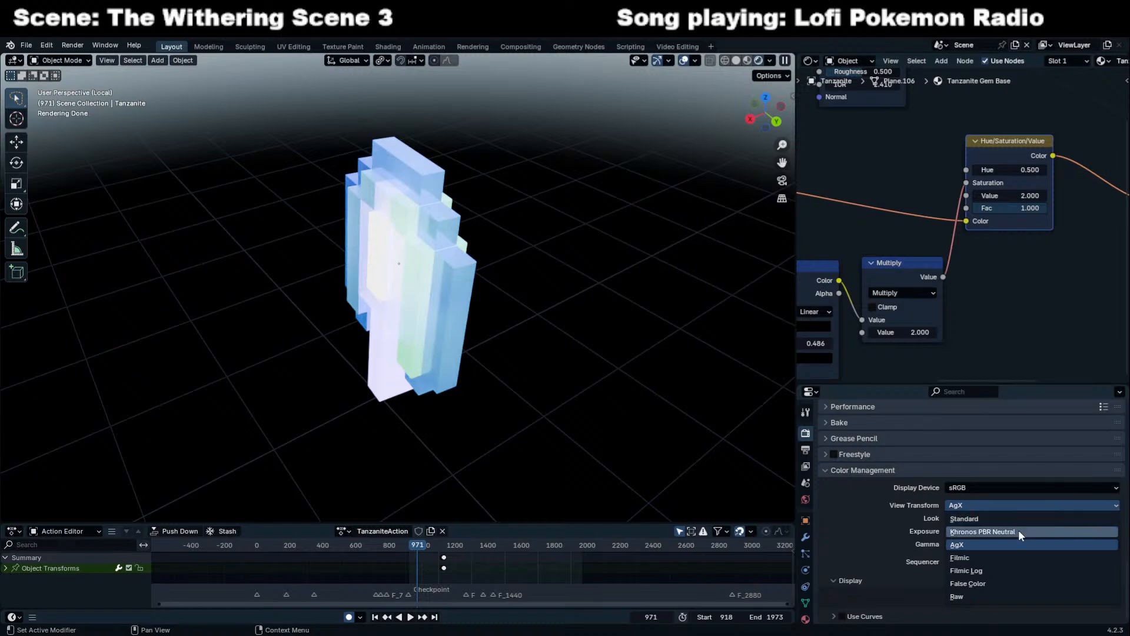
left_click(995, 532)
middle_click_drag(442, 285, 528, 226)
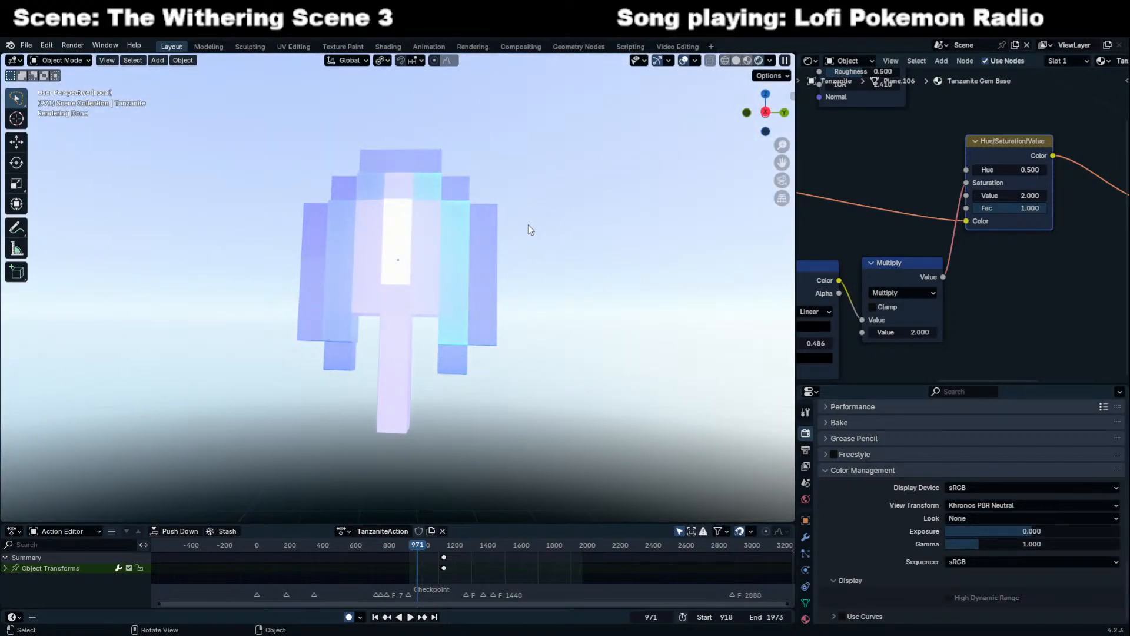
Exit local view and compare the Standard, Khronos PBR Neutral and AgX view transforms on the full scene, ending on AgX.
key("KP_Divide")
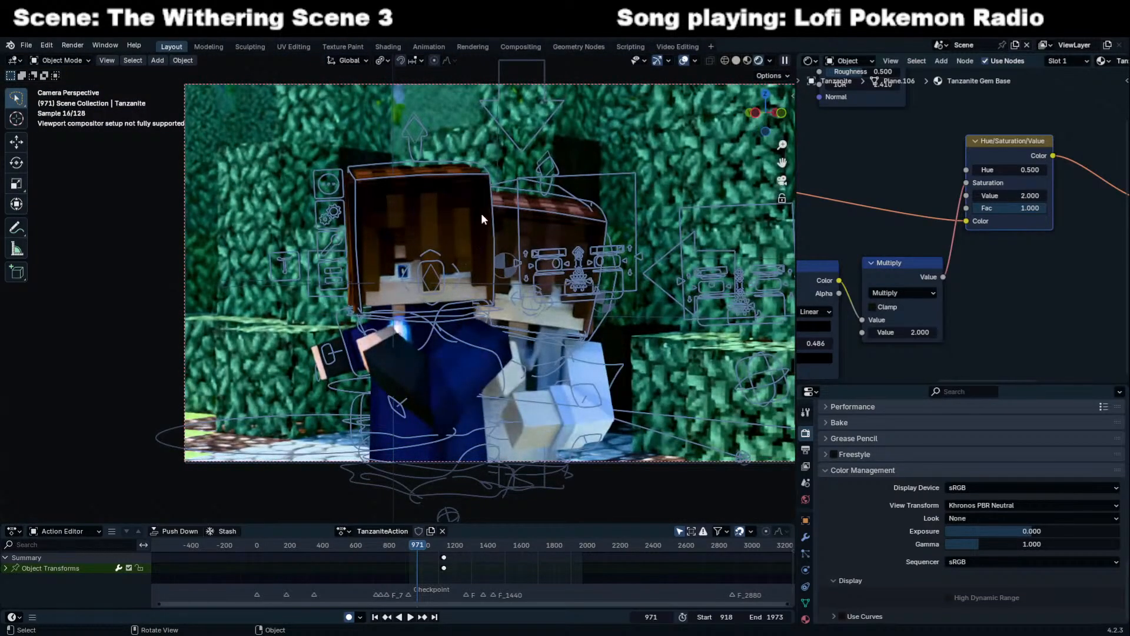
left_click(971, 505)
left_click(958, 517)
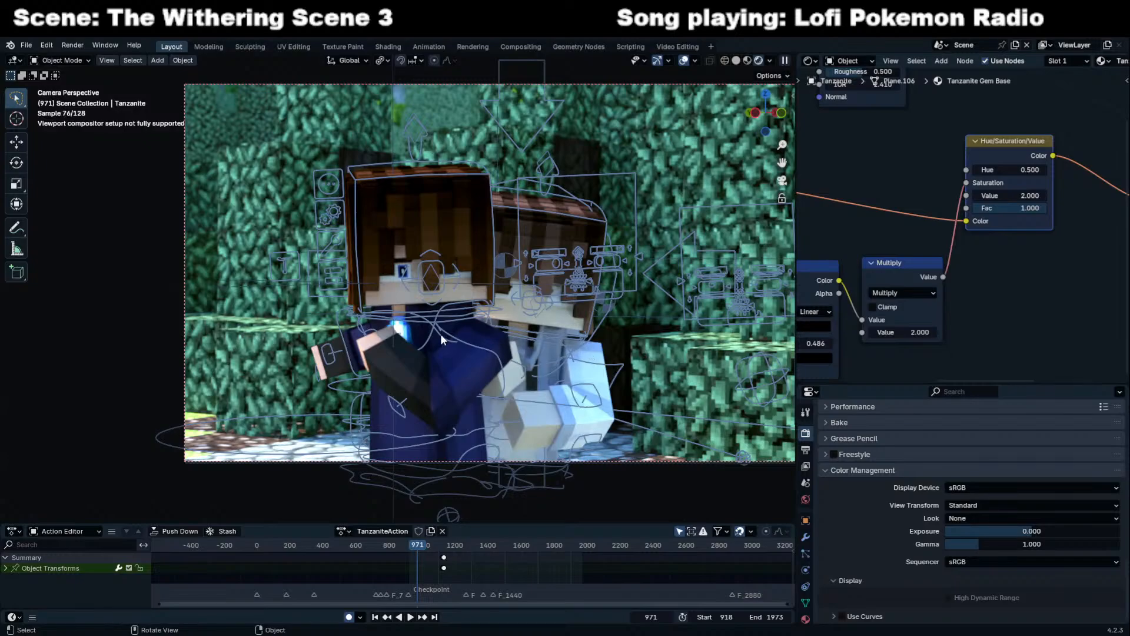
left_click(970, 505)
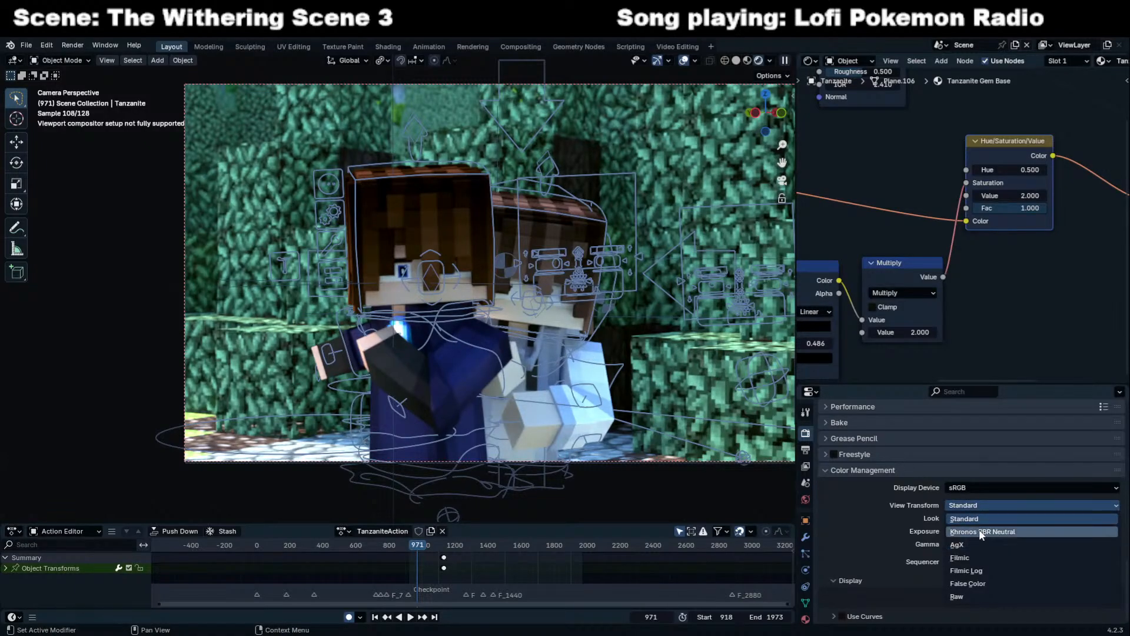
left_click(981, 532)
middle_click_drag(428, 362, 525, 369)
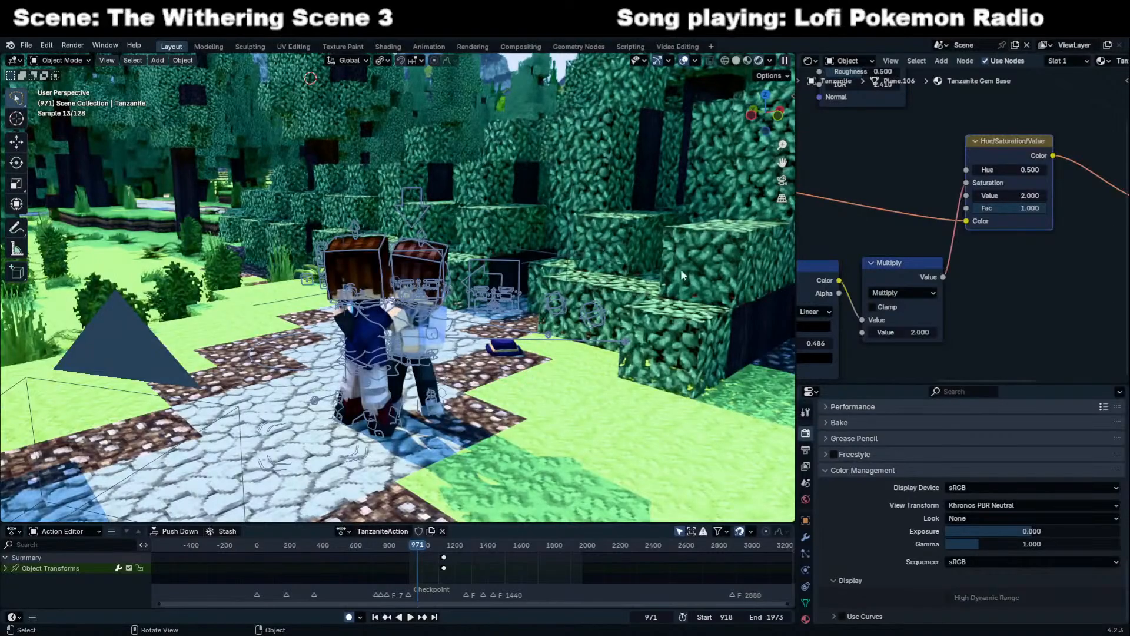
left_click(995, 505)
left_click(984, 545)
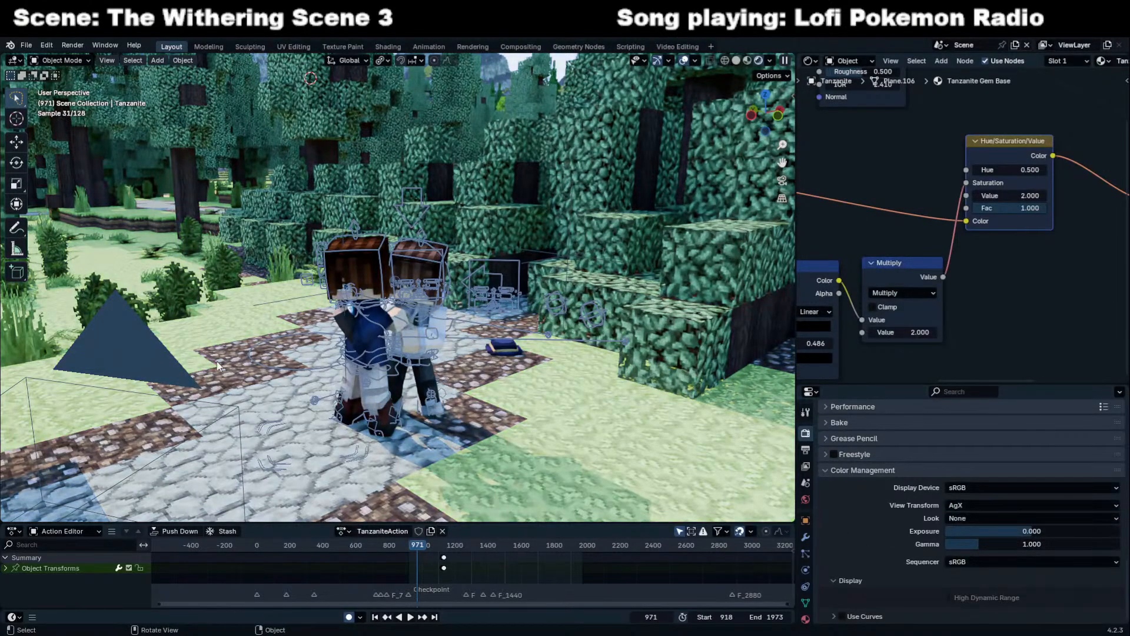
Select the Tanzanite gem in the camera view, inspect it up close and set the view transform to Khronos PBR Neutral.
scroll(349, 340, "up", 4)
left_click(318, 331)
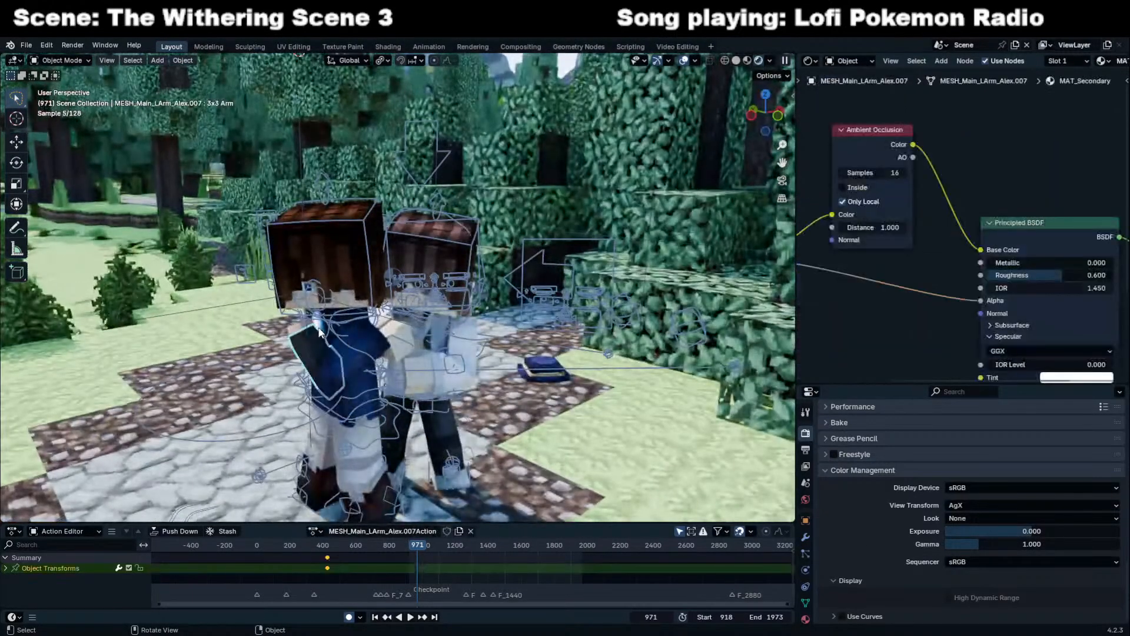
key("KP_0")
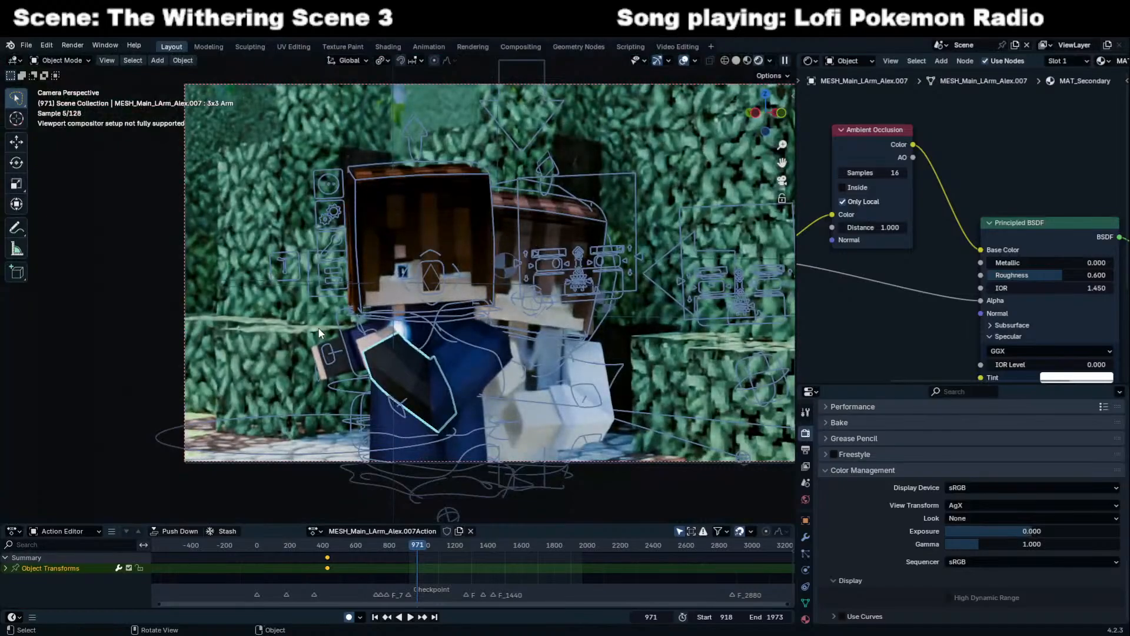
scroll(318, 328, "up", 2)
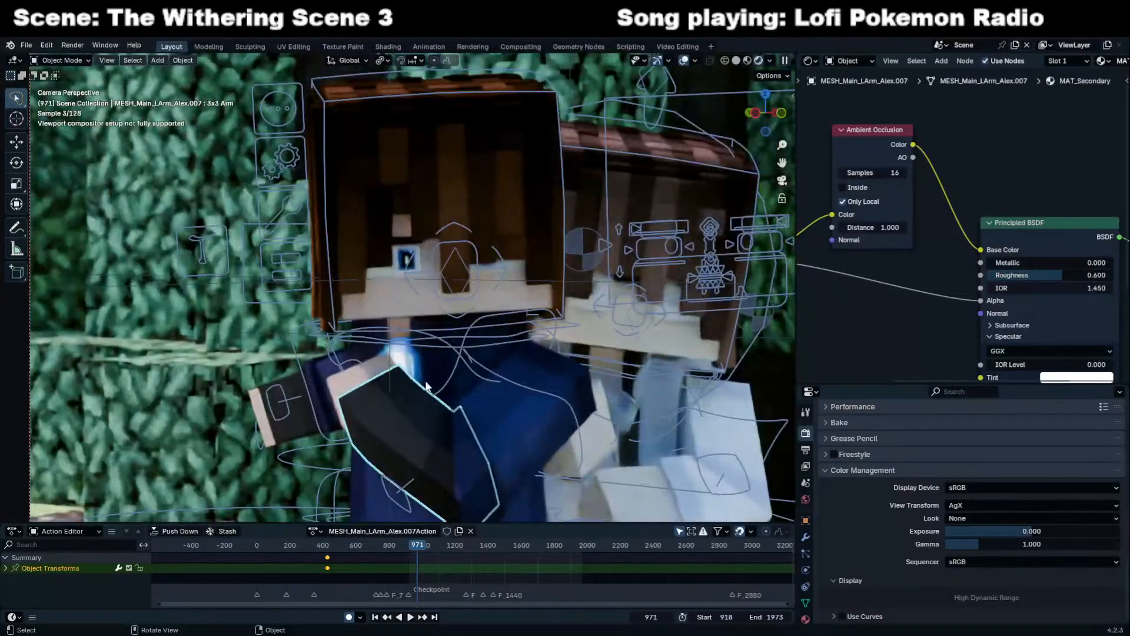
left_click(400, 368)
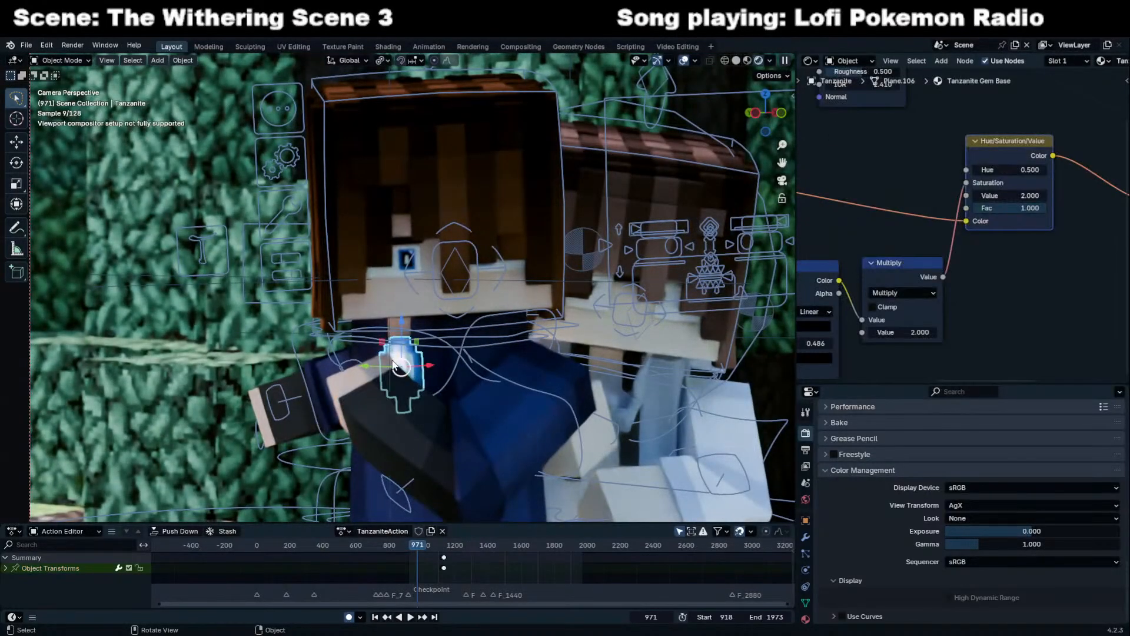
scroll(395, 331, "up", 3)
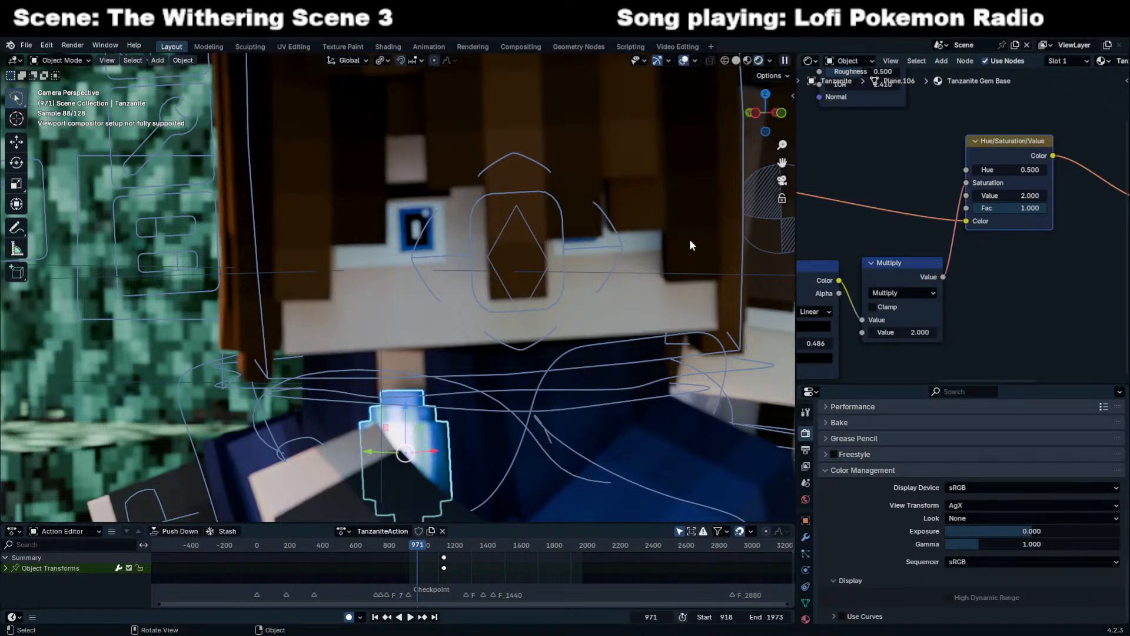
scroll(625, 288, "down", 1)
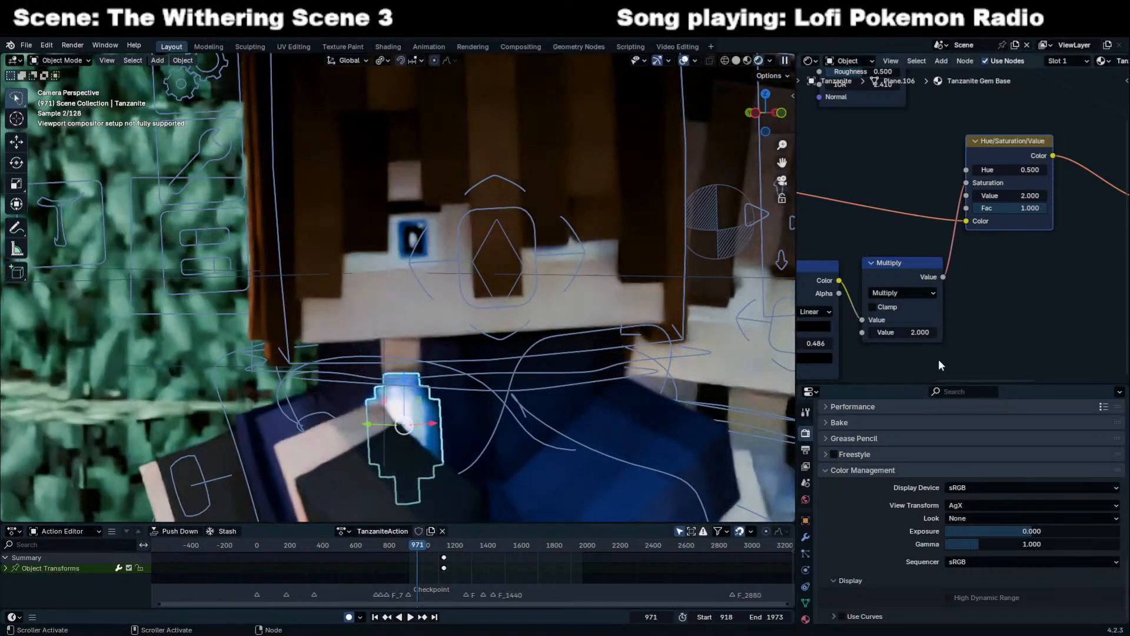
left_click(1004, 505)
left_click(994, 531)
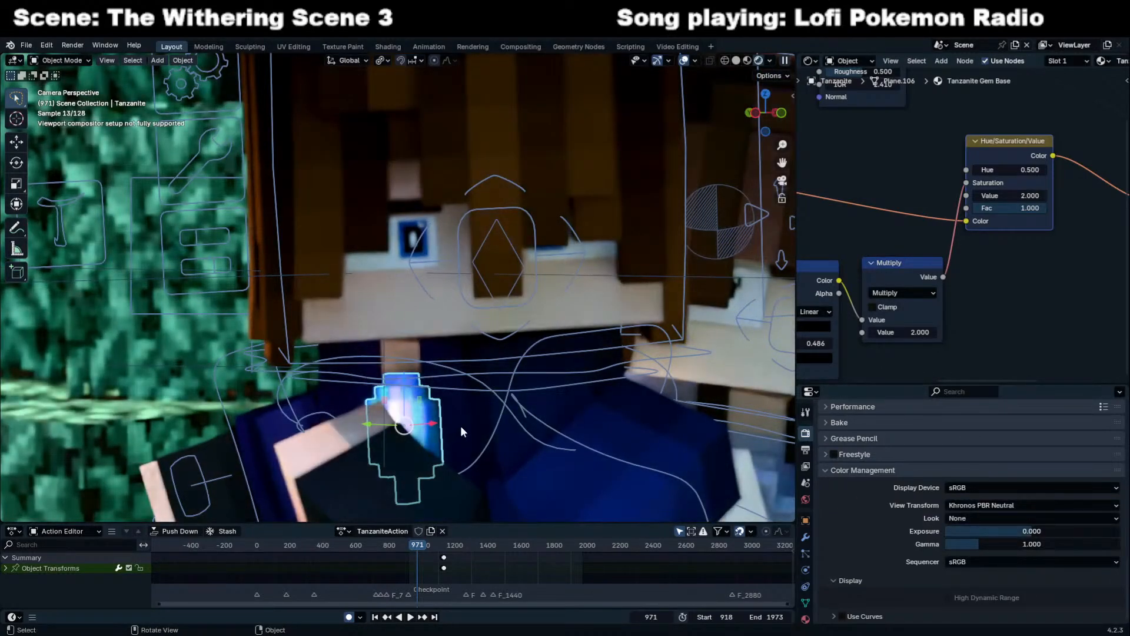
Set the Multiply node's value to 1 and isolate the Tanzanite gem in local view.
left_click(903, 331)
type("1")
key("Return")
key("KP_Divide")
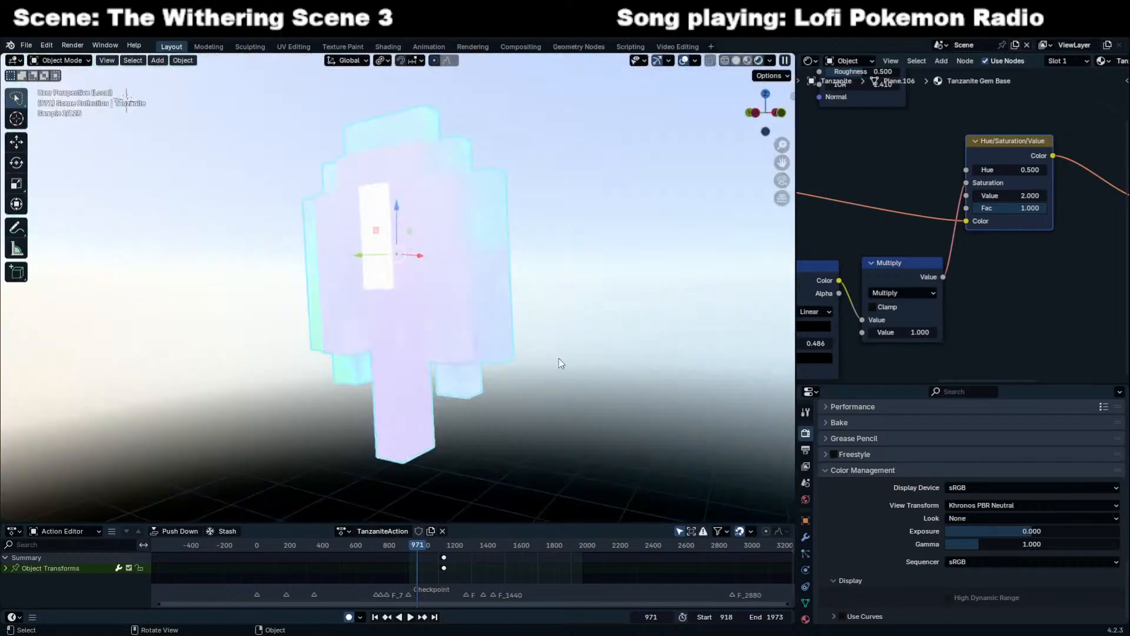
Set the view transform to Standard and the Hue/Saturation/Value node's value to 1.
left_click(997, 506)
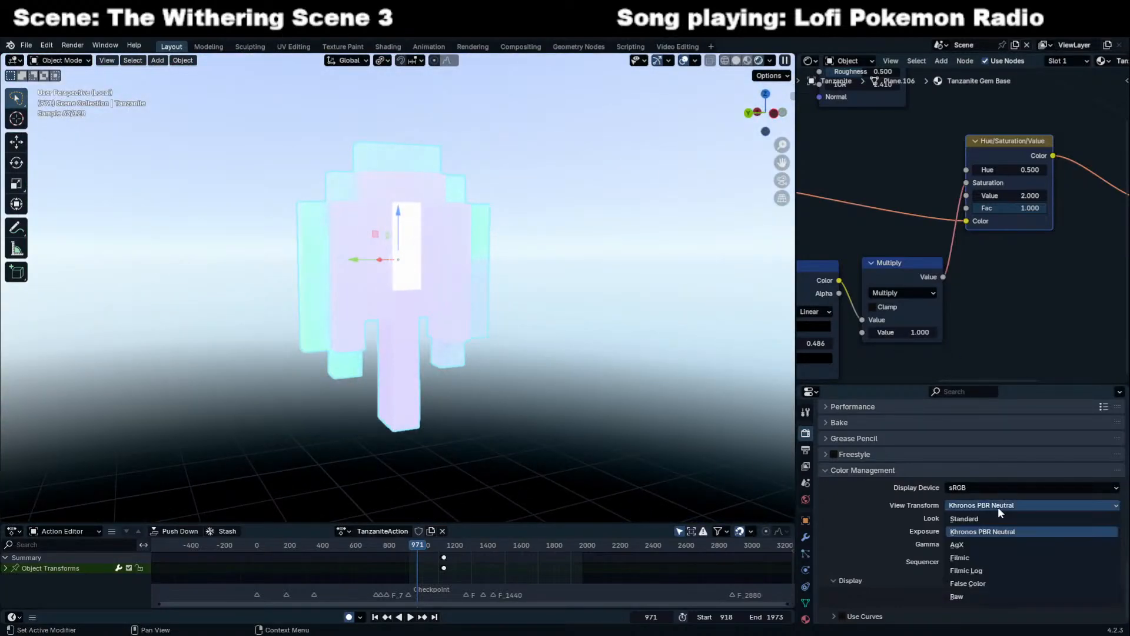
left_click(1000, 518)
left_click(1010, 196)
type("1")
key("Return")
middle_click_drag(609, 264, 677, 277)
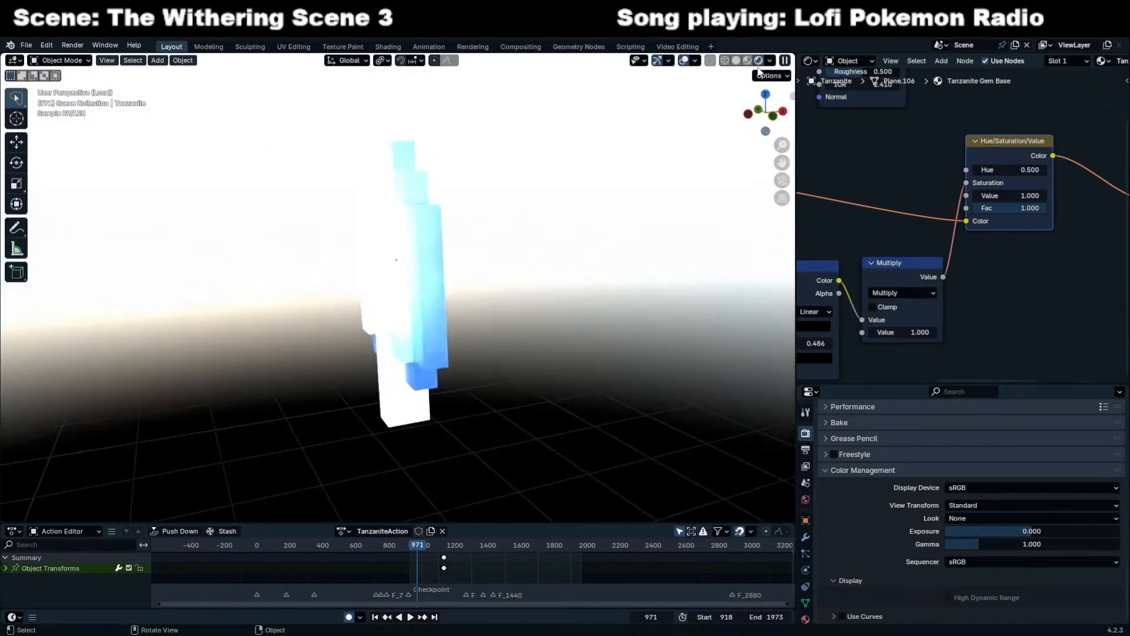
Turn off Scene World lighting in the rendered viewport and view the isolated Tanzanite gem from the front.
left_click(770, 61)
left_click(726, 170)
middle_click_drag(550, 198, 597, 230)
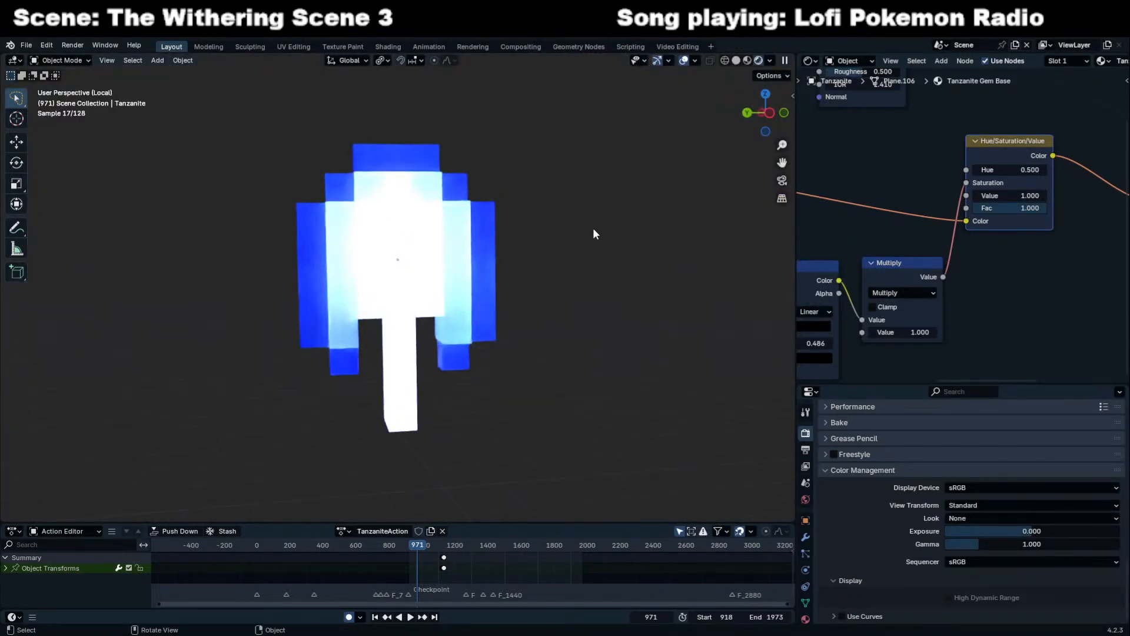
scroll(596, 227, "down", 4)
scroll(1001, 281, "down", 3)
scroll(934, 253, "up", 2)
Compare the isolated gem under the AgX and Standard view transforms, ending on Standard.
middle_click_drag(1024, 250, 1097, 231)
left_click(971, 505)
left_click(966, 542)
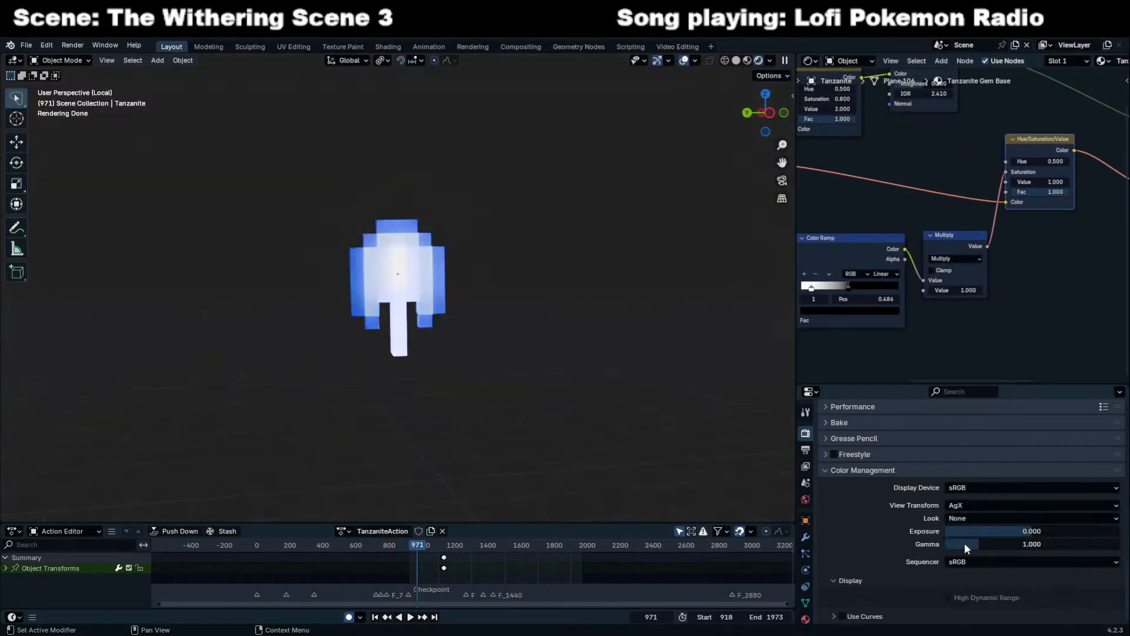
left_click(983, 505)
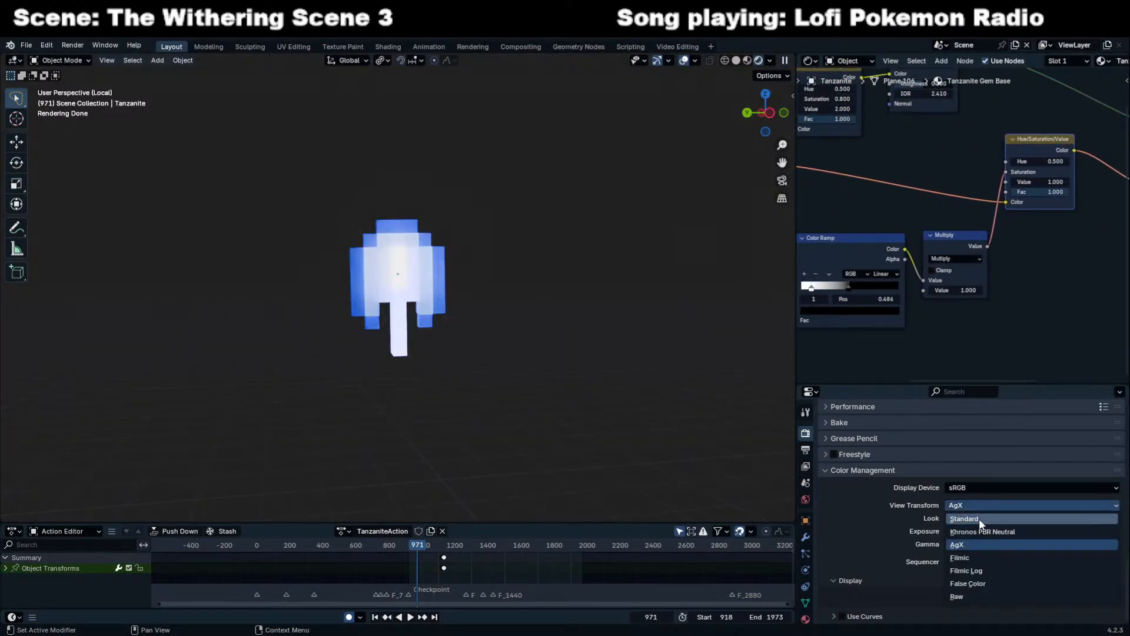
left_click(979, 519)
Inside the Crystal Shader group, set the Multiply node feeding the emission strength to 1.
middle_click_drag(1026, 268, 933, 268)
left_click(1079, 161)
key("Tab")
middle_click_drag(1077, 167, 948, 234)
scroll(943, 297, "up", 1)
middle_click_drag(943, 298, 1076, 217)
key("Tab")
middle_click_drag(998, 229, 886, 245)
left_click(1030, 175)
key("Tab")
left_click(929, 293)
type("1")
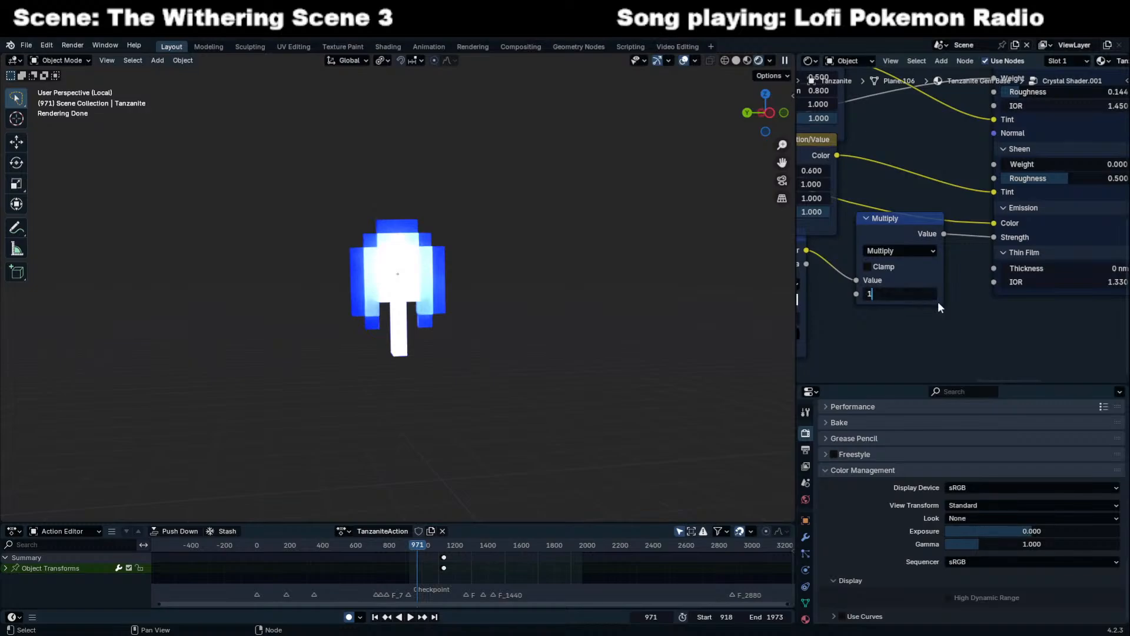
key("Return")
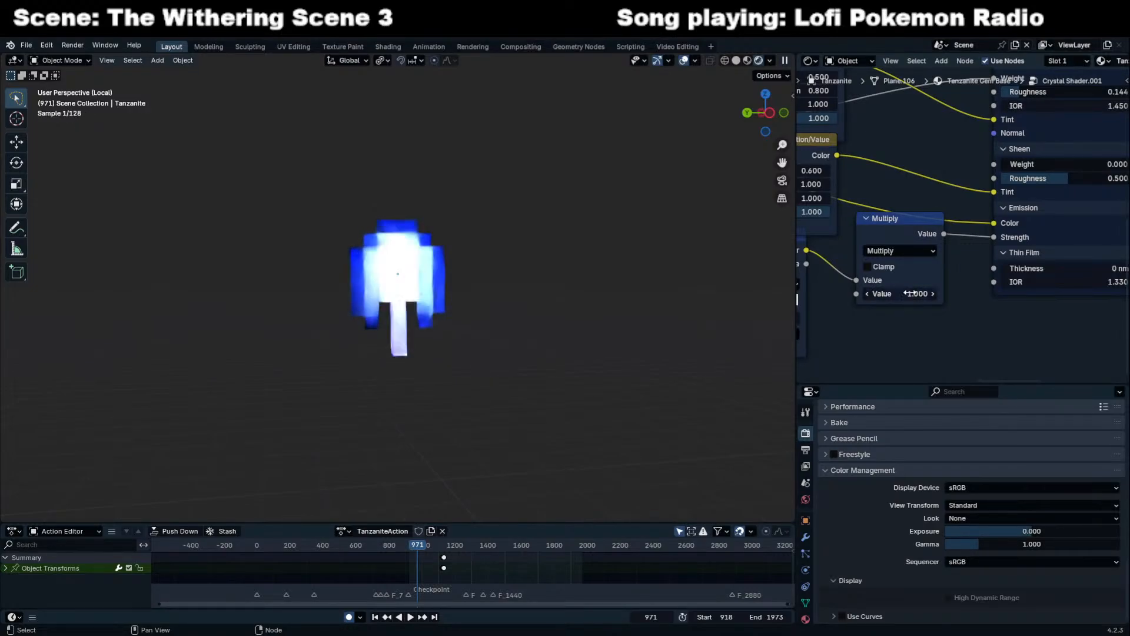
Open the gem's Gem Glow.005 material and duplicate its Emission node.
left_click(1085, 61)
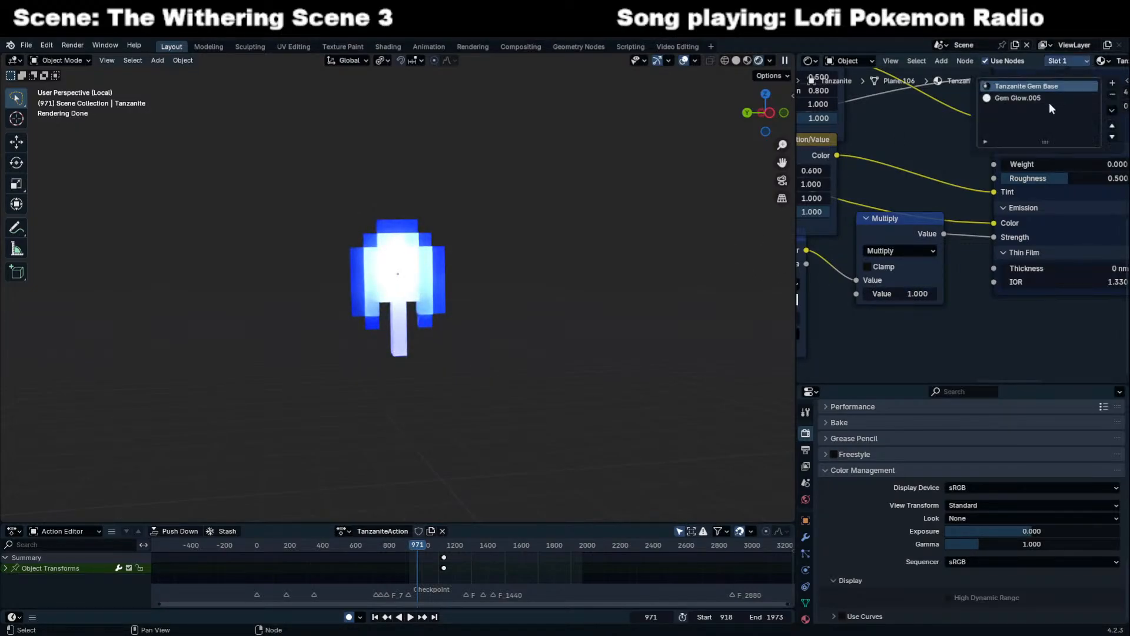
left_click(1047, 100)
key("Home")
scroll(962, 226, "up", 2)
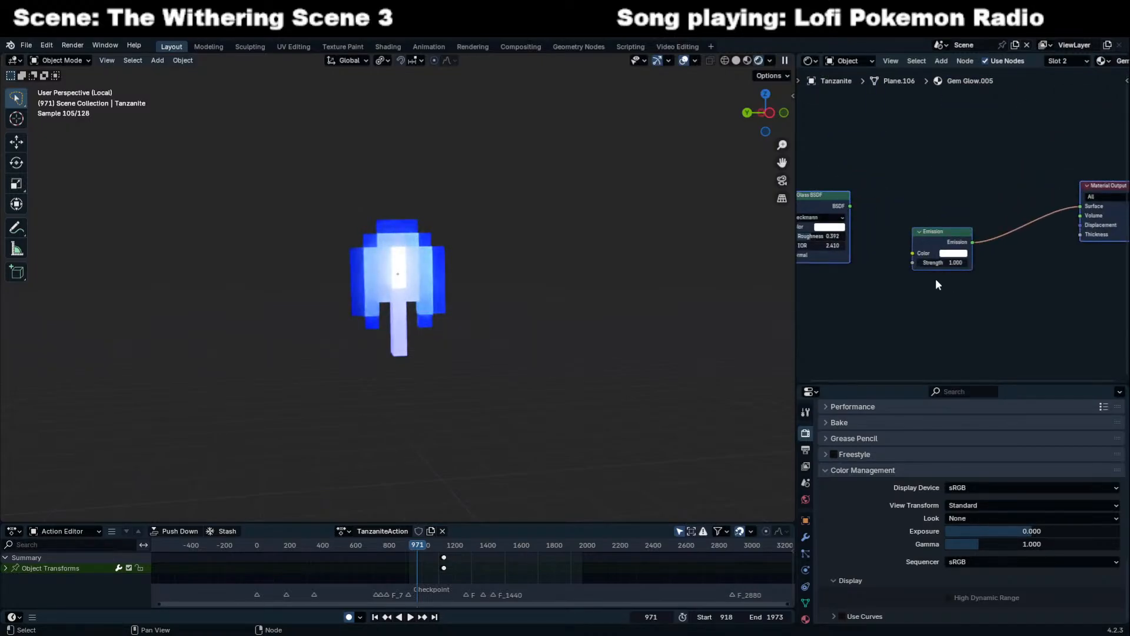
scroll(935, 278, "up", 2)
key("shift+d")
Add a Light Path node and insert a Mix Shader between the Emission node and the Material Output.
key("shift+a")
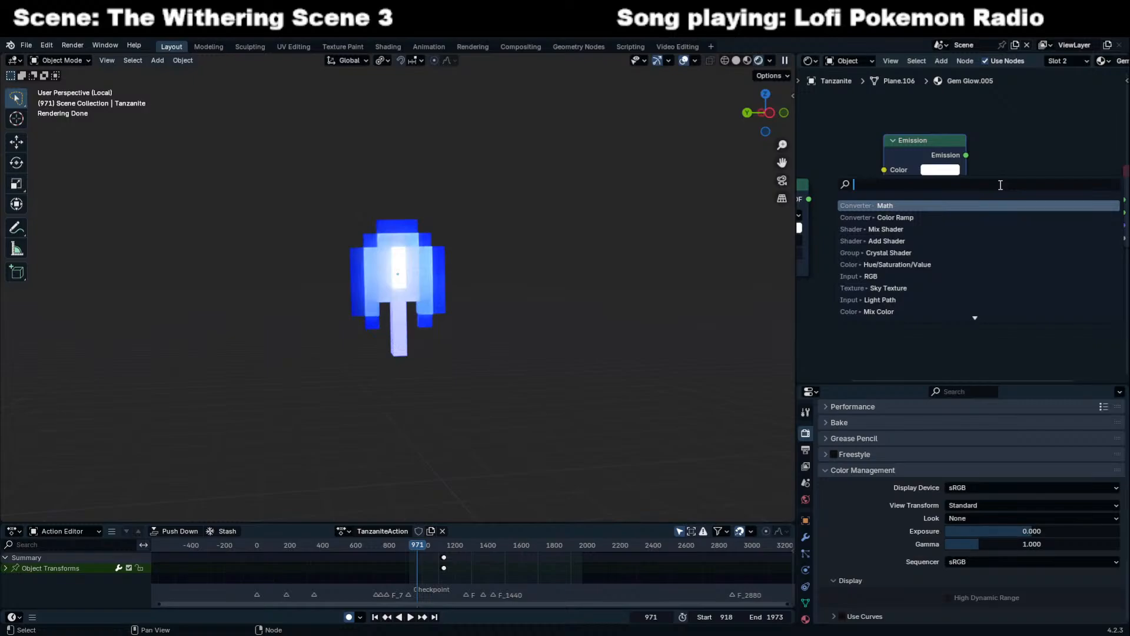
type("light")
key("Return")
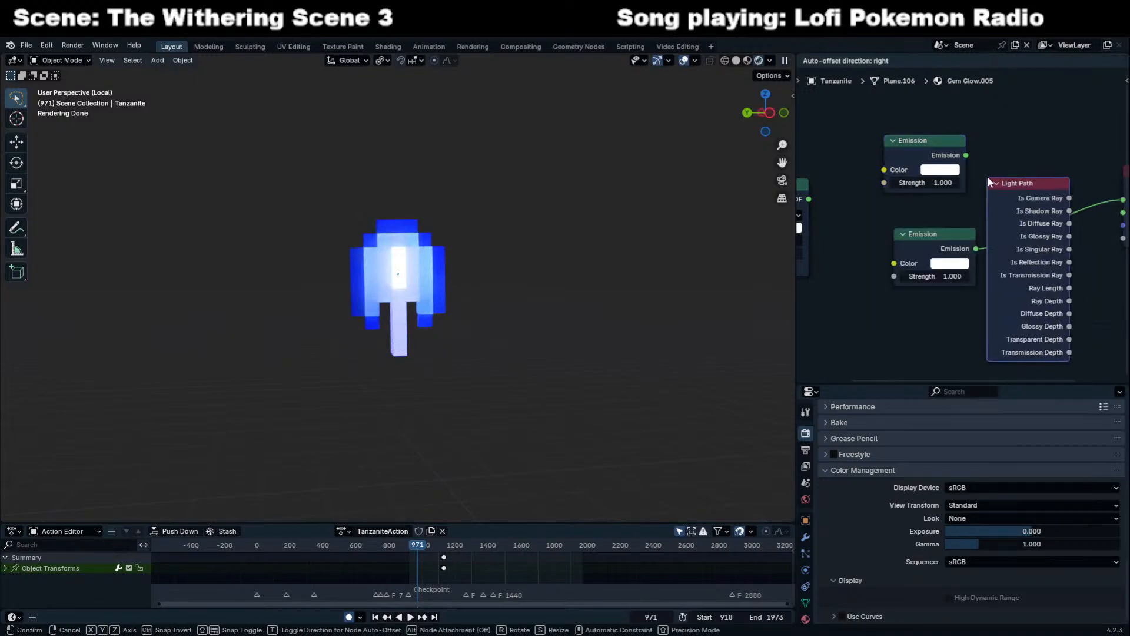
left_click(902, 245)
key("shift+a")
type("h")
key("Return")
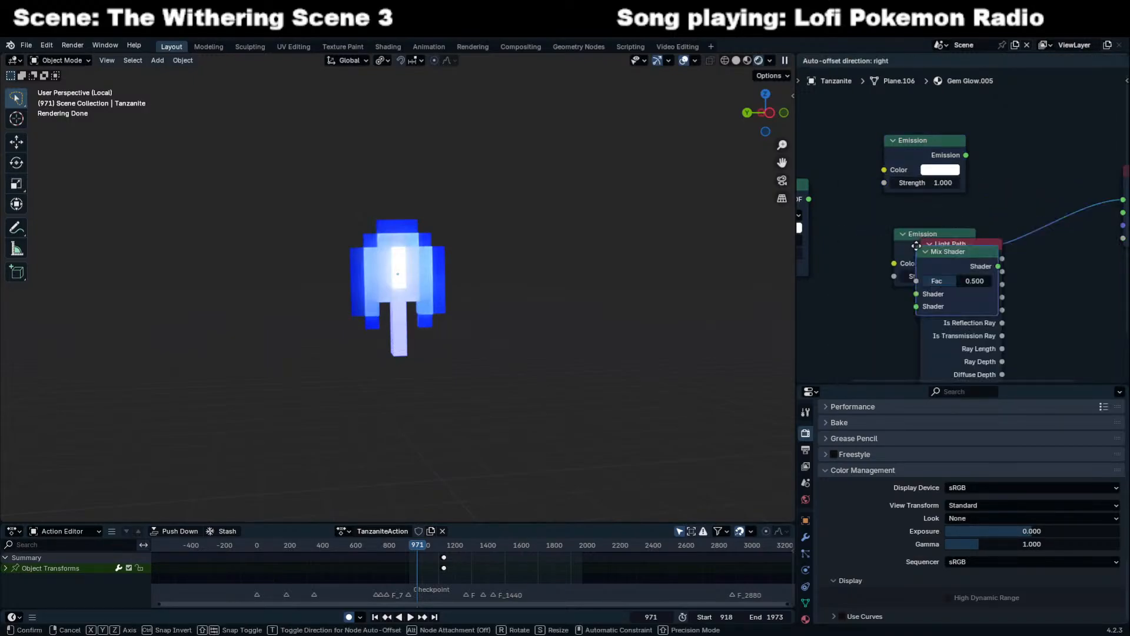
left_click(1018, 224)
Connect Is Camera Ray to the Mix Shader's Fac and the second Emission node to its free shader input, arranging the nodes.
left_click_drag(948, 250, 1002, 254)
left_click_drag(881, 268, 845, 91)
left_click_drag(967, 158, 1002, 279)
left_click_drag(939, 156, 948, 320)
Set the second Emission node's strength to 5.
left_click(949, 346)
type("1.0")
key("BackSpace")
key("BackSpace")
key("BackSpace")
type("5")
key("Return")
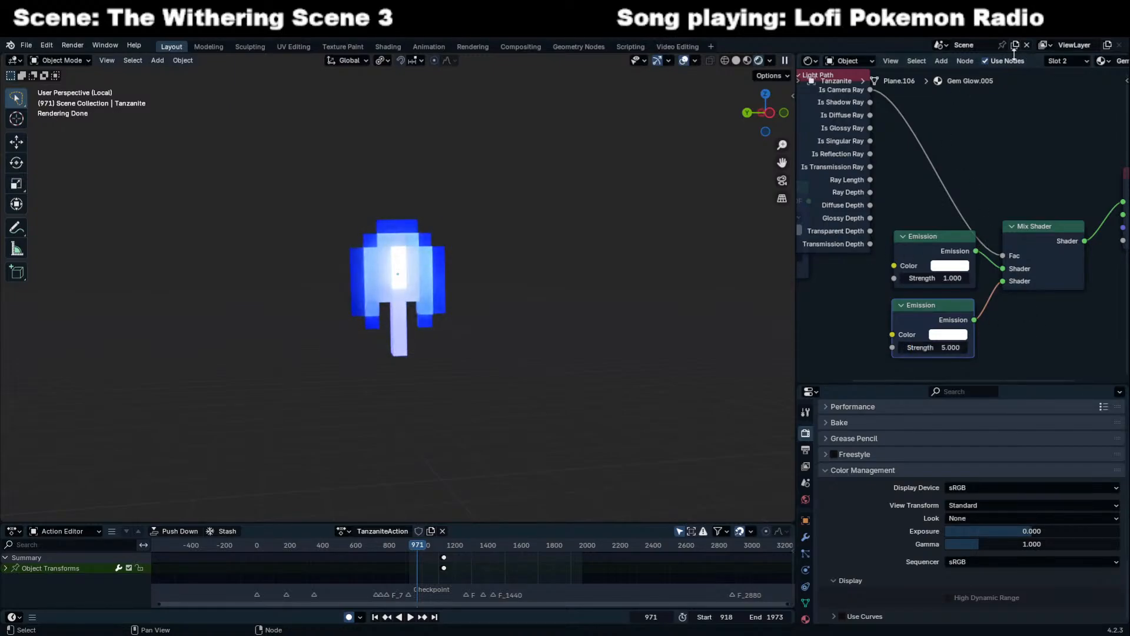
Set the view transform to AgX and inspect the glowing gem up close.
left_click(995, 506)
left_click(987, 543)
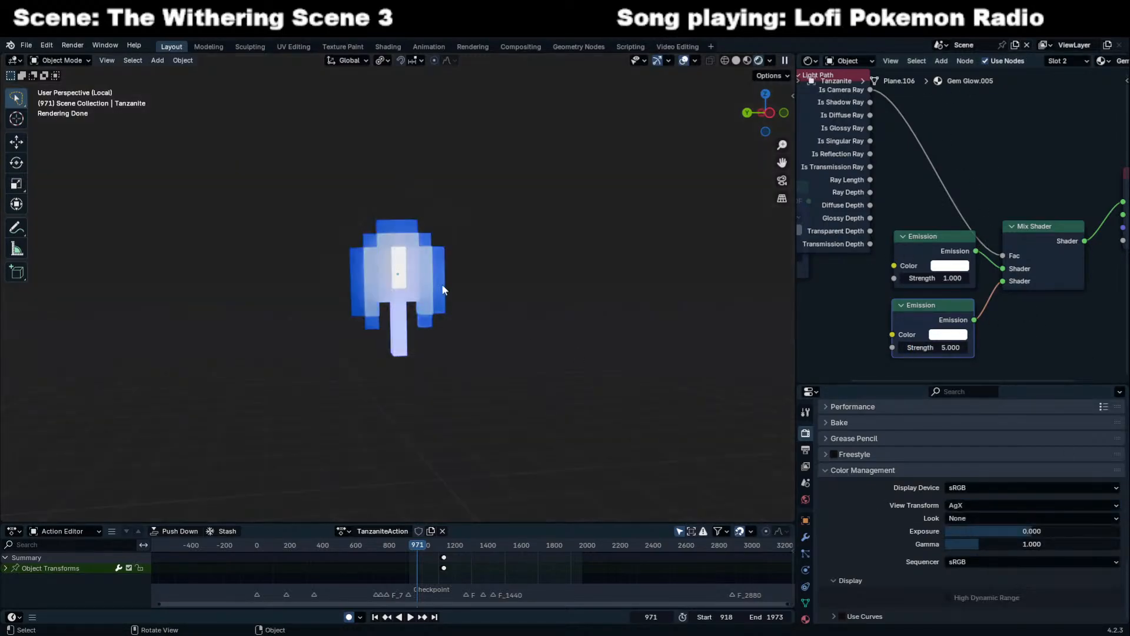
scroll(414, 263, "up", 4)
middle_click_drag(466, 294, 388, 242)
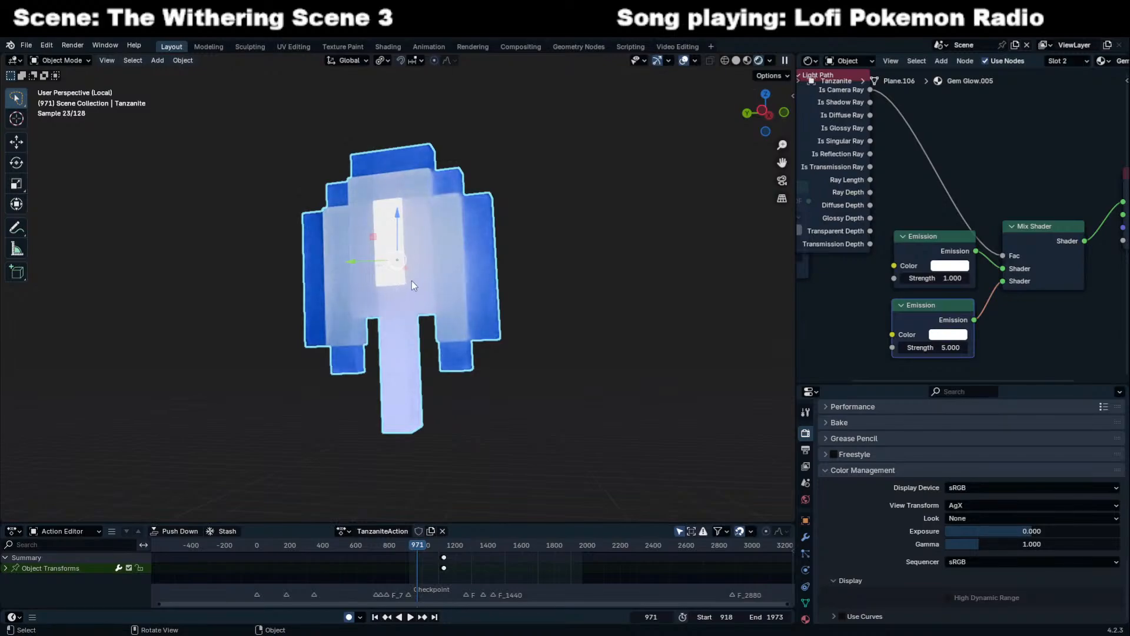
left_click_drag(937, 273, 1052, 278)
right_click(948, 275)
right_click(951, 277)
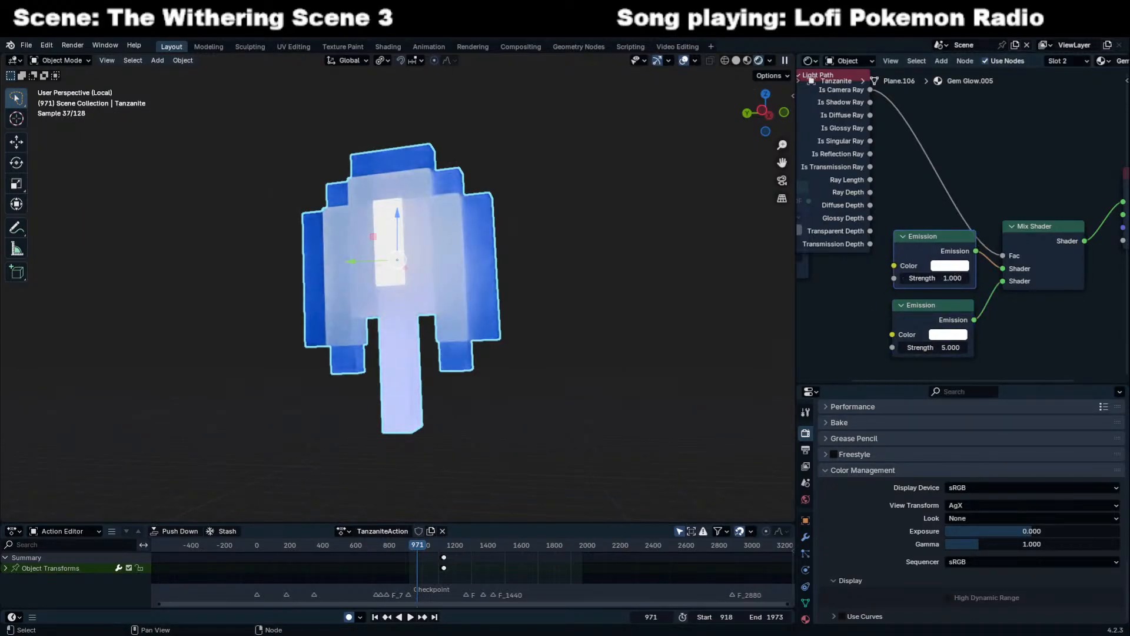
Return to the Tanzanite Gem Base material and set the emission Multiply value inside its Crystal Shader group to 5.
left_click(1086, 59)
left_click(1036, 86)
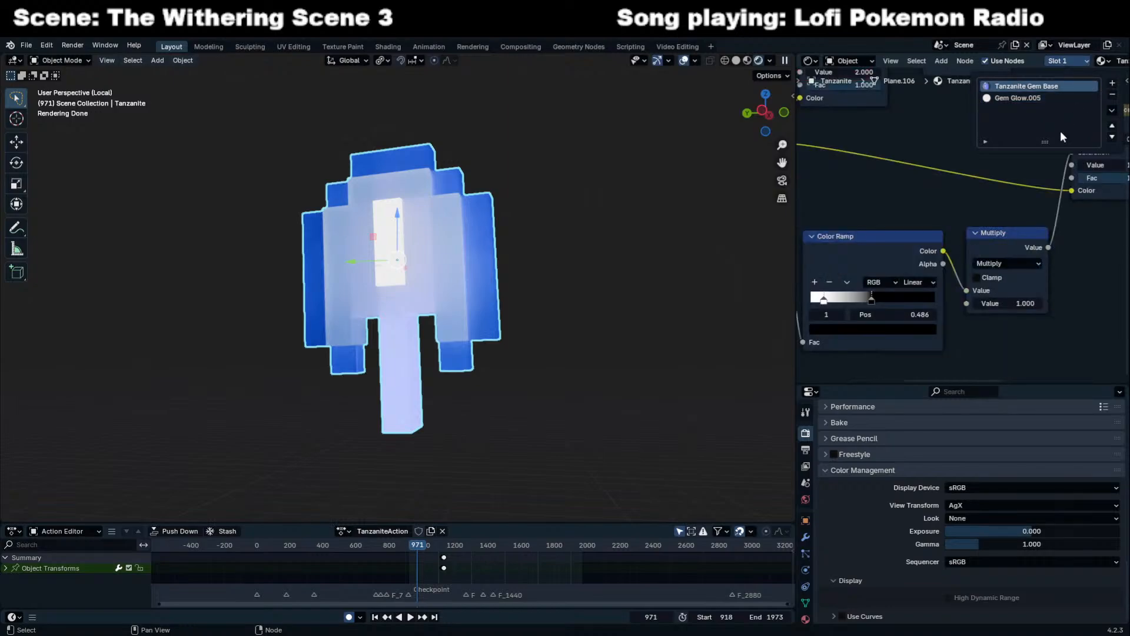
middle_click_drag(1086, 152, 986, 160)
left_click(1066, 161)
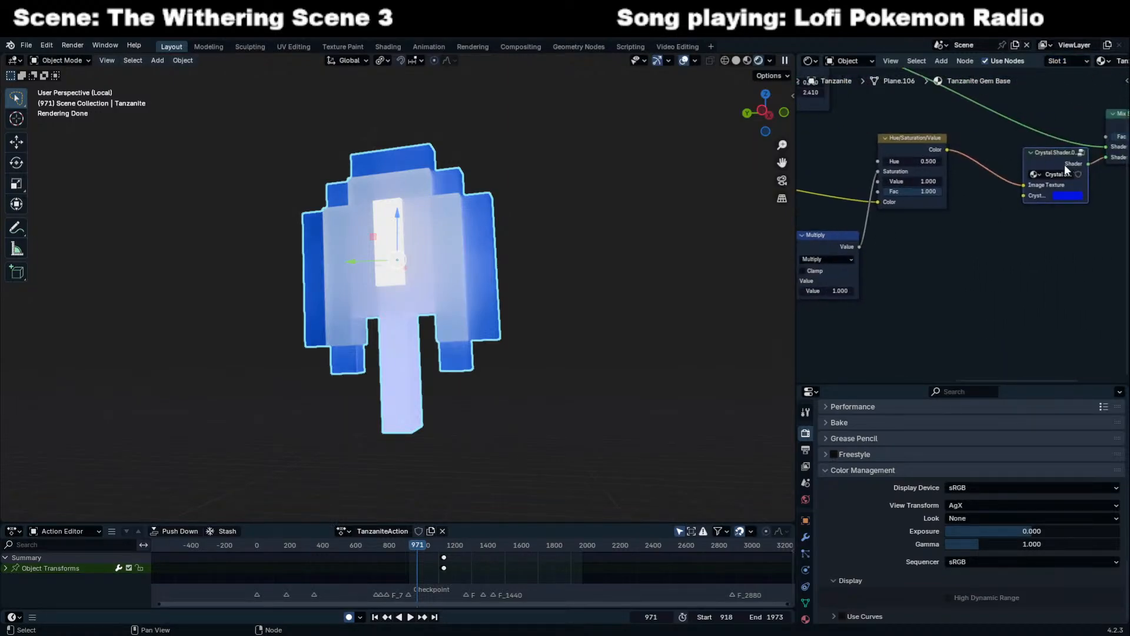
key("Tab")
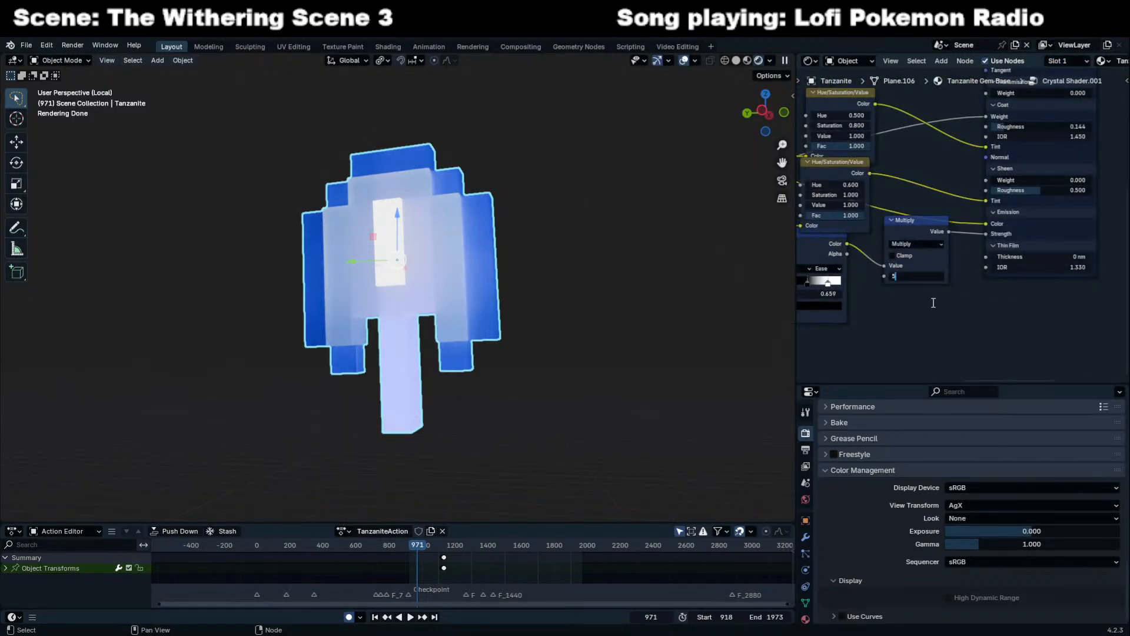
key("n")
key("Tab")
Turn Scene World lighting back on in the rendered viewport and view the gem from another angle.
key("n")
mouse_move(544, 280)
middle_mouse_down()
mouse_move(584, 290)
mouse_move(590, 309)
middle_mouse_up()
key("n")
left_click(770, 60)
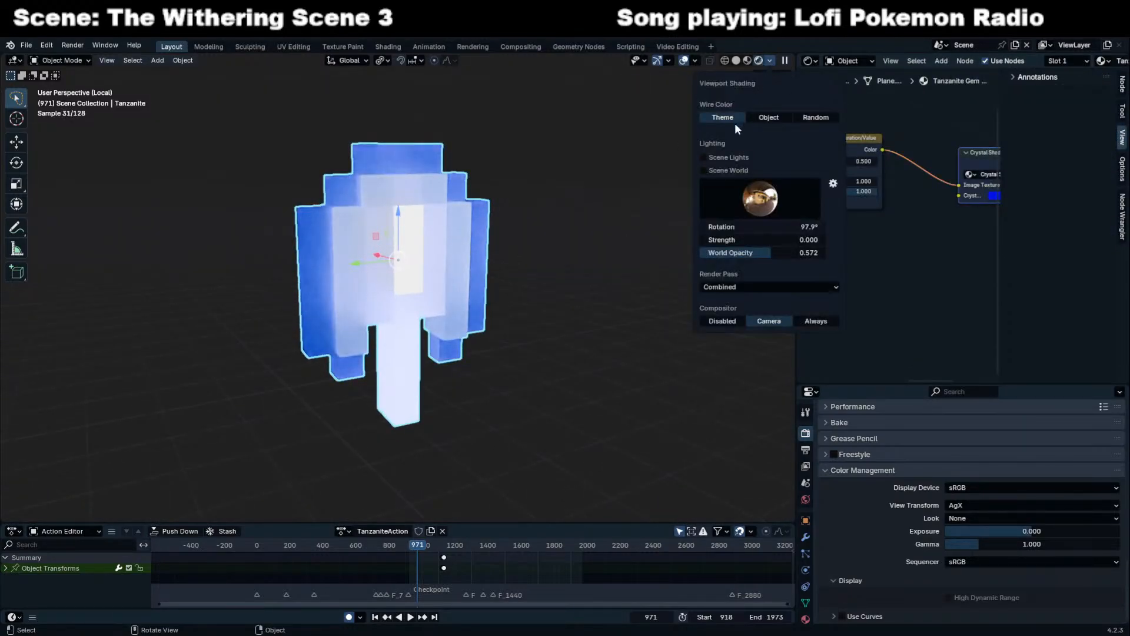
left_click(719, 170)
middle_click_drag(523, 229, 497, 219)
Set the view transform to Standard and compare the gem with Scene World lighting off and on.
left_click(1037, 506)
left_click(1029, 519)
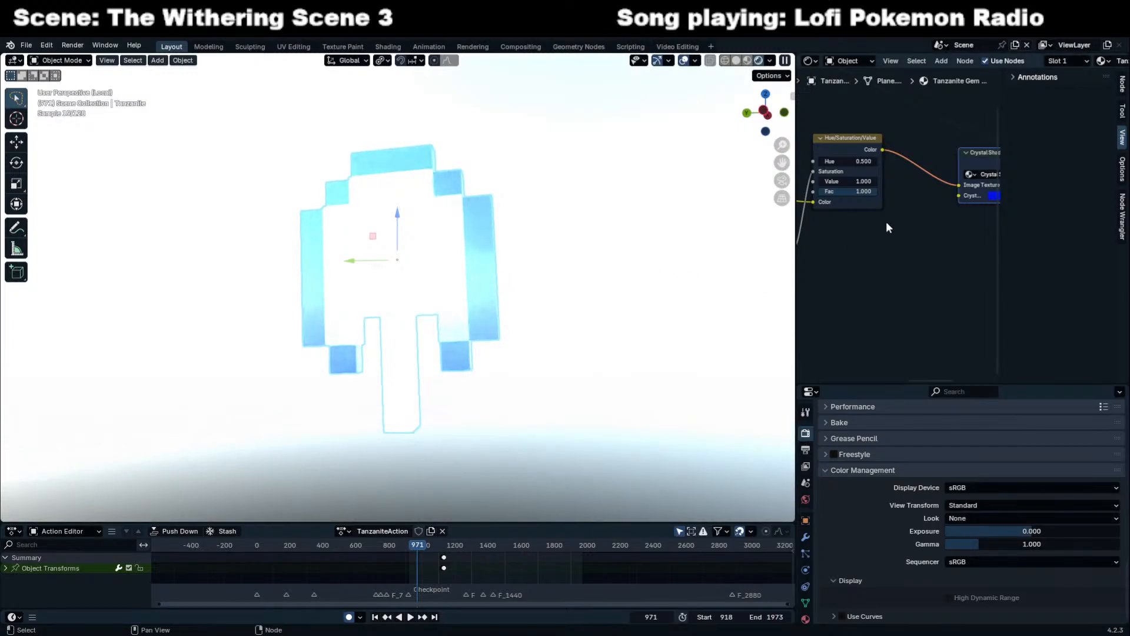
key("n")
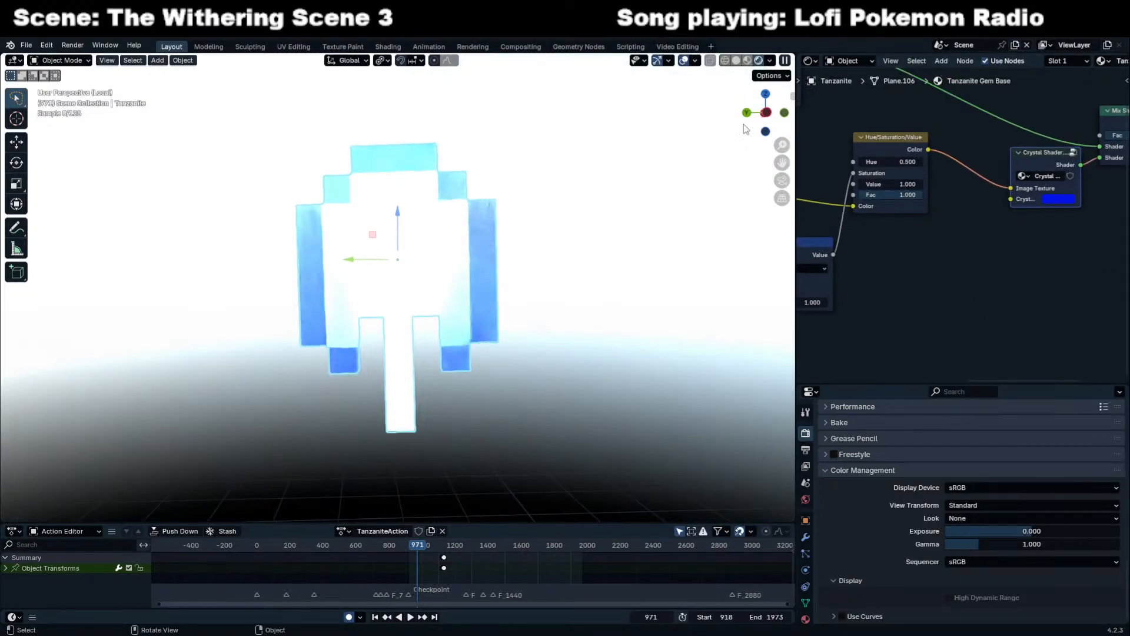
left_click(769, 60)
left_click(725, 168)
left_click(726, 168)
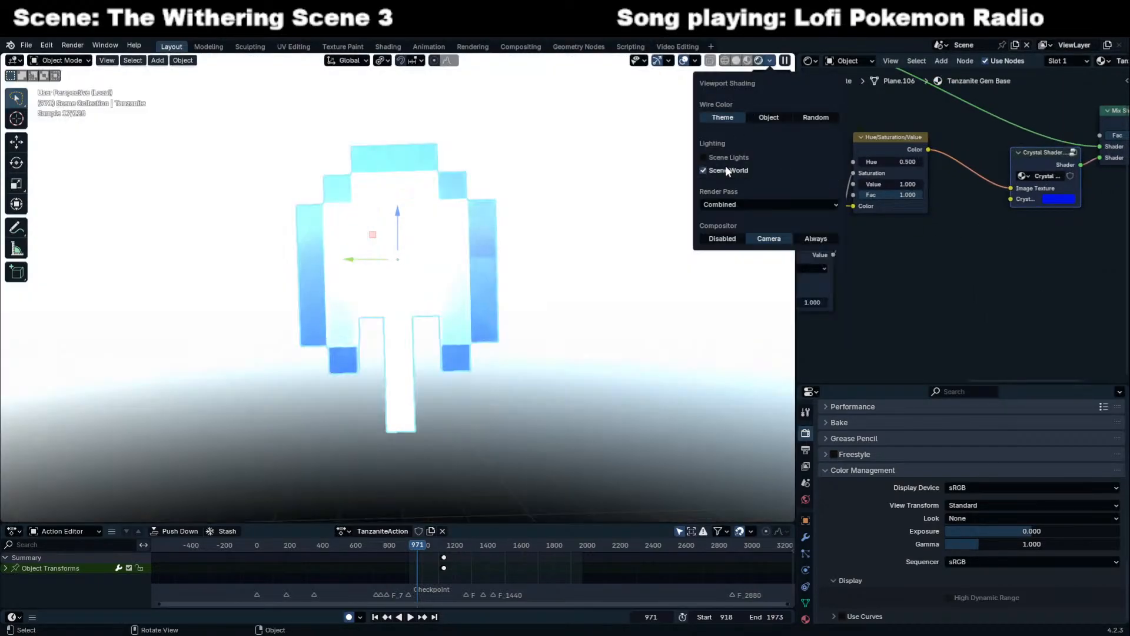
Exit local view and frame the Tanzanite gem to inspect it within the full scene.
key("KP_Divide")
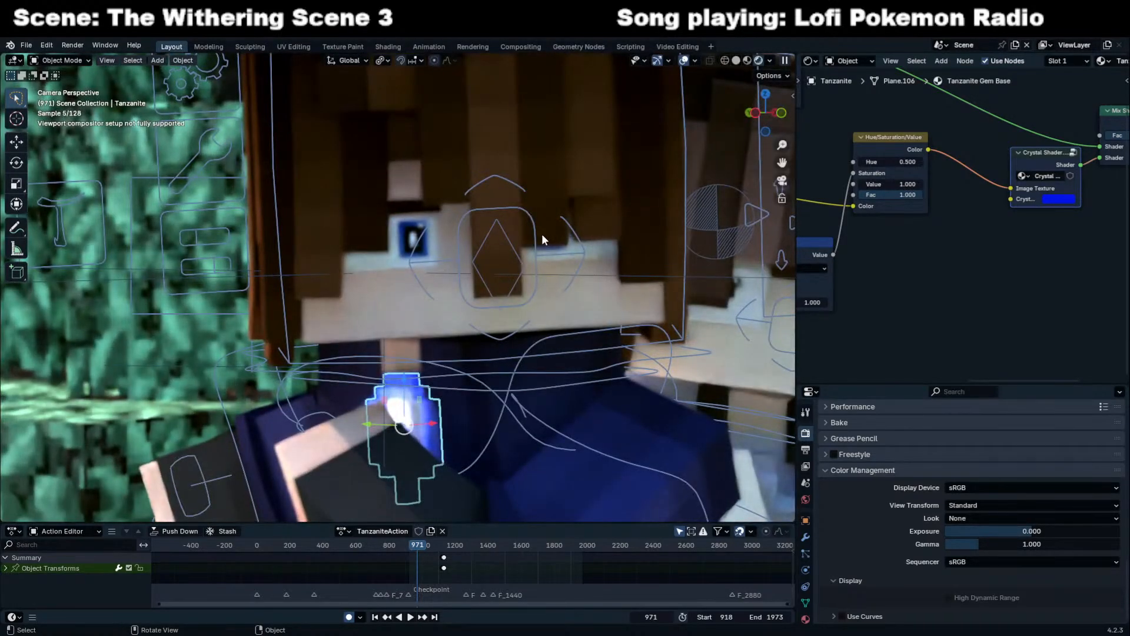
key("KP_Decimal")
middle_click_drag(545, 288, 490, 276)
scroll(556, 287, "down", 3)
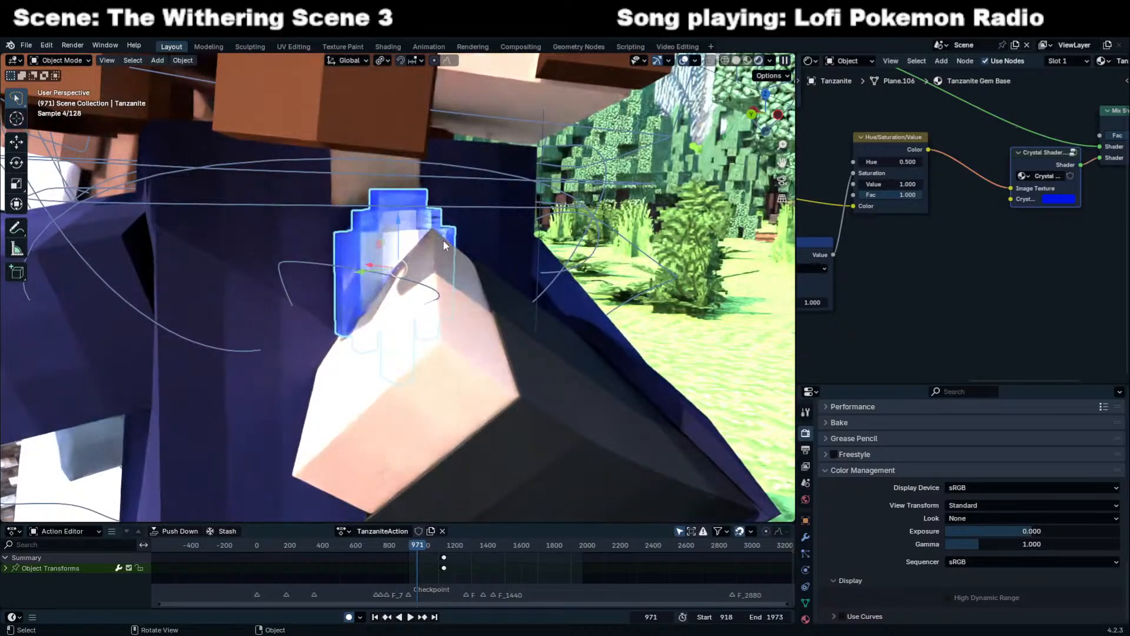
Change the Crystal Shader's crystal color to a light blue and check the gem through the camera.
left_click(1061, 200)
mouse_move(1043, 228)
left_mouse_down()
mouse_move(987, 286)
mouse_move(1035, 234)
left_mouse_up()
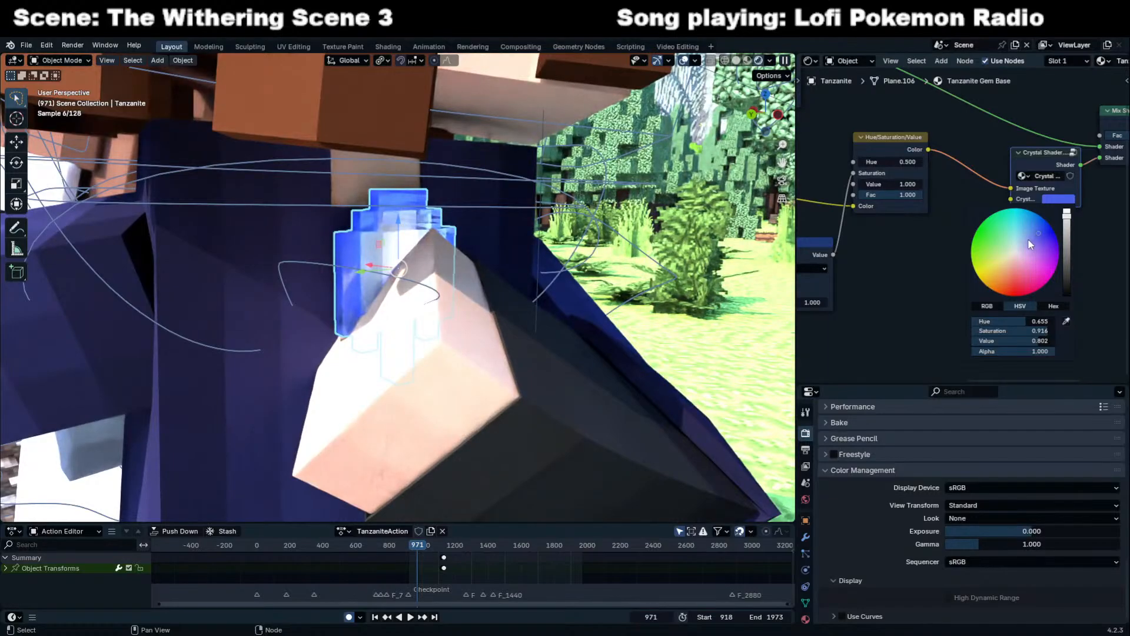
left_click(1027, 238)
middle_click_drag(517, 209, 395, 206)
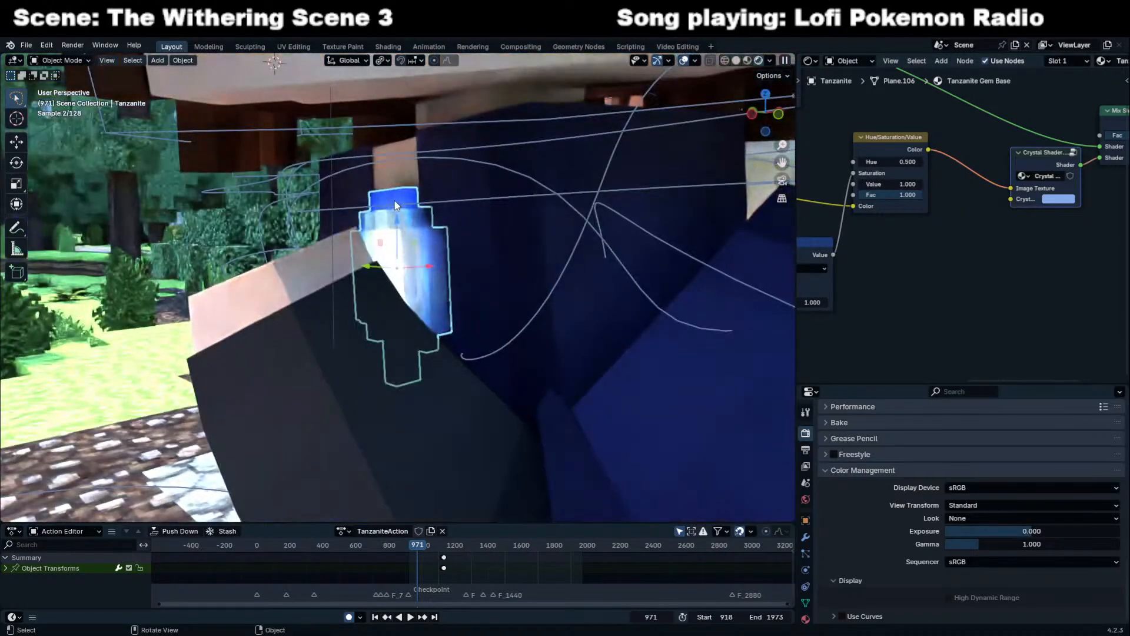
key("KP_0")
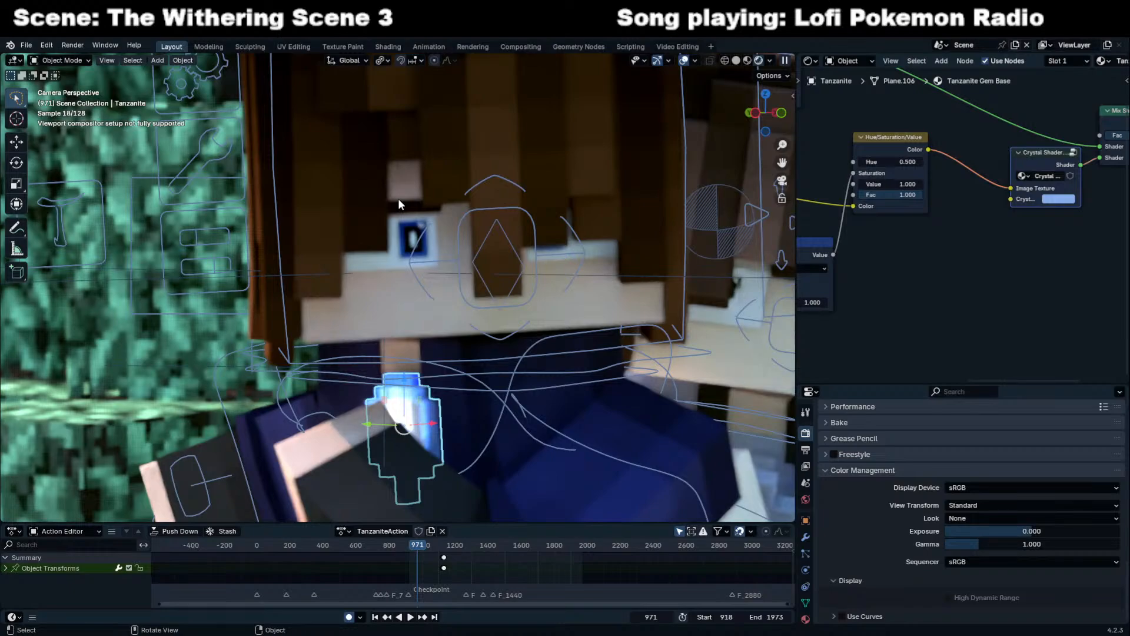
Replace the node editor with the Outliner, show its Holdout and Indirect Only toggles, and collapse the Assets collection.
left_click(812, 61)
left_click(747, 83)
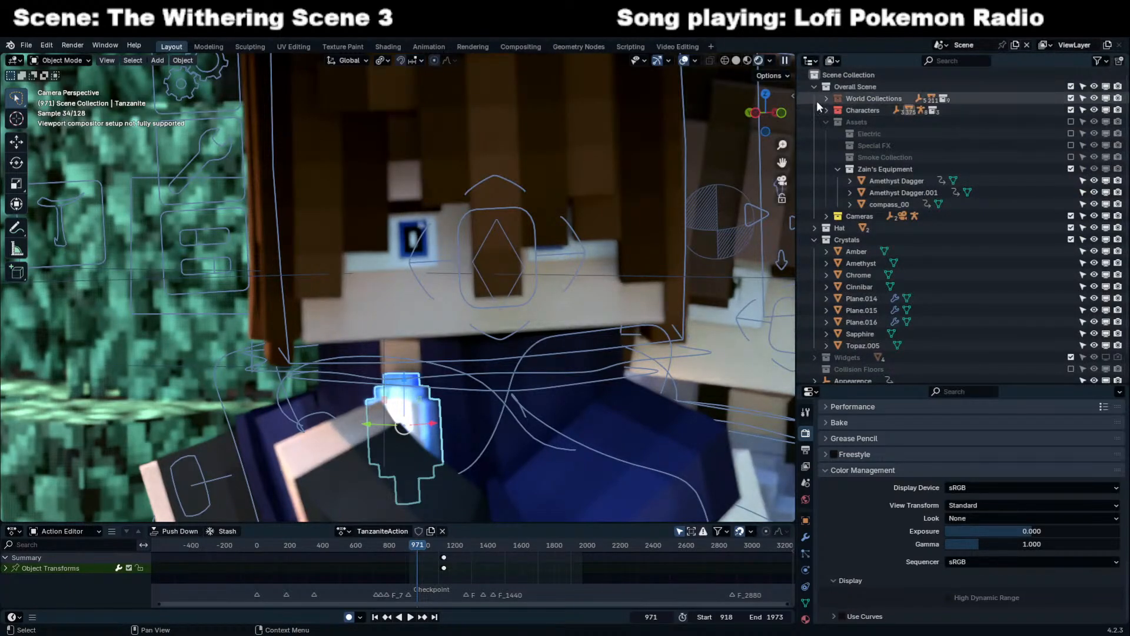
left_click(1119, 60)
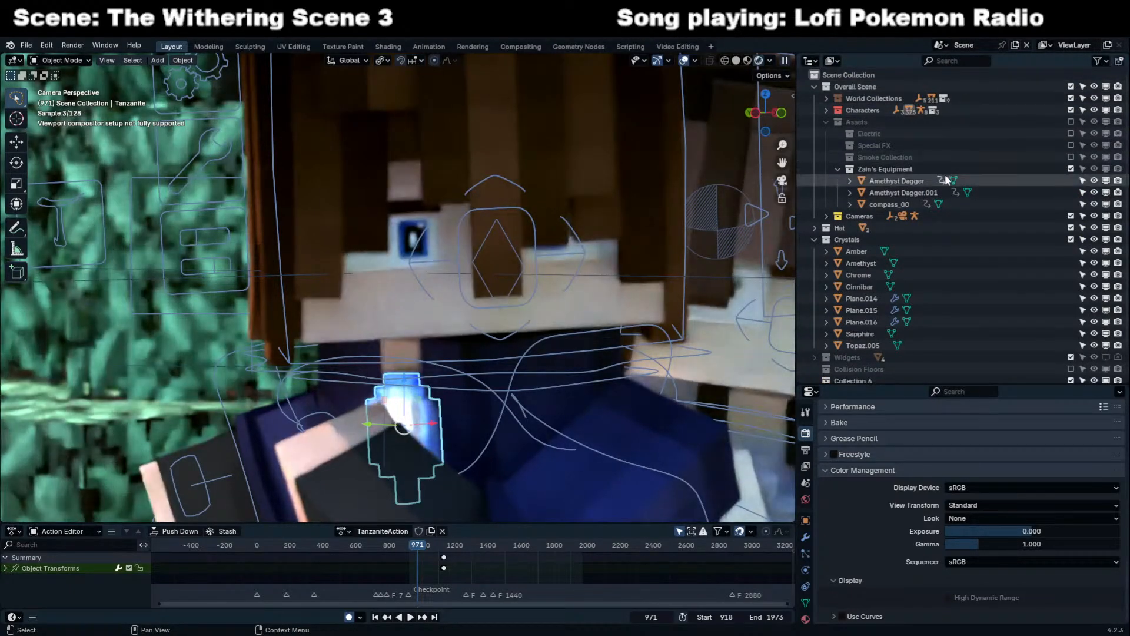
left_click(1100, 61)
left_click(1067, 97)
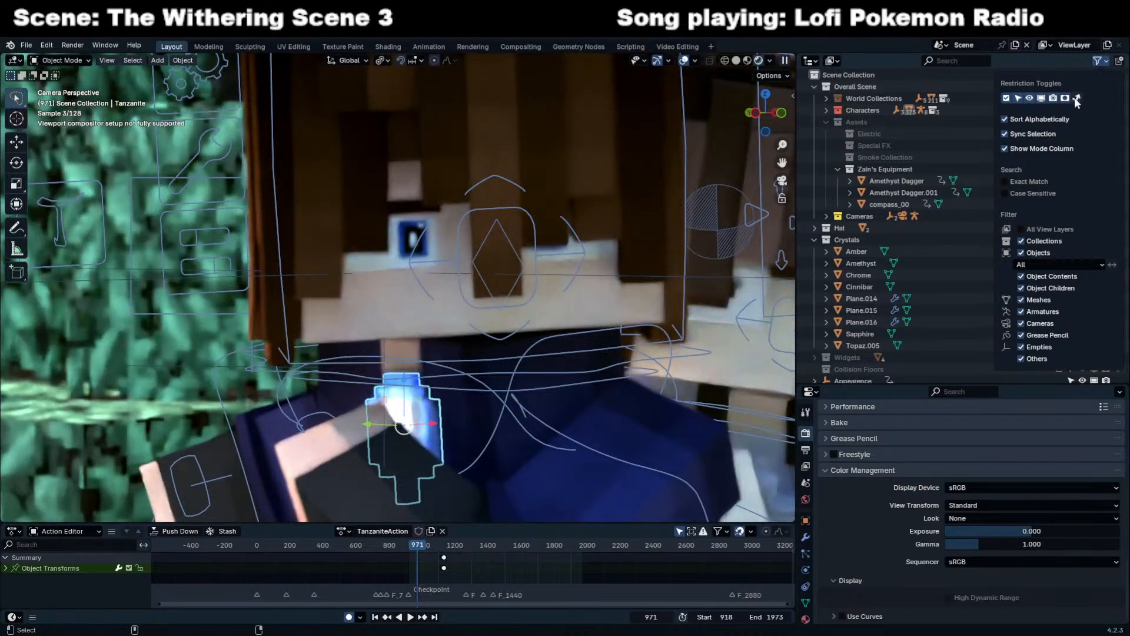
left_click(1074, 98)
left_click(825, 122)
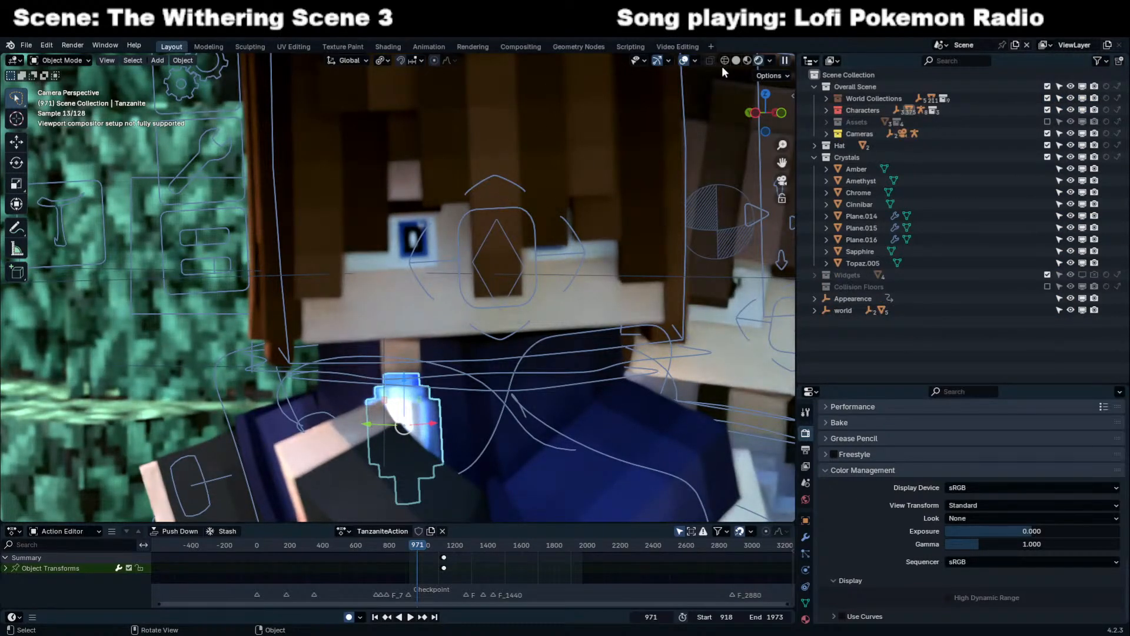
Save the file in Solid shading and set the view transform to AgX.
left_click(736, 61)
key("ctrl+s")
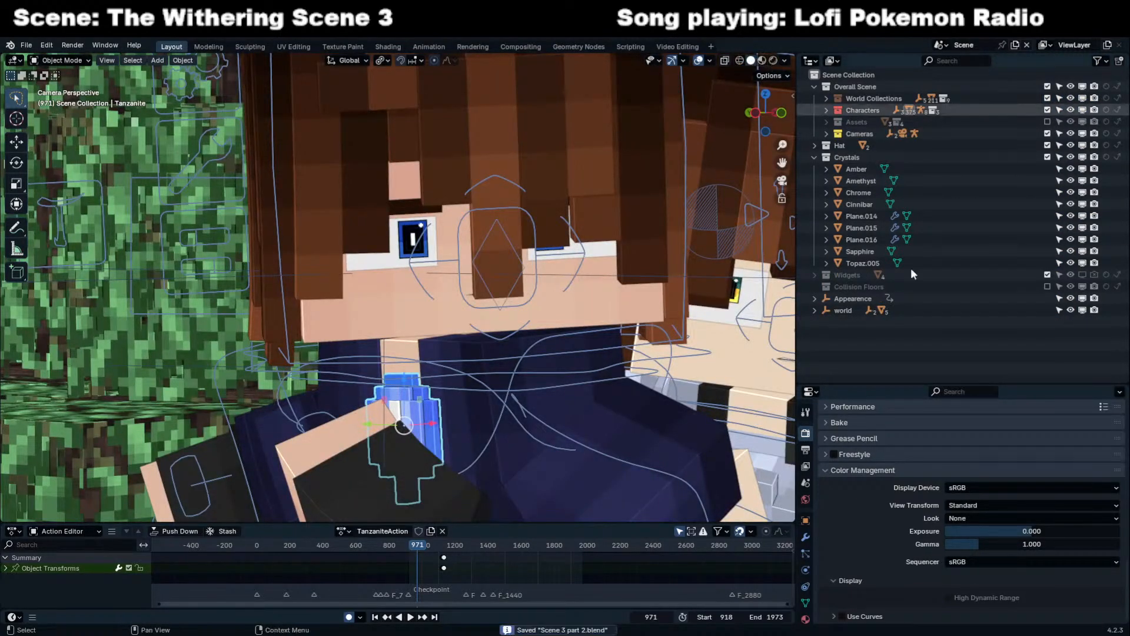
left_click(994, 501)
left_click(969, 549)
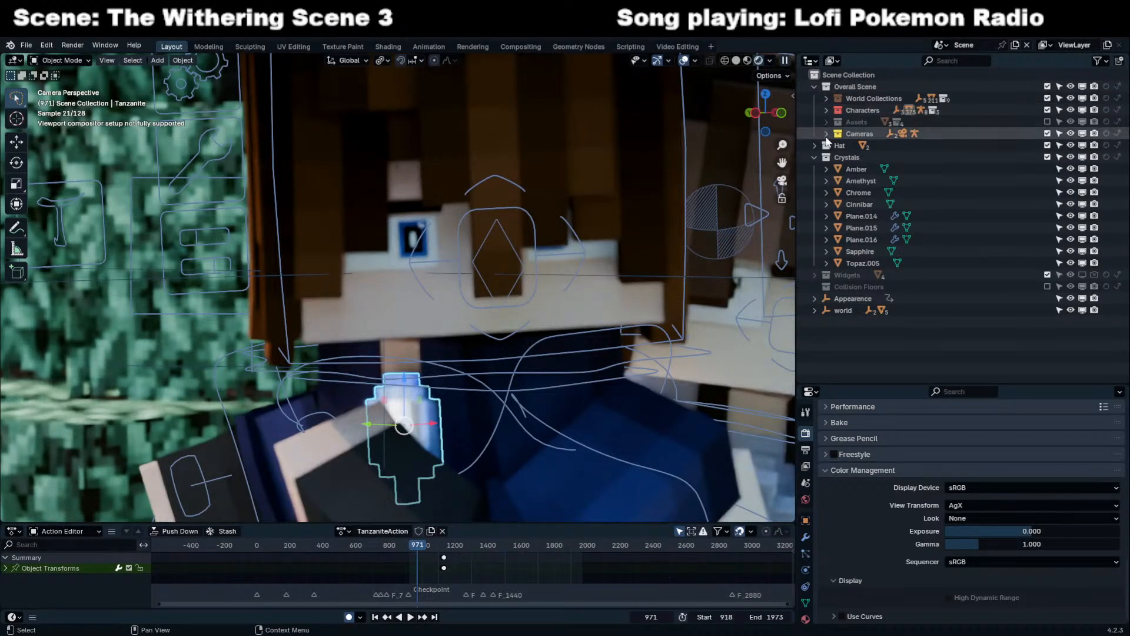
Check the contents of the Characters collection and filter objects out of the Outliner so only collections are listed.
left_click(825, 110)
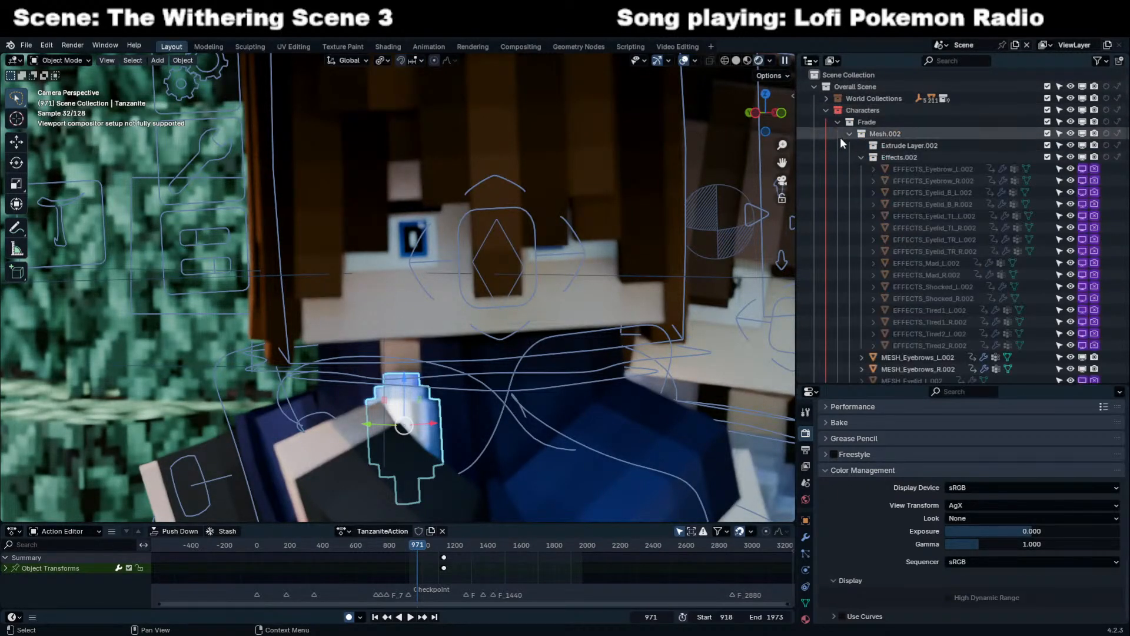
left_click(826, 111)
left_click(1099, 61)
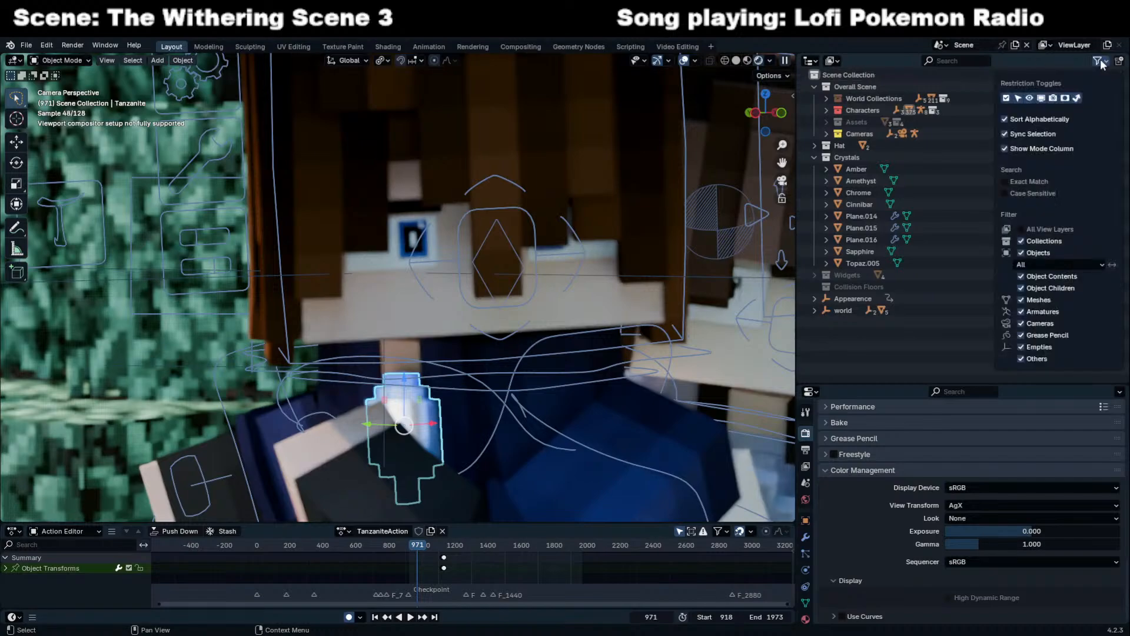
left_click(1037, 252)
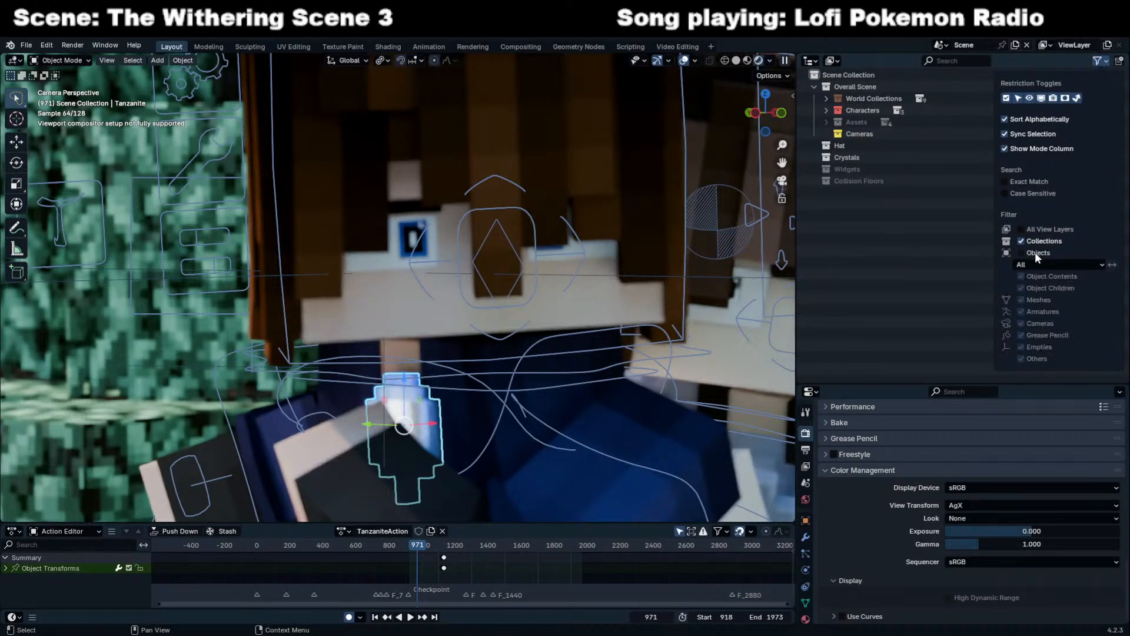
Expand the Overall Scene collection and its World Collections, Characters and Assets sub-collections in the Outliner.
key("a")
left_click(816, 87)
left_click(817, 86)
left_click(816, 87)
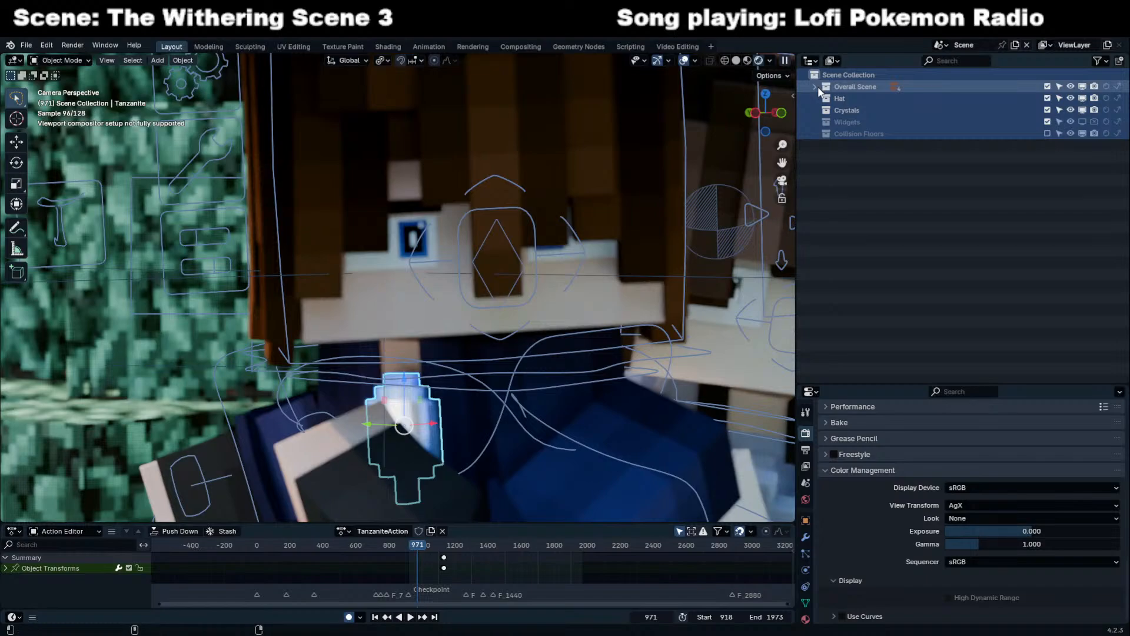
key("alt+a")
left_click(815, 89)
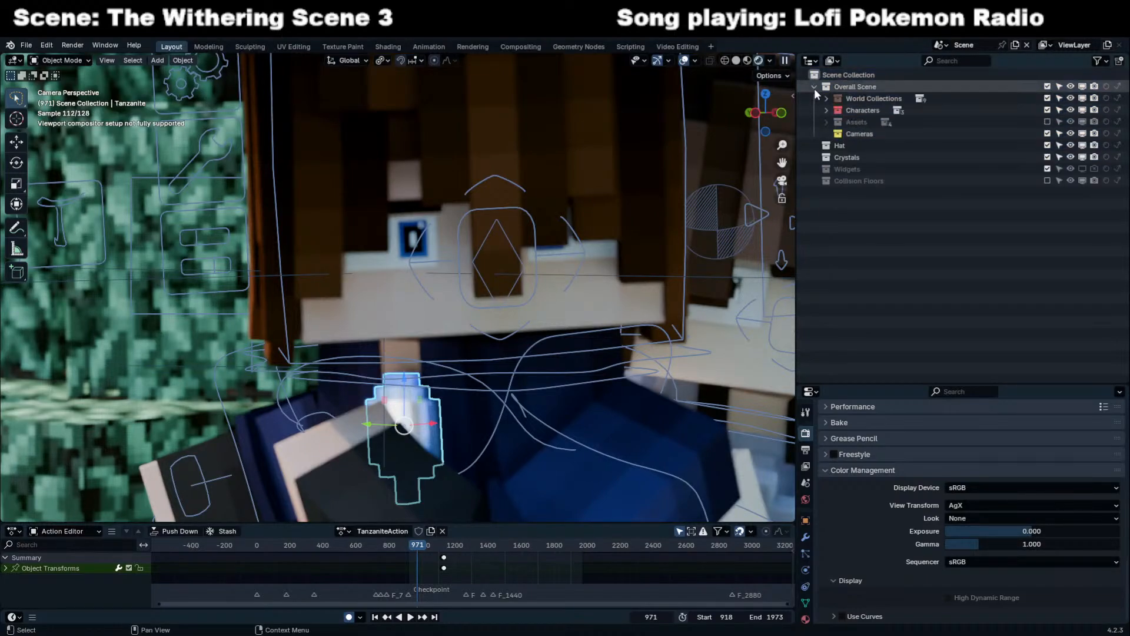
left_click_drag(826, 123, 824, 98)
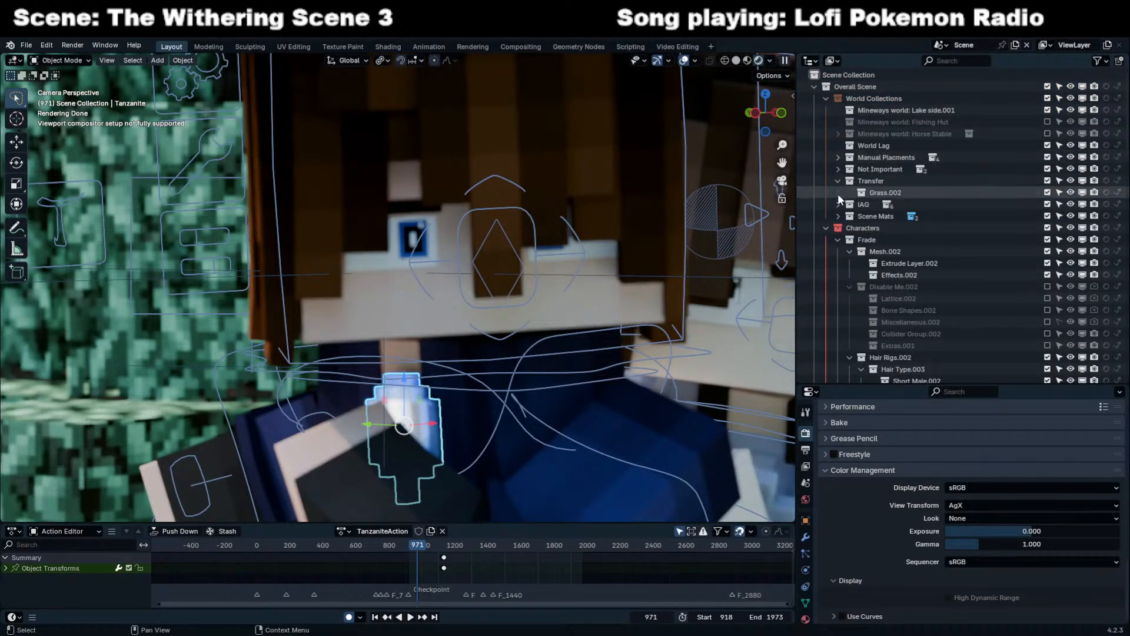
Enable Holdout on the Cameras and Assets collections and on the character collections above them, up through Zain's.
scroll(836, 217, "down", 5)
scroll(839, 247, "down", 10)
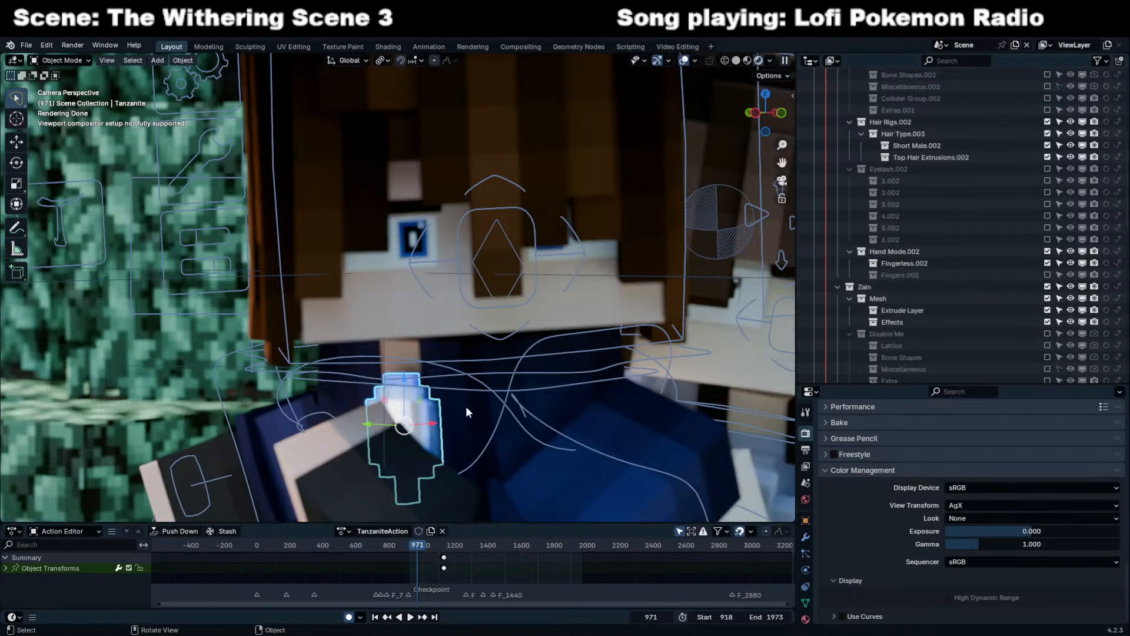
scroll(838, 306, "down", 15)
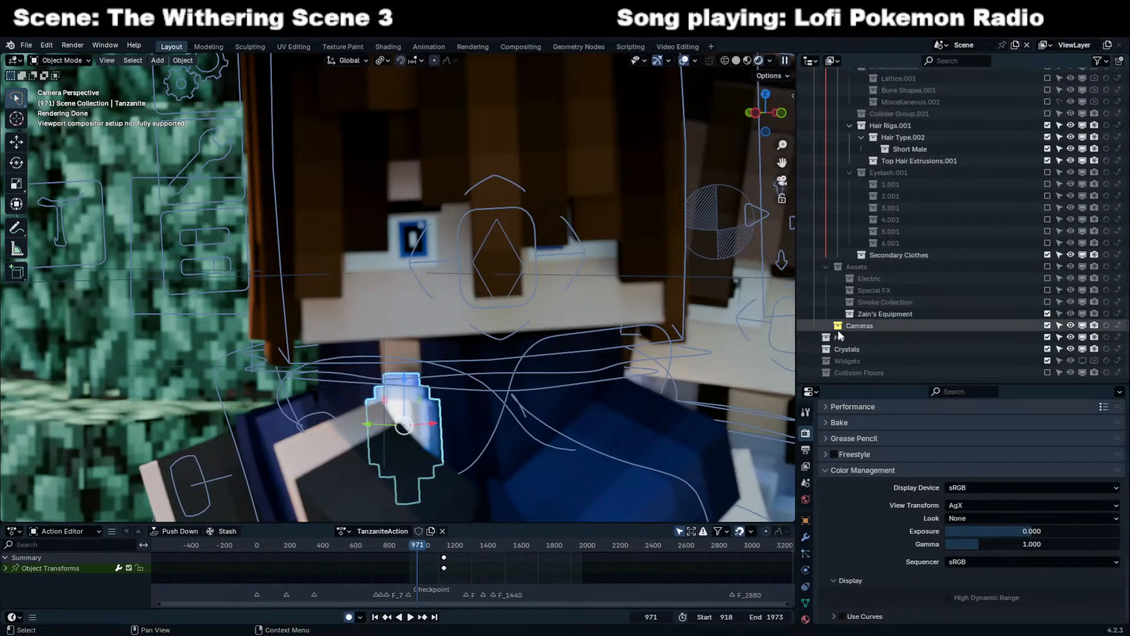
left_click_drag(1106, 305, 1106, 70)
scroll(1105, 129, "up", 8)
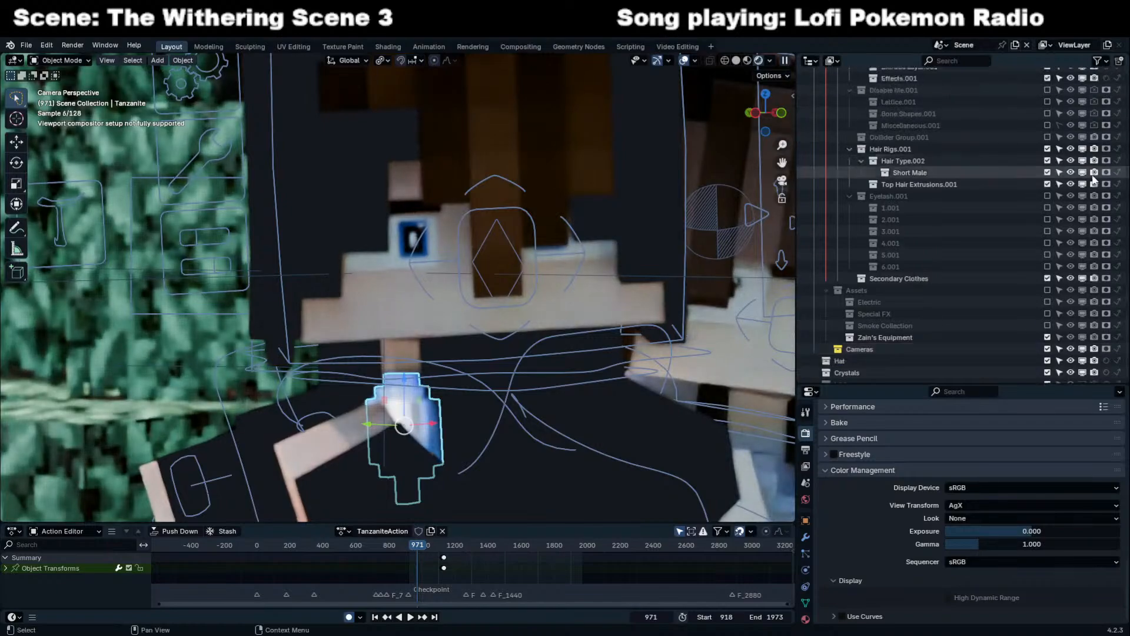
left_click_drag(1108, 206, 1104, 69)
scroll(1098, 170, "up", 4)
scroll(1098, 171, "up", 4)
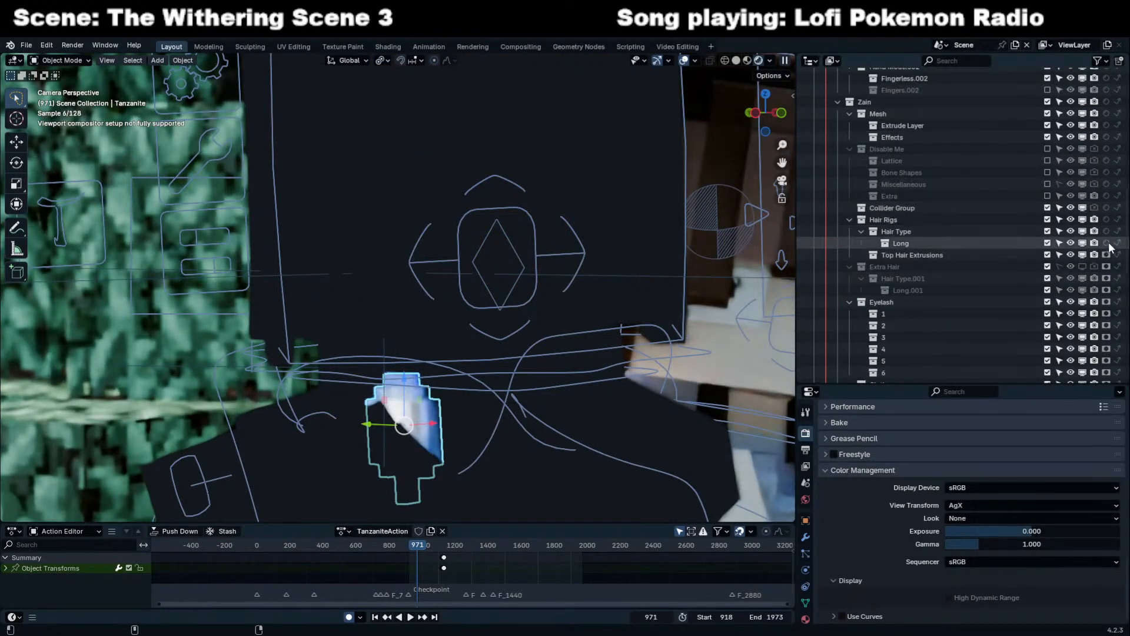
left_click_drag(1107, 210, 1106, 64)
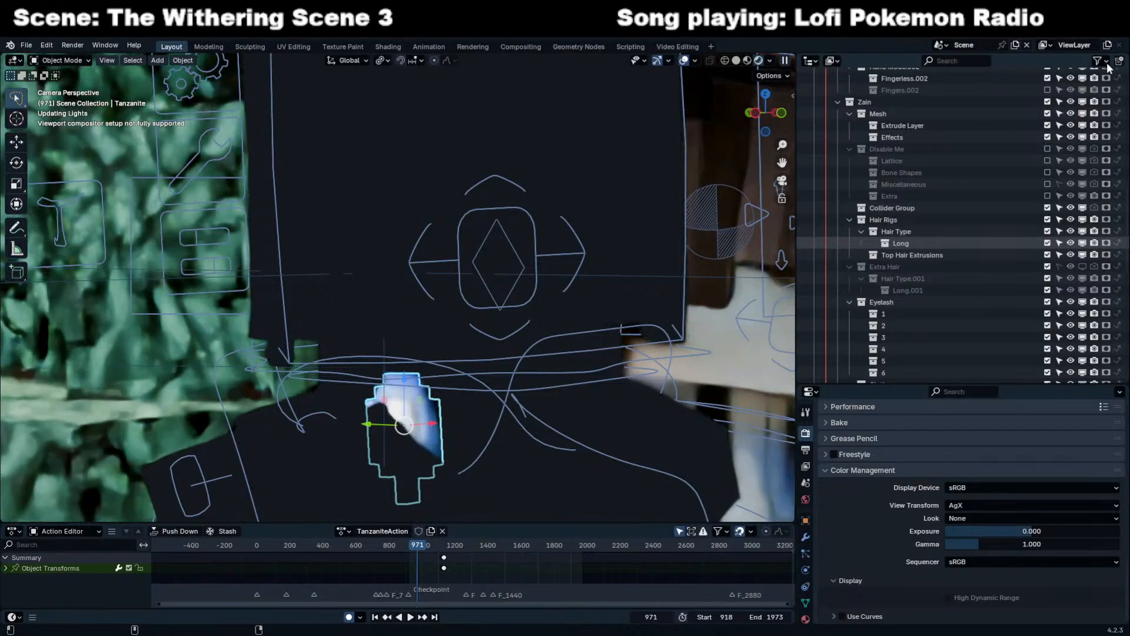
Enable Holdout on the Frade character collections, the listed World Collections entries and the Overall Scene collection.
scroll(1095, 147, "up", 4)
scroll(1093, 181, "up", 4)
left_click(1106, 242)
left_click_drag(1105, 166, 1104, 78)
scroll(1103, 151, "up", 10)
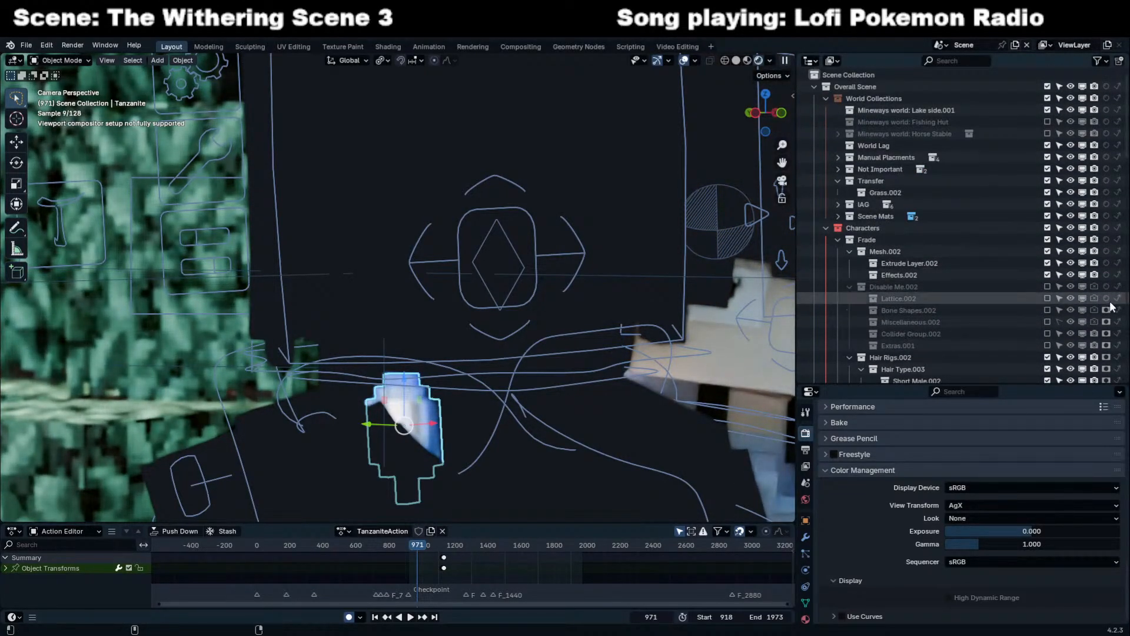
left_click_drag(1106, 250, 1107, 86)
Expand Manual Placments and Not Important and enable Holdout on their sub-collections, from Rocks through Wind.
scroll(646, 263, "down", 6)
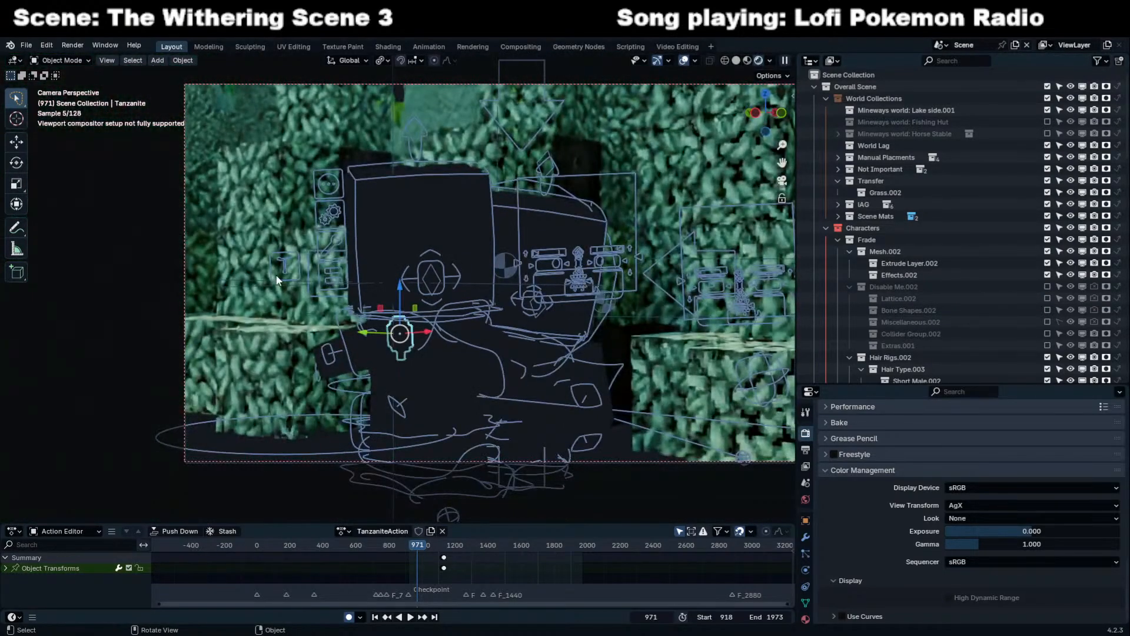
left_click(251, 306)
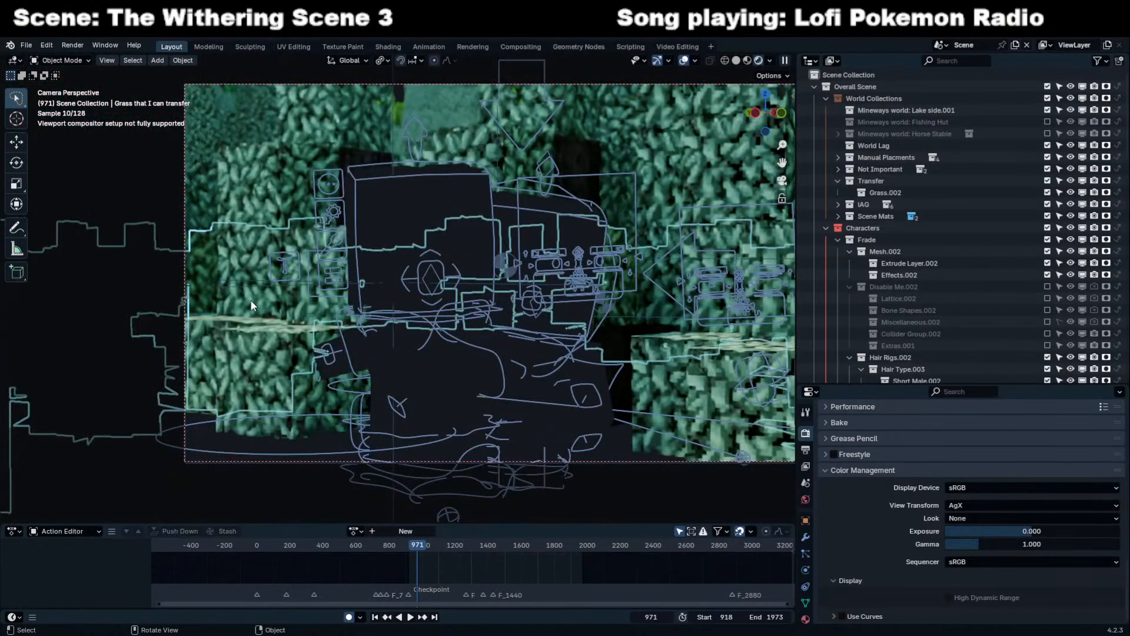
left_click(837, 169)
left_click(836, 156)
left_click_drag(1106, 239, 1105, 168)
Select the still-visible foliage to identify it and enable Holdout on the Tree placement collection inside IAG.
left_click(432, 126)
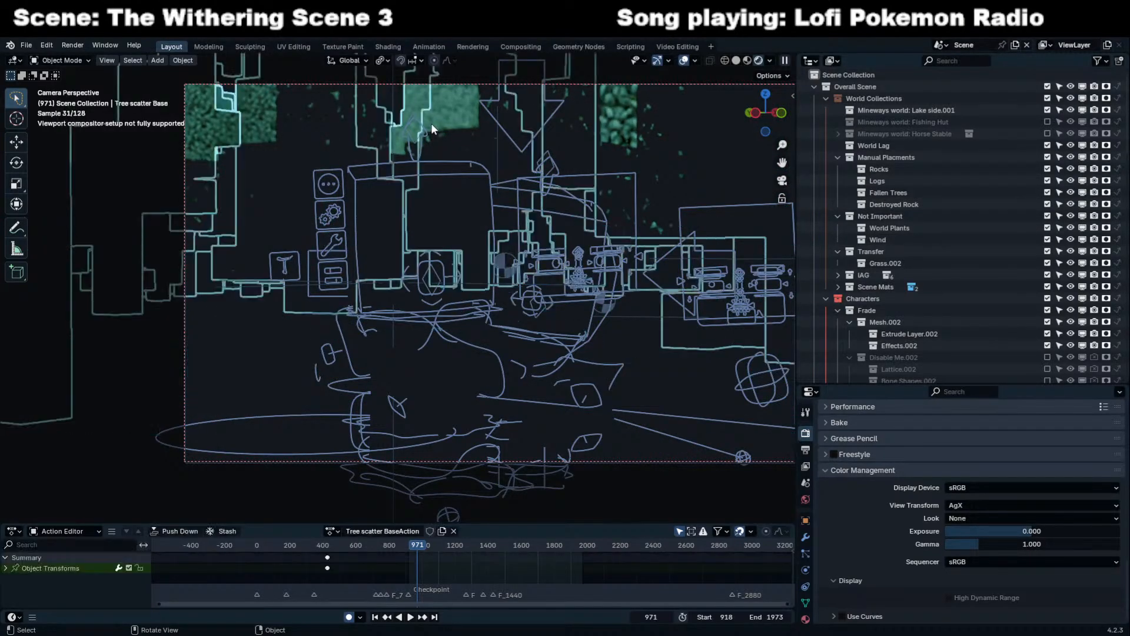
left_click(440, 120)
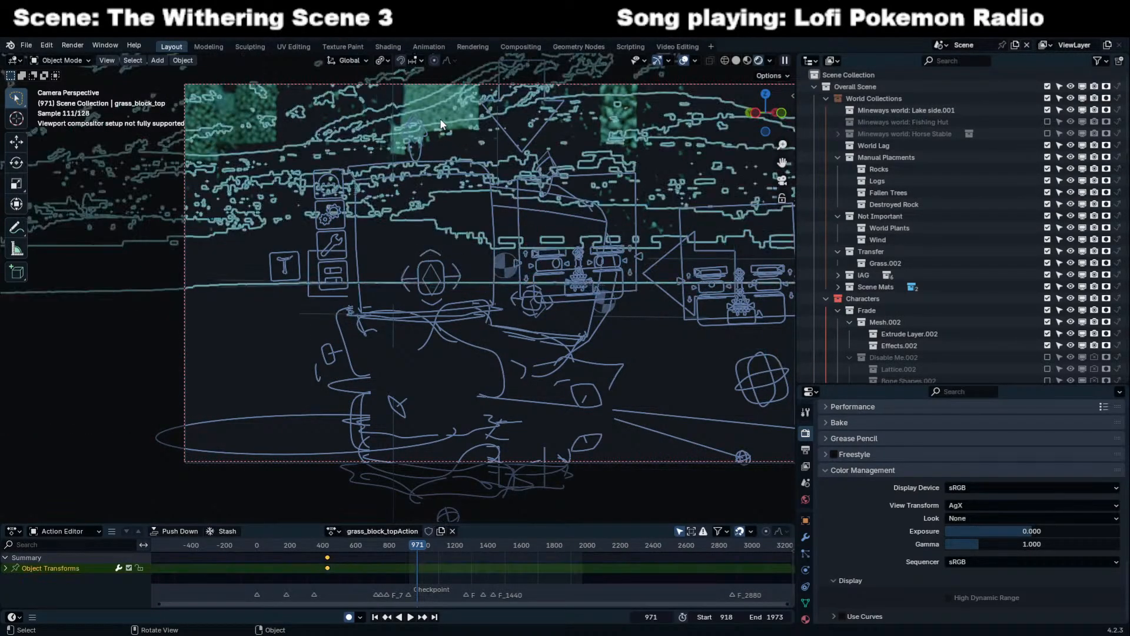
middle_click_drag(606, 136, 605, 136)
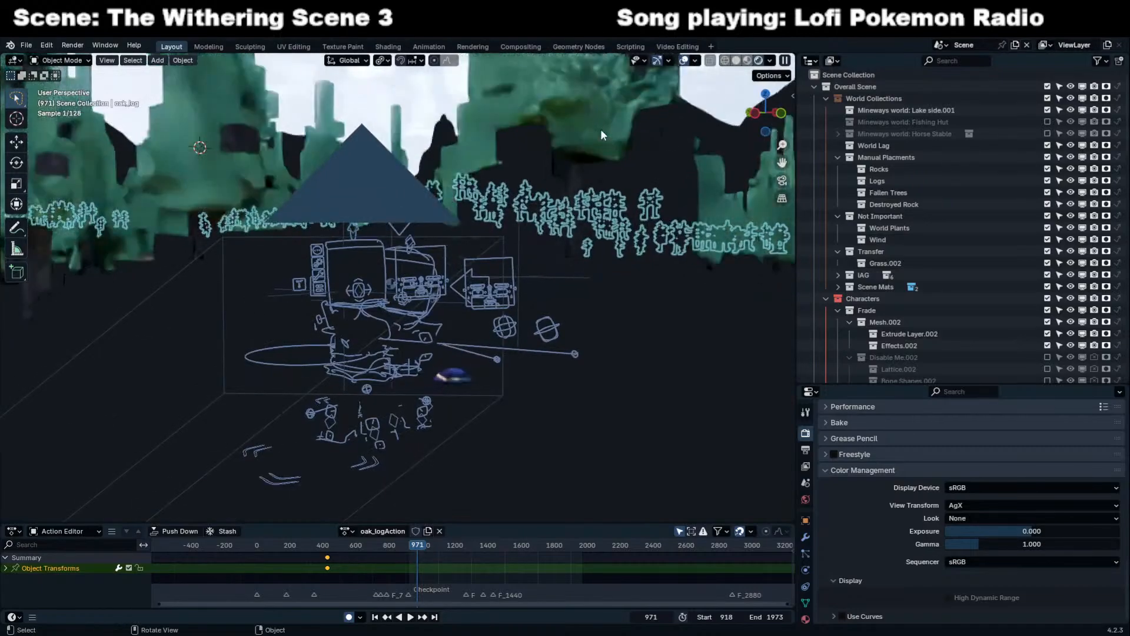
left_click(592, 80)
scroll(970, 238, "down", 2)
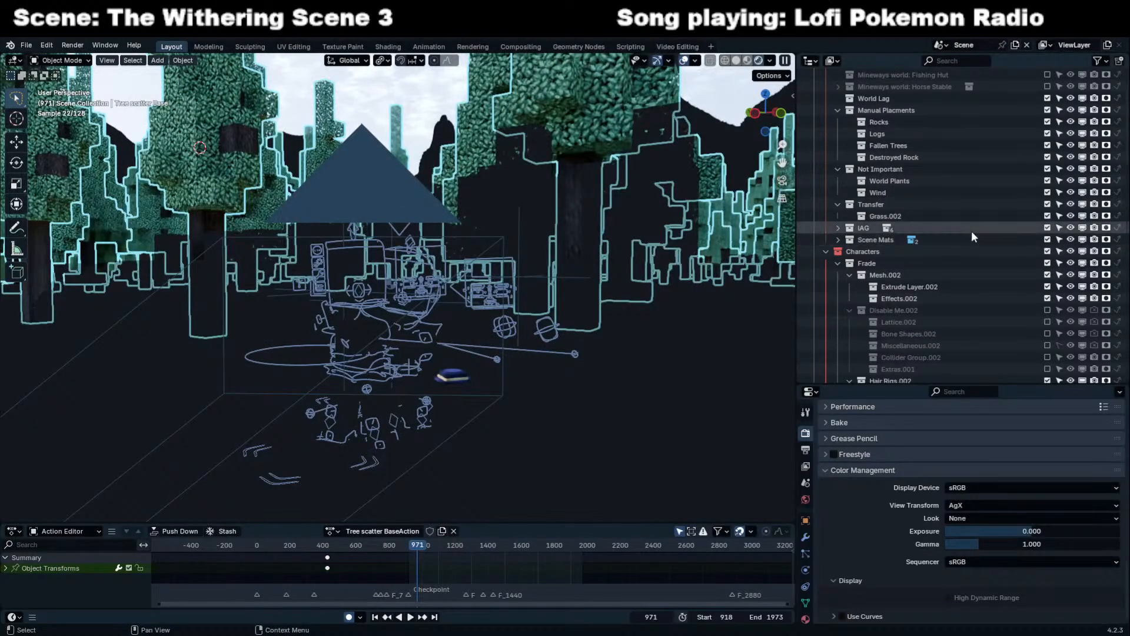
left_click(838, 227)
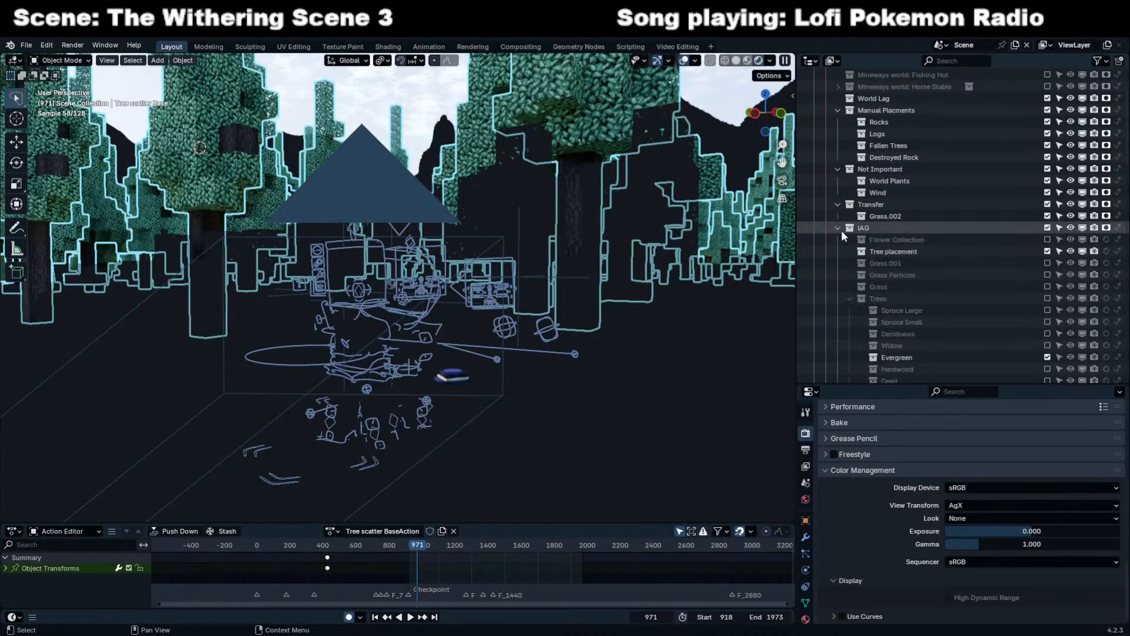
left_click(1105, 251)
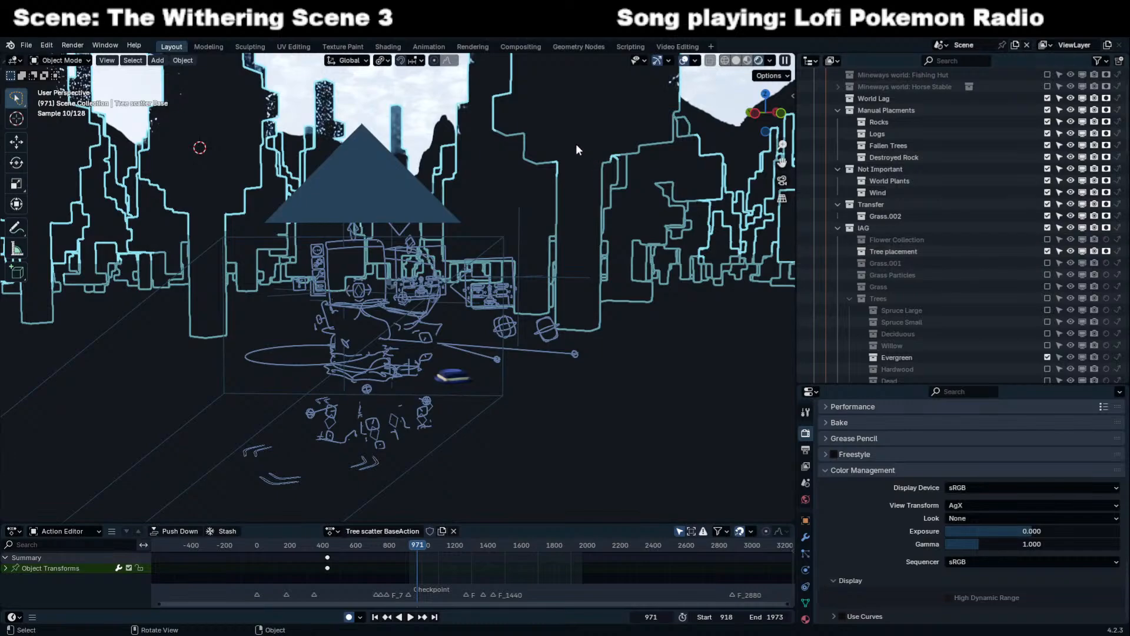
Enable Holdout on the Clouds and Water collections in Scene Mats and return to the camera view.
left_click(388, 127)
scroll(965, 181, "up", 3)
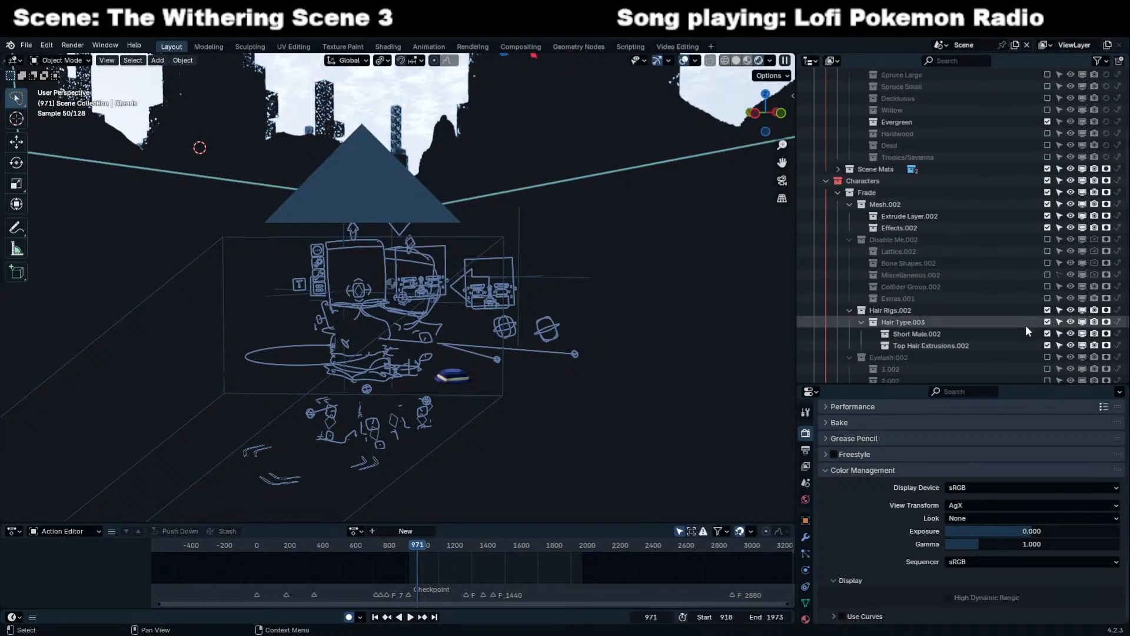
scroll(966, 181, "down", 8)
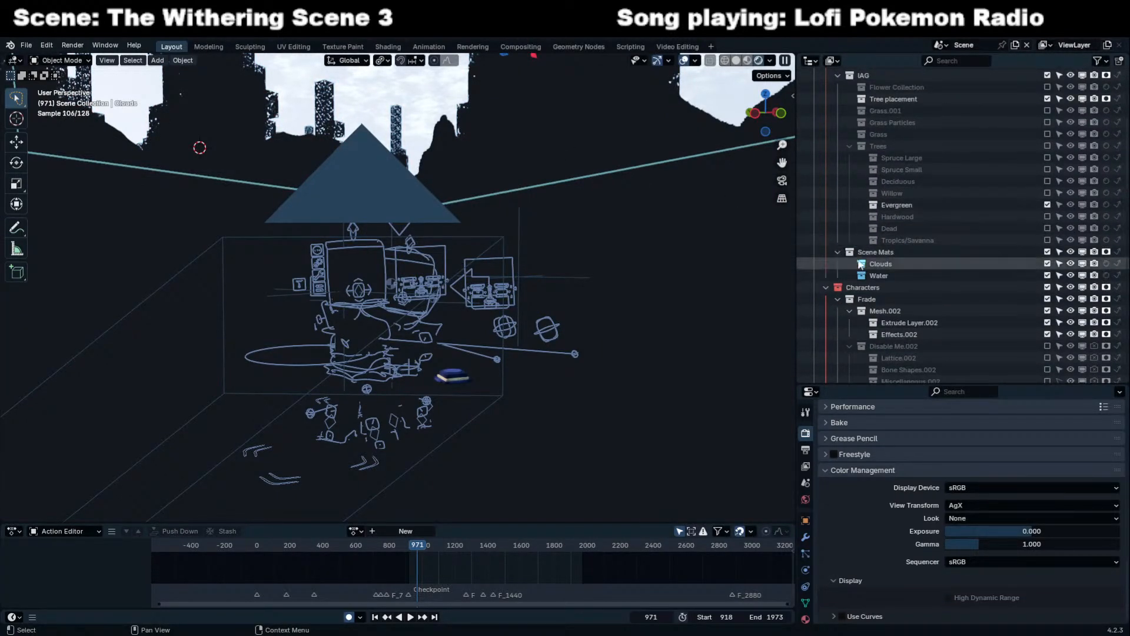
left_click(1106, 276)
left_click(1106, 264)
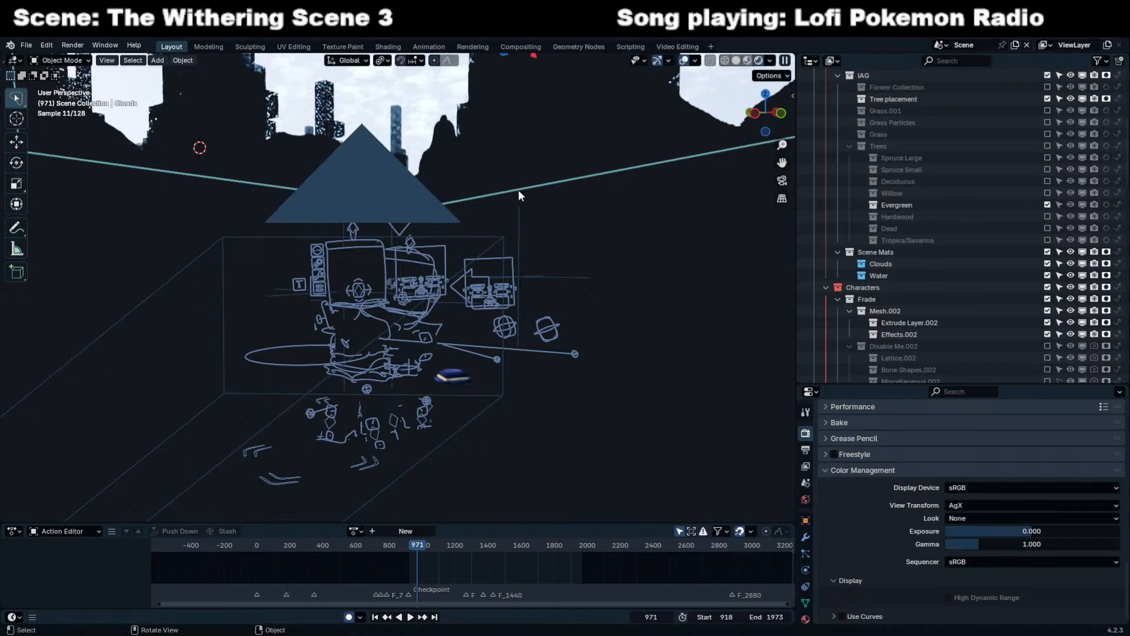
left_click(913, 264)
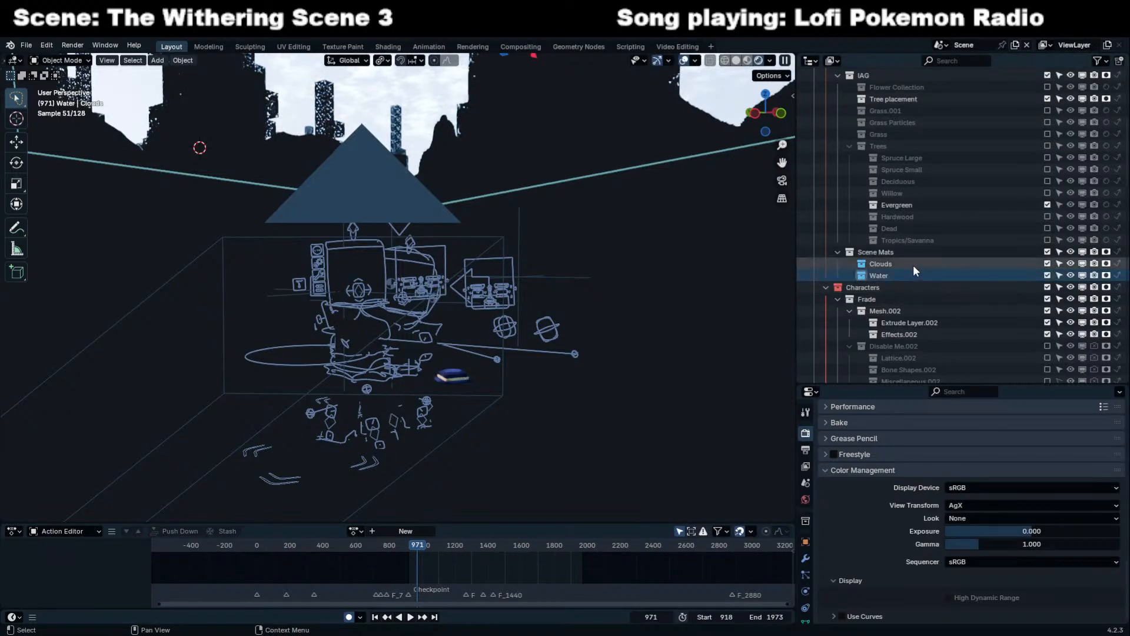
key("KP_0")
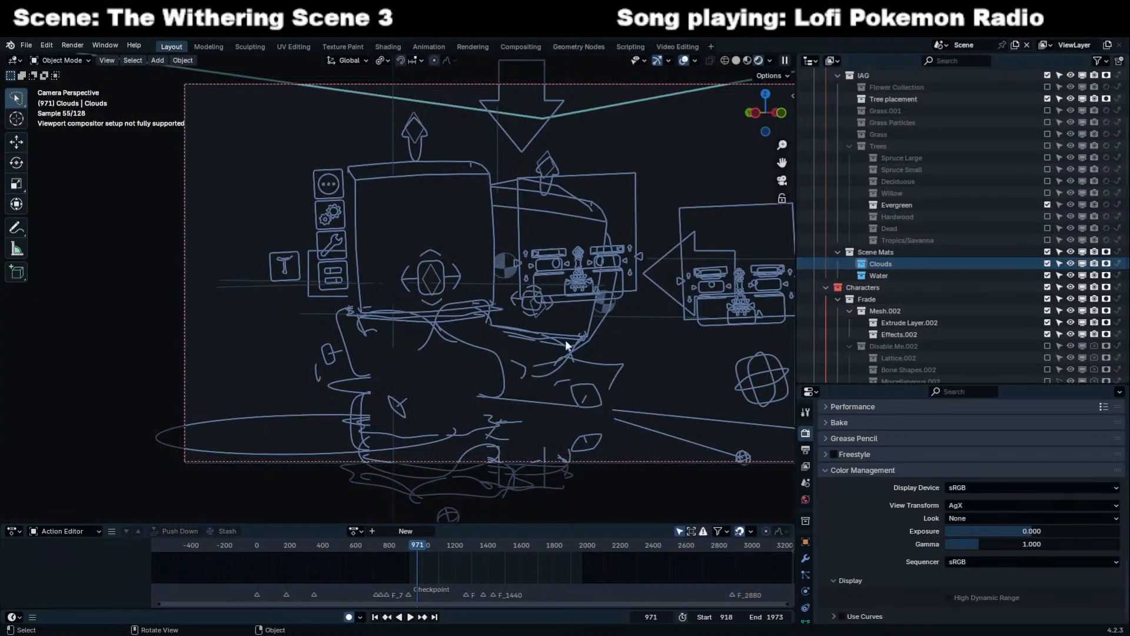
Move the Tanzanite gem into the Crystals collection.
left_click(394, 375)
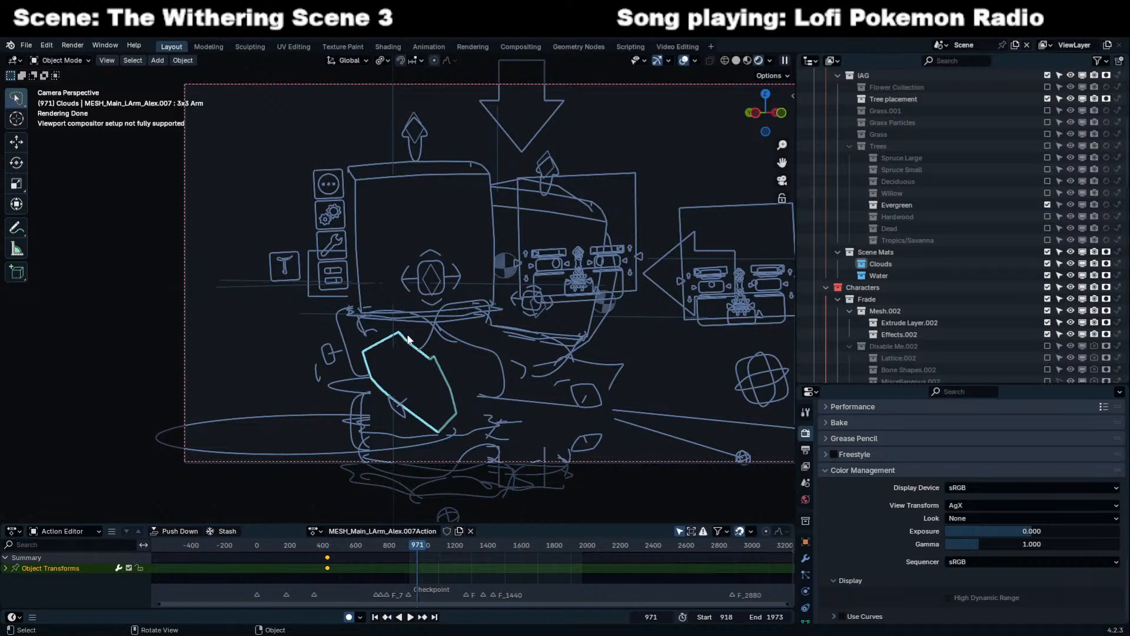
left_click(411, 338)
key("m")
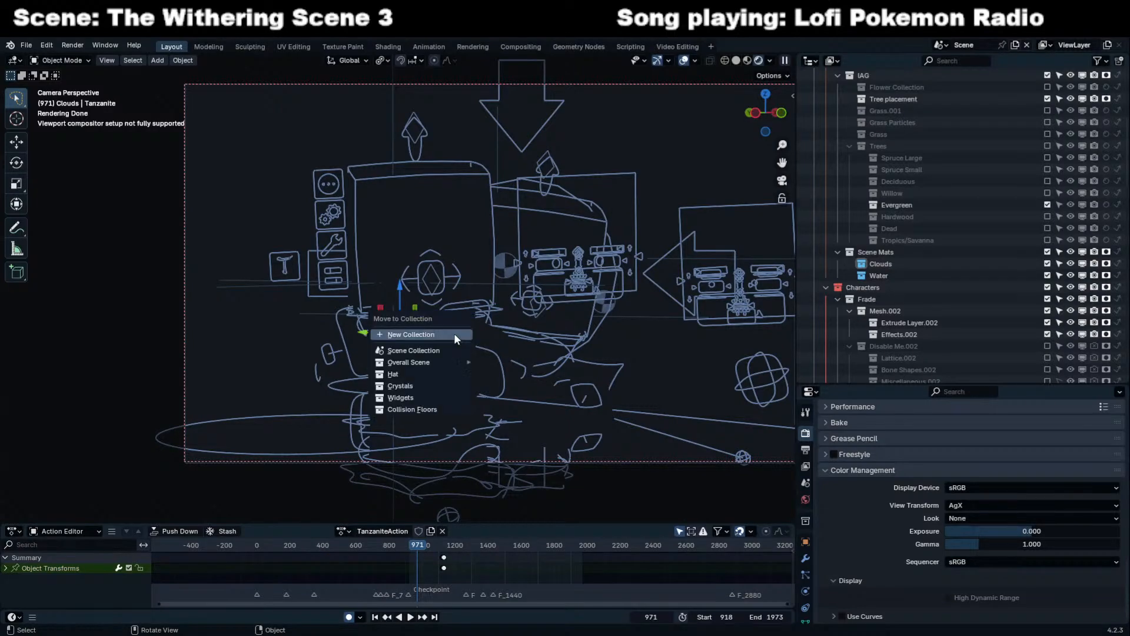
left_click(432, 383)
left_click(562, 334)
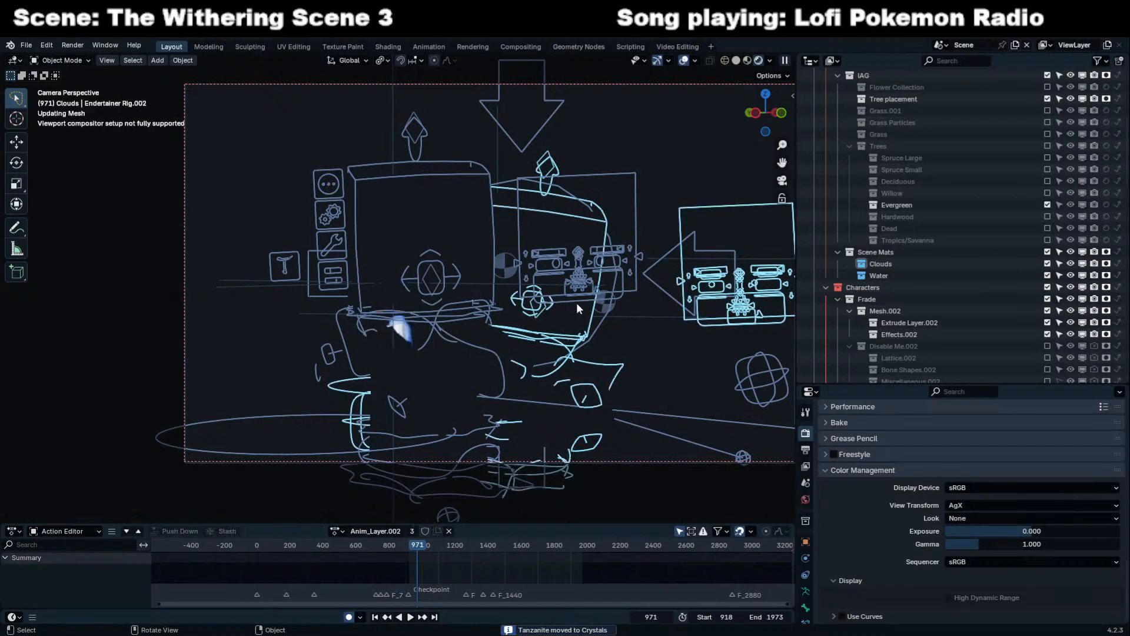
Hide the viewport overlays, switch to Material Preview shading and toggle its Scene World lighting option.
left_click(683, 61)
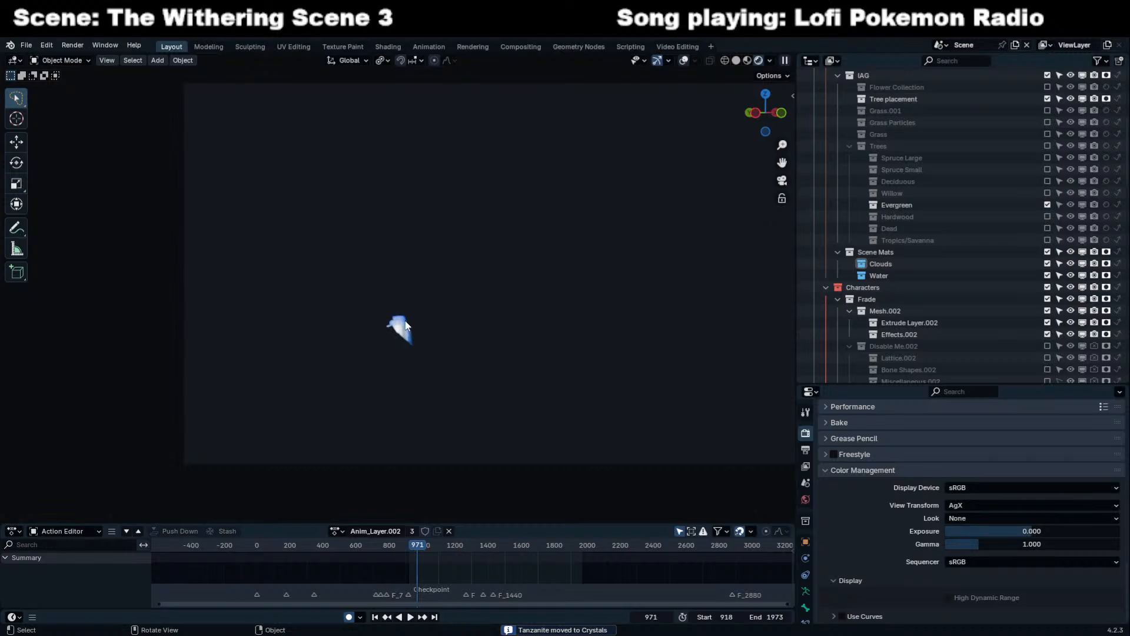
left_click(750, 61)
left_click(784, 60)
left_click(733, 130)
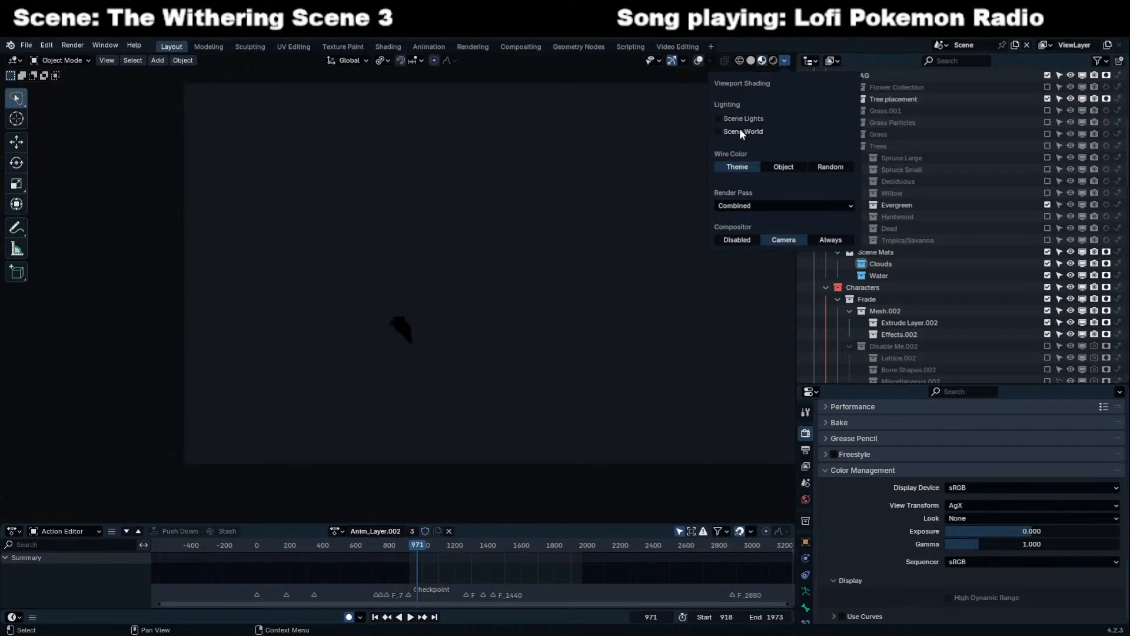
left_click(740, 129)
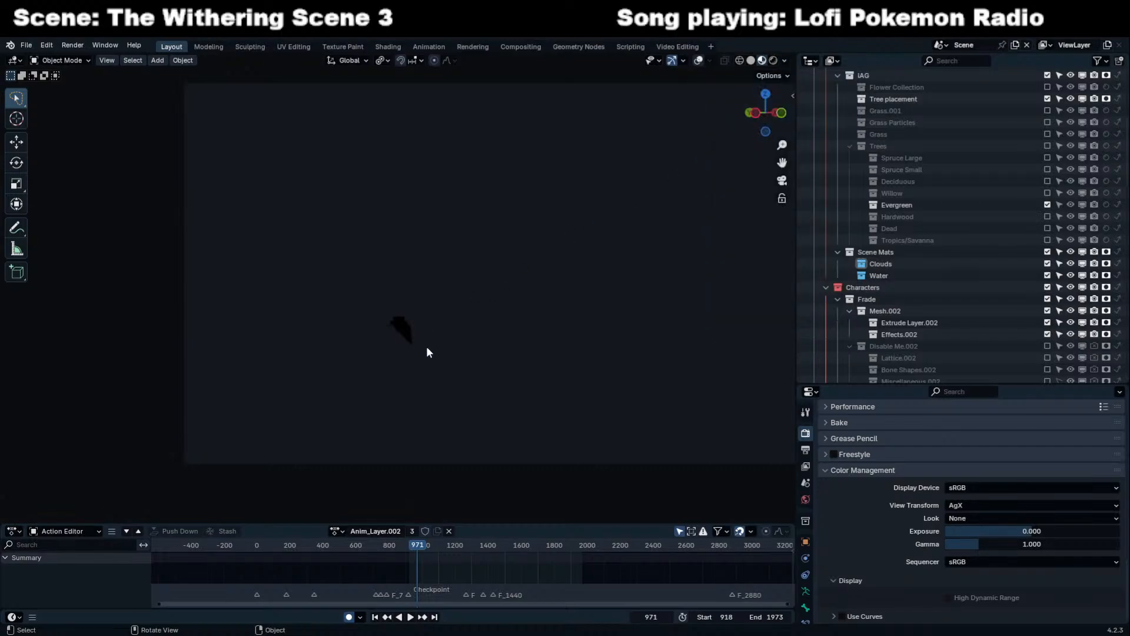
Show the World properties and replace the Outliner with a Shader Editor set to the World shader.
left_click(805, 499)
left_click(811, 61)
left_click(406, 170)
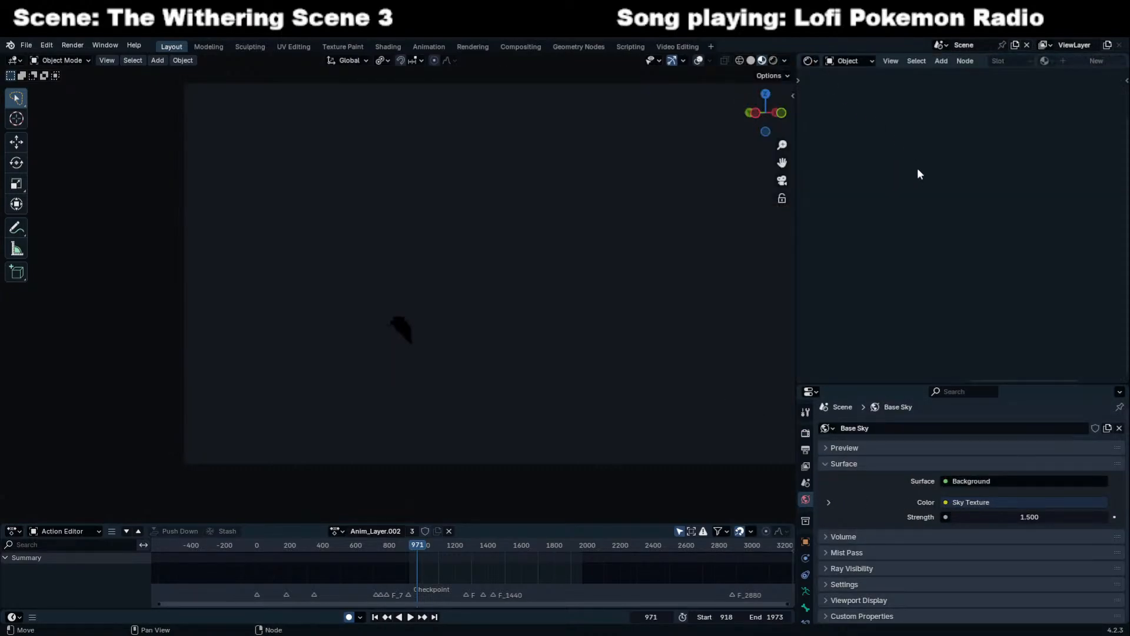
left_click(832, 61)
left_click(865, 103)
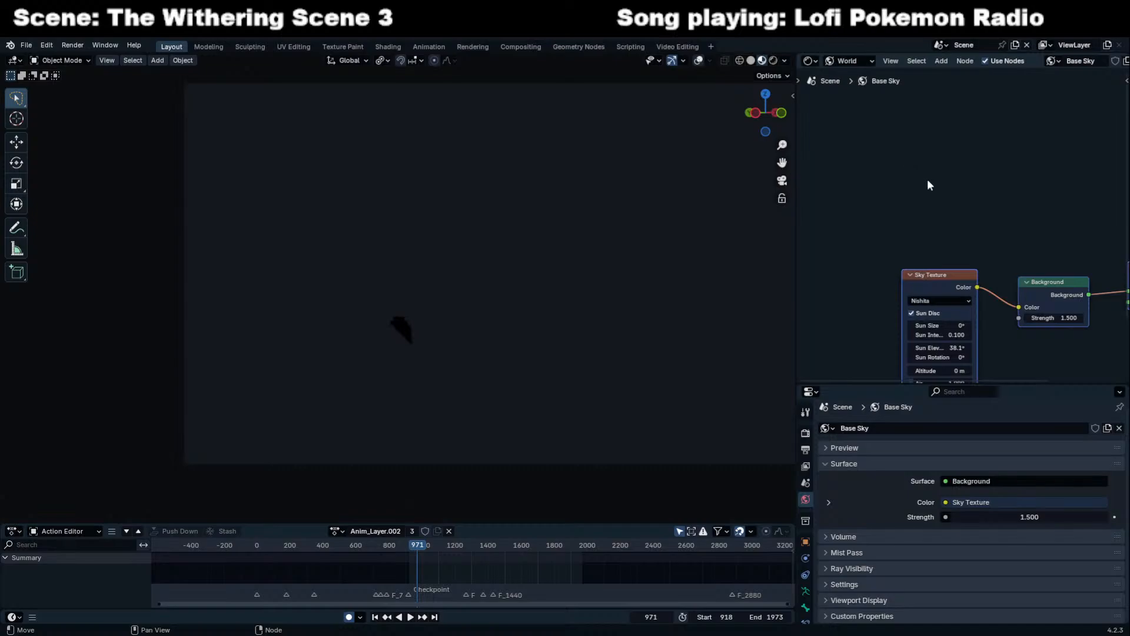
Frame the Base Sky node tree and examine its Background and World Output nodes.
key("Home")
left_click(970, 252)
scroll(996, 213, "up", 3)
middle_click_drag(983, 226, 955, 245)
scroll(968, 229, "up", 4)
left_click(1024, 189)
left_click(1013, 216)
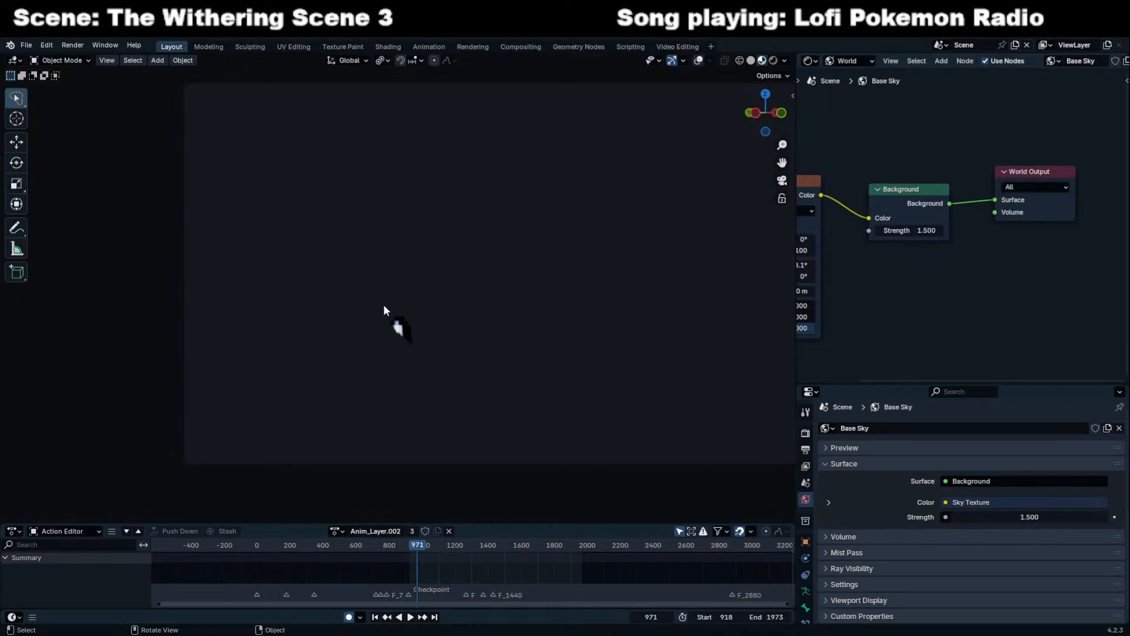
Toggle the viewport's Scene World lighting again to compare how it lights the gem.
key("KP_0")
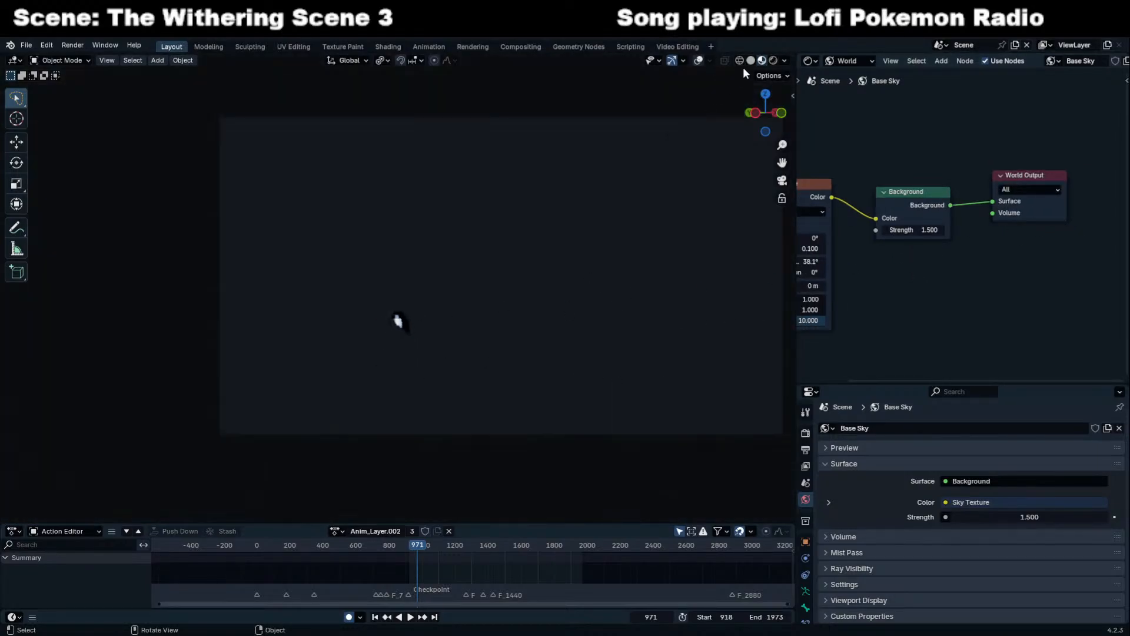
left_click(785, 60)
left_click(743, 135)
left_click(744, 133)
left_click(743, 133)
Try moving the Tanzanite gem while viewing its shading up close.
key("KP_0")
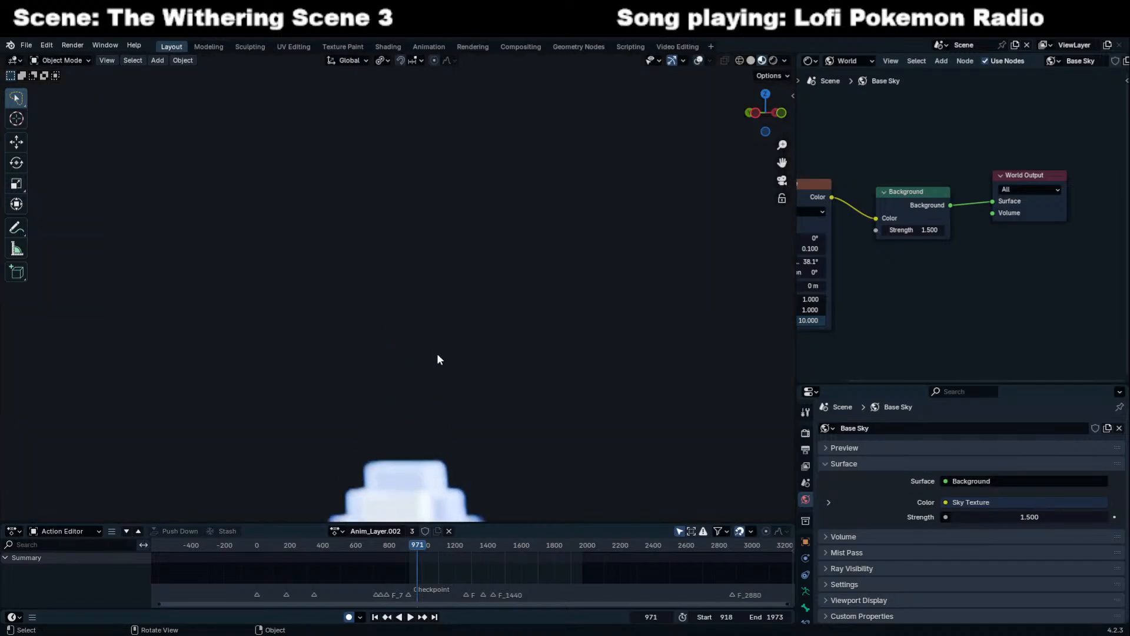
middle_click_drag(437, 352, 455, 266, "shift")
left_click(454, 362)
key("g")
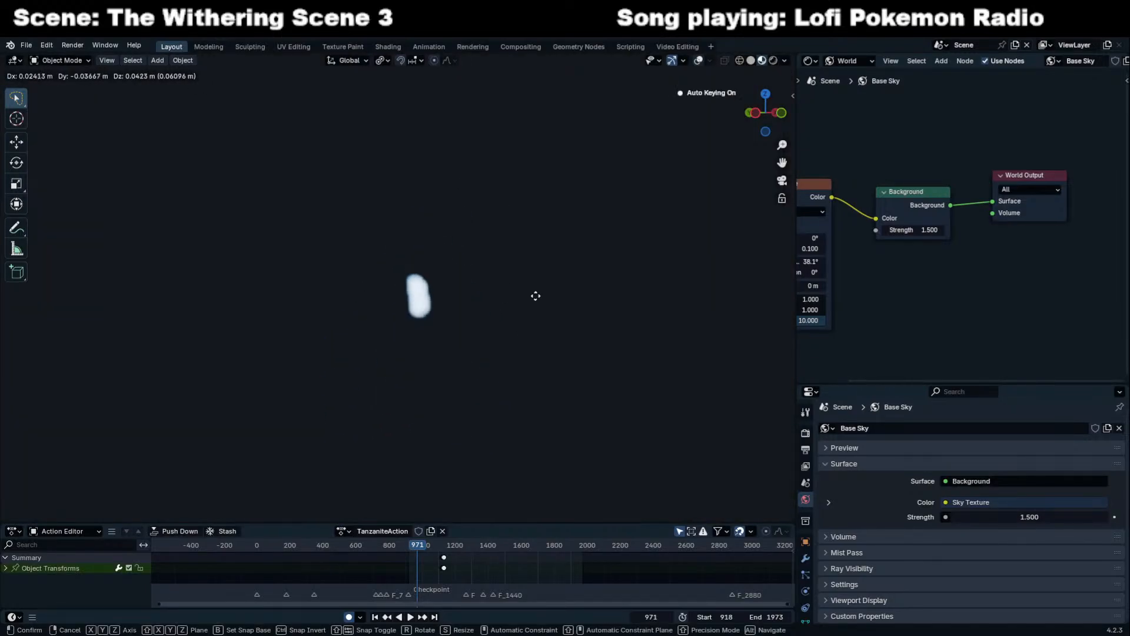
right_click(492, 336)
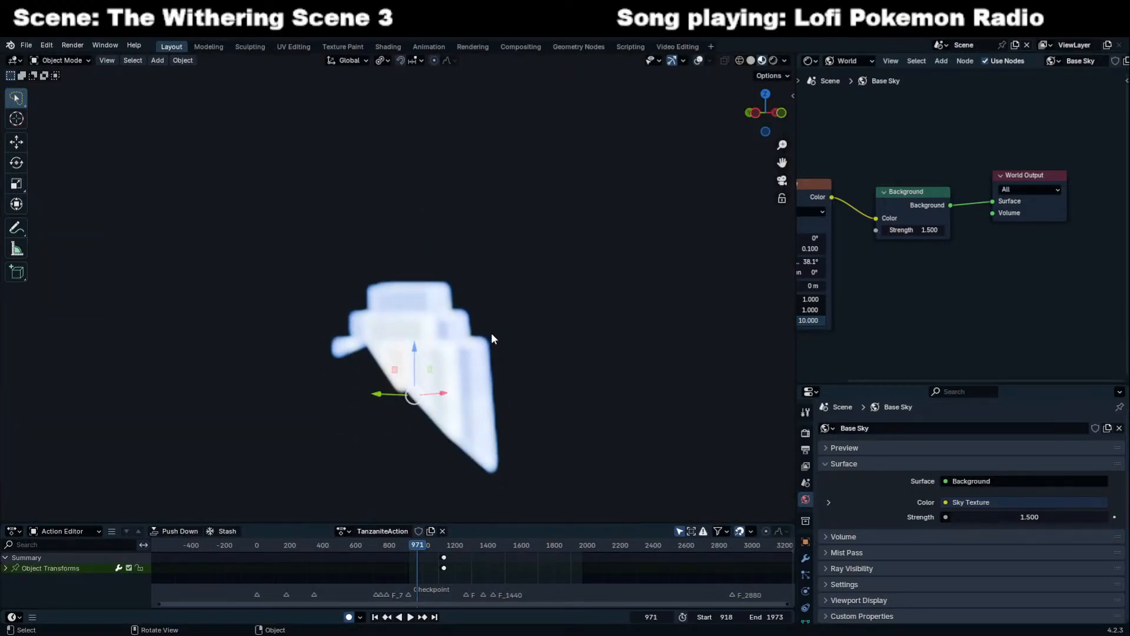
Reopen the recent file Scene 3 part 2.blend.
middle_click_drag(831, 254, 907, 235)
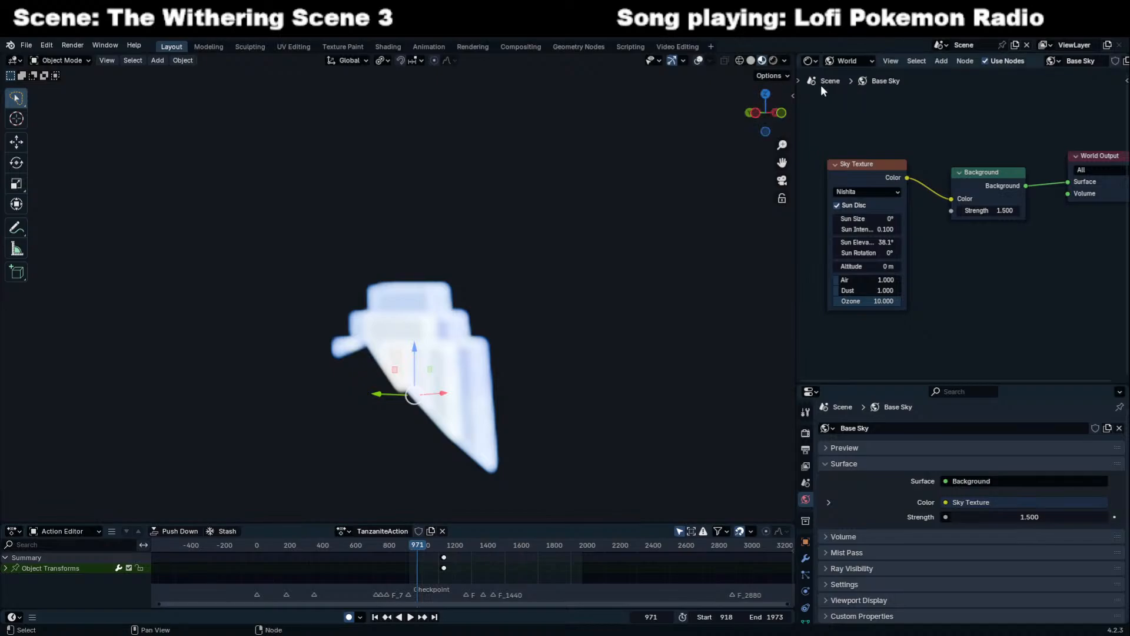
left_click(26, 45)
mouse_move(51, 83)
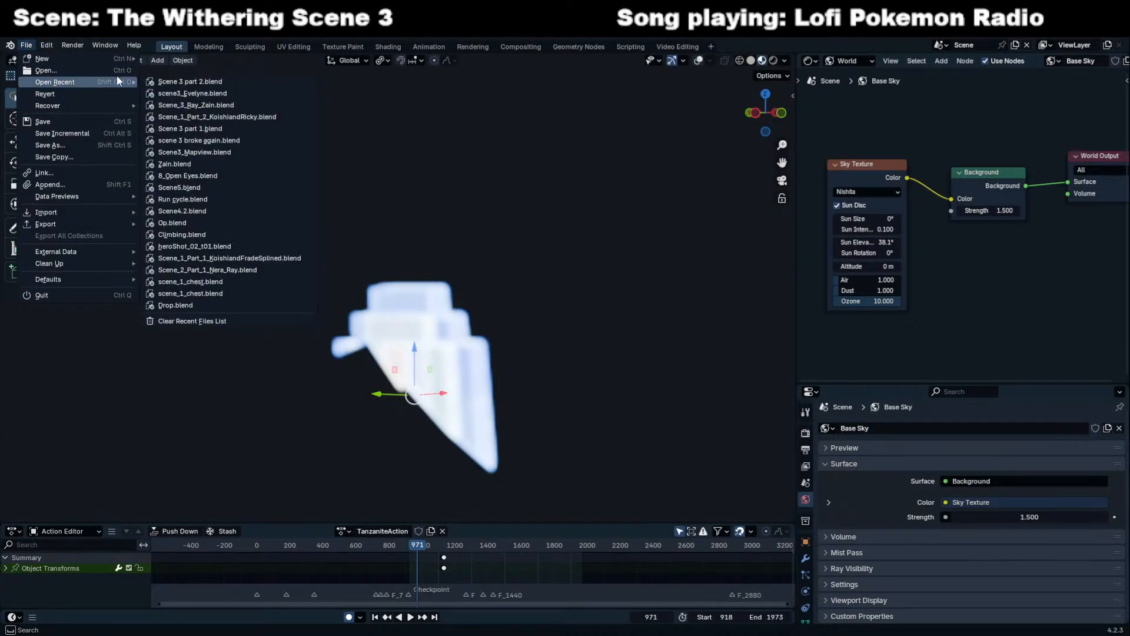
left_click(169, 83)
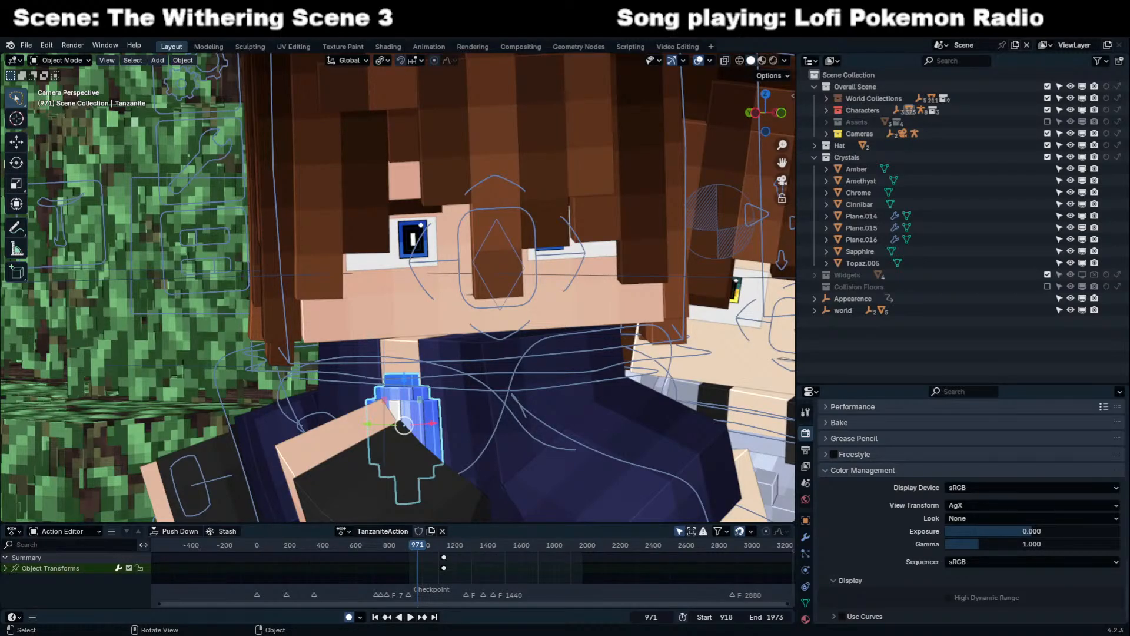
Inspect the two characters and the Tanzanite gem through the camera in rendered shading.
scroll(398, 287, "down", 2)
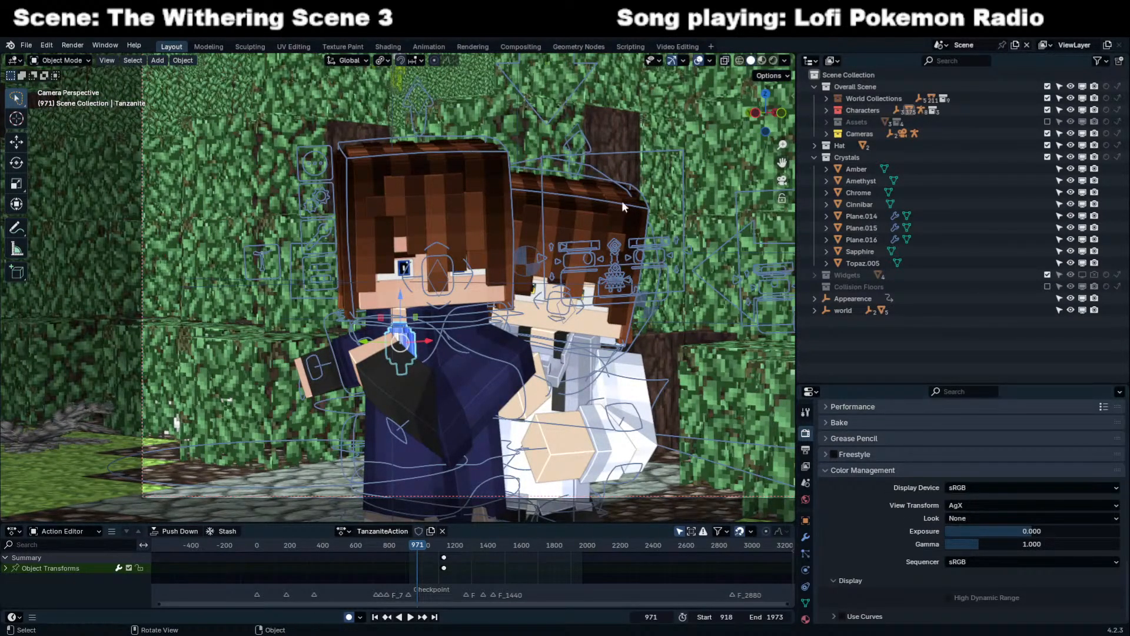
scroll(460, 239, "down", 2)
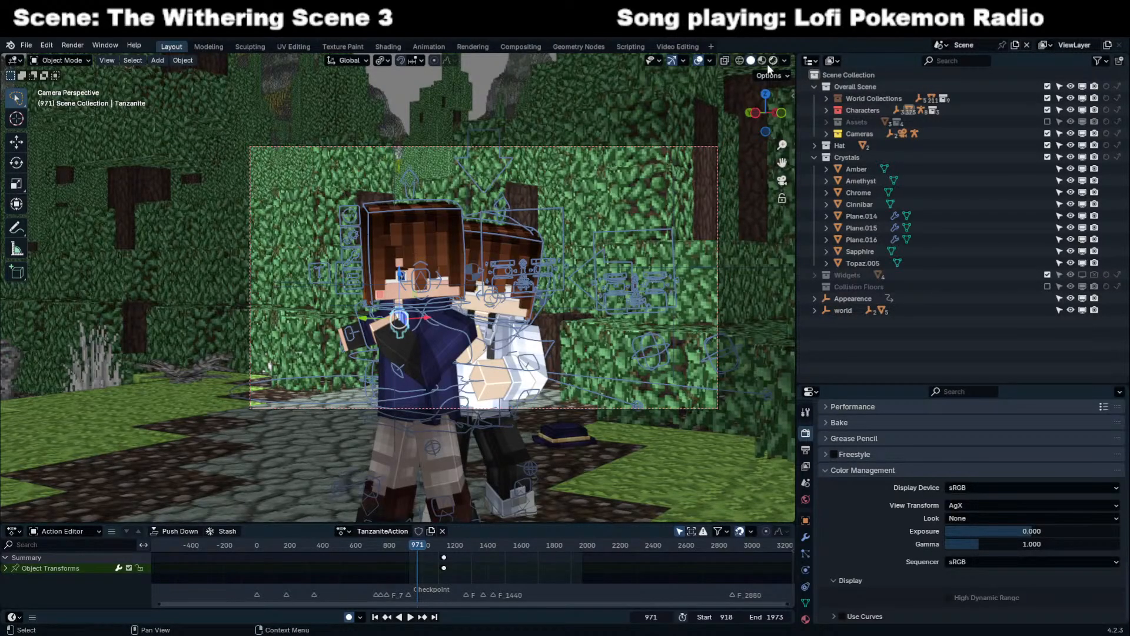
scroll(846, 436, "up", 5)
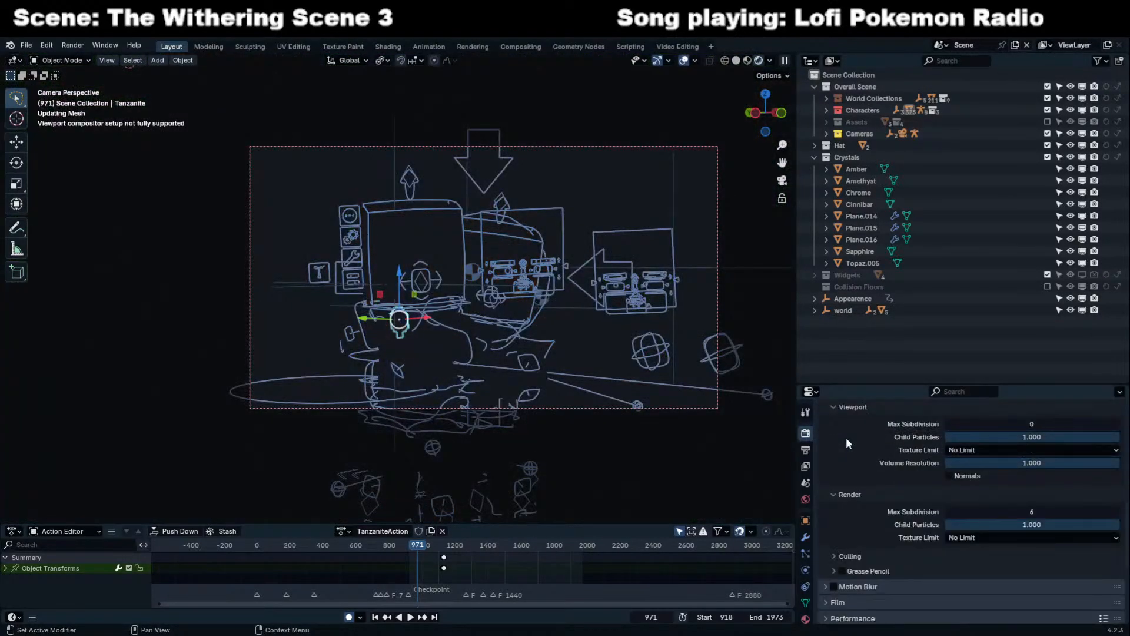
scroll(433, 323, "up", 6)
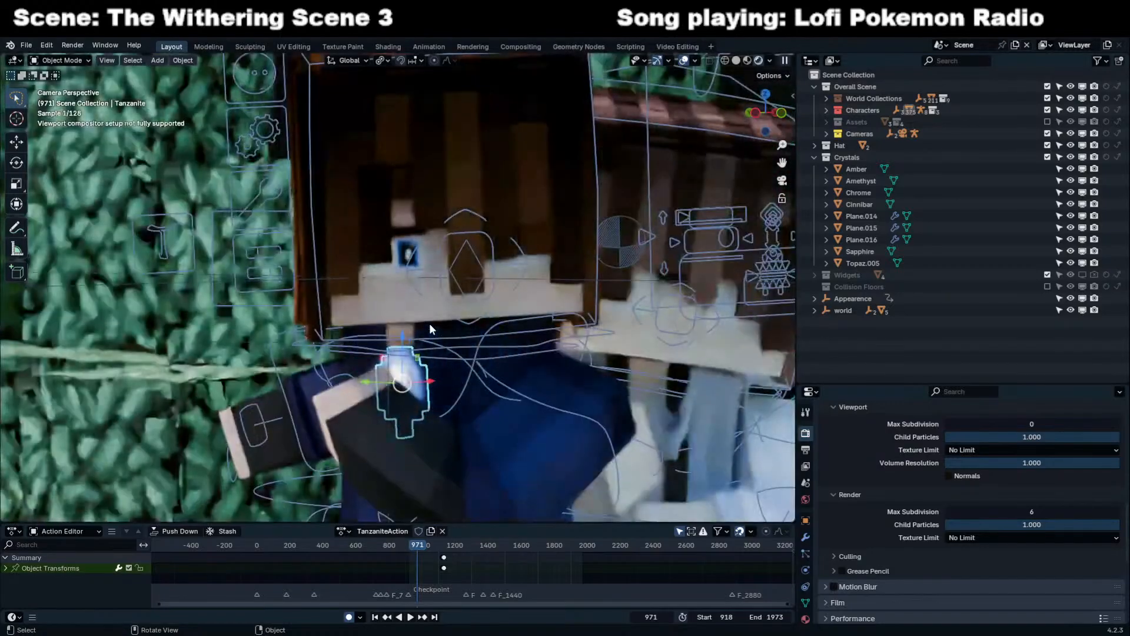
Show the Tanzanite gem's shader nodes in place of the Outliner, and restore the Outliner.
left_click(809, 61)
key("s")
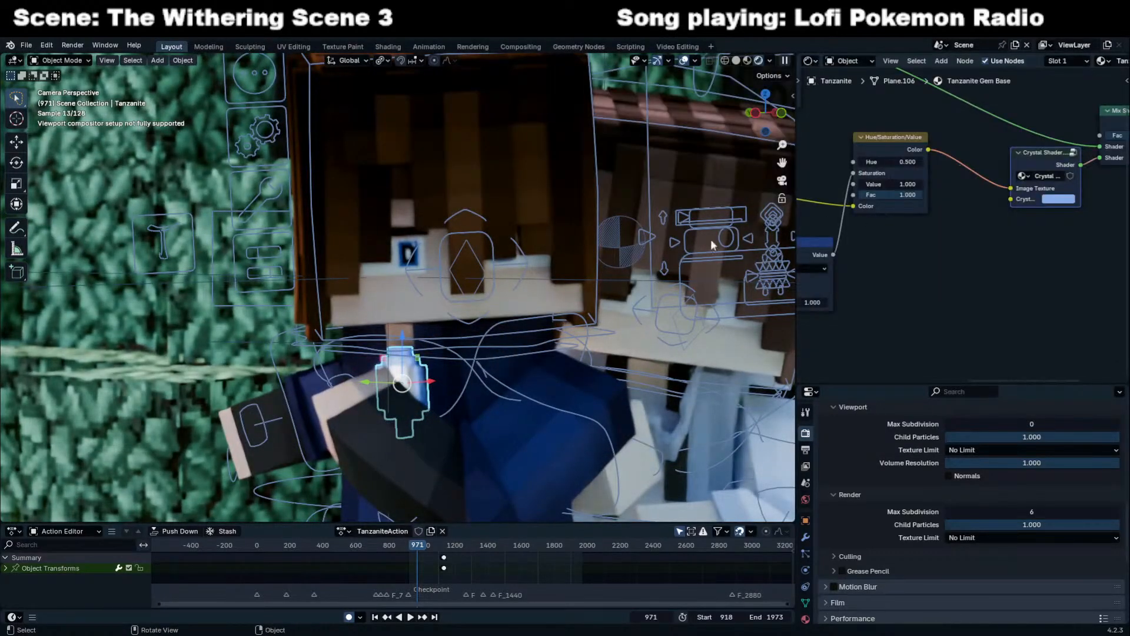
left_click(809, 62)
left_click(776, 92)
scroll(676, 157, "down", 4)
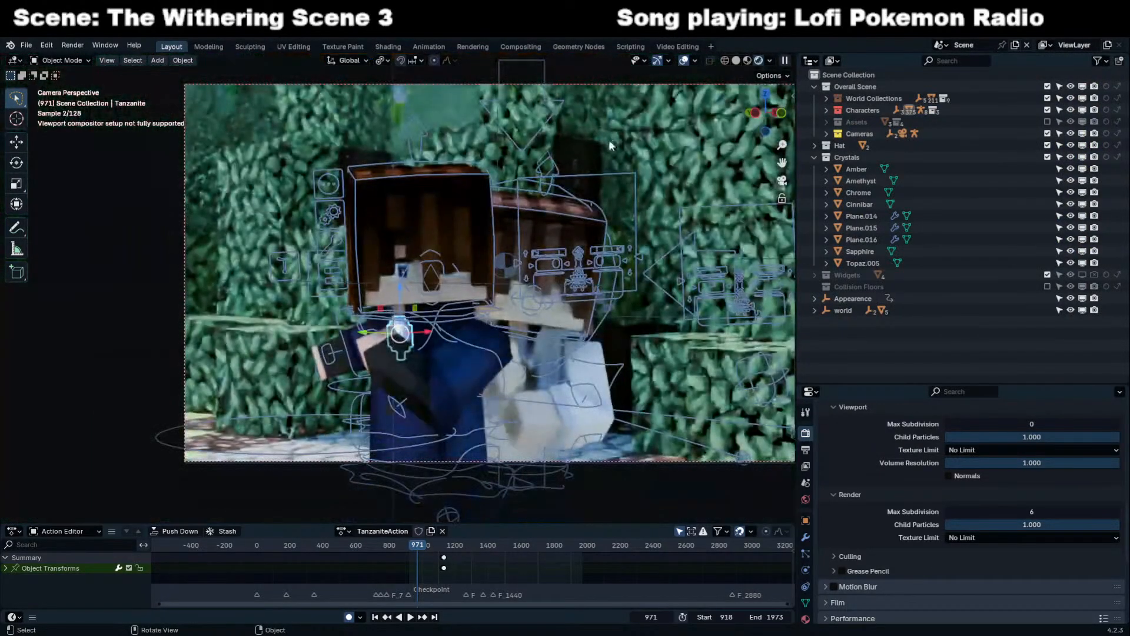
Show the selected camera's sidebar properties and select the Aim bone of Dolly_Rig in Pose Mode.
left_click(641, 84)
key("n")
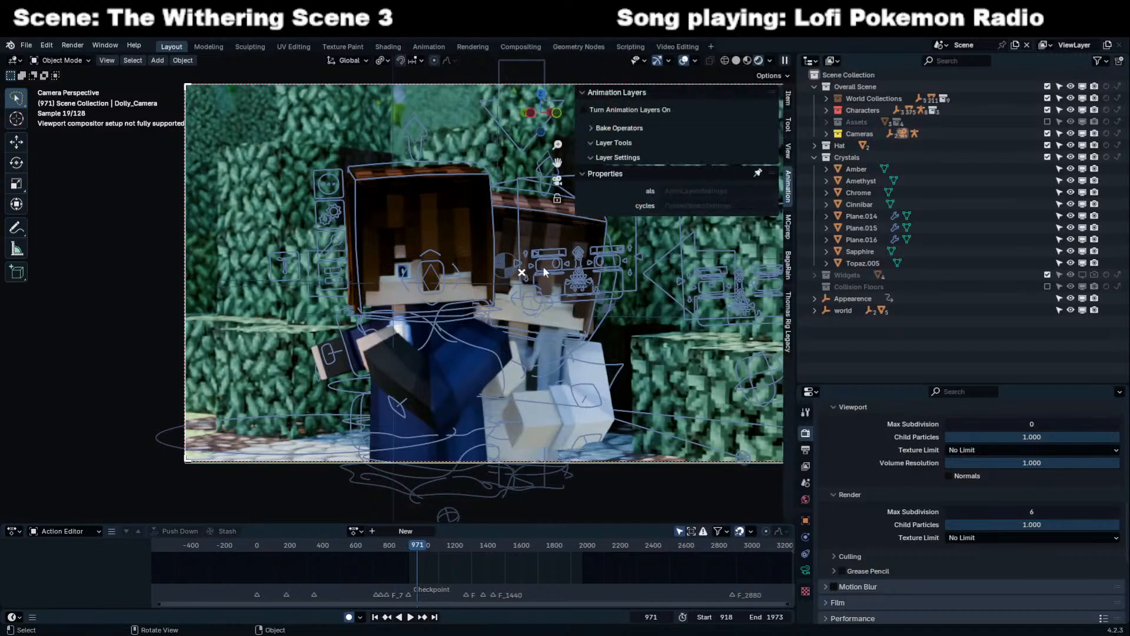
middle_click_drag(575, 259, 549, 269, "shift")
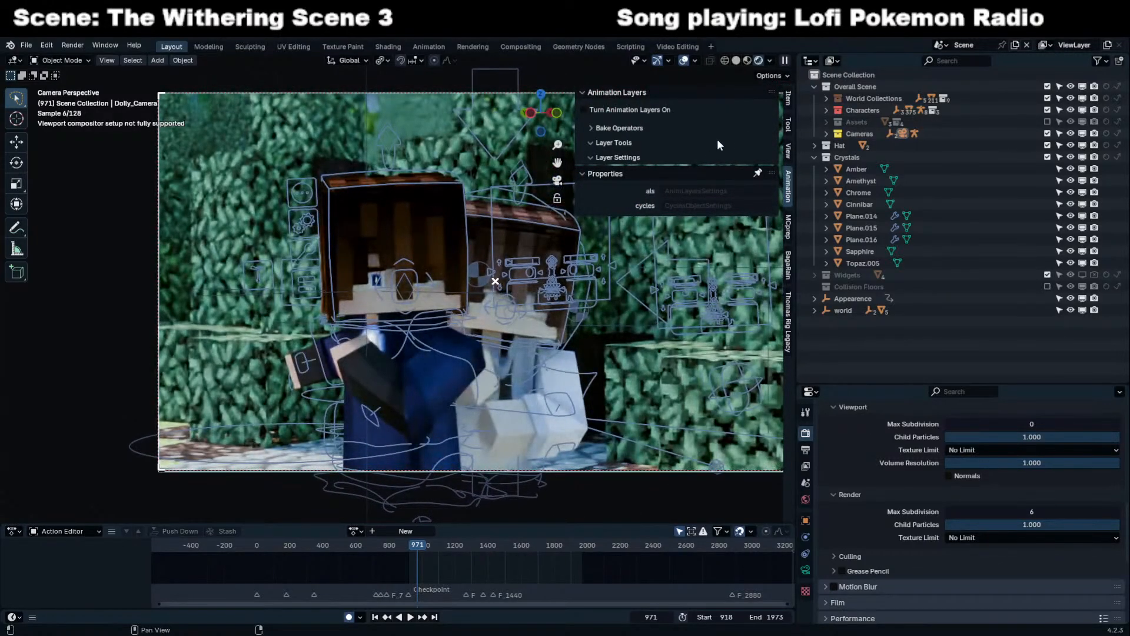
left_click(788, 124)
middle_click_drag(486, 310, 387, 255)
left_click(386, 214)
left_click(386, 214)
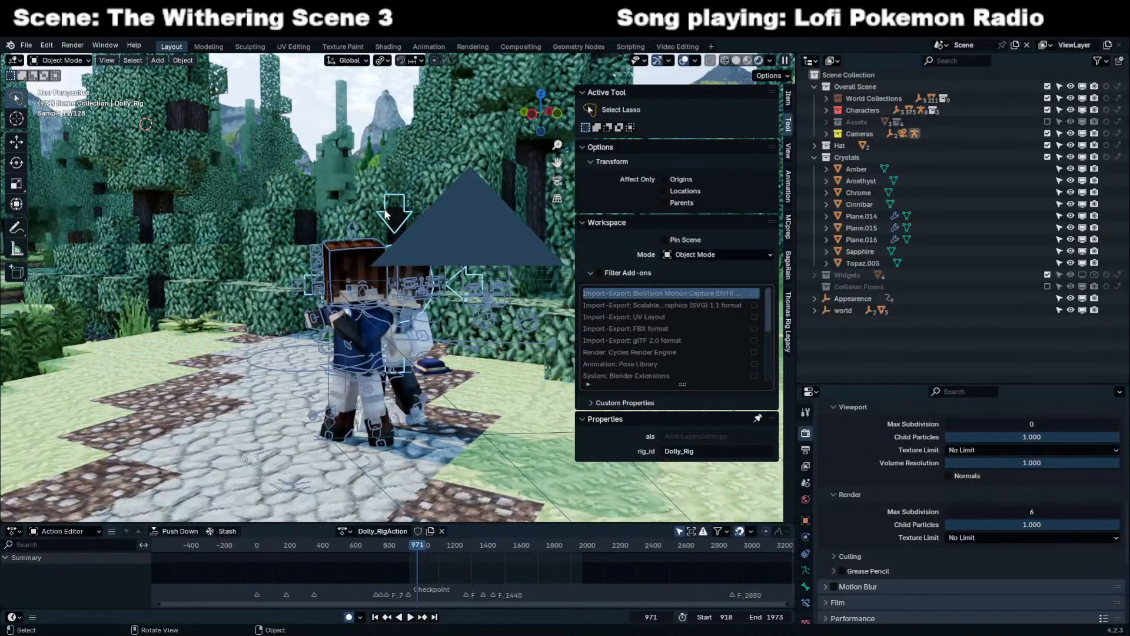
key("ctrl+Tab")
left_click(386, 214)
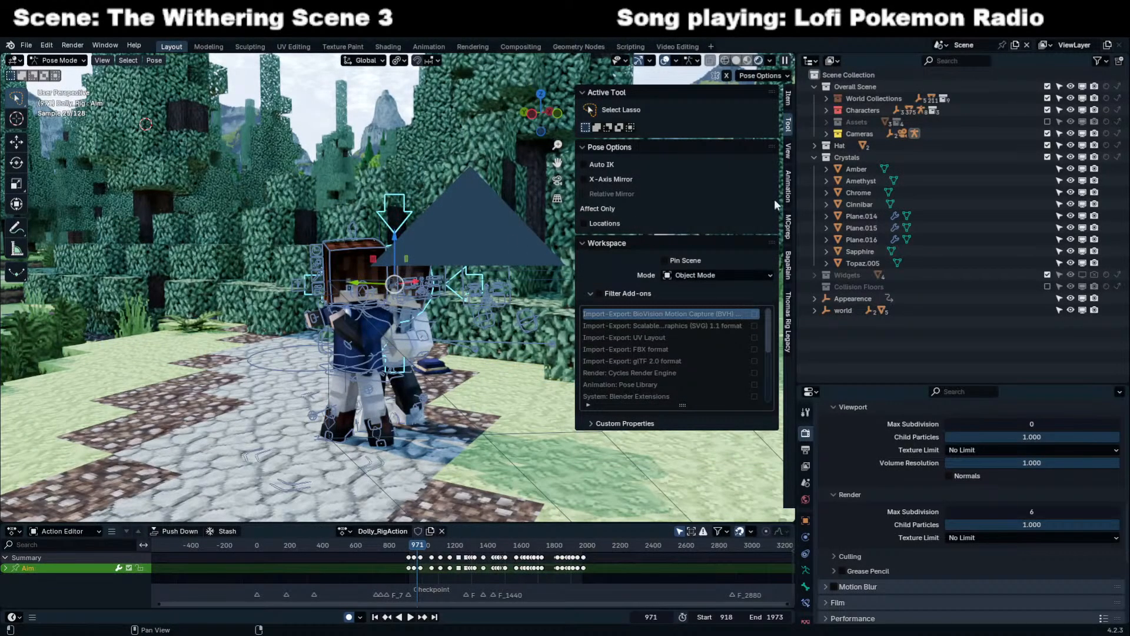
Look up the camera rig's focus object and filter the Outliner for DOF.001.
left_click(787, 101)
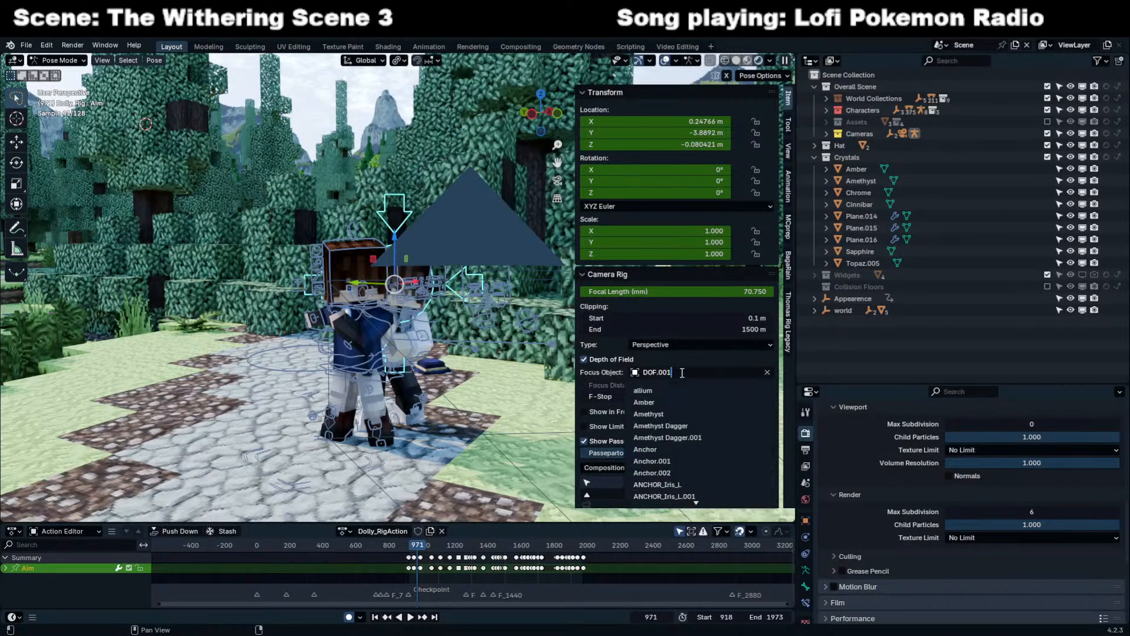
type("DOF.001")
left_click(922, 111)
key("n")
Bring the shot's keyframes into view and go to start frame 918.
scroll(472, 553, "up", 5)
scroll(472, 554, "up", 6)
middle_click_drag(373, 556, 474, 556)
scroll(474, 556, "up", 10)
left_click(360, 543)
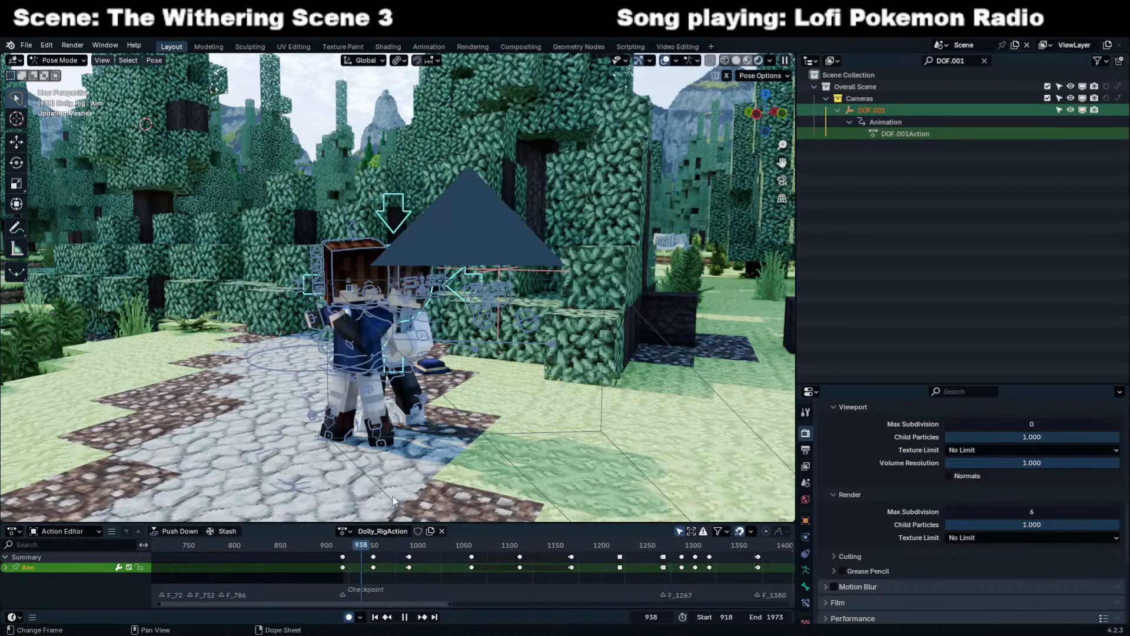
key("shift+Left")
Return to Object Mode, select the DOF.001 focus empty and try moving it.
middle_click_drag(720, 85, 552, 216)
left_click(552, 217)
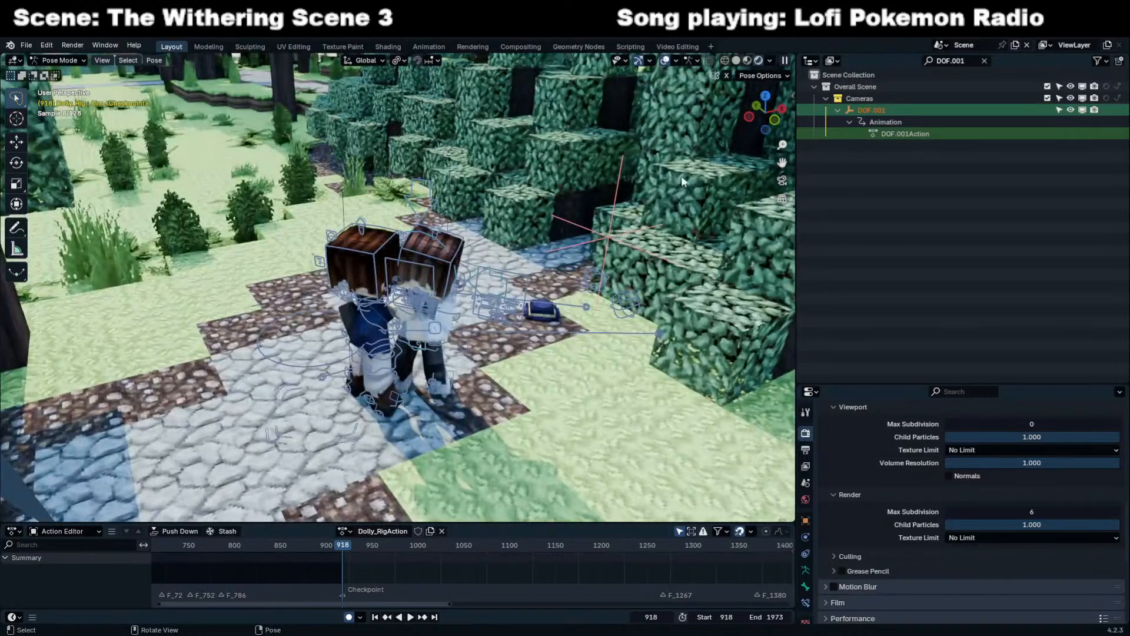
key("ctrl+Tab")
left_click(610, 221)
key("g")
right_click(587, 229)
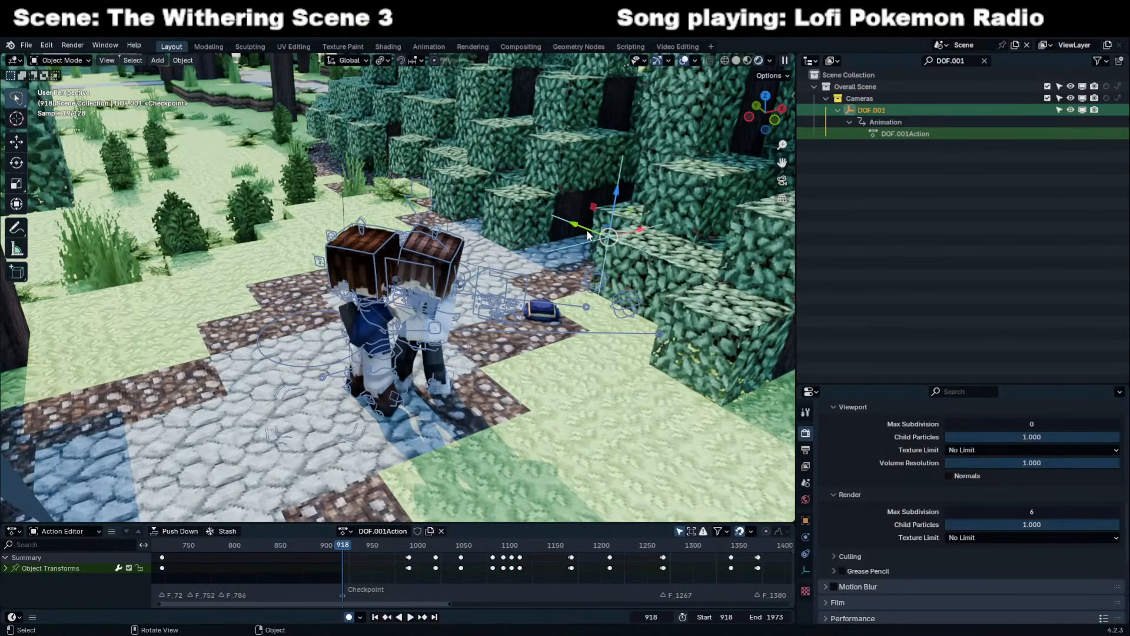
scroll(429, 581, "up", 5)
middle_click_drag(299, 554, 438, 570)
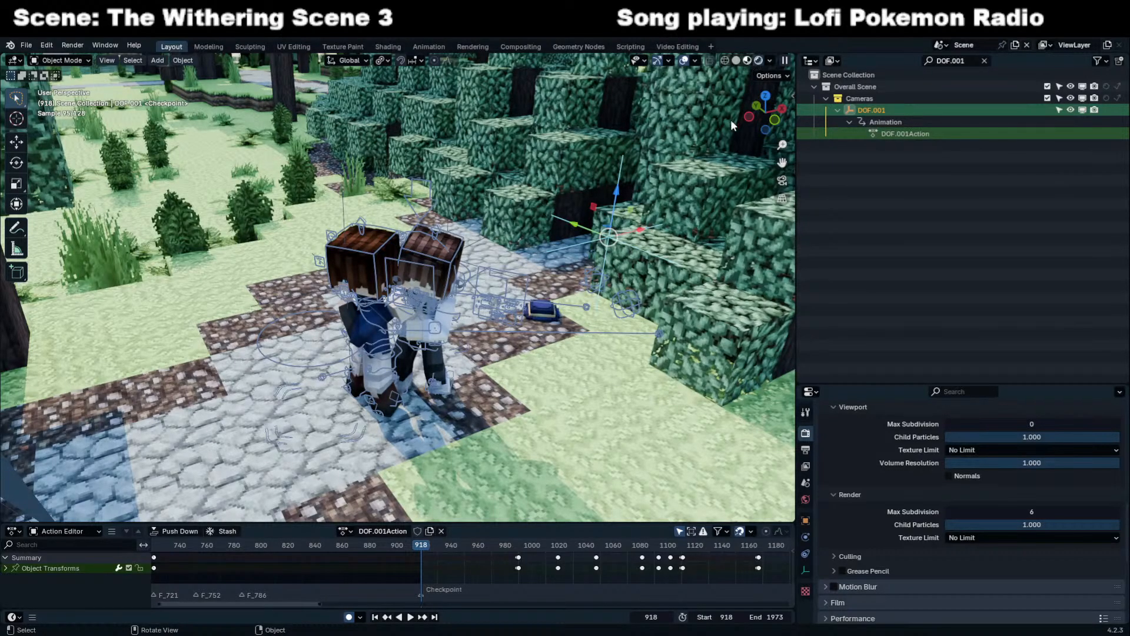
Switch the viewport to Material Preview and set its compositor to Disabled.
key("z")
mouse_move(623, 189)
middle_mouse_down()
mouse_move(570, 224)
mouse_move(715, 87)
mouse_move(617, 98)
mouse_move(633, 121)
mouse_move(598, 141)
mouse_move(641, 137)
middle_mouse_up()
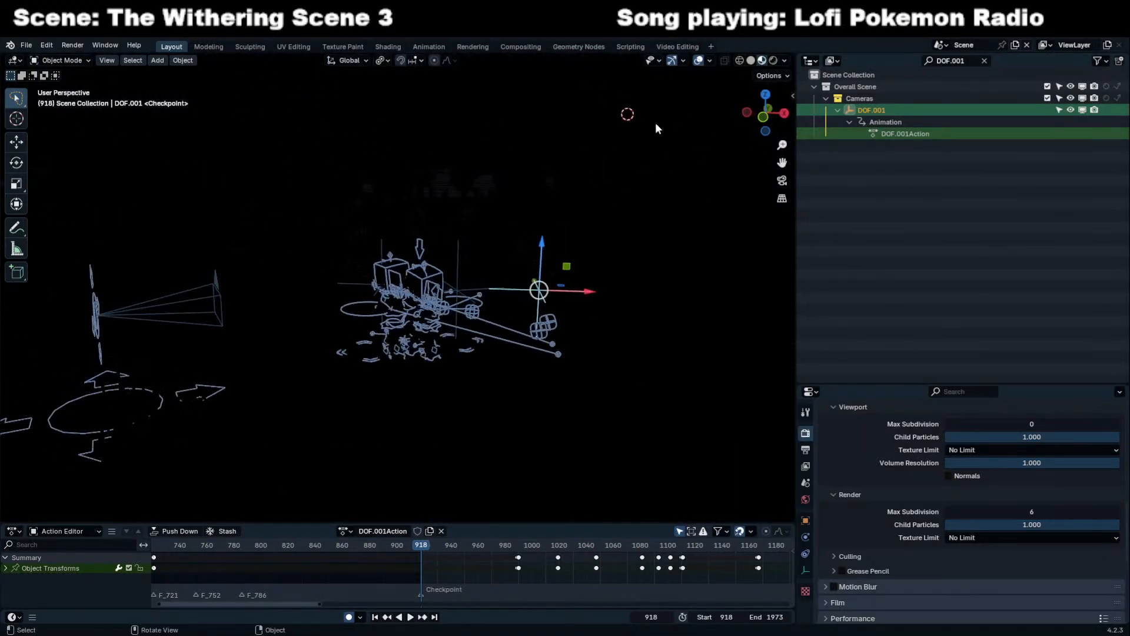
left_click(750, 61)
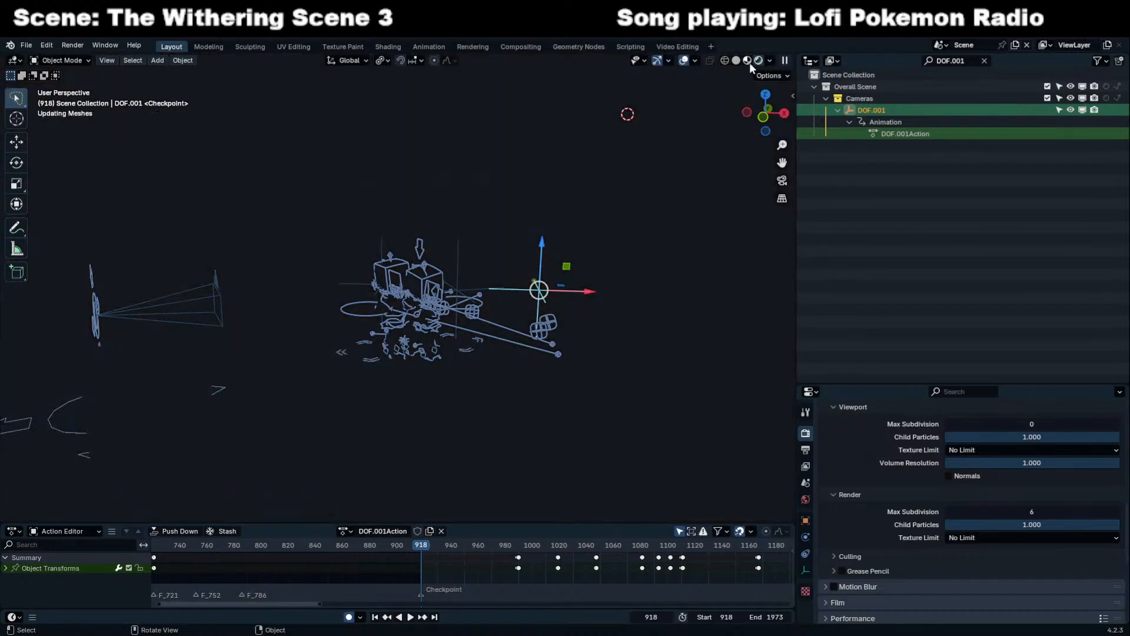
left_click(763, 61)
left_click(785, 61)
left_click(759, 300)
left_click(743, 334)
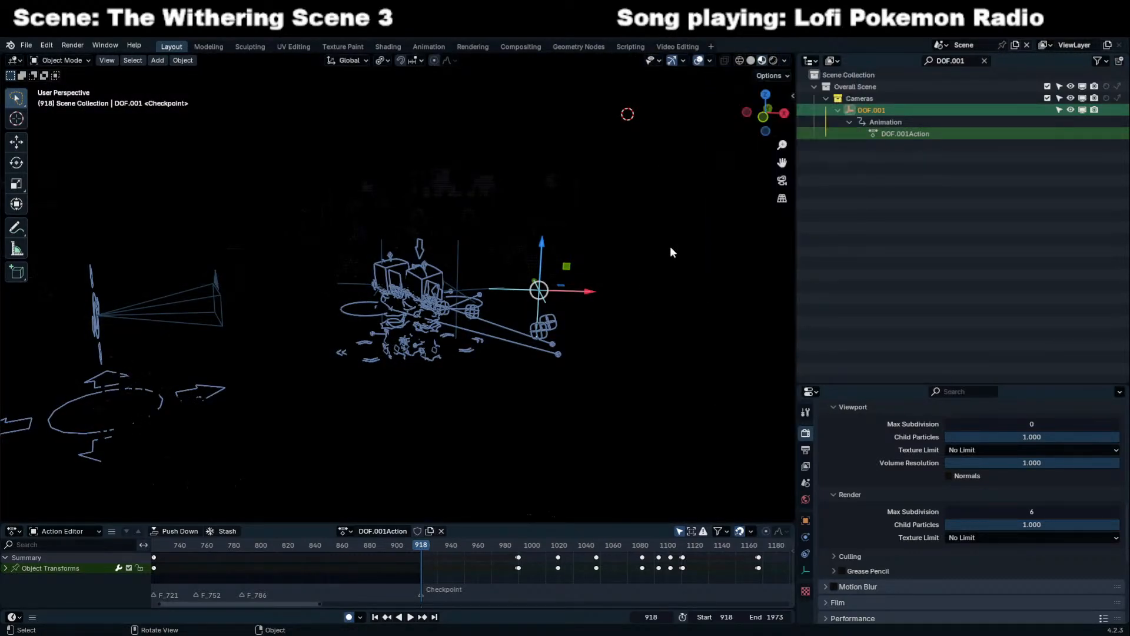
Enable Scene World and Scene Lights in the viewport shading and inspect how the scene is lit.
left_click(781, 60)
left_click(751, 130)
left_click(750, 119)
mouse_move(479, 253)
middle_mouse_down()
mouse_move(552, 243)
mouse_move(423, 327)
mouse_move(470, 281)
mouse_move(512, 267)
mouse_move(602, 300)
mouse_move(651, 242)
mouse_move(644, 348)
mouse_move(627, 368)
mouse_move(535, 369)
mouse_move(542, 351)
mouse_move(739, 489)
middle_mouse_up()
scroll(552, 243, "down", 3)
scroll(644, 344, "up", 3)
Show the World properties and replace the Outliner with a Shader Editor framing the Base Sky world nodes.
left_click(805, 499)
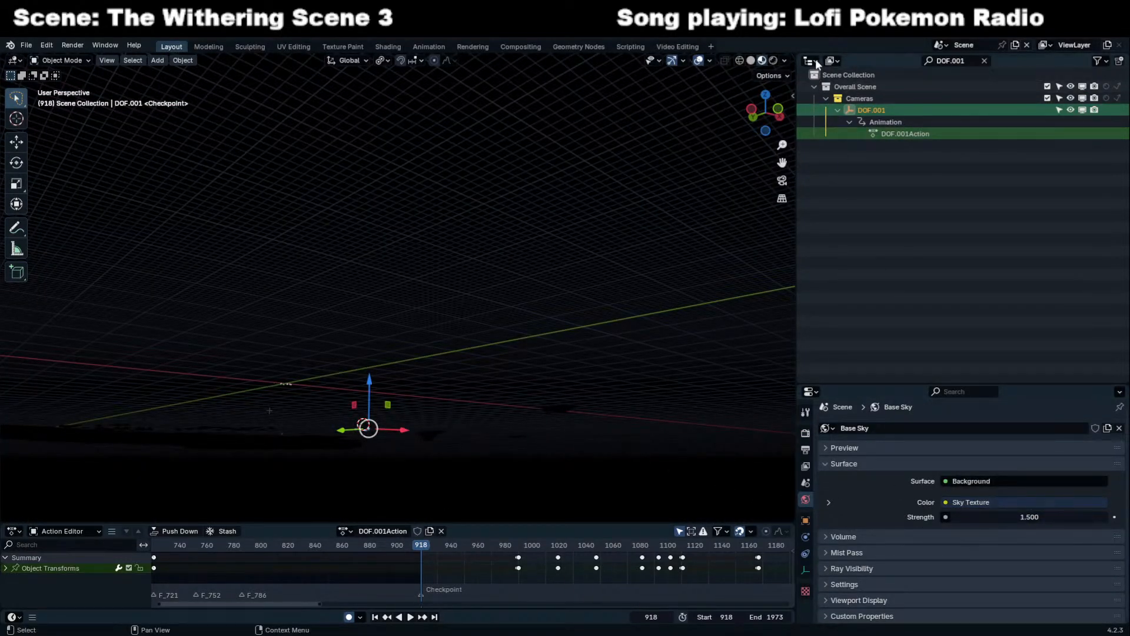
key("shift+F3")
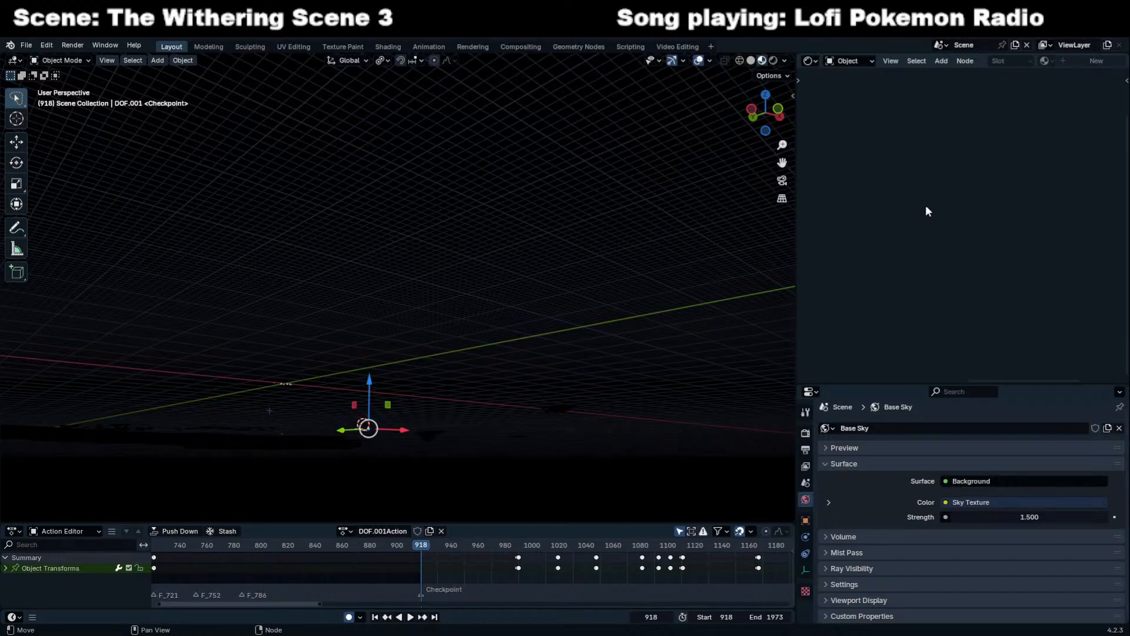
left_click(847, 60)
left_click(847, 100)
key("Home")
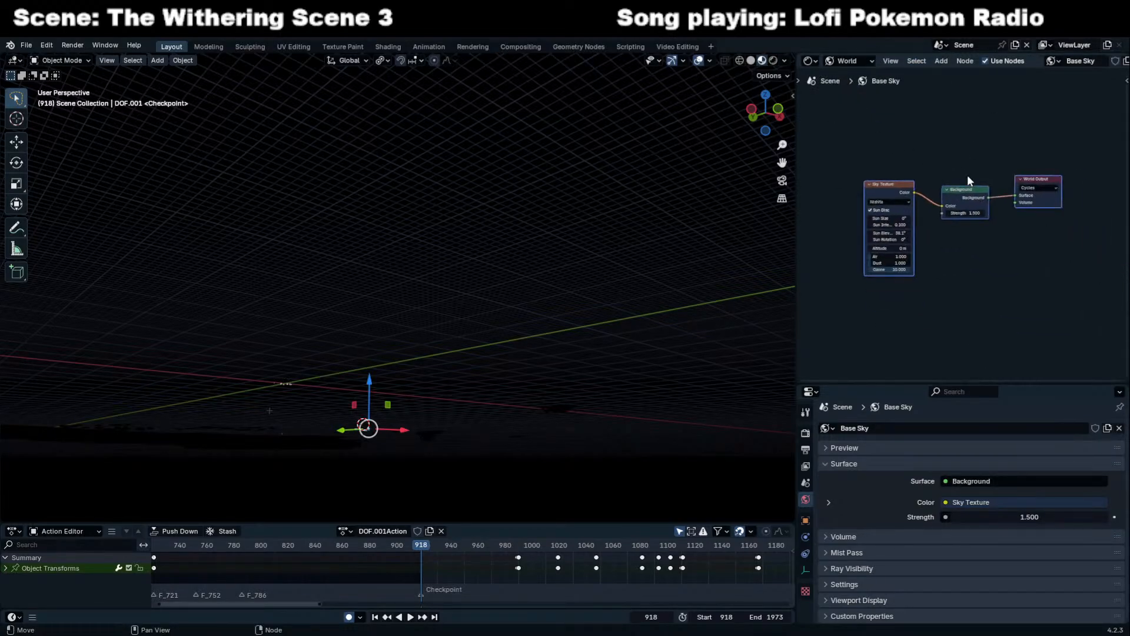
Set the World Output node's target to All and view the scene through the camera.
scroll(998, 163, "up", 2)
left_click(1061, 170)
left_click(1063, 194)
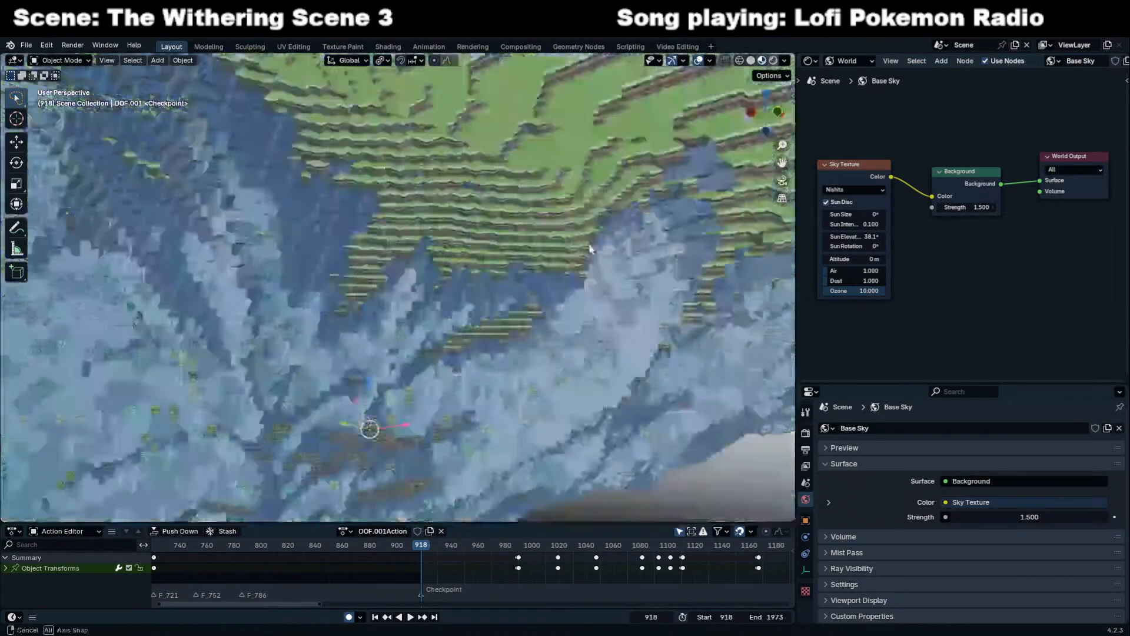
key("KP_0")
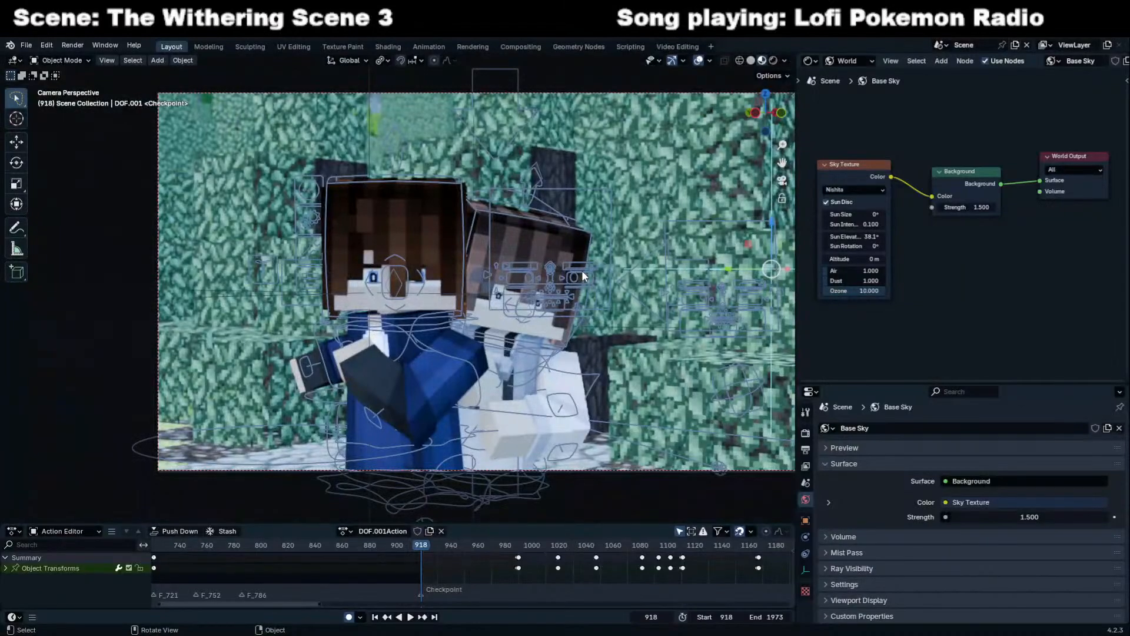
Turn off Scene World and Scene Lights and raise the preview HDRI's strength to light the camera view.
left_click(785, 60)
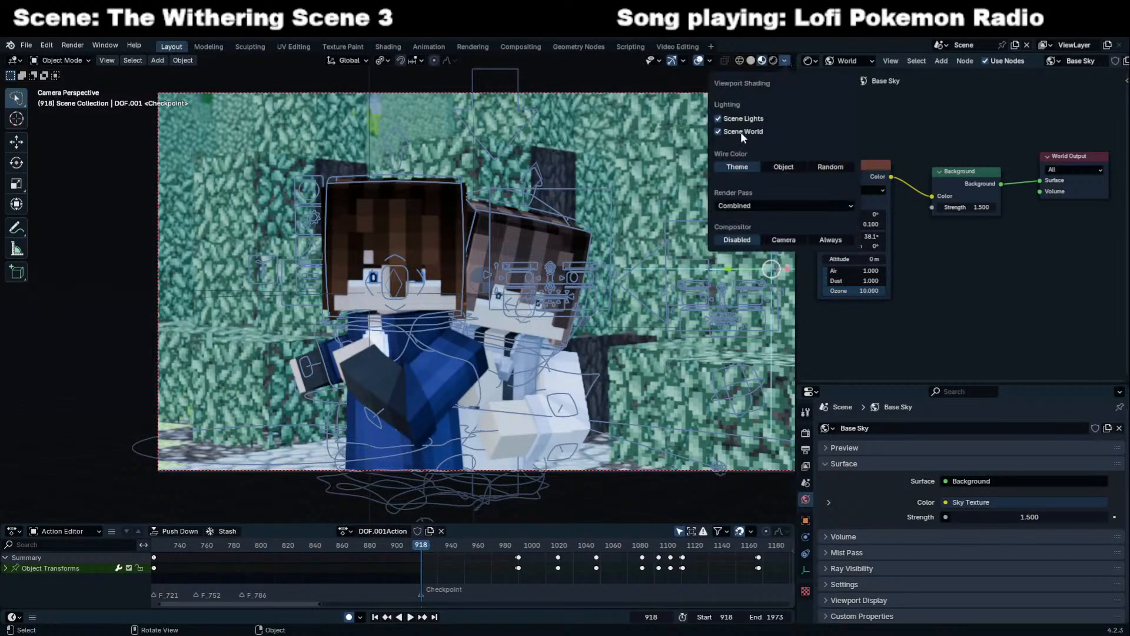
left_click_drag(740, 133, 744, 119)
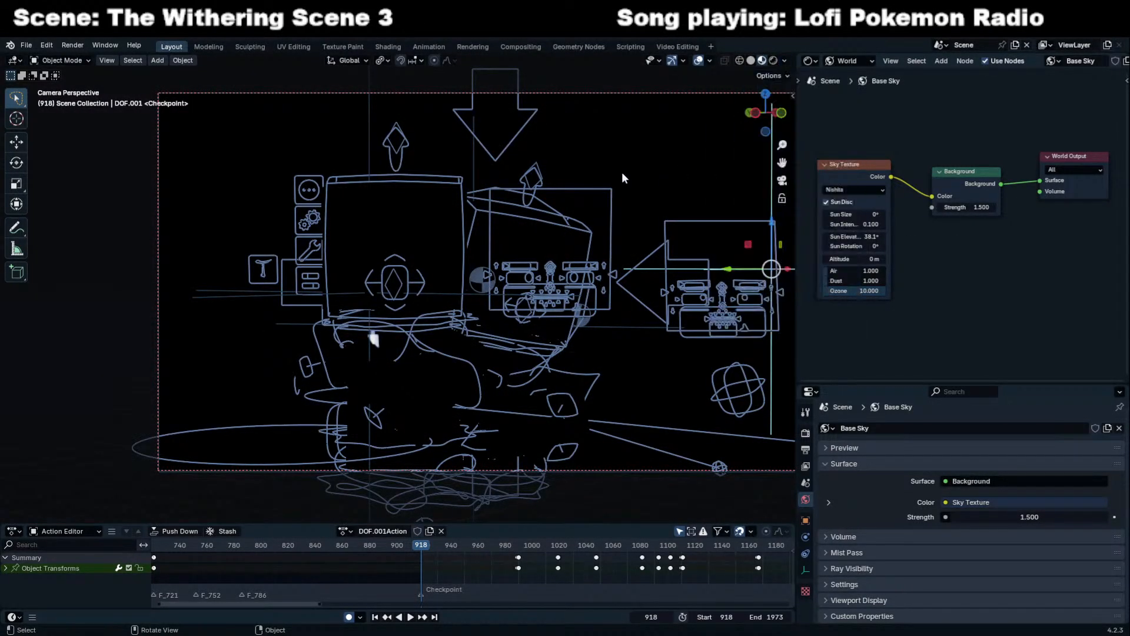
key("KP_0")
left_click(786, 60)
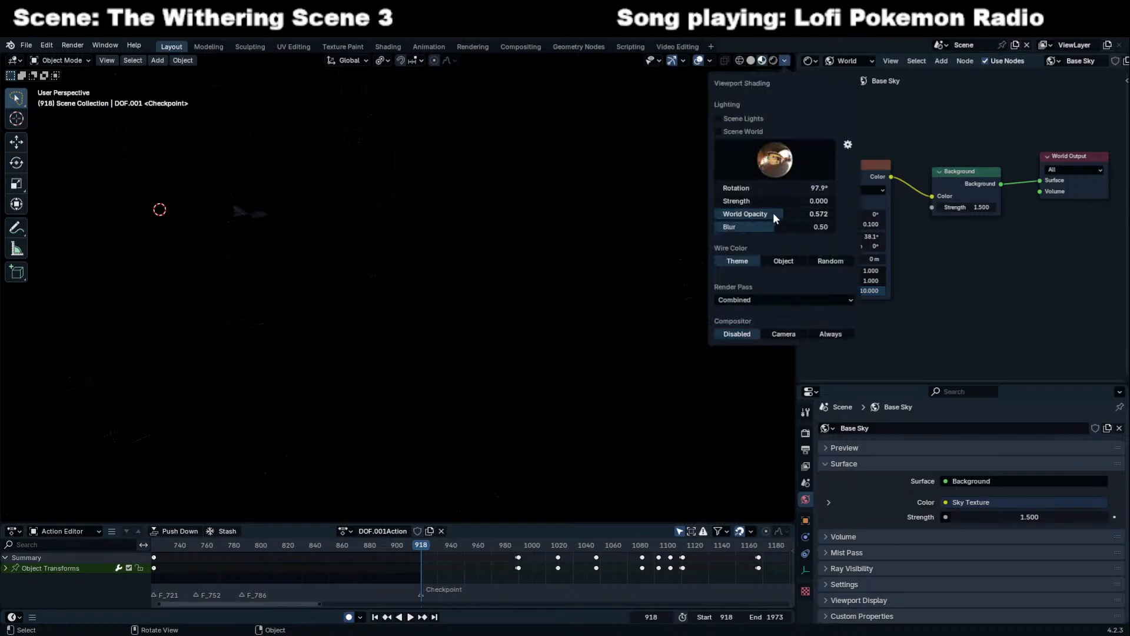
key("KP_0")
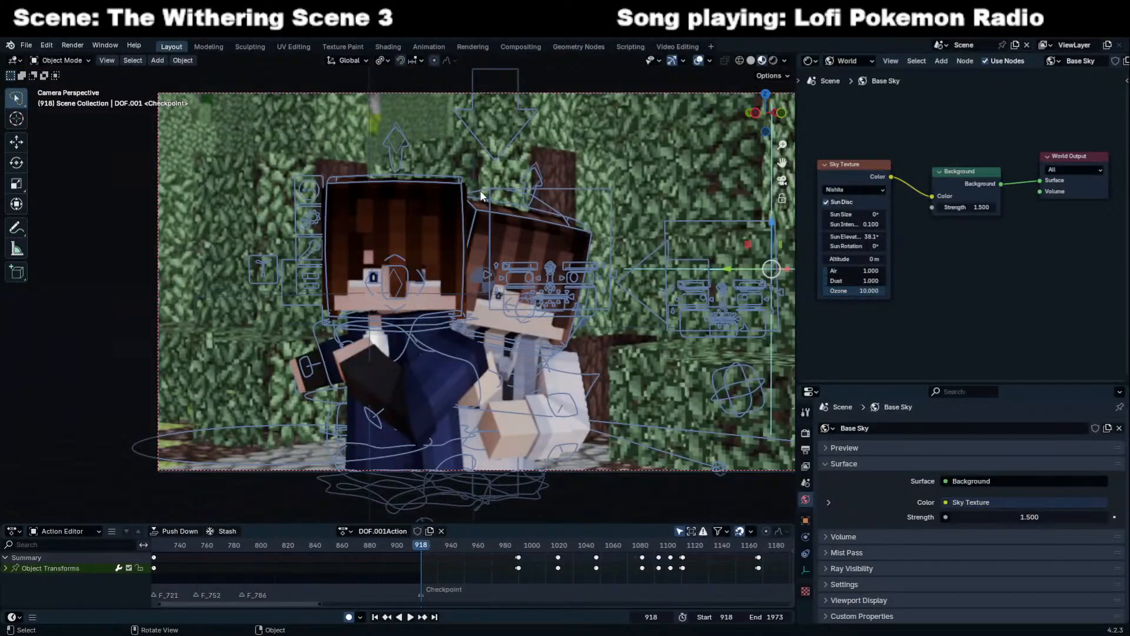
Snap the DOF.001 empty to the 3D cursor on the front character's face at frame 918.
key("shift+s")
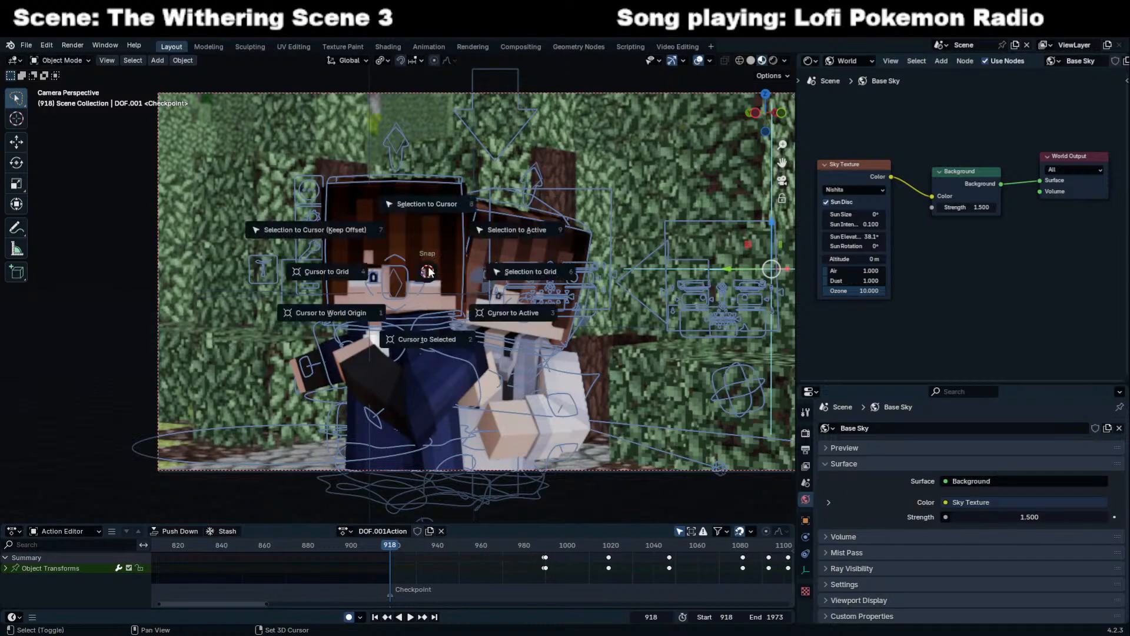
left_click(426, 203)
scroll(424, 376, "up", 3)
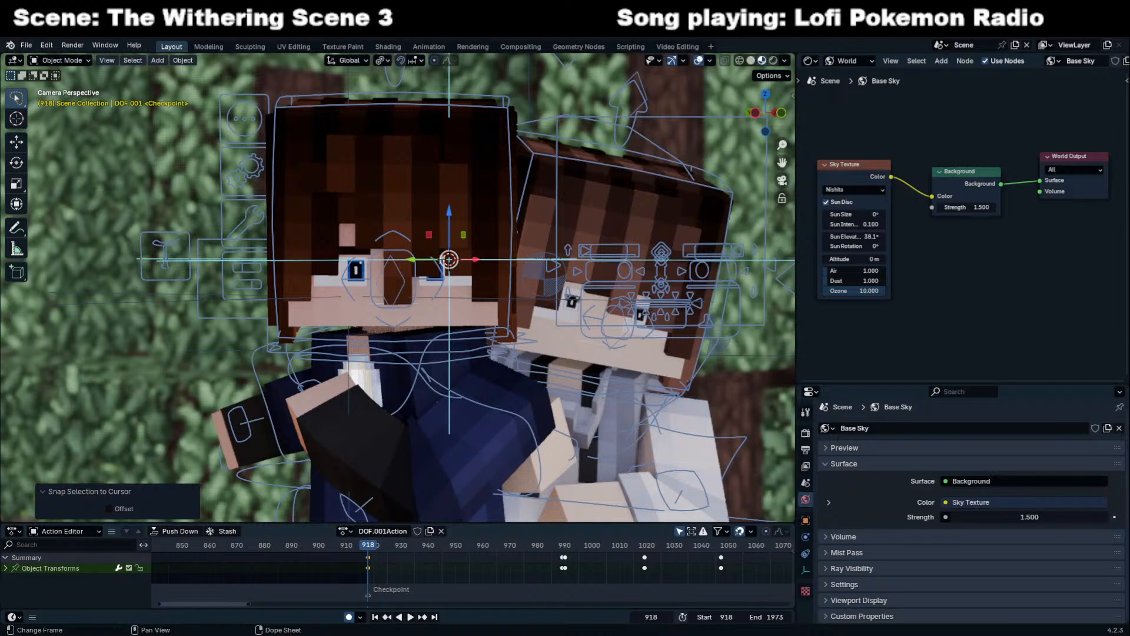
Play the animation from around frame 918 and check the focus empty's position at frame 989.
key("space")
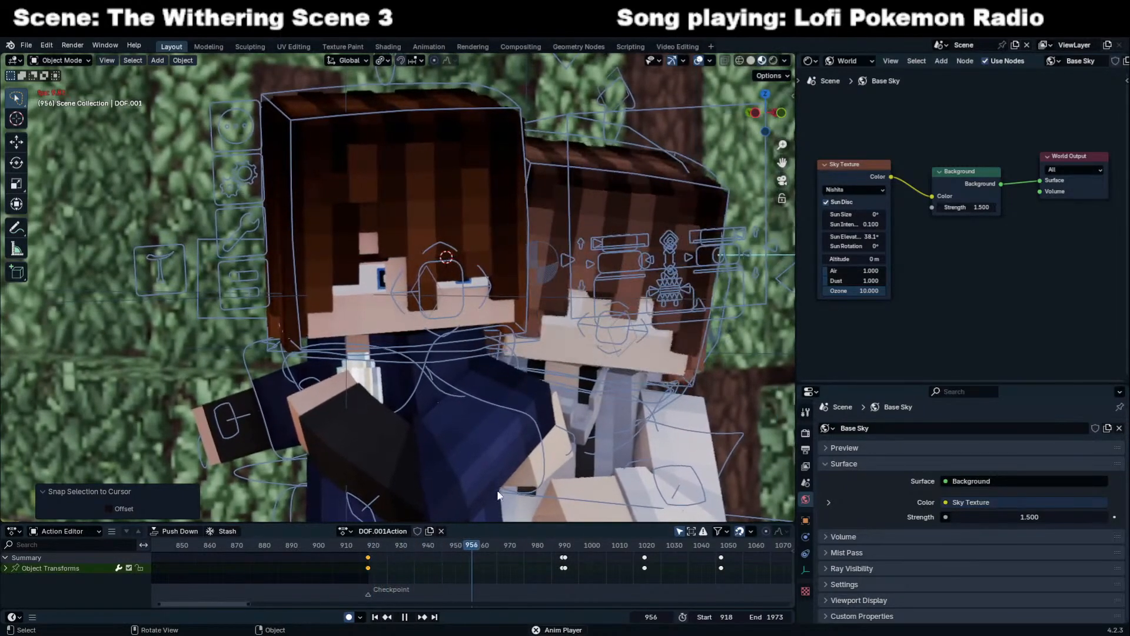
key("space")
left_click_drag(561, 547, 562, 547)
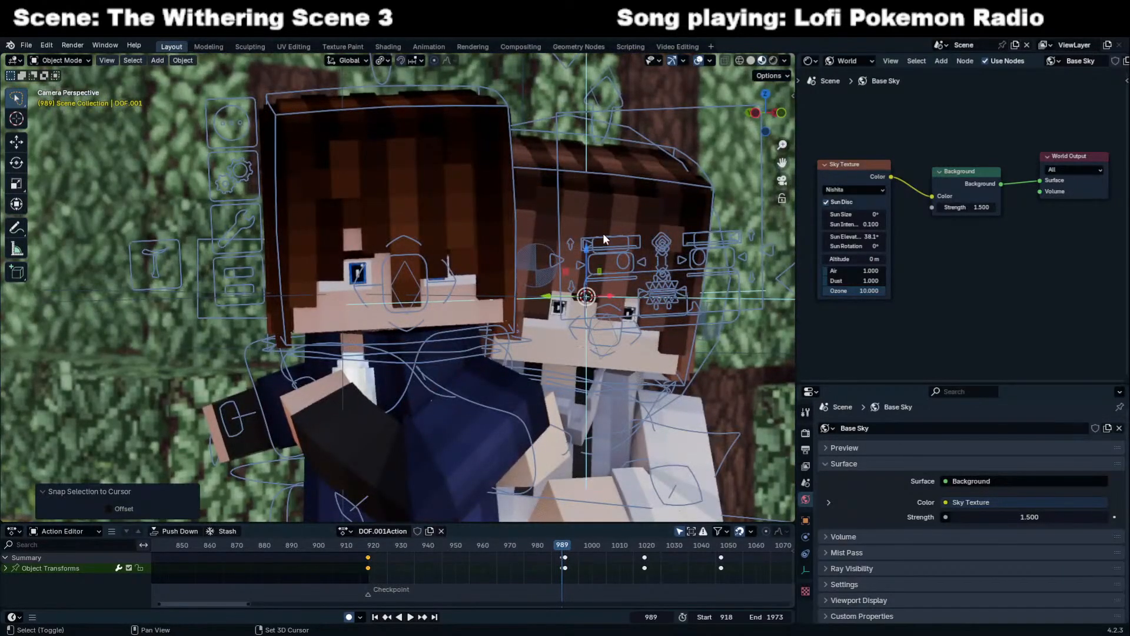
left_click(371, 546)
key("space")
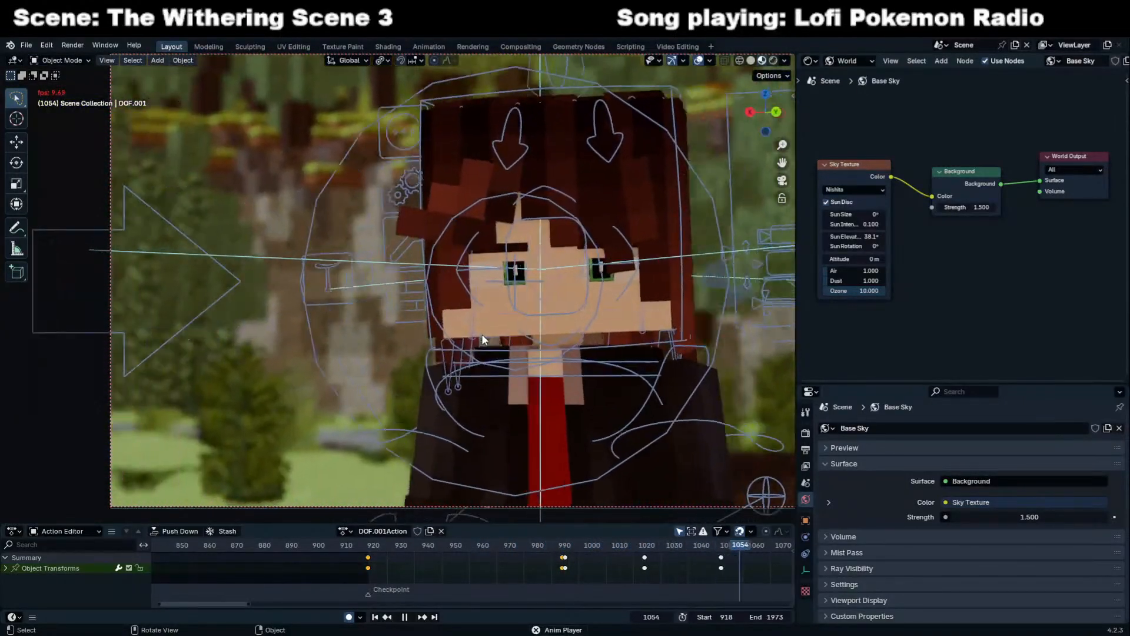
Play the animation in short stretches from about frame 1054 to frame 1111, checking the focus empty against the characters.
key("space")
scroll(481, 333, "down", 3)
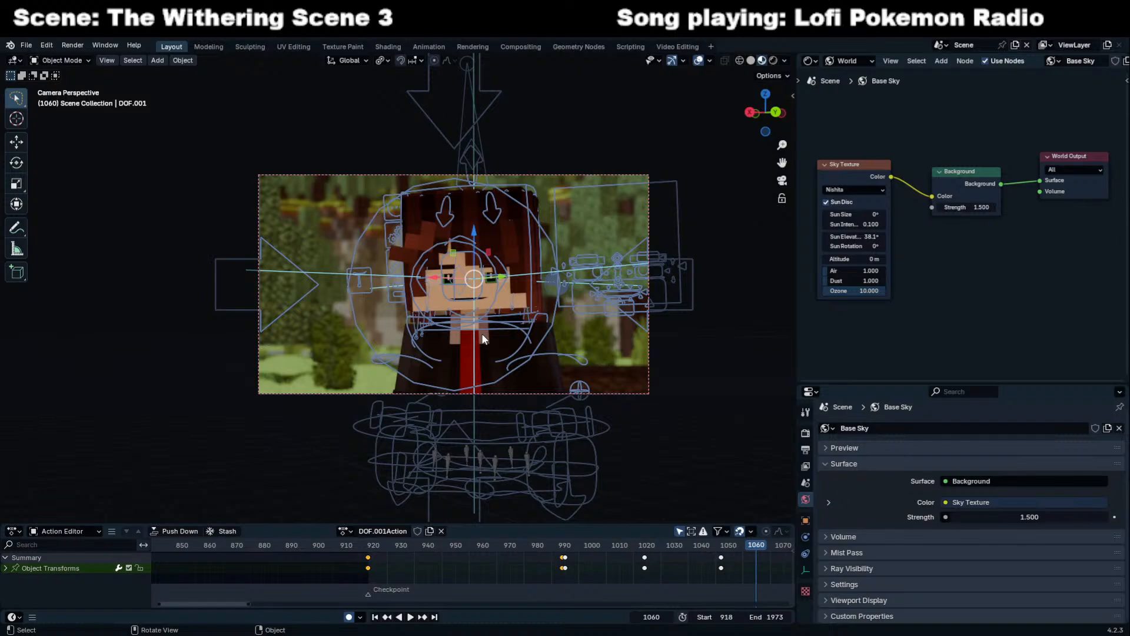
key("space")
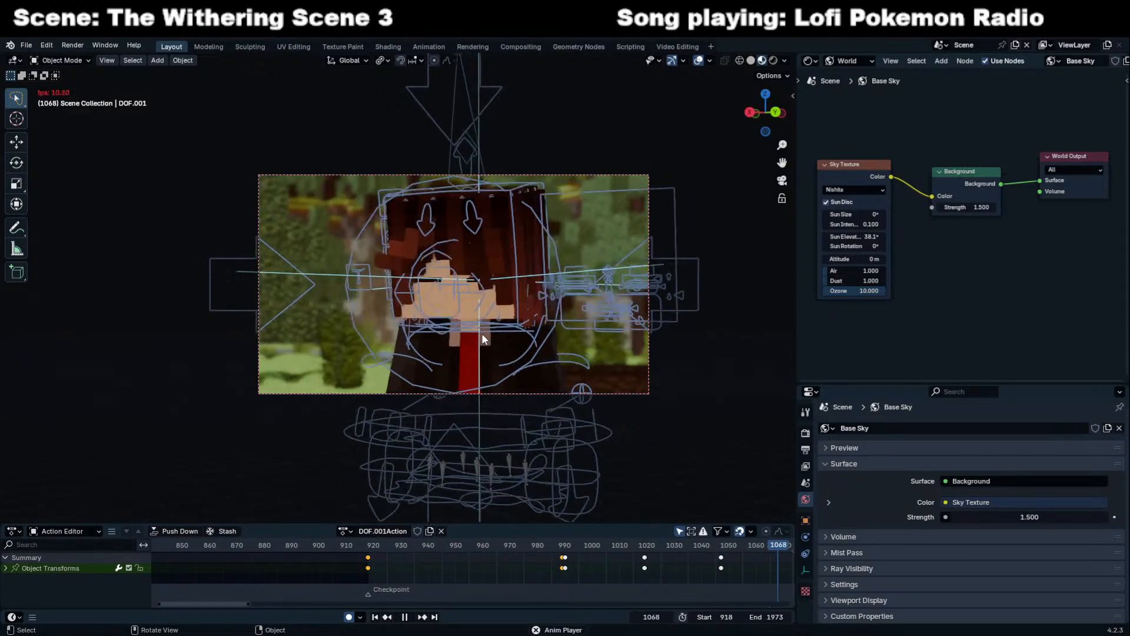
key("space")
middle_click_drag(622, 559, 505, 588)
left_click(500, 549)
key("space")
key("space")
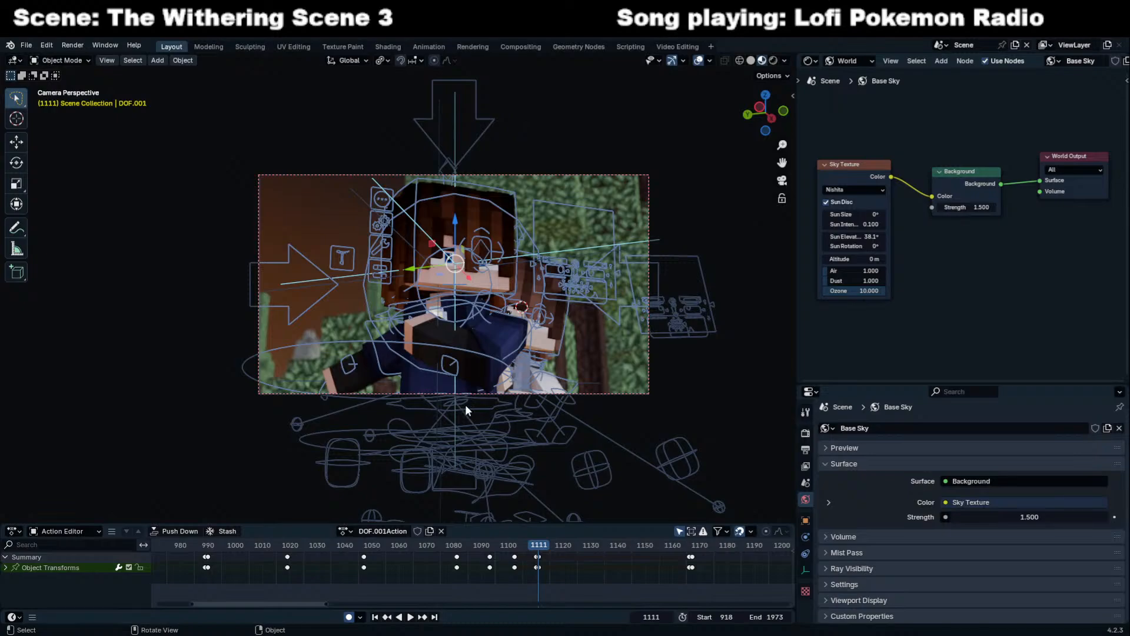
Check the focus on the character at frame 1111, play on past frame 1690, and scrub back to frame 1679.
scroll(499, 428, "up", 5)
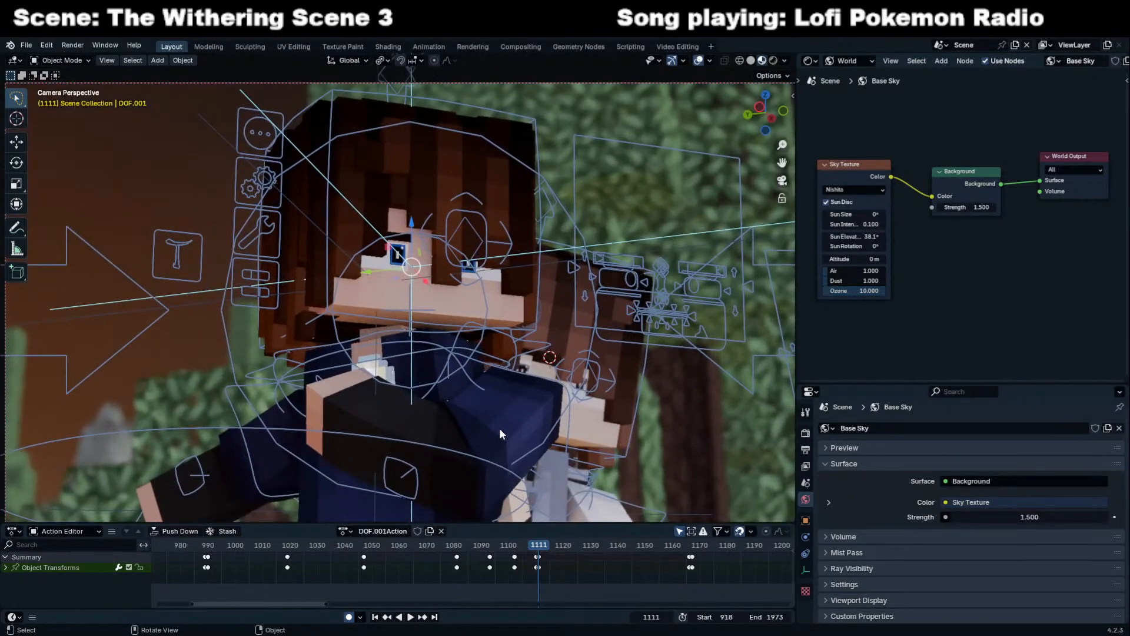
scroll(471, 420, "down", 3)
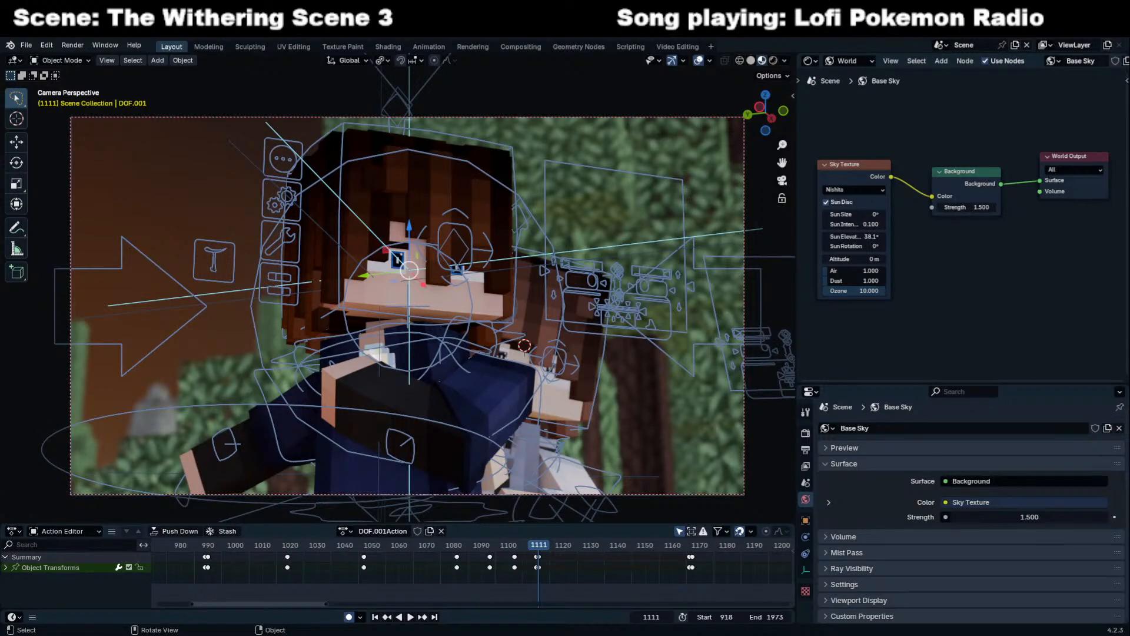
key("space")
left_click(599, 564)
middle_click_drag(597, 564, 531, 561)
middle_click_drag(606, 564, 506, 561)
middle_click_drag(599, 569, 491, 580)
scroll(491, 579, "down", 3)
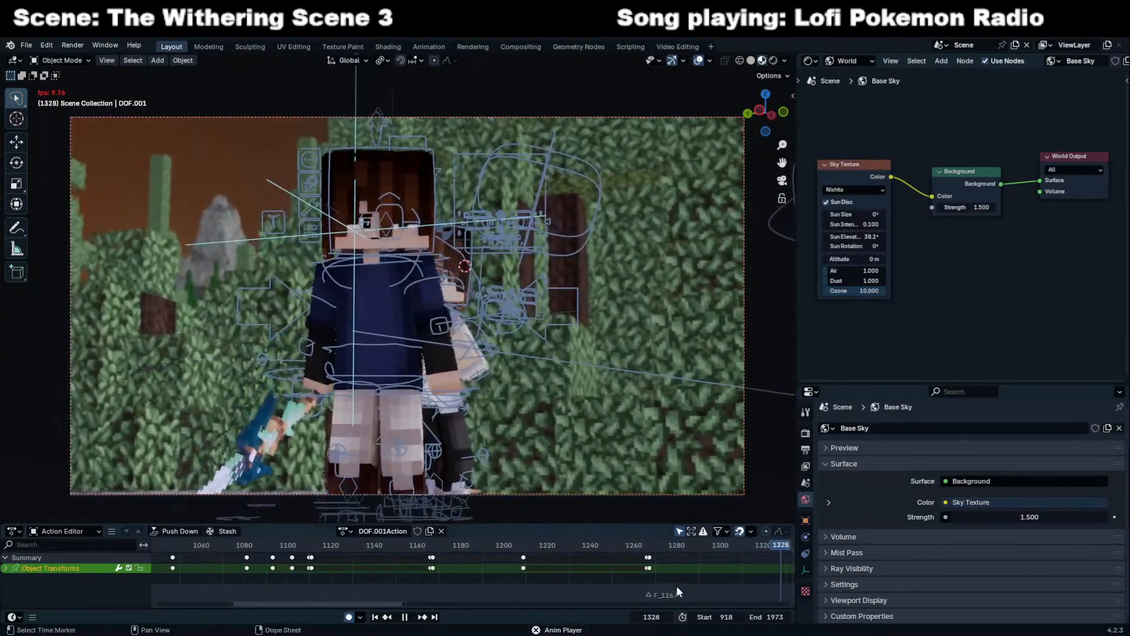
scroll(531, 571, "down", 3)
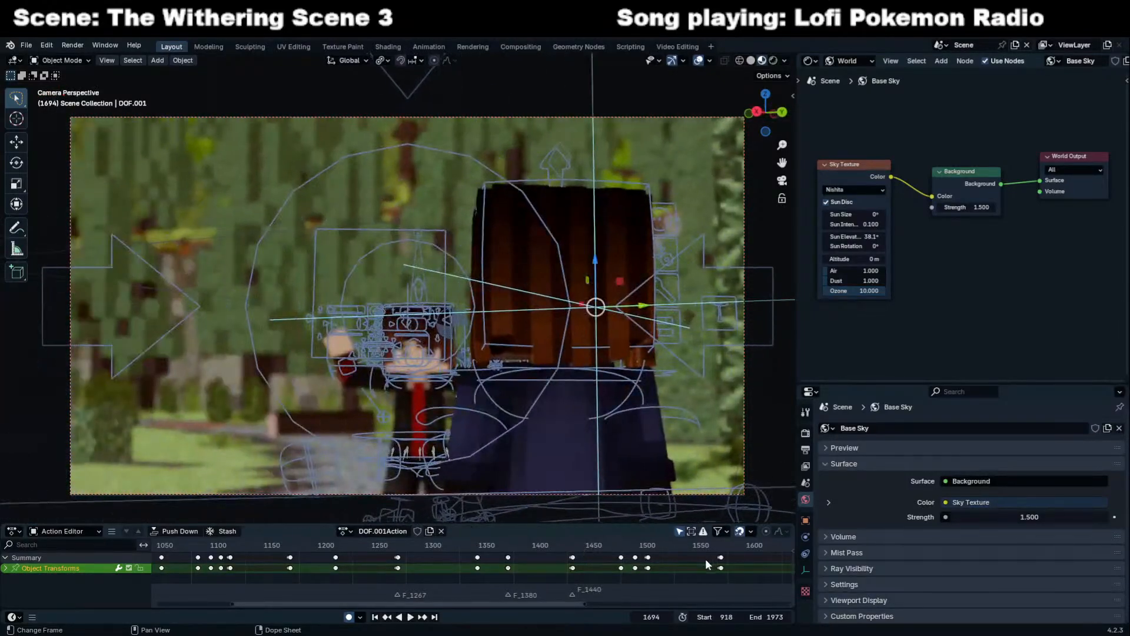
middle_click_drag(705, 560, 415, 558)
scroll(494, 556, "down", 5)
left_click_drag(537, 546, 529, 546)
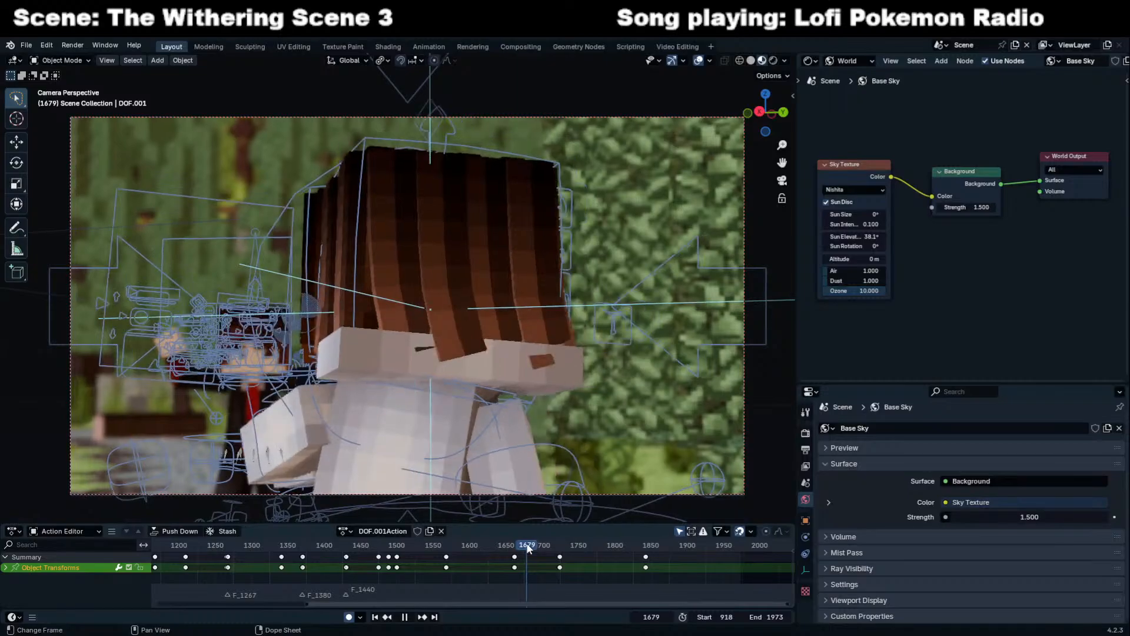
Rotate the white-clothed character's head mesh MESH_Main_Head.020 by 25.3° about its local Y axis at frame 1679.
left_click(503, 358)
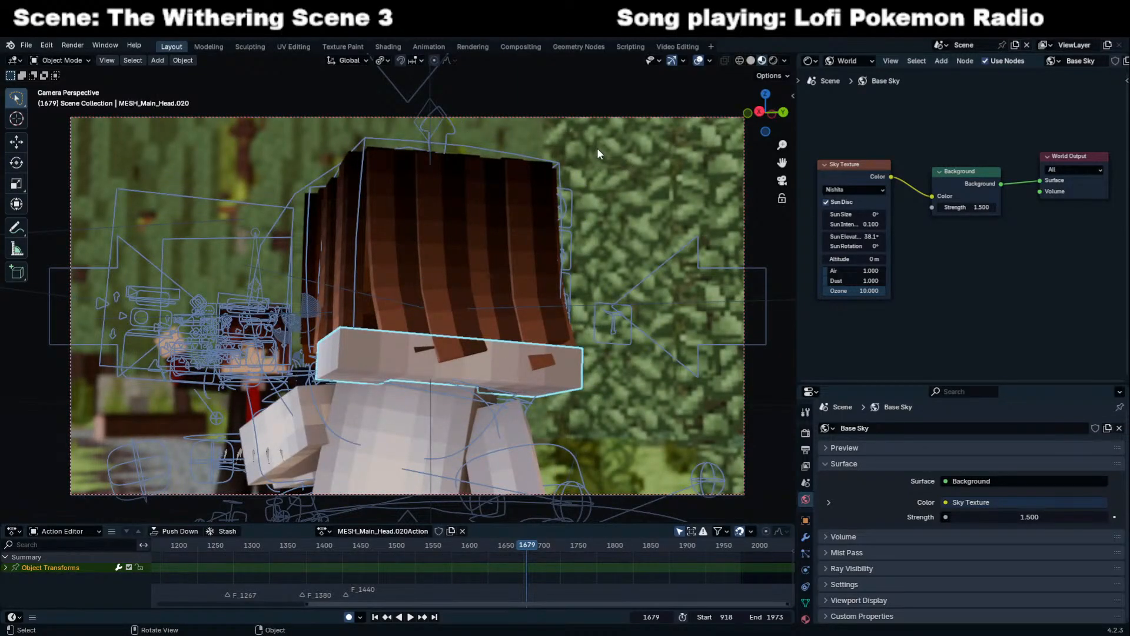
key("KP_0")
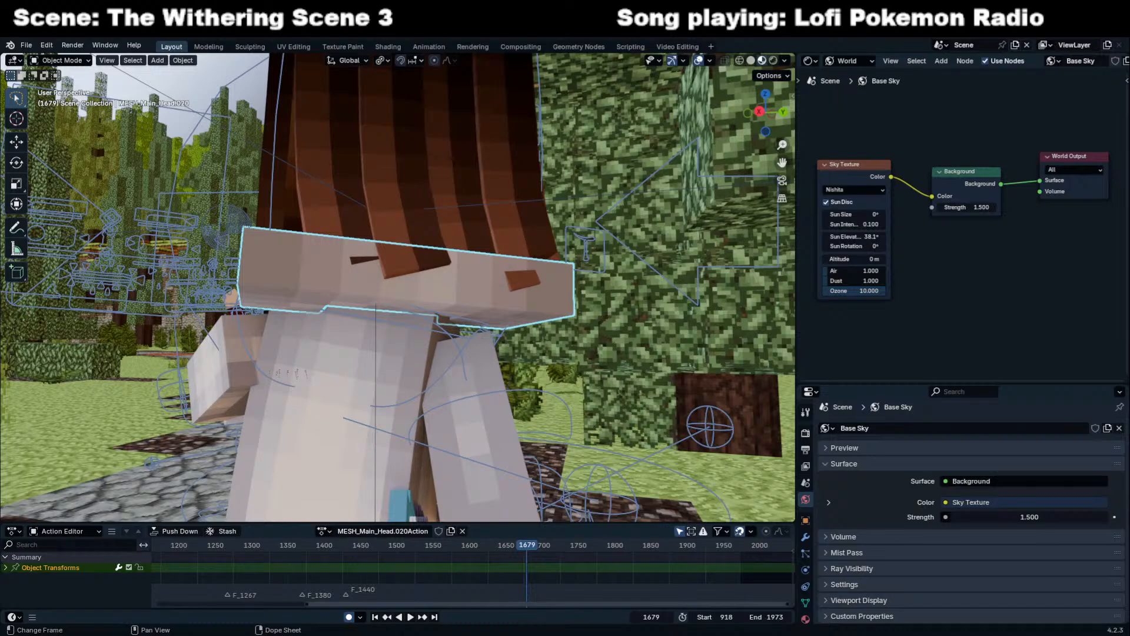
middle_click_drag(568, 380, 600, 353)
scroll(600, 353, "down", 4)
key("r")
key("x")
key("x")
key("y")
key("y")
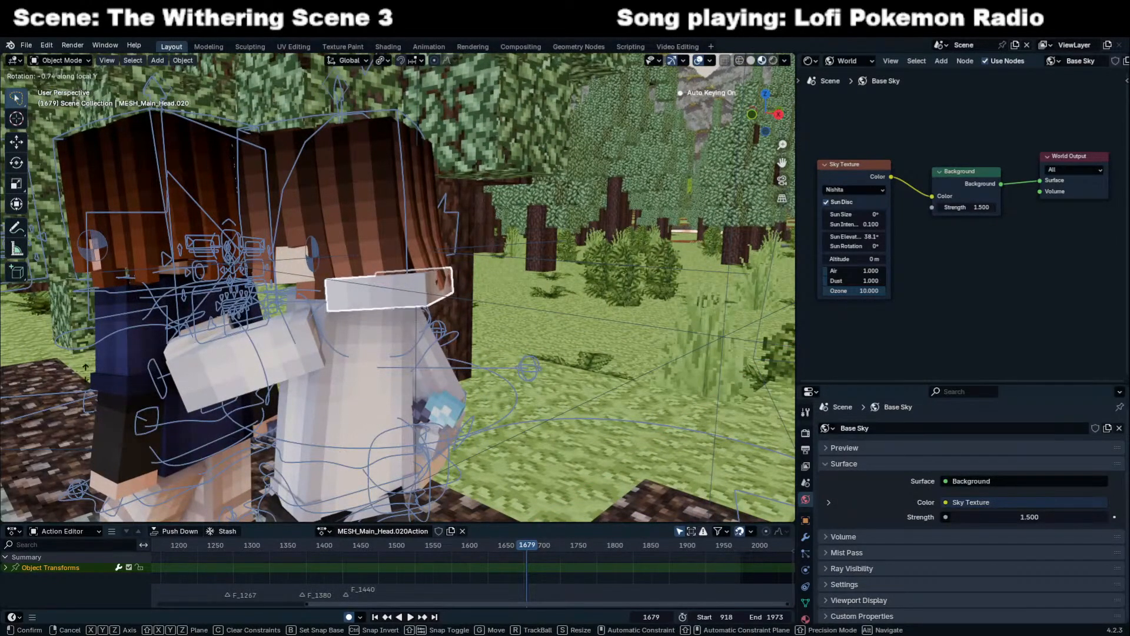
left_click(83, 212)
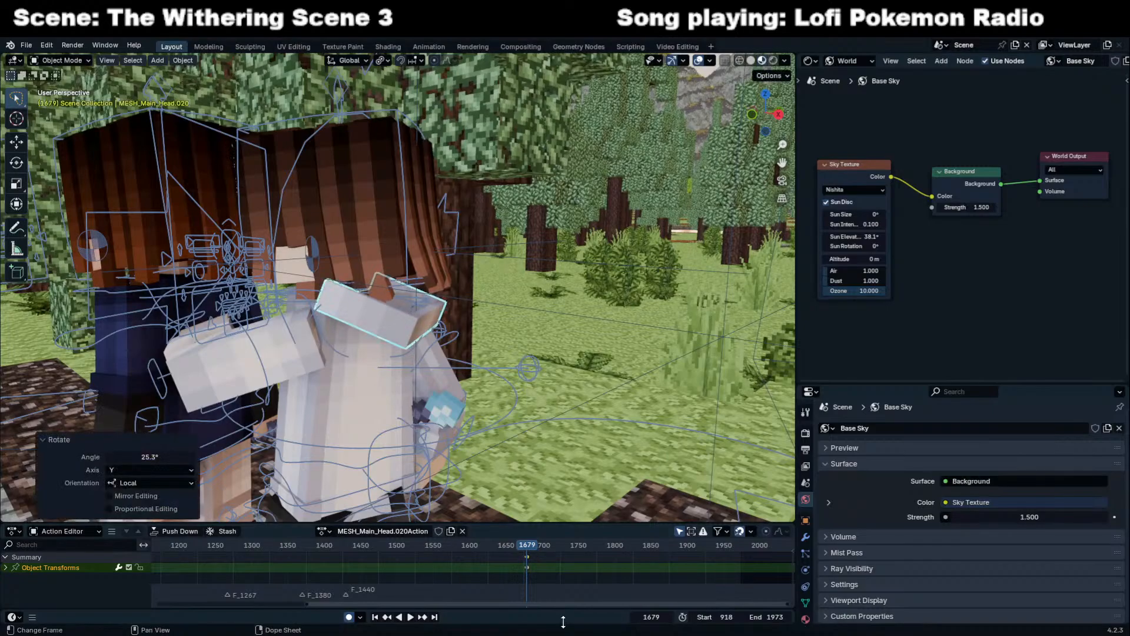
Delete all keyframes of the rotated head mesh and return to the camera view.
scroll(488, 561, "down", 15)
key("a")
key("x")
left_click(483, 560)
key("KP_0")
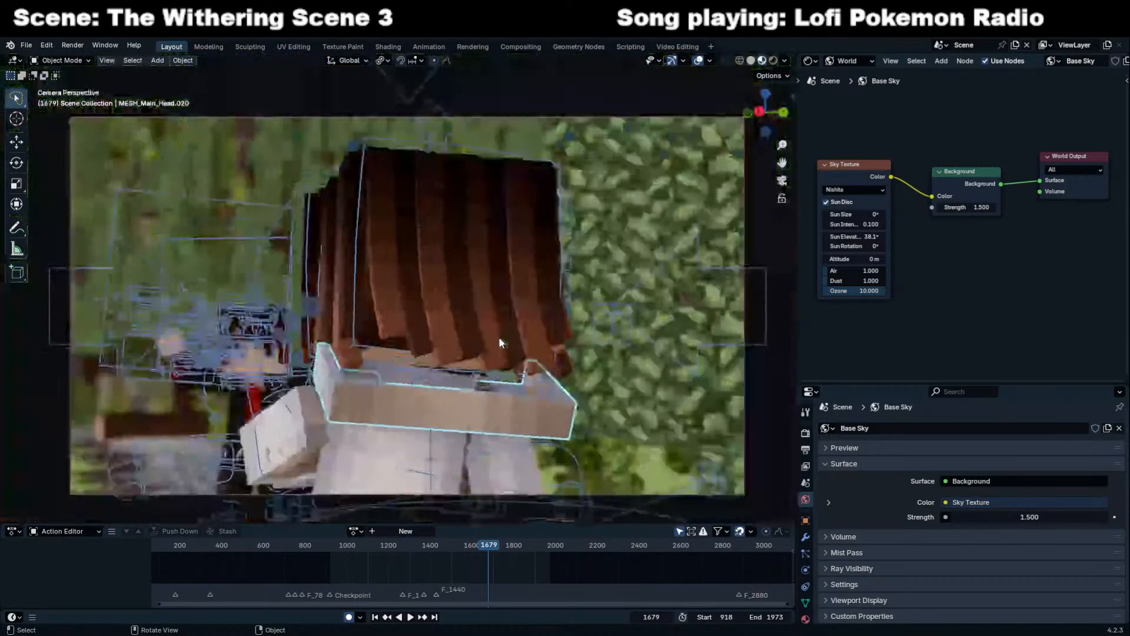
Go to frame 1684 and add a Subdivision Surface modifier to the character's hair mesh Plane.009.
left_click(478, 550)
key("space")
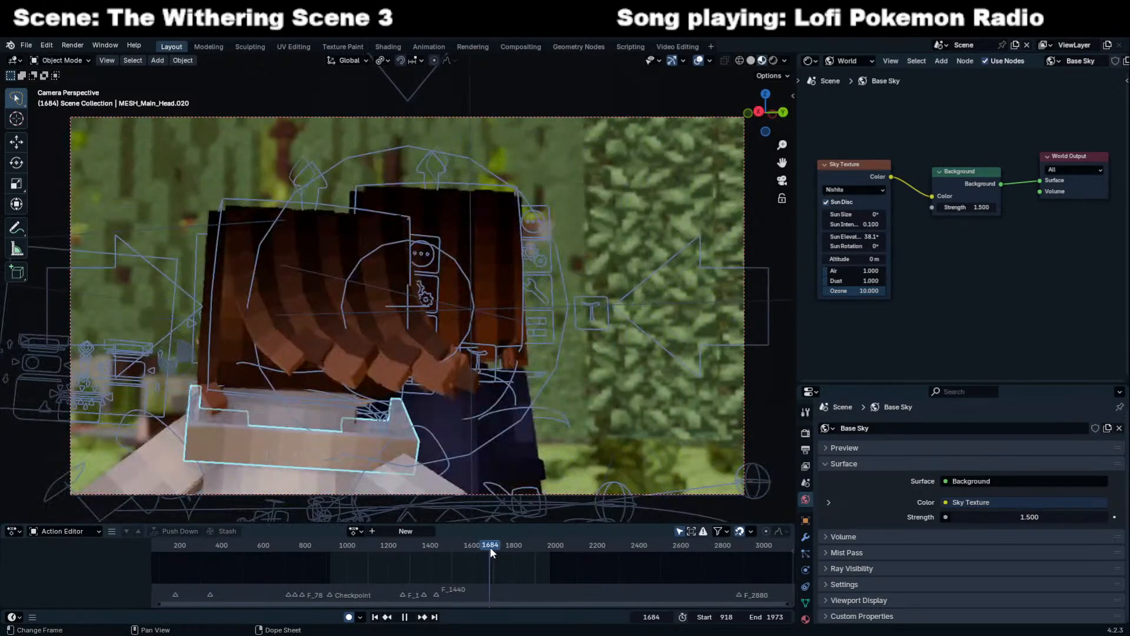
left_click_drag(490, 548, 490, 532)
left_click(341, 366)
scroll(341, 366, "up", 3)
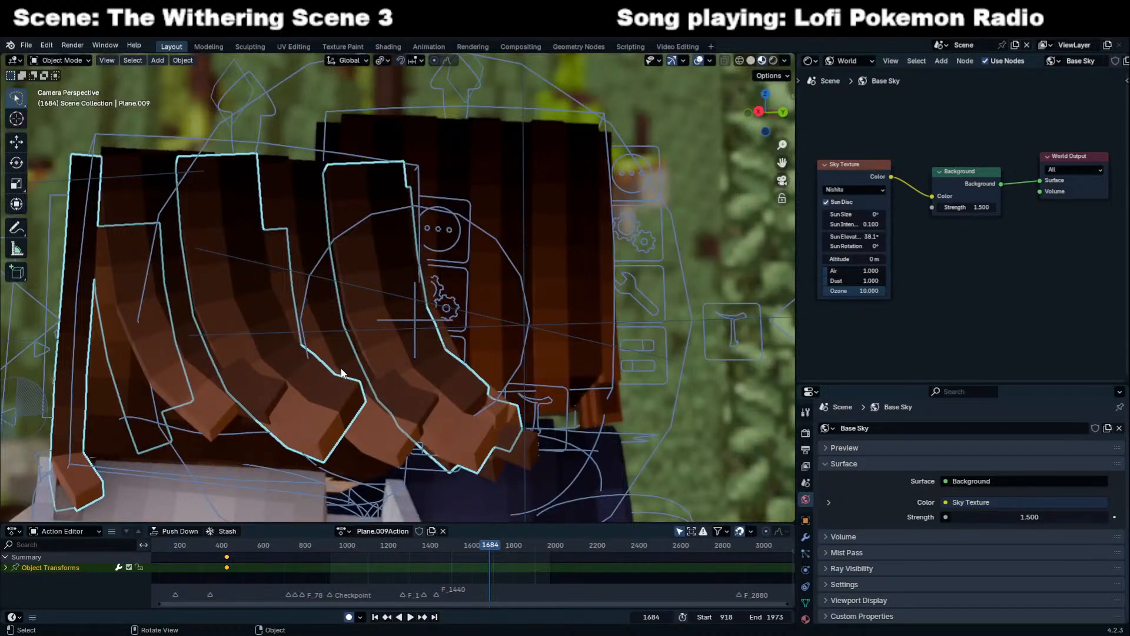
left_click(805, 536)
left_click(824, 464)
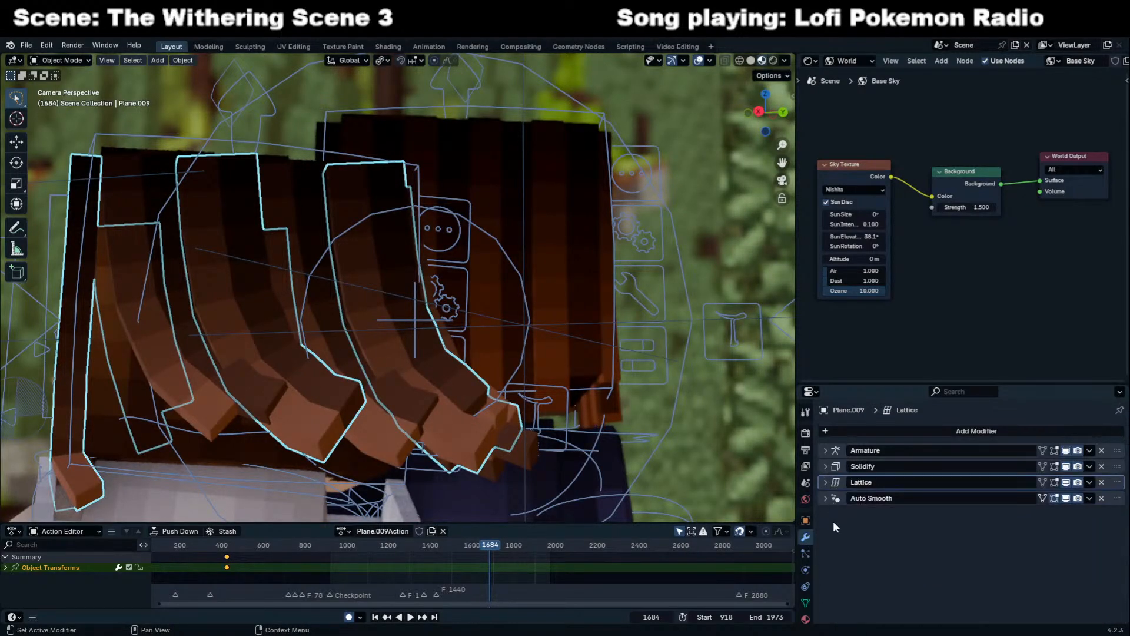
left_click(841, 432)
type("sub")
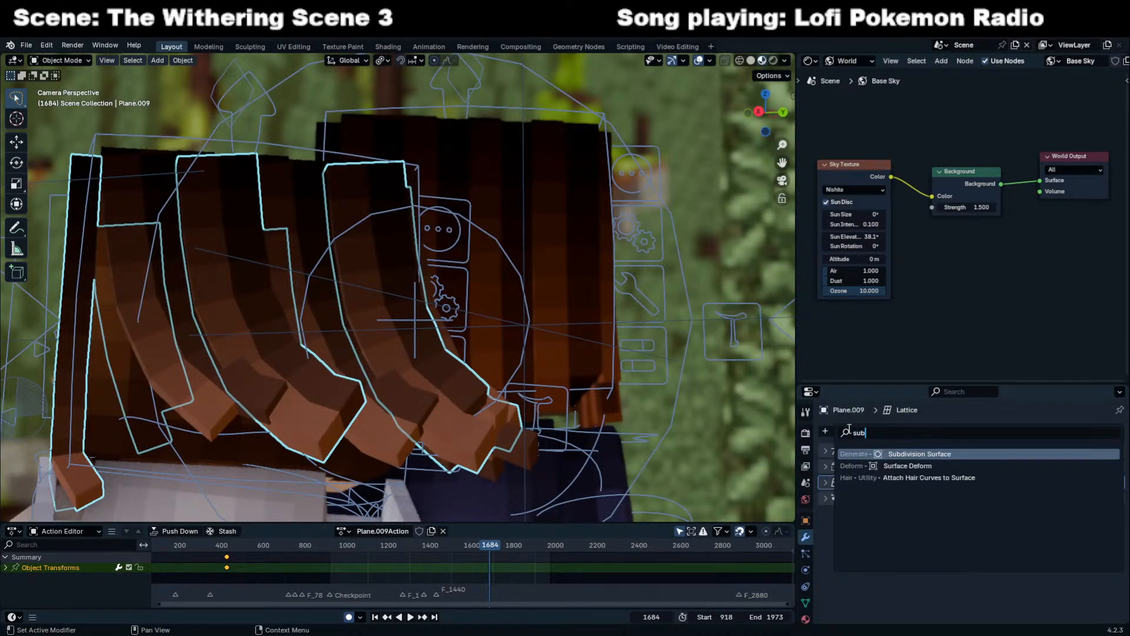
key("Return")
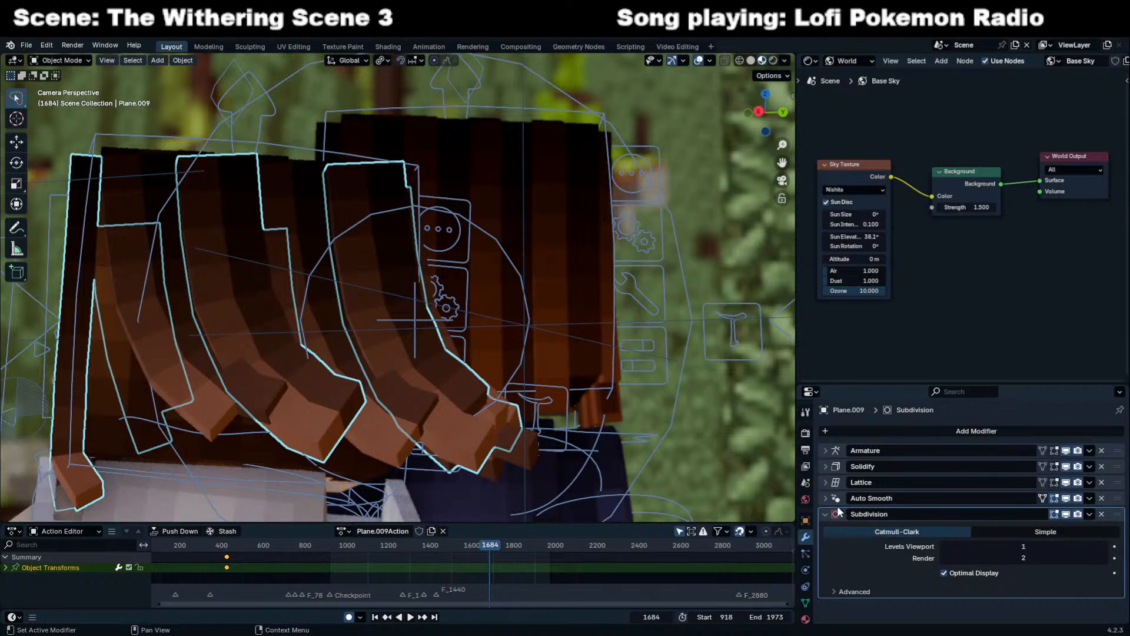
Move the hair's Subdivision modifier up the stack to directly below Armature, ahead of Solidify, Lattice and Auto Smooth.
mouse_move(1118, 514)
left_mouse_down()
mouse_move(1123, 490)
mouse_move(1127, 499)
left_mouse_up()
scroll(465, 313, "down", 2)
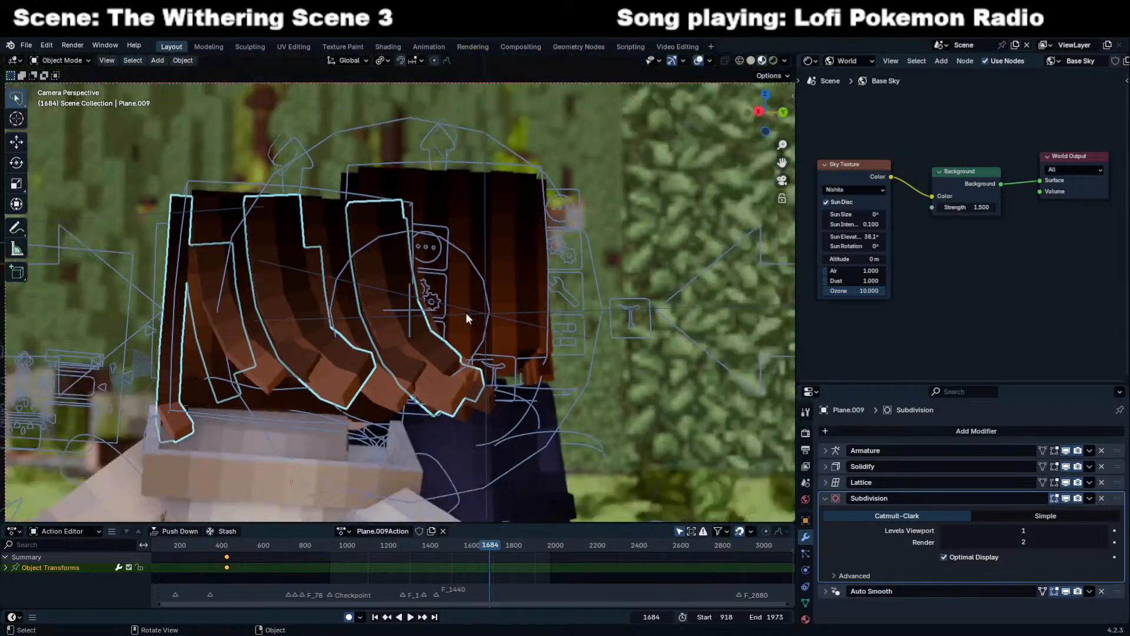
scroll(467, 318, "down", 4)
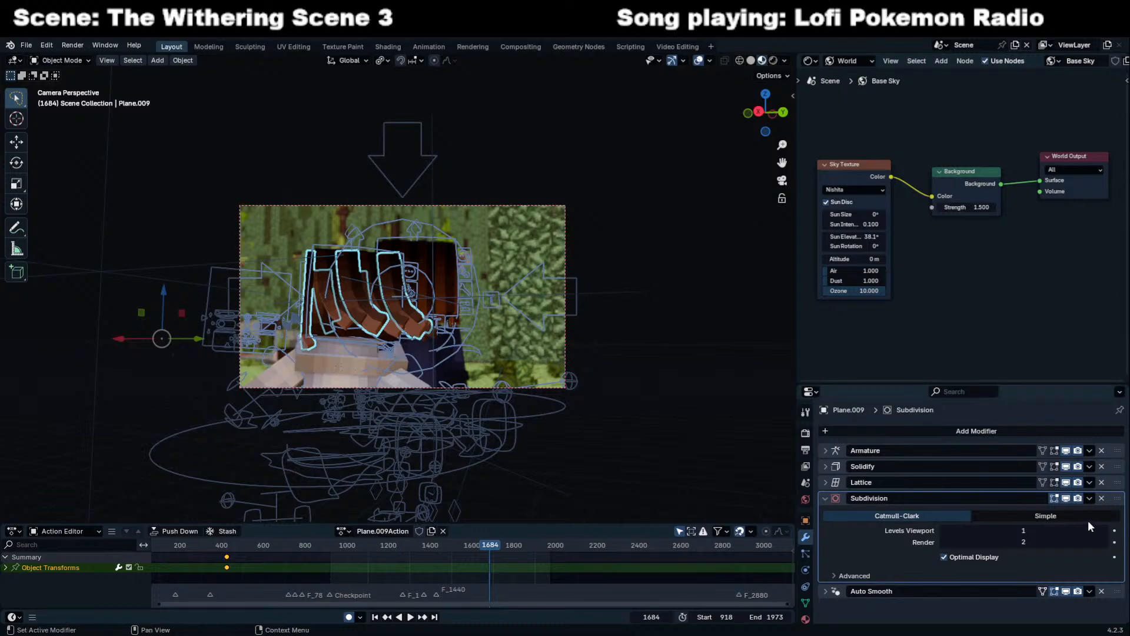
left_click_drag(1110, 496, 1111, 481)
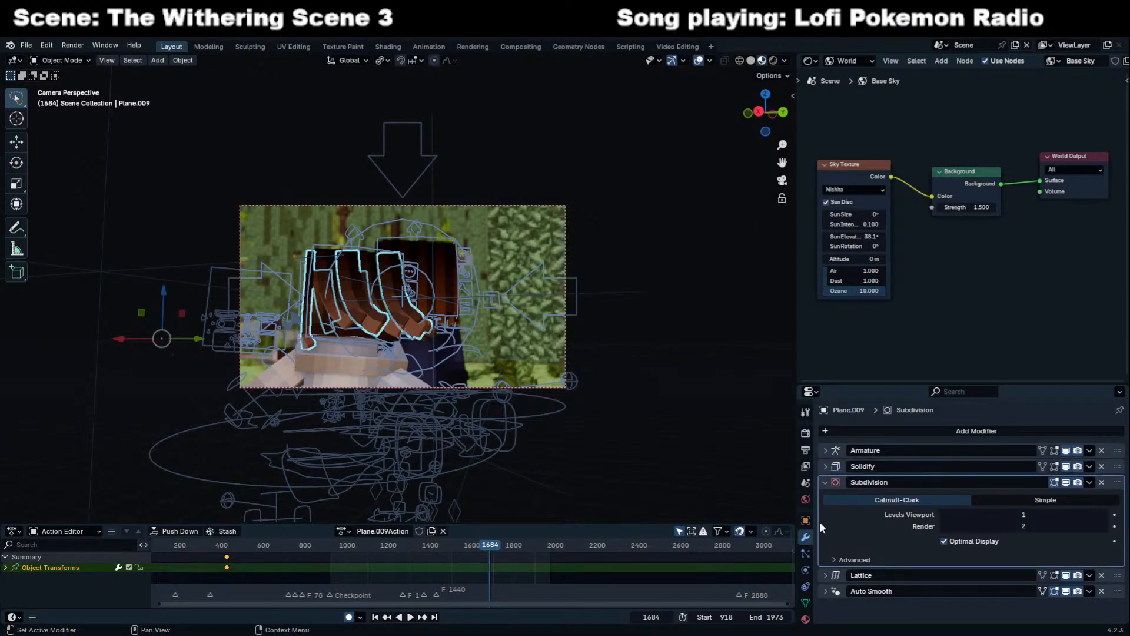
scroll(432, 292, "up", 2)
scroll(433, 292, "up", 6)
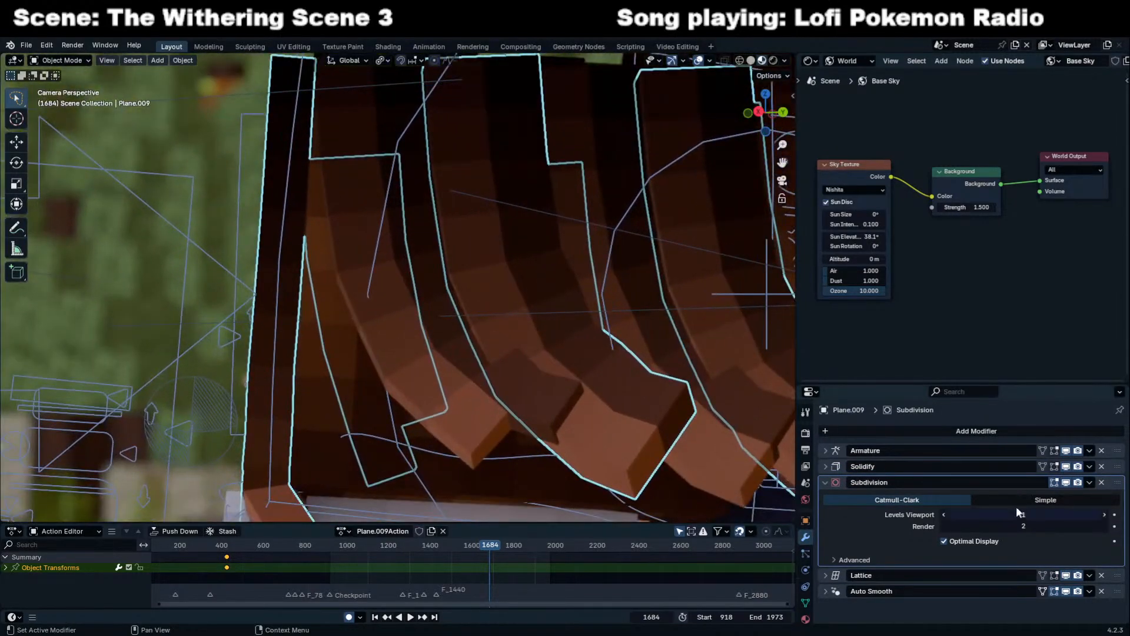
left_click_drag(1114, 483, 1112, 456)
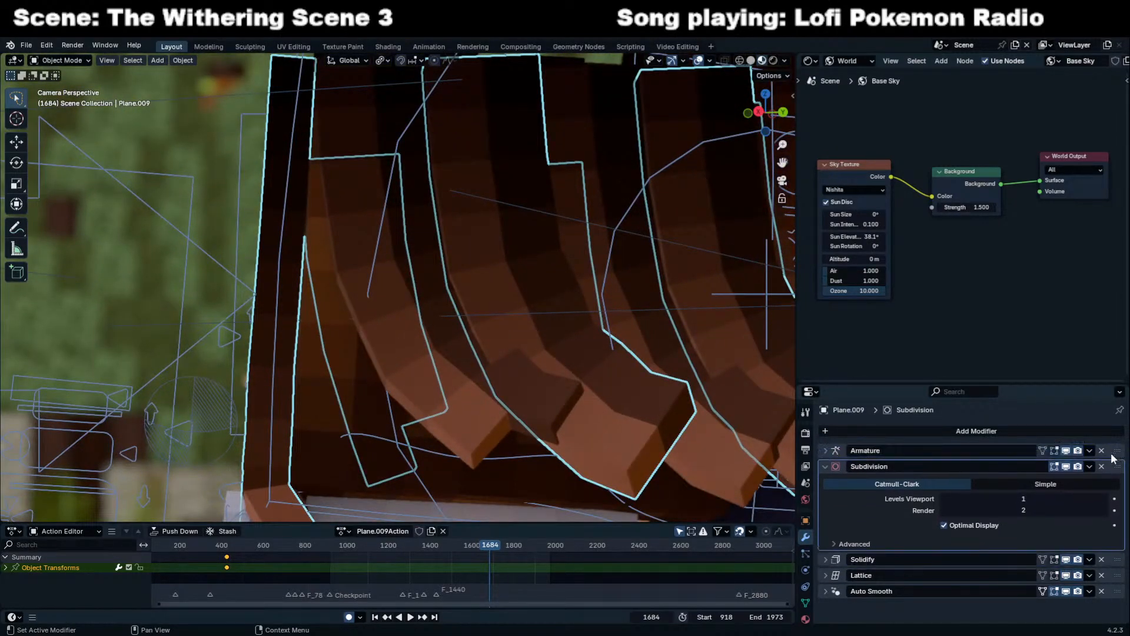
Turn off Simplify in the render settings and review the subdivided hair in the camera view.
left_click(806, 433)
scroll(843, 542, "down", 1)
left_click(851, 472)
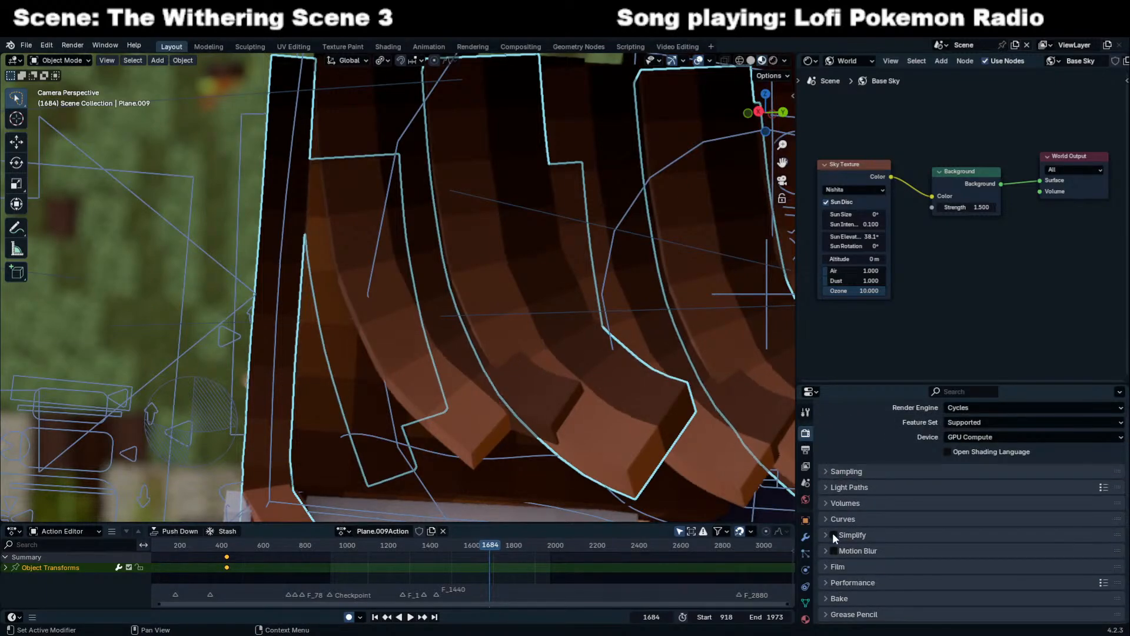
left_click(805, 537)
scroll(598, 299, "down", 5)
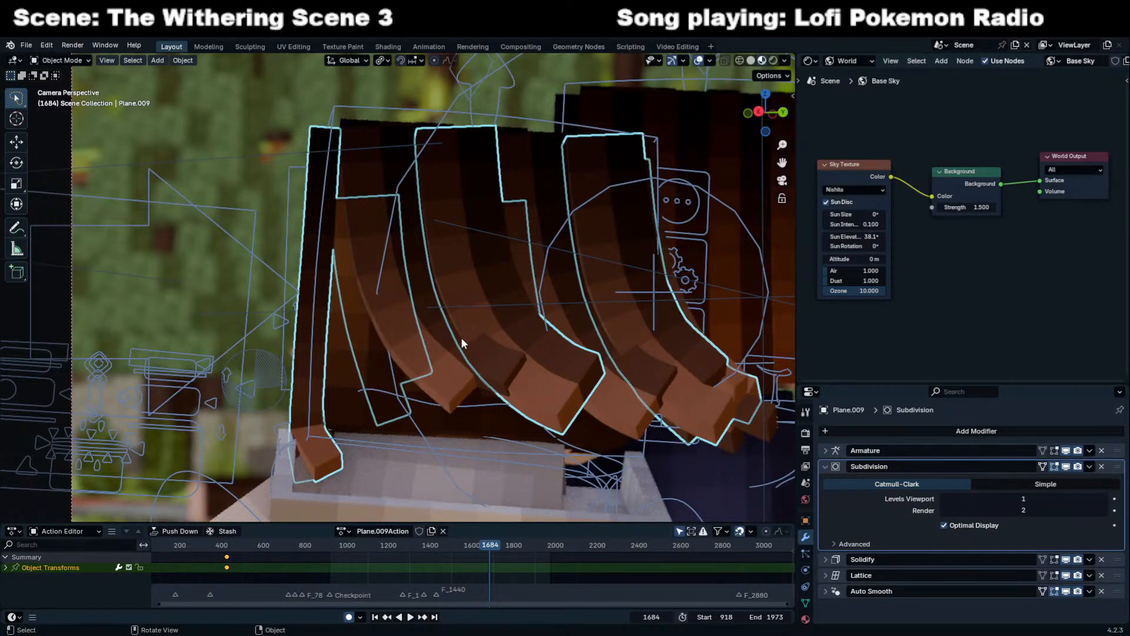
scroll(477, 153, "down", 4)
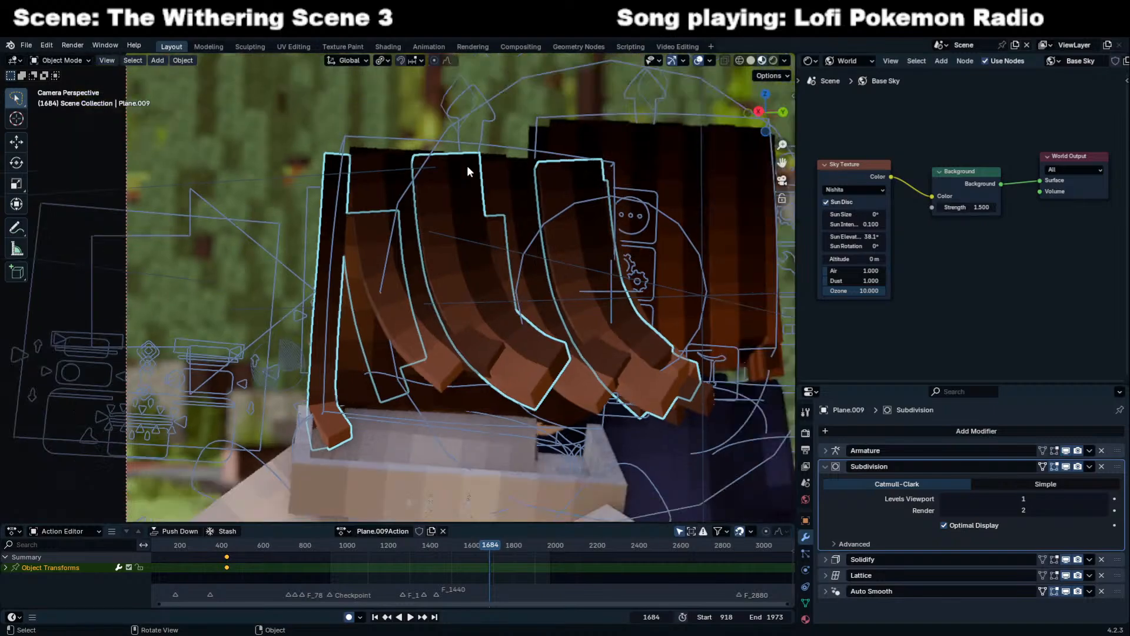
Switch the node editor to the Outliner and select the DOF.001 empty, leaving its position unchanged.
left_click(809, 61)
left_click(735, 87)
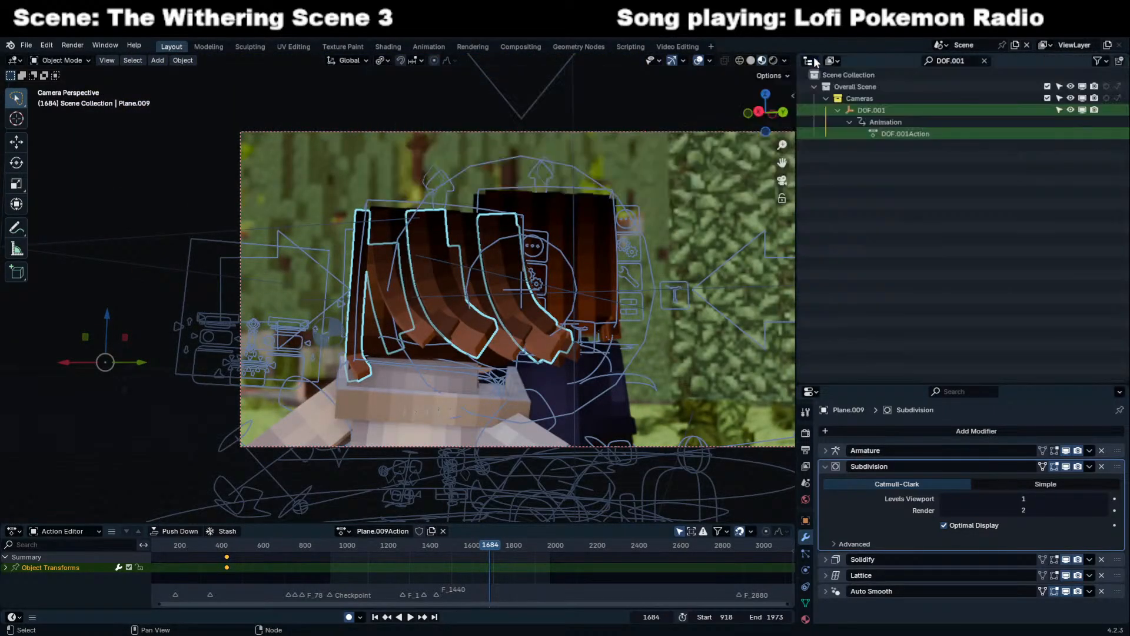
left_click(884, 112)
key("g")
right_click(441, 281)
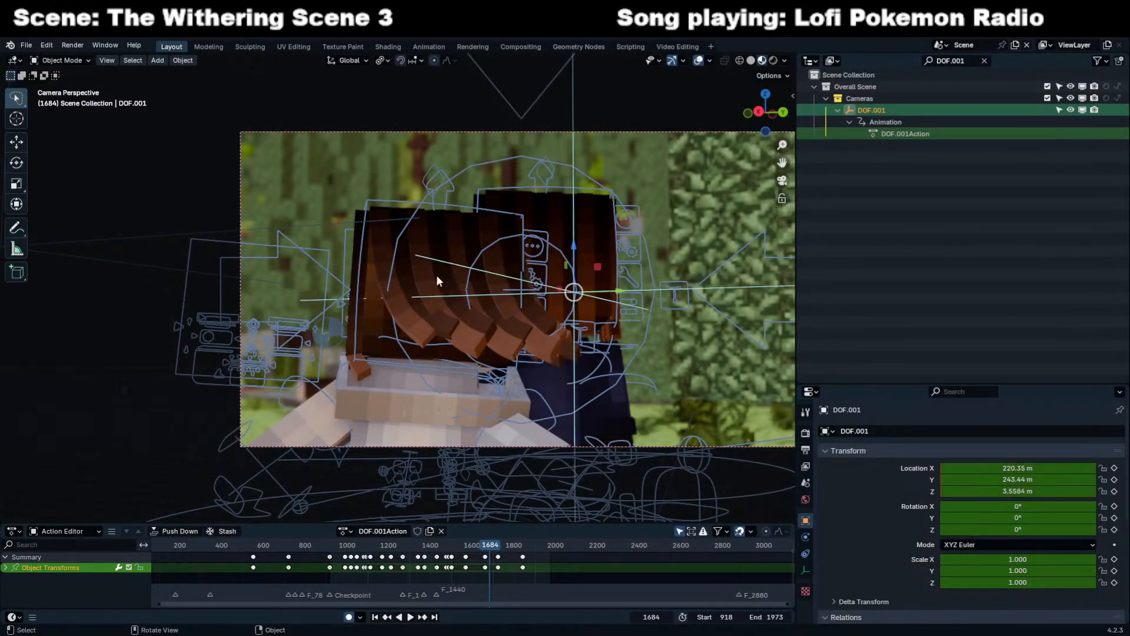
scroll(599, 310, "down", 1)
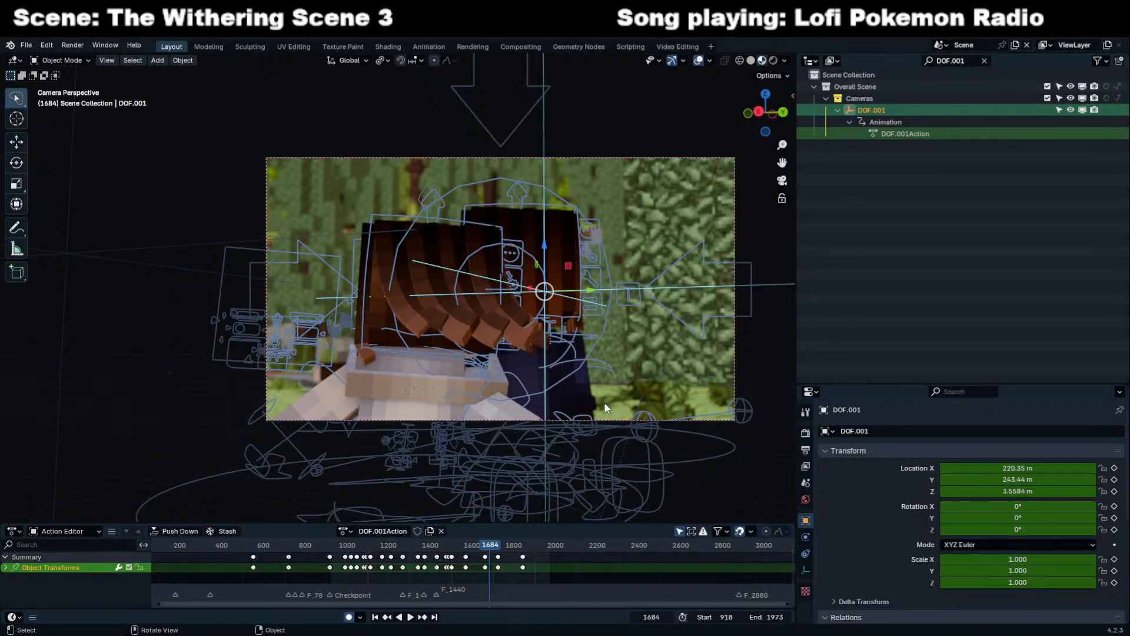
Select Dolly_Camera and examine its lens and depth of field settings, including the focus object and F-Stop.
left_click(620, 419)
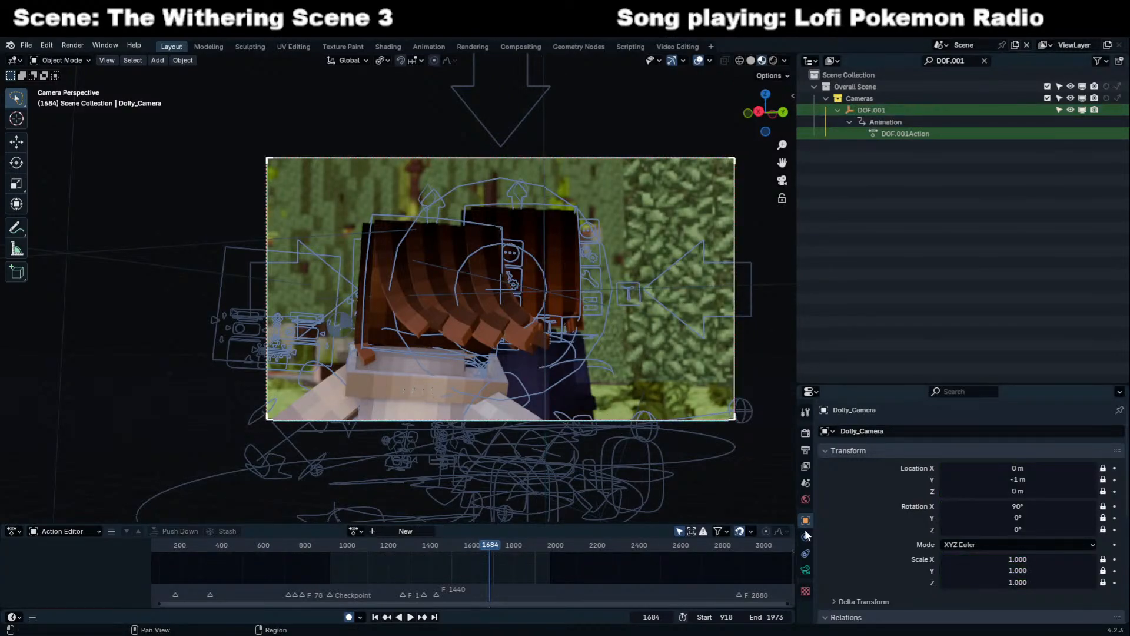
left_click(805, 569)
scroll(942, 506, "up", 3)
scroll(977, 498, "down", 3)
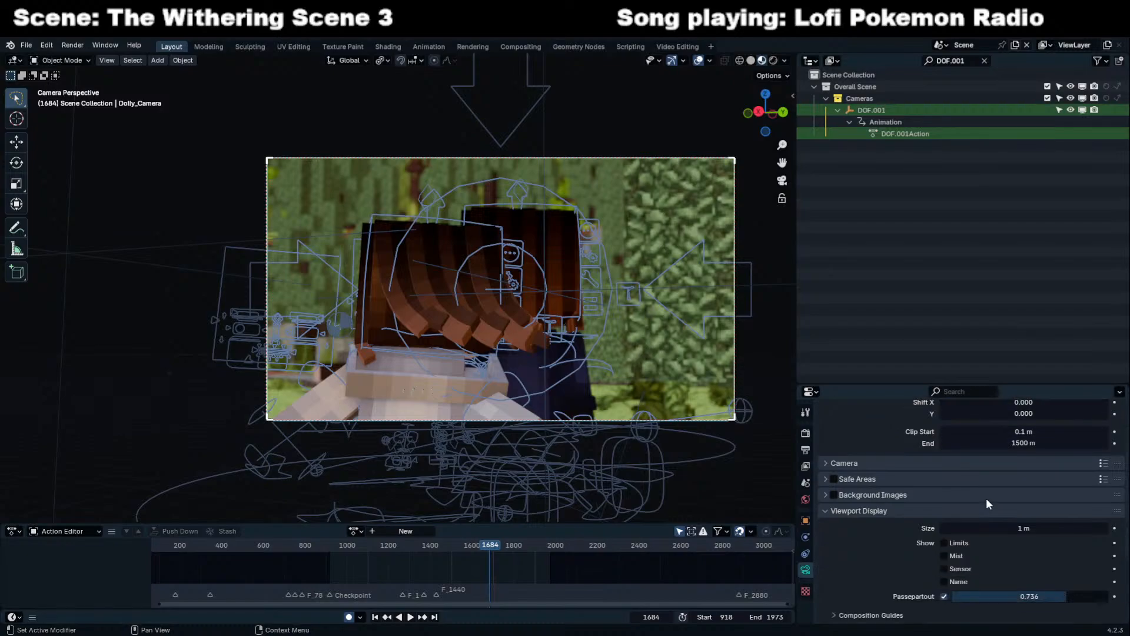
left_click(874, 465)
scroll(874, 464, "up", 3)
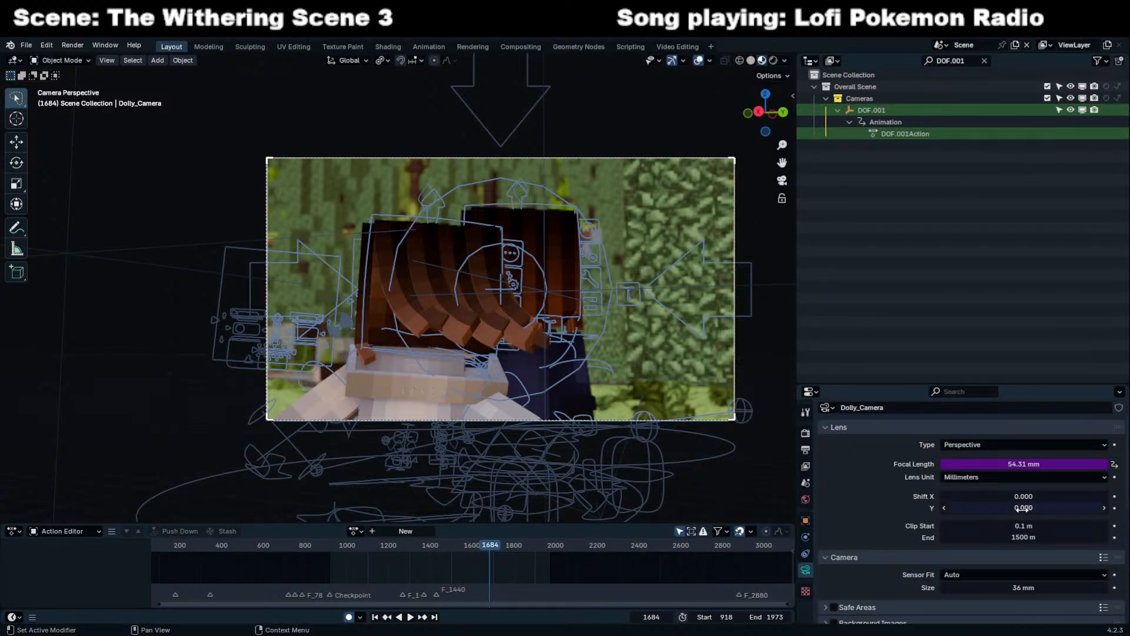
scroll(898, 507, "down", 10)
left_click(862, 523)
scroll(863, 500, "down", 2)
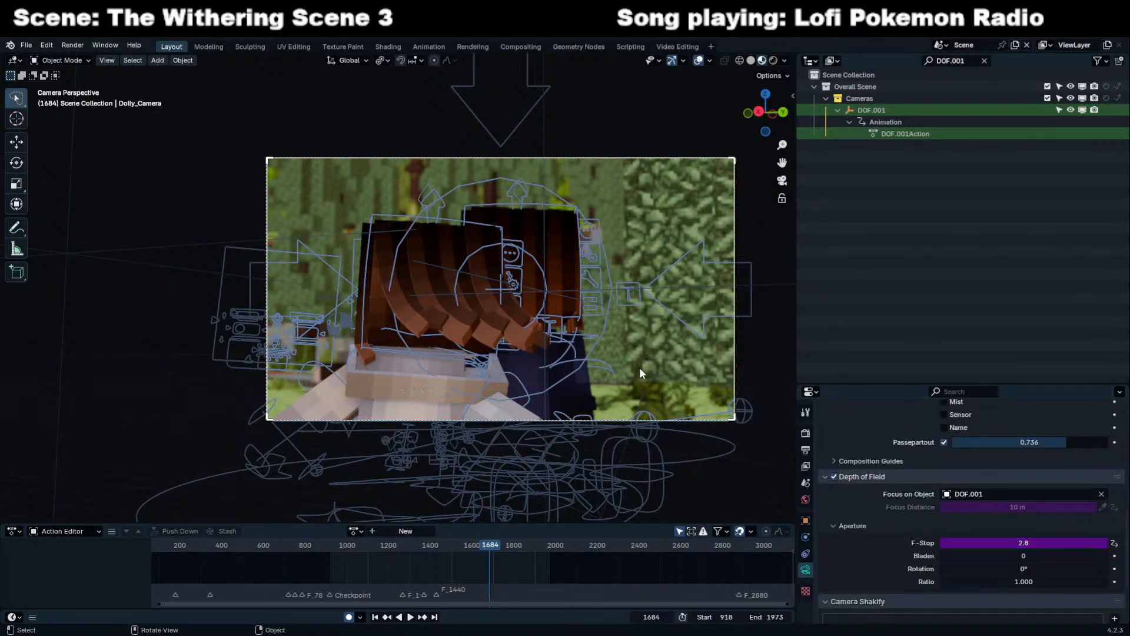
Select the Aim bone of Dolly_Rig in Pose Mode and return to Object Mode.
left_click(609, 325)
key("ctrl+Tab")
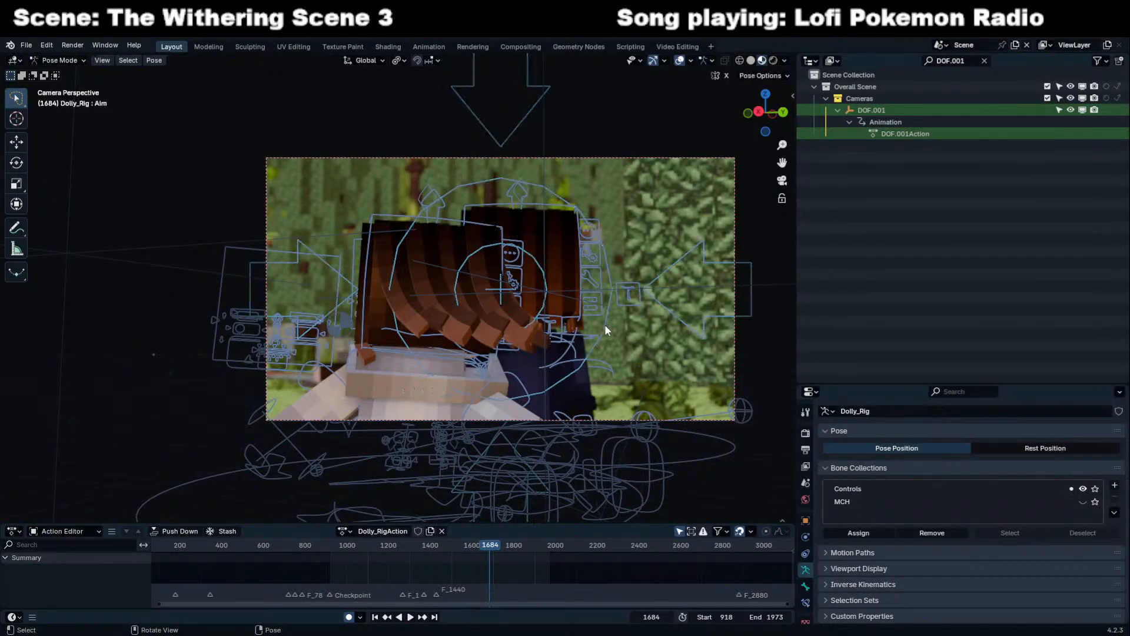
scroll(607, 324, "up", 3)
scroll(607, 325, "up", 4)
middle_click_drag(606, 325, 389, 336, "shift")
scroll(389, 336, "up", 10)
middle_click_drag(545, 389, 283, 249, "shift")
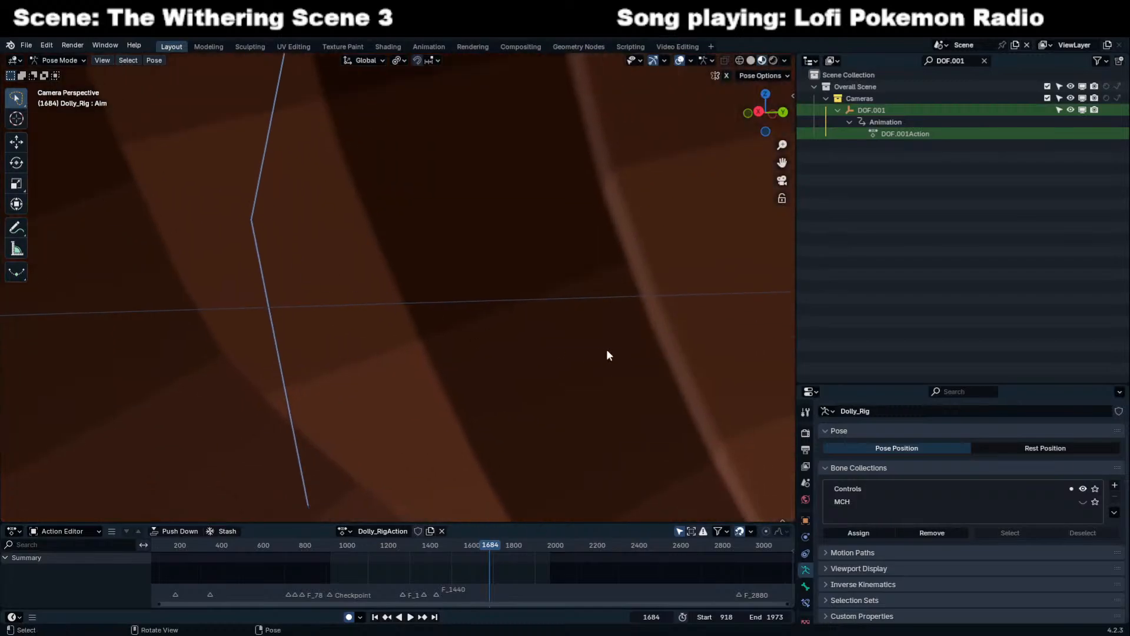
scroll(598, 348, "down", 7)
middle_click_drag(730, 310, 410, 319, "shift")
scroll(652, 295, "down", 4)
middle_click_drag(652, 296, 481, 308, "shift")
scroll(501, 301, "up", 4)
left_click(529, 299)
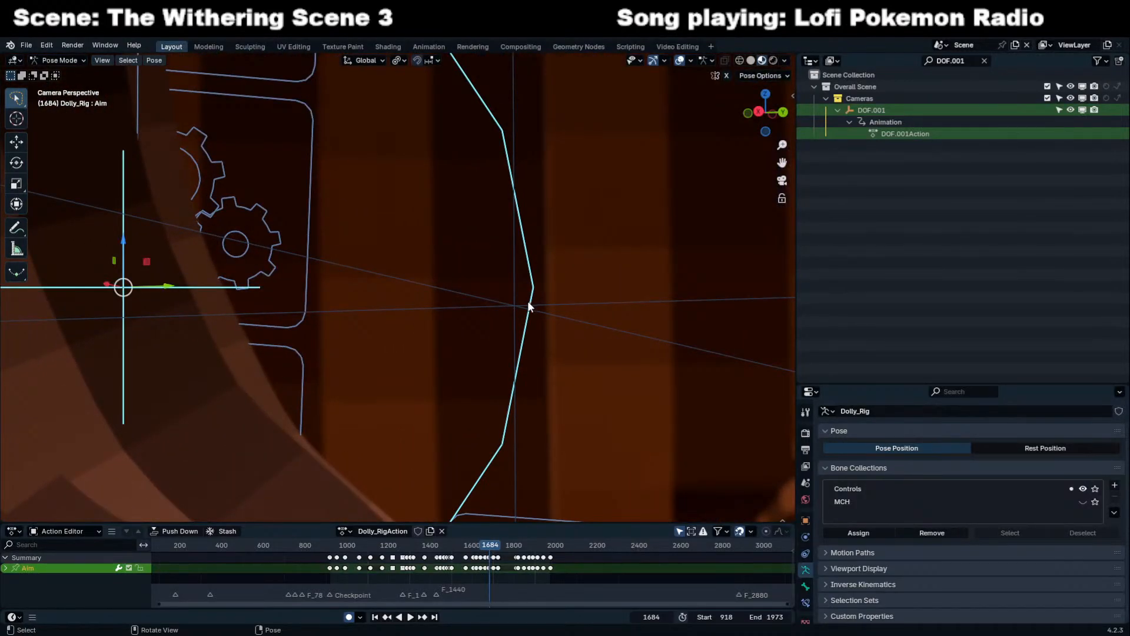
key("ctrl+Tab")
Select the DOF.001 empty behind the hair strands in the camera view and try to move it.
scroll(238, 352, "up", 3)
middle_click_drag(238, 351, 453, 342, "shift")
left_click(479, 318)
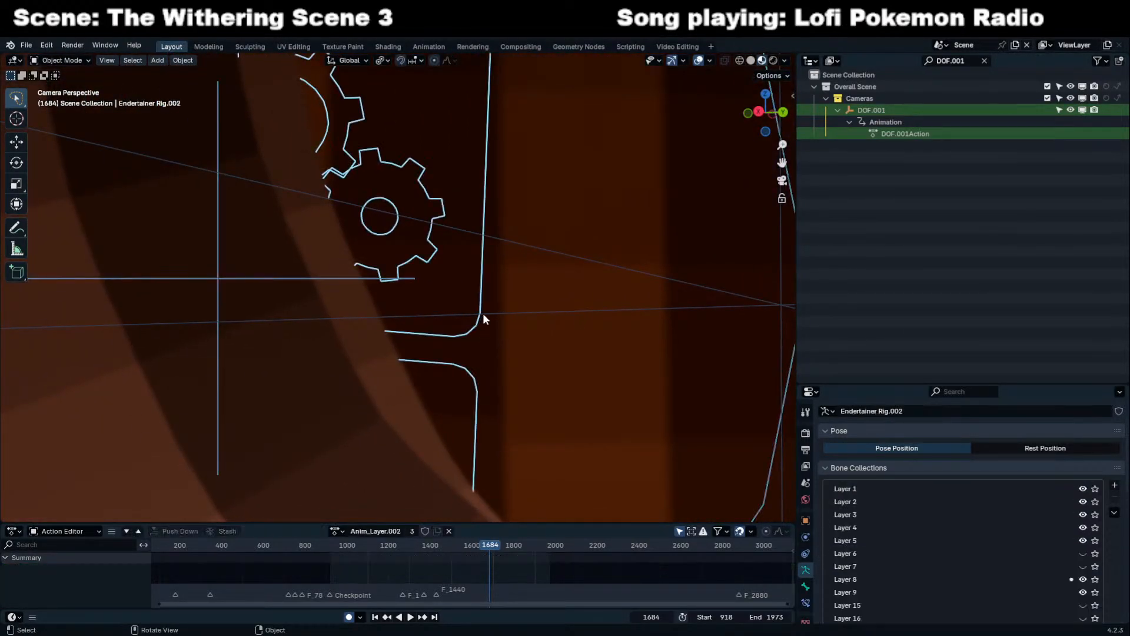
left_click(483, 313)
scroll(484, 316, "down", 6)
key("g")
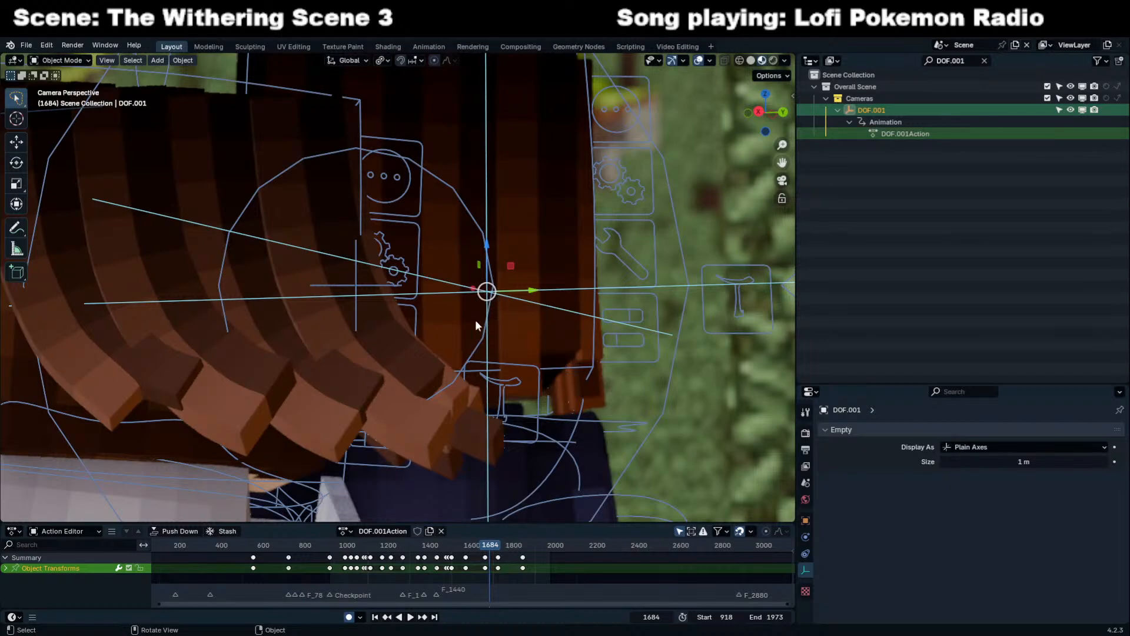
right_click(297, 320)
scroll(287, 321, "up", 10)
middle_click_drag(353, 318, 581, 274, "shift")
scroll(580, 274, "up", 2)
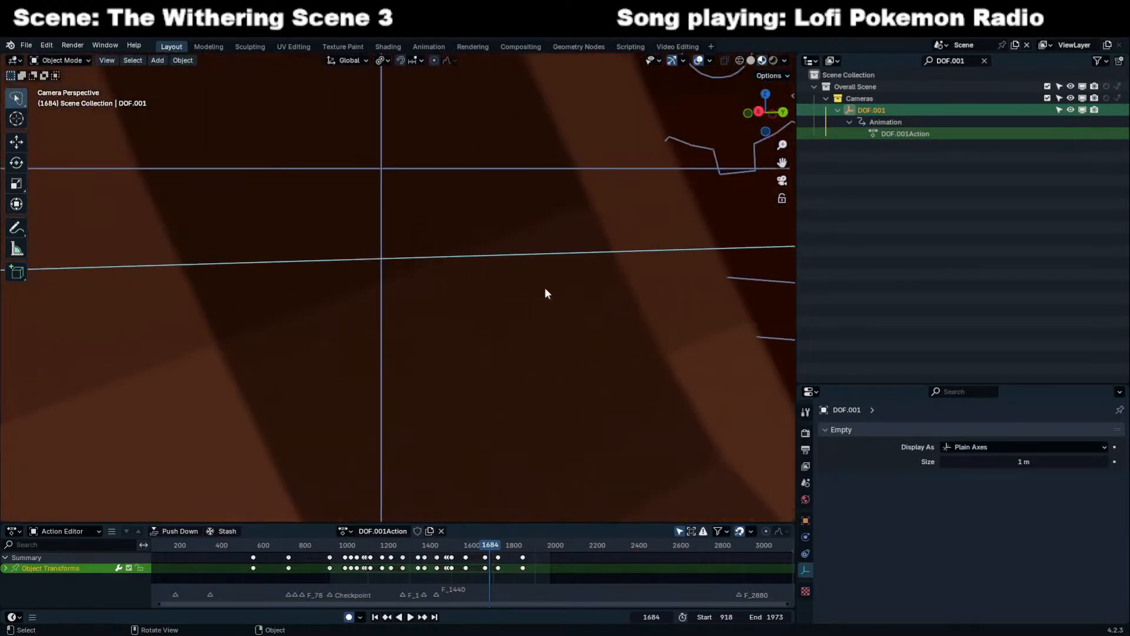
scroll(472, 317, "up", 3)
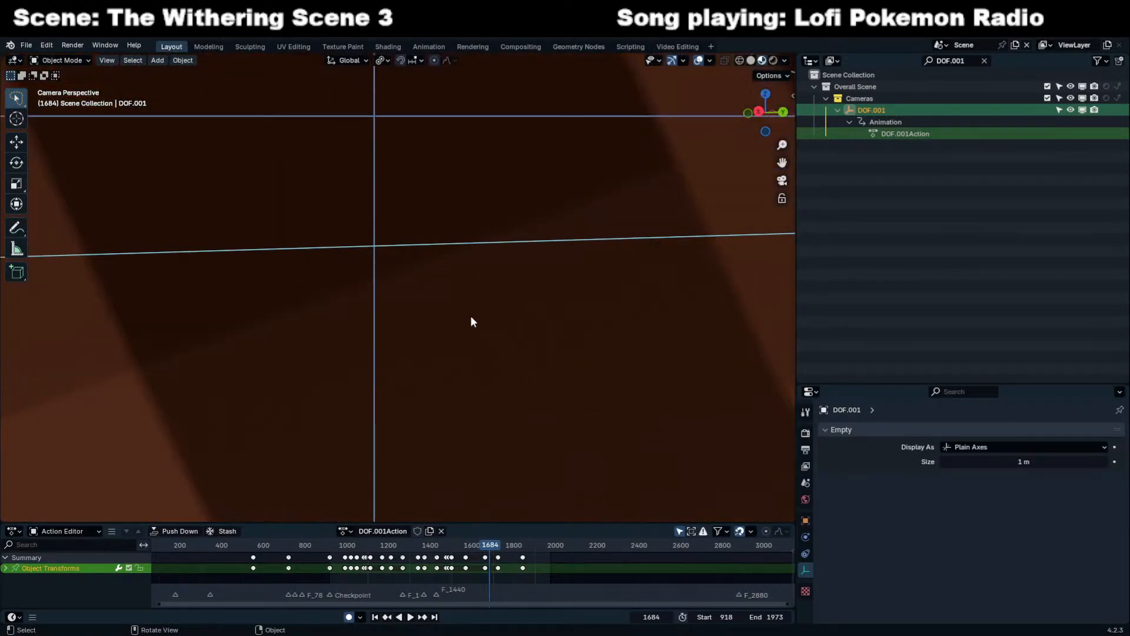
Leave the camera view and reposition the DOF.001 empty beside the characters' heads.
key("KP_0")
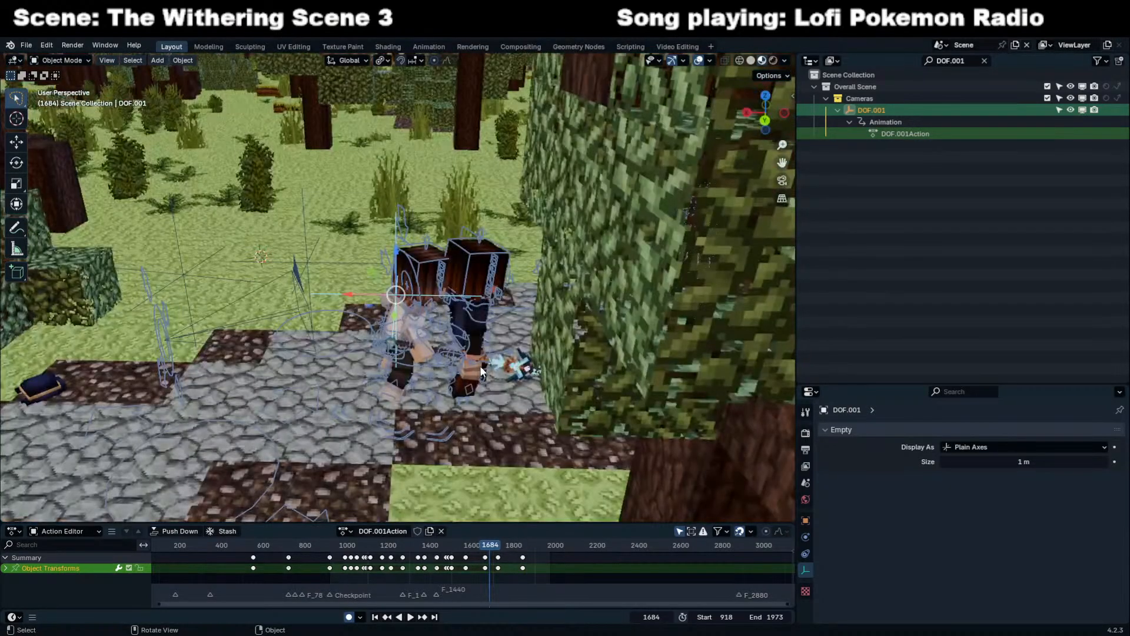
scroll(480, 371, "up", 8)
middle_click_drag(481, 368, 386, 333)
key("g")
left_click(371, 360)
key("g")
left_click(391, 331)
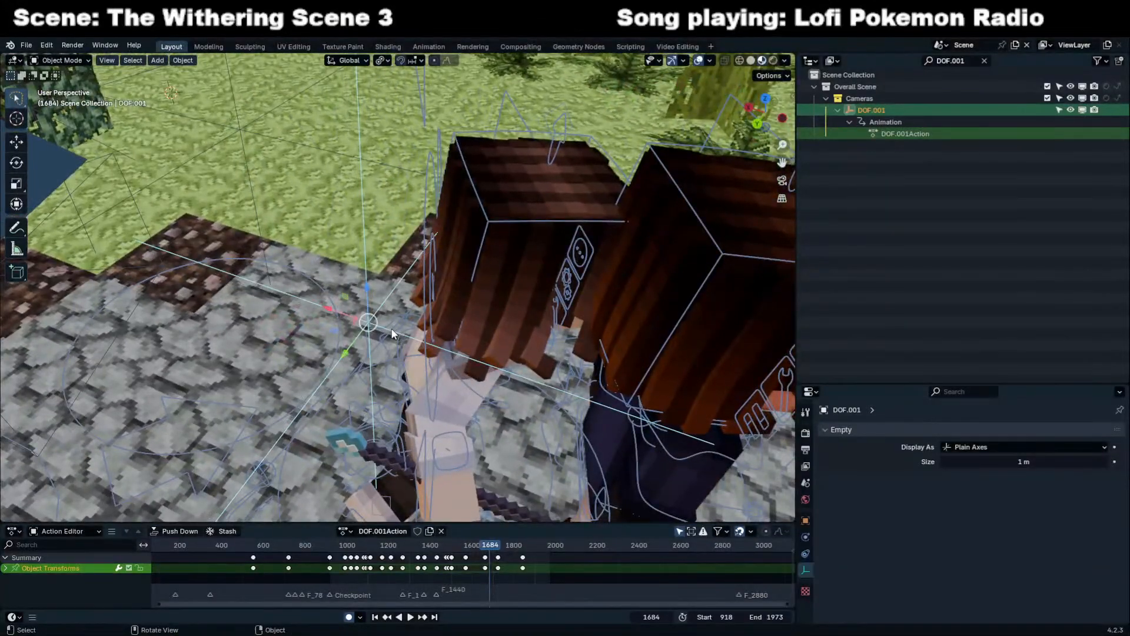
Step through the DOF.001 keyframes to frame 1662 and inspect the empty's placement around the characters.
scroll(474, 592, "up", 10)
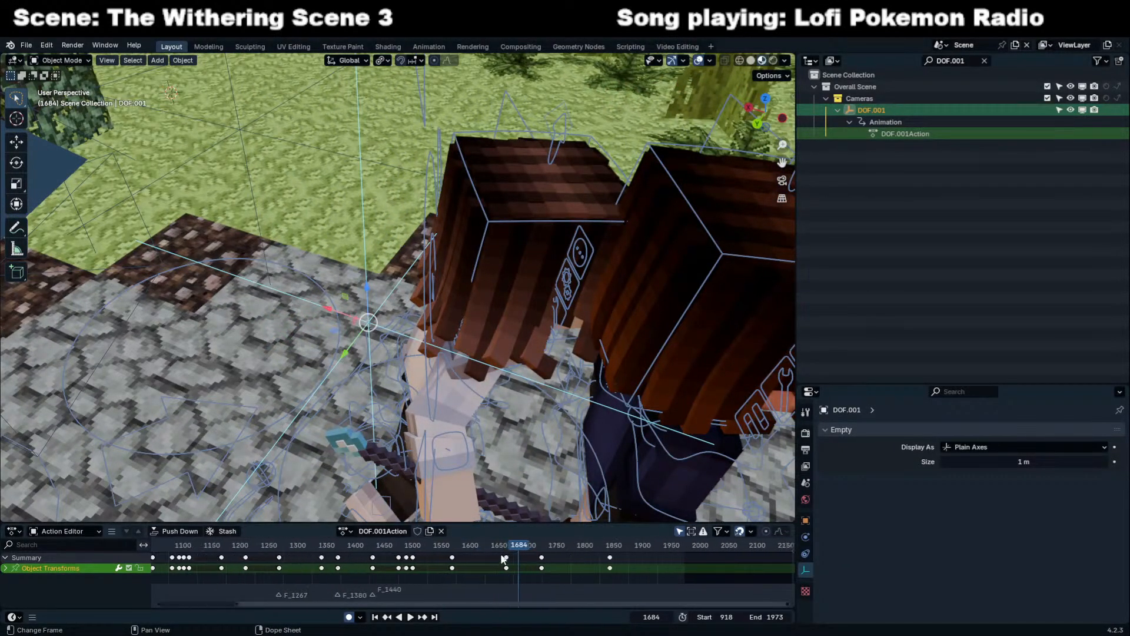
key("Up")
key("Down")
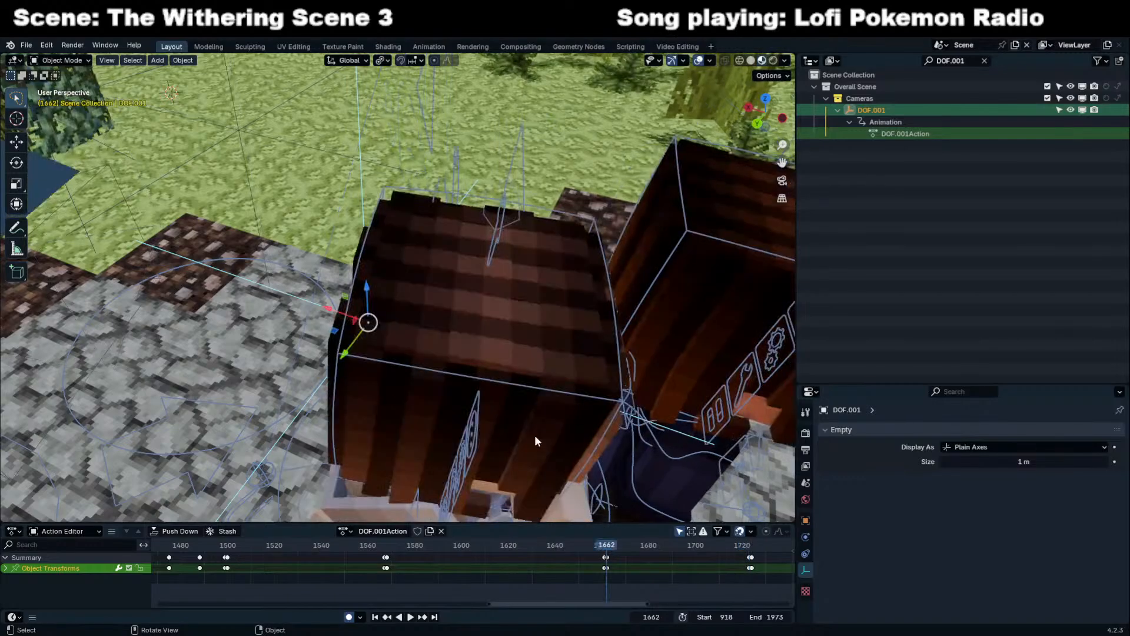
middle_click_drag(532, 436, 412, 290)
key("KP_0")
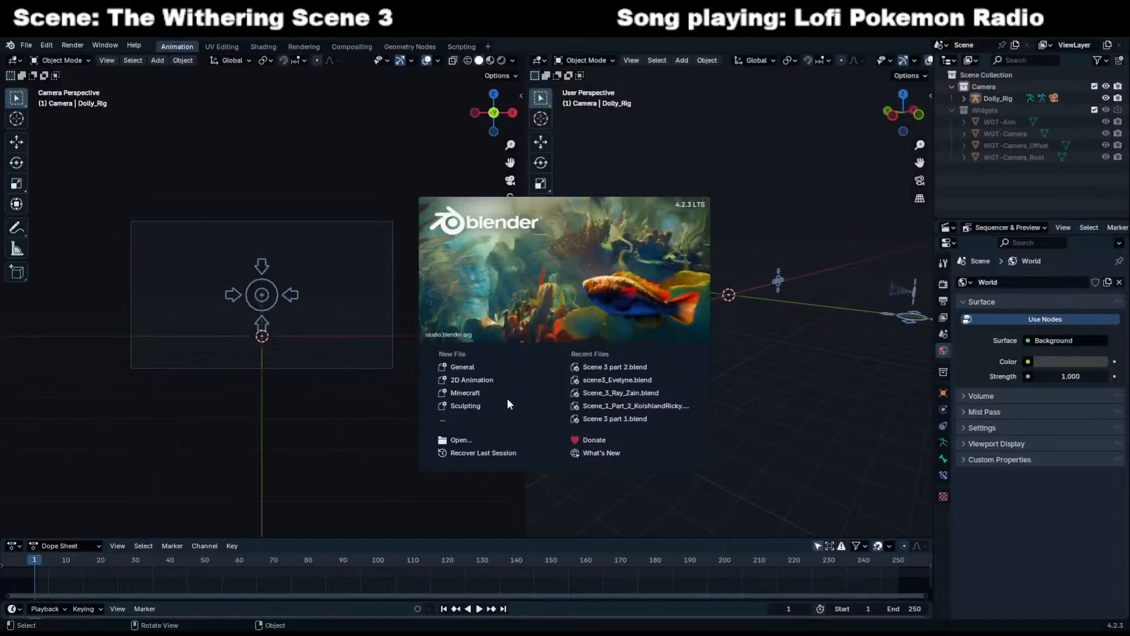
Dismiss the splash screen and bring back the Scene 3 part 2.blend project using the recovery options.
left_click(256, 185)
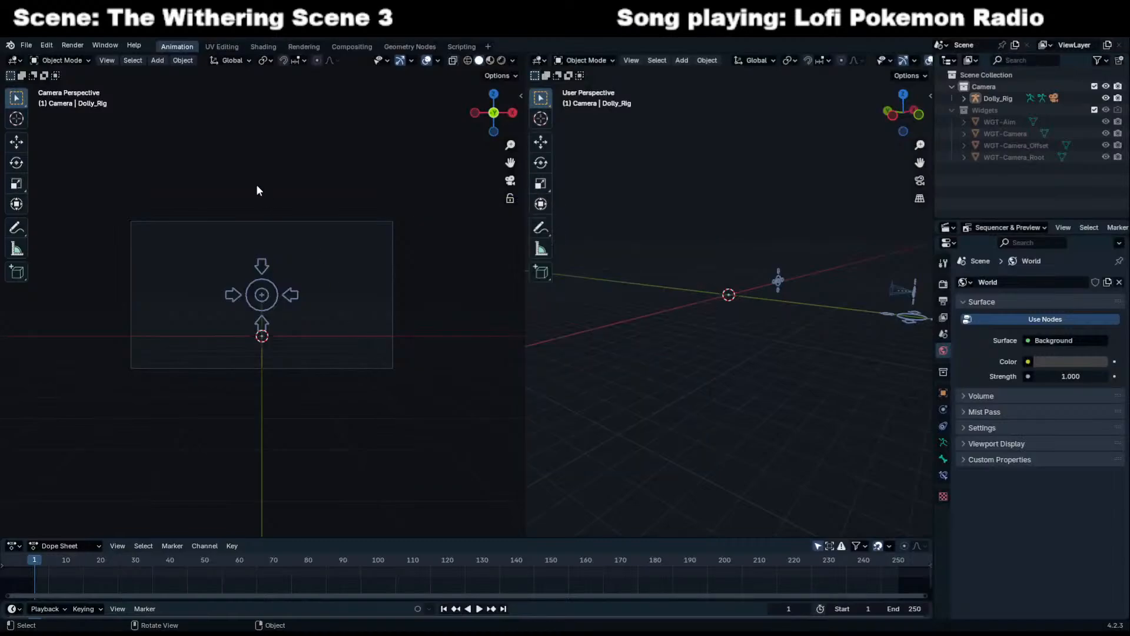
left_click(28, 46)
mouse_move(52, 83)
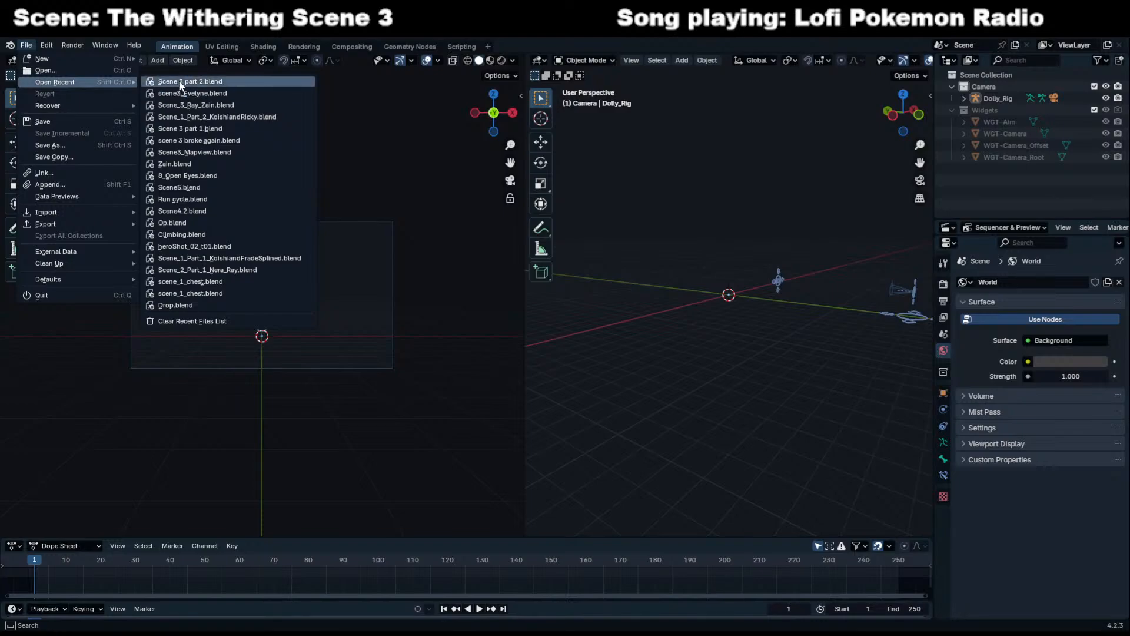
mouse_move(325, 86)
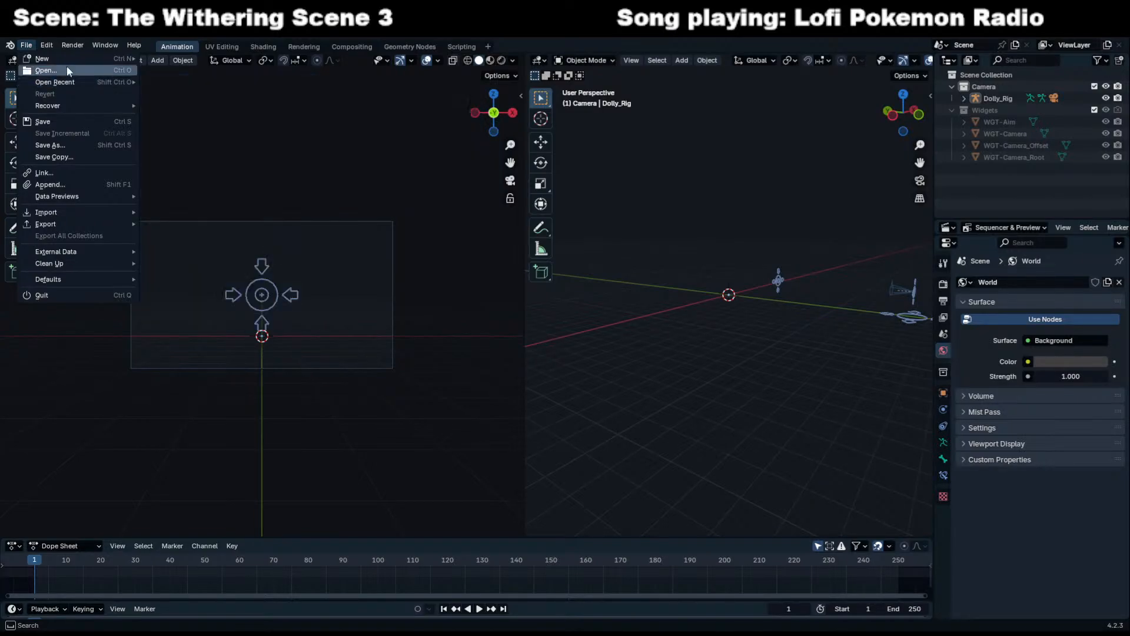
mouse_move(39, 43)
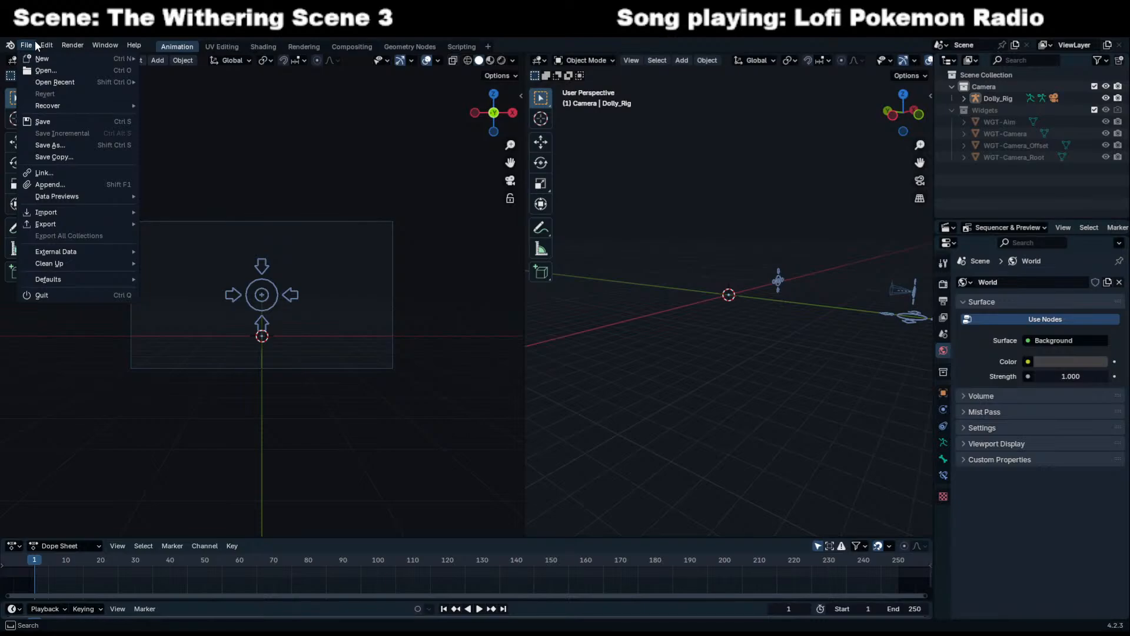
left_click(30, 44)
mouse_move(58, 103)
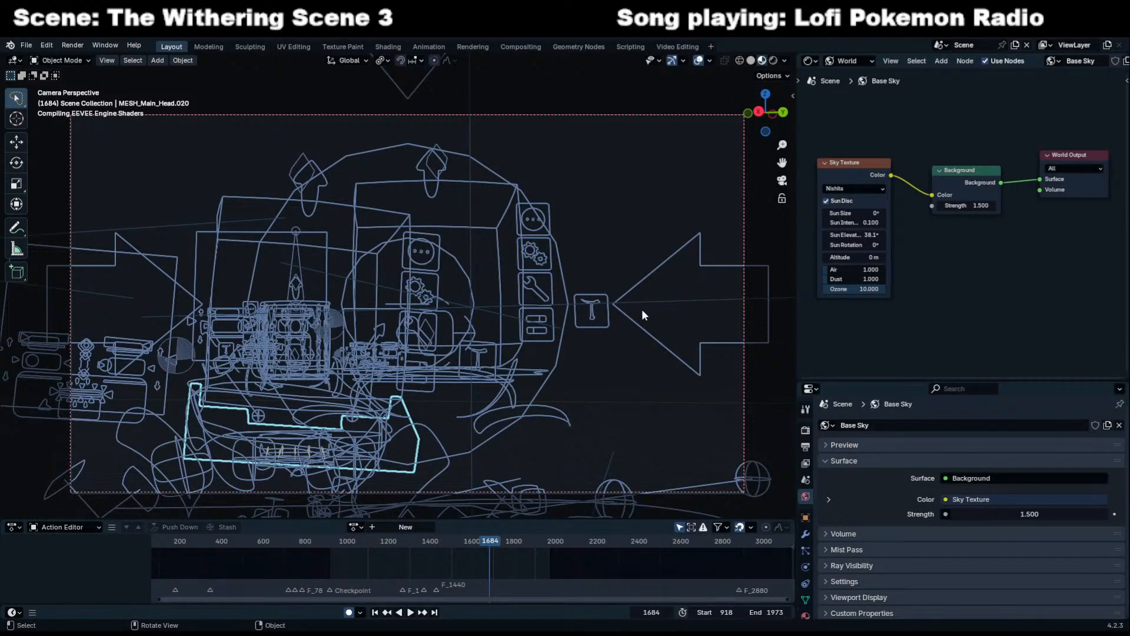
Select the DOF.001 empty in the camera view and save the scene file.
left_click(668, 299)
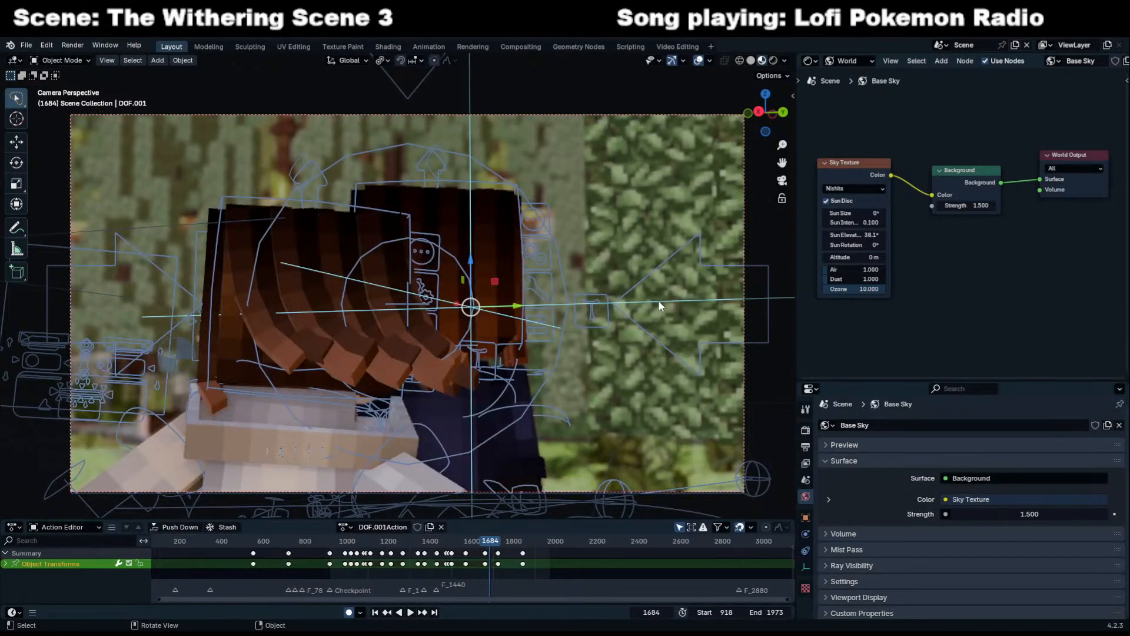
key("ctrl+s")
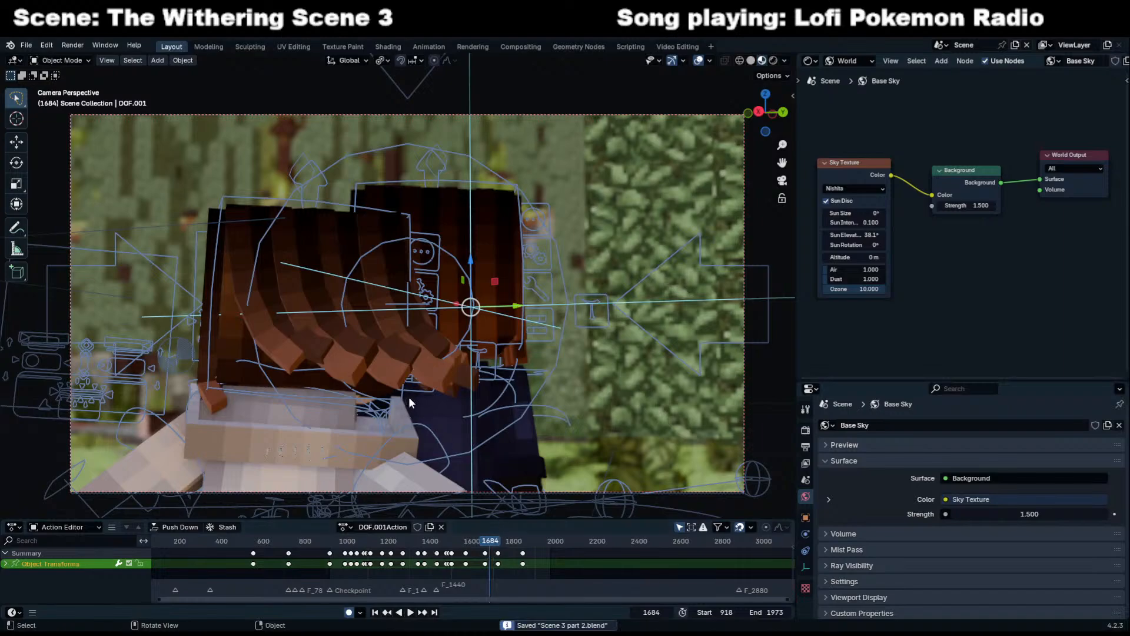
scroll(452, 303, "down", 1)
scroll(451, 303, "up", 2)
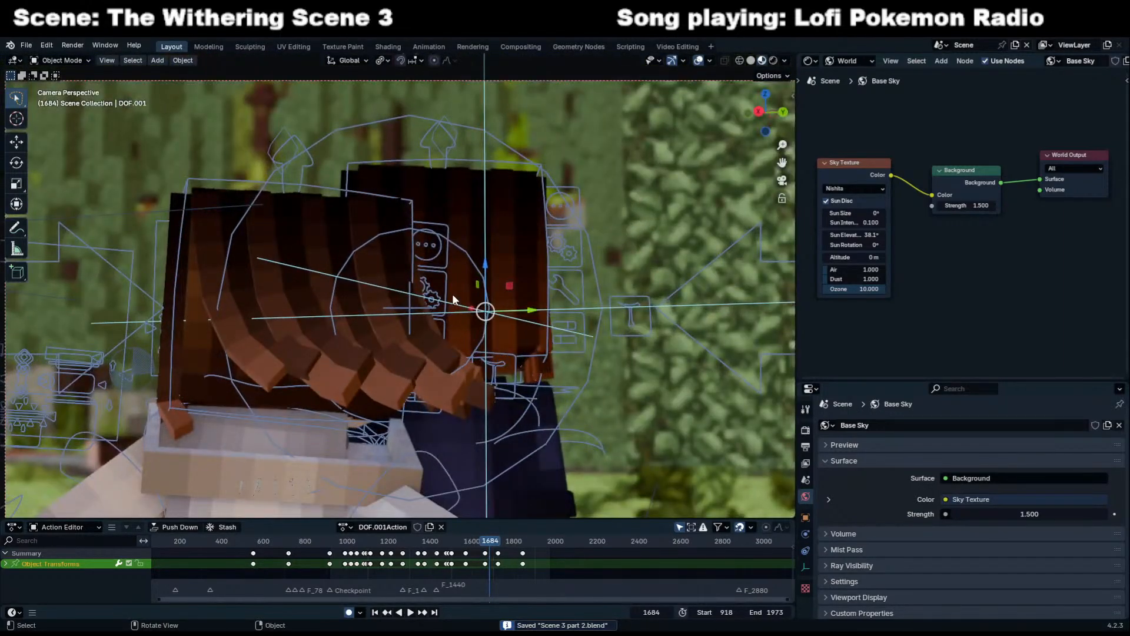
Select the Plane.010 hair mesh and examine its modifier stack and the scene's render settings.
left_click(285, 386)
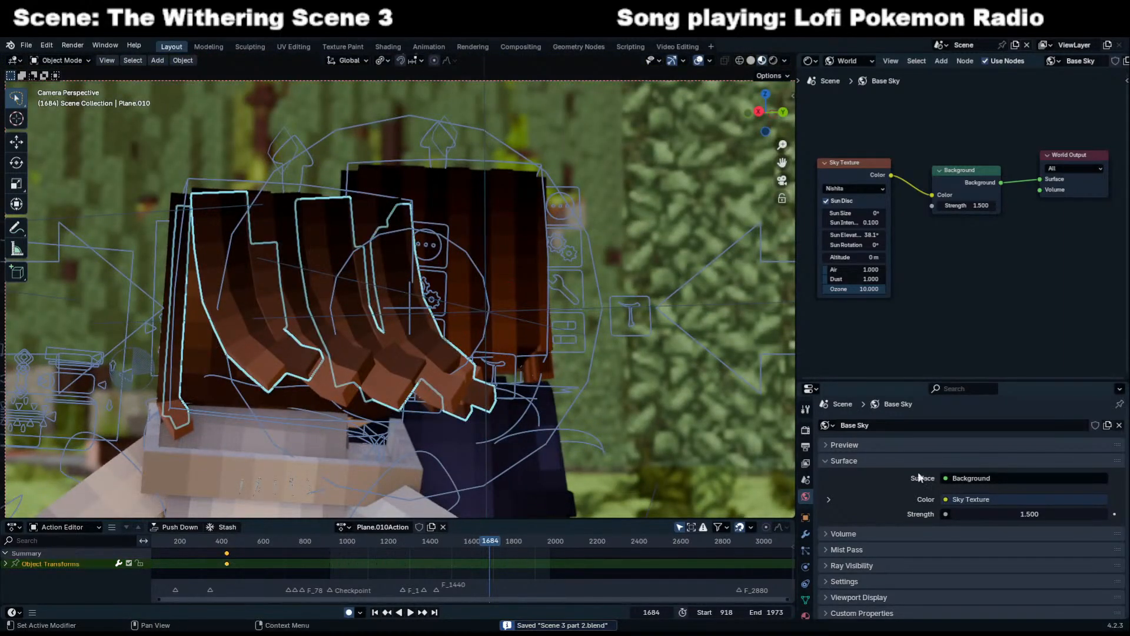
left_click(806, 533)
scroll(824, 461, "down", 3)
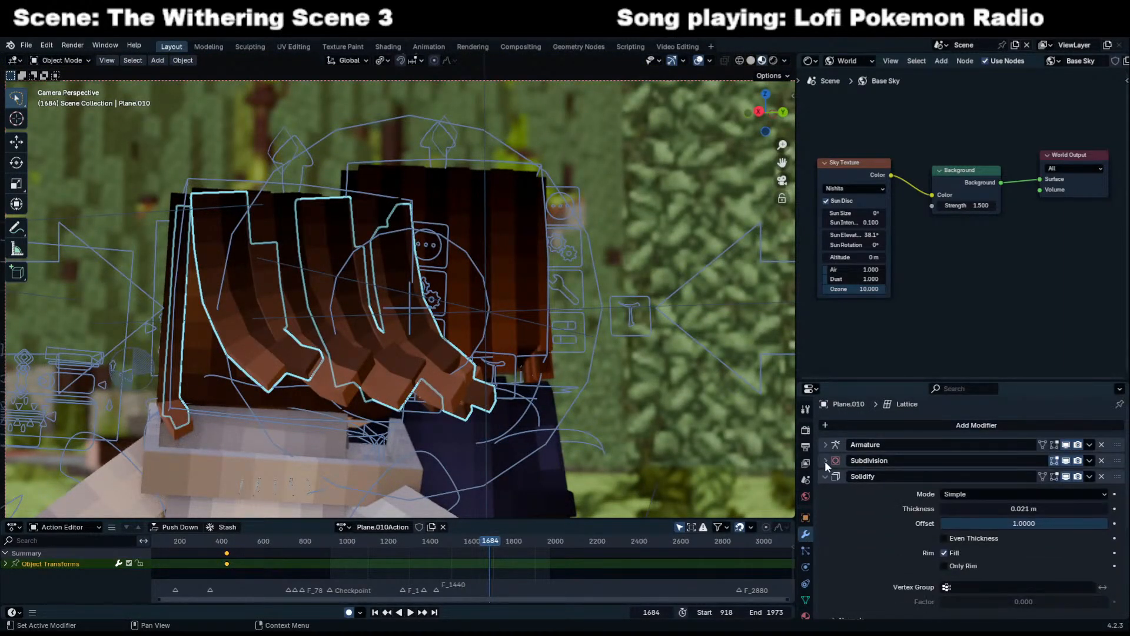
left_click(805, 430)
scroll(537, 369, "down", 2)
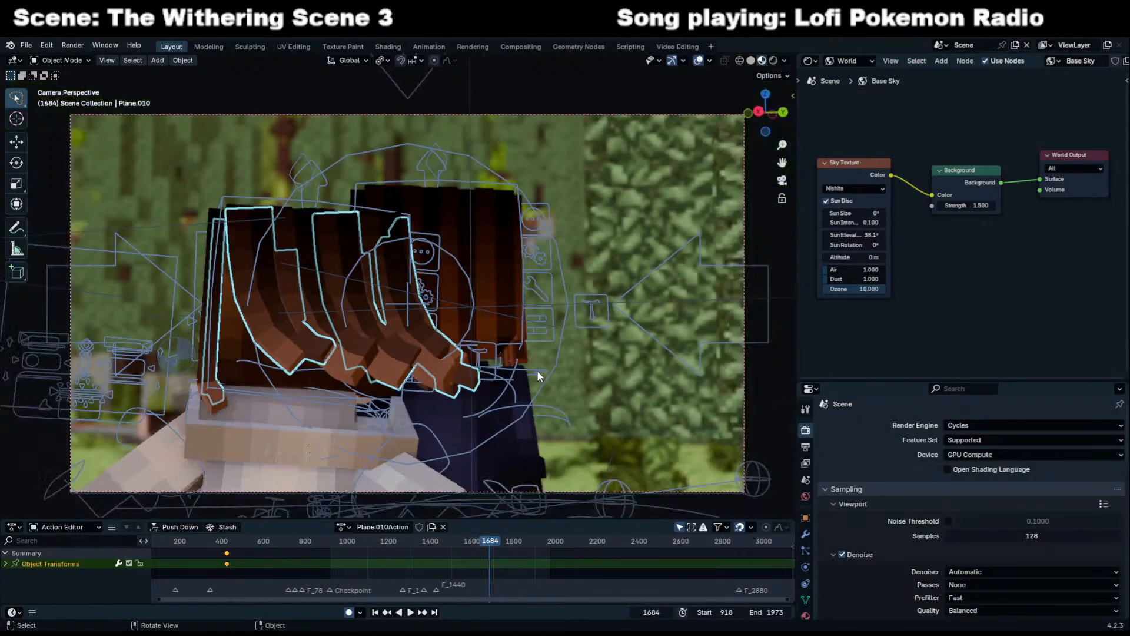
Hide the viewport overlays and render frame 1684 in the Compositing workspace.
left_click(697, 61)
scroll(600, 249, "up", 4)
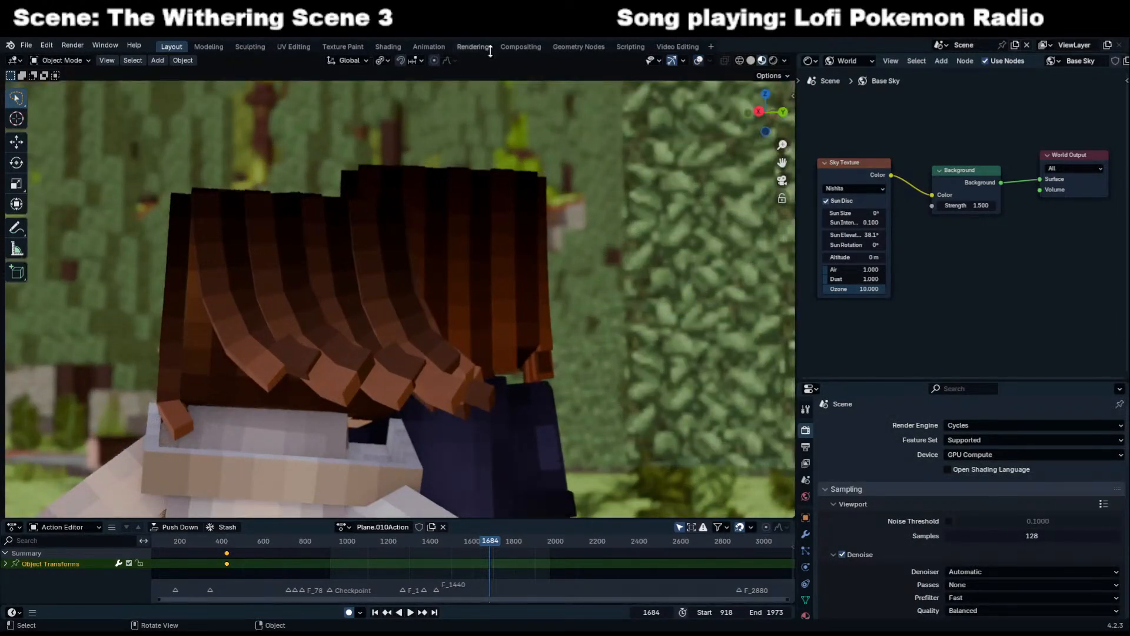
left_click(472, 46)
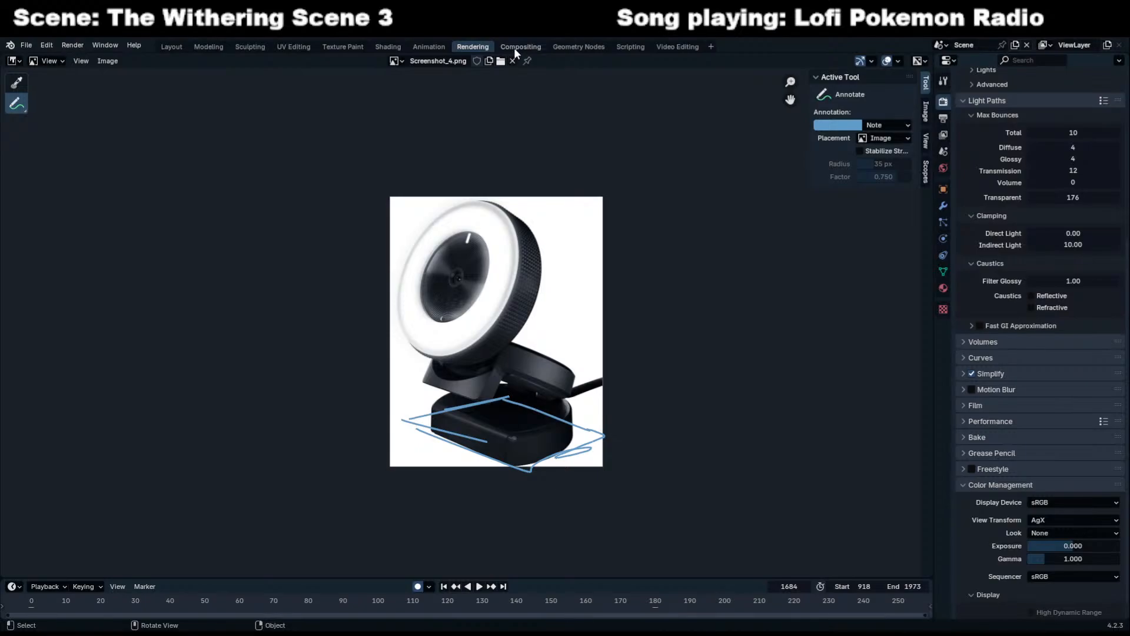
left_click(515, 47)
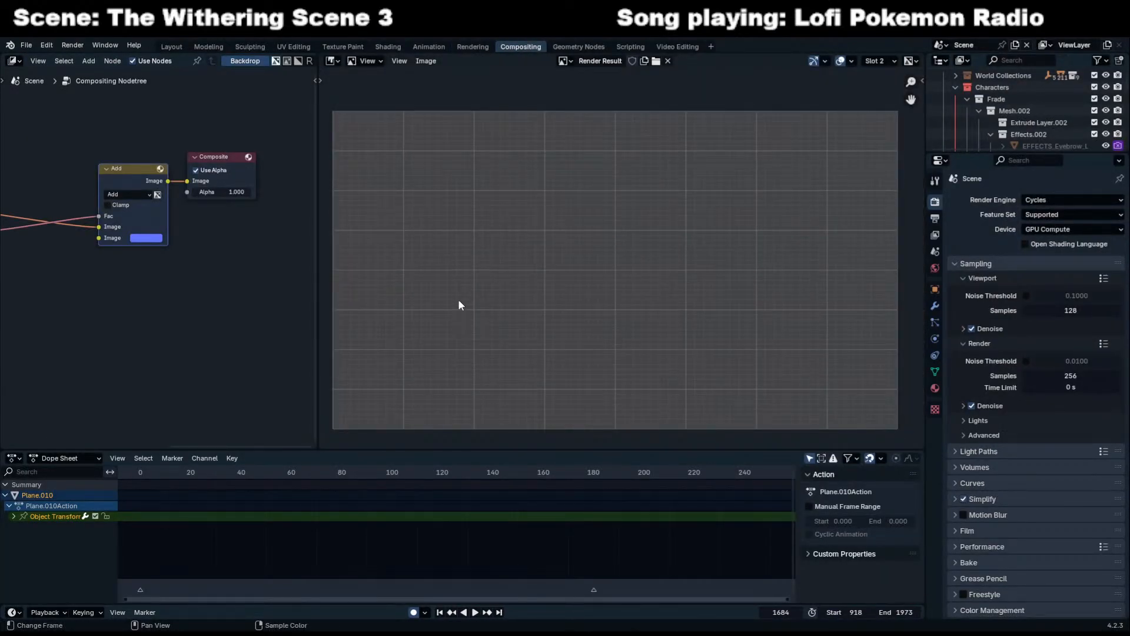
key("F12")
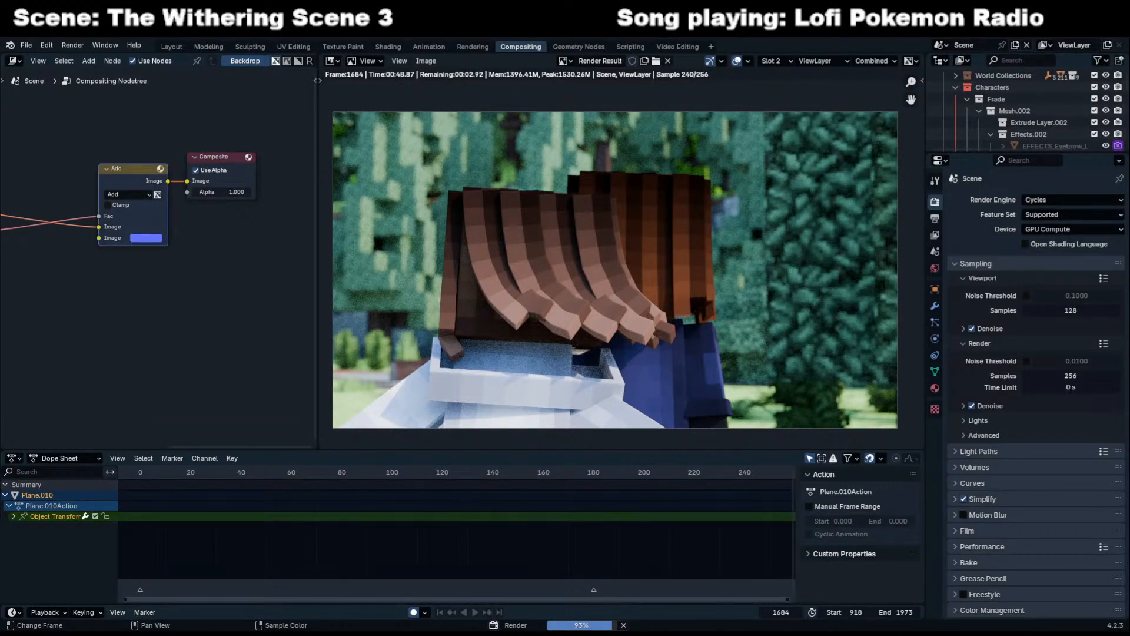
Examine the hair strands and background blur in the rendered image of frame 1684.
scroll(570, 351, "up", 2)
scroll(571, 351, "down", 2)
middle_click_drag(577, 343, 601, 321)
scroll(512, 306, "up", 1)
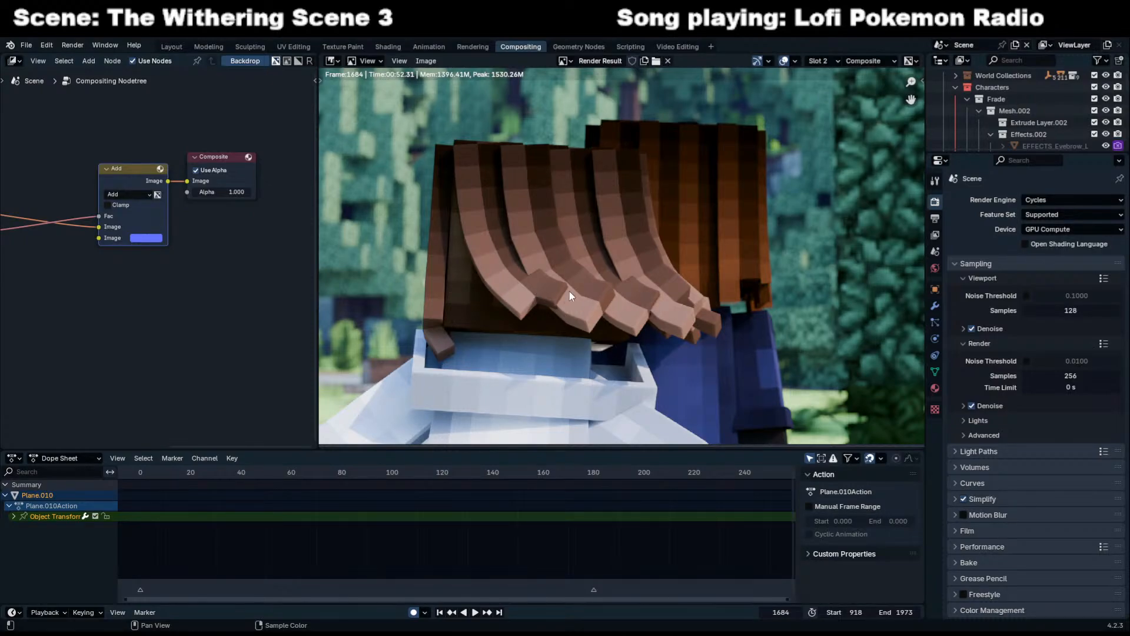
scroll(568, 291, "up", 4)
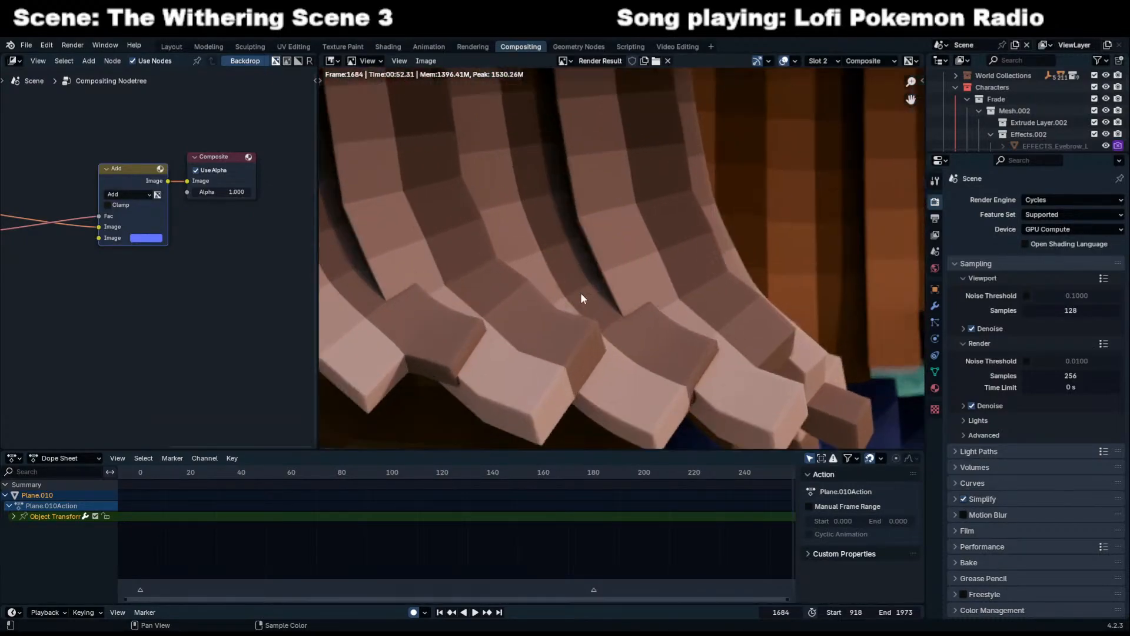
scroll(582, 294, "down", 6)
scroll(584, 295, "up", 3)
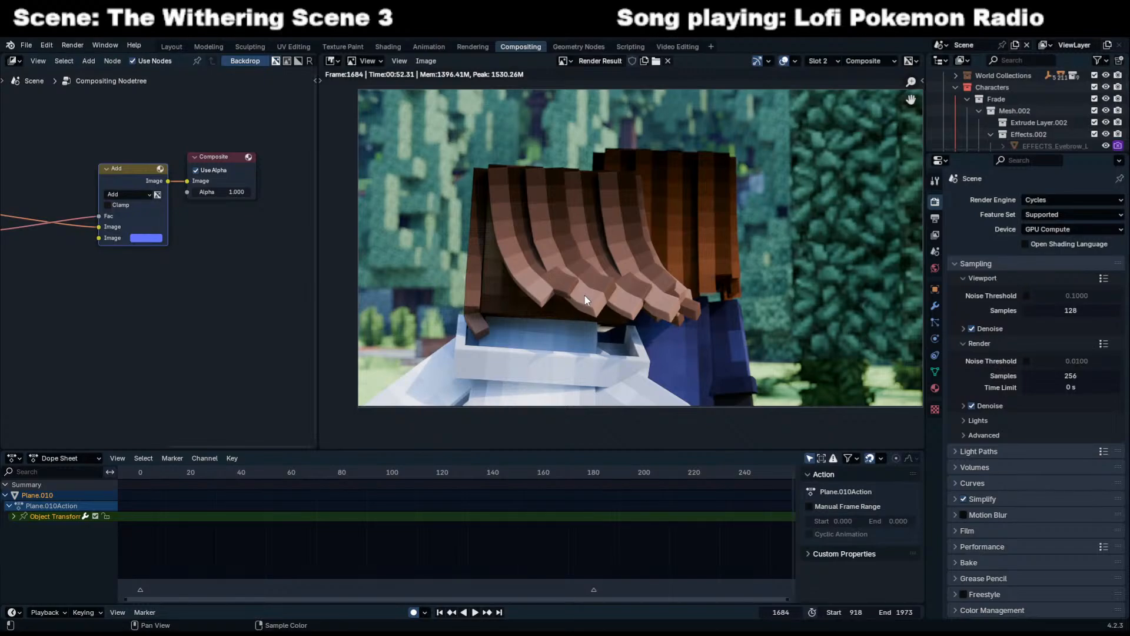
Return to the Layout workspace, set the viewport to Solid shading and show the overlays again.
left_click(176, 47)
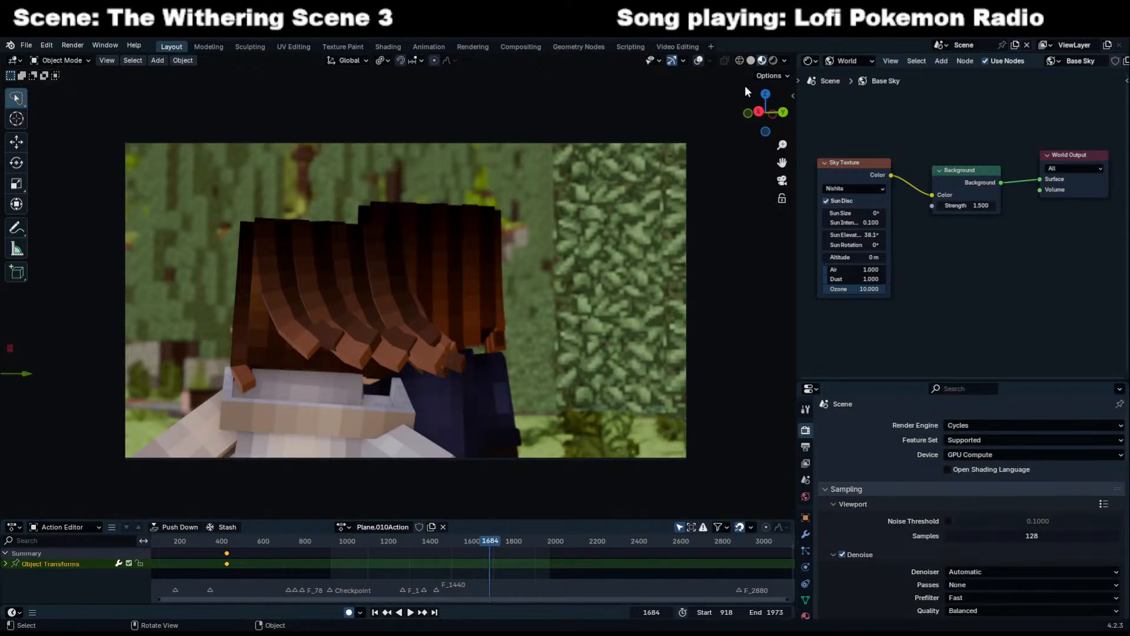
left_click(752, 61)
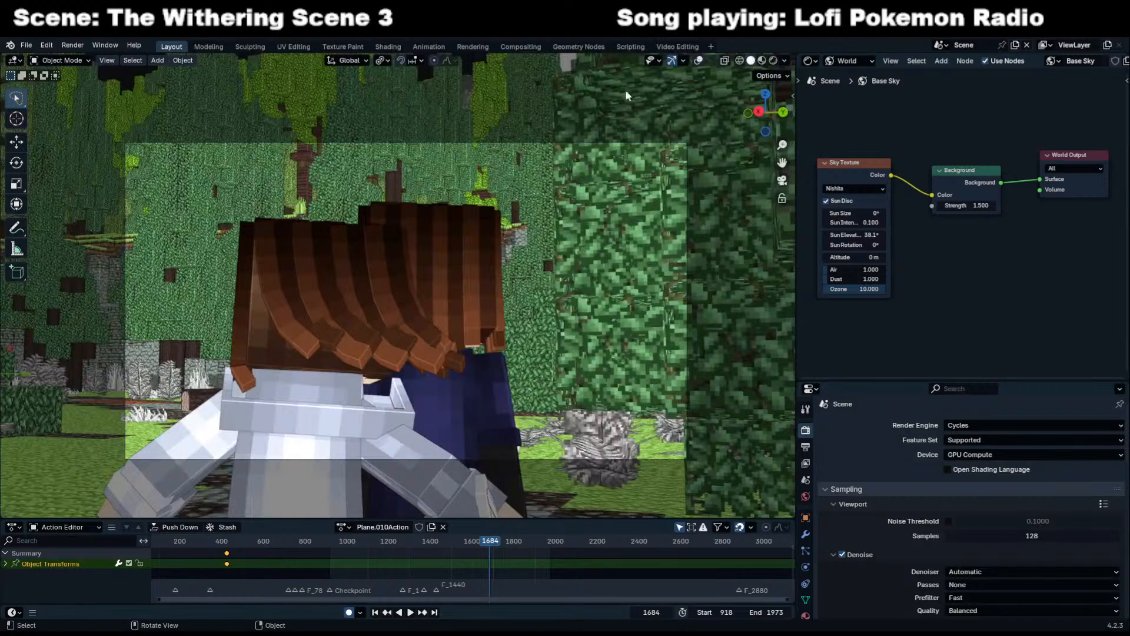
left_click(698, 61)
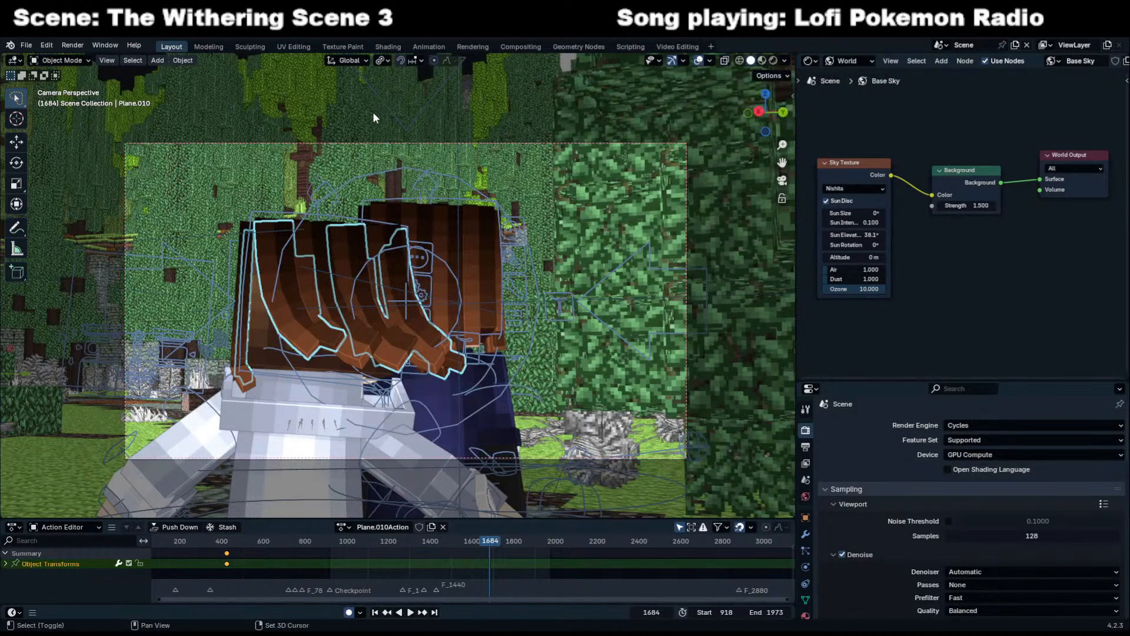
middle_click_drag(351, 366, 383, 359, "shift")
Turn the node editor into an Outliner and expand the Frade character's Hair Rigs.002 collection down to Short Male.002.
left_click(809, 61)
left_click(736, 87)
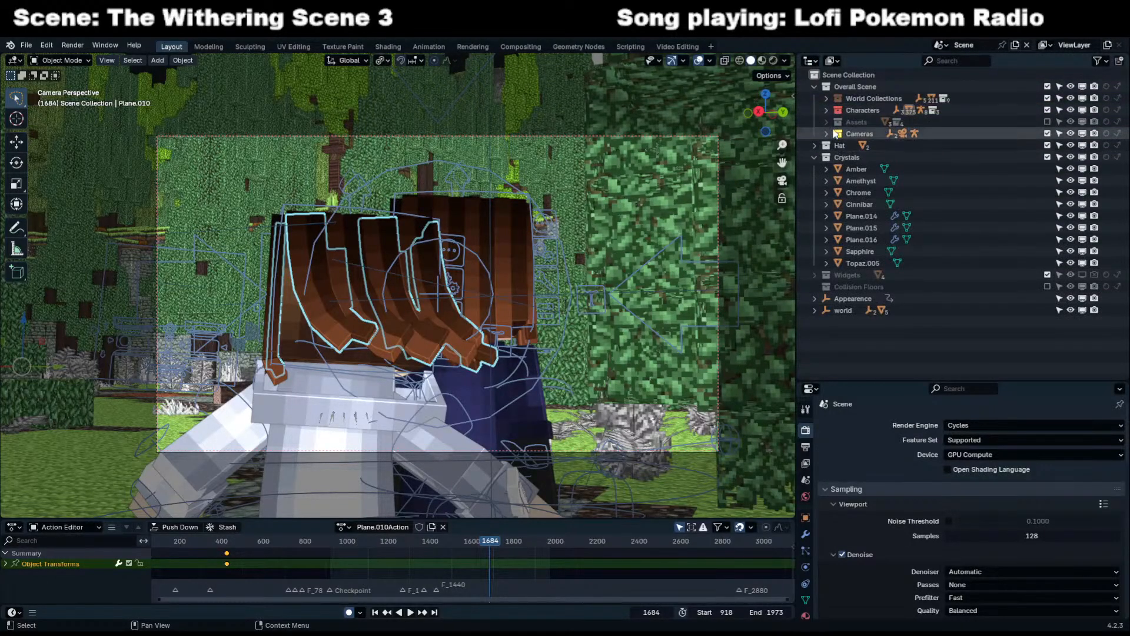
left_click(826, 110)
left_click(849, 134)
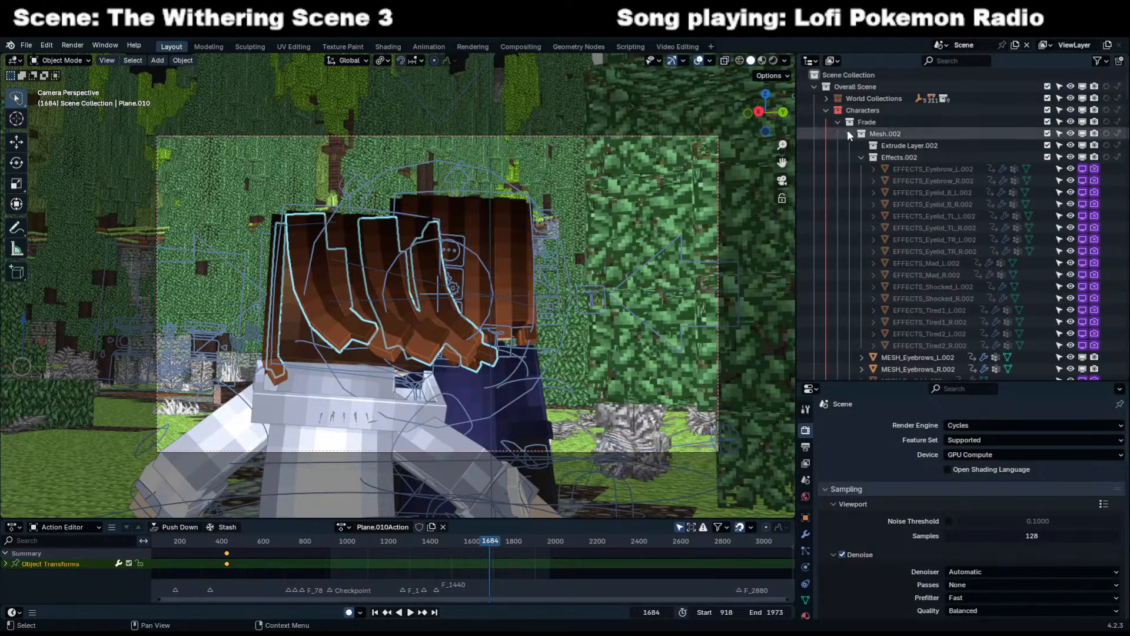
left_click(850, 157)
left_click(861, 169)
left_click(872, 181)
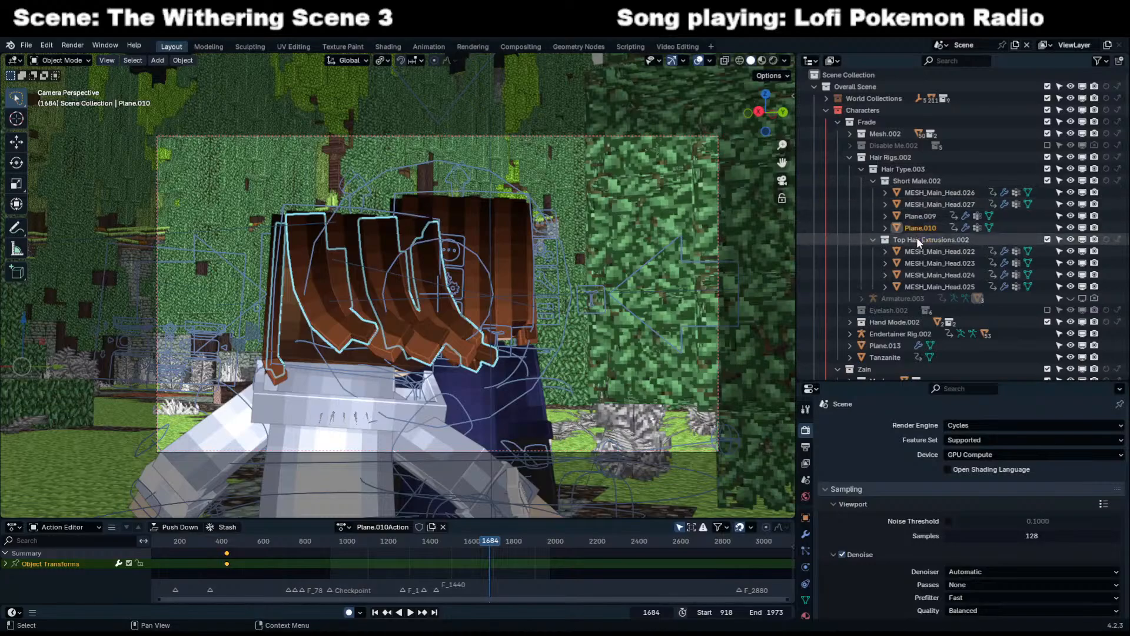
Unhide and select the Armature.003 hair rig, enter Pose Mode and isolate the rig in local view.
left_click(902, 298)
left_click(1080, 299)
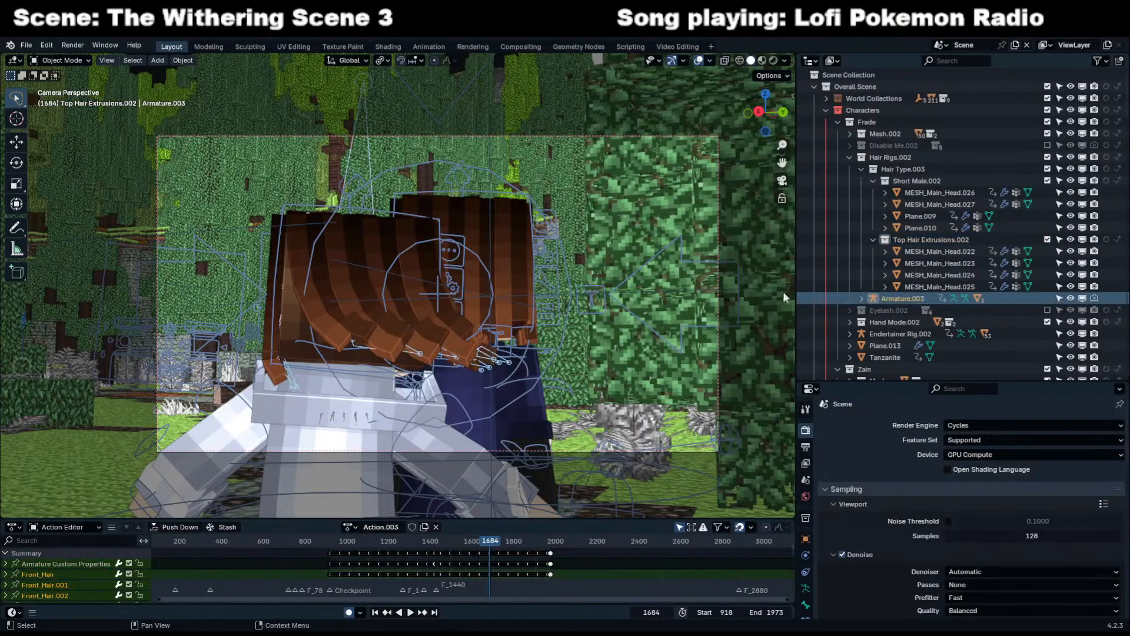
key("ctrl+Tab")
left_click(316, 268)
scroll(315, 263, "up", 4)
middle_click_drag(315, 268, 370, 157)
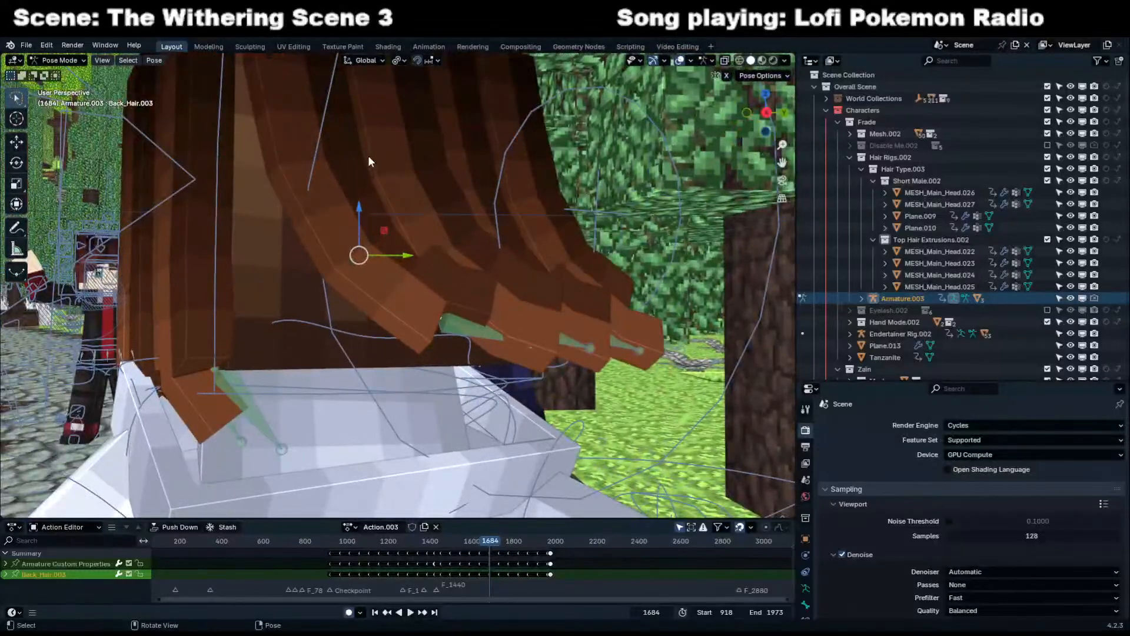
key("KP_Divide")
middle_click_drag(338, 252, 337, 386)
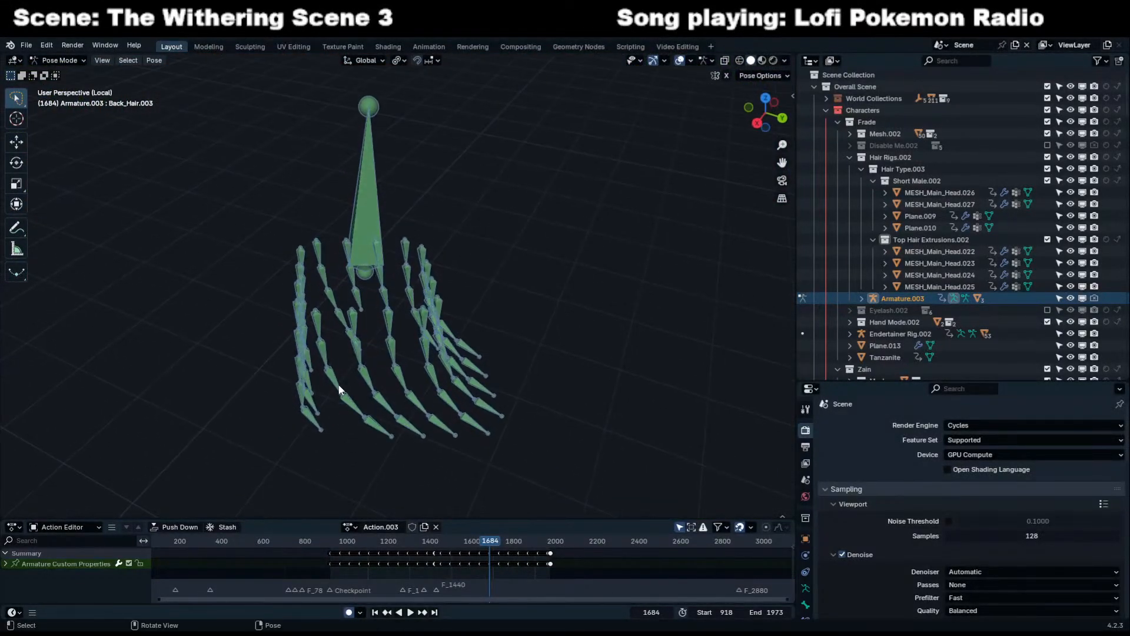
Select the bones Back_Hair.001, .002, .009, .010, .017, .018, .025 and .026 in the isolated rig.
left_click(335, 382)
left_click(380, 380, "shift")
left_click(398, 375, "shift")
left_click(433, 380, "shift")
middle_click_drag(432, 380, 425, 344)
left_click(380, 356, "shift")
left_click(390, 343, "shift")
left_click(367, 354, "shift")
left_click(342, 356, "shift")
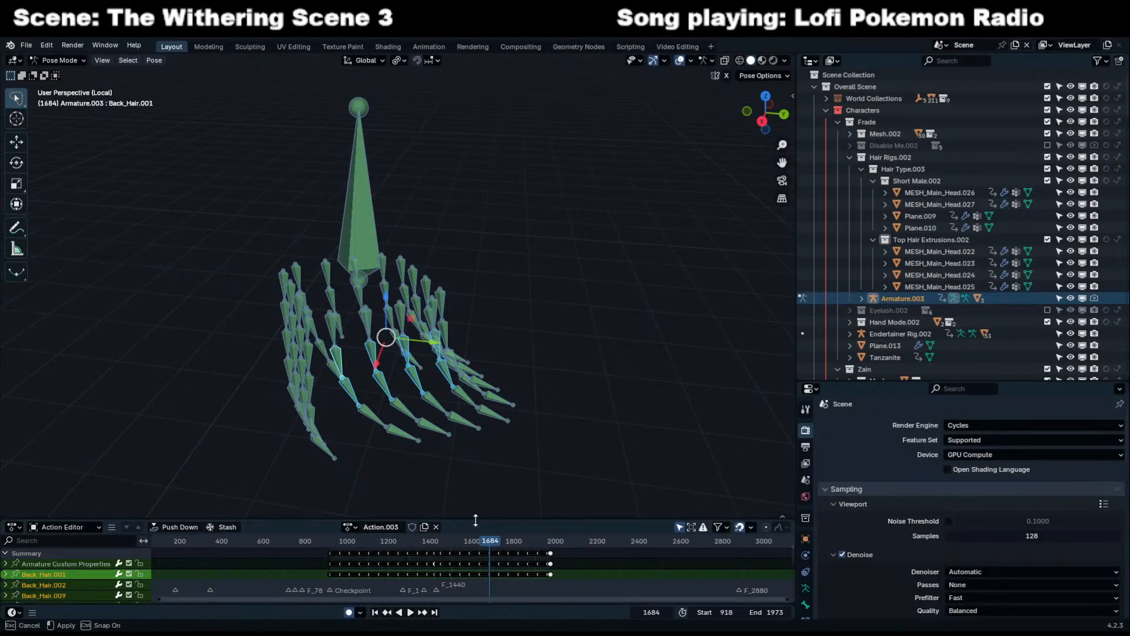
Enlarge the Action Editor, leave local view for the camera view and save the file.
left_click_drag(474, 519, 473, 429)
scroll(472, 482, "up", 5)
key("KP_0")
key("KP_Divide")
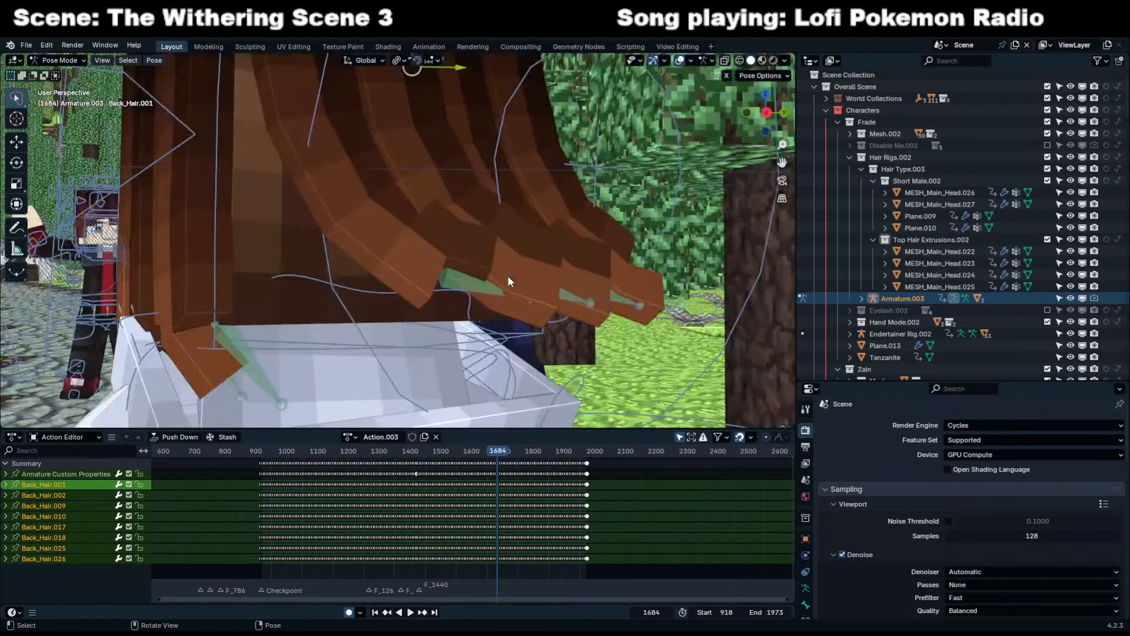
key("KP_0")
scroll(613, 486, "up", 6)
key("ctrl+s")
scroll(576, 423, "up", 7)
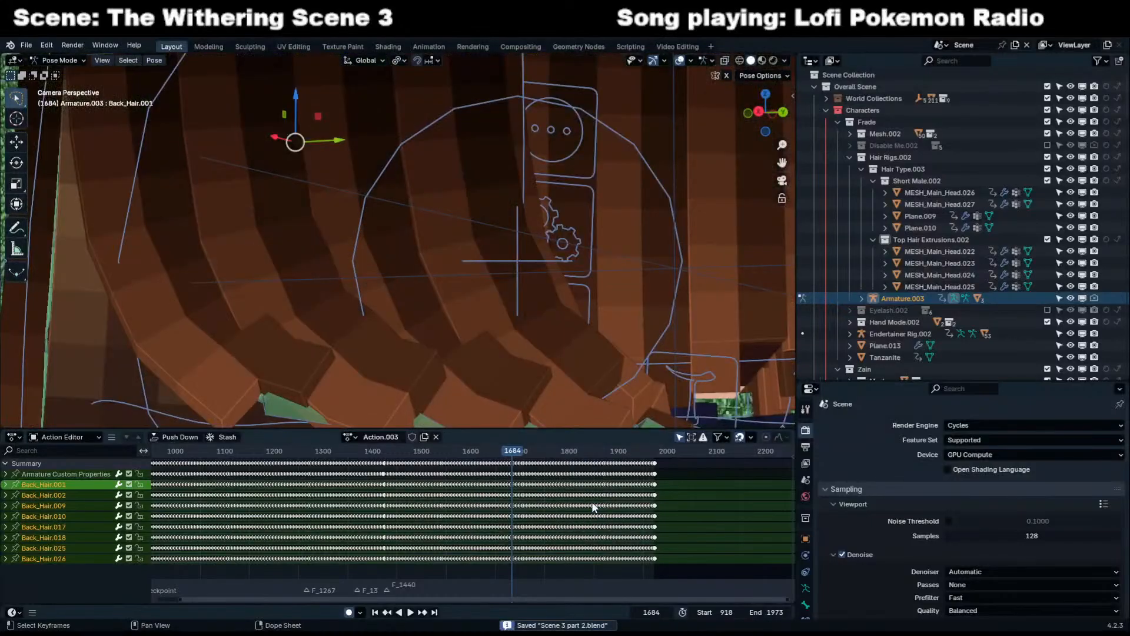
scroll(542, 330, "down", 4)
scroll(532, 490, "up", 9)
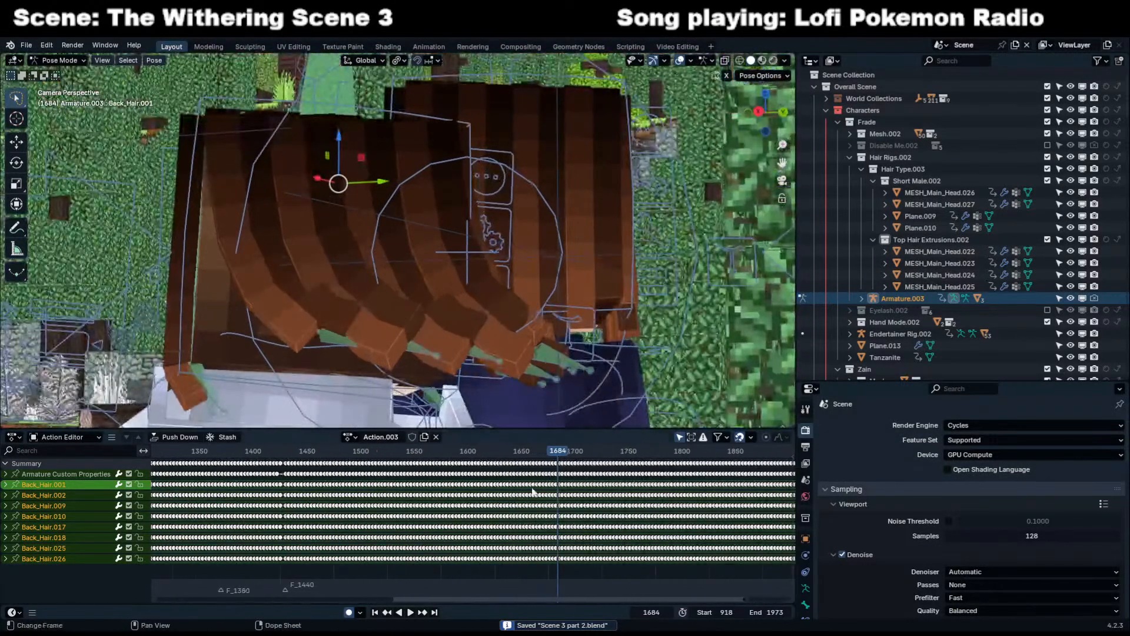
Scrub to frame 1667 and play the animation to examine how the back hair moves around it.
scroll(533, 489, "up", 2)
left_click_drag(569, 457, 550, 465)
scroll(529, 468, "up", 5)
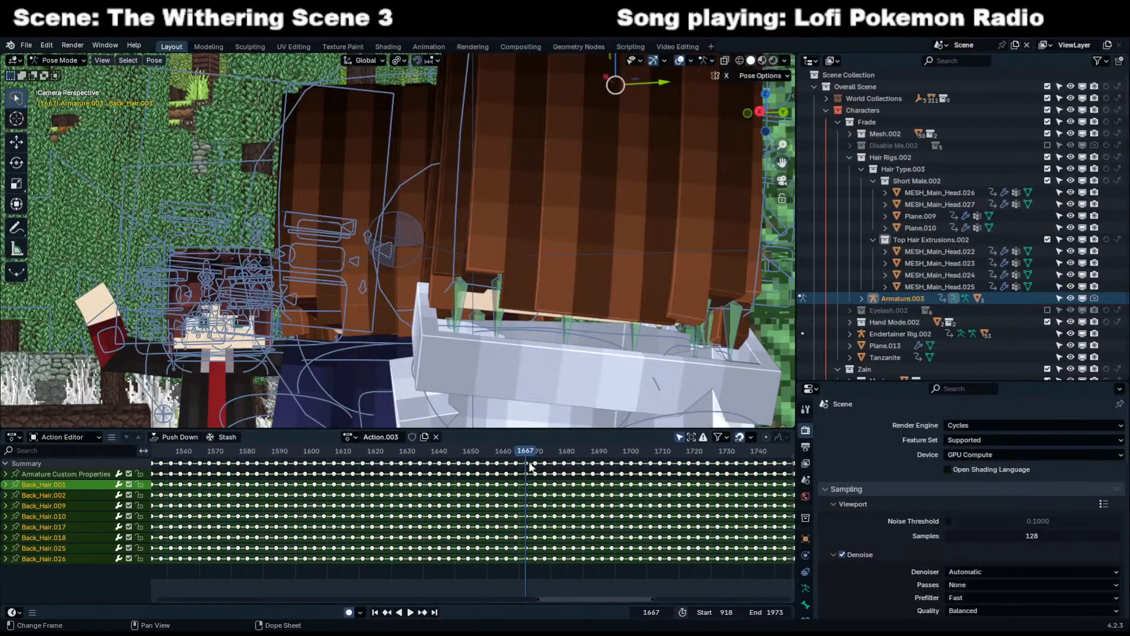
left_click(534, 465)
middle_click_drag(536, 470, 485, 498)
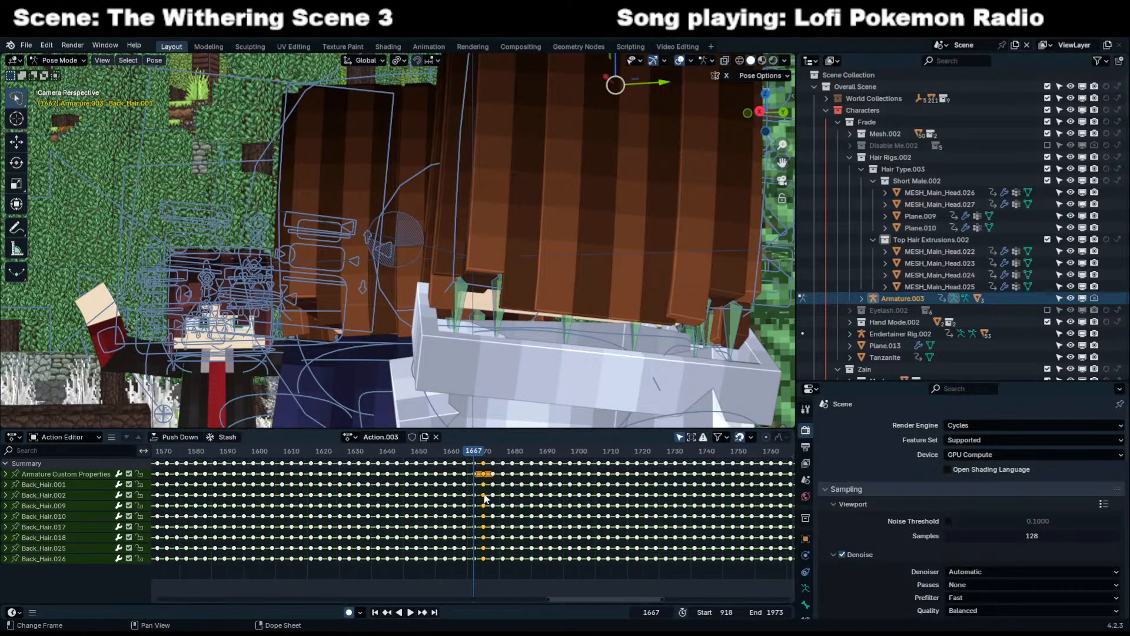
key("space")
scroll(518, 471, "down", 2)
key("space")
Delete the selected back-hair bones' keyframes between about frames 1669 and 1688, then try clearing their rotation at frame 1688 and undo it.
left_click_drag(529, 465, 486, 458)
key("x")
key("b")
key("x")
left_click(486, 458)
scroll(356, 377, "down", 3)
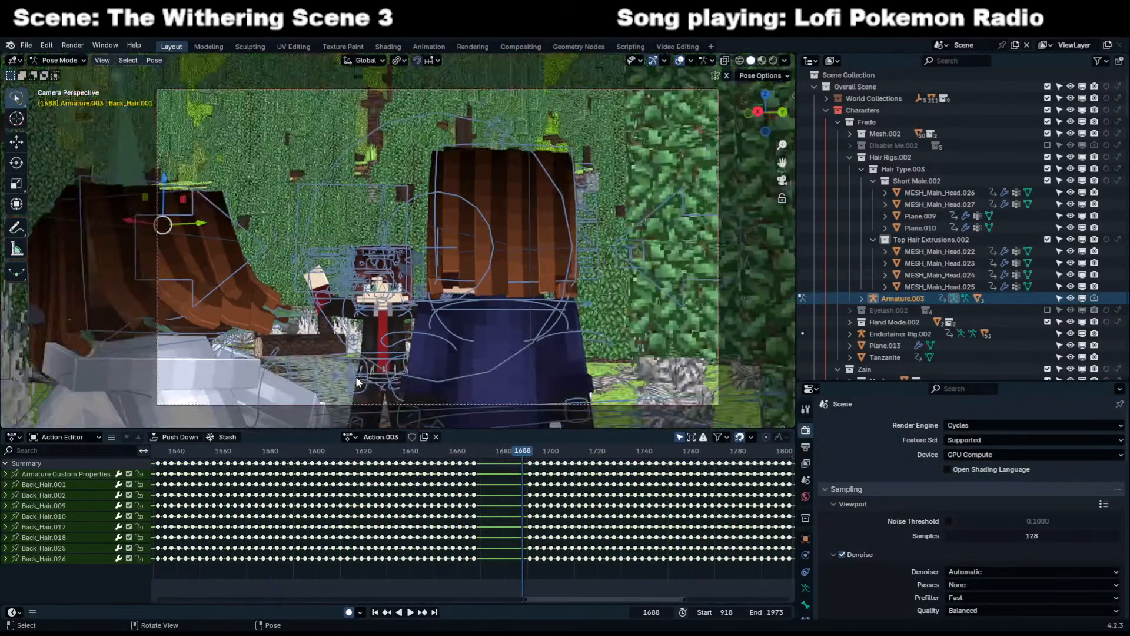
key("alt+r")
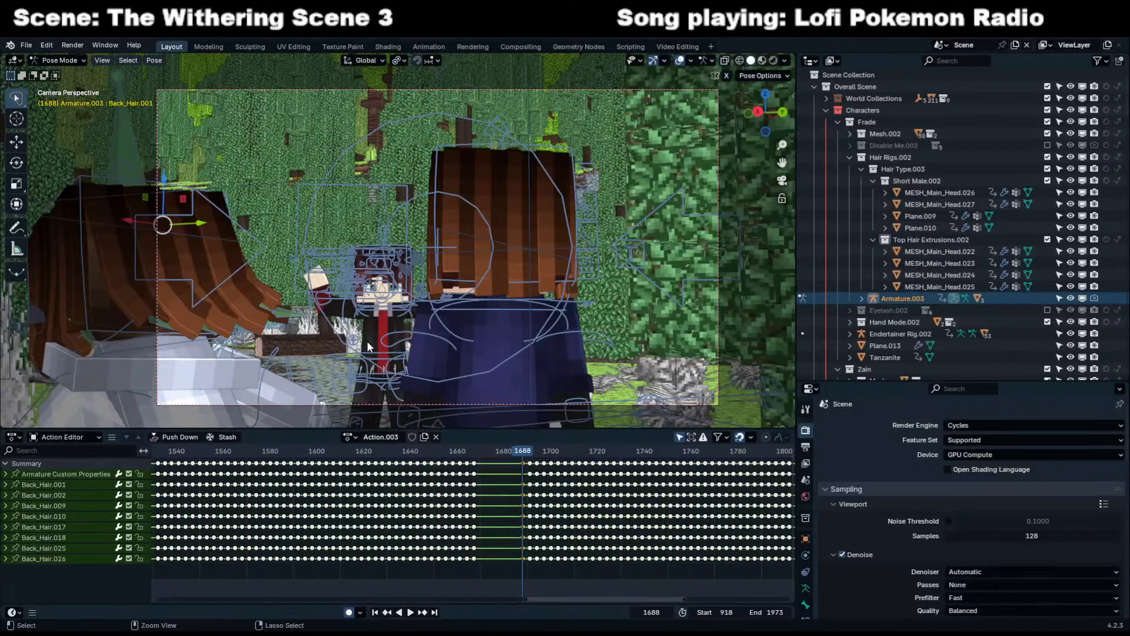
key("ctrl+z")
Isolate the hair rig again and add the Back_Hair, Back_Hair.008, Back_Hair.016 and Back_Hair.024 bones to the selection.
mouse_move(371, 299)
middle_mouse_down()
mouse_move(419, 298)
mouse_move(428, 348)
mouse_move(359, 306)
middle_mouse_up()
scroll(298, 259, "up", 4)
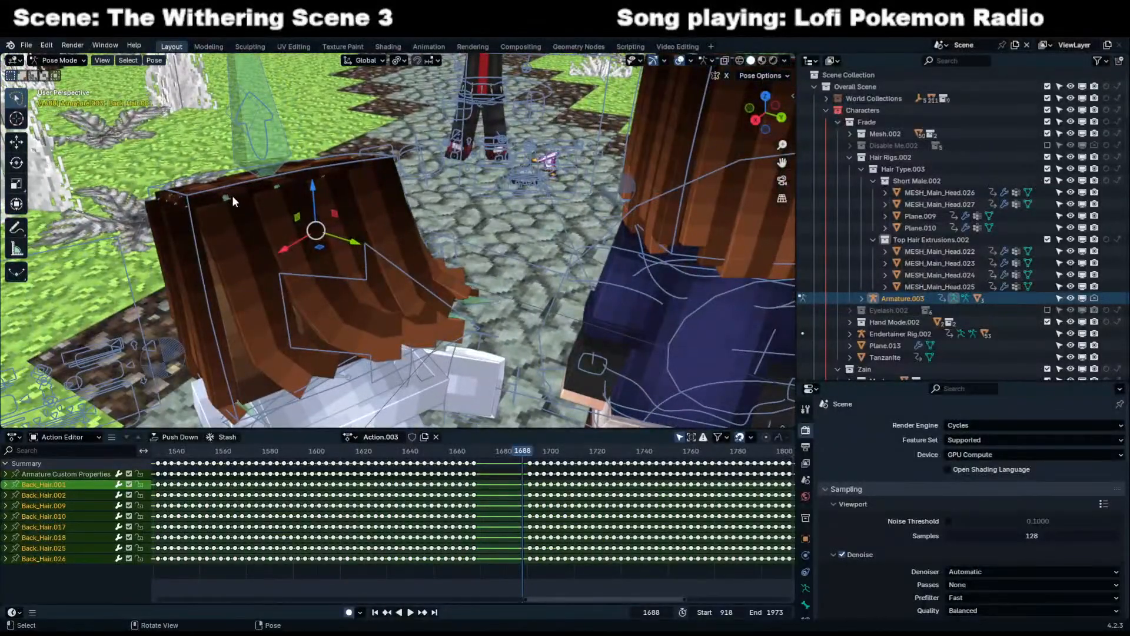
key("KP_Divide")
middle_click_drag(229, 196, 337, 344)
left_click(336, 344, "shift")
left_click(365, 311, "shift")
left_click(406, 285, "shift")
mouse_move(406, 284)
middle_mouse_down()
mouse_move(387, 282)
mouse_move(427, 285)
middle_mouse_up()
left_click(427, 285, "shift")
Delete the added back-hair bones' keyframes between about frames 1669 and 1688 and return to the full scene in camera view.
left_click_drag(477, 491, 532, 451)
key("x")
left_click(524, 471)
key("b")
key("x")
left_click(527, 470)
key("KP_Divide")
key("KP_Divide")
key("KP_Divide")
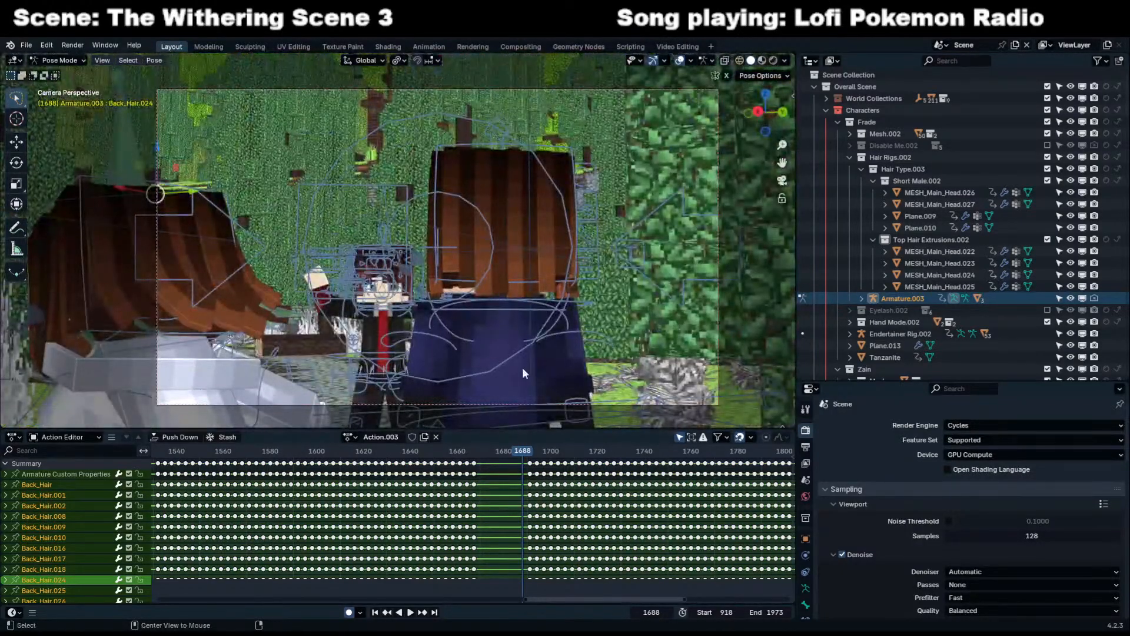
Play the animation from frame 1675 through about frame 1746 to check the back hair's motion.
left_click(485, 451)
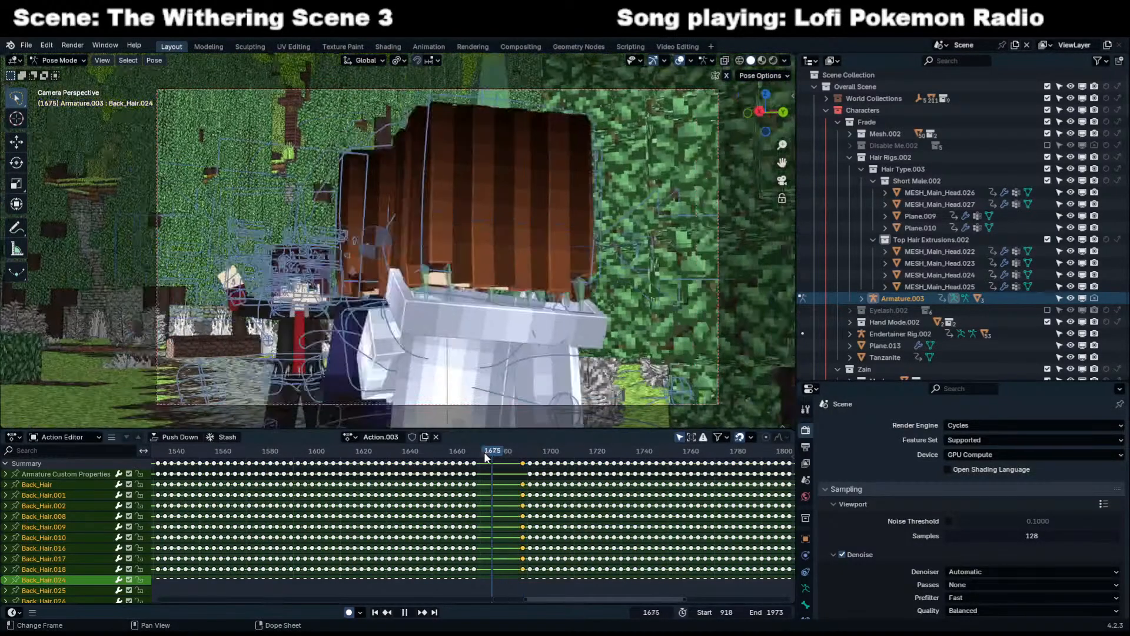
key("space")
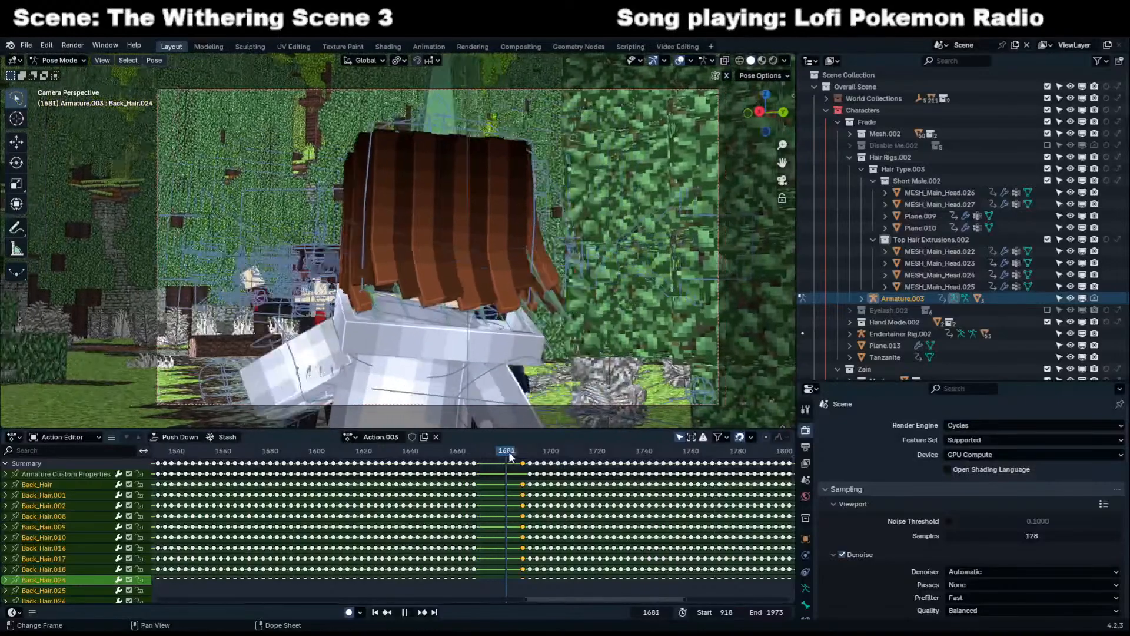
key("space")
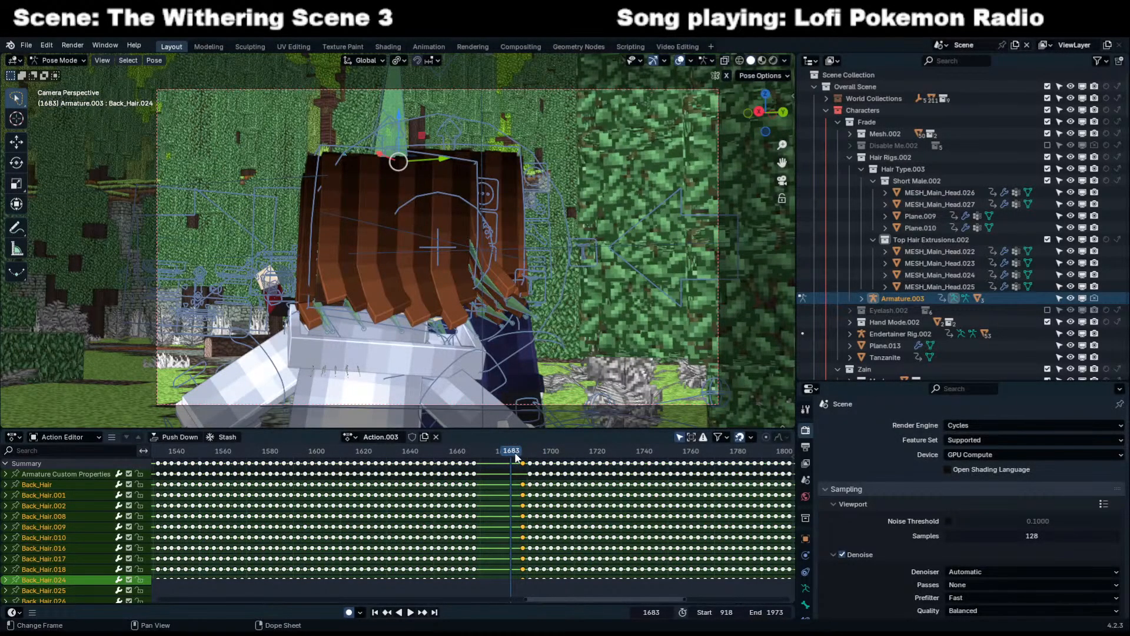
key("space")
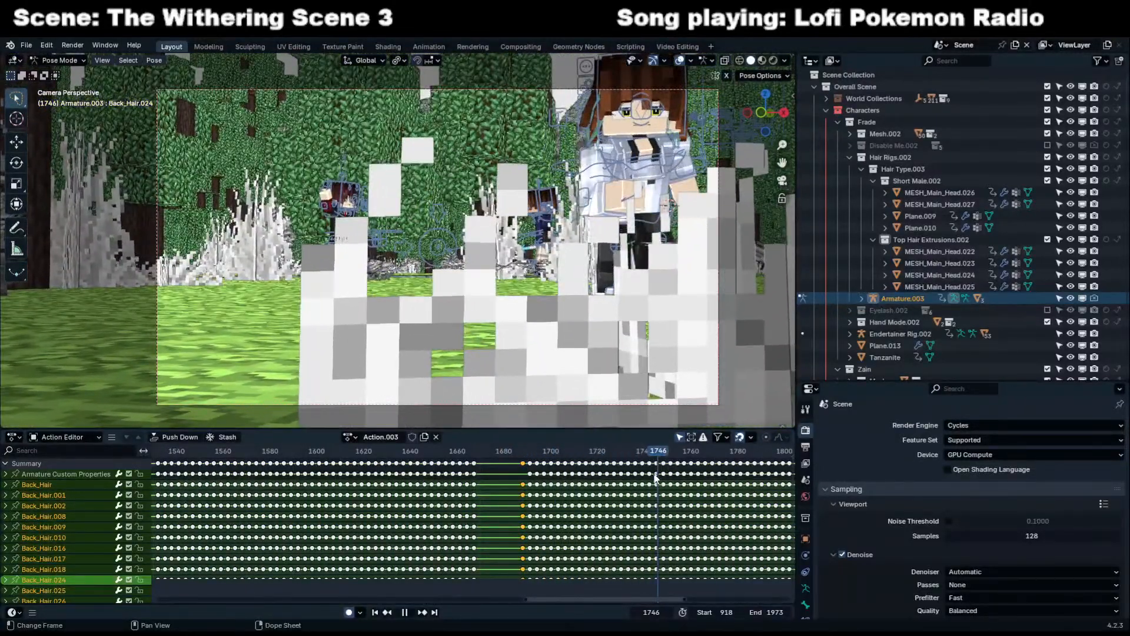
key("space")
Go to frame 1742 and inspect the front-facing character's face and hair in the camera view.
left_click(648, 451)
middle_click_drag(595, 236, 561, 294, "shift")
scroll(561, 235, "up", 3)
scroll(561, 294, "up", 3)
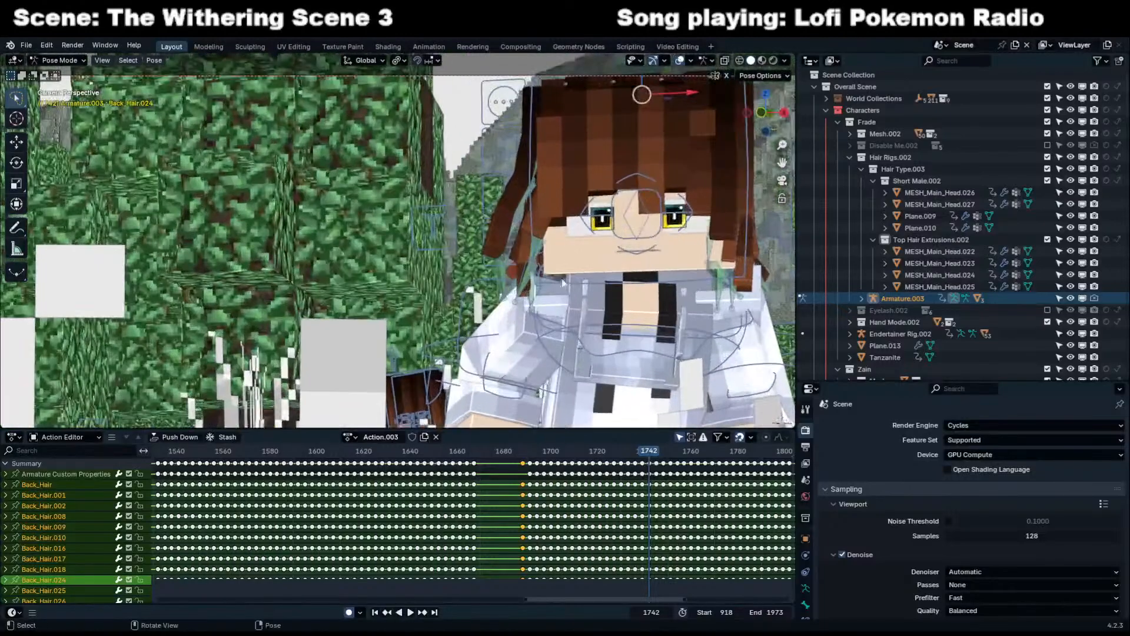
scroll(666, 499, "down", 1)
middle_click_drag(665, 499, 465, 497)
scroll(435, 265, "down", 6)
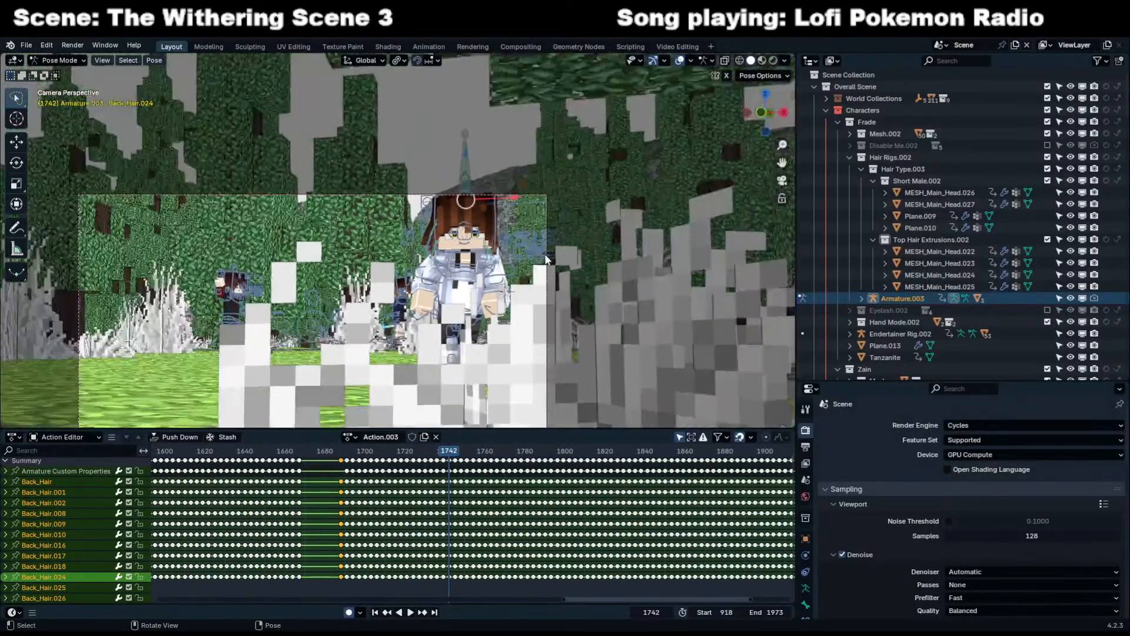
middle_click_drag(427, 259, 582, 215, "shift")
scroll(583, 217, "up", 3)
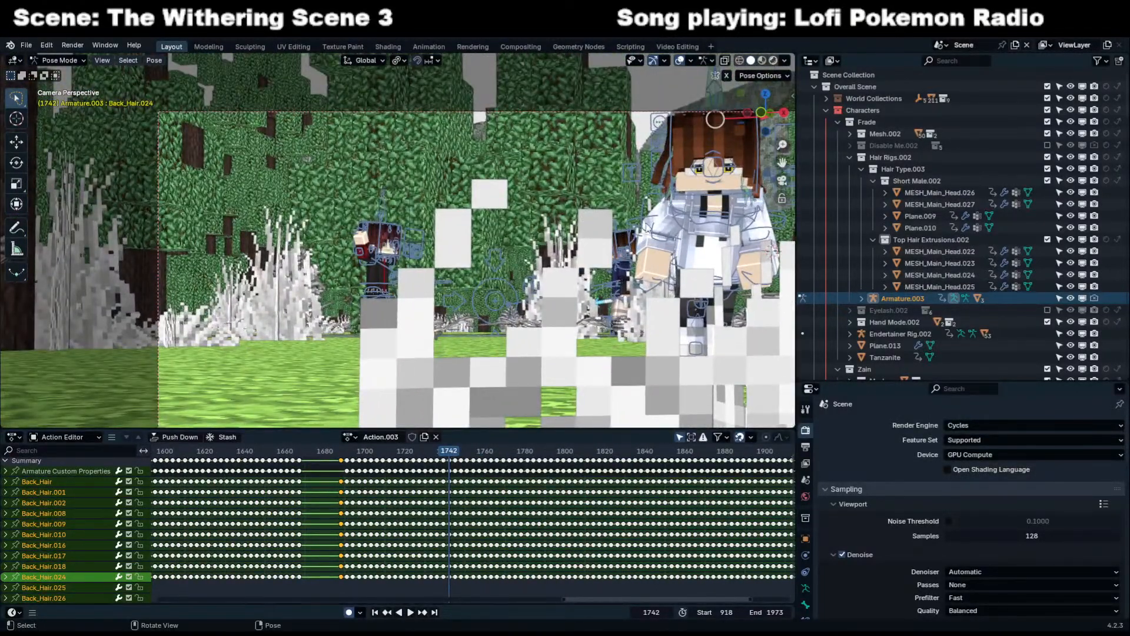
Preview frame 1742 with Rendered viewport shading, then return the viewport to Solid shading.
left_click(773, 60)
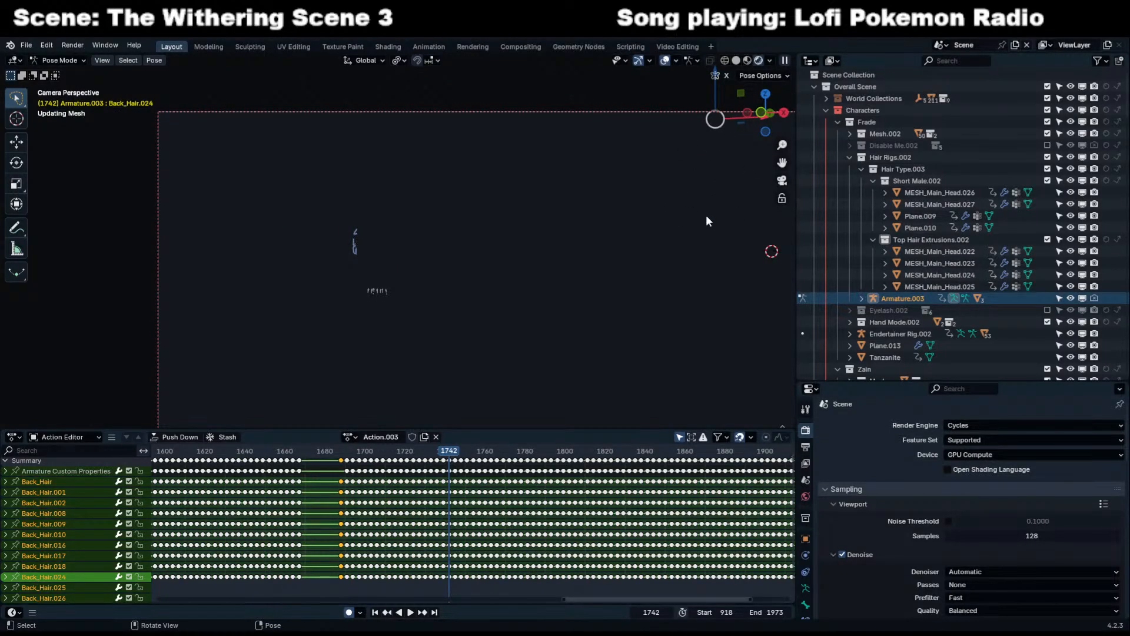
middle_click_drag(698, 236, 595, 194, "shift")
scroll(594, 194, "down", 1)
left_click(736, 60)
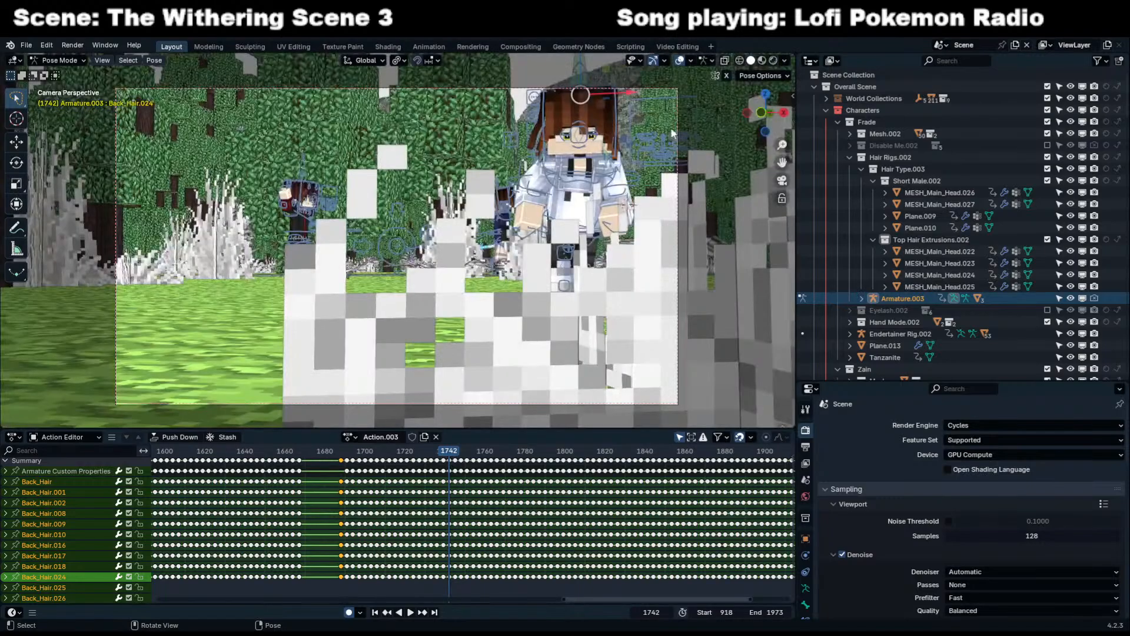
Save the file, render frame 1742 and open the Compositing workspace to view the render.
key("ctrl+s")
left_click(509, 502)
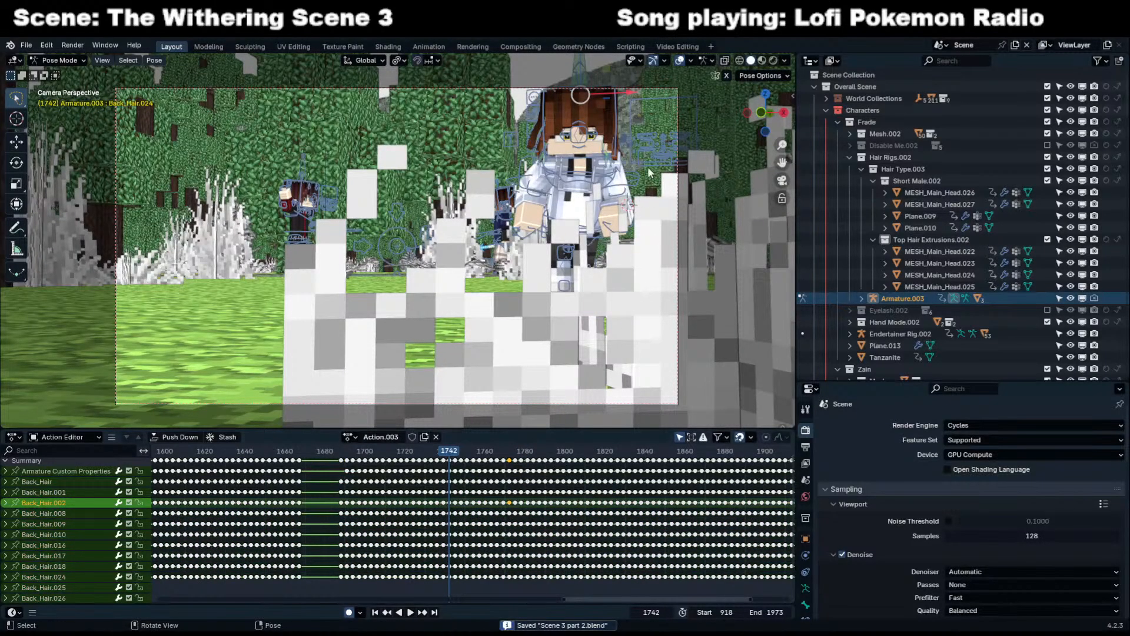
key("F12")
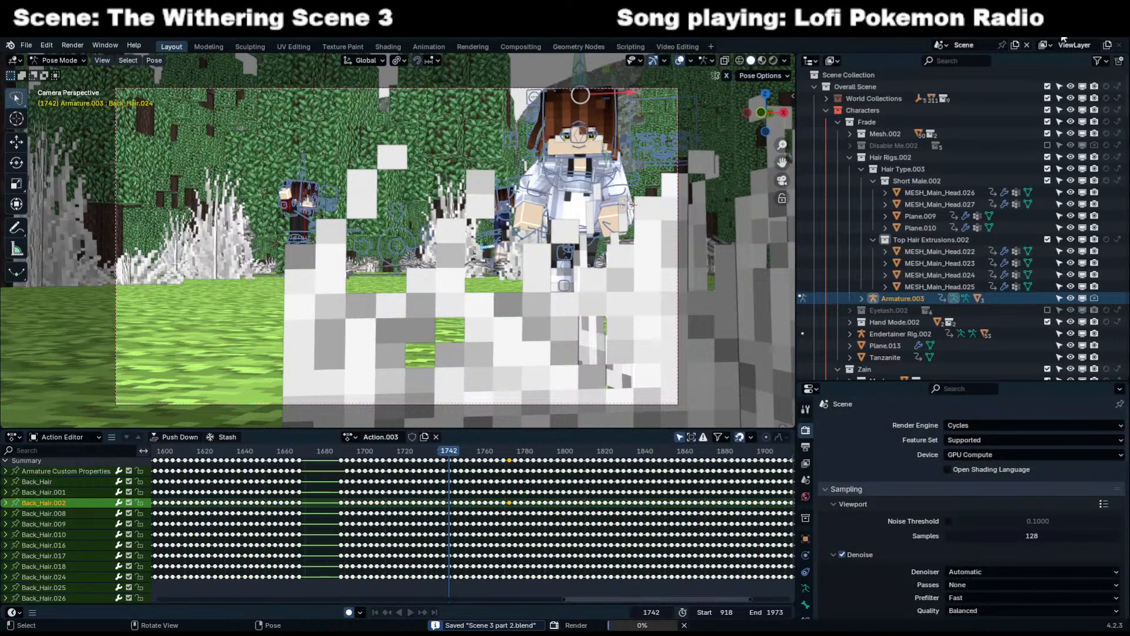
left_click(504, 46)
left_click(476, 47)
left_click(511, 47)
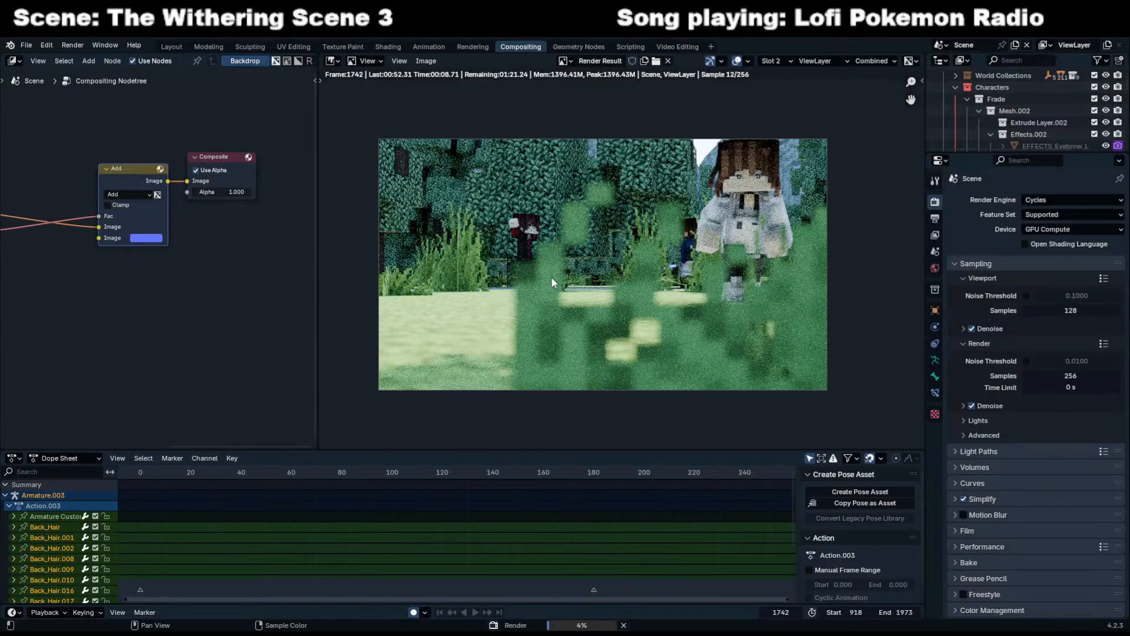
Examine the characters, the blurred foreground grass and the background in the render of frame 1742.
middle_click_drag(593, 280, 592, 289)
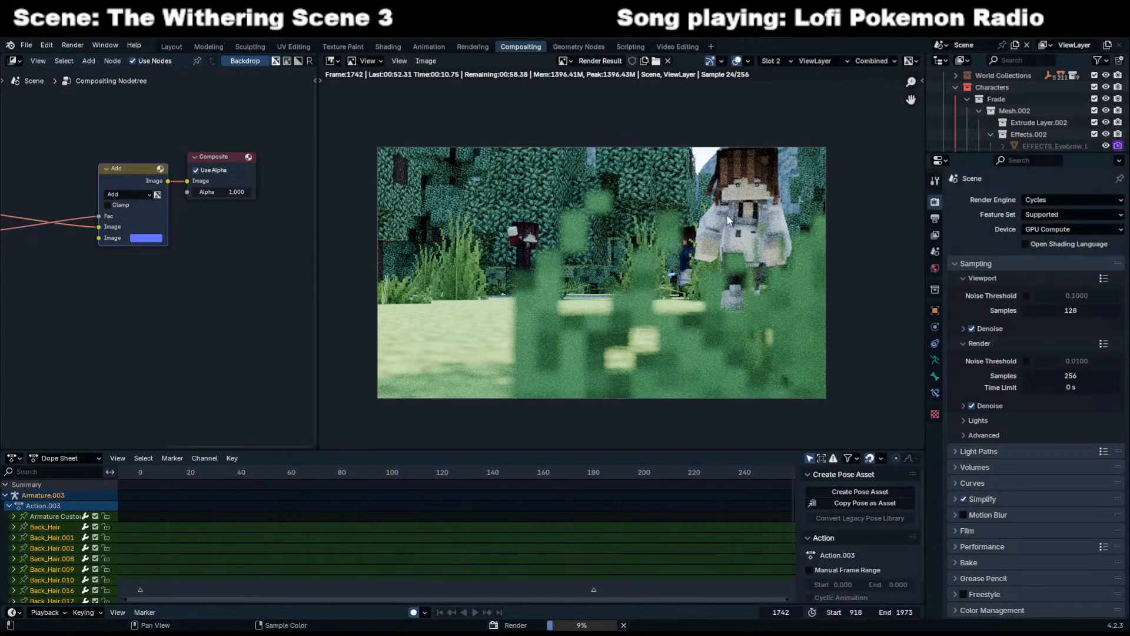
scroll(724, 219, "up", 2)
middle_click_drag(675, 222, 660, 244)
scroll(661, 245, "up", 1)
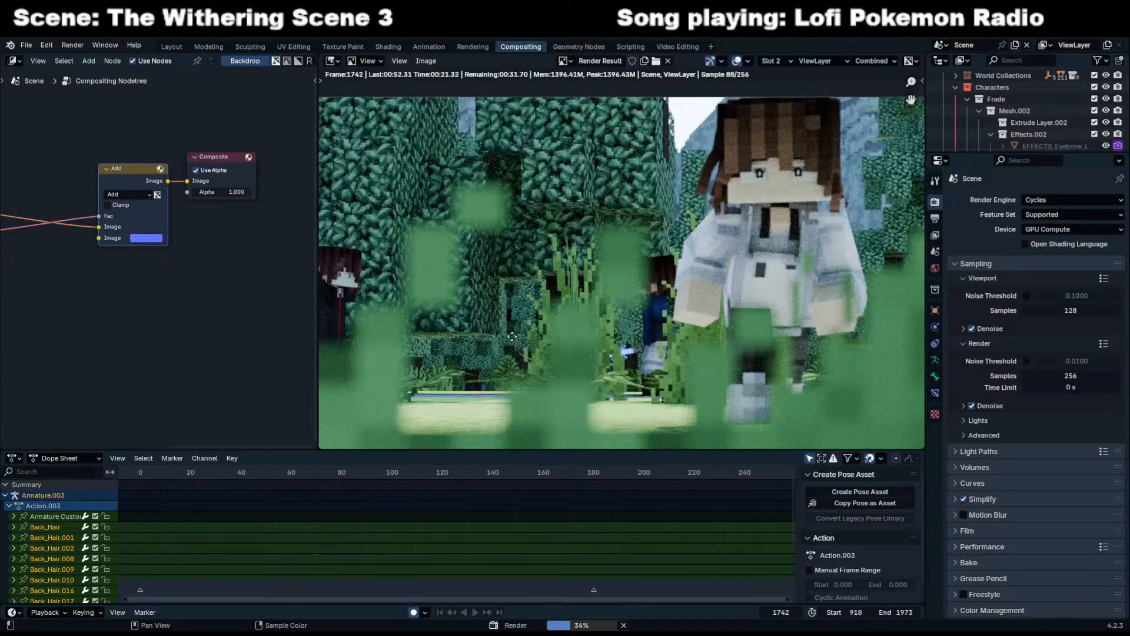
middle_click_drag(511, 337, 567, 330)
scroll(570, 327, "up", 2)
scroll(567, 330, "down", 7)
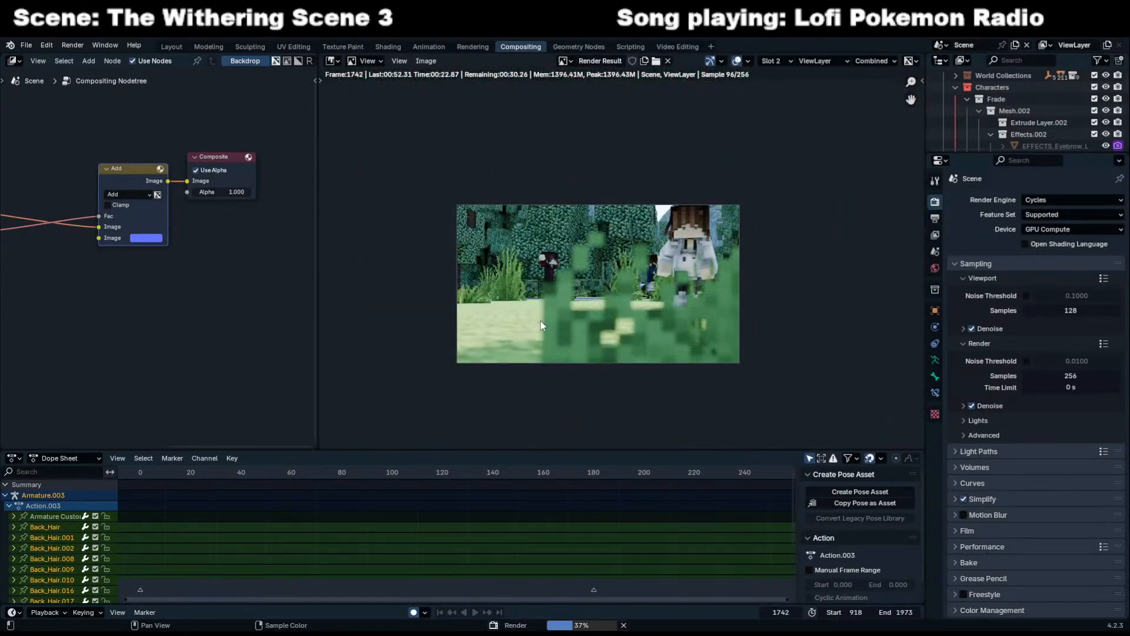
scroll(674, 351, "up", 8)
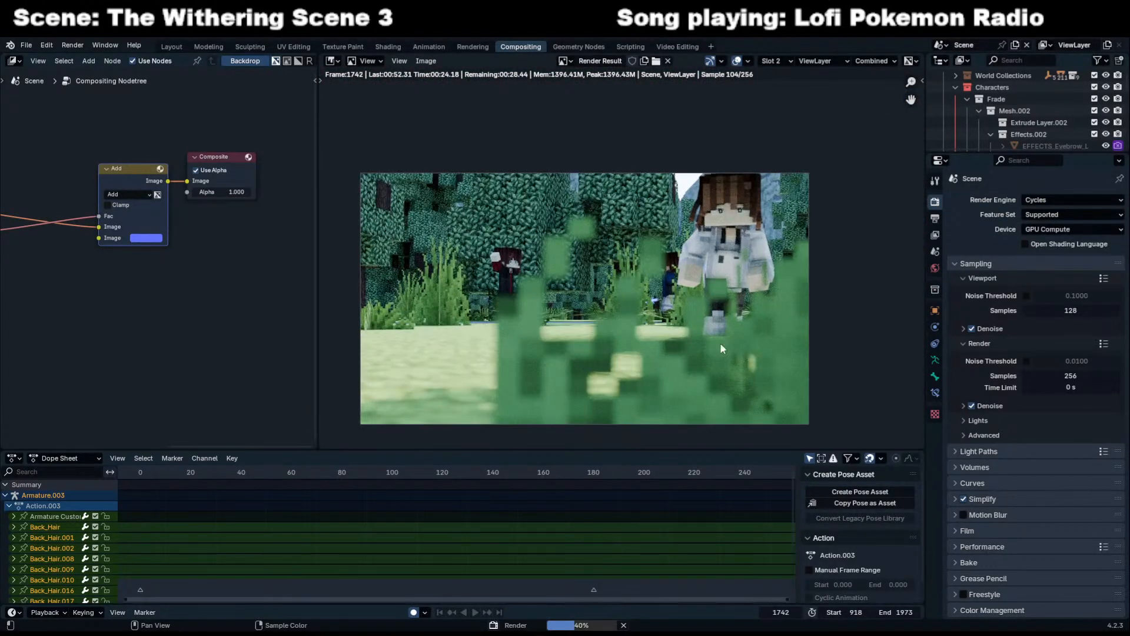
scroll(673, 260, "down", 3)
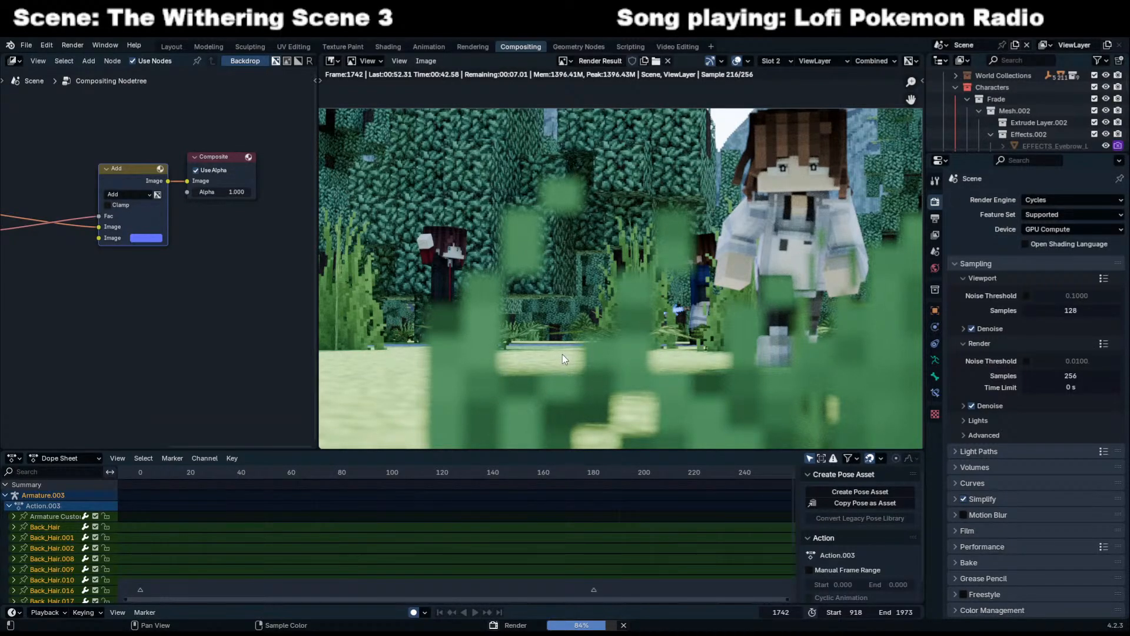
scroll(573, 309, "down", 1)
middle_click_drag(574, 308, 578, 307)
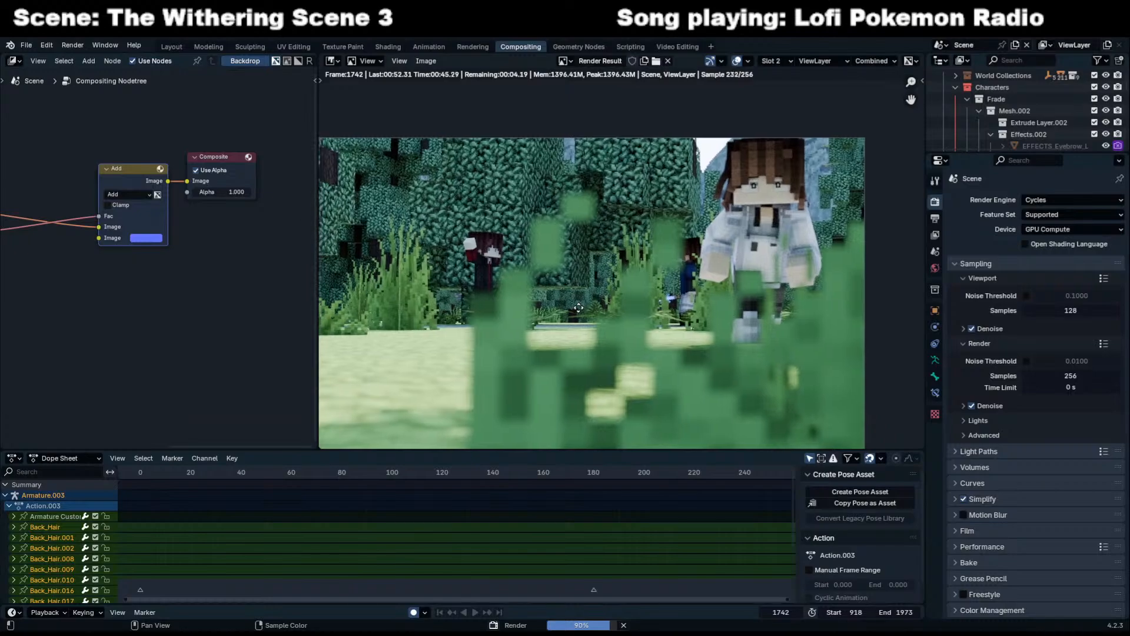
scroll(726, 185, "up", 2)
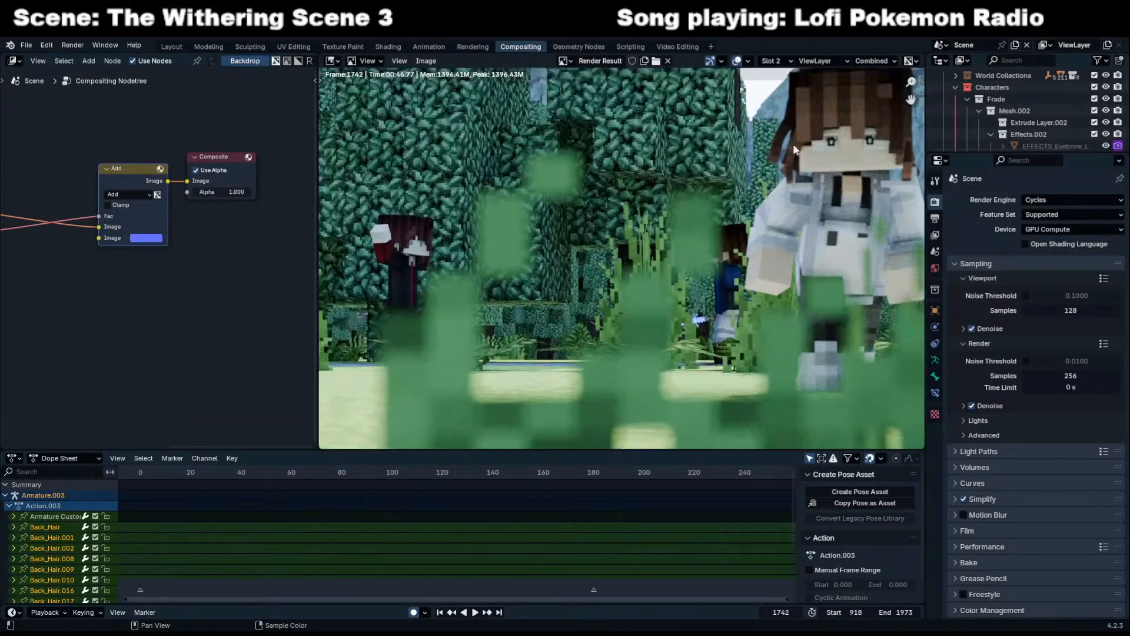
Return to the Layout workspace, select all hair bones, go to frame 1727 and look at the front-facing character's head from above.
left_click(172, 47)
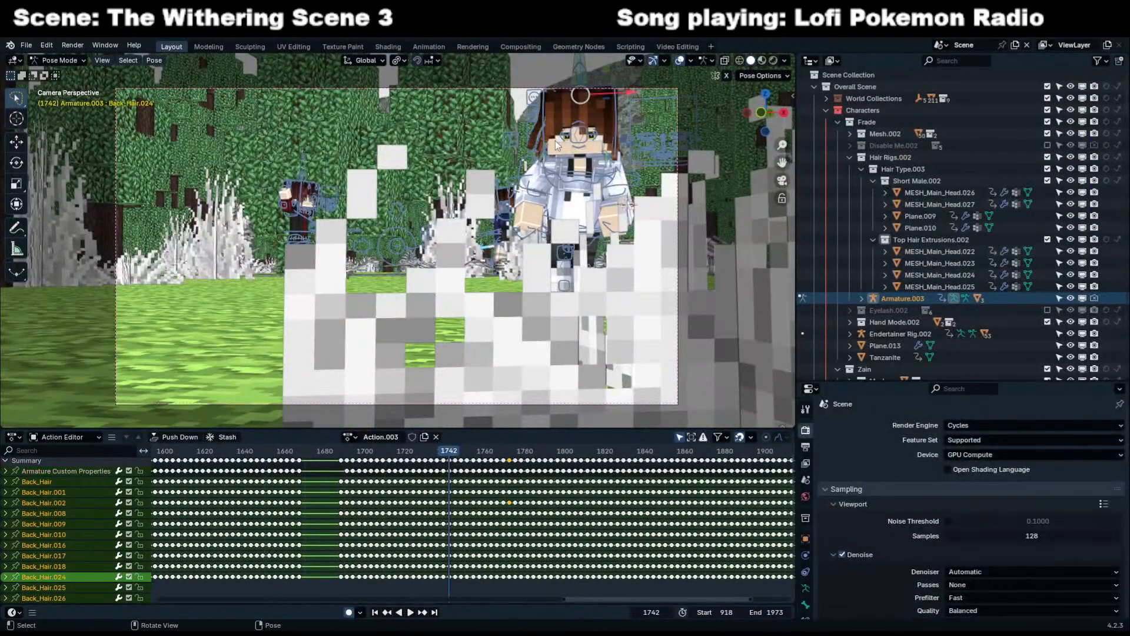
key("a")
left_click_drag(445, 452, 416, 460)
key("Right")
key("Right")
left_click(419, 461)
middle_click_drag(495, 199, 471, 215)
scroll(448, 248, "up", 5)
middle_click_drag(359, 277, 524, 272)
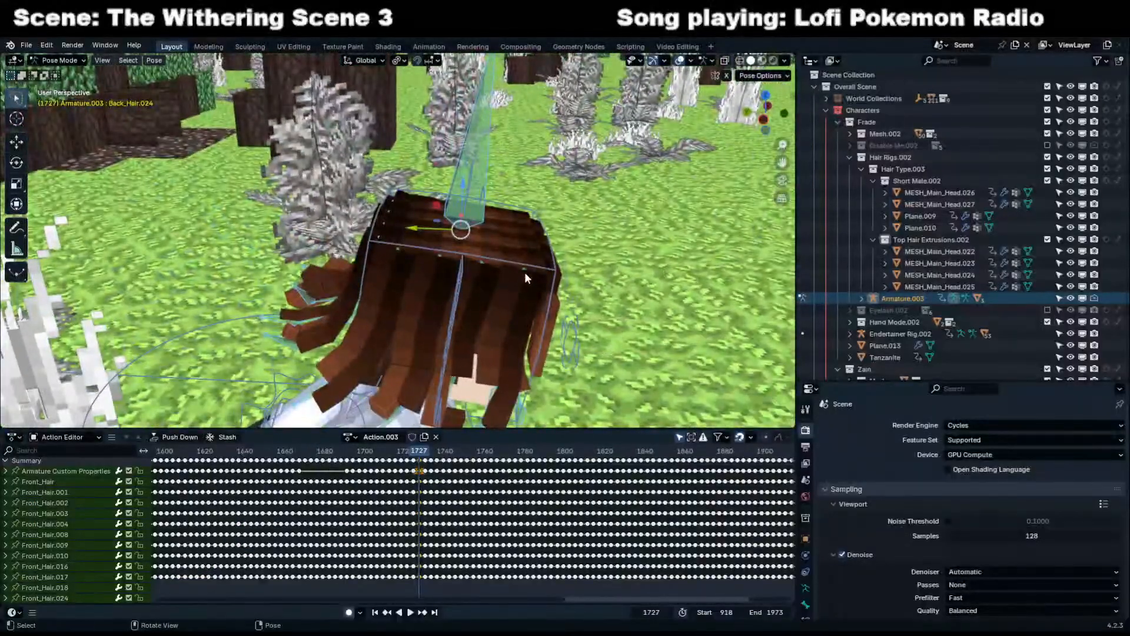
Select the four Right_Hair bones along the top of the head and delete their keyframes from frame 1727 onward.
left_click(523, 271)
left_click(479, 268, "shift")
left_click(444, 264, "shift")
left_click(398, 253, "shift")
key("b")
left_click_drag(420, 525, 930, 455)
scroll(630, 502, "down", 10)
key("x")
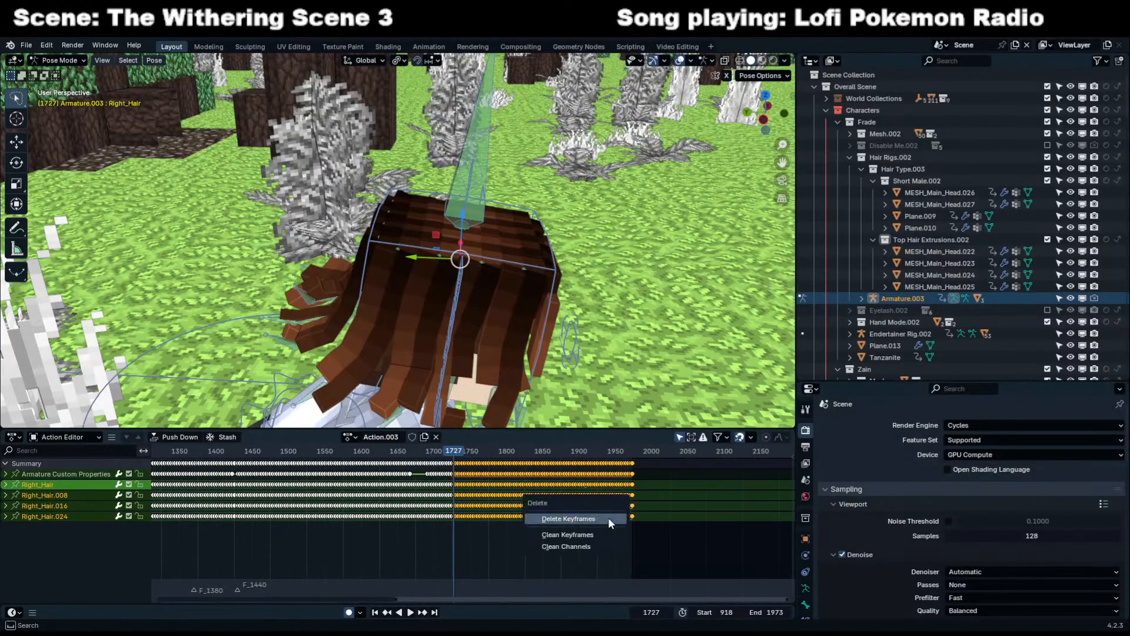
left_click(609, 518)
Select all hair bones and delete their keyframes from about frame 1730 to the end of the action.
middle_click_drag(595, 412, 527, 348)
key("a")
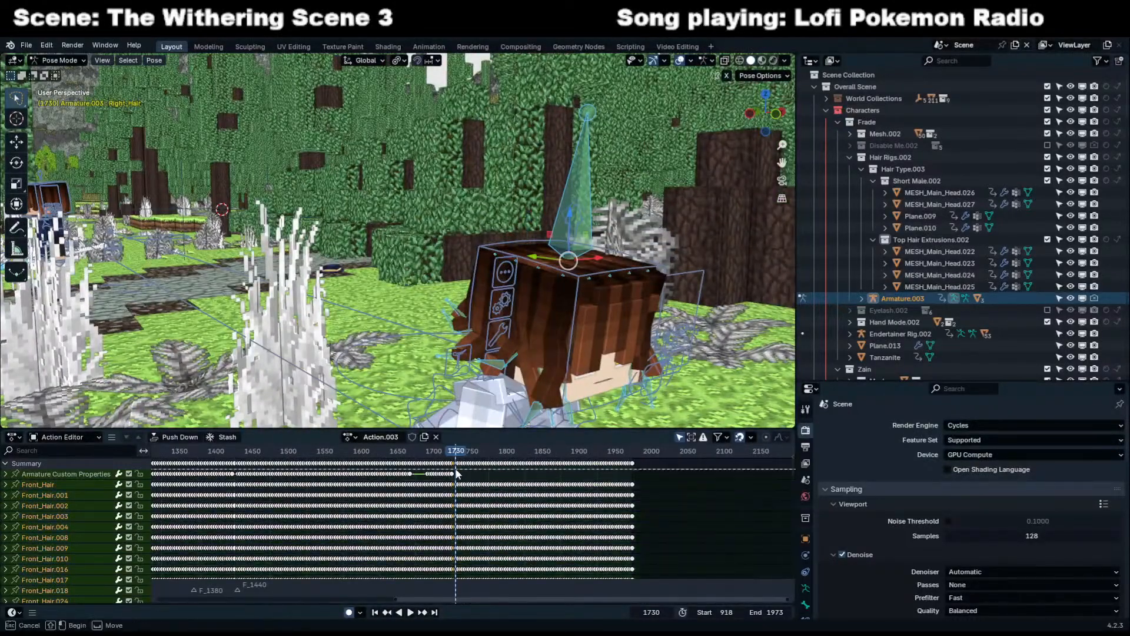
left_click(680, 481, "ctrl")
key("x")
left_click(669, 479)
scroll(471, 464, "up", 5)
Clear the rotation of all hair bones at frame 1730 and delete the keyframes at that frame.
key("alt+r")
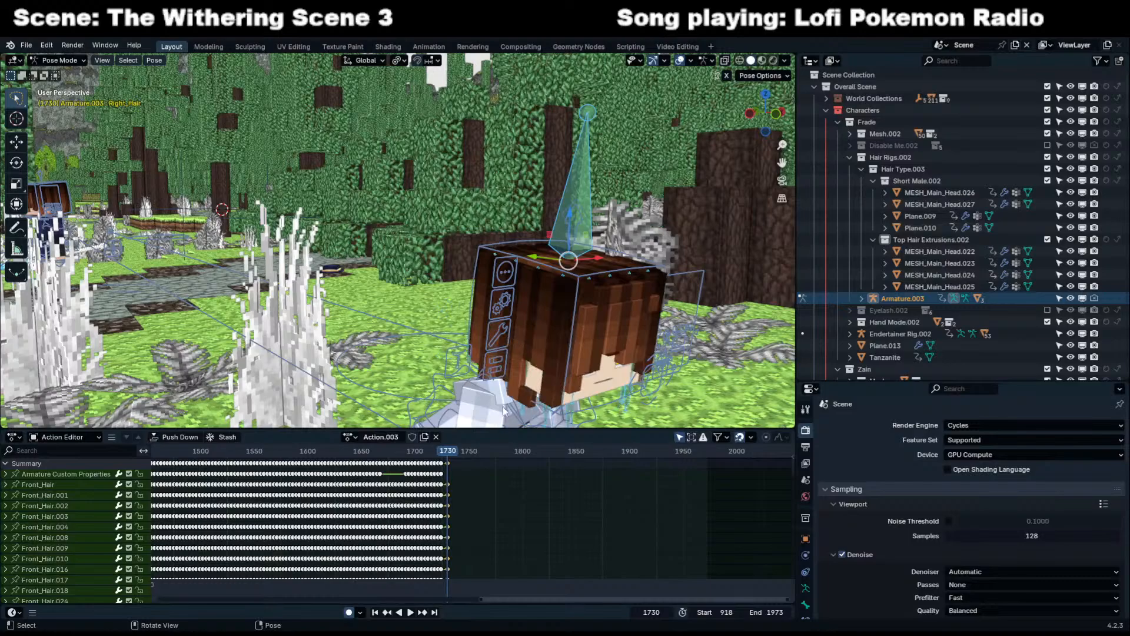
key("x")
left_click(448, 462)
Play the hair motion from frame 1724 to 1730, check it through the camera and open the Right_Hair bone's constraint settings.
left_click(442, 453)
key("space")
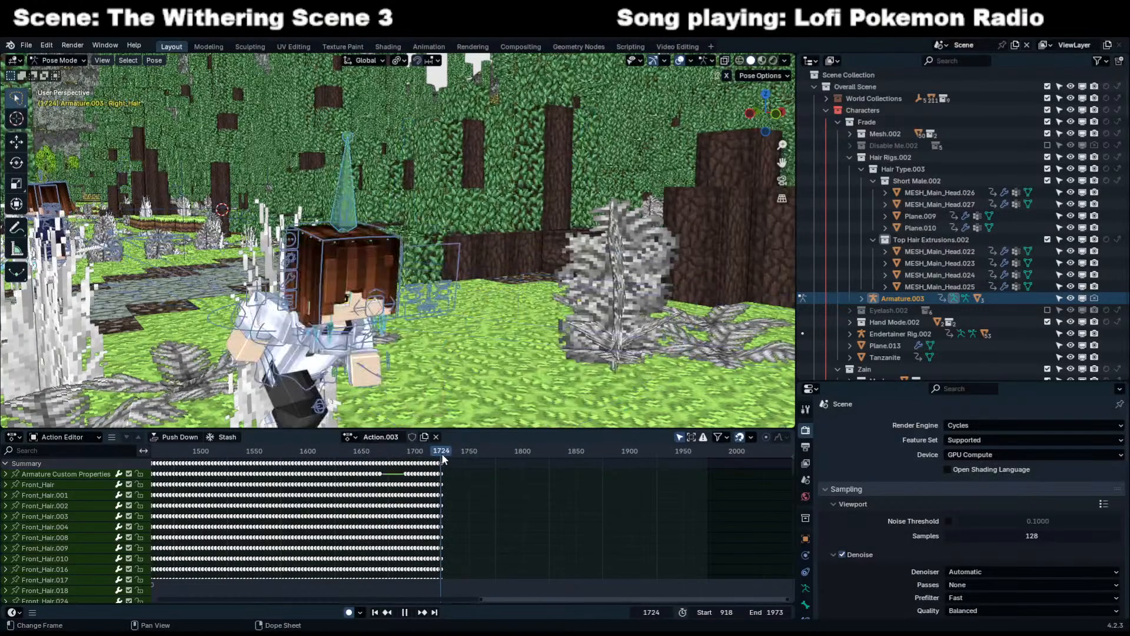
key("space")
key("KP_0")
scroll(805, 588, "down", 3)
left_click(805, 585)
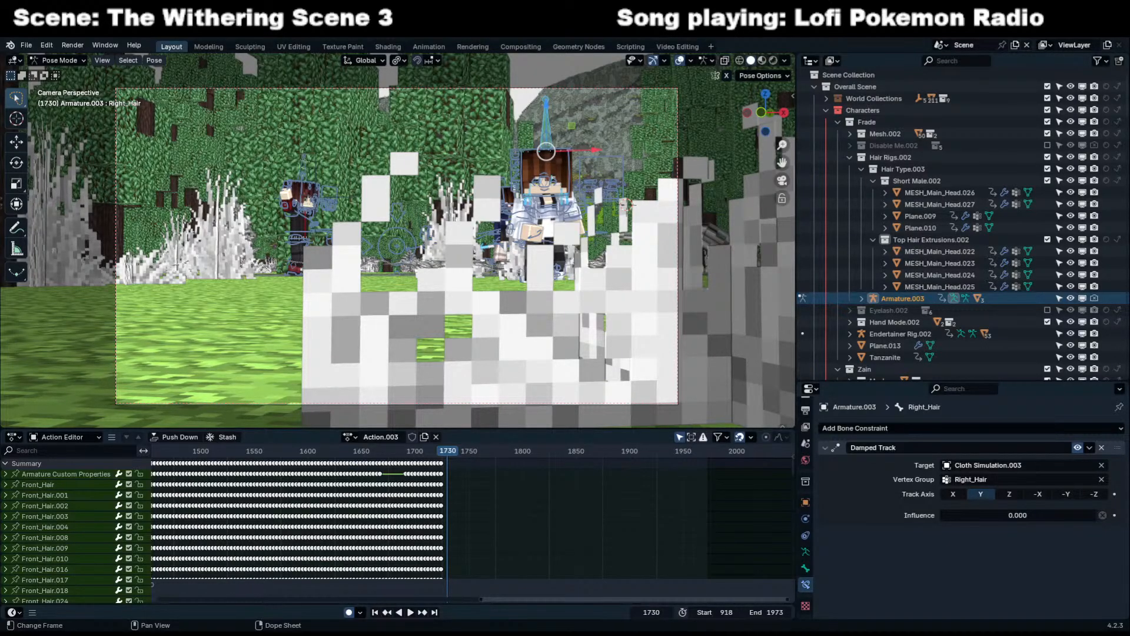
left_click(528, 480)
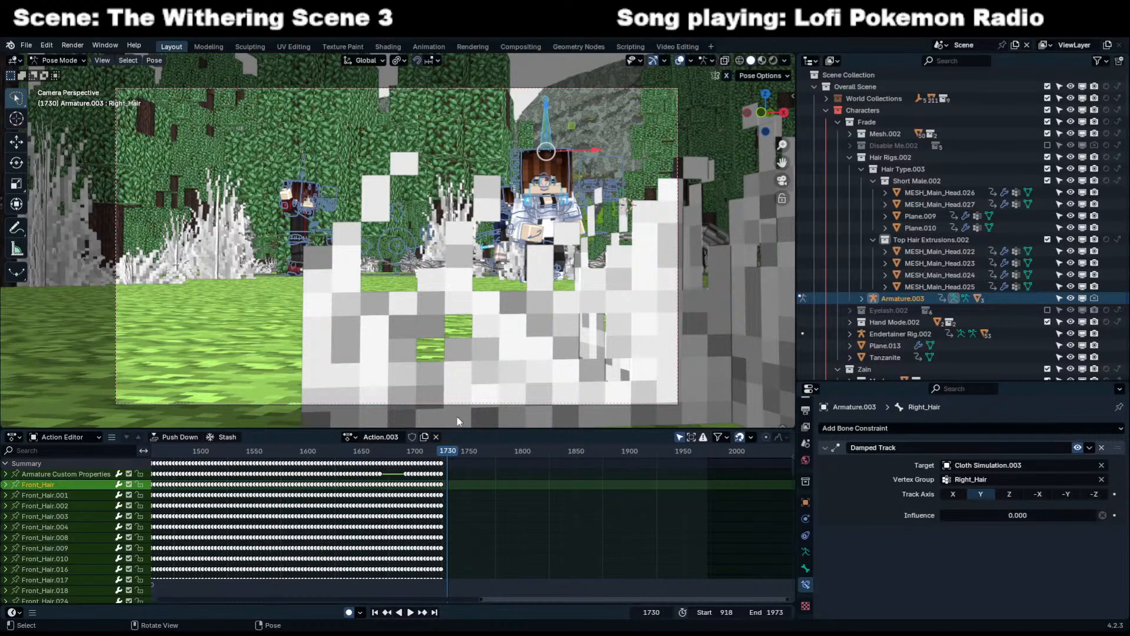
left_click(477, 516)
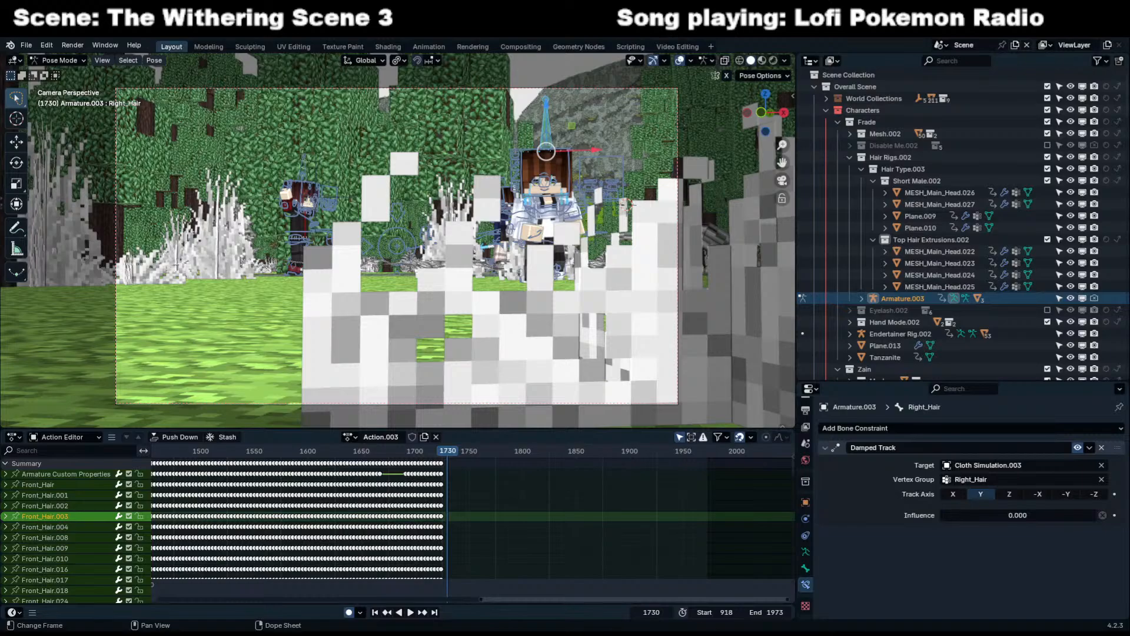
scroll(473, 518, "down", 2)
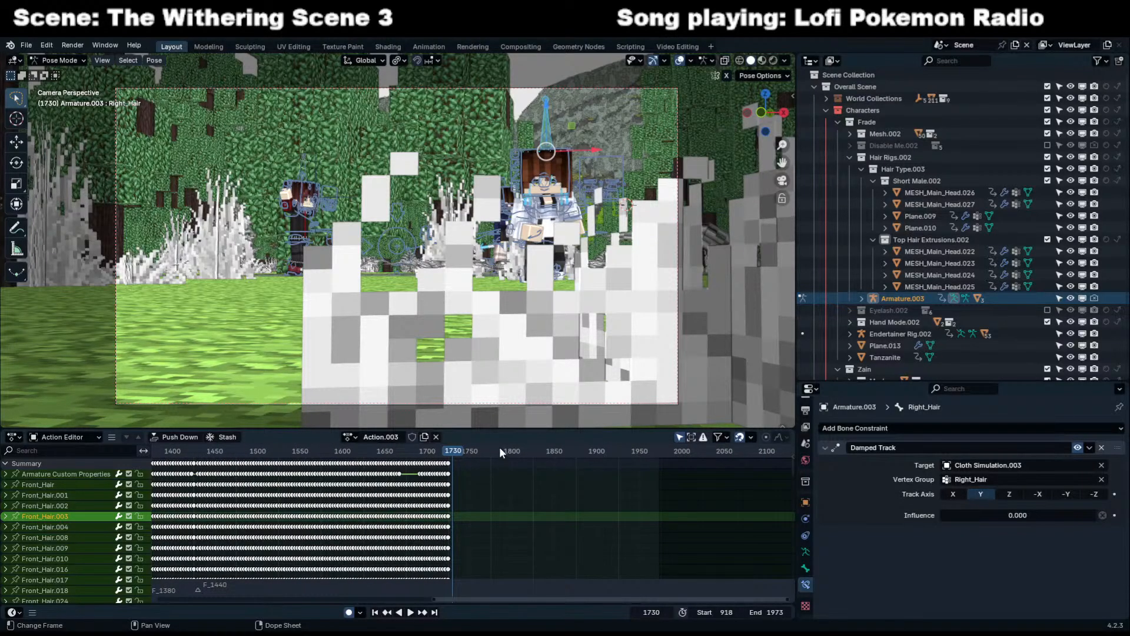
scroll(444, 306, "up", 1)
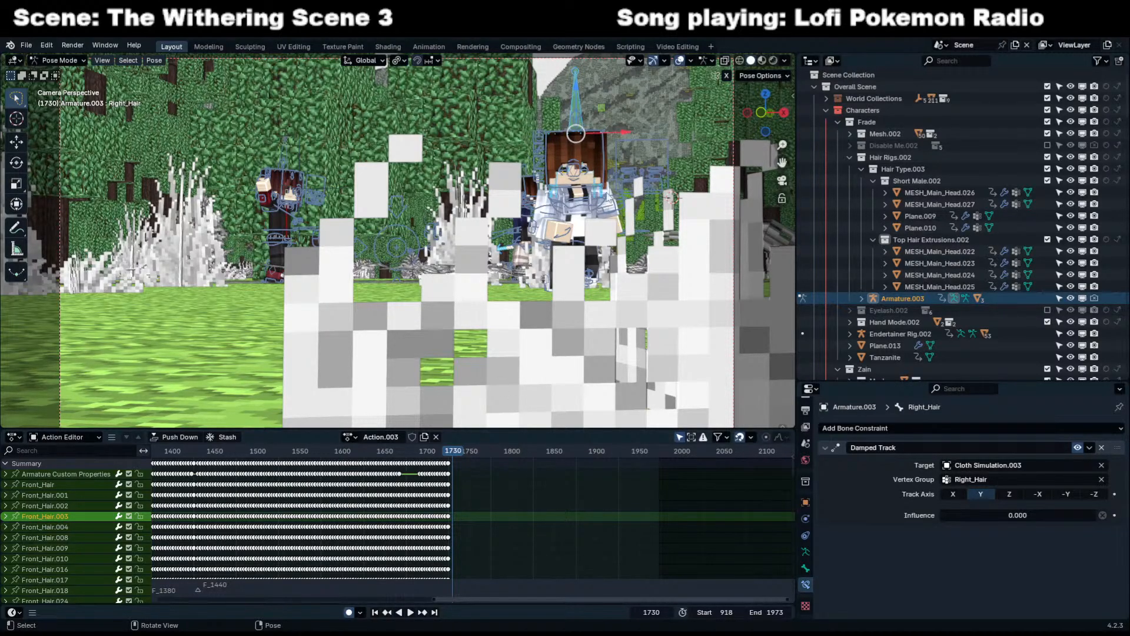
Switch the hair armature to Object Mode and play the camera shot from frame 1730 to 1786.
key("ctrl+Tab")
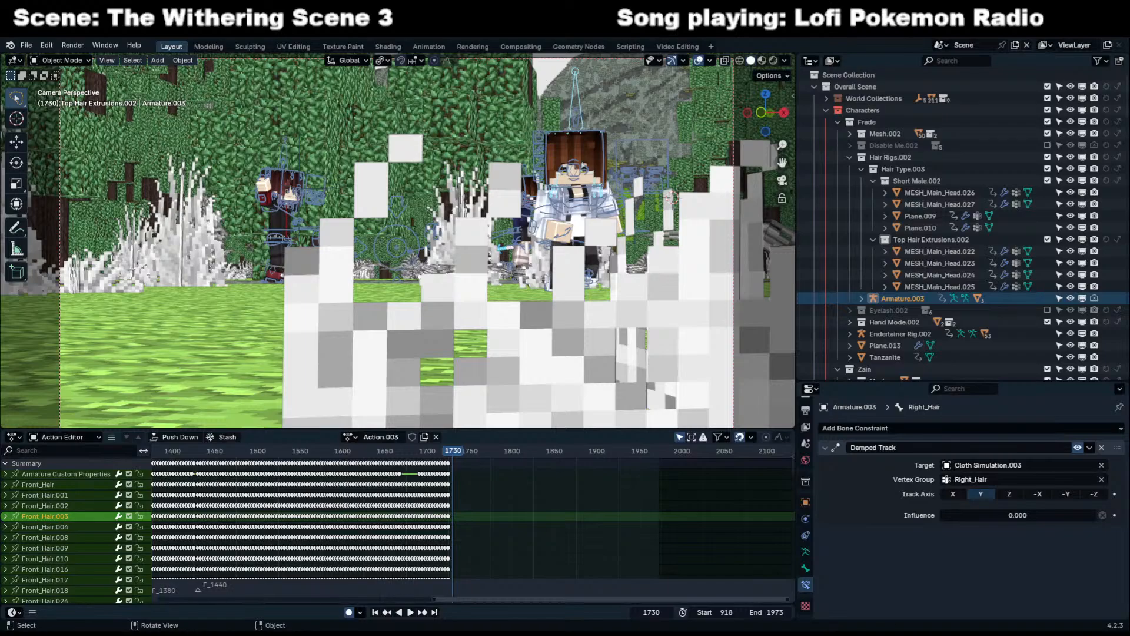
left_click(503, 559)
scroll(478, 523, "up", 7)
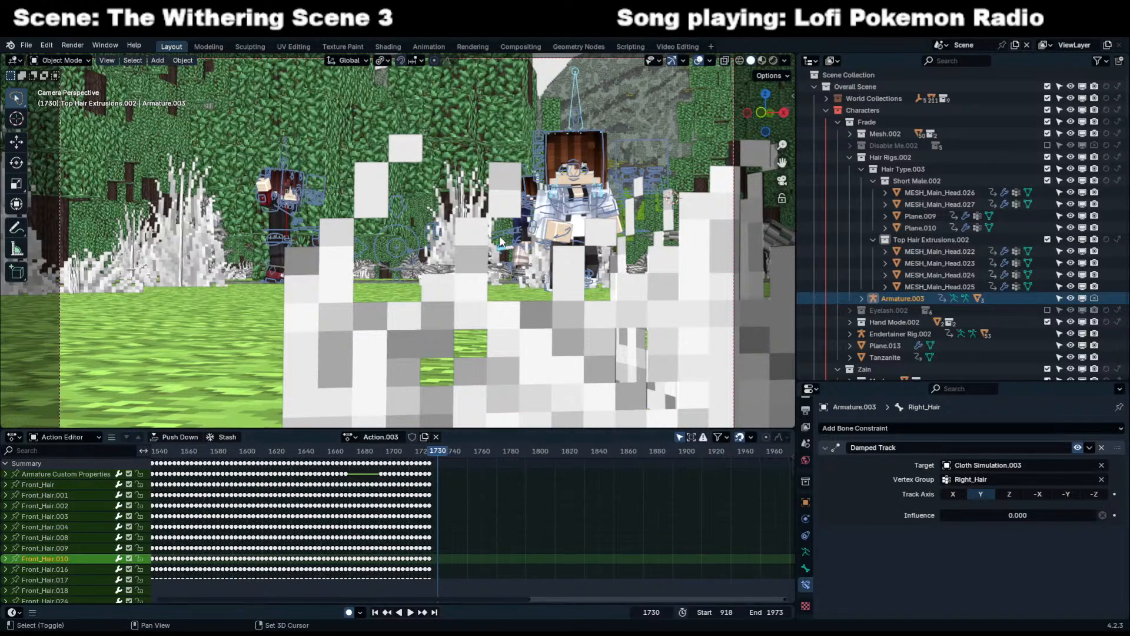
key("shift+space")
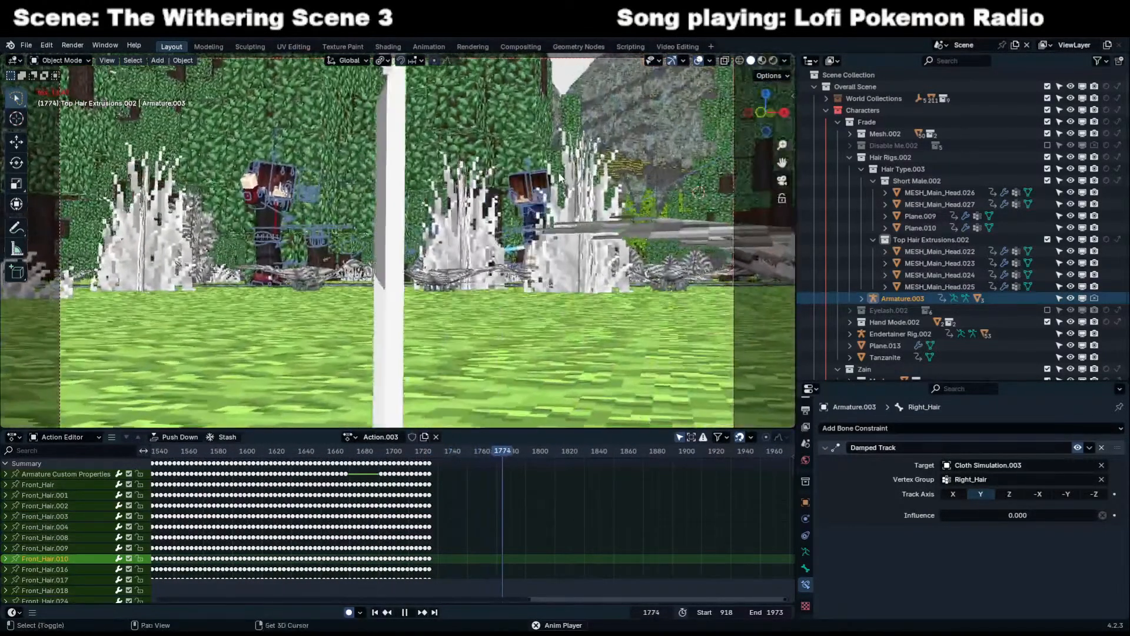
key("shift+space")
Select the "Grass that I can transfer" object and delete its selected faces near the walking character's feet.
middle_click_drag(559, 178, 528, 258)
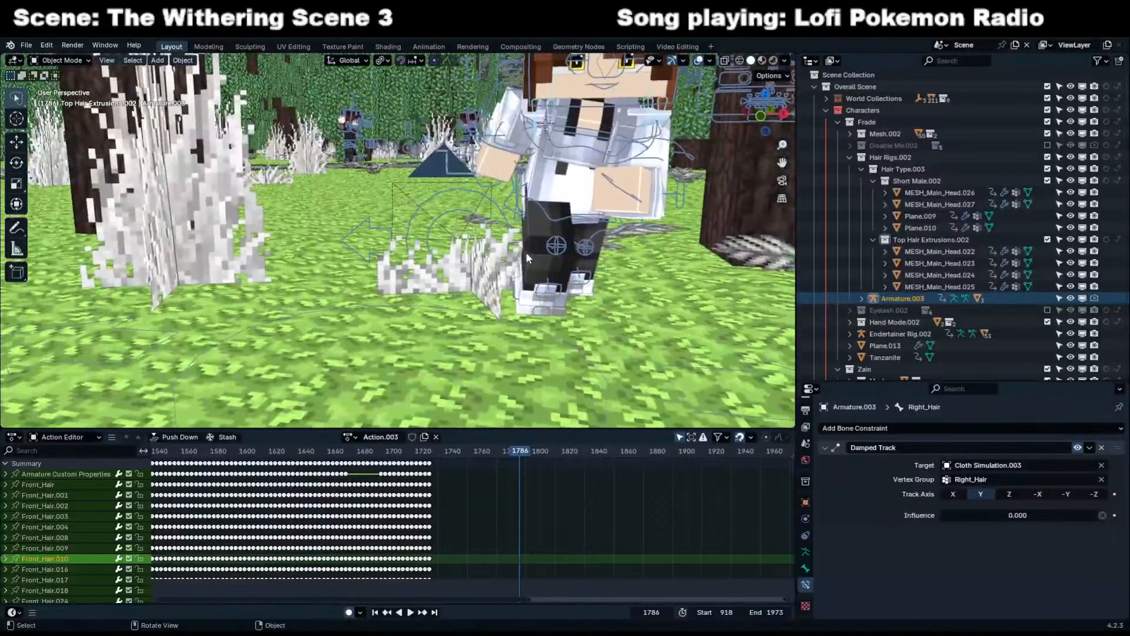
key("ctrl+Tab")
key("ctrl+Tab")
left_click(474, 272)
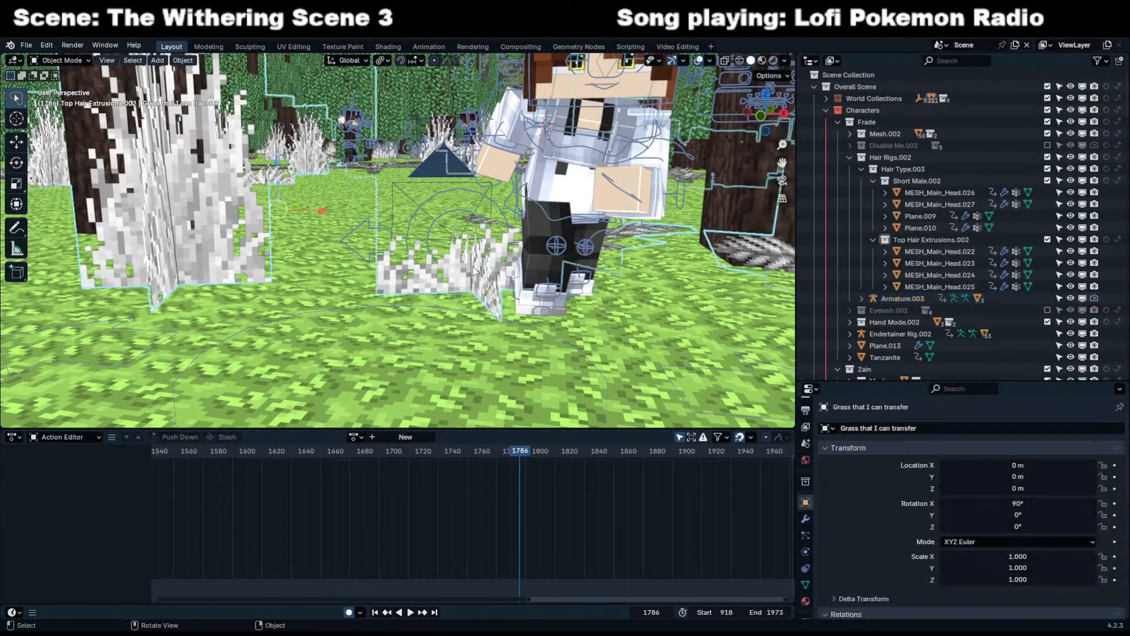
key("Tab")
key("x")
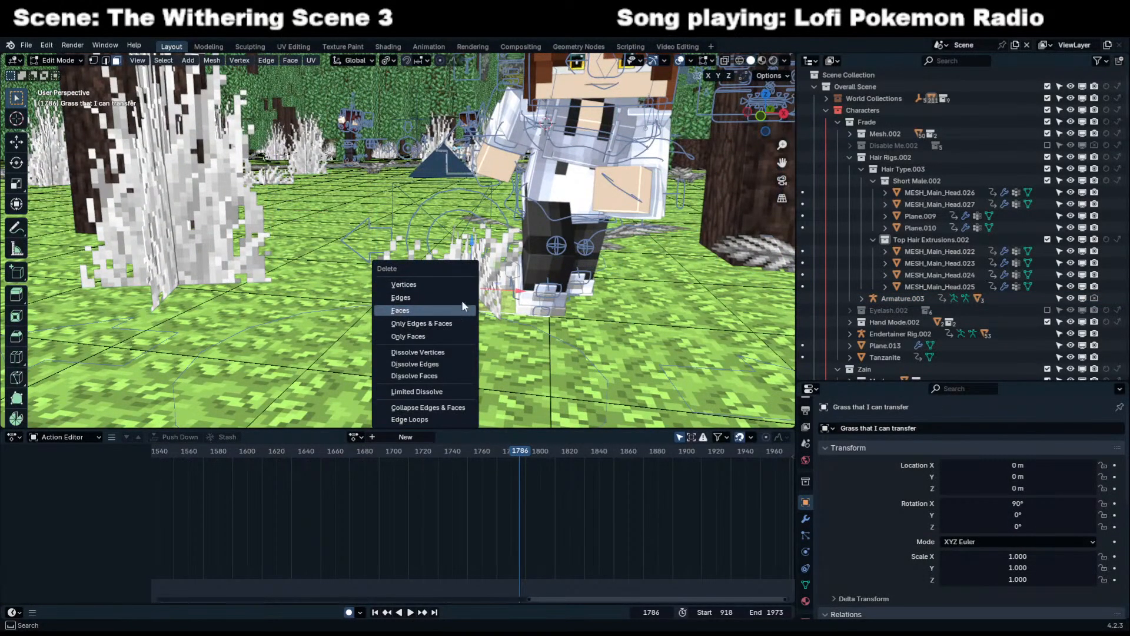
left_click(456, 309)
key("Tab")
In Edit Mode, move the grass clump beside the walking character's feet about 0.4 m down along Z, below the ground.
key("shift+grave")
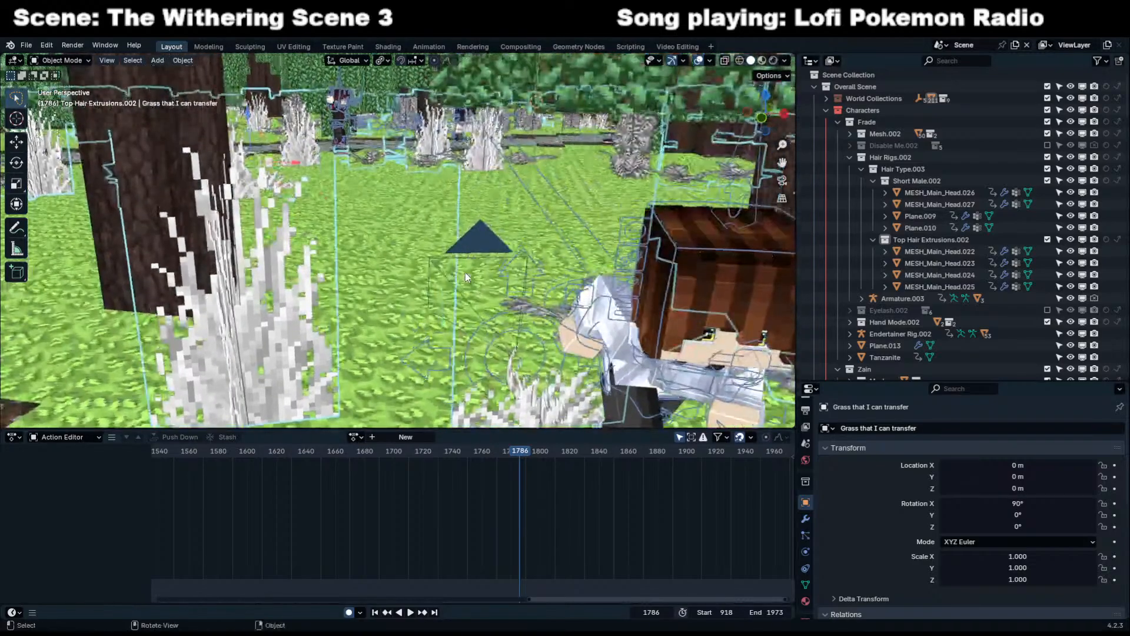
key("Return")
key("Tab")
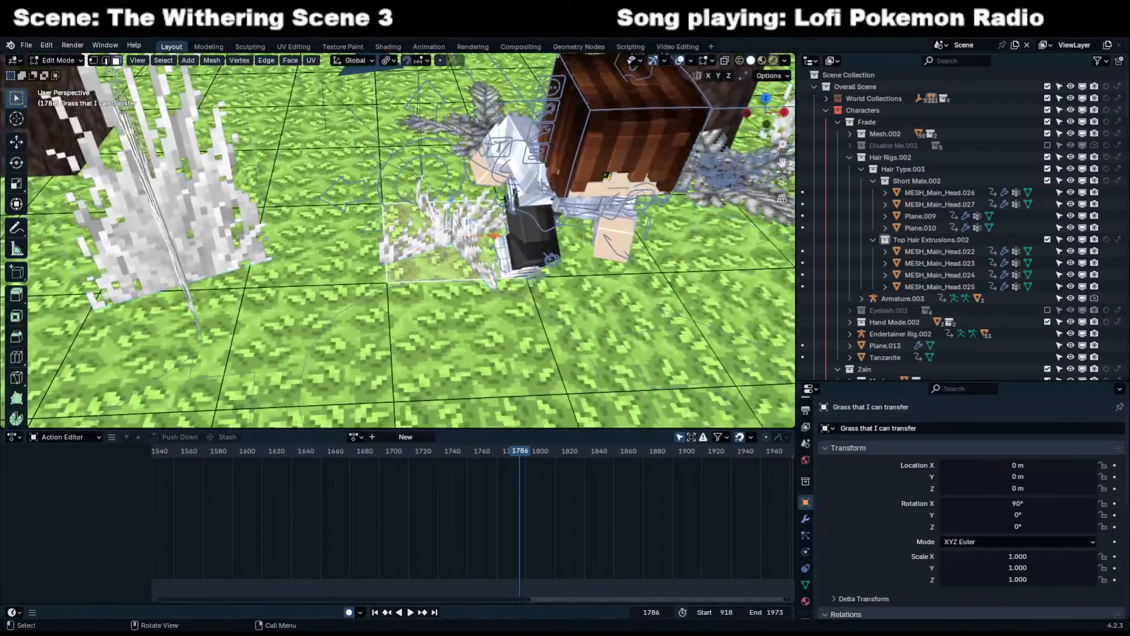
key("g")
key("z")
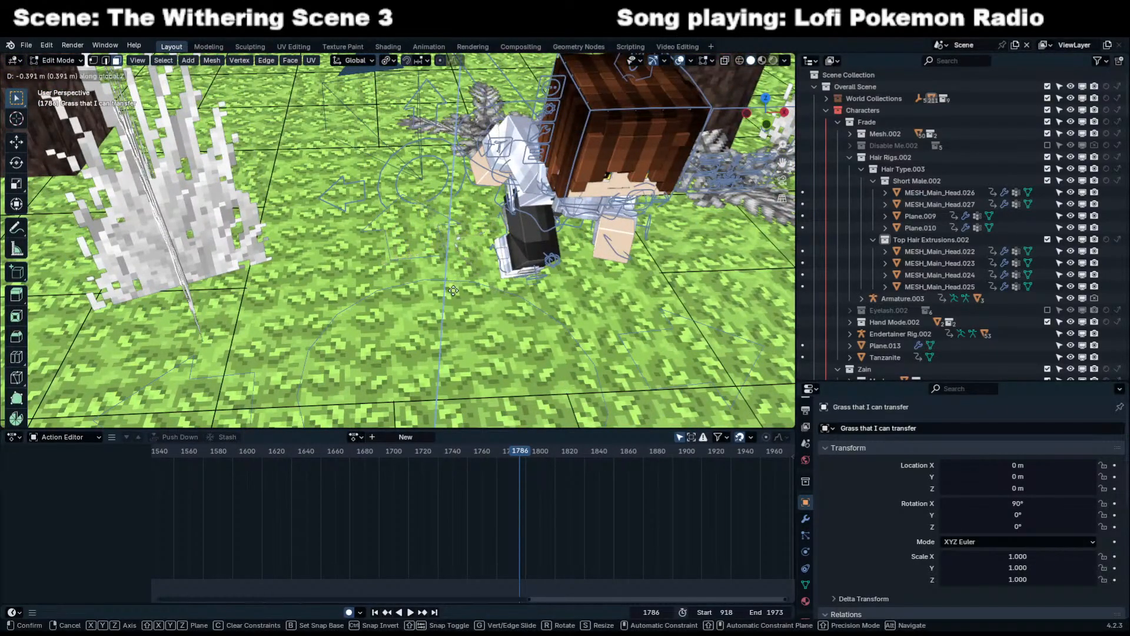
left_click(453, 298)
key("Tab")
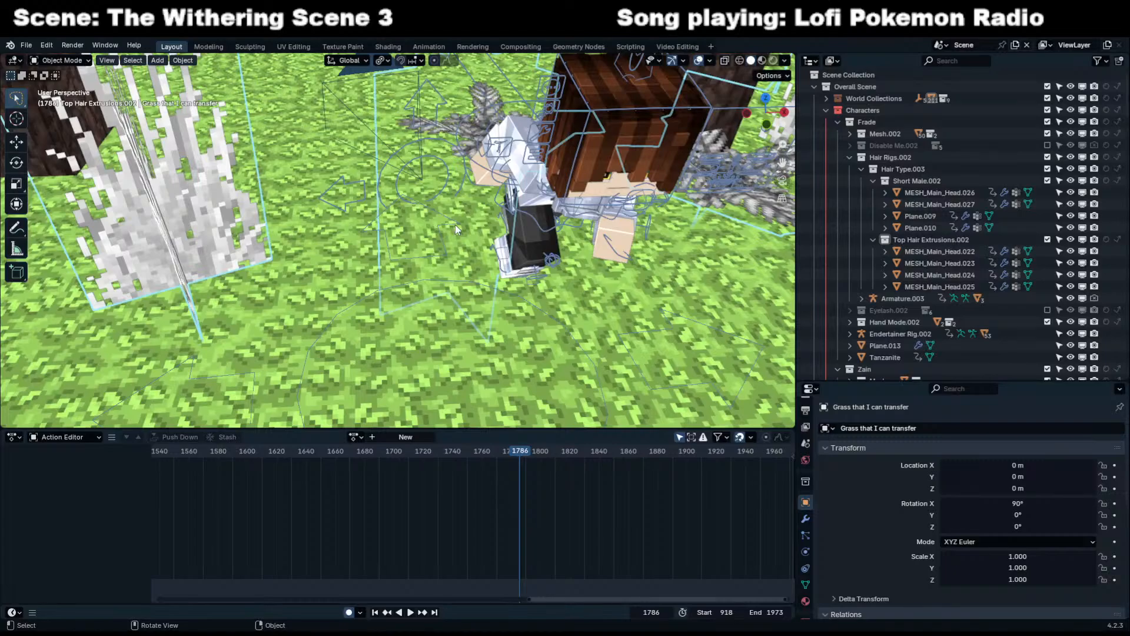
Play the shot through the camera from frame 1786 to 1853.
key("KP_0")
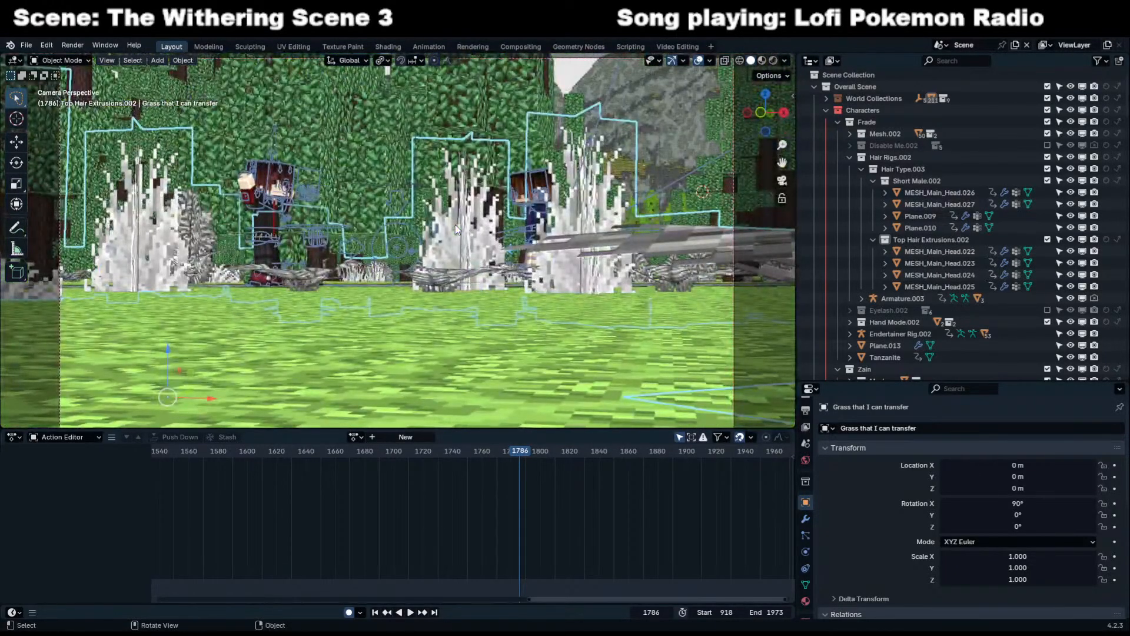
key("space")
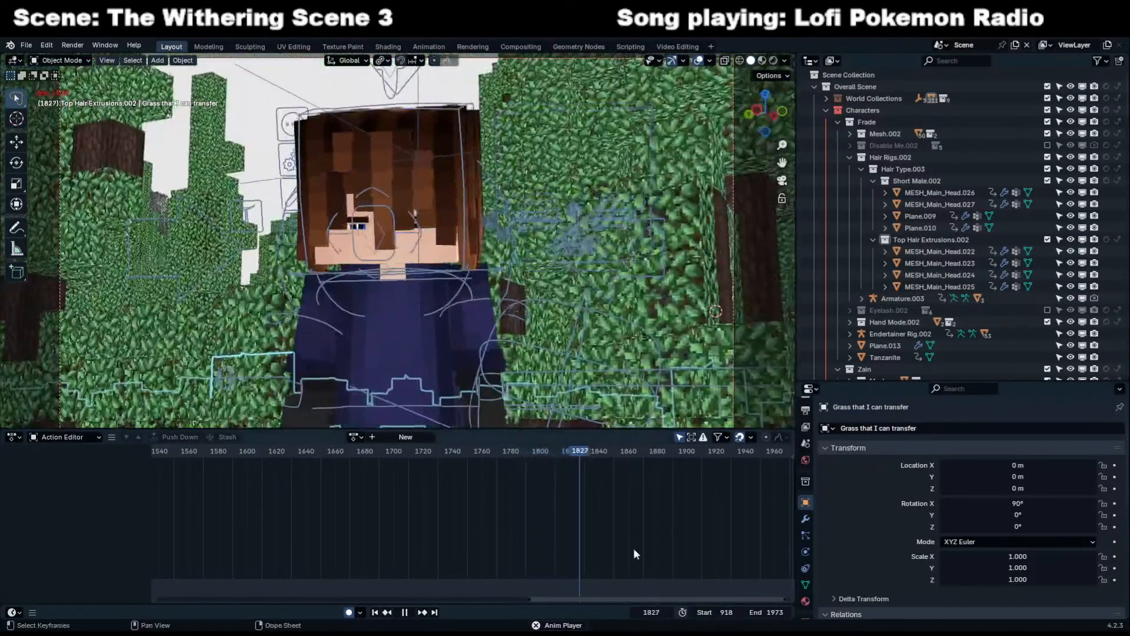
scroll(633, 548, "down", 2)
key("space")
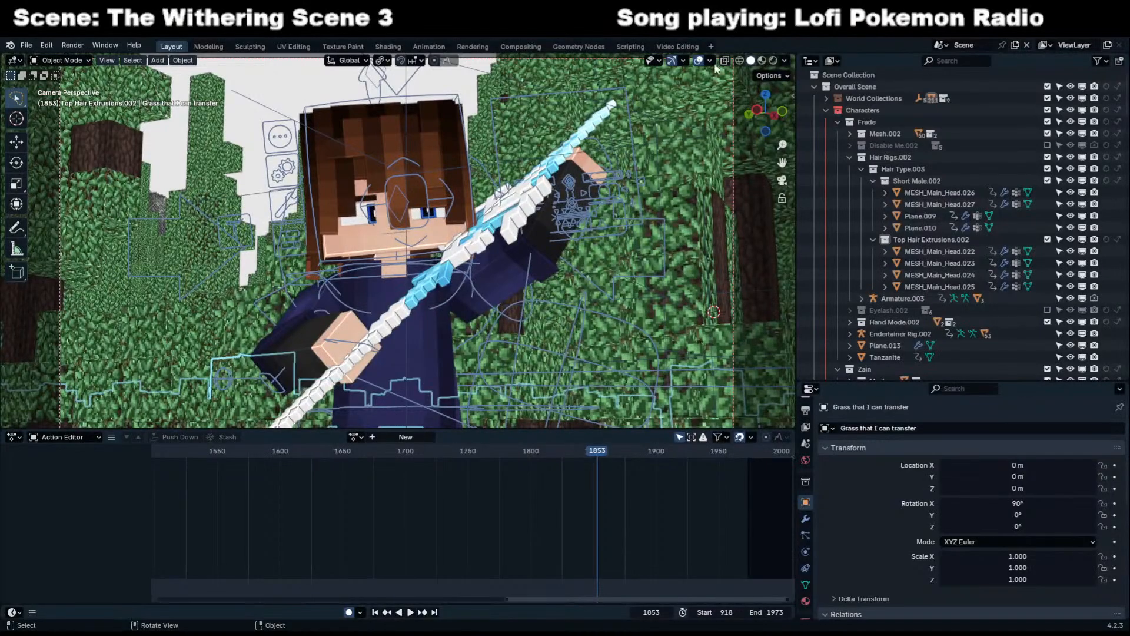
Save the file, preview frame 1853 with Rendered viewport shading and select the DOF.001 focus empty.
key("ctrl+s")
left_click(775, 58)
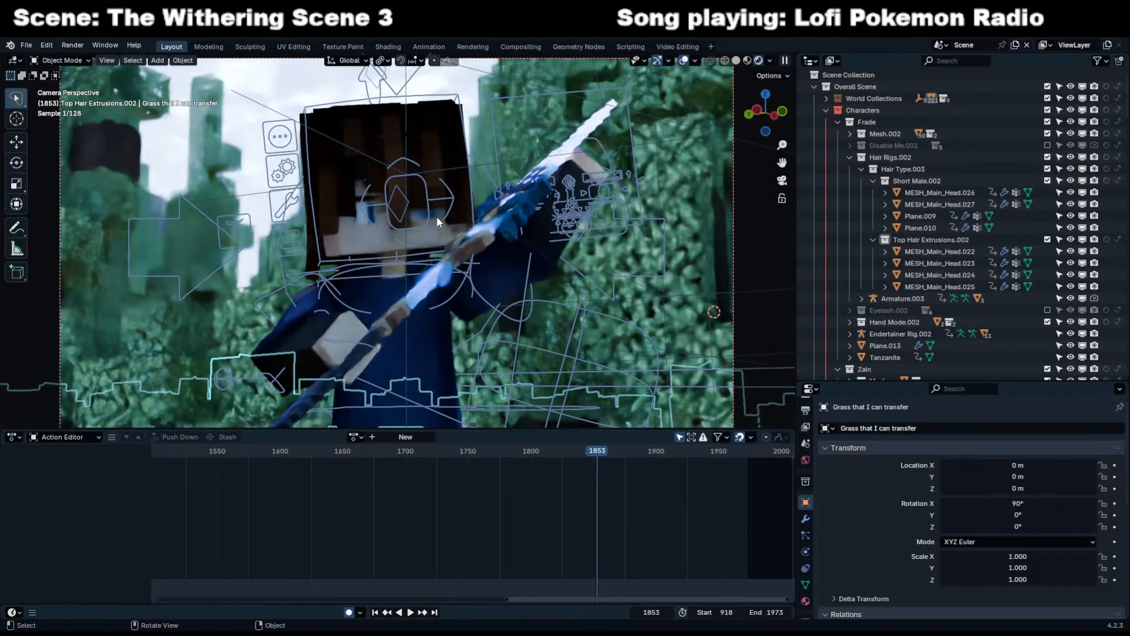
left_click(452, 170)
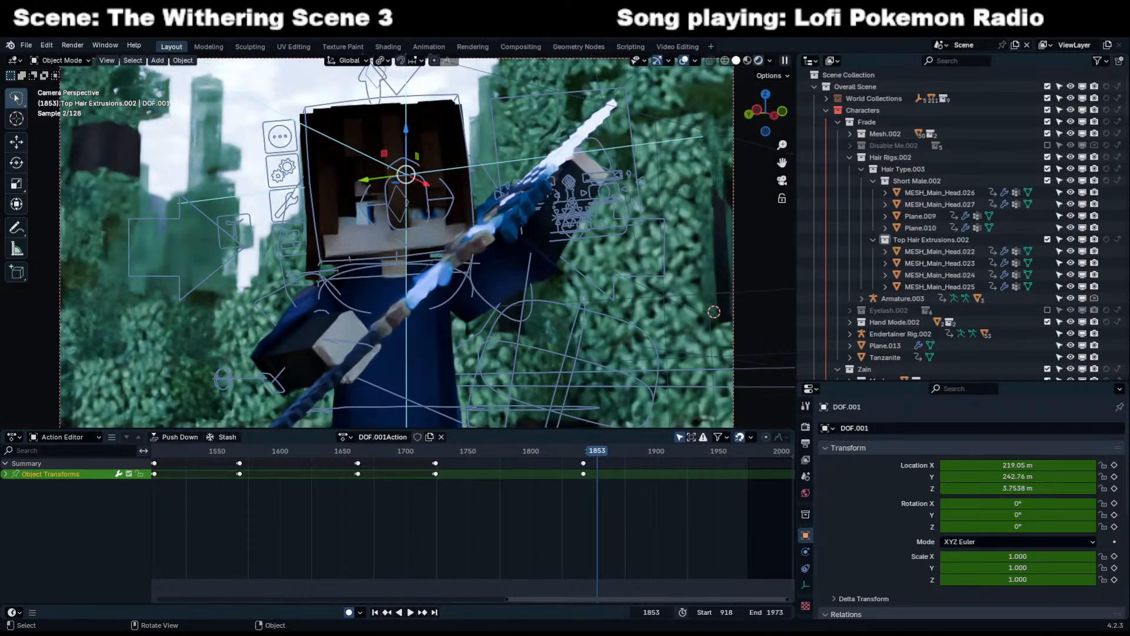
Return the viewport to Solid shading and examine where DOF.001 sits relative to the sword-holding character's head.
left_click(736, 60)
mouse_move(471, 236)
middle_mouse_down()
mouse_move(459, 306)
mouse_move(454, 290)
mouse_move(412, 347)
middle_mouse_up()
scroll(420, 256, "up", 4)
scroll(465, 235, "up", 2)
middle_click_drag(420, 257, 471, 200)
scroll(471, 200, "down", 2)
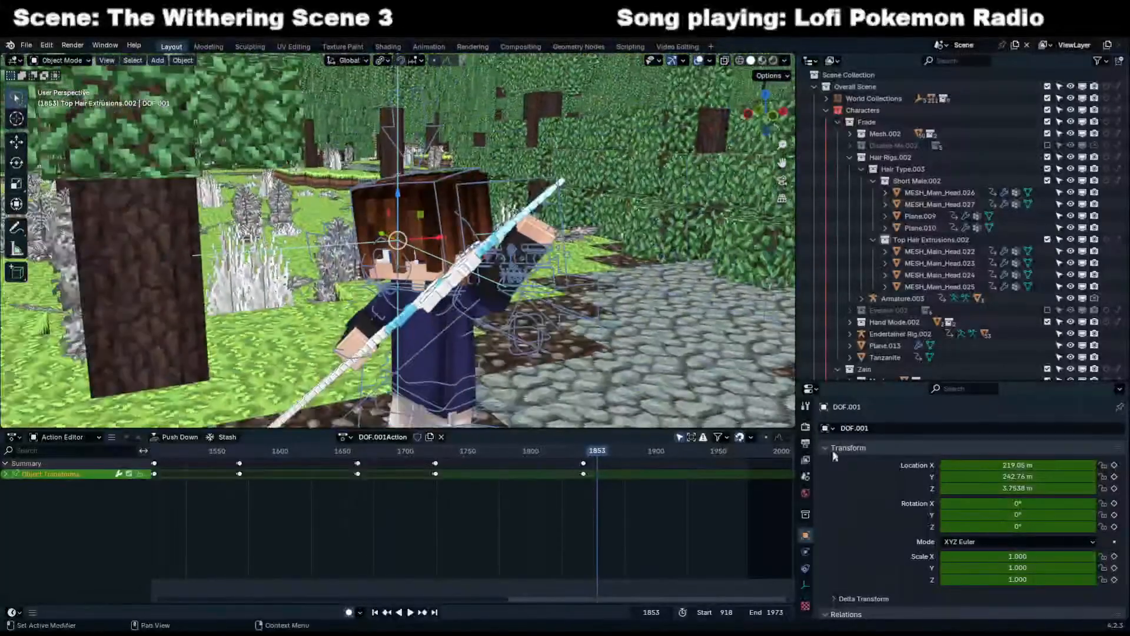
Review the animation from about frame 1735 through the camera.
scroll(653, 456, "up", 6)
left_click_drag(631, 451, 445, 456)
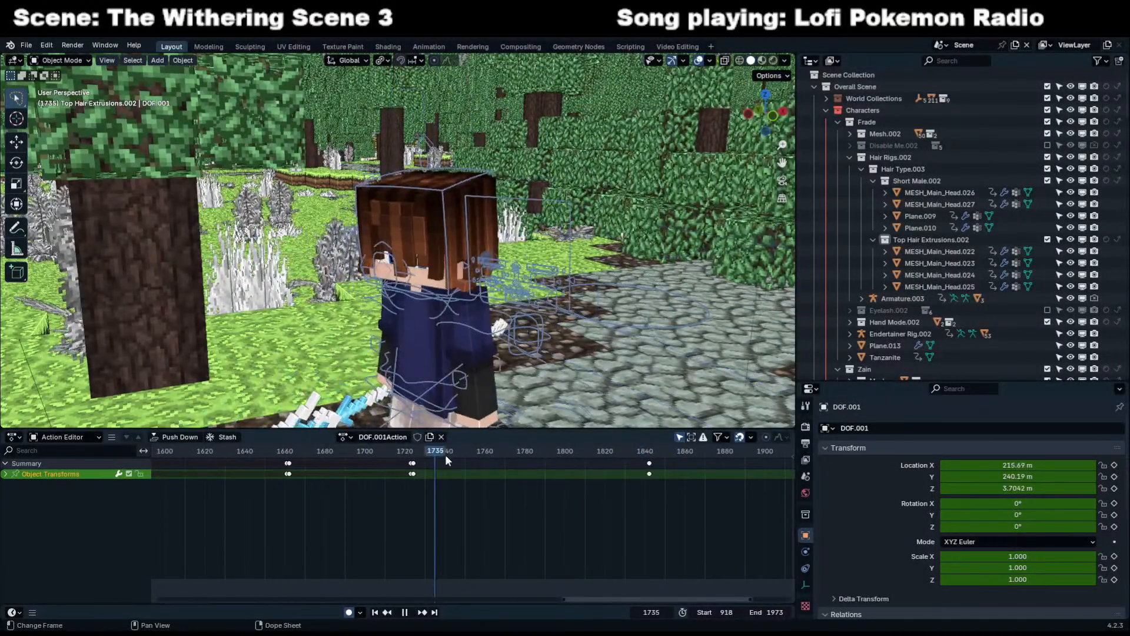
key("KP_0")
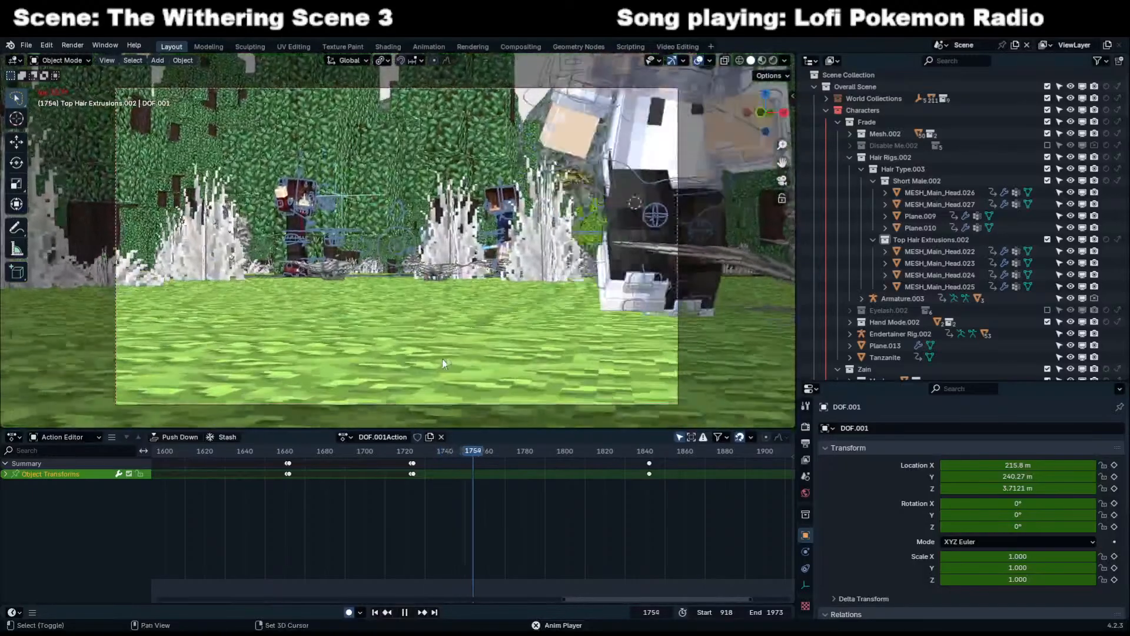
At frame 1842, snap the DOF.001 empty to the 3D cursor on the sword-holding character's face.
left_click_drag(649, 451, 649, 456)
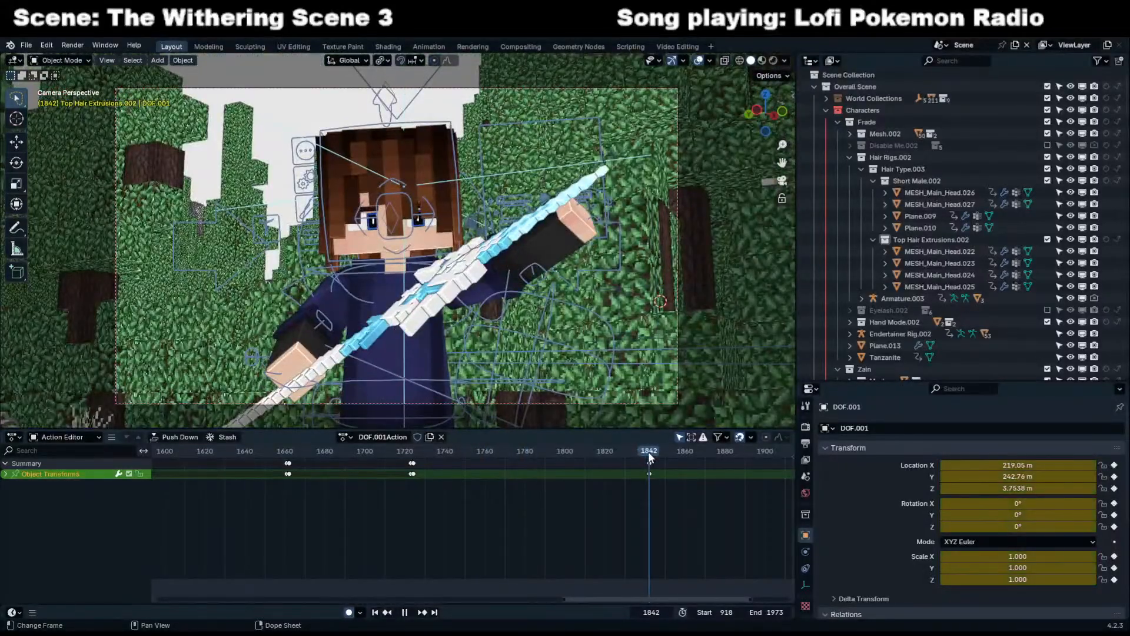
key("KP_Decimal")
scroll(335, 297, "up", 5)
middle_click_drag(336, 298, 454, 313)
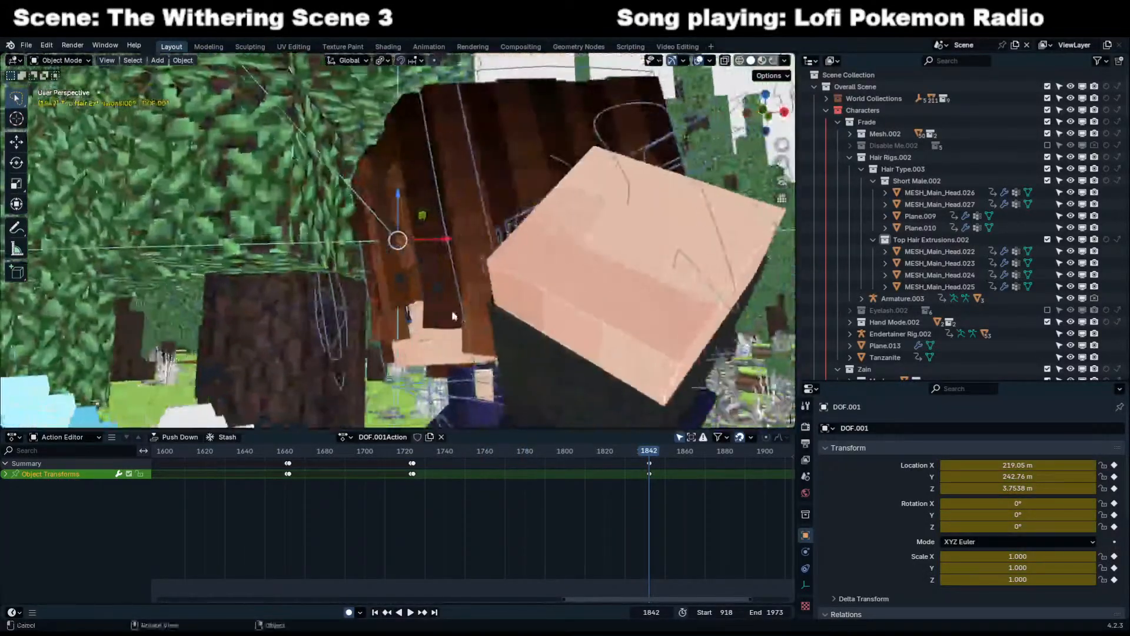
scroll(453, 318, "up", 3)
key("shift+s")
left_click(436, 263)
Save the file from the camera view, render frame 1842 and view the result in the Compositing workspace.
key("KP_0")
key("ctrl+s")
left_click(519, 47)
scroll(539, 297, "down", 2)
scroll(524, 319, "up", 1)
middle_click_drag(539, 297, 570, 258)
key("F12")
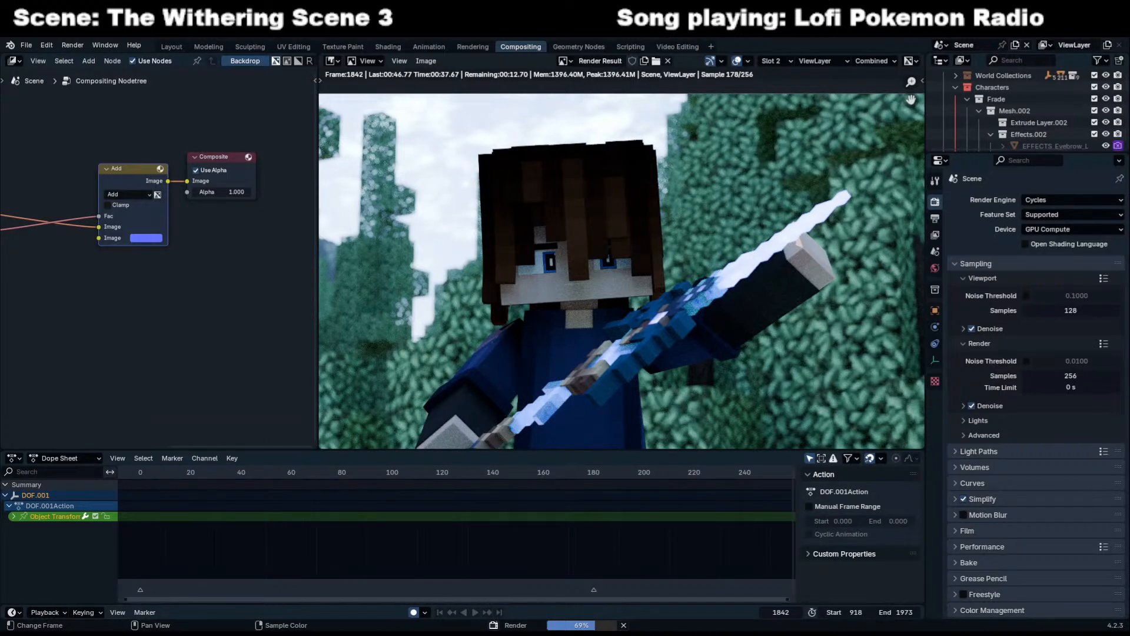
scroll(561, 339, "down", 3)
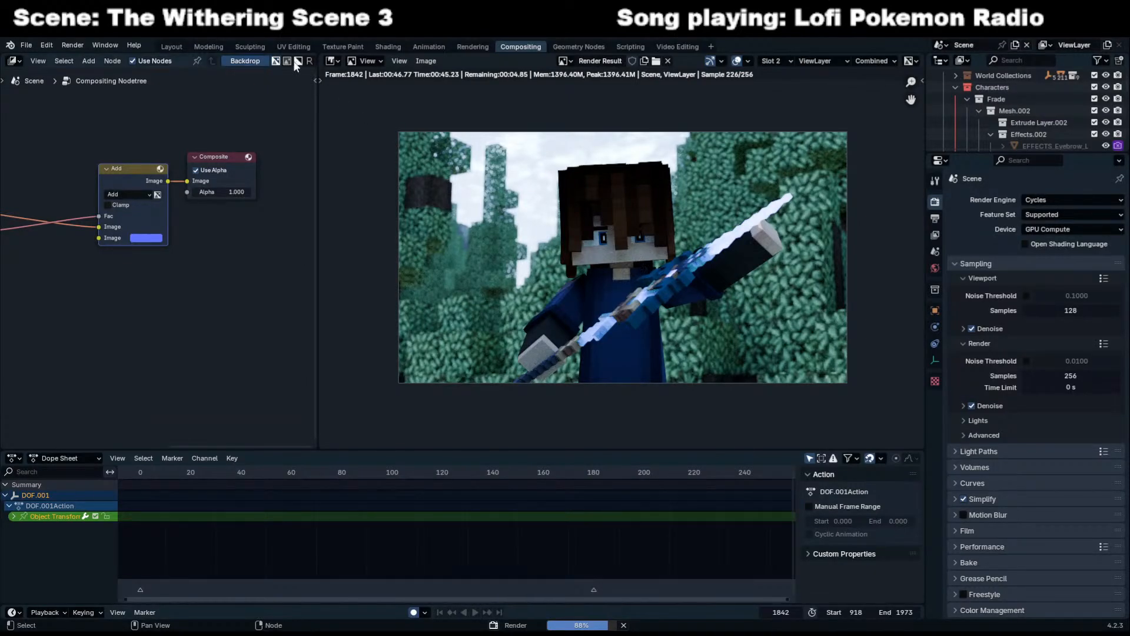
Go back to the Layout workspace and survey the stone path, characters and surrounding forest from above.
left_click(174, 47)
middle_click_drag(321, 235, 283, 326)
scroll(370, 270, "down", 5)
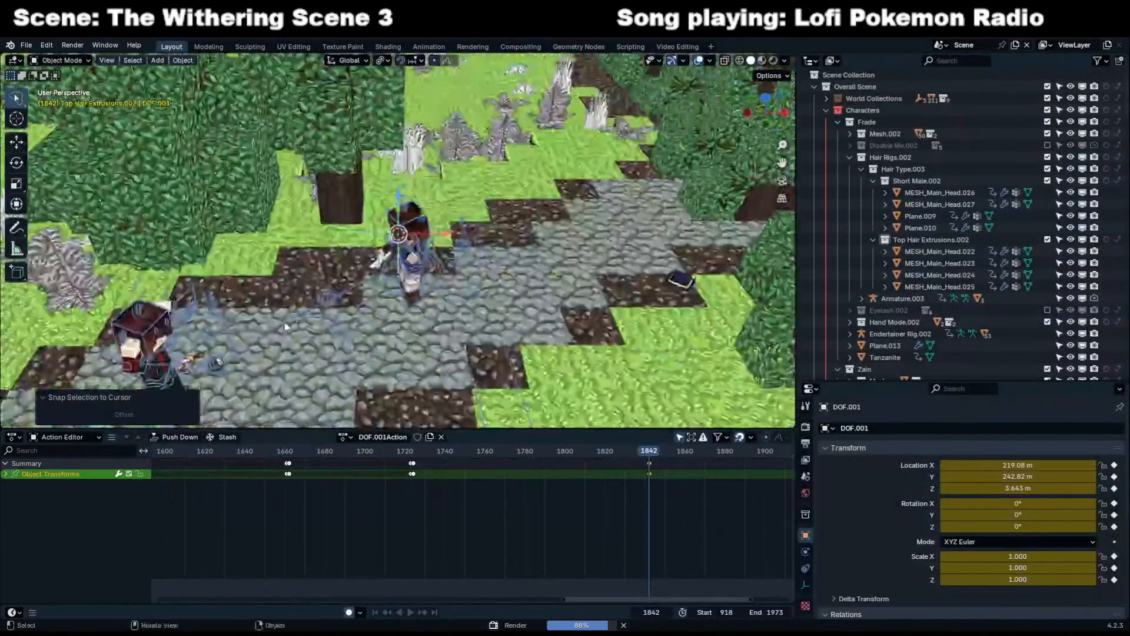
scroll(411, 235, "down", 3)
scroll(369, 175, "down", 3)
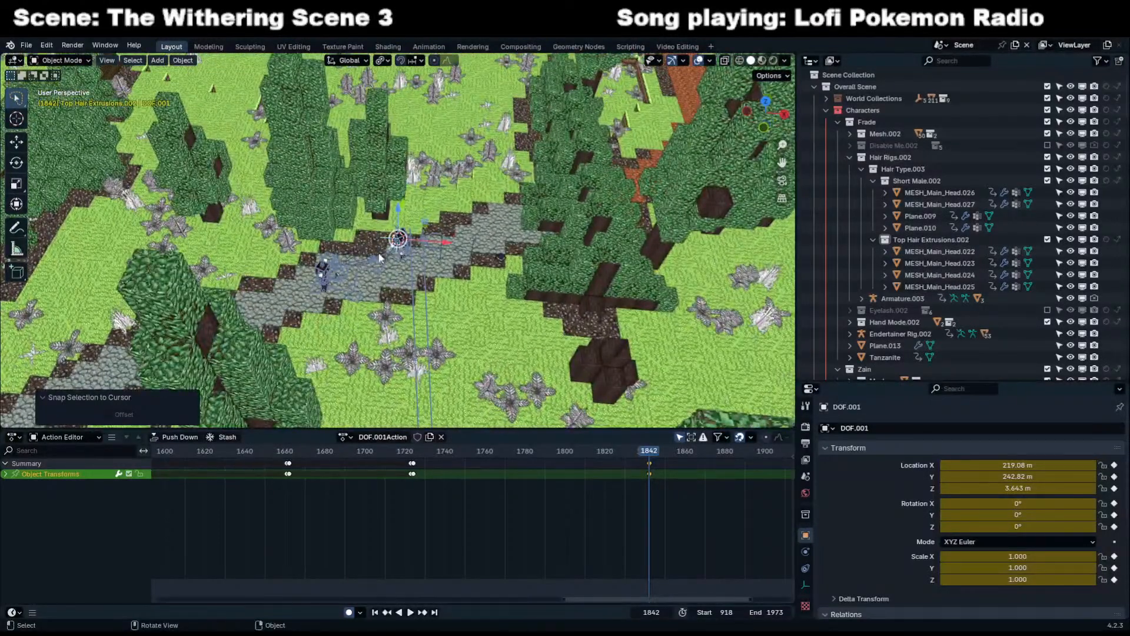
Switch the render result to Slot 1 in the Compositing workspace and return to the Layout workspace.
scroll(424, 265, "up", 2)
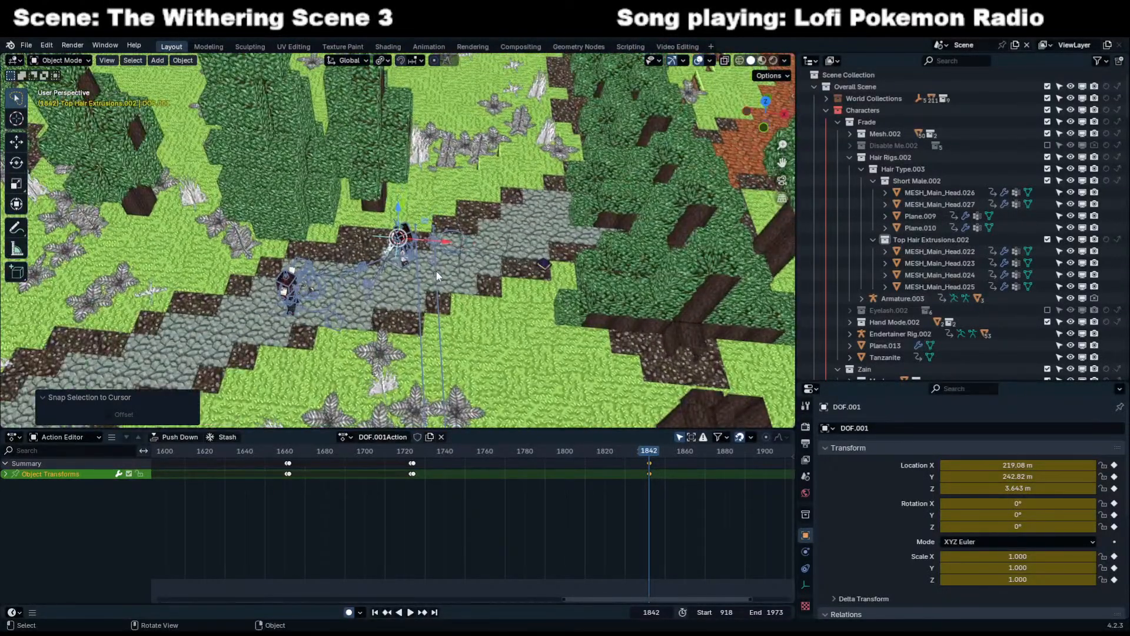
middle_click_drag(436, 271, 504, 267)
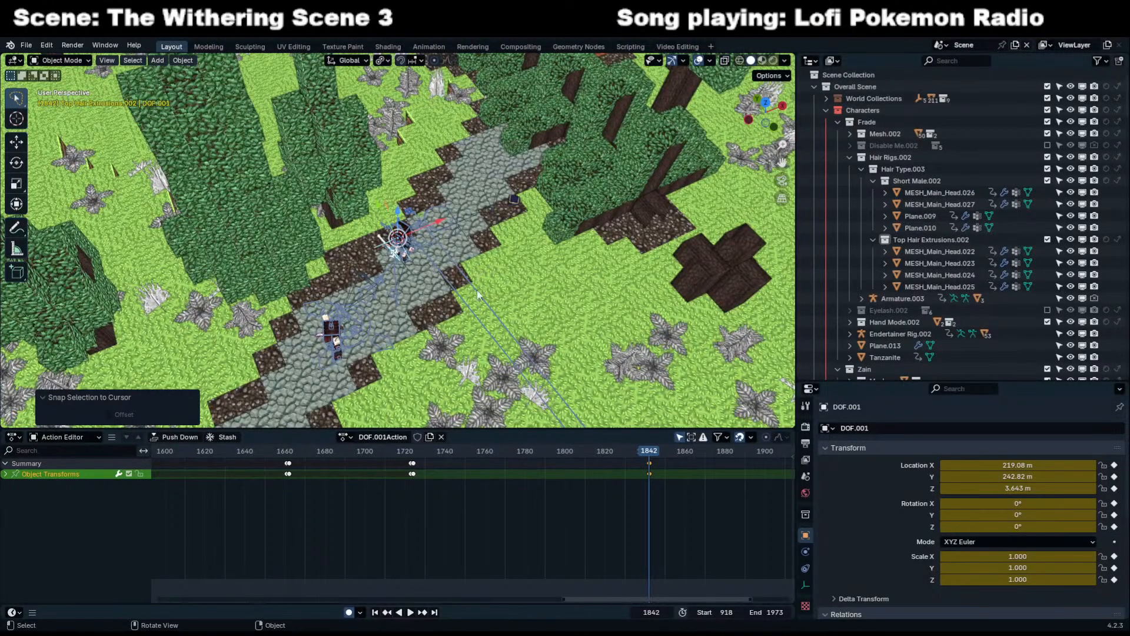
left_click(533, 48)
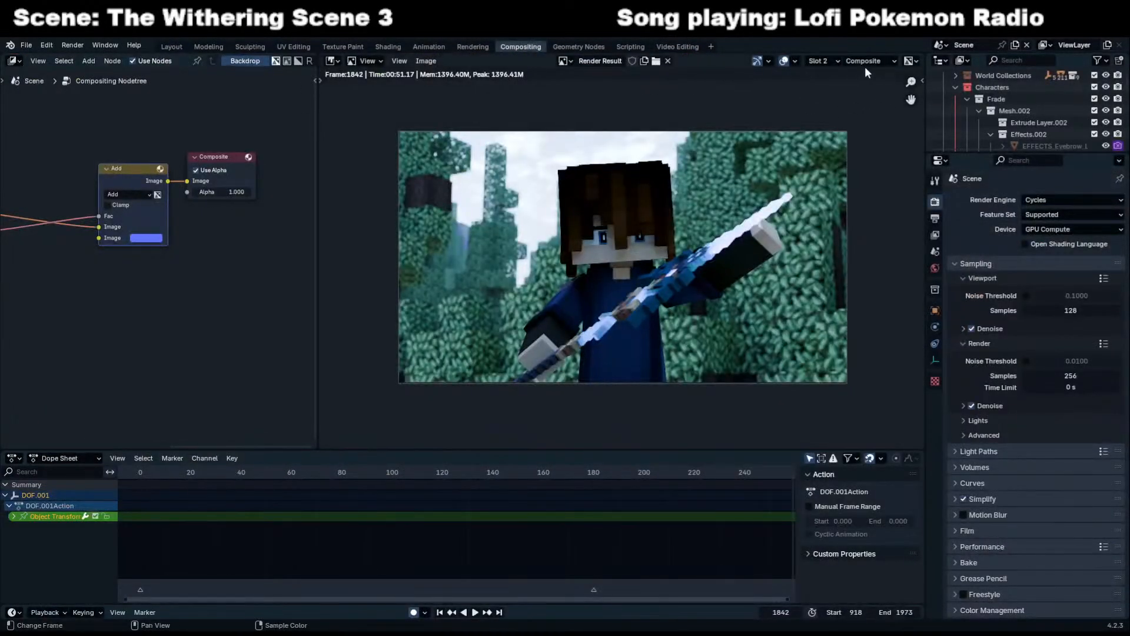
left_click(824, 58)
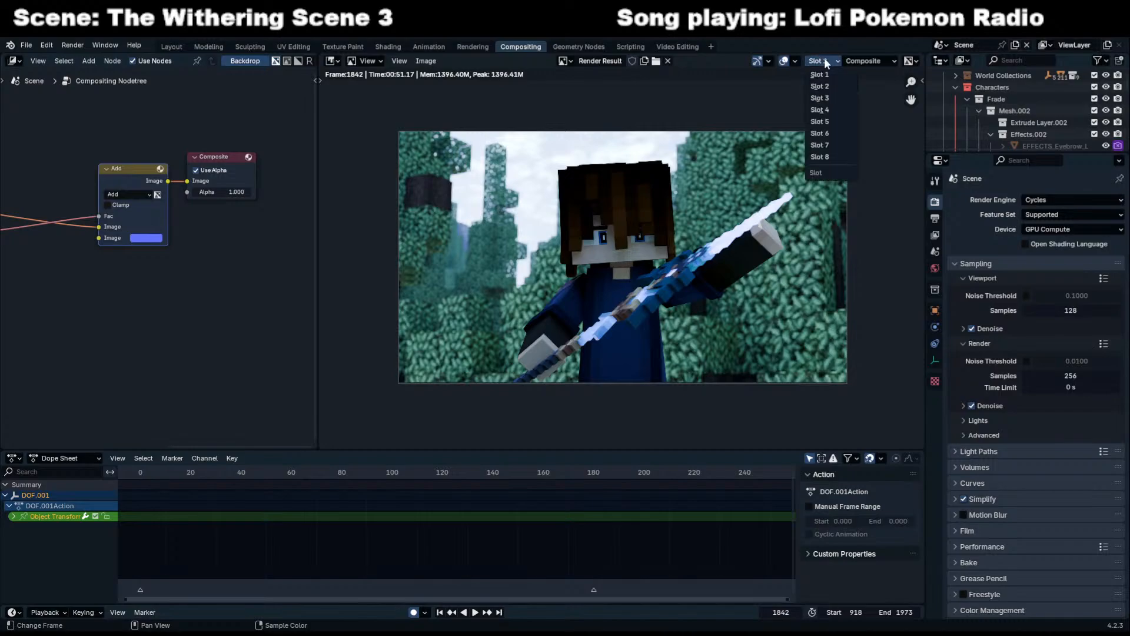
left_click(825, 79)
left_click(172, 47)
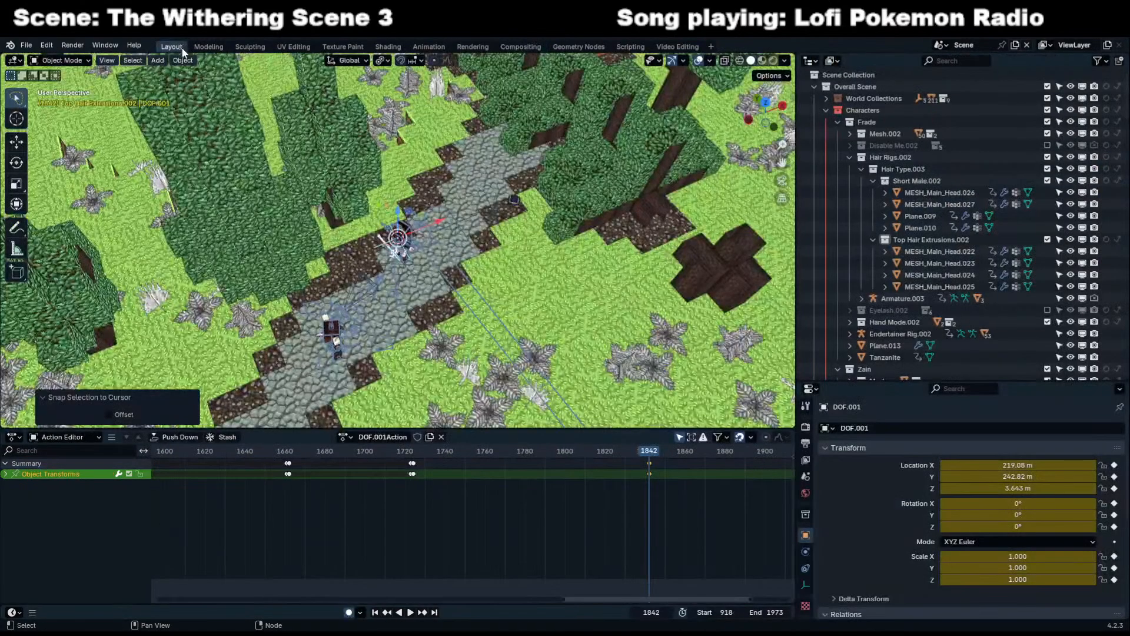
Go to frame 1272, render it through the scene camera and show the render in the Compositing workspace.
left_click_drag(606, 456, 202, 466)
scroll(369, 467, "down", 11)
scroll(224, 469, "down", 6)
middle_click_drag(259, 472, 352, 466)
left_click_drag(387, 454, 309, 467)
key("space")
key("KP_0")
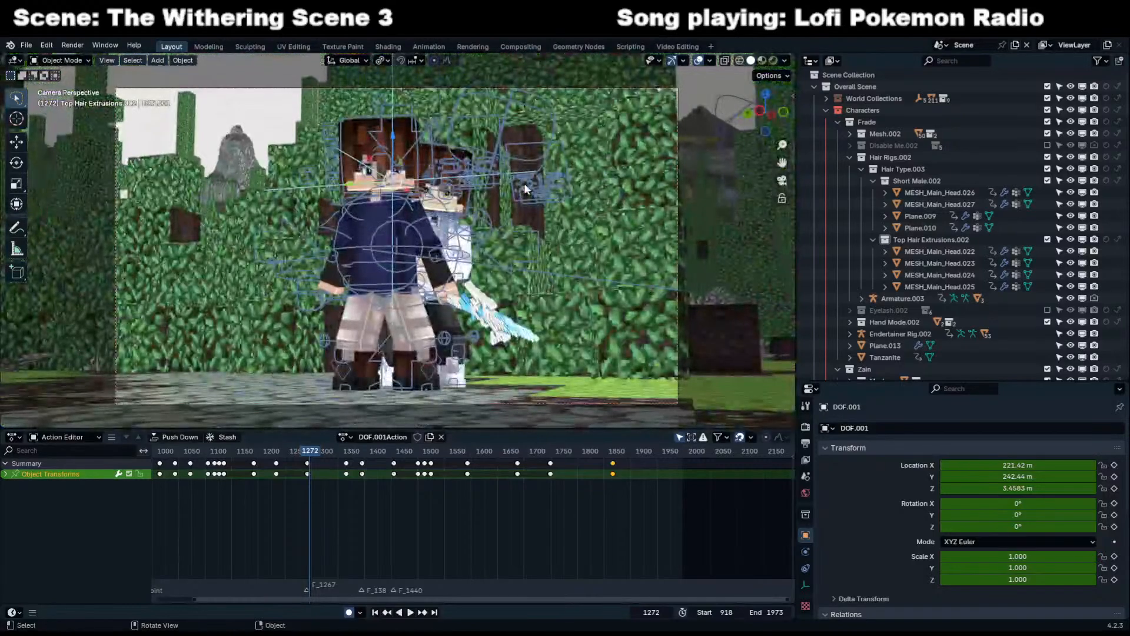
key("F12")
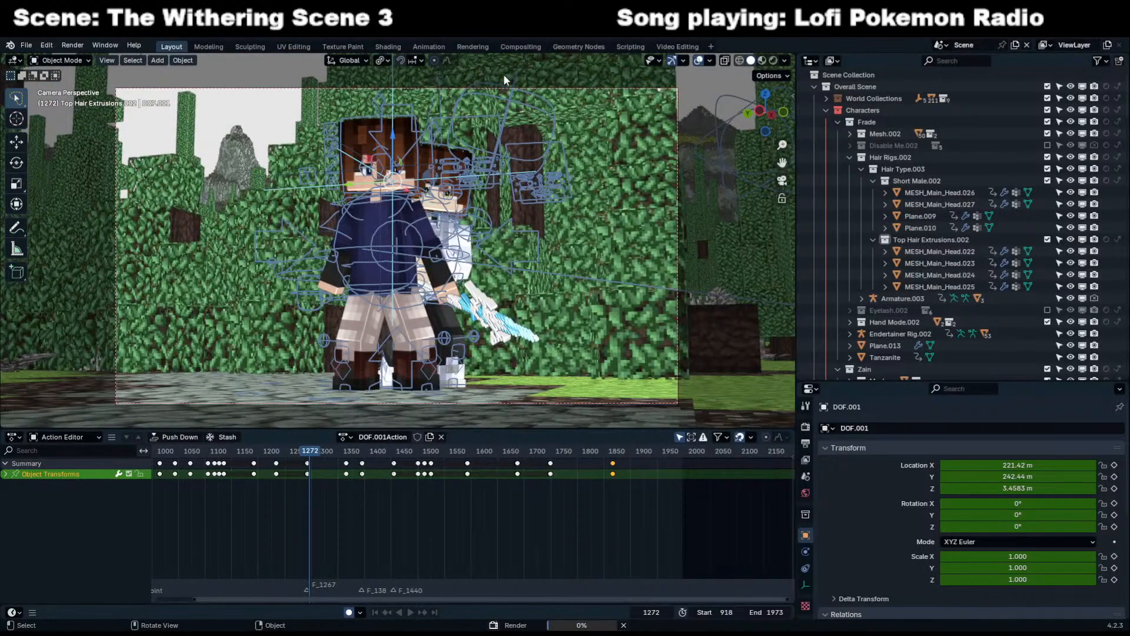
left_click(511, 47)
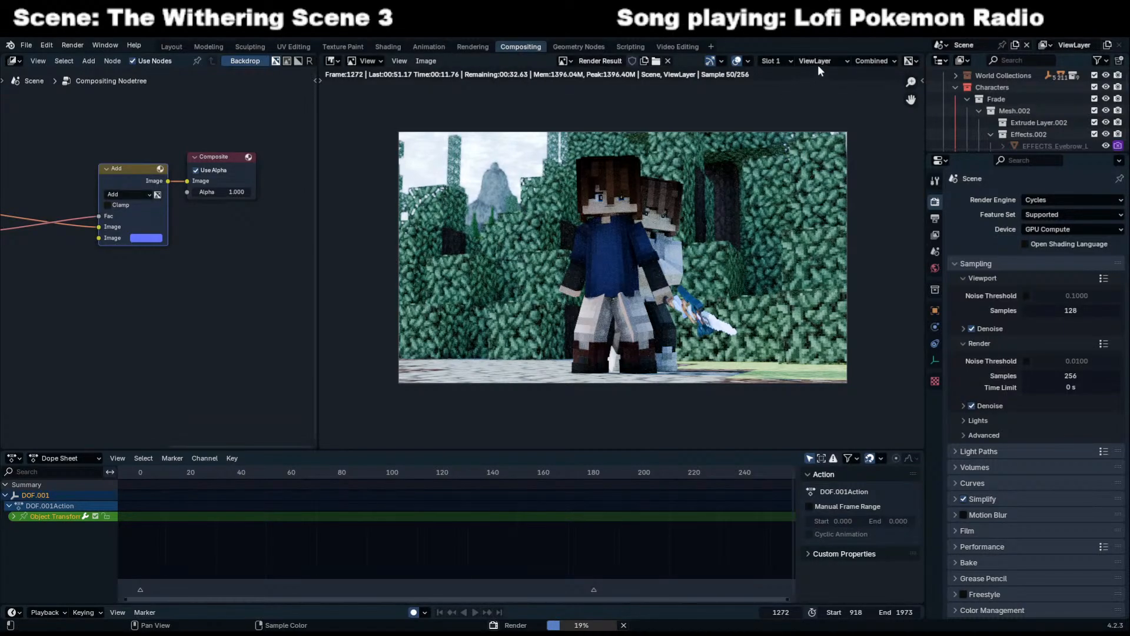
Check the previous render of frame 1842 in Slot 2, then bring back the frame 1272 render in Slot 1.
left_click(775, 61)
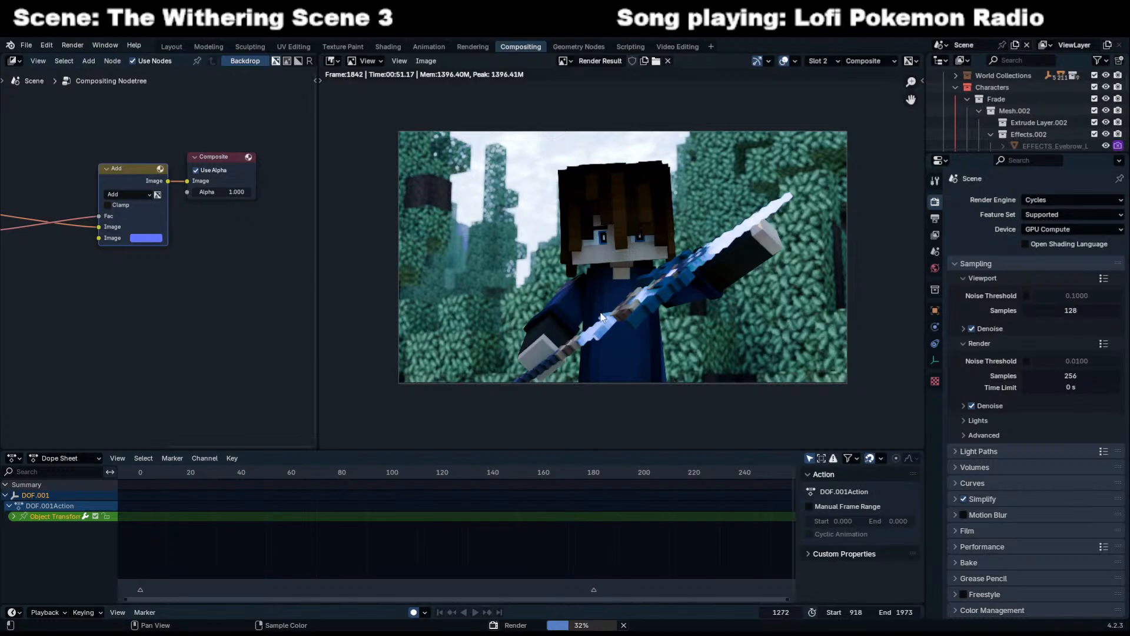
left_click(821, 61)
scroll(599, 203, "up", 3)
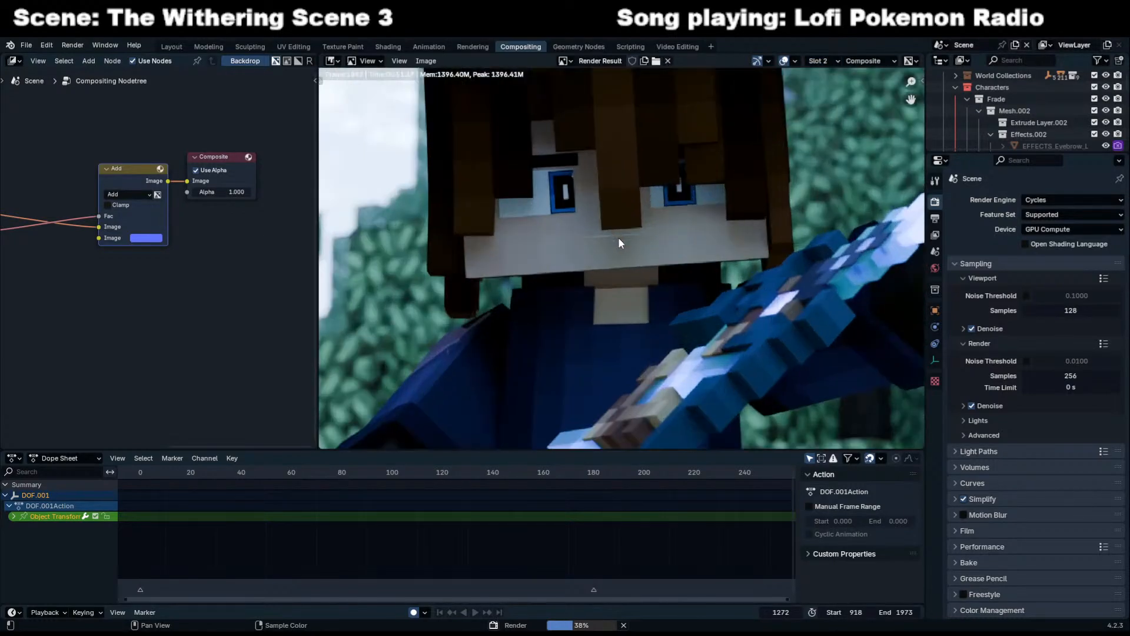
left_click(824, 62)
left_click(827, 82)
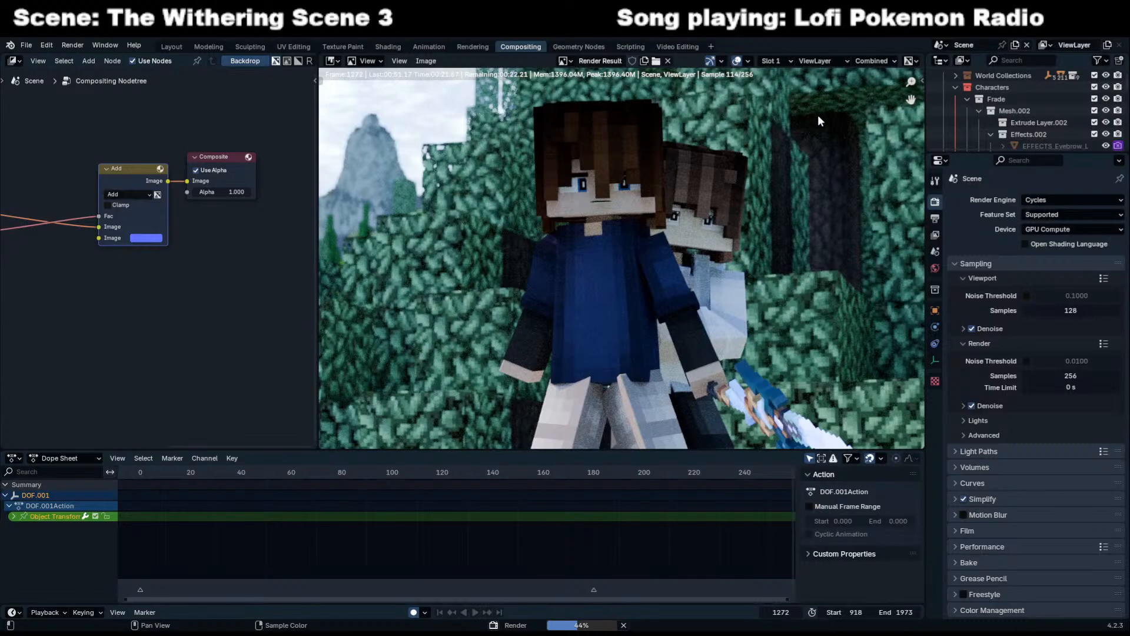
key("Home")
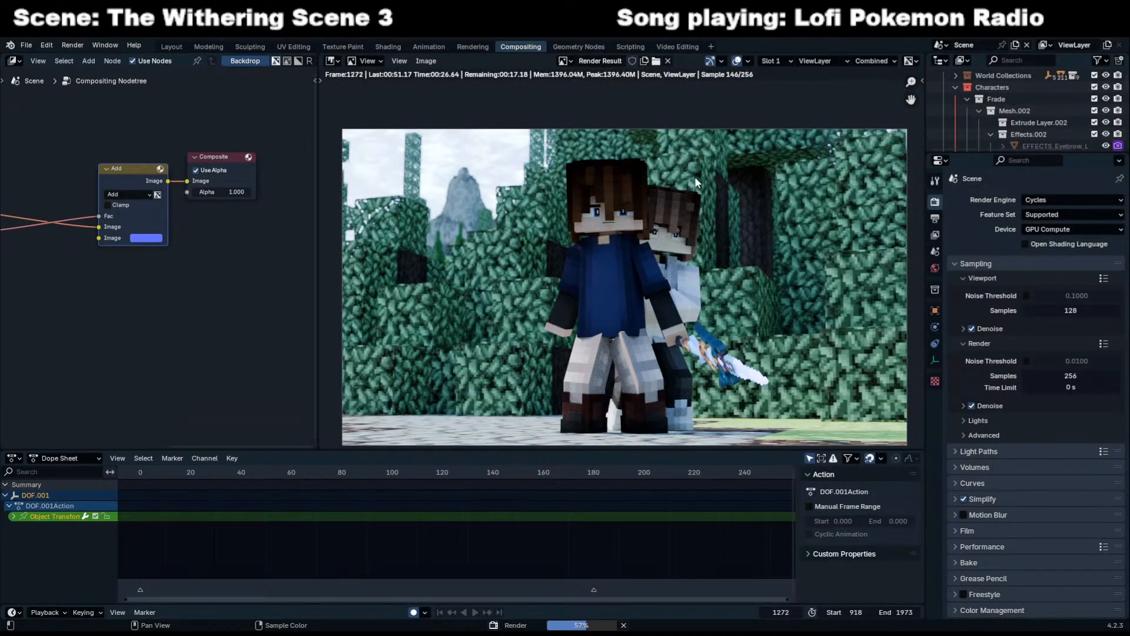
Examine the frame 1272 render up close, including the sword and the two characters.
scroll(735, 318, "up", 6)
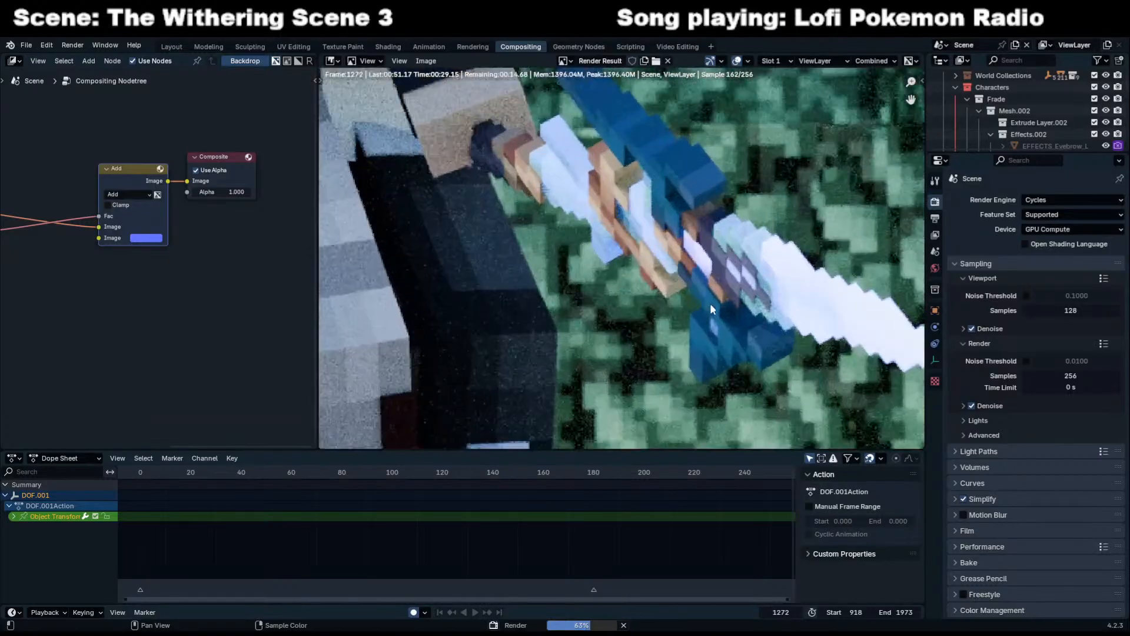
scroll(792, 298, "down", 6)
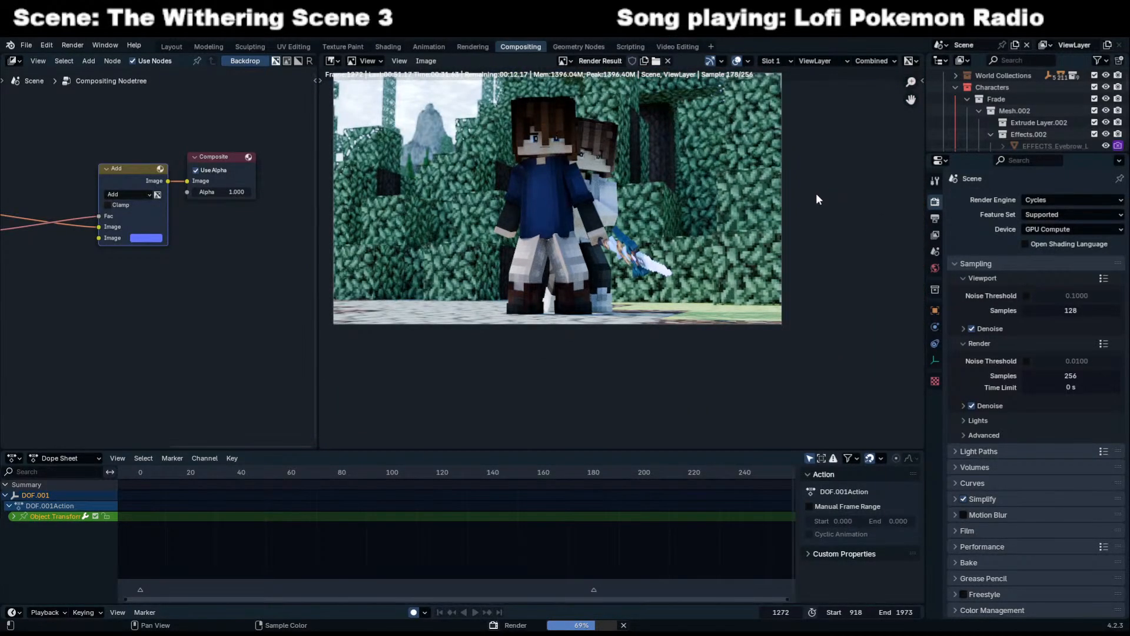
scroll(652, 206, "up", 1)
left_click(771, 61)
left_click(782, 75)
middle_click_drag(481, 238, 551, 256)
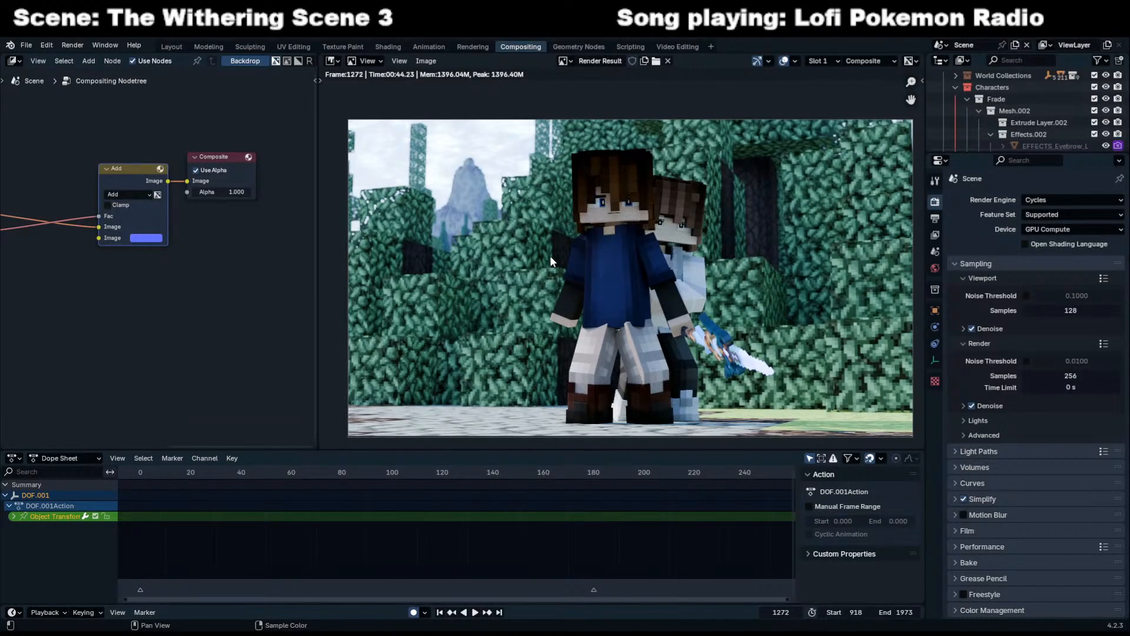
scroll(653, 334, "up", 3)
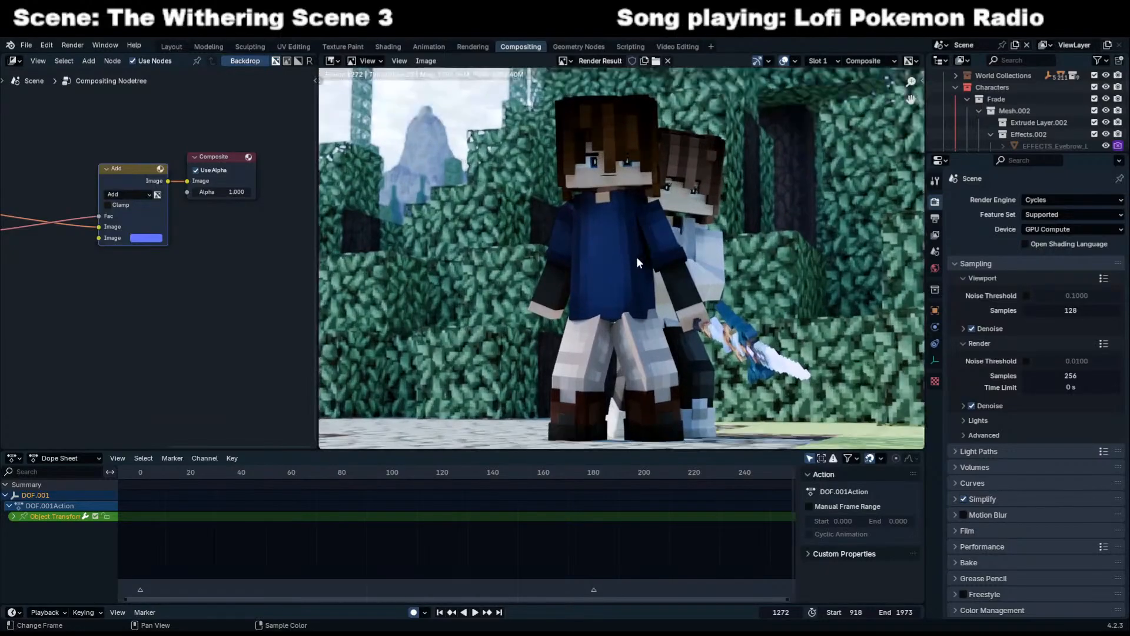
Return to the Layout workspace and turn off Simplify in the render settings.
left_click(171, 46)
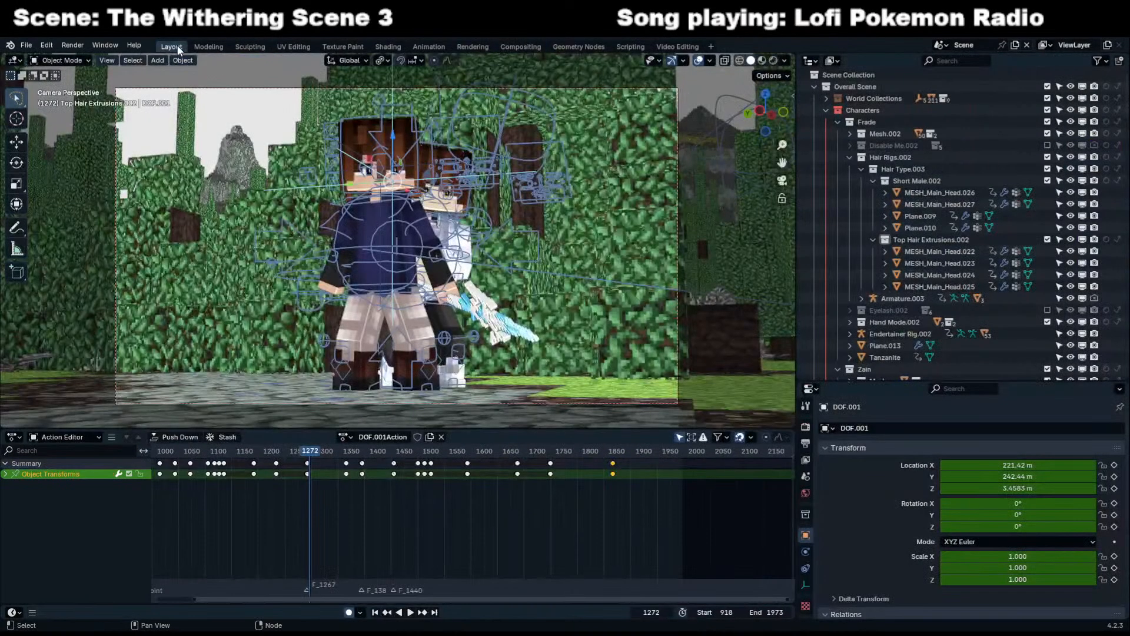
left_click(805, 426)
scroll(842, 451, "down", 6)
left_click(833, 515)
Select hair mesh Plane.010 on the back of the white-clothed character's head and review its modifier stack.
key("shift+grave")
key("w")
key("d")
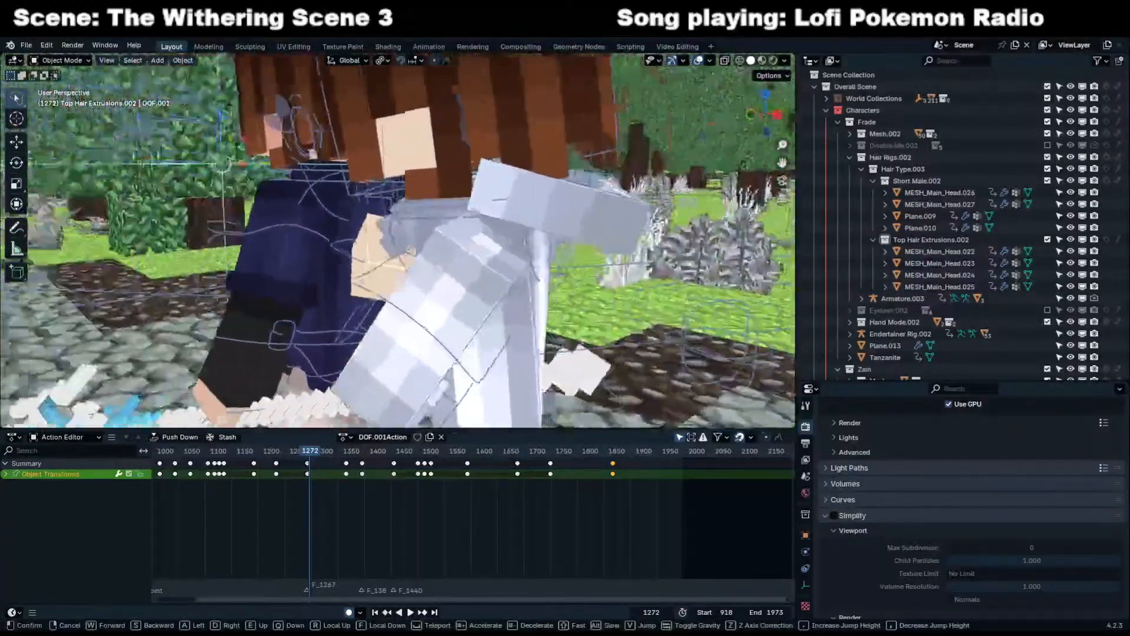
key("d")
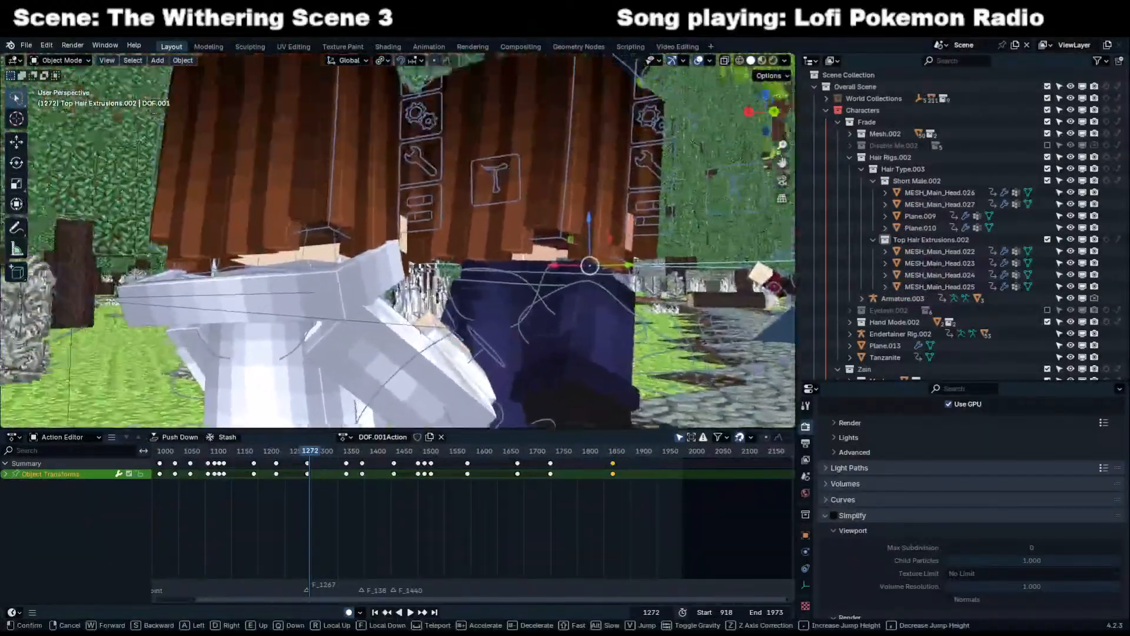
key("e")
left_click(416, 290)
left_click(415, 290)
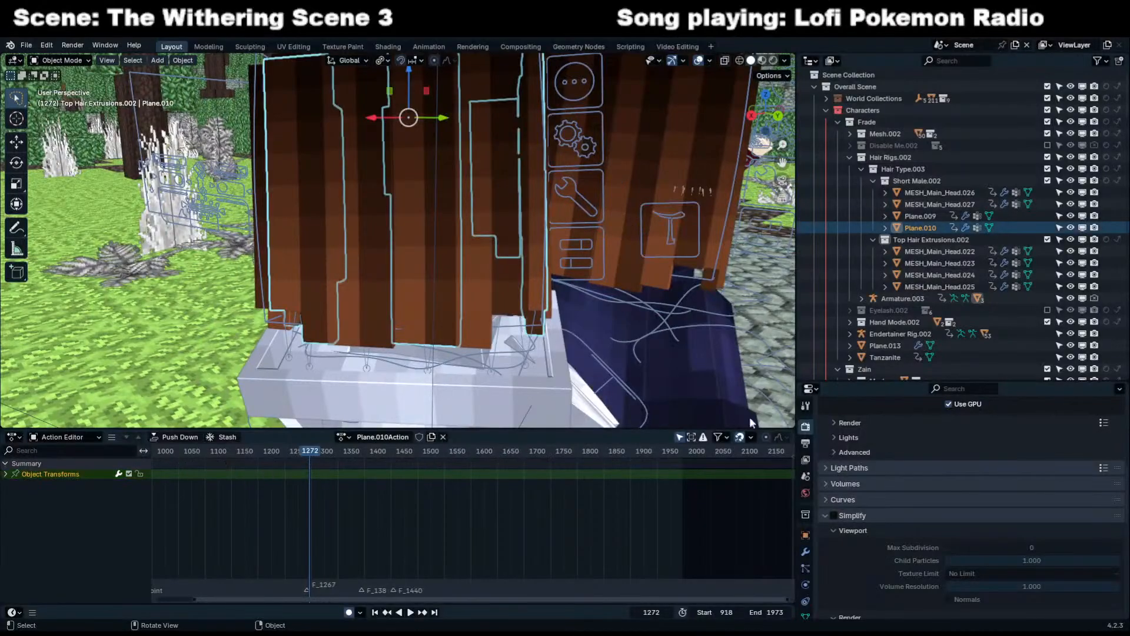
left_click(805, 551)
scroll(842, 546, "up", 8)
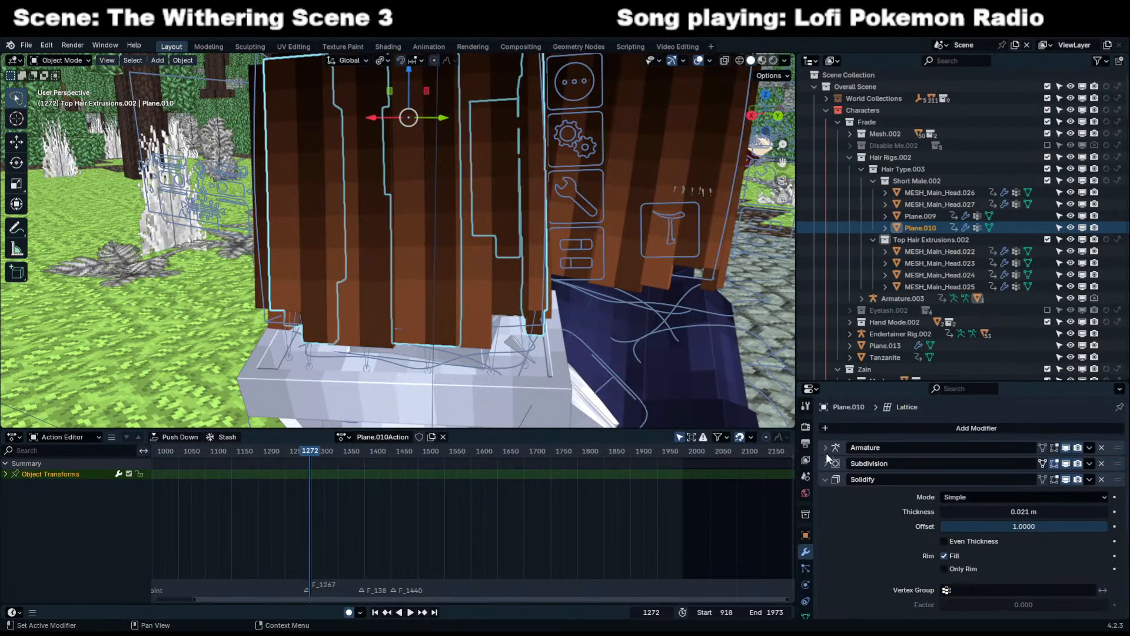
left_click(824, 479)
Copy the Subdivision modifier from hair mesh Plane.010 to Plane.009 and place it directly after the Armature modifier.
left_click(375, 284)
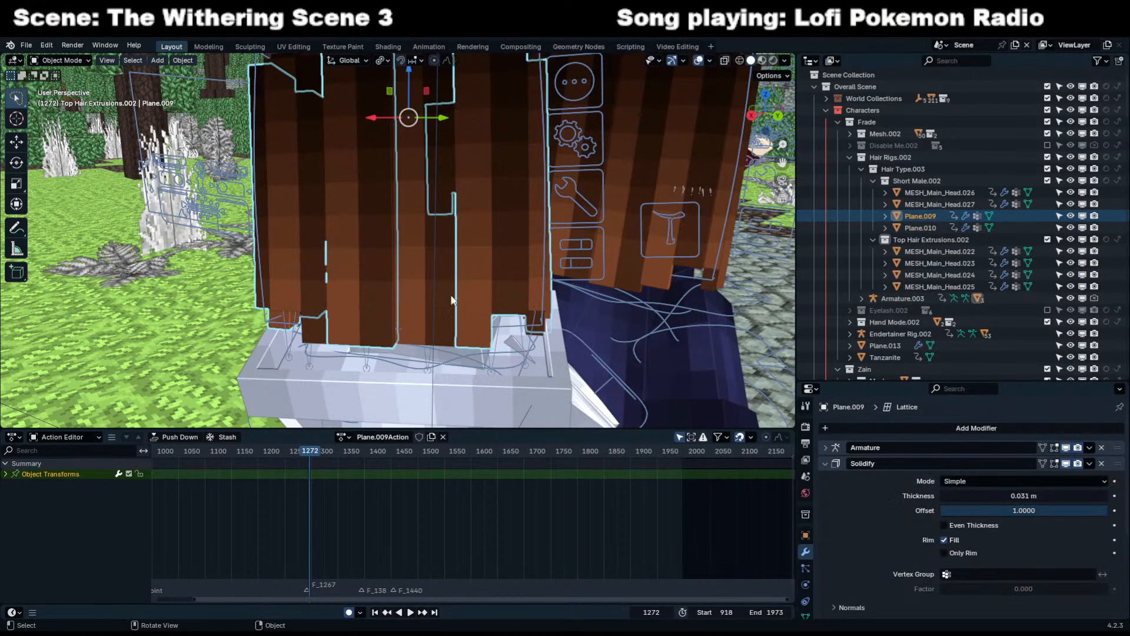
left_click(426, 294, "shift")
right_click(1035, 495)
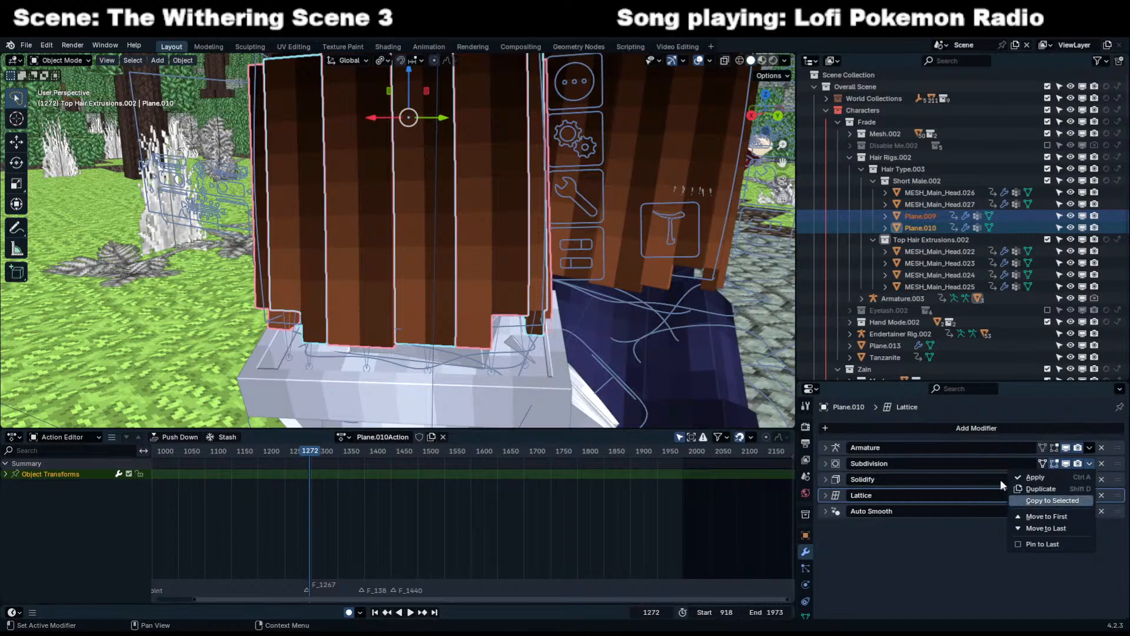
left_click(1036, 500)
left_click(348, 266)
left_click(826, 511)
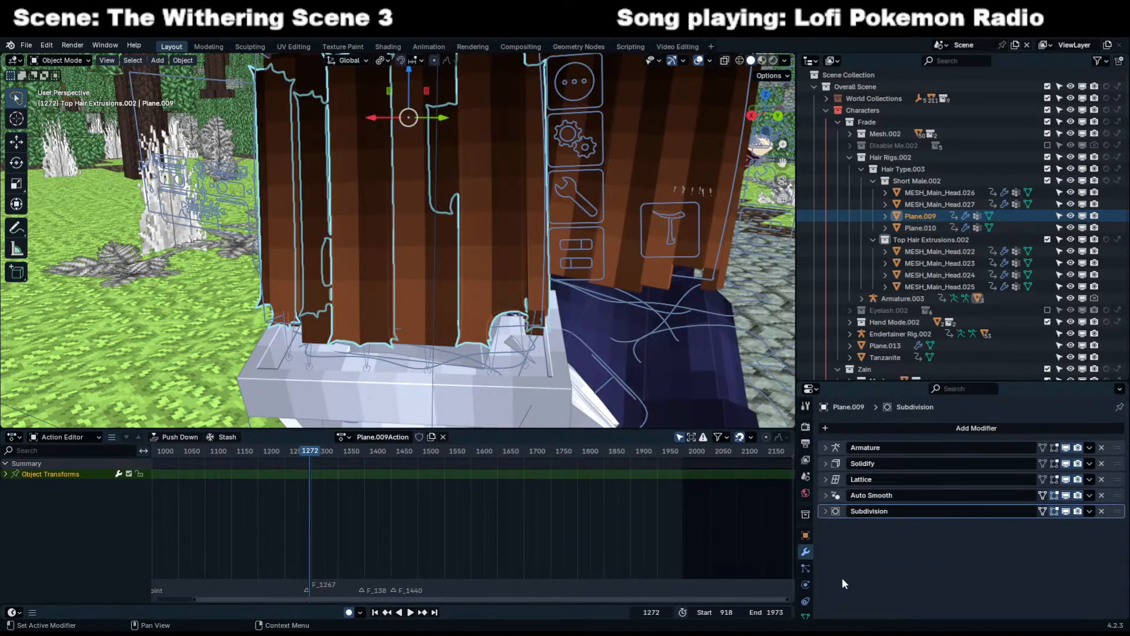
left_click_drag(1116, 511, 1116, 463)
Check the modifiers on the red-haired character's hair meshes Plane.052 and Plane.006 for Subdivision.
middle_click_drag(430, 286, 513, 282)
key("shift+grave")
key("w")
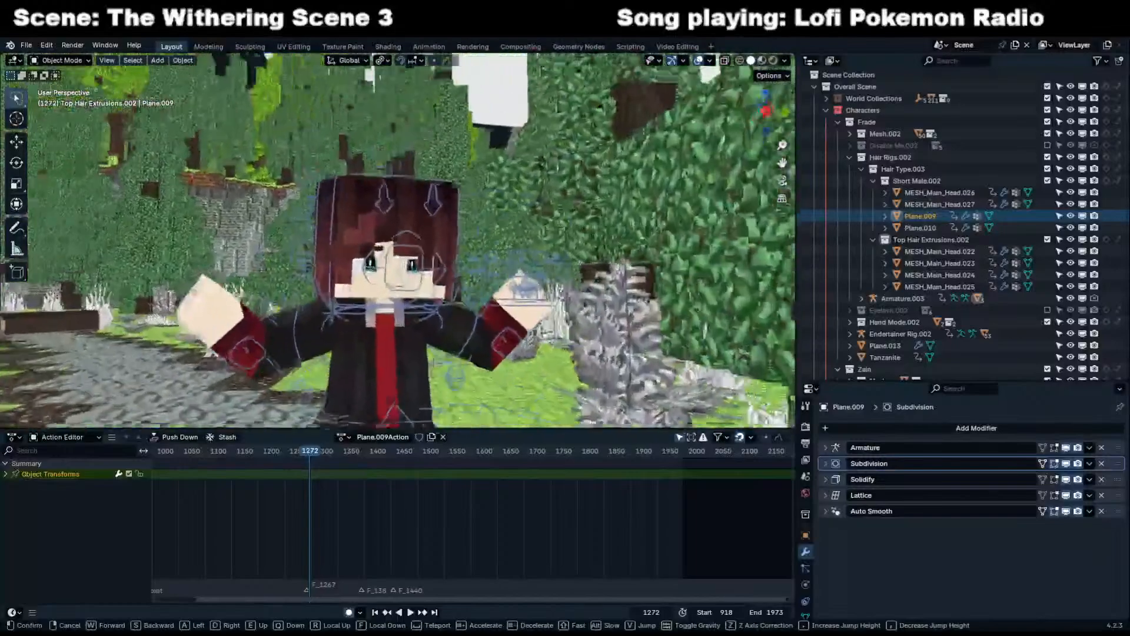
left_click(426, 230)
left_click(392, 215)
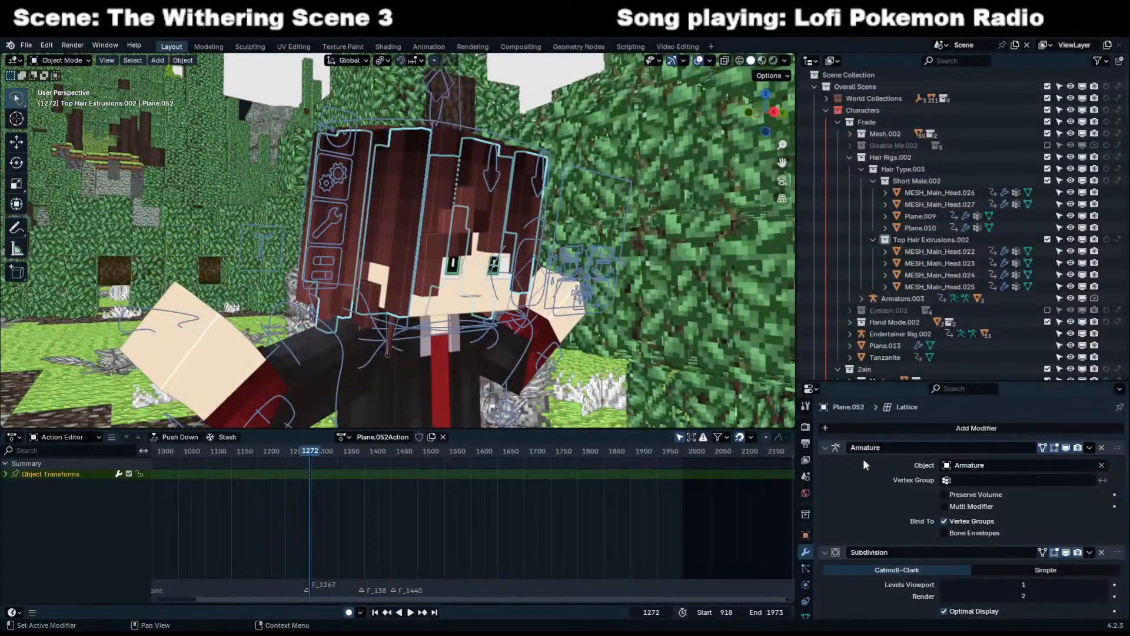
scroll(857, 461, "down", 4)
left_click(372, 291)
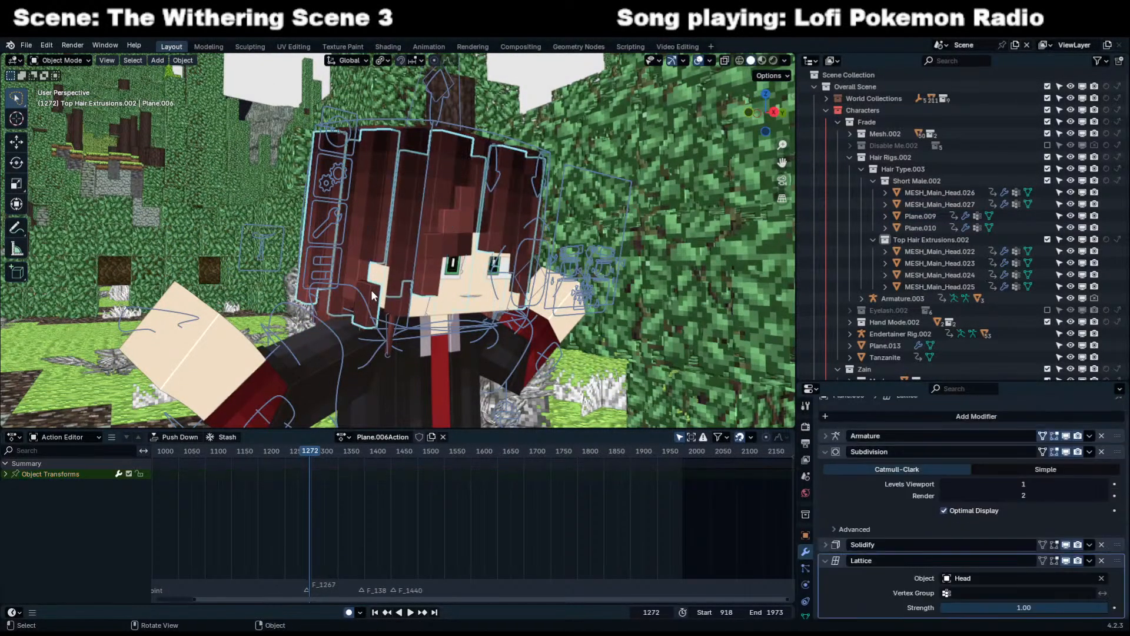
Check the modifier stacks of Plane.011, Plane.012 and MESH_Main_Head.006 on the blue-shirted character, collapsing the expanded modifiers.
key("shift+grave")
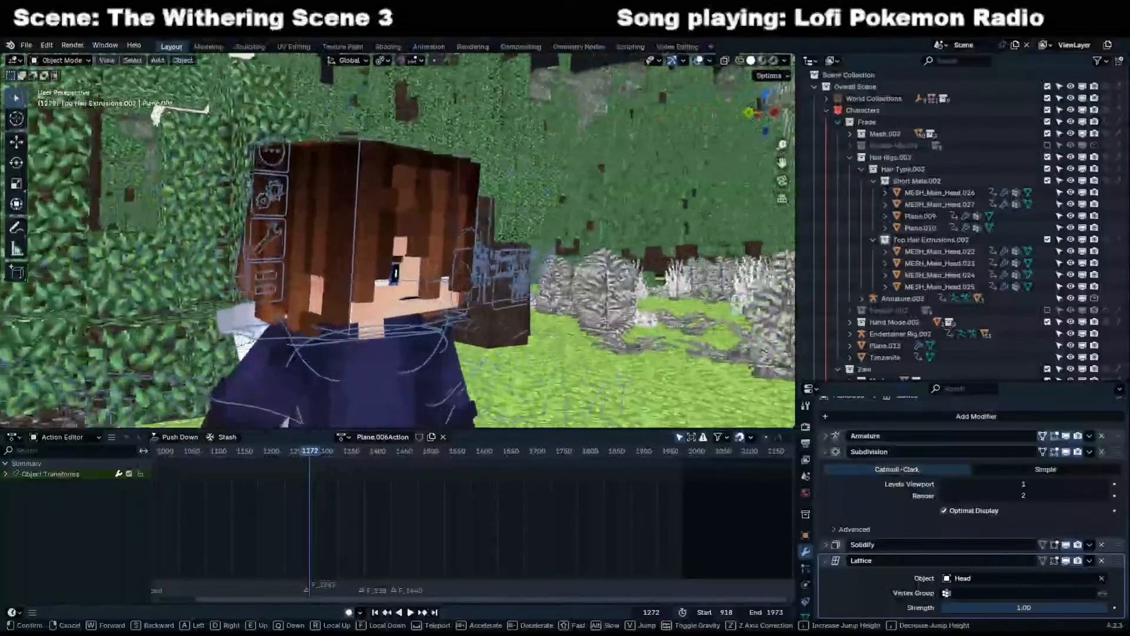
left_click(398, 240)
left_click(431, 268)
scroll(903, 500, "down", 3)
scroll(904, 502, "up", 2)
left_click_drag(823, 438, 847, 479)
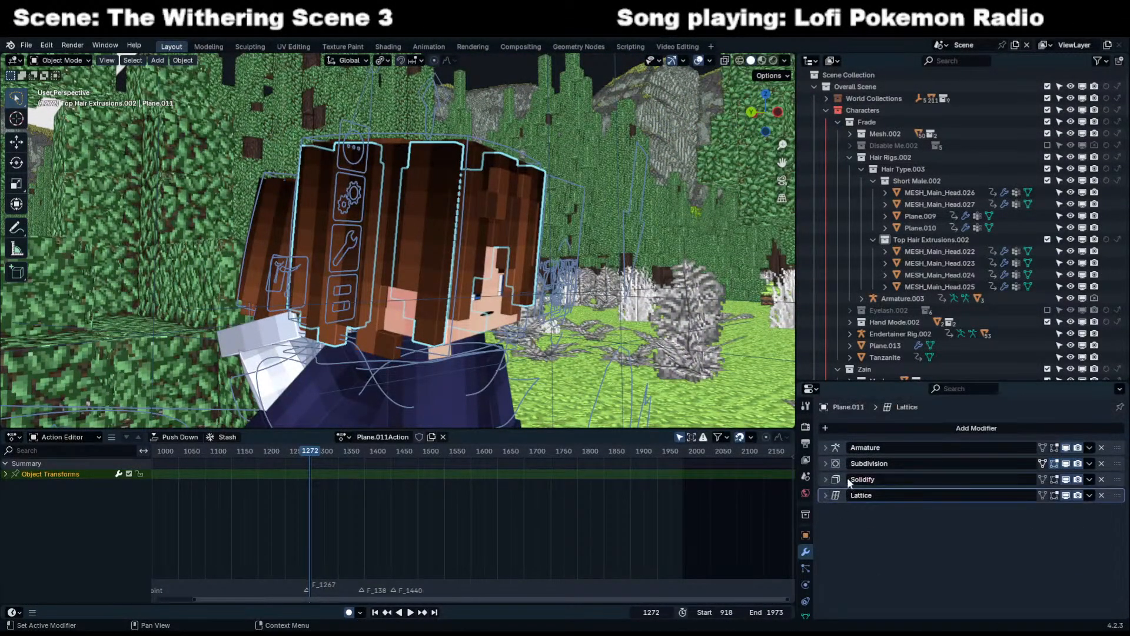
left_click(387, 247)
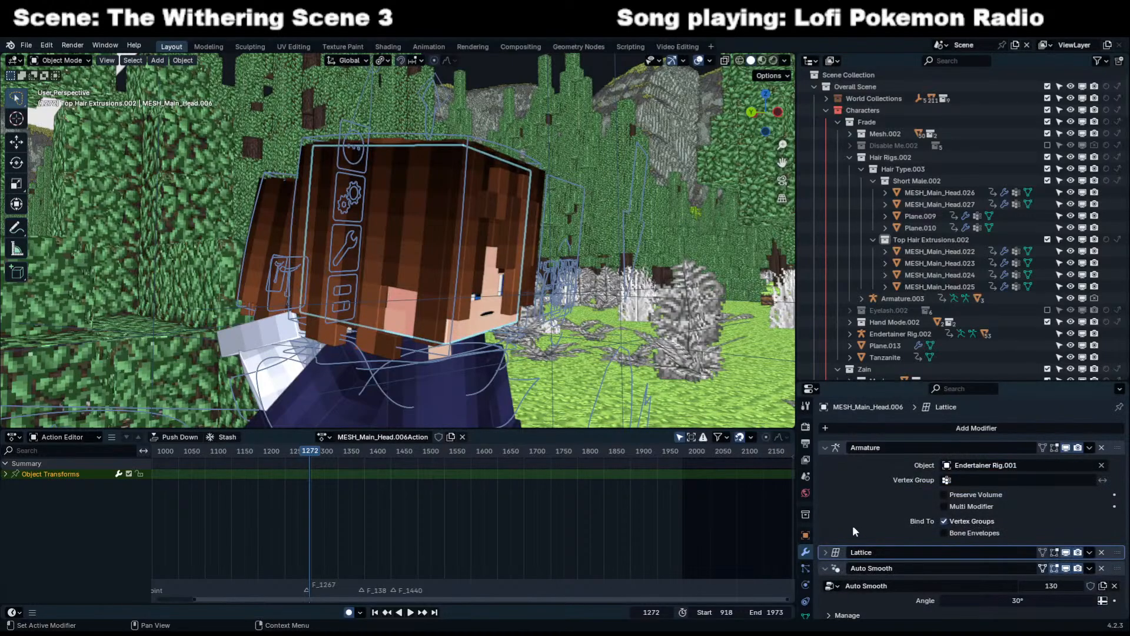
left_click_drag(823, 455, 817, 500)
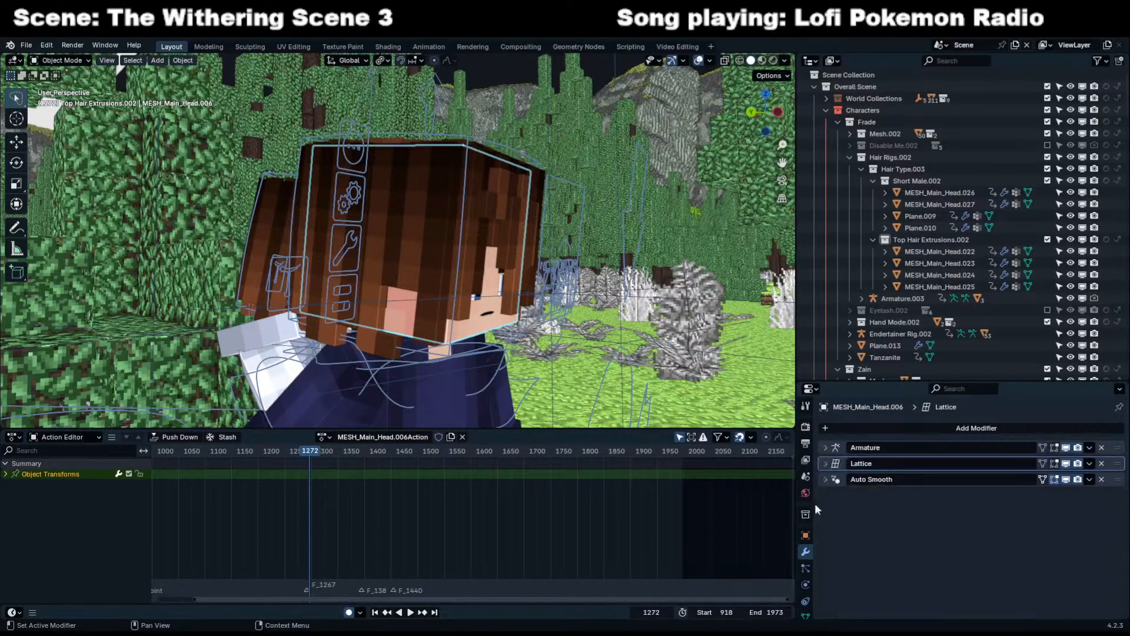
left_click(396, 255)
left_click_drag(824, 447, 824, 485)
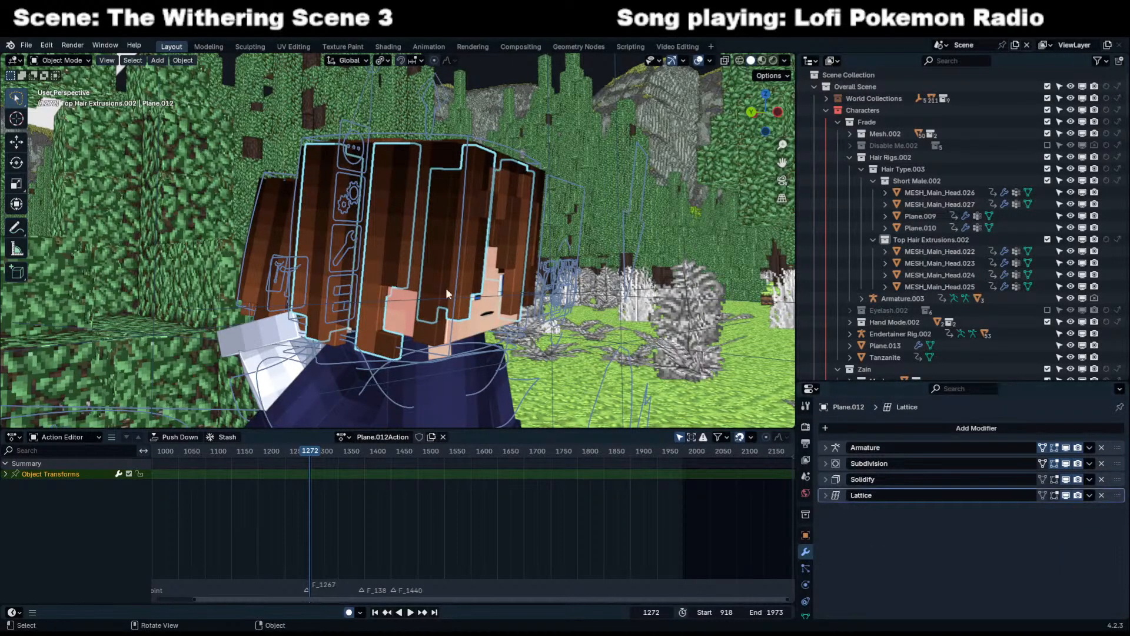
left_click(432, 278)
left_click(396, 233)
left_click(421, 241)
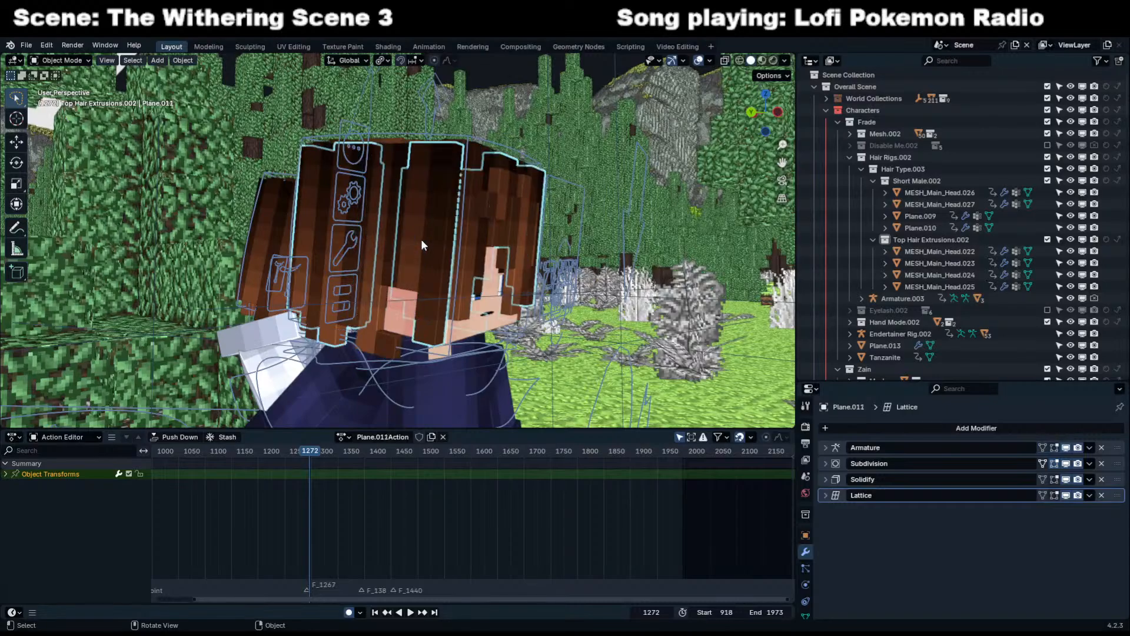
Enable Simplify in the render settings, save the file, and return to the camera view with the Characters collection collapsed.
key("ctrl+s")
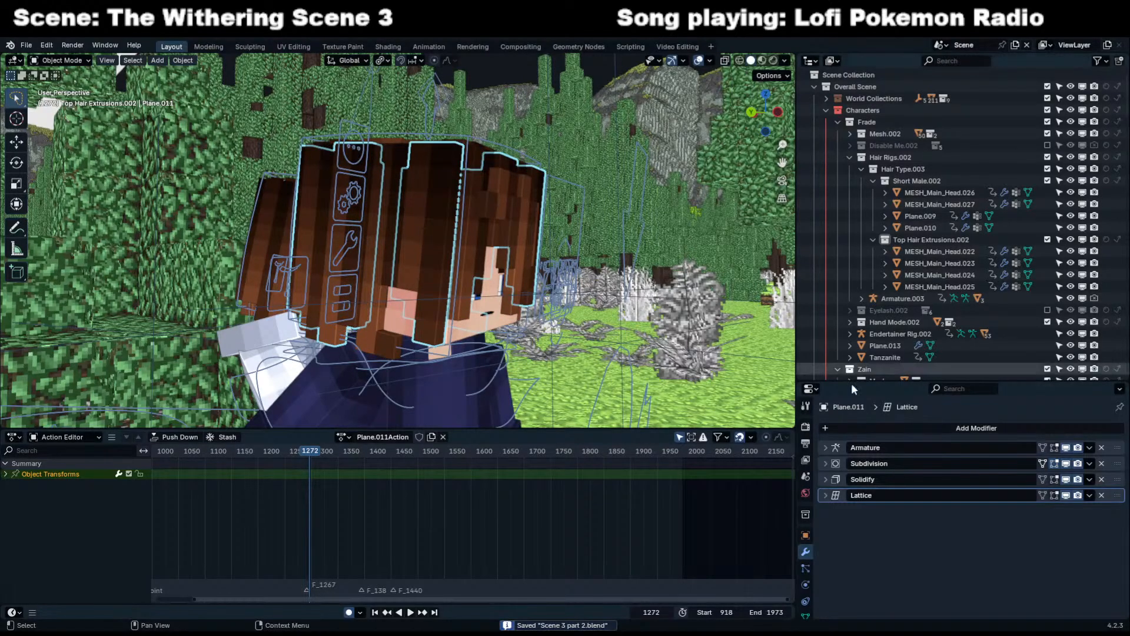
left_click(805, 426)
scroll(859, 565, "down", 6)
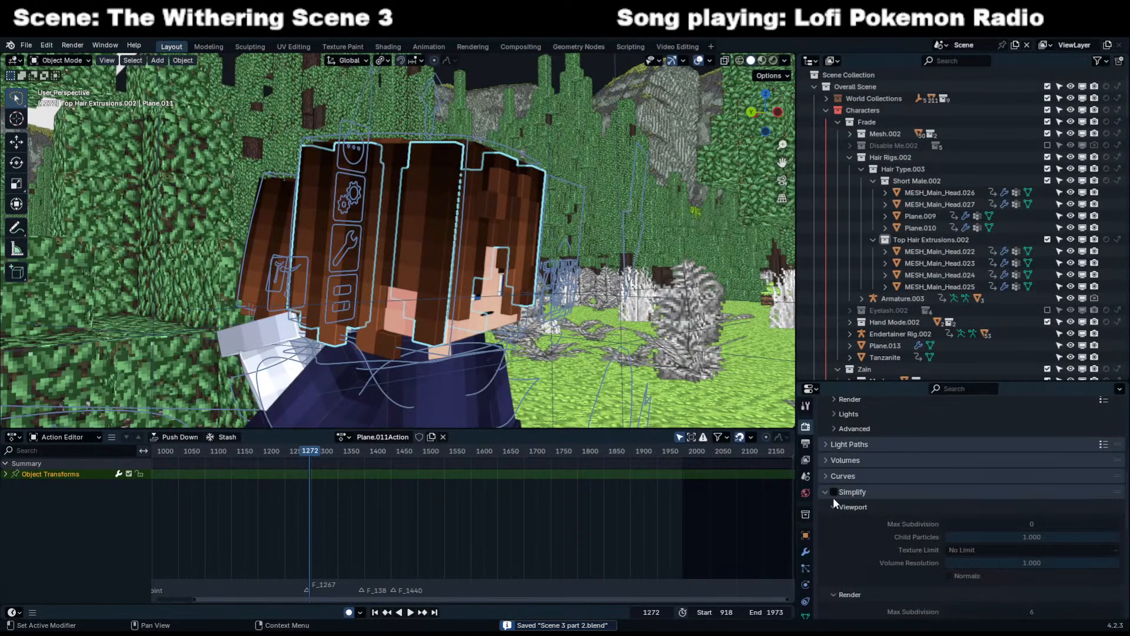
left_click(834, 492)
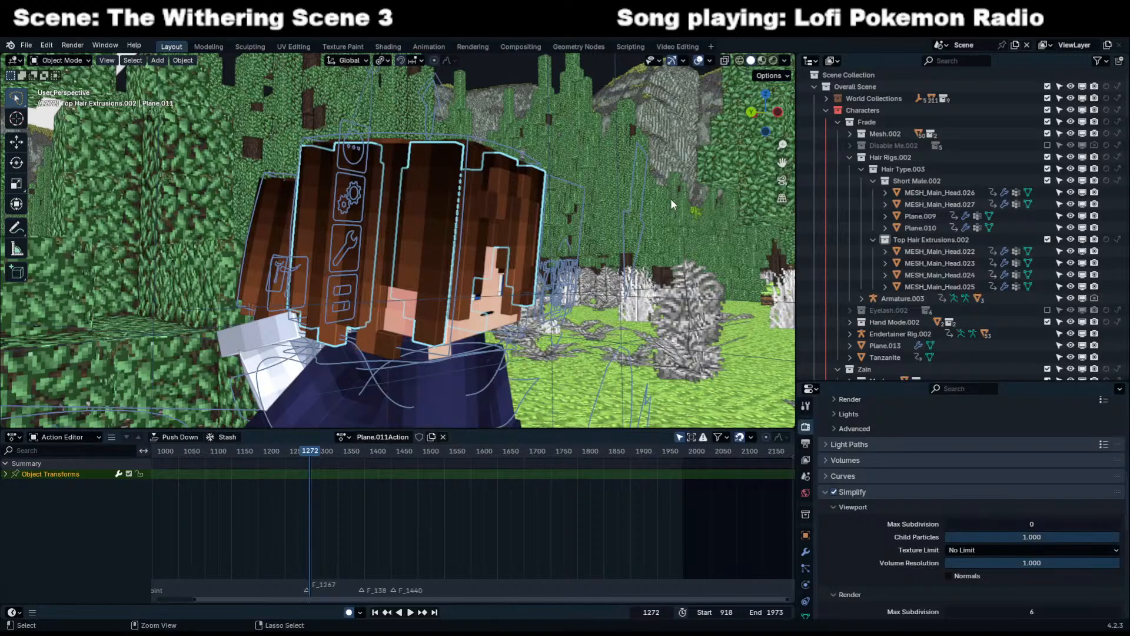
key("ctrl+s")
key("KP_0")
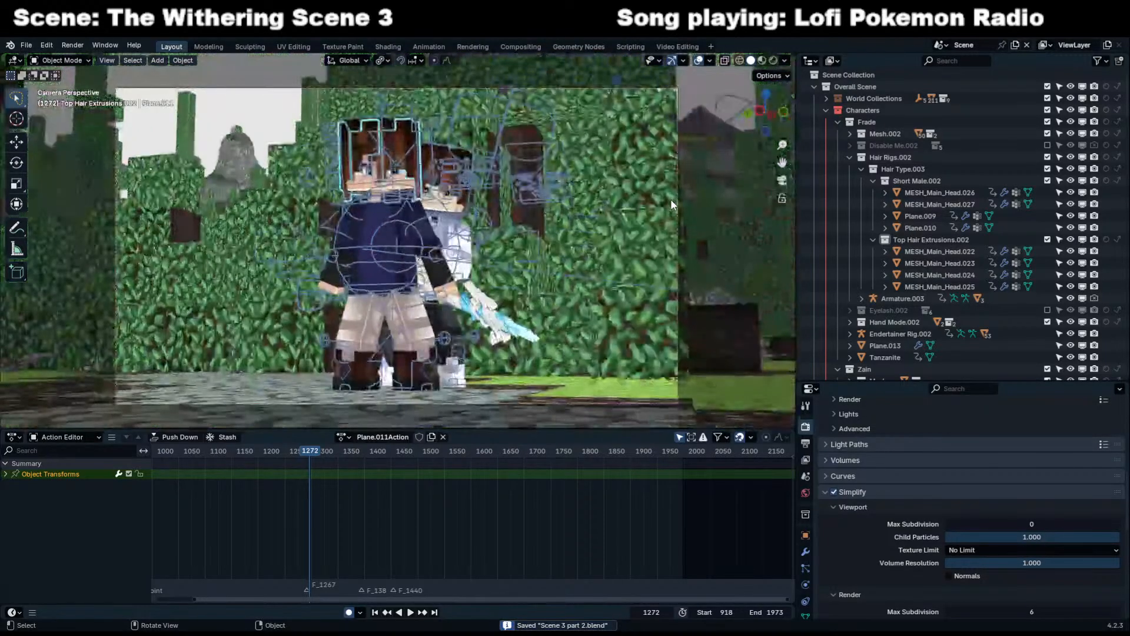
left_click(826, 110)
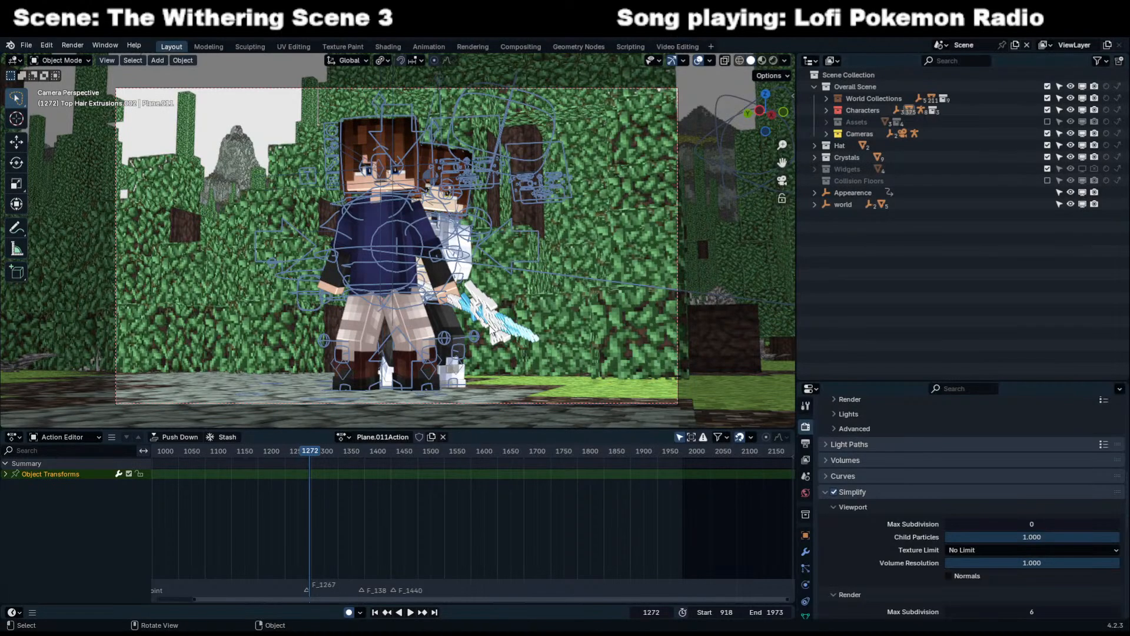
left_click(500, 307)
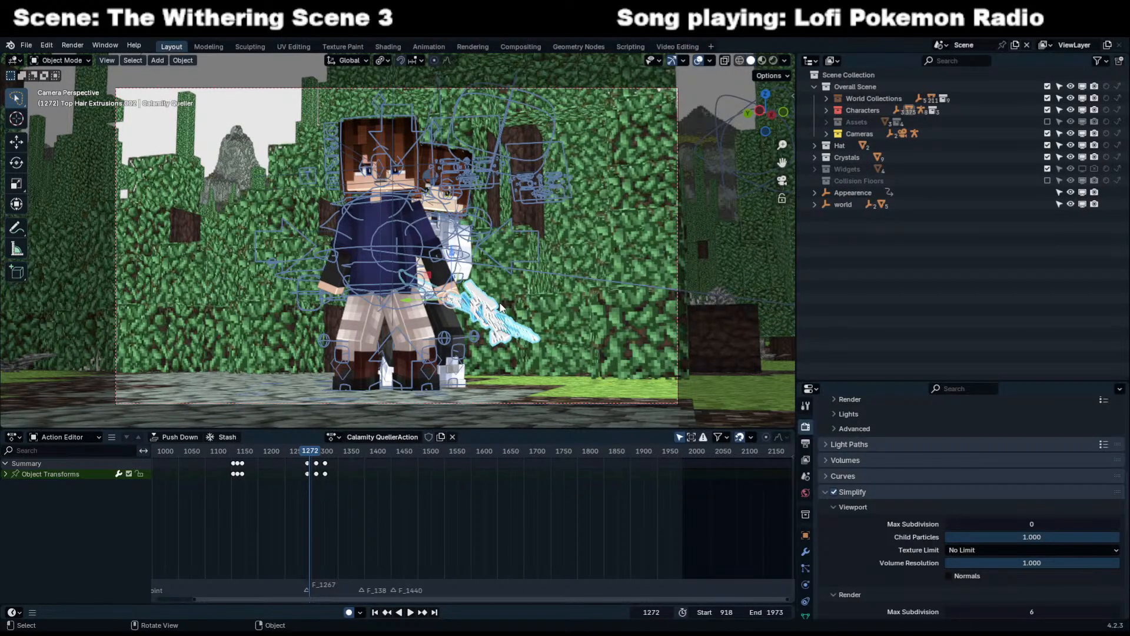
left_click(875, 99)
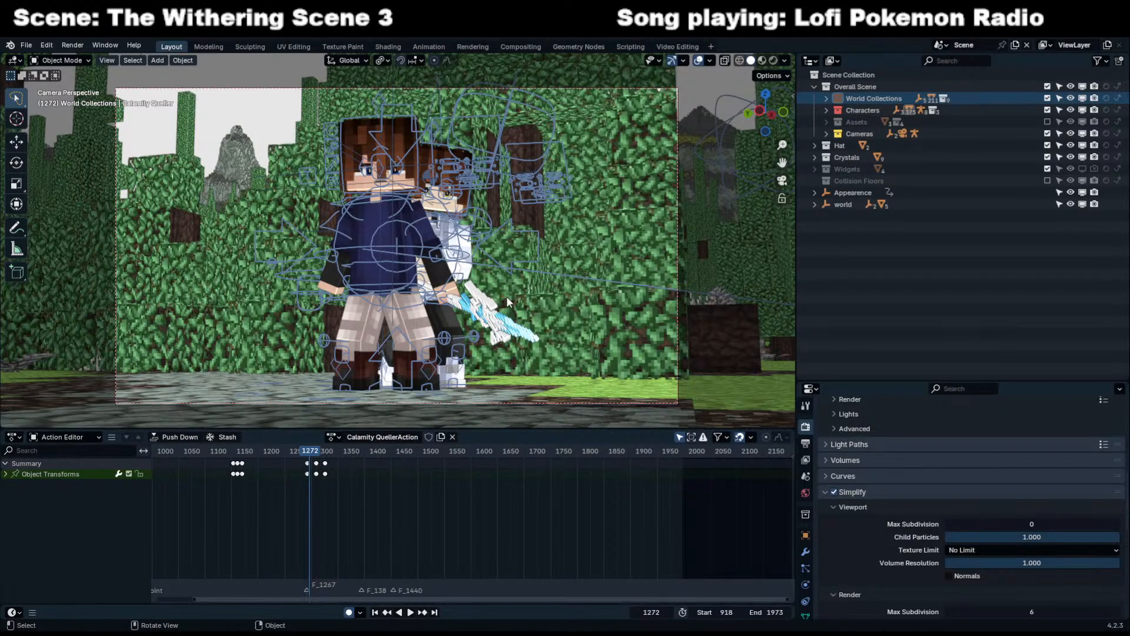
left_click_drag(509, 321, 536, 281)
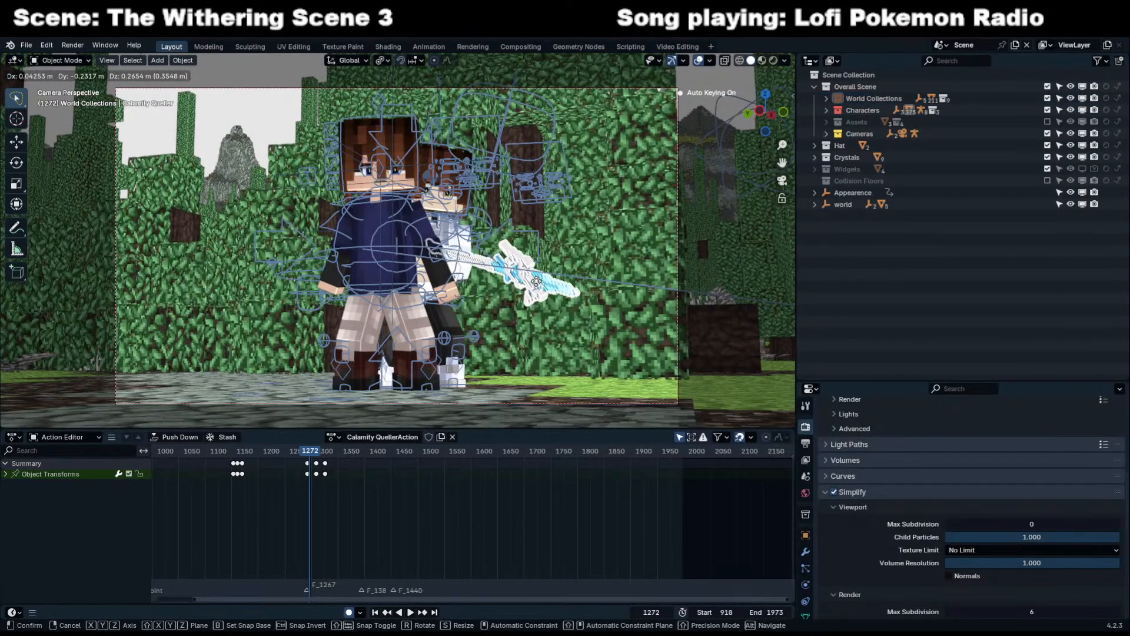
right_click(531, 283)
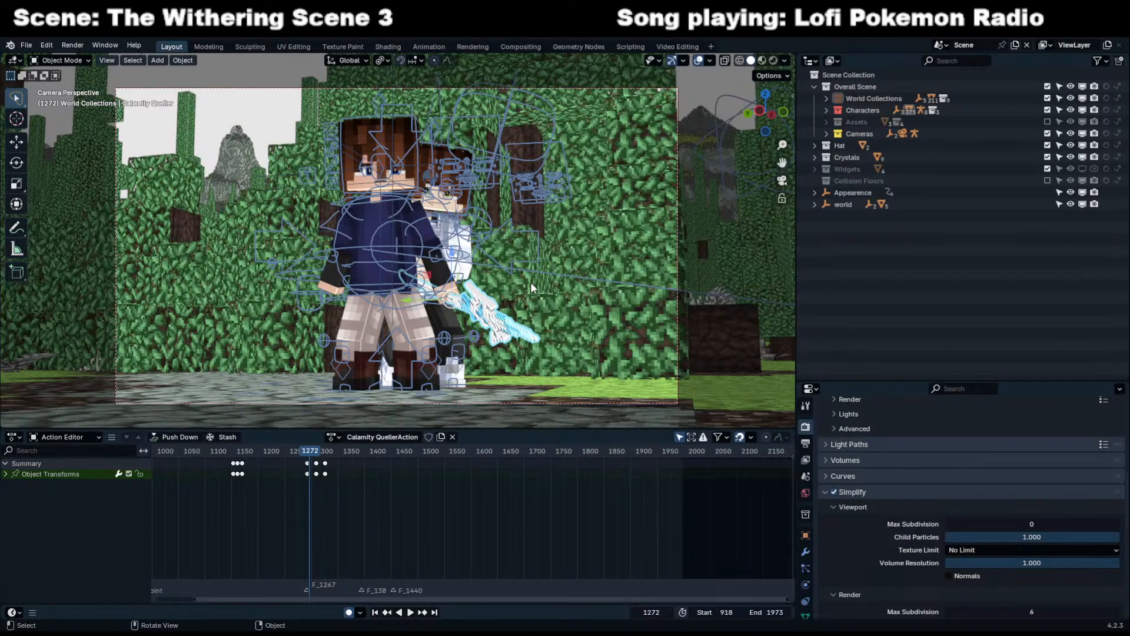
Save the current scene and open the recent file Scene 3 part 1.blend.
key("ctrl+s")
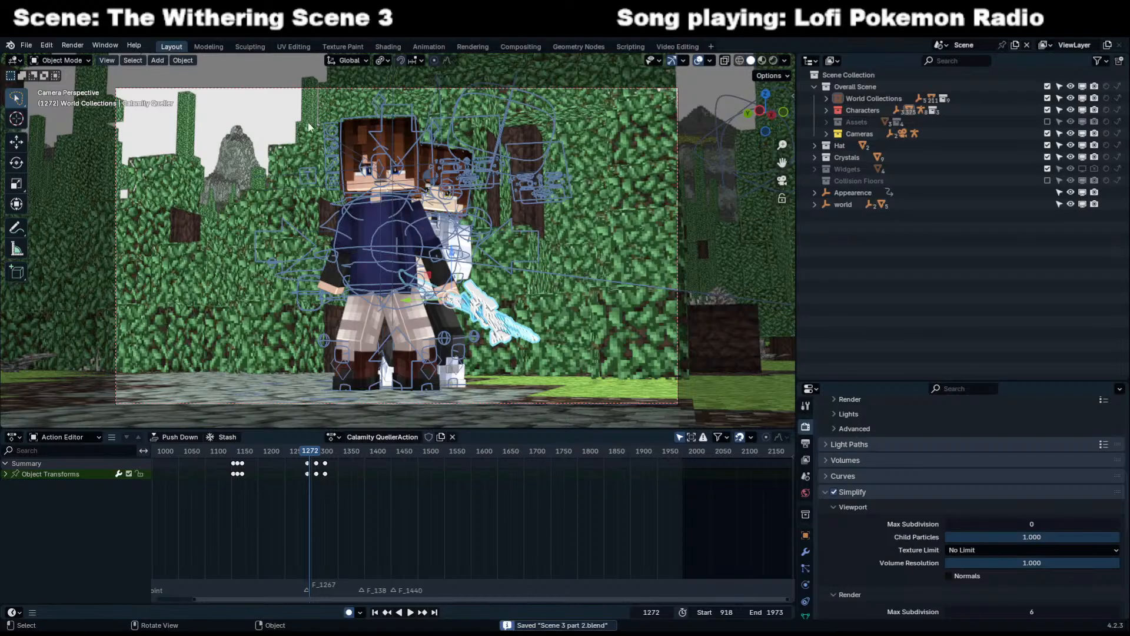
left_click(46, 46)
left_click(26, 45)
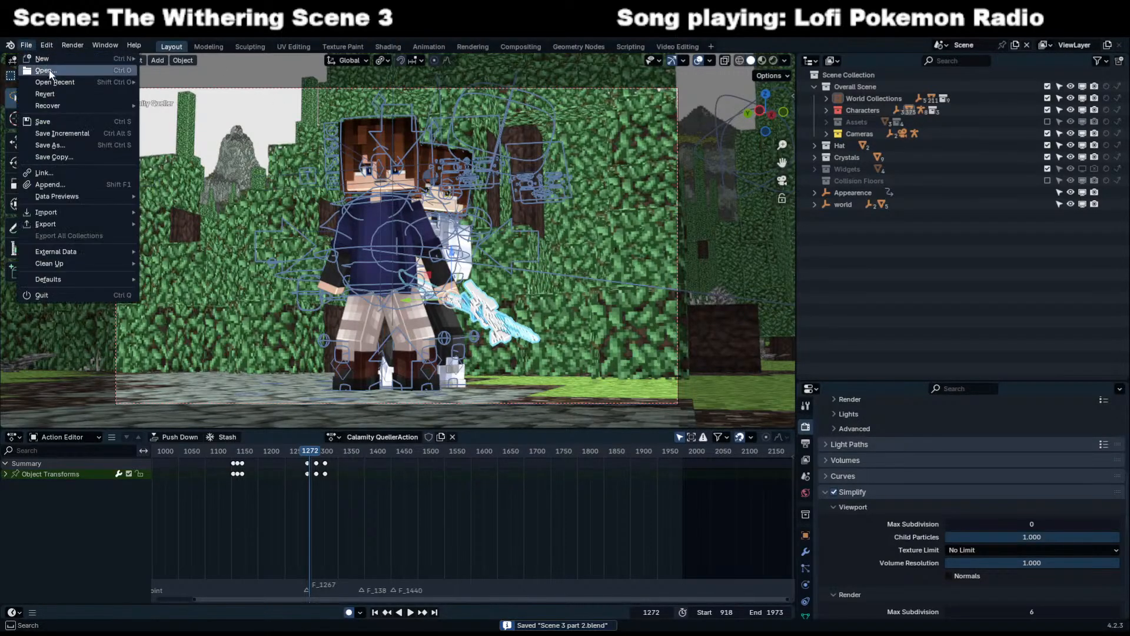
mouse_move(77, 82)
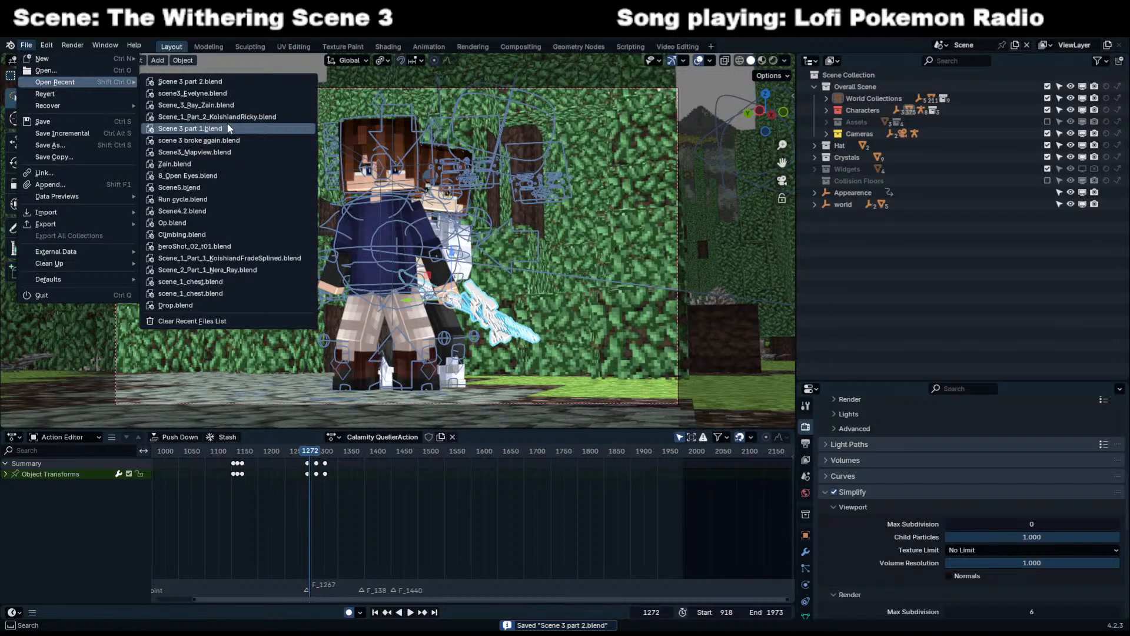
left_click(285, 118)
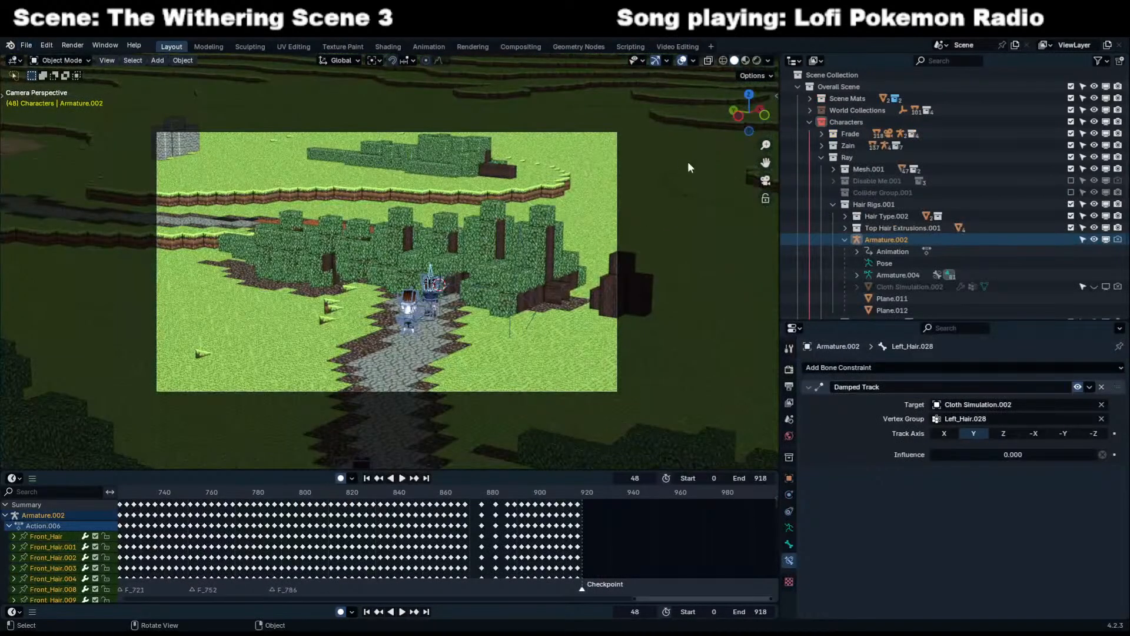
Delete the Scene Mats and World Collections collections together with everything inside them.
left_click(860, 110)
left_click(851, 99, "shift")
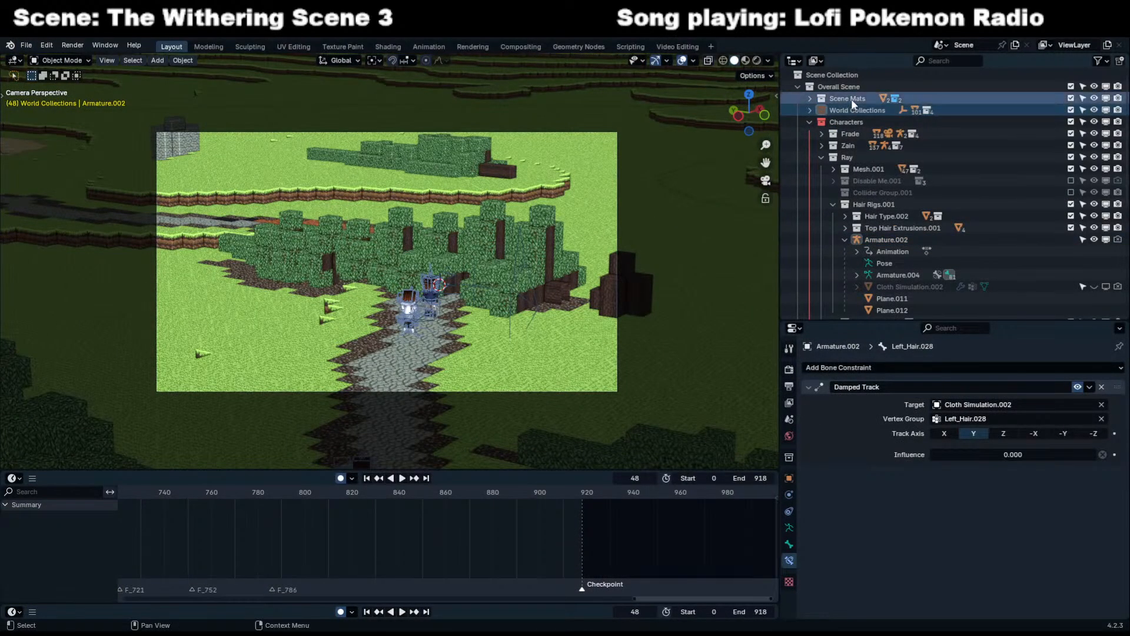
right_click(825, 99)
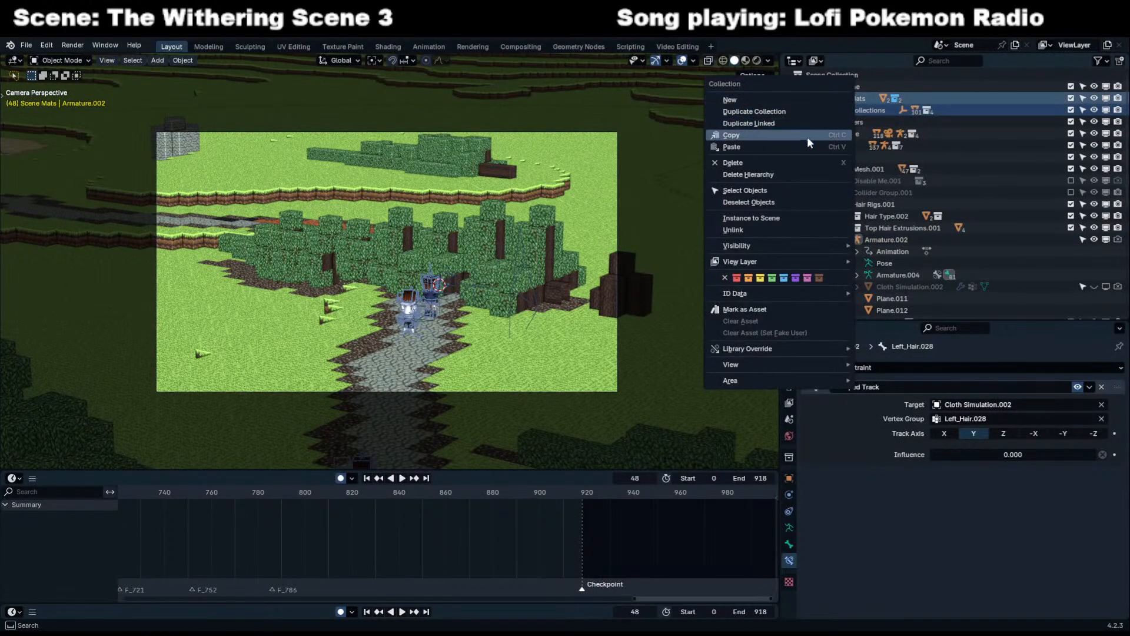
left_click(787, 174)
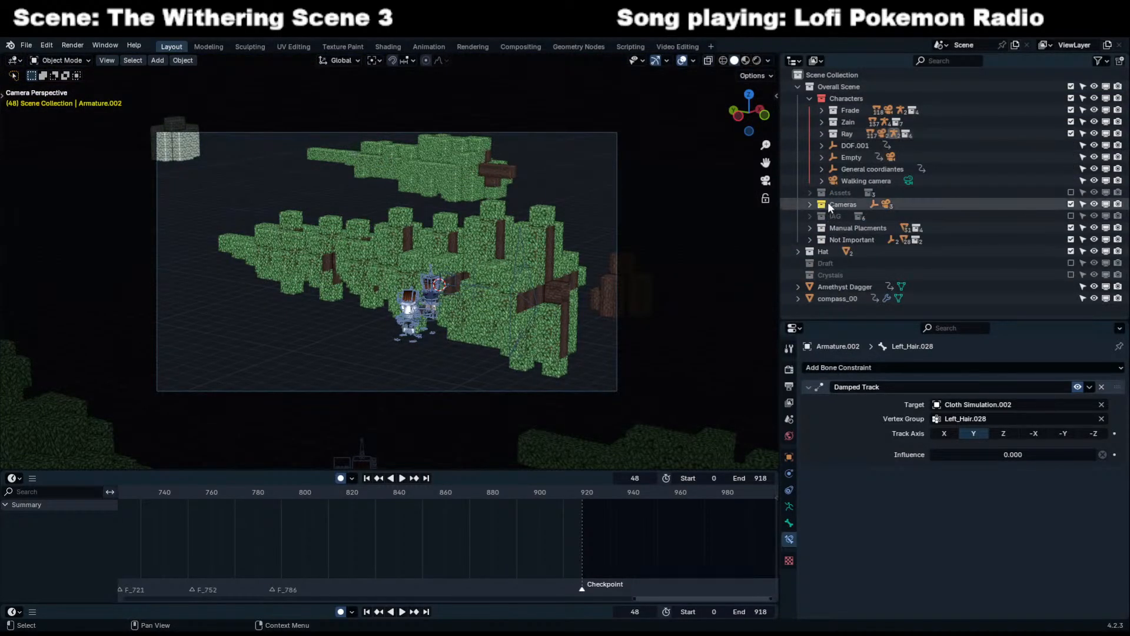
Delete the three collections between Cameras and Hat, including Manual Placments and Not Important, together with their contents.
left_click_drag(835, 235, 838, 216)
right_click(838, 217)
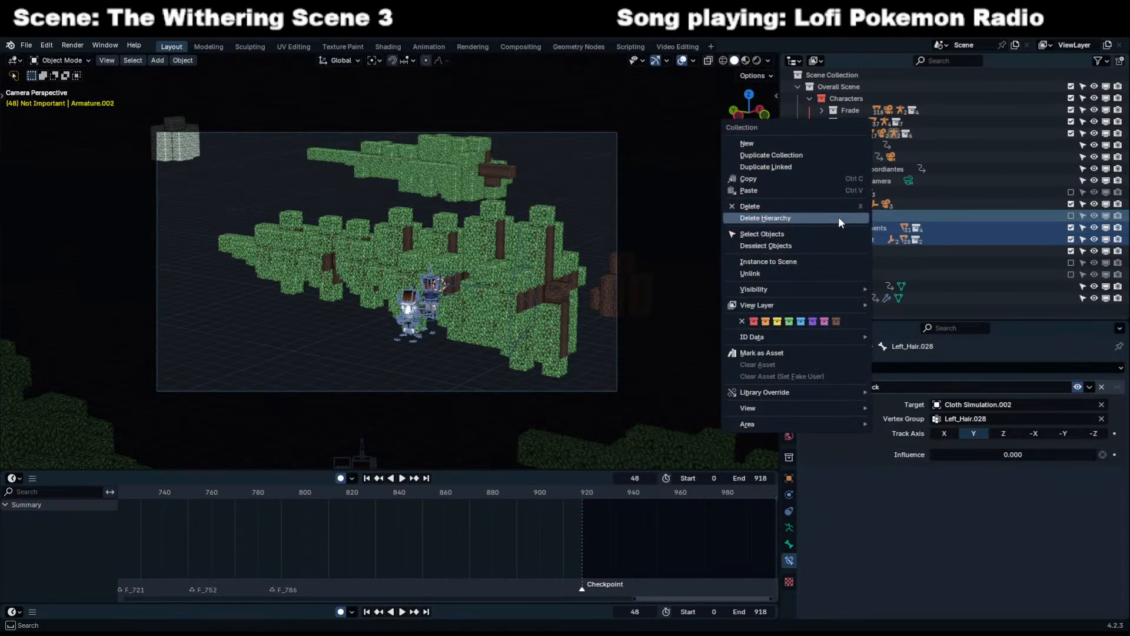
left_click(835, 214)
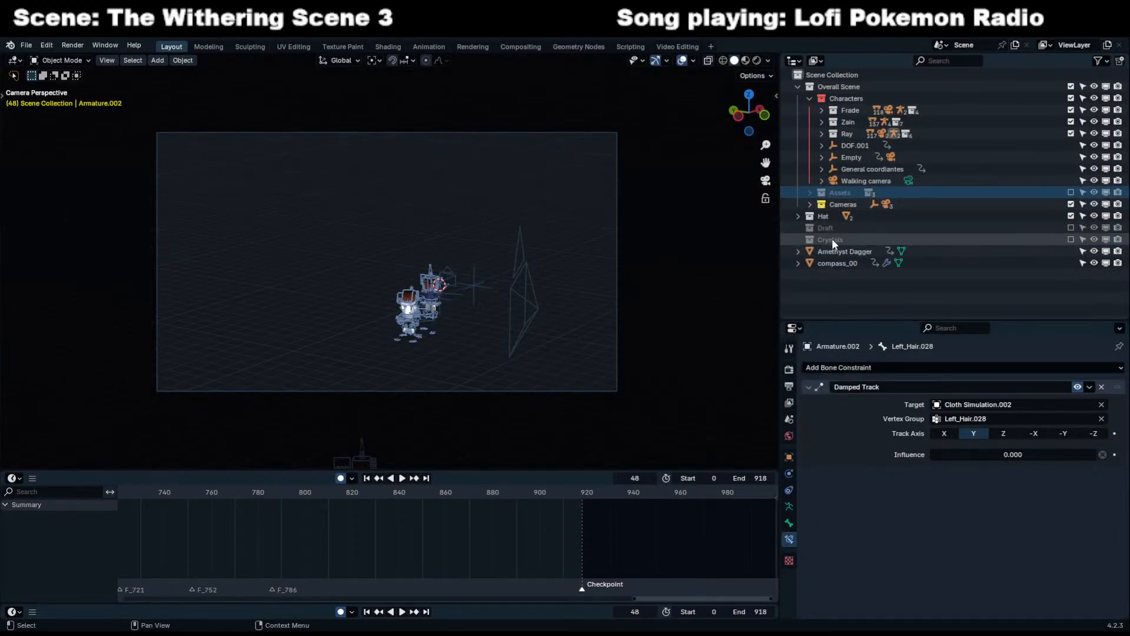
Add the World Collections environment under the Scene Collection and inspect the forest around the characters before returning to the camera view.
left_click(832, 75)
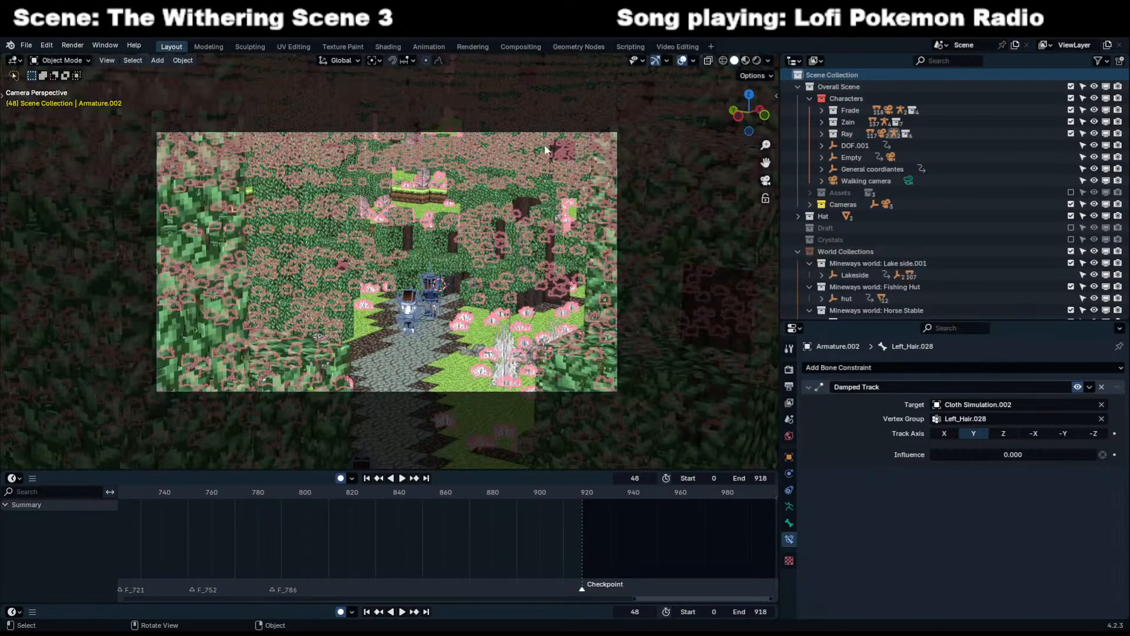
middle_click_drag(690, 129, 501, 225)
scroll(501, 228, "down", 8)
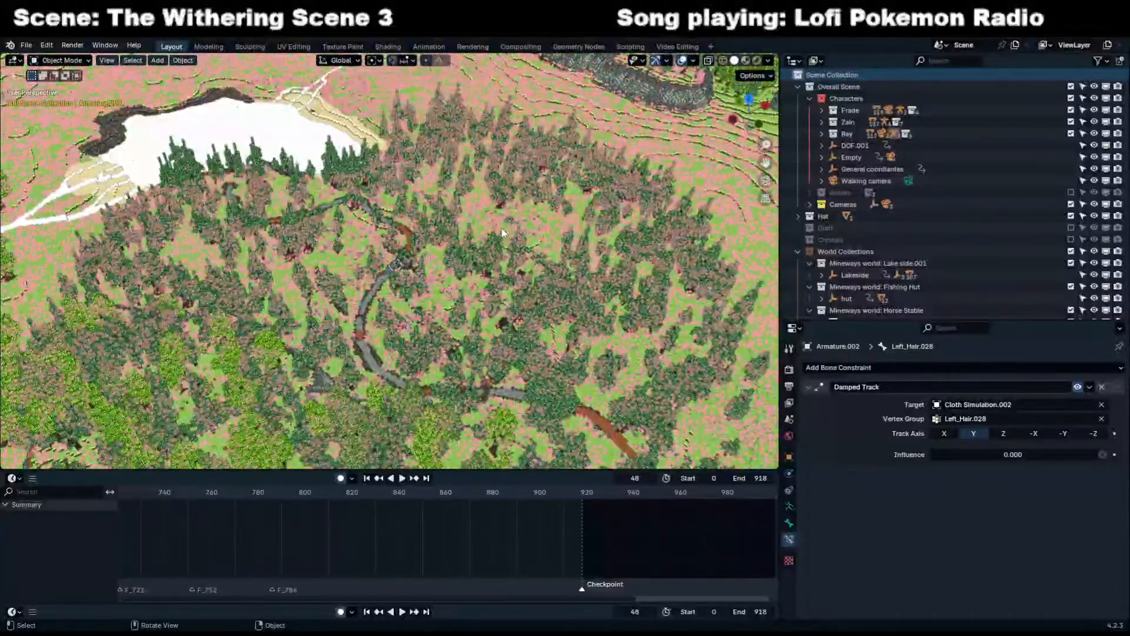
scroll(502, 229, "up", 4)
scroll(501, 228, "down", 3)
scroll(483, 259, "up", 6)
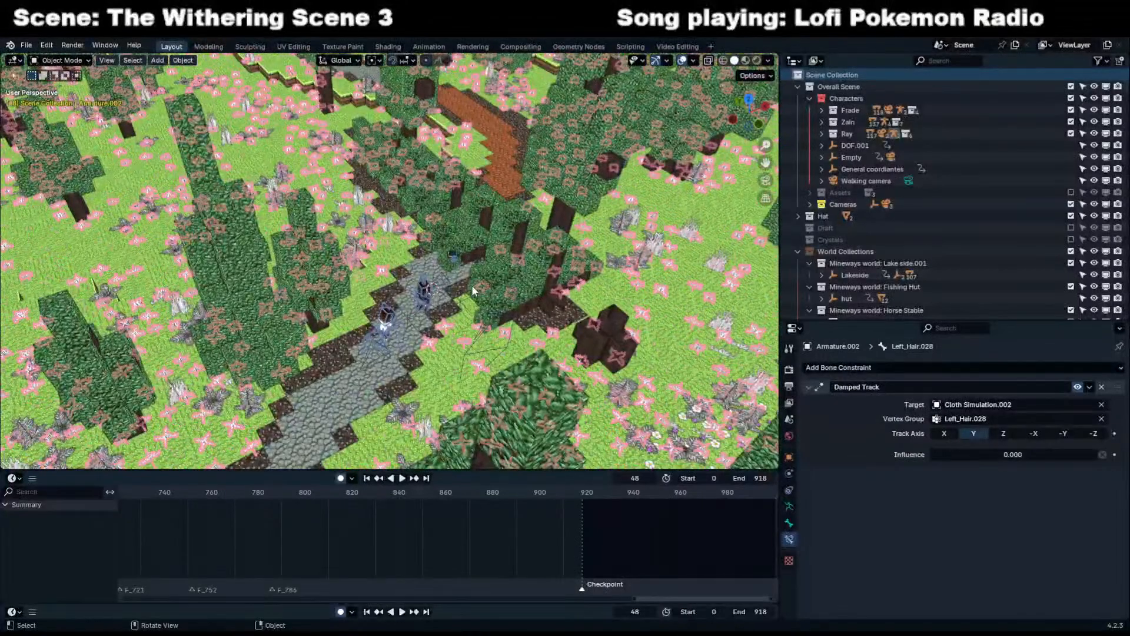
scroll(472, 285, "up", 2)
key("KP_0")
Select the scattered grass object in the camera view and collapse the subcollections inside World Collections.
left_click(504, 353)
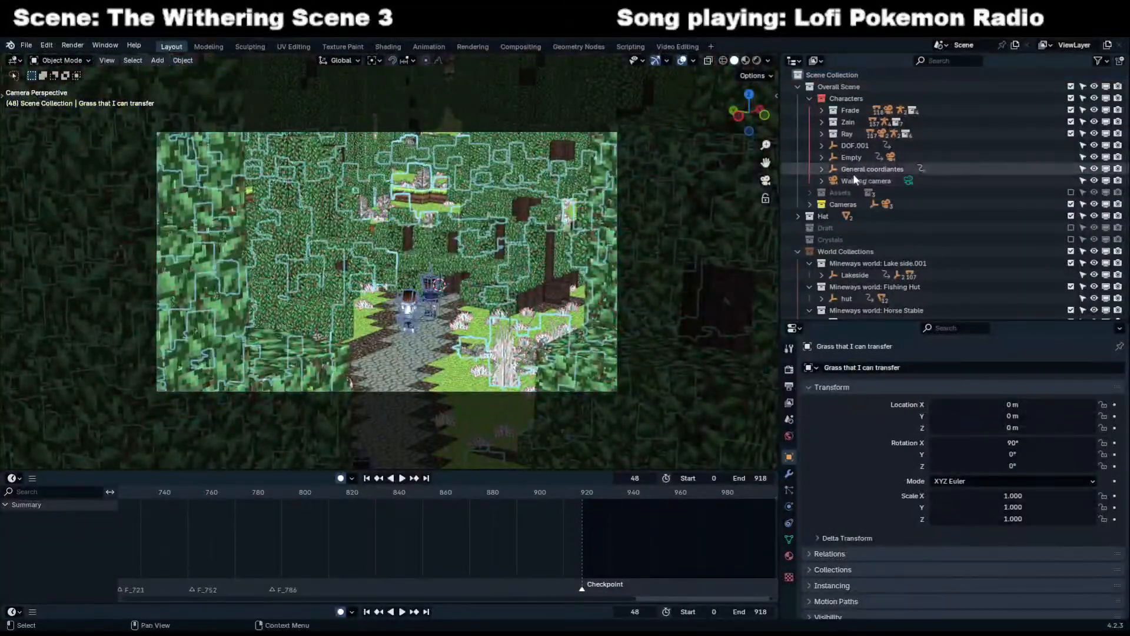
left_click(483, 377)
scroll(822, 195, "down", 3)
left_click_drag(810, 194, 815, 364)
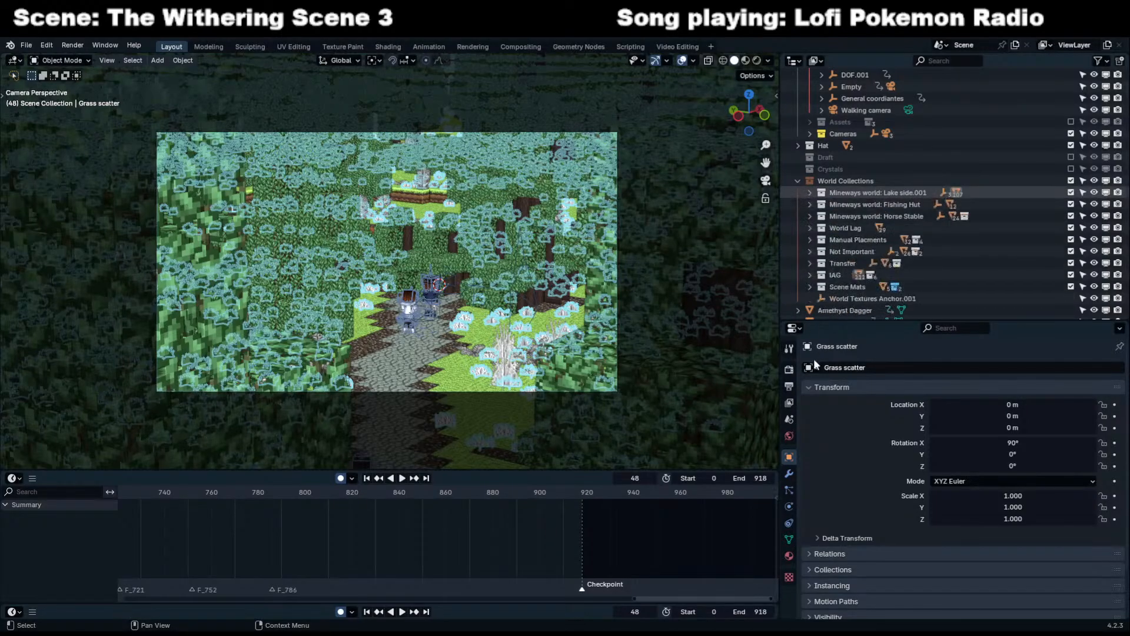
Expand the IAG collection and exclude its Flower Collection, Grass.001 and Trees collections from the view layer.
left_click(809, 275)
scroll(942, 224, "down", 4)
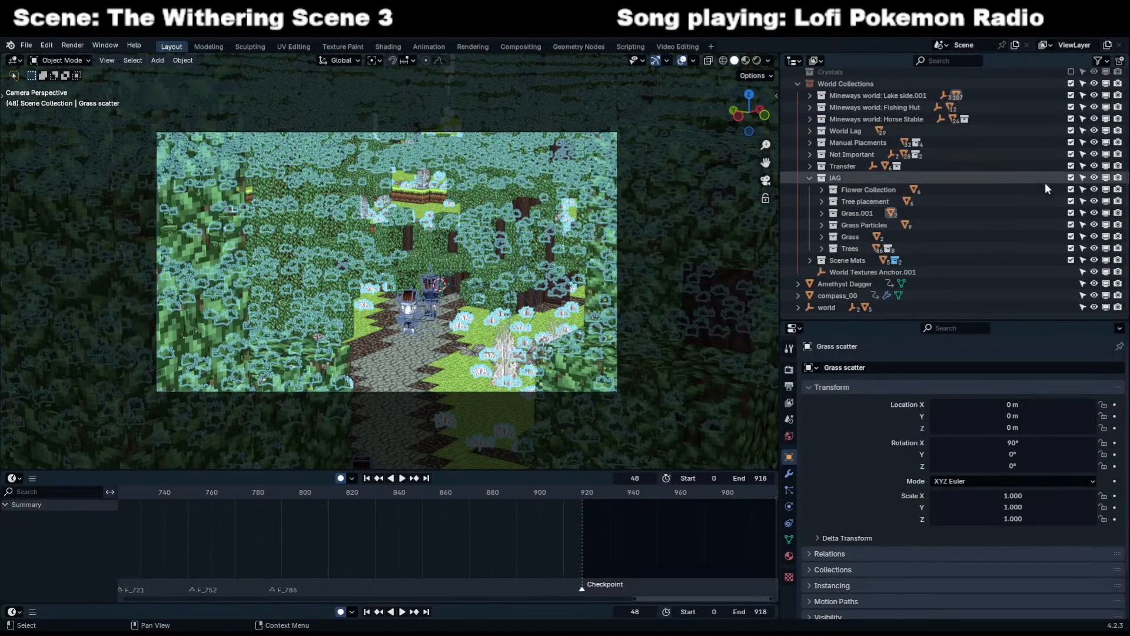
left_click(1070, 189)
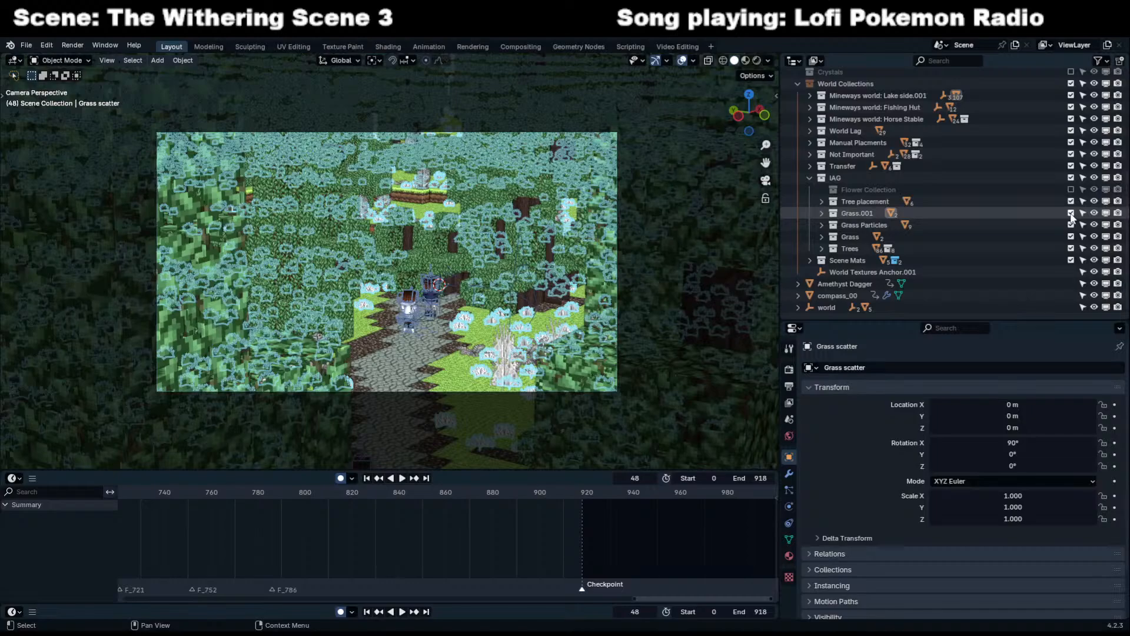
left_click(1070, 213)
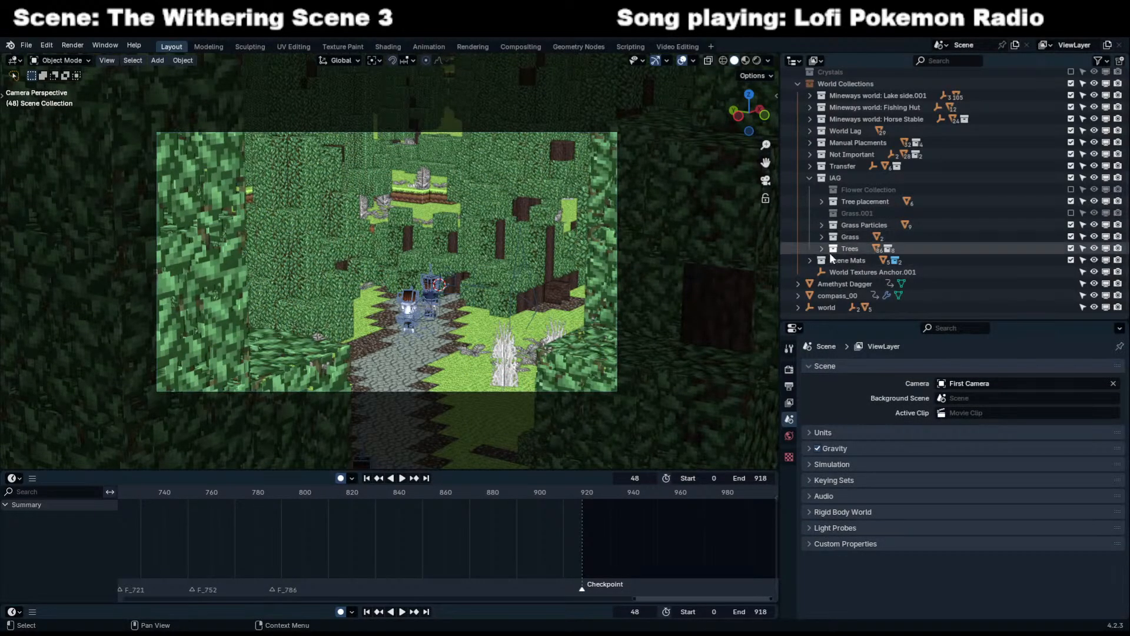
left_click(1070, 248)
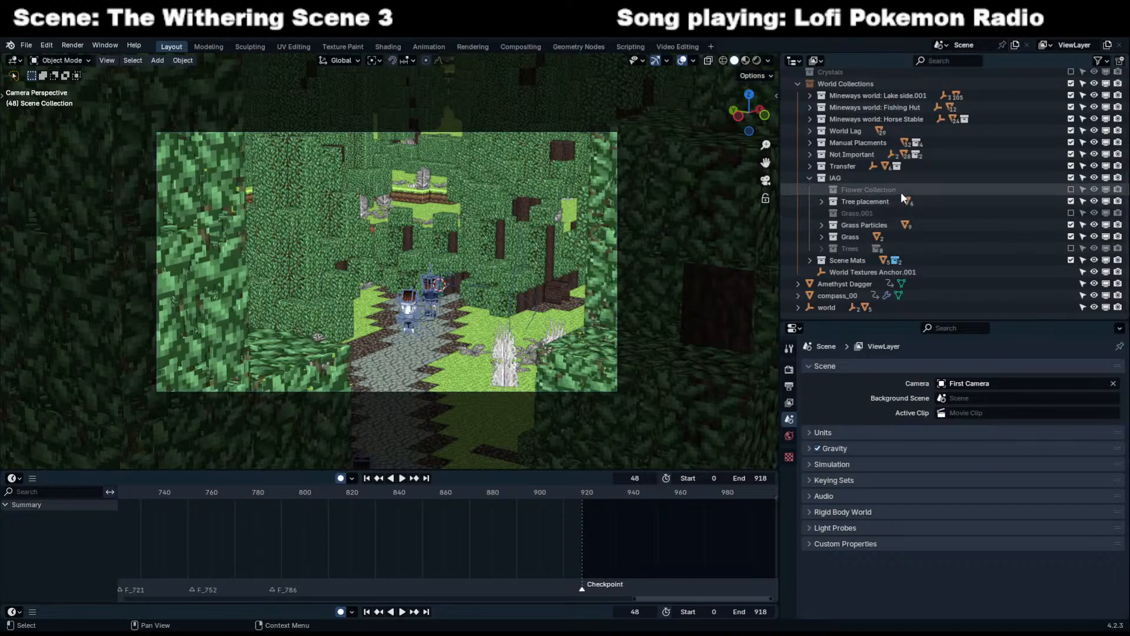
Exclude the Mineways Fishing Hut and Horse Stable collections and delete both with their hierarchies.
scroll(900, 193, "up", 1)
left_click(870, 135)
key("KP_0")
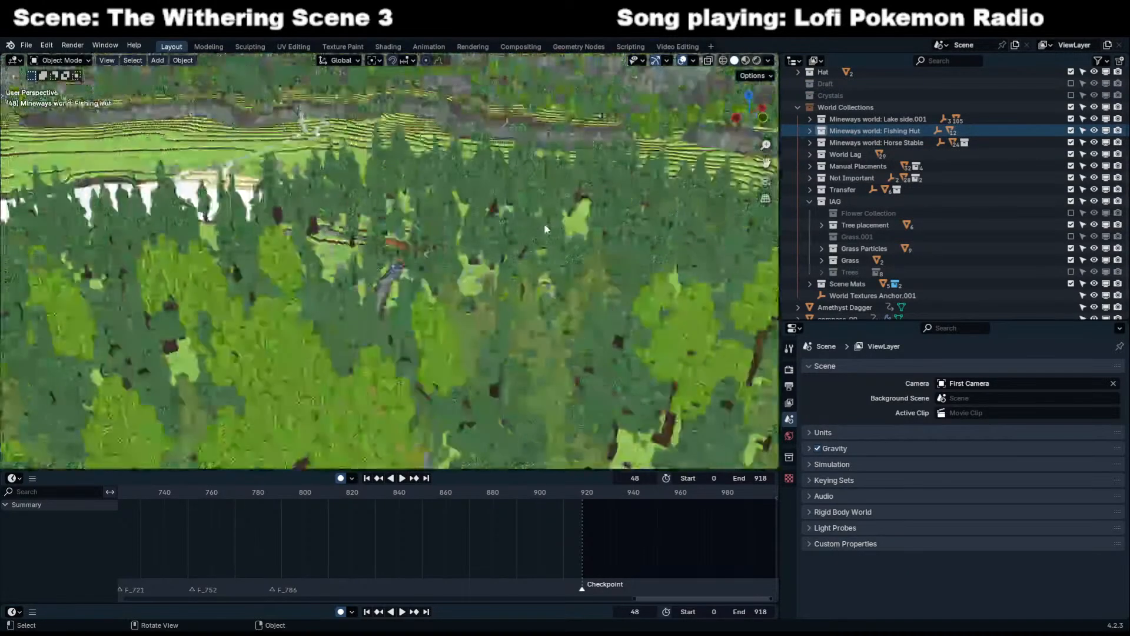
scroll(536, 234, "down", 11)
middle_click_drag(534, 236, 514, 273)
scroll(514, 273, "up", 4)
left_click(1073, 131)
left_click(1073, 143)
left_click(888, 139, "ctrl")
right_click(890, 133)
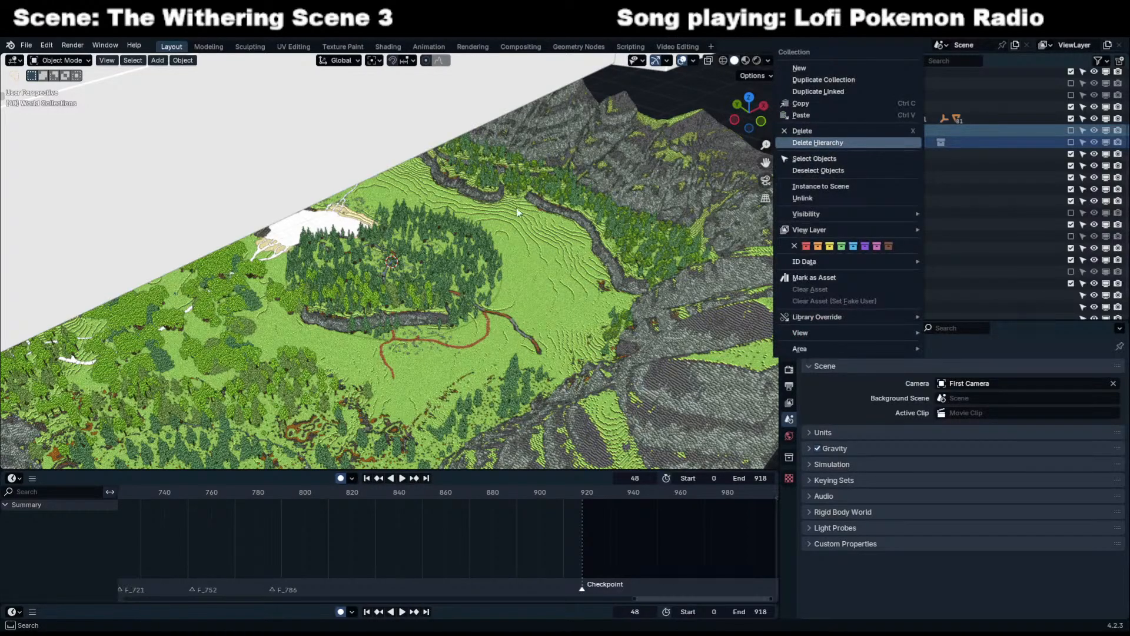
key("KP_0")
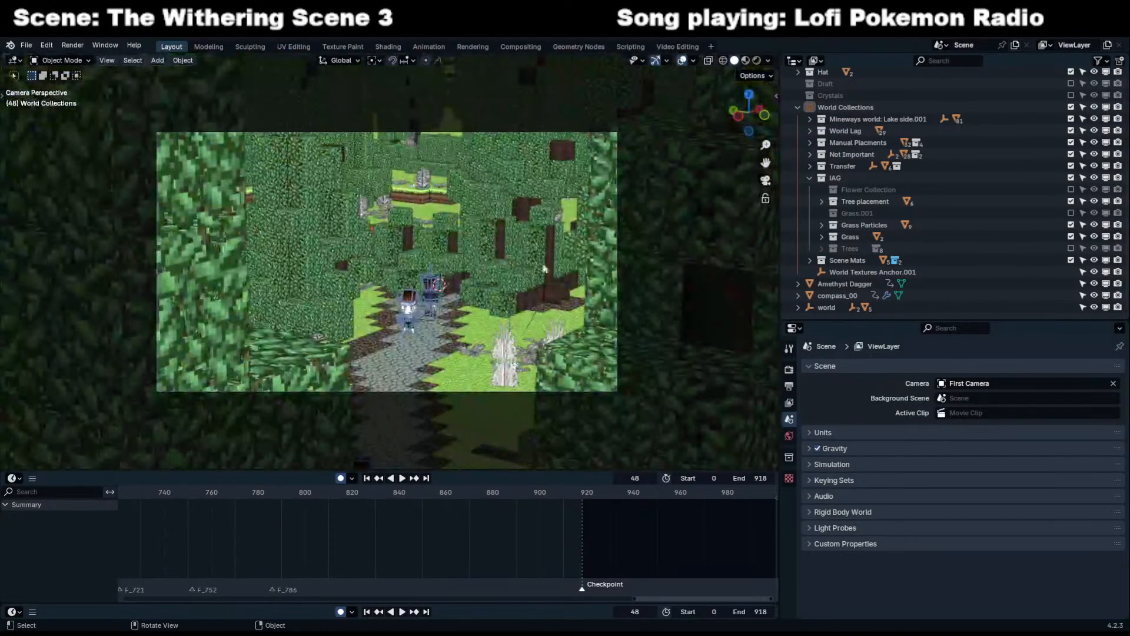
Preview the camera view in rendered shading and set the render engine to Cycles.
key("Home")
left_click(757, 60)
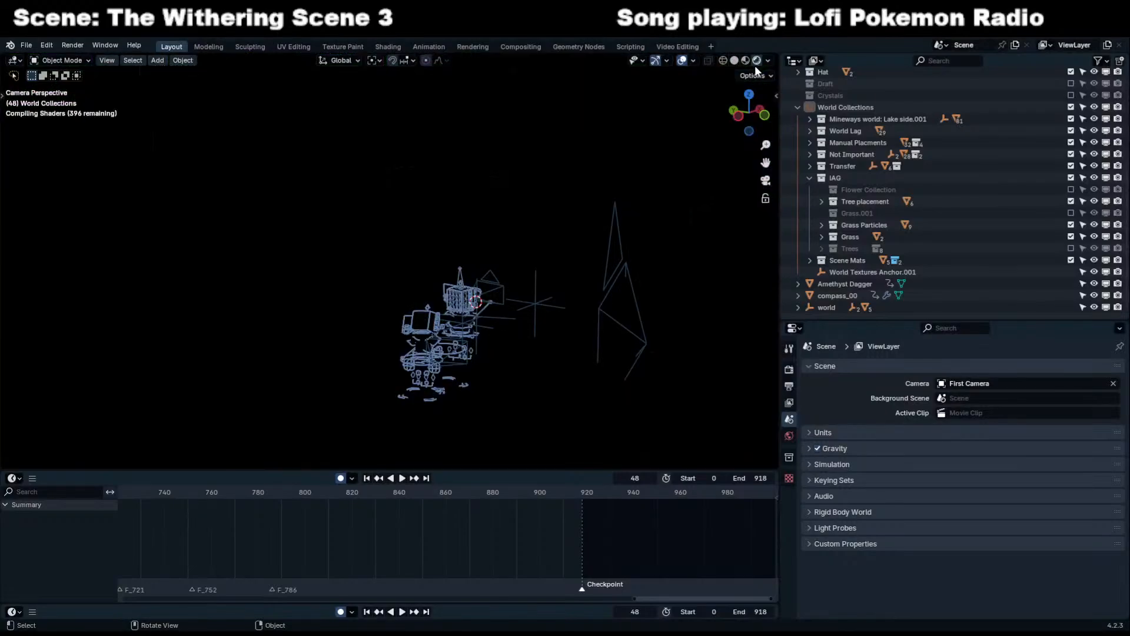
scroll(554, 244, "down", 2)
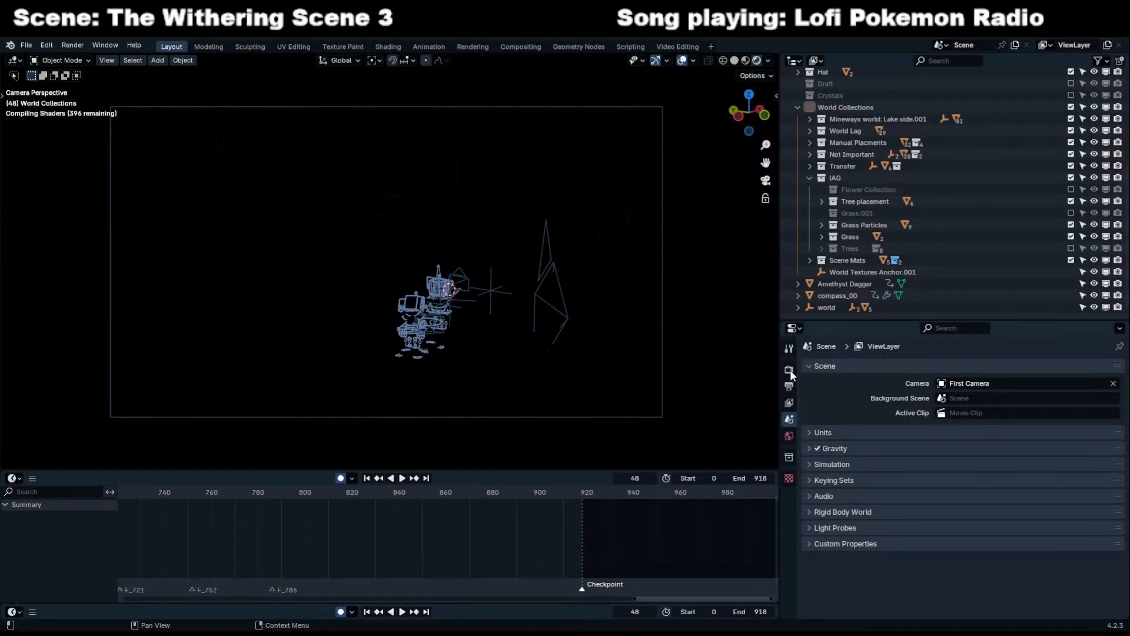
left_click(790, 369)
left_click(978, 366)
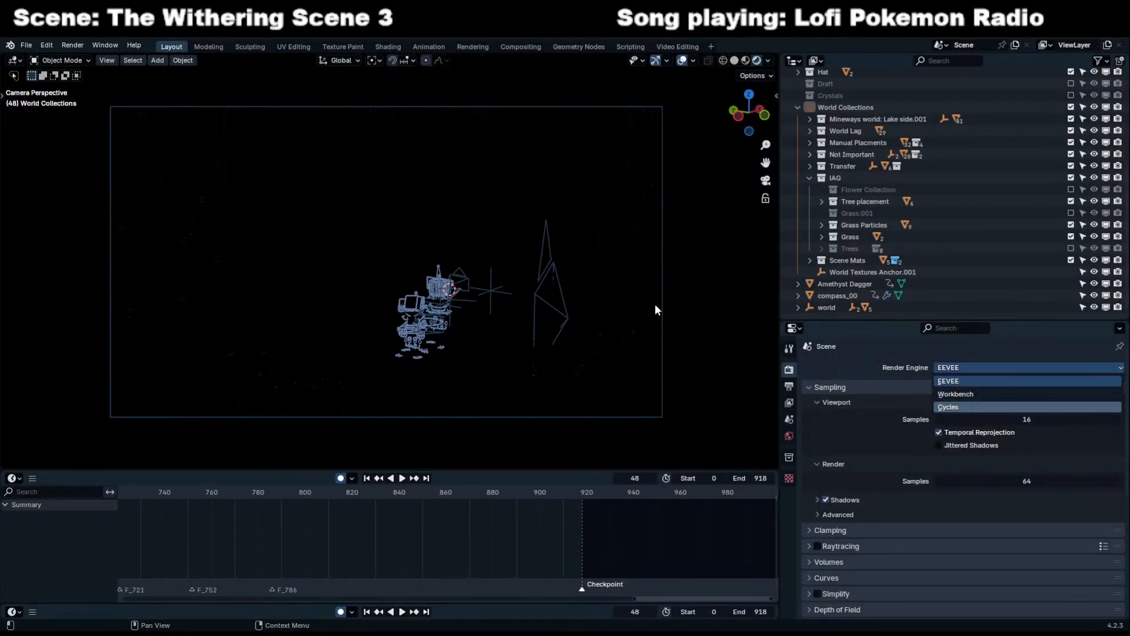
key("Return")
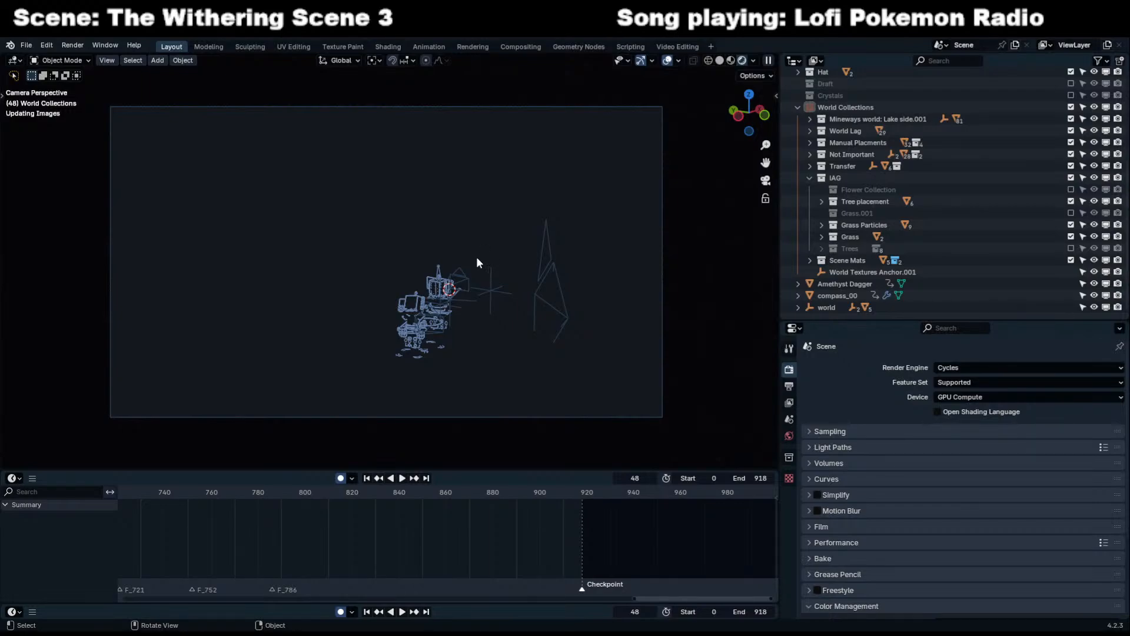
Set the color management view transform to AgX.
scroll(853, 436, "down", 5)
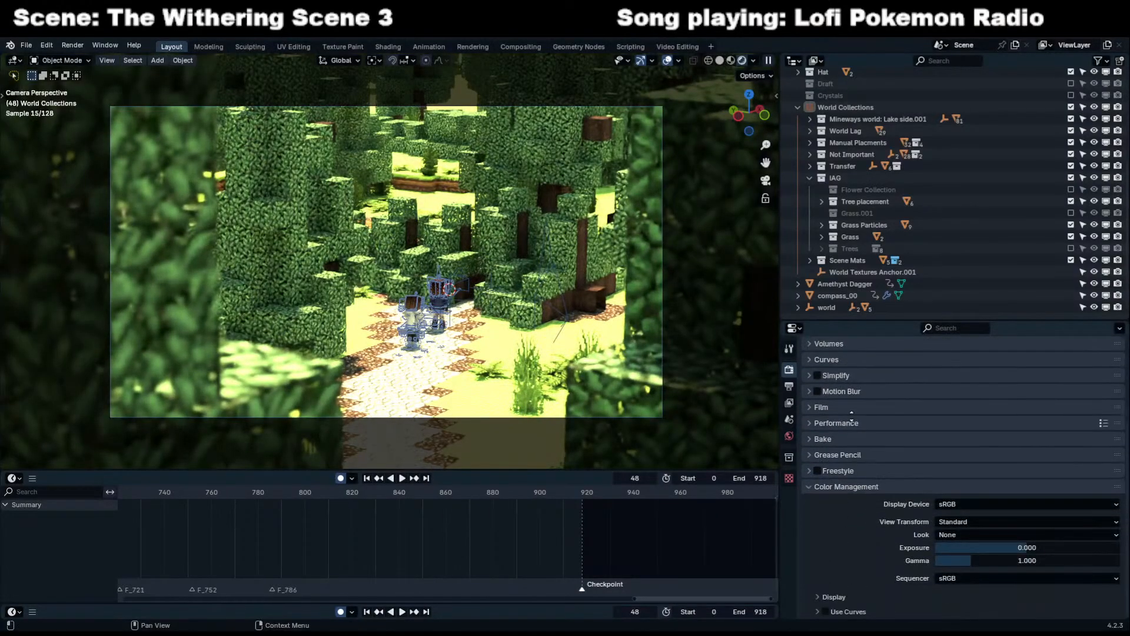
left_click(966, 519)
left_click(969, 563)
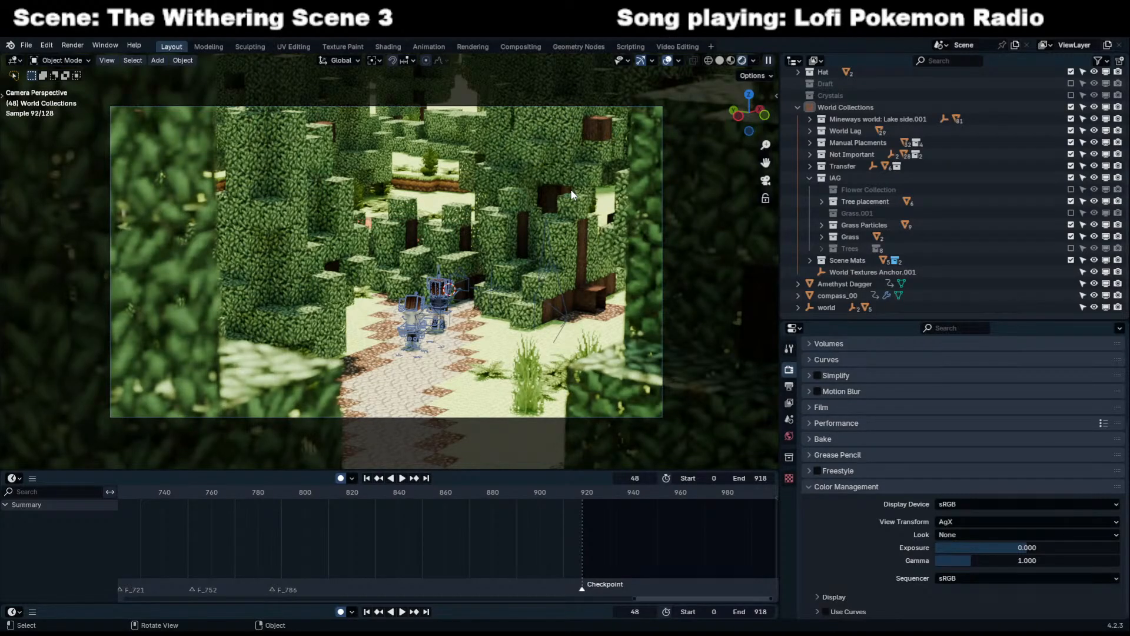
In solid shading, duplicate a side face of the spruce trunk and place it over the open front of the protruding log block.
left_click(719, 60)
key("shift+grave")
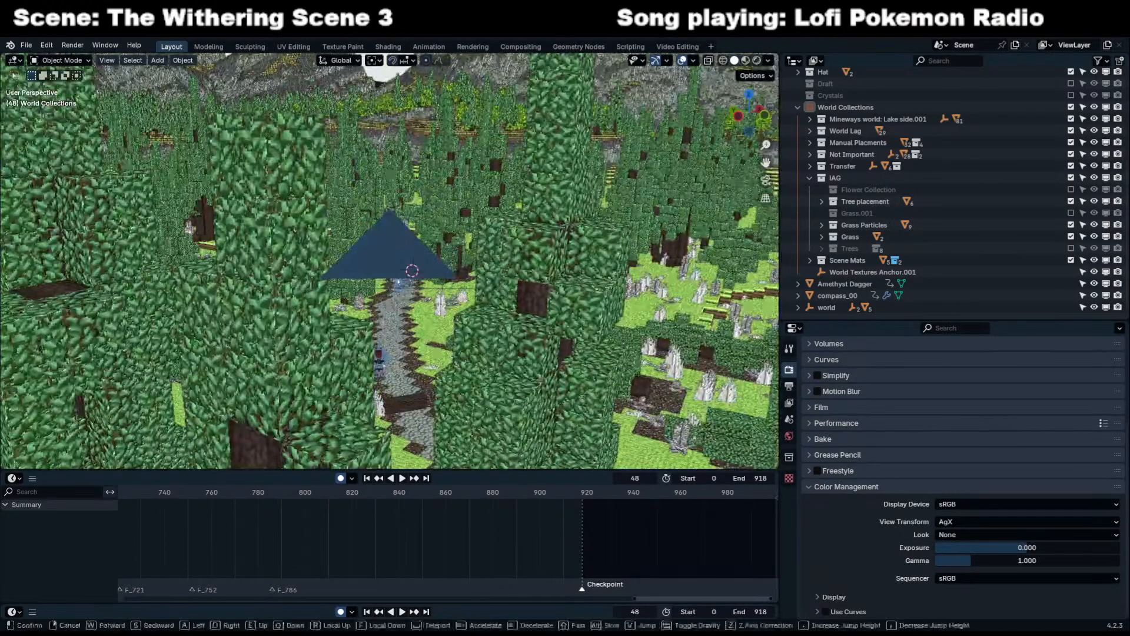
key("w")
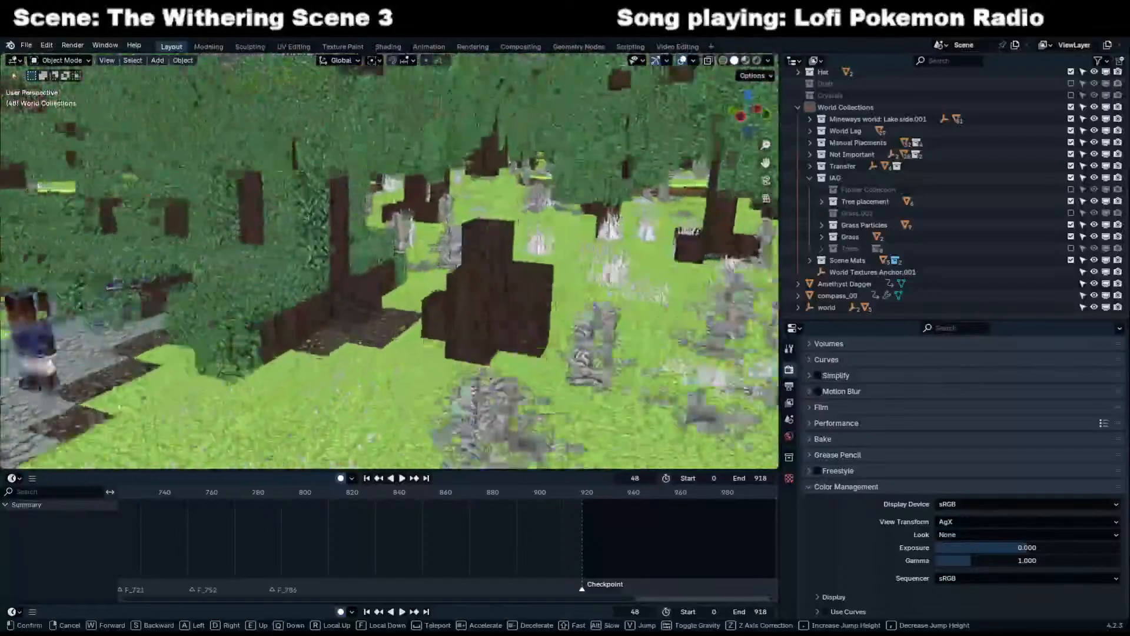
key("Return")
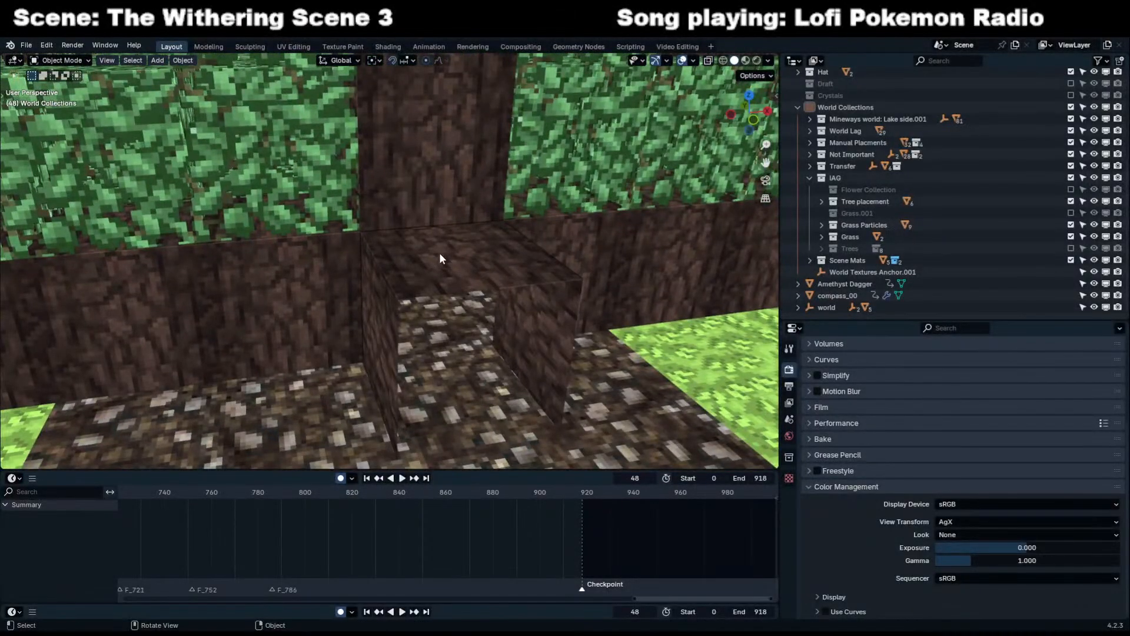
left_click(436, 255)
key("Tab")
left_click(296, 293)
key("g")
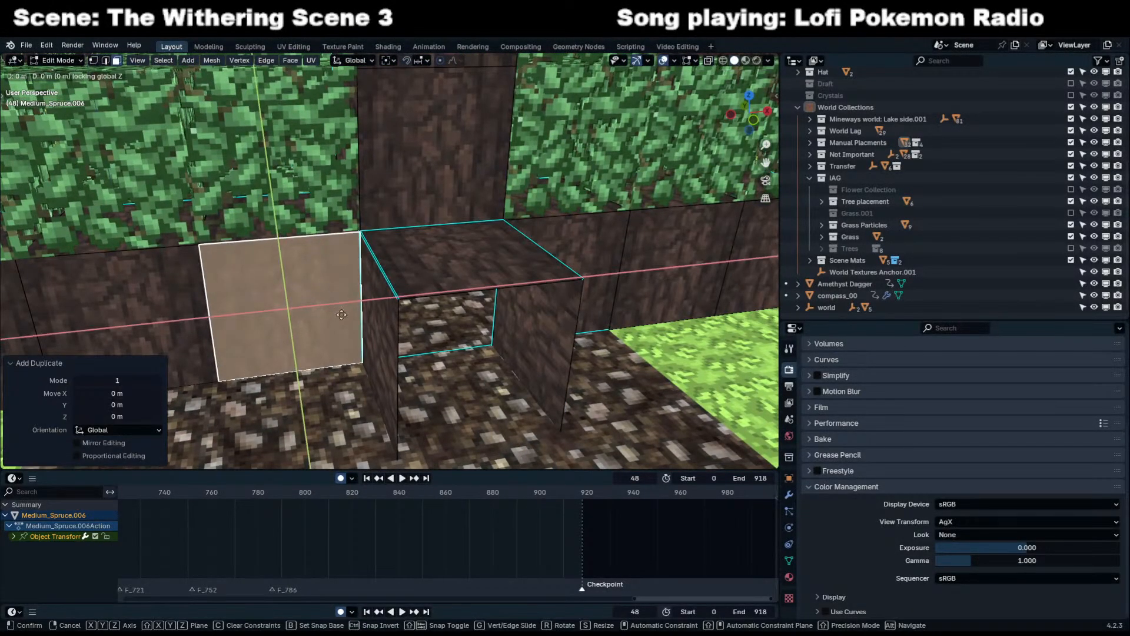
left_click(488, 358)
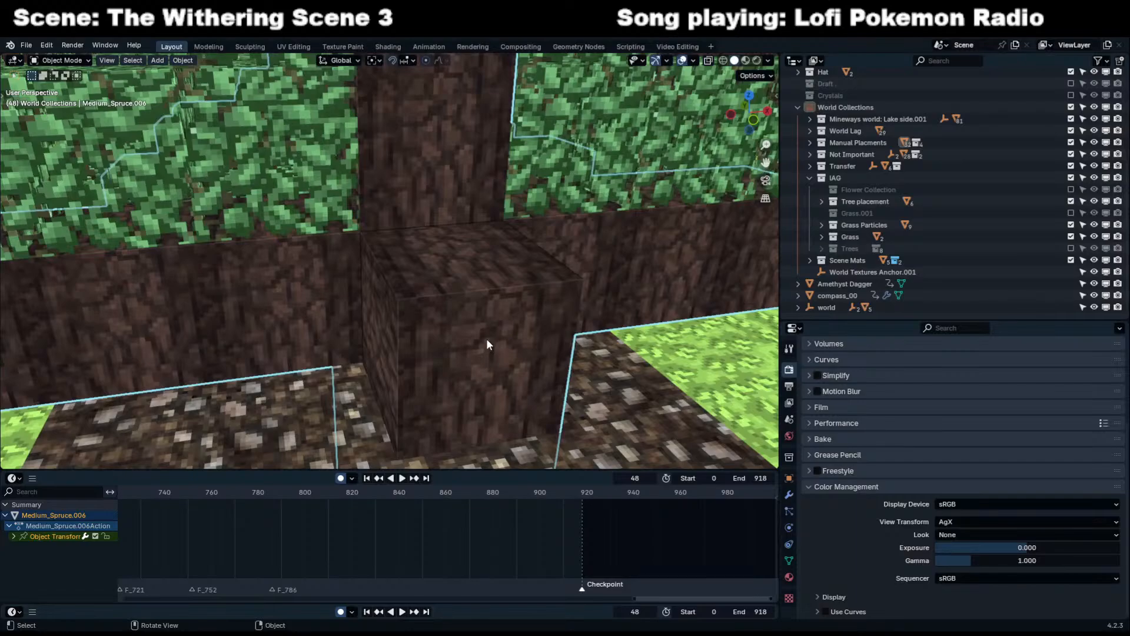
Merge the spruce mesh's overlapping vertices by distance and save the file from the camera view.
key("Tab")
key("a")
key("m")
left_click(447, 379)
key("Tab")
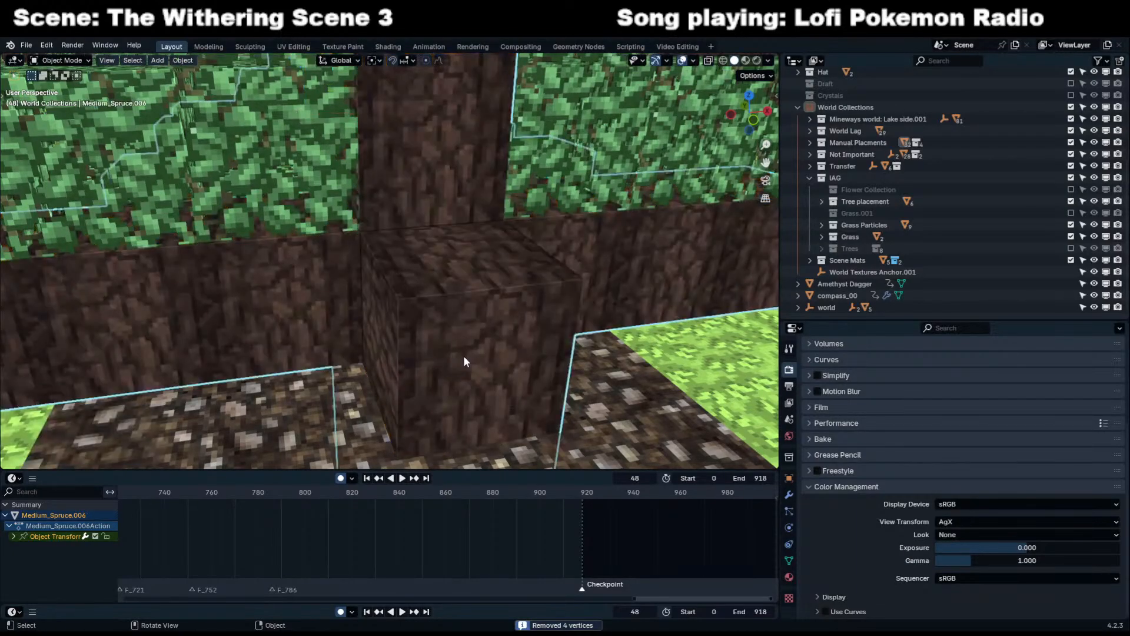
key("KP_0")
key("ctrl+s")
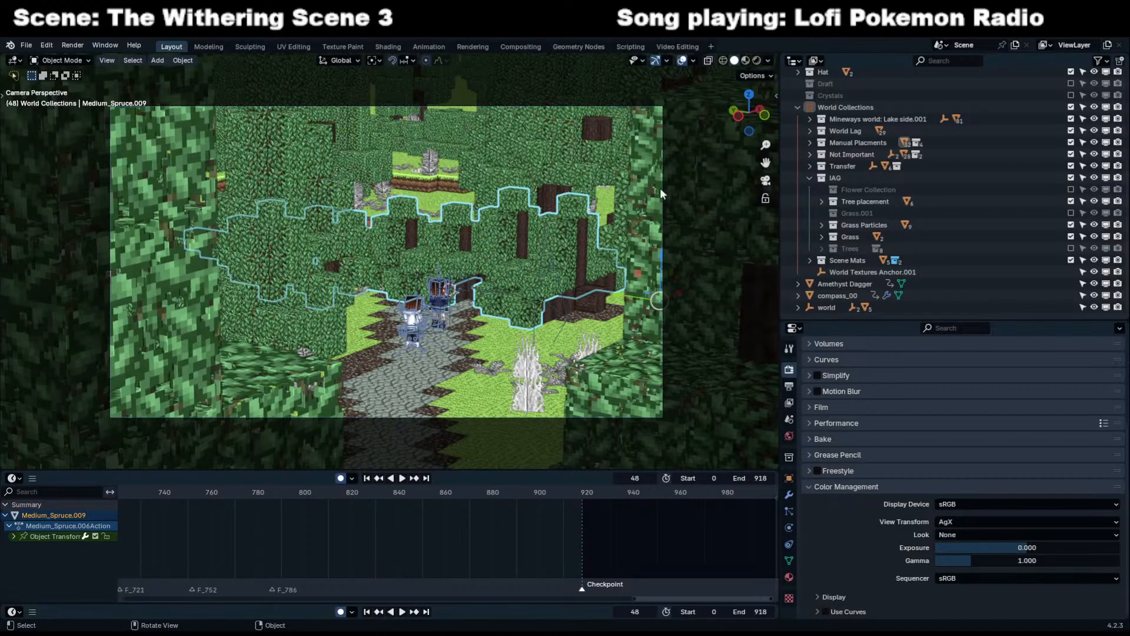
Deselect everything, assign the Base Sky.001 world to the scene and preview it in rendered shading.
key("alt+a")
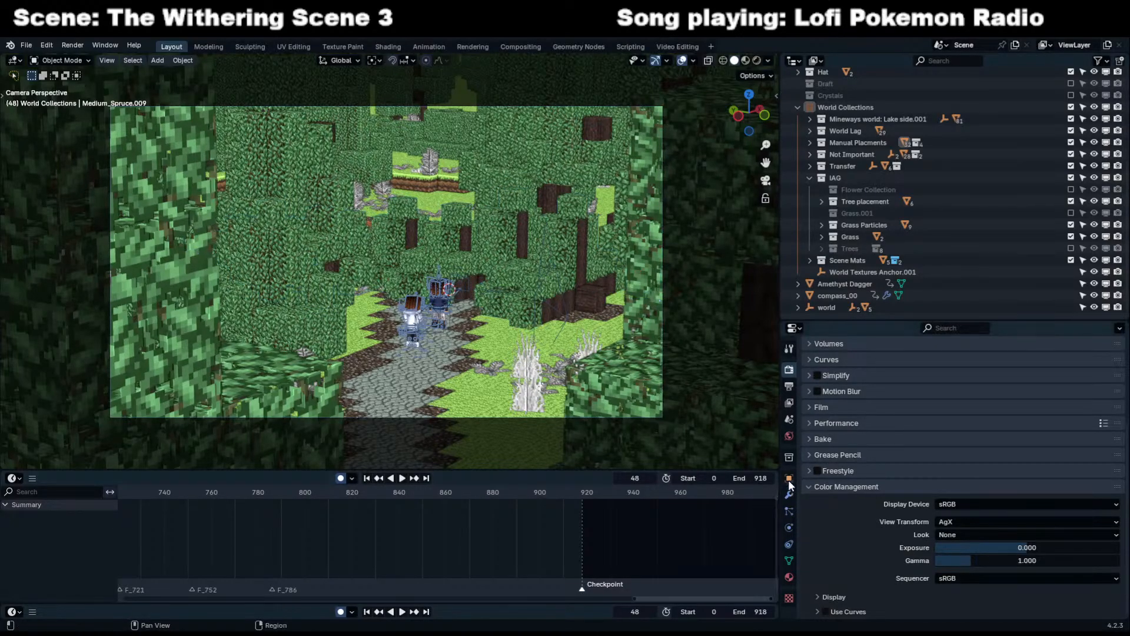
left_click(789, 435)
left_click(810, 367)
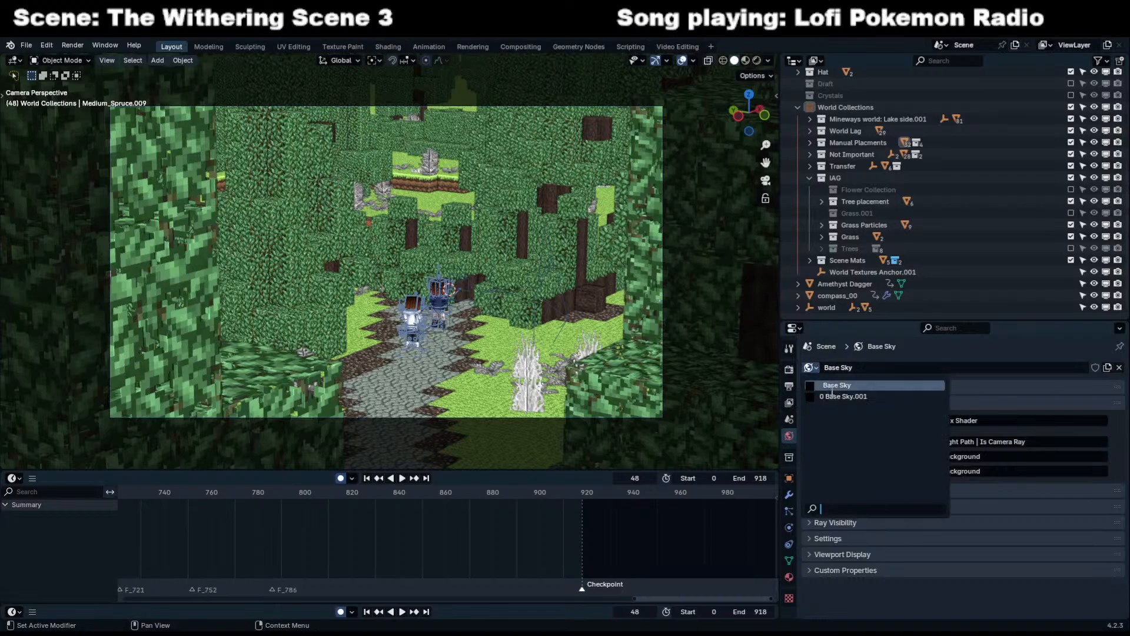
left_click(830, 397)
left_click(757, 60)
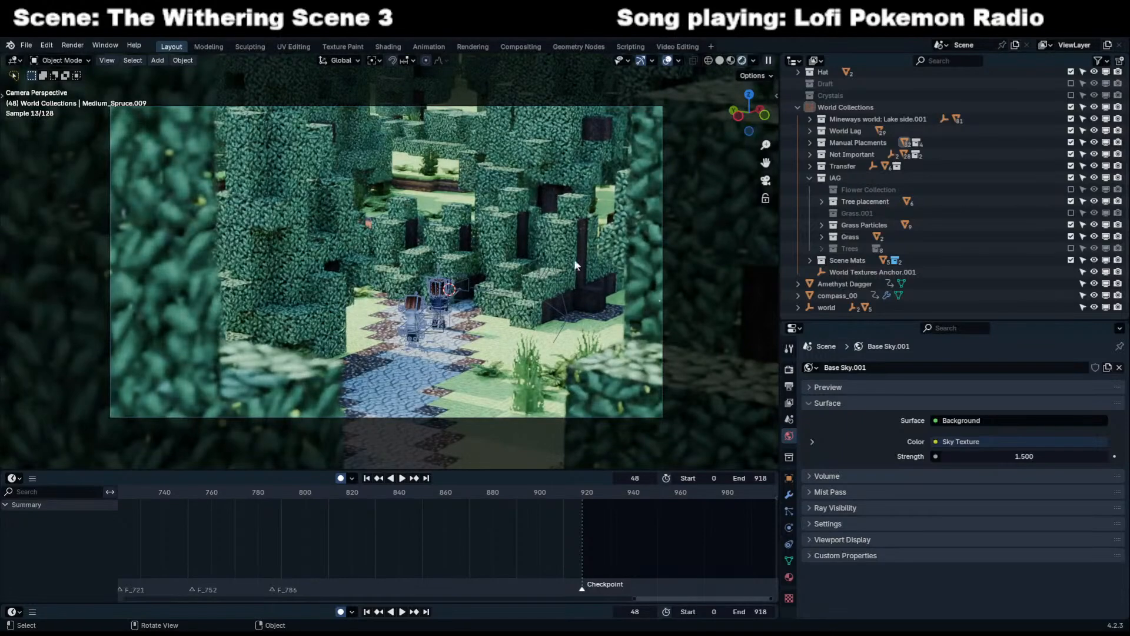
Compare the Base Sky and Base Sky.001 worlds in the rendered camera view, finishing on Base Sky.001 in solid shading.
left_click(811, 367)
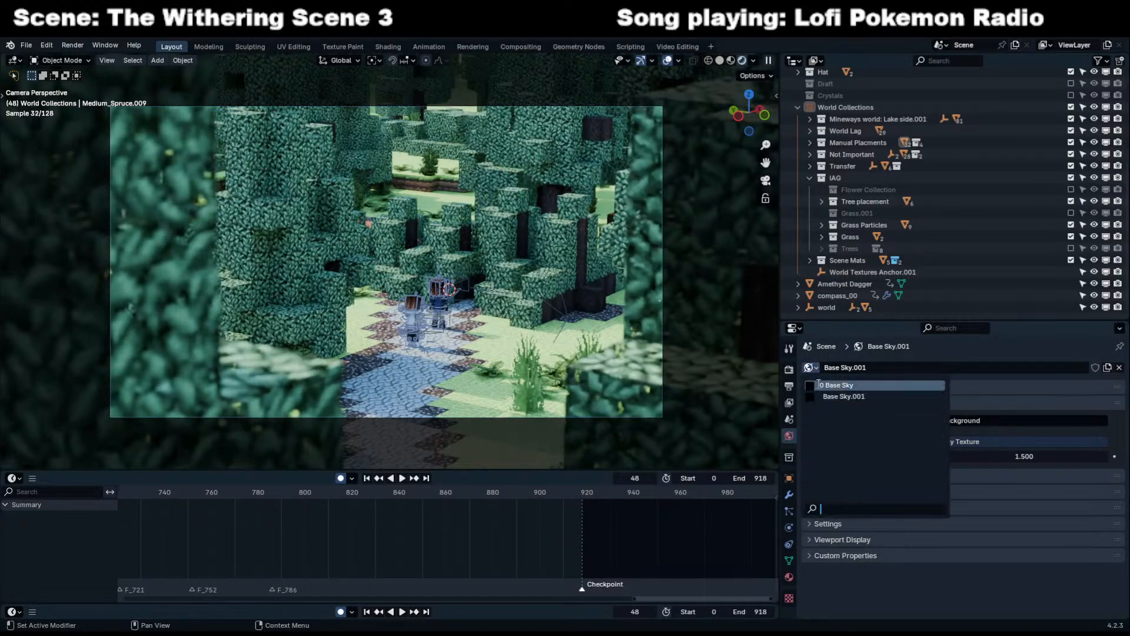
left_click(817, 382)
left_click(809, 367)
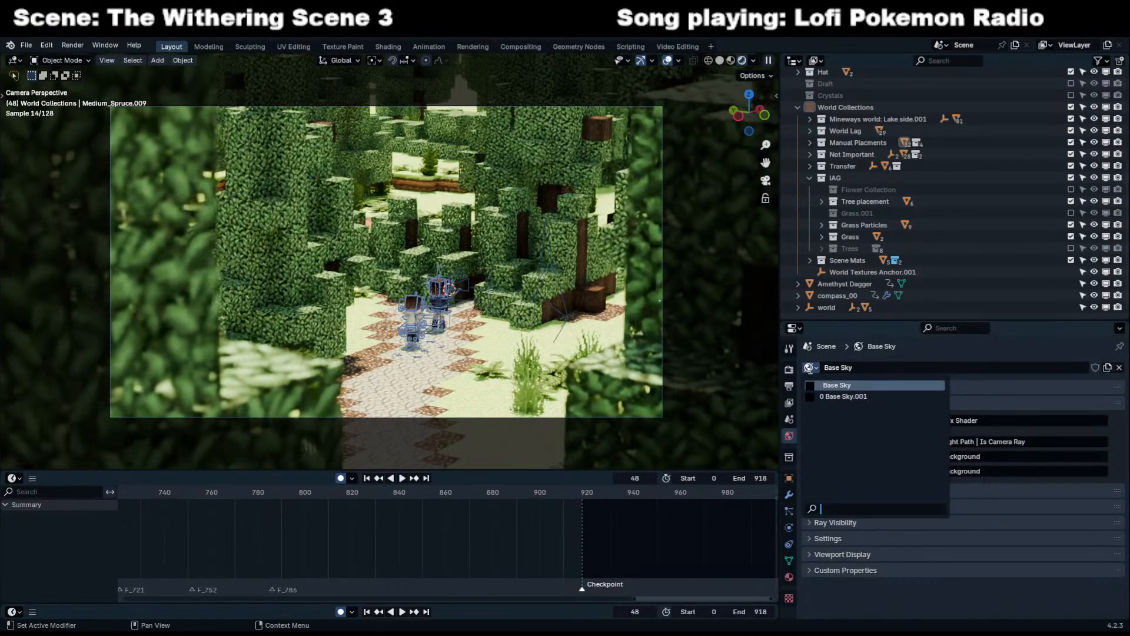
left_click(821, 396)
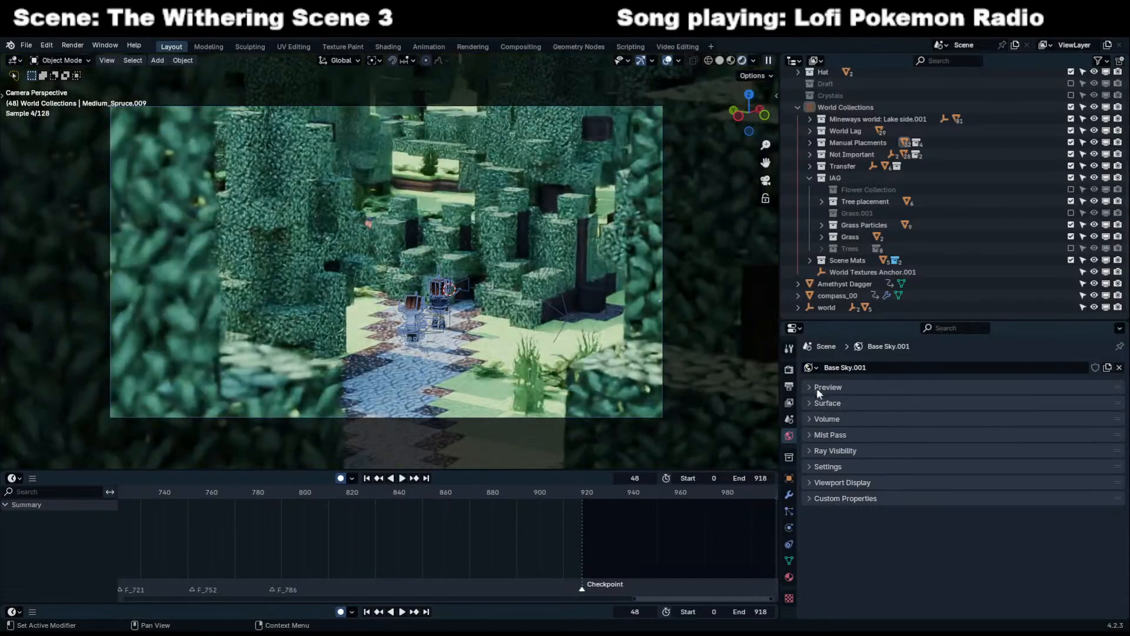
left_click(810, 367)
left_click(818, 385)
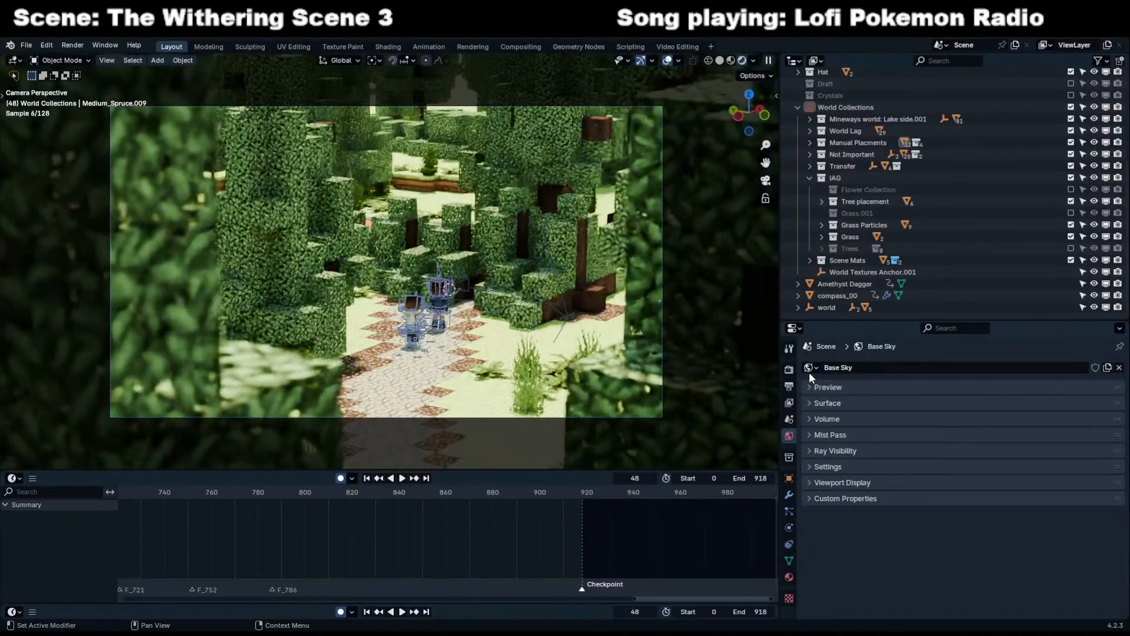
left_click(810, 367)
left_click(823, 396)
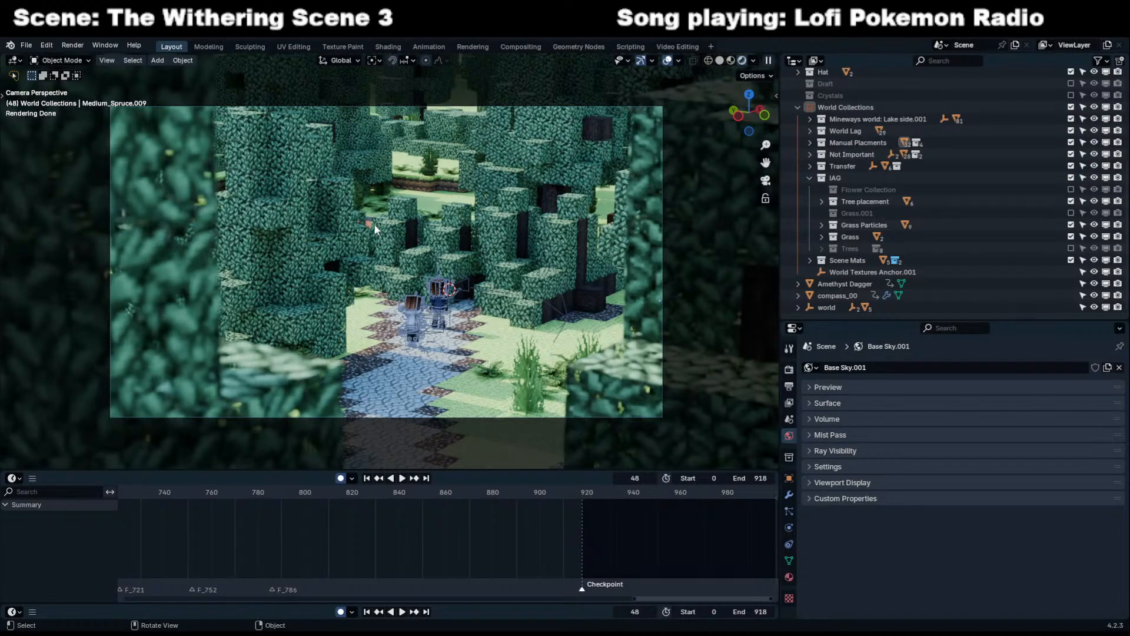
scroll(286, 529, "down", 3)
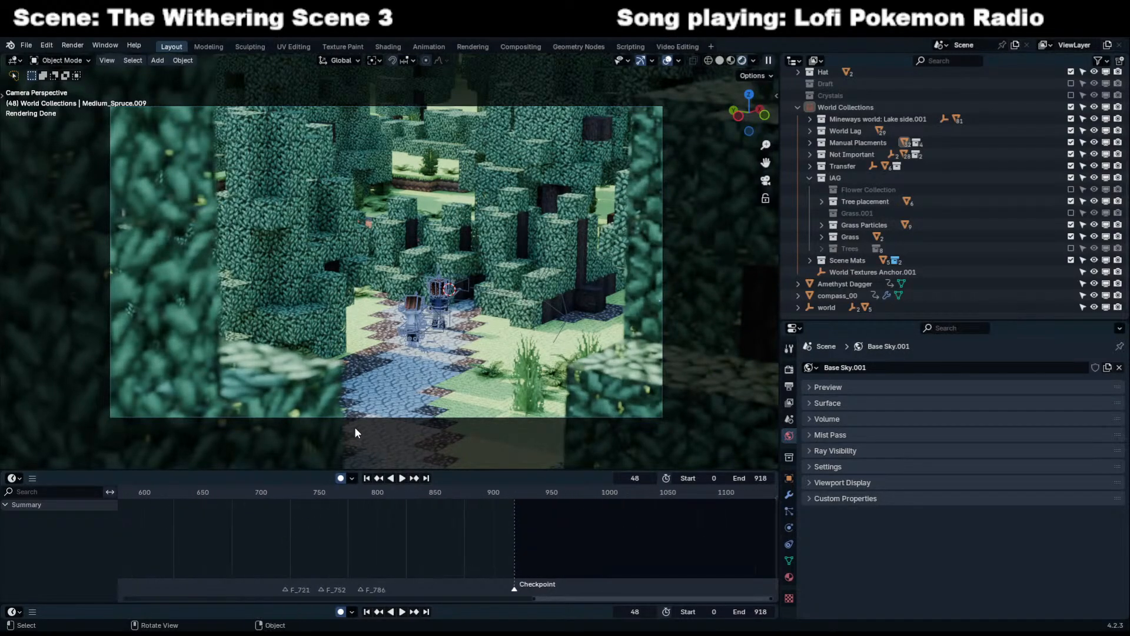
left_click(720, 61)
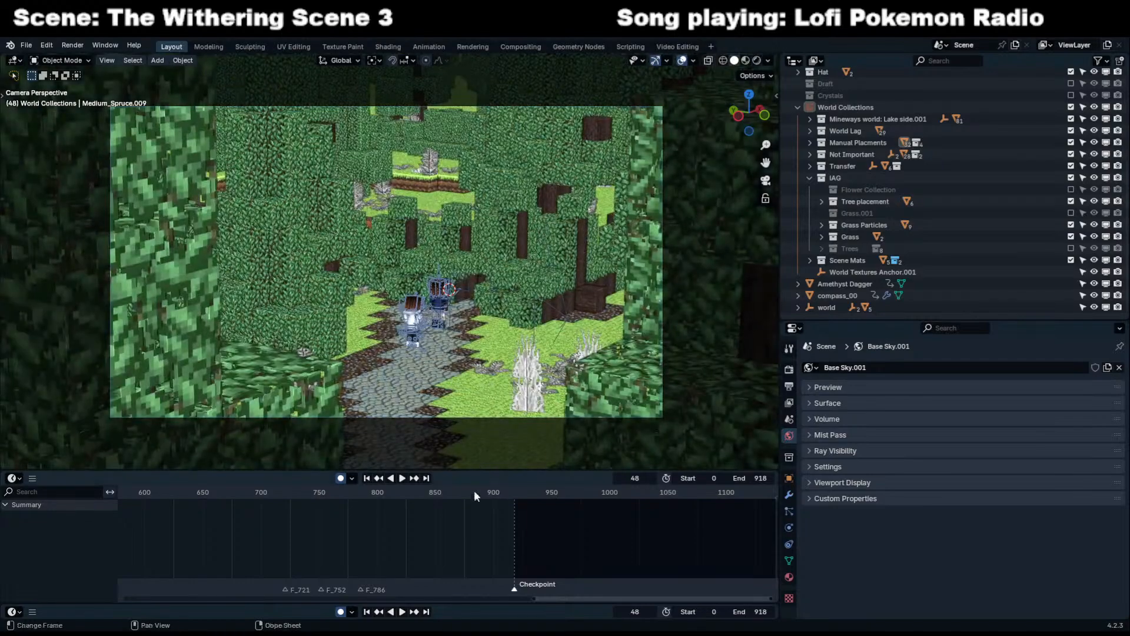
Move the timeline to frame 887, save the file and preview the camera shot in rendered shading.
left_click(452, 493)
key("space")
key("space")
key("ctrl+s")
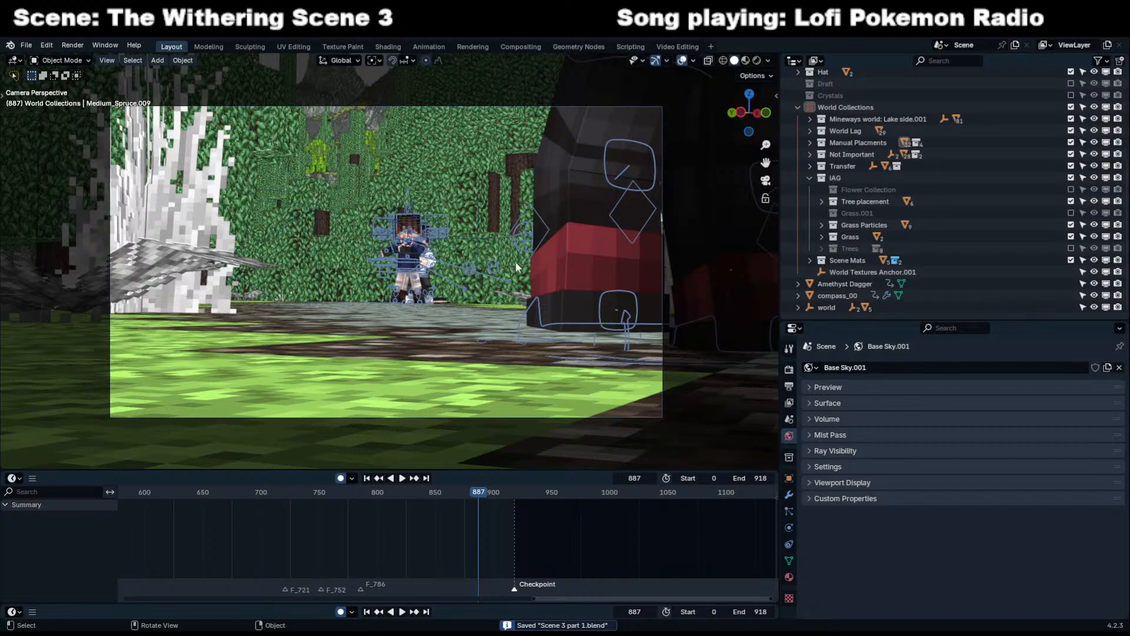
scroll(514, 261, "up", 2)
left_click(756, 60)
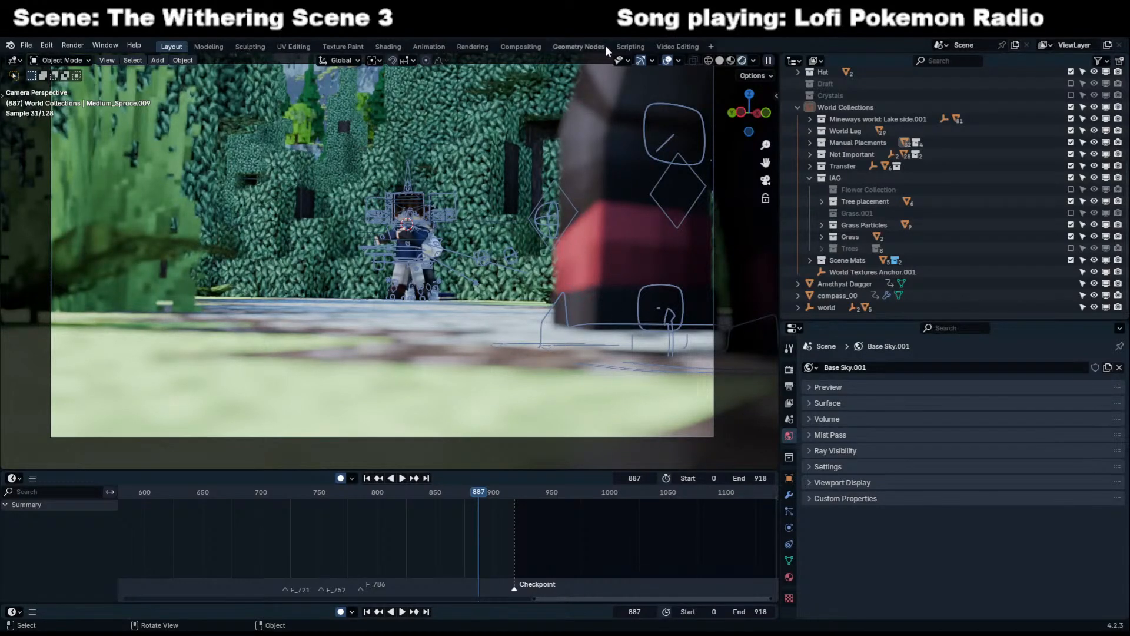
Delete the unconnected Denoise node from the compositing node tree and save the file.
left_click(506, 46)
middle_click_drag(221, 235, 238, 230)
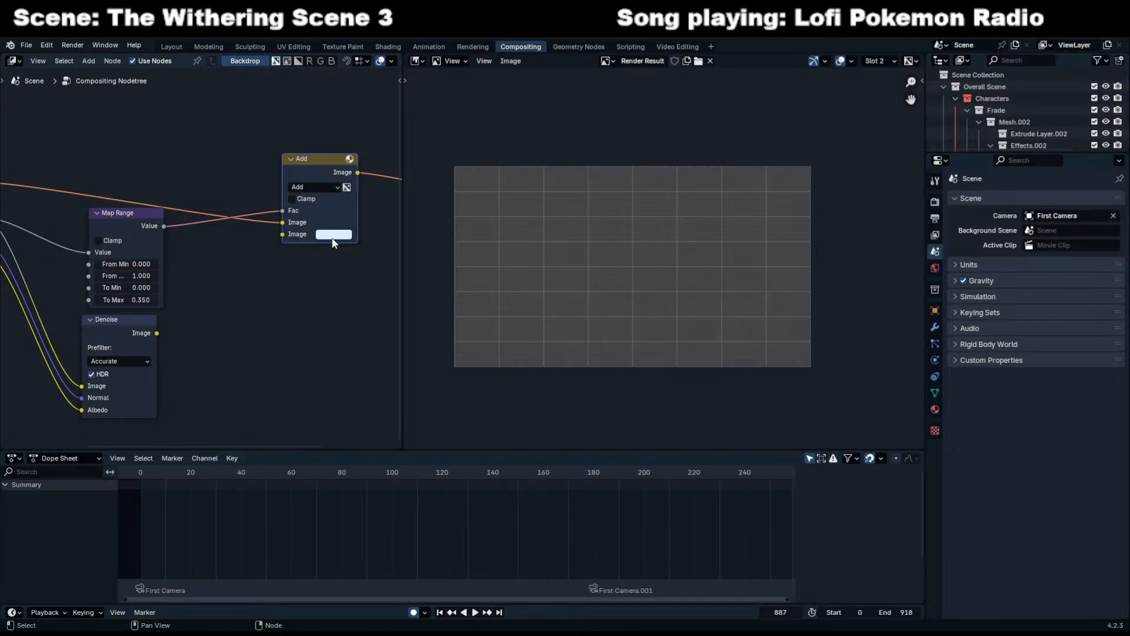
left_click(260, 276)
left_click(119, 326)
key("x")
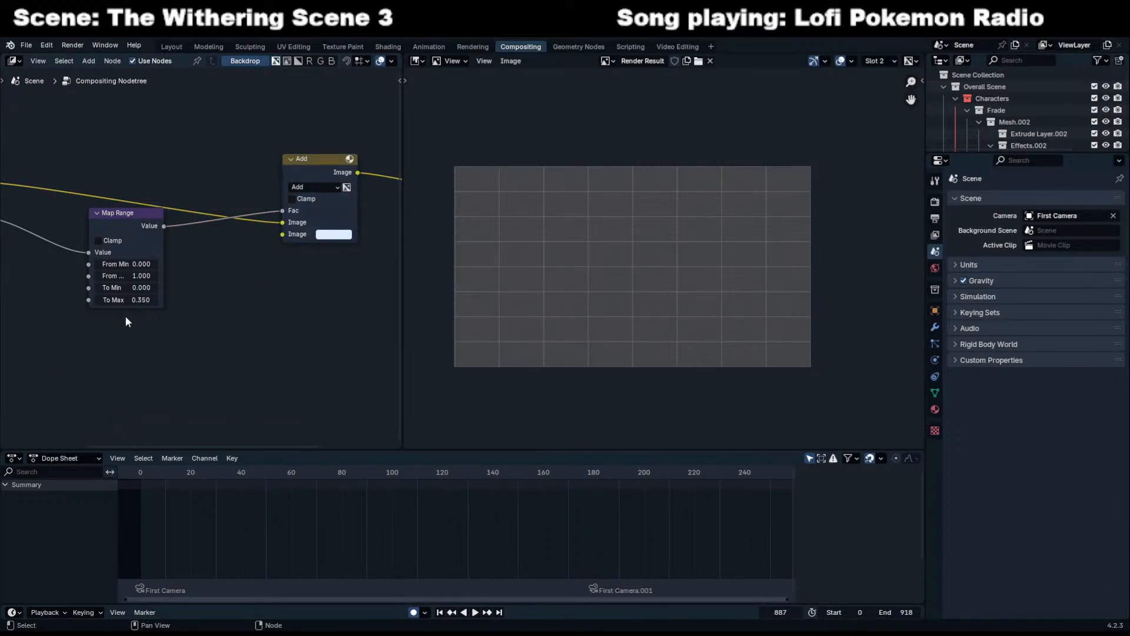
key("ctrl+s")
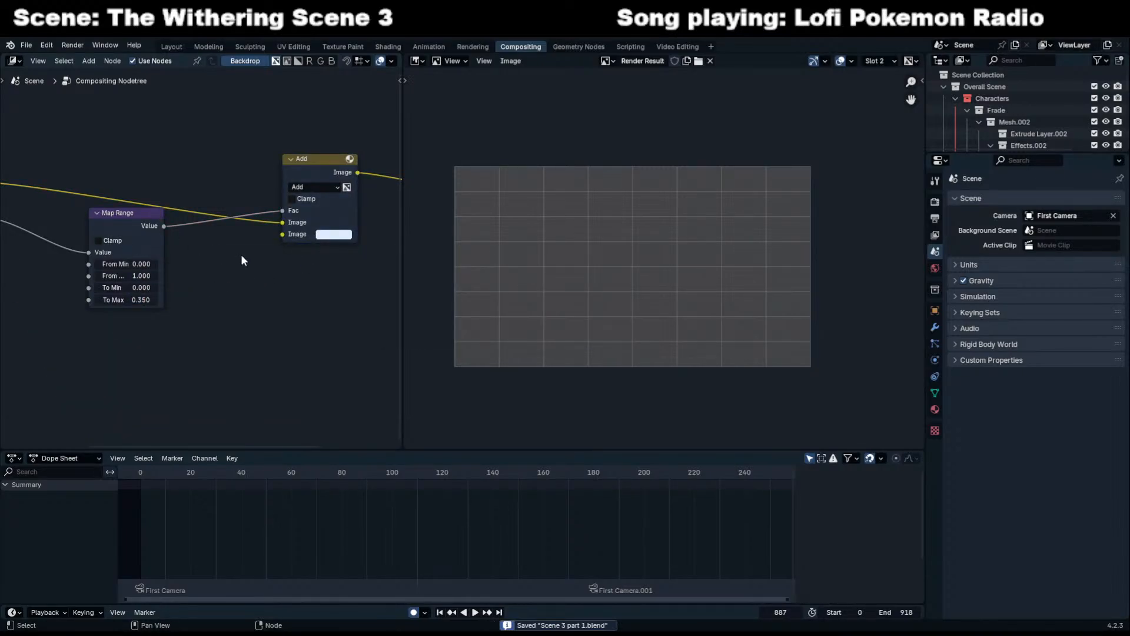
Open the recent file Scene 3 part 2.blend and display its compositing node tree.
left_click(28, 50)
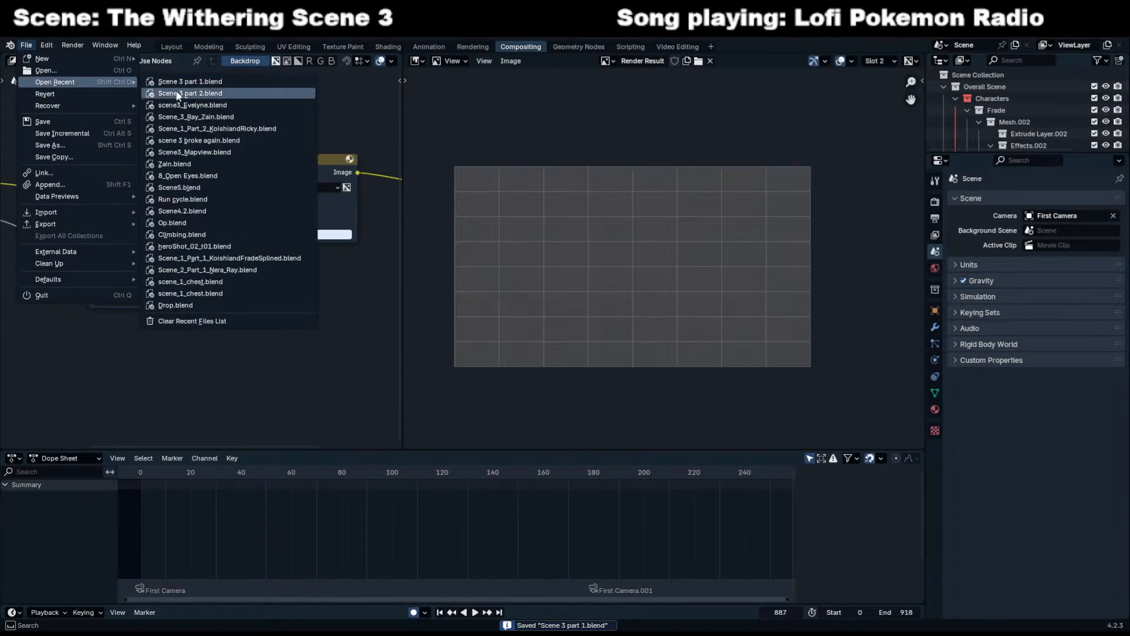
scroll(214, 80, "down", 2)
scroll(145, 145, "down", 4)
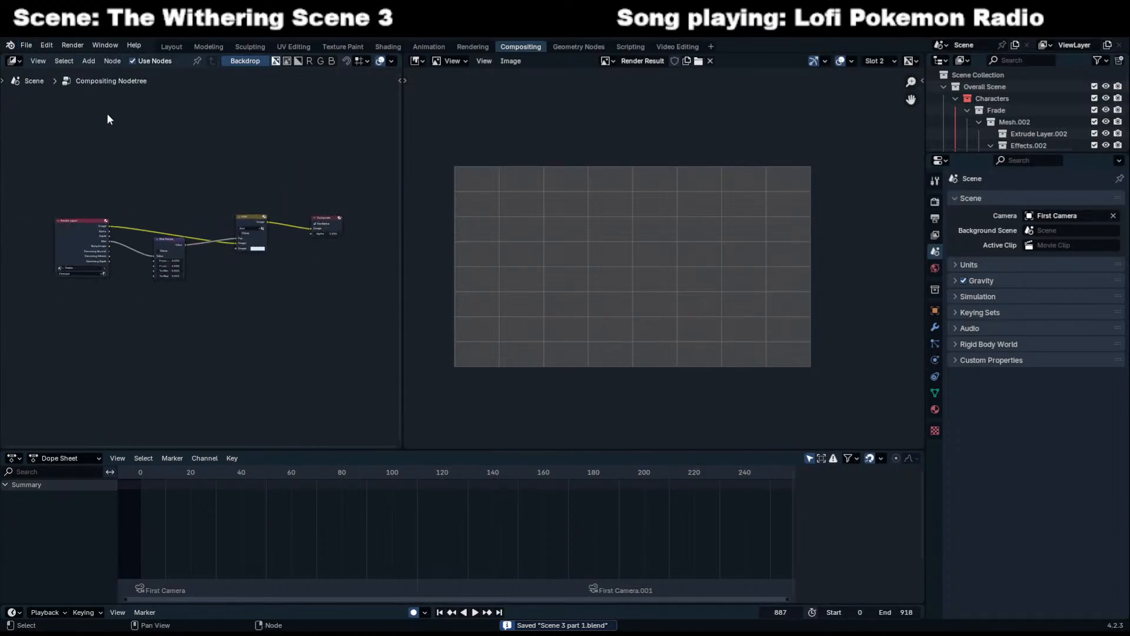
left_click(26, 45)
mouse_move(49, 85)
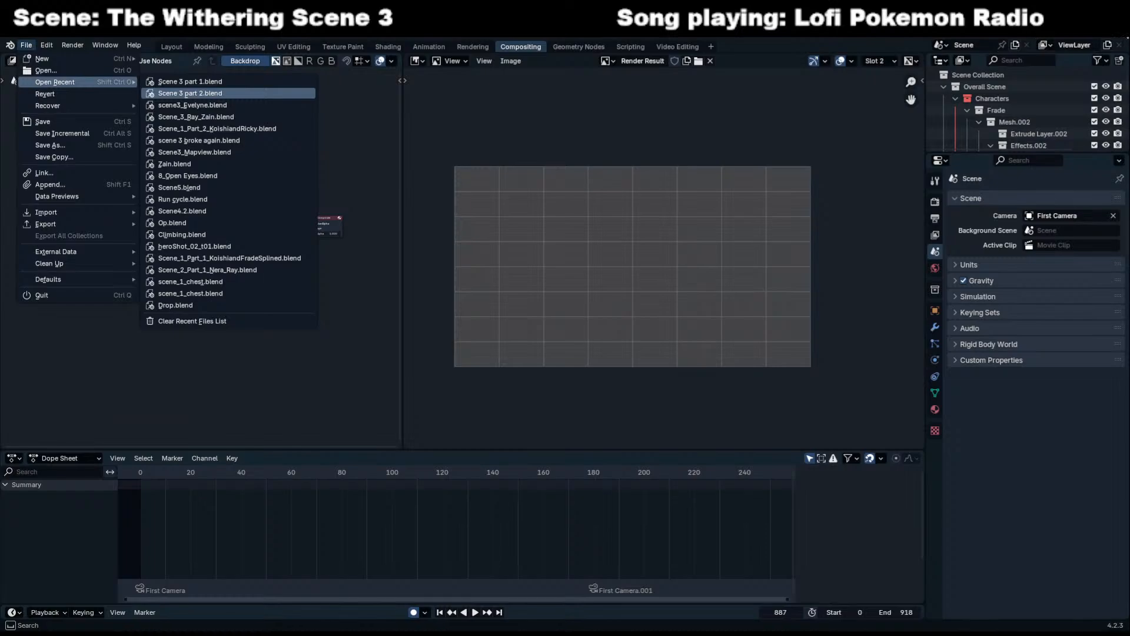
left_click(228, 93)
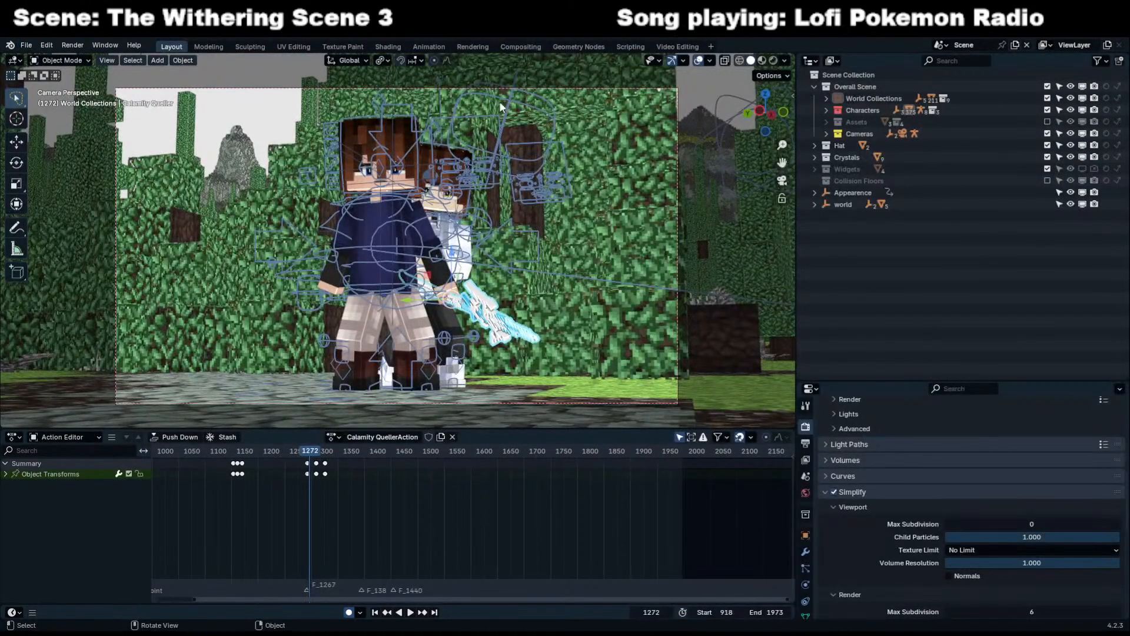
left_click(389, 47)
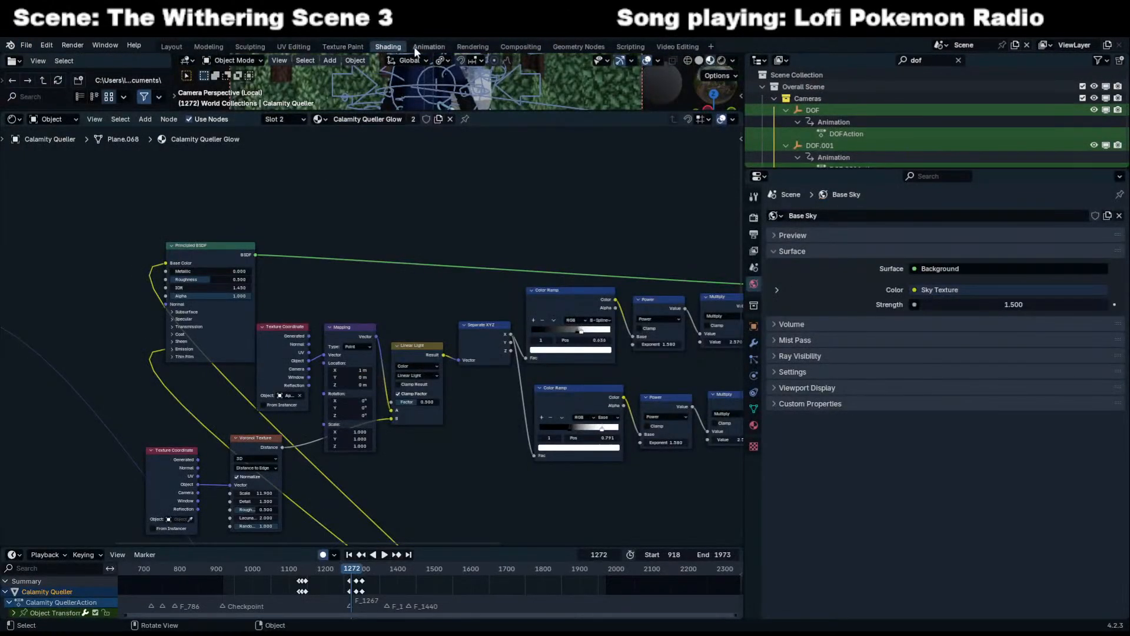
left_click(509, 46)
Delete the unconnected Denoise node from the compositing tree of Scene 3 part 2.
middle_click_drag(138, 168, 199, 201)
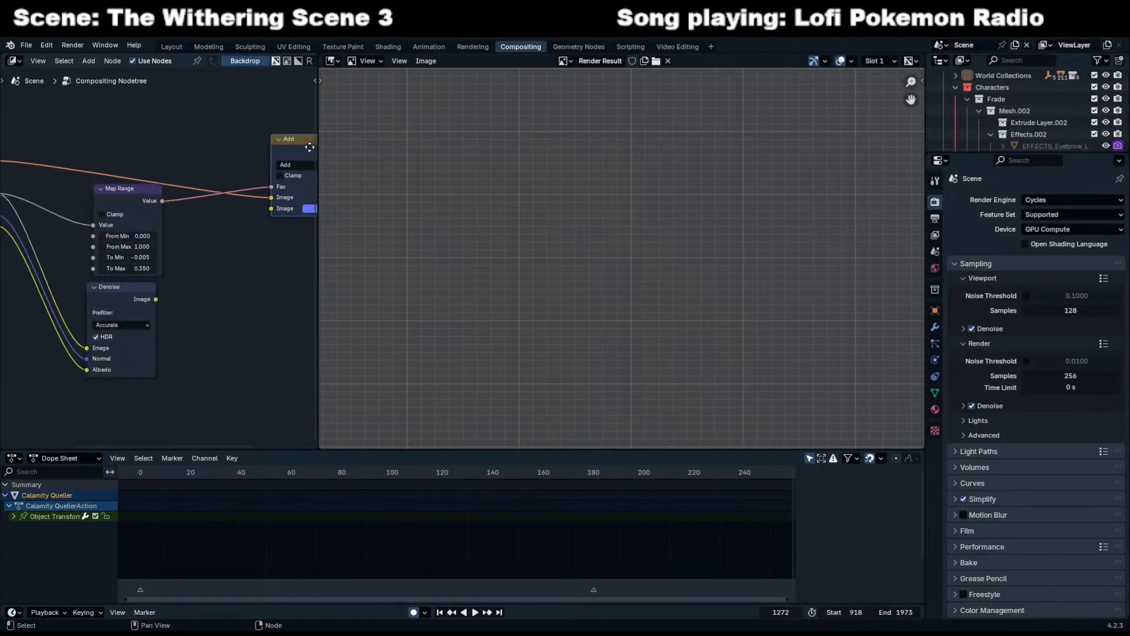
left_click(102, 312)
key("x")
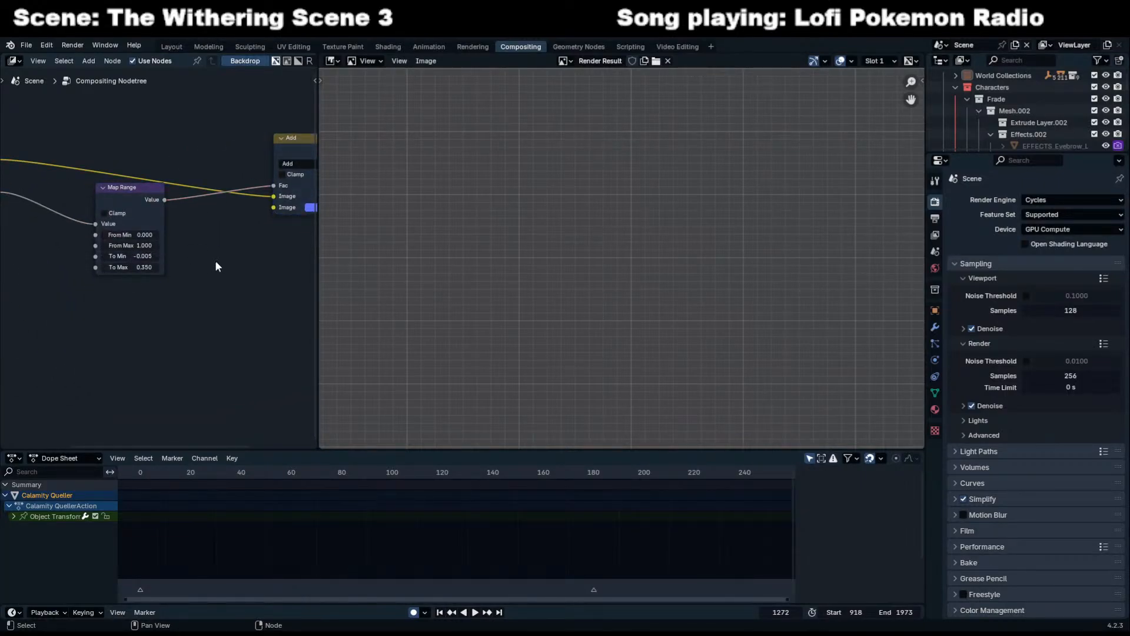
Display the Add node's second image colour as a hex code and copy it.
middle_click_drag(217, 260, 156, 262)
left_click(260, 210)
left_click(330, 150)
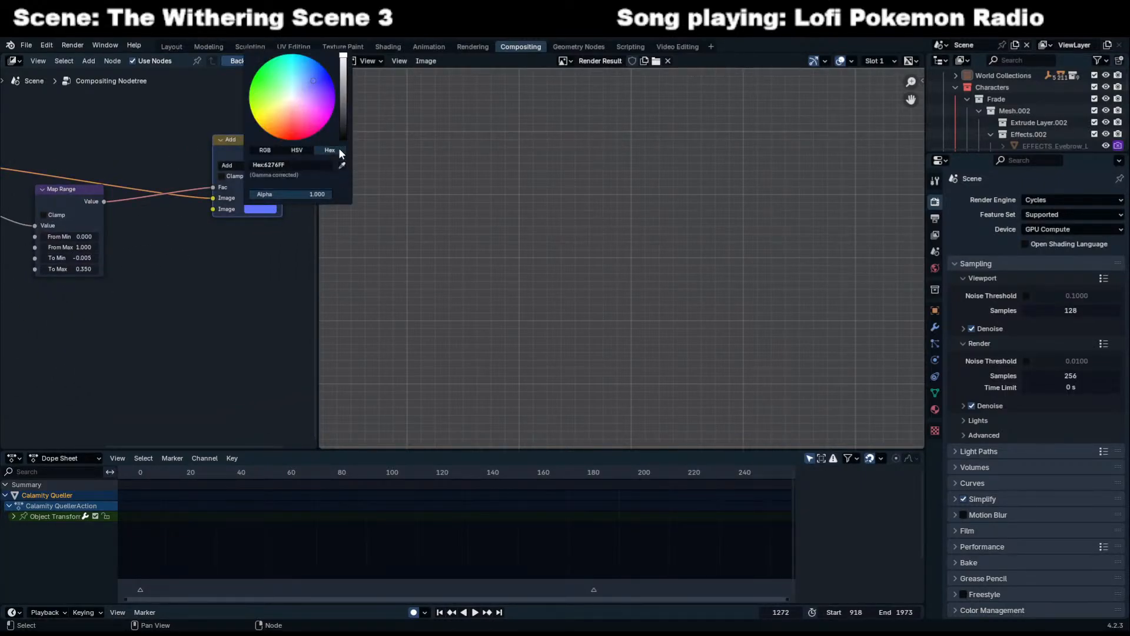
Reopen the recent file Scene 3 part 1.blend without saving the changes to Scene 3 part 2.
left_click(28, 47)
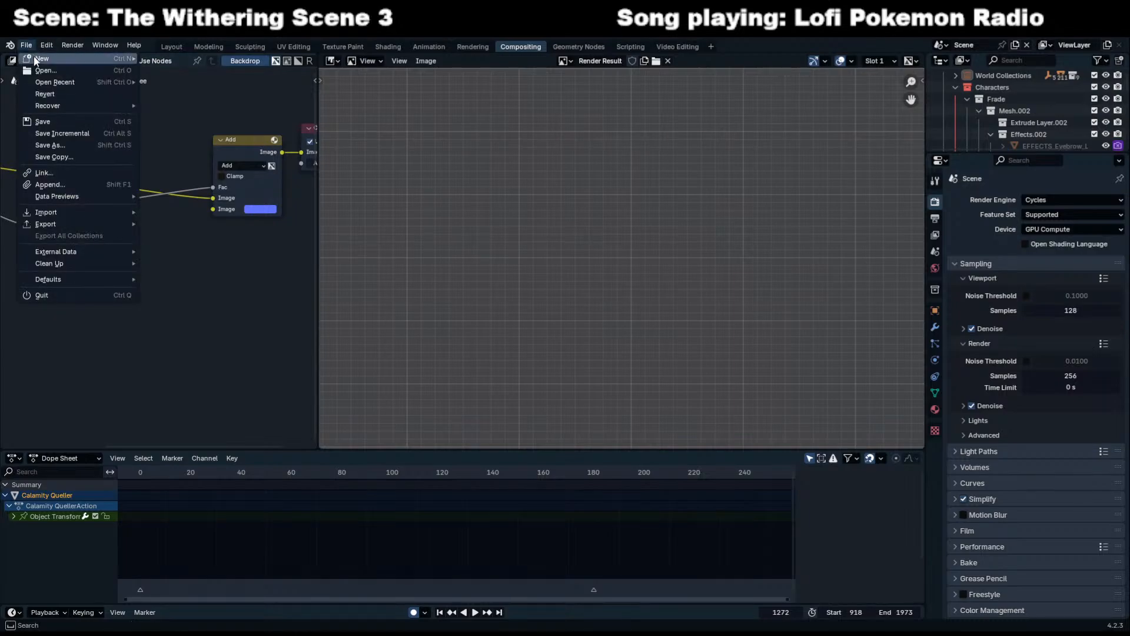
mouse_move(86, 79)
left_click(164, 93)
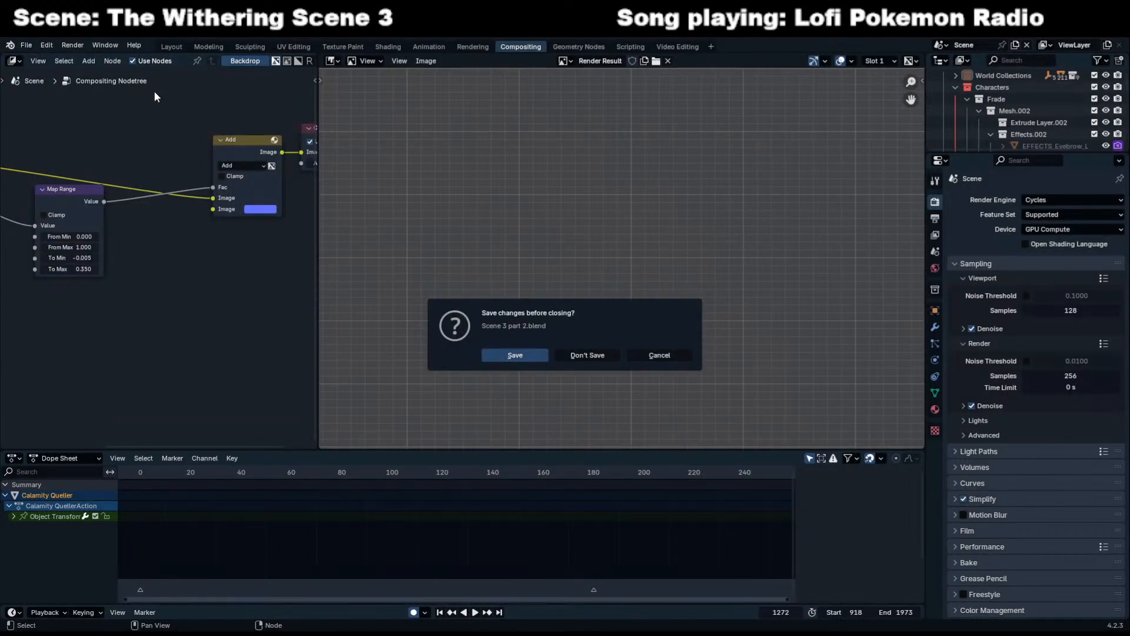
left_click(587, 355)
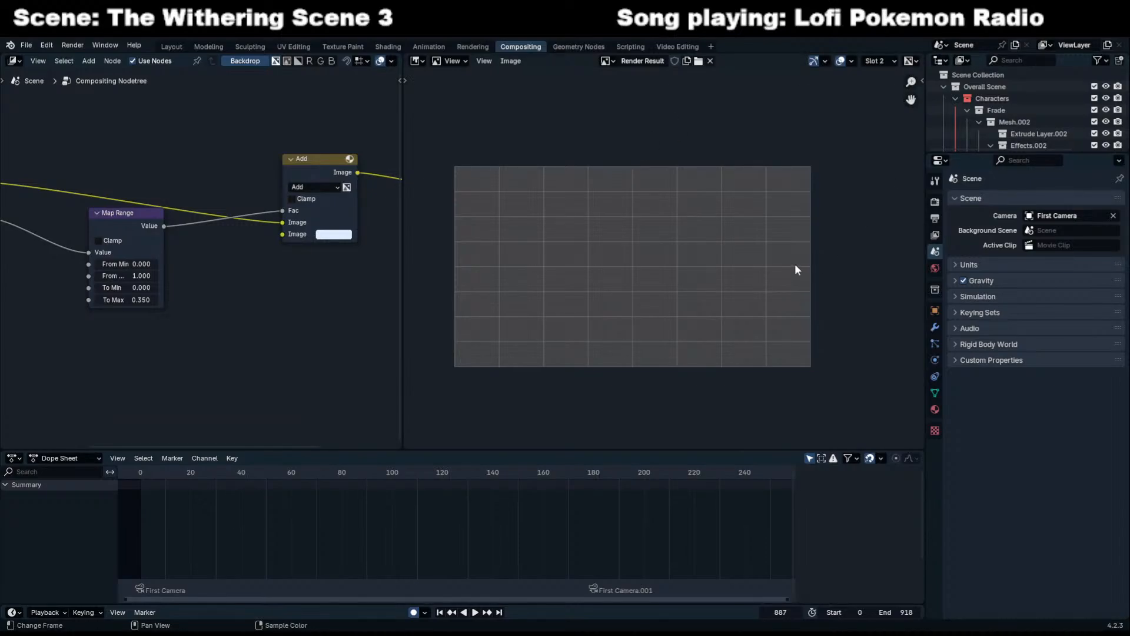
Paste hex colour 6276FF into the Add node's second image input and set the Map Range To Min to -0.005.
left_click(340, 234)
left_click(377, 187)
key("ctrl+v")
key("Return")
left_click(139, 286)
type("-0.005")
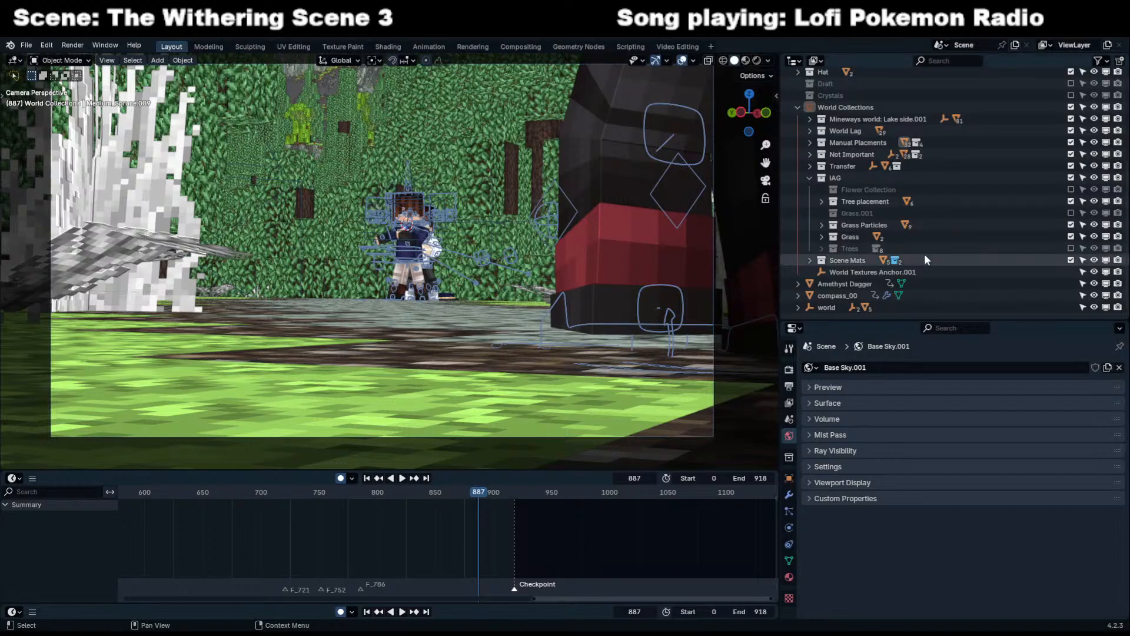
In the Layout workspace, save the file with the Scene Mats collection expanded and preview the shot in rendered shading.
left_click(810, 260)
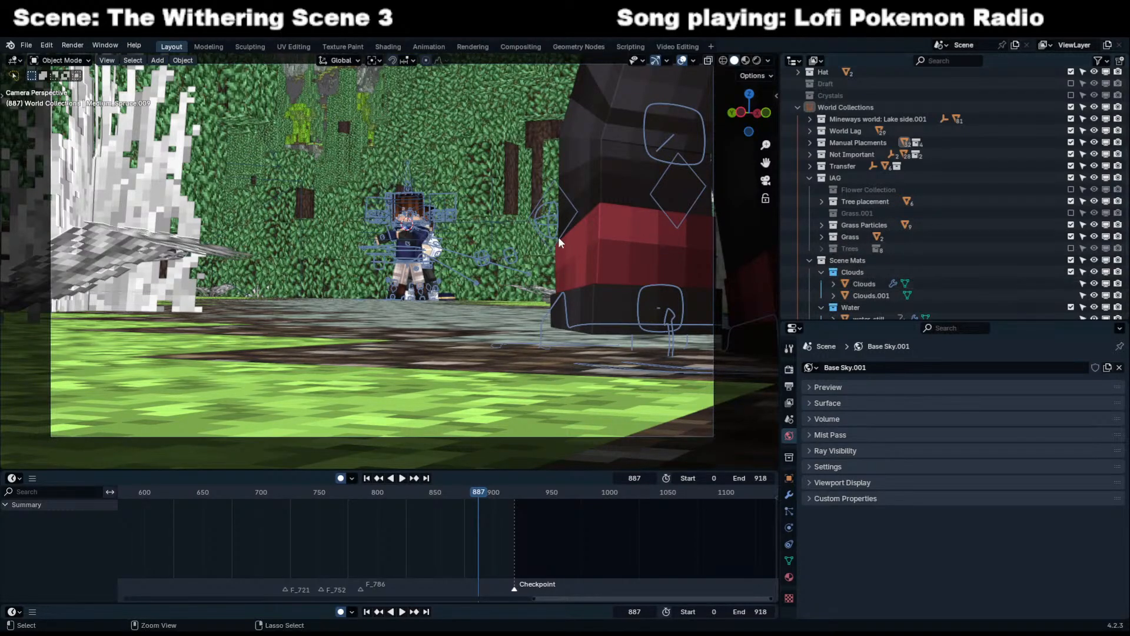
key("ctrl+s")
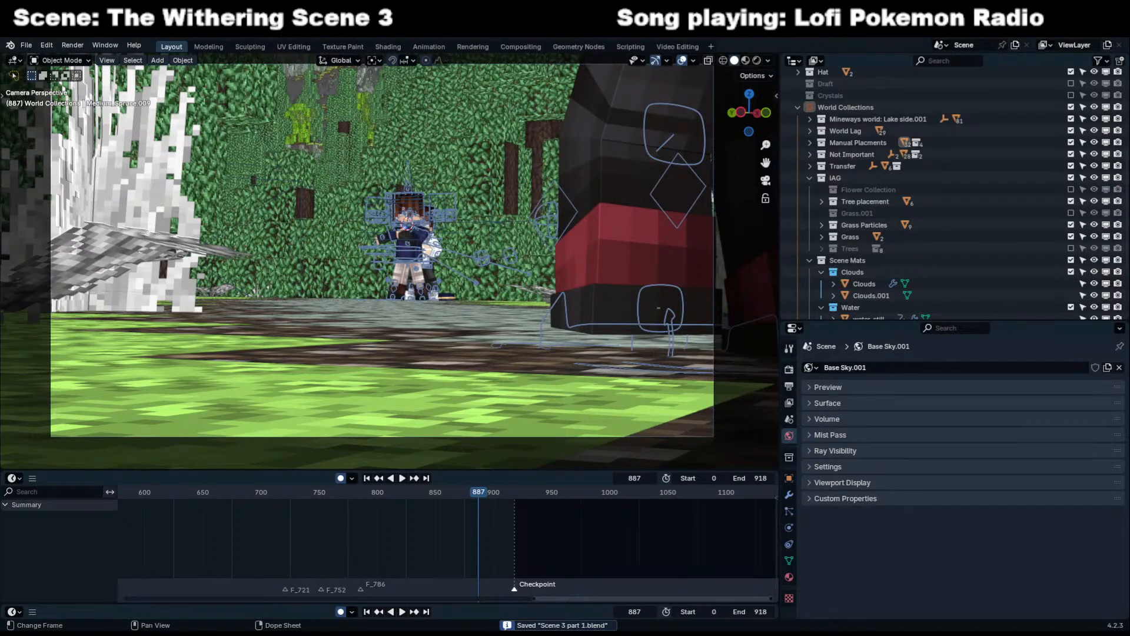
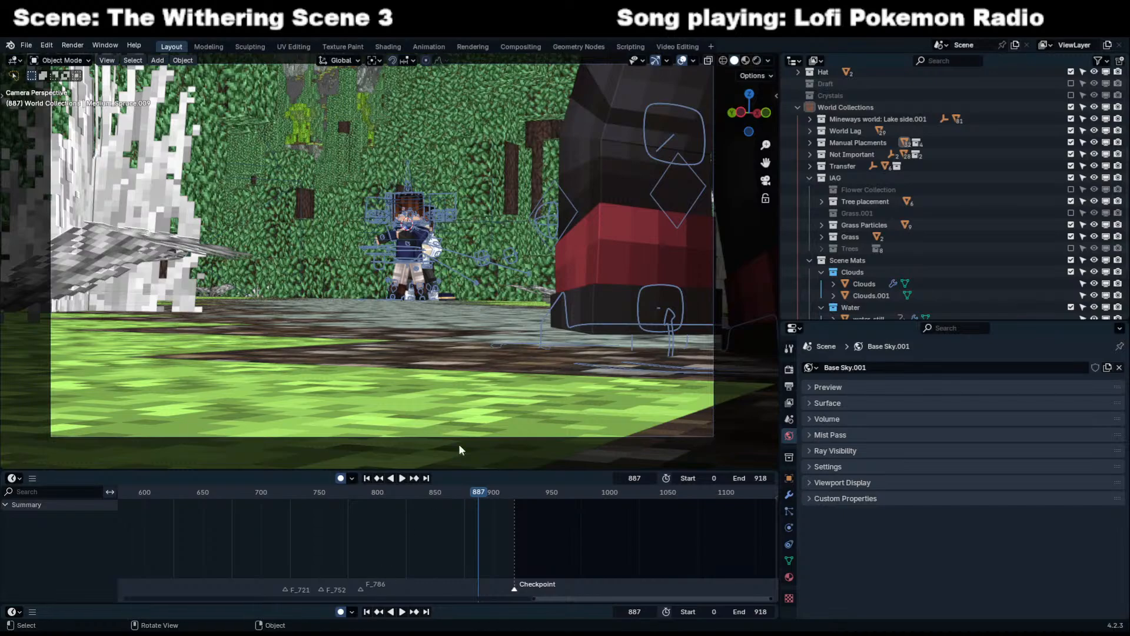
left_click(756, 60)
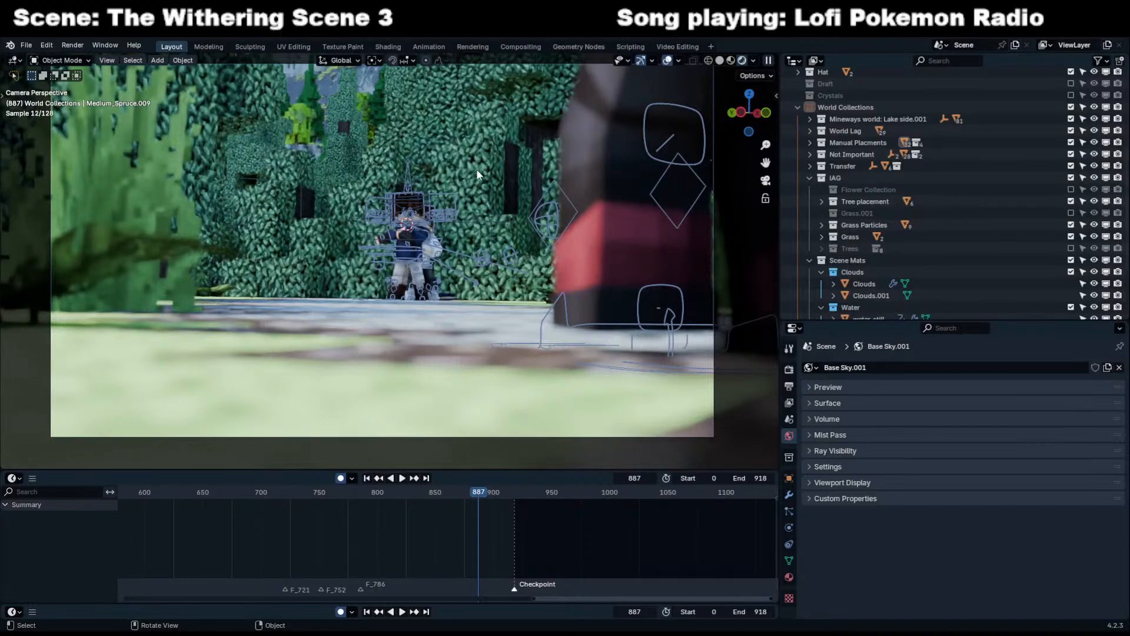
left_click(719, 60)
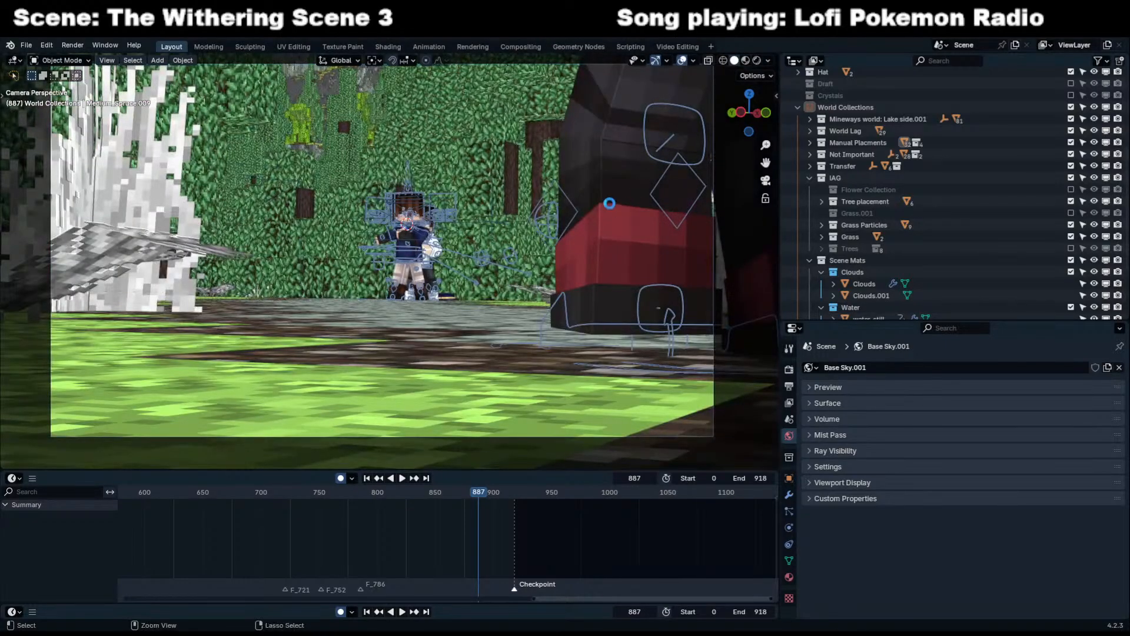
Save the file from solid shading and try to render frame 887.
key("ctrl+s")
key("ctrl+F12")
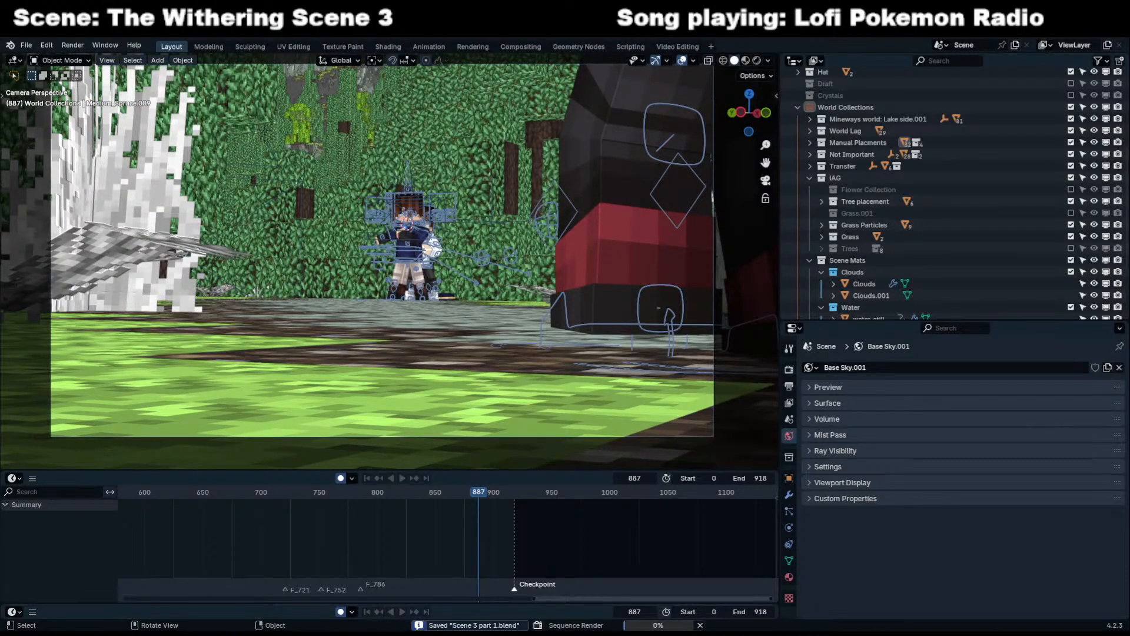
key("Escape")
Turn off Sequencer in the output's post-processing settings, keeping Compositing enabled, and render frame 887 from the Compositing workspace.
left_click(516, 43)
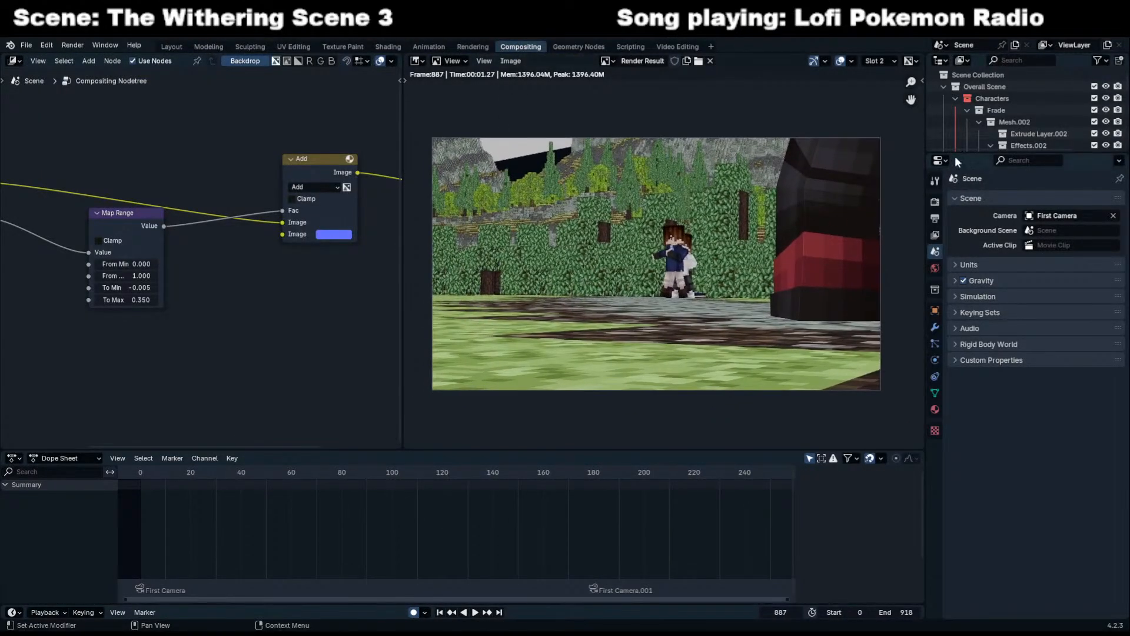
left_click(934, 202)
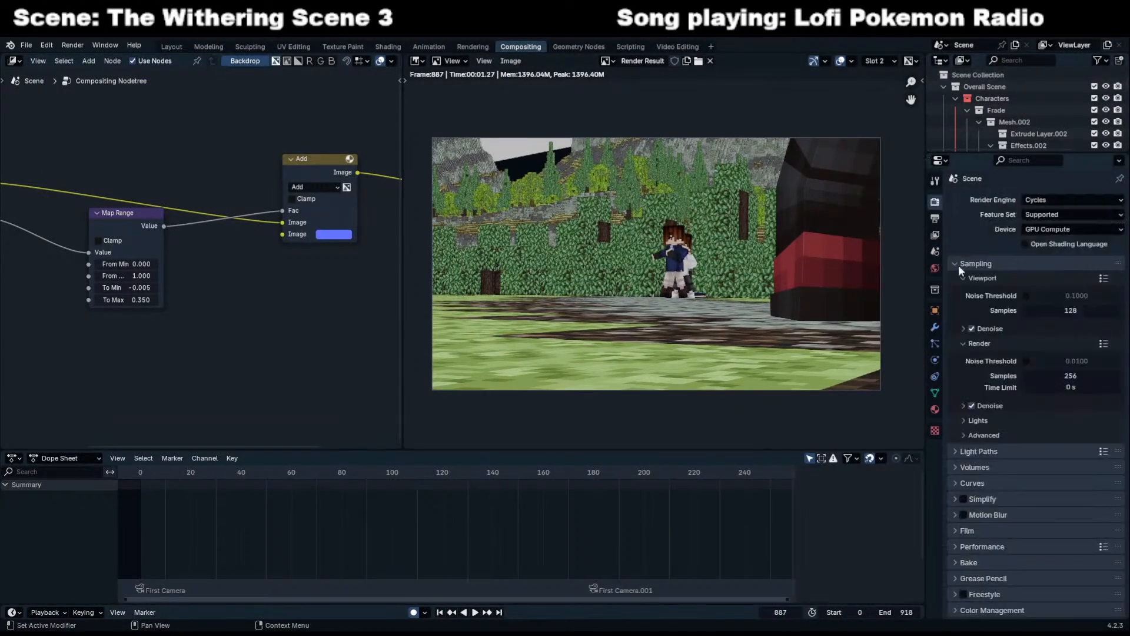
left_click(1020, 613)
scroll(1023, 585, "down", 5)
left_click(935, 218)
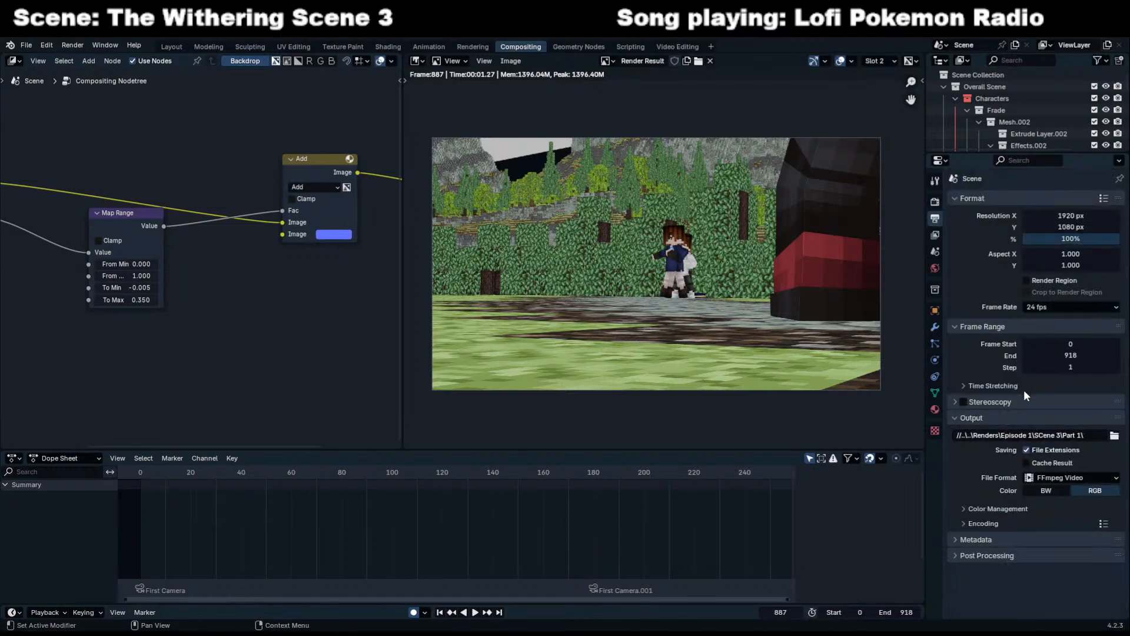
left_click(987, 555)
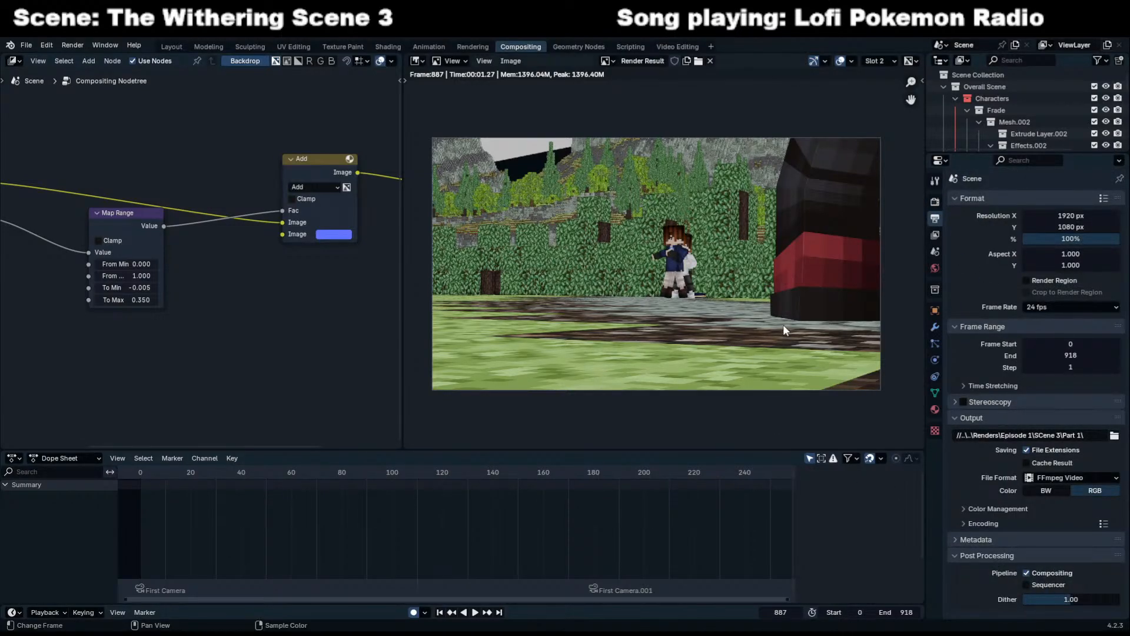
key("ctrl+F12")
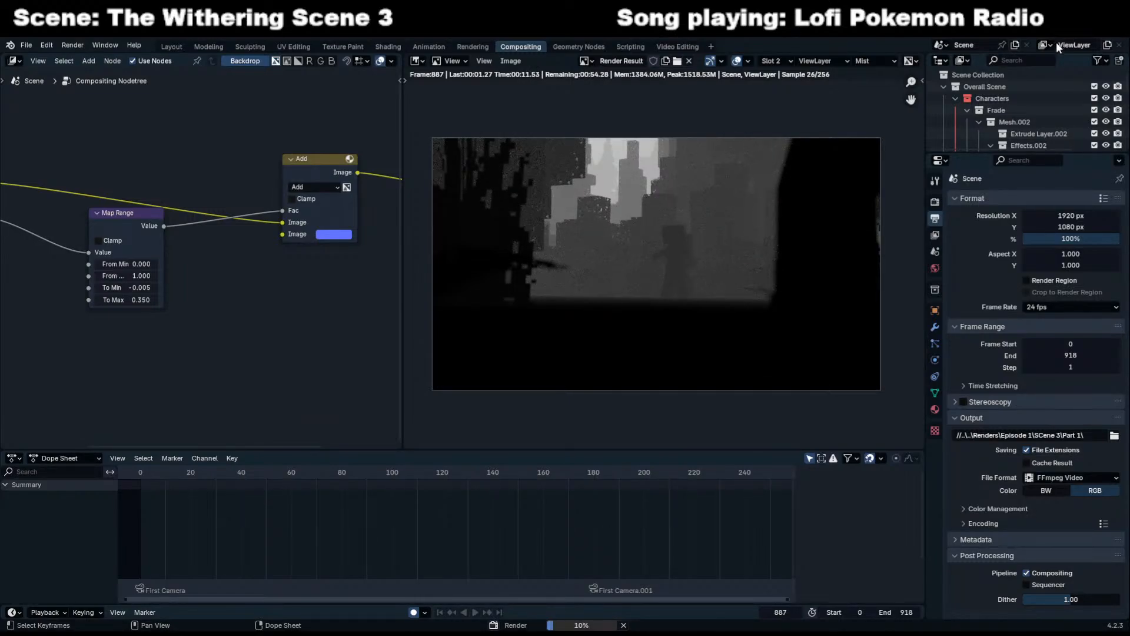
Switch the render result to the Combined pass and inspect the characters and forest background while frame 887 renders.
left_click(876, 61)
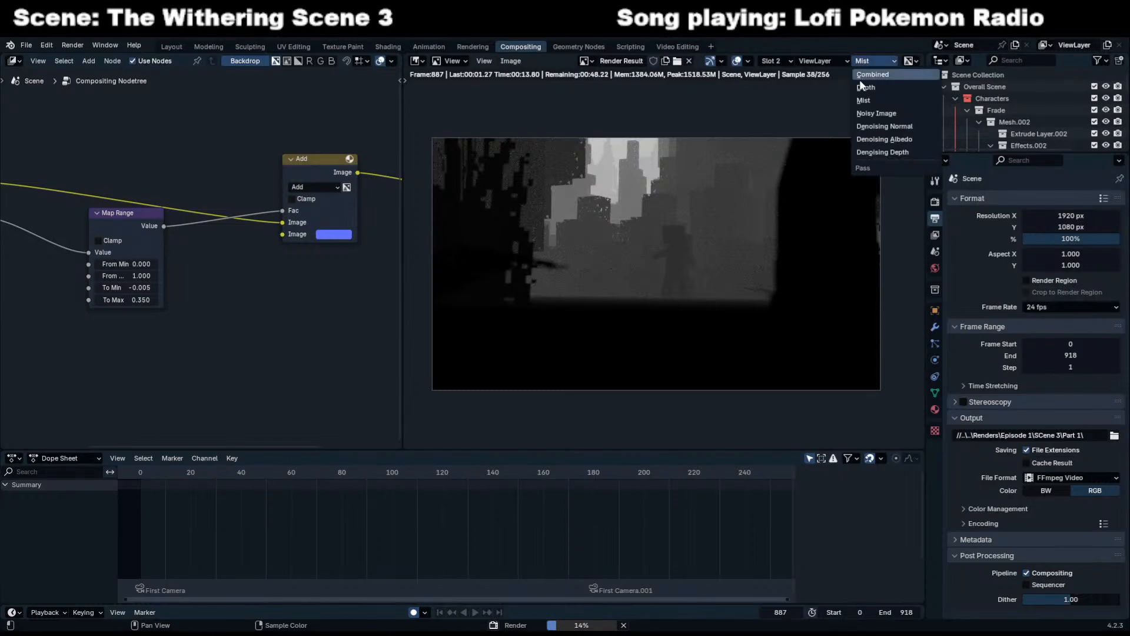
left_click(871, 73)
scroll(765, 177, "up", 2)
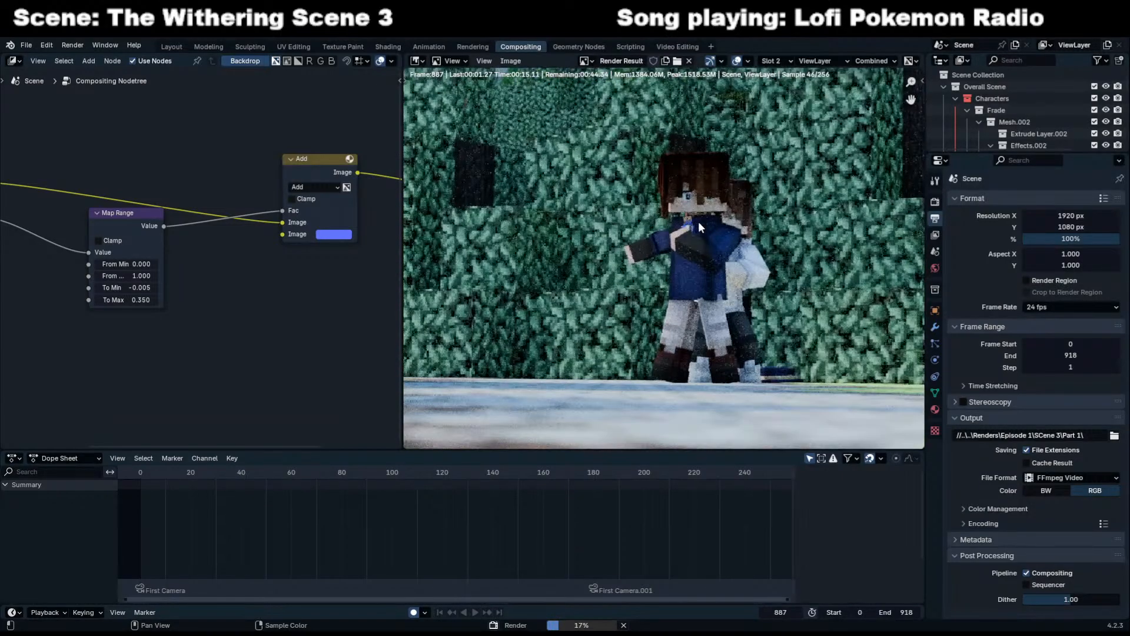
scroll(698, 224, "down", 3)
middle_click_drag(694, 247, 685, 263)
scroll(683, 270, "down", 3)
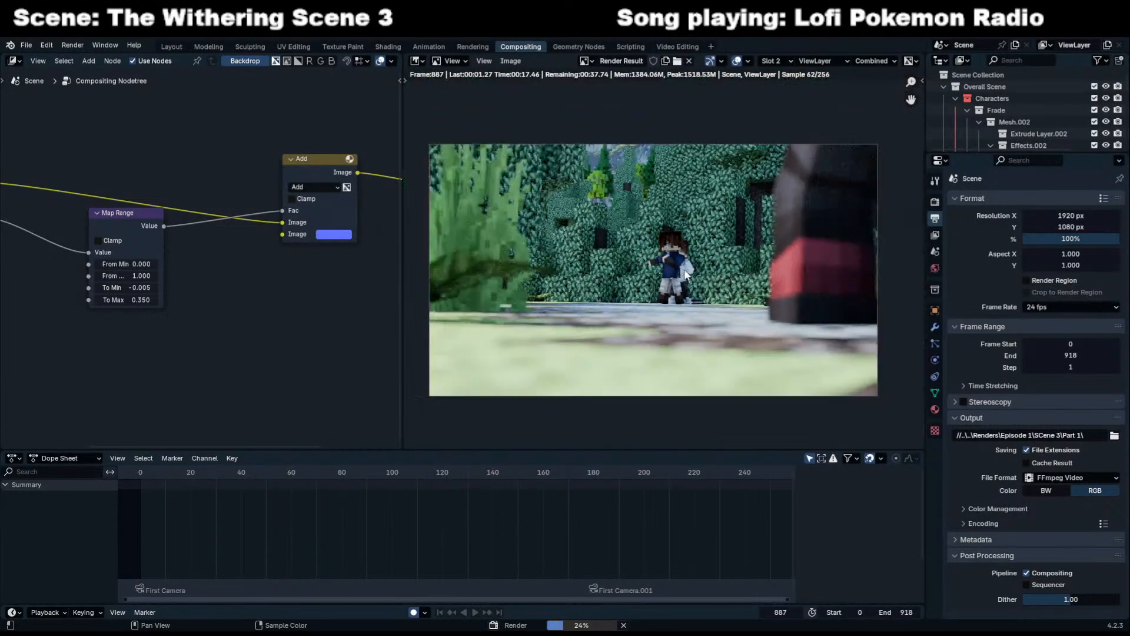
scroll(683, 270, "up", 3)
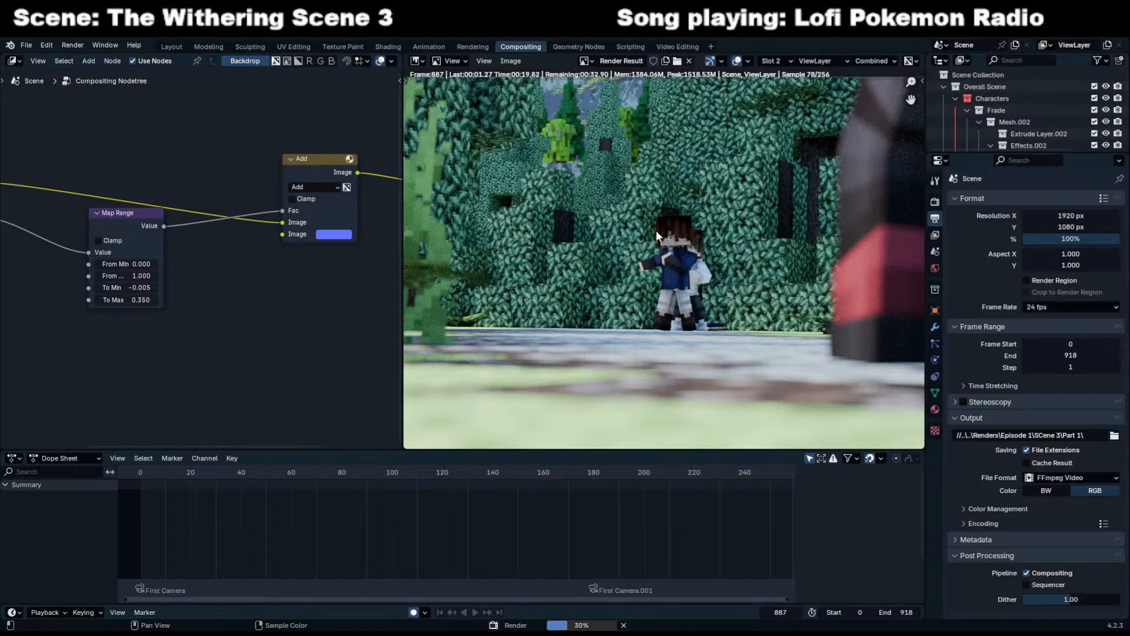
middle_click_drag(668, 248, 678, 266)
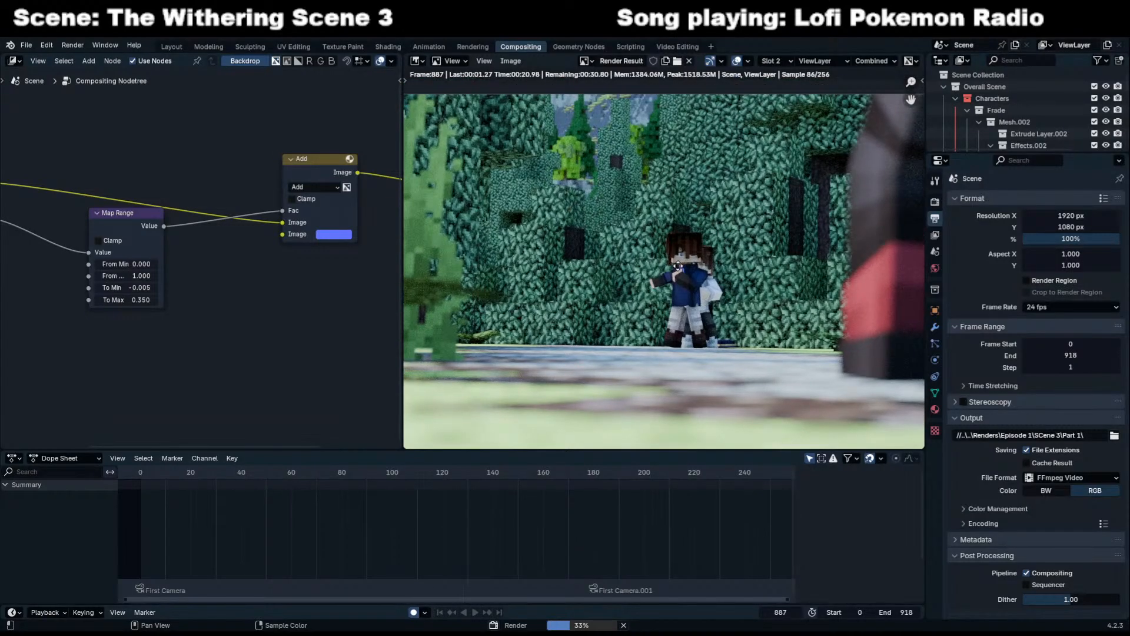
scroll(680, 268, "down", 2)
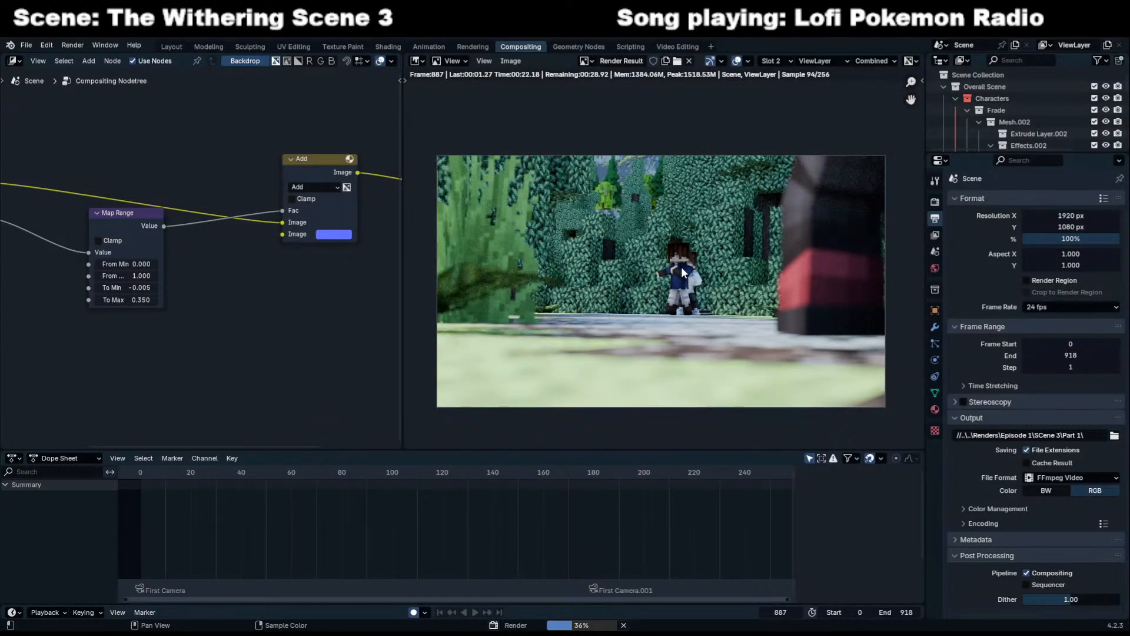
scroll(680, 267, "up", 5)
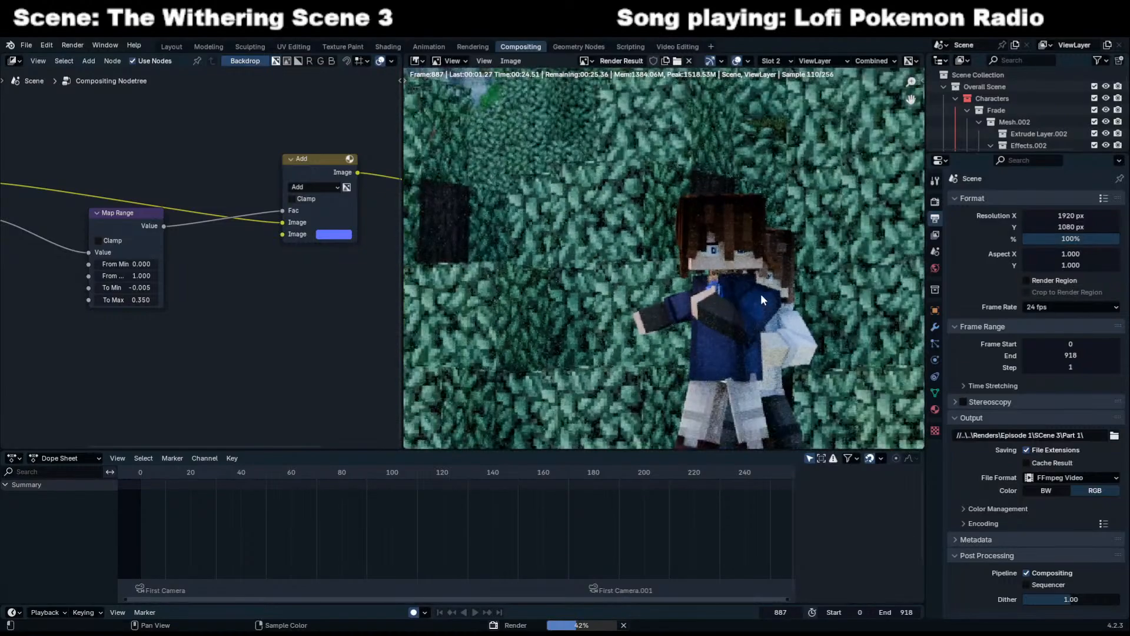
Examine the whole frame 887 render and select the mist's Add node in the compositing tree.
scroll(761, 297, "down", 2)
scroll(693, 284, "down", 3)
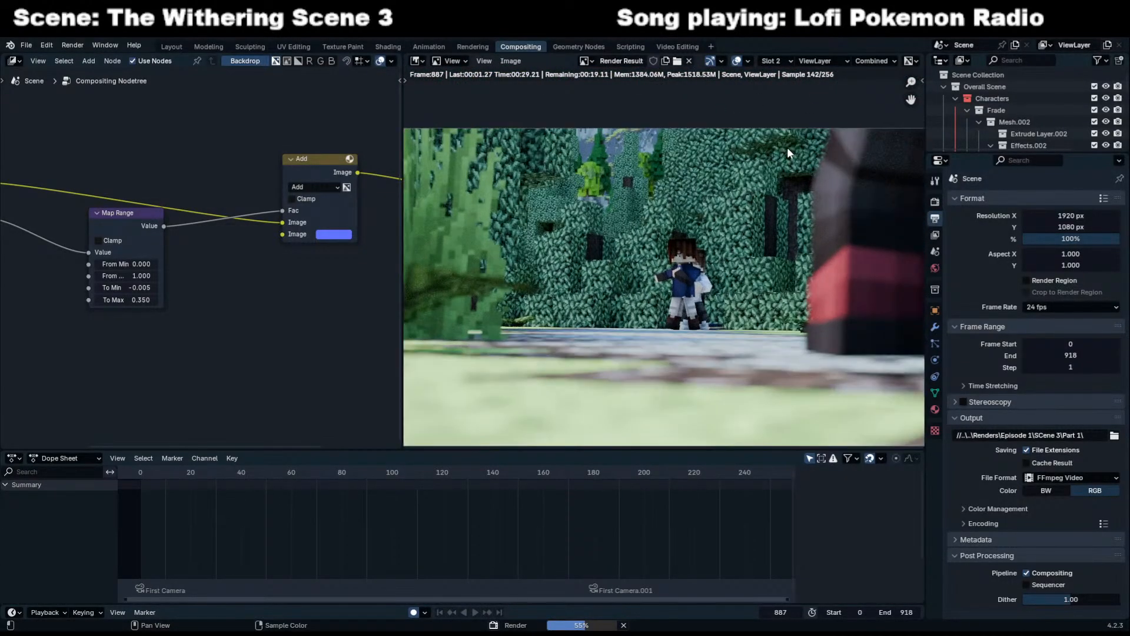
scroll(786, 147, "down", 1)
left_click(329, 159)
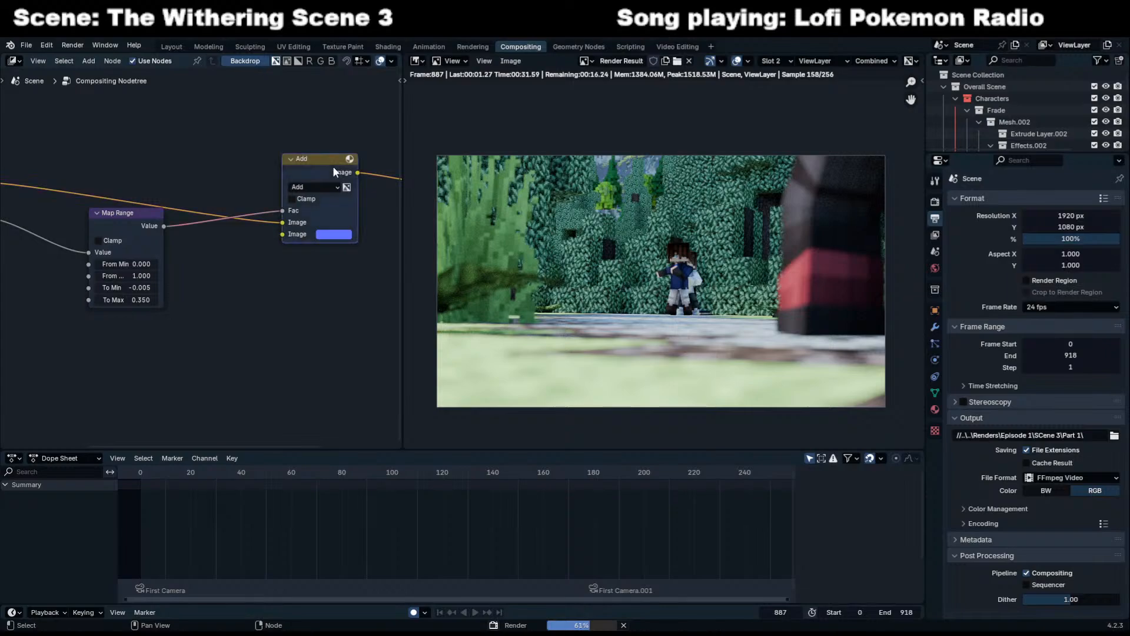
scroll(259, 263, "down", 3)
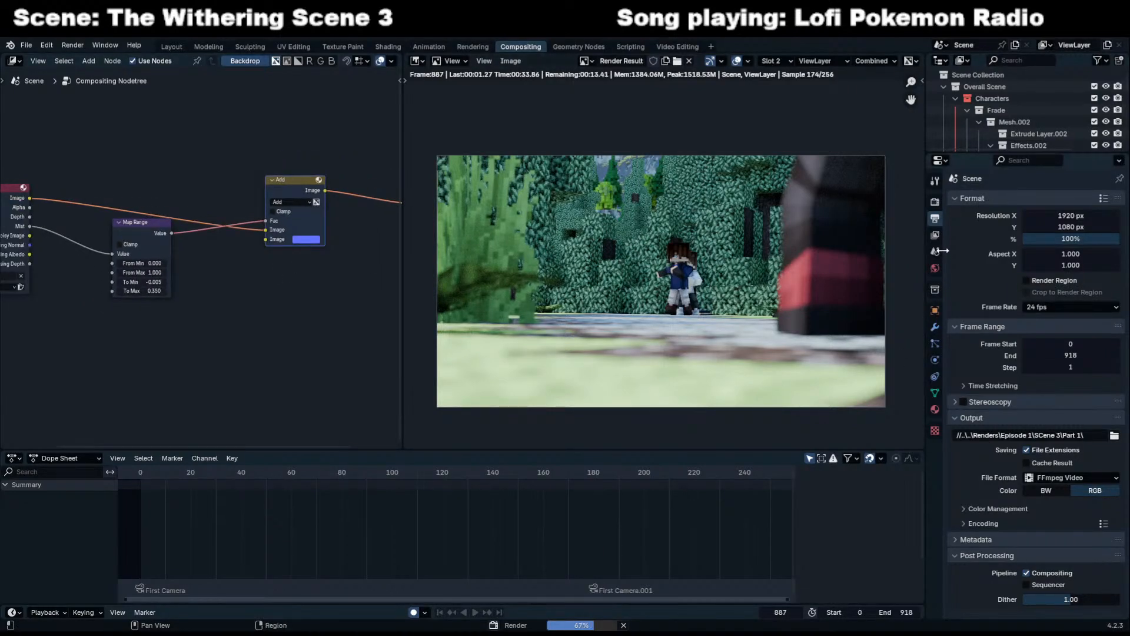
Look through the selected spruce tree's properties up to its Spruce_Leaves.001 material settings.
left_click(935, 235)
left_click(935, 310)
left_click(935, 343)
left_click(934, 409)
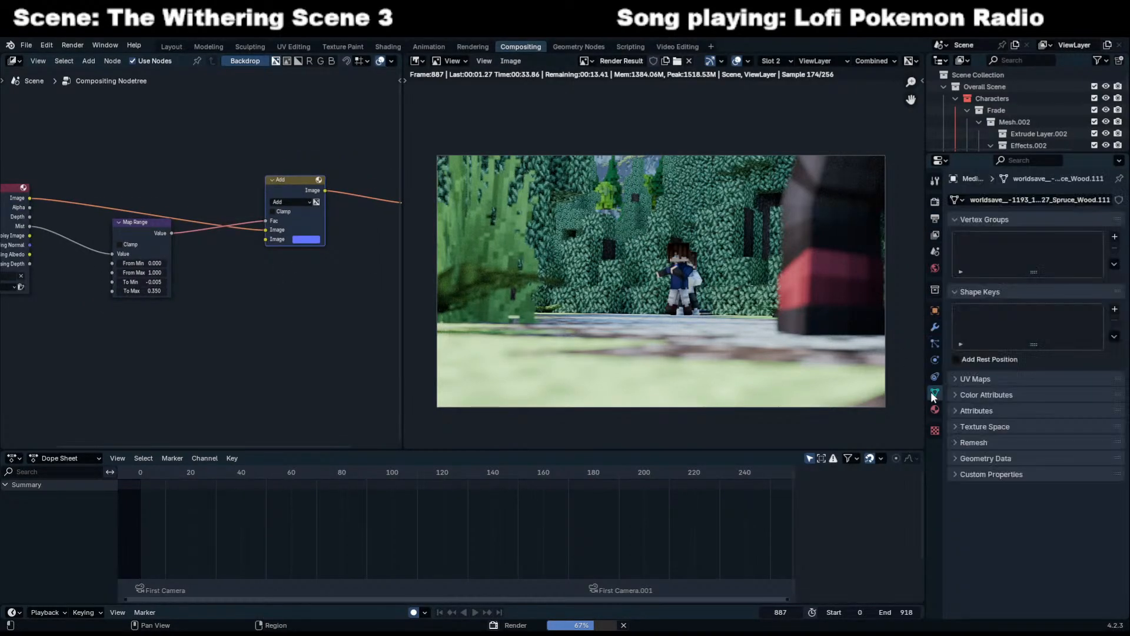
Inspect the characters, bright background trees and sky gap in the frame 887 render as it completes.
scroll(624, 196, "up", 5)
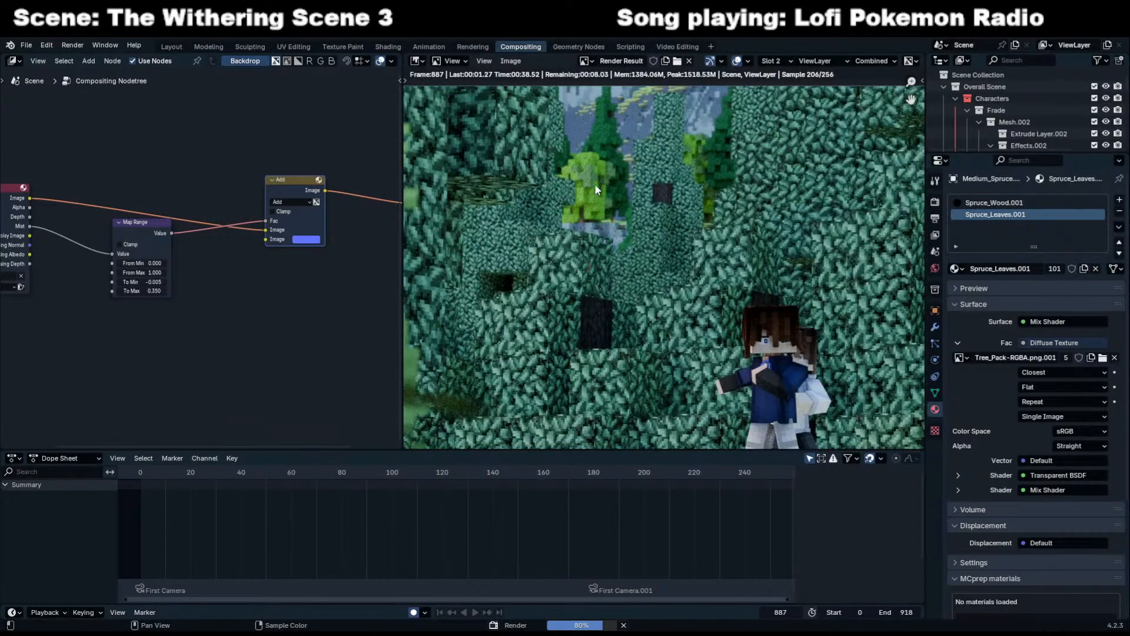
scroll(605, 174, "down", 2)
scroll(605, 173, "up", 5)
middle_click_drag(605, 173, 700, 393)
scroll(700, 393, "up", 2)
scroll(695, 374, "down", 9)
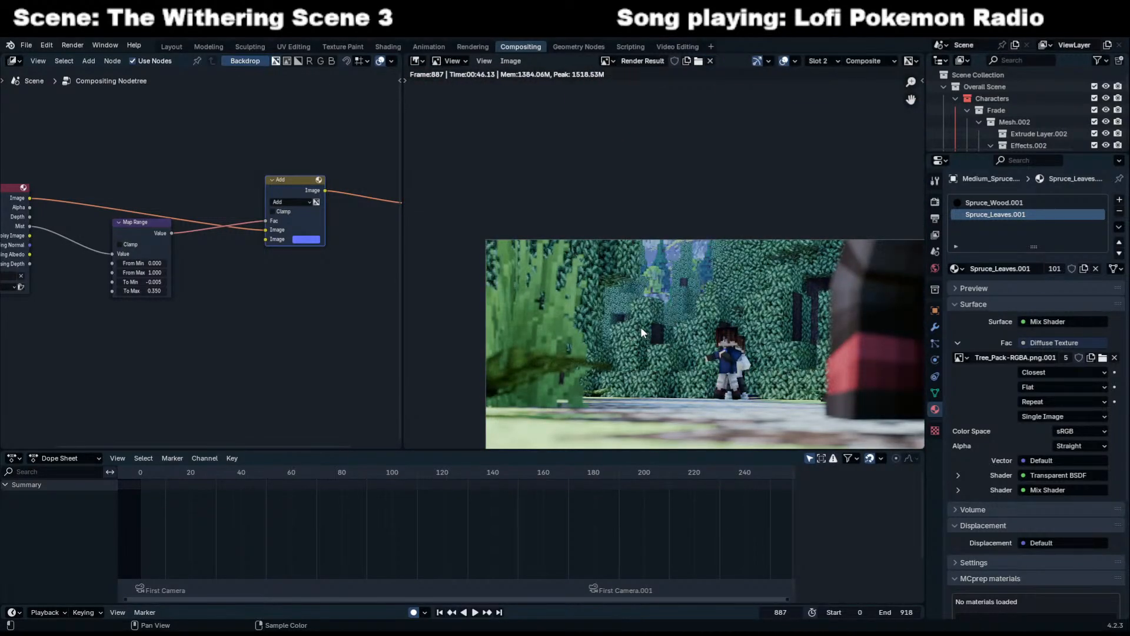
scroll(641, 323, "up", 1)
middle_click_drag(647, 319, 620, 223)
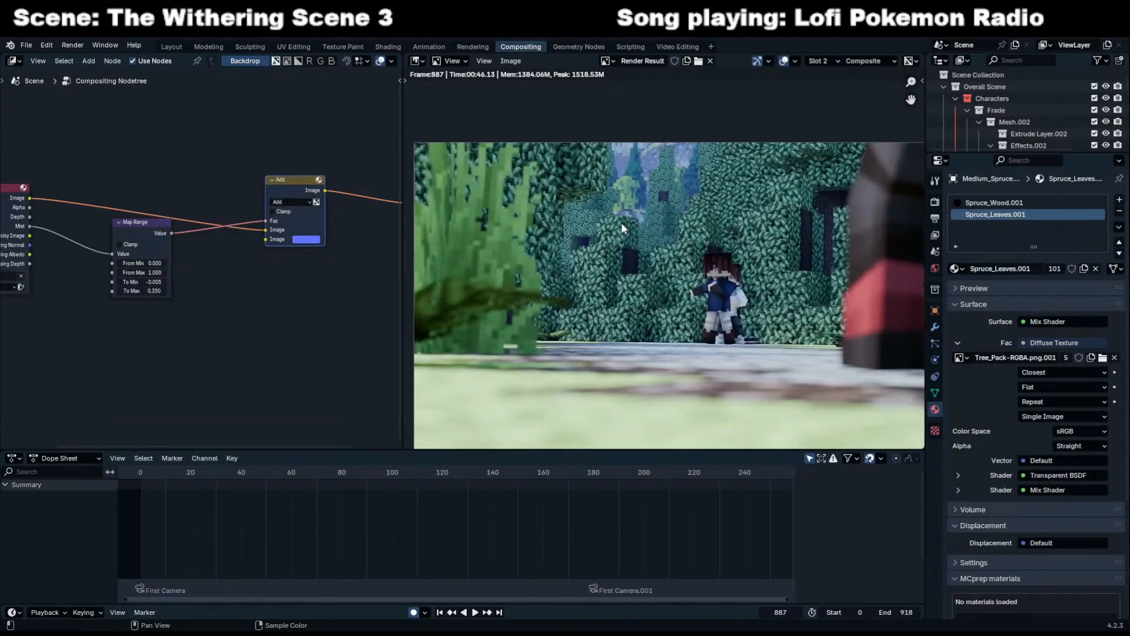
Toggle muting of the Add node repeatedly to compare the composited frame with and without mist.
key("m")
key("m")
key("m")
key("m")
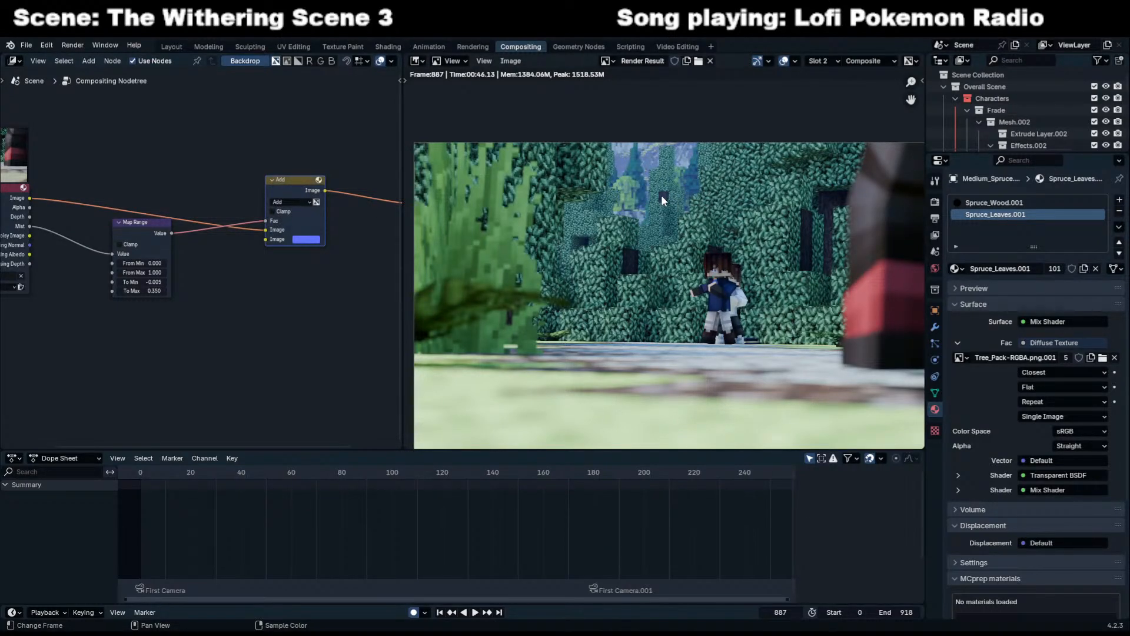
key("m")
key("m")
Copy the blue mist colour from the Add node's second Image input.
left_click(299, 248)
left_click(306, 239)
left_click(318, 202)
key("Return")
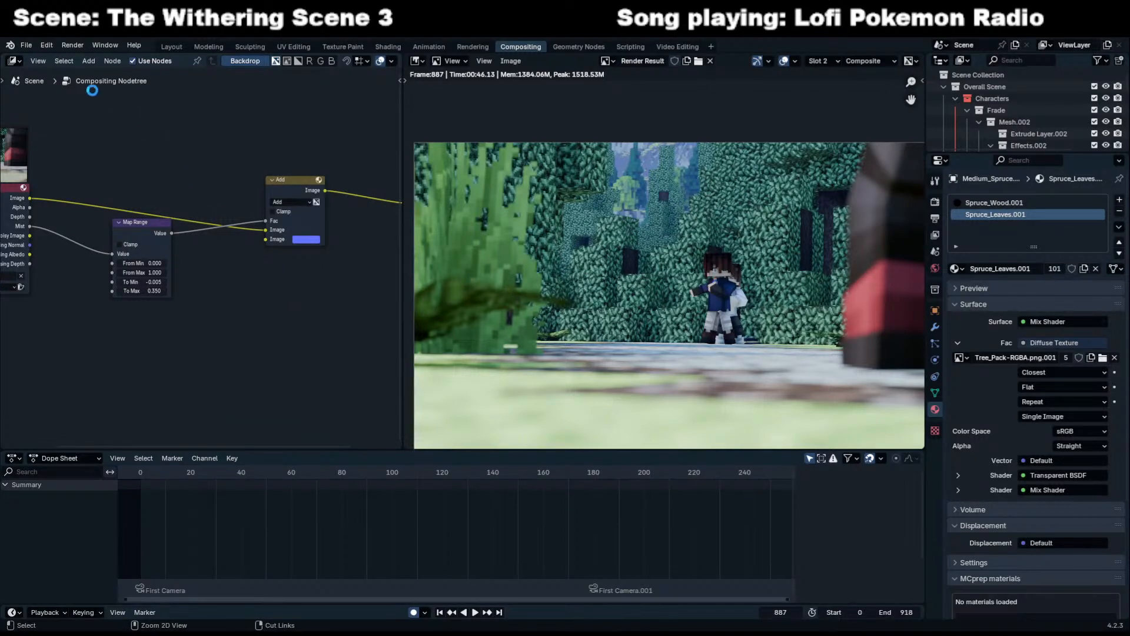
Save this file, open the other recent scene file with frame range 1974 to 8517, and view it through its camera.
key("ctrl+s")
left_click(26, 45)
mouse_move(56, 82)
left_click(222, 120)
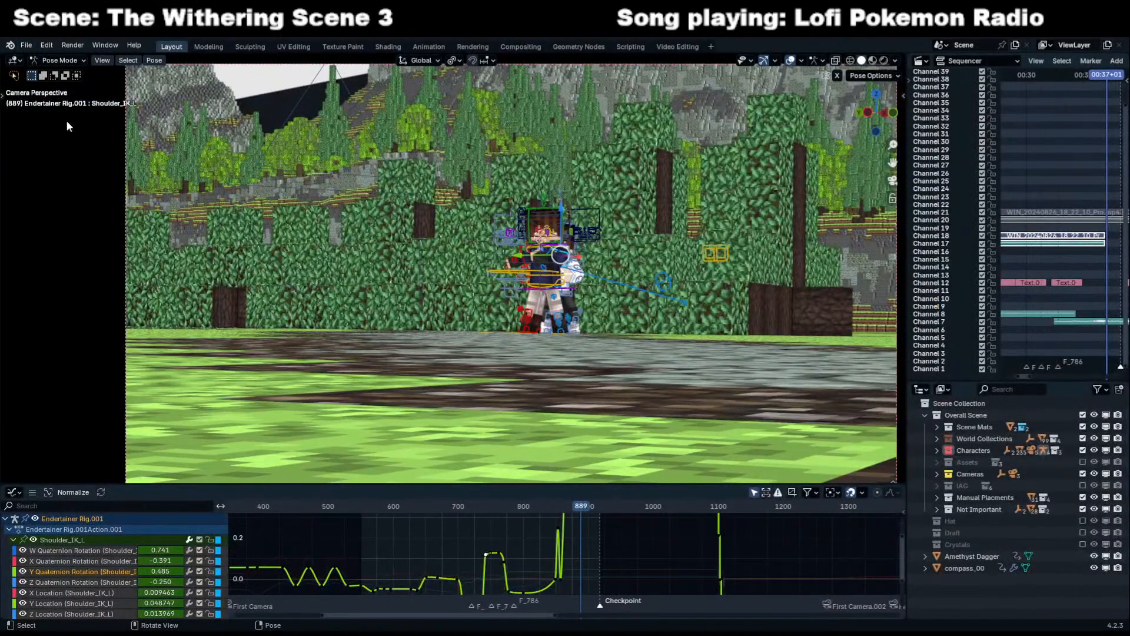
left_click(26, 44)
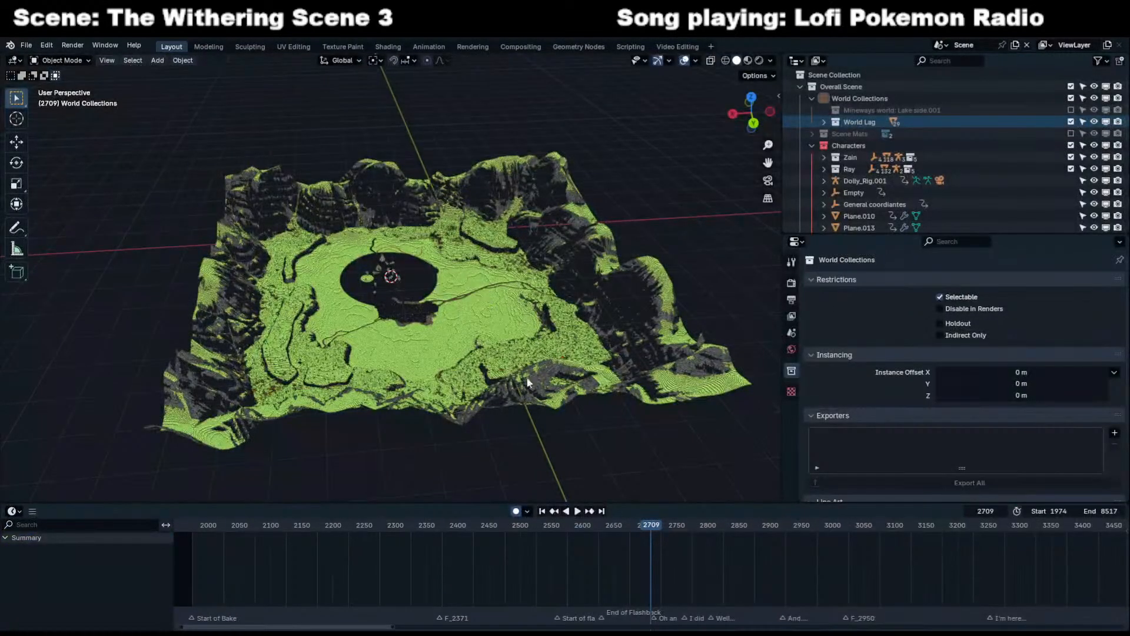
middle_click_drag(485, 278, 426, 166)
scroll(419, 299, "up", 8)
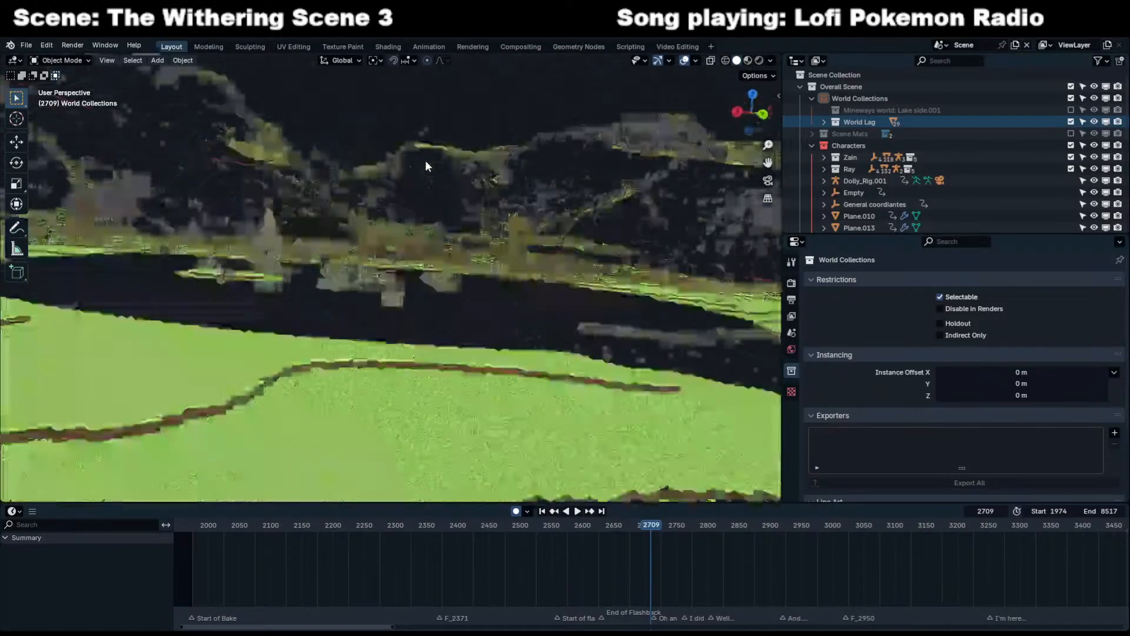
key("KP_0")
In the Compositing workspace, paste the copied blue into the Add node's second Image colour.
left_click(522, 47)
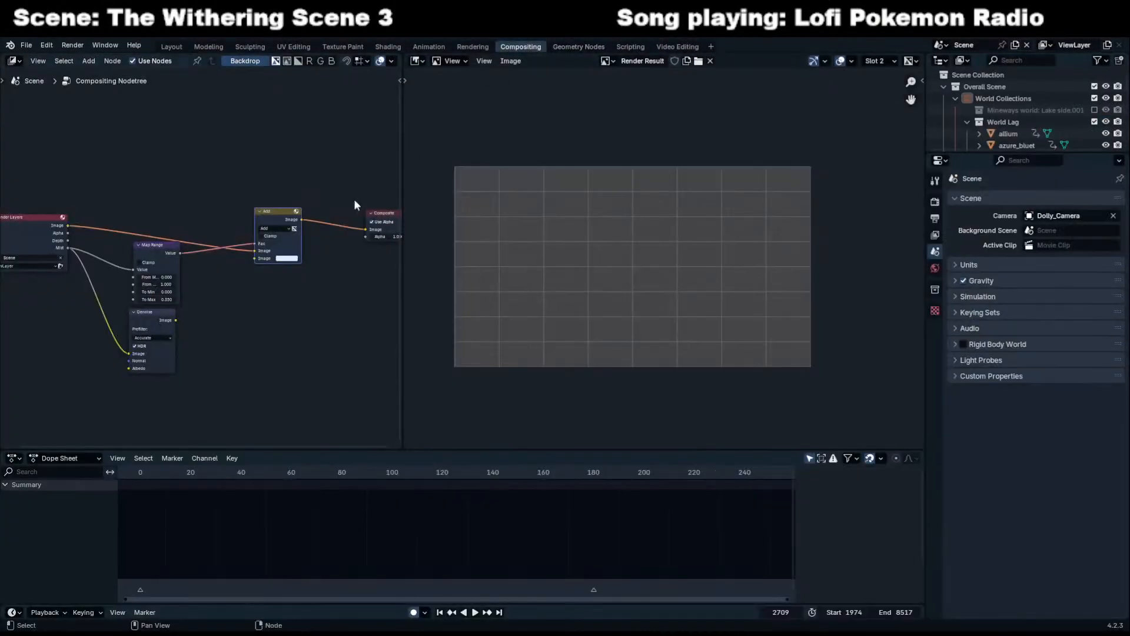
left_click(288, 259)
left_click(315, 227)
key("ctrl+v")
left_click(288, 290)
scroll(203, 282, "up", 5)
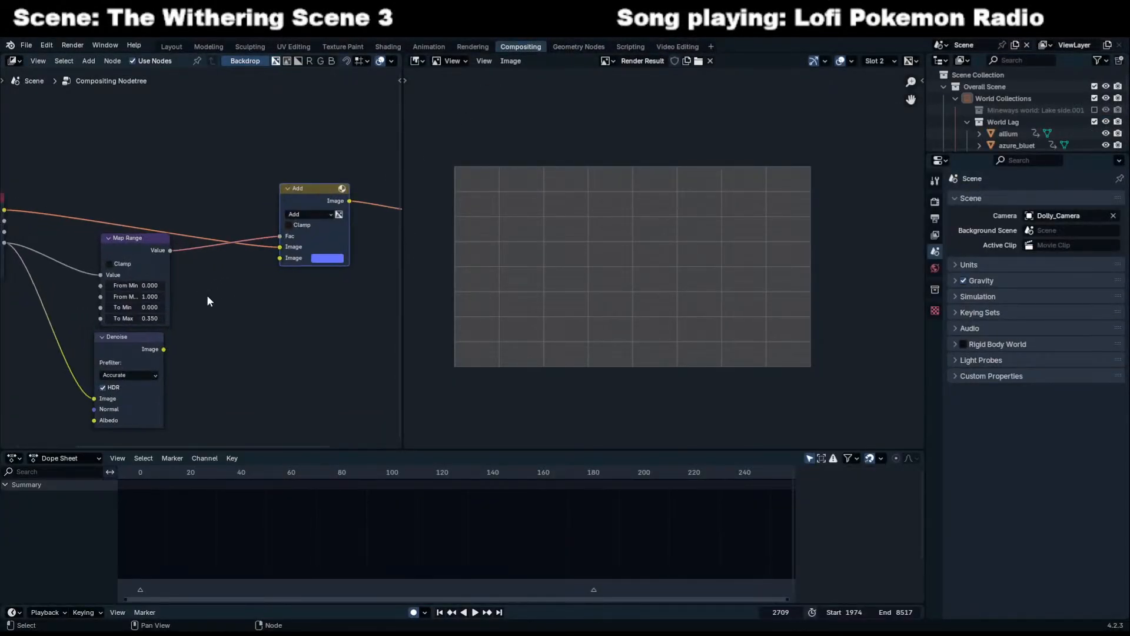
Set the Map Range node's To Min to -0.005 and save the file from the Layout workspace.
left_click(144, 303)
type("-0.005")
key("Return")
left_click(221, 129)
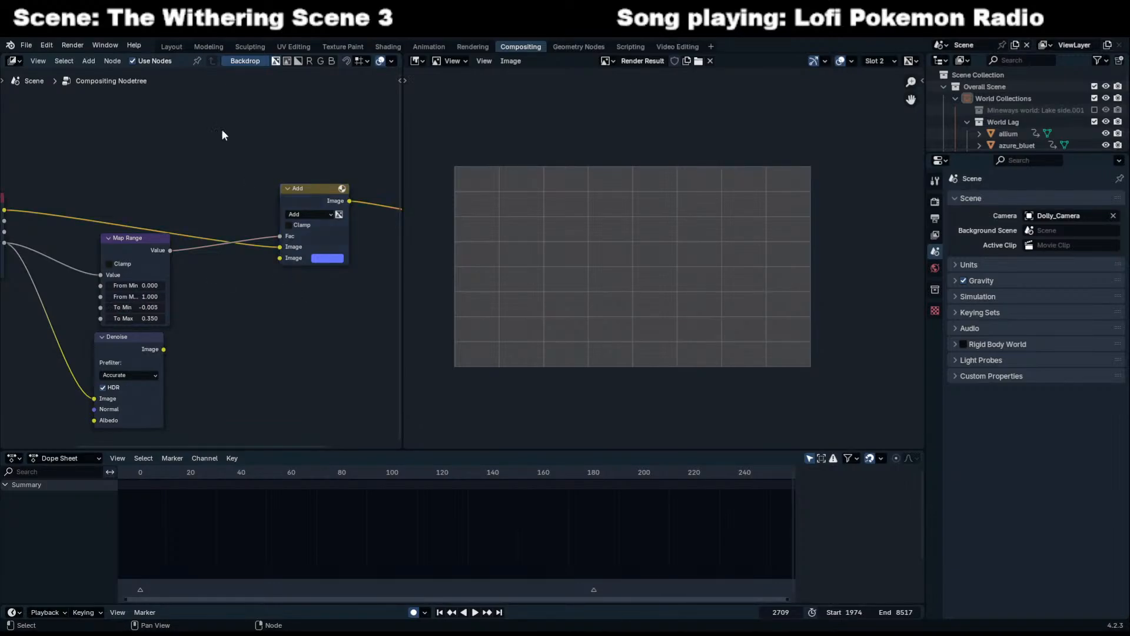
left_click(172, 46)
key("ctrl+s")
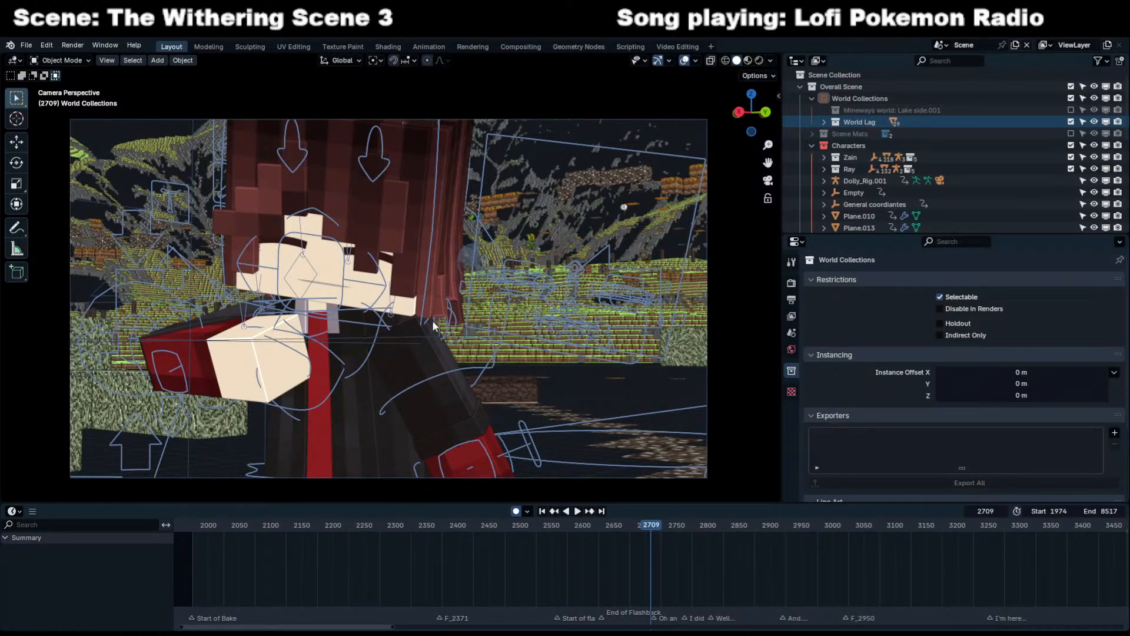
Collapse the World Collections and Characters collections and delete the Scene Mats collection.
middle_click_drag(547, 363, 477, 364)
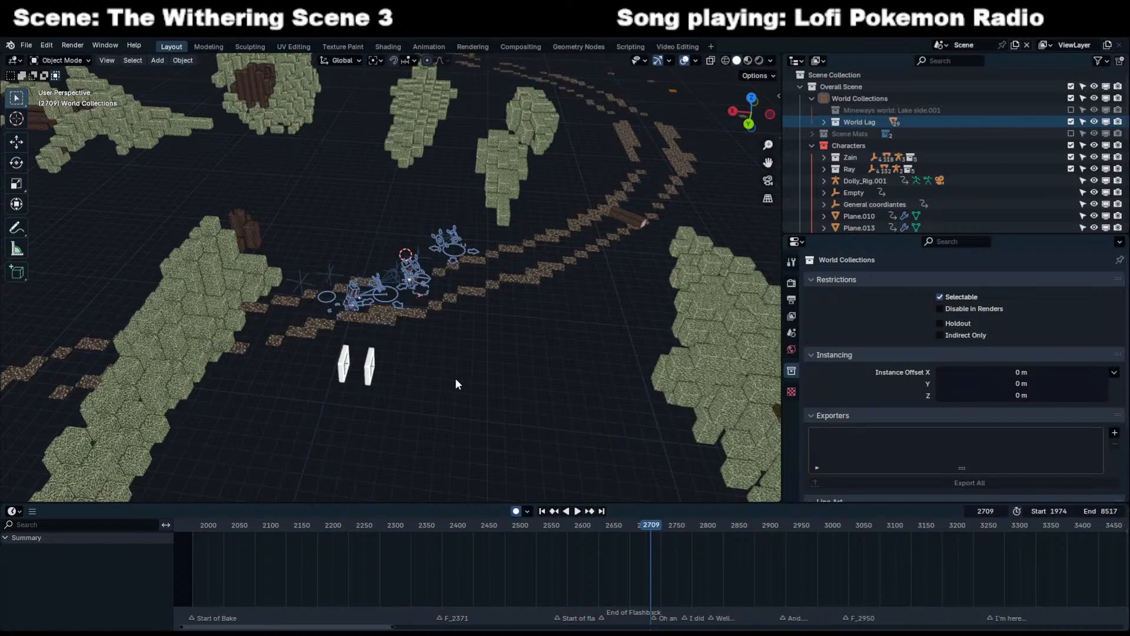
scroll(491, 365, "down", 1)
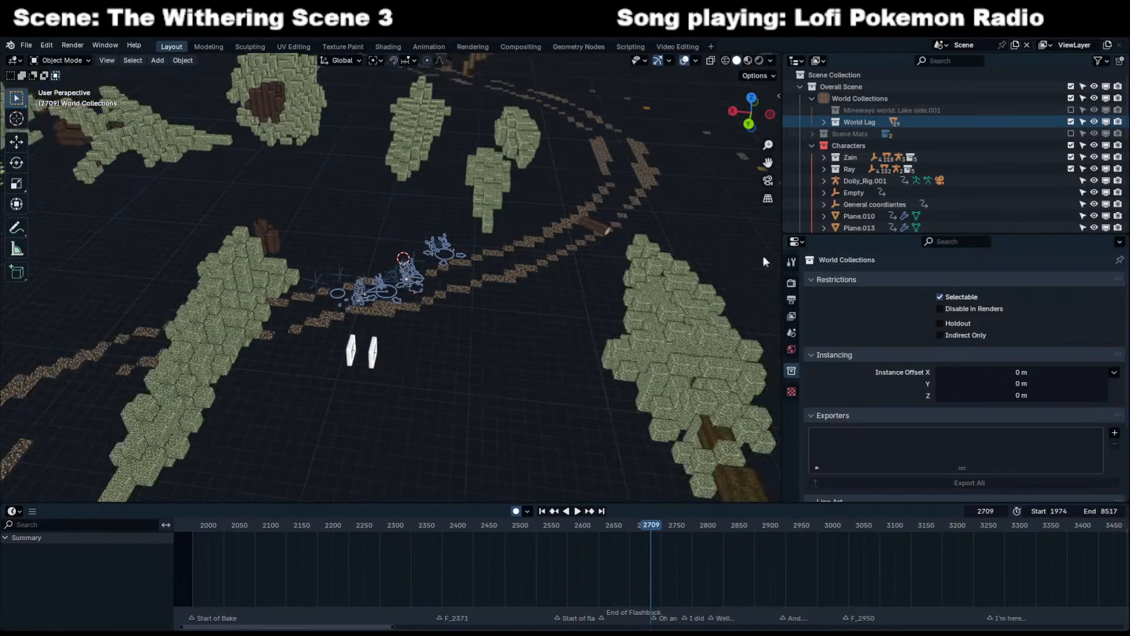
left_click(811, 98)
left_click(813, 122)
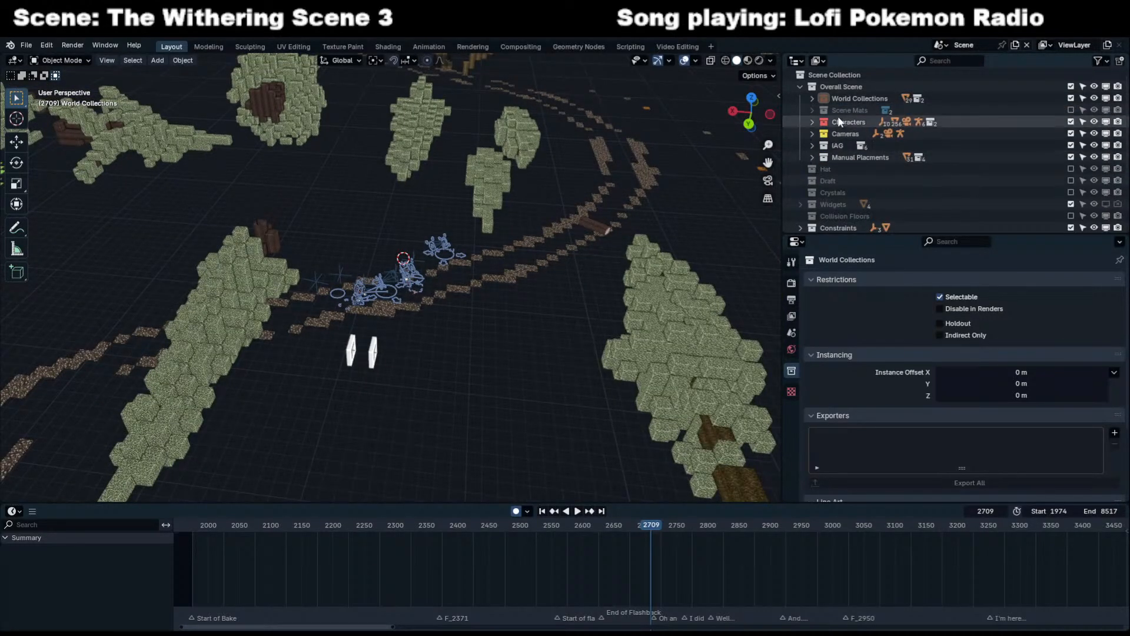
left_click(842, 110)
left_click_drag(844, 101, 848, 98)
Enable the Hat collection in the view layer and examine its hat object up close in the viewport.
left_click(832, 193)
left_click(831, 216)
scroll(831, 200, "down", 3)
left_click(831, 185)
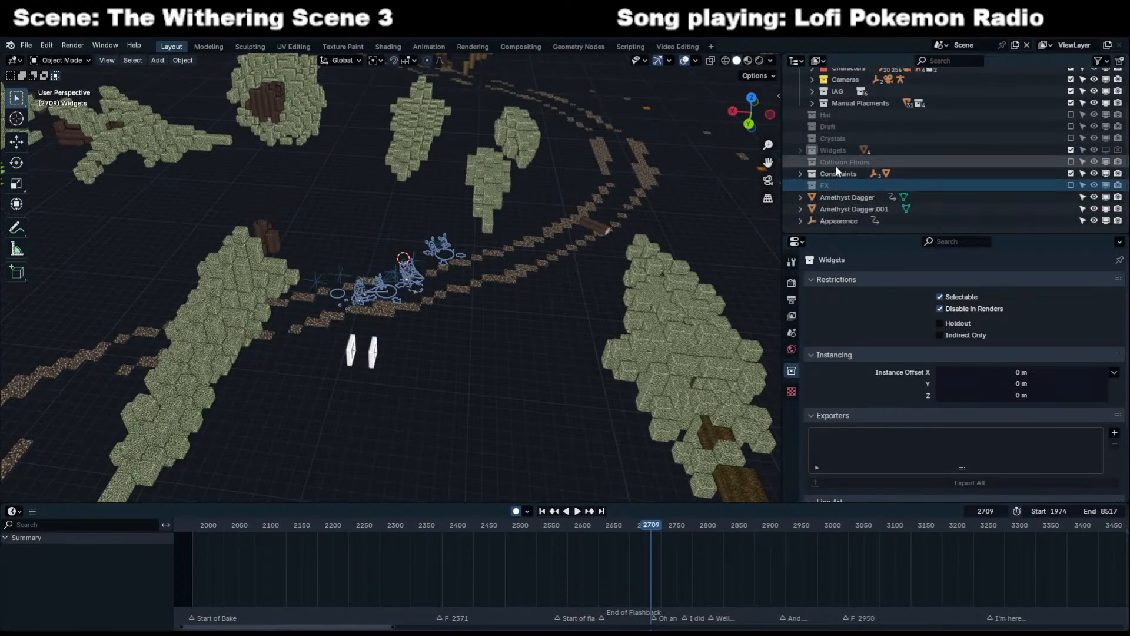
scroll(835, 165, "up", 3)
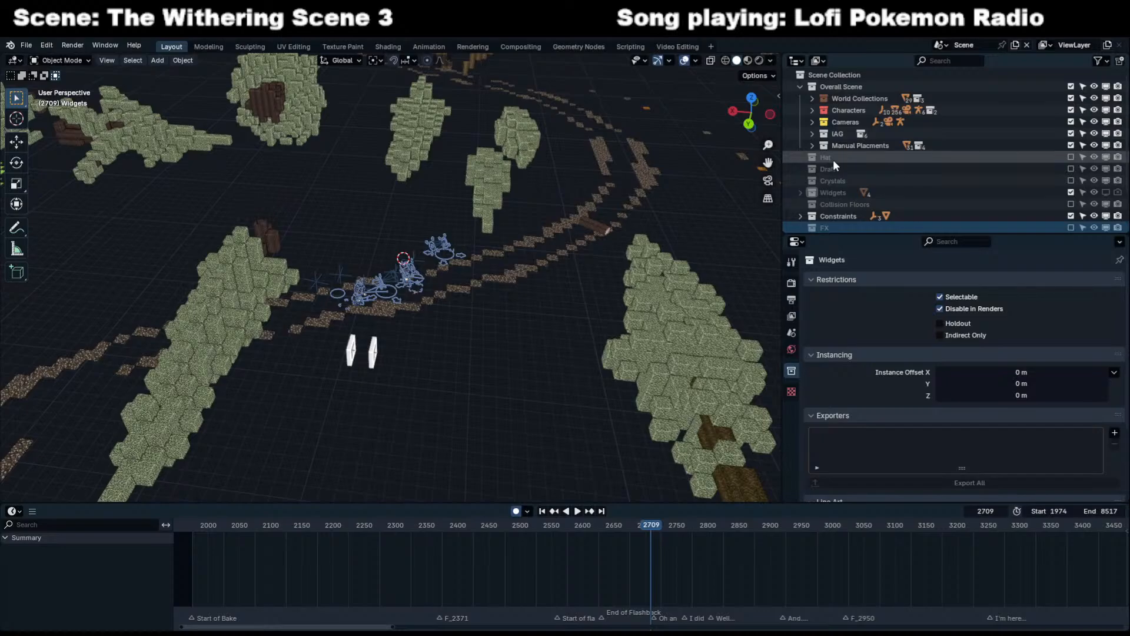
left_click(832, 160)
left_click(1073, 158)
scroll(396, 255, "up", 5)
left_click(123, 333)
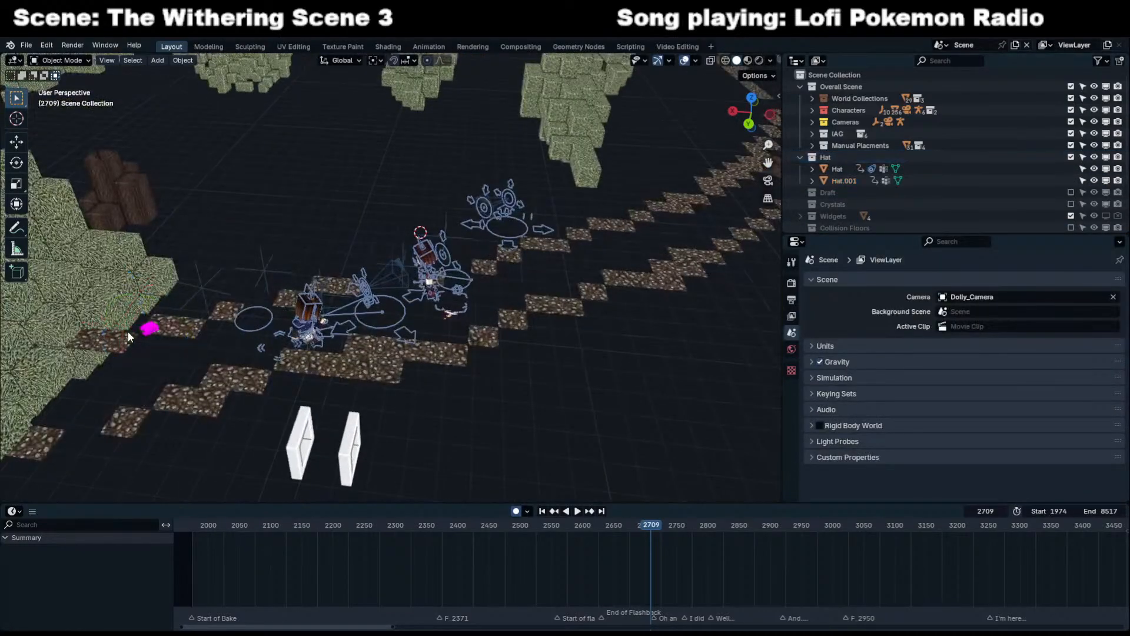
left_click(148, 328)
key("KP_Decimal")
middle_click_drag(202, 306, 386, 308)
Delete the Hat and World Collections collections together with their hierarchies.
left_click(876, 159)
right_click(871, 156)
left_click(871, 157)
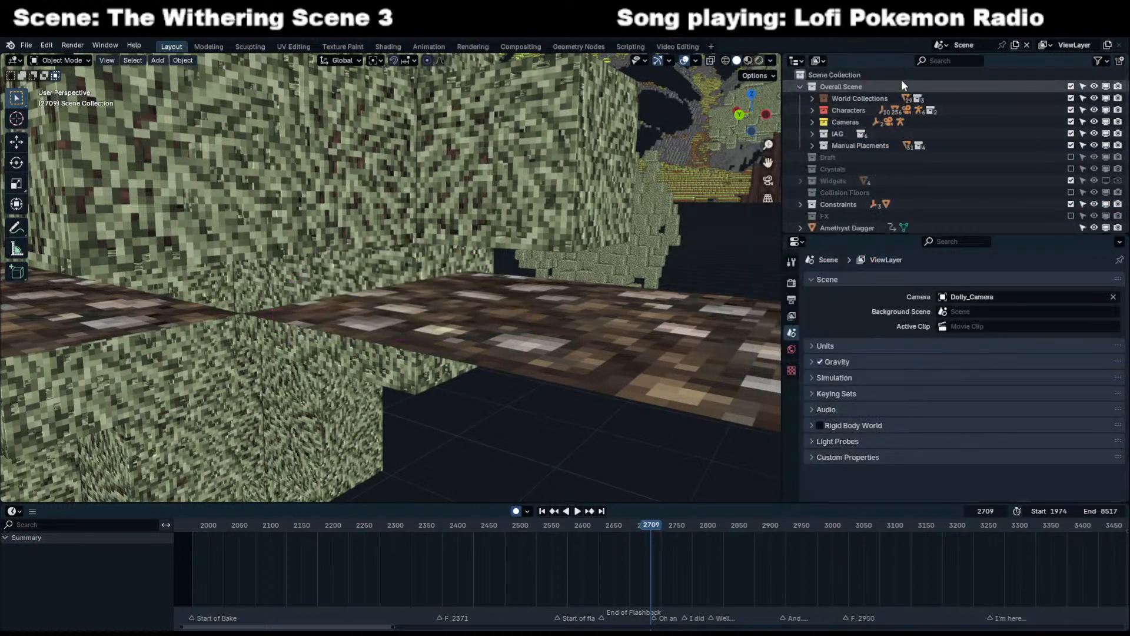
left_click(872, 96)
right_click(834, 100)
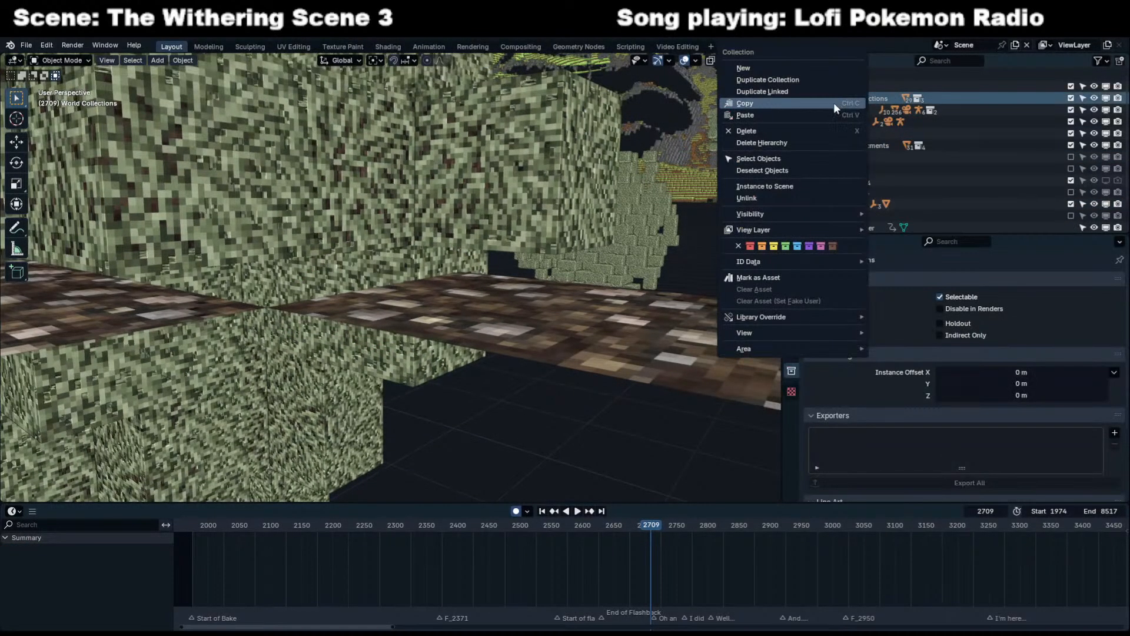
left_click(808, 143)
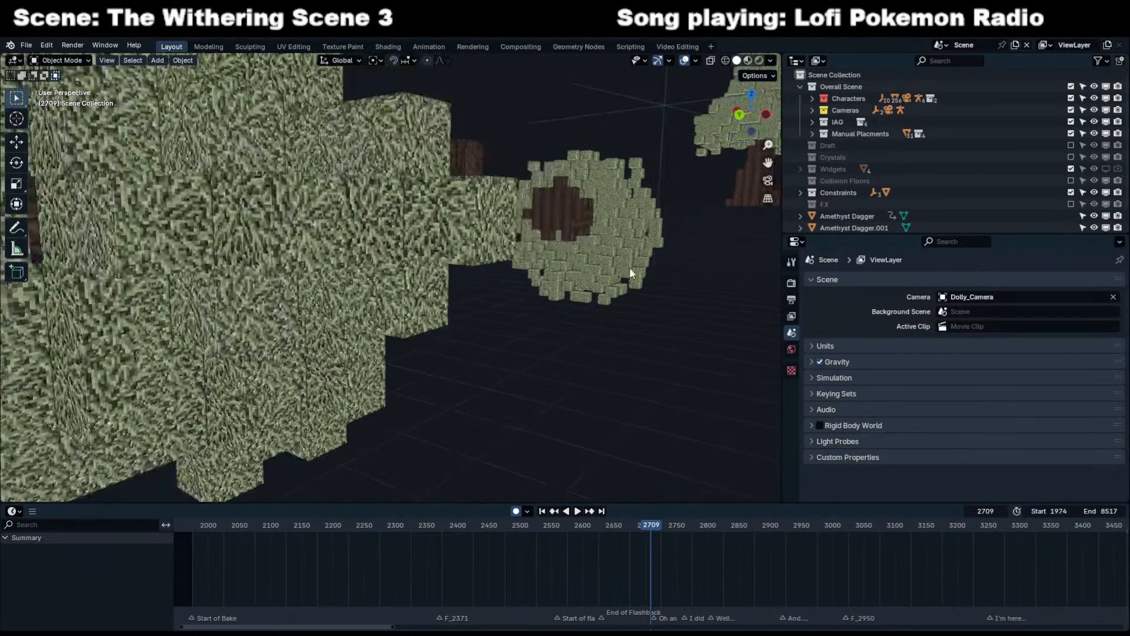
left_click(824, 135)
right_click(831, 133)
left_click(831, 132)
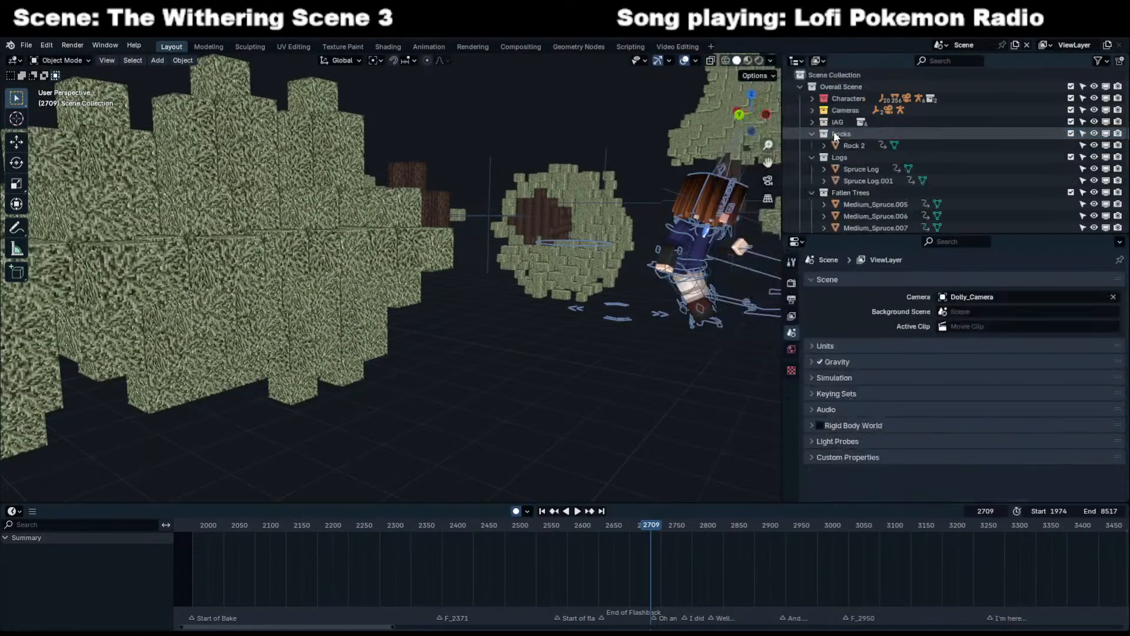
Delete the Manual Placments and IAG collections together with their hierarchies.
left_click(834, 131)
right_click(834, 132)
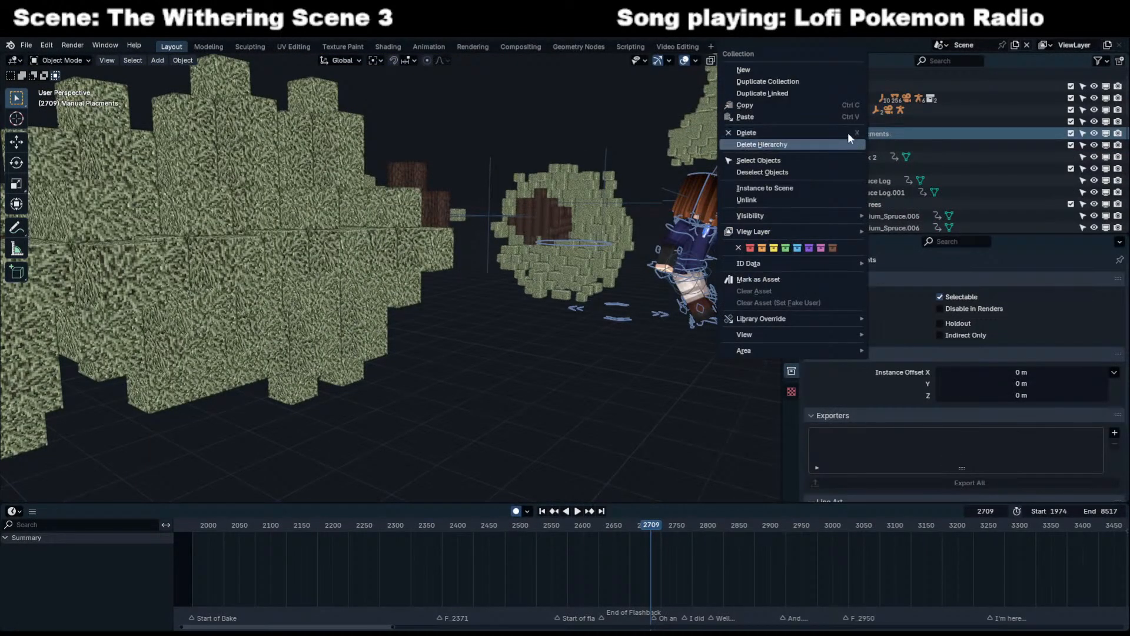
left_click(845, 144)
left_click(843, 121)
right_click(842, 121)
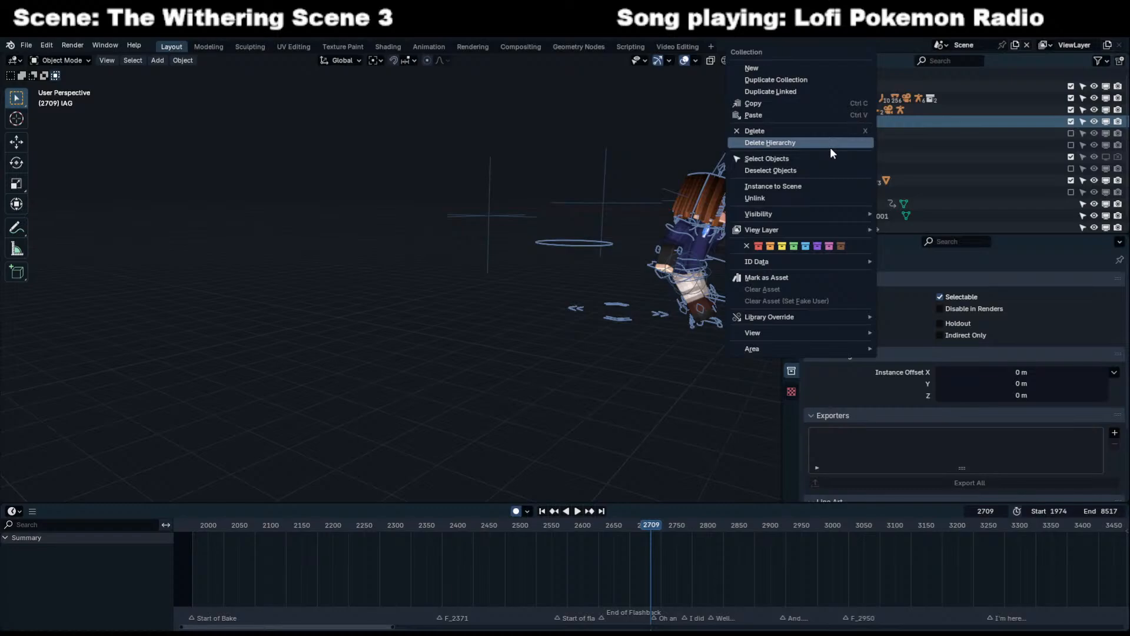
left_click(830, 146)
Paste the copied World Collections environment into the Scene Collection and delete its pink flower mesh.
scroll(552, 345, "down", 5)
left_click(445, 401)
middle_click_drag(332, 369, 426, 388)
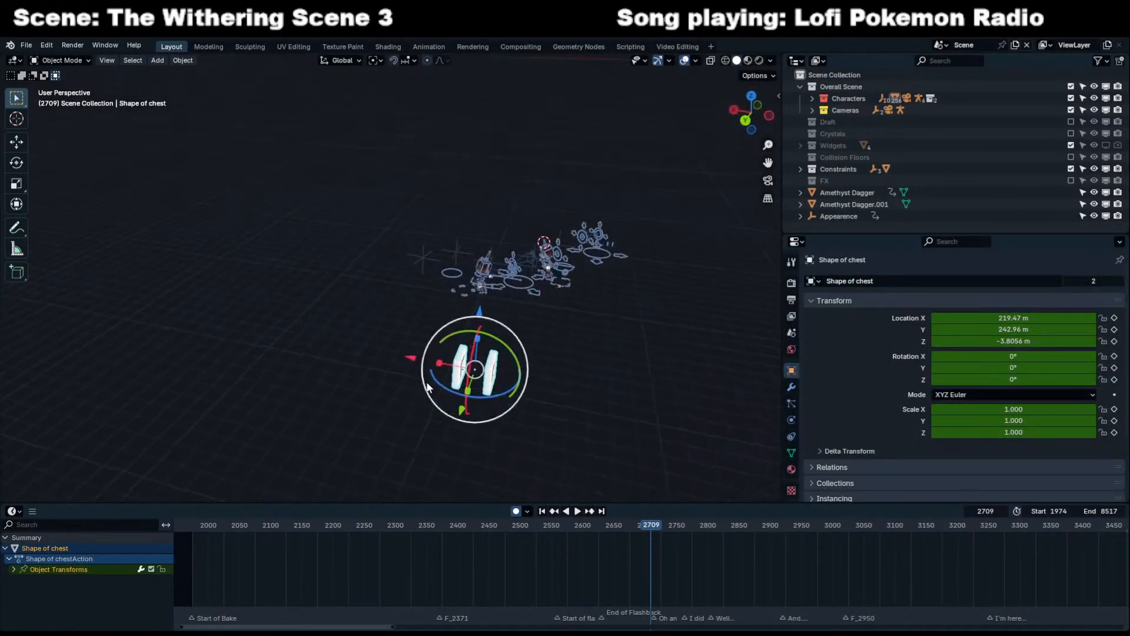
left_click(820, 74)
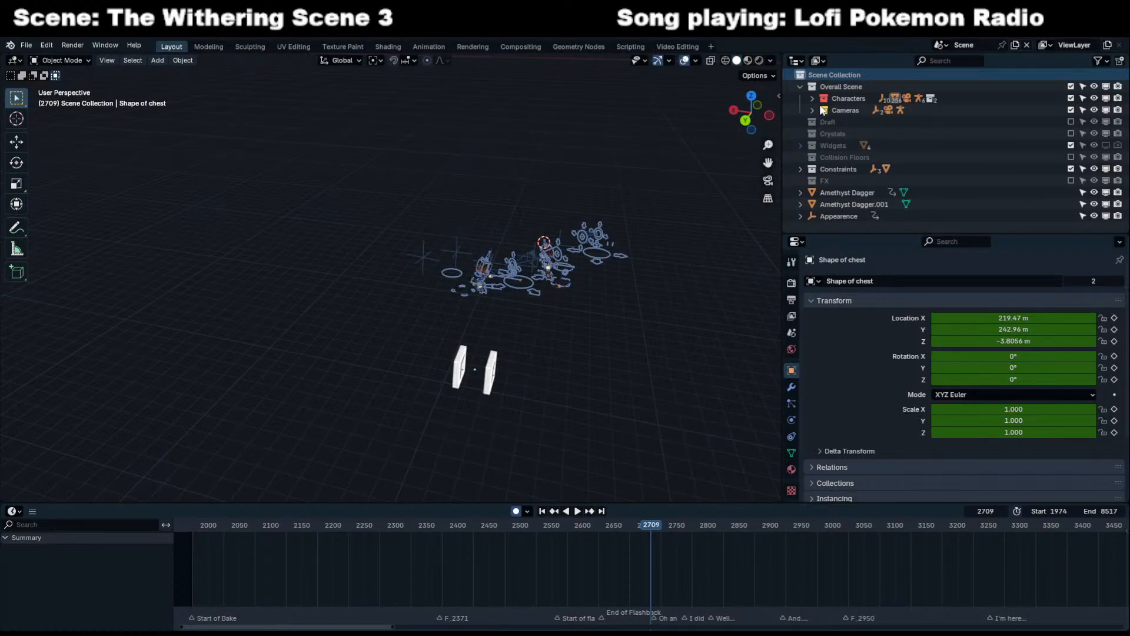
key("ctrl+z")
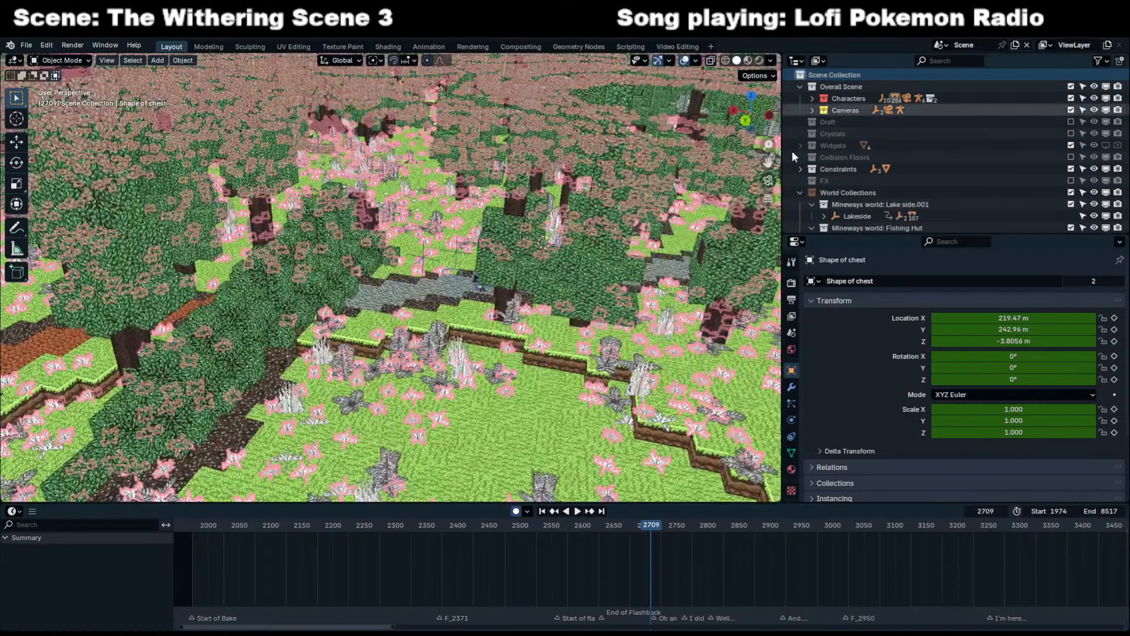
key("Delete")
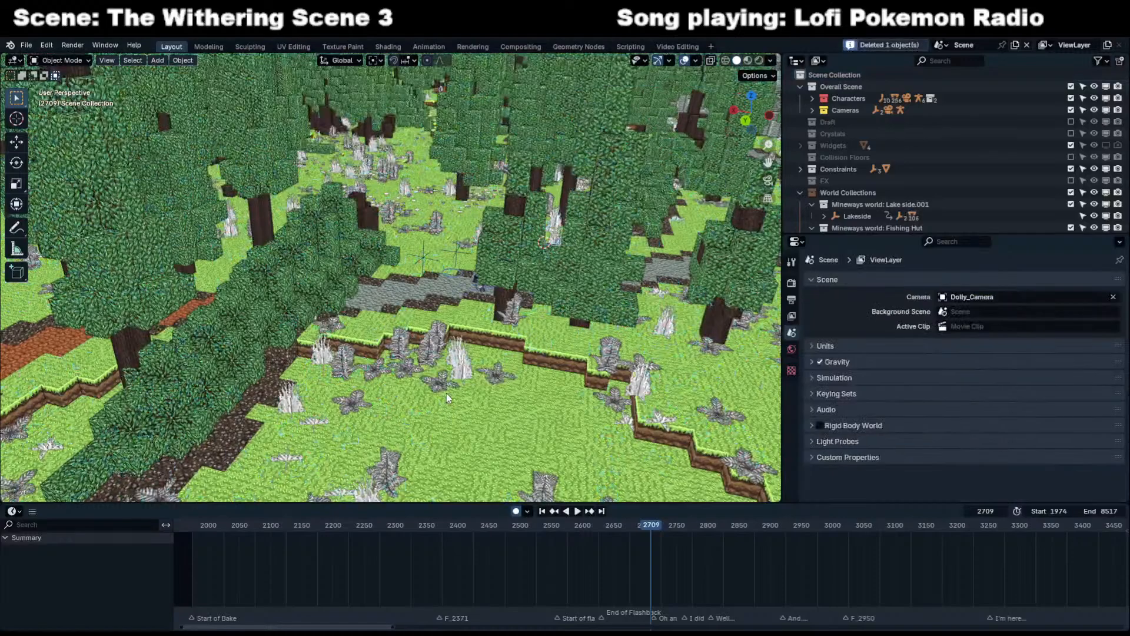
Move World Collections into Overall Scene and exclude its Mineways world: Fishing Hut and Horse Stable collections from the view layer.
left_click(800, 193)
left_click_drag(805, 193, 829, 87)
left_click(812, 122)
left_click(823, 193)
left_click(1071, 156)
left_click(1071, 144)
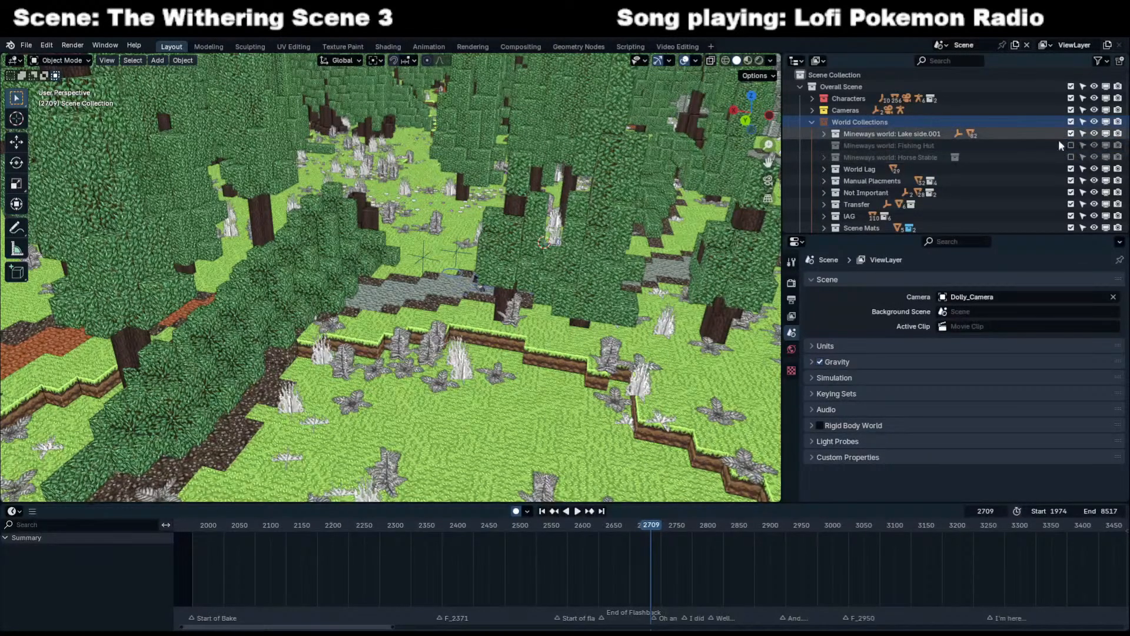
Exclude the Flower Collection, Grass.001, Grass Particles and Trees collections inside IAG from the view layer.
scroll(1066, 141, "down", 1)
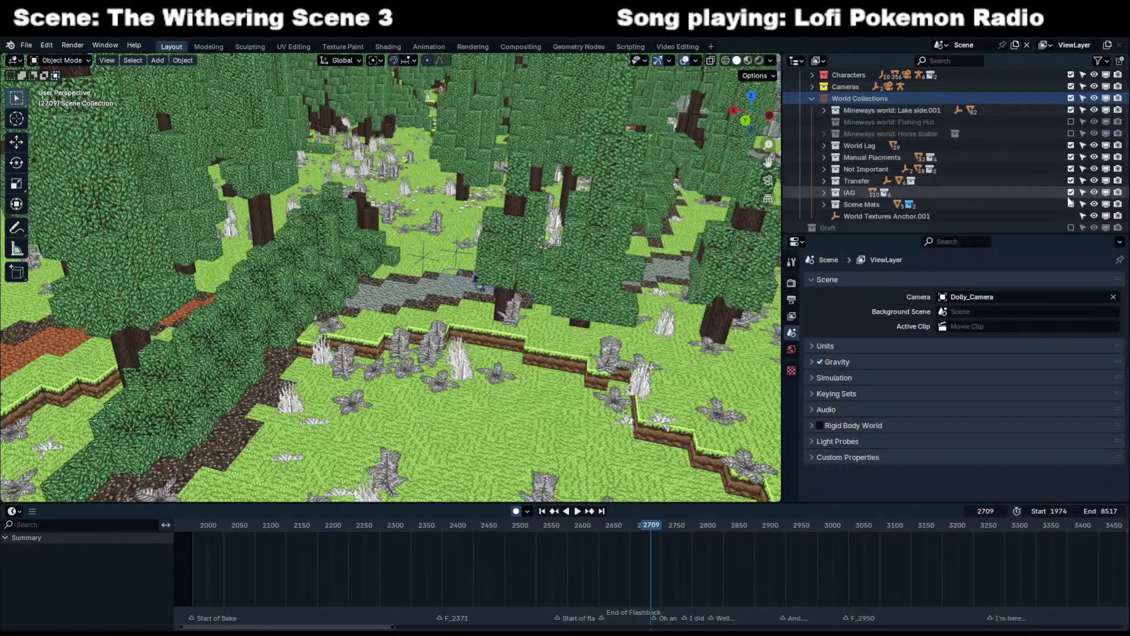
left_click(824, 192)
scroll(830, 194, "down", 2)
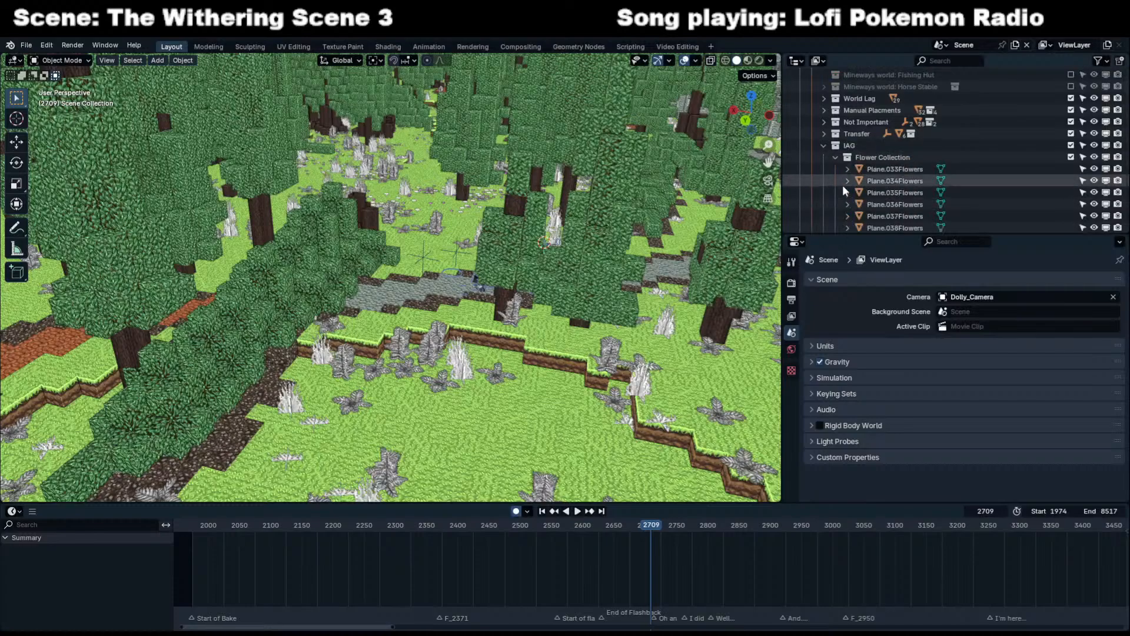
left_click(1070, 158)
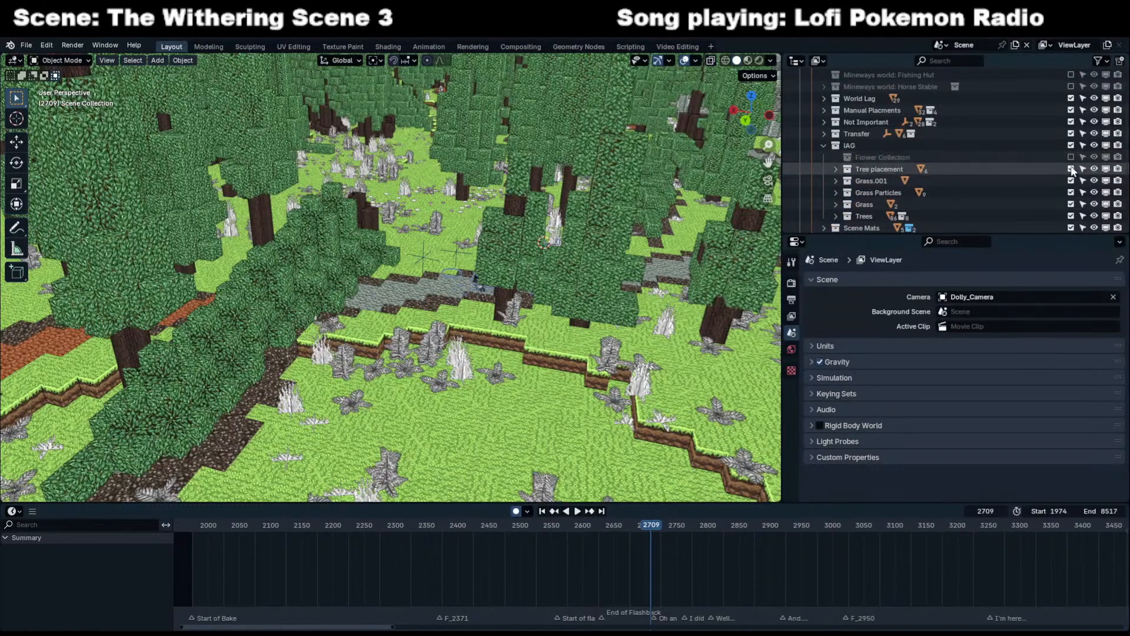
left_click(1071, 181)
left_click(1071, 192)
left_click(1070, 216)
scroll(493, 209, "down", 9)
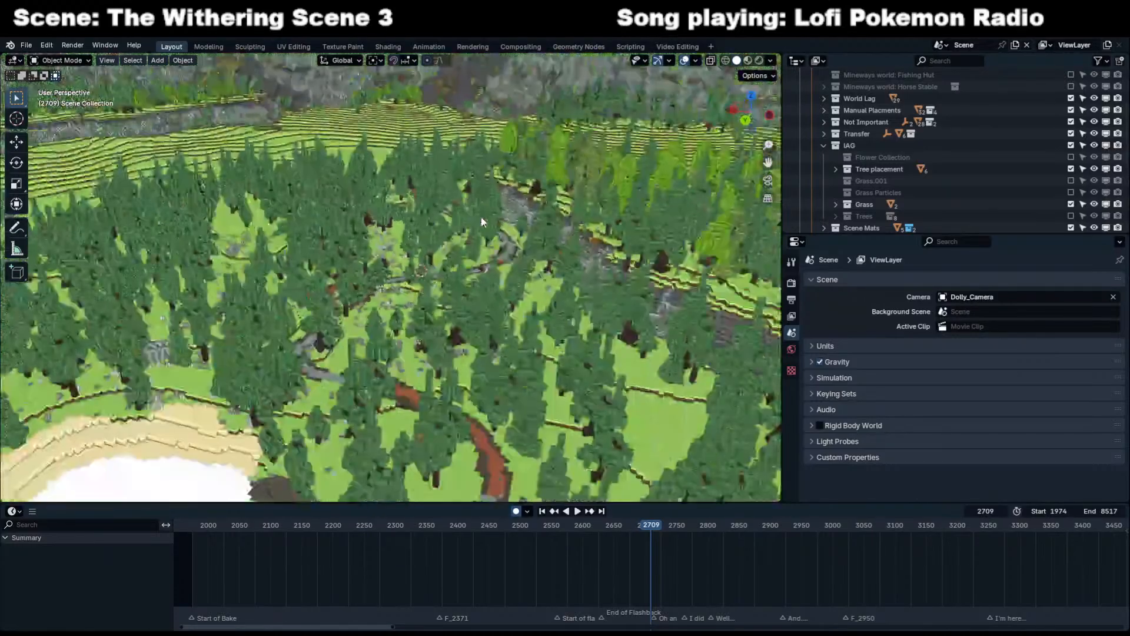
Check the forest from above and play the animation through the camera from frame 2709.
middle_click_drag(480, 216, 406, 242)
key("space")
key("space")
key("KP_0")
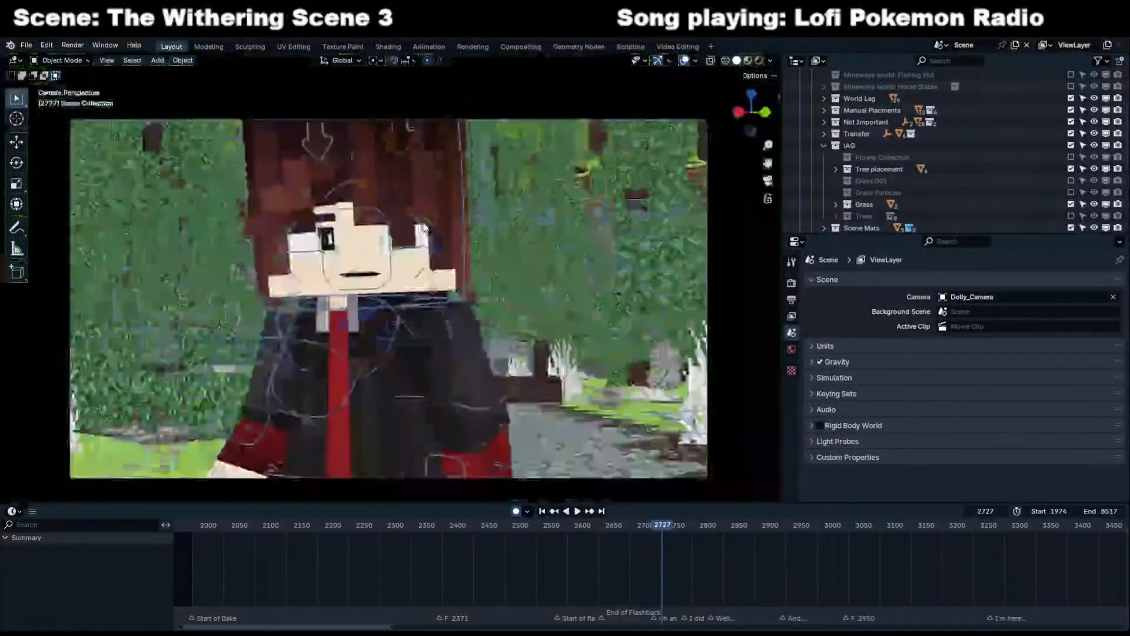
scroll(446, 232, "down", 2)
key("space")
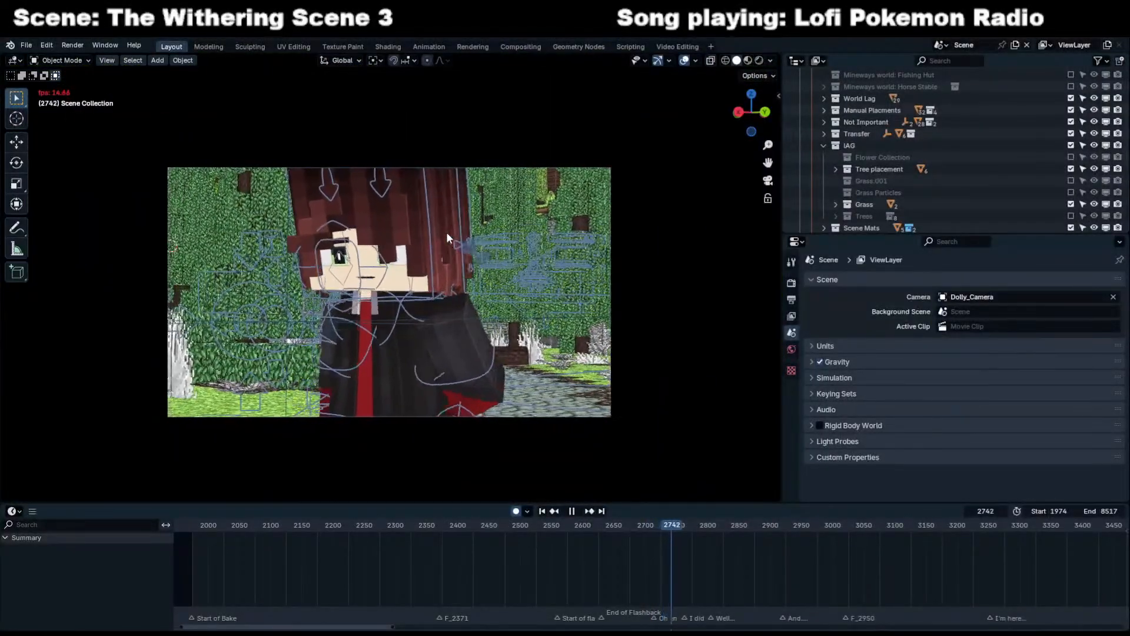
key("space")
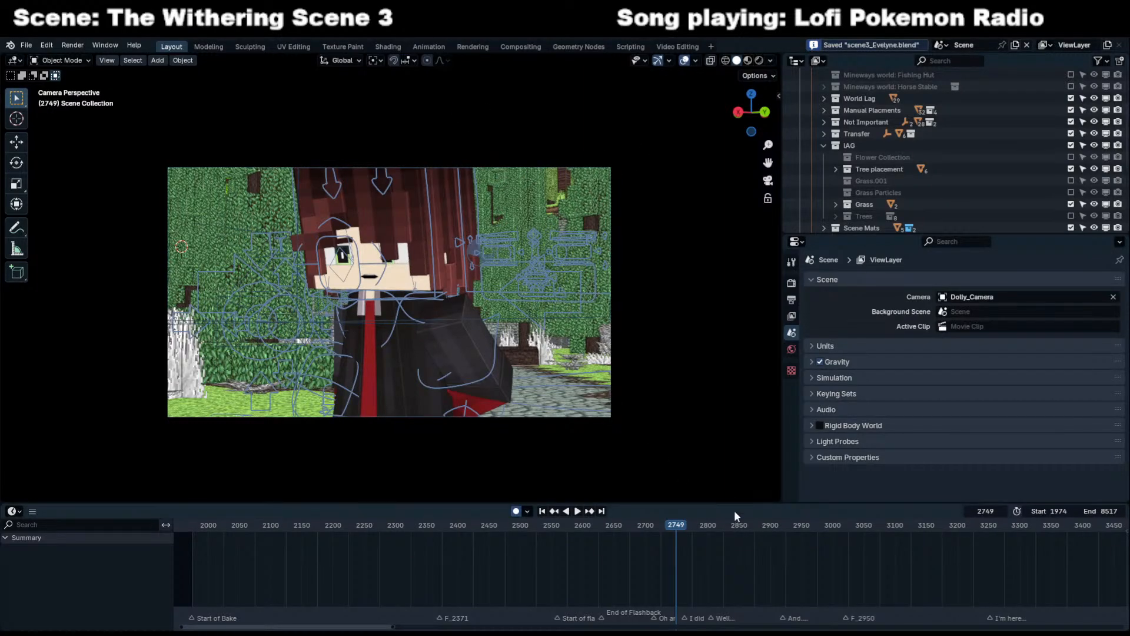
scroll(727, 574, "down", 10)
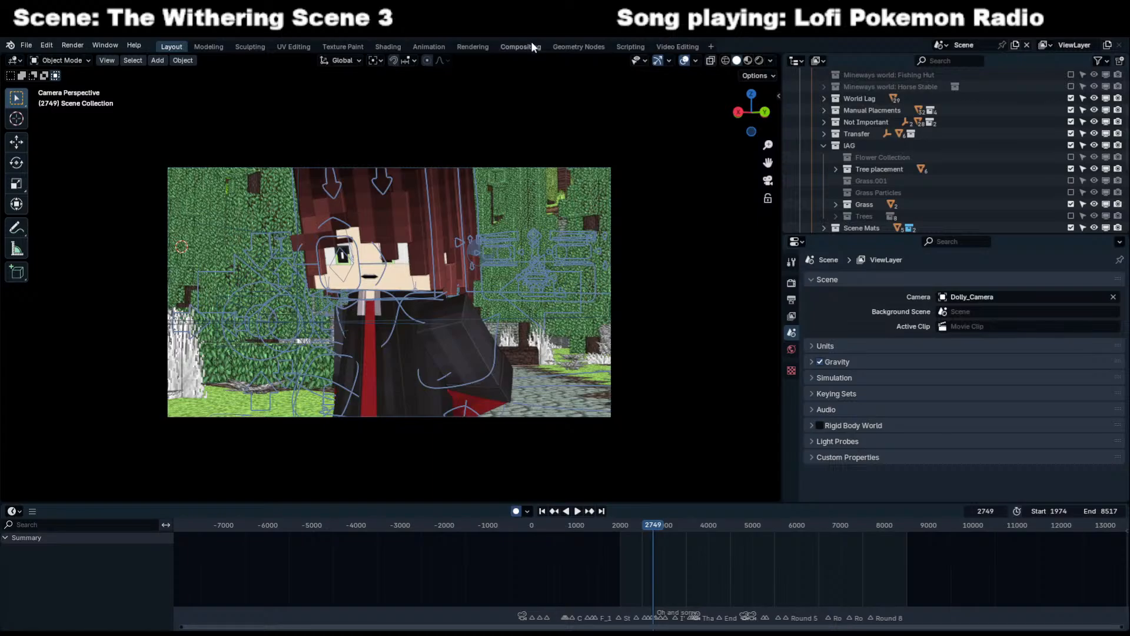
Assign Base Sky.001 as the scene's world.
left_click(791, 350)
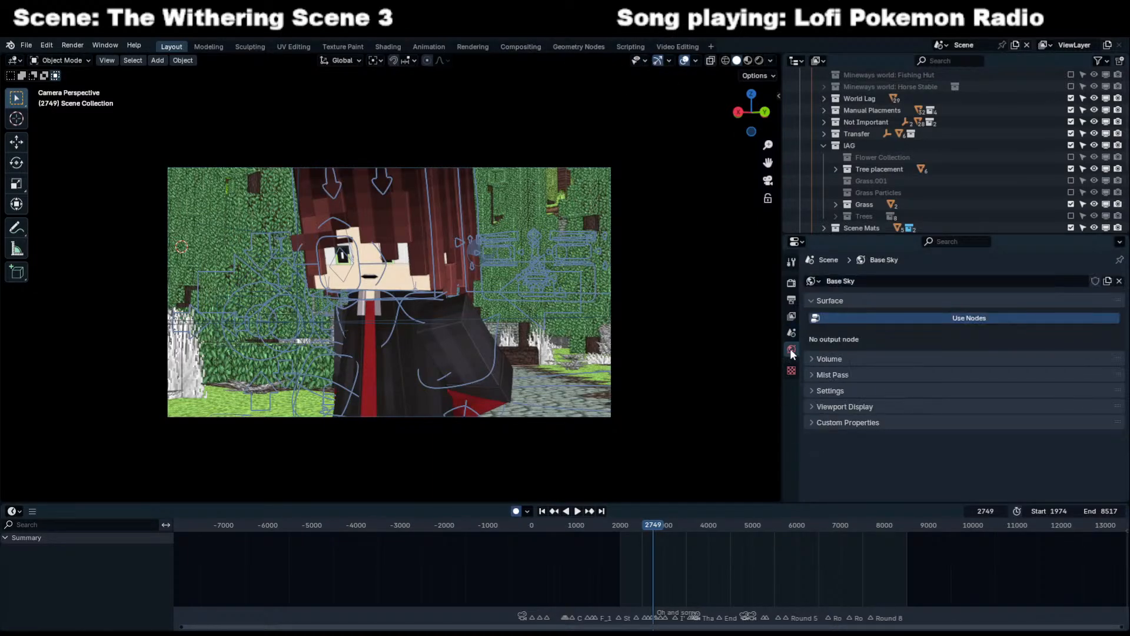
left_click(811, 283)
left_click(813, 316)
Move the animation to about frame 5234 and select the Calamity Queller sword between the two characters.
middle_click_drag(475, 347, 512, 294)
left_click_drag(637, 528, 761, 532)
key("KP_0")
key("space")
key("space")
left_click(465, 295)
middle_click_drag(465, 295, 388, 330)
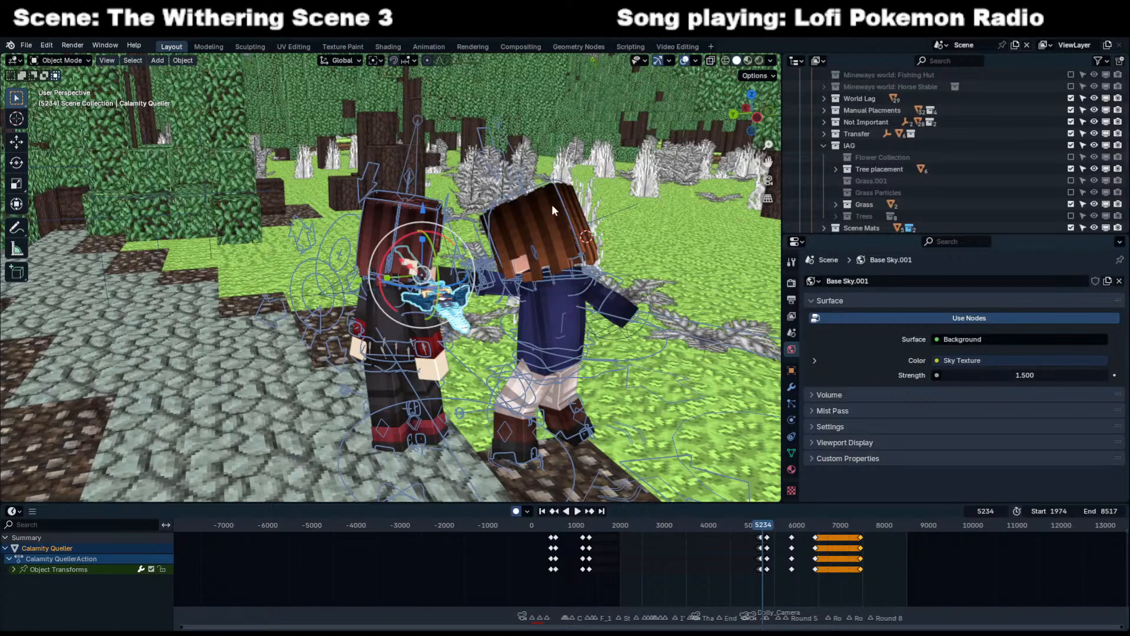
Turn the outliner area into a Shader Editor and show the sword's Calamity Queller Glow material in slot 2.
left_click(591, 207)
left_click(794, 61)
left_click(794, 63)
left_click(794, 62)
left_click(412, 173)
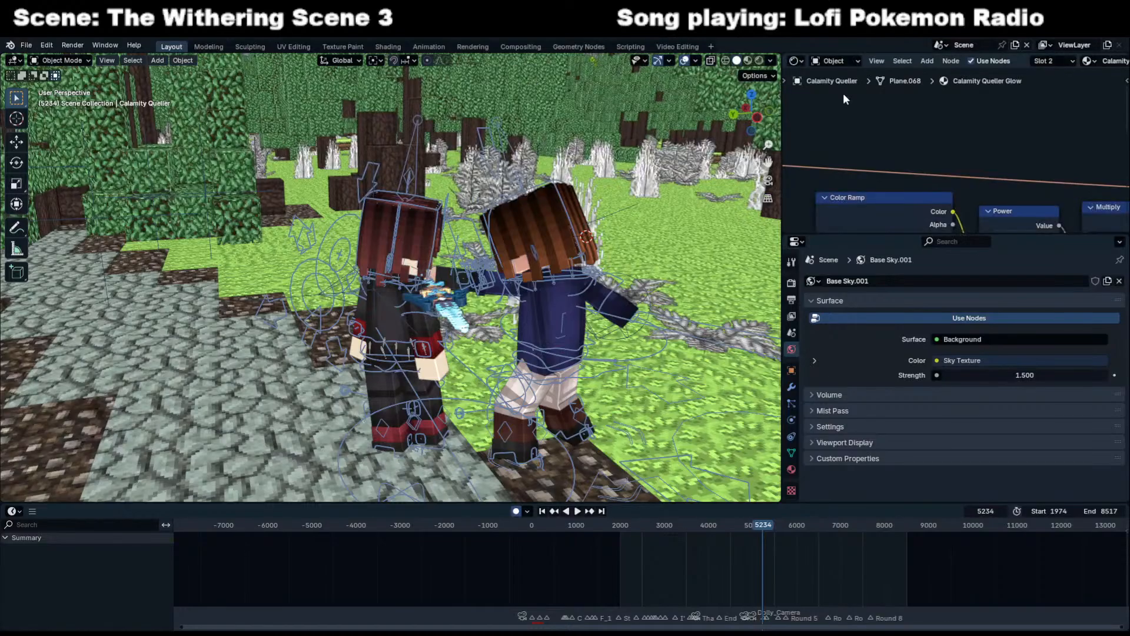
left_click(1048, 61)
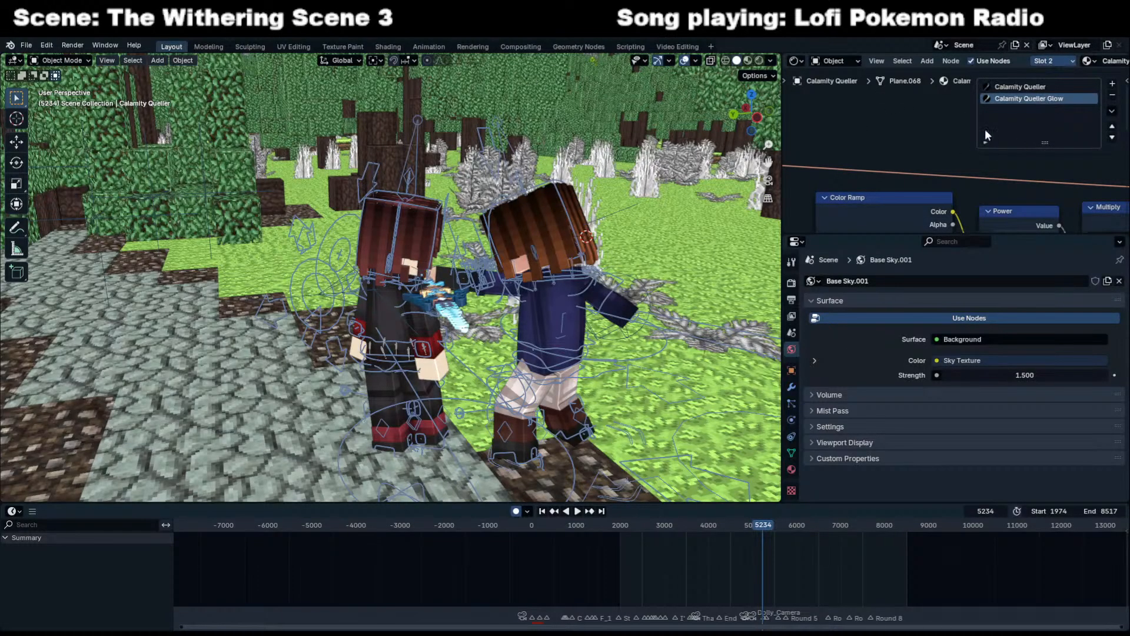
scroll(1057, 127, "down", 1)
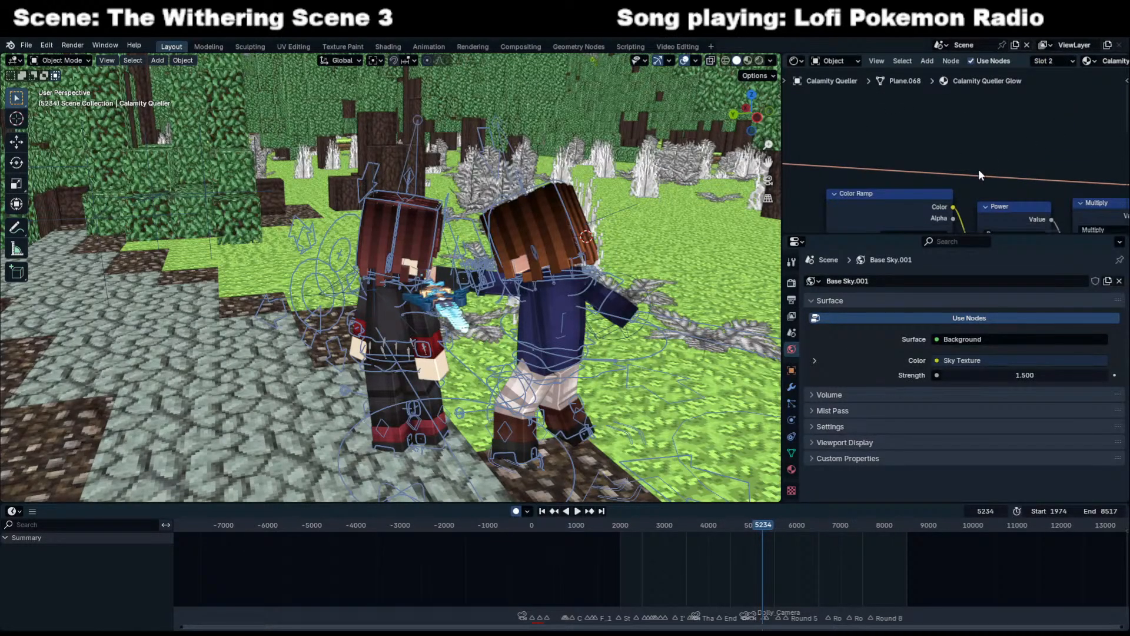
Add a Crystal Shader node group above the node chain of the Calamity Queller Glow material.
scroll(977, 176, "down", 5)
key("shift+a")
type("clam")
key("Return")
left_click(999, 114)
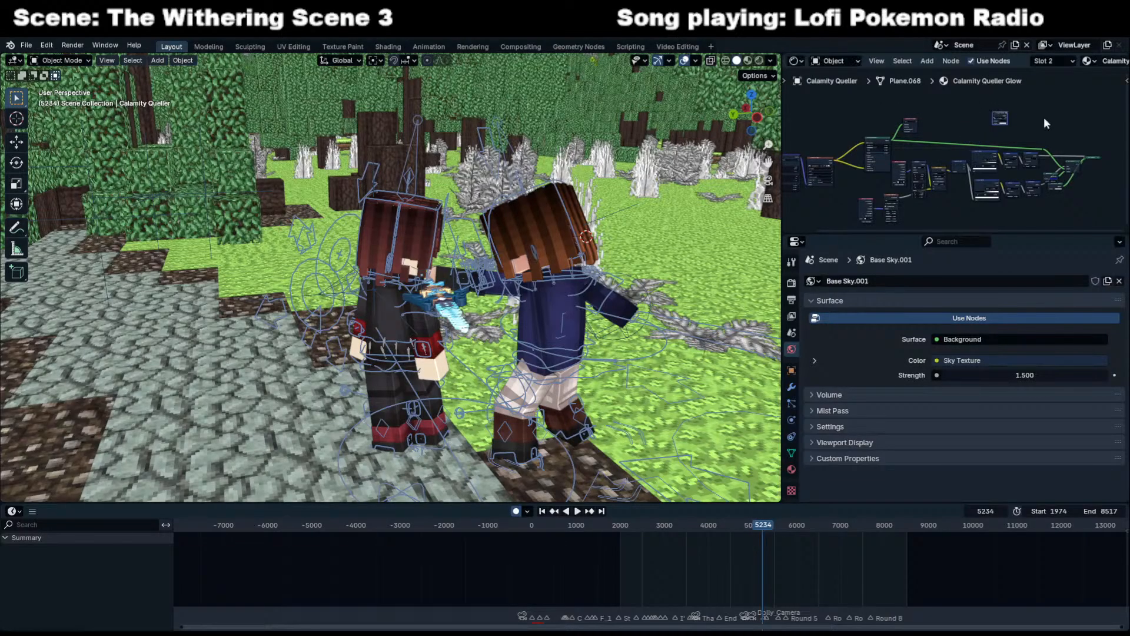
Try deleting the glow nodes and mix shaders that follow the material's original shader node.
left_click(1084, 148)
middle_click_drag(1088, 187, 959, 174)
scroll(958, 174, "up", 2)
scroll(958, 172, "down", 3)
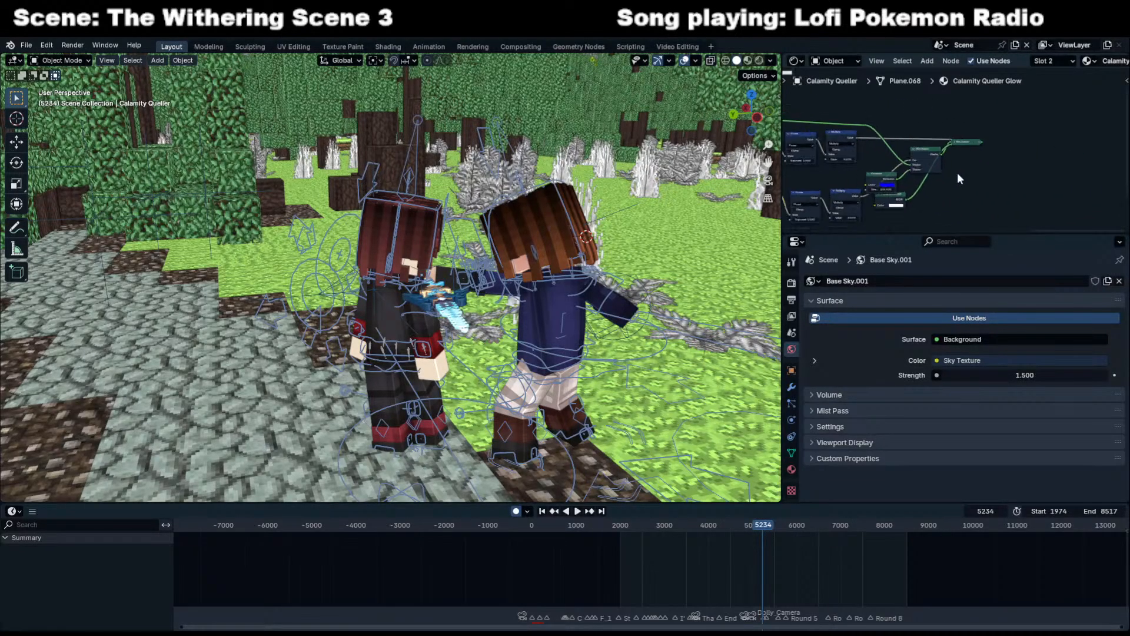
middle_click_drag(862, 166, 965, 199)
scroll(966, 199, "up", 3)
key("b")
left_click_drag(949, 156, 1123, 199)
key("x")
middle_click_drag(909, 178, 941, 145)
key("b")
left_click_drag(931, 137, 986, 195)
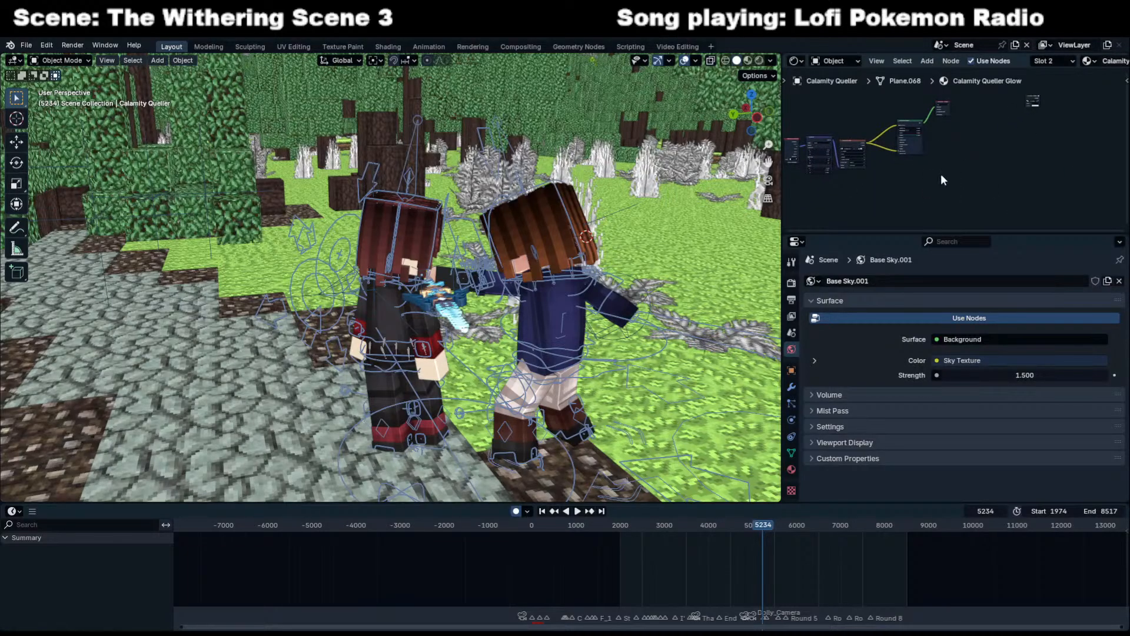
Undo the node deletions in the Calamity Queller Glow material.
key("ctrl+z")
key("ctrl+z")
key("ctrl+z")
key("ctrl+z")
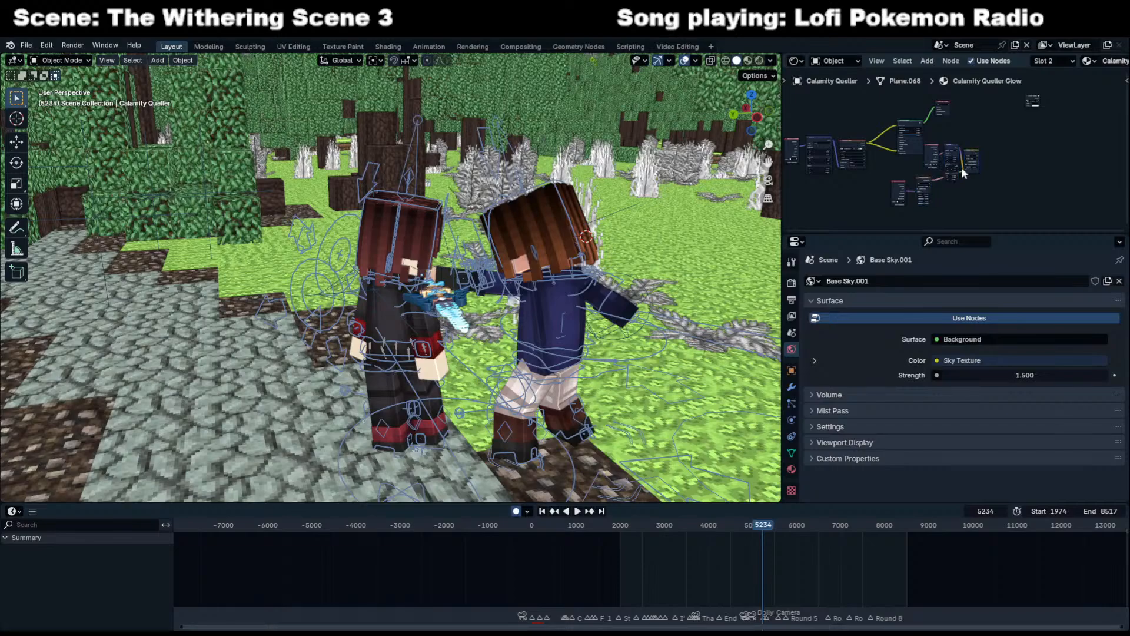
key("ctrl+z")
Move the Material Output node to the end of the chain and connect the final Mix Shader to its Surface.
scroll(906, 86, "up", 14)
middle_click_drag(1025, 180, 934, 164)
left_click(989, 158)
scroll(934, 164, "down", 2)
middle_click_drag(853, 111, 1115, 224)
scroll(881, 140, "down", 3)
middle_click_drag(881, 140, 994, 115)
middle_click_drag(1089, 142, 944, 118)
key("g")
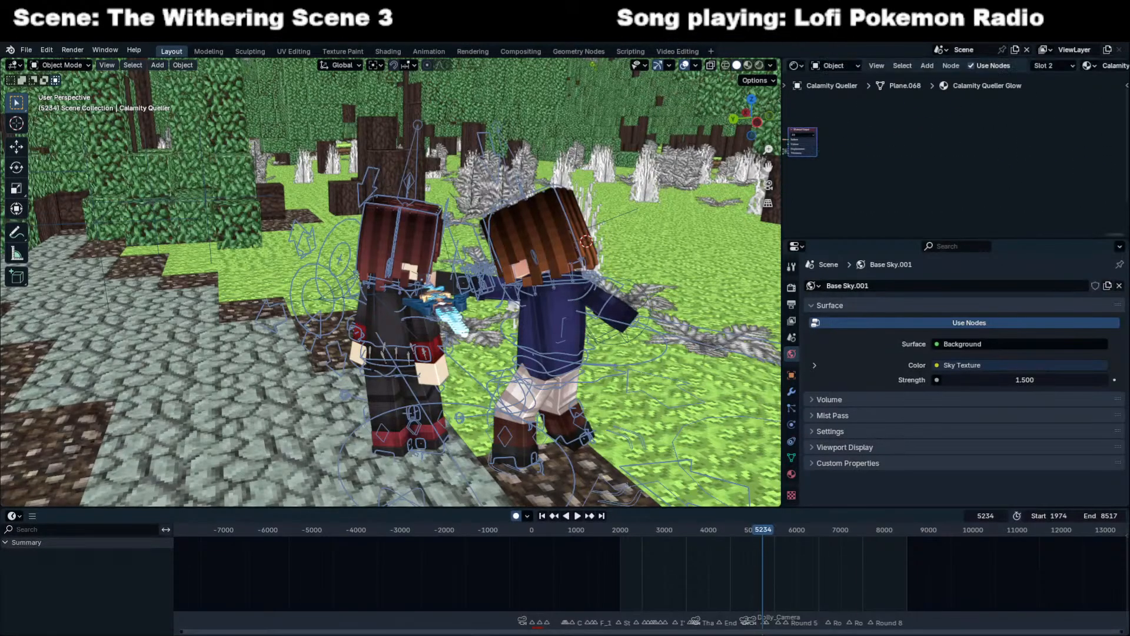
left_click(1015, 168)
left_click_drag(886, 145, 936, 150)
key("g")
left_click(945, 168)
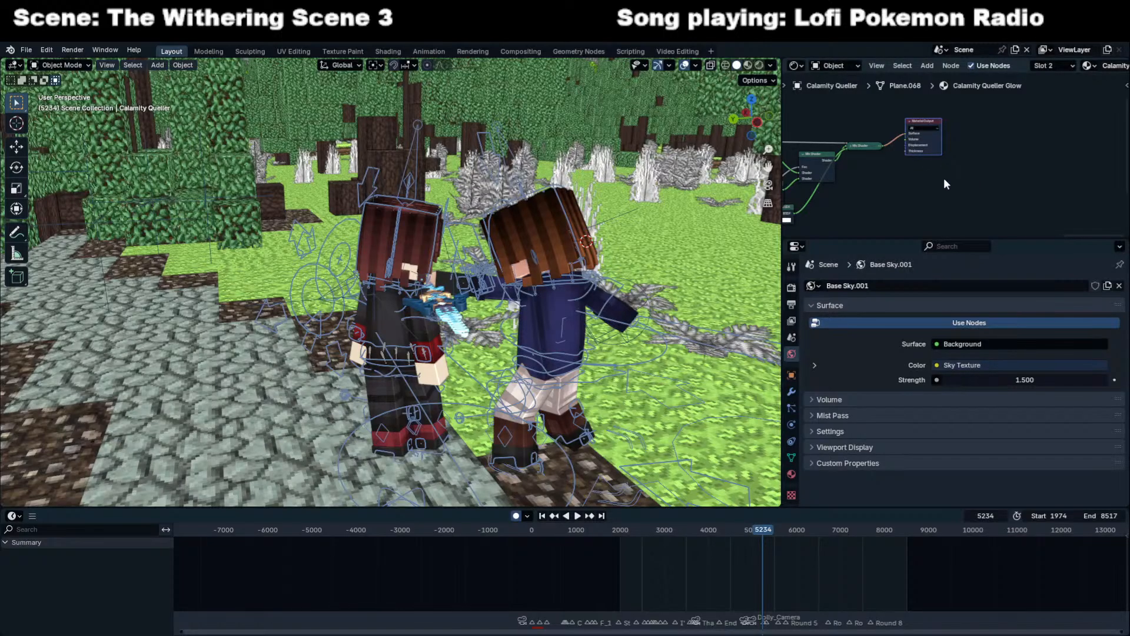
Move the Crystal Shader node back along the chain, next to the original shader node.
middle_click_drag(864, 195, 937, 114)
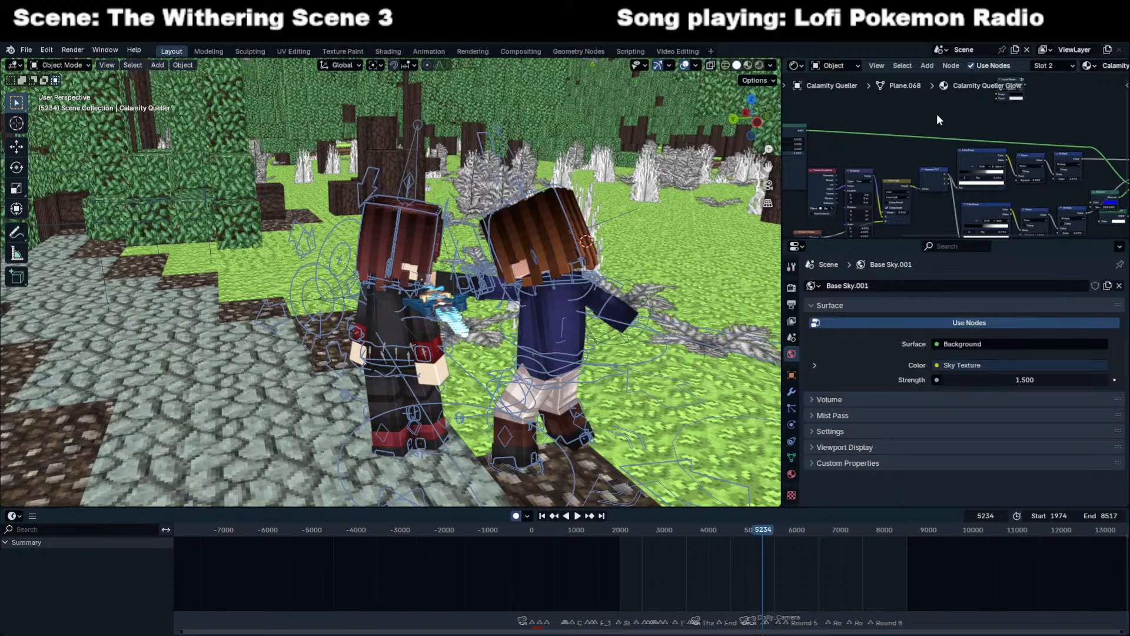
middle_click_drag(937, 114, 980, 140)
left_click_drag(1033, 100, 975, 130)
key("g")
left_click(847, 155)
middle_click_drag(847, 155, 1003, 147)
scroll(1001, 155, "up", 6)
key("g")
left_click(855, 188)
Delete the original shader node and link the Crystal Shader between the image texture and the final Mix Shader.
scroll(995, 124, "up", 4)
scroll(929, 159, "down", 3)
left_click(943, 171)
scroll(939, 173, "up", 1)
key("x")
left_click_drag(912, 134, 1023, 176)
middle_click_drag(859, 172, 1042, 162)
scroll(958, 151, "down", 5)
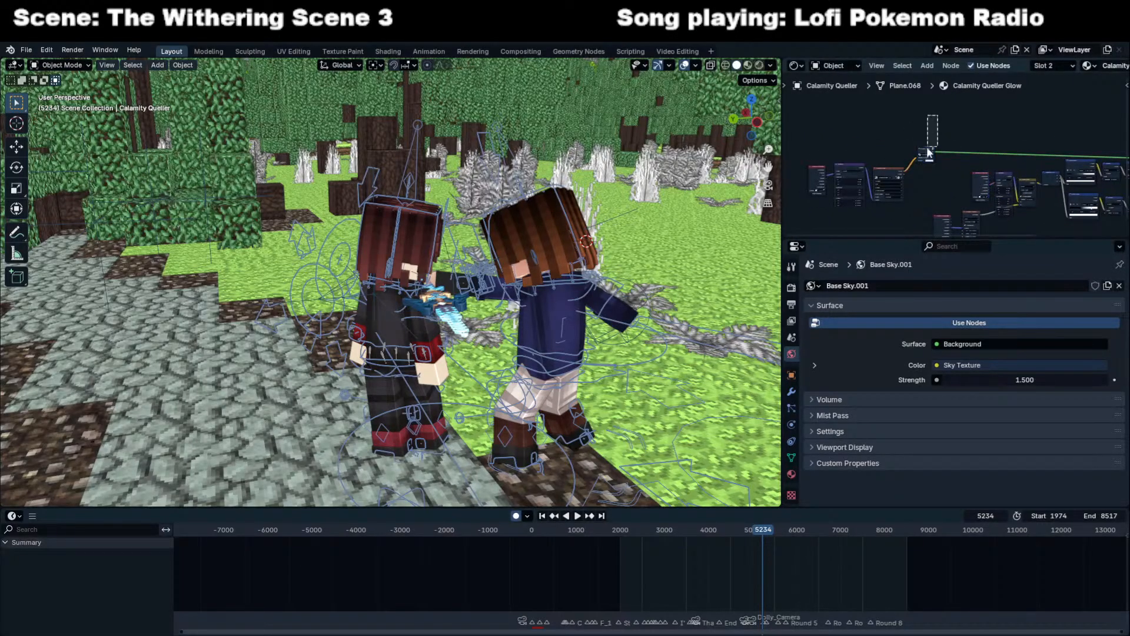
Place the Crystal Shader node directly above the Color Ramp and set its crystal color to a saturated blue.
scroll(955, 142, "up", 5)
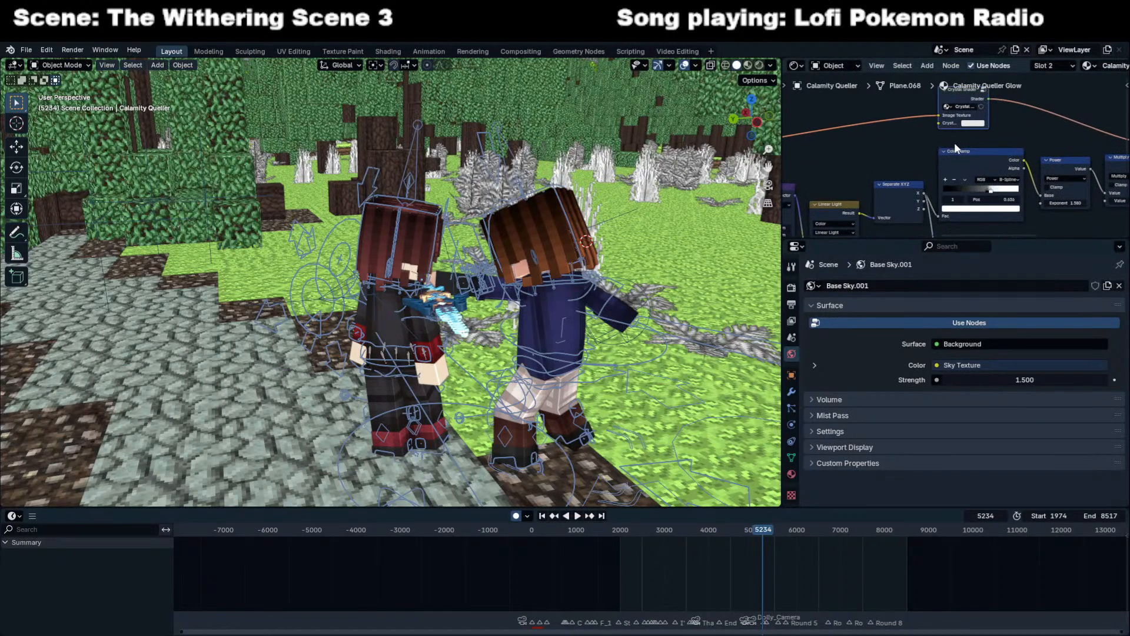
middle_click_drag(955, 143, 941, 170)
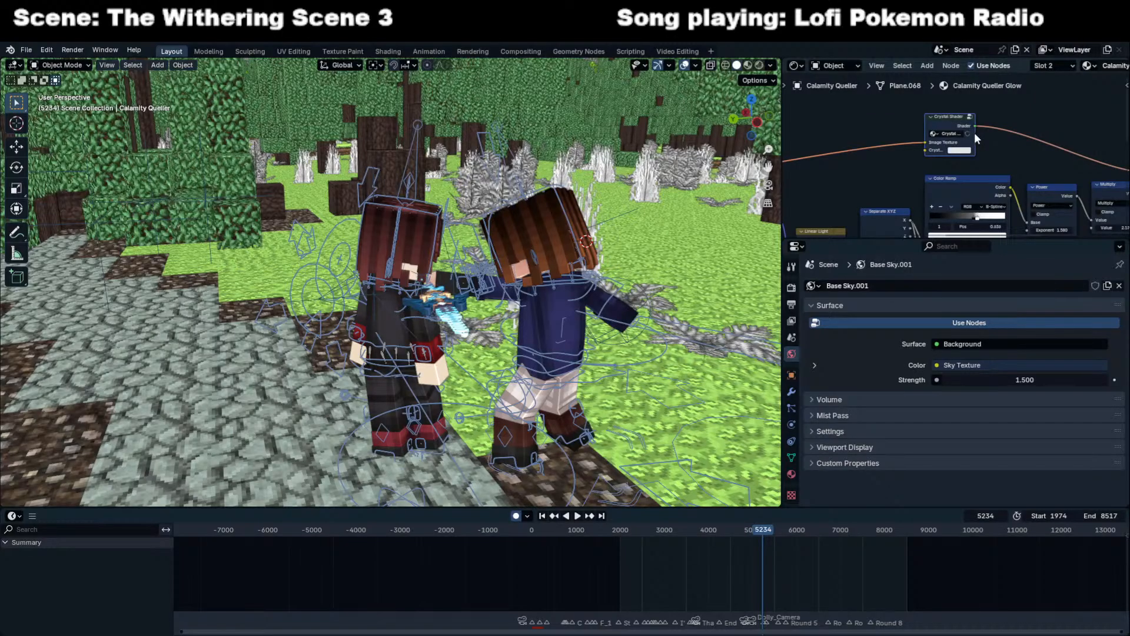
left_click_drag(948, 119, 948, 138)
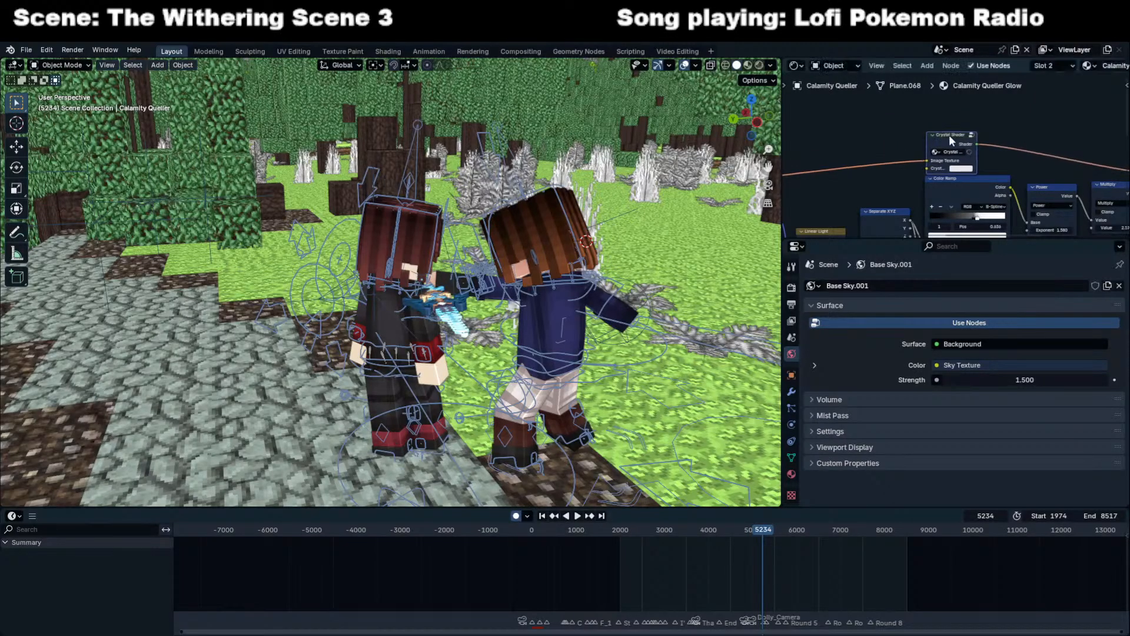
scroll(948, 138, "up", 2)
scroll(966, 173, "up", 2)
left_click(965, 171)
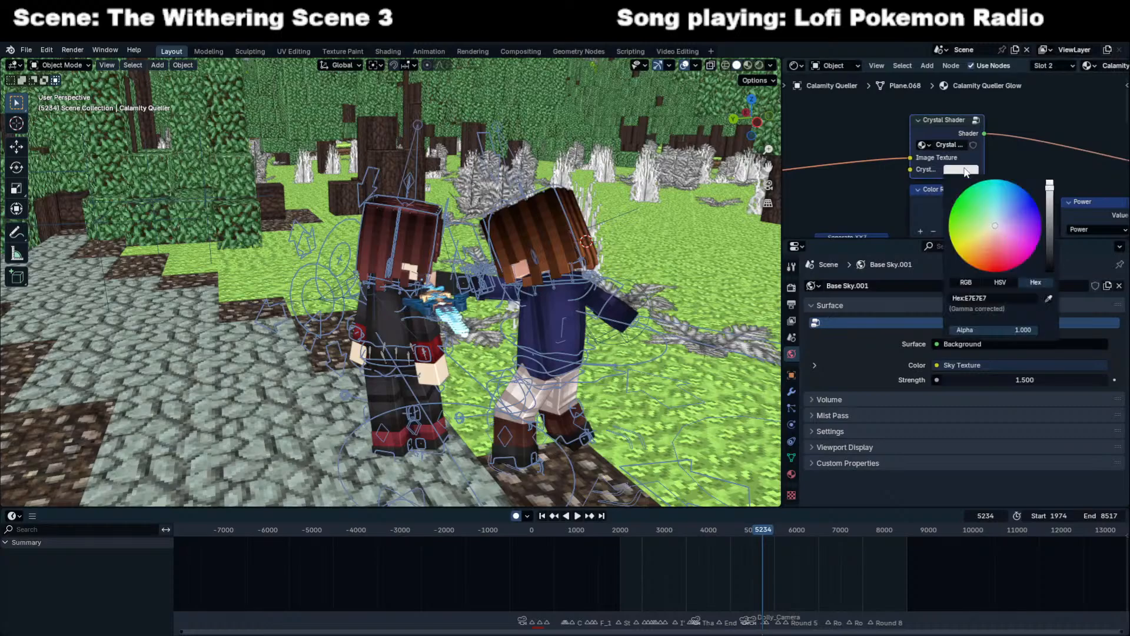
left_click(1026, 207)
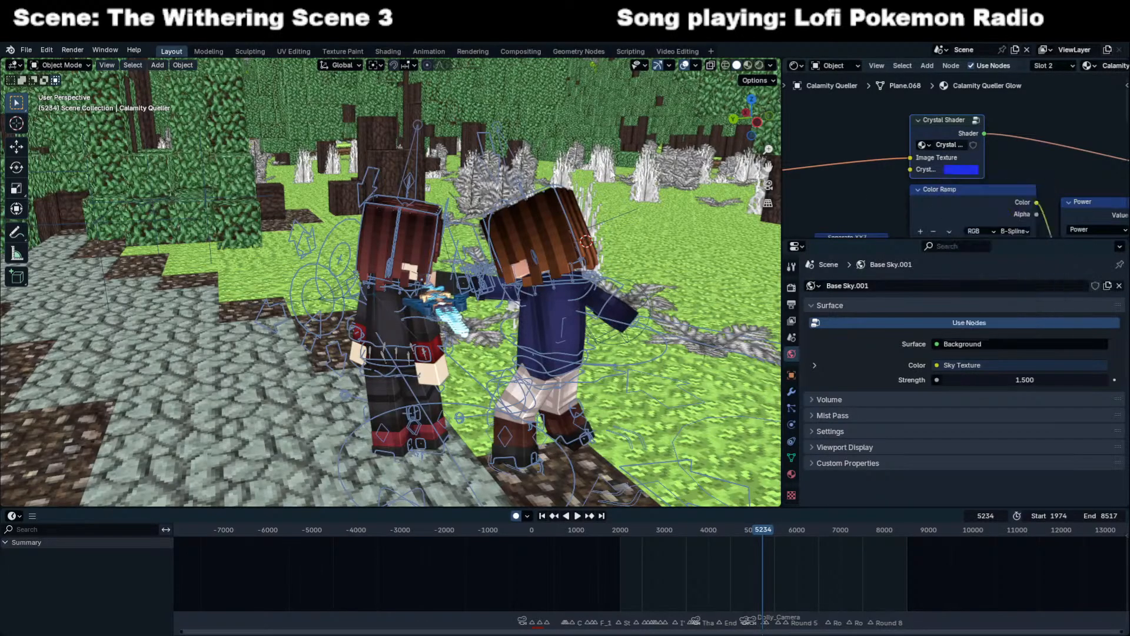
Preview the sword in rendered viewport shading and set the render engine to Cycles.
scroll(530, 178, "up", 4)
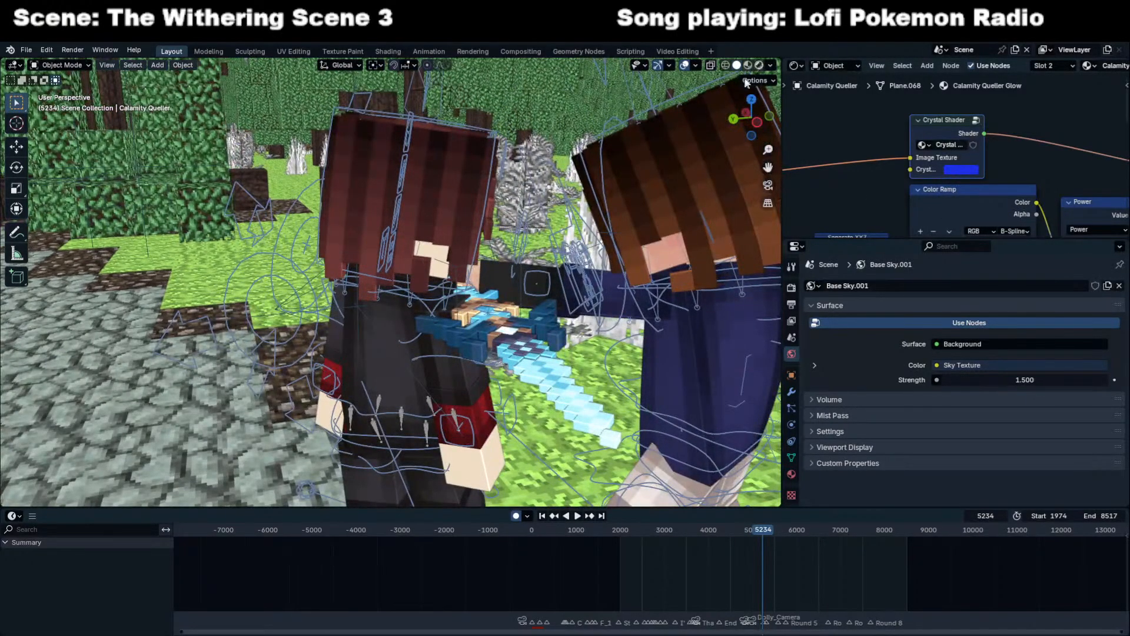
left_click(749, 66)
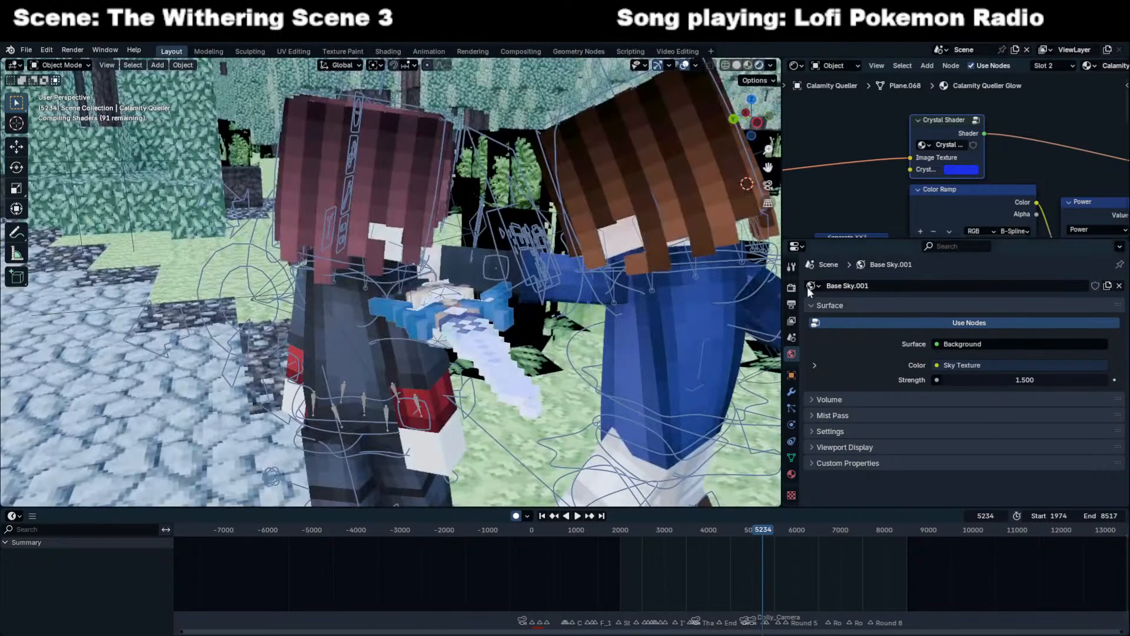
left_click(791, 287)
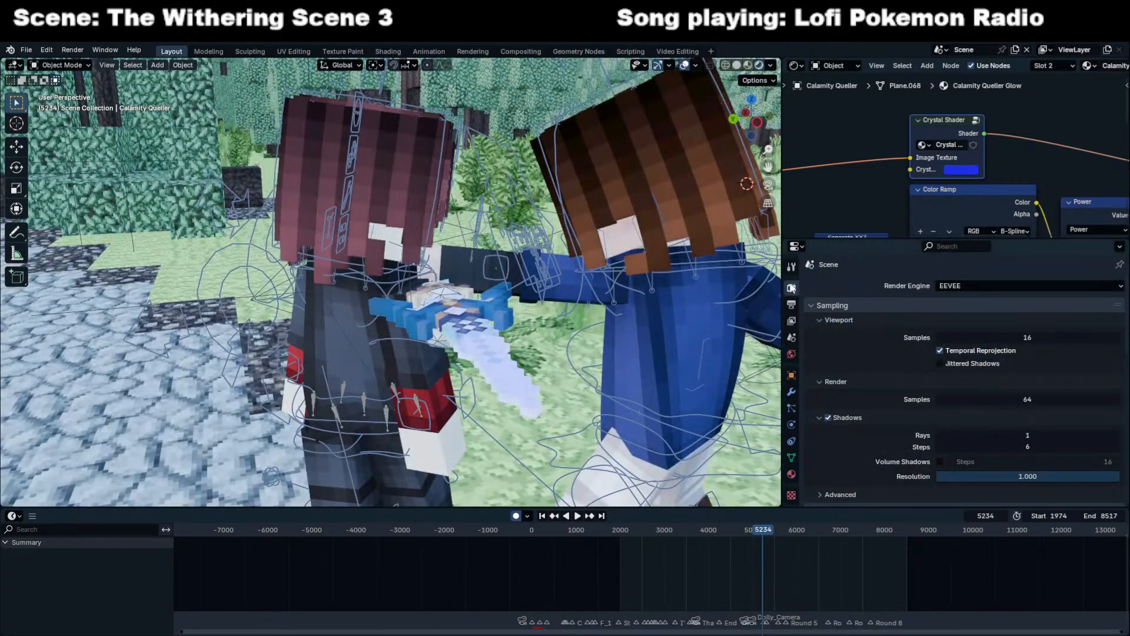
left_click(976, 283)
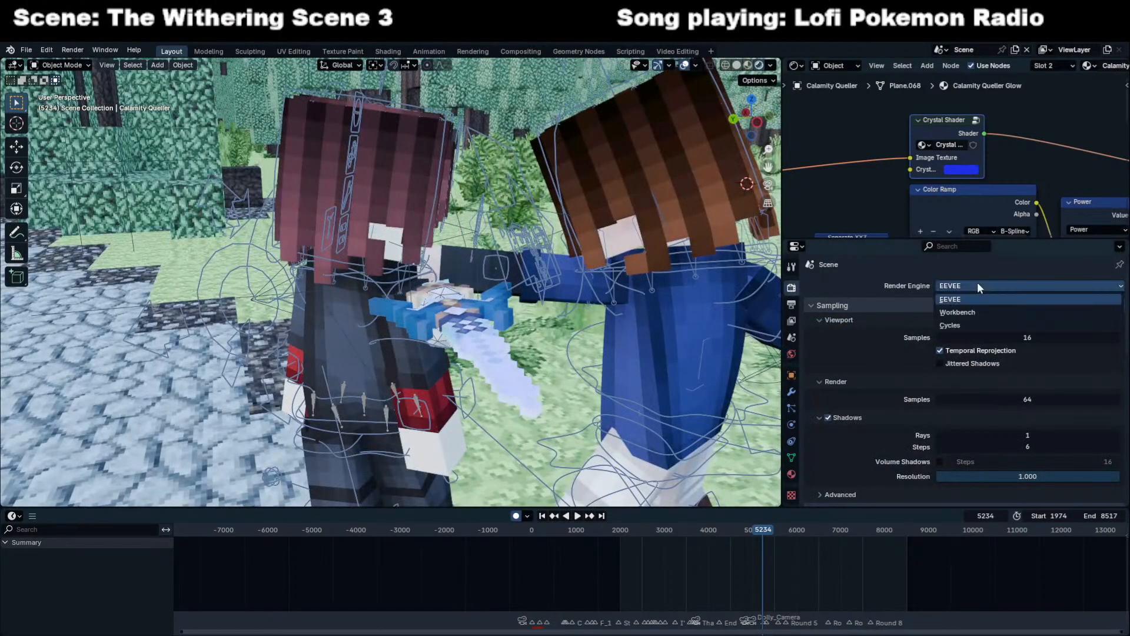
left_click(942, 325)
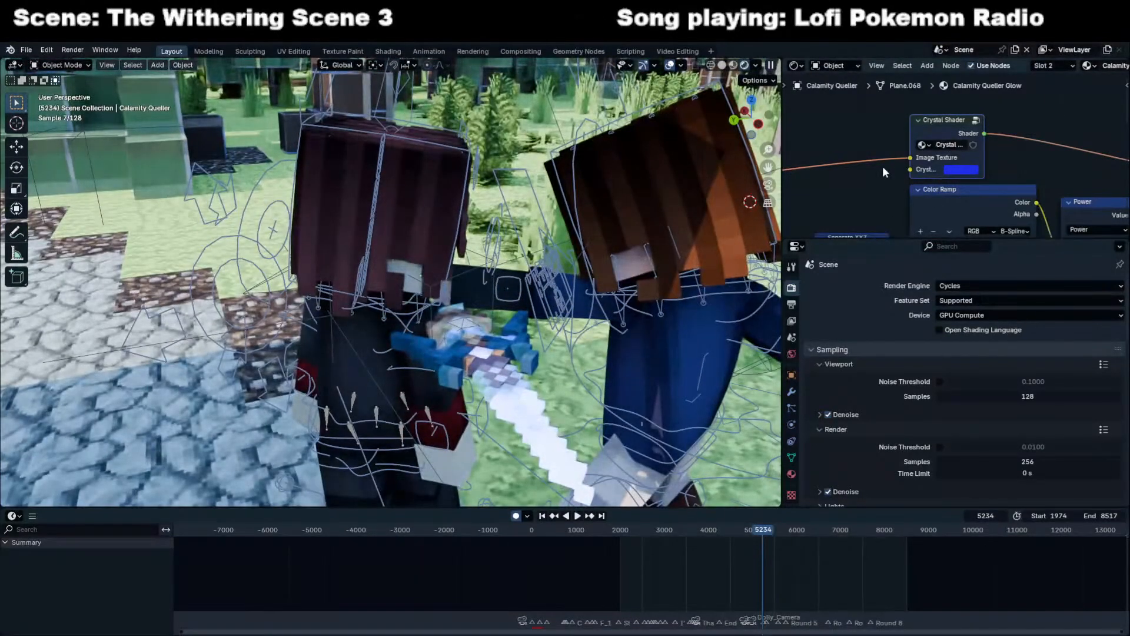
Examine the rendered Calamity Queller sword from up close and through the scene camera.
middle_click_drag(882, 166, 901, 159)
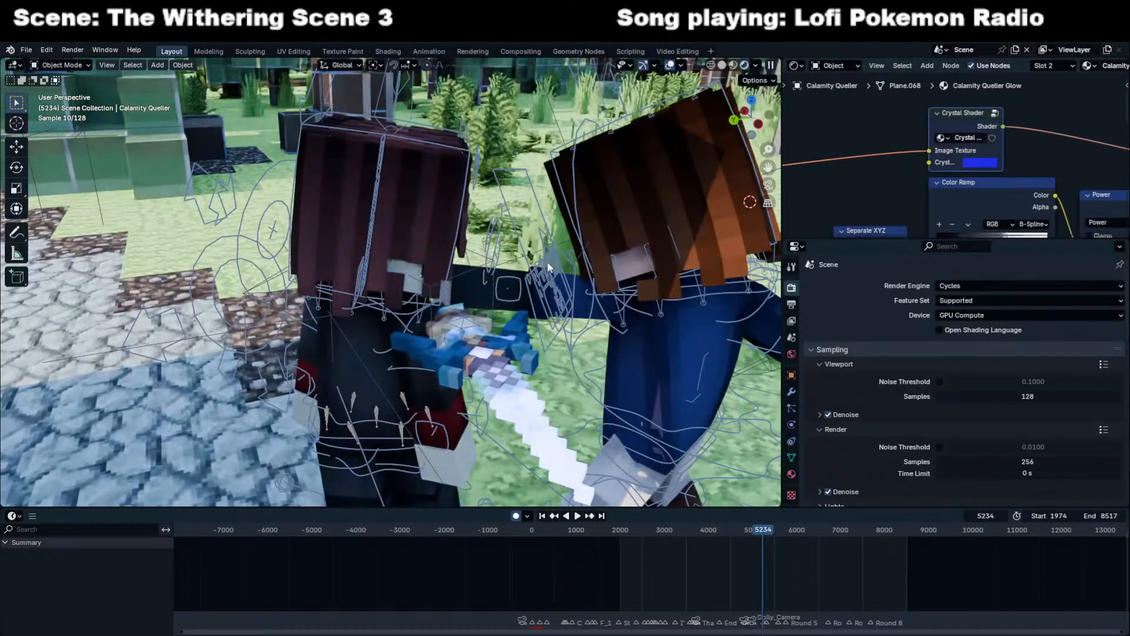
scroll(559, 260, "up", 6)
middle_click_drag(486, 253, 333, 352)
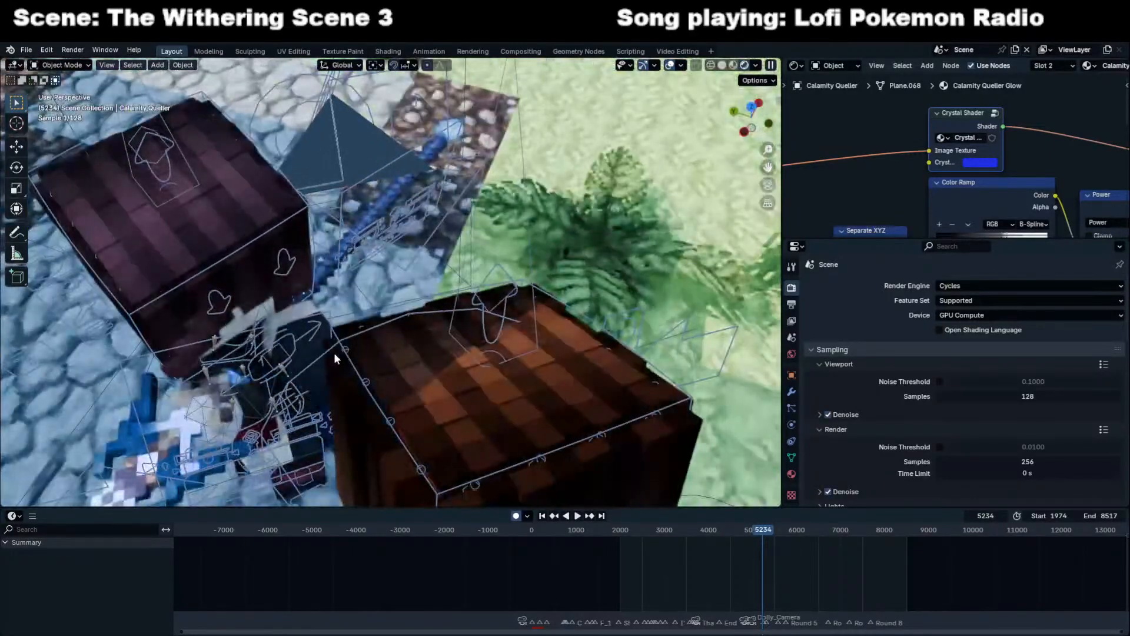
left_click(208, 390)
key("g")
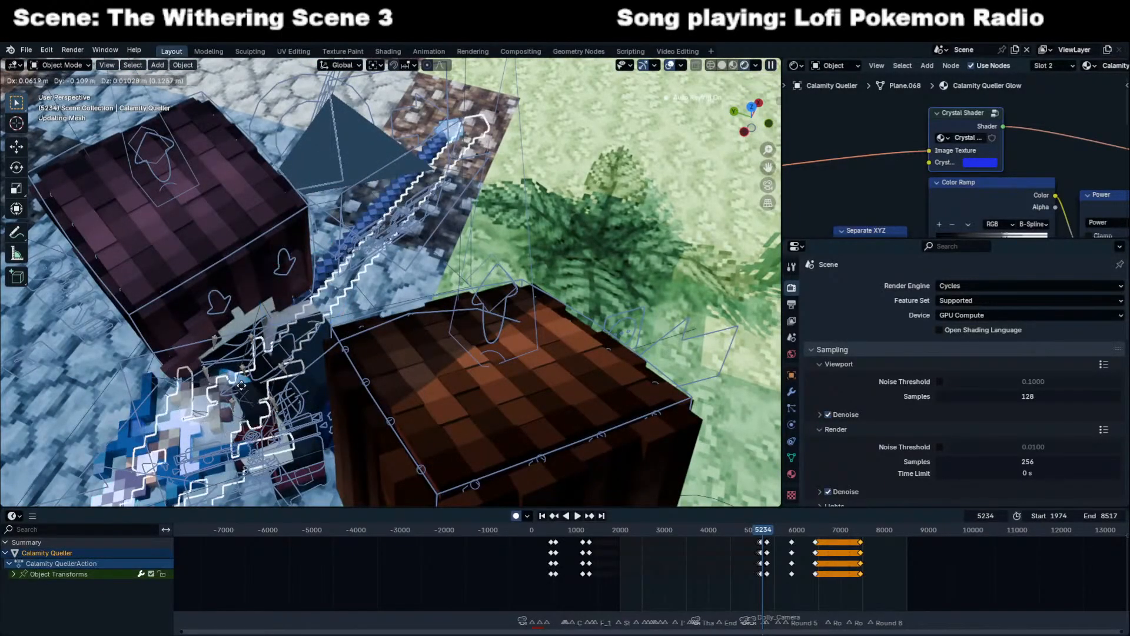
right_click(252, 385)
key("KP_0")
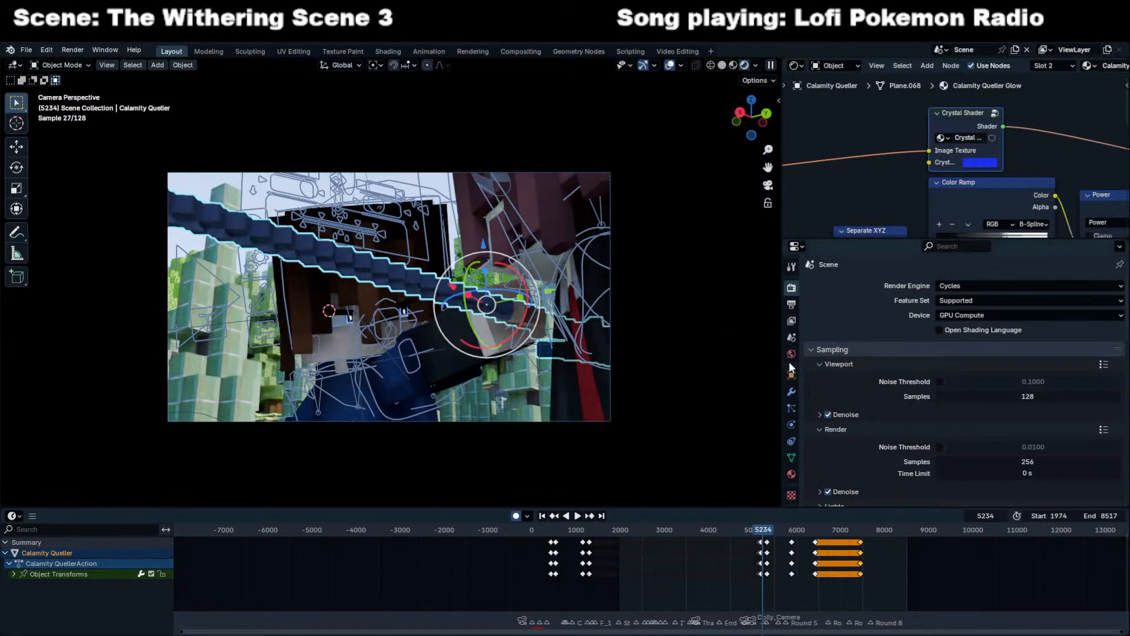
Set Simplify's viewport texture limit to No Limit and inspect the sword and surrounding forest path.
scroll(885, 441, "down", 10)
left_click(1012, 362)
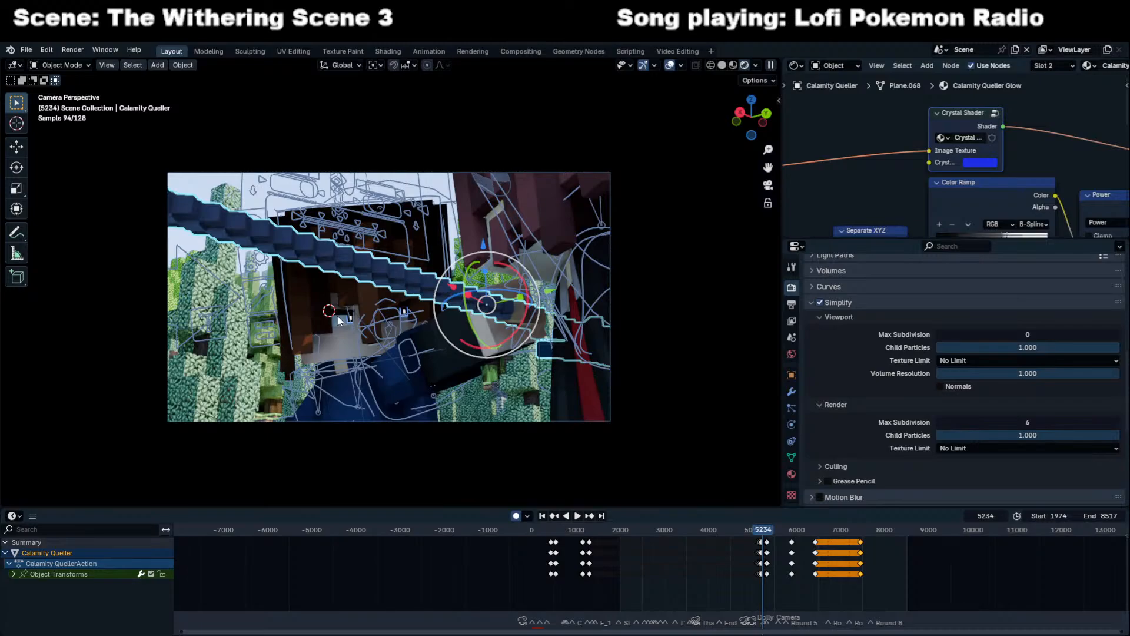
key("KP_Decimal")
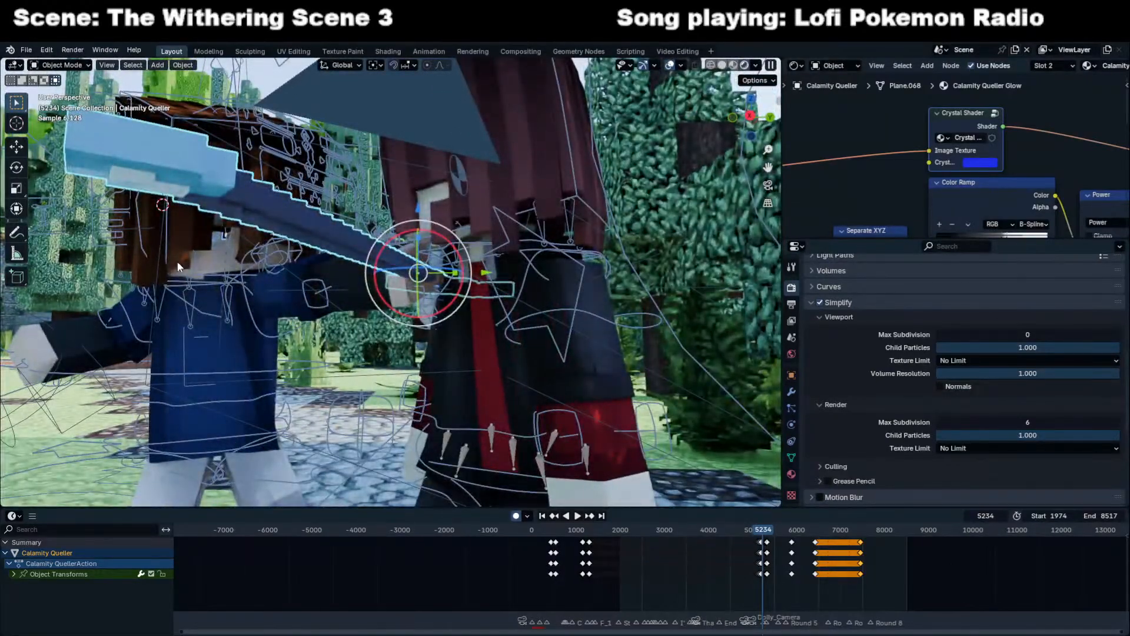
scroll(182, 262, "down", 4)
middle_click_drag(192, 259, 219, 283)
scroll(547, 159, "down", 4)
middle_click_drag(547, 159, 529, 273, "shift")
scroll(528, 273, "down", 4)
middle_click_drag(495, 297, 455, 300)
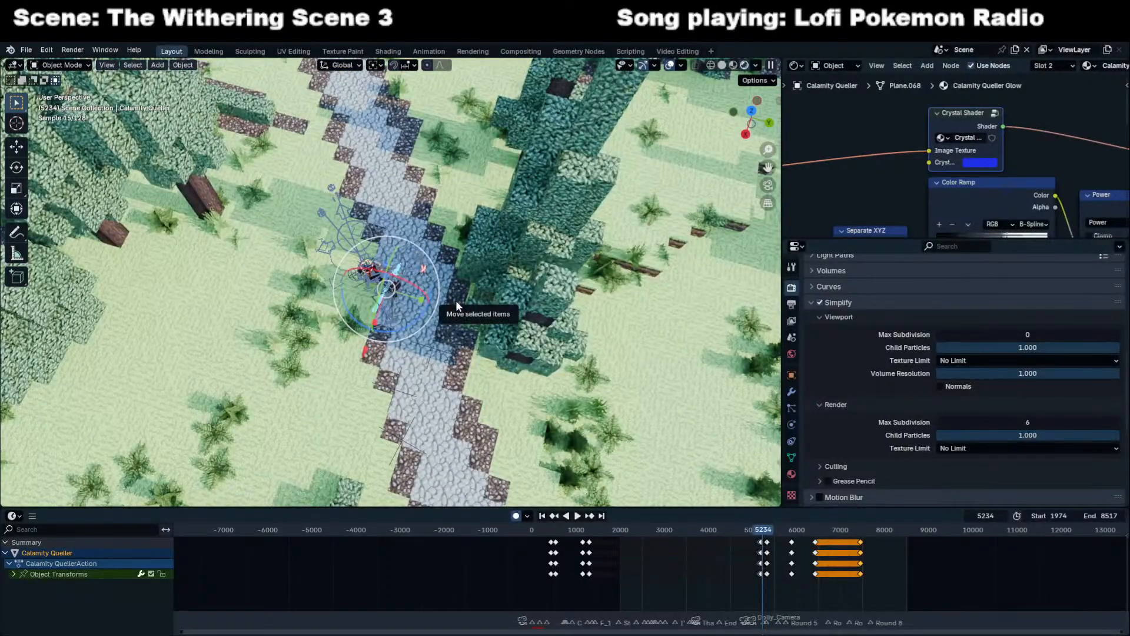
Look through the scene camera at the start frame 1974.
left_click(619, 528)
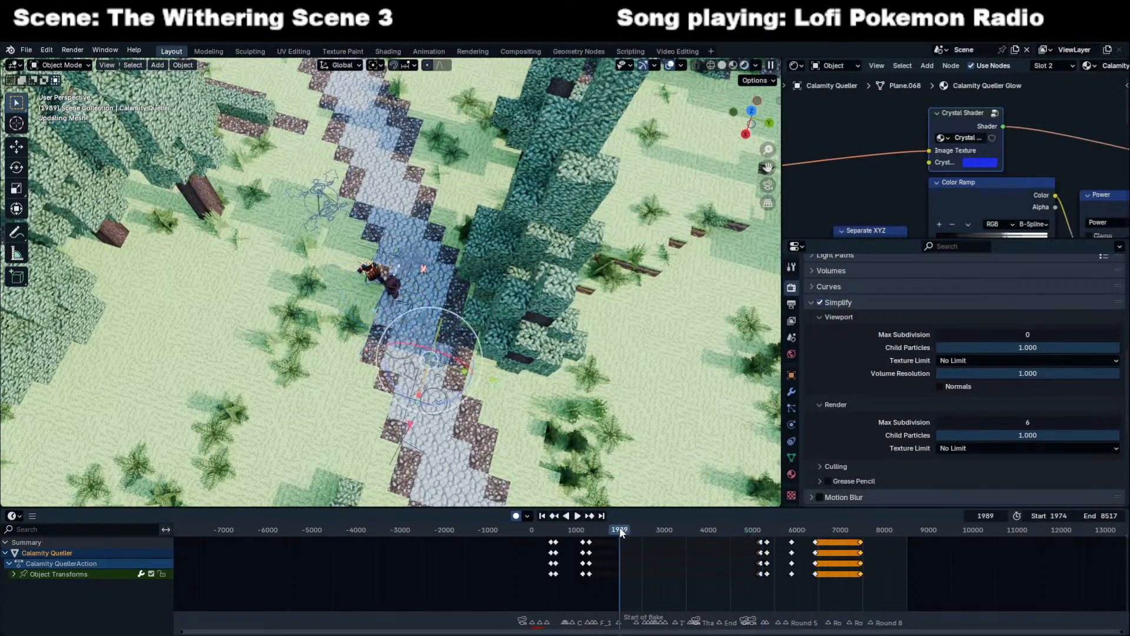
key("KP_0")
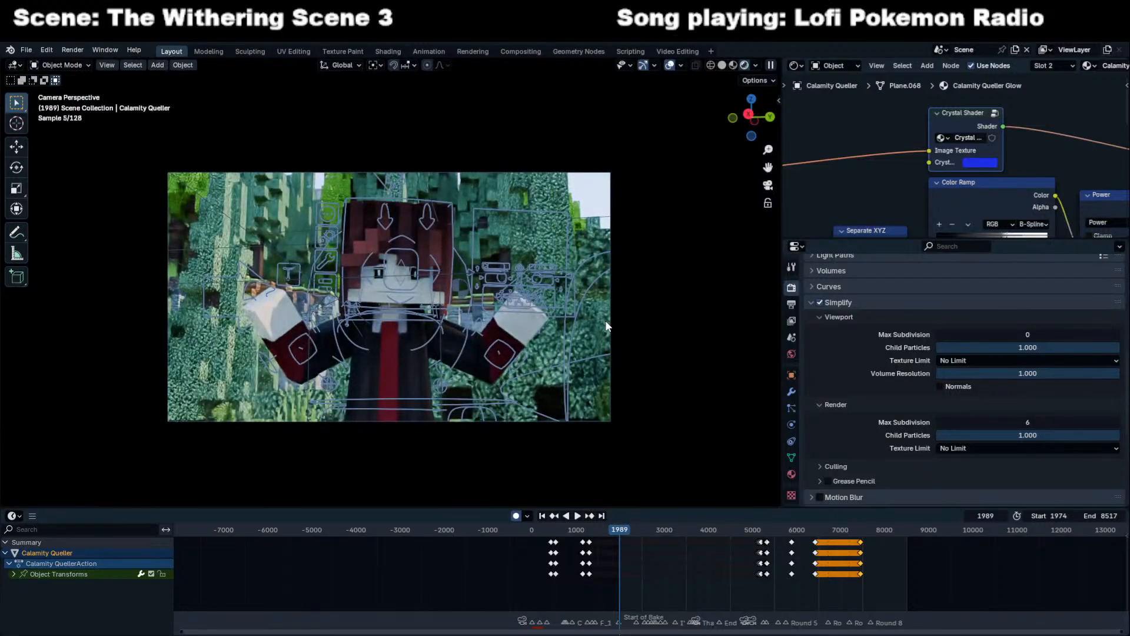
left_click(542, 516)
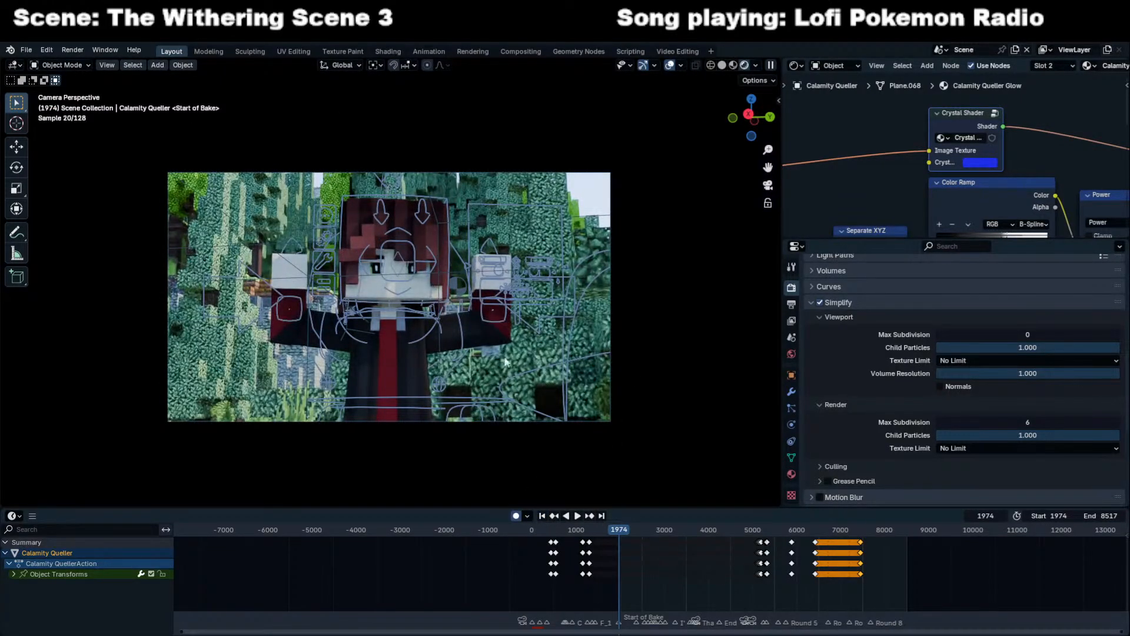
scroll(393, 281, "up", 3)
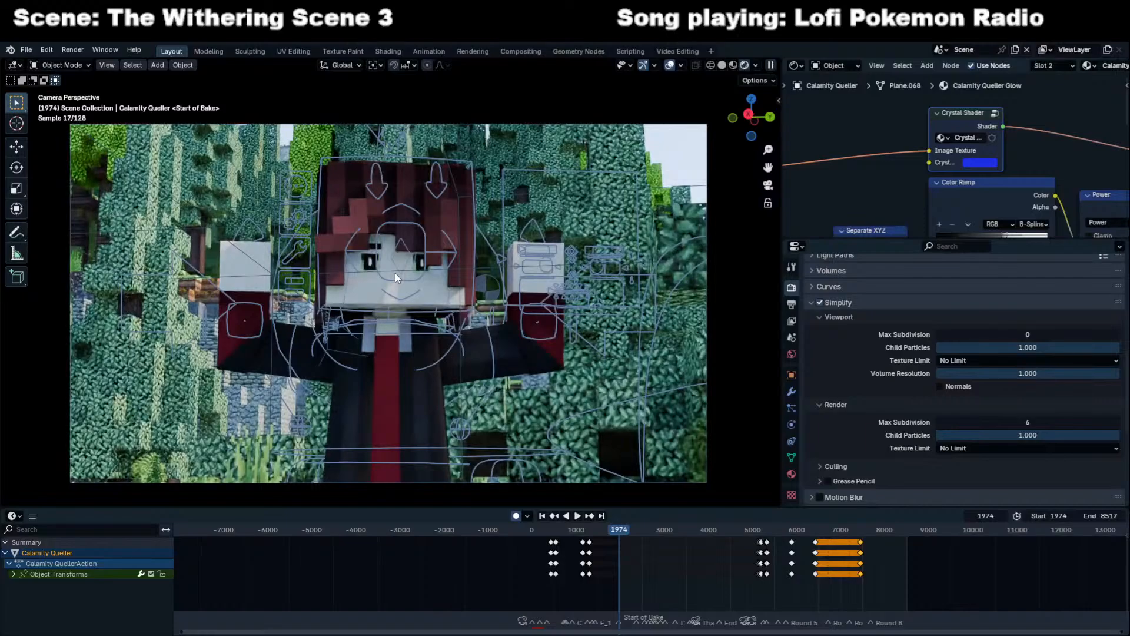
Switch the shader node editor to the World's Base Sky.001 nodes and compare frames 1973 and 1974.
left_click(797, 65)
left_click(821, 65)
left_click(833, 109)
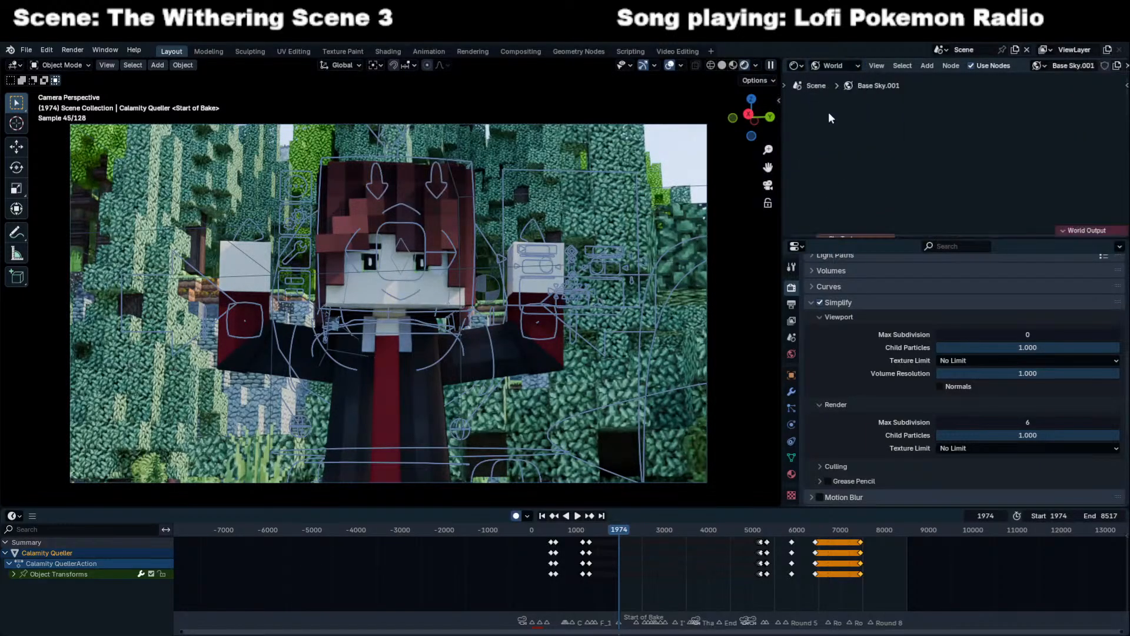
key("Left")
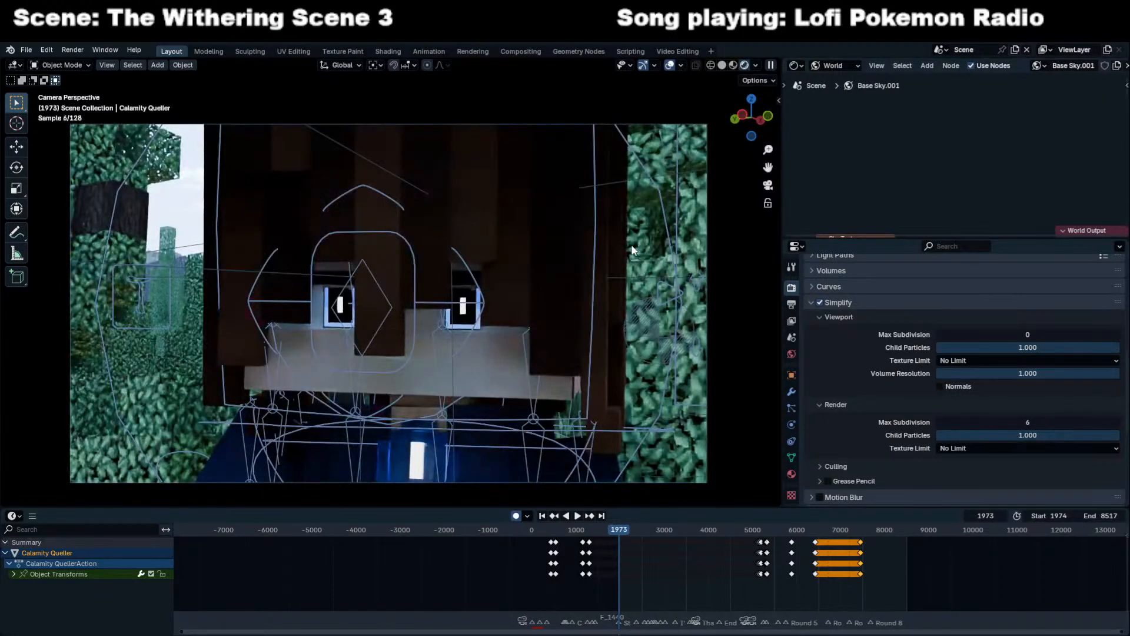
key("Right")
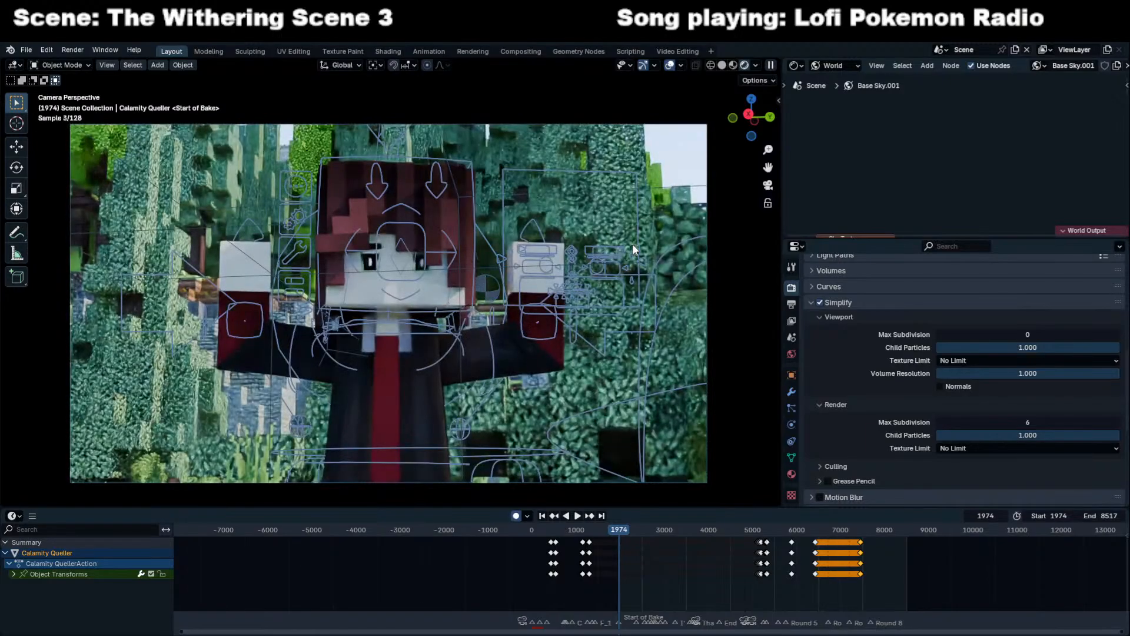
Try Sun Rotation values of 20°, -20° and 24° on the Sky Texture node.
scroll(971, 194, "down", 6)
middle_click_drag(971, 194, 921, 91)
scroll(878, 193, "up", 8)
middle_click_drag(791, 176, 925, 184)
double_click(908, 180)
type("20")
key("Return")
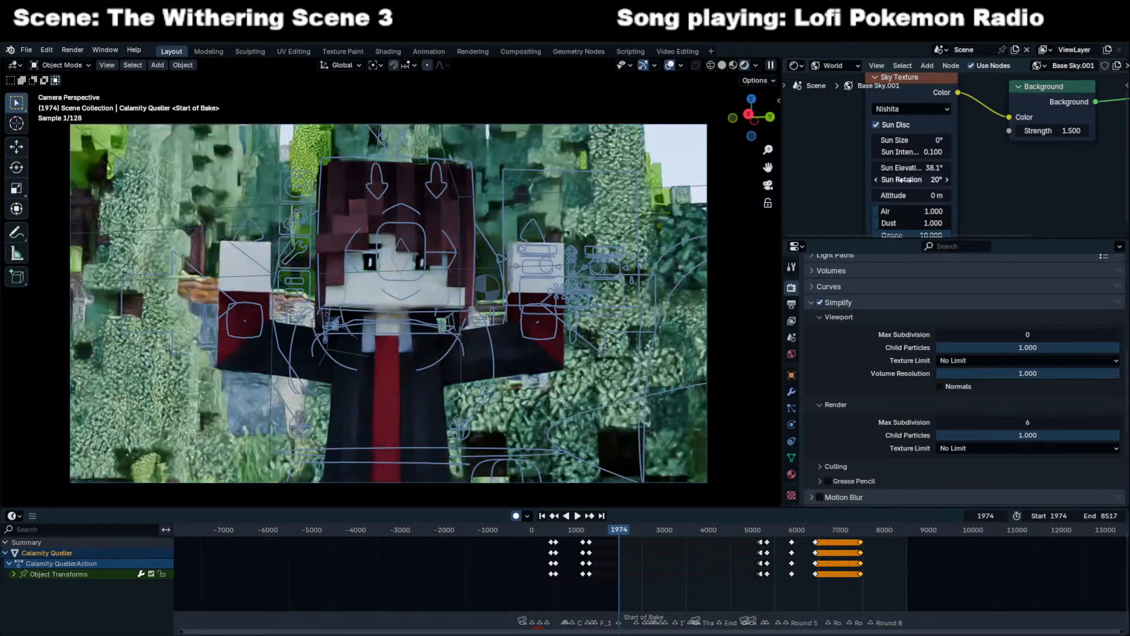
double_click(905, 180)
type("-20")
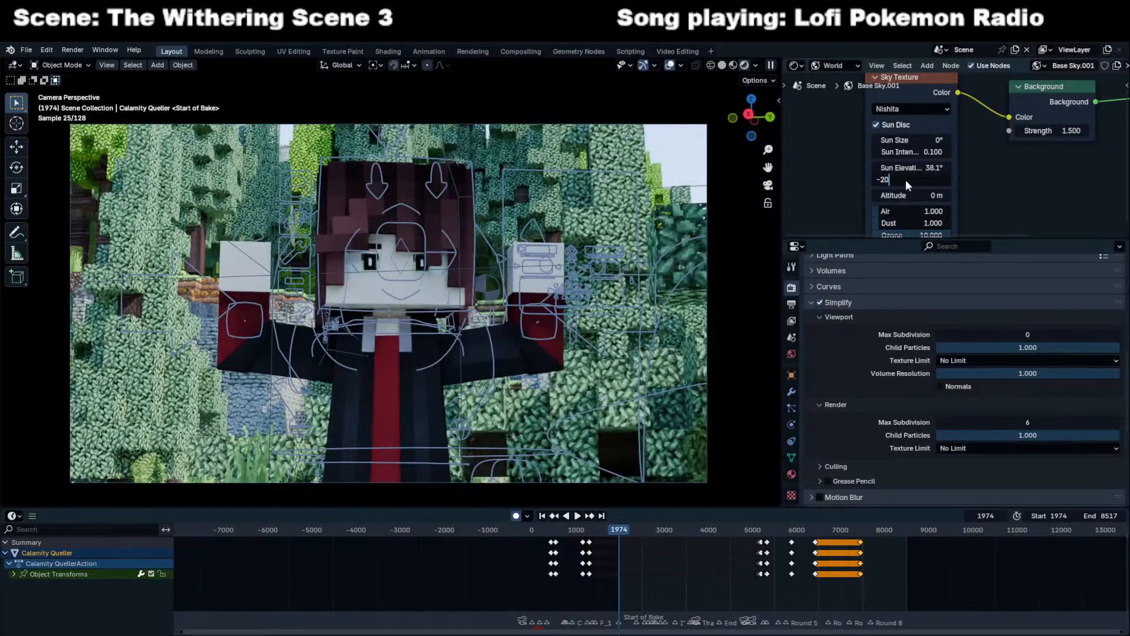
key("Return")
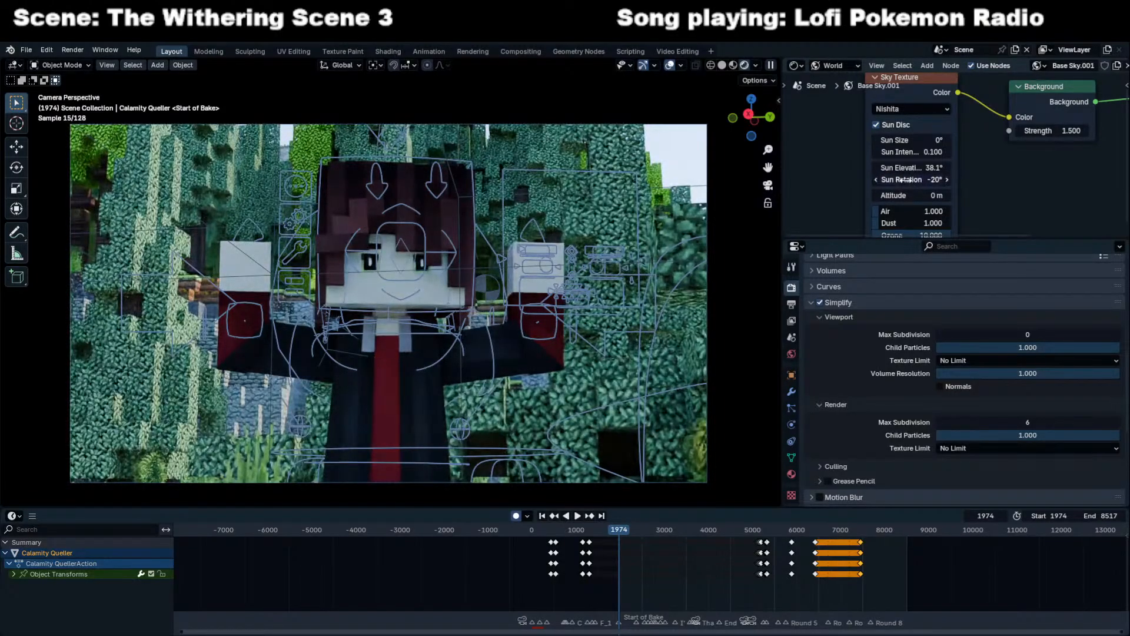
left_click_drag(905, 180, 932, 179)
Set the Sky Texture's Sun Rotation to -20° while viewing frame 2750.
left_click_drag(625, 531, 652, 530)
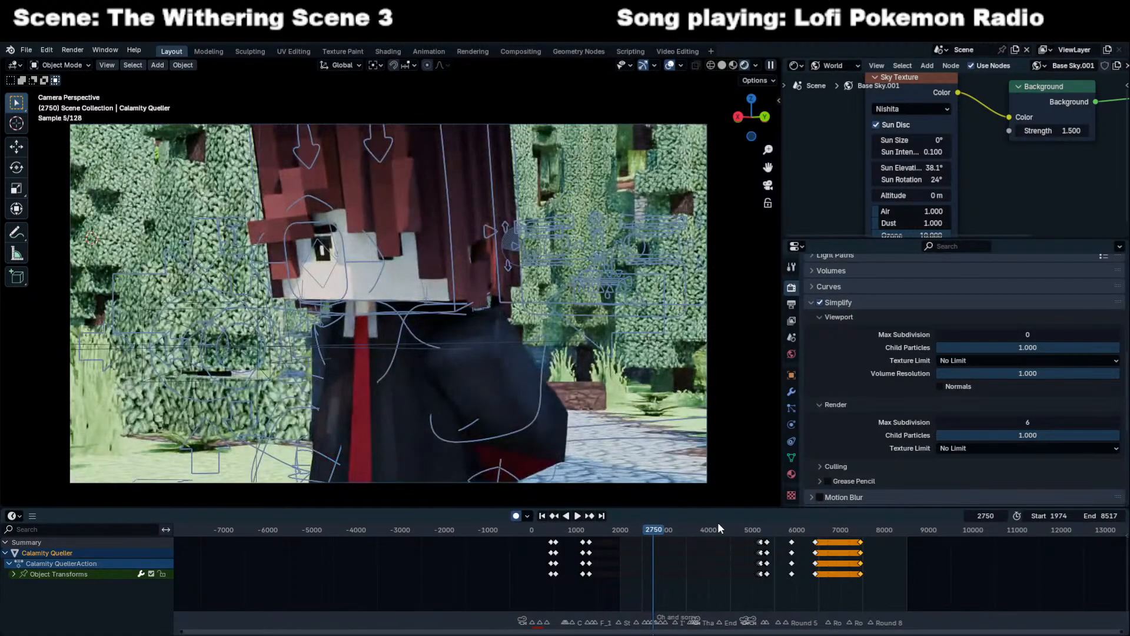
left_click_drag(929, 184, 899, 184)
key("Escape")
double_click(932, 185)
type("0-20")
key("Return")
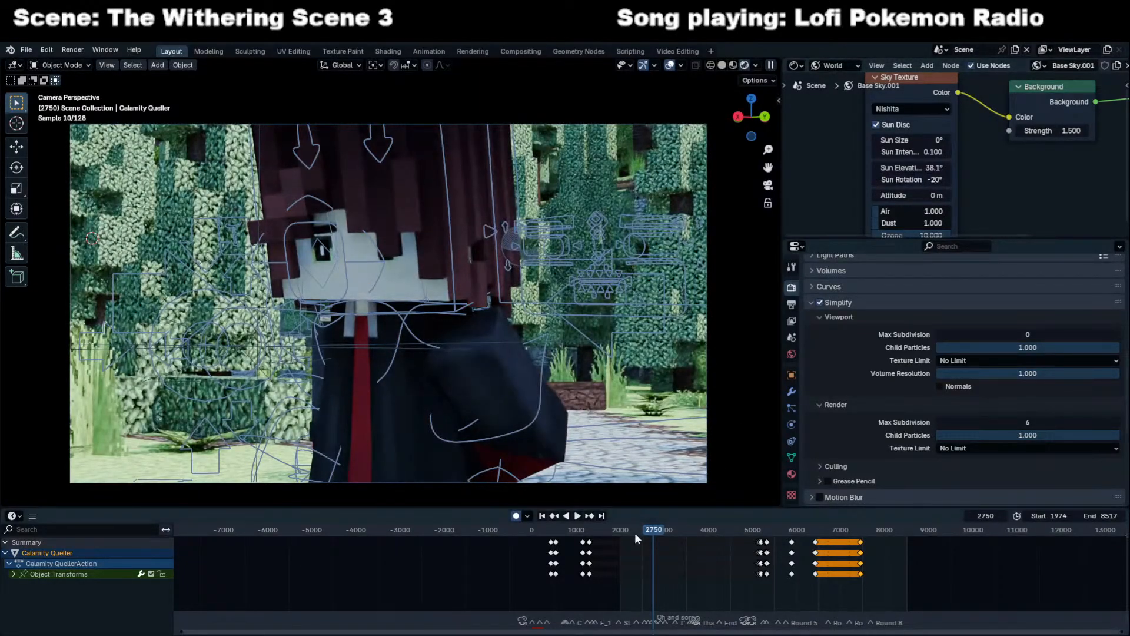
Check the sky lighting through the camera at frames 2123, 2446, 4699 and 5491.
left_click(625, 531)
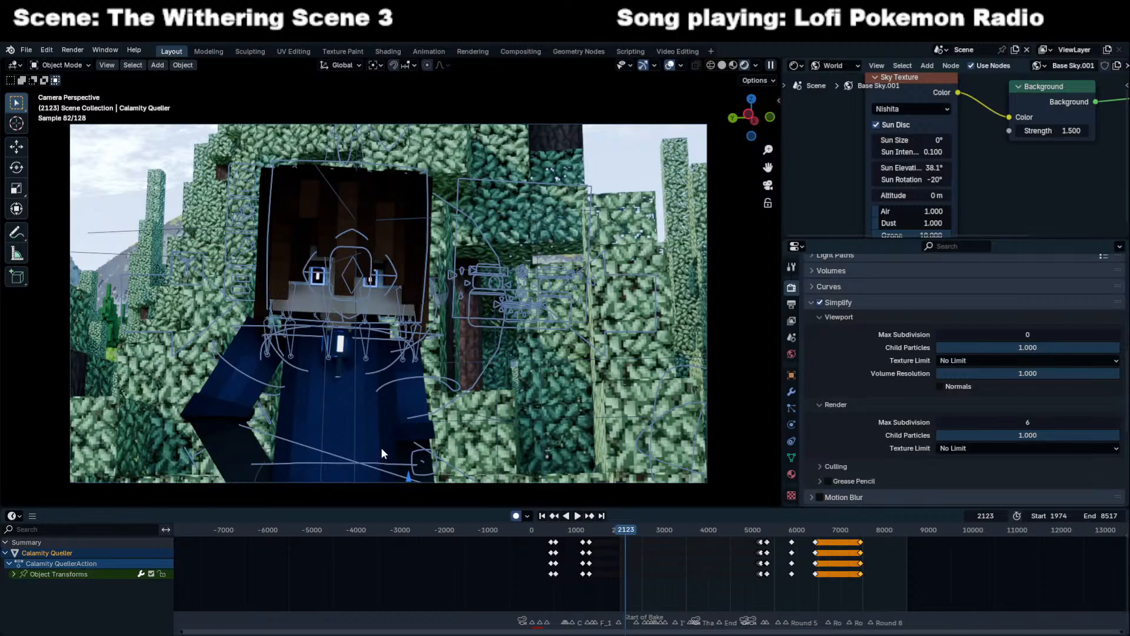
scroll(681, 561, "up", 2)
left_click(682, 561)
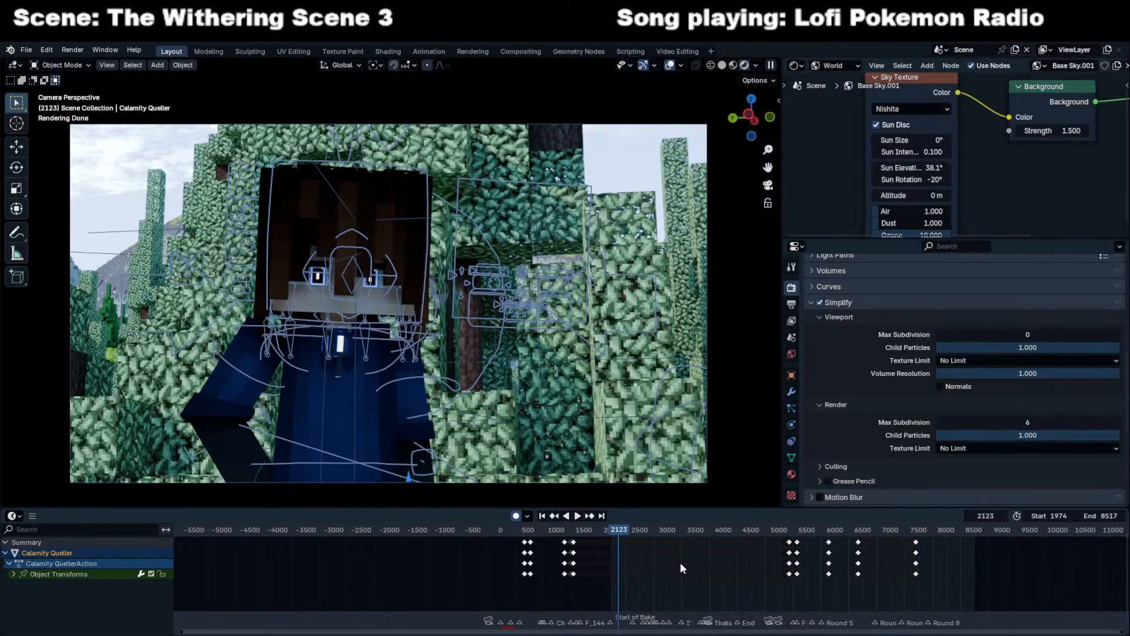
middle_click_drag(657, 570, 560, 566)
scroll(561, 566, "up", 3)
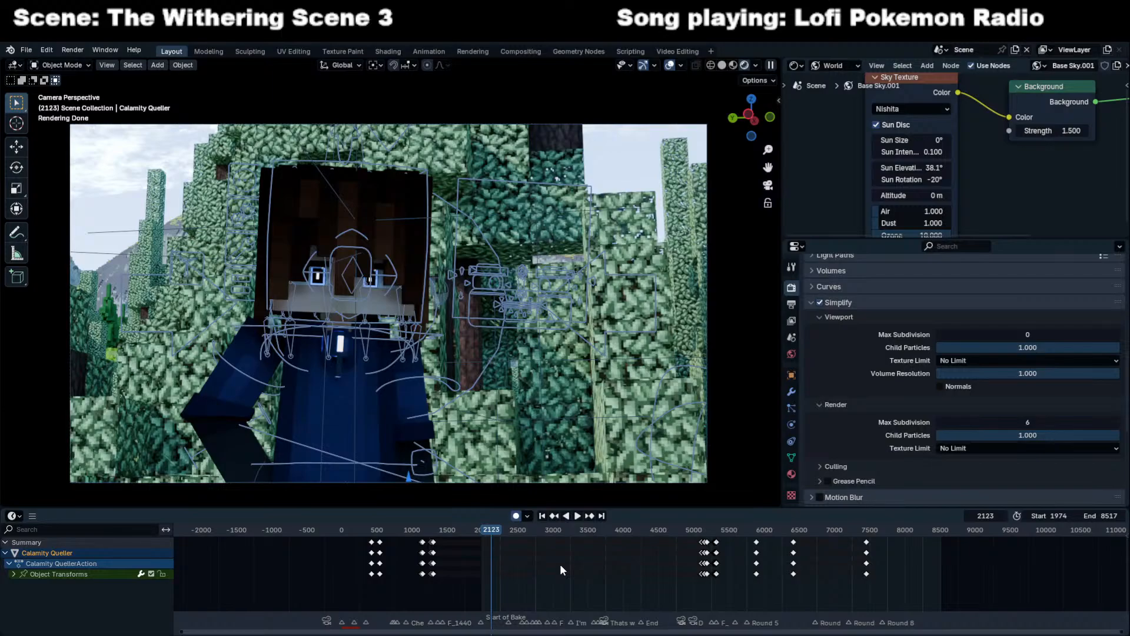
scroll(548, 565, "up", 3, "ctrl")
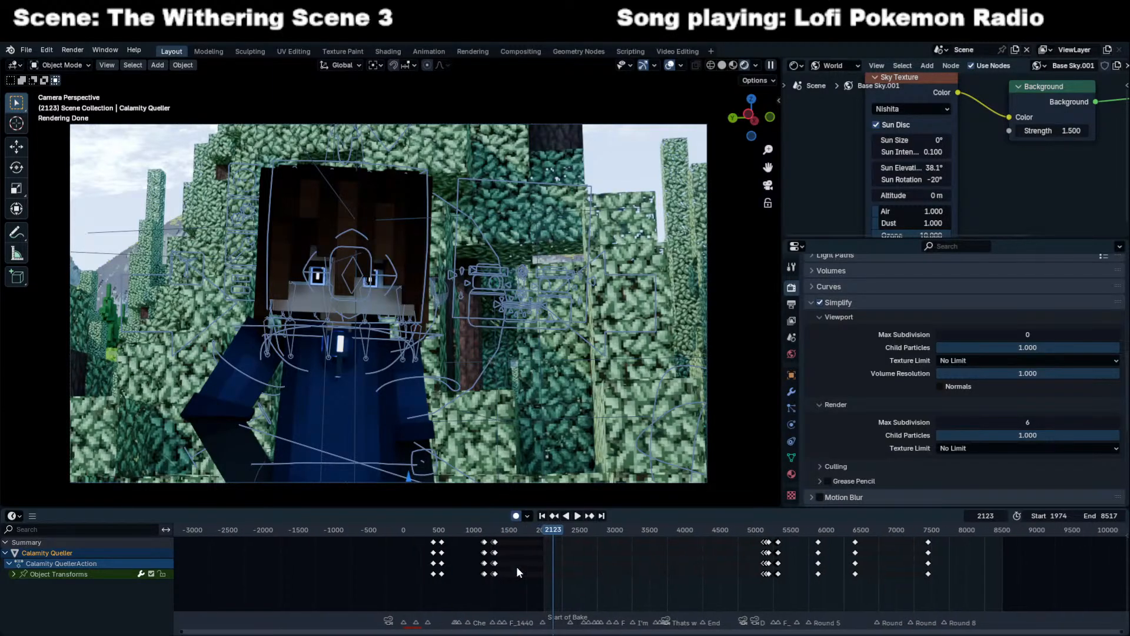
scroll(519, 563, "up", 2)
middle_click_drag(519, 563, 450, 580)
scroll(449, 580, "up", 3)
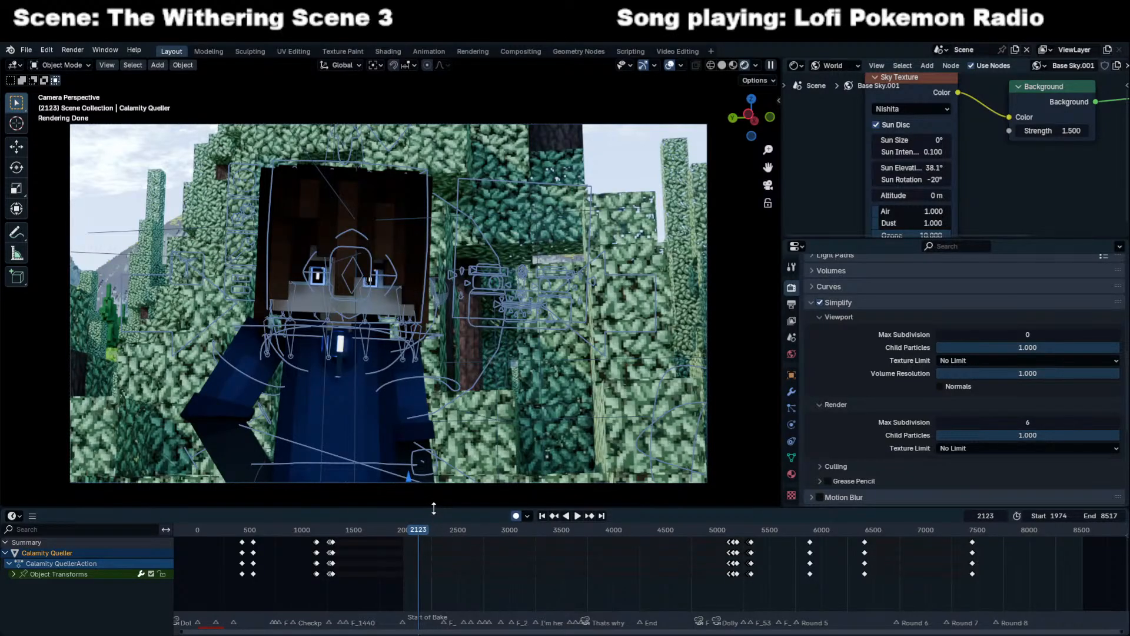
left_click(451, 532)
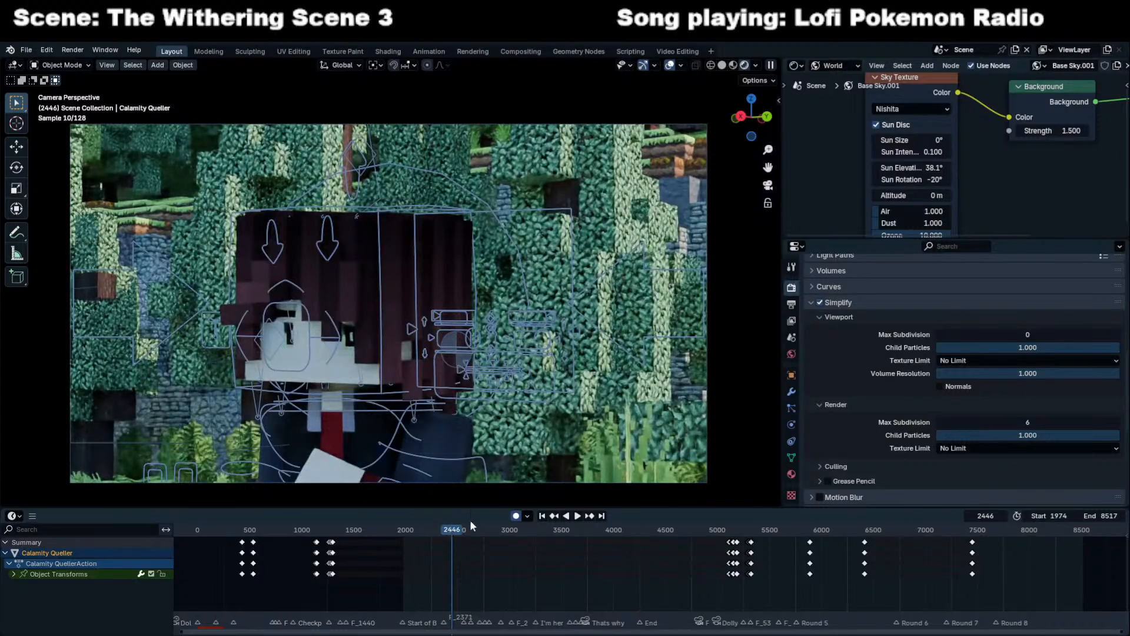
left_click(686, 529)
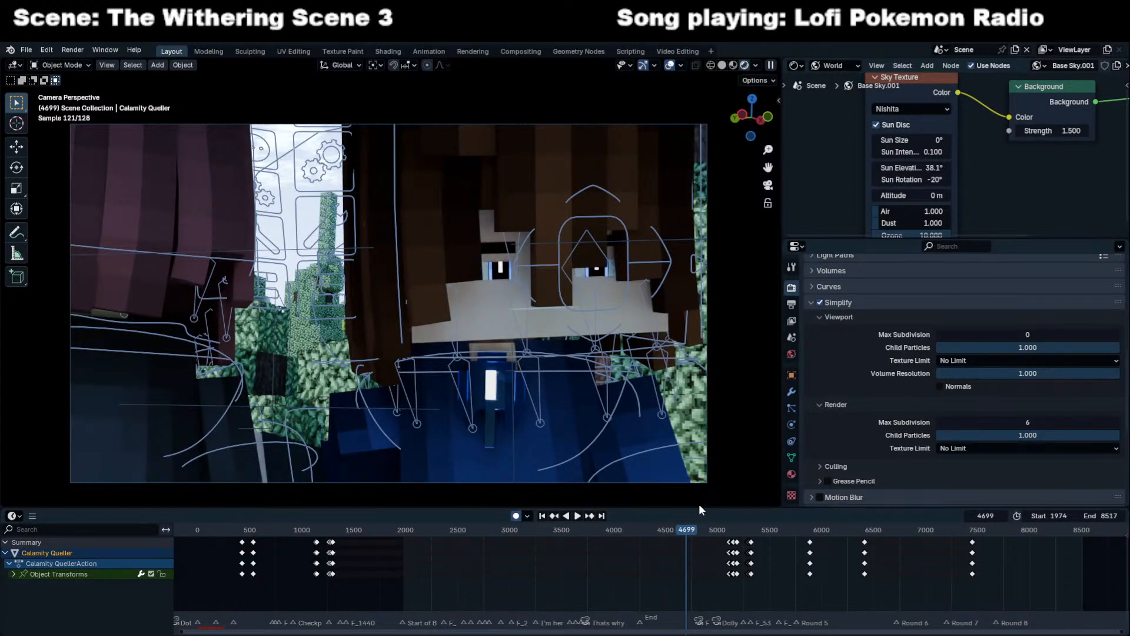
left_click(768, 530)
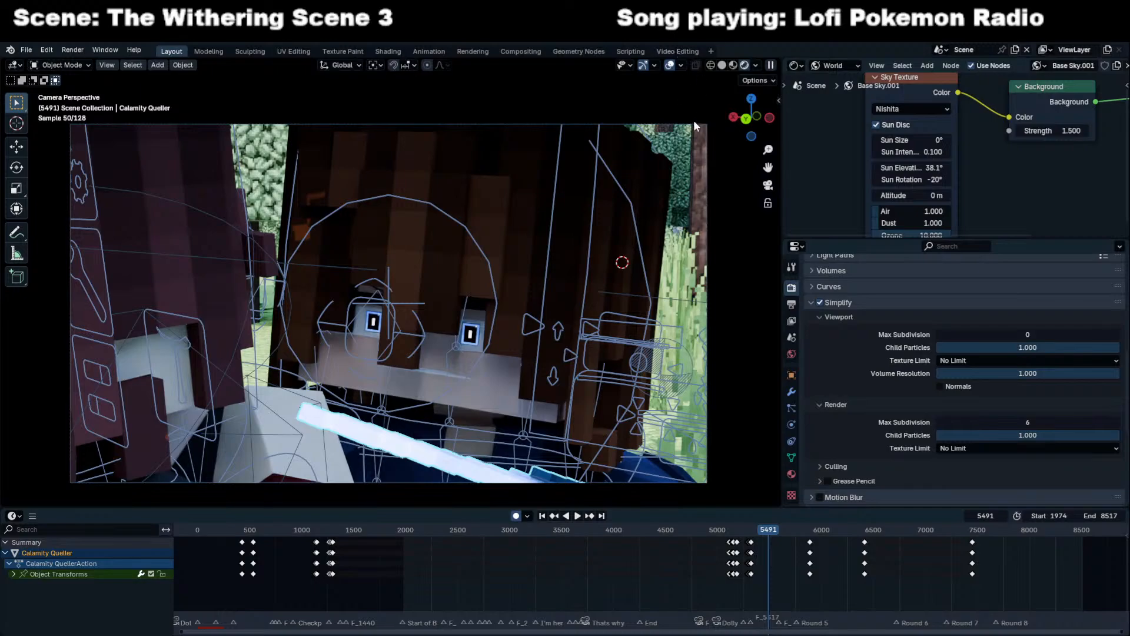
Switch the viewport to solid shading at frame 5655 and save scene3_Evelyne.blend.
key("ctrl+s")
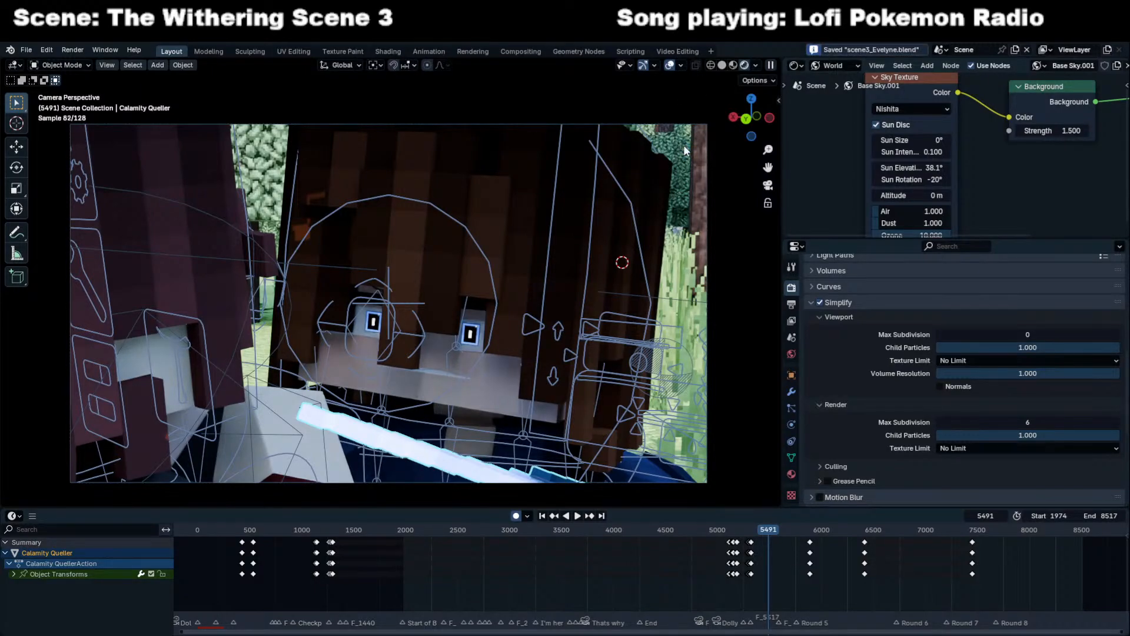
scroll(798, 551, "down", 3)
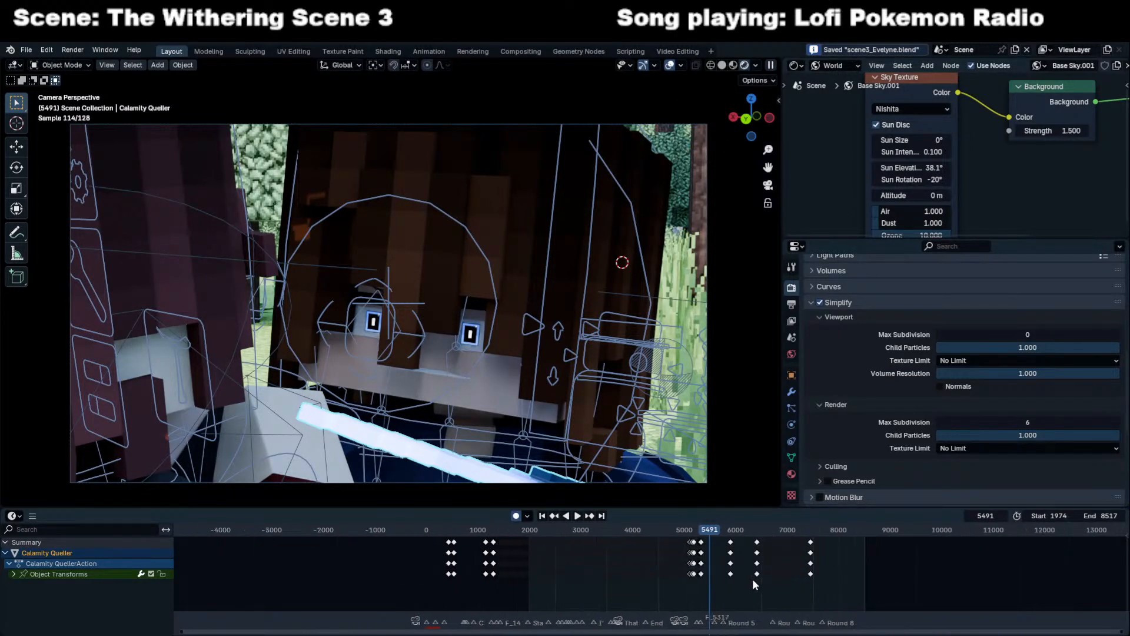
left_click(764, 530)
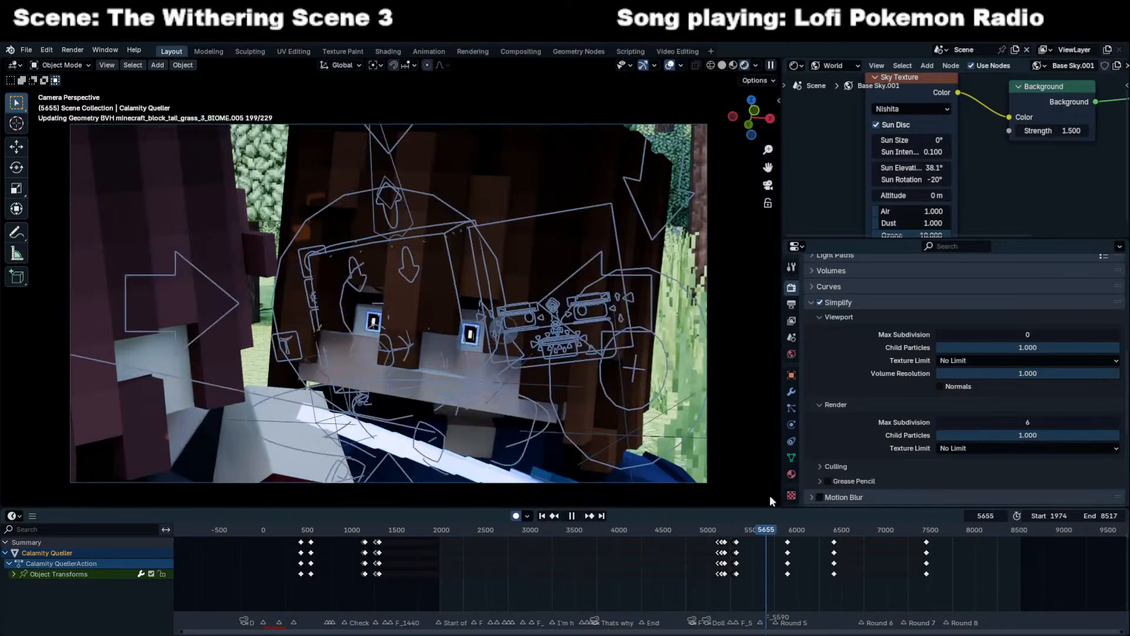
left_click(718, 68)
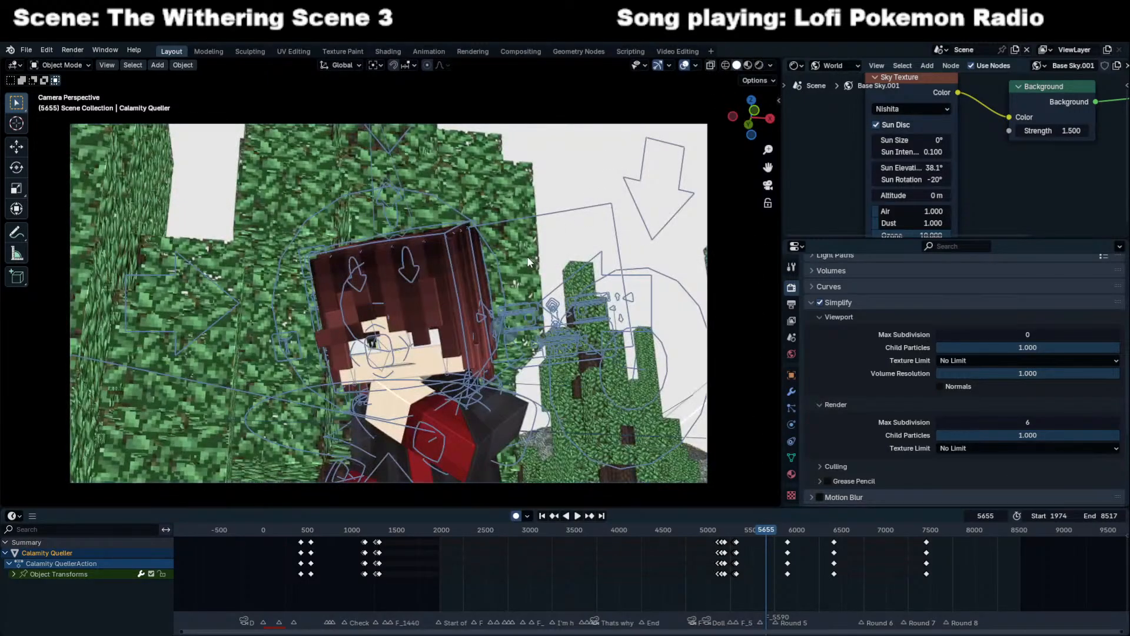
key("ctrl+s")
Select the Tanzanite gem on the blue-clothed character's chest at frame 3856 and show its object material nodes.
left_click(605, 529)
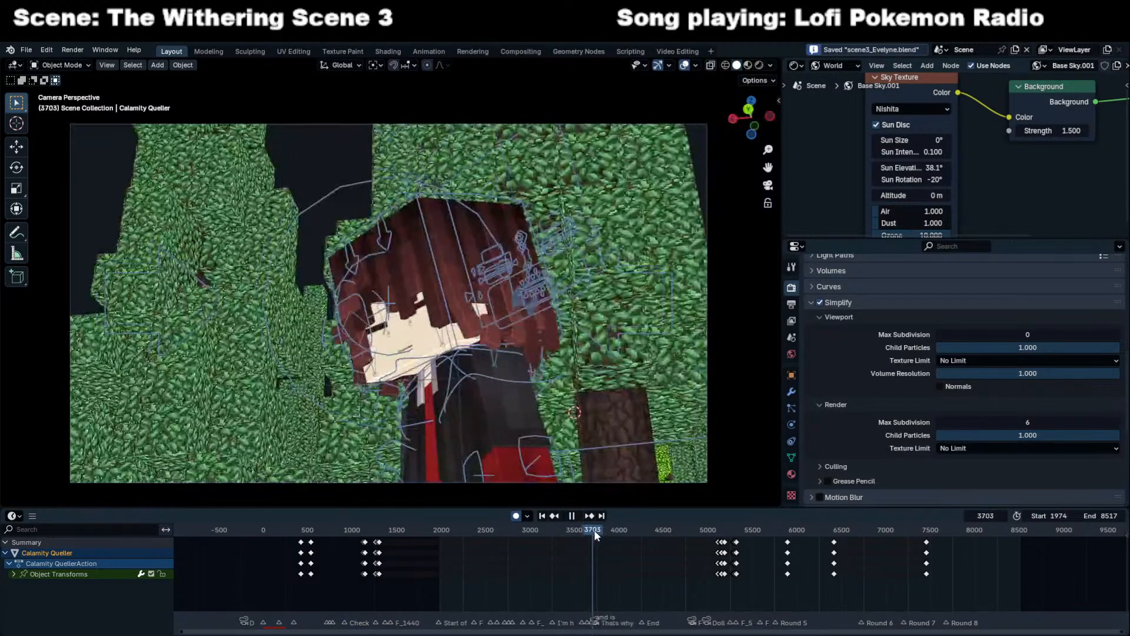
left_click(403, 362)
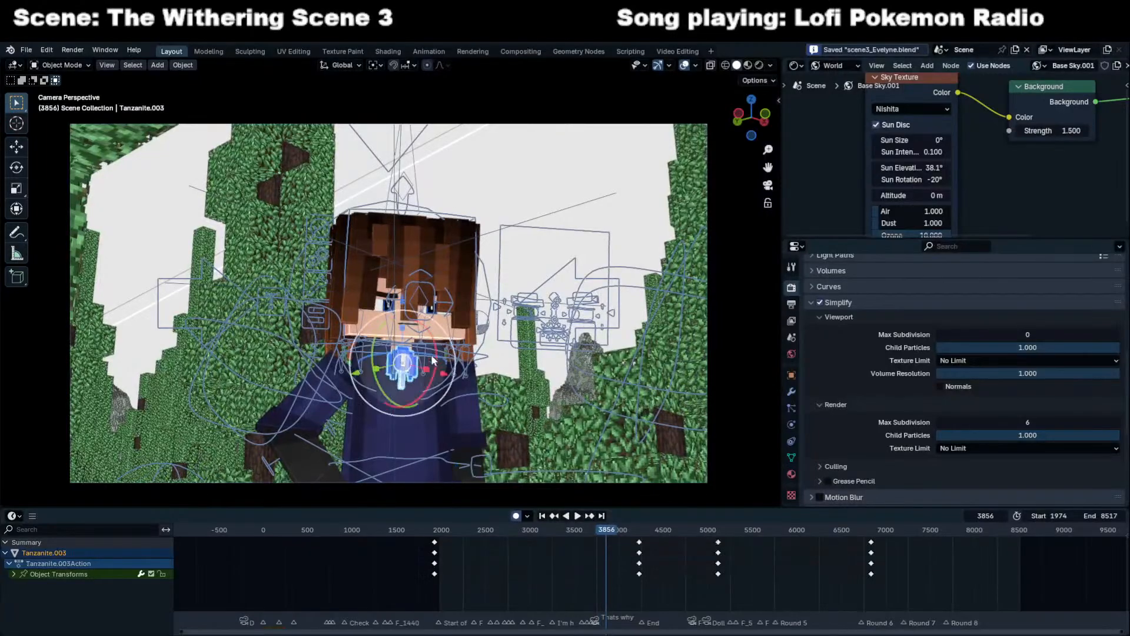
key("KP_Decimal")
key("Home")
left_click(833, 65)
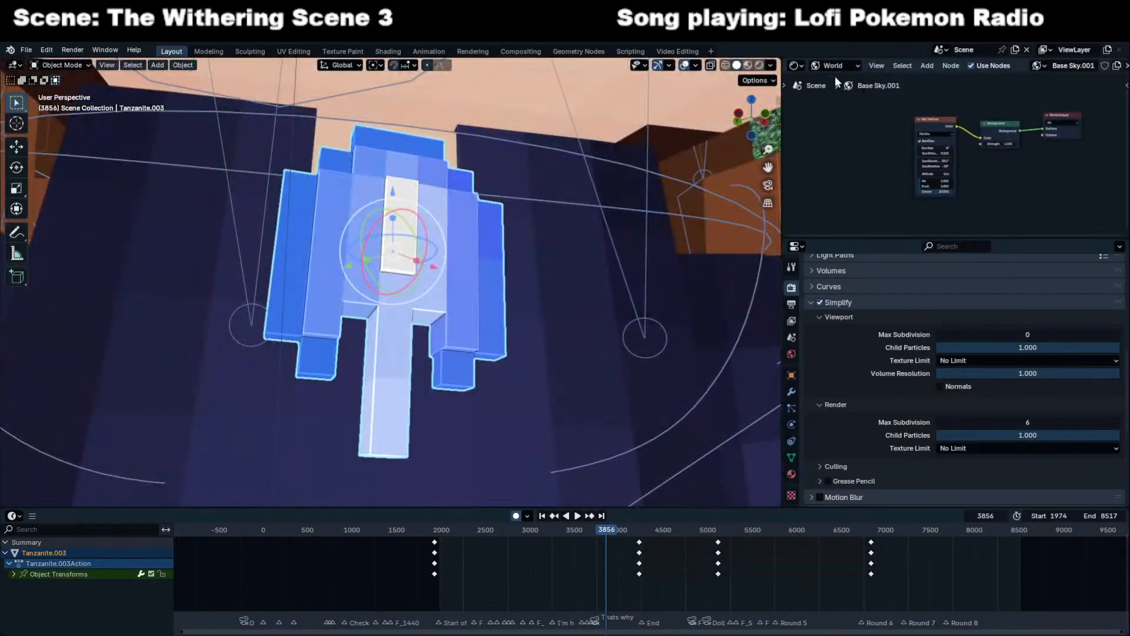
left_click(836, 77)
middle_click_drag(875, 82, 902, 133)
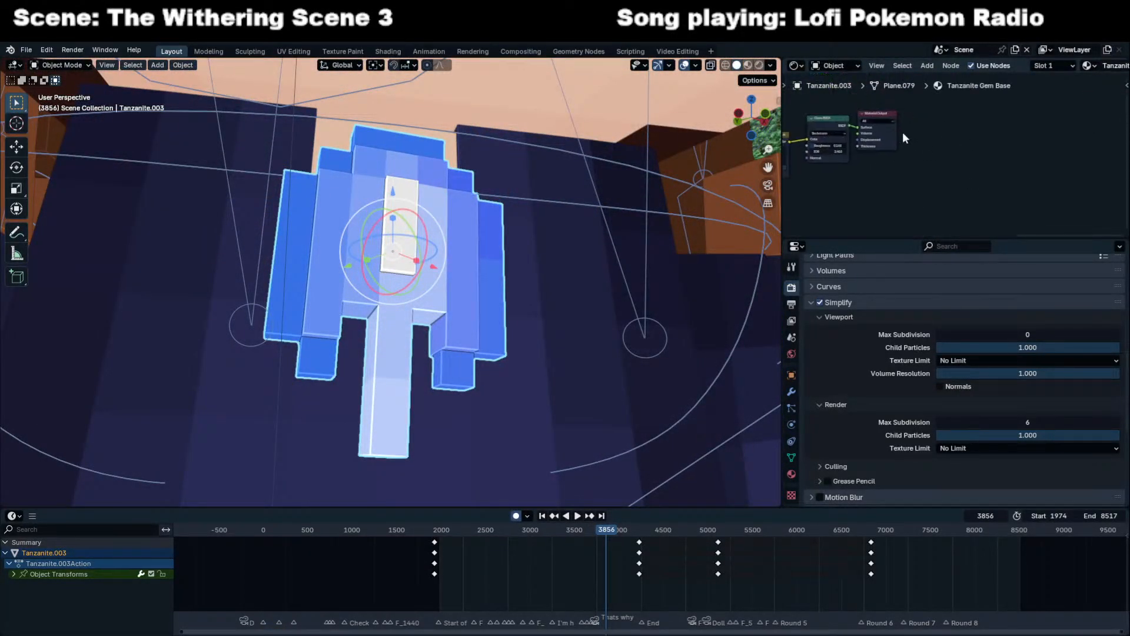
Add a Crystal Shader group to the Tanzanite Gem Base material and place it near the existing nodes.
key("shift+a")
type("crys")
key("Return")
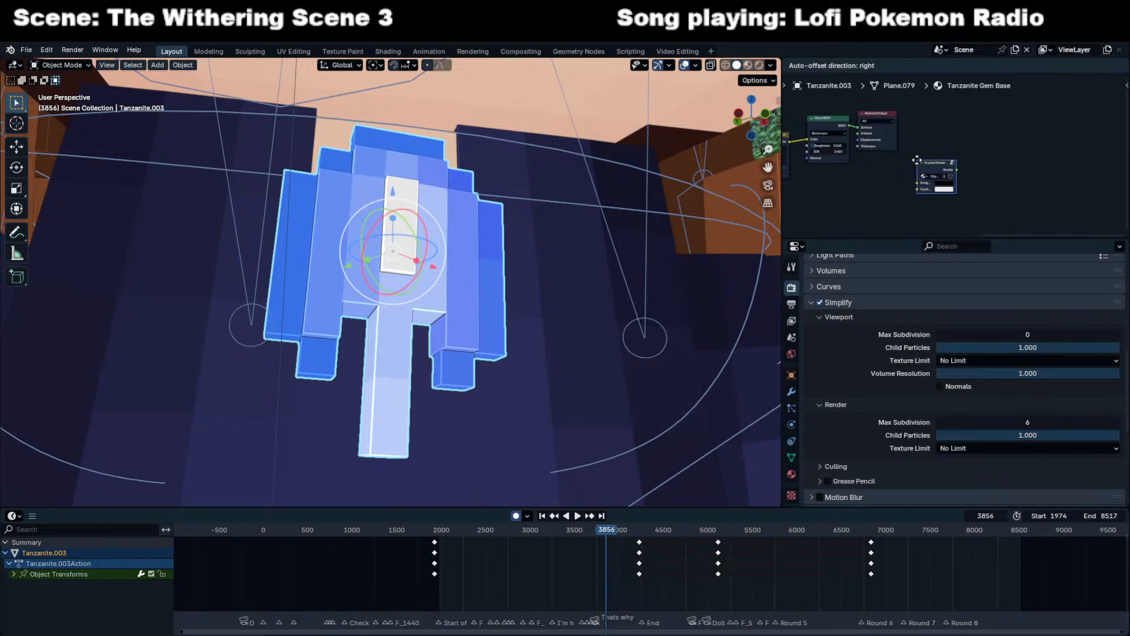
left_click(923, 159)
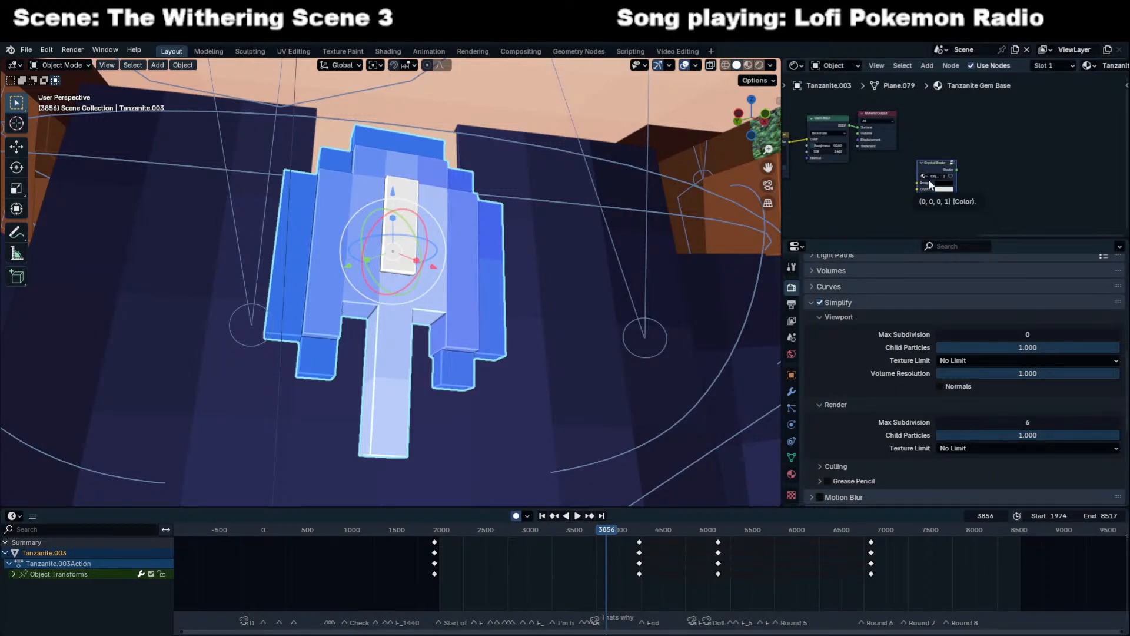
scroll(927, 180, "up", 4)
middle_click_drag(927, 179, 984, 175)
key("g")
left_click(846, 161)
Link the Hue/Saturation/Value color to the Crystal Shader's image texture and the shader's output to the Material Output surface.
left_click_drag(837, 150, 928, 130)
left_click(929, 111)
middle_click_drag(880, 130, 960, 136)
key("g")
left_click(866, 88)
left_click(997, 206)
left_click_drag(997, 206, 952, 148)
scroll(952, 149, "up", 2)
middle_click_drag(951, 149, 953, 97)
Set the Hue/Saturation/Value node's saturation to 1 and the crystal color to blue, hex 3D50E7.
double_click(889, 173)
type("1")
key("Return")
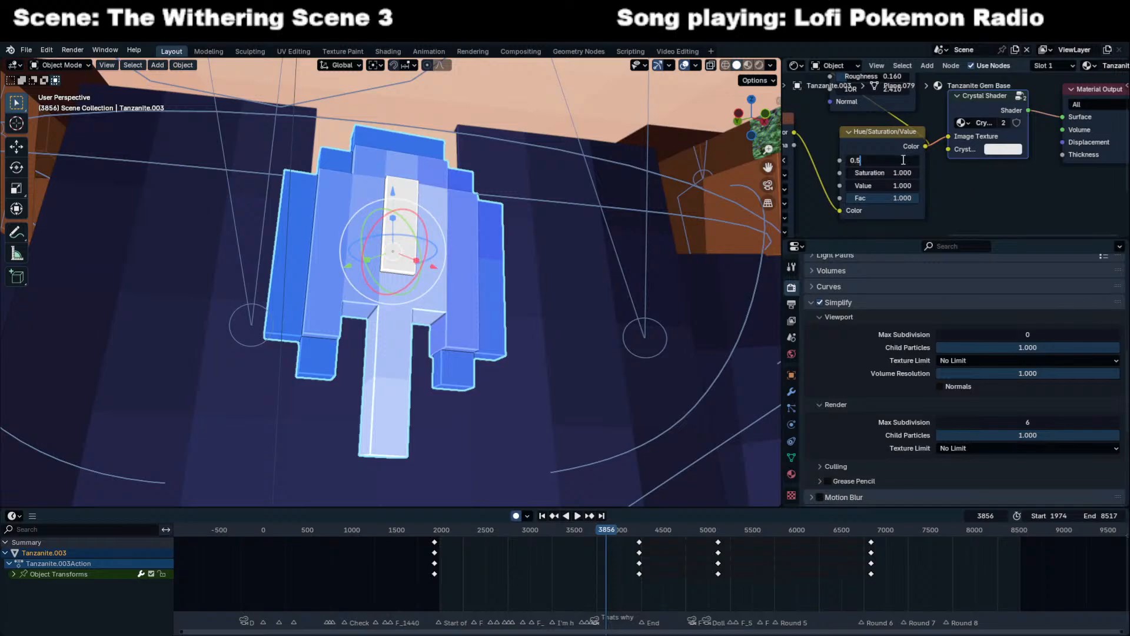
left_click(1003, 149)
left_click_drag(974, 195, 983, 188)
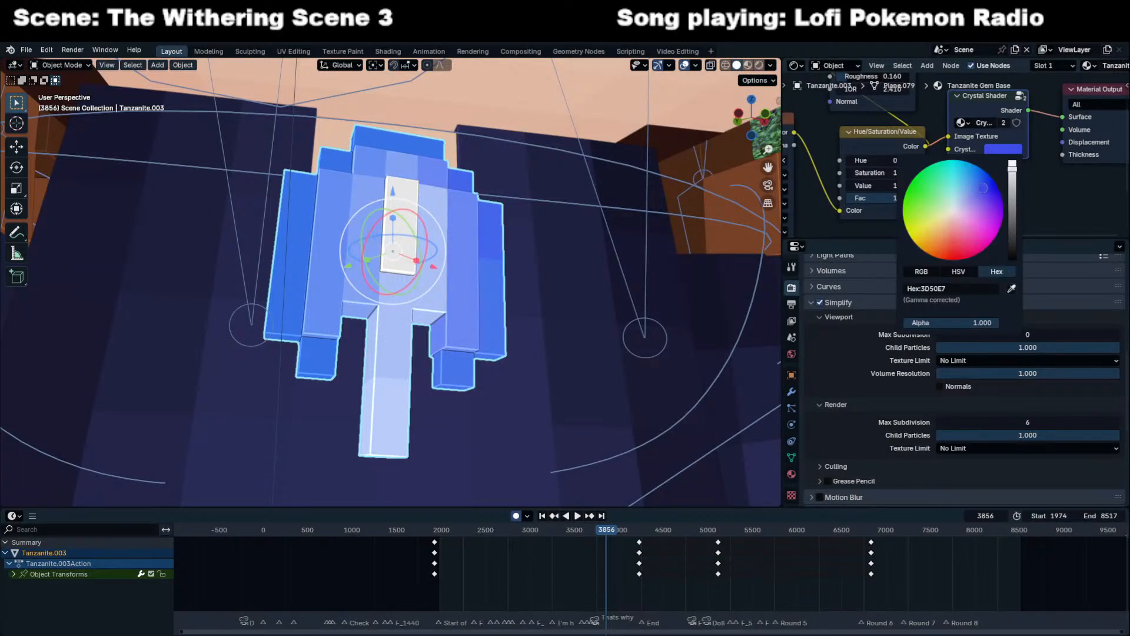
Preview the Tanzanite gem with rendered viewport shading from a straight-on front angle.
key("z")
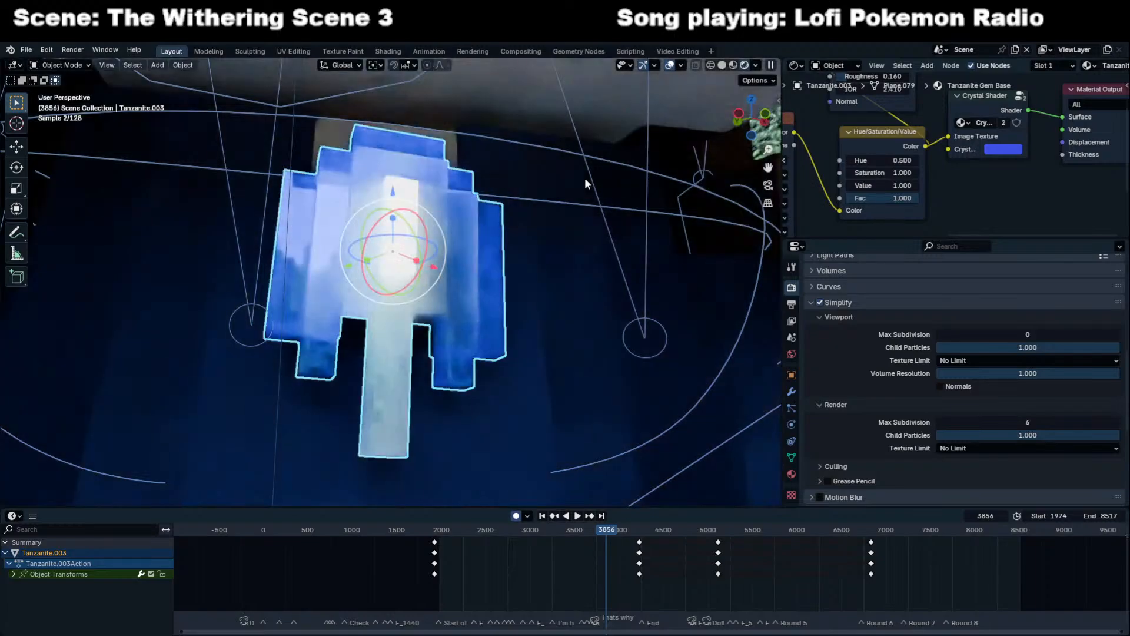
middle_click_drag(596, 186, 591, 207)
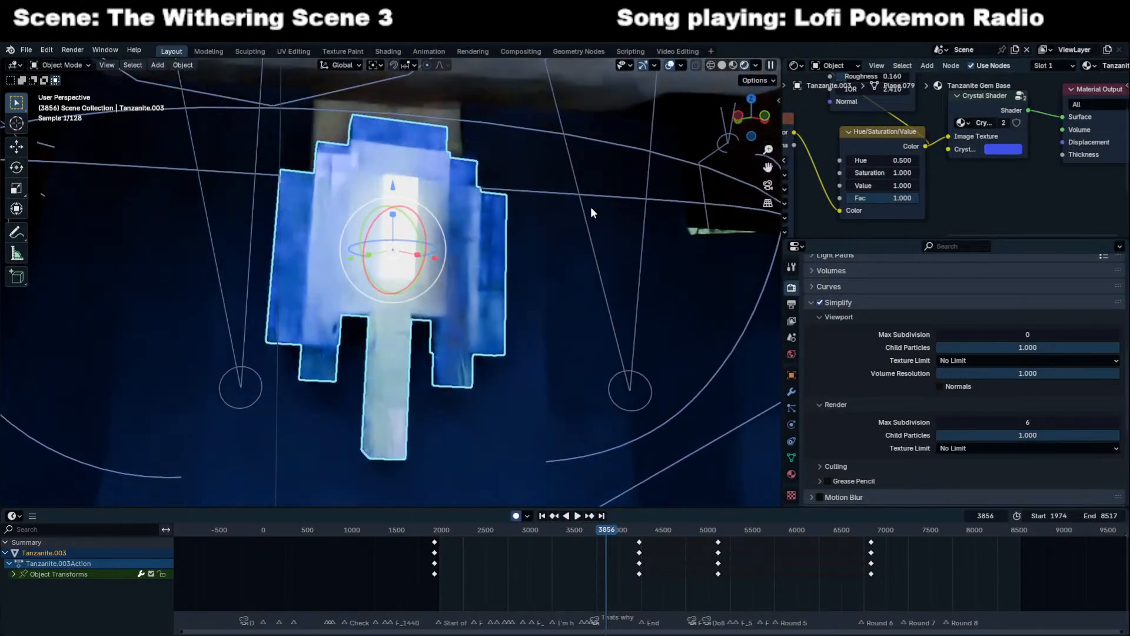
middle_click_drag(453, 273, 439, 283)
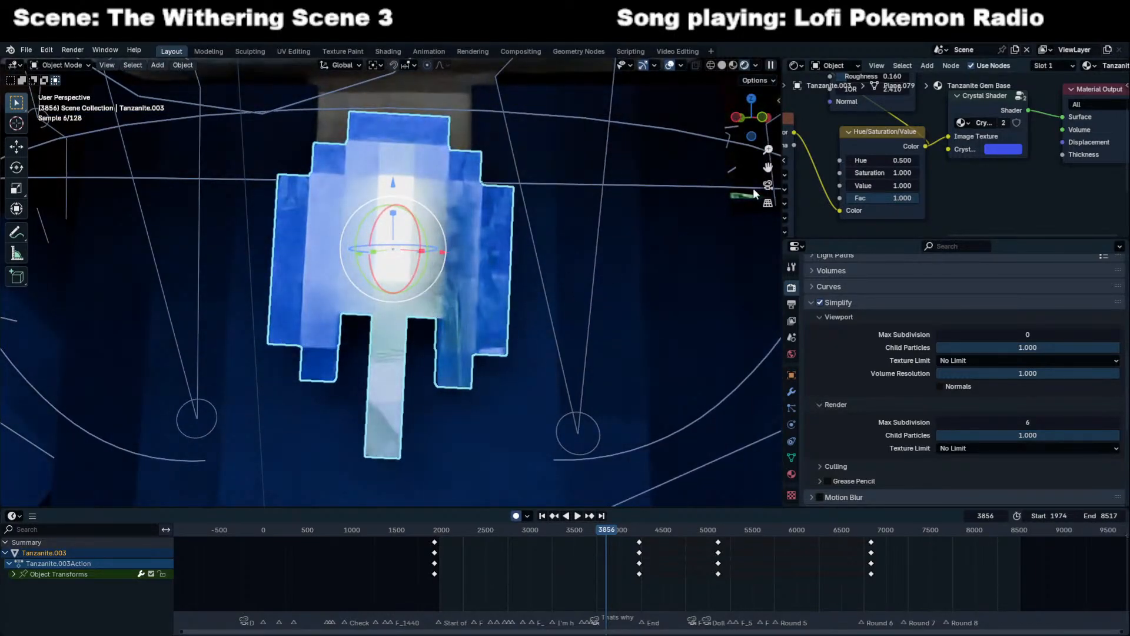
Make the gem's Crystal Shader group a single-user copy and open it at the Principled BSDF node.
left_click(993, 98)
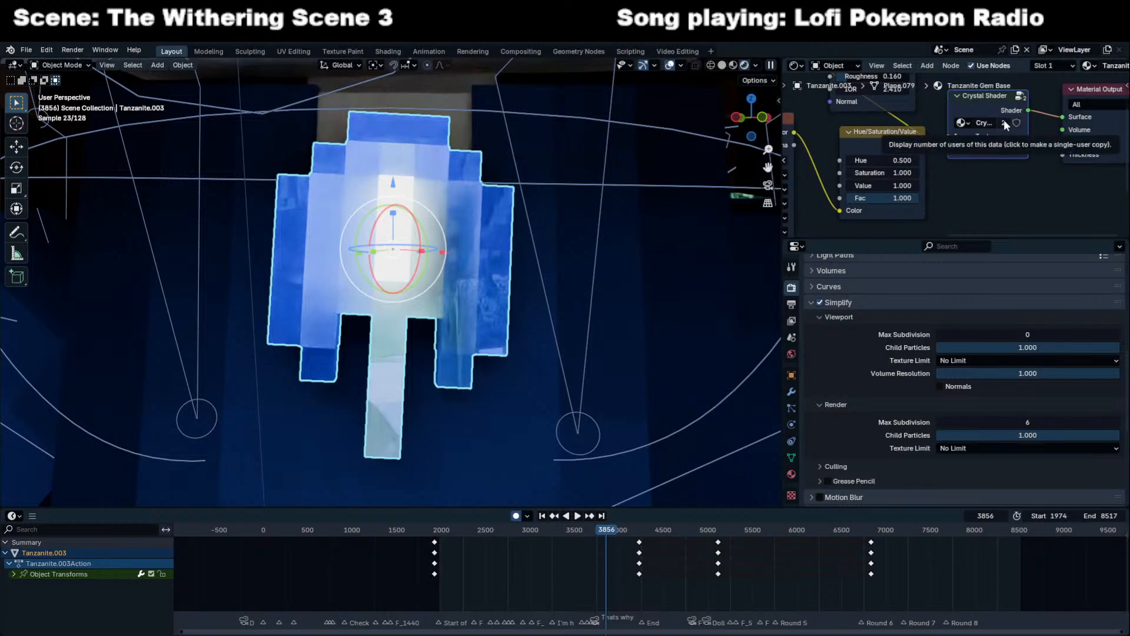
left_click(1003, 122)
key("Tab")
middle_click_drag(1008, 139, 940, 229)
middle_click_drag(954, 127, 948, 229)
middle_click_drag(949, 153, 942, 155)
middle_click_drag(940, 100, 930, 209)
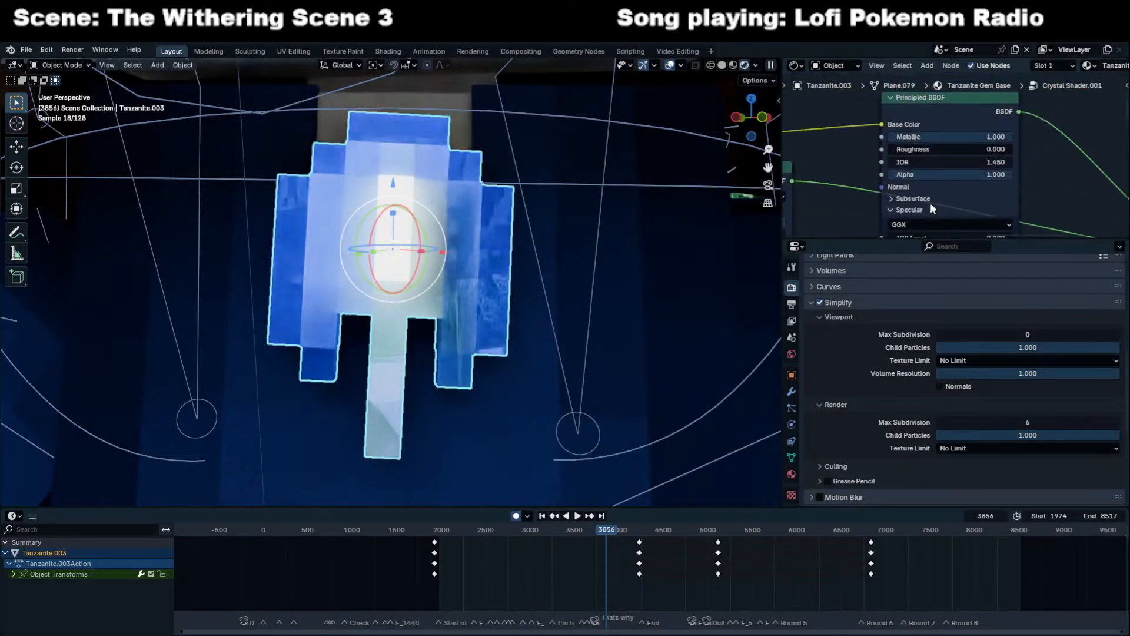
Set the Principled BSDF's roughness to 0.25 inside the gem's crystal group and check the gem from farther away.
mouse_move(928, 149)
left_mouse_down()
mouse_move(947, 149)
mouse_move(928, 149)
left_mouse_up()
left_click(928, 150)
type("0.25")
key("Return")
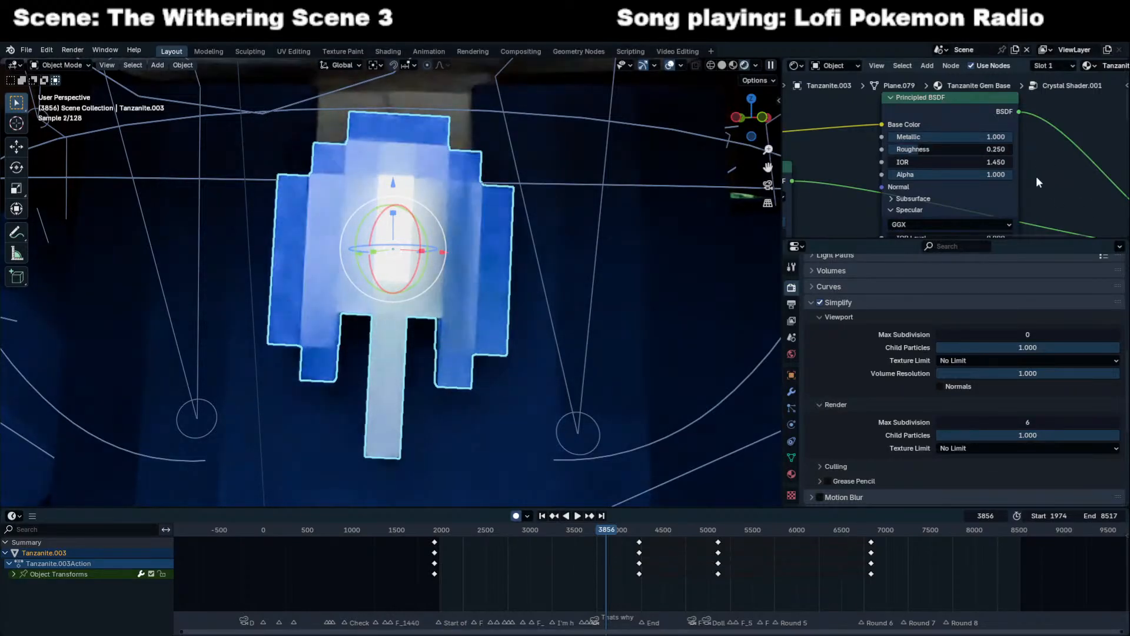
scroll(532, 245, "down", 10)
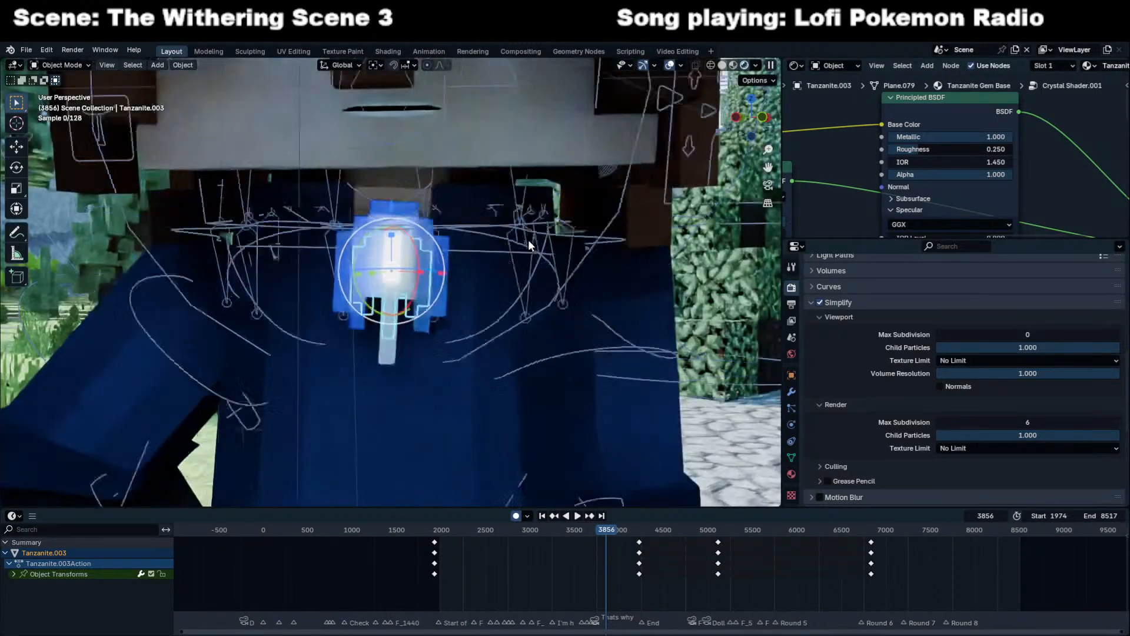
Leave the crystal group and link the Crystal Shader's output to the Material Output surface in place of the Glass BSDF.
key("Tab")
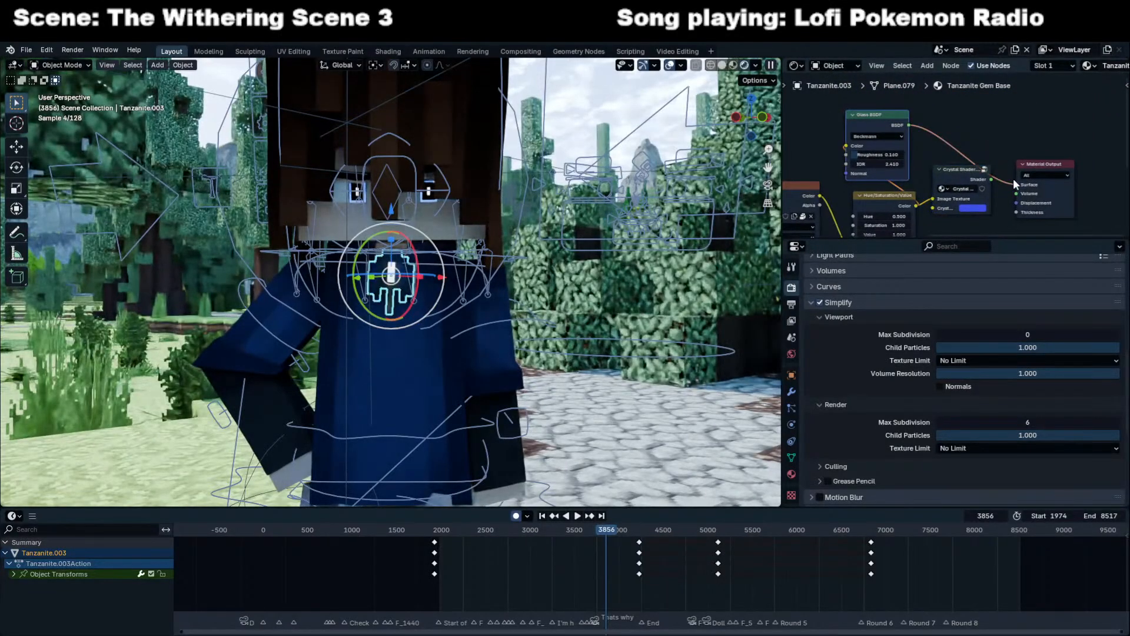
scroll(365, 229, "up", 6)
left_click_drag(991, 179, 1016, 184)
scroll(502, 222, "down", 7)
scroll(506, 213, "up", 7)
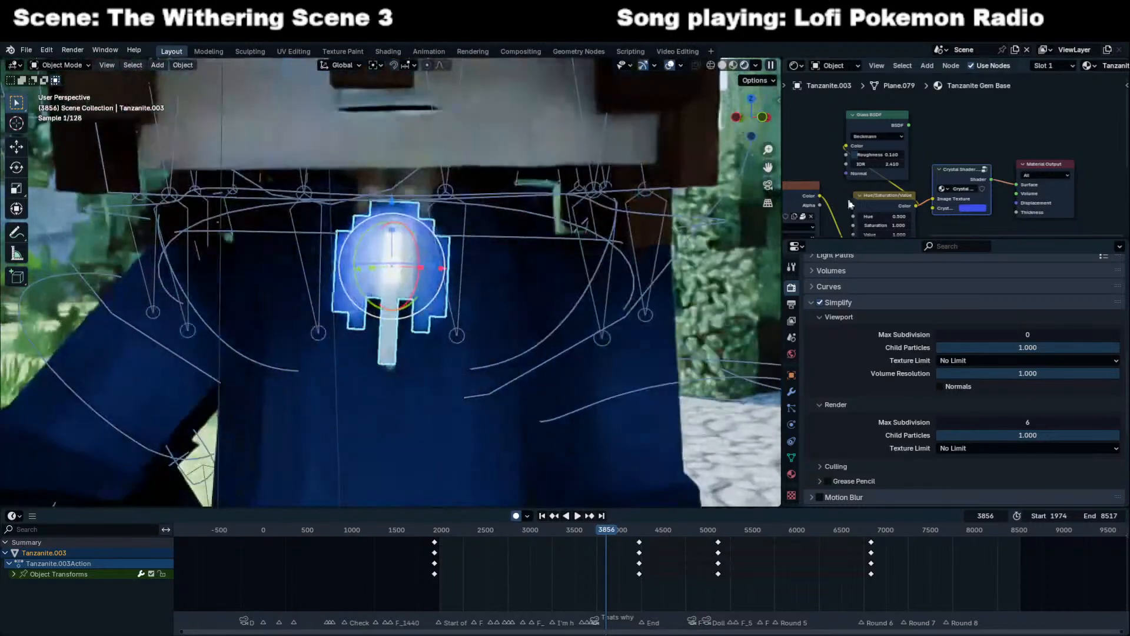
Reopen the gem's crystal group and set the Principled BSDF's roughness to 0.
key("Tab")
left_click_drag(985, 152, 948, 151)
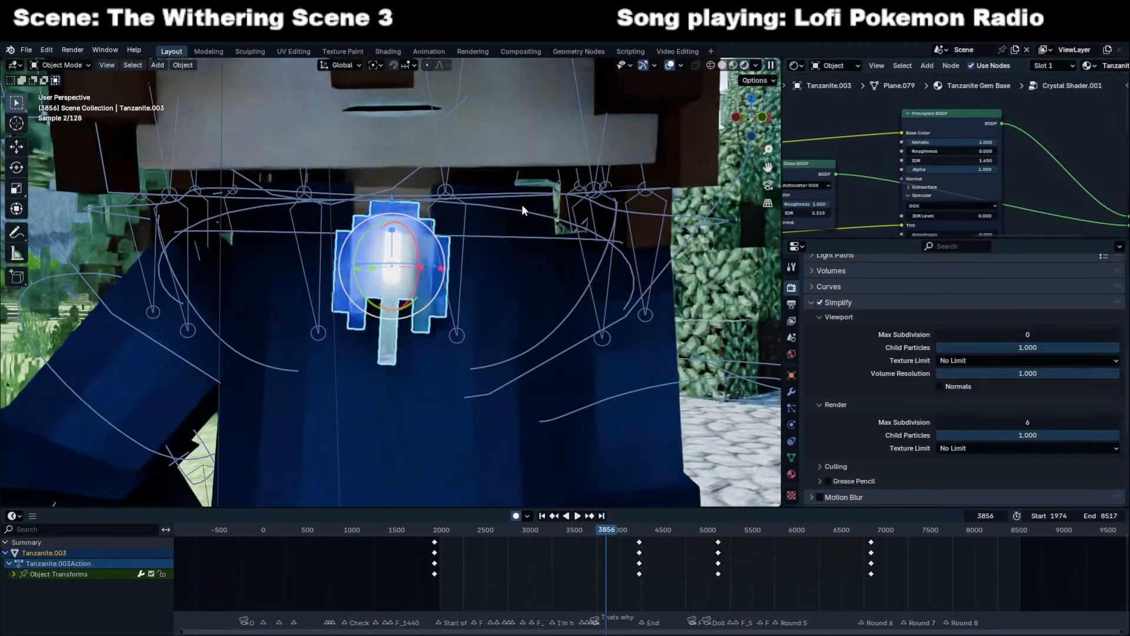
scroll(422, 270, "up", 3)
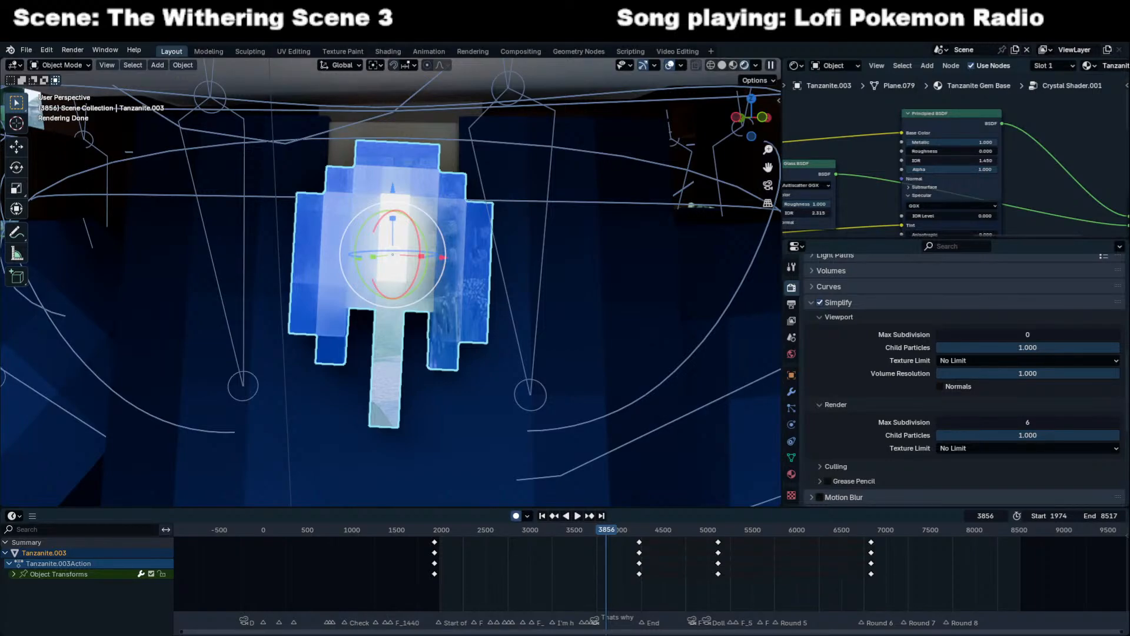
scroll(510, 382, "down", 13)
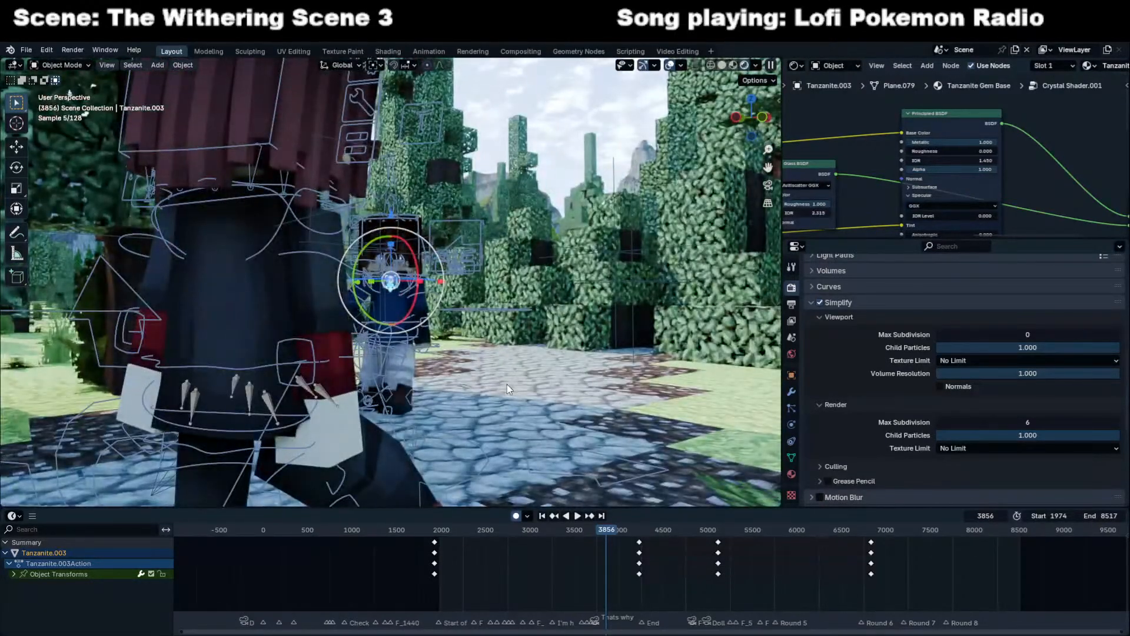
Look through the scene camera, select the Clouds object and switch the viewport to solid shading.
key("KP_0")
left_click(528, 178)
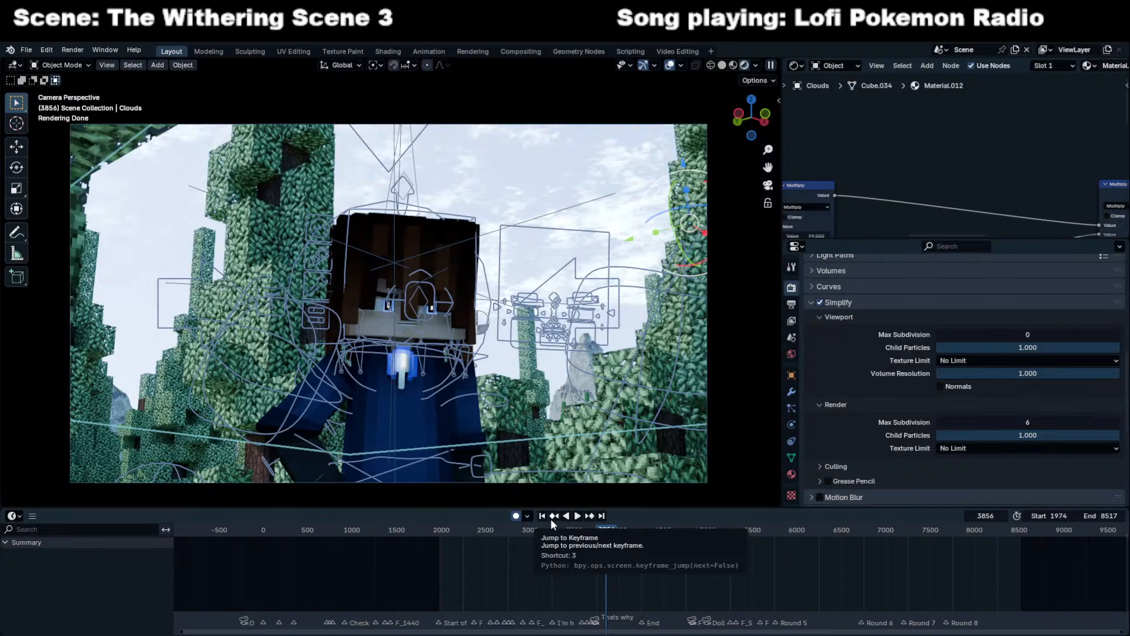
scroll(630, 573, "up", 5)
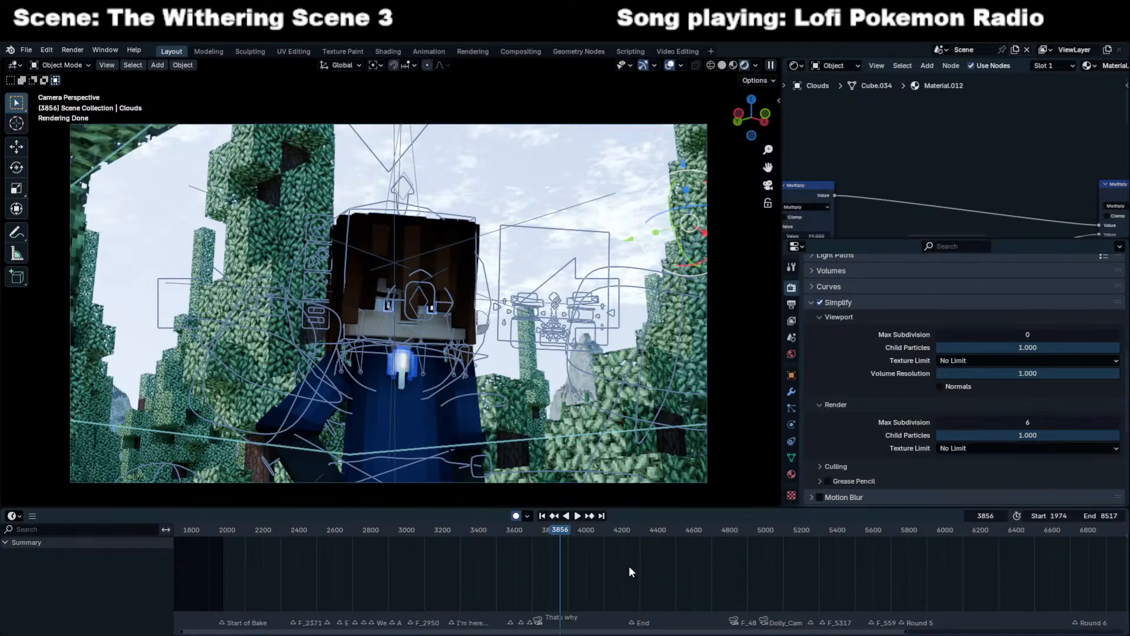
left_click(721, 66)
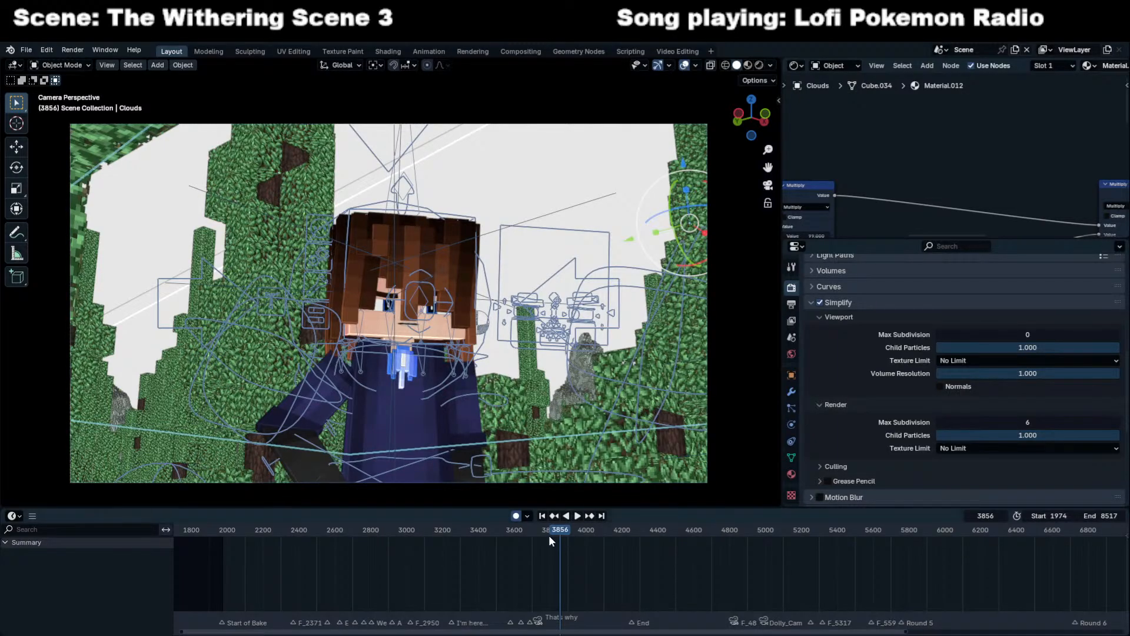
Play the shot from about frame 3670 to frame 3873 and save the file.
left_click(527, 532)
key("space")
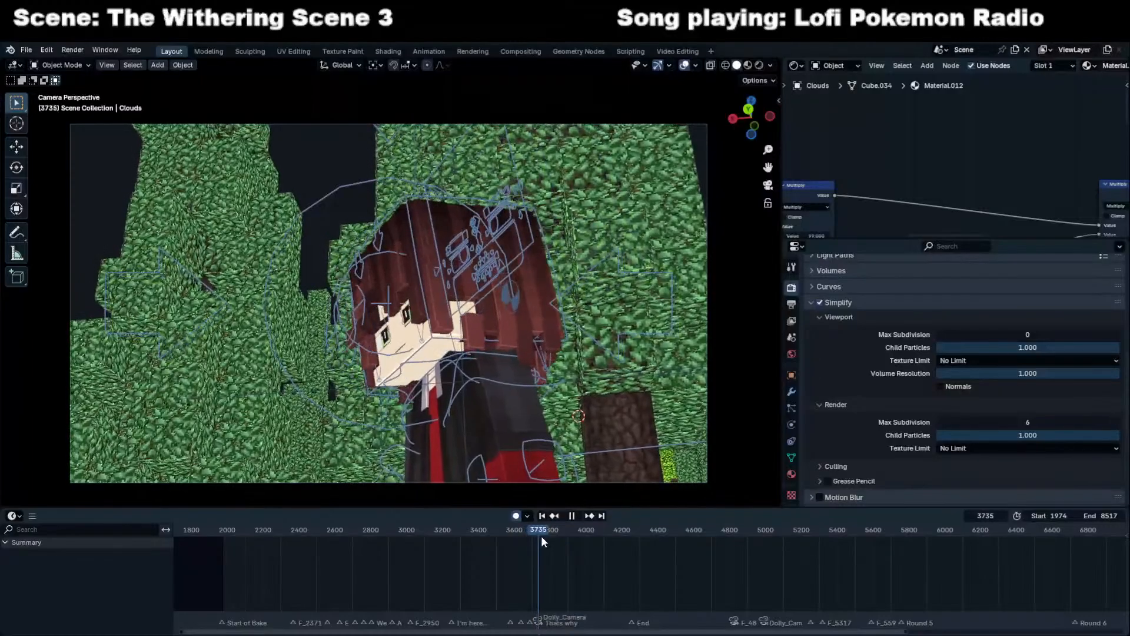
key("space")
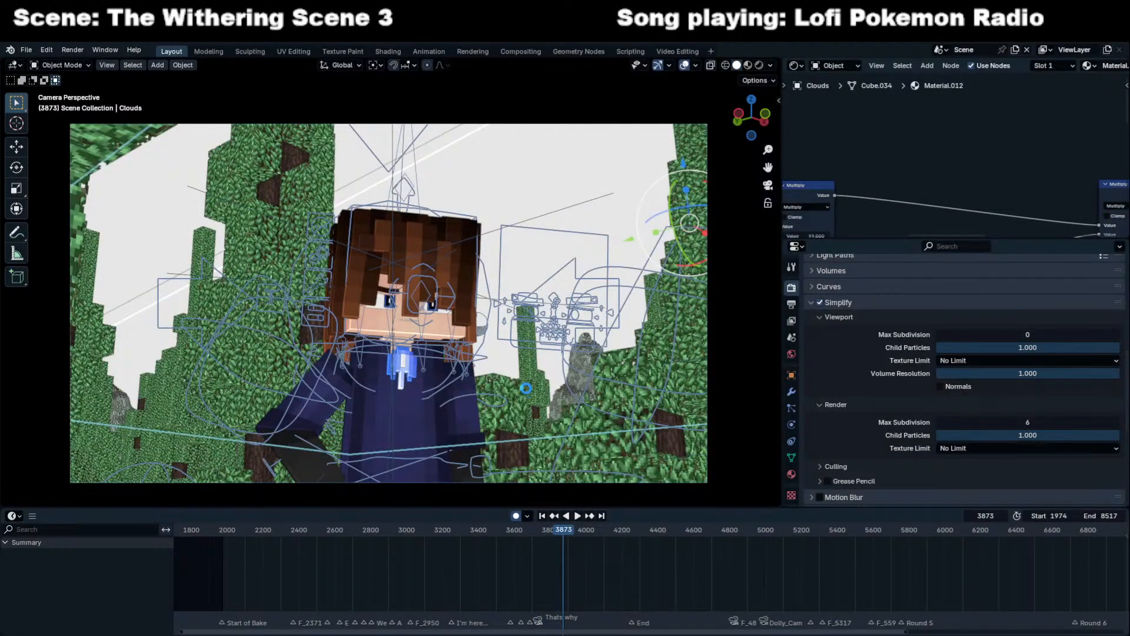
key("ctrl+s")
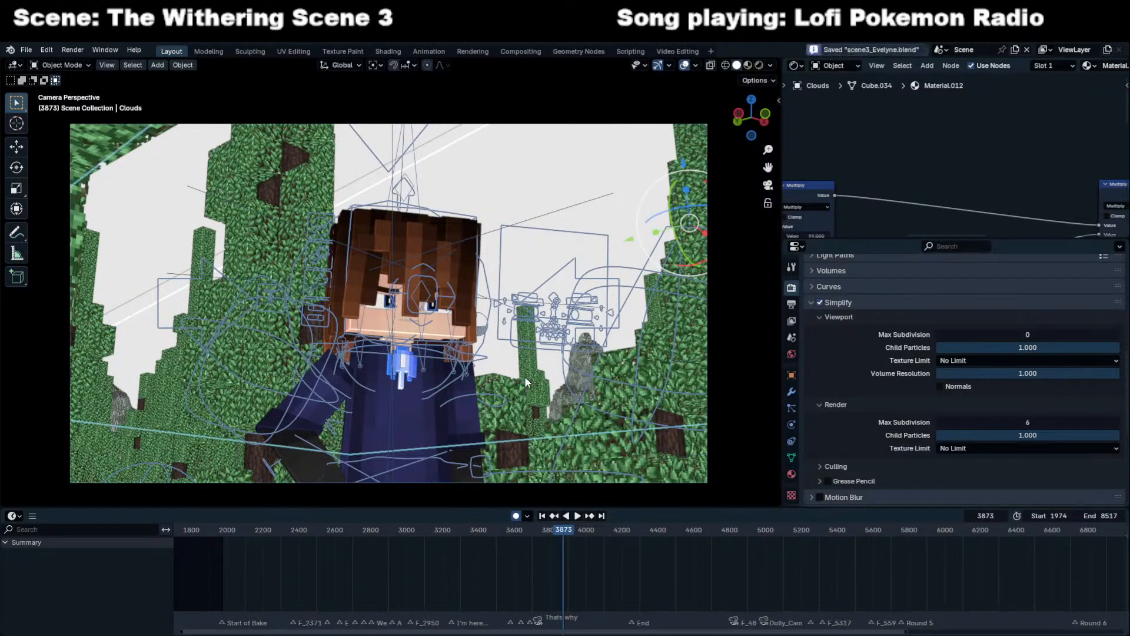
Turn the node editor area into an Outliner and look through the World Collections and the IAG subcollections.
left_click(793, 66)
left_click(782, 96)
scroll(874, 216, "down", 6)
scroll(845, 190, "up", 5)
scroll(843, 185, "down", 3)
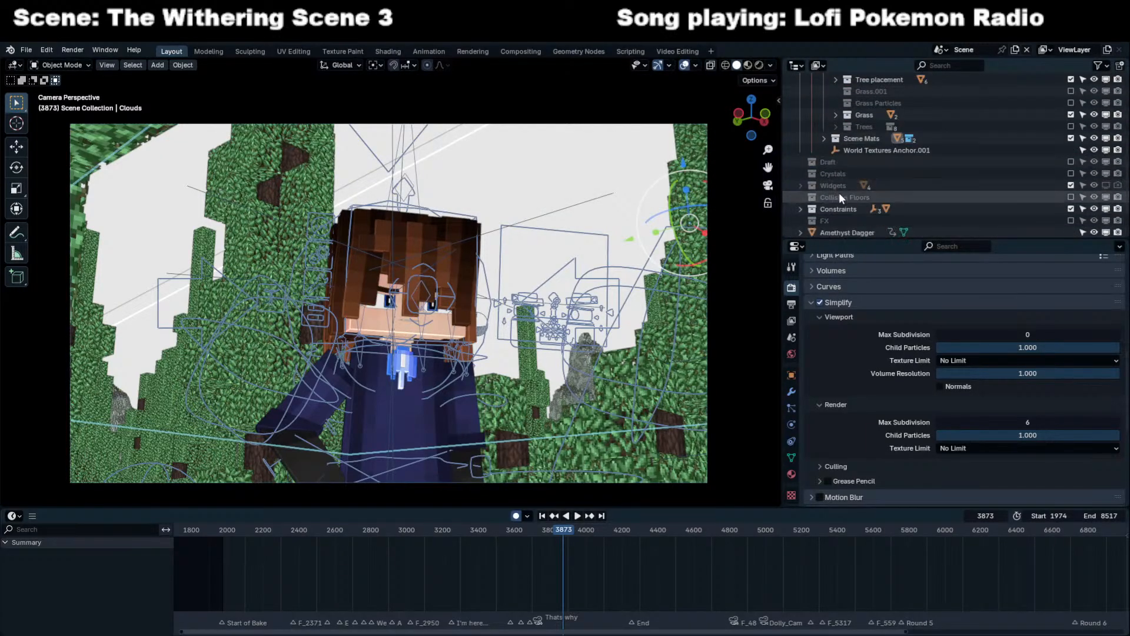
scroll(842, 192, "up", 5)
scroll(1050, 193, "down", 2)
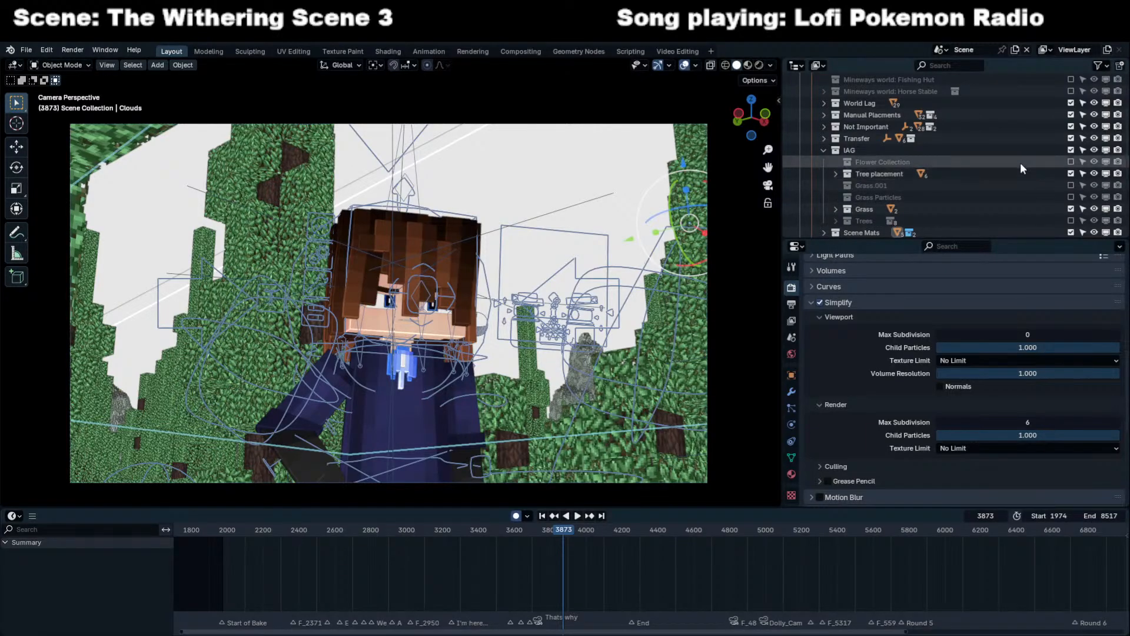
scroll(1014, 164, "up", 2)
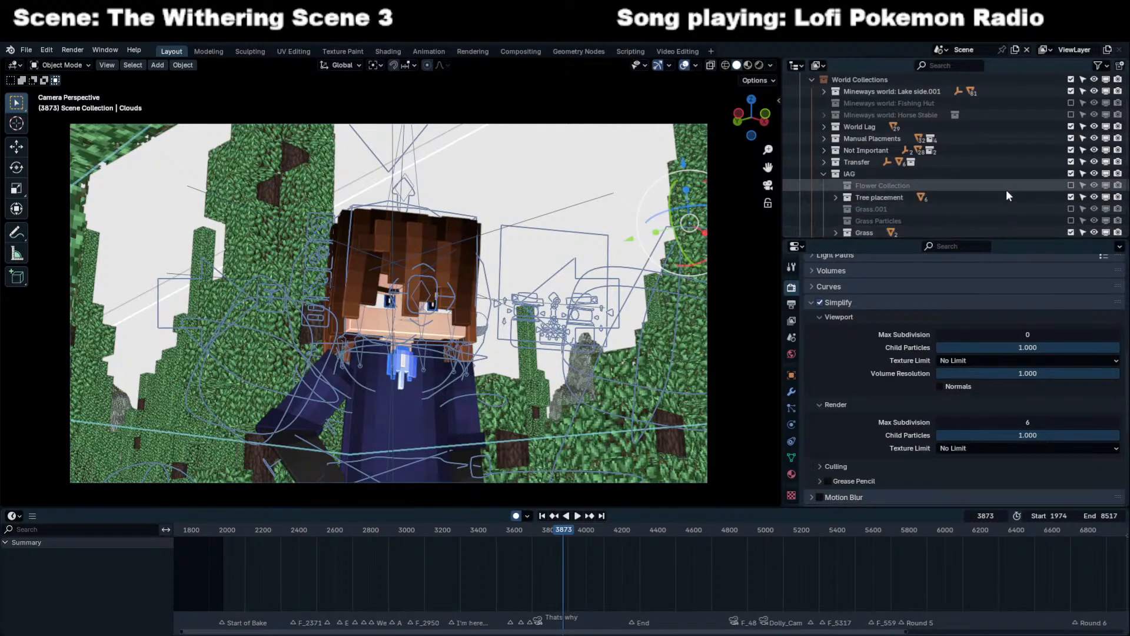
scroll(965, 182, "down", 4)
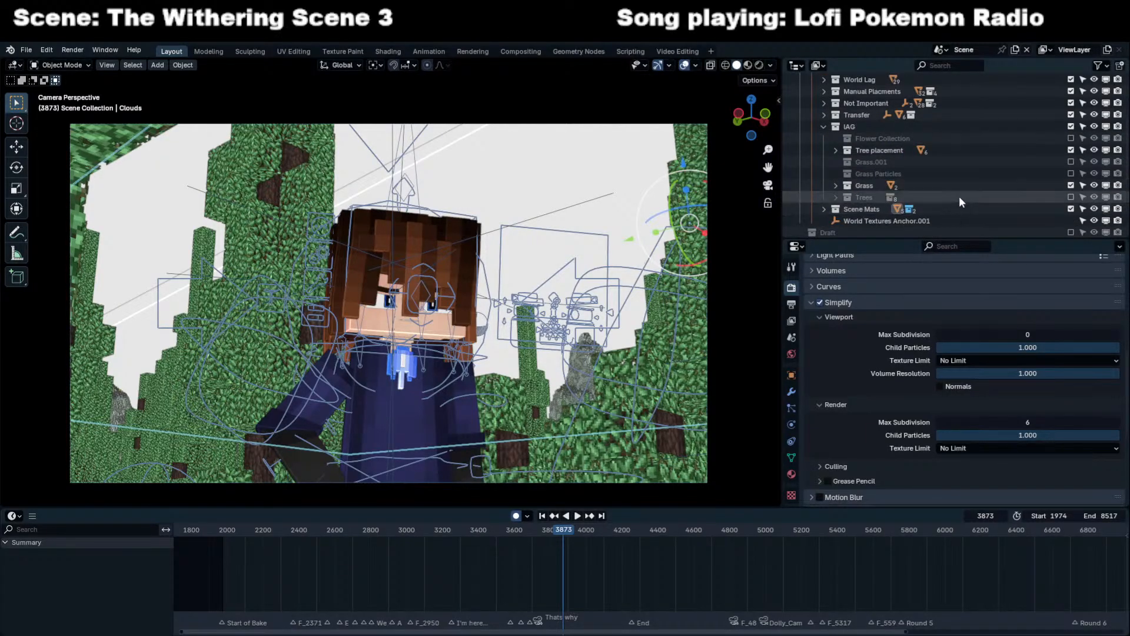
Select the white grass clumps beside the path and exclude the Transfer collection from the view layer.
middle_click_drag(712, 235, 662, 275)
scroll(659, 282, "down", 5)
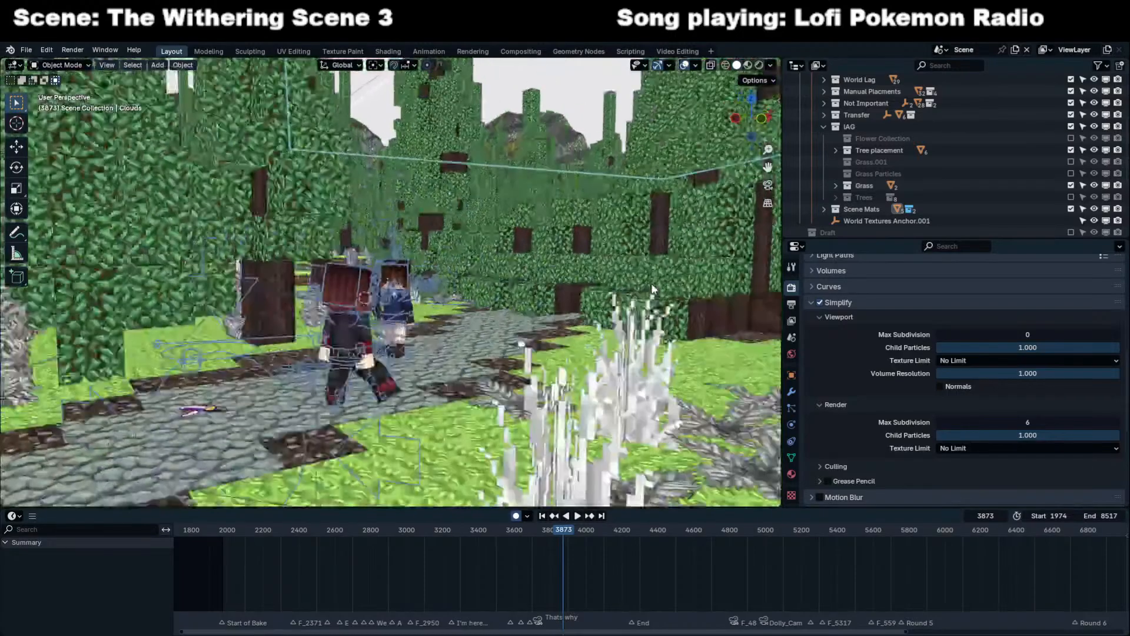
middle_click_drag(597, 383, 594, 356)
left_click(593, 356)
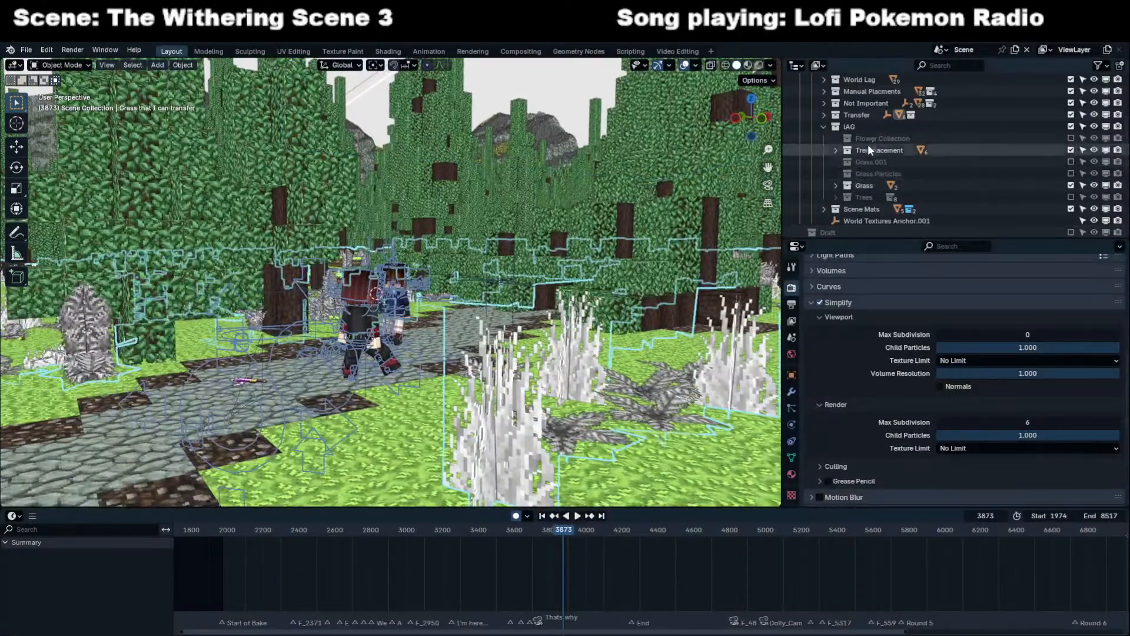
left_click(1071, 114)
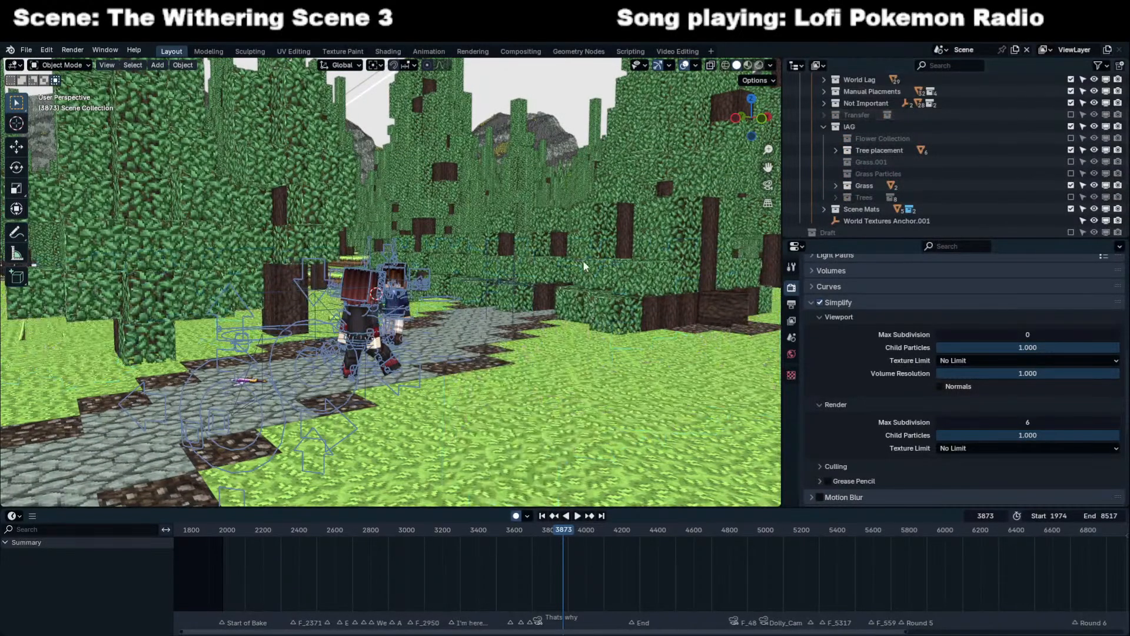
Play the animation through the scene camera from frame 3873 to frame 4188 and review both characters' shots.
key("space")
key("KP_0")
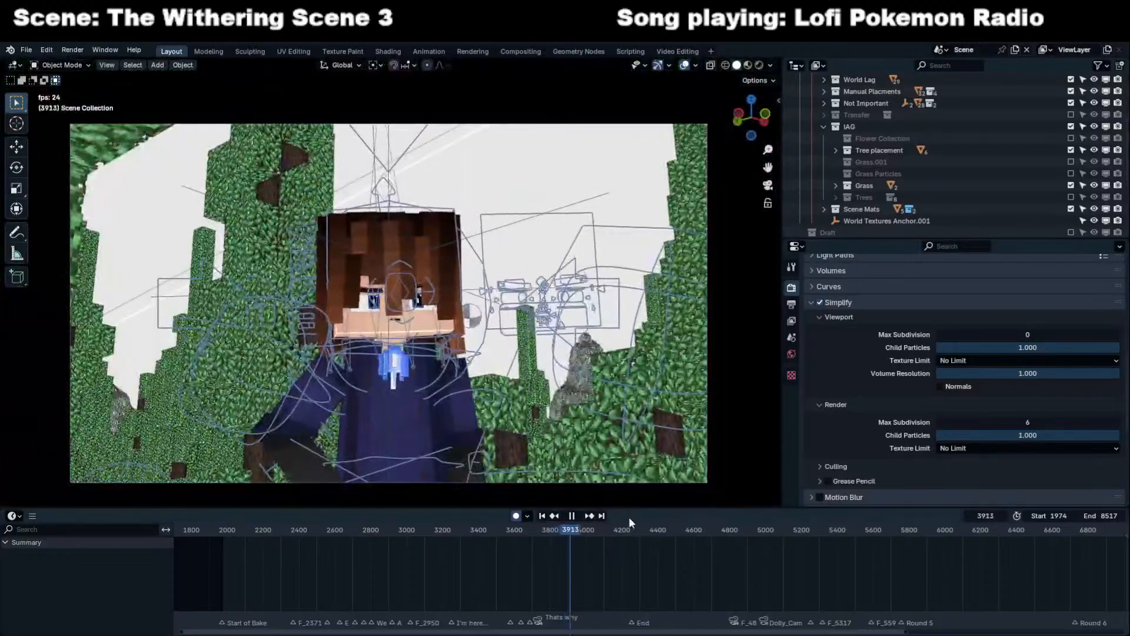
left_click(415, 344)
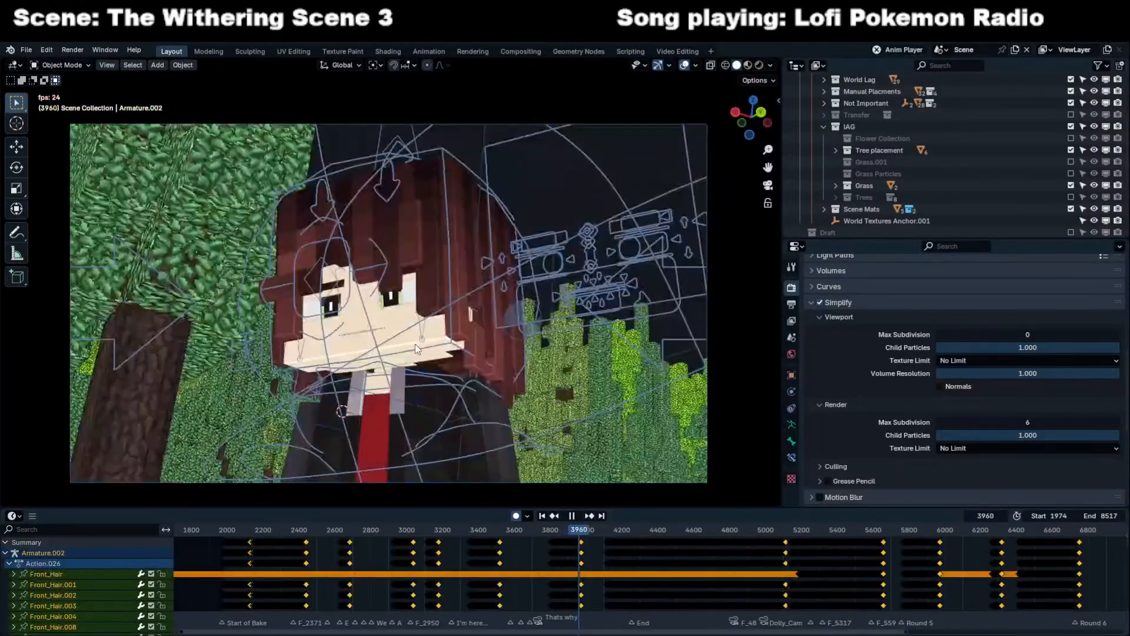
left_click(456, 371)
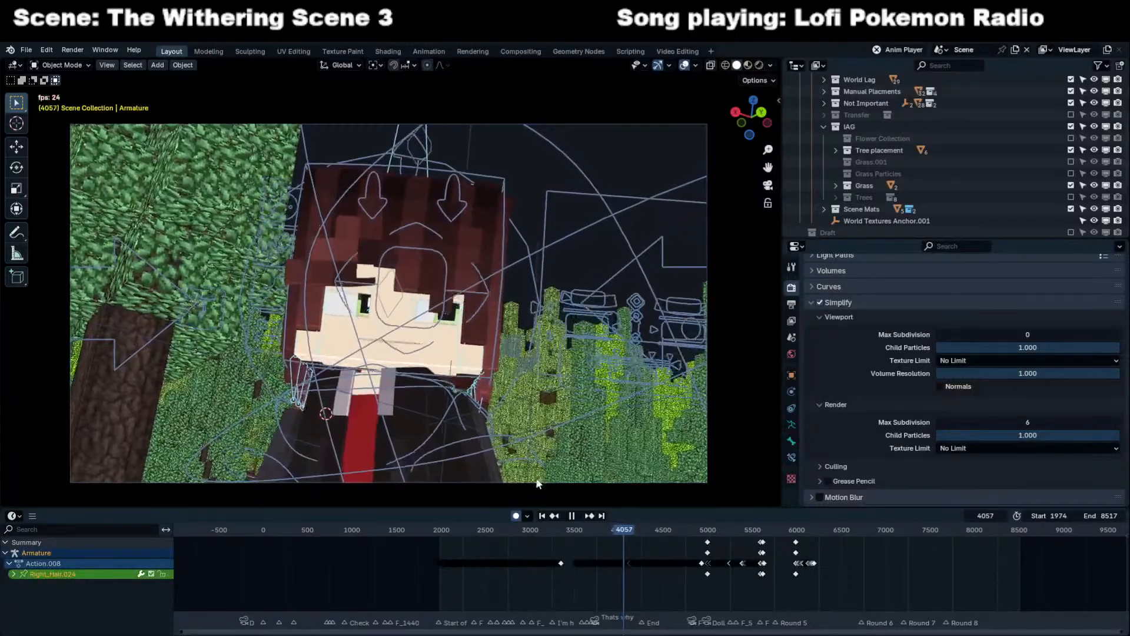
left_click(580, 409)
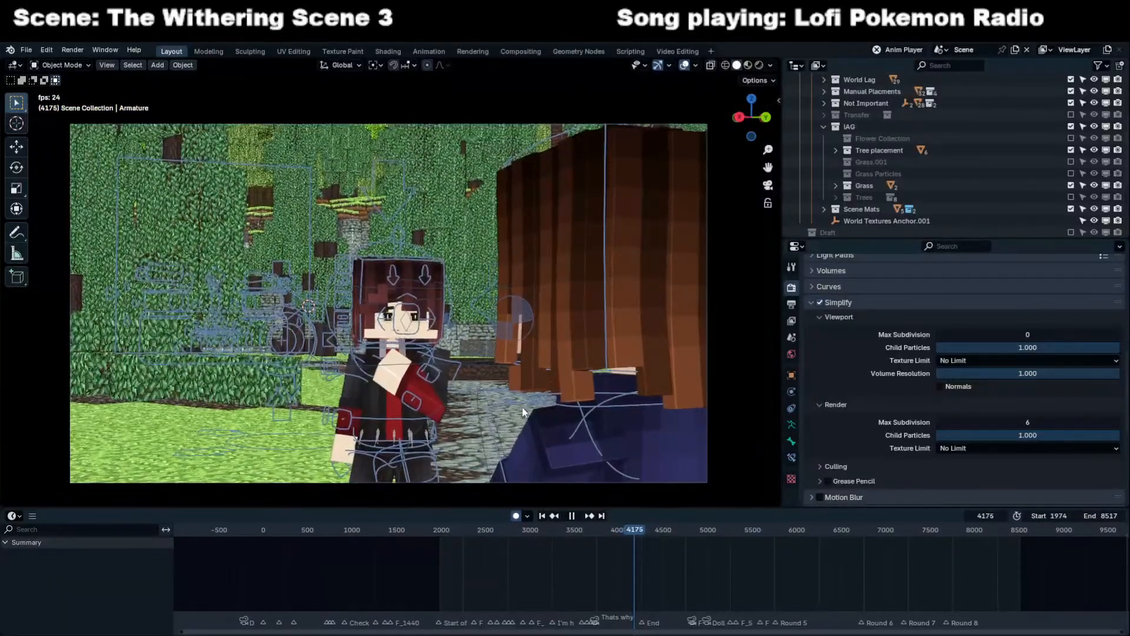
key("space")
Select the Medium_Spruce.009 foliage beside the stone path and show its Displace modifier settings.
middle_click_drag(522, 413, 341, 465)
scroll(433, 406, "down", 5)
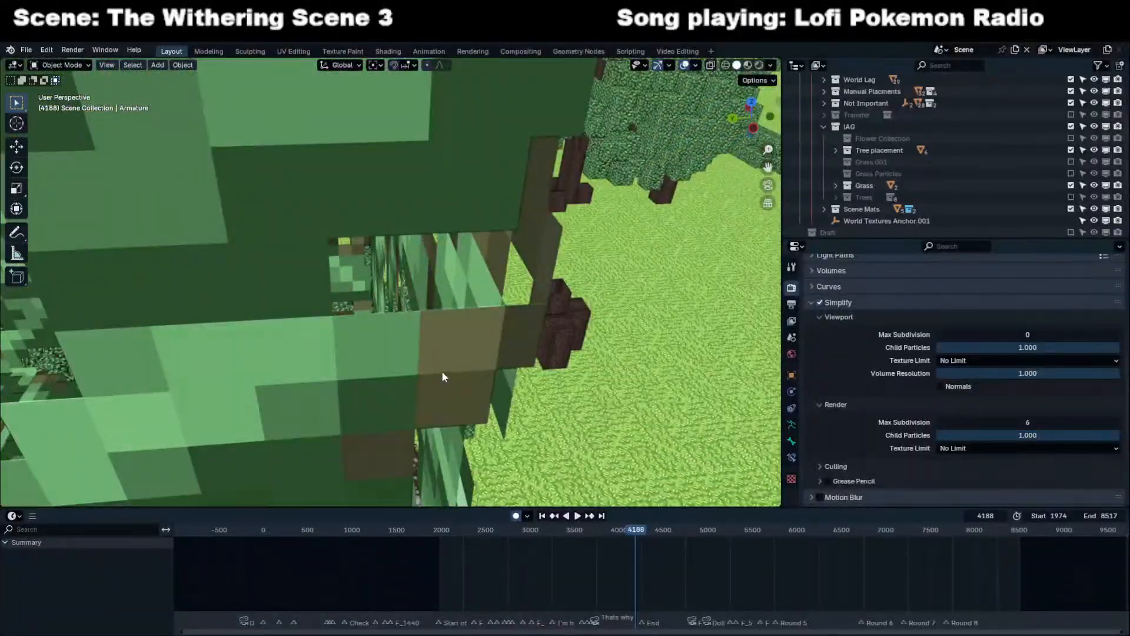
scroll(441, 372, "up", 5)
middle_click_drag(441, 372, 324, 342)
middle_click_drag(341, 383, 456, 372)
left_click(456, 373)
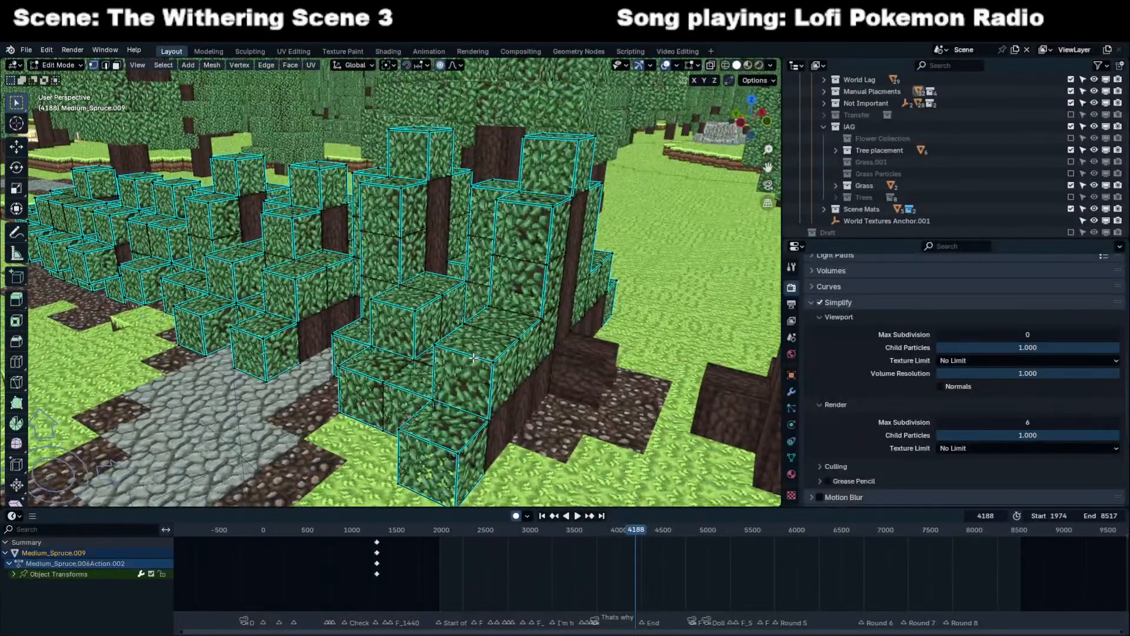
left_click(791, 392)
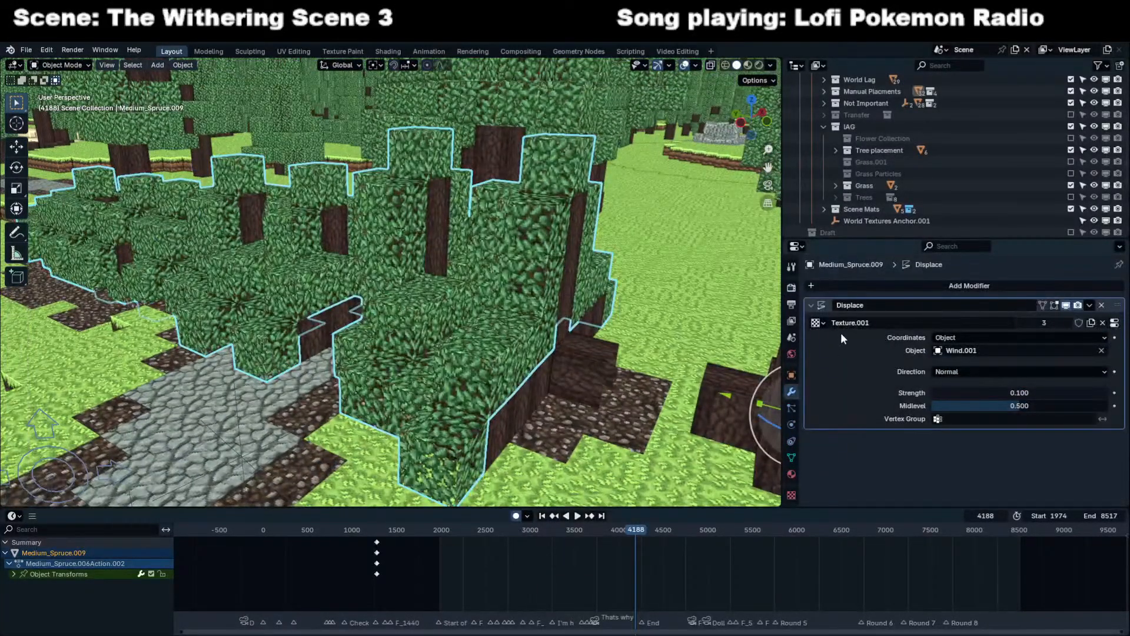
Play some frames up to 4221 and examine the spruce foliage's wind displacement up close.
key("space")
key("space")
scroll(509, 345, "up", 8)
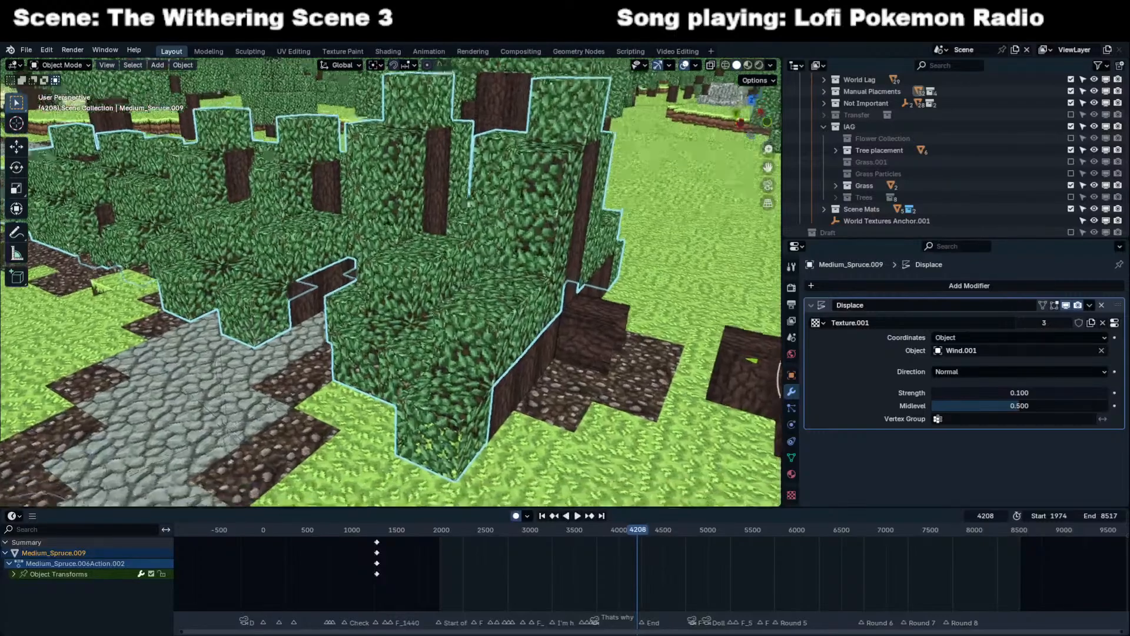
scroll(510, 348, "down", 5)
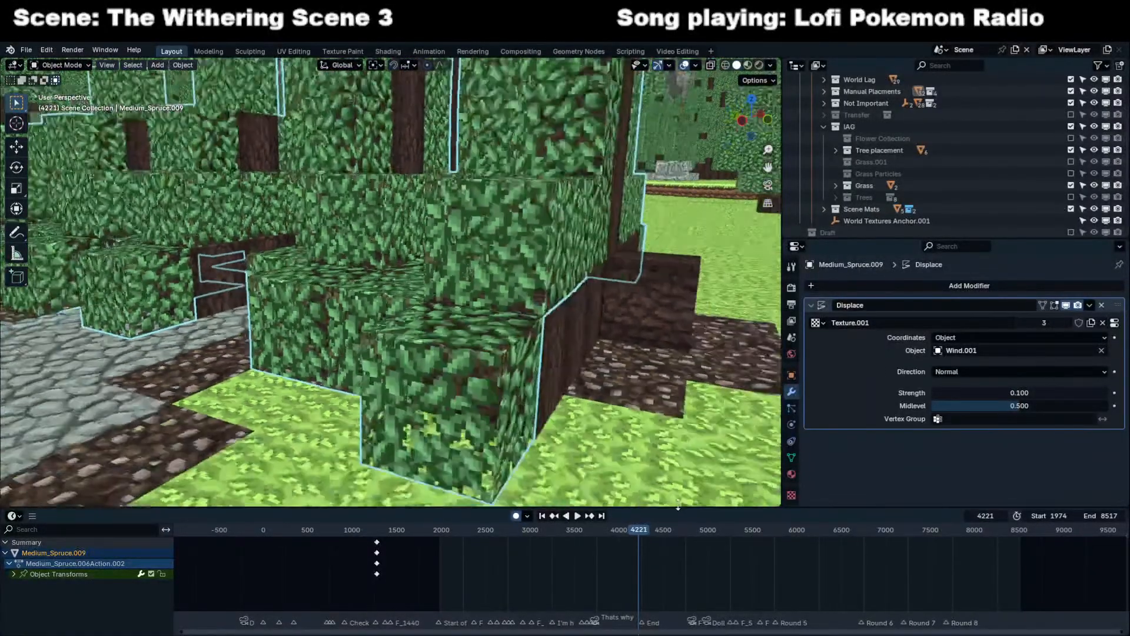
Search the outliner for "wind" and select the Wind.001 empty to show its keyframes.
left_click(948, 65)
type("wind")
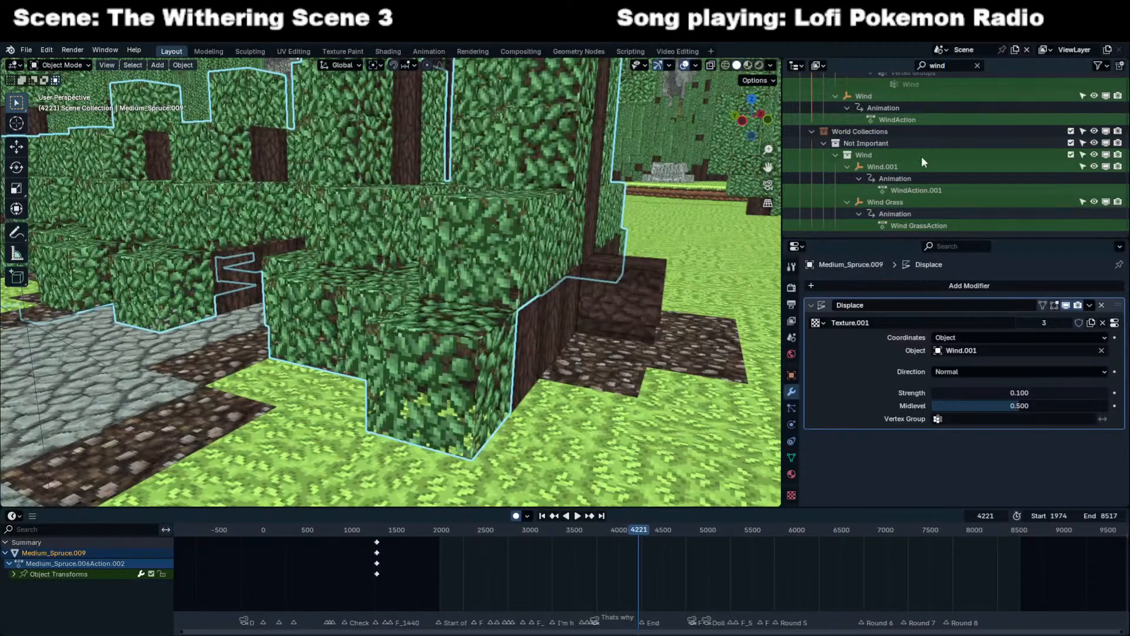
left_click(895, 166)
scroll(524, 559, "down", 4)
scroll(648, 565, "up", 6)
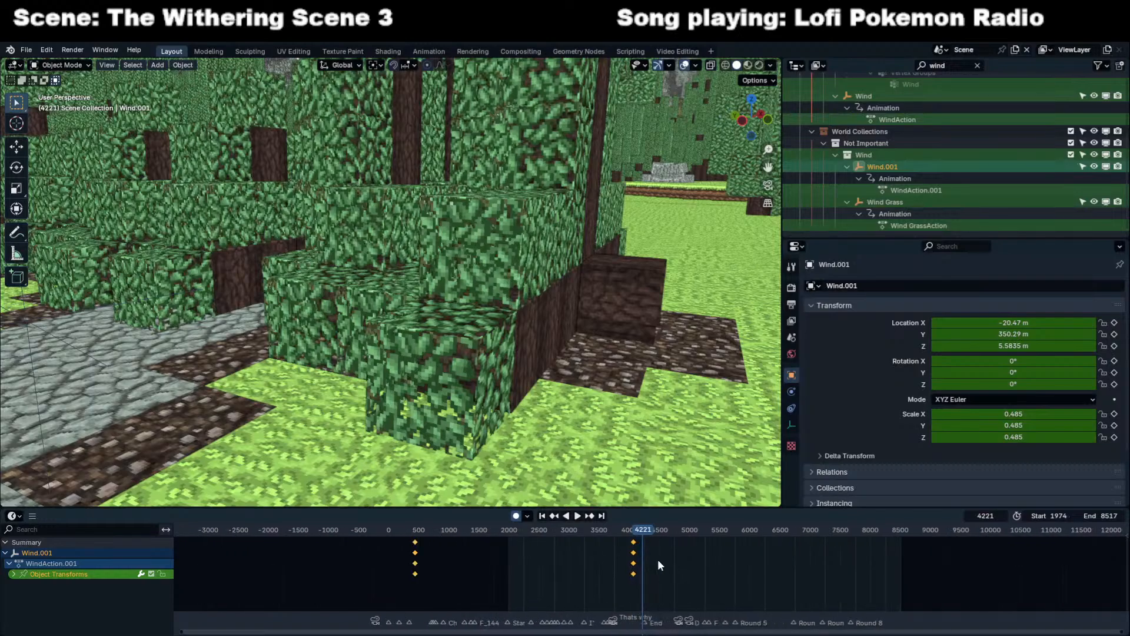
Play the animation through the scene camera around frame 3732 to check the foliage wind.
key("KP_0")
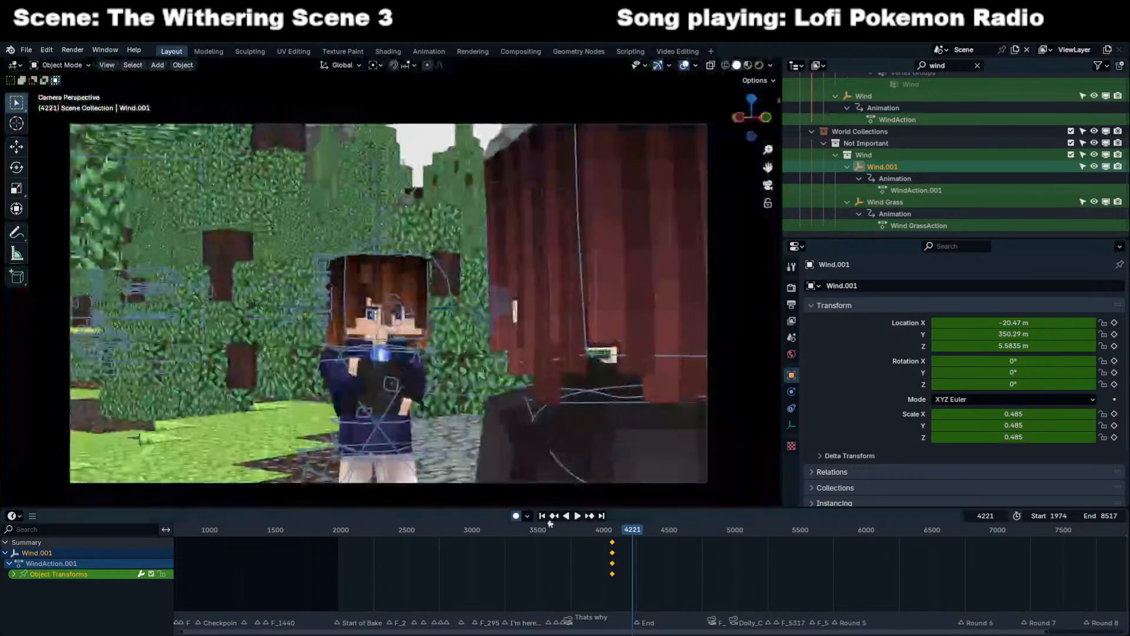
scroll(532, 535, "up", 6)
left_click_drag(527, 531, 519, 530)
key("space")
scroll(523, 550, "up", 6)
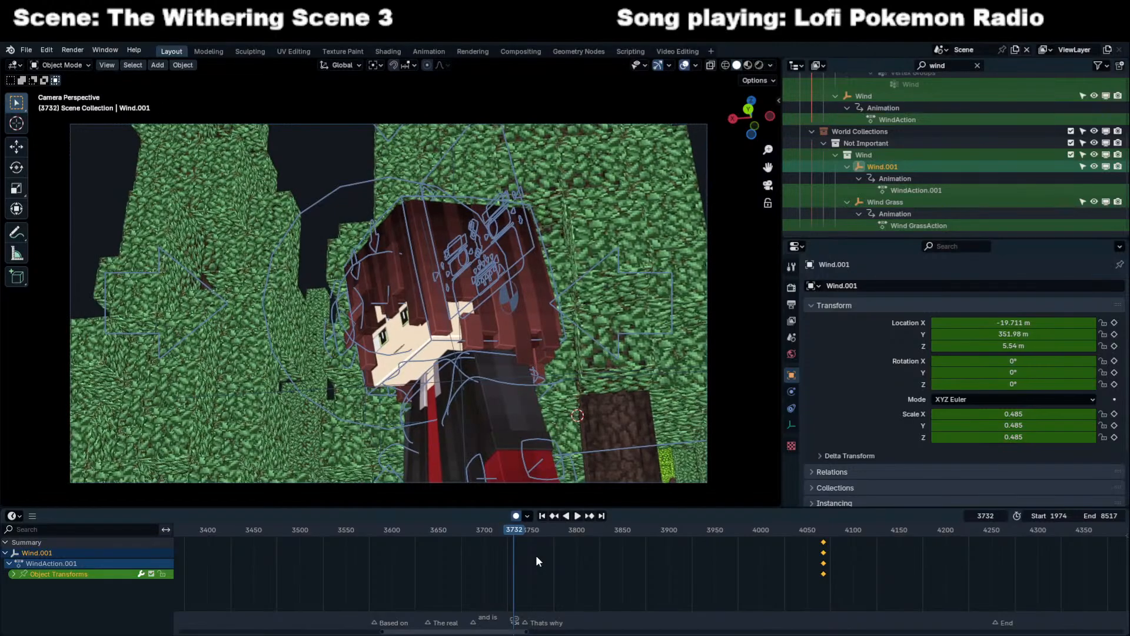
key("space")
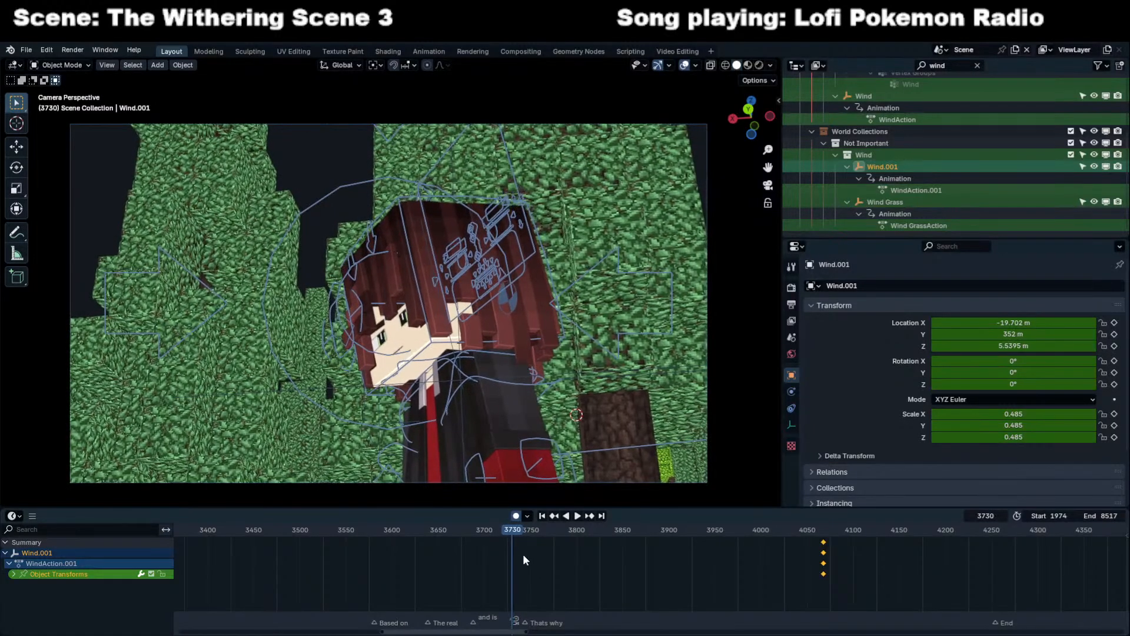
Move the end keyframe of Wind.001 earlier in the timeline to frame 3805.
left_click(405, 533)
left_click_drag(405, 533, 581, 551)
key("space")
key("Right")
key("g")
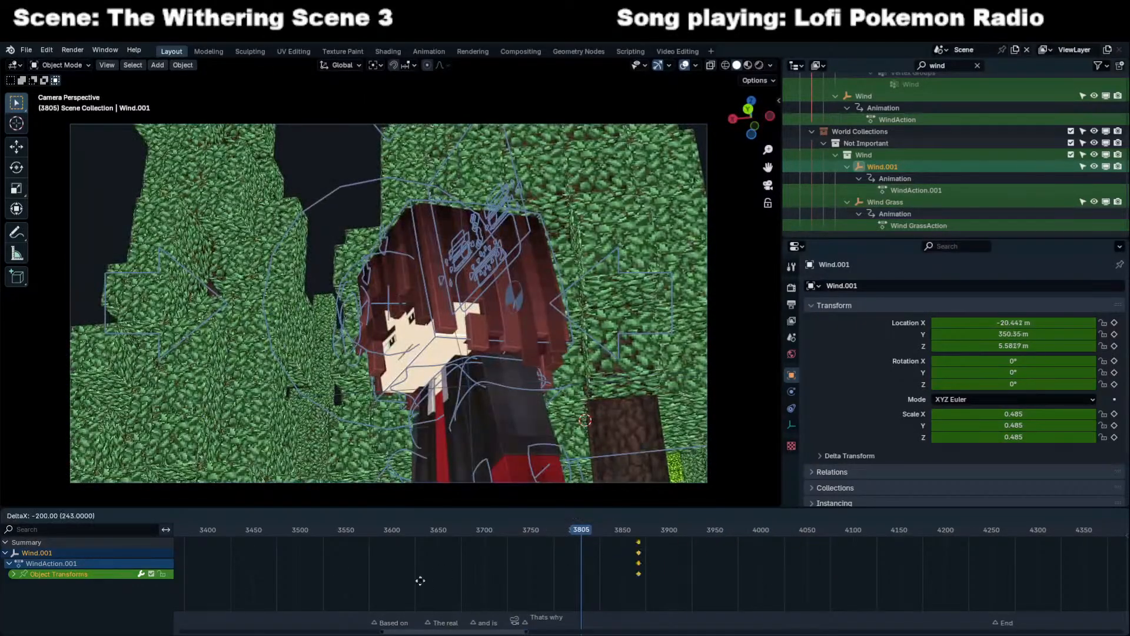
left_click(389, 580)
scroll(574, 563, "up", 5)
scroll(495, 560, "up", 3)
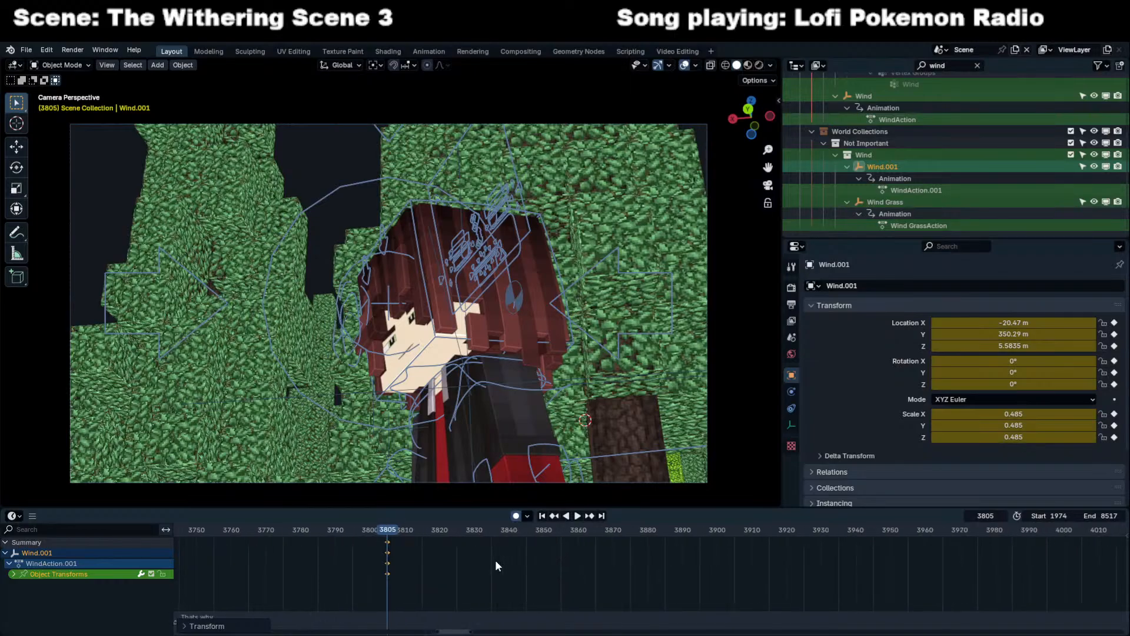
Try to duplicate the Wind.001 keyframe to frames after 3805.
key("shift+d")
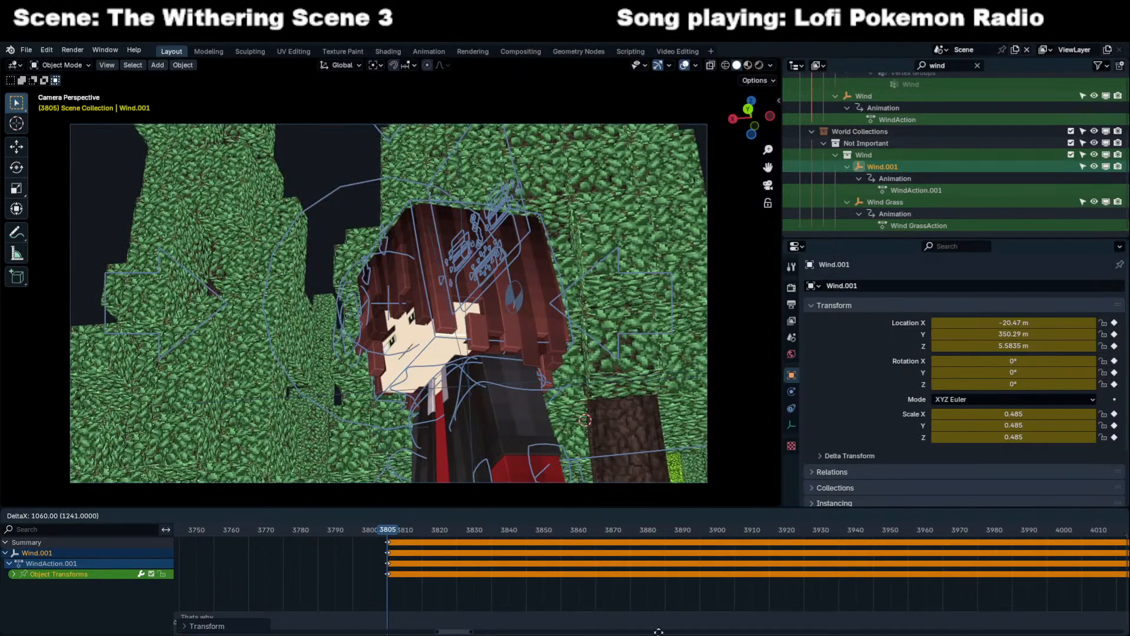
key("Escape")
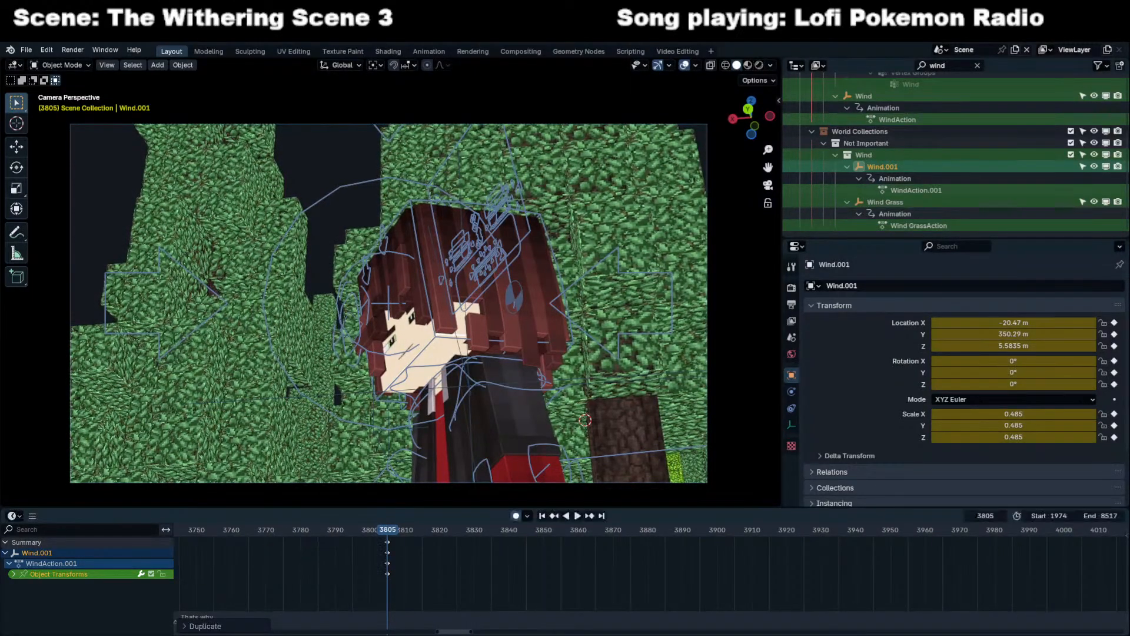
scroll(651, 565, "down", 7)
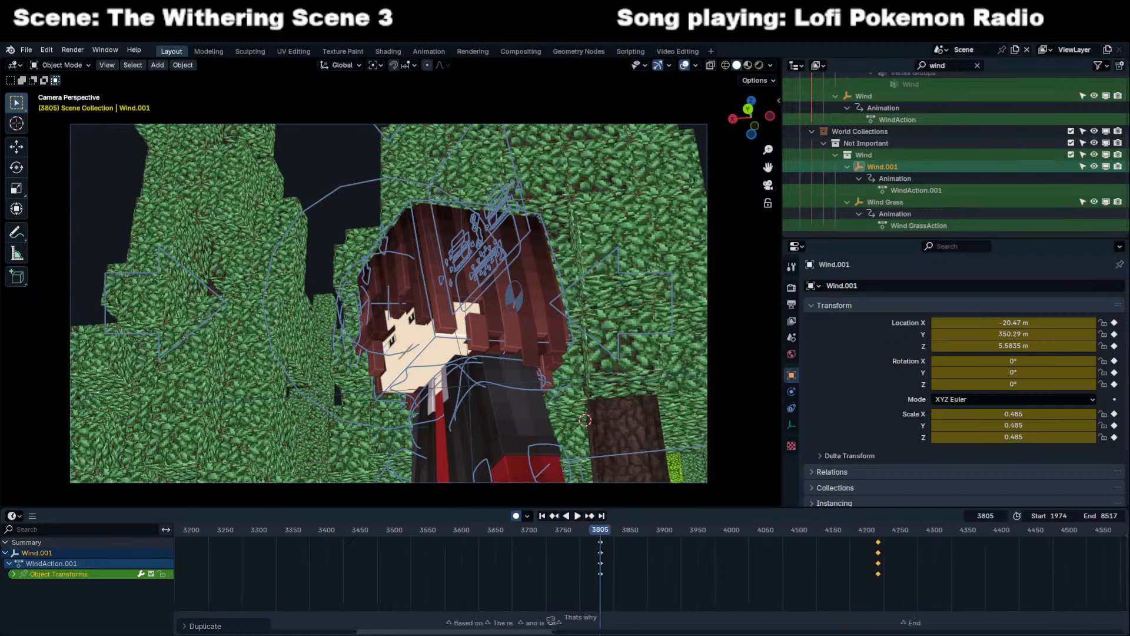
scroll(651, 565, "down", 2)
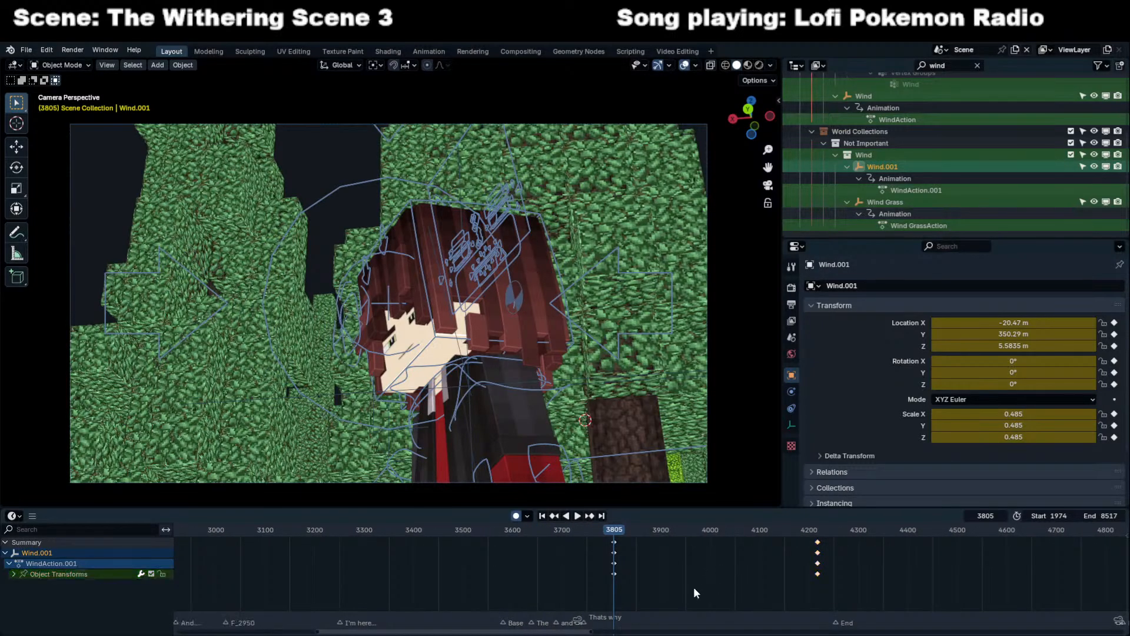
scroll(871, 588, "down", 8)
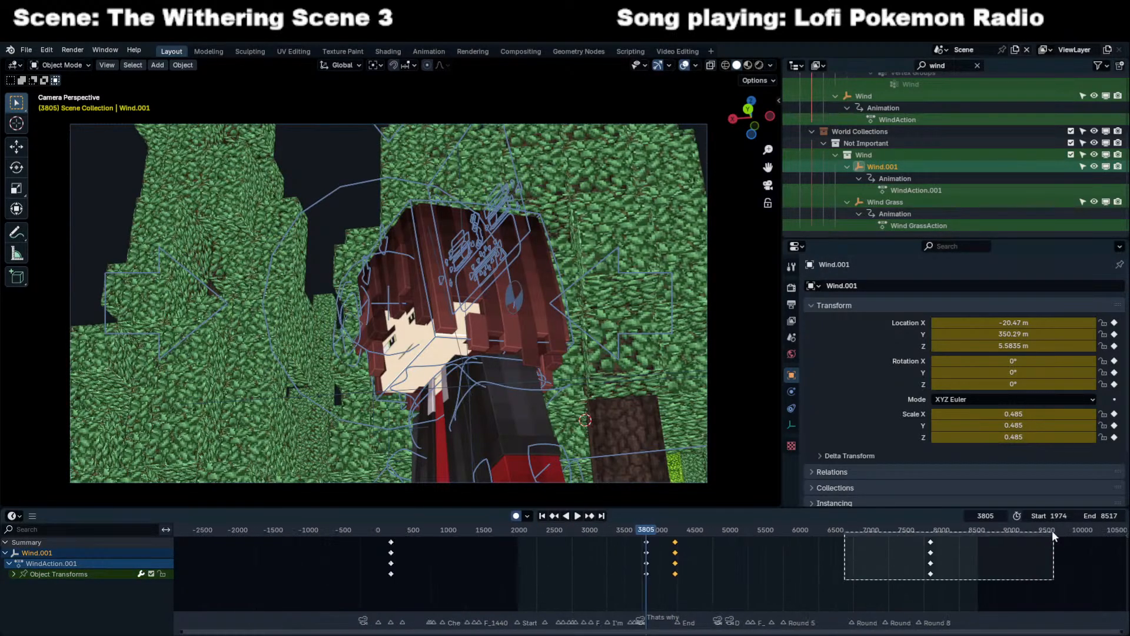
scroll(649, 568, "up", 11)
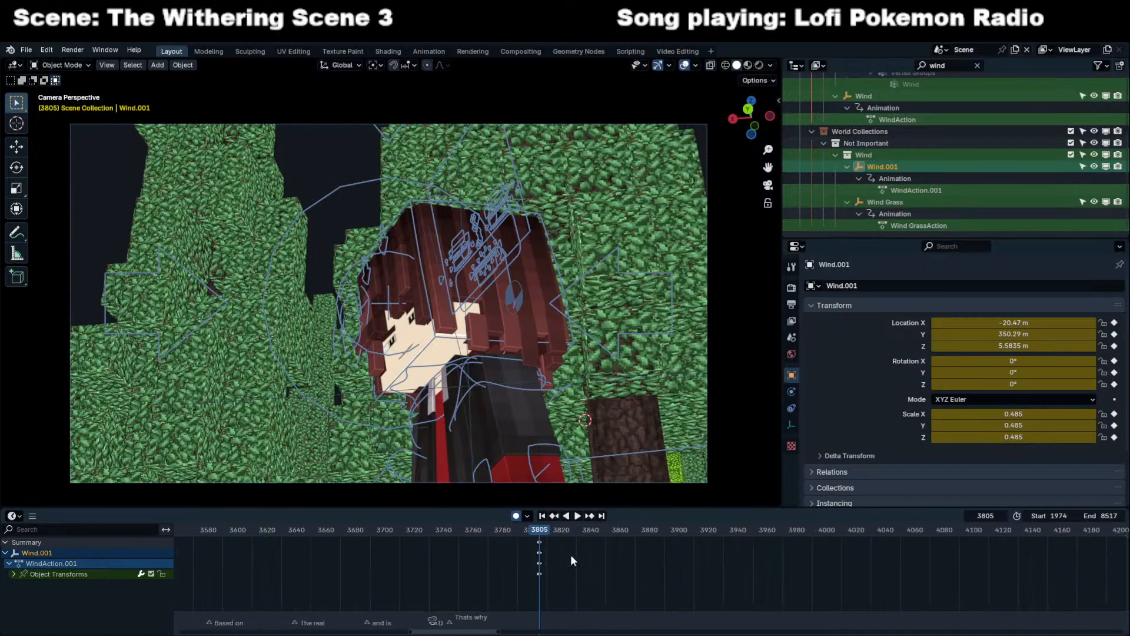
Show Wind.001's animation curves and make the X Location curve's interpolation linear.
key("ctrl+Tab")
left_click(13, 563)
scroll(379, 554, "down", 5)
scroll(430, 556, "down", 4)
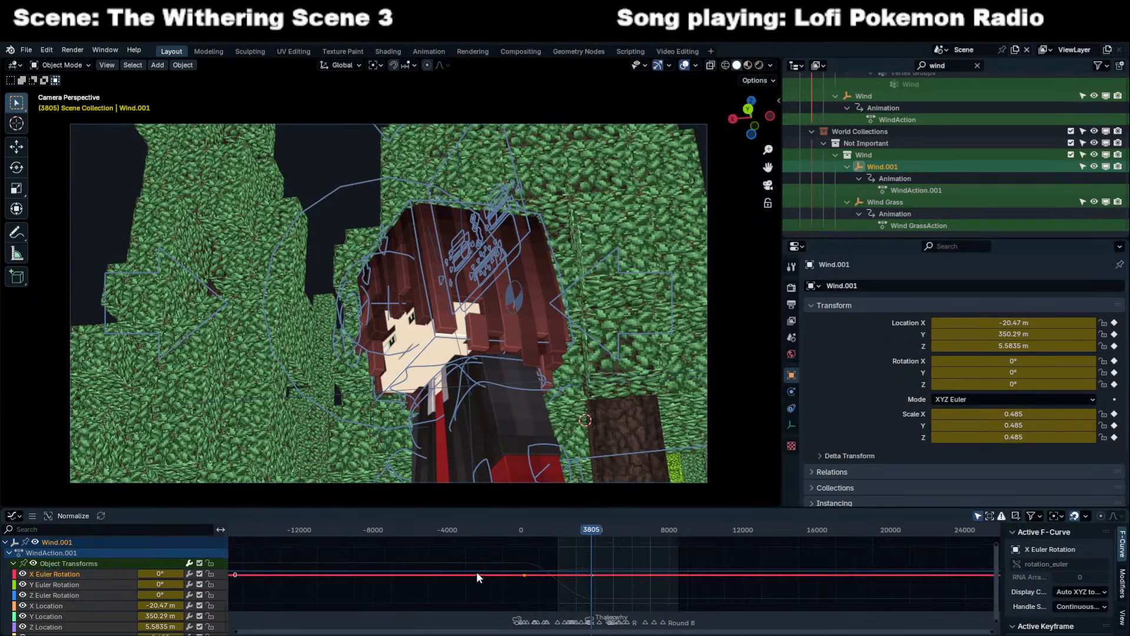
left_click(122, 605)
key("t")
left_click(282, 601)
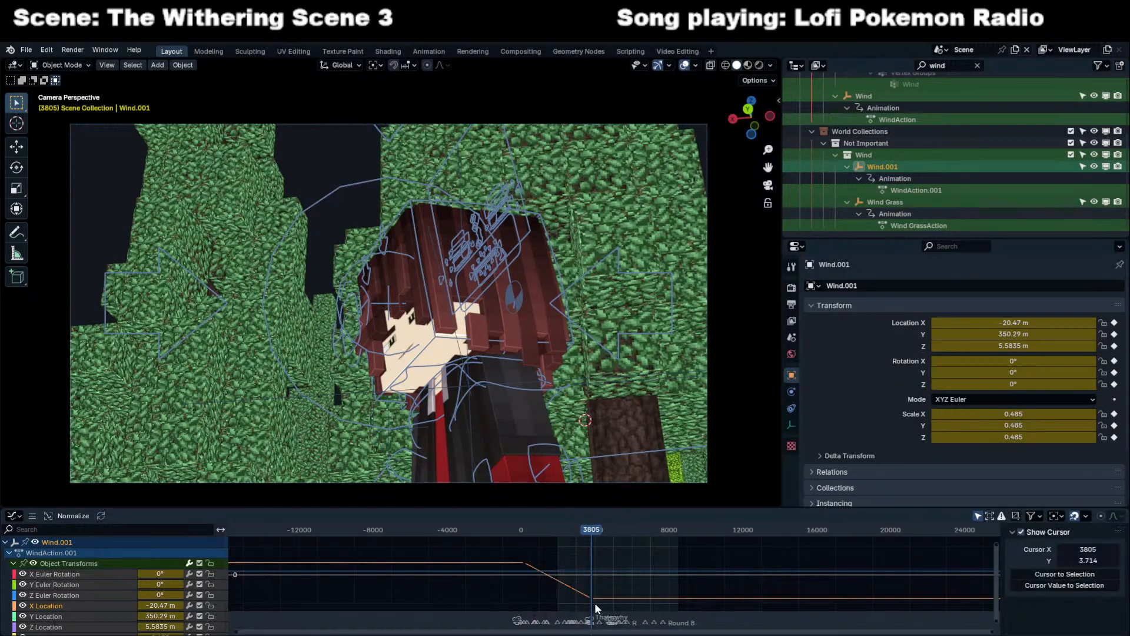
Add a Cycles modifier to the X Location curve with Repeat with Offset before and after, and return to the keyframe timeline.
left_click(1123, 582)
left_click(1058, 533)
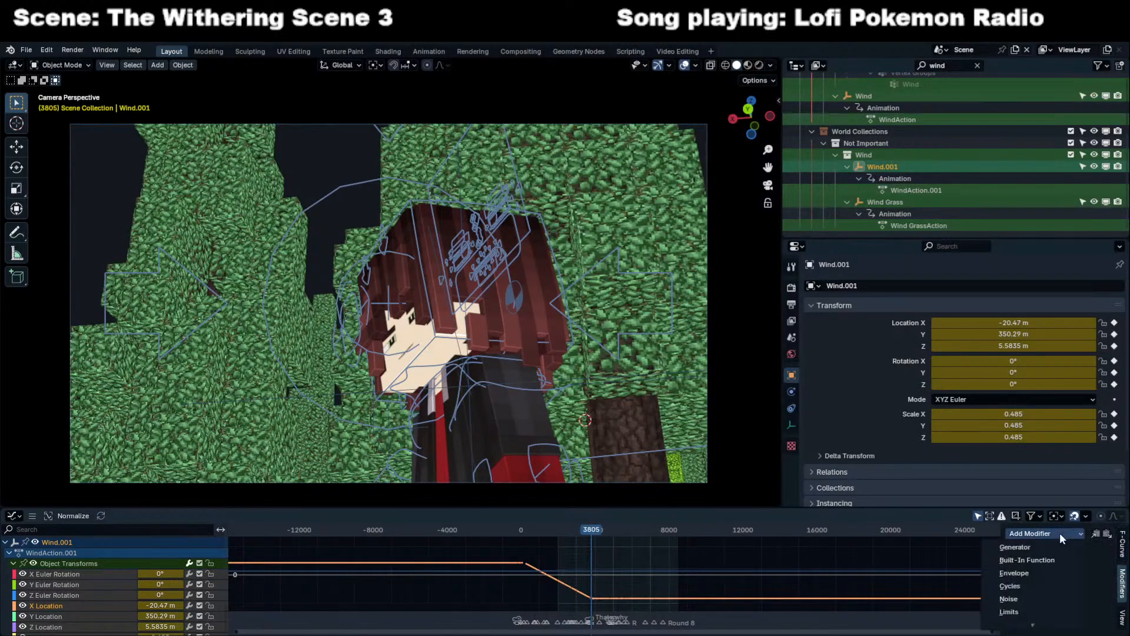
left_click(1018, 585)
left_click(1081, 570)
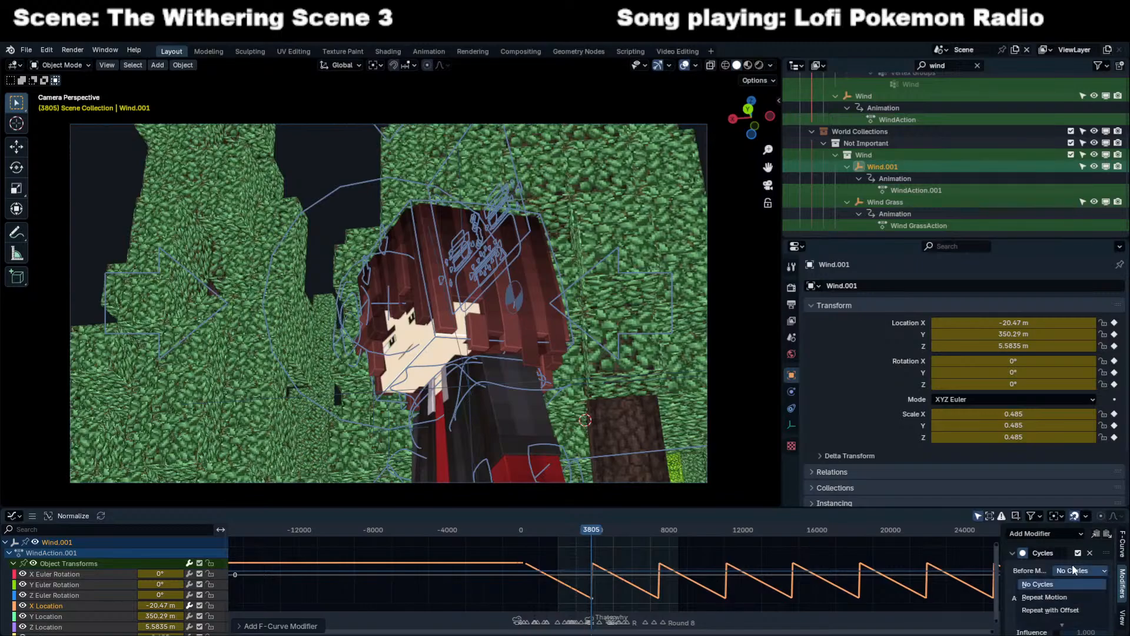
left_click(1053, 596)
left_click(1090, 599)
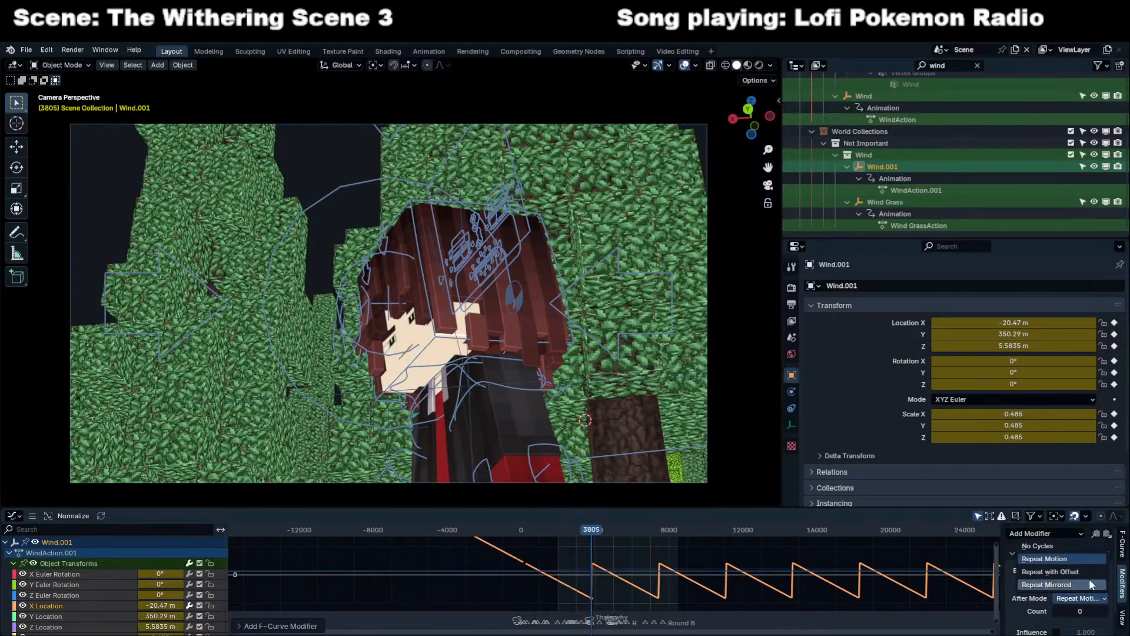
left_click(1090, 572)
left_click(642, 578)
key("ctrl+Tab")
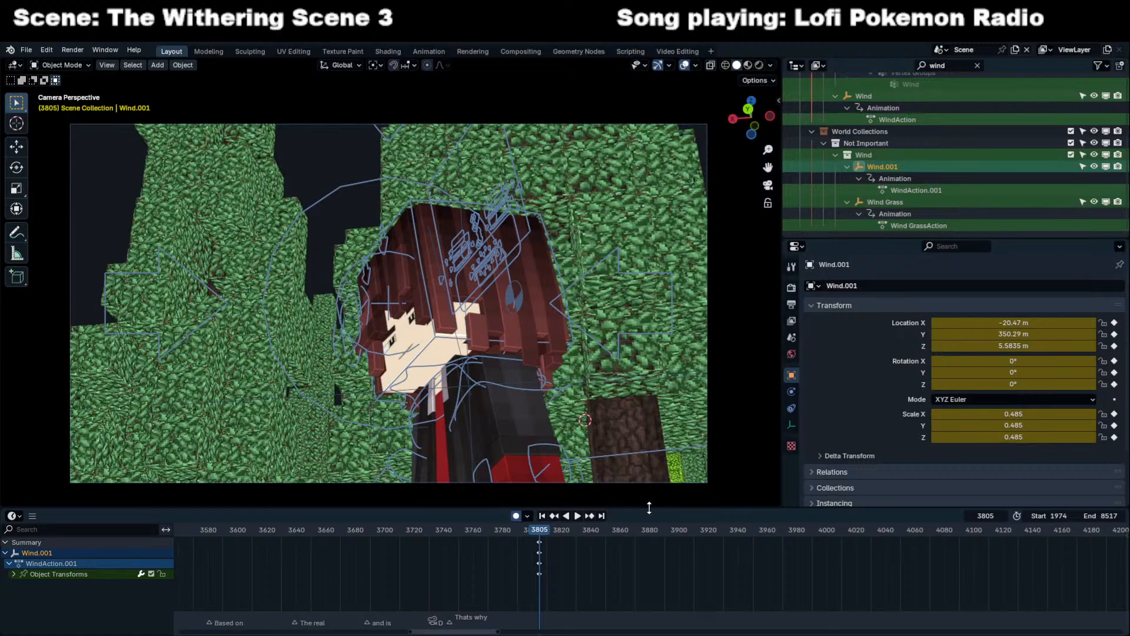
Review Wind.001's keyframes and curves along the timeline, from its first key to frame 3805.
left_click_drag(649, 507, 648, 511)
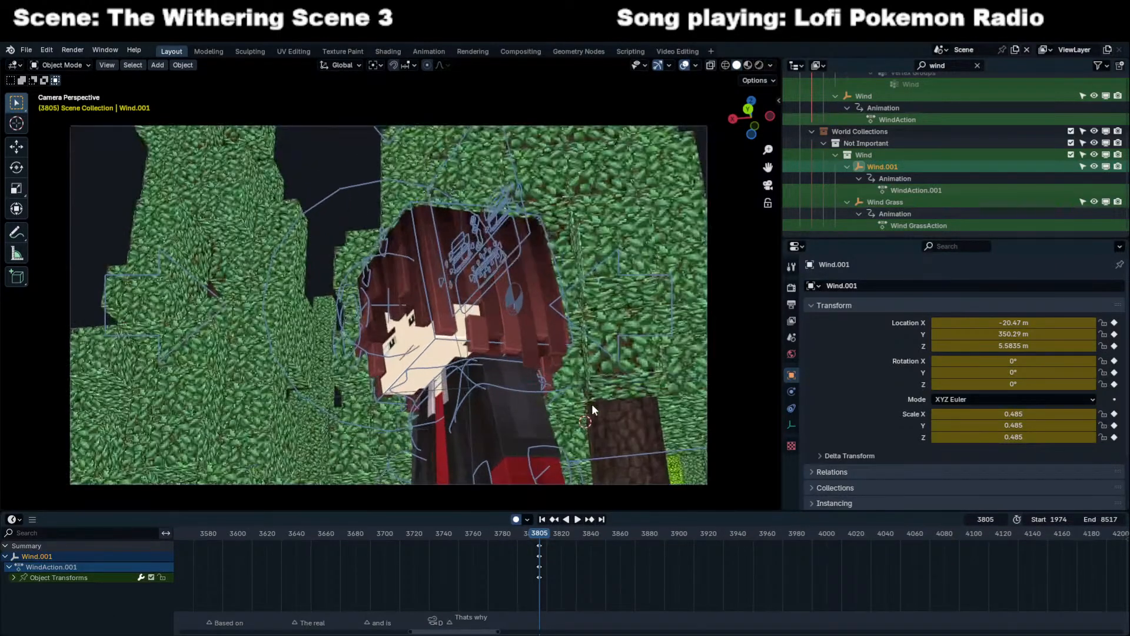
middle_click_drag(592, 403, 610, 386, "shift")
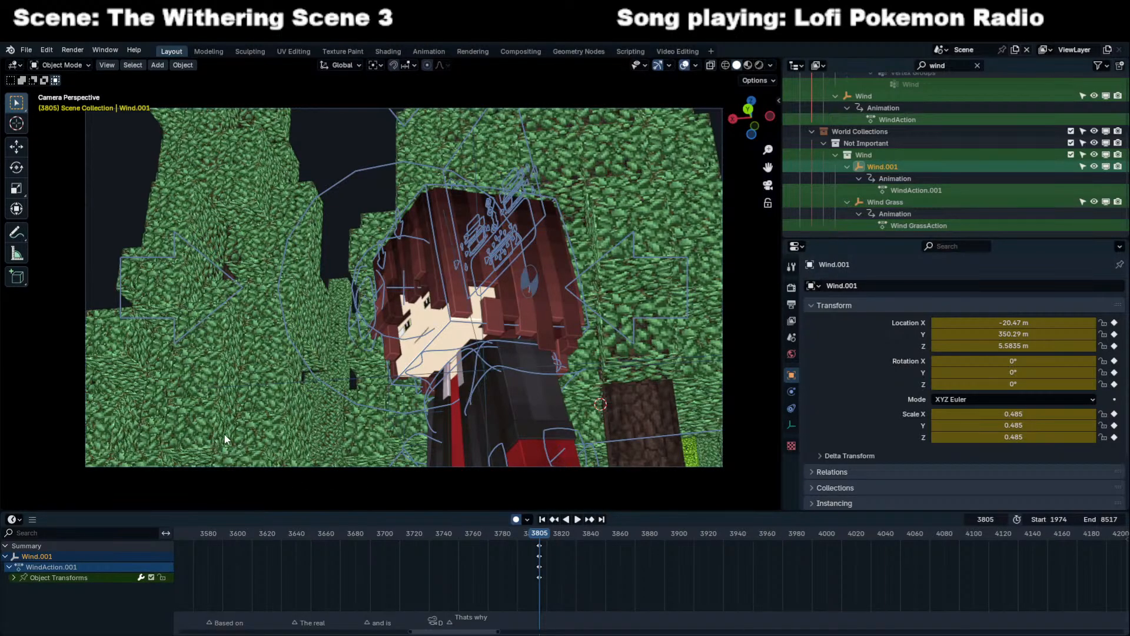
key("a")
scroll(573, 576, "up", 8)
left_click_drag(391, 598, 593, 555)
scroll(500, 585, "down", 3)
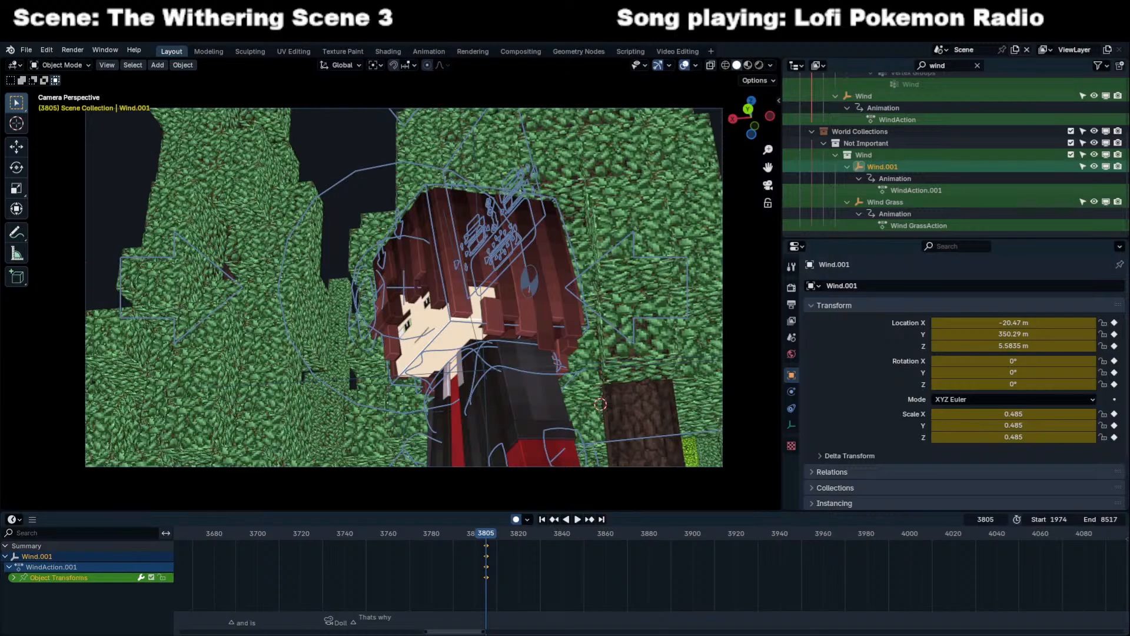
left_click(539, 564)
scroll(525, 566, "down", 10)
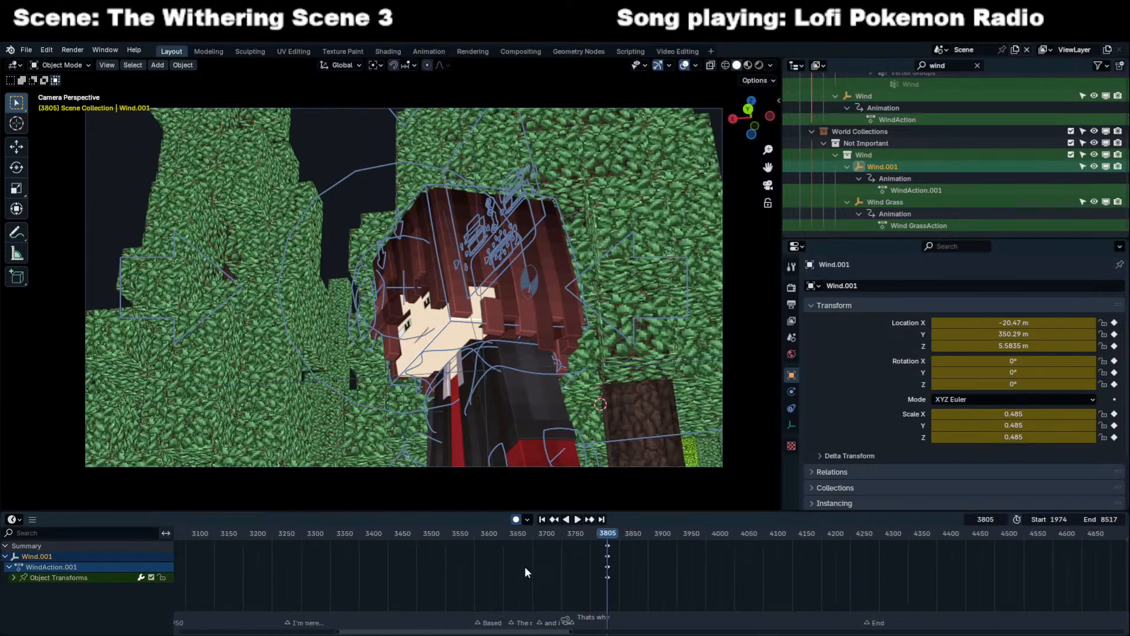
scroll(709, 568, "down", 7)
left_click(649, 566)
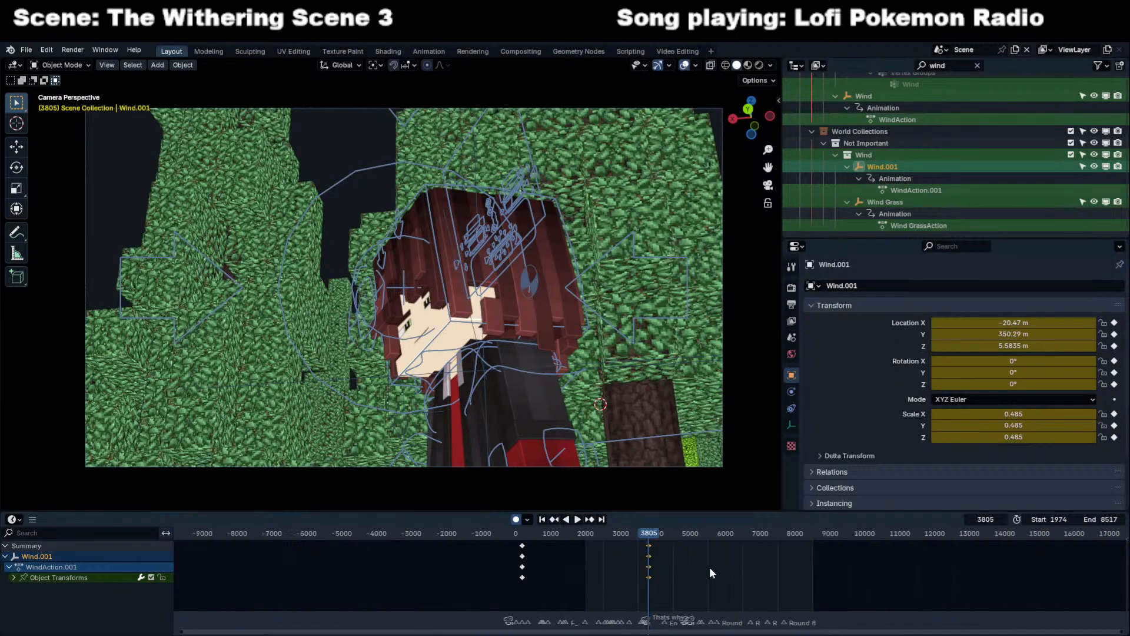
scroll(654, 566, "up", 1)
left_click_drag(482, 570, 733, 538)
scroll(574, 572, "up", 3)
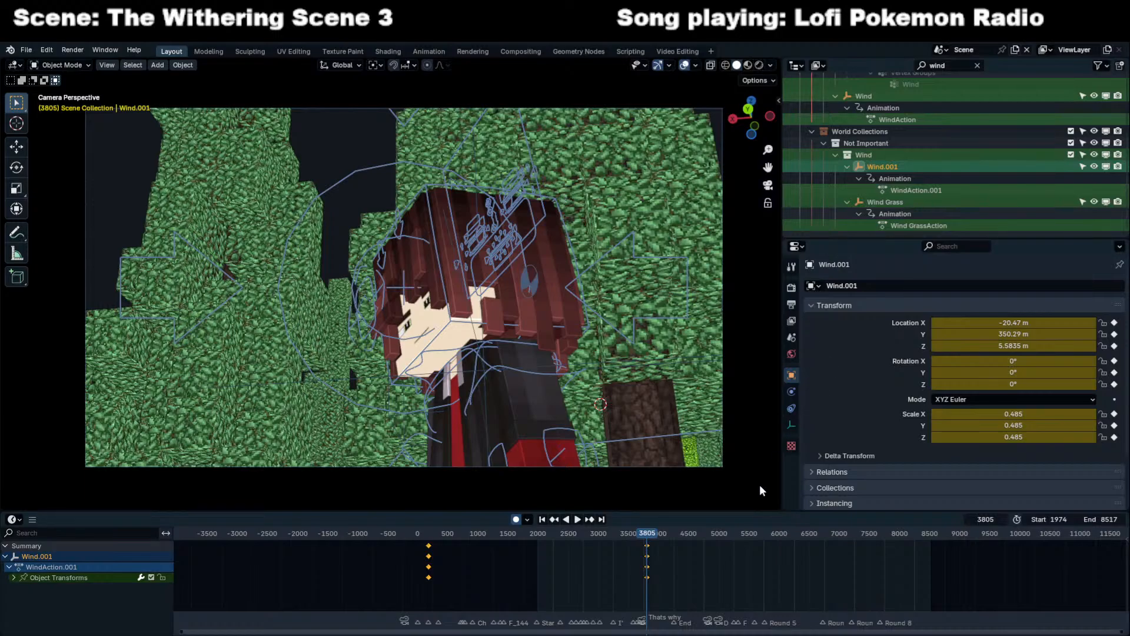
left_click(690, 573)
scroll(690, 573, "up", 4)
left_click_drag(709, 575, 254, 577)
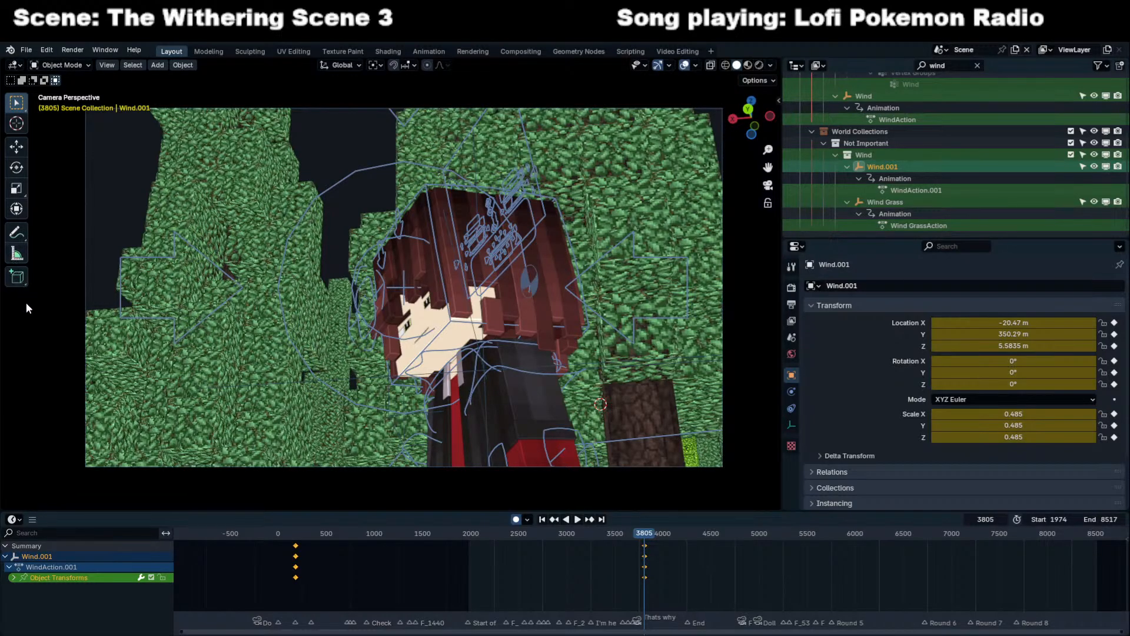
scroll(705, 546, "up", 4)
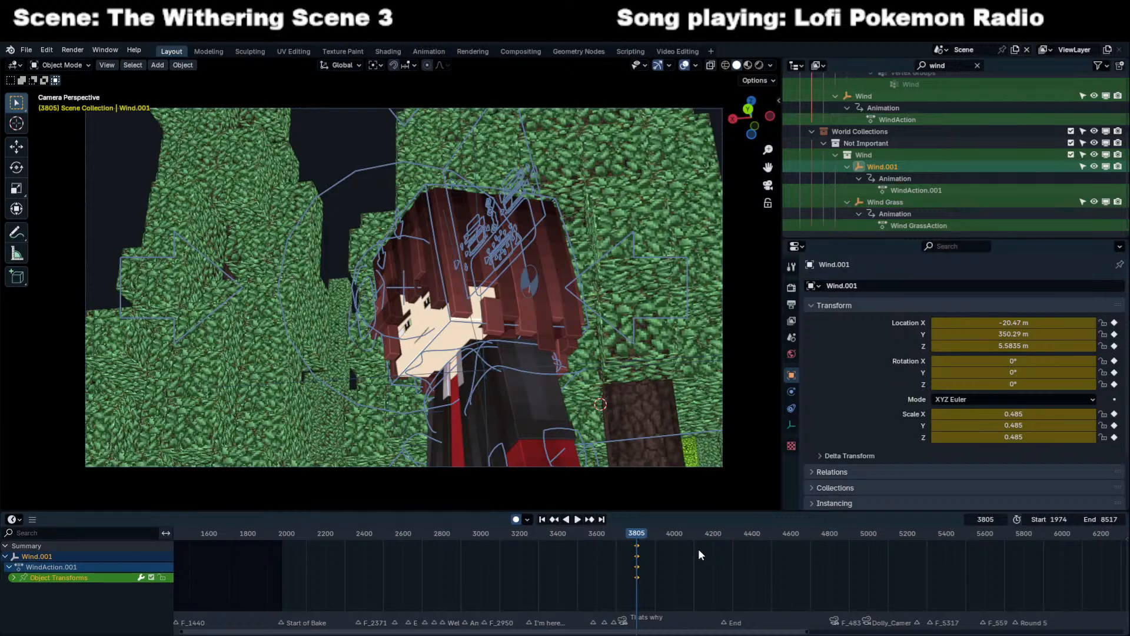
left_click(698, 548)
scroll(698, 548, "down", 2)
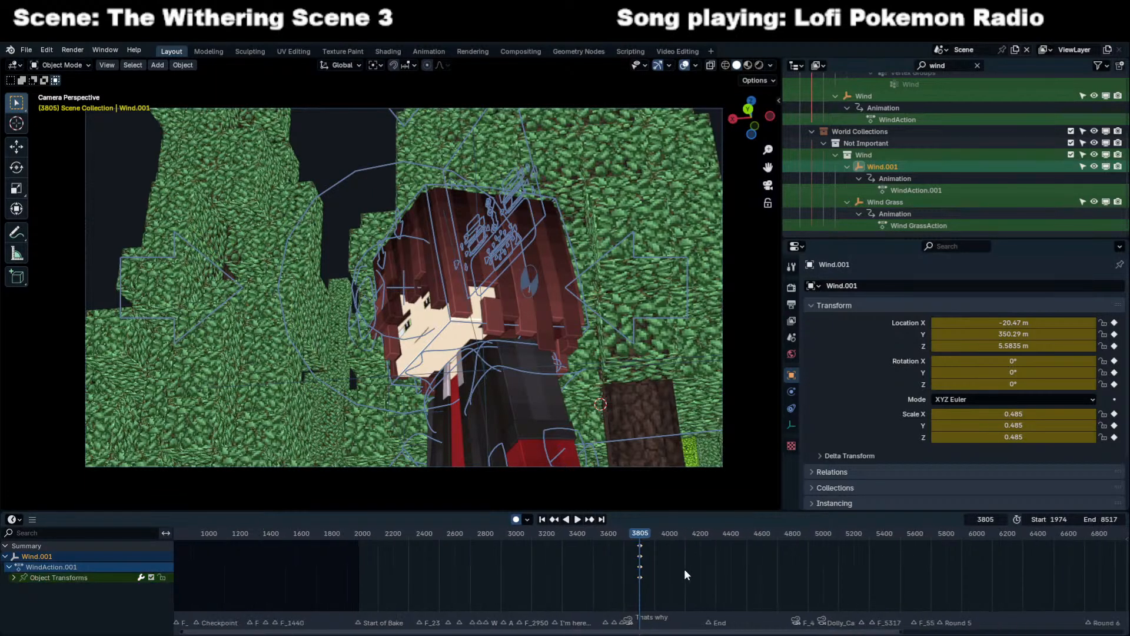
key("ctrl+Tab")
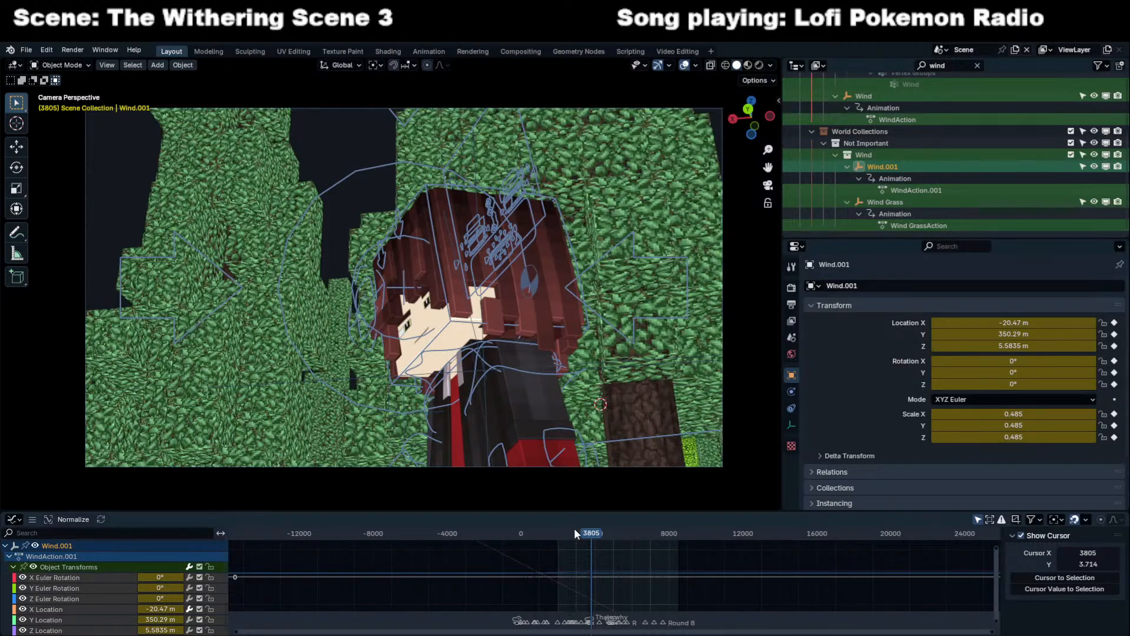
key("ctrl+Tab")
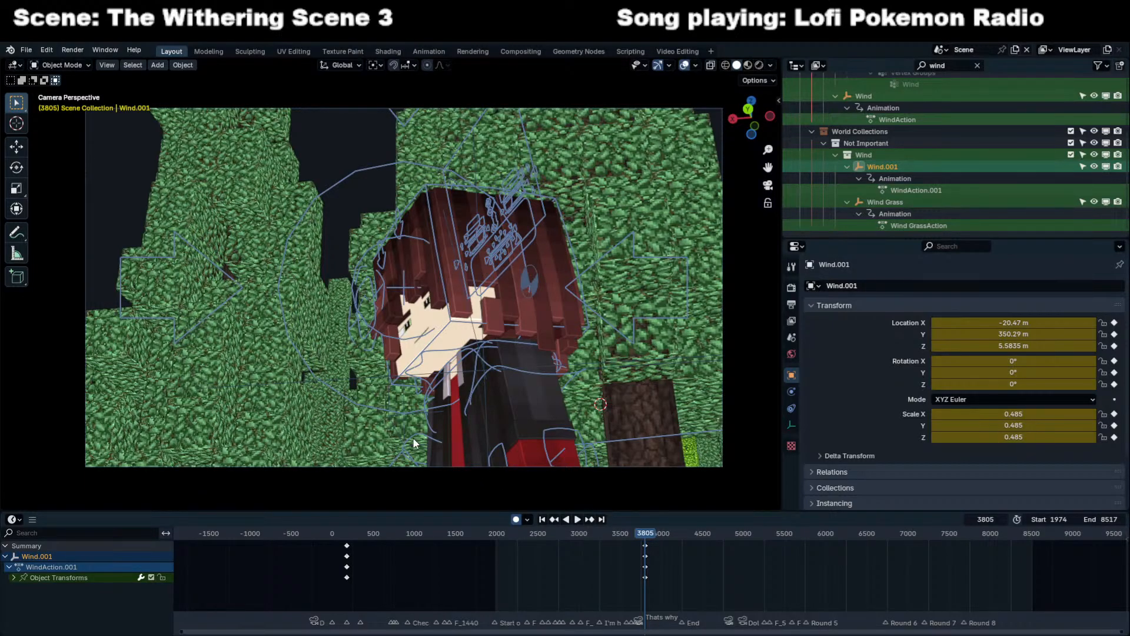
scroll(541, 561, "down", 2)
left_click(612, 581)
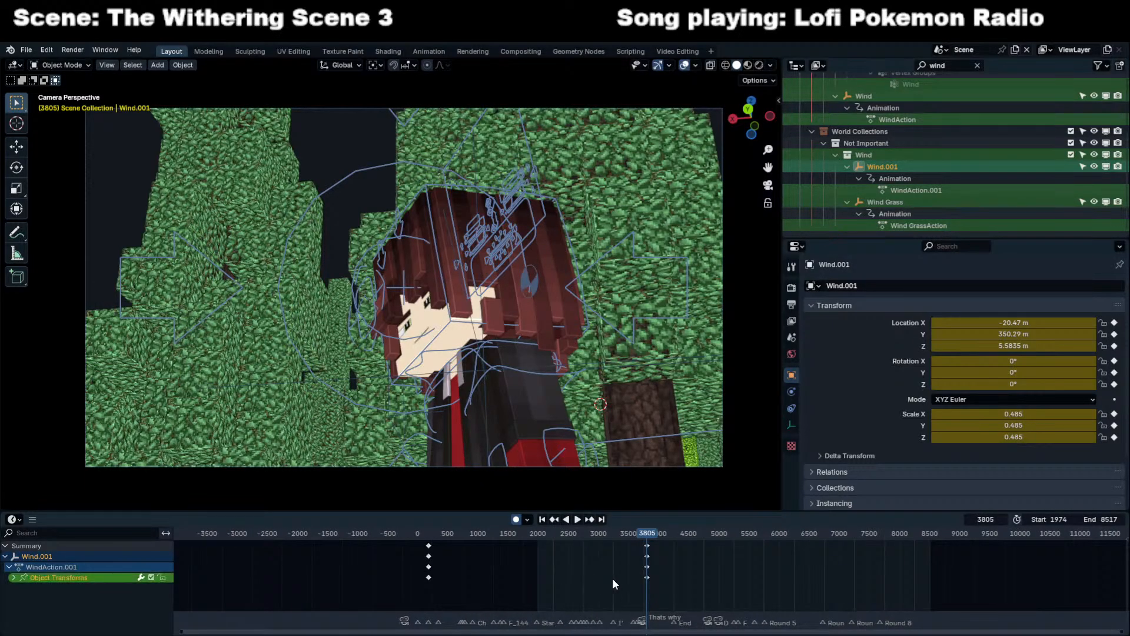
left_click(760, 548)
scroll(743, 563, "up", 3)
left_click_drag(739, 589, 542, 545)
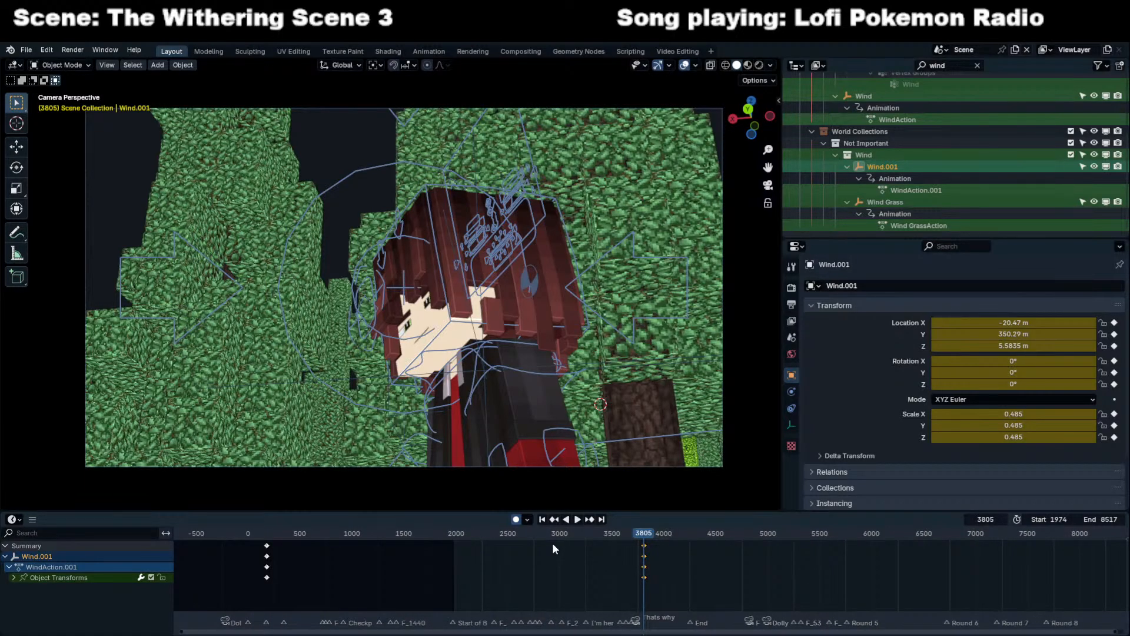
left_click(588, 579)
left_click_drag(555, 598, 576, 574)
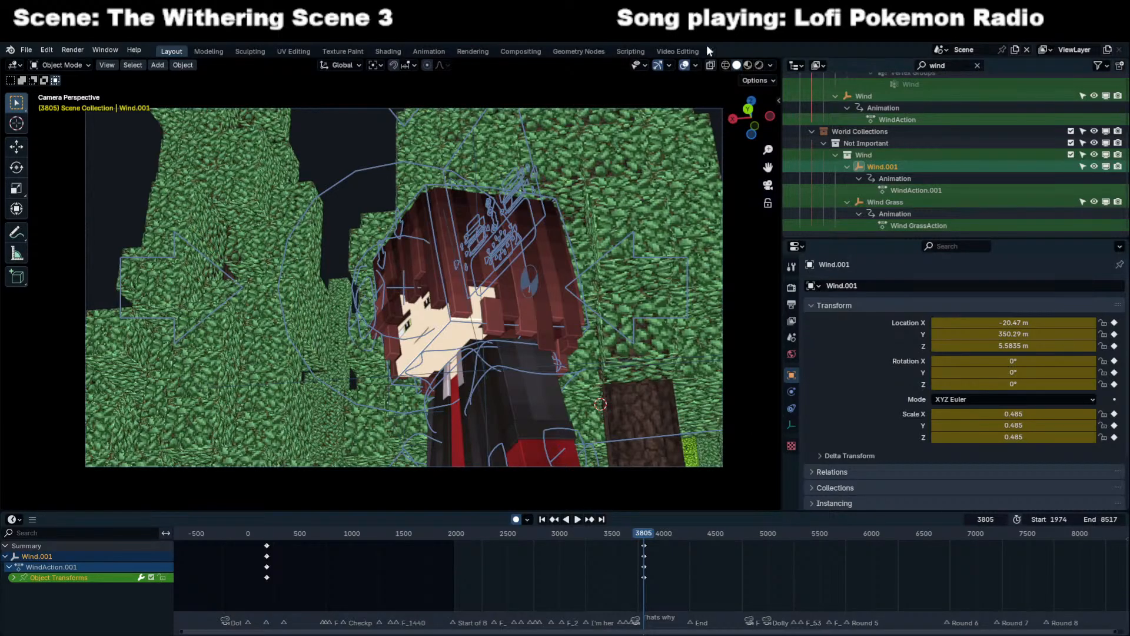
Switch to the Video Editing workspace and select the Monologue (128kbps).mp3 sound strip on channel 7.
left_click(677, 51)
scroll(489, 531, "up", 8)
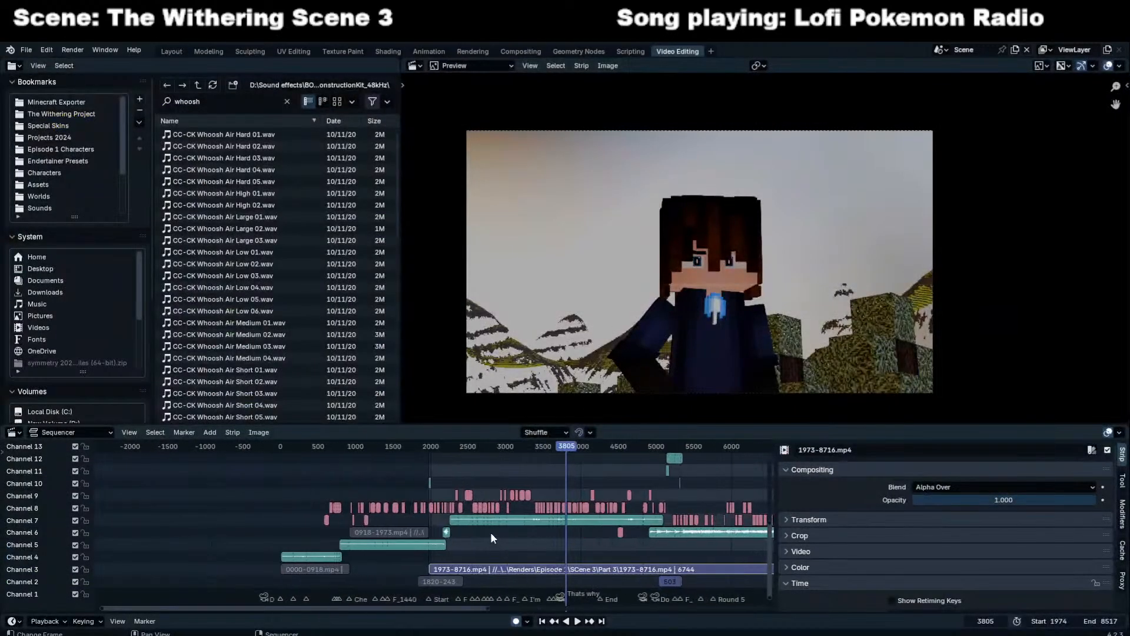
left_click(621, 522)
middle_click_drag(621, 525, 457, 529)
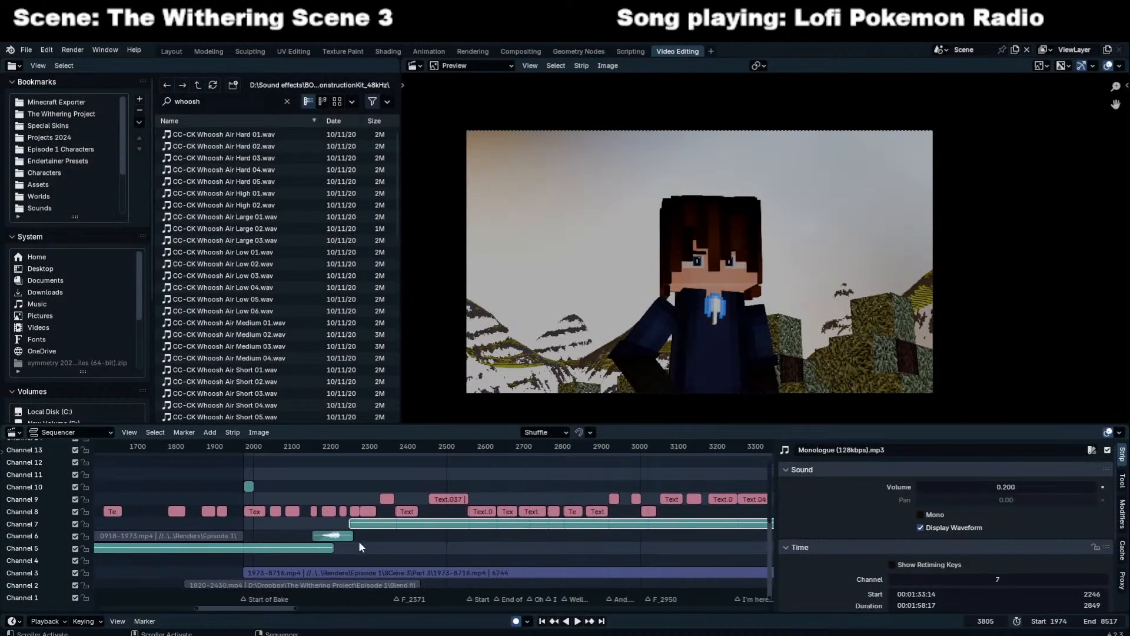
Check the sound strips further along the edit, select the Sweat with Fear strip on channel 6, and return to the Layout workspace.
left_click(280, 549)
middle_click_drag(537, 550, 97, 547)
scroll(647, 534, "down", 1)
middle_click_drag(682, 531, 528, 531)
left_click(627, 533)
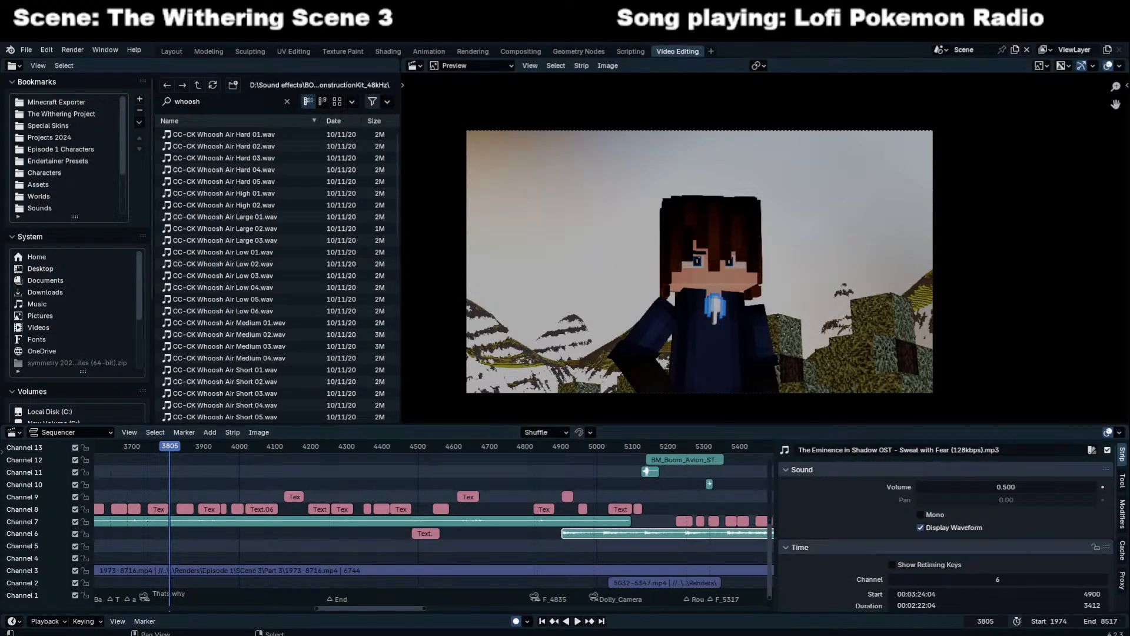
left_click(172, 51)
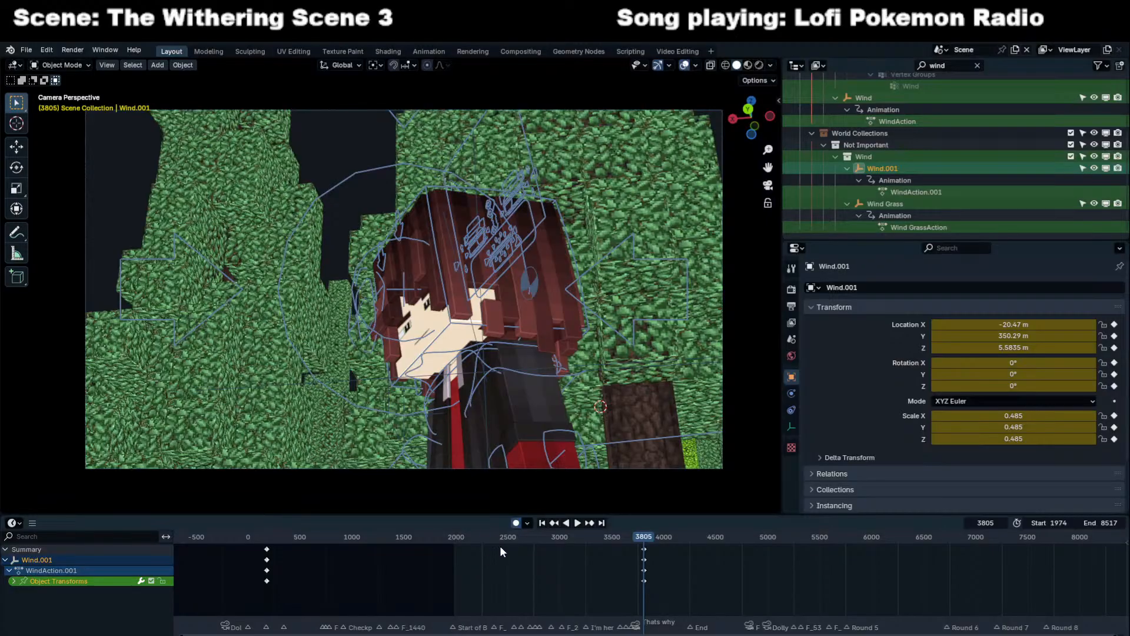
Play the wind animation from around frame 3250 close to the foliage and select the Medium_Spruce.009 tree leaves.
scroll(607, 545, "down", 4)
left_click_drag(607, 546, 618, 543)
middle_click_drag(471, 365, 207, 368)
key("space")
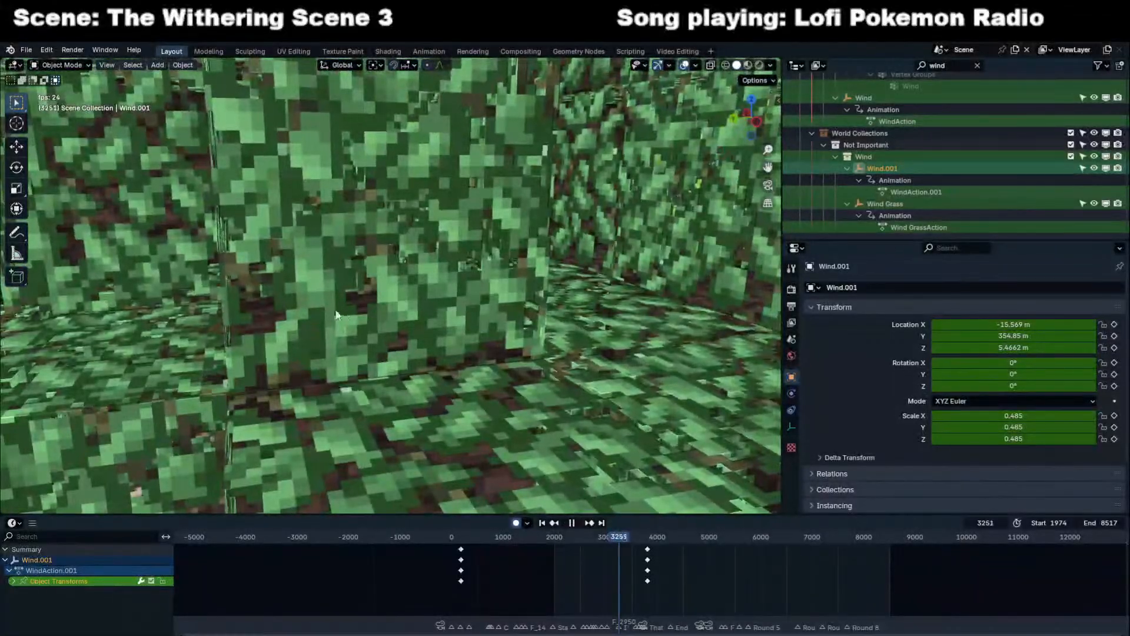
scroll(376, 327, "down", 2)
left_click(421, 343)
scroll(422, 339, "down", 2)
key("space")
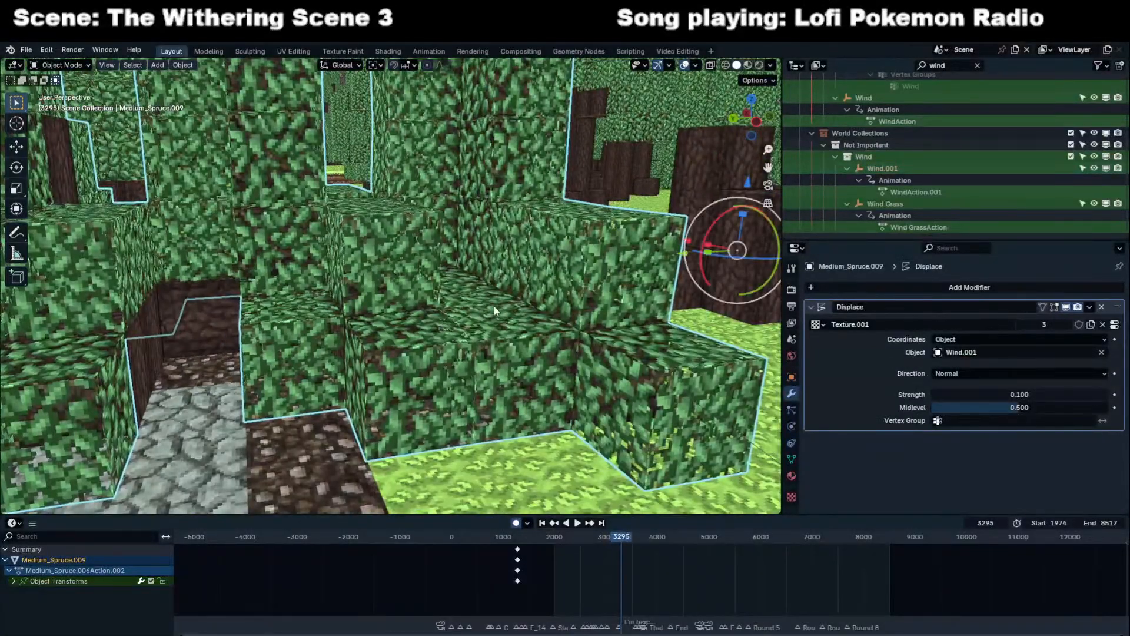
Select the bare Medium_Spruce.008 trunk on the grass and open its mesh for editing with nothing selected.
scroll(639, 243, "down", 2)
left_click(637, 176)
key("shift+grave")
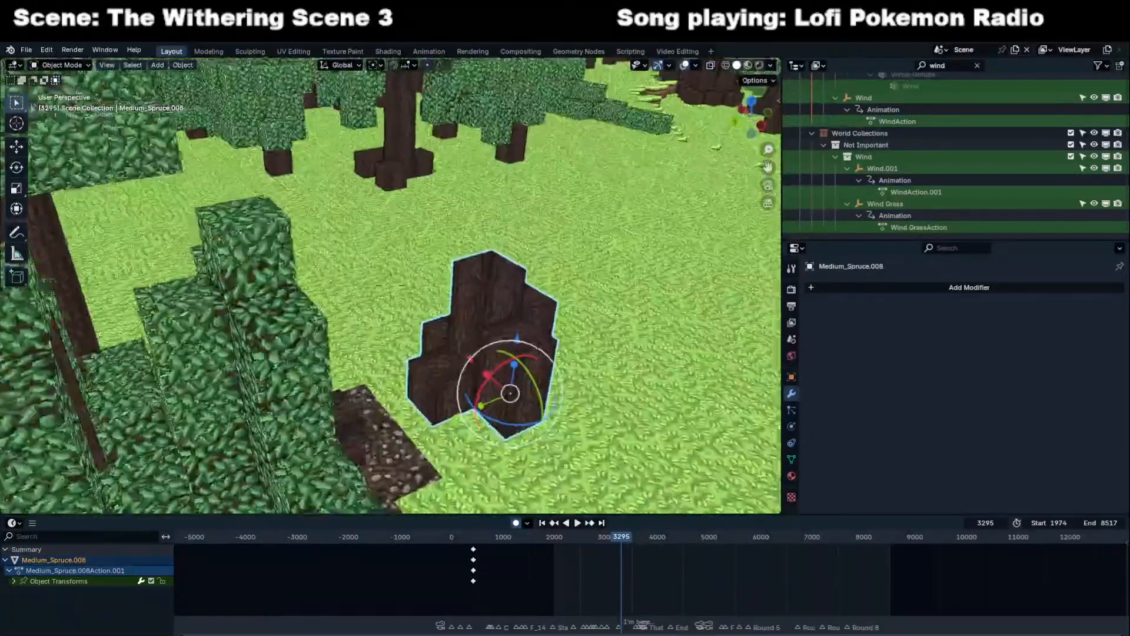
key("w")
key("s")
left_click(391, 285)
key("Tab")
key("alt+a")
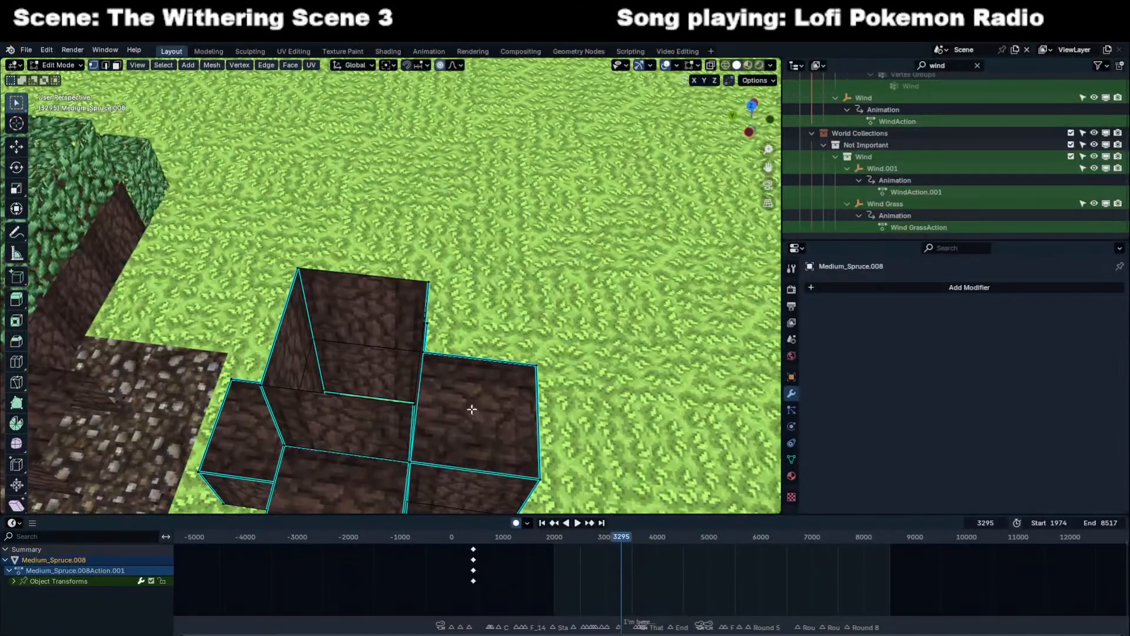
Switch to face selection and duplicate the top face of the trunk's lower side block in place.
key("Tab")
key("Tab")
left_click(439, 388)
left_click(118, 67)
left_click(465, 386)
key("shift+d")
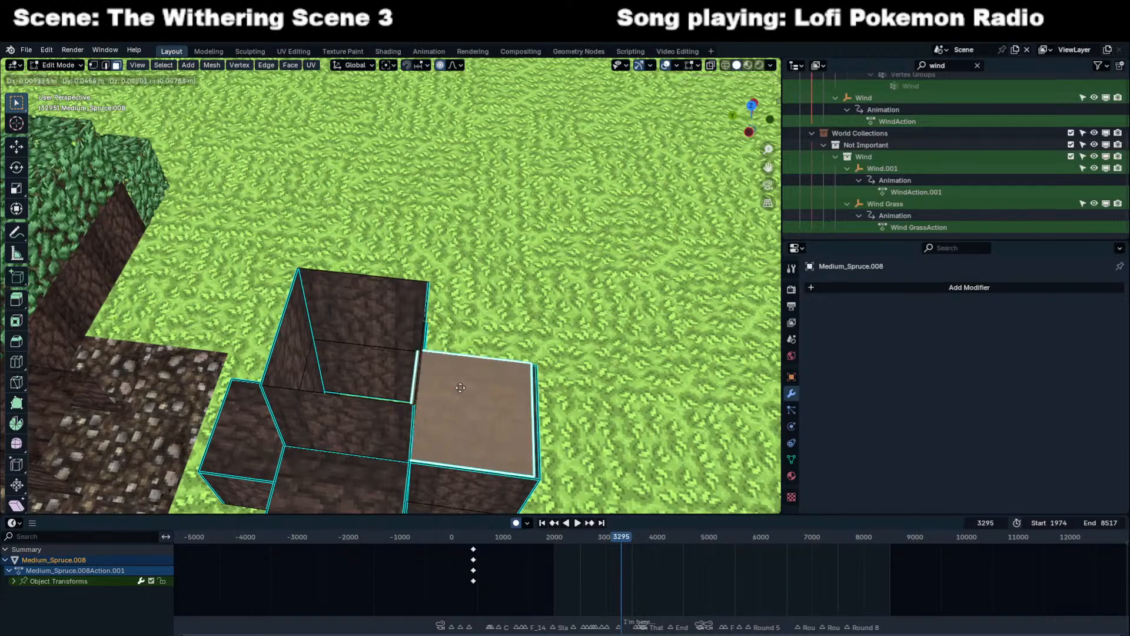
right_click(452, 383)
Turn off proportional editing and move the duplicated face over the trunk's open top, adjusting its height along Z.
key("g")
right_click(400, 331)
left_click(442, 66)
key("g")
left_click(408, 338)
key("g")
key("z")
left_click(422, 289)
key("Tab")
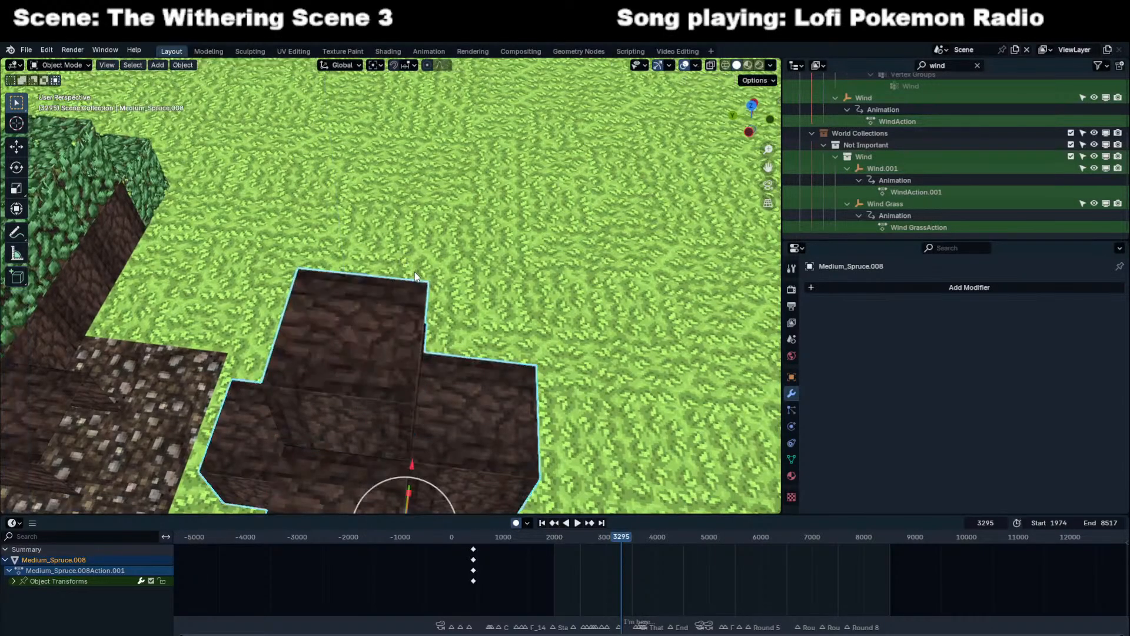
Merge the vertices of the whole Medium_Spruce.008 mesh and return to Object Mode.
key("Tab")
key("a")
key("m")
left_click(422, 291)
key("Tab")
scroll(980, 149, "up", 5)
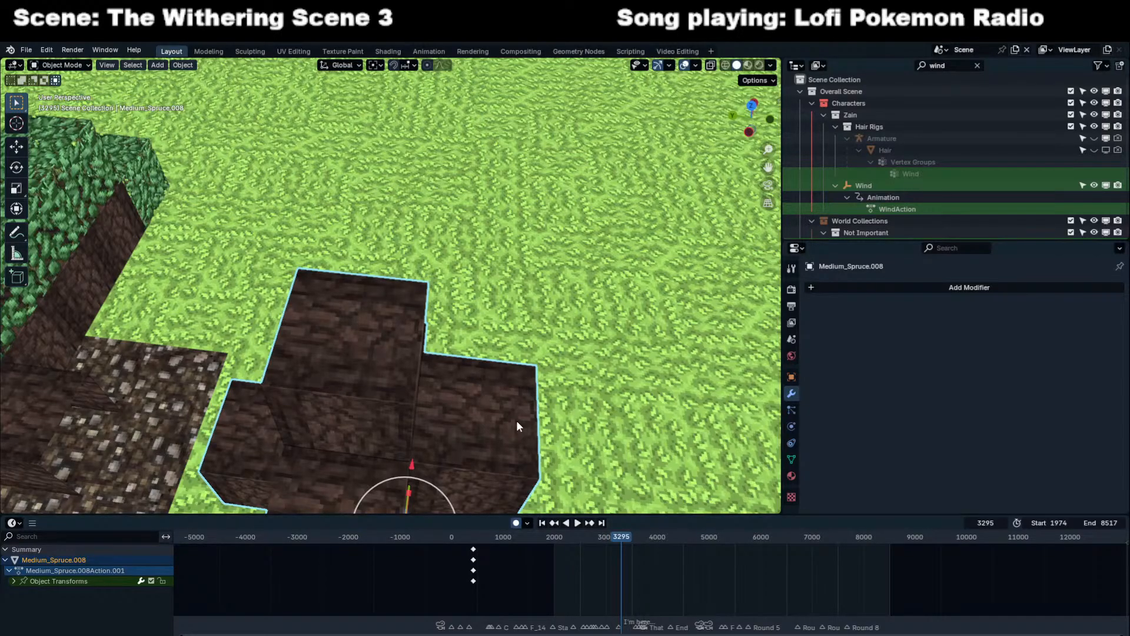
Look through the scene camera and play the shot around frame 3271.
key("KP_0")
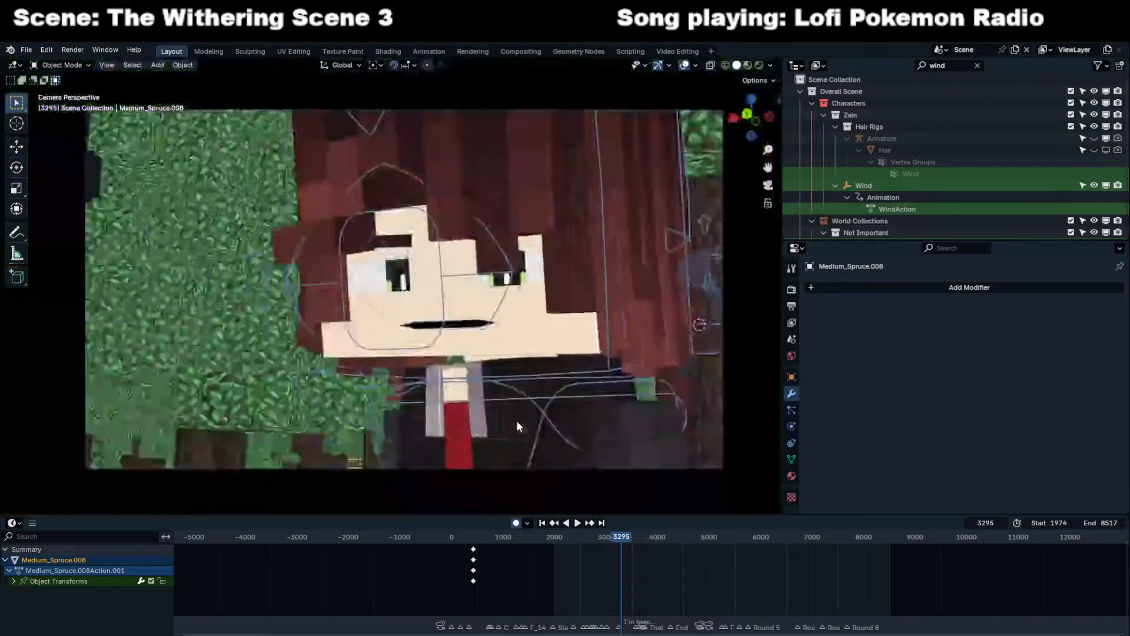
scroll(604, 580, "up", 2)
scroll(604, 579, "up", 5)
mouse_move(532, 538)
left_mouse_down()
mouse_move(510, 540)
mouse_move(530, 541)
left_mouse_up()
key("space")
scroll(541, 535, "up", 5)
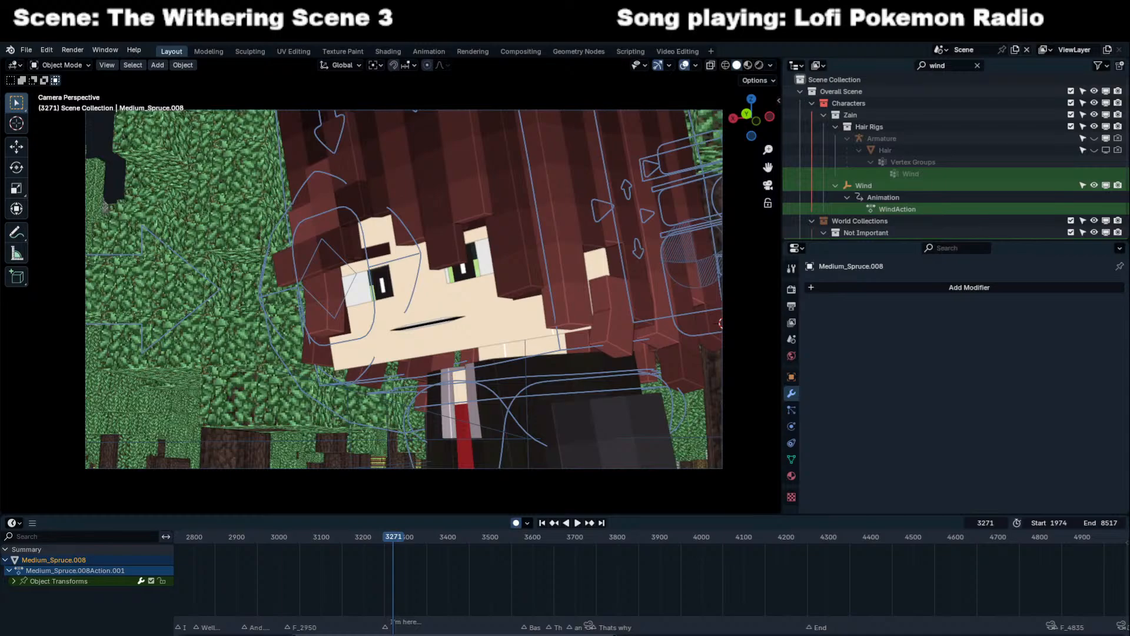
left_click(852, 580)
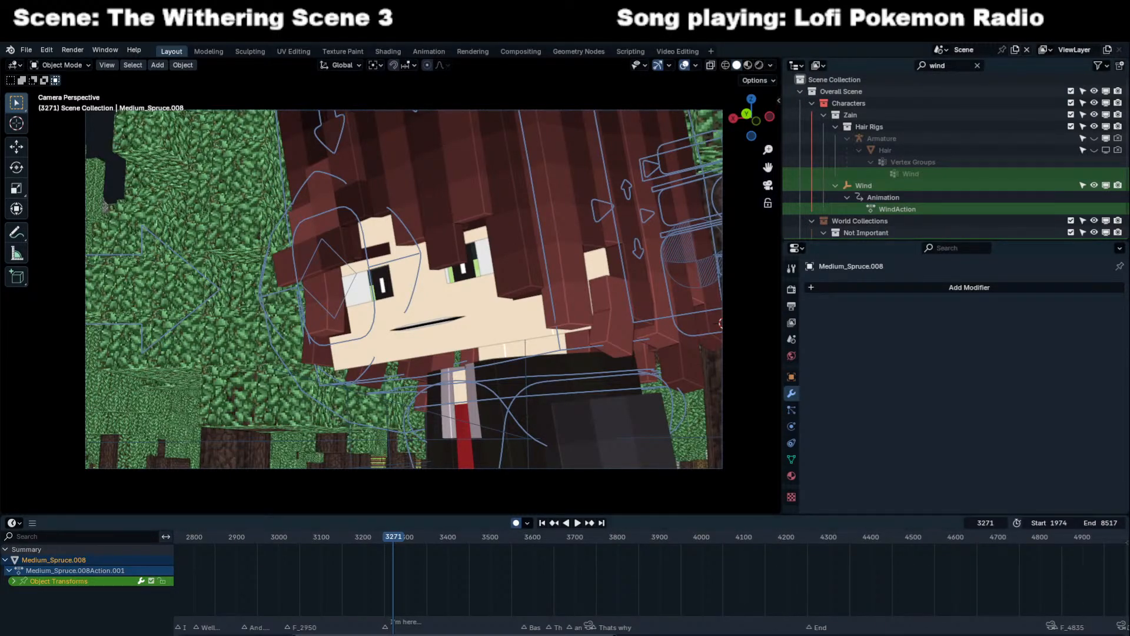
Move the playhead to frame 3253 and play the camera shot up to frame 3288.
scroll(587, 581, "up", 2)
scroll(446, 594, "up", 5)
scroll(459, 594, "down", 3)
middle_click_drag(468, 593, 577, 585)
scroll(451, 566, "down", 4)
left_click_drag(509, 538, 512, 537)
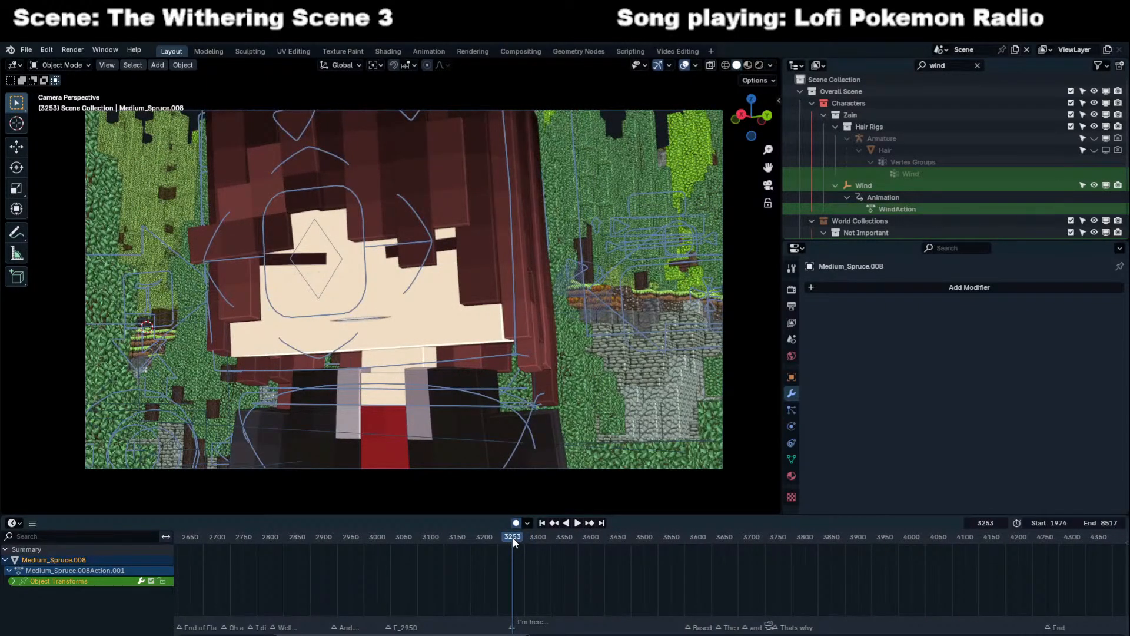
key("space")
key("space")
Select the character's hair mesh Plane.052, expand the Simplify render settings, and frame the hair outside the camera view.
left_click(660, 344)
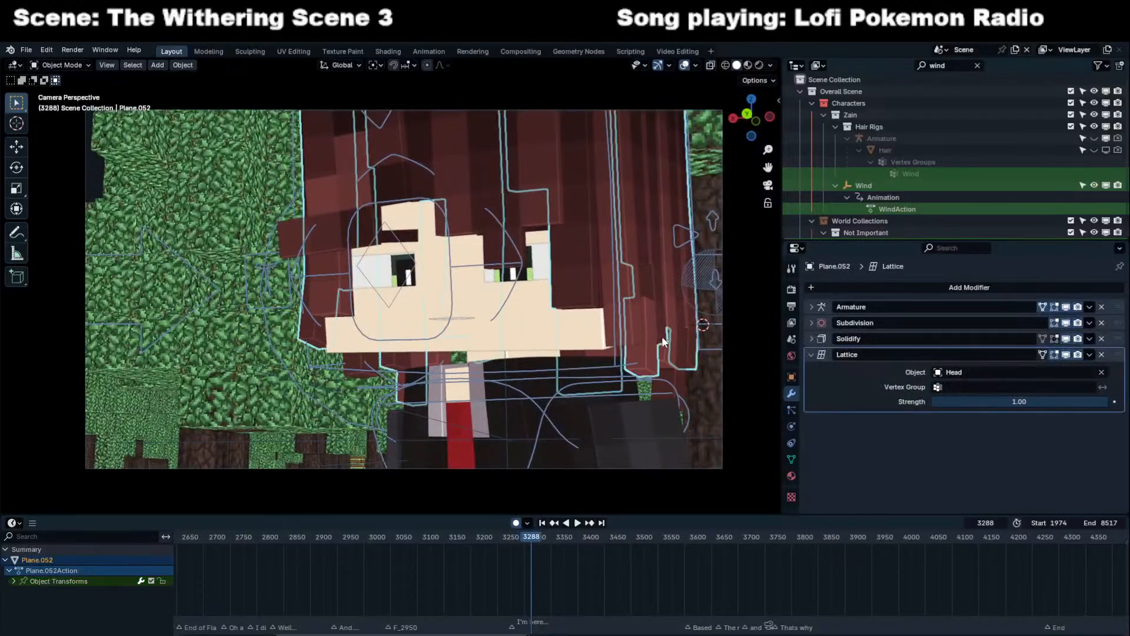
left_click(791, 289)
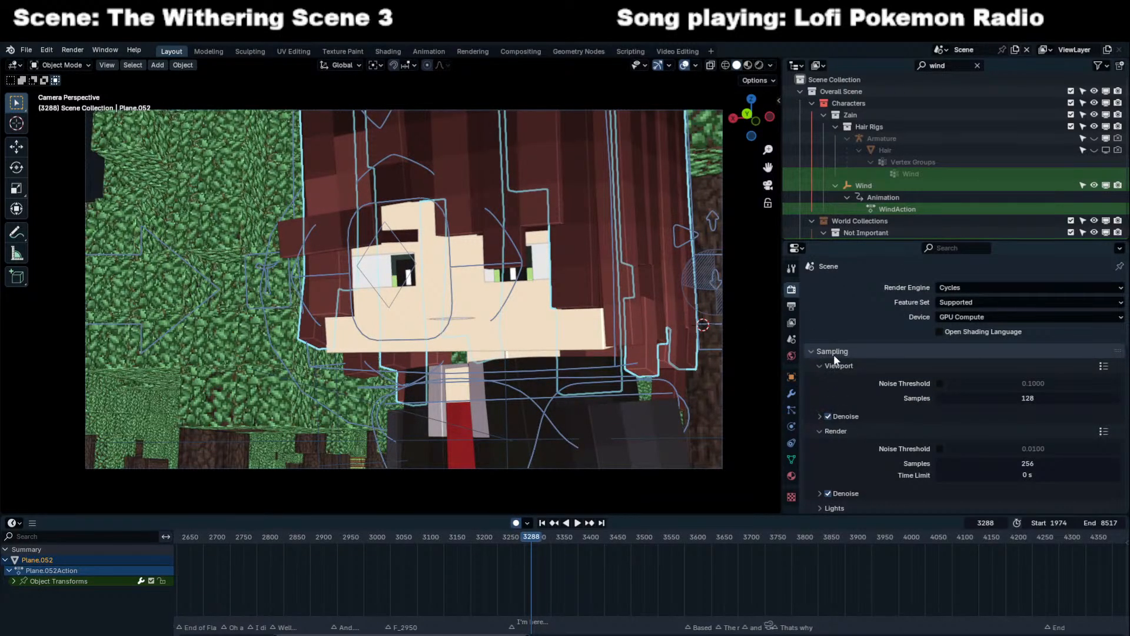
left_click(832, 352)
left_click(837, 415)
key("KP_0")
middle_click_drag(672, 347, 538, 372)
key("KP_Decimal")
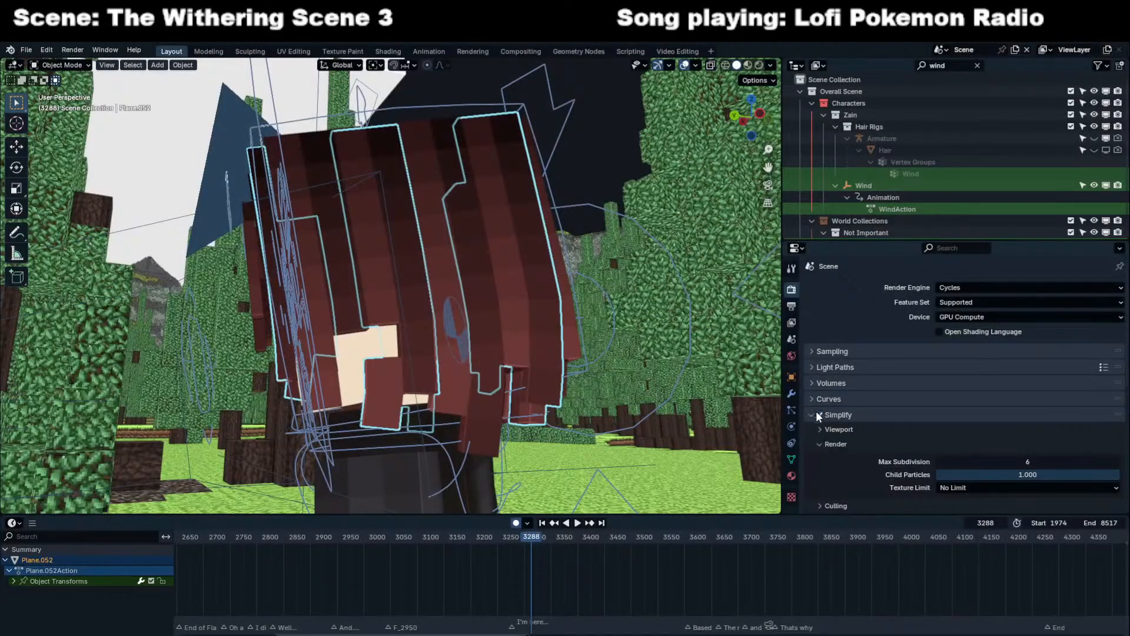
Toggle Simplify off and on to compare its effect on the hair meshes.
left_click(819, 414)
left_click(819, 413)
middle_click_drag(636, 329, 471, 341)
left_click(460, 339)
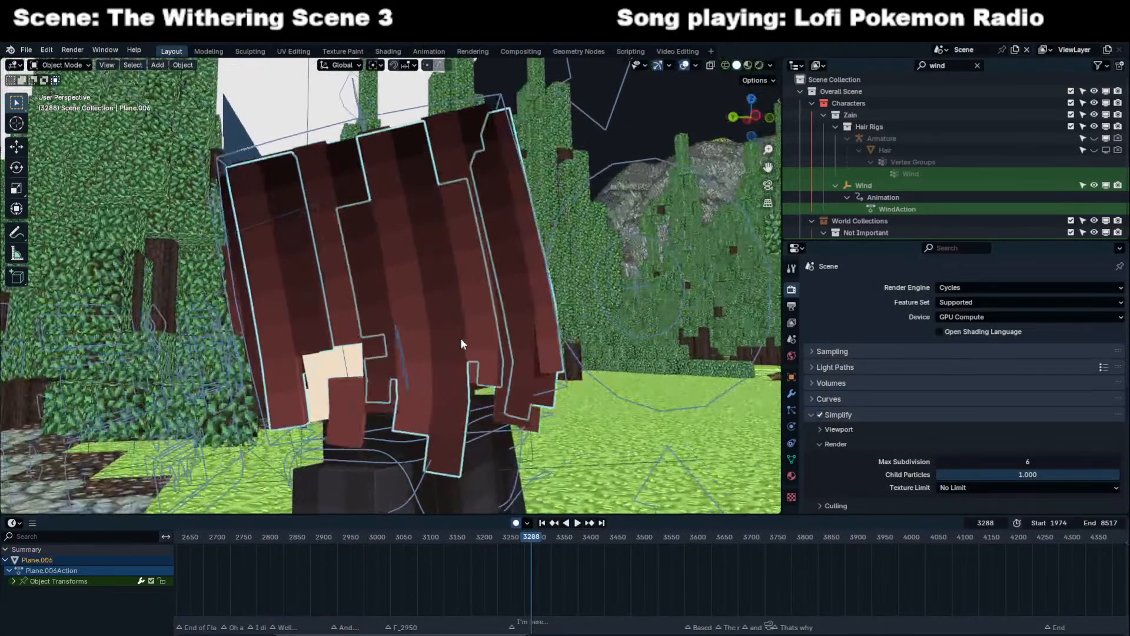
left_click(529, 334)
left_click(820, 414)
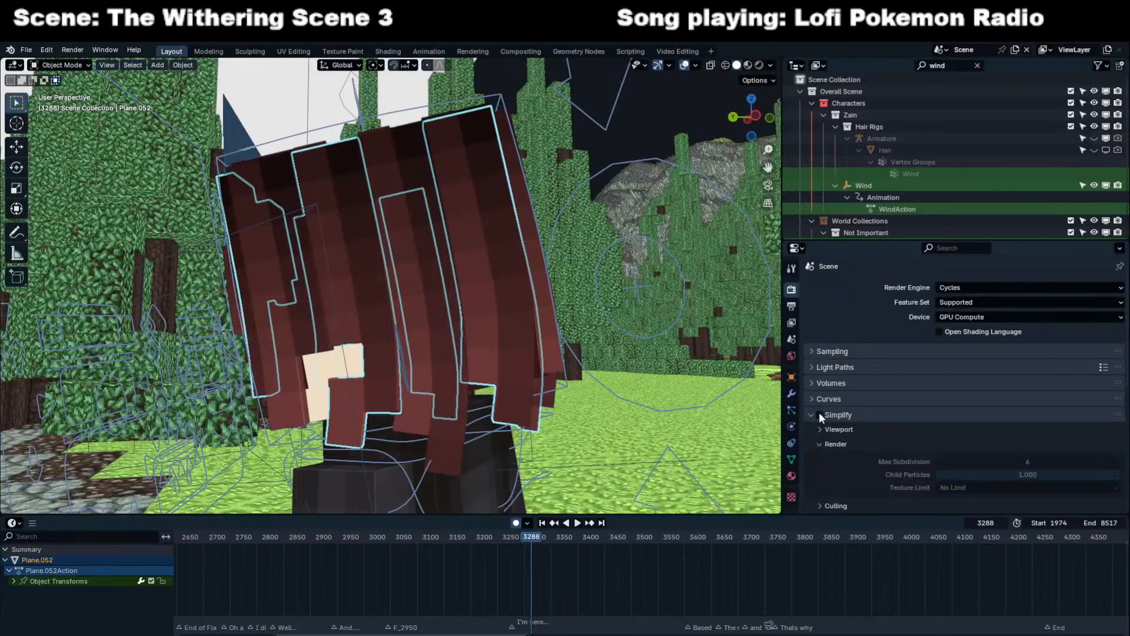
left_click(819, 414)
left_click(424, 431)
left_click(821, 413)
left_click(820, 413)
Compare the hair from another side with Simplify off and on, and save the file.
middle_click_drag(765, 406, 363, 333)
left_click(351, 361)
left_click(820, 414)
left_click(822, 416)
middle_click_drag(517, 357, 393, 374)
key("ctrl+s")
Select Tree scatter Base.002 in the forest and show its modifiers.
scroll(580, 341, "down", 5)
scroll(579, 341, "down", 2)
left_click(579, 341)
middle_click_drag(626, 259, 611, 312)
scroll(611, 312, "down", 8)
scroll(612, 314, "down", 4)
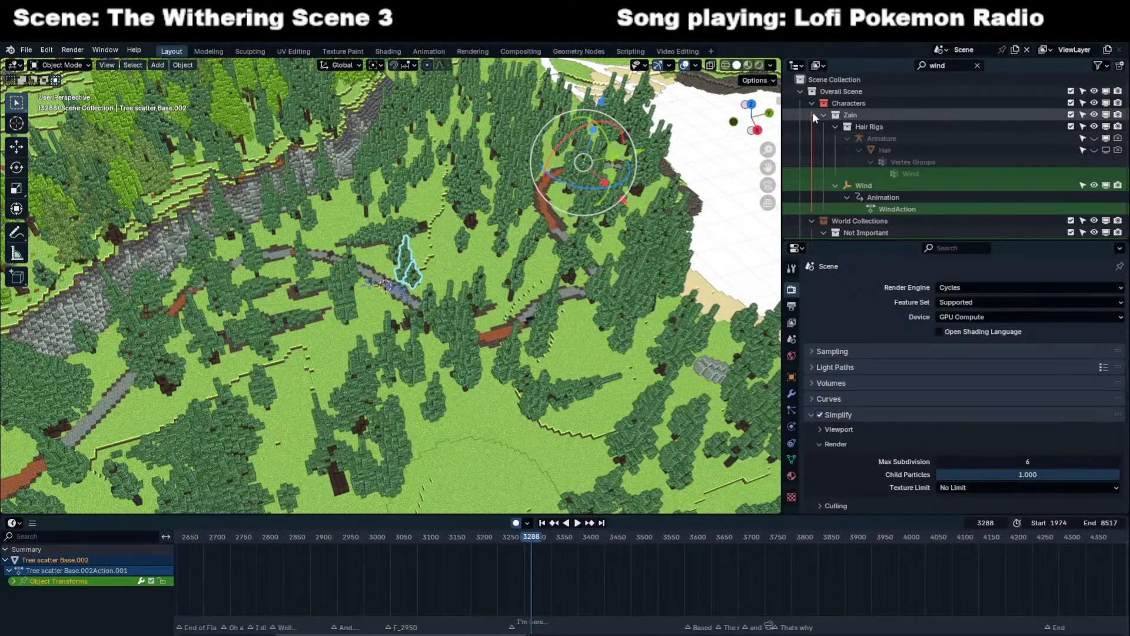
left_click(791, 394)
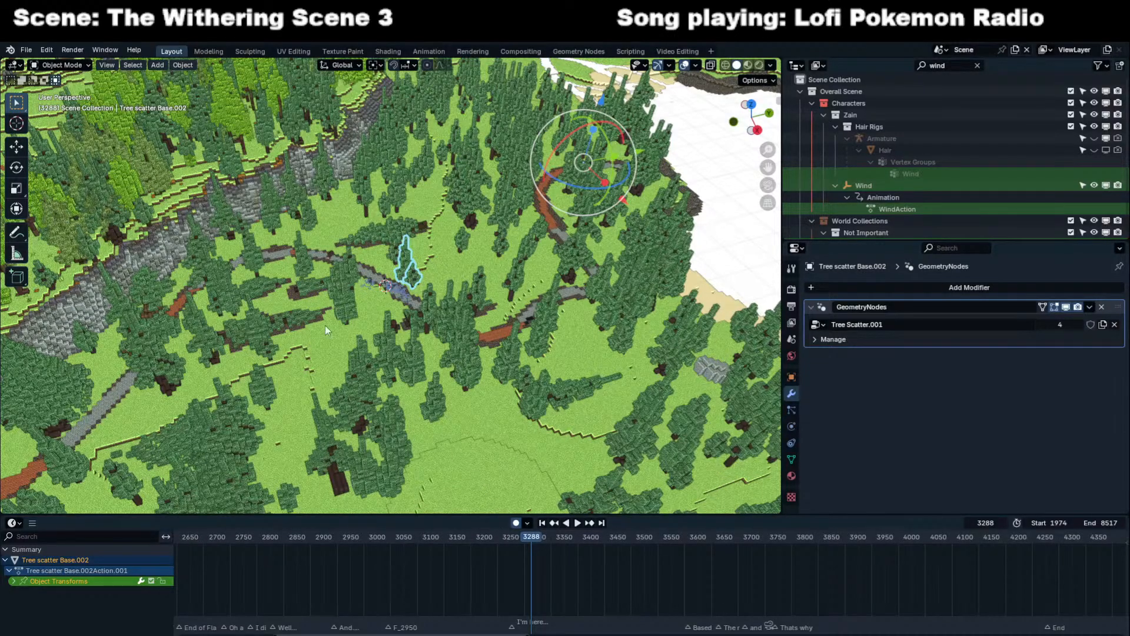
Select only the Tree scatter Base object among the scattered spruce trees.
scroll(272, 253, "up", 4)
left_click(303, 243, "shift")
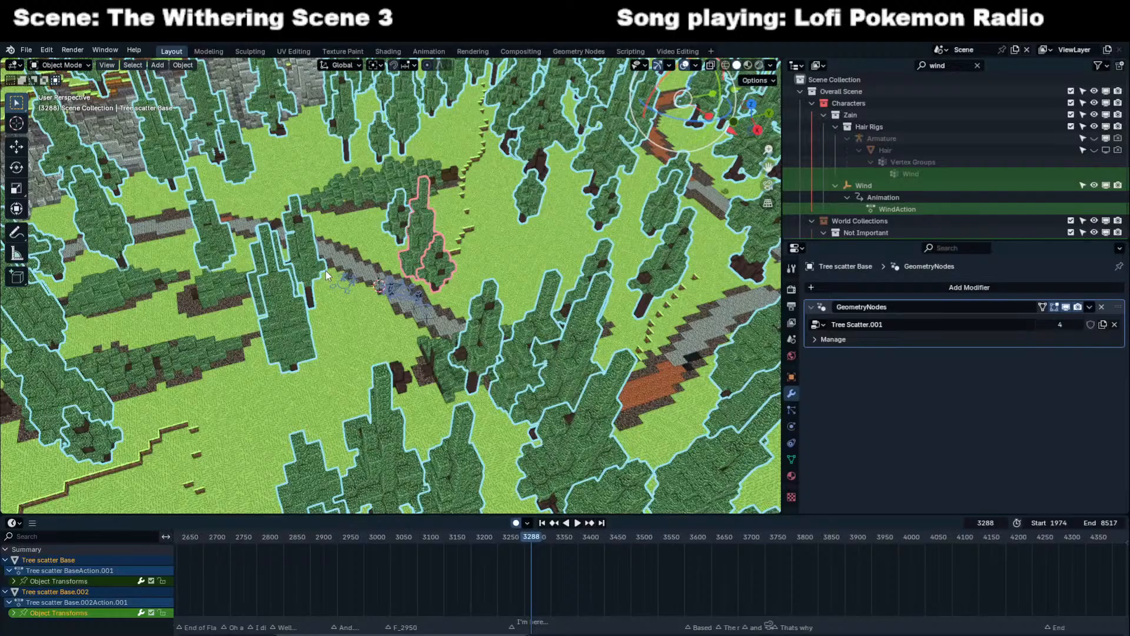
middle_click_drag(326, 270, 624, 236)
scroll(518, 230, "up", 3)
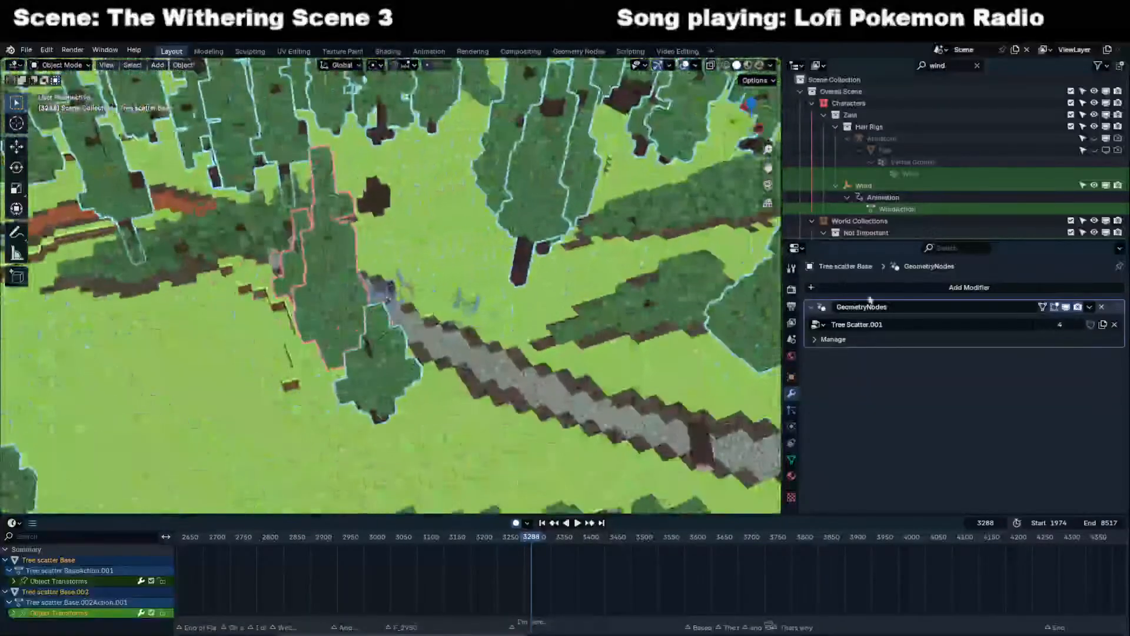
left_click(321, 230)
left_click(272, 172)
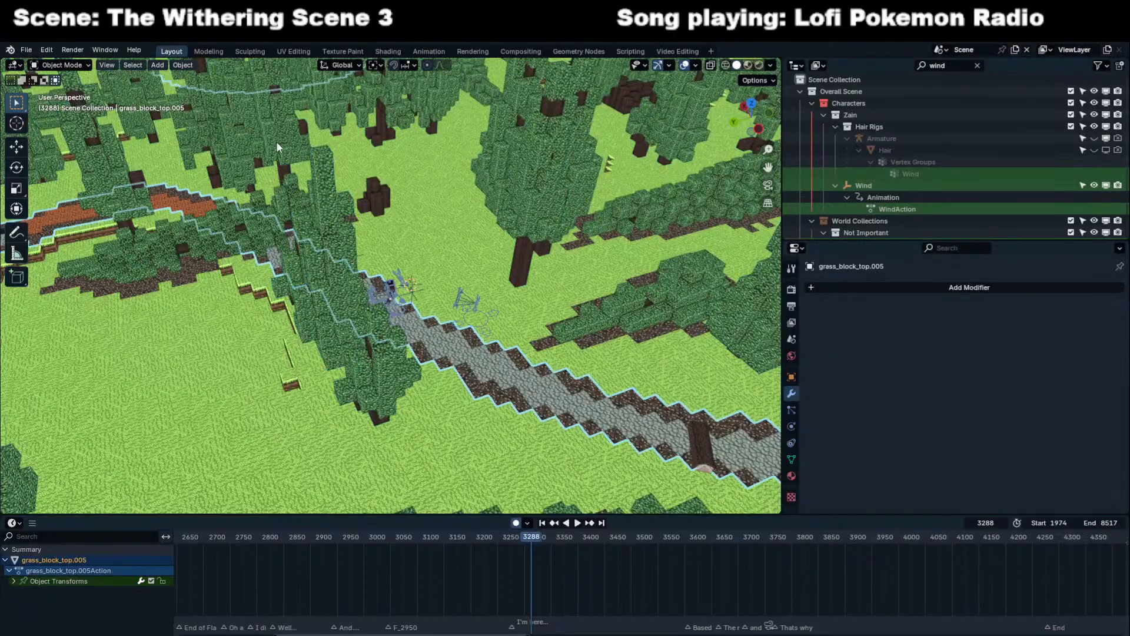
left_click(276, 143)
Examine the scattered spruces around the path from several angles and check the GeometryNodes modifier of Tree scatter Base.
middle_click_drag(276, 142, 288, 154)
scroll(294, 157, "down", 5)
middle_click_drag(359, 170, 509, 341)
scroll(459, 274, "up", 4)
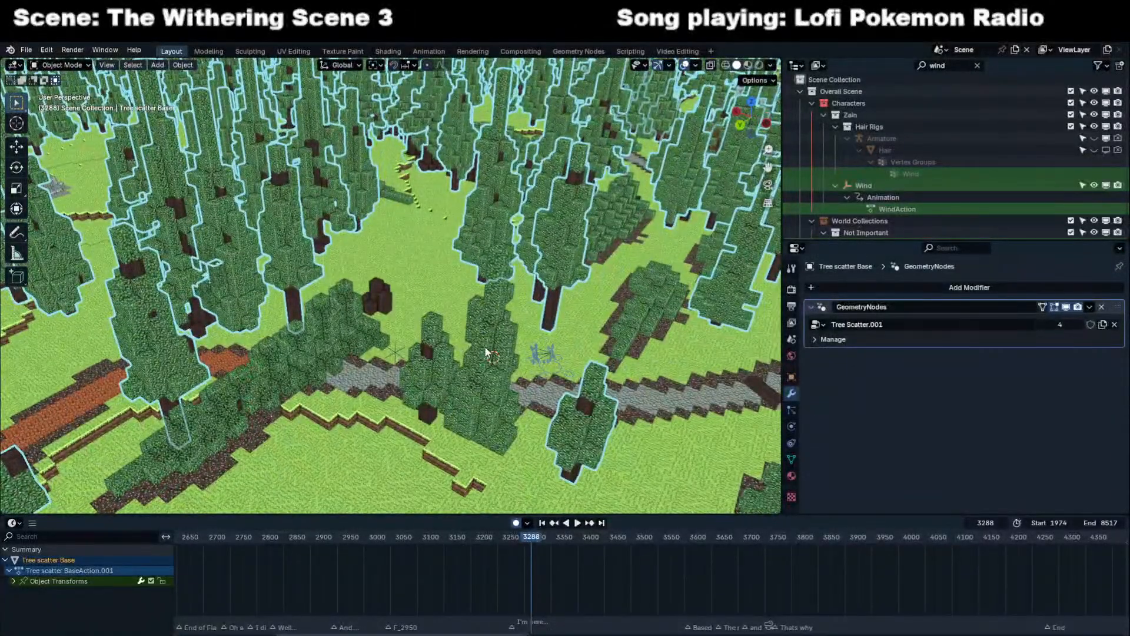
middle_click_drag(612, 326, 572, 345)
middle_click_drag(657, 322, 670, 336)
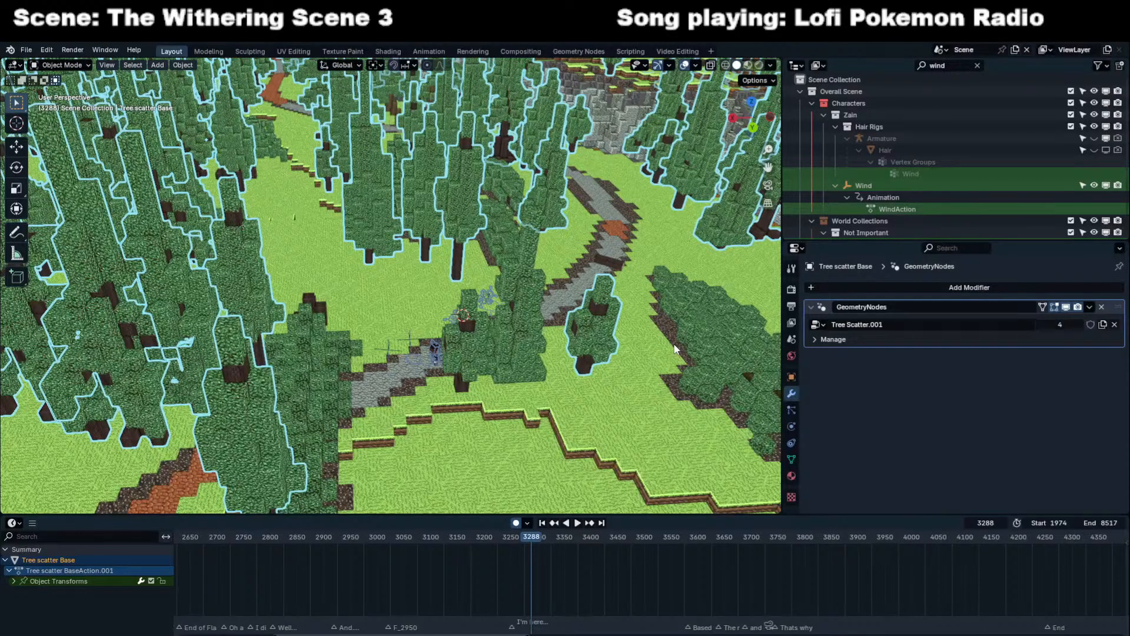
middle_click_drag(574, 320, 517, 347)
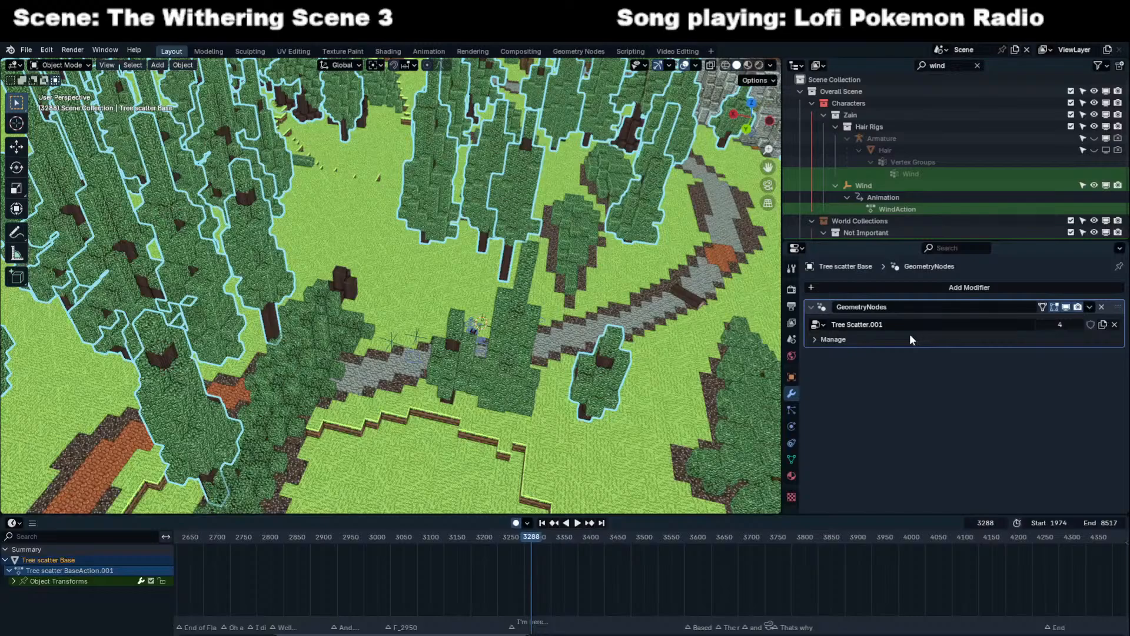
left_click(811, 307)
left_click(811, 307)
Try to apply the GeometryNodes modifier on Tree scatter Base.
left_click(1090, 306)
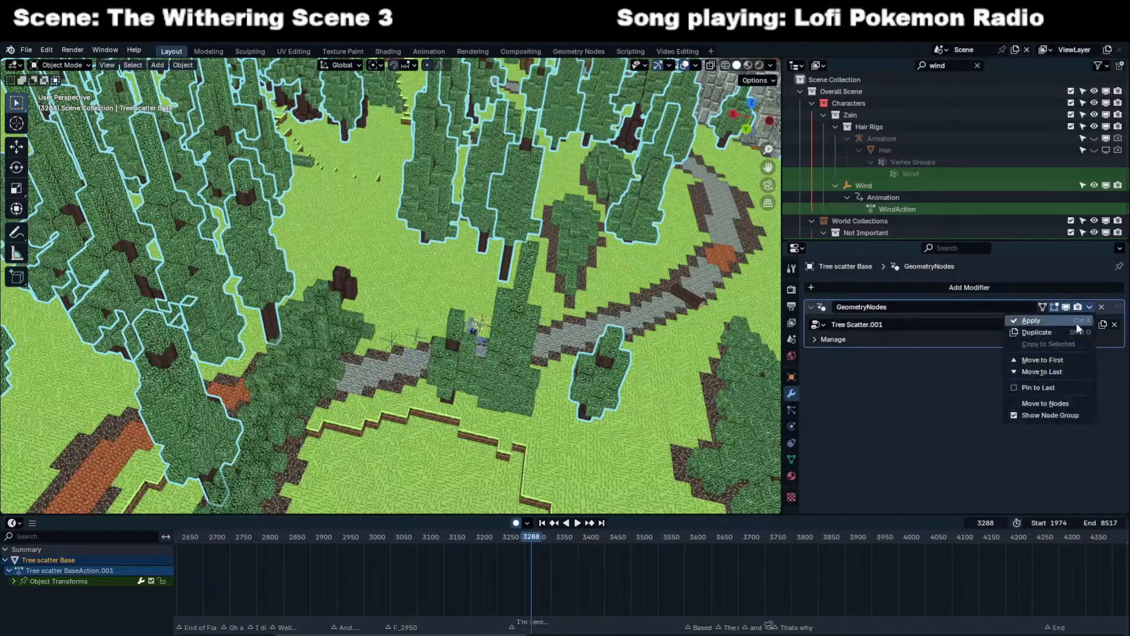
scroll(298, 347, "up", 2)
middle_click_drag(297, 347, 495, 316, "shift")
scroll(456, 298, "down", 3)
scroll(495, 317, "up", 2)
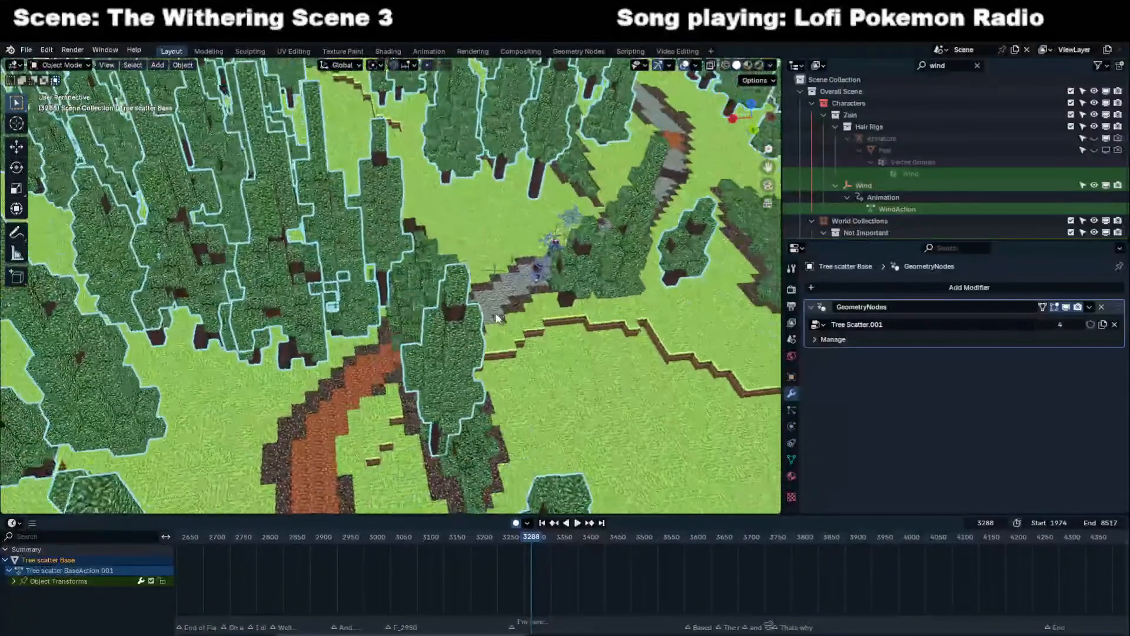
left_click(1090, 306)
left_click(1074, 320)
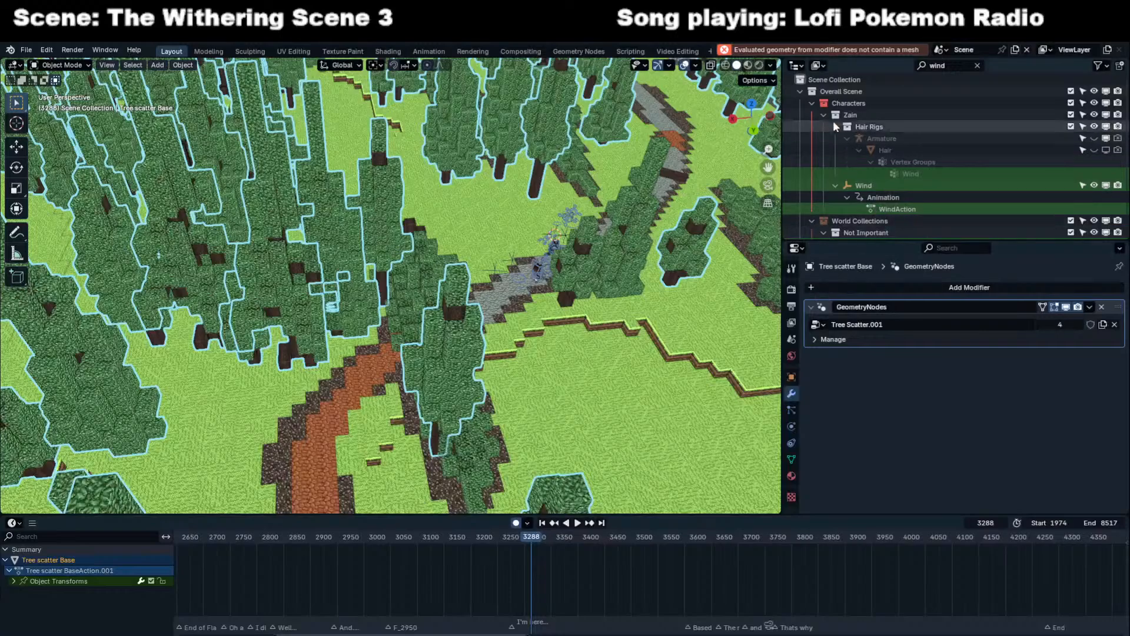
Replace the Outliner with the Geometry Node Editor to show the Tree Scatter.001 node tree.
left_click(796, 65)
left_click(389, 173)
left_click(797, 67)
left_click(798, 67)
left_click(389, 159)
middle_click_drag(978, 140, 940, 136)
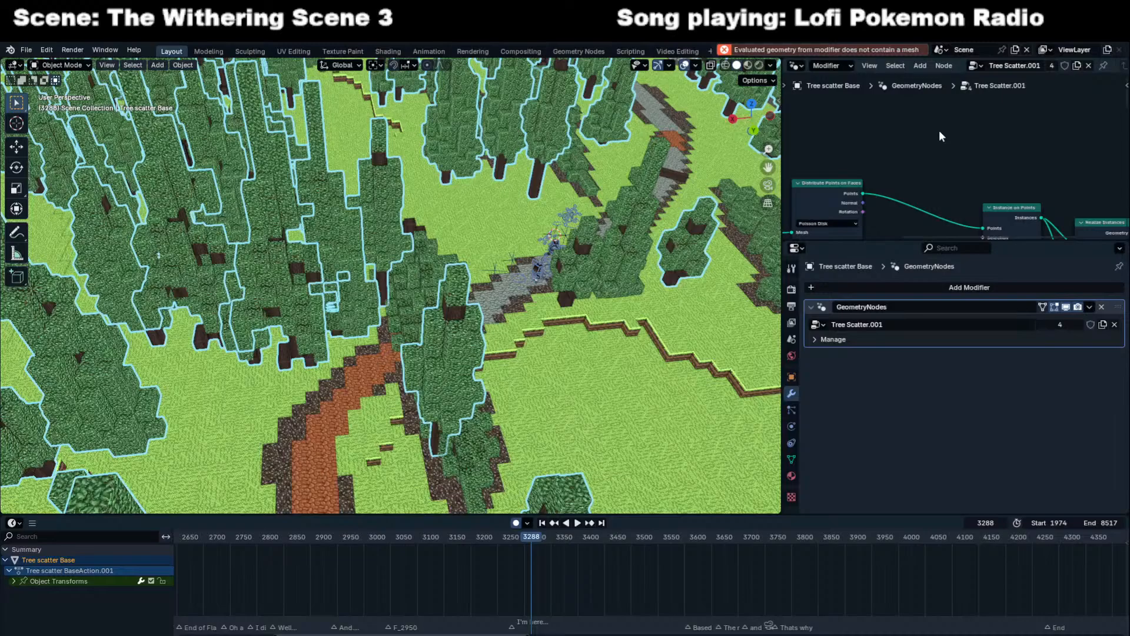
Connect the Realize Instances node between Instance on Points and the shade smooth node in Tree Scatter.001.
middle_click_drag(1003, 131, 890, 89)
scroll(1039, 175, "up", 1)
middle_click_drag(1039, 175, 969, 136)
left_click_drag(996, 151, 1025, 196)
key("g")
left_click(994, 136)
left_click_drag(931, 146, 878, 222)
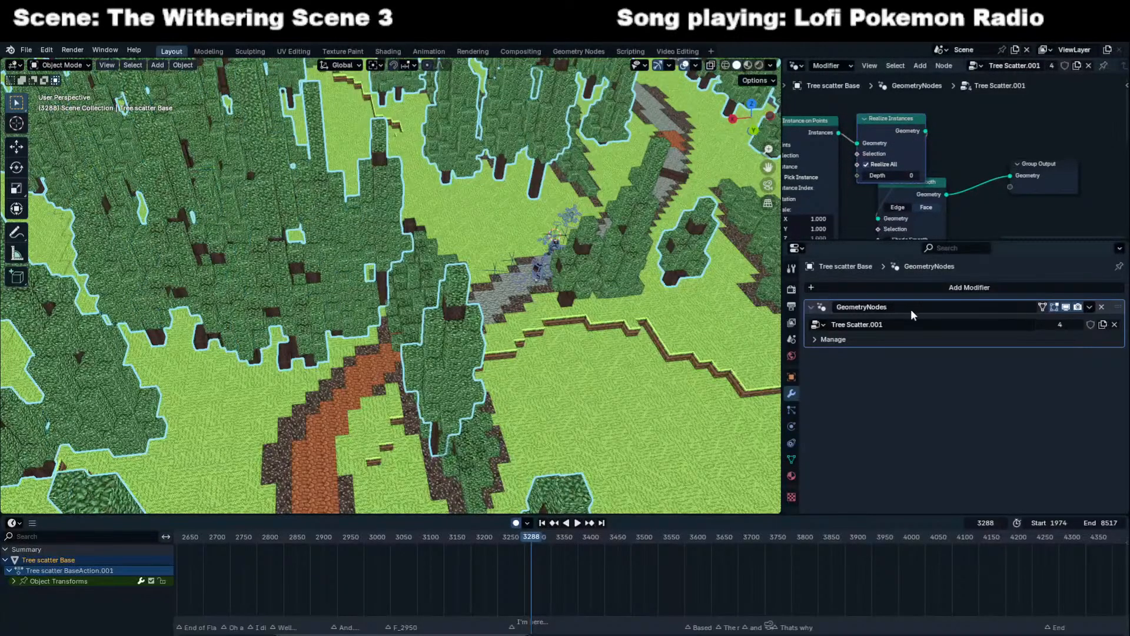
Apply the GeometryNodes modifier on Tree scatter Base and open the resulting mesh for editing.
key("ctrl+a")
middle_click_drag(557, 299, 529, 306)
key("Tab")
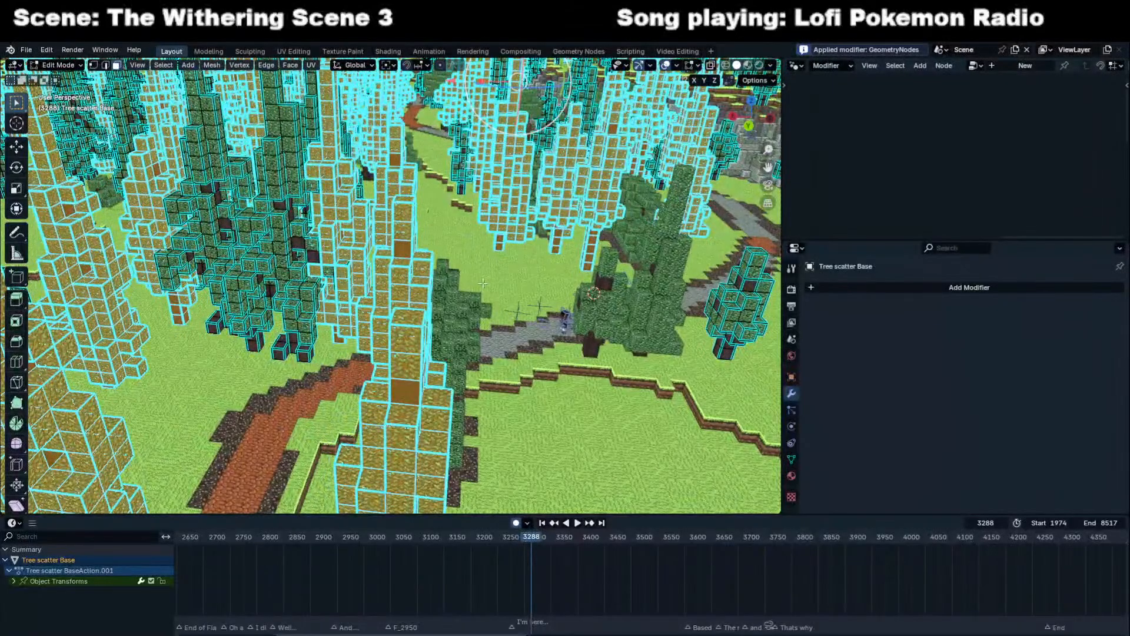
Remove the unused material slots from Tree scatter Base in Object Mode.
left_click(791, 476)
left_click(1118, 314)
left_click(1082, 363)
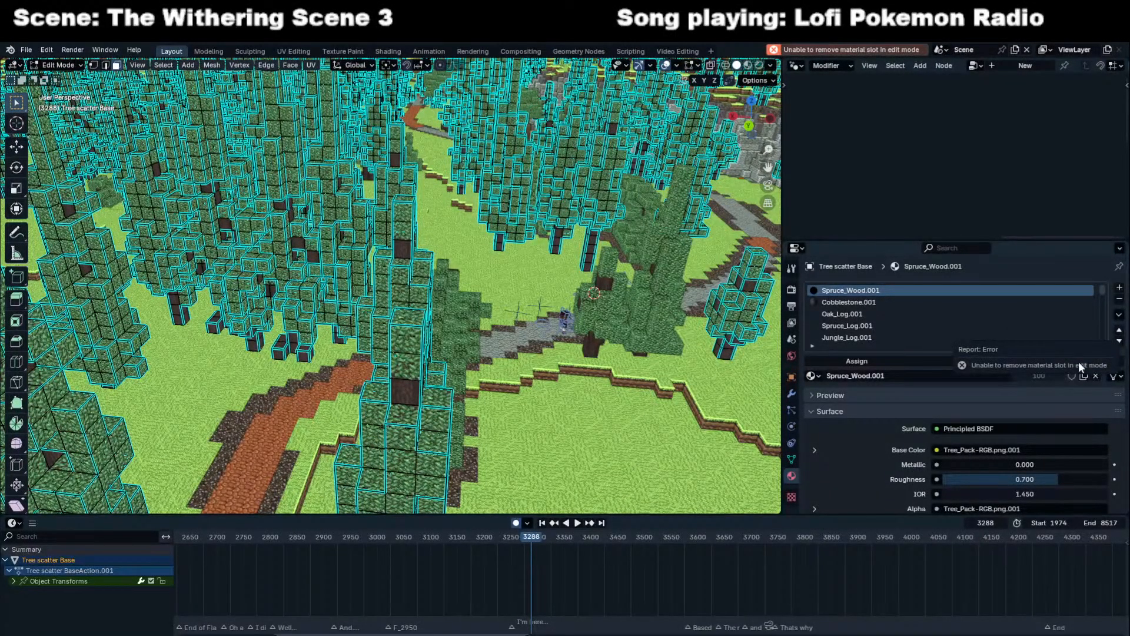
key("Tab")
left_click(1118, 314)
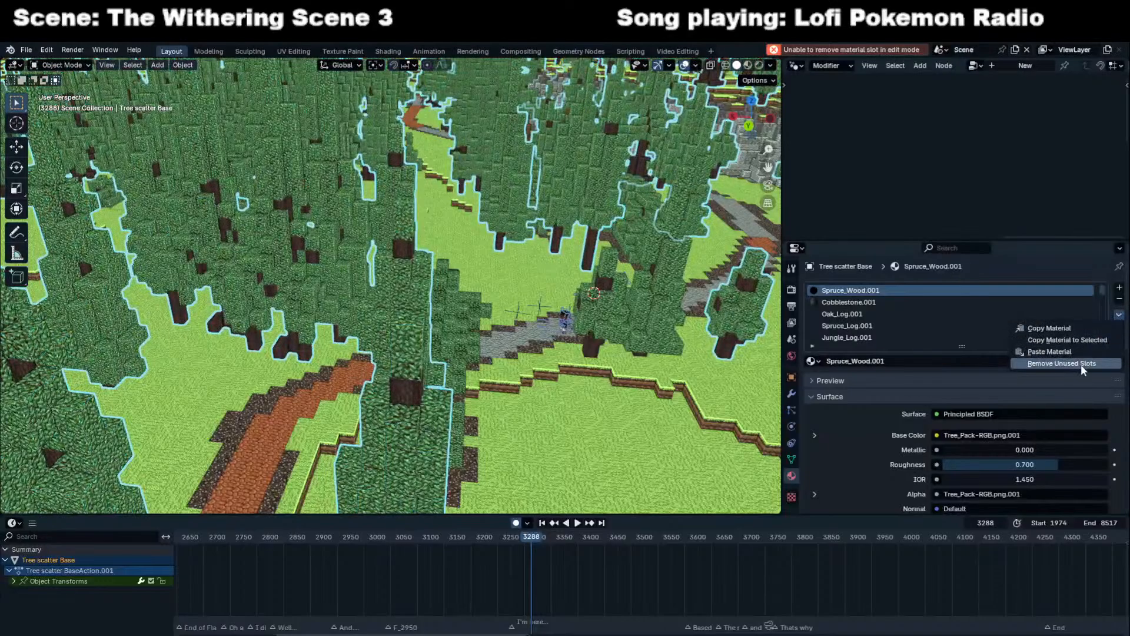
left_click(1077, 366)
Separate all Spruce_Leaves.001 faces of Tree scatter Base into their own object and return to Object Mode.
key("Tab")
left_click(852, 302)
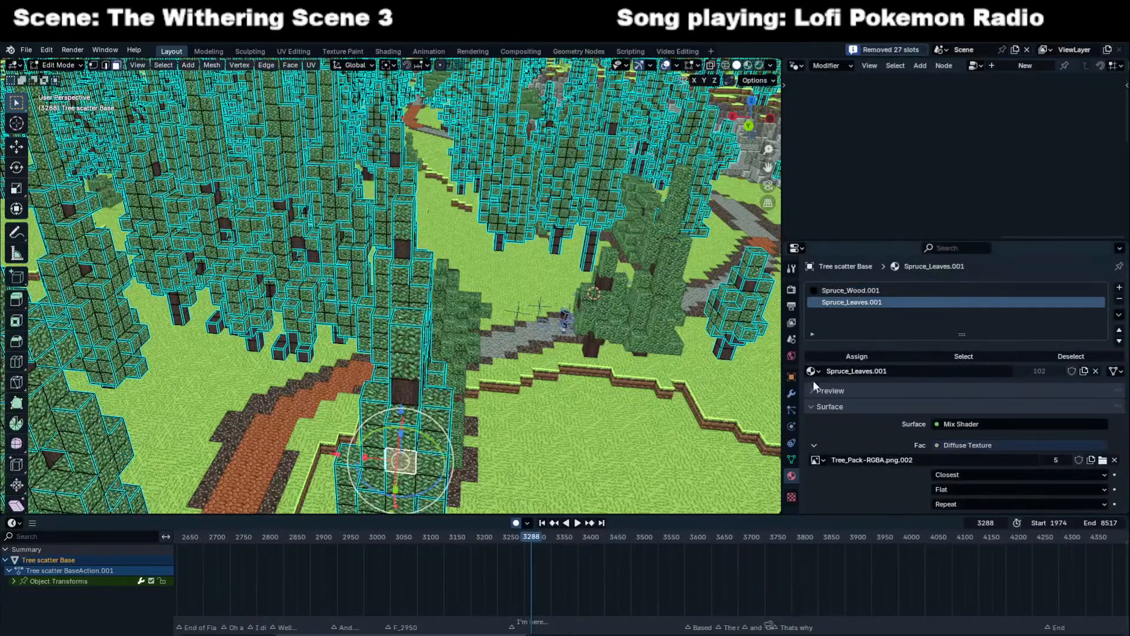
left_click(940, 352)
key("p")
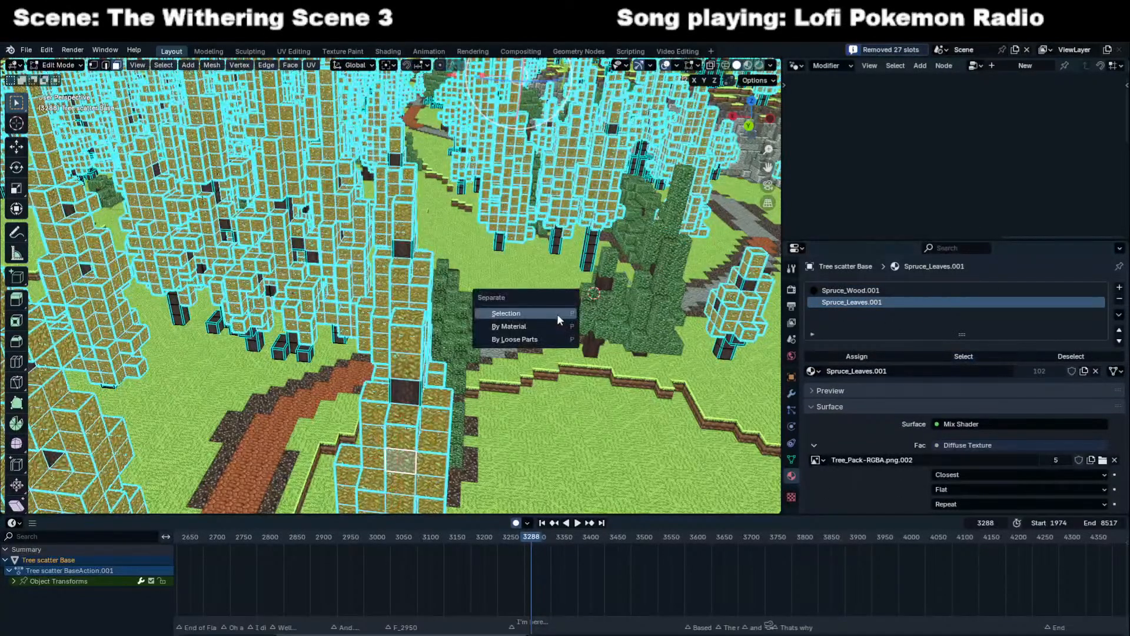
left_click(554, 315)
key("Tab")
Apply the GeometryNodes modifier on Tree scatter Base.002 to turn its scattered trees into a real mesh.
left_click(610, 305)
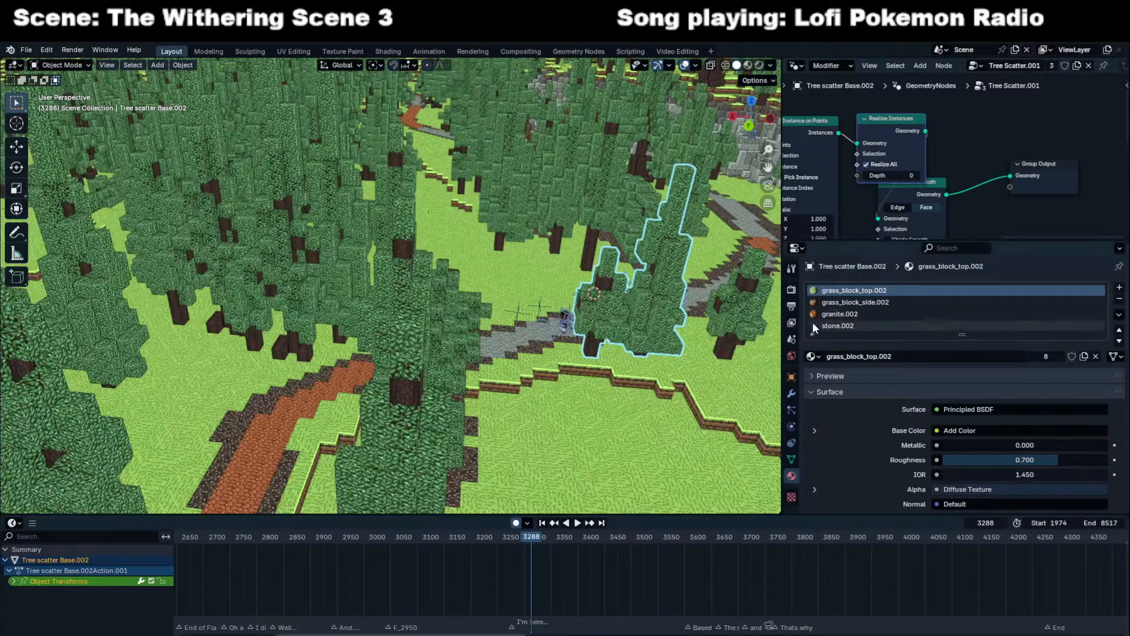
left_click(791, 393)
key("ctrl+a")
key("Tab")
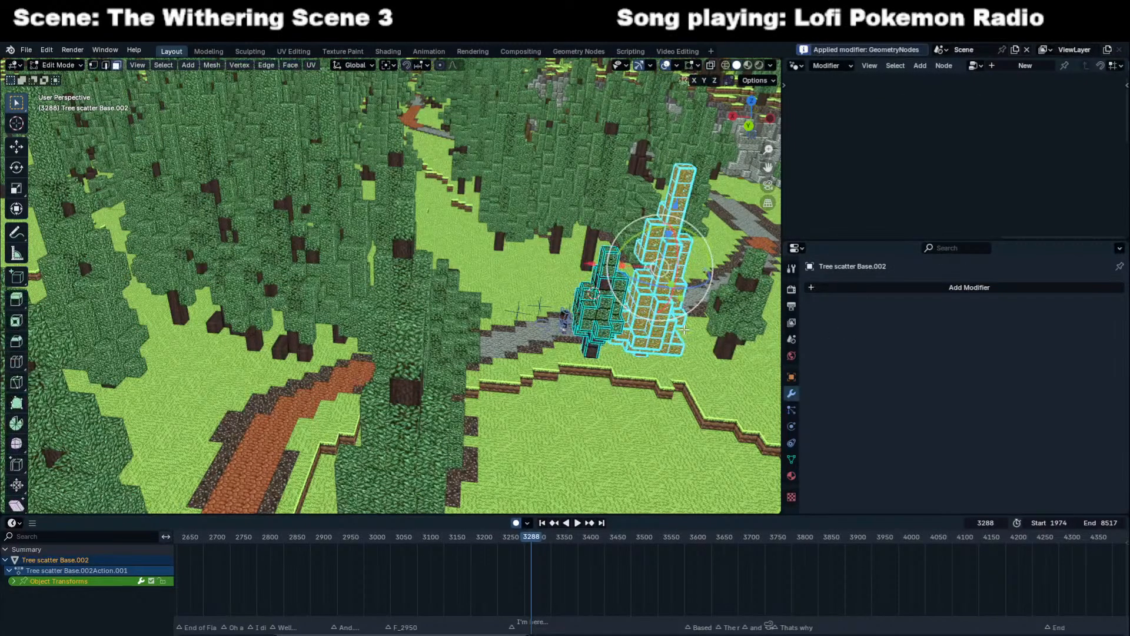
Remove the unused material slots from Tree scatter Base.002 in Object Mode.
left_click(791, 475)
left_click(735, 446)
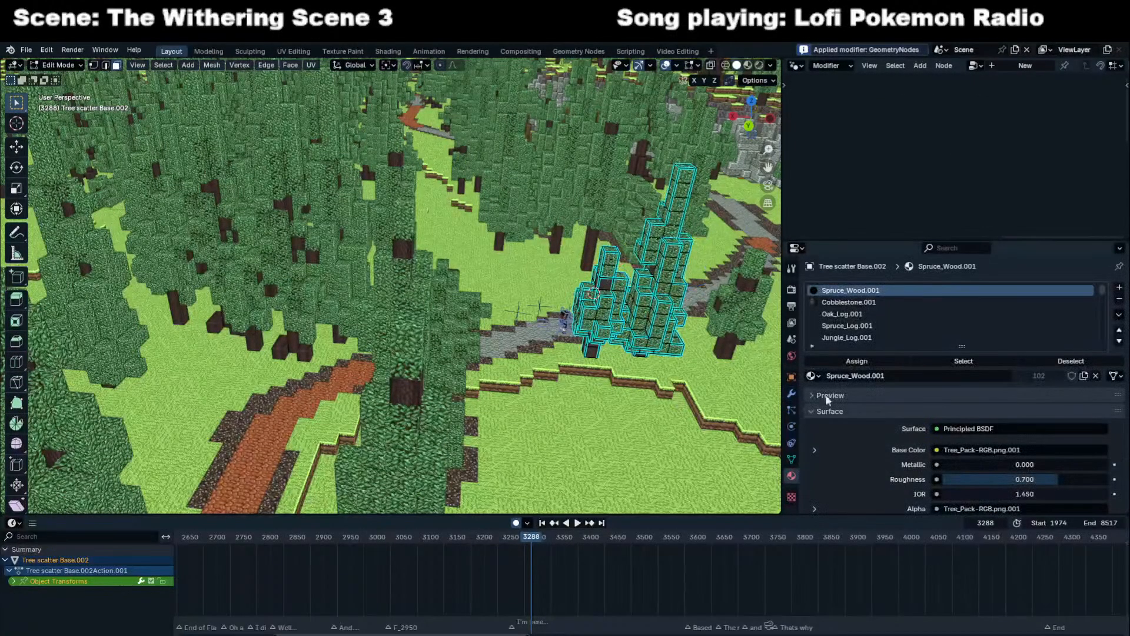
key("Tab")
left_click(1119, 314)
left_click(1059, 363)
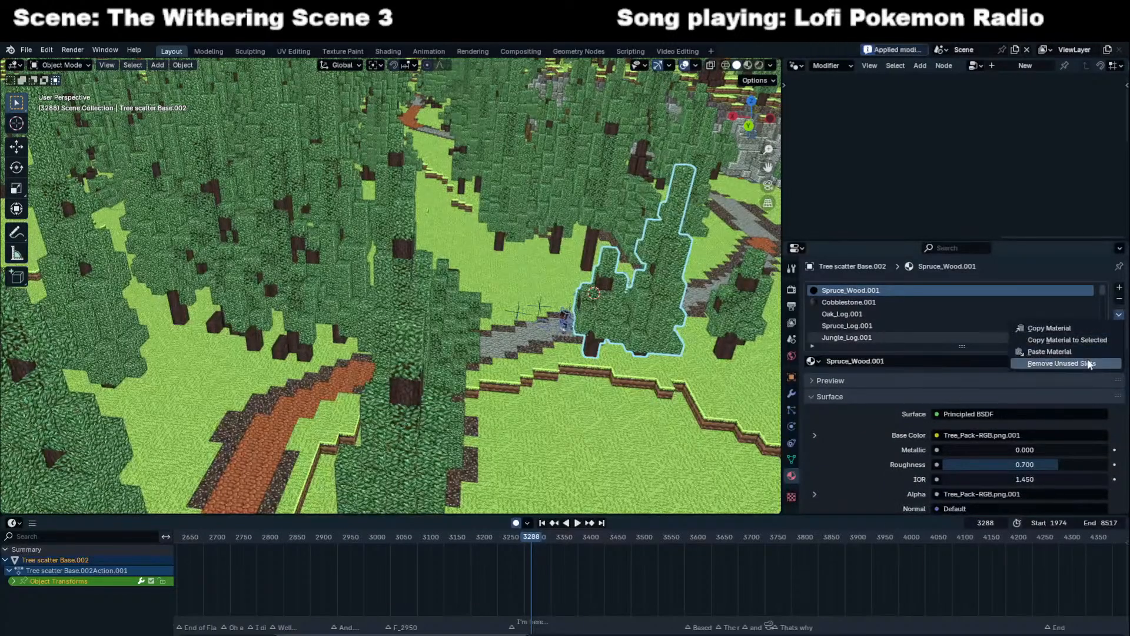
Separate all Spruce_Leaves.001 faces of Tree scatter Base.002 into their own object and return to Object Mode.
key("Tab")
left_click(874, 301)
left_click(947, 356)
key("p")
left_click(716, 328)
key("Tab")
Join the separated scatter leaf meshes into the fallen tree's leaves, Medium_Spruce.009, and save the file.
left_click(652, 320)
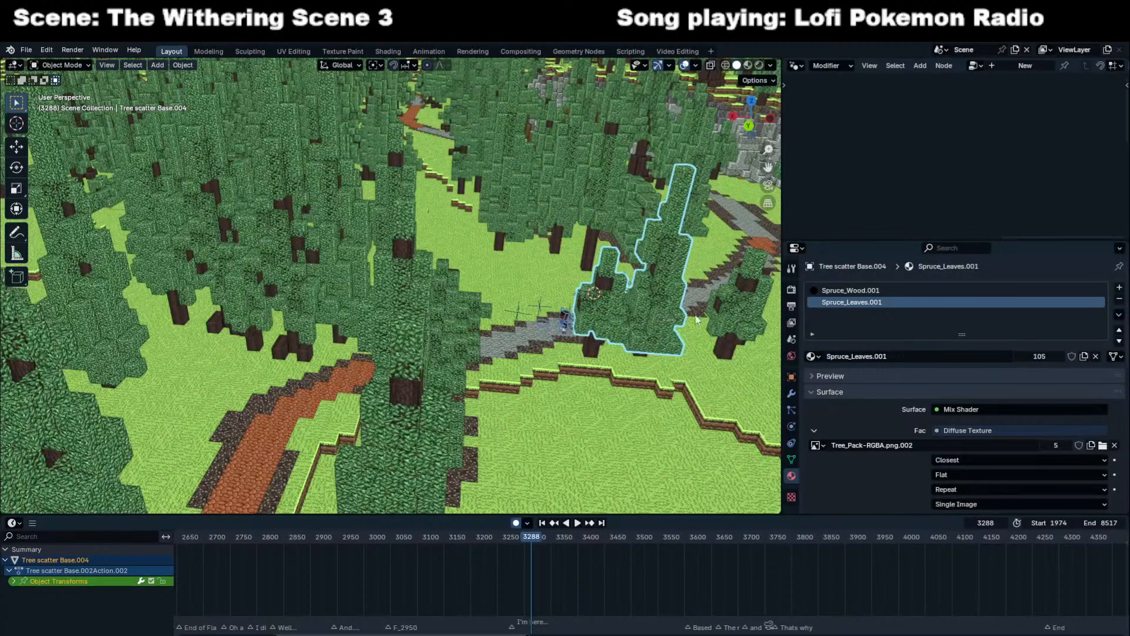
left_click(441, 436, "shift")
middle_click_drag(442, 436, 398, 416)
left_click(459, 346, "shift")
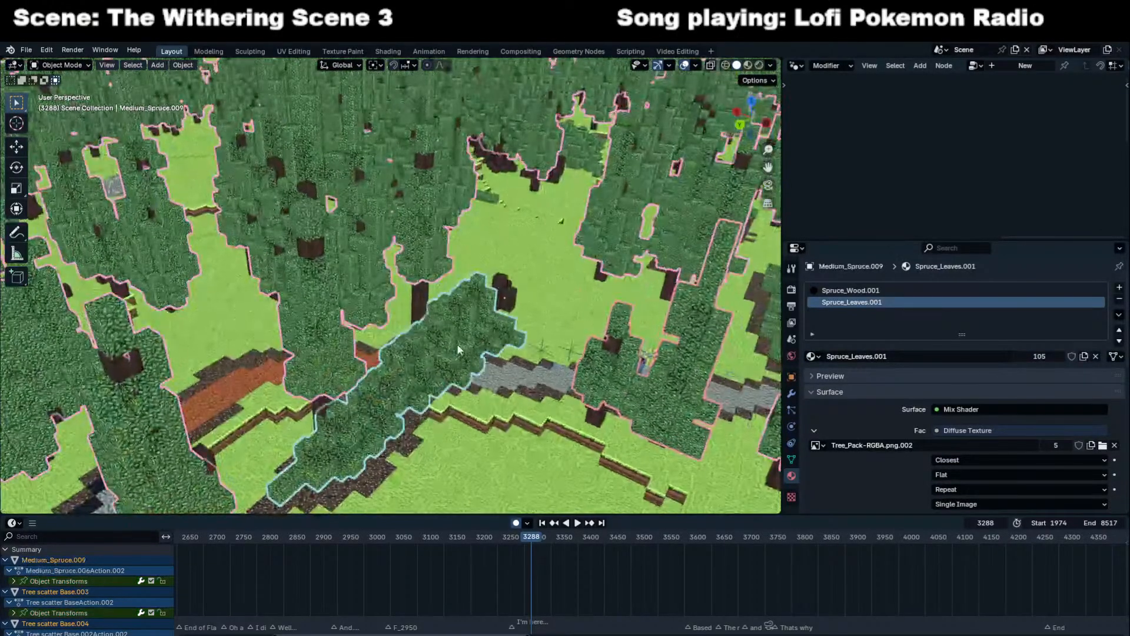
scroll(459, 350, "down", 3)
scroll(458, 346, "down", 4)
middle_click_drag(458, 346, 437, 372)
scroll(438, 412, "up", 4)
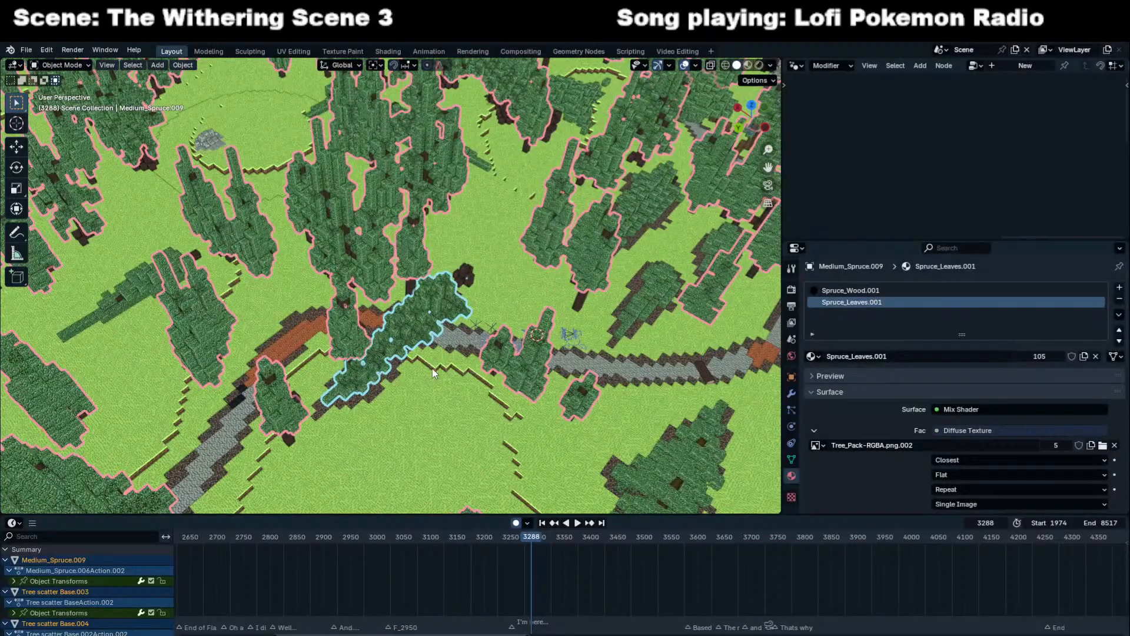
key("ctrl+s")
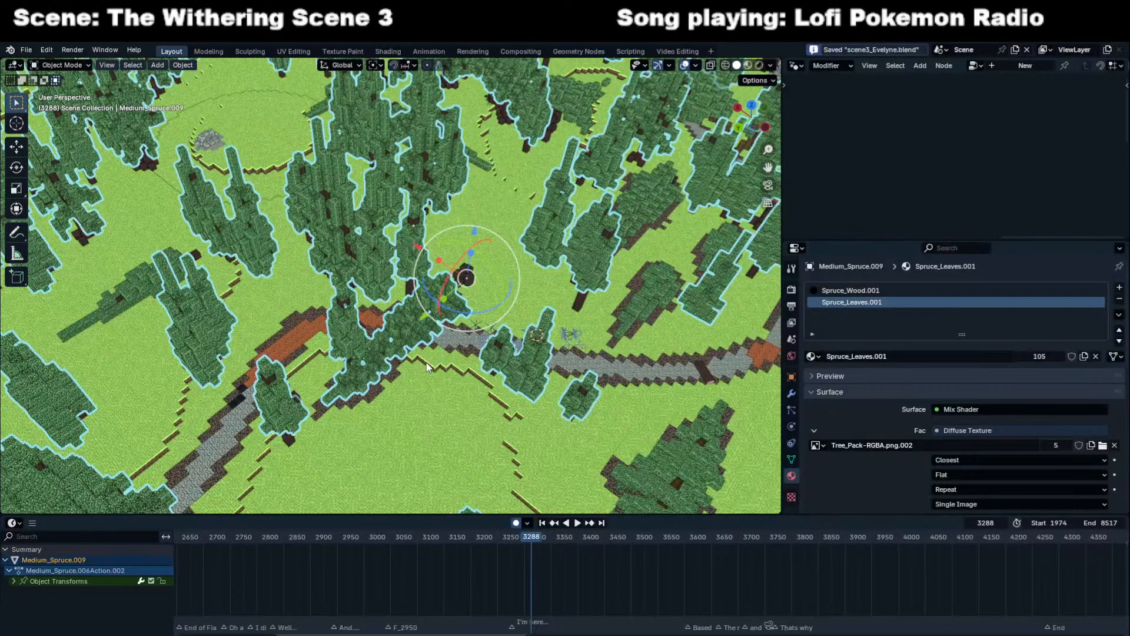
Play the animation through the scene camera, stop it and return to around frame 3370 to check the shot.
key("space")
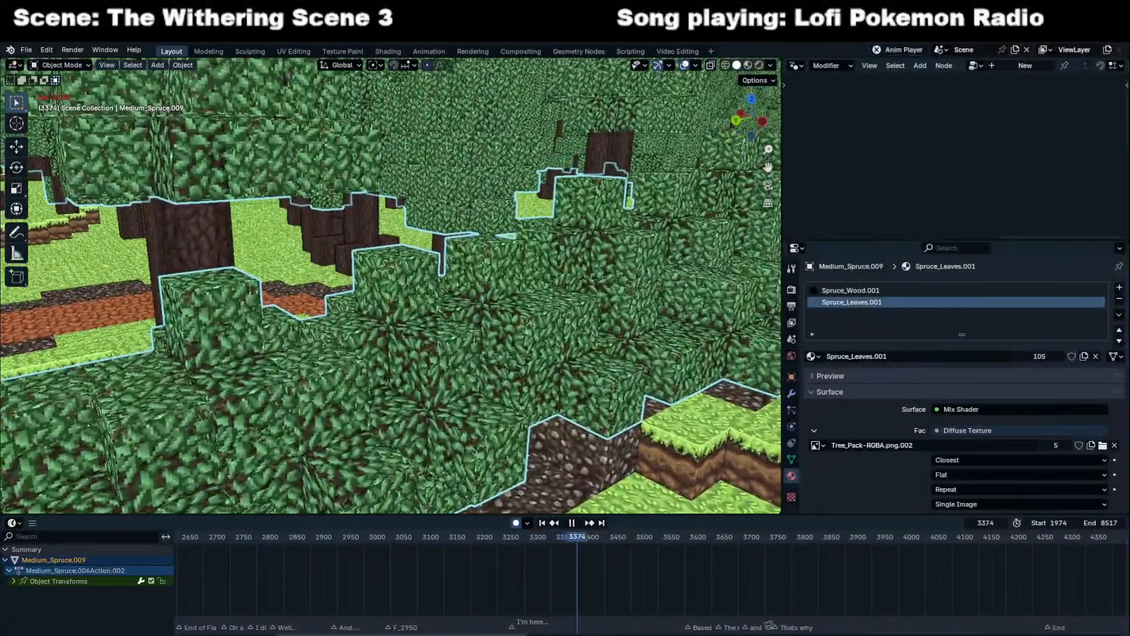
key("KP_0")
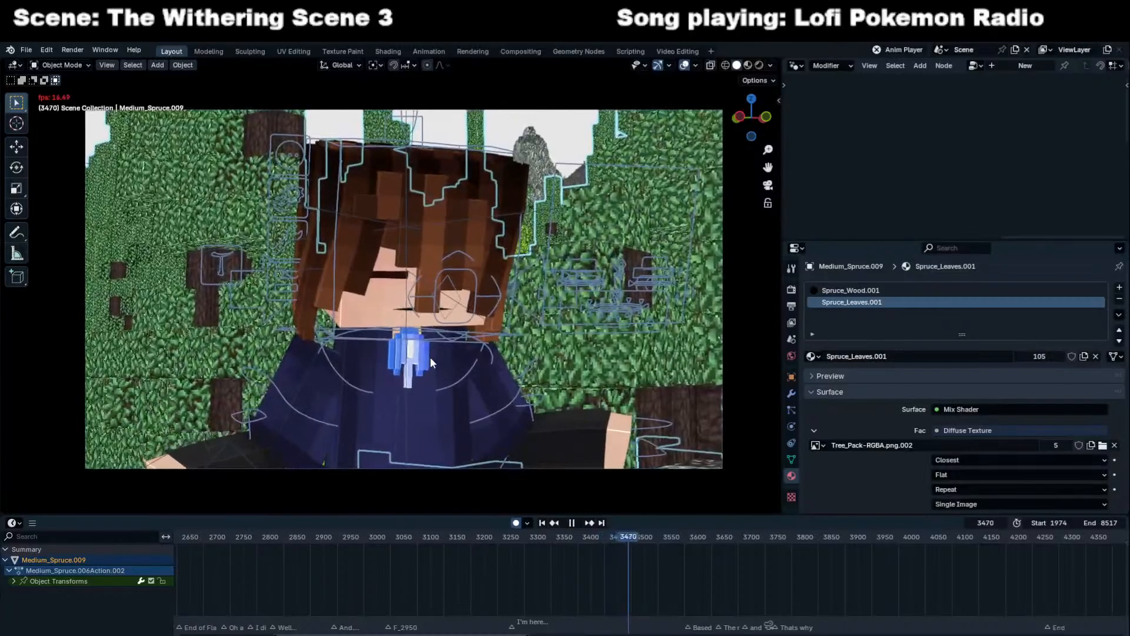
key("space")
left_click_drag(636, 538, 575, 541)
Replace the Geometry Node Editor with the Outliner, clear its "wind" filter and expand the Characters collection to Hair Rigs.001.
left_click(799, 66)
key("o")
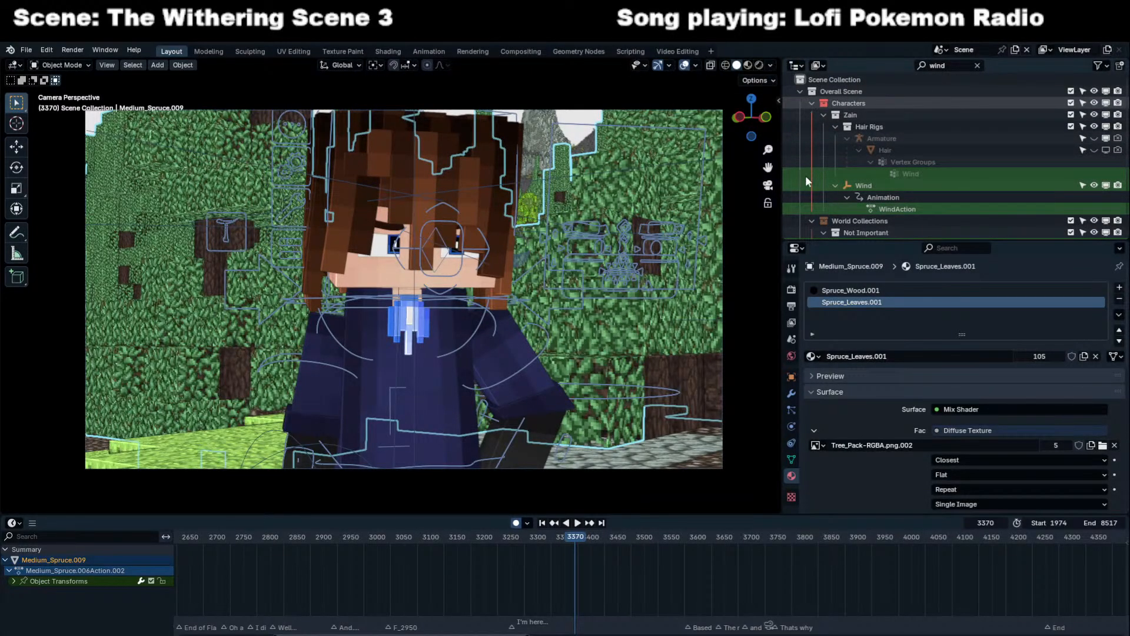
scroll(843, 194, "down", 4)
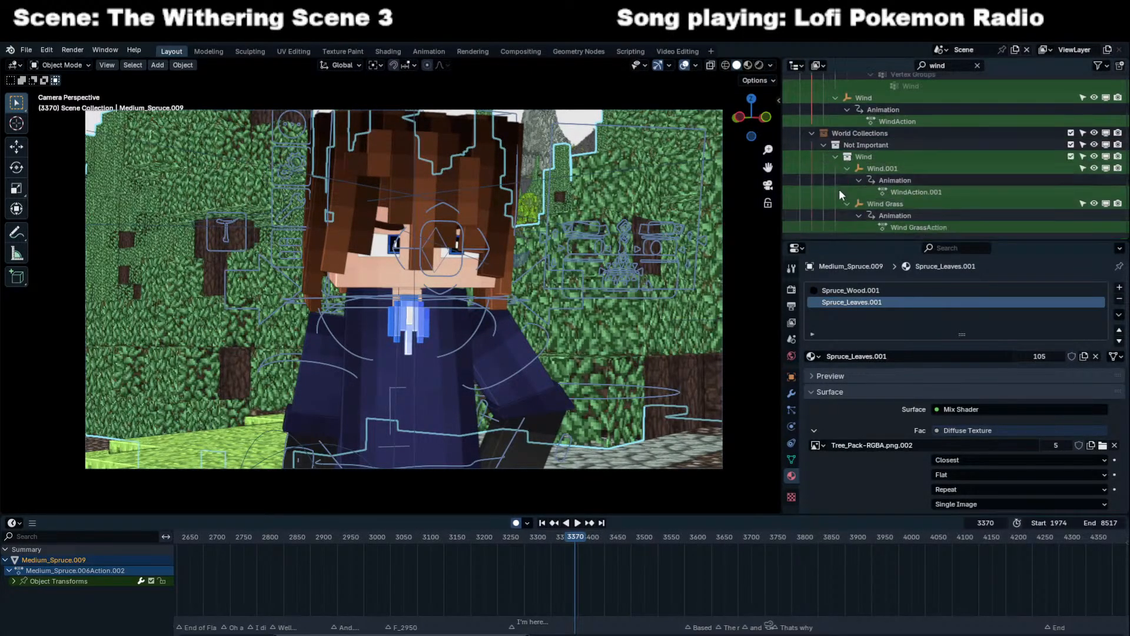
left_click(977, 65)
left_click(813, 110)
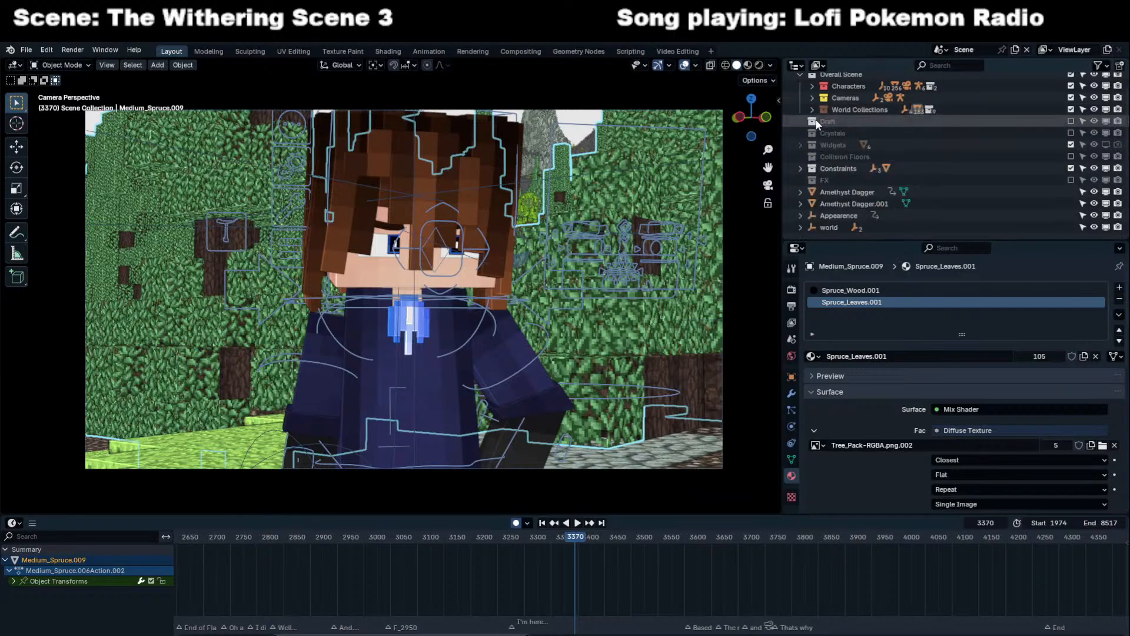
scroll(815, 121, "up", 1)
left_click(813, 103)
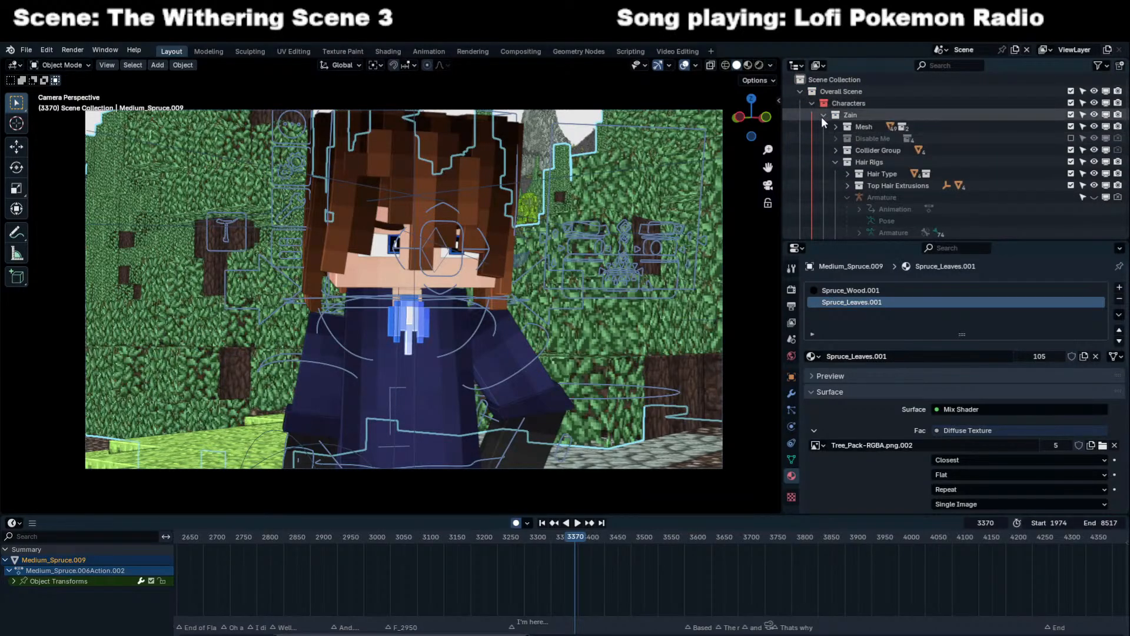
left_click(824, 127)
scroll(868, 198, "down", 4)
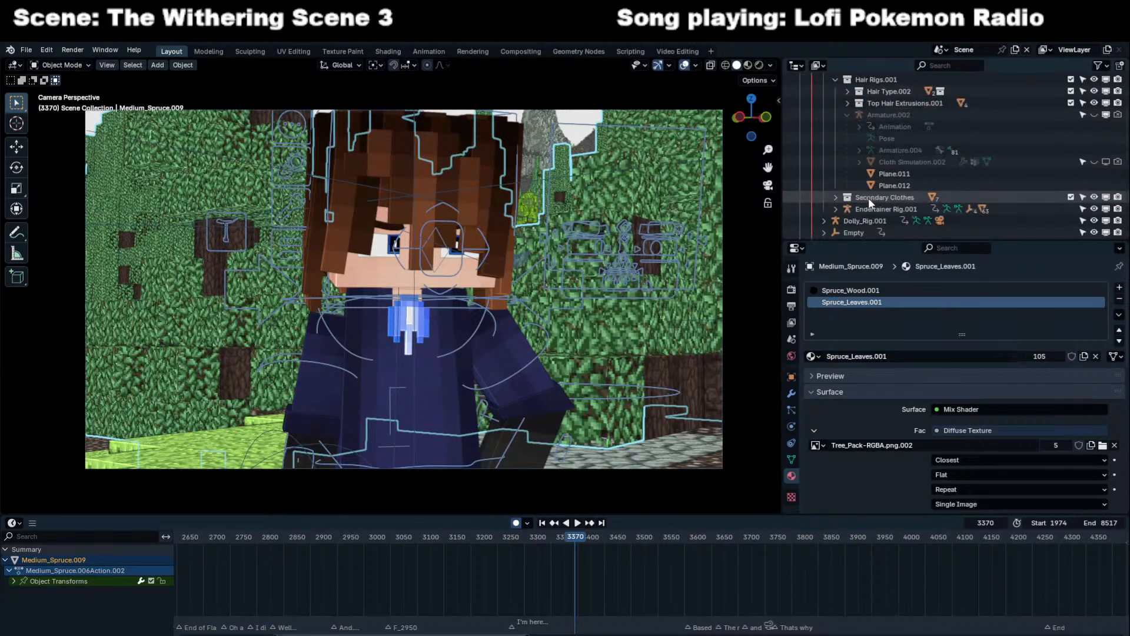
Unhide Armature.002 in Hair Rigs.001, enter Pose Mode and show the bone constraints of Left_Hair.004.
left_click(899, 163)
left_click(973, 116)
left_click(1094, 115)
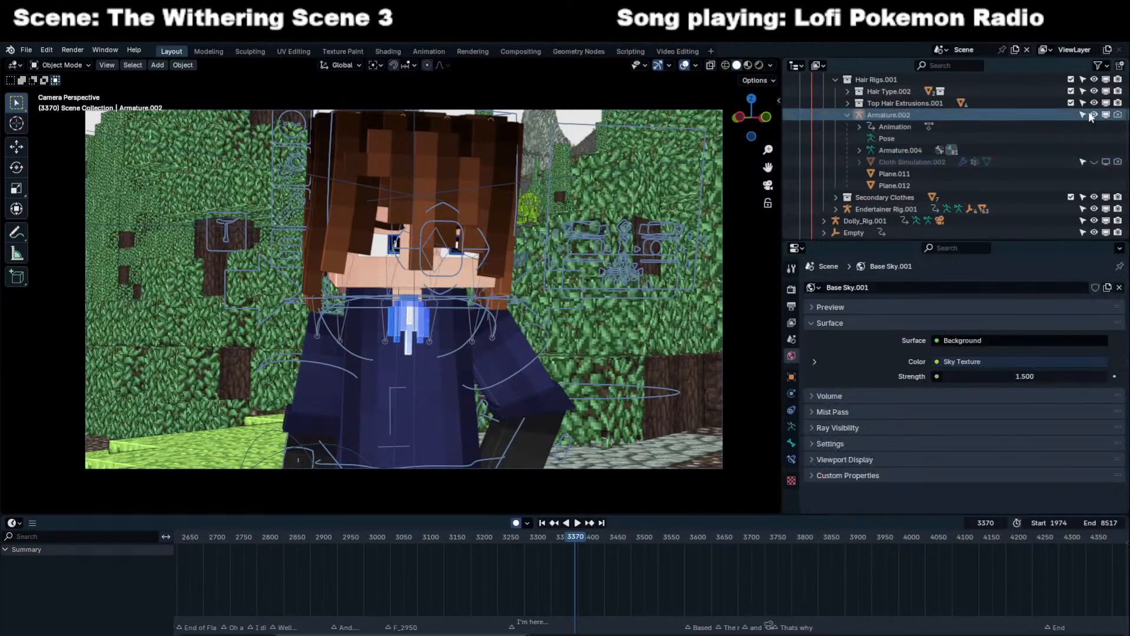
left_click(921, 115)
key("ctrl+Tab")
left_click(501, 309)
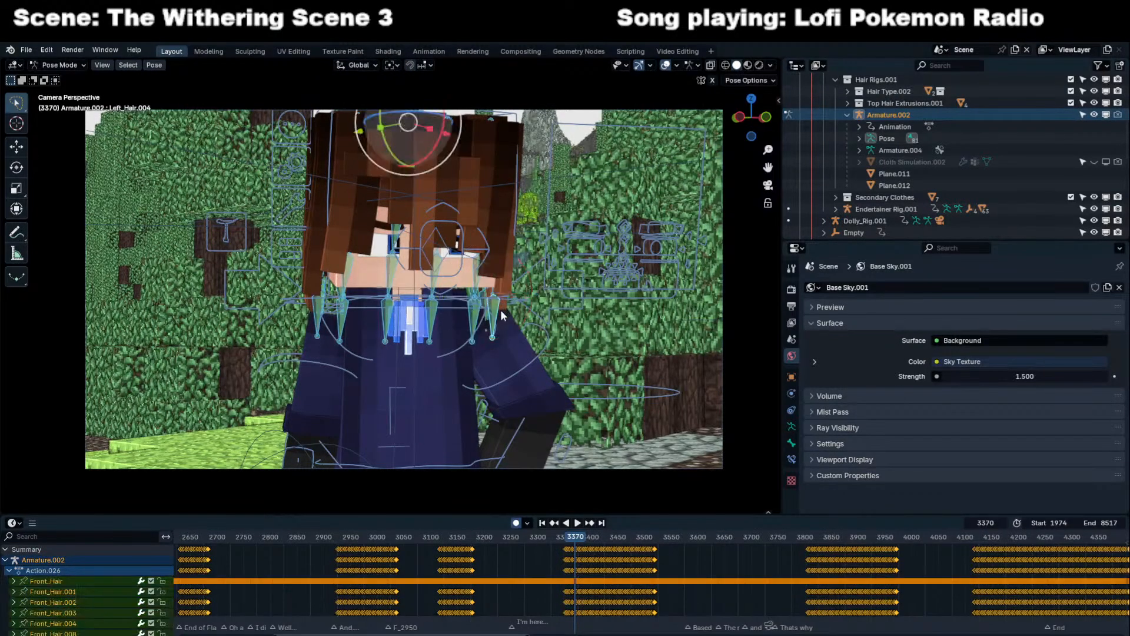
left_click(791, 459)
Play the animation between frames 3406 and 3454 from an orbited view to examine the hair bones' motion.
mouse_move(584, 537)
left_mouse_down()
mouse_move(668, 532)
mouse_move(576, 534)
mouse_move(592, 535)
left_mouse_up()
key("space")
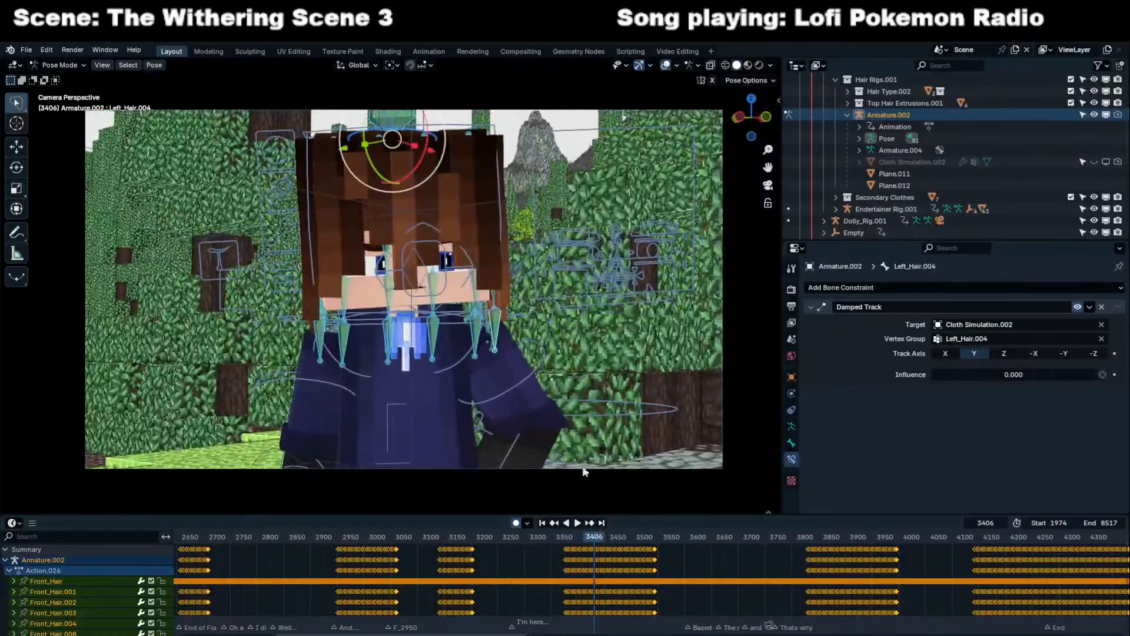
middle_click_drag(536, 344, 526, 296)
key("KP_0")
key("space")
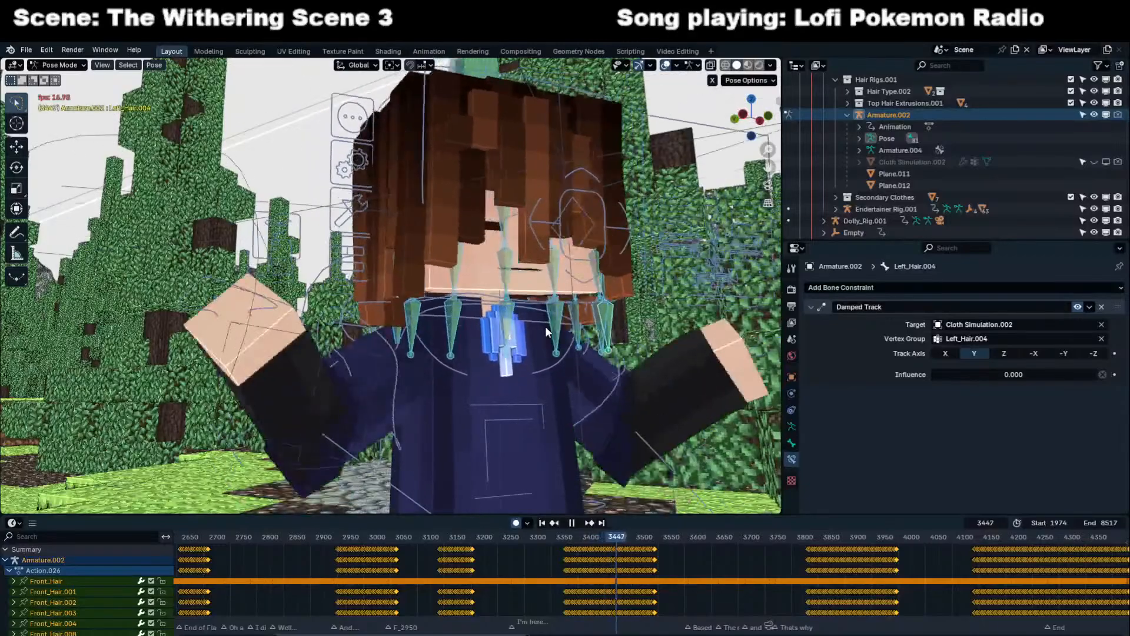
key("space")
key("KP_0")
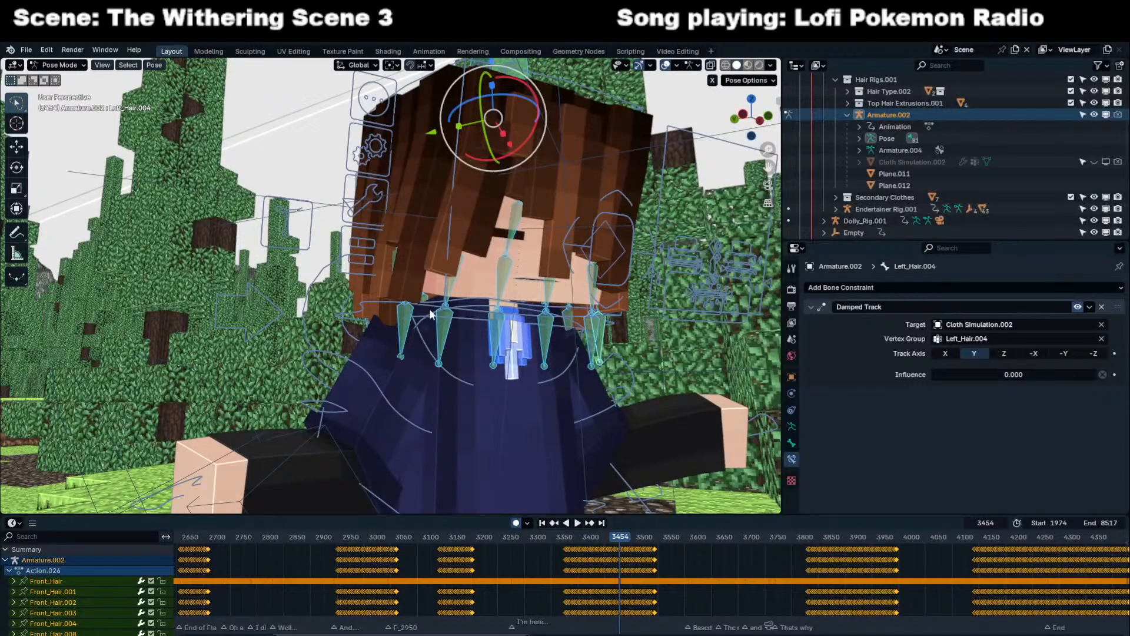
Scrub and play the animation from about frame 3170 to 4560 to examine the keyframed hair movement.
left_click(453, 537)
key("space")
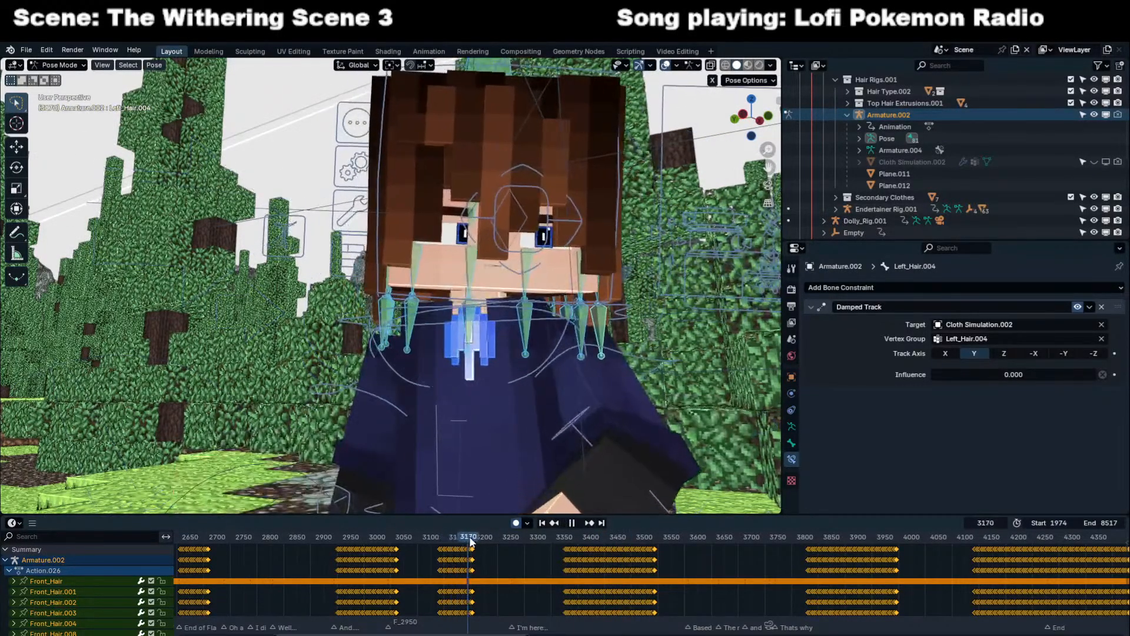
left_click_drag(502, 536, 1065, 563)
key("space")
middle_click_drag(958, 594, 480, 580)
key("space")
scroll(641, 565, "down", 2)
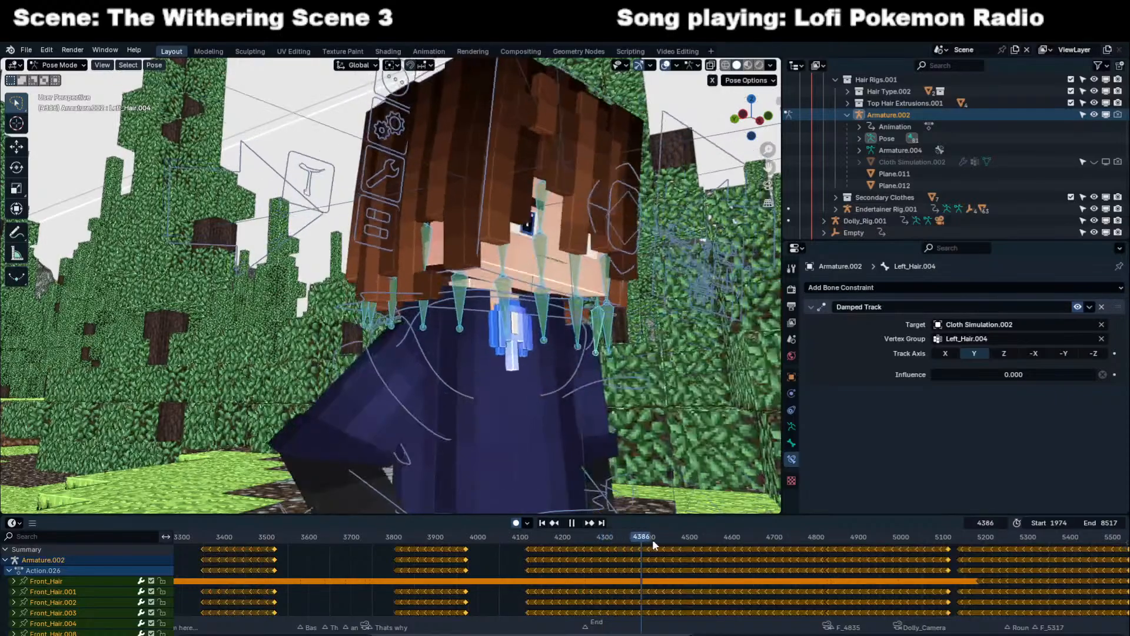
key("KP_0")
key("space")
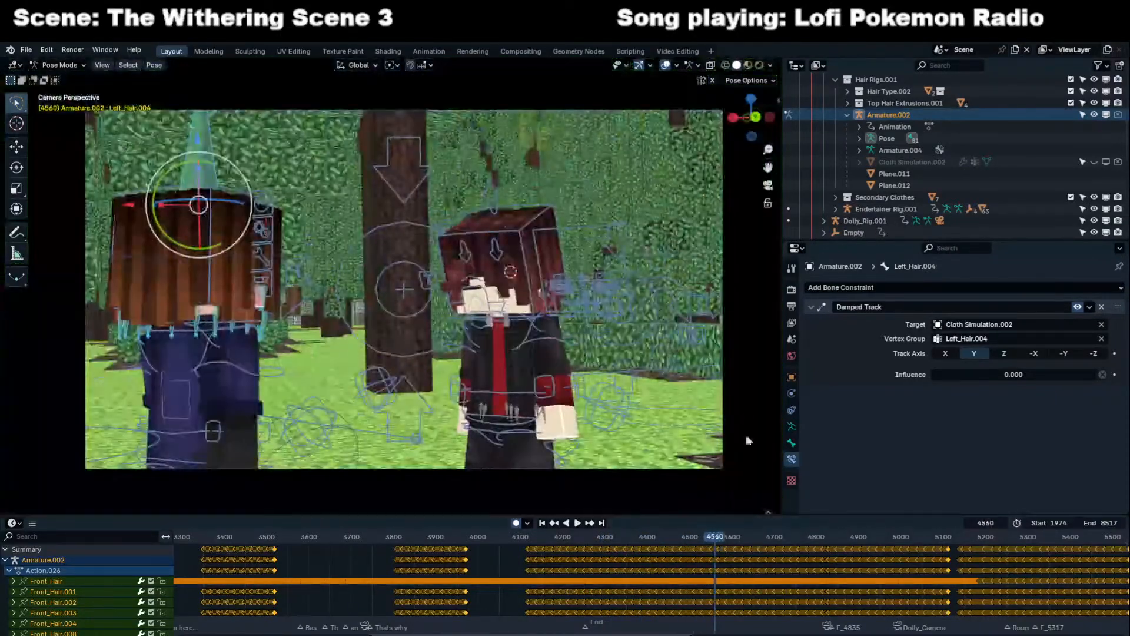
Play the section around frames 5161 to 5268 in camera and orbited views to examine the fight shot's hair motion.
key("space")
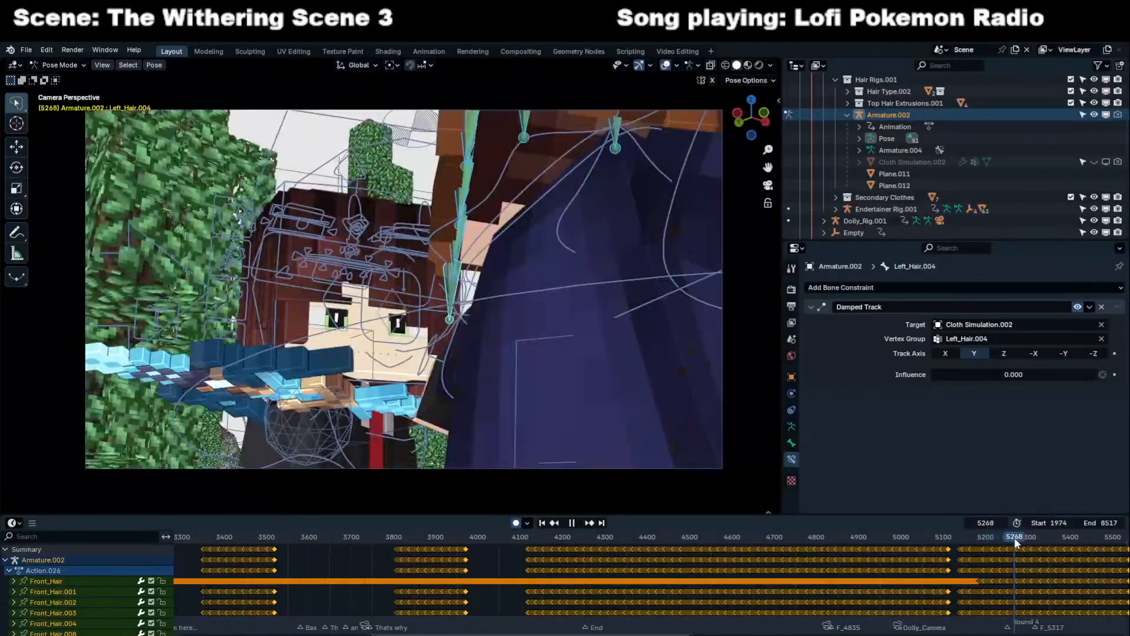
middle_click_drag(967, 545, 706, 574)
key("space")
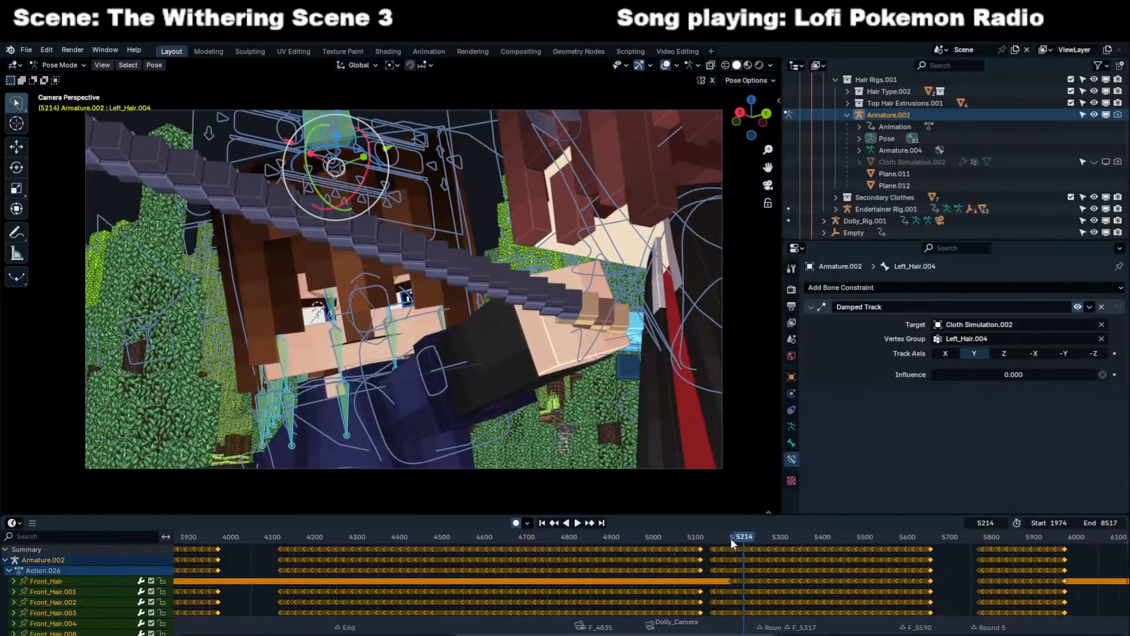
key("space")
left_click(721, 536)
key("space")
middle_click_drag(653, 278, 655, 226)
key("space")
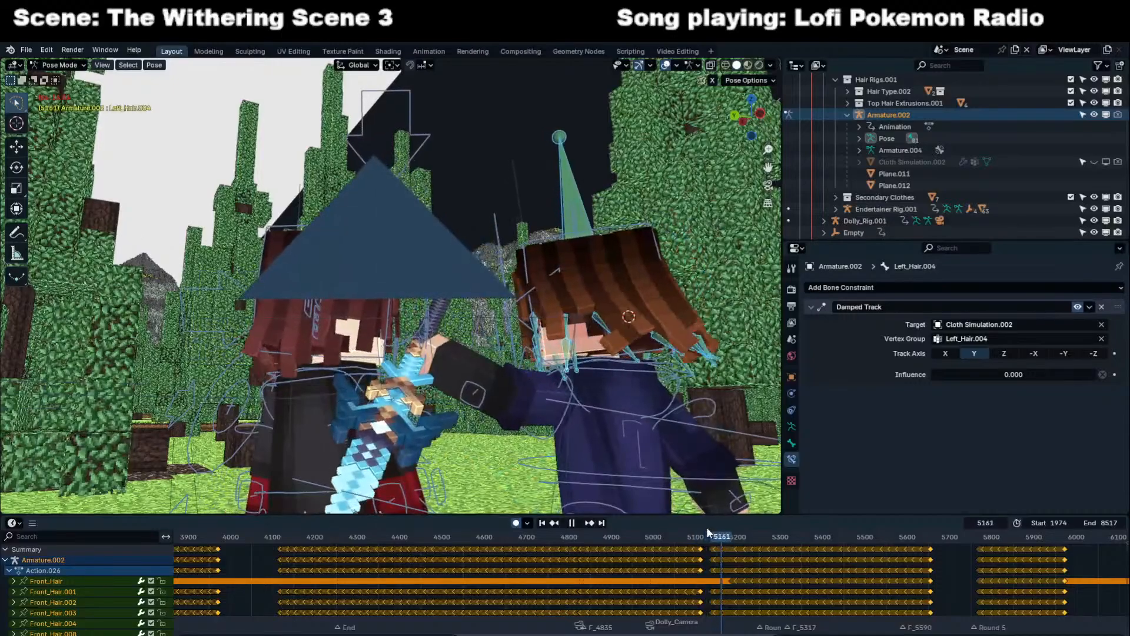
Review the hair animation through the camera from about frame 5352 to 6264.
key("KP_0")
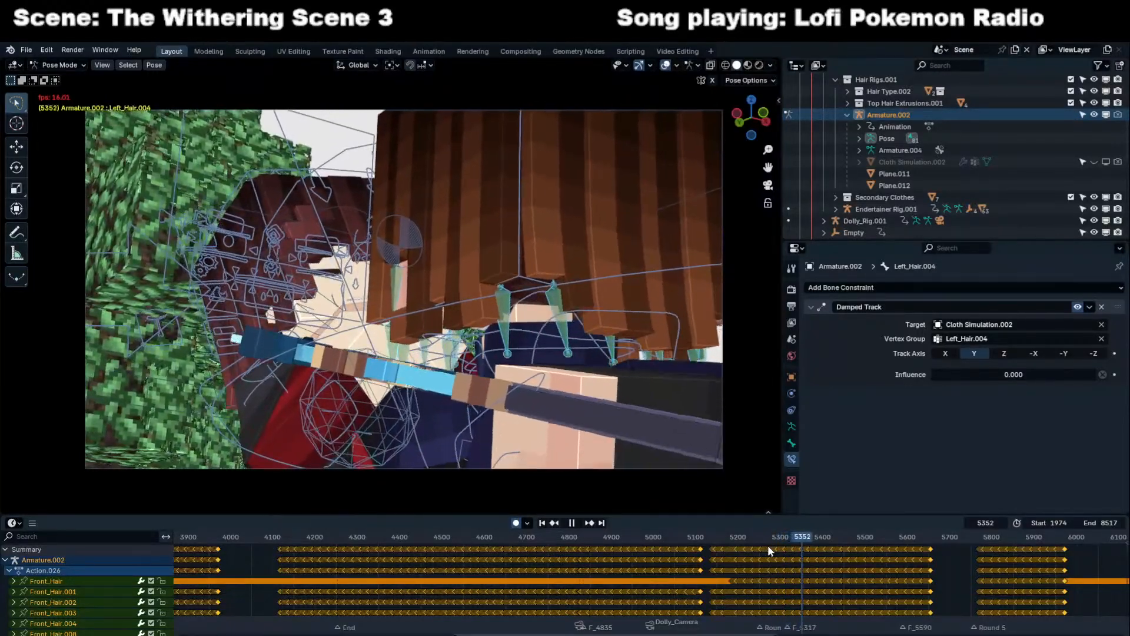
middle_click_drag(824, 568, 690, 585)
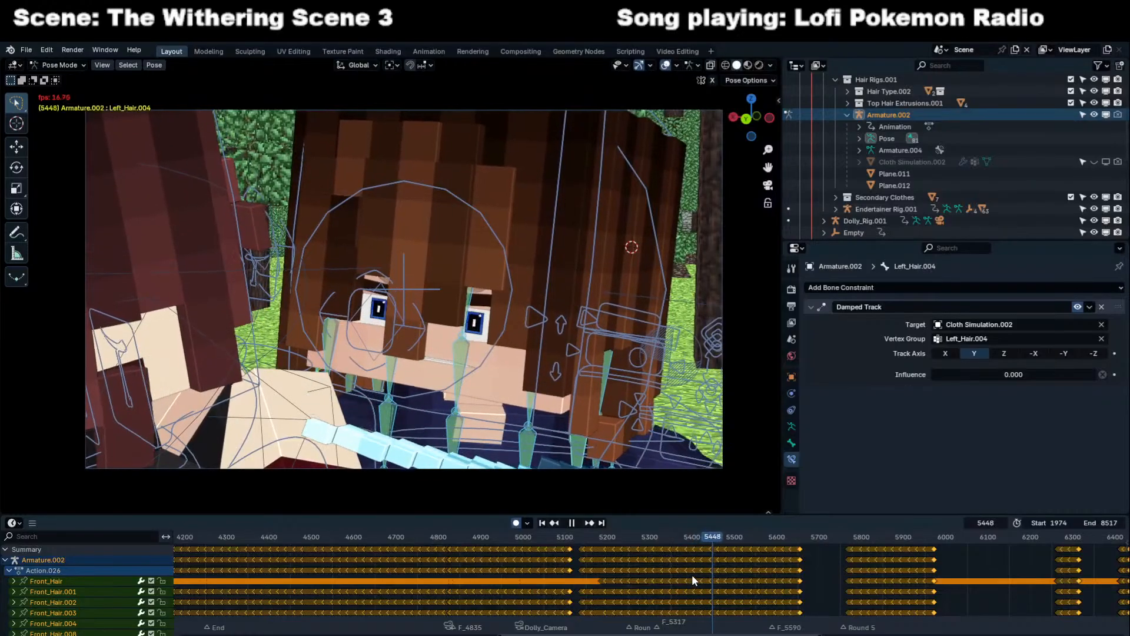
middle_click_drag(757, 577, 692, 576)
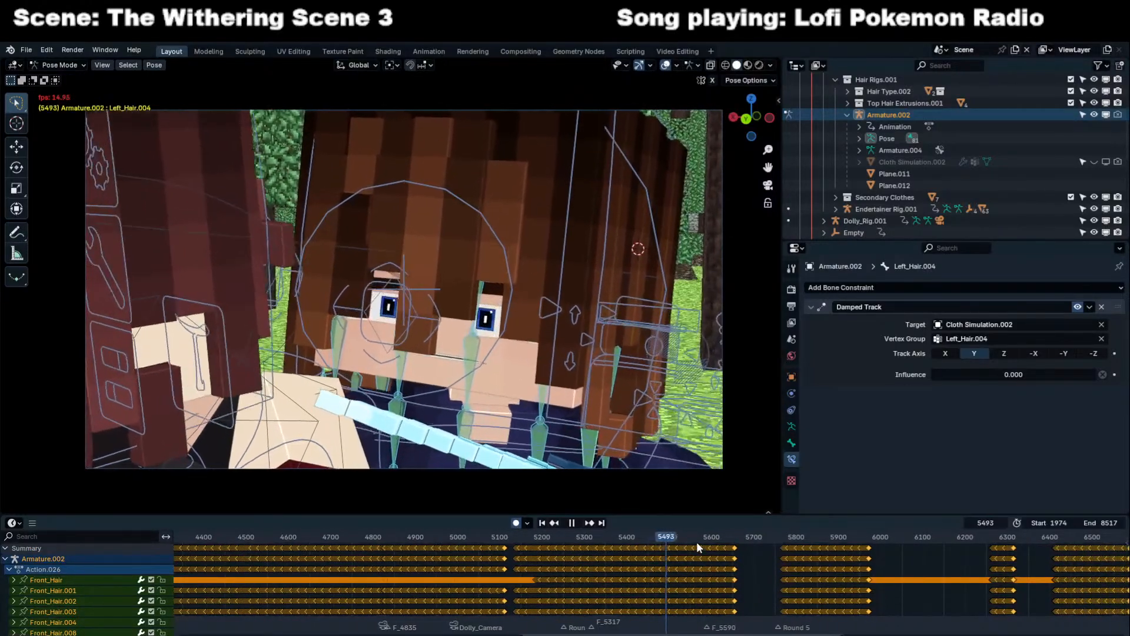
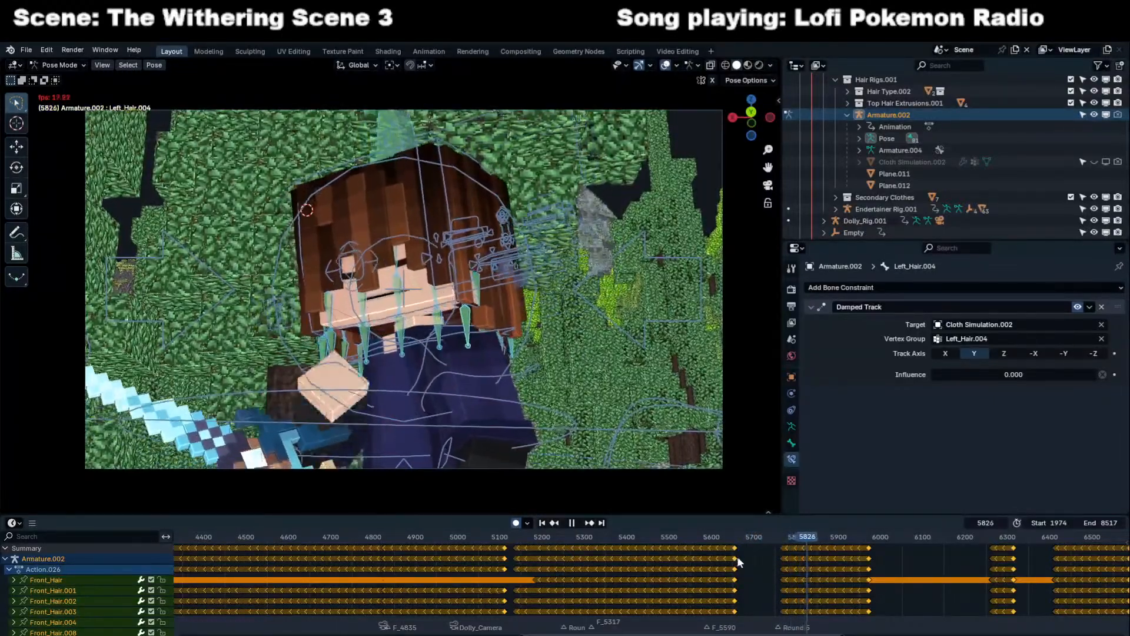
middle_click_drag(693, 592, 429, 588)
left_click(633, 538)
left_click_drag(640, 538, 714, 542)
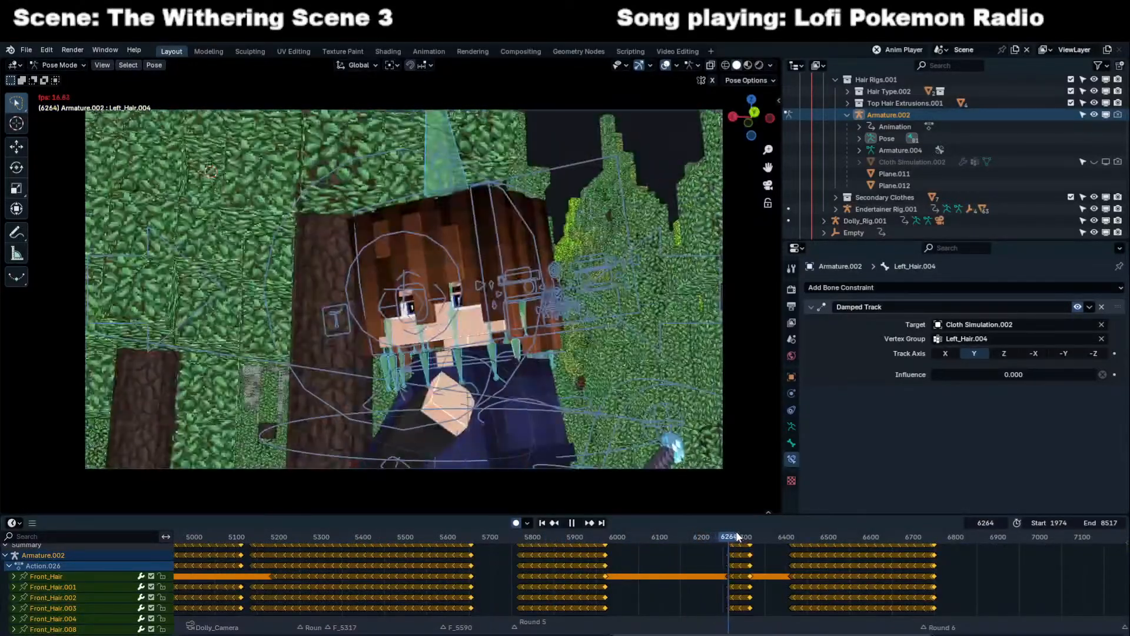
Scrub and play the remaining hair keyframes up to frame 8156 through the camera, stopping playback there.
left_click_drag(754, 540, 935, 537)
middle_click_drag(949, 580, 551, 589)
scroll(646, 573, "down", 4)
left_click(810, 536)
left_click_drag(809, 535, 935, 538)
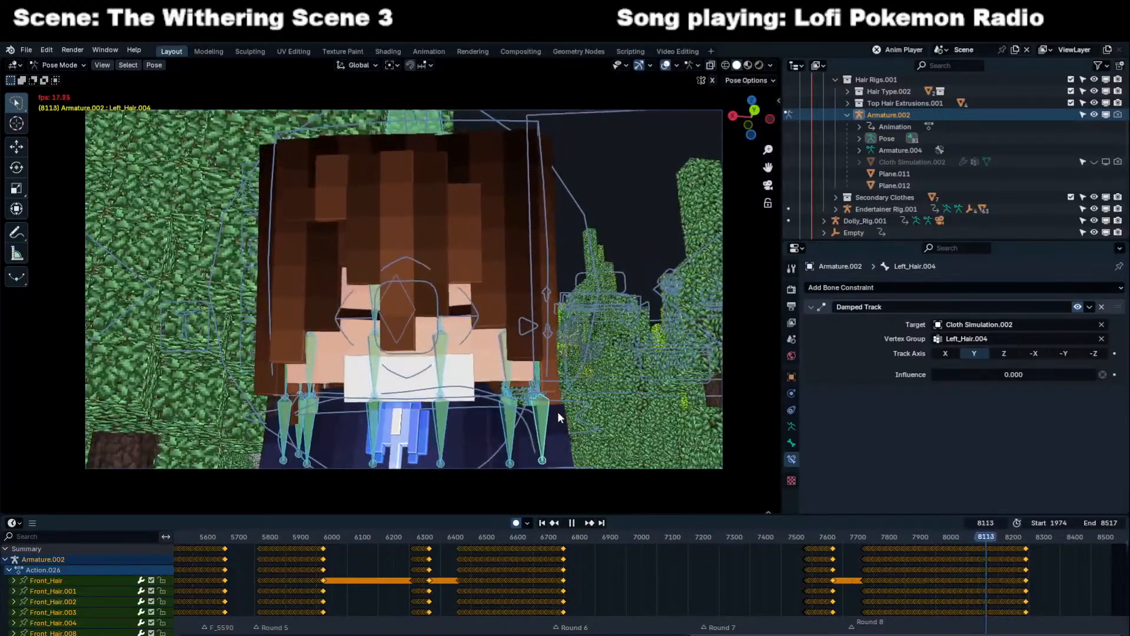
key("space")
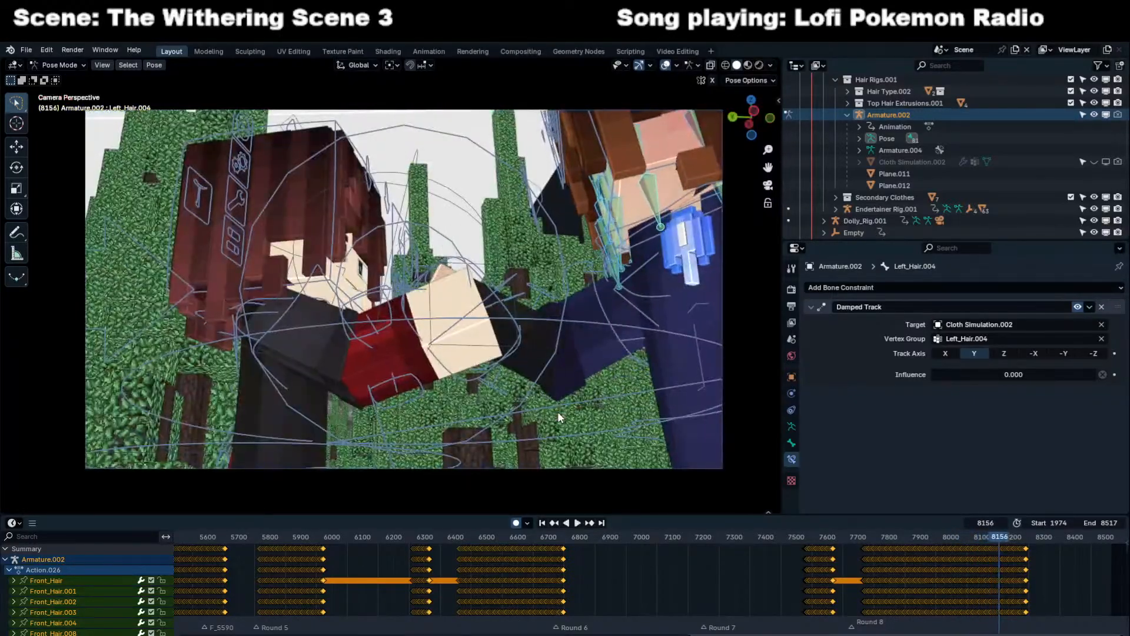
Scrub the hair animation back to the shot between about frames 3350 and 3519, stopping at frame 3374 with Armature.002 in Pose Mode.
scroll(313, 536, "down", 4)
left_click_drag(409, 538, 363, 538)
middle_click_drag(354, 550, 624, 550)
middle_click_drag(399, 552, 579, 542)
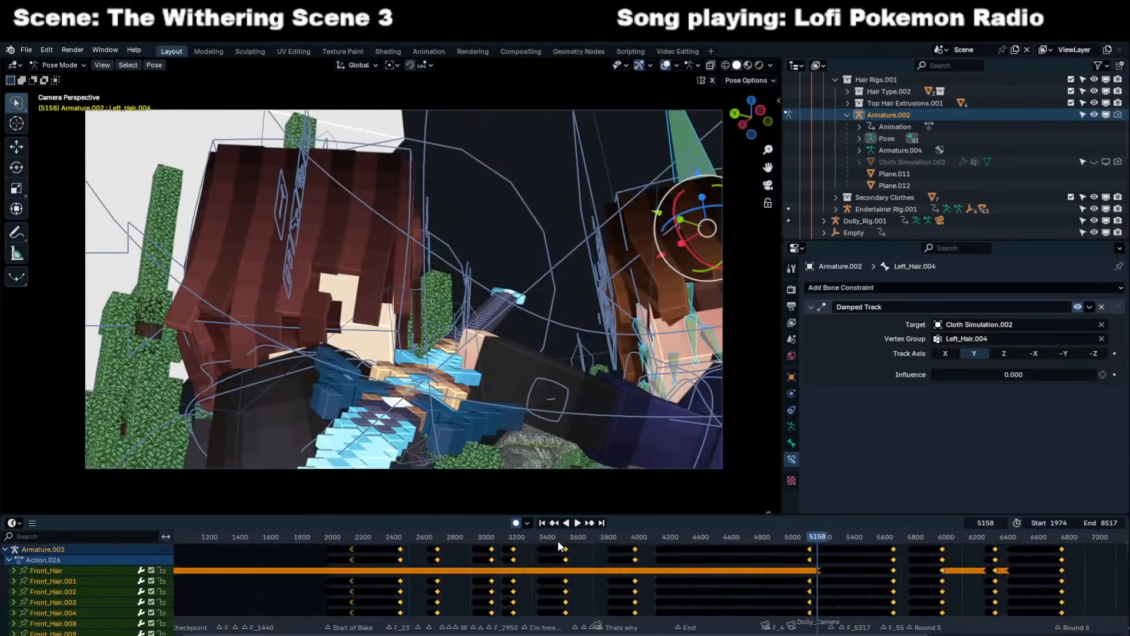
mouse_move(552, 540)
left_mouse_down()
mouse_move(542, 538)
mouse_move(567, 542)
left_mouse_up()
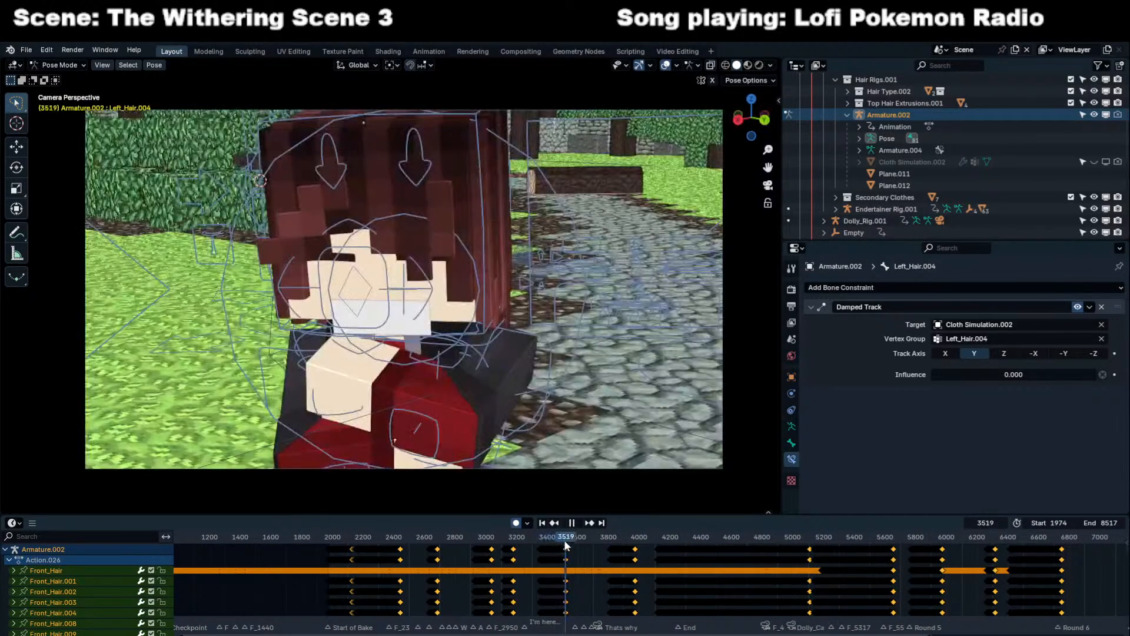
scroll(590, 559, "up", 6)
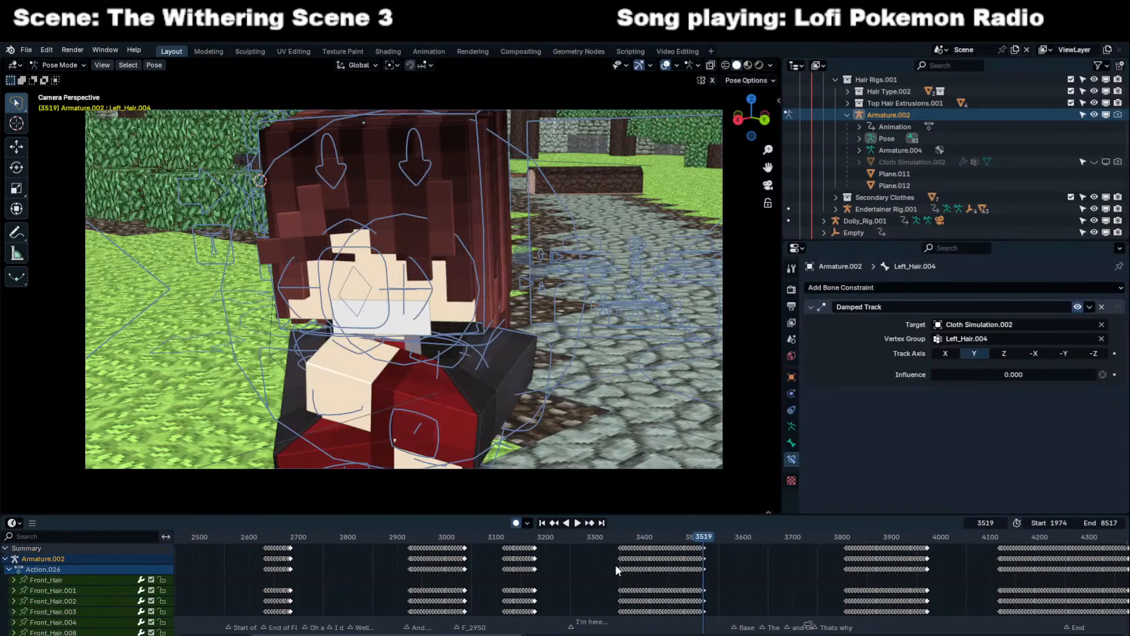
left_click(631, 538)
key("ctrl+Tab")
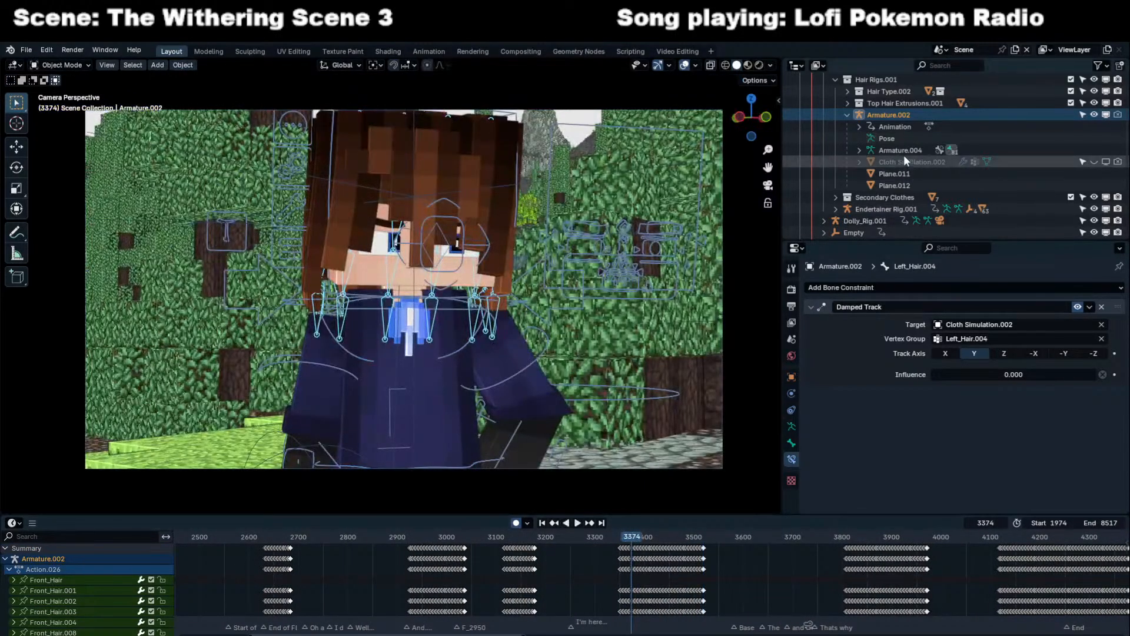
key("ctrl+Tab")
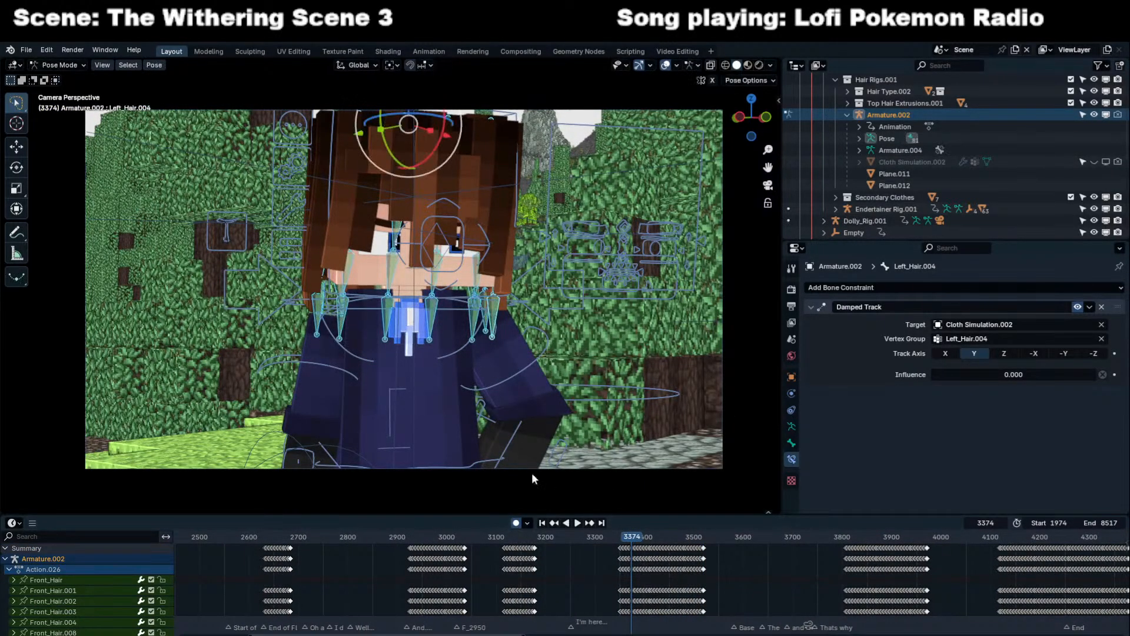
Delete Armature.002's hair keyframes between about frames 3350 and 3519, and play the shot from frame 3374 to 3431.
left_click_drag(583, 586, 747, 547)
scroll(671, 566, "up", 4)
left_click(666, 564)
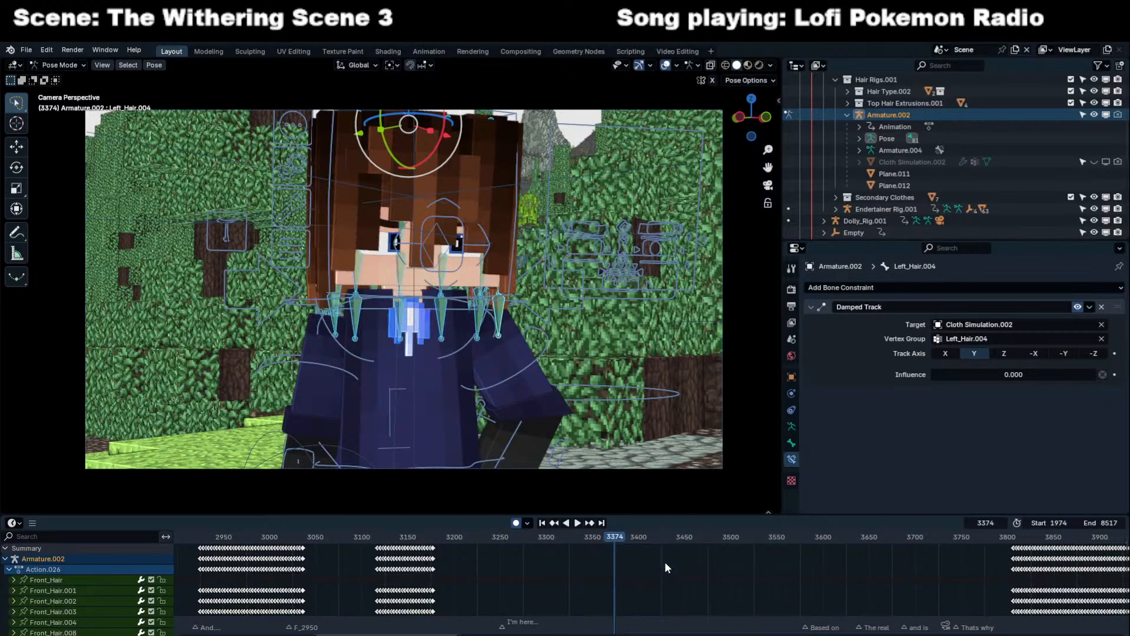
key("space")
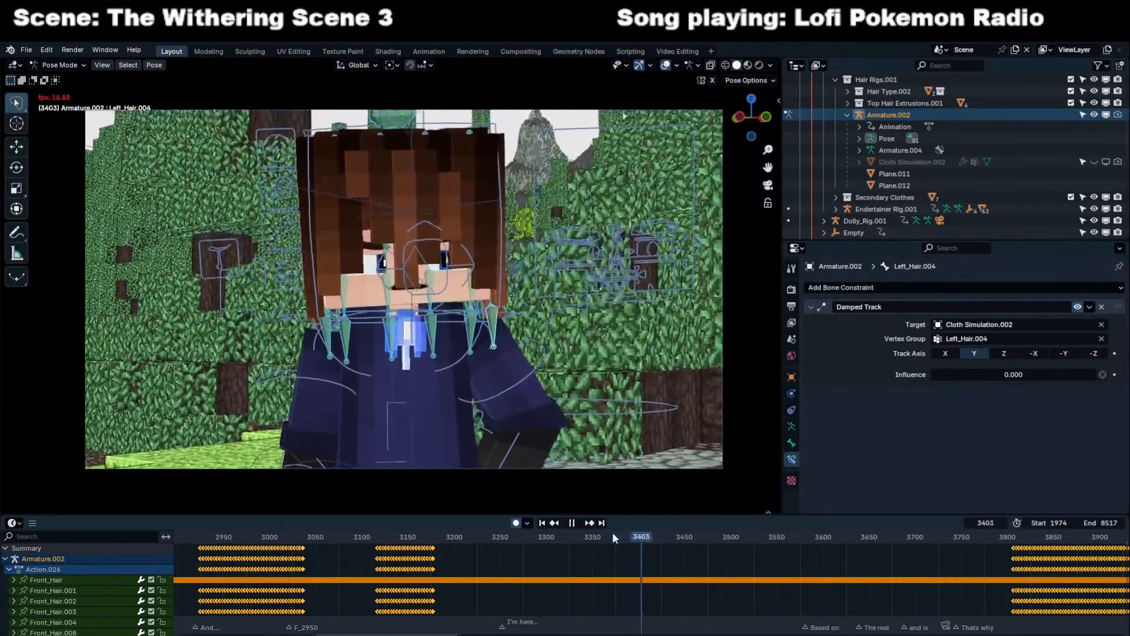
key("space")
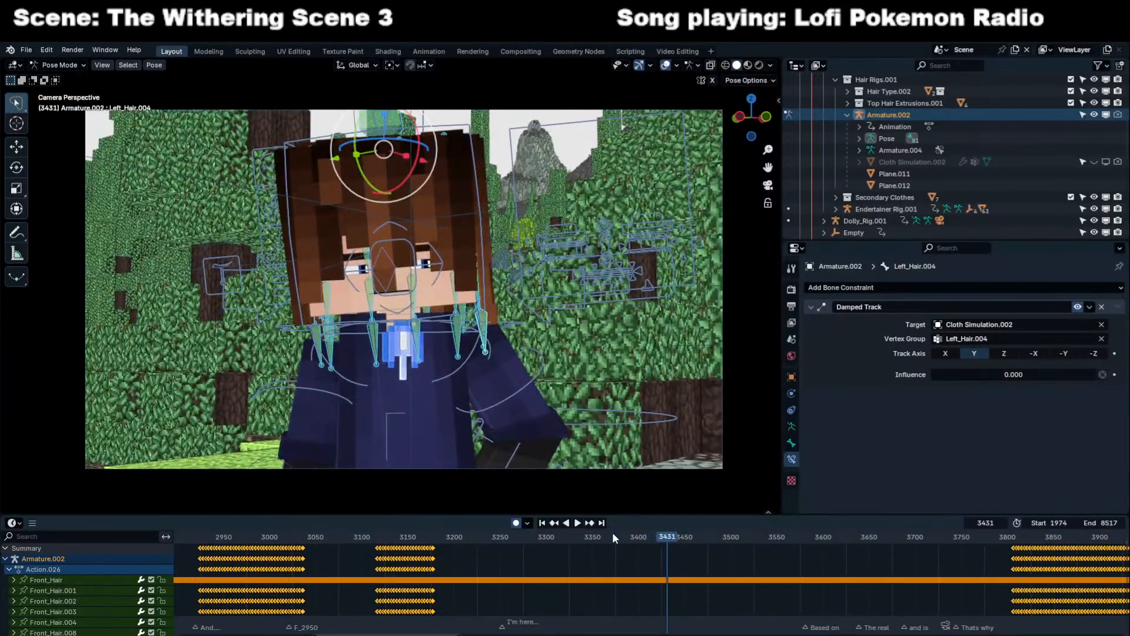
Unhide and select Cloth Simulation.002 in Object Mode, and show its cloth physics cache settings.
key("ctrl+Tab")
left_click(934, 162)
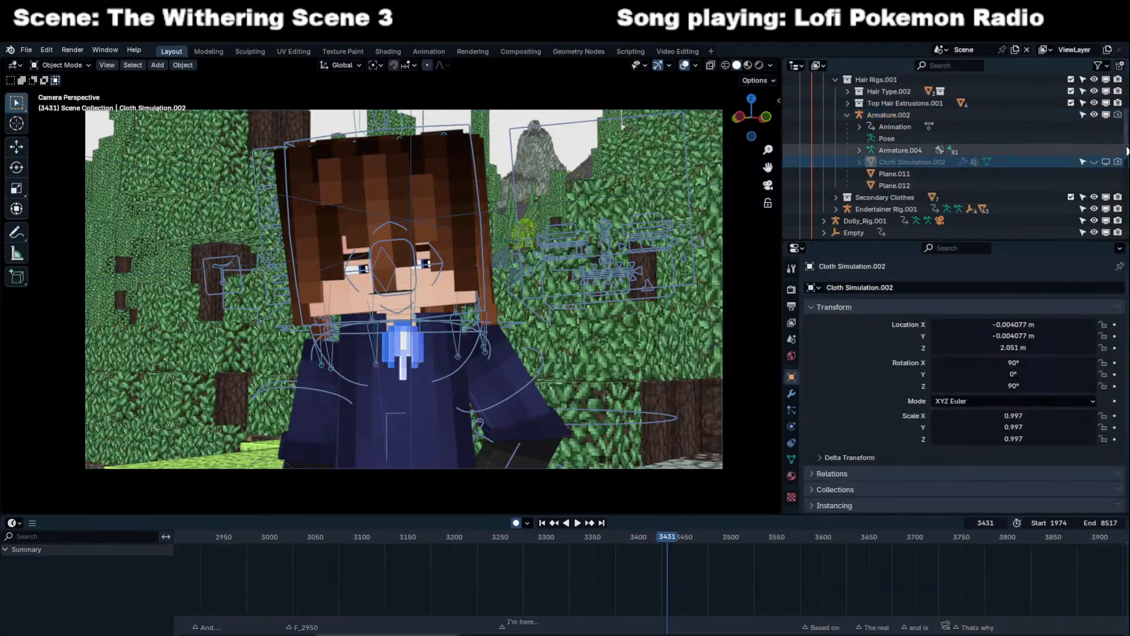
left_click(900, 164)
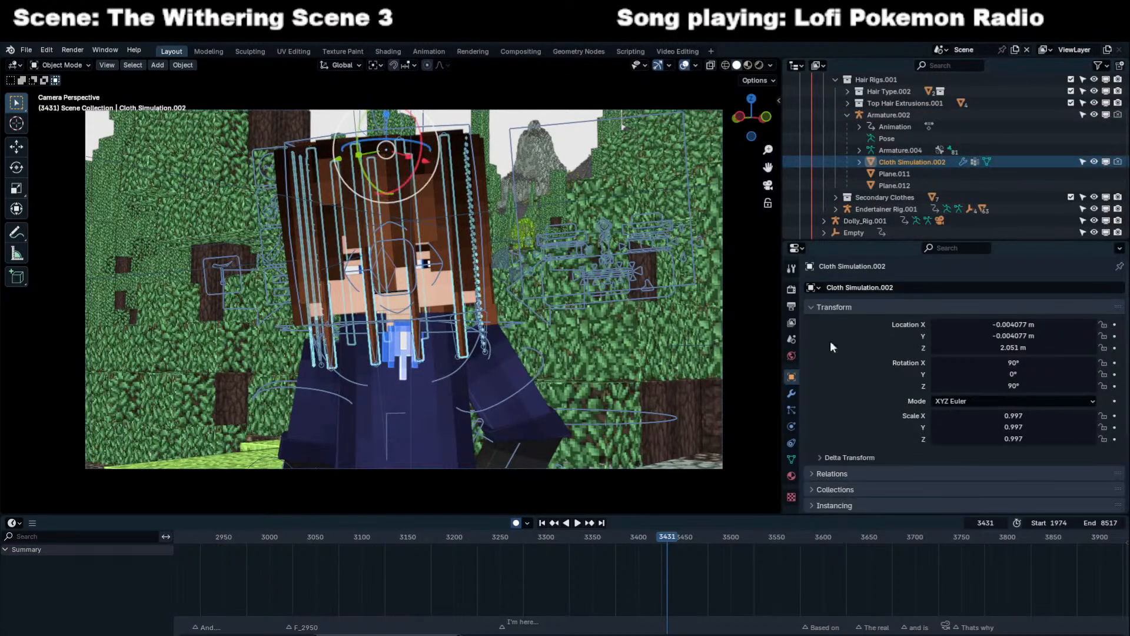
left_click(791, 393)
left_click(1102, 308)
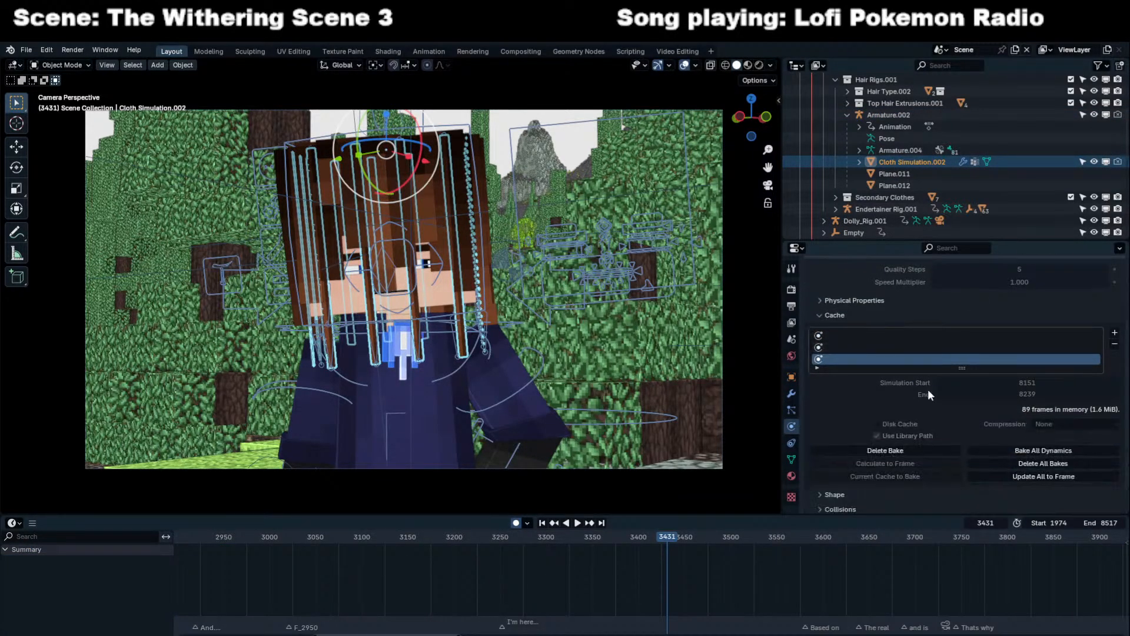
Look through the cloth cache list and select the cache covering frames 3806 to 3973.
scroll(935, 370, "up", 1)
scroll(940, 363, "up", 2)
left_click(919, 414)
left_click(927, 403)
left_click(928, 407)
left_click(928, 413)
Go to the shot's first frame, 3351, delete the selected cache's bake, and set its simulation start to 3351.
left_click_drag(539, 539, 587, 537)
key("Right")
key("Right")
key("Right")
key("Right")
key("Right")
key("Right")
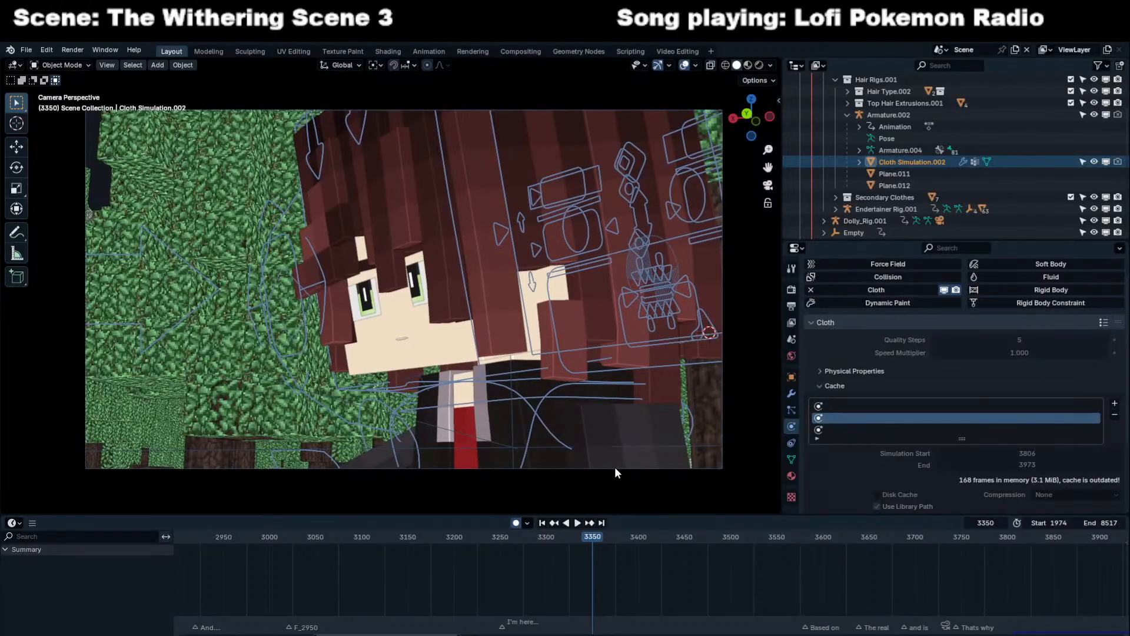
scroll(914, 490, "down", 3)
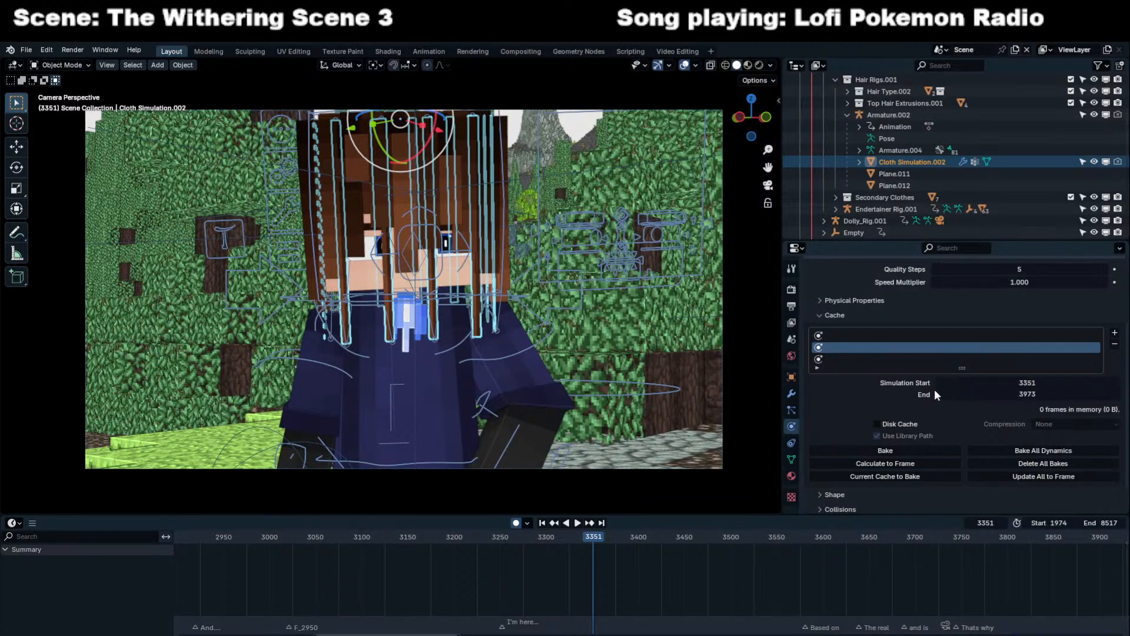
Play the cloth simulation from frame 3351 to 3518 and open the cache's end frame for editing.
key("space")
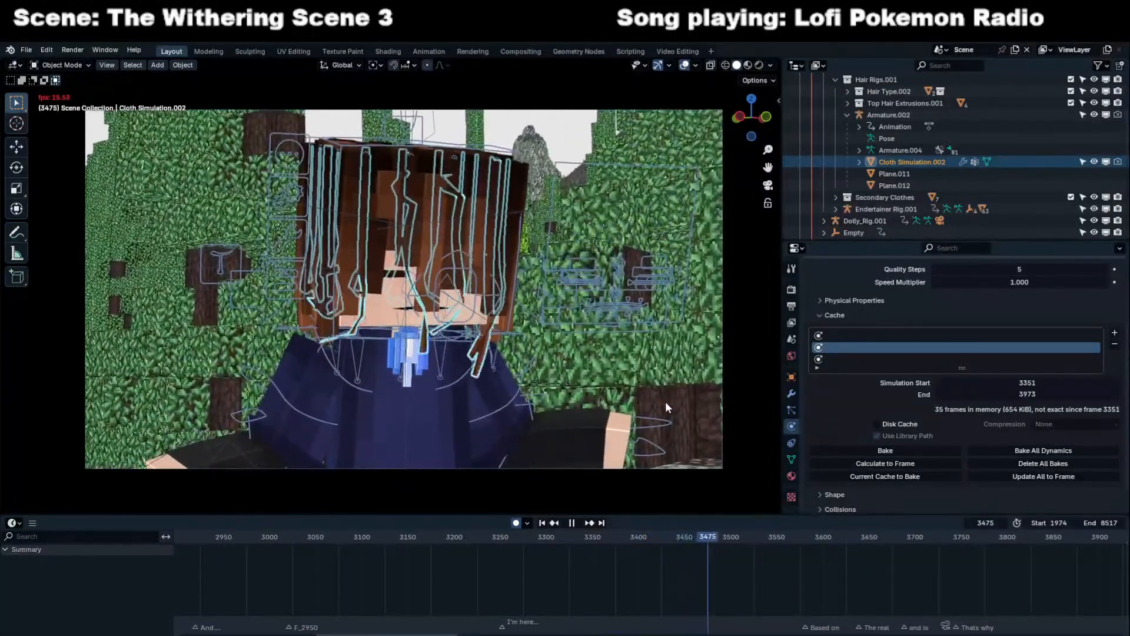
key("space")
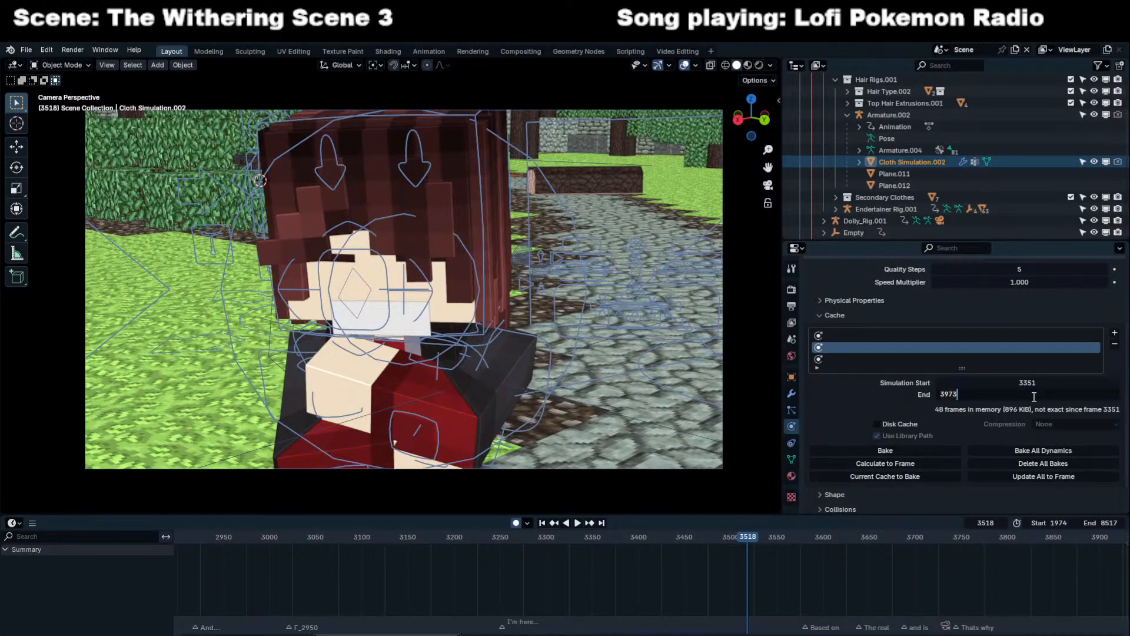
Bake the cloth cache of Cloth Simulation.002 from frame 3351 to 3518.
left_click(922, 447)
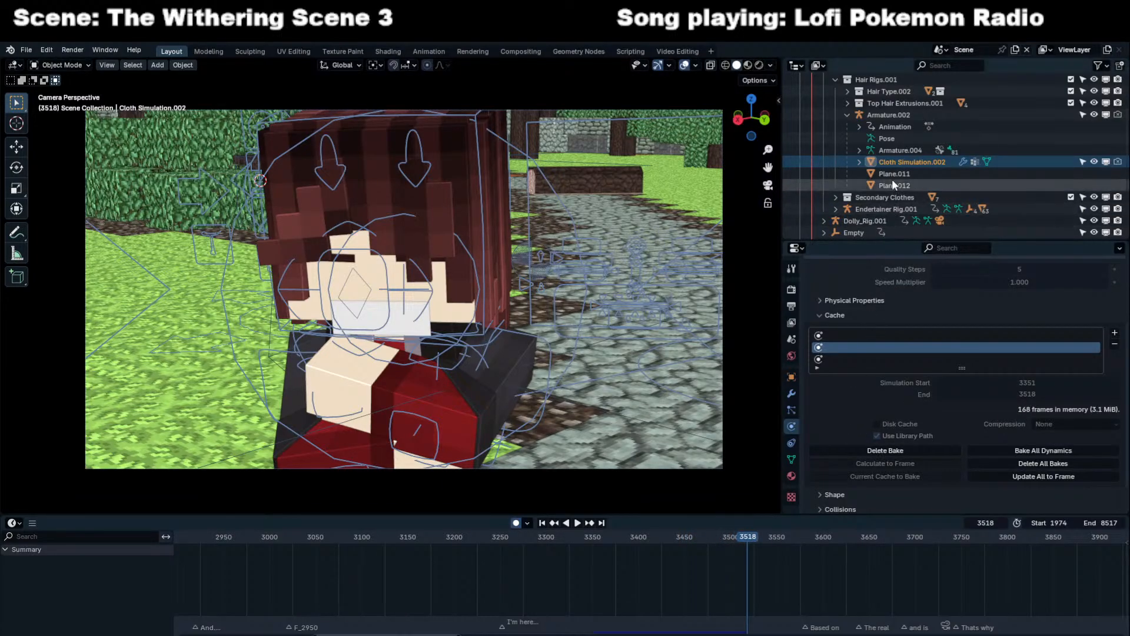
Delete the existing hair bone keyframes of Armature.002 in Pose Mode.
left_click(897, 114)
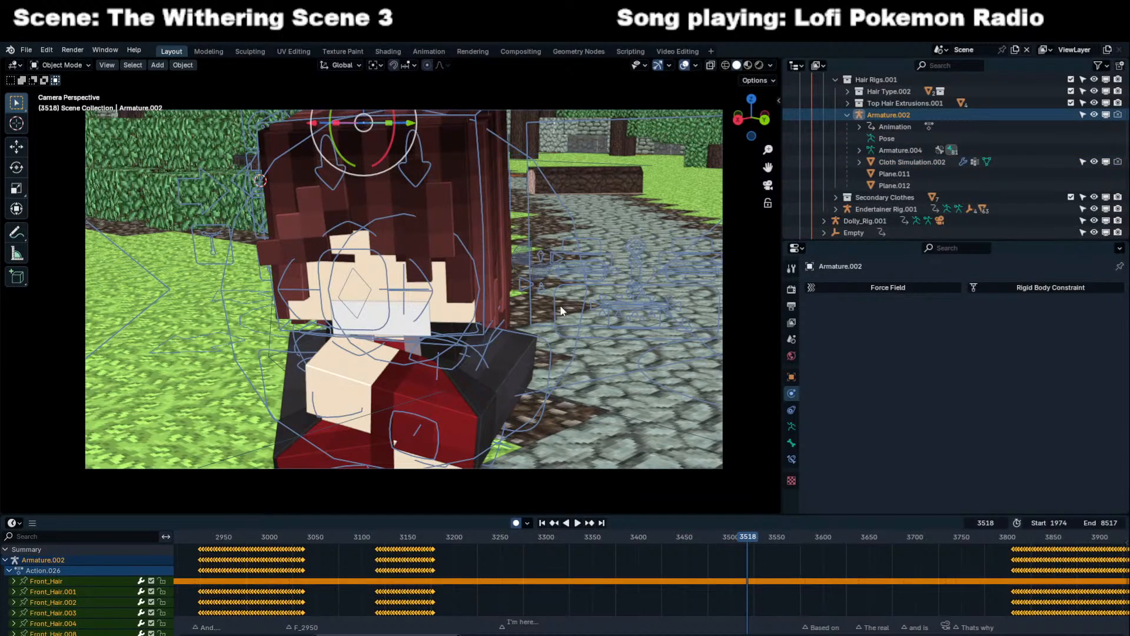
key("KP_0")
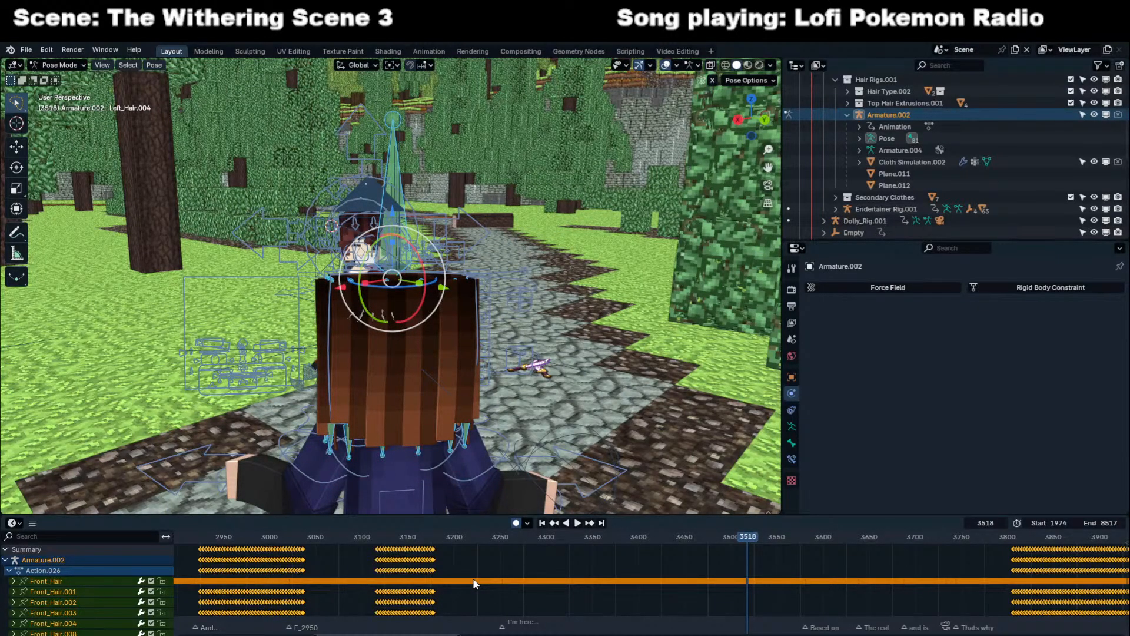
scroll(465, 585, "down", 7)
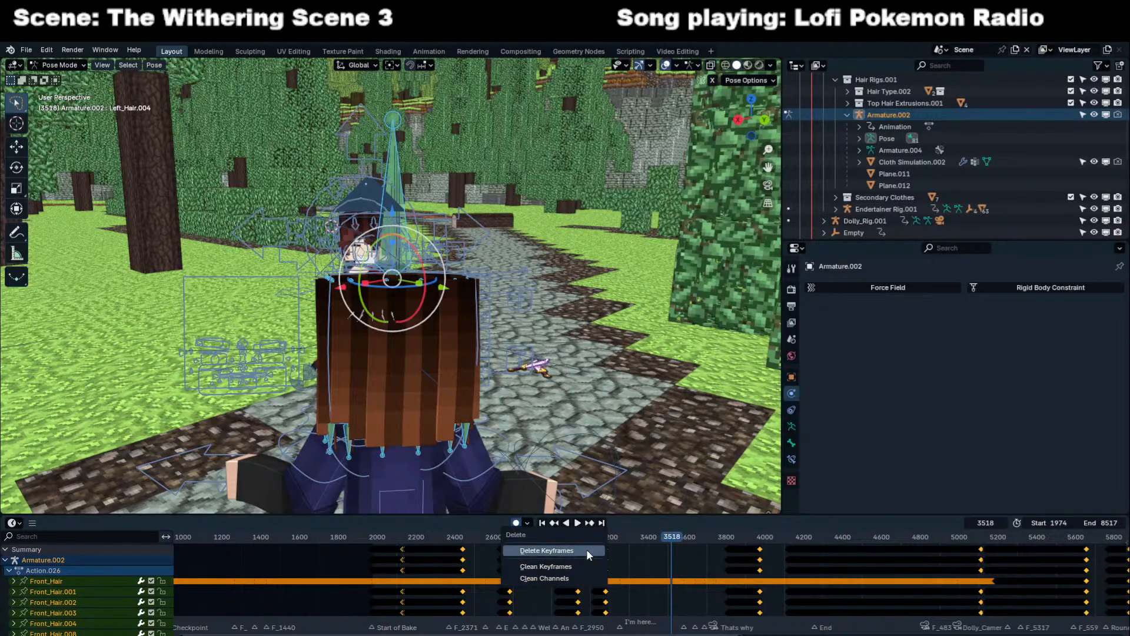
left_click(586, 549)
scroll(619, 560, "right", 2, "ctrl")
Set the Damped Track constraint's influence to 0.4 for the selected hair bones.
middle_click_drag(500, 378, 434, 370)
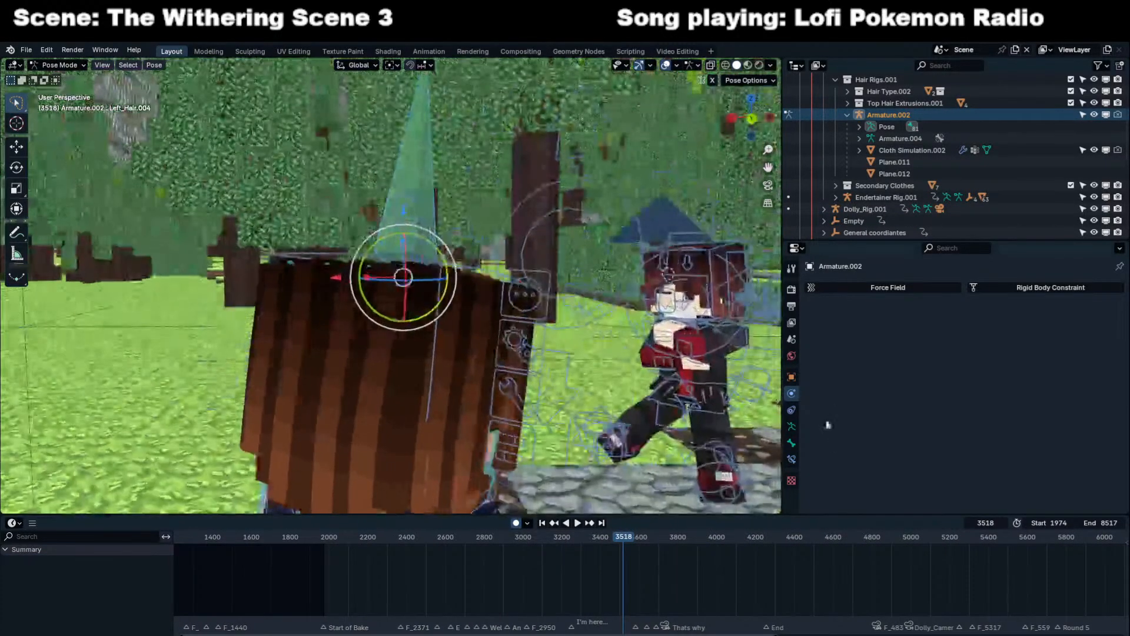
left_click(791, 459)
left_click_drag(963, 374, 1000, 377)
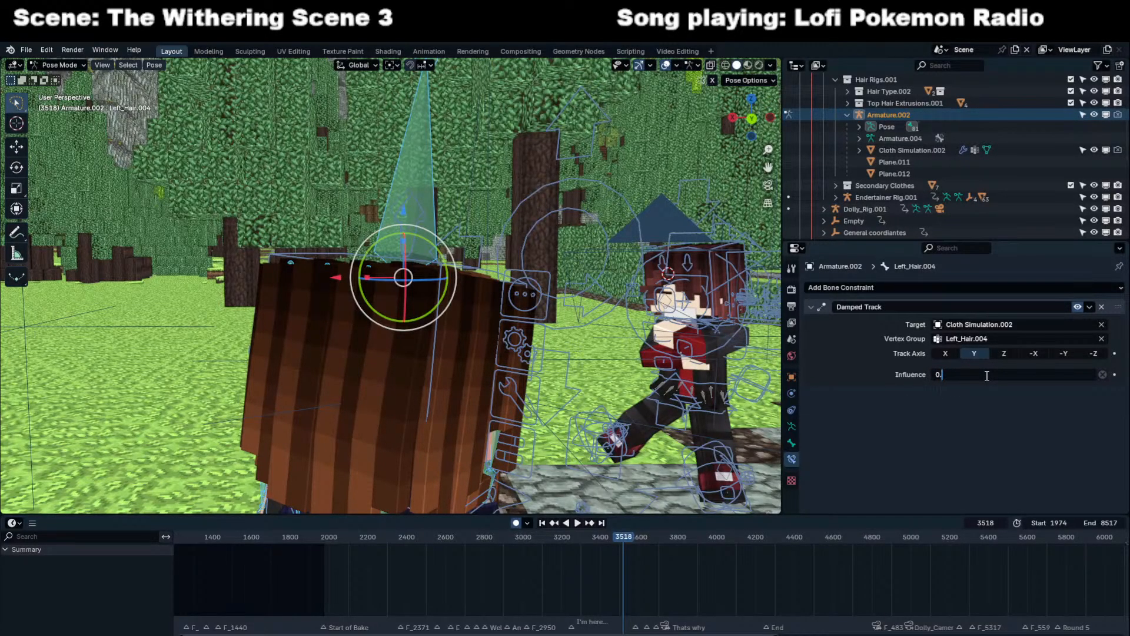
key("Return")
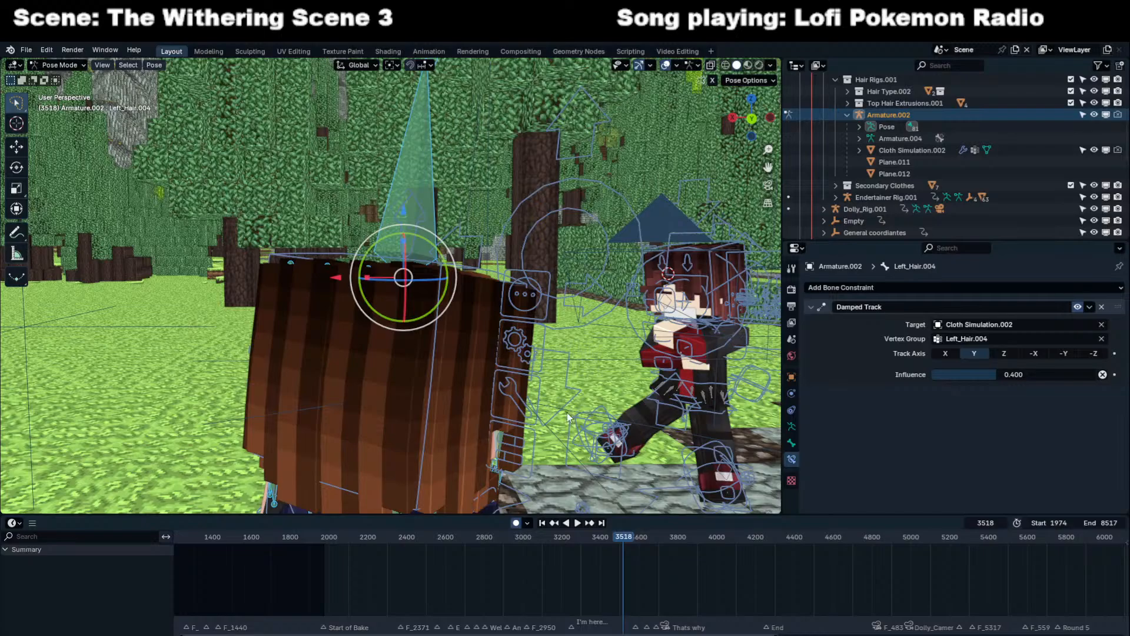
Play back the animation through the camera from frame 3217 and locate the shot's first frame, 3351.
left_click(598, 537)
key("space")
left_click_drag(598, 538, 565, 539)
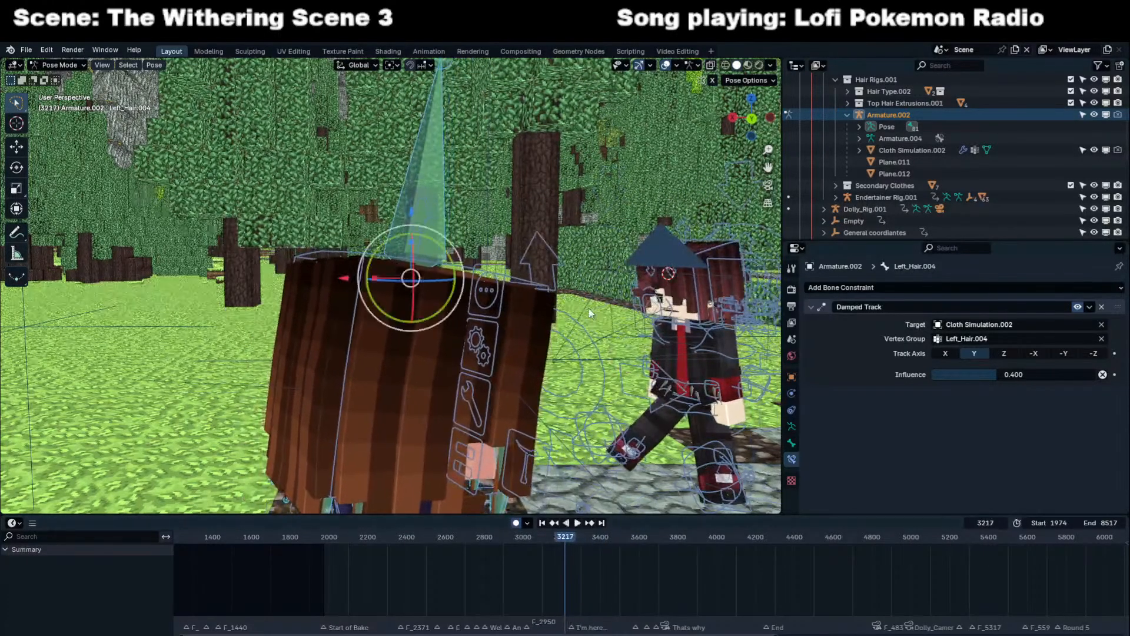
key("KP_0")
key("space")
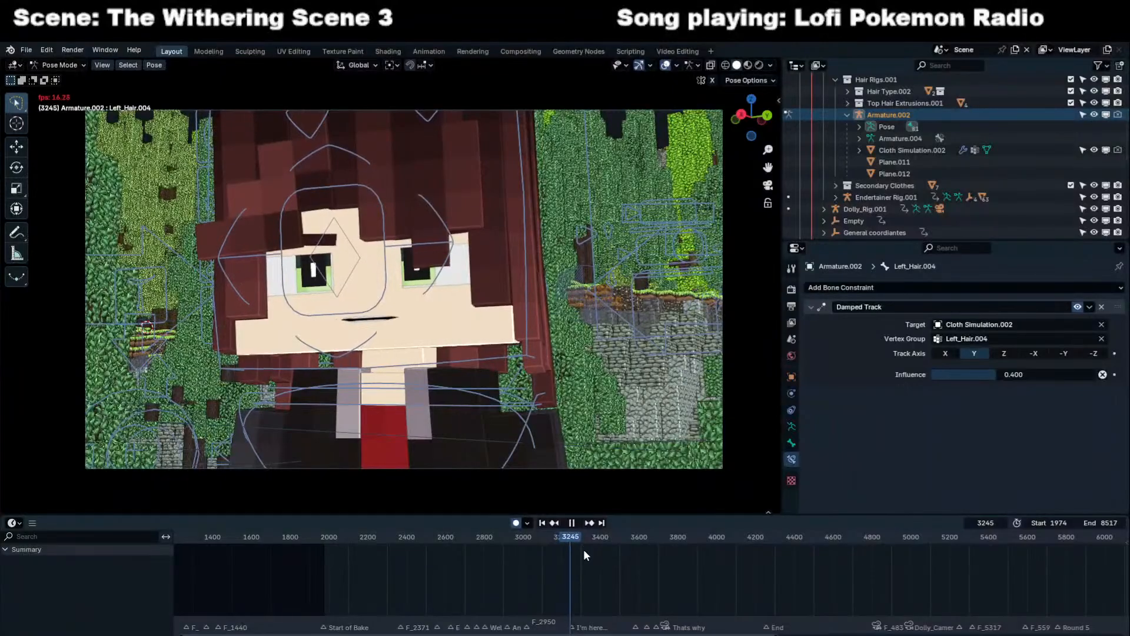
scroll(584, 550, "up", 3)
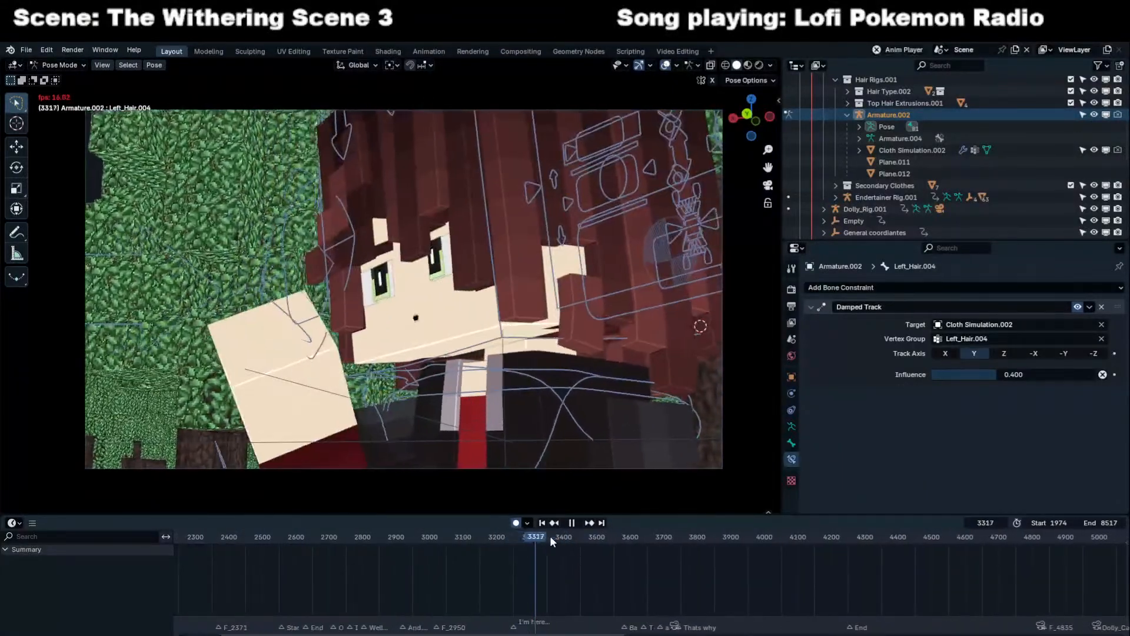
left_click(548, 538)
key("space")
left_click_drag(547, 538, 547, 538)
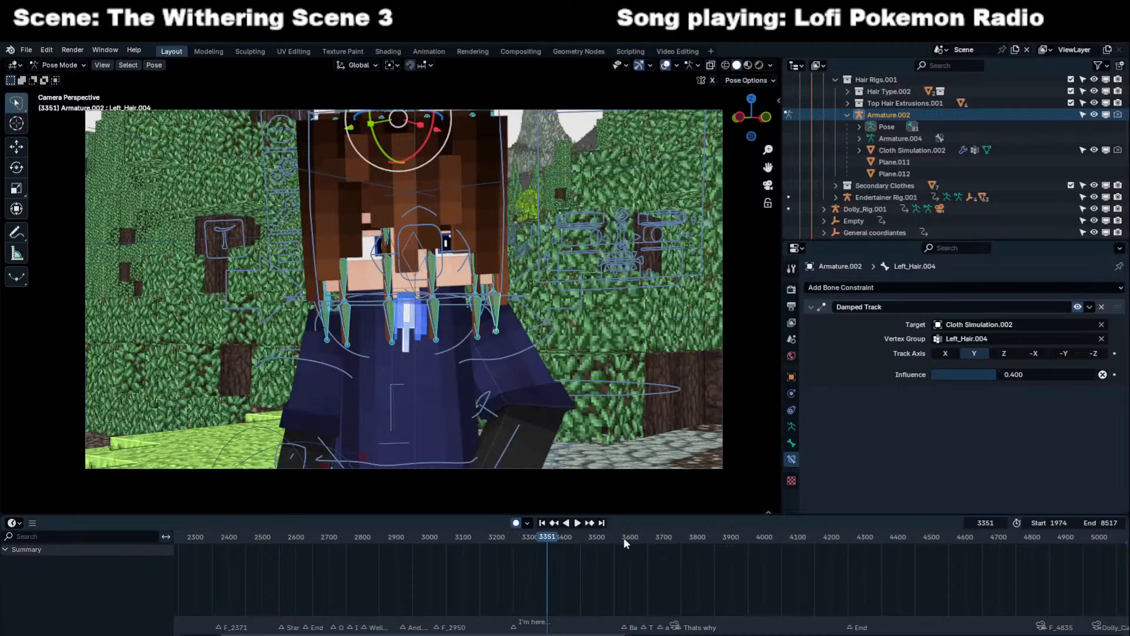
Play the hair motion to the end of the shot and stop at frame 3517.
left_click(623, 538)
key("space")
scroll(618, 559, "up", 14)
middle_click_drag(565, 572, 587, 573)
left_click_drag(376, 538, 507, 570)
key("space")
key("space")
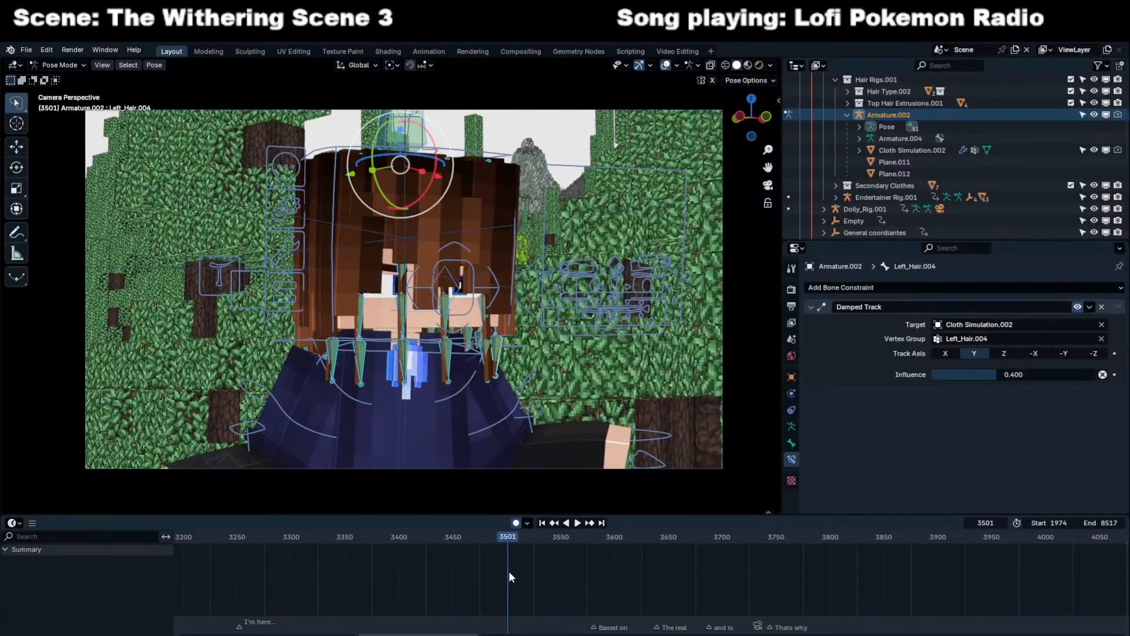
key("space")
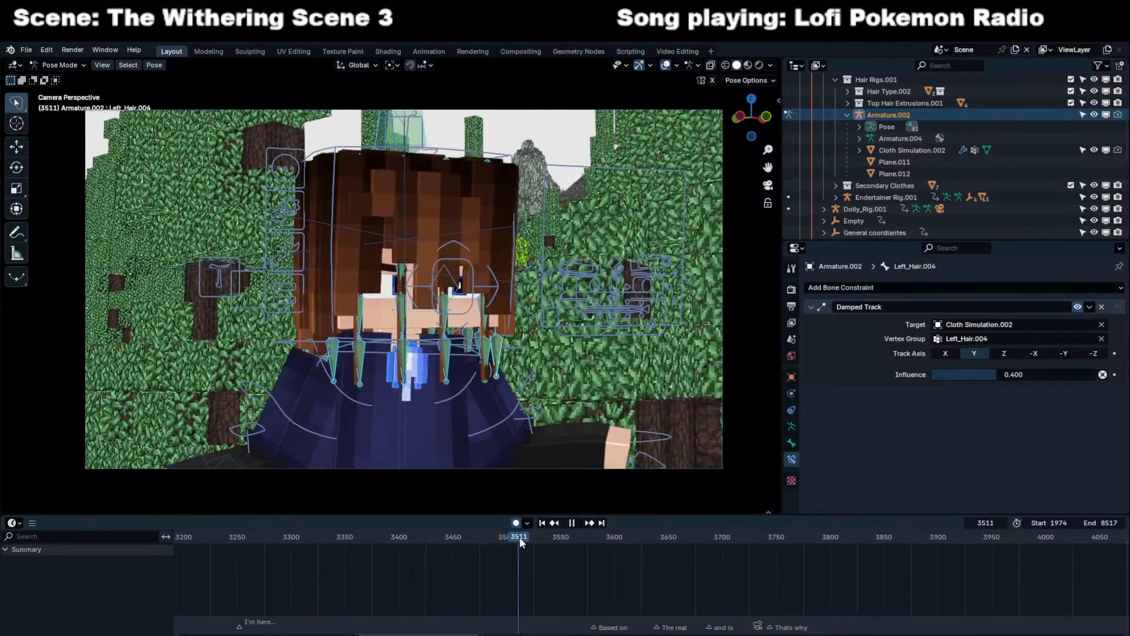
key("space")
Start a Bake Action for the selected hair bones with Back_Hair.011 active, and set the start frame to 3351.
middle_click_drag(506, 373, 511, 376)
scroll(511, 377, "down", 4)
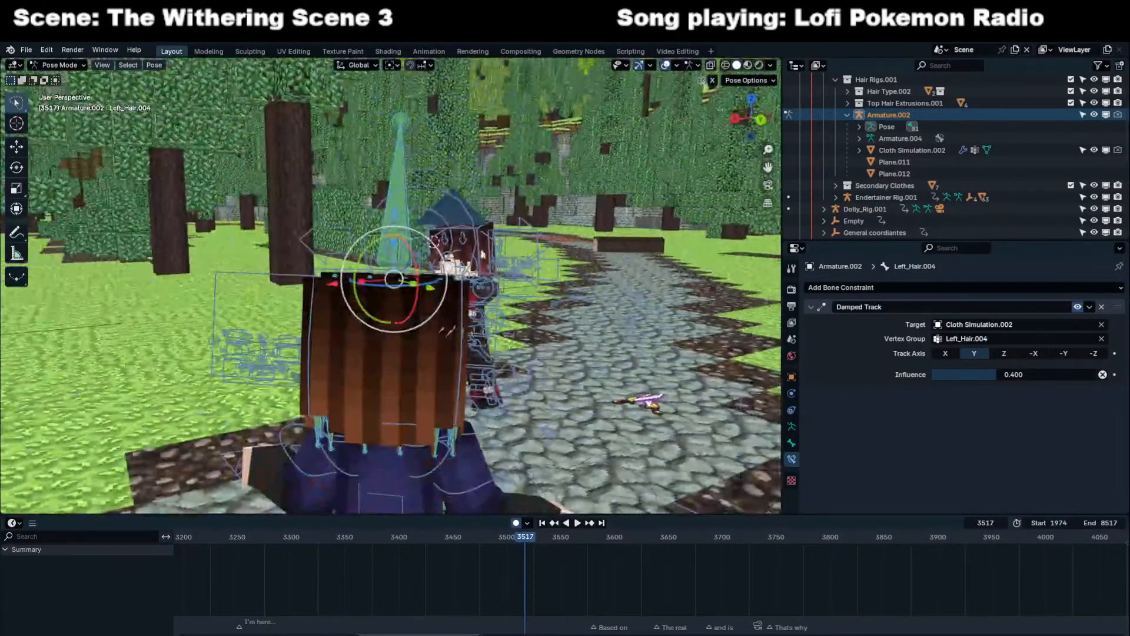
left_click(361, 388, "shift")
key("q")
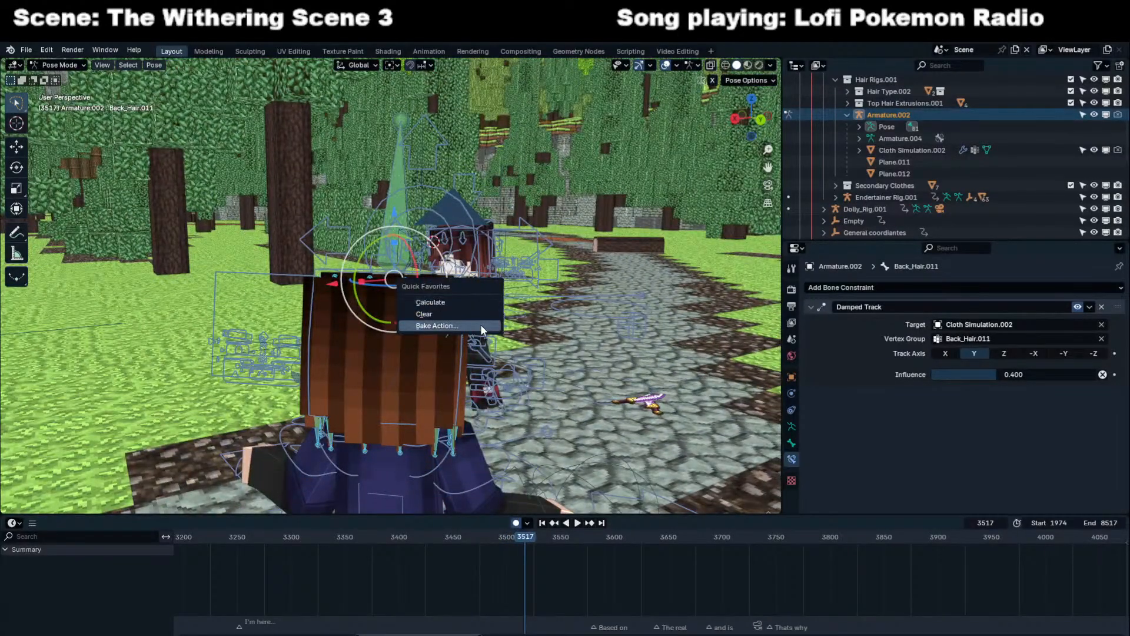
left_click(480, 326)
left_click(525, 331)
type("33")
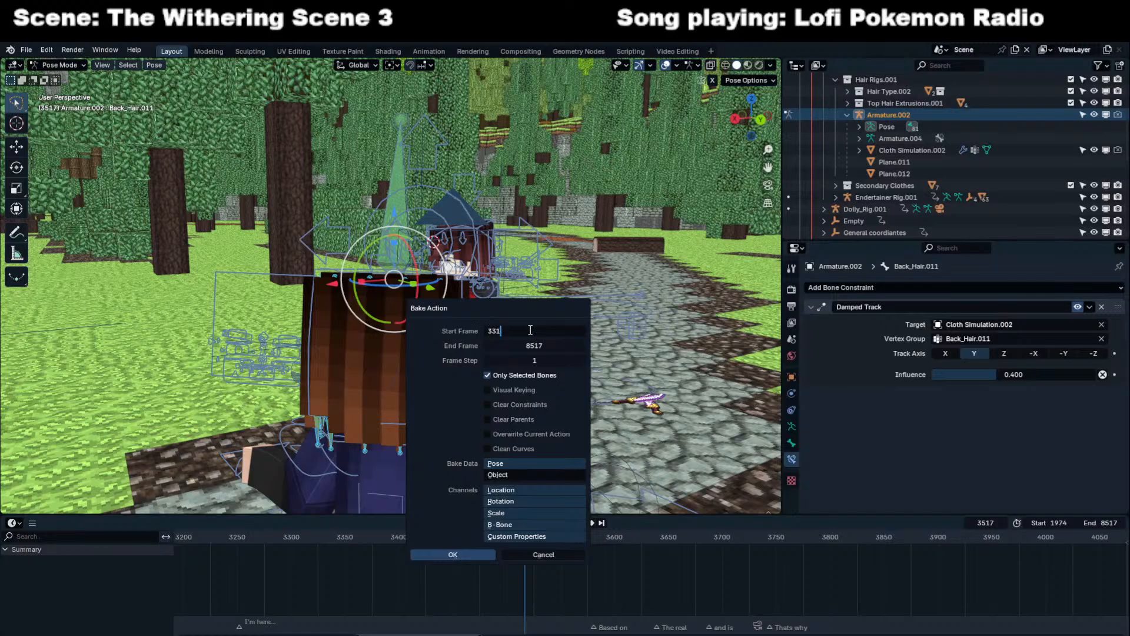
type("51")
key("Return")
Set the bake's end frame to 3517 and bake the pose of only the selected bones.
left_click_drag(507, 306, 389, 225)
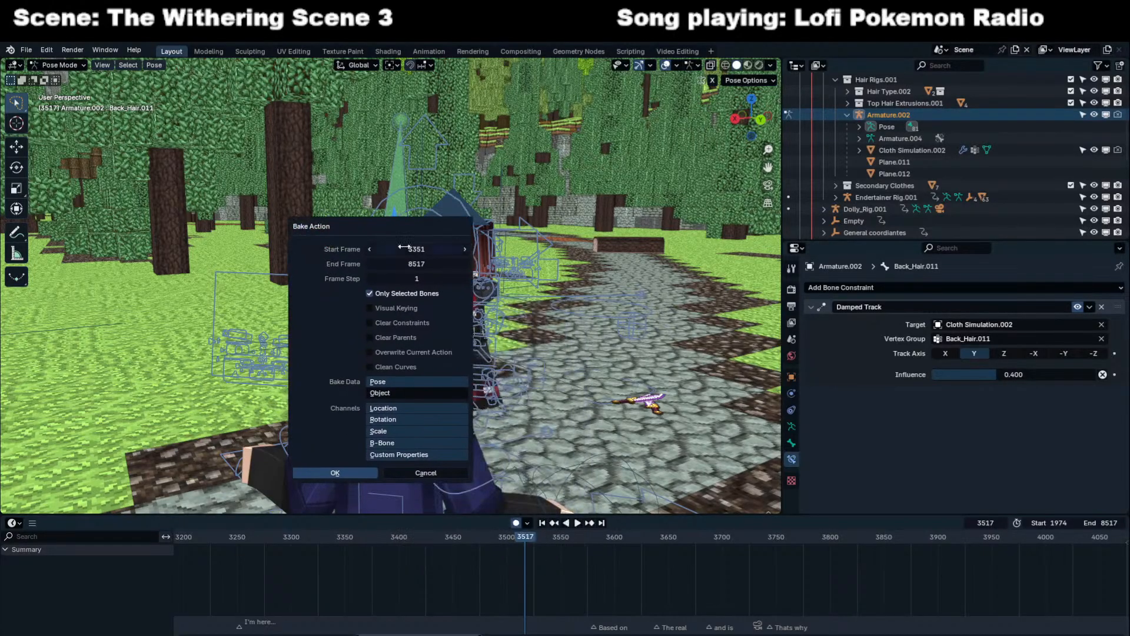
left_click(418, 263)
type("3517")
left_click(412, 282)
key("Return")
left_click(348, 472)
Try pasting the copied hair keyframes at start frame 1974, and undo the paste.
scroll(438, 578, "down", 2)
left_click(438, 578)
scroll(528, 542, "down", 1)
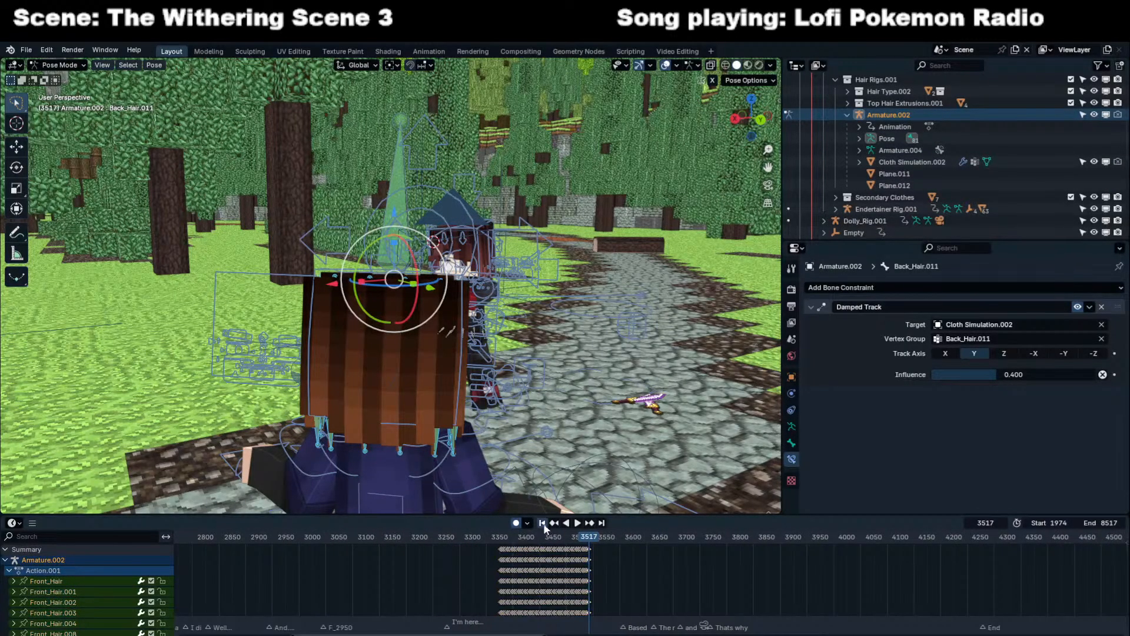
left_click(542, 523)
key("a")
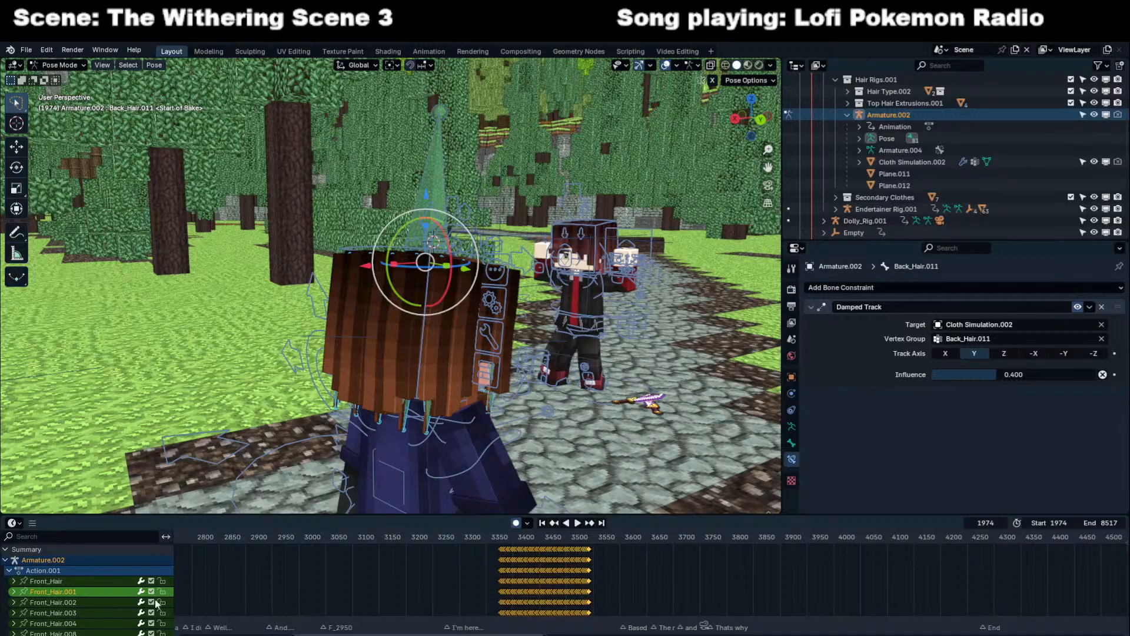
left_click(107, 573)
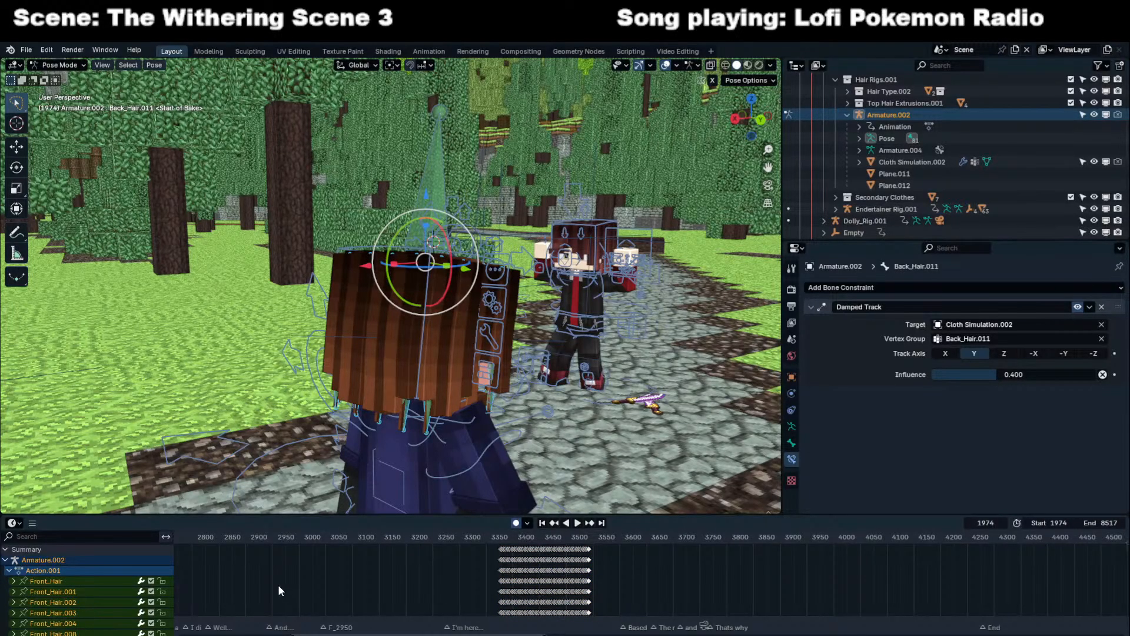
scroll(282, 555, "down", 8)
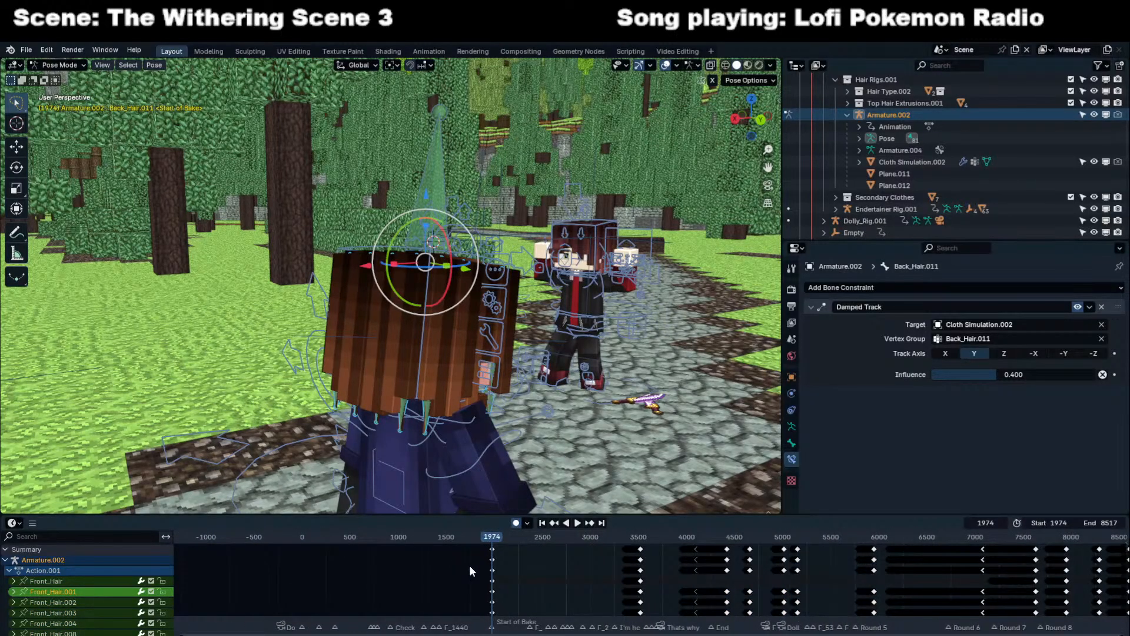
key("ctrl+z")
key("Delete")
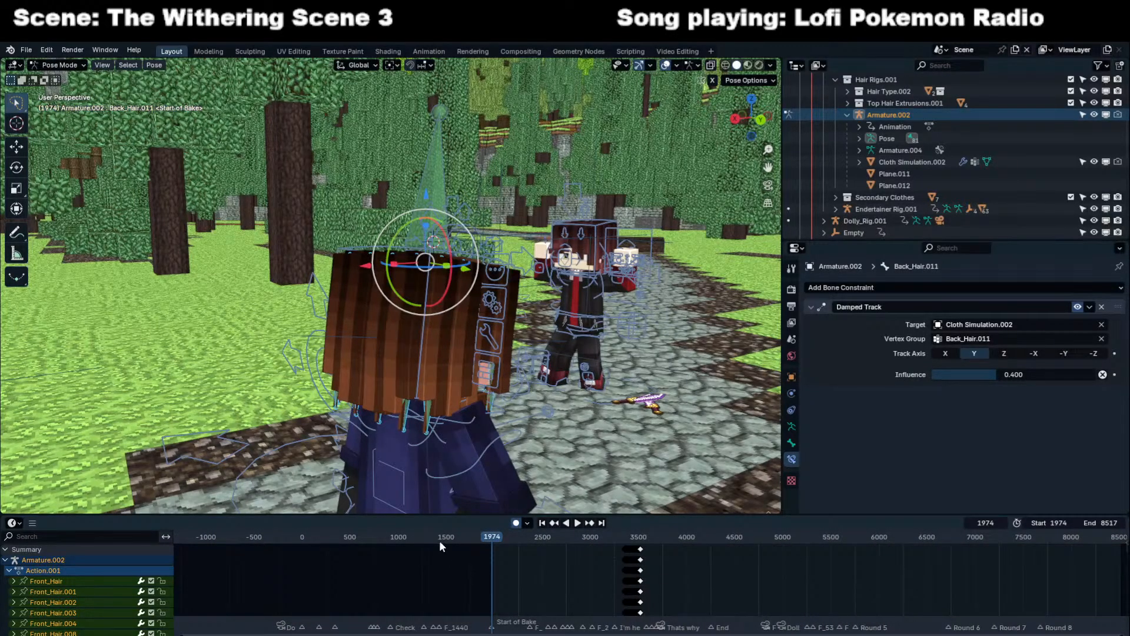
Paste the copied hair keyframes into the newly baked action at frame 0.
left_click_drag(452, 540, 262, 546)
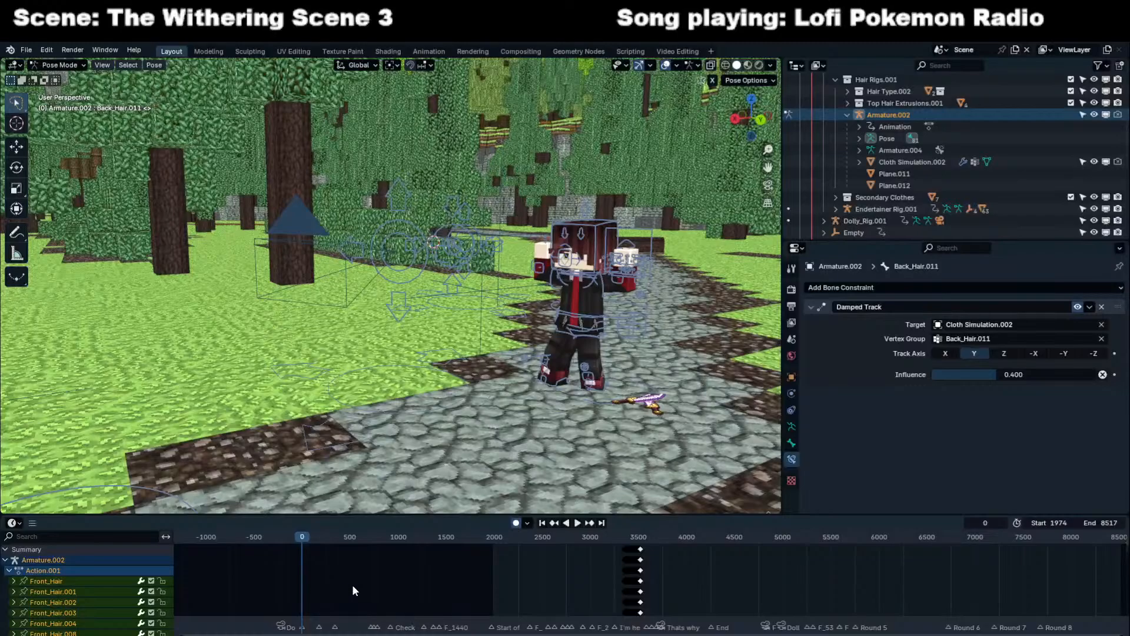
key("ctrl+v")
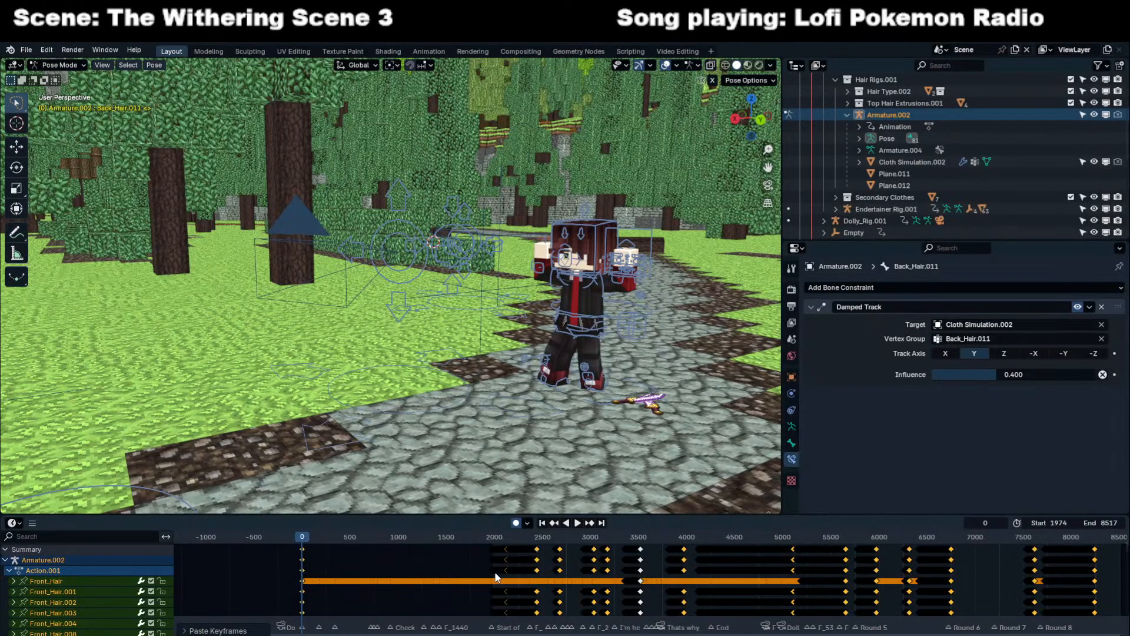
left_click(552, 579)
key("Home")
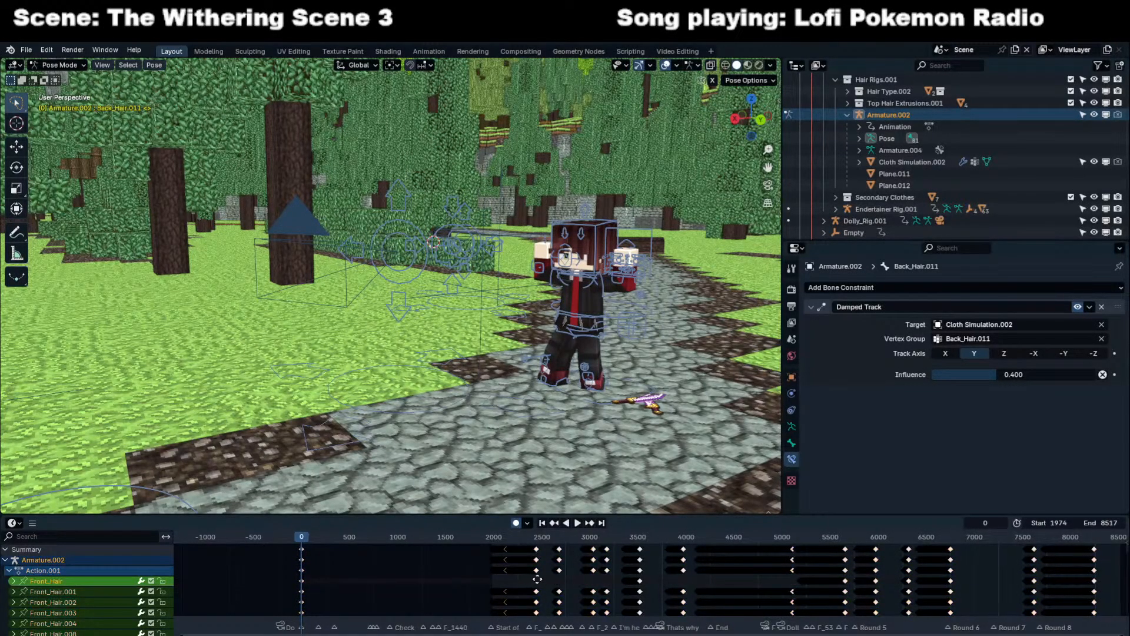
Play back the baked hair motion through the camera in Object Mode, starting around frame 3362.
left_click(575, 540)
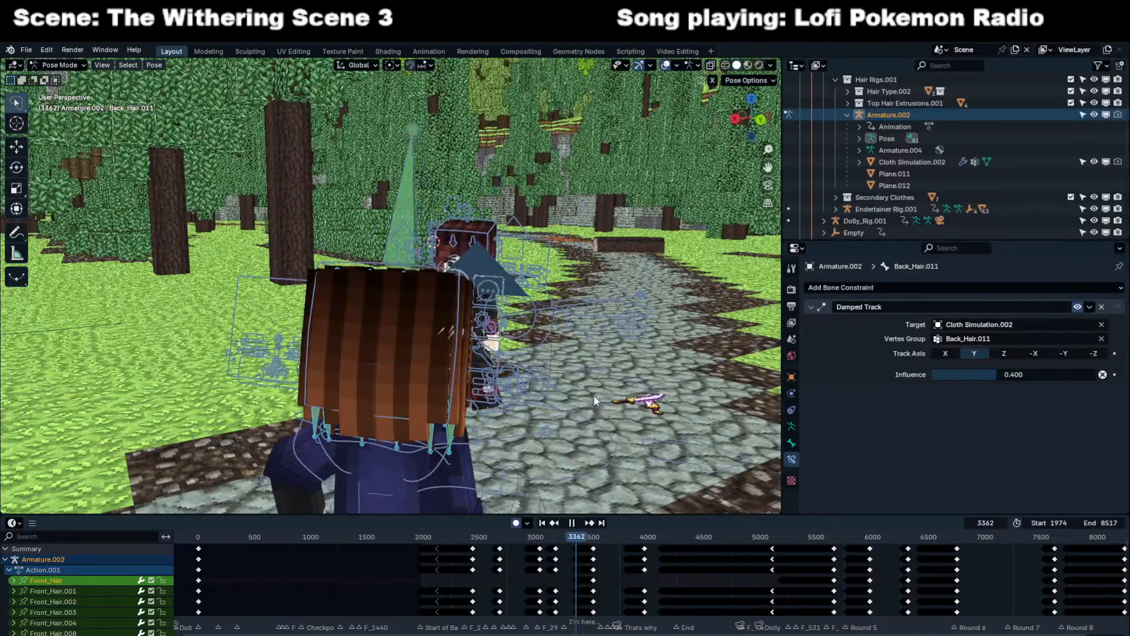
key("KP_0")
key("ctrl+Tab")
left_click(623, 333)
key("space")
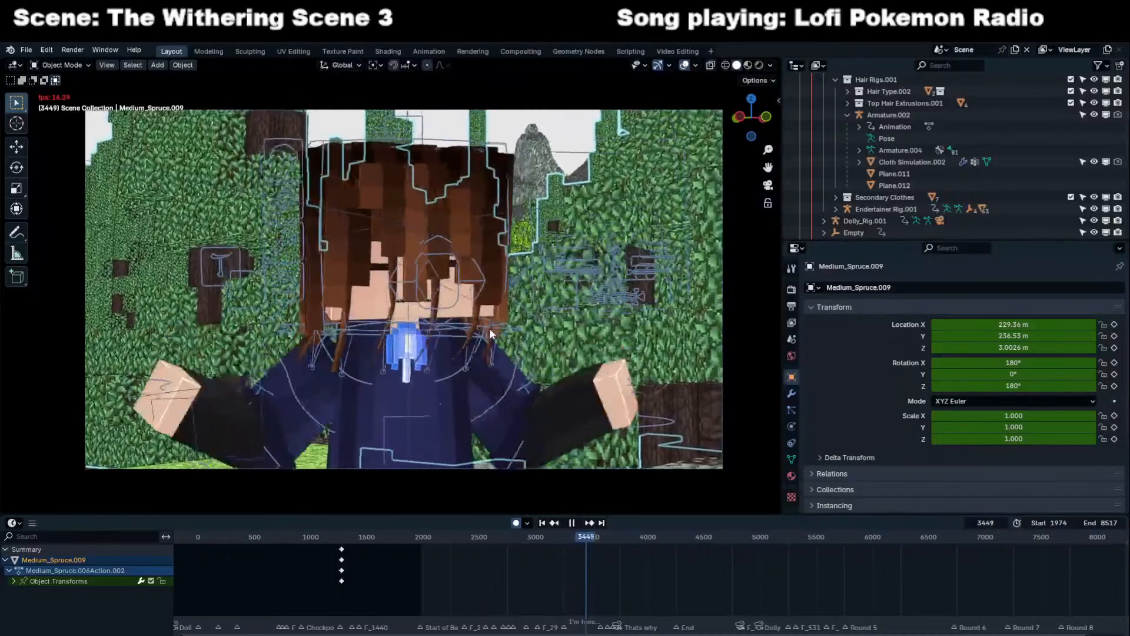
key("space")
Hide Armature.002 and Cloth Simulation.002 in the viewport and save the file.
left_click(366, 351)
key("ctrl+Tab")
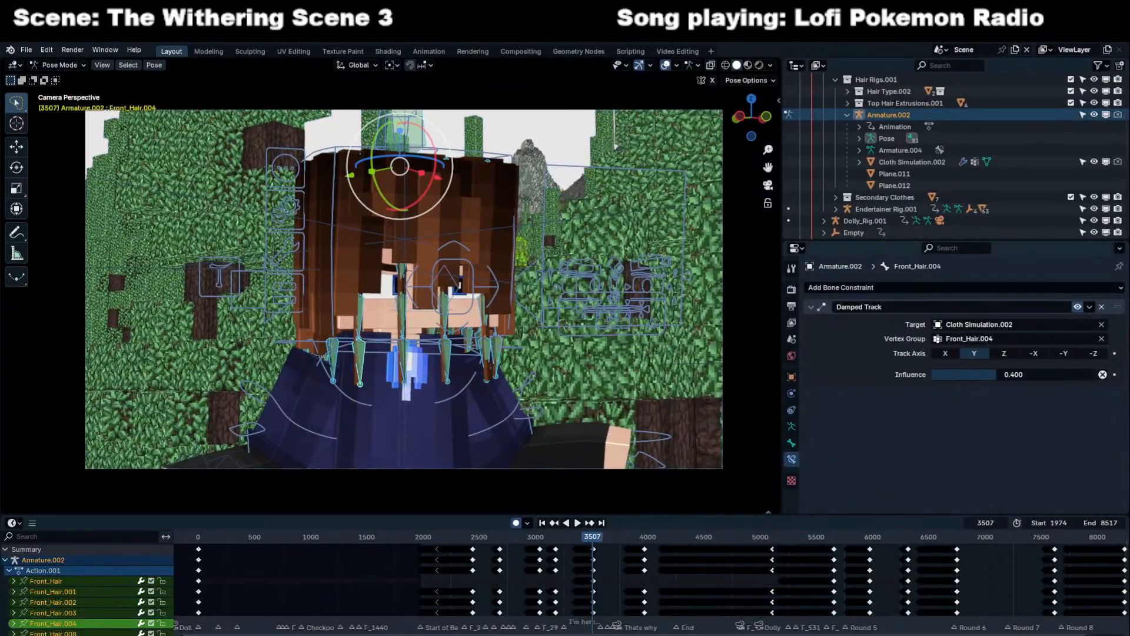
left_click(505, 339)
key("ctrl+Tab")
left_click(445, 364, "shift")
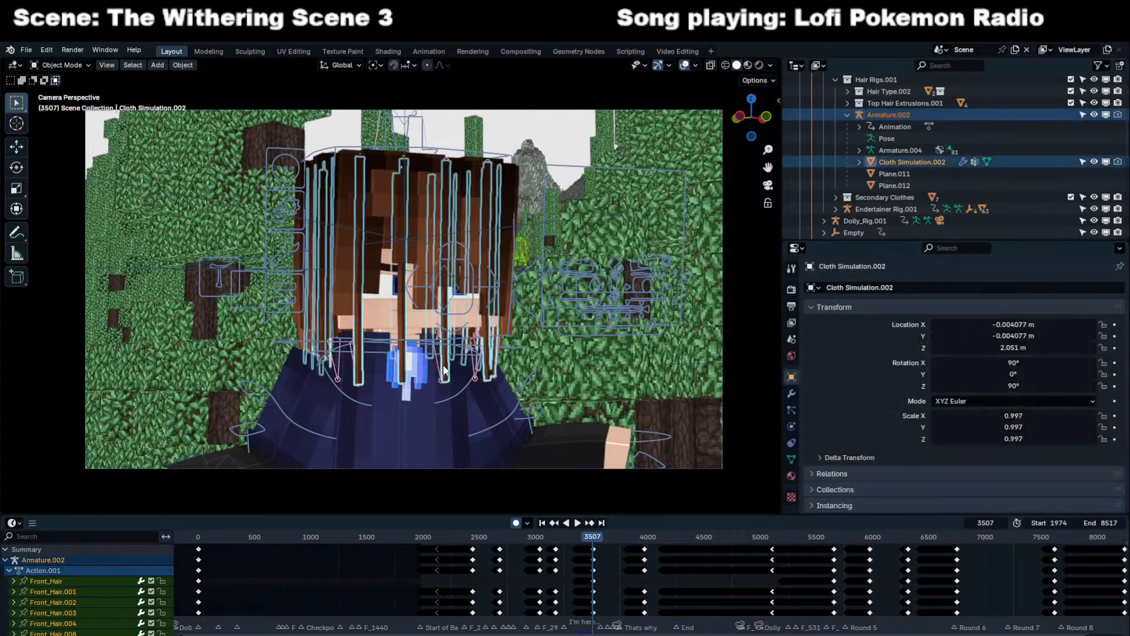
key("h")
key("ctrl+s")
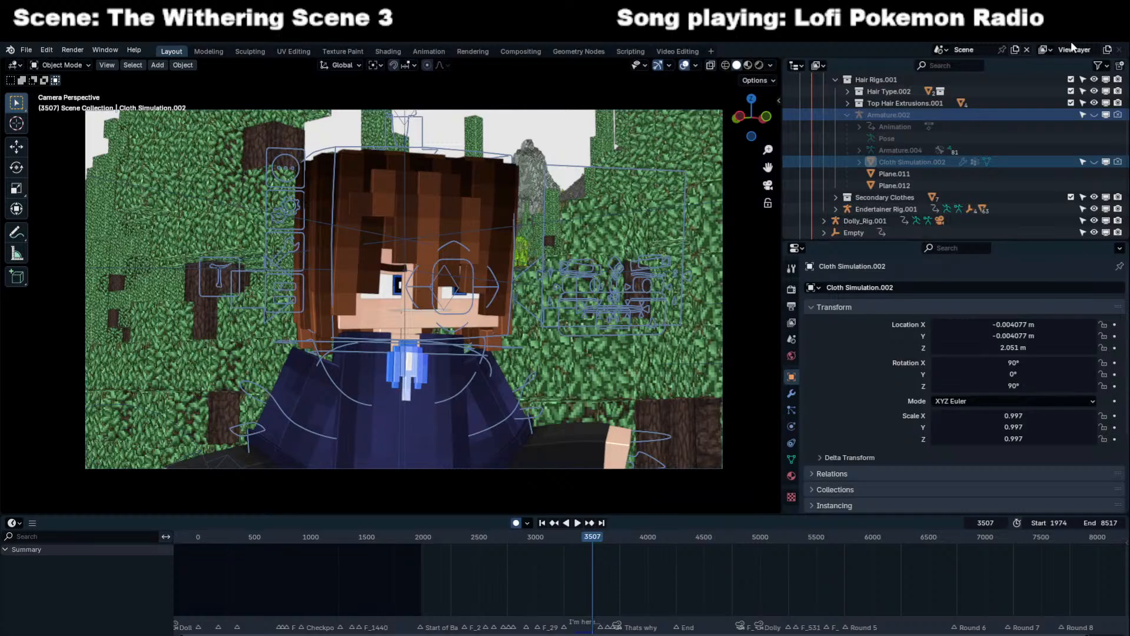
Review the preceding shot through the camera up to frame 3341, checking the red-haired character's motion.
scroll(592, 340, "down", 3)
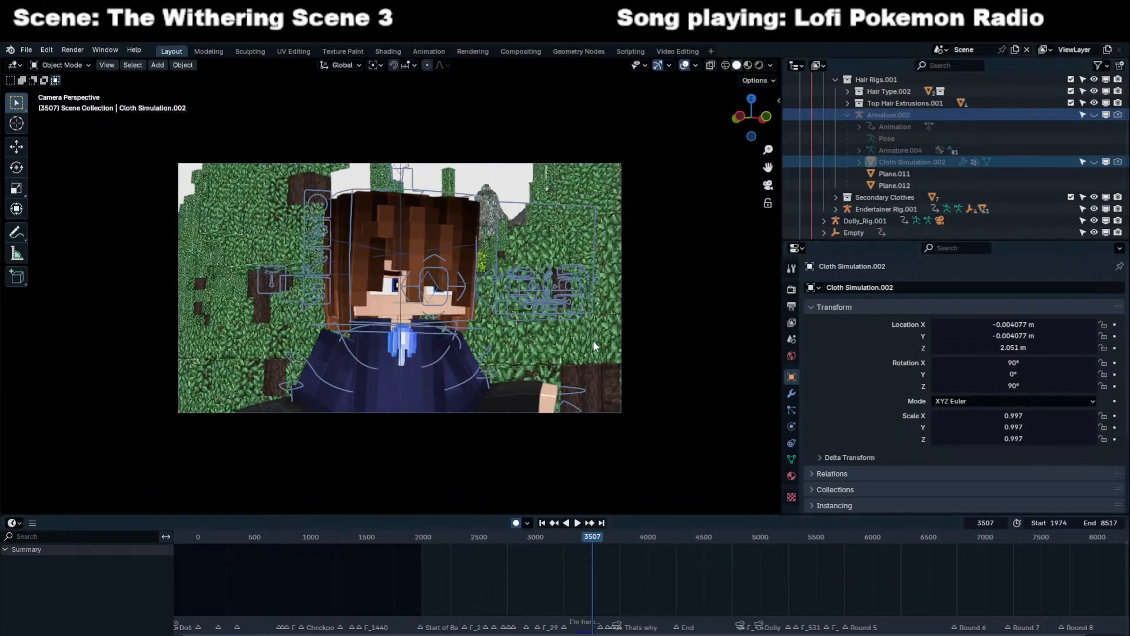
scroll(635, 586, "up", 8)
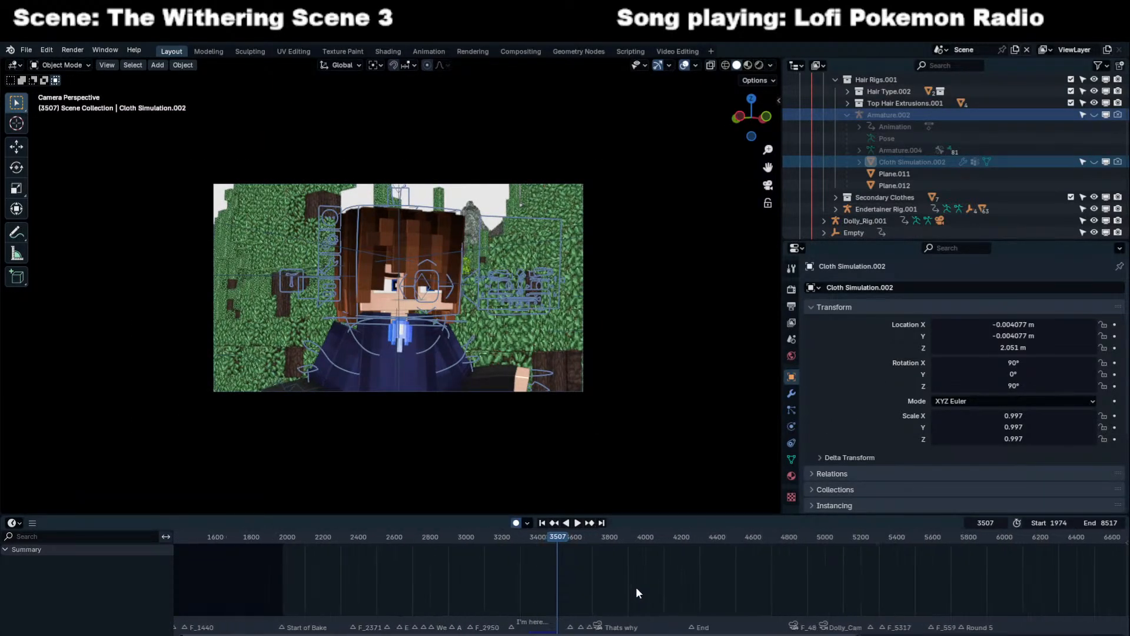
left_click(679, 536)
key("space")
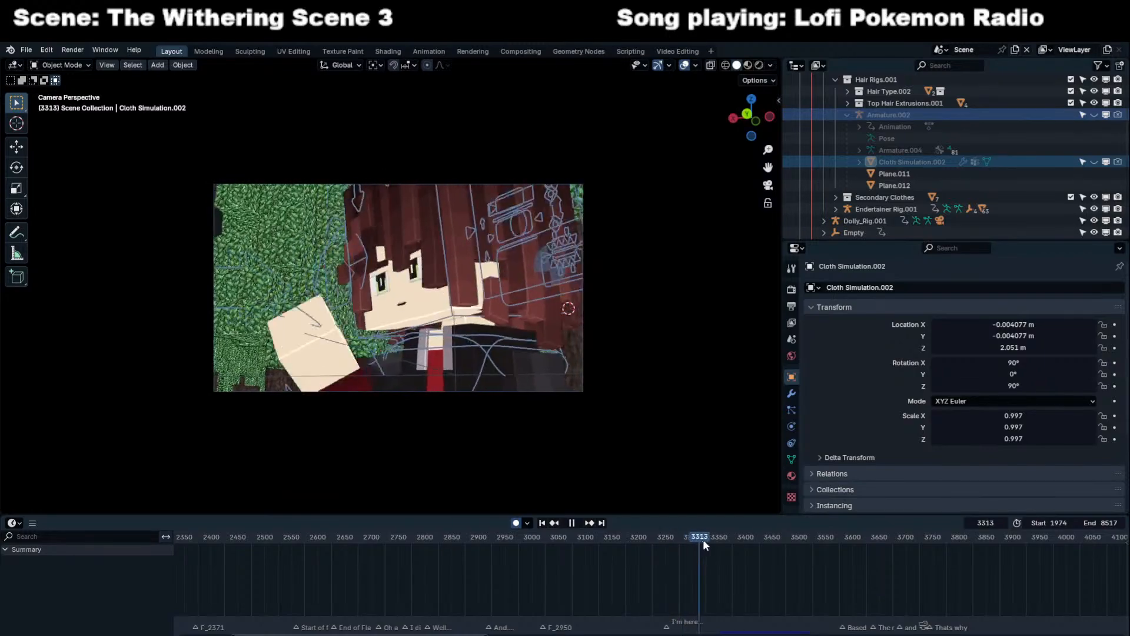
left_click(667, 556)
left_click_drag(667, 555, 712, 553)
key("space")
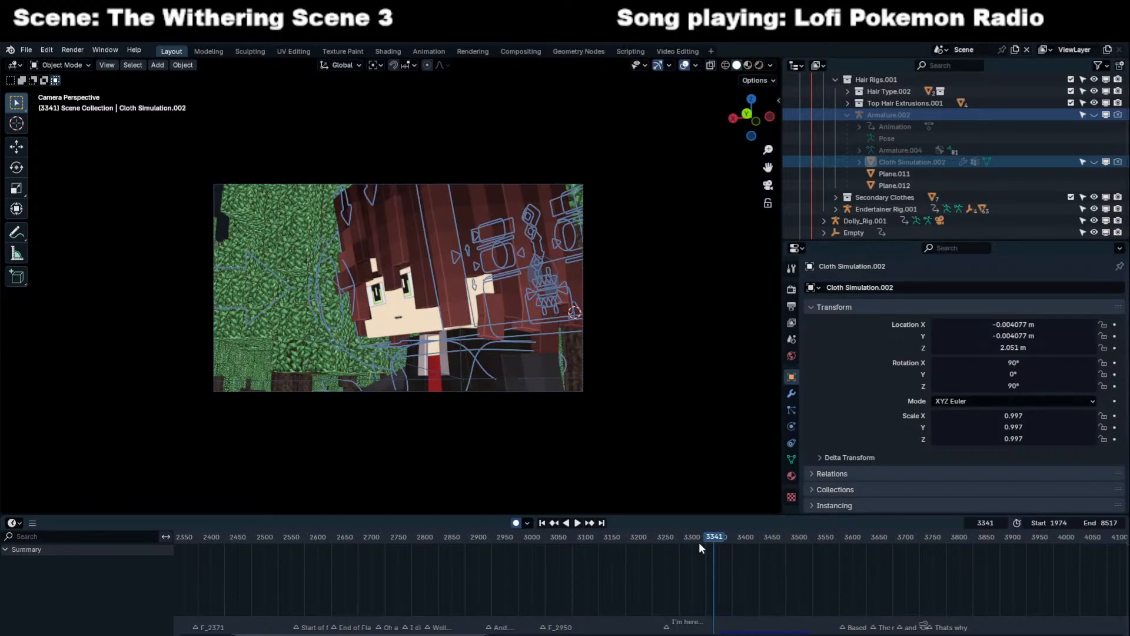
scroll(689, 574, "down", 4)
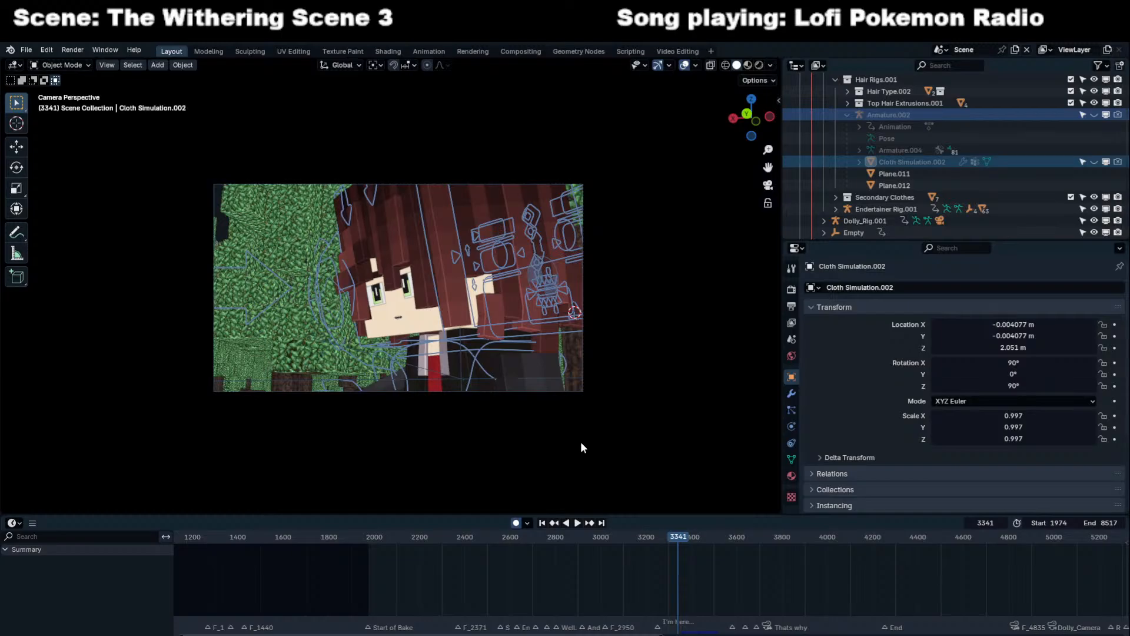
Scrub the timeline to frame 3469 and save the file.
scroll(530, 542, "down", 10)
left_click_drag(461, 541, 675, 561)
key("ctrl+s")
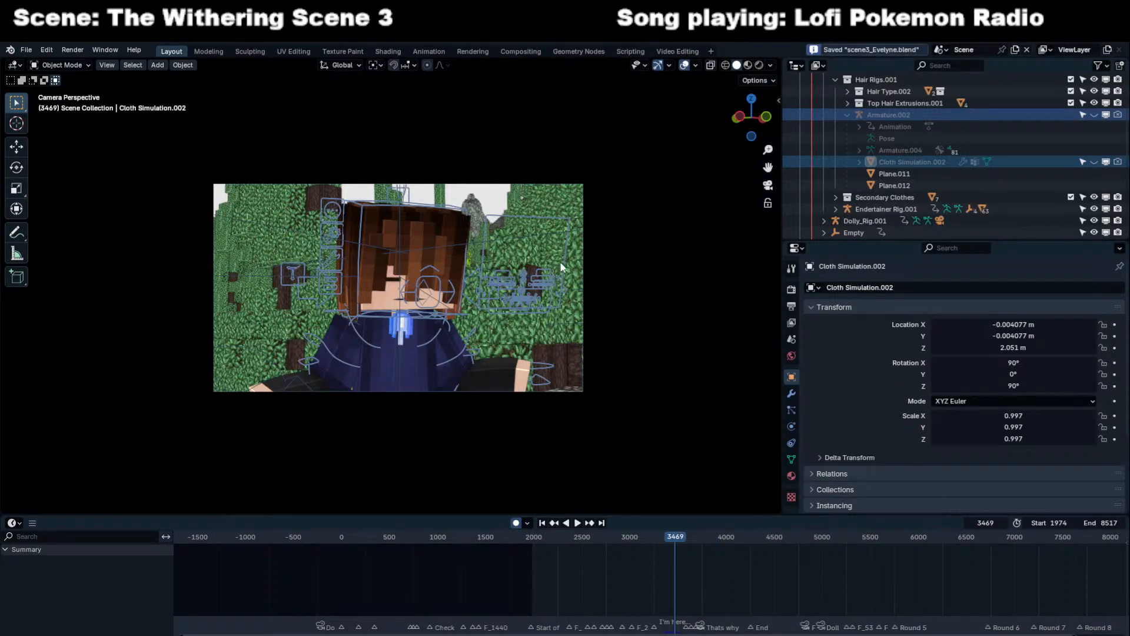
Switch the camera view to Material Preview shading and inspect the lighting options.
left_click(748, 65)
left_click(772, 65)
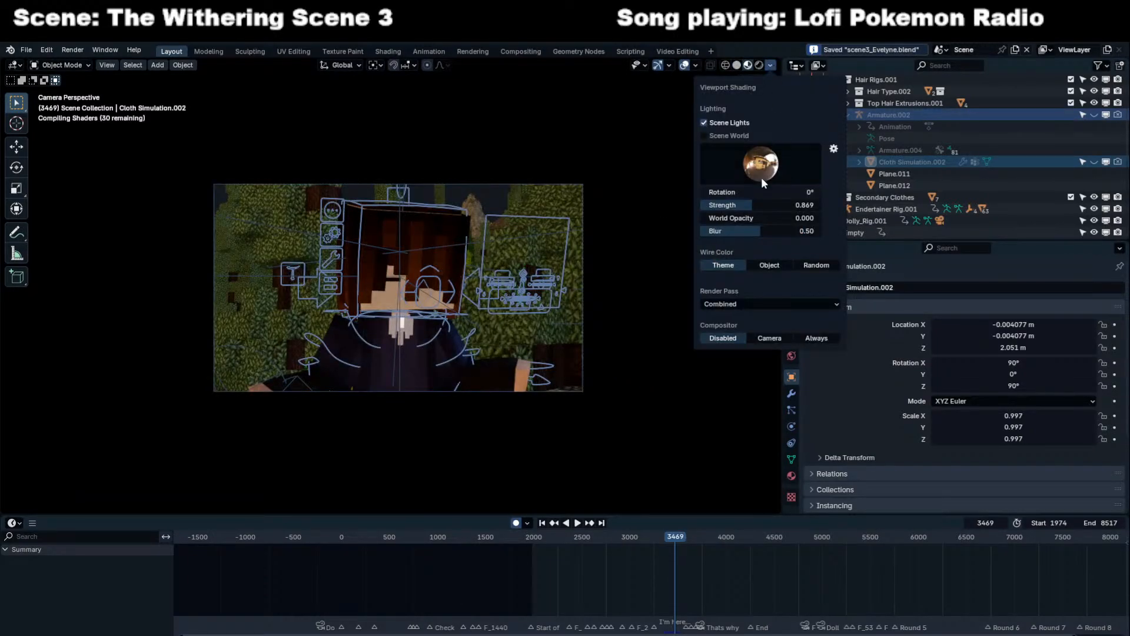
scroll(492, 255, "up", 3)
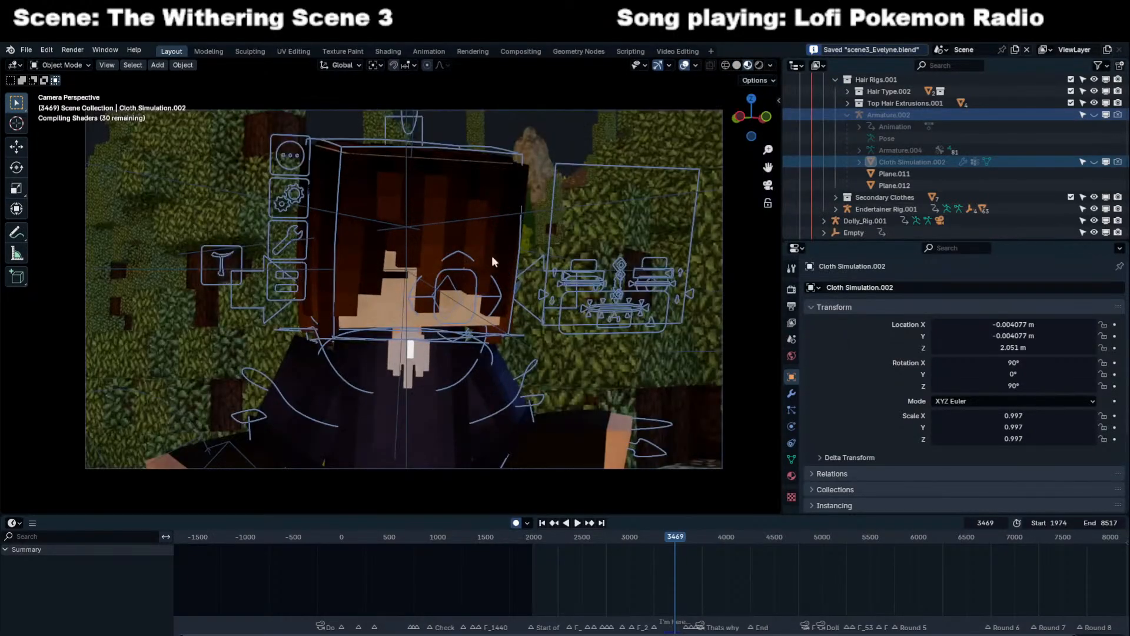
Enable Depth of Field on the Dolly_Rig camera through its Aim bone and return to the camera view.
left_click(567, 107)
mouse_move(420, 127)
middle_mouse_down()
mouse_move(418, 141)
mouse_move(438, 129)
middle_mouse_up()
left_click(439, 130)
left_click(441, 132)
key("n")
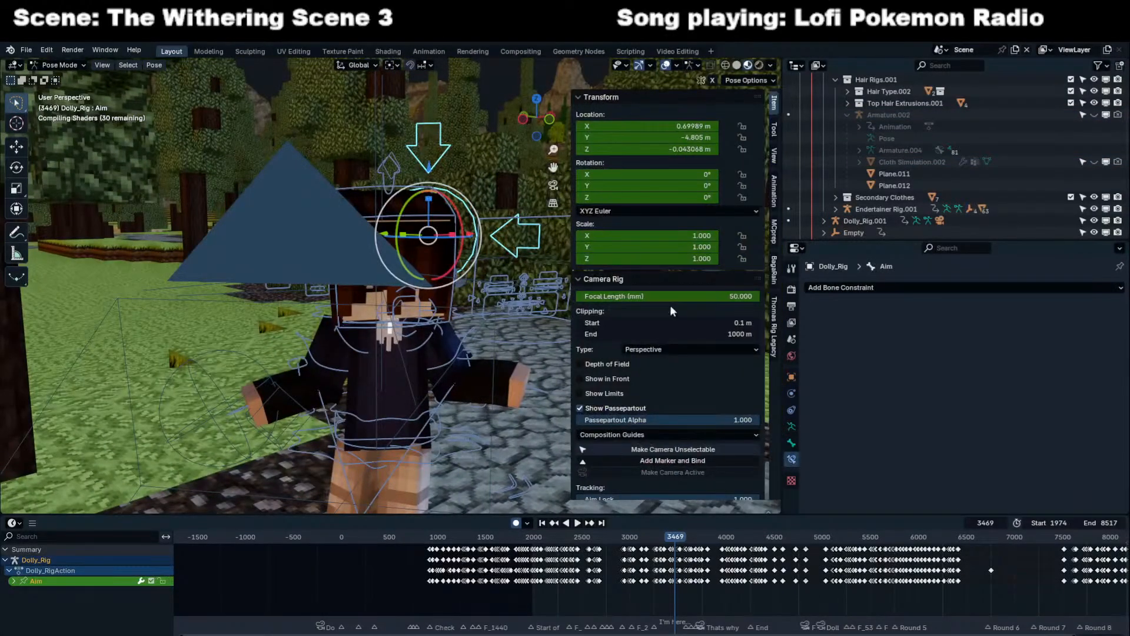
left_click(581, 363)
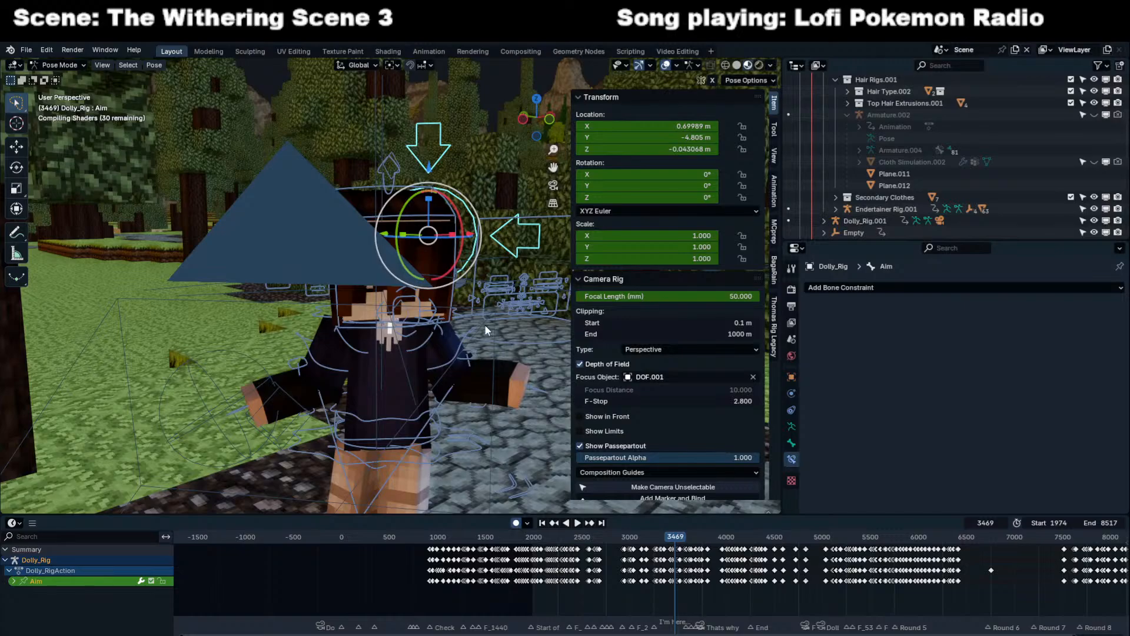
key("n")
key("KP_0")
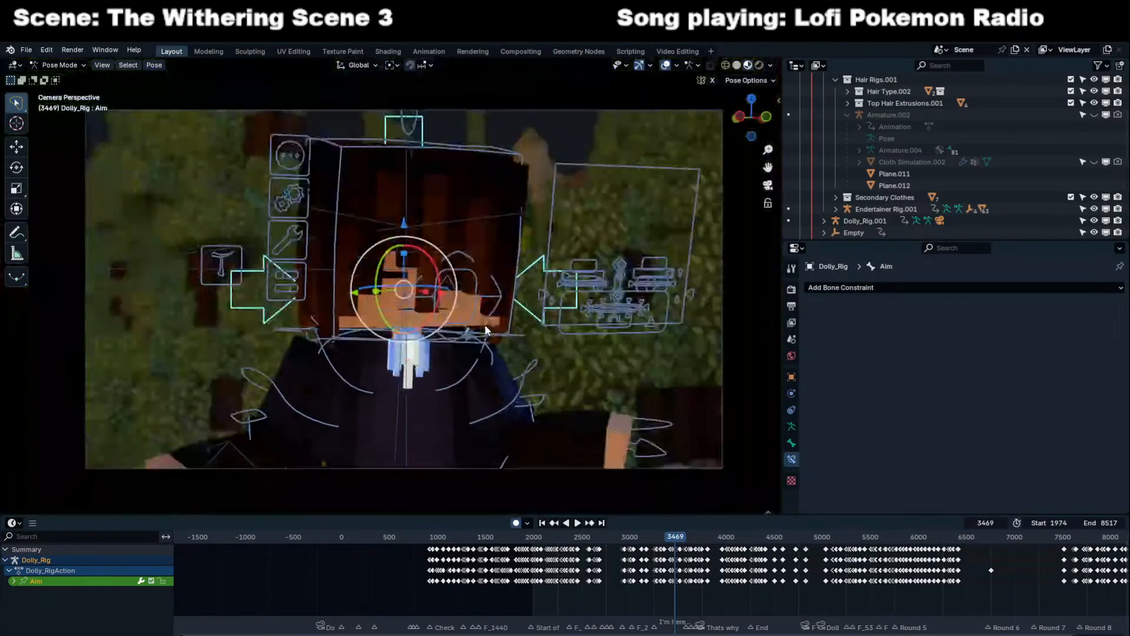
Return to start frame 1974 and switch to Object Mode.
left_click(542, 523)
key("ctrl+Tab")
left_click(588, 385)
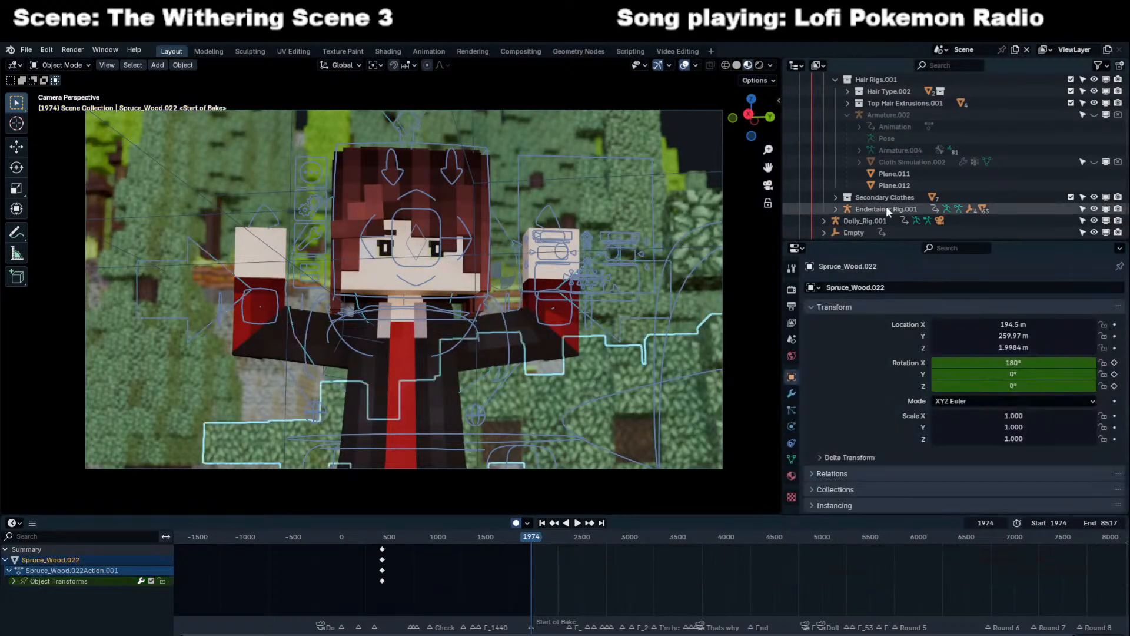
Exclude the Not Important world collection from the view layer.
scroll(857, 157, "up", 4)
left_click(824, 126)
left_click(812, 104)
left_click(812, 127)
scroll(825, 197, "down", 5)
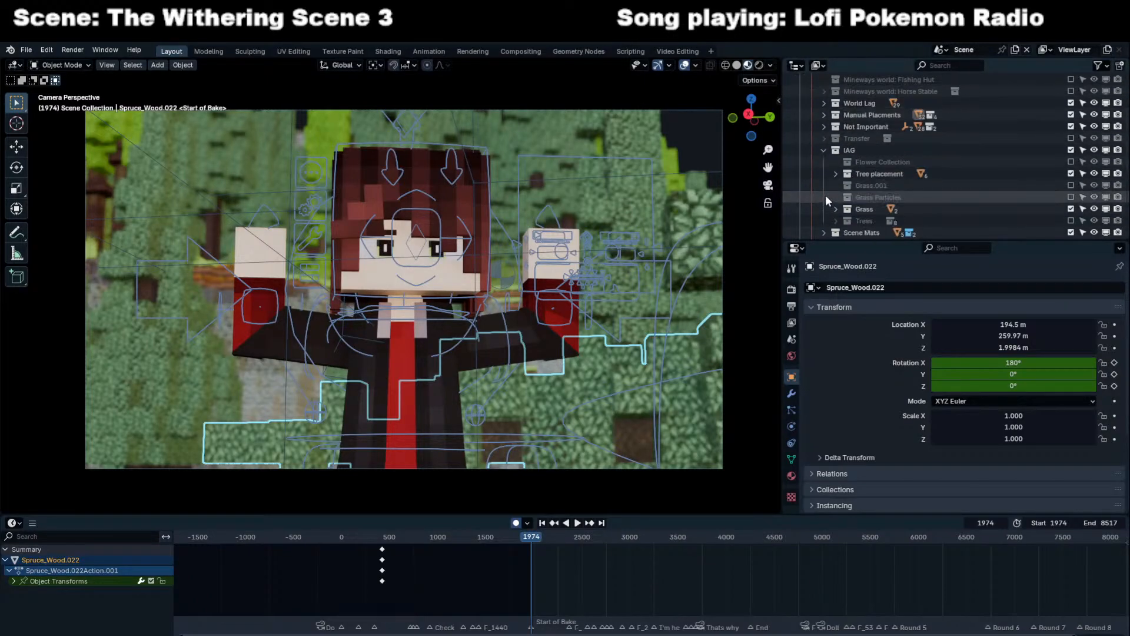
left_click(1071, 127)
Play the shot through the camera from the start frame to around frame 2013.
left_click(690, 132)
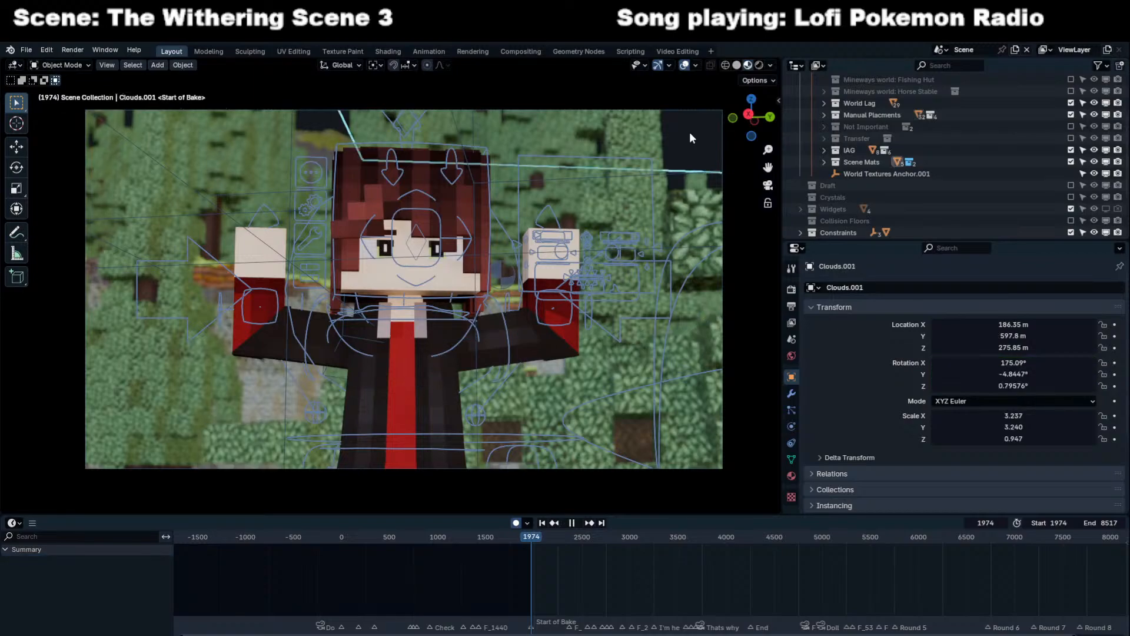
key("space")
key("space")
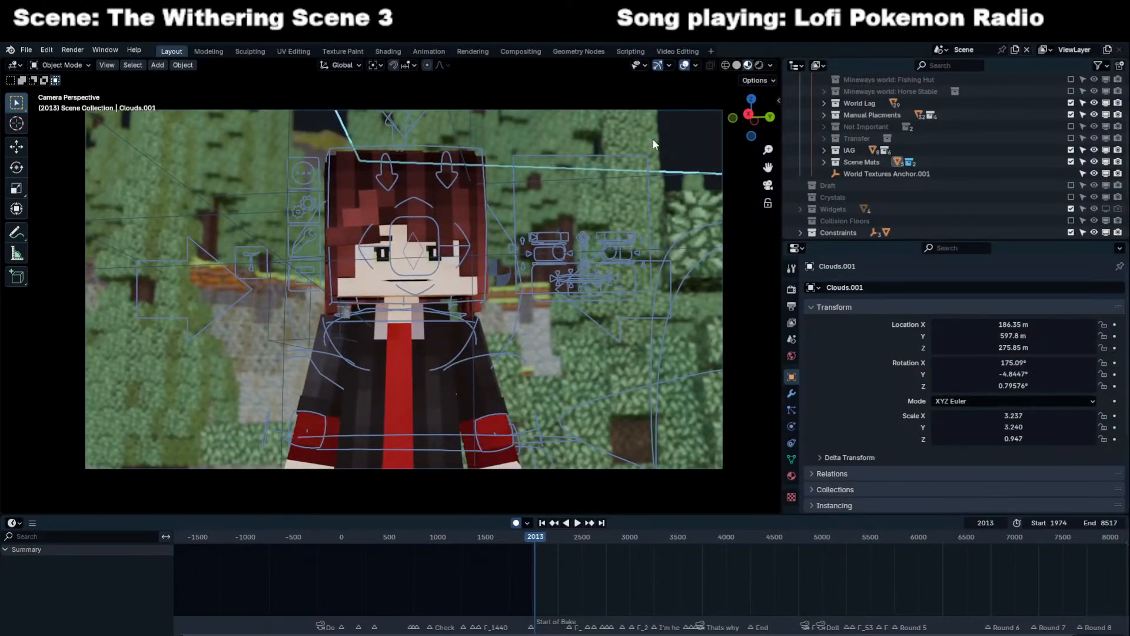
Delete the short Channel 10 strip near the Start of Bake marker in the Video Editing workspace, and return to Layout.
left_click(677, 52)
scroll(390, 492, "down", 8)
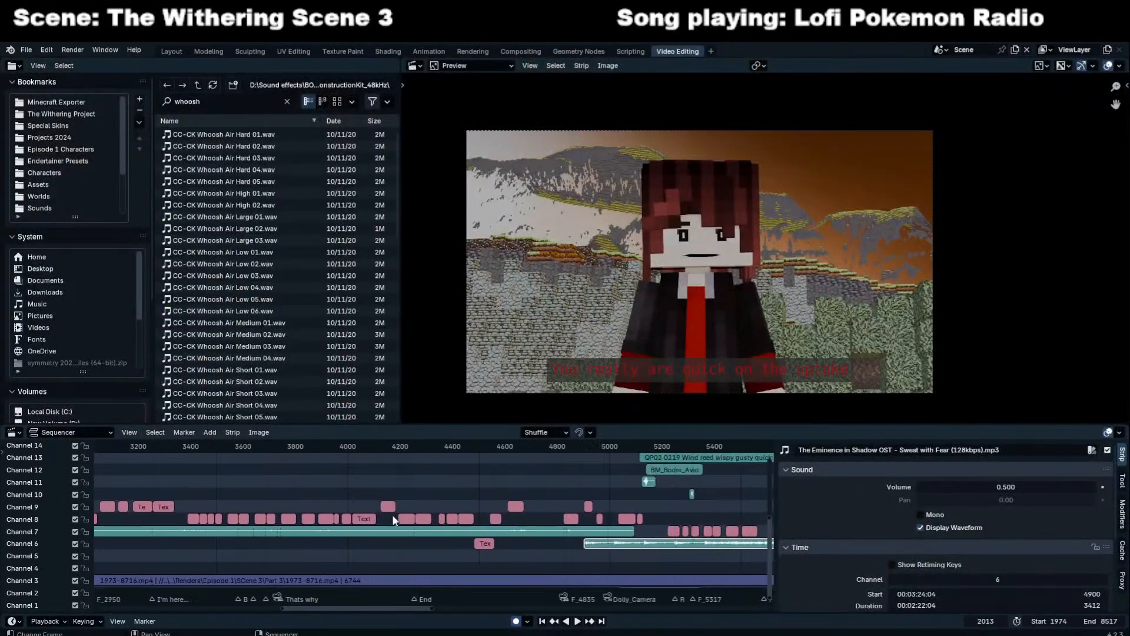
scroll(405, 489, "up", 8)
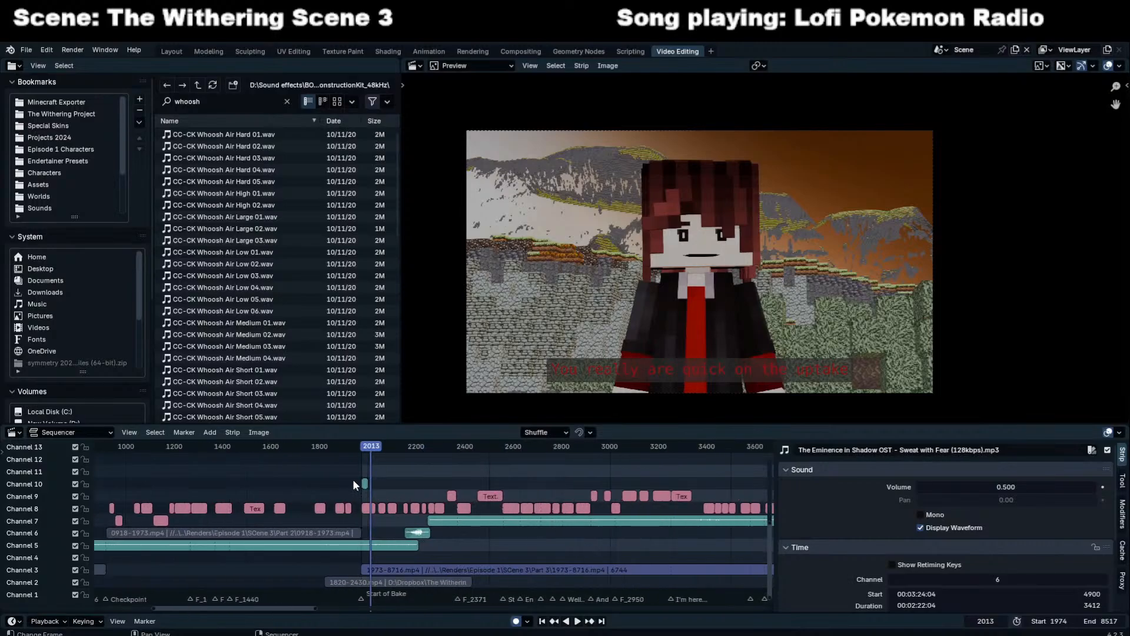
key("Delete")
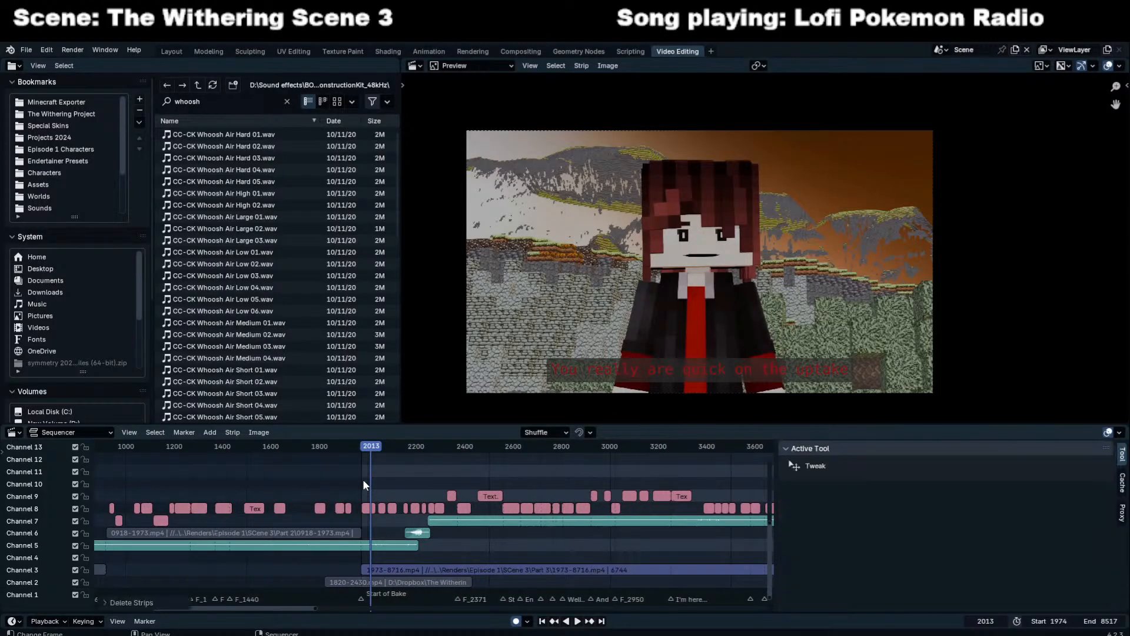
left_click(172, 52)
Continue playback to around frame 2057 and select the Medium_Spruce.009 trees from outside the camera view.
key("space")
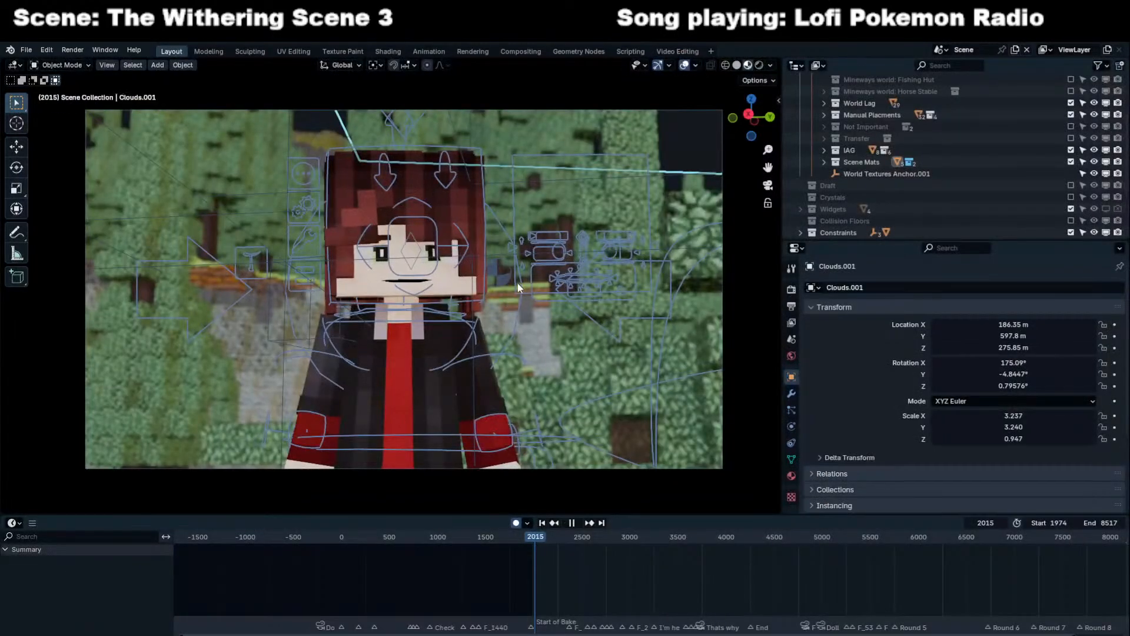
key("space")
middle_click_drag(509, 249, 462, 240)
scroll(521, 306, "down", 8)
left_click(462, 243)
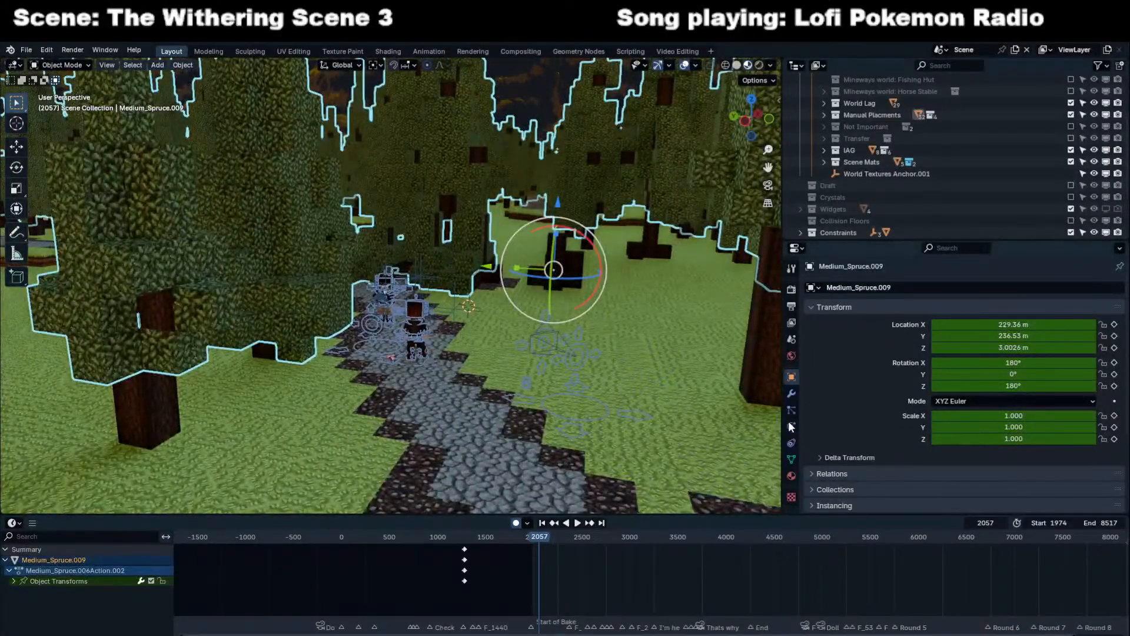
Set the scene's render engine to Cycles after trying EEVEE.
left_click(787, 290)
left_click(979, 287)
left_click(987, 298)
left_click(828, 308)
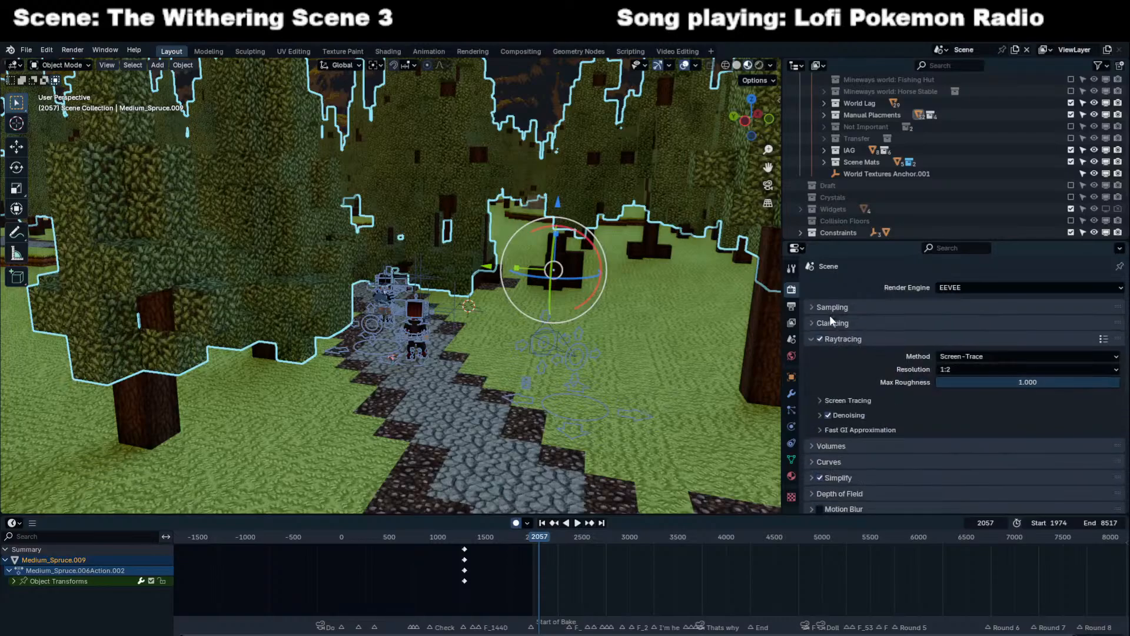
left_click(961, 288)
left_click(963, 326)
Check the trees' Displace modifier during playback and enable it for both viewport and render.
middle_click_drag(643, 327, 529, 337)
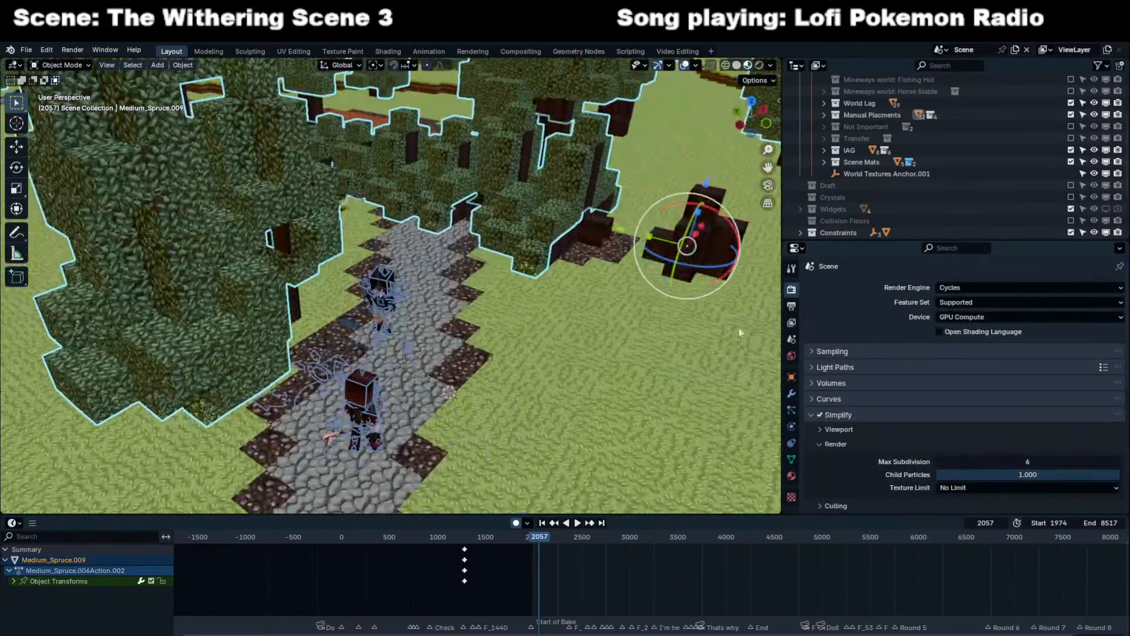
left_click(791, 393)
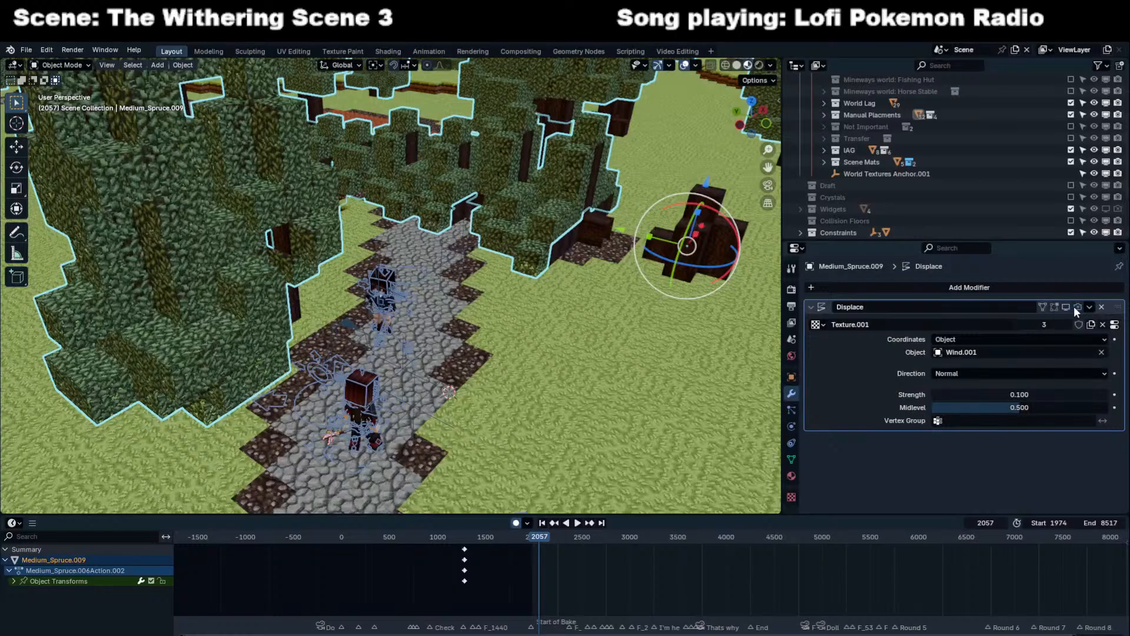
key("space")
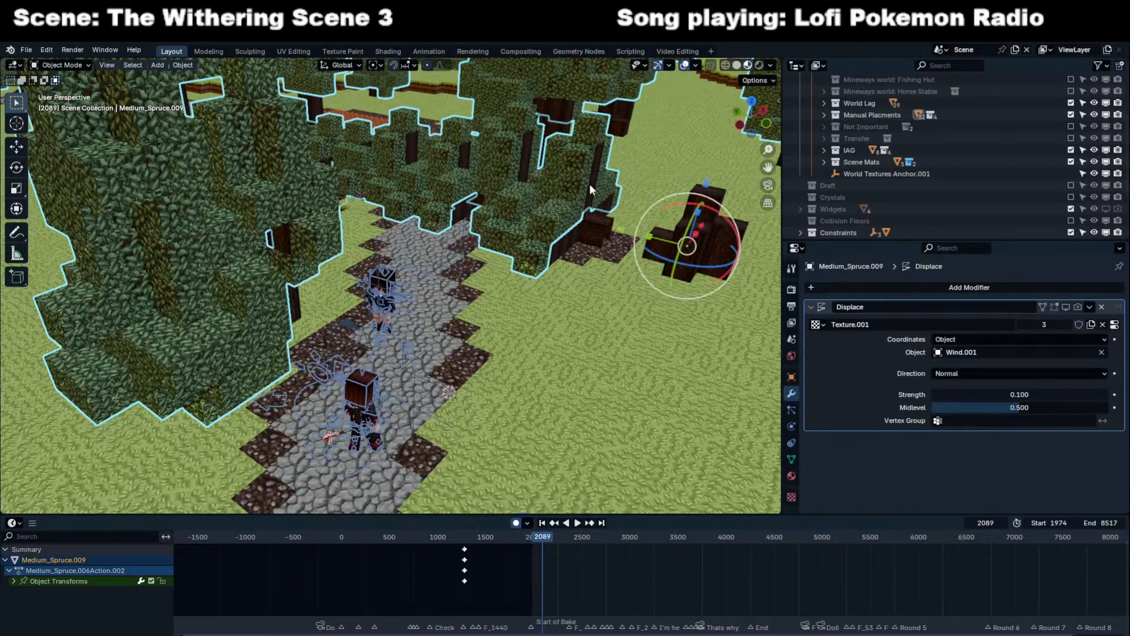
left_click_drag(1073, 306, 1066, 308)
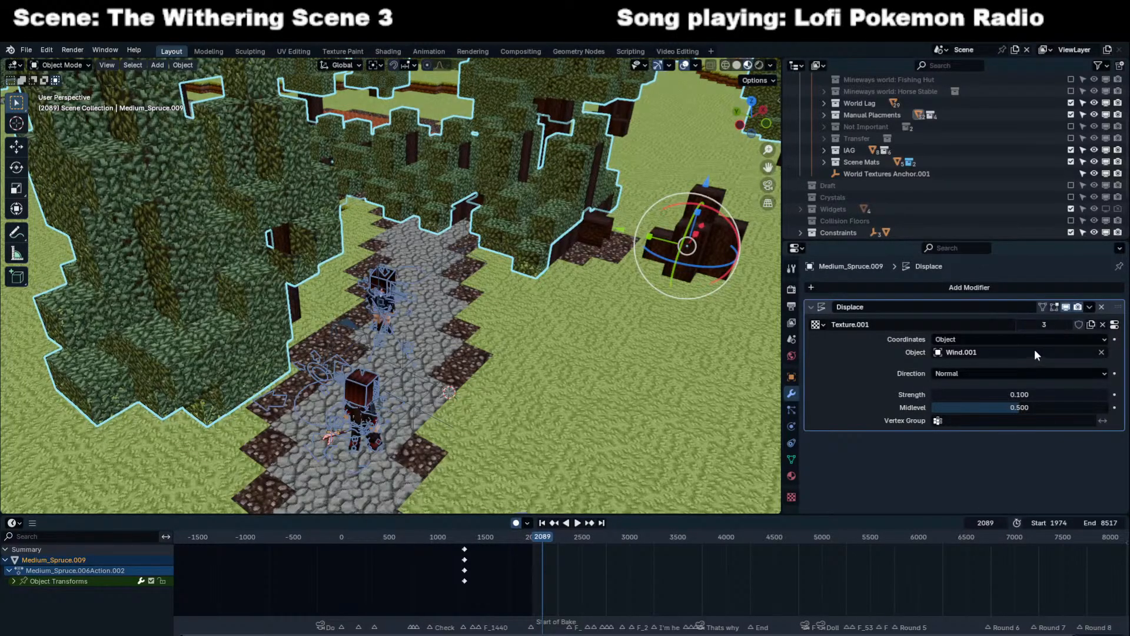
Search the scene for the Wind.001 object used by the trees' Displace modifier.
left_click(941, 66)
type("wind")
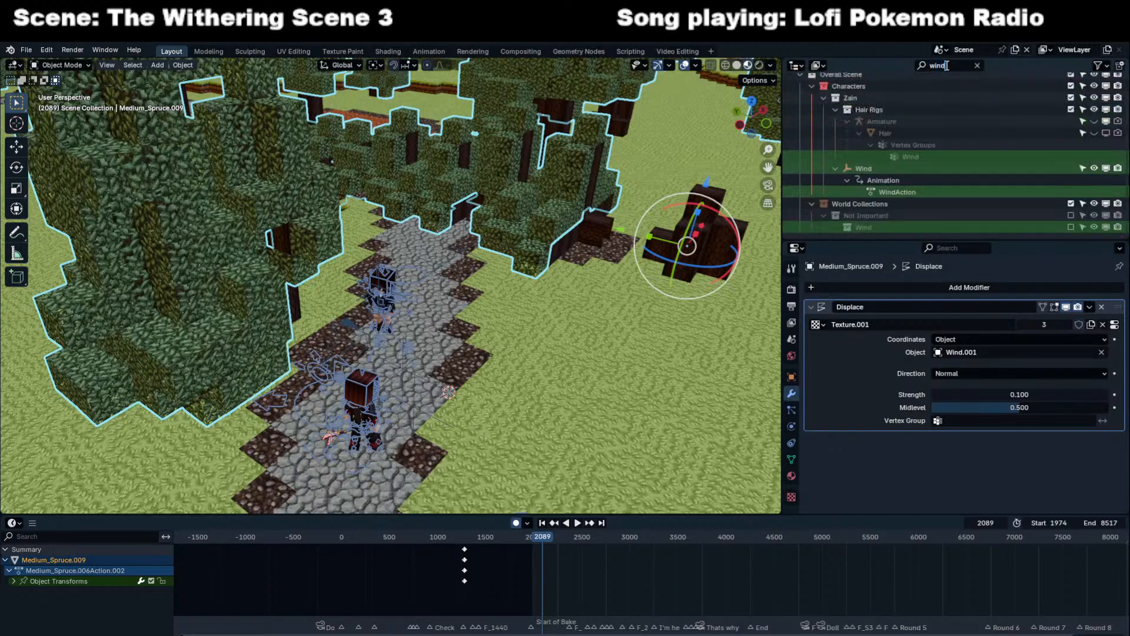
left_click(901, 170)
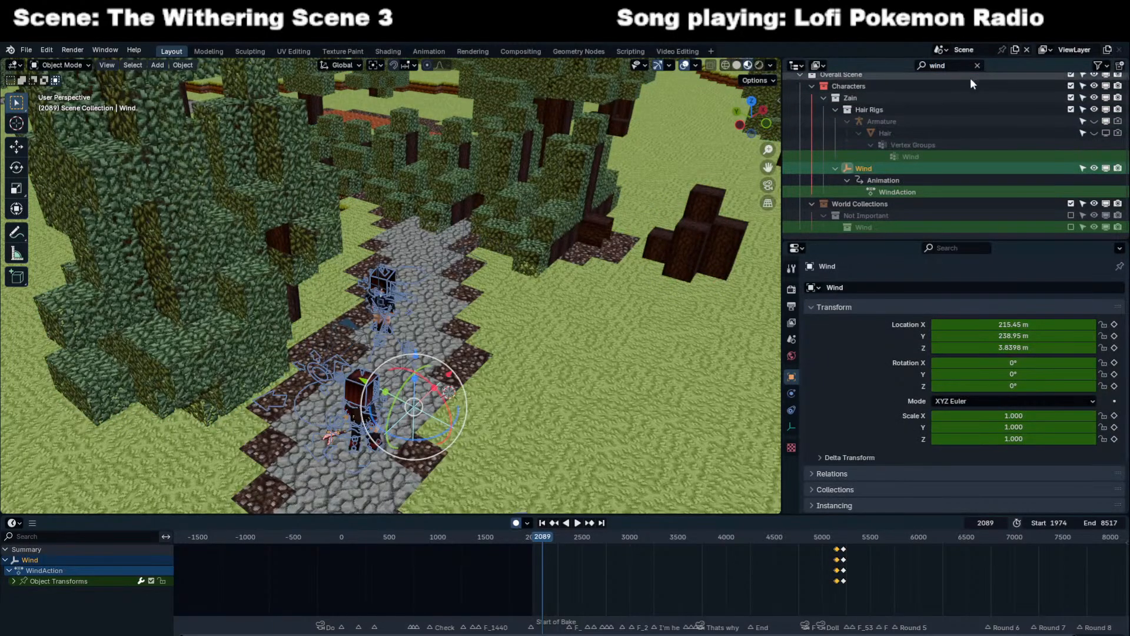
left_click(484, 237)
left_click(1019, 351)
left_click(967, 64)
type("Wind.001")
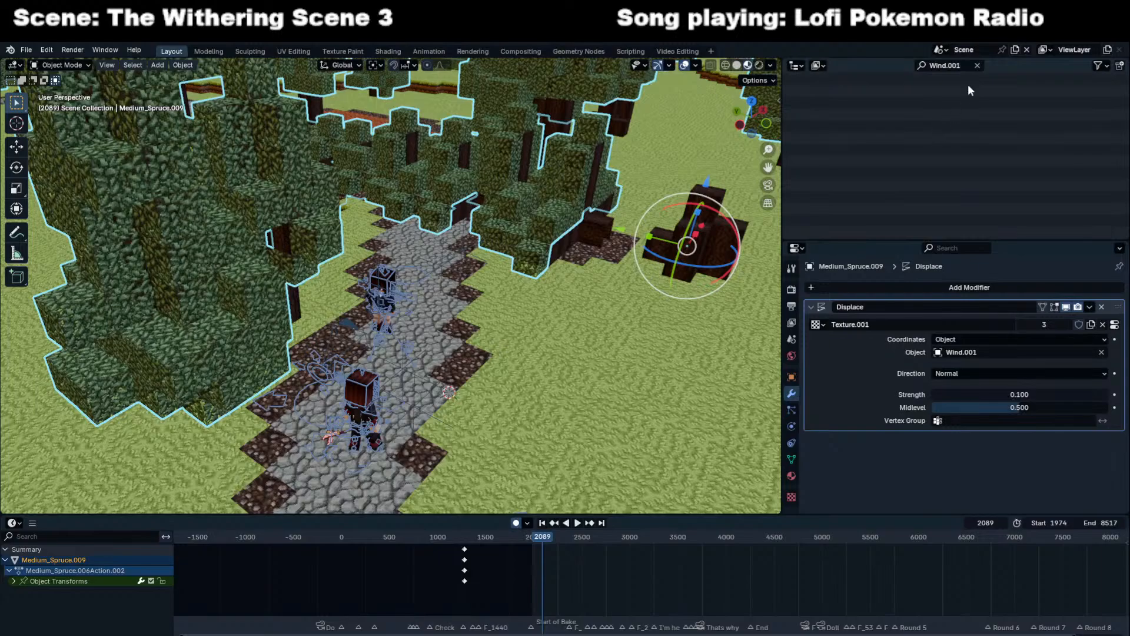
Include the Not Important collection again and select the Wind.001 empty inside it.
left_click(977, 65)
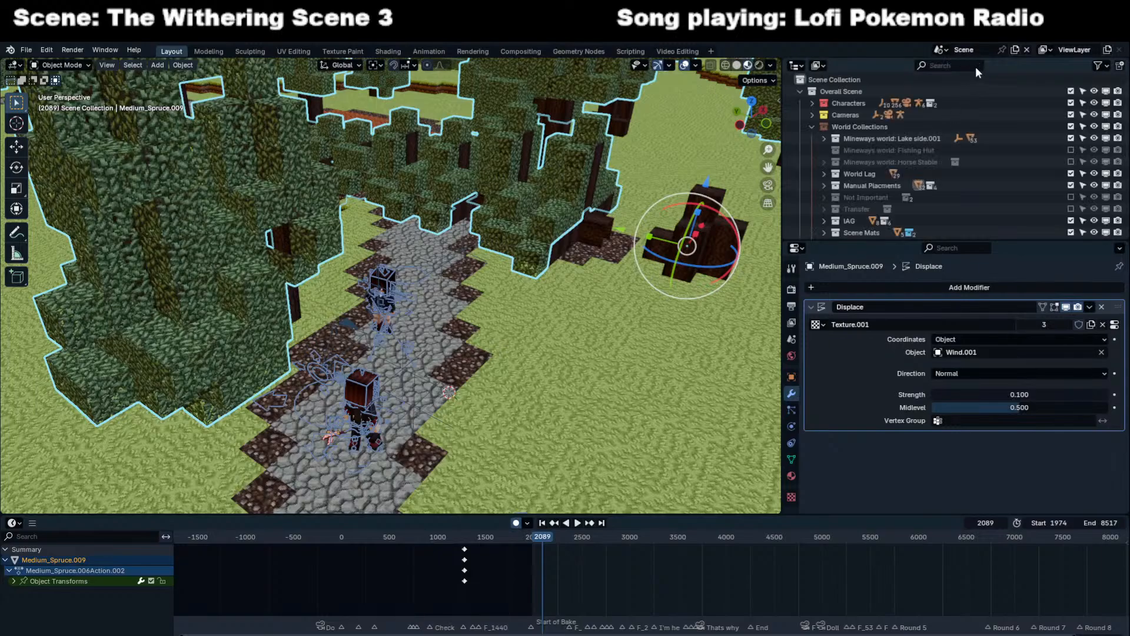
left_click(1070, 197)
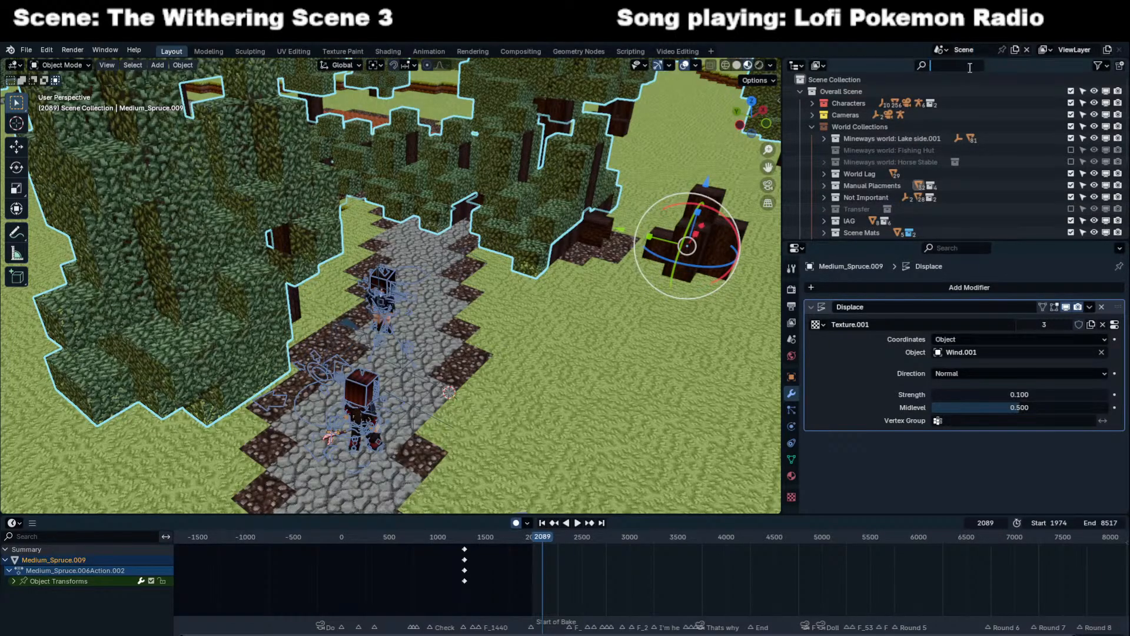
type("Wind.001")
left_click(969, 138)
Examine Wind.001's keyframe range and play the animation to check its effect on the trees.
scroll(584, 574, "down", 4)
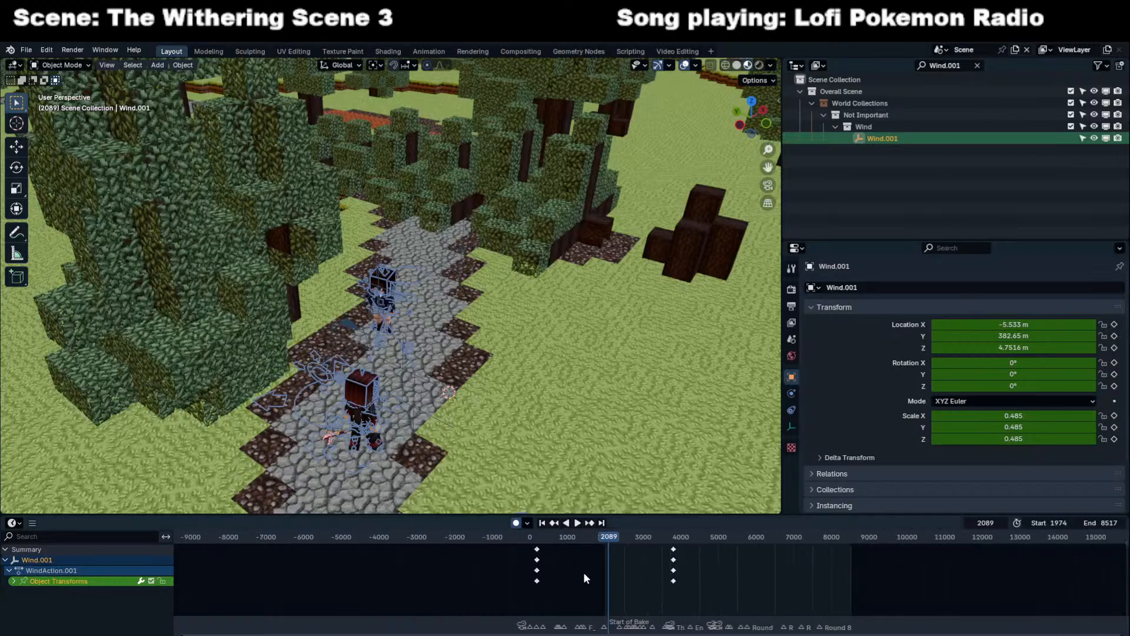
key("space")
key("space")
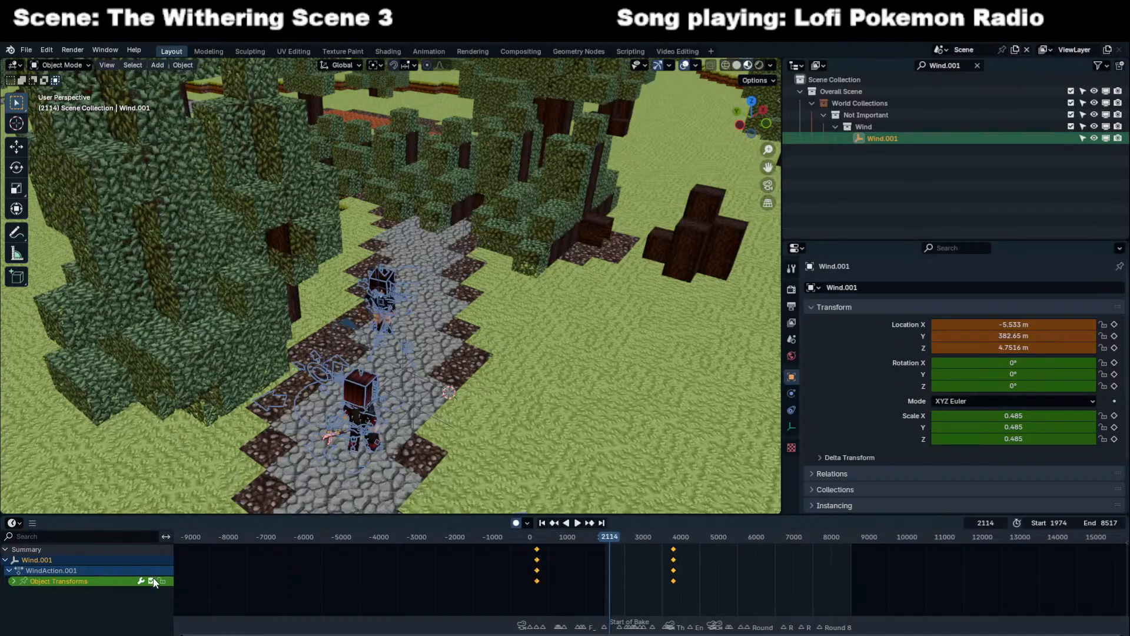
Move the Medium_Spruce.009 trees to the IAG collection and clear the object search.
left_click(542, 224)
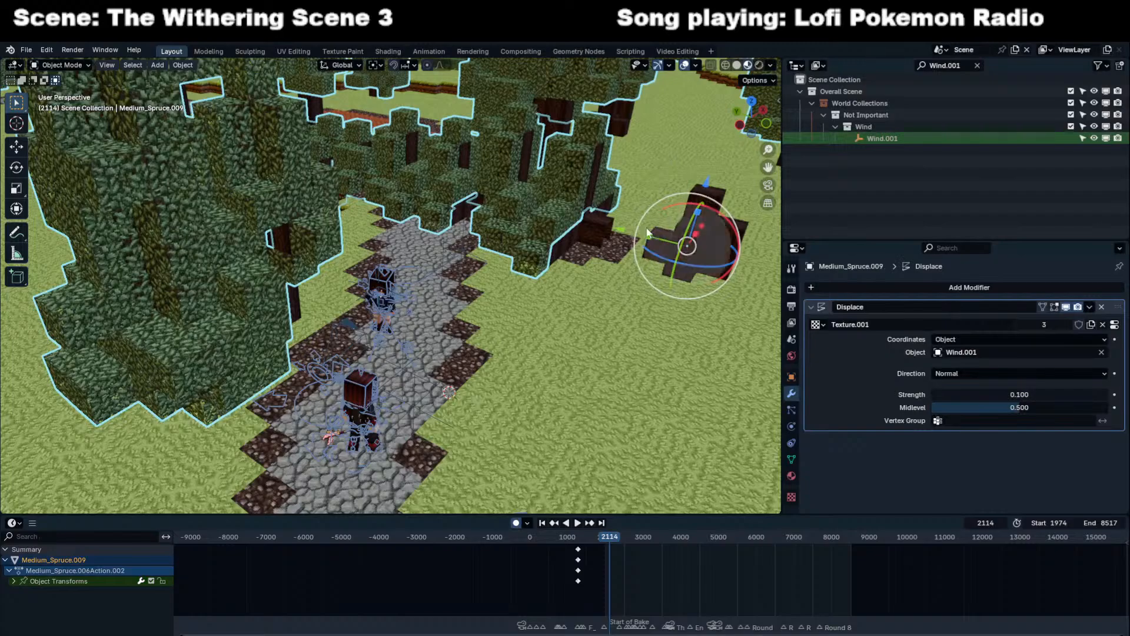
key("m")
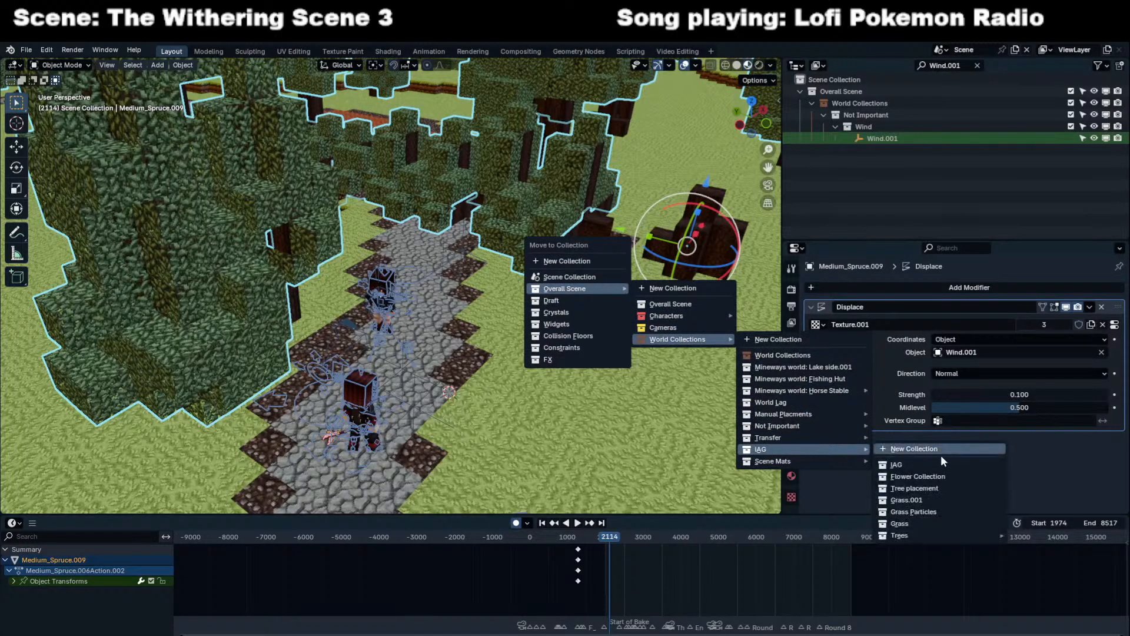
left_click(938, 463)
left_click(976, 66)
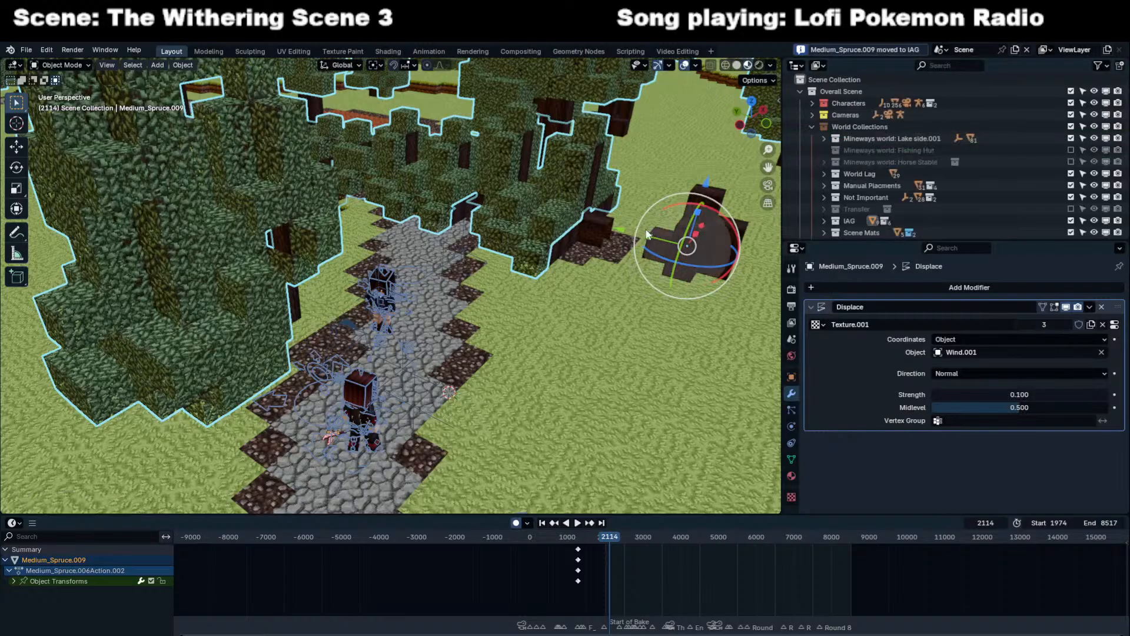
Exclude the IAG collection while playing the shot through the camera, and widen the 3D viewport.
key("KP_0")
key("space")
scroll(850, 193, "down", 1)
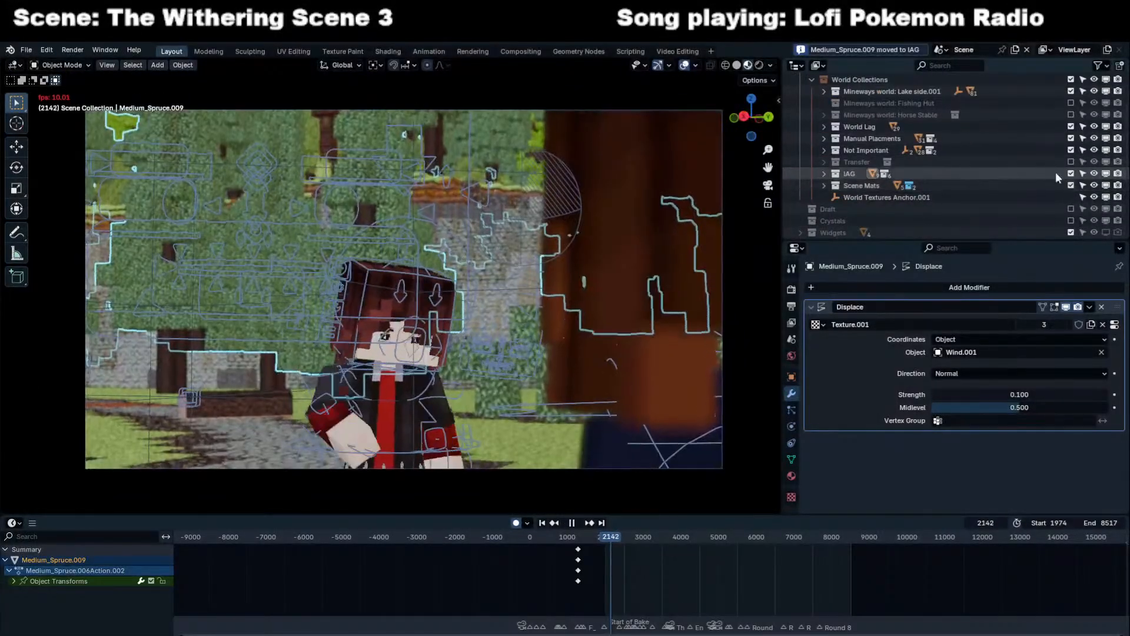
left_click(1071, 173)
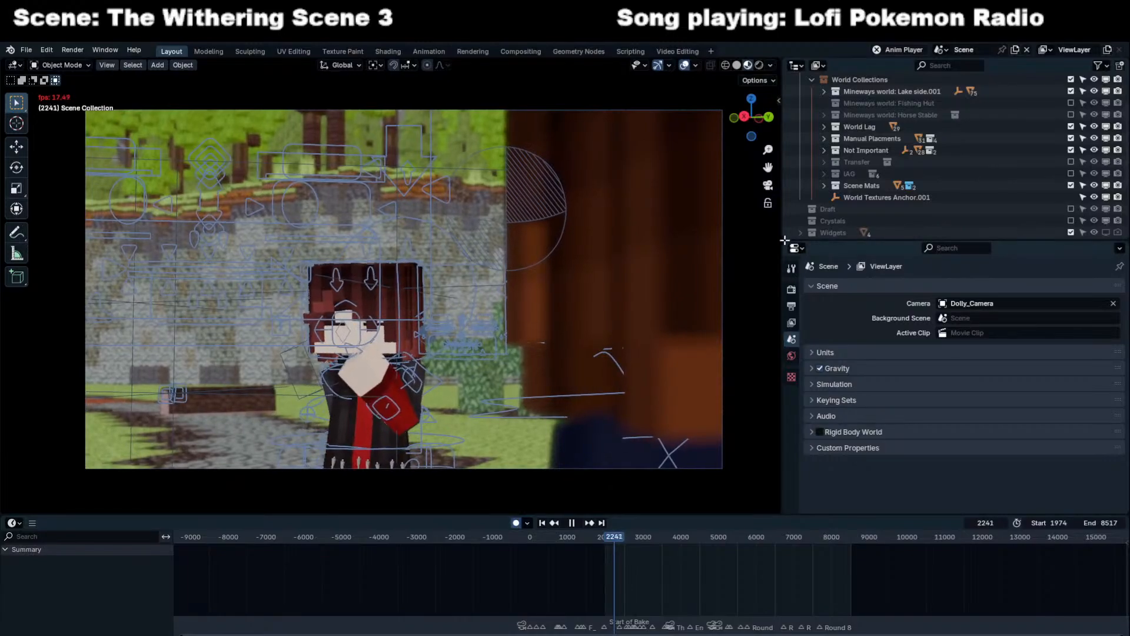
left_click_drag(783, 250, 906, 250)
key("space")
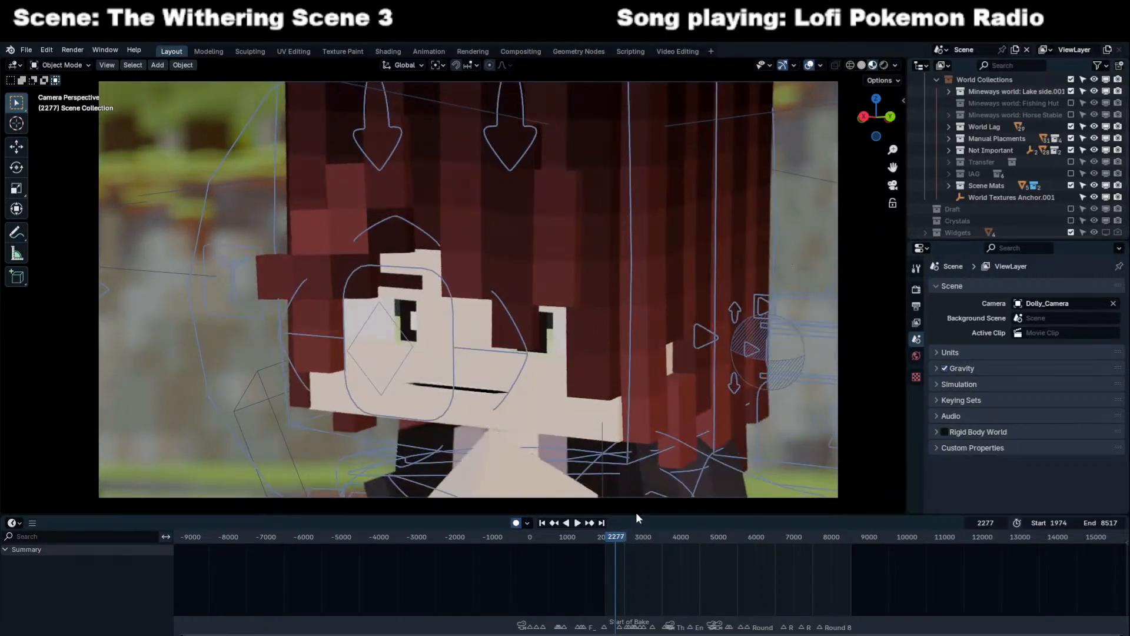
Save the file at start frame 1974 and replay the shot through the camera.
left_click(544, 523)
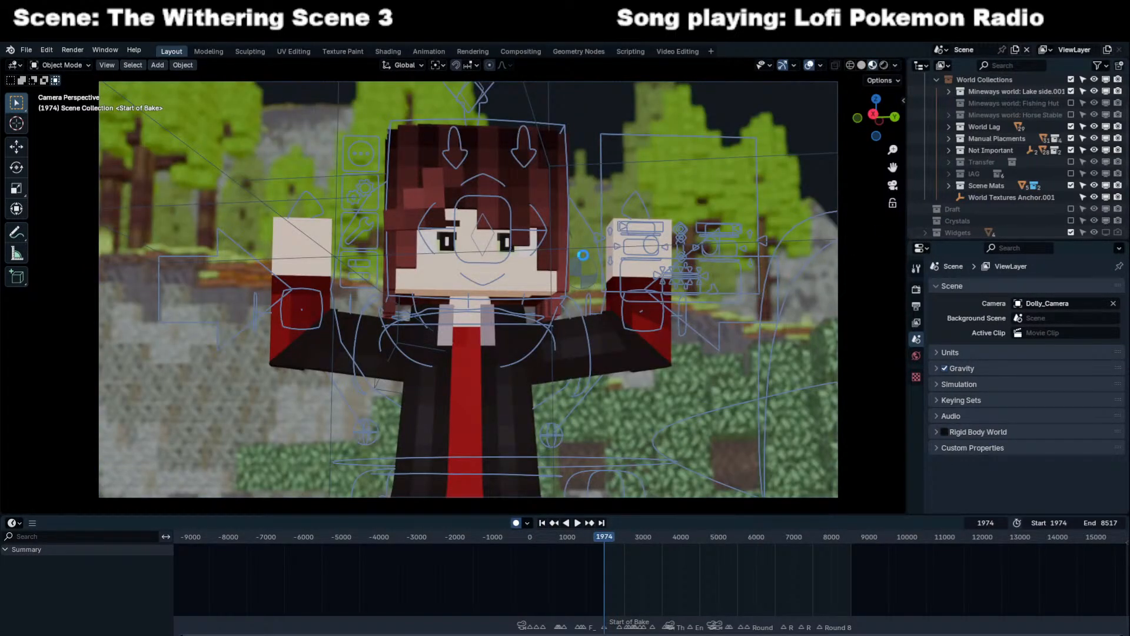
key("ctrl+s")
key("space")
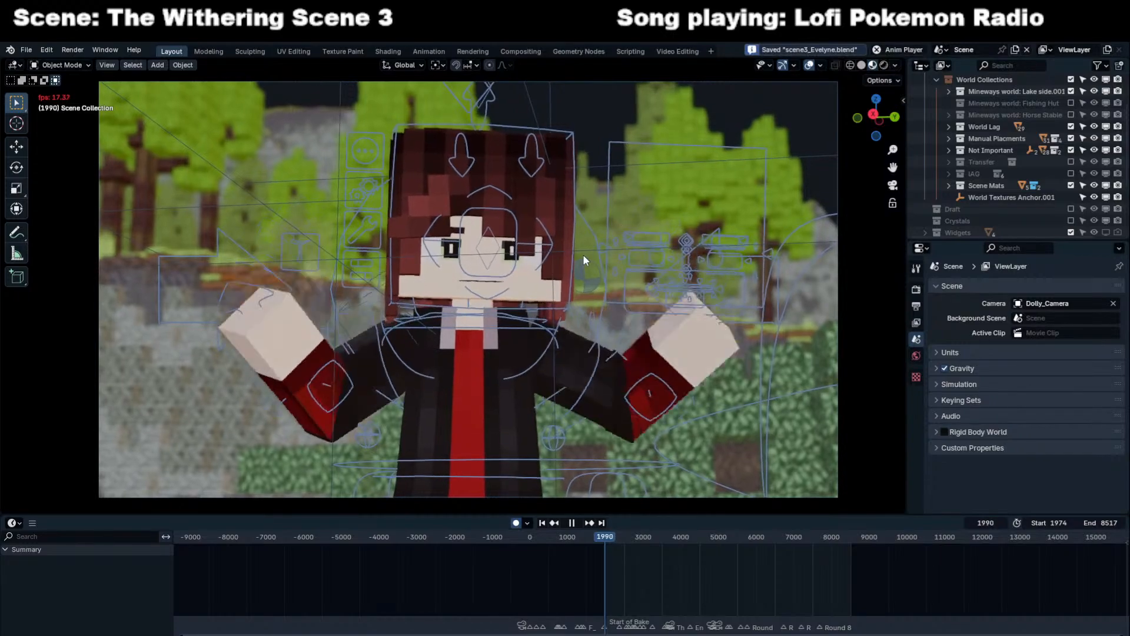
Play the shot through the camera with viewport overlays hidden, stop near frame 2294, and leave the camera view.
left_click(809, 65)
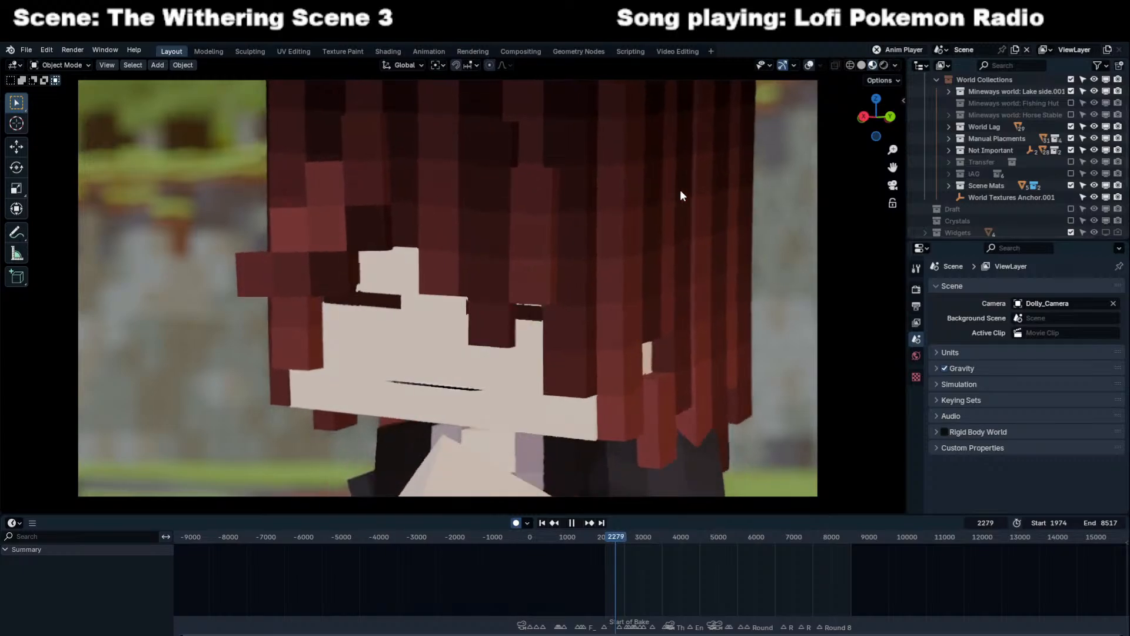
key("space")
scroll(513, 373, "up", 3)
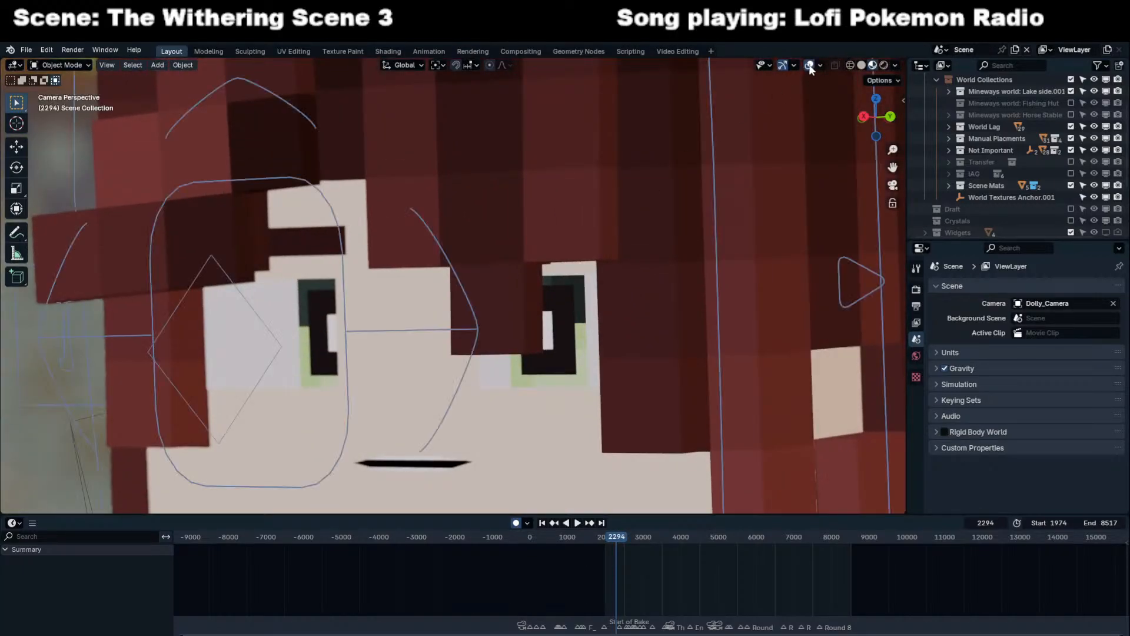
key("KP_0")
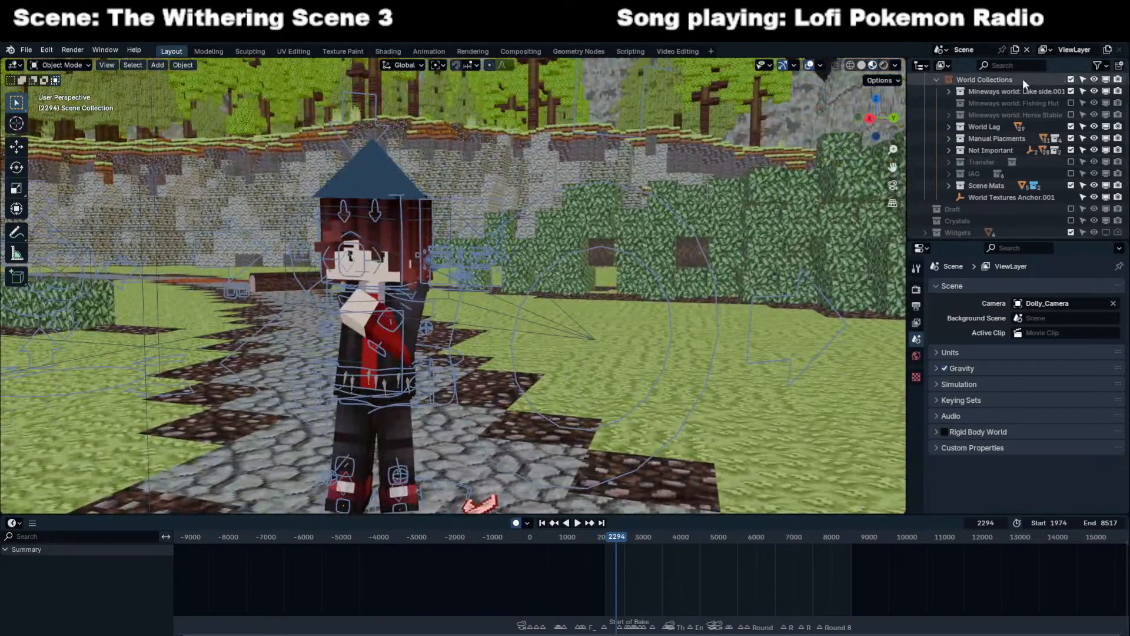
Search the scene objects for "dof", select and frame the DOF.001 empty, and go to its keyframe at frame 2132.
type("dof")
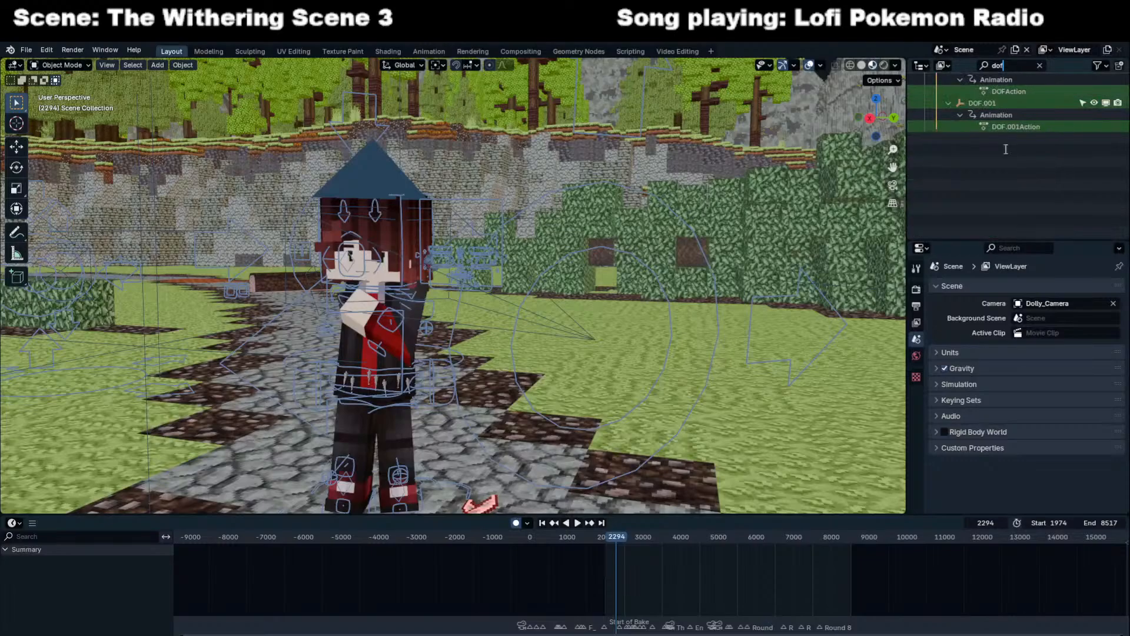
left_click(997, 149)
key("KP_Decimal")
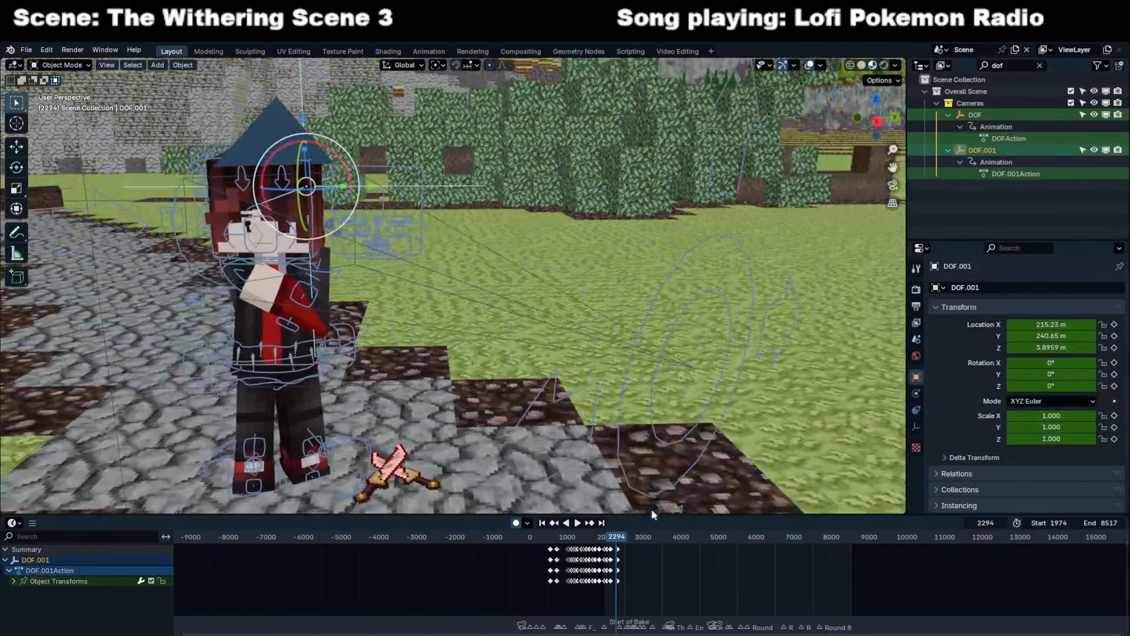
scroll(612, 581, "up", 10)
key("Down")
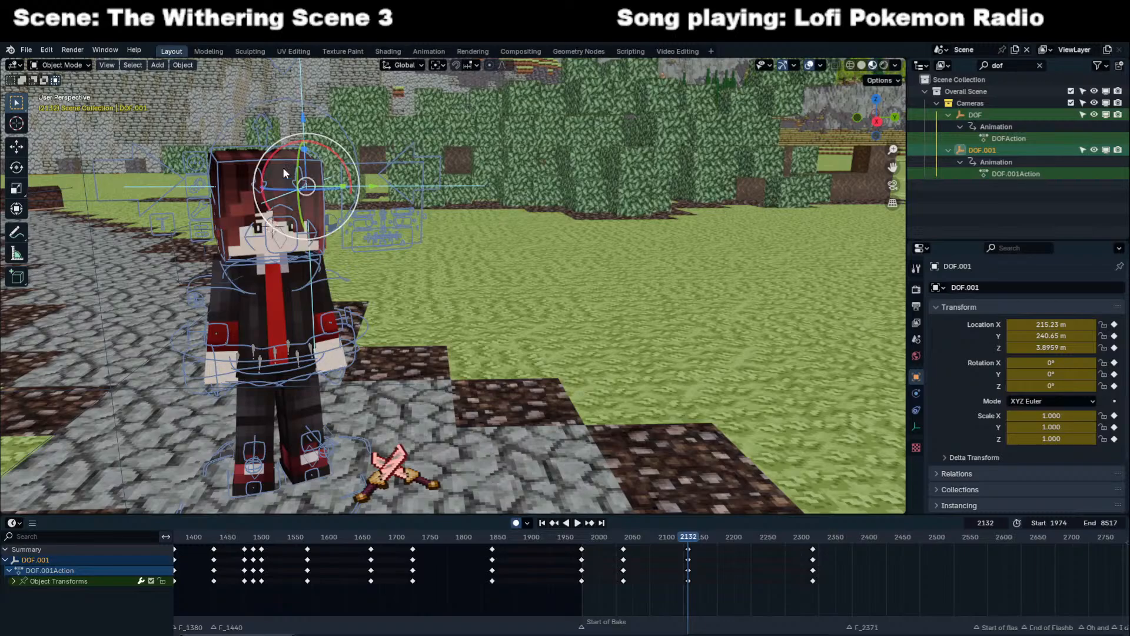
Through the camera, snap DOF.001 to the 3D cursor on the red-haired character's face at frames 2132 and 2315.
key("KP_0")
key("space")
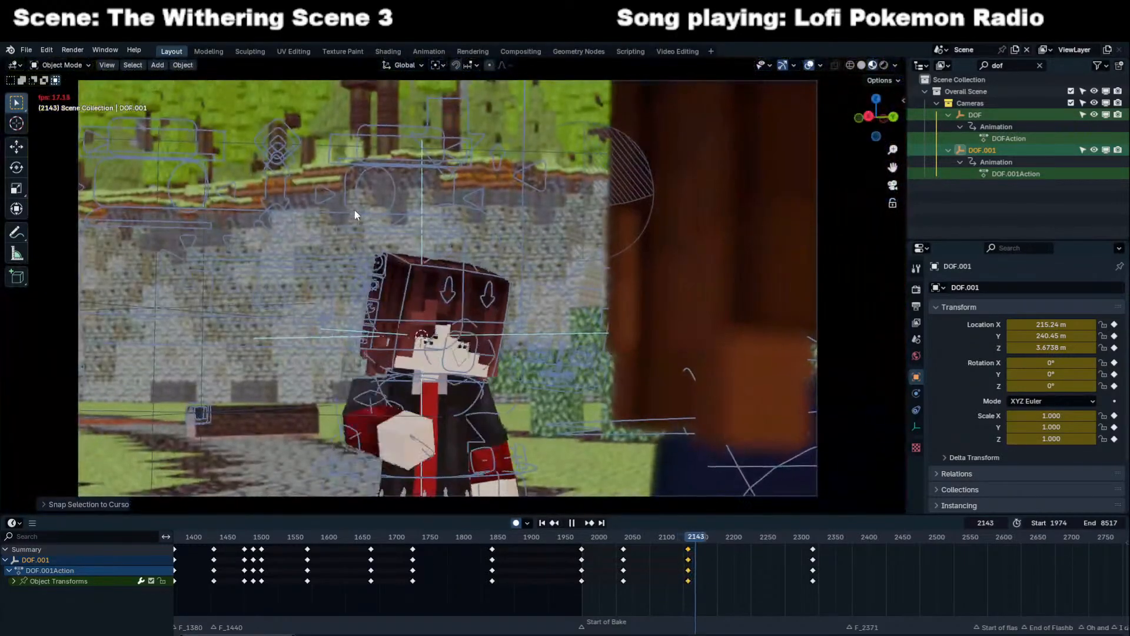
key("space")
key("Up")
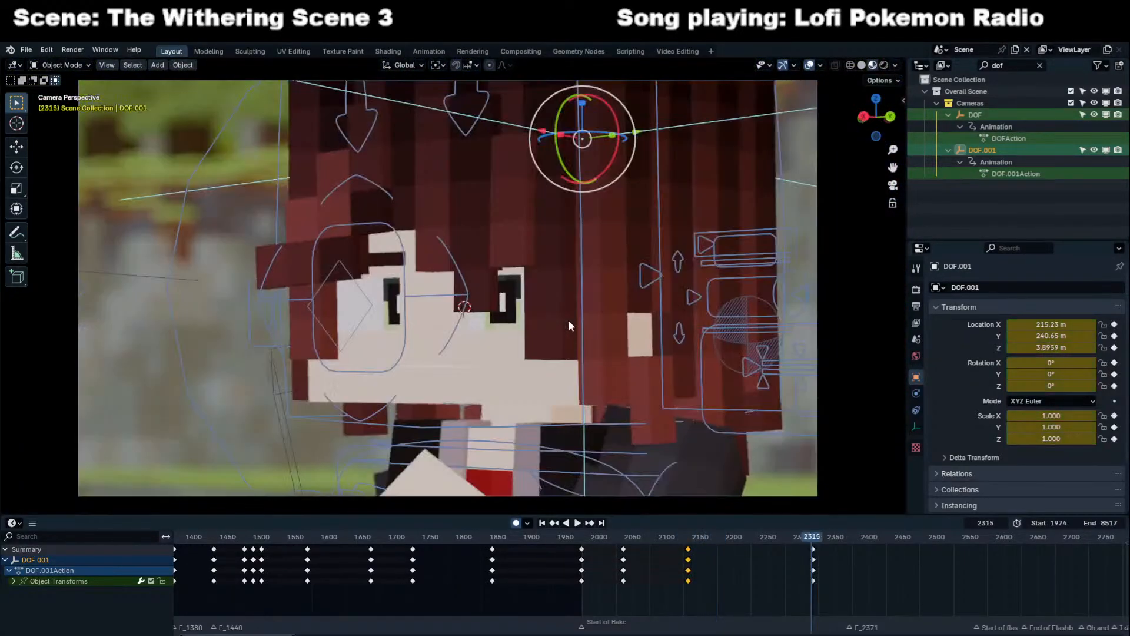
key("shift+s")
left_click(438, 202)
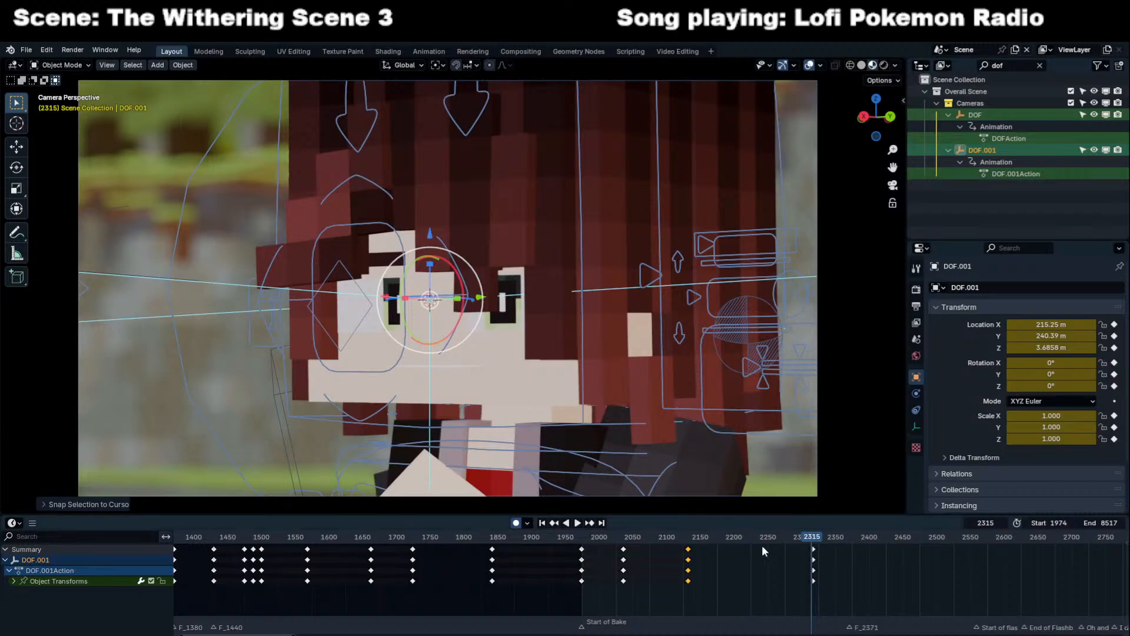
Play past the next cut, keyframe DOF.001 at frame 2441, and snap it to the 3D cursor on the red-haired character's face at frame 2442.
key("Right")
key("space")
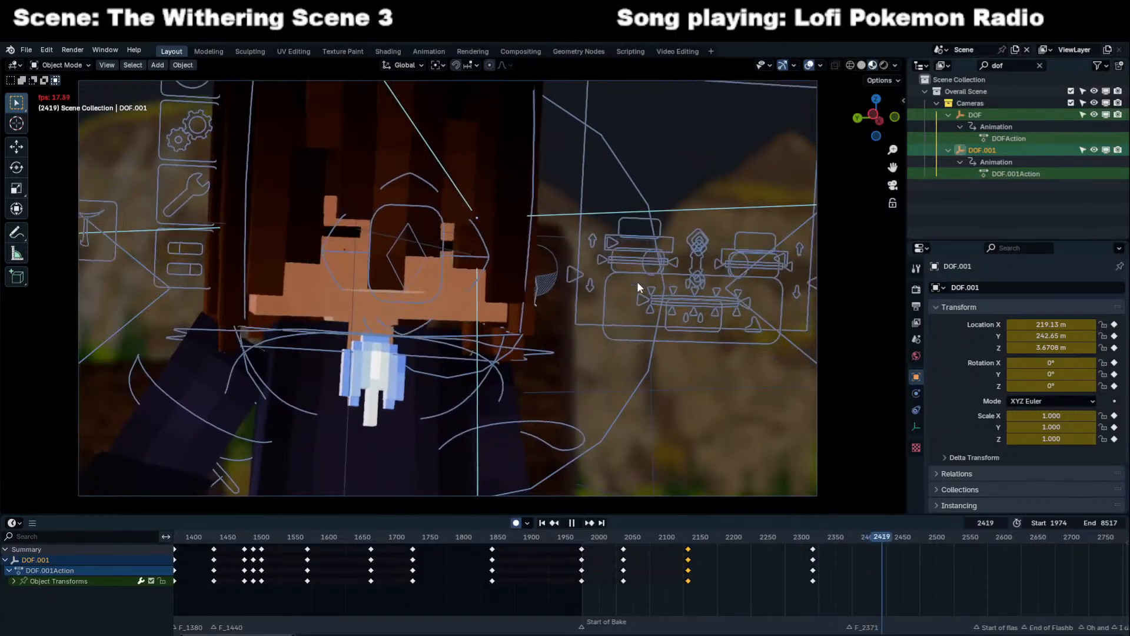
key("space")
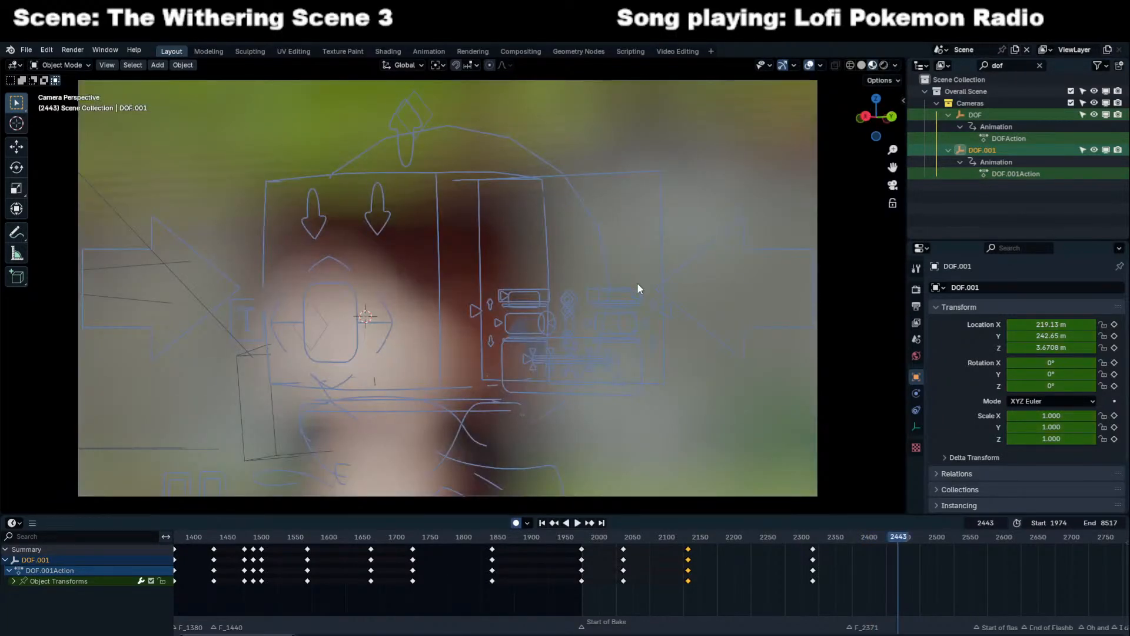
key("Left")
key("Left")
key("i")
key("Right")
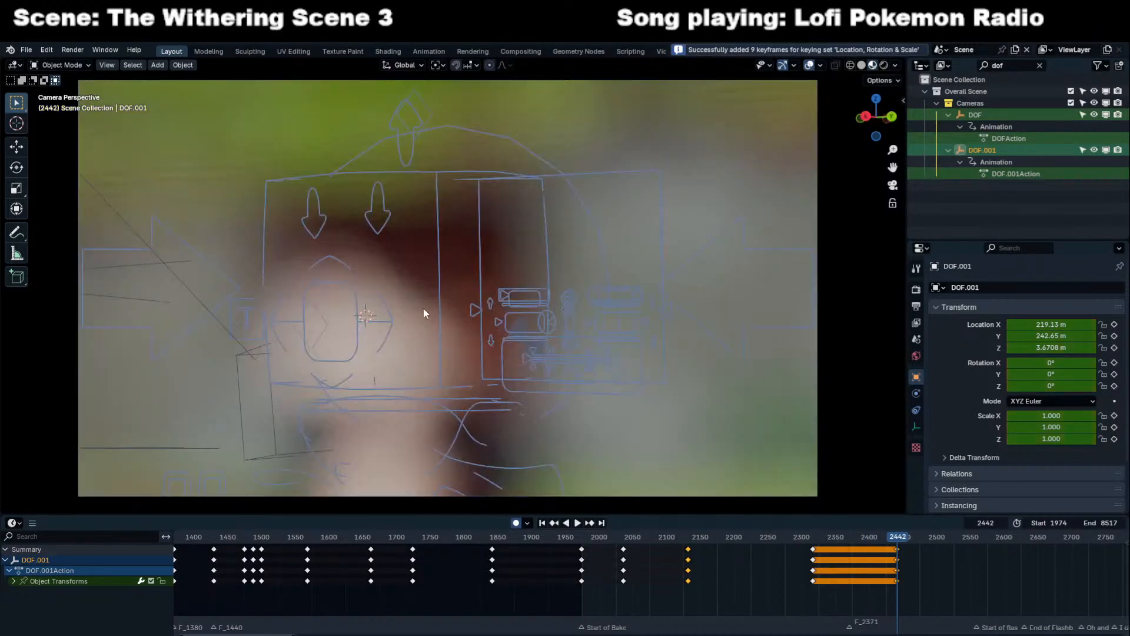
key("shift+s")
left_click(399, 246)
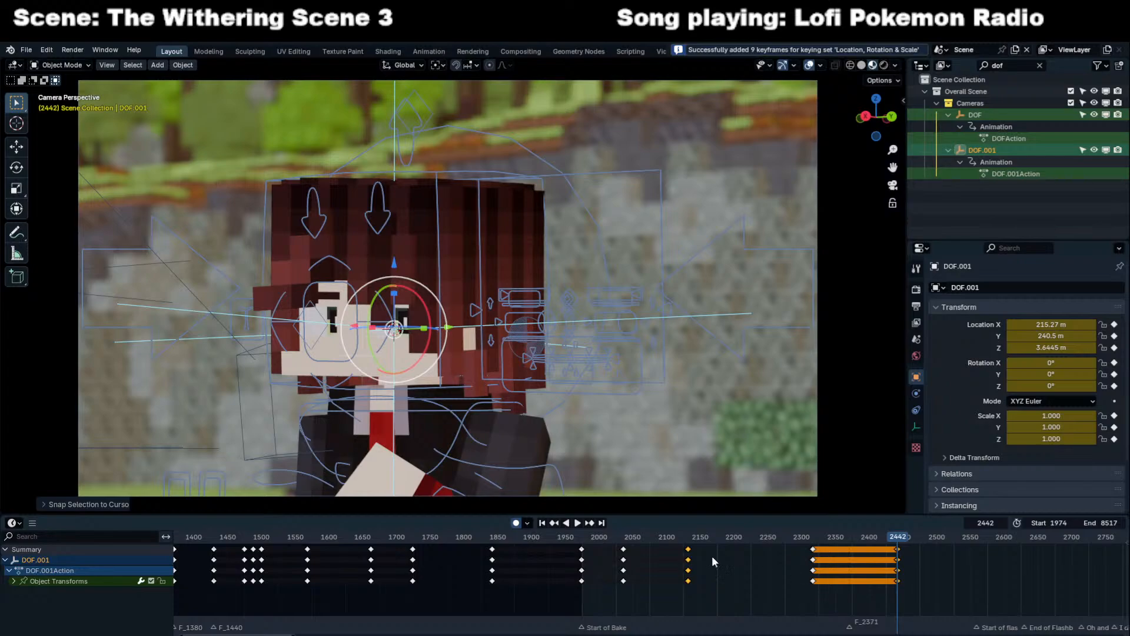
Set the interpolation of DOF.001's keyframes around frame 2442 and play the shot to check the focus.
scroll(838, 581, "up", 4)
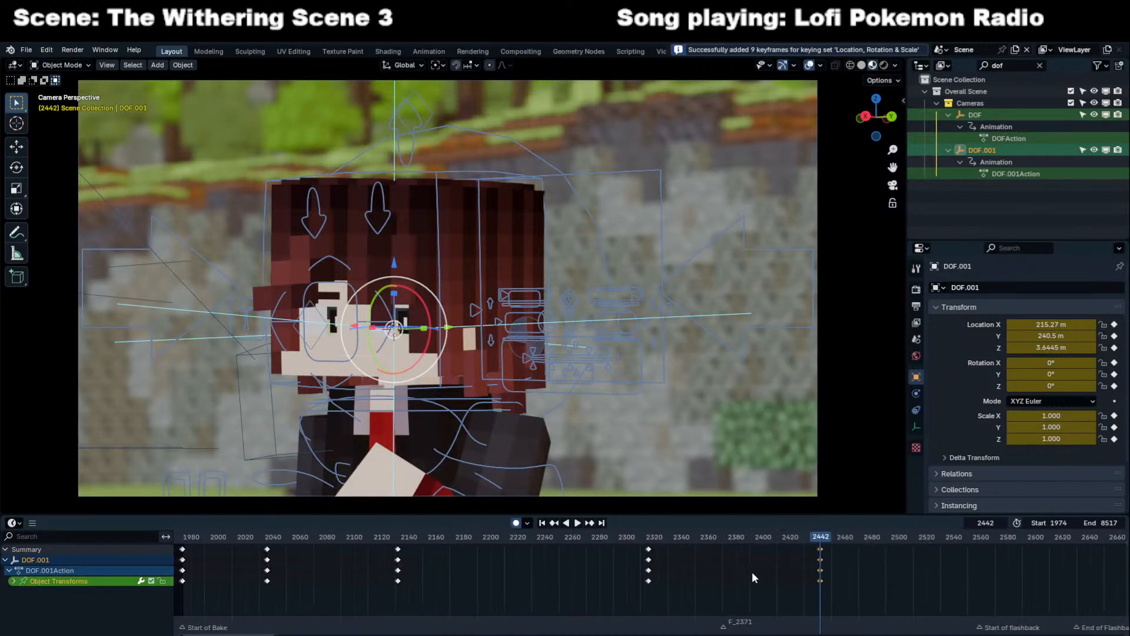
scroll(675, 580, "up", 2)
key("t")
left_click(704, 552)
key("space")
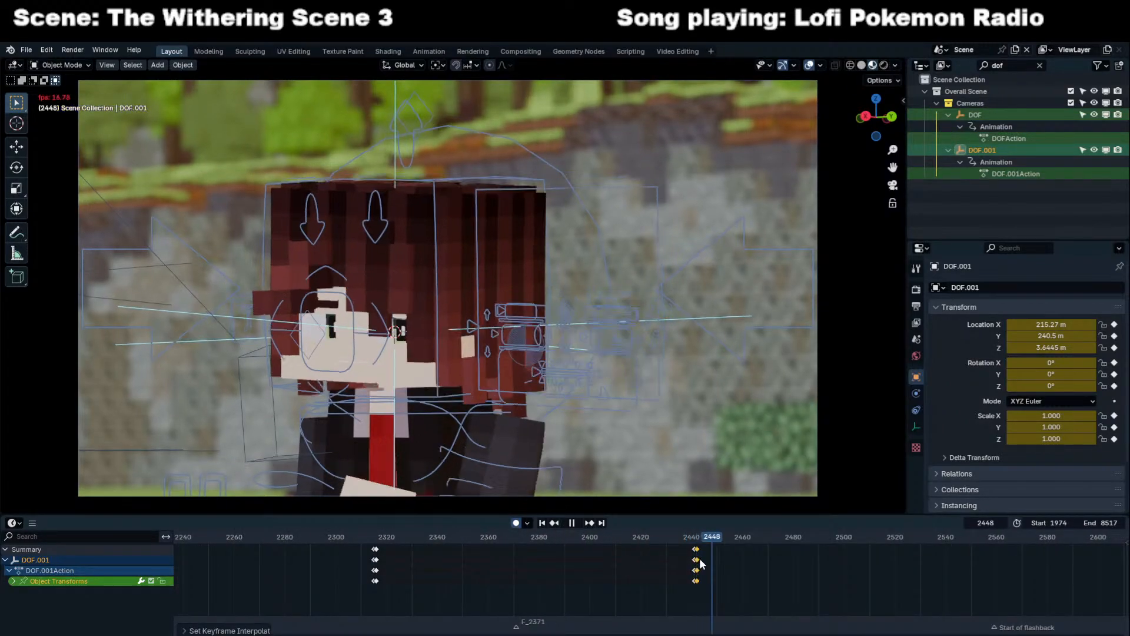
key("space")
key("t")
left_click(677, 573)
Snap DOF.001 to the red-haired character's face at frame 2570 and keyframe its position at frame 2468.
key("space")
scroll(608, 603, "down", 2, "ctrl")
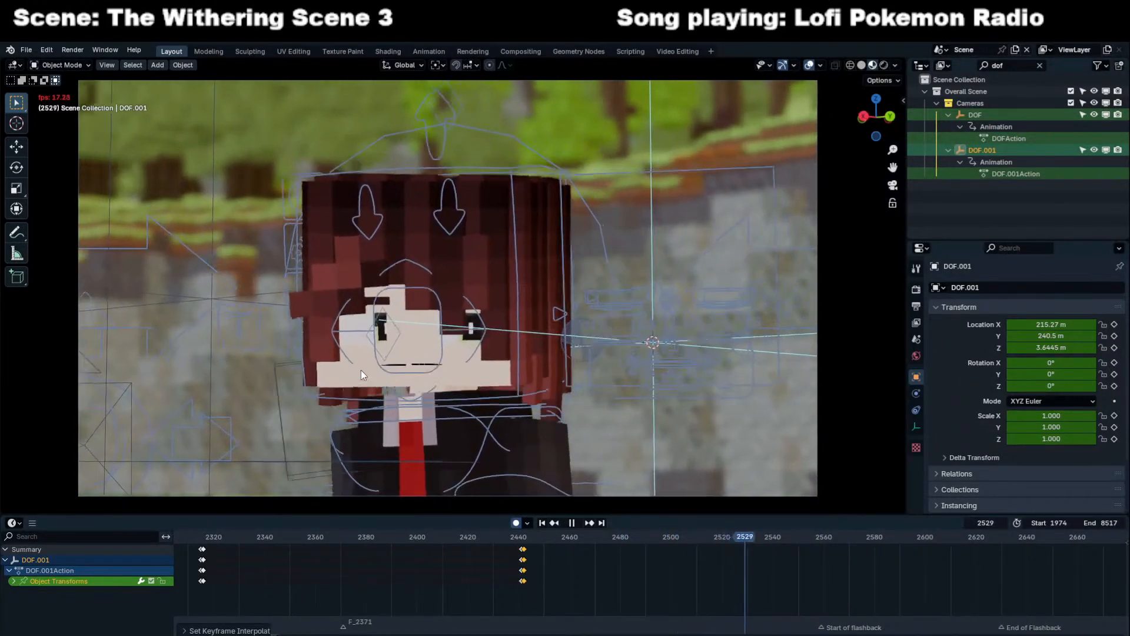
key("space")
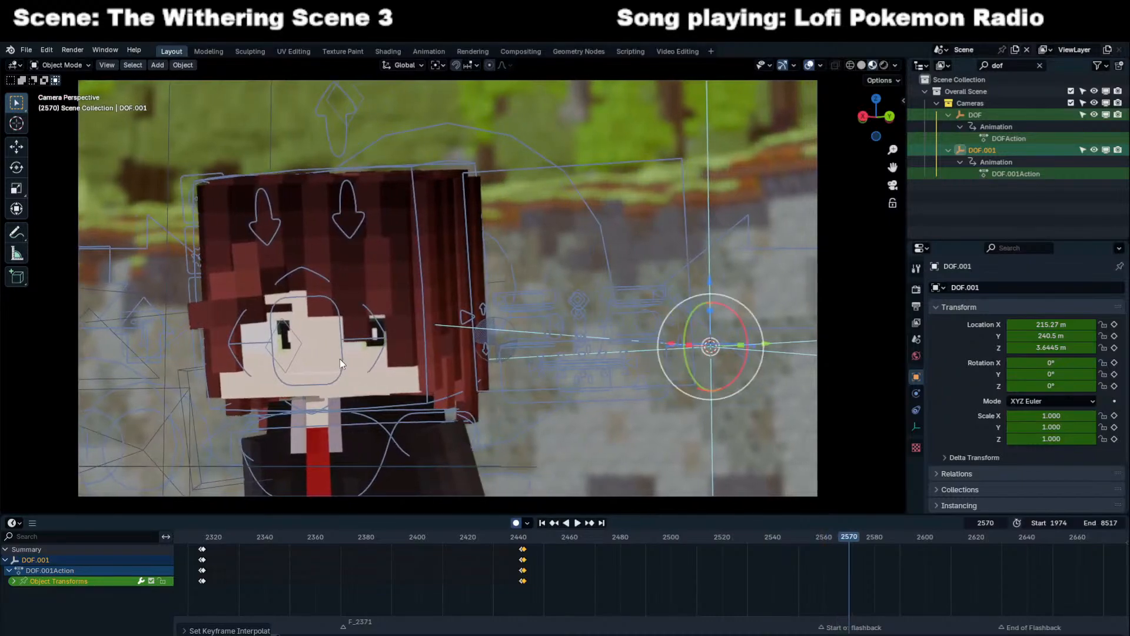
key("shift+s")
left_click_drag(556, 537, 589, 537)
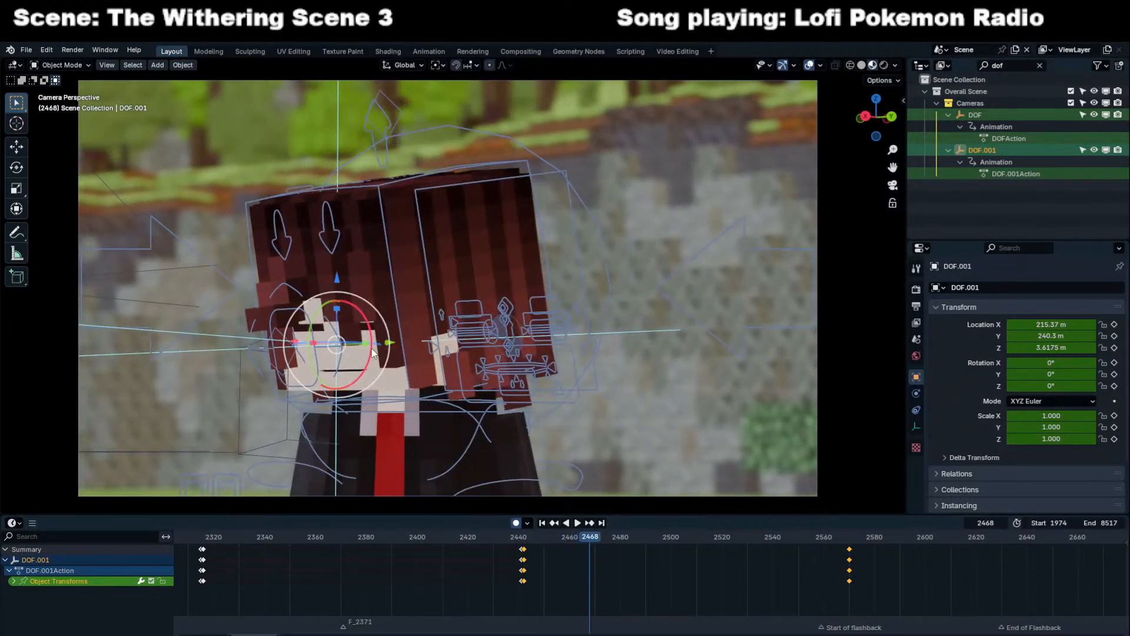
key("space")
Offset DOF.001's keyframes near frame 2442 by 1 frame and replay the shot to check the focus.
key("v")
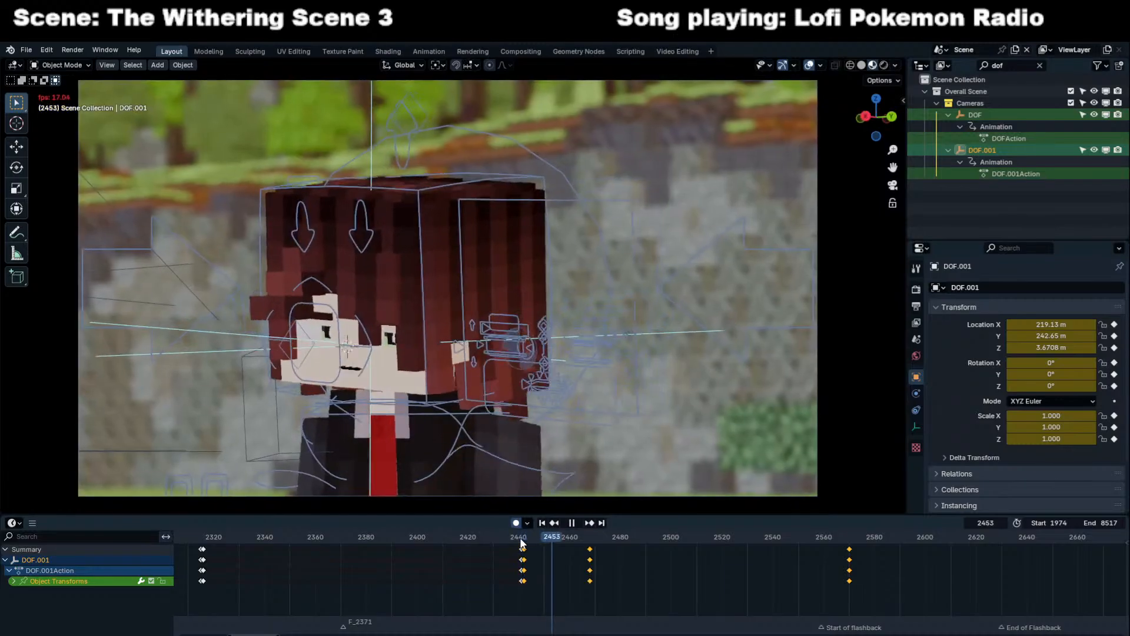
left_click(525, 550)
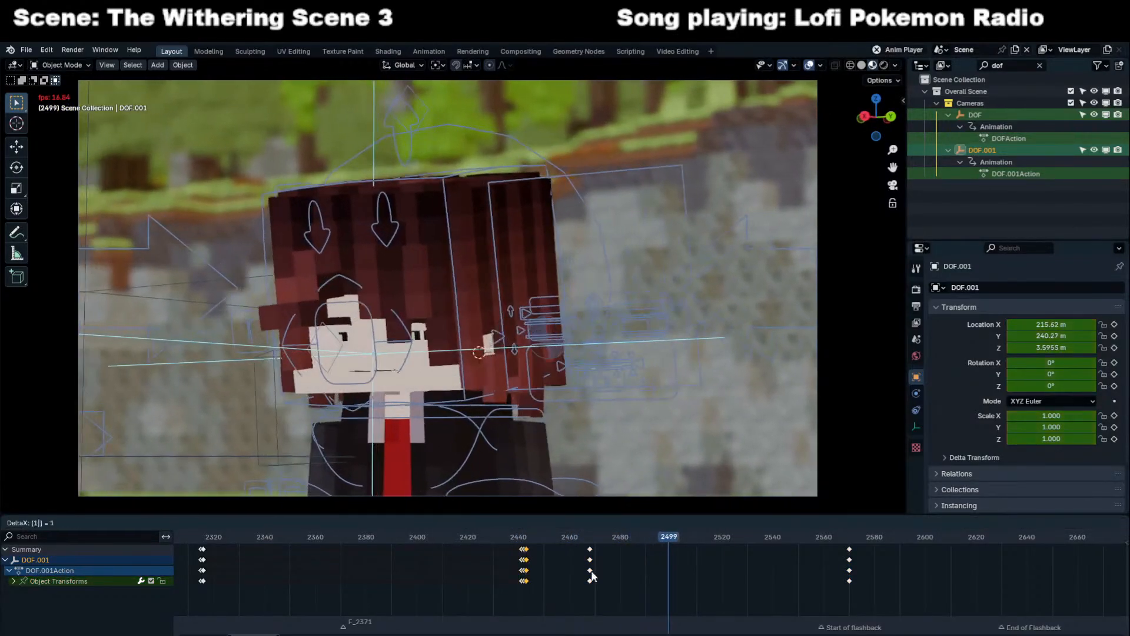
left_click(510, 543)
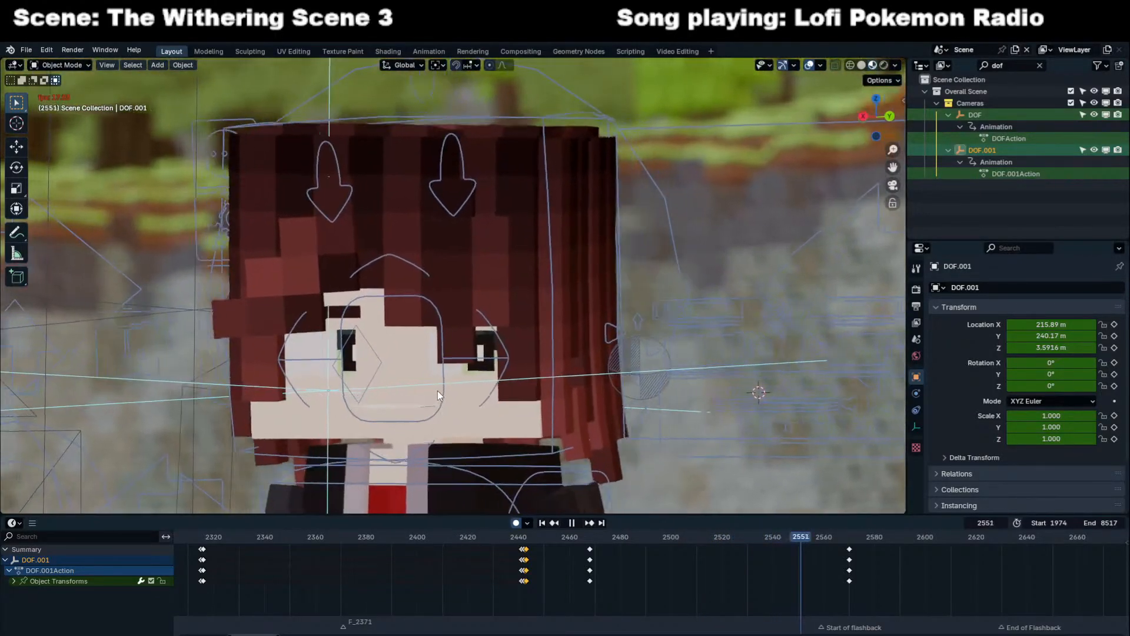
key("space")
key("space")
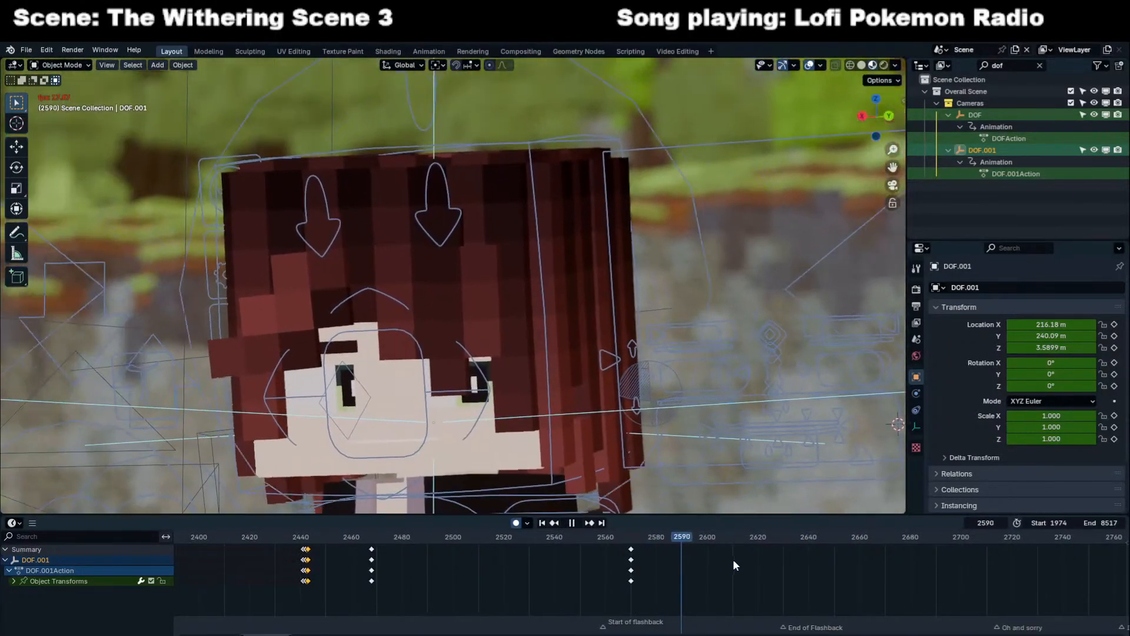
Keyframe DOF.001 at frame 2629 and snap it to the 3D cursor on the brown-haired character's face at frame 2630.
key("space")
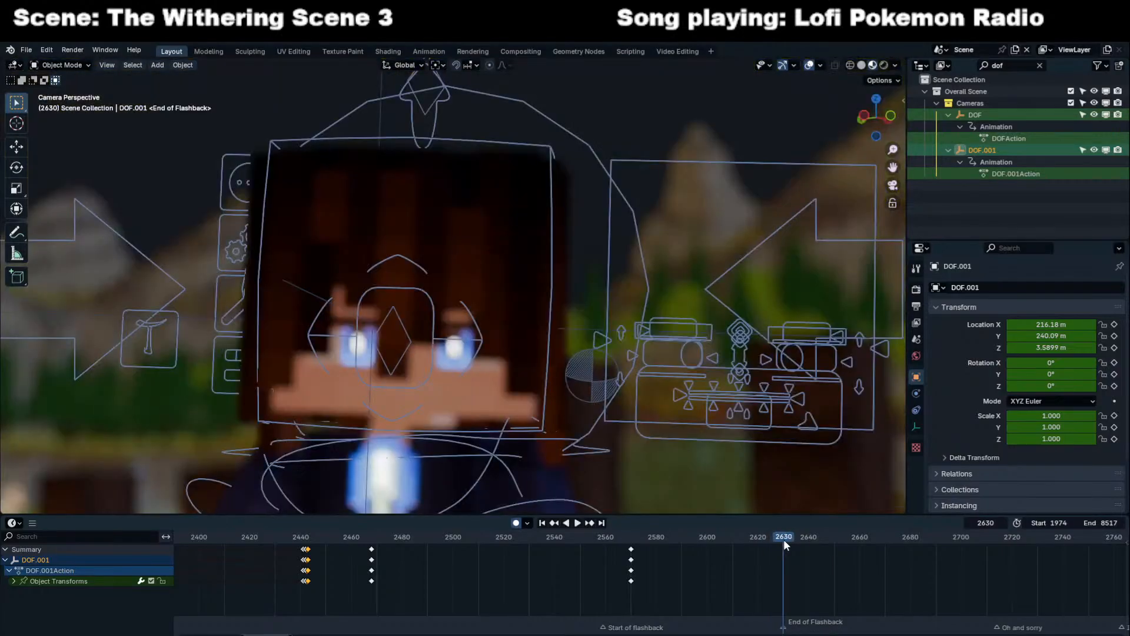
key("i")
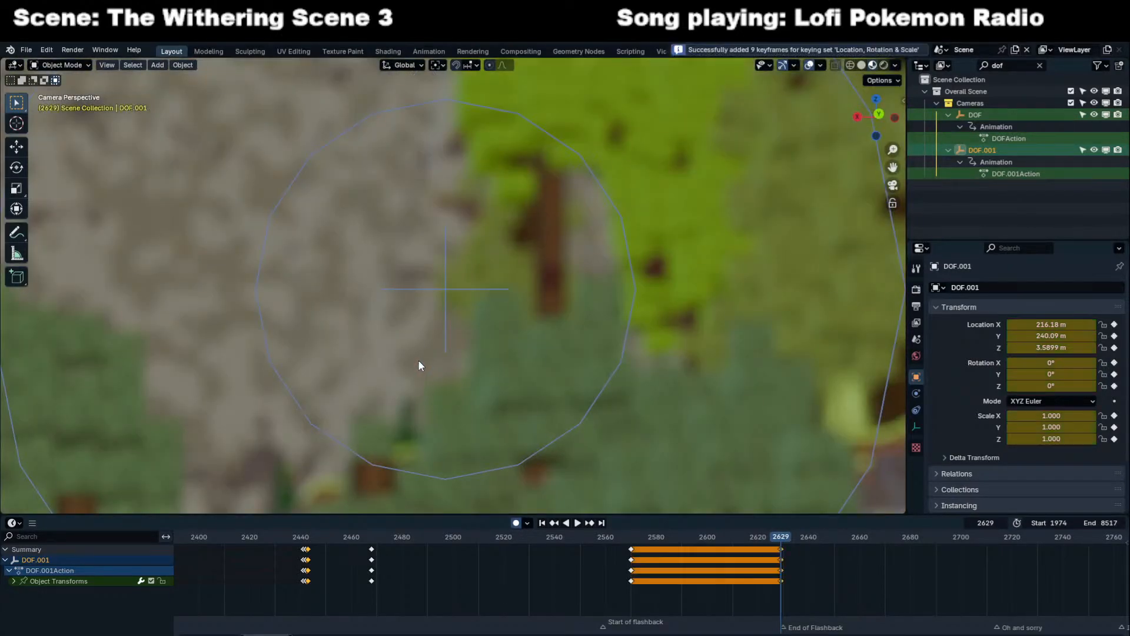
right_click(418, 359)
key("Escape")
key("shift+s")
left_click(422, 245)
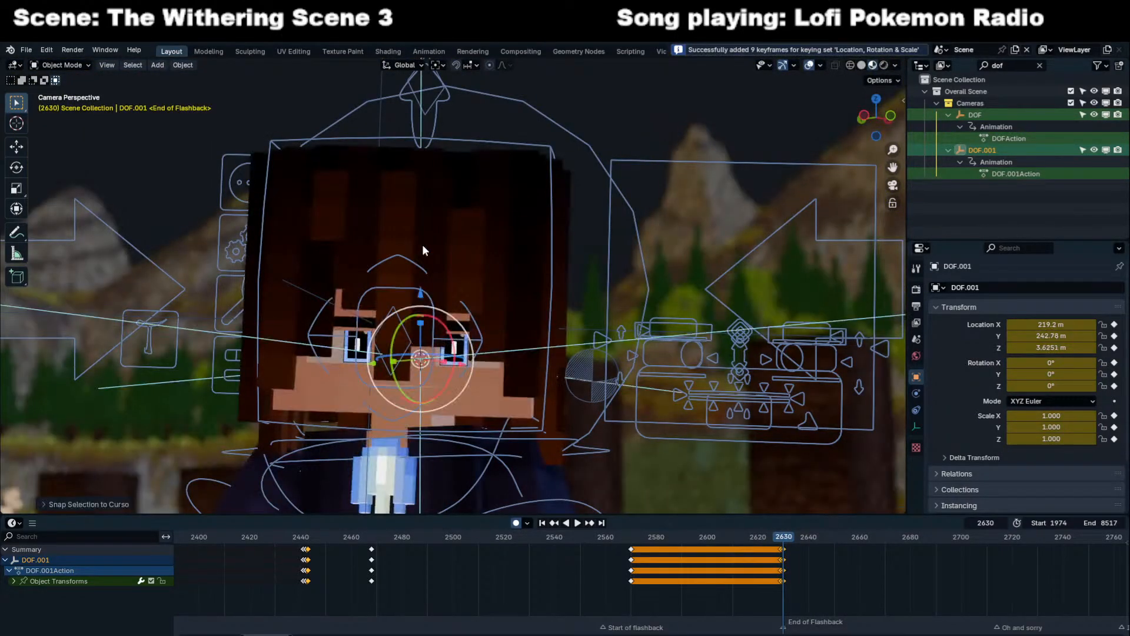
Replay the shot after the End of Flashback marker and examine the focus and hair motion around frame 2648.
key("space")
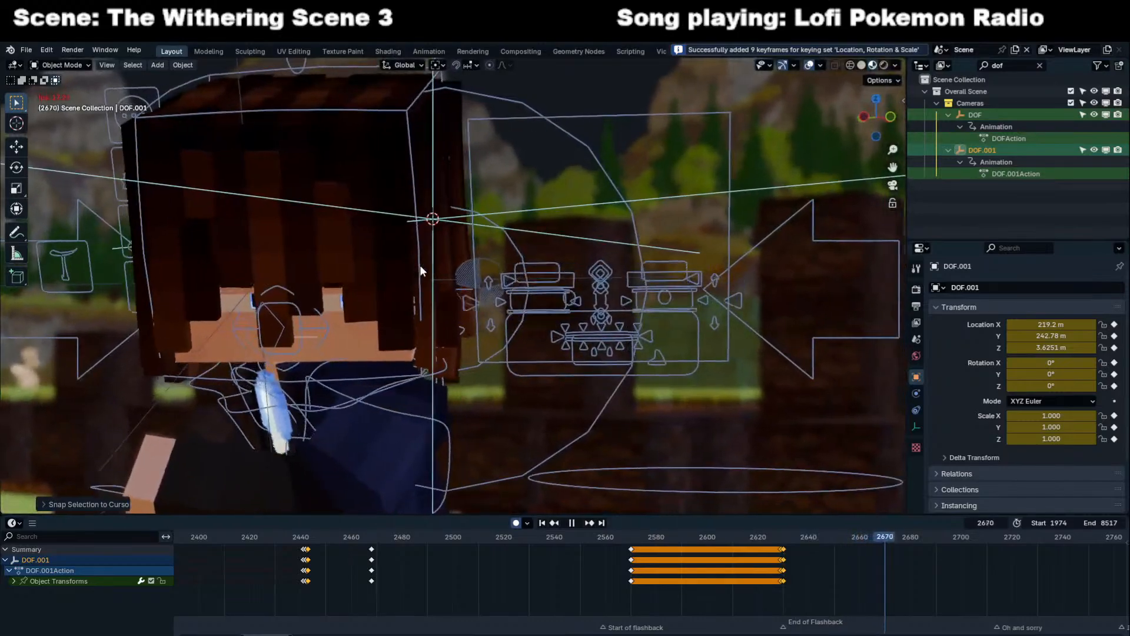
key("KP_0")
key("space")
left_click_drag(876, 537, 779, 552)
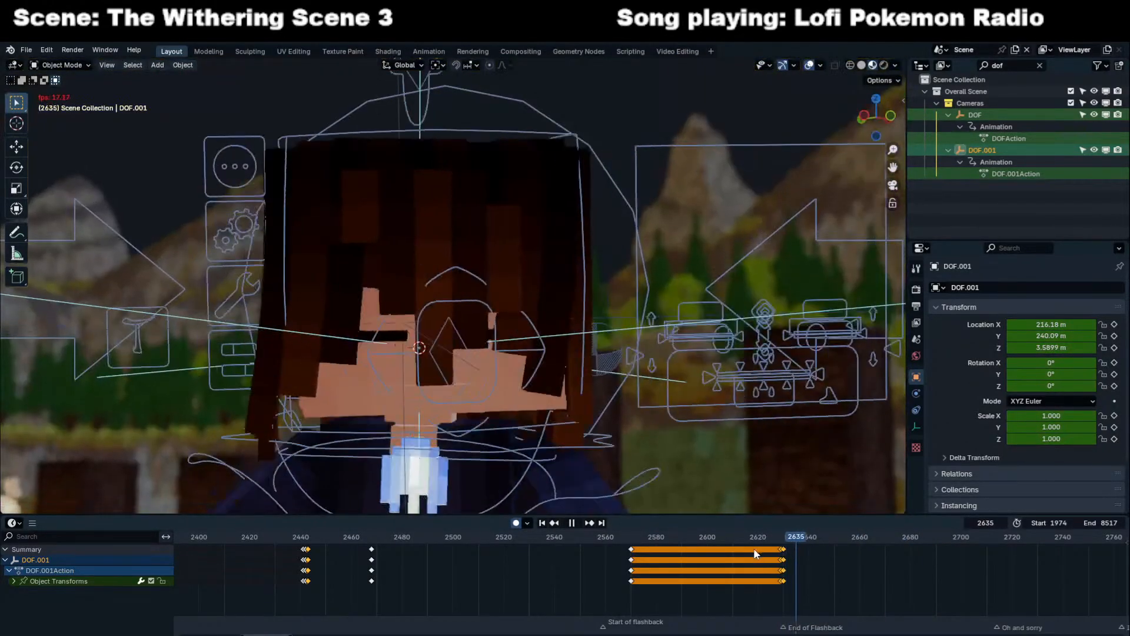
key("space")
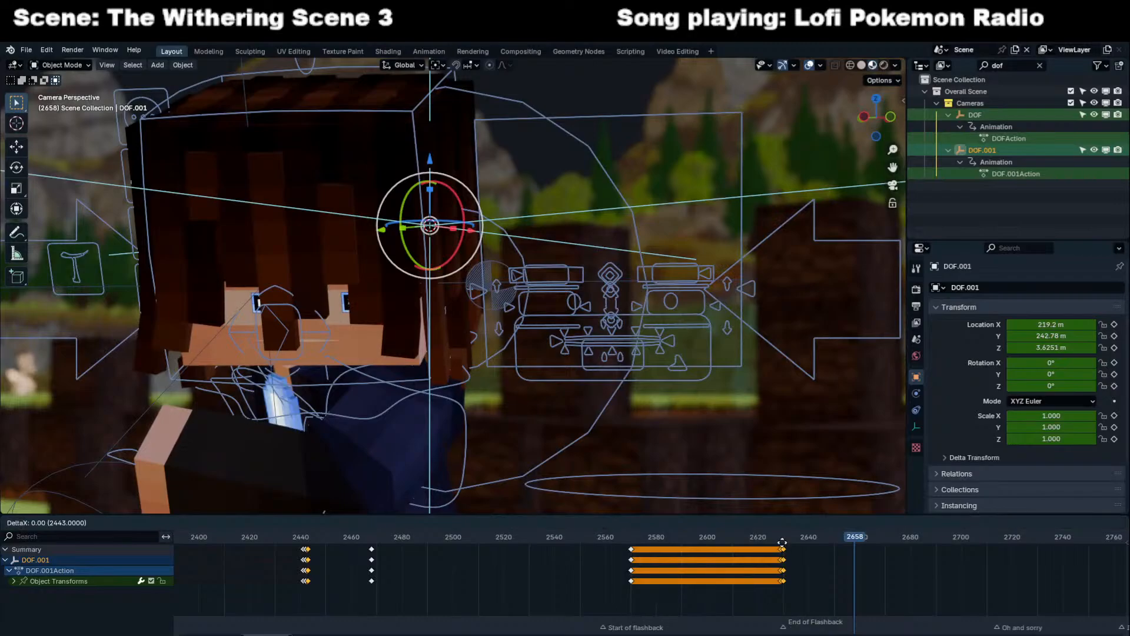
left_click(783, 546)
key("space")
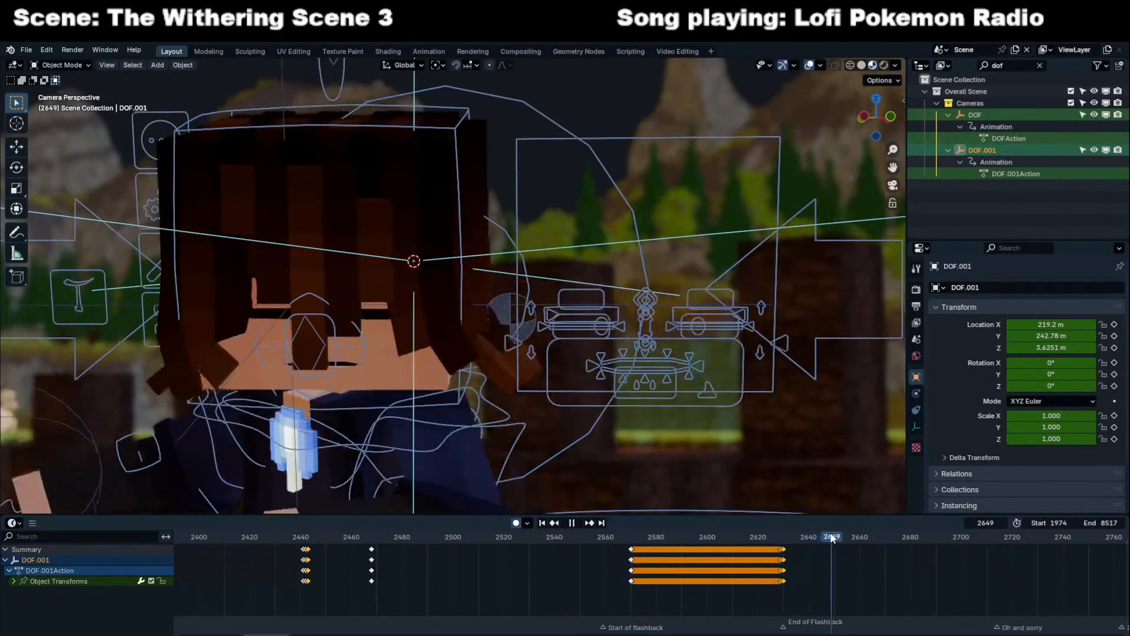
left_click_drag(834, 534, 829, 536)
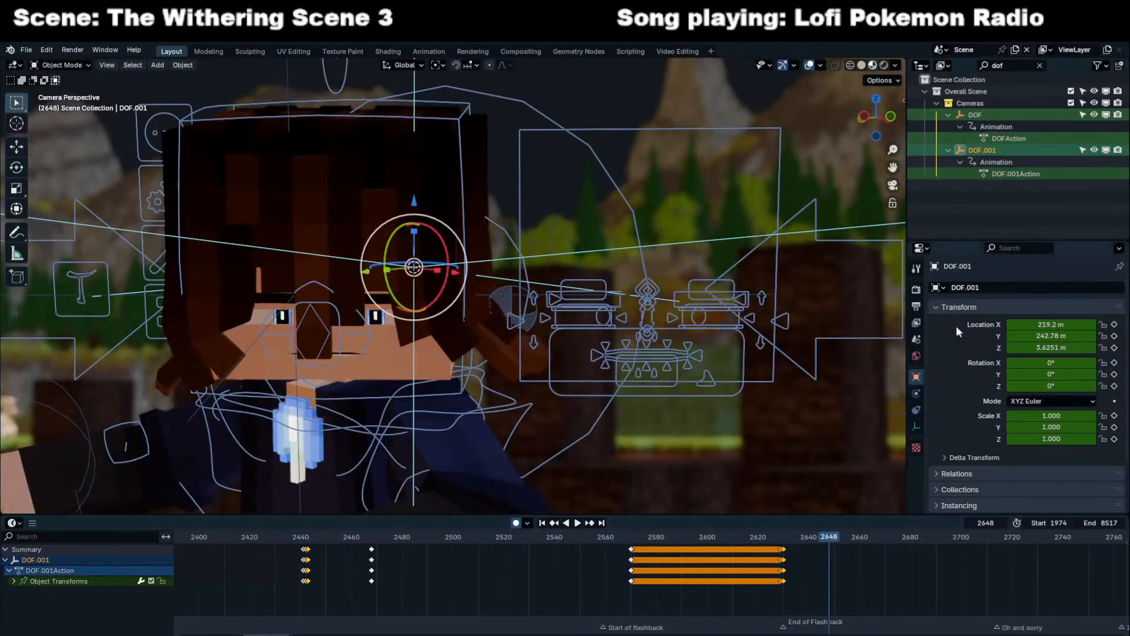
Clear the object search, unhide Armature.002 in Ray's Hair Rigs.001 collection, and enter Pose Mode on it.
left_click(1039, 66)
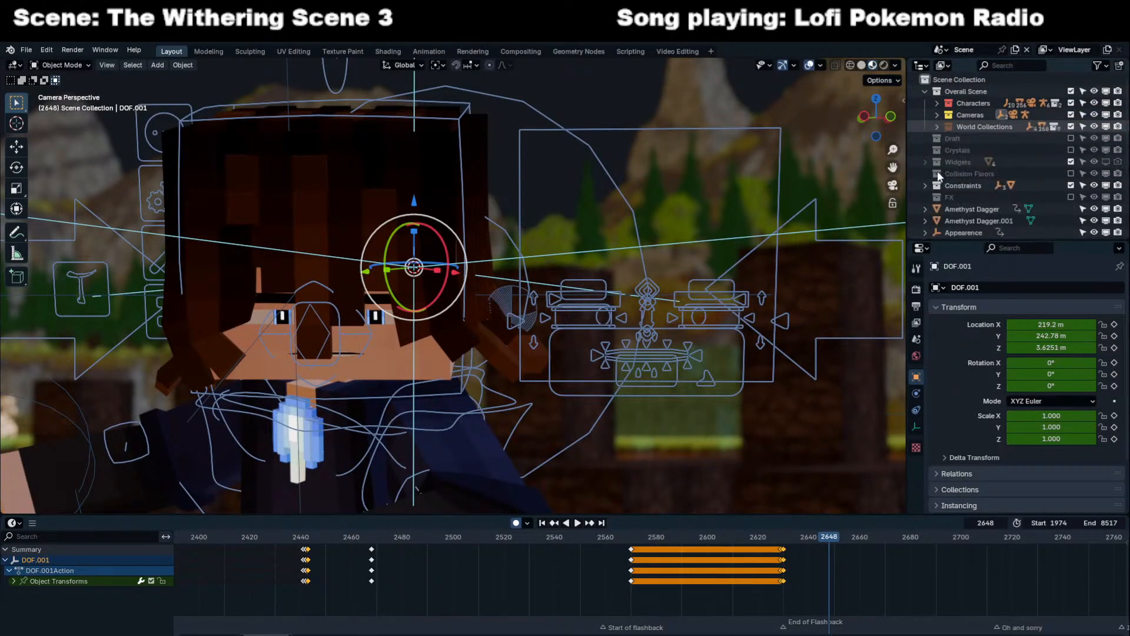
left_click(938, 108)
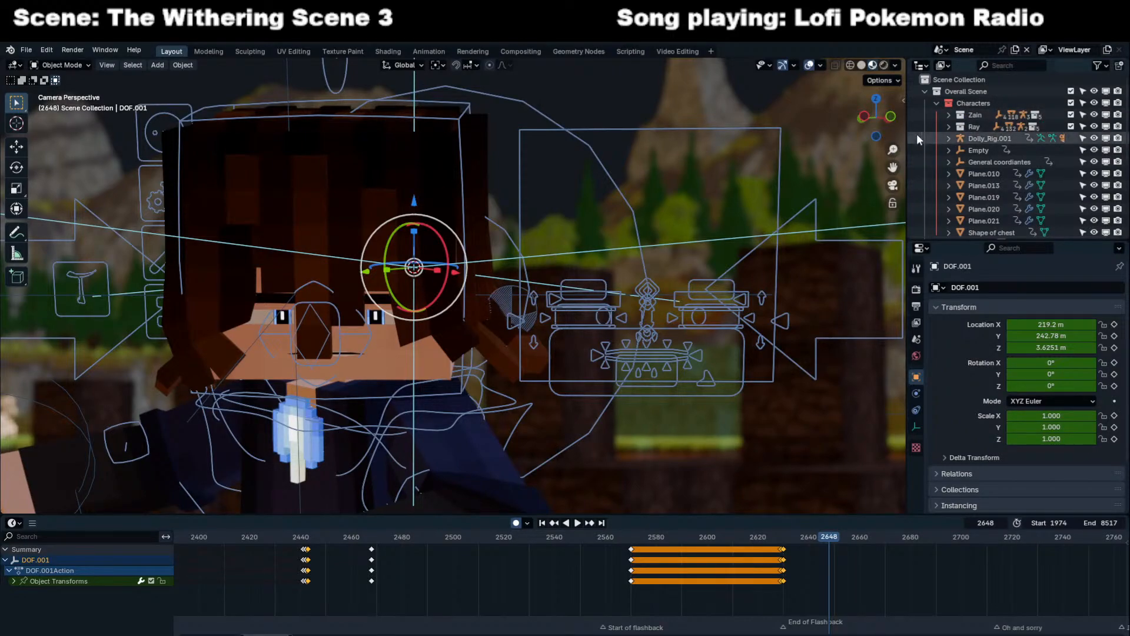
left_click(948, 127)
scroll(977, 170, "down", 3)
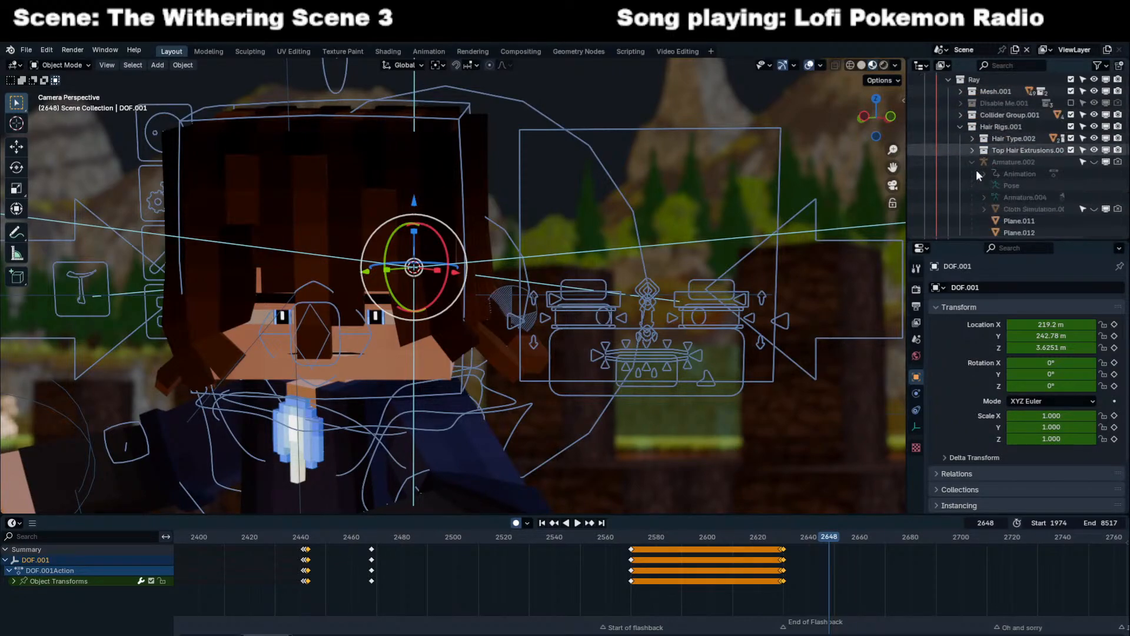
left_click(1037, 139)
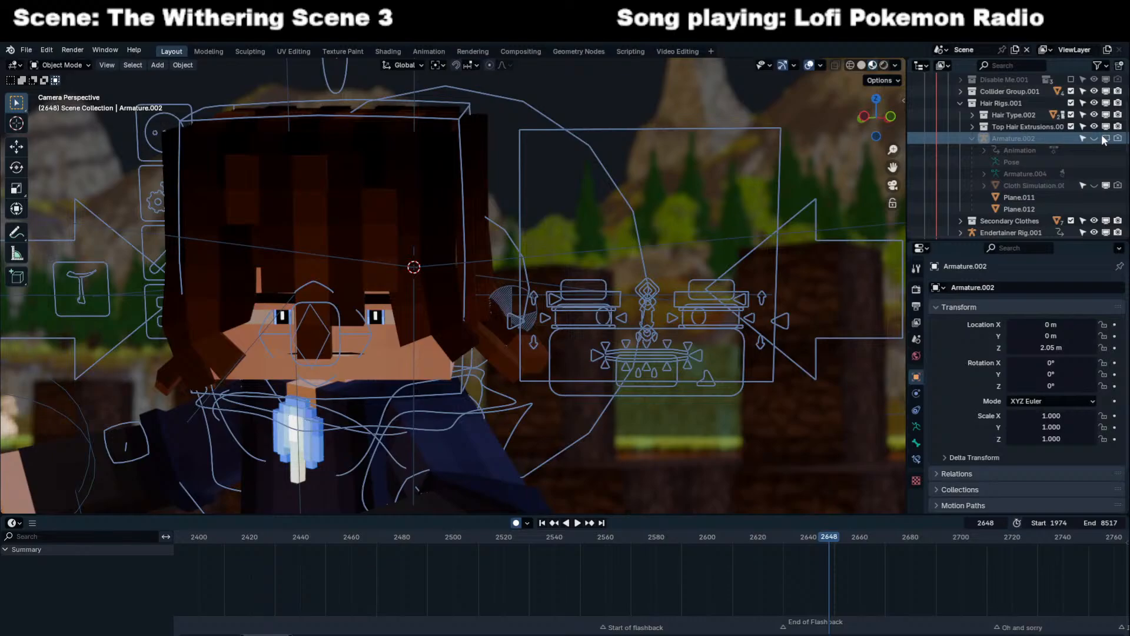
left_click(1037, 140)
key("ctrl+Tab")
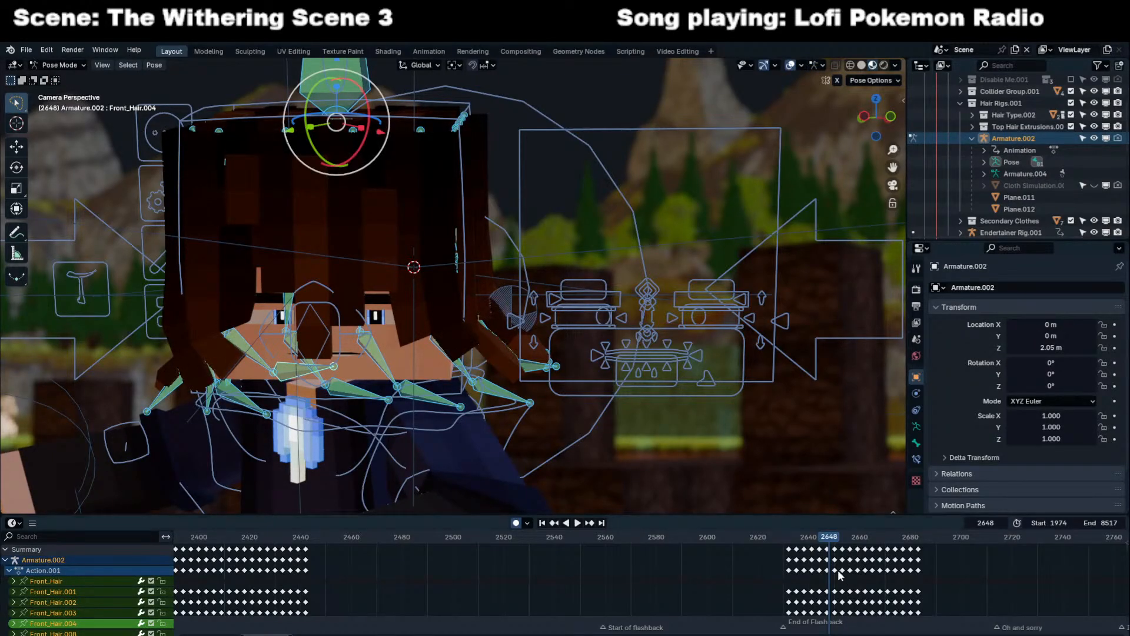
Delete Armature.002's baked hair keyframes between about frames 2647 and 2650, and replay the shot.
key("space")
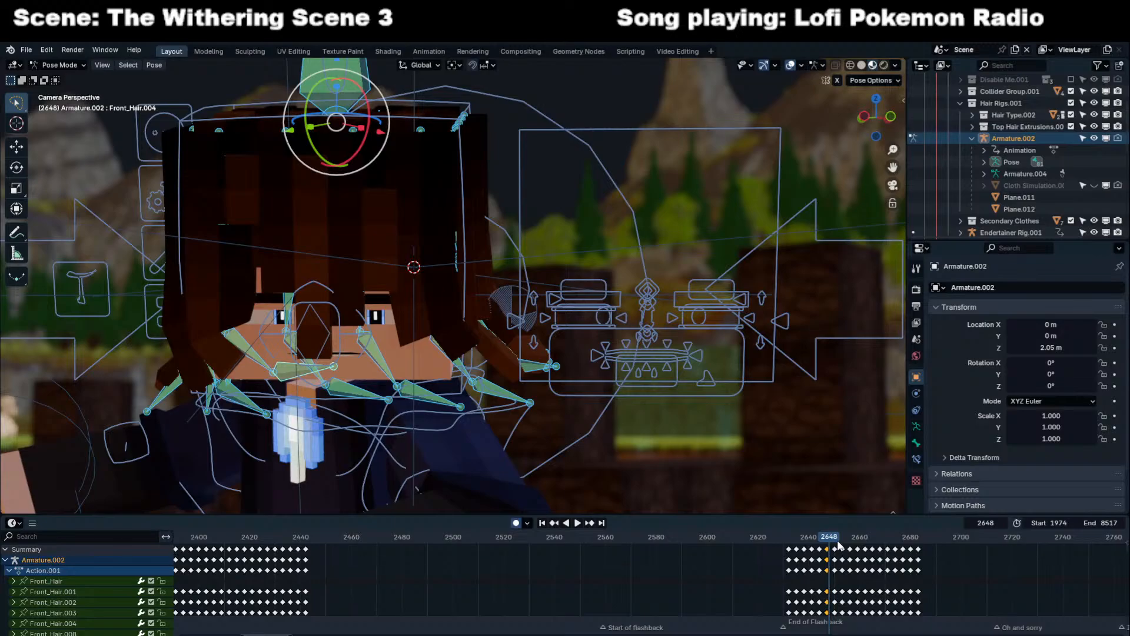
key("space")
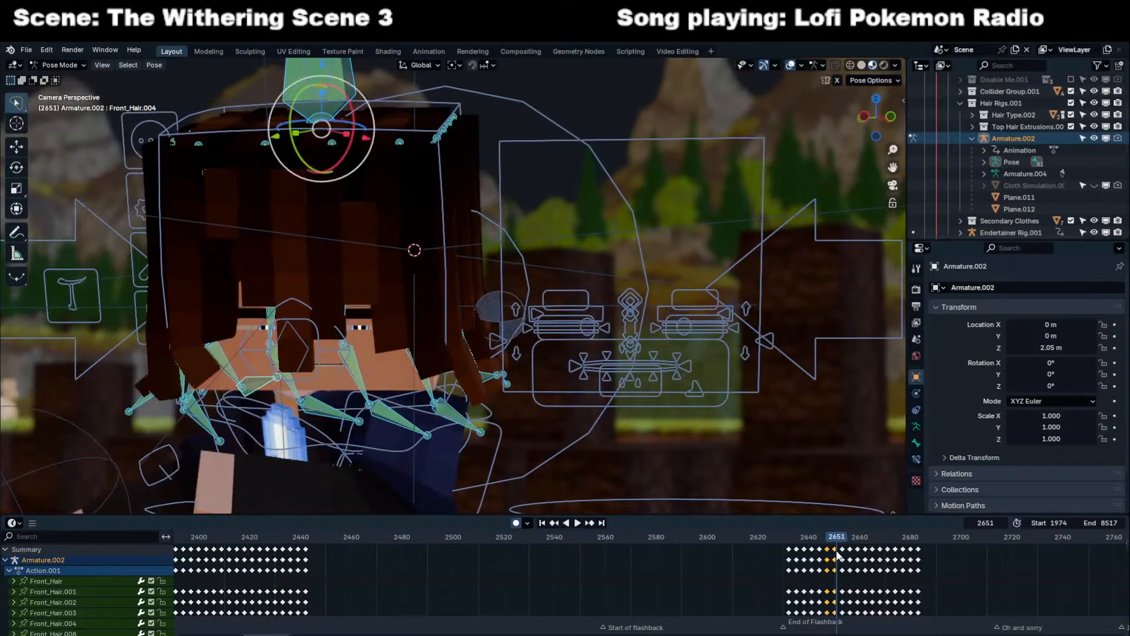
left_click(824, 550)
key("space")
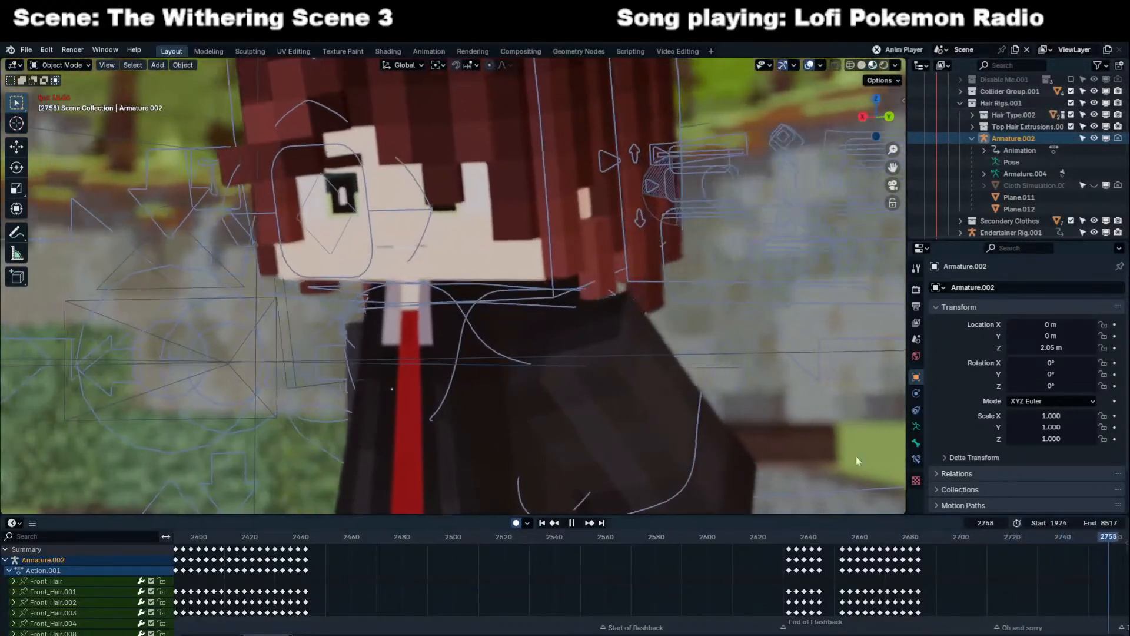
Return Armature.002 to Object Mode, hide it, and select the DOF.001 focus empty.
key("ctrl+Tab")
left_click(1092, 138)
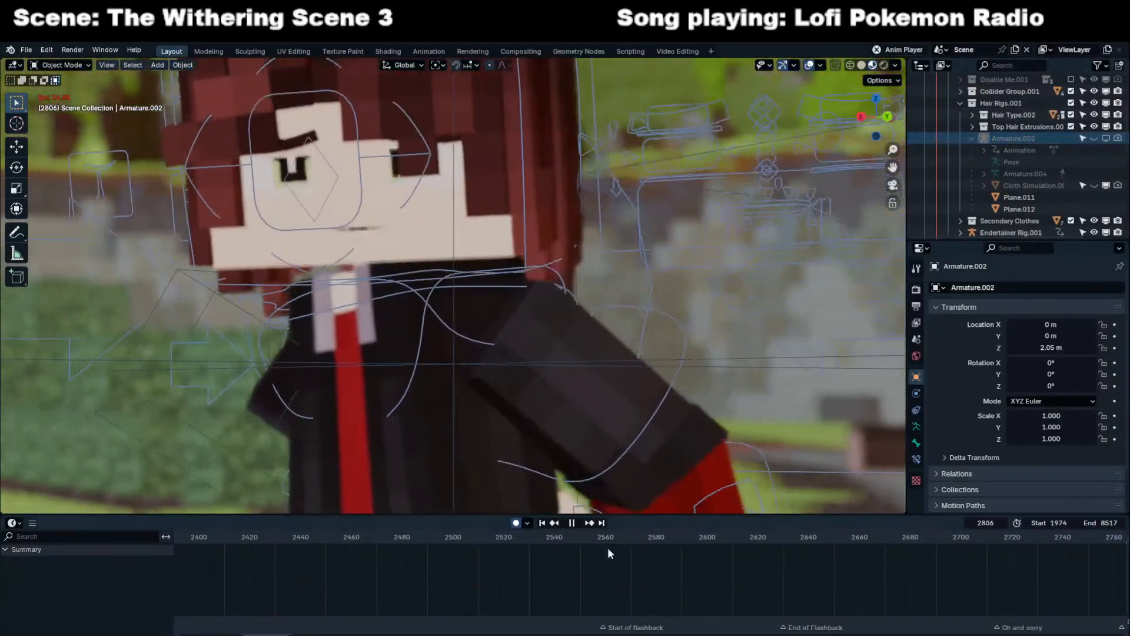
left_click(574, 541)
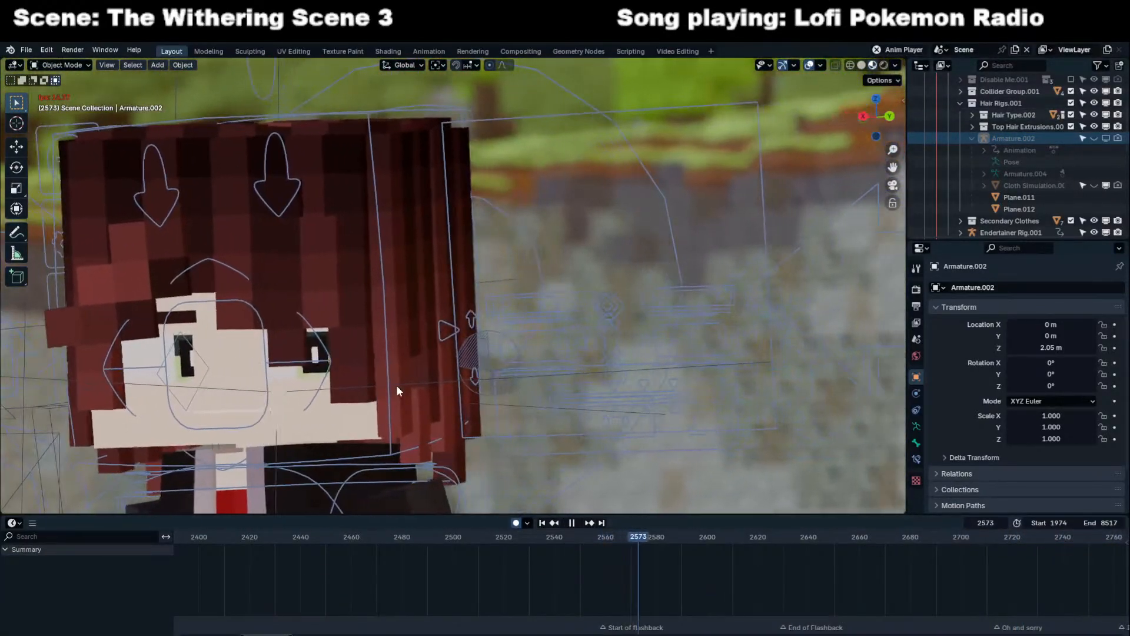
left_click(398, 387)
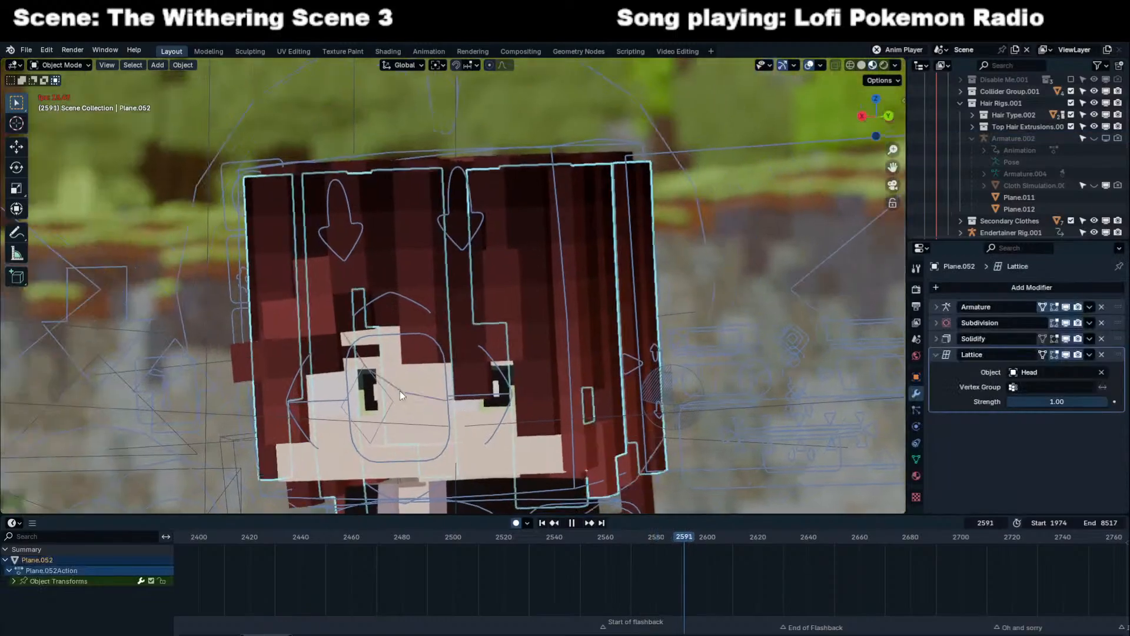
key("space")
left_click(633, 475)
Keyframe DOF.001 at frame 2681 and snap it to the 3D cursor on the red-haired character's face at frame 2682.
key("space")
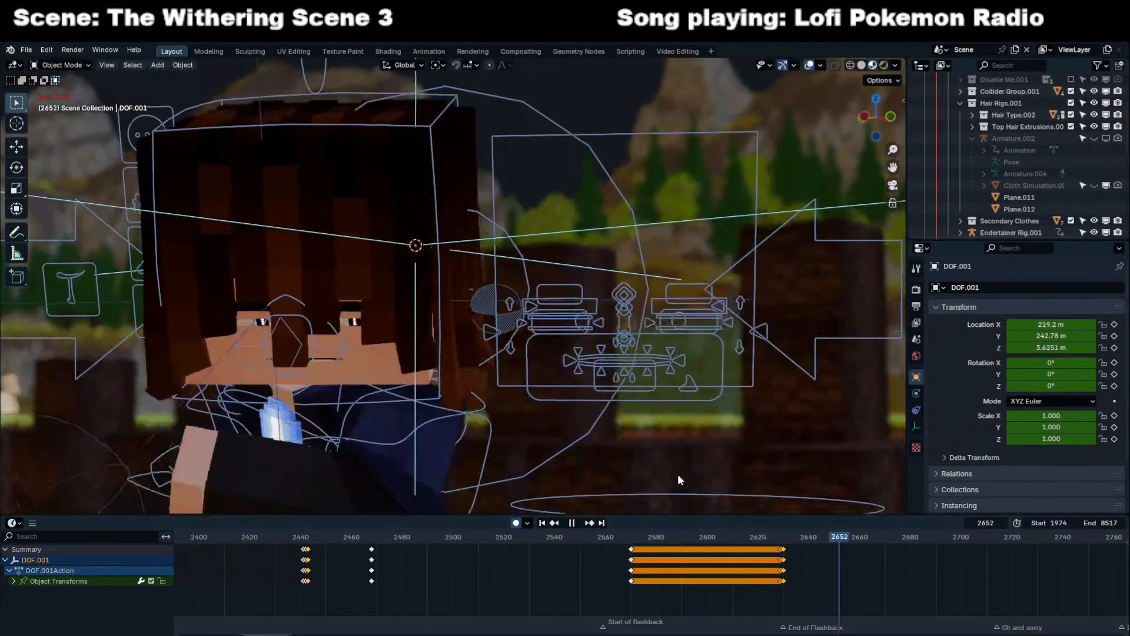
key("space")
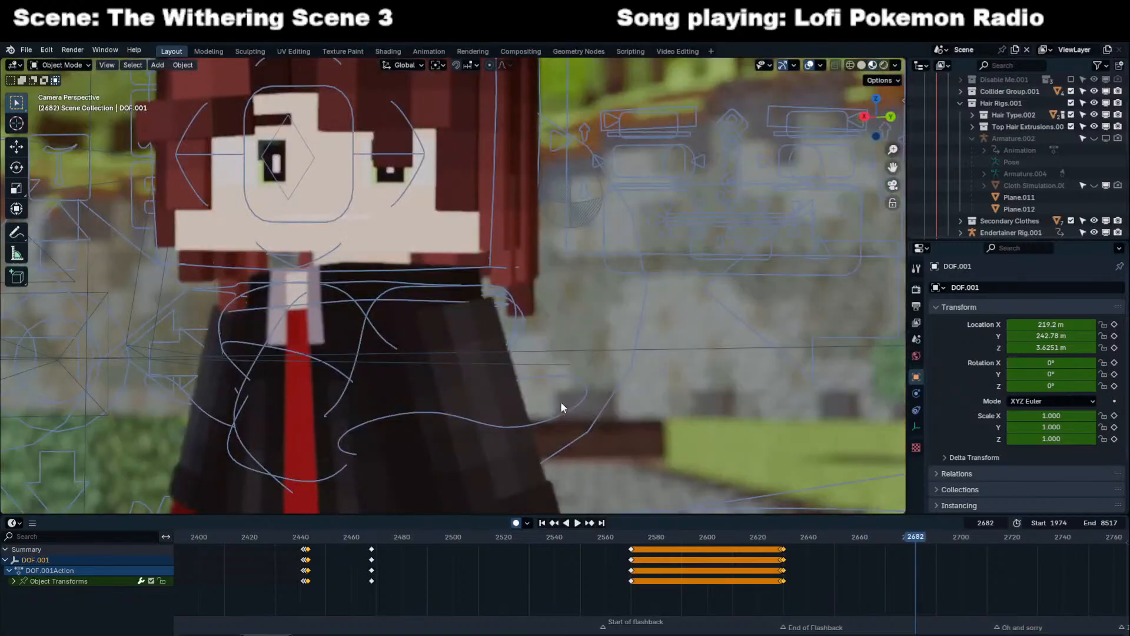
key("i")
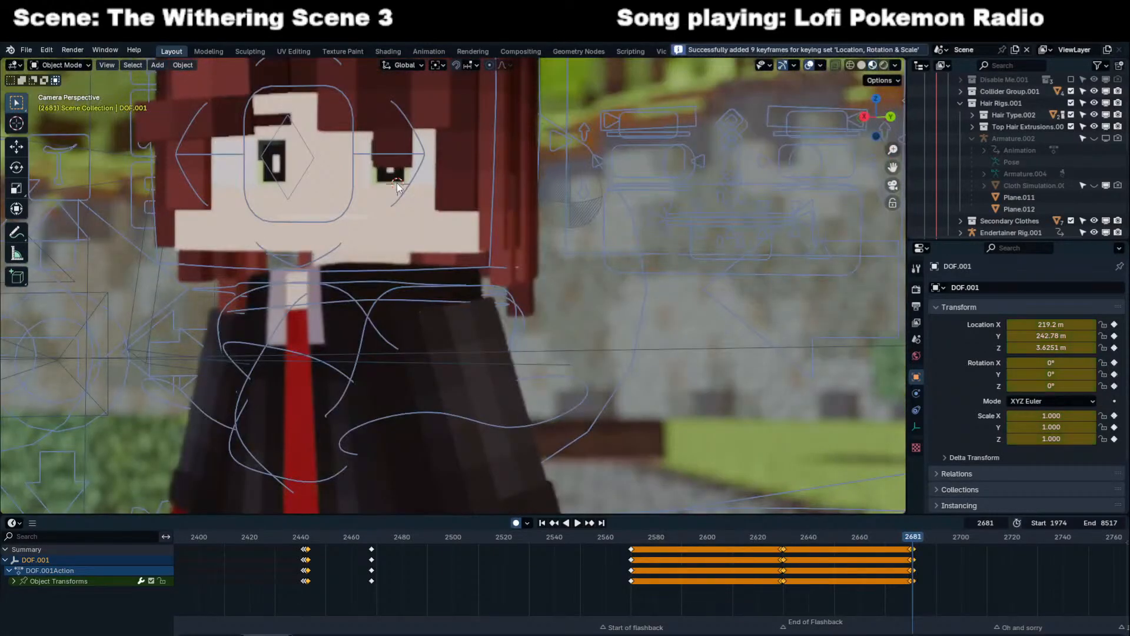
left_click(399, 115)
key("space")
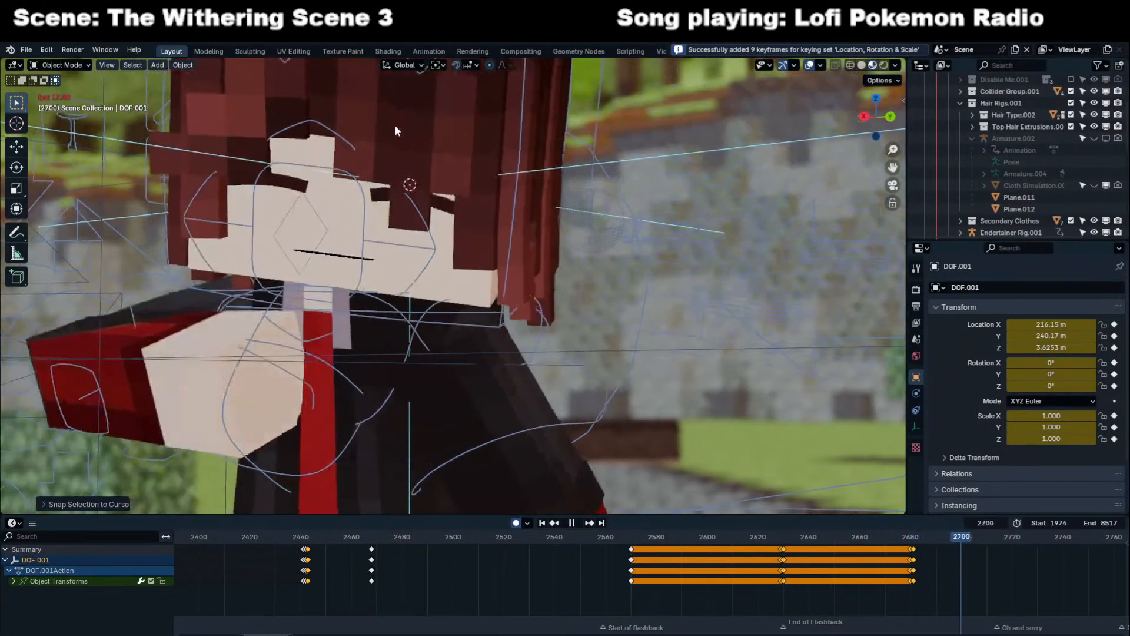
Snap DOF.001 to the 3D cursor on the red-haired character's face at about frame 2756 and at frame 2839.
key("Home")
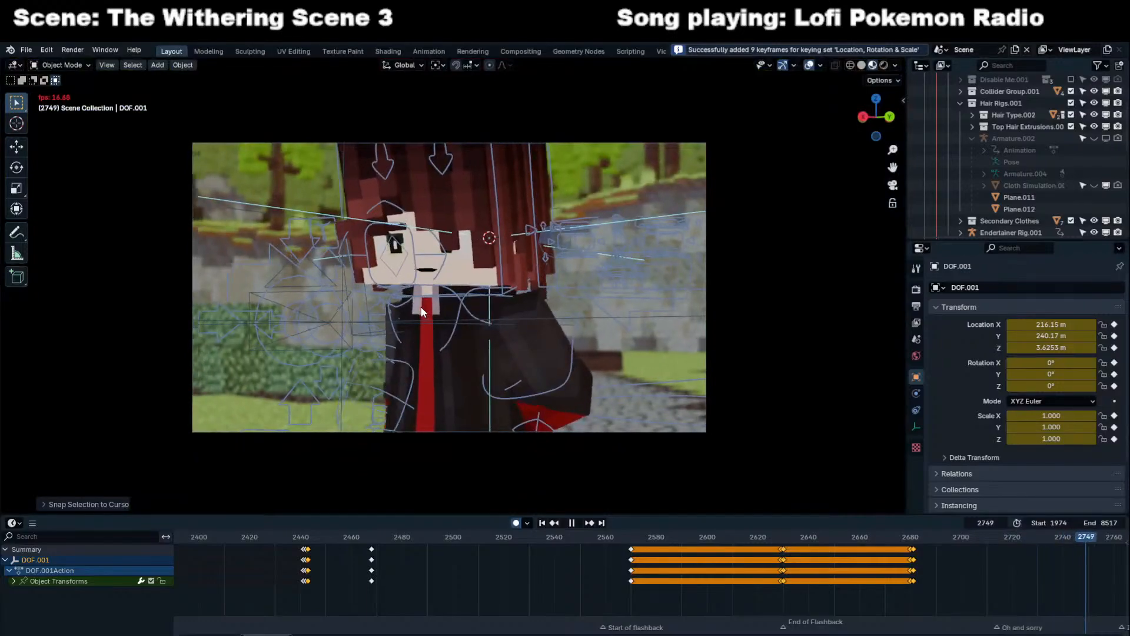
key("space")
key("space")
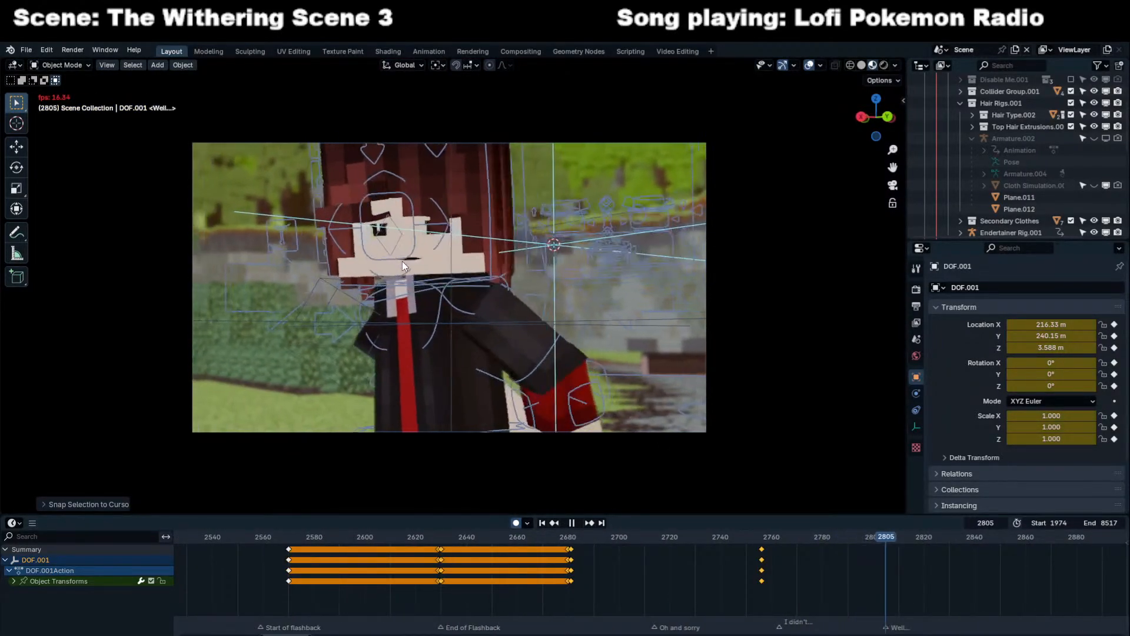
key("space")
right_click(377, 258, "shift")
key("shift+s")
left_click(374, 196)
key("space")
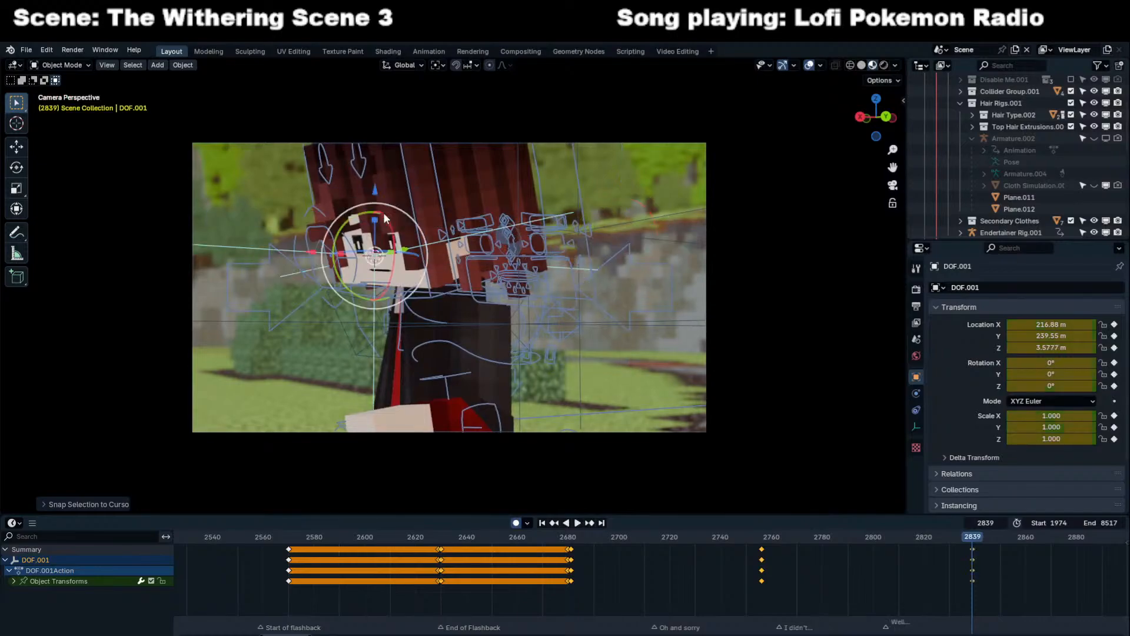
Snap DOF.001 to the 3D cursor on the red-haired character's face at frame 2872 and about frame 2956.
key("space")
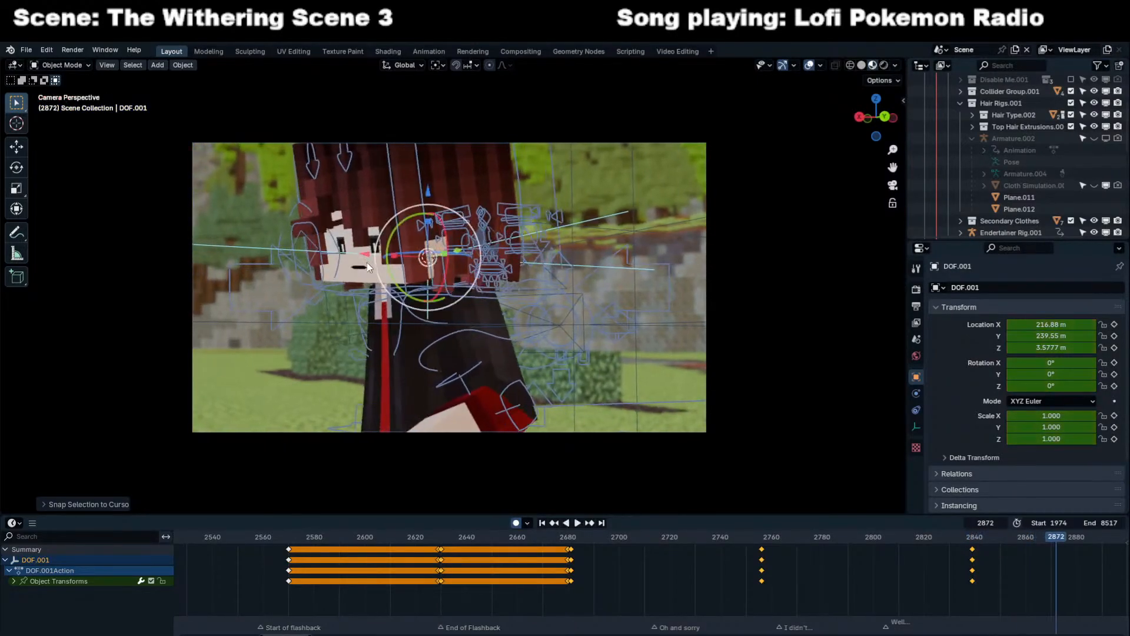
key("space")
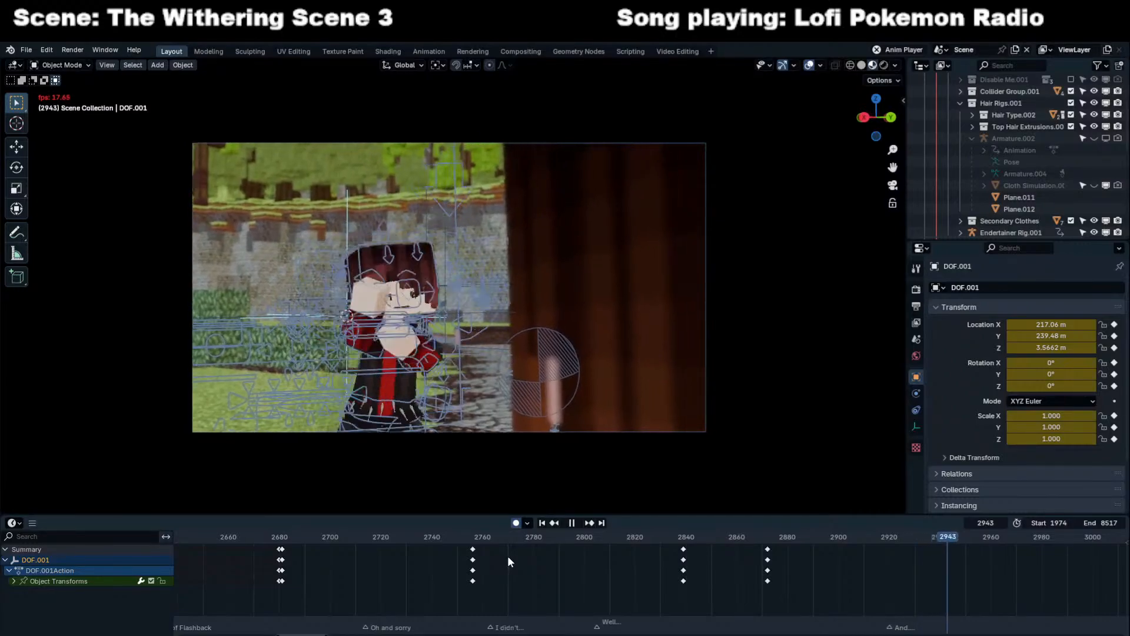
key("space")
key("shift+s")
left_click(444, 266)
key("space")
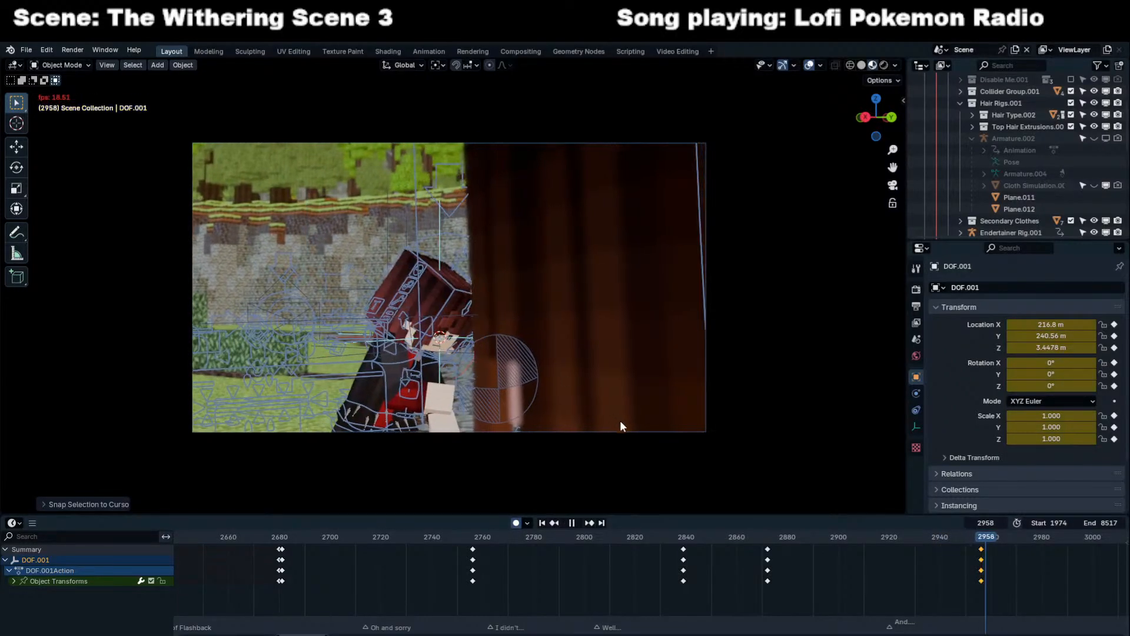
Duplicate DOF.001's frame 2872 keyframes to frame 2920 to hold the focus, and replay the shot.
key("space")
left_click_drag(763, 537, 826, 539)
key("space")
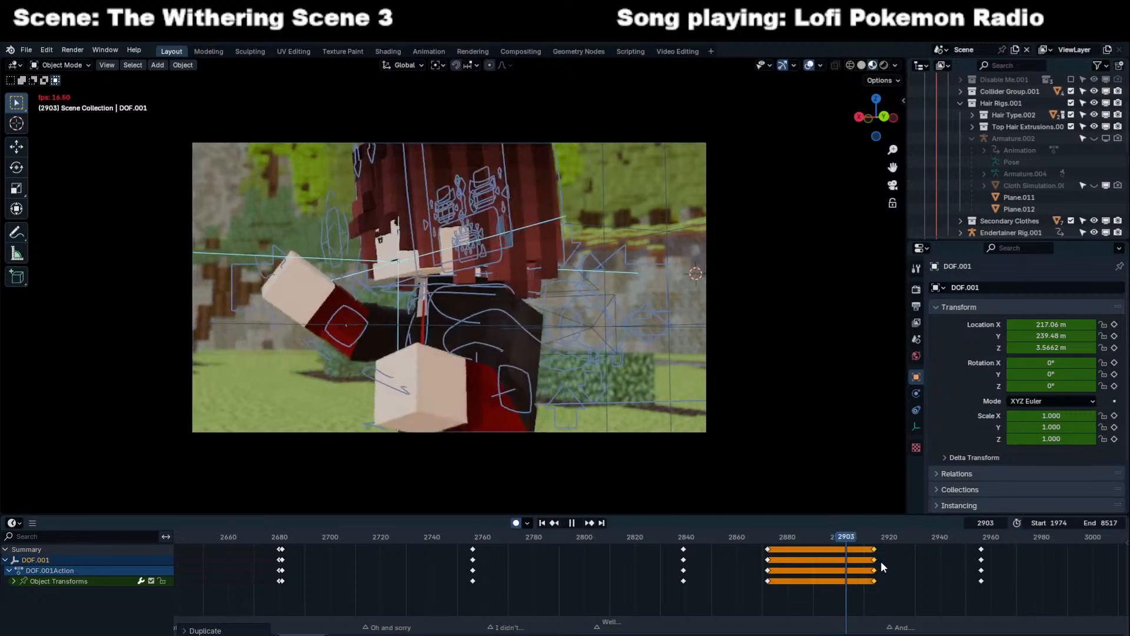
key("g")
left_click(897, 561)
left_click_drag(890, 538, 1008, 568)
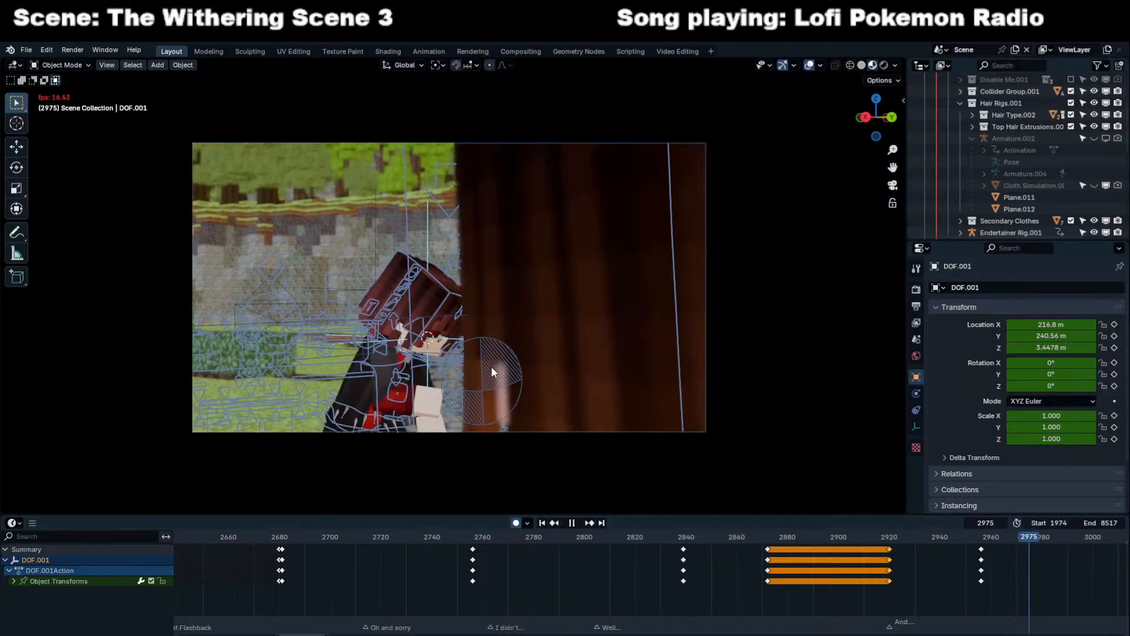
Keyframe DOF.001 at frame 3034 and snap it to the 3D cursor on the red-haired character's face at frame 3035.
scroll(491, 365, "up", 5)
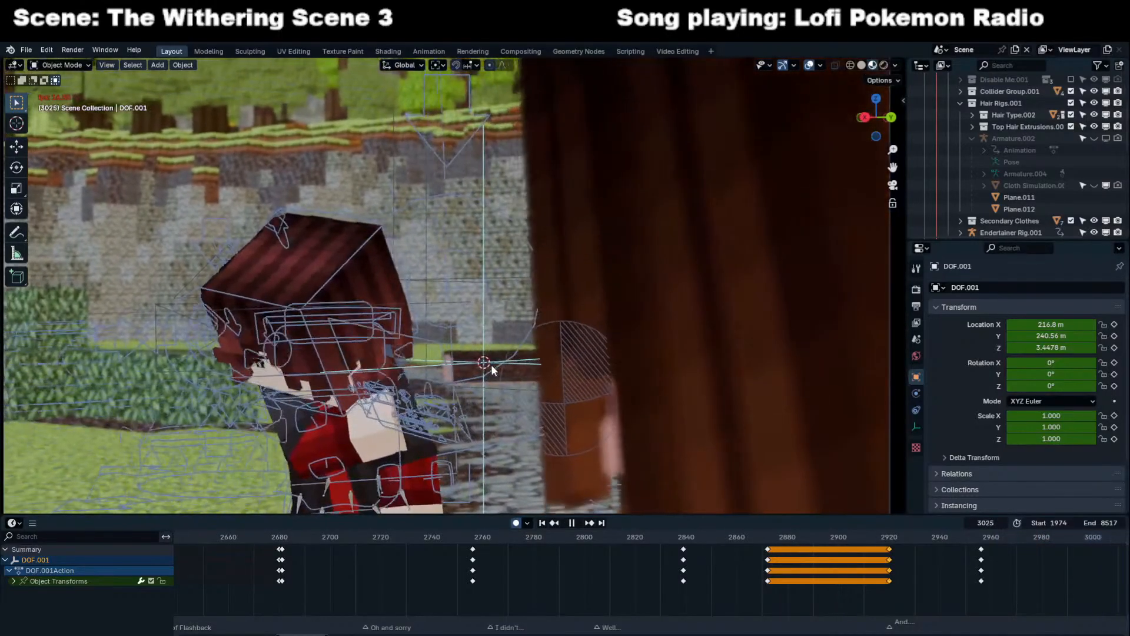
key("space")
key("Left")
key("Left")
key("Left")
key("Left")
key("Left")
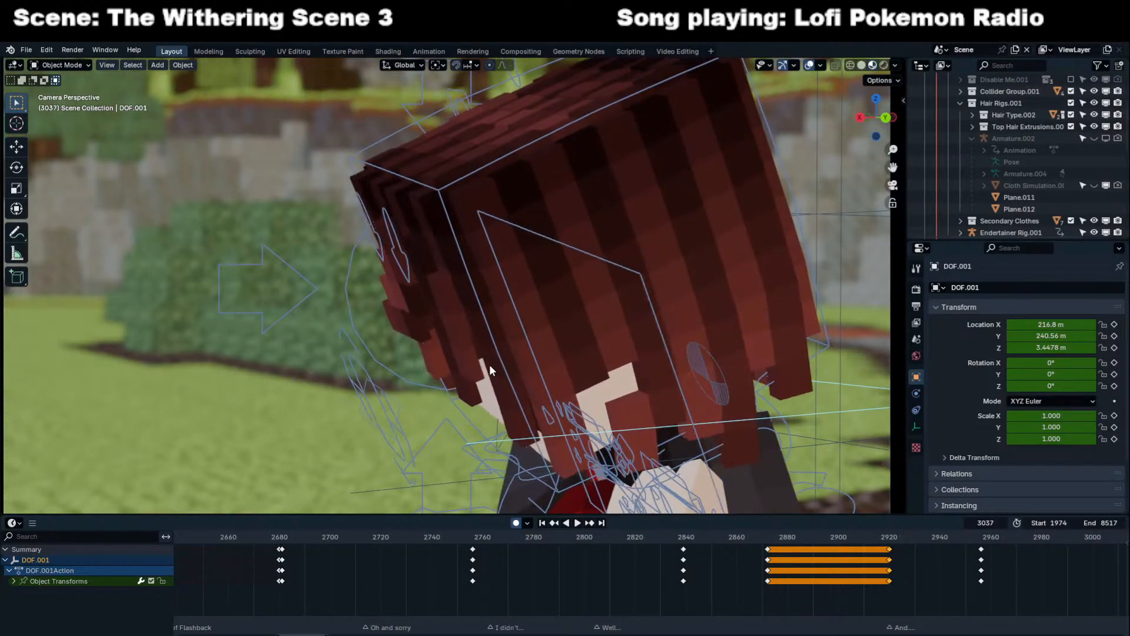
key("i")
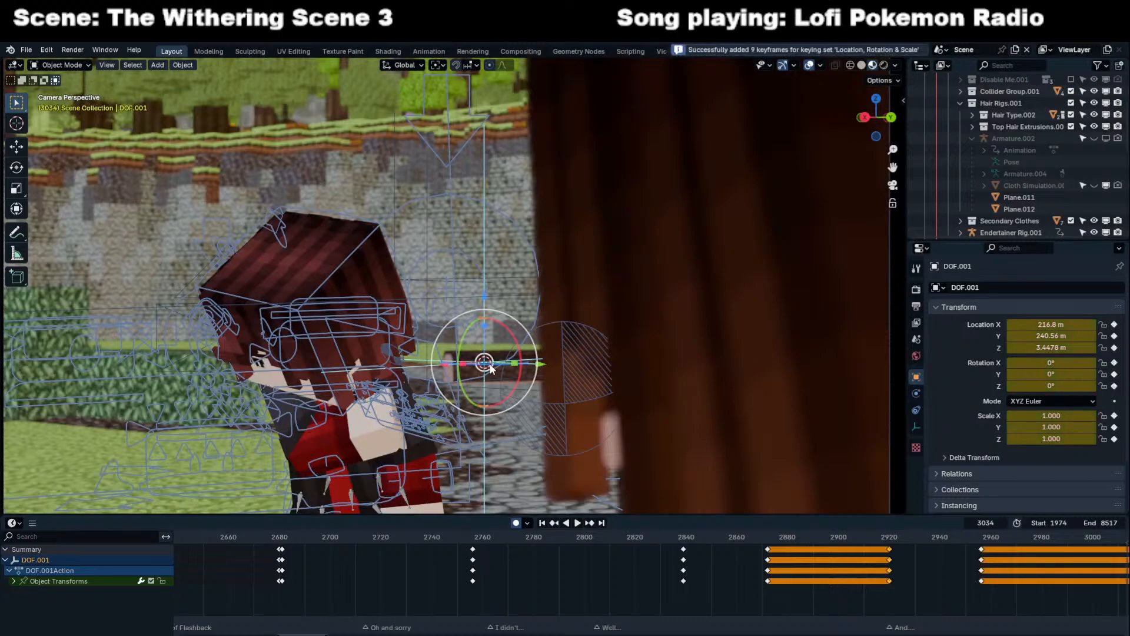
key("Right")
key("space")
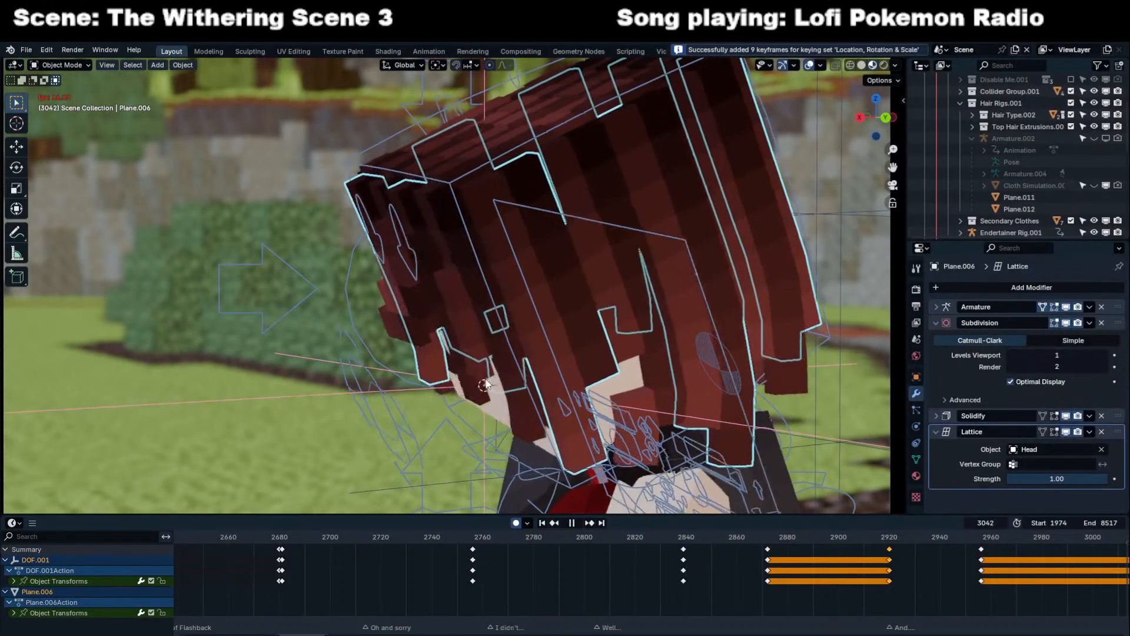
Snap DOF.001 to the 3D cursor on the red-haired character's face at frames 3075 and 3115.
key("space")
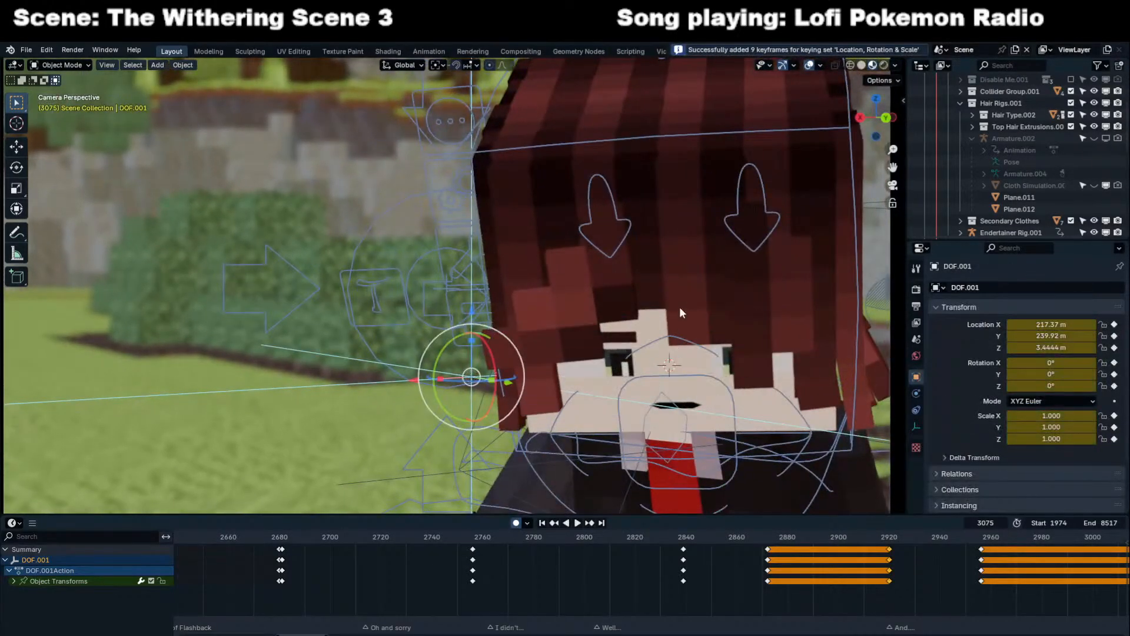
left_click(685, 263)
middle_click_drag(866, 559, 627, 559)
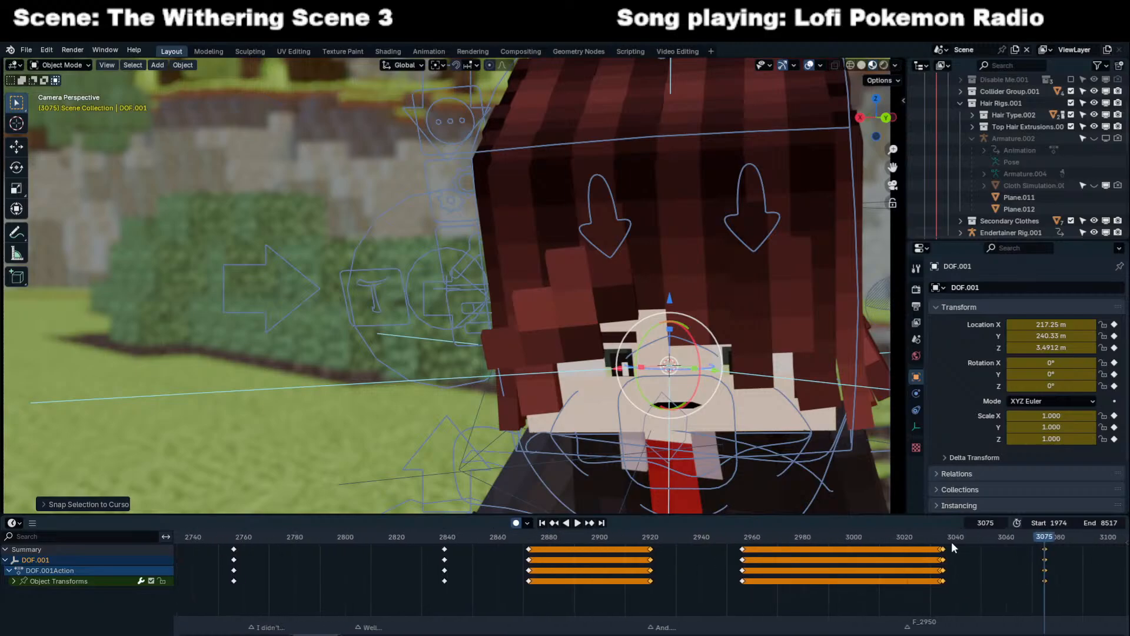
left_click(946, 538)
key("space")
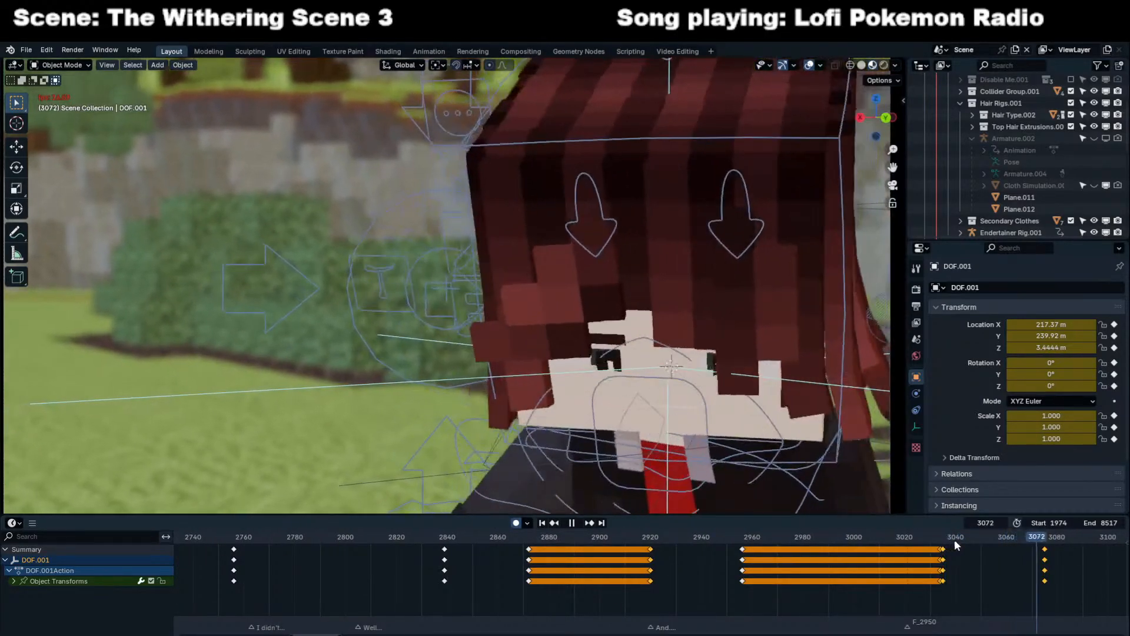
key("space")
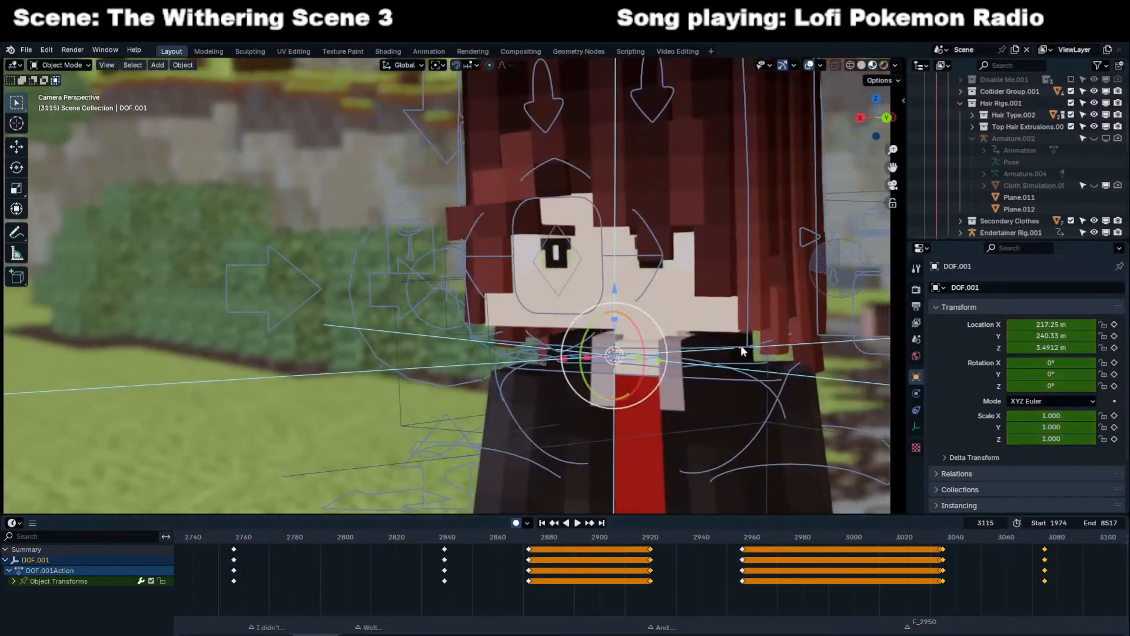
left_click(615, 181)
Snap DOF.001 to the 3D cursor on the red-haired character's face at the in-between frame 3087 and replay.
middle_click_drag(1040, 551, 917, 559)
left_click(924, 538)
key("space")
key("space")
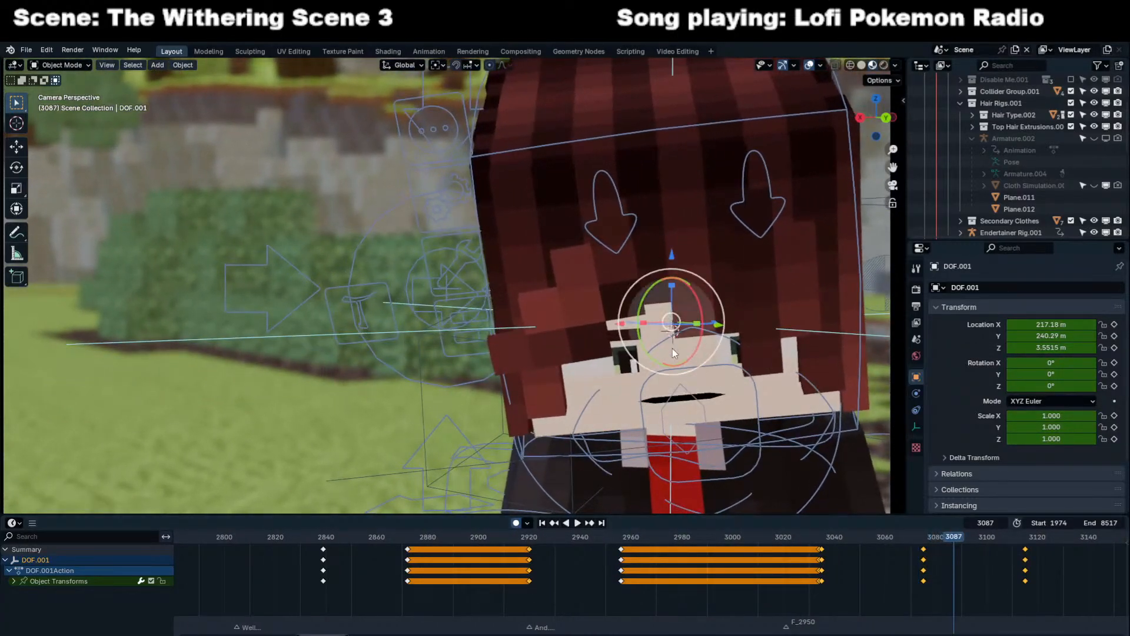
key("shift+s")
left_click(666, 282)
key("space")
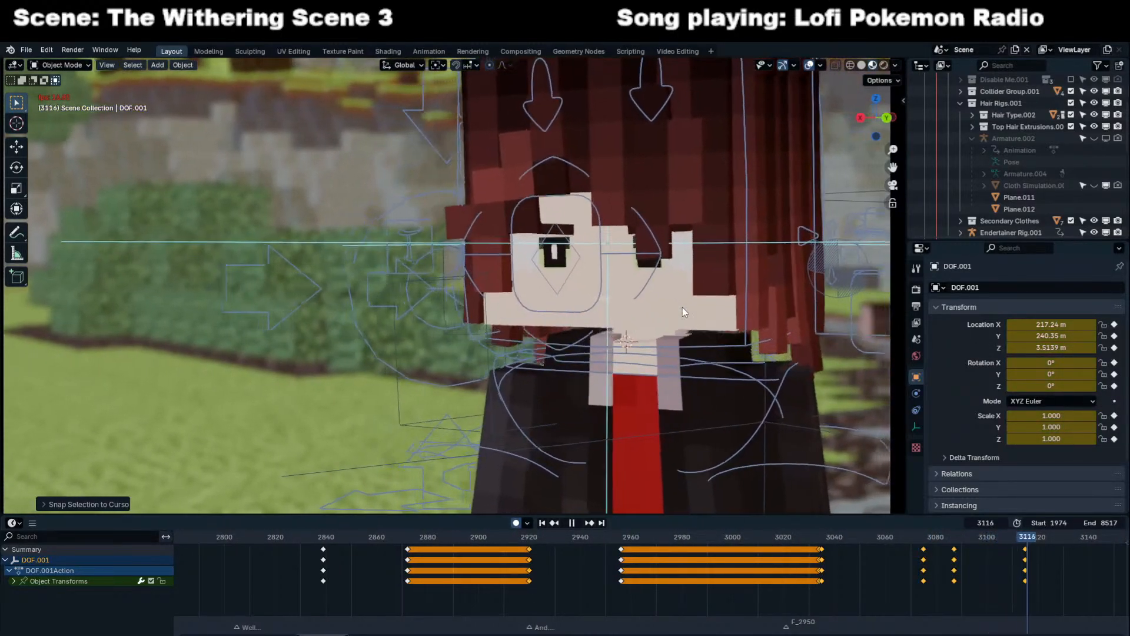
Keyframe DOF.001 at frame 3116 and snap it to the 3D cursor on the brown-haired character's face at frame 3117.
key("space")
left_click(881, 546)
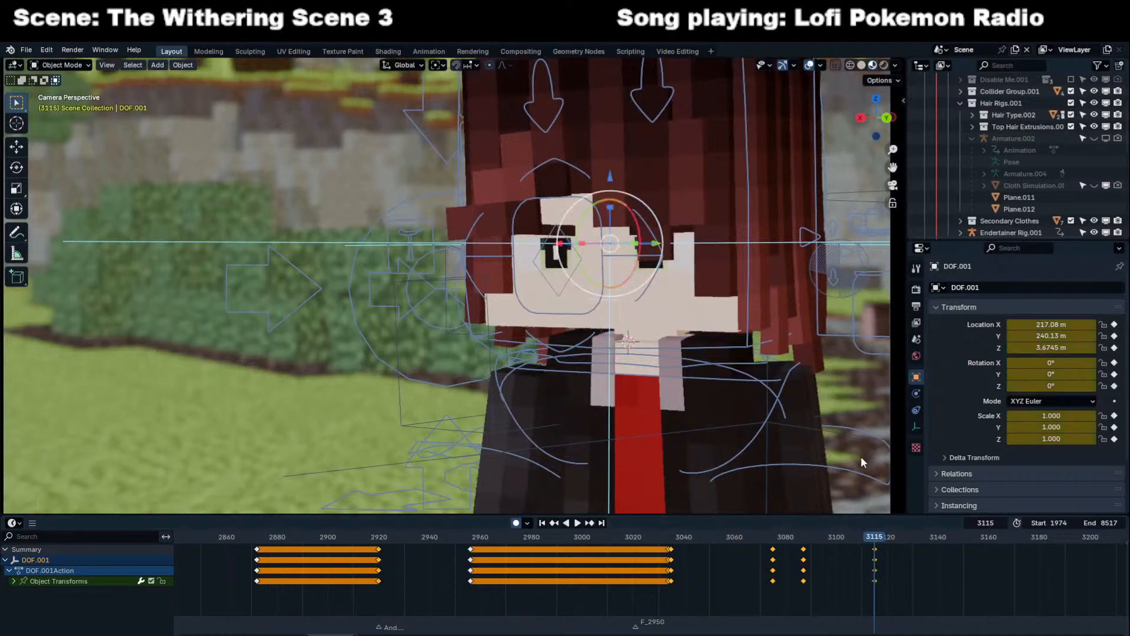
key("i")
key("Left")
key("shift+s")
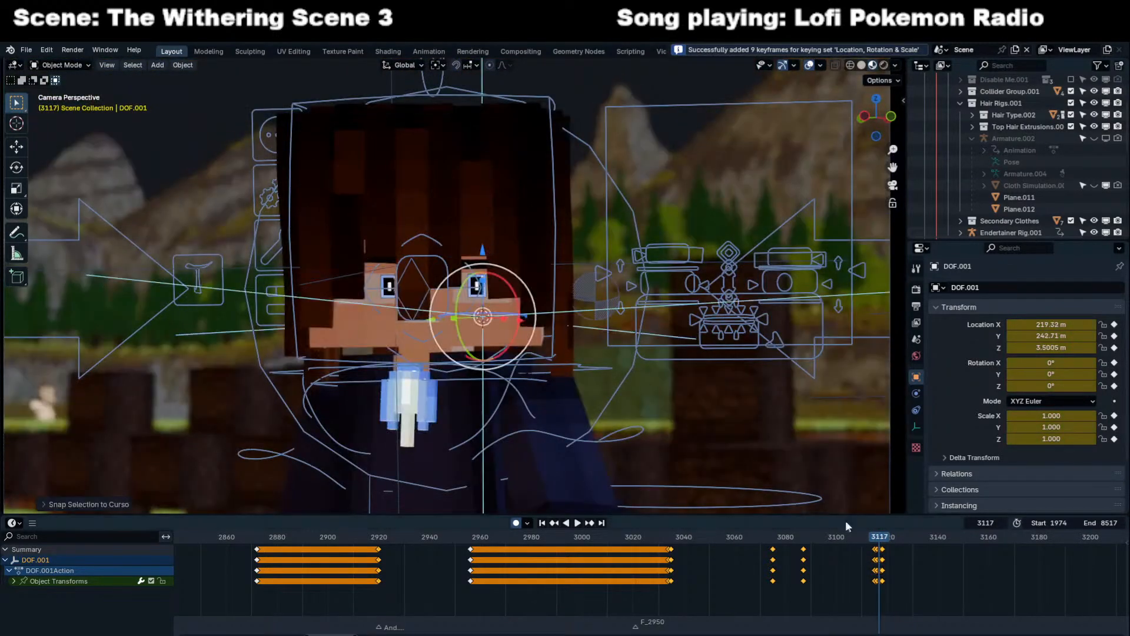
Keyframe DOF.001 at frame 3169 and snap it to the 3D cursor on the red-haired character's face at frame 3170.
middle_click_drag(885, 549, 714, 577)
key("space")
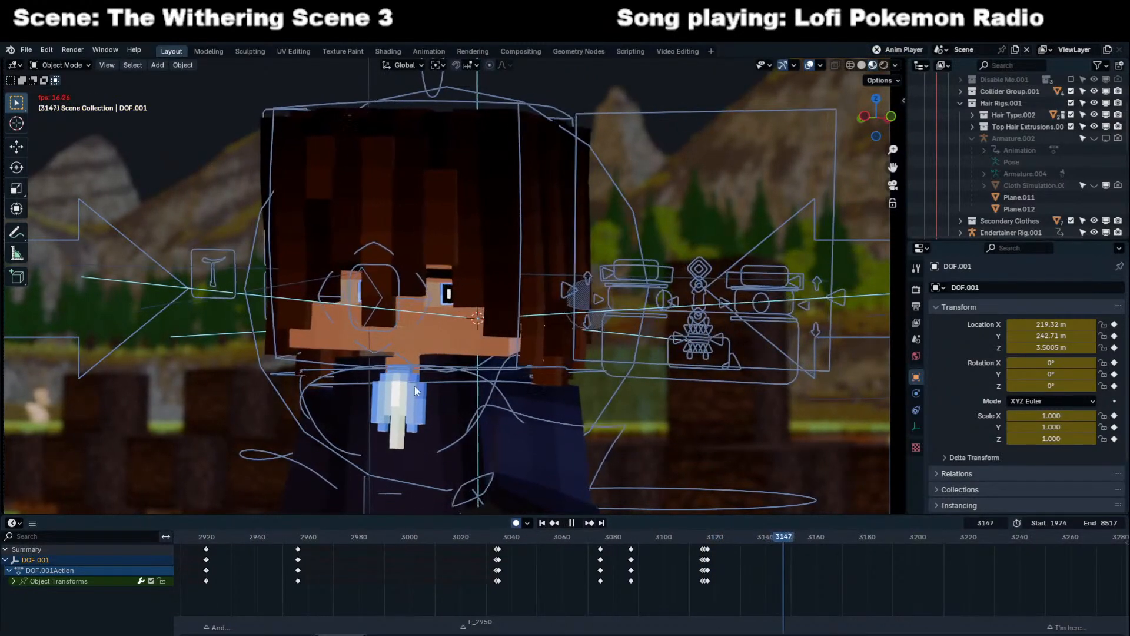
scroll(457, 370, "down", 3)
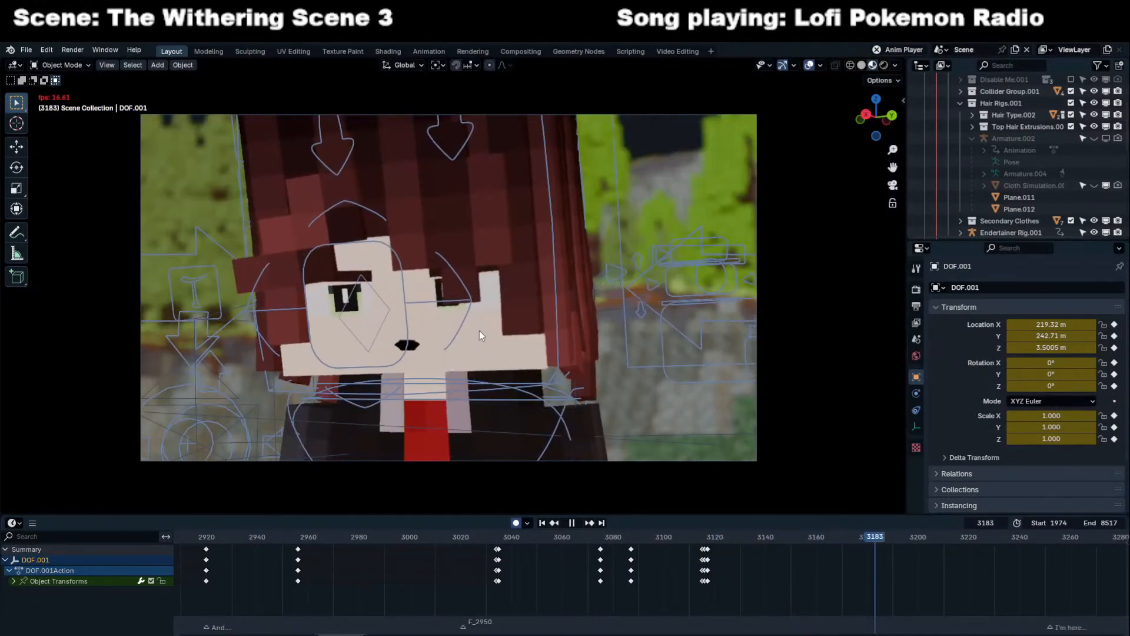
left_click_drag(904, 533, 839, 540)
key("space")
key("i")
key("Right")
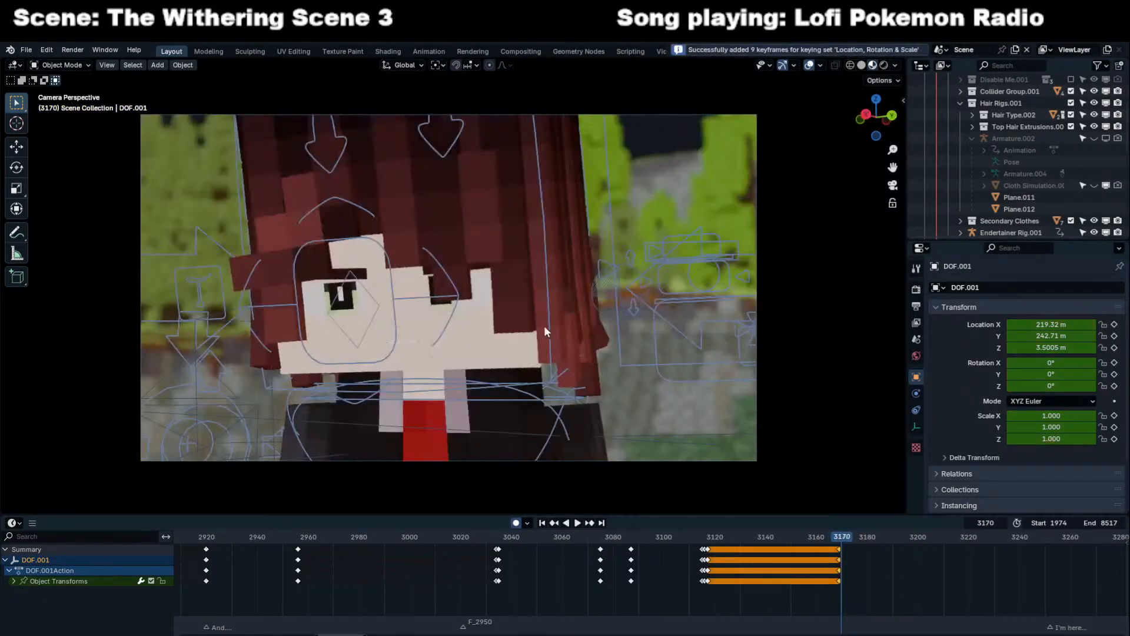
key("shift+s")
left_click(487, 238)
key("i")
Place a DOF.001 keyframe at frame 3277 and snap DOF.001 to the 3D cursor on the red-haired character's face at frame 3319.
key("space")
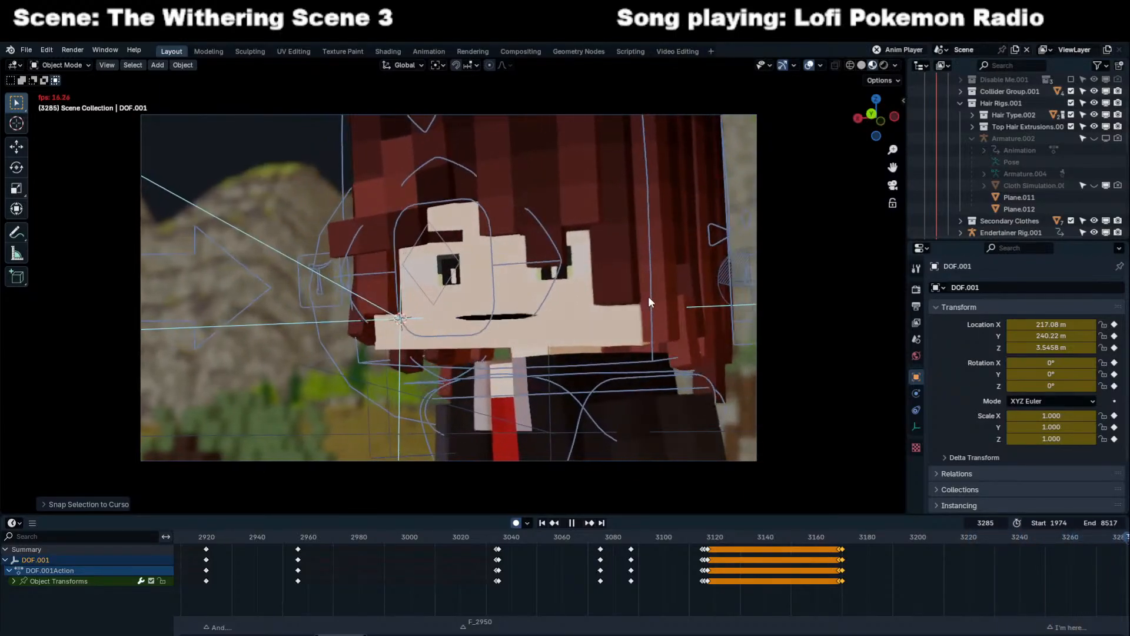
key("space")
scroll(460, 286, "up", 5)
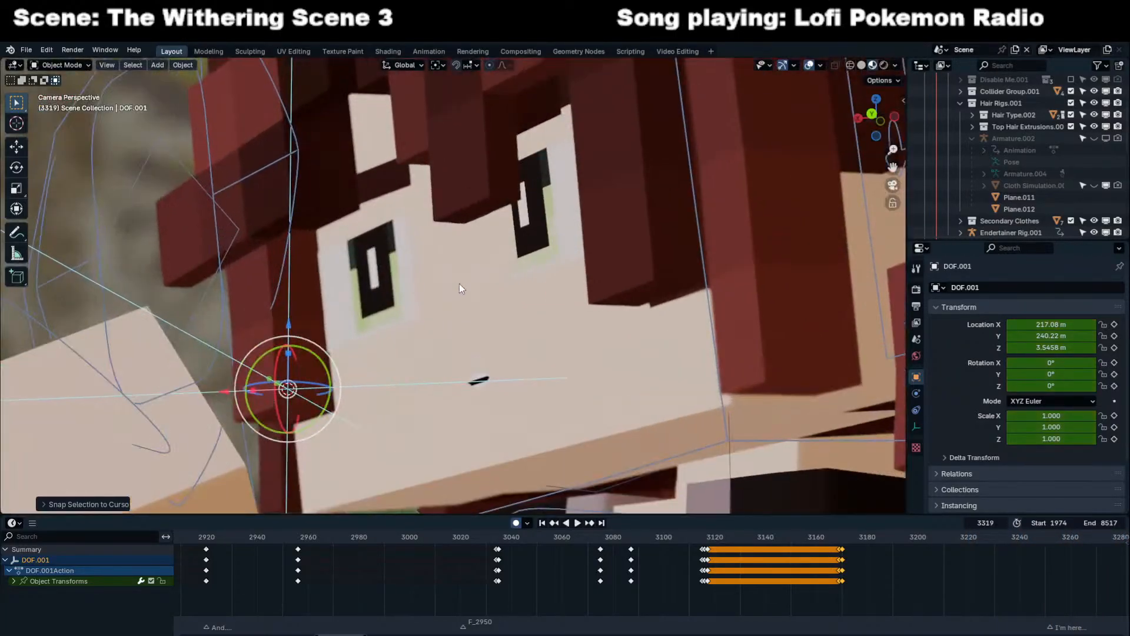
scroll(646, 563, "down", 2)
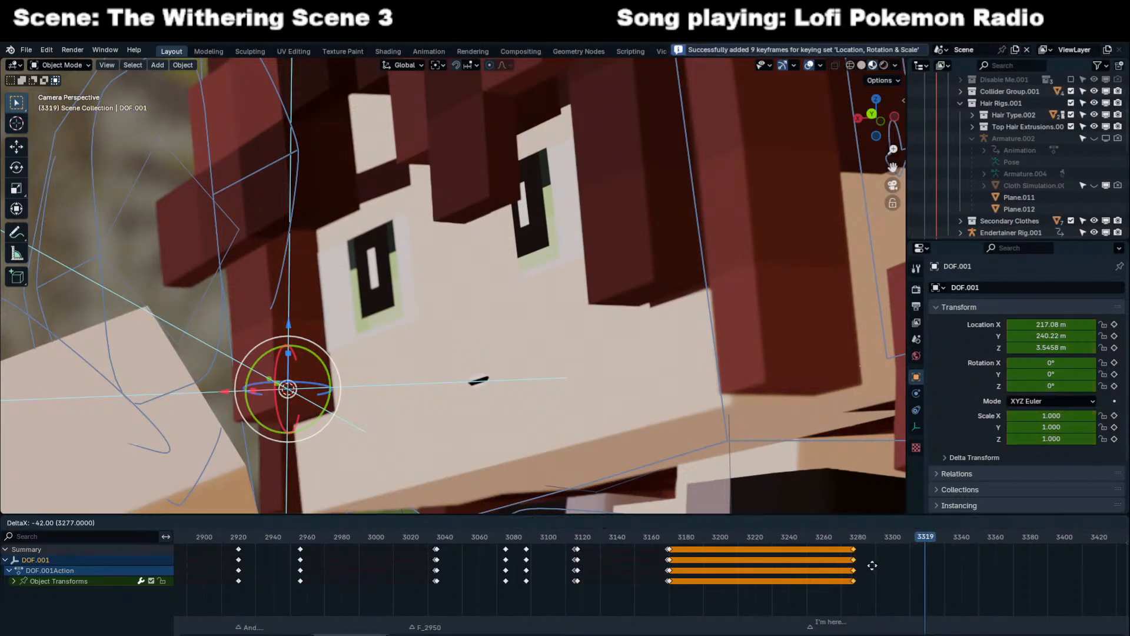
right_click_drag(482, 275, 460, 253, "shift")
key("shift+s")
left_click(457, 193)
left_click_drag(760, 539, 830, 535)
Keyframe DOF.001 at frame 3350 and snap it to the 3D cursor on the brown-haired character's face at frame 3351.
key("space")
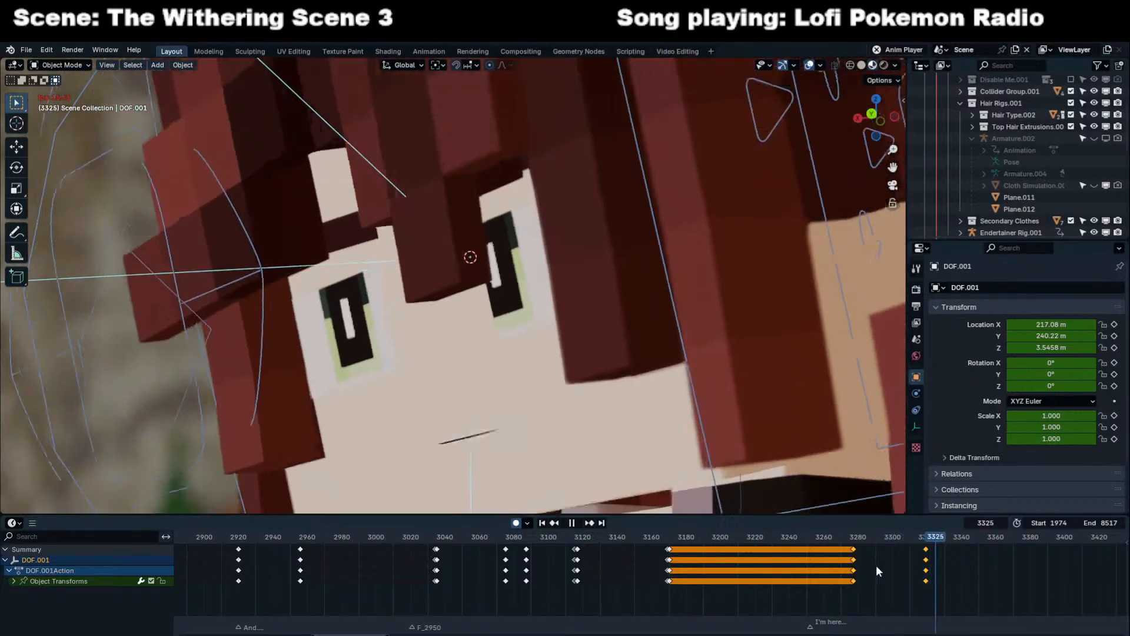
left_click(875, 565)
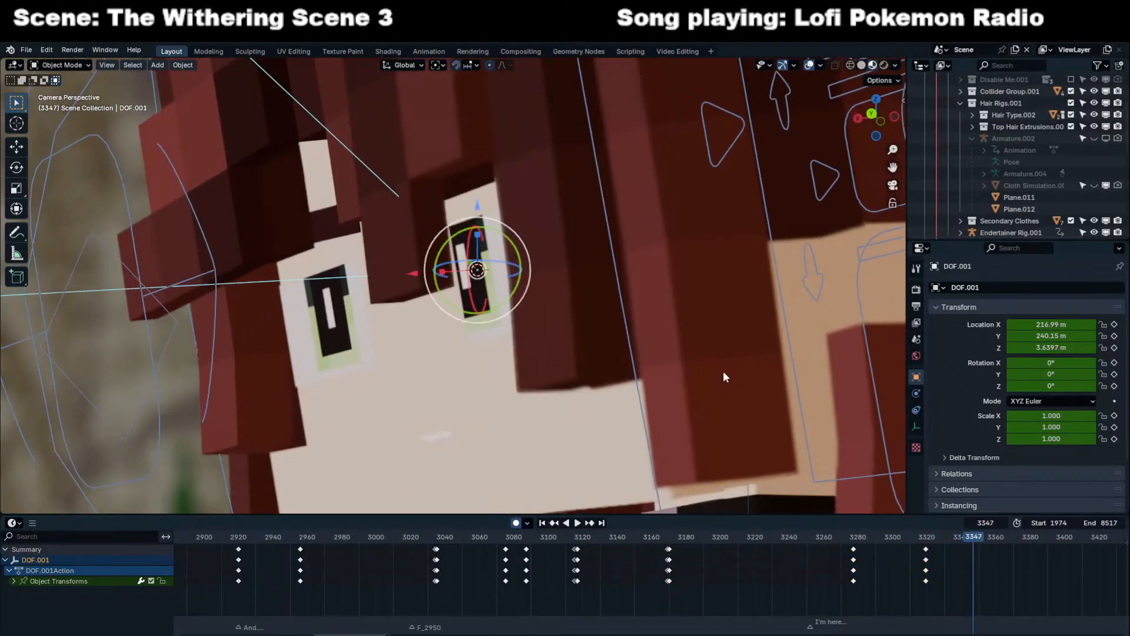
key("space")
key("i")
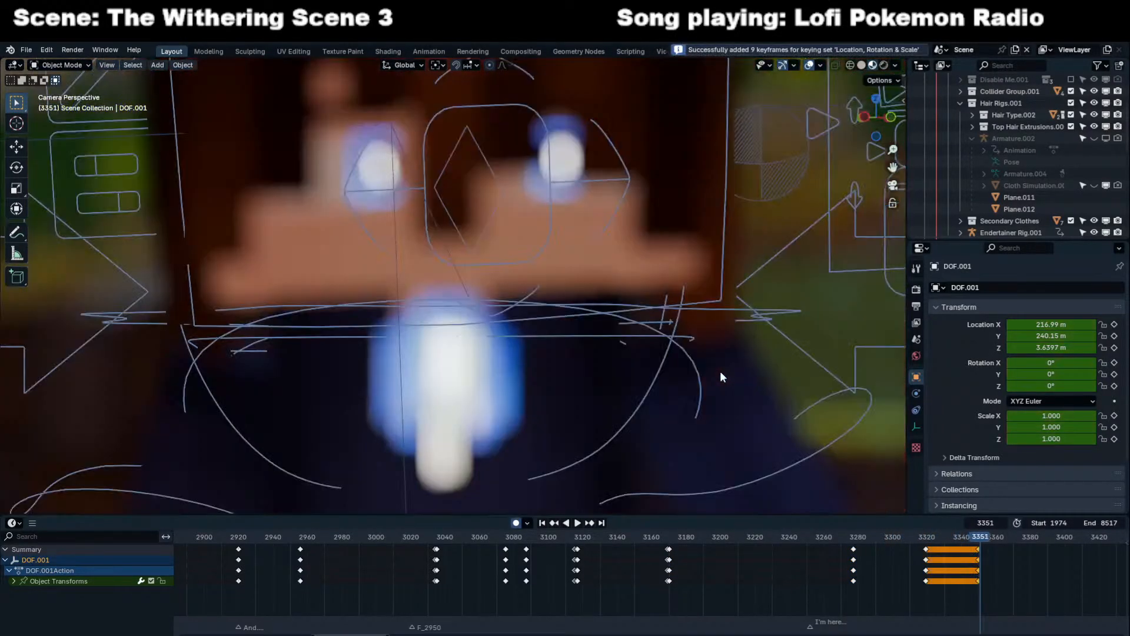
key("shift+s")
left_click(534, 135)
Keyframe DOF.001 at frame 3513 and snap it to the 3D cursor on the red-haired character's face at frame 3514.
key("space")
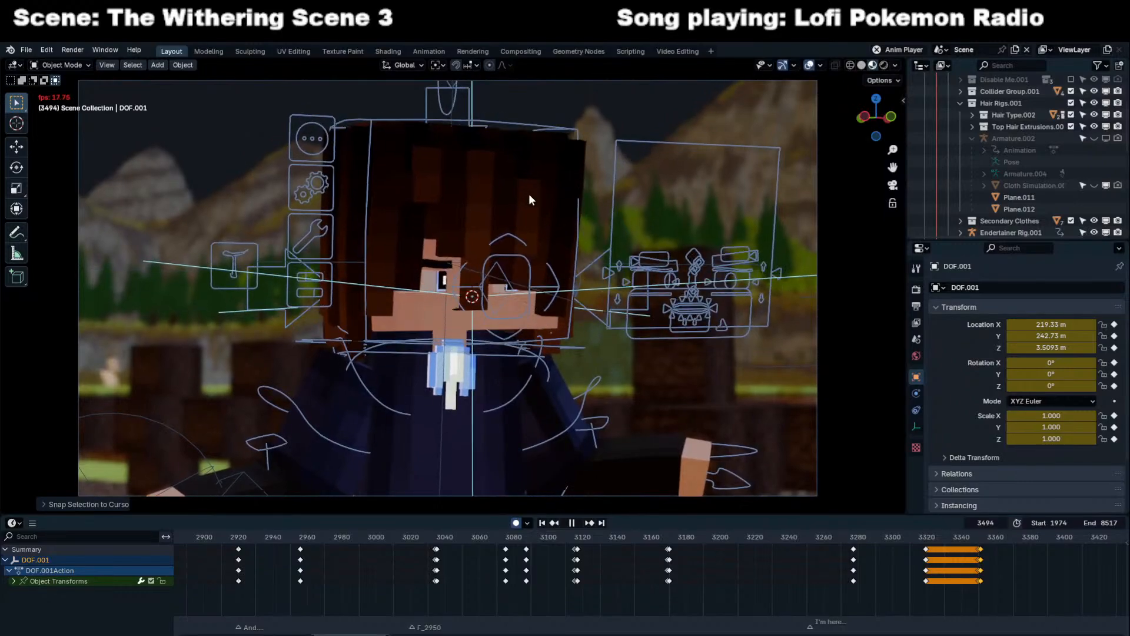
key("space")
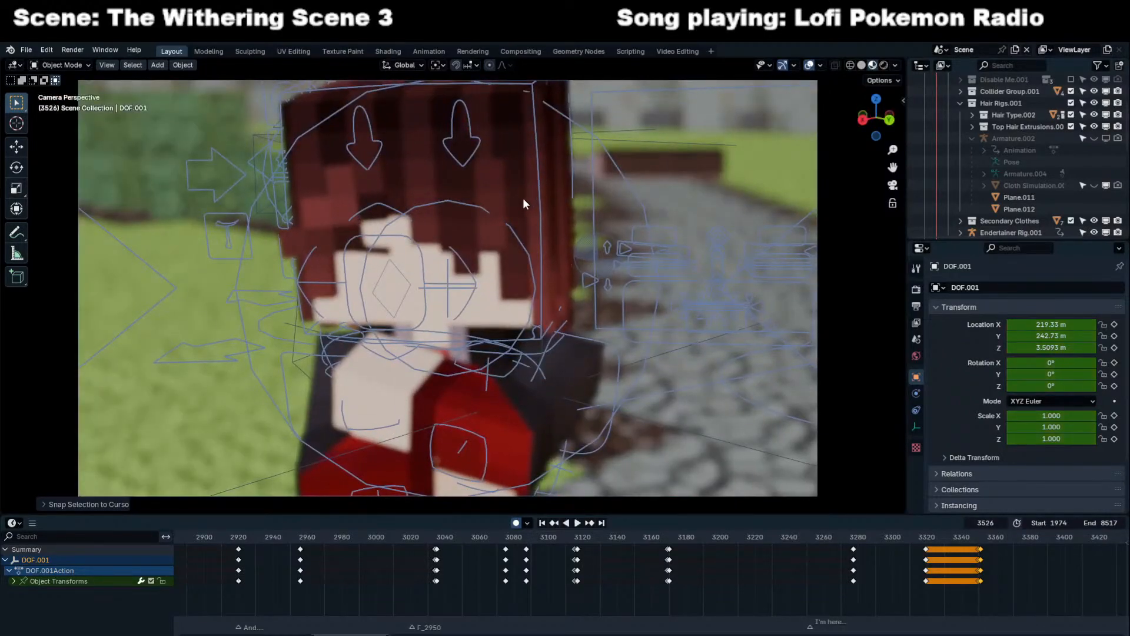
key("Left")
key("Left")
key("Left")
key("Left")
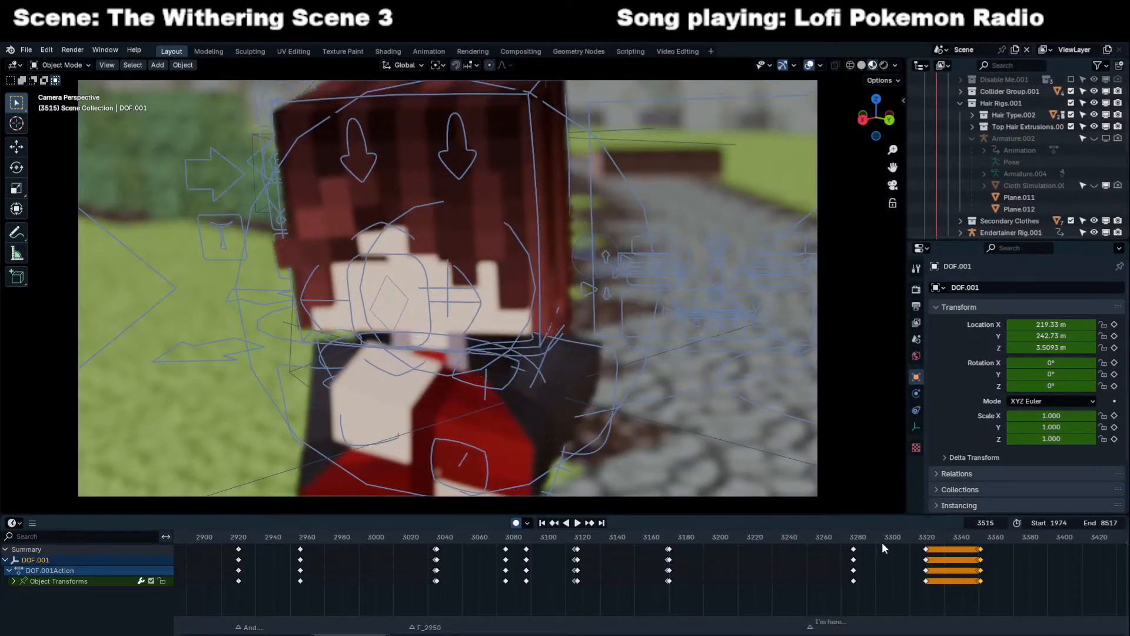
key("Left")
key("Left")
key("Left")
key("Right")
key("Right")
key("Left")
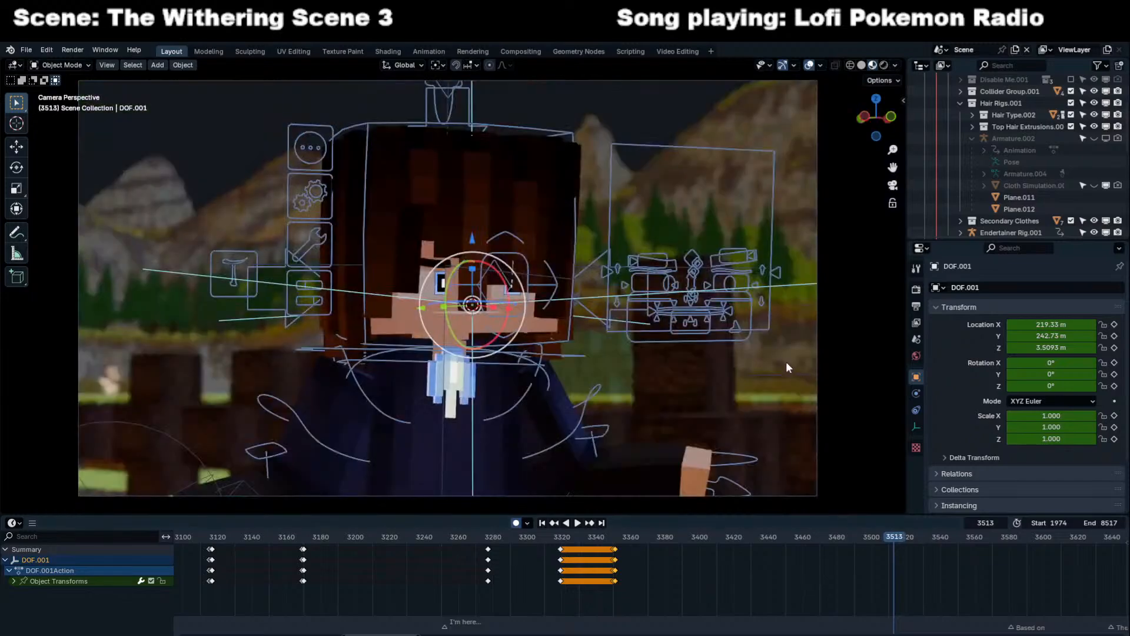
key("i")
key("Right")
left_click(414, 204)
key("i")
Keyframe DOF.001 at frame 3805 and snap it to the 3D cursor on the brown-haired character's face at frame 3806.
key("space")
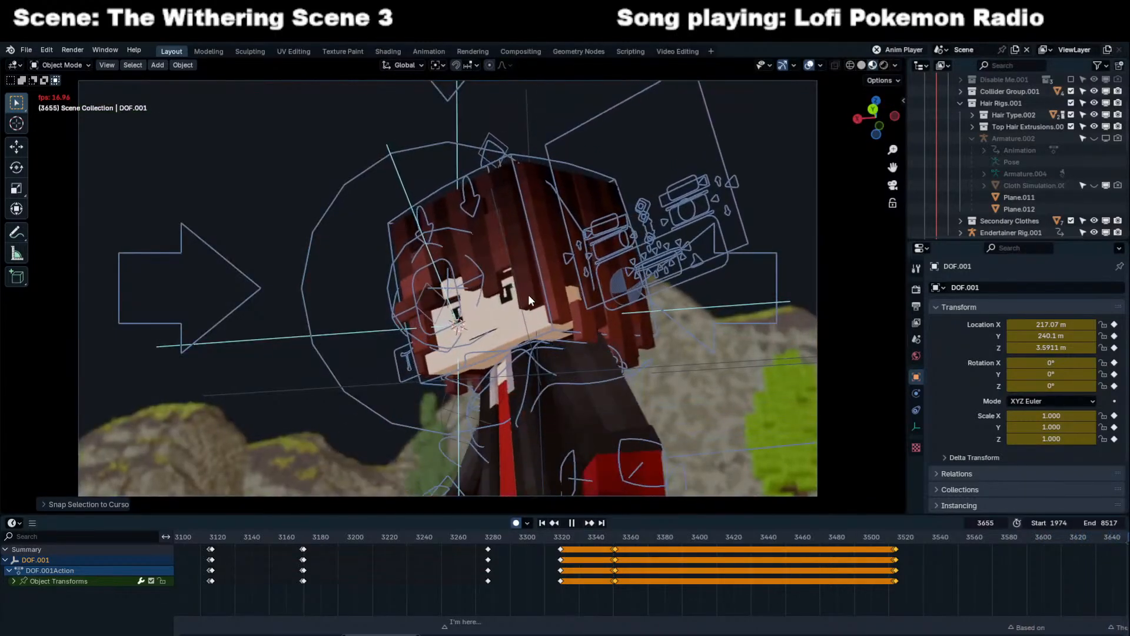
scroll(870, 598, "down", 3)
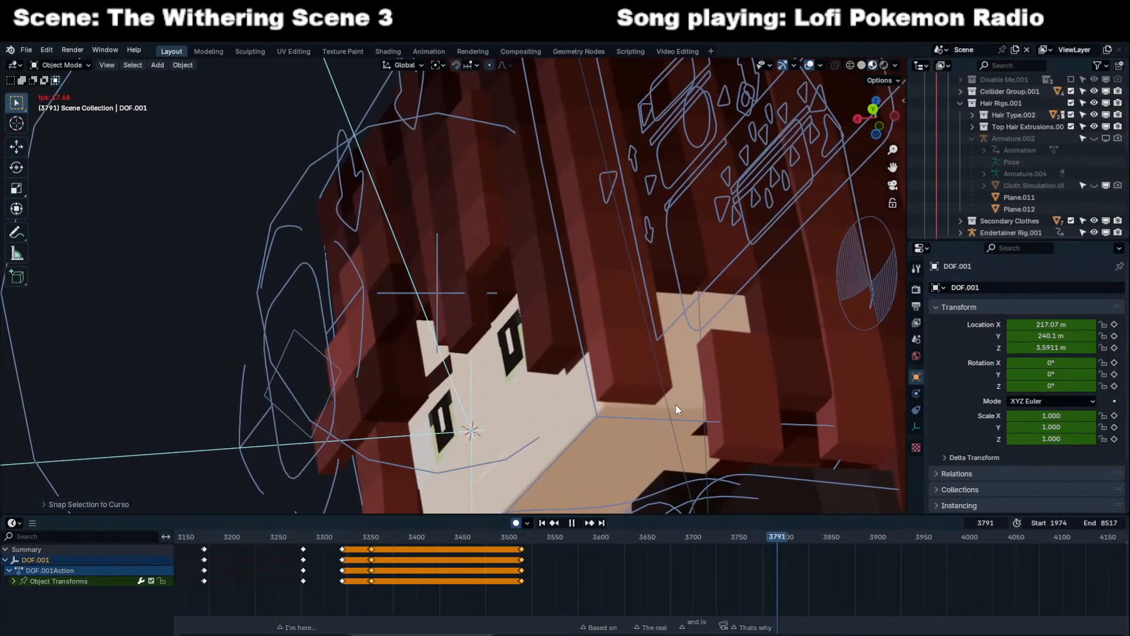
key("KP_0")
key("space")
key("Left")
key("Left")
key("Left")
key("Left")
key("Left")
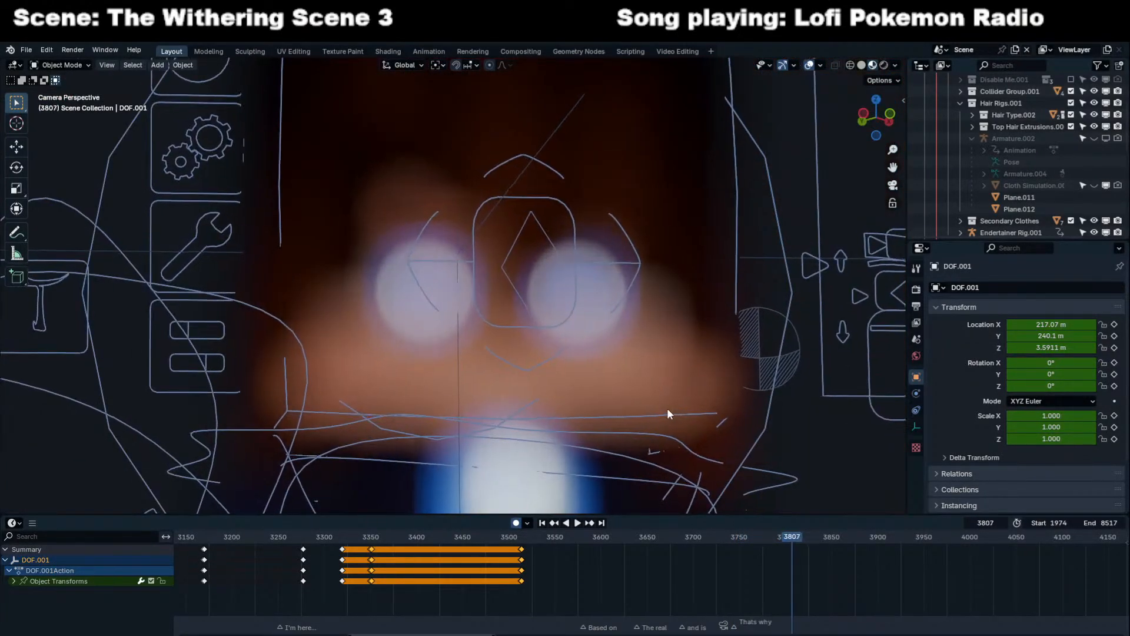
key("Right")
key("Left")
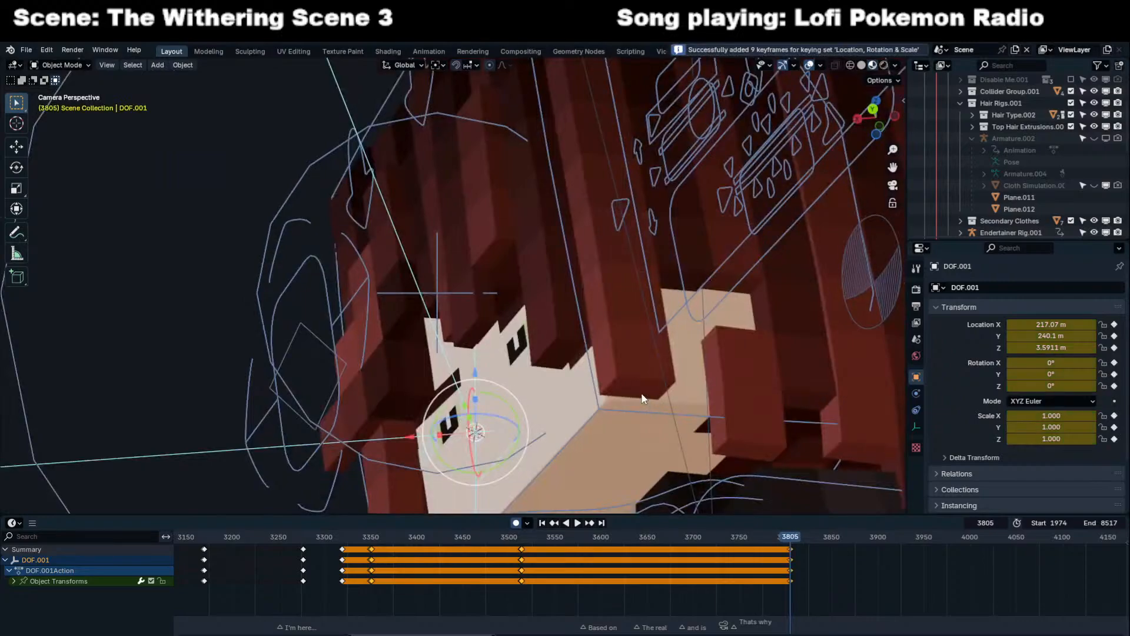
key("Right")
key("shift+s")
left_click(506, 211)
Play on to the cut after frame 3958 and examine the brown-haired character's iris mesh up close.
key("space")
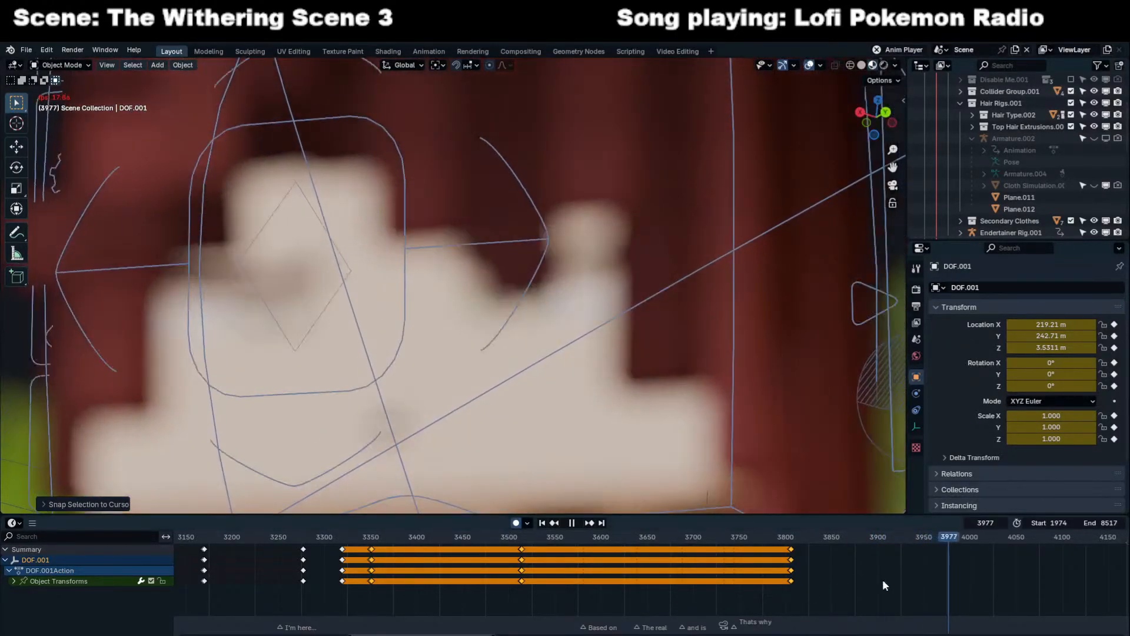
key("space")
left_click_drag(947, 538, 928, 540)
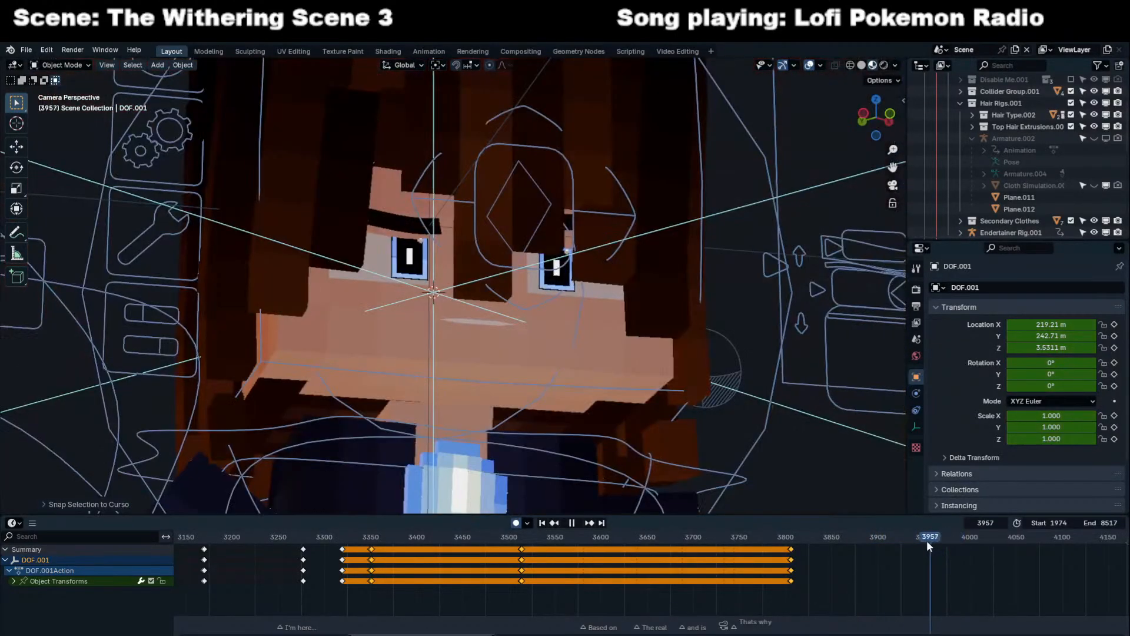
scroll(519, 269, "up", 7)
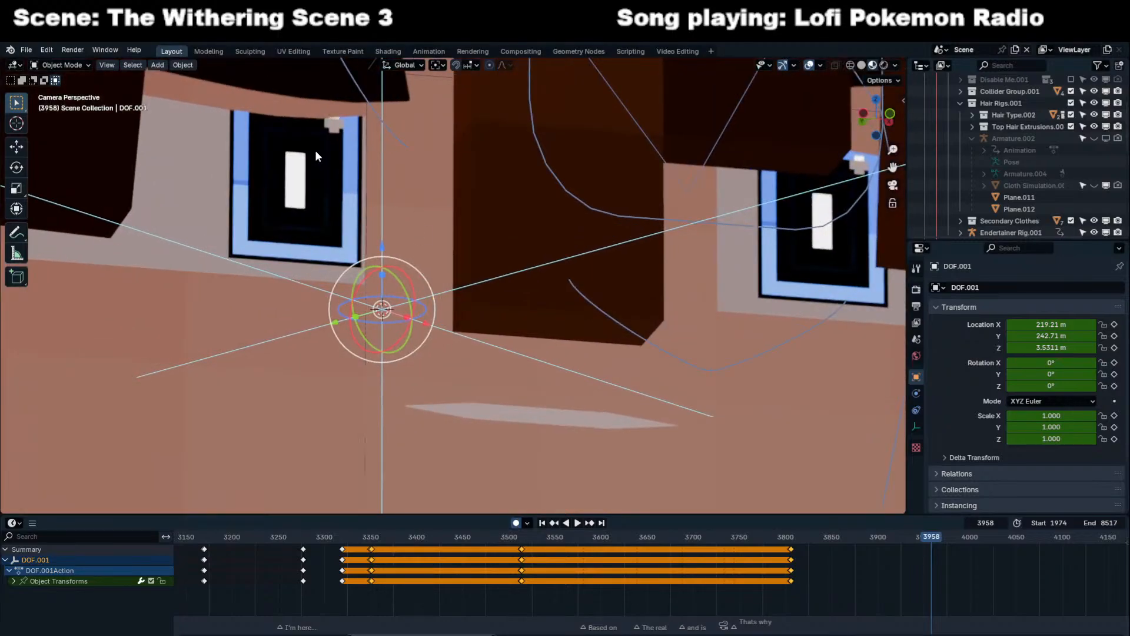
left_click(340, 157)
key("g")
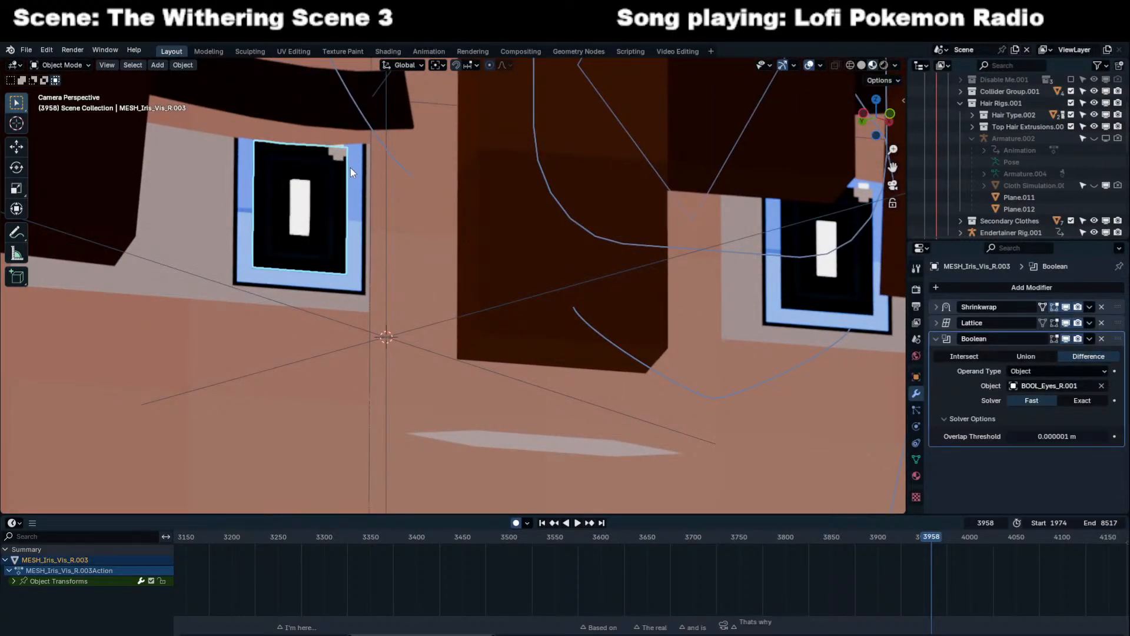
key("Right")
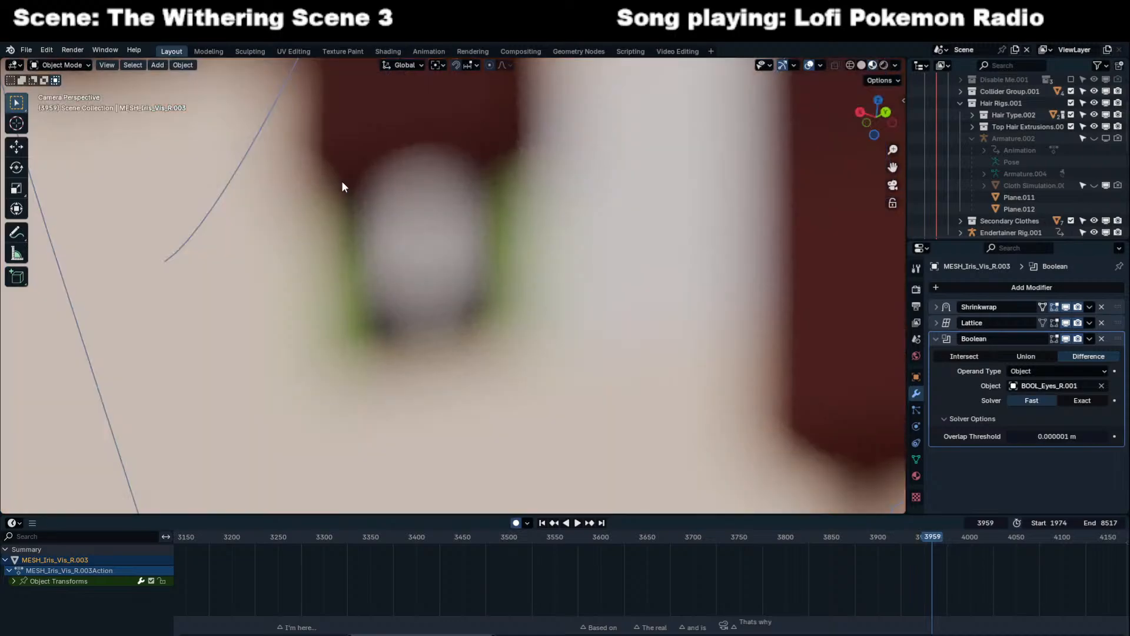
key("Left")
left_click(483, 302)
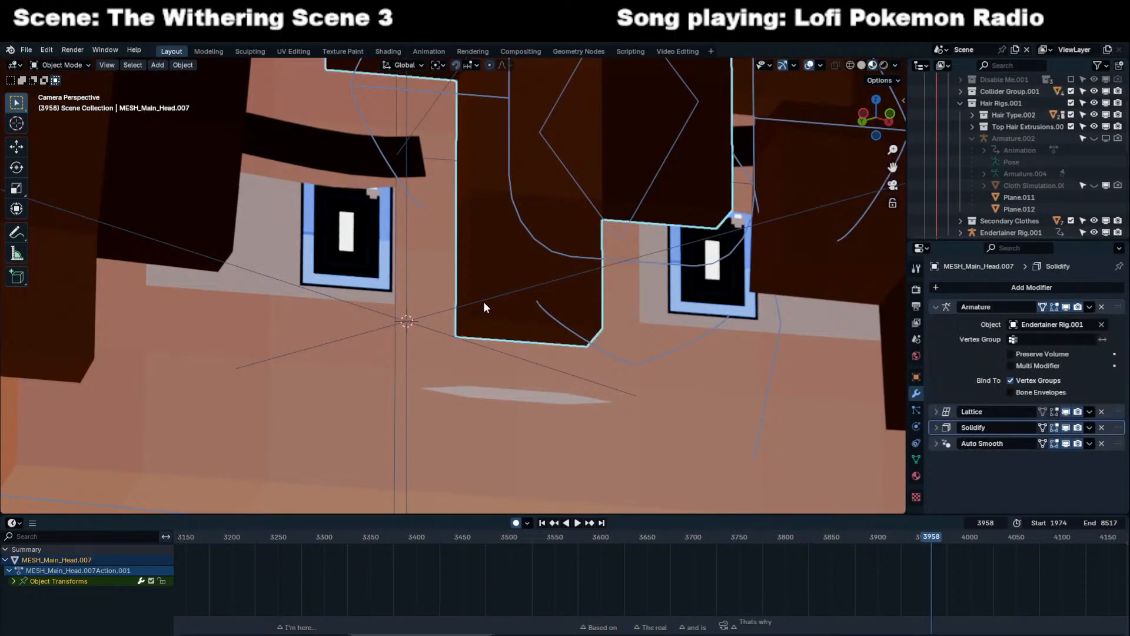
Keyframe DOF.001 at frame 3958 and snap it to the 3D cursor on the red-haired character's face at frame 3959.
key("Right")
key("i")
key("shift+s")
left_click(486, 187)
scroll(326, 308, "down", 3)
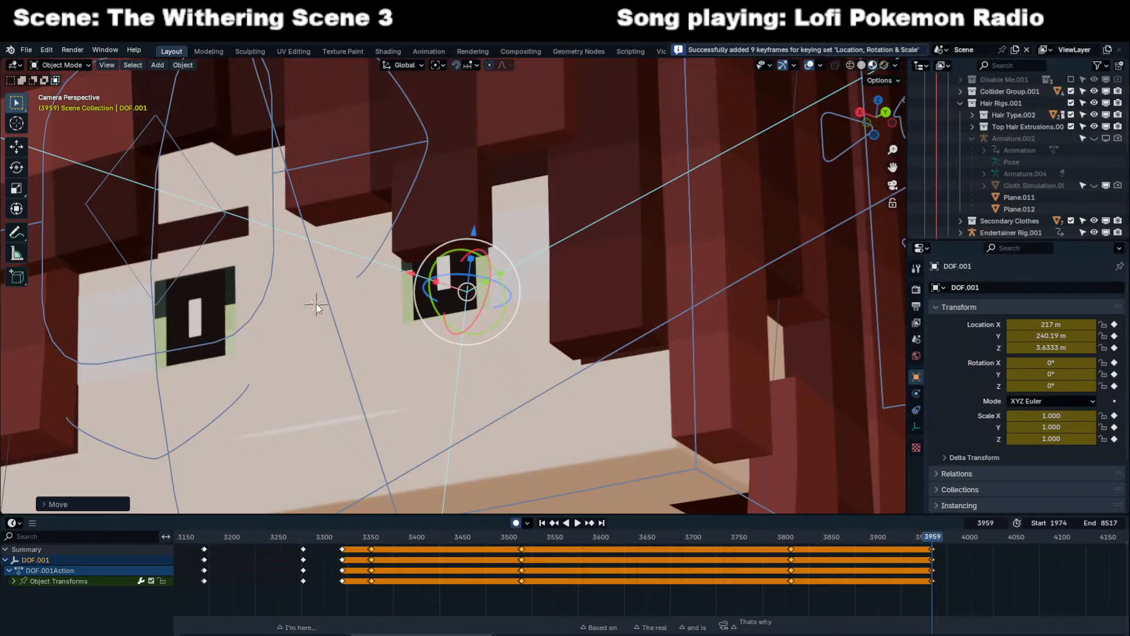
Play the animation through to frame 4161 and replay it from frame 3960 to check the focus on the red-haired character.
key("space")
scroll(443, 355, "down", 6)
scroll(442, 355, "down", 2)
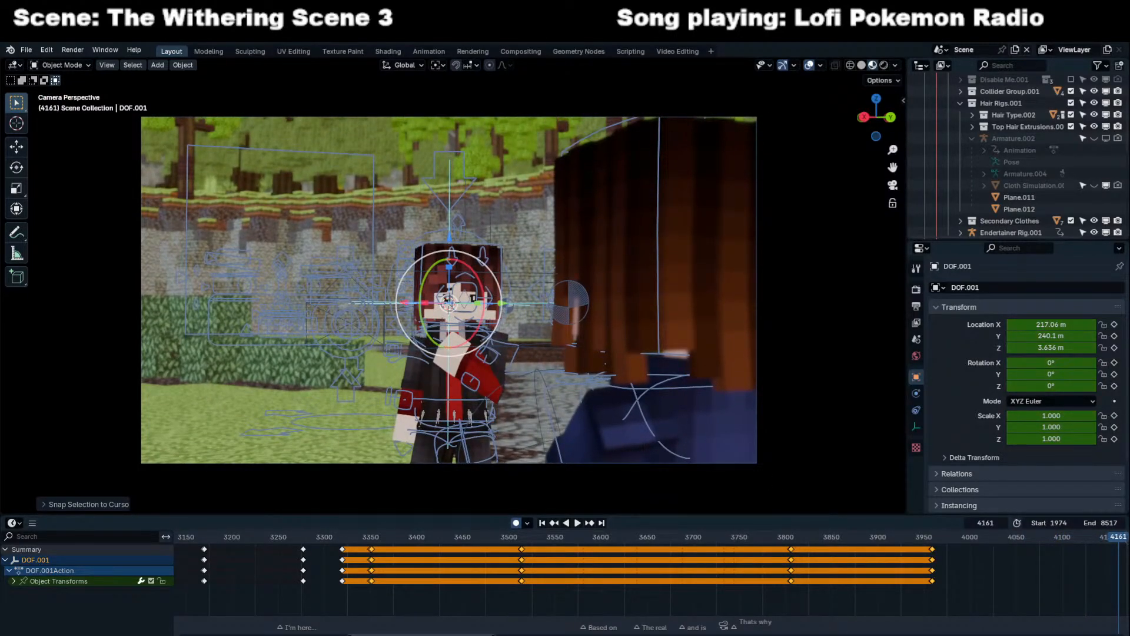
scroll(832, 569, "down", 15)
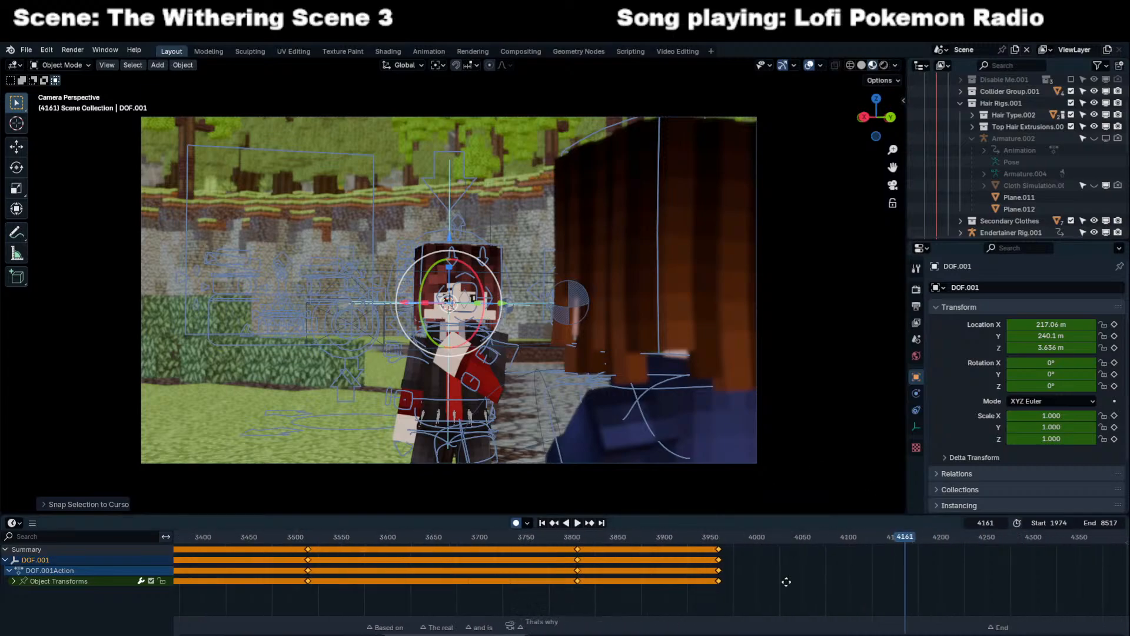
scroll(853, 567, "up", 10)
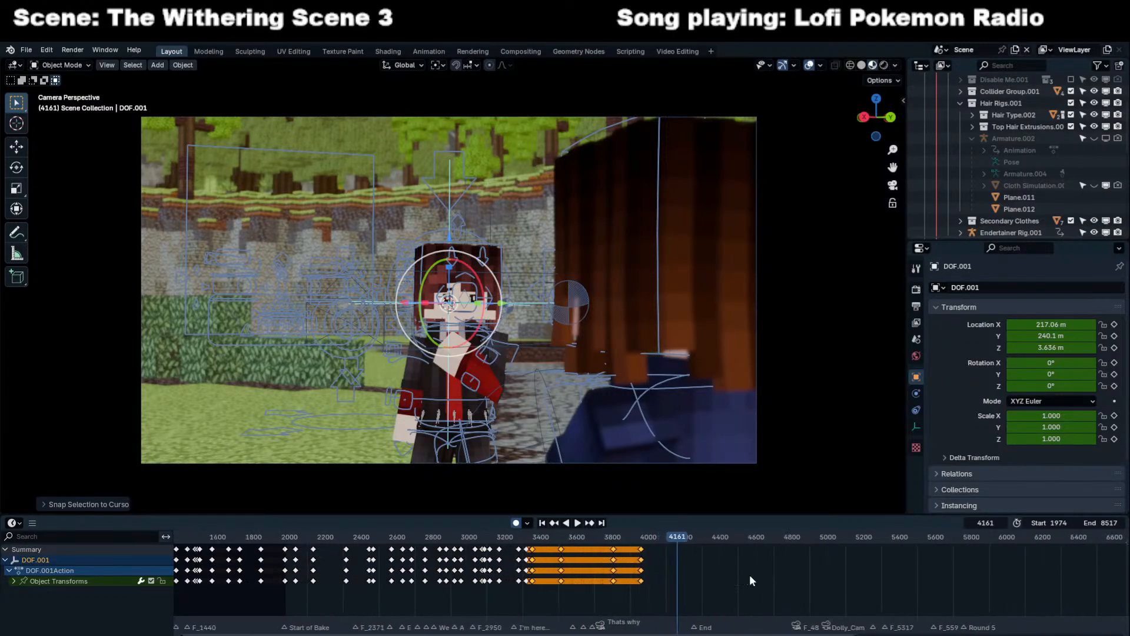
left_click(624, 537)
left_click(644, 553)
scroll(643, 553, "up", 6)
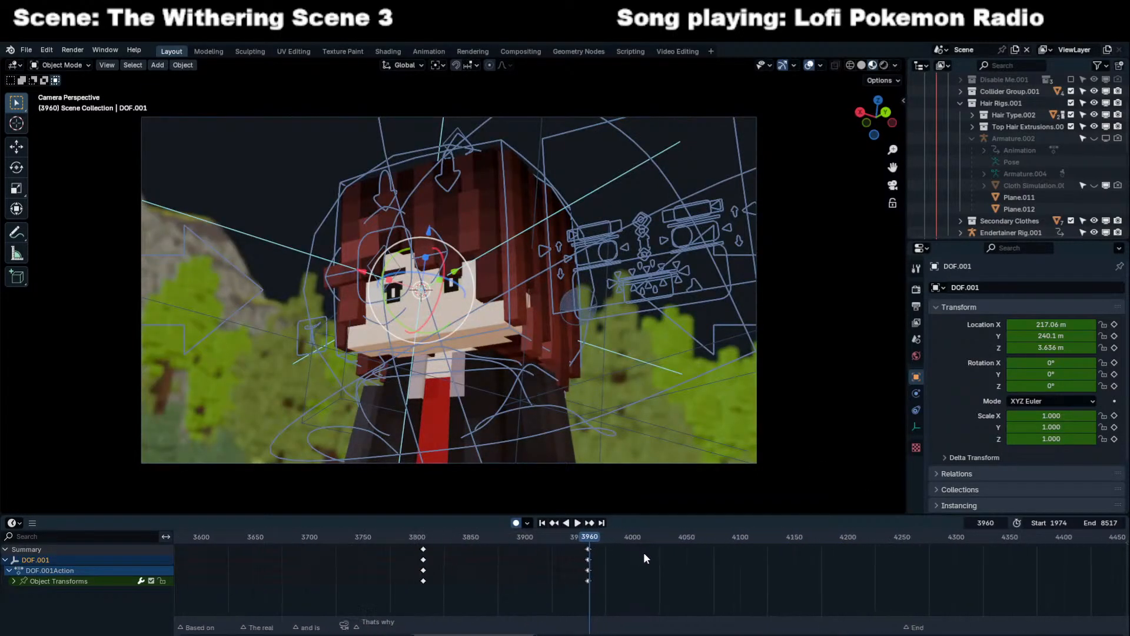
key("space")
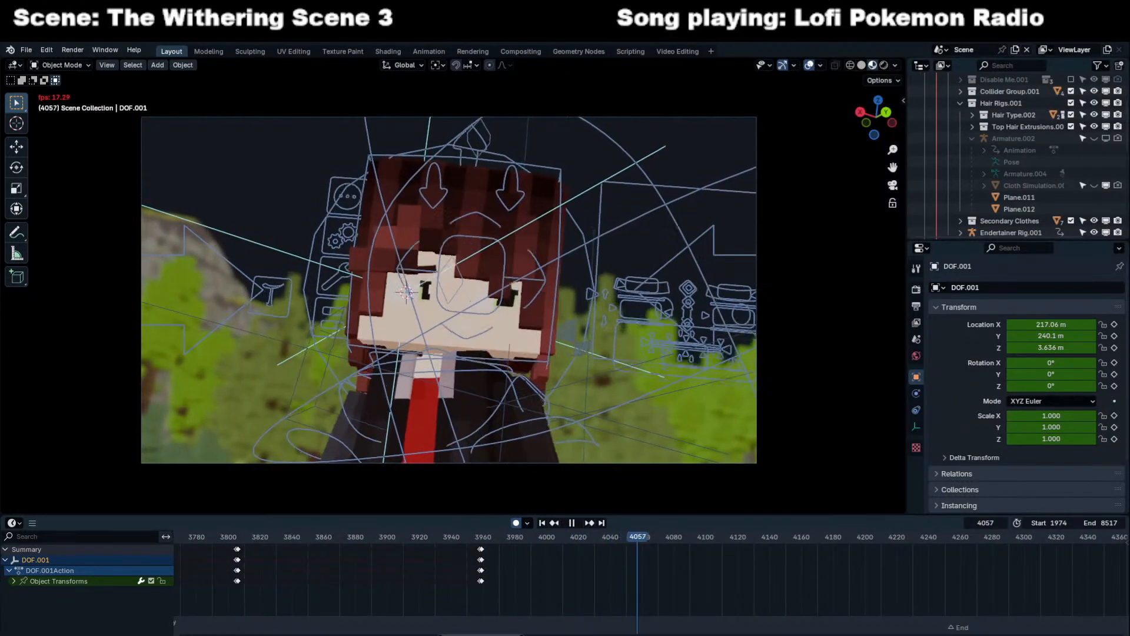
Keyframe DOF.001 at frame 4192 and snap it to the 3D cursor on the brown-haired character's face at frame 4193.
left_click(531, 538)
left_click_drag(530, 540, 824, 543)
middle_click_drag(935, 558, 658, 552)
left_click_drag(646, 538, 551, 537)
key("space")
key("Left")
key("Right")
key("Right")
key("Left")
key("i")
key("Right")
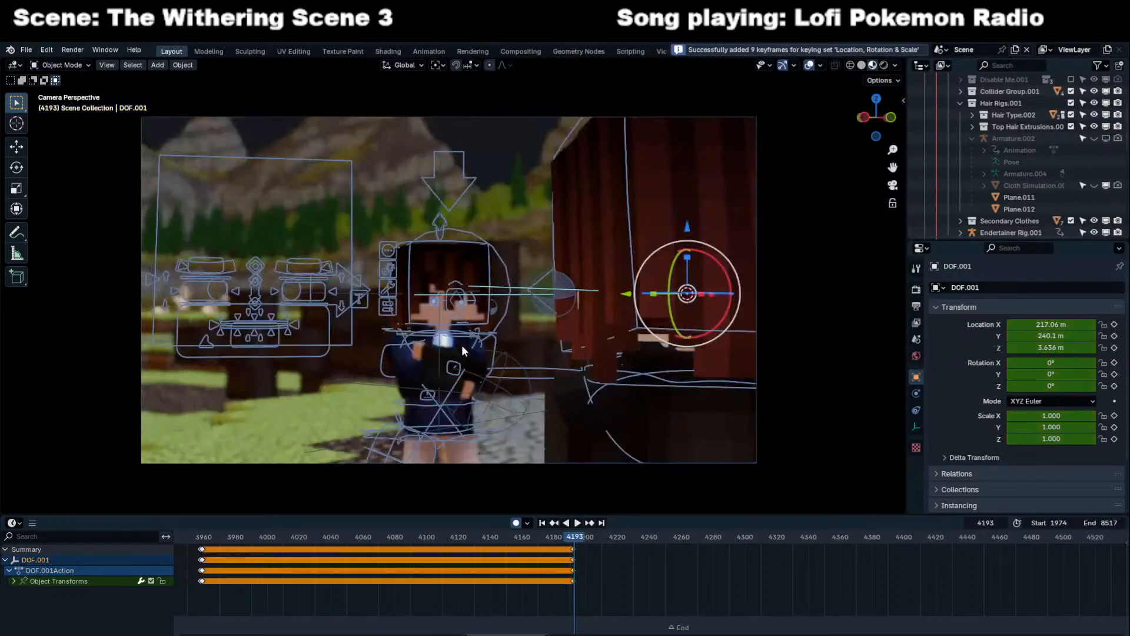
left_click(449, 238)
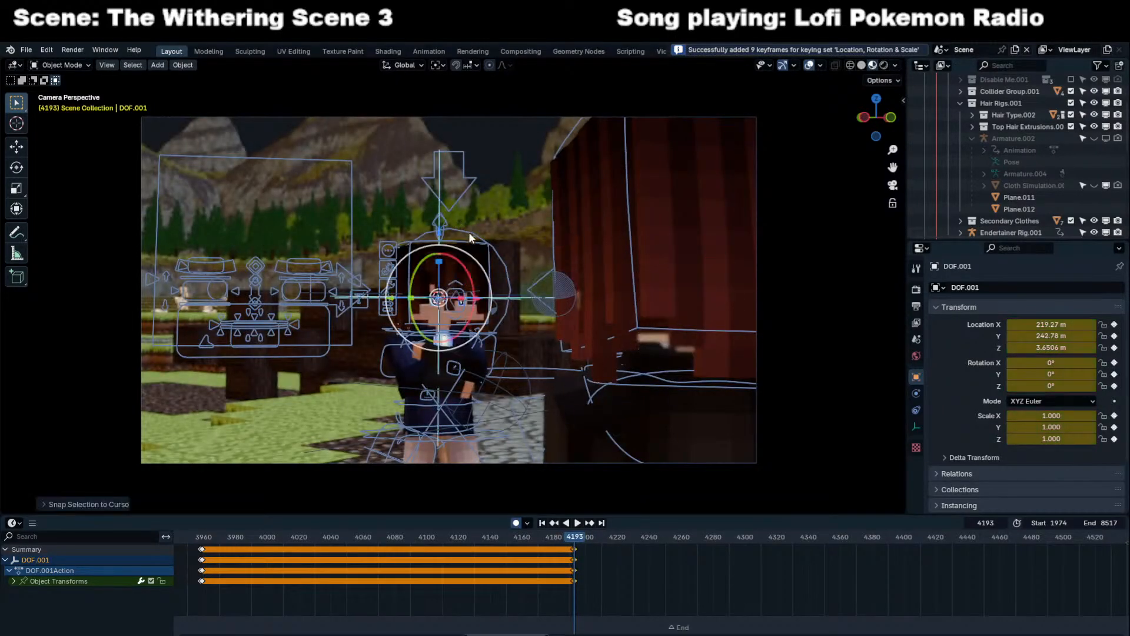
Keyframe DOF.001 at frame 4499 and snap it to the 3D cursor on the red-haired character's head at frame 4500.
middle_click_drag(565, 582, 510, 581)
left_click(612, 549)
left_click(717, 538)
middle_click_drag(748, 552, 490, 557)
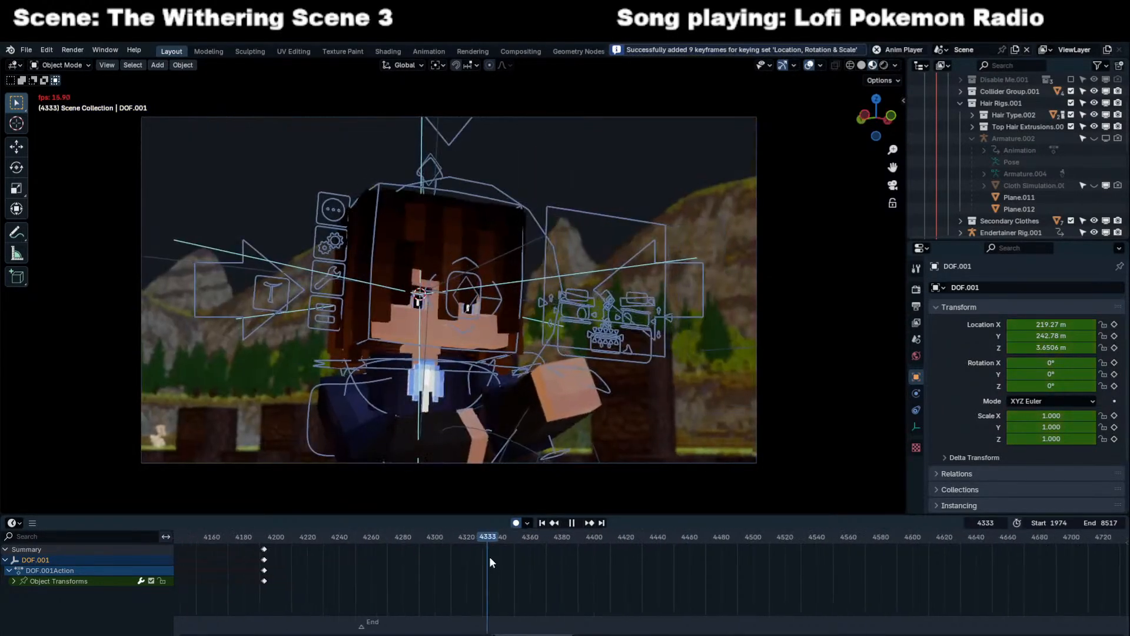
left_click(632, 536)
left_click(729, 541)
middle_click_drag(840, 567, 657, 577)
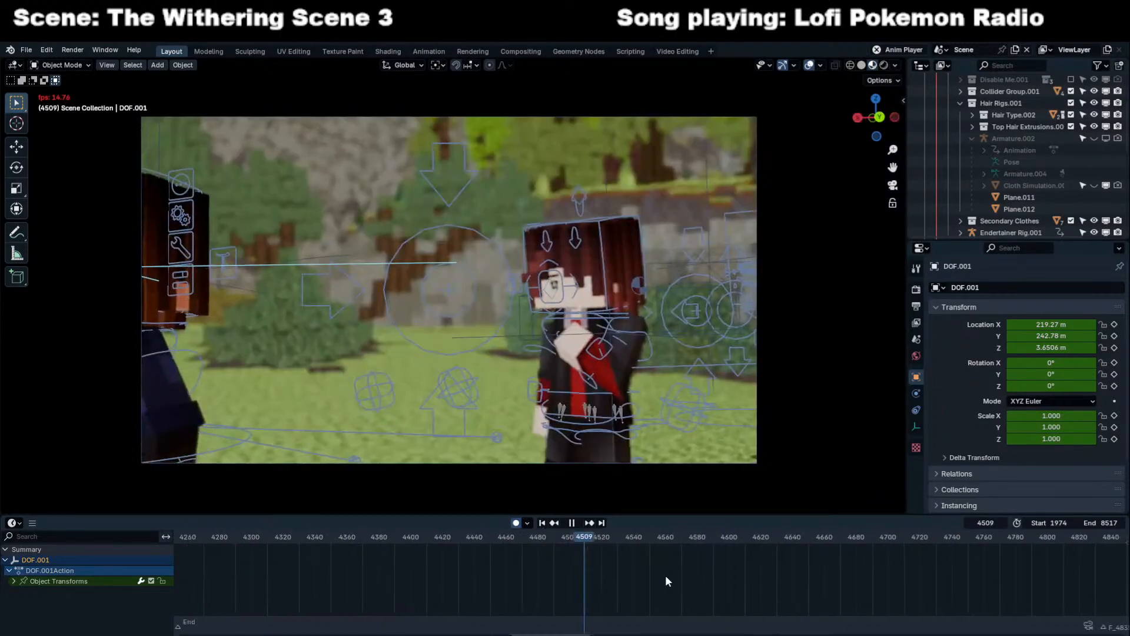
left_click(578, 538)
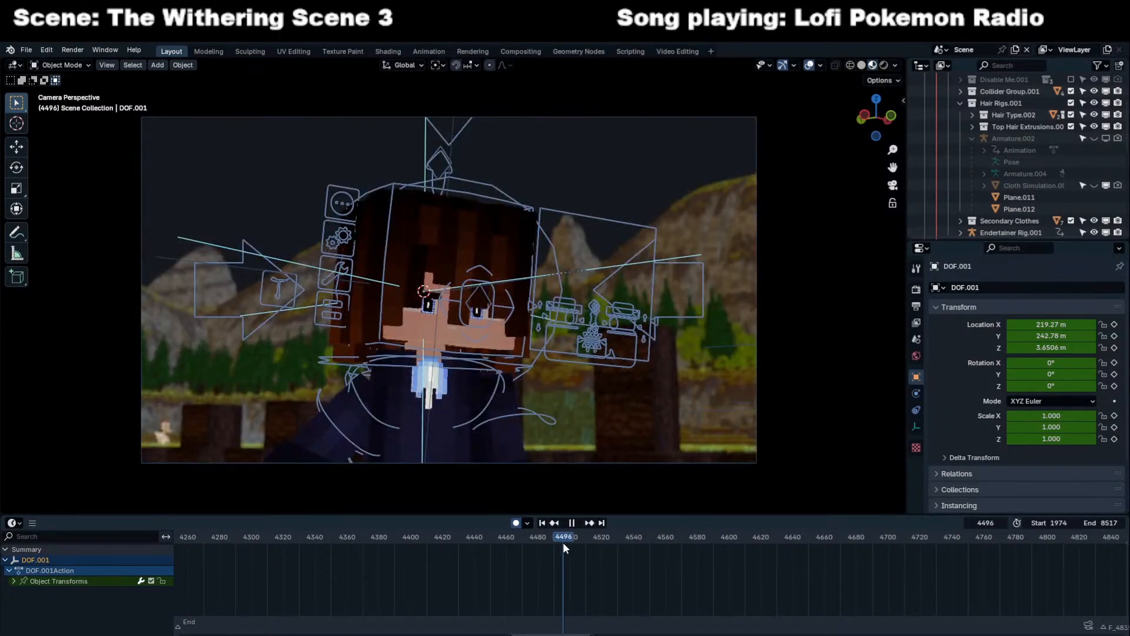
key("Escape")
key("Left")
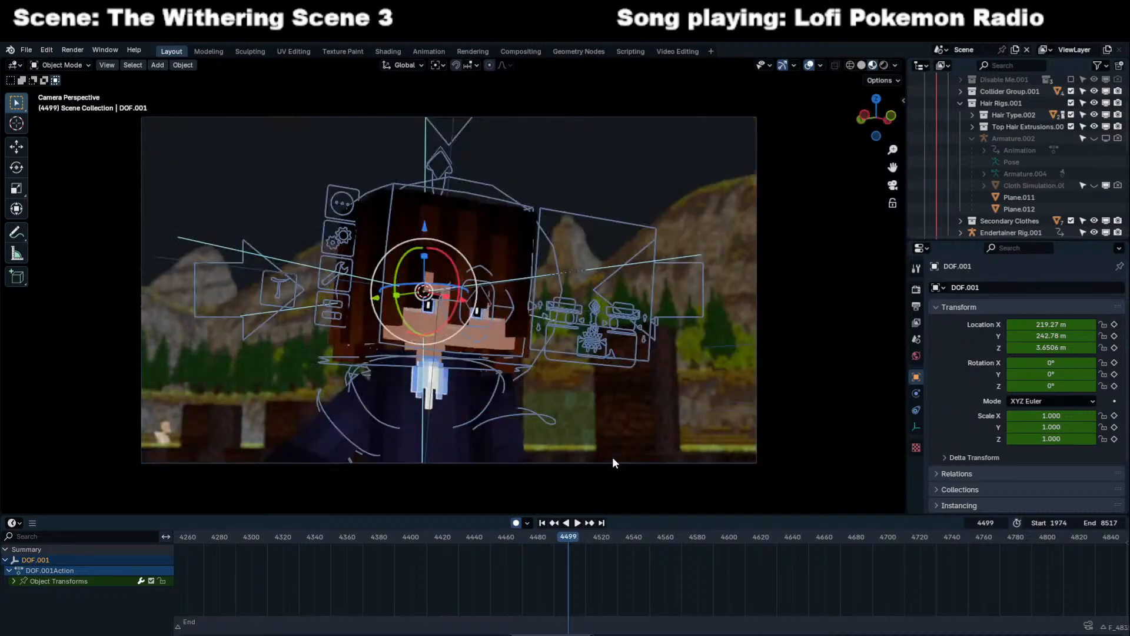
key("i")
key("Right")
right_click(568, 280, "shift")
key("shift+s")
left_click(570, 232)
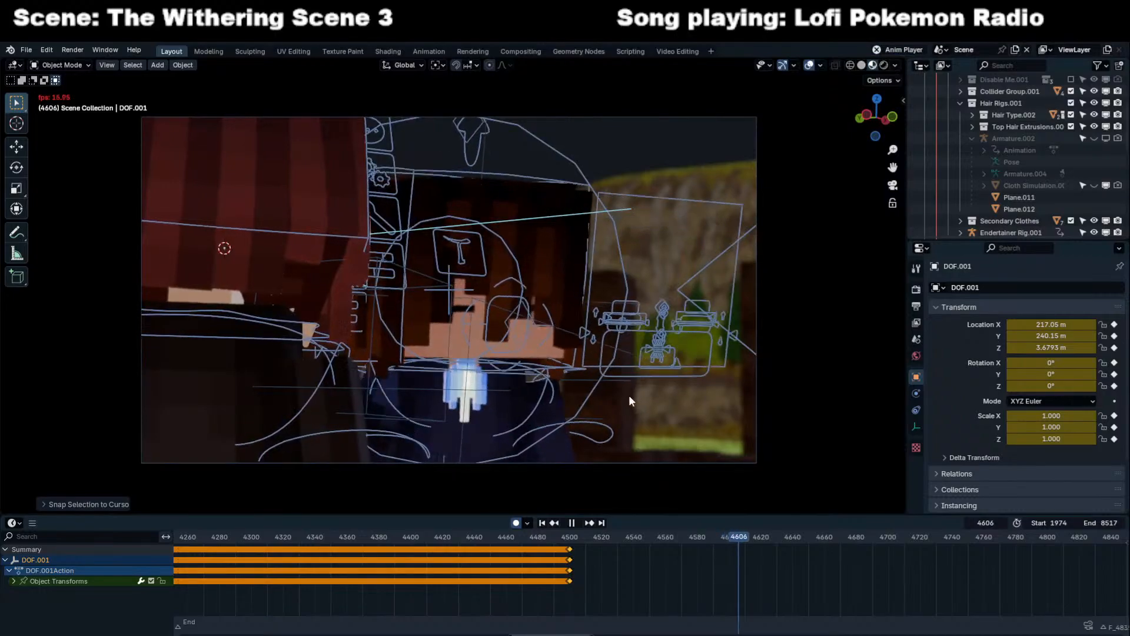
Keyframe DOF.001 at frame 4590 and snap it to the 3D cursor on the brown-haired character's face at frame 4591.
left_click_drag(744, 537, 713, 543)
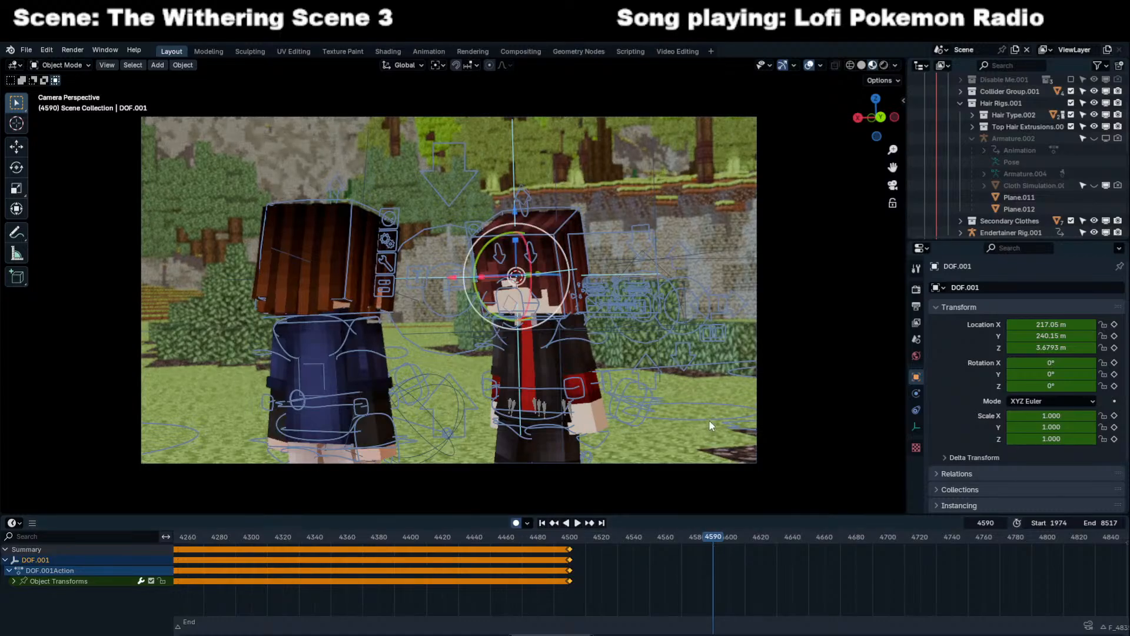
key("i")
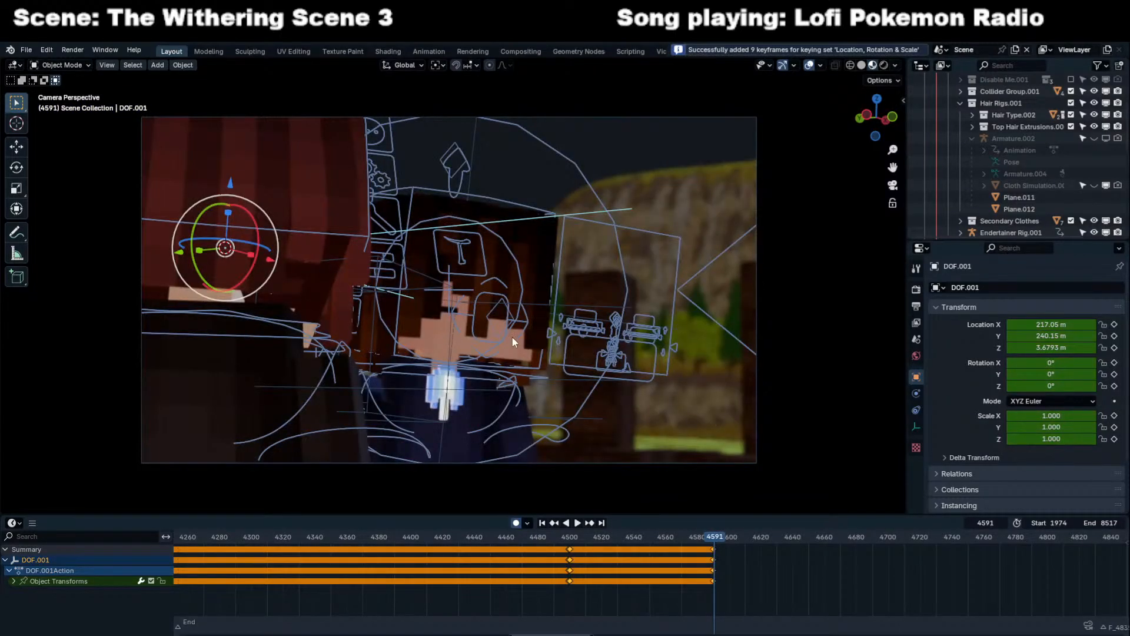
key("shift+s")
left_click(464, 259)
Snap DOF.001 to the 3D cursor on the brown-haired character's face at frame 4640 and replay the shot.
key("space")
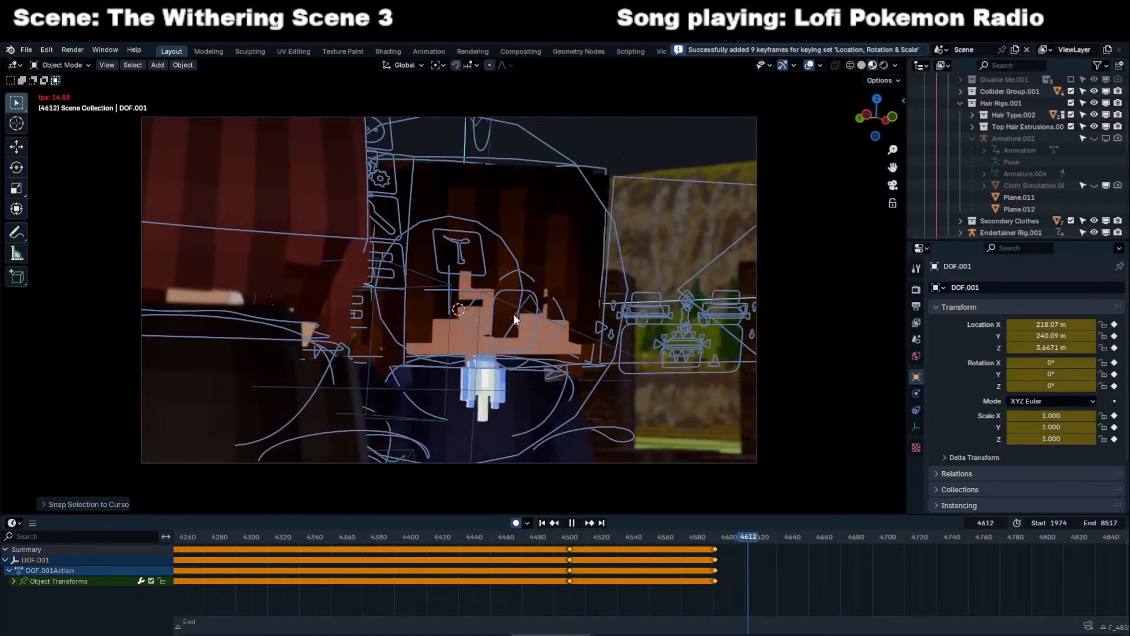
key("space")
key("shift+s")
left_click(519, 223)
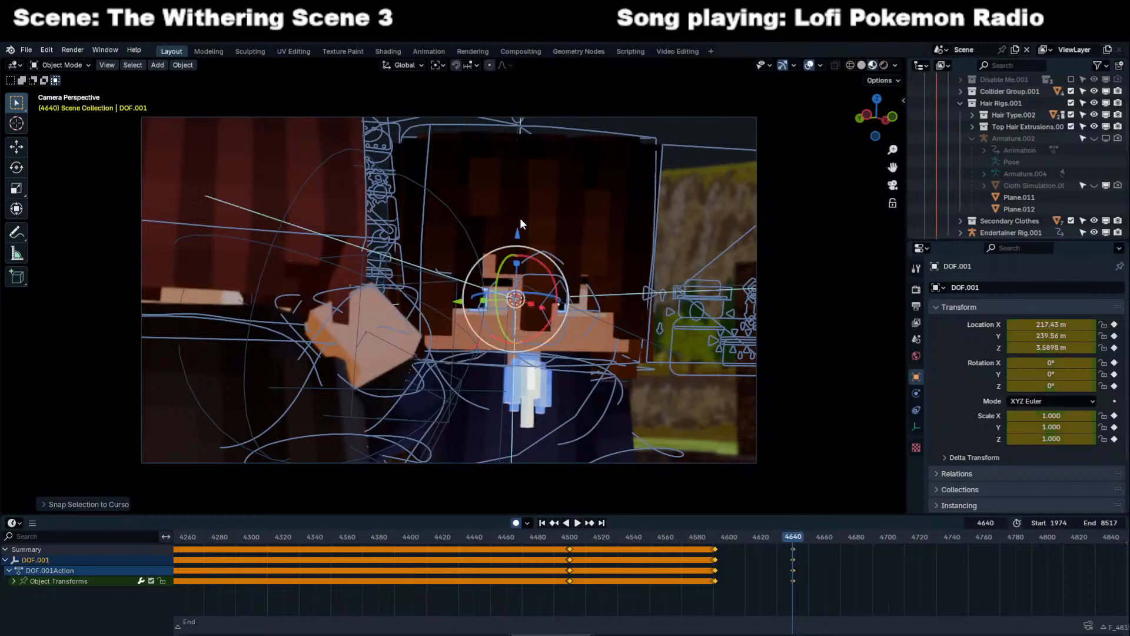
left_click(713, 535)
key("space")
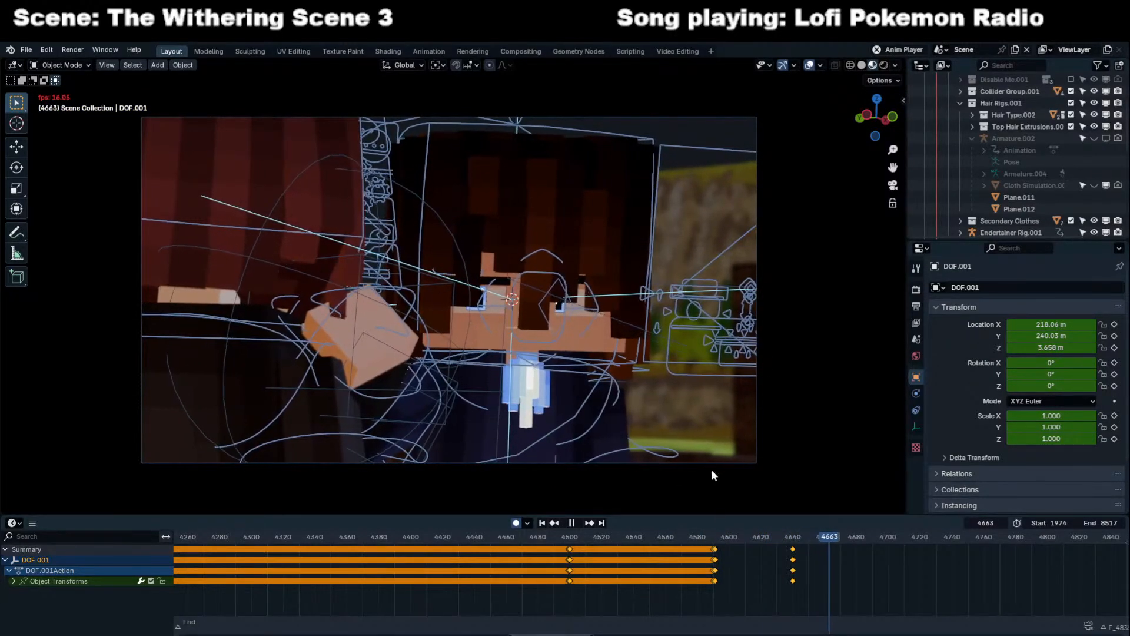
Keyframe DOF.001 around frame 4677 and snap it to the 3D cursor on the brown-haired character's face around frame 4685.
key("space")
key("space")
key("space")
key("i")
key("space")
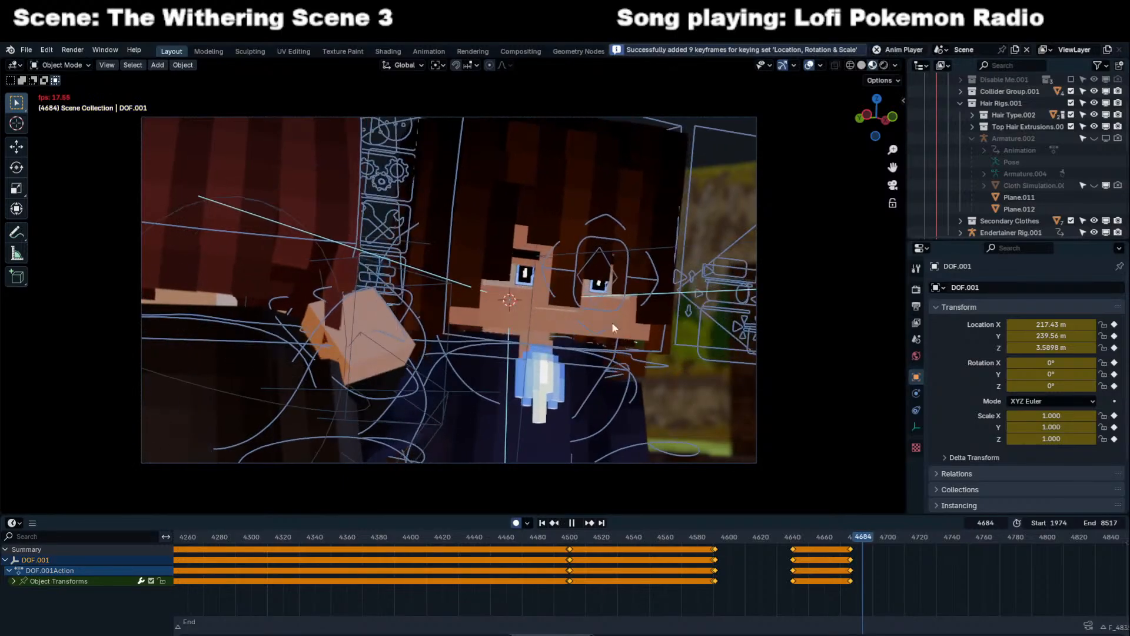
key("space")
key("shift+s")
left_click(548, 206)
key("i")
key("space")
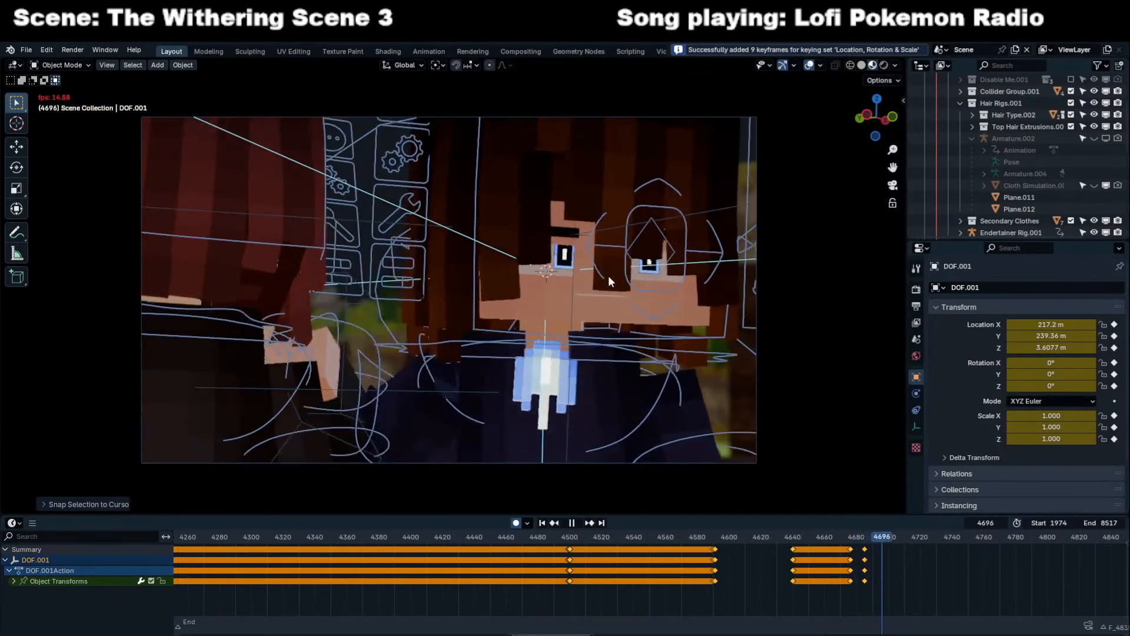
Snap DOF.001 to the 3D cursor beside the brown-haired character's eye at frame 4716 and keyframe it there.
key("space")
key("shift+s")
left_click(754, 196)
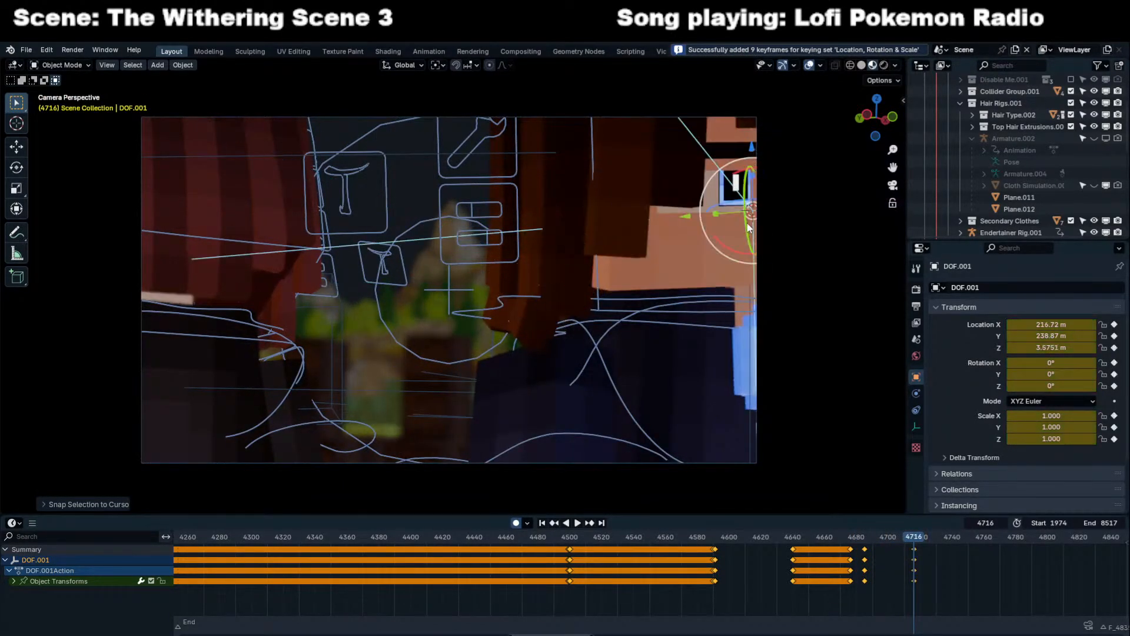
key("i")
Keyframe DOF.001 around frame 4738 and snap it to the 3D cursor on the red-haired character's face around frame 4768.
key("space")
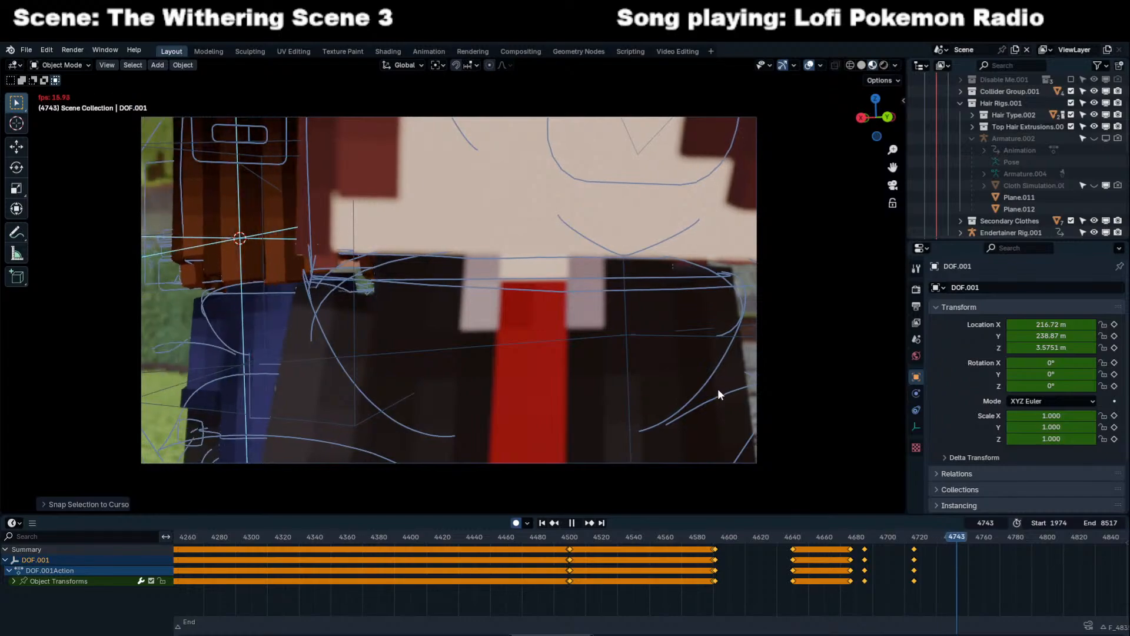
key("space")
left_click_drag(912, 535, 930, 536)
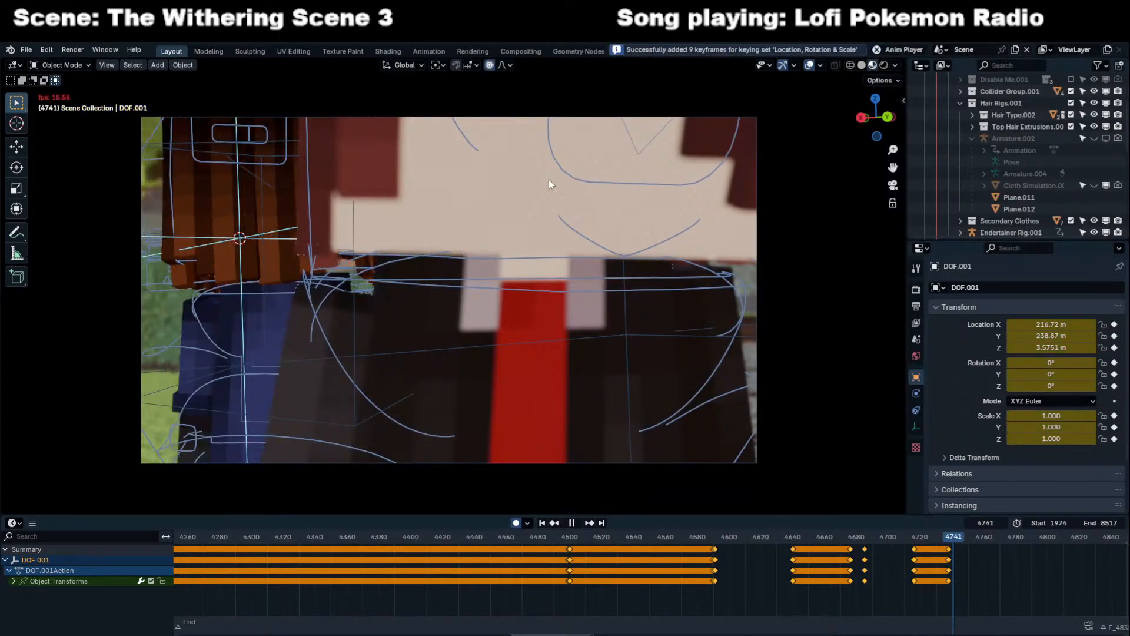
key("space")
right_click(452, 175, "shift")
key("shift+s")
left_click(452, 123)
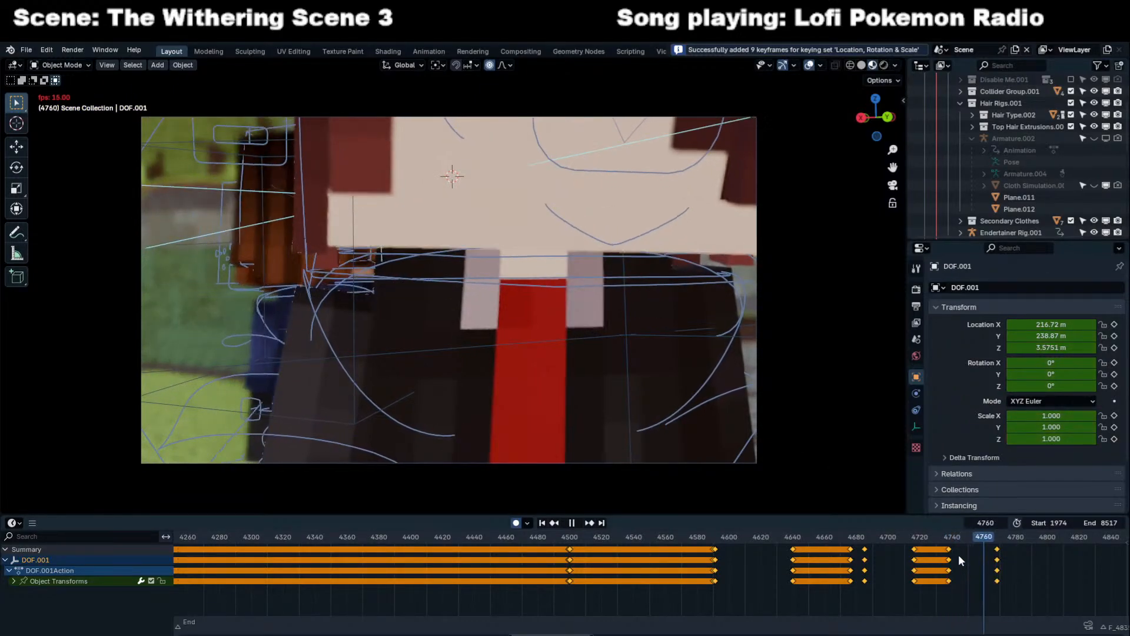
Move the Tongue bone of the red-haired character's Start of Flashback rig at frame 4770 and replay the shot.
key("space")
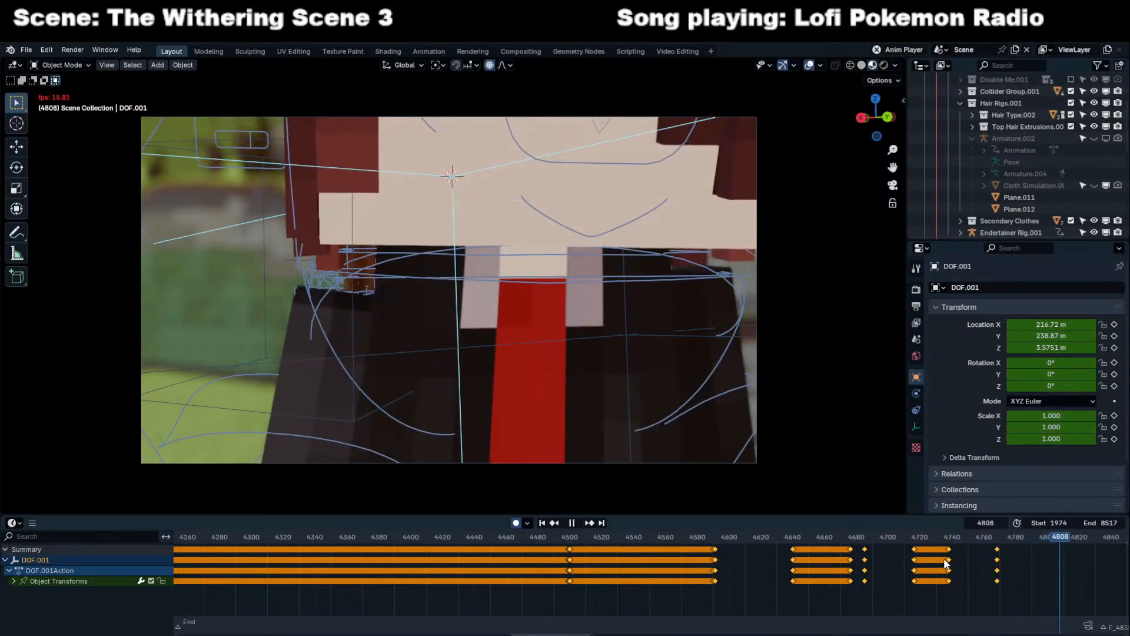
left_click(1000, 541)
middle_click_drag(666, 321, 700, 227)
left_click(705, 226)
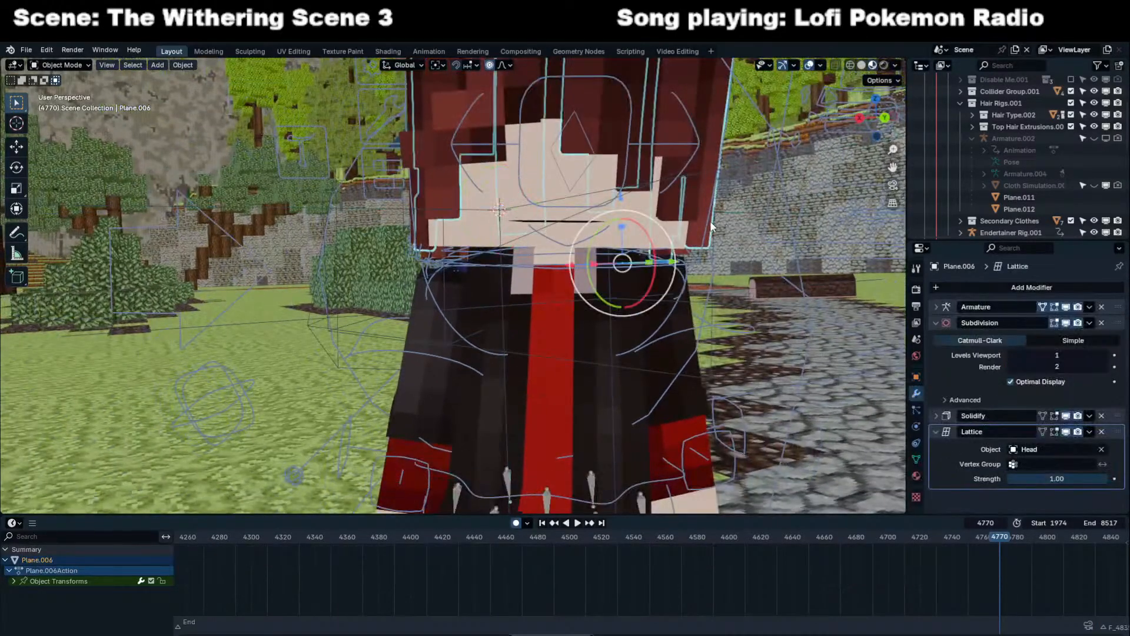
left_click(710, 226)
key("ctrl+Tab")
middle_click_drag(796, 243, 749, 250, "shift")
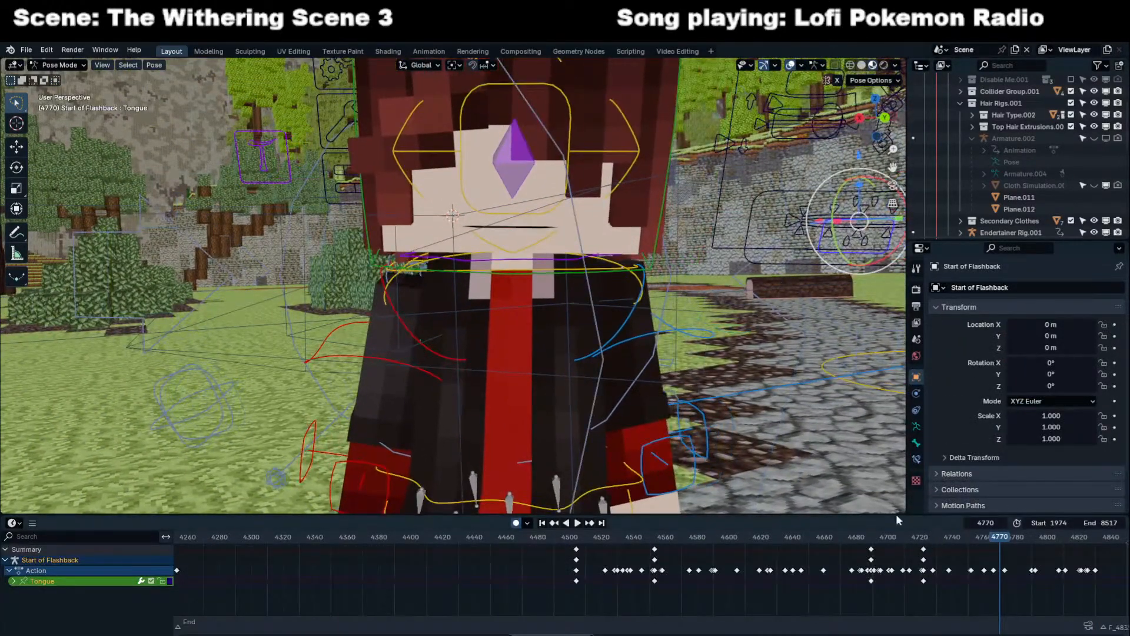
key("KP_0")
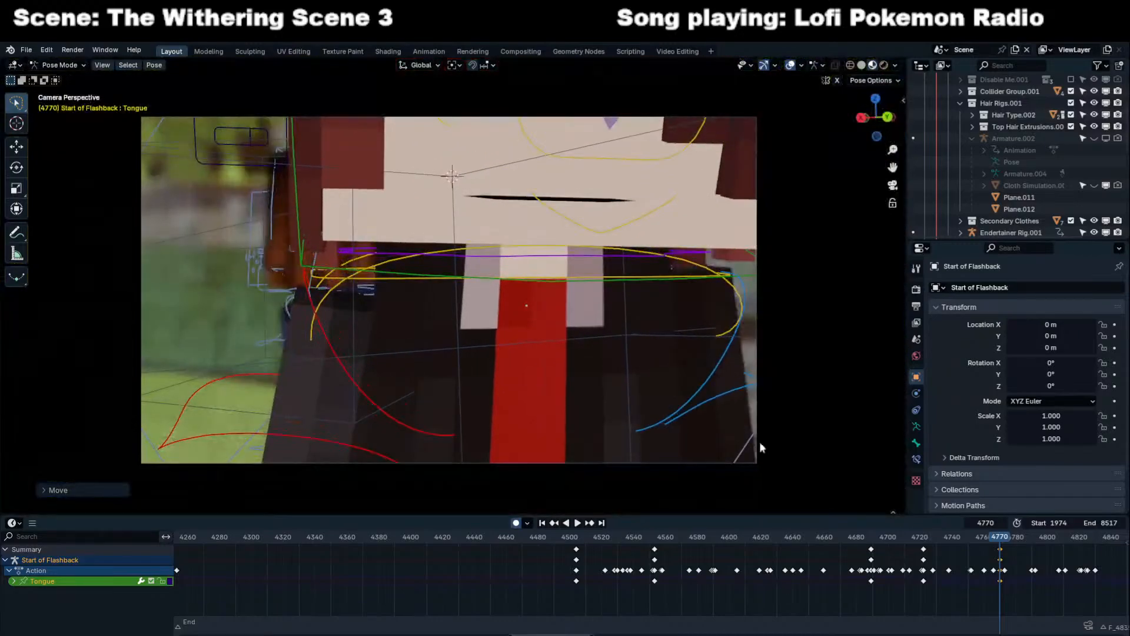
key("ctrl+shift+space")
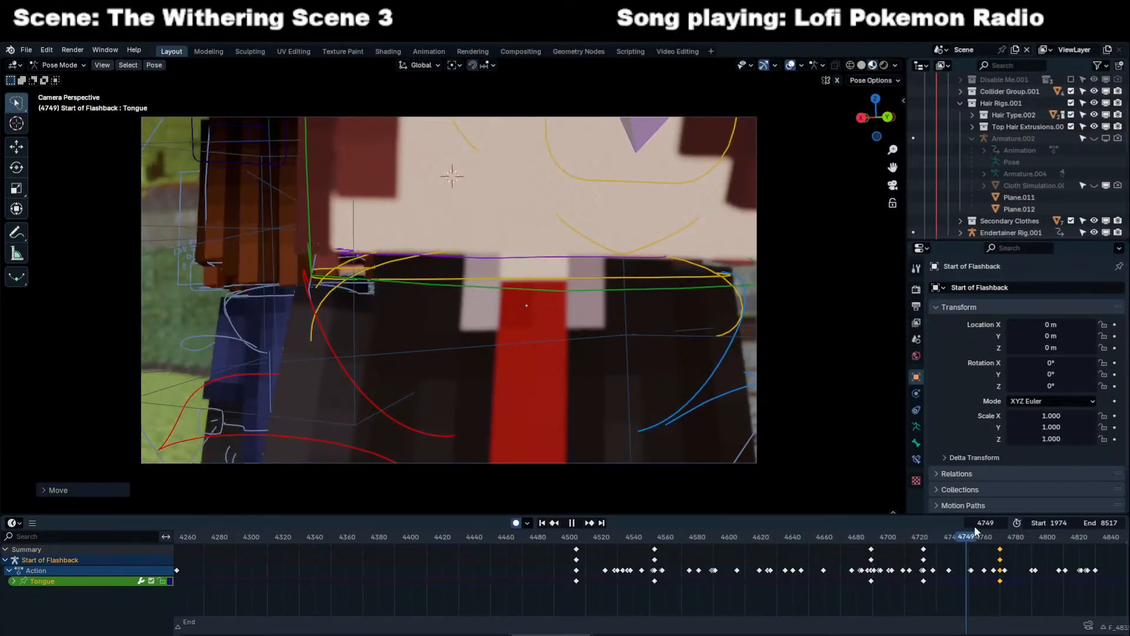
Return to DOF.001 and keyframe it at frame 4826, where the shot cuts to the brown-haired character.
left_click(474, 171)
key("space")
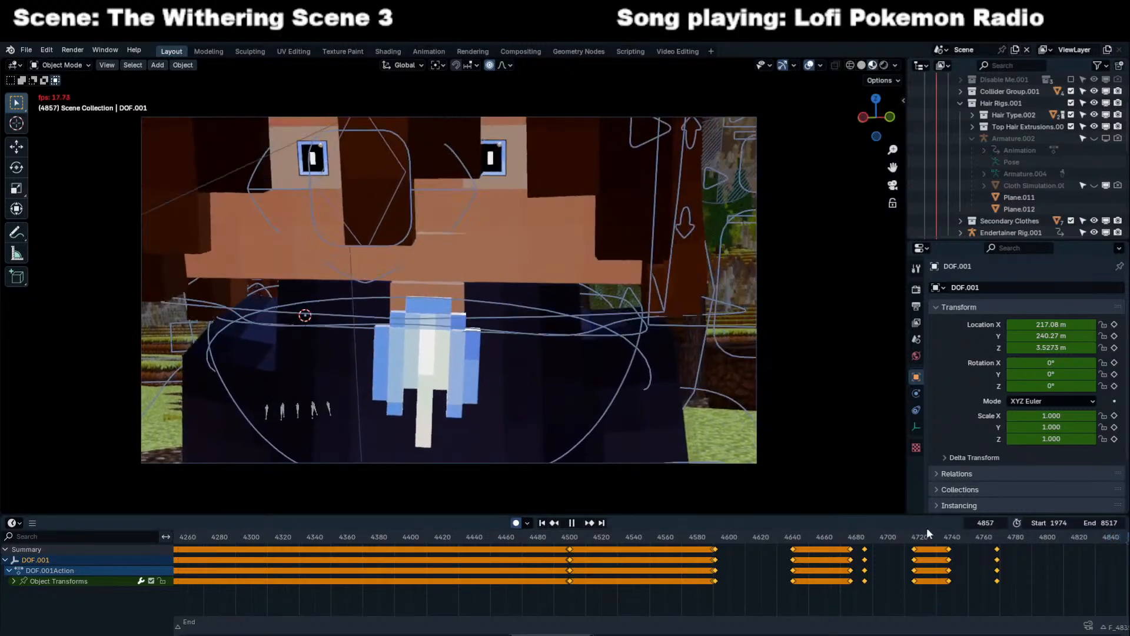
key("space")
left_click_drag(788, 544, 878, 545)
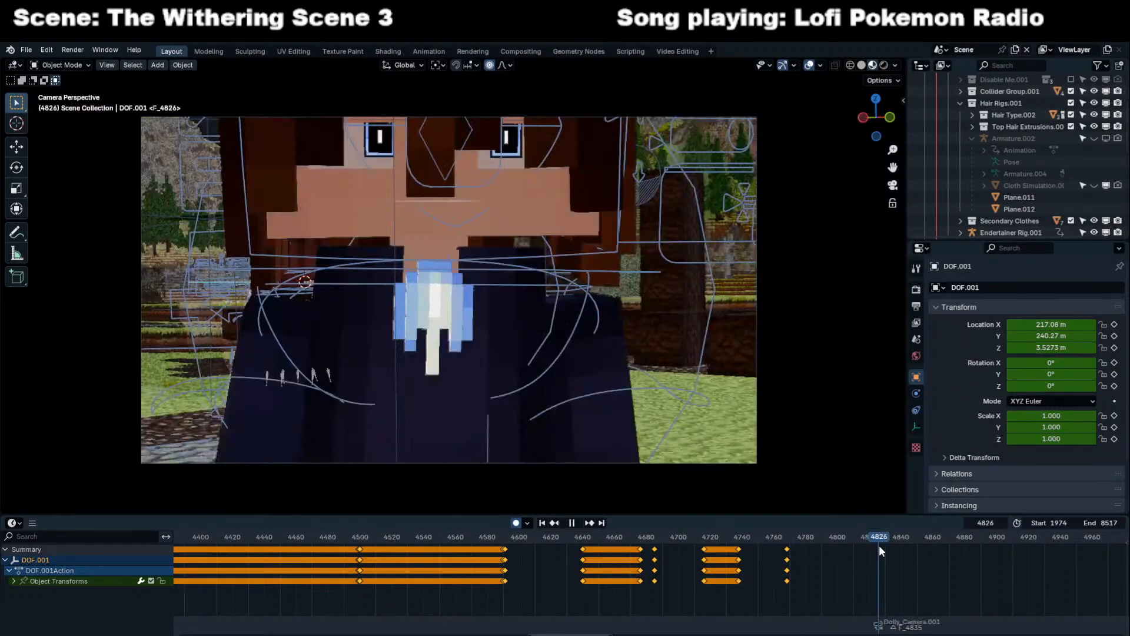
key("i")
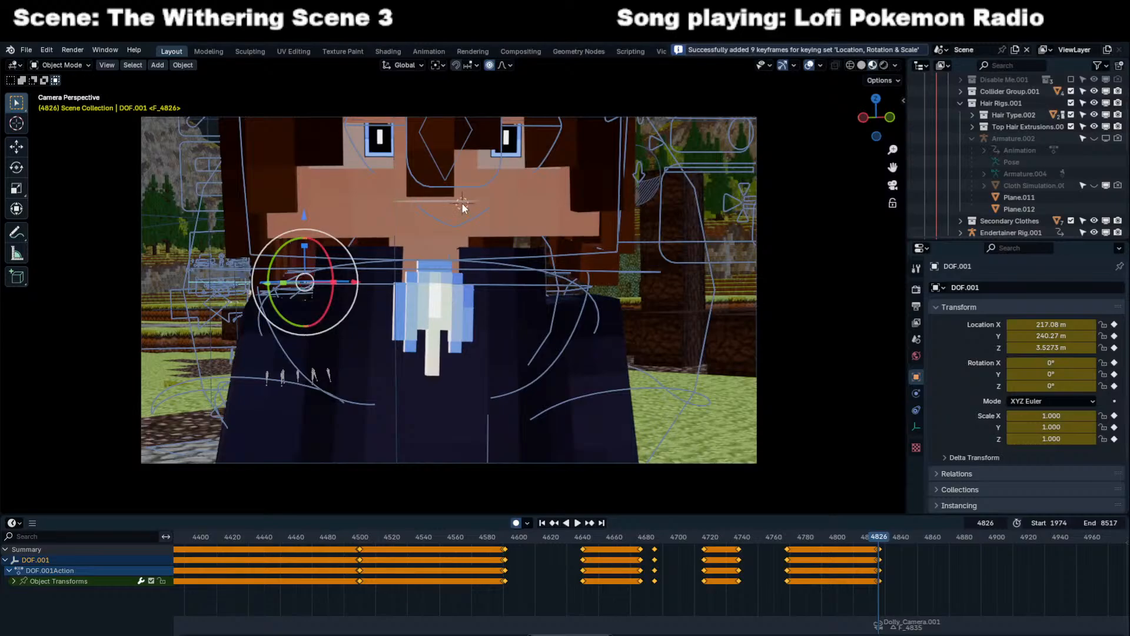
Set DOF.001 as the depth-of-field focus object of the Dolly_Rig.001 camera.
left_click(758, 276)
middle_click_drag(758, 275, 714, 319)
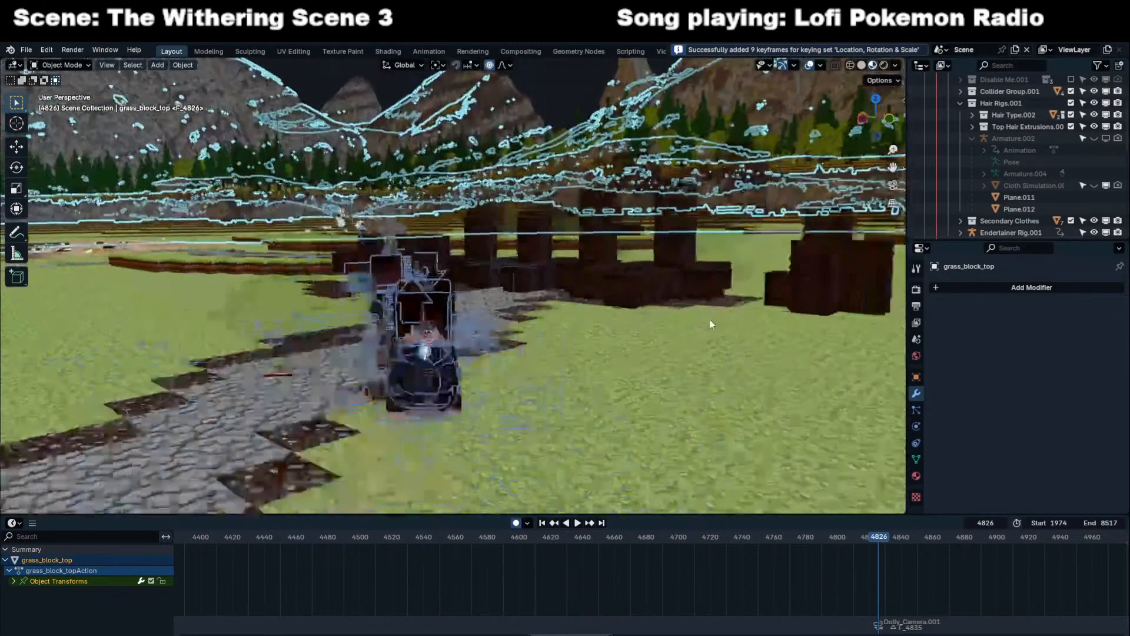
left_click(430, 320)
left_click(441, 288)
key("n")
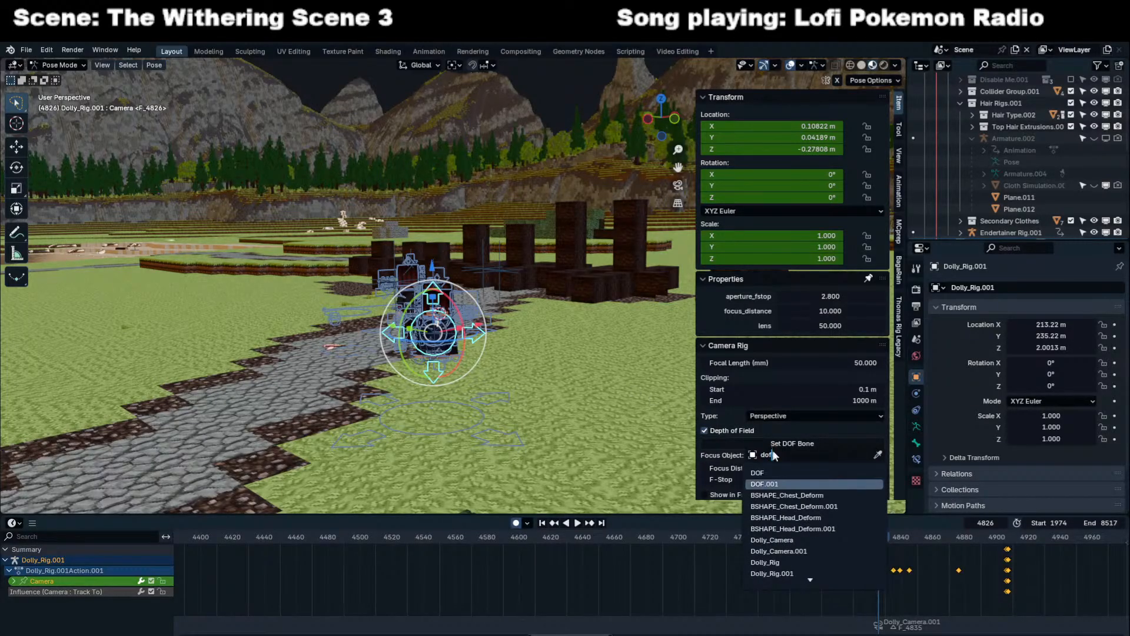
left_click(773, 484)
key("n")
key("ctrl+Tab")
Snap DOF.001 to the 3D cursor on the brown-haired character's face after the frame 4826 cut and again around frame 4856.
middle_click_drag(454, 259, 499, 264)
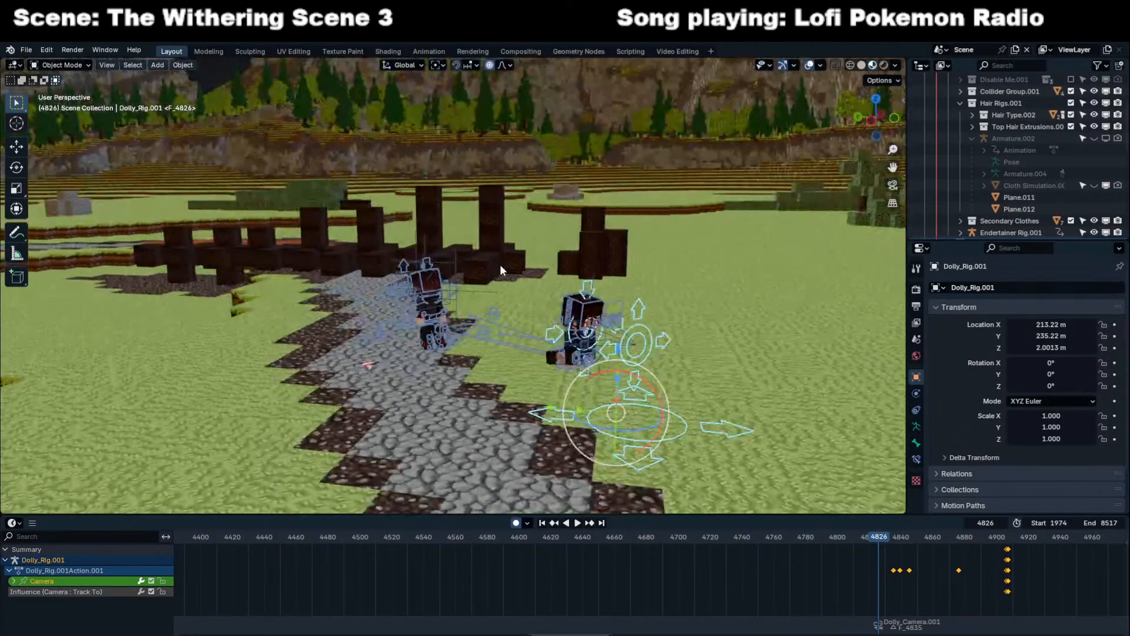
key("KP_0")
middle_click_drag(479, 294, 549, 348)
left_click(507, 337)
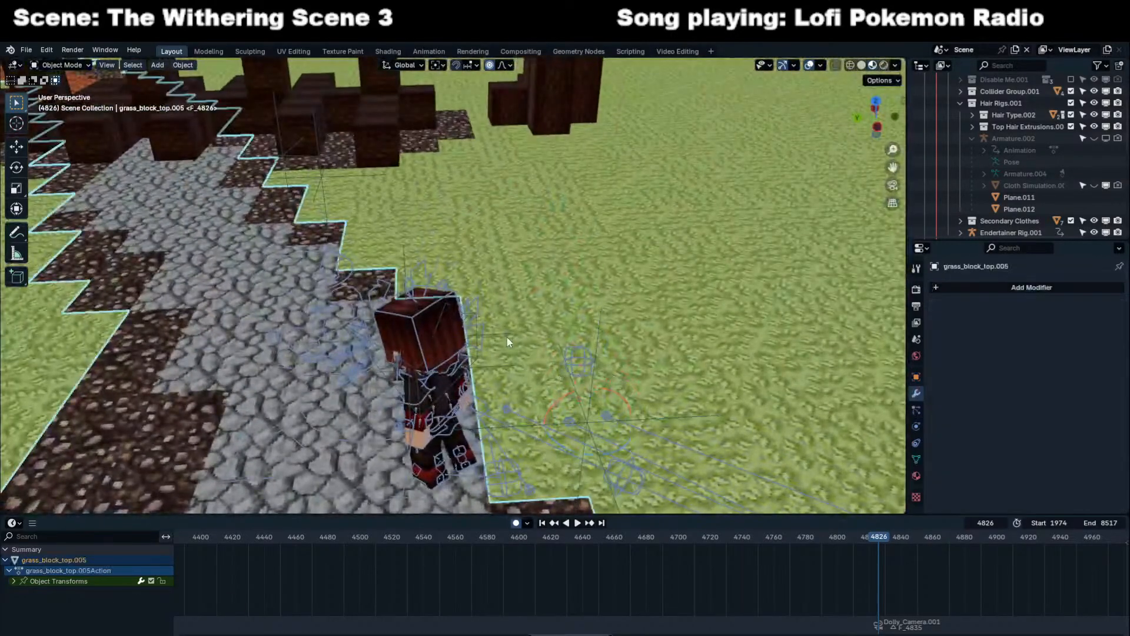
left_click(507, 337)
key("KP_0")
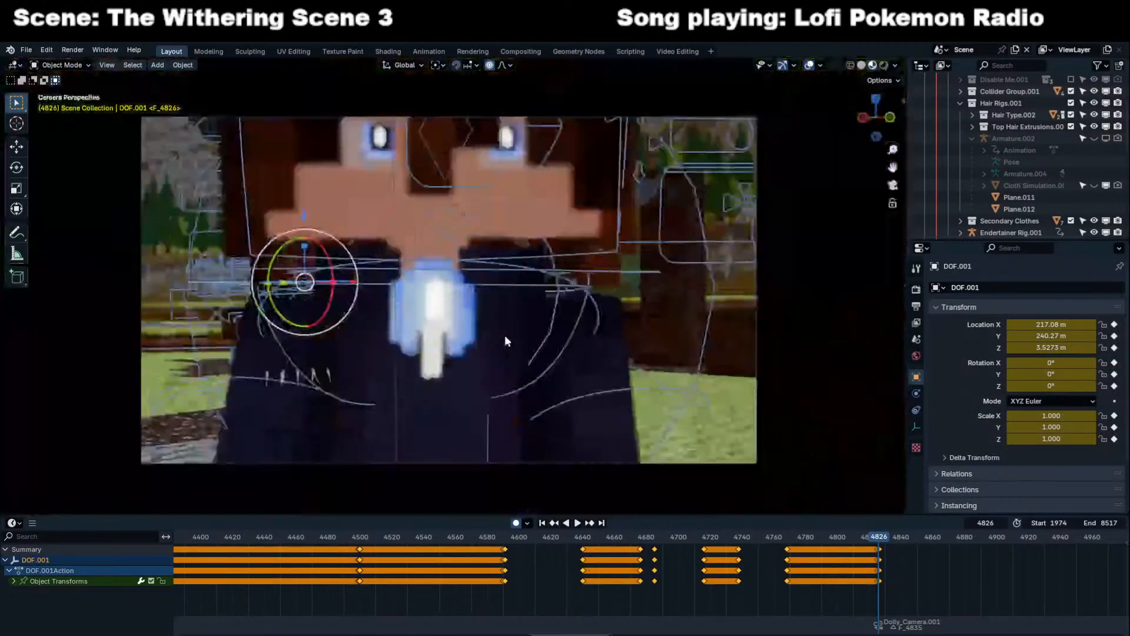
key("shift+s")
left_click(475, 101)
key("space")
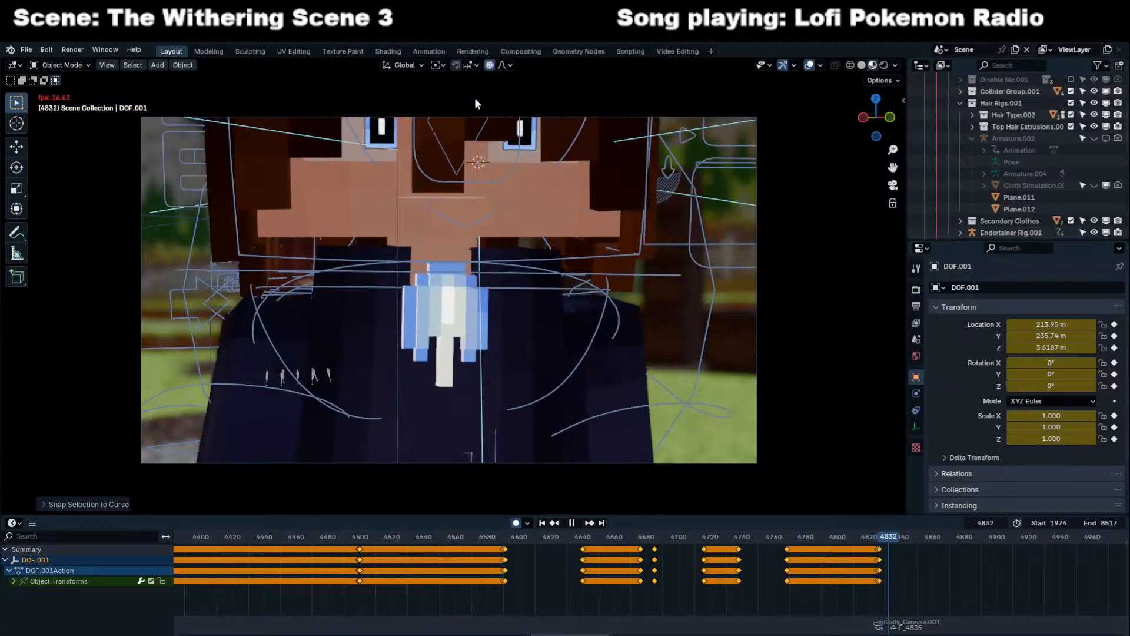
key("i")
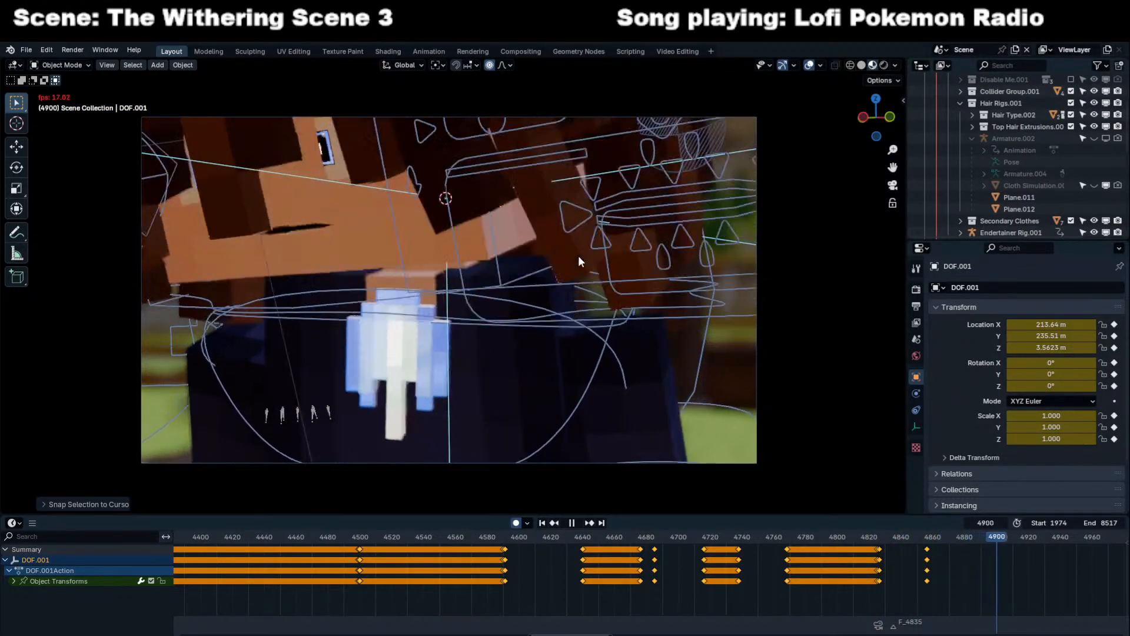
Keyframe DOF.001 at frame 4906 and snap it to the 3D cursor on the brown-haired character's face at frame 4907.
key("space")
key("Right")
key("Right")
key("Right")
key("Right")
key("Right")
key("Right")
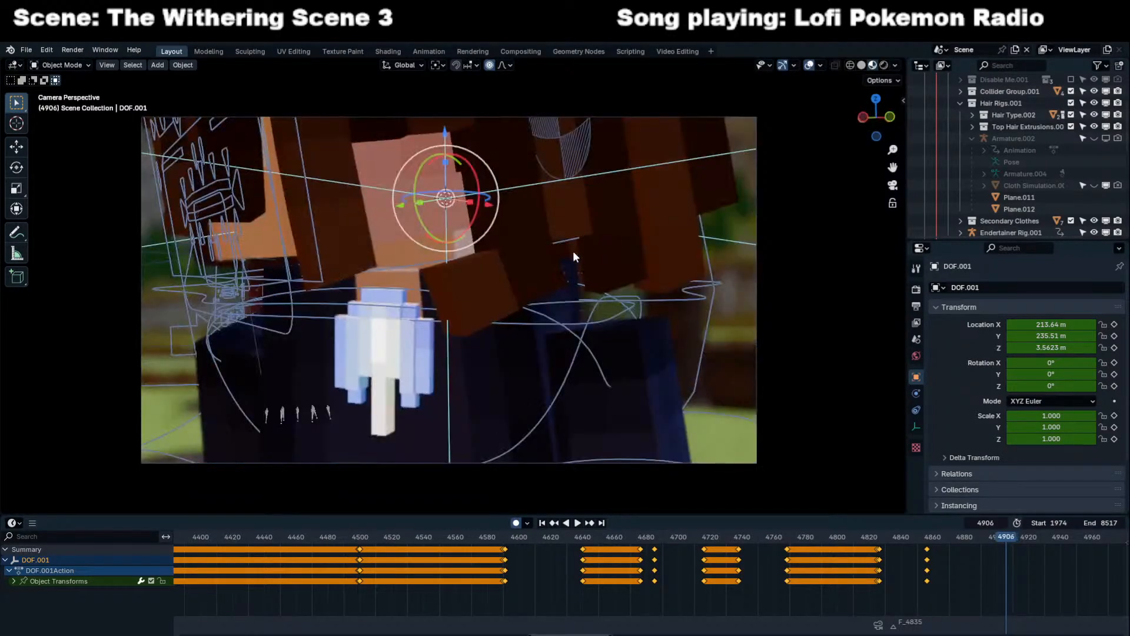
key("i")
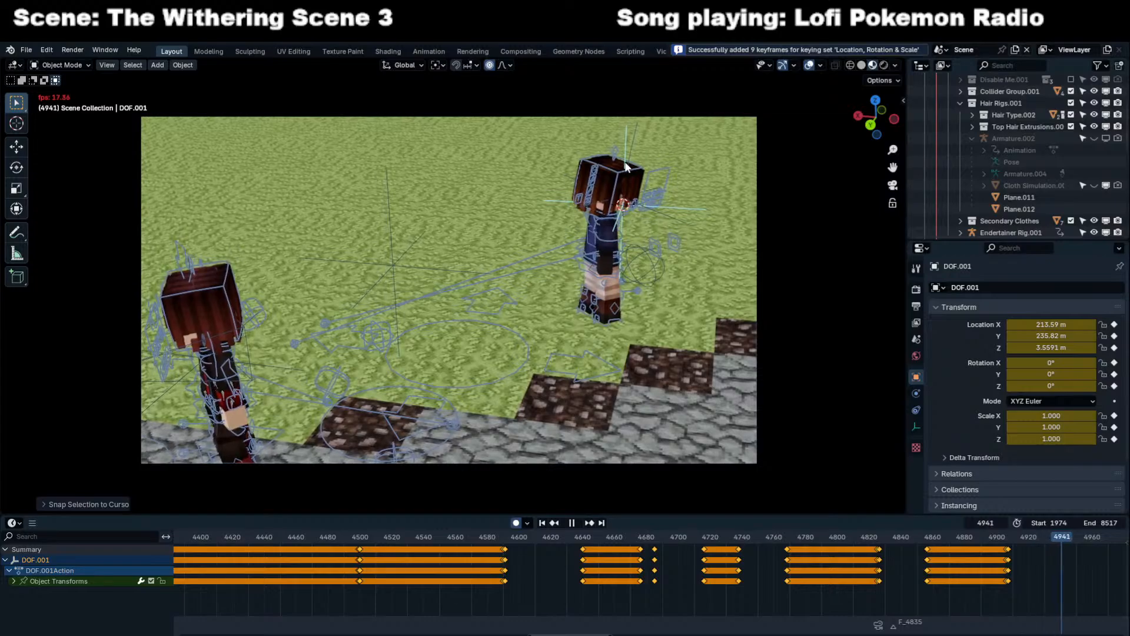
Keyframe DOF.001 just before the cut to the red-haired character and snap it to the 3D cursor on her face at frame 4993.
key("space")
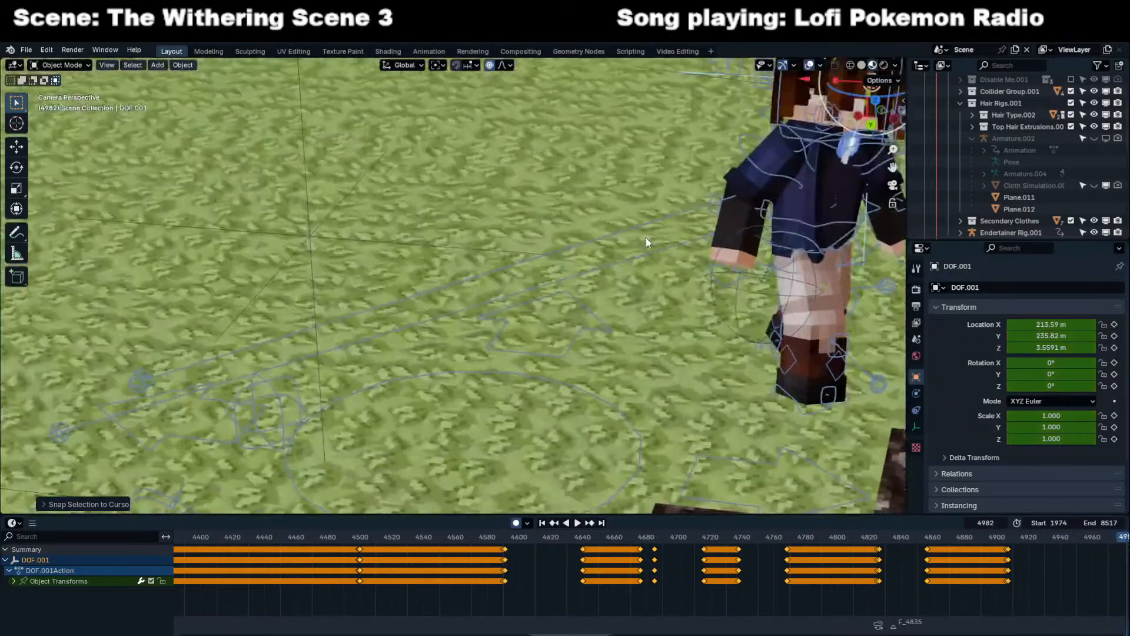
key("space")
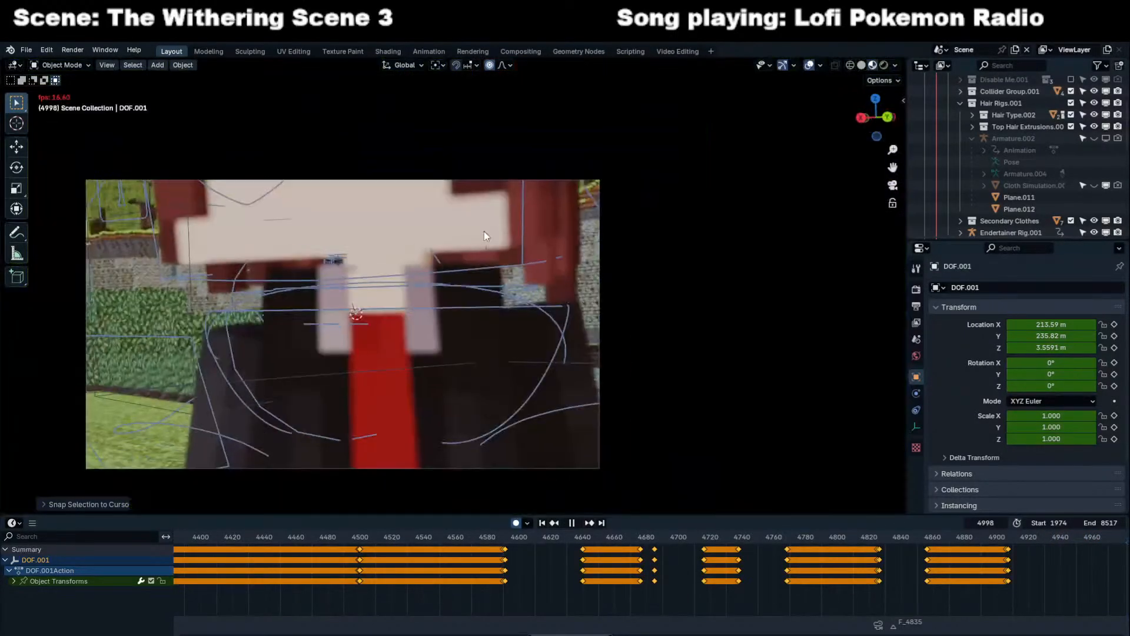
key("space")
key("Left")
key("Left")
key("Left")
key("Left")
key("Left")
key("Left")
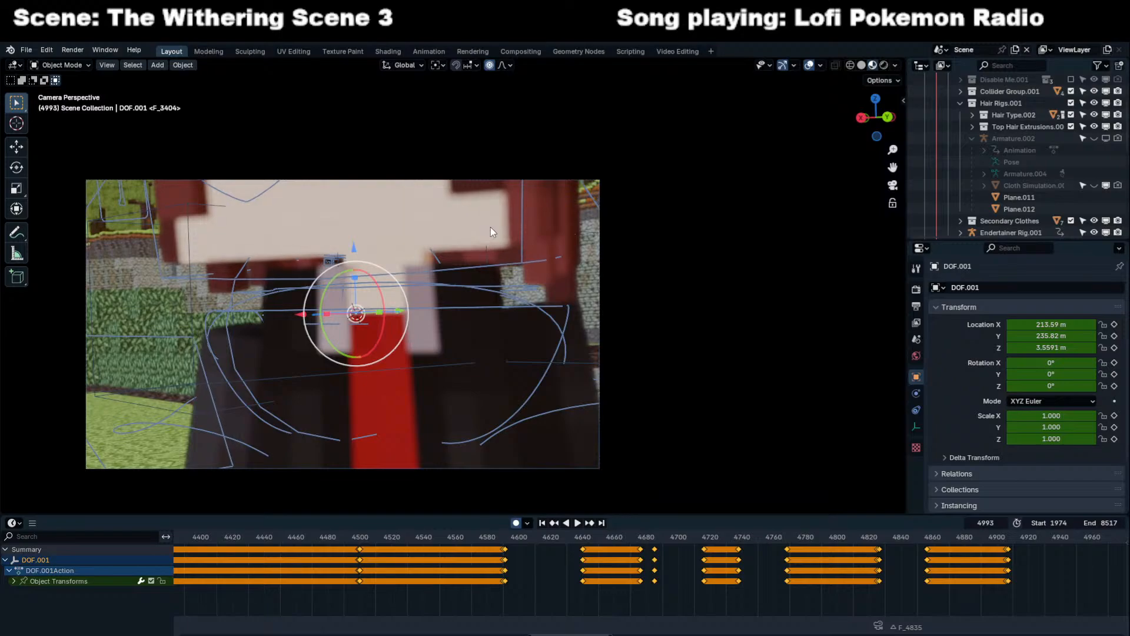
key("Right")
key("Left")
key("i")
key("Right")
key("shift+s")
left_click(399, 143)
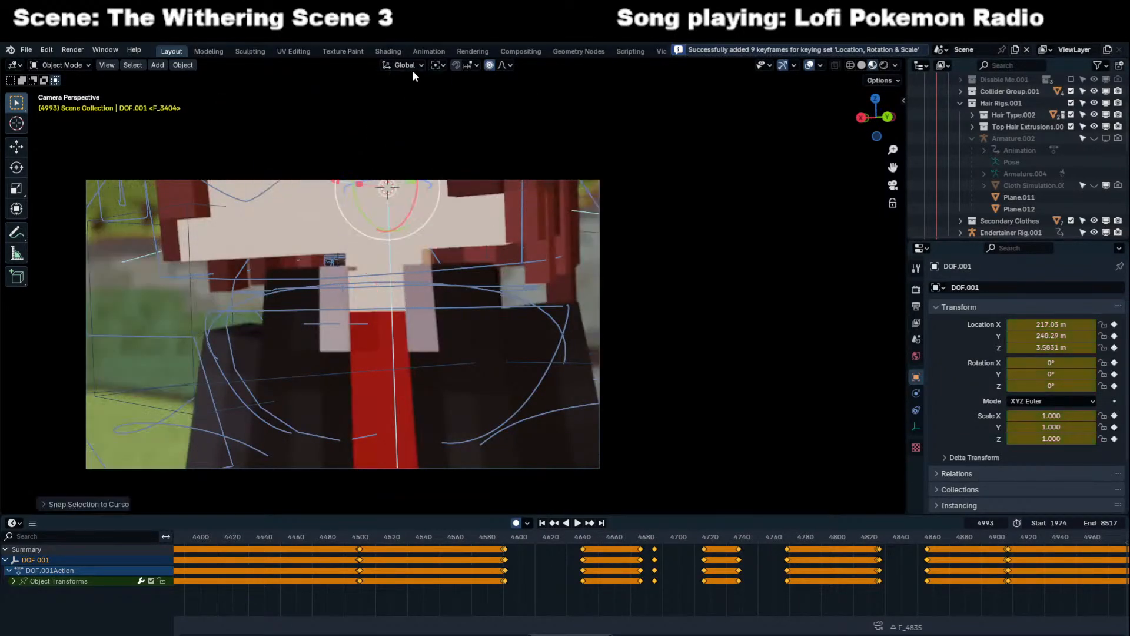
Play the animation from frame 4993 to frame 5099 to check the focus on the red-haired character.
key("space")
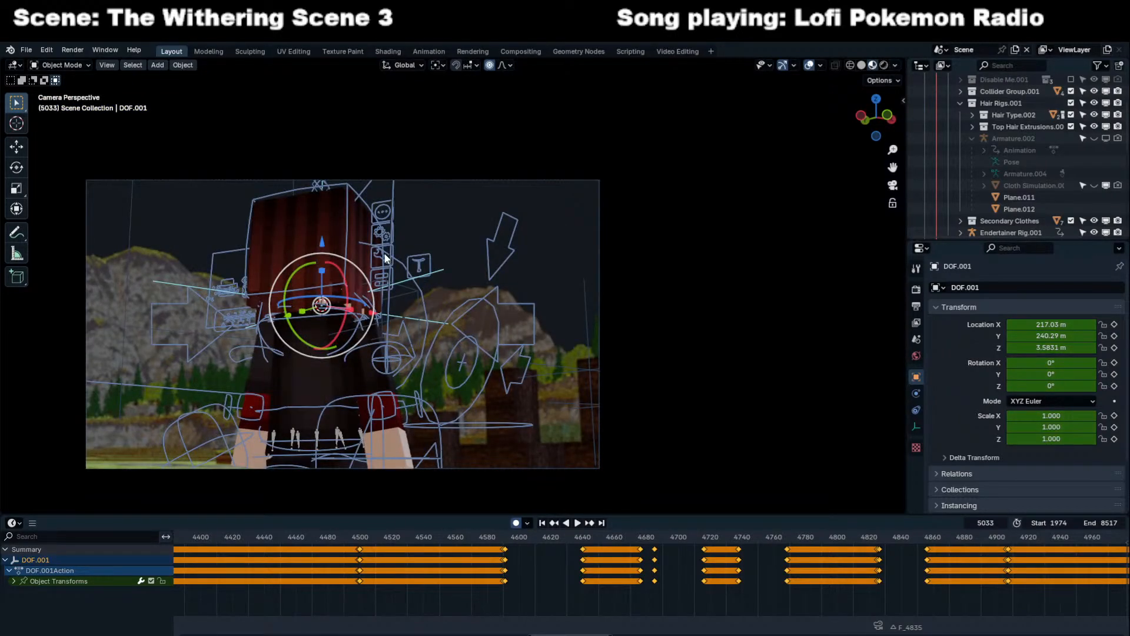
key("space")
key("space")
key("space")
key("space")
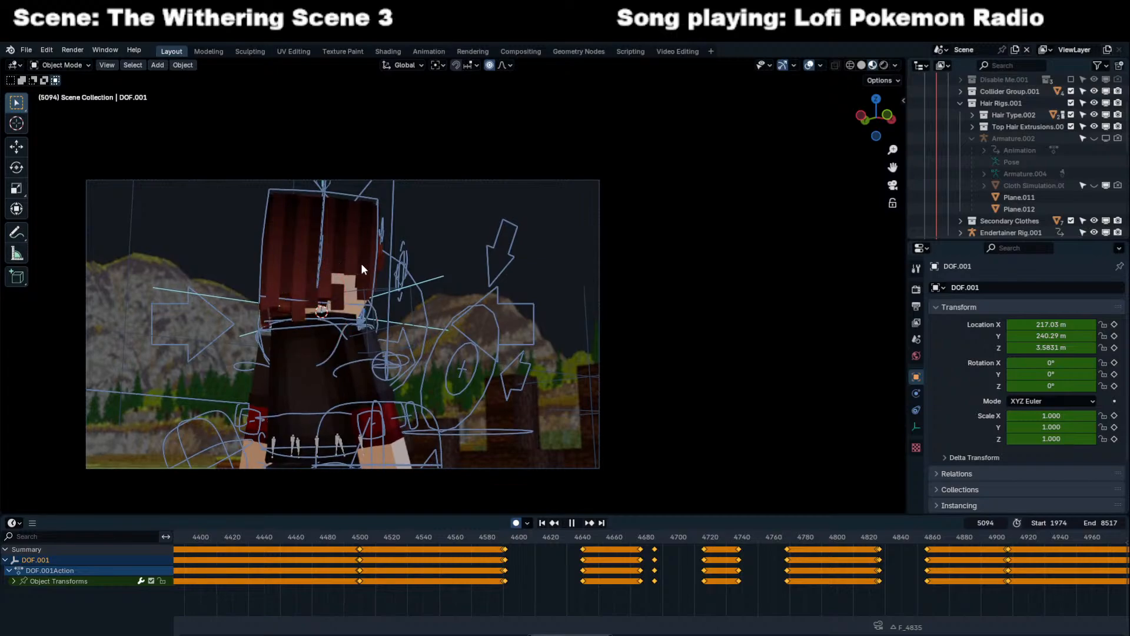
key("space")
key("space")
key("space")
key("Left")
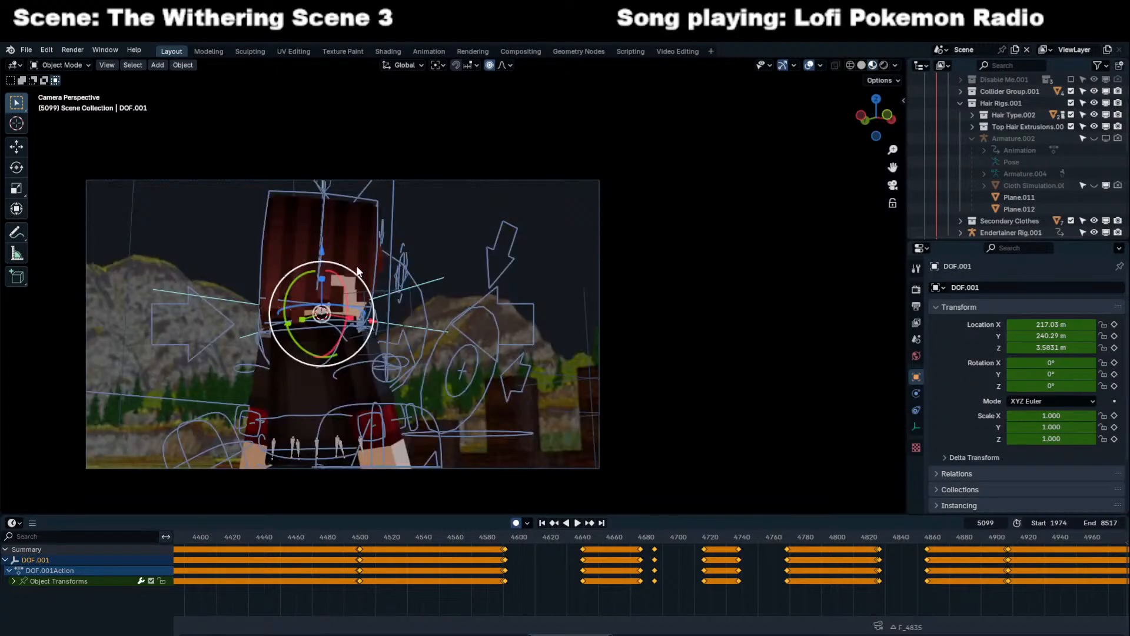
Keyframe DOF.001 at frame 5099 and snap it to the 3D cursor on the brown-haired character's face at frame 5100.
key("i")
right_click(277, 267, "shift")
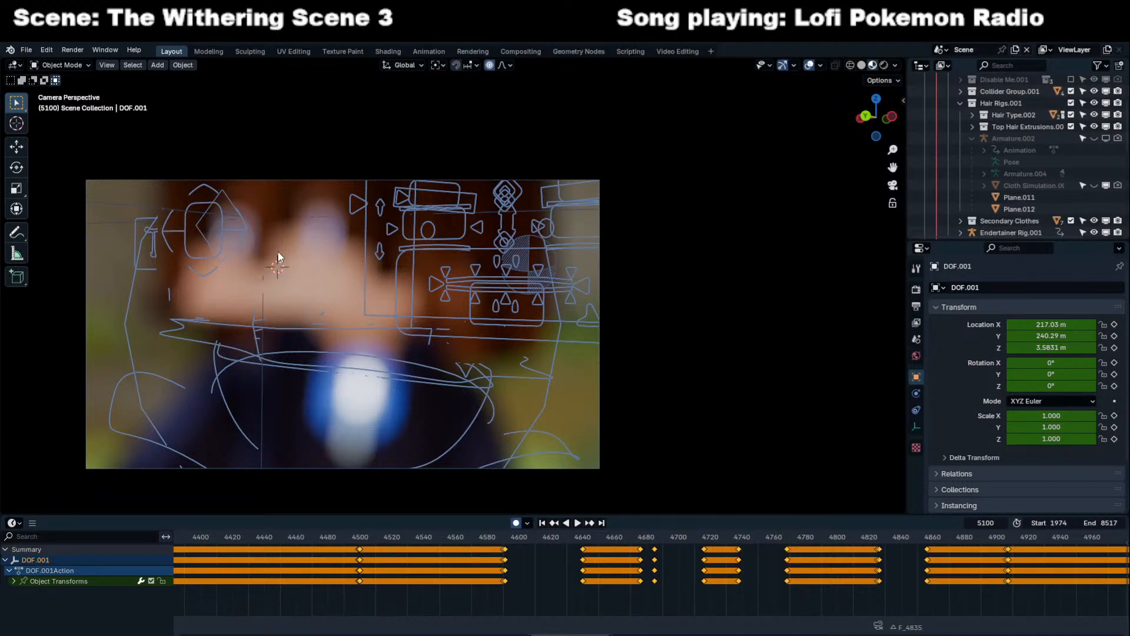
key("shift+s")
left_click(267, 185)
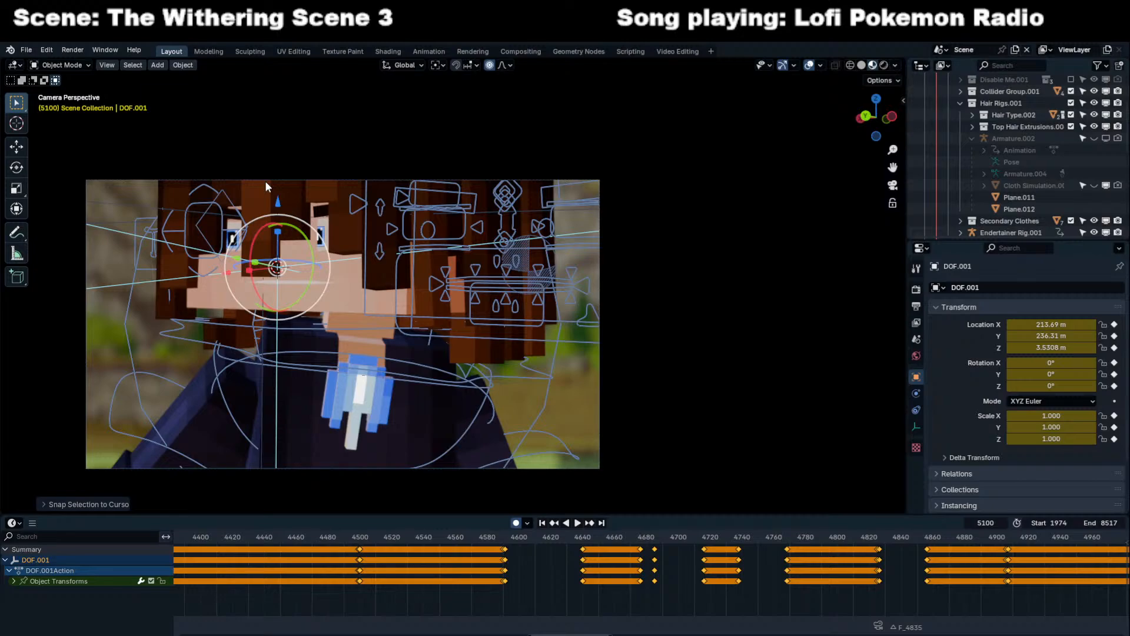
Keyframe DOF.001 at frame 5112 and snap it to the 3D cursor on the red-haired character's head at frame 5113.
key("space")
middle_click_drag(974, 586, 344, 559)
scroll(632, 558, "down", 4)
scroll(584, 573, "up", 5)
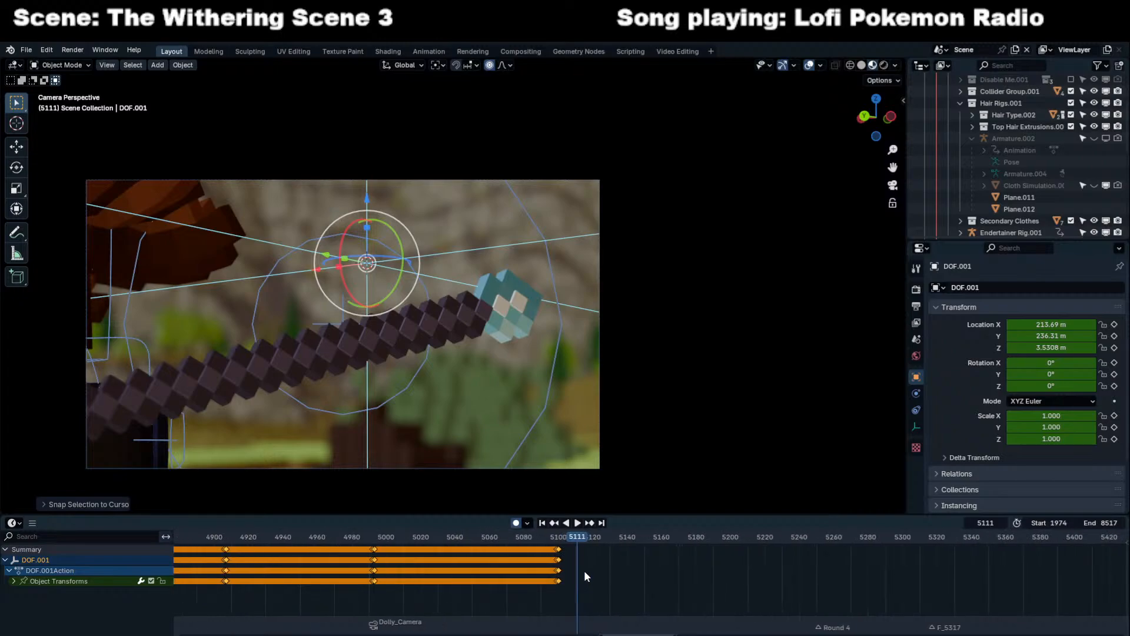
key("space")
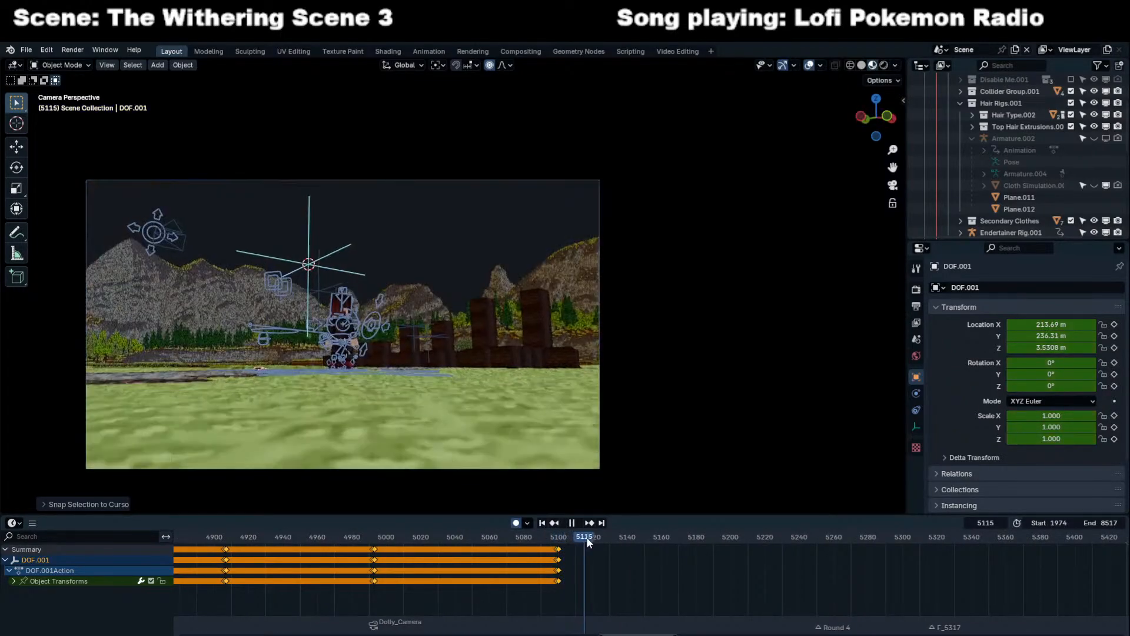
scroll(421, 398, "up", 7)
middle_click_drag(422, 398, 620, 344, "shift")
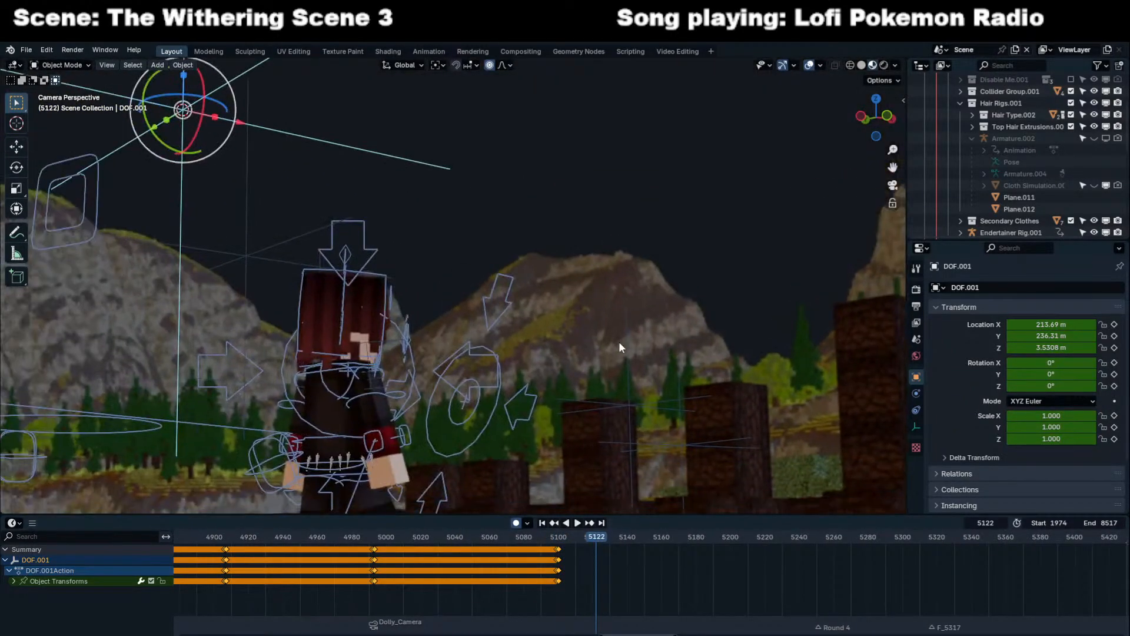
left_click(581, 535)
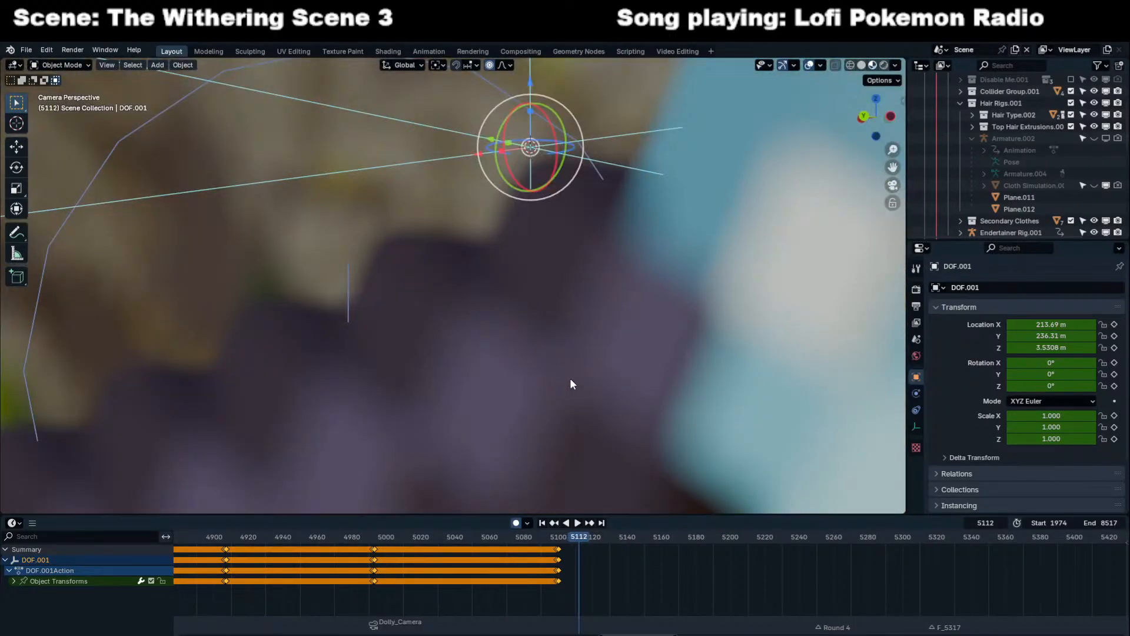
key("Right")
key("i")
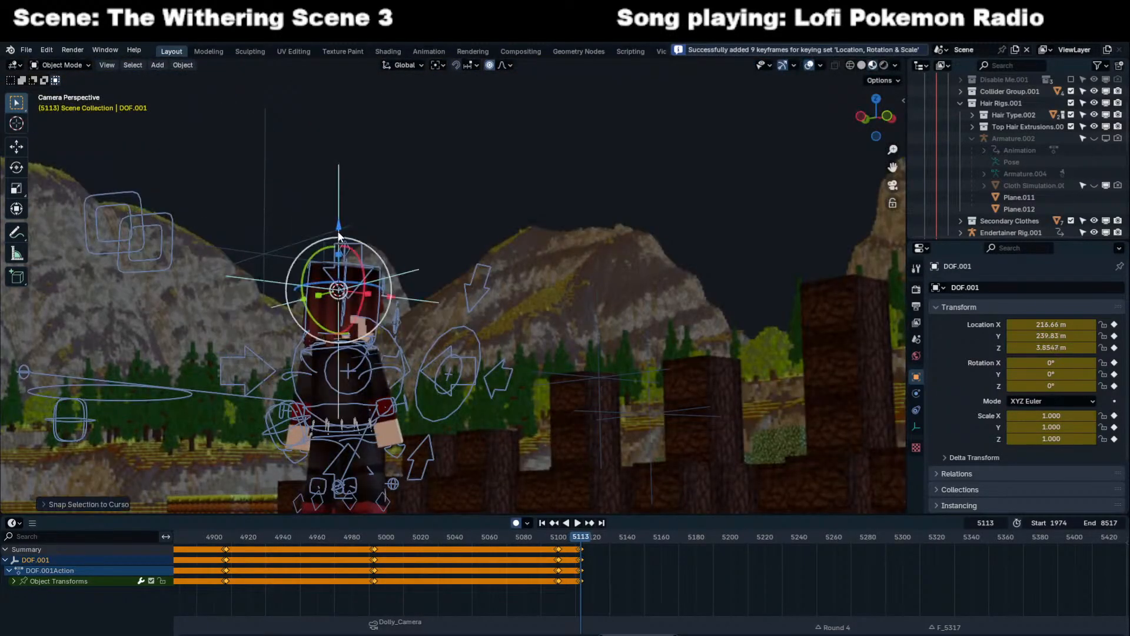
Play on from frame 5113 and step through frames 5180 to 5184 to examine the hair around the camera cut.
key("space")
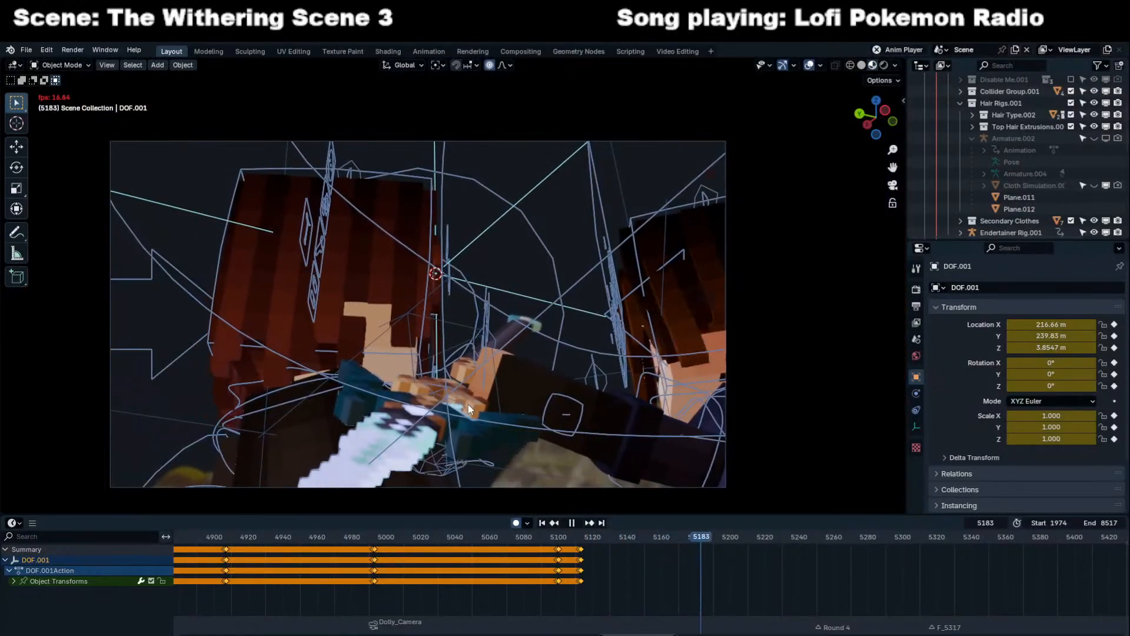
key("space")
left_click_drag(722, 541, 696, 543)
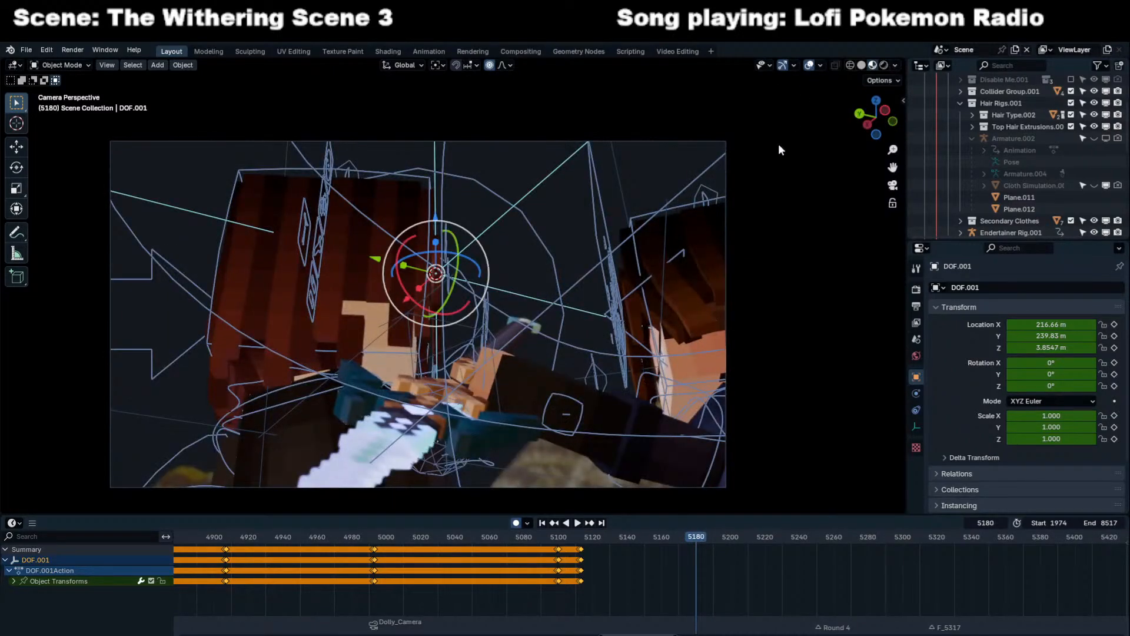
key("Right")
key("Right")
key("Right")
key("Right")
key("Left")
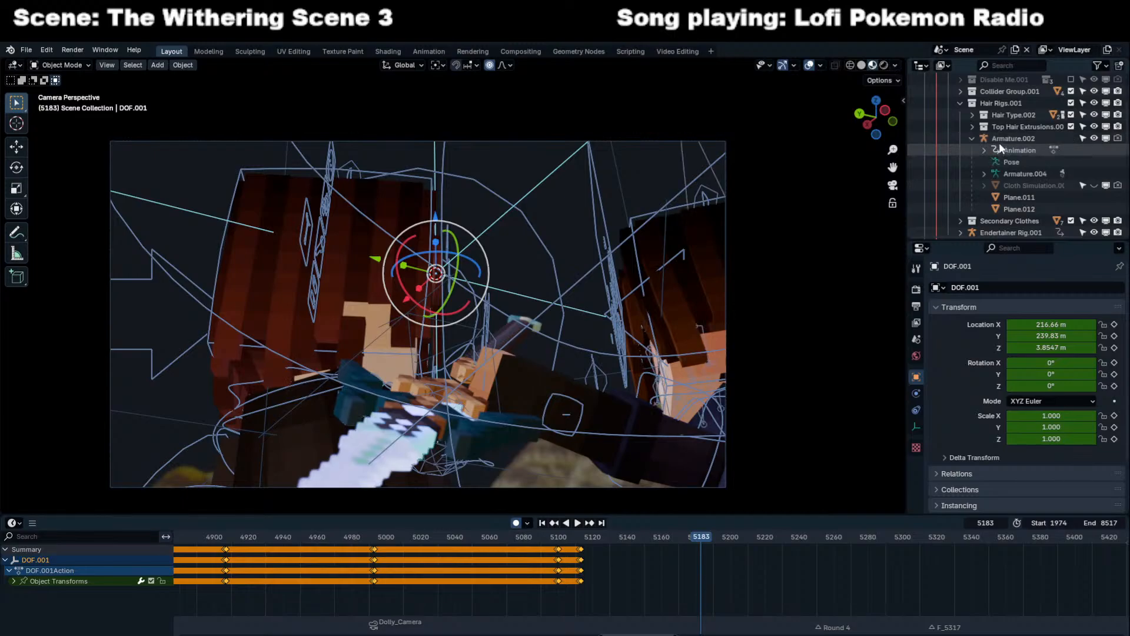
Put Armature.002 in Pose Mode, select all its bones and shift the hair keyframes just before frame 5183 by 1 frame.
left_click(1000, 141)
key("ctrl+Tab")
left_click(661, 345)
key("a")
scroll(705, 563, "up", 3)
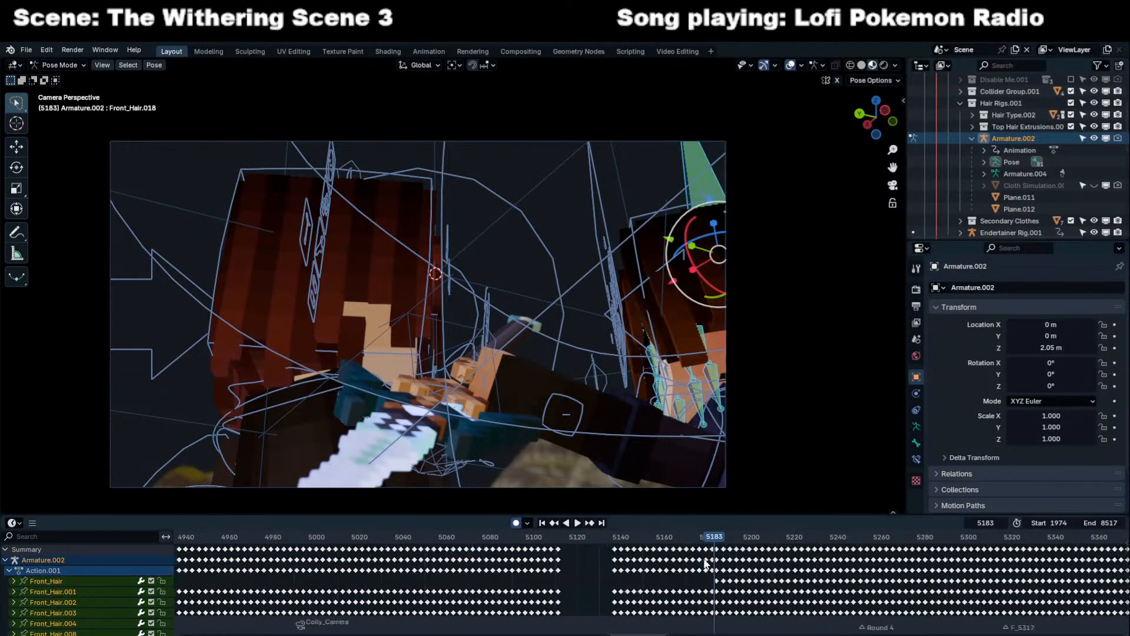
scroll(706, 564, "up", 2)
key("g")
key("1")
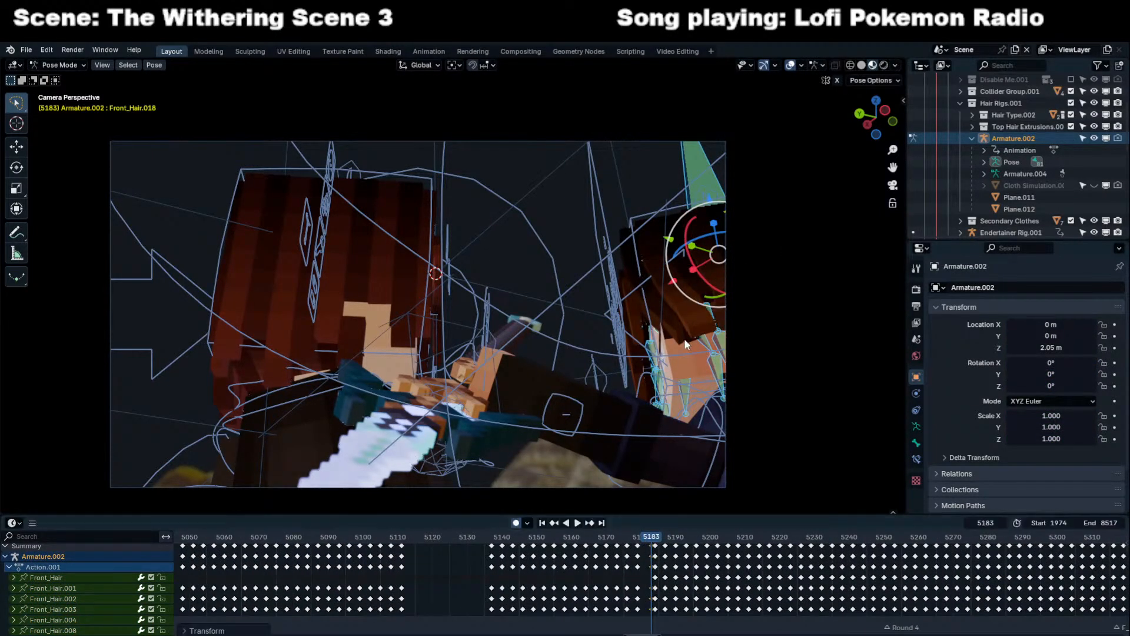
Isolate Armature.002 in local view and select the Front_Hair.025 and Front_Hair.026 bones.
left_click(652, 309)
key("KP_Decimal")
middle_click_drag(426, 265, 445, 384)
key("KP_Divide")
middle_click_drag(434, 429, 390, 418)
left_click(390, 418)
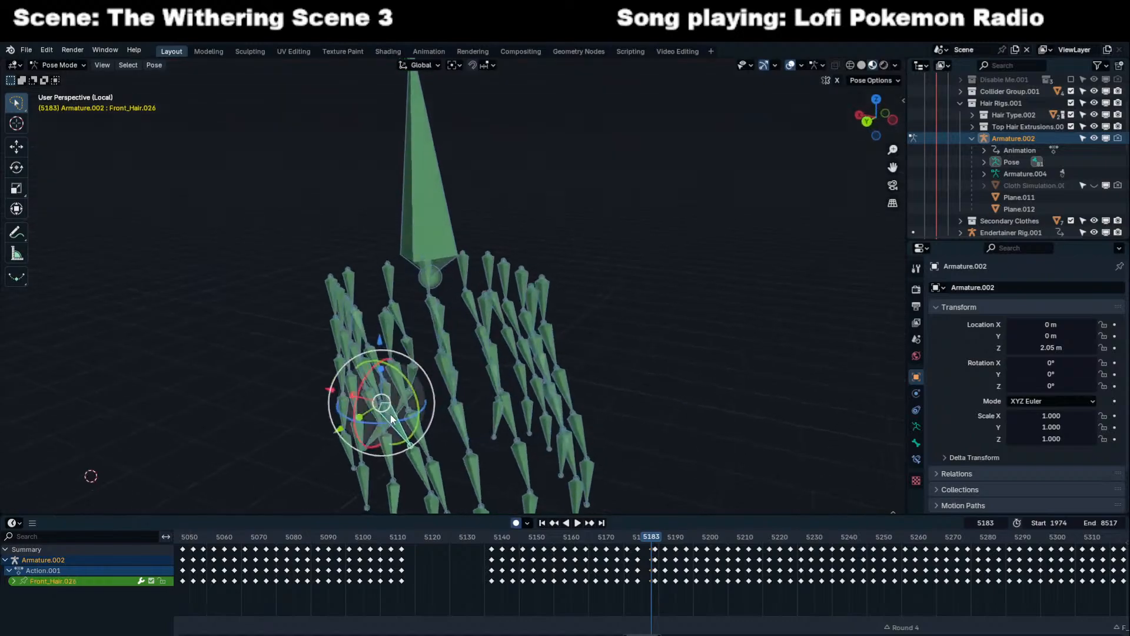
left_click(371, 375, "shift")
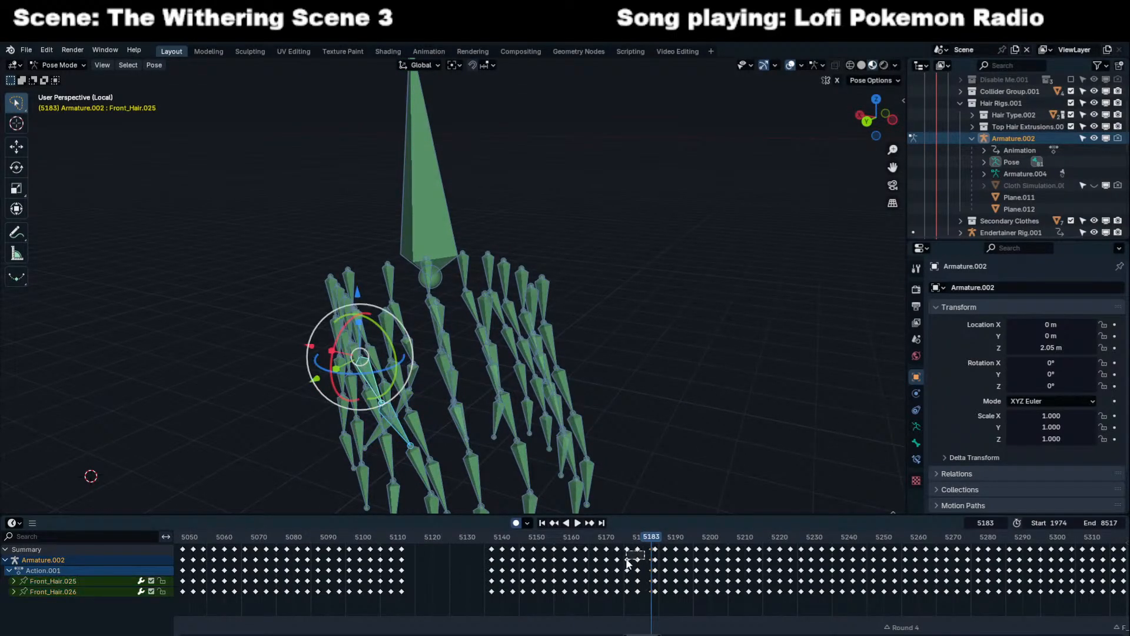
Delete the two hair bones' keyframes between about frames 5163 and 5180 and play the shot in the full-scene camera view.
middle_click_drag(588, 432, 673, 387)
key("r")
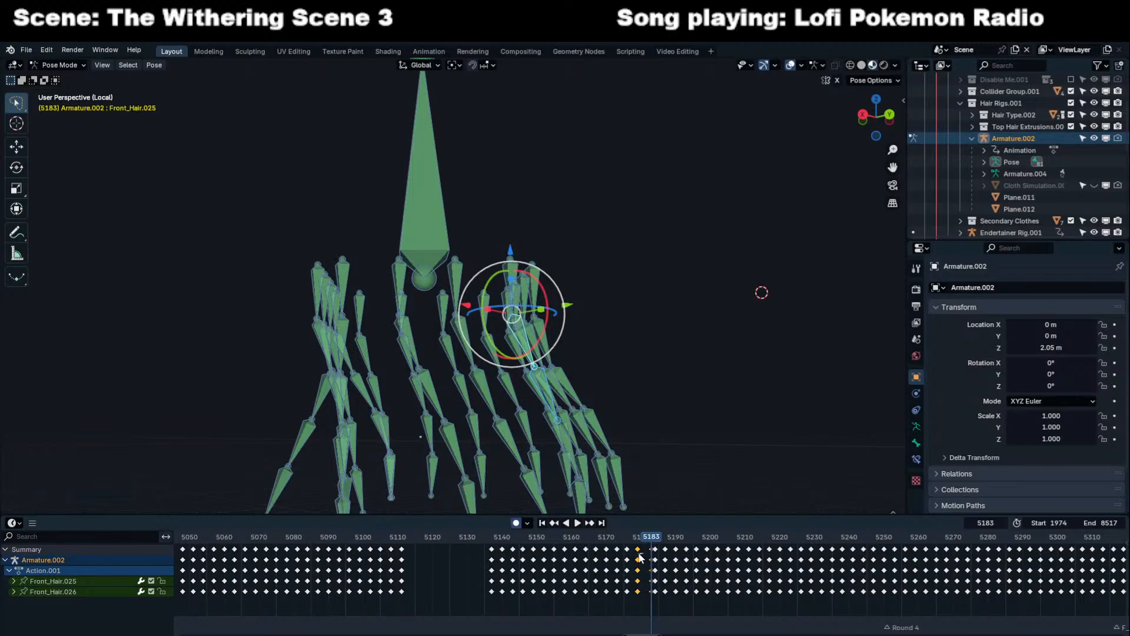
left_click(518, 548)
left_click(509, 536)
key("space")
key("KP_0")
key("KP_Divide")
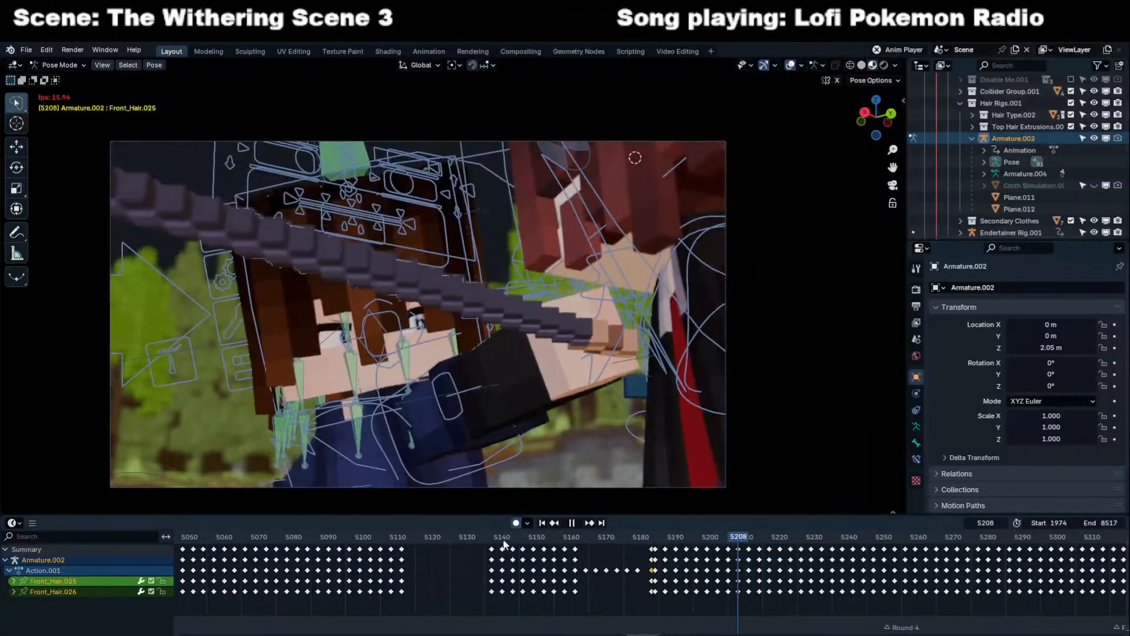
Delete the two hair bones' keyframes between about frames 5140 and 5162 and replay the shot.
left_click(493, 539)
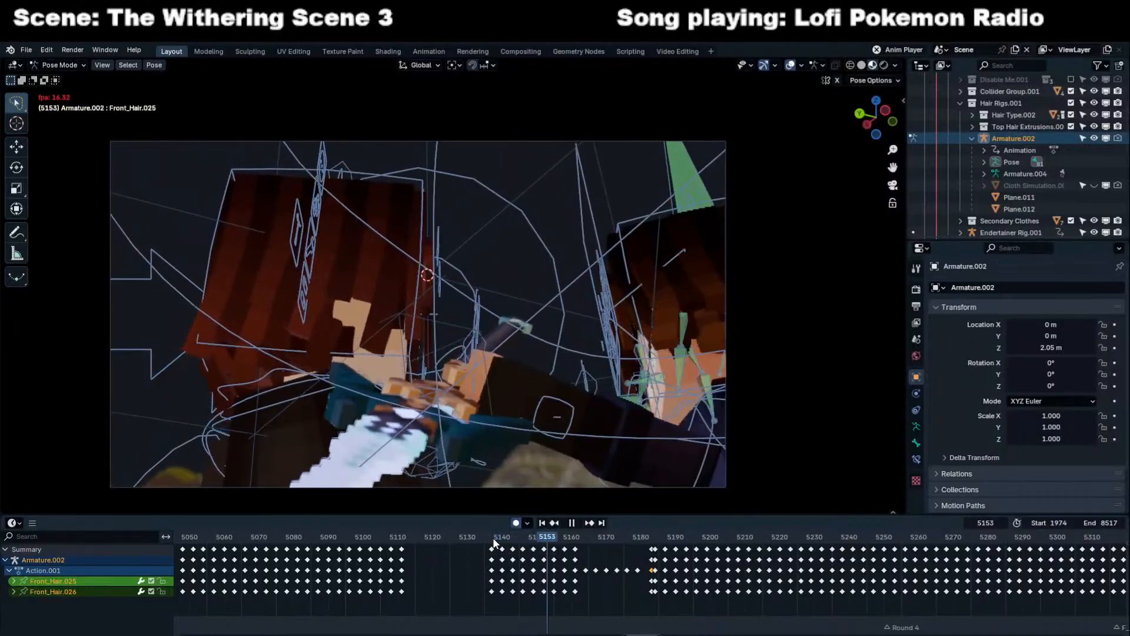
key("space")
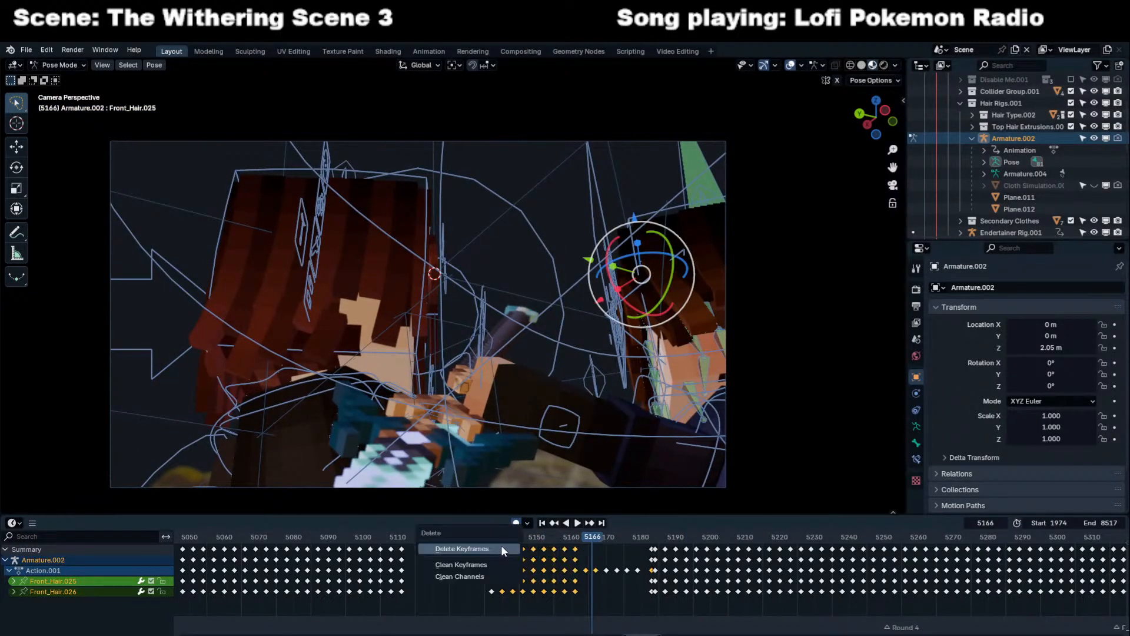
left_click(502, 549)
left_click(478, 536)
key("space")
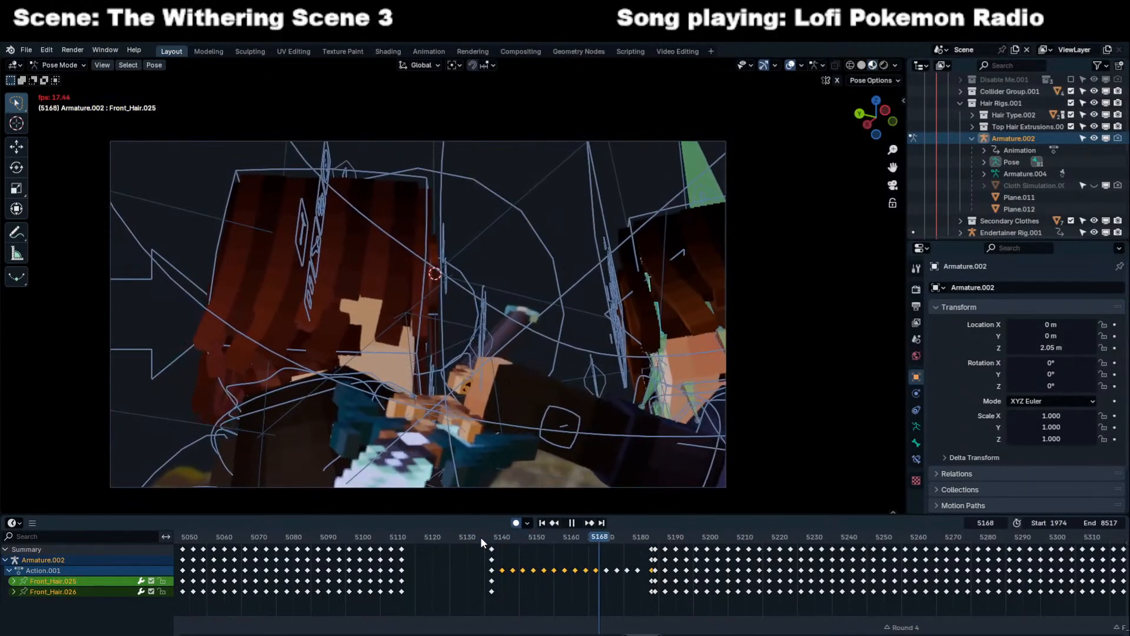
key("space")
Try rotating the Front_Hair.025 bone at frame 5174.
left_click_drag(606, 536, 620, 535)
scroll(707, 291, "up", 3)
middle_click_drag(707, 291, 578, 308, "shift")
scroll(577, 308, "up", 2)
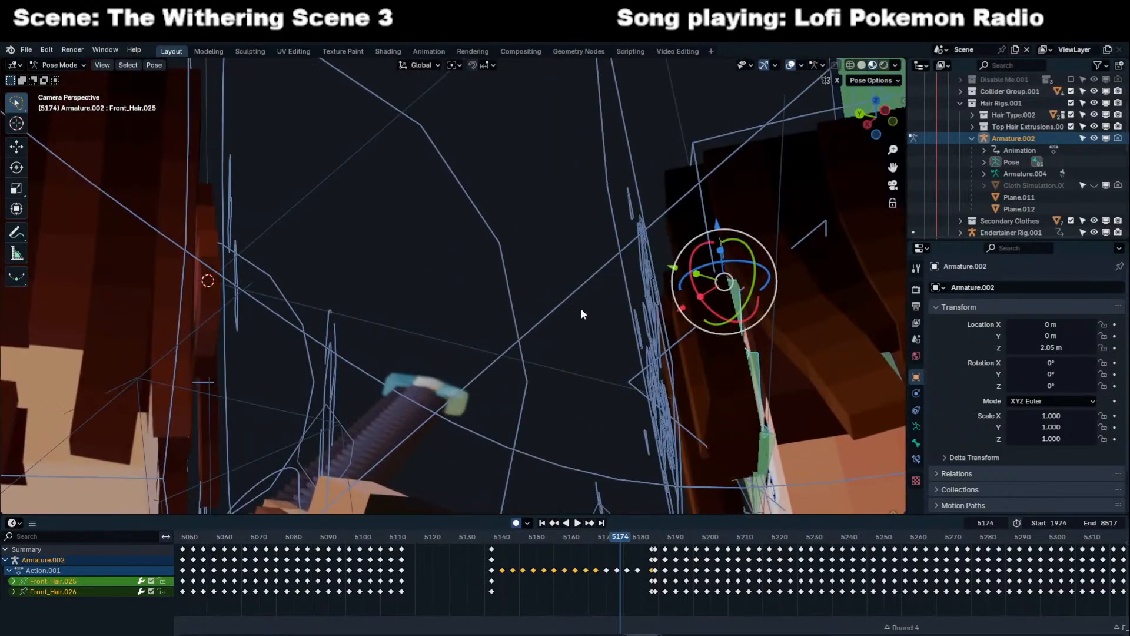
left_click_drag(726, 328, 735, 321)
right_click(734, 256)
key("r")
right_click(741, 296)
left_click(741, 297)
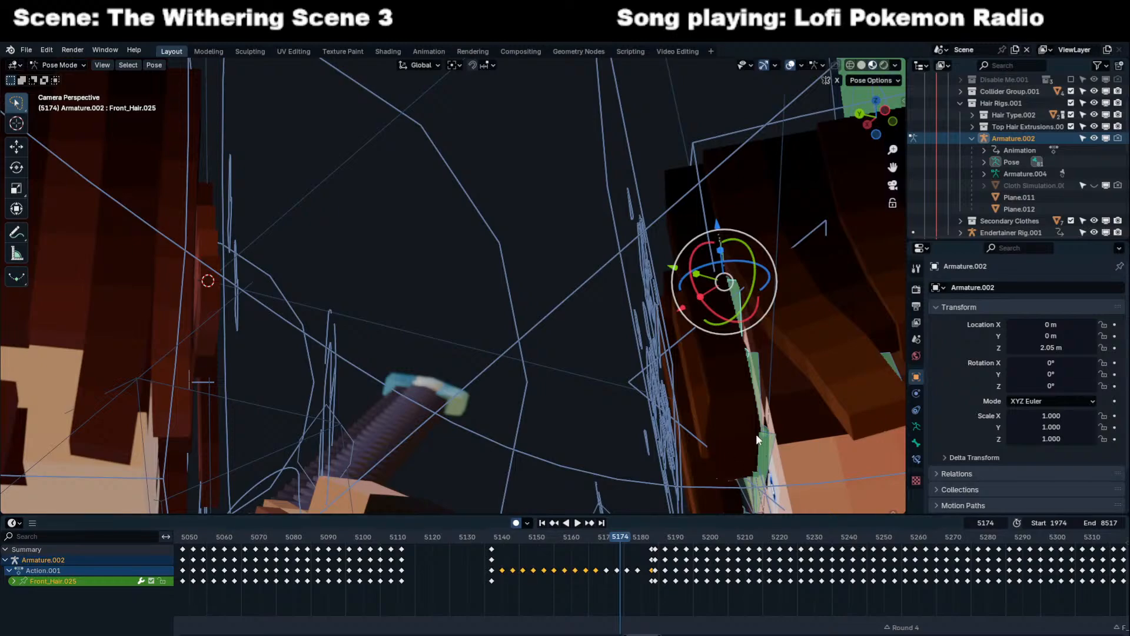
key("r")
key("r")
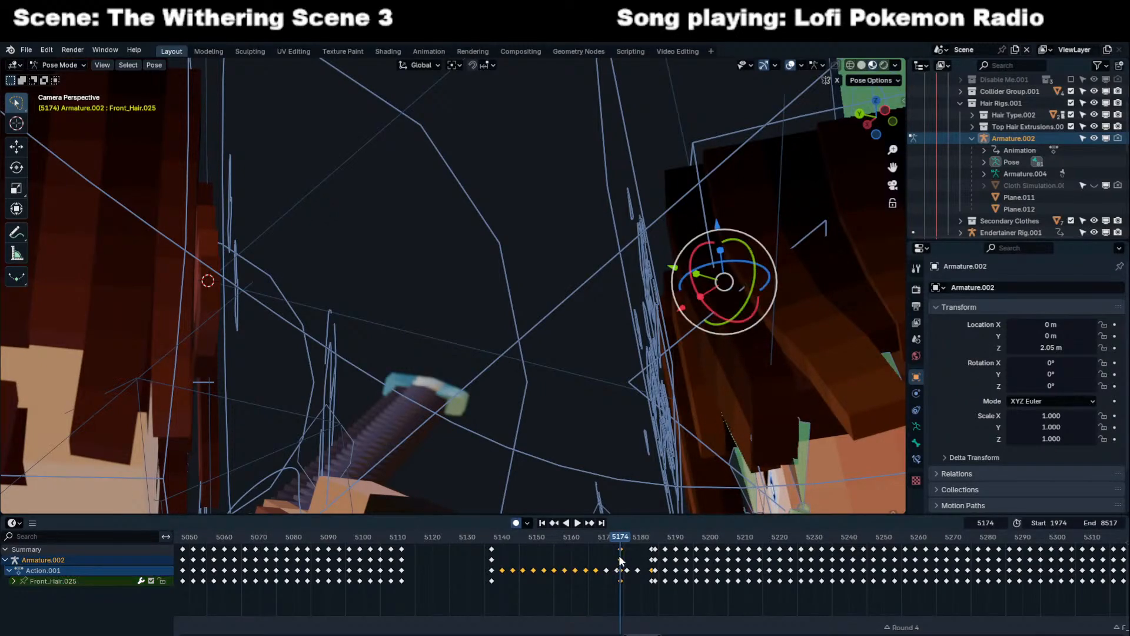
Remove the Front_Hair.025 keyframe at frame 5174, rotate the bone again at the start of the shot and play it back.
left_click(492, 569)
left_click(493, 541)
left_click_drag(493, 547, 534, 542)
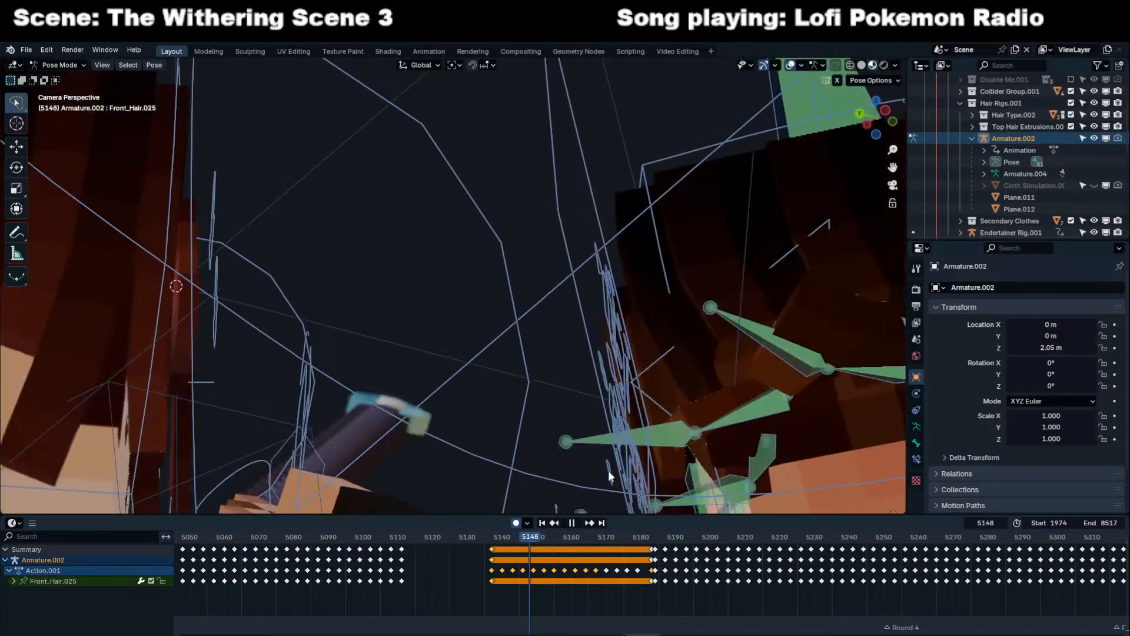
key("r")
key("r")
left_click(603, 499)
left_click(492, 559)
key("space")
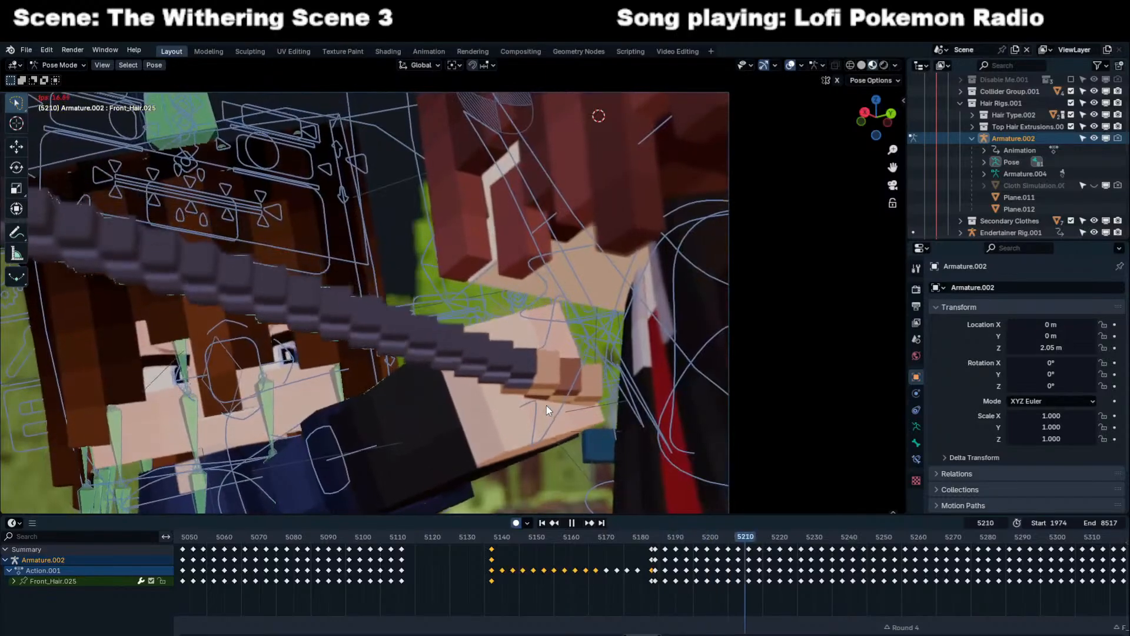
scroll(546, 405, "down", 3)
key("space")
Return to frame 5148, leave Pose Mode, save scene3_Evelyne.blend and select DOF.001.
left_click_drag(596, 534, 530, 533)
key("ctrl+Tab")
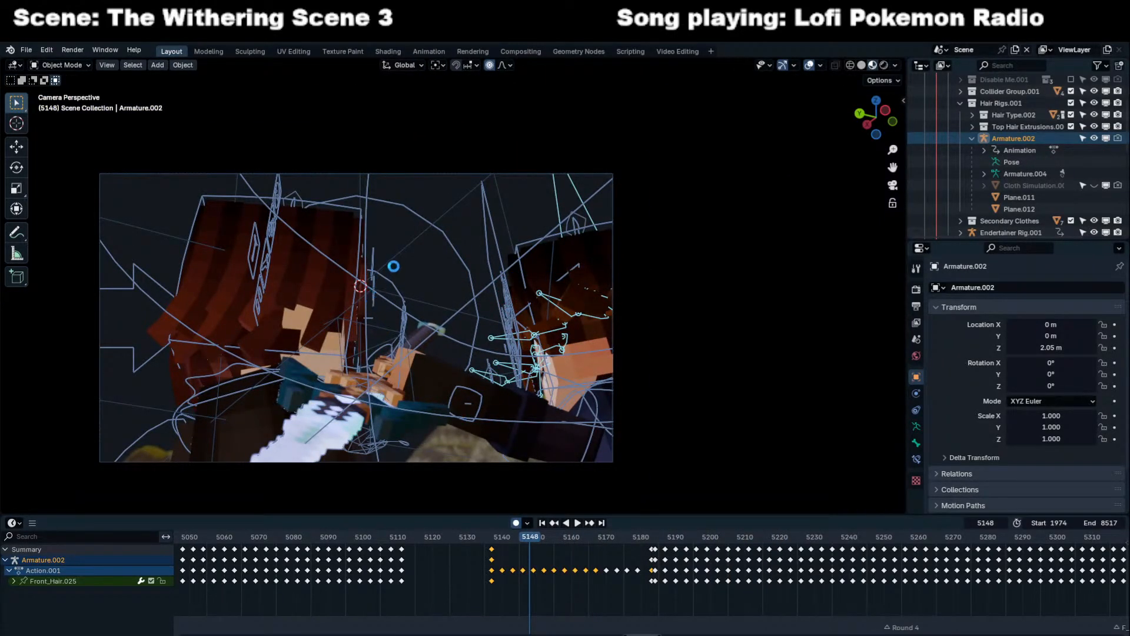
left_click(394, 255)
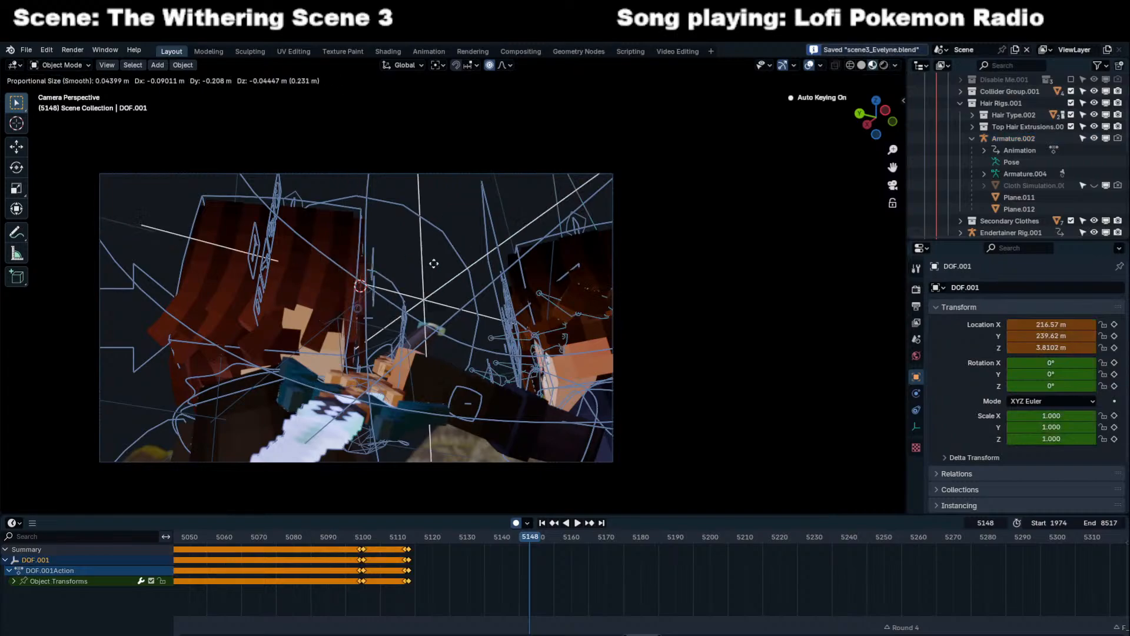
Keyframe DOF.001 at frame 5183 and snap it to the 3D cursor on the brown-haired character's face at frame 5184.
key("space")
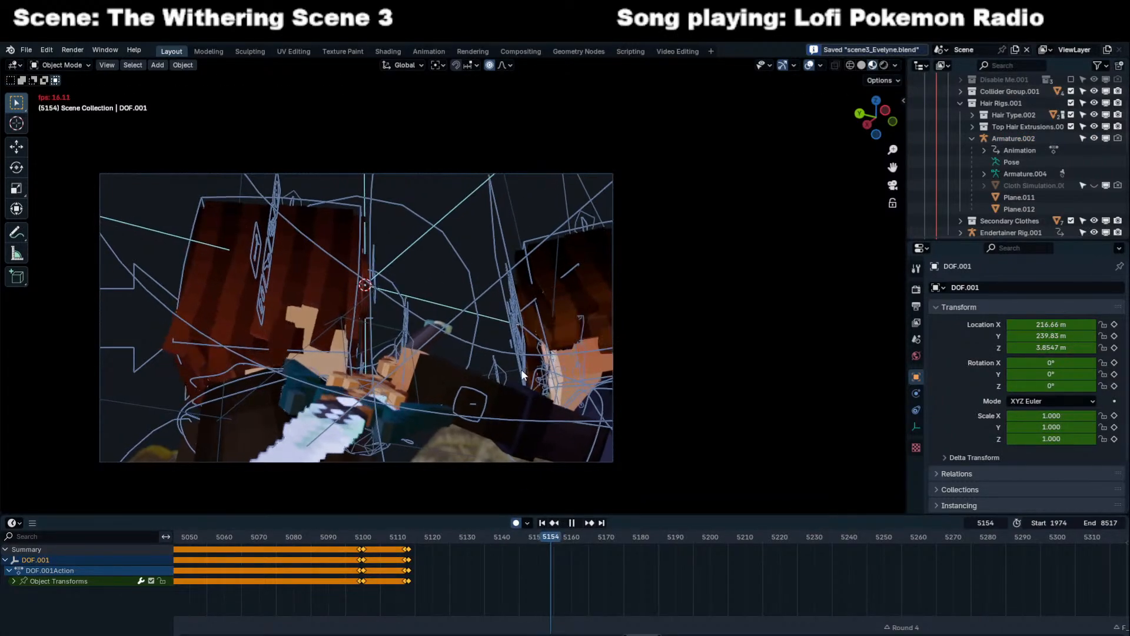
key("Left")
key("Left")
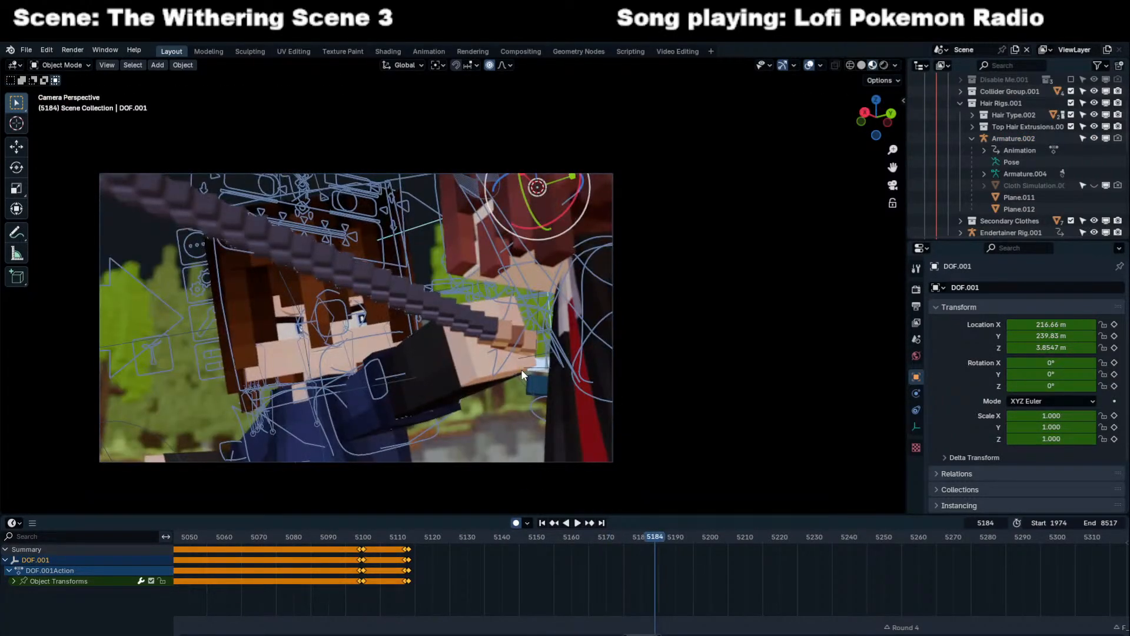
key("i")
key("Right")
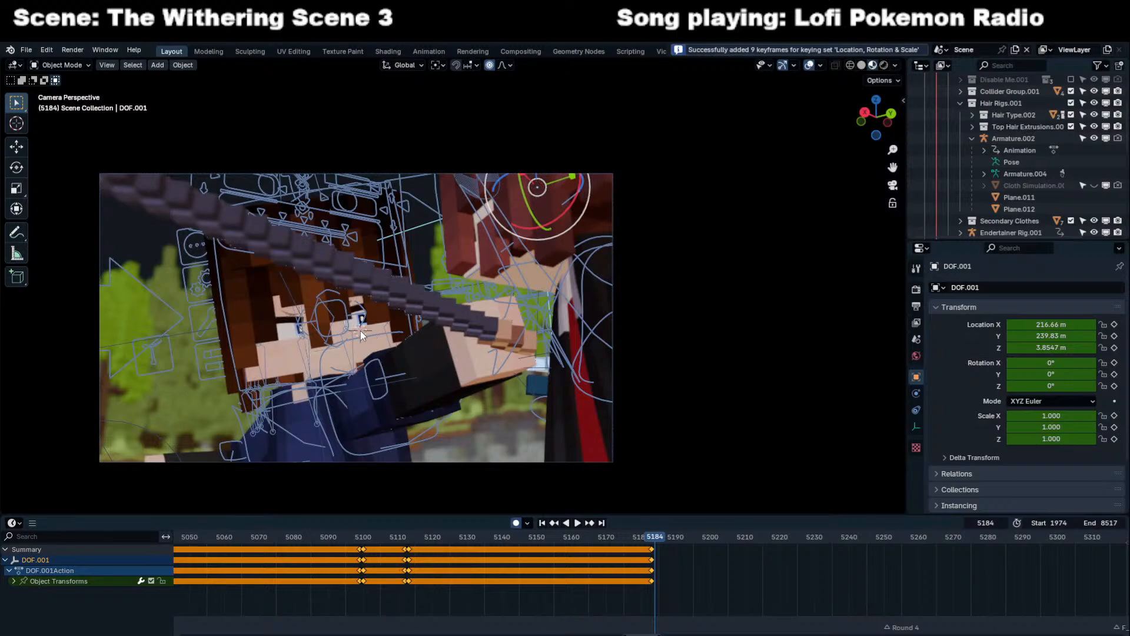
key("shift+s")
left_click(362, 260)
Keyframe DOF.001 at frame 5250 and snap it to the 3D cursor on the red-haired character's face at frame 5251.
key("space")
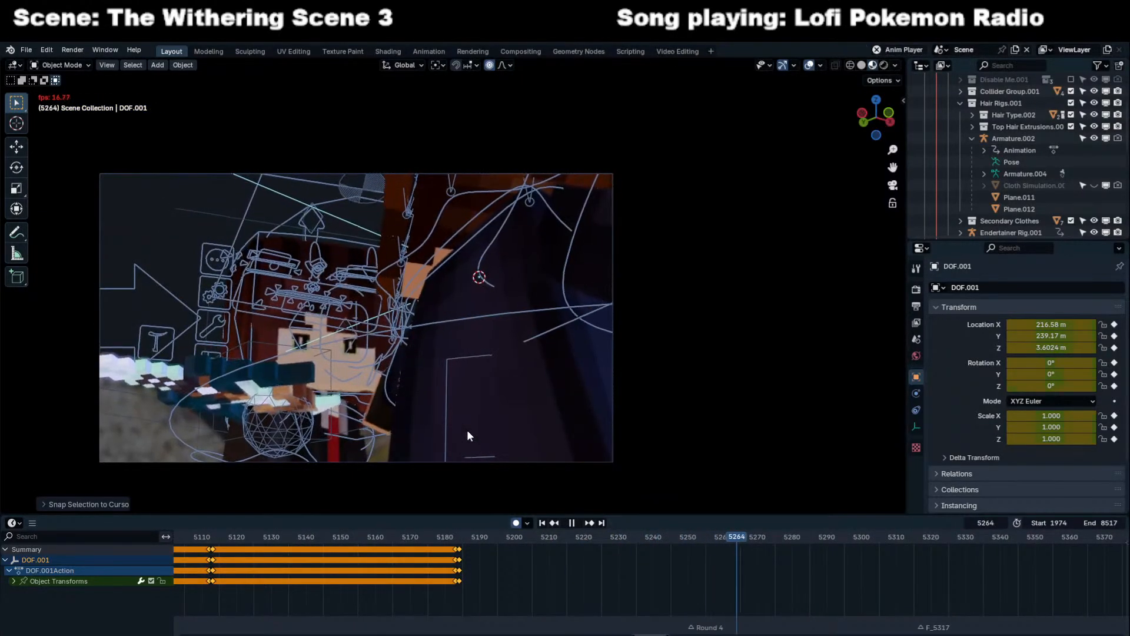
left_click_drag(698, 537, 687, 539)
key("space")
key("Right")
key("i")
key("Left")
key("i")
key("Right")
right_click(312, 337, "shift")
key("shift+s")
left_click(313, 281)
Play the animation from frame 5251 to frame 5397 to check the focus on the red-haired character.
key("space")
middle_click_drag(676, 566, 538, 574)
left_click(602, 563)
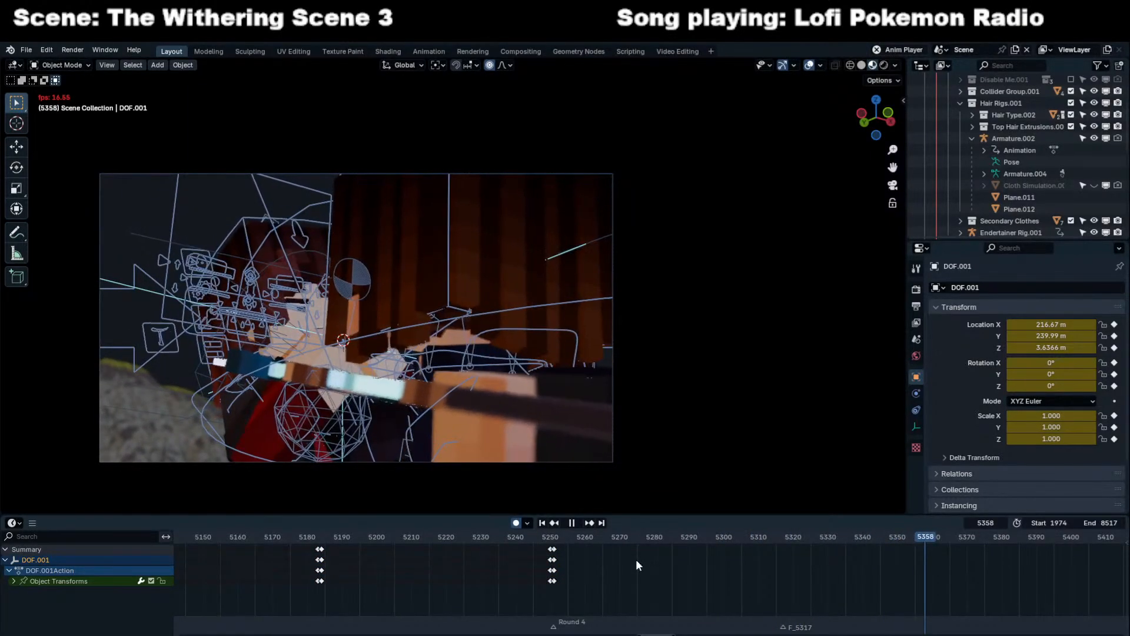
key("space")
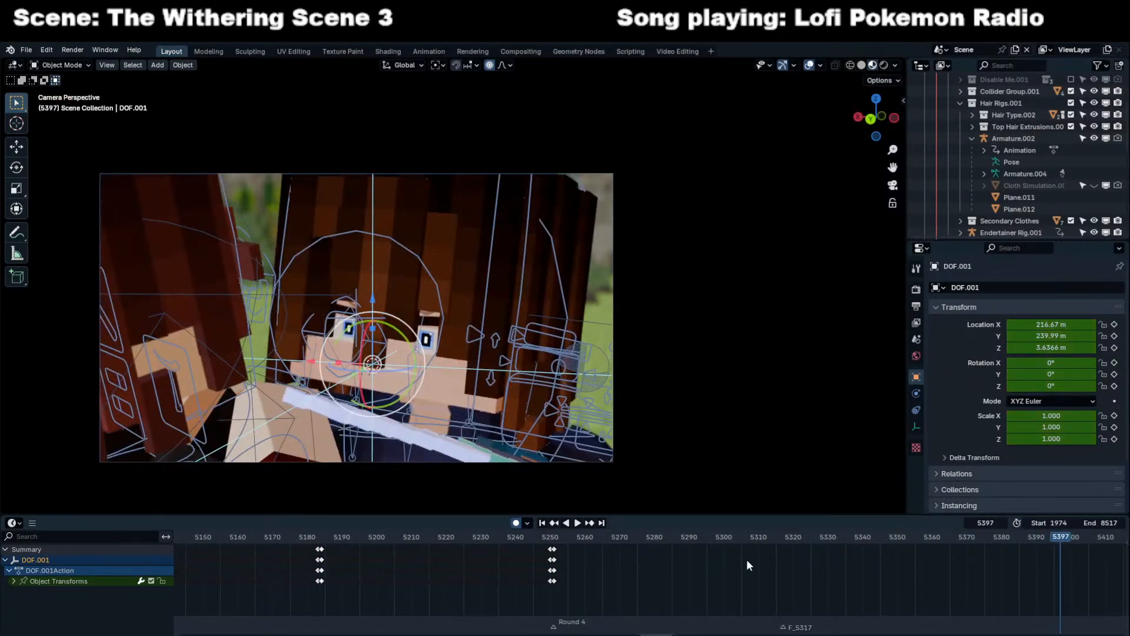
middle_click_drag(900, 561, 691, 570)
Keyframe DOF.001 at frame 5390, snap it to the 3D cursor on the brown-haired character's eye at frame 5391 and play on.
key("Left")
key("Left")
key("Left")
key("Left")
key("Left")
key("Left")
key("Left")
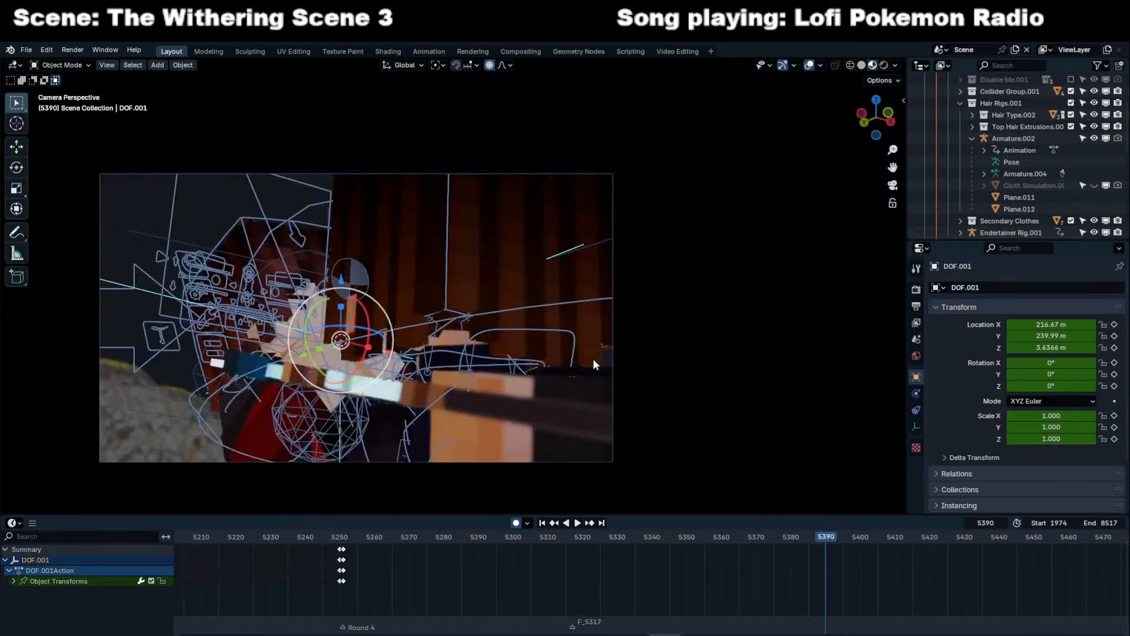
key("i")
key("Right")
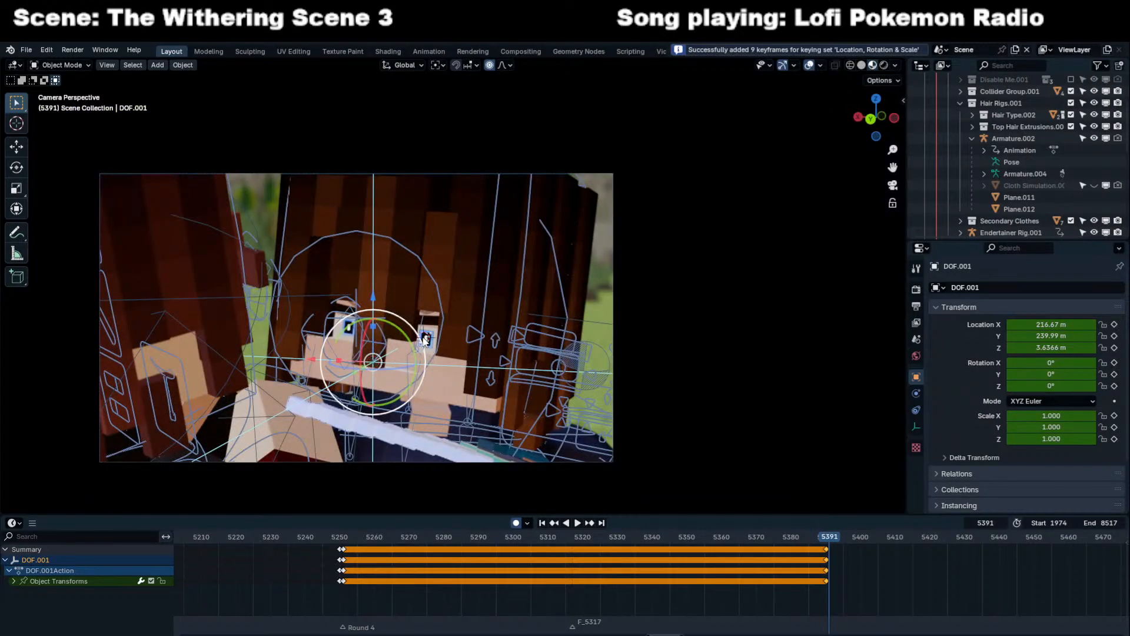
key("shift+s")
left_click(431, 271)
key("space")
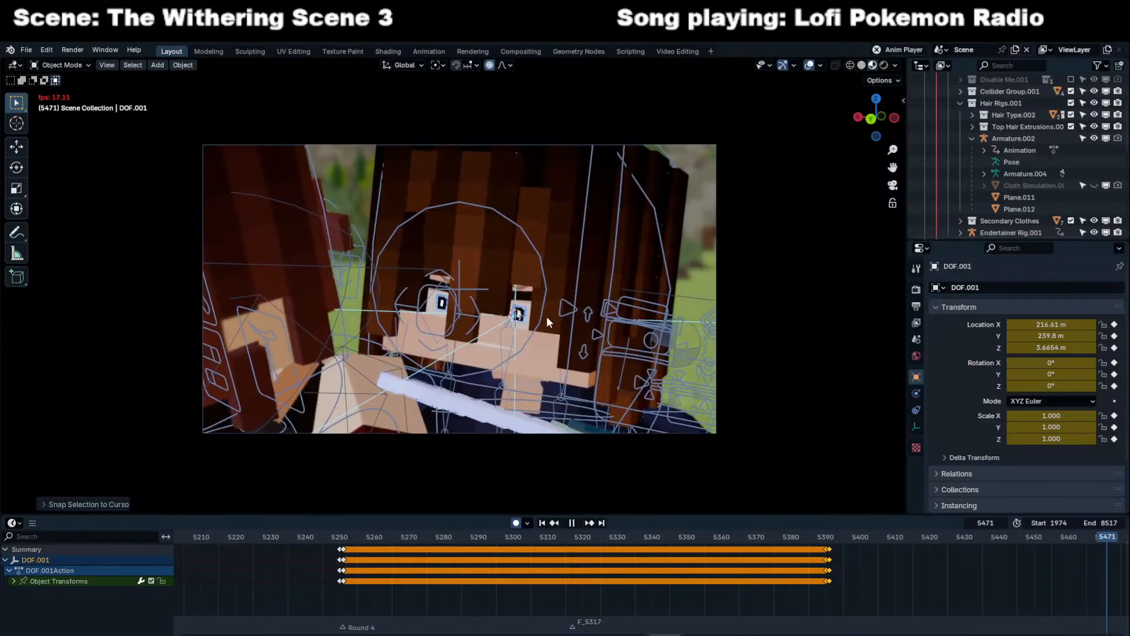
Play the animation on to frame 5651 and step back to frame 5642 to check the focus and hair around the cut.
scroll(547, 322, "up", 1)
scroll(823, 576, "down", 1)
middle_click_drag(823, 576, 421, 571)
left_click(683, 568)
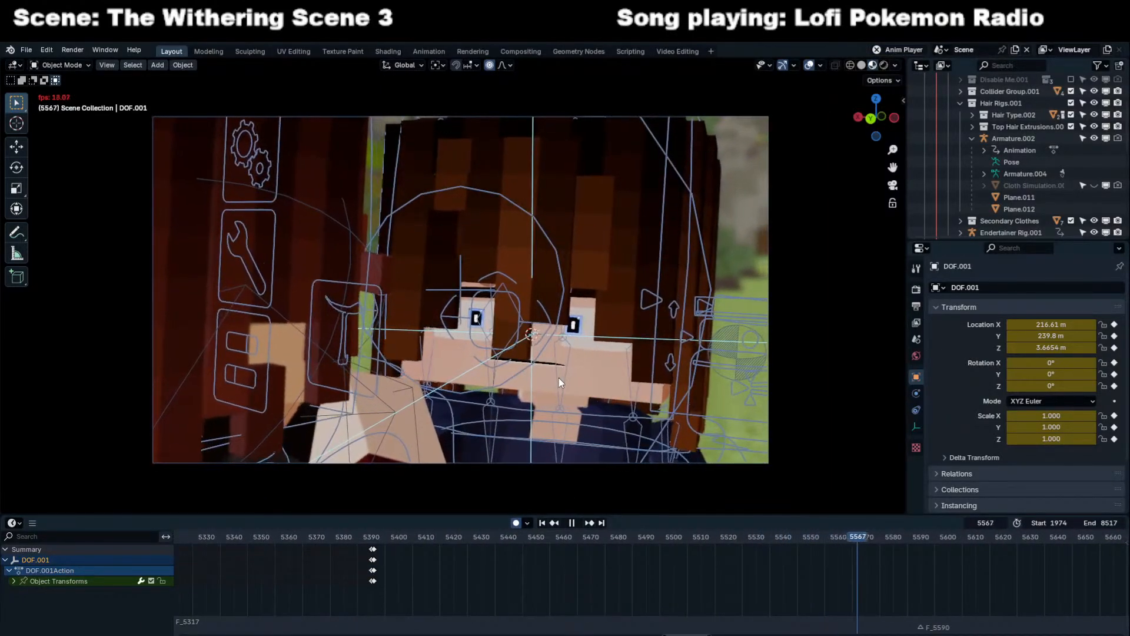
key("space")
key("space")
scroll(554, 381, "up", 4)
key("space")
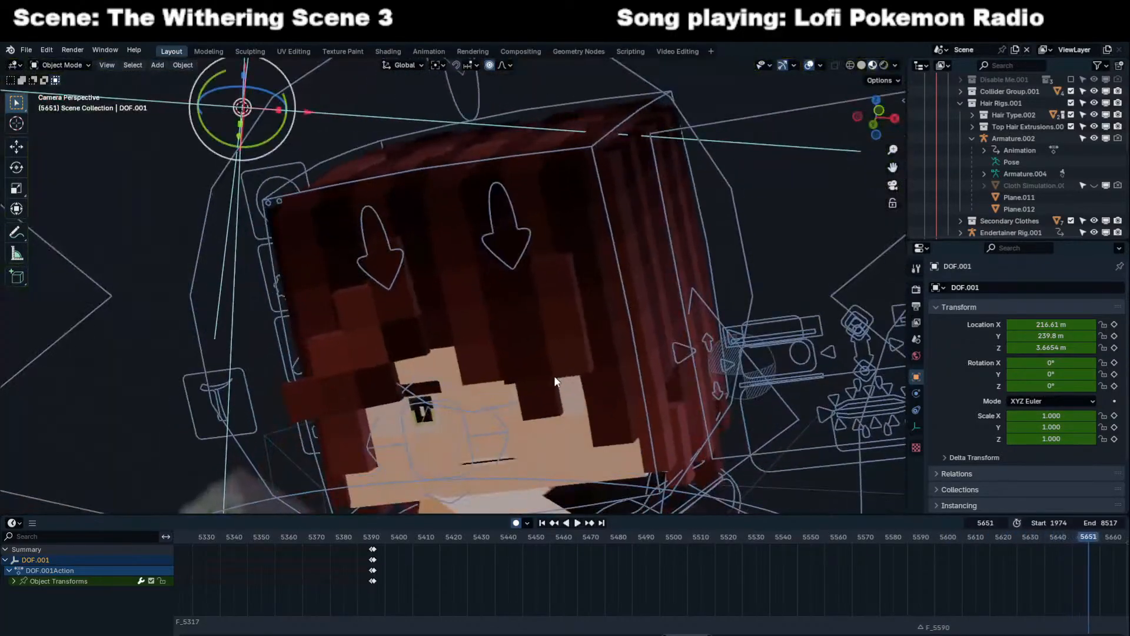
key("Left")
key("Left")
key("Left")
key("Left")
key("Left")
key("Left")
key("Left")
key("Left")
key("Left")
Delete the brown-haired character's pose keyframes on hair rig Armature.002 around frame 5640 and replay the cut in camera view.
left_click(596, 342)
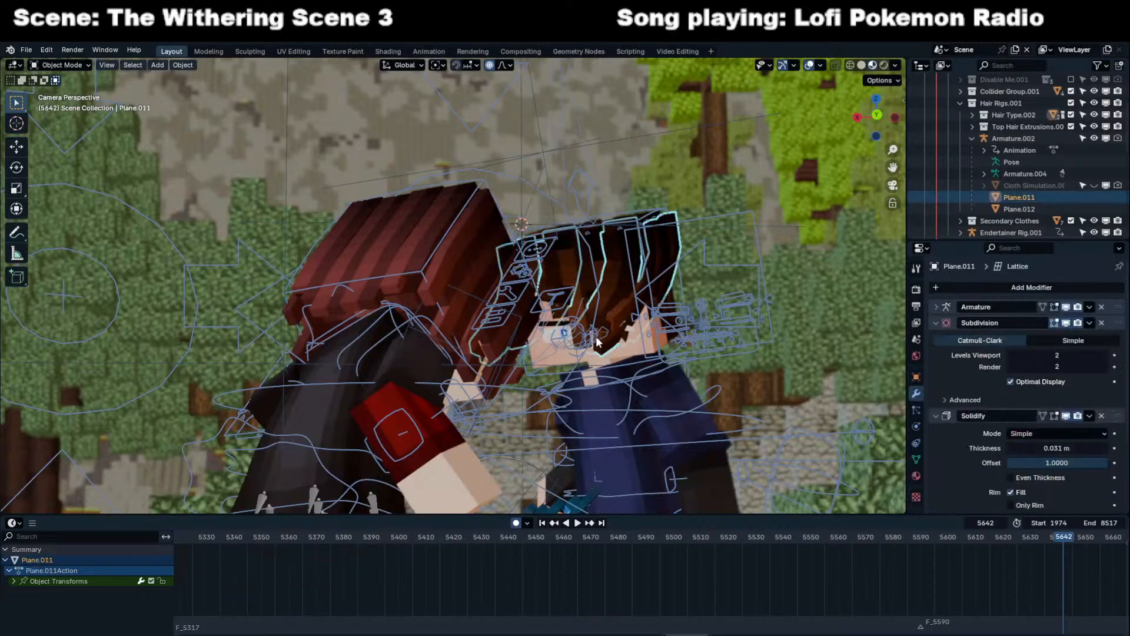
left_click(596, 341)
key("ctrl+Tab")
key("a")
middle_click_drag(874, 577, 590, 572)
scroll(590, 572, "up", 1)
middle_click_drag(771, 600, 652, 612)
scroll(653, 612, "up", 1)
left_click_drag(702, 537, 671, 538)
key("x")
left_click(756, 543)
key("space")
left_click(641, 539)
key("ctrl+Tab")
key("KP_0")
key("space")
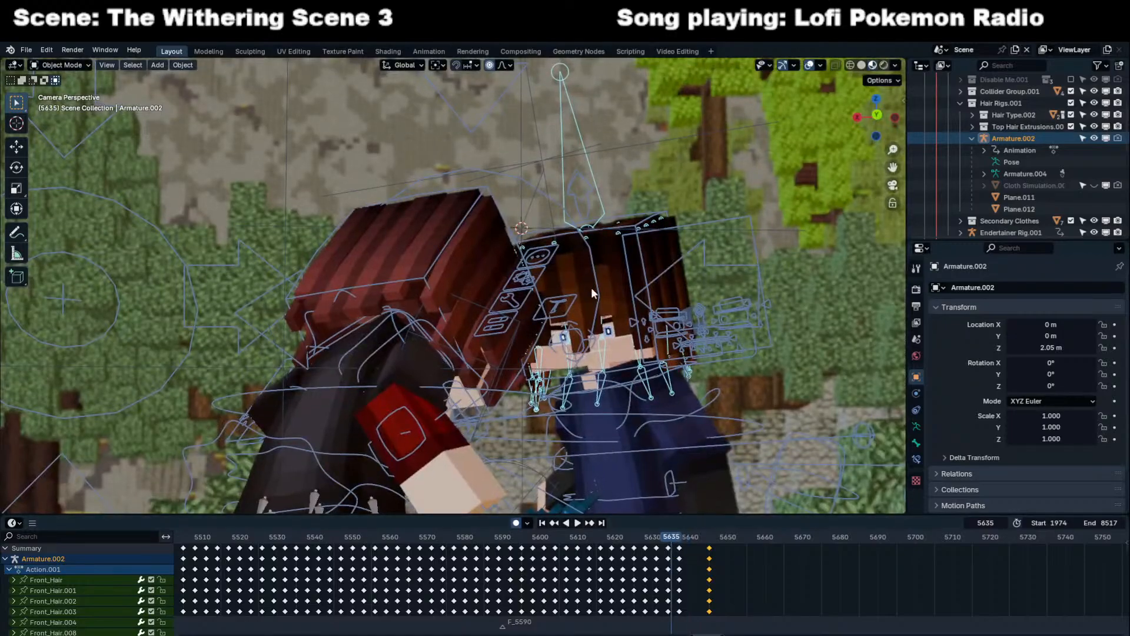
Keyframe DOF.001 at frame 5642 and snap it to the 3D cursor on the red-haired character's face at frame 5643.
left_click(542, 160)
middle_click_drag(579, 373, 465, 324)
scroll(465, 323, "up", 3)
left_click(429, 272)
left_click(434, 268)
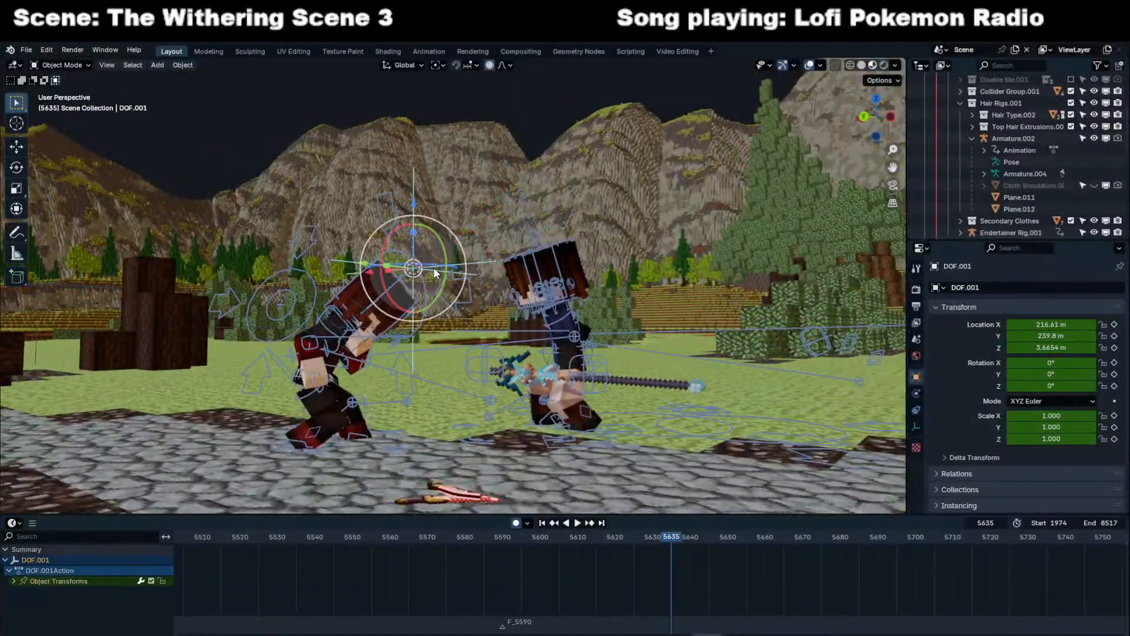
key("space")
key("KP_0")
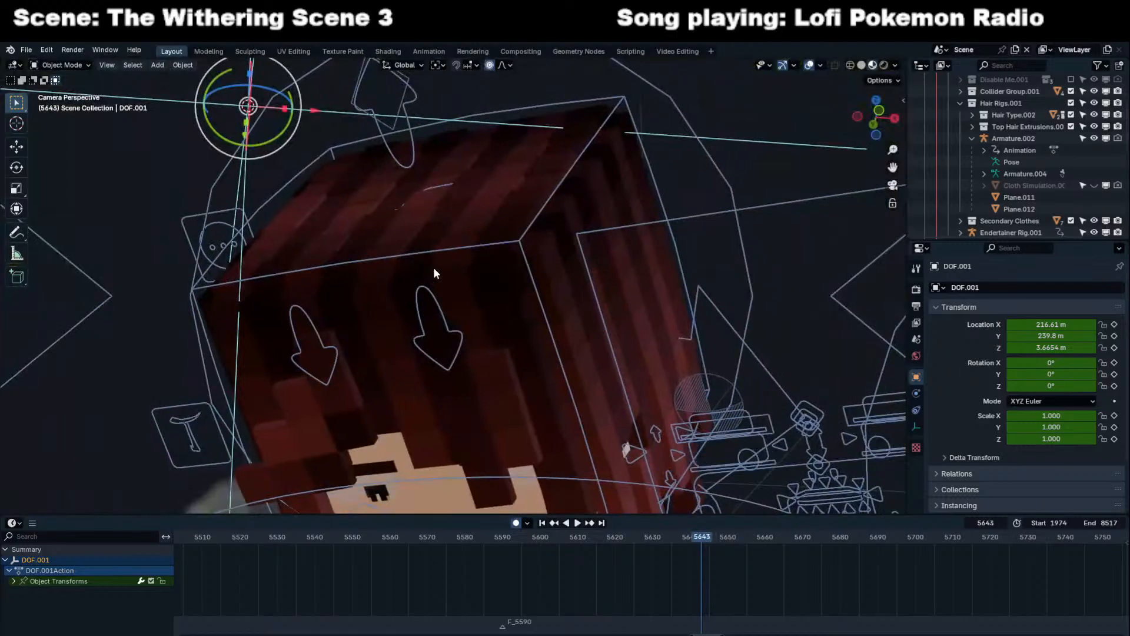
key("Left")
key("Left")
key("Right")
key("Right")
key("i")
key("Left")
key("i")
key("Right")
scroll(319, 318, "down", 3)
right_click(430, 404, "shift")
key("shift+s")
left_click(435, 306)
key("space")
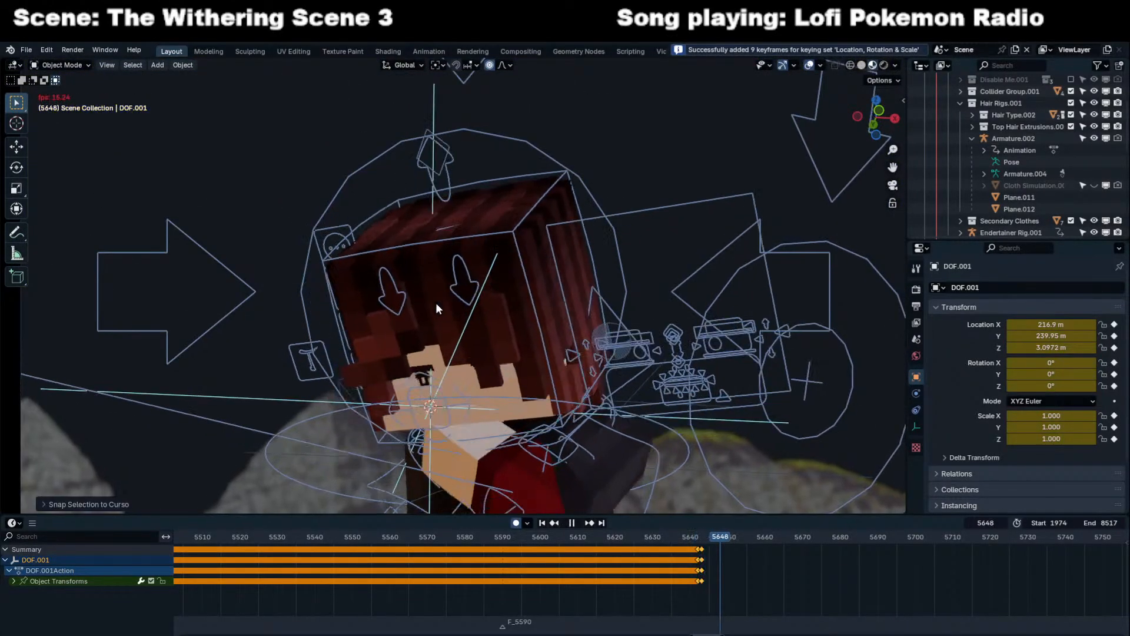
Snap DOF.001 to the 3D cursor on the red-haired character's face at frame 5662 and play on.
key("space")
right_click(480, 335, "shift")
key("shift+s")
left_click(486, 263)
key("space")
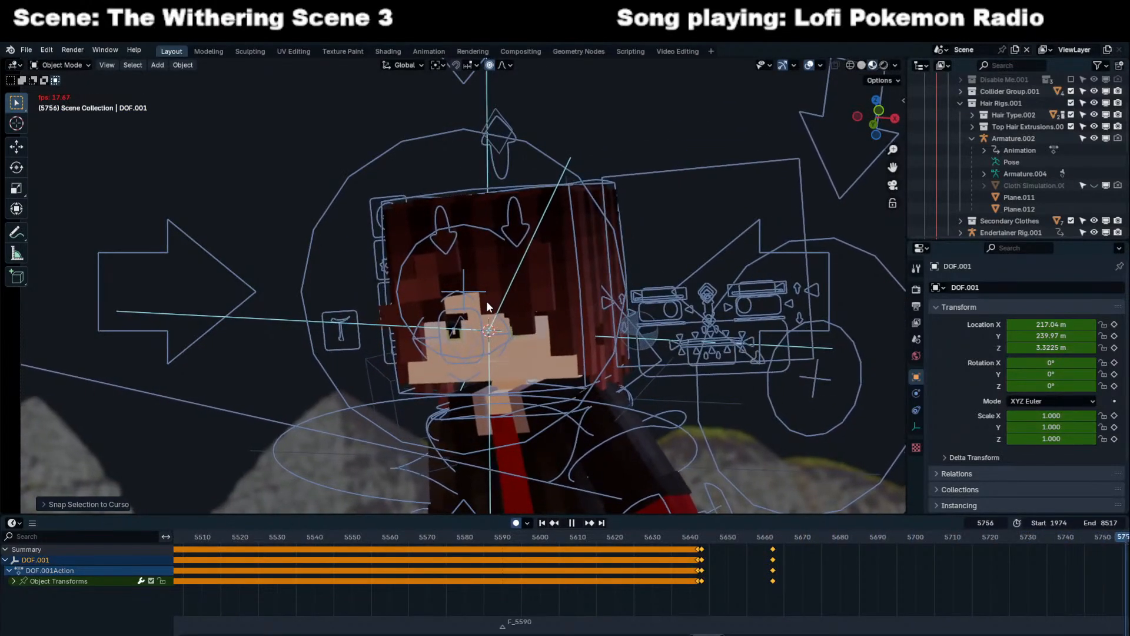
Keyframe DOF.001 at frame 5767 and snap it to the 3D cursor on the brown-haired character's face at frame 5768.
key("space")
key("Left")
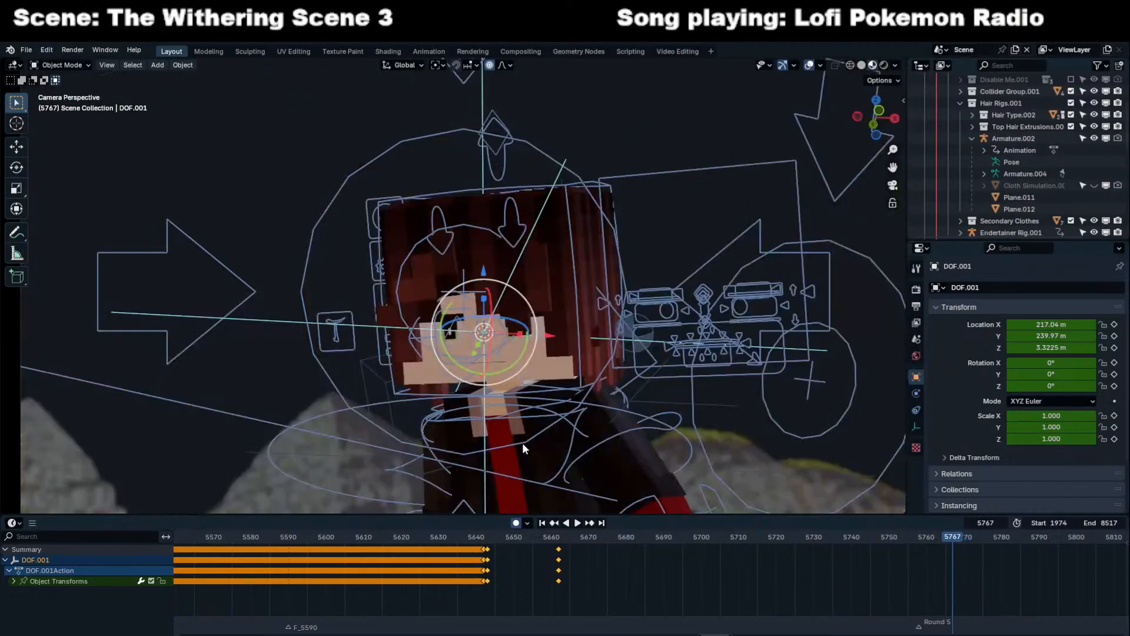
key("i")
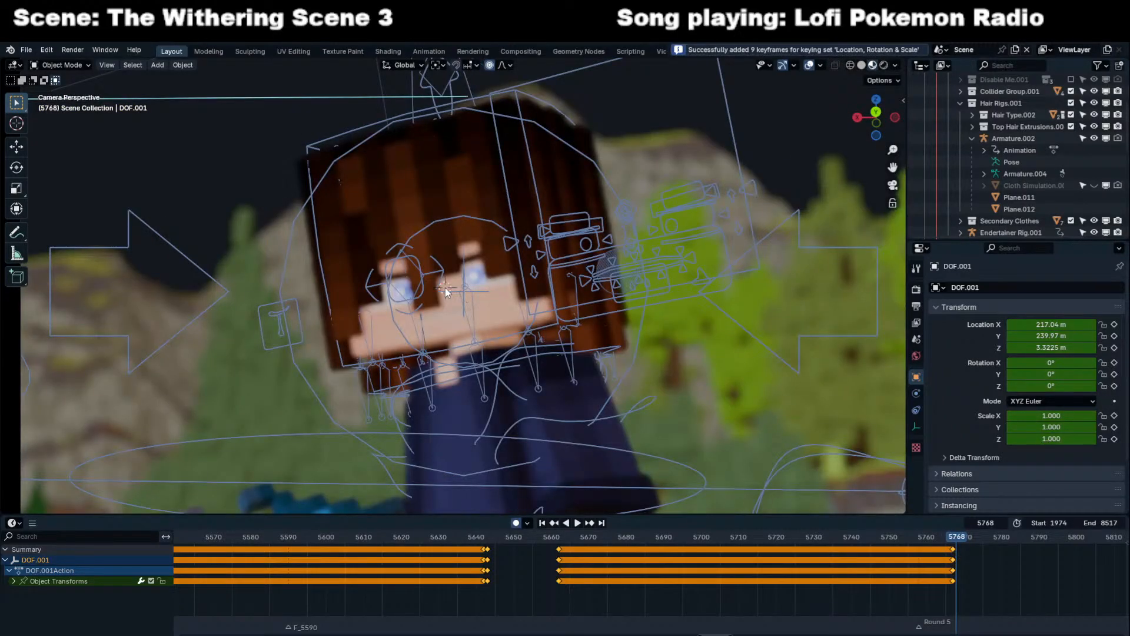
key("shift+s")
left_click(443, 224)
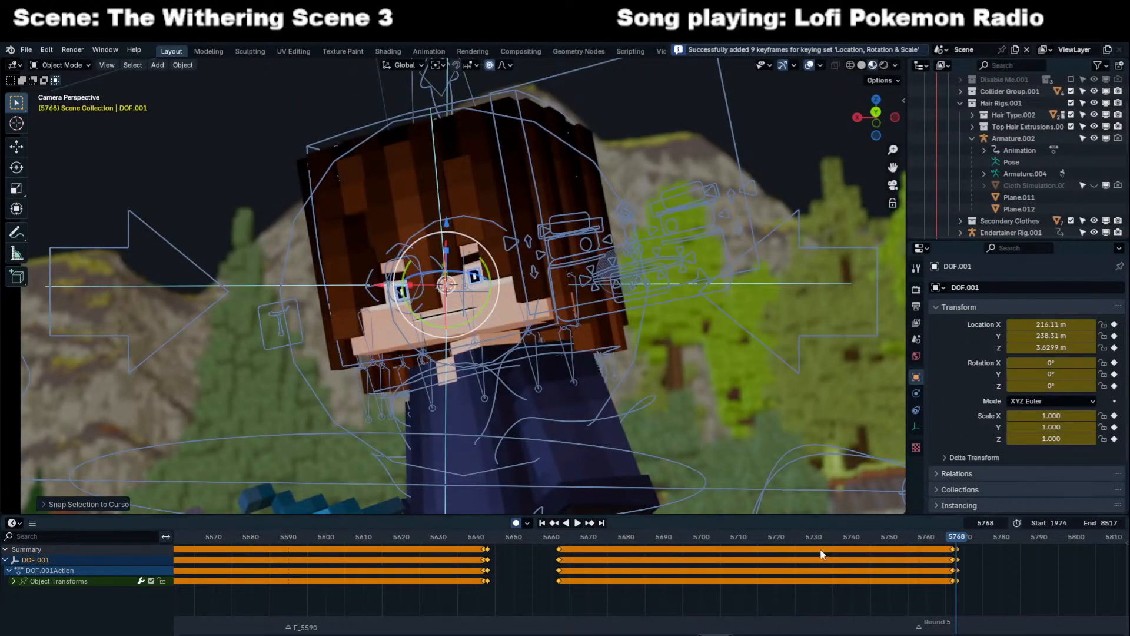
Set the subsurface scale of the red-haired character's Cloth Physics material to 0.1 at frame 5767.
key("Left")
scroll(559, 424, "up", 2)
middle_click_drag(532, 415, 507, 352, "shift")
scroll(507, 352, "up", 2)
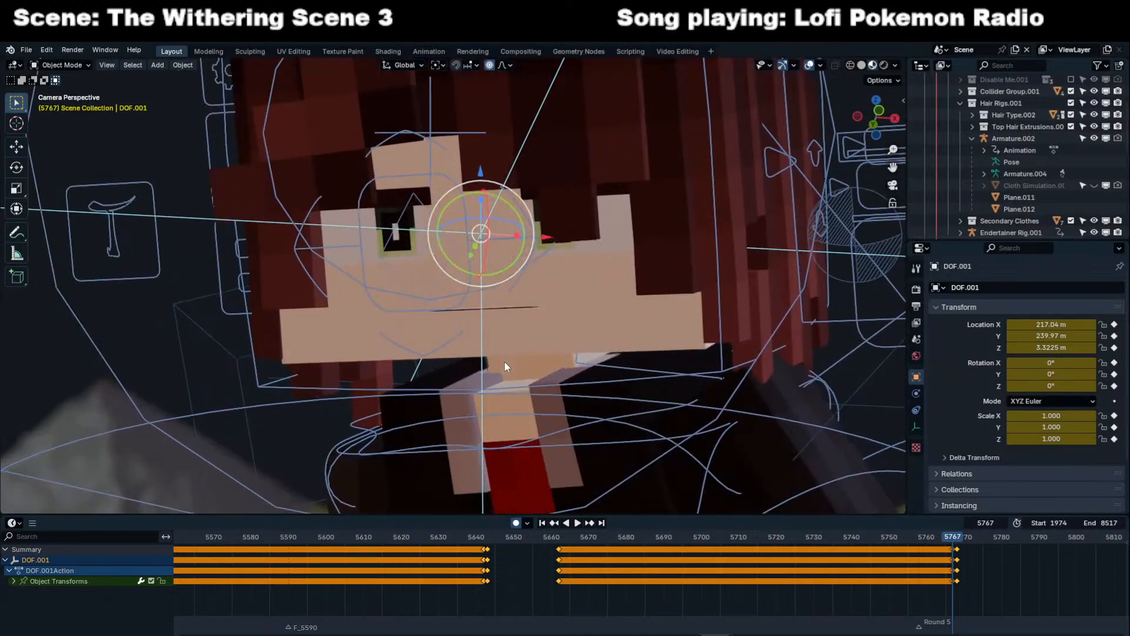
left_click(449, 440)
left_click(916, 475)
scroll(996, 436, "down", 15)
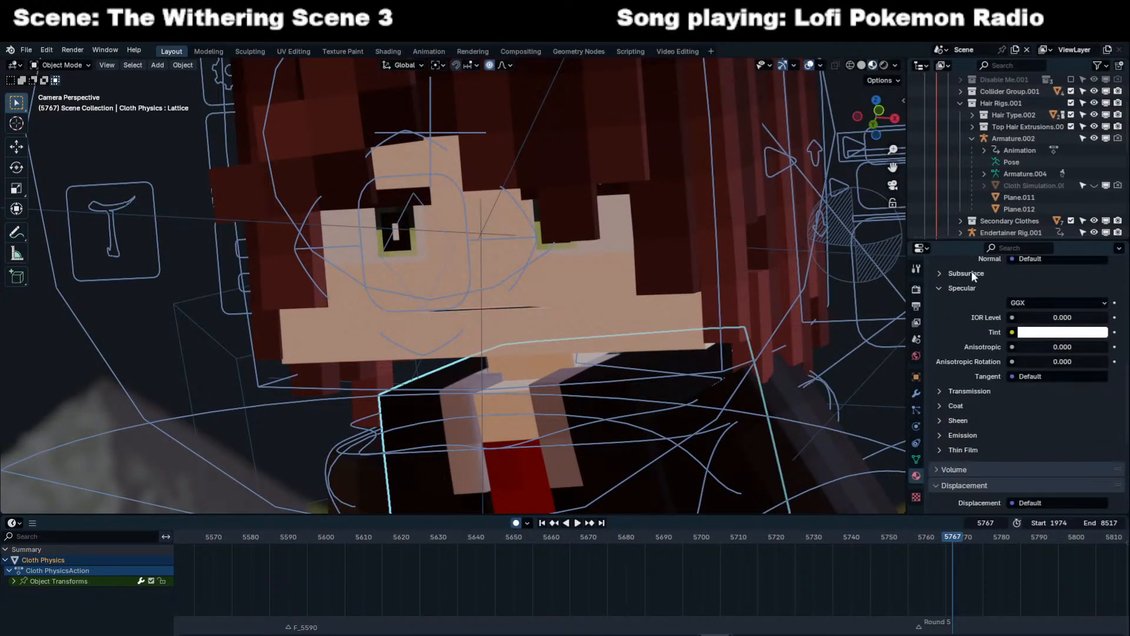
left_click(968, 273)
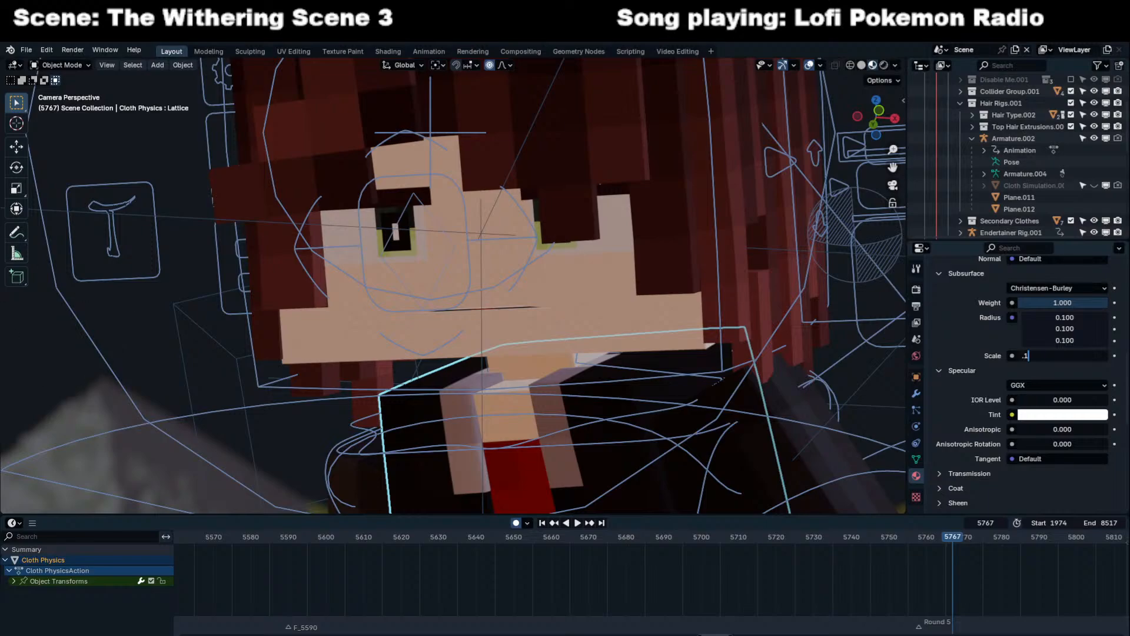
scroll(458, 384, "down", 2)
Show the subsurface settings of the MESH_Main_Torso material, reselect DOF.001 and play the next shot.
left_click(501, 372)
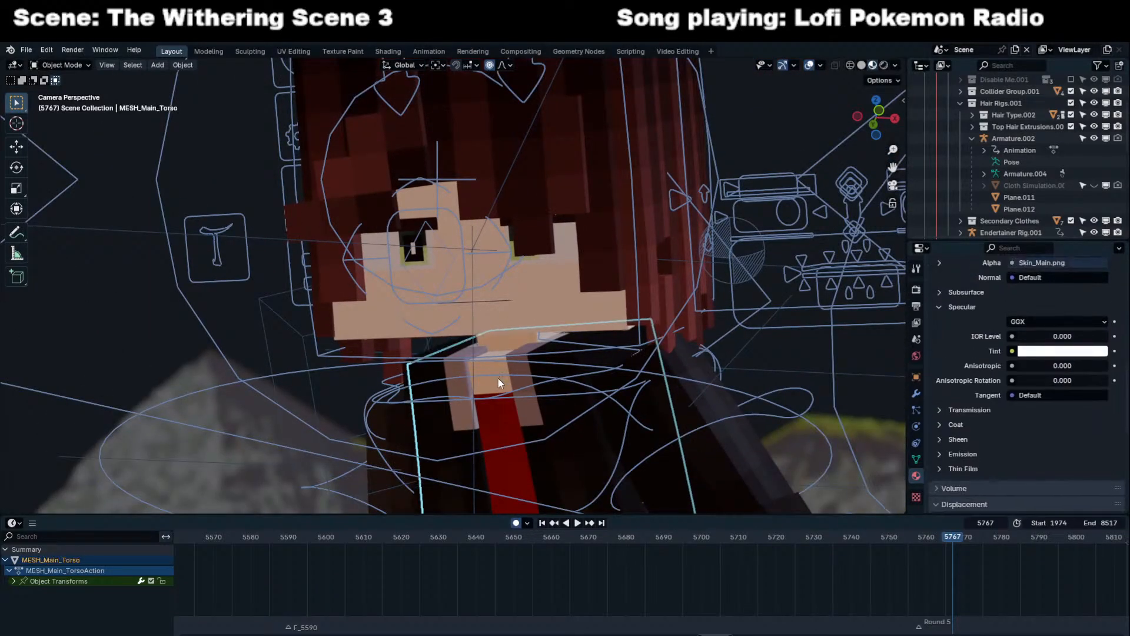
left_click(960, 293)
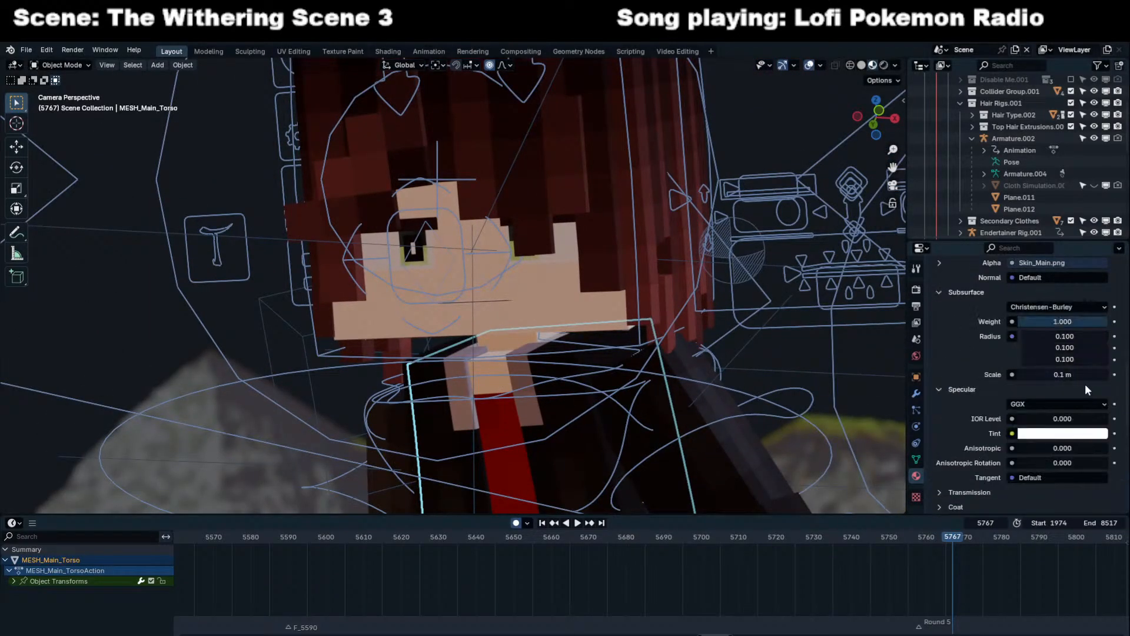
left_click(360, 247)
key("space")
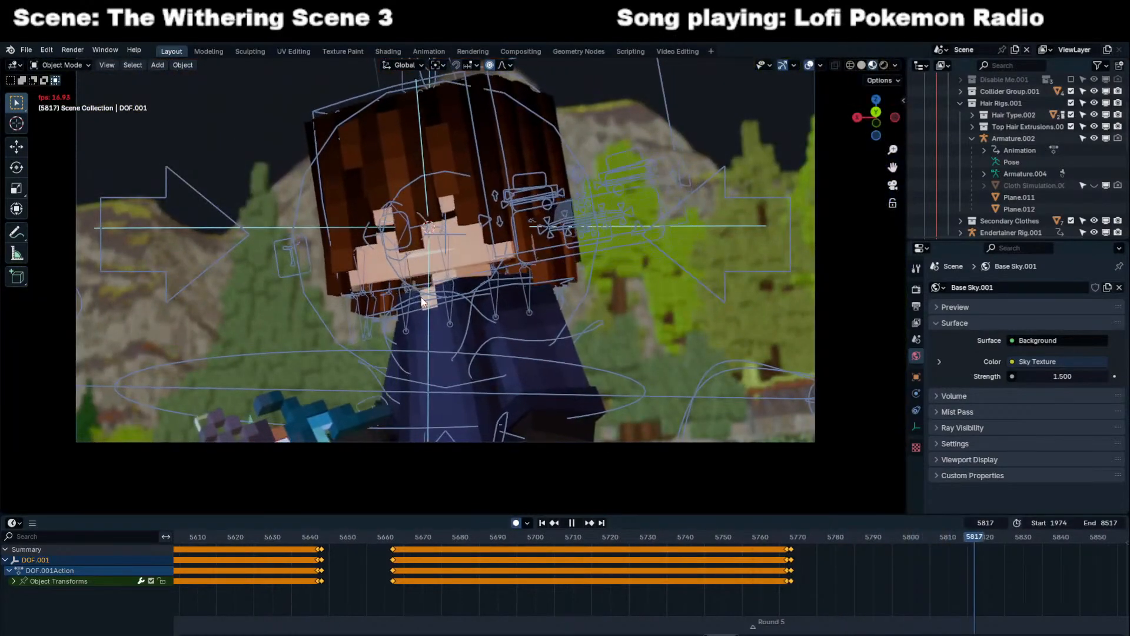
Examine the brown-haired character's face and eyebrows up close on MESH_Main_Head.006 from frame 5829 back to frame 5781.
key("space")
scroll(421, 295, "up", 5)
left_click(596, 231)
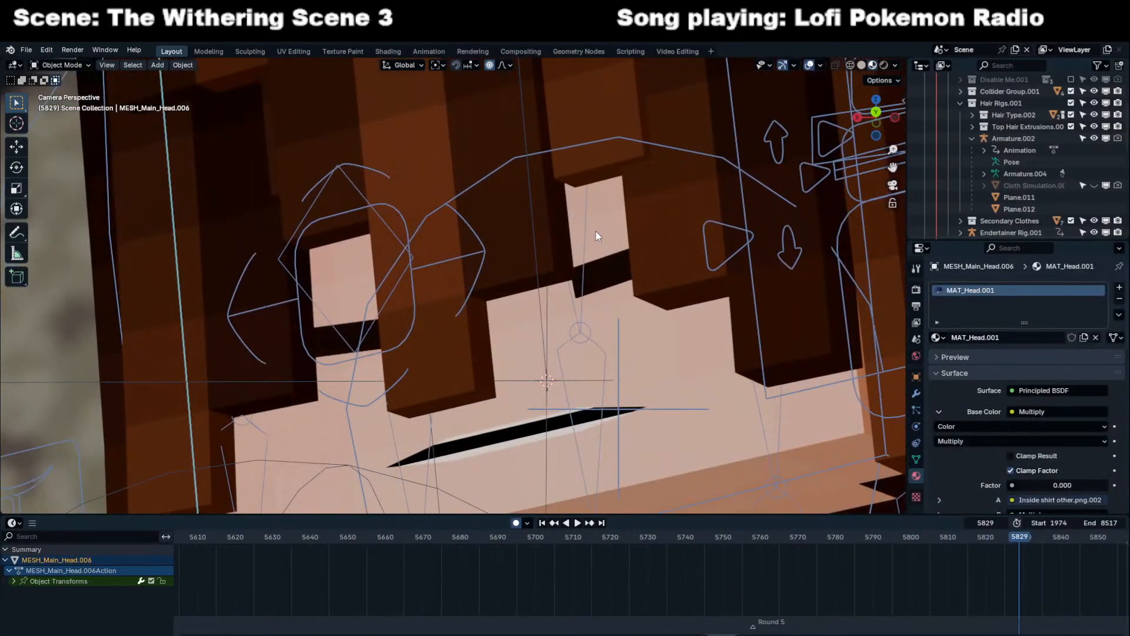
key("a")
left_click(601, 235)
middle_click_drag(601, 235, 653, 273)
scroll(574, 287, "up", 4)
middle_click_drag(573, 287, 657, 361, "shift")
left_click_drag(1001, 534, 928, 559)
middle_click_drag(533, 388, 565, 336)
scroll(565, 335, "up", 2)
left_click_drag(935, 559, 838, 548)
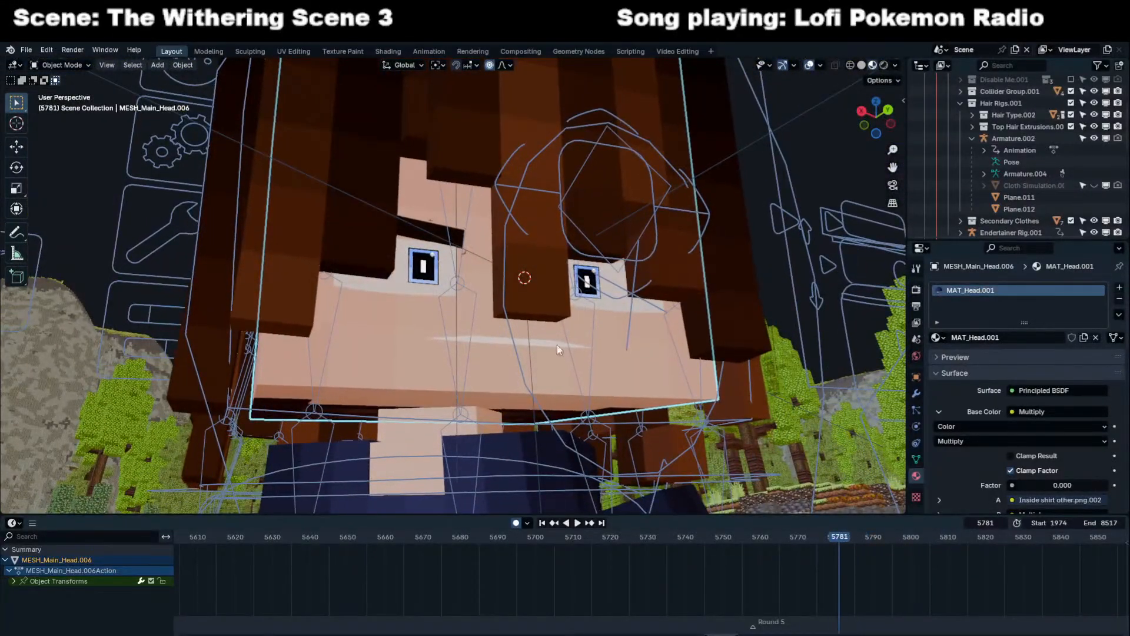
Add a Lattice modifier to EFFECTS_Eyebrow_R.002 with Head.001 as its object, matching the head mesh's lattice.
left_click(428, 219)
left_click(915, 392)
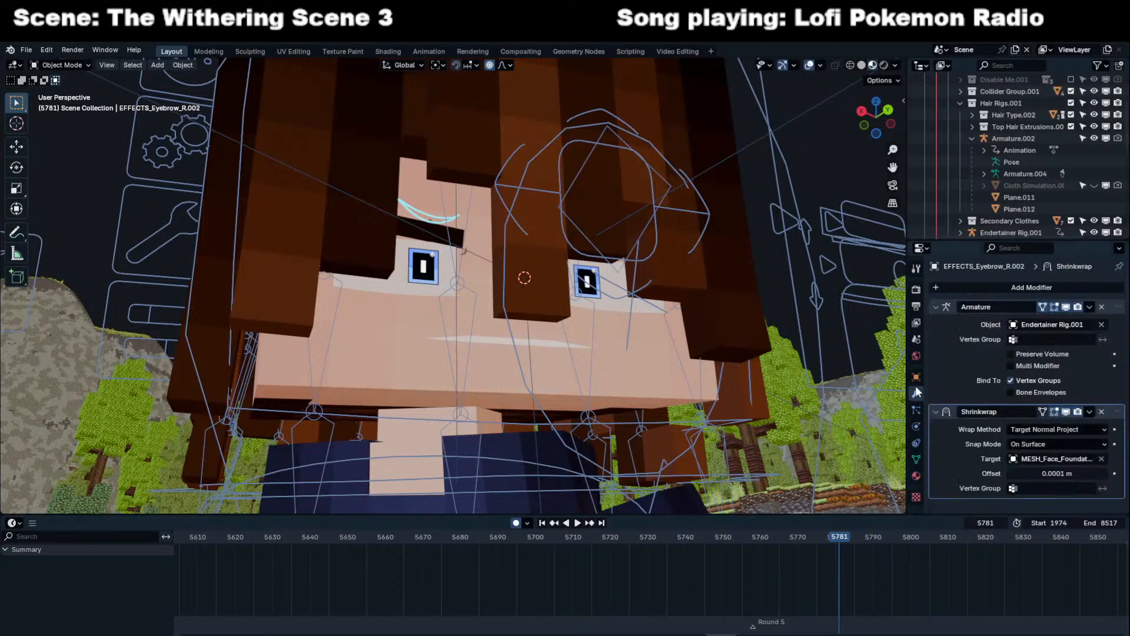
left_click(937, 307)
left_click(956, 286)
type("la")
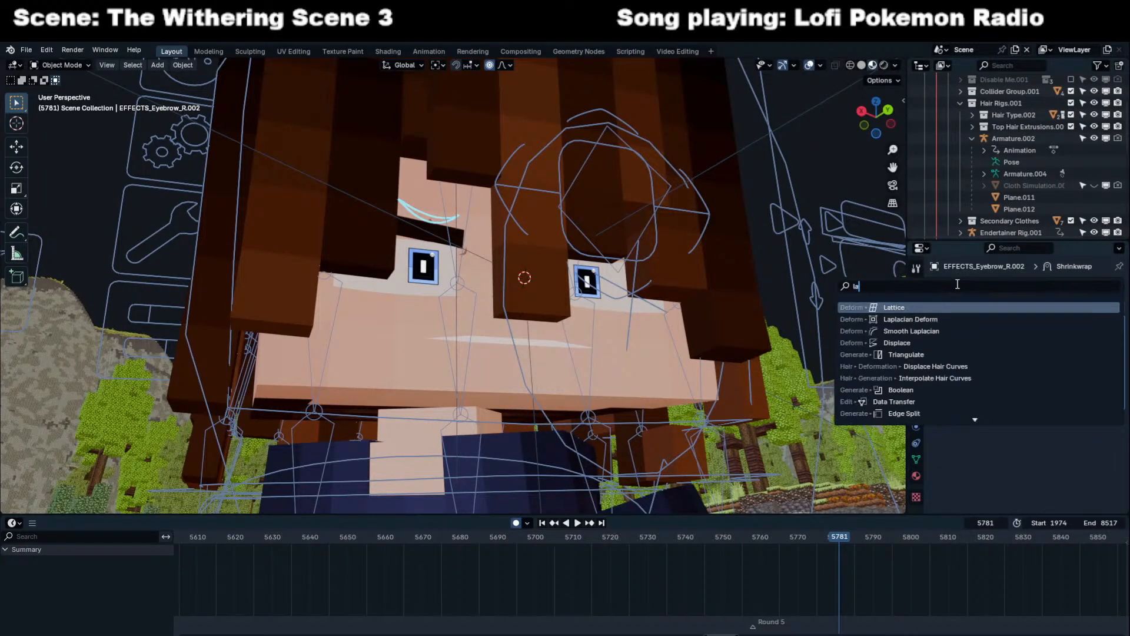
left_click(960, 306)
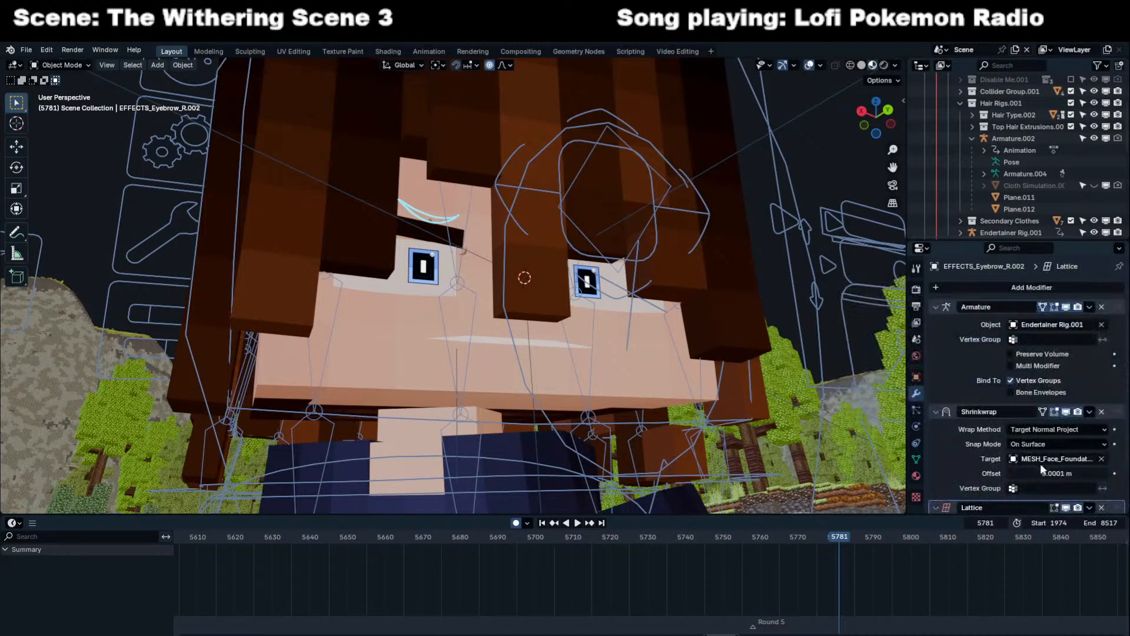
left_click(389, 340)
left_click(935, 412)
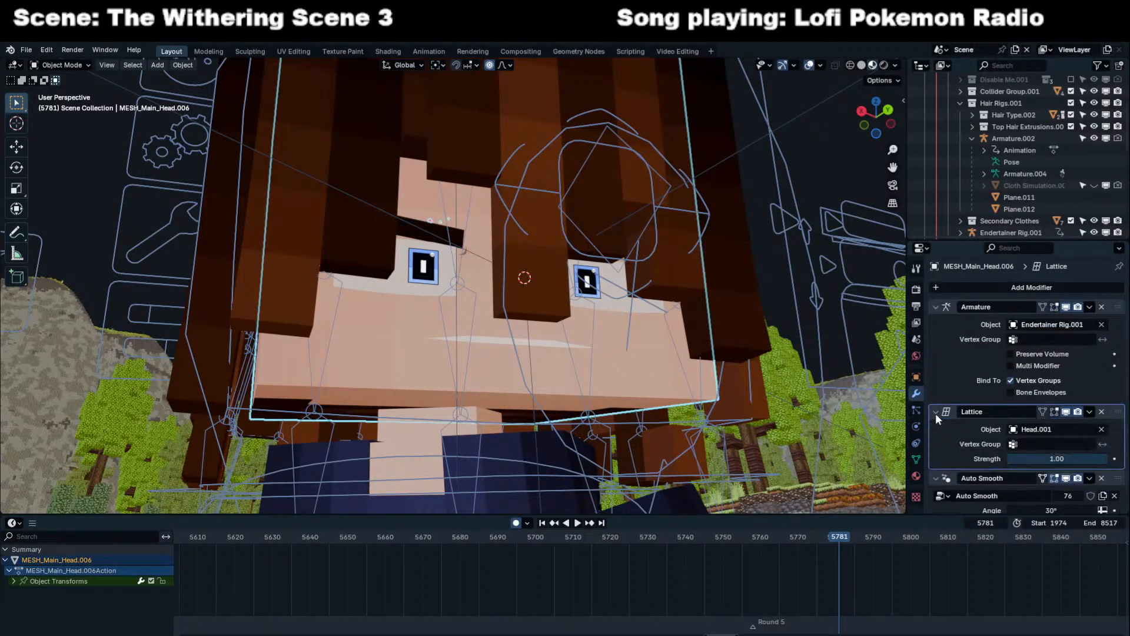
left_click(431, 223)
scroll(1007, 468, "down", 3)
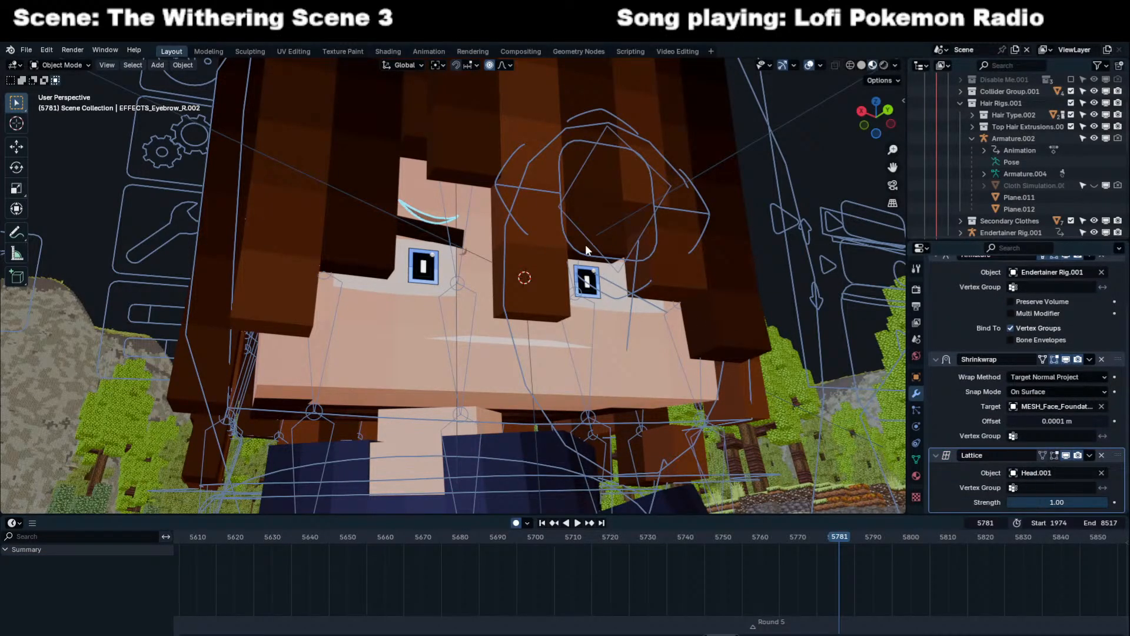
Copy the Lattice modifier from EFFECTS_Eyebrow_R.002 to the left eyebrow effect EFFECTS_Eyebrow_L.002.
middle_click_drag(585, 246, 565, 252)
middle_click_drag(488, 263, 749, 541)
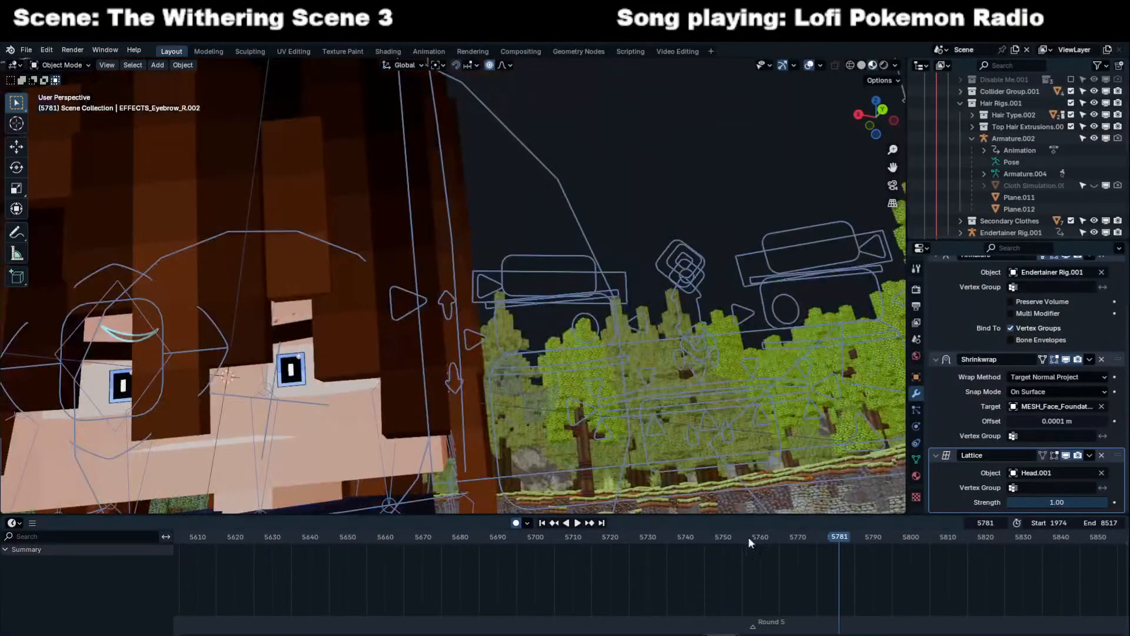
left_click(829, 538)
left_click(281, 321)
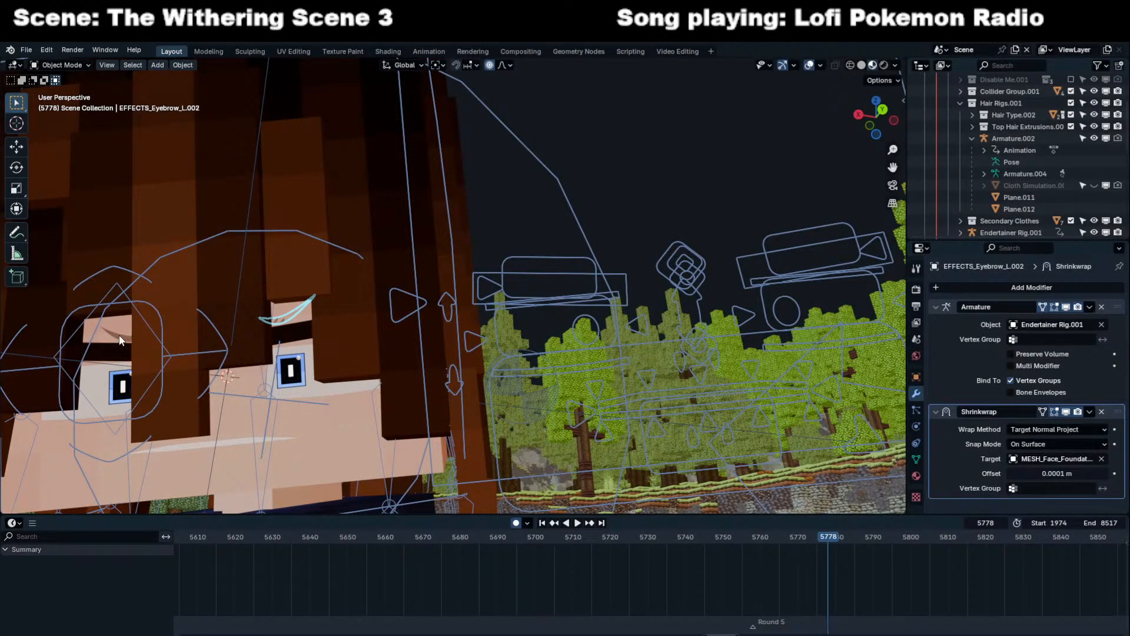
scroll(1096, 460, "down", 2)
left_click(1089, 460)
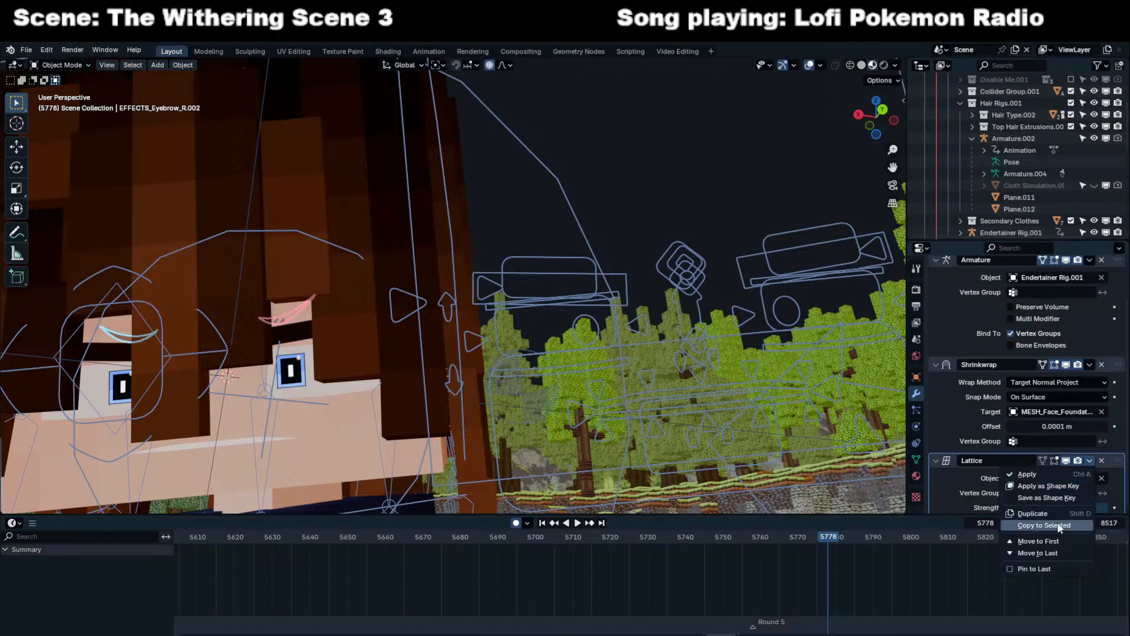
Copy the Lattice modifier from EFFECTS_Eyebrow_R.002 to the two small inner eyebrow effects beside the nose.
middle_click_drag(200, 317, 225, 296)
left_click(421, 143)
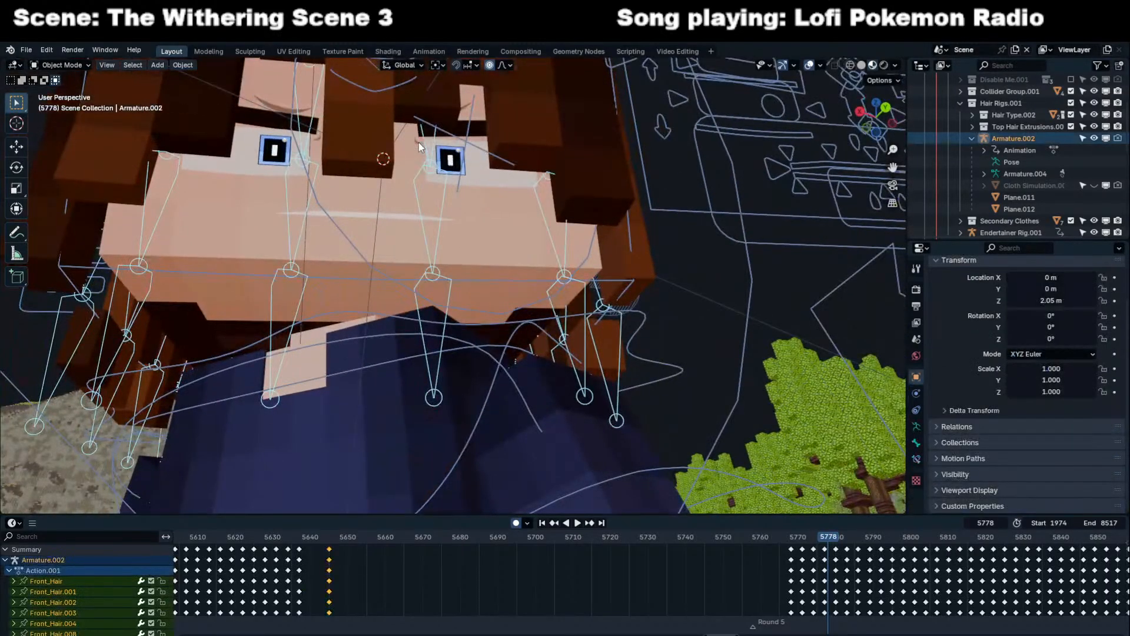
left_click(411, 143)
left_click(417, 140)
left_click(417, 140)
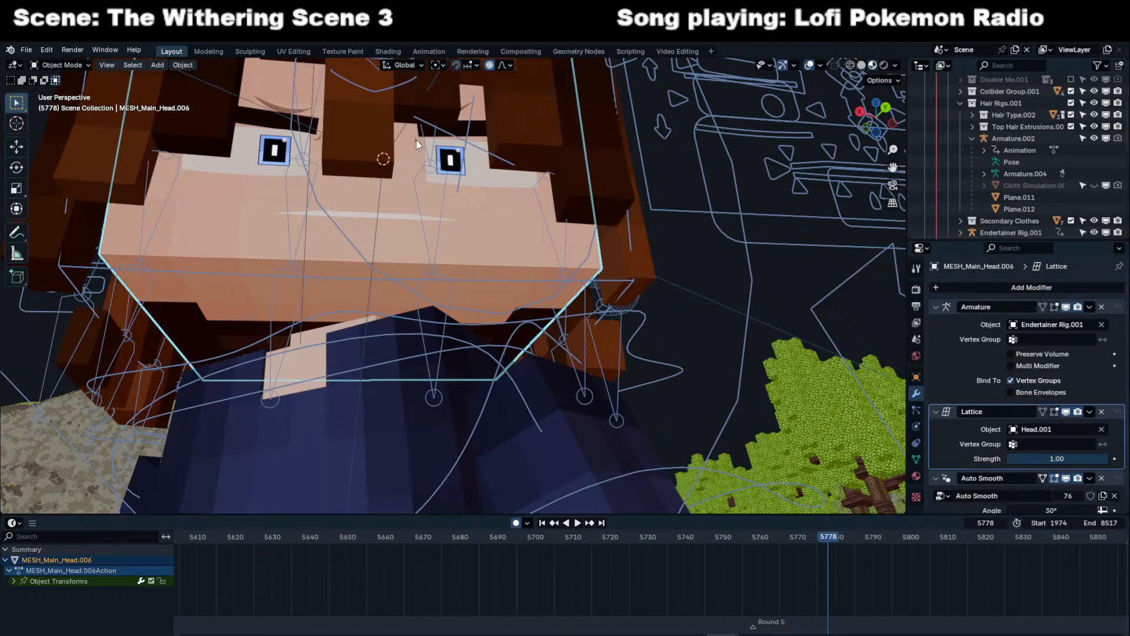
left_click(416, 140)
left_click(318, 139, "shift")
left_click(318, 139, "shift")
left_click(290, 120)
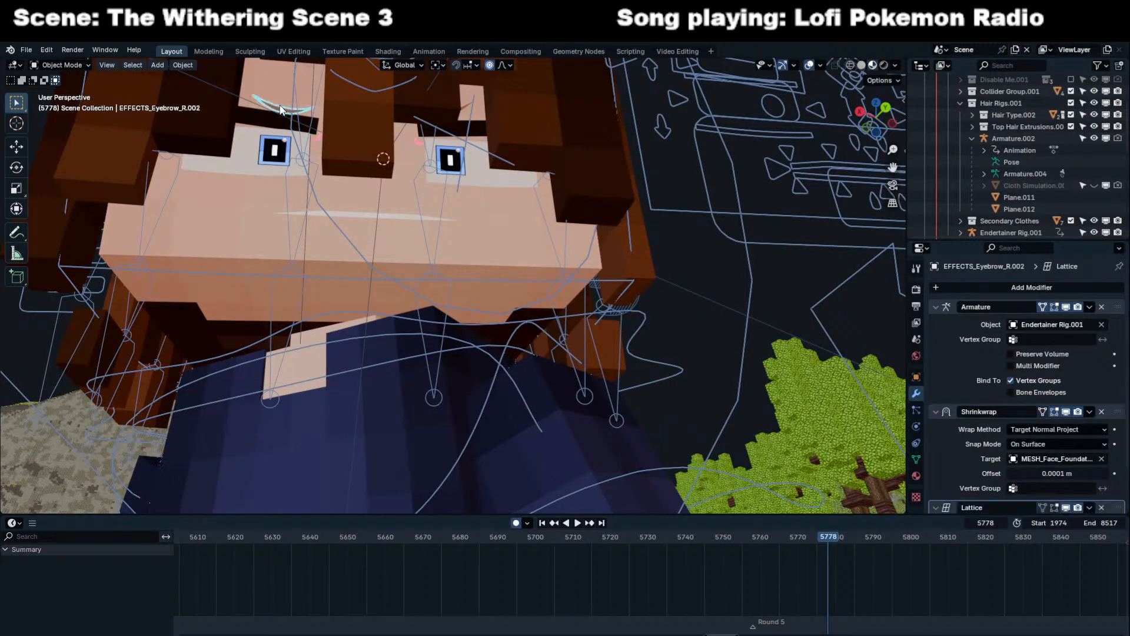
scroll(1085, 484, "down", 2)
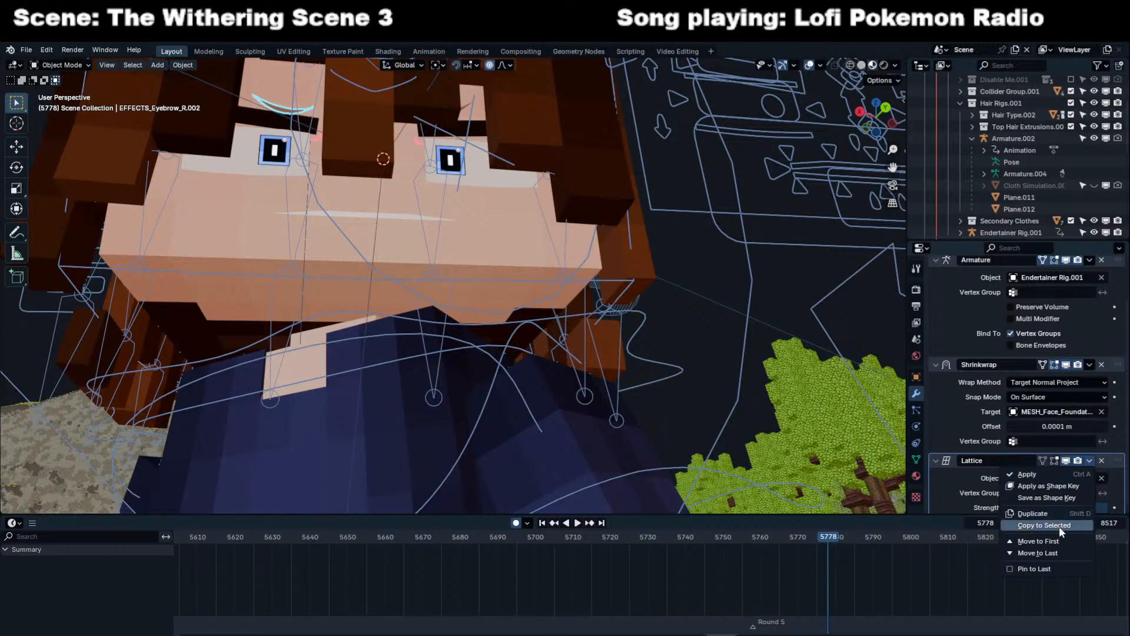
left_click(1058, 525)
Check the inner left eyebrow effect in camera view, reselect DOF.001 and resume playback from frame 5778.
left_click(449, 197)
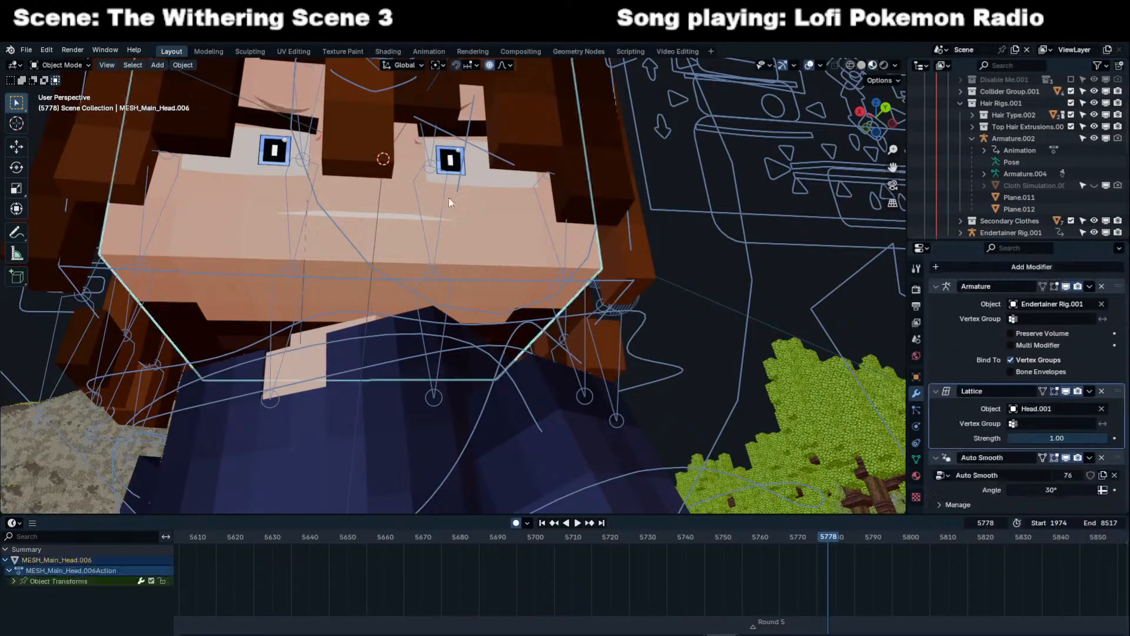
left_click(418, 143)
key("KP_0")
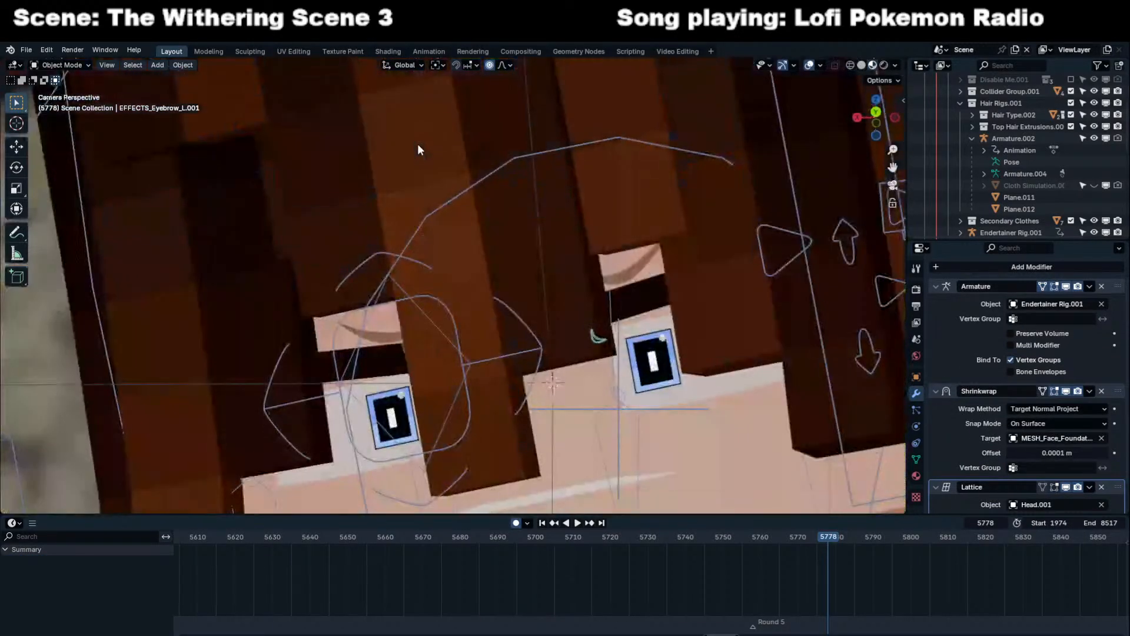
scroll(418, 144, "down", 3)
scroll(482, 224, "down", 4)
left_click(517, 314)
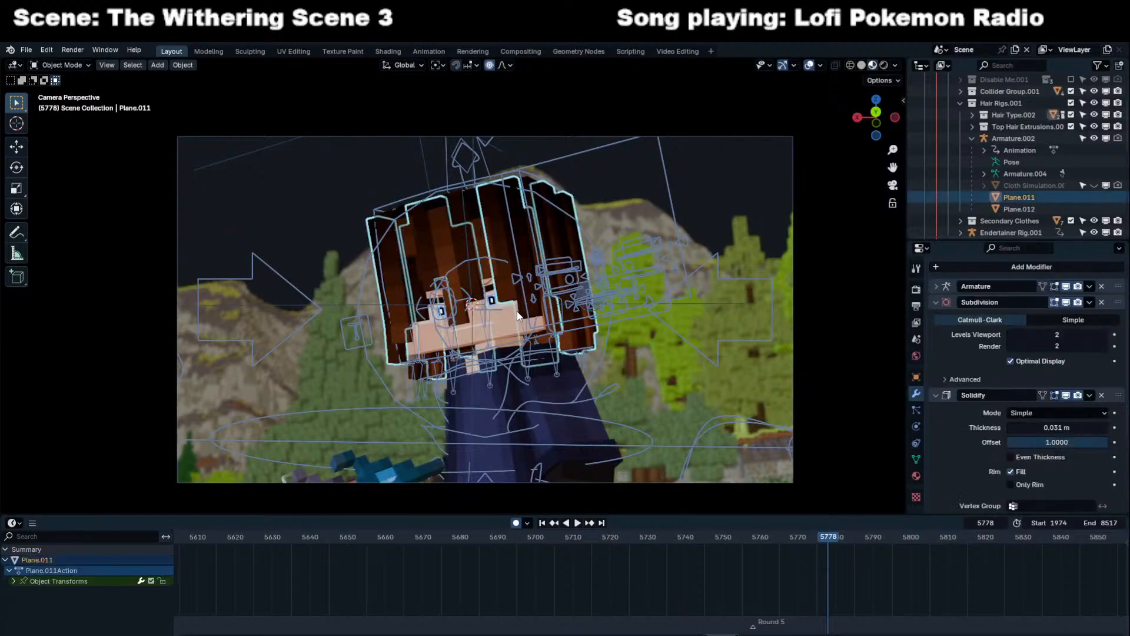
left_click(394, 309)
key("space")
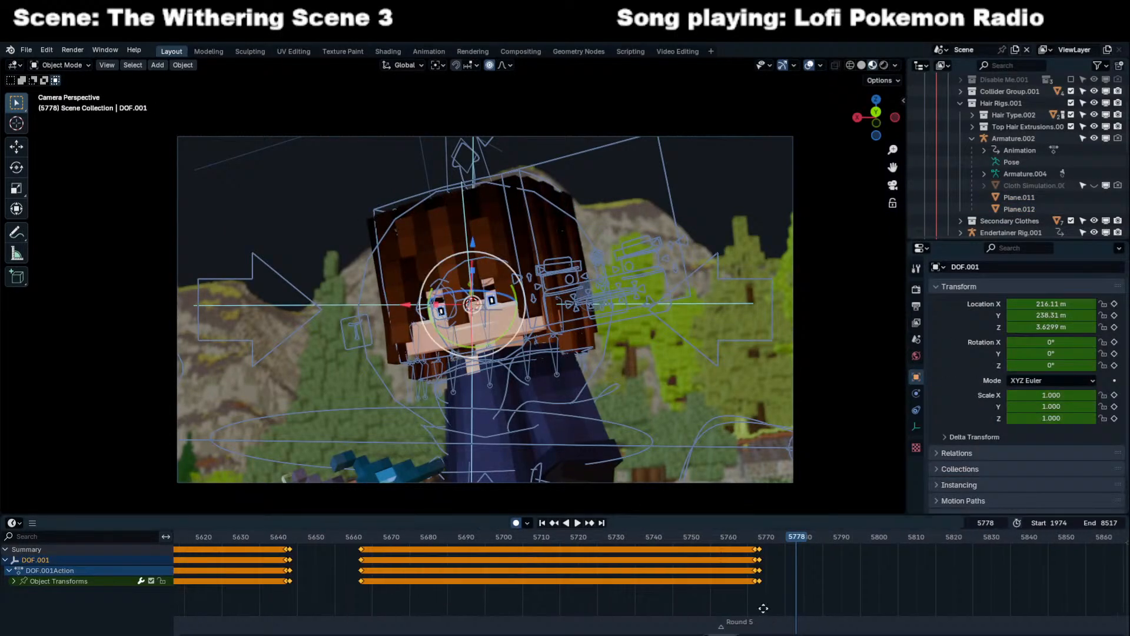
Delete the keyframes of the hair rig Armature.002 after frame 5961 and move its last keyframe to about frame 5965.
left_click(643, 583)
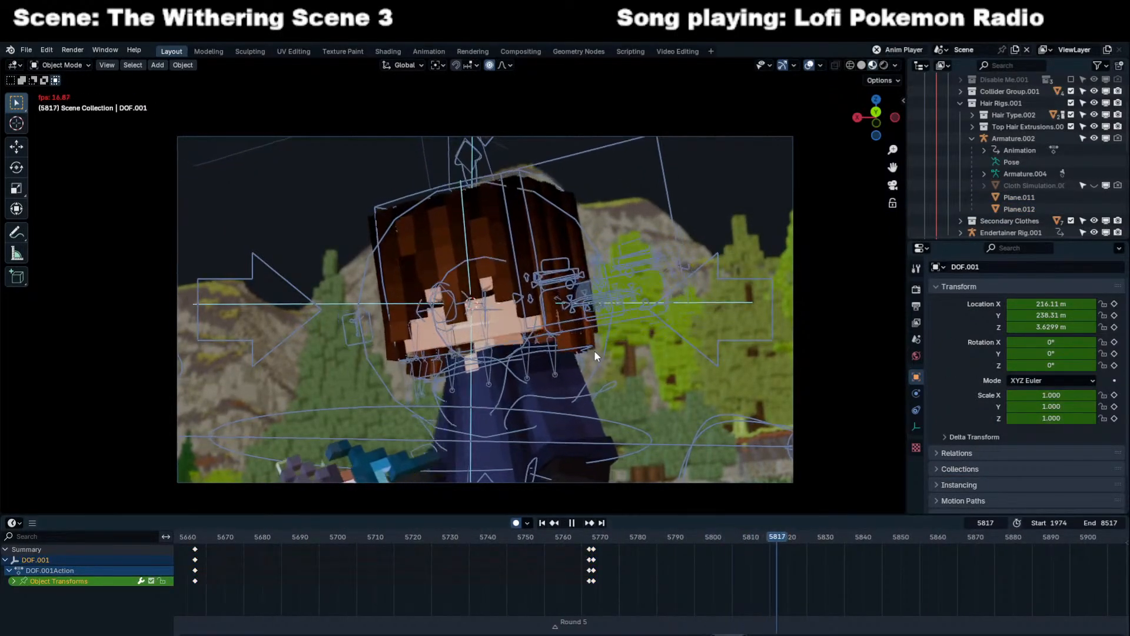
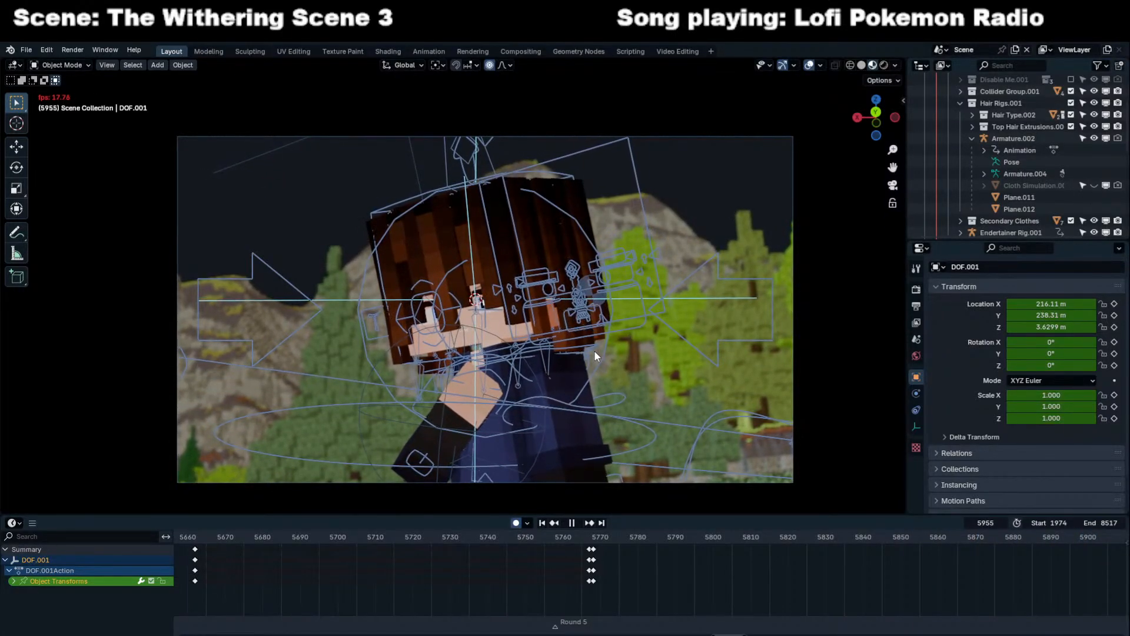
key("space")
middle_click_drag(902, 547, 591, 574)
middle_click_drag(982, 583, 774, 579)
left_click_drag(839, 536, 803, 548)
left_click(482, 382)
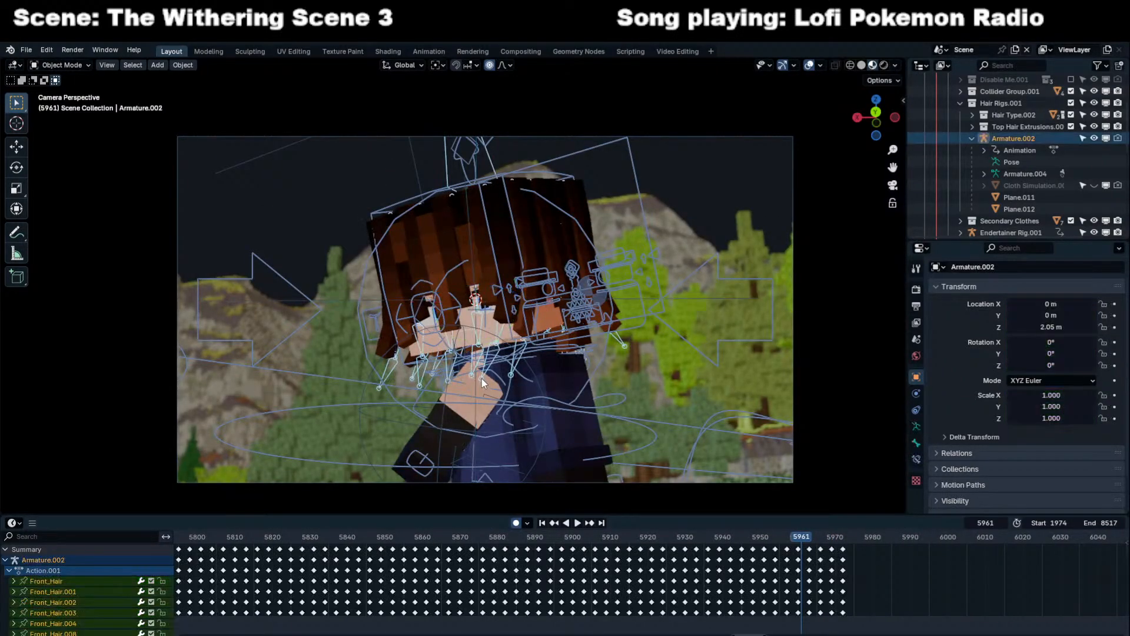
key("ctrl+Tab")
left_click_drag(868, 547, 867, 549)
key("Delete")
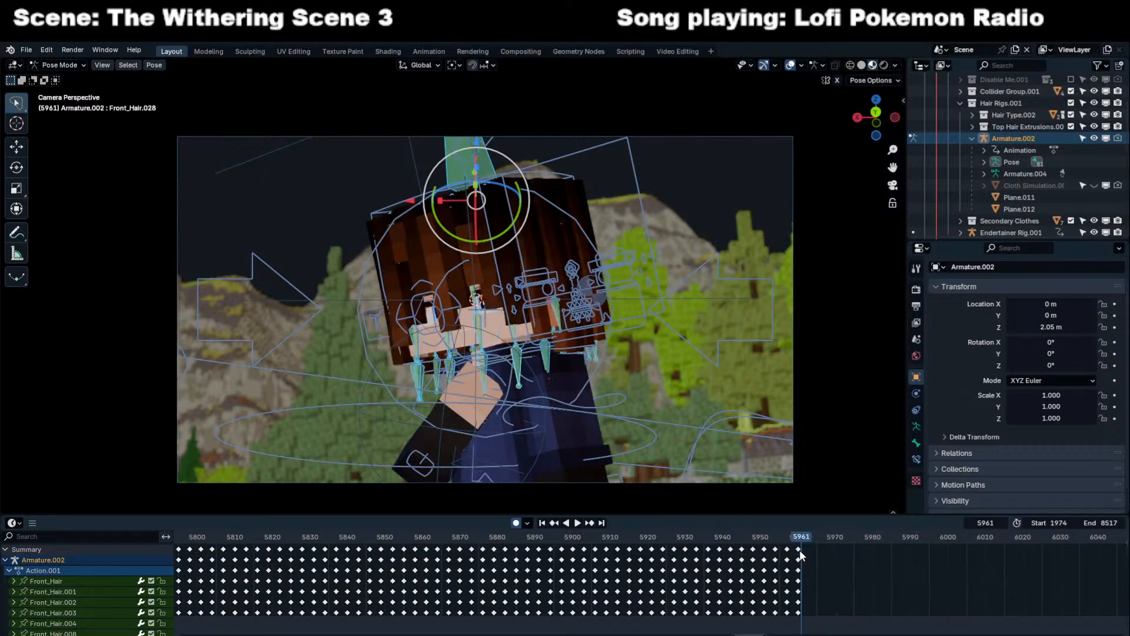
key("ctrl+Tab")
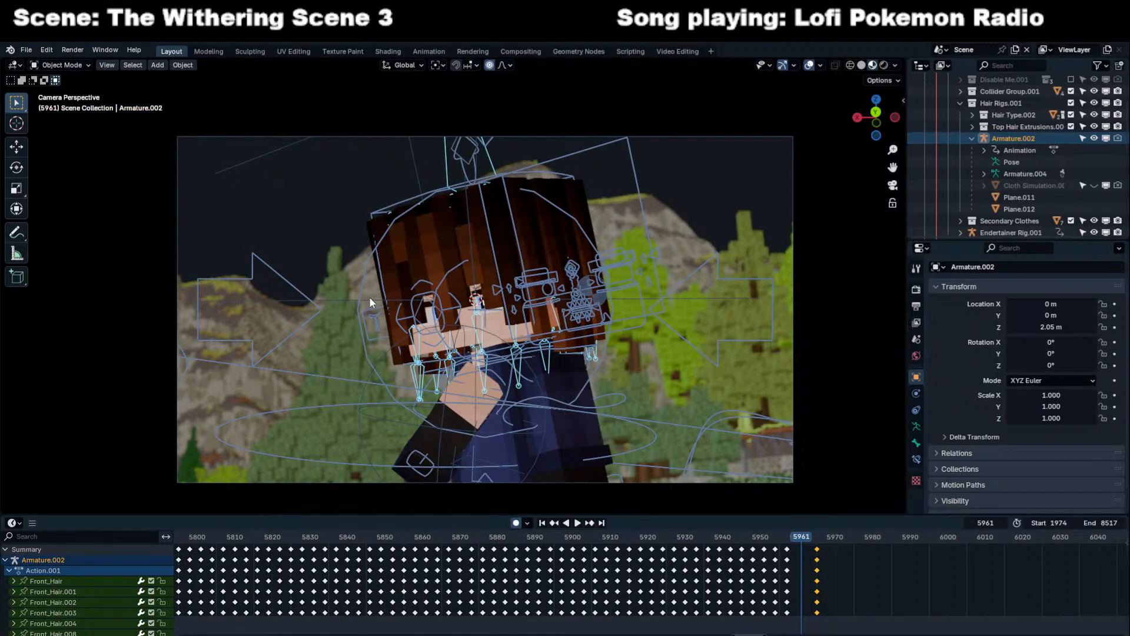
Keyframe DOF.001 at the shot change around frame 5962 and snap it to the 3D cursor on the red-haired character's face.
key("Right")
left_click(369, 296)
key("i")
key("shift+s")
left_click(486, 209)
Keyframe DOF.001 at the next shot change around frame 6263 and snap it to the 3D cursor on the brown-haired character's face.
key("space")
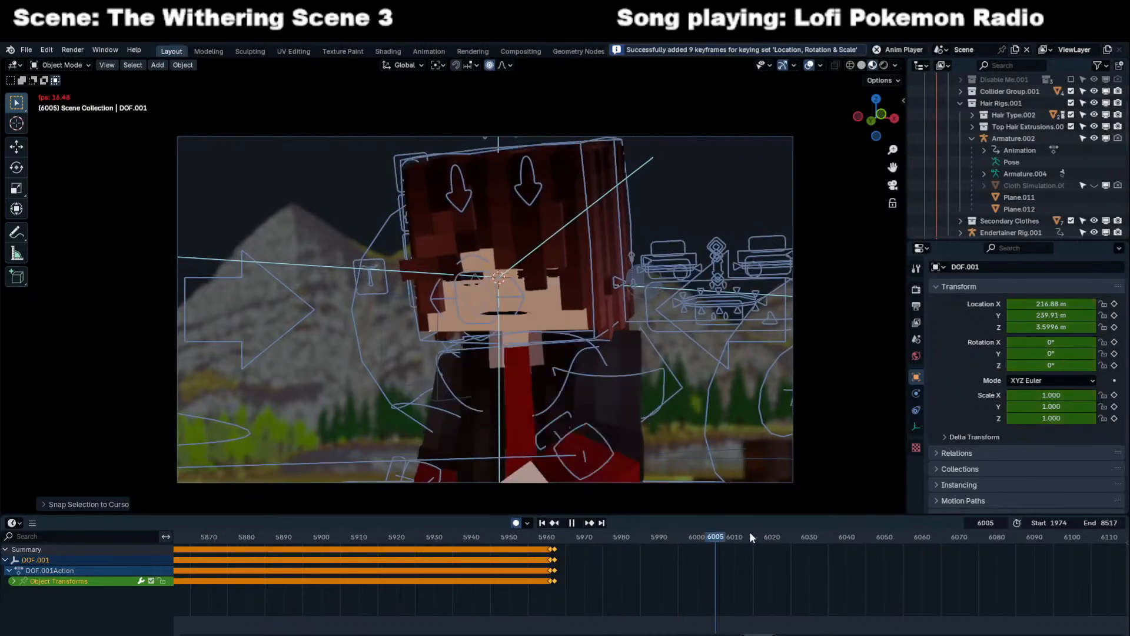
left_click_drag(740, 533, 933, 568)
middle_click_drag(934, 567, 546, 554)
scroll(636, 550, "down", 4)
left_click(749, 546)
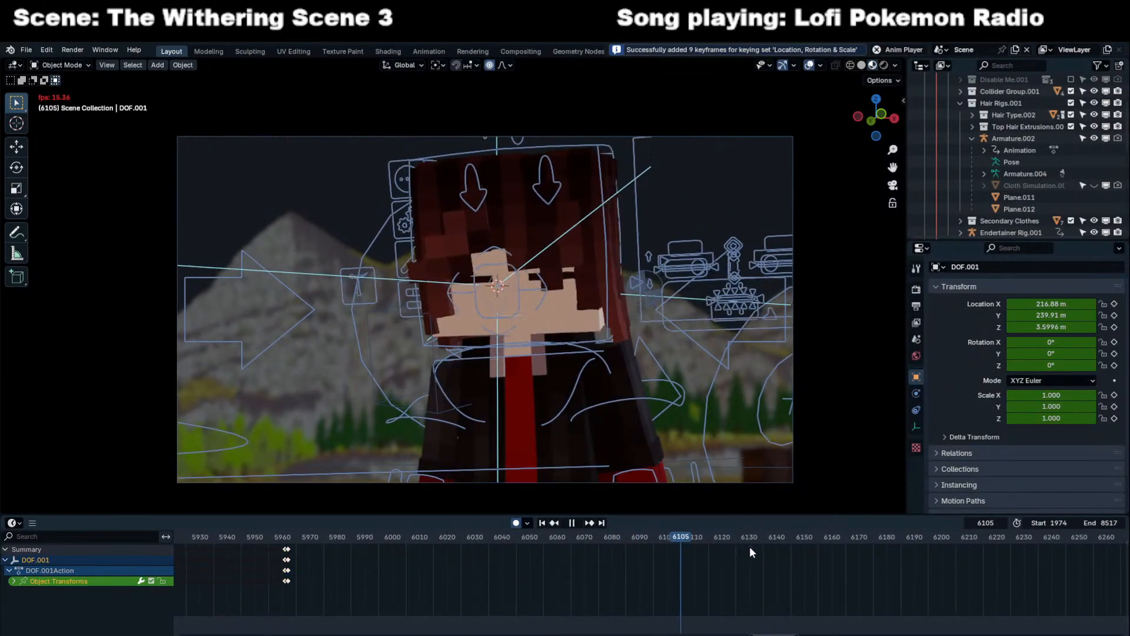
scroll(602, 560, "down", 2)
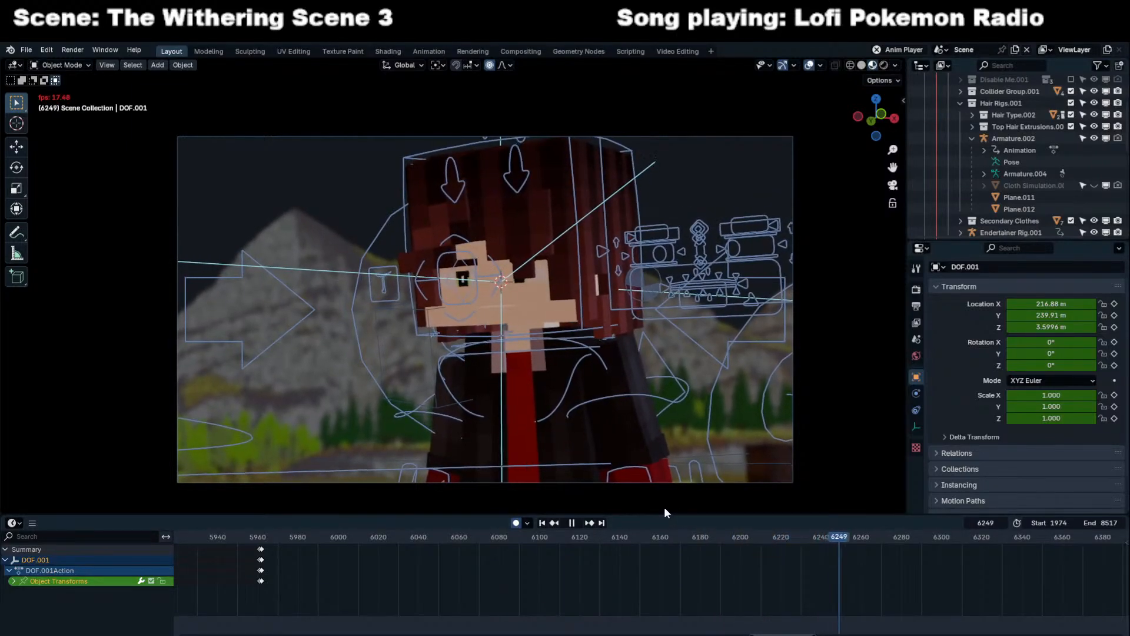
left_click(875, 536)
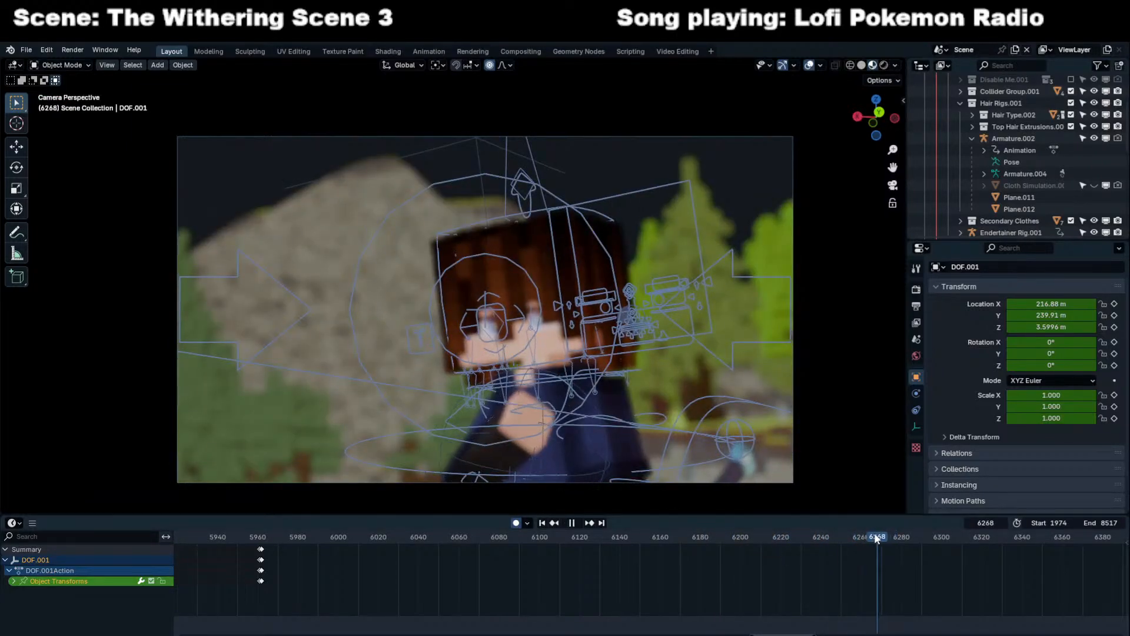
left_click_drag(866, 536, 864, 537)
key("Right")
key("Right")
key("Right")
key("Left")
key("Left")
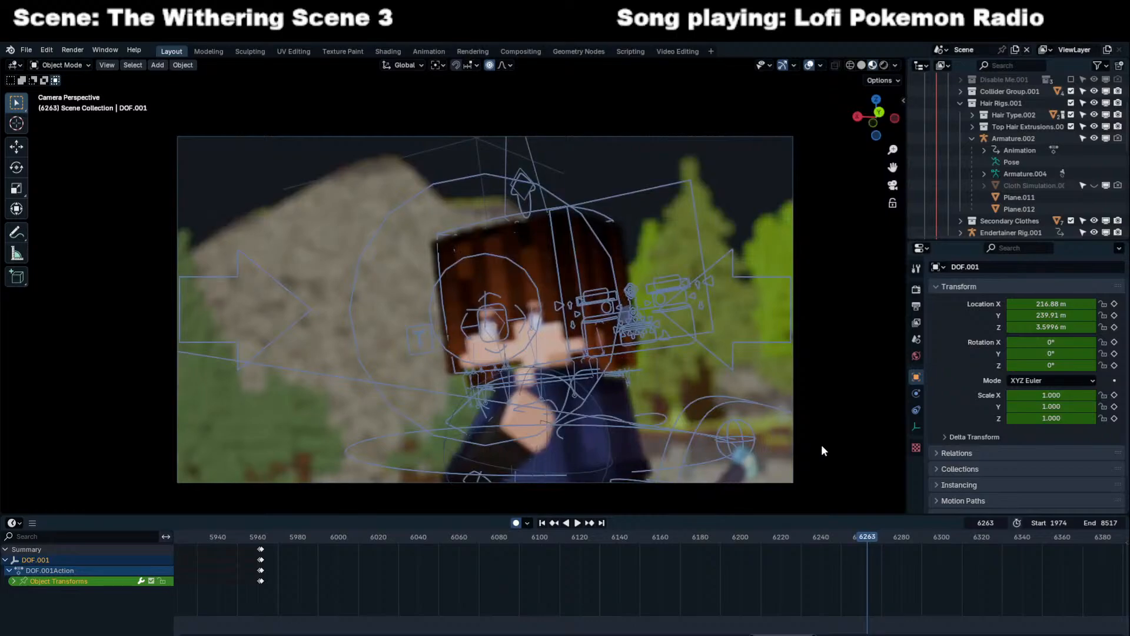
key("i")
key("Right")
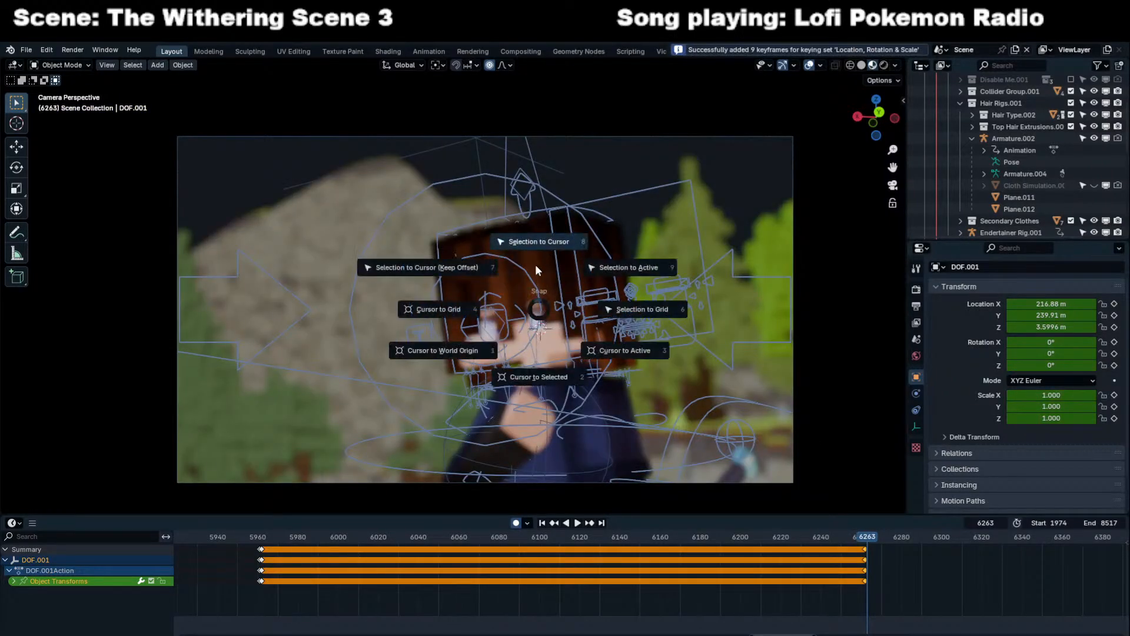
left_click(536, 276)
Keyframe DOF.001 at the cut around frame 6314 and snap it back to the 3D cursor on the red-haired character's face.
key("space")
middle_click_drag(923, 579, 727, 550)
left_click(813, 535)
key("space")
left_click_drag(809, 536, 768, 544)
key("Right")
key("Right")
key("Left")
key("Right")
key("i")
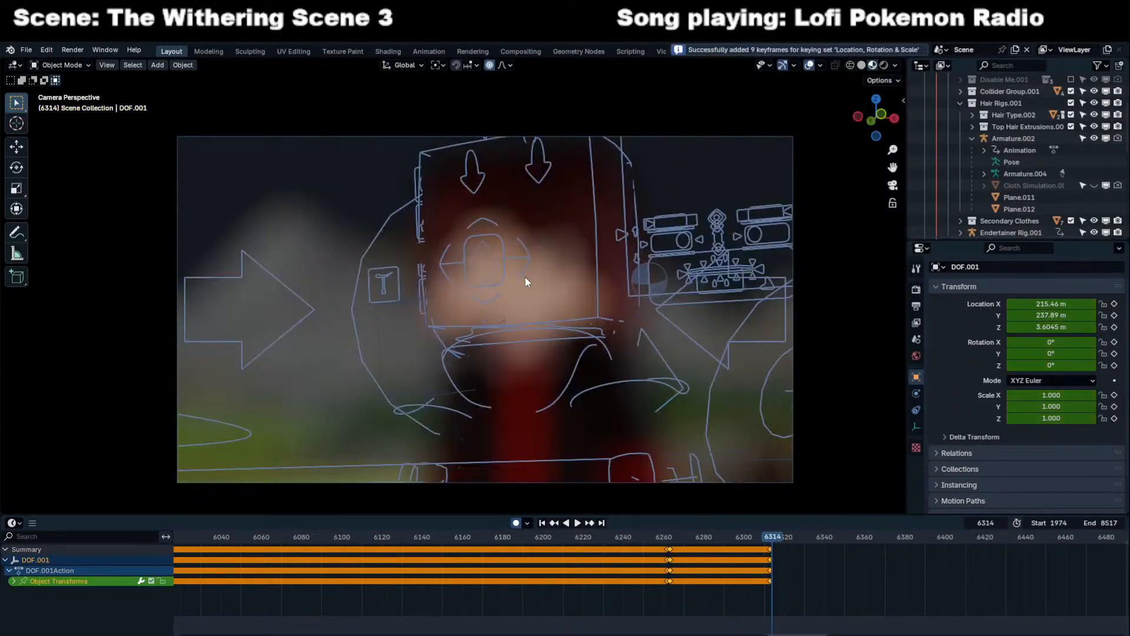
key("shift+s")
left_click(512, 215)
Keyframe DOF.001's current position at about frame 6412, where the shot changes to the view from behind the red-haired character.
middle_click_drag(844, 580, 573, 582)
left_click(691, 591)
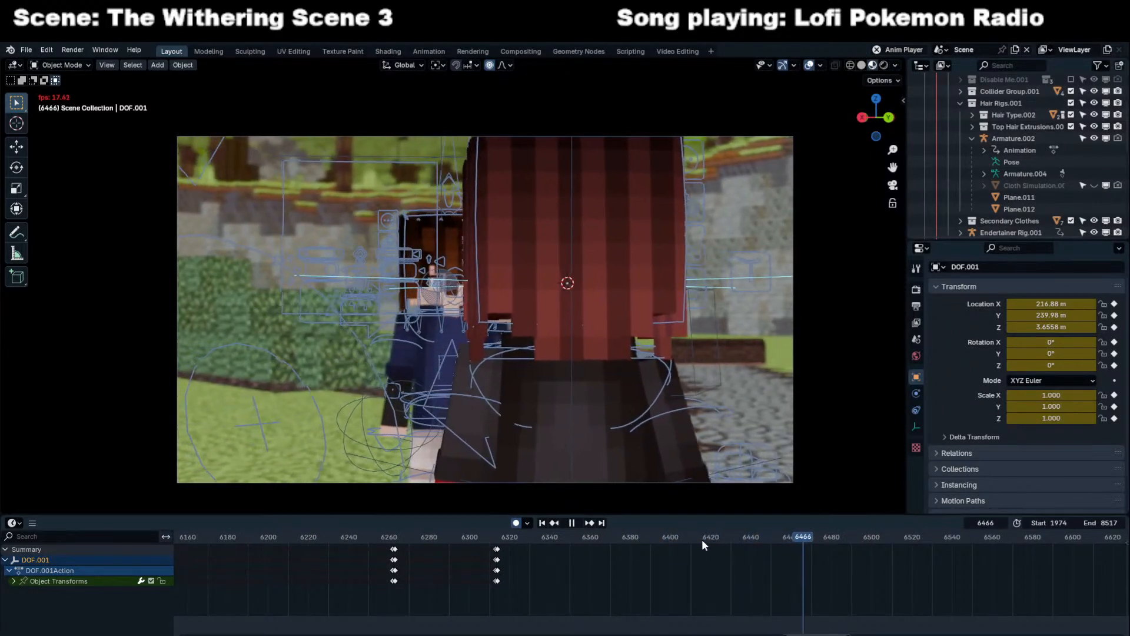
left_click(680, 540)
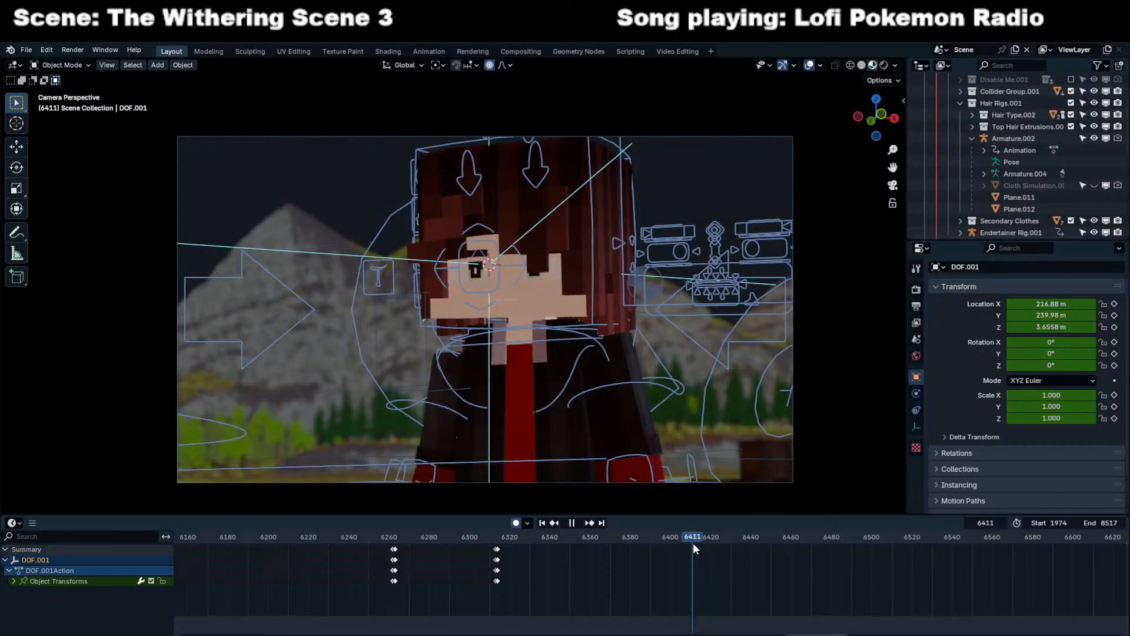
key("i")
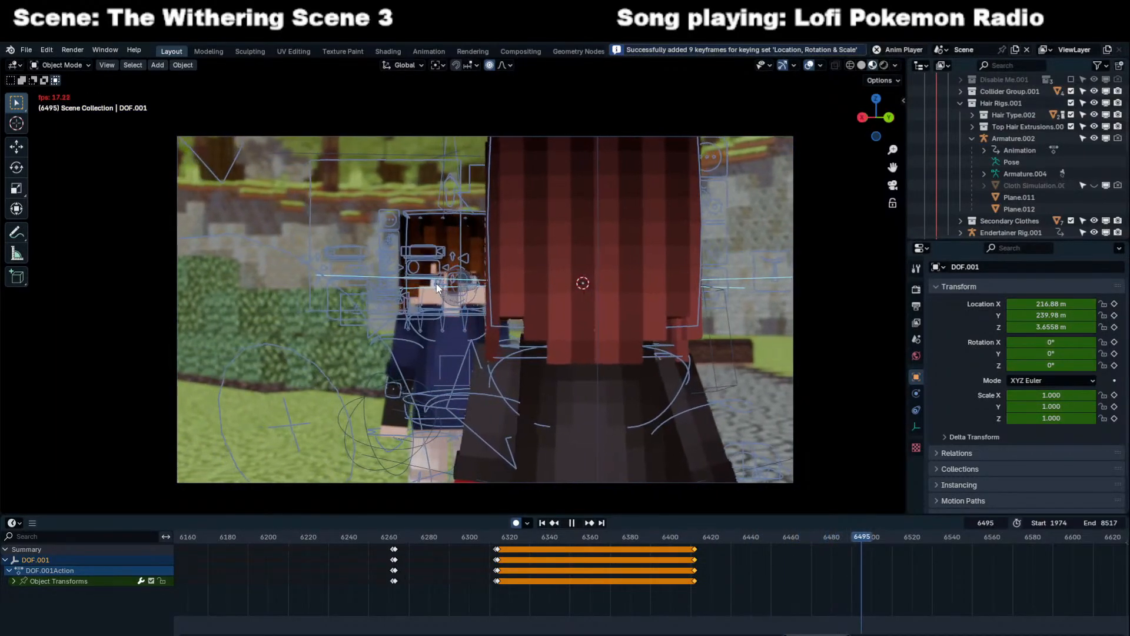
Keyframe DOF.001 at frame 6502 and snap it to the 3D cursor on the brown-haired character's face for a focus pull.
key("space")
key("i")
key("shift+s")
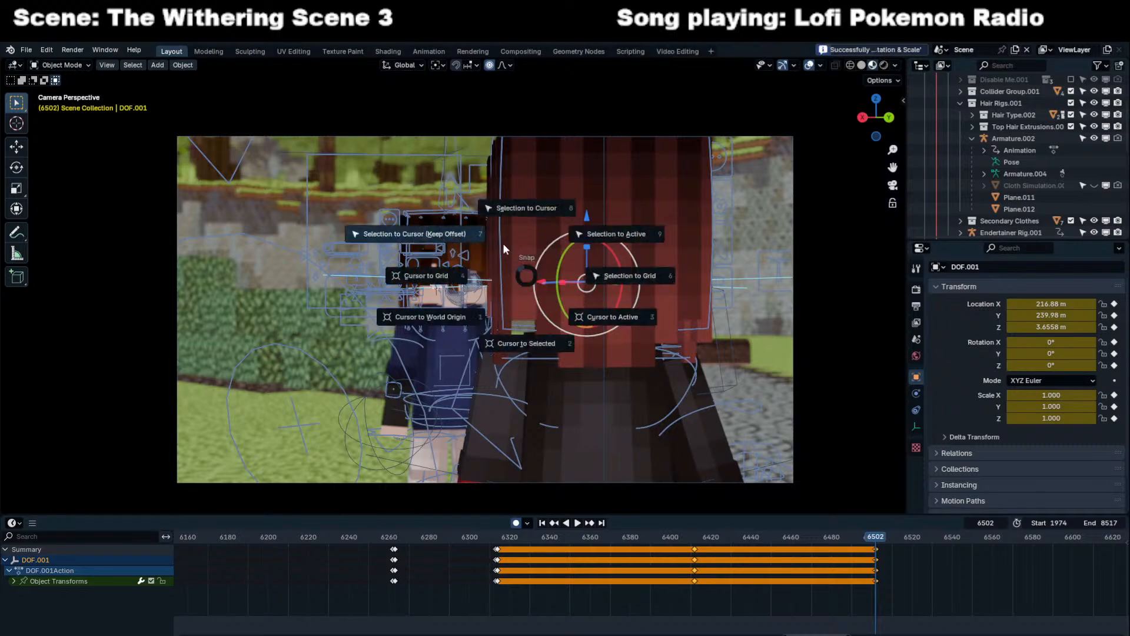
left_click(507, 219)
Move the DOF.001 keyframe at about frame 6412 to about frame 6460 and play back the focus pull.
left_click(697, 539)
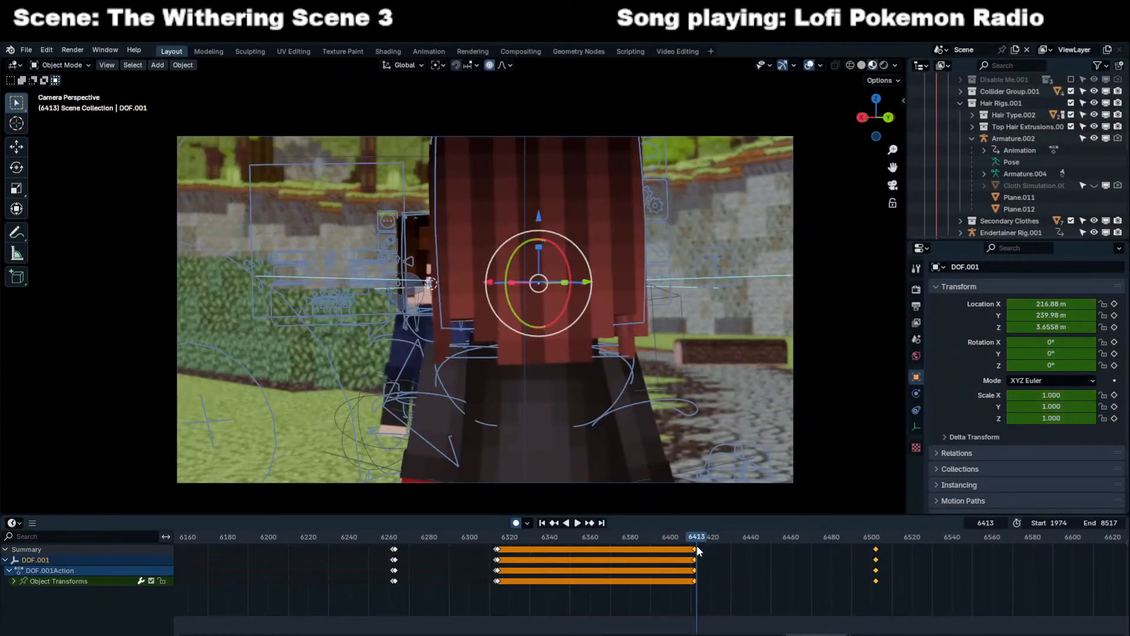
left_click(800, 558)
key("space")
left_click(831, 574)
middle_click_drag(831, 574, 764, 565)
scroll(450, 365, "up", 5)
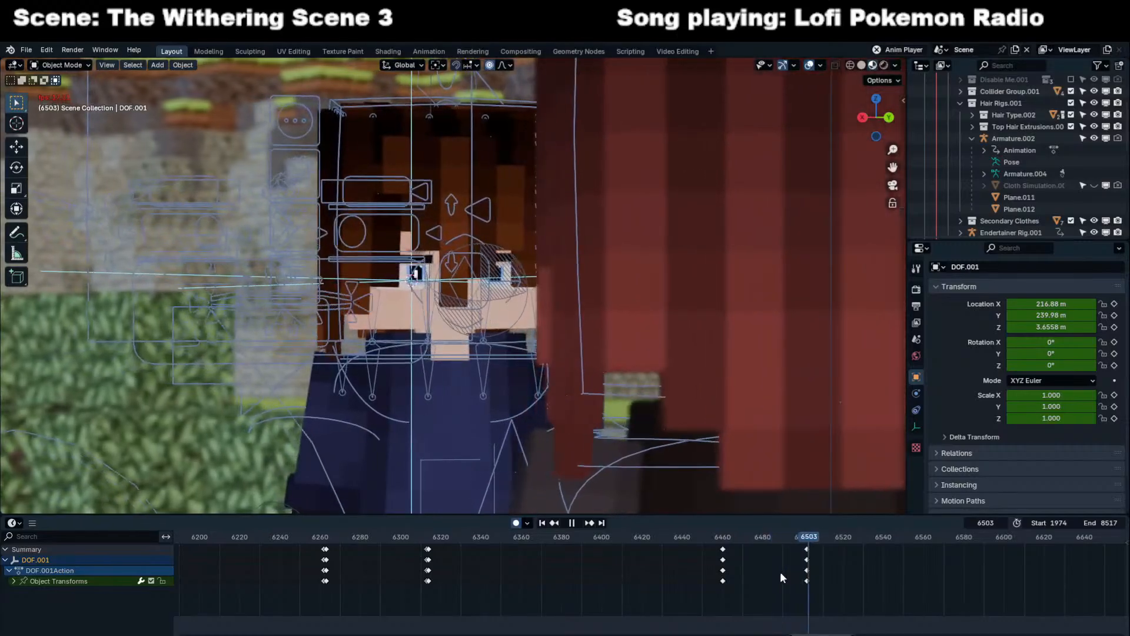
Move the DOF.001 keyframe that ends the focus pull to frame 6534.
key("space")
left_click_drag(778, 584, 834, 565)
key("g")
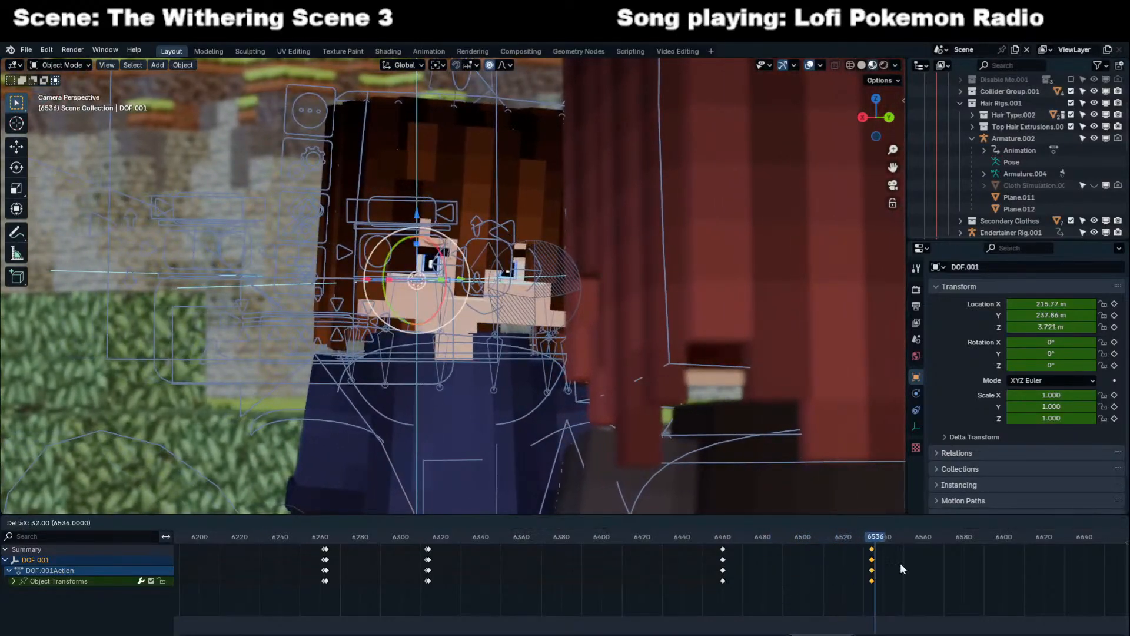
left_click(900, 564)
Keyframe DOF.001 at the shot change around frame 7500 and snap it to the 3D cursor on the face in the new shot.
key("space")
scroll(662, 569, "down", 2)
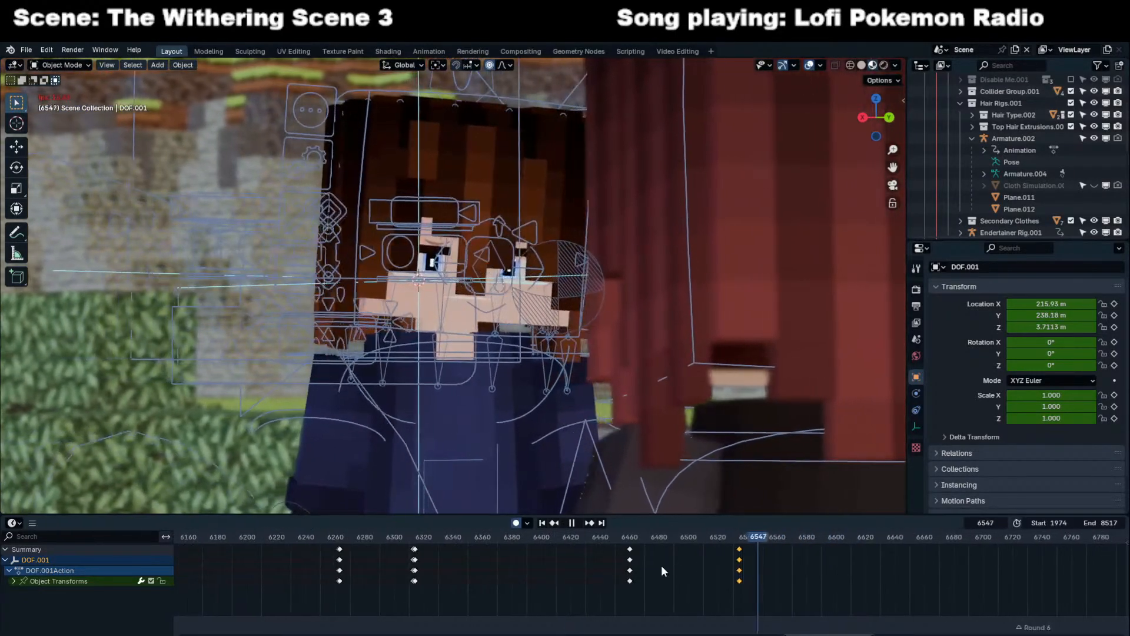
scroll(827, 590, "down", 4)
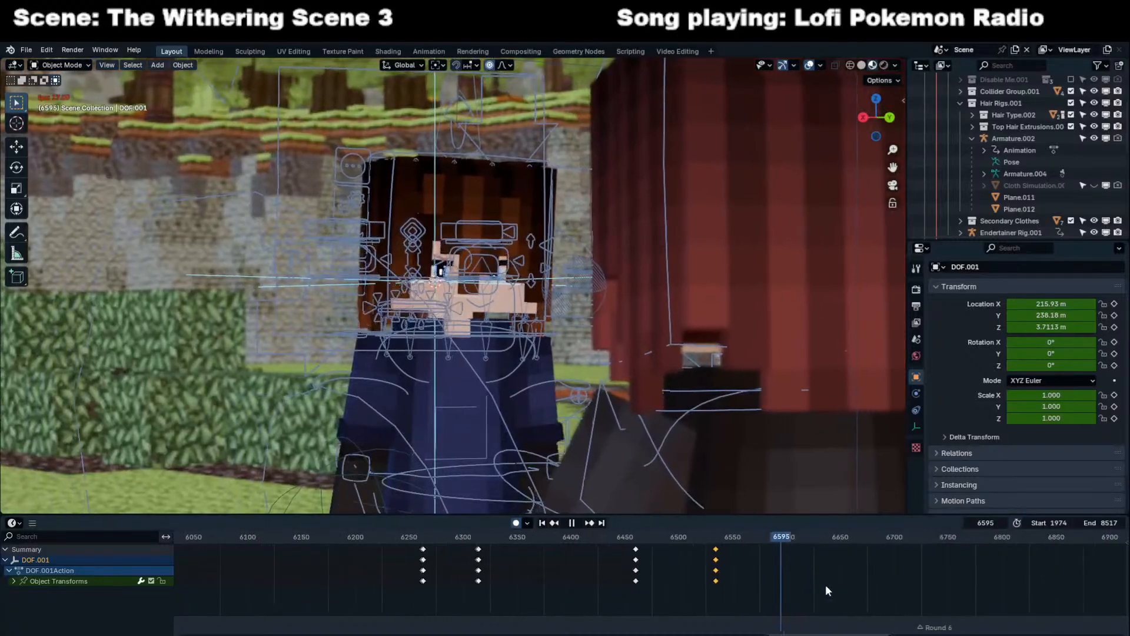
scroll(827, 565, "down", 5)
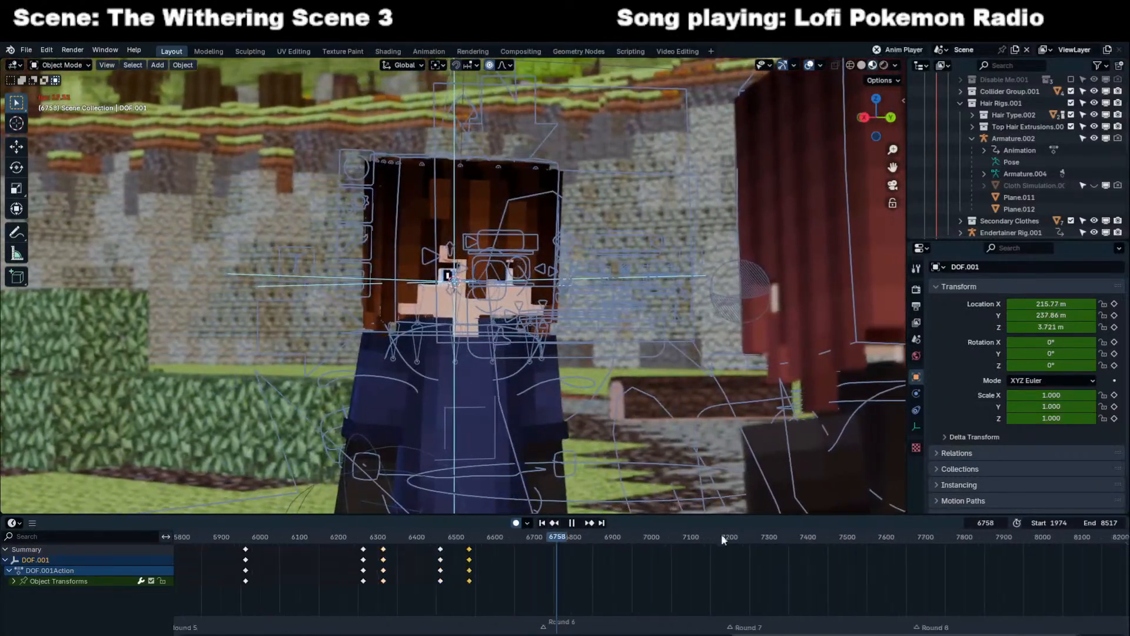
scroll(723, 537, "down", 1)
left_click_drag(725, 537, 954, 539)
middle_click_drag(971, 583, 675, 611)
scroll(682, 577, "down", 5)
key("space")
left_click_drag(599, 539, 585, 539)
key("i")
key("Right")
right_click(531, 313, "shift")
key("shift+s")
left_click(532, 288)
Keyframe DOF.001 at frame 7610 and snap it to the 3D cursor on the character's face in the following frame.
left_click(563, 539)
key("space")
left_click(582, 540)
left_click(599, 538)
left_click(584, 539)
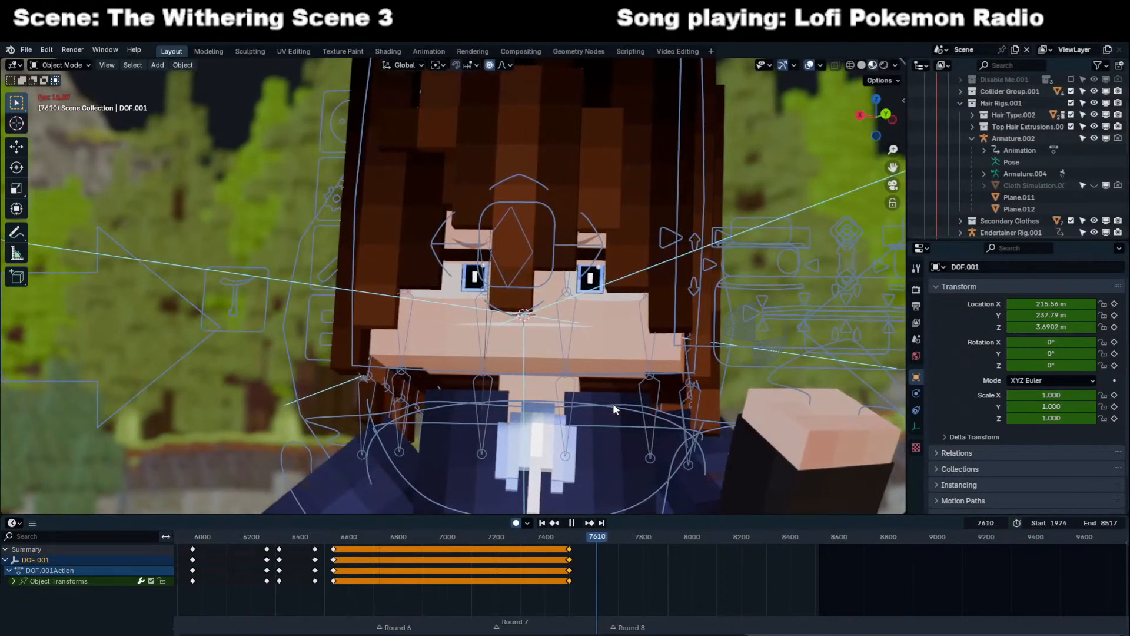
key("space")
key("i")
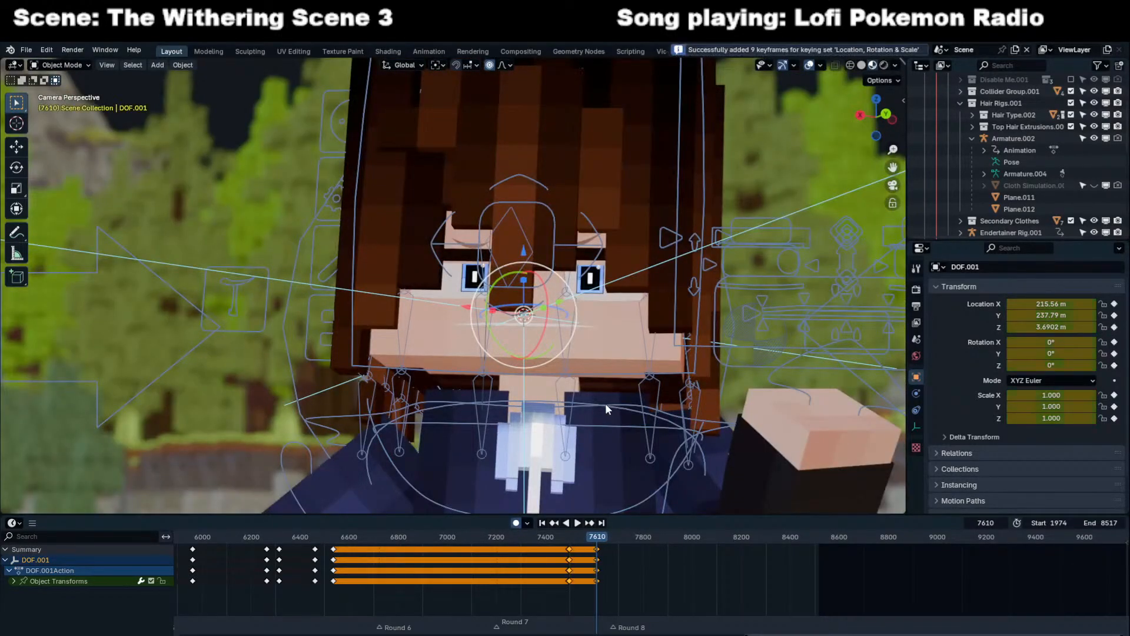
key("Right")
right_click(499, 316, "shift")
key("shift+s")
left_click(496, 242)
Keyframe DOF.001 at the cut around frame 7717 and snap it to the 3D cursor on the brown-haired character's face.
key("space")
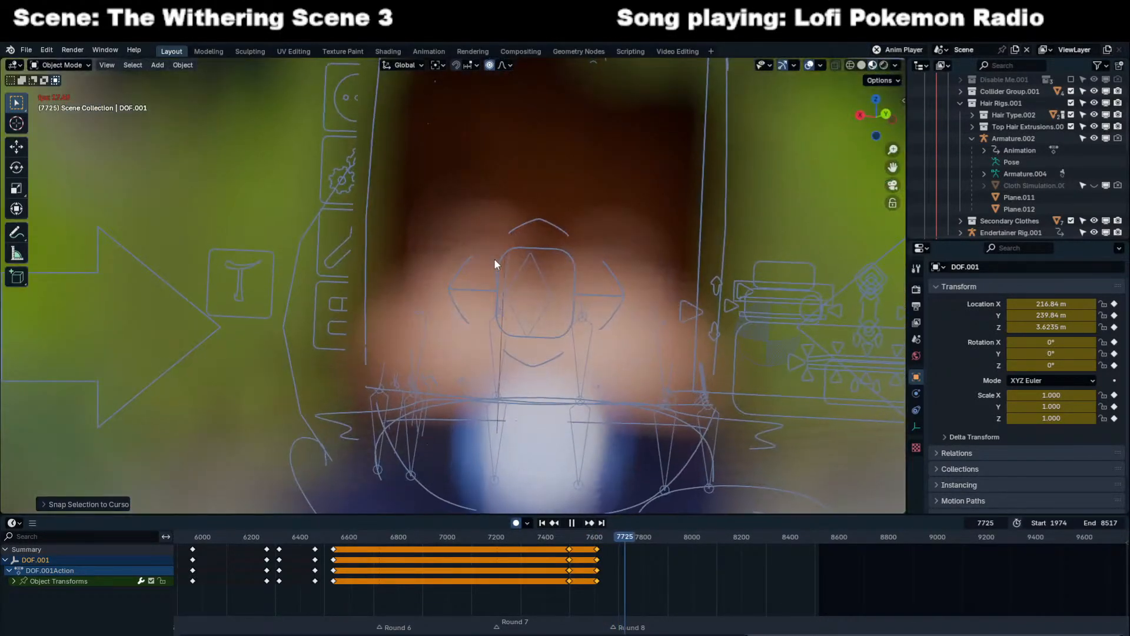
key("space")
scroll(652, 573, "up", 3)
key("Left")
key("Left")
key("Left")
key("Left")
key("Left")
key("Left")
key("Left")
key("Left")
key("Left")
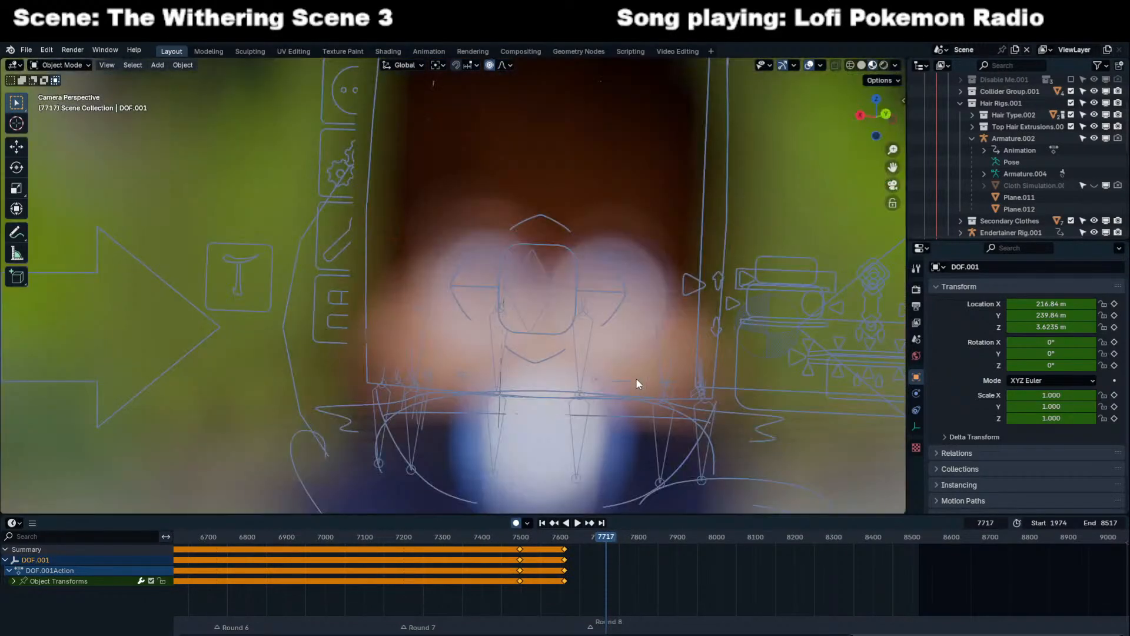
key("i")
key("shift+s")
left_click(569, 252)
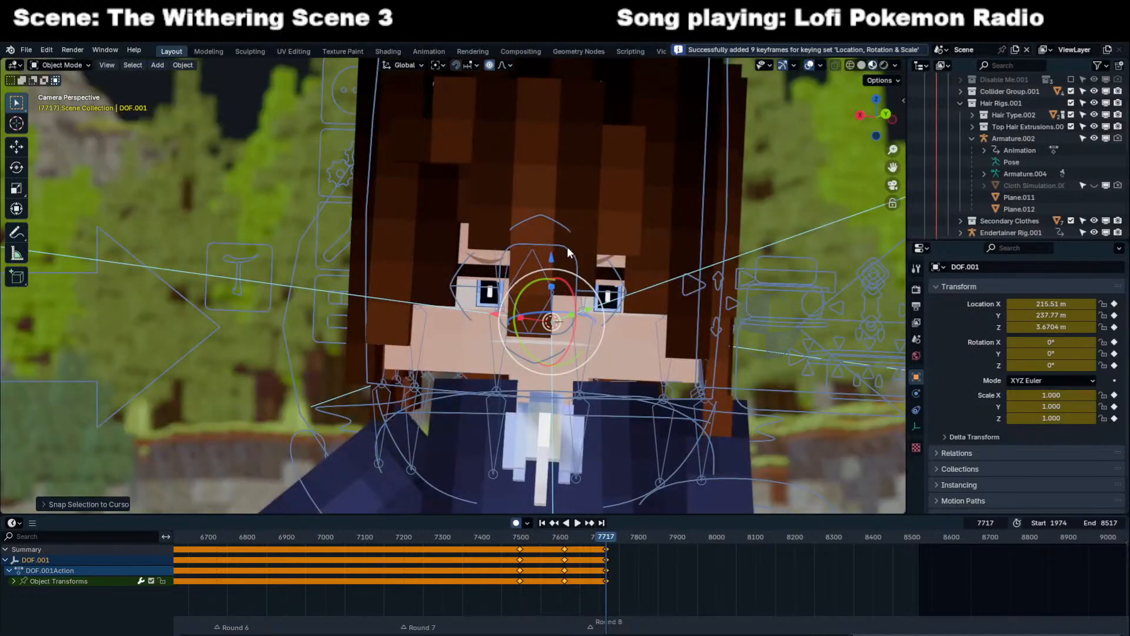
Keyframe DOF.001 at the shot change around frame 7787 and snap it to the 3D cursor on the red-haired character's face.
left_click(565, 581)
key("space")
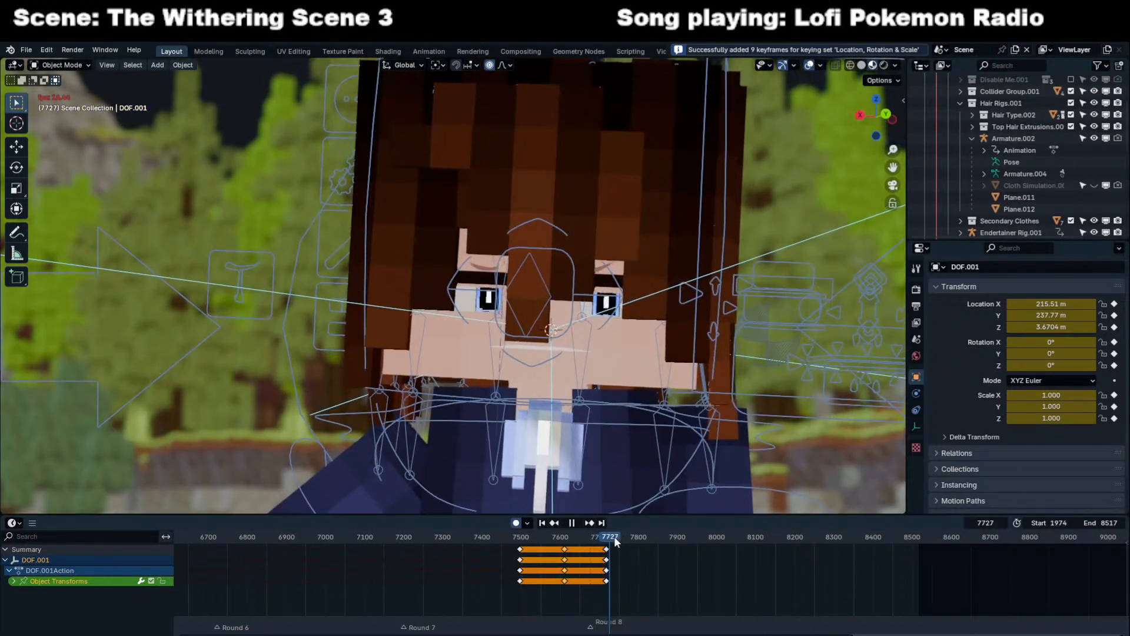
scroll(635, 553, "up", 4)
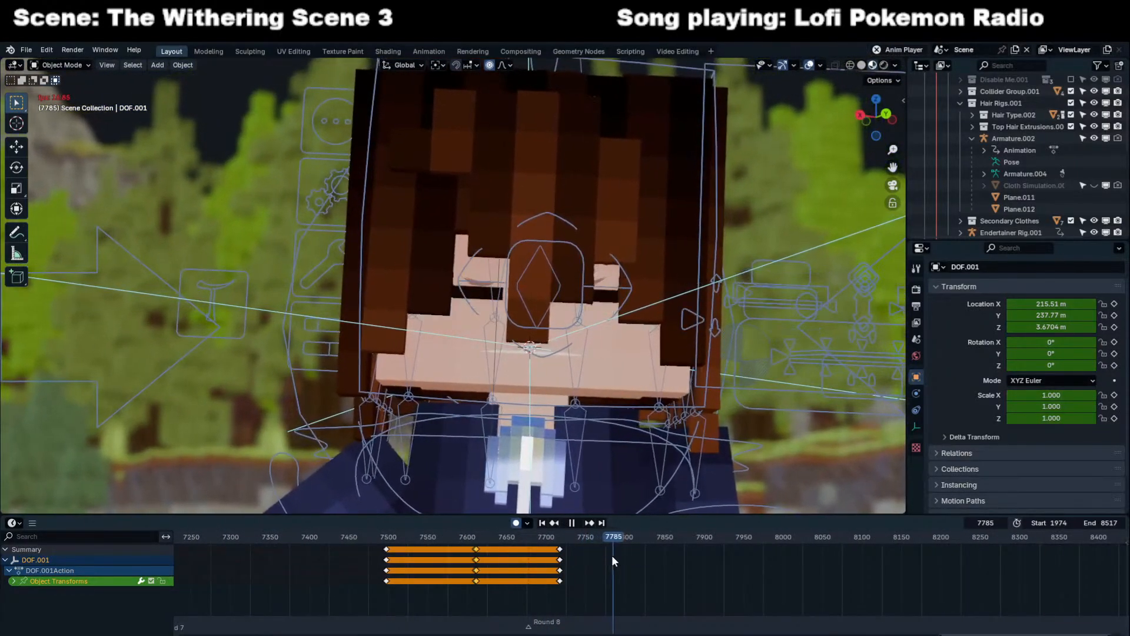
key("space")
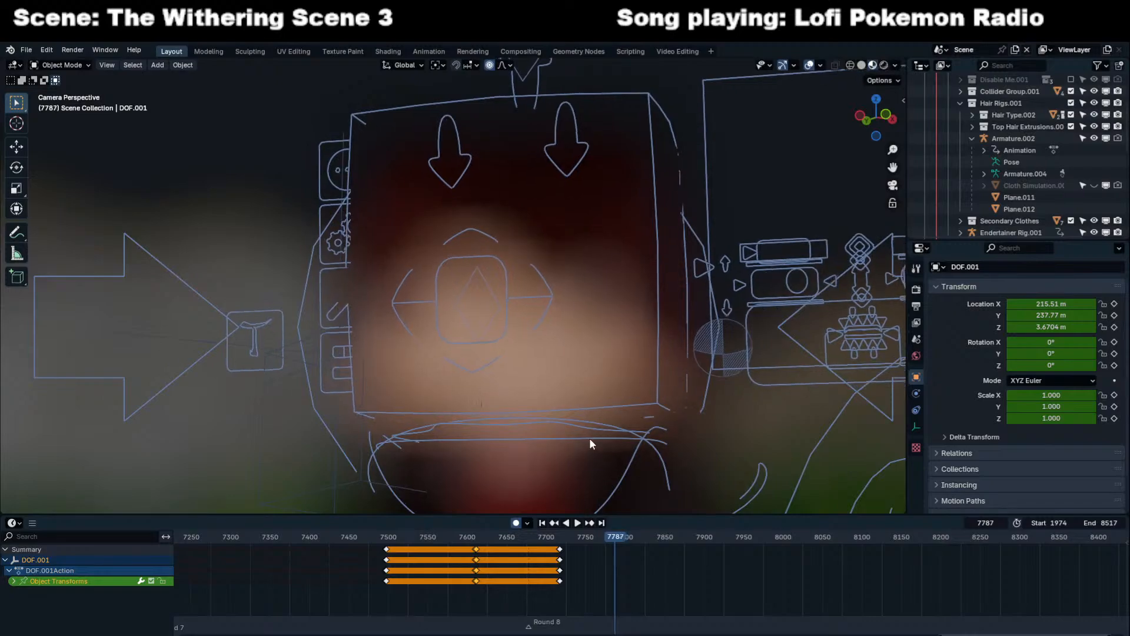
key("Left")
key("Left")
key("i")
key("Left")
key("Right")
right_click(539, 356, "shift")
key("shift+s")
left_click(539, 295)
Keyframe DOF.001 at the shot change around frame 7909 and snap it to the 3D cursor on the brown-haired character's face.
key("space")
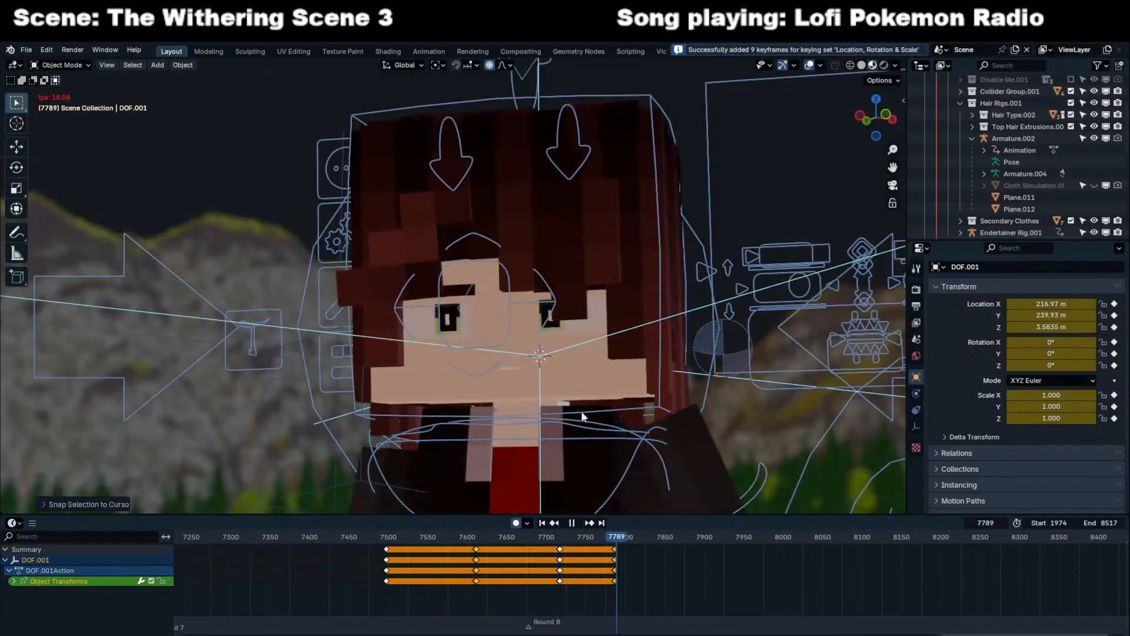
left_click(659, 560)
middle_click_drag(659, 560, 555, 565)
scroll(556, 566, "up", 2)
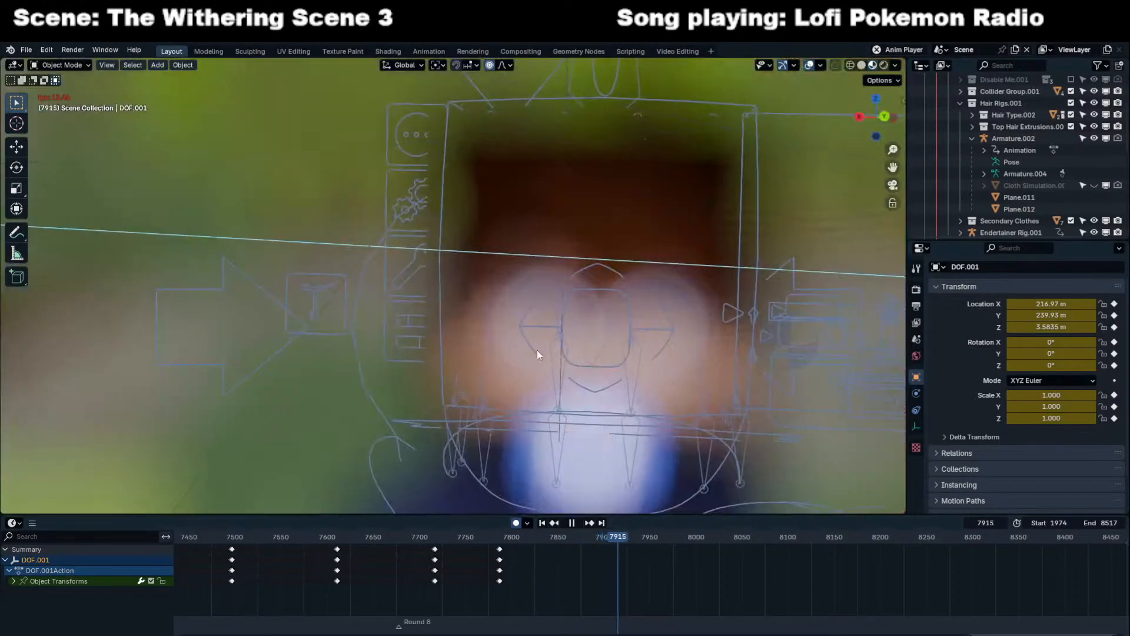
key("space")
left_click(611, 537)
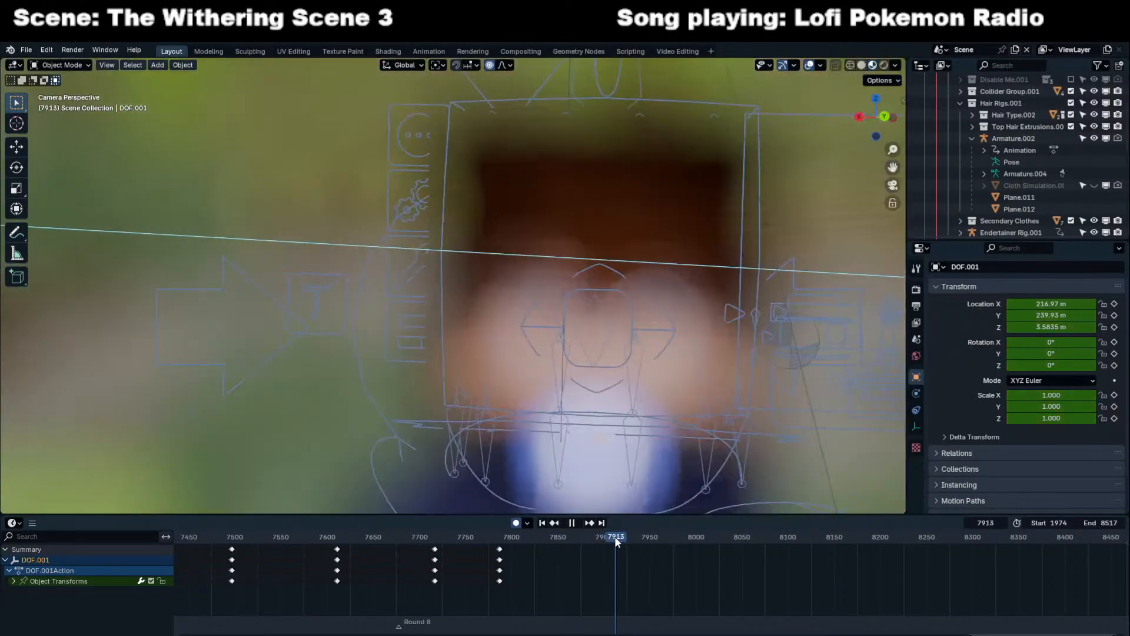
key("Right")
key("Right")
key("Right")
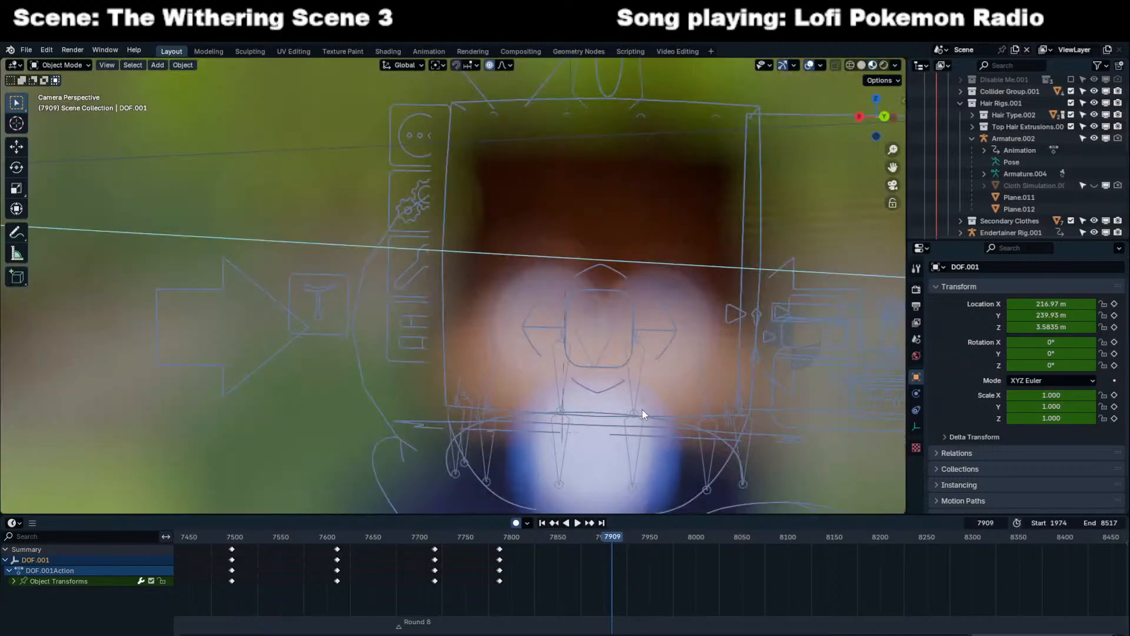
key("i")
key("shift+s")
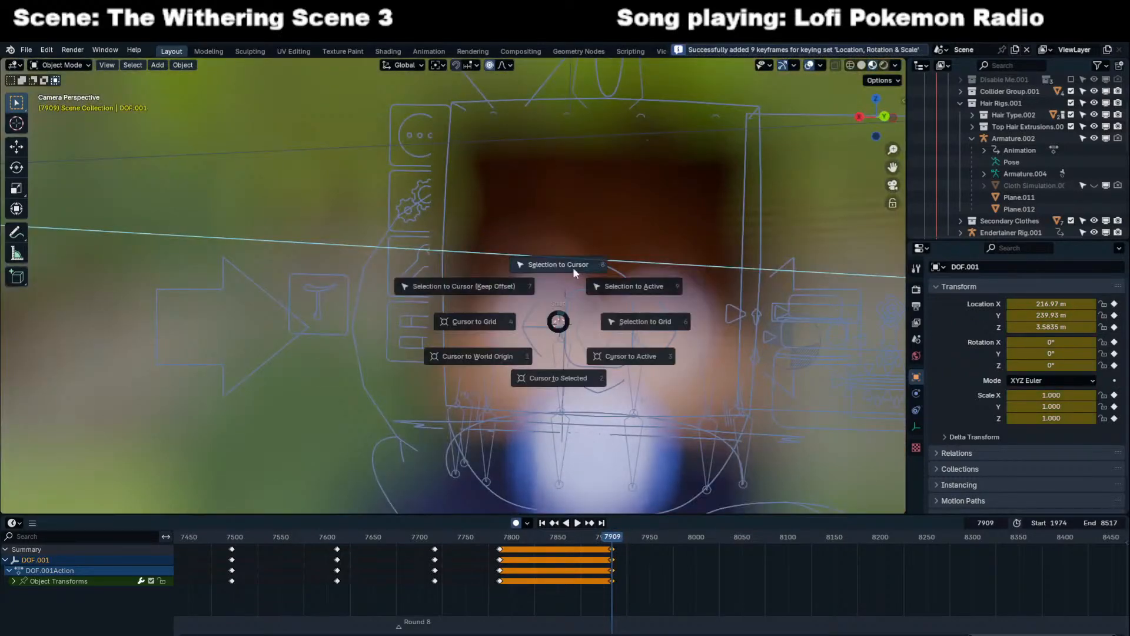
left_click(565, 263)
Keyframe DOF.001 at the cut around frame 7966 and snap it to the 3D cursor on the red-haired character's face.
key("space")
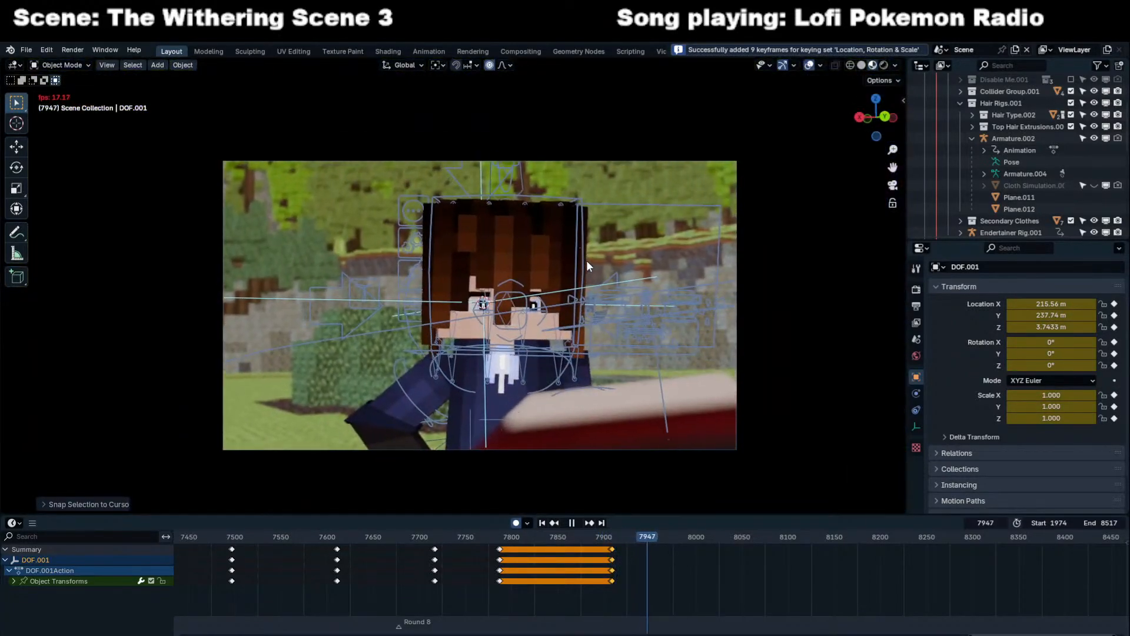
key("space")
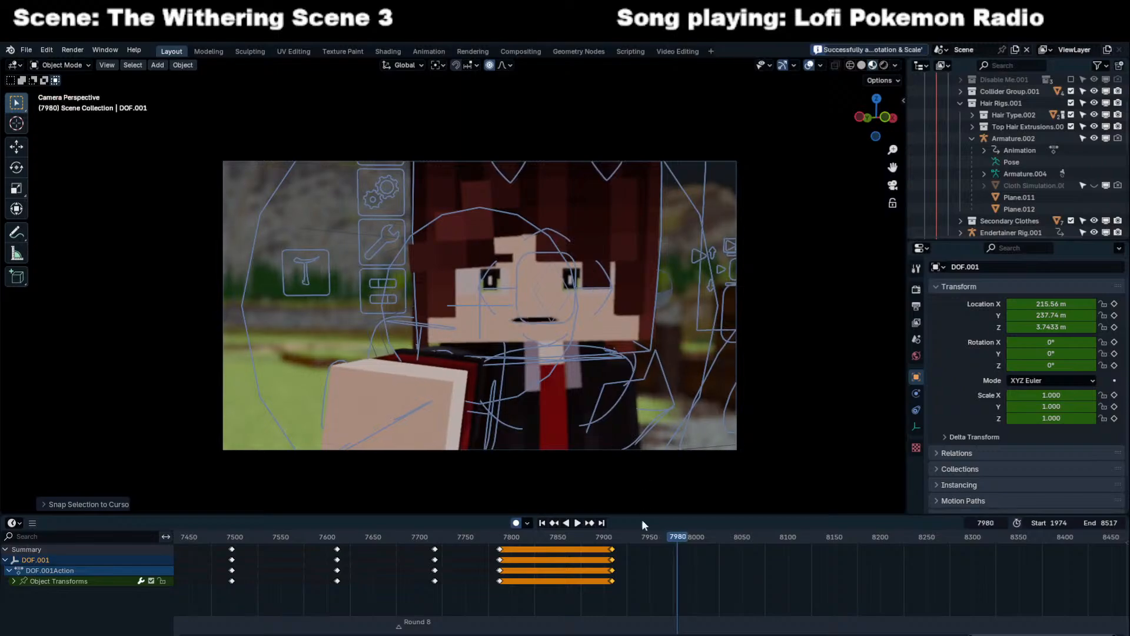
key("Left")
key("Left")
key("Left")
key("Left")
key("Left")
key("Left")
key("Left")
key("Left")
key("Left")
key("Left")
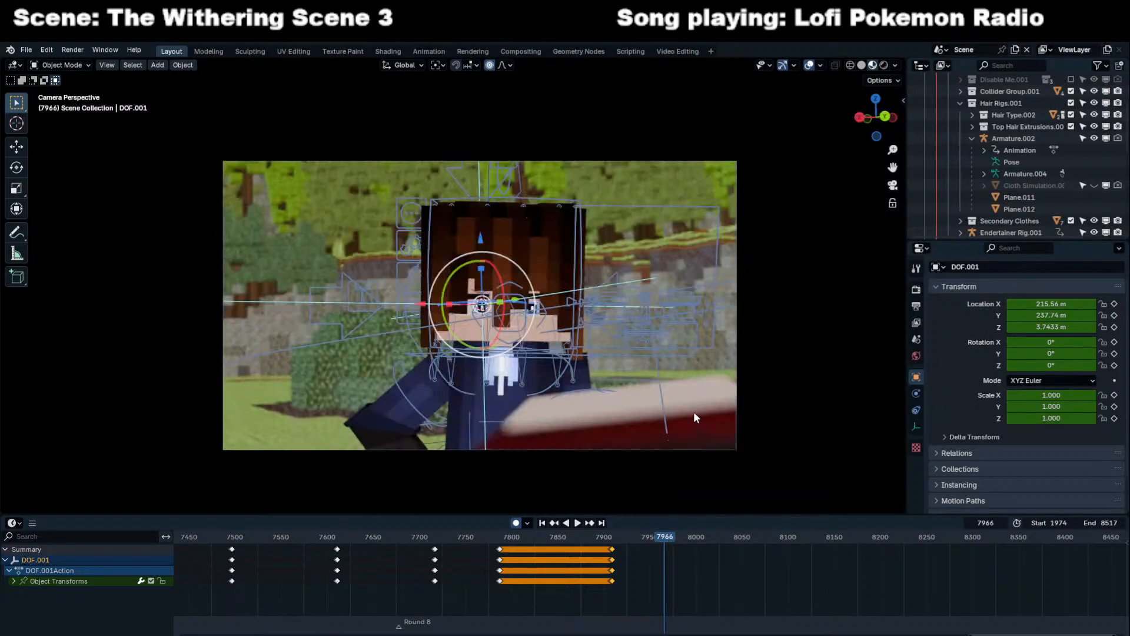
key("i")
Keyframe DOF.001 at frame 8043 and snap it to the 3D cursor on the brown-haired character's face in the following frame.
key("space")
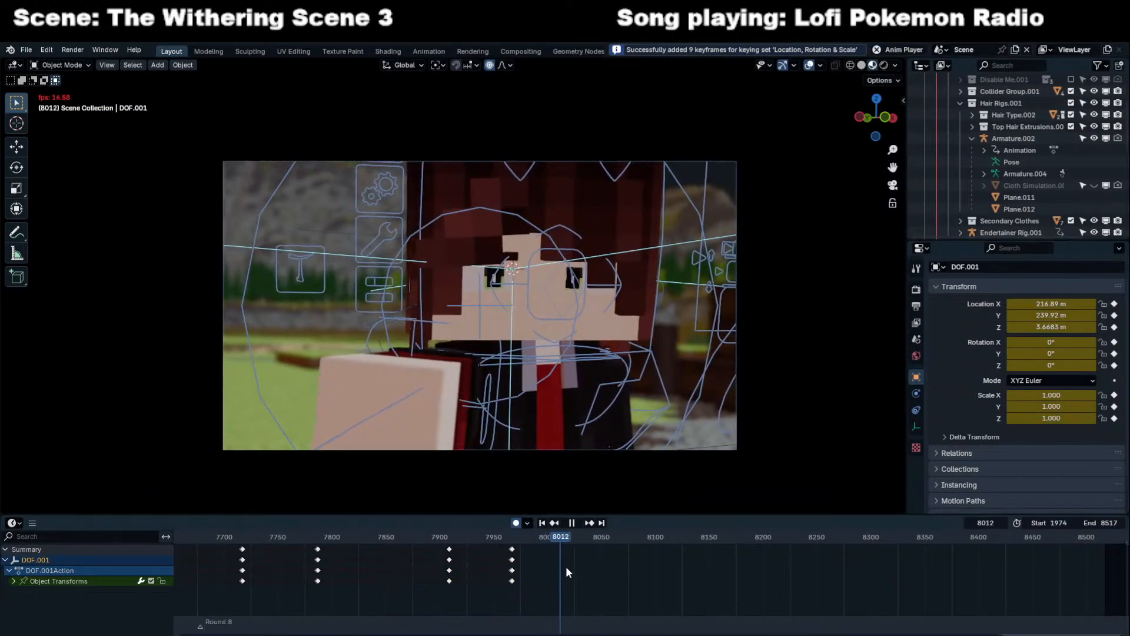
key("space")
key("Left")
key("Left")
key("Left")
key("Left")
key("Left")
key("i")
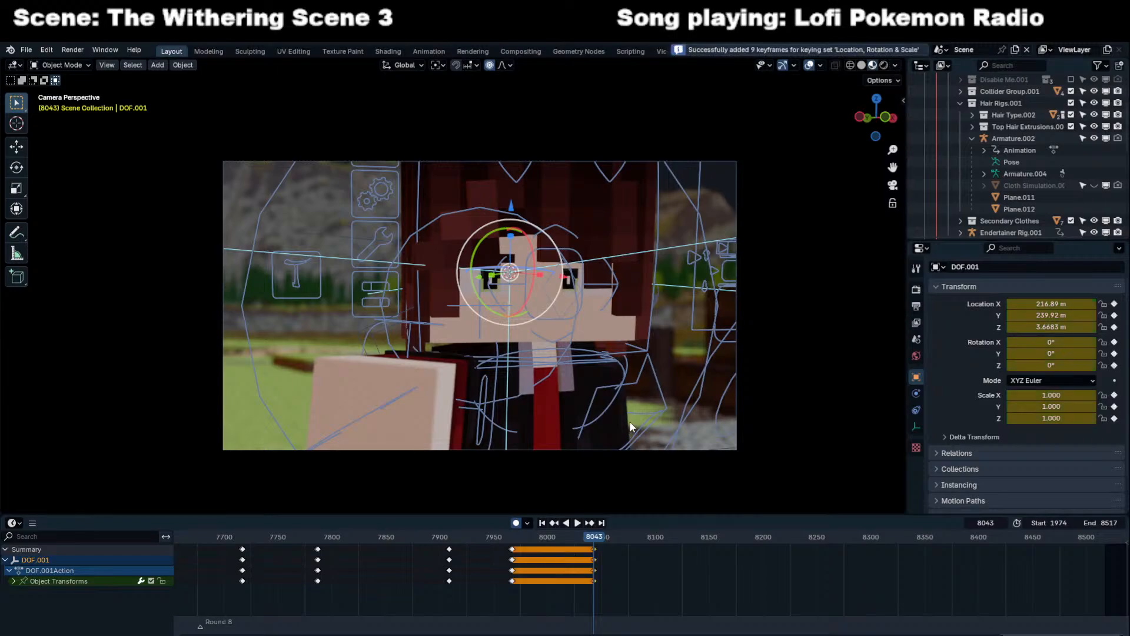
key("Right")
right_click(473, 322, "shift")
key("shift+s")
left_click(515, 279)
Keyframe DOF.001 at frame 8150, snap it to the 3D cursor on the hand in the next shot, and save the file.
key("space")
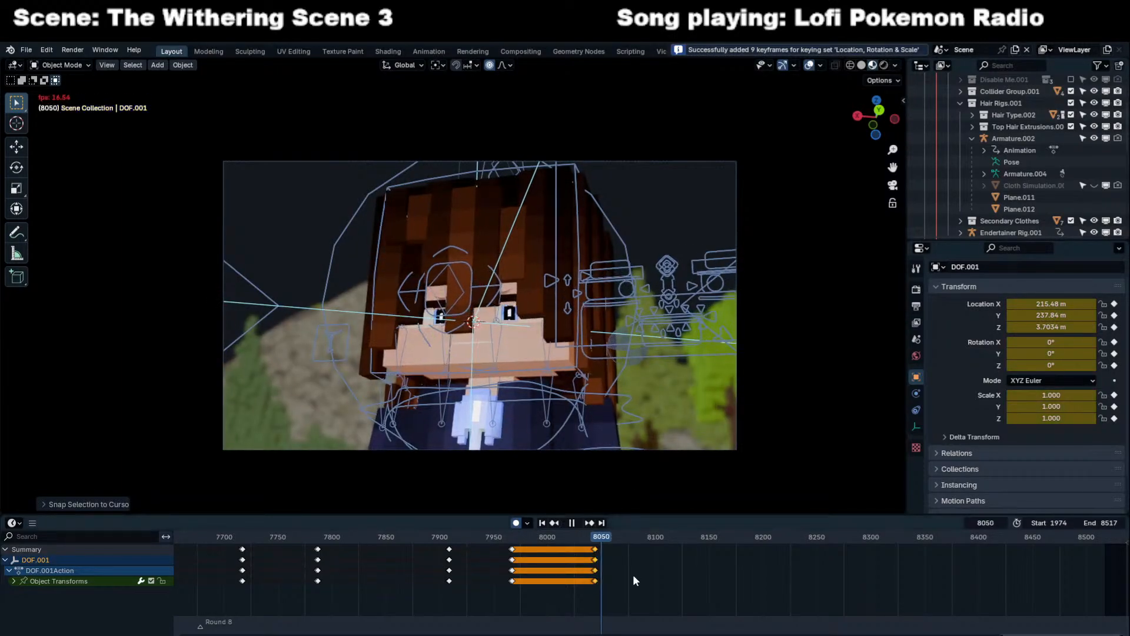
left_click(633, 572)
scroll(633, 571, "up", 2)
middle_click_drag(632, 571, 515, 579)
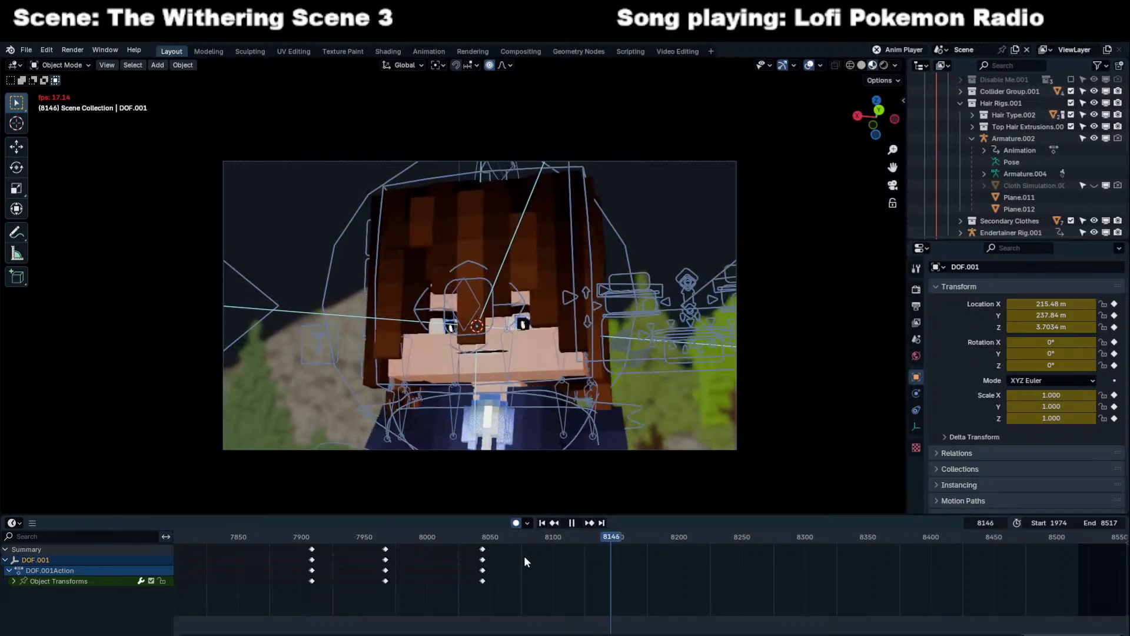
left_click(620, 539)
key("space")
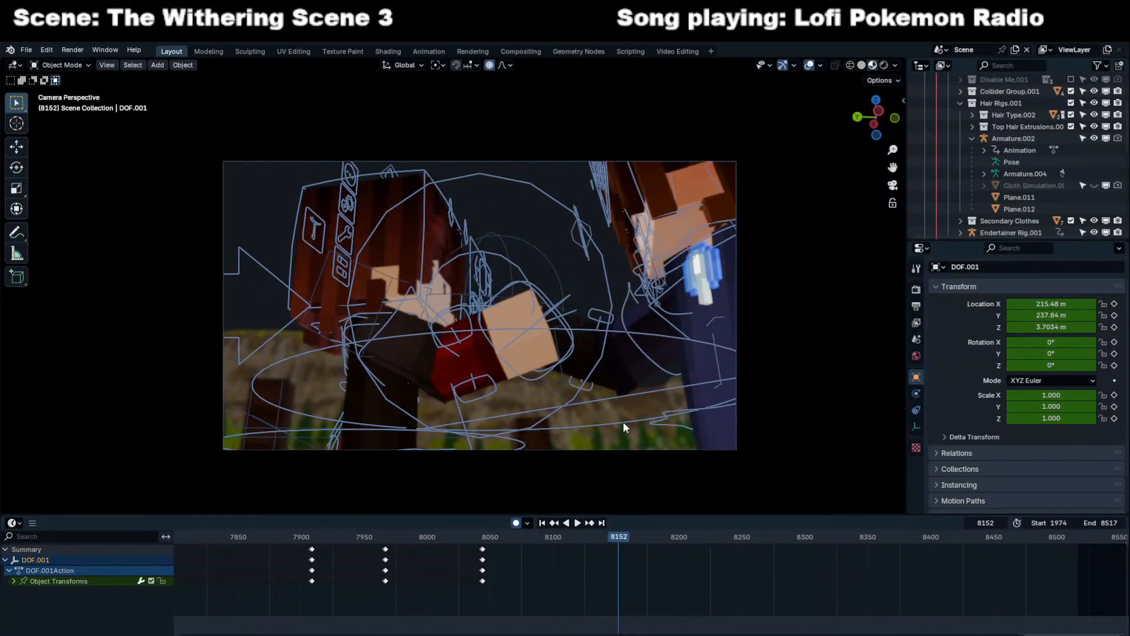
key("Left")
key("Left")
key("Left")
key("Right")
key("Right")
key("i")
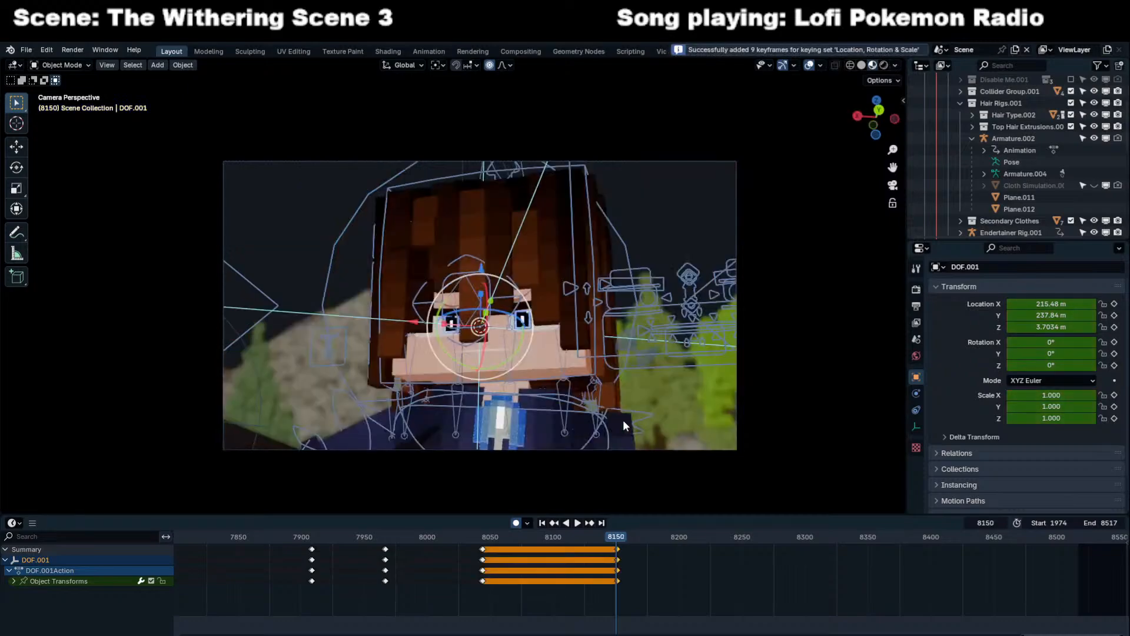
key("shift+s")
left_click(513, 232)
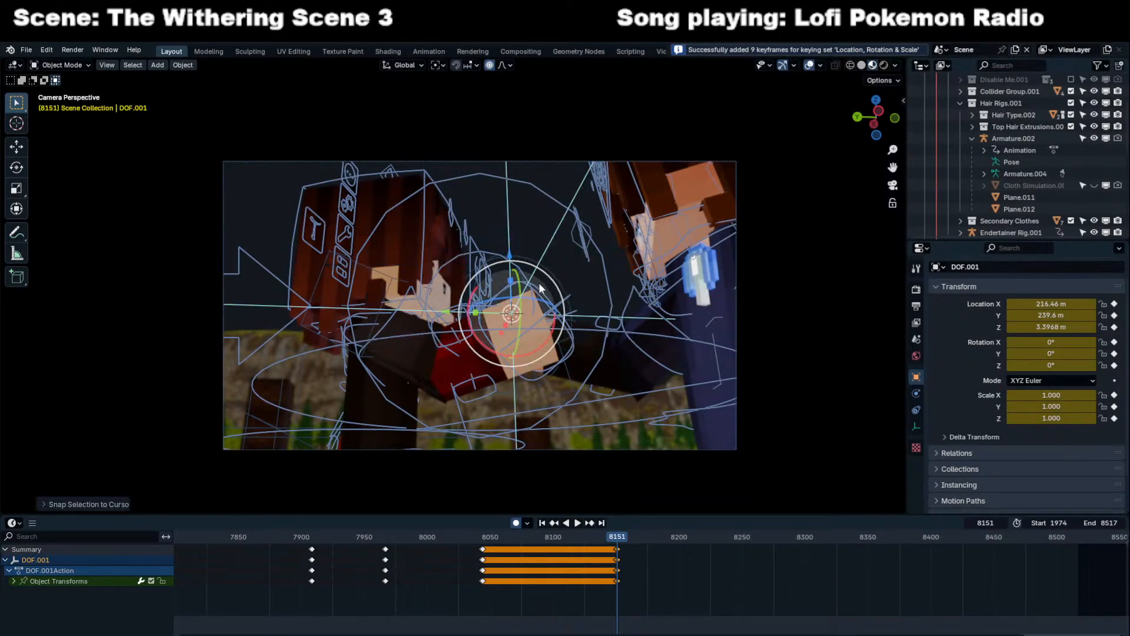
key("ctrl+s")
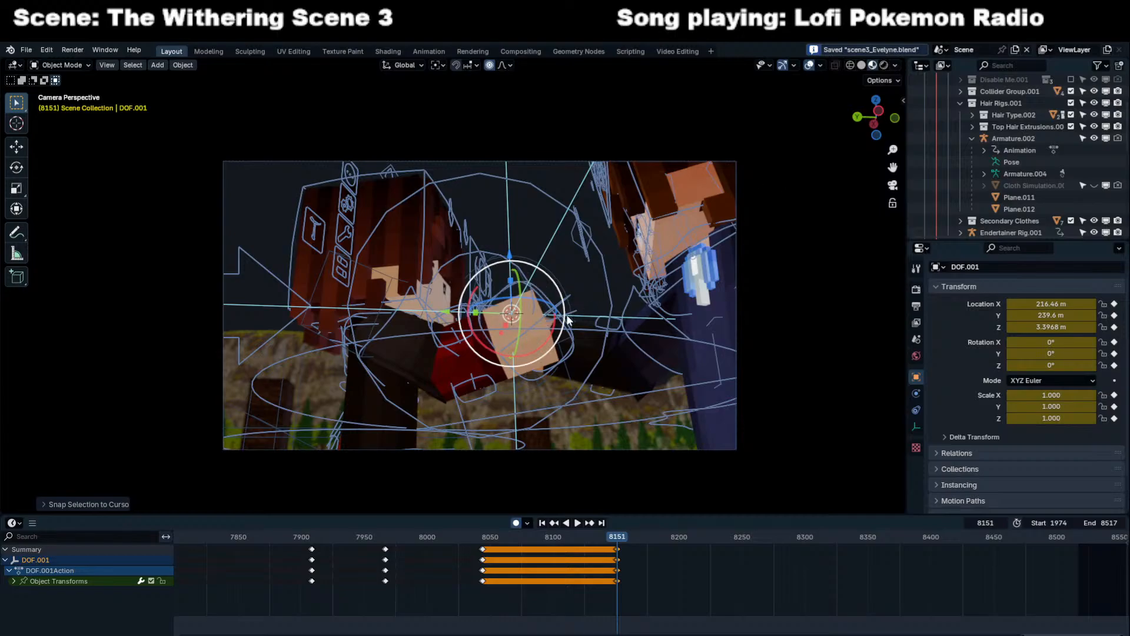
Select the brown-haired character's left iris mesh and bring up its MAT_Eye.001 material nodes for editing.
middle_click_drag(569, 309, 596, 262)
middle_click_drag(541, 207, 624, 197)
scroll(623, 197, "up", 5)
middle_click_drag(653, 480, 487, 260, "shift")
left_click(495, 255)
left_click(388, 51)
Delete the extra nodes before the Principled BSDF in MAT_Eye.001 and link the colour-correction output's reroute to its Emission Color.
scroll(473, 391, "up", 4)
scroll(490, 387, "down", 4)
middle_click_drag(518, 392, 374, 365)
key("x")
middle_click_drag(489, 379, 427, 423)
left_click_drag(499, 443, 559, 395)
key("x")
left_click_drag(397, 335, 559, 396)
Preview the iris with its material, set the Hue/Saturation/Value node's saturation to 1.000, and save the file.
key("KP_Decimal")
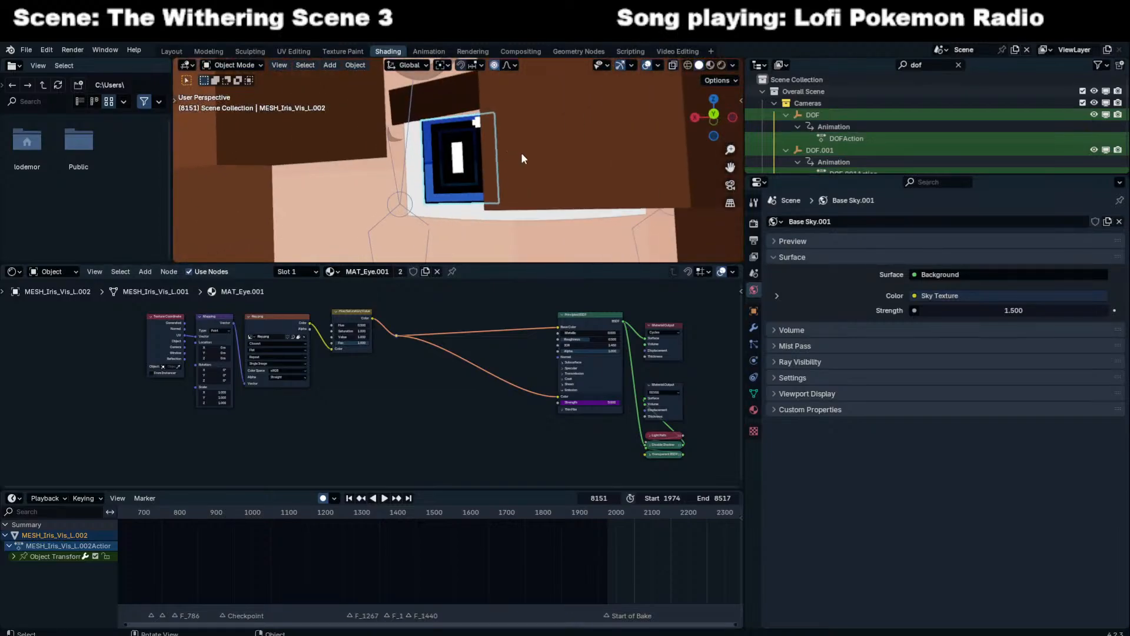
left_click(711, 65)
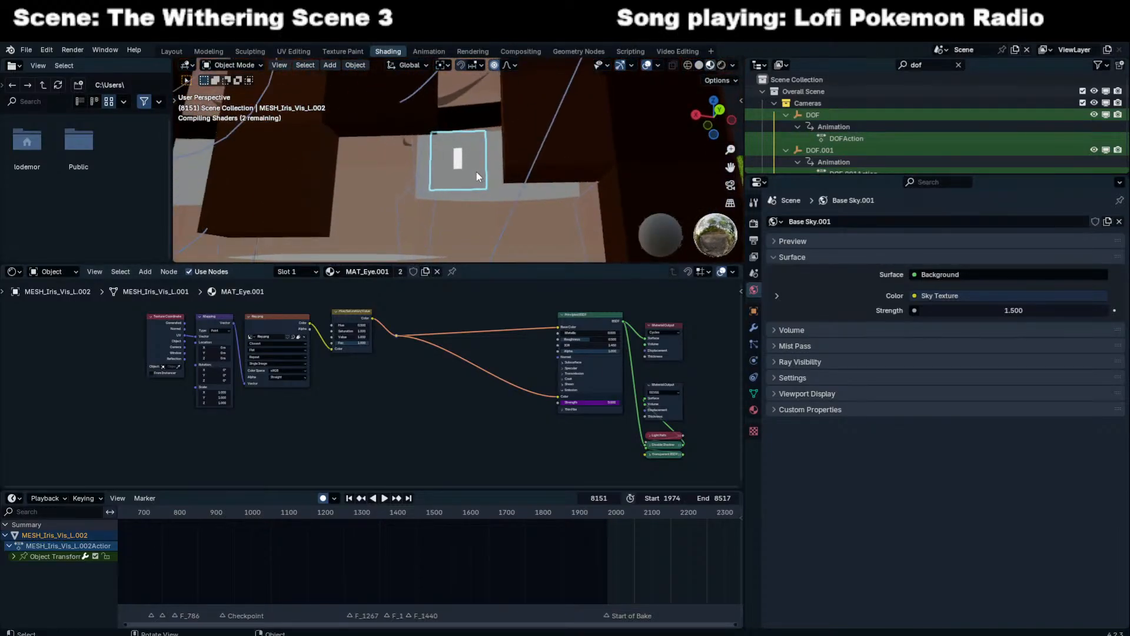
scroll(473, 146, "up", 2)
scroll(376, 380, "up", 2)
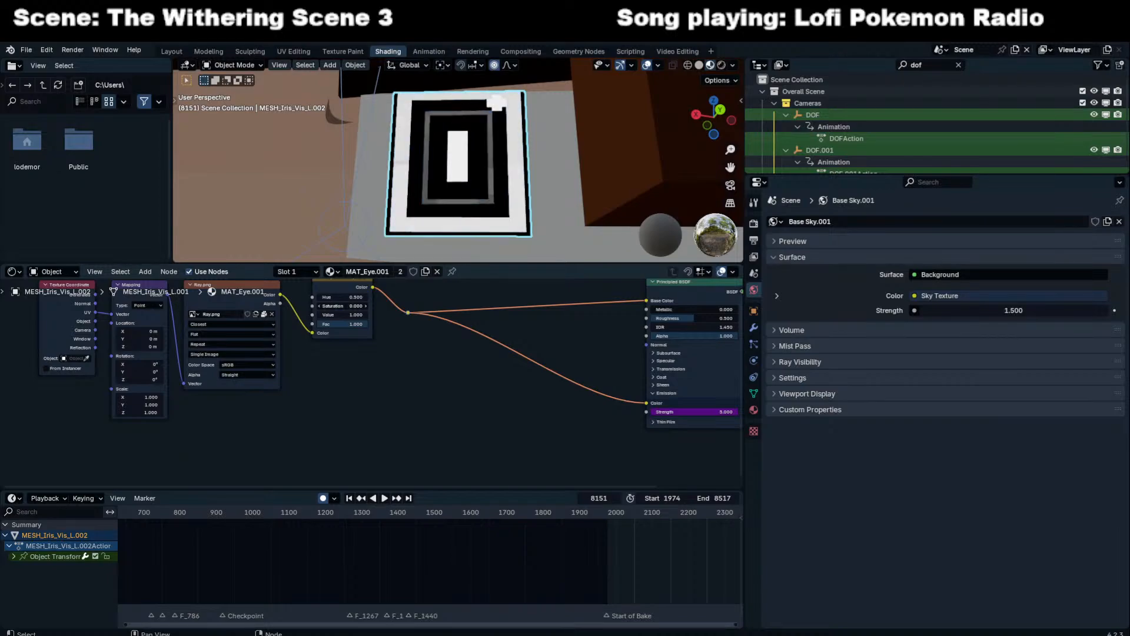
left_click_drag(348, 306, 338, 306)
key("ctrl+s")
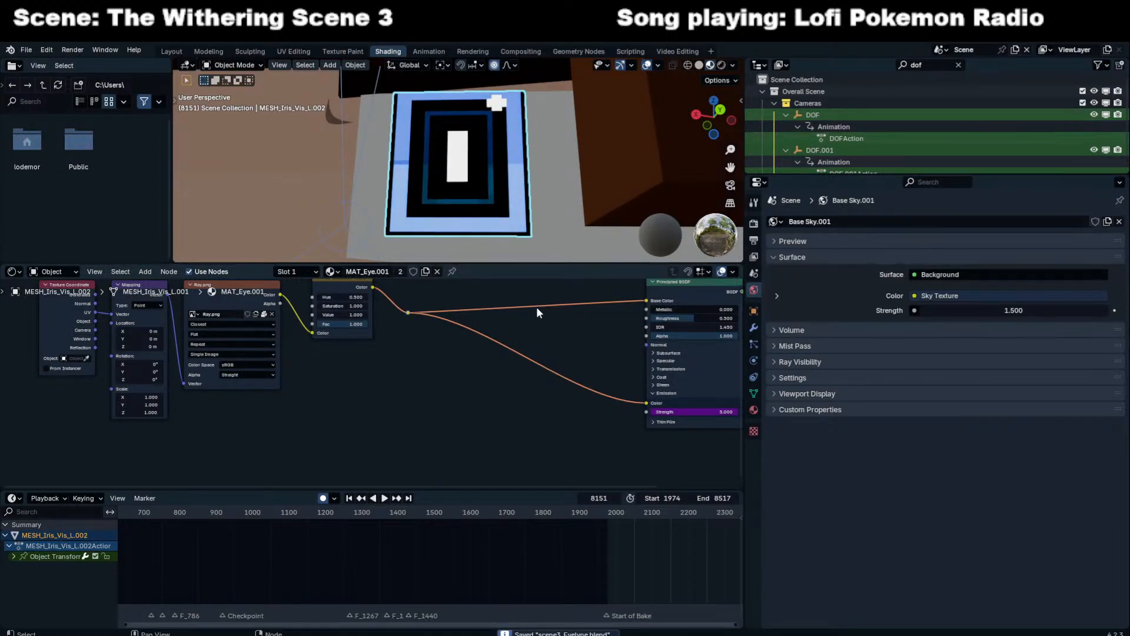